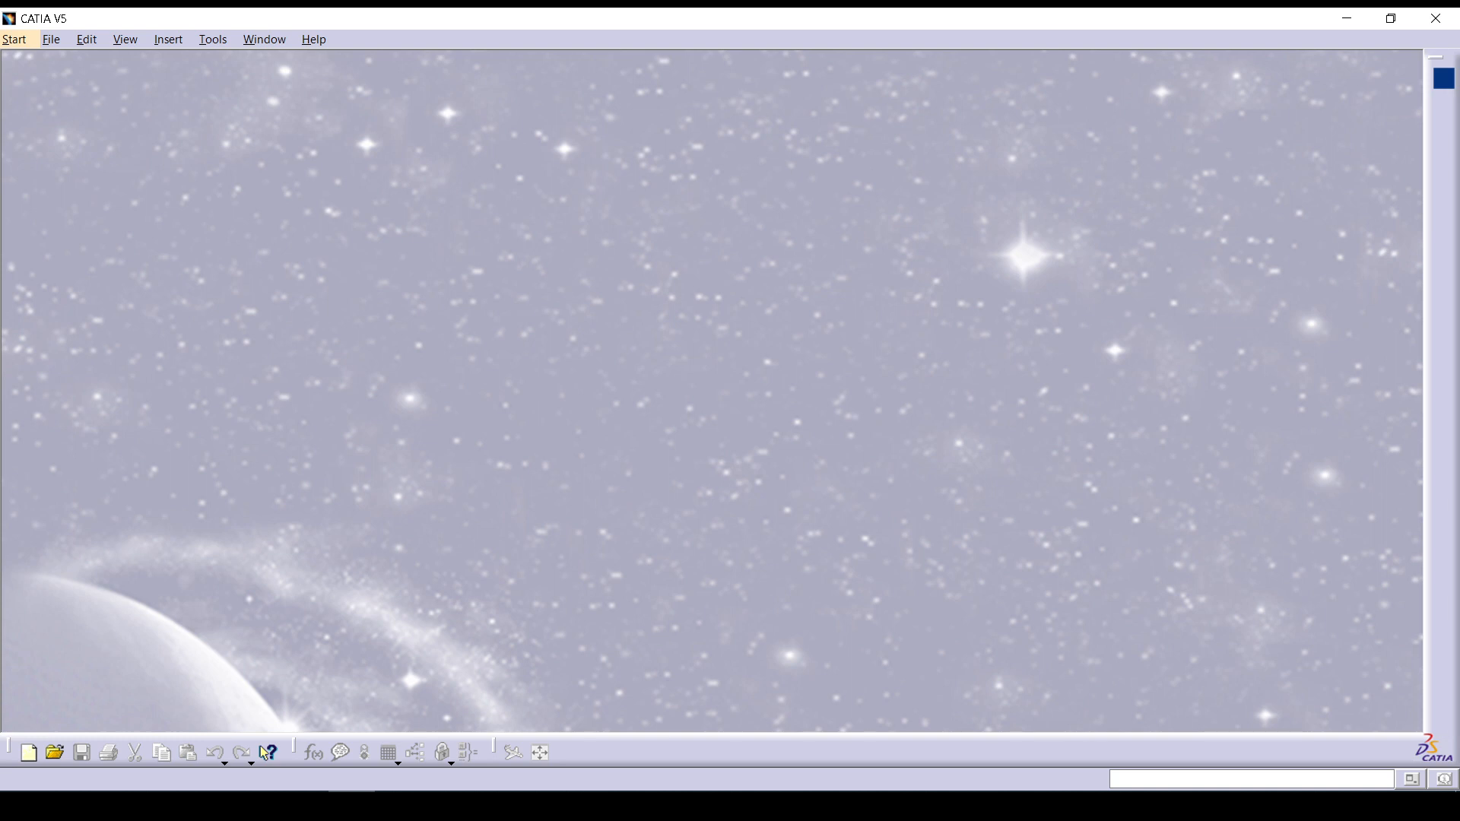
click(15, 39)
mouse_move(114, 237)
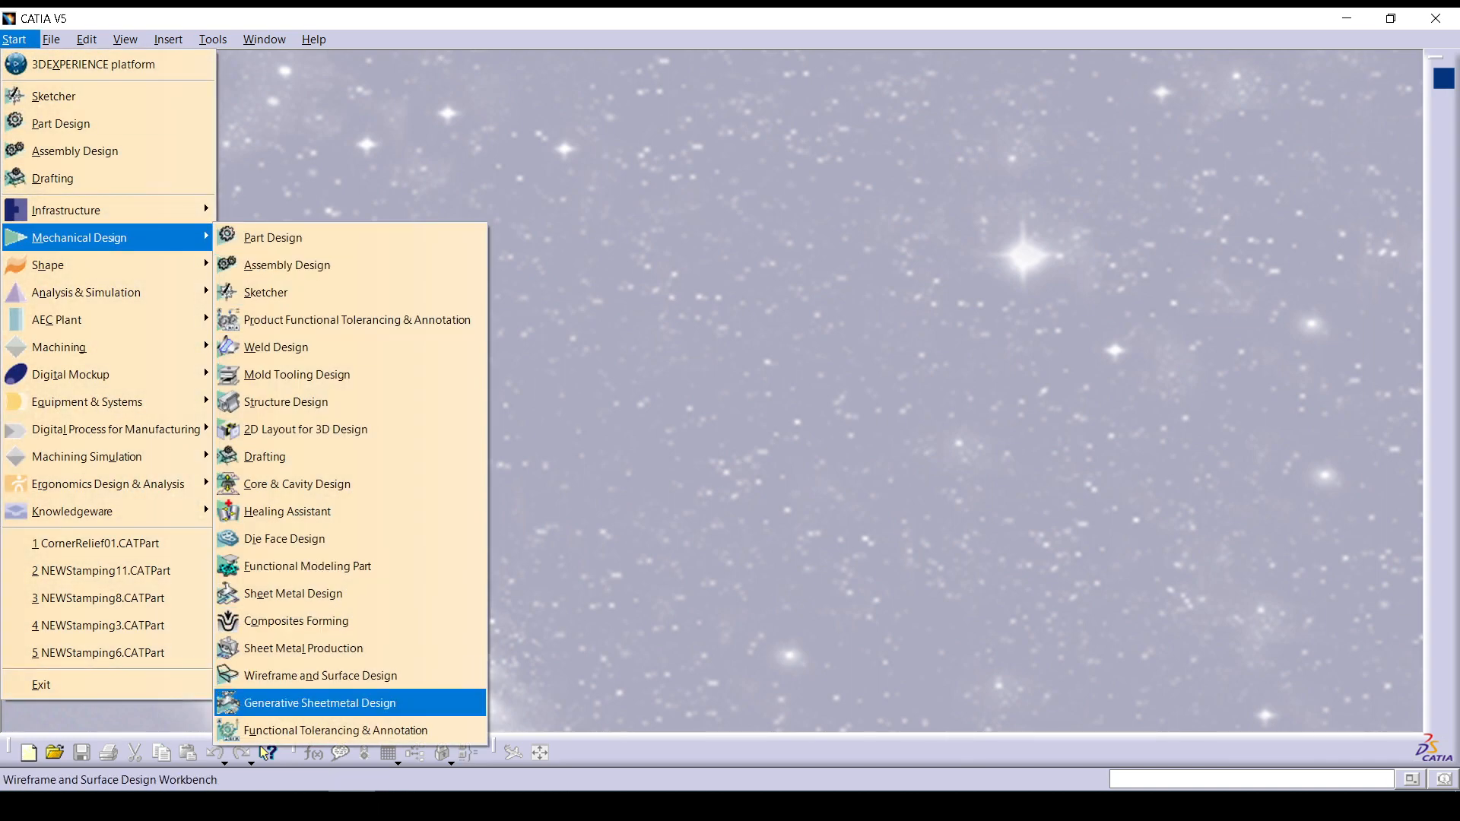
click(320, 703)
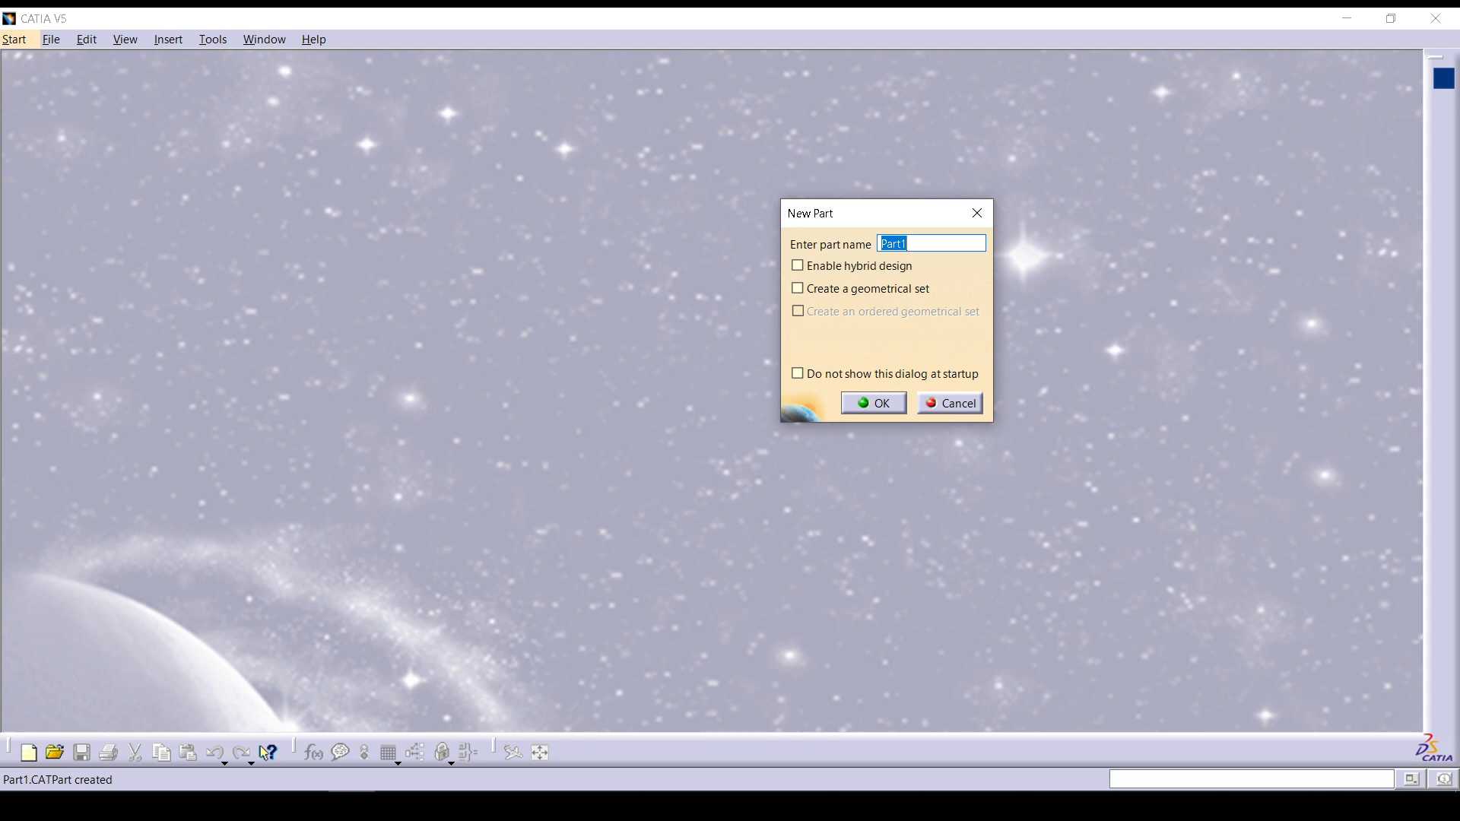
key(Return)
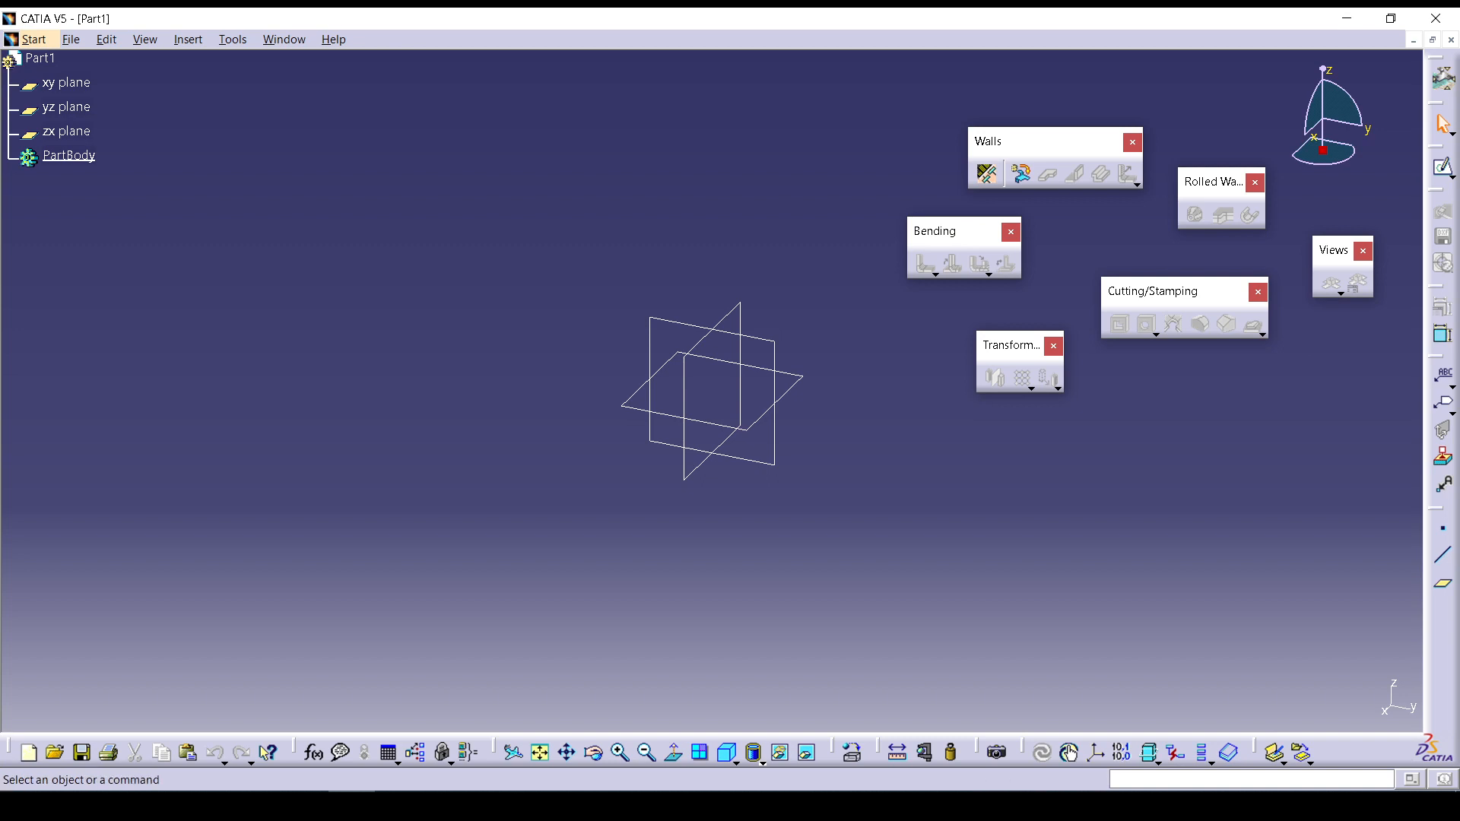
key(ctrl+F4)
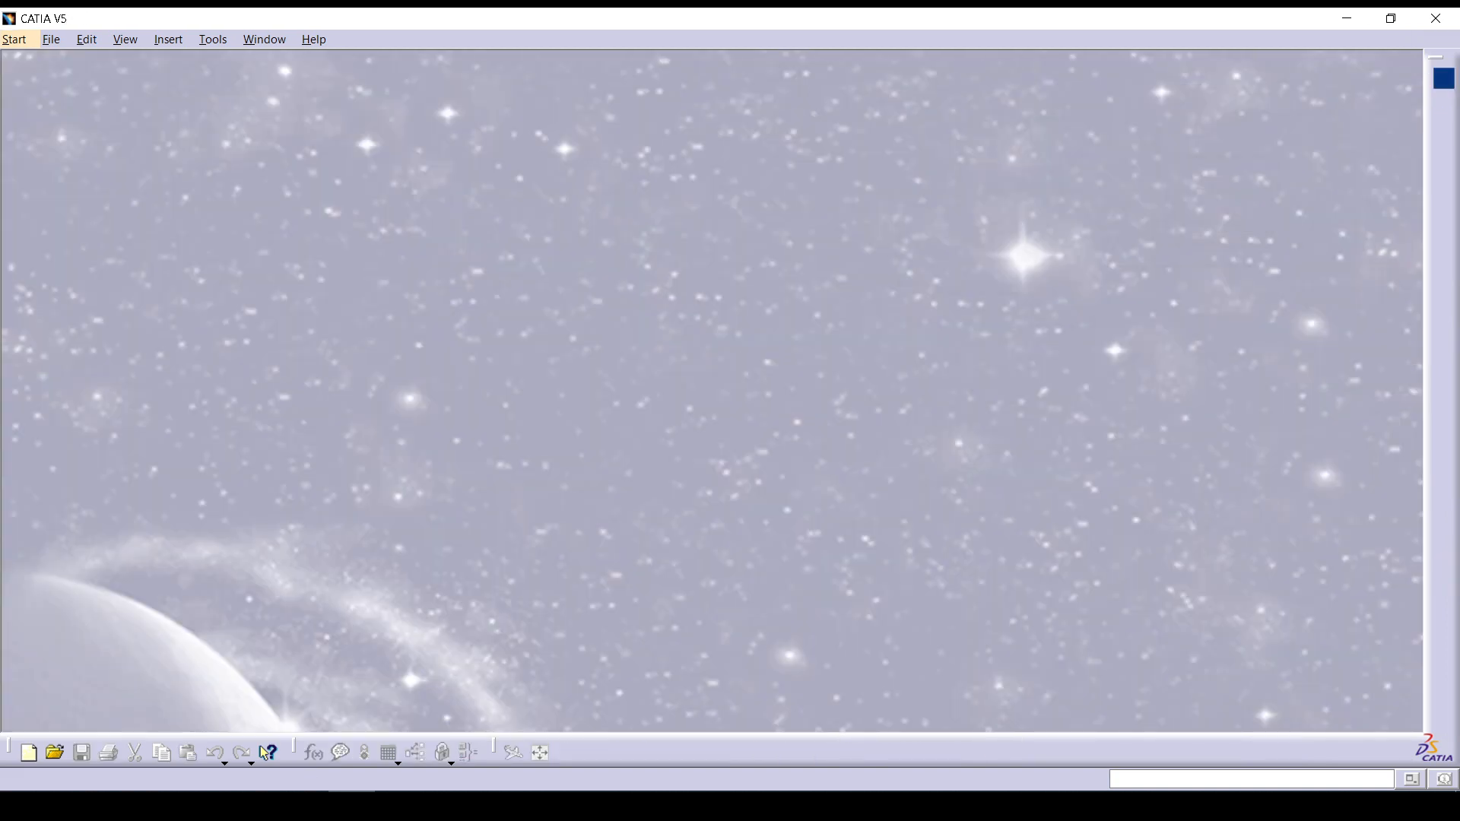
Create a new part named Part1 in the Generative Sheetmetal Design workbench, without hybrid design or a geometrical set.
click(15, 39)
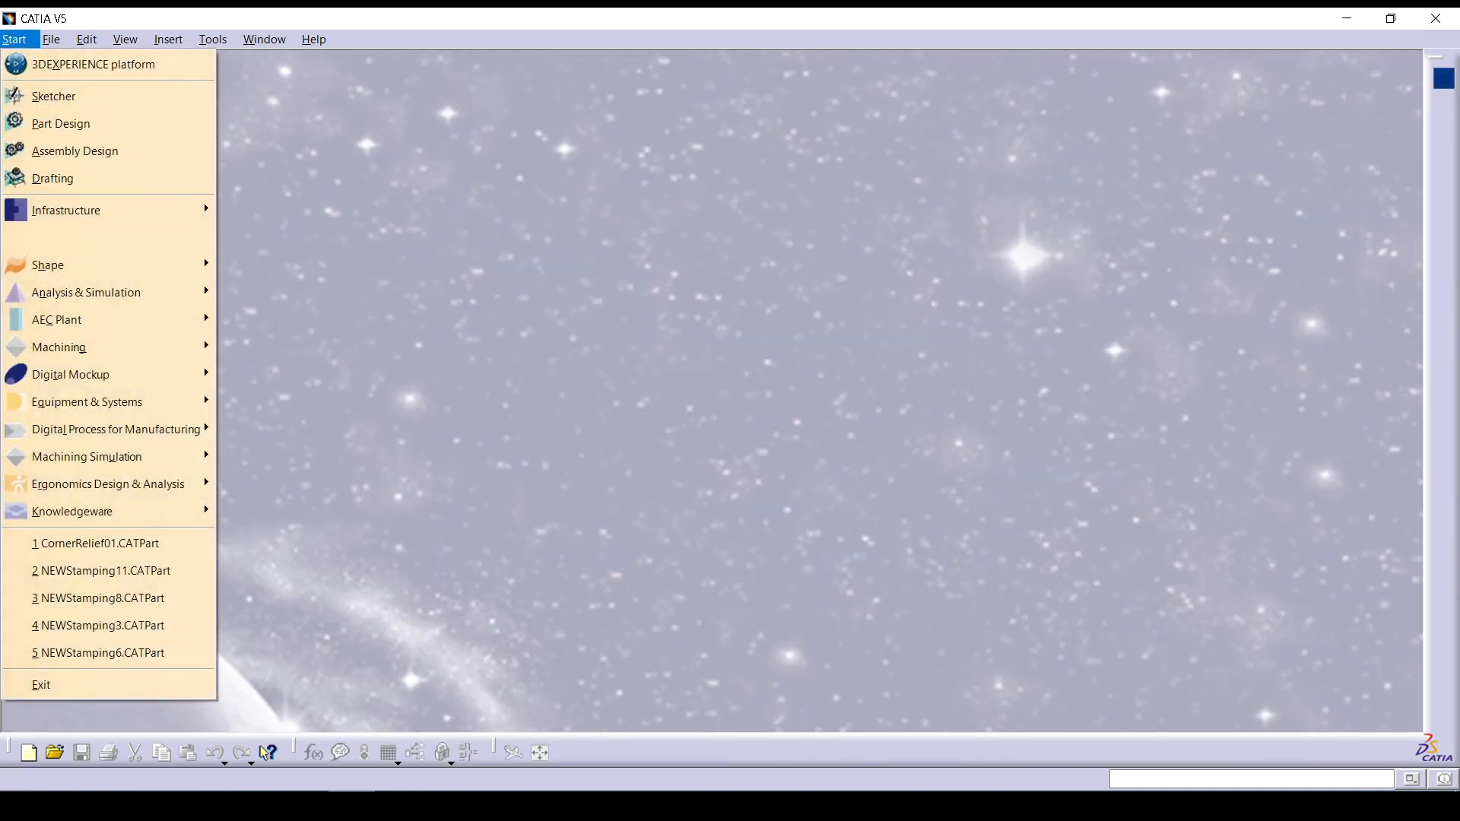
mouse_move(204, 230)
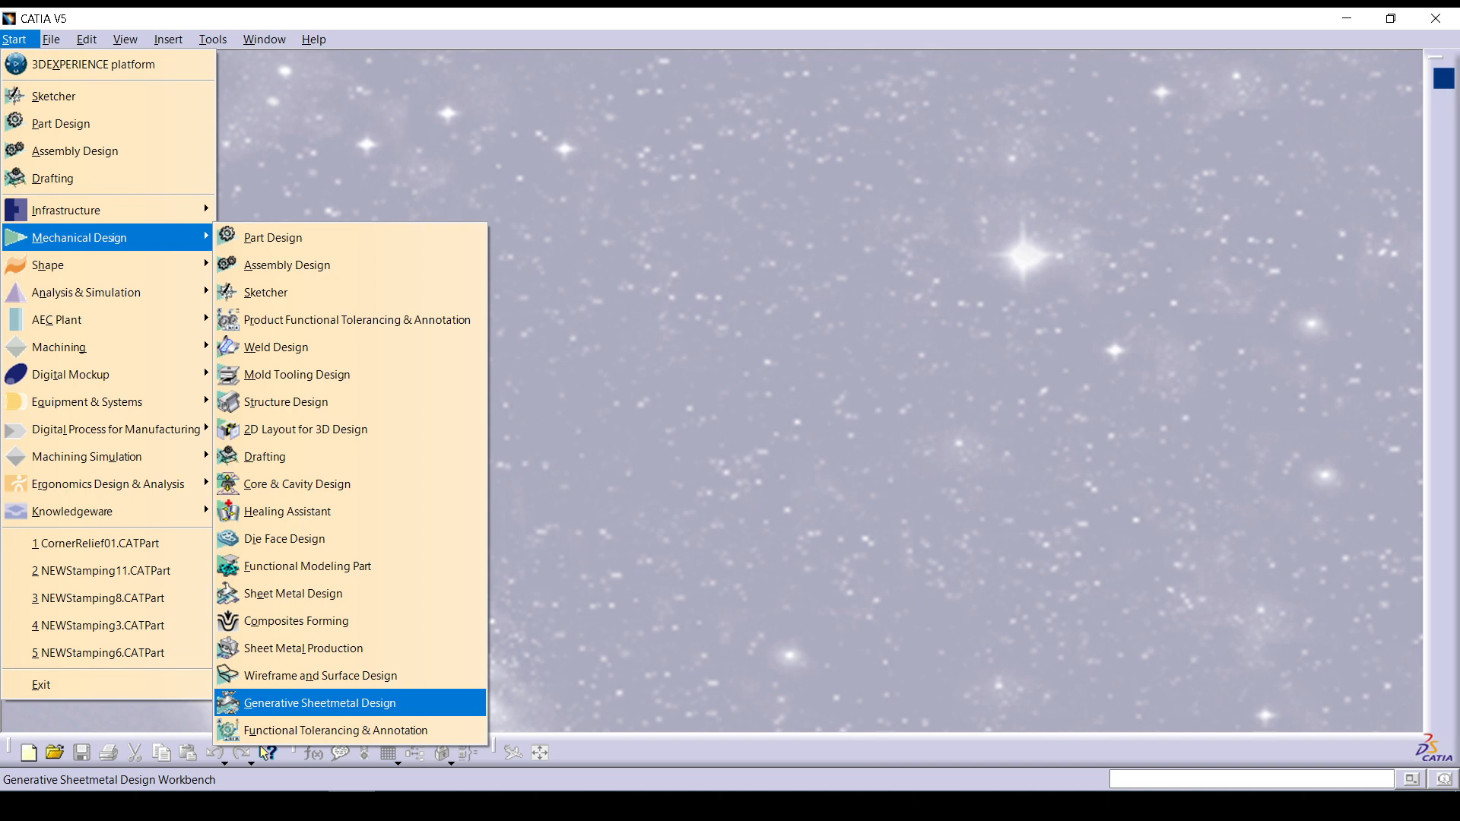
key(Return)
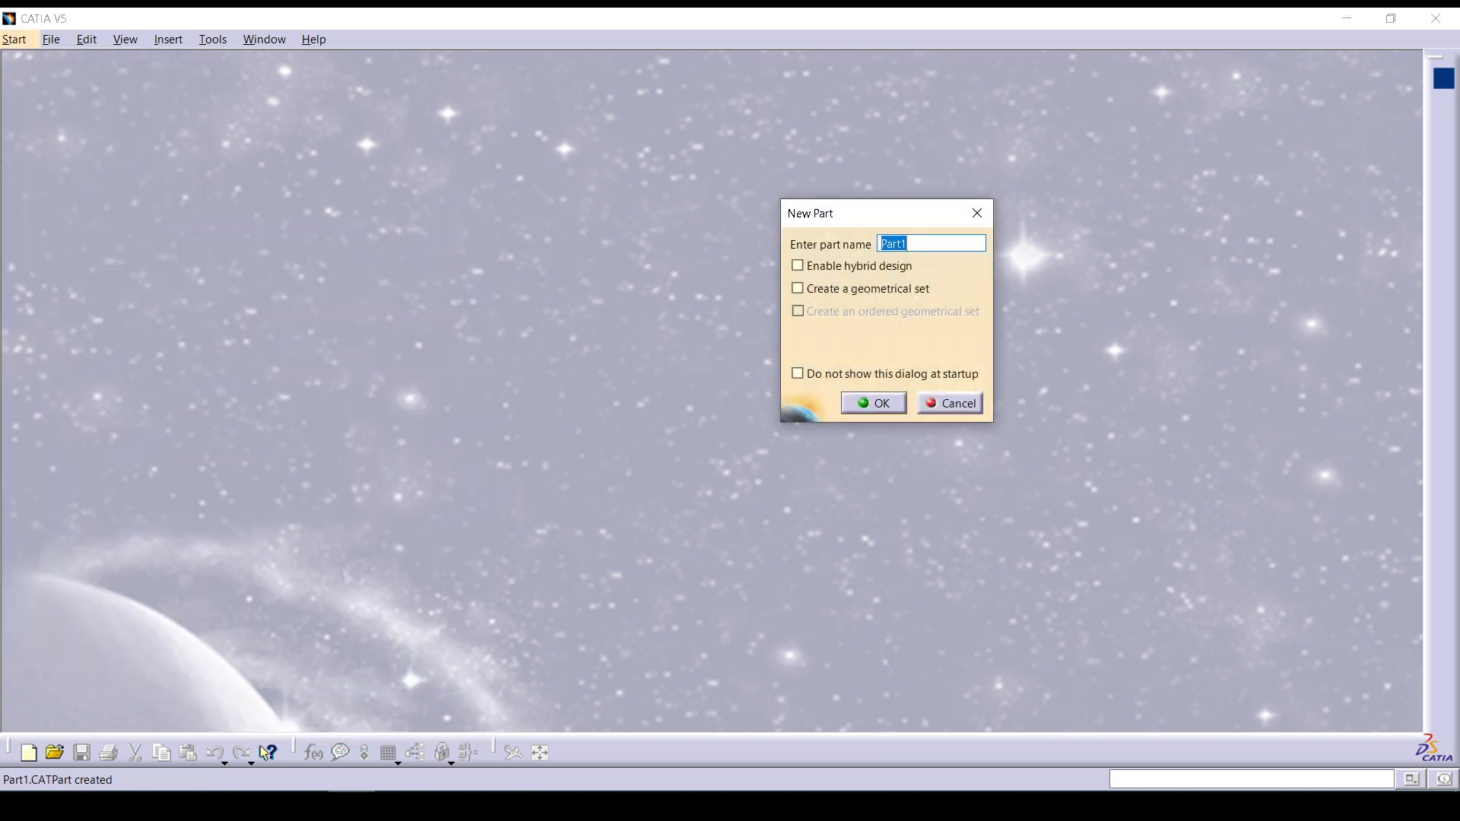
key(Return)
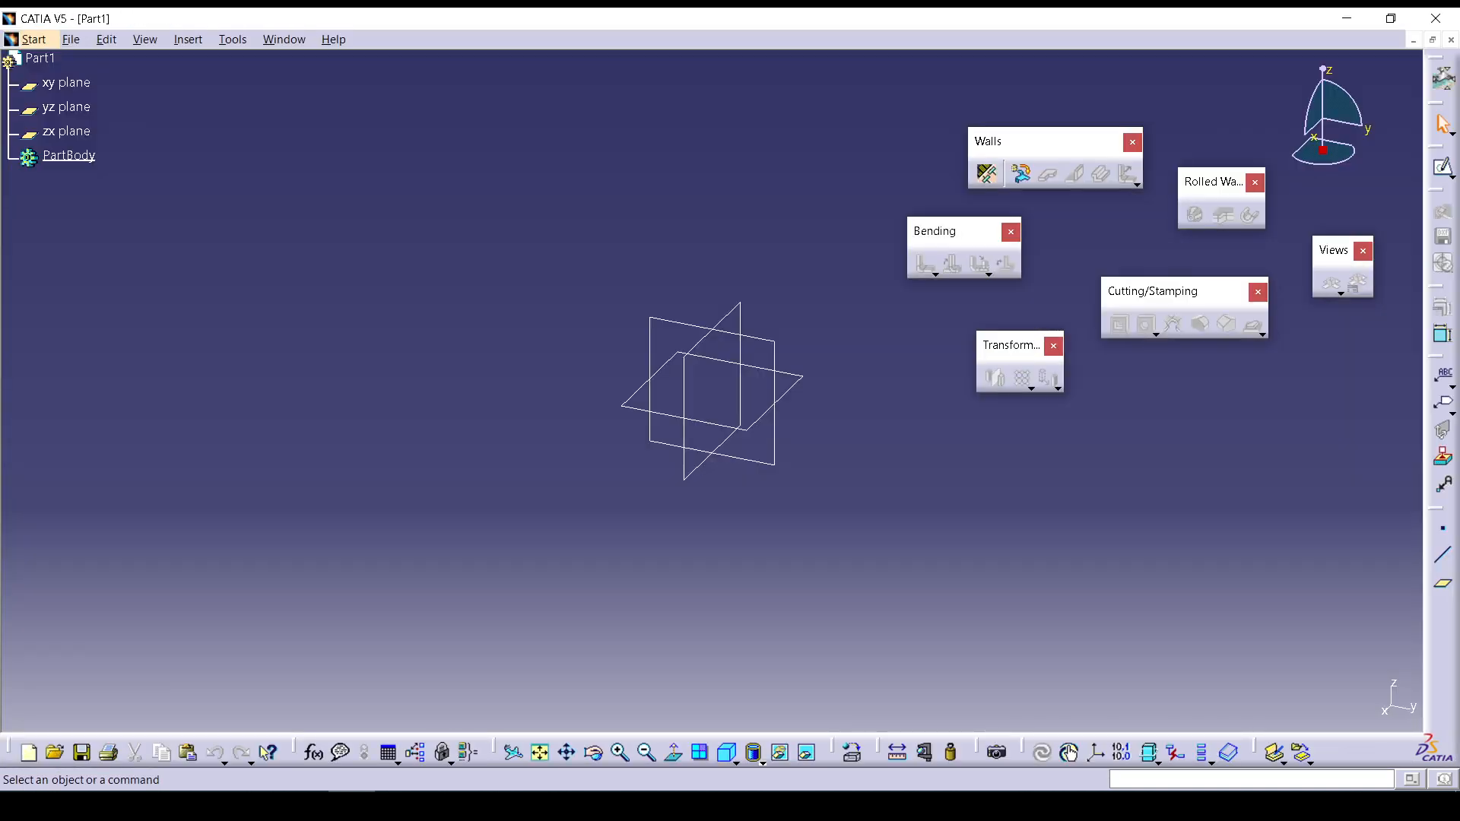
click(71, 39)
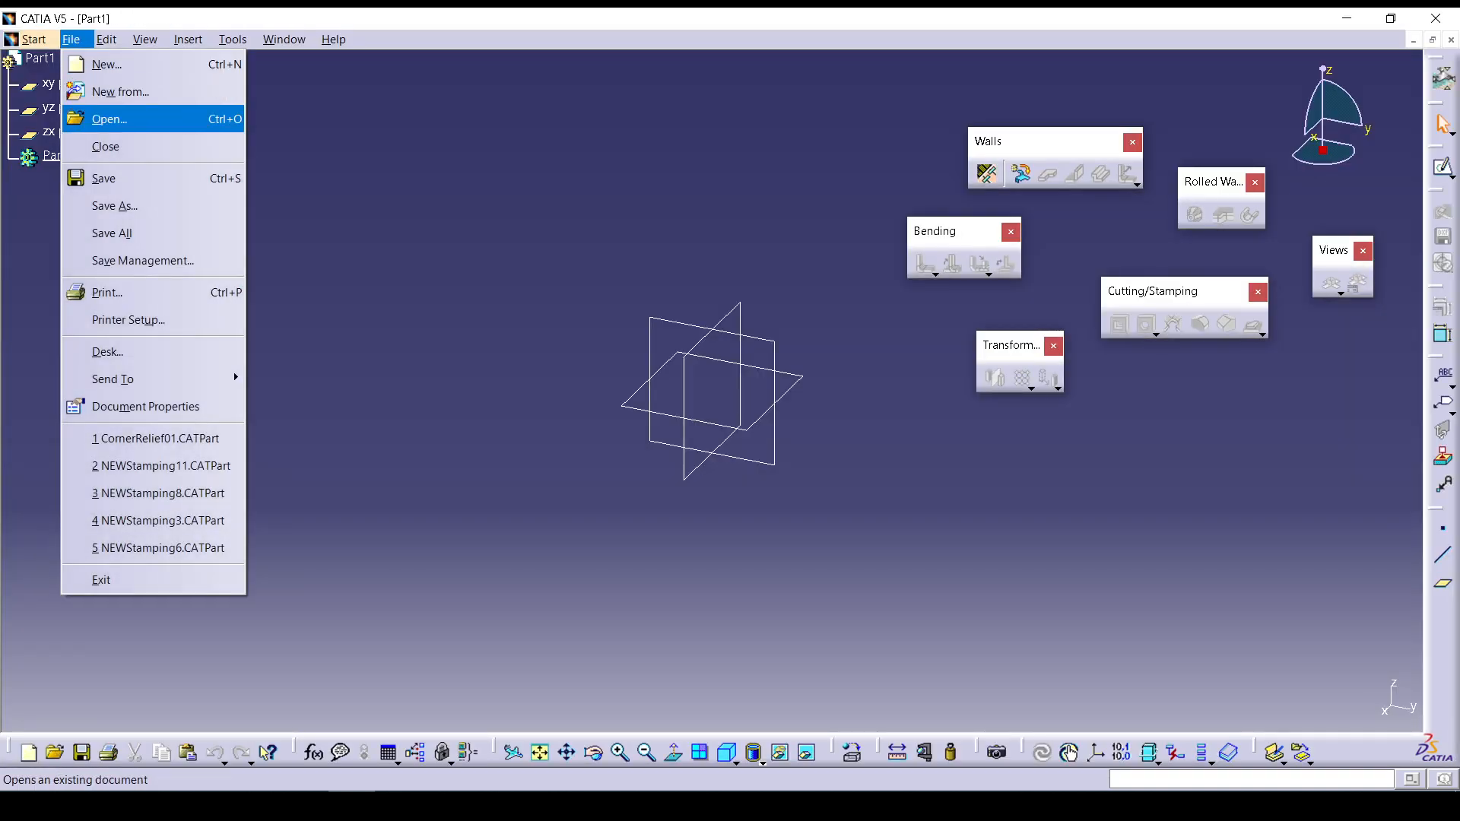
click(105, 64)
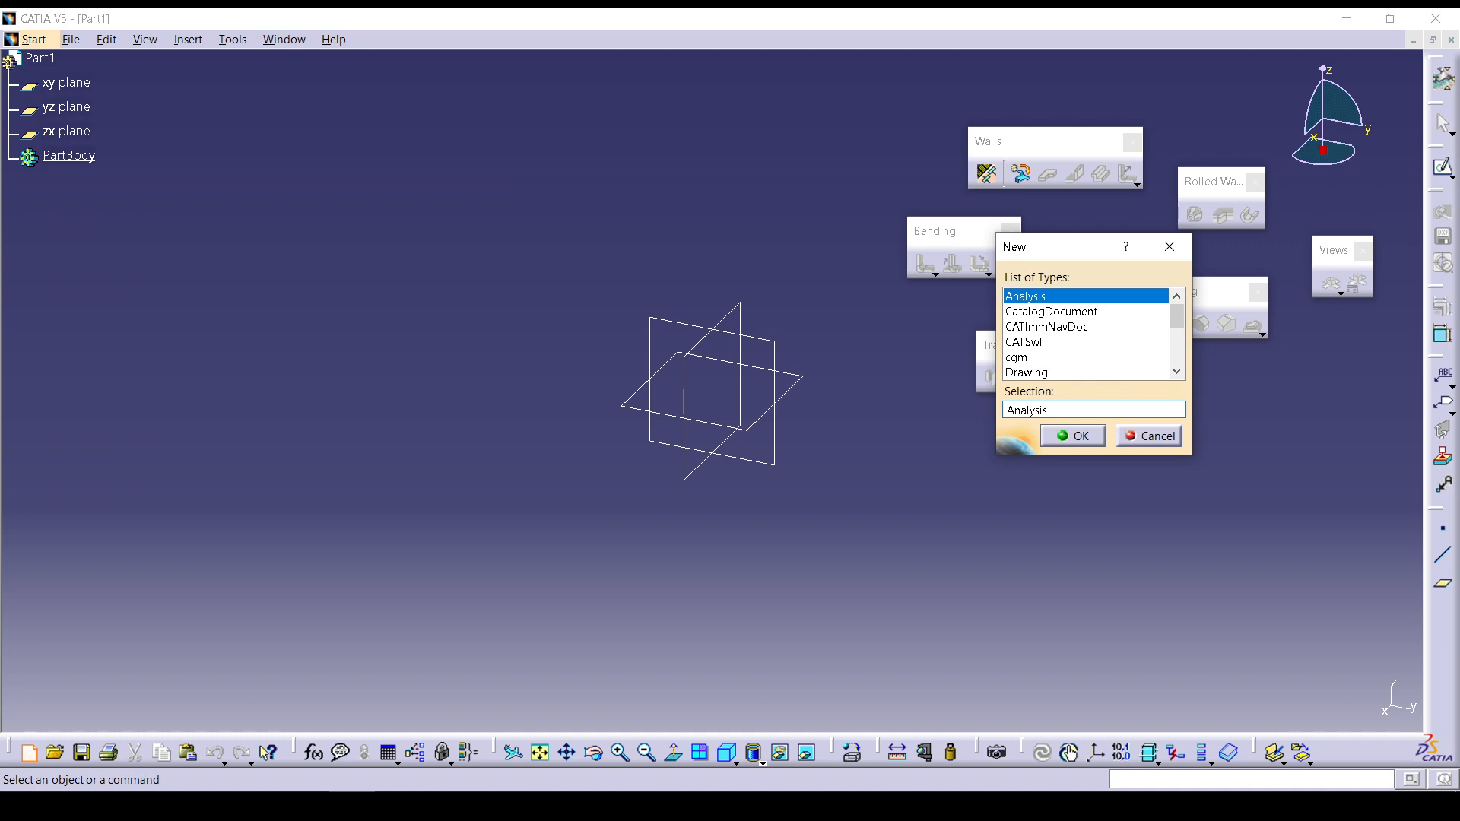
scroll(1086, 334, down, 2)
scroll(1086, 335, down, 2)
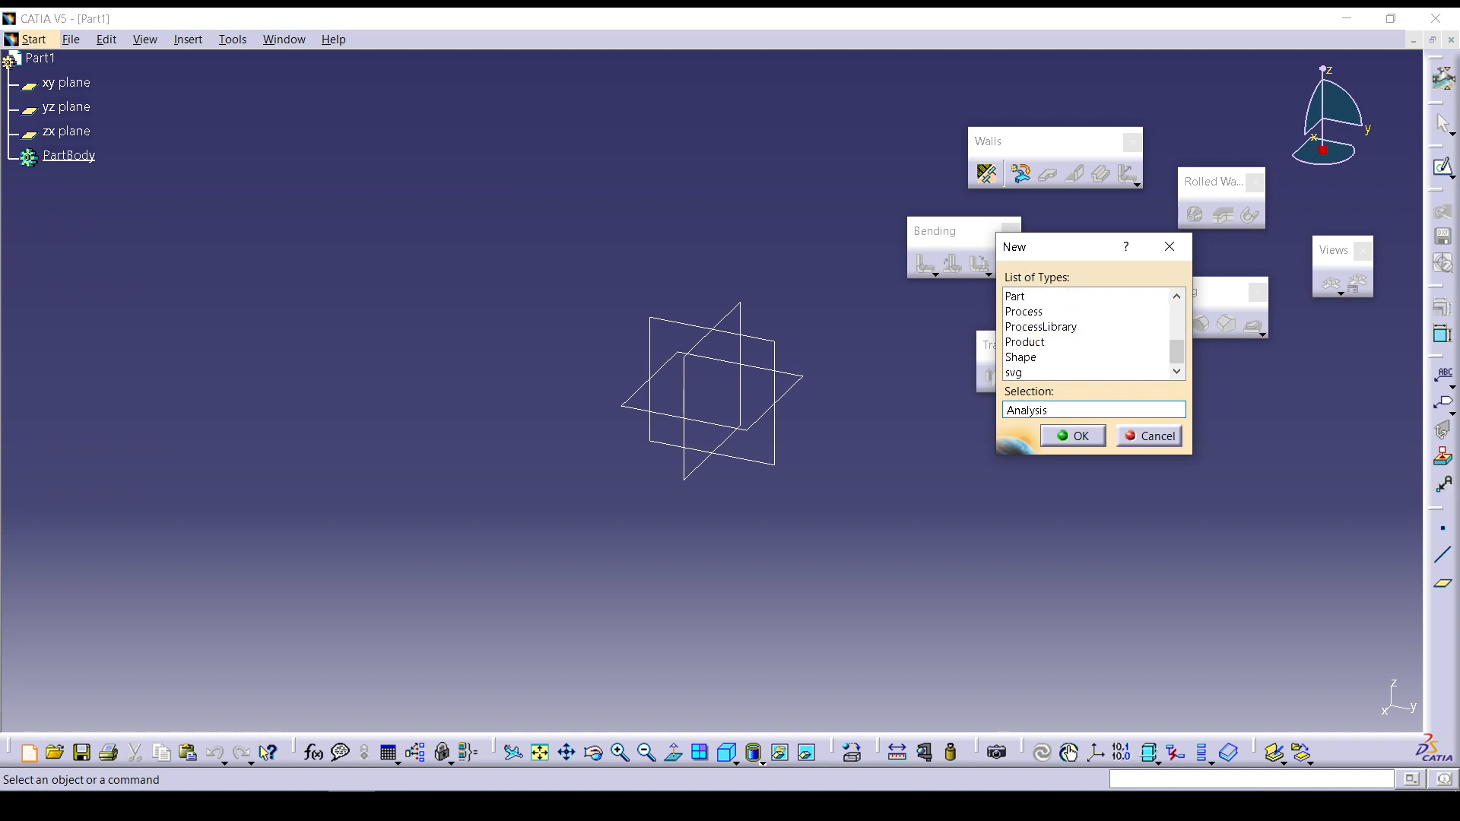
click(1149, 435)
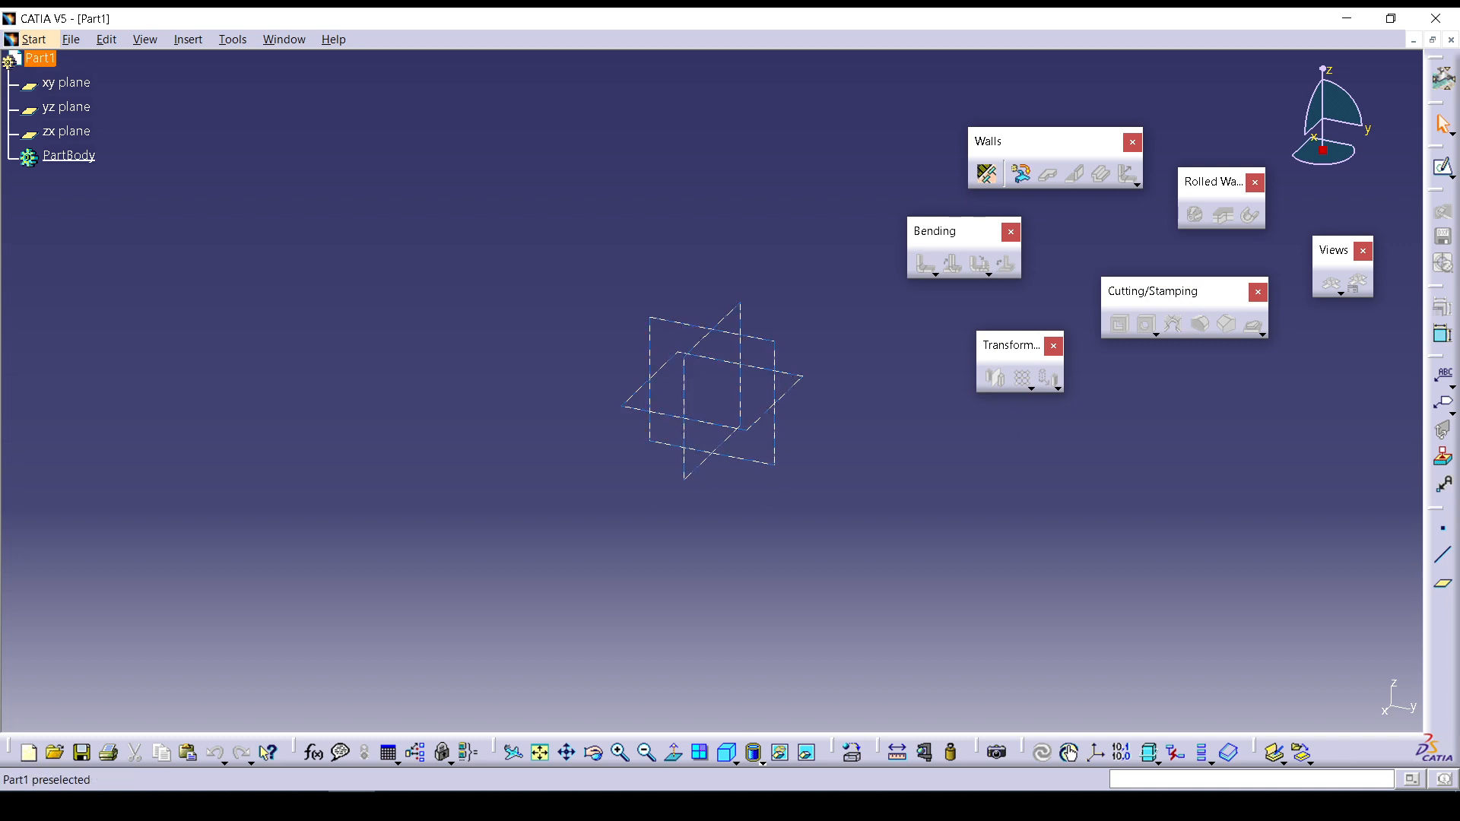
Look up Generative Sheetmetal Design among the workbenches available as favorites in the customization settings.
click(233, 39)
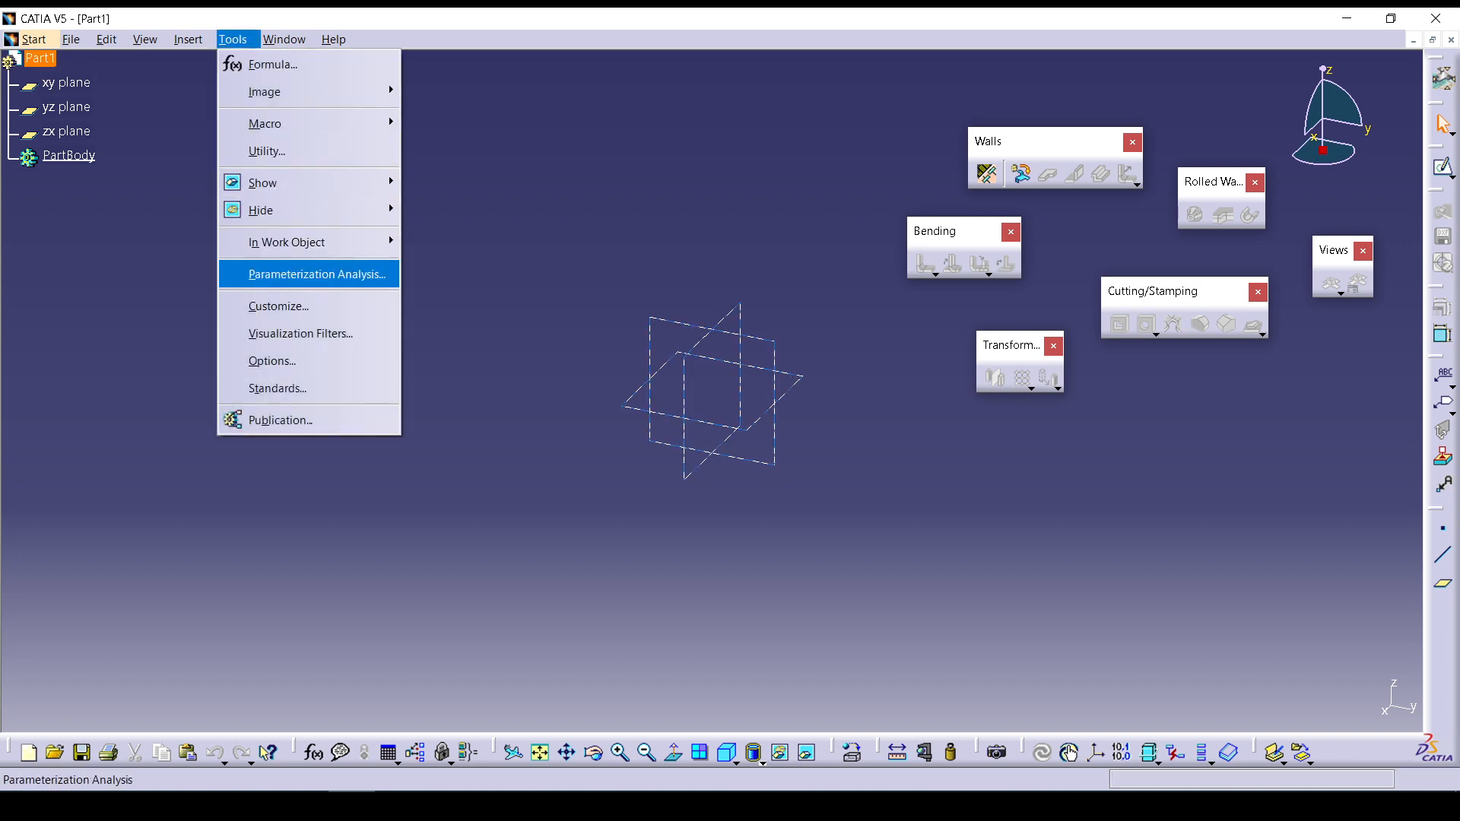
click(279, 306)
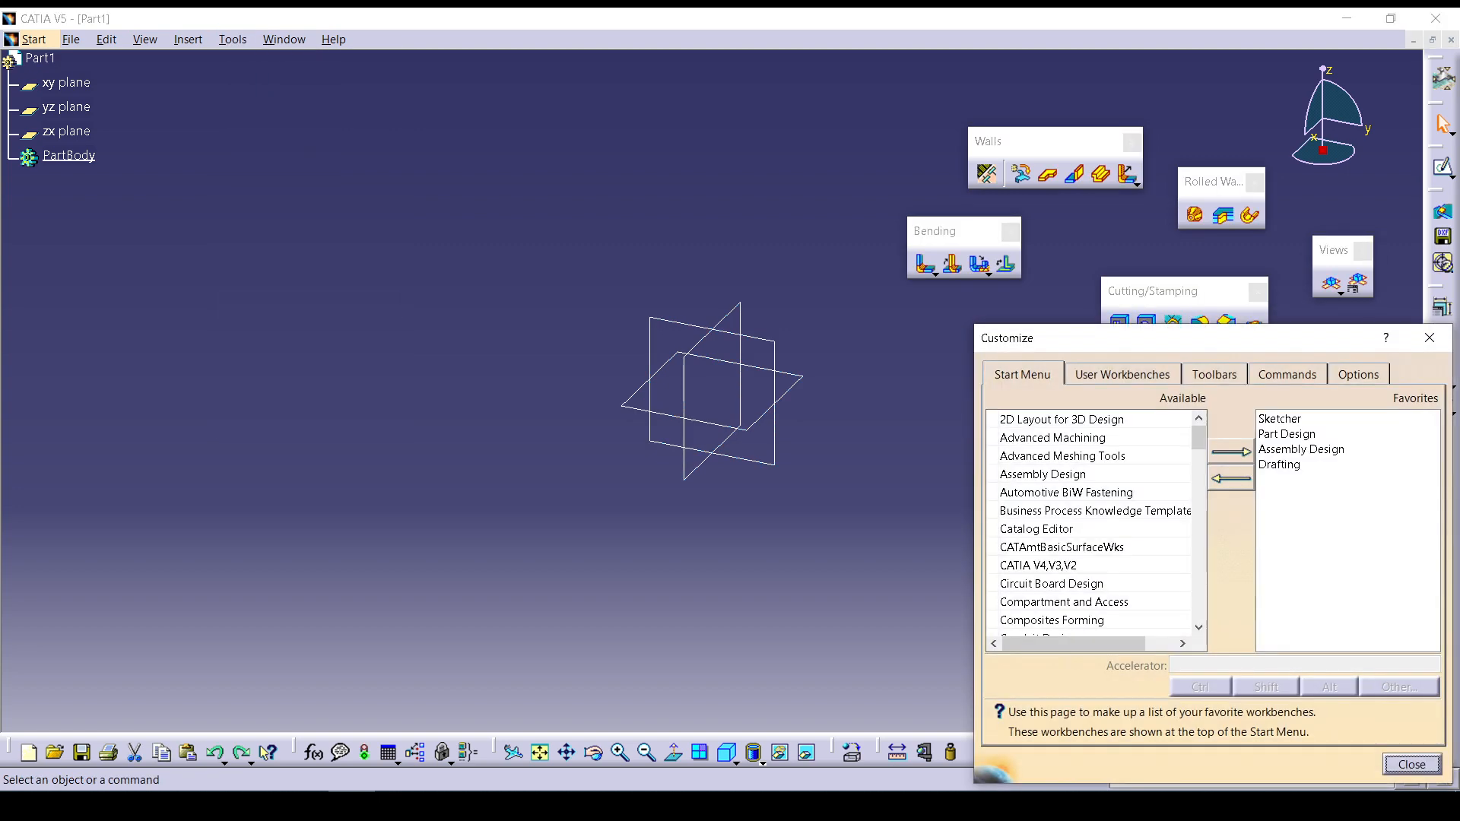
scroll(1095, 525, down, 4)
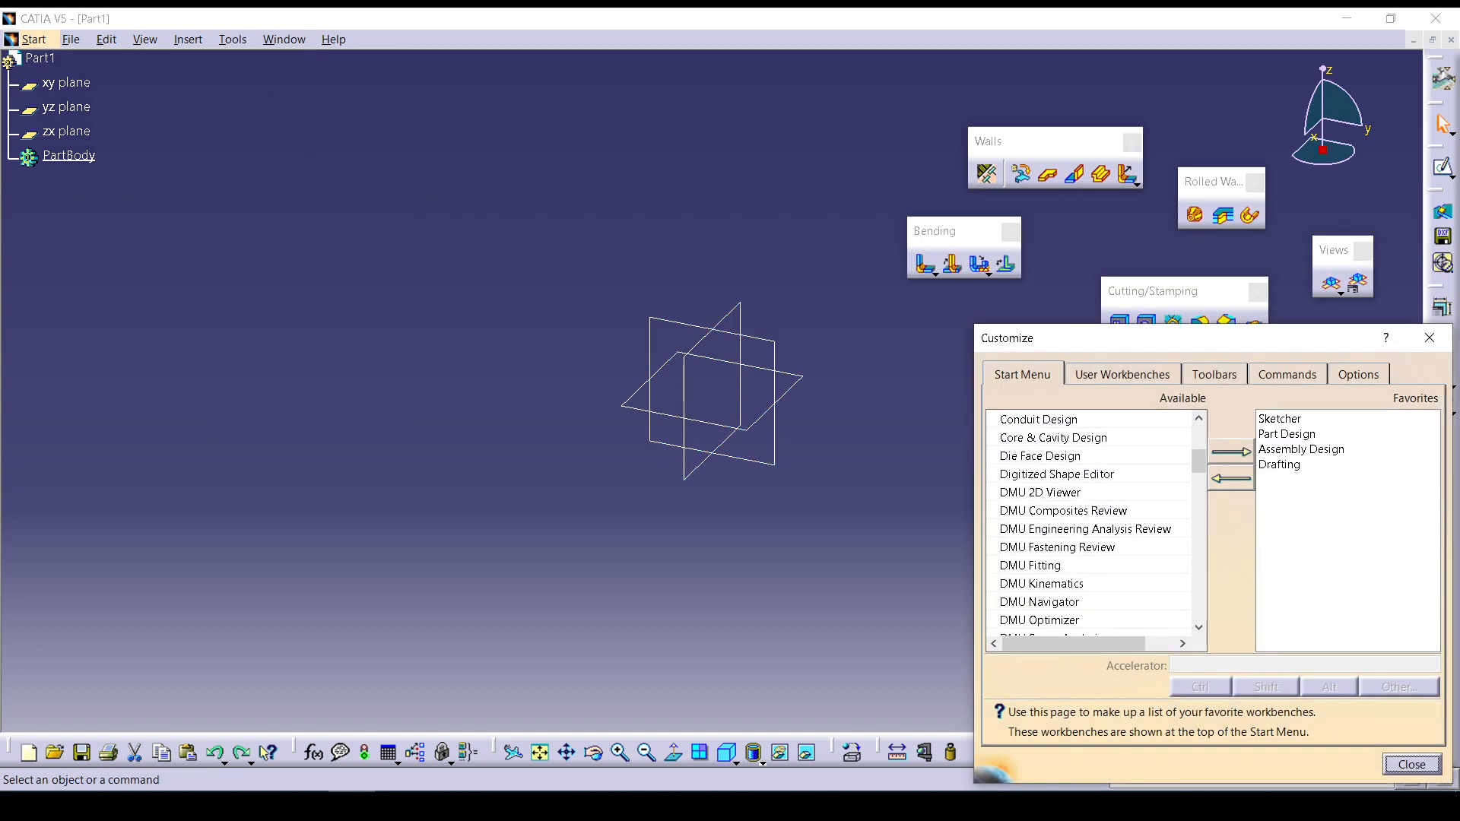
scroll(1095, 525, down, 4)
scroll(1095, 525, down, 6)
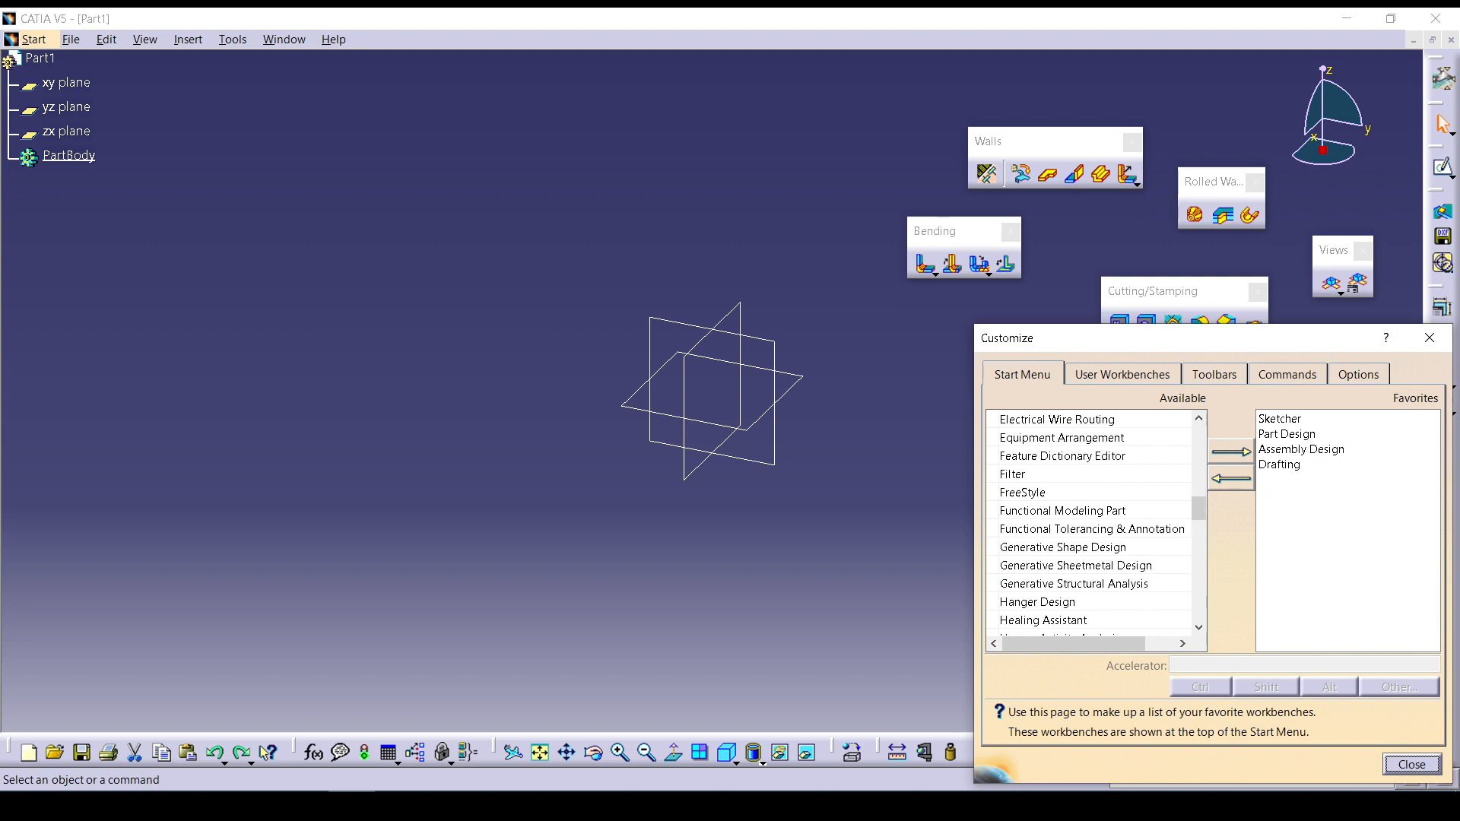
click(1076, 456)
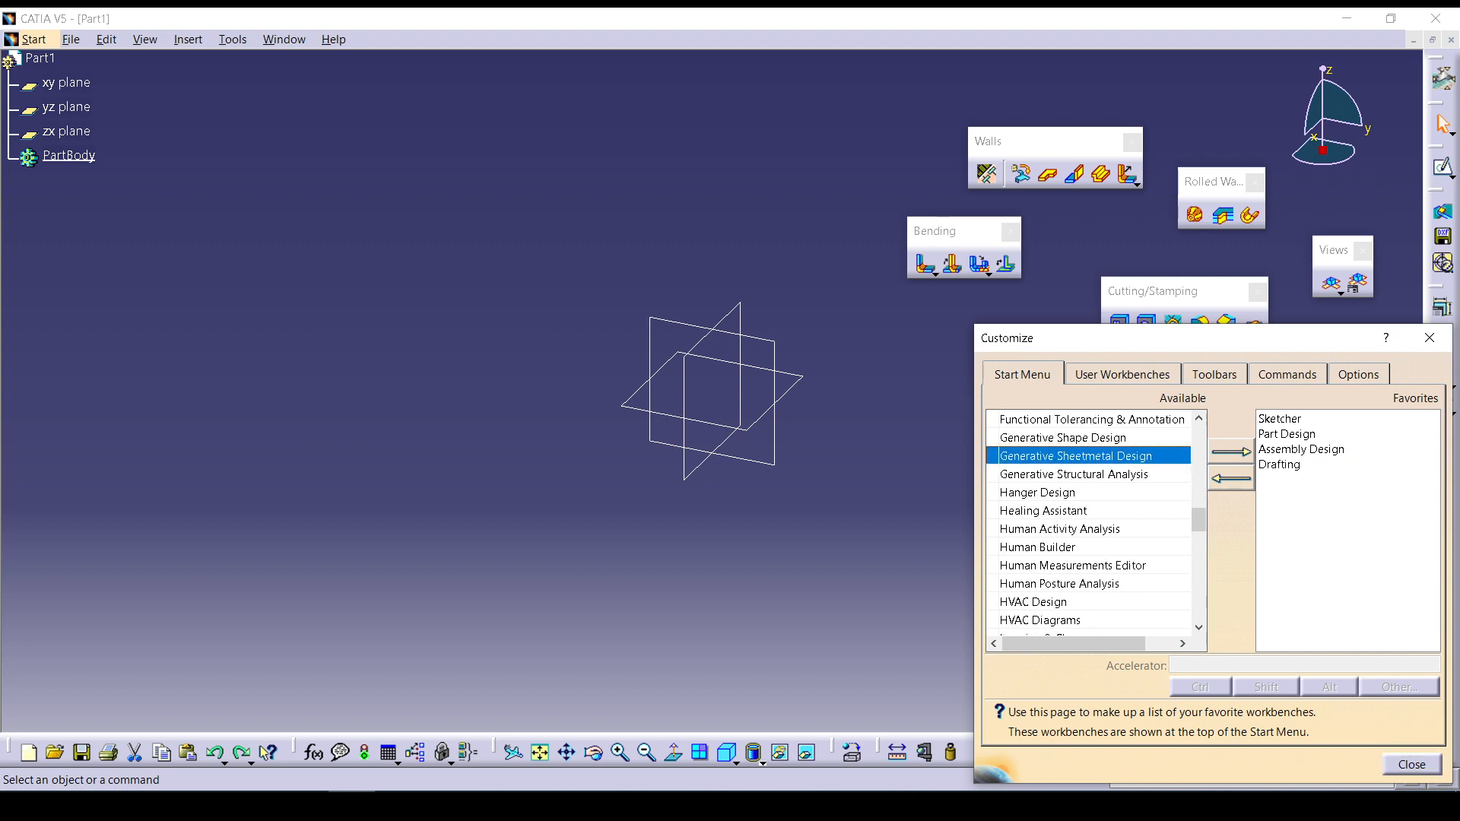
click(1411, 764)
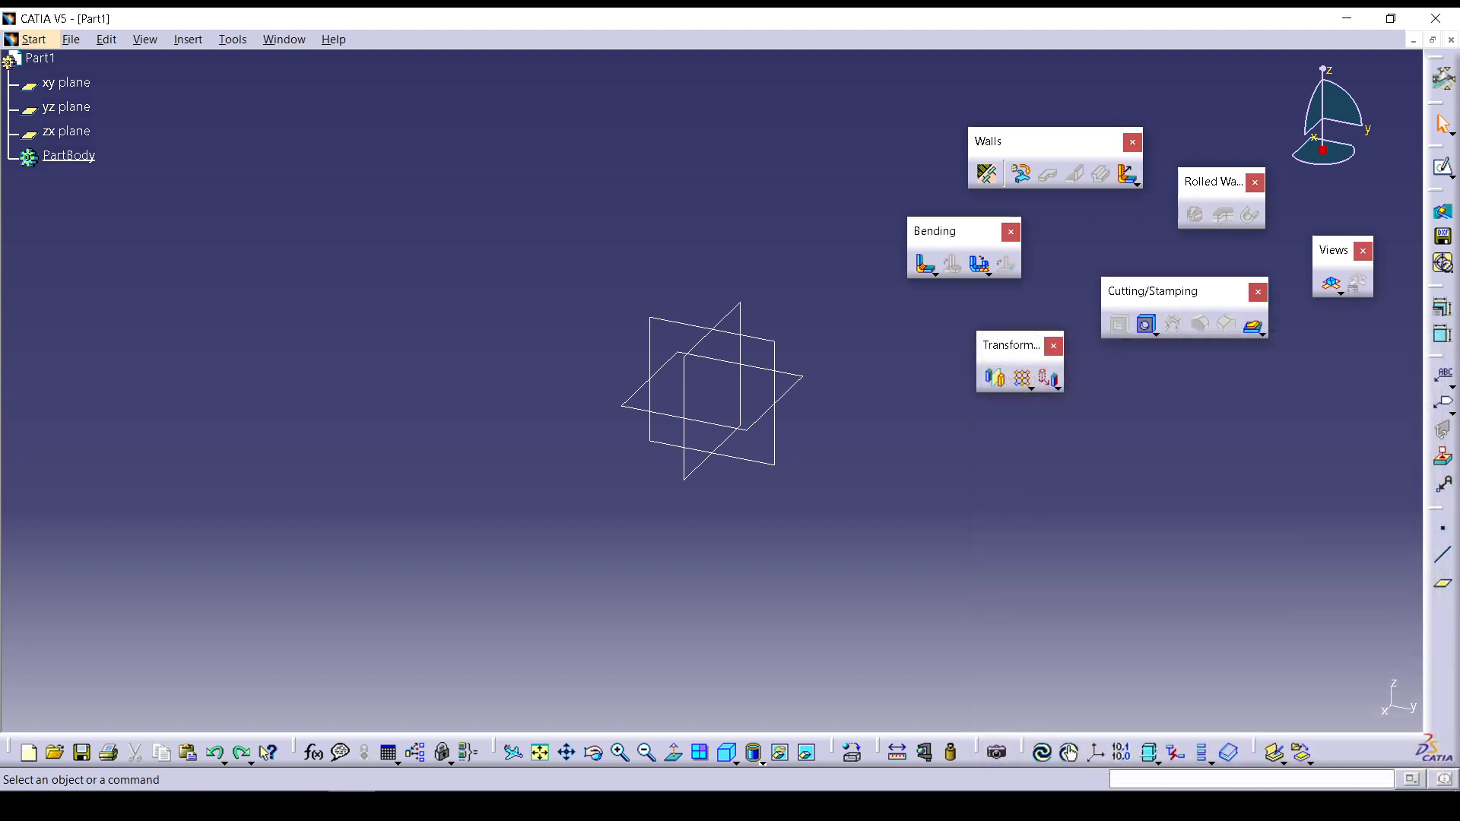
click(33, 39)
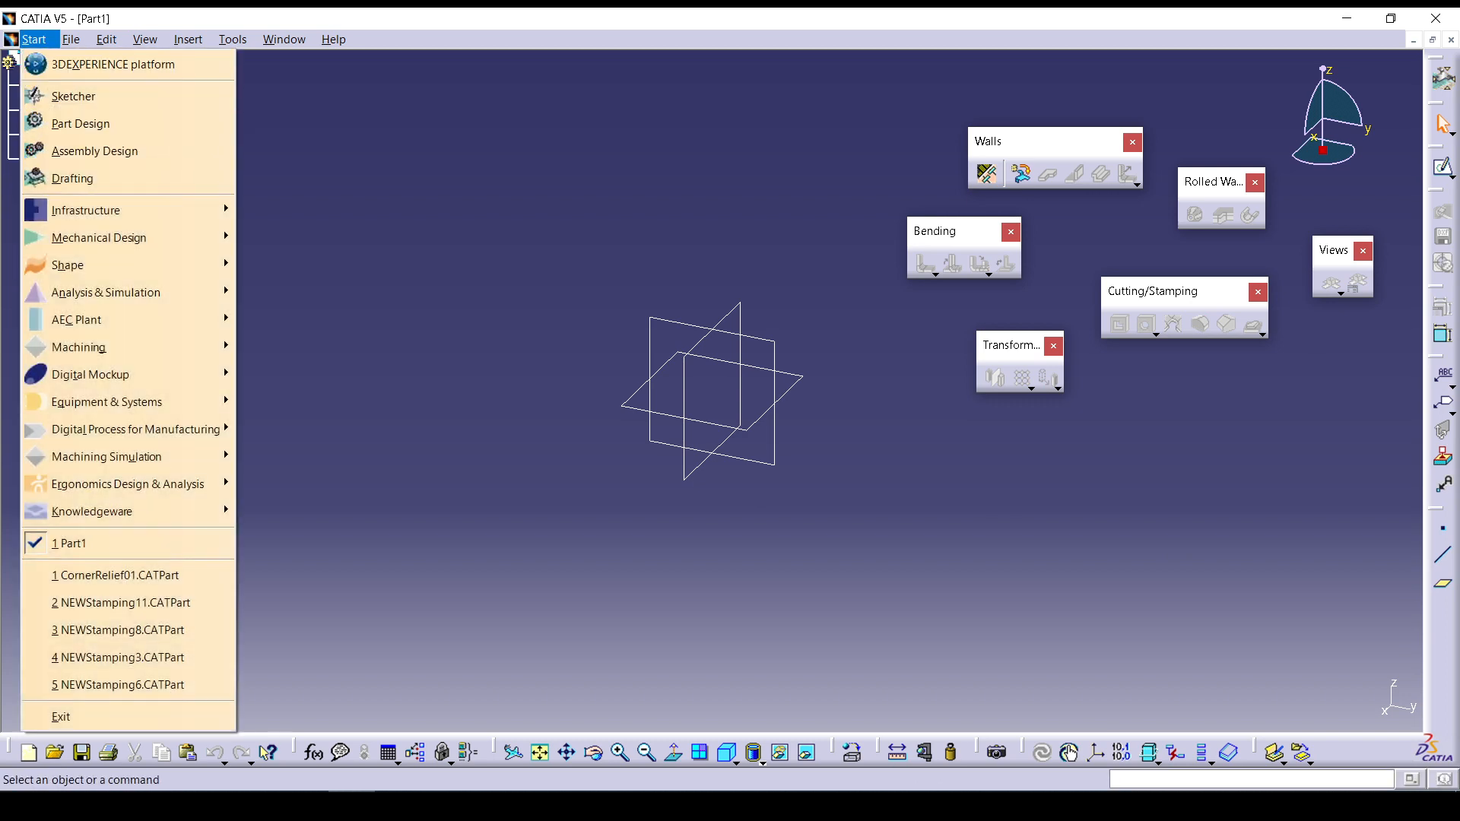
click(1443, 79)
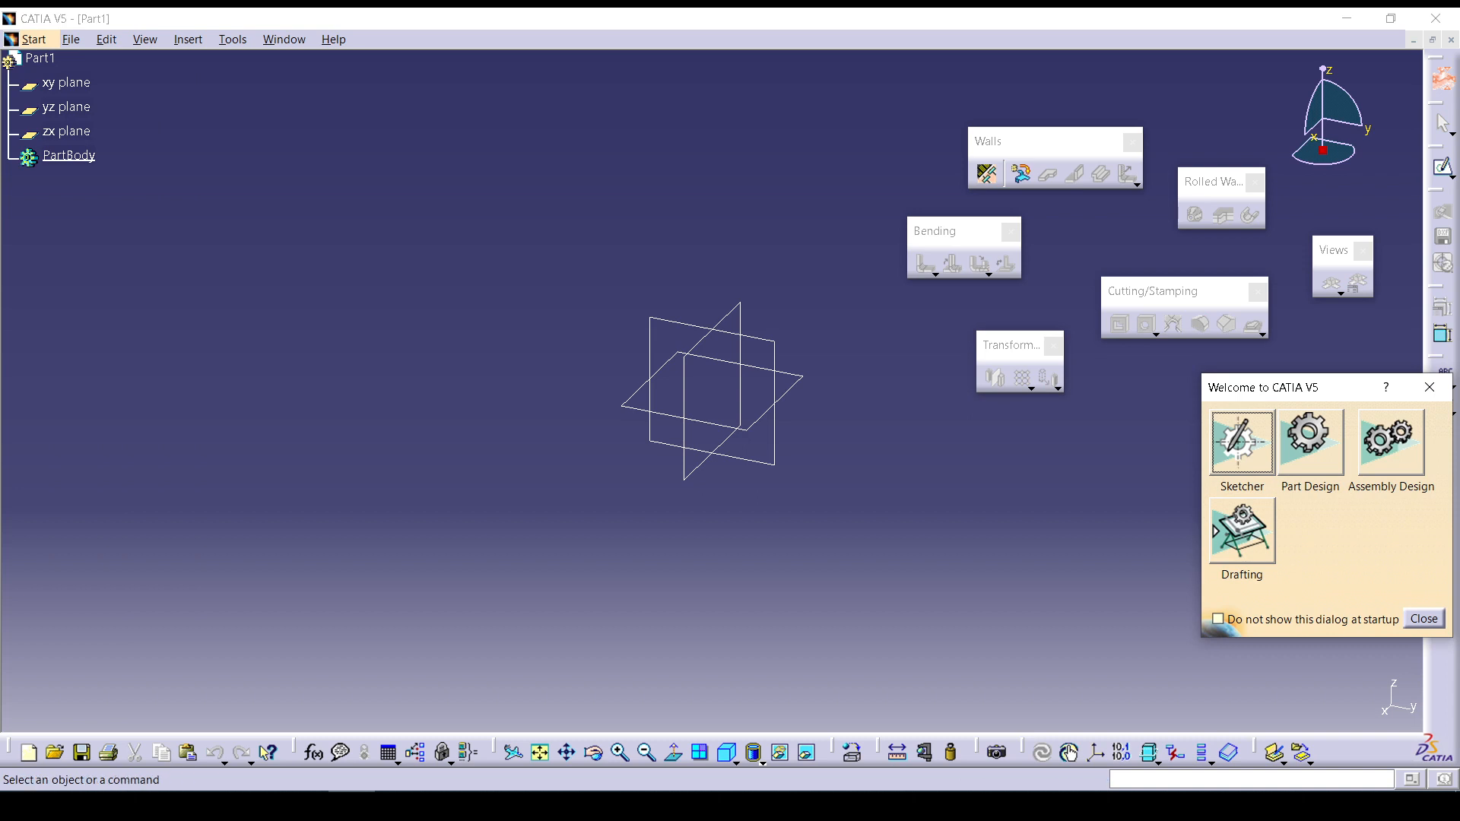
key(Escape)
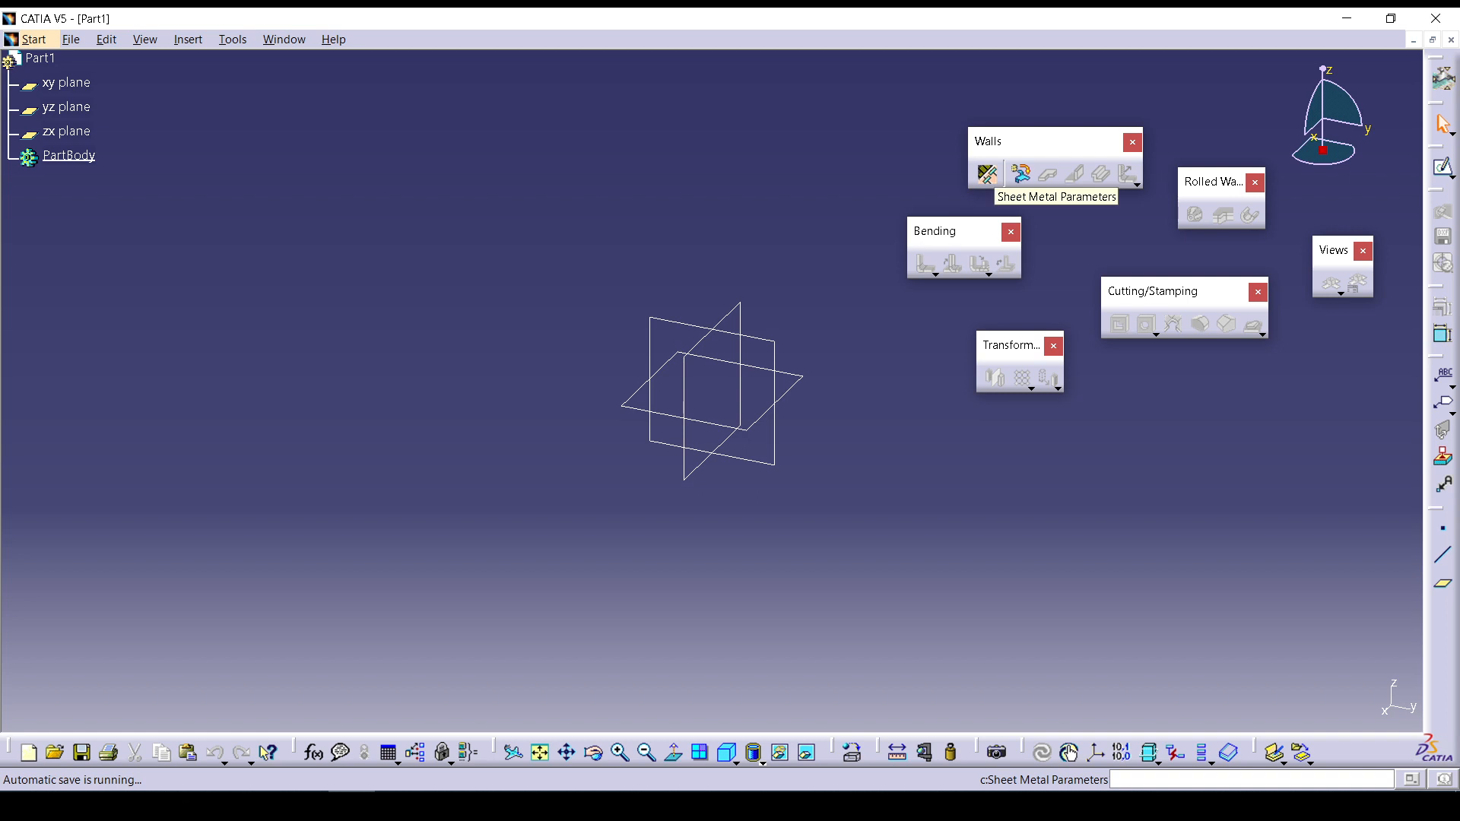
Start defining the part's sheet metal parameters and check the default bend radius.
click(987, 174)
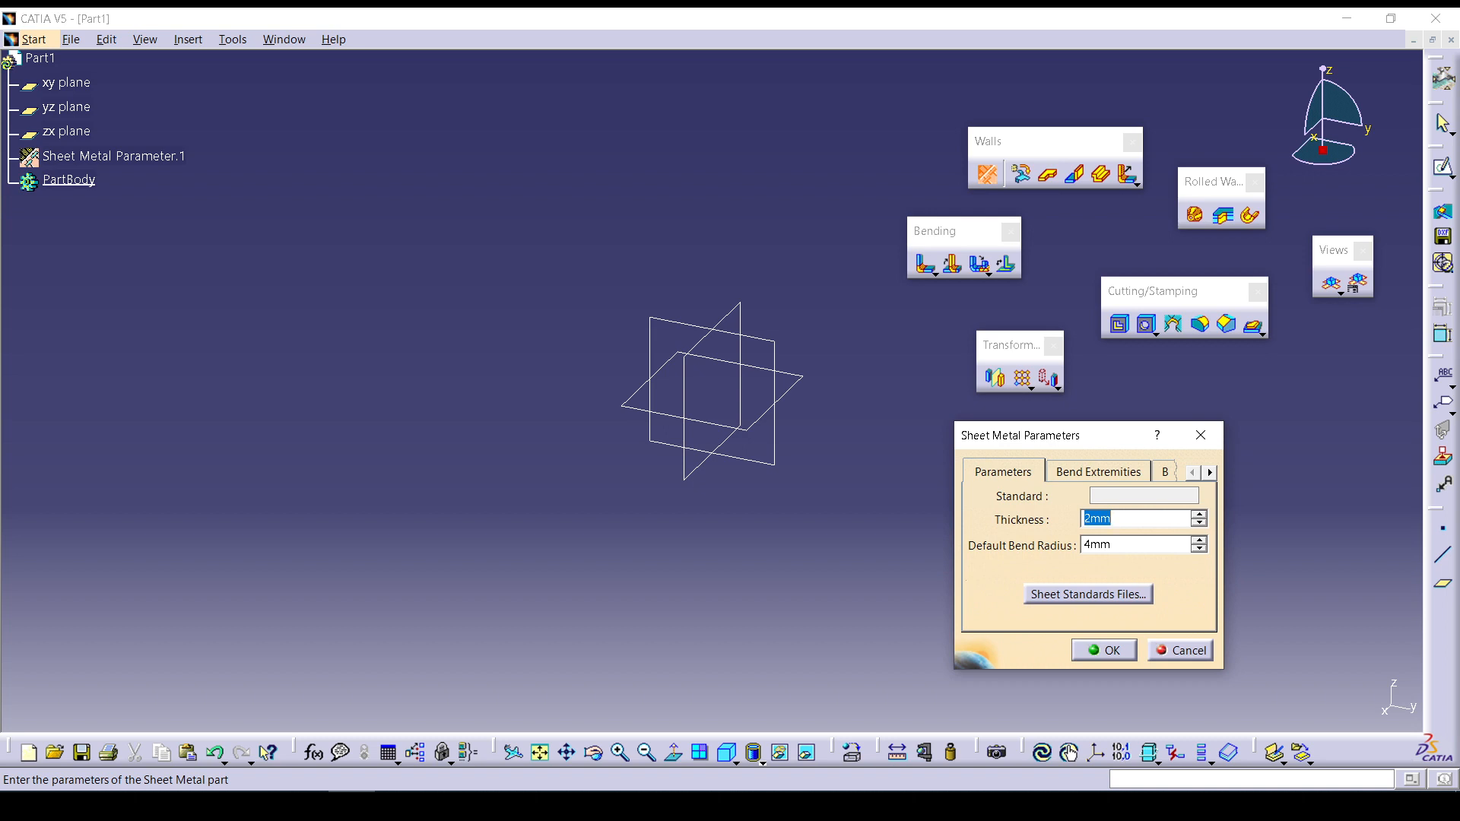
click(1004, 472)
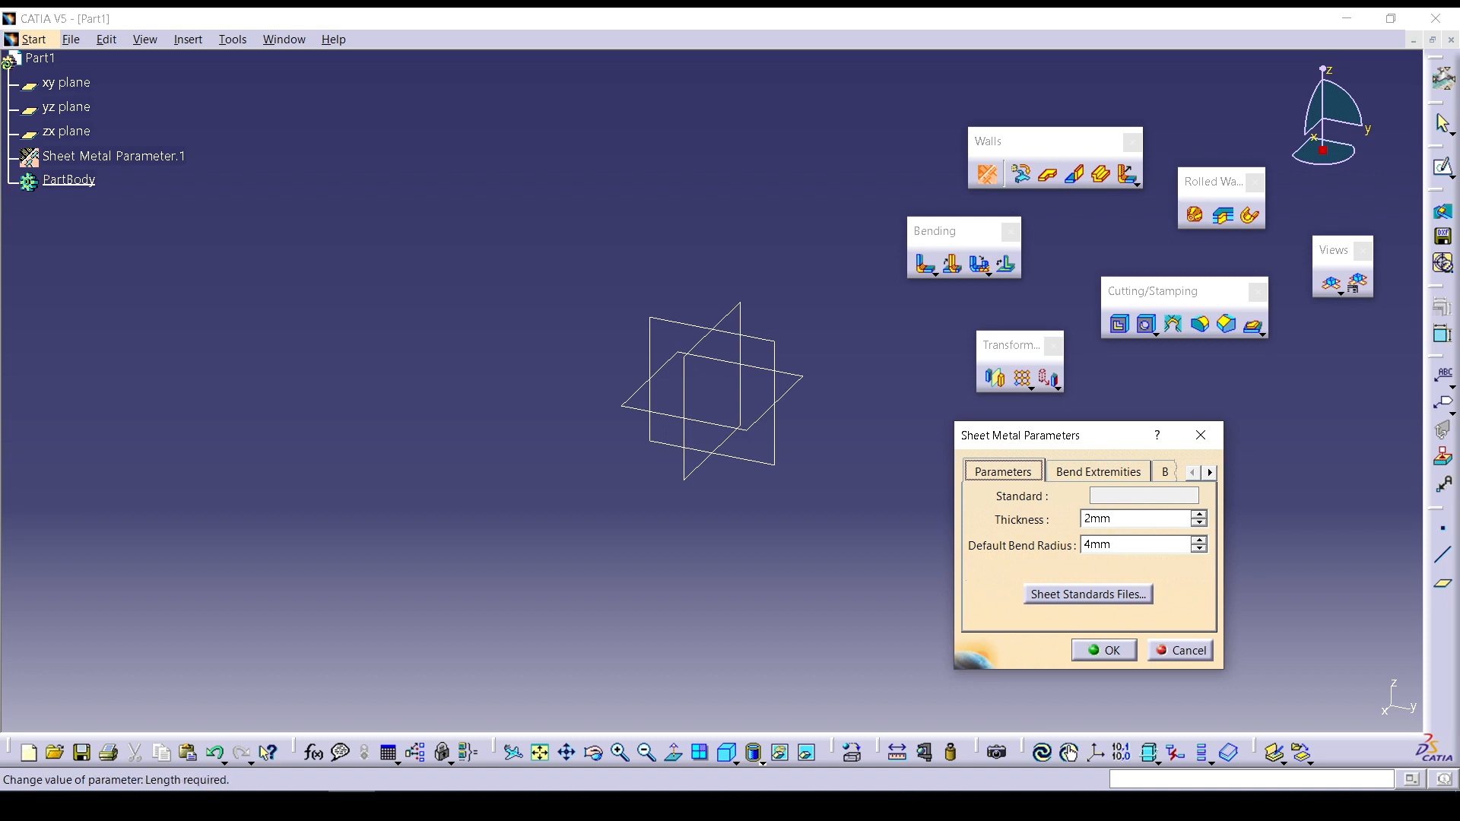
drag(1124, 546, 1080, 545)
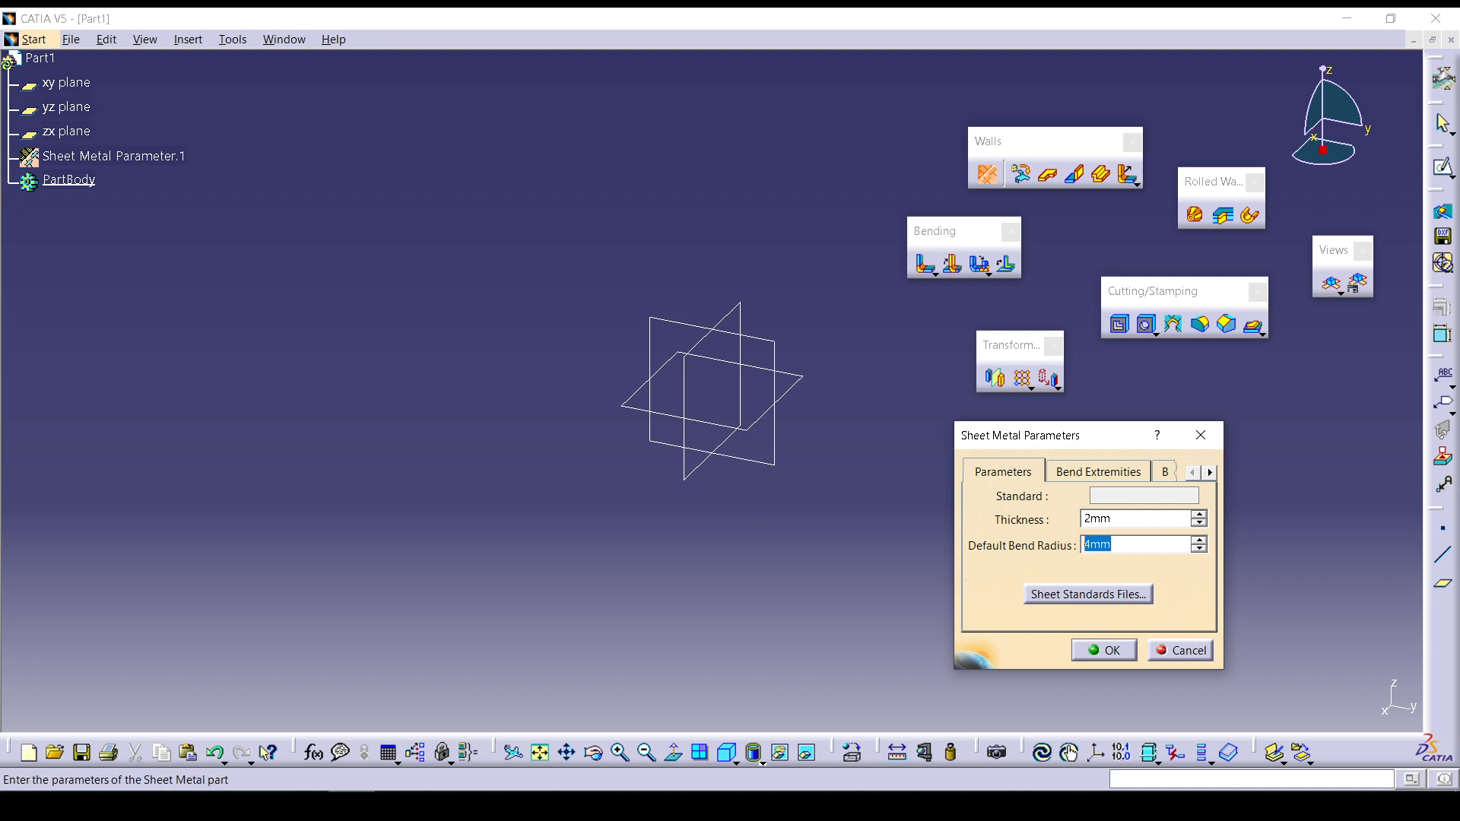
Try Square relief and Round relief as the bend extremity type, and restore Minimum with no relief.
click(1098, 472)
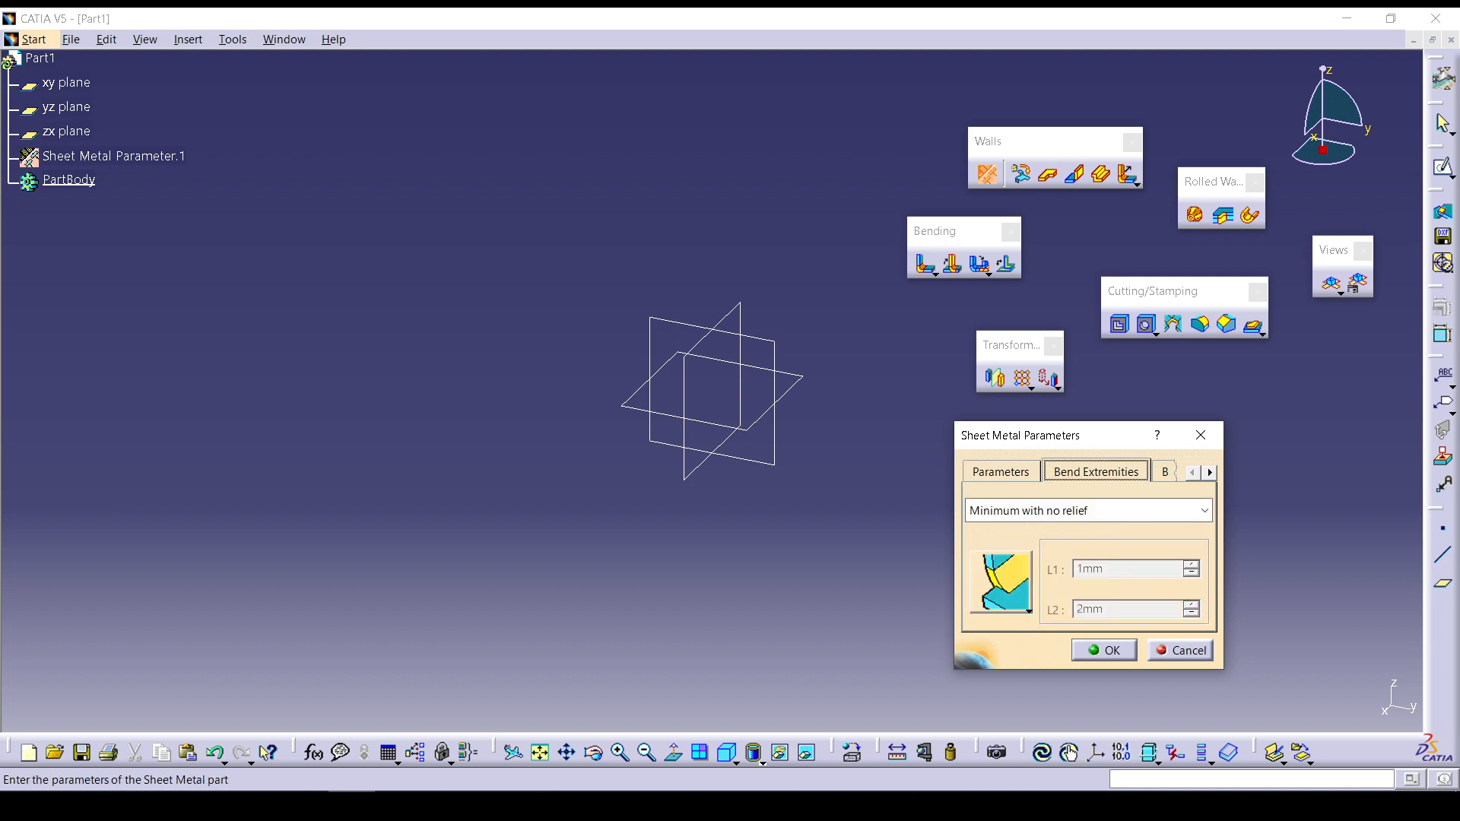
click(1204, 511)
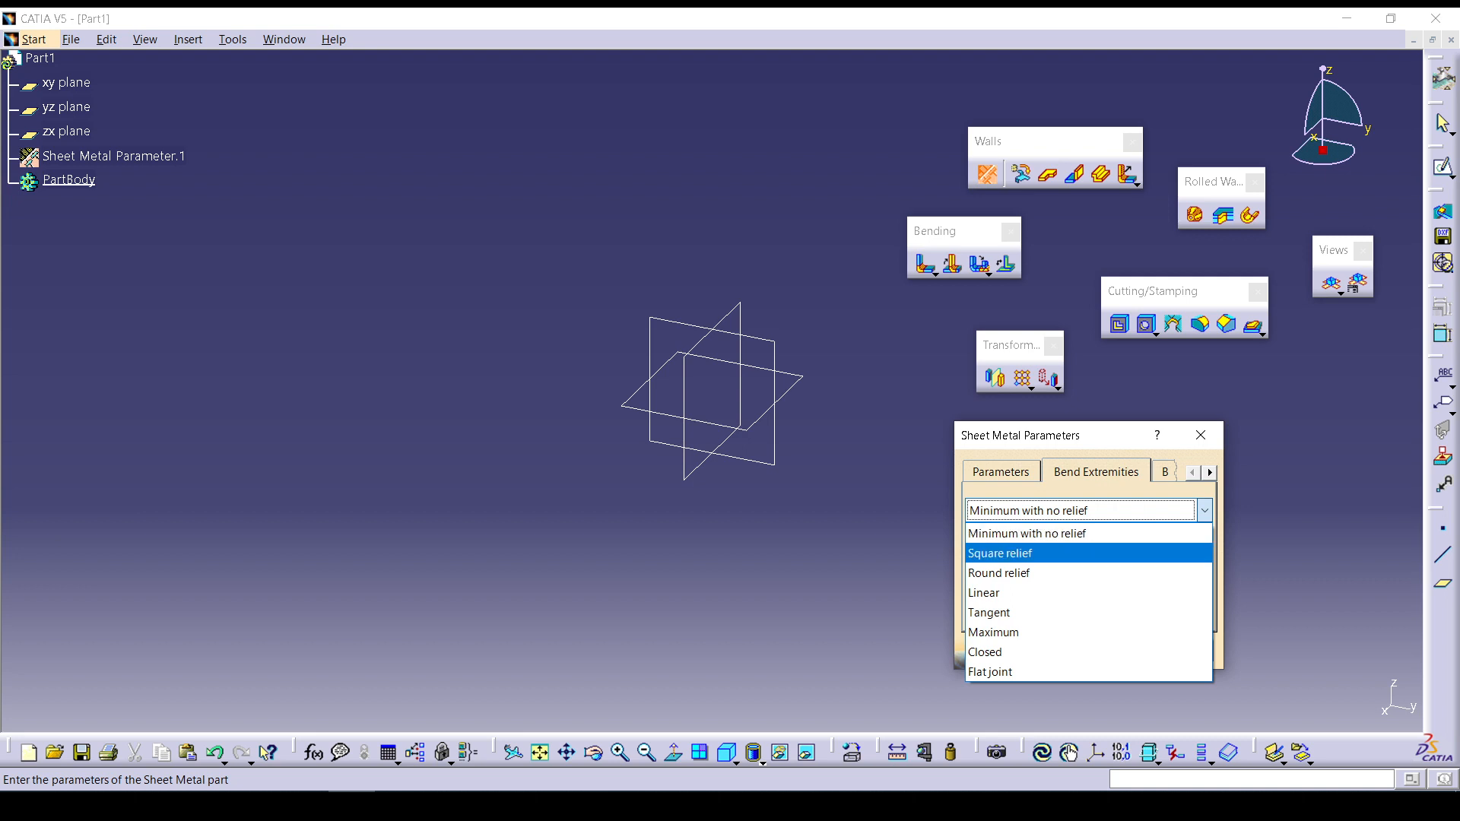
click(1000, 554)
click(1204, 511)
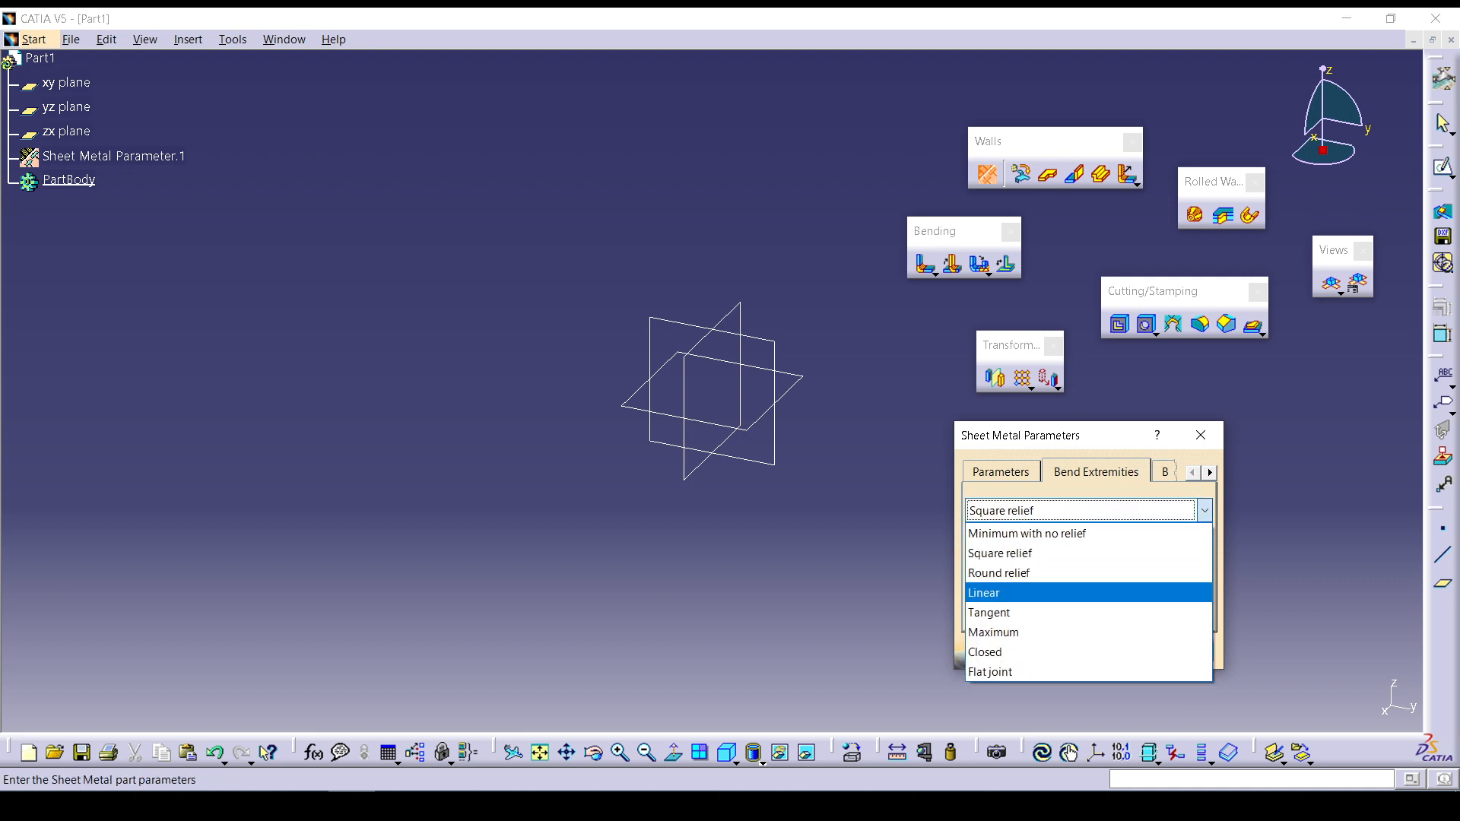
click(1000, 573)
click(1205, 511)
click(1000, 535)
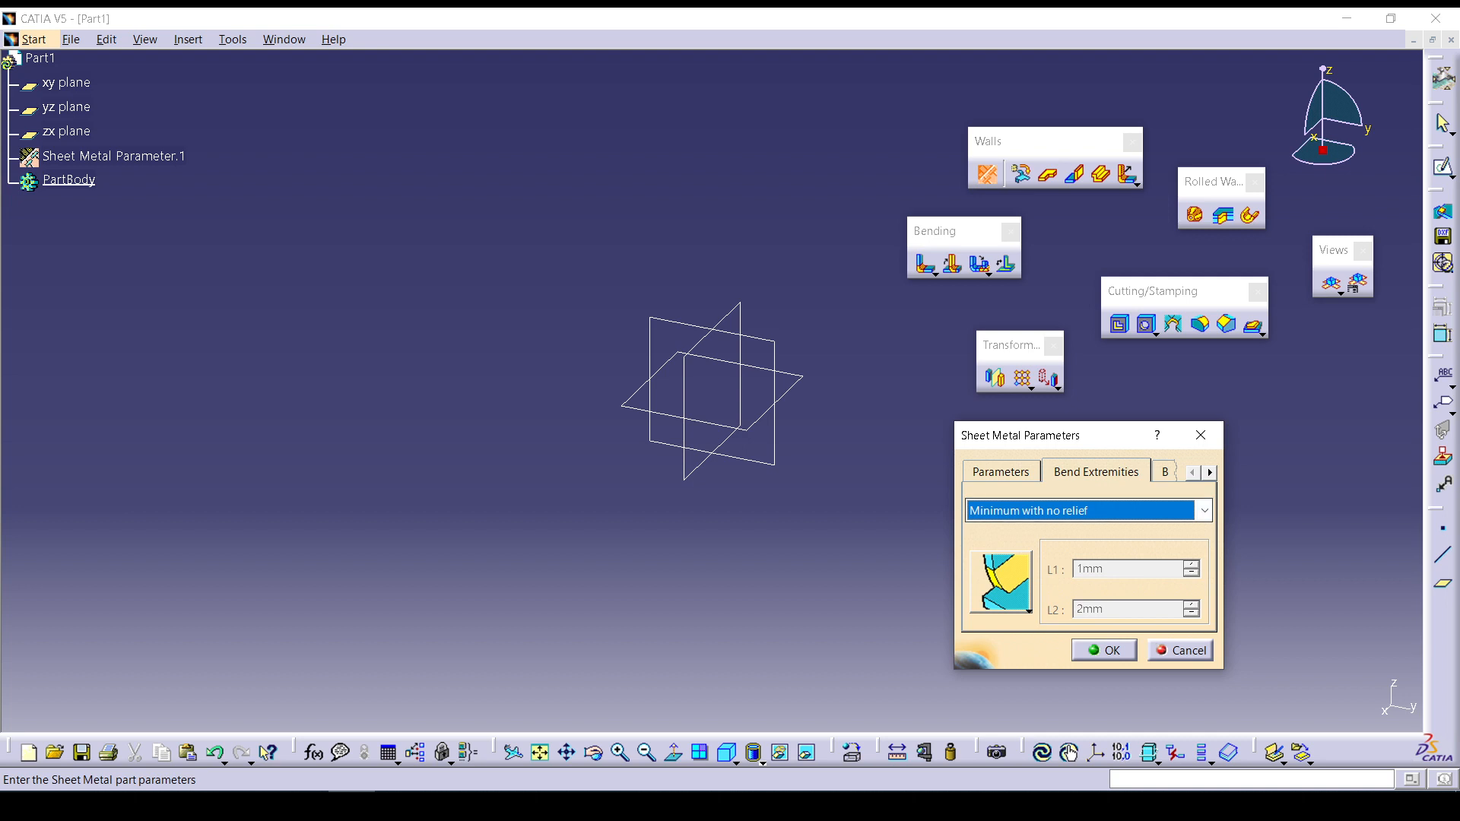
Examine the bend allowance's K factor and its formula, and compare with the bend extremities settings.
click(1165, 472)
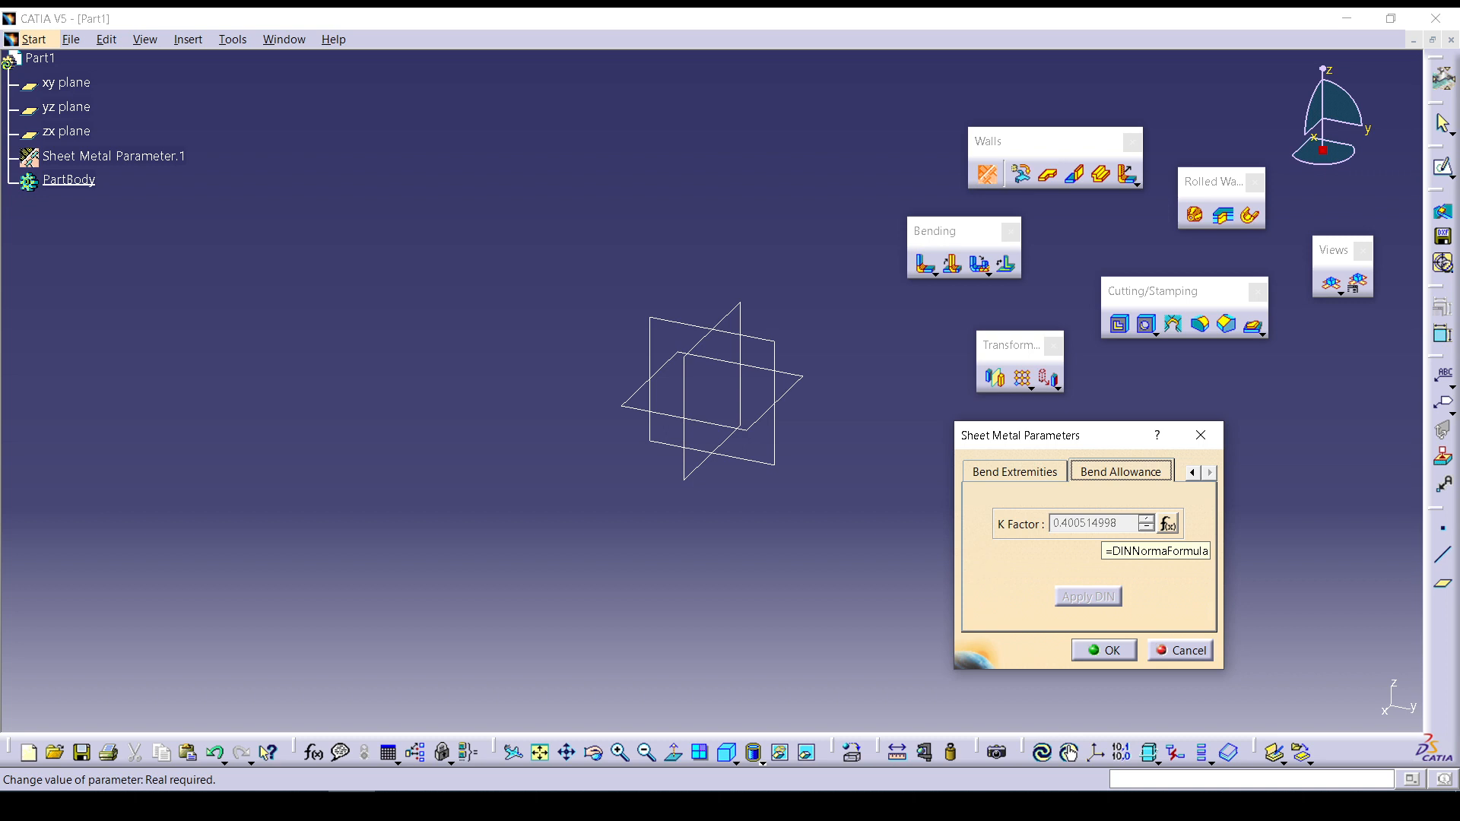
click(1015, 472)
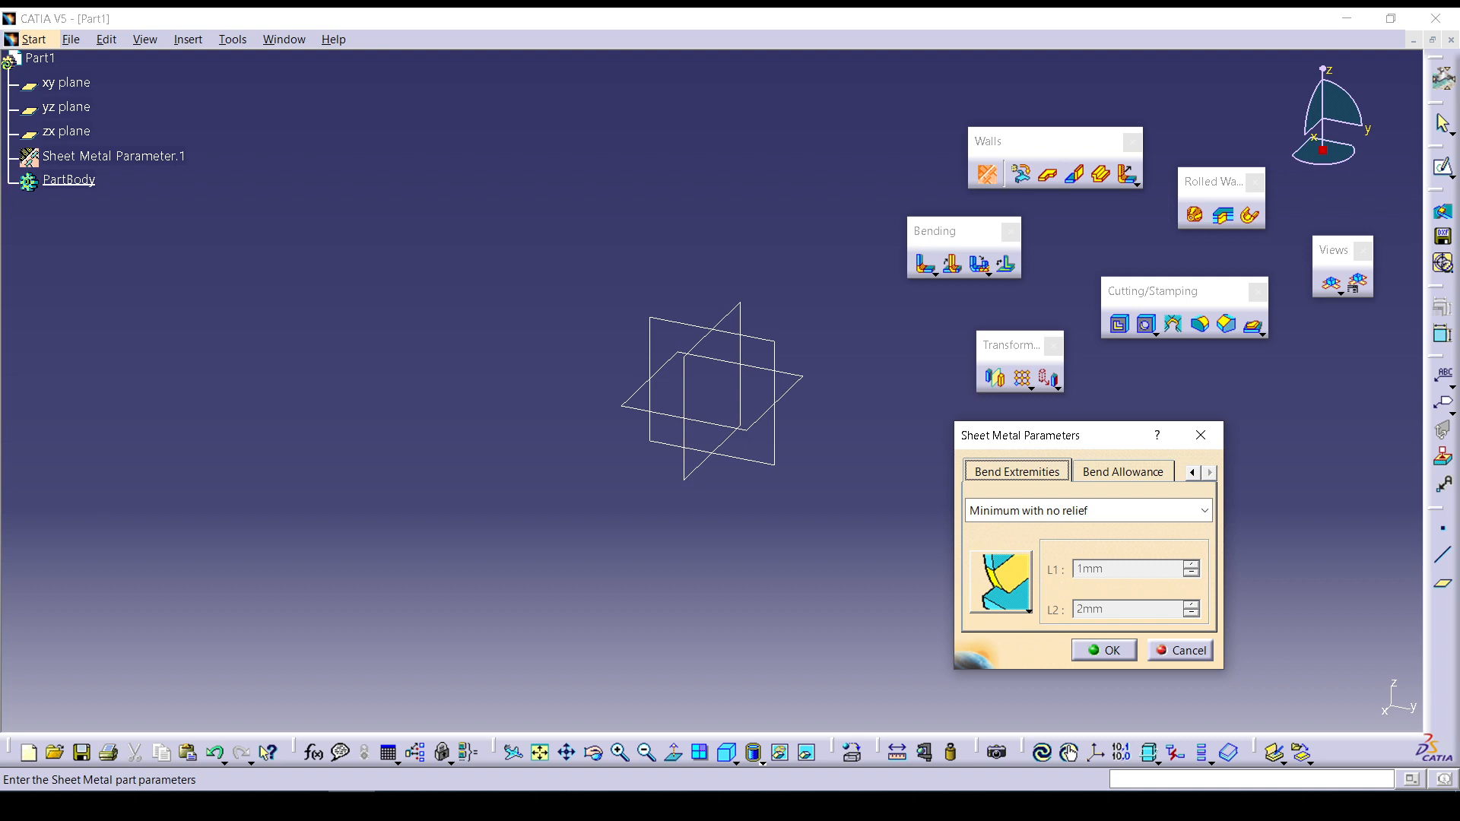
click(1123, 472)
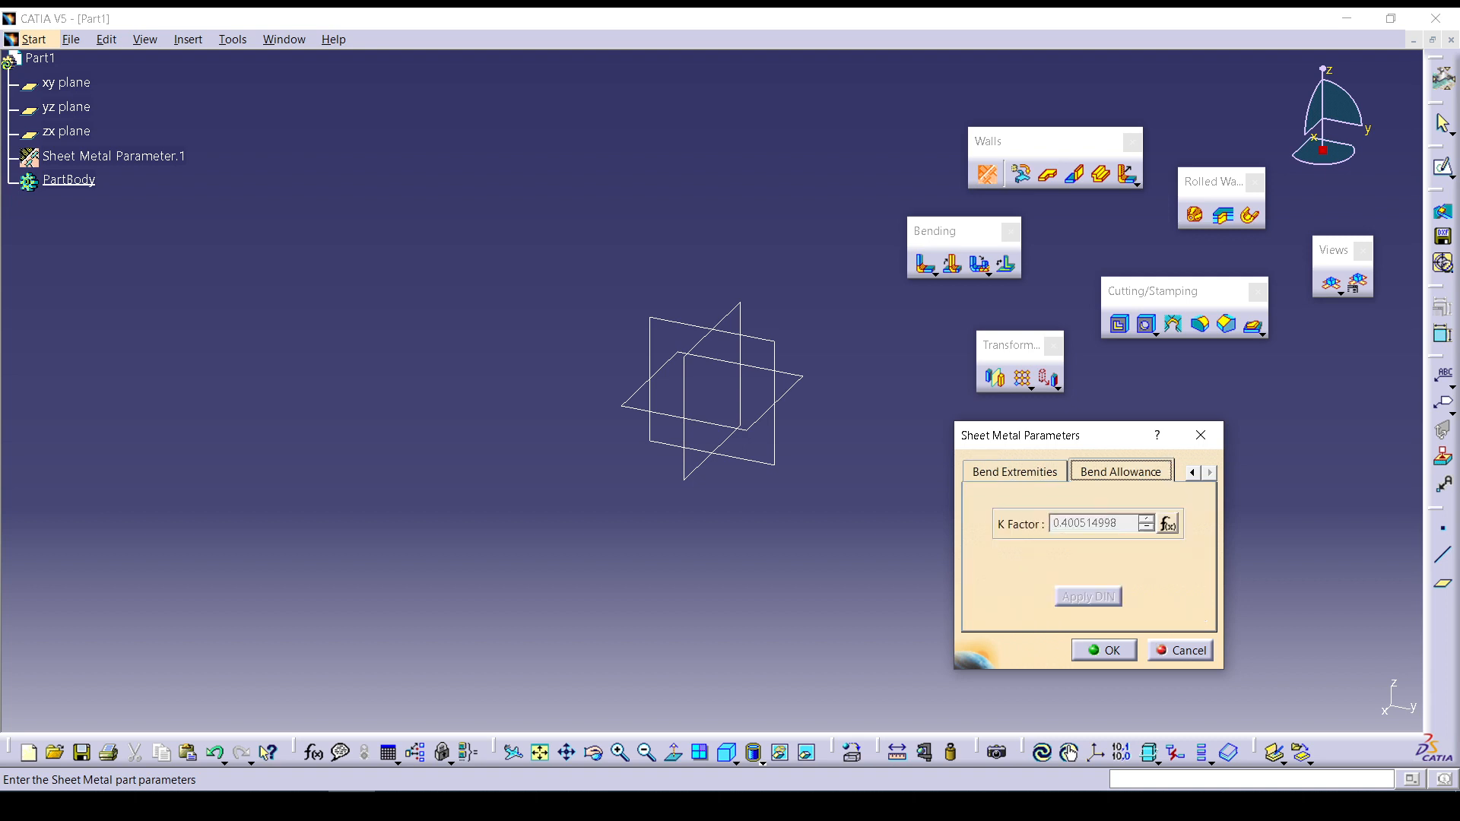
click(1193, 473)
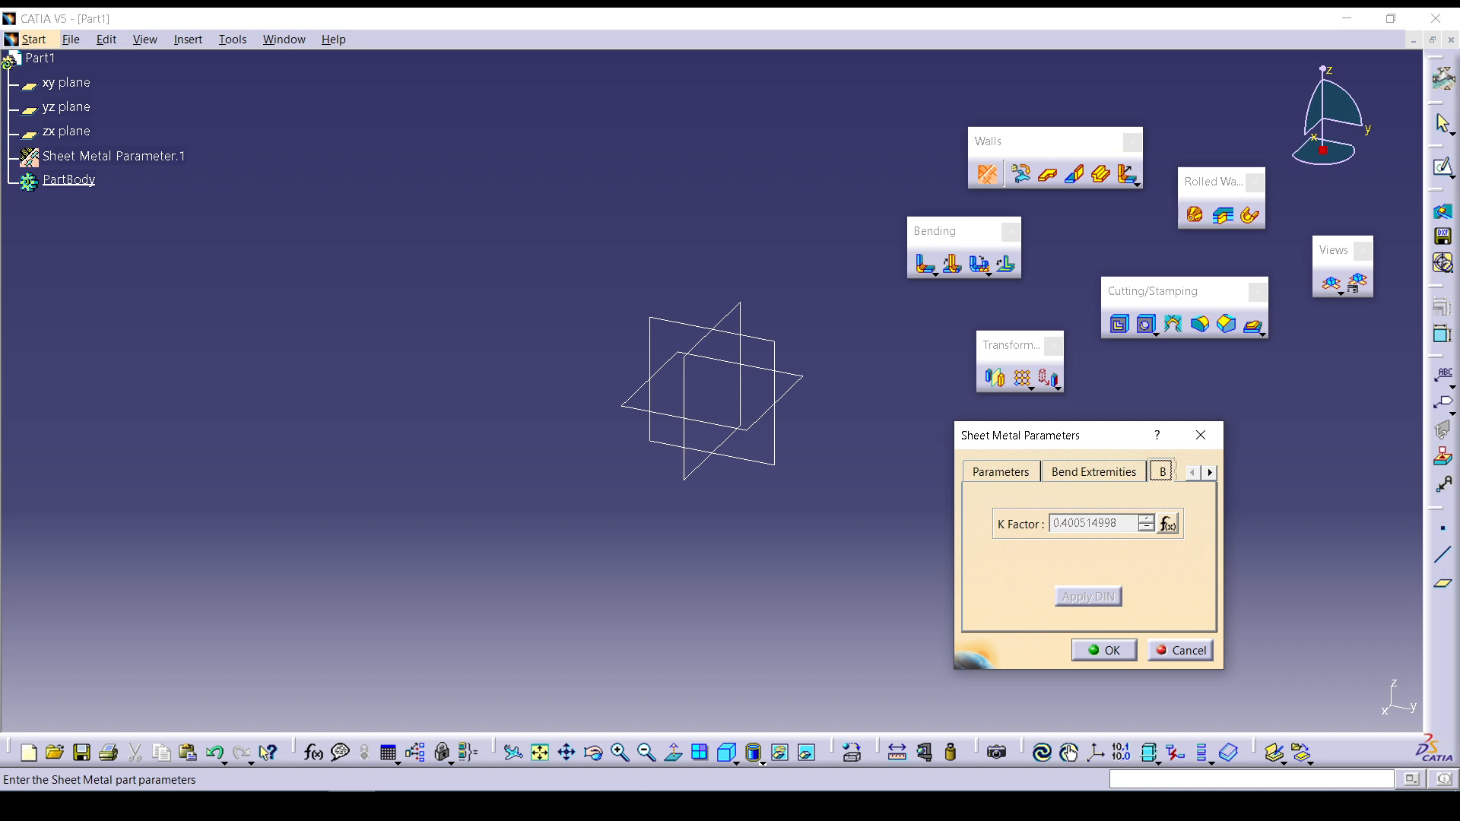
Review the sheet thickness and default bend radius in the sheet metal parameters.
click(1001, 473)
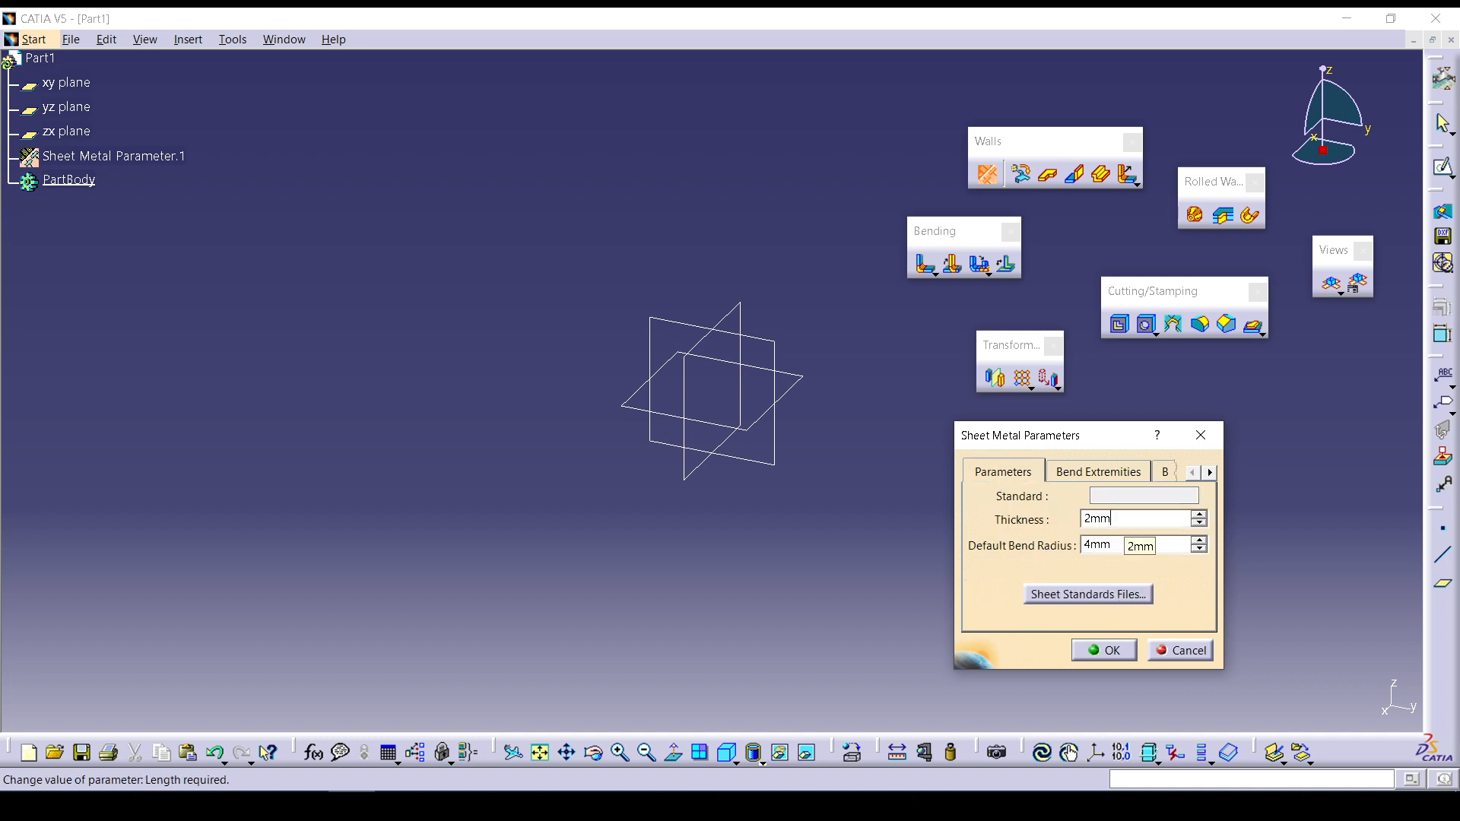
double_click(1110, 518)
drag(1122, 545, 1077, 544)
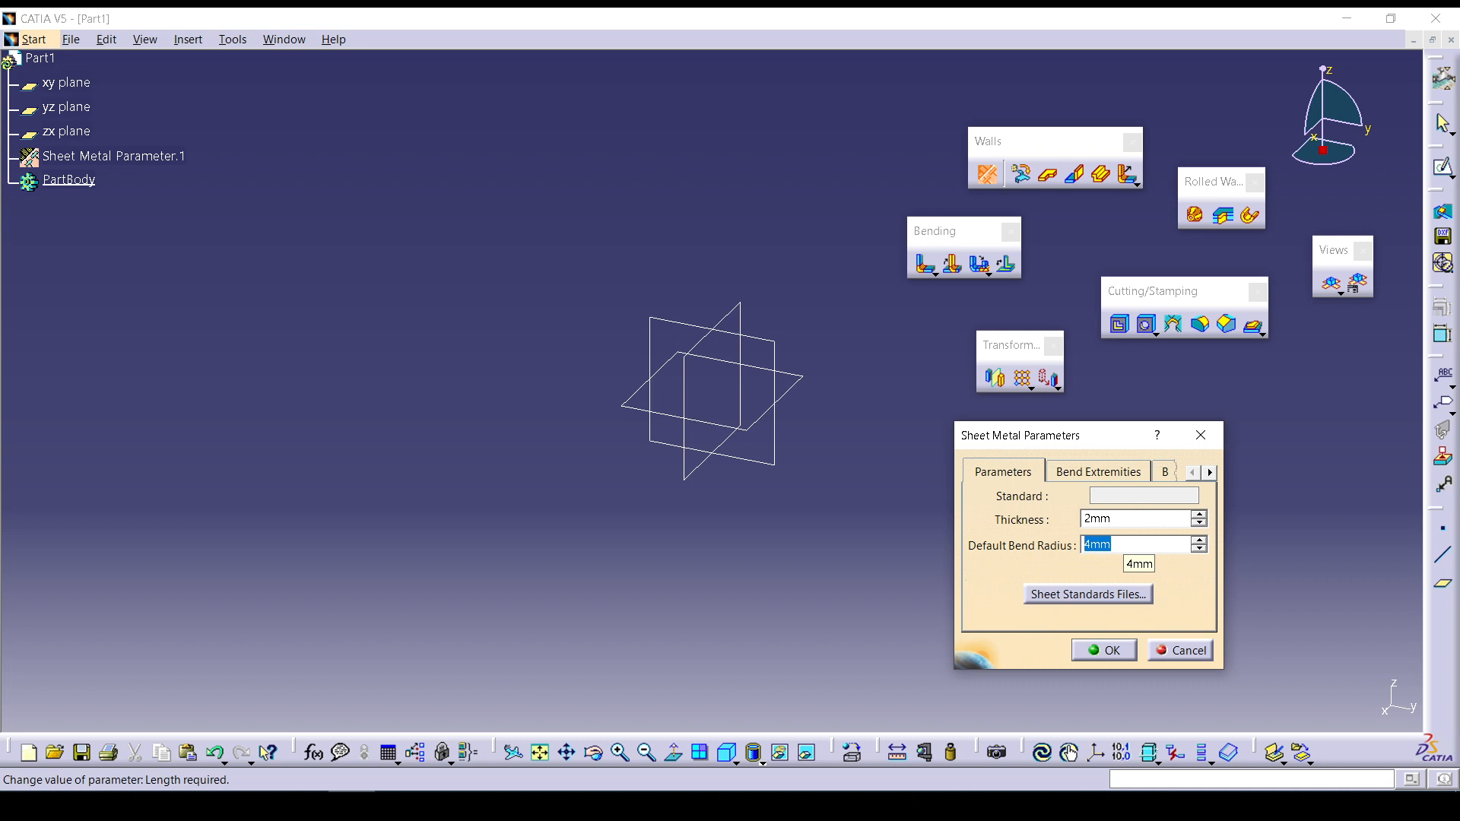
click(1120, 521)
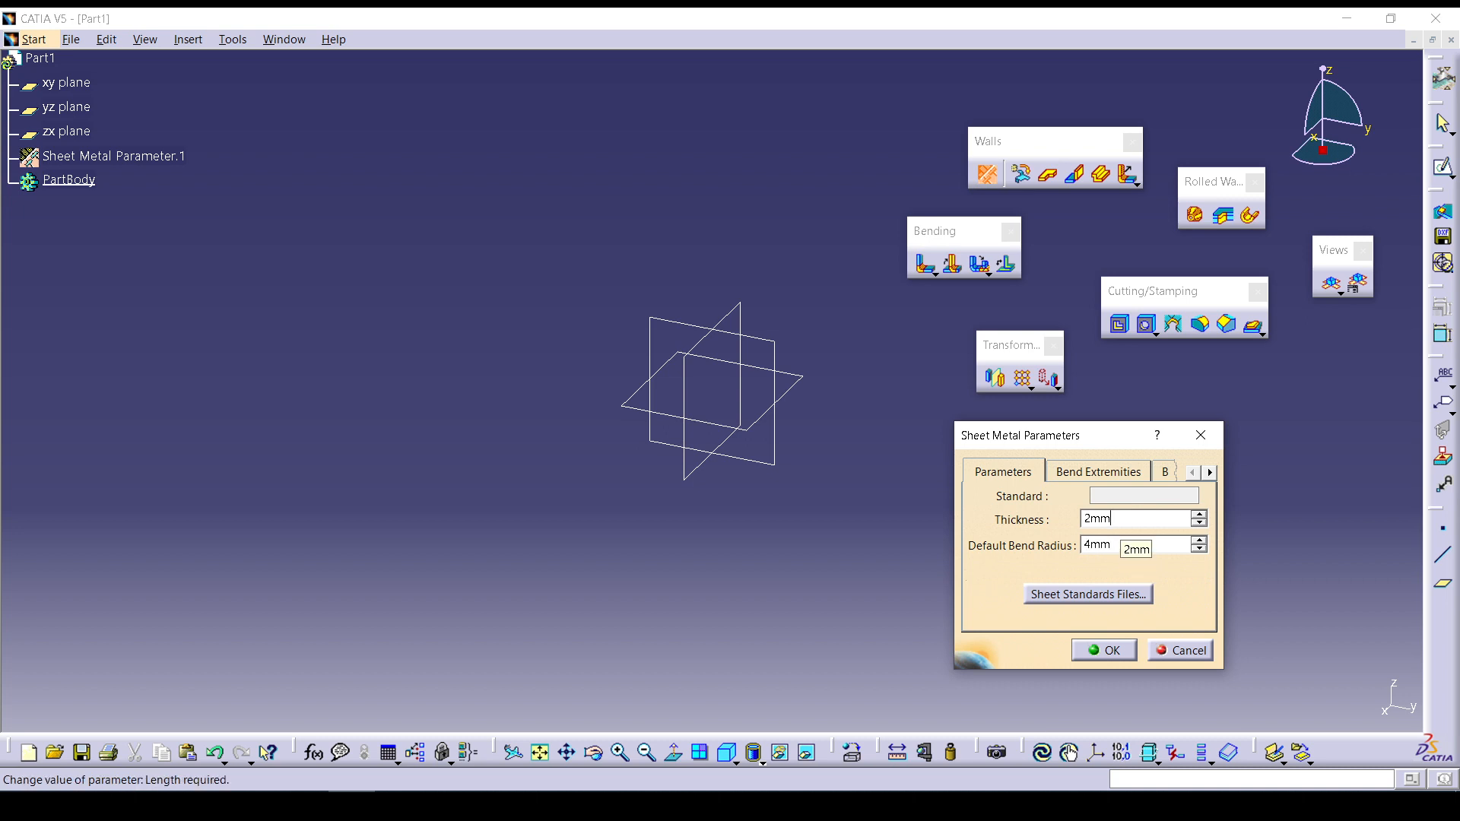
Review the thickness and default bend radius, and compare the bend extremities with the bend allowance K factor.
drag(1119, 520, 1071, 520)
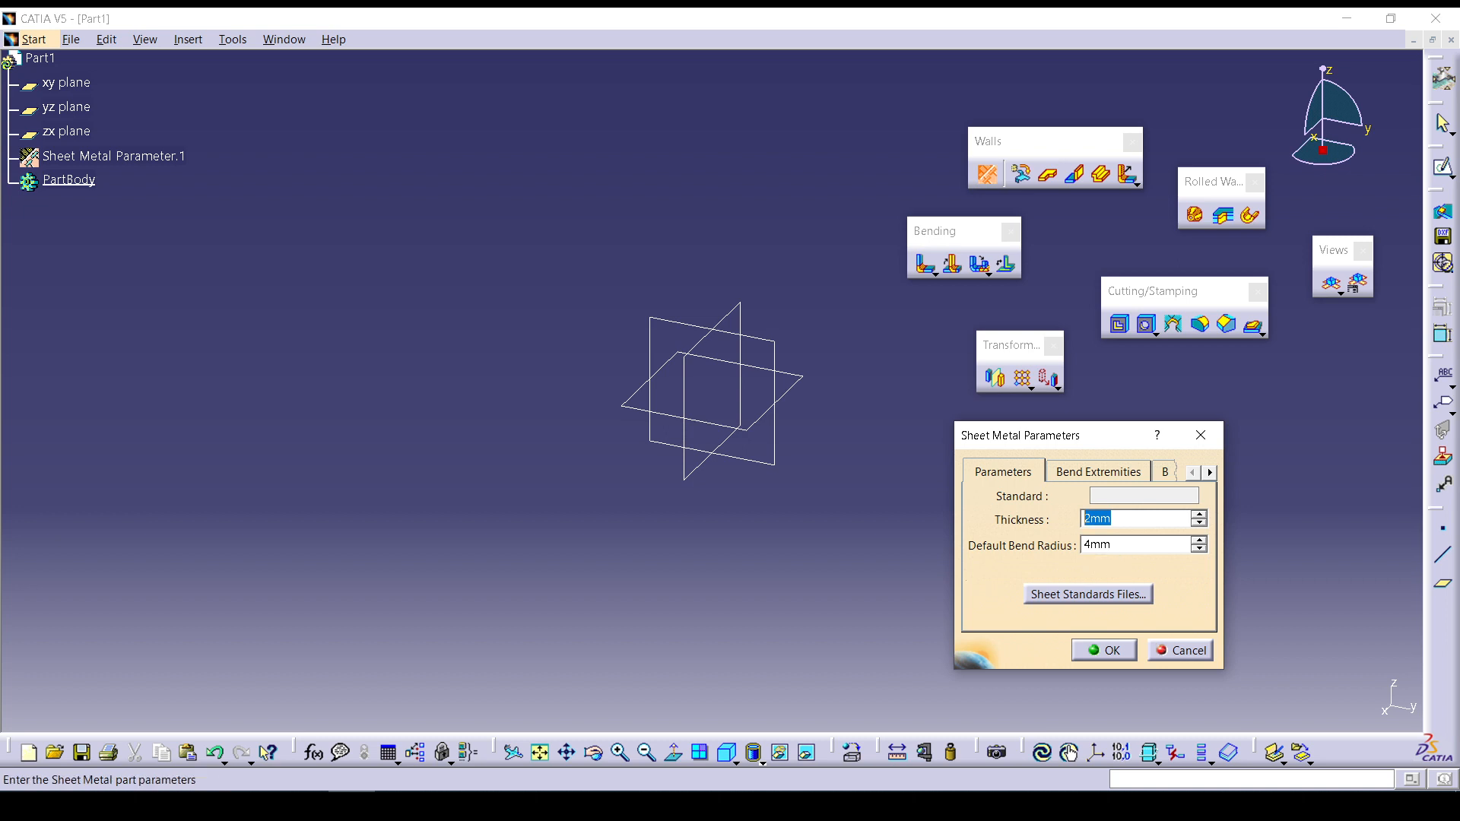
key(Tab)
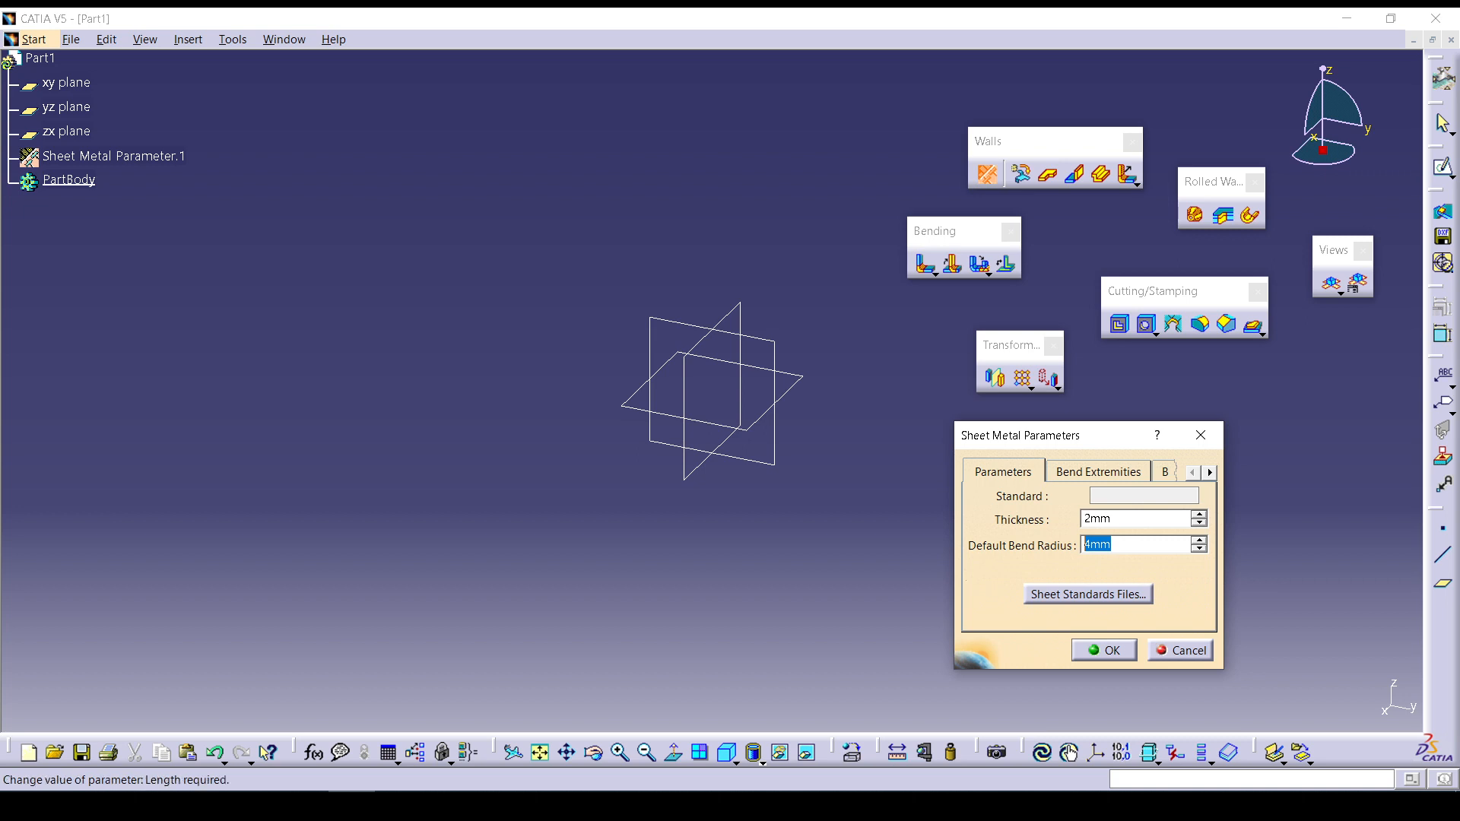
text(2mm)
click(1098, 472)
click(1165, 472)
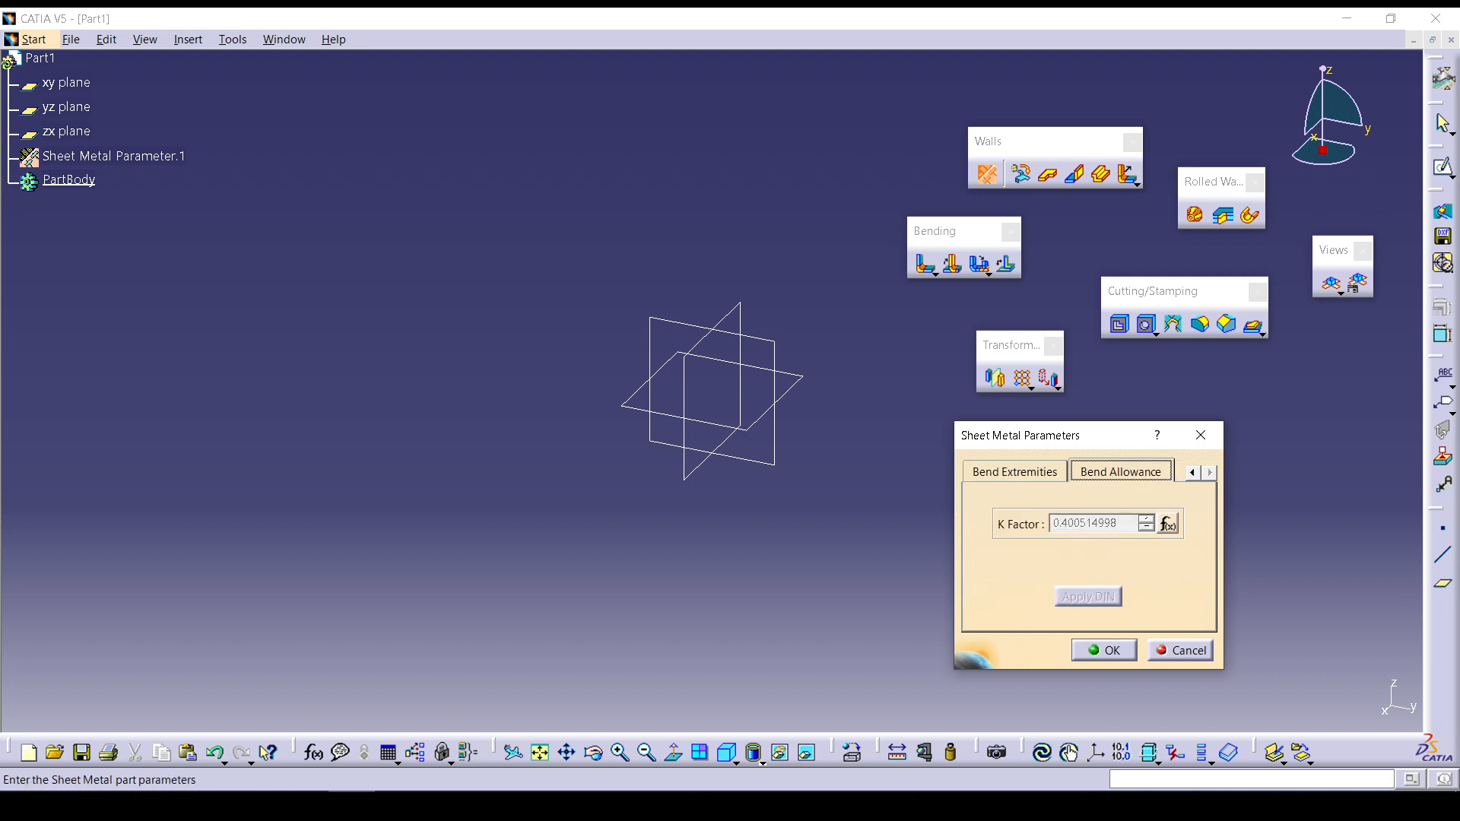
click(1015, 472)
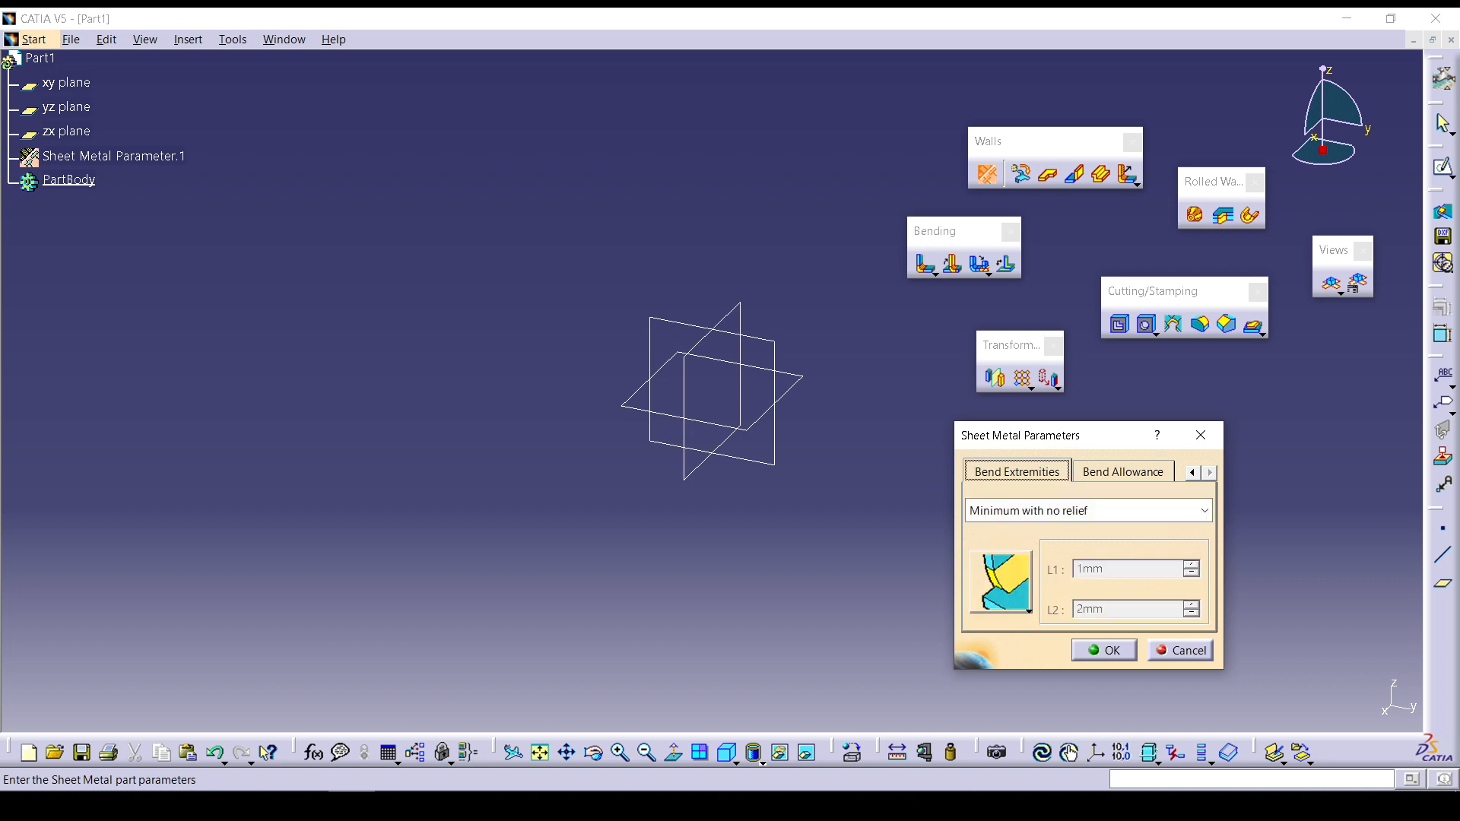
click(1121, 473)
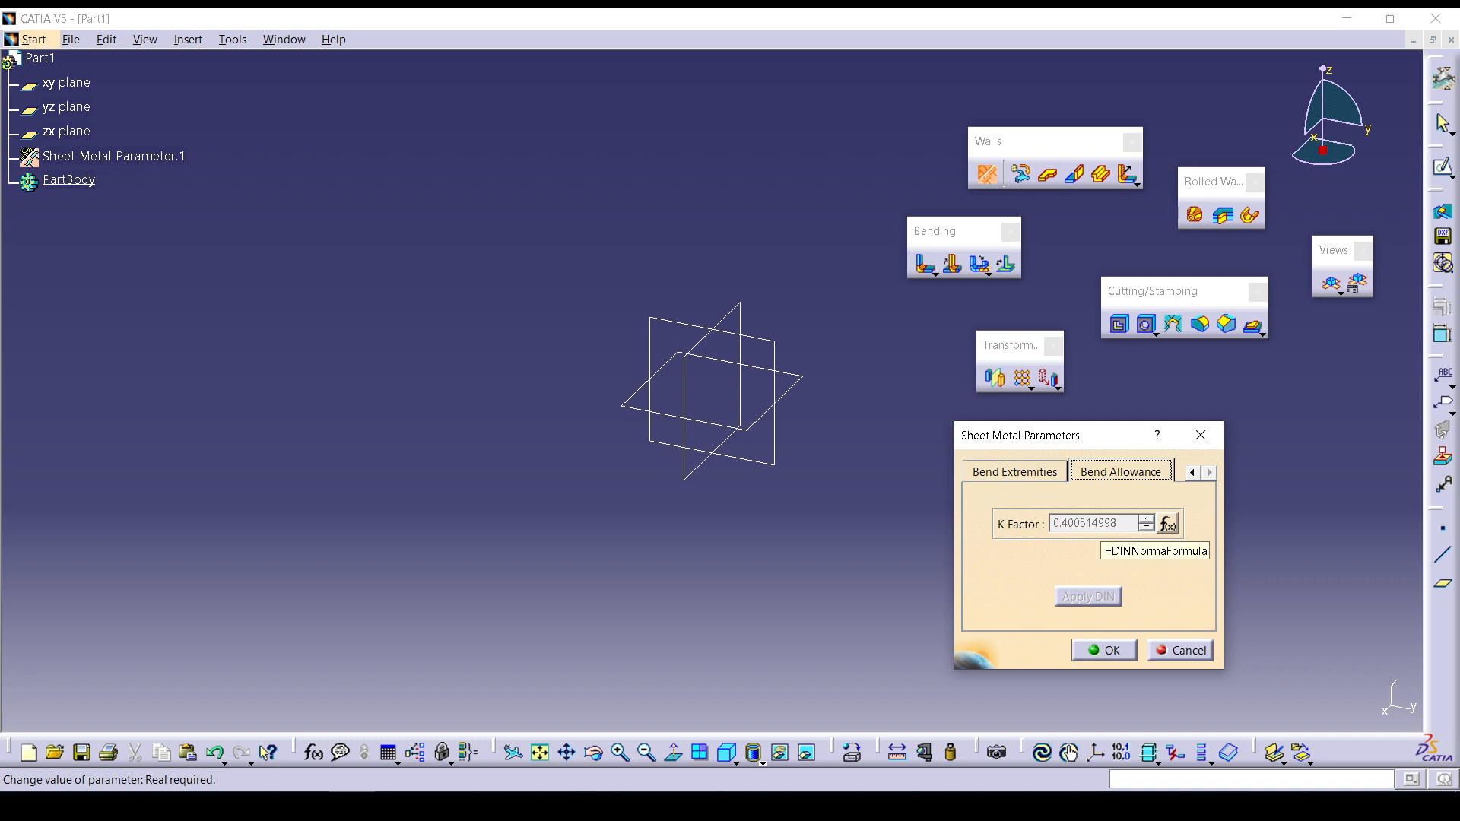
click(1016, 472)
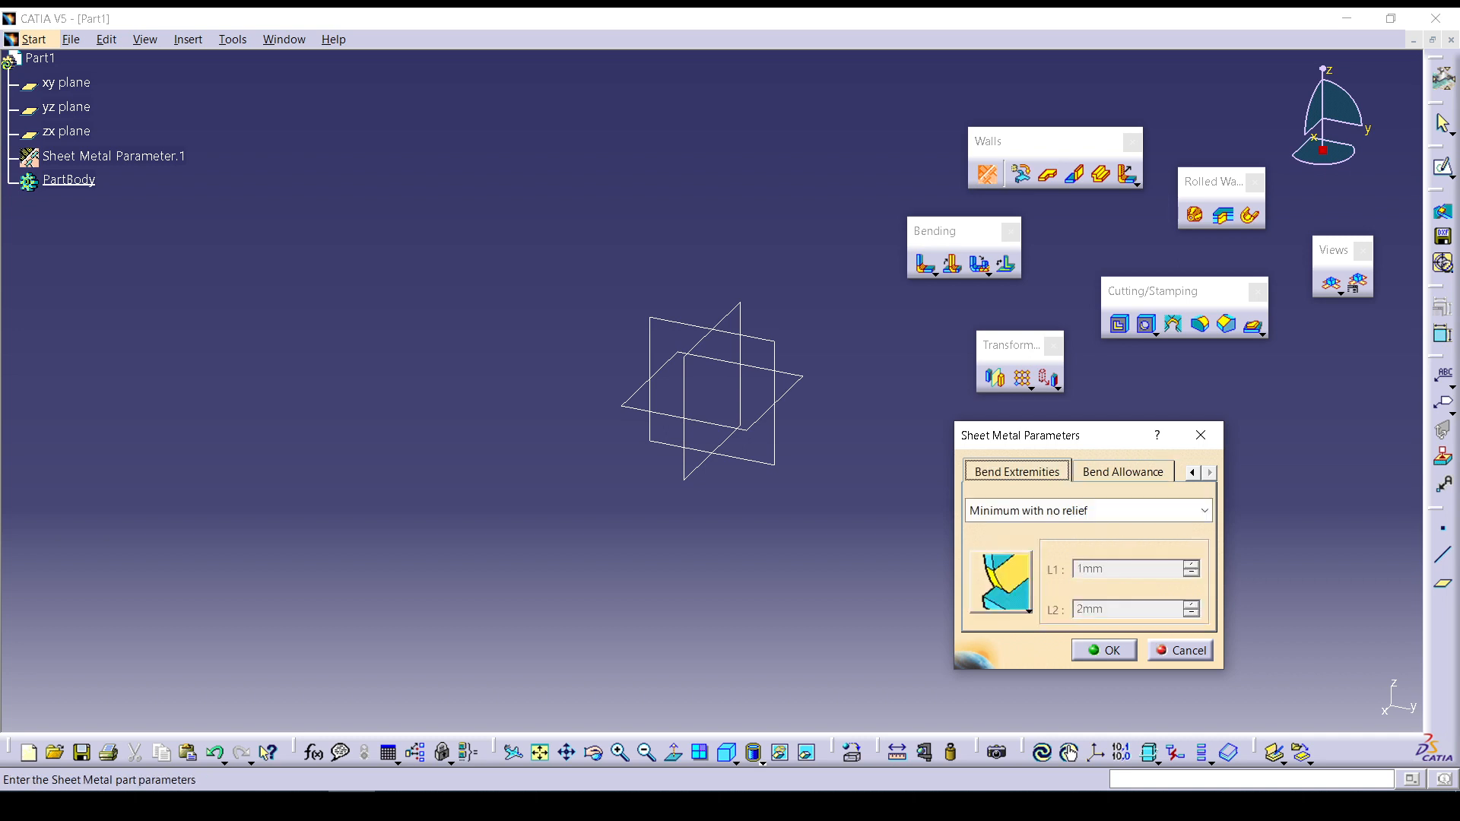
click(1192, 473)
click(1003, 472)
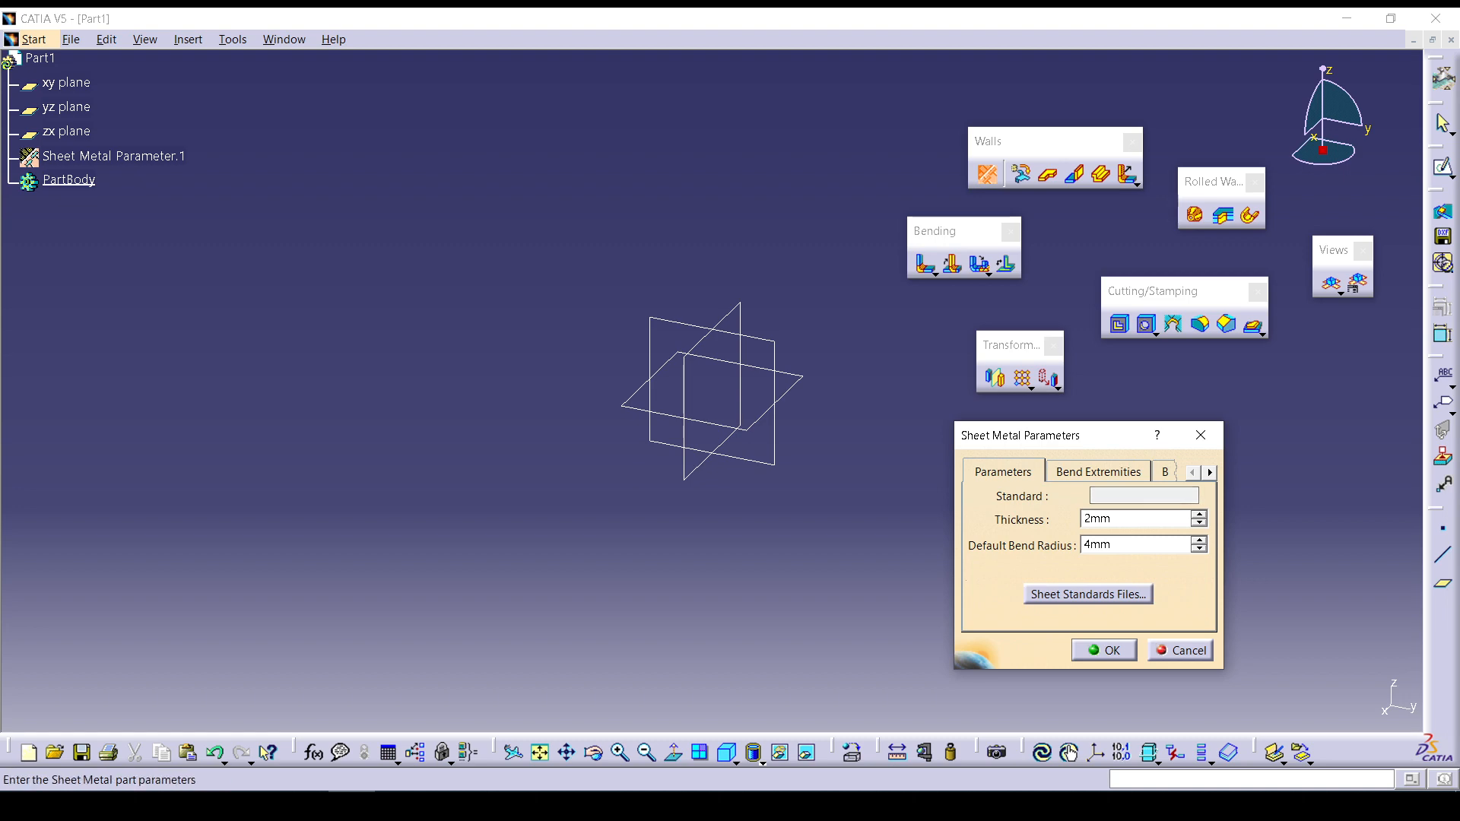
Start choosing a sheet standards file and browse to the folder D:\CATIA_V5\ASL_DATA\Data - Copy\D01.
click(1088, 594)
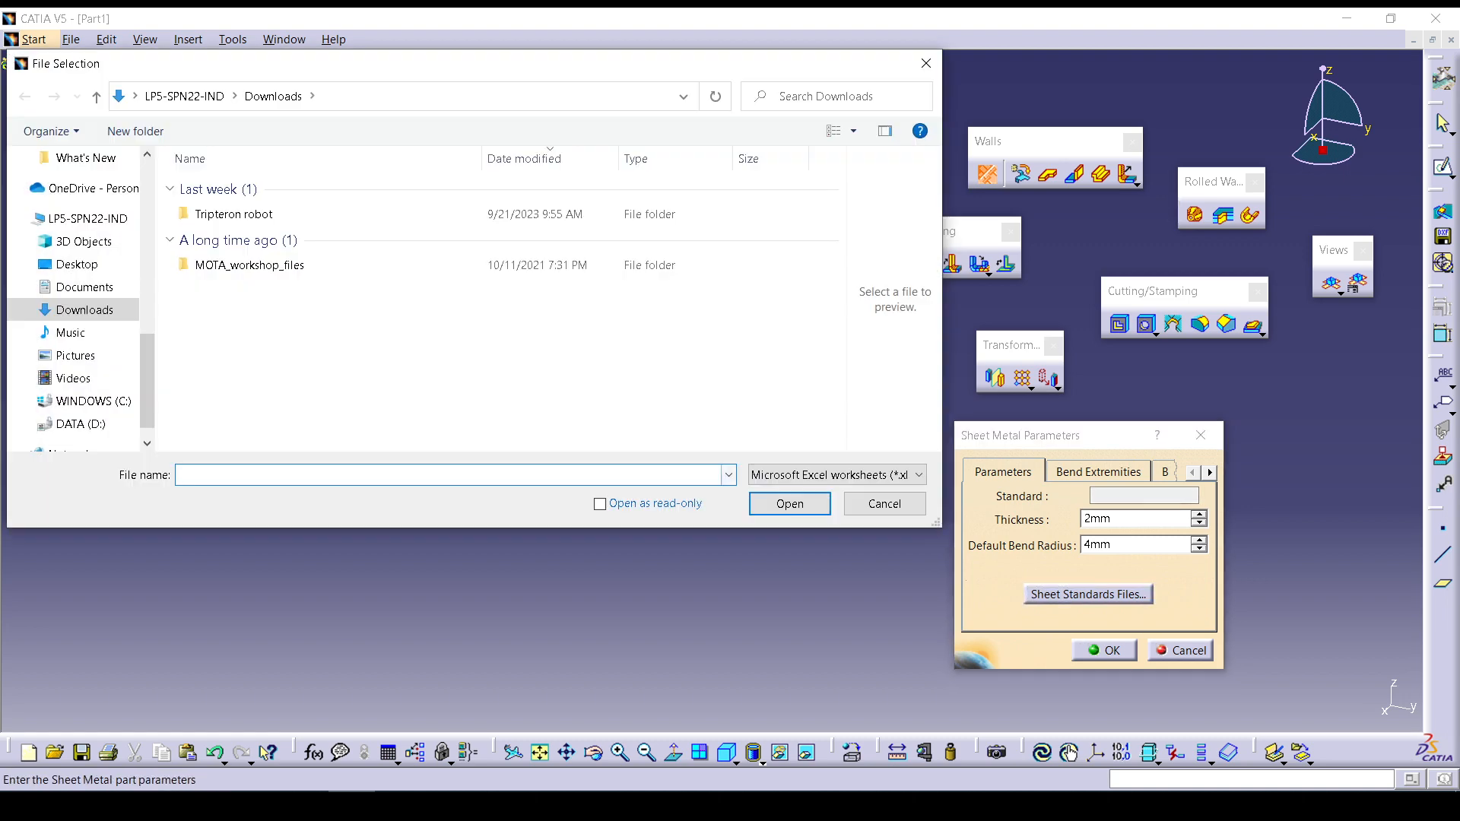
click(883, 503)
click(1089, 594)
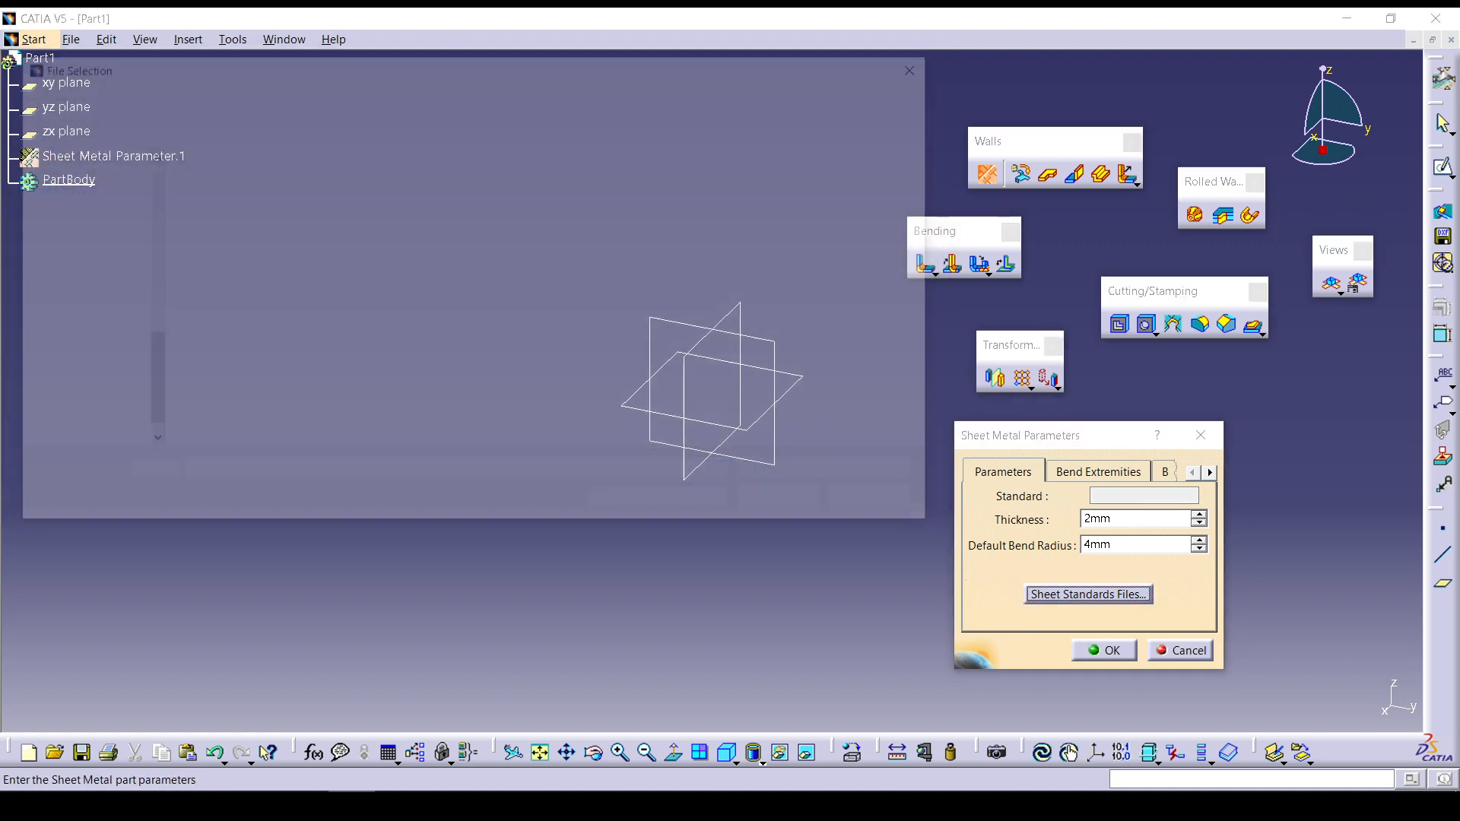
scroll(91, 401, down, 1)
click(80, 401)
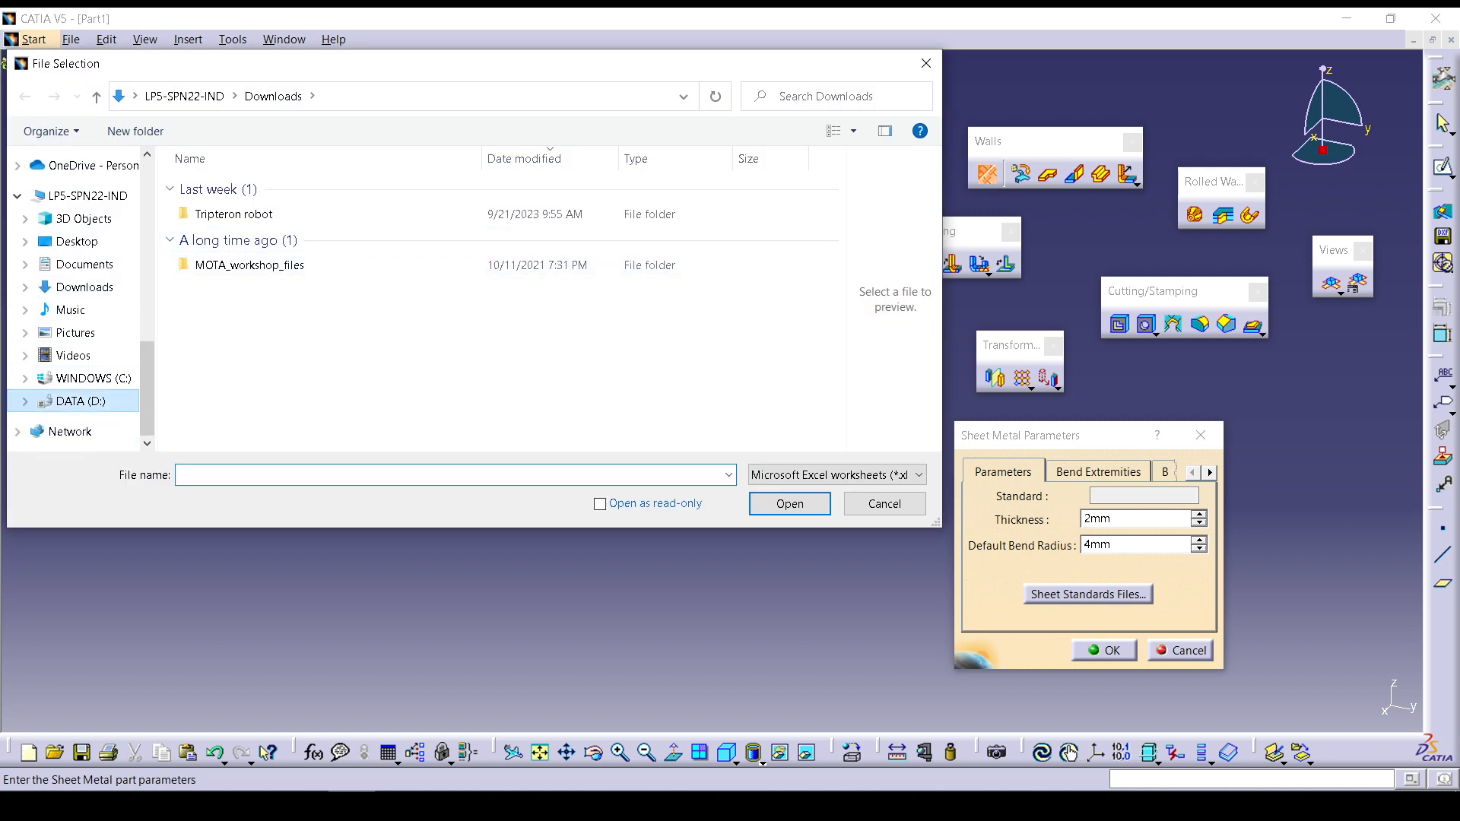
click(234, 208)
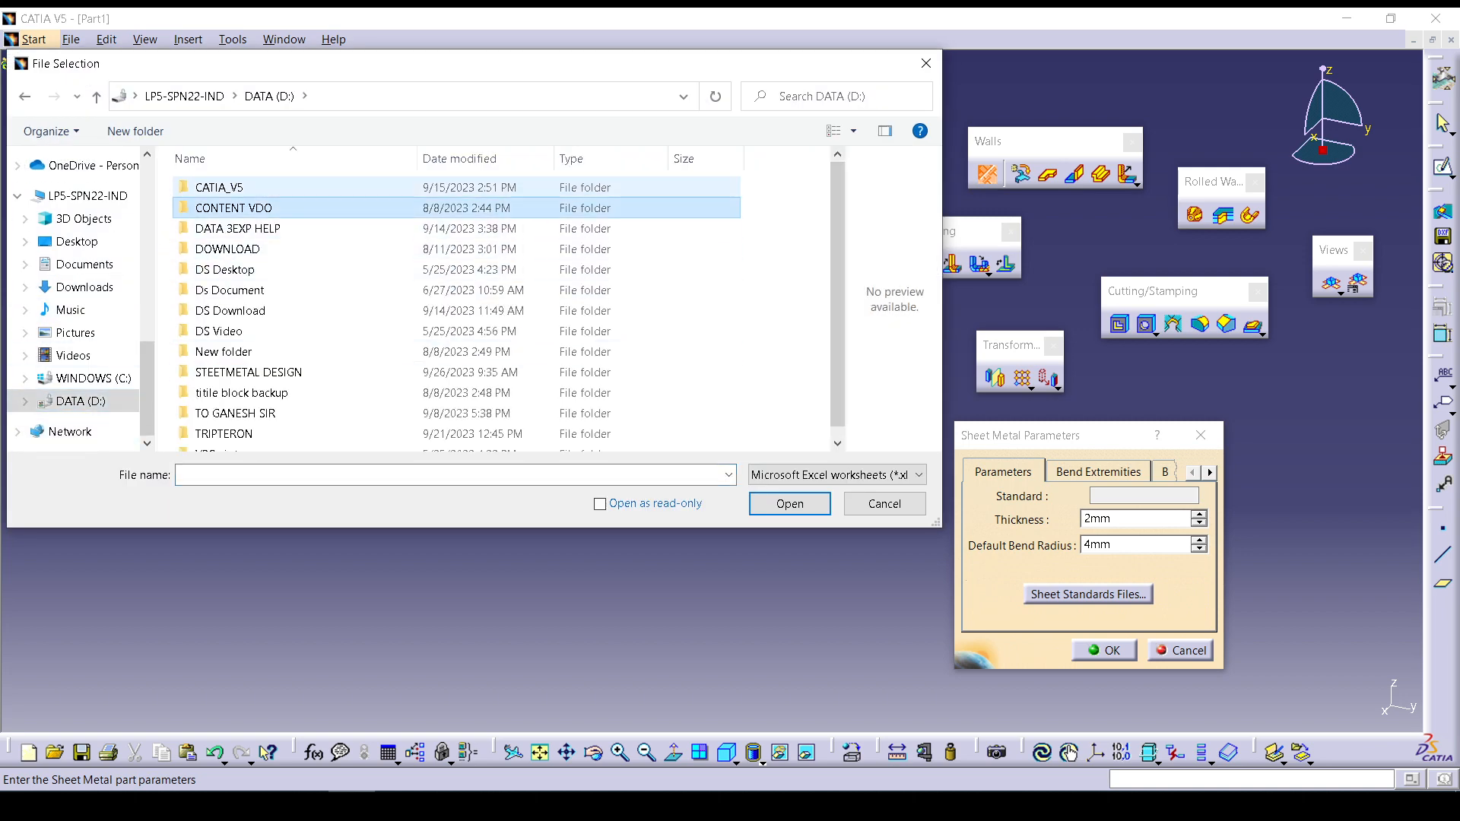
double_click(220, 187)
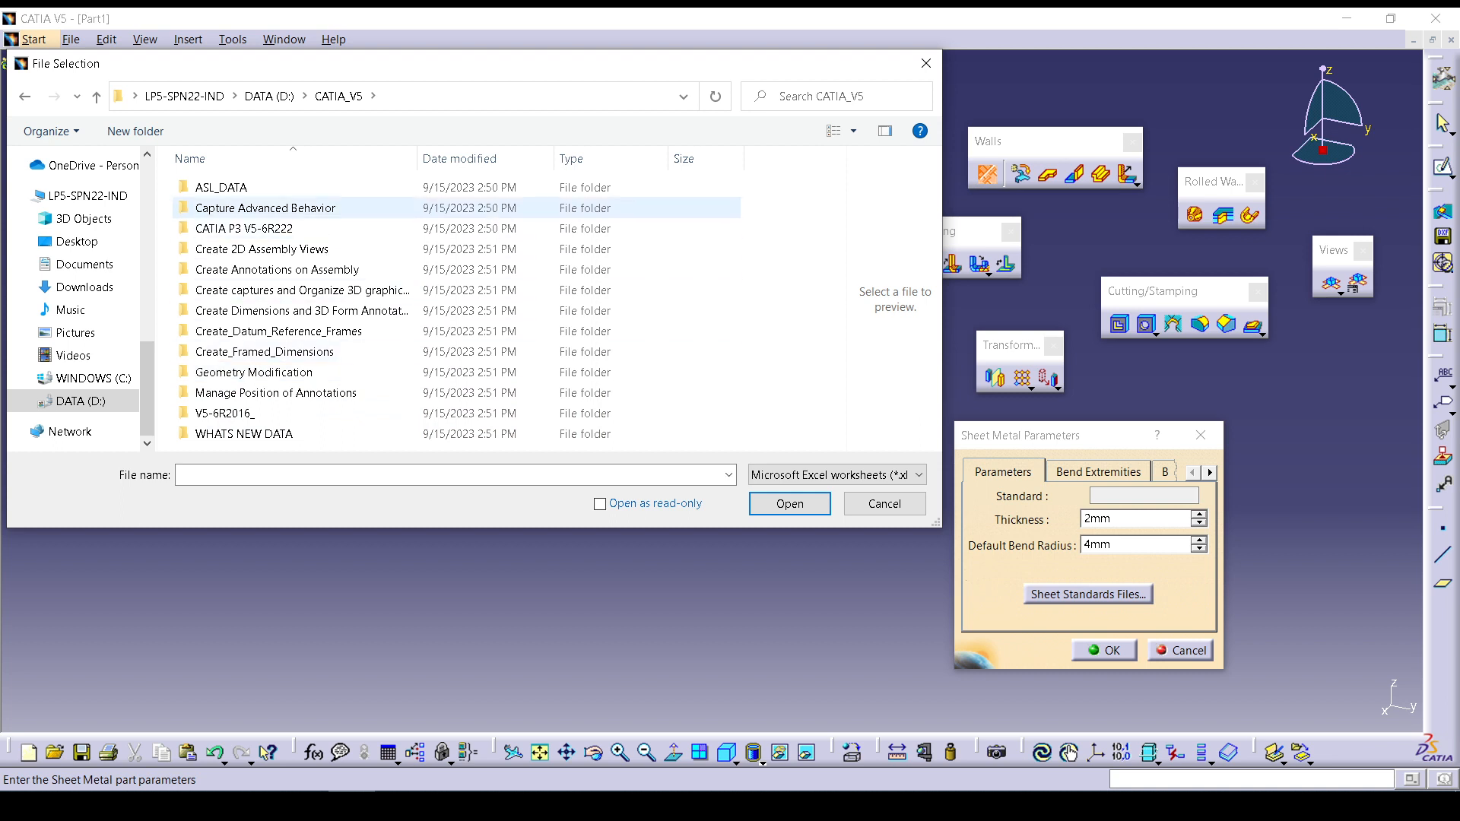
double_click(229, 188)
double_click(228, 188)
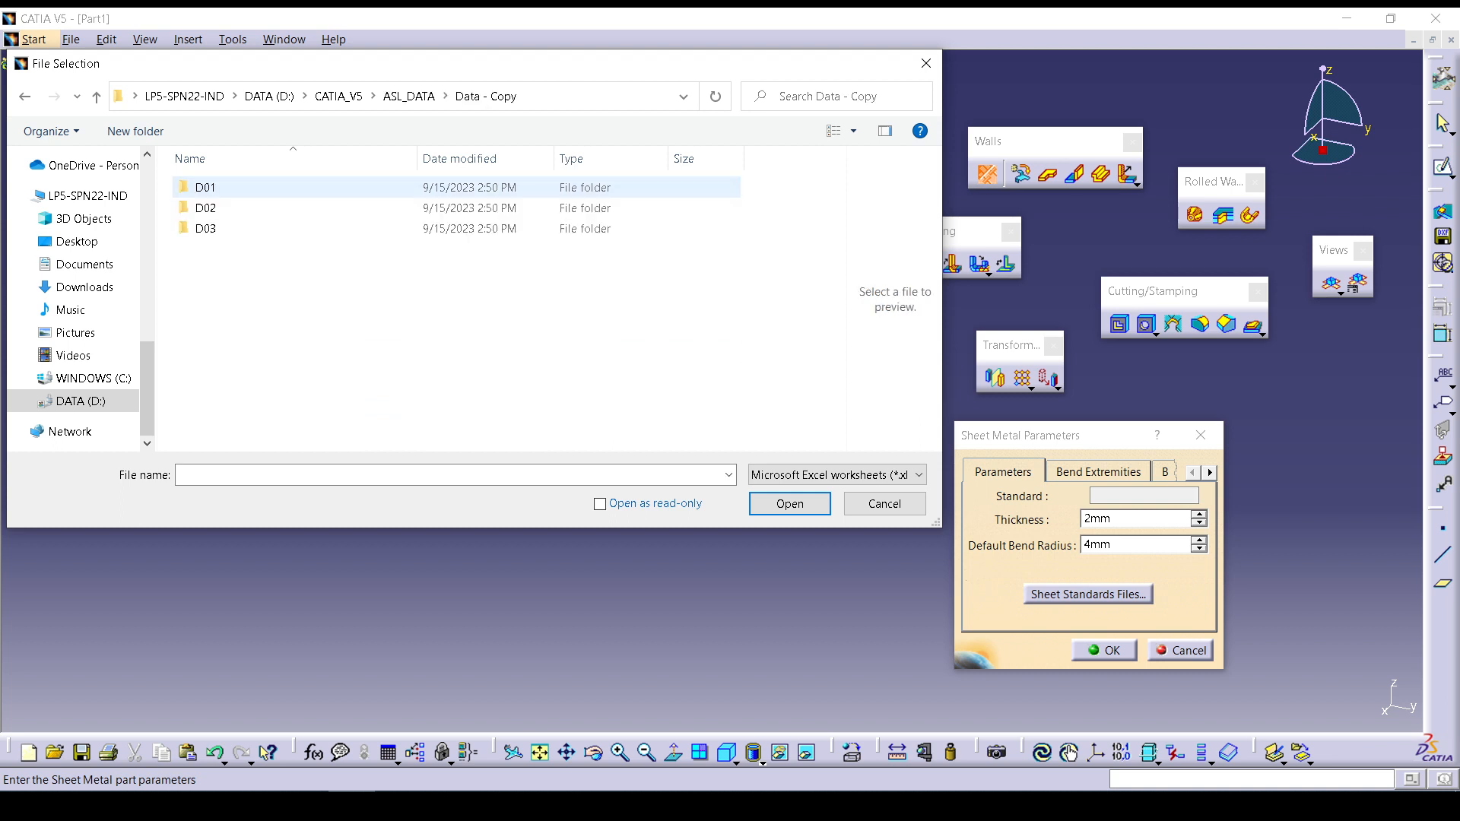
click(228, 187)
double_click(228, 188)
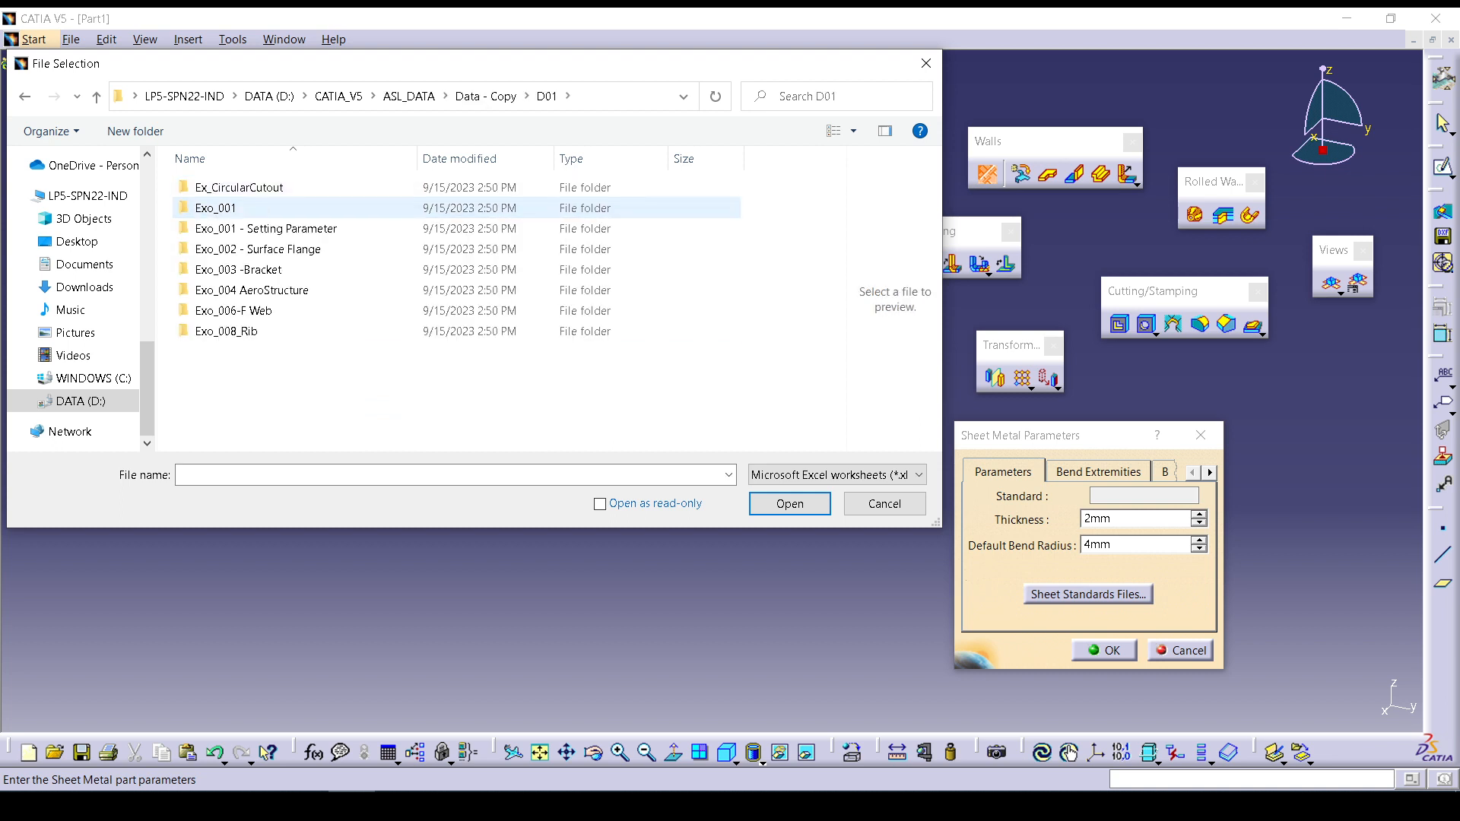
Search the D01 exercise folders, including Exo_001, Exo_001 - Setting Parameter, Exo_002 - Surface Flange and Ex_CircularCutout, for an Excel standards table.
double_click(228, 228)
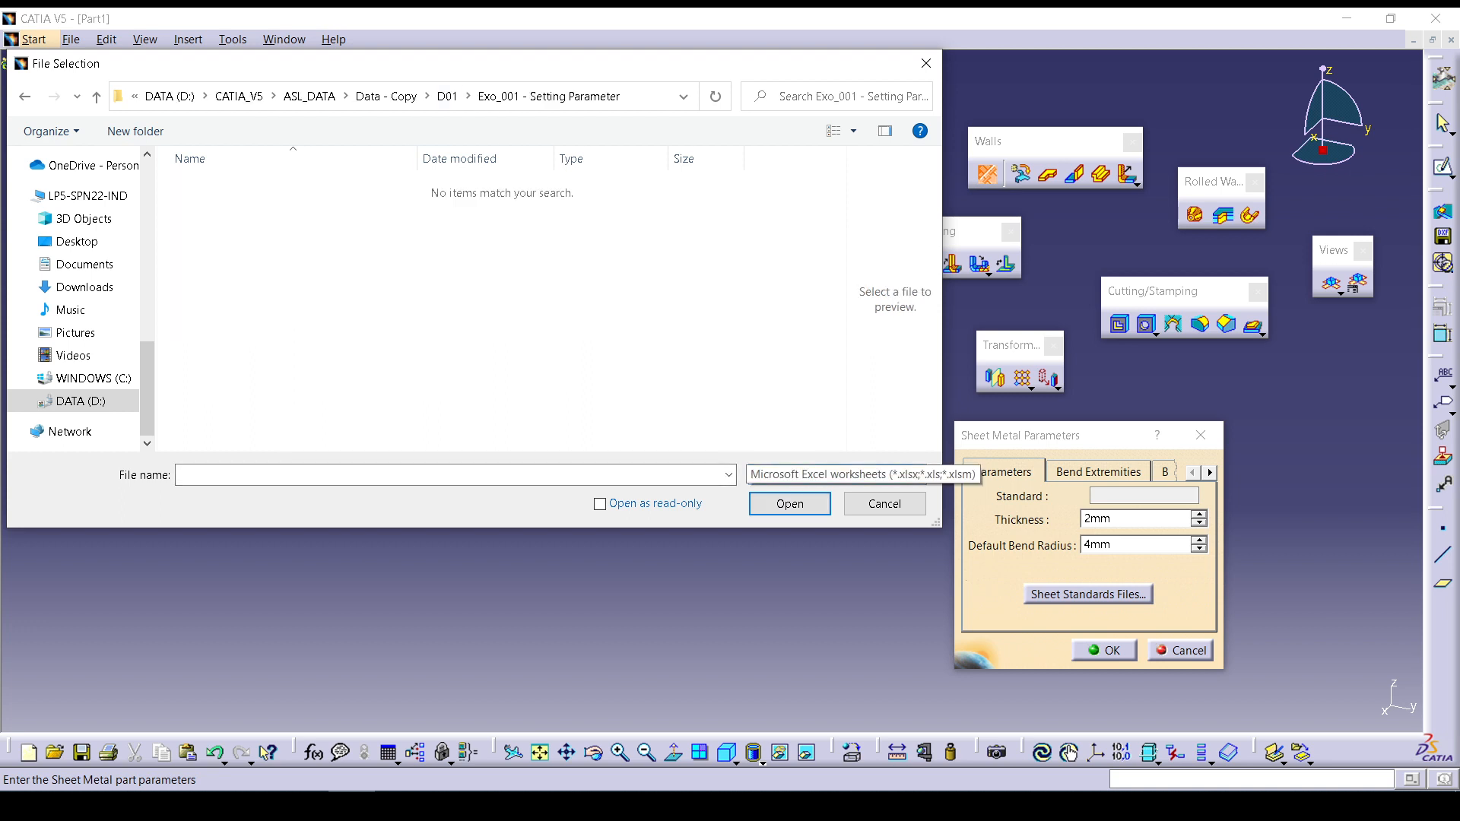
click(447, 96)
double_click(216, 208)
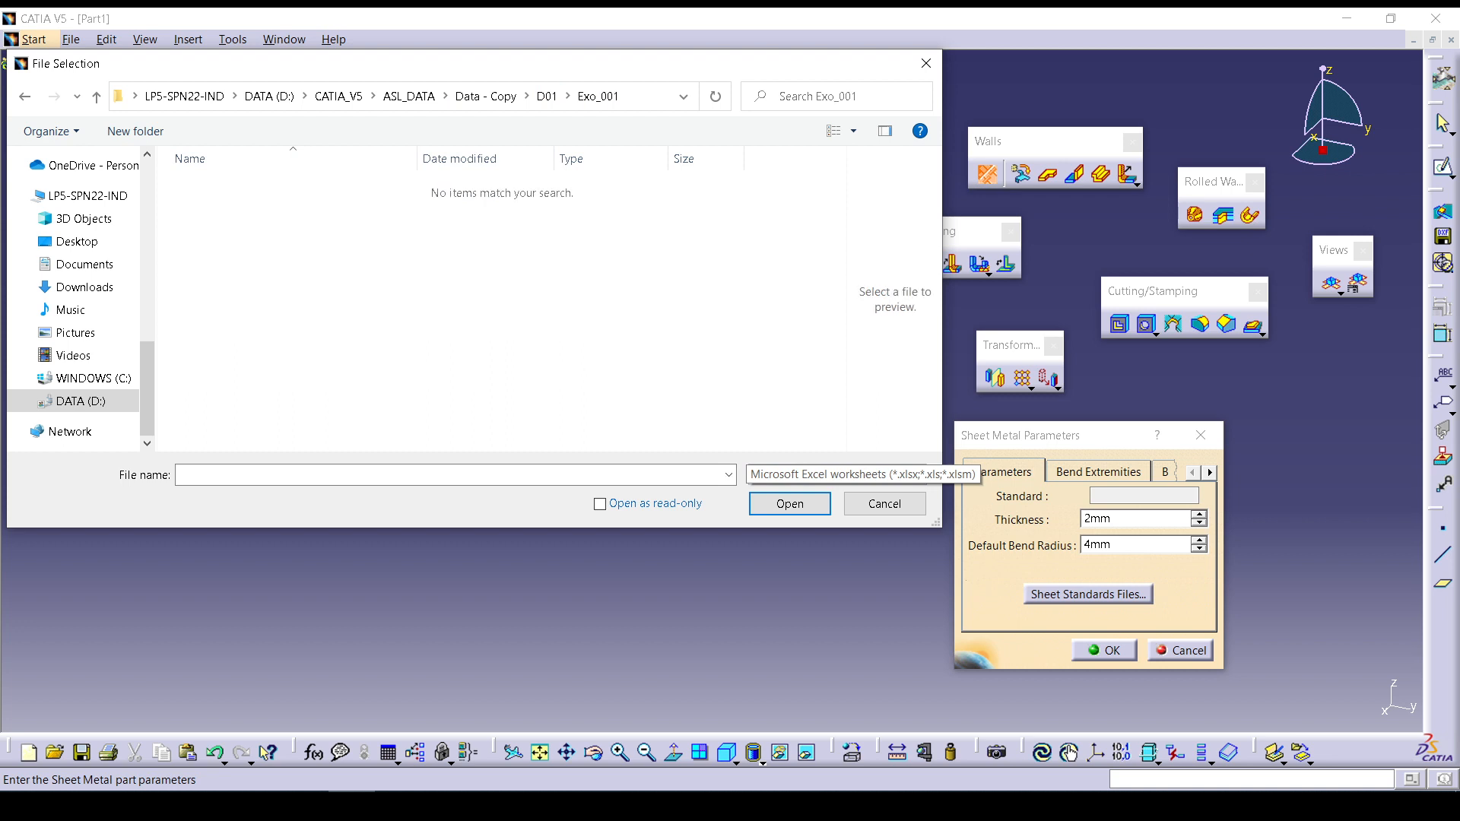
click(547, 96)
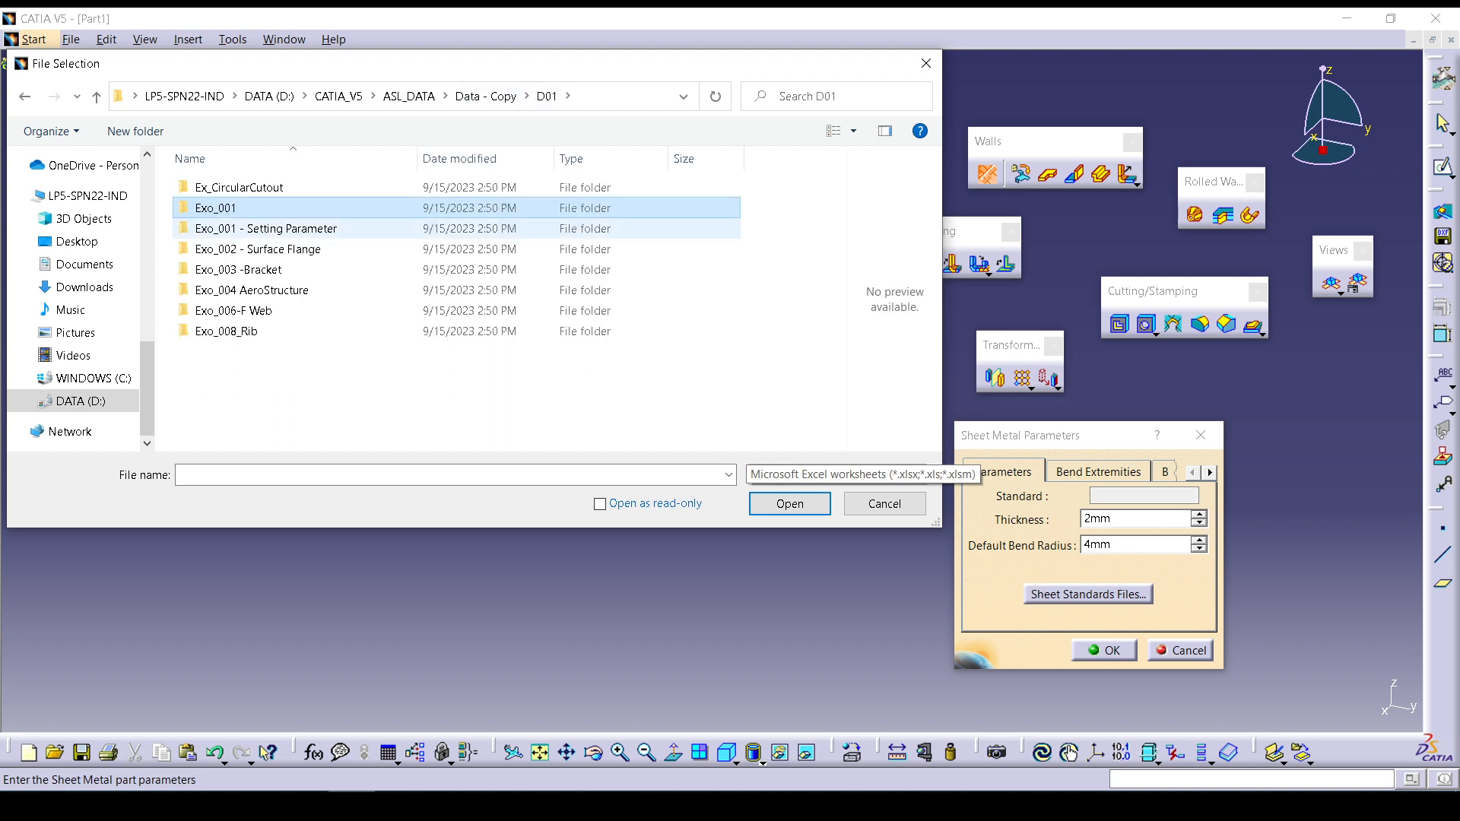
double_click(228, 229)
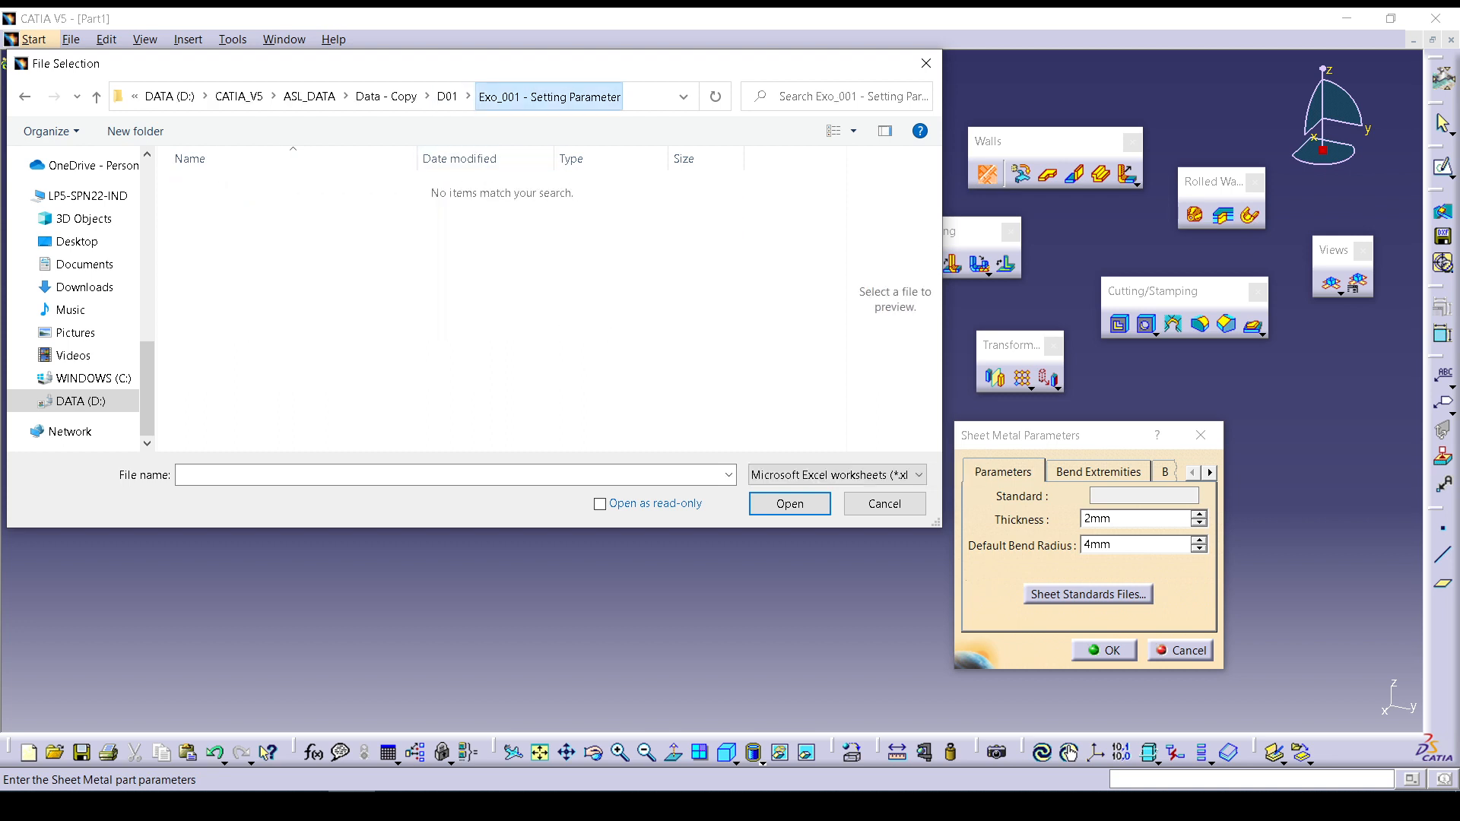
click(447, 96)
double_click(258, 249)
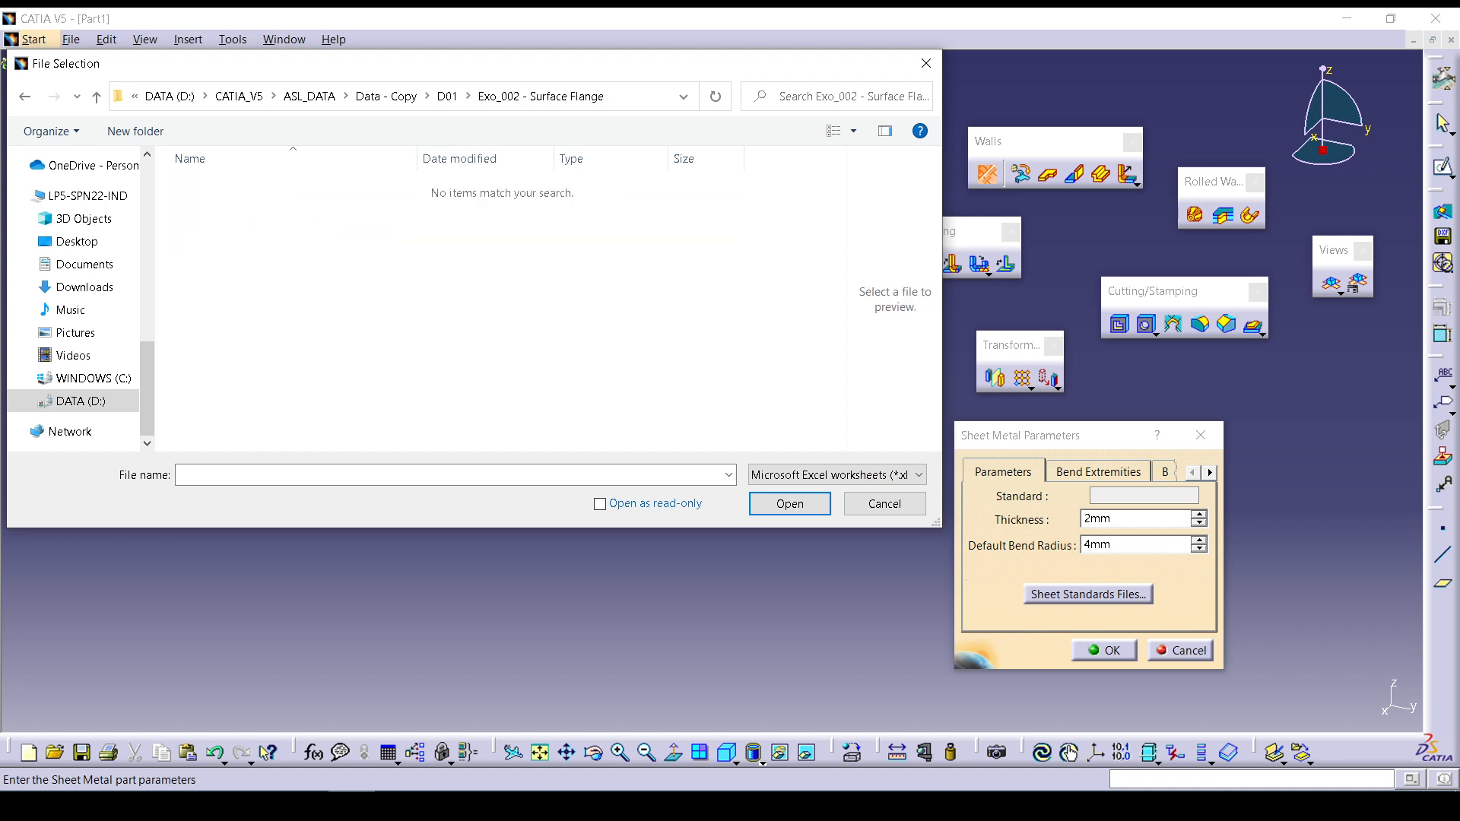
click(447, 96)
double_click(239, 187)
click(447, 95)
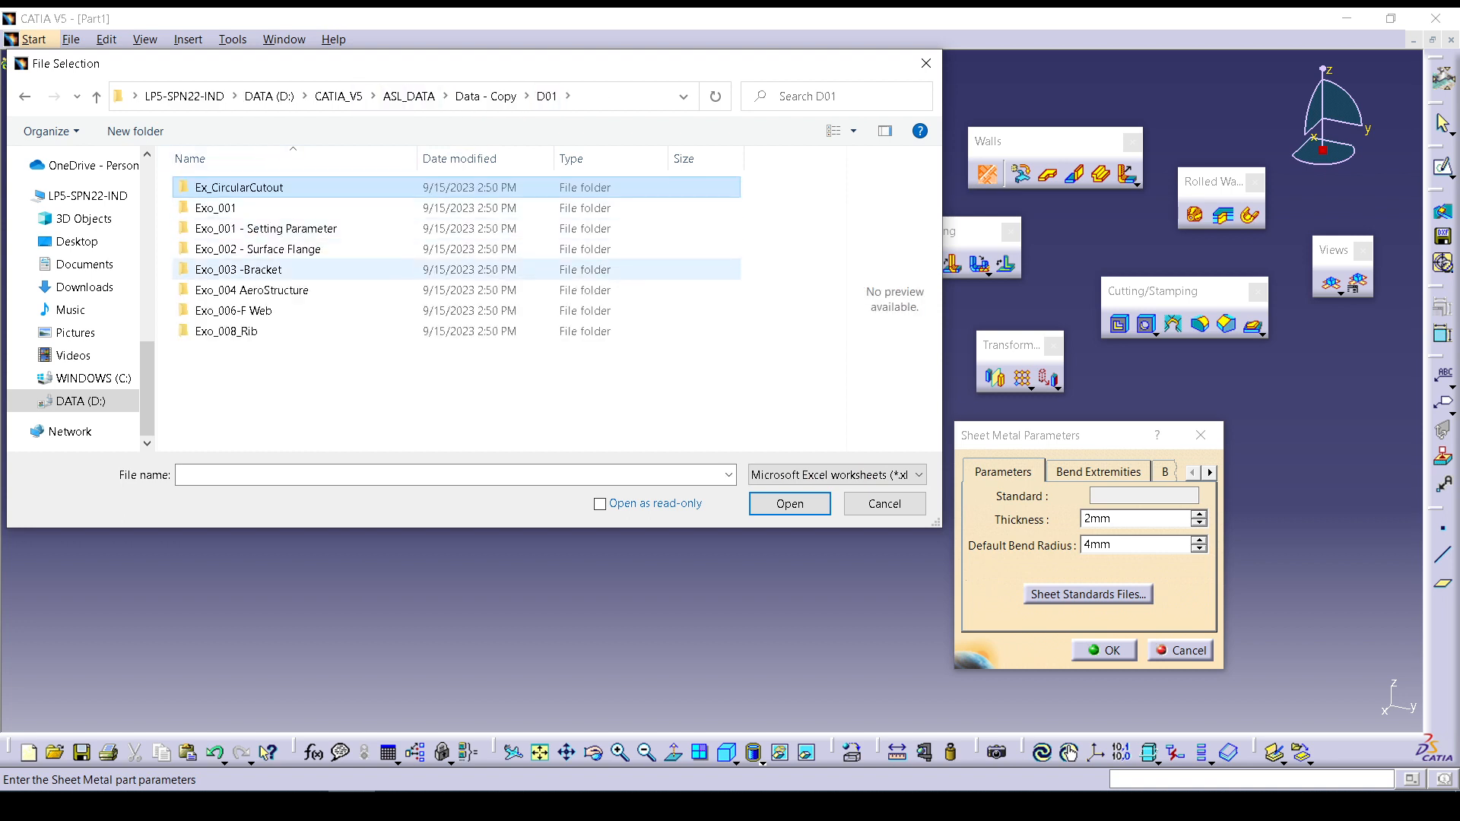
double_click(258, 248)
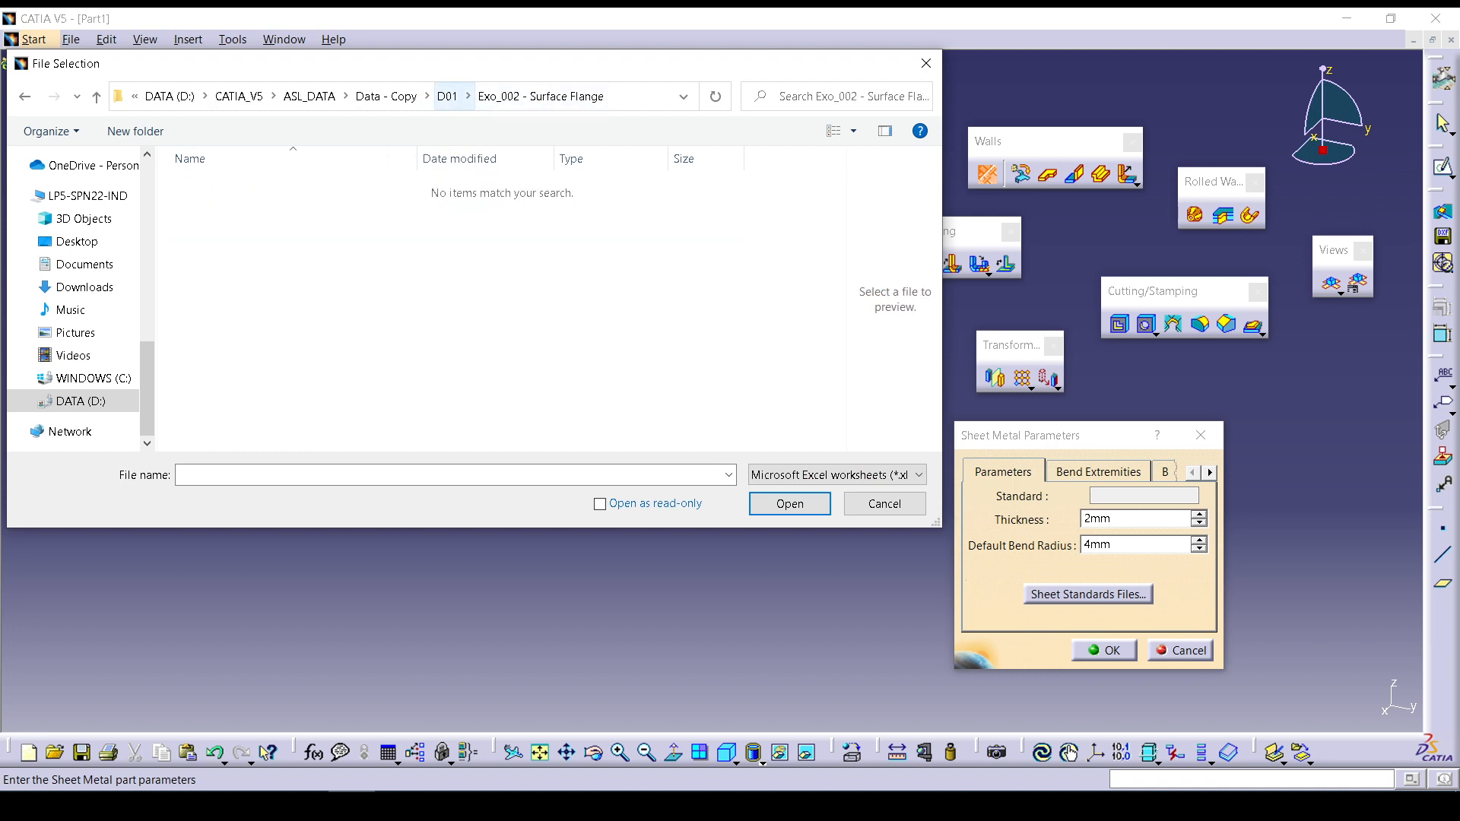
click(447, 96)
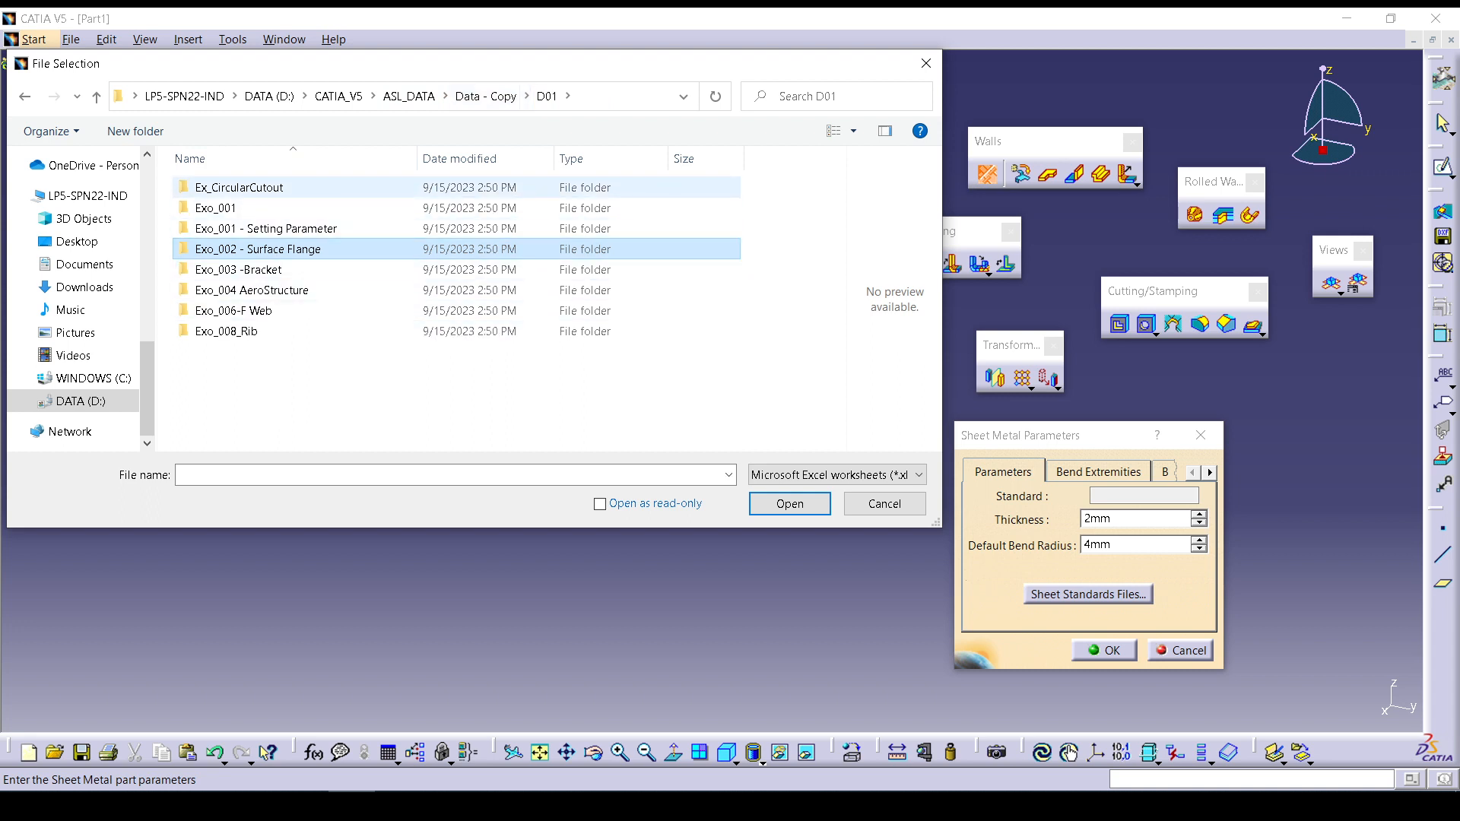
Load AluminumTable.xls from Data - Copy\D02\Exo_001 as the sheet standards file and accept the bend radius warning.
click(485, 96)
double_click(205, 208)
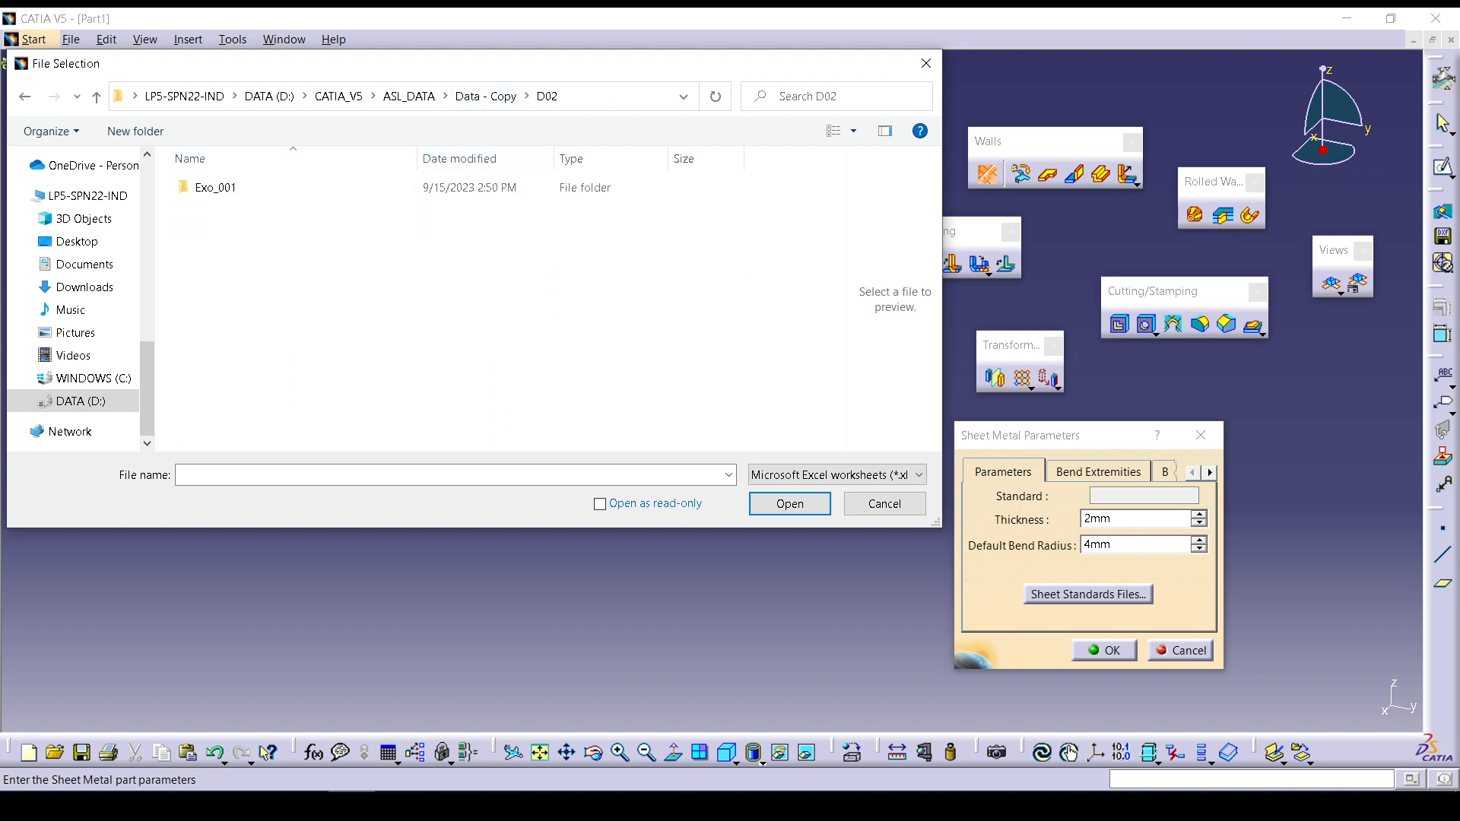
double_click(212, 188)
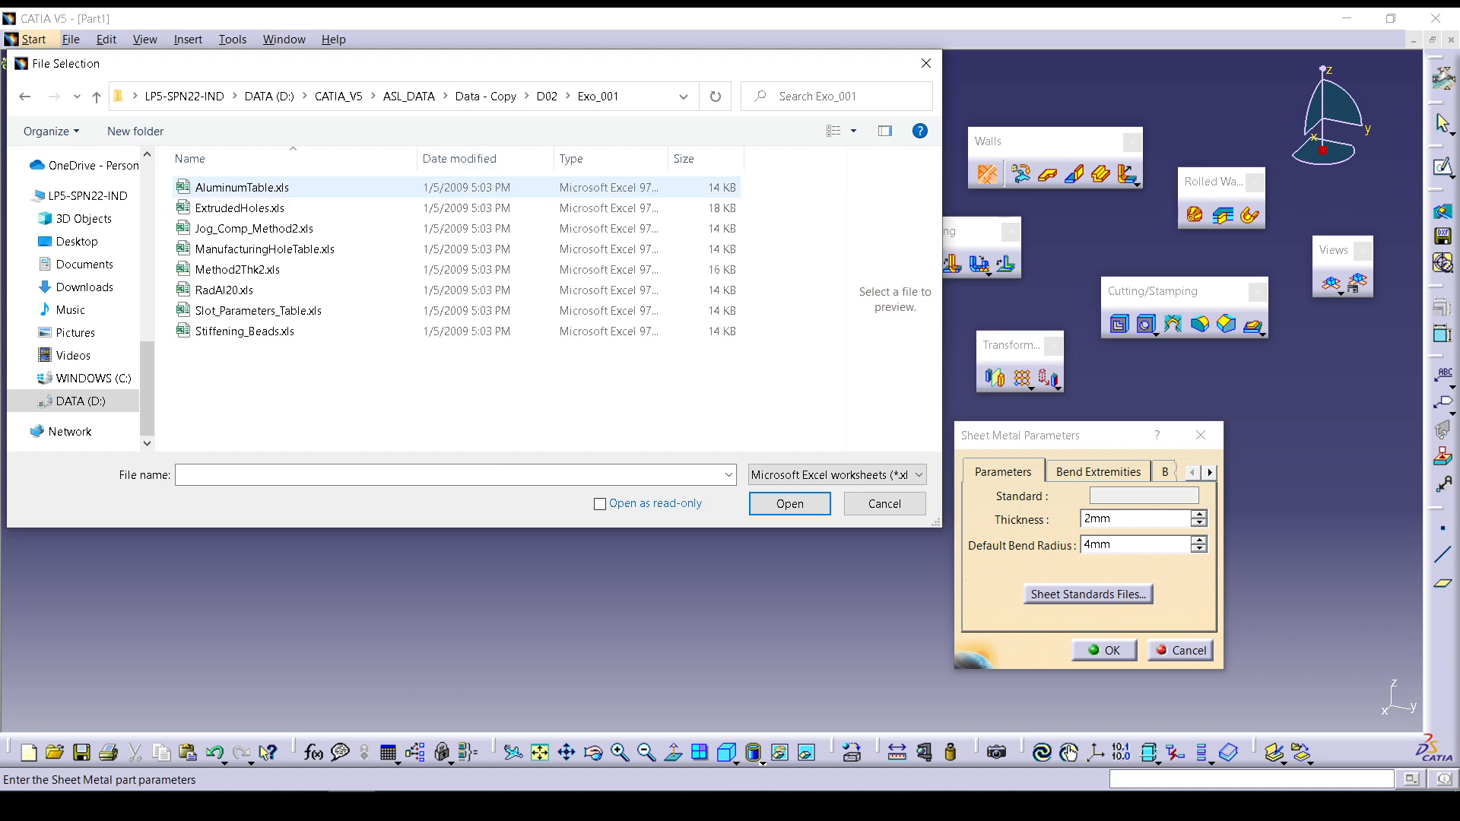
click(212, 187)
click(790, 503)
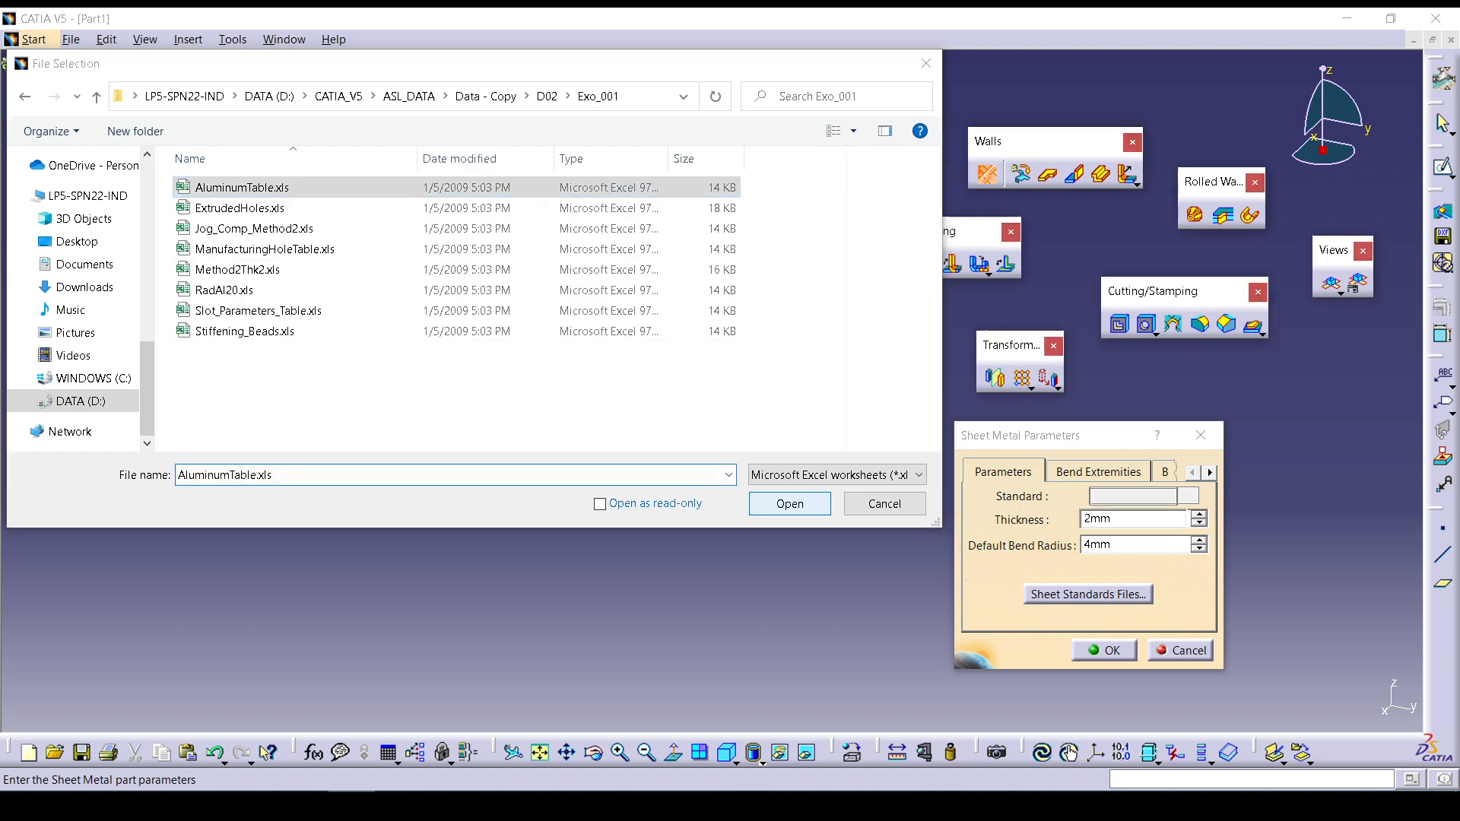
click(826, 457)
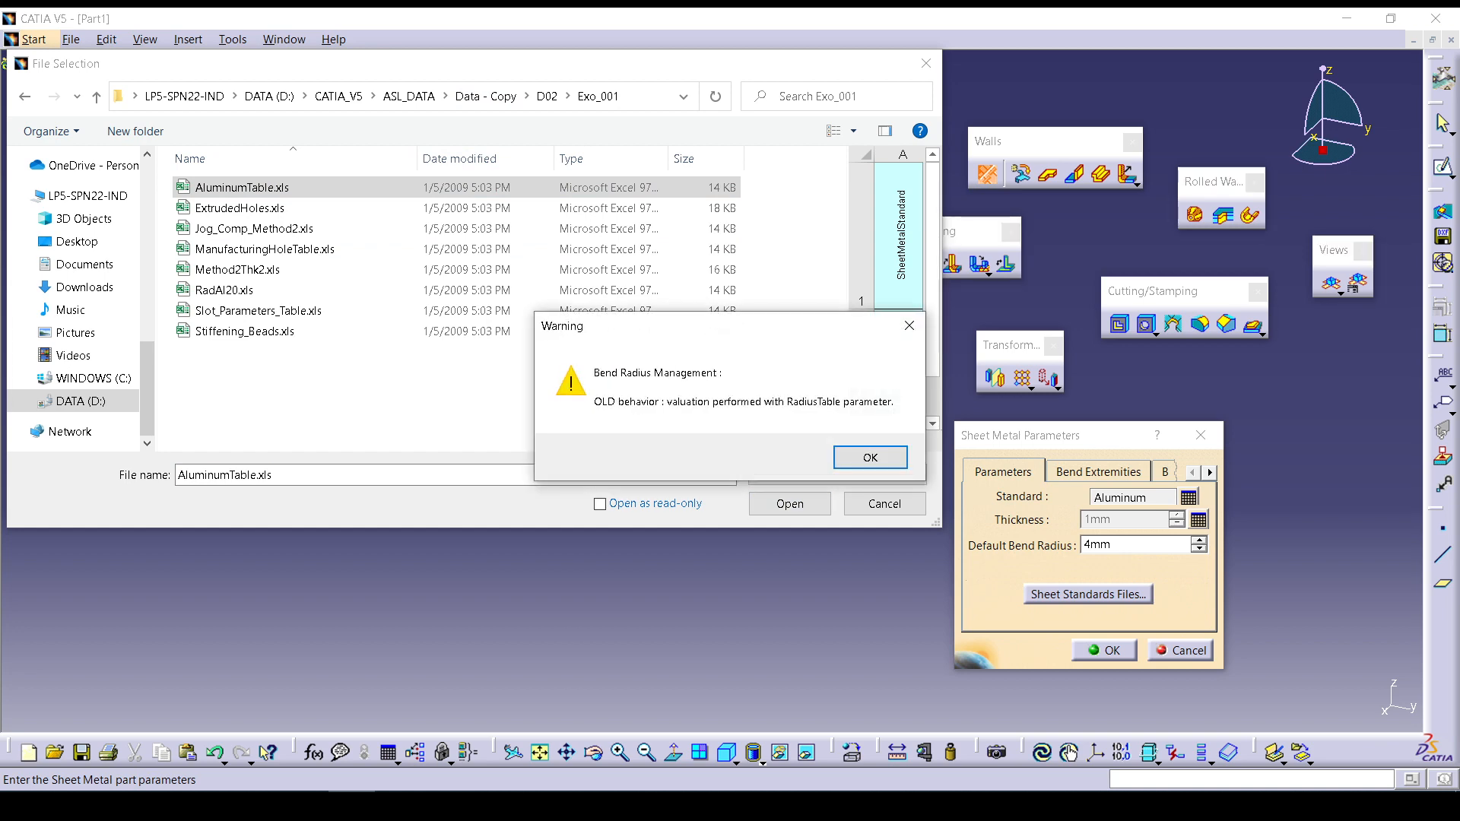
click(863, 456)
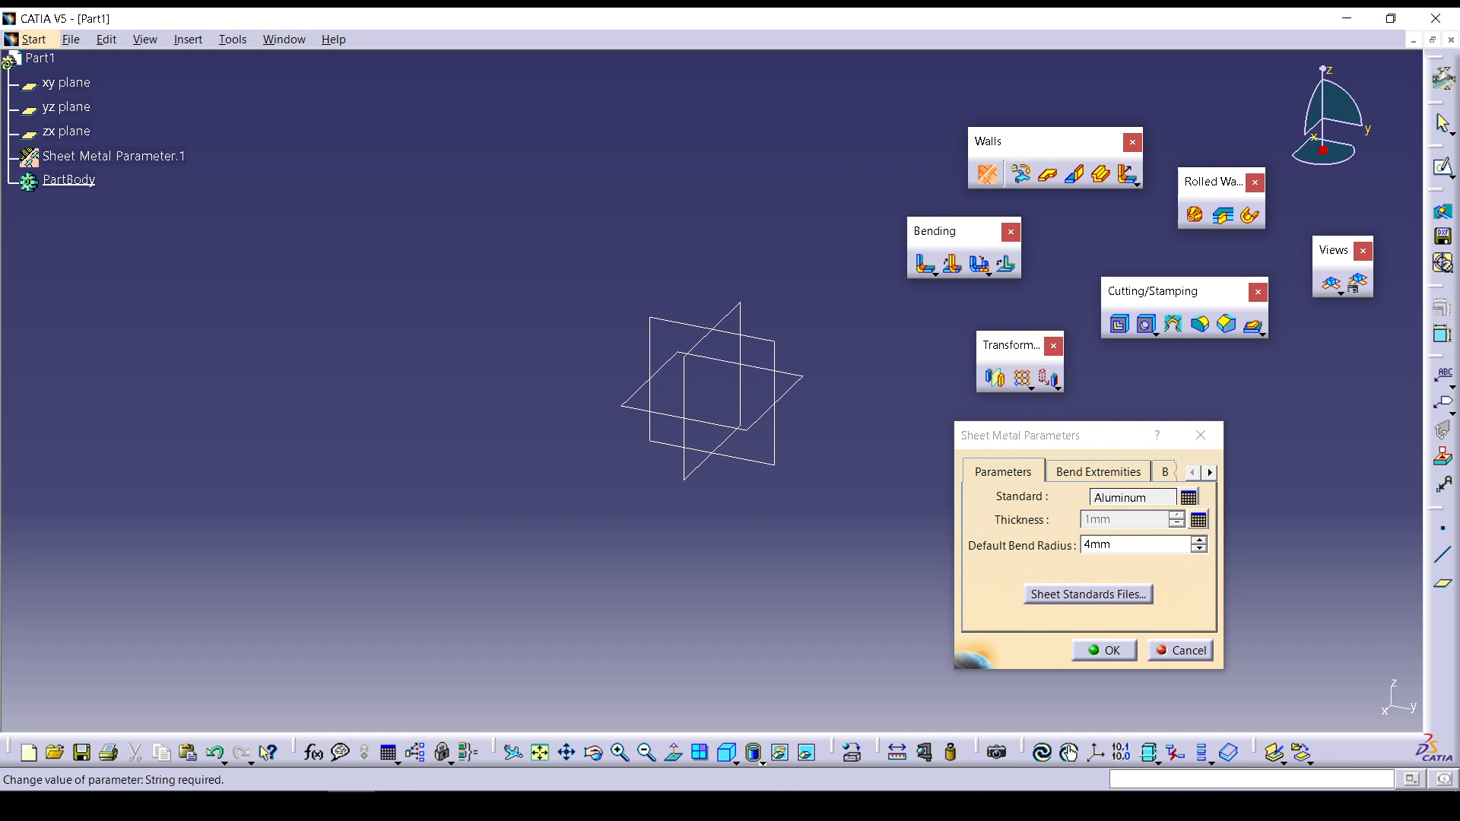
Check the default bend radius, bend extremities and K factor under the loaded Aluminum standard.
drag(1132, 546, 1065, 546)
click(1097, 471)
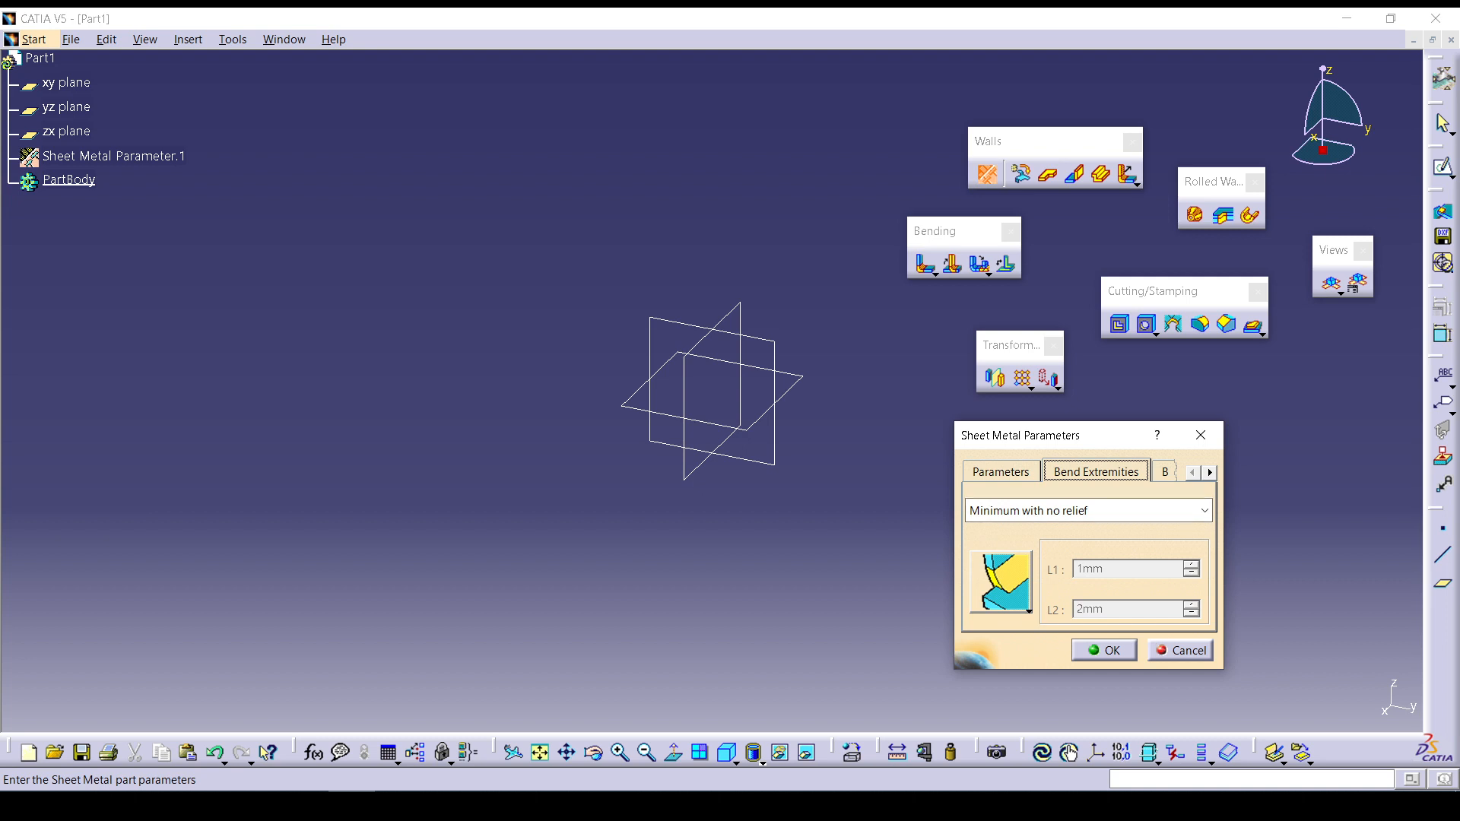
click(1165, 472)
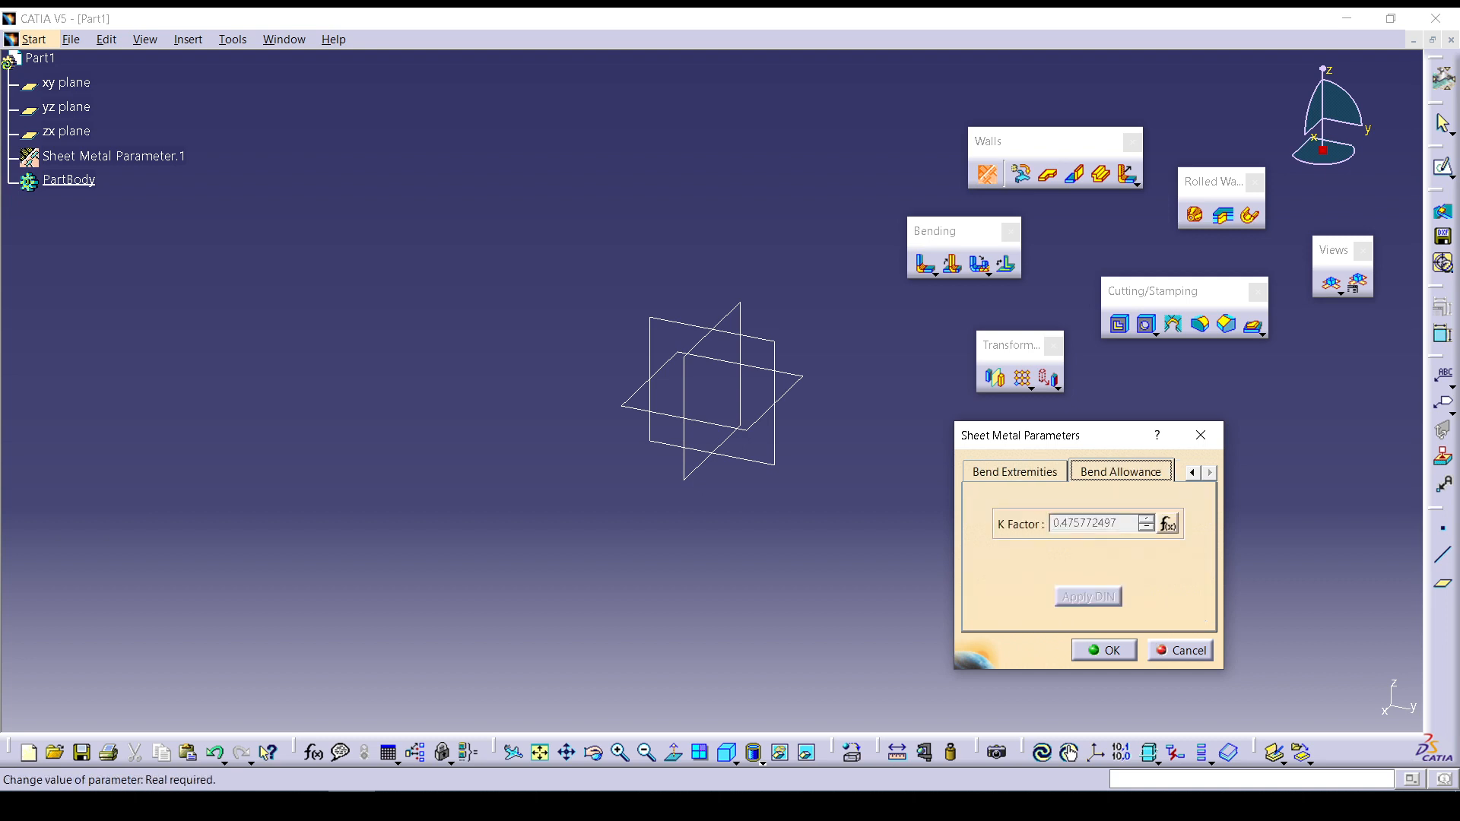
click(1015, 472)
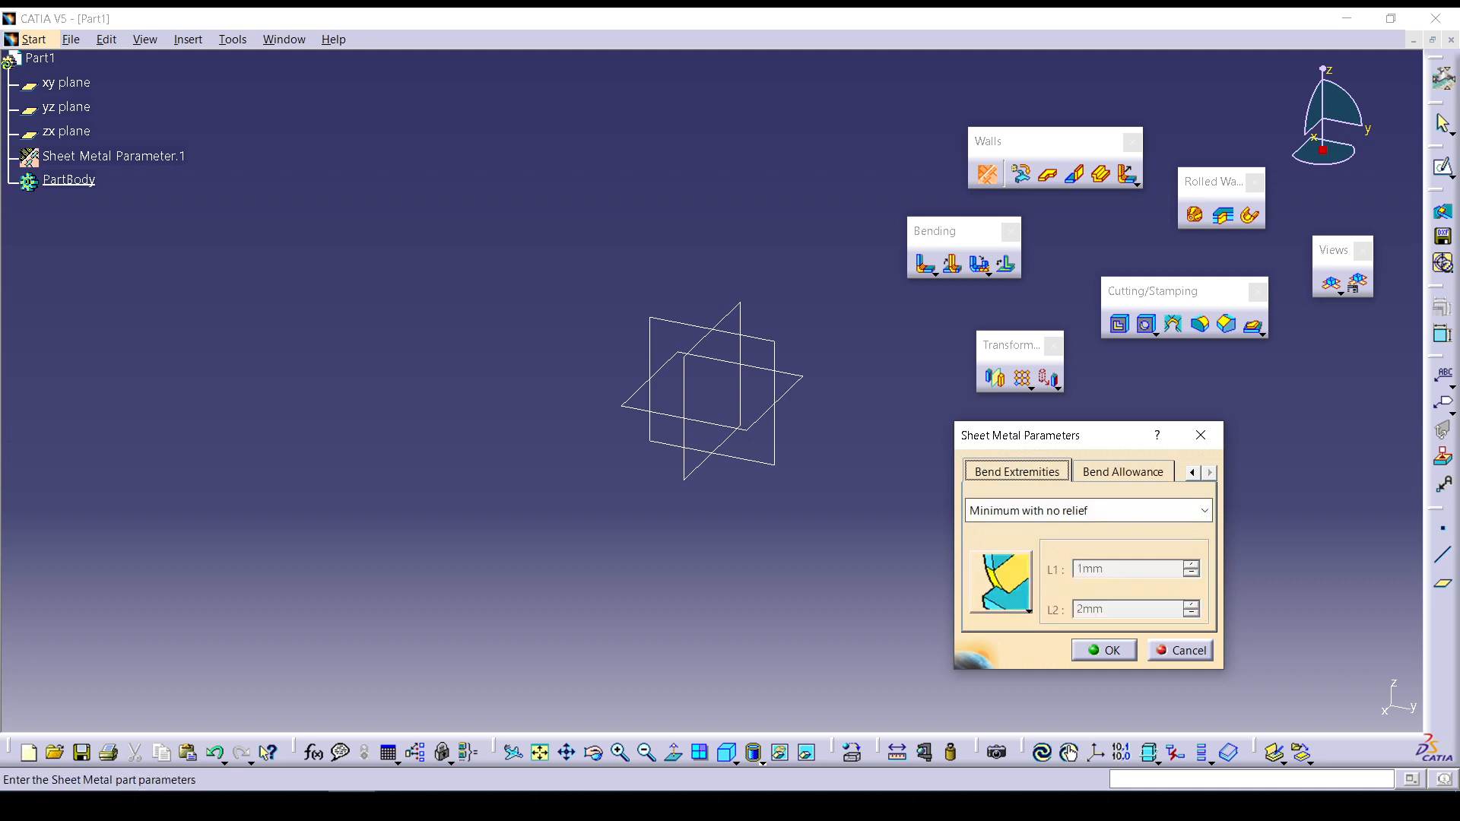
click(1123, 472)
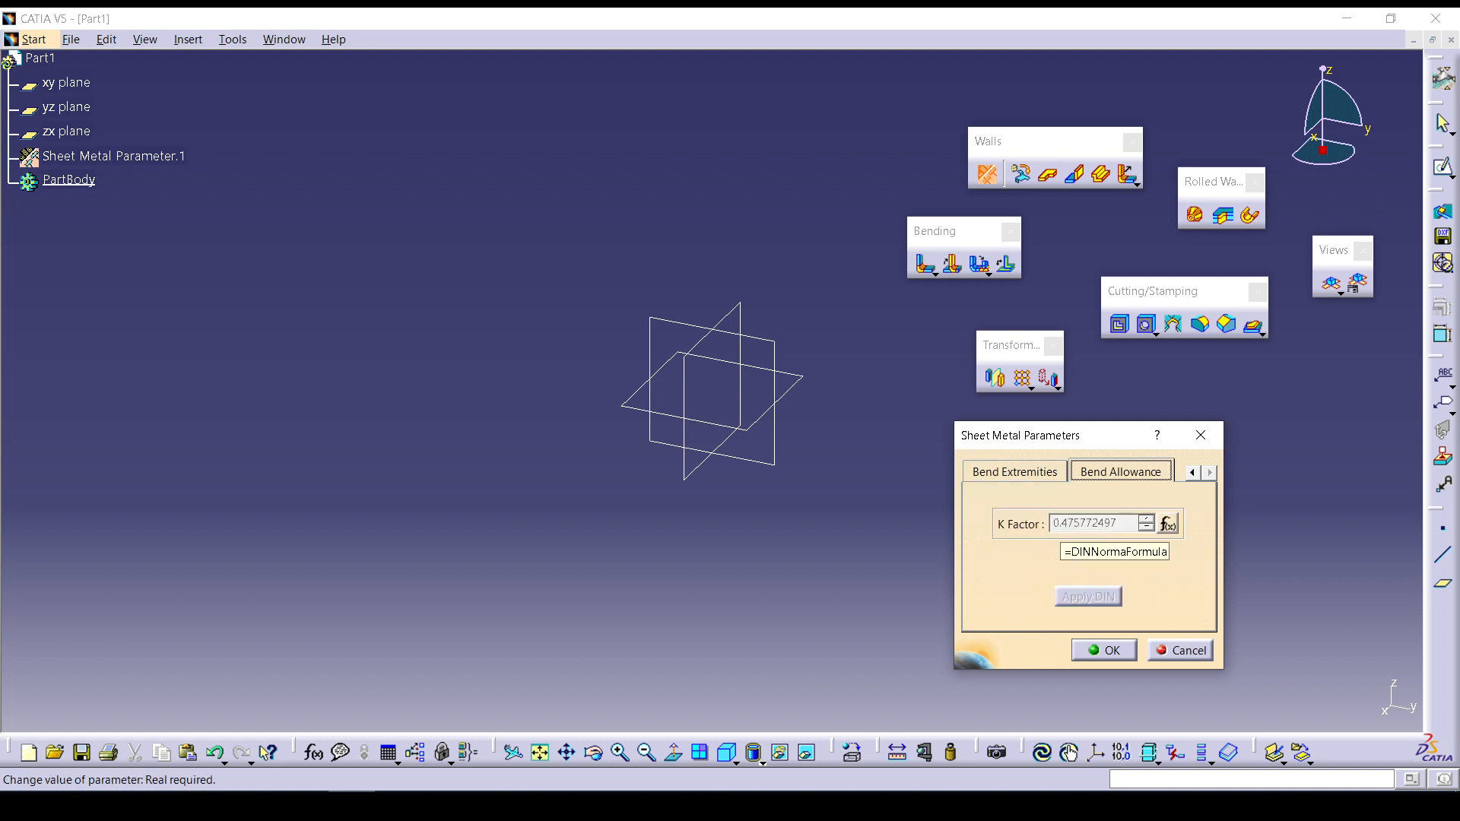
click(1016, 472)
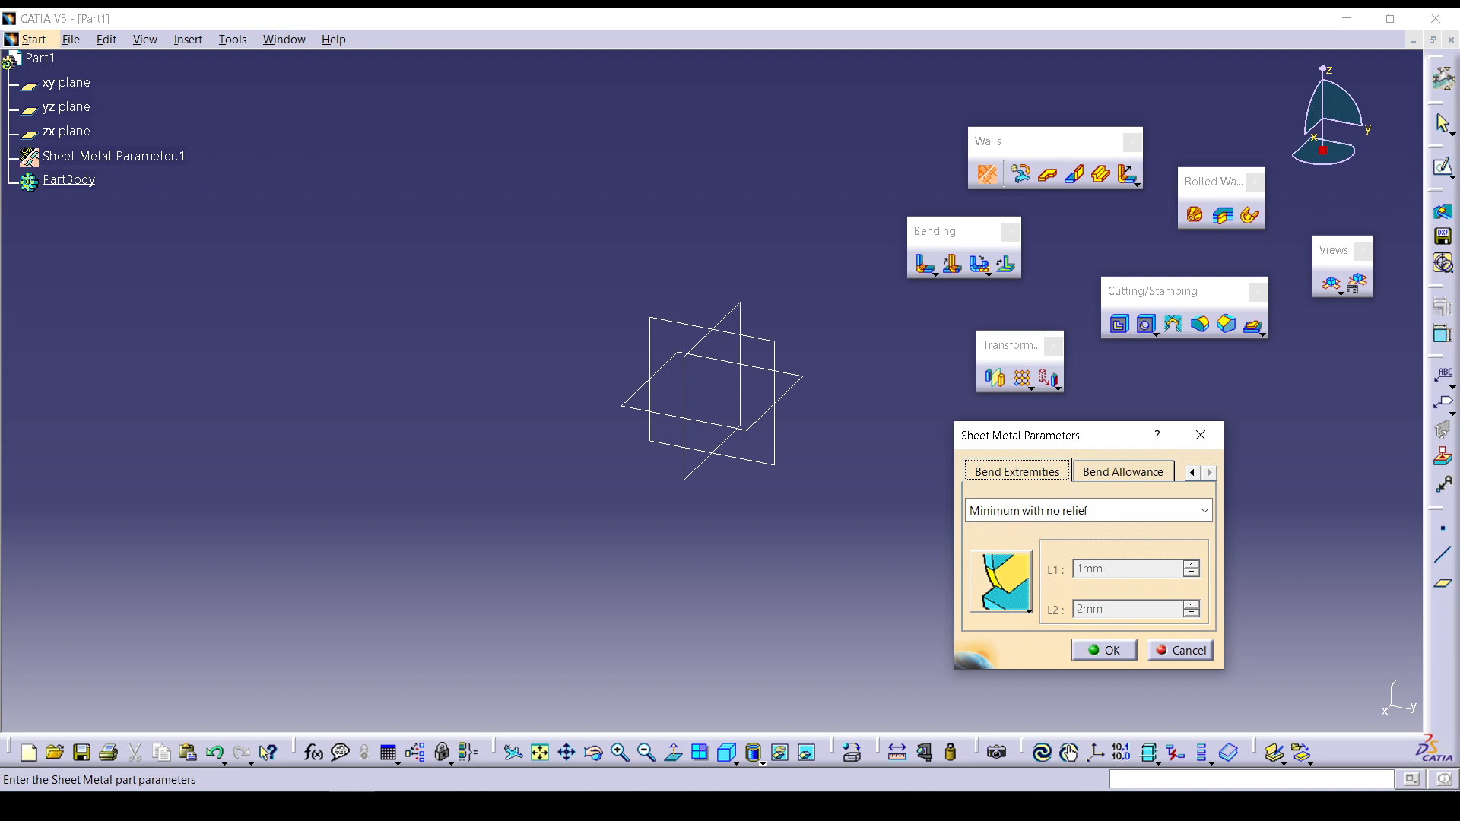
click(1192, 472)
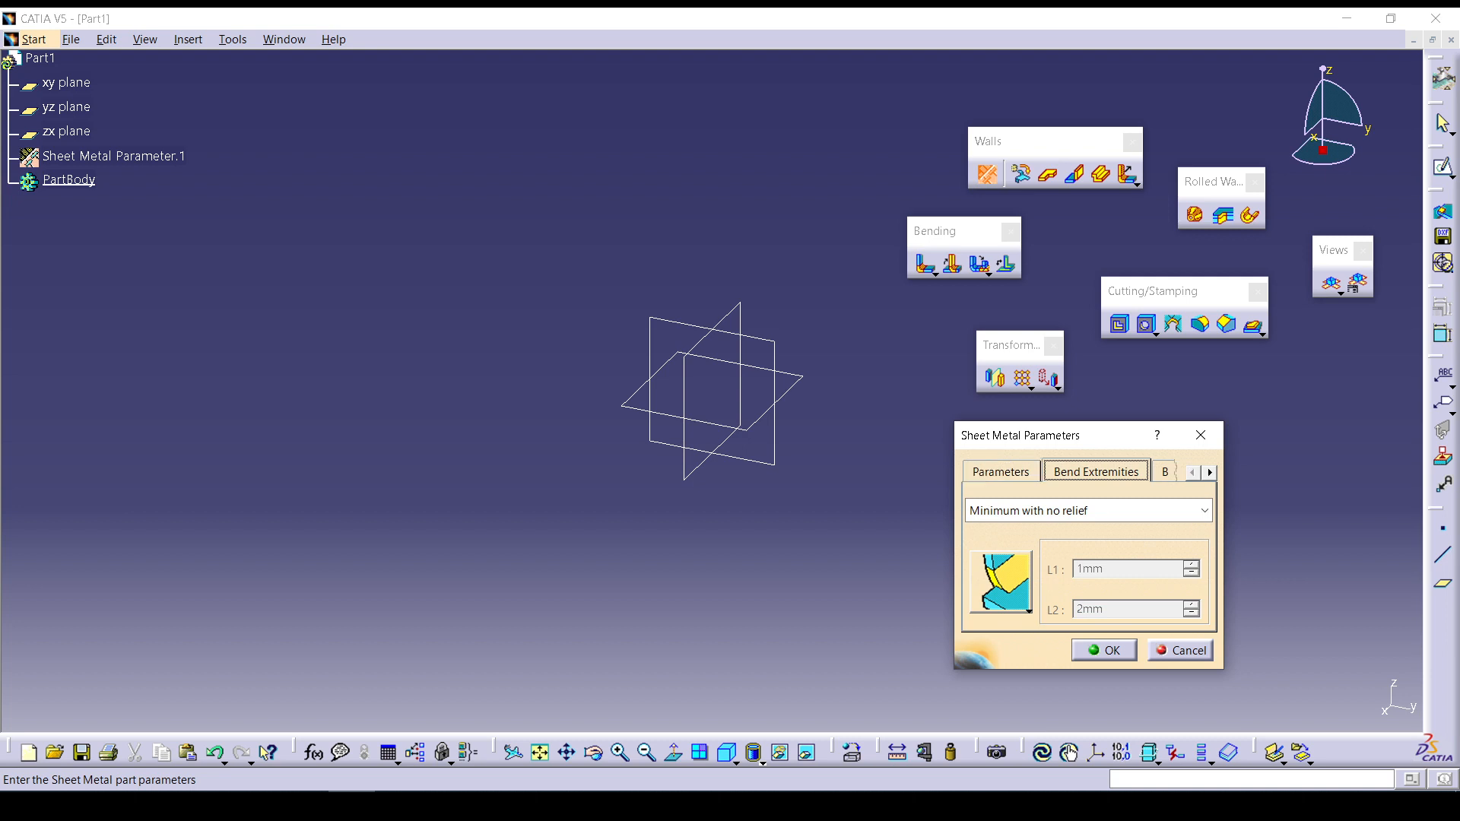
click(1003, 473)
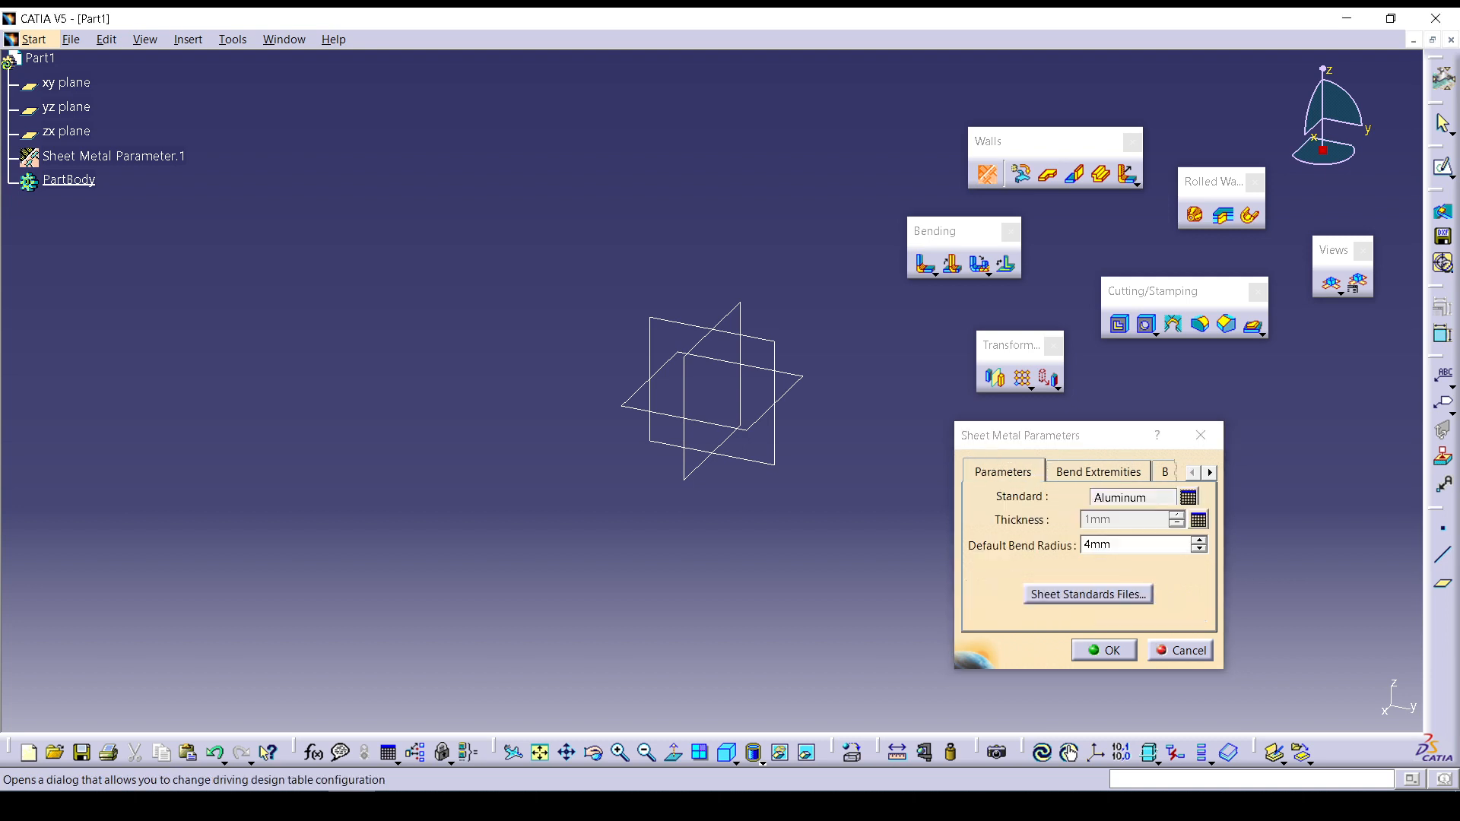
Set the sheet thickness to 3 mm by choosing line 4 of the Aluminum thickness table.
click(1198, 519)
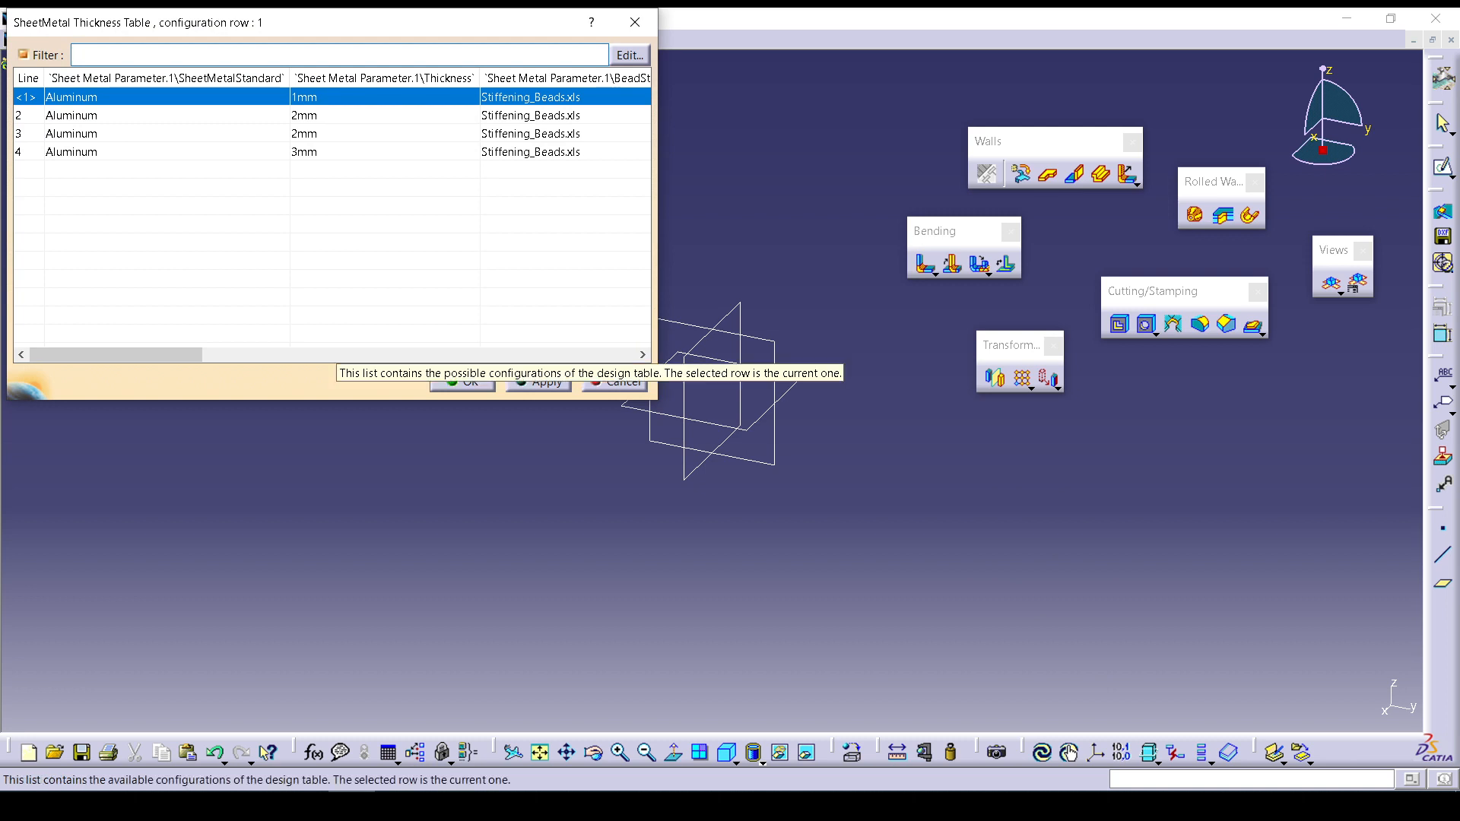
click(320, 152)
click(462, 382)
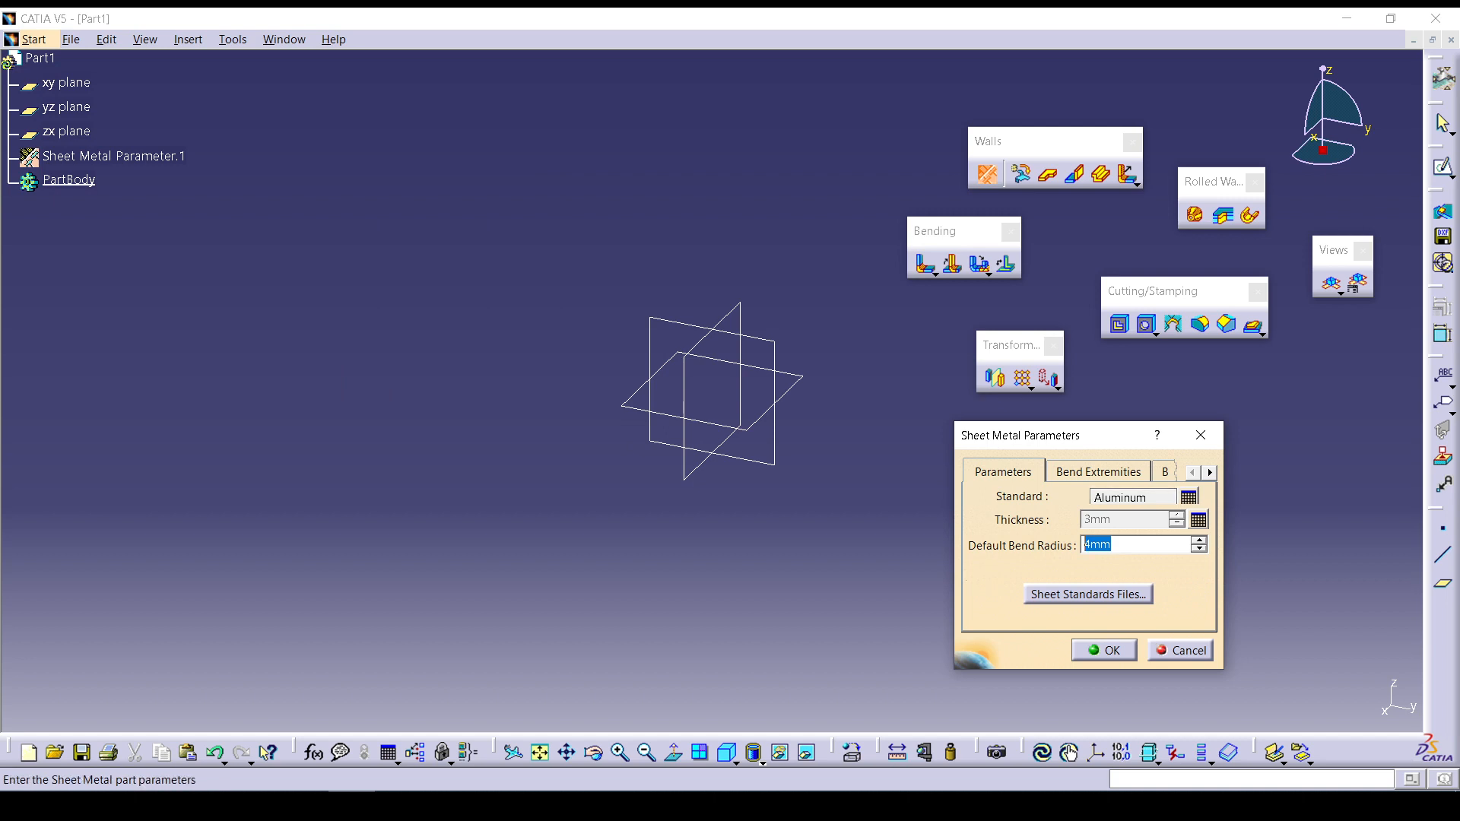
Review the K factor formula, accept the sheet metal parameters, and recheck the saved definition without changing it.
click(1165, 472)
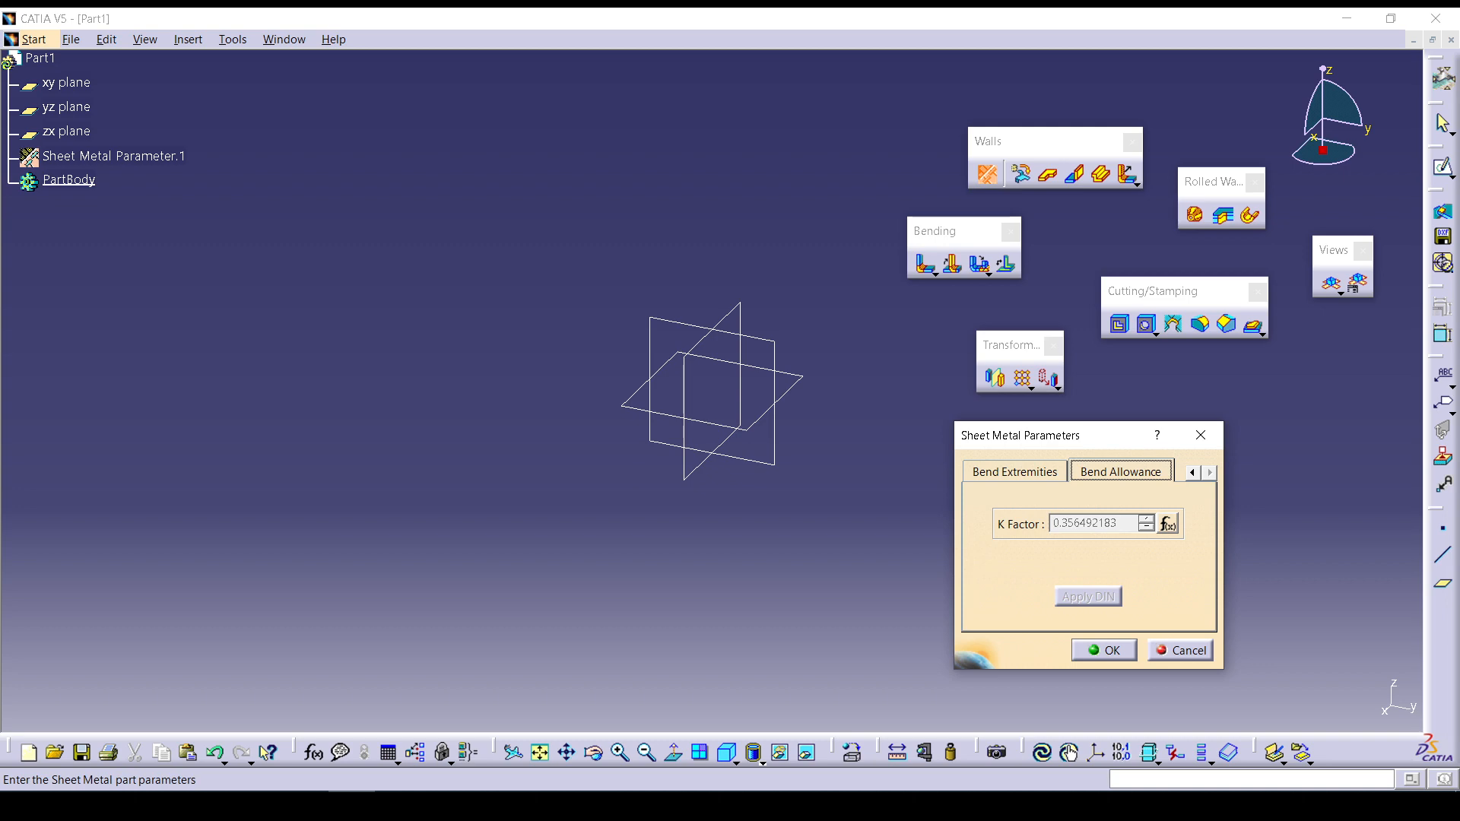
click(1168, 524)
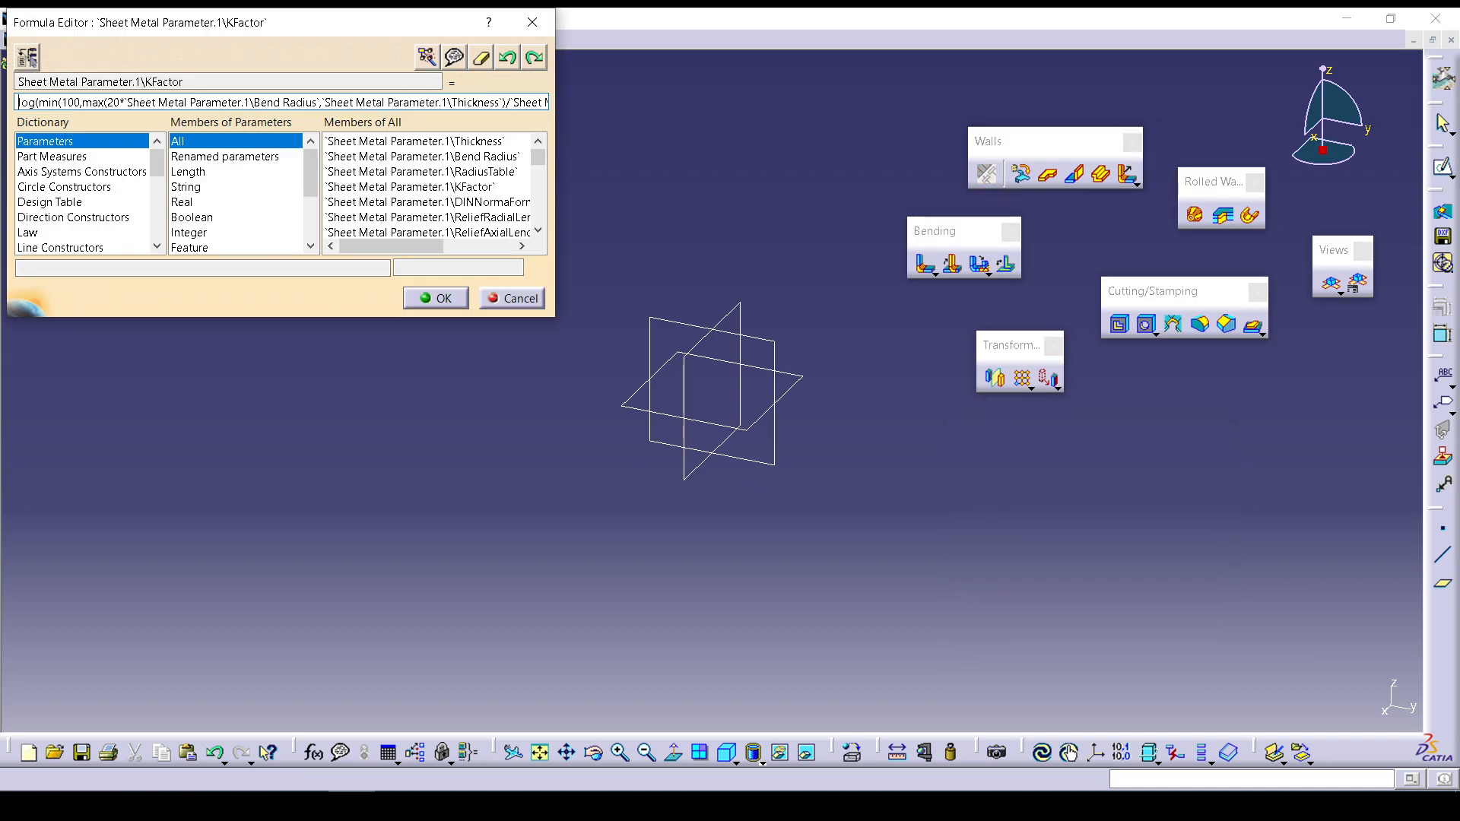
drag(19, 102, 546, 102)
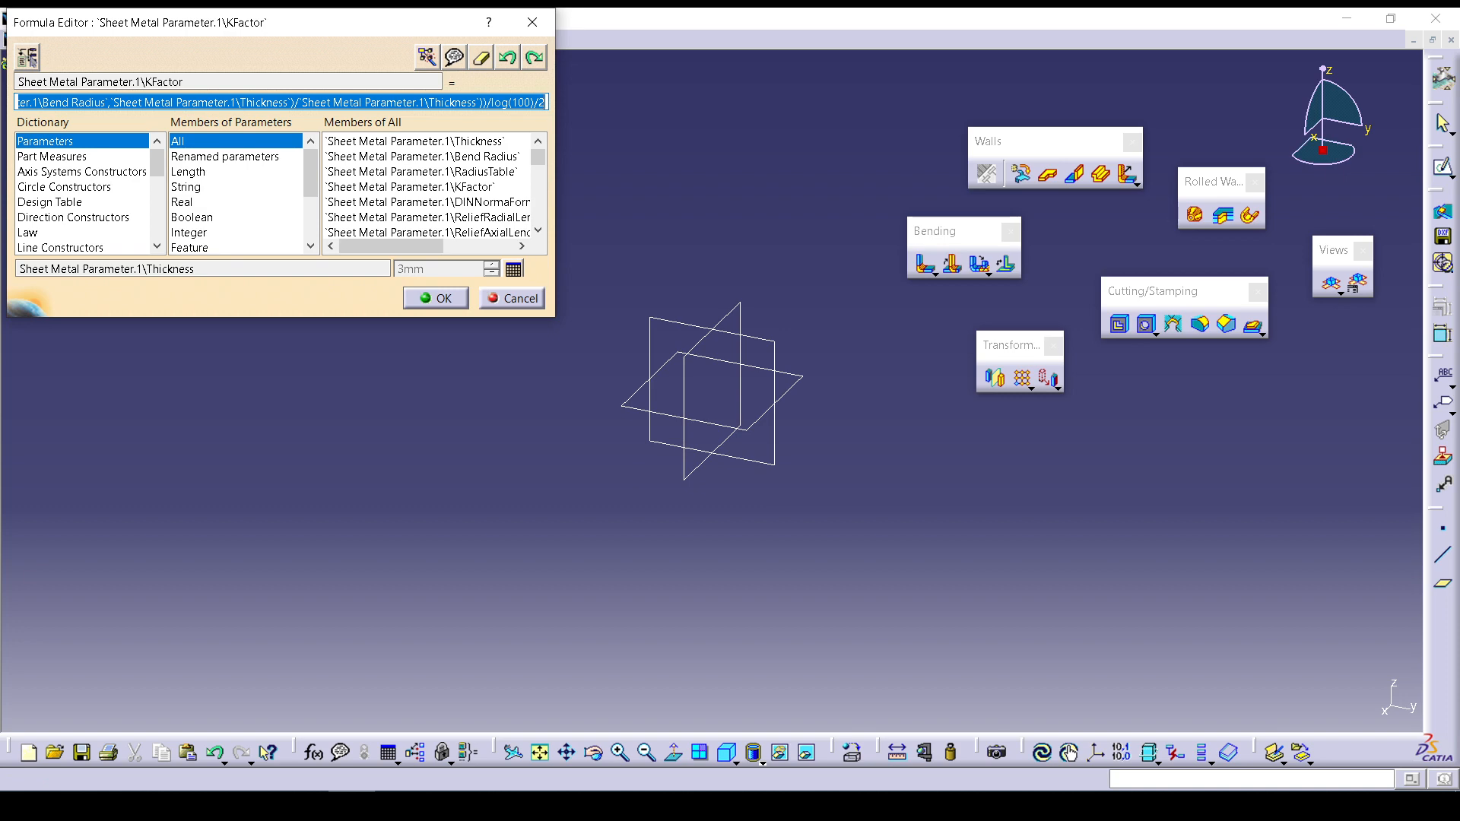
key(Return)
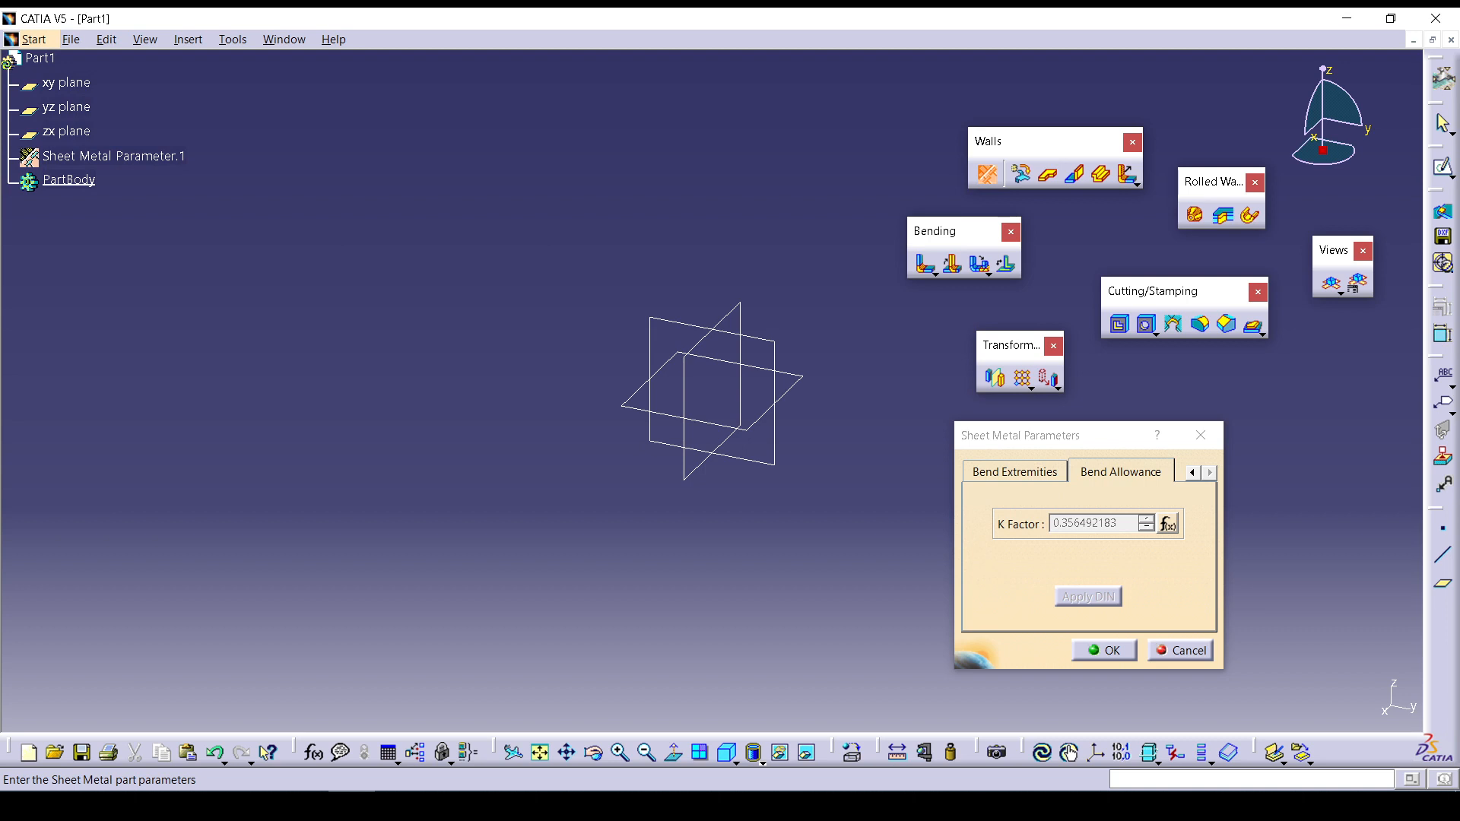
click(1105, 651)
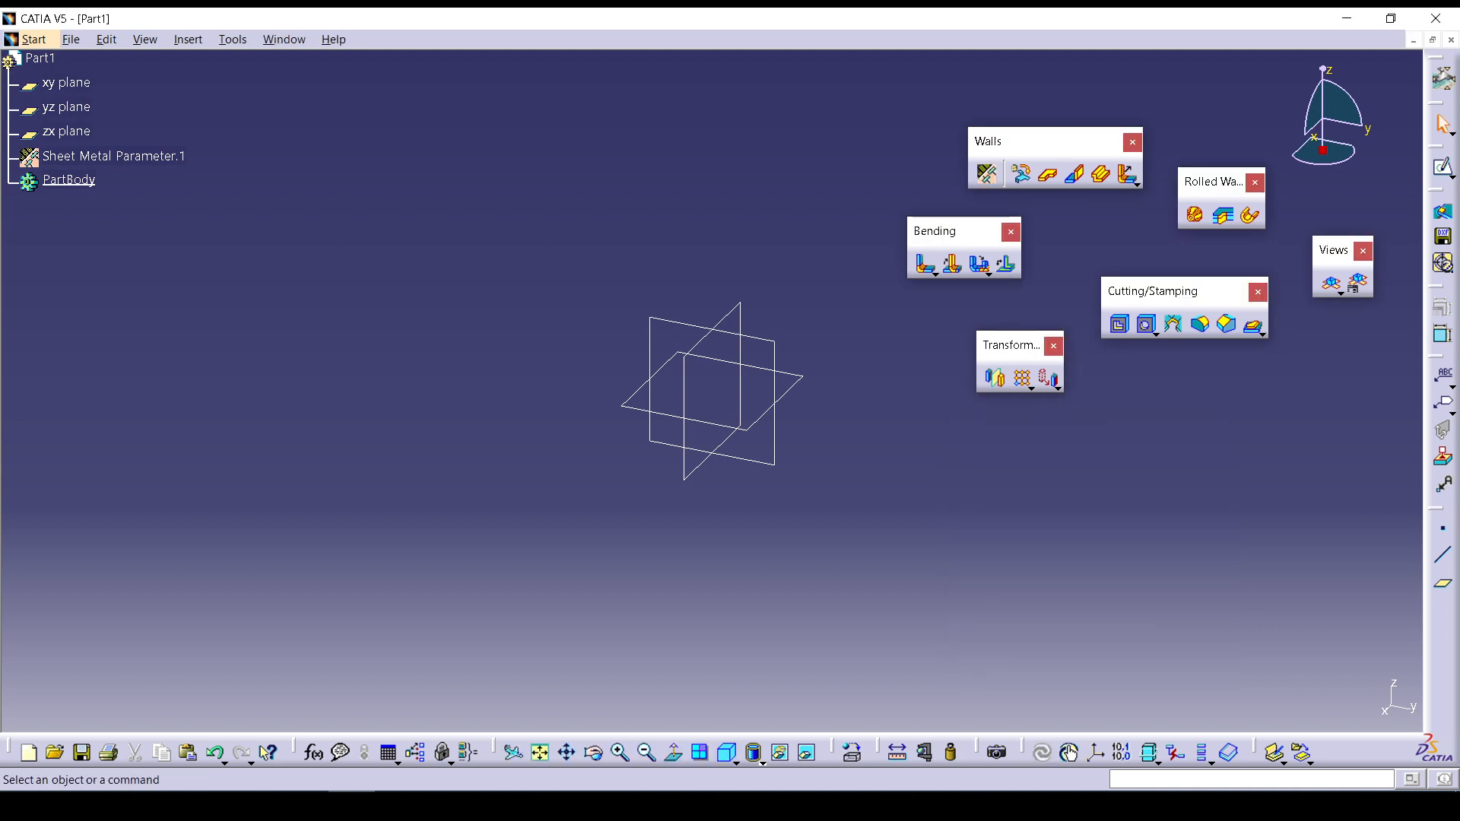
double_click(113, 156)
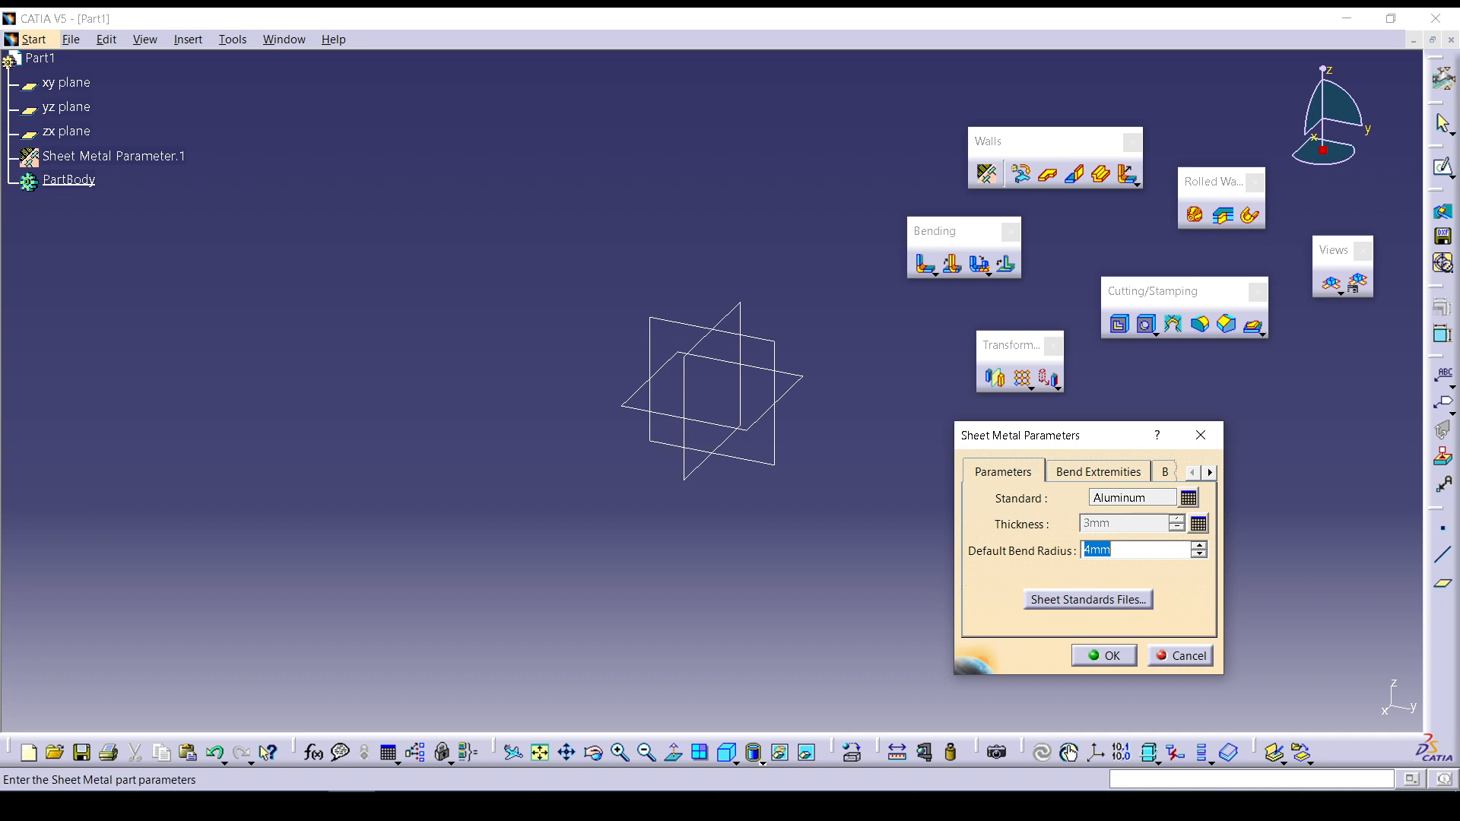
click(1180, 656)
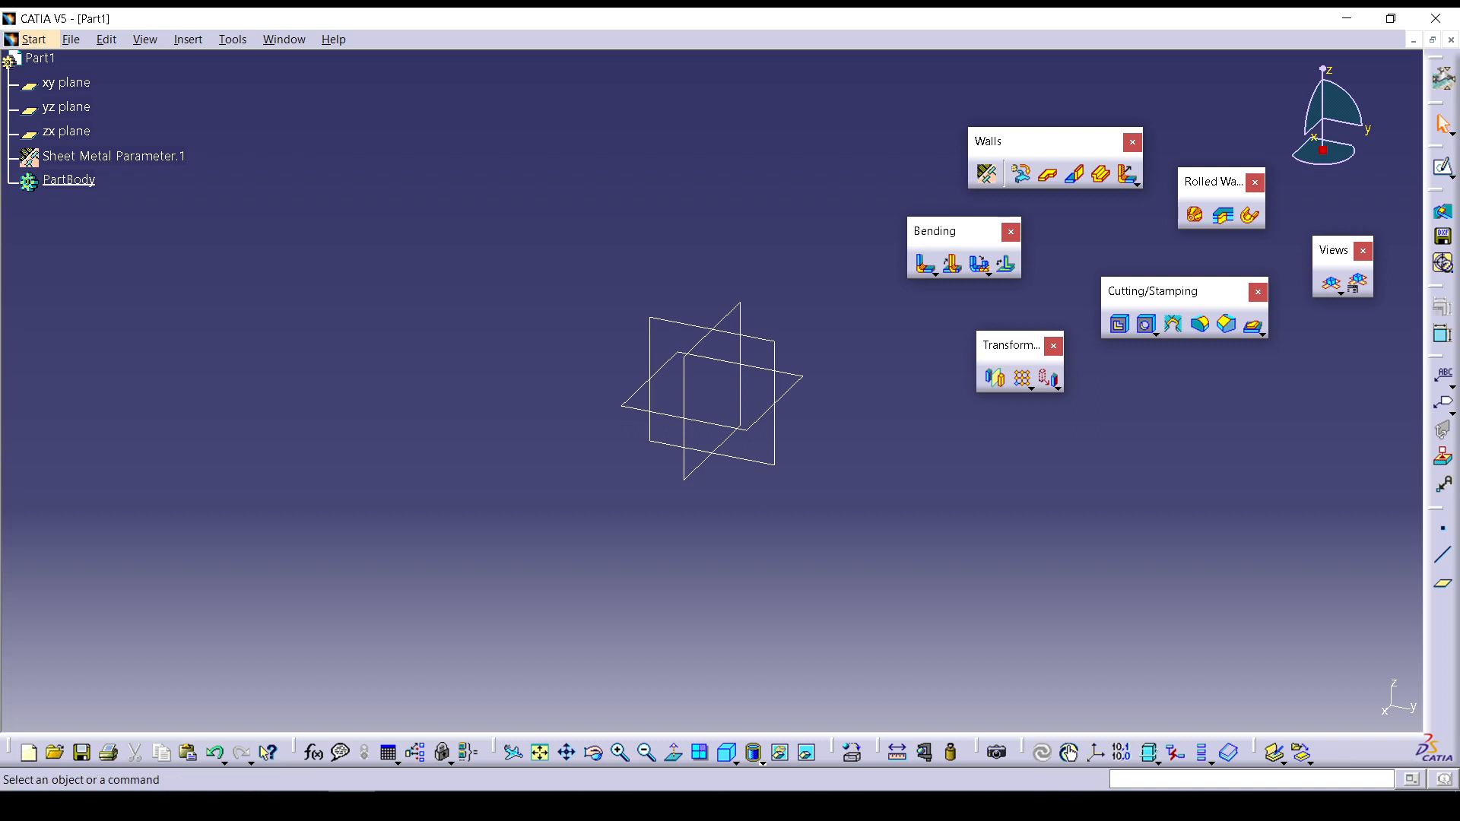
Deactivate the Flat View in the PartBody's views management and clear the selection.
right_click(71, 180)
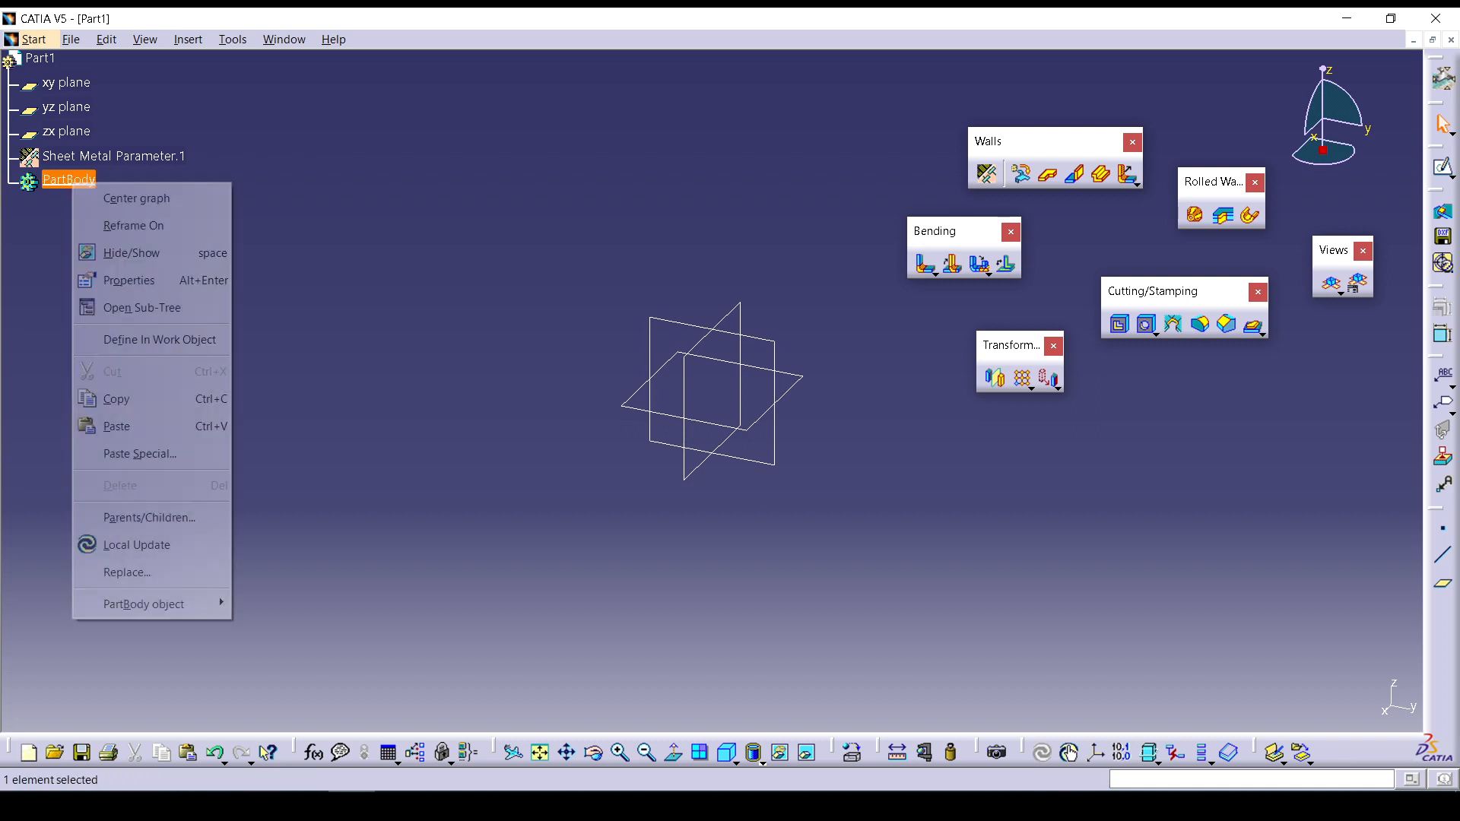
mouse_move(144, 604)
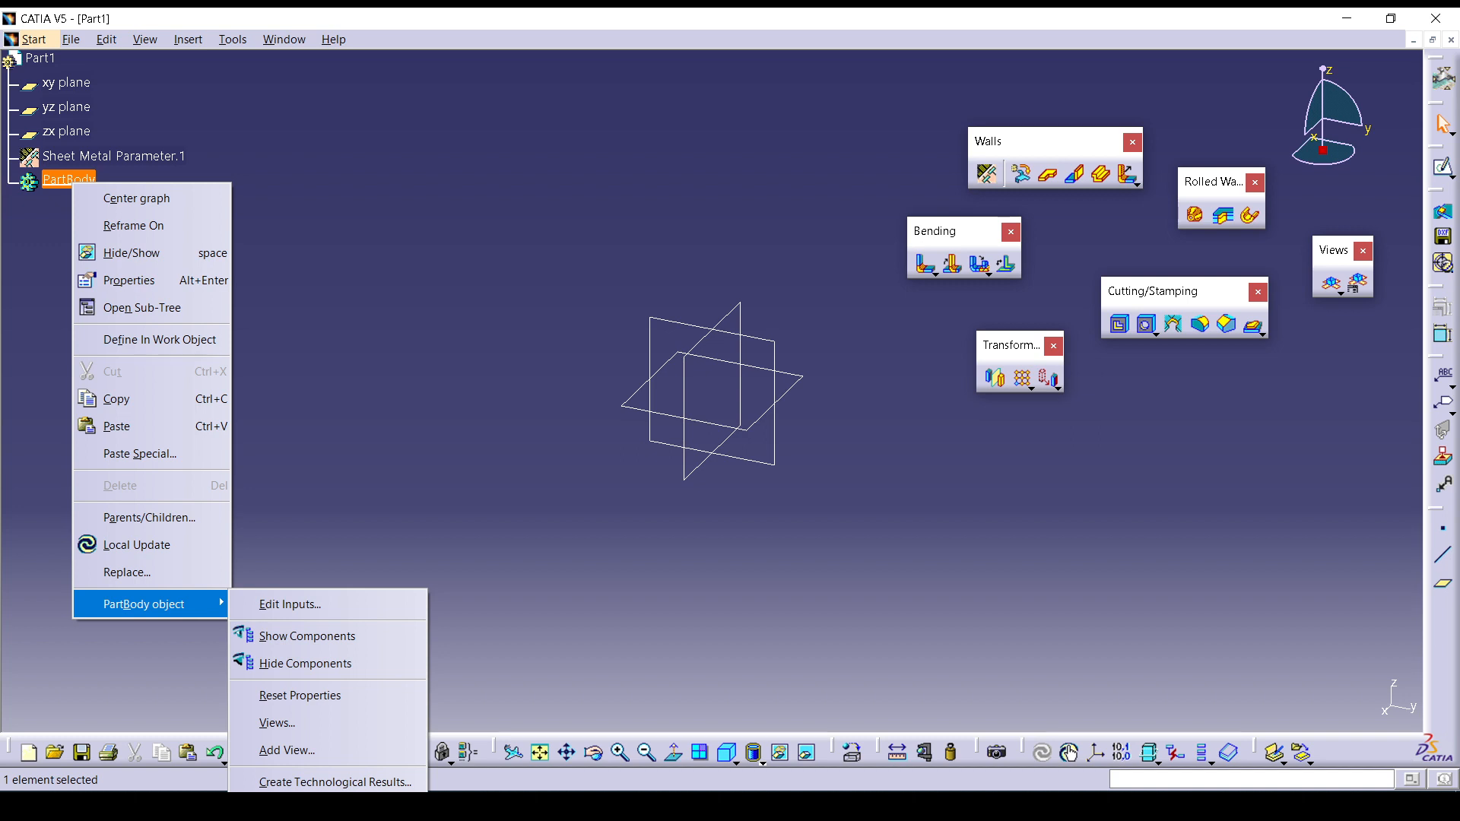
click(276, 723)
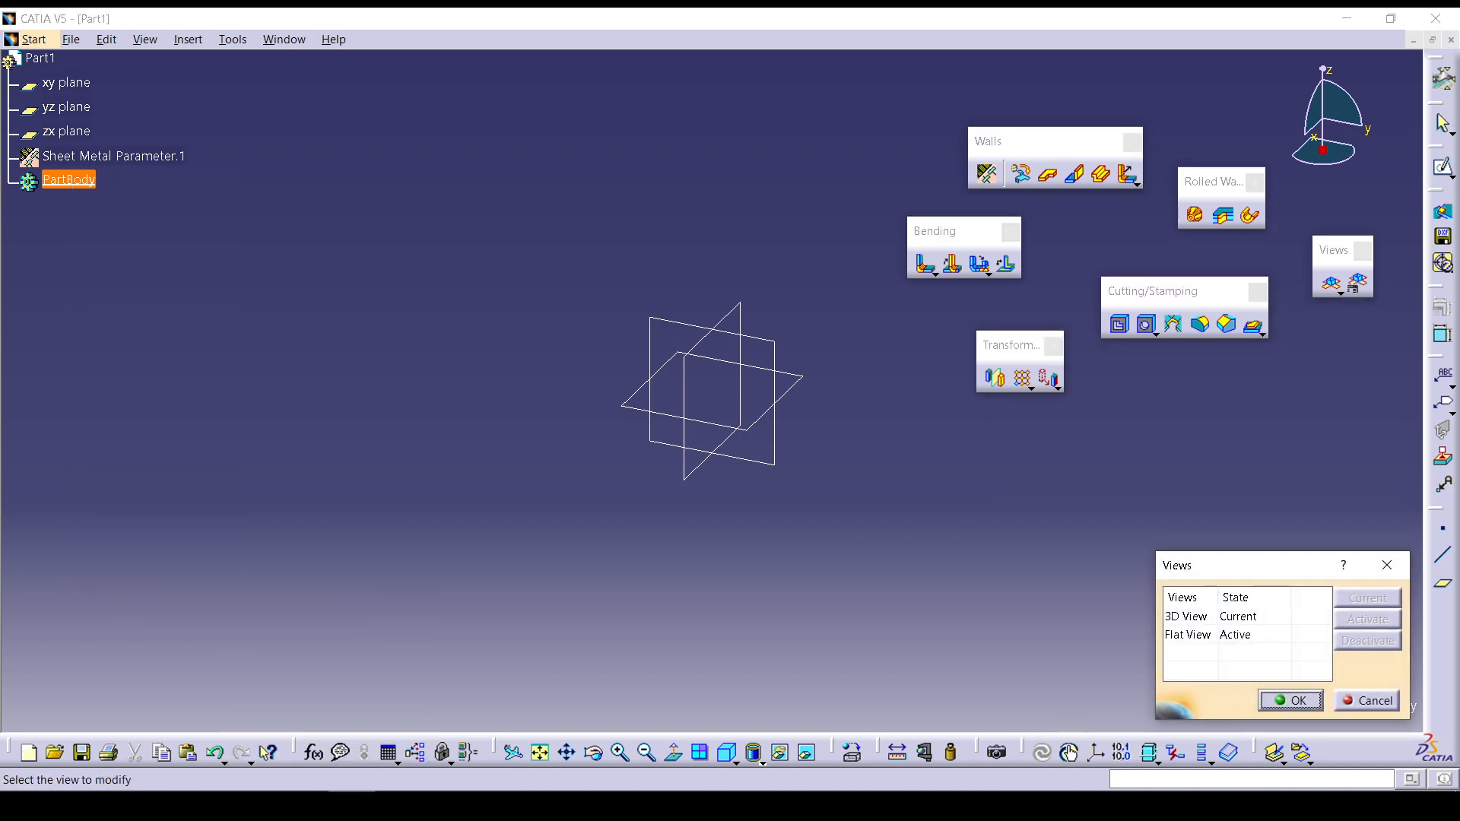
drag(1247, 565, 611, 203)
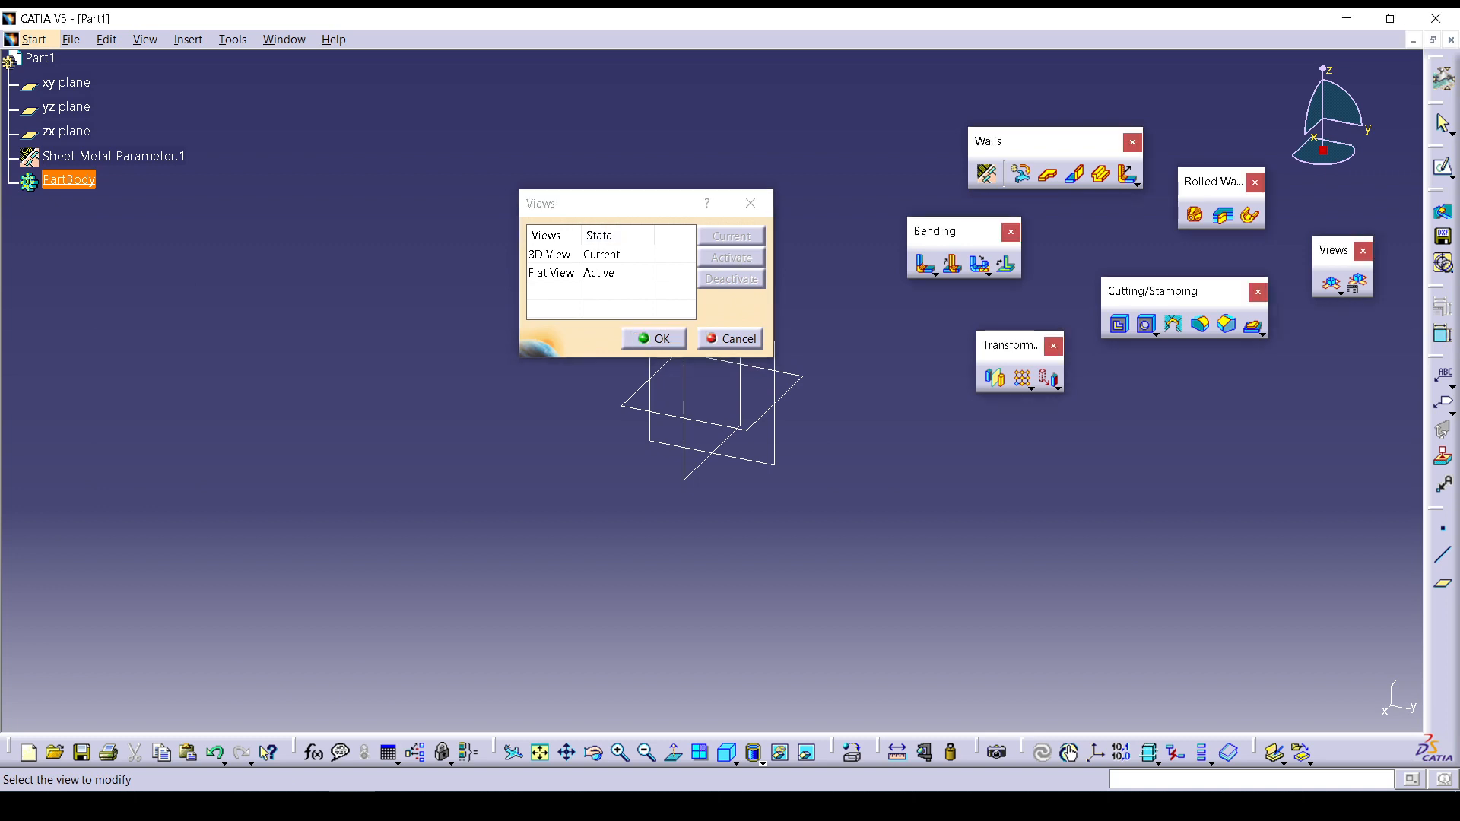
click(562, 273)
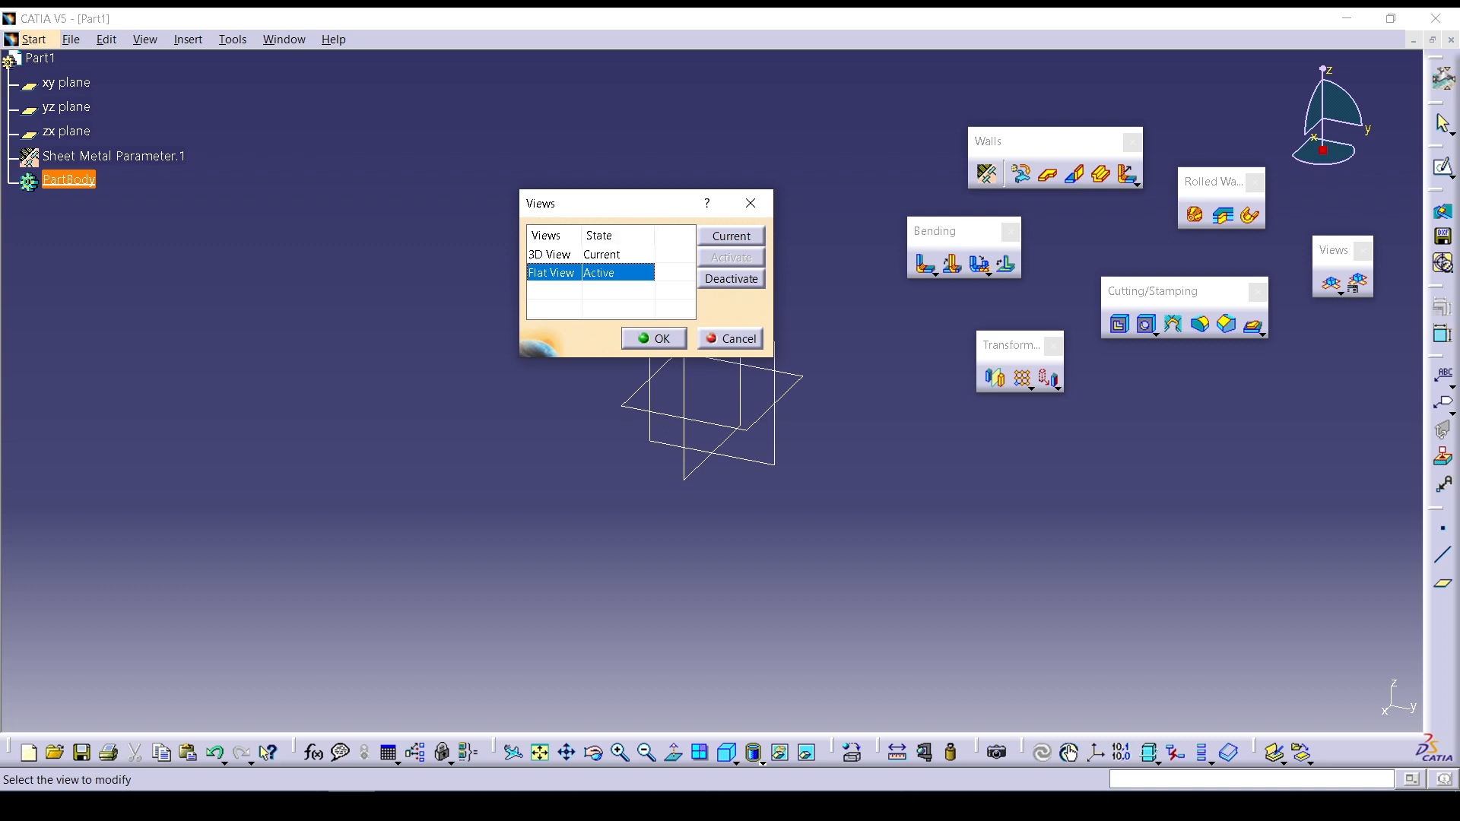
click(731, 278)
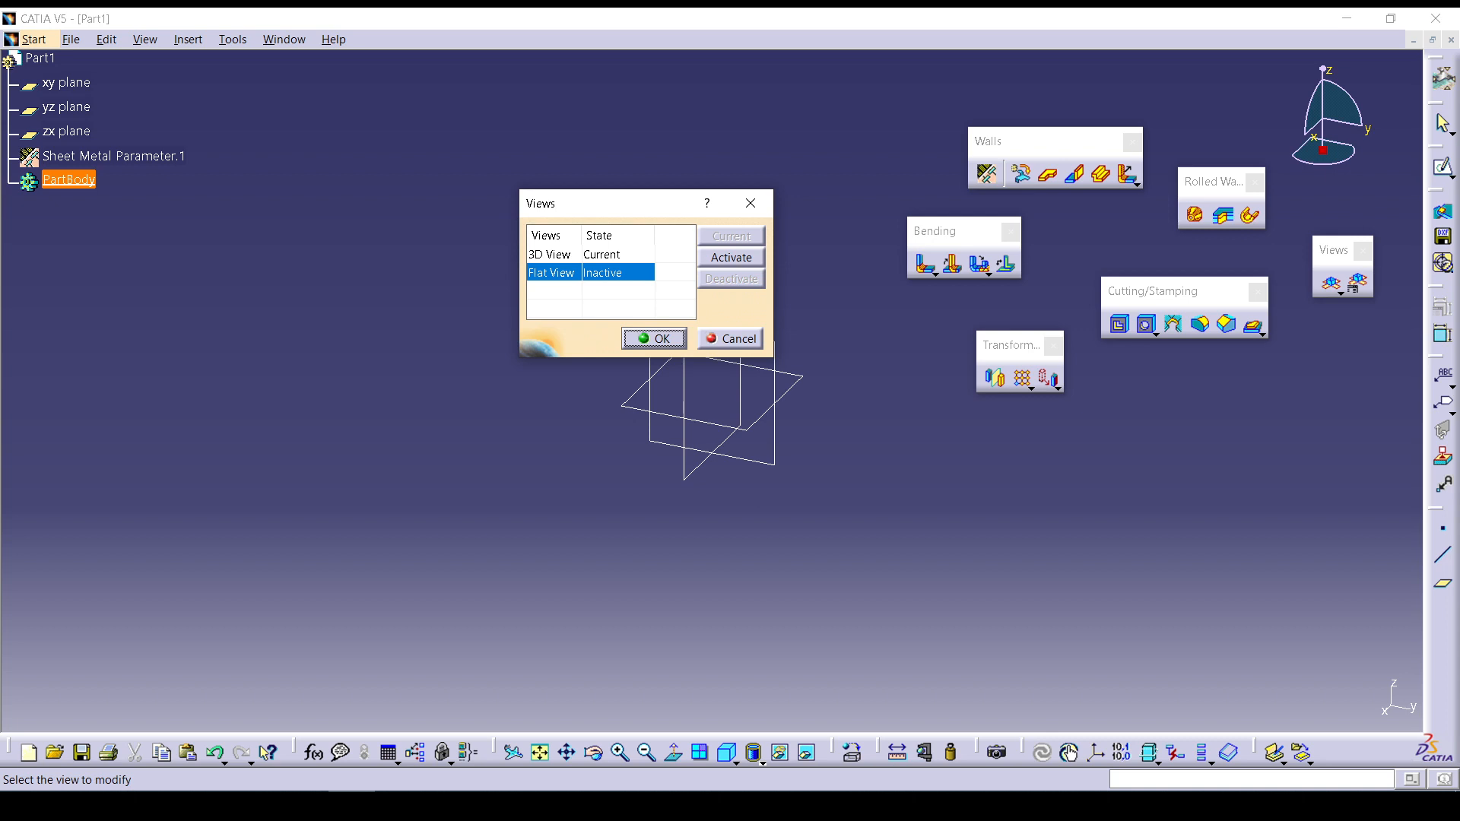
key(Return)
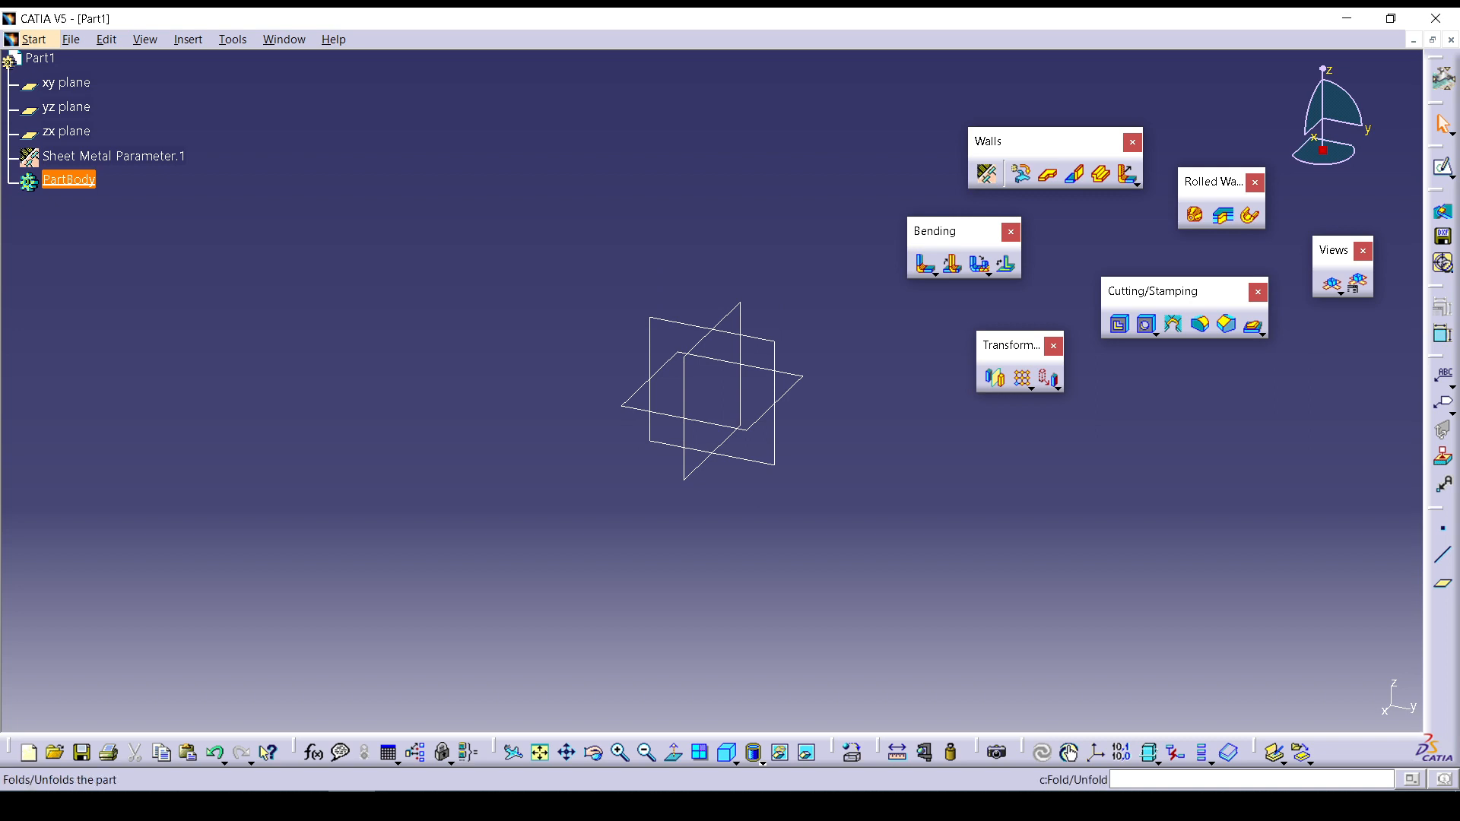
key(Escape)
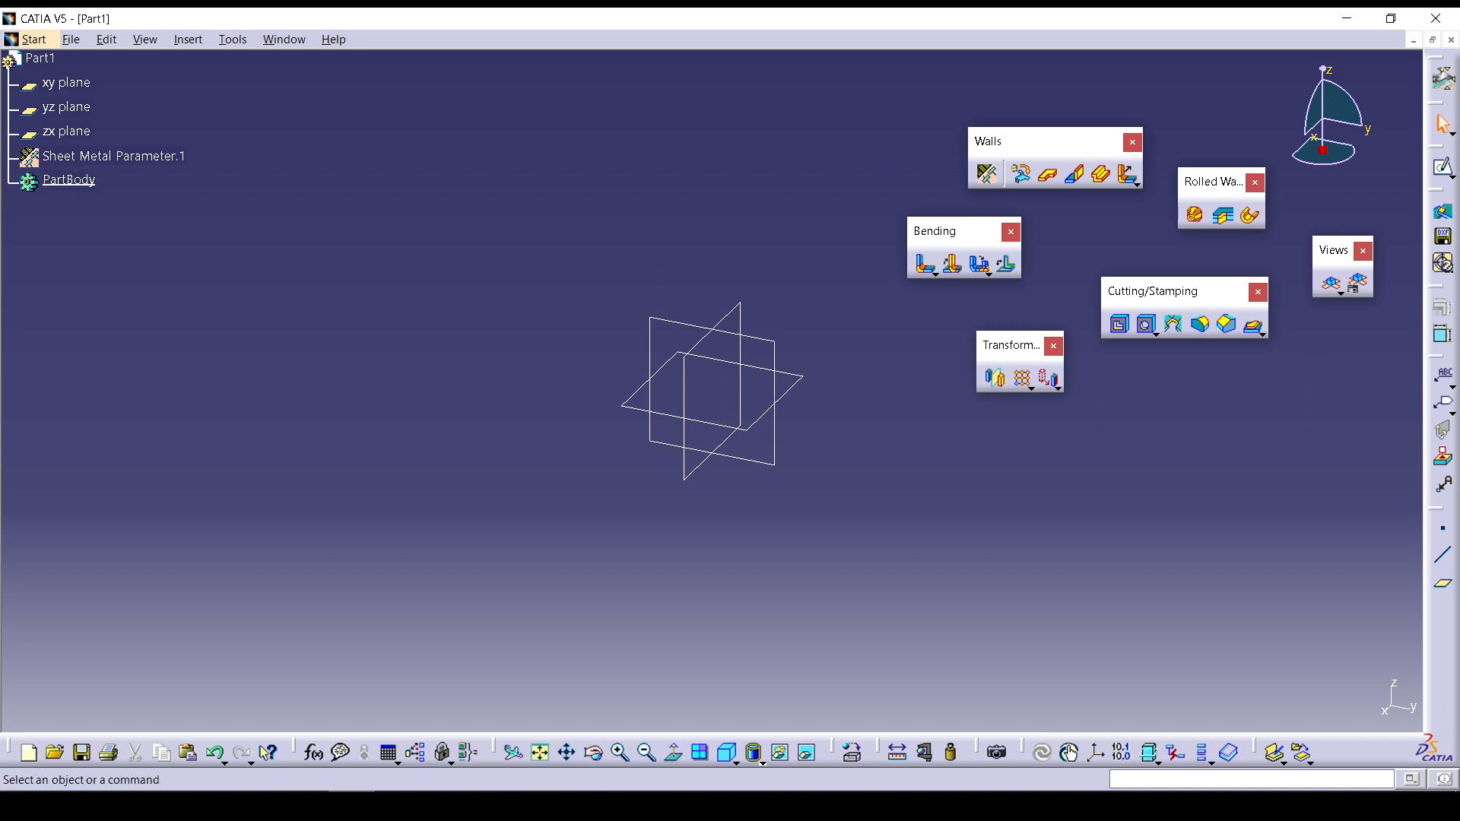
Reactivate the Flat View through views management.
click(1359, 283)
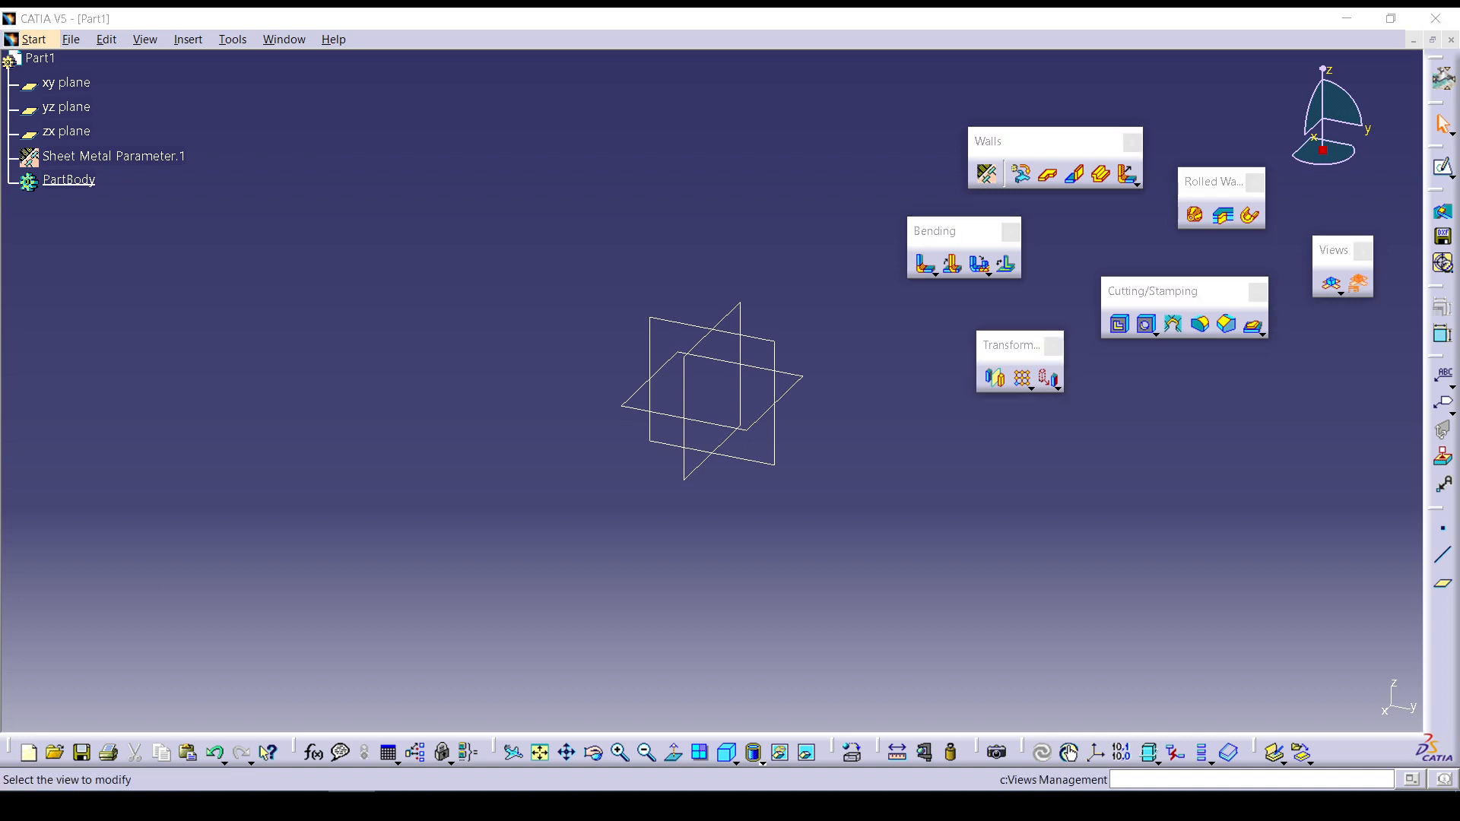
click(592, 273)
click(731, 257)
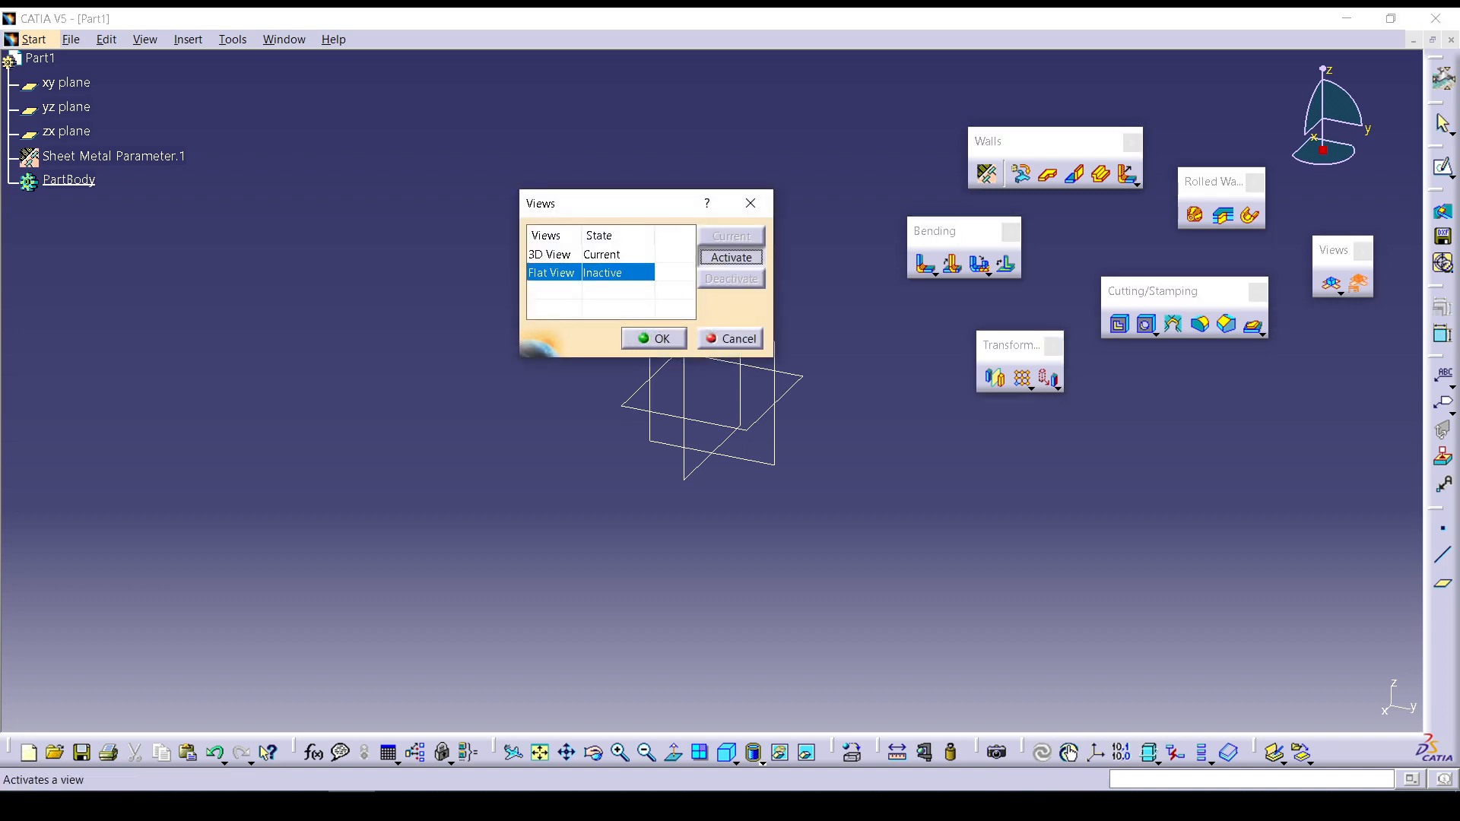
click(654, 339)
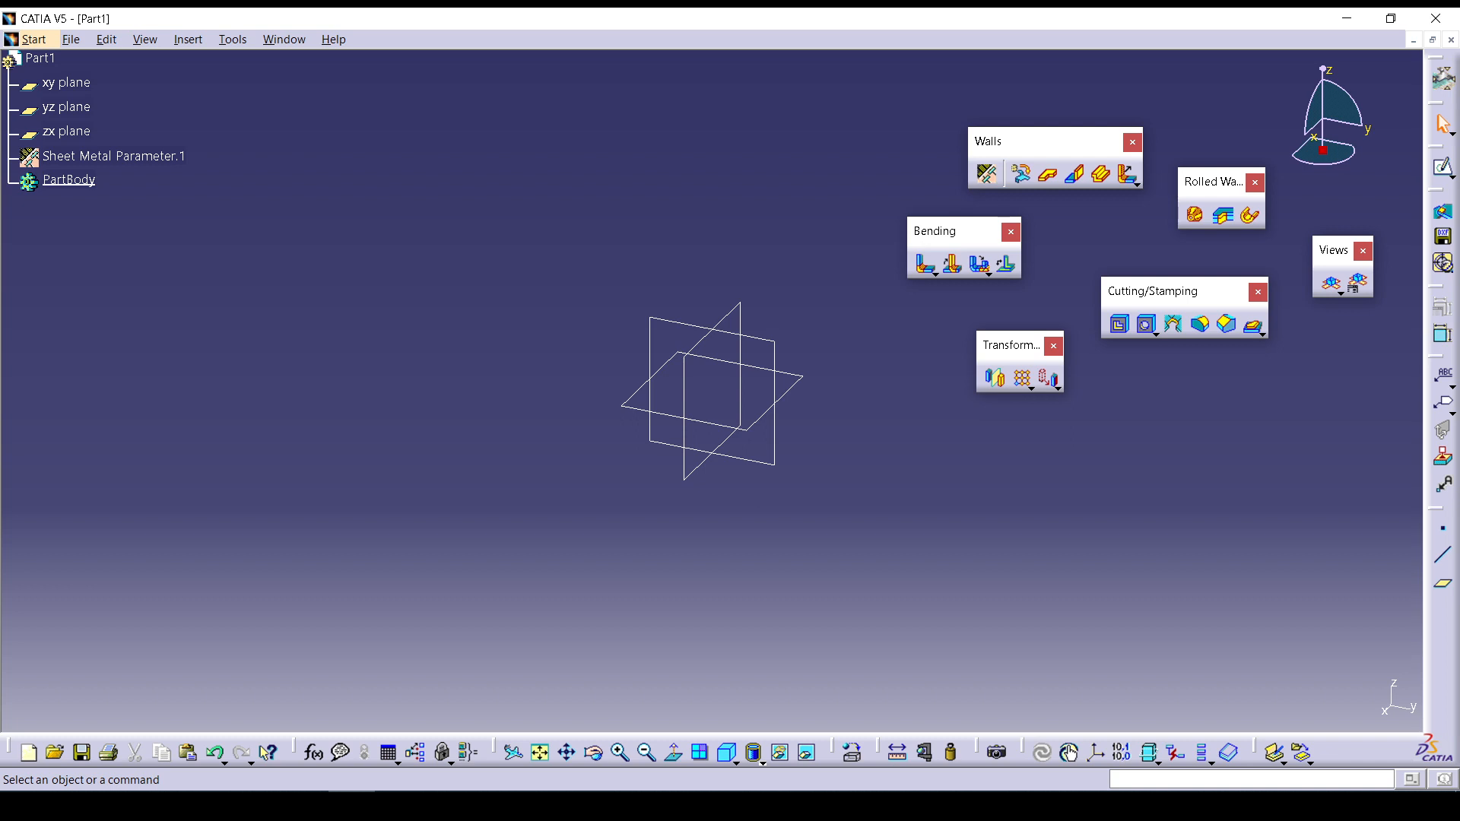
Rearrange the floating Walls, Rolled Walls, Bending, Cutting/Stamping, Views and Transformations toolbars into a compact group.
drag(1011, 140, 778, 164)
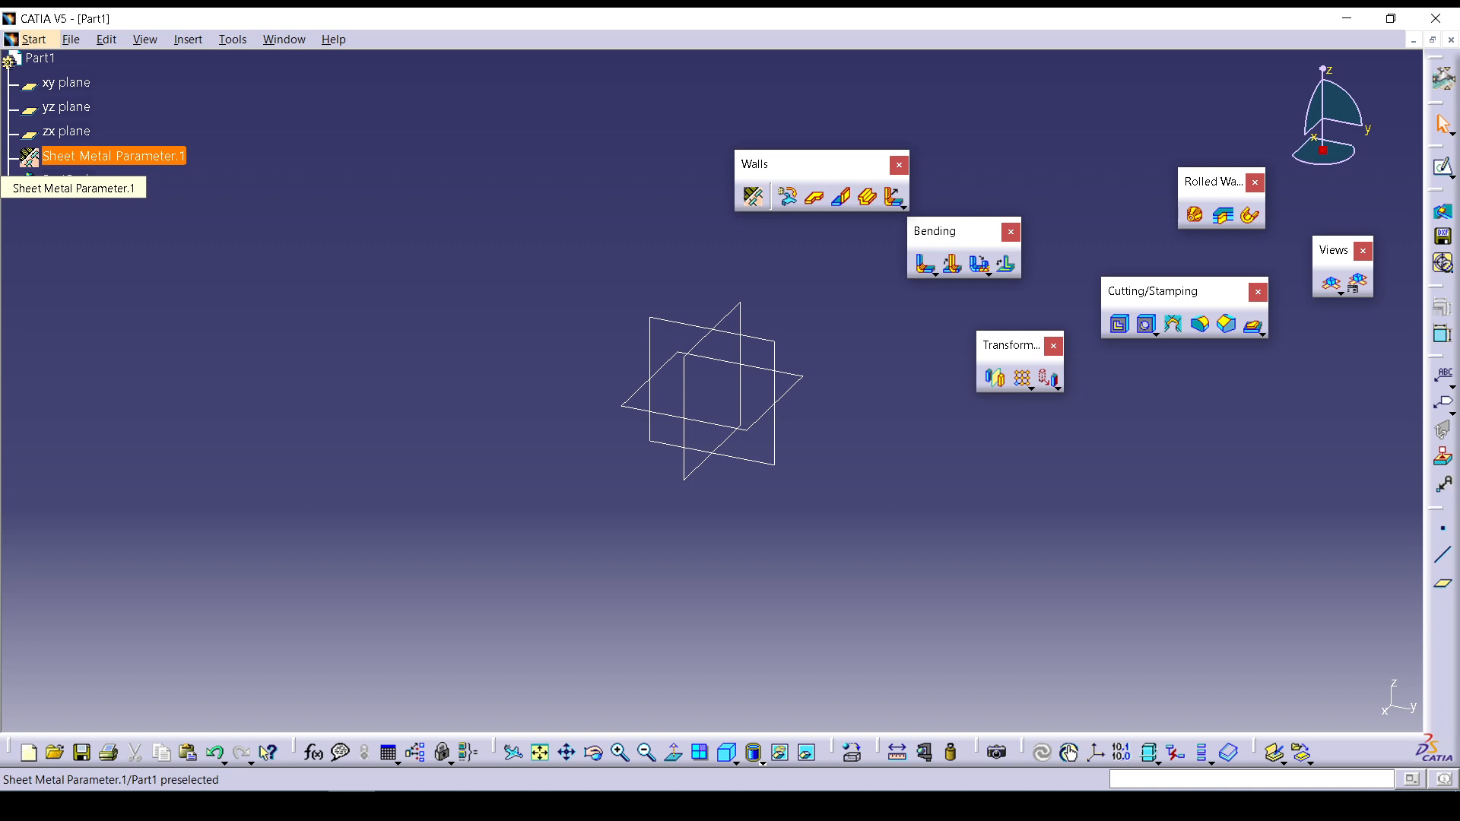
drag(798, 163, 992, 165)
drag(1213, 181, 1165, 163)
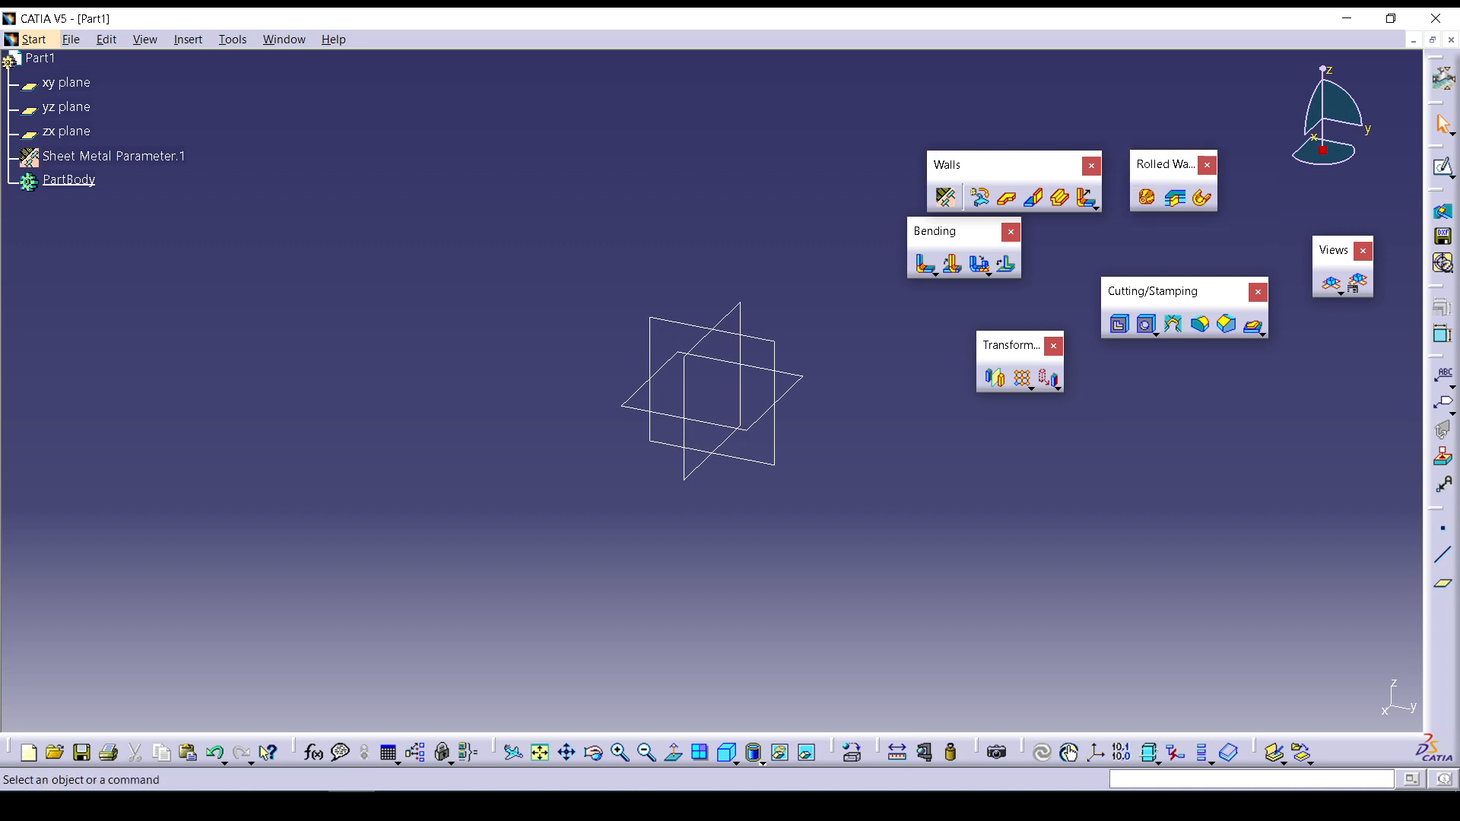
drag(950, 231, 999, 238)
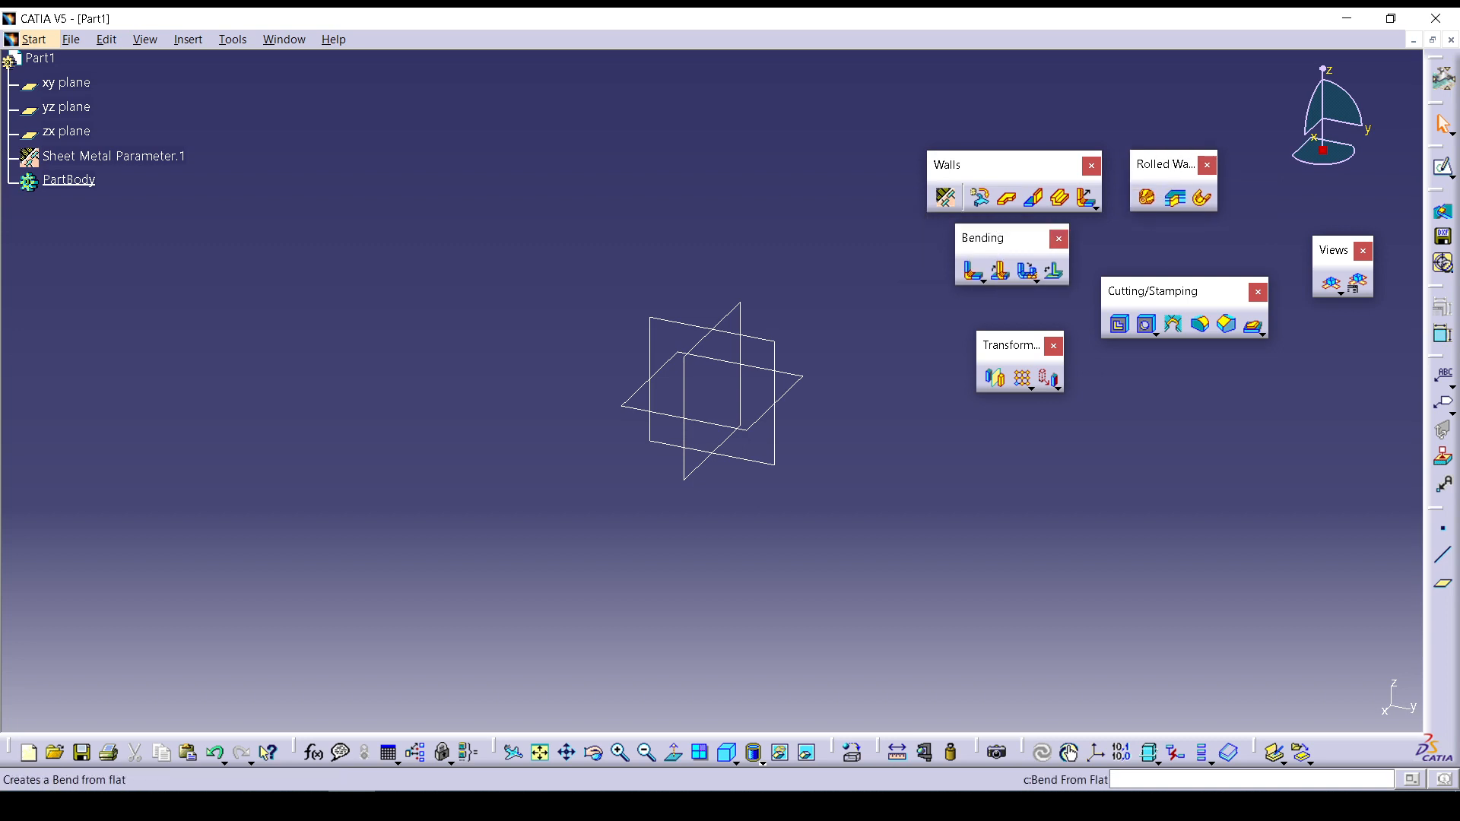
drag(1171, 292, 1160, 248)
drag(1337, 251, 1297, 254)
drag(1005, 345, 1009, 346)
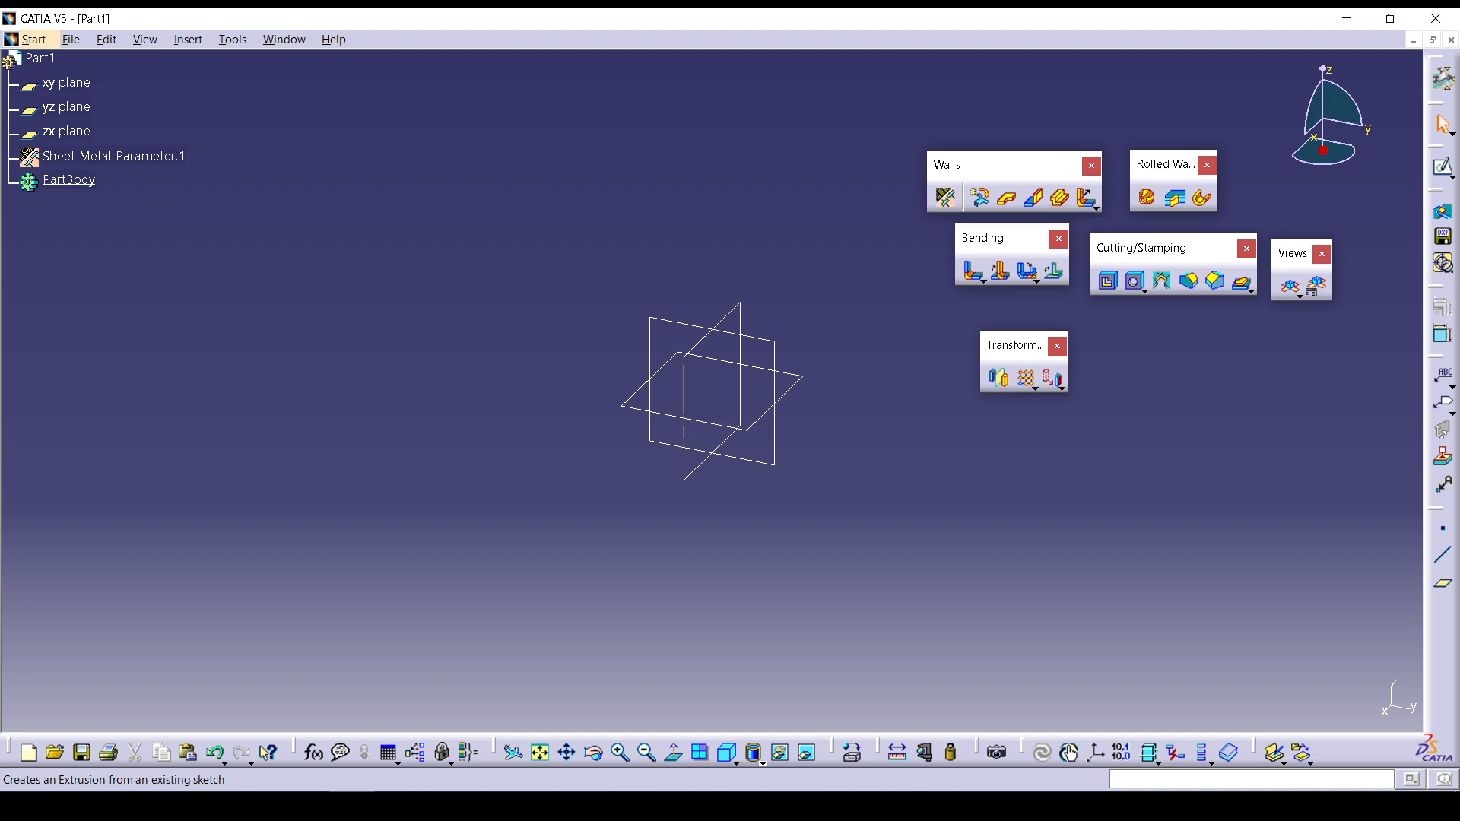
Open the part 2_Extruded_Wall.CATPart from the STEETMETAL DESIGN folder on drive D.
click(70, 38)
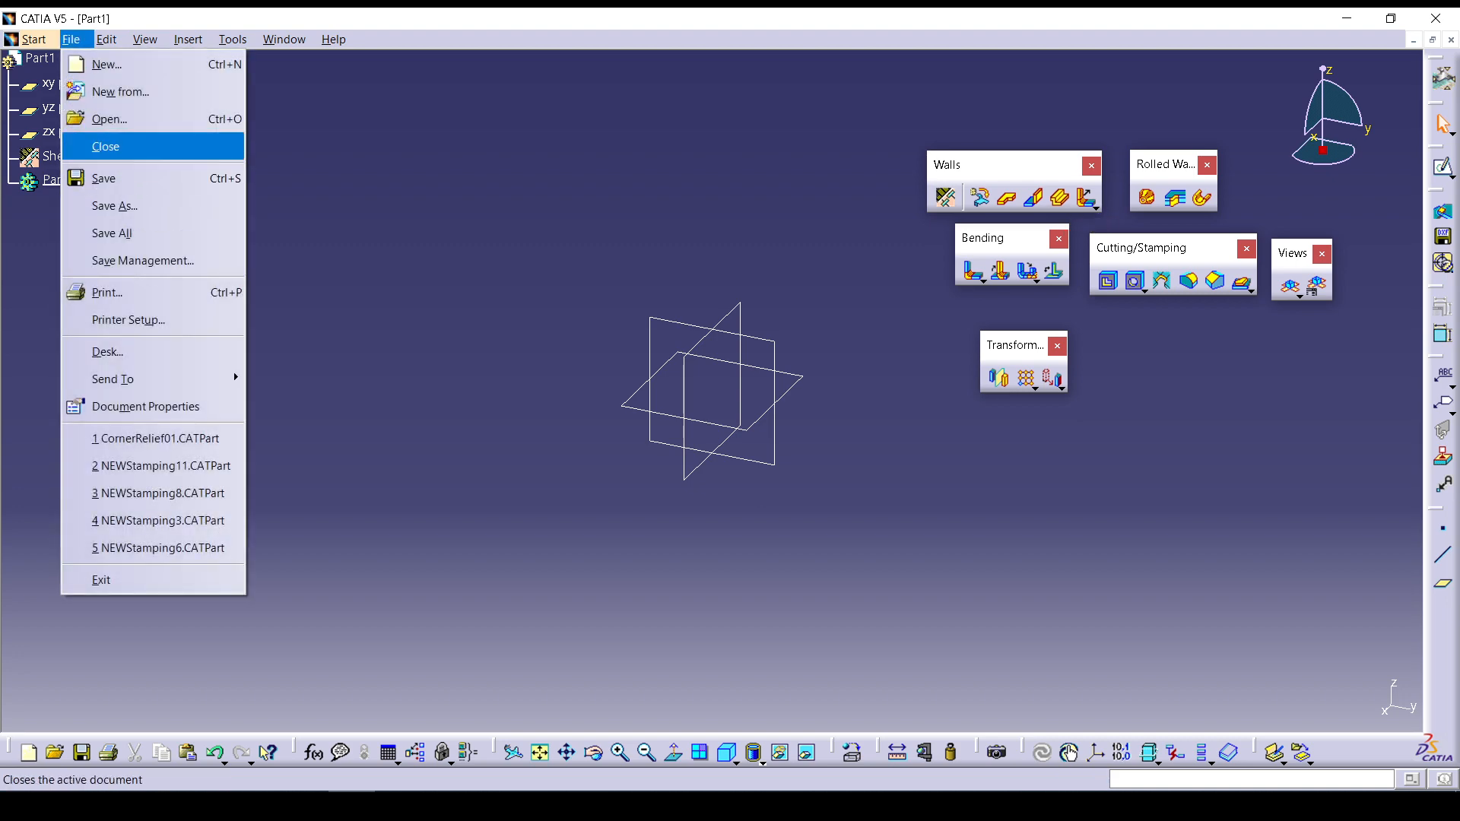
click(92, 117)
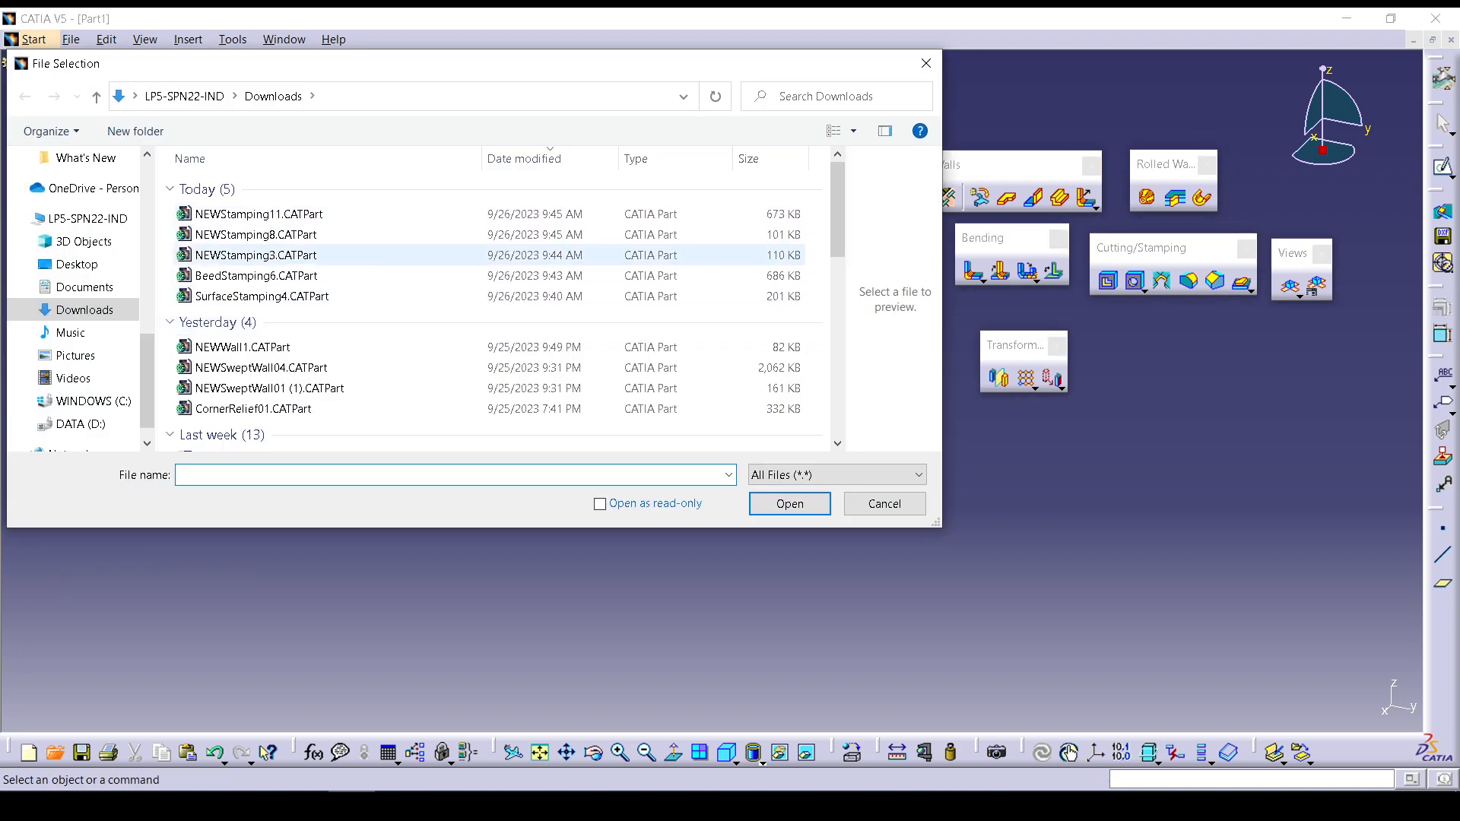
click(80, 425)
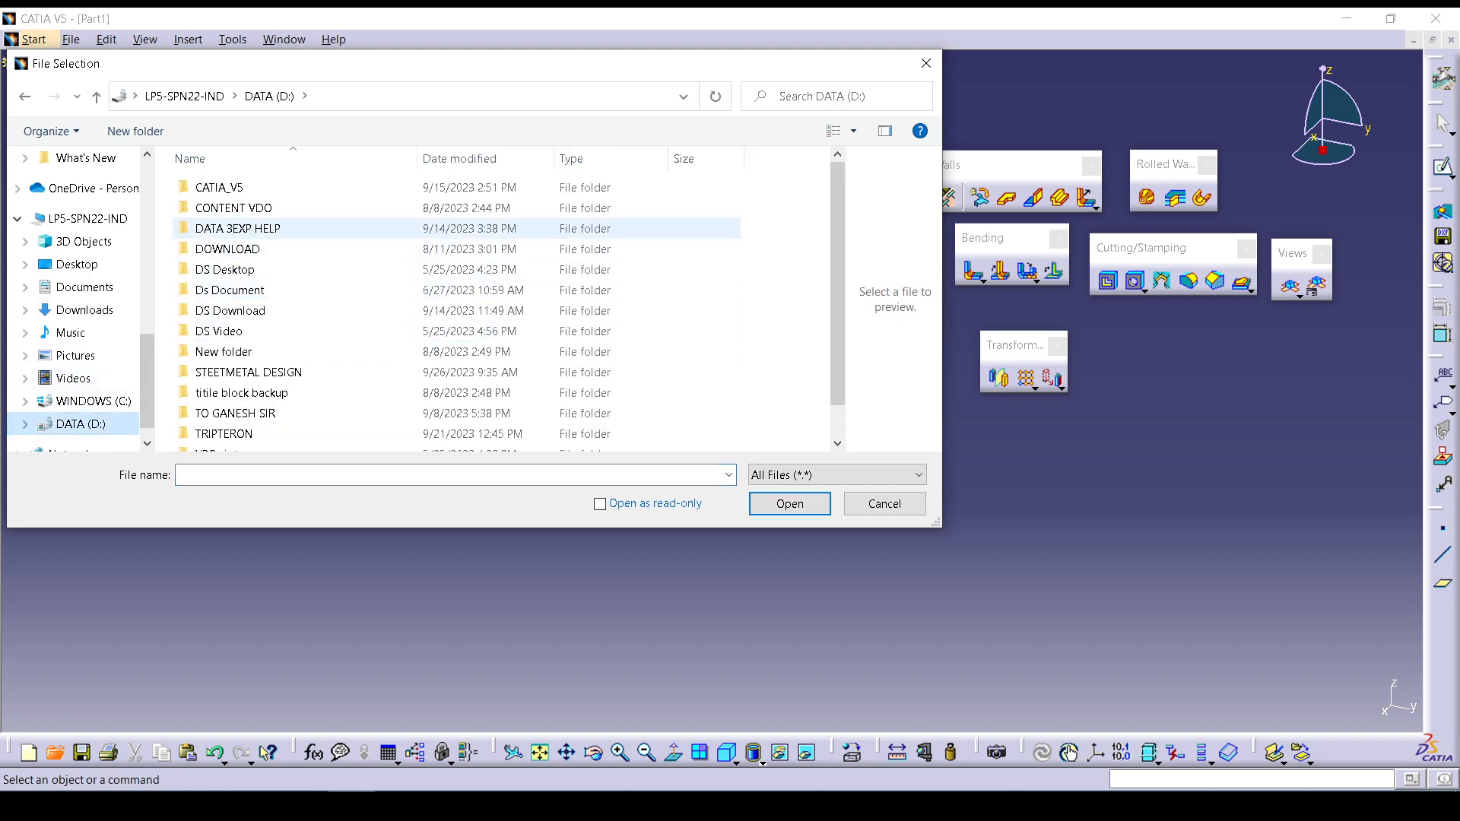
click(249, 373)
double_click(249, 372)
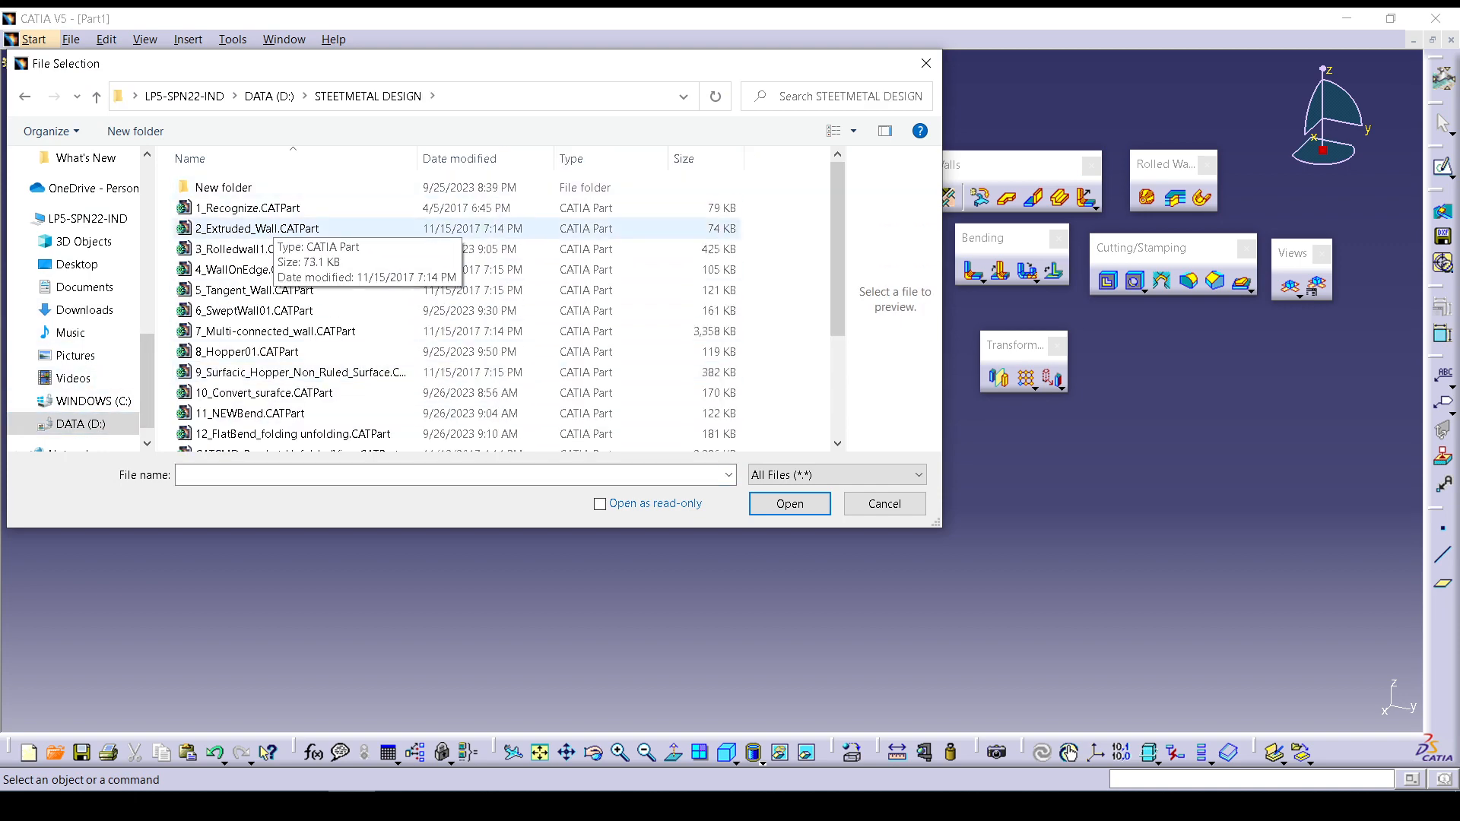
click(258, 228)
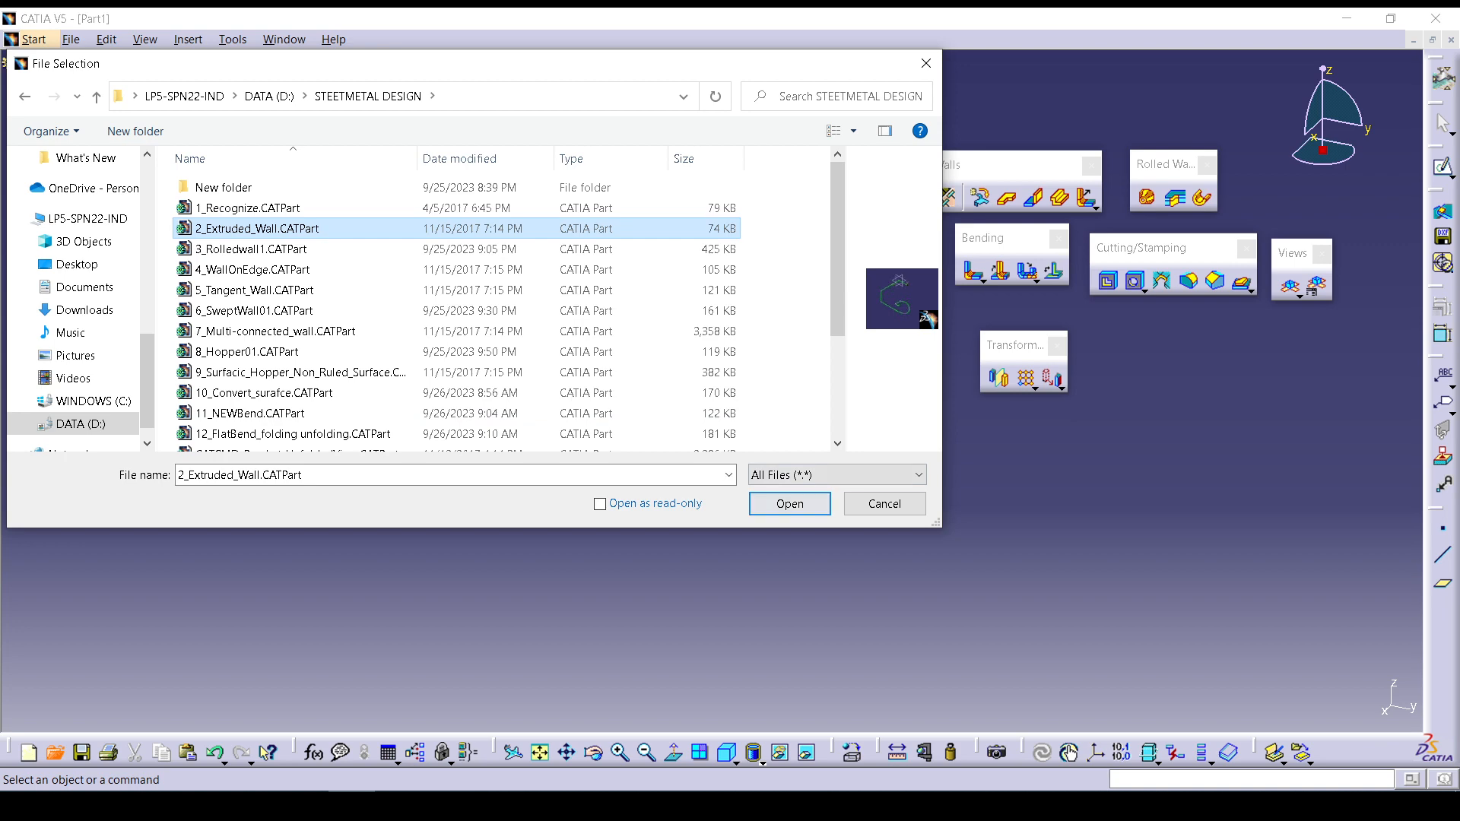
click(789, 504)
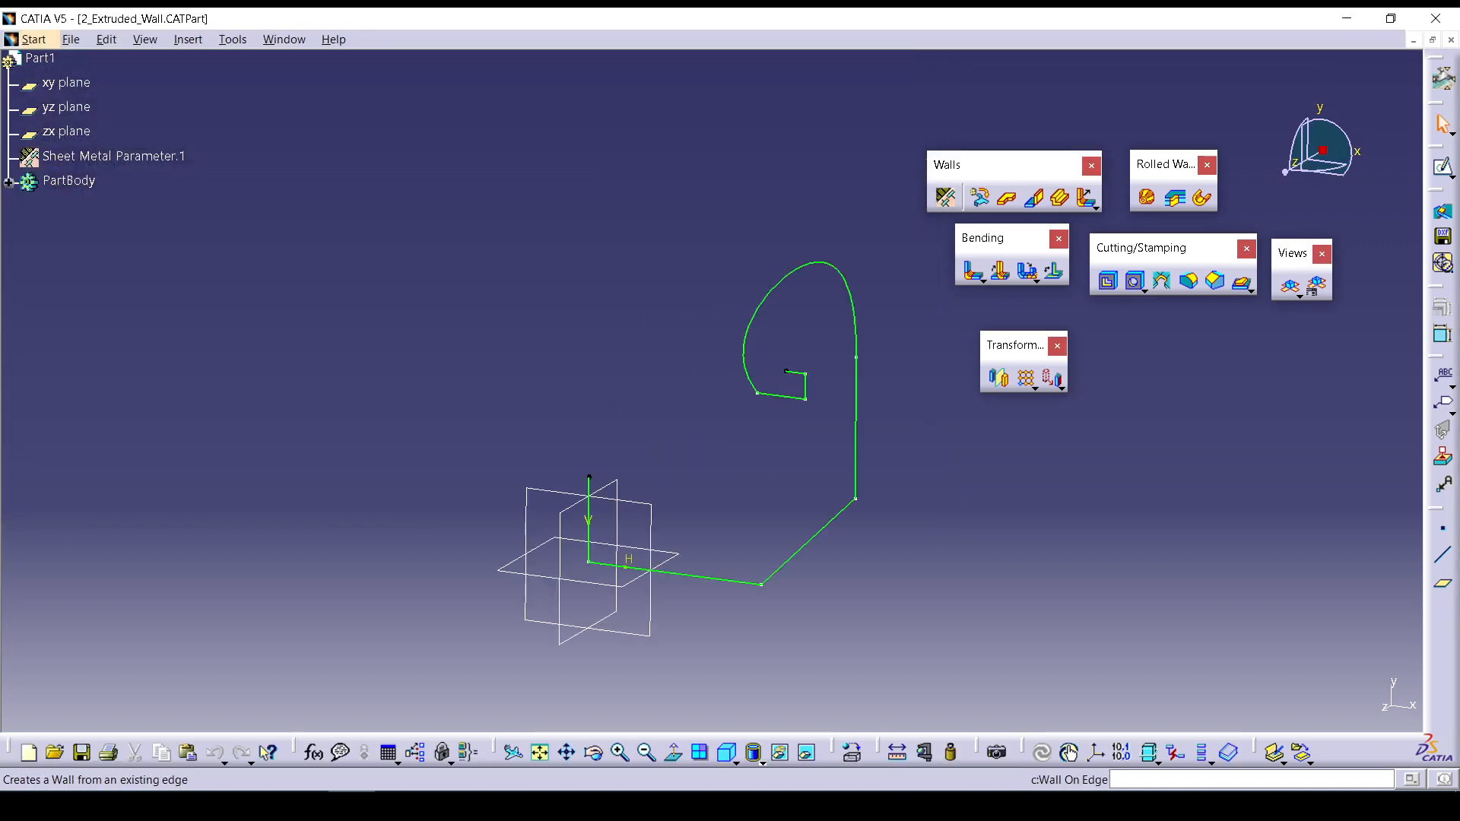
Start an extruded wall from the profile sketch with dimension-type limits, 60 mm for limit 1 and 0 mm for limit 2.
click(1059, 197)
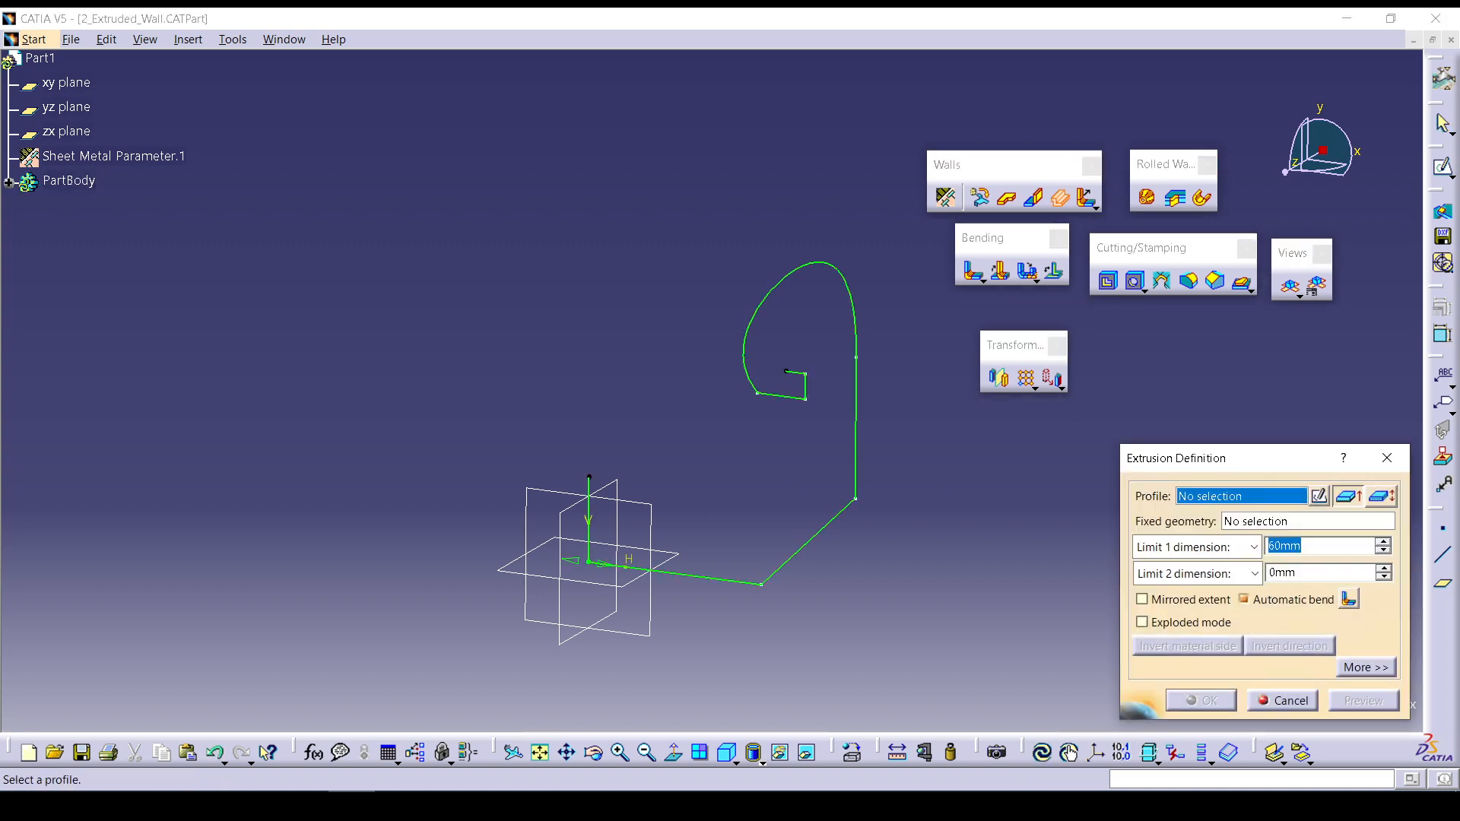
click(856, 426)
mouse_move(658, 415)
middle_down()
mouse_move(690, 518)
mouse_move(785, 480)
mouse_move(765, 482)
middle_up()
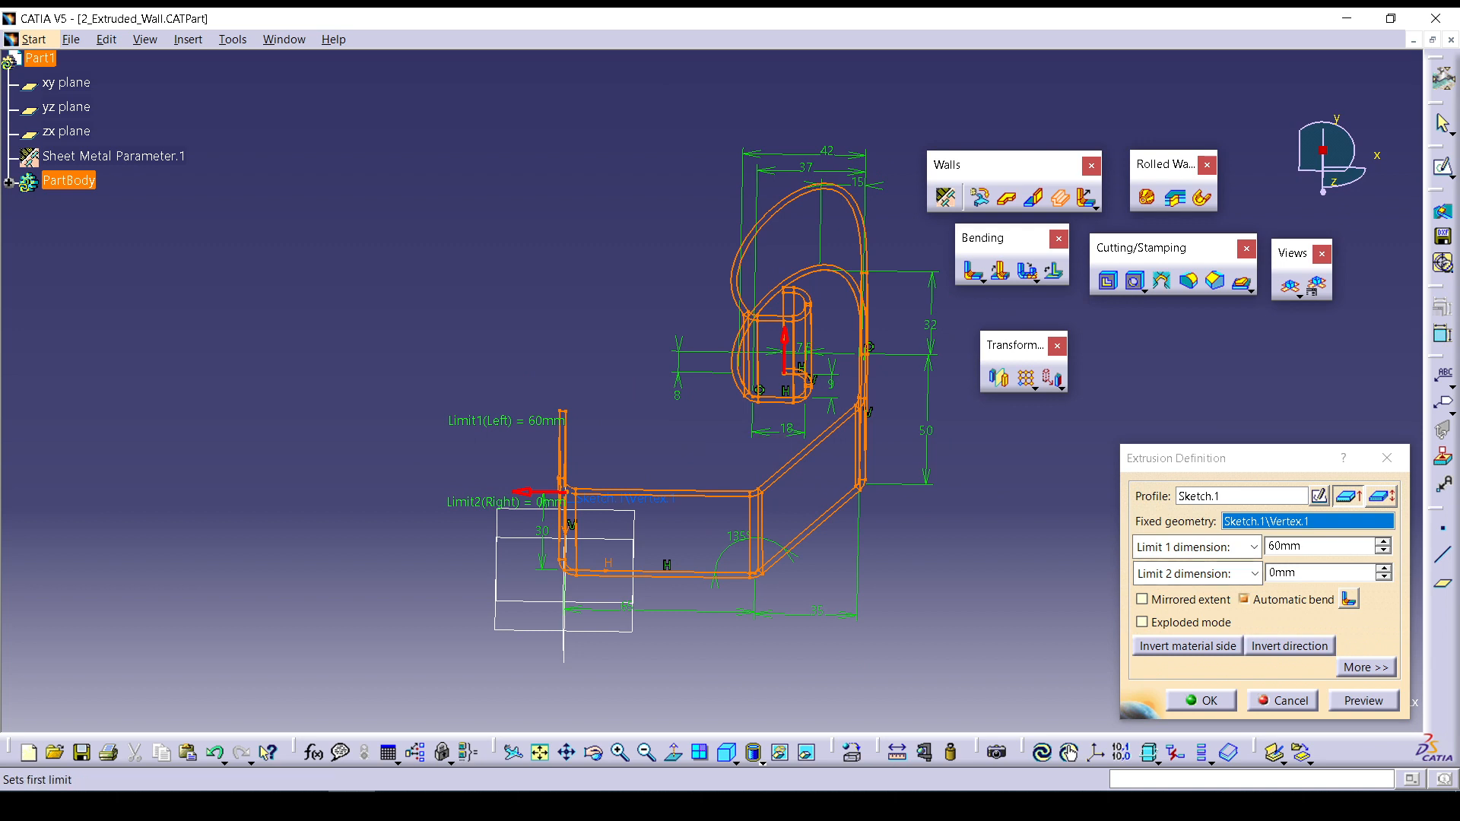
drag(1247, 458, 1189, 365)
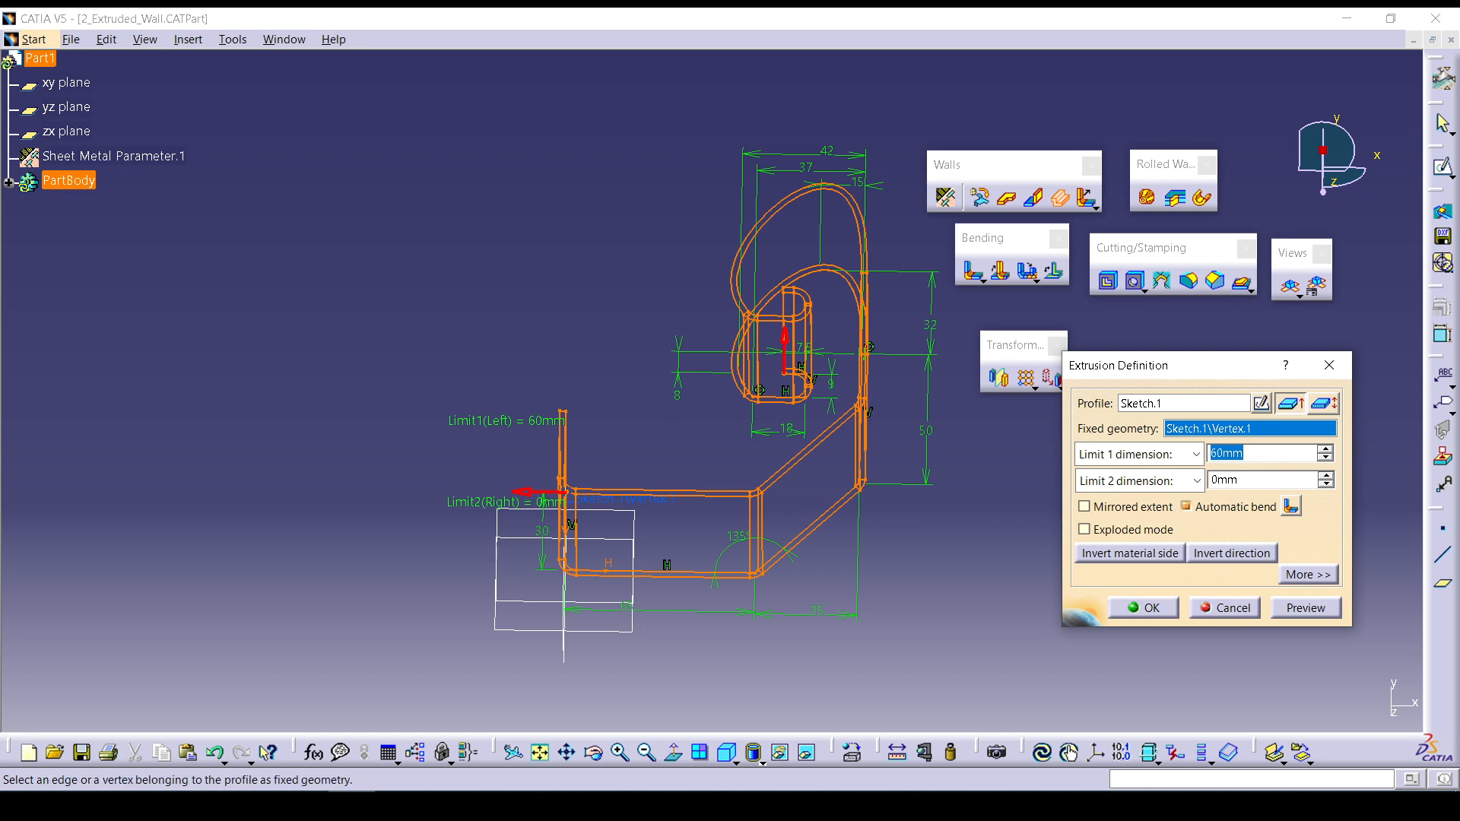
middle_drag(851, 563, 682, 513)
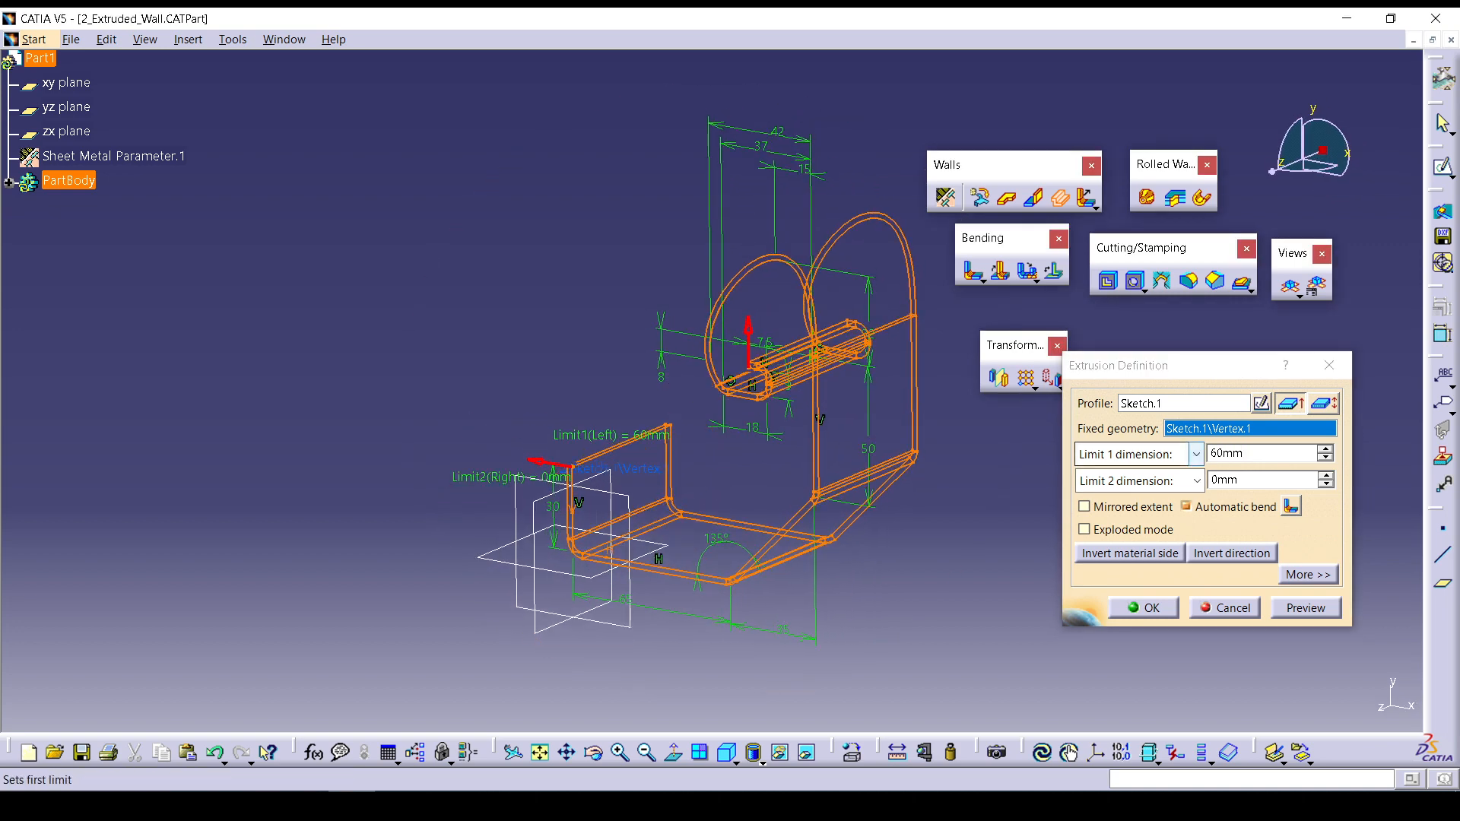
click(1197, 454)
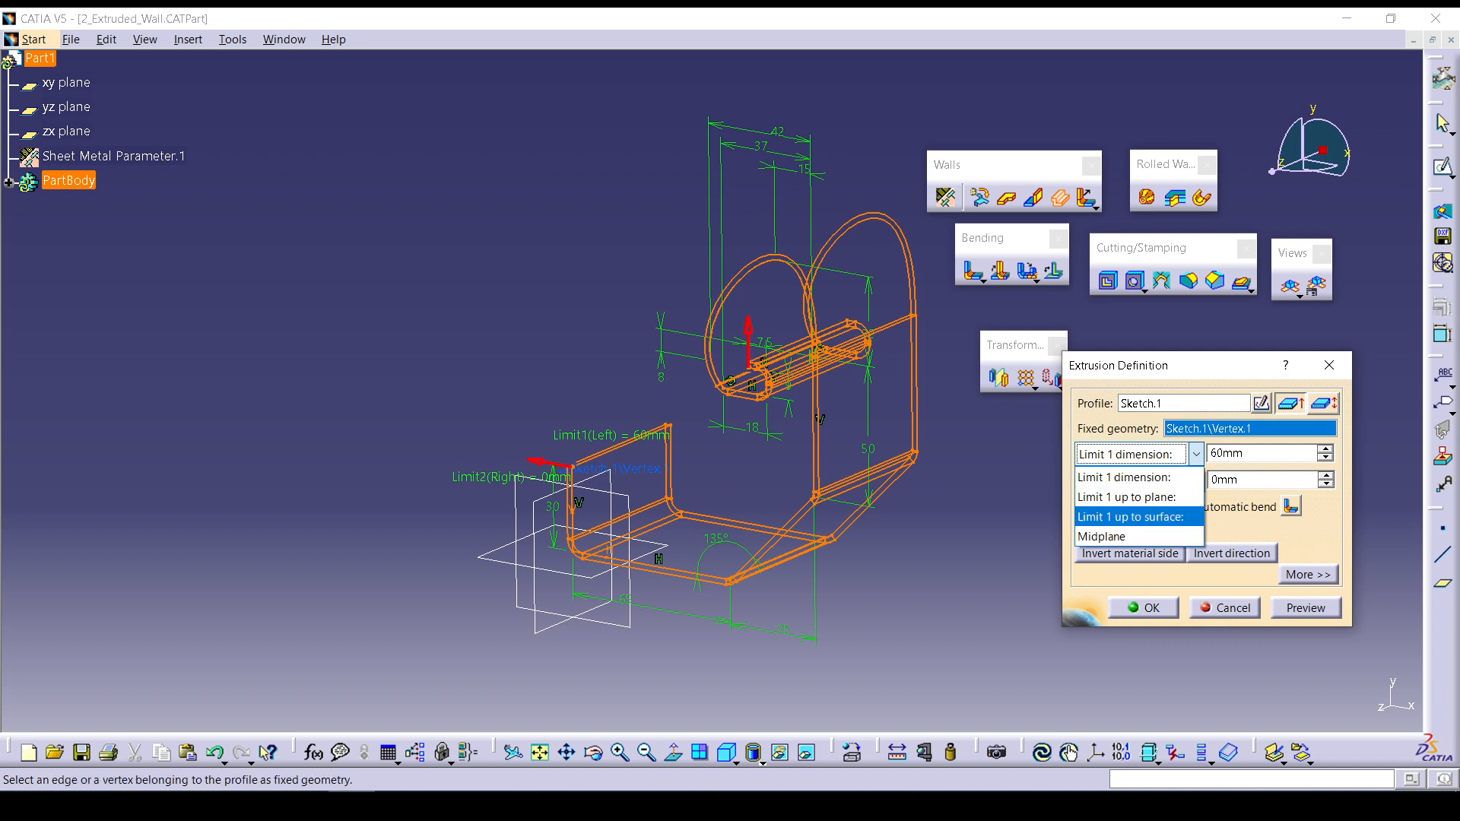
click(1138, 477)
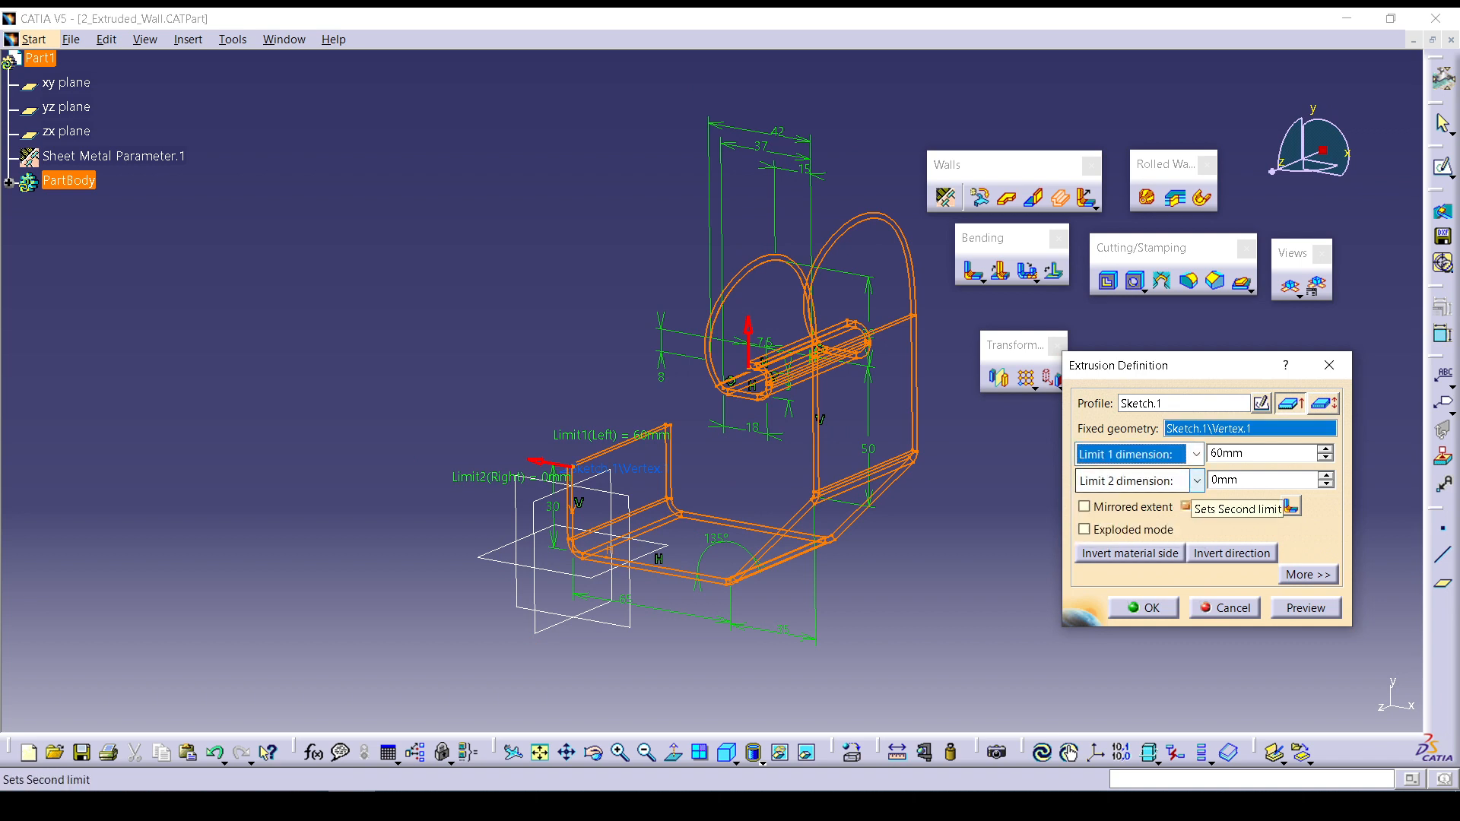
drag(1249, 479, 1180, 486)
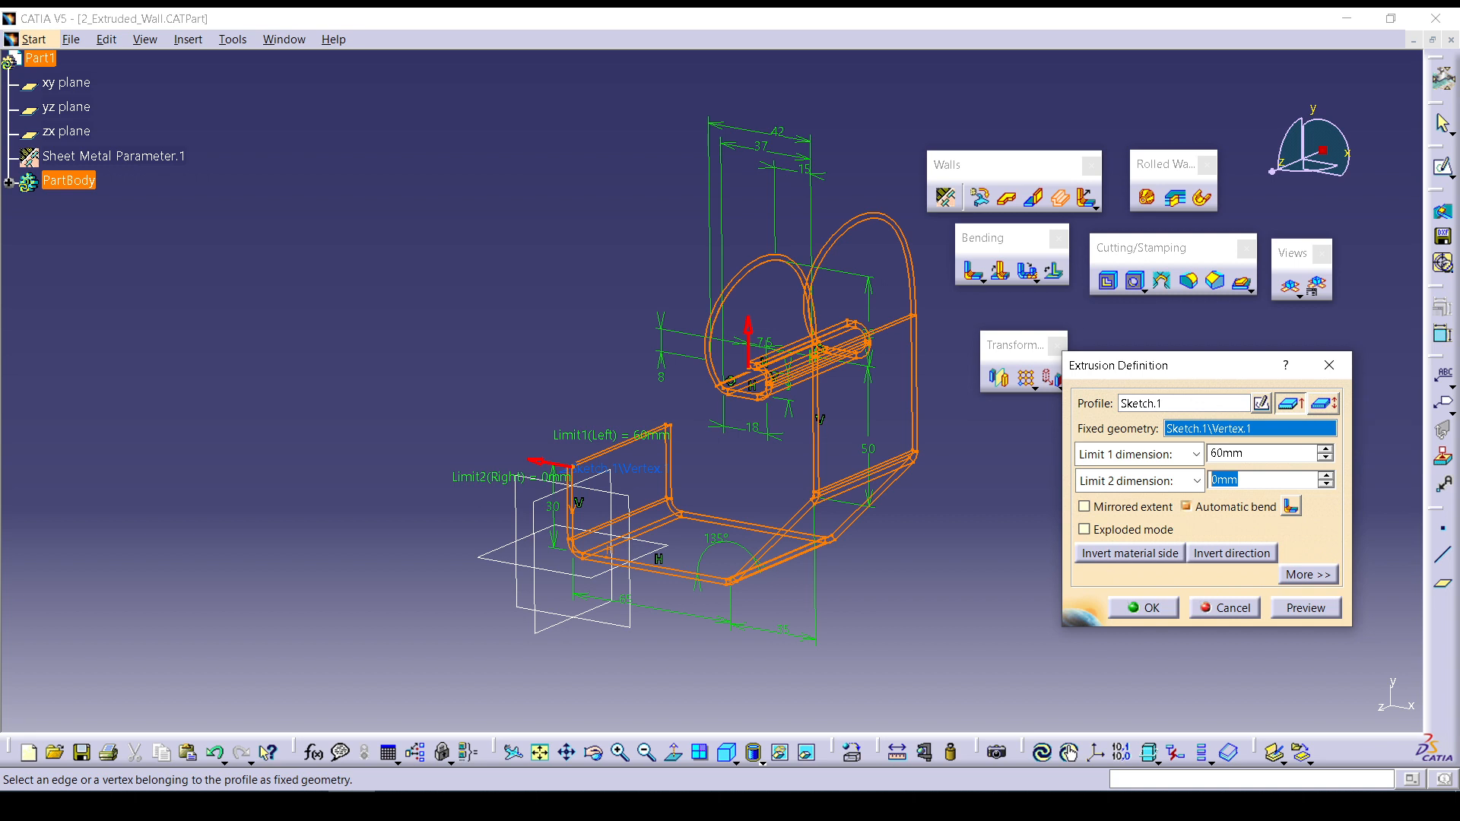
Try to preview the extrusion with the sketch at the middle of the thickness, and return to the sketch at extreme position.
click(1323, 403)
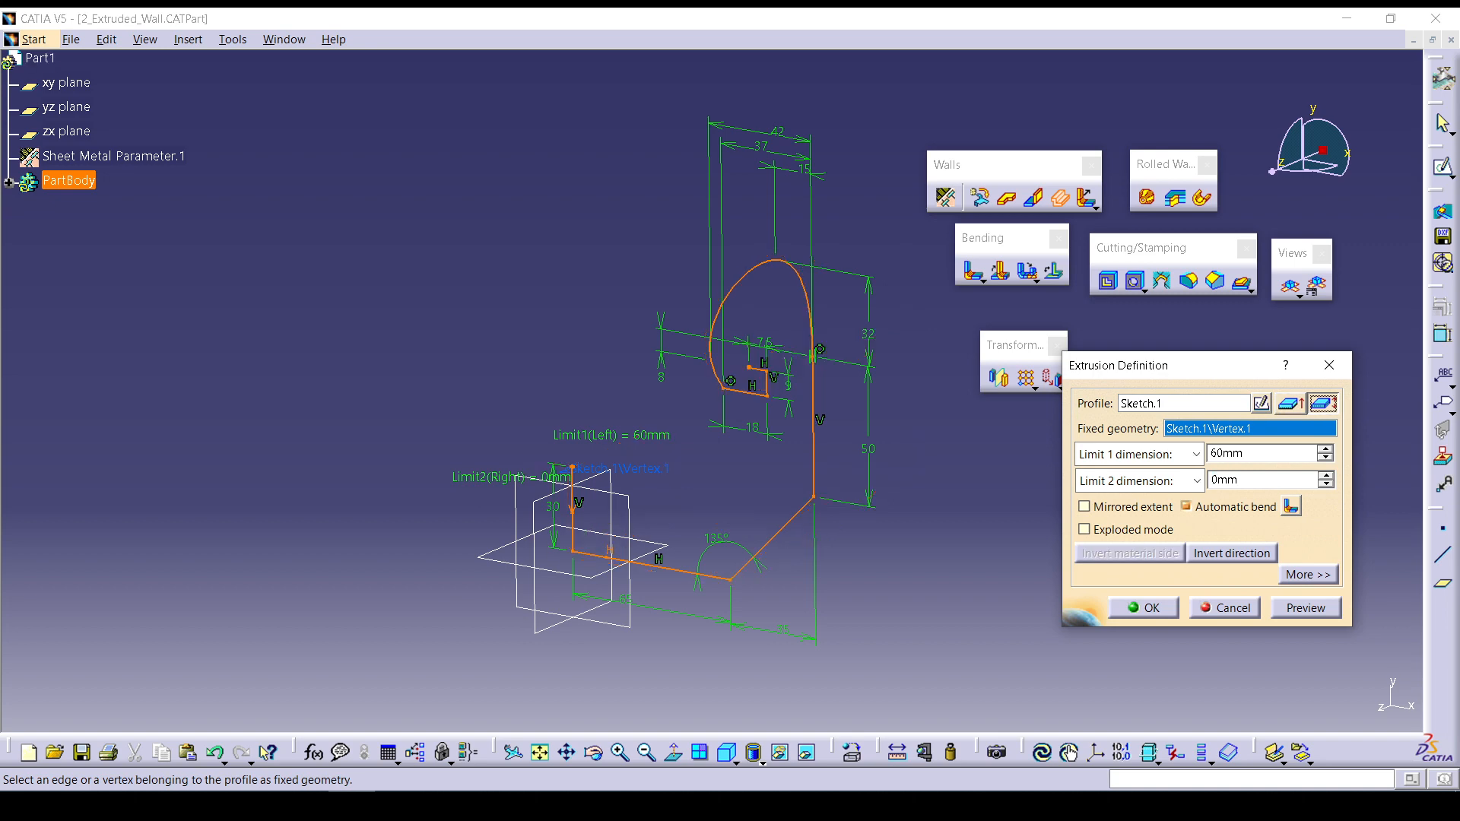
click(1305, 607)
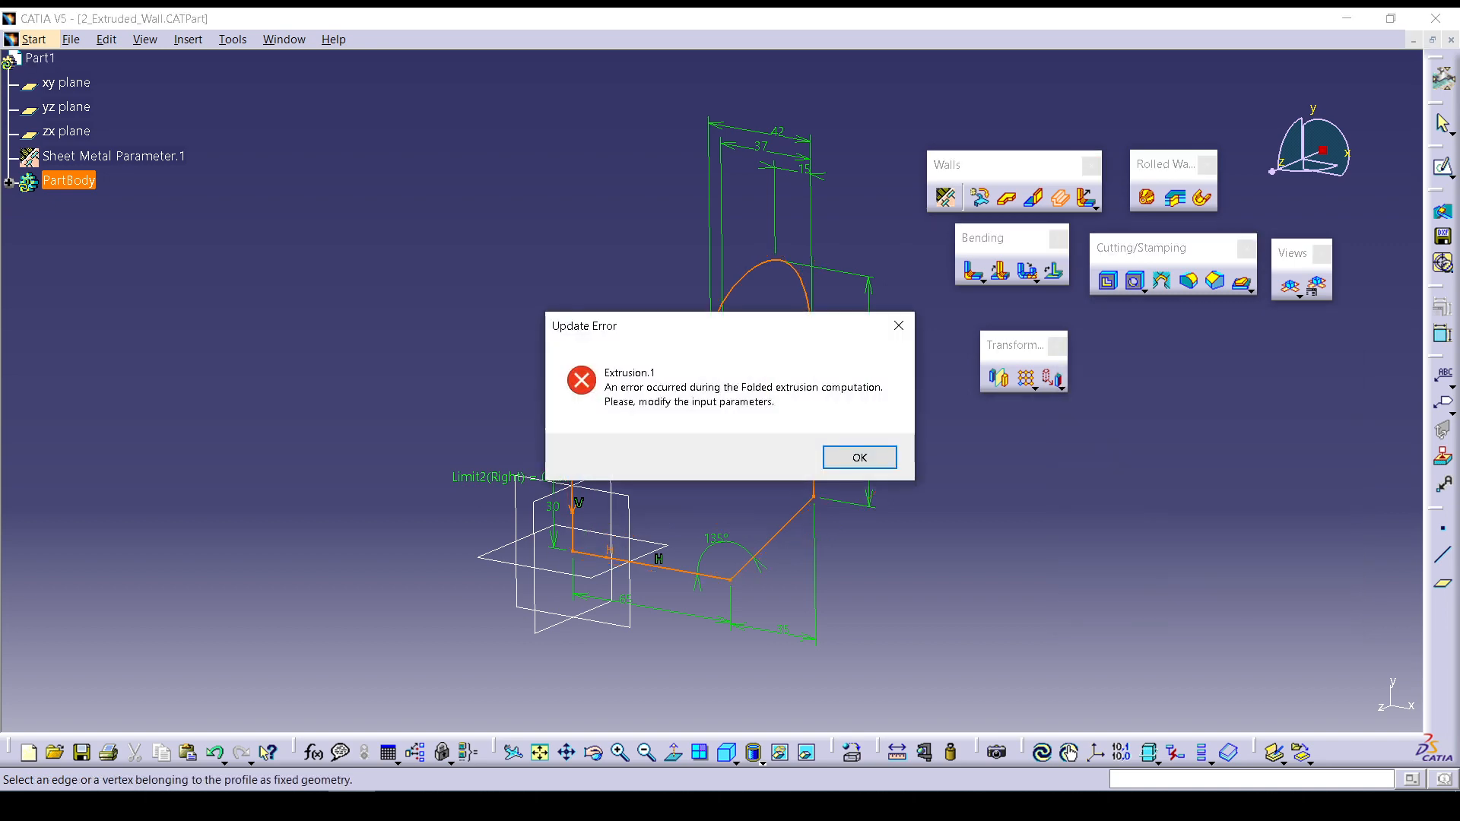
click(854, 454)
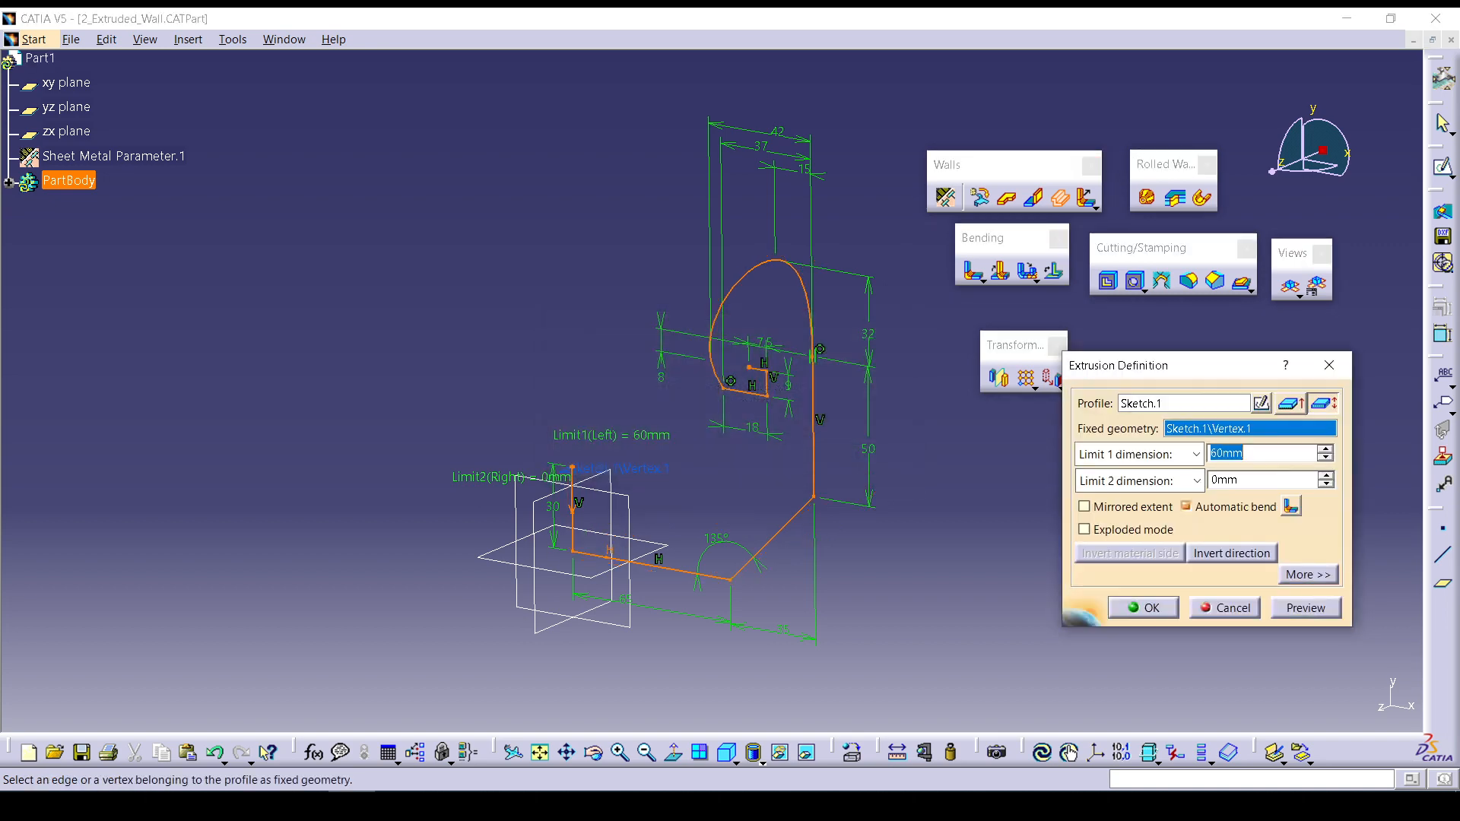
click(1323, 403)
click(1306, 607)
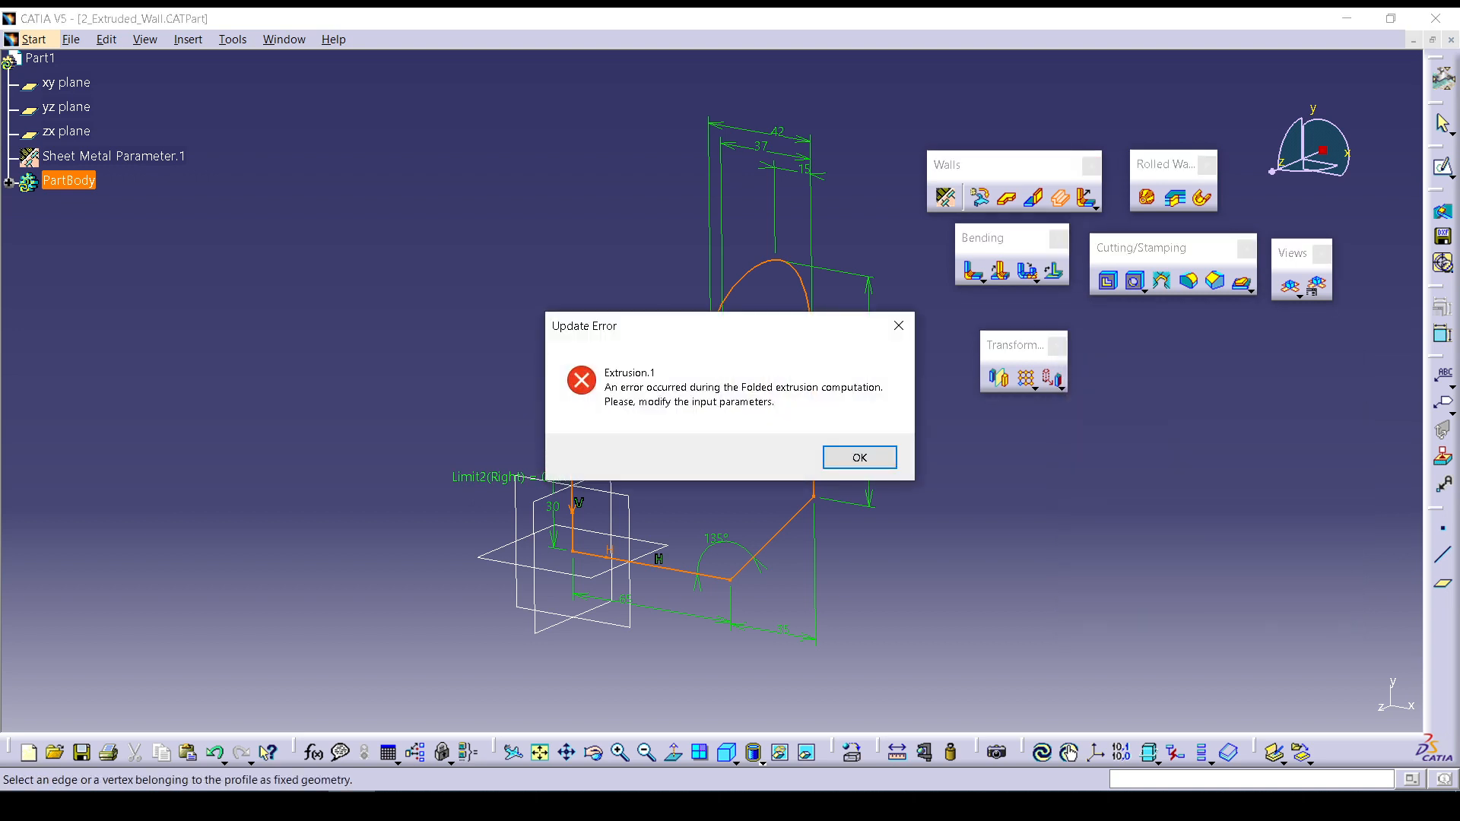
key(Return)
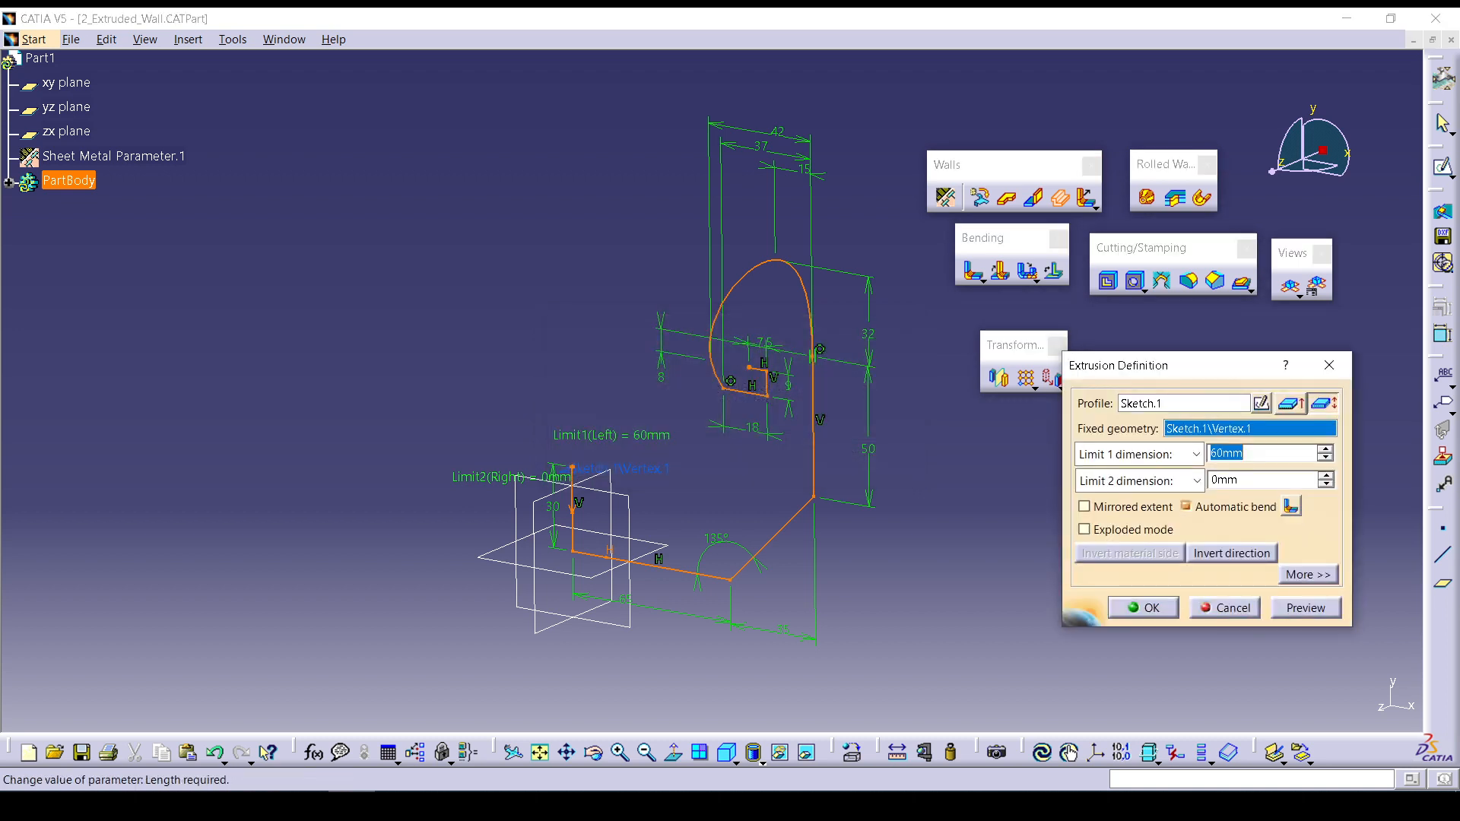
click(1290, 404)
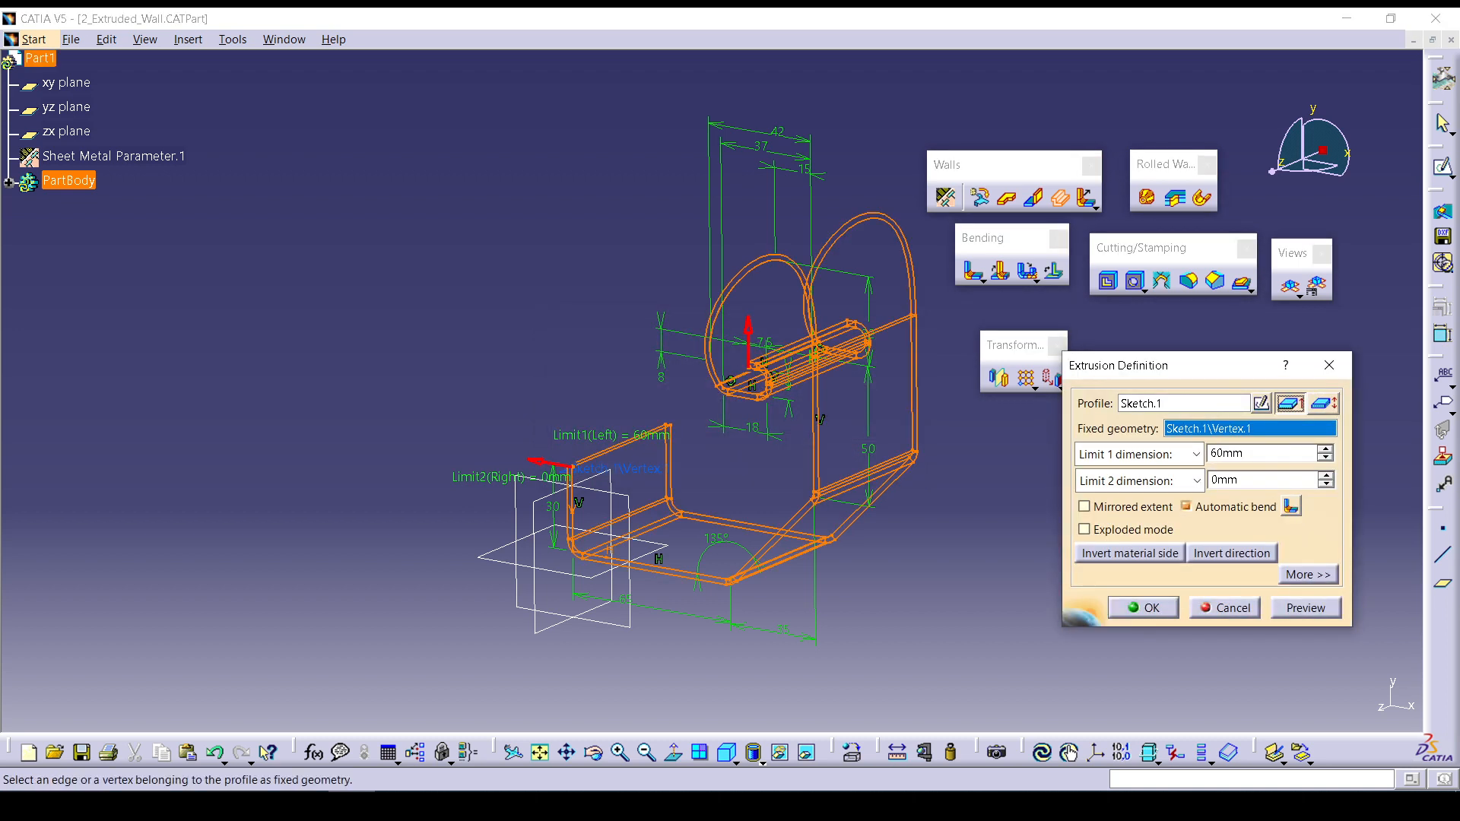
Turn on Mirrored extent for the extrusion, toggling Exploded mode on and back off.
click(1085, 506)
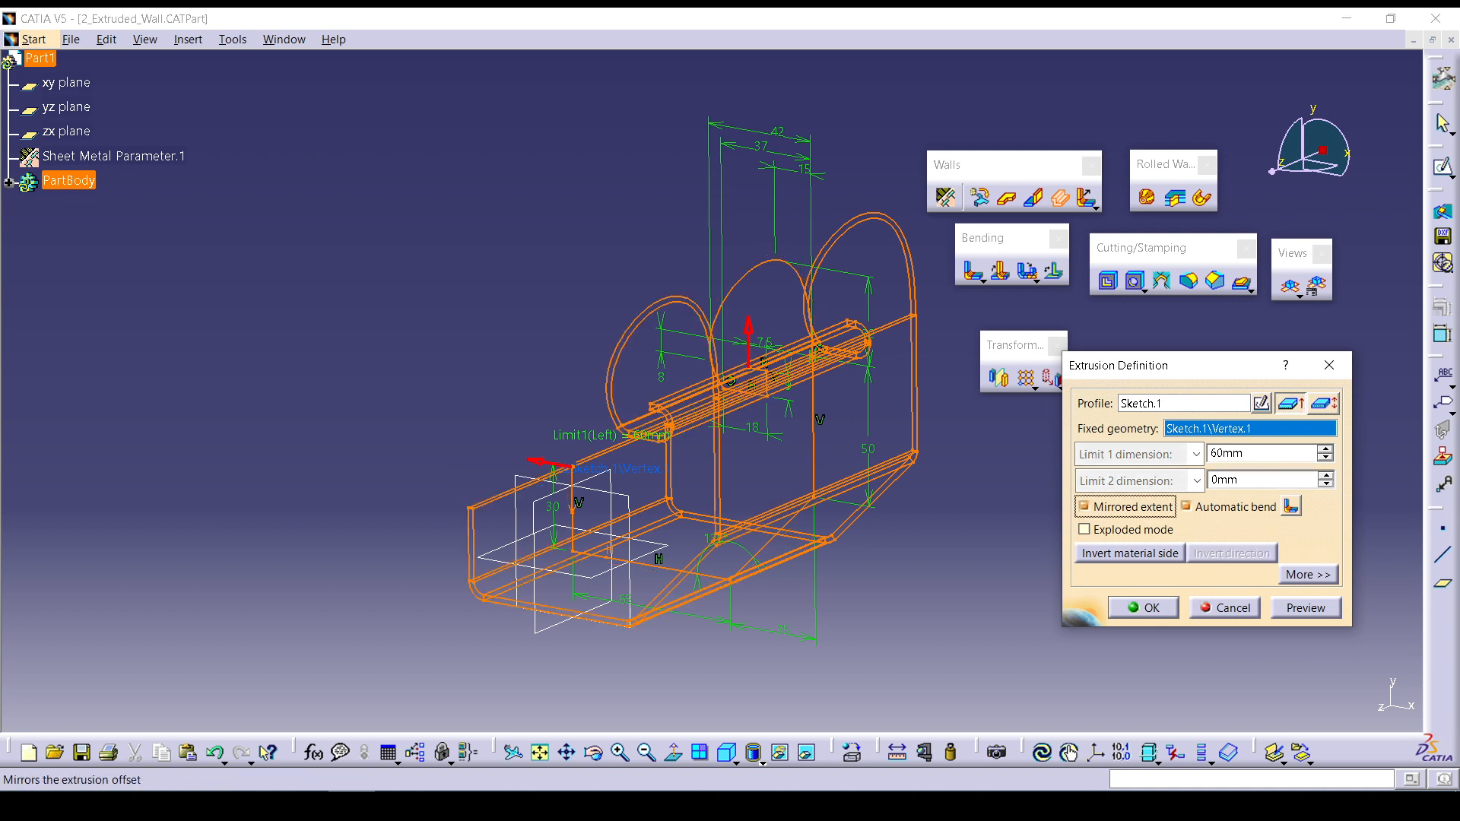
click(1086, 530)
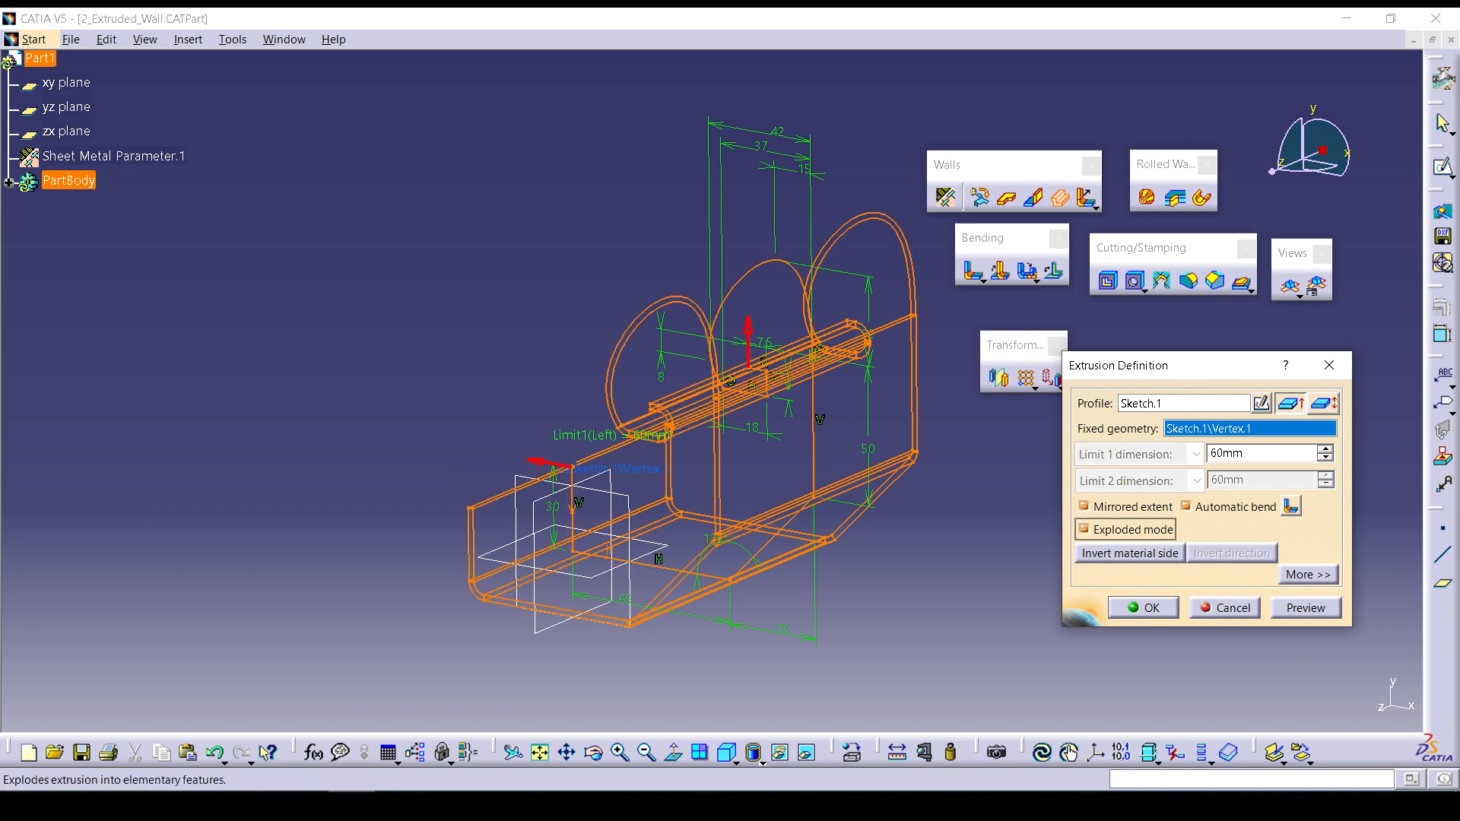
click(1085, 530)
click(1086, 530)
click(1085, 506)
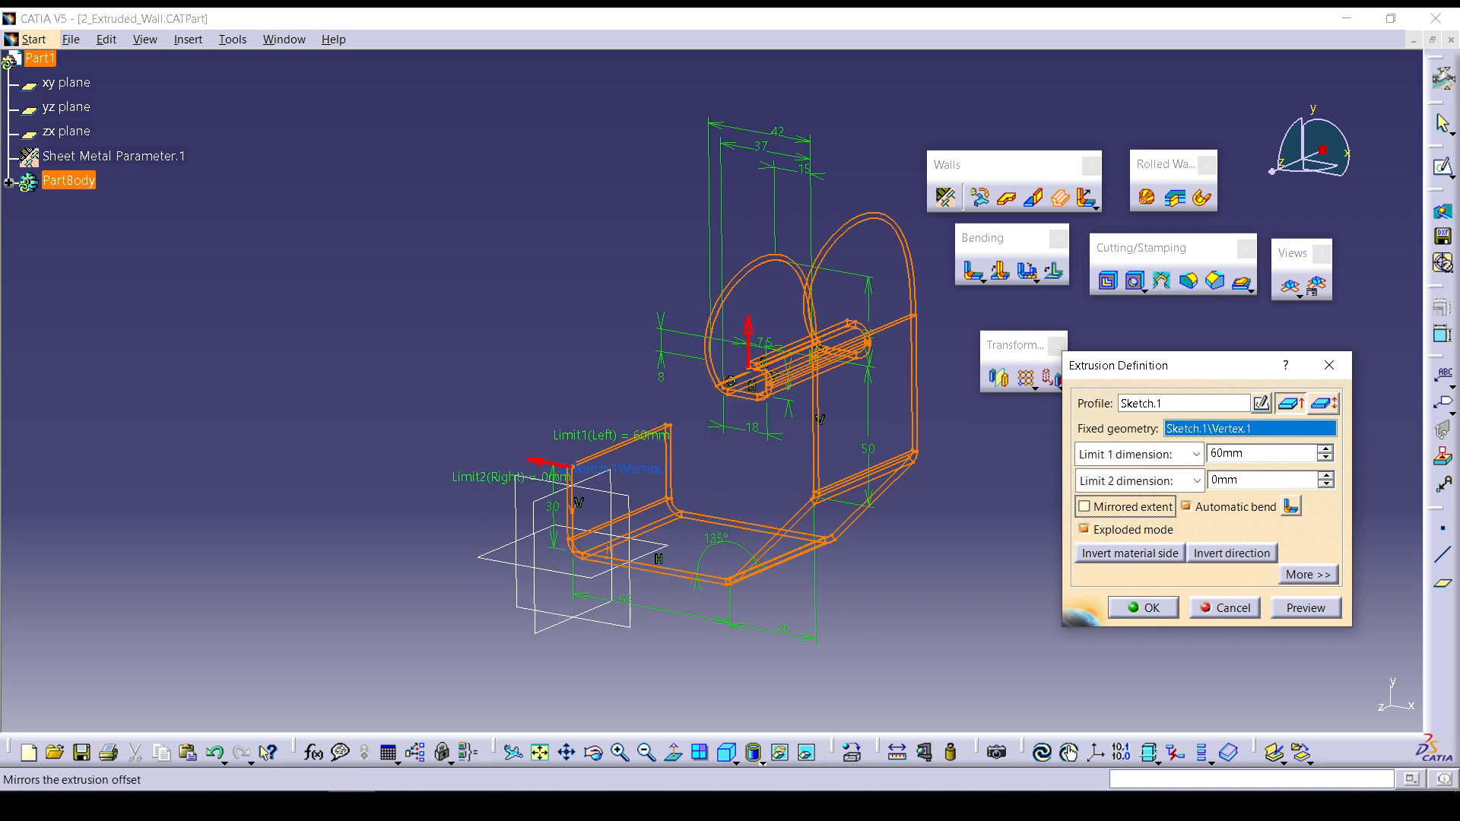
click(1085, 507)
click(1085, 530)
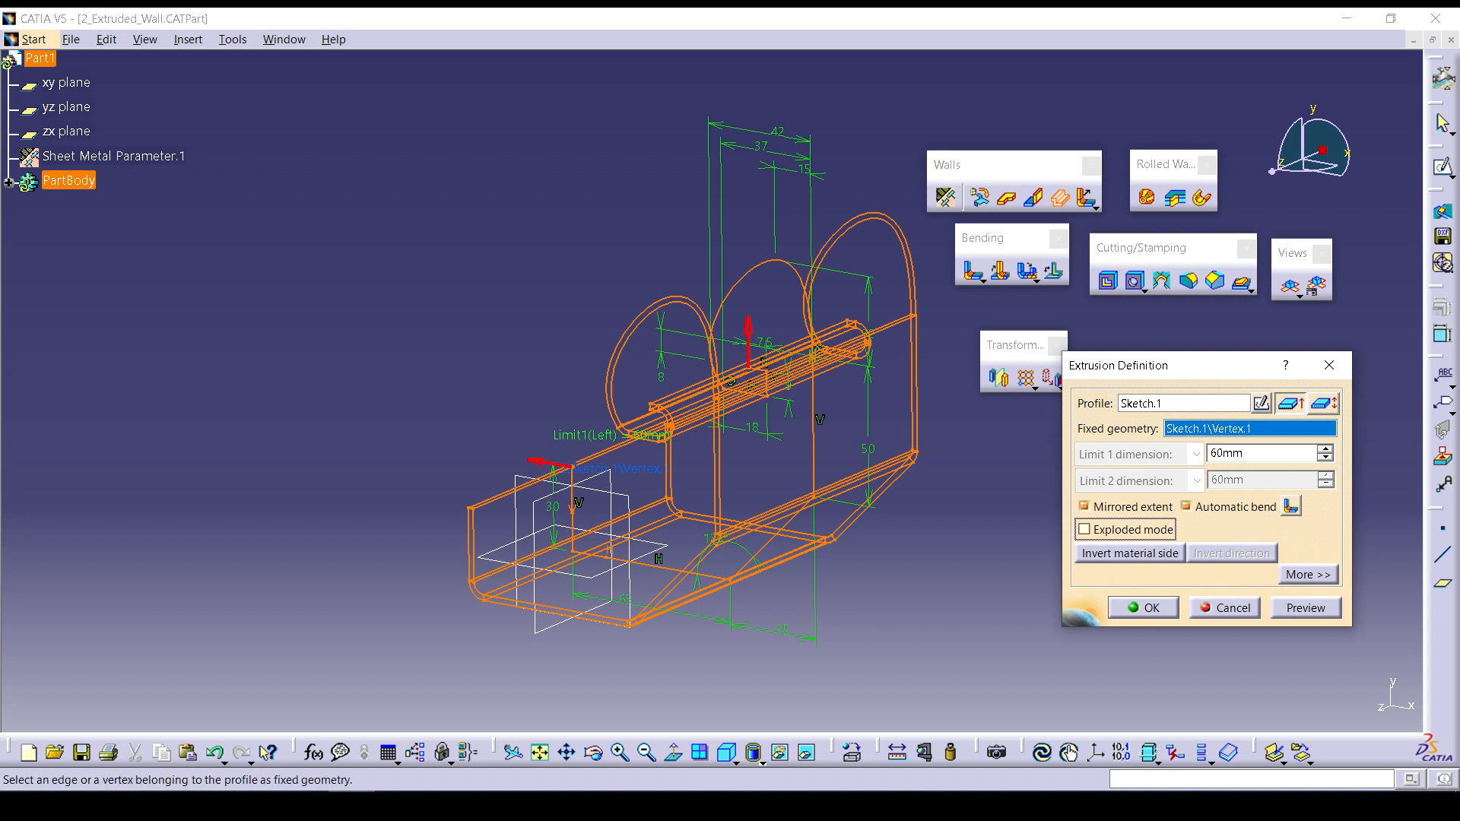
Turn off Automatic bend, preview the mirrored 60 mm extrusion and create the wall.
click(1187, 506)
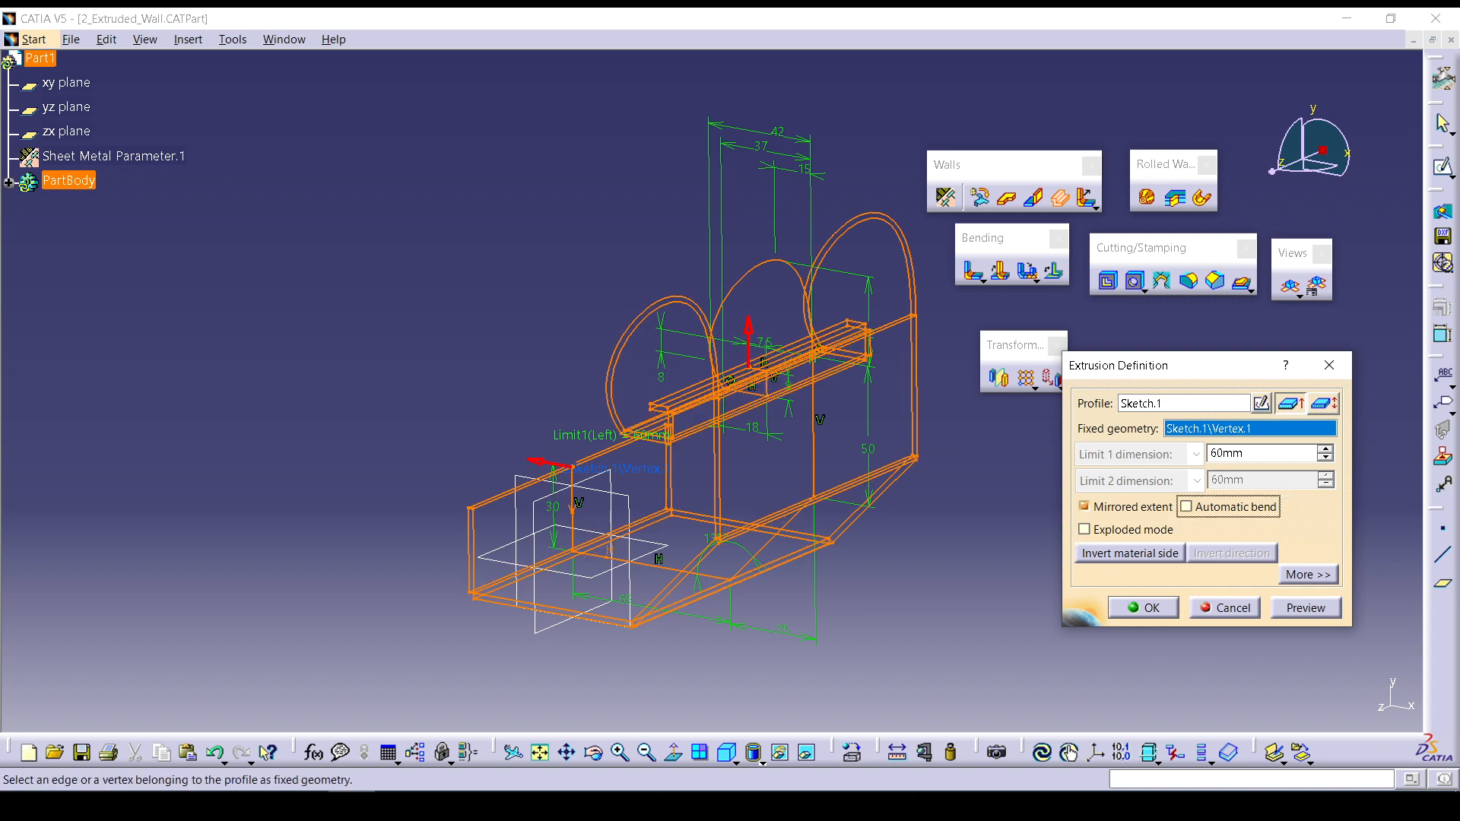
click(1306, 608)
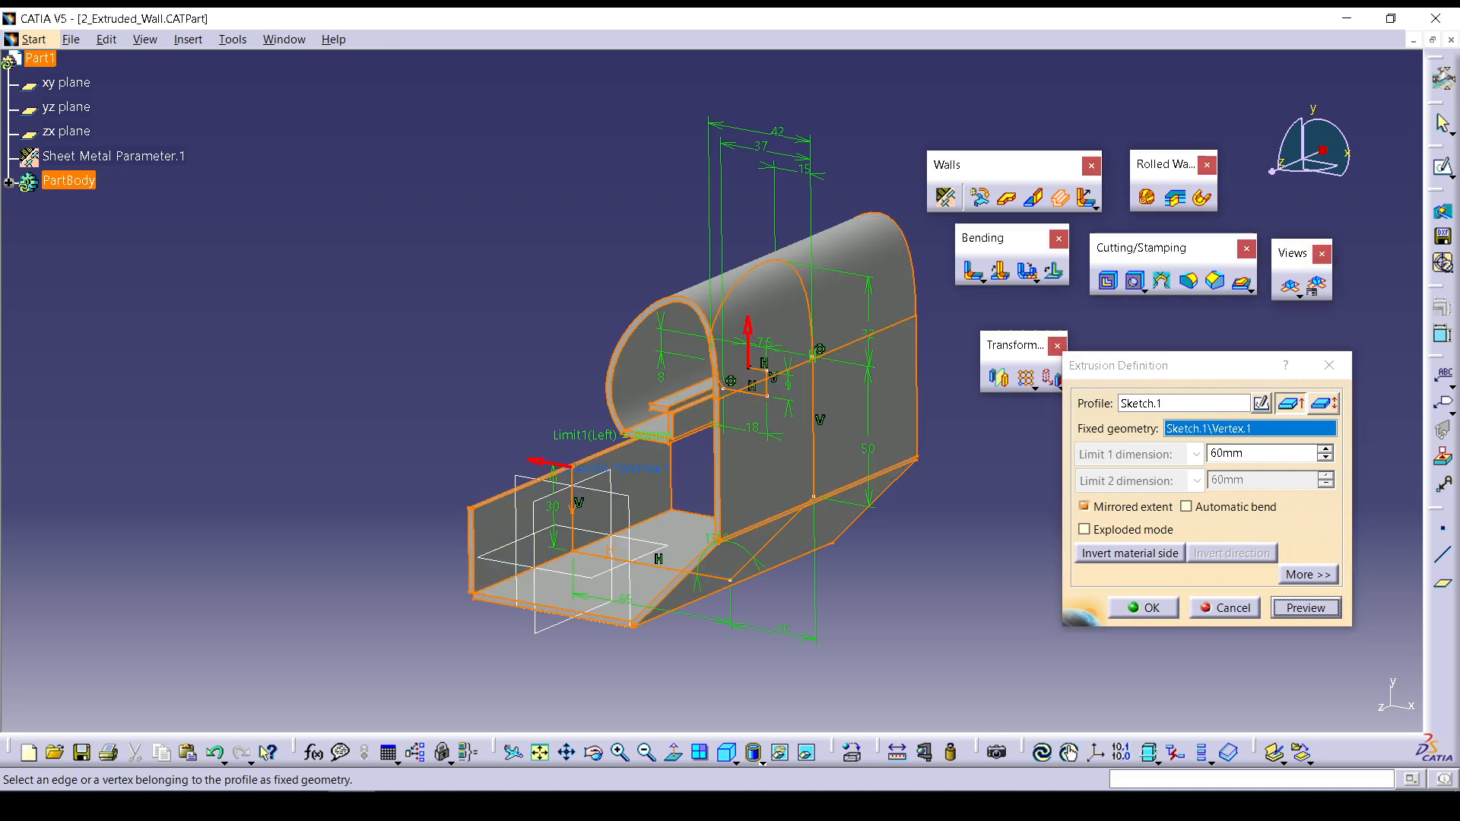
middle_drag(833, 639, 886, 449)
click(1144, 608)
click(1011, 517)
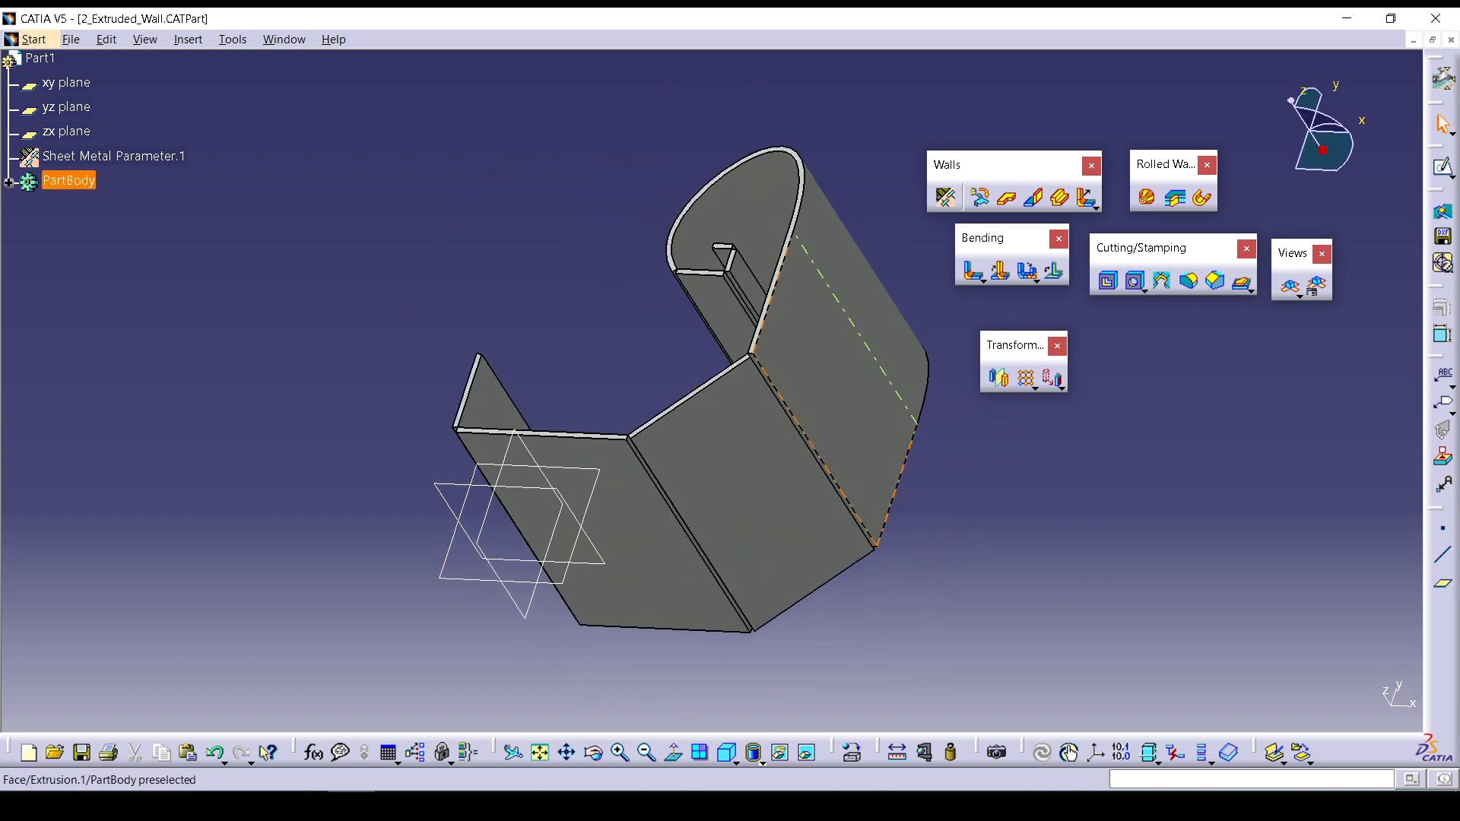
Reopen the extruded wall's definition and turn Automatic bend back on.
middle_drag(734, 373, 903, 529)
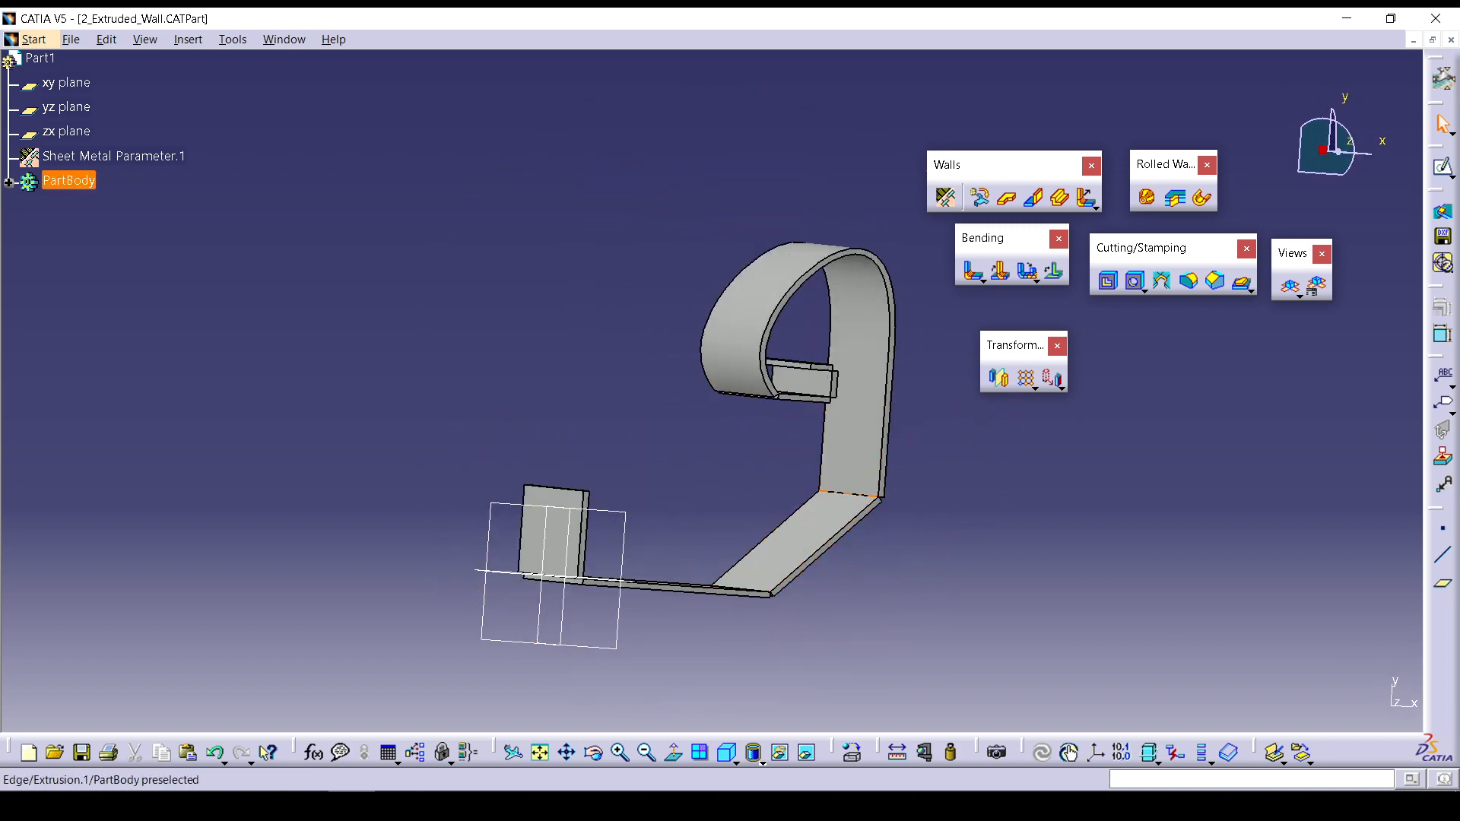
middle_drag(858, 426, 809, 432)
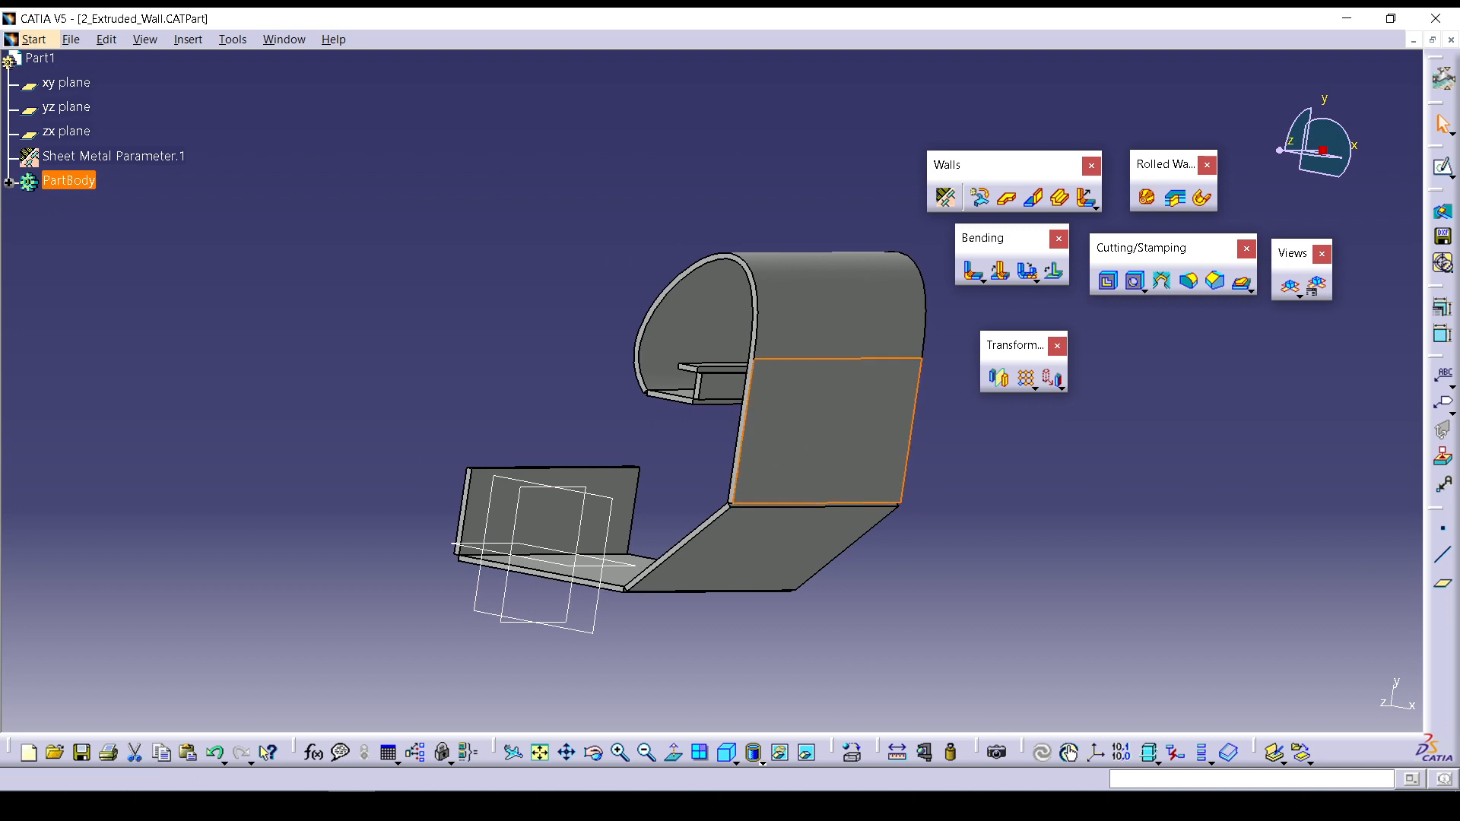
double_click(818, 432)
click(1186, 507)
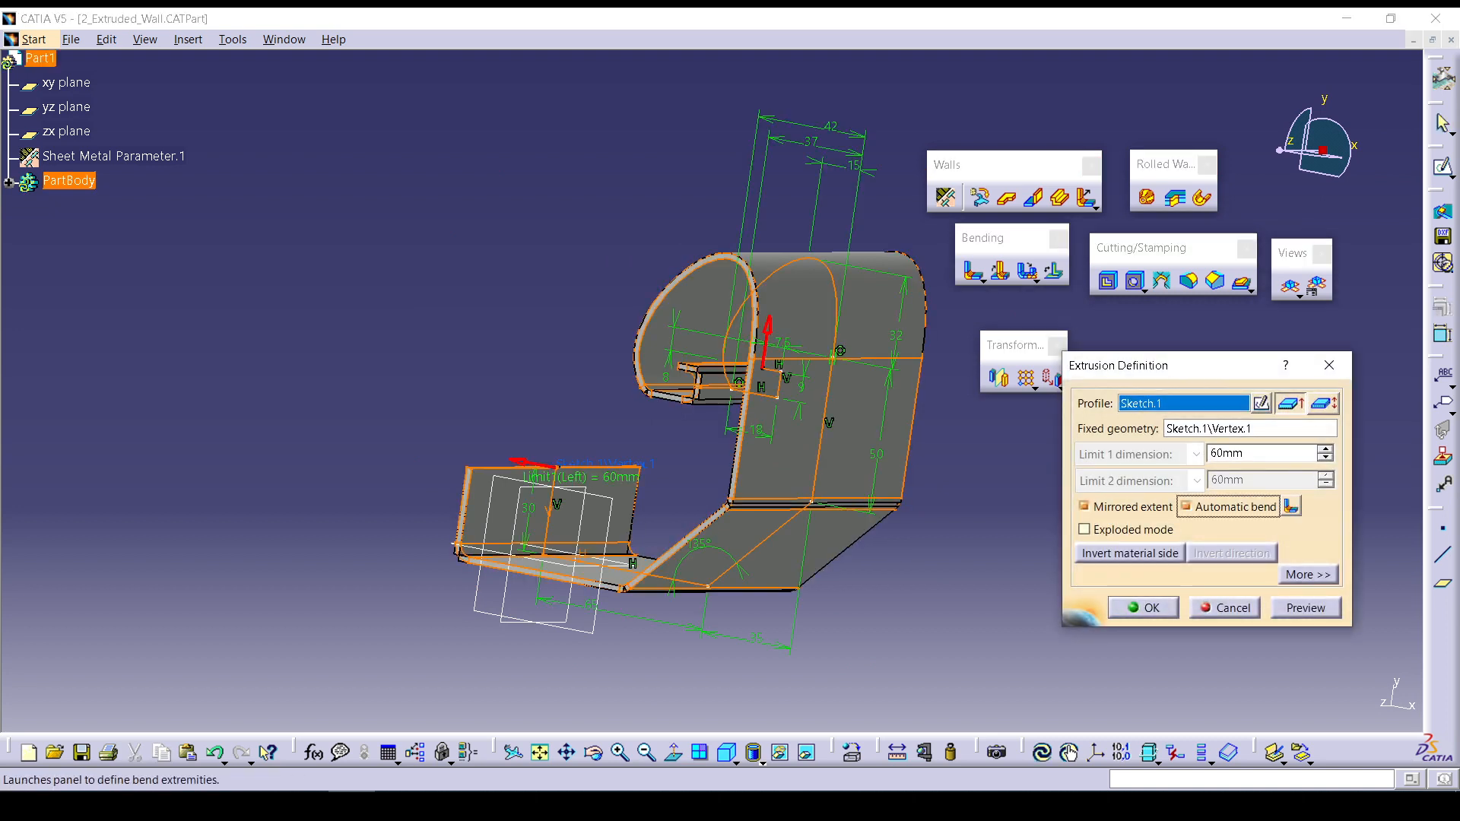
Set the right bend extremity of the extrusion's automatic bends to Minimum with square relief.
click(1291, 506)
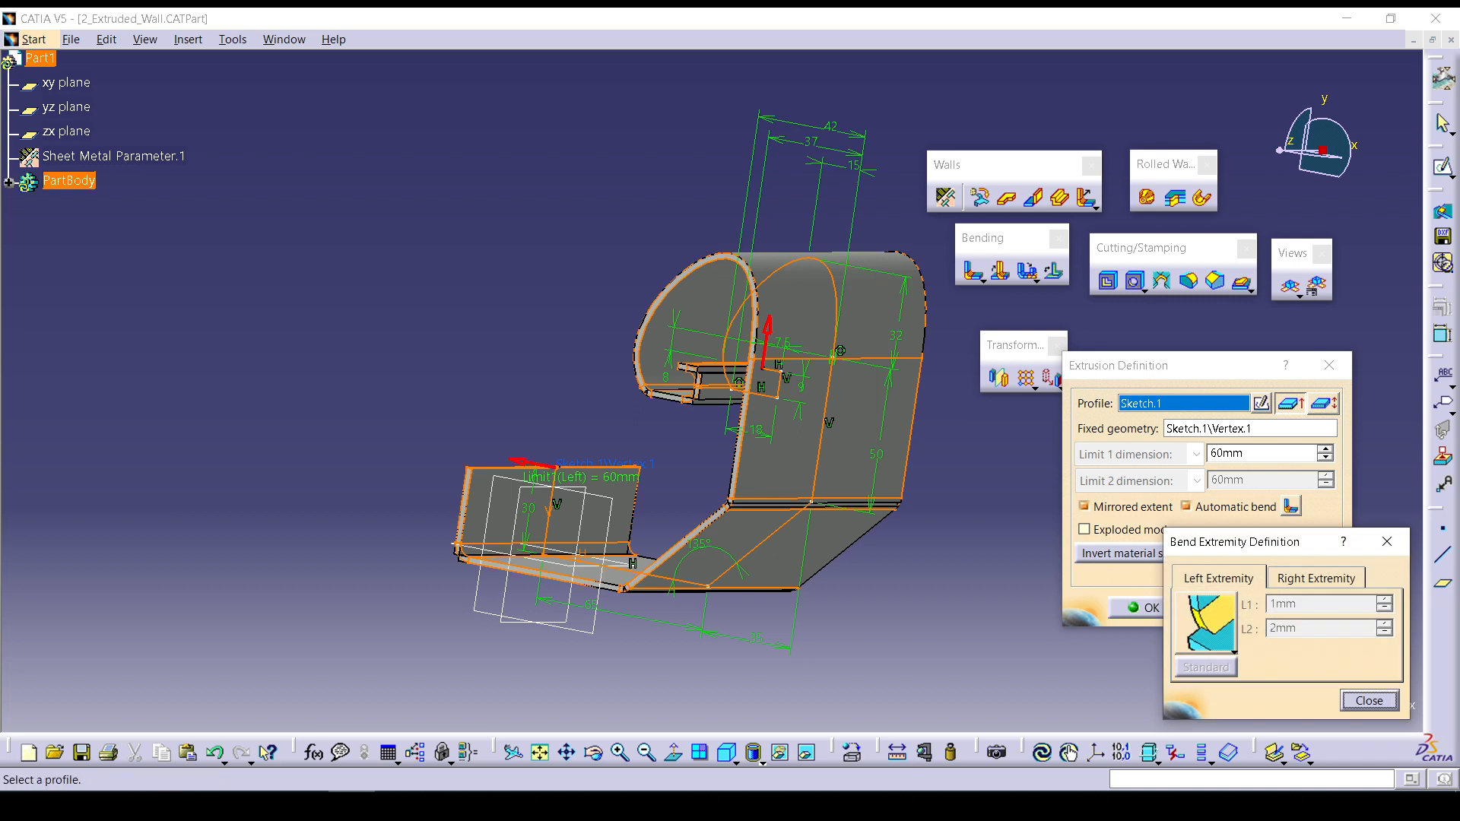
click(1219, 579)
click(1315, 579)
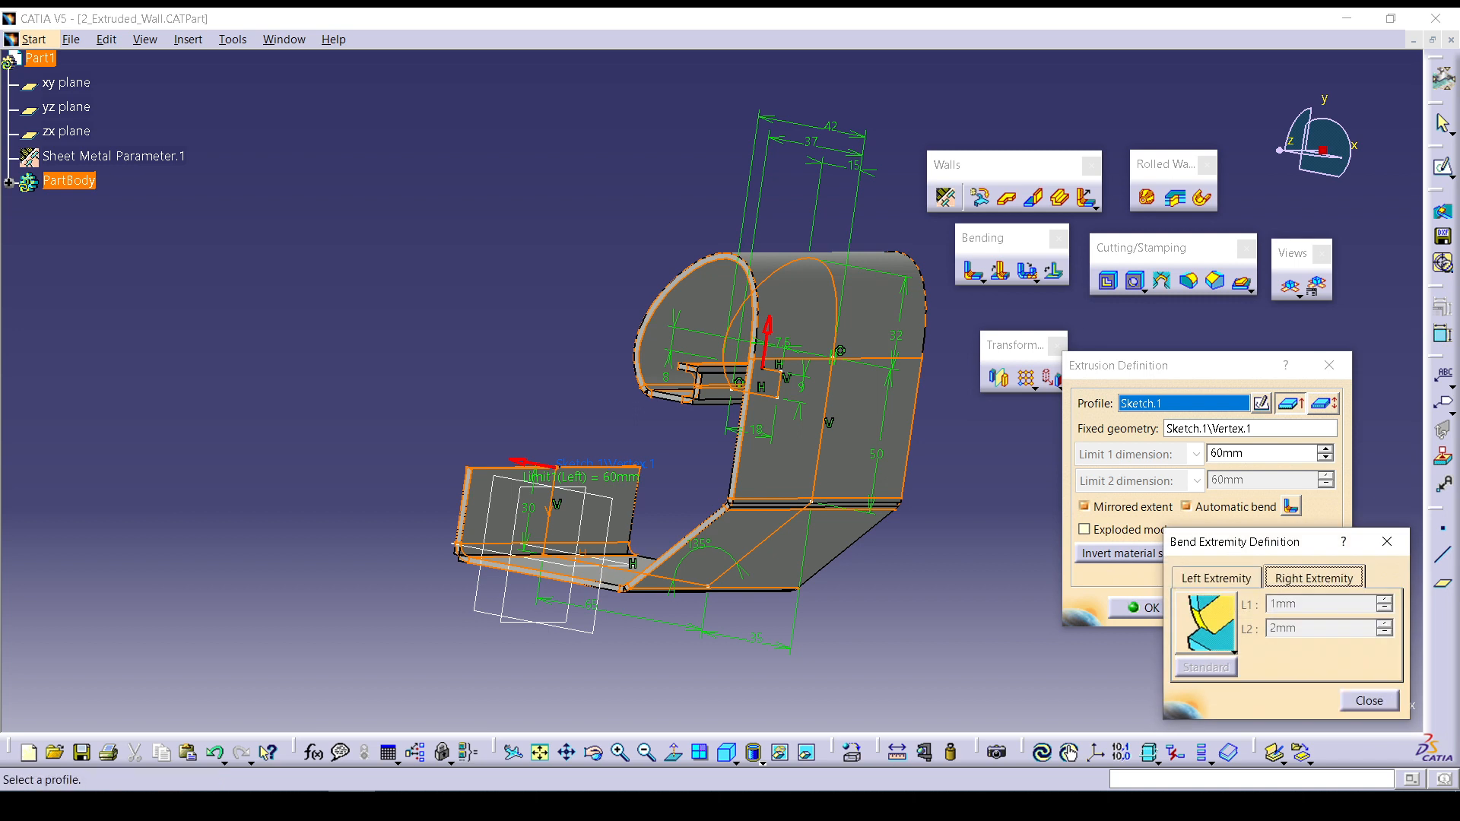
click(1233, 651)
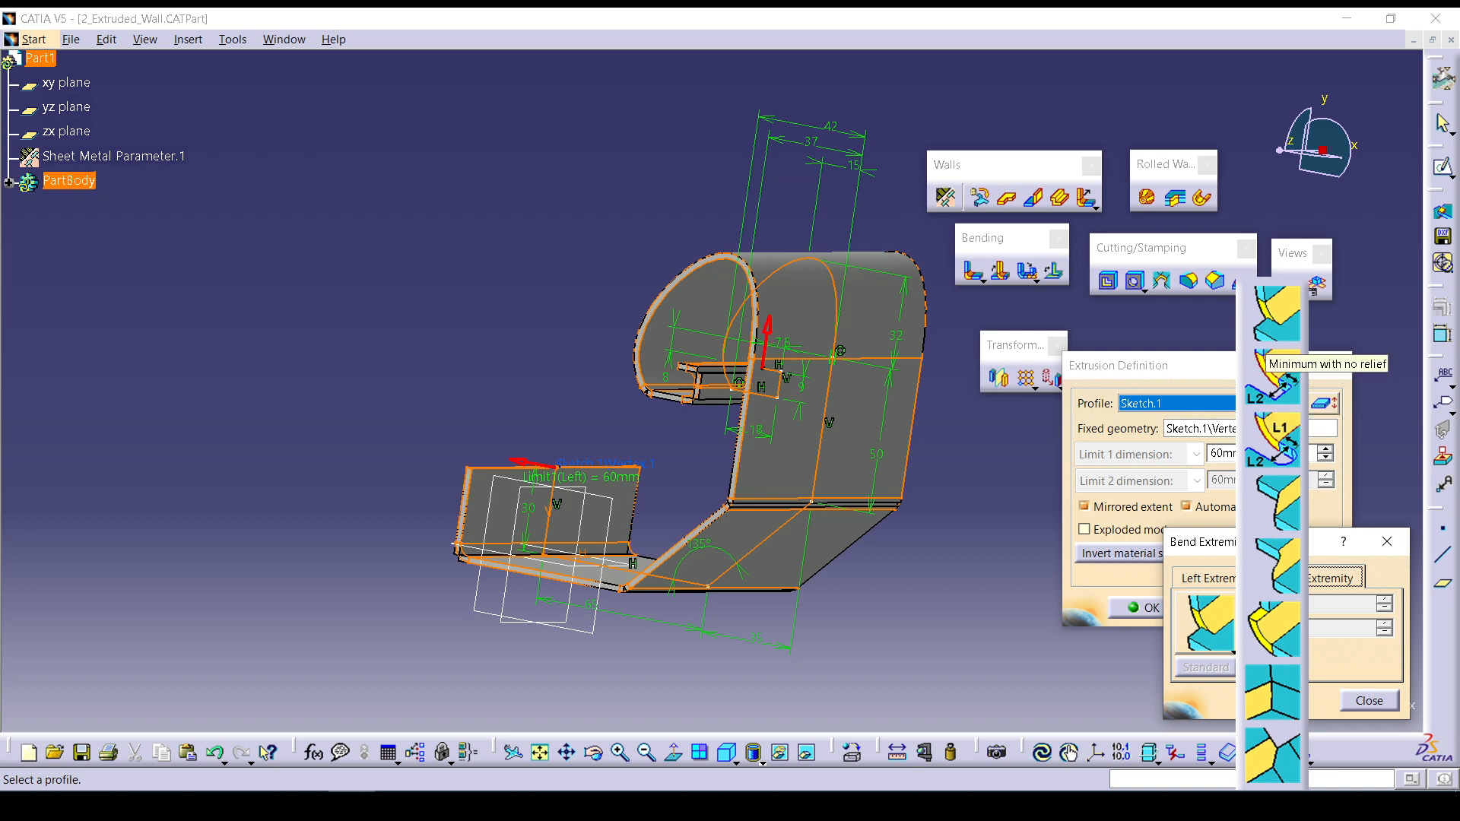
click(1272, 351)
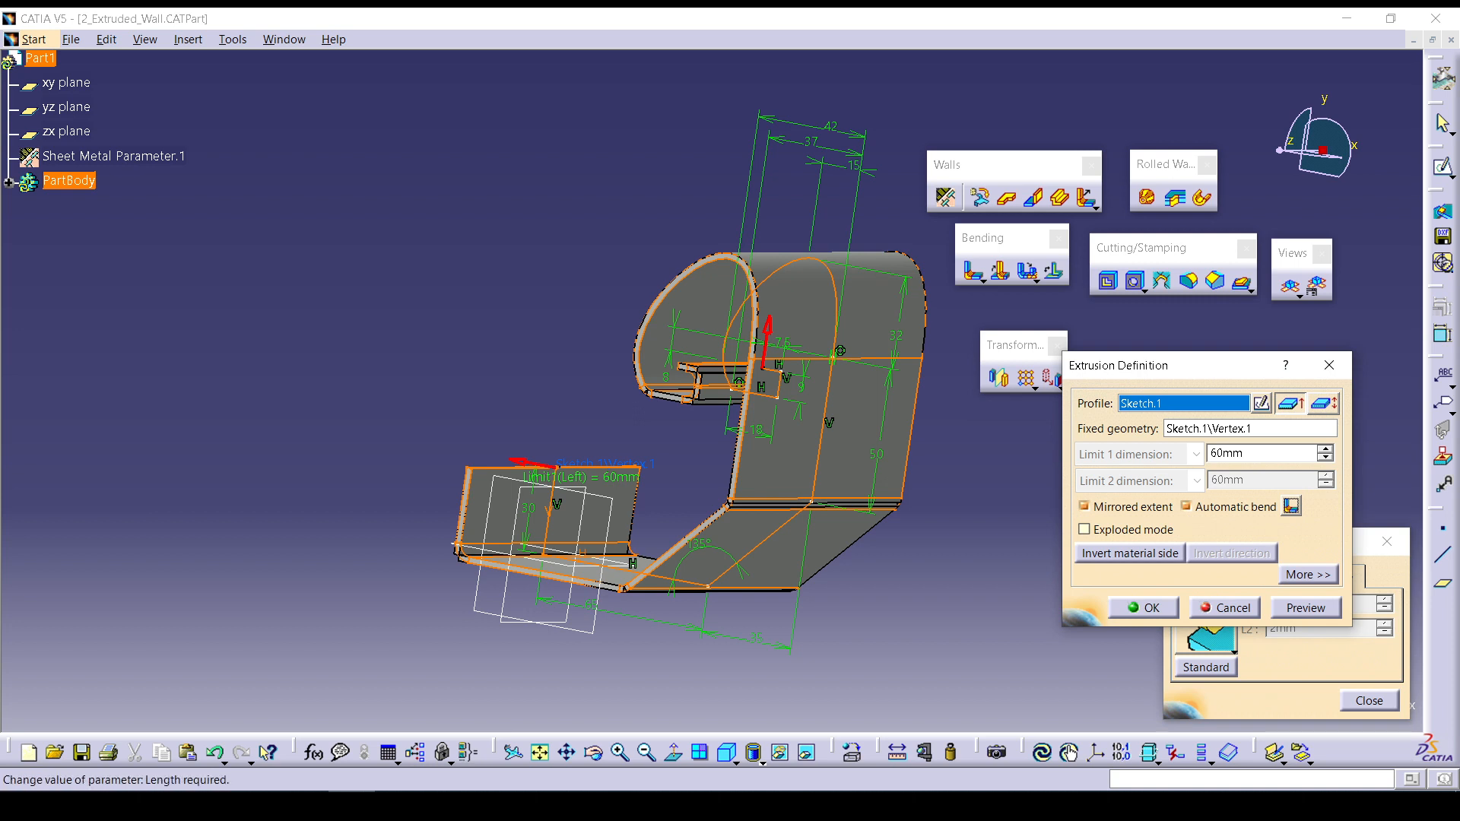
click(1291, 507)
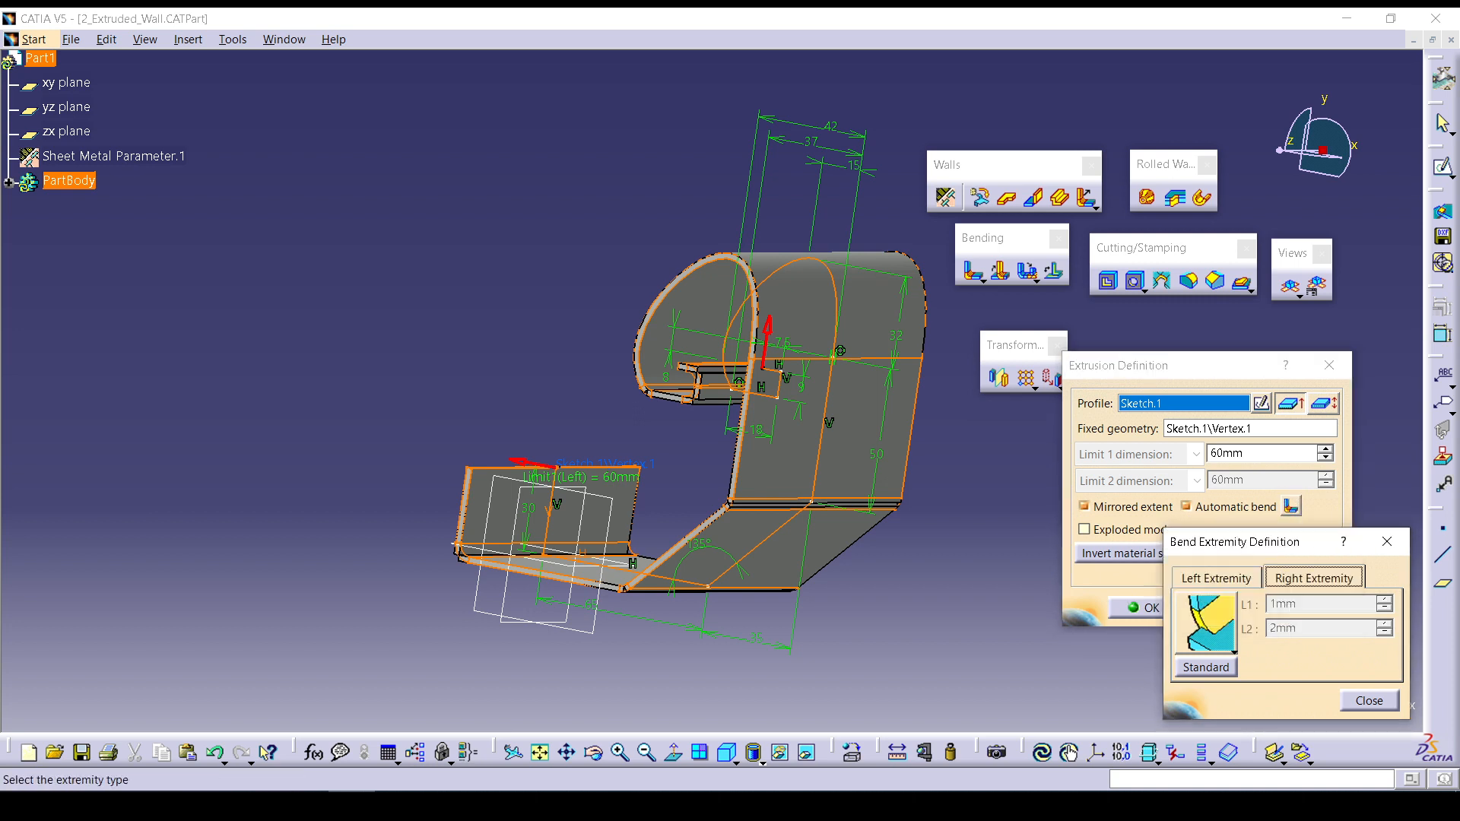
click(1205, 624)
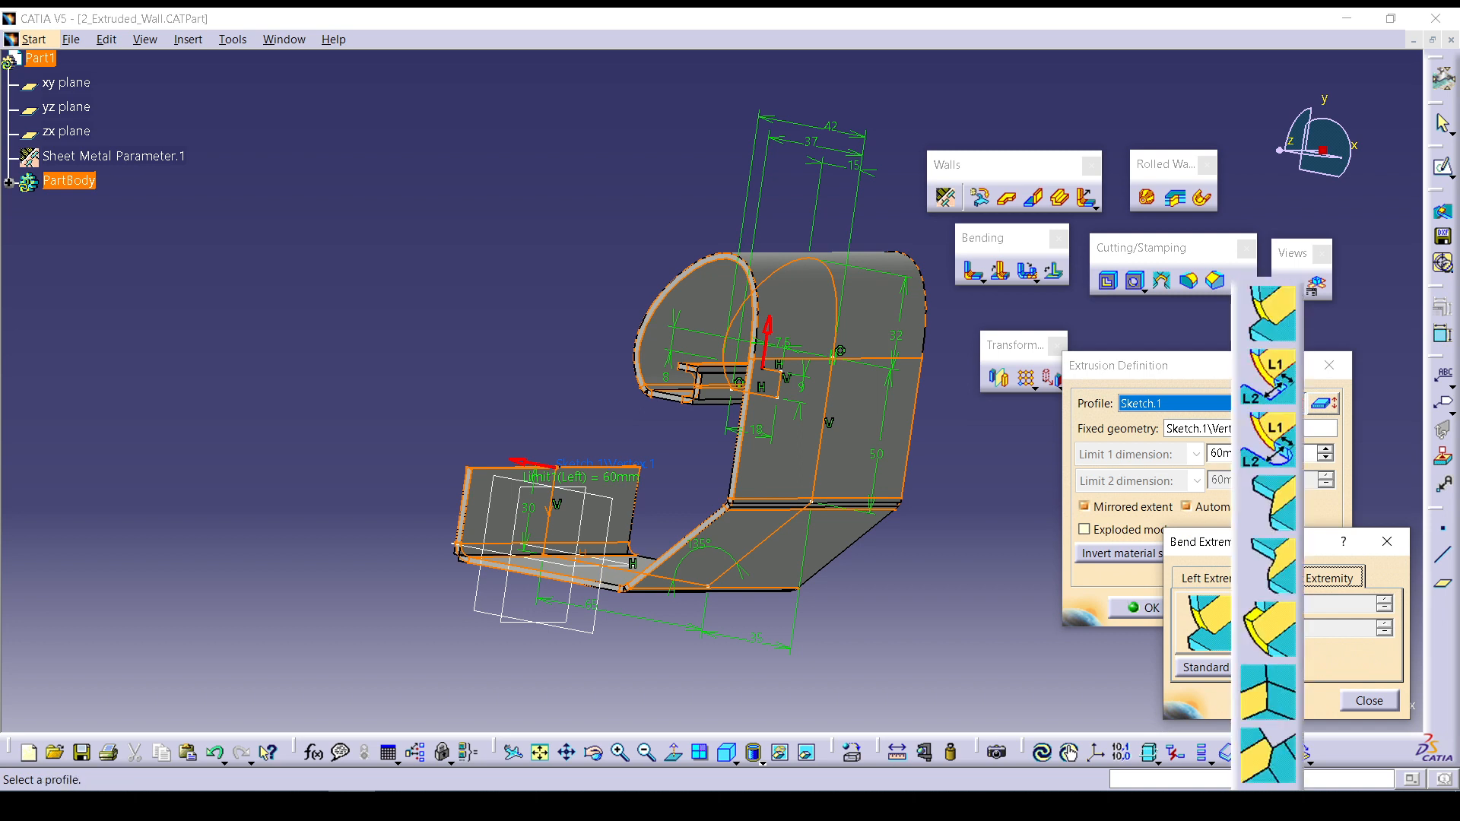
click(1268, 378)
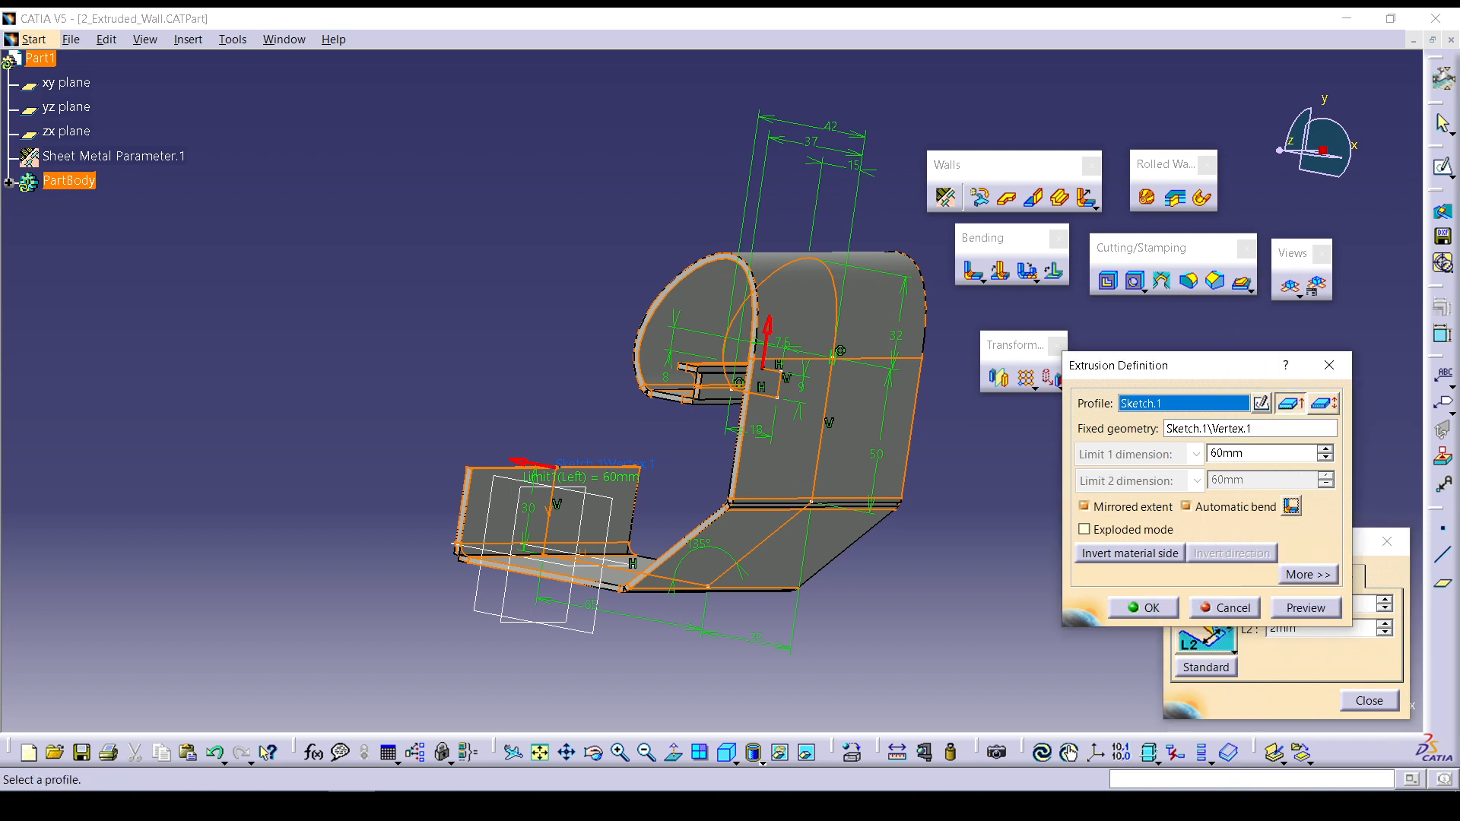
drag(1202, 366, 1119, 210)
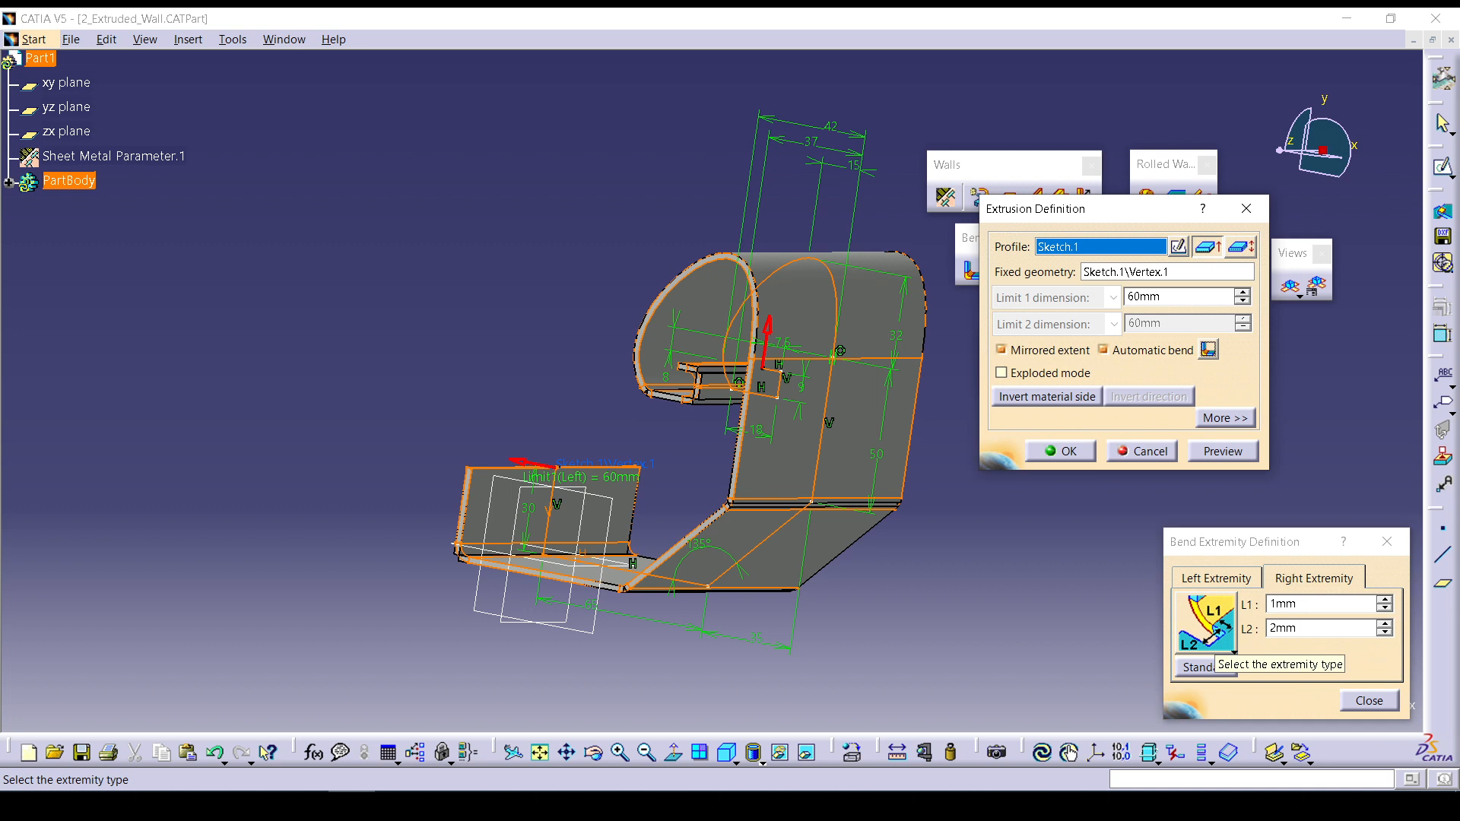
click(1234, 653)
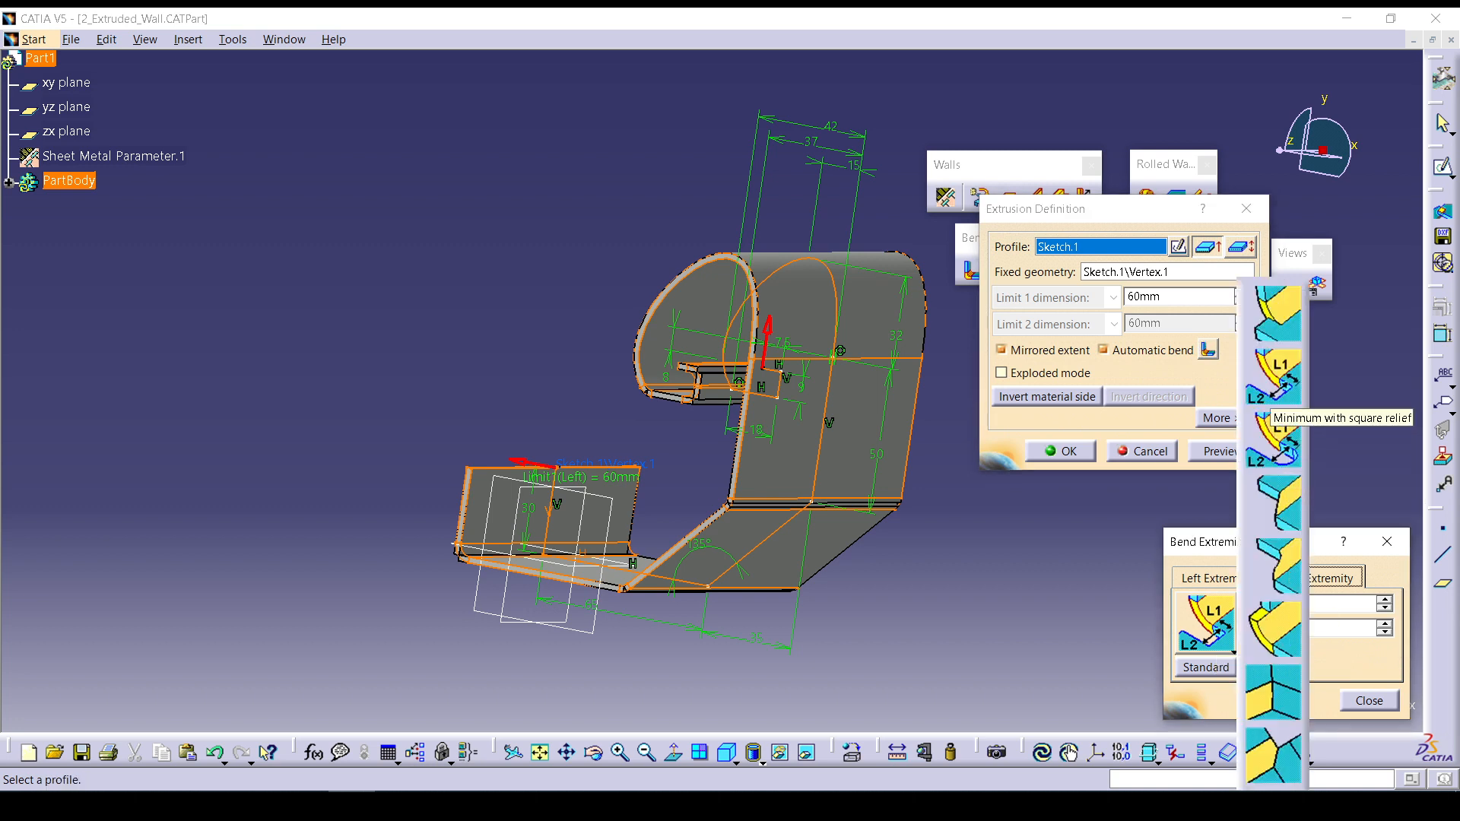
click(1272, 391)
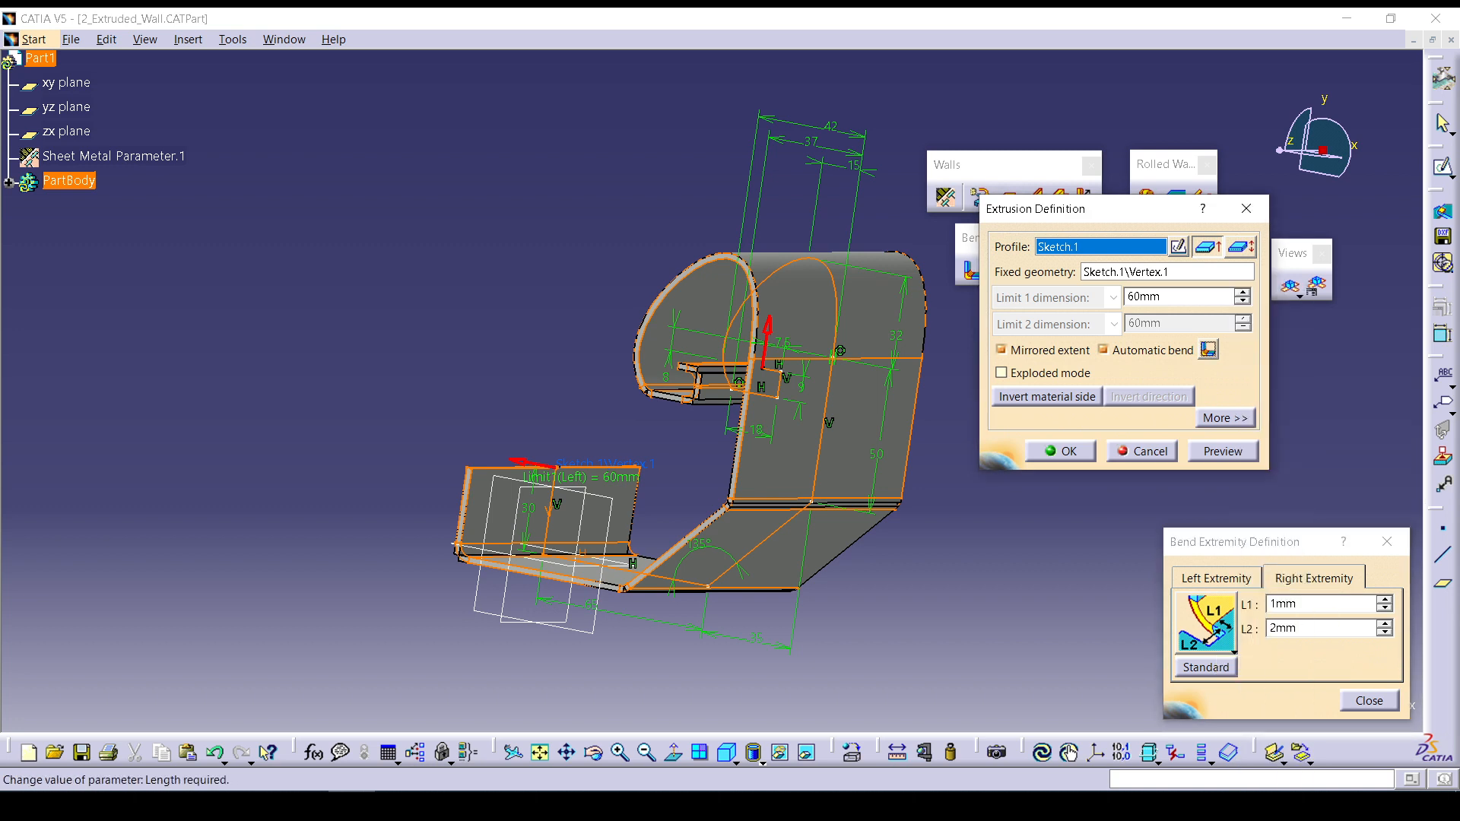
Set the left bend extremity of the extrusion's automatic bends to Minimum with square relief and finish the bend extremity settings.
click(1215, 578)
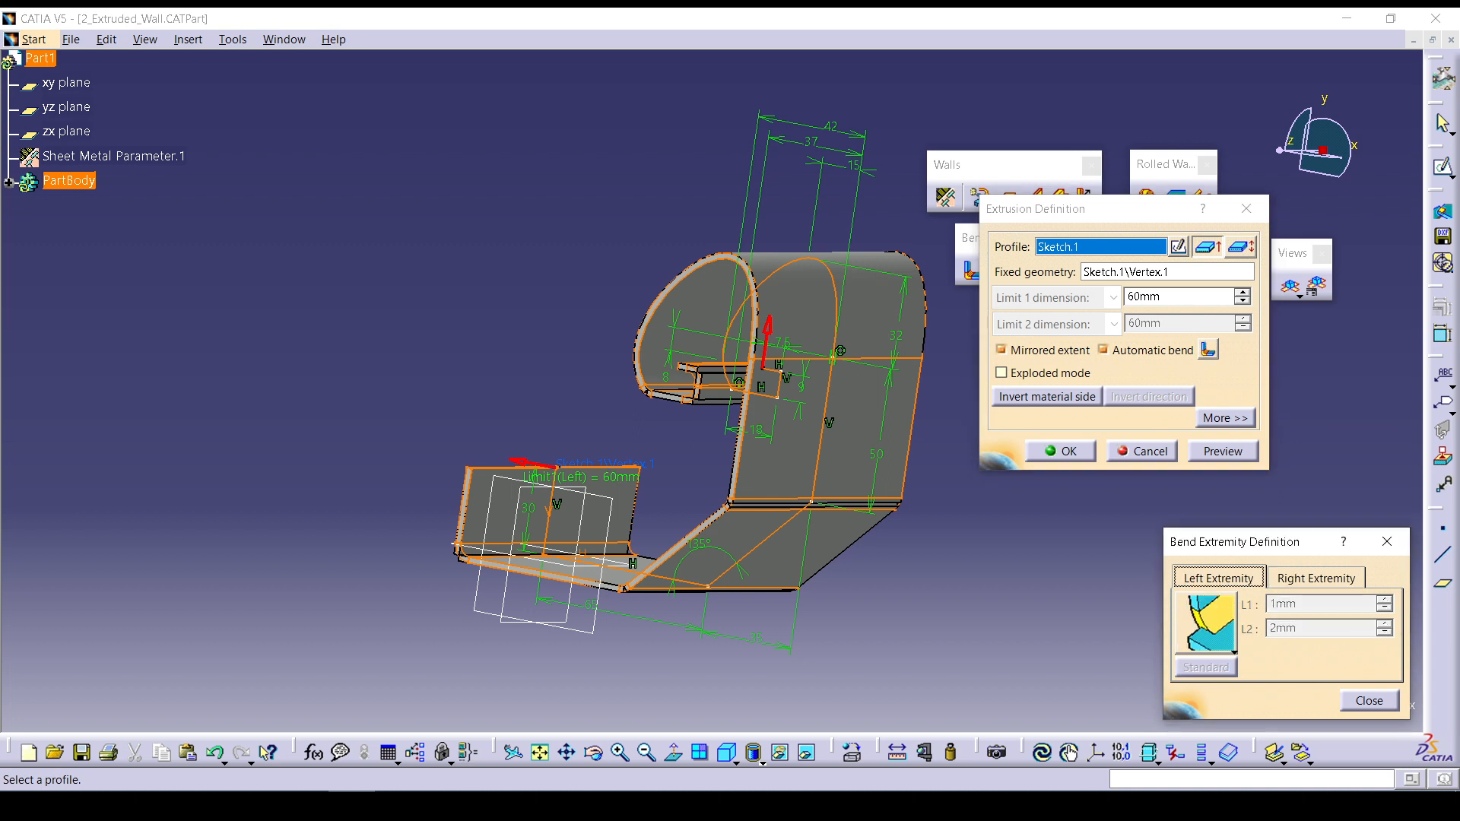
click(1233, 653)
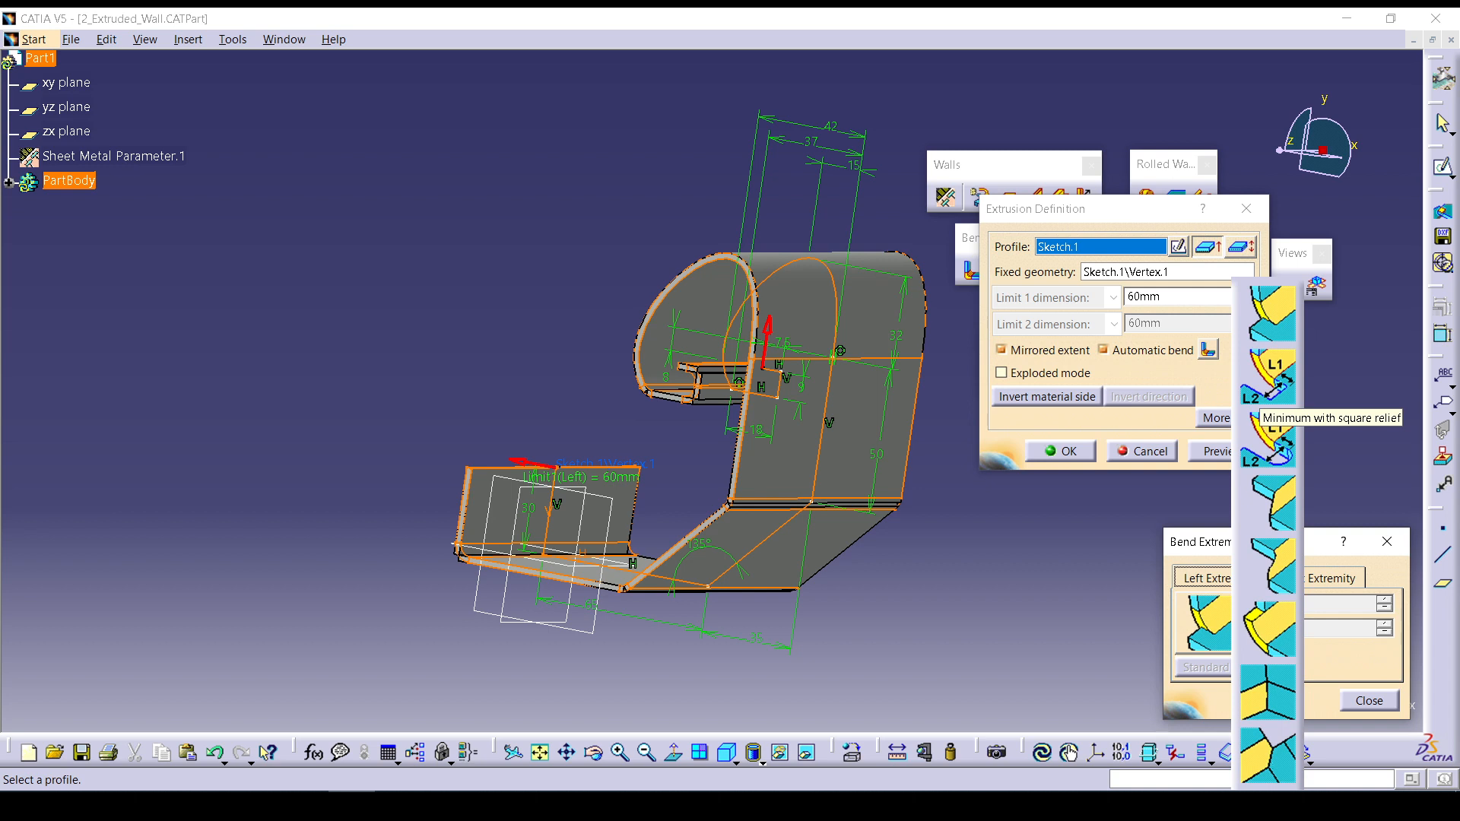
click(1268, 376)
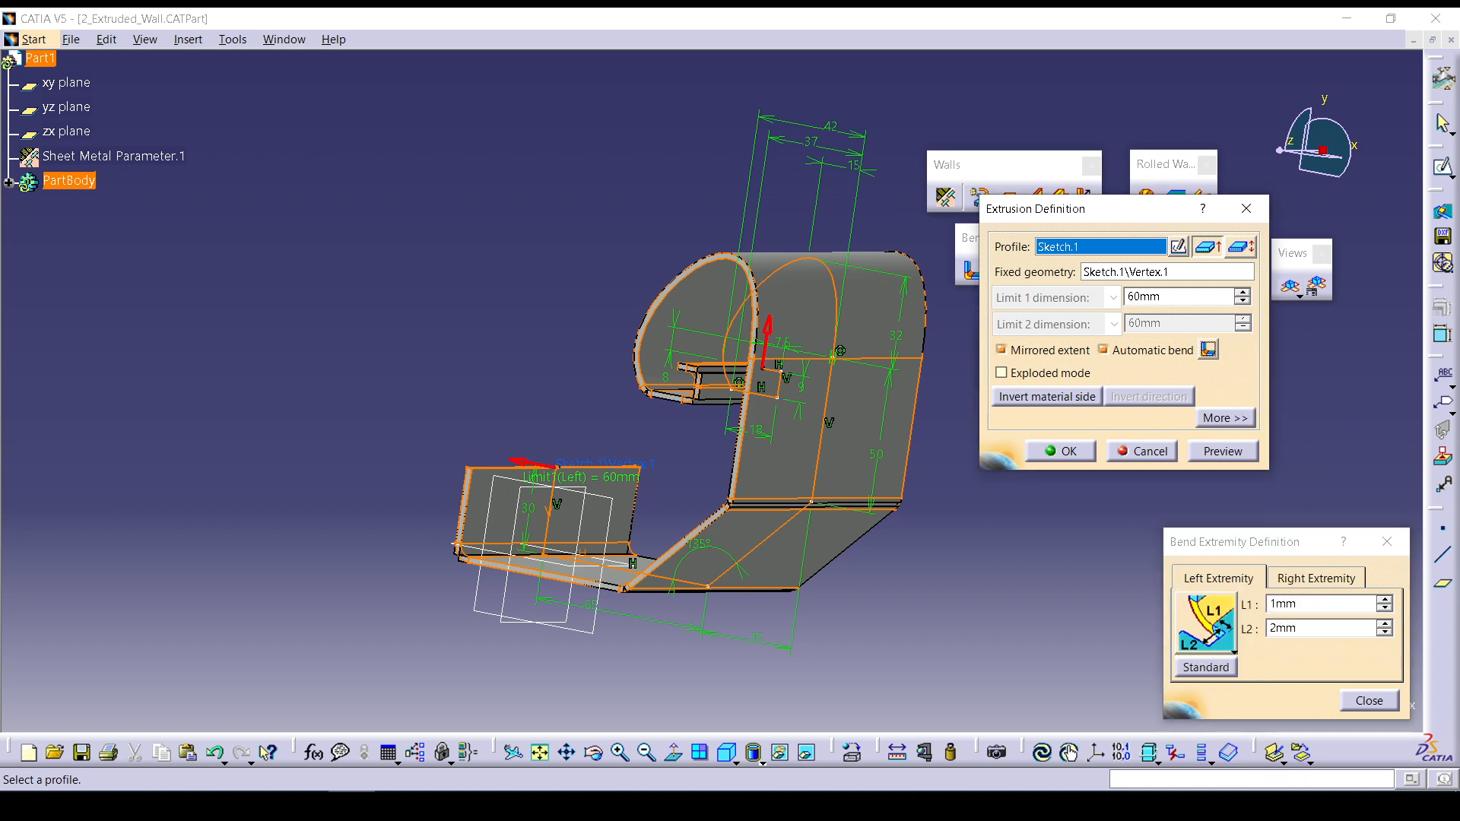
click(1369, 701)
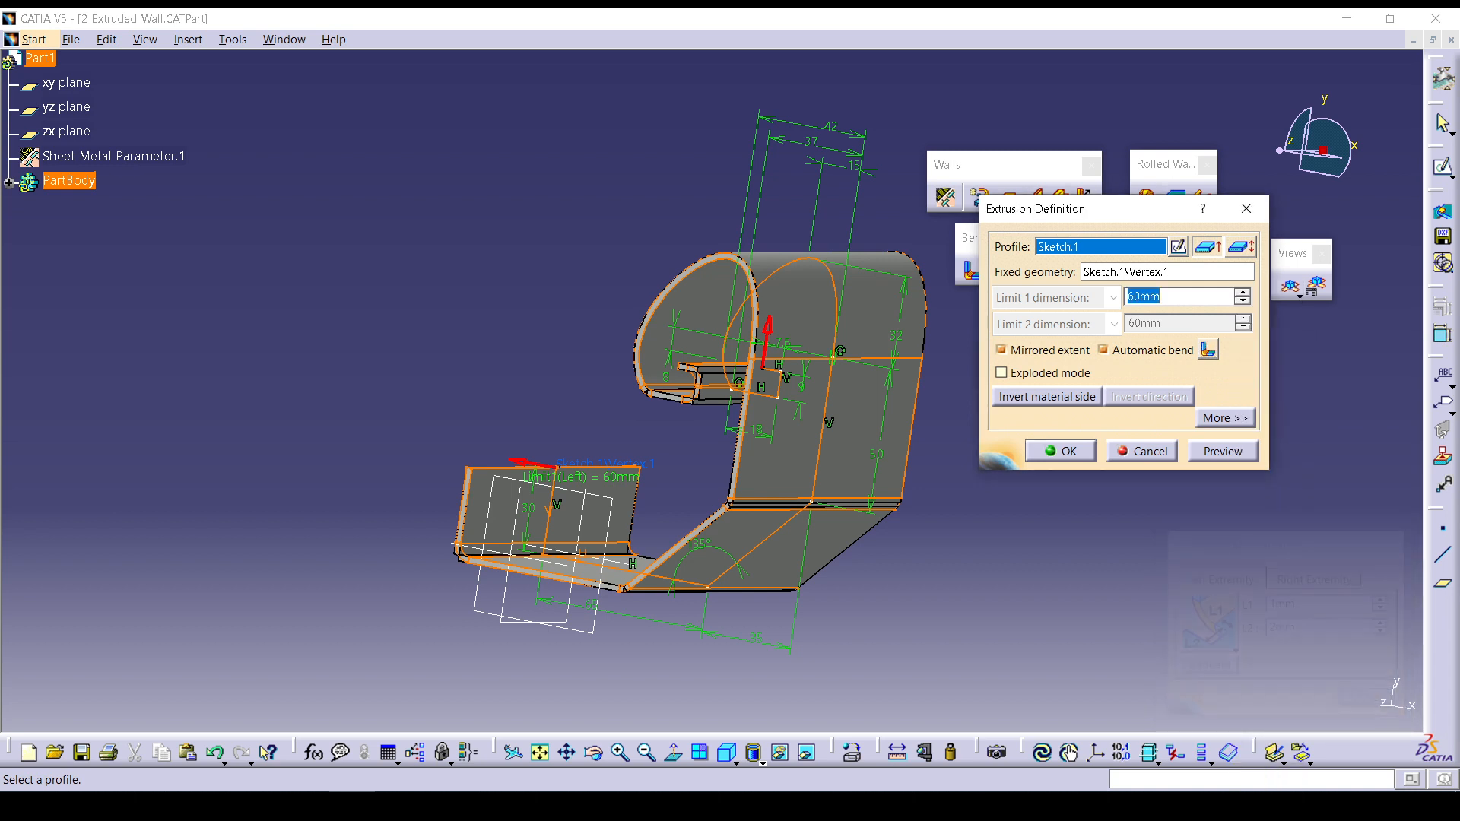
Preview the extruded wall with its automatic bends, confirm the definition and inspect the bends from several angles.
click(1223, 451)
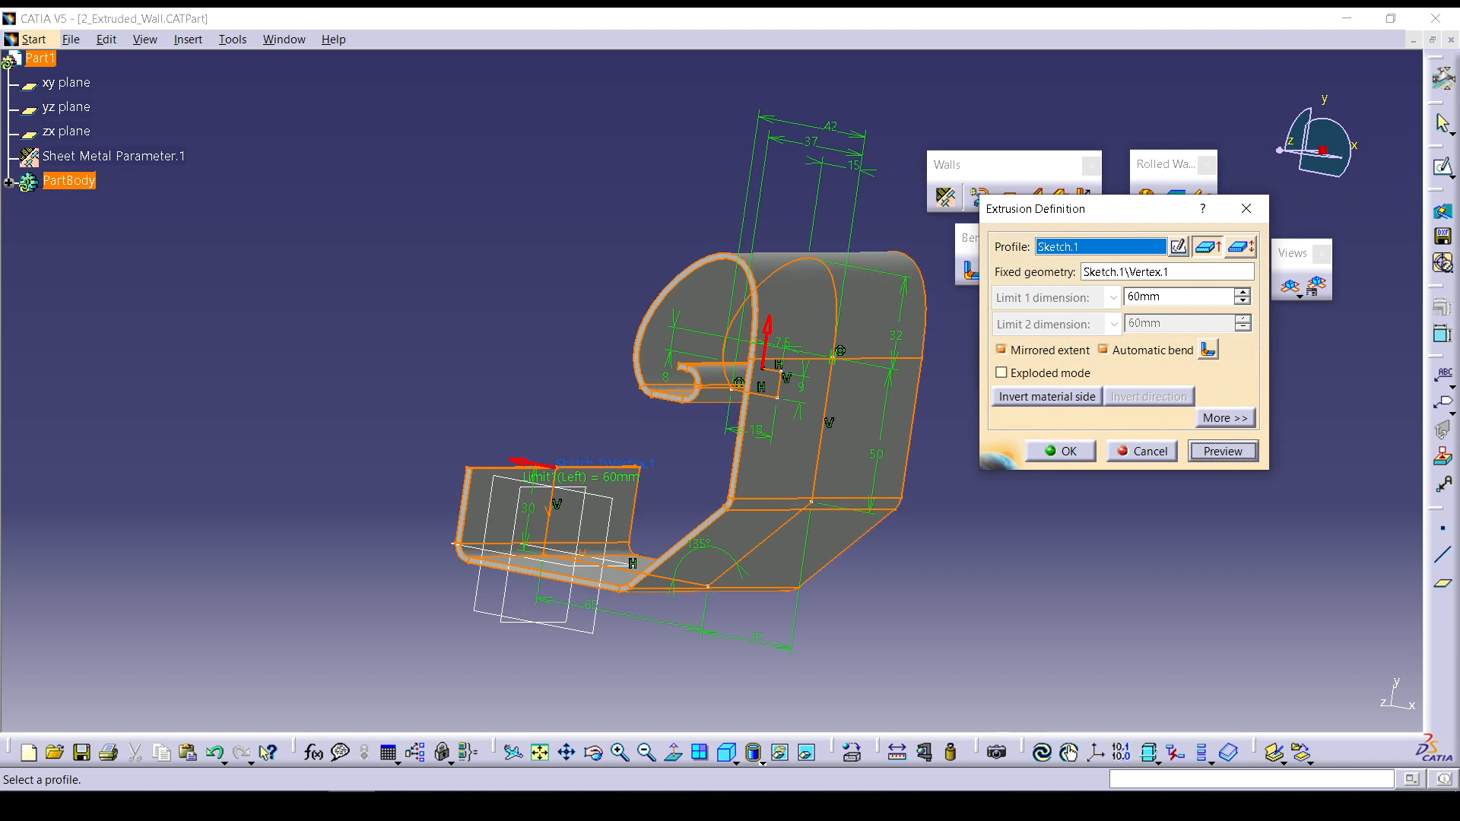
click(1061, 451)
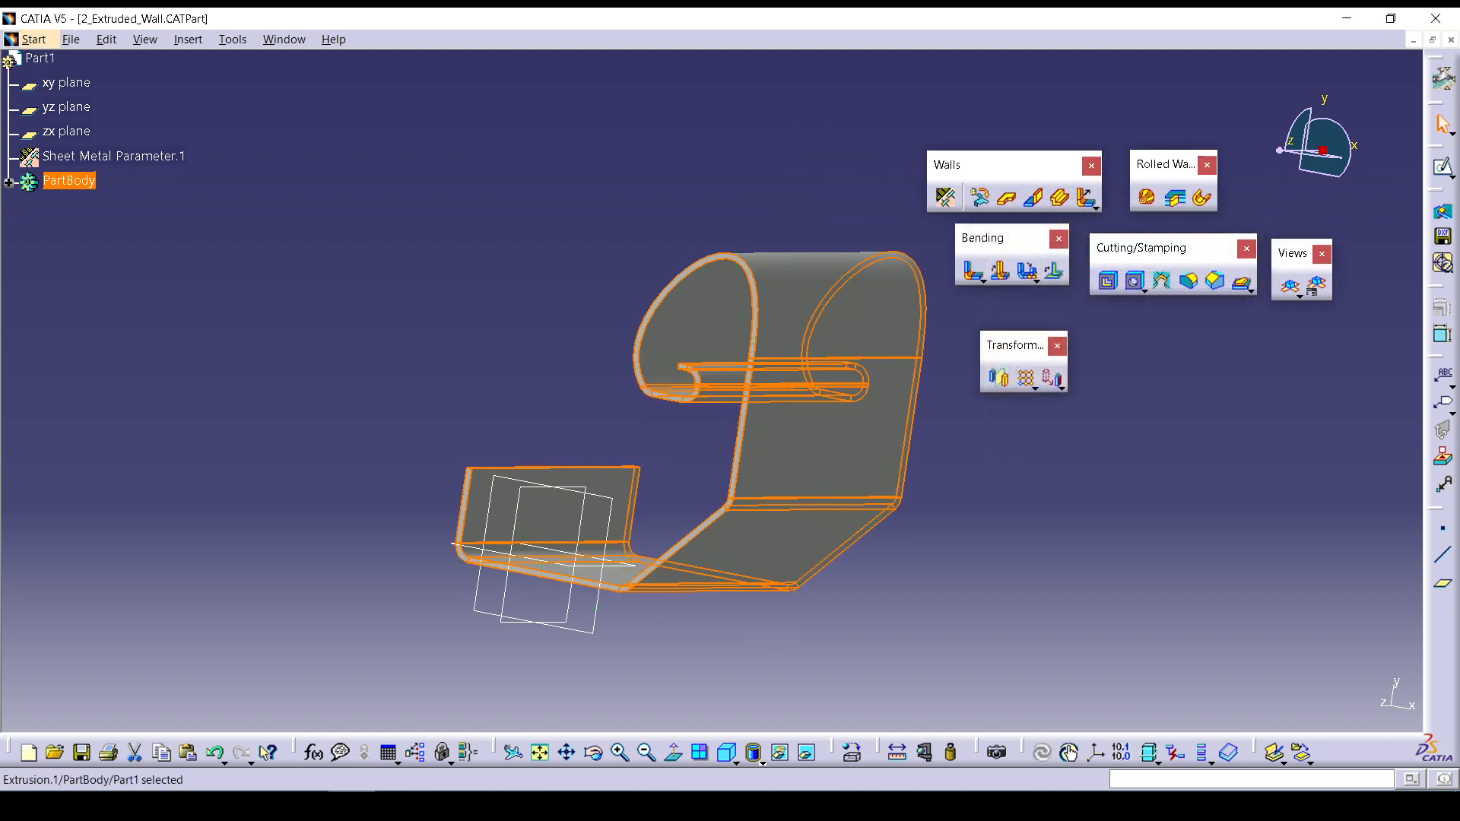
click(1012, 502)
middle_drag(643, 449, 859, 479)
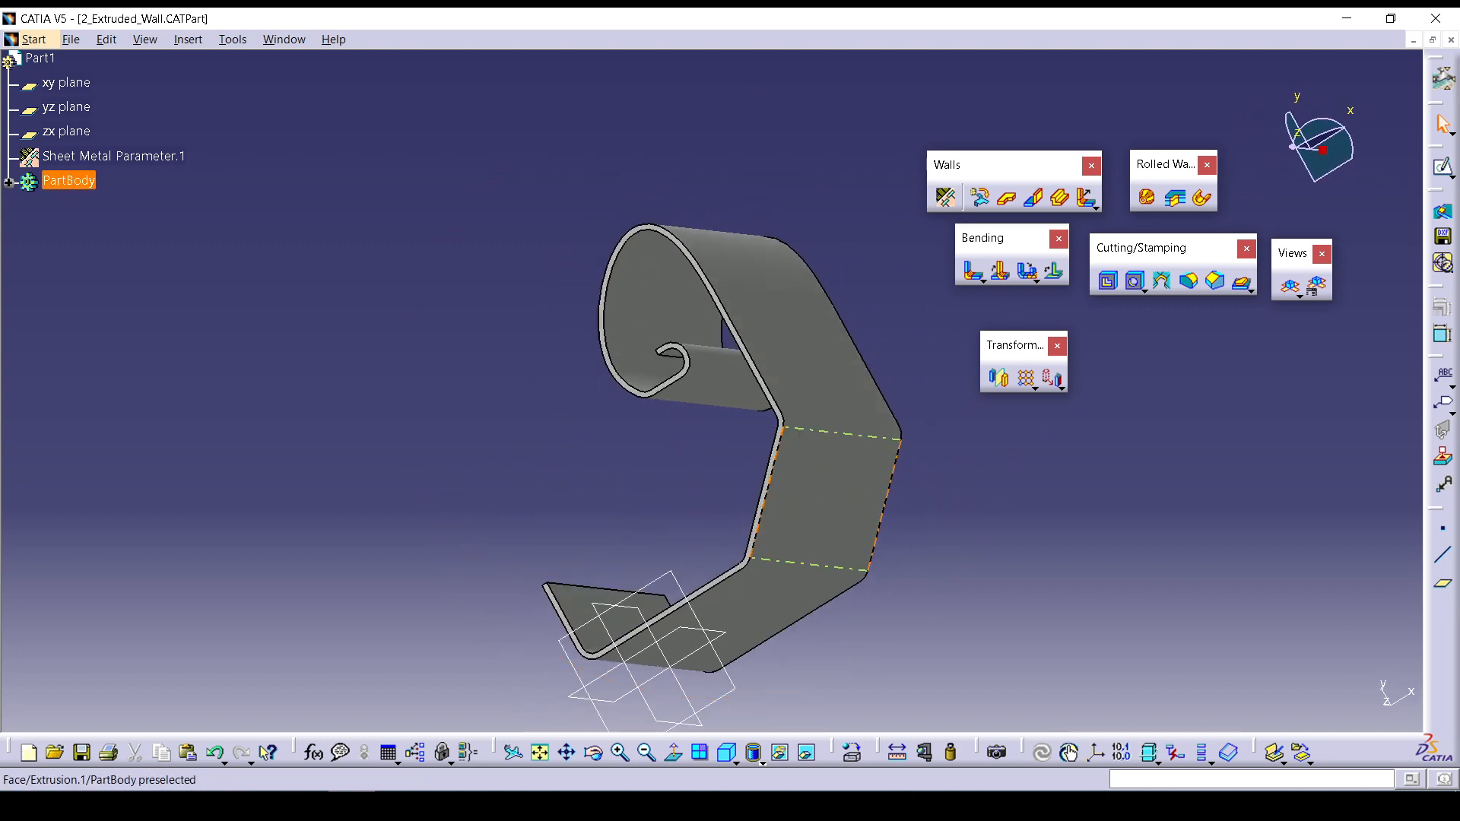
middle_drag(730, 229, 821, 426)
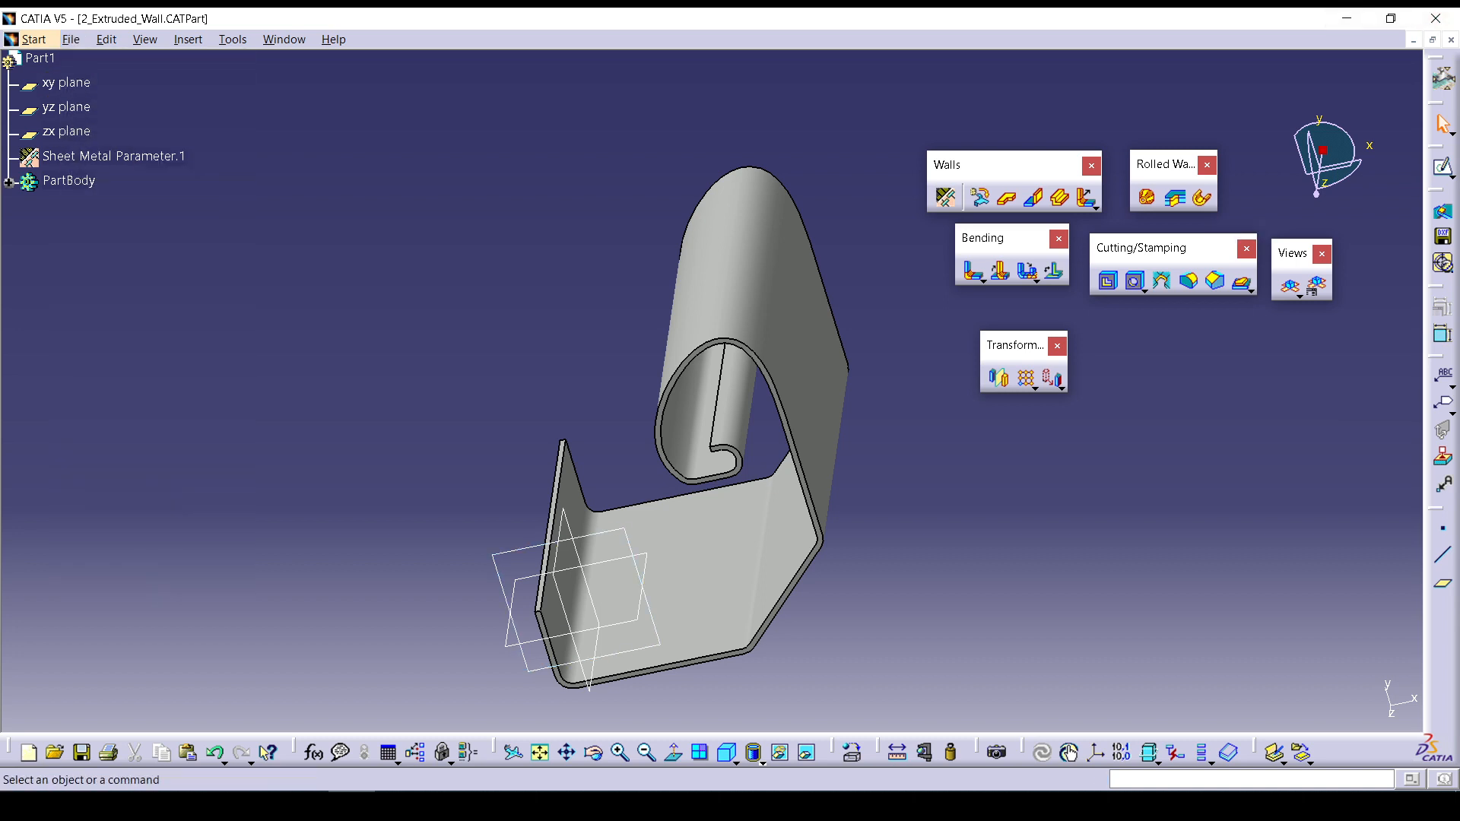
Open the part file 3_Rolledwall1.CATPart from the STEETMETAL DESIGN folder.
click(71, 38)
click(110, 118)
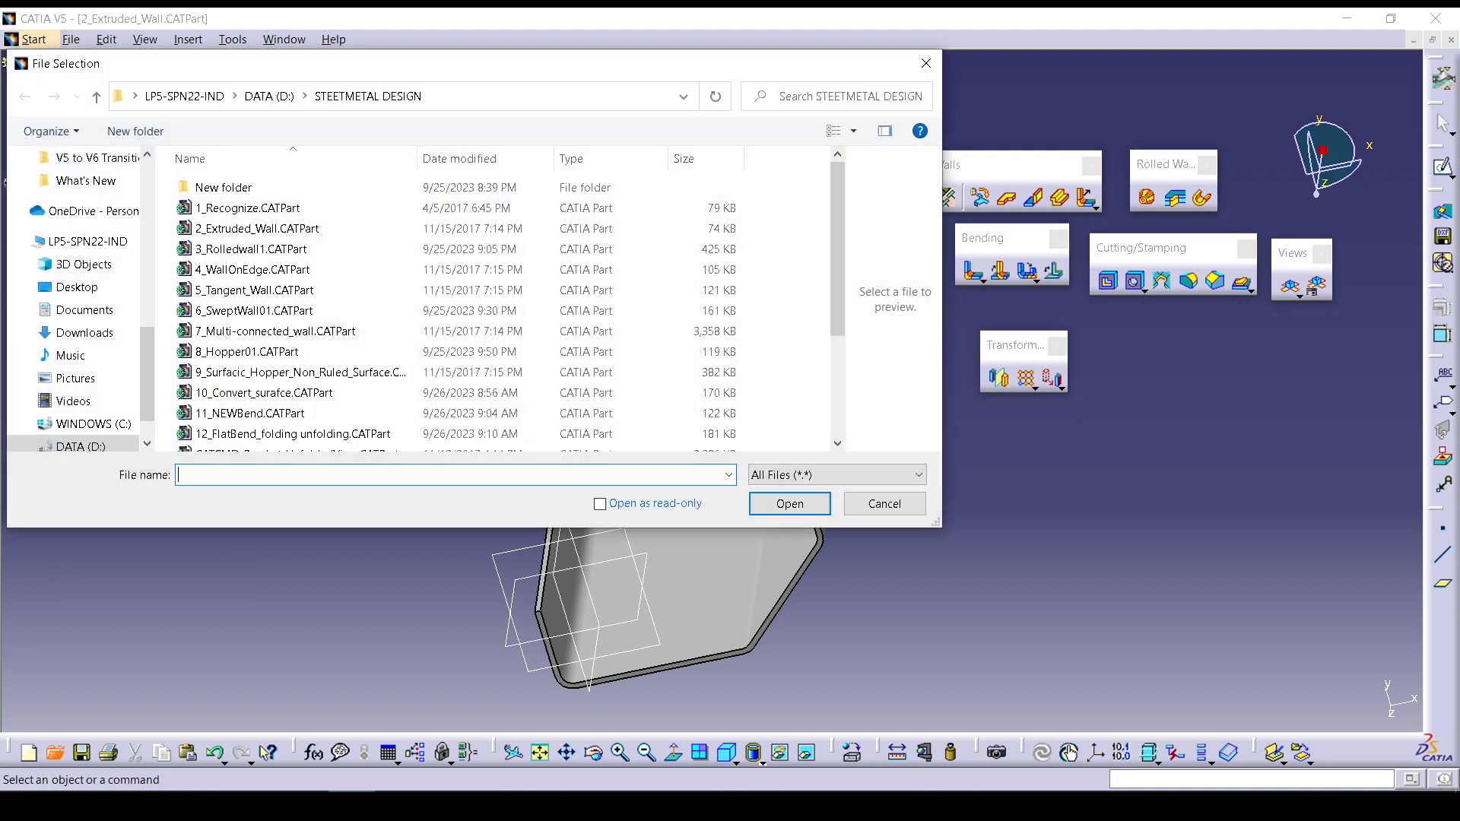
click(251, 248)
click(789, 504)
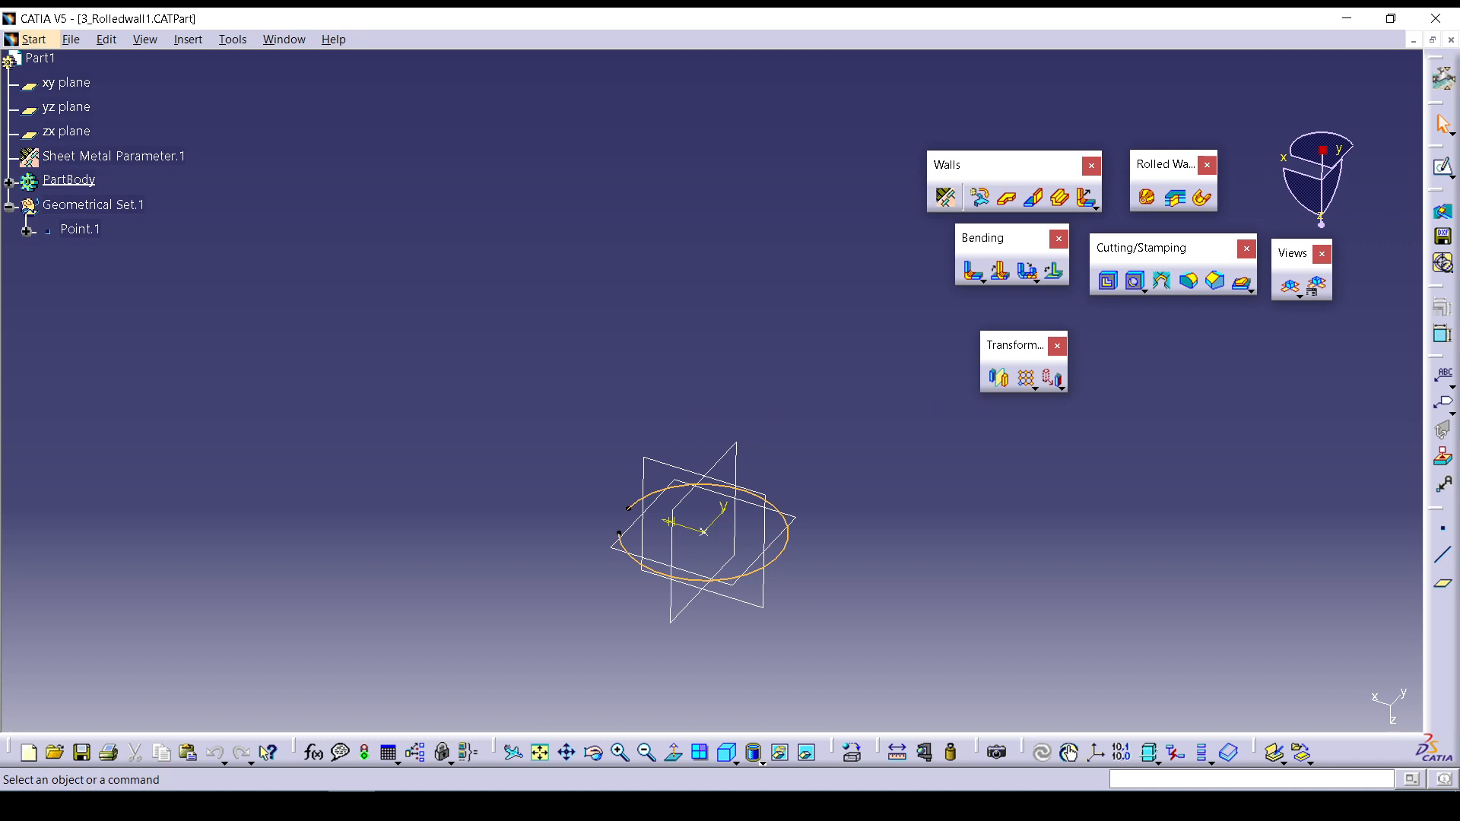
Start a Rolled Wall using the open circular sketch as profile, with a first limit of 100 mm.
middle_drag(825, 544, 581, 416)
middle_drag(582, 416, 655, 383)
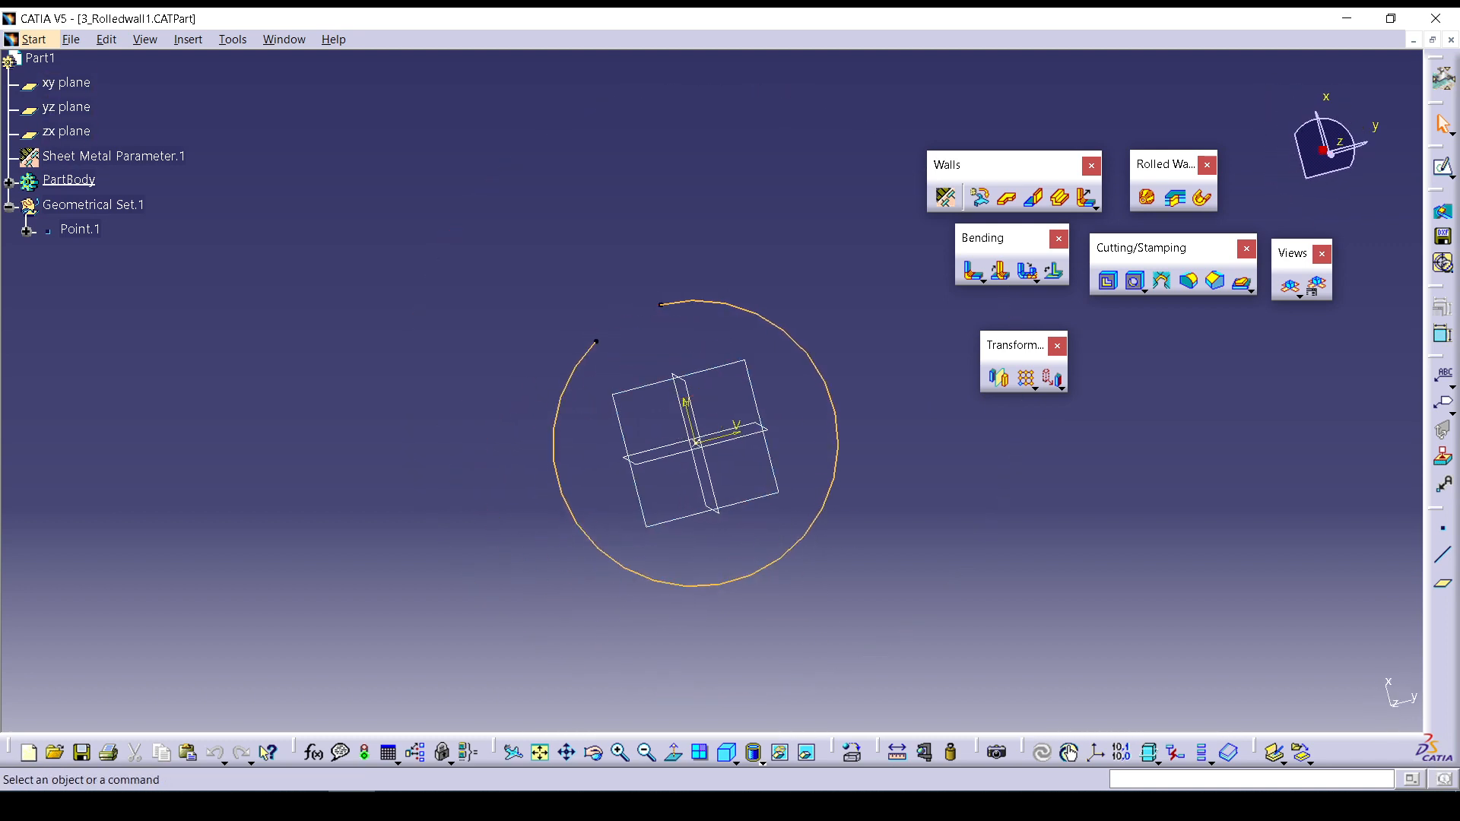
click(1201, 198)
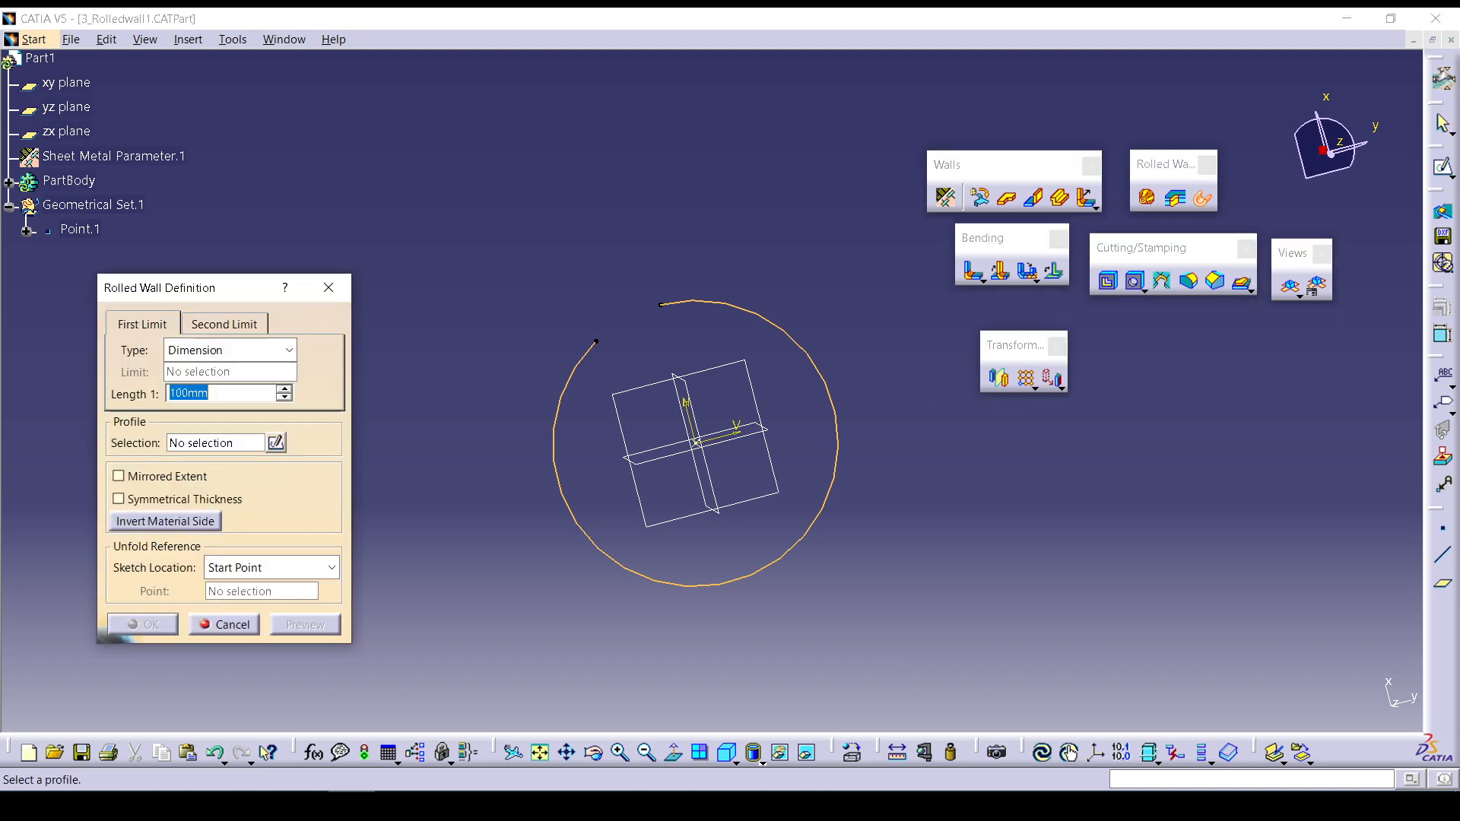
click(768, 567)
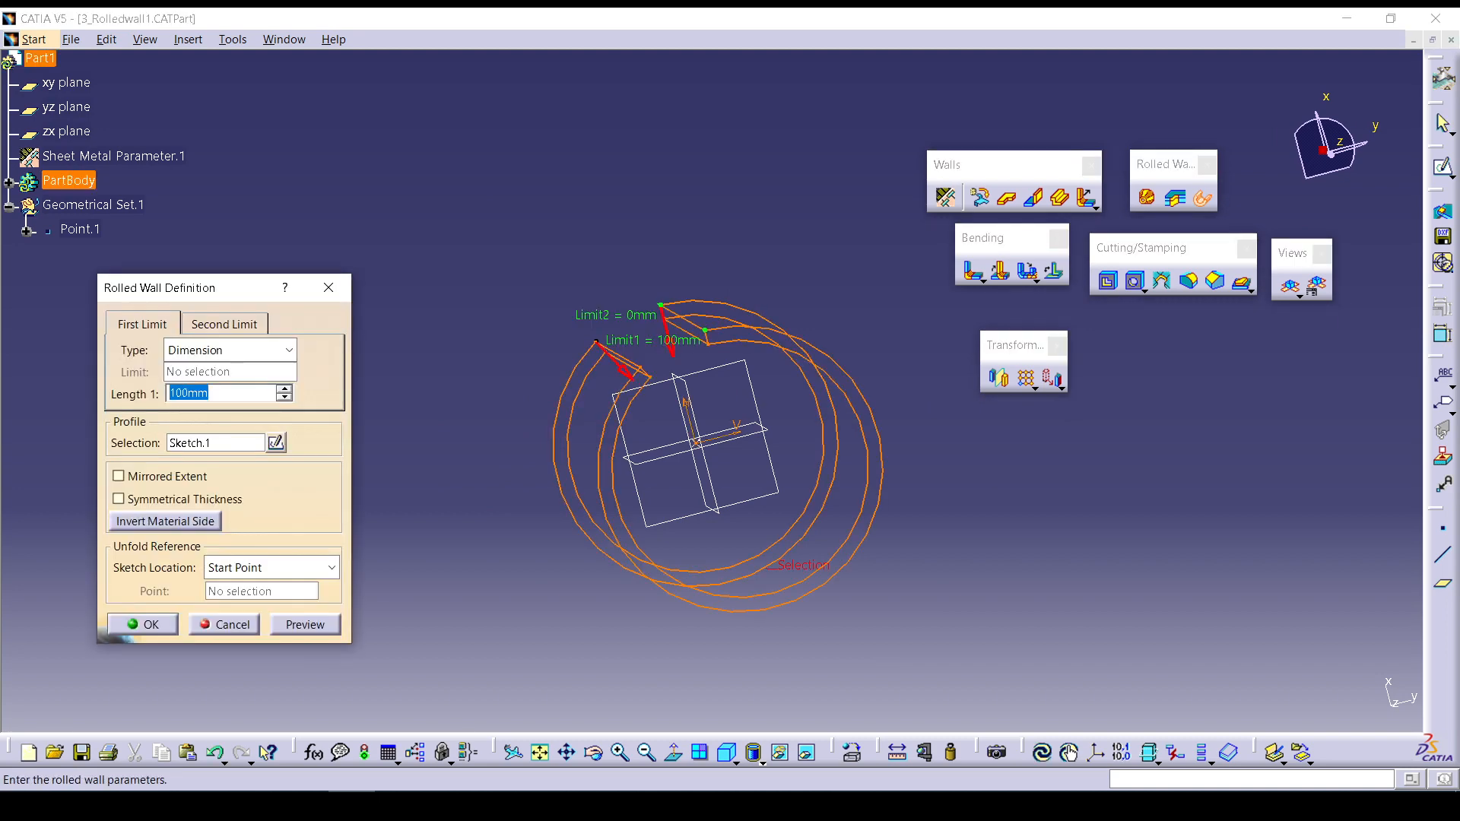
middle_drag(768, 566, 814, 532)
scroll(517, 373, up, 1)
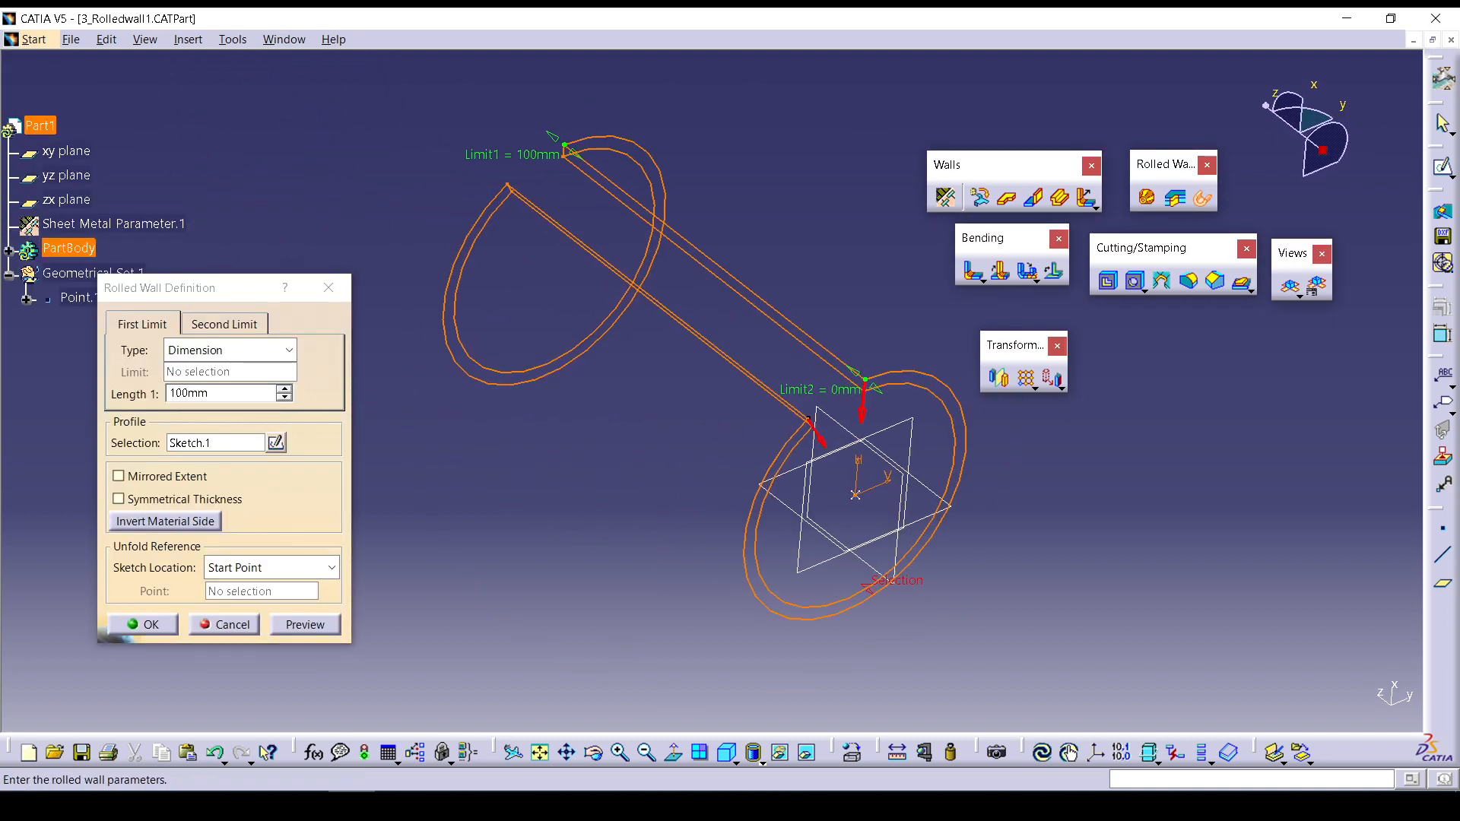
Try Mirrored Extent and Symmetrical Thickness on the rolled wall, turning both options back off.
click(119, 476)
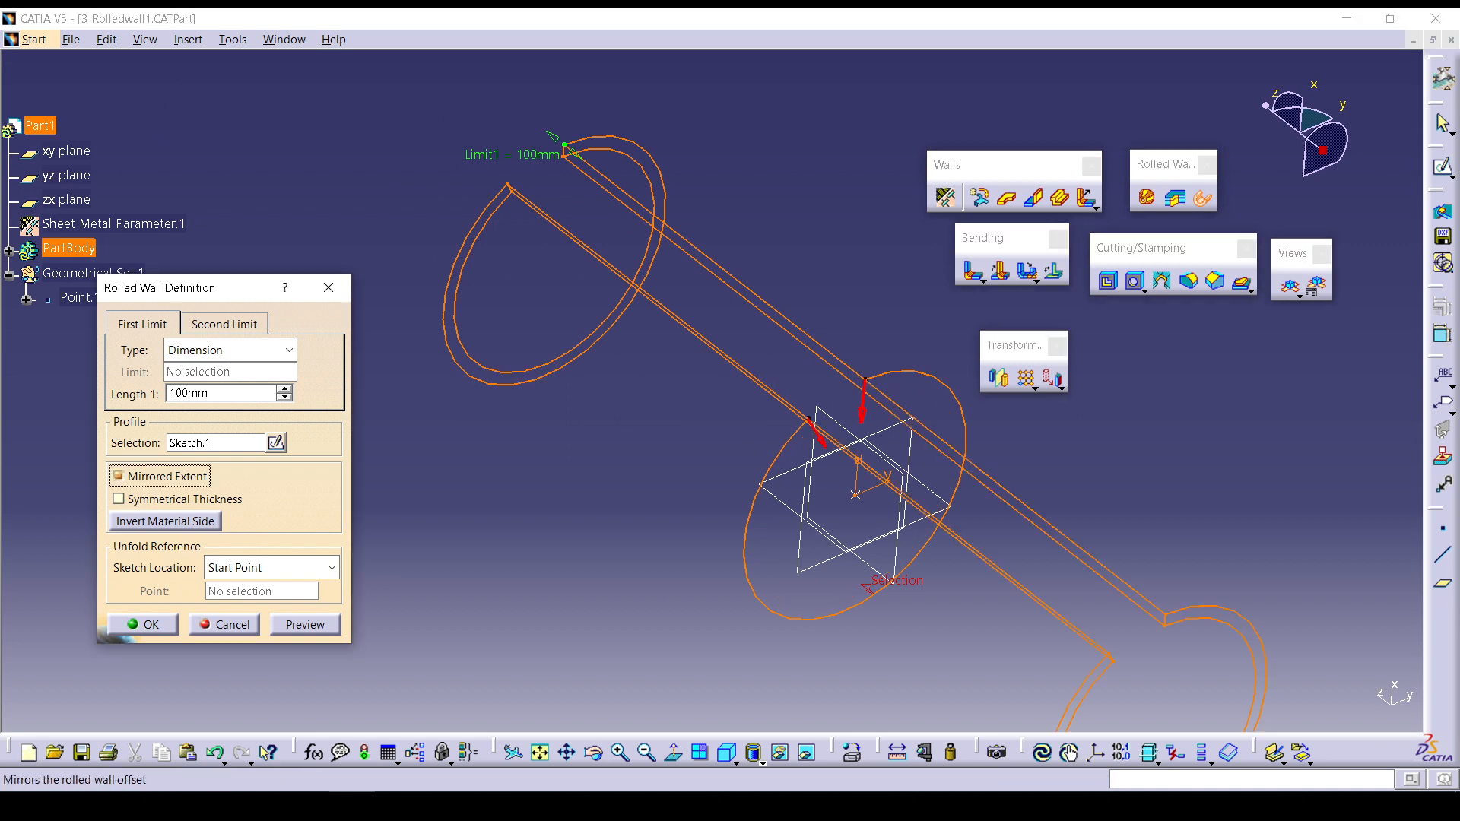
click(118, 499)
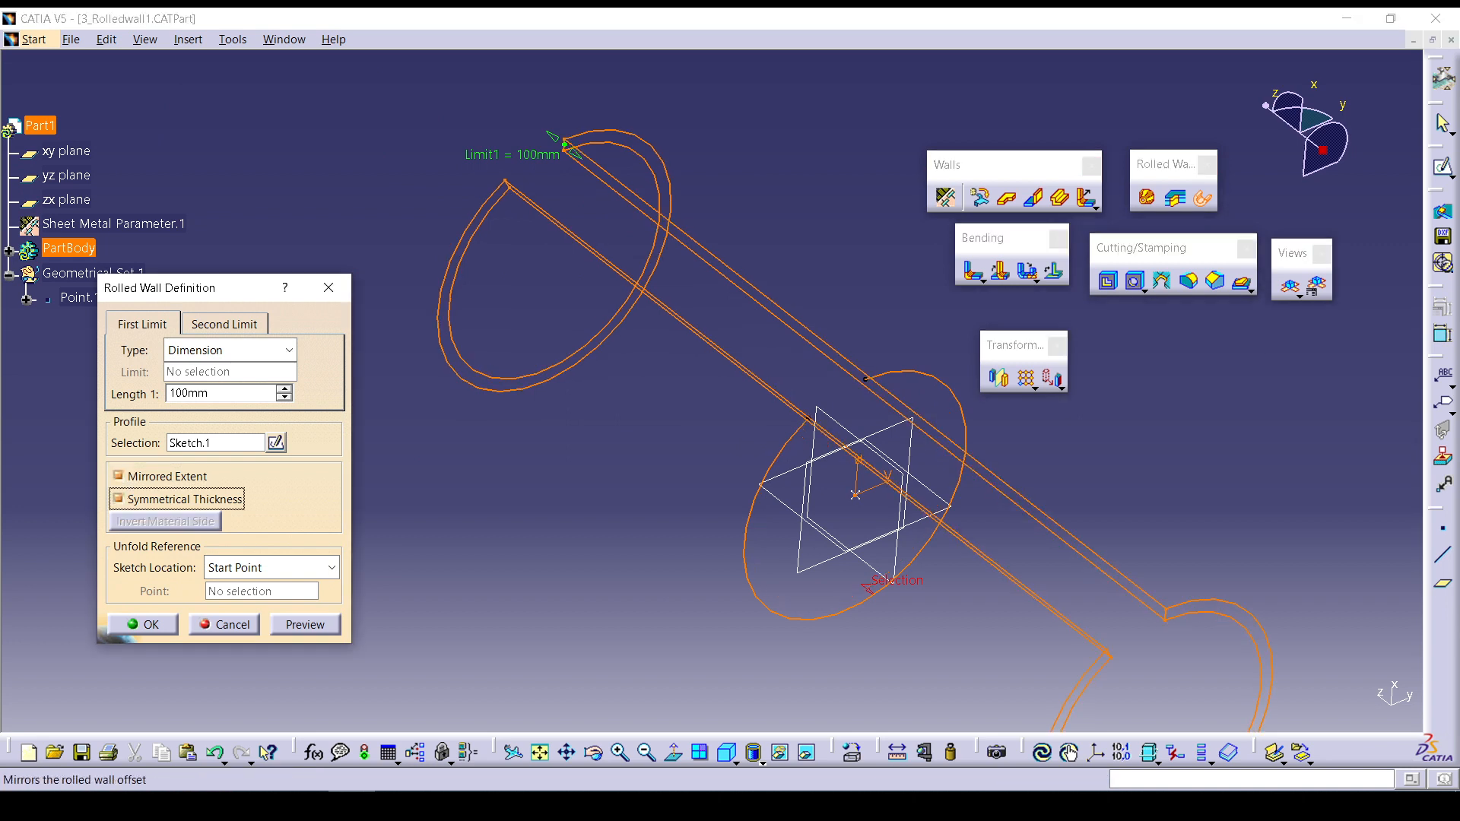
click(118, 476)
click(119, 499)
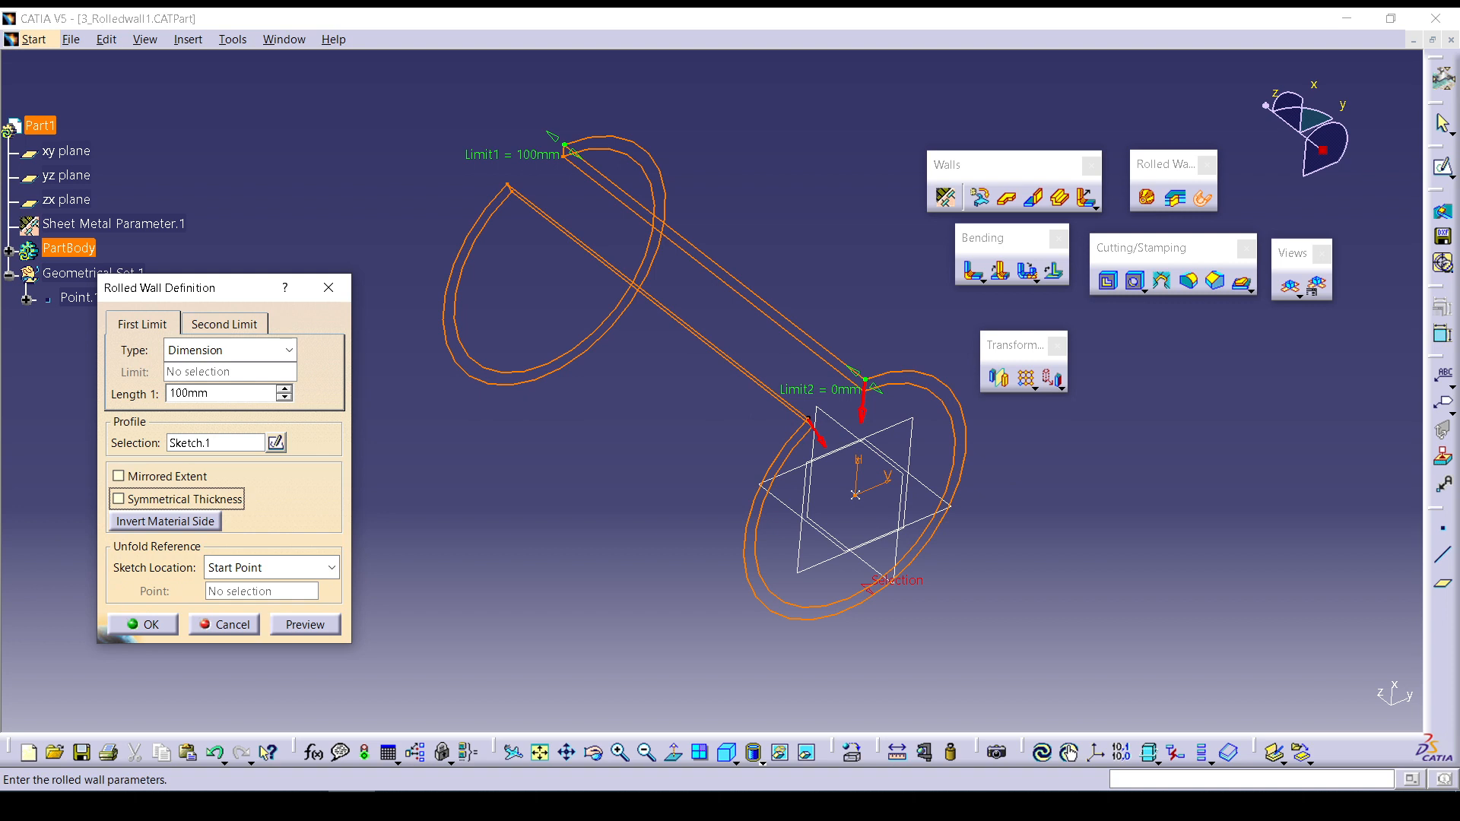
Keep the unfold reference at Start Point and flip the rolled wall's material to the outside of the profile.
click(331, 567)
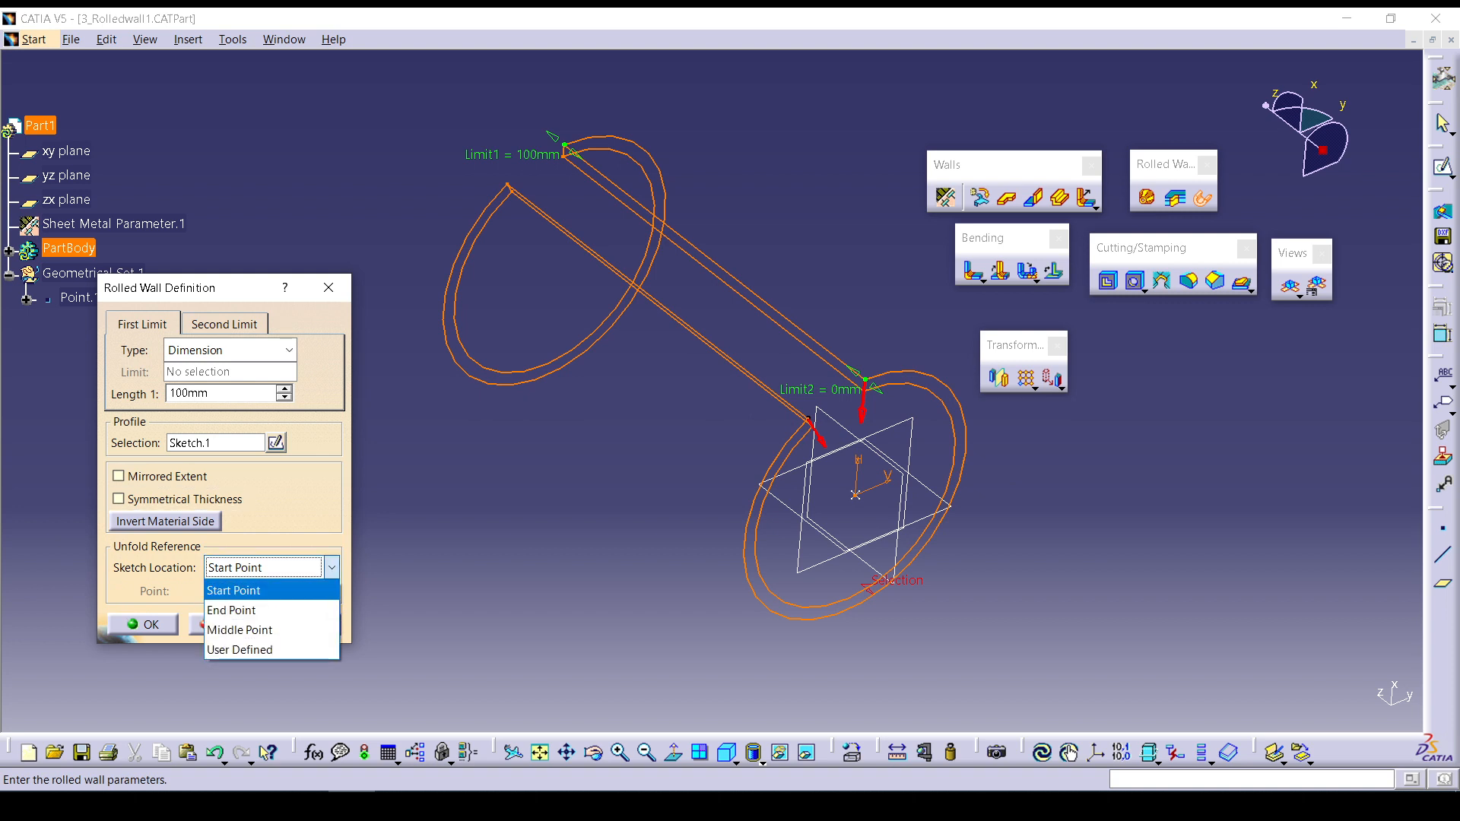
click(235, 591)
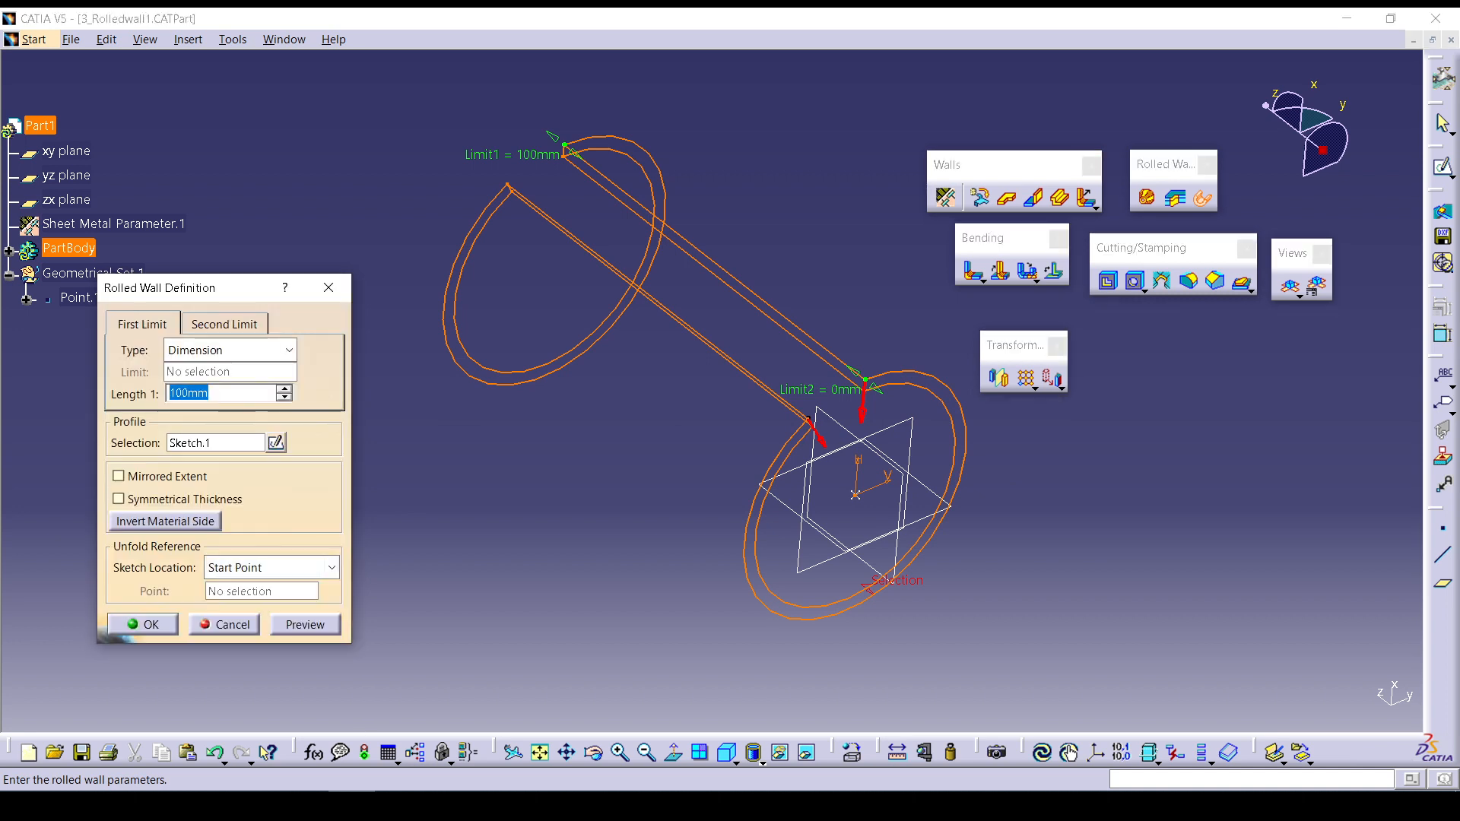
click(874, 426)
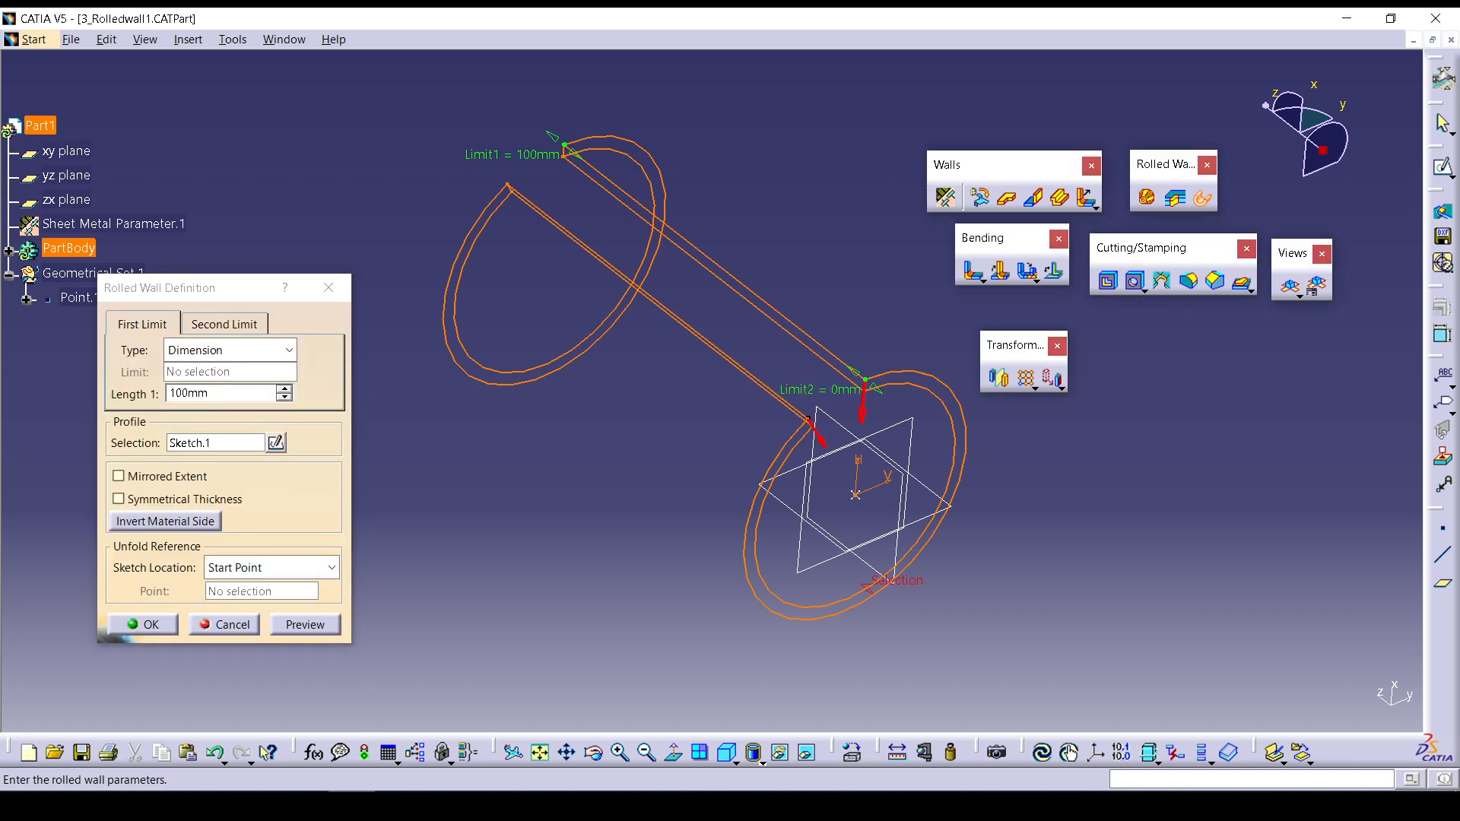
click(817, 433)
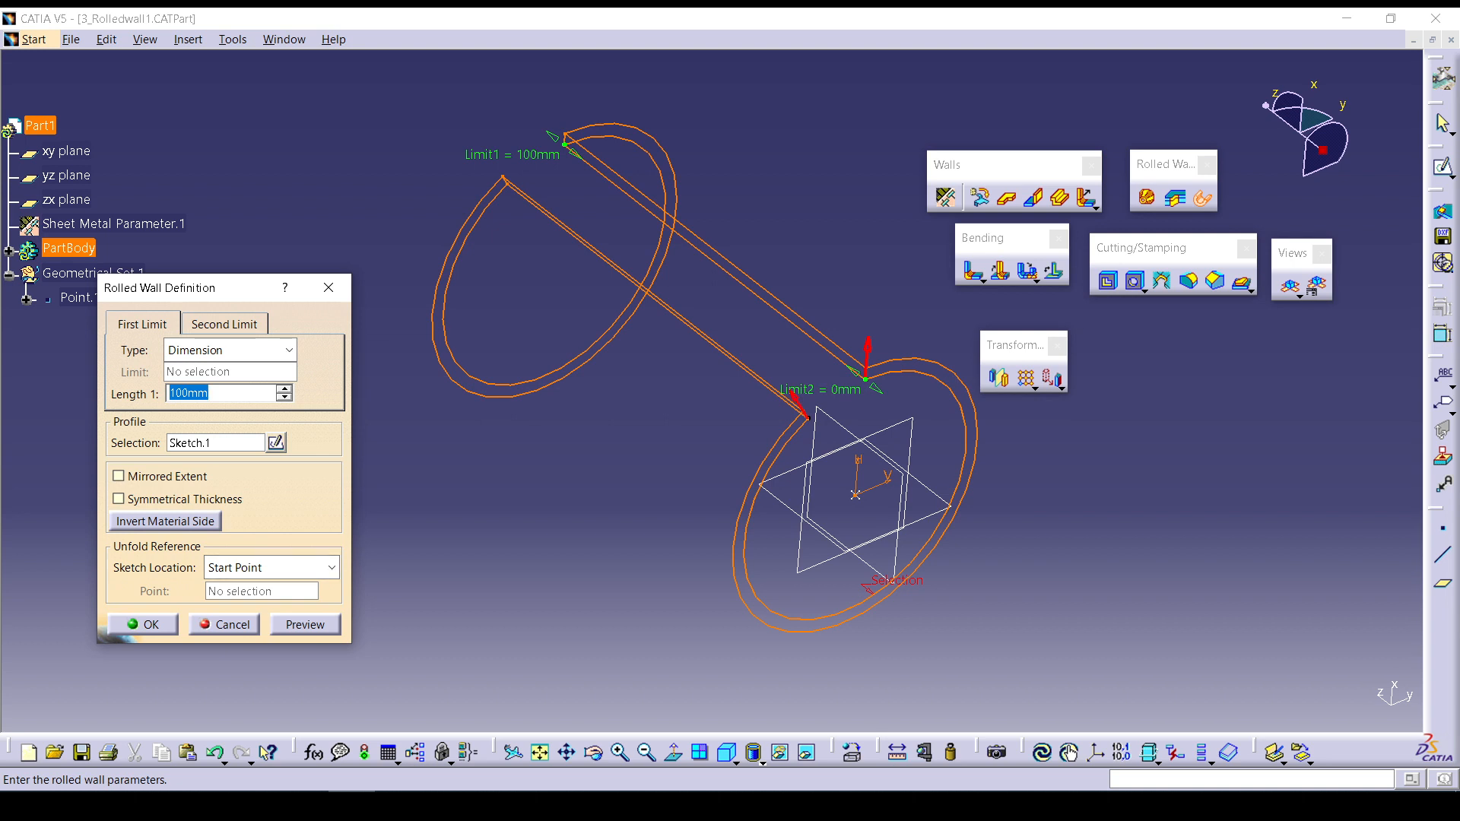
Check the first limit types, try Up to Plane for the second limit and return it to Dimension.
click(228, 350)
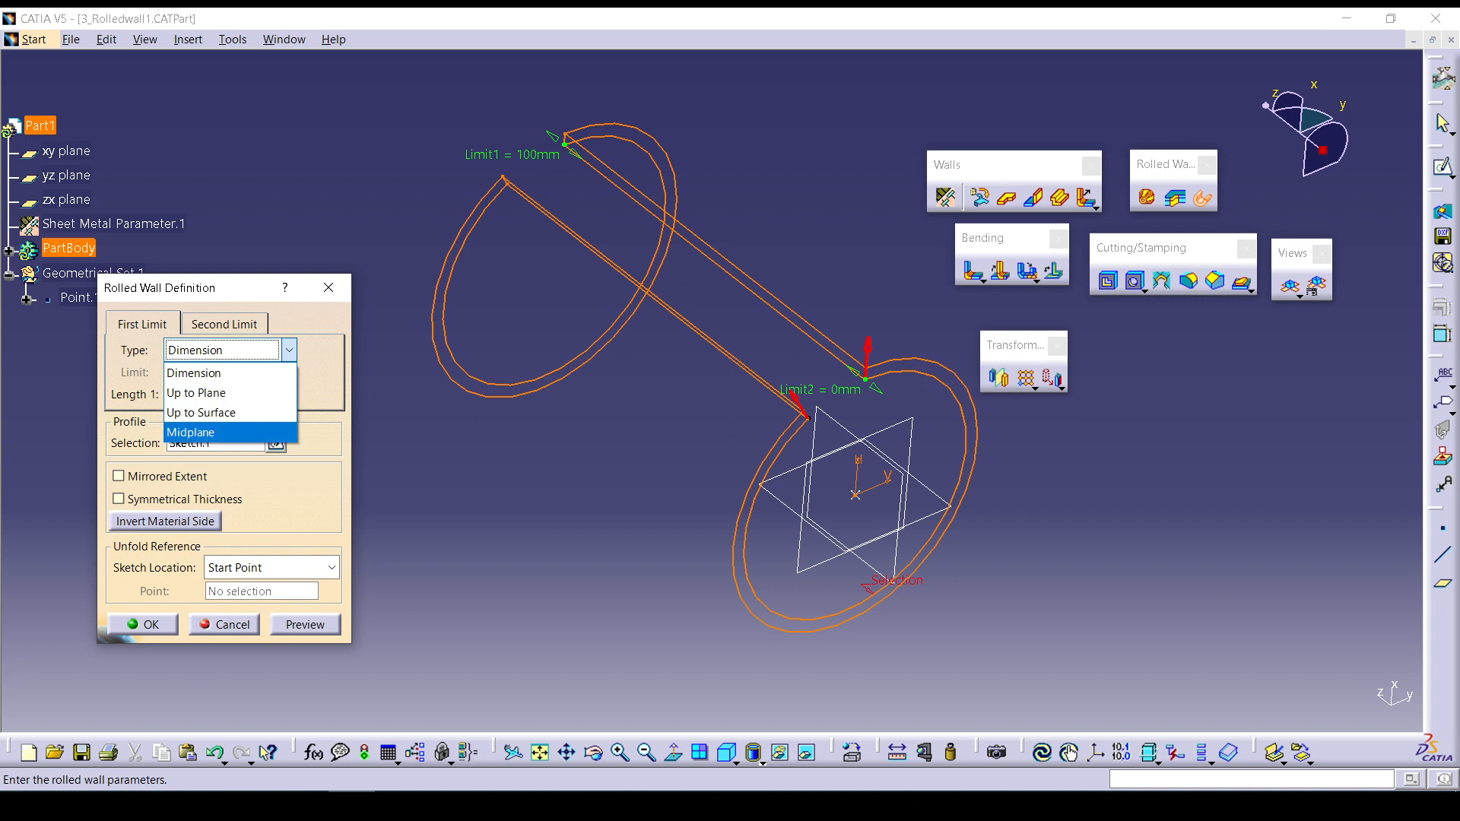
click(244, 351)
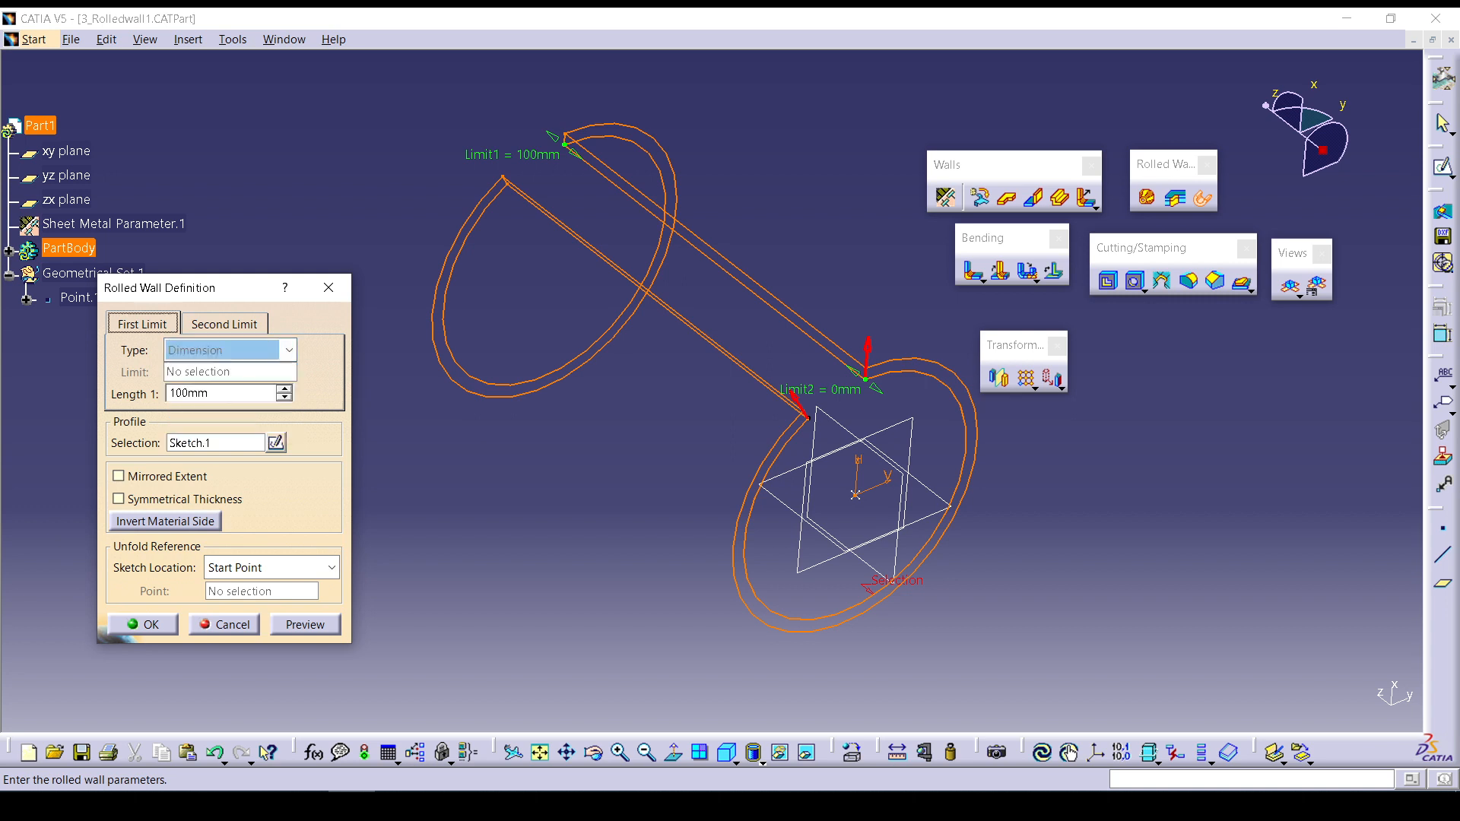
click(224, 325)
click(243, 350)
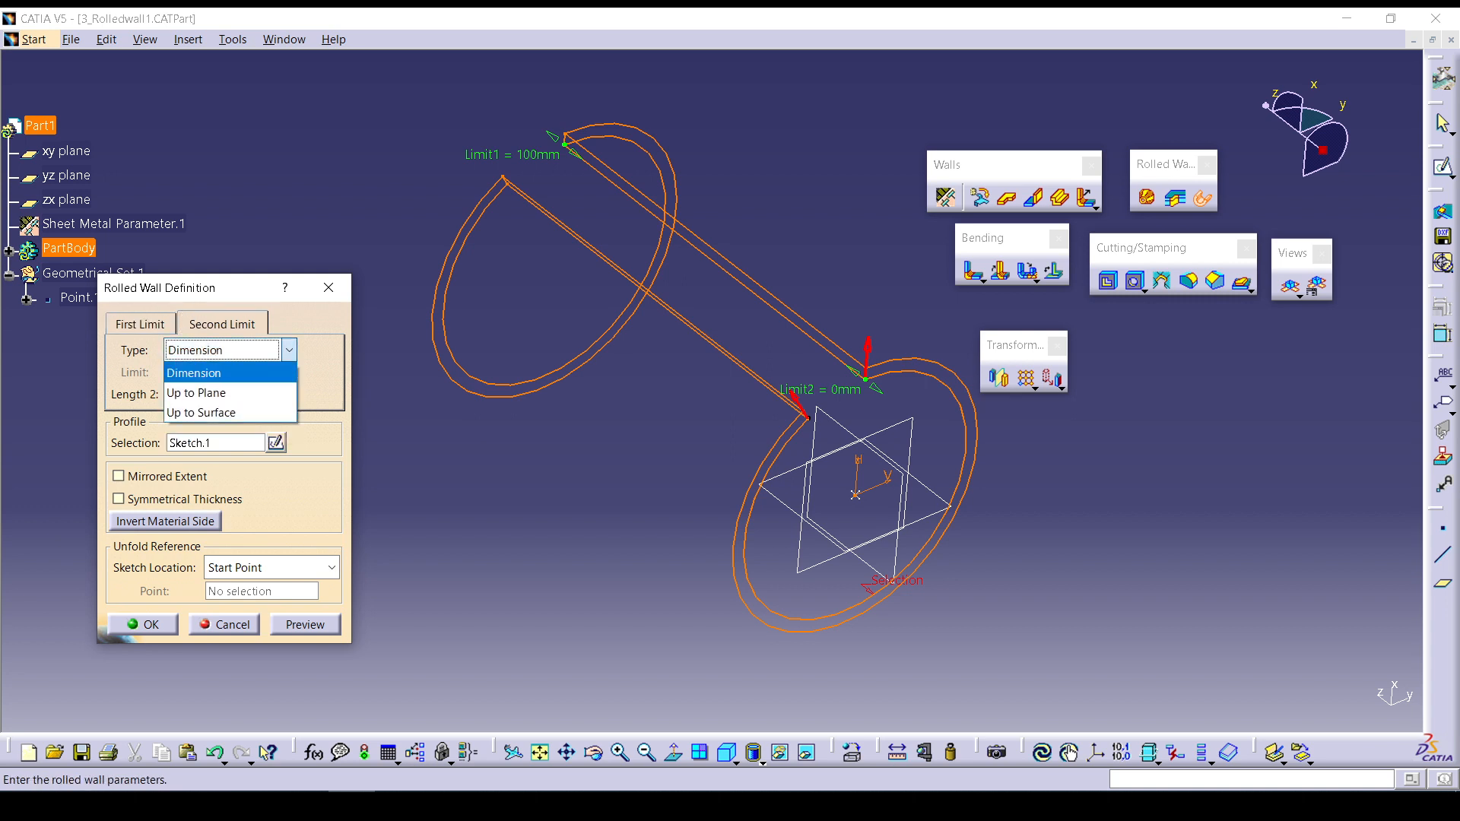
click(220, 393)
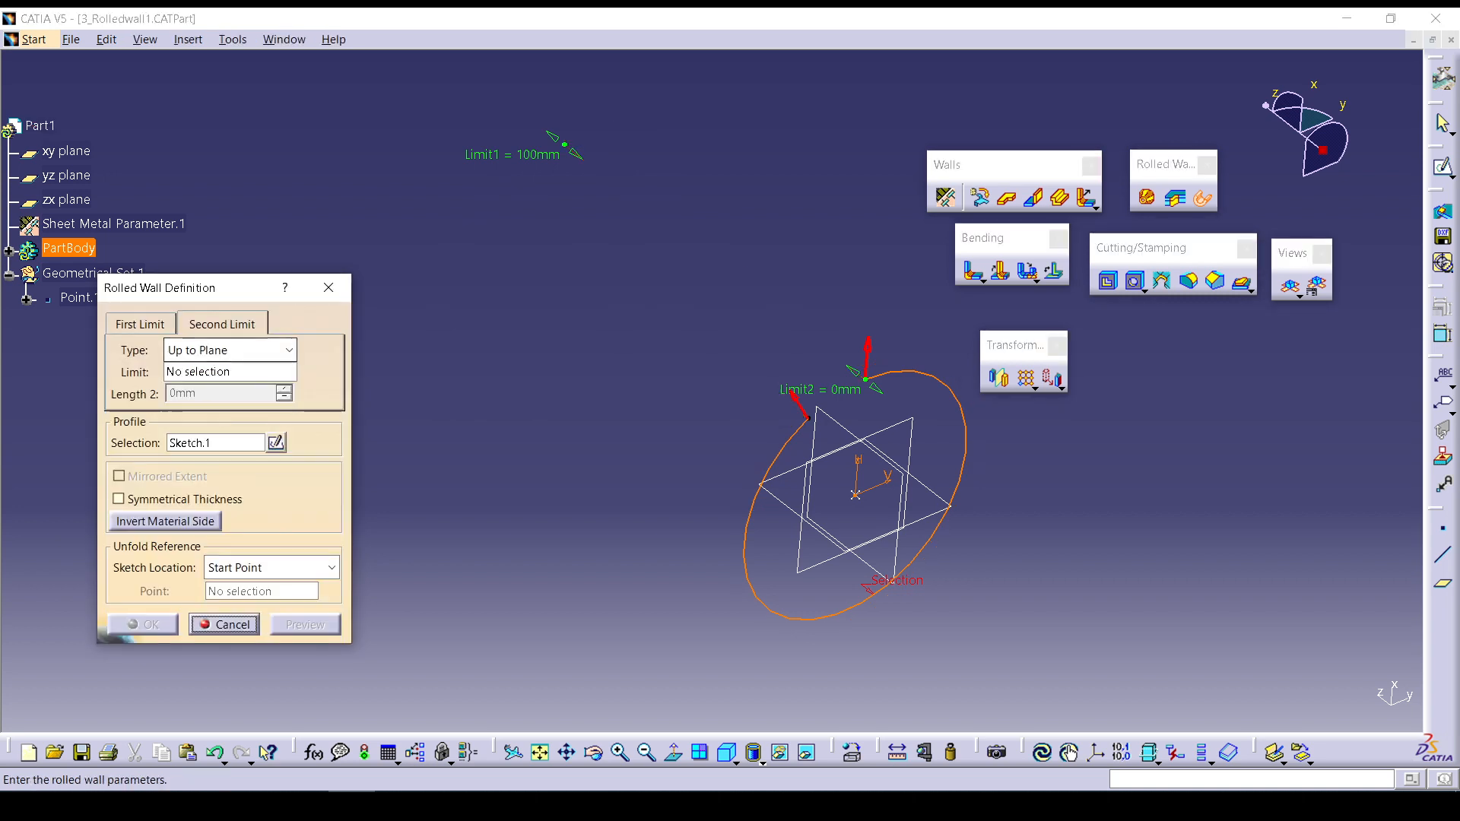
click(243, 351)
click(193, 373)
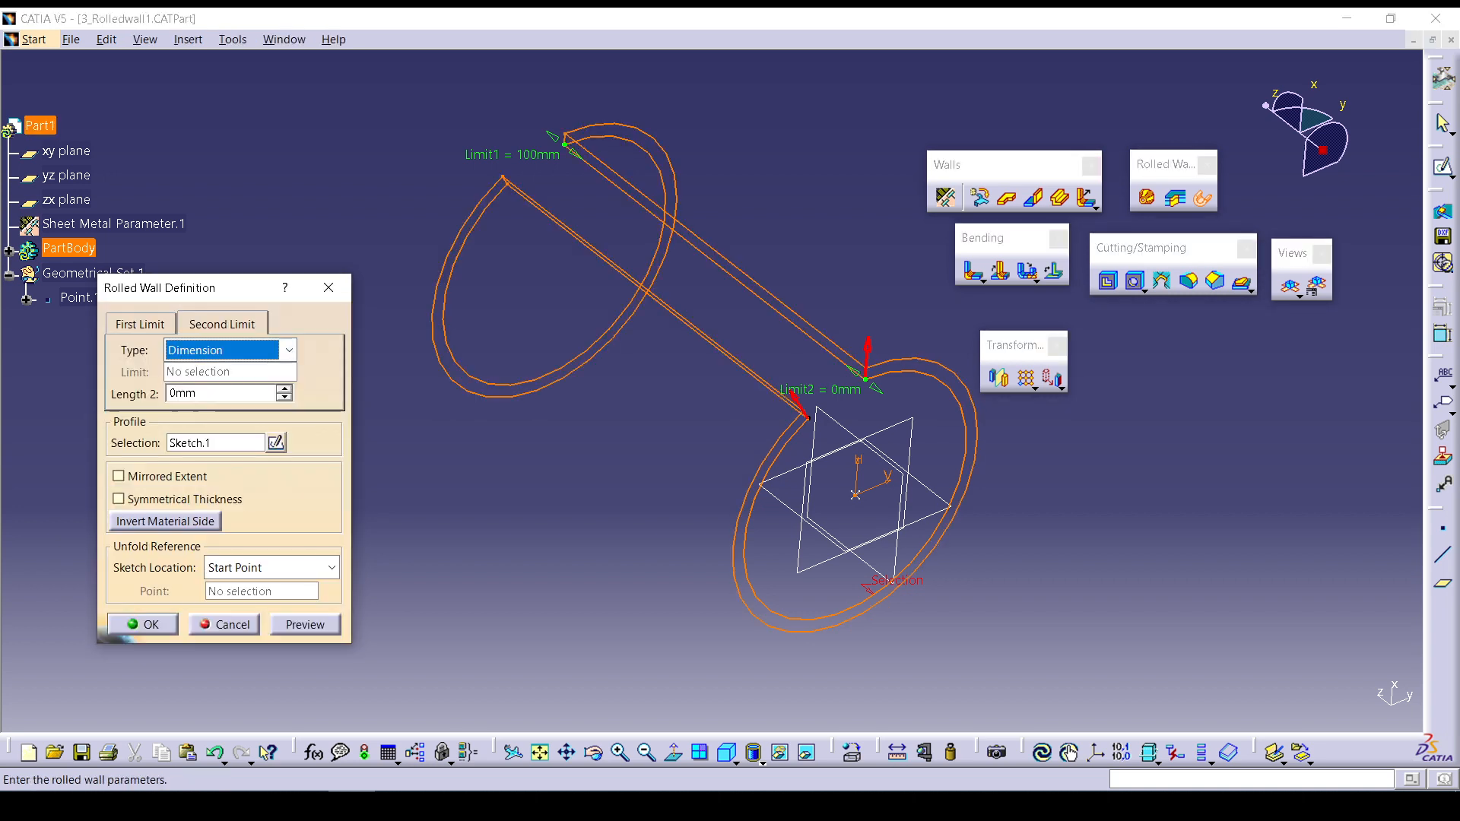
Invert the material side to the inside of the profile, preview the rolled wall and create it.
click(165, 521)
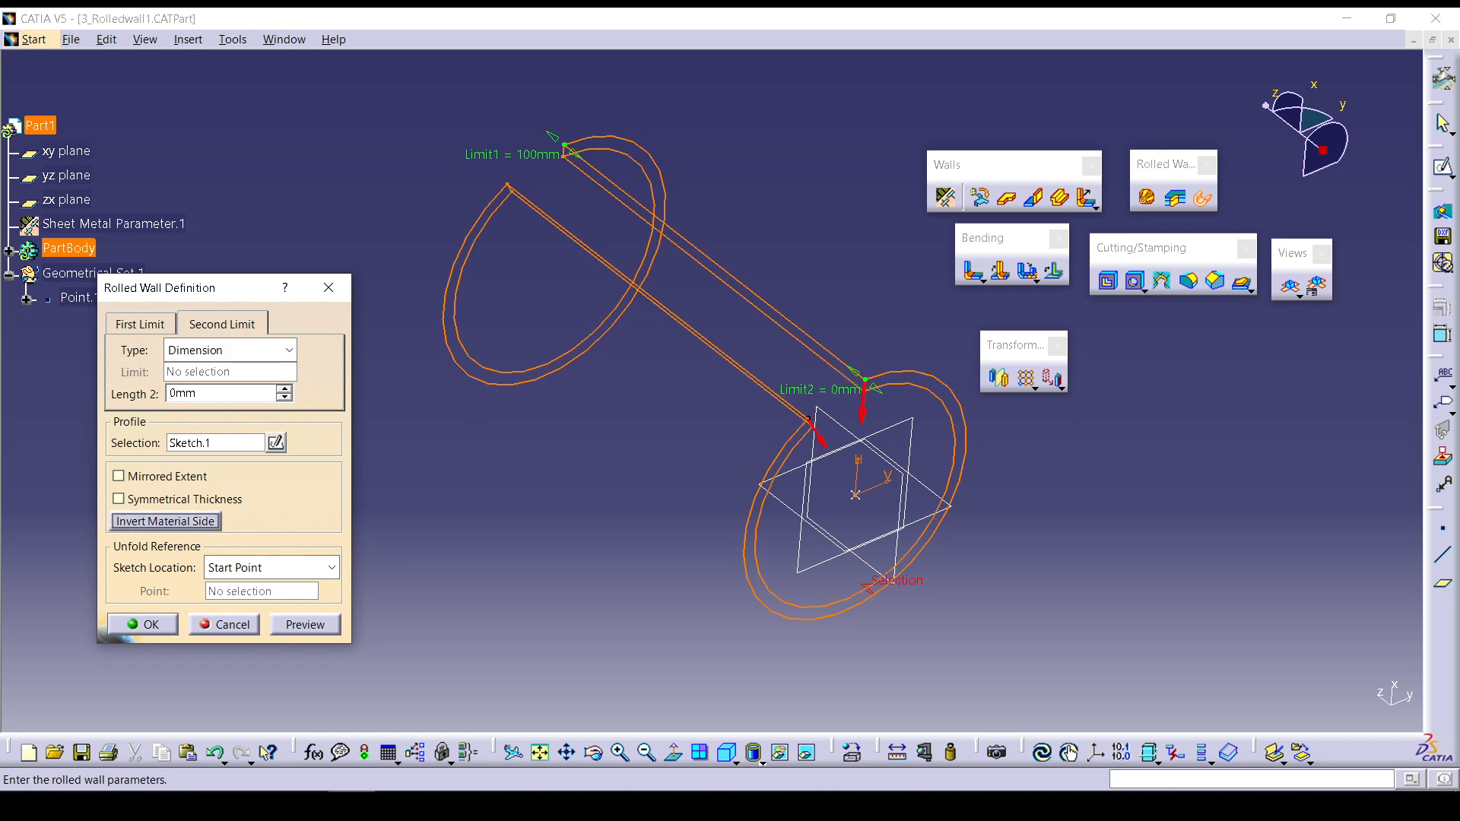
click(305, 624)
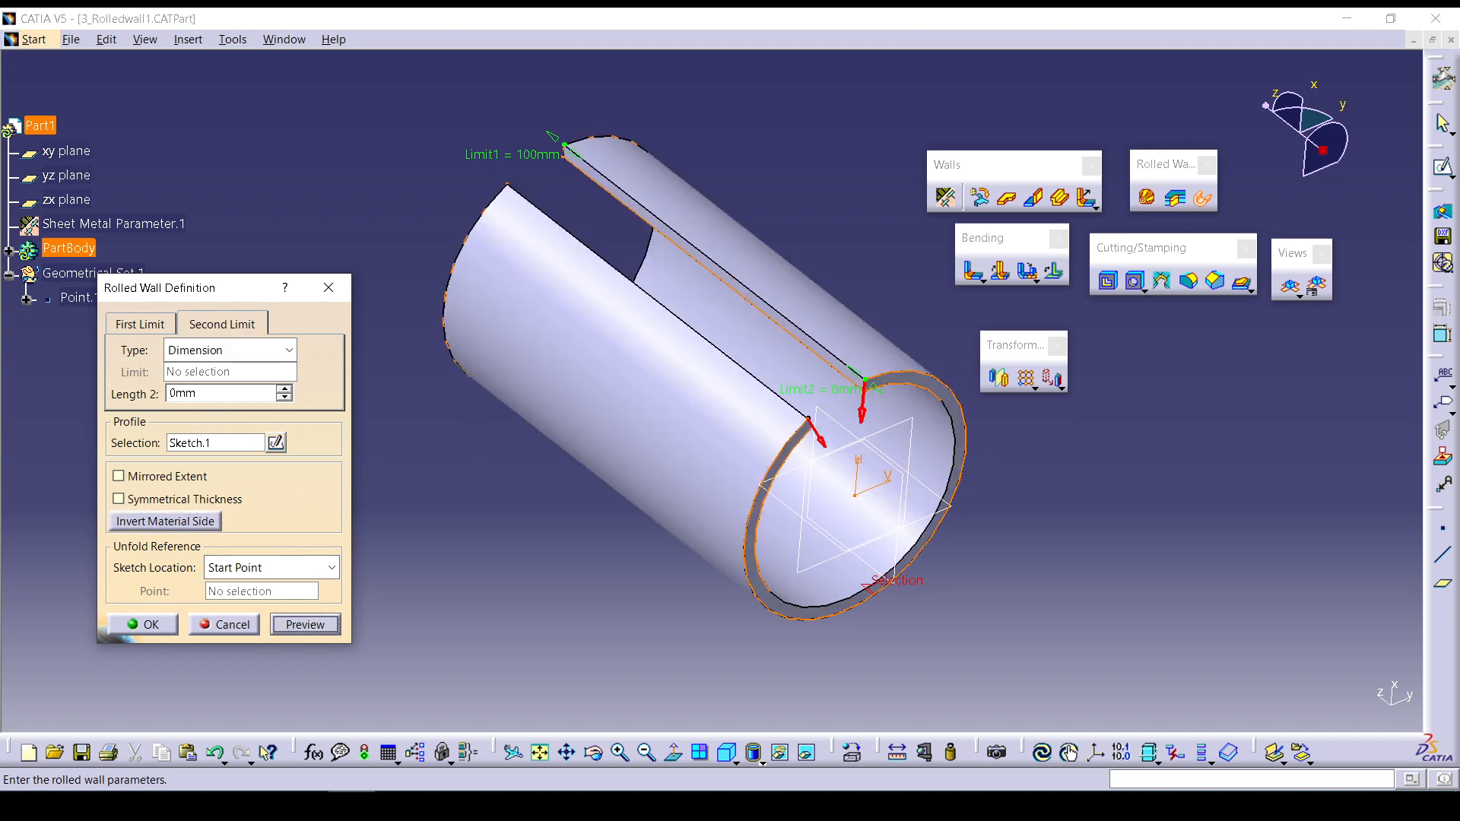
click(143, 624)
middle_drag(890, 525, 681, 548)
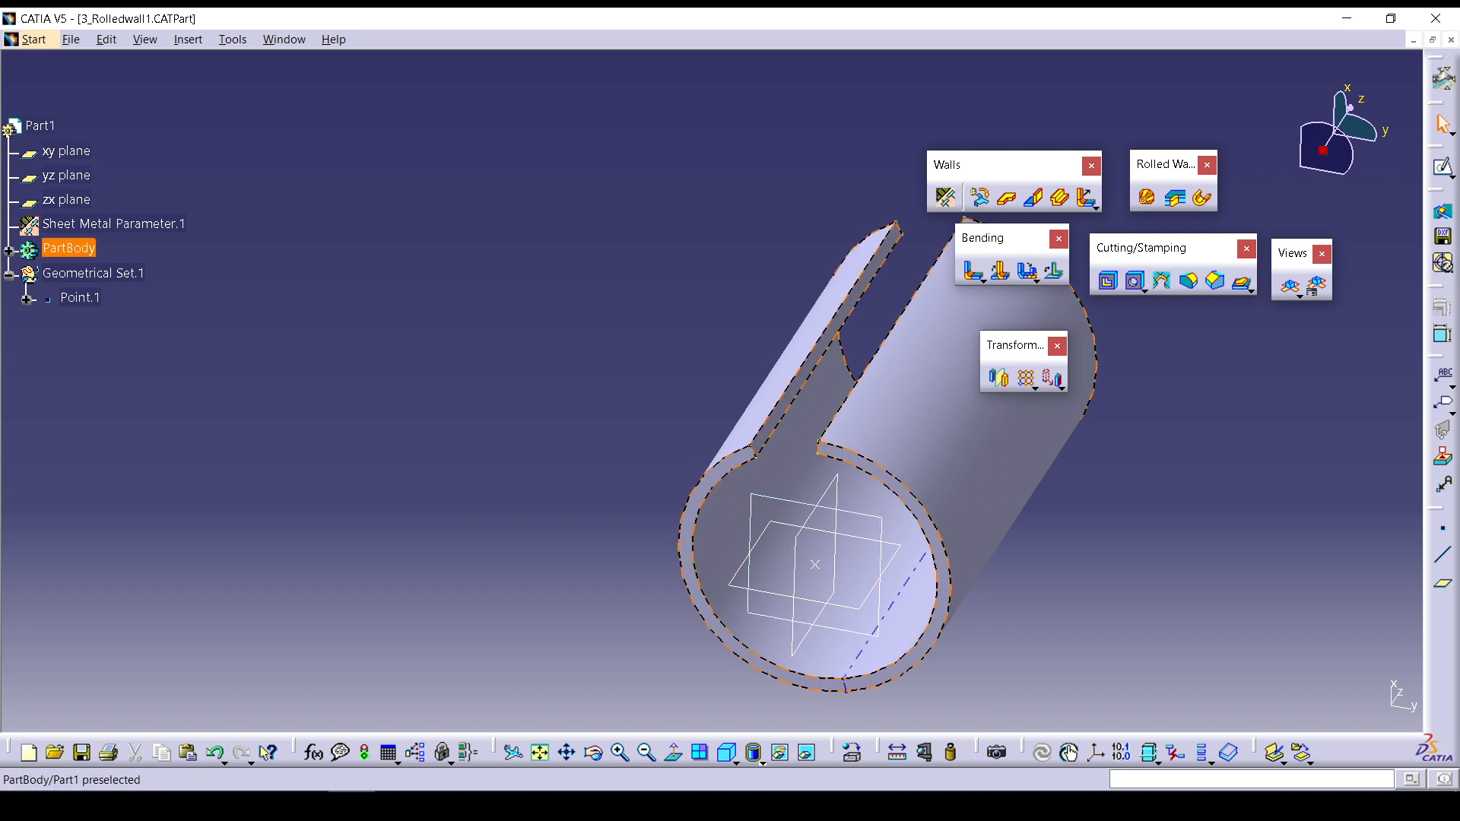
Edit the rolled wall's profile sketch into a full closed circle and return to the part.
click(8, 251)
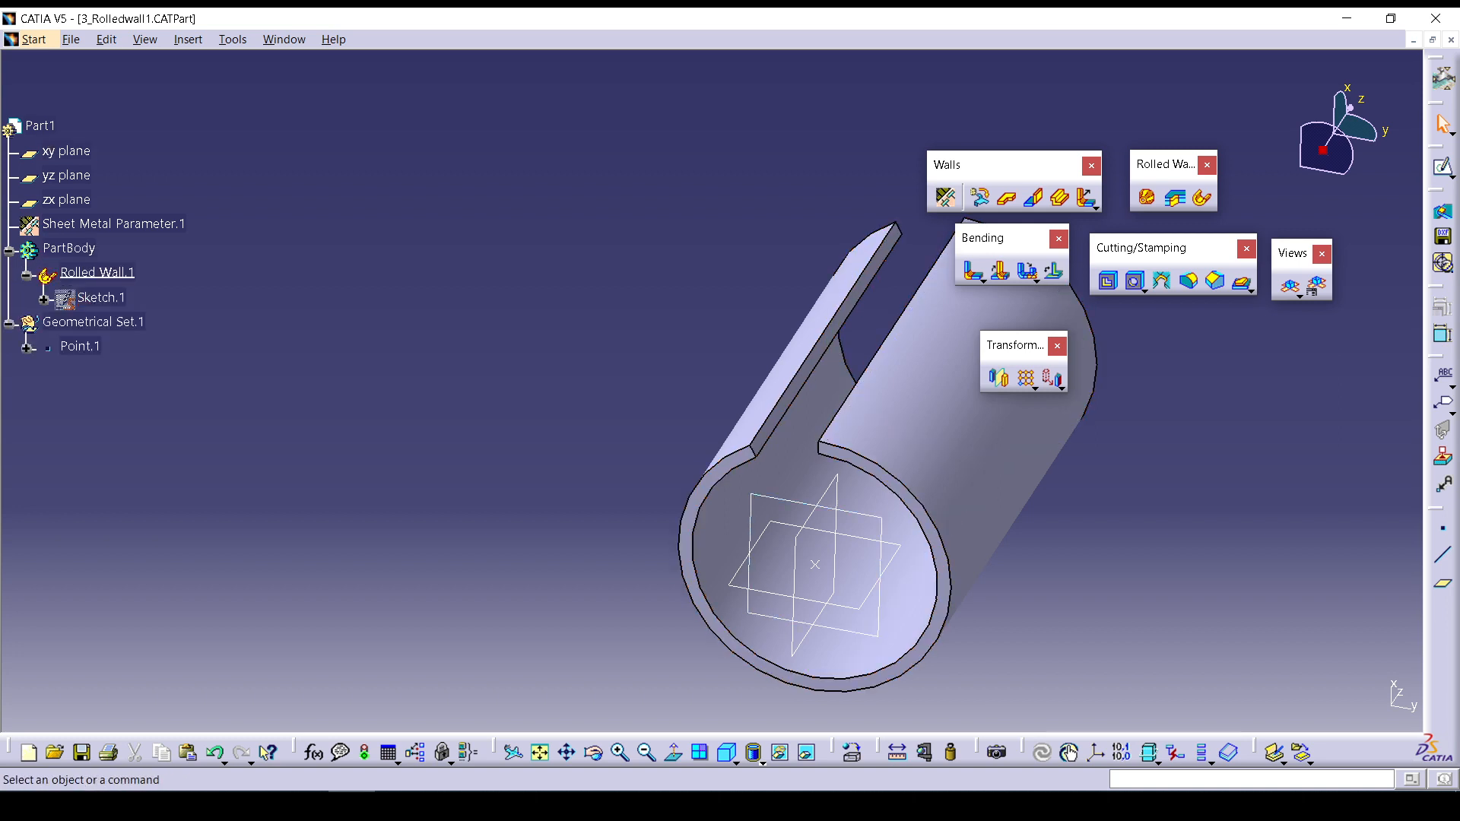
double_click(101, 298)
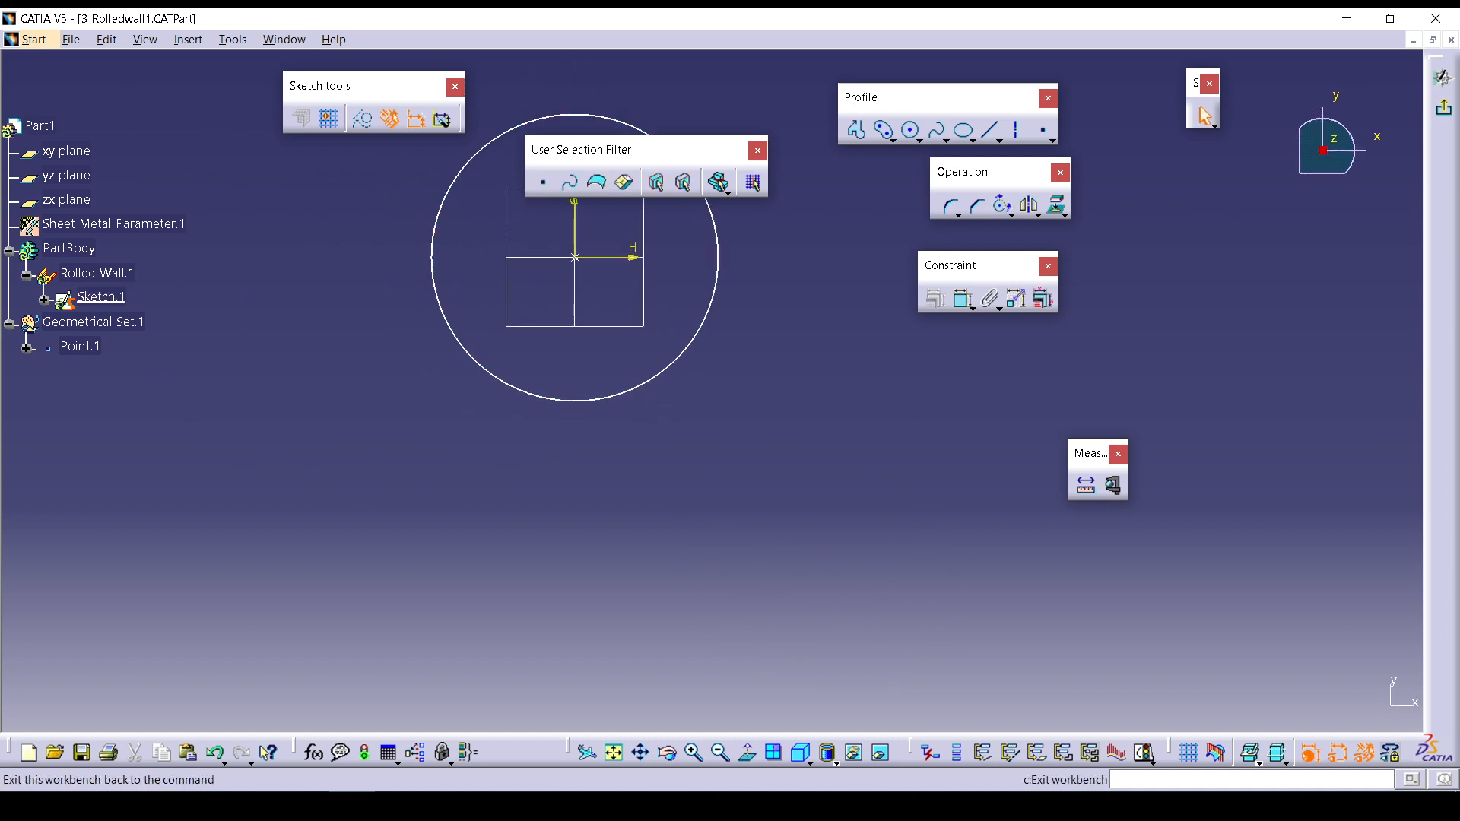
click(1443, 79)
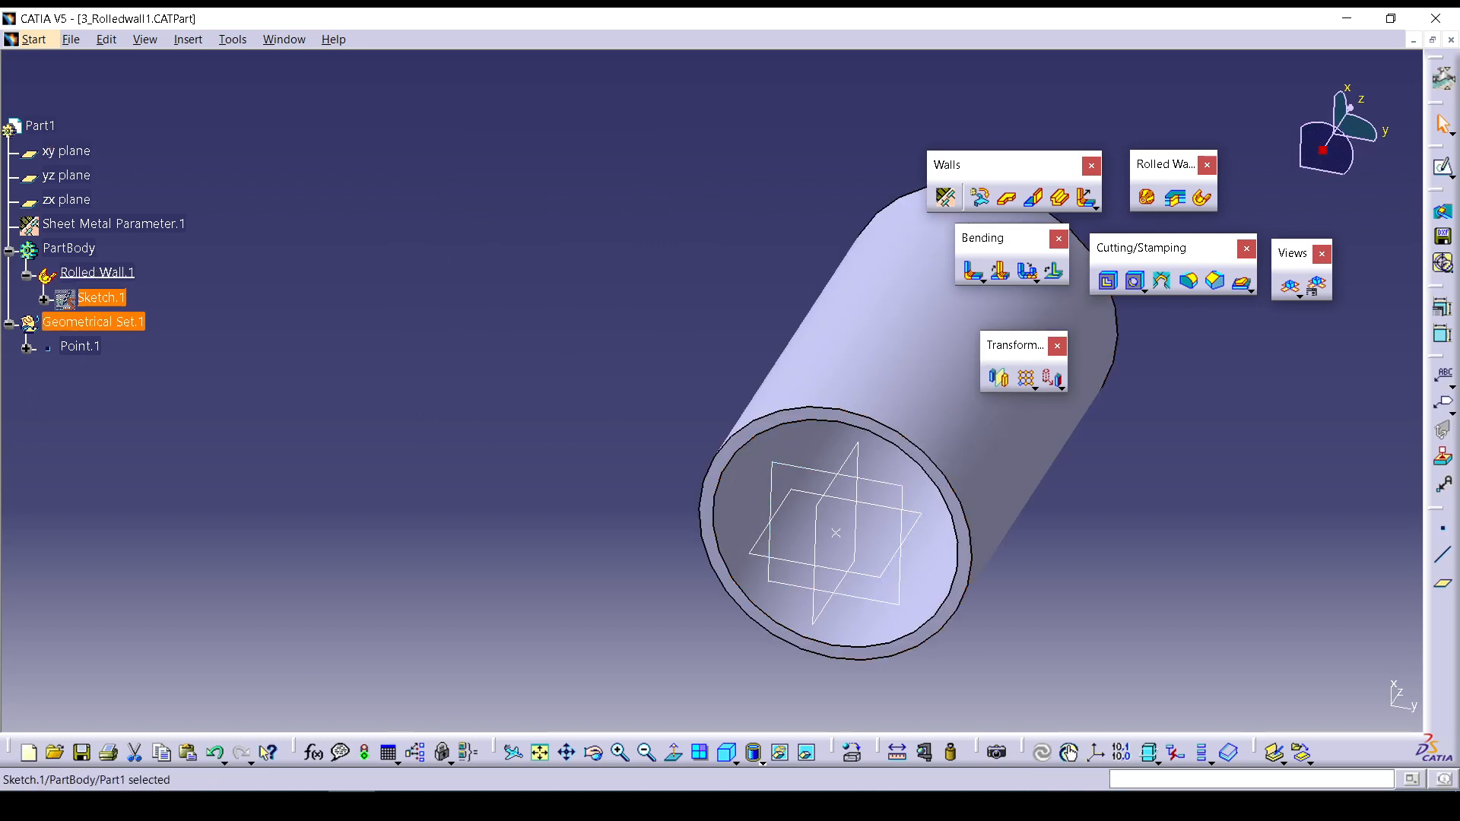
Review the thickness and default bend radius in the sheet metal parameters and close them.
double_click(114, 224)
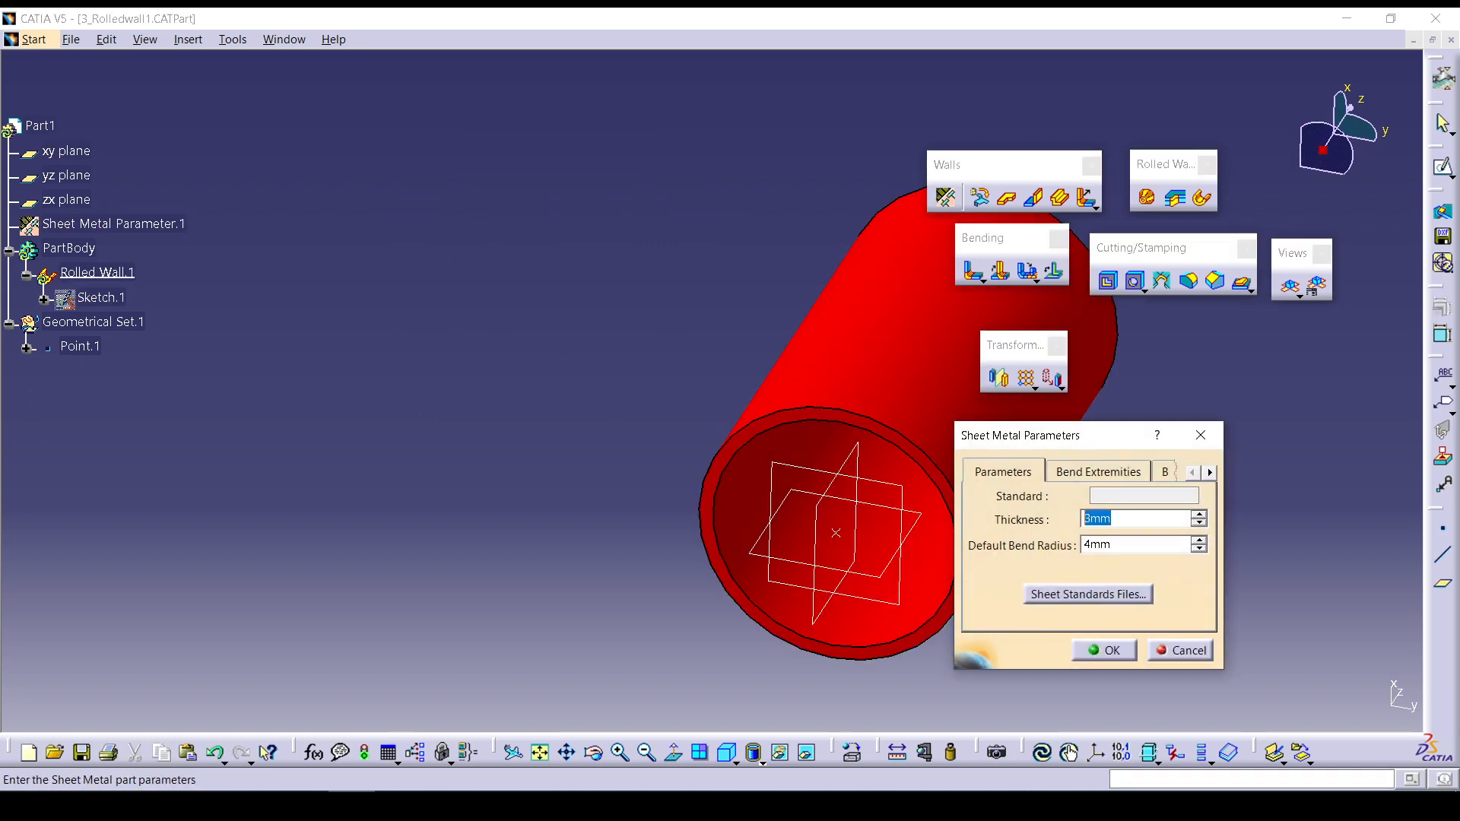
key(Tab)
key(Return)
Try End Point as the rolled wall's unfold sketch location and cancel the edit.
middle_drag(836, 456, 634, 524)
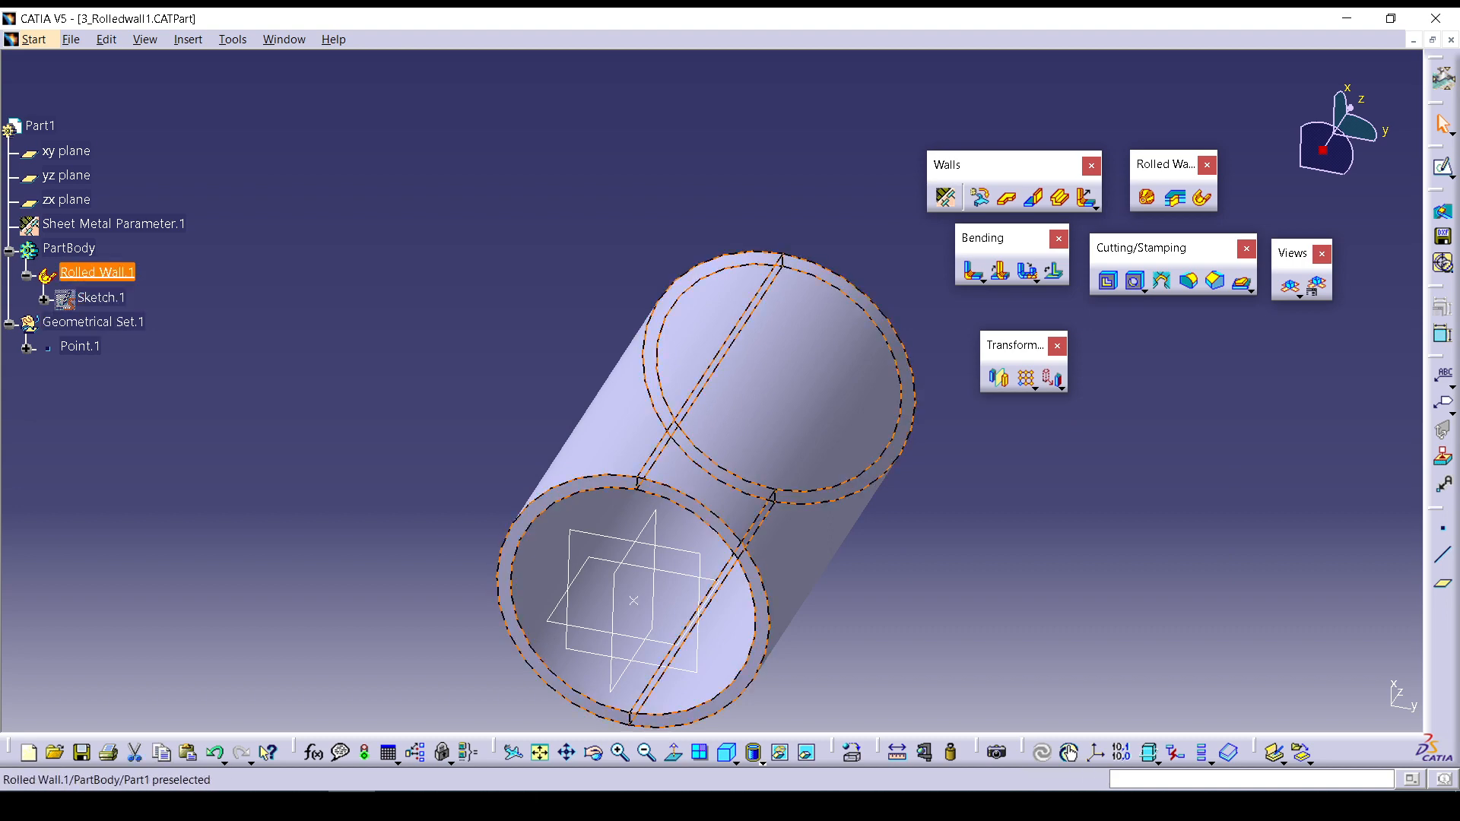
double_click(97, 272)
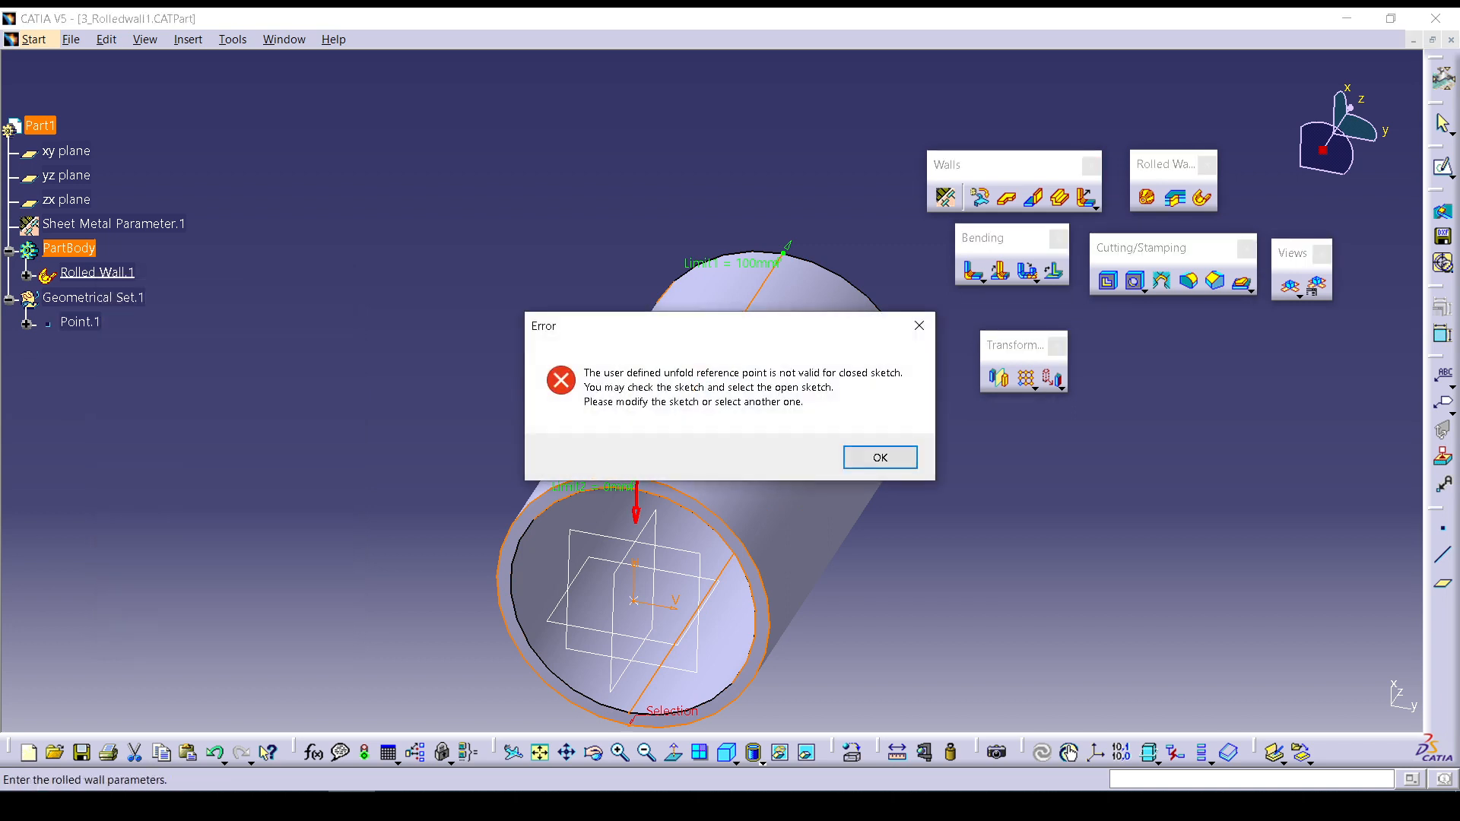
key(Return)
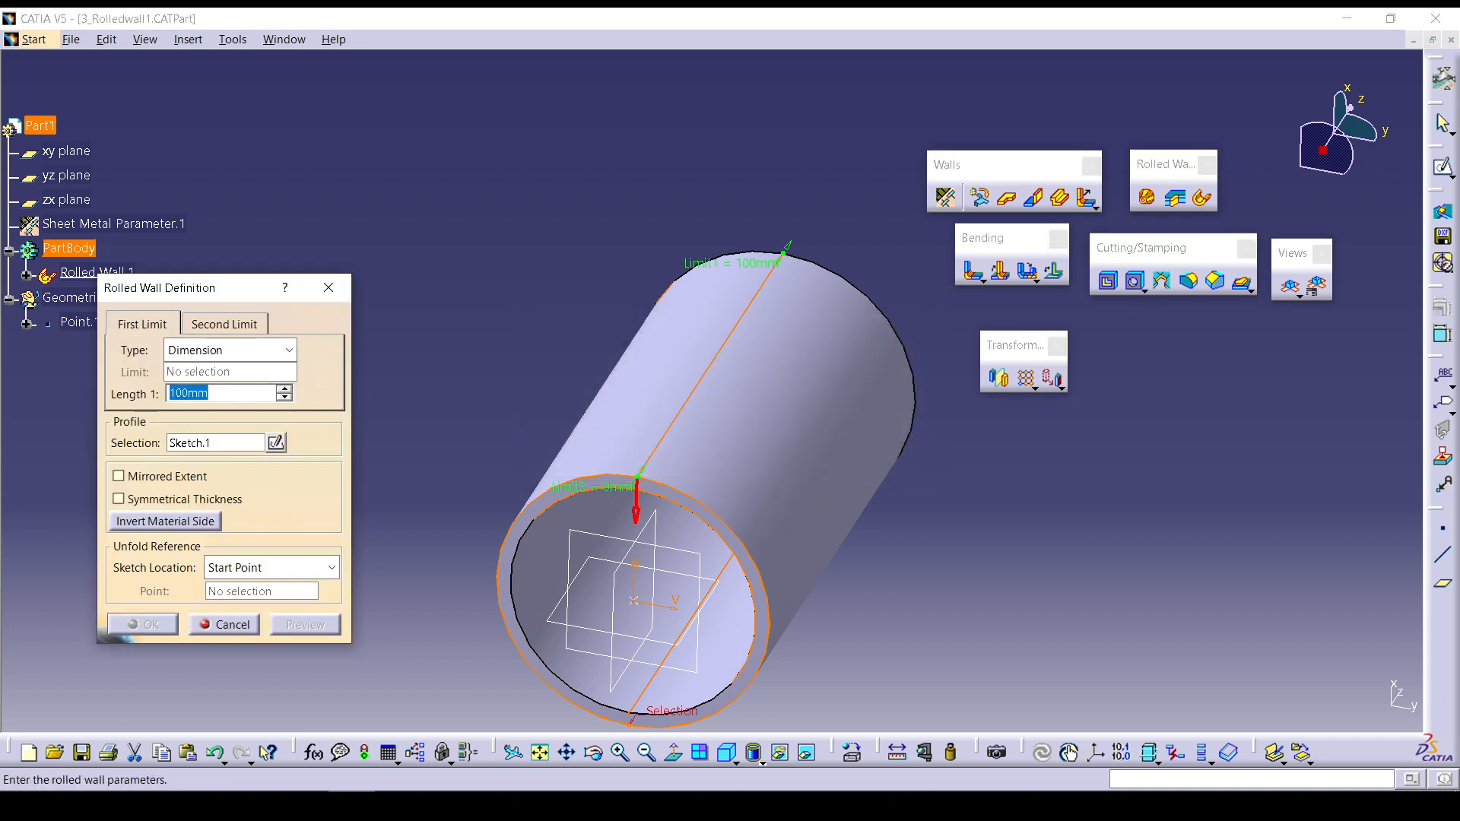
click(331, 568)
click(259, 610)
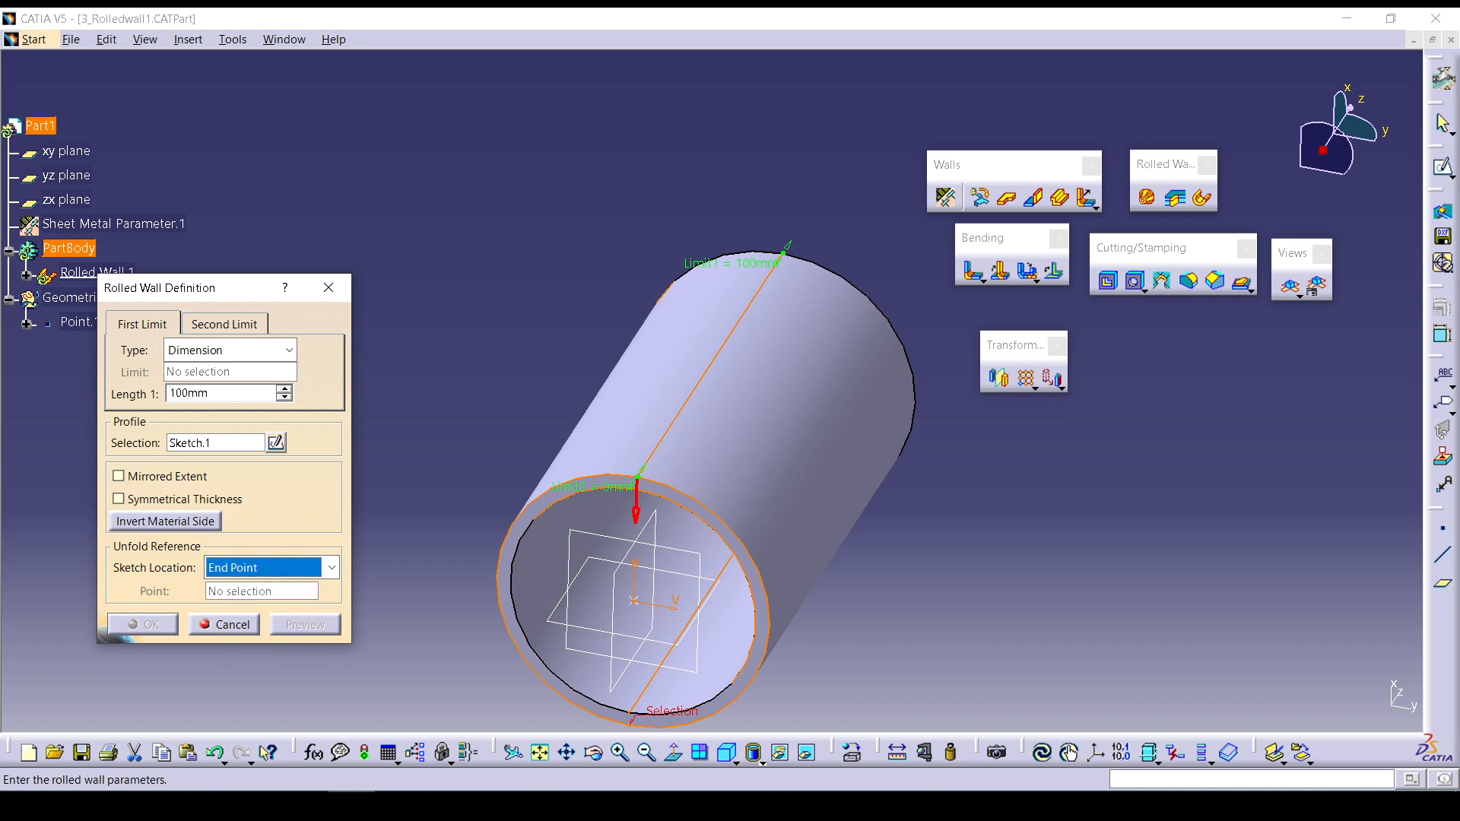
click(224, 624)
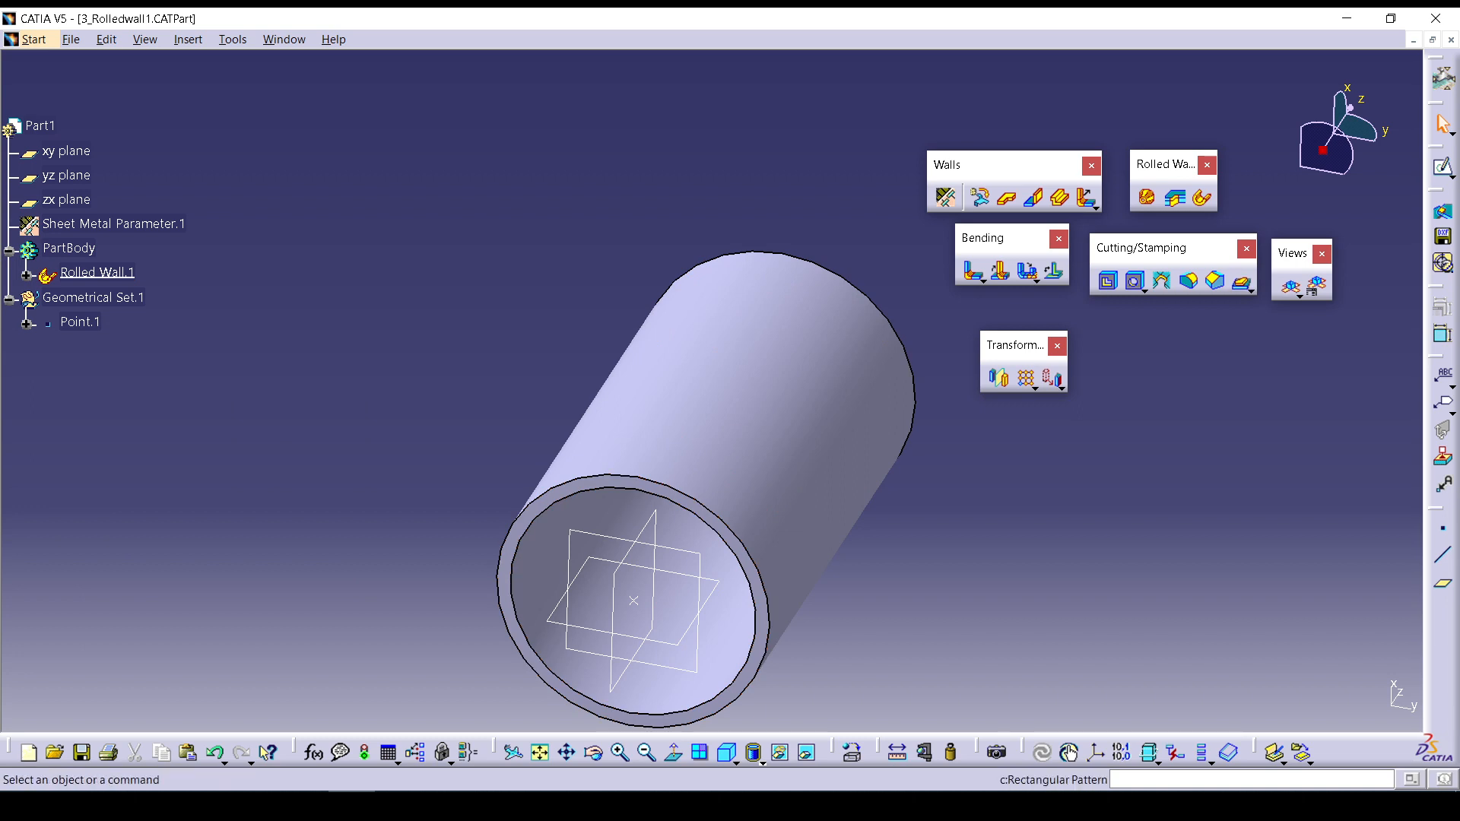
Unfold the rolled wall to its flat view and fold it back, switching between both states several times.
click(1291, 286)
scroll(1126, 441, up, 1)
middle_drag(1126, 441, 824, 622)
scroll(807, 548, down, 1)
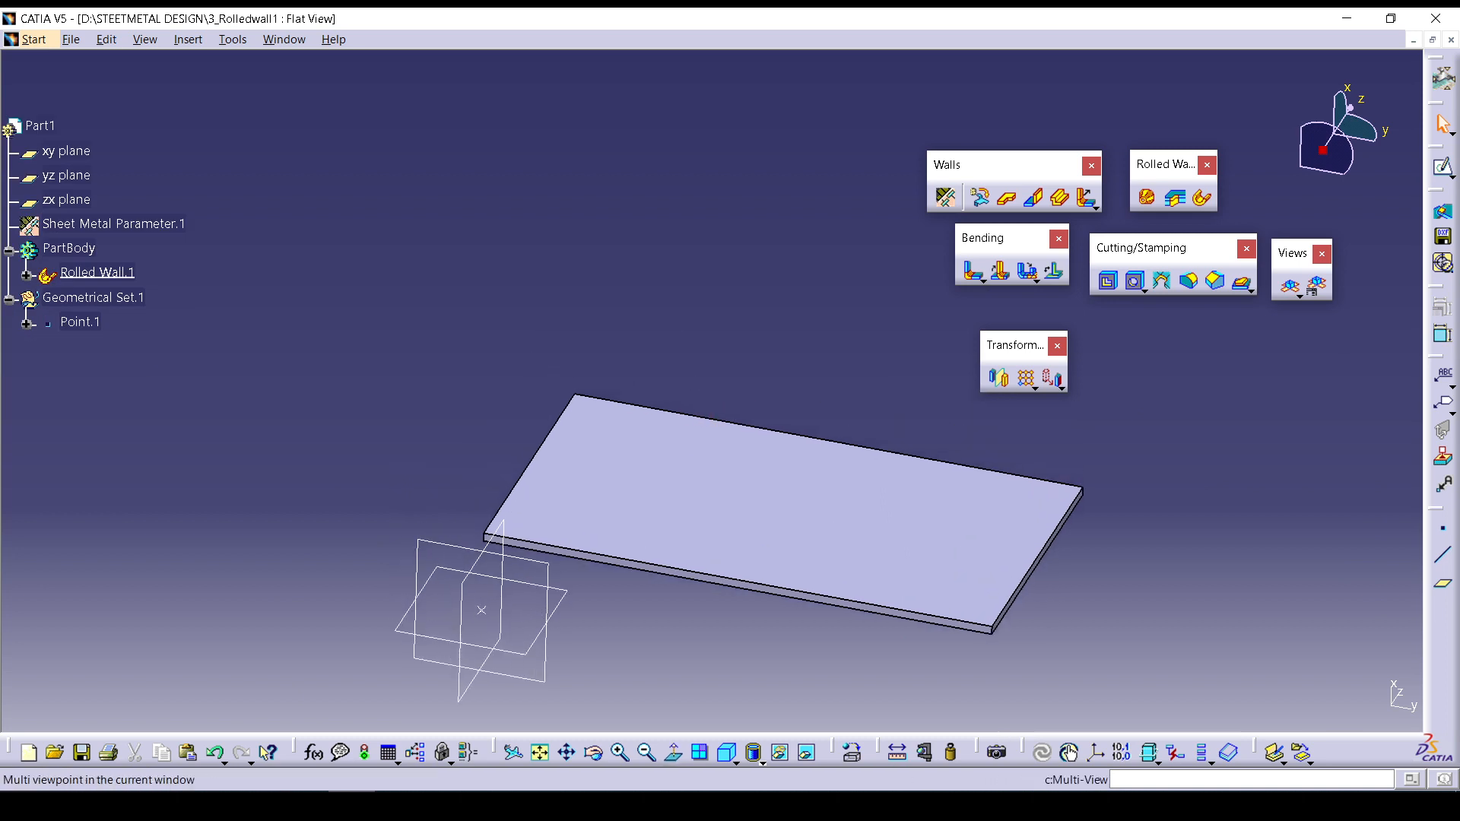
click(1291, 286)
click(1290, 286)
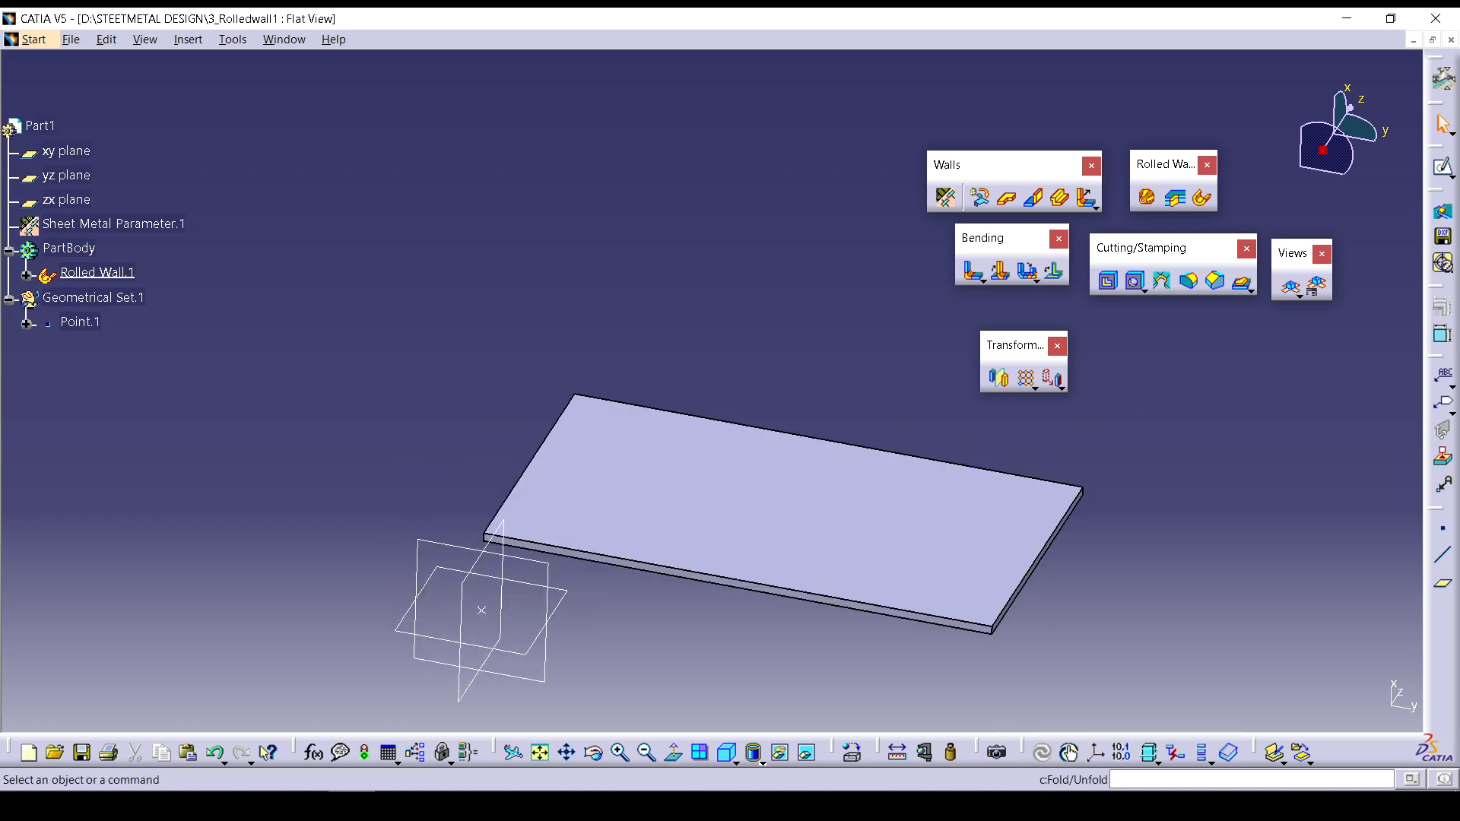
click(1291, 286)
click(1290, 286)
click(1291, 285)
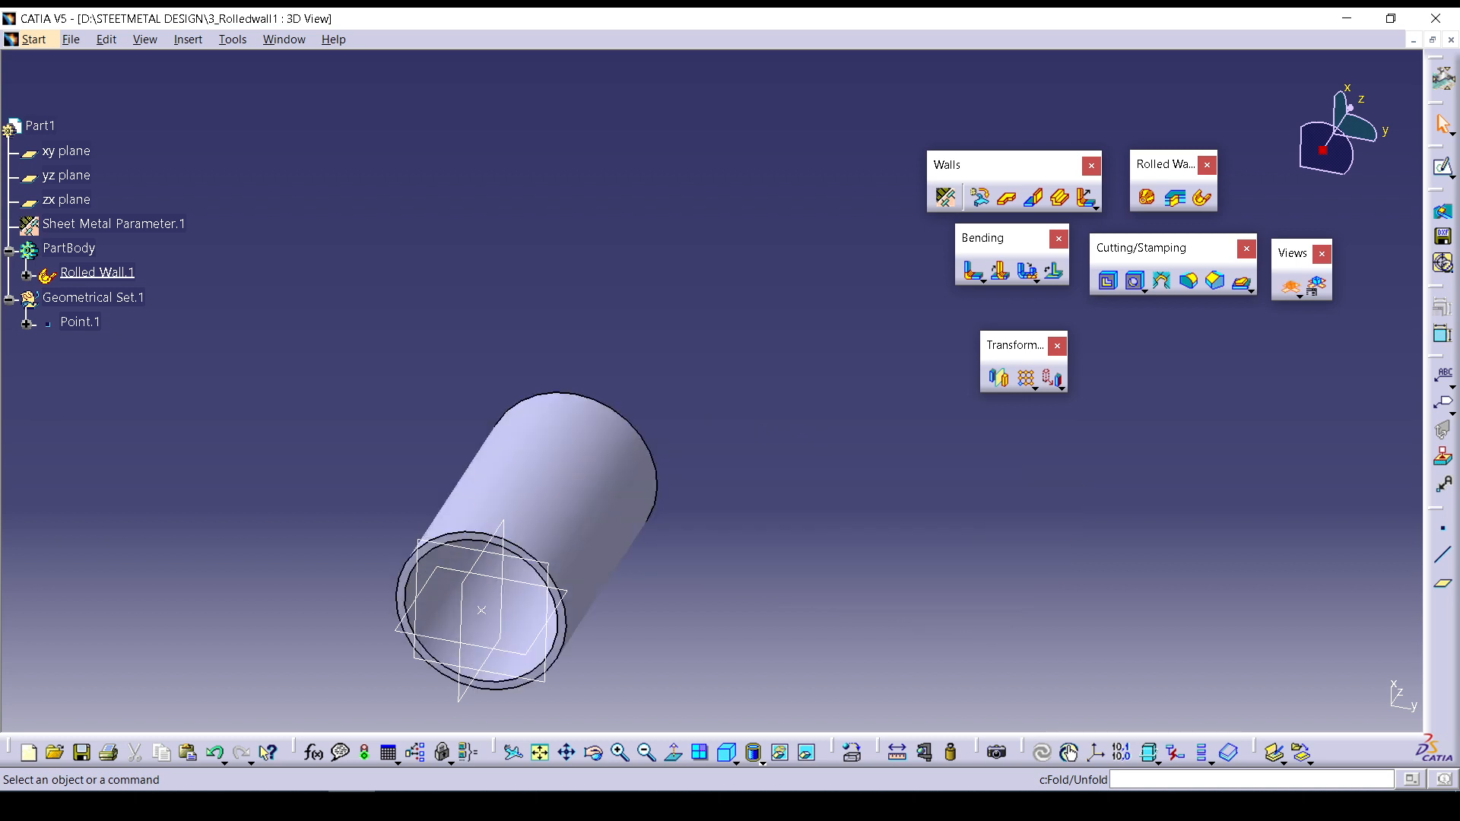
click(1290, 286)
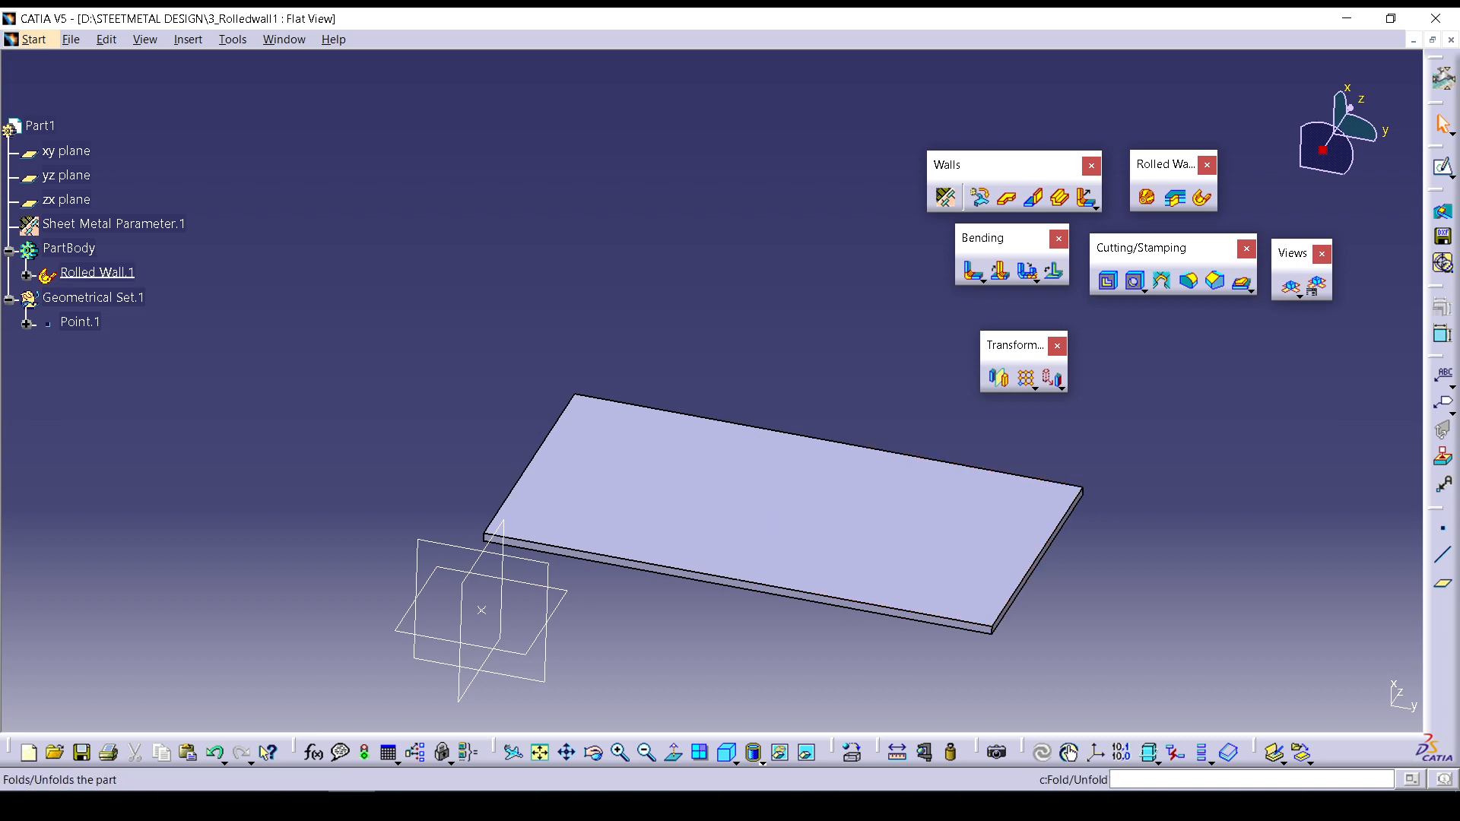
click(1290, 286)
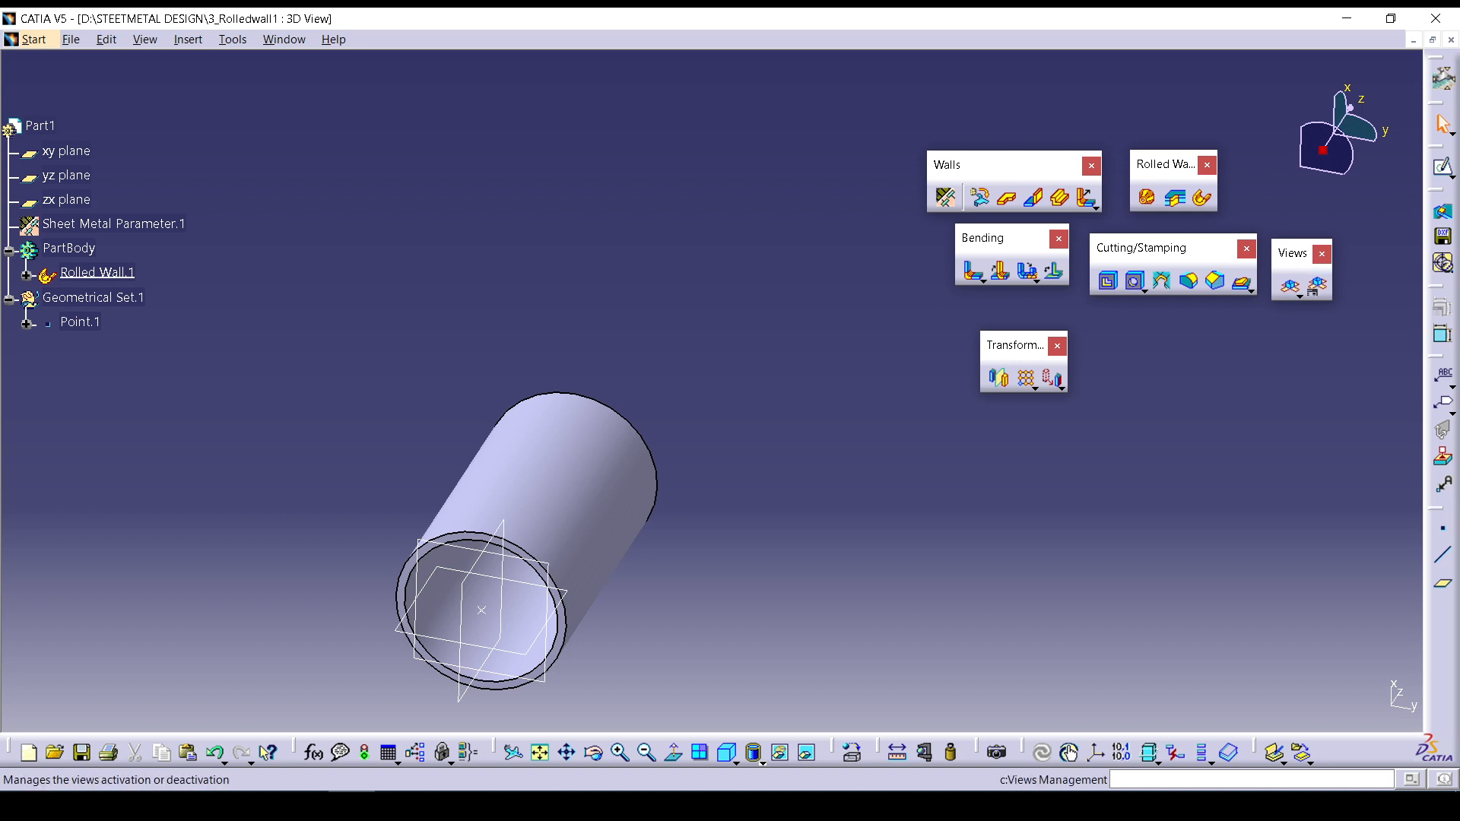
Deactivate the Flat View in the views management and try to unfold the rolled wall.
click(1317, 286)
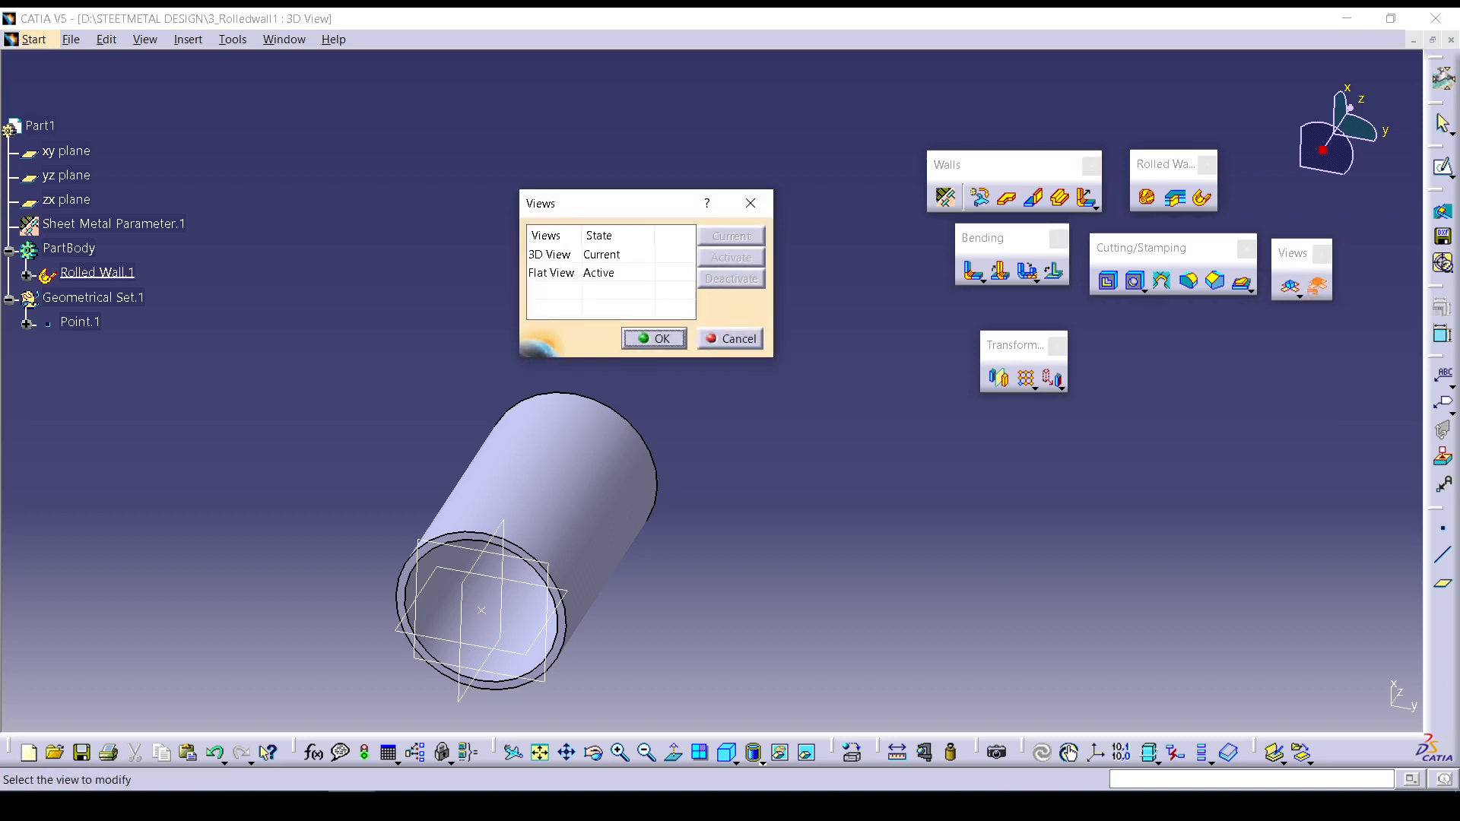
click(559, 273)
click(731, 279)
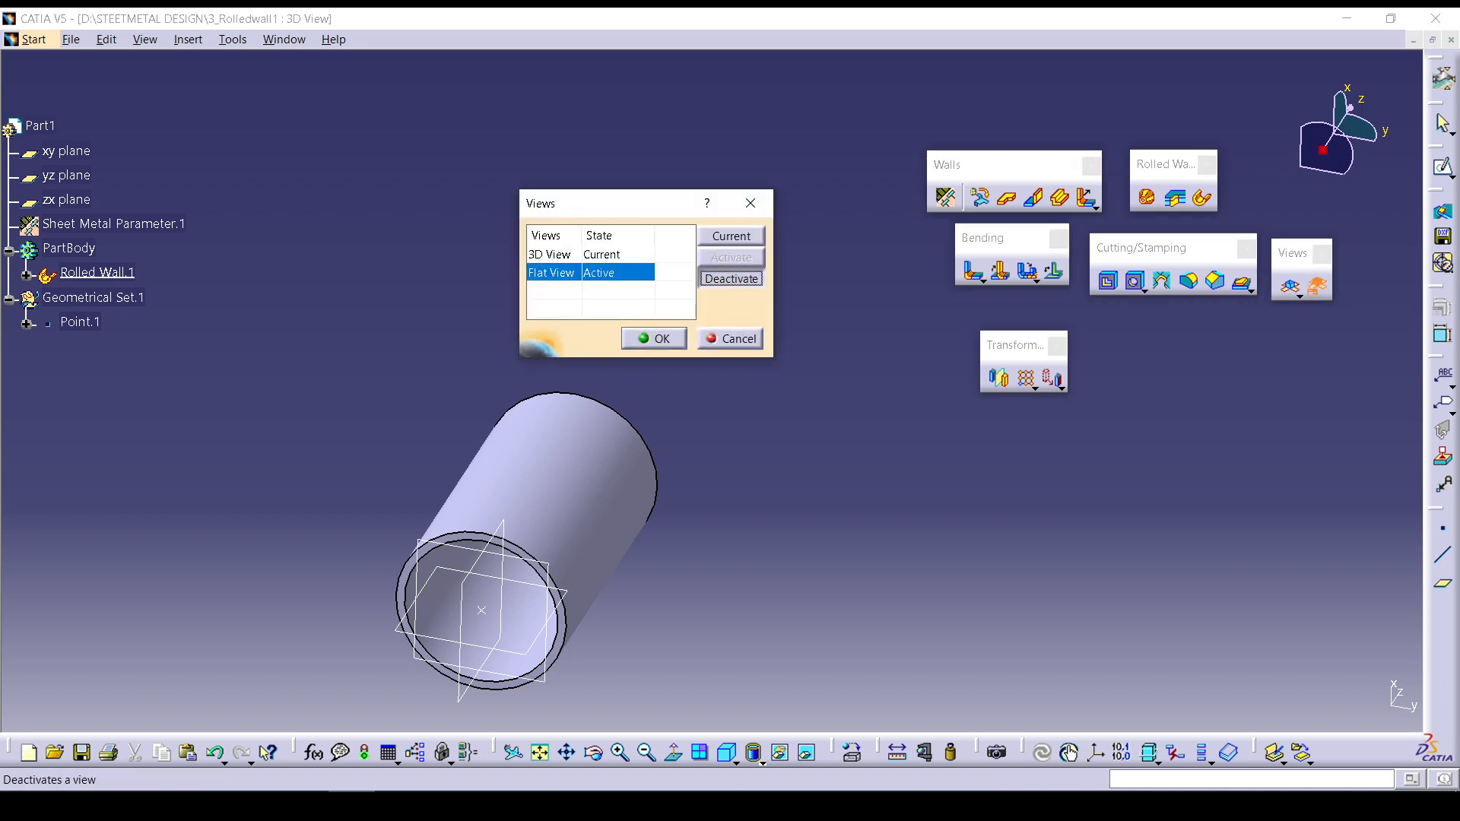
click(654, 339)
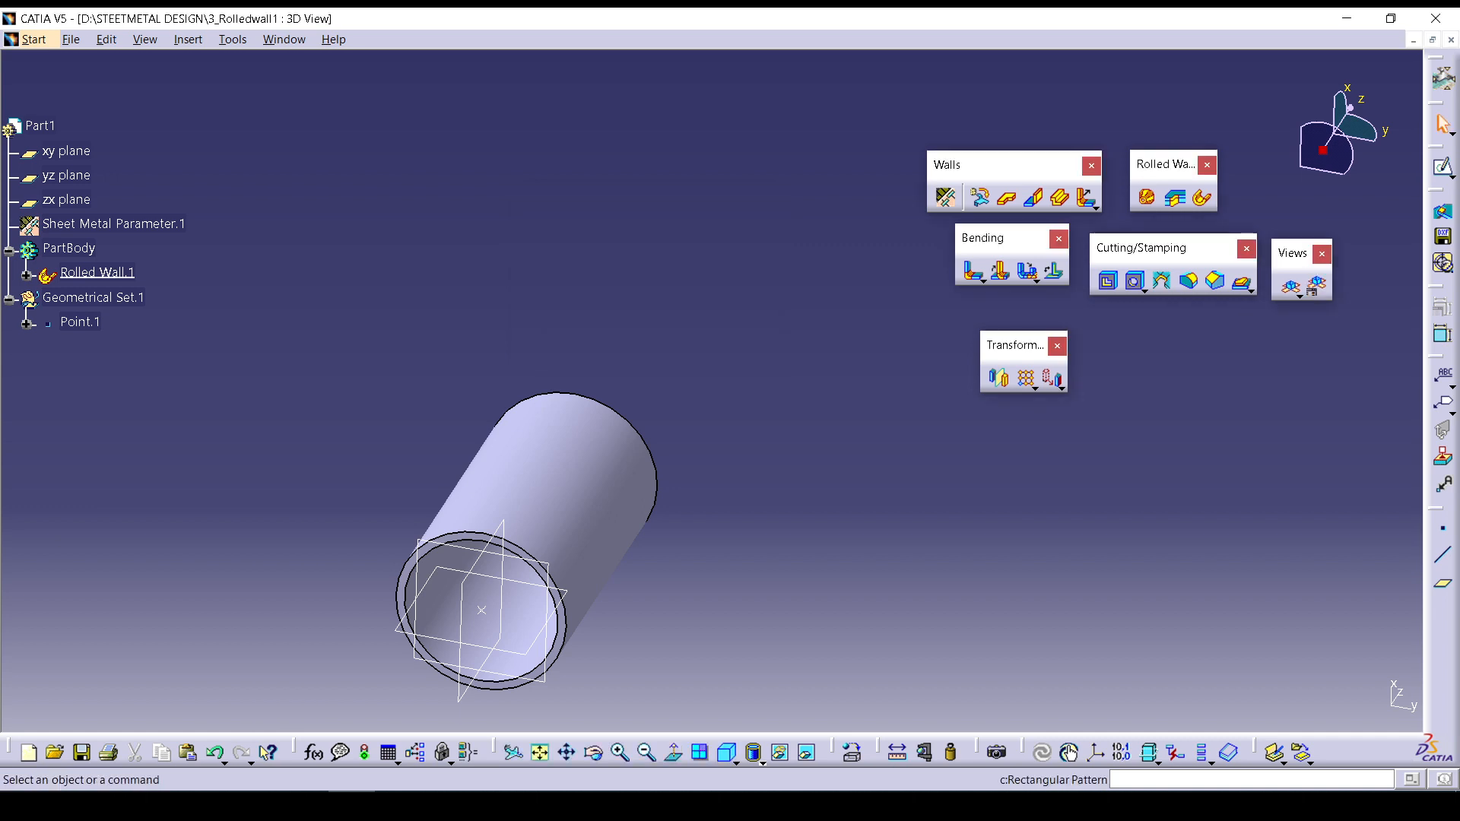
click(1291, 285)
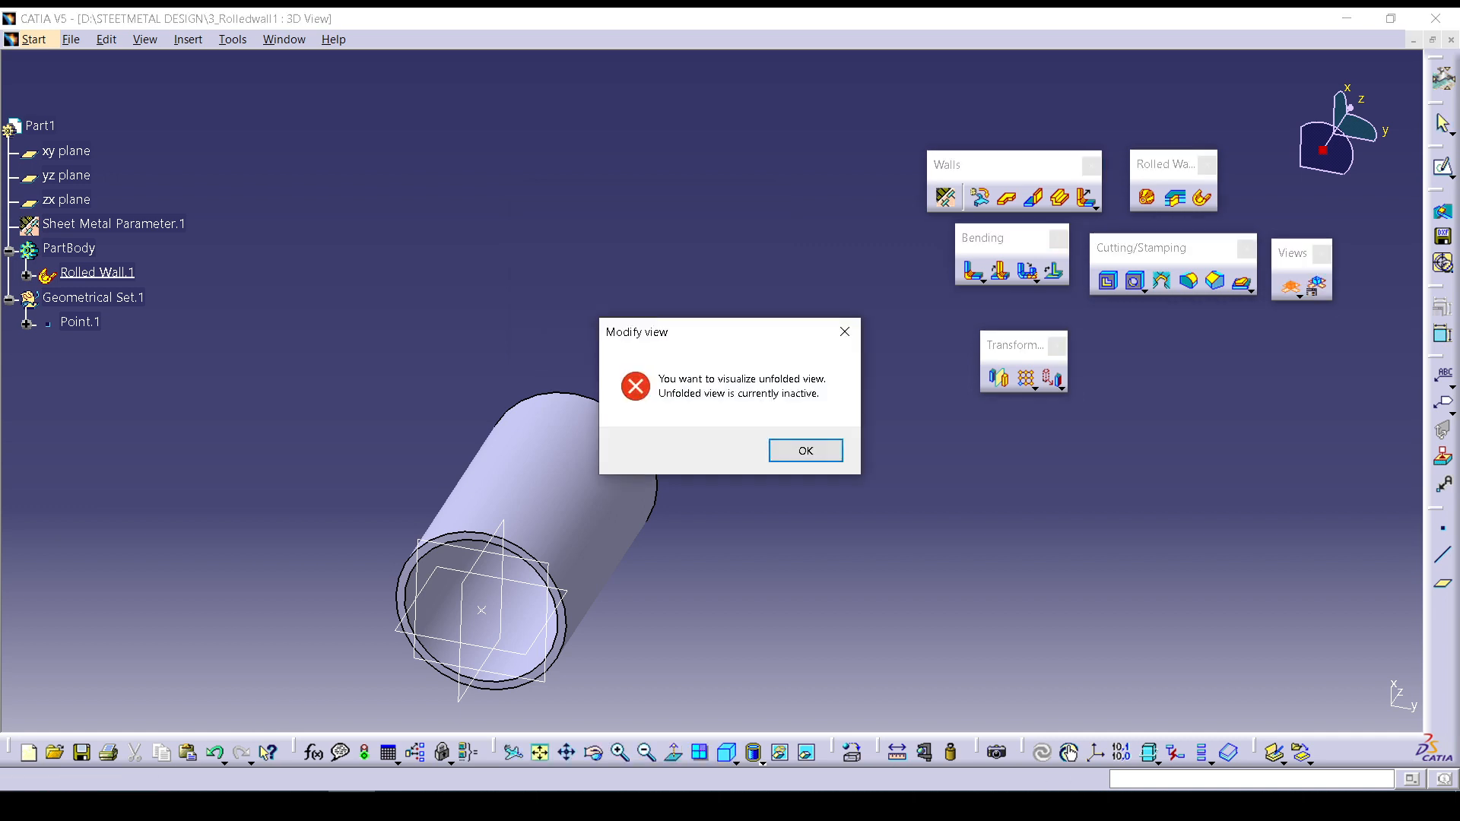
drag(728, 333, 730, 188)
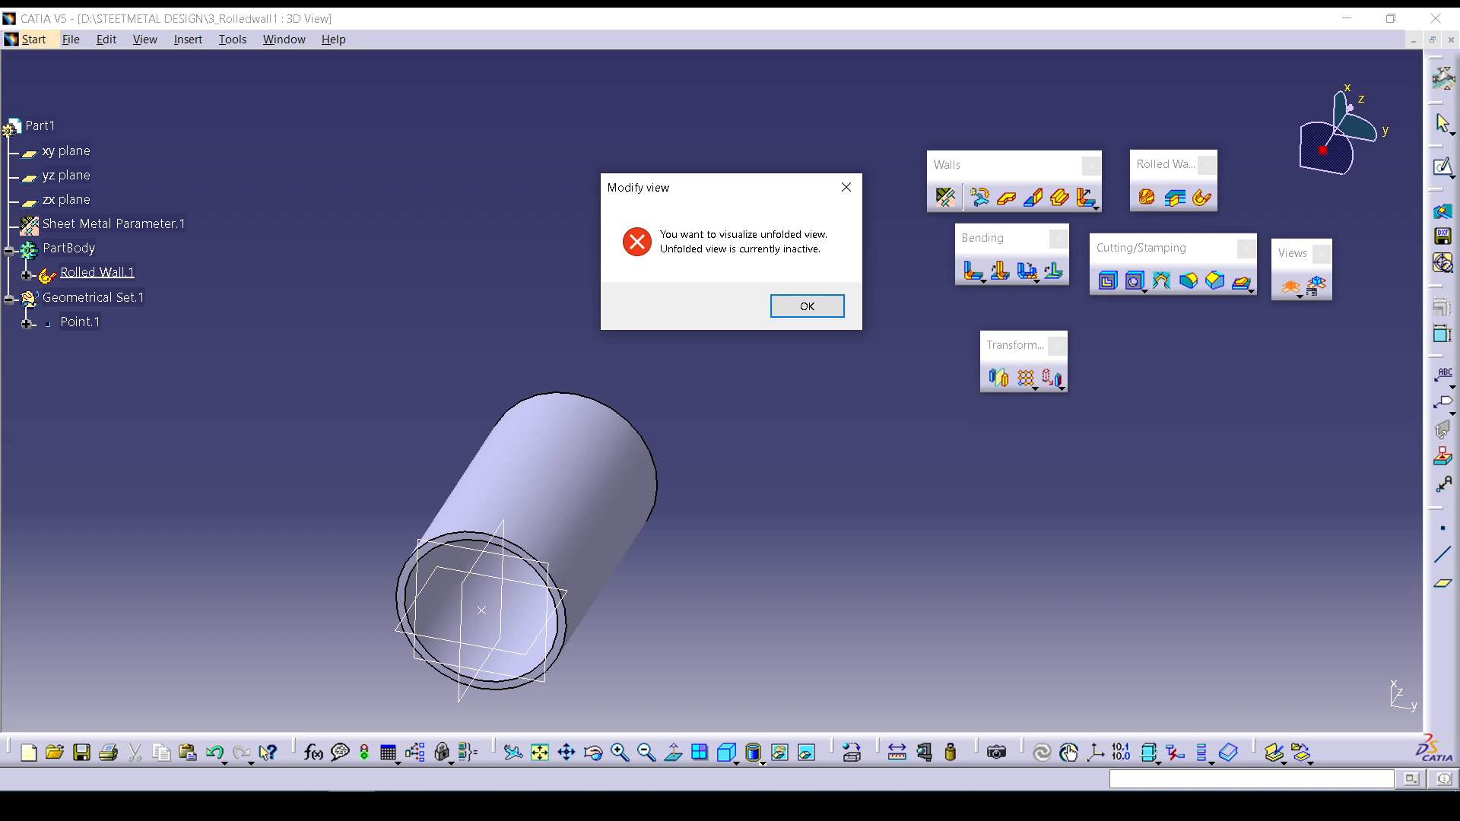
click(807, 306)
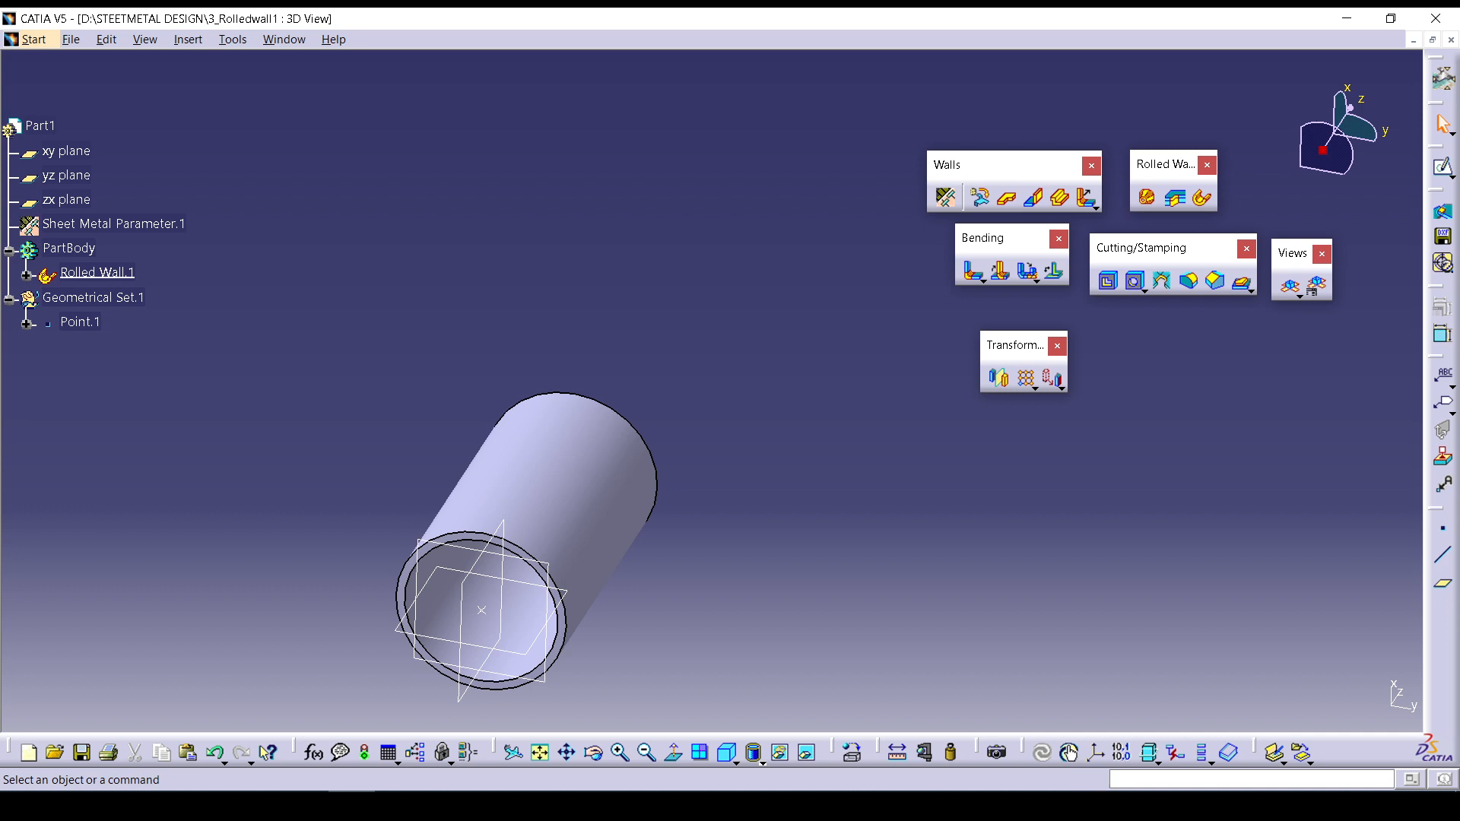
Activate the part's Flat View again in the views management.
click(1317, 286)
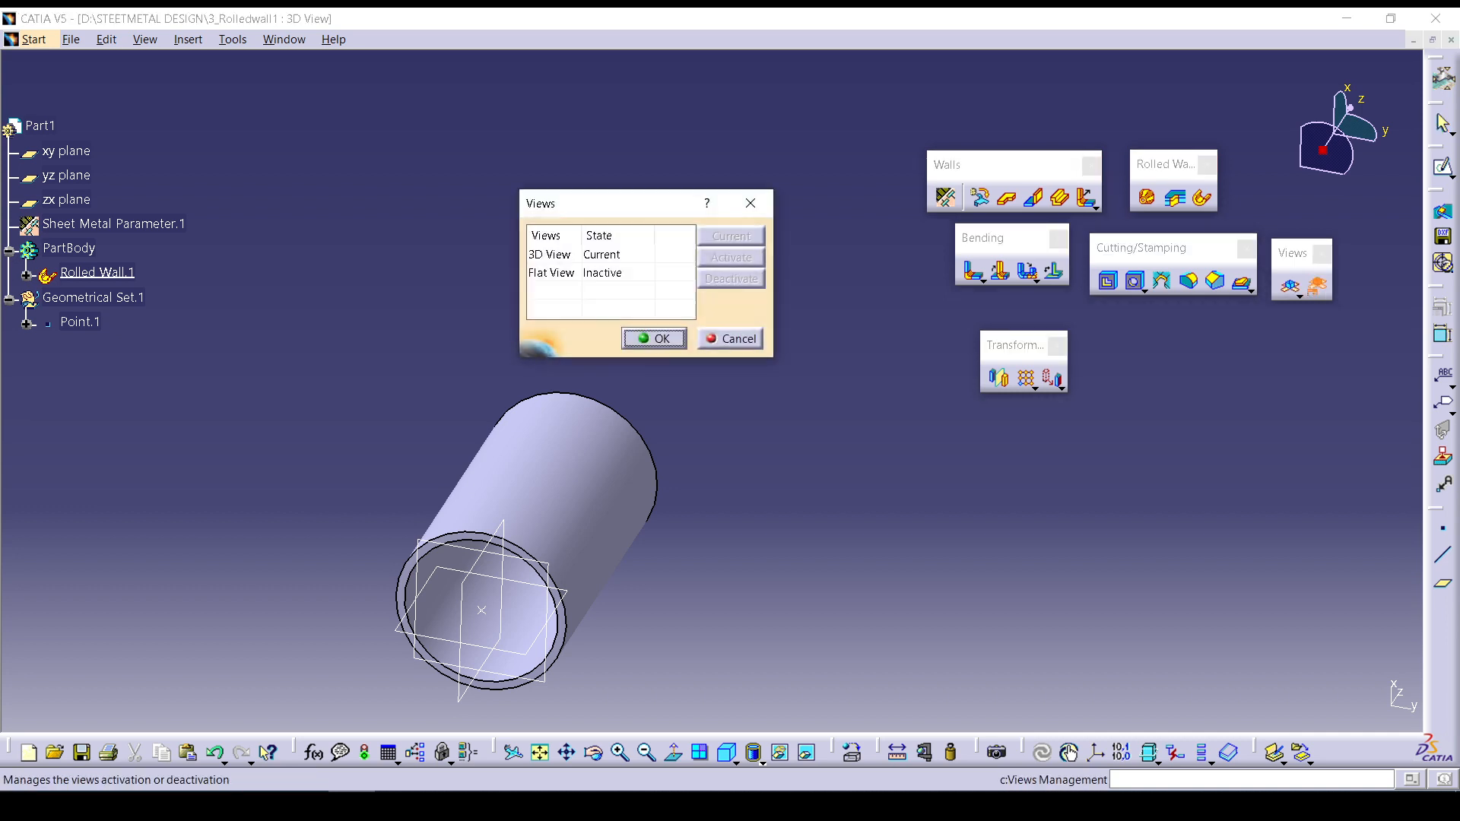
click(552, 273)
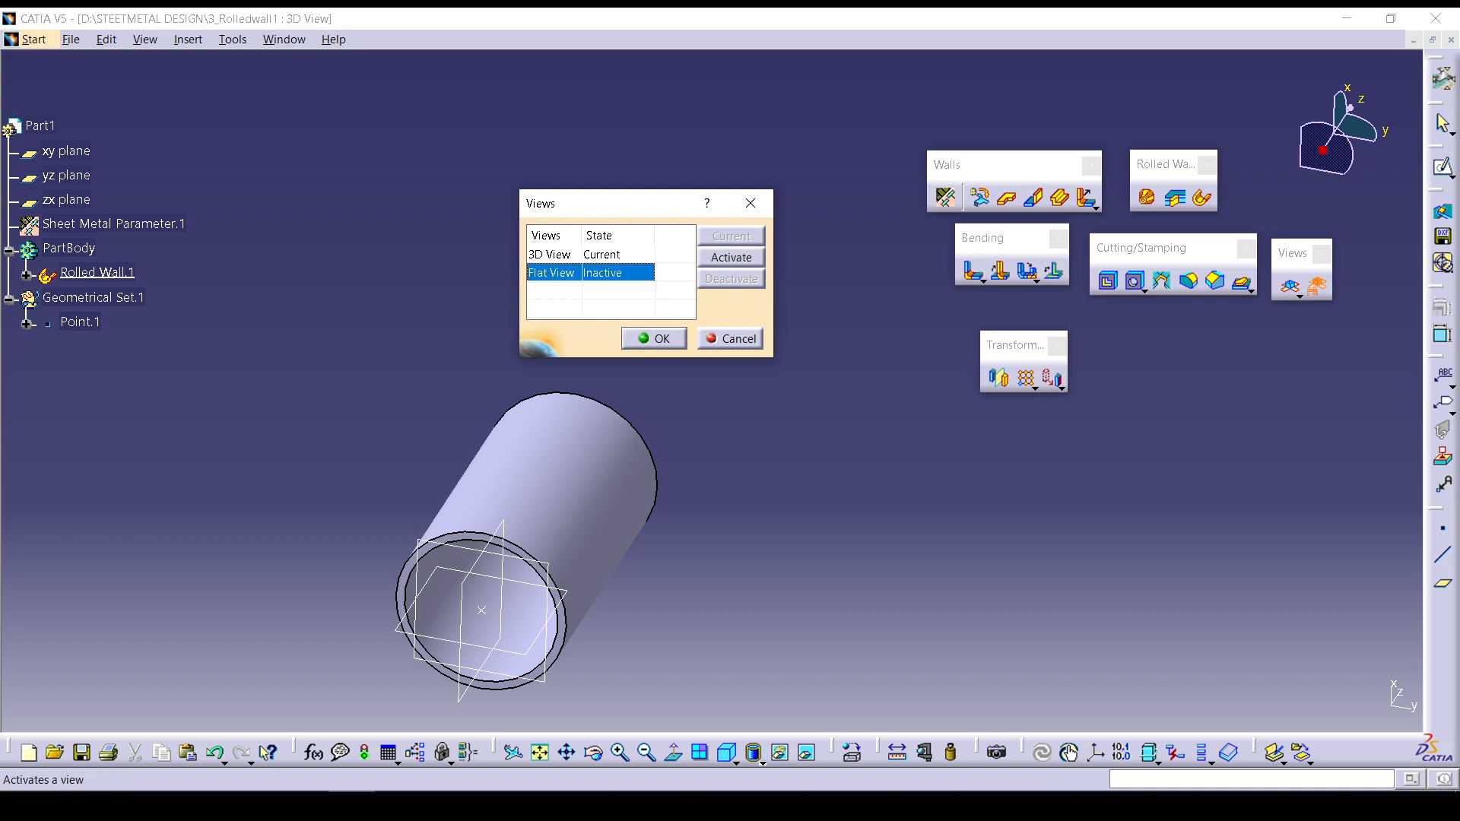
click(731, 258)
click(654, 339)
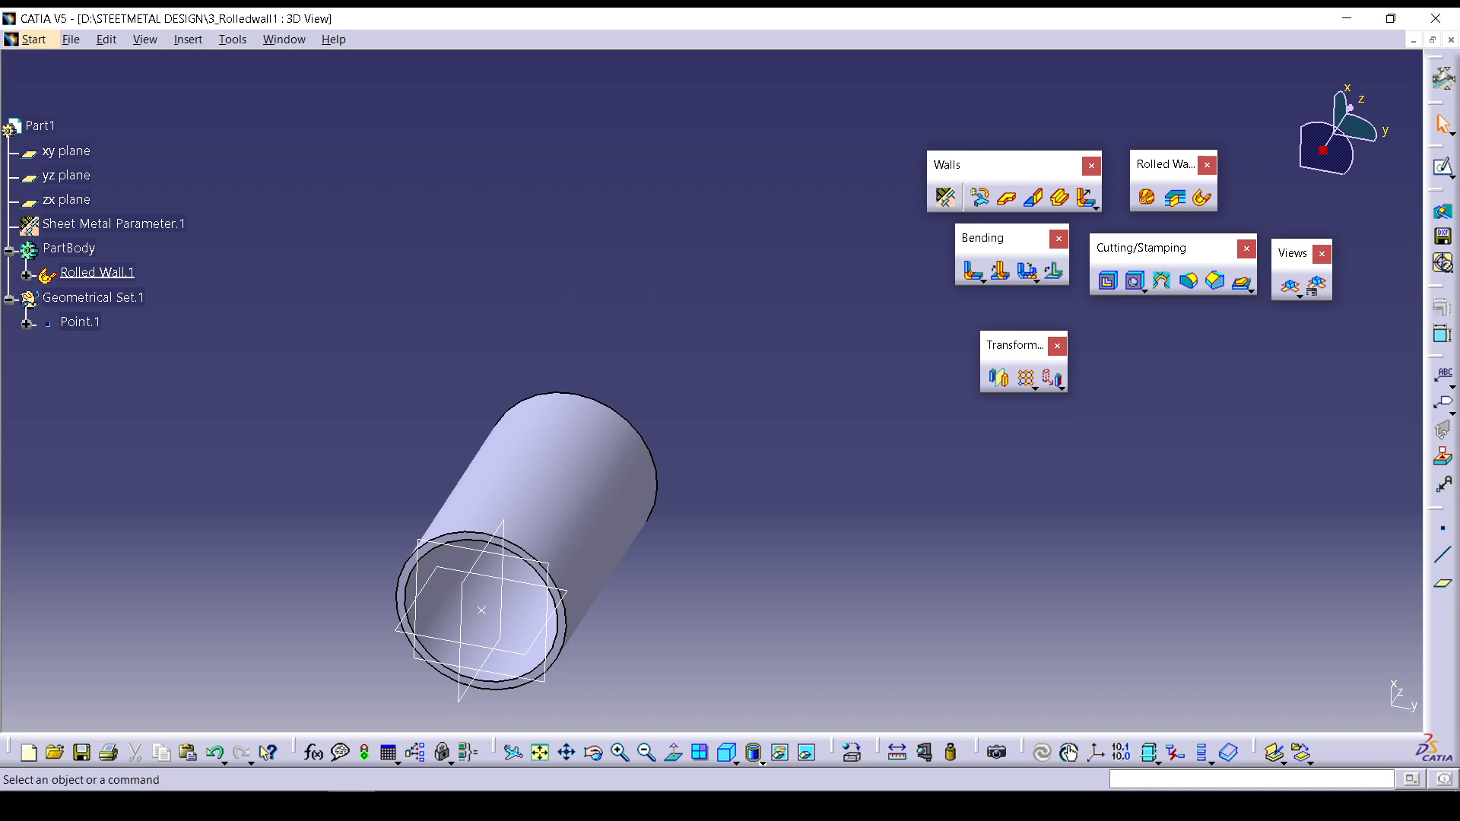
mouse_move(304, 806)
key(alt+f)
key(Down)
key(Down)
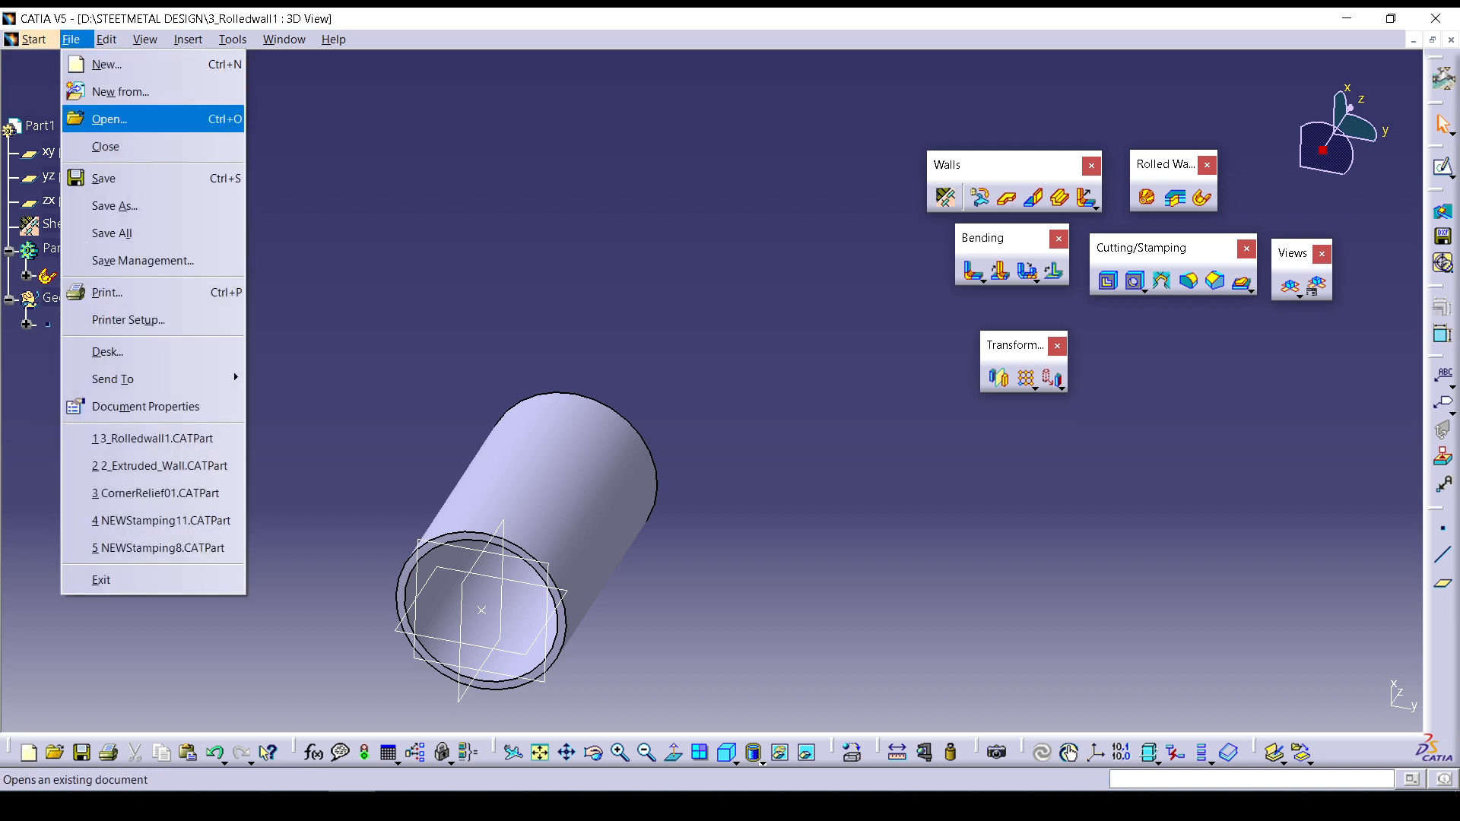
key(Up)
key(Down)
key(Return)
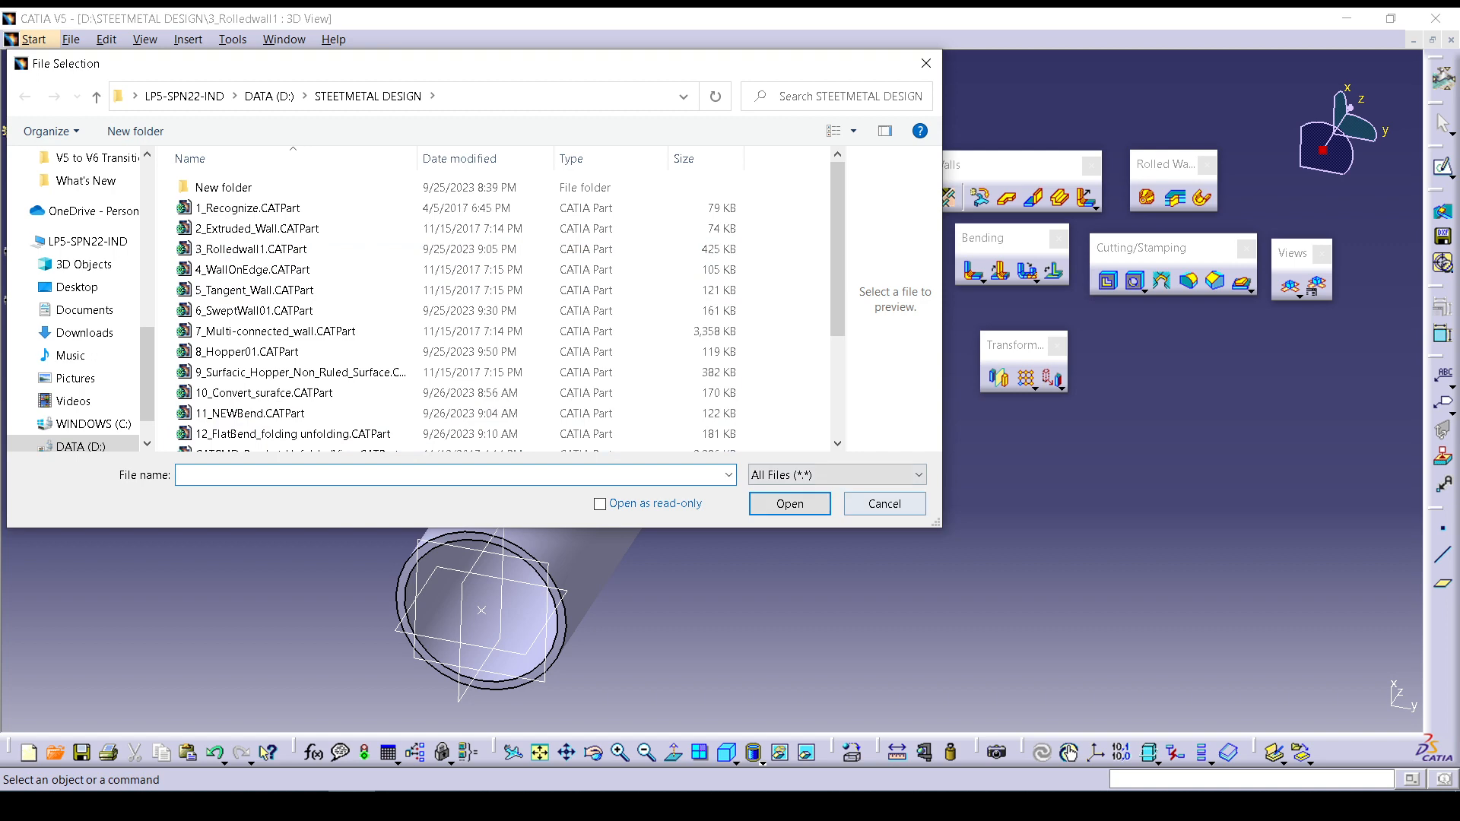
click(884, 503)
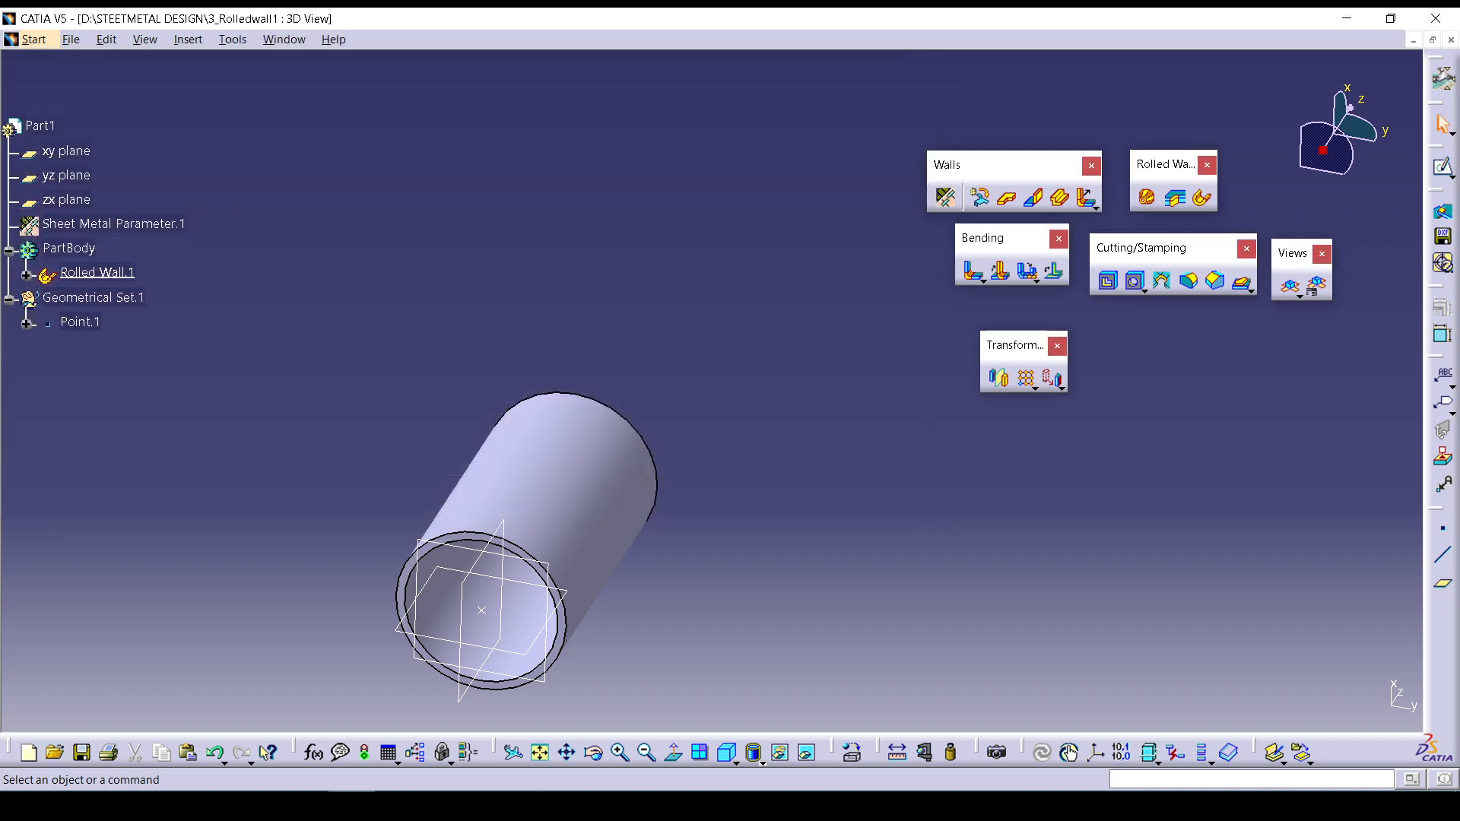
Start a wall and sketch its profile on the yz plane as four connected lines, leaving a gap in the upper edge.
key(Return)
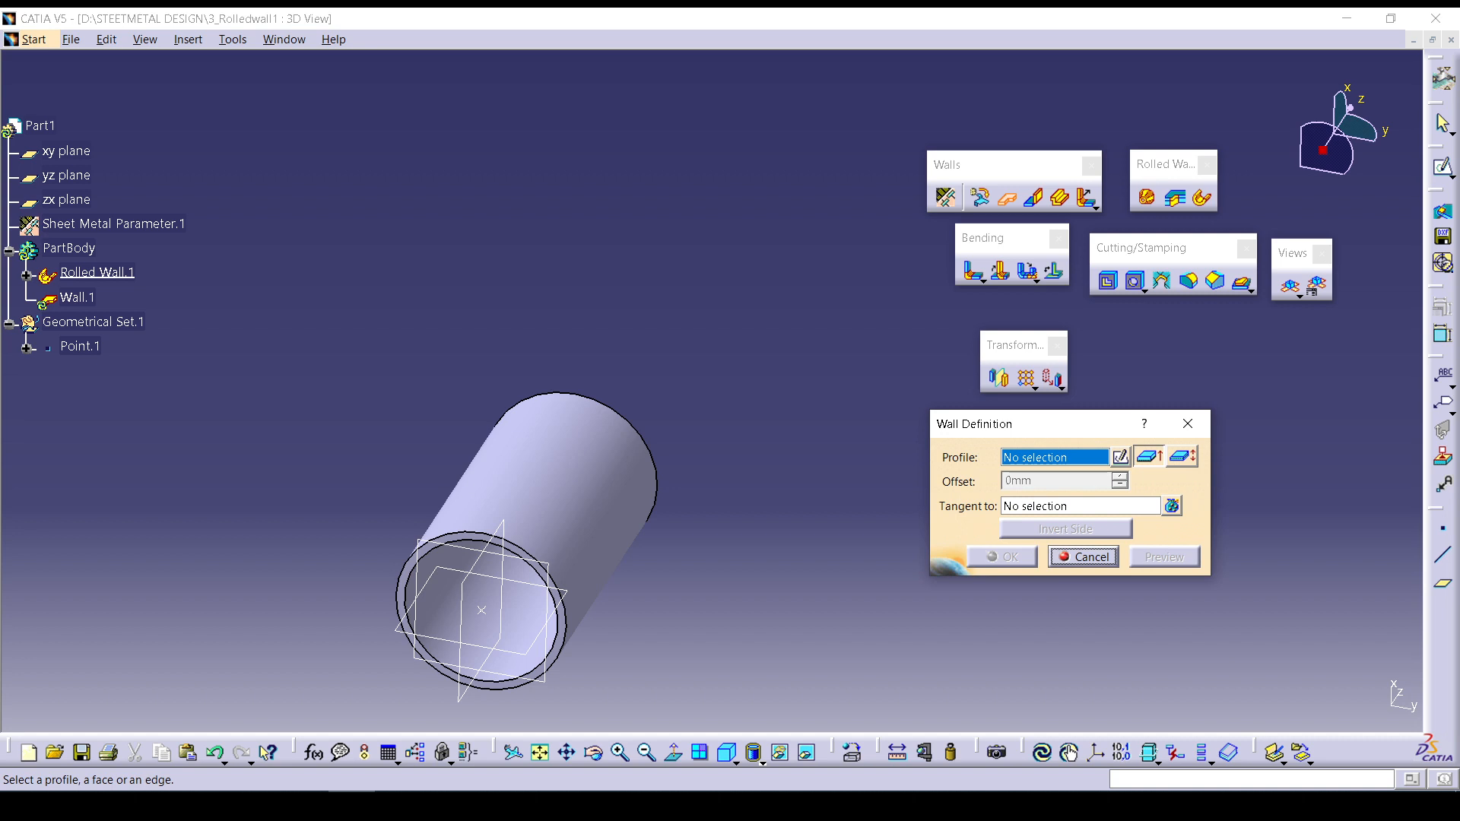
click(1120, 456)
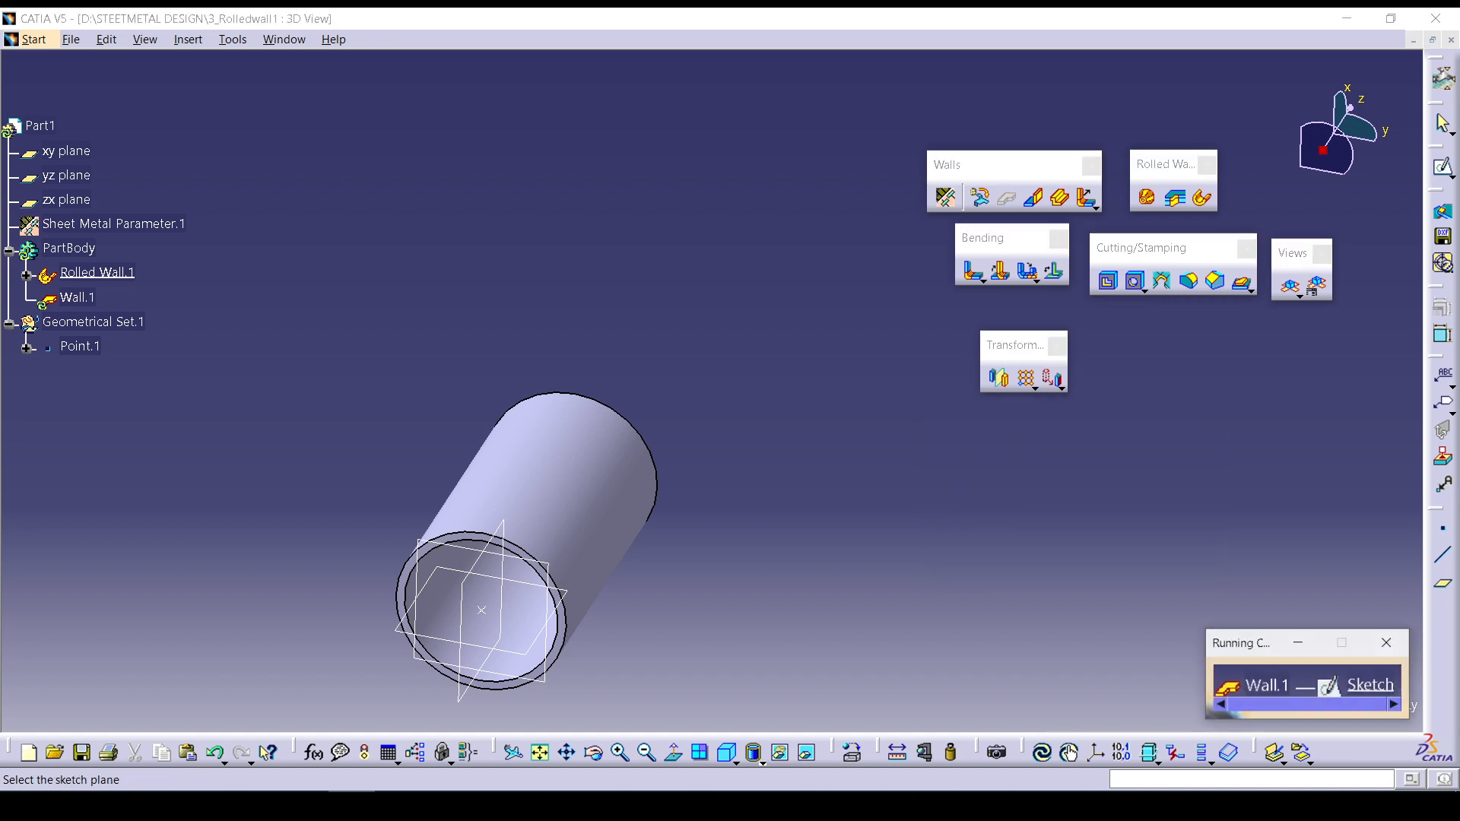
click(67, 175)
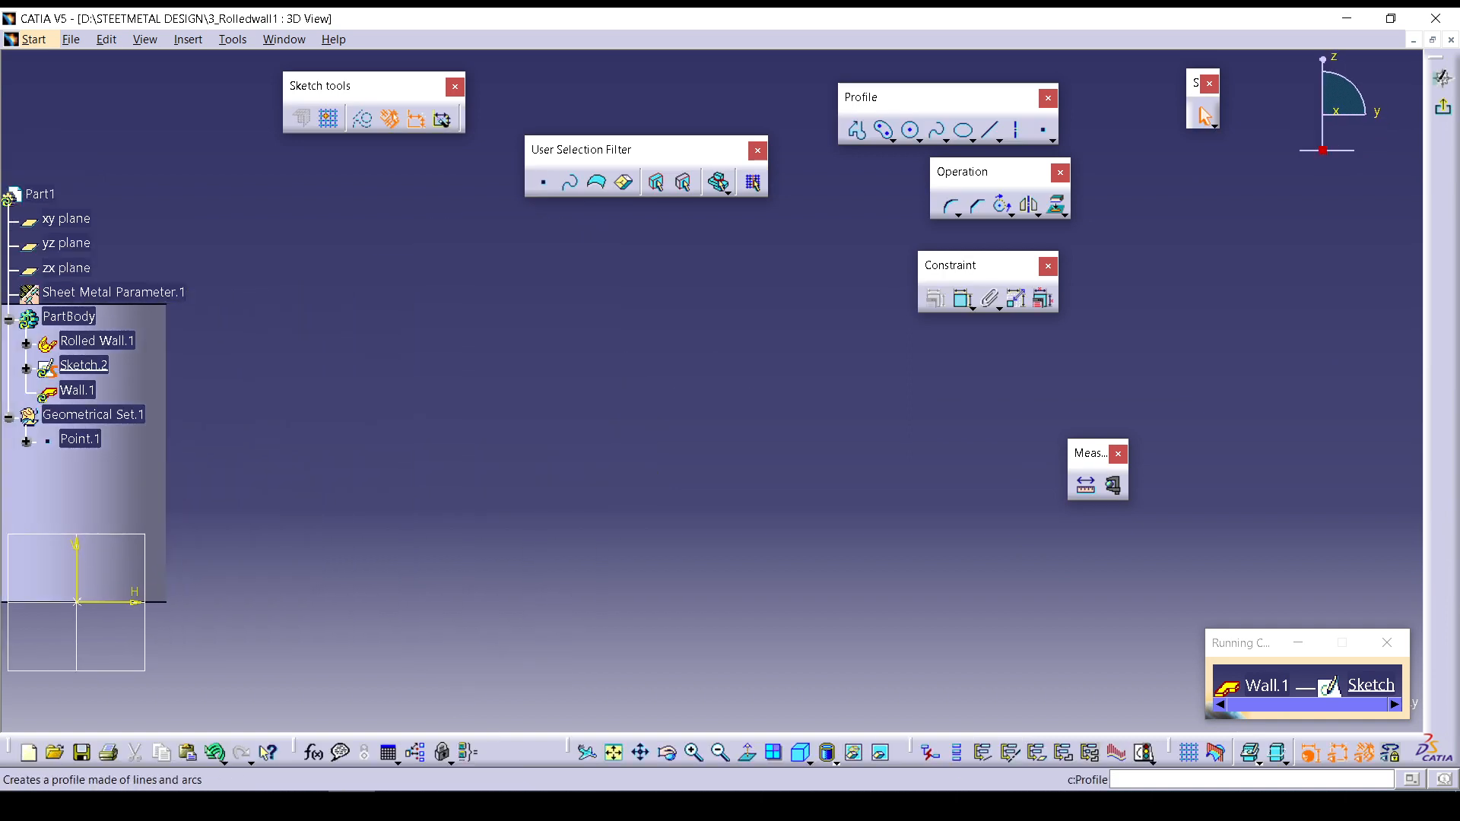
click(857, 130)
click(697, 363)
click(677, 556)
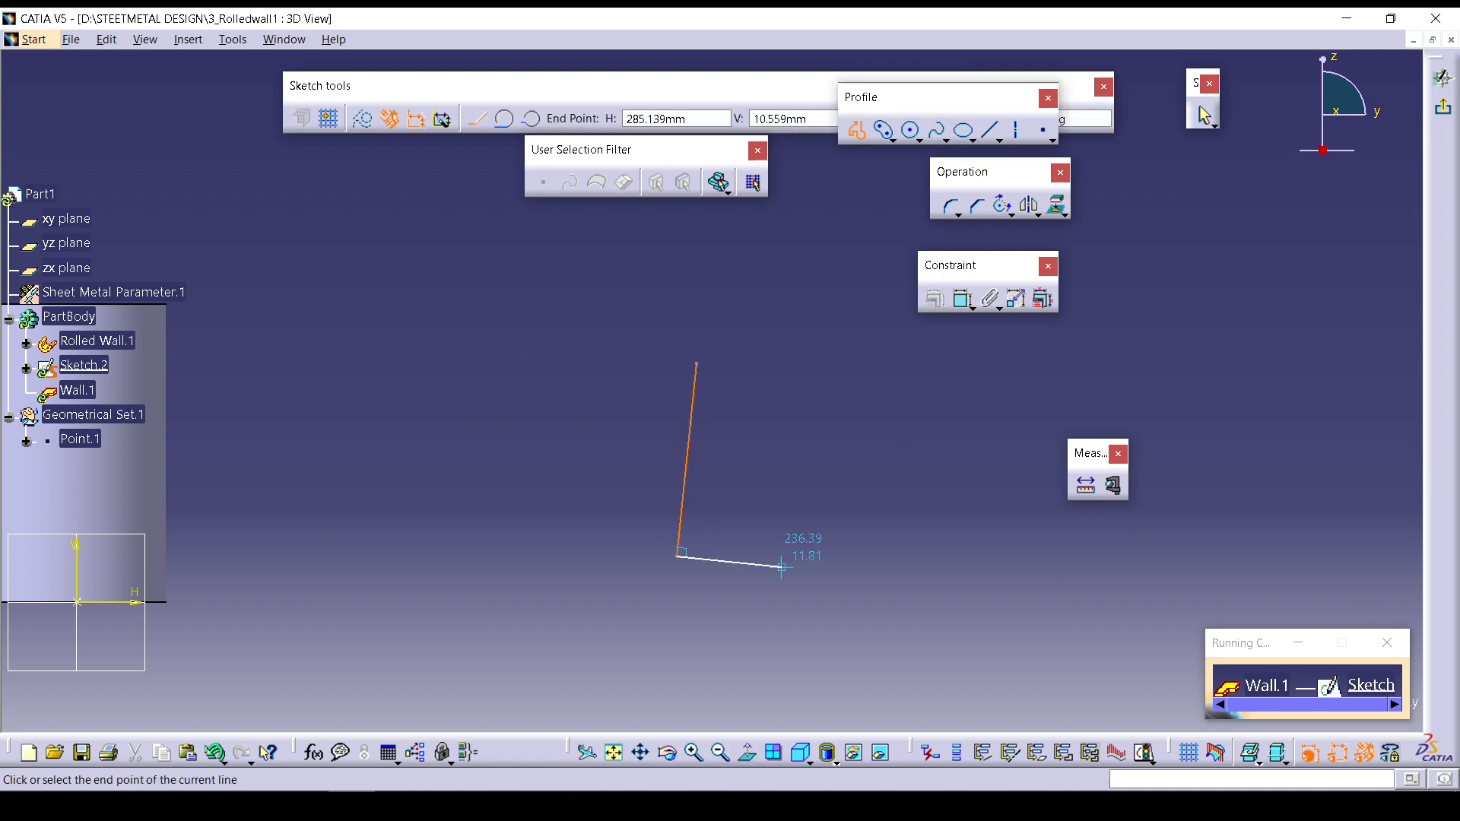
click(1015, 567)
click(1055, 372)
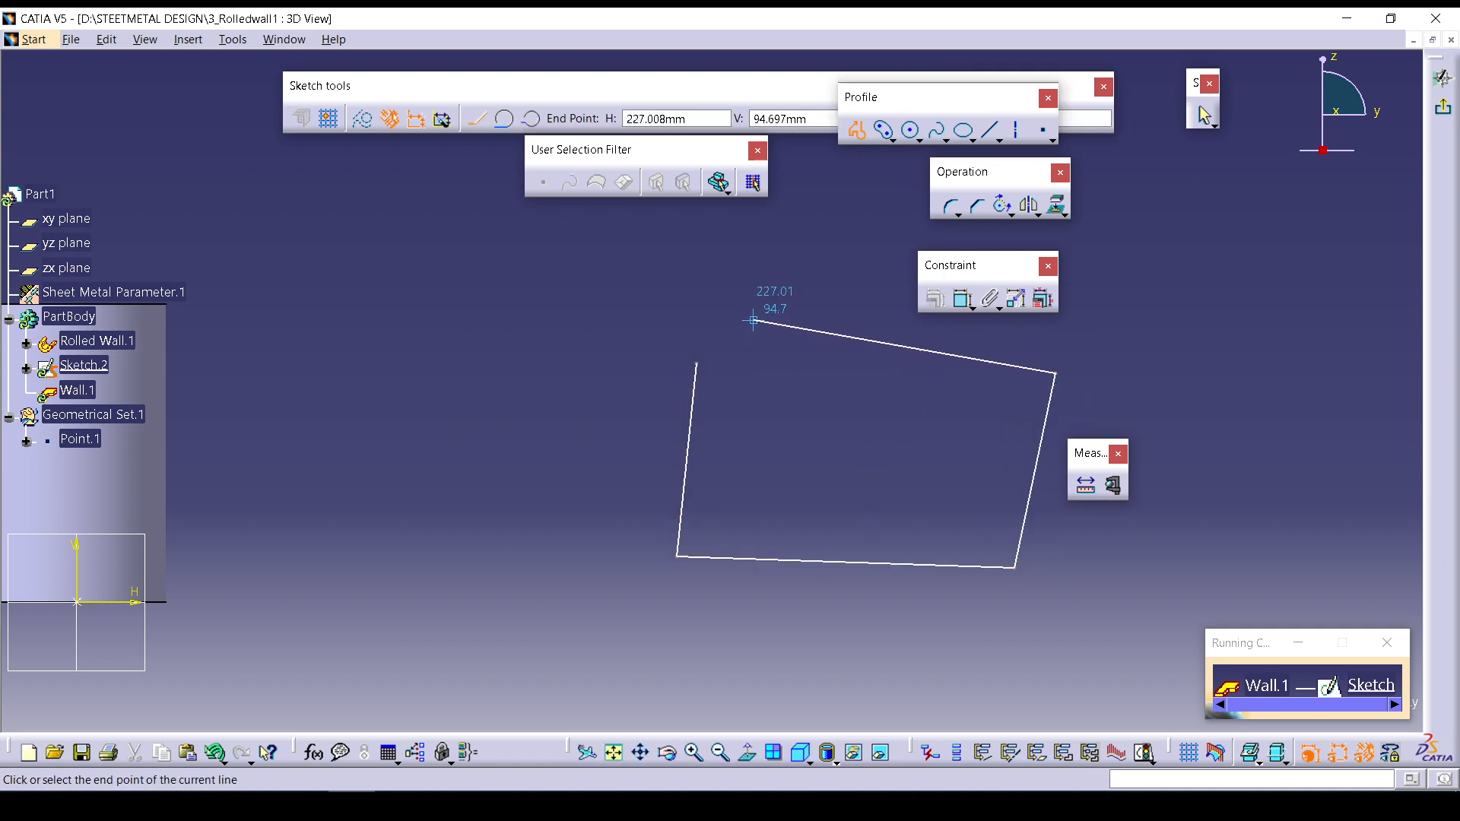
double_click(744, 363)
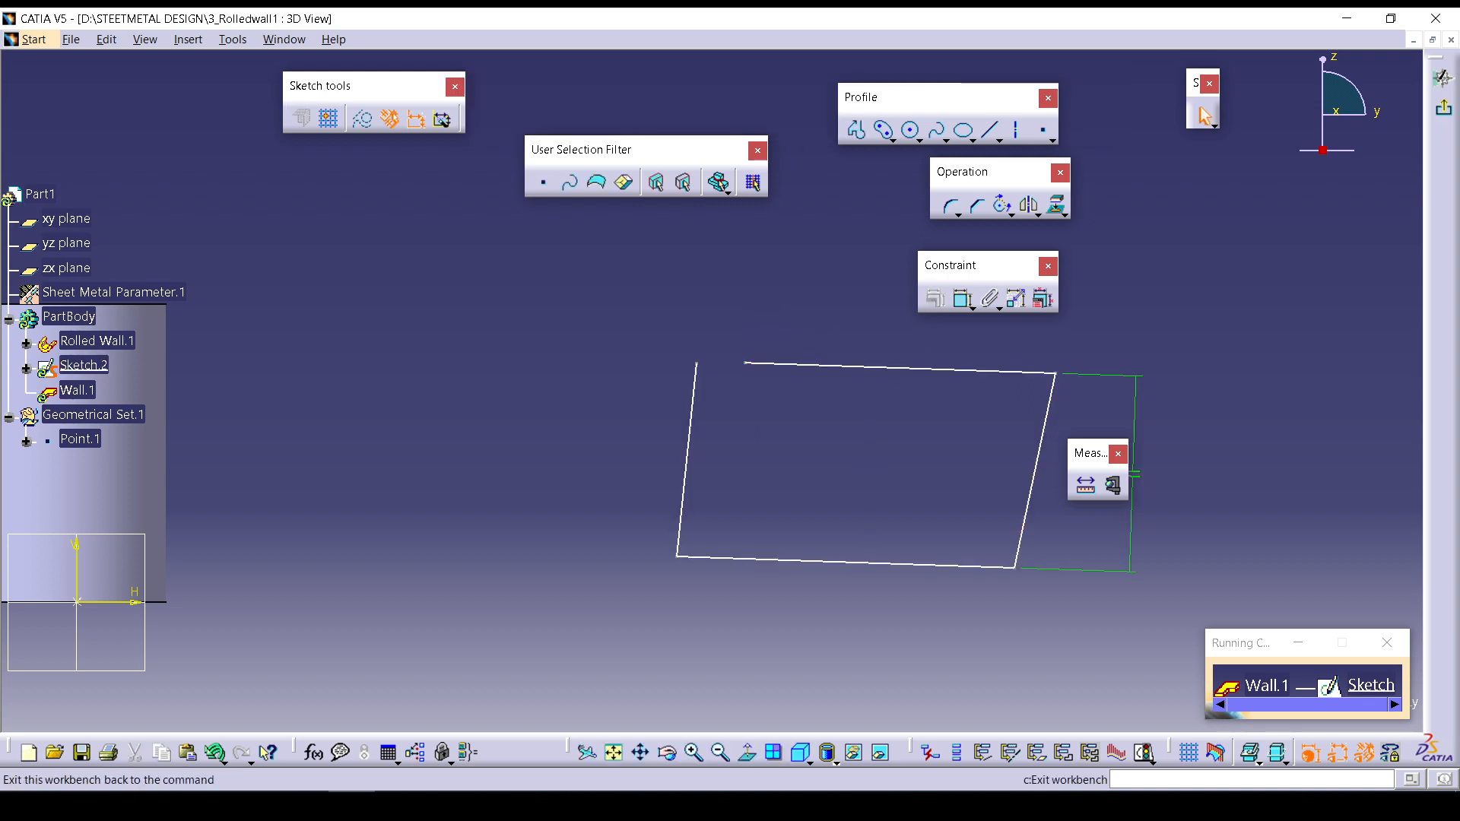
Try to use the open four-line sketch as the wall's profile, and cancel the wall definition.
click(1443, 79)
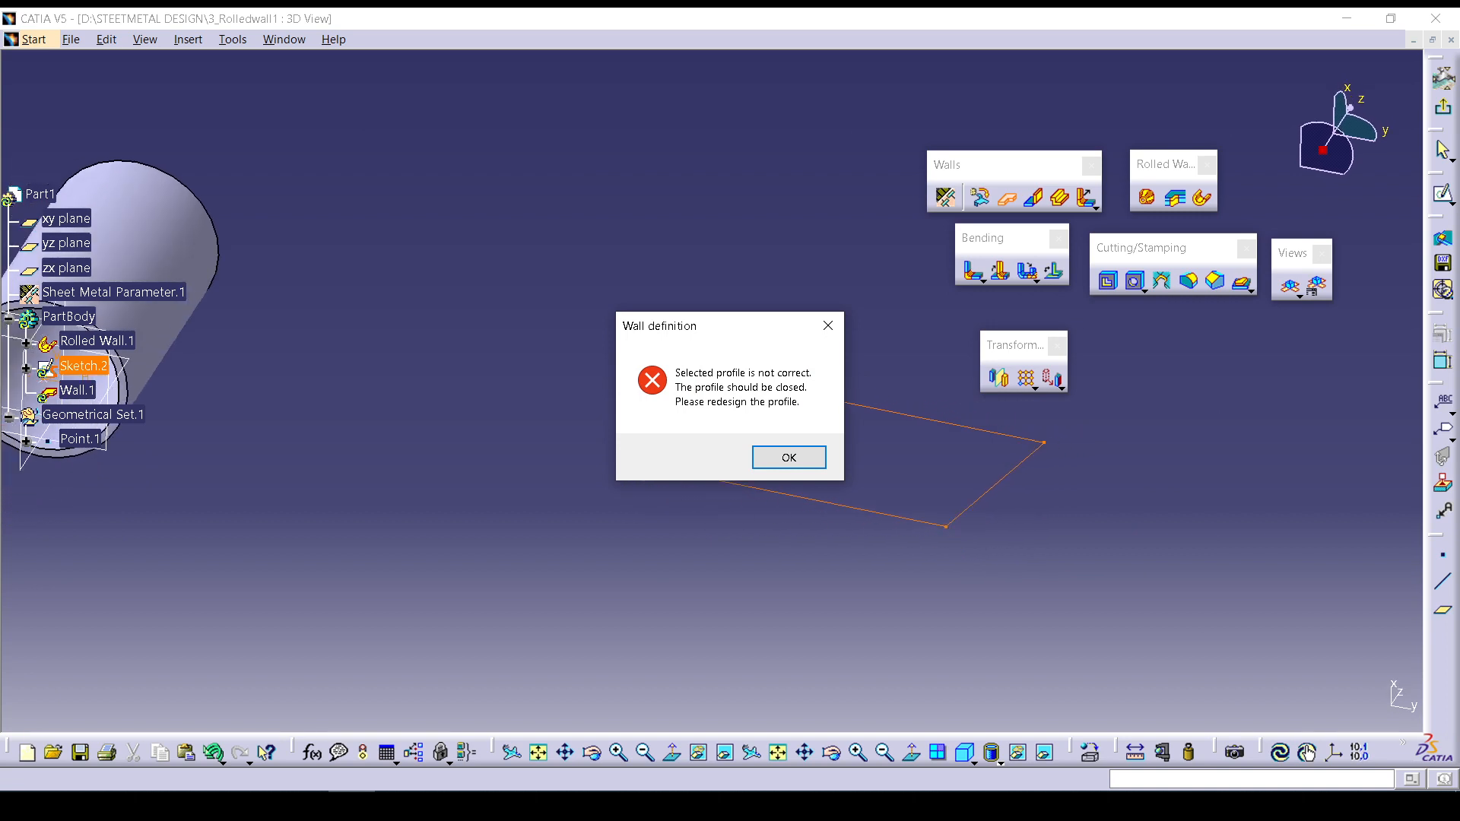
key(Return)
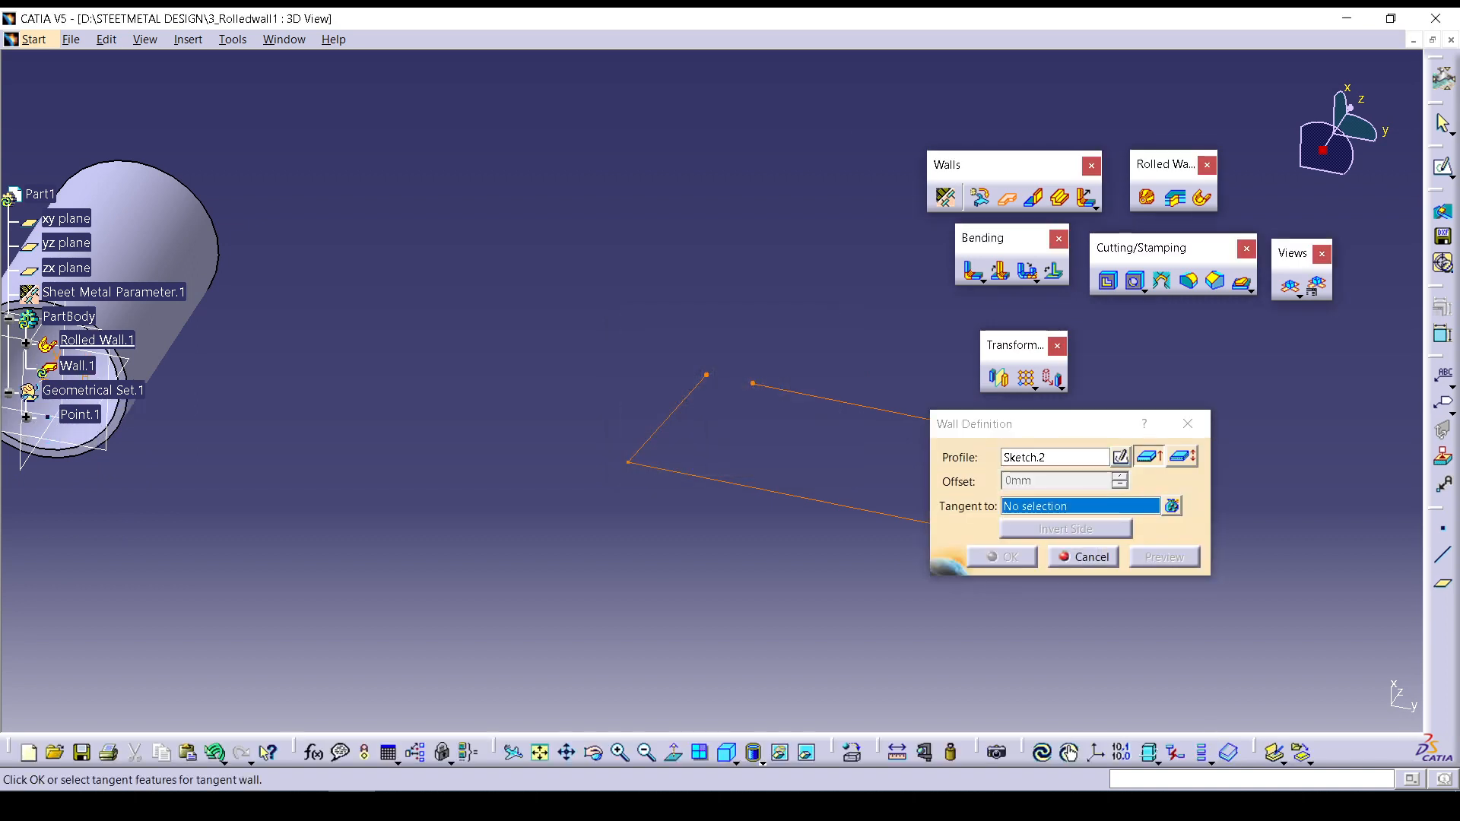
key(Return)
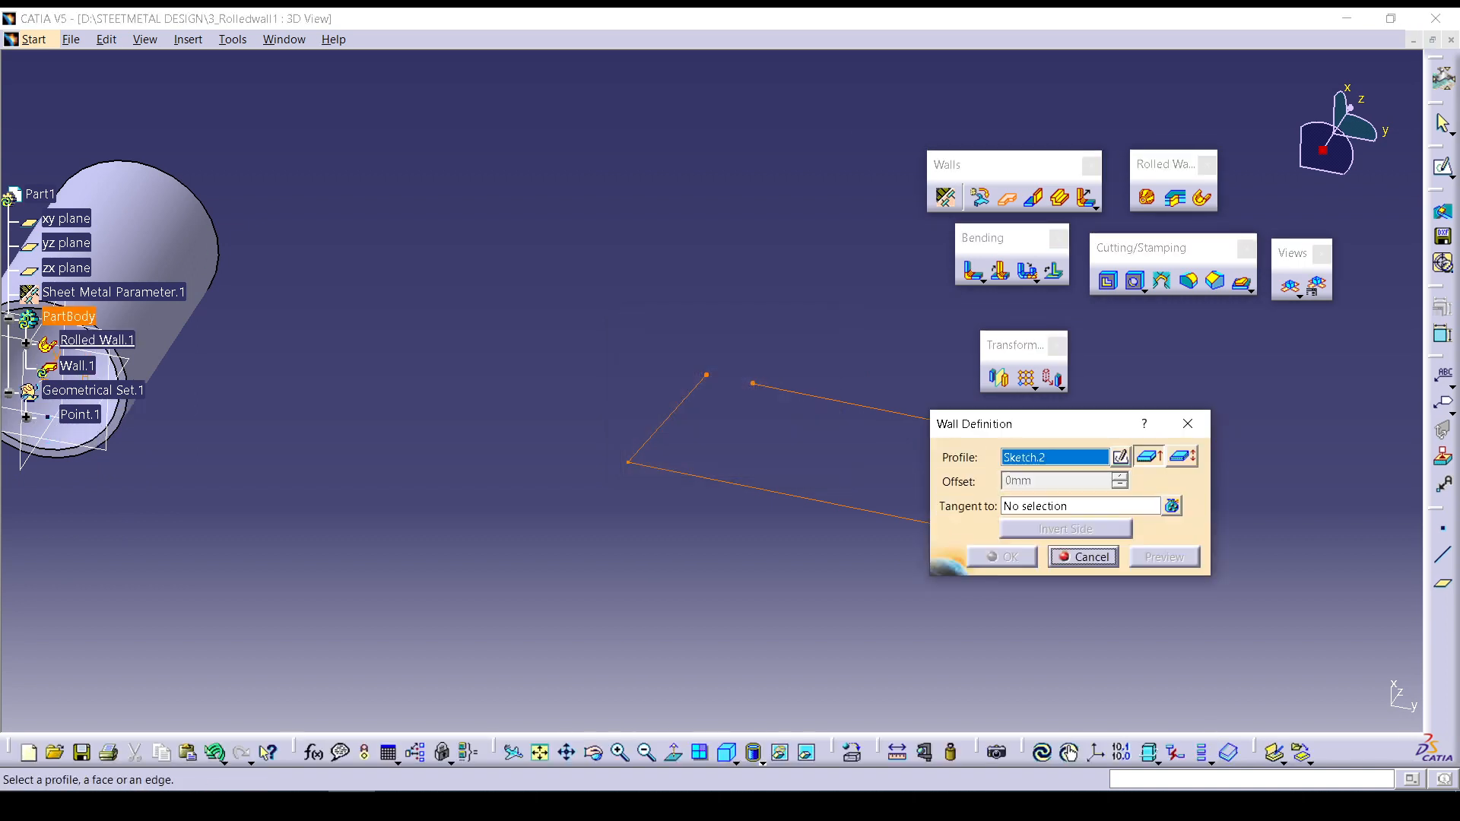
key(Escape)
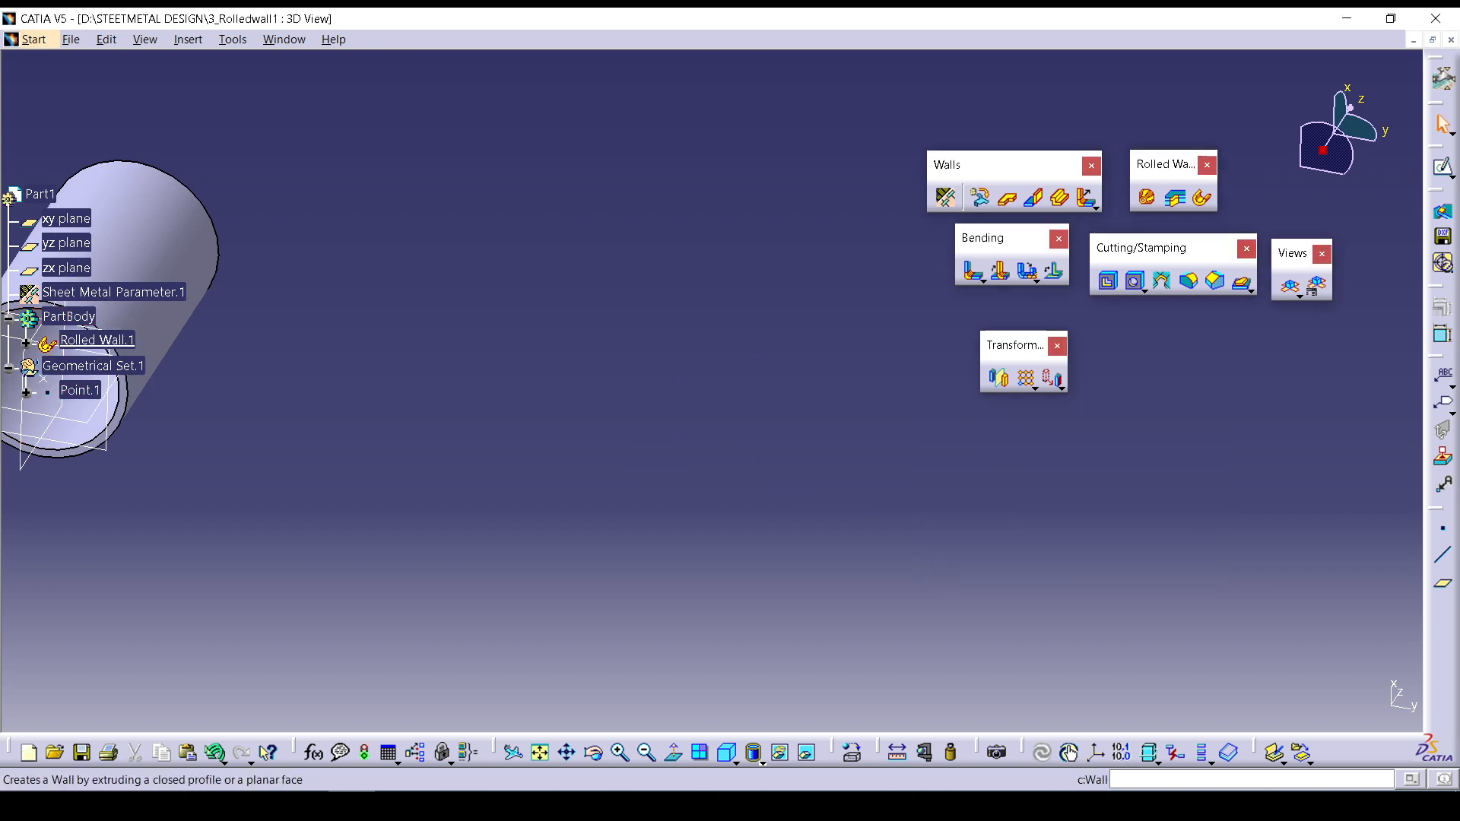
Start a wall and sketch its profile on the yz plane as one closed rectangle beside the rolled wall.
click(1007, 197)
click(1120, 457)
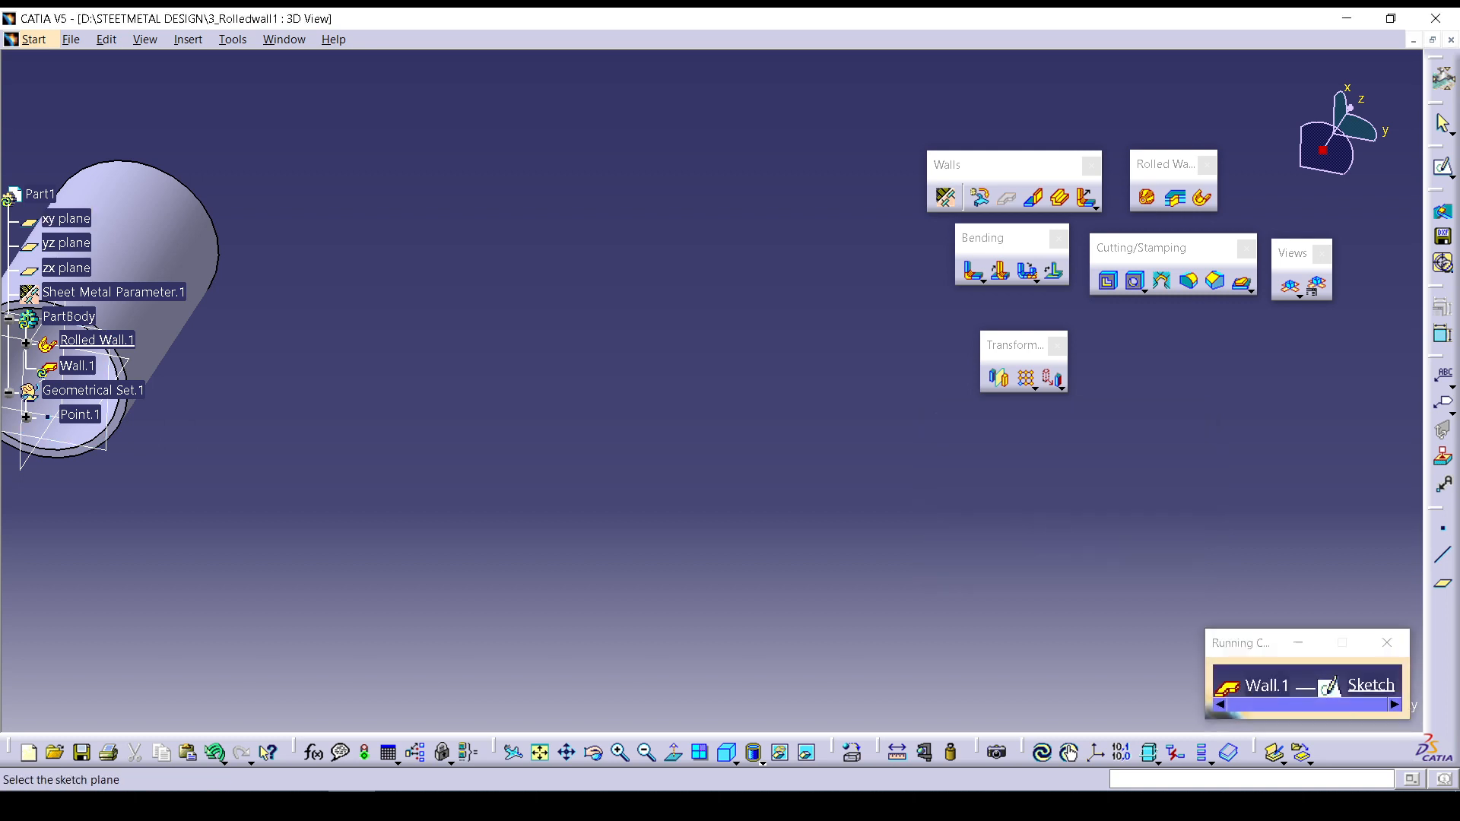
middle_drag(434, 396, 712, 392)
click(66, 243)
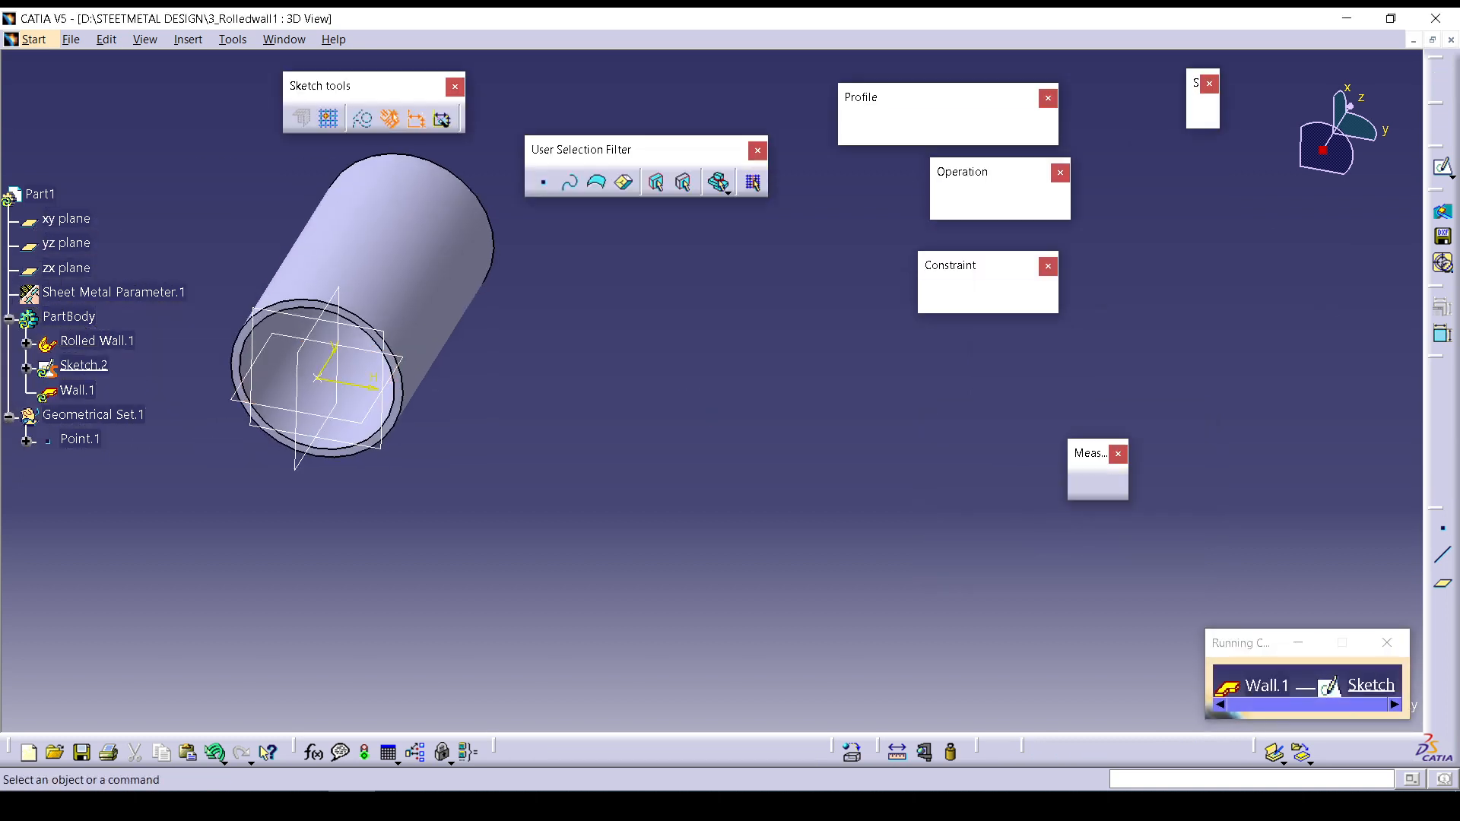
middle_click(1074, 373)
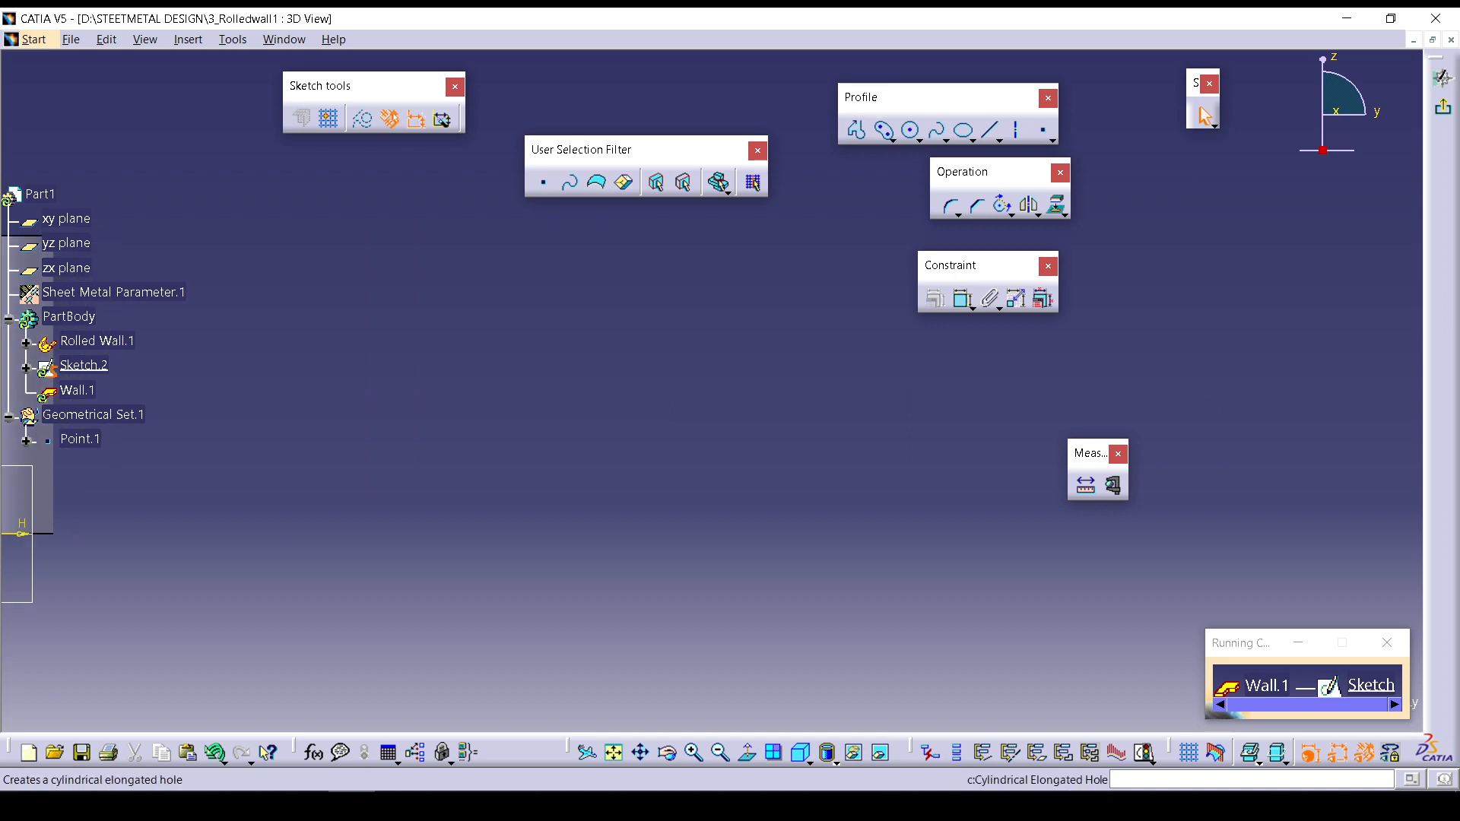
click(893, 140)
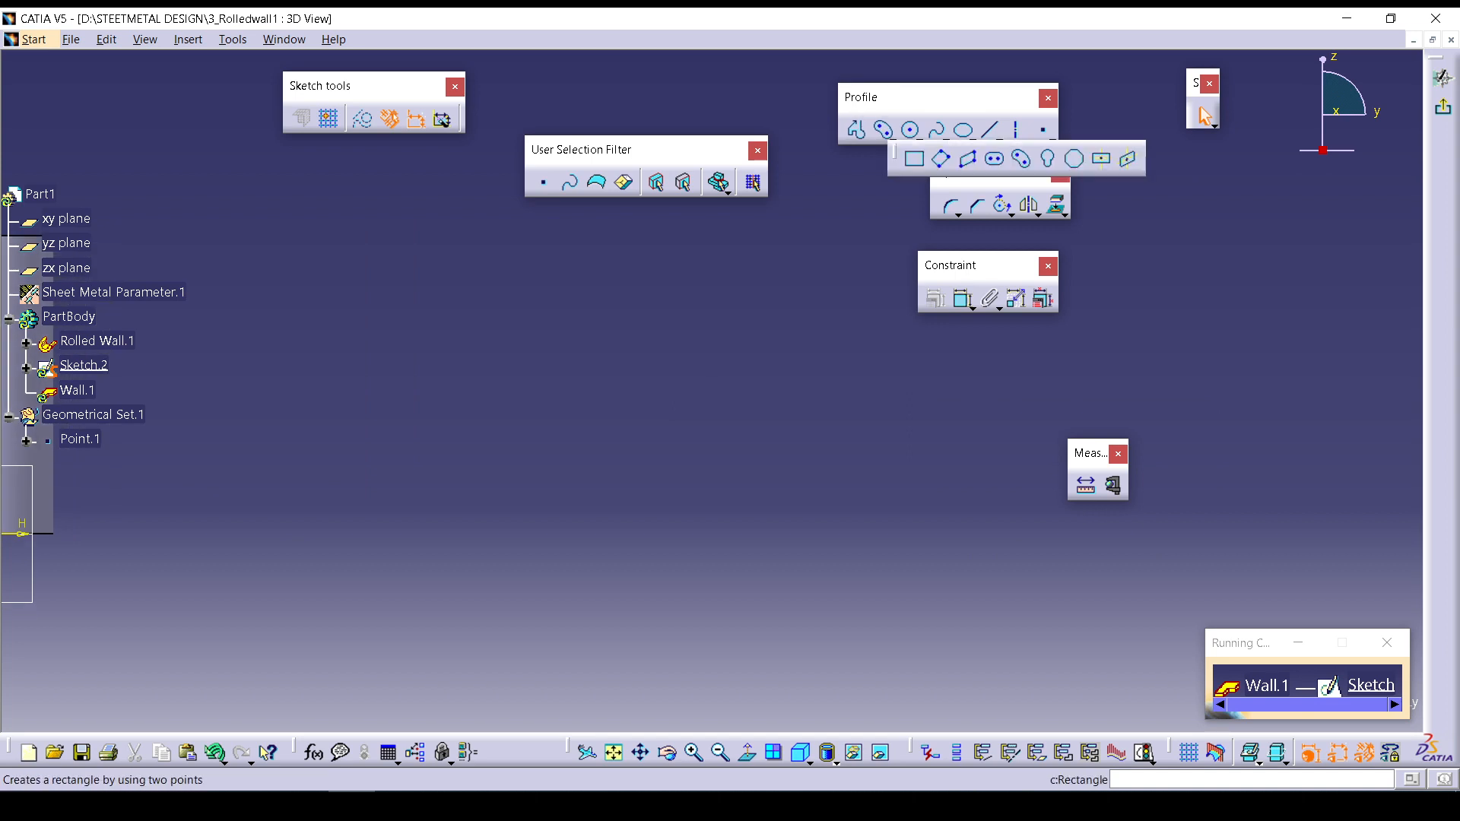
click(916, 157)
click(530, 285)
click(1138, 670)
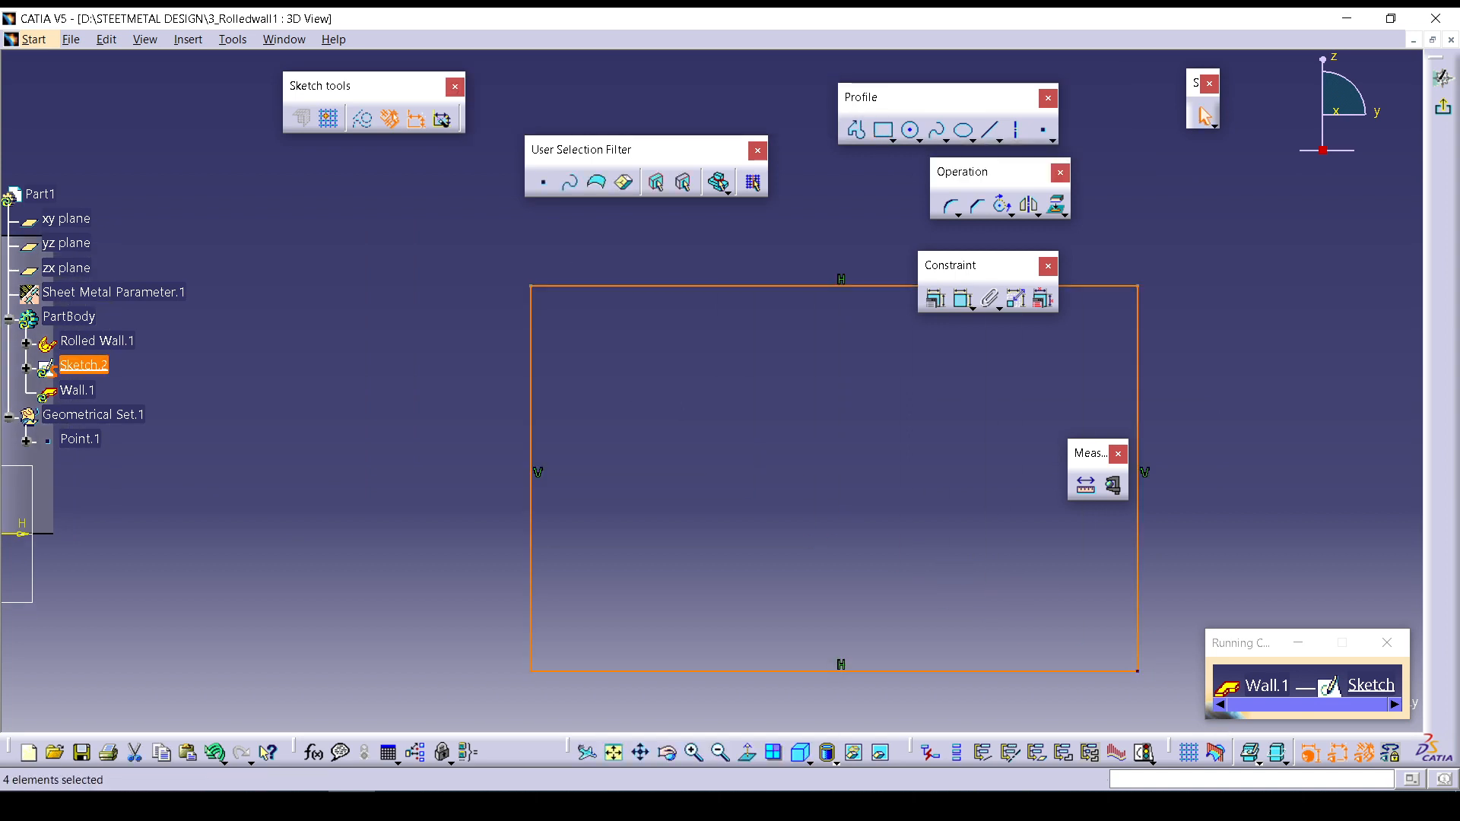
click(1443, 107)
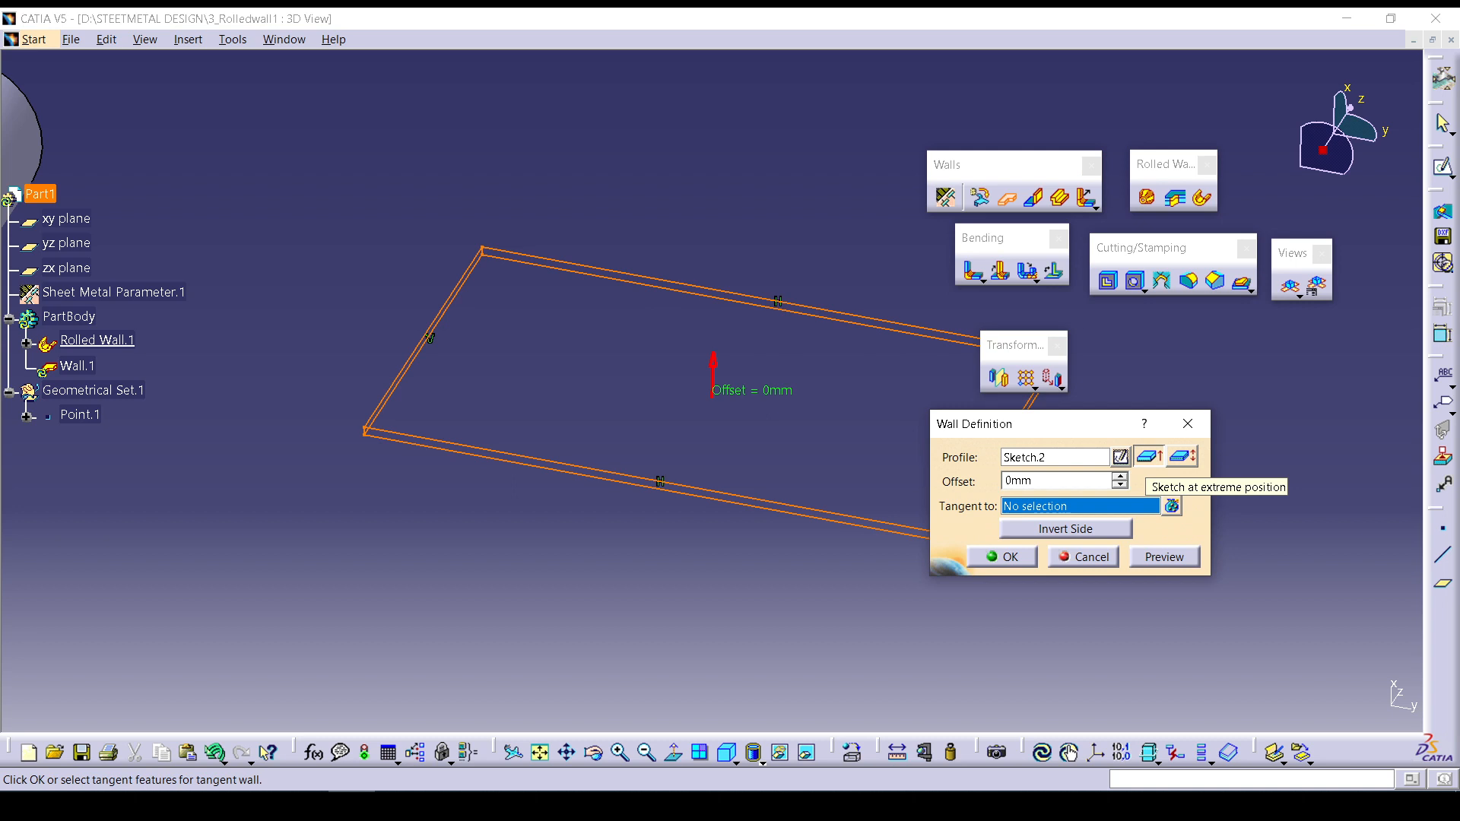
Create the wall with its sketch at the extreme position, and show the wall's profile sketch.
click(1148, 456)
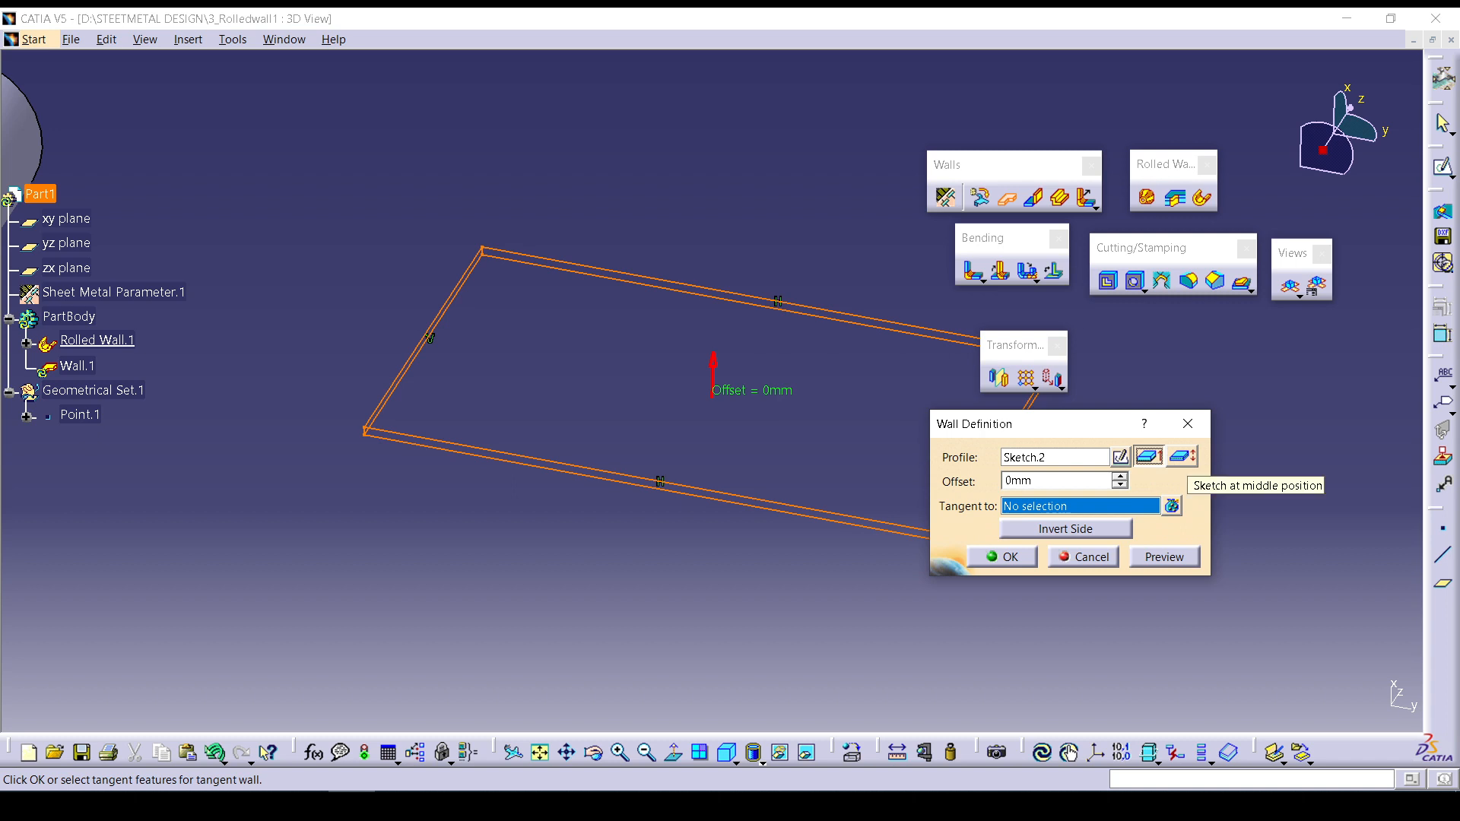
click(1164, 557)
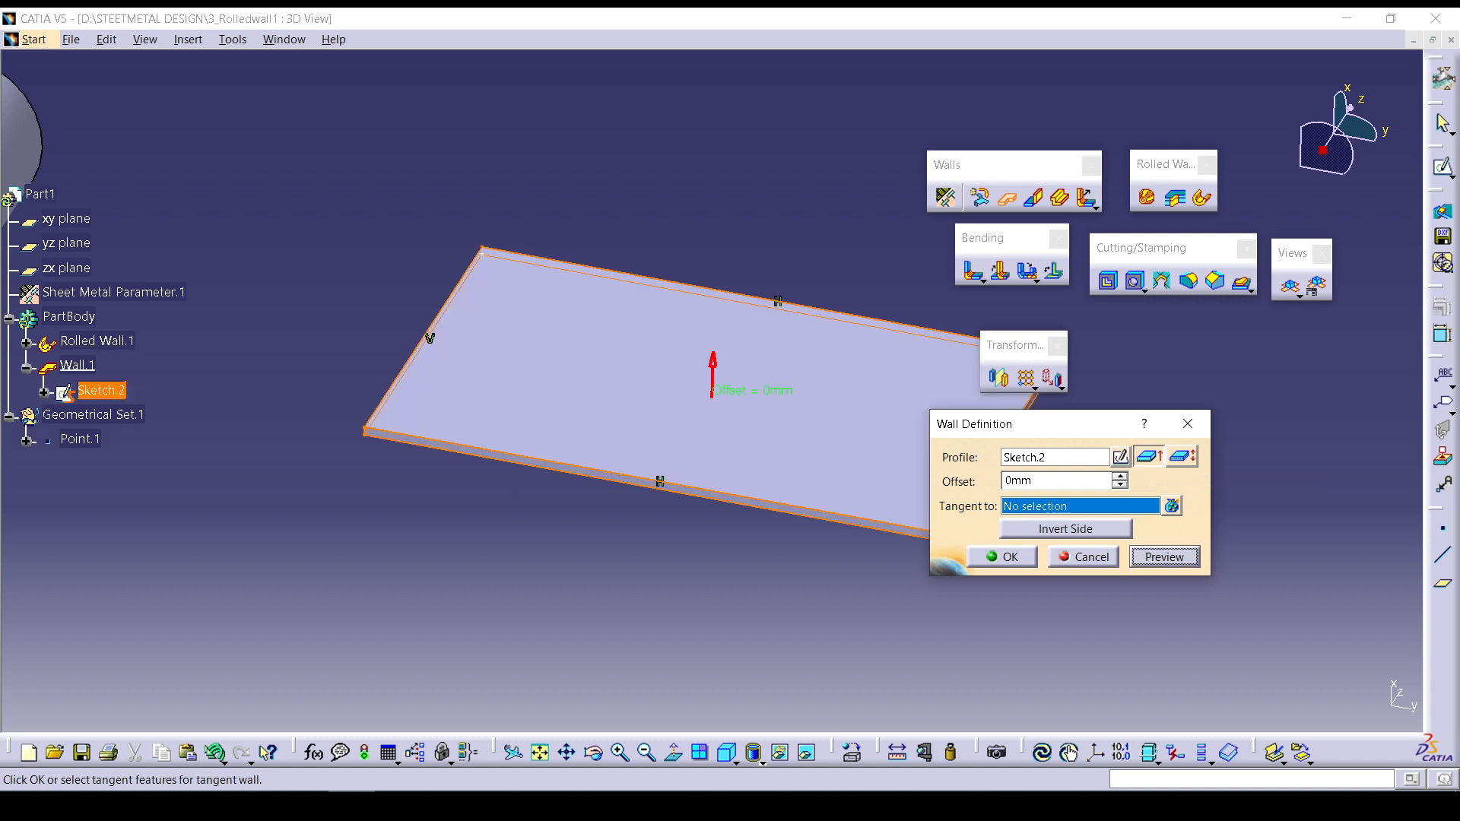
click(1002, 558)
click(1003, 558)
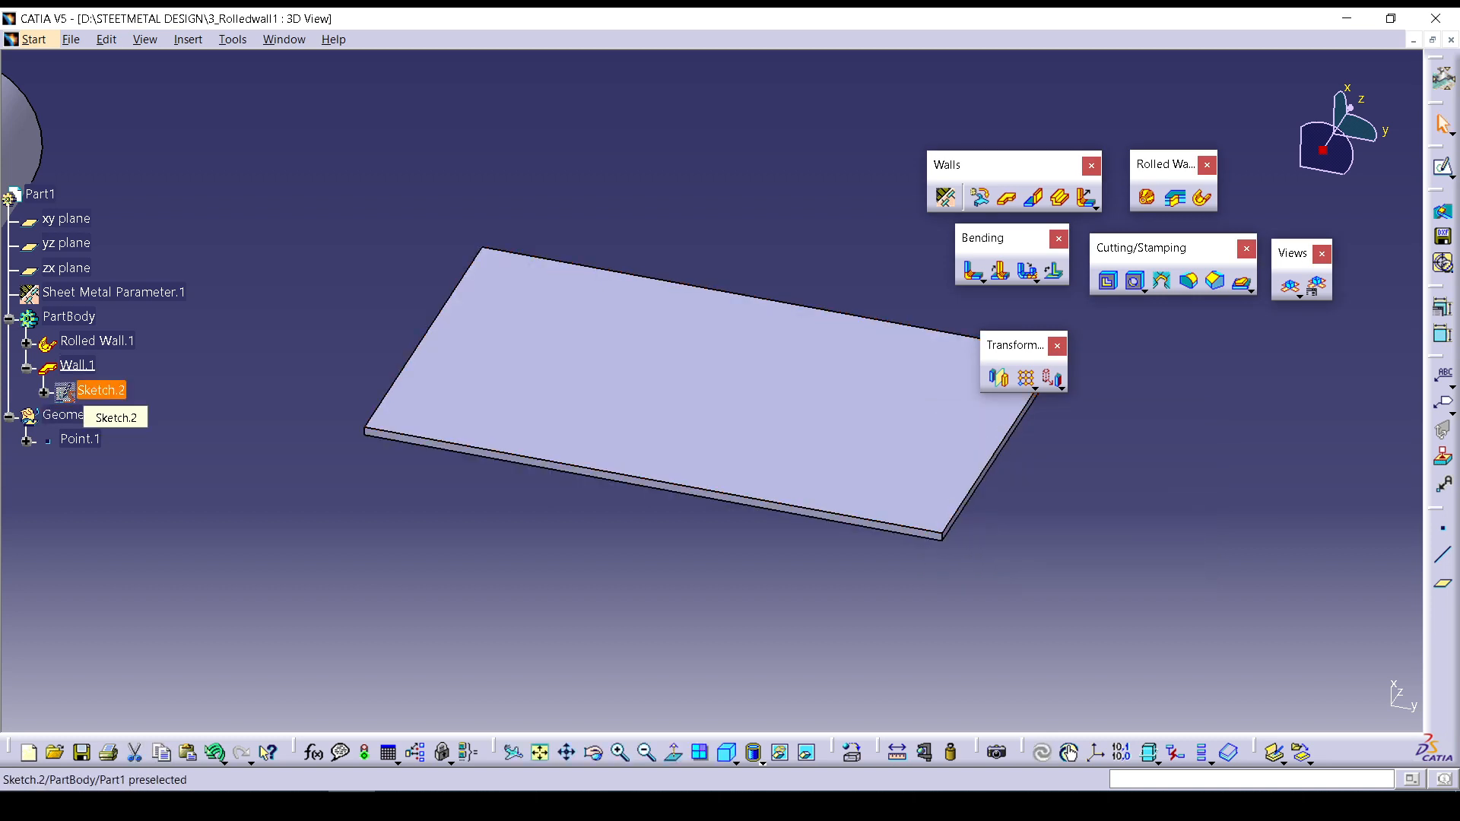
key(space)
scroll(490, 534, up, 1)
mouse_move(491, 533)
middle_down()
mouse_move(554, 316)
mouse_move(502, 493)
mouse_move(495, 404)
mouse_move(484, 487)
middle_up()
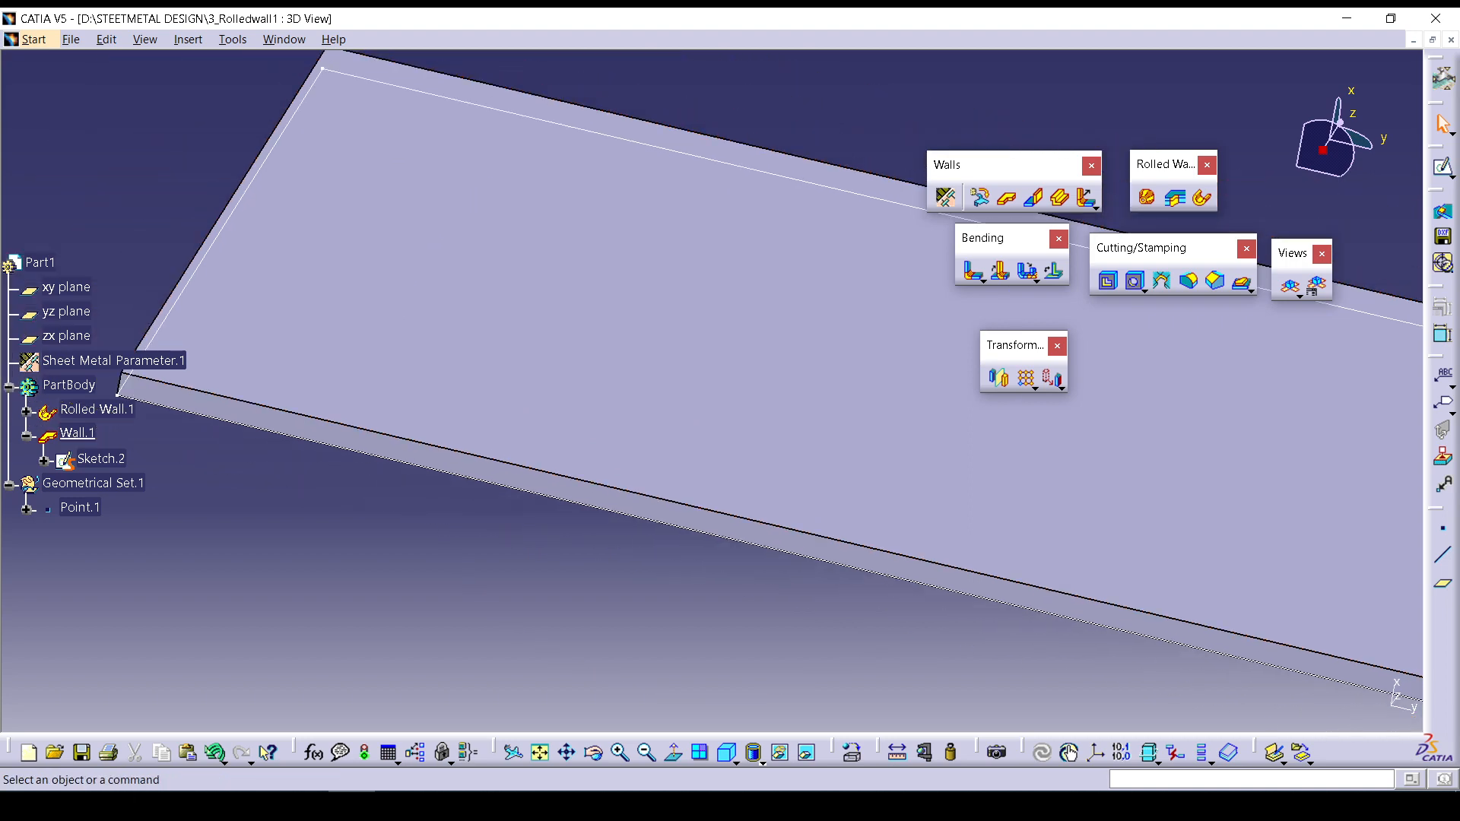
Change the flat wall so that its sketch lies at the middle position, and show the profile sketch again.
double_click(76, 432)
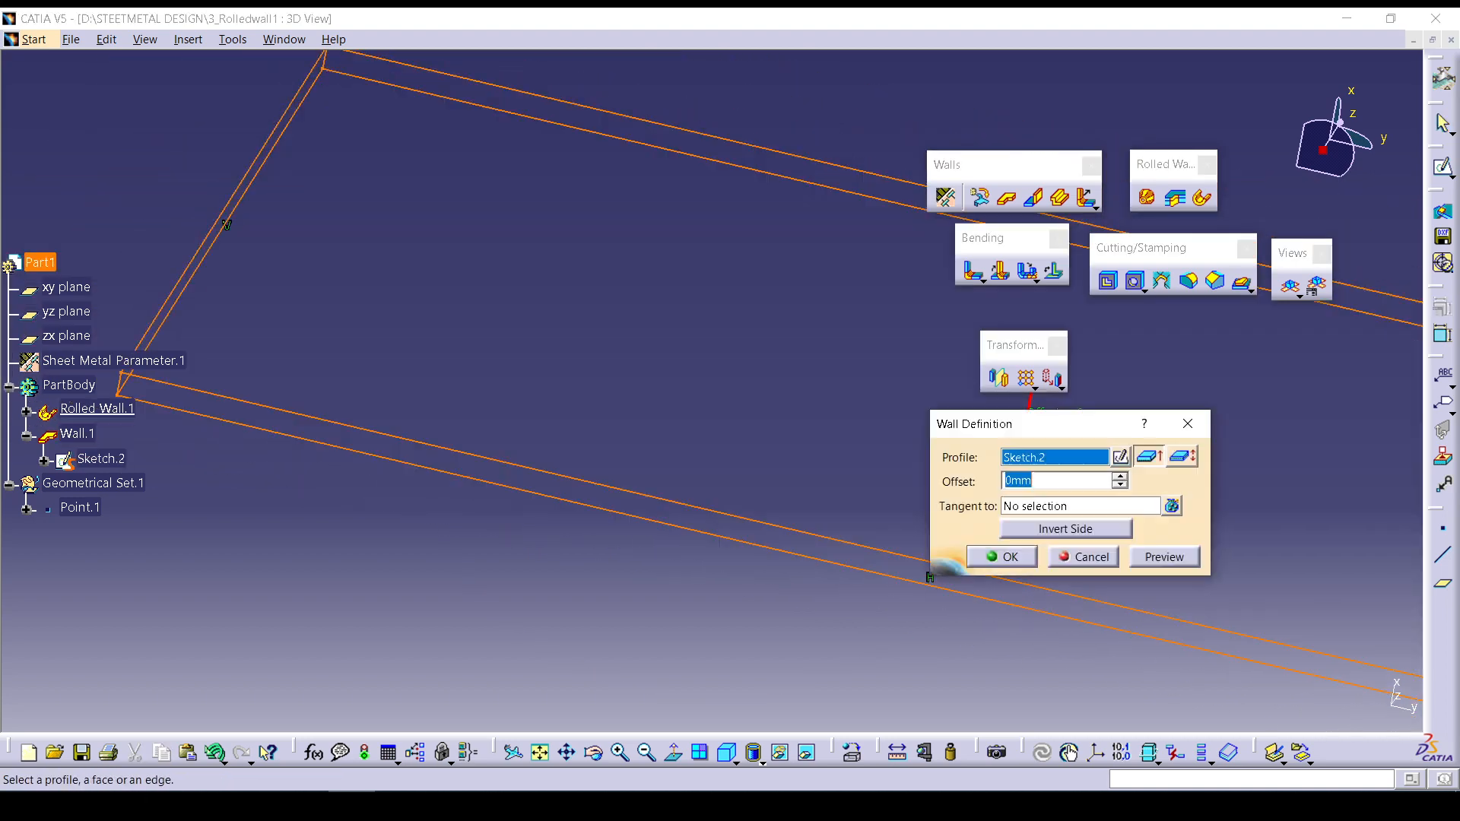
click(1181, 457)
click(1164, 557)
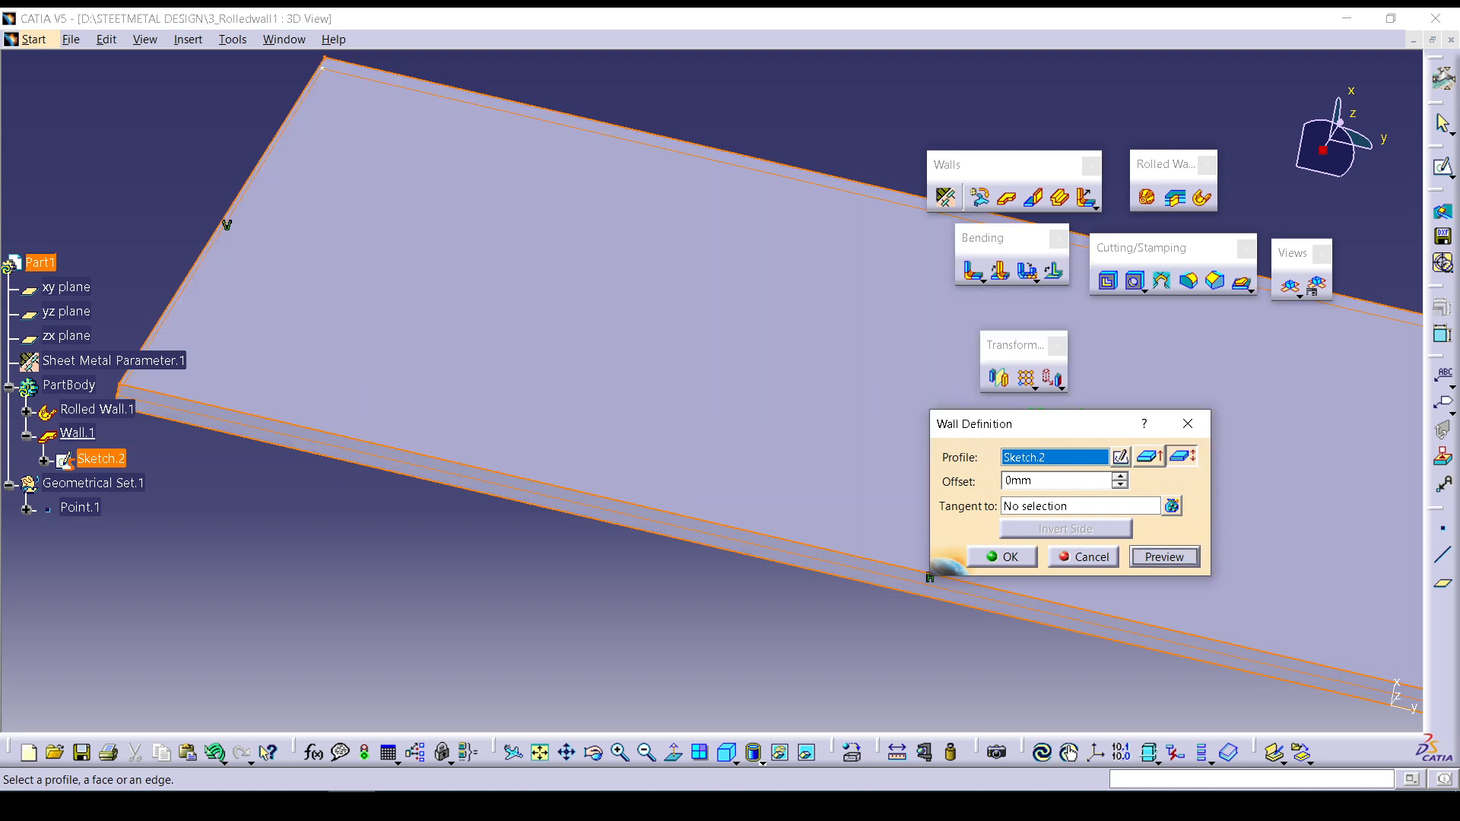
click(1003, 557)
click(791, 646)
middle_drag(761, 609, 760, 658)
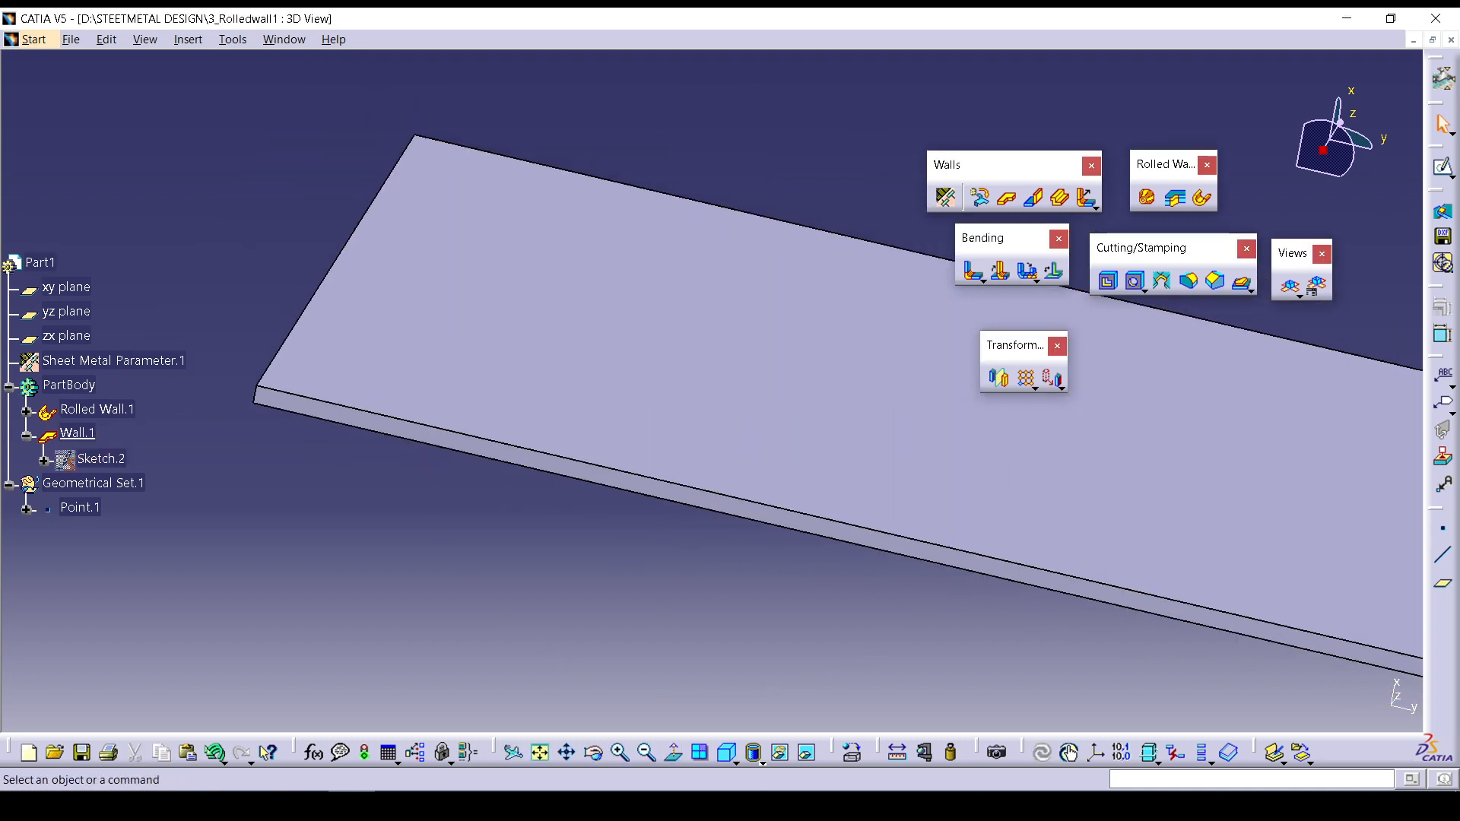
double_click(91, 460)
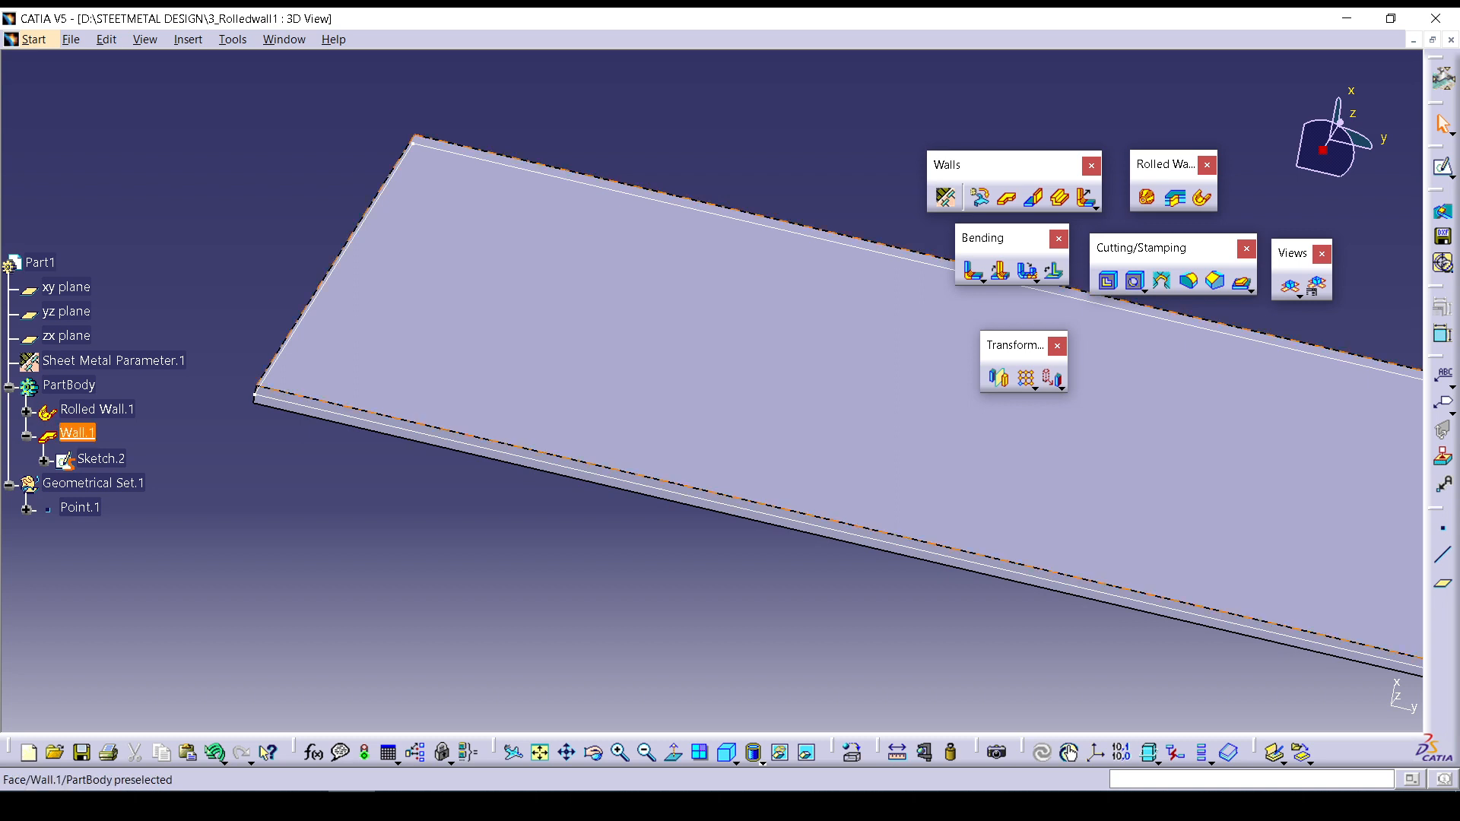
Reopen the flat wall's definition and set its offset from the sketch to 27 mm.
double_click(654, 342)
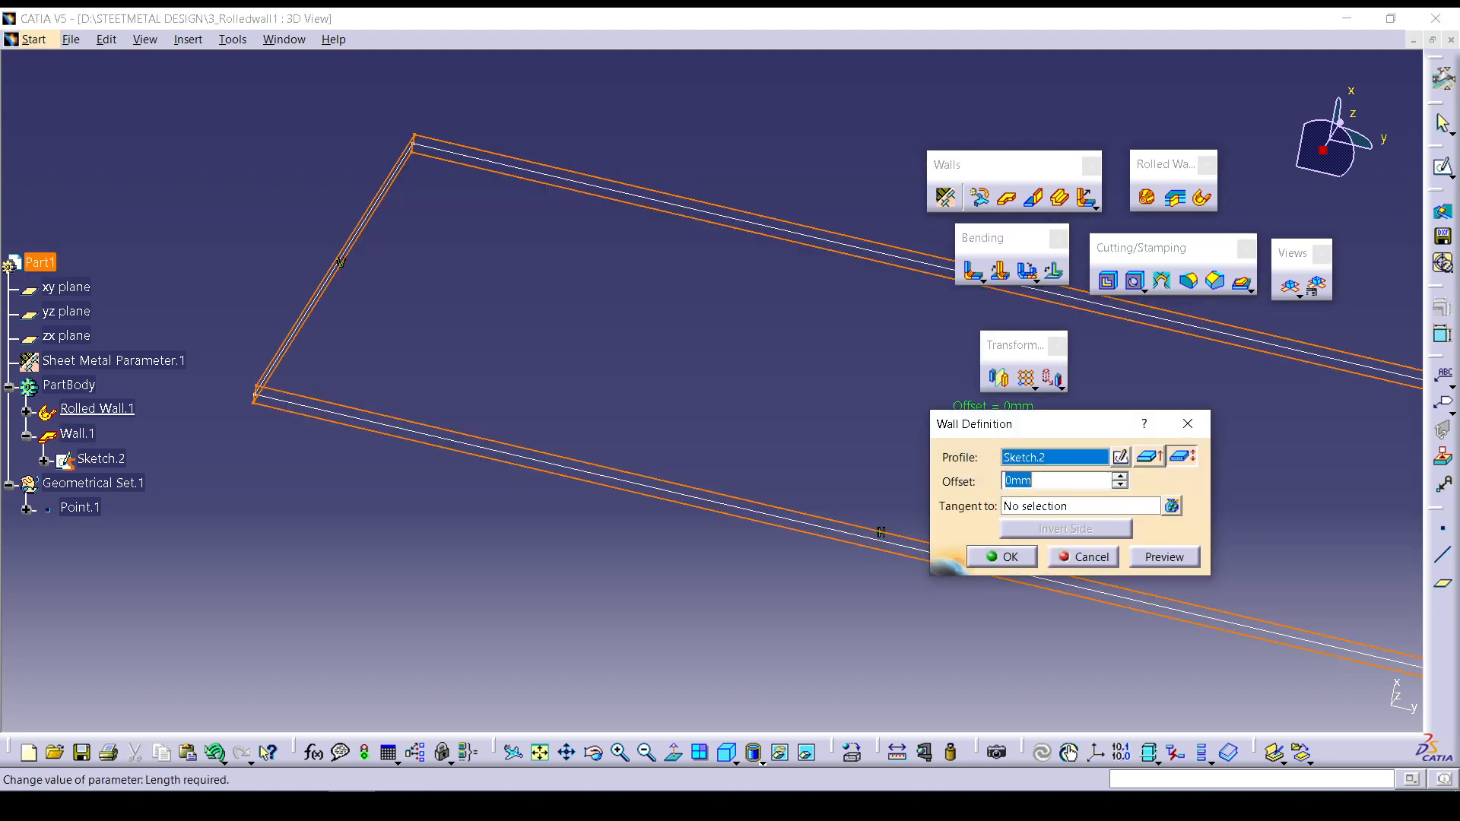
click(1120, 477)
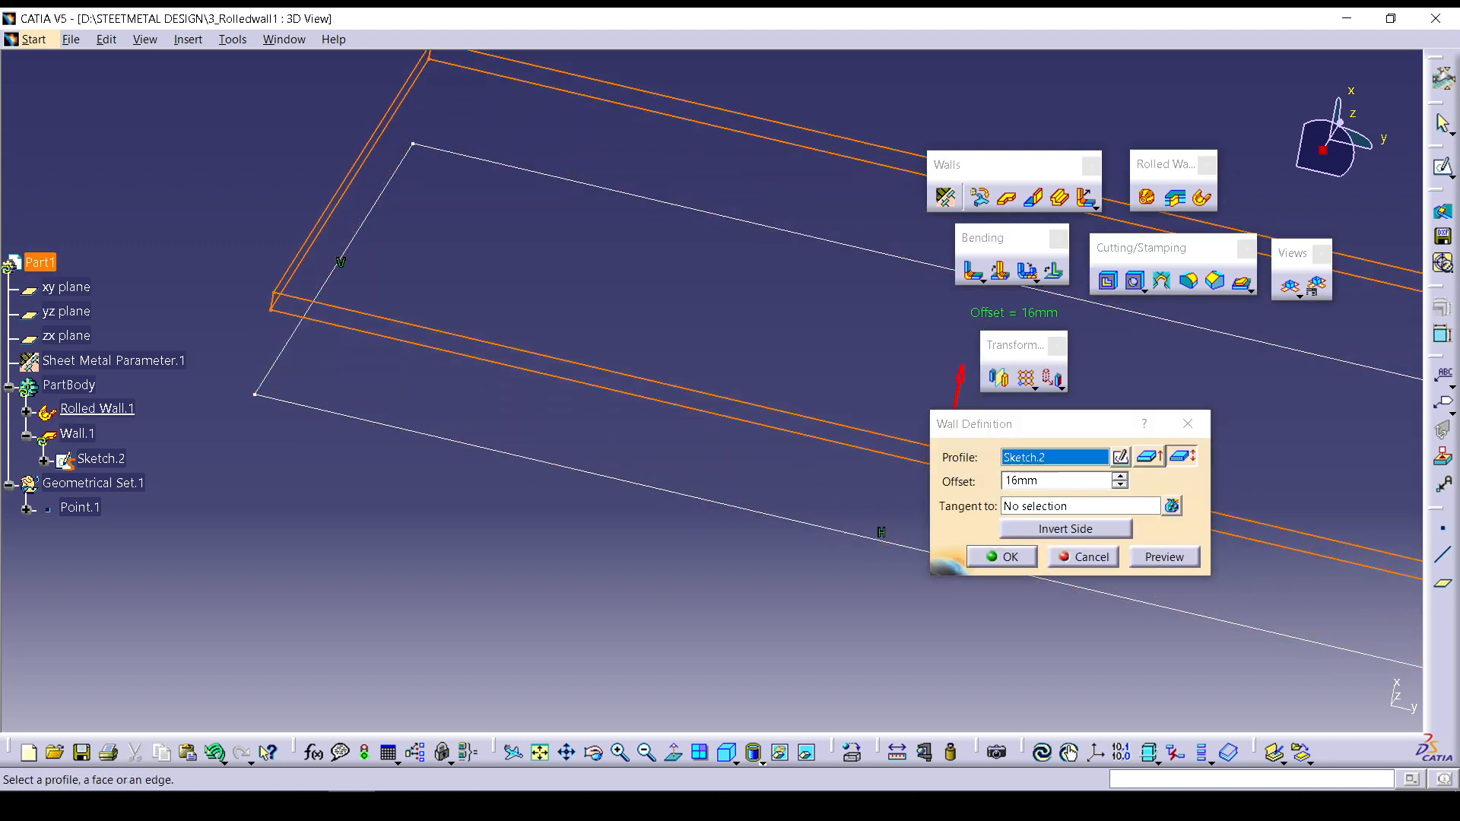
middle_drag(690, 380, 748, 428)
click(1120, 476)
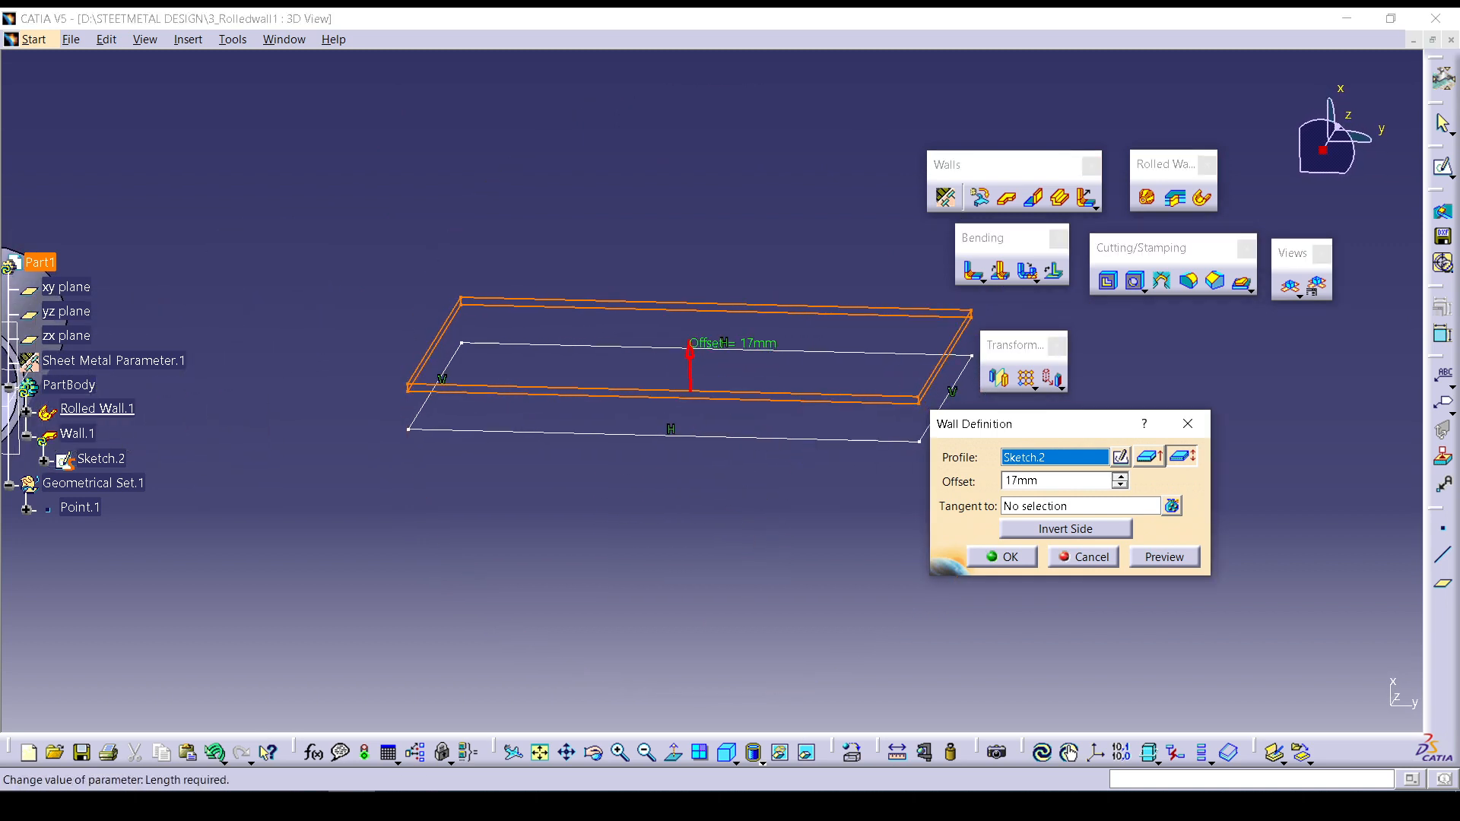
click(1121, 477)
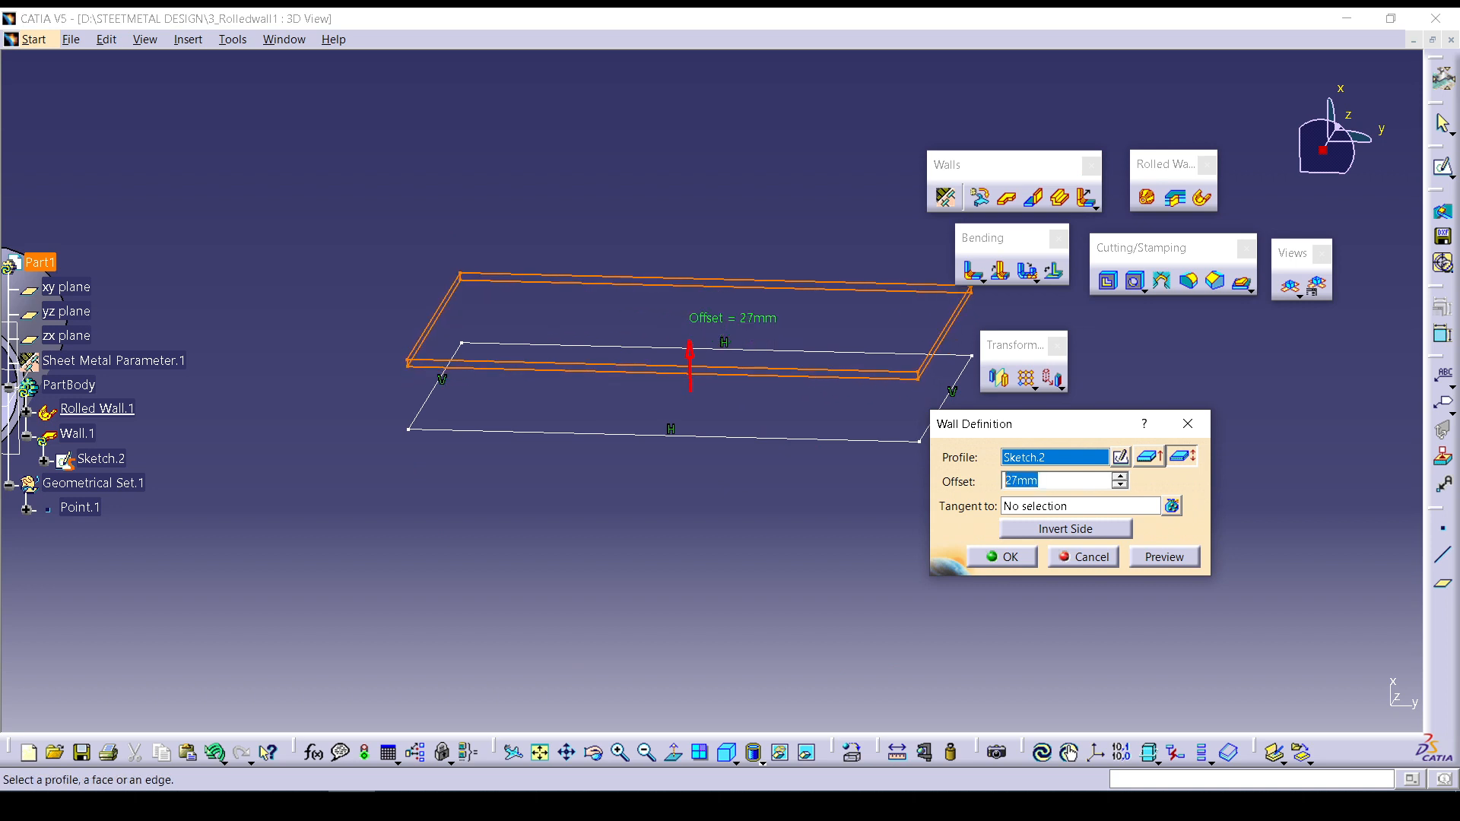
Invert the offset wall's side back and forth, ending on the original side, then preview and apply the wall definition.
click(1065, 530)
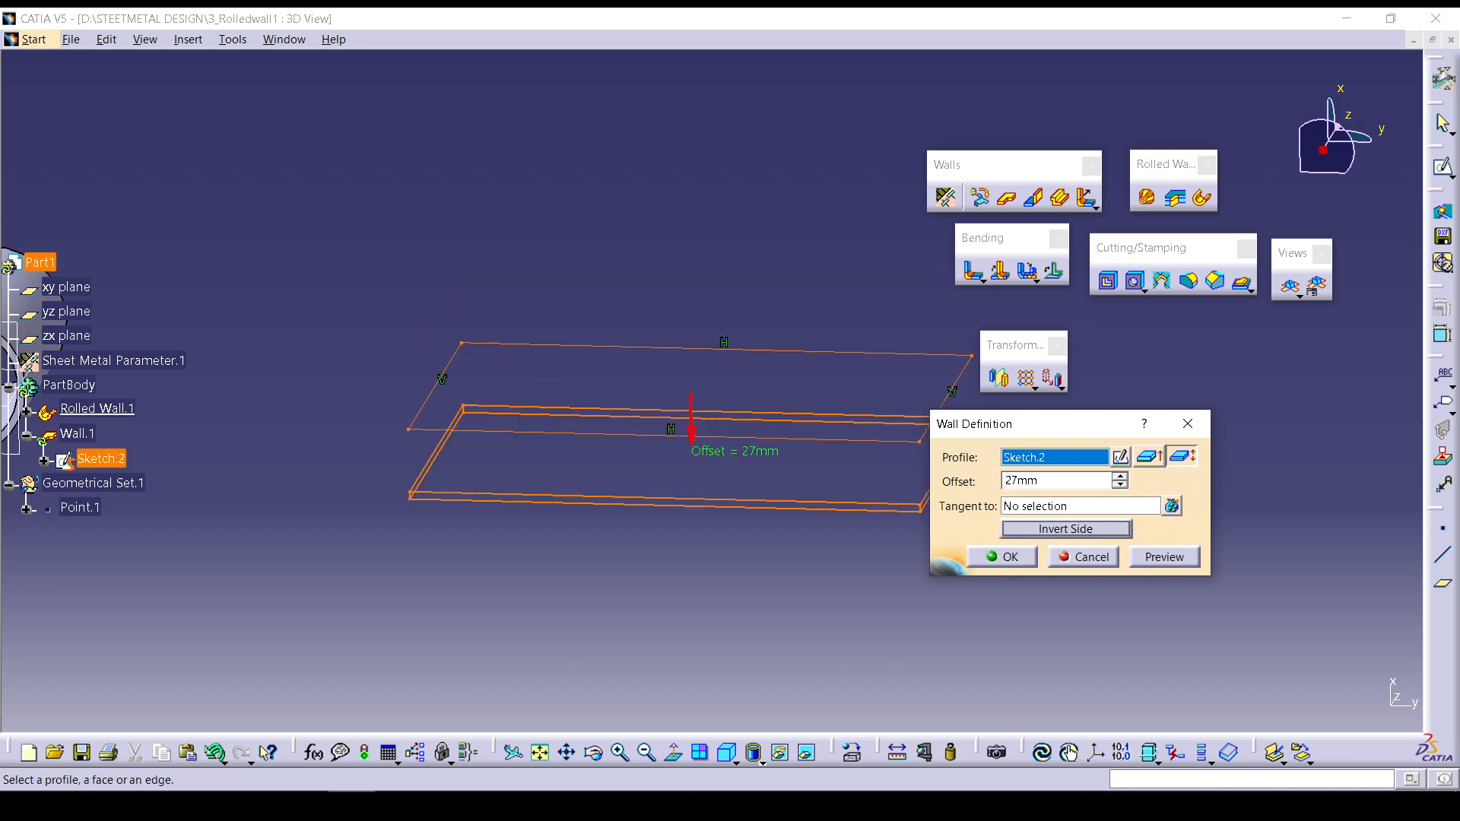
click(1066, 529)
click(1065, 529)
click(1065, 530)
click(1164, 557)
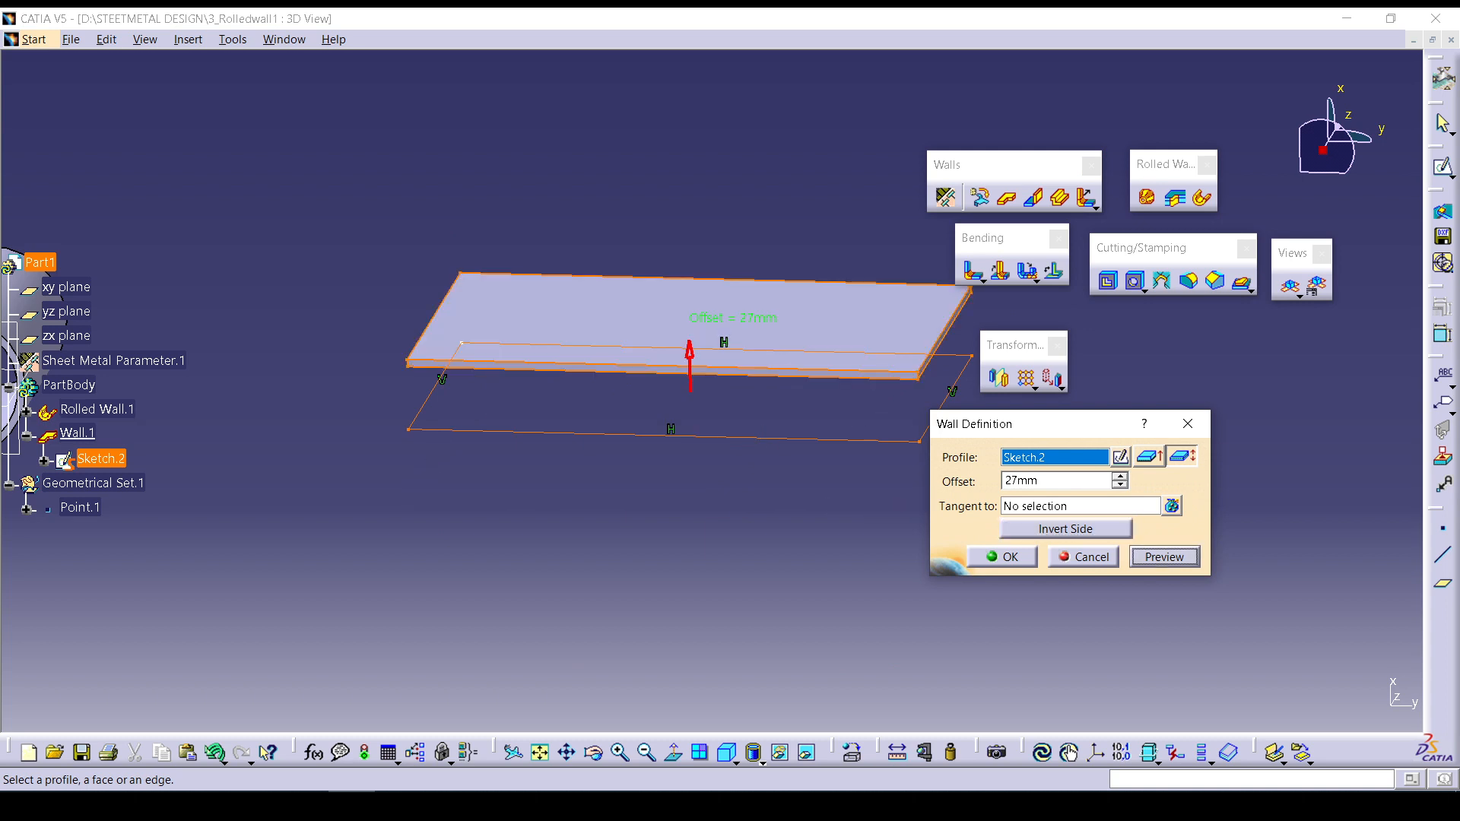
click(1001, 556)
double_click(791, 331)
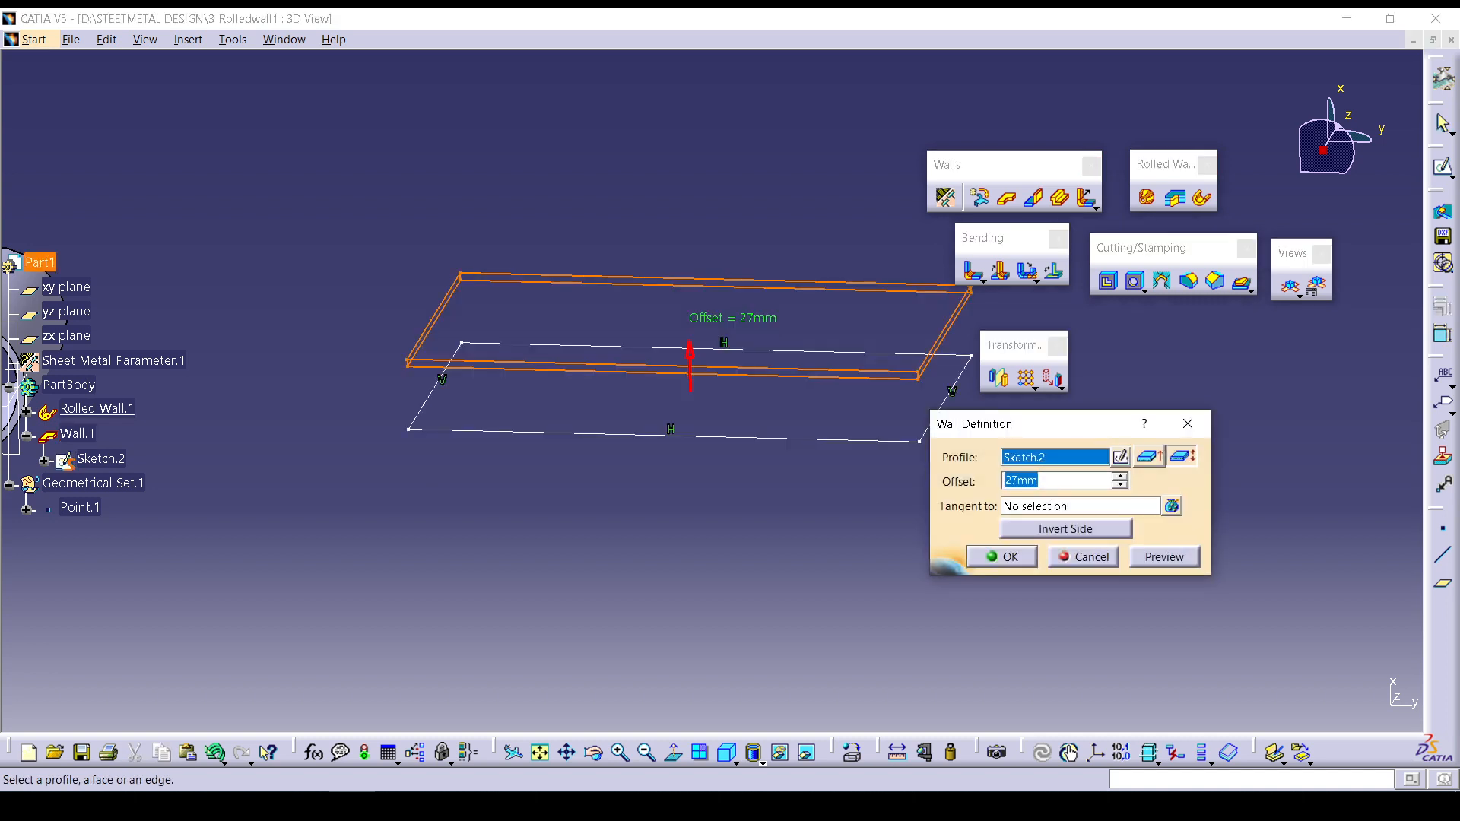
click(1002, 557)
Open 5_Tangent_Wall.CATPart from the STEETMETAL DESIGN folder and view the bent part from another angle.
click(70, 39)
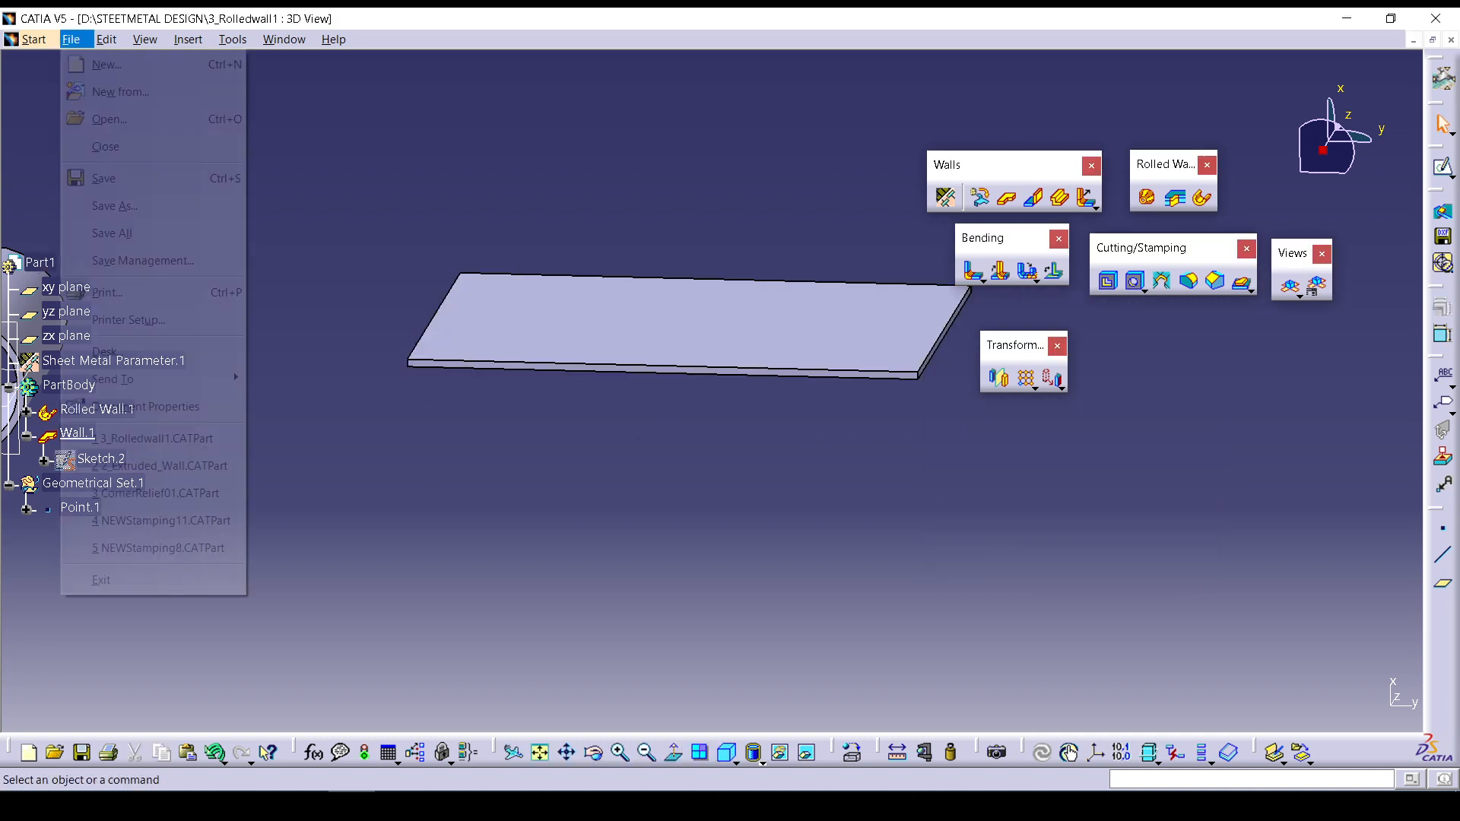
click(115, 117)
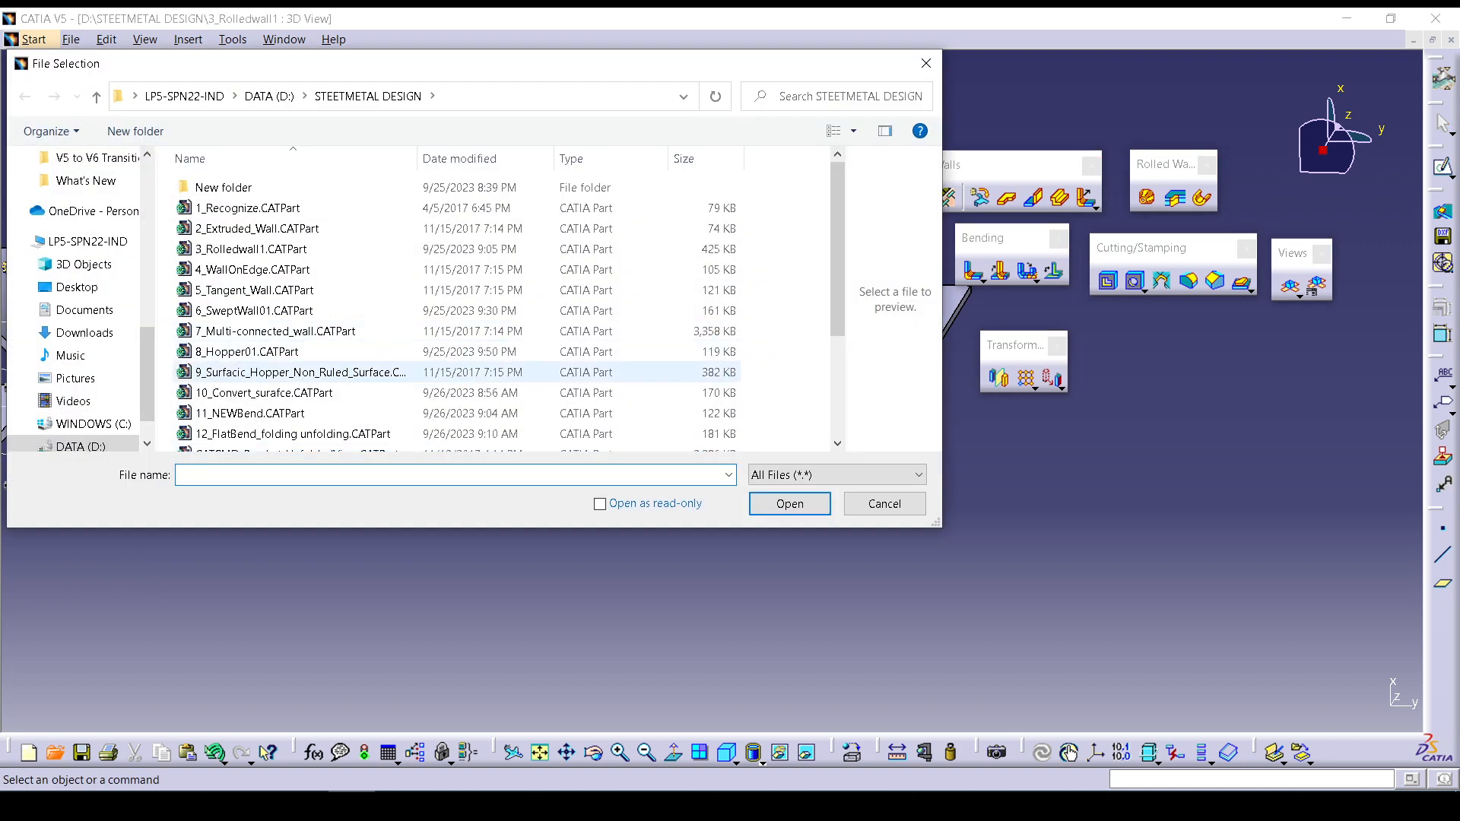
scroll(456, 350, down, 2)
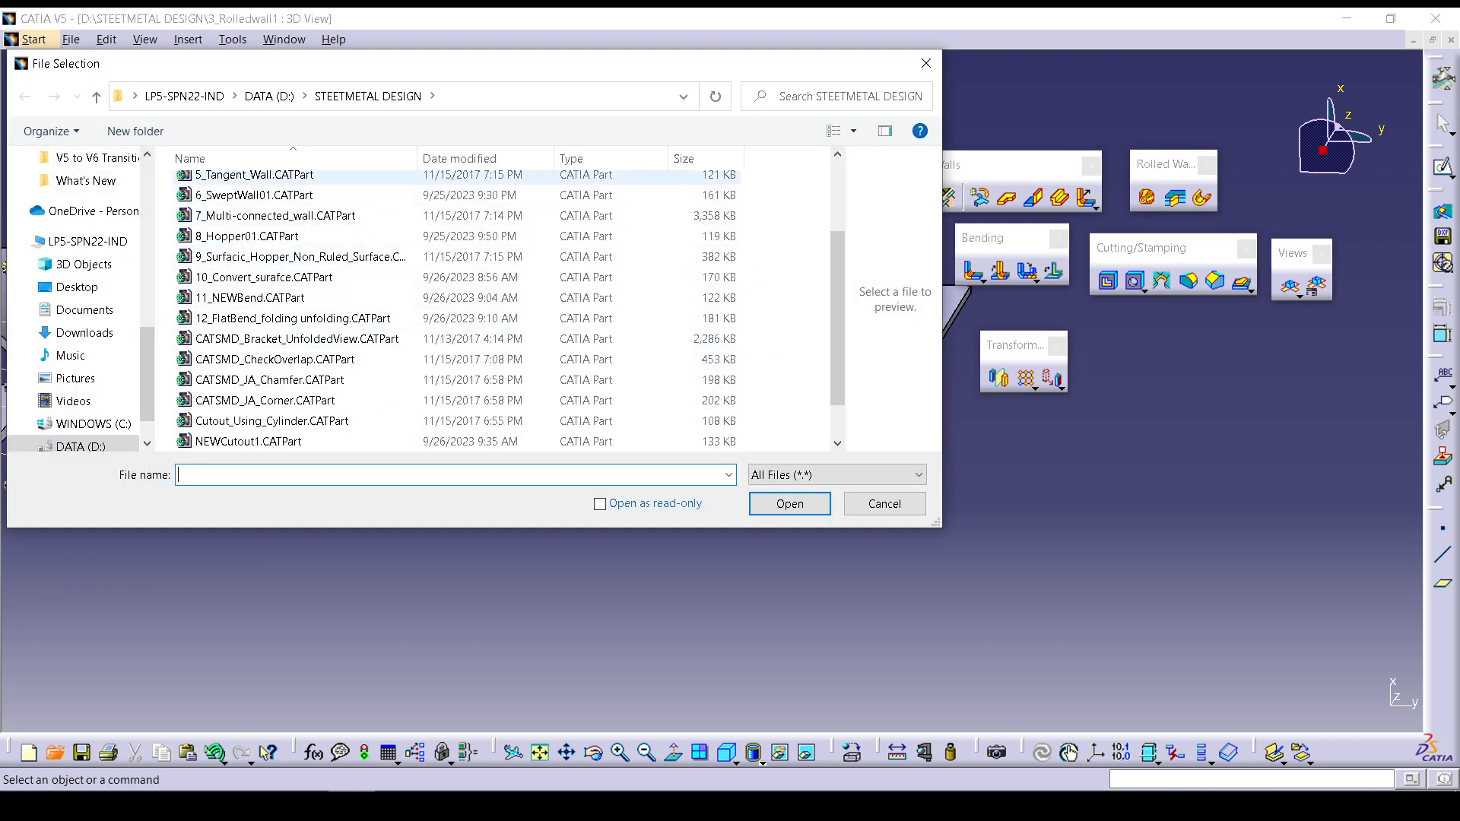
click(254, 176)
click(790, 503)
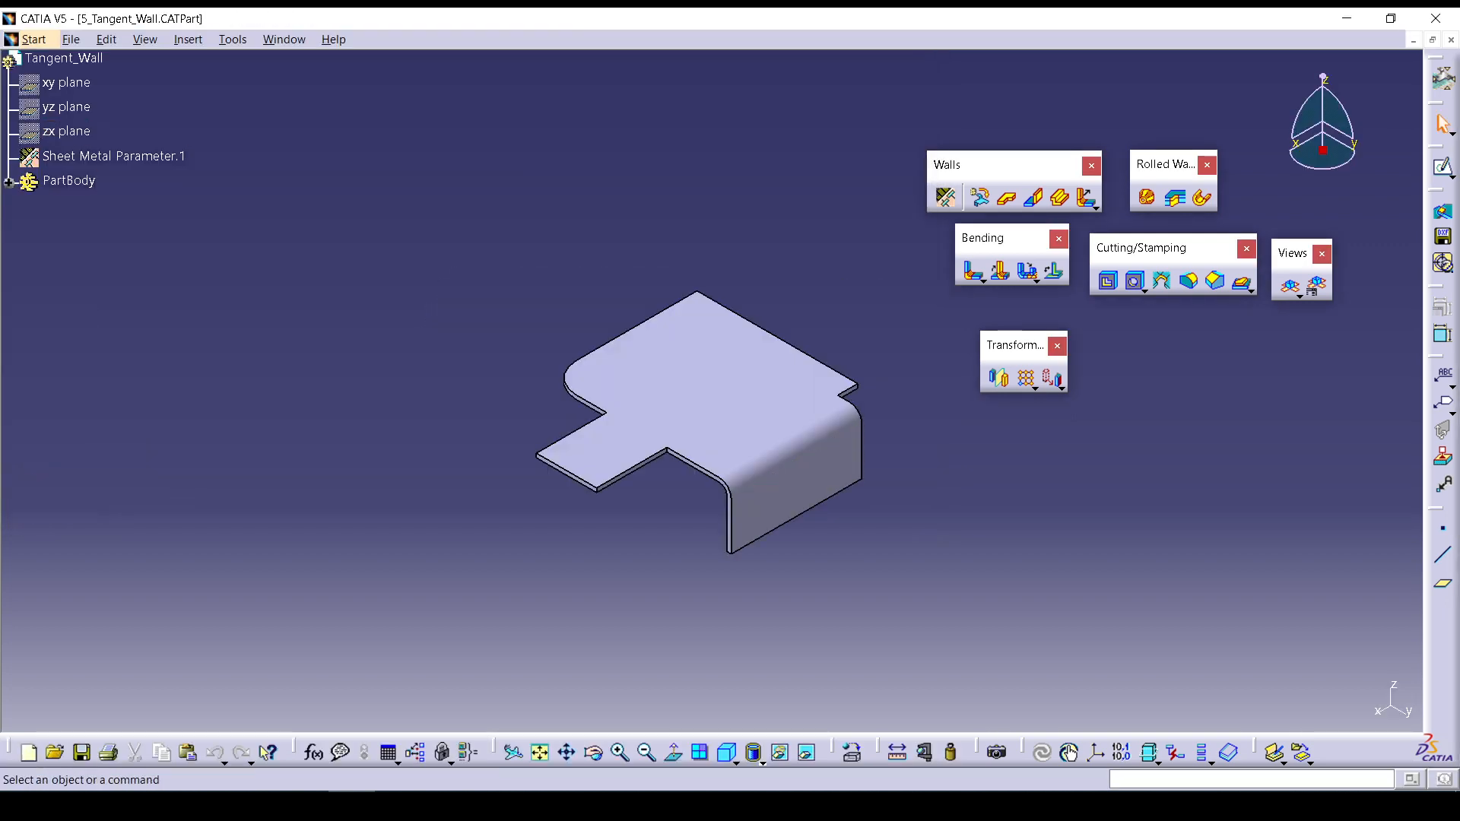
middle_drag(479, 441, 496, 283)
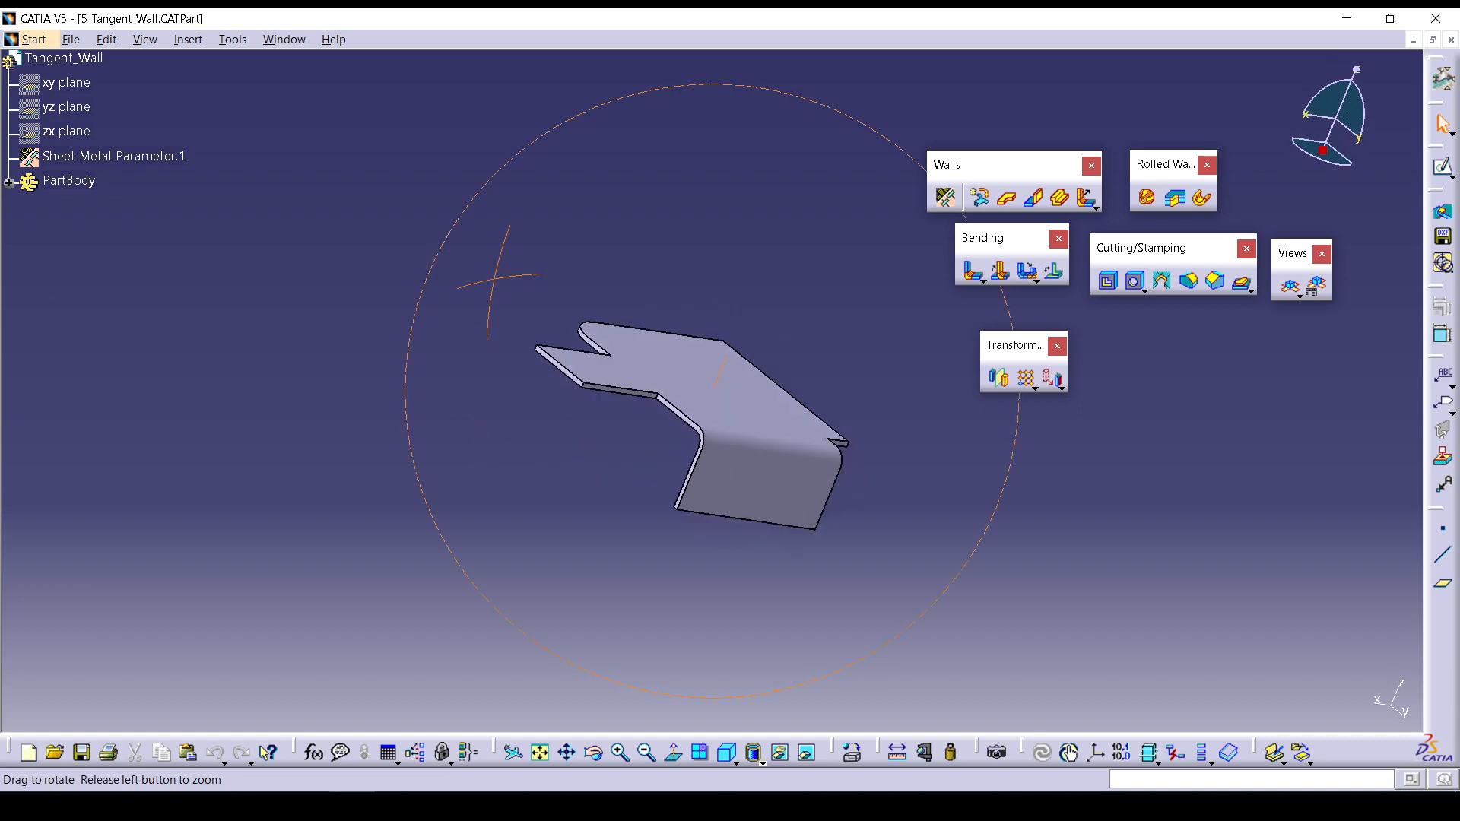
click(64, 58)
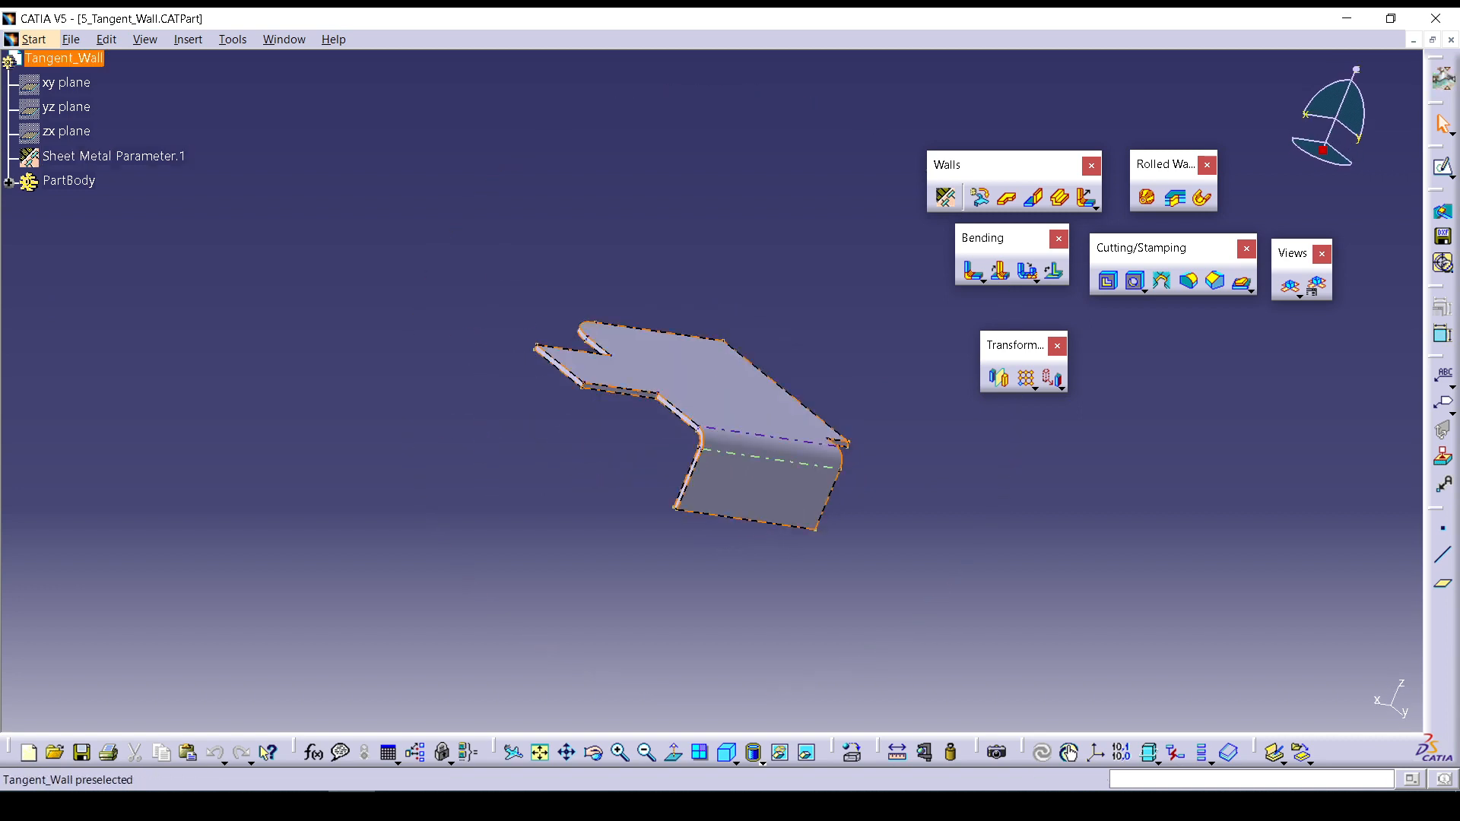
Open 7_Multi-connected_wall.CATPart from the STEETMETAL DESIGN folder.
click(71, 39)
key(Up)
key(Up)
key(Up)
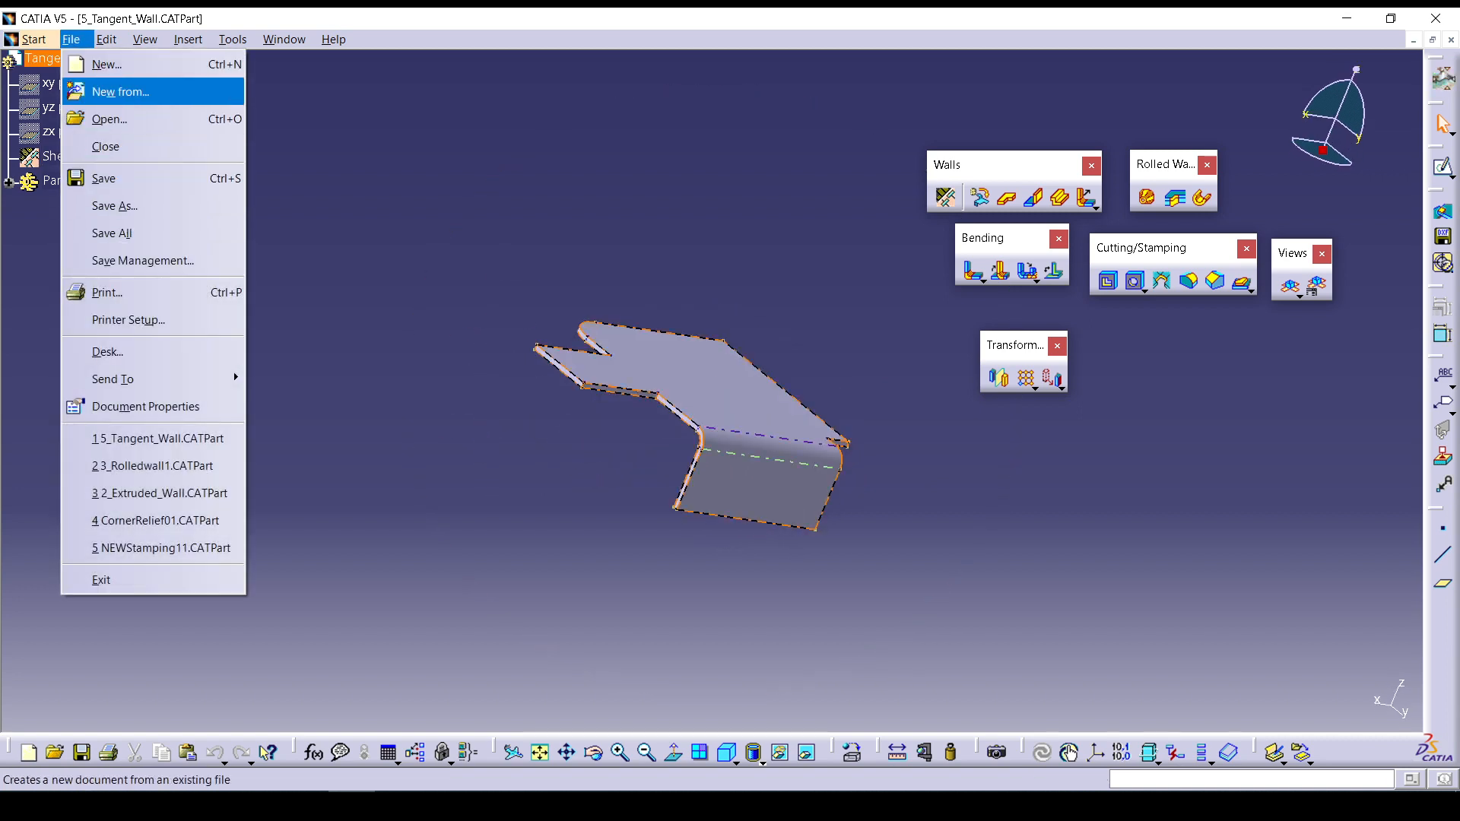
key(Down)
key(Down)
key(Down)
key(Down)
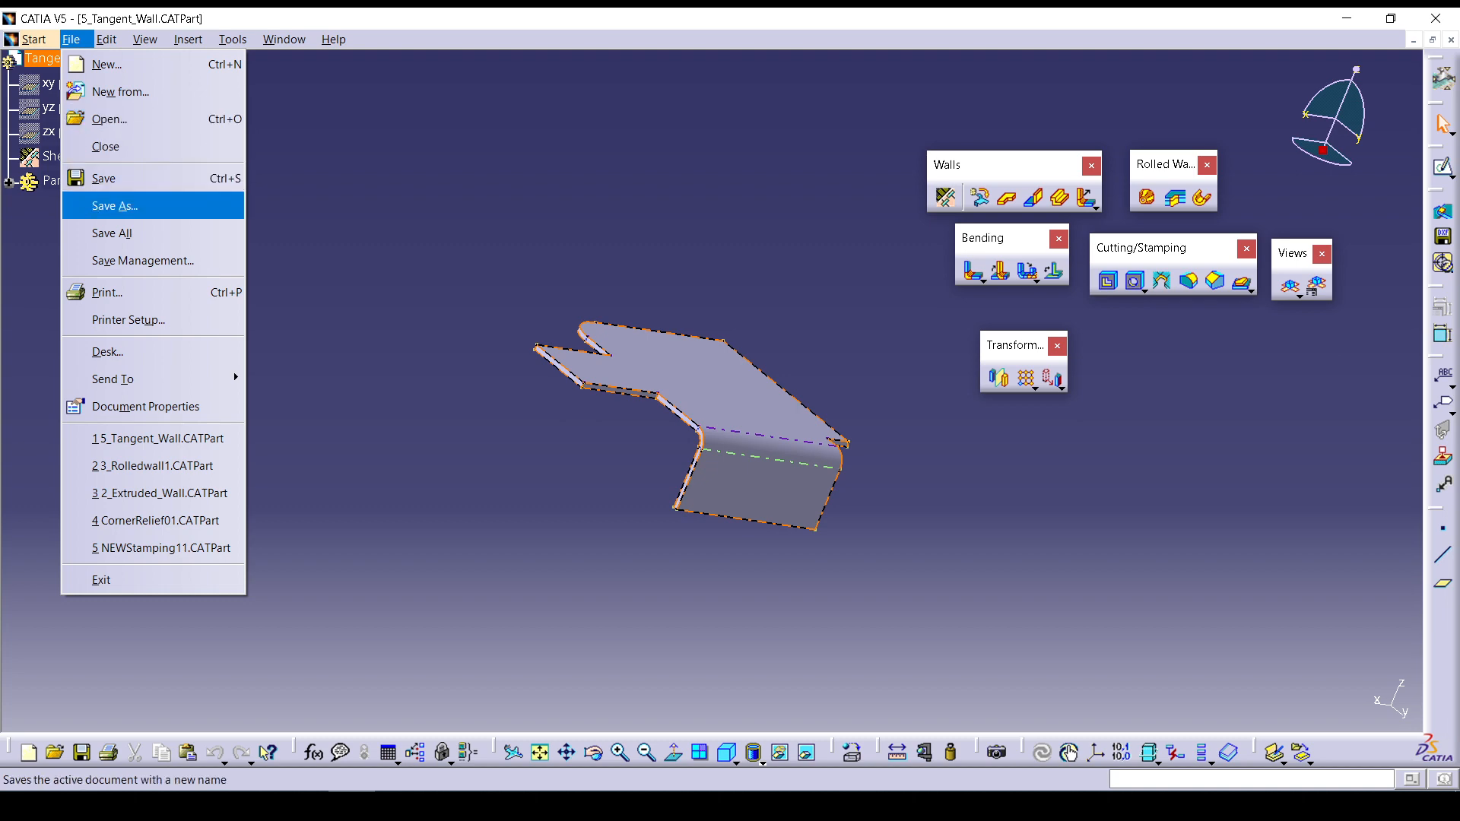
key(Down)
key(Up)
key(Up)
key(Up)
key(Up)
key(Return)
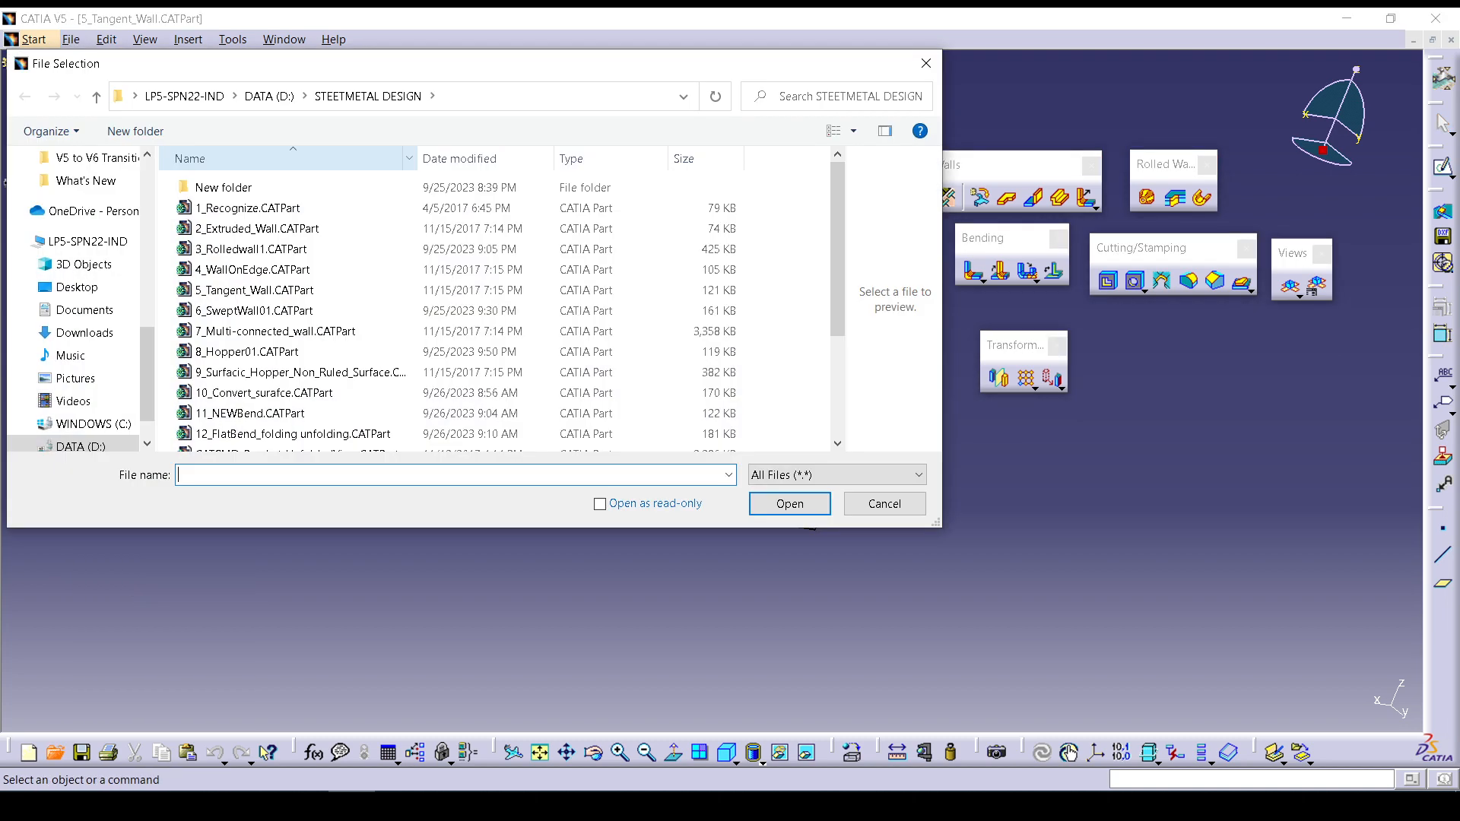
click(304, 332)
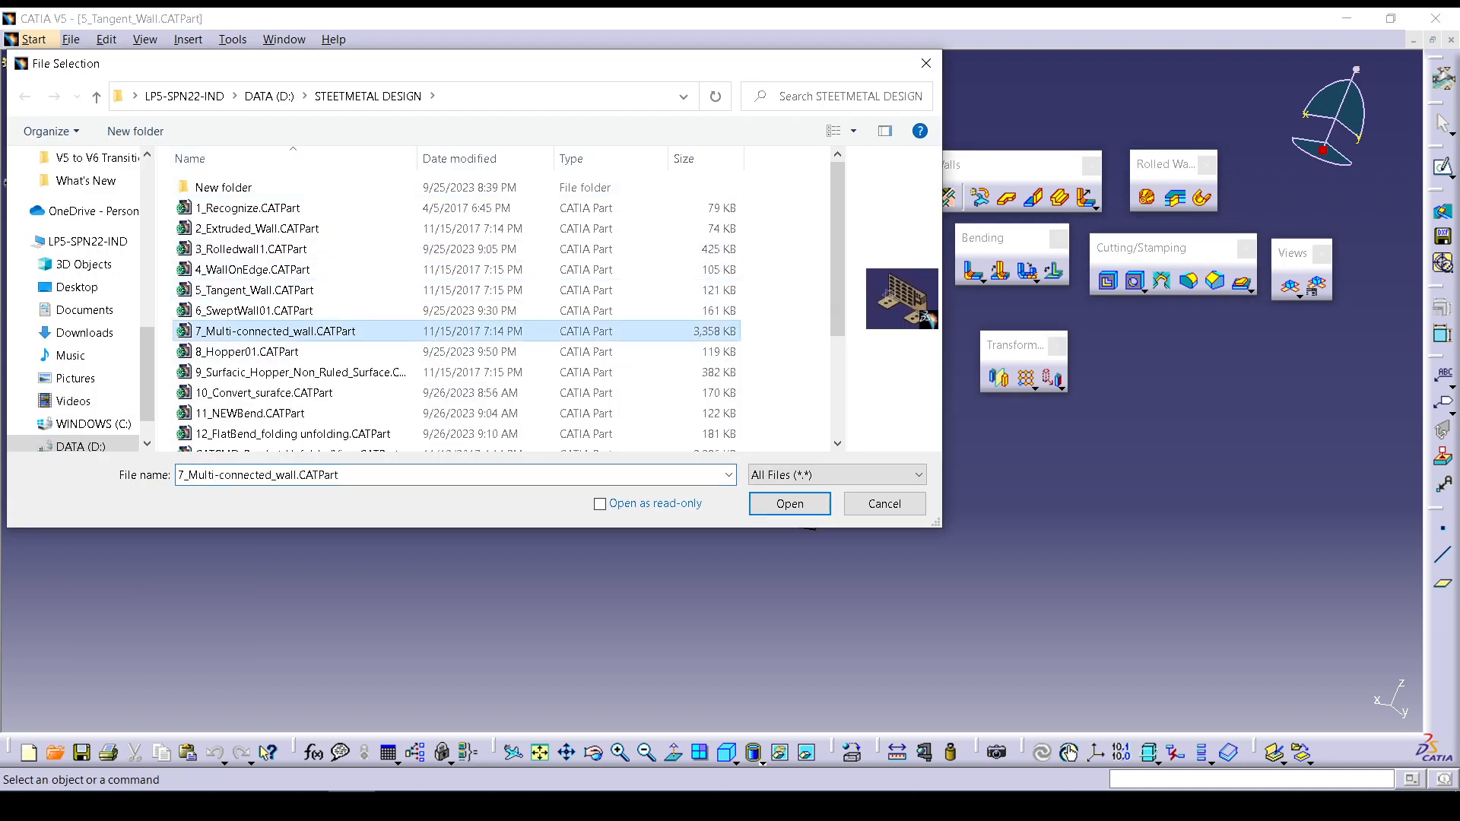
click(789, 505)
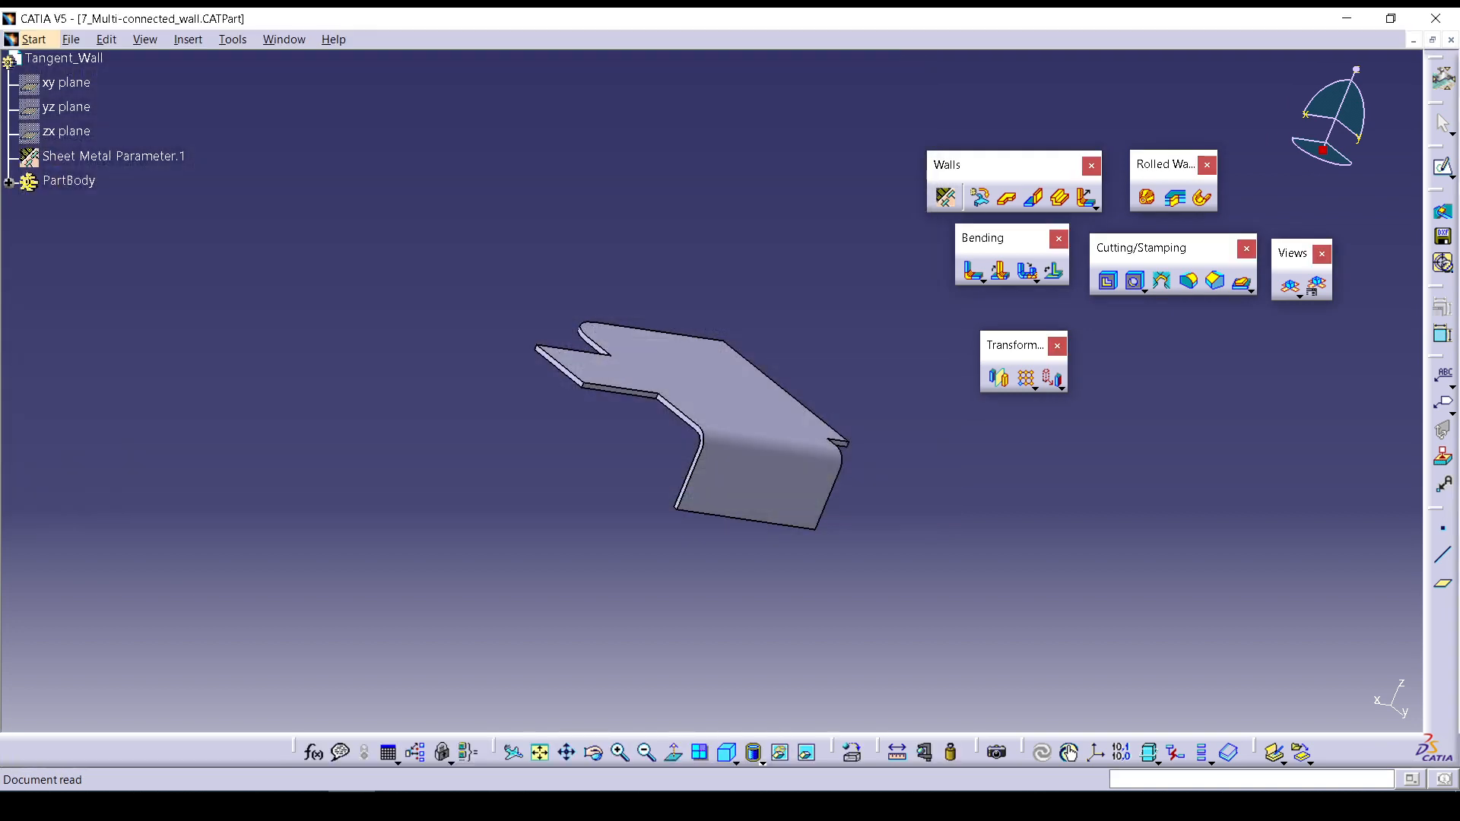
ctrl+middle_drag(875, 449, 875, 392)
Start a sketch on the right-hand bottom flange's face and draw a narrow rectangle spanning the gap between the two bottom flanges.
click(874, 389)
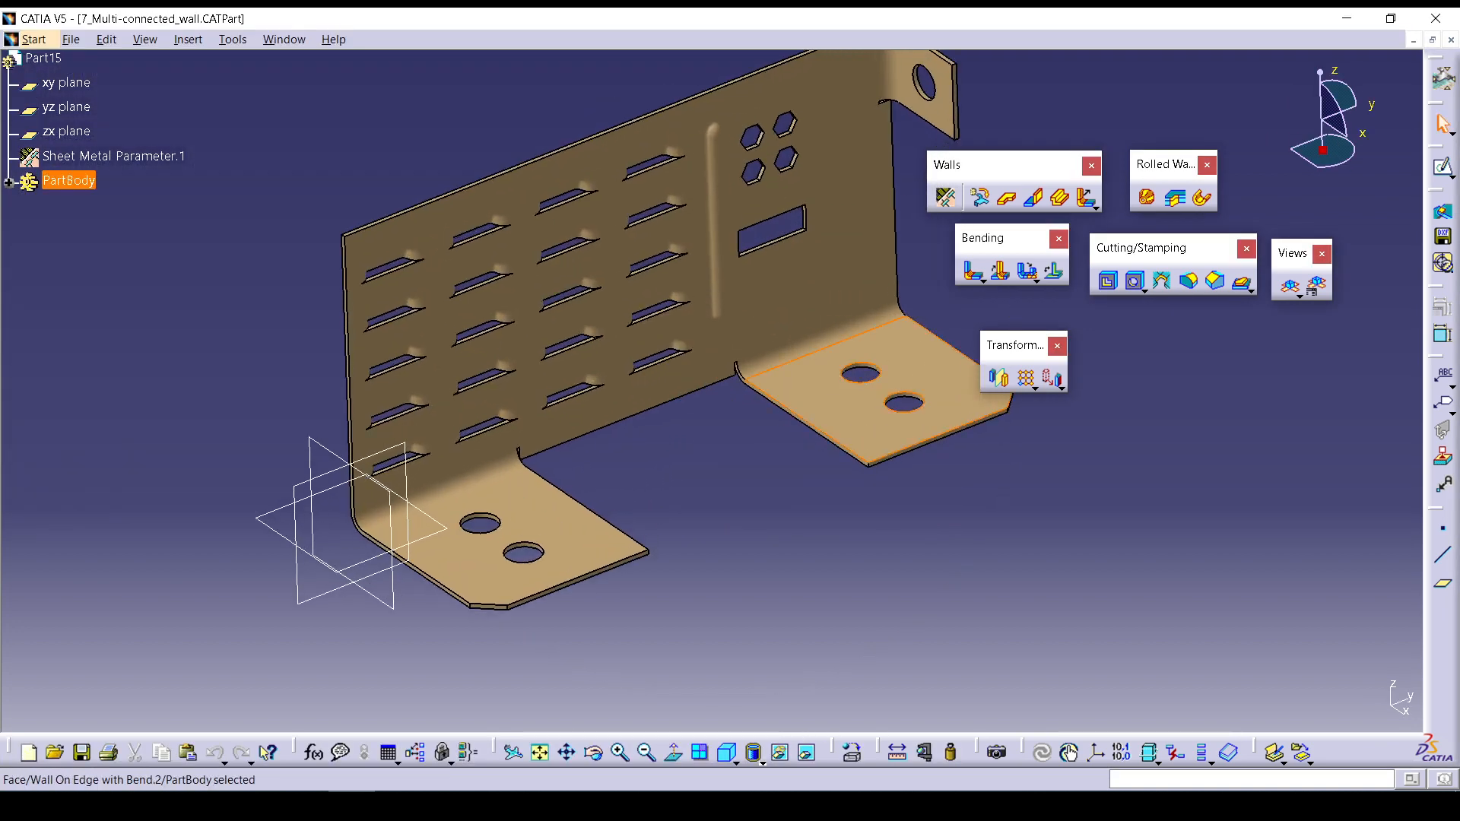
click(1442, 168)
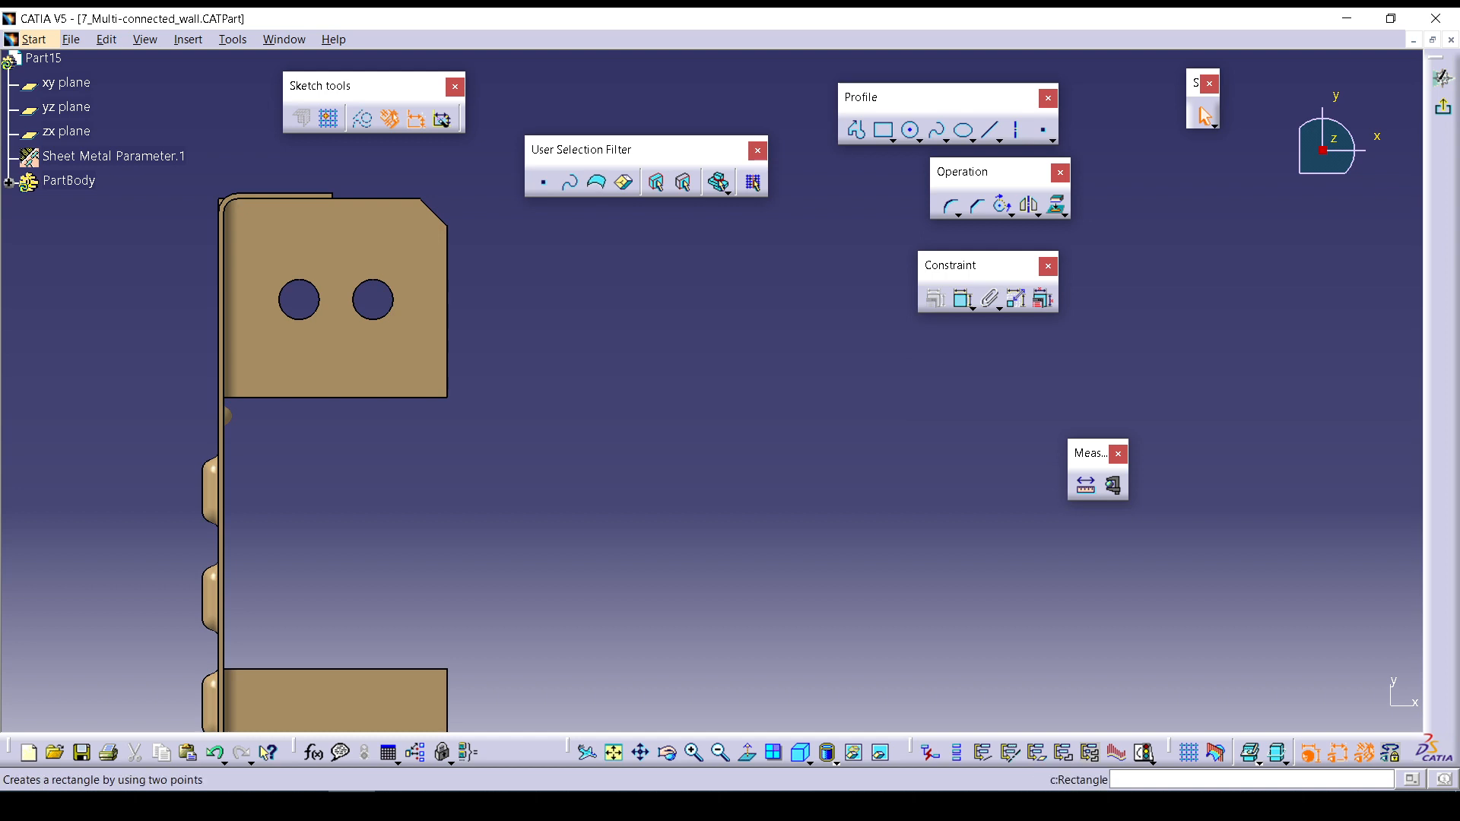
click(883, 130)
click(335, 397)
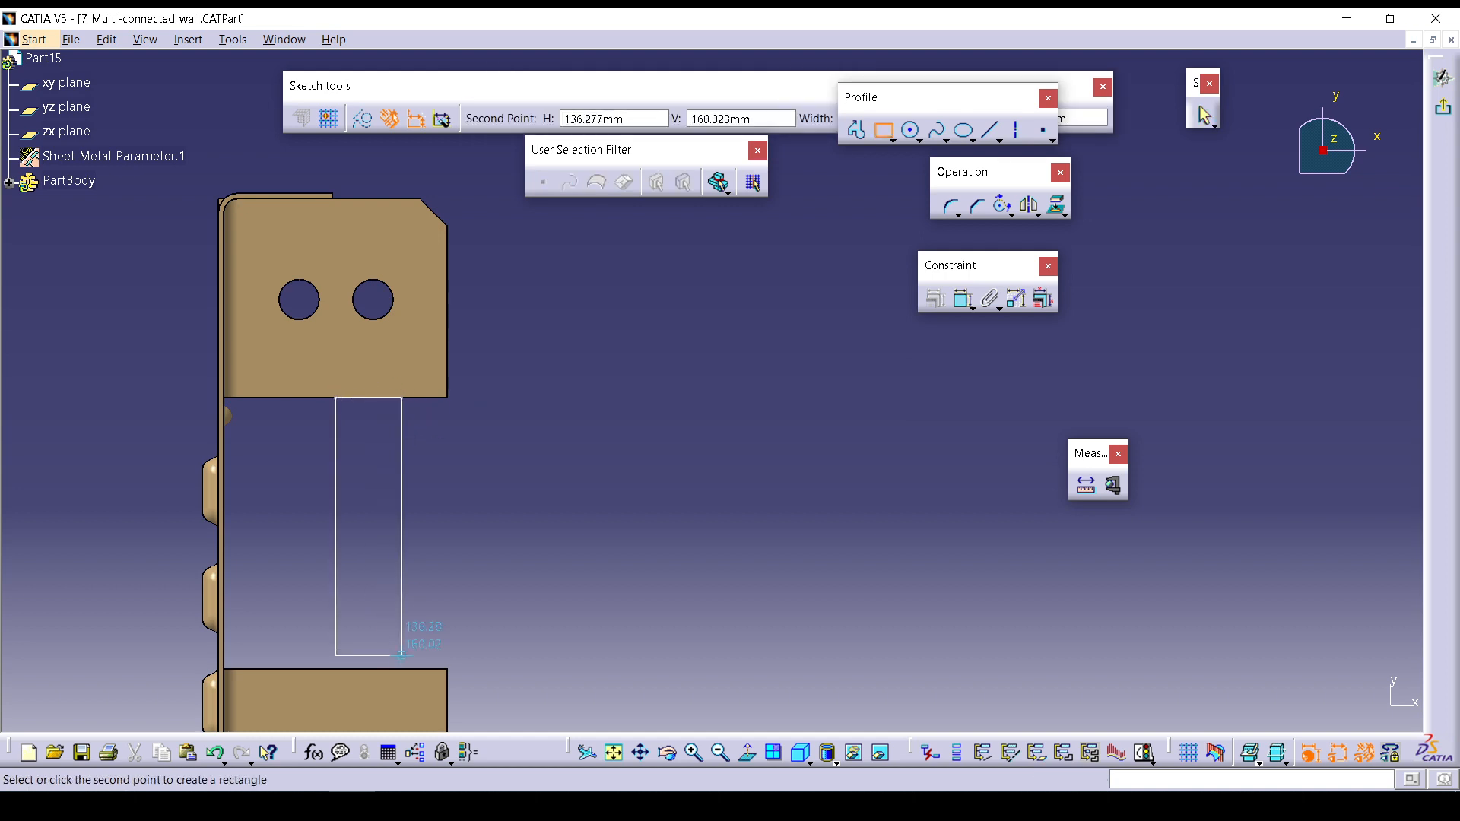
click(419, 655)
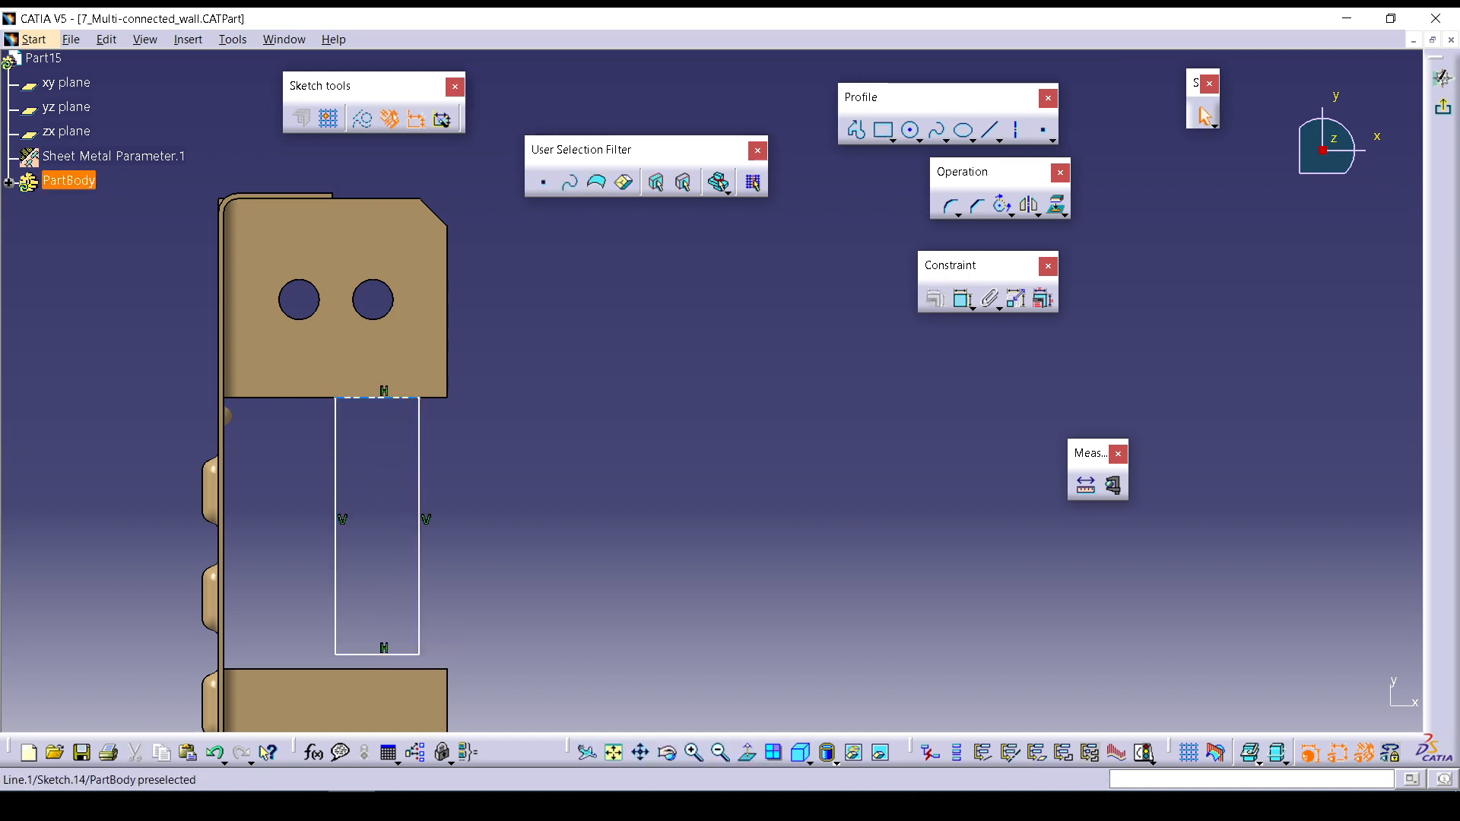
Make the rectangle's upper short side coincident with the adjacent edge of the holed flange that has one chamfered corner.
click(377, 398)
click(963, 299)
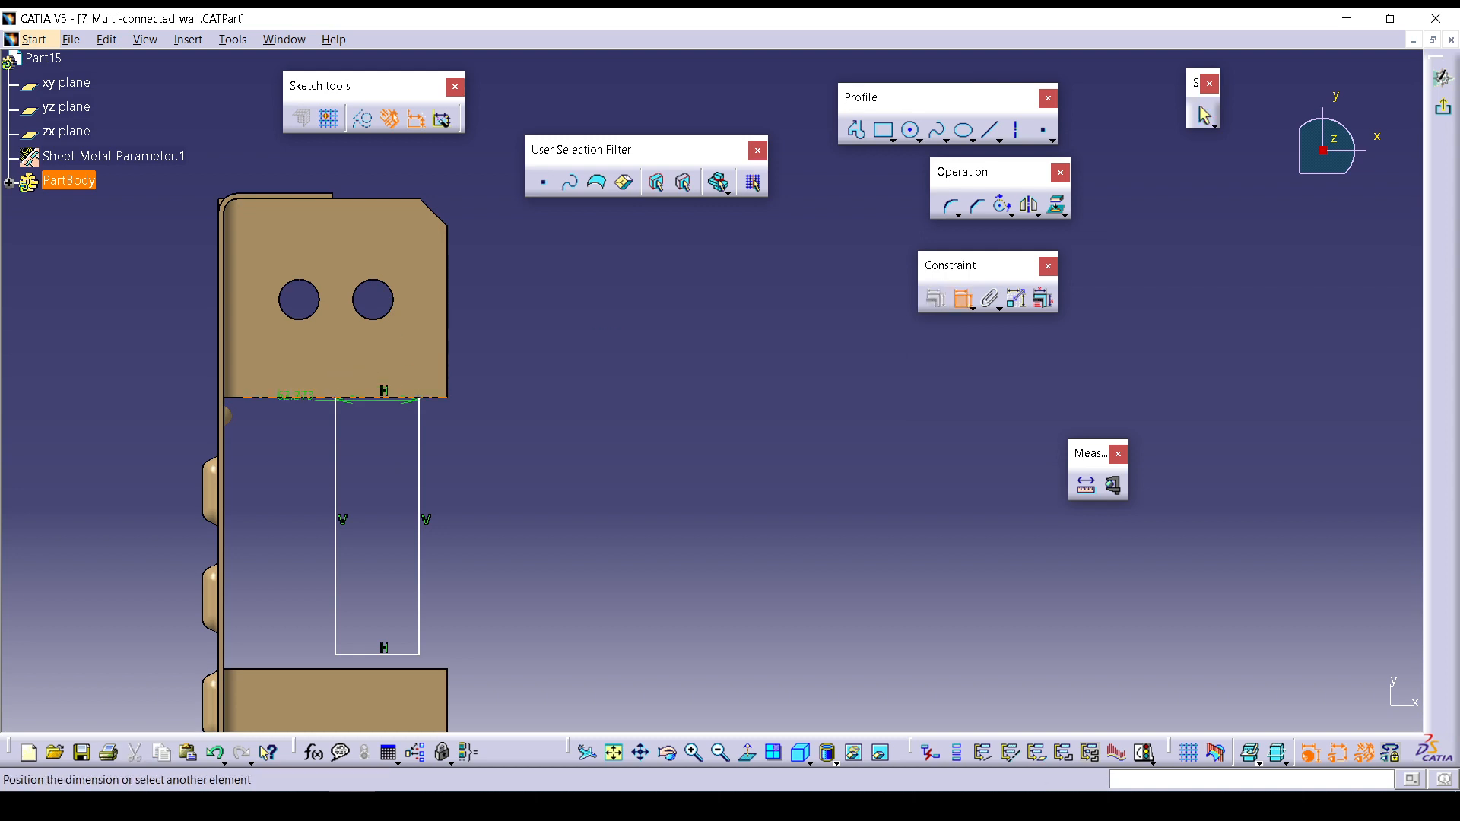
click(338, 397)
right_click(582, 401)
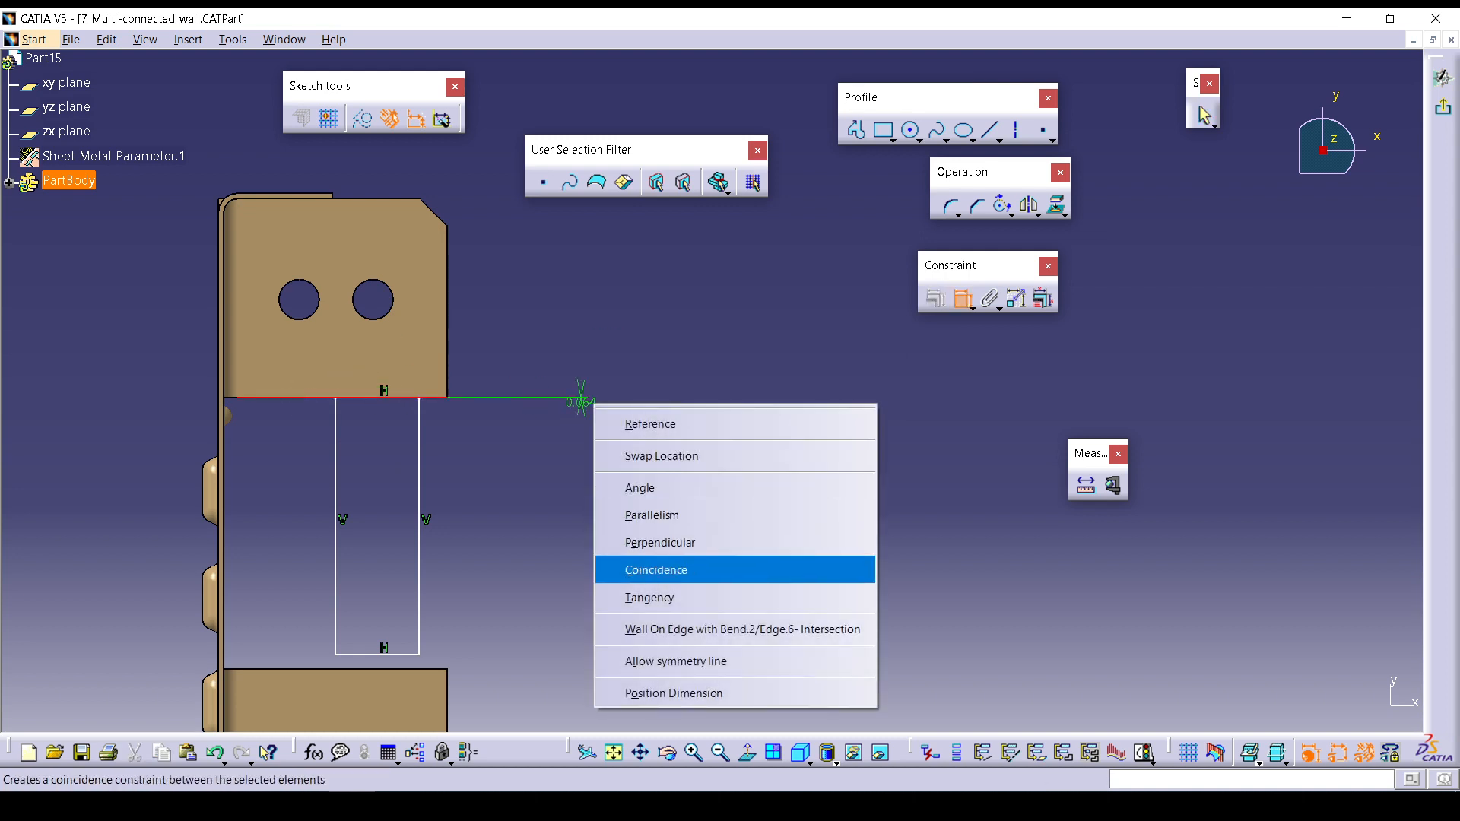
click(655, 570)
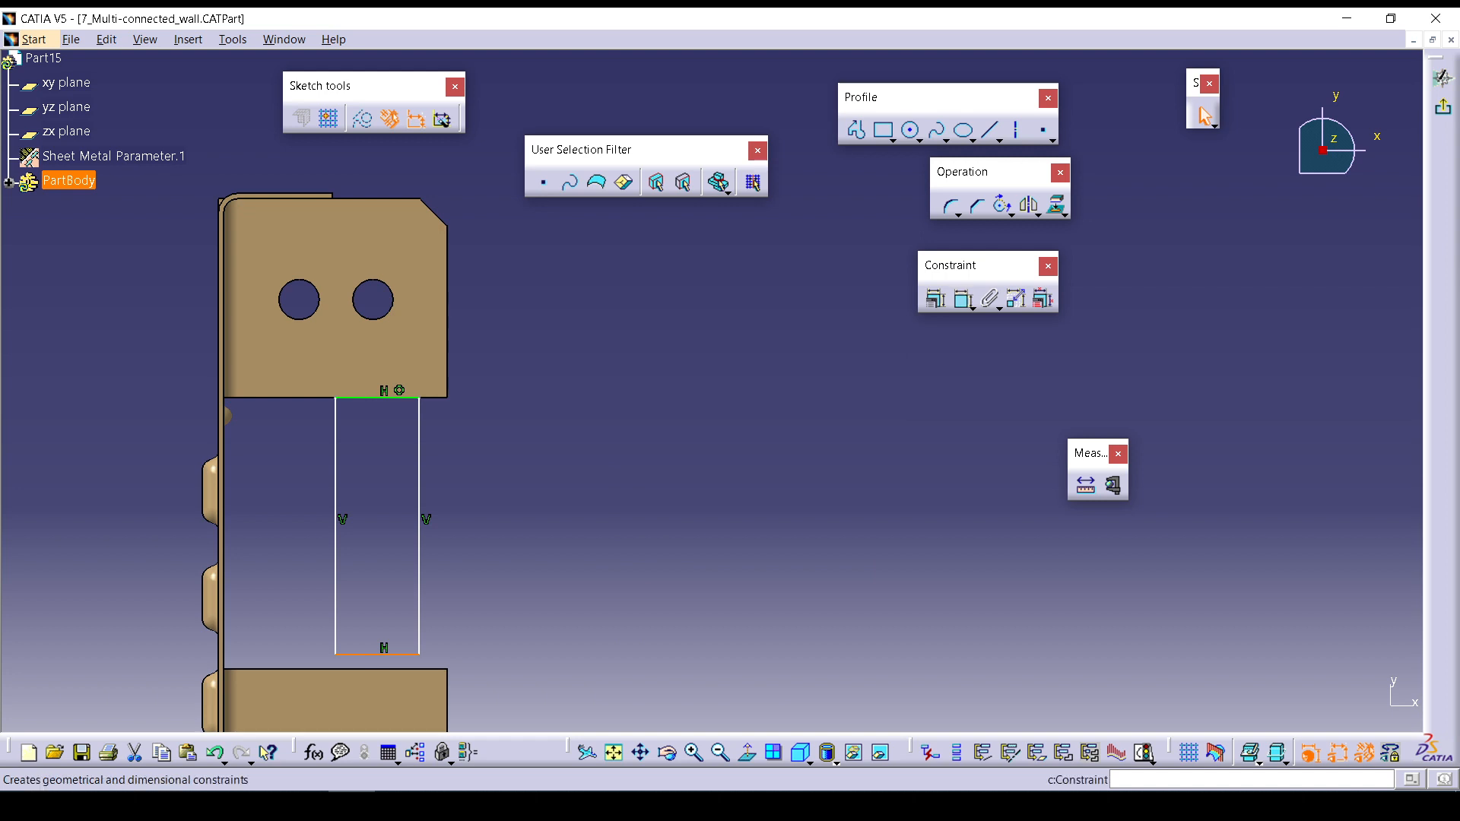
Make the rectangle's other short side coincident with the facing edge of the second flange, and exit the sketch.
click(963, 299)
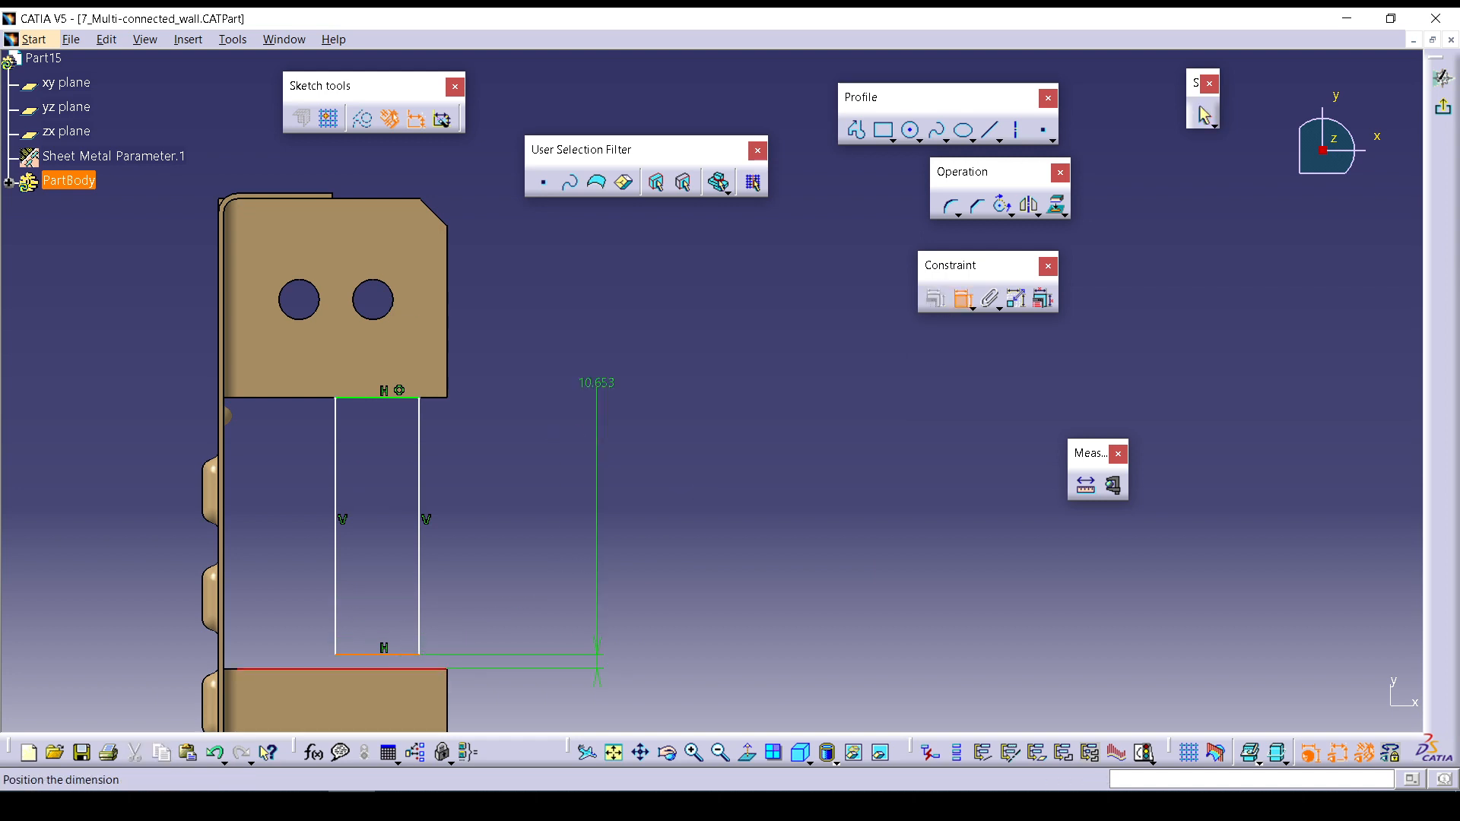
right_click(609, 254)
click(675, 422)
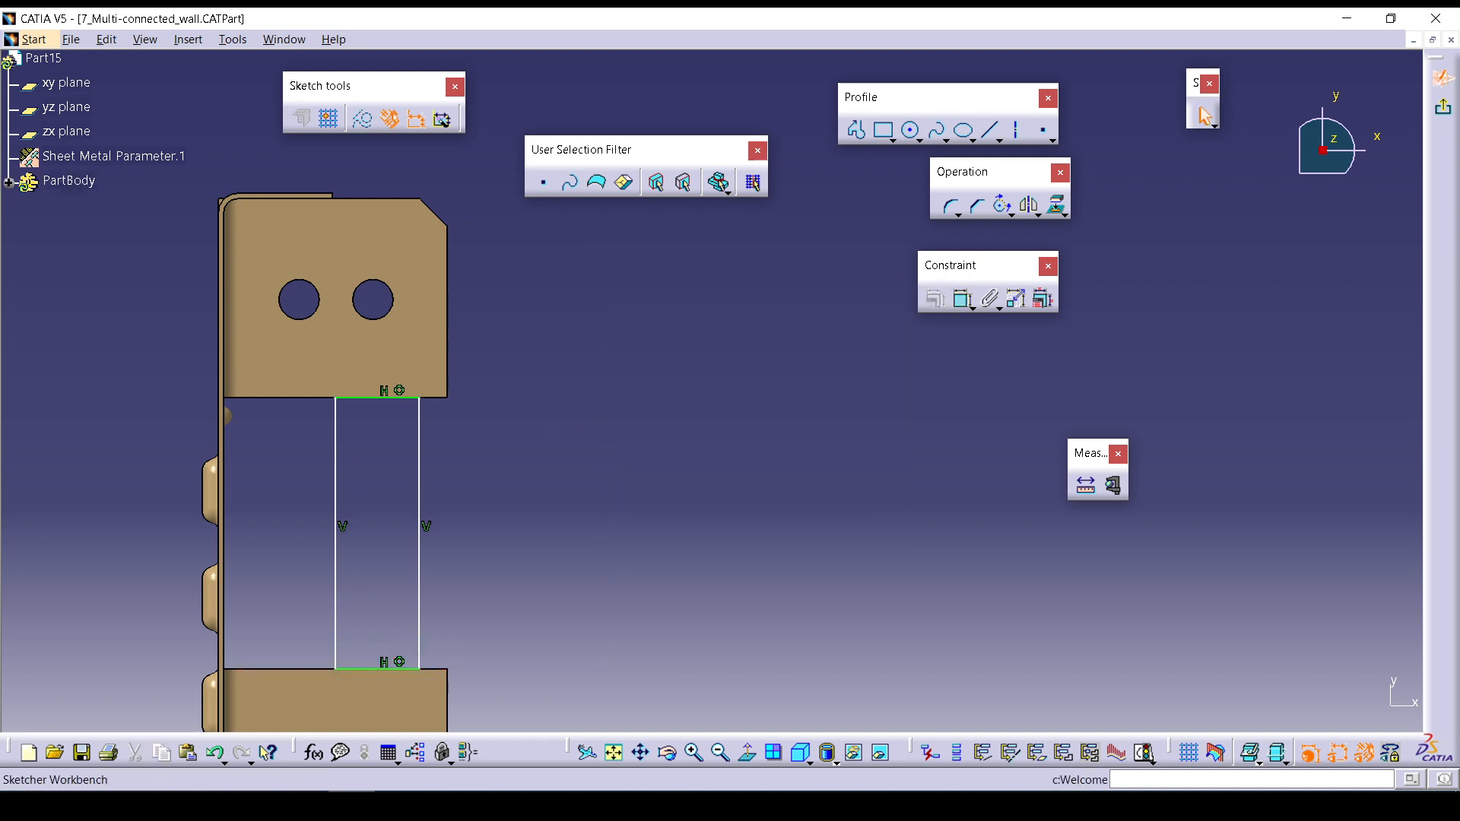
click(1444, 108)
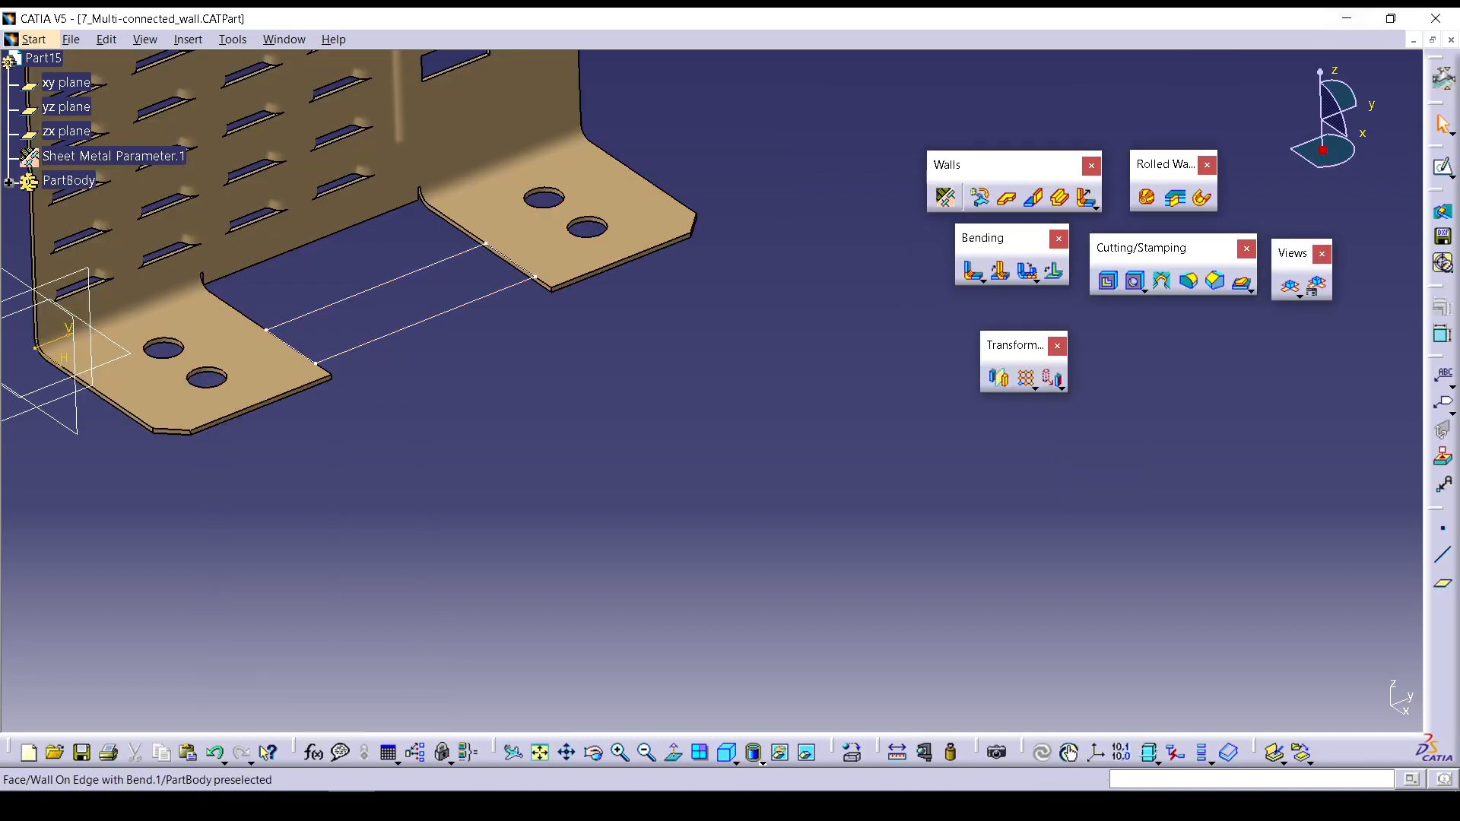
Create a wall from the new rectangle sketch with its side inverted to point downward, previewing it before applying.
middle_drag(487, 206, 719, 384)
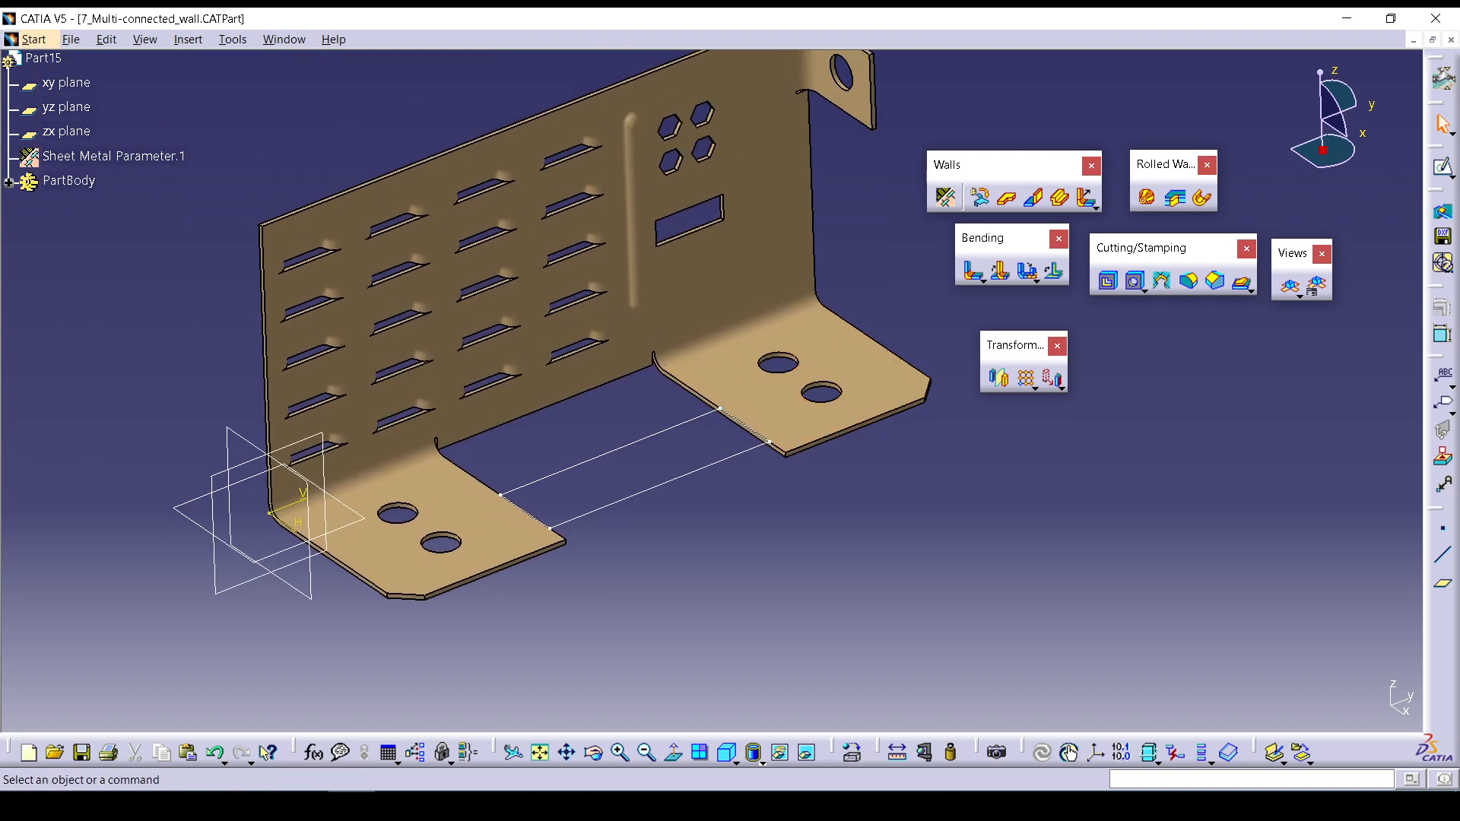
click(1006, 198)
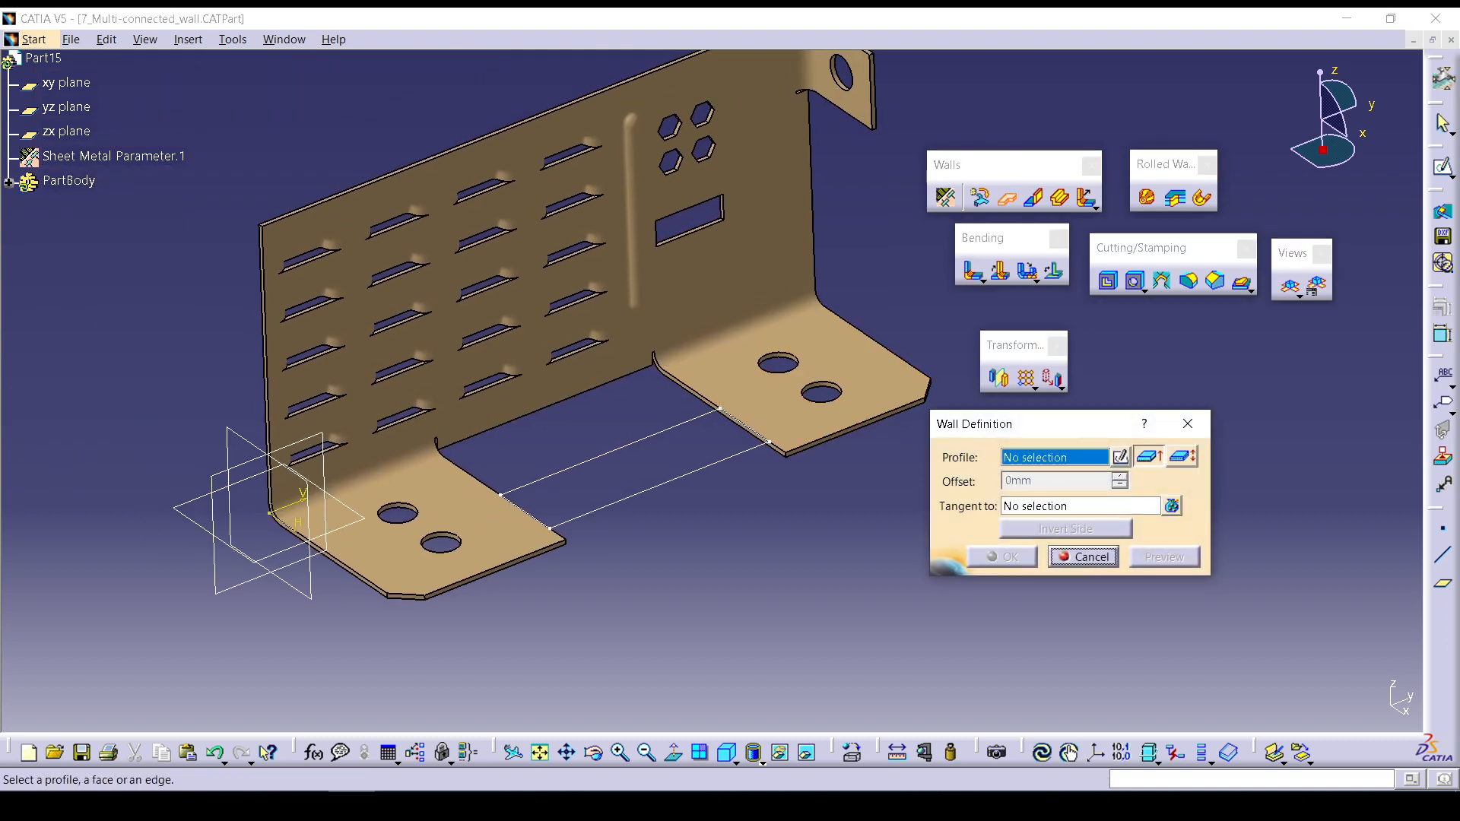
click(670, 481)
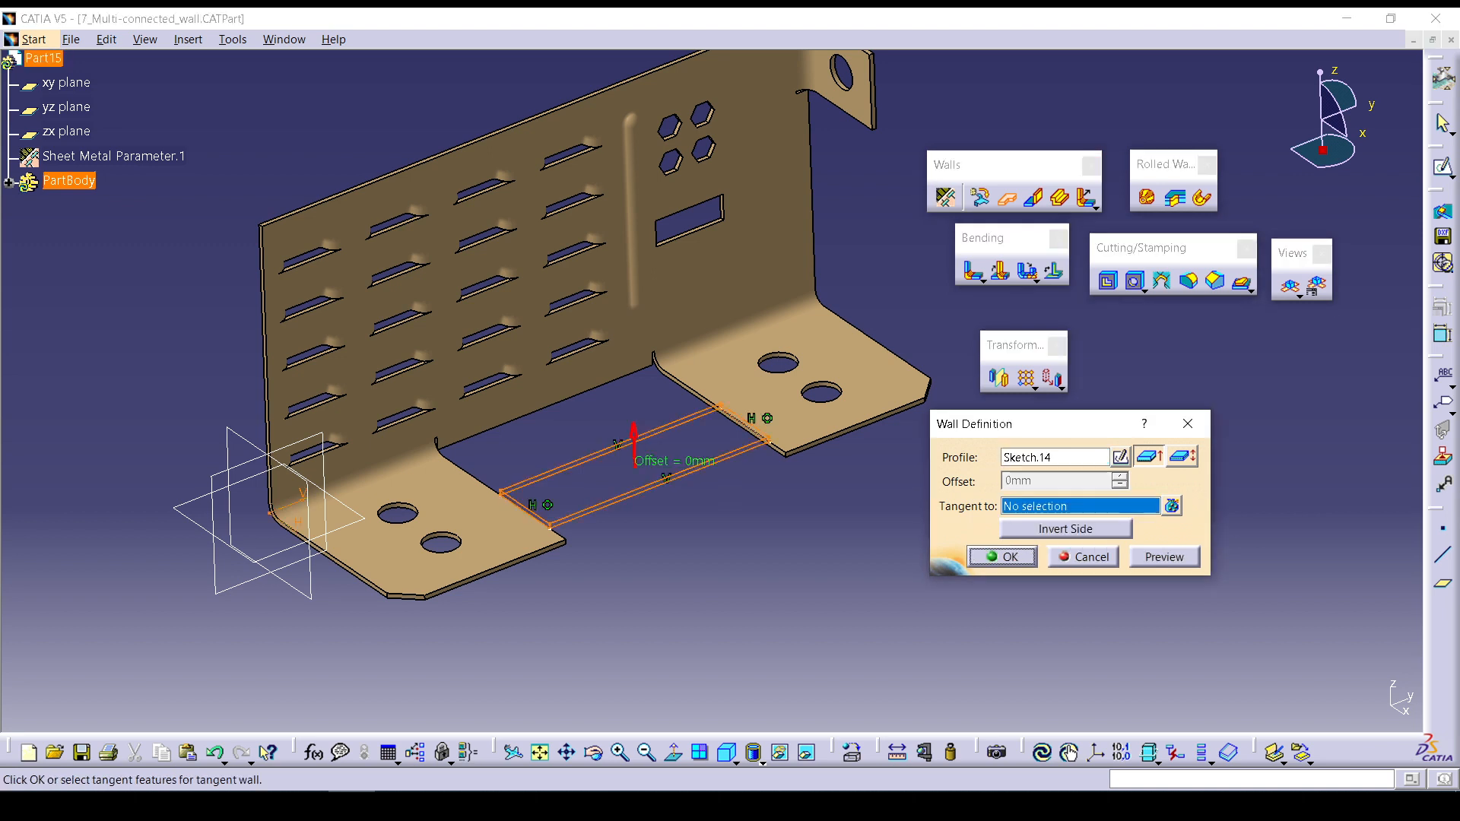
click(1065, 529)
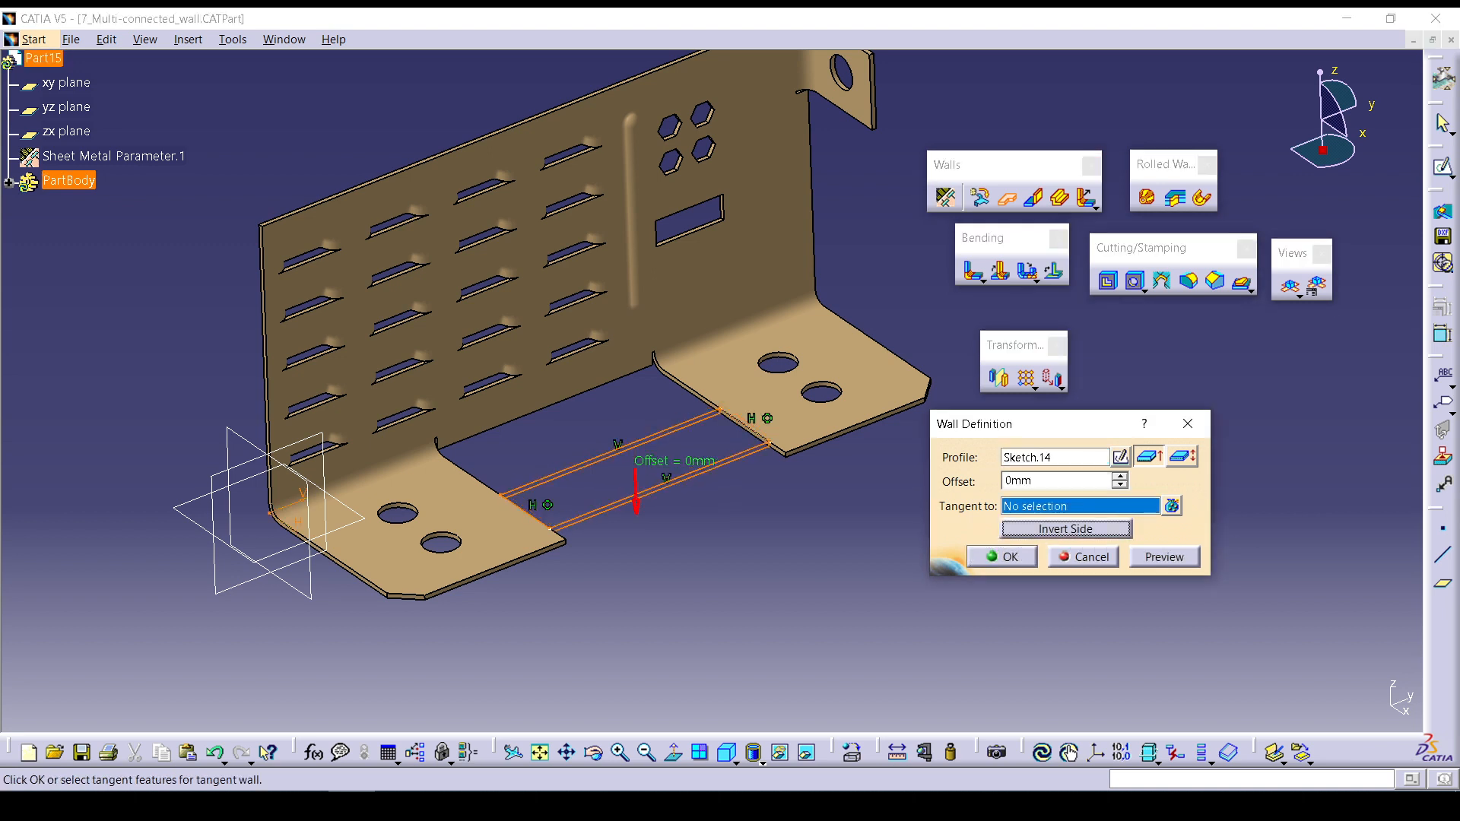
click(1165, 557)
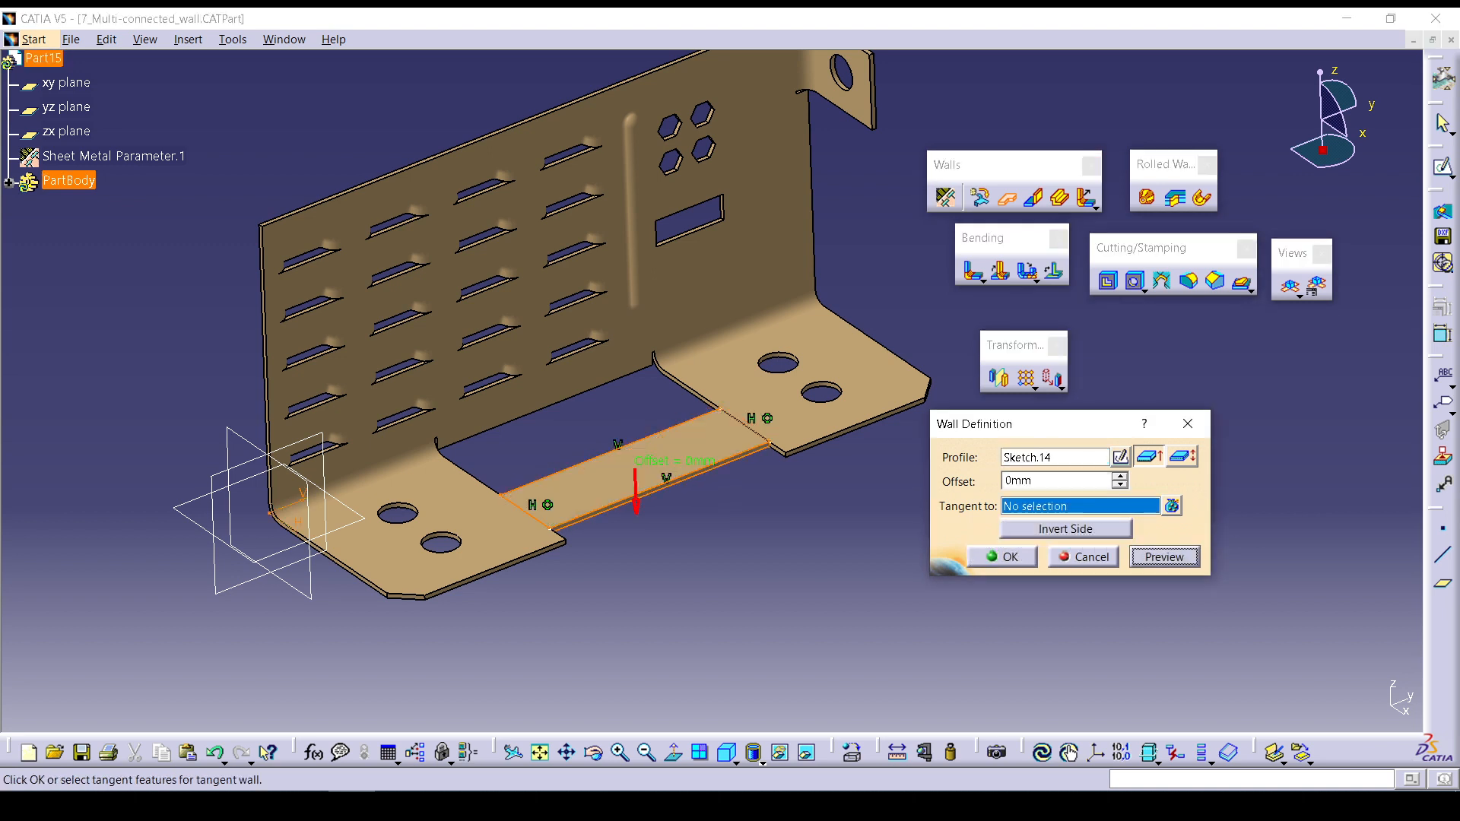
click(1002, 556)
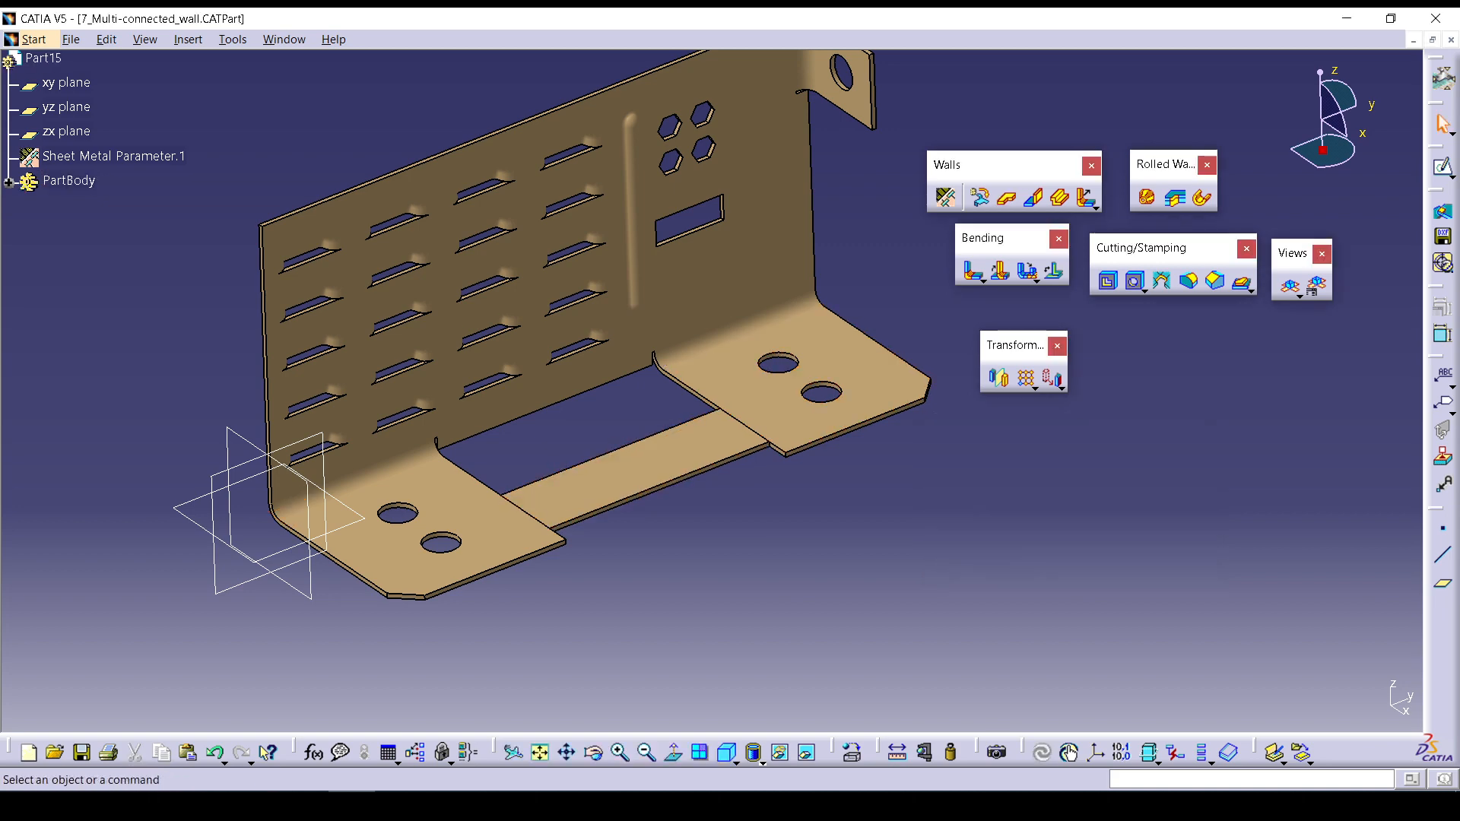
Expand the PartBody tree and highlight Wall.1, Rectangular pattern.3 and Wall.2 to examine which geometry each one represents.
click(9, 183)
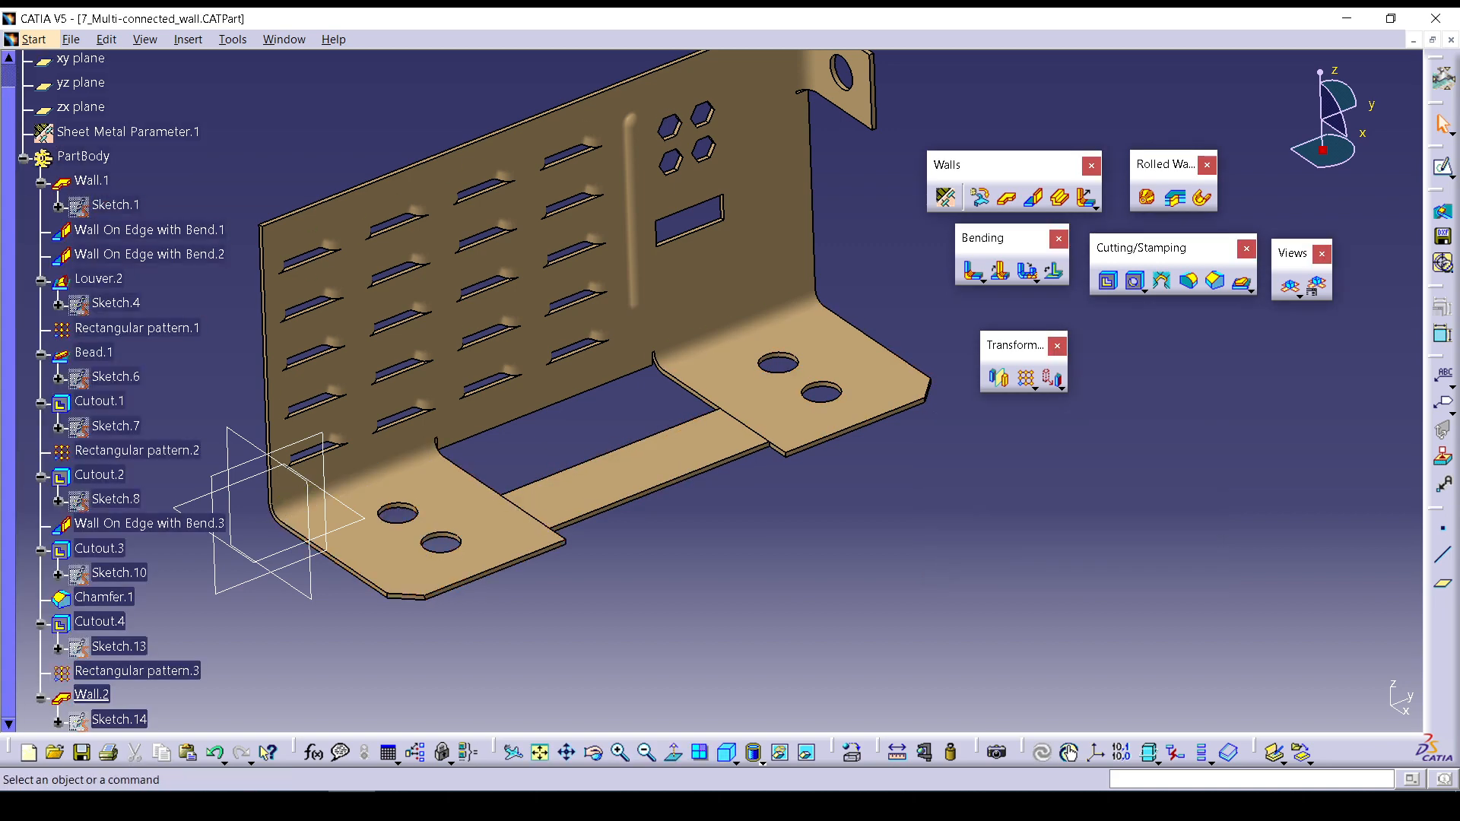
click(92, 181)
scroll(103, 305, down, 3)
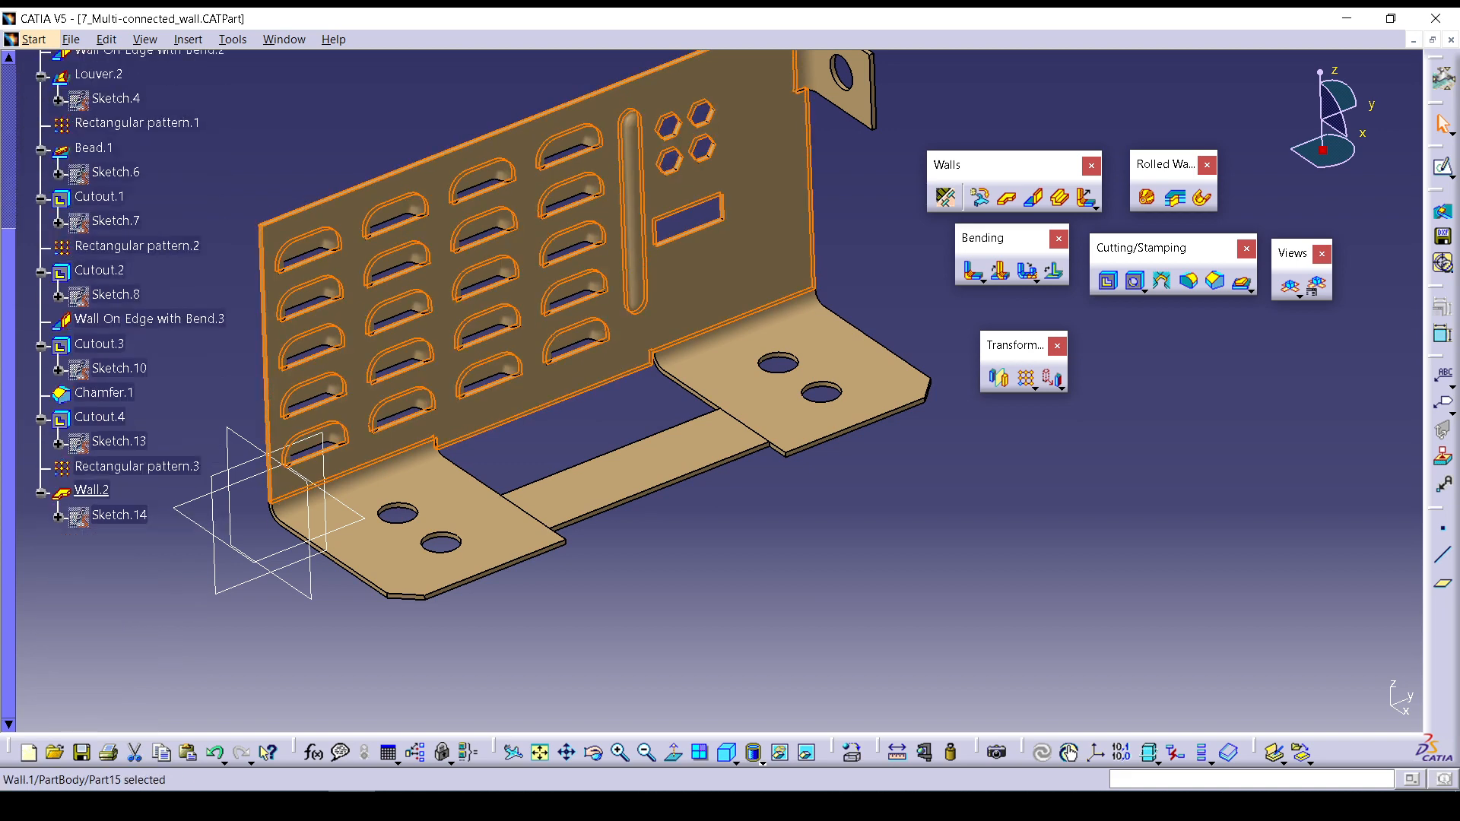
click(136, 467)
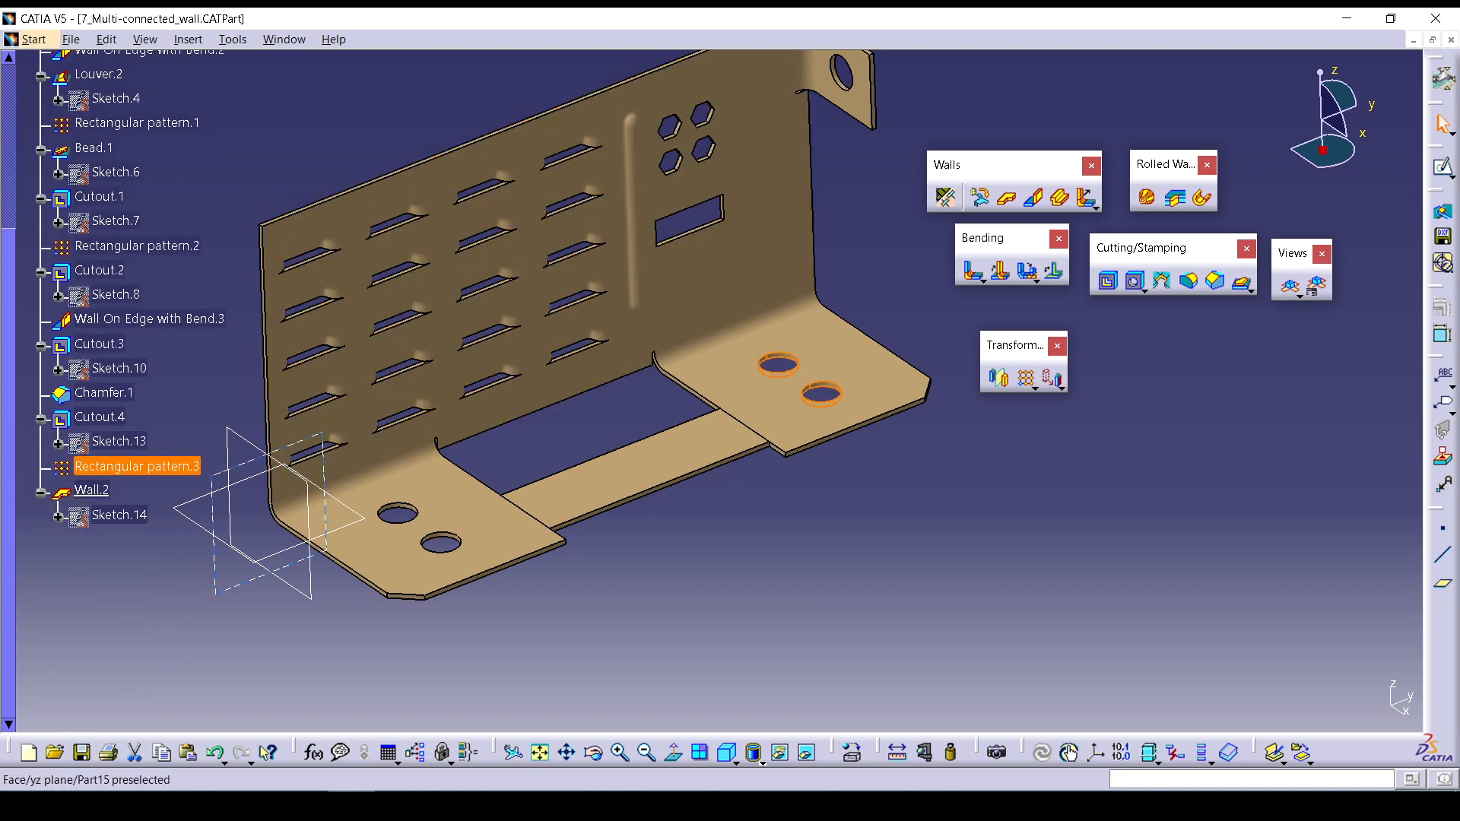
click(85, 490)
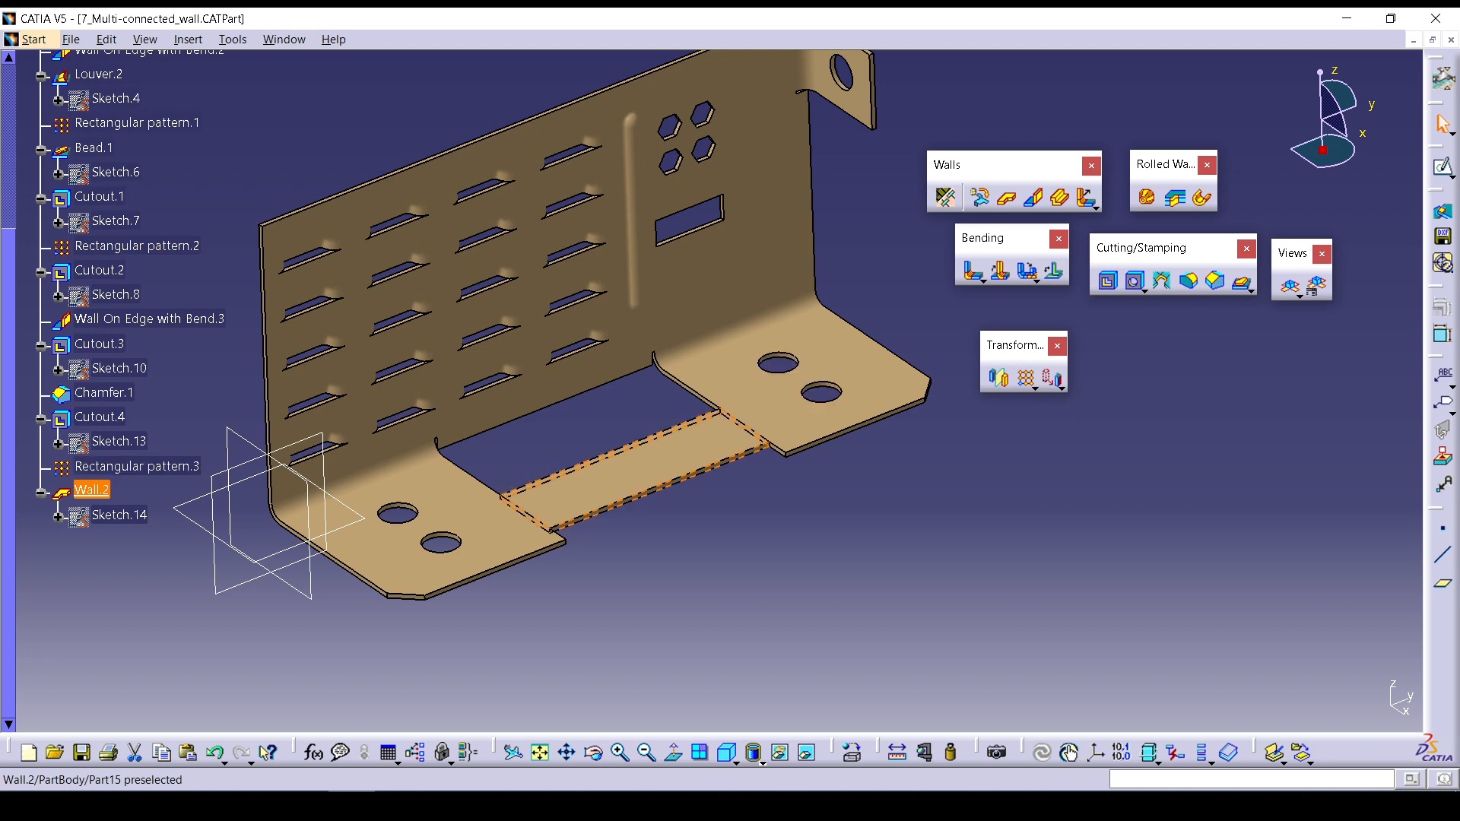
Try toggling the visibility of Wall.2 off and back on.
key(space)
click(91, 490)
key(space)
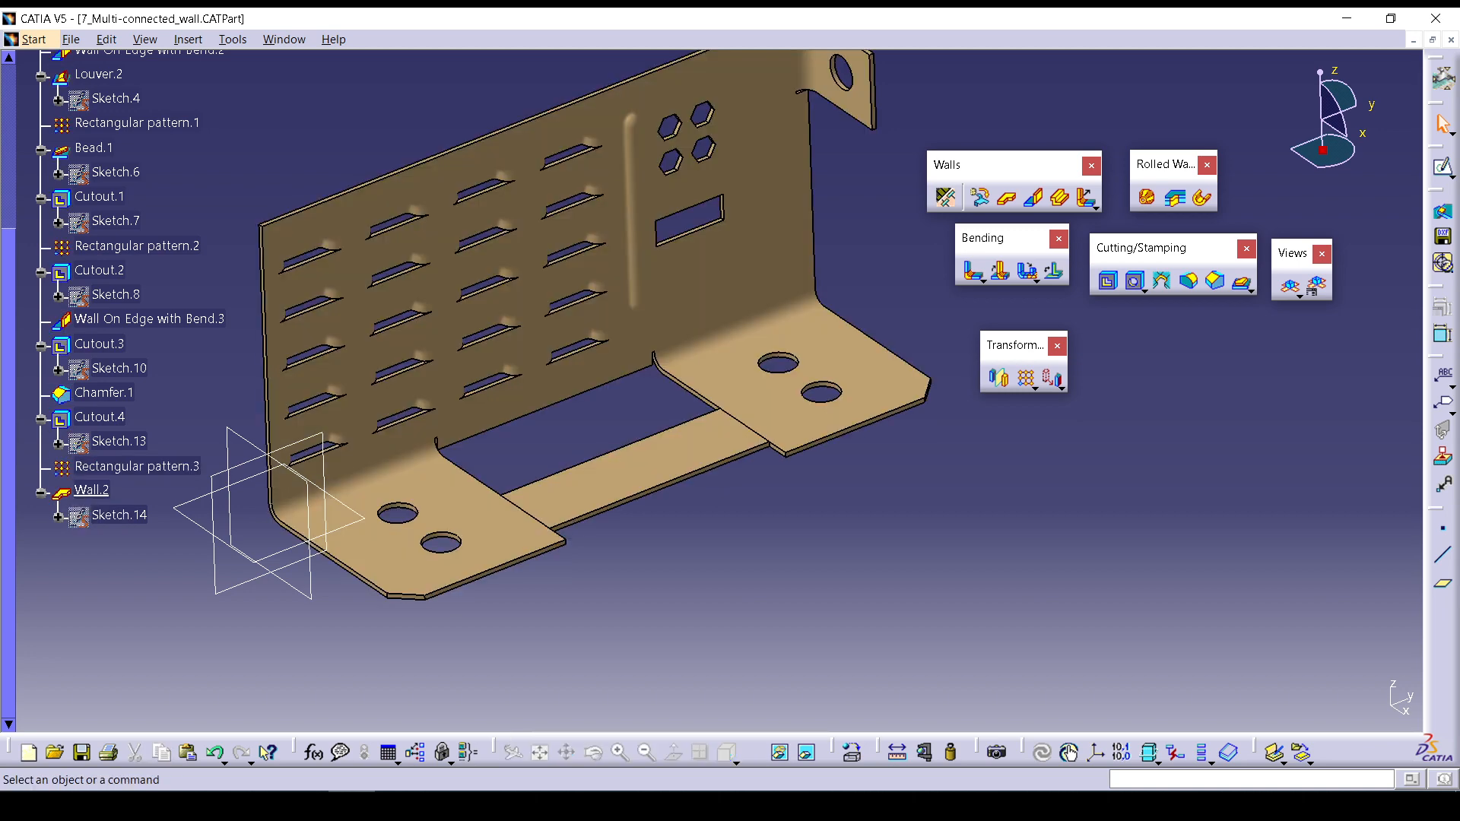
scroll(122, 319, up, 2)
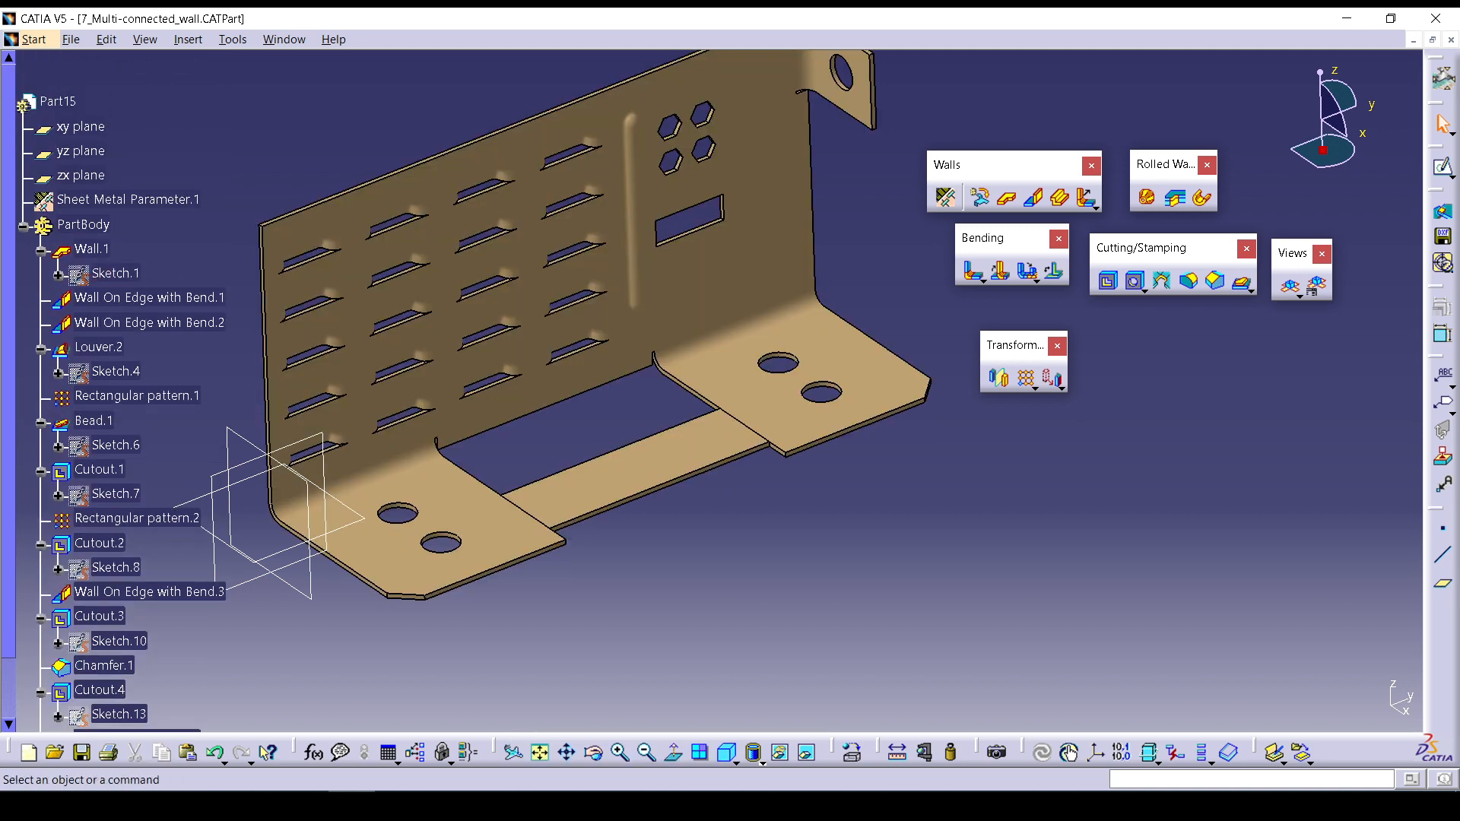
scroll(144, 456, down, 1)
scroll(144, 456, down, 1)
Deactivate Wall.2 together with its aggregated elements.
right_click(91, 491)
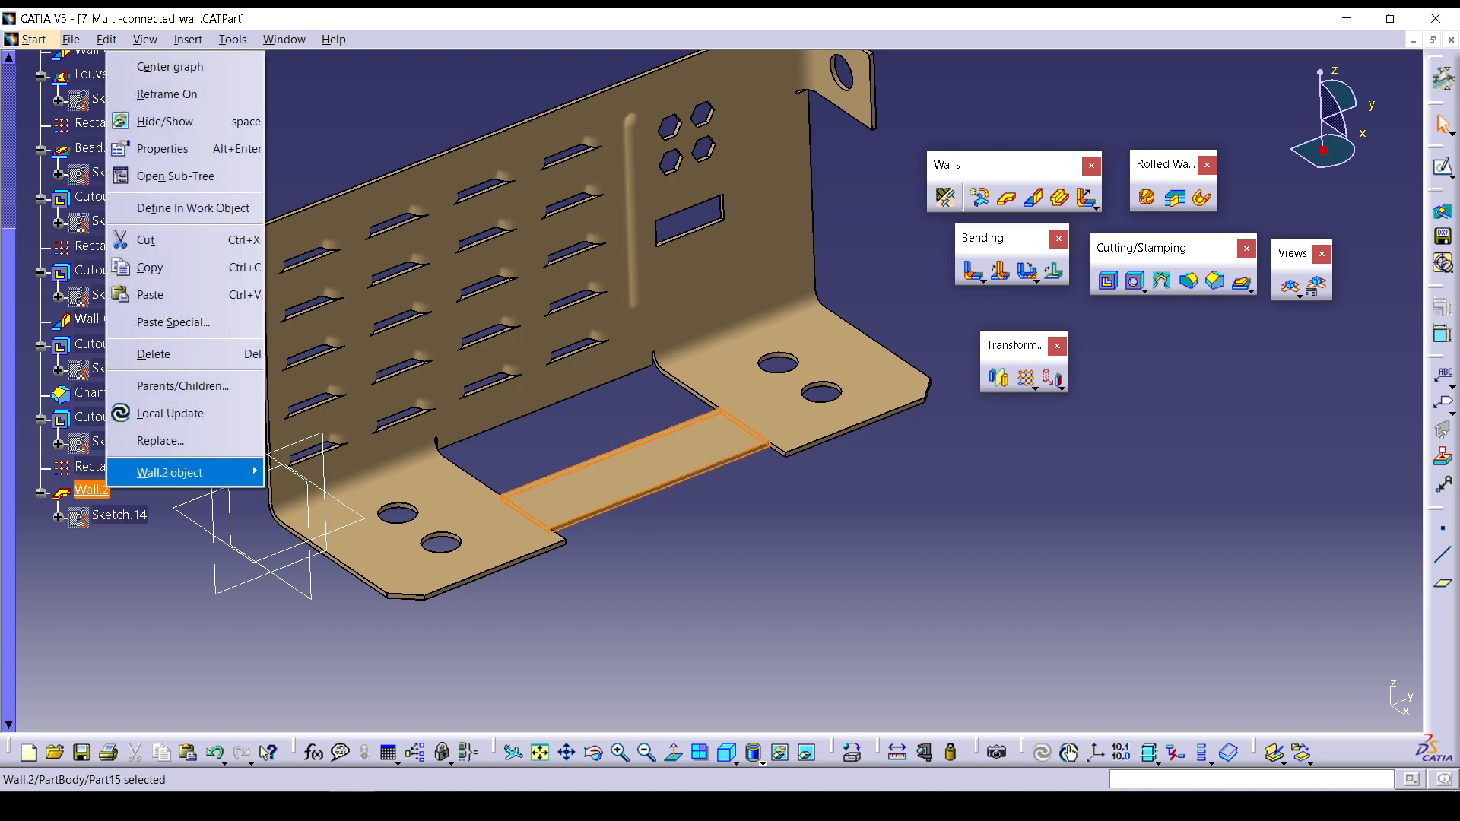
mouse_move(229, 473)
click(319, 560)
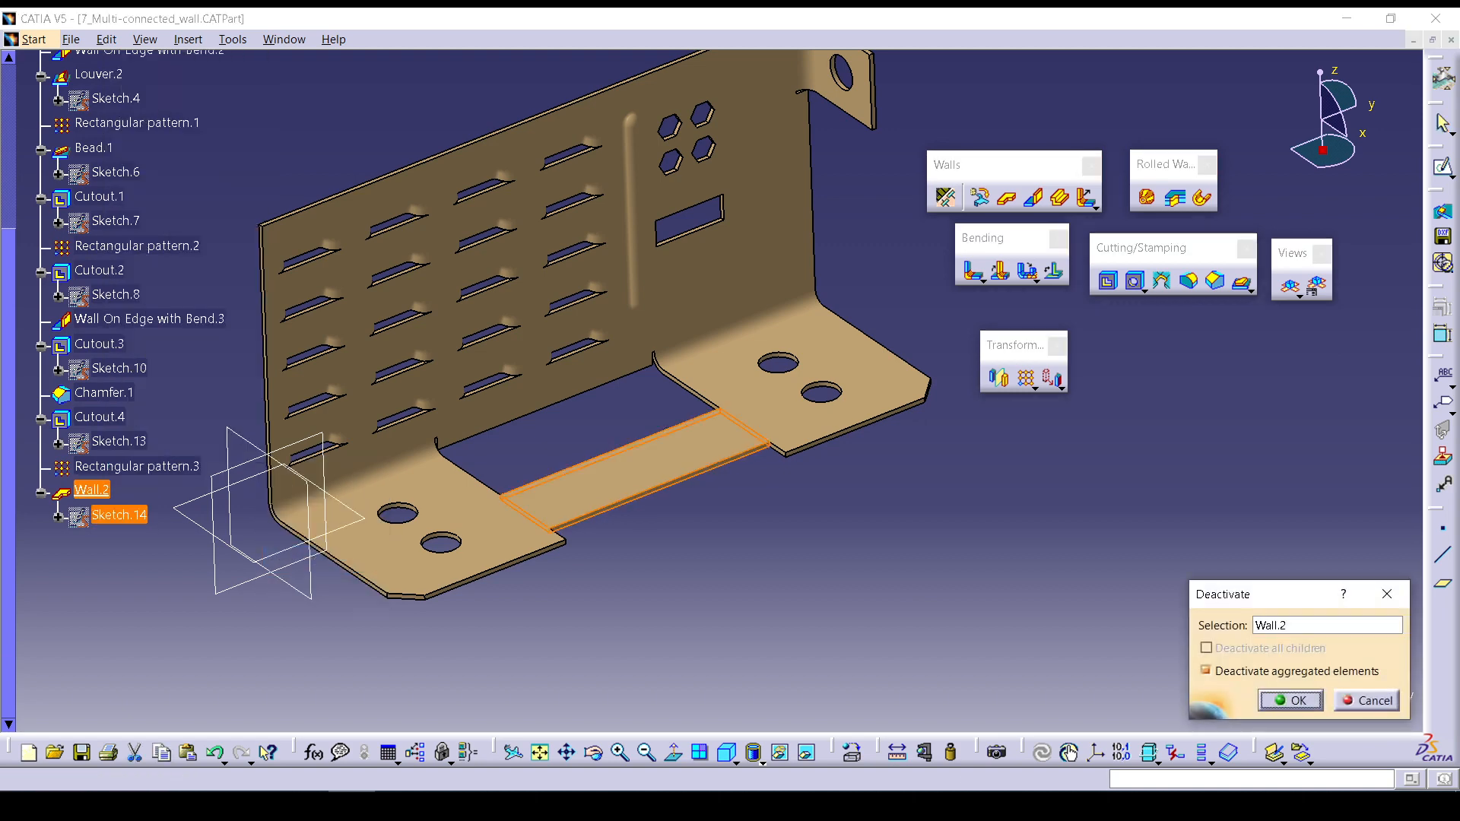
key(Return)
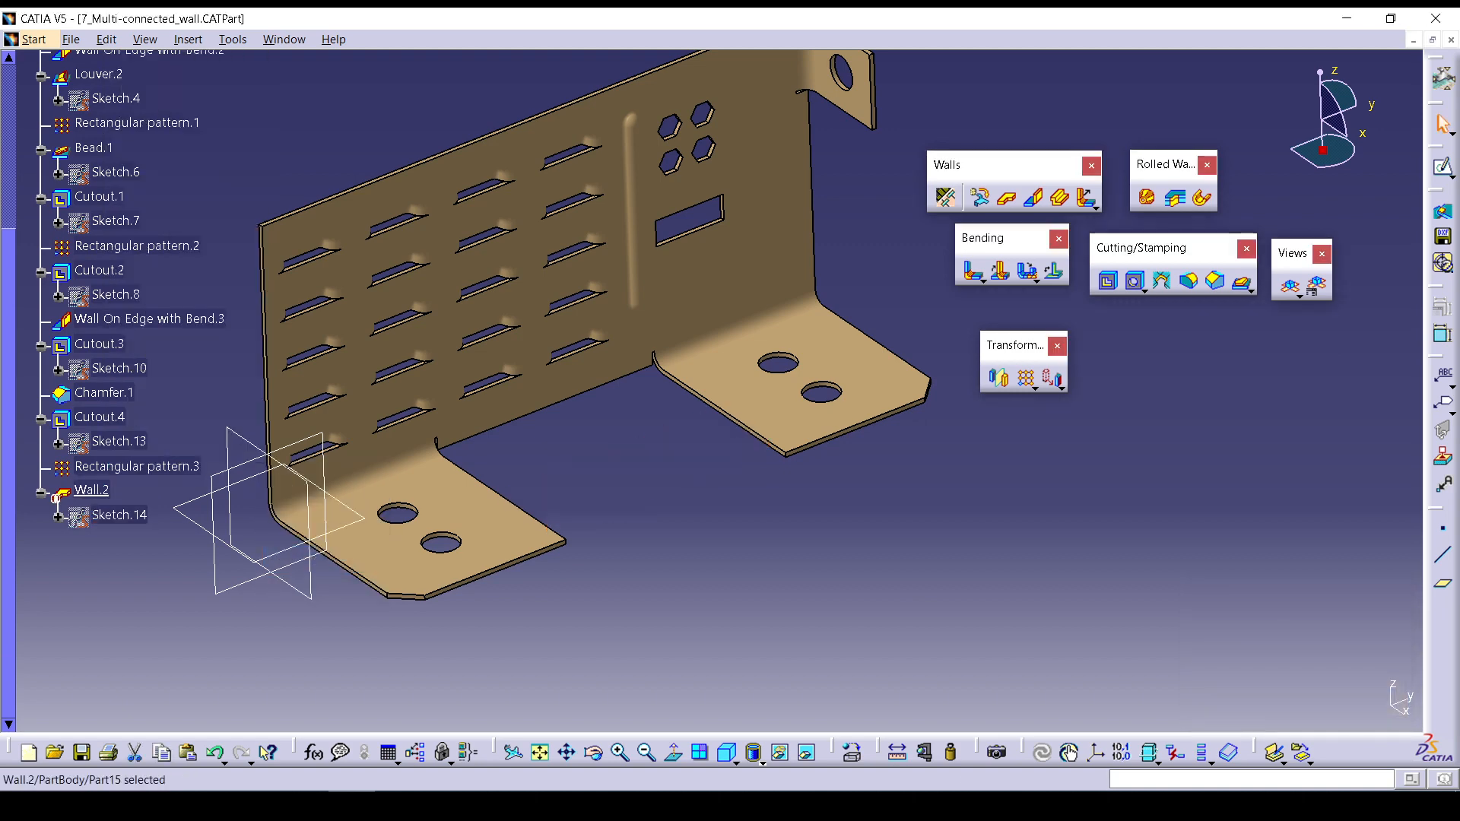
click(91, 491)
right_click(93, 491)
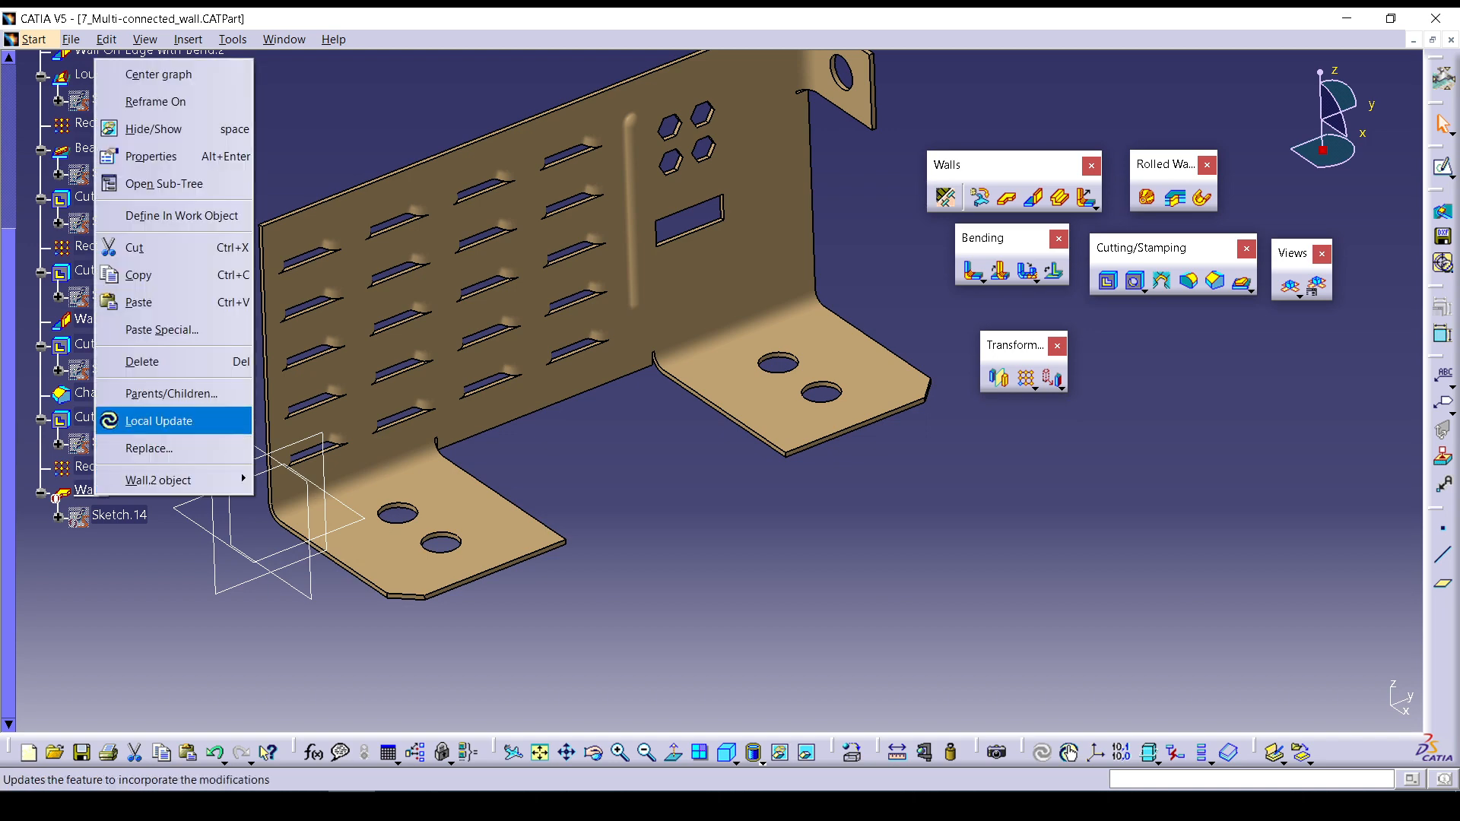
click(145, 362)
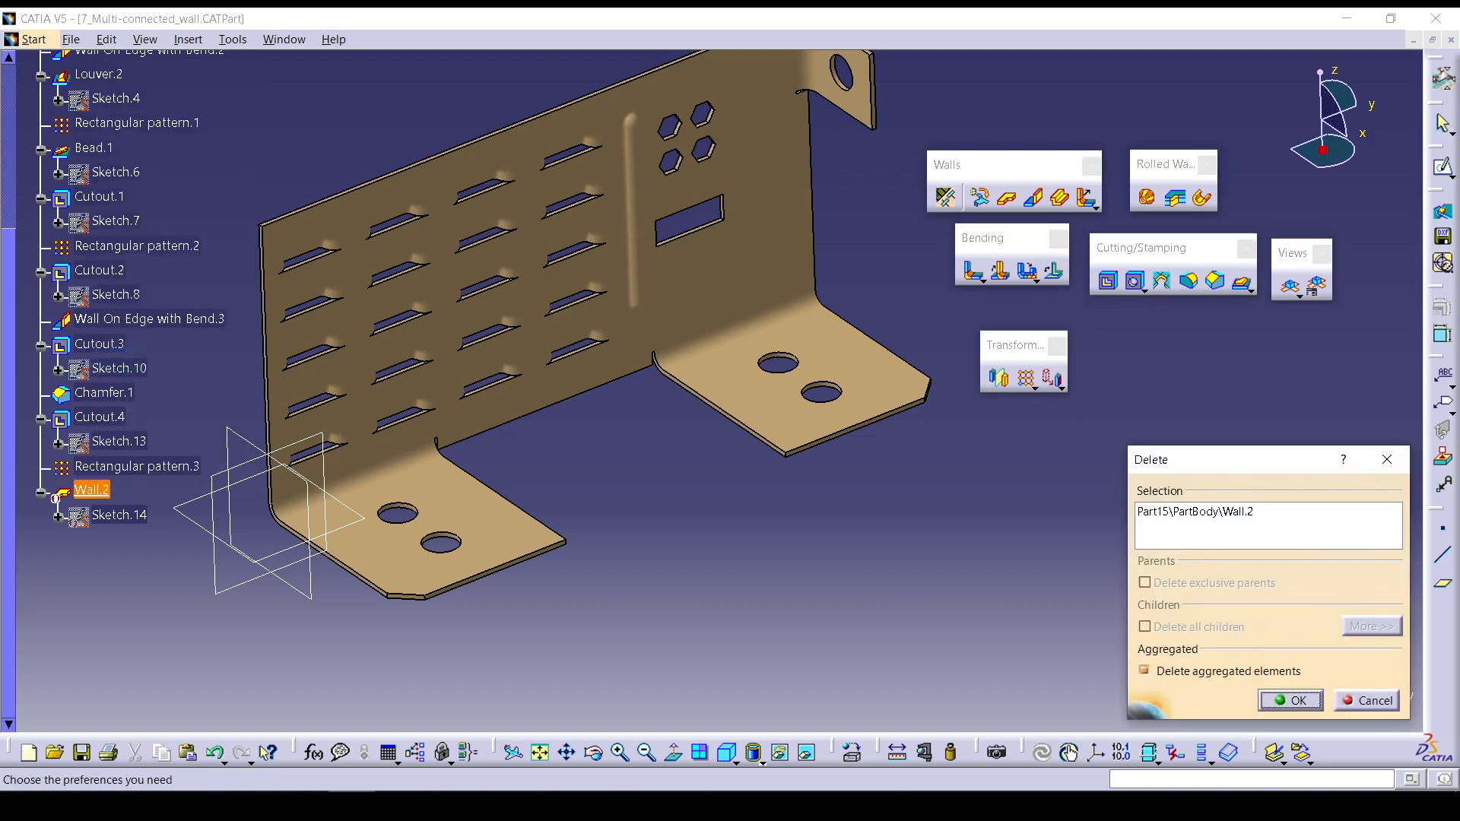
key(Return)
Activate Wall.2 again.
right_click(87, 493)
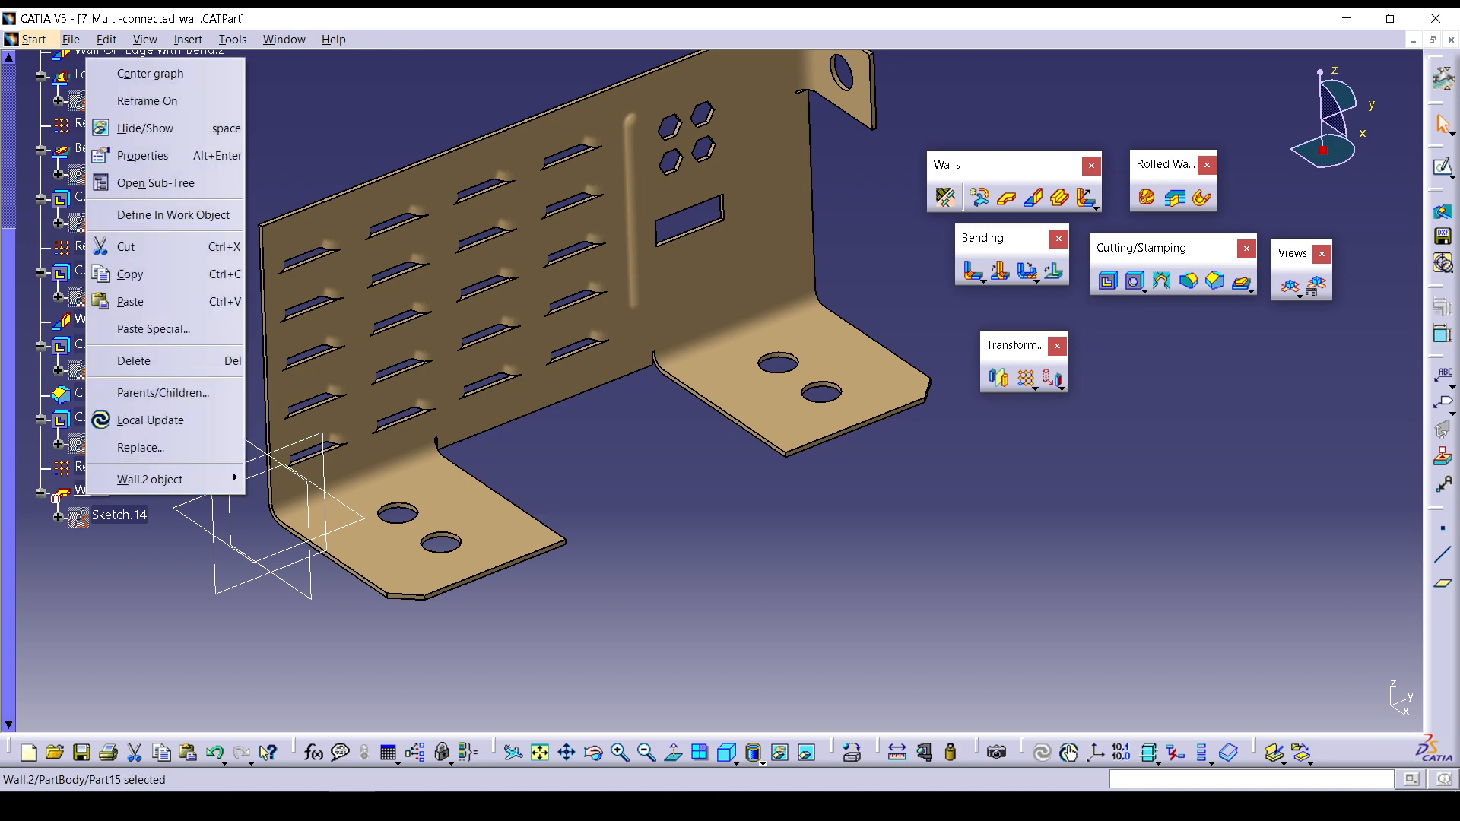
mouse_move(152, 479)
click(294, 563)
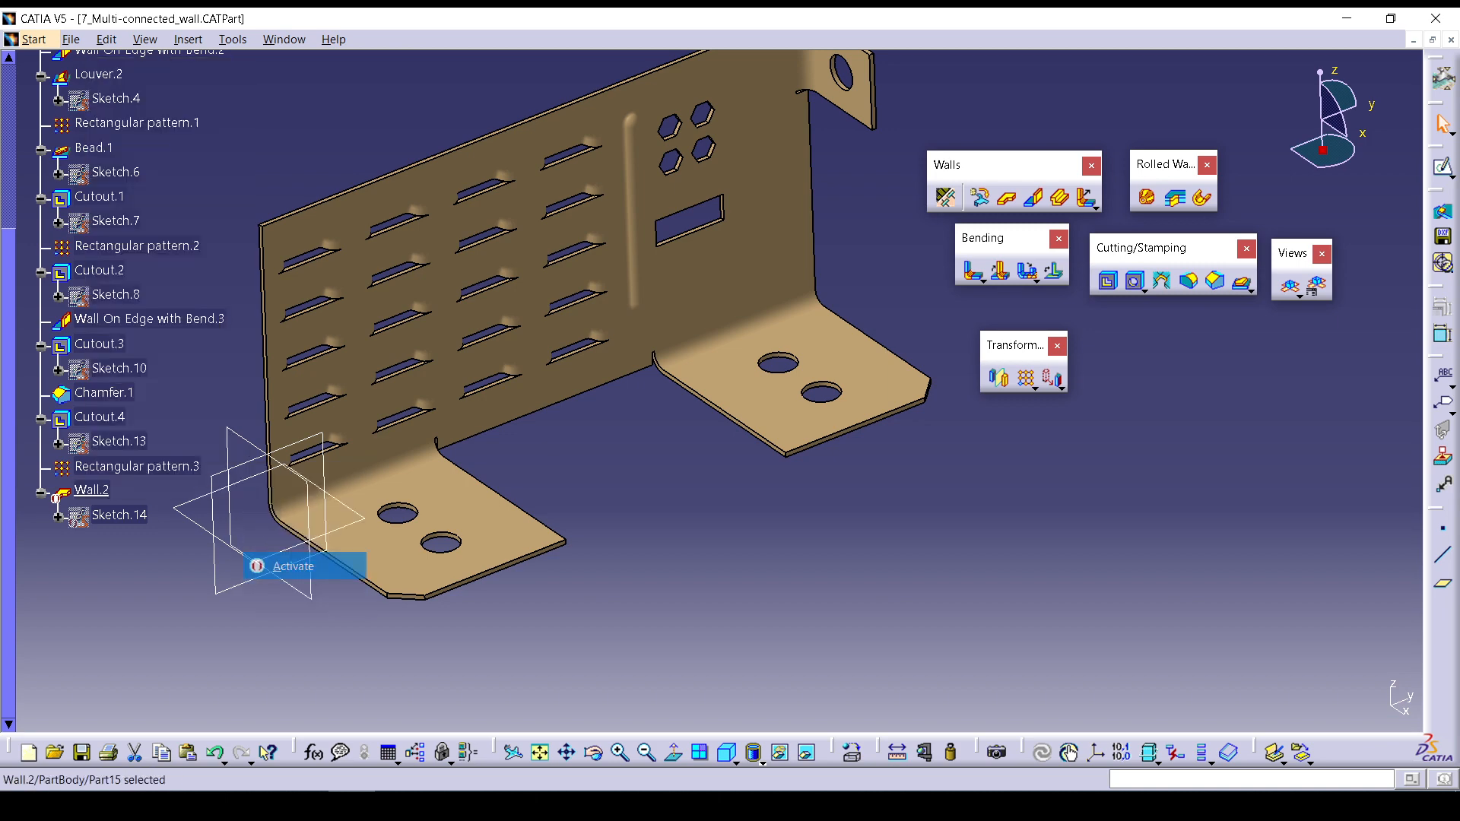
key(Return)
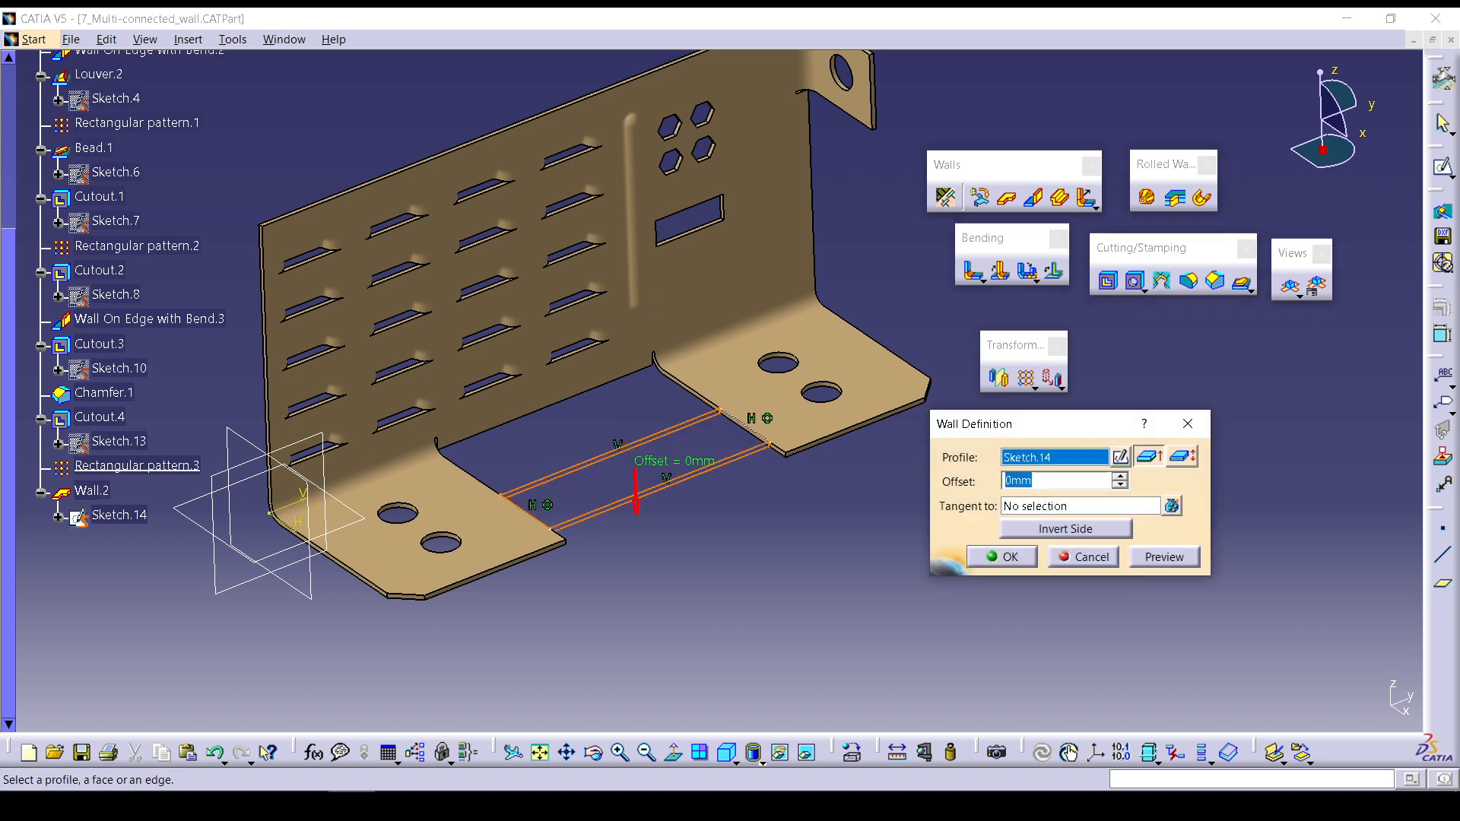
Make the Sketch.14 wall tangent to the top faces of both holed flanges in its definition, previewing and applying the change.
click(1080, 506)
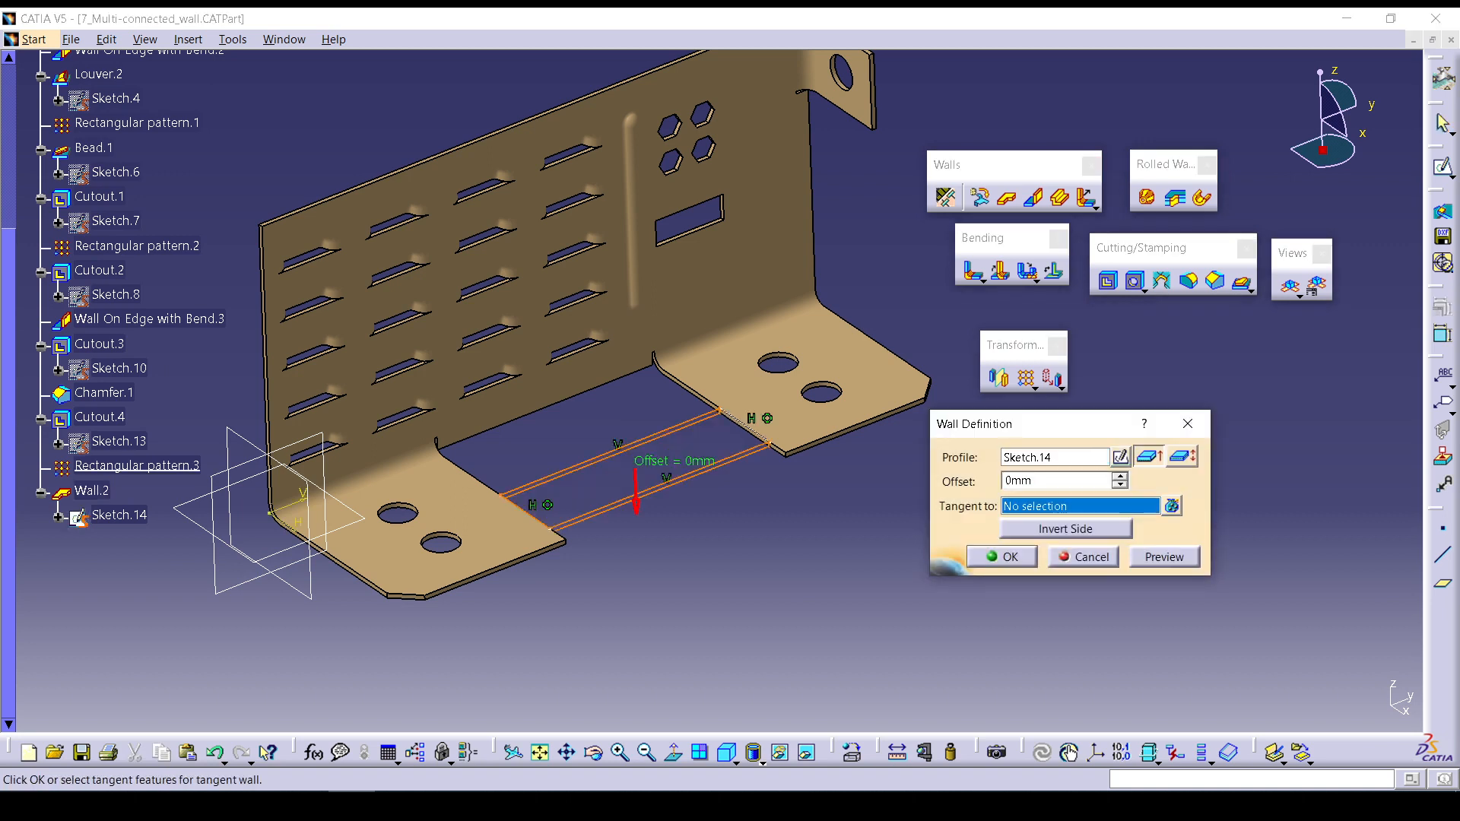
click(798, 415)
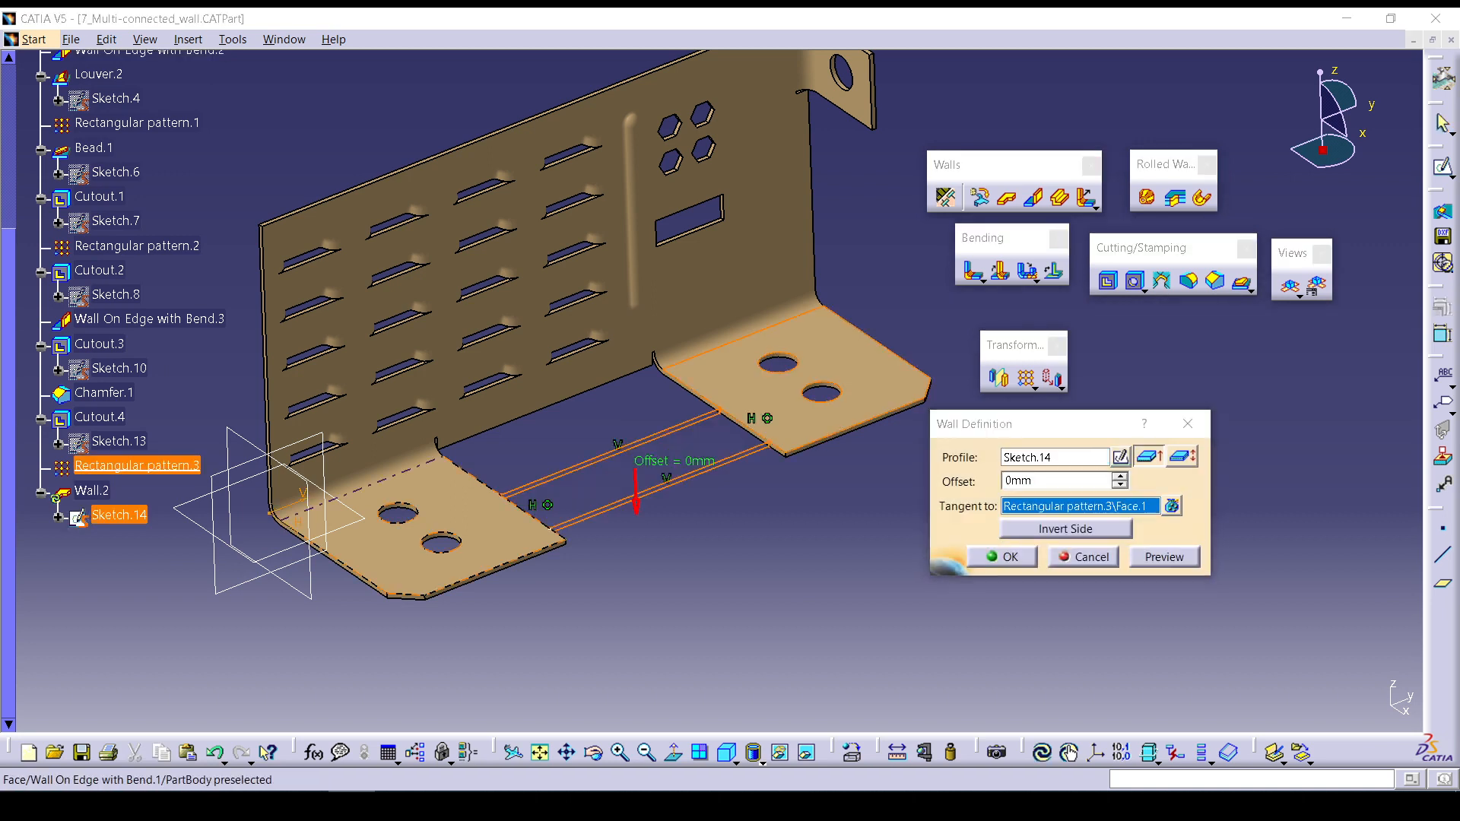
click(473, 511)
click(1164, 557)
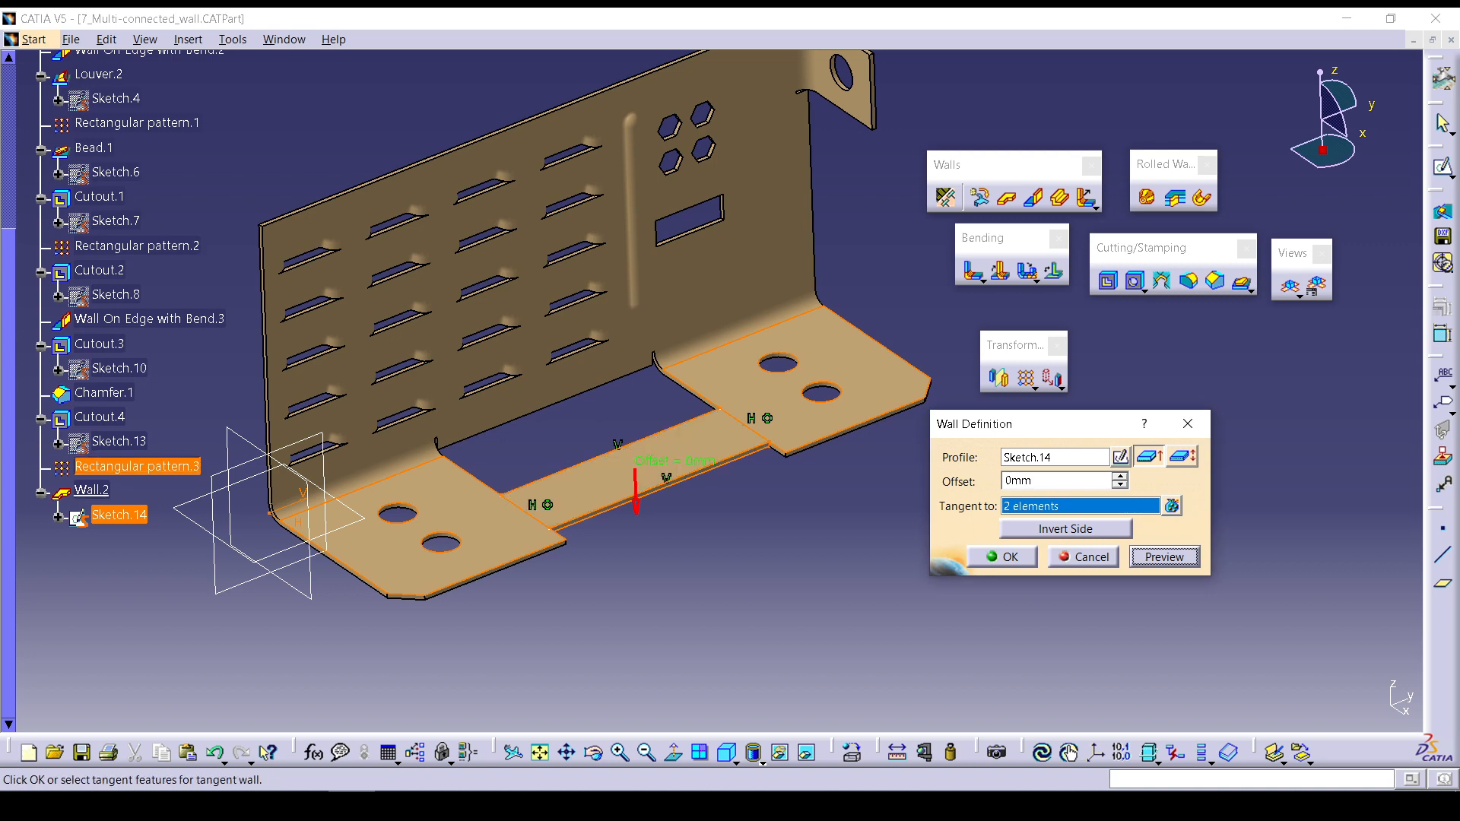
click(1001, 557)
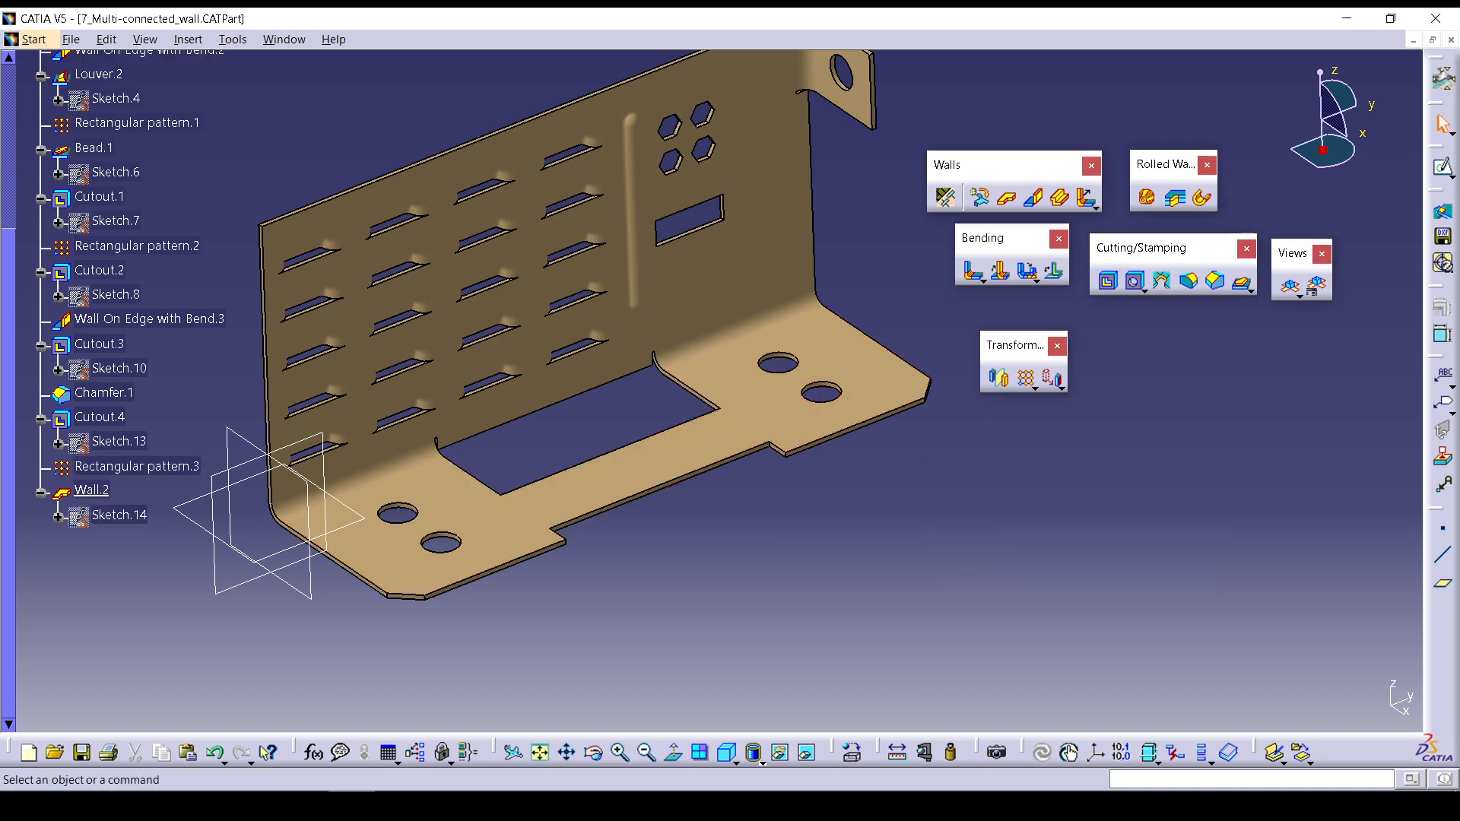
middle_drag(610, 519, 613, 475)
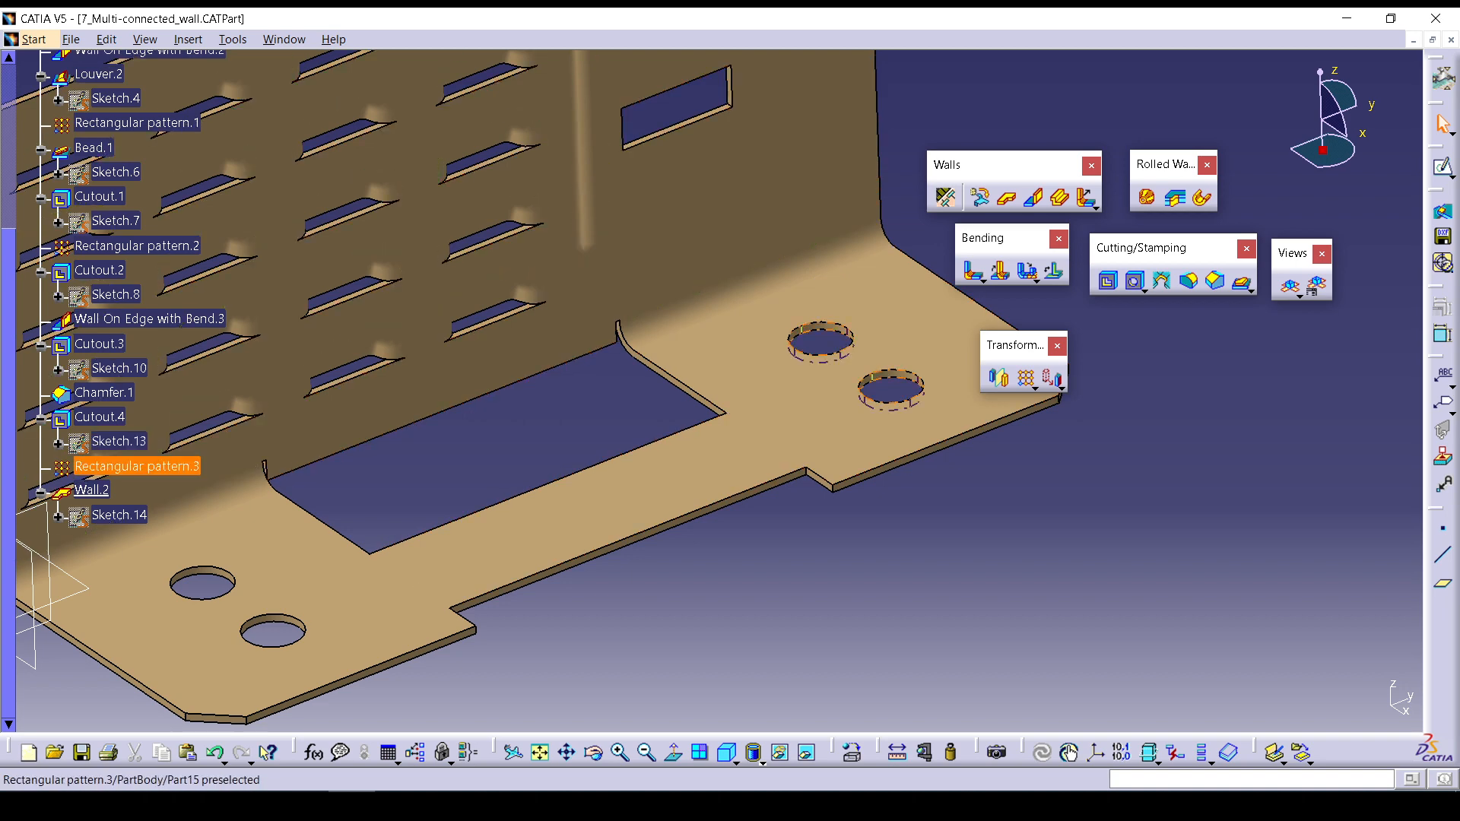
right_click(98, 490)
mouse_move(183, 474)
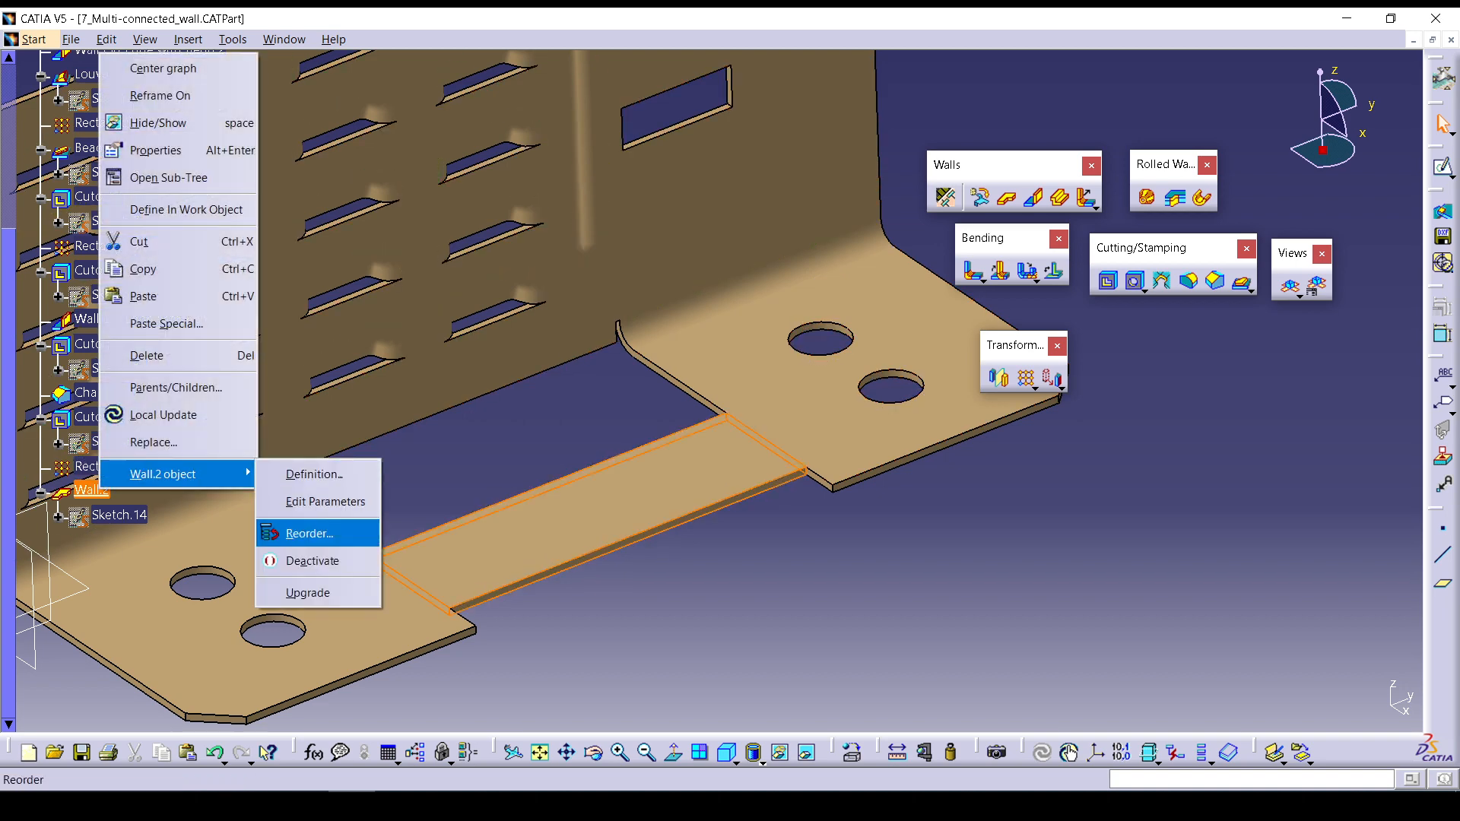
click(308, 533)
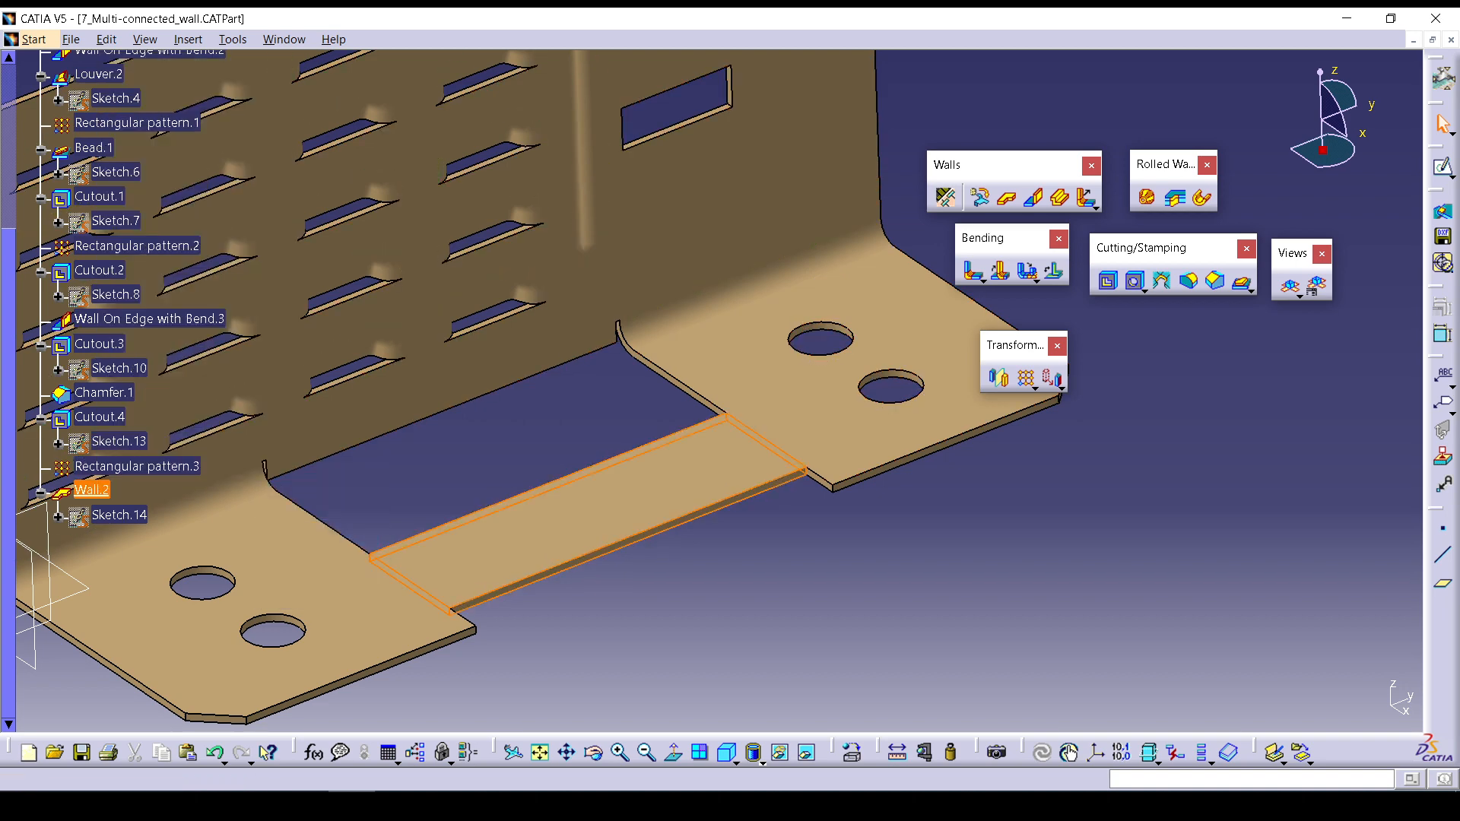
key(Escape)
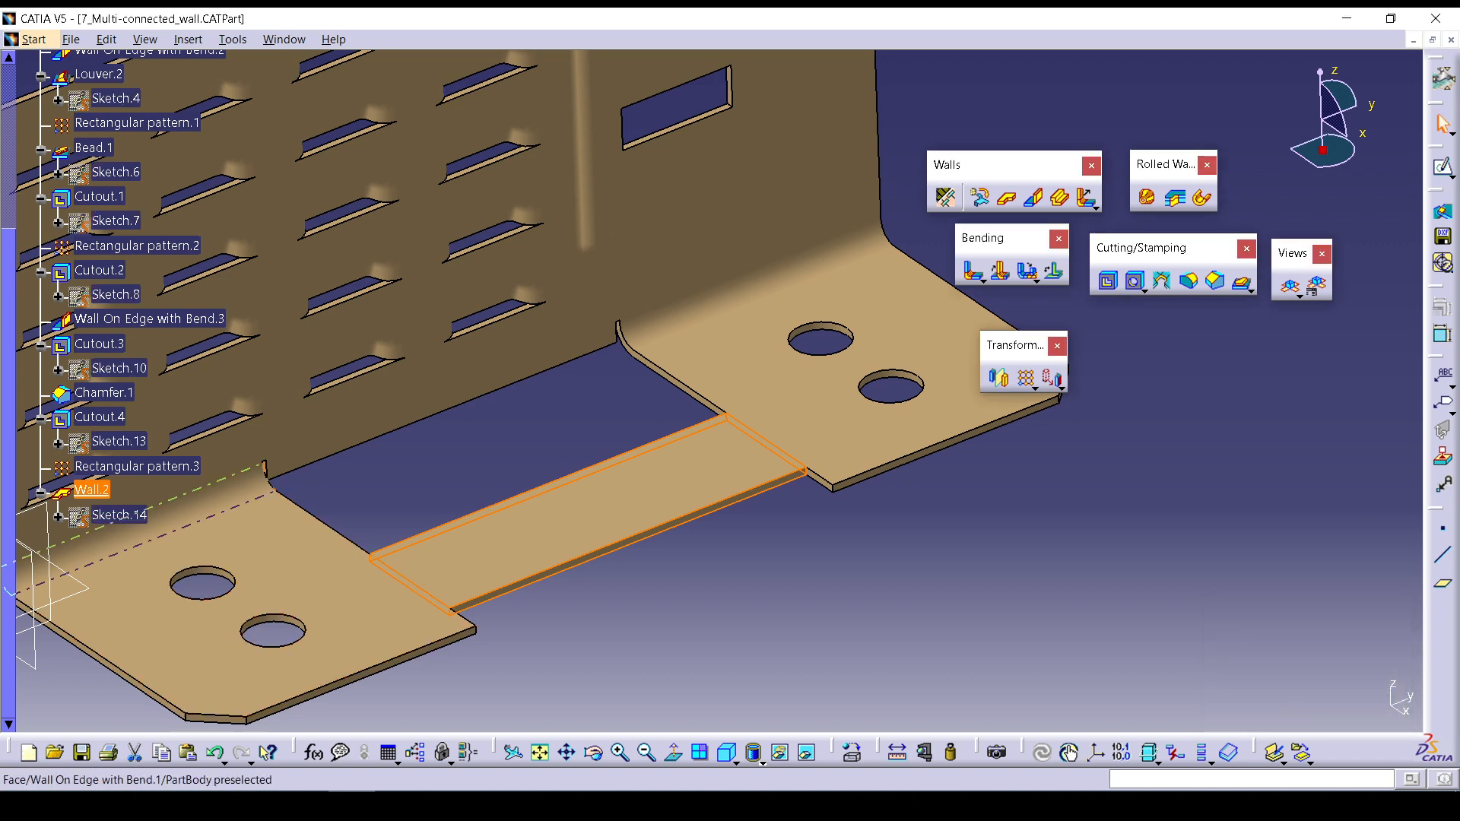
Deactivate Wall.2 in the part body once more, including its aggregated elements.
right_click(111, 491)
click(91, 490)
right_click(94, 491)
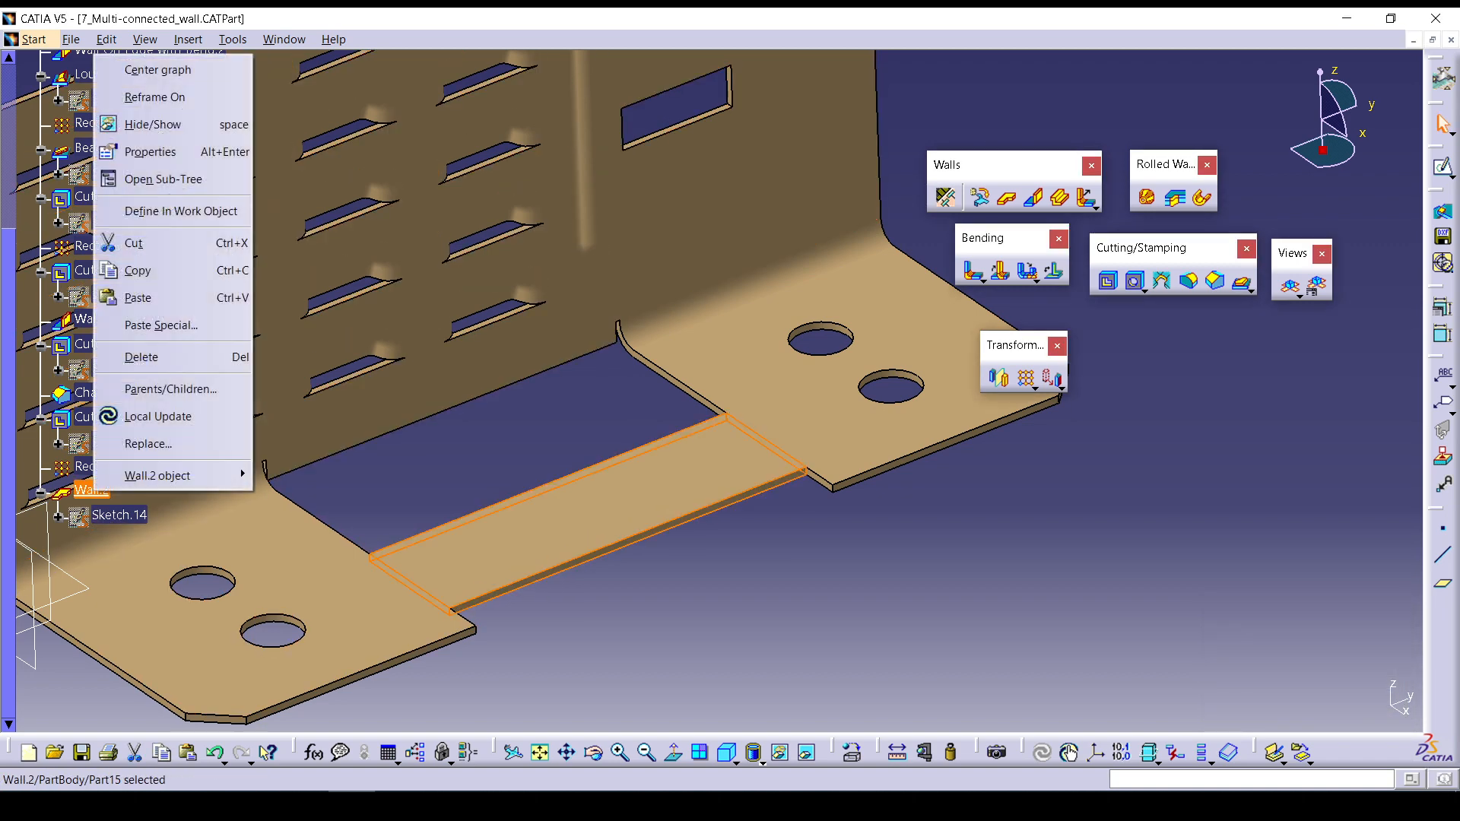
mouse_move(183, 475)
click(304, 534)
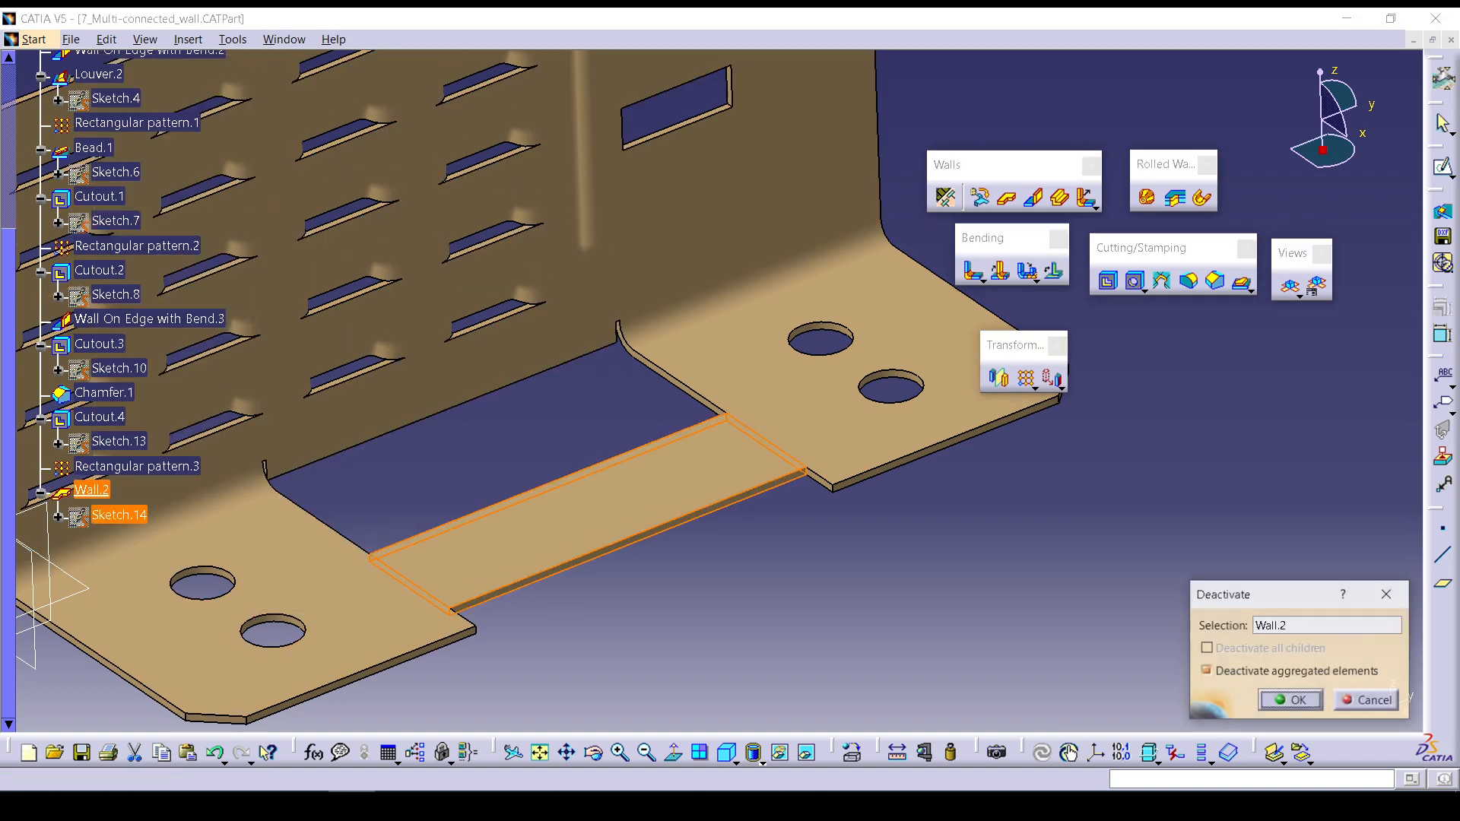
key(Escape)
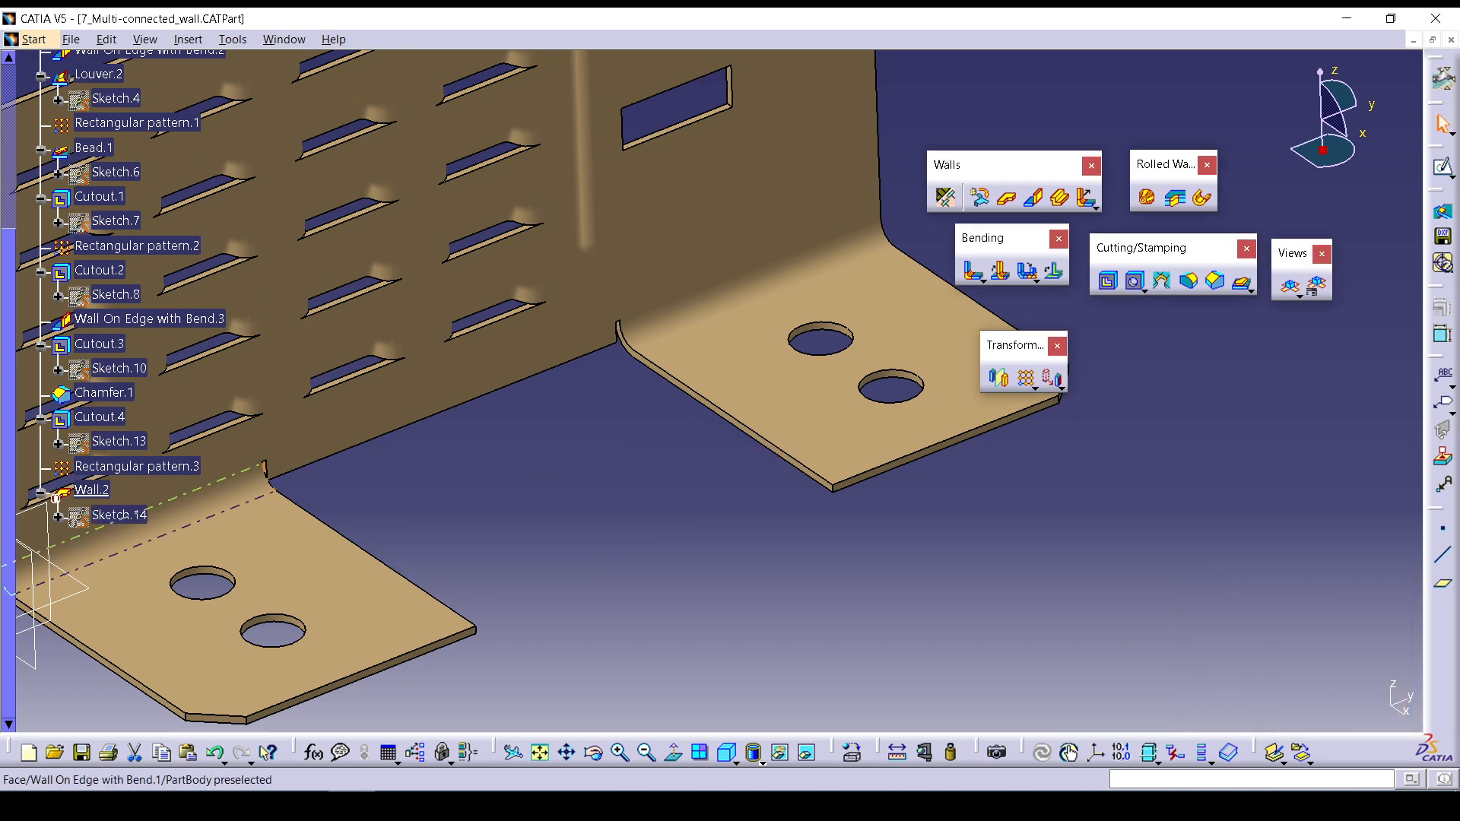
Reactivate Wall.2 between the two holed flanges.
right_click(91, 491)
mouse_move(182, 476)
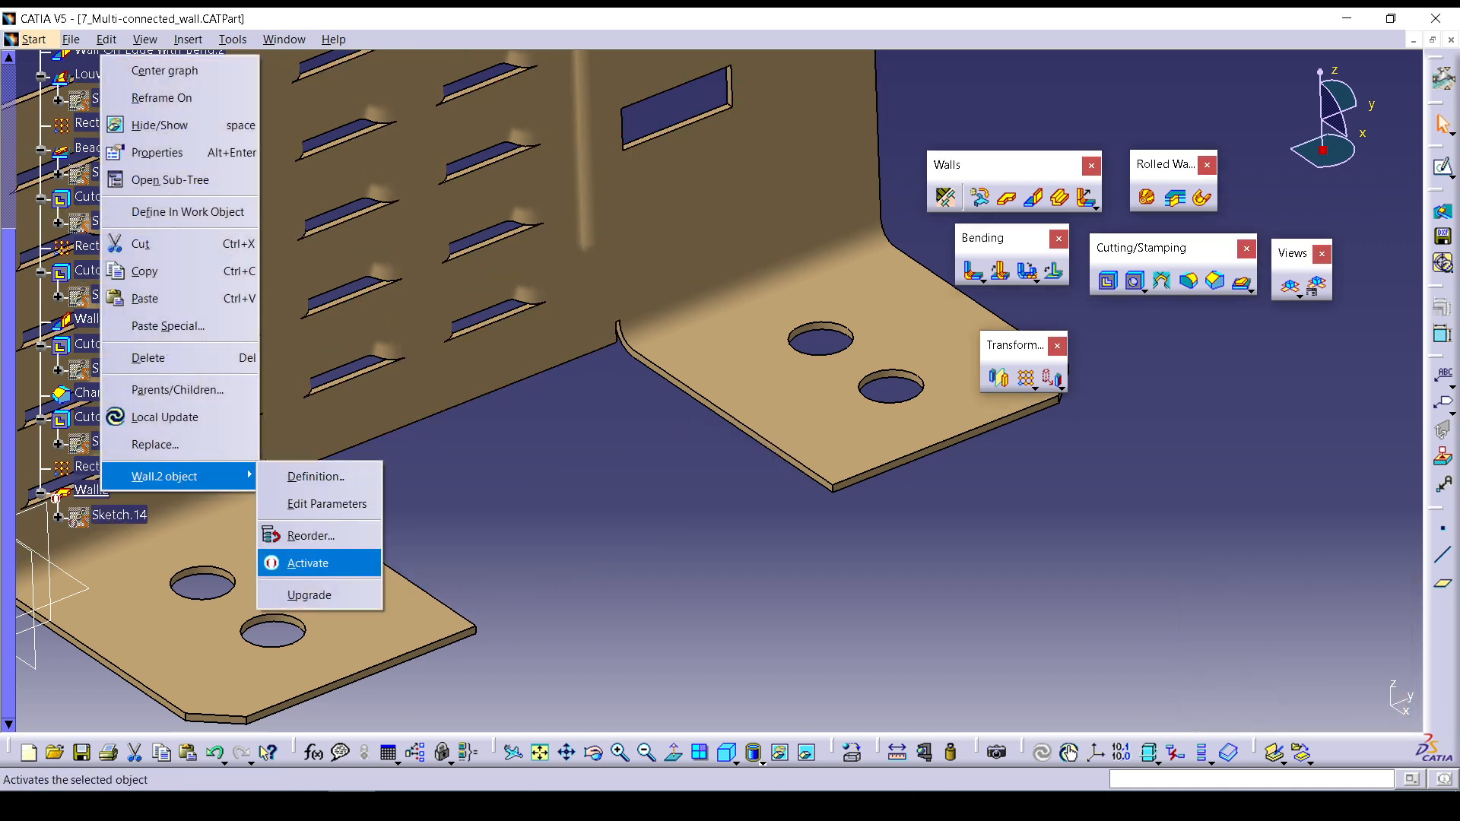
click(307, 563)
click(1291, 701)
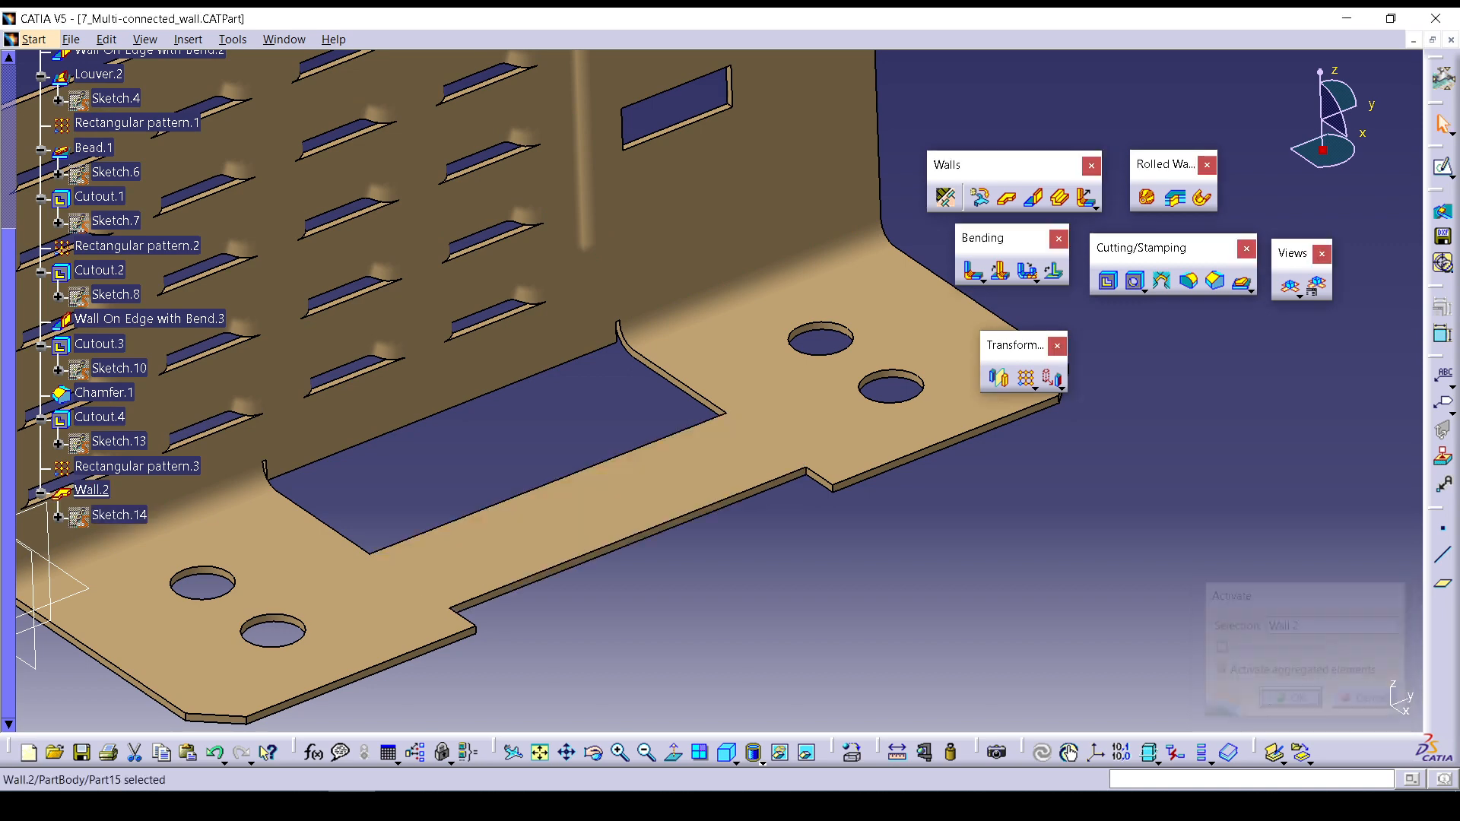
Open the part file 4_WallOnEdge.CATPart from the STEETMETAL DESIGN folder.
middle_drag(548, 567, 548, 616)
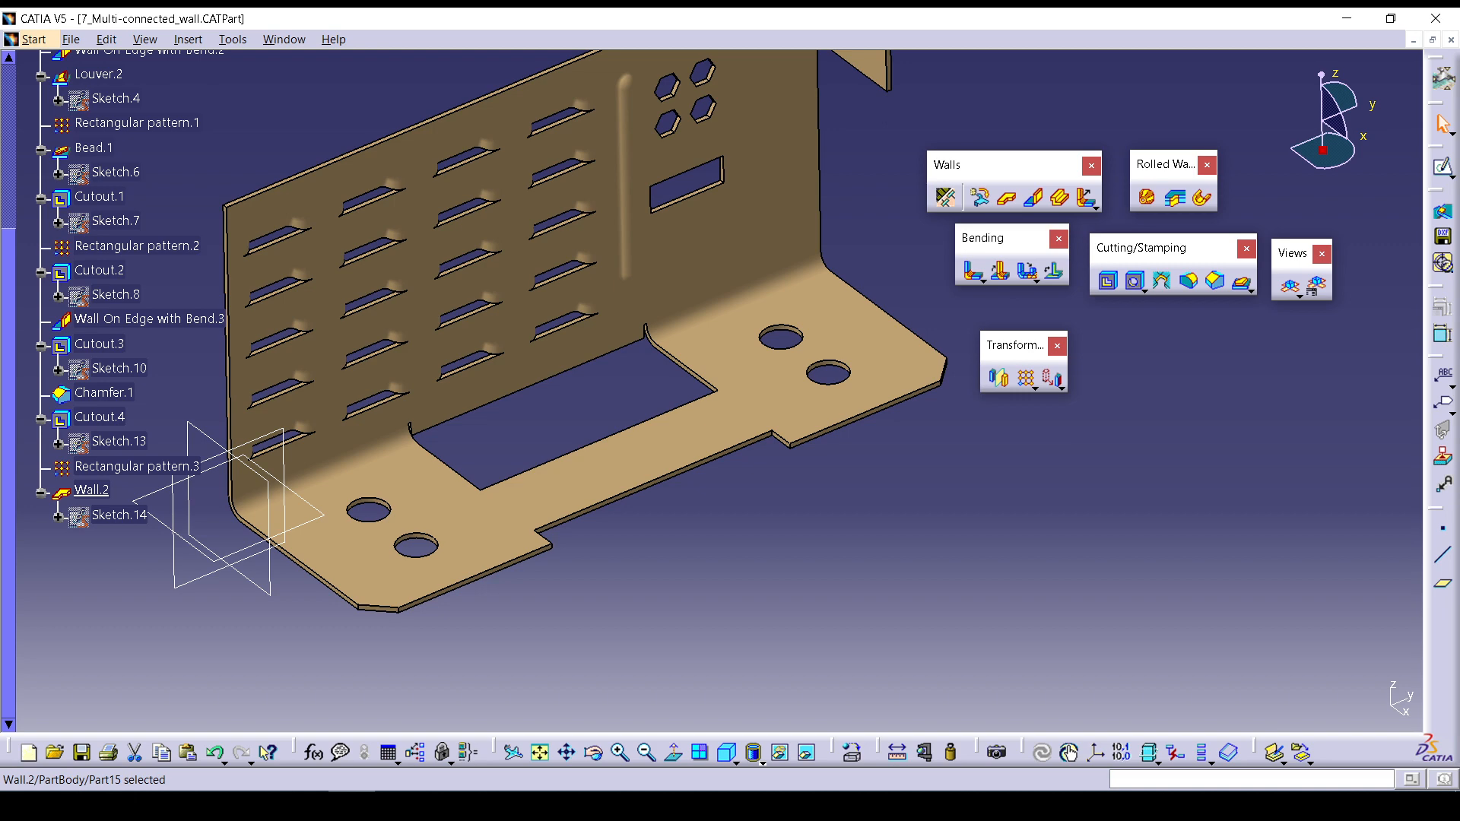
click(71, 40)
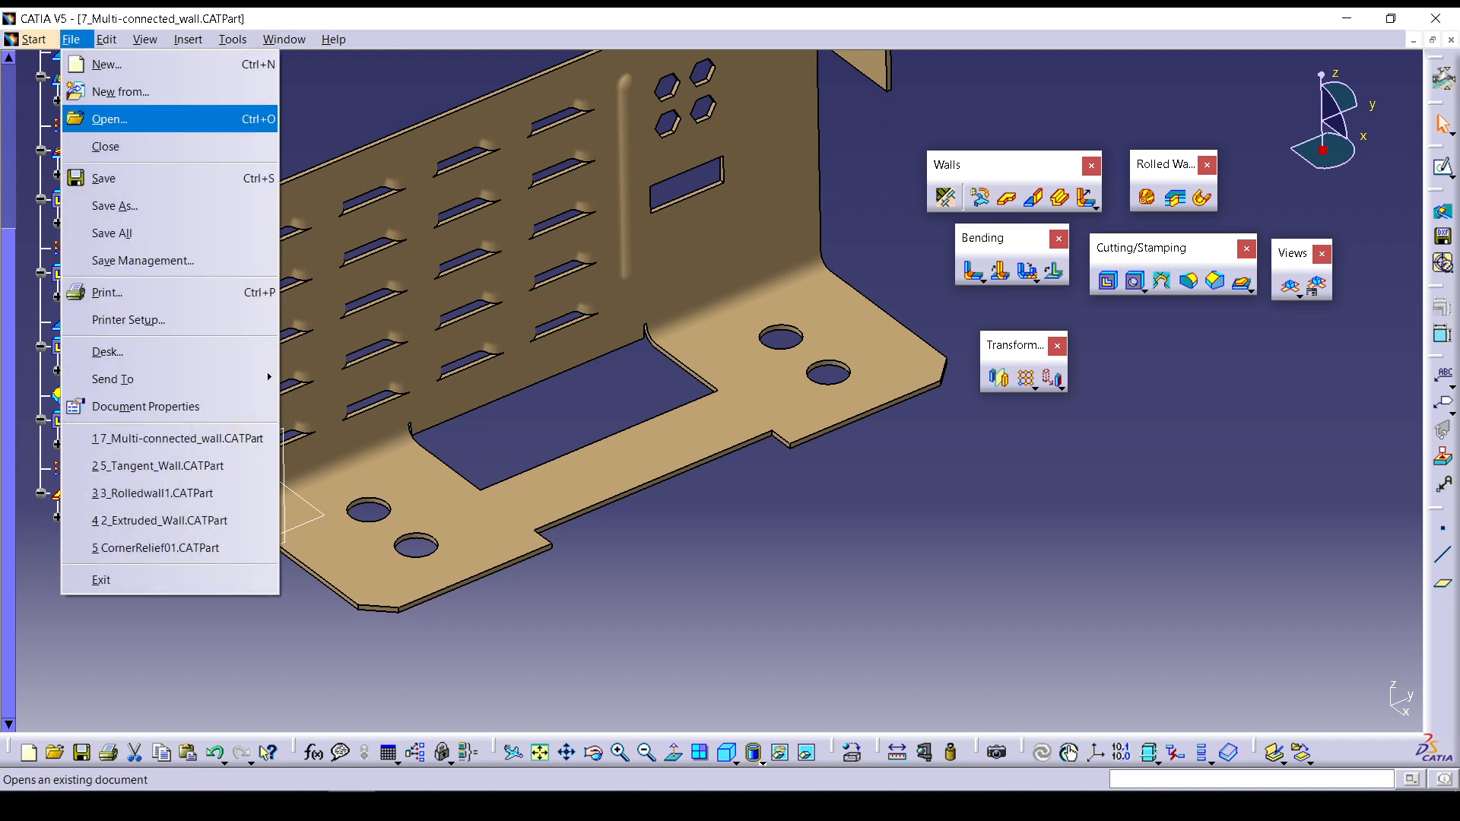
click(110, 118)
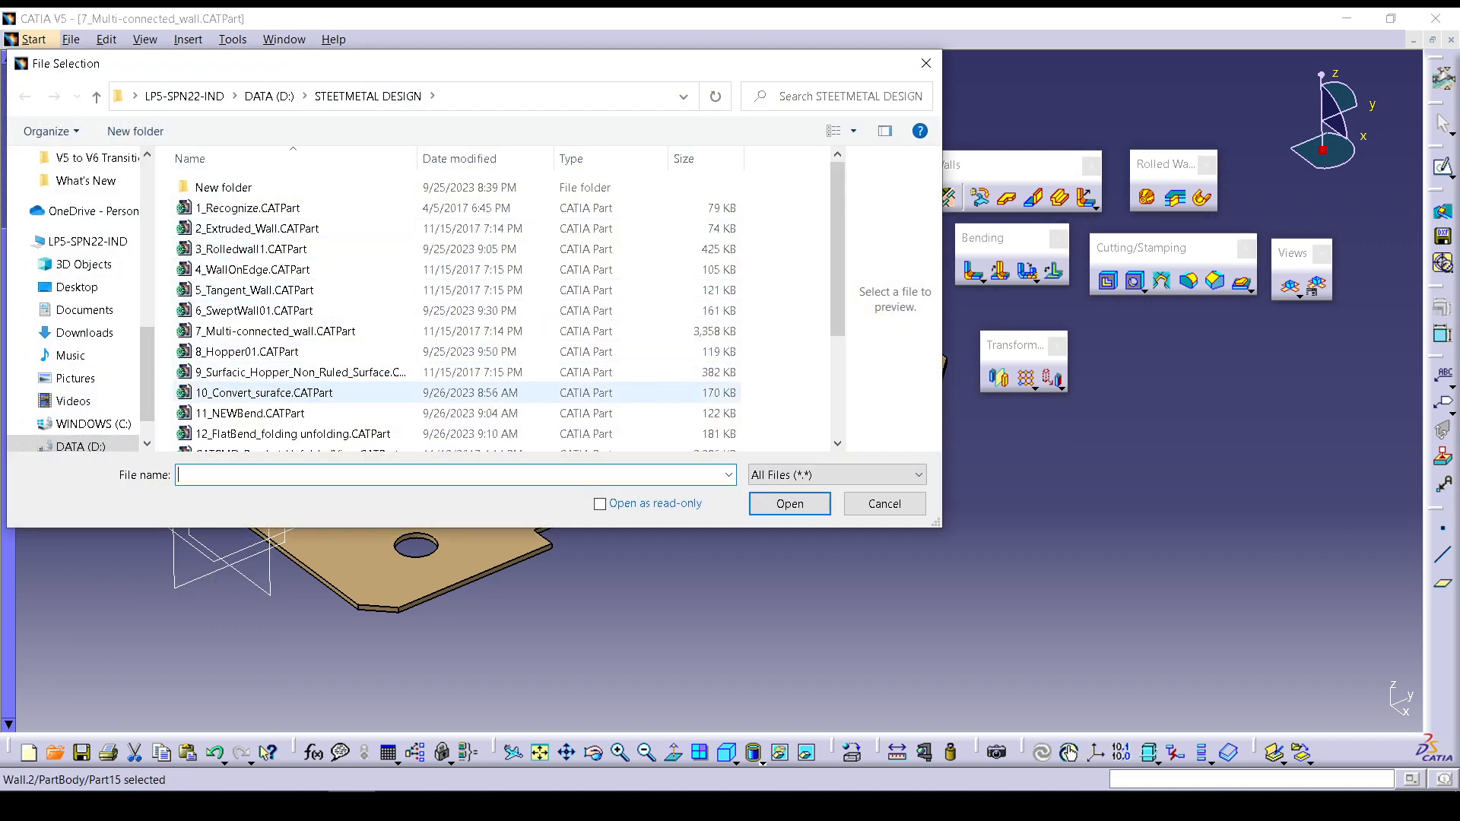
click(251, 269)
click(790, 503)
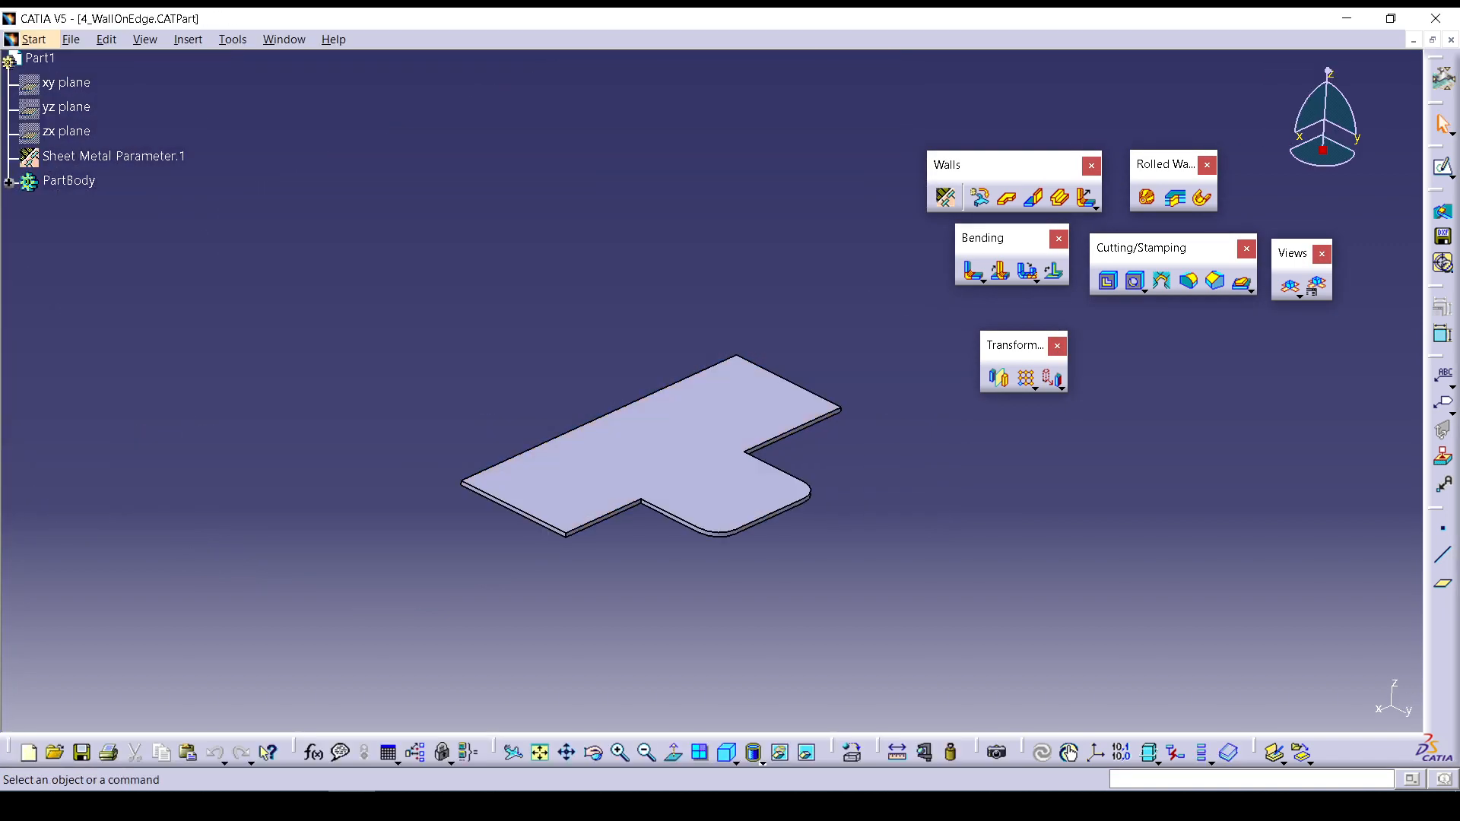
Start a Wall On Edge on the flat plate and examine its type, height and angle options, keeping Automatic.
scroll(654, 471, up, 1)
middle_drag(654, 472, 791, 472)
middle_drag(712, 391, 564, 439)
middle_drag(433, 501, 581, 559)
middle_drag(608, 486, 523, 536)
middle_drag(875, 525, 798, 622)
click(1034, 197)
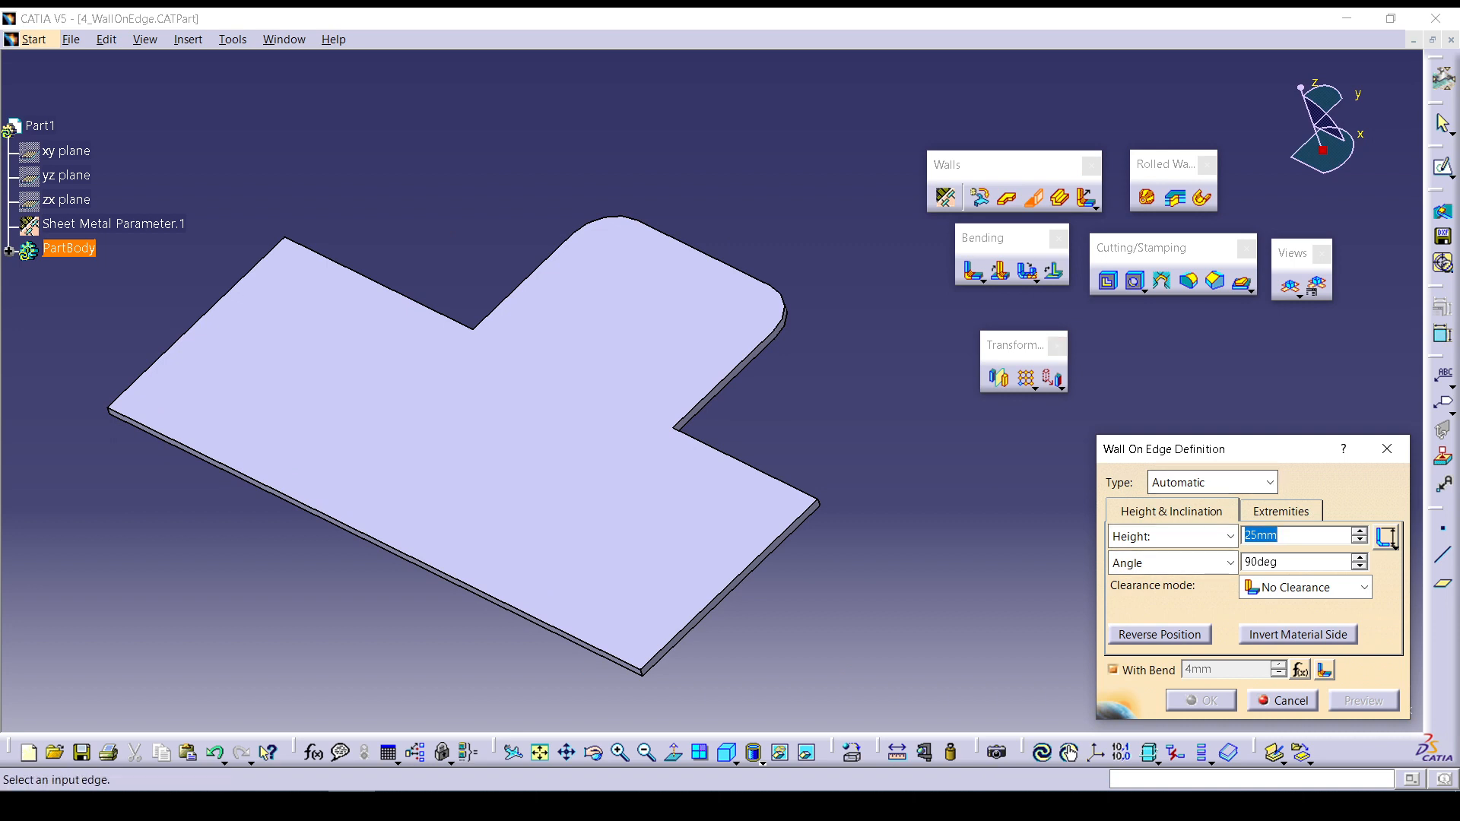
click(1270, 432)
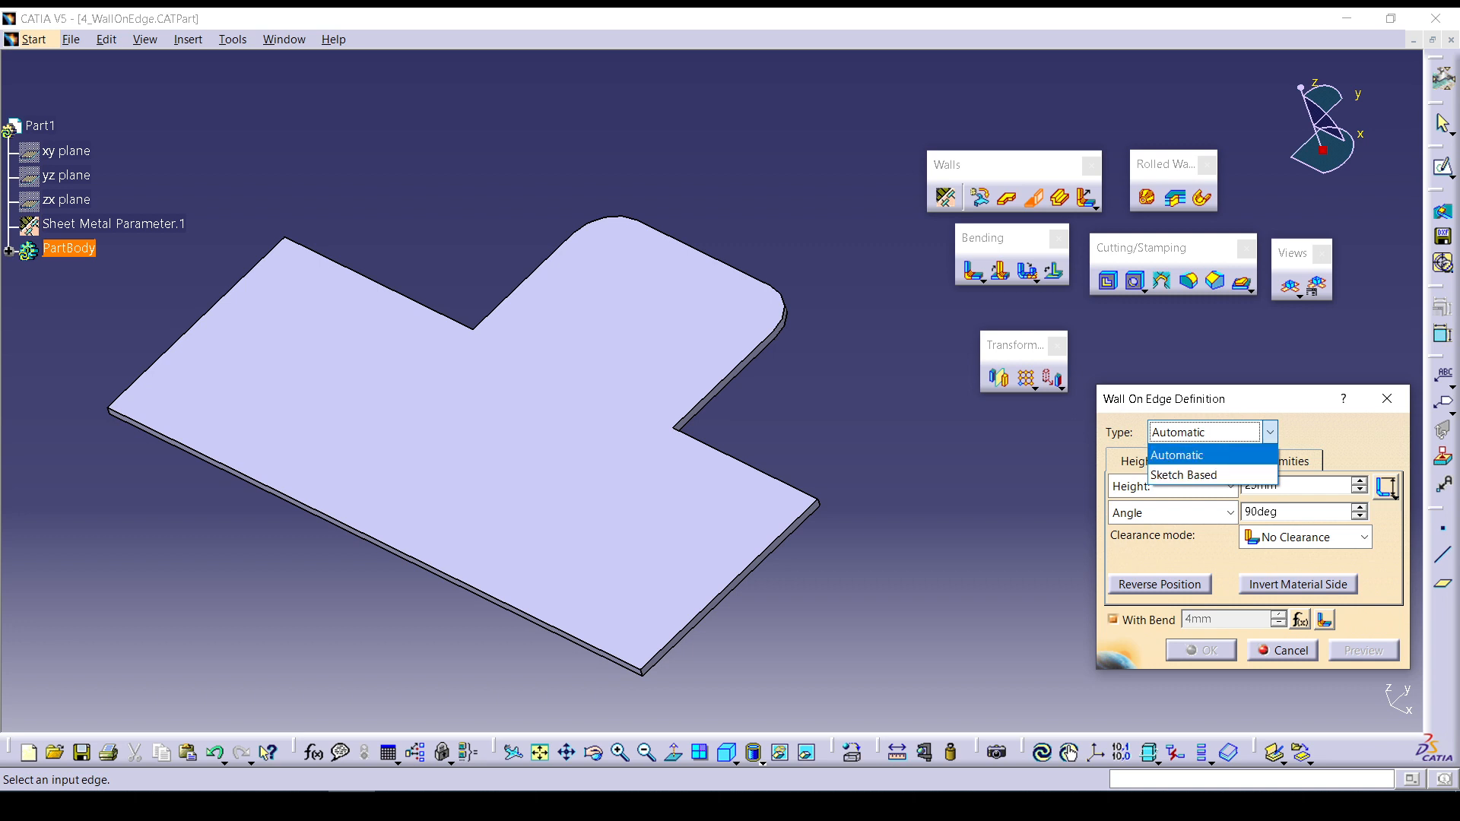
click(1187, 455)
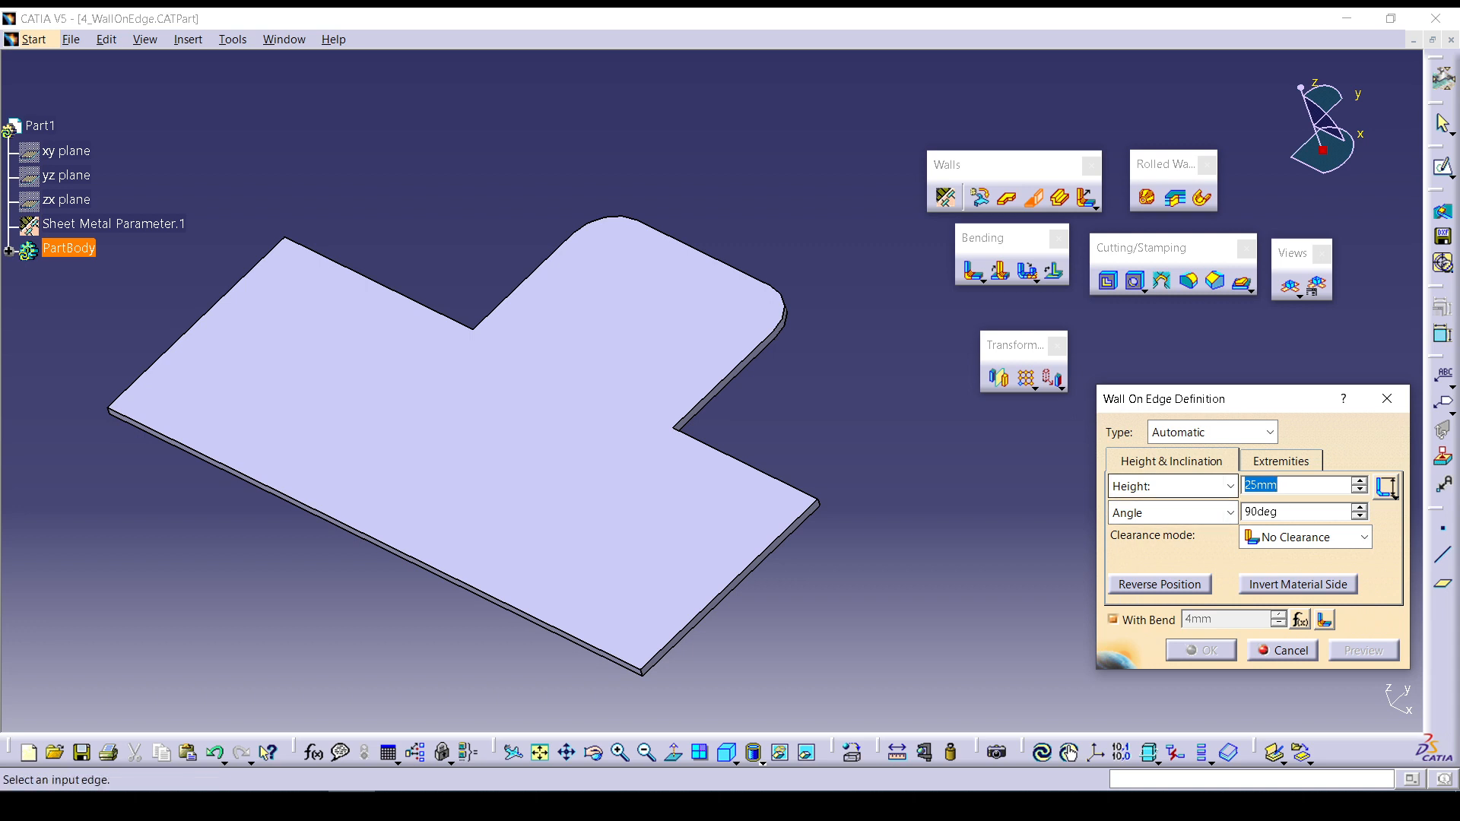
click(1229, 486)
click(1141, 505)
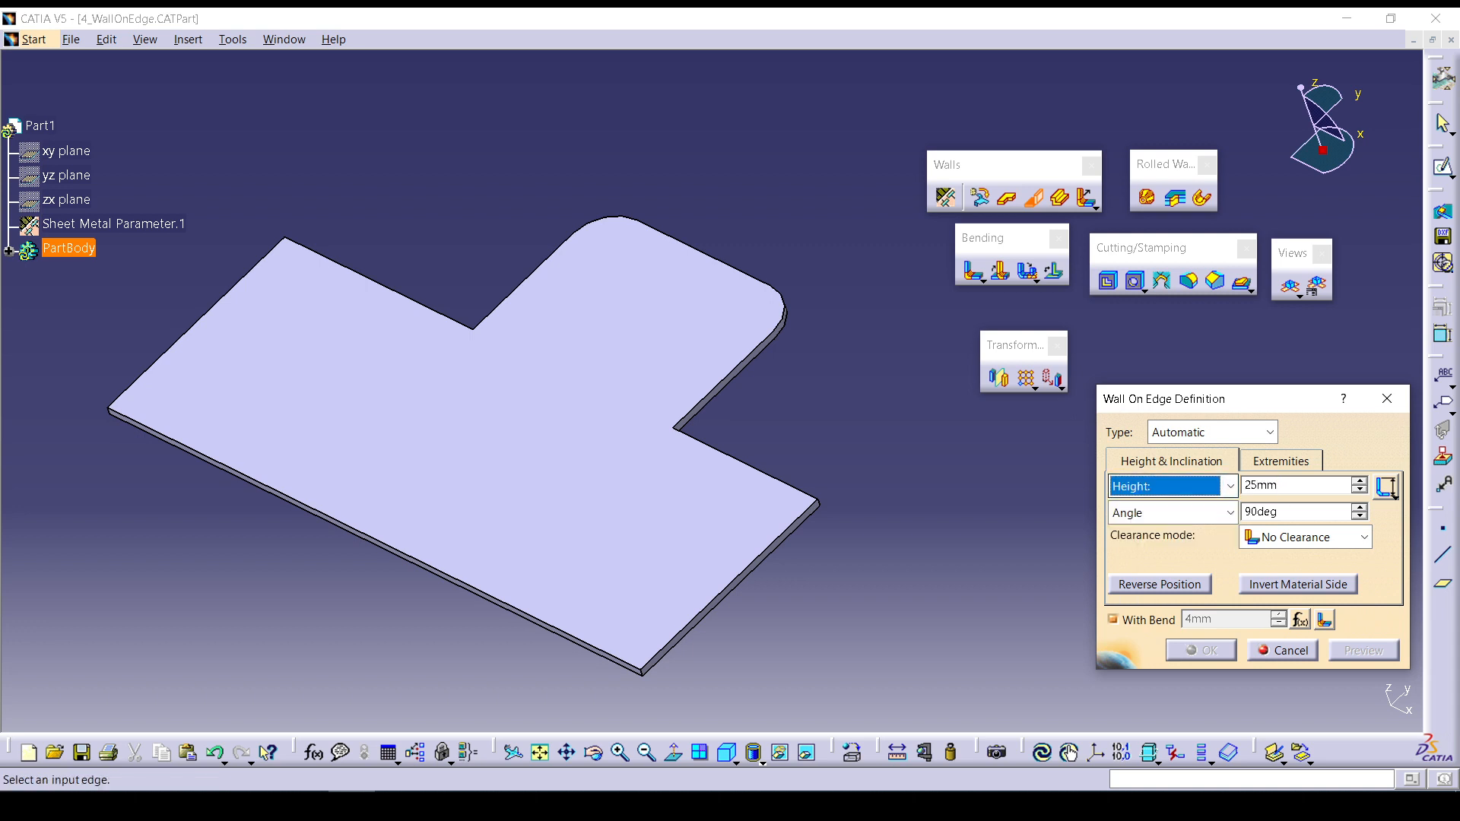
click(1230, 513)
click(1231, 513)
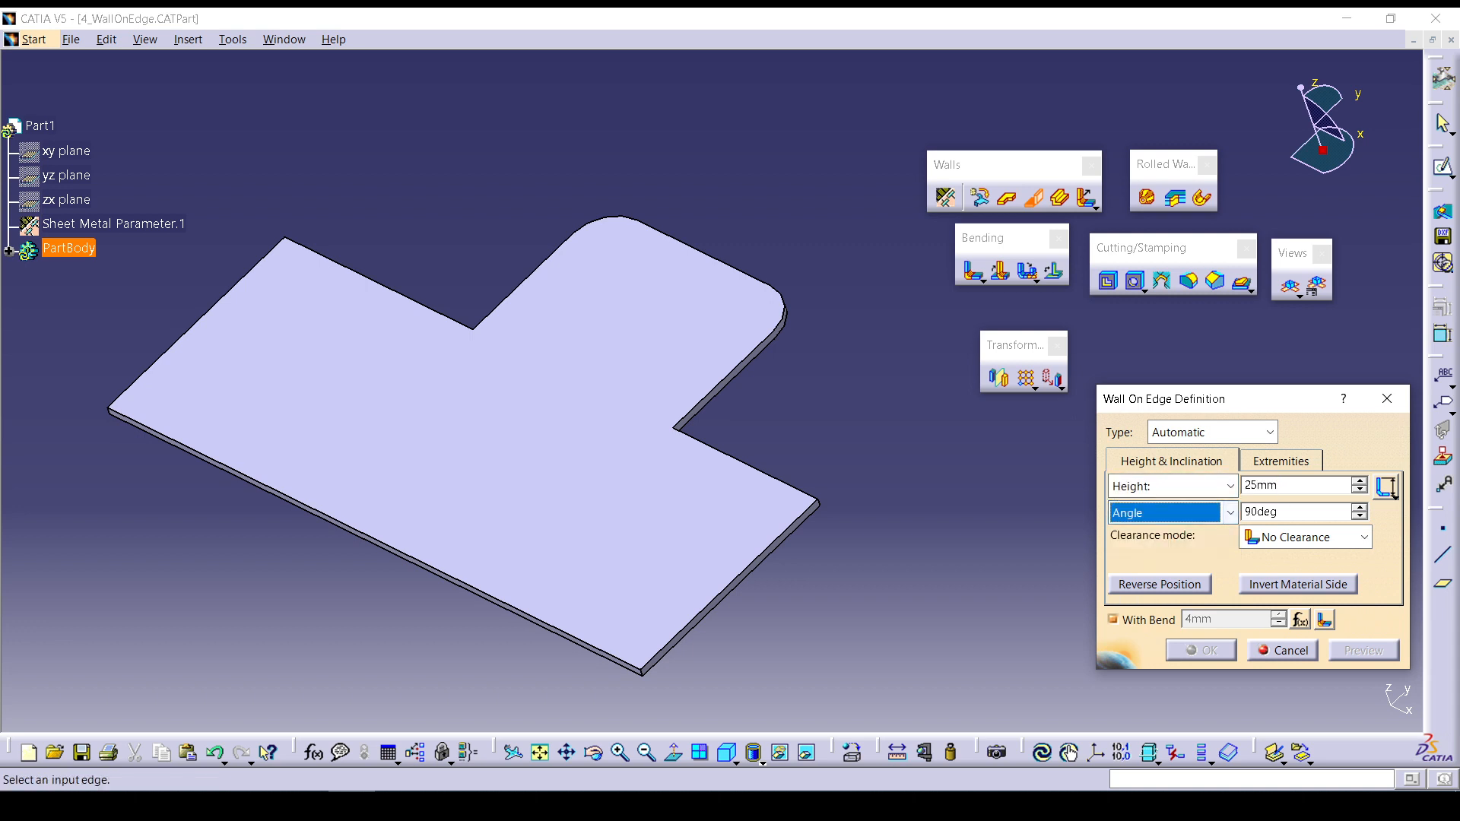
click(1231, 486)
click(1230, 486)
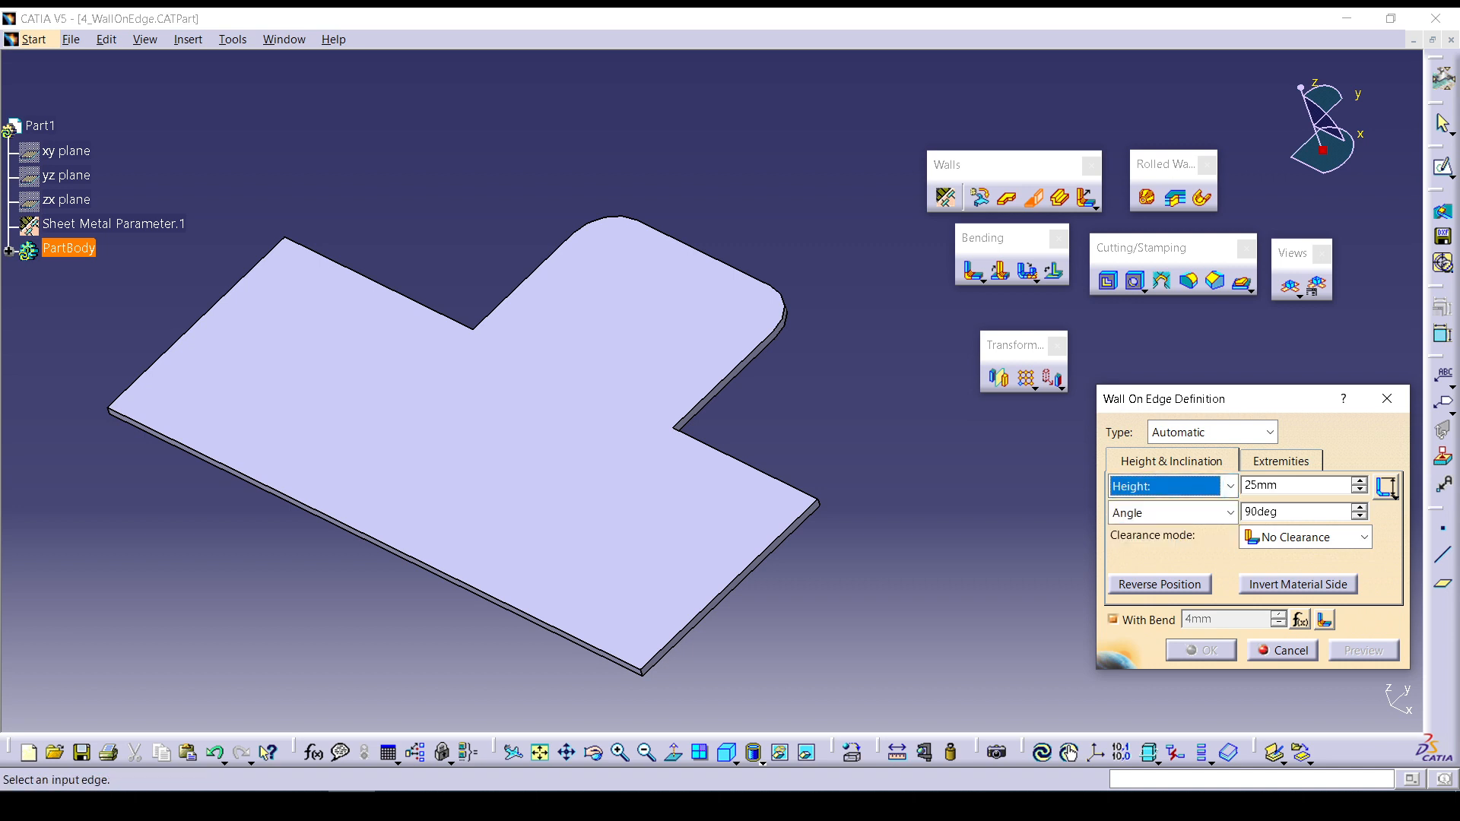
Examine the extremity limits and offsets and the clearance modes in the wall on edge definition.
click(1281, 462)
click(1330, 498)
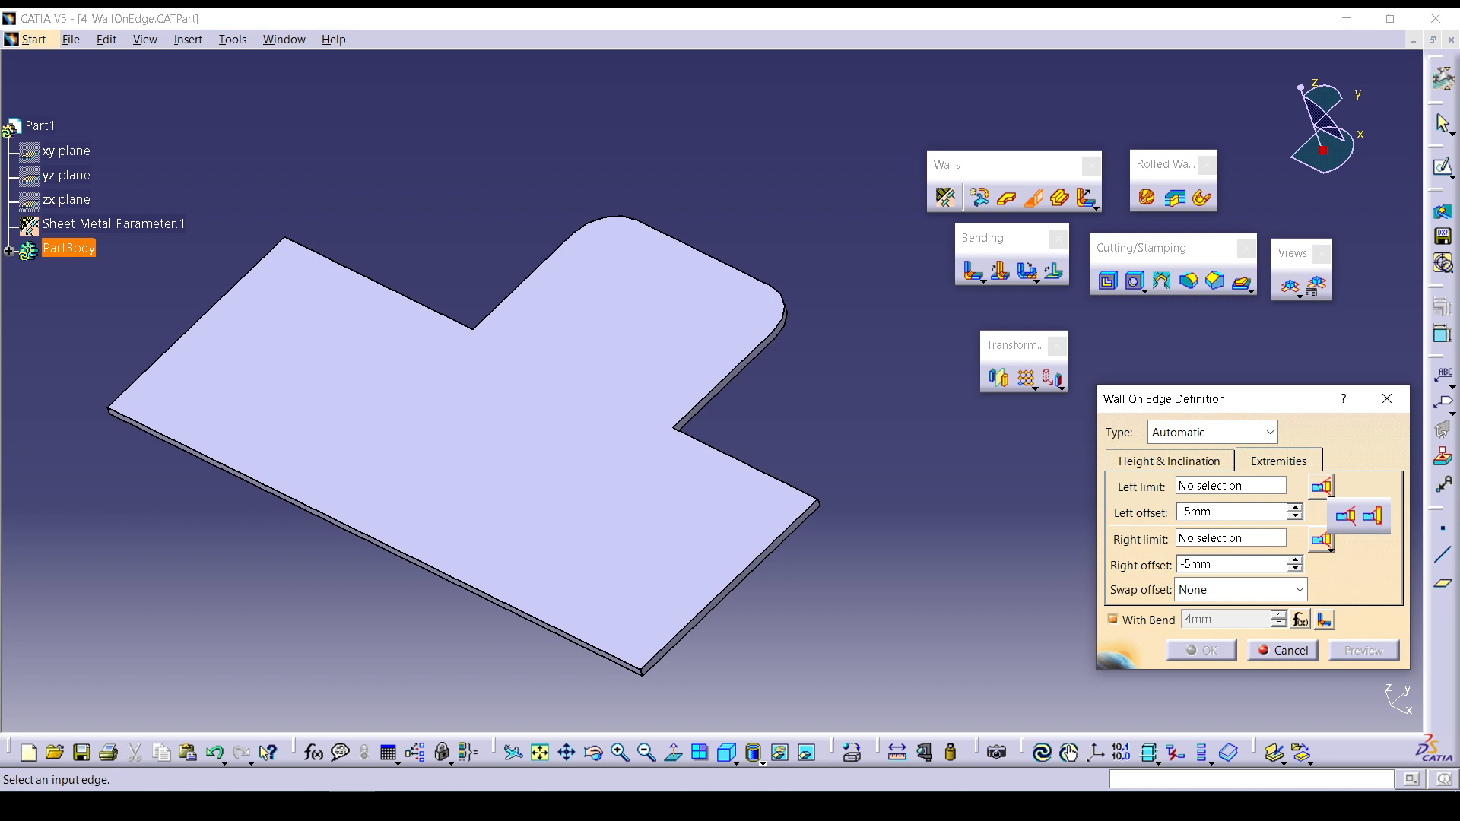
click(1171, 461)
click(1171, 462)
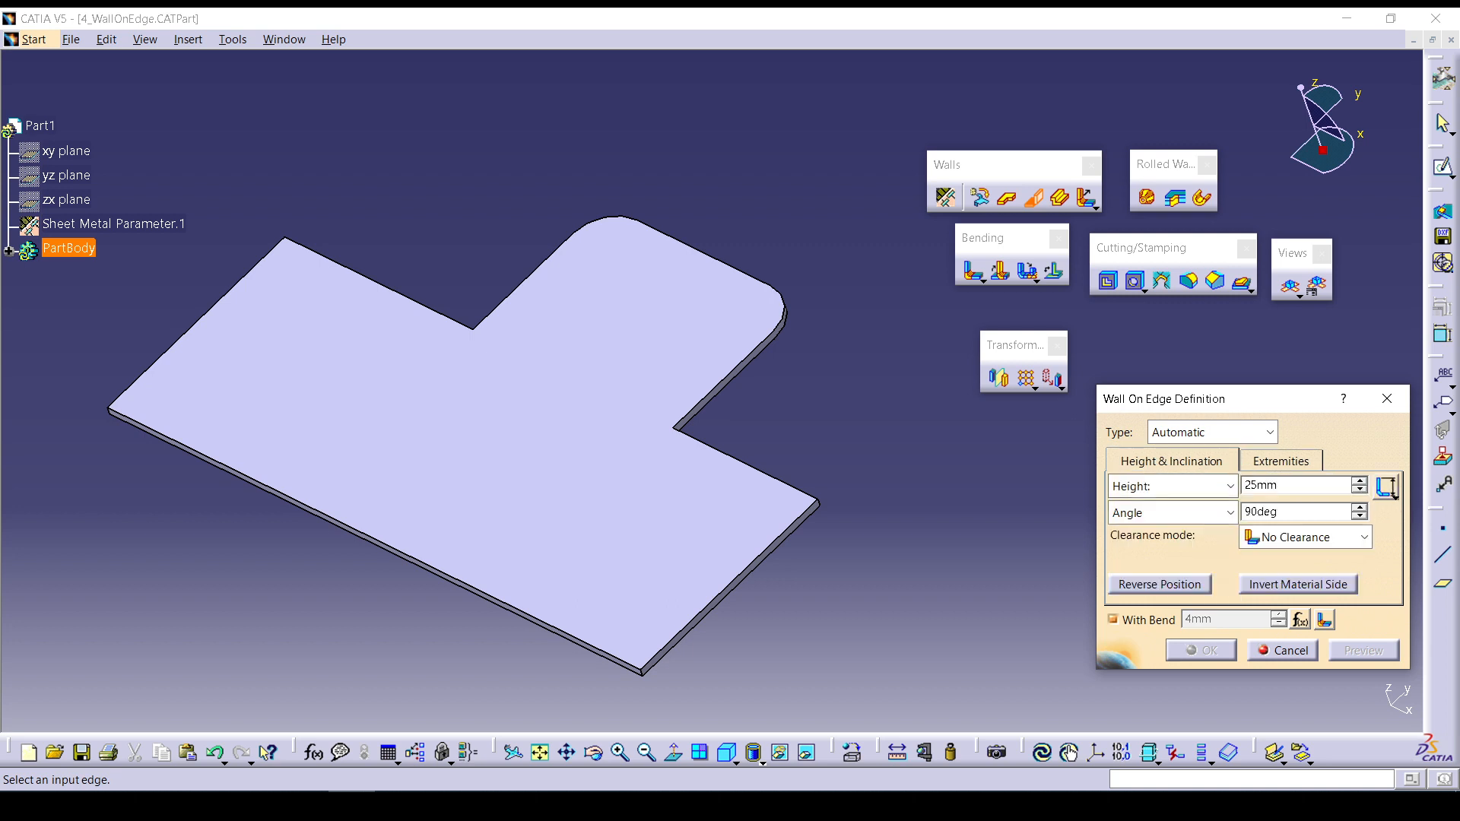
click(1364, 537)
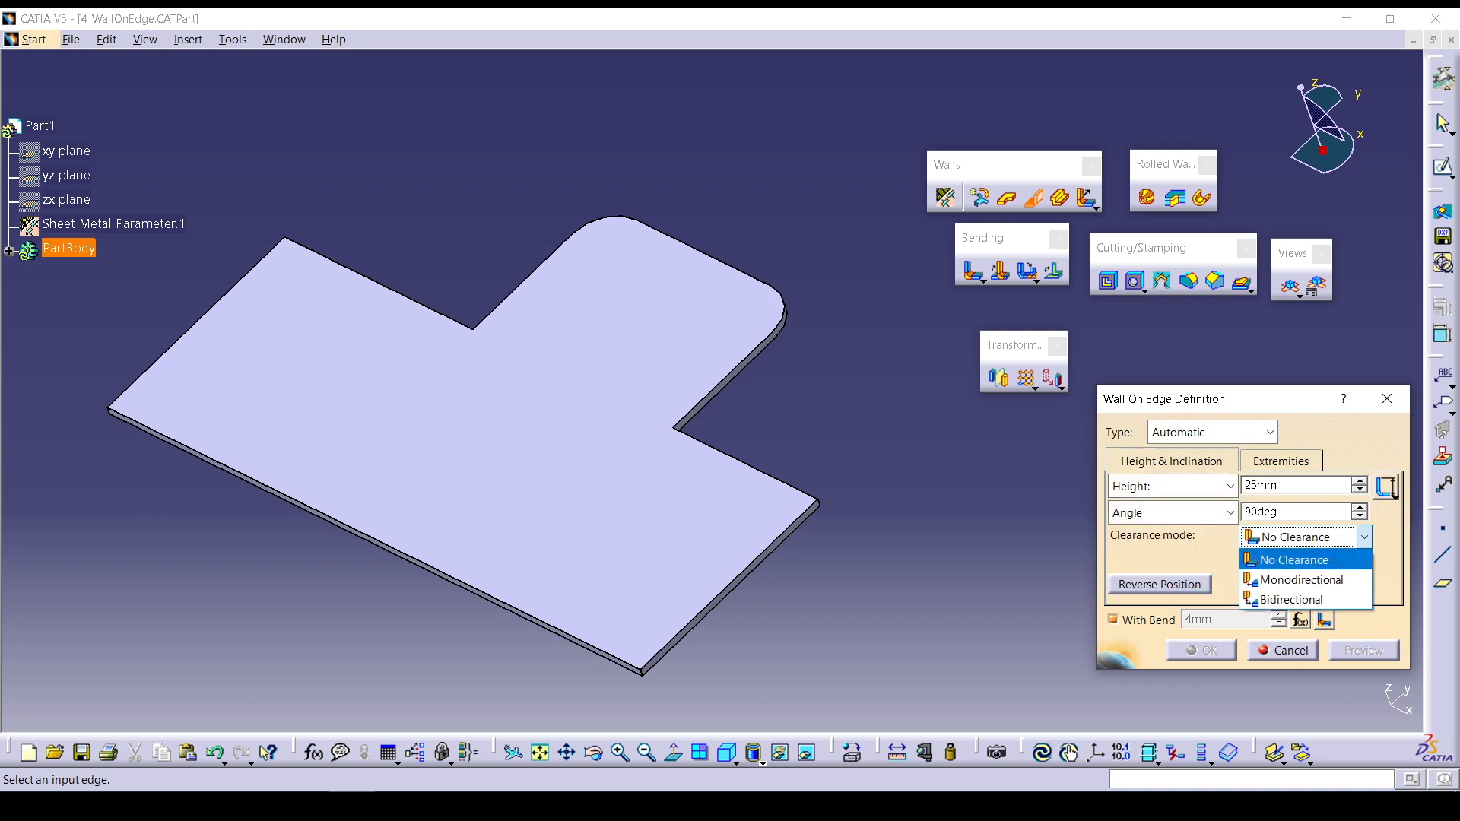
click(1365, 538)
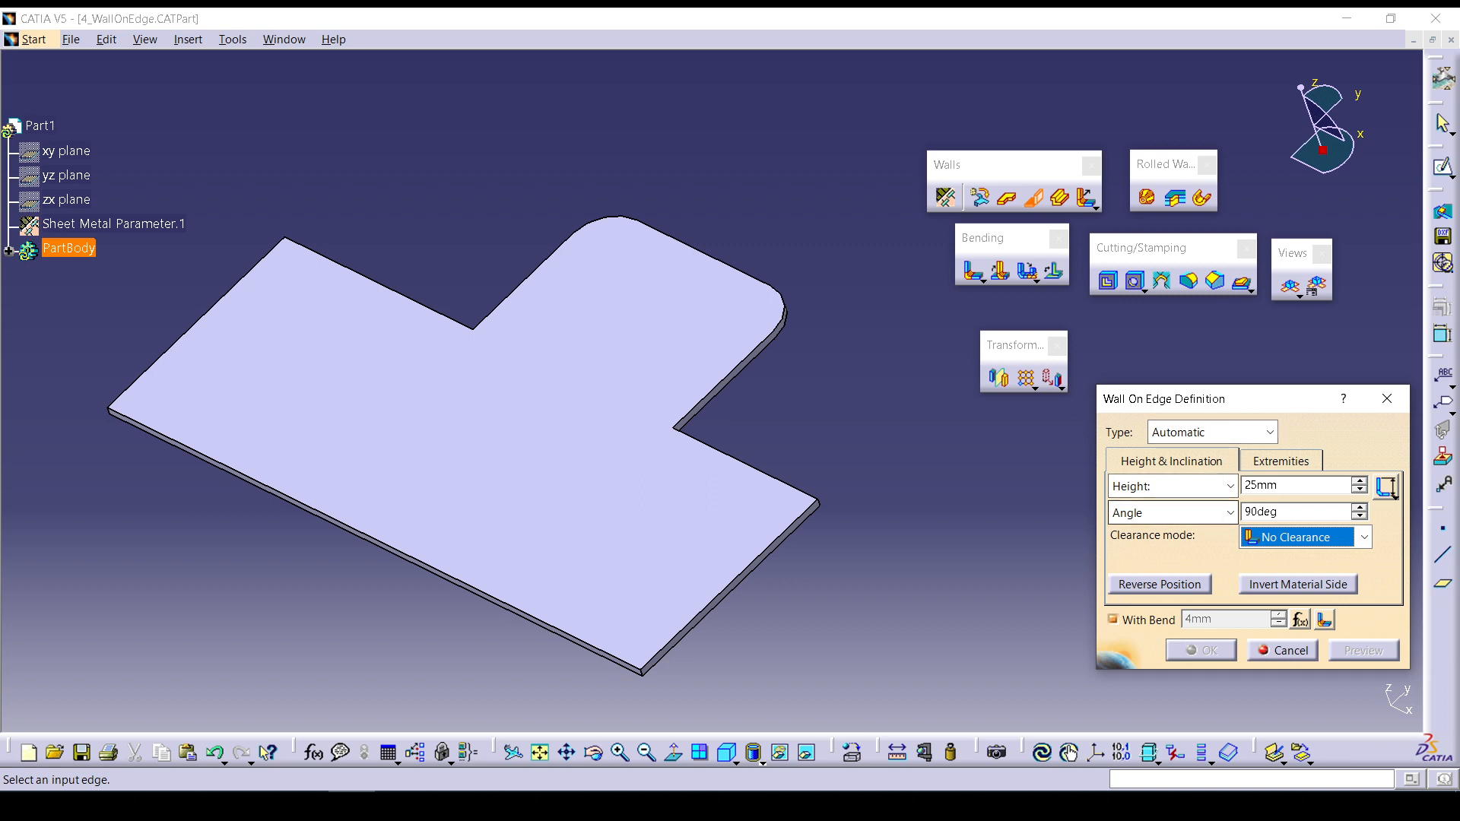
Place the wall on the straight end edge of the plate with a height of 37 mm and reverse its position to point upward.
drag(1236, 400, 1181, 420)
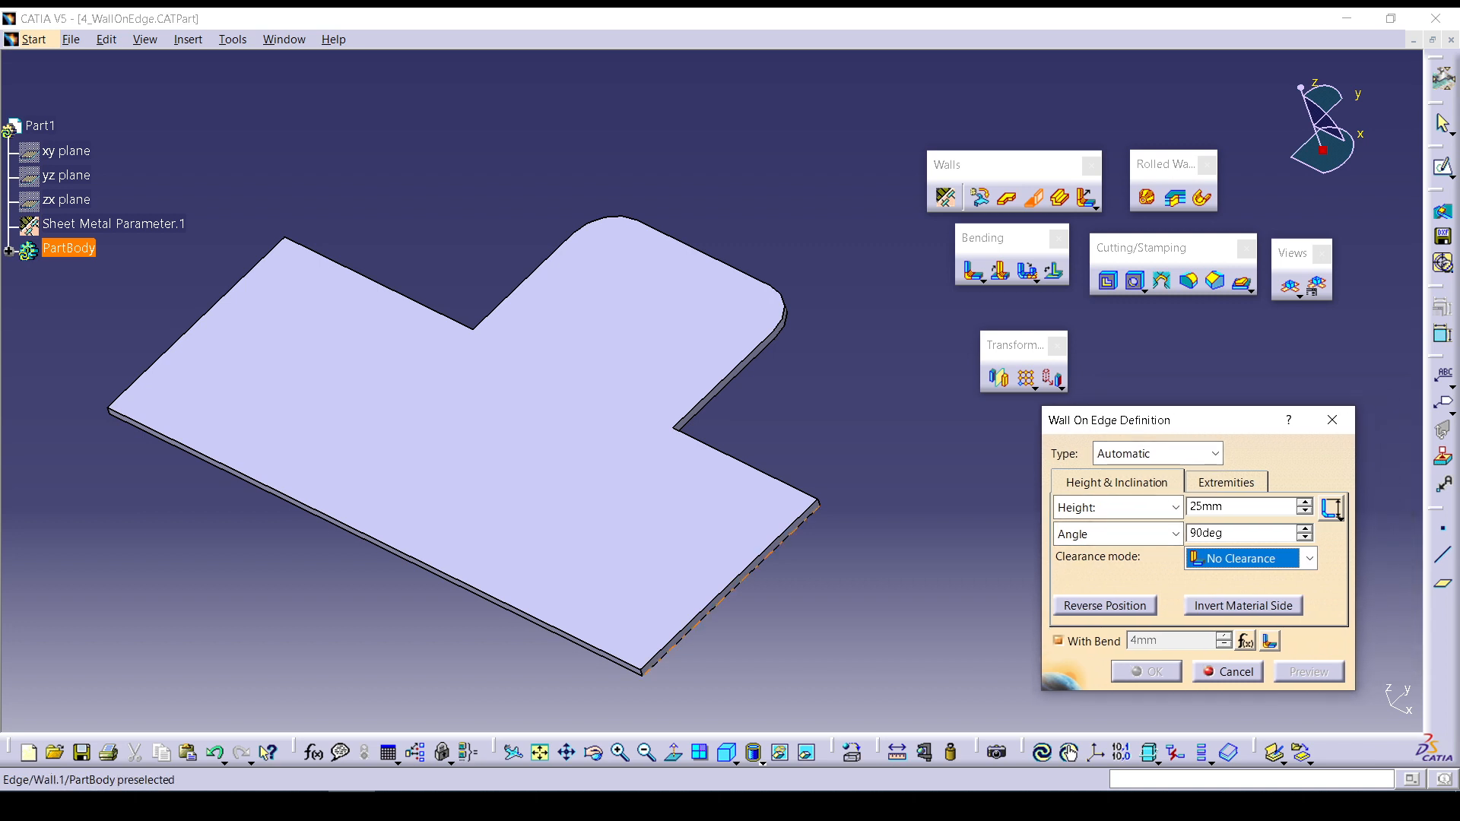
click(696, 621)
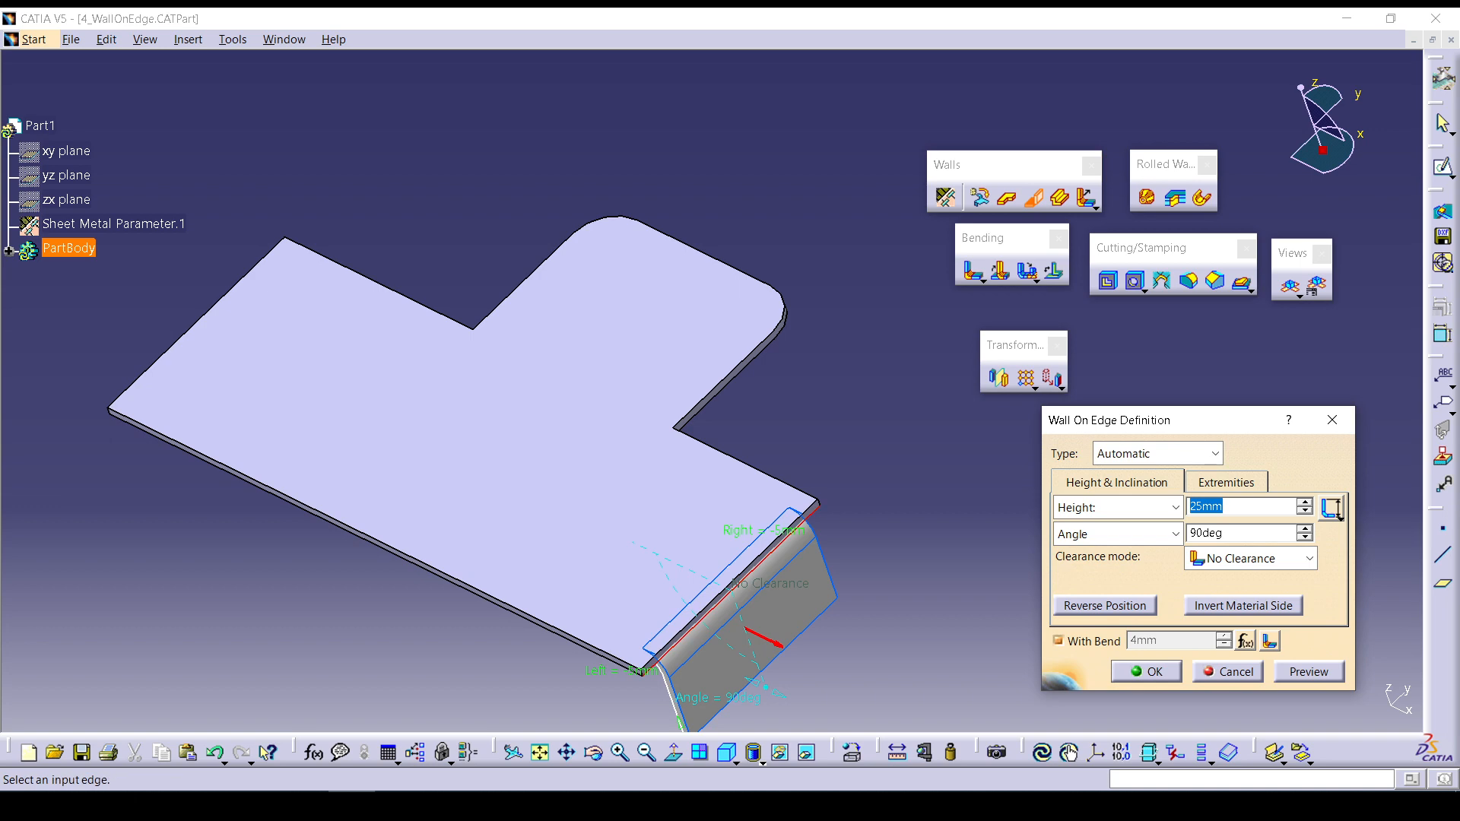
middle_drag(762, 683, 647, 588)
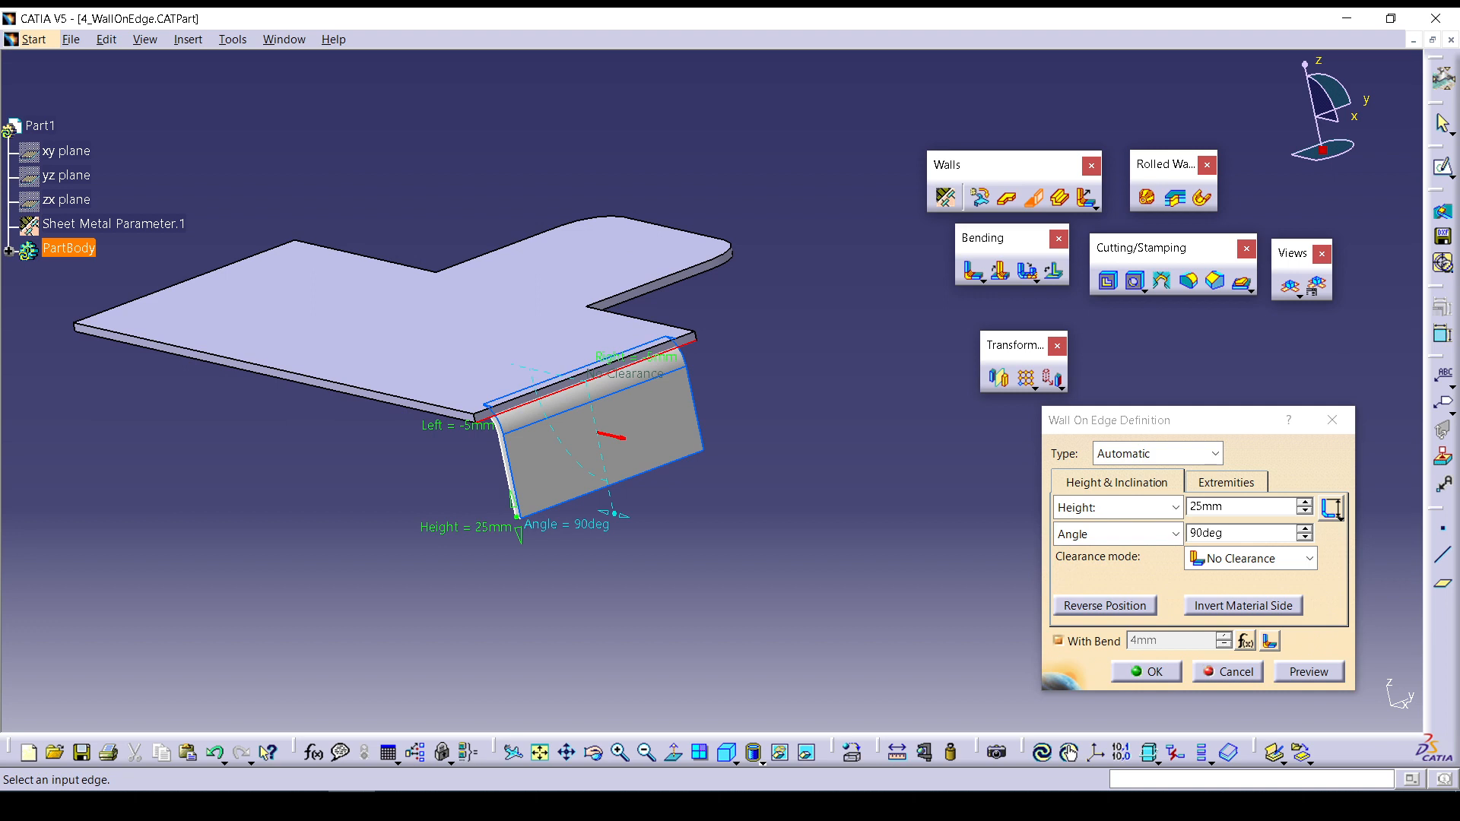
drag(1233, 508, 1180, 507)
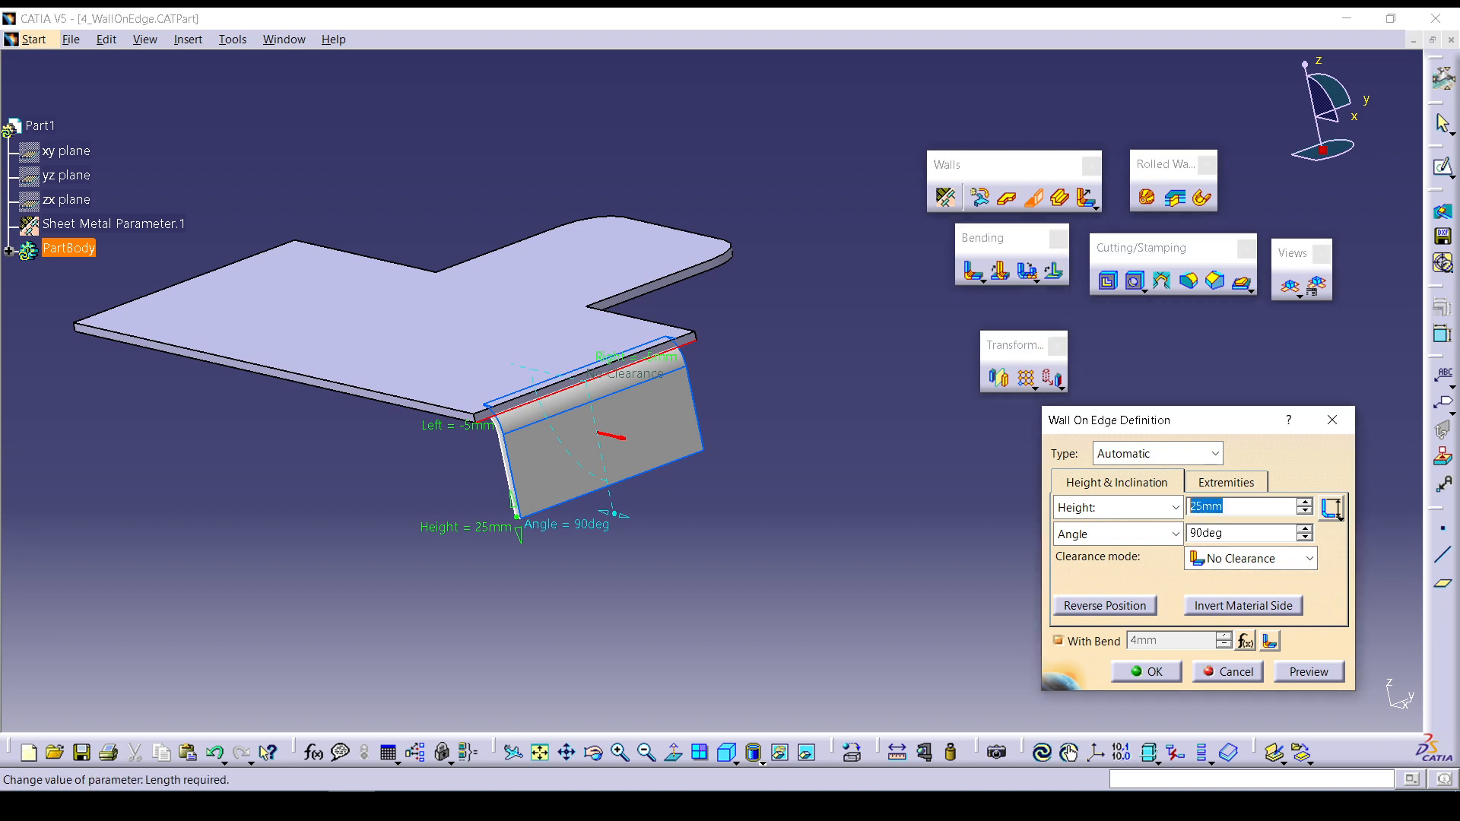
text(37mm)
key(Return)
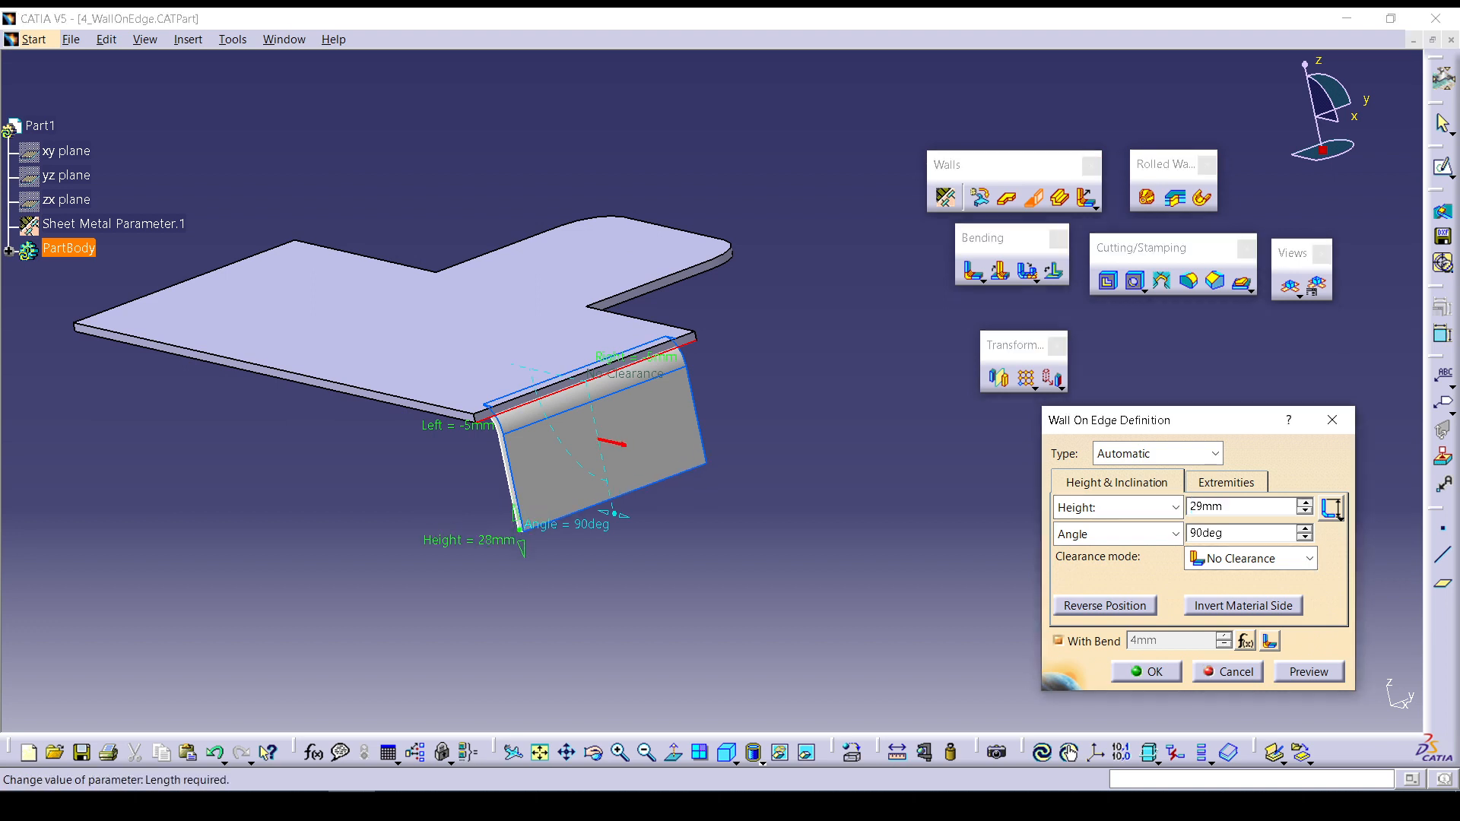
click(1105, 606)
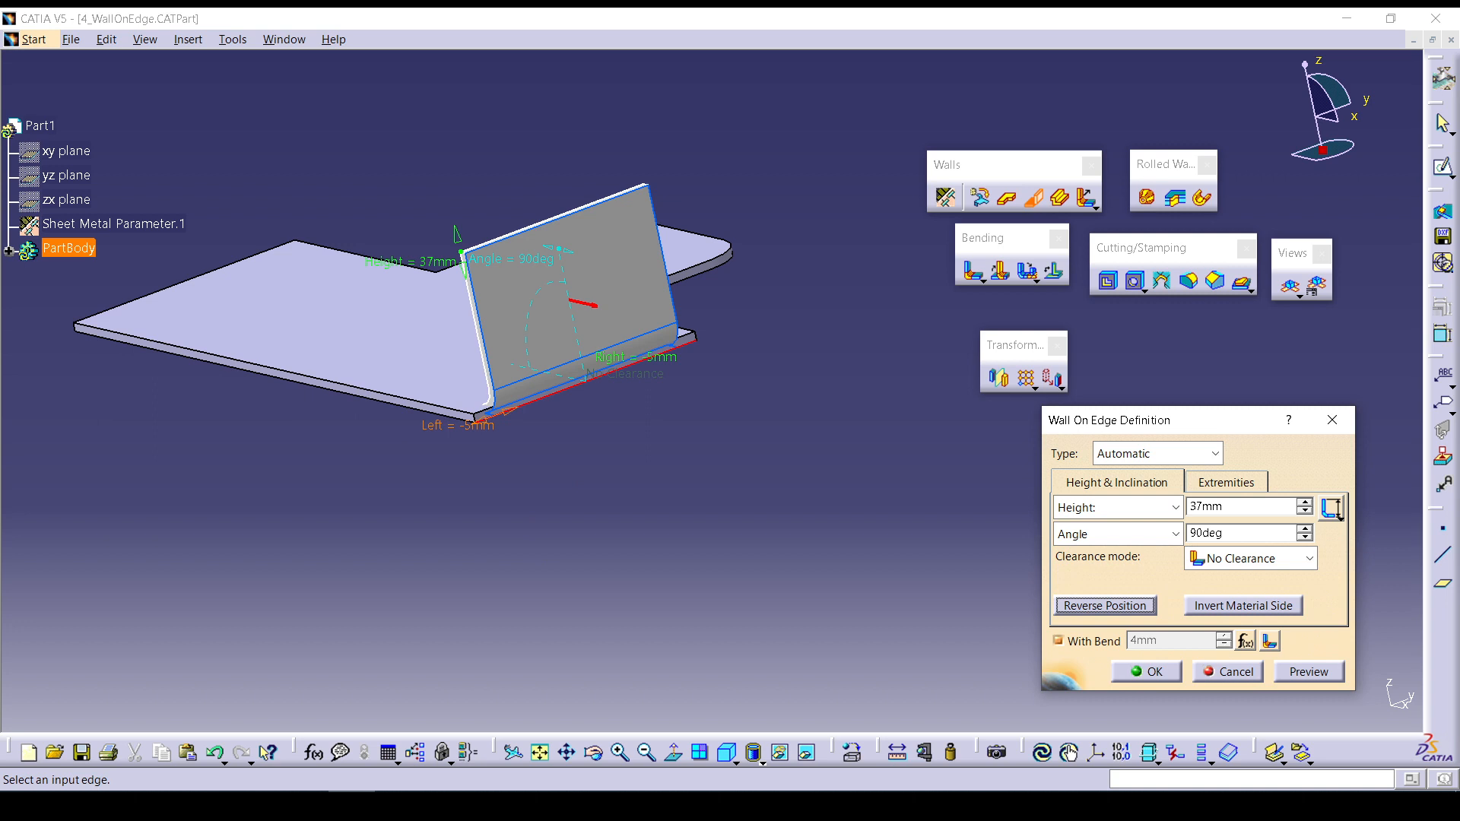
Set the left and right offsets of the edge wall to 0 mm and preview it.
ctrl+middle_drag(464, 424, 464, 331)
middle_drag(464, 331, 641, 391)
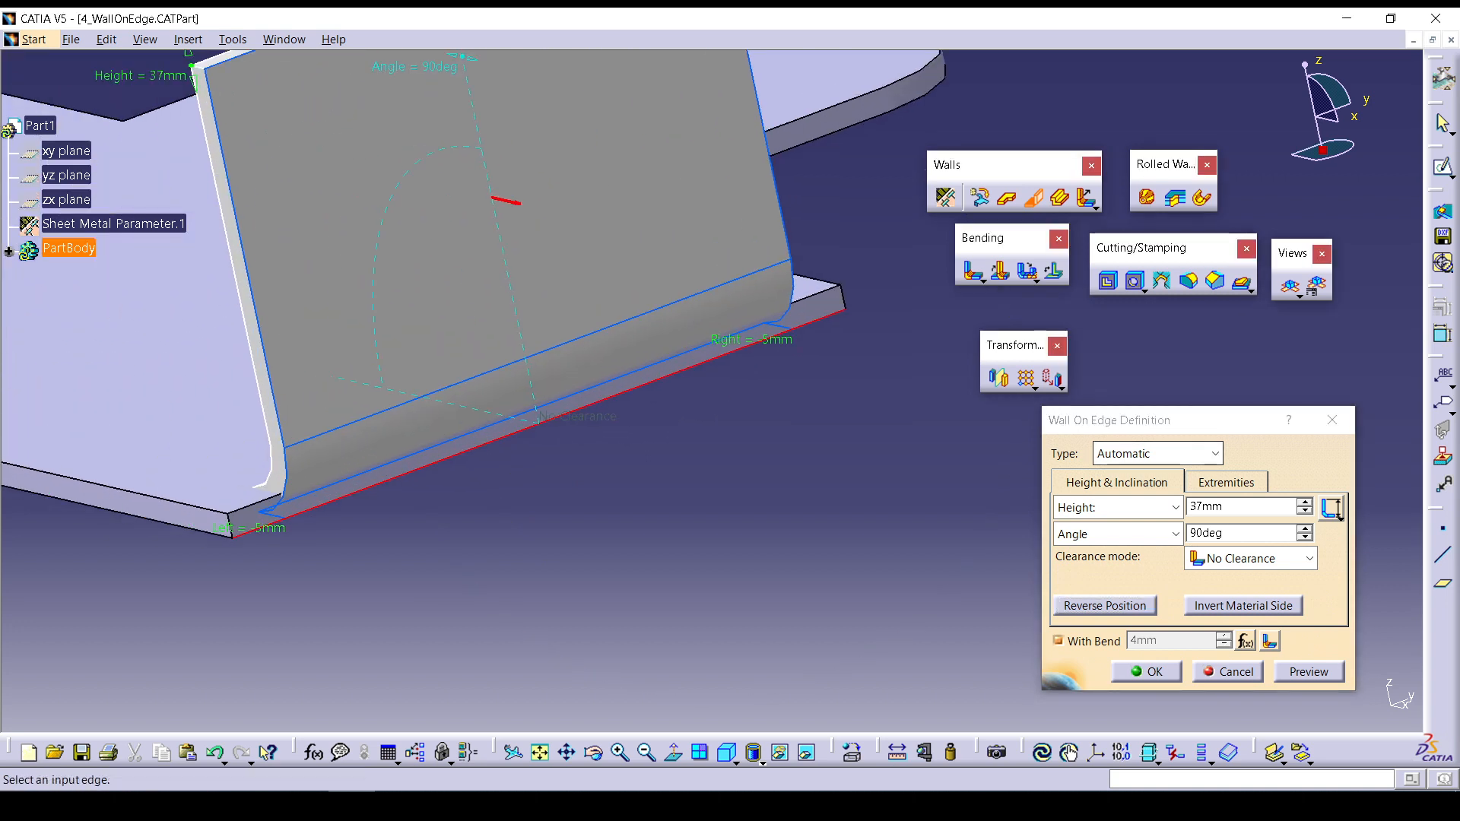
click(1225, 483)
double_click(1149, 534)
text(0)
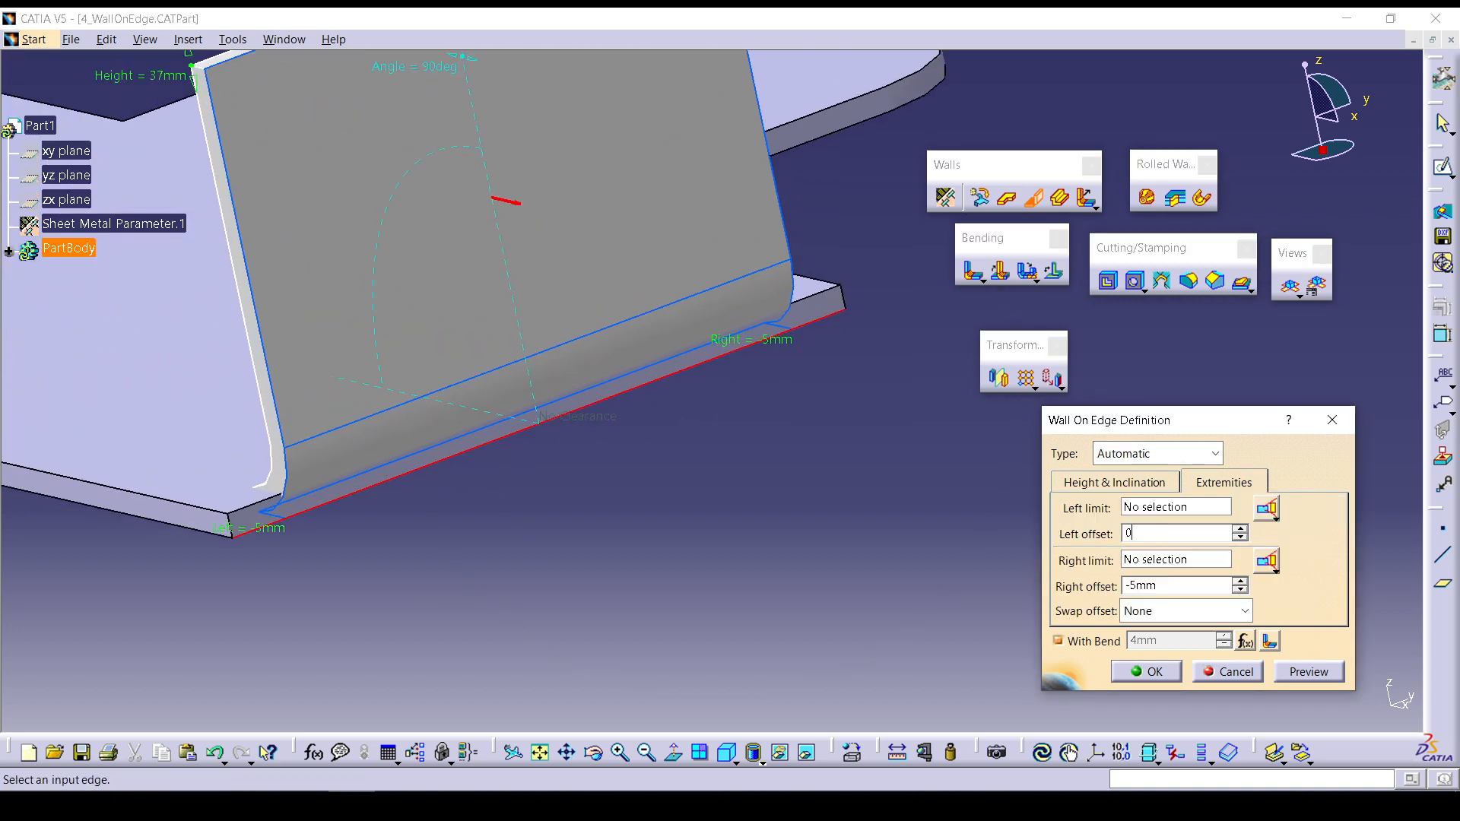
double_click(1143, 586)
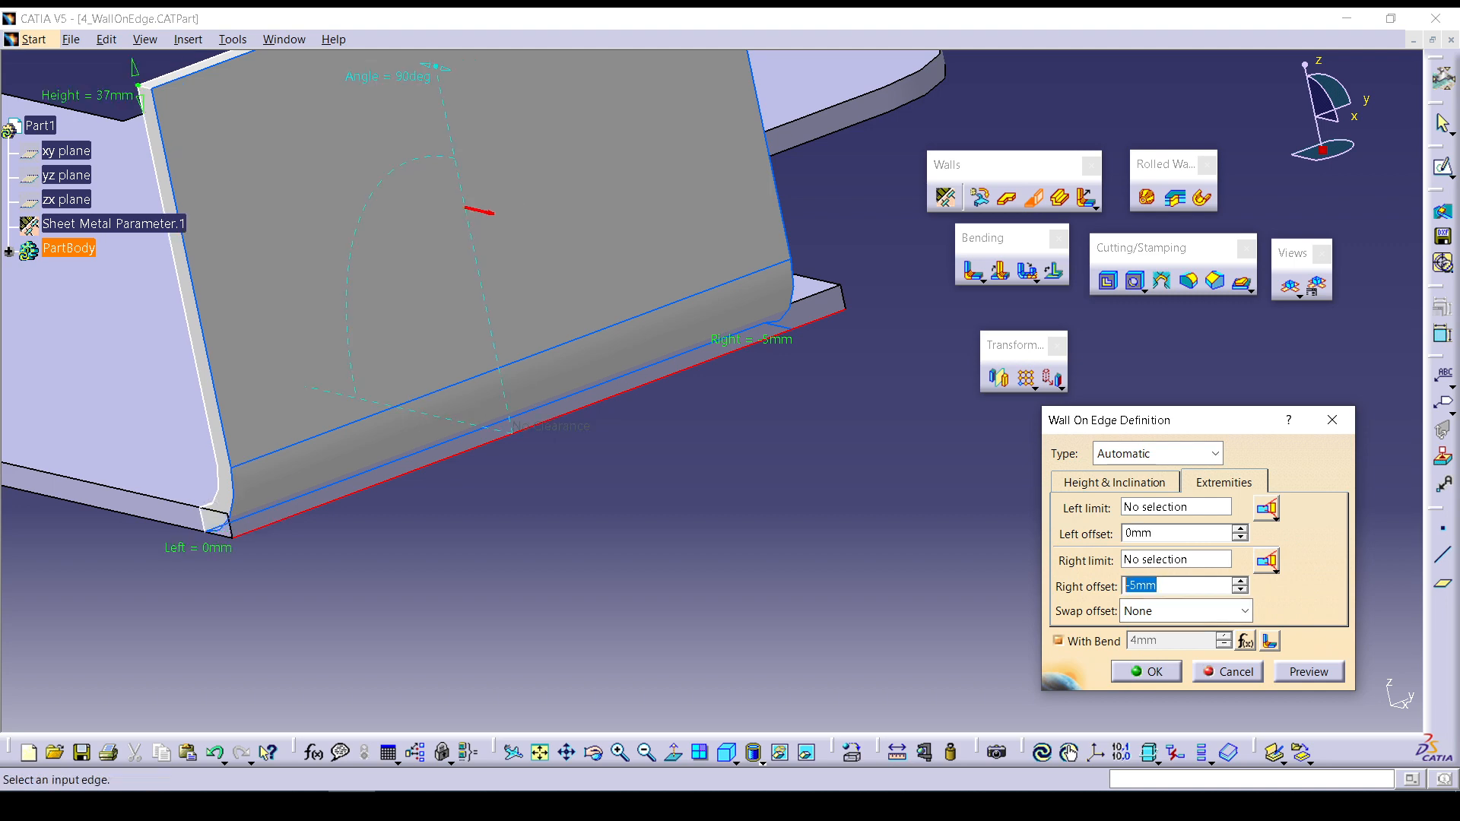
text(0)
click(1309, 672)
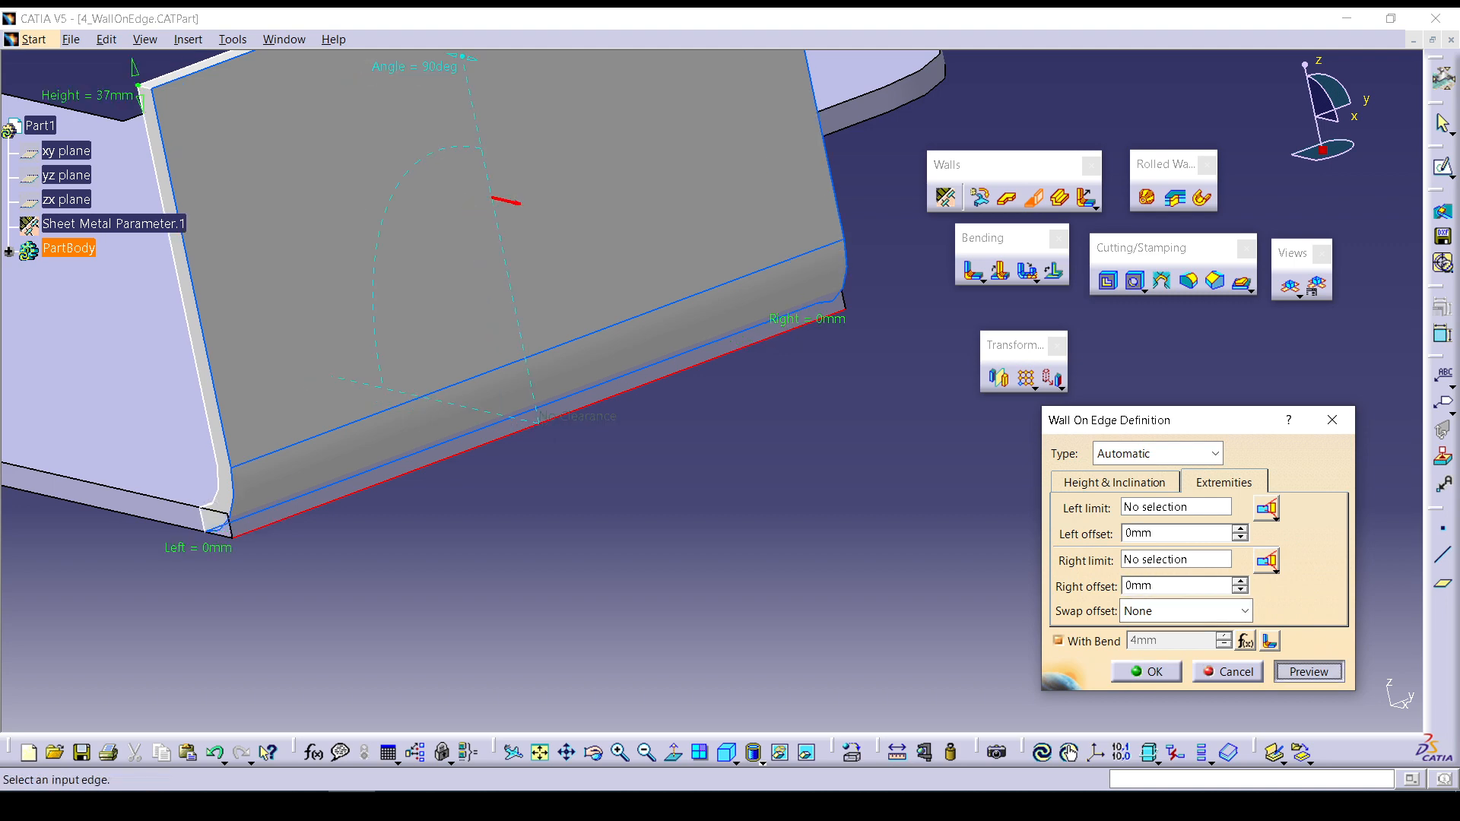
scroll(435, 358, up, 1)
middle_drag(435, 358, 622, 417)
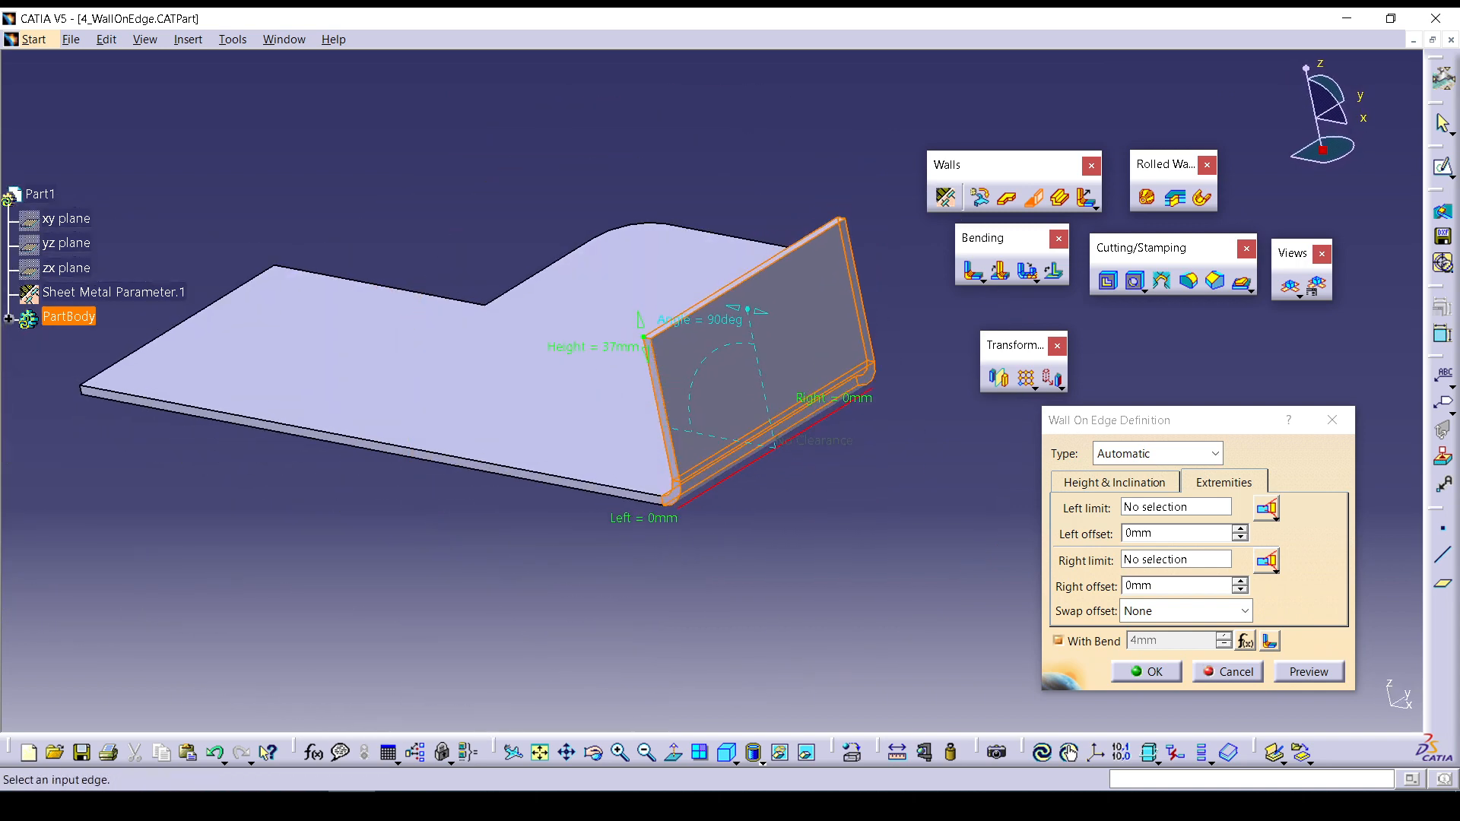
Examine the available clearance modes and the bend at the base of the previewed edge wall.
click(1115, 483)
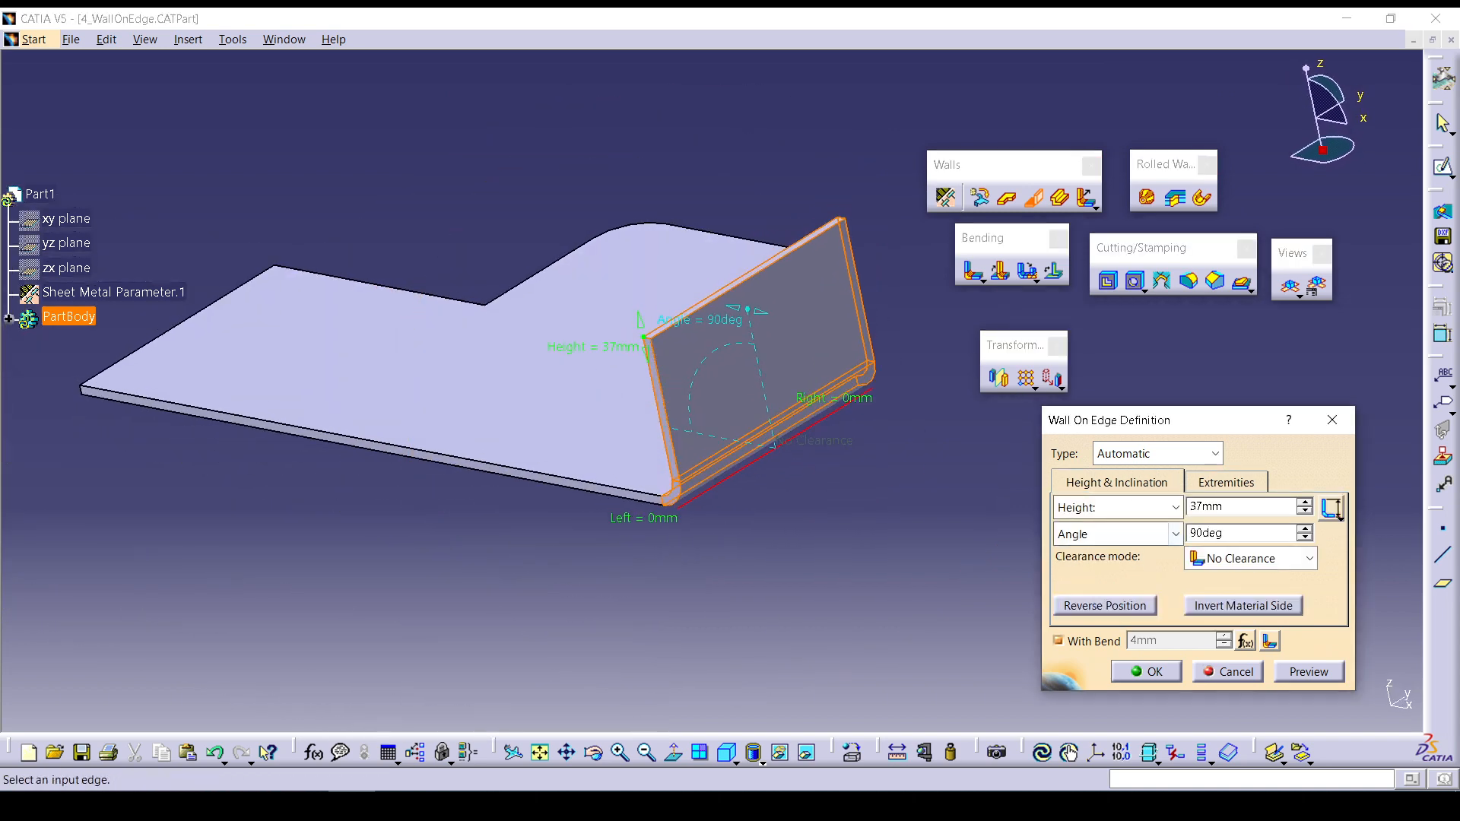
click(1309, 559)
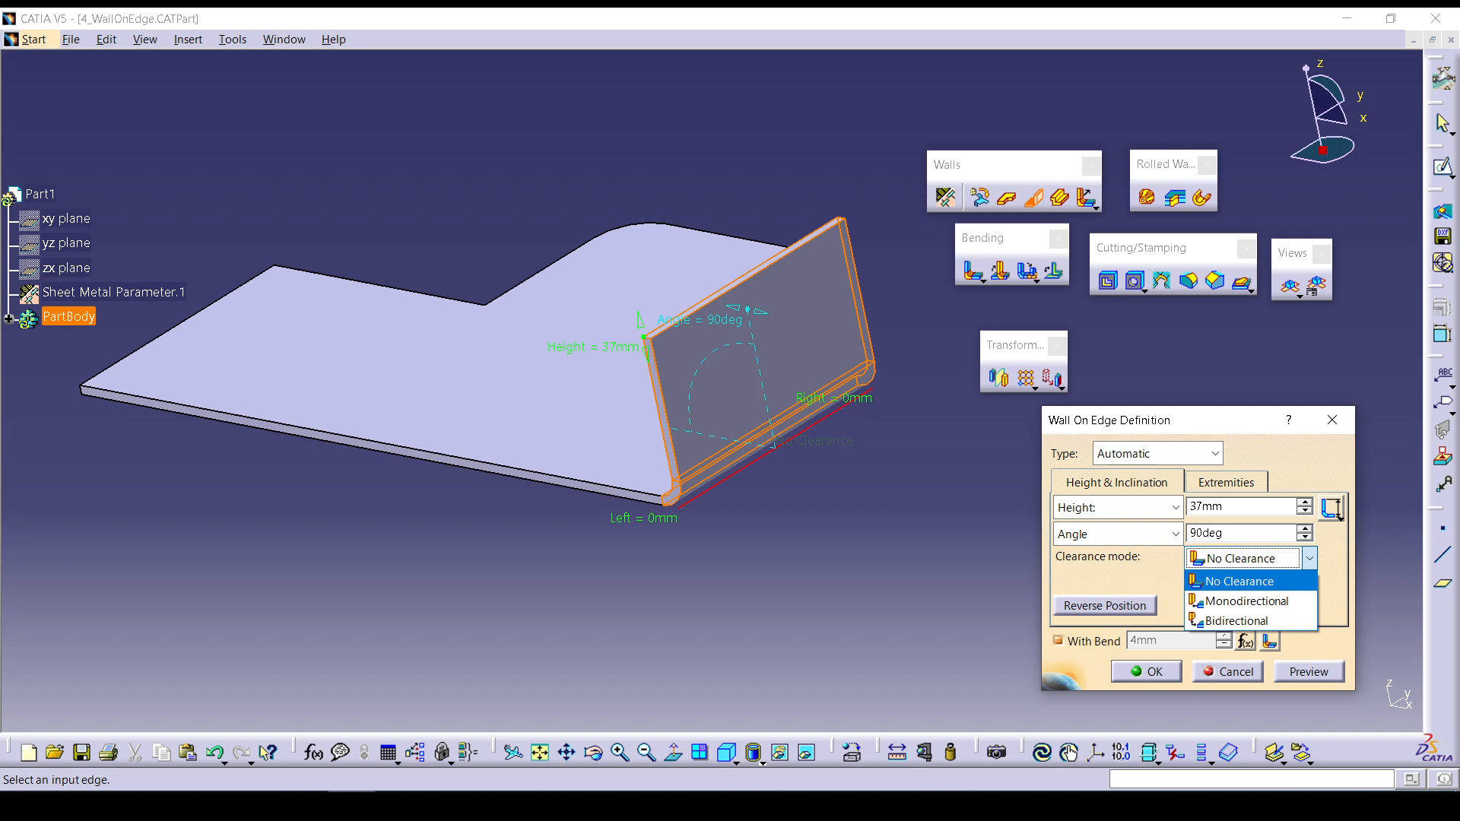
click(1310, 558)
middle_drag(609, 456, 658, 68)
mouse_move(581, 494)
middle_down()
mouse_move(575, 411)
mouse_move(602, 484)
middle_up()
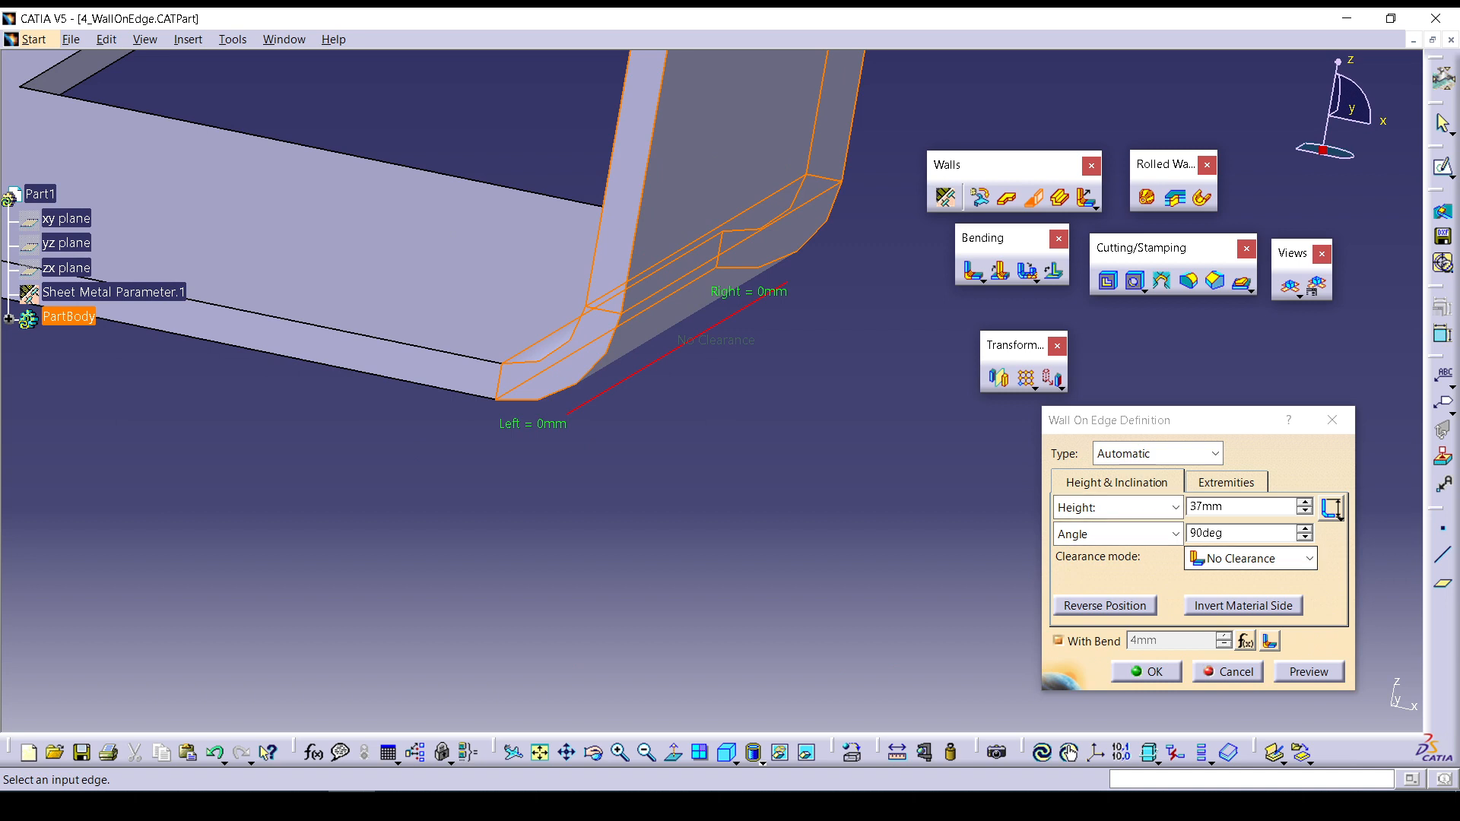
Set the edge wall's clearance mode to Monodirectional with a clearance value of 2 mm and preview it.
click(1251, 558)
click(1247, 602)
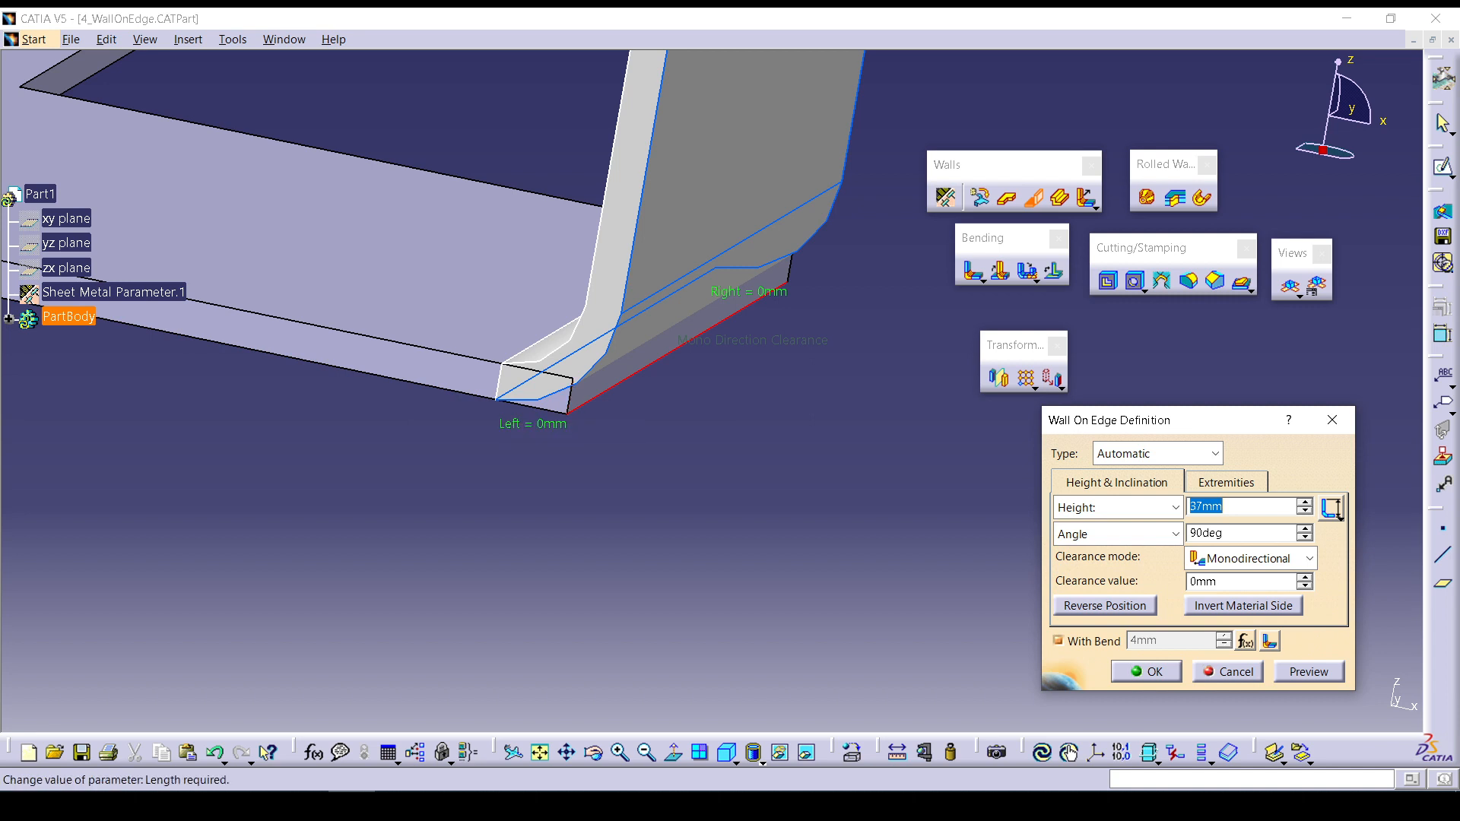
click(1226, 582)
drag(1226, 582, 1175, 581)
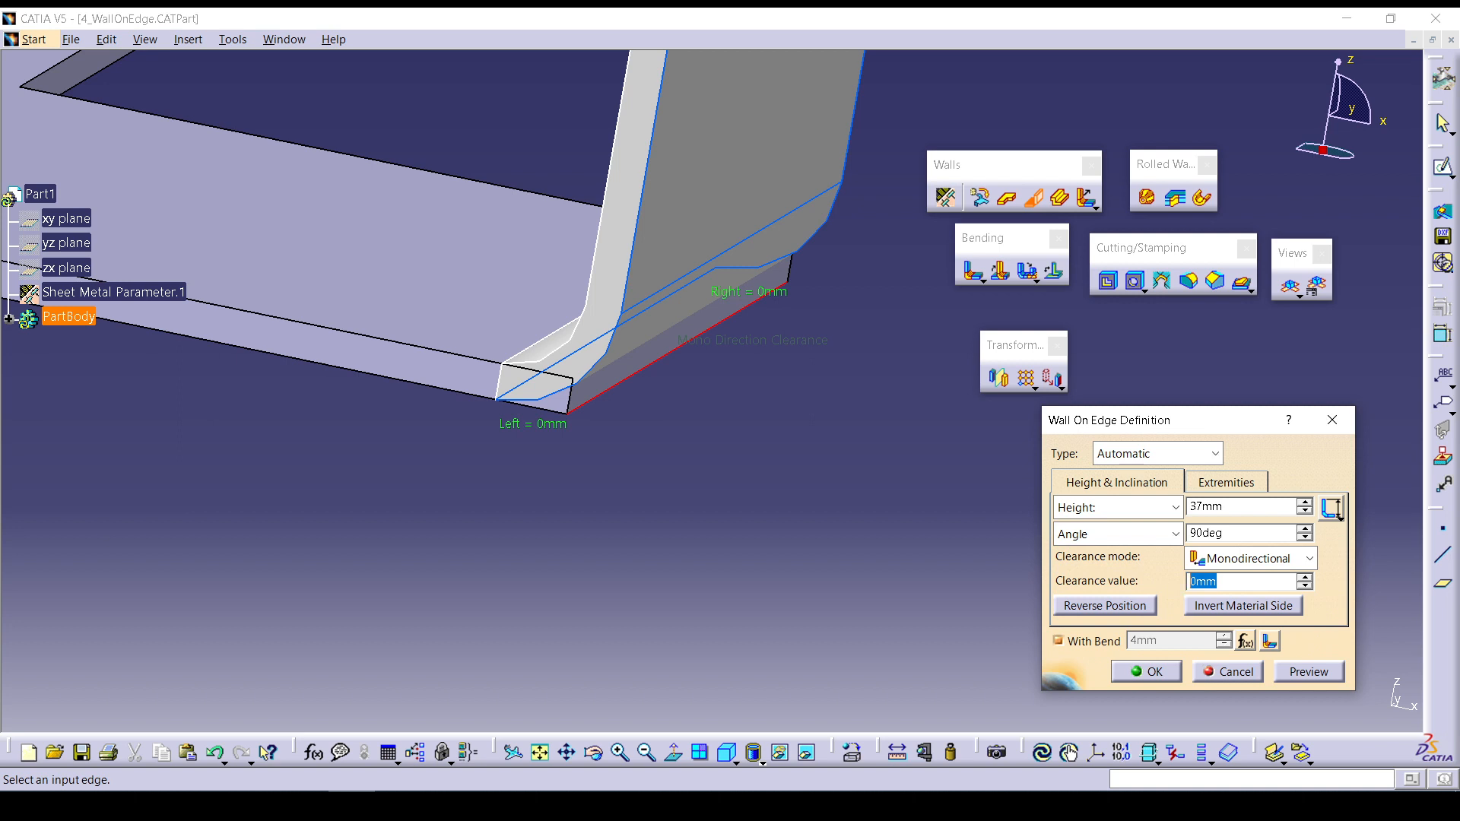
text(2)
click(1309, 671)
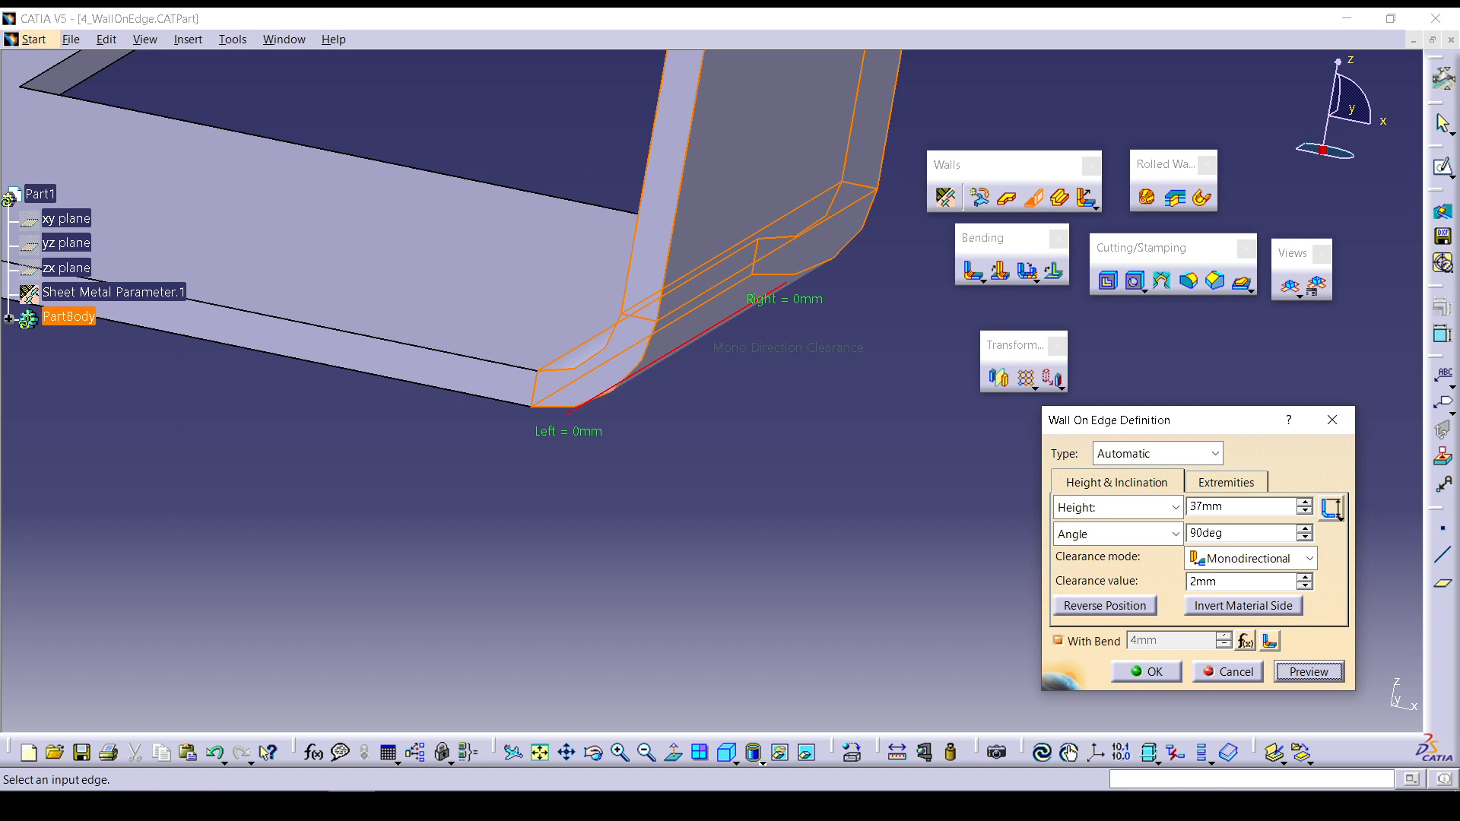
Change the clearance mode to Bidirectional, accept the formula linking it to the bend value, and inspect the bend.
click(1309, 558)
click(1236, 621)
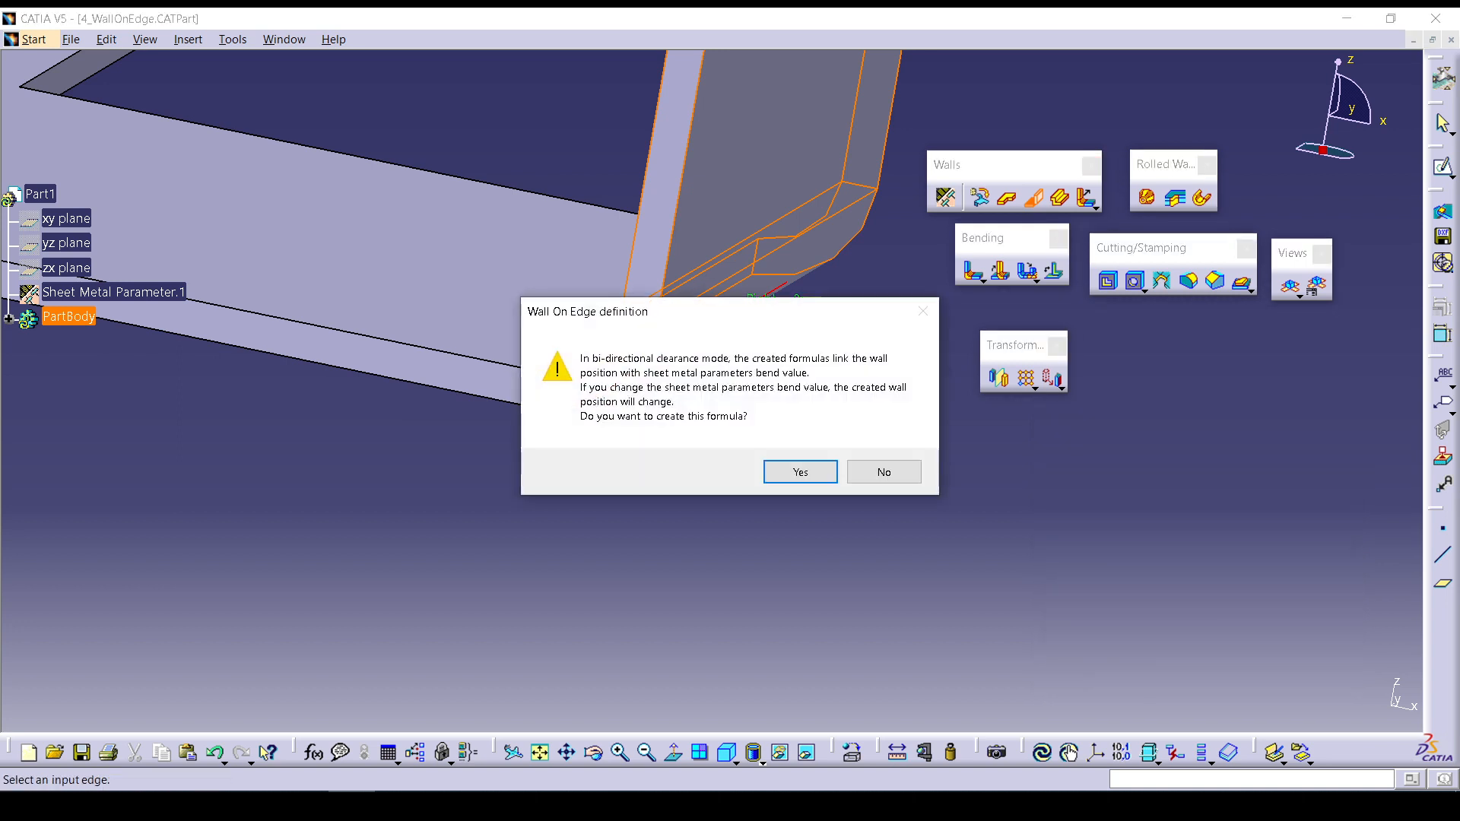
key(Return)
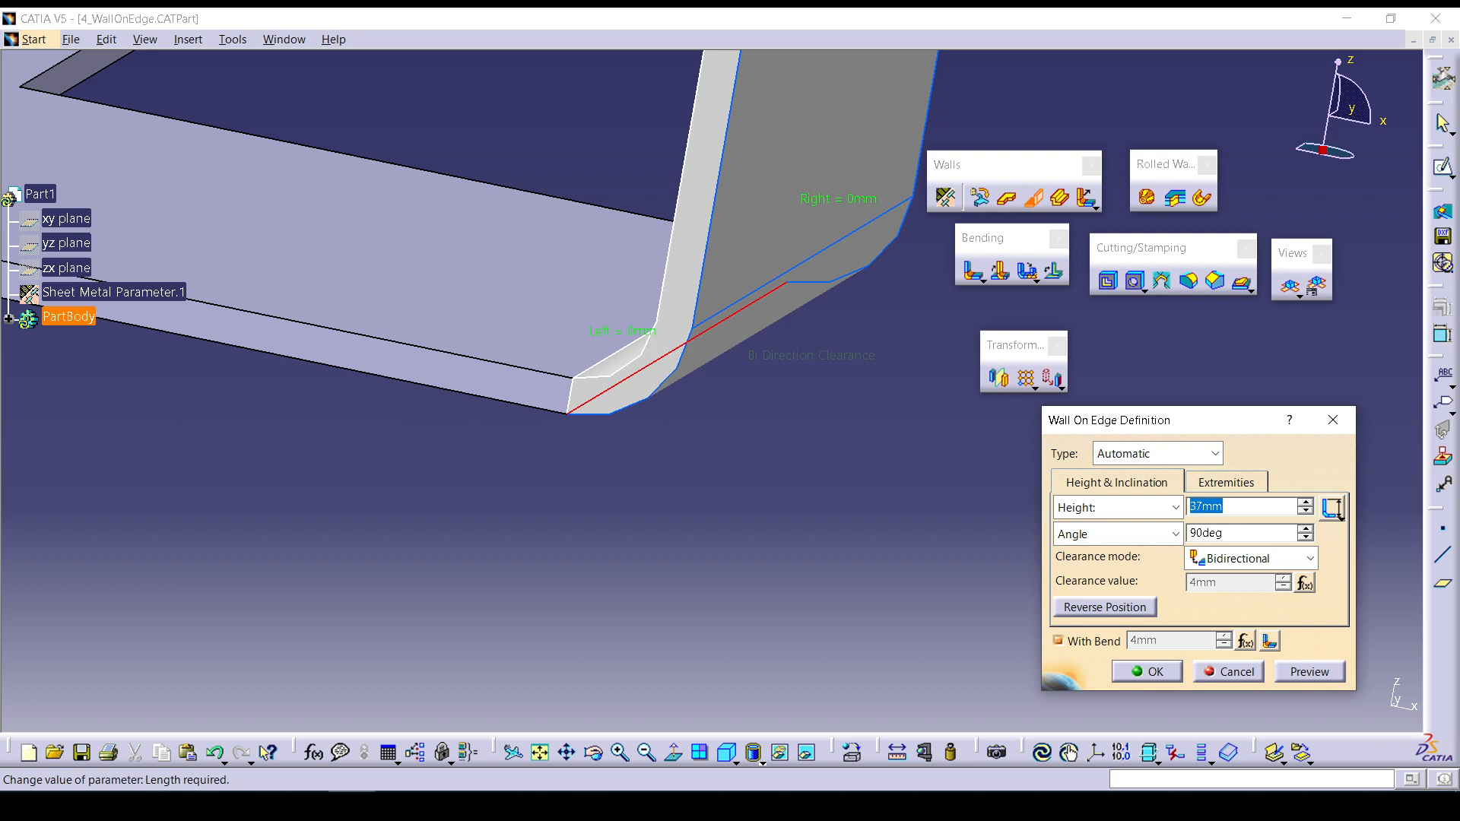
click(1241, 507)
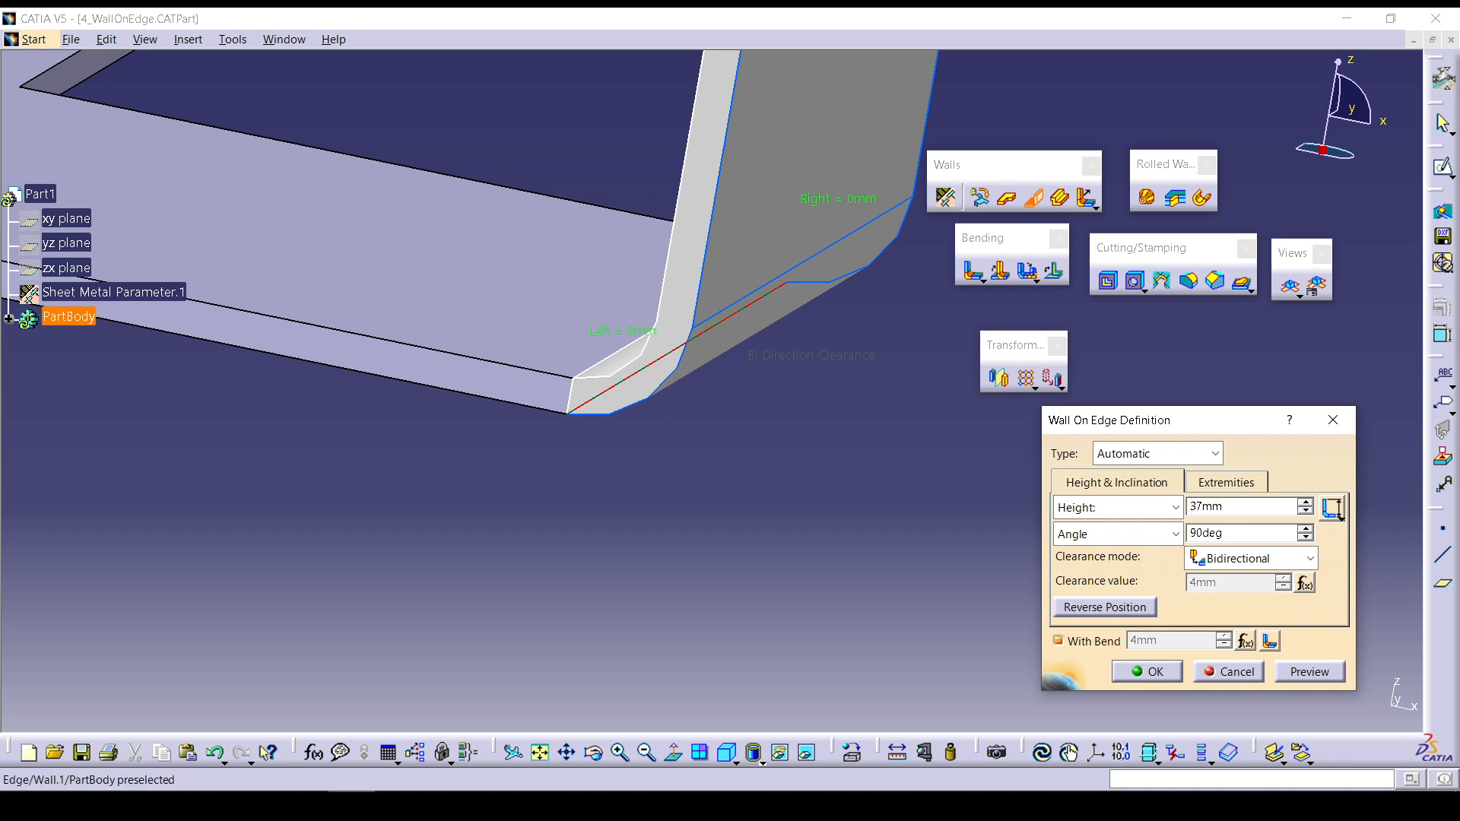
scroll(715, 373, up, 1)
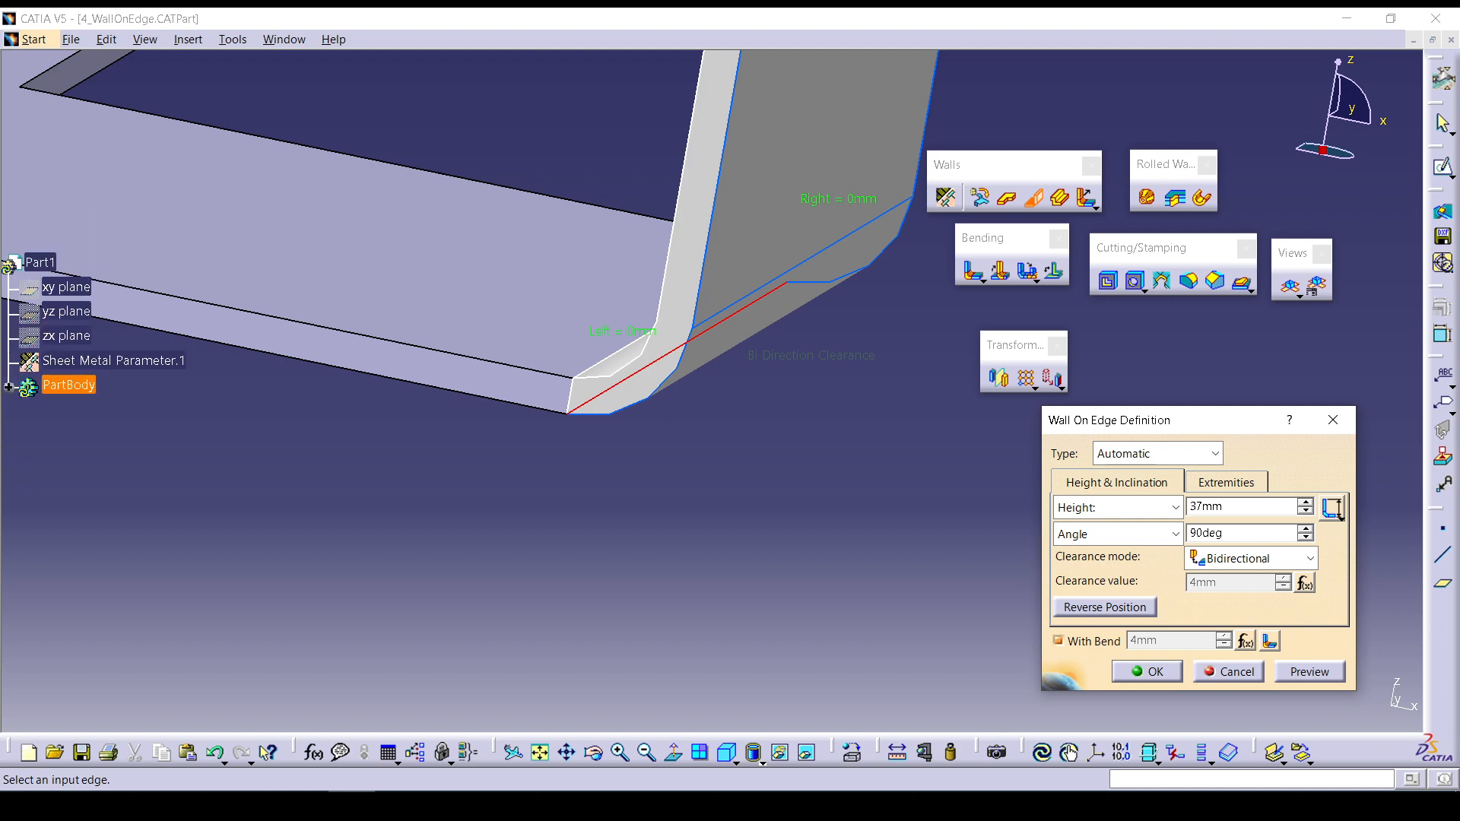
middle_drag(715, 373, 724, 415)
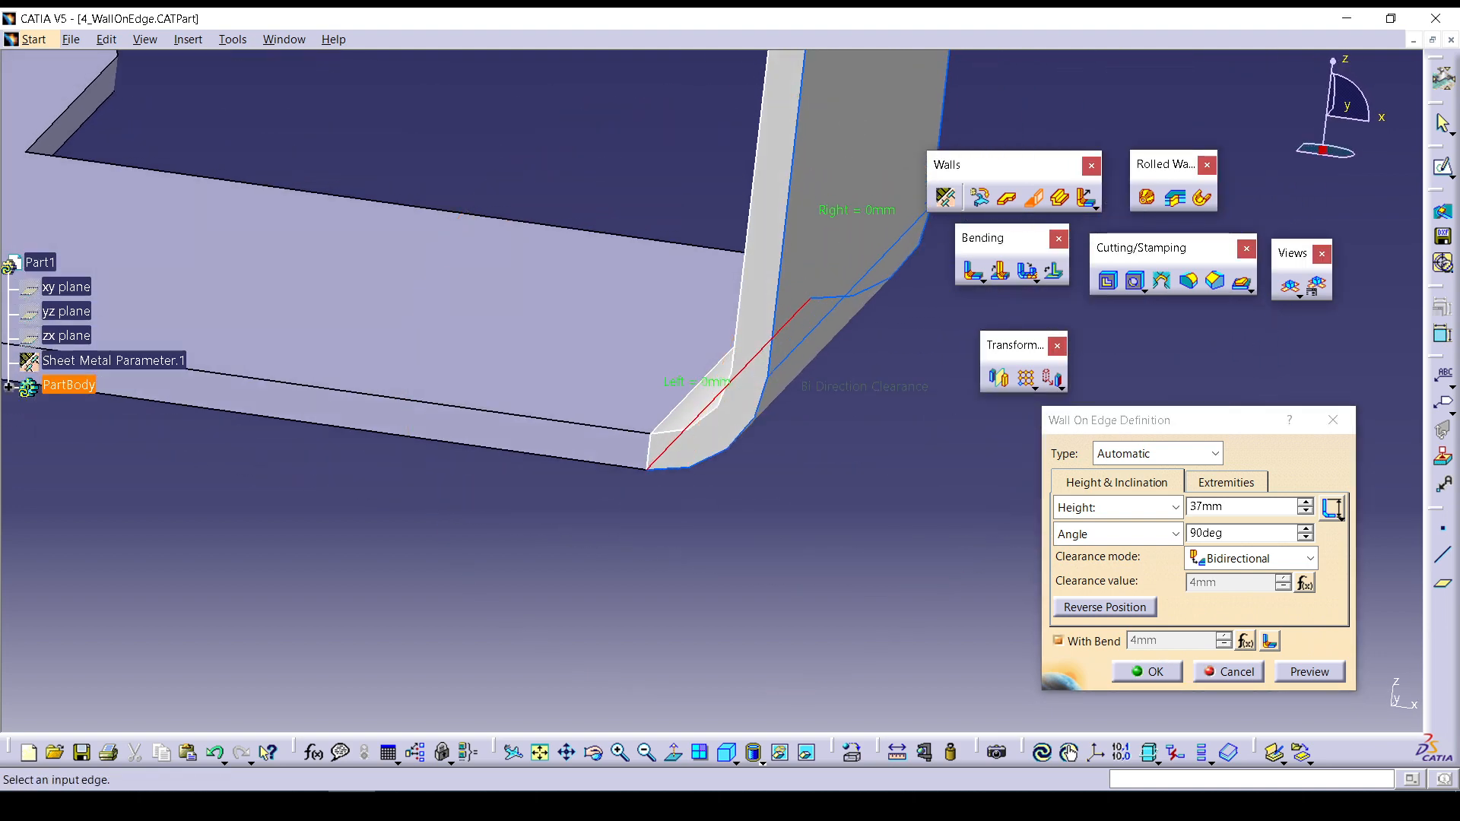
Remove the formula from the bidirectional clearance value, set it to 6 mm and preview the wall.
right_click(1278, 583)
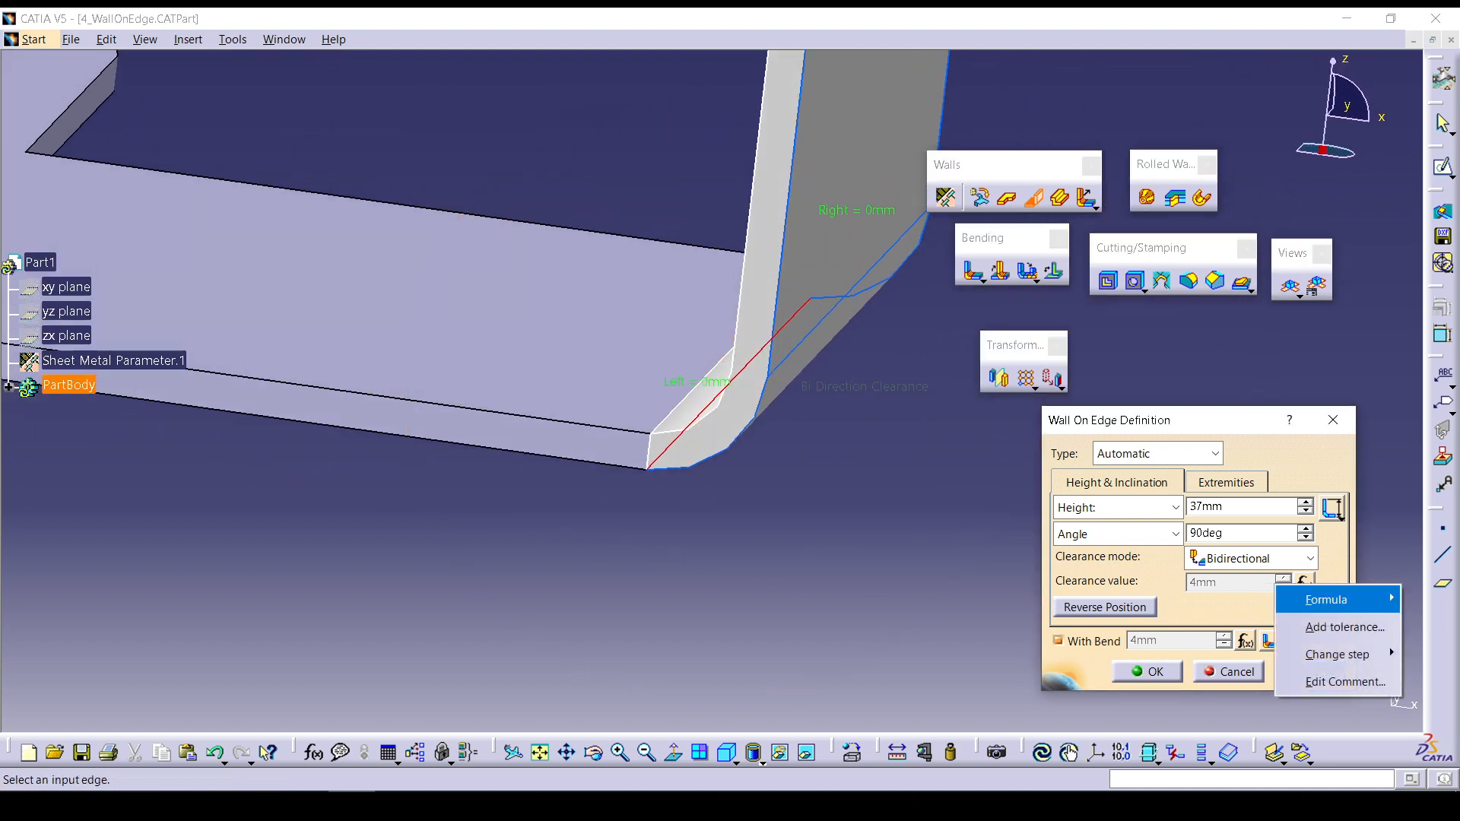
mouse_move(1327, 600)
click(1232, 627)
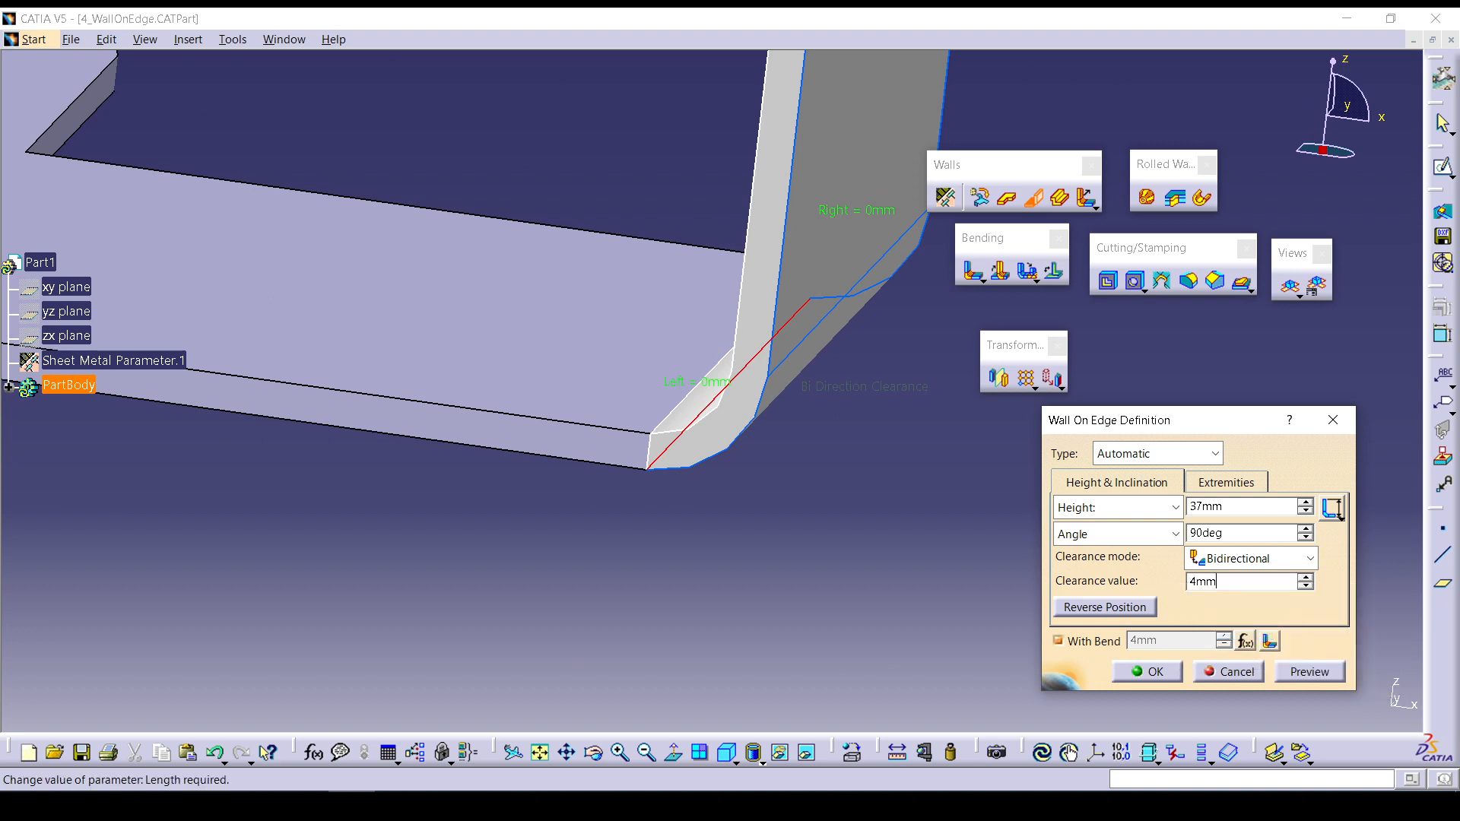
text(6)
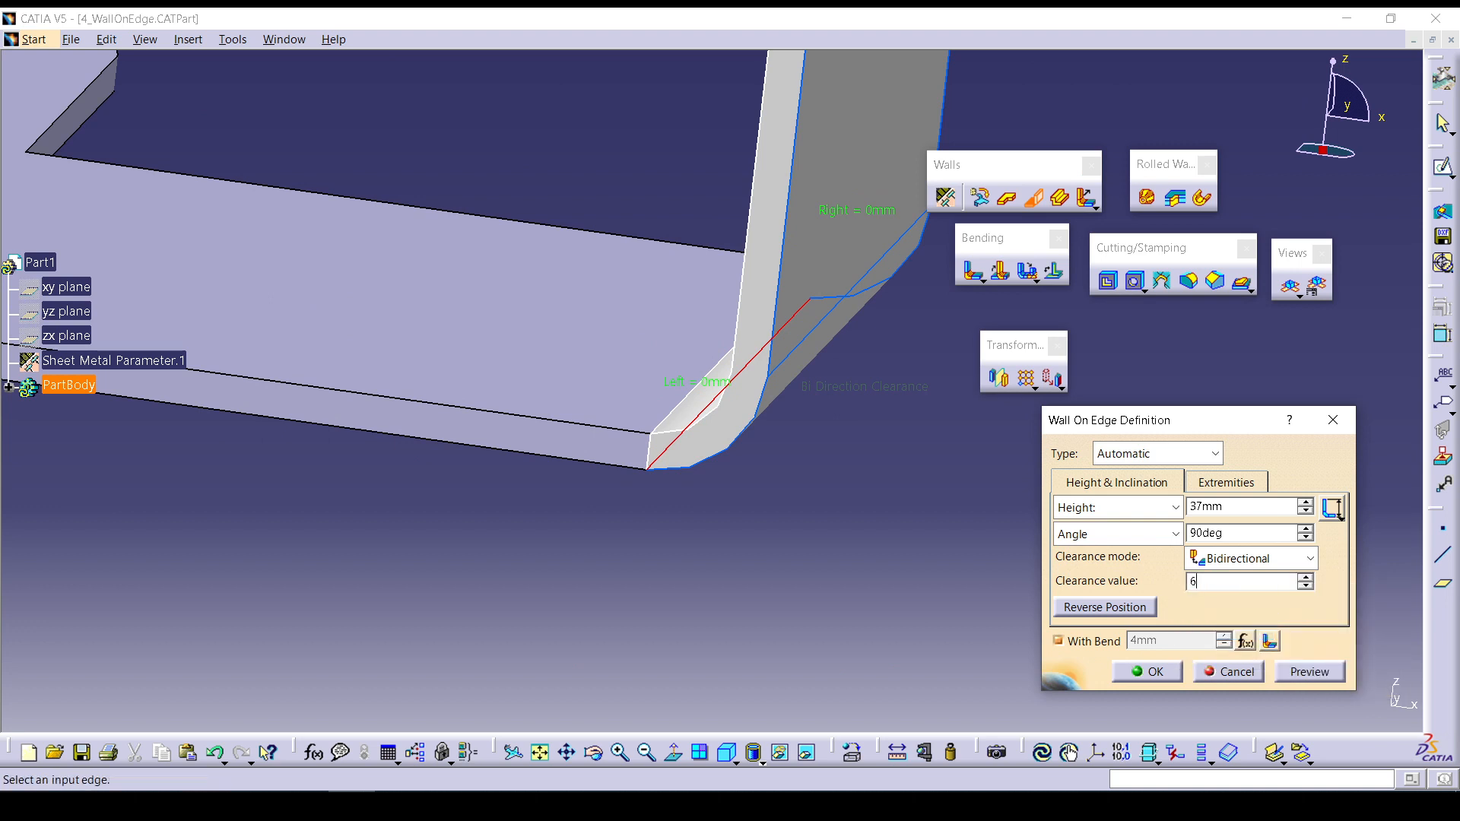
click(1309, 672)
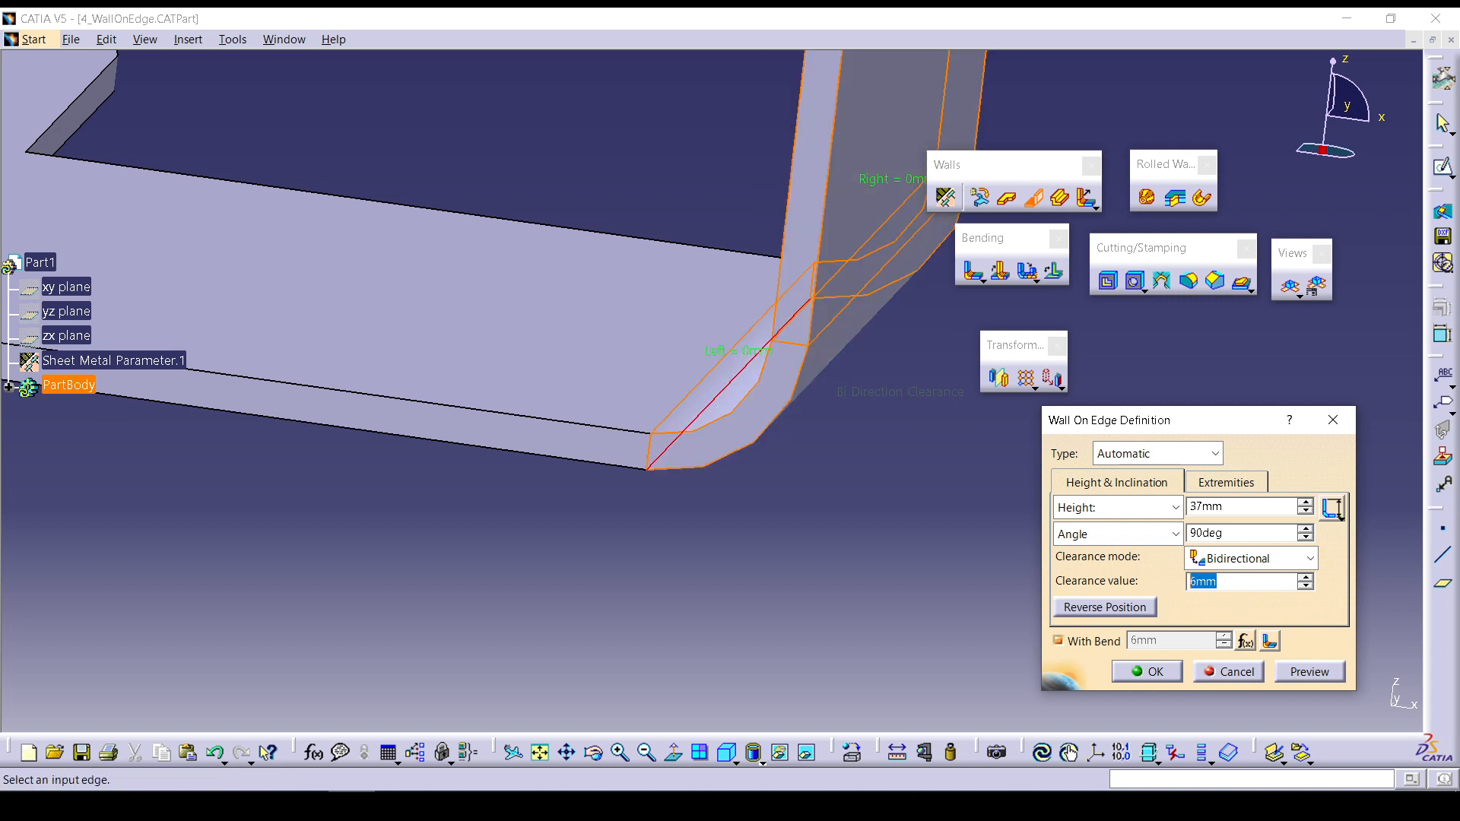
Return the clearance mode to No Clearance, preview the wall and try inverting its material side.
click(1251, 558)
click(1241, 580)
click(1310, 671)
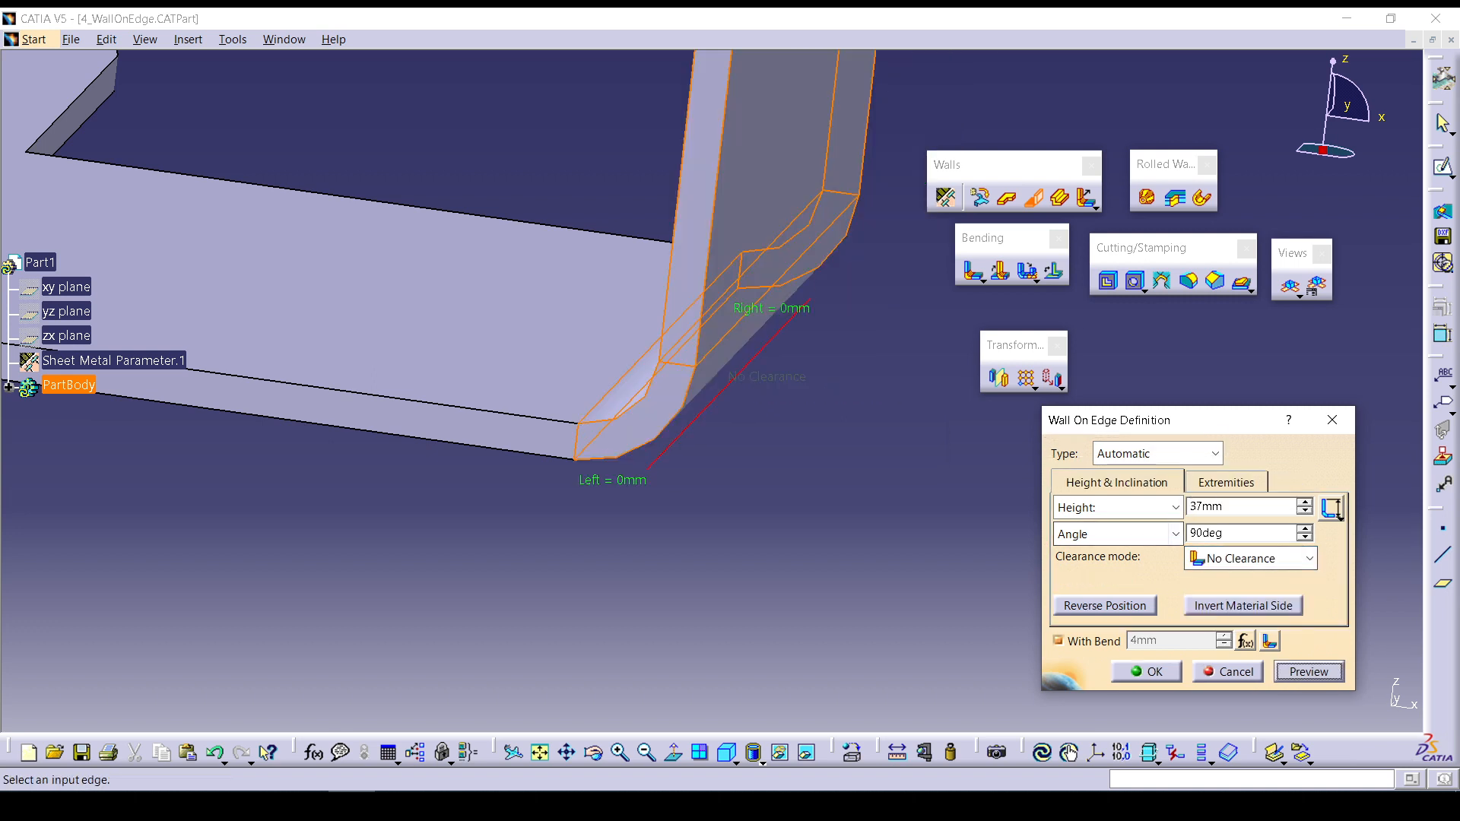
click(1243, 606)
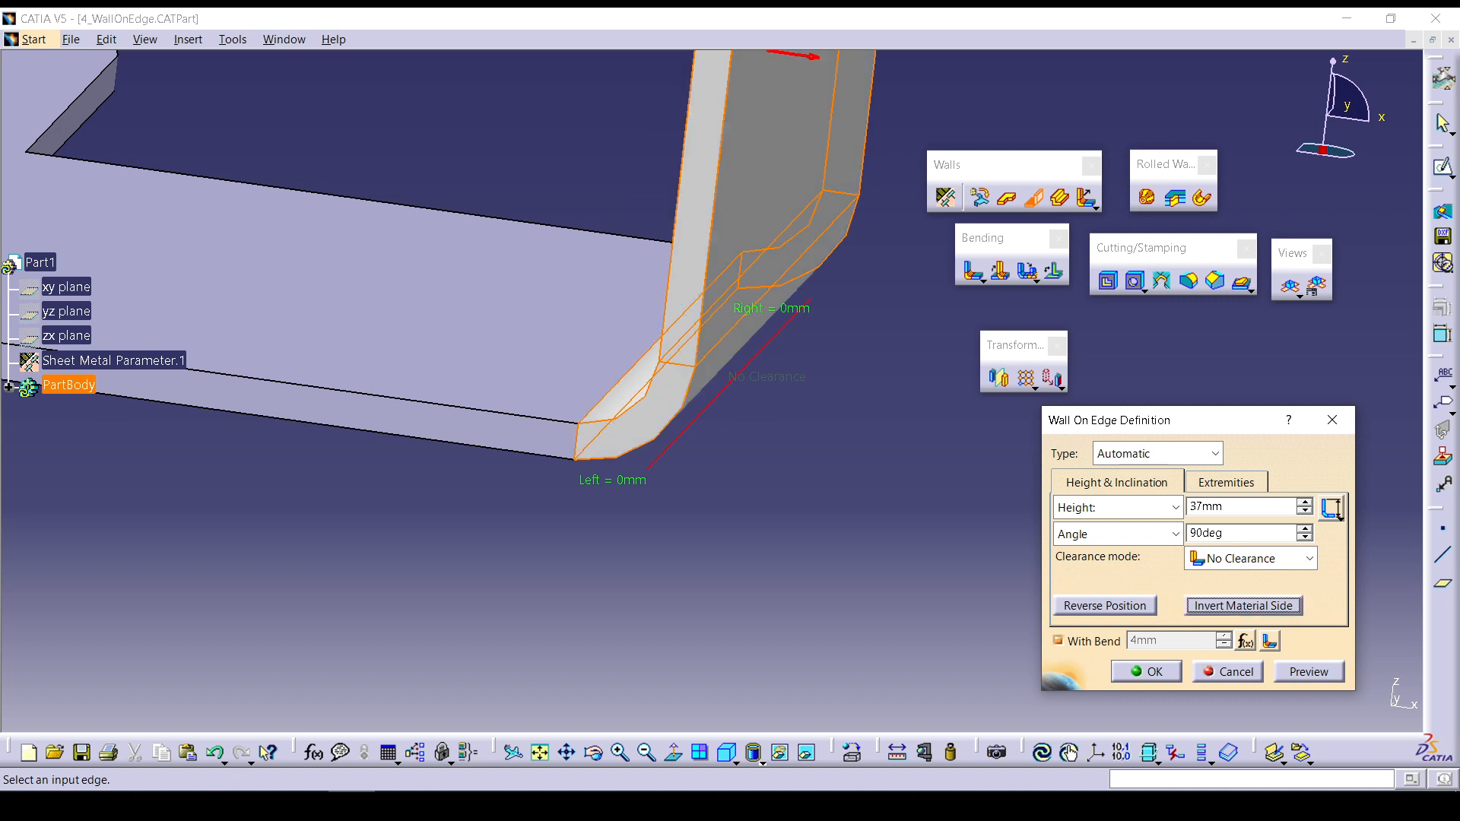
click(1243, 606)
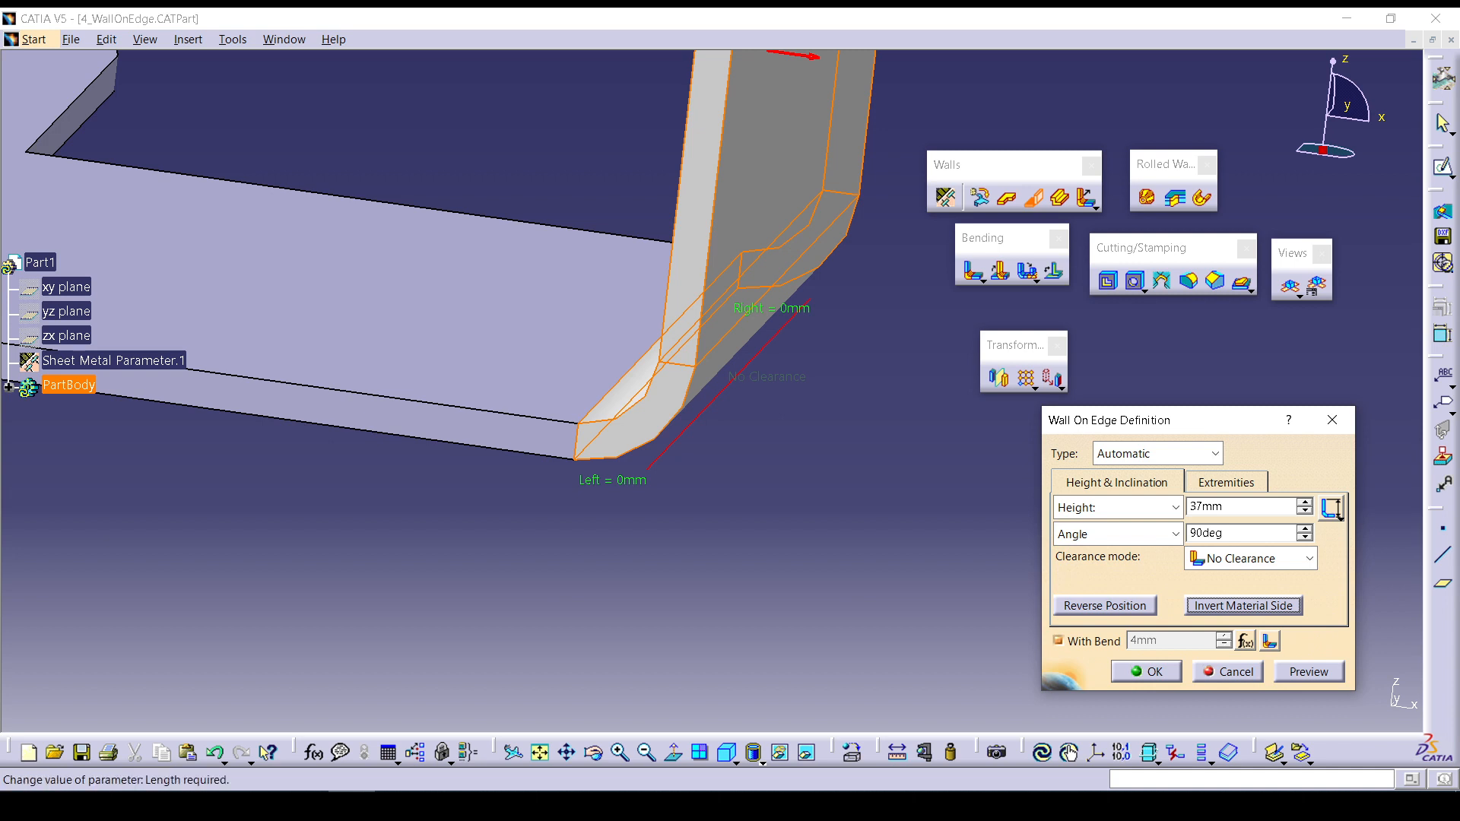
Examine the relief types offered for the left extremity of the wall's bend, then close the bend definition.
click(1269, 641)
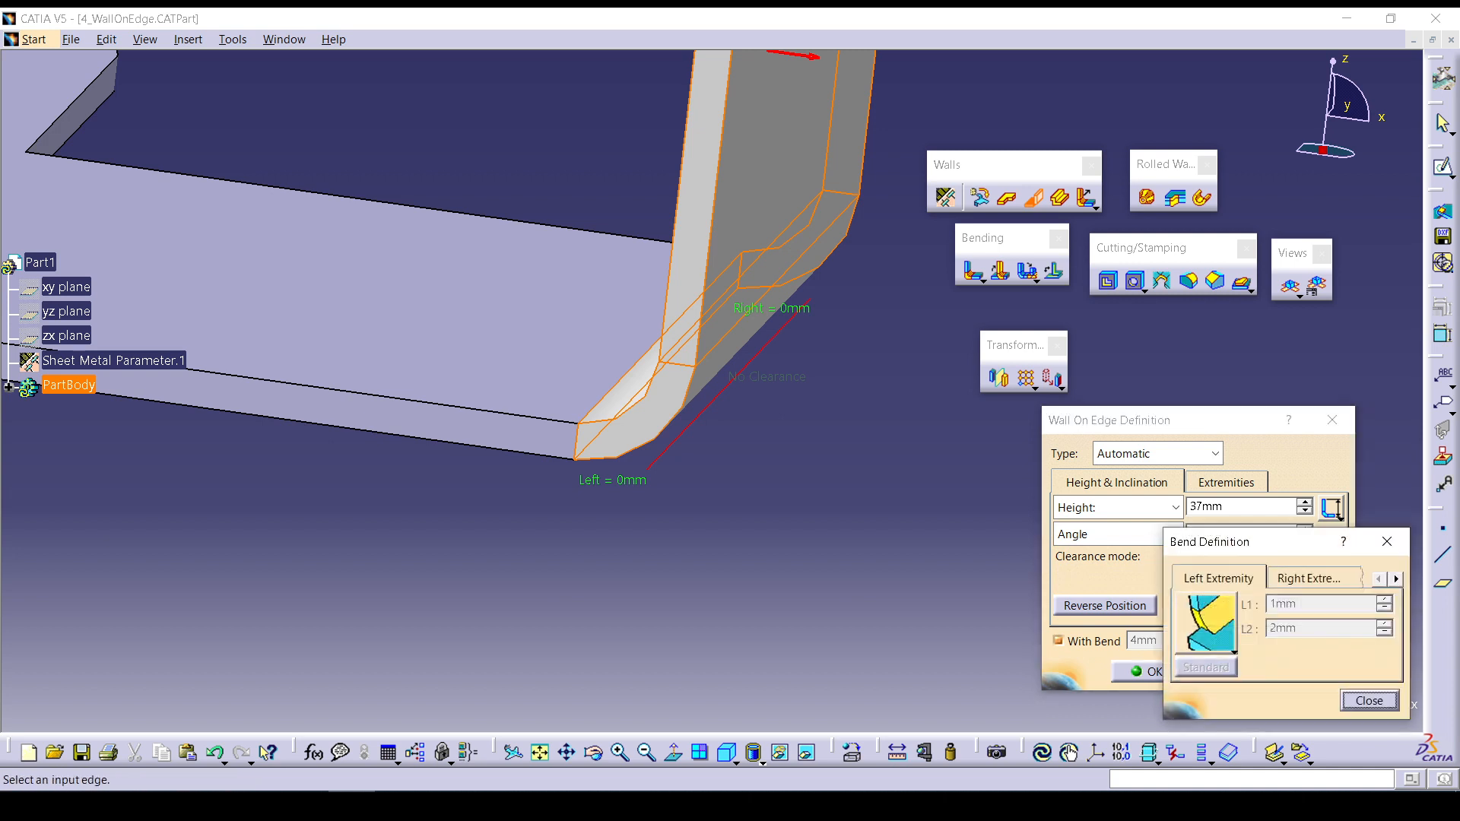
drag(1275, 542, 1286, 319)
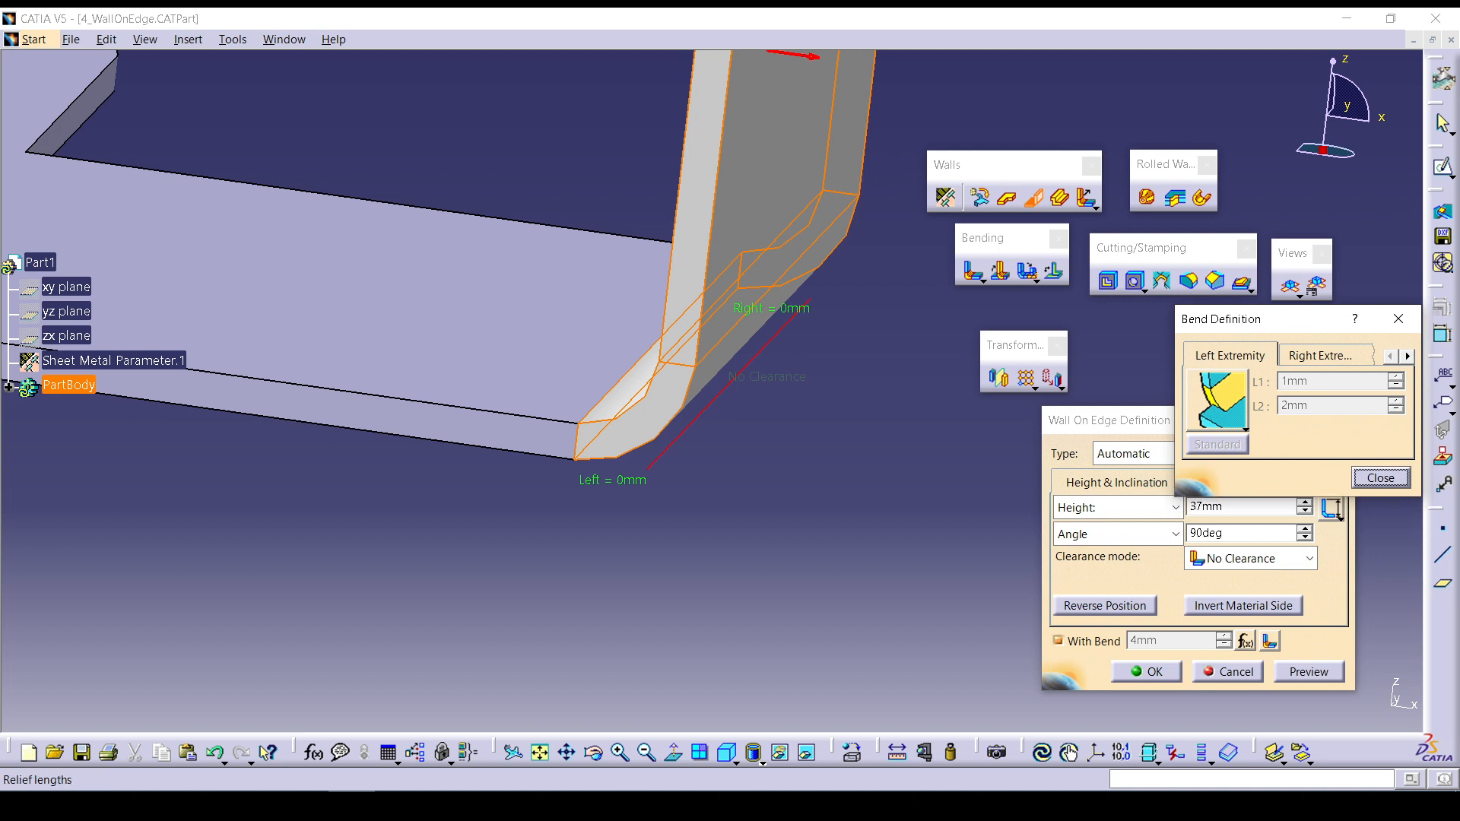
click(1245, 428)
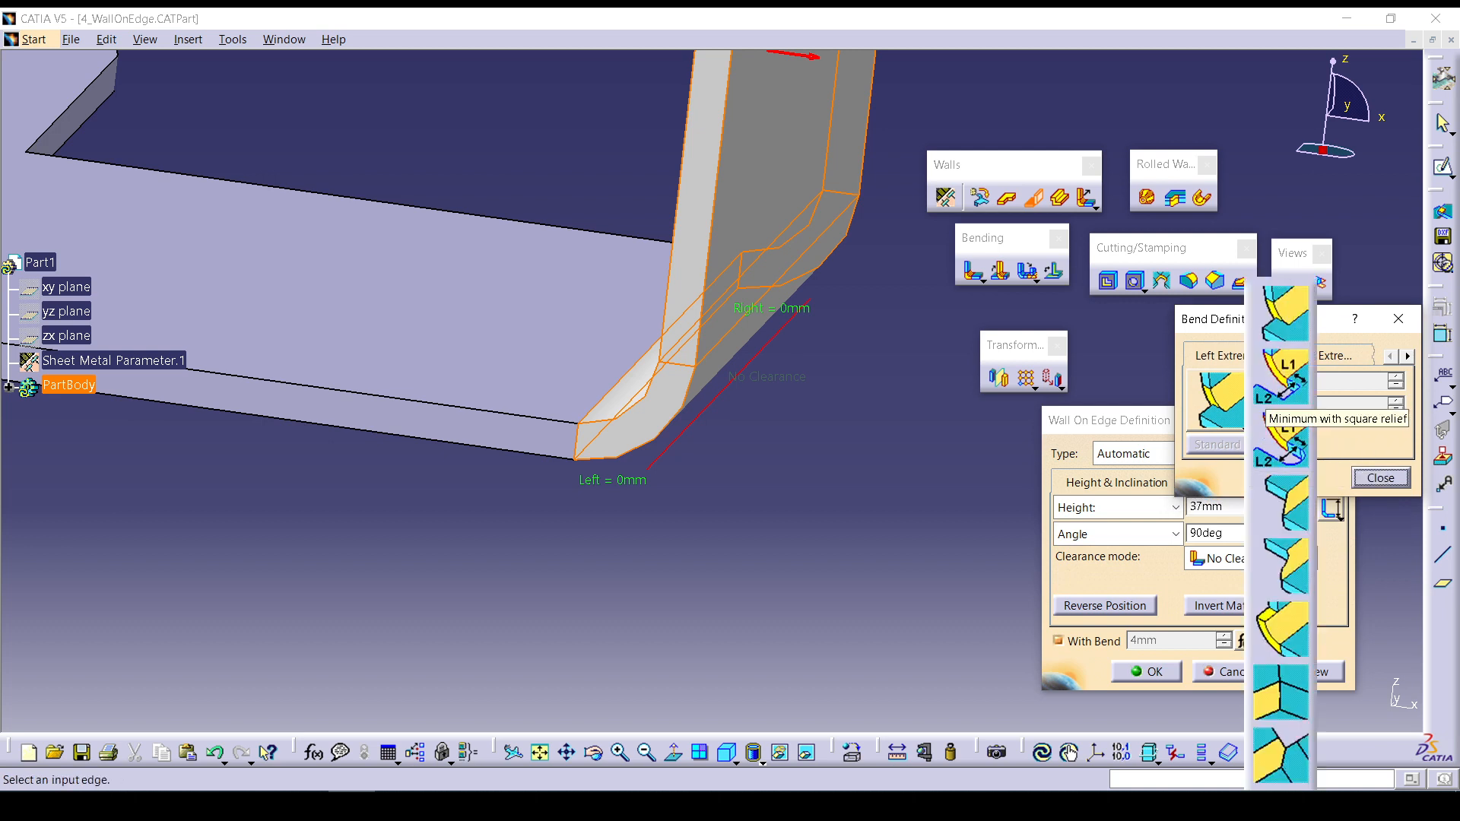
click(1381, 478)
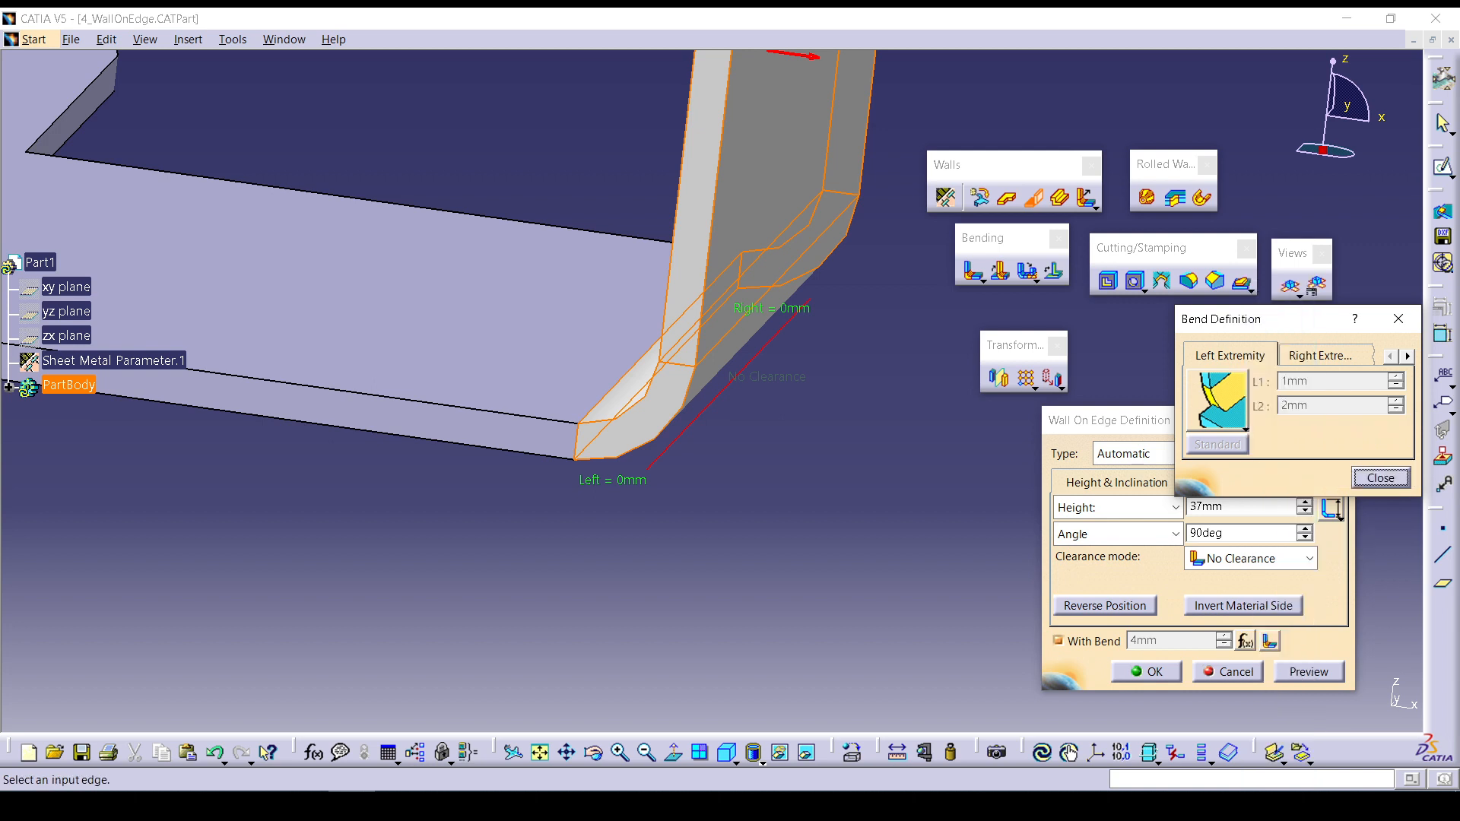
click(1381, 477)
Set the left and right offsets of the edge wall to 5 mm, keeping the swap offset at None.
click(1224, 482)
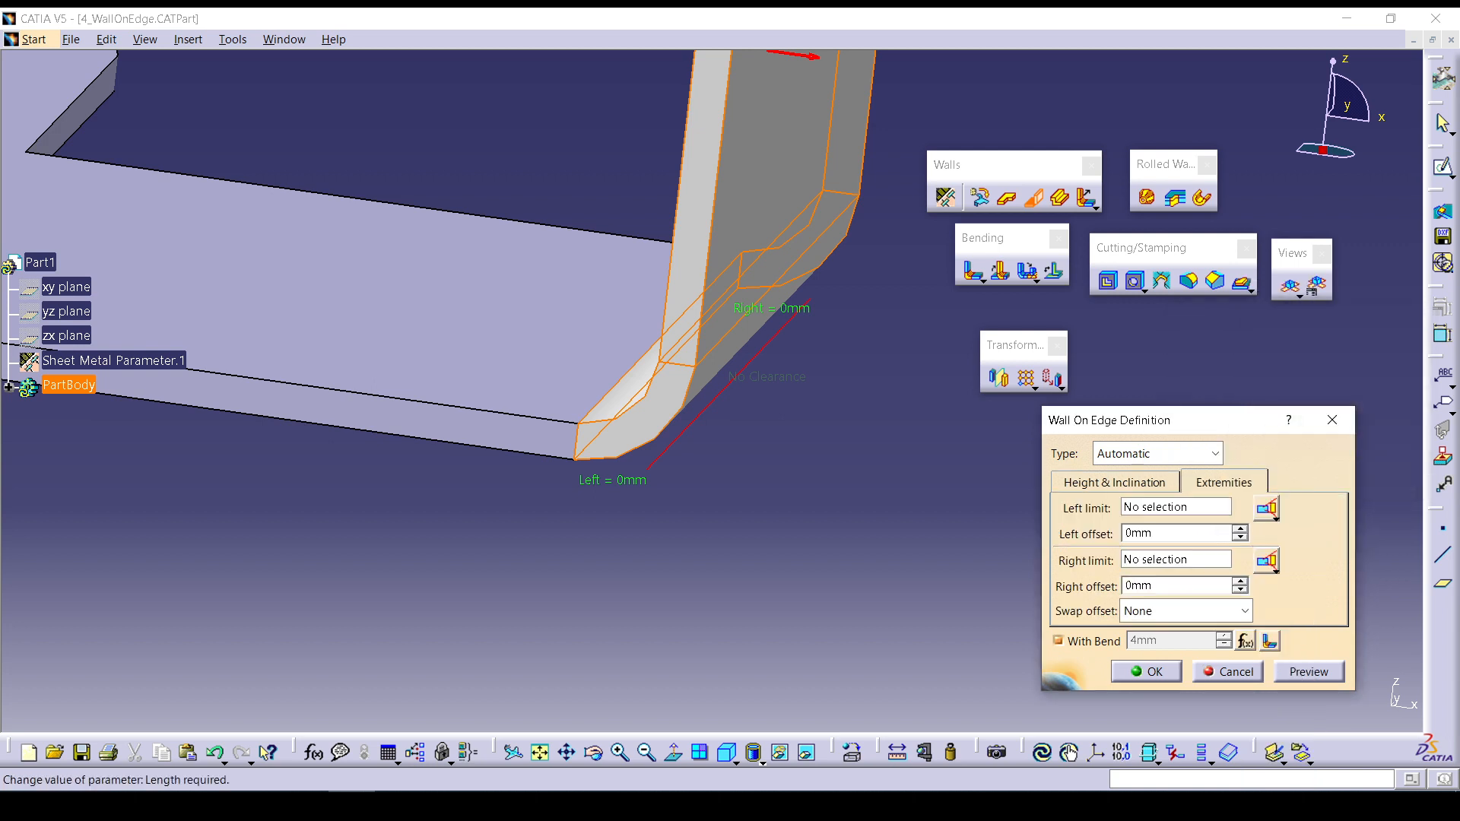
double_click(1140, 533)
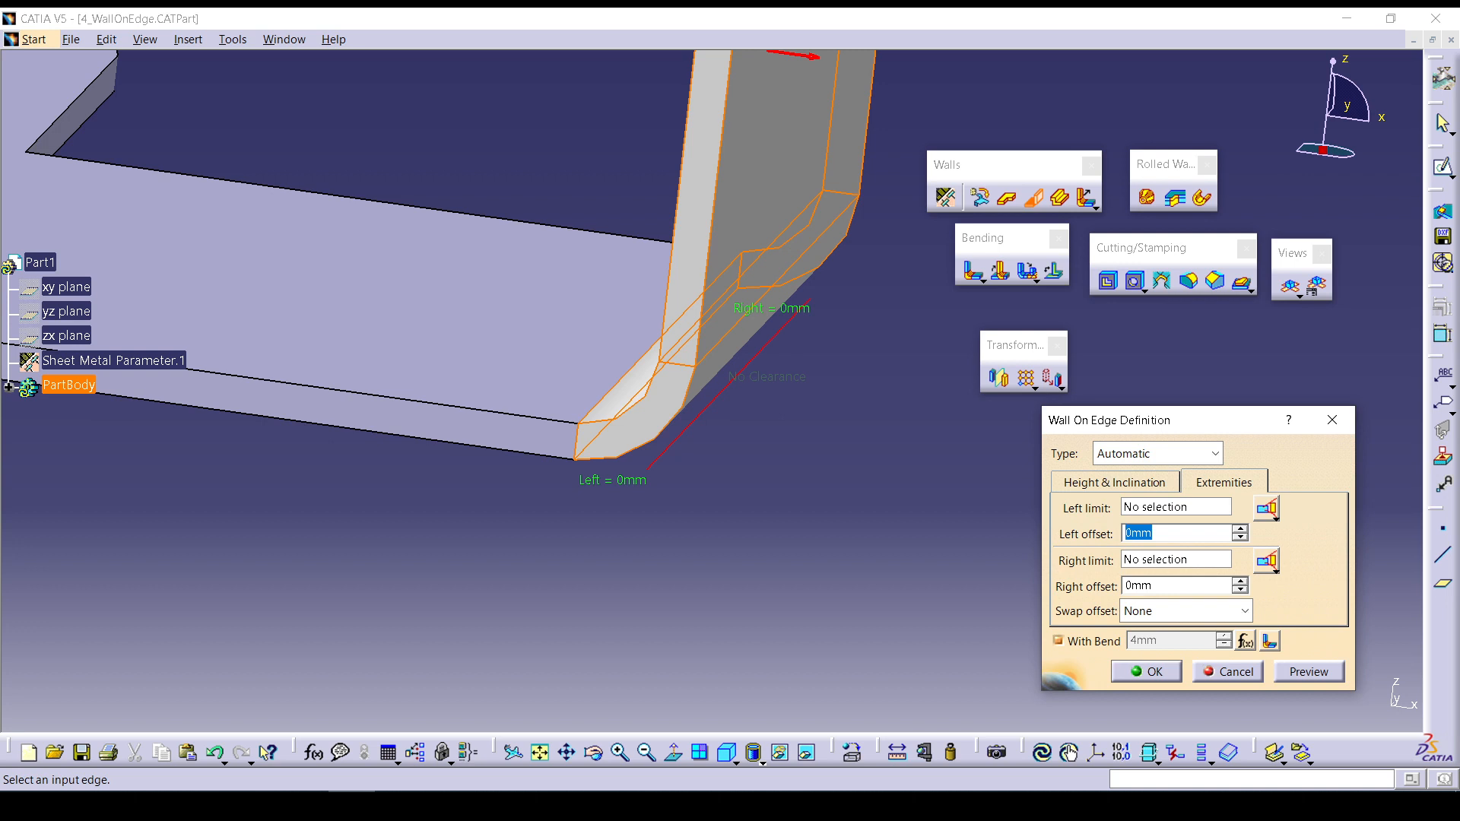
text(5)
click(1245, 611)
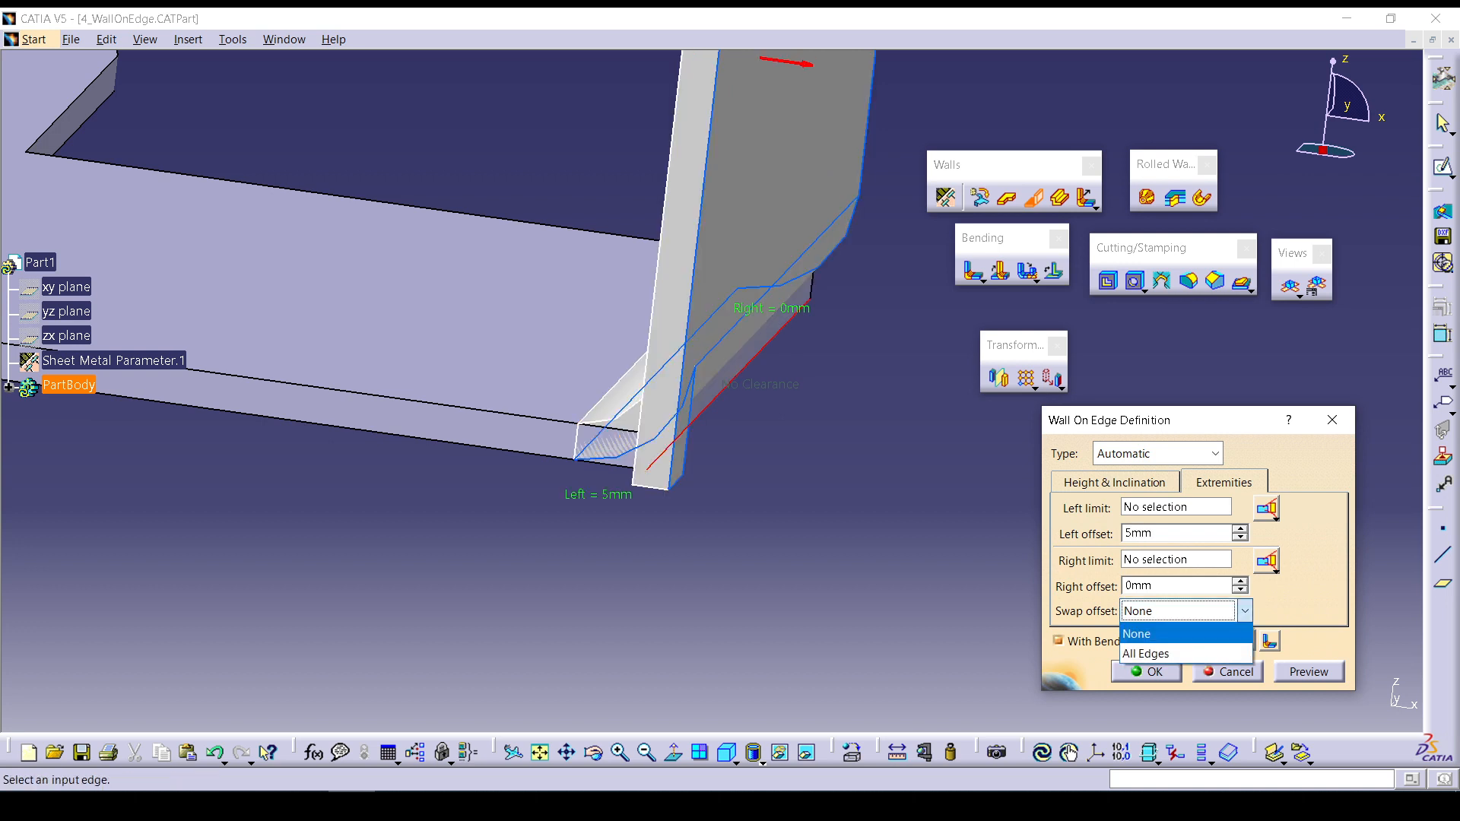
click(1171, 634)
drag(1171, 585, 1113, 587)
text(5)
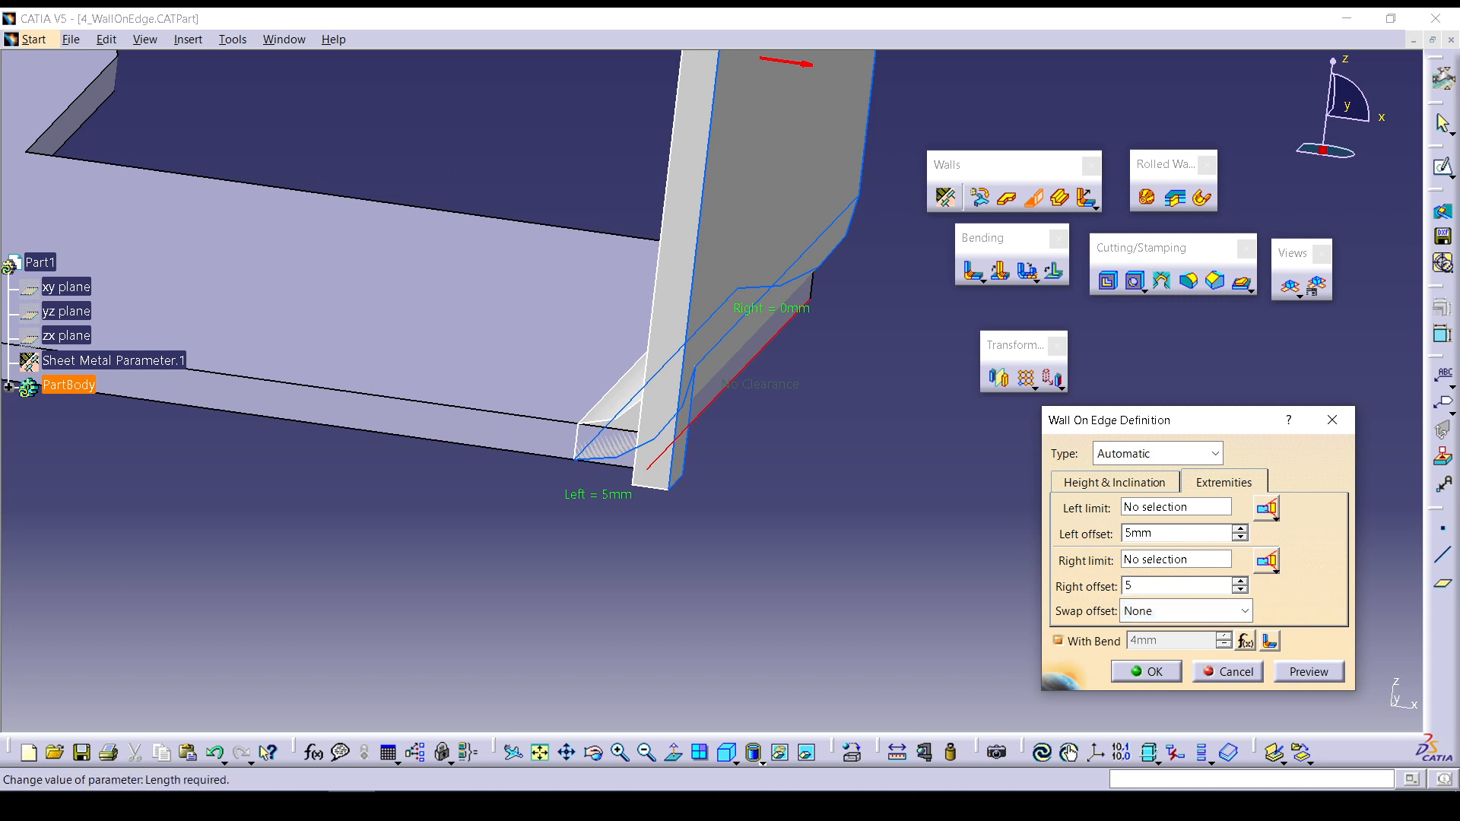
Set the left and right offsets of the wall on edge to -5 mm, keep the swap offset at None, and create the wall.
click(1245, 611)
click(1171, 634)
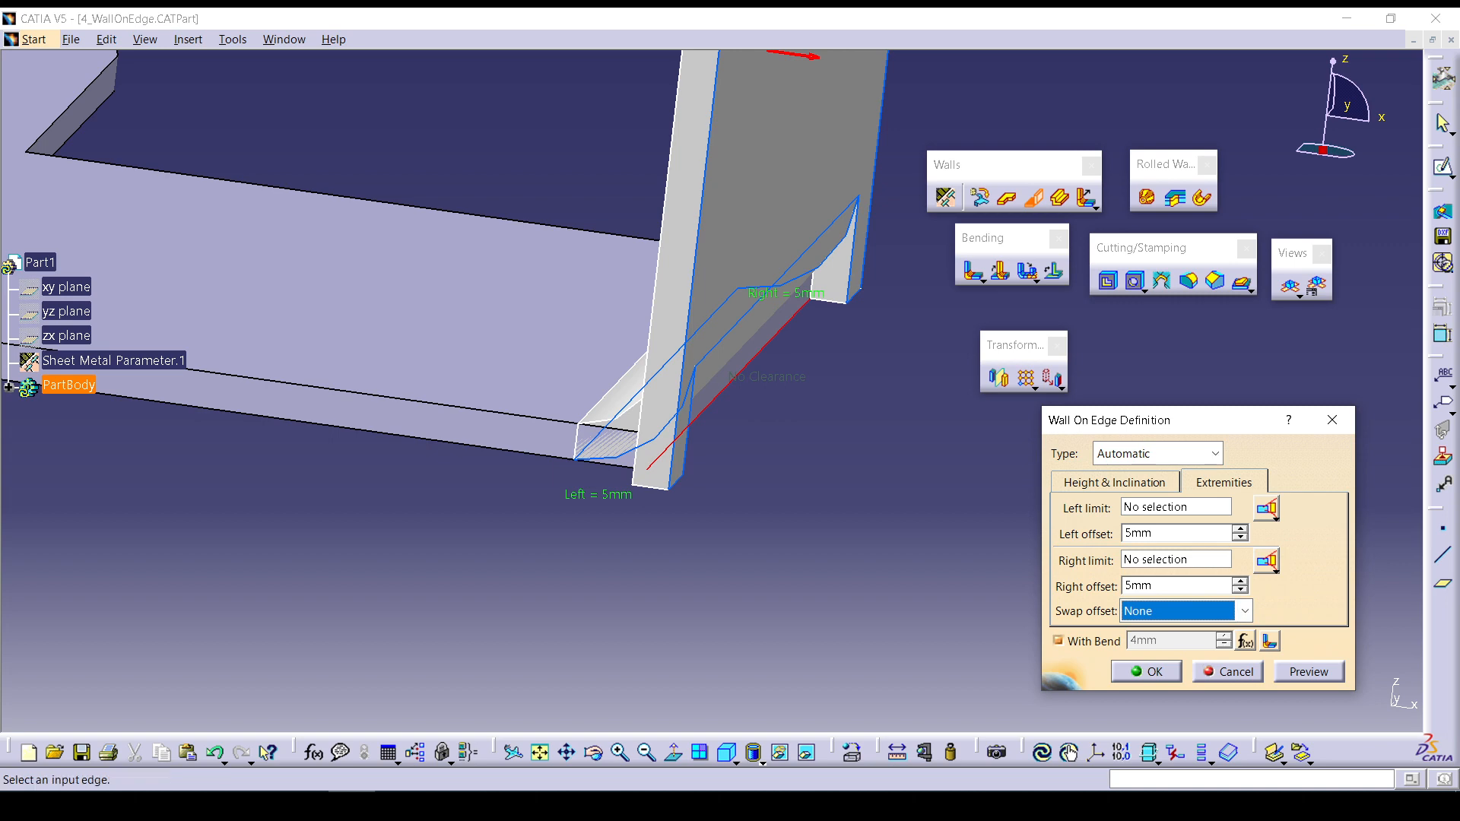
middle_drag(742, 357, 868, 472)
click(1126, 533)
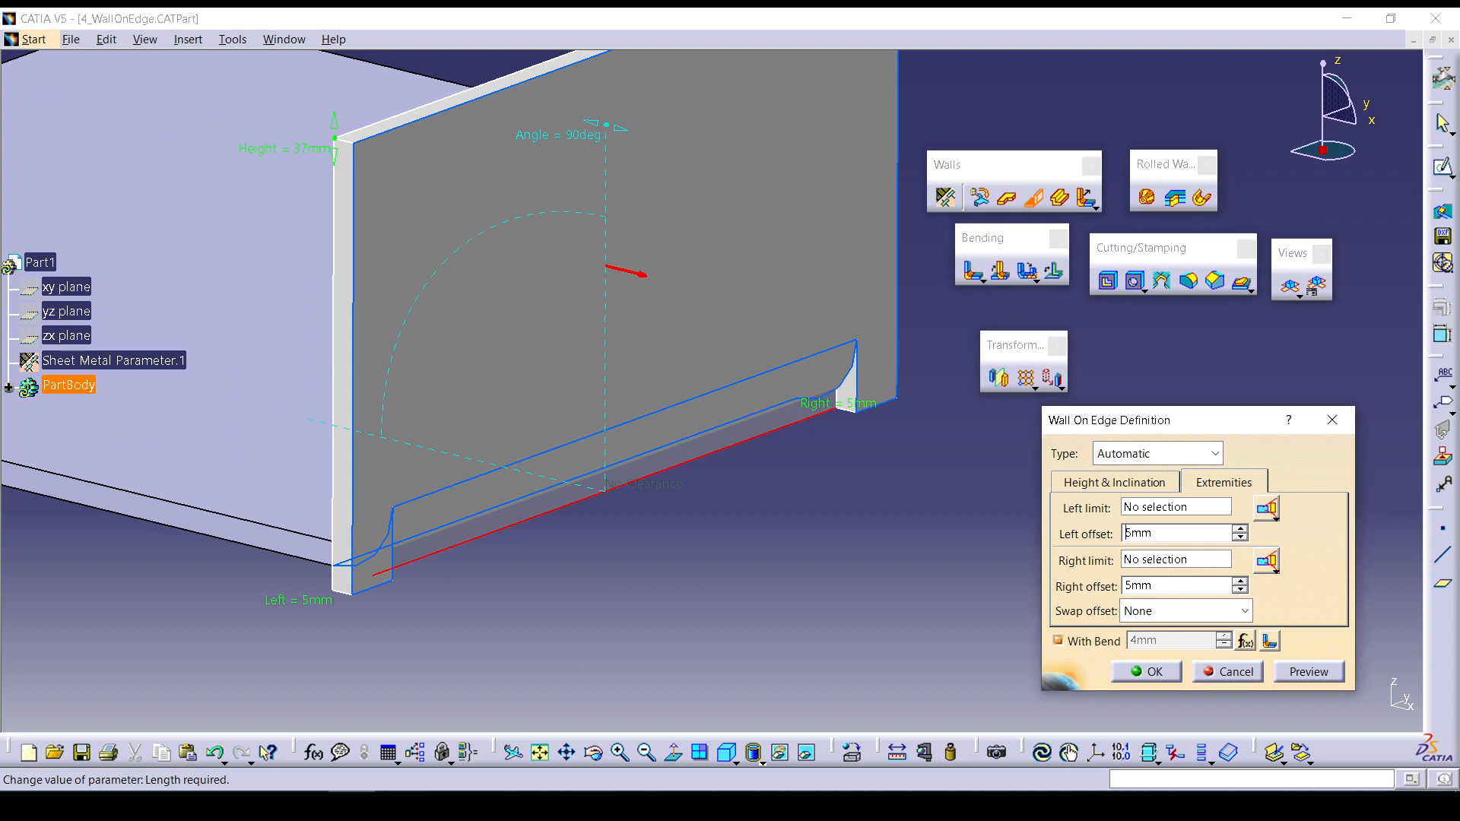
text(-)
click(1128, 586)
text(-)
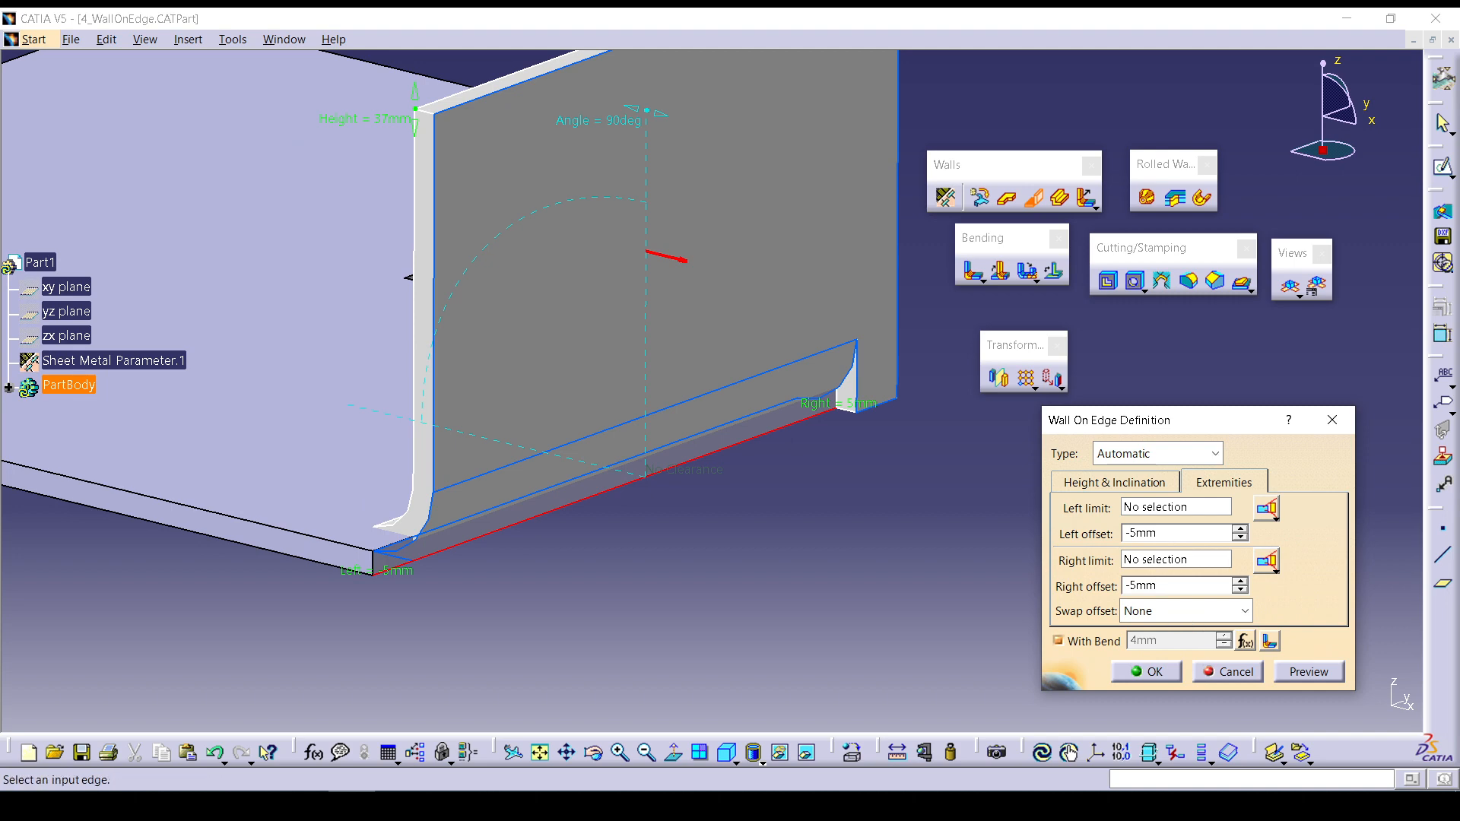
click(1308, 673)
middle_drag(593, 411, 829, 365)
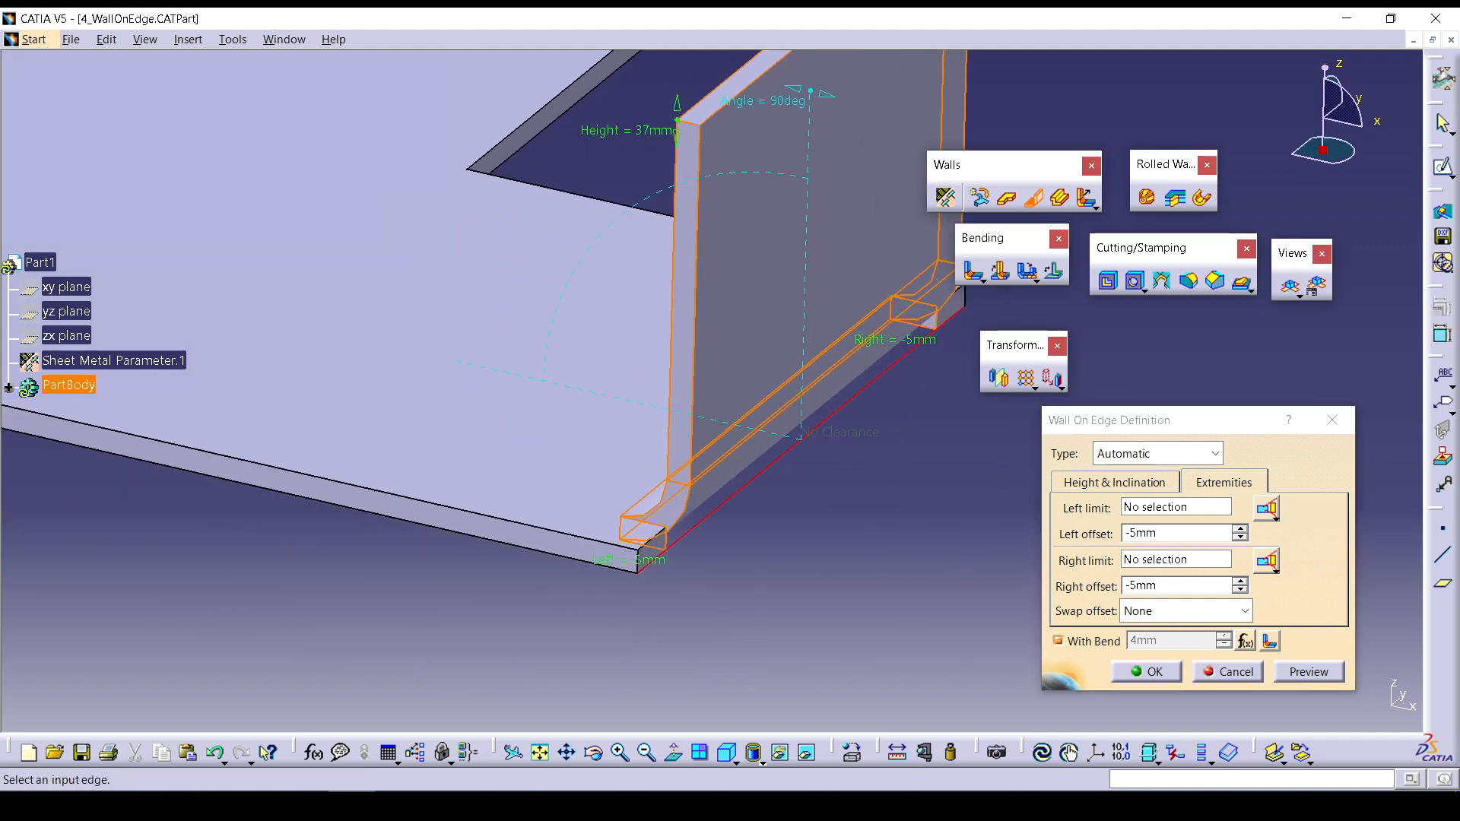
click(1147, 672)
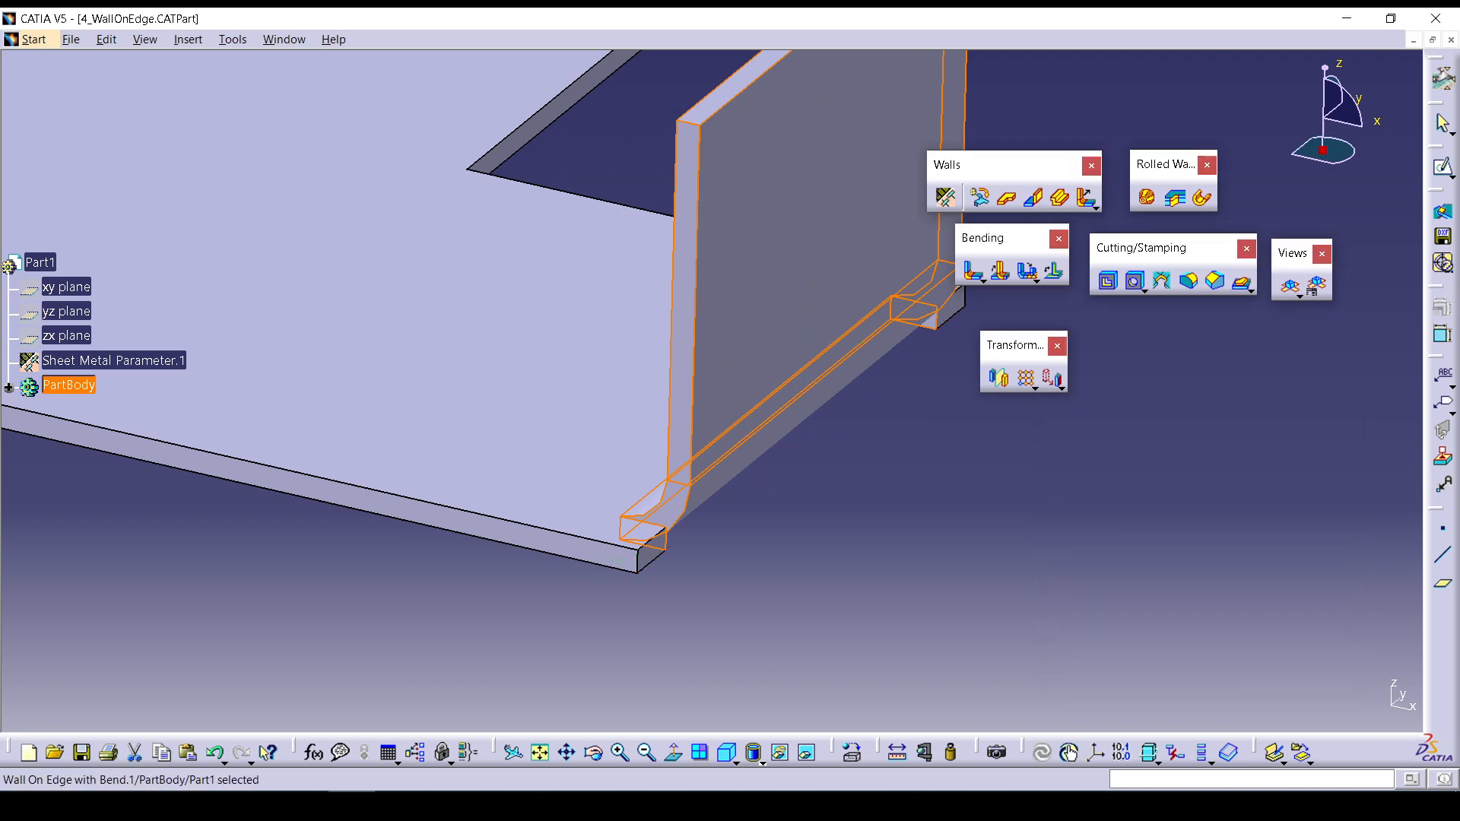
click(852, 566)
Reopen the upright wall's definition and set its bend's left extremity to Minimum with square relief.
middle_drag(768, 525, 631, 525)
middle_click(492, 377)
middle_drag(905, 517, 821, 574)
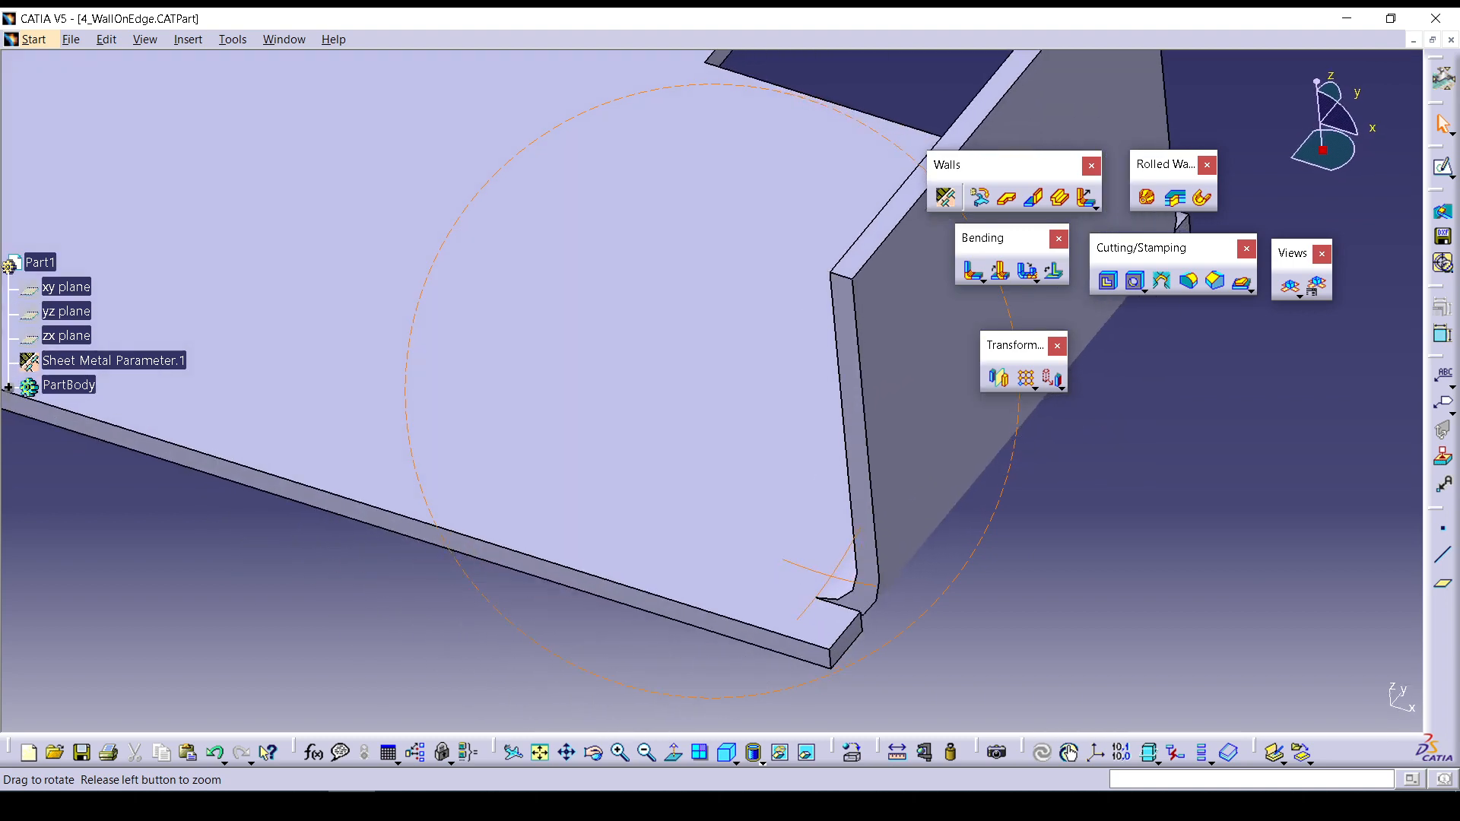
double_click(909, 456)
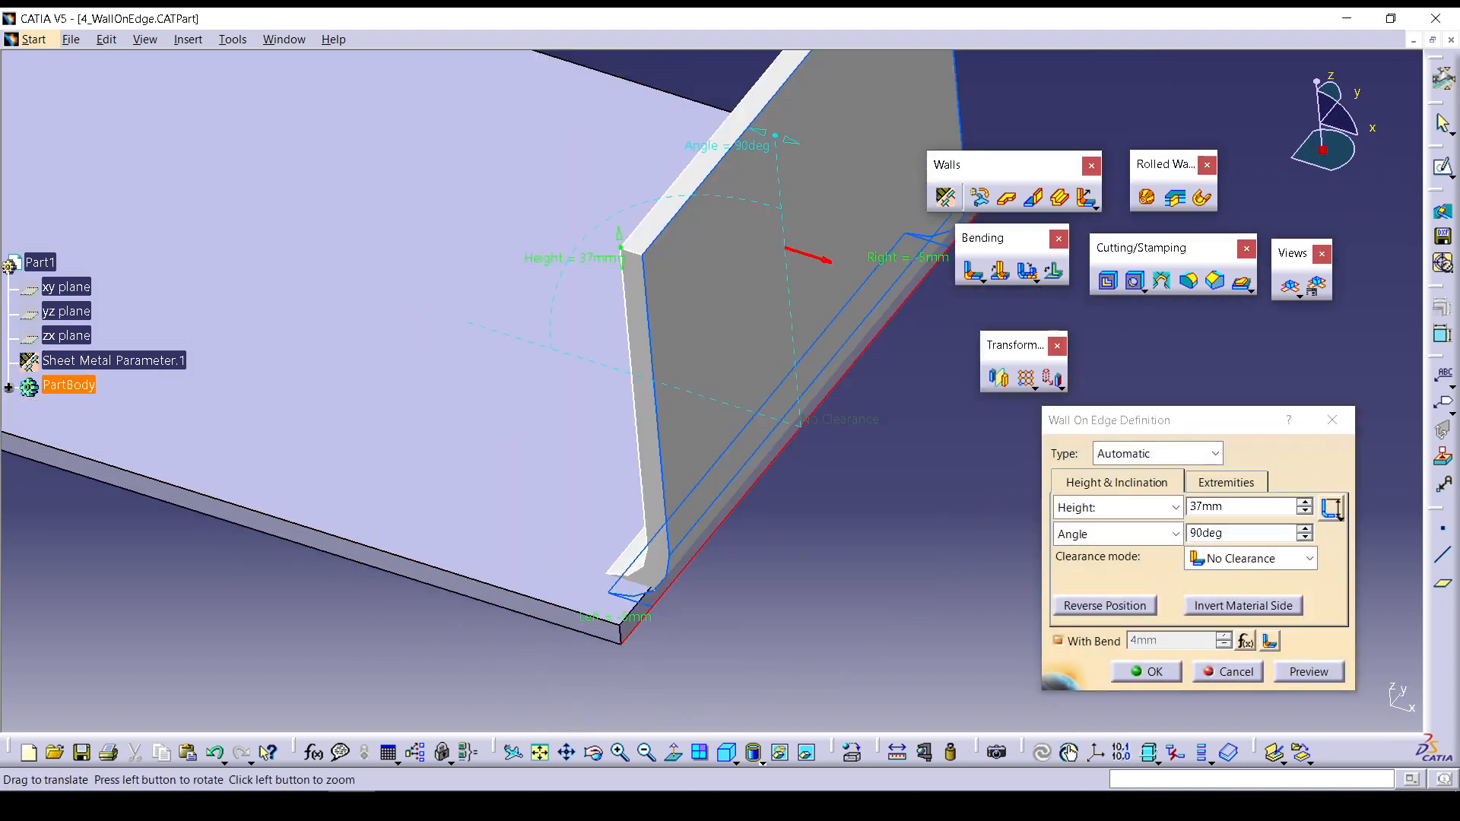
click(1269, 641)
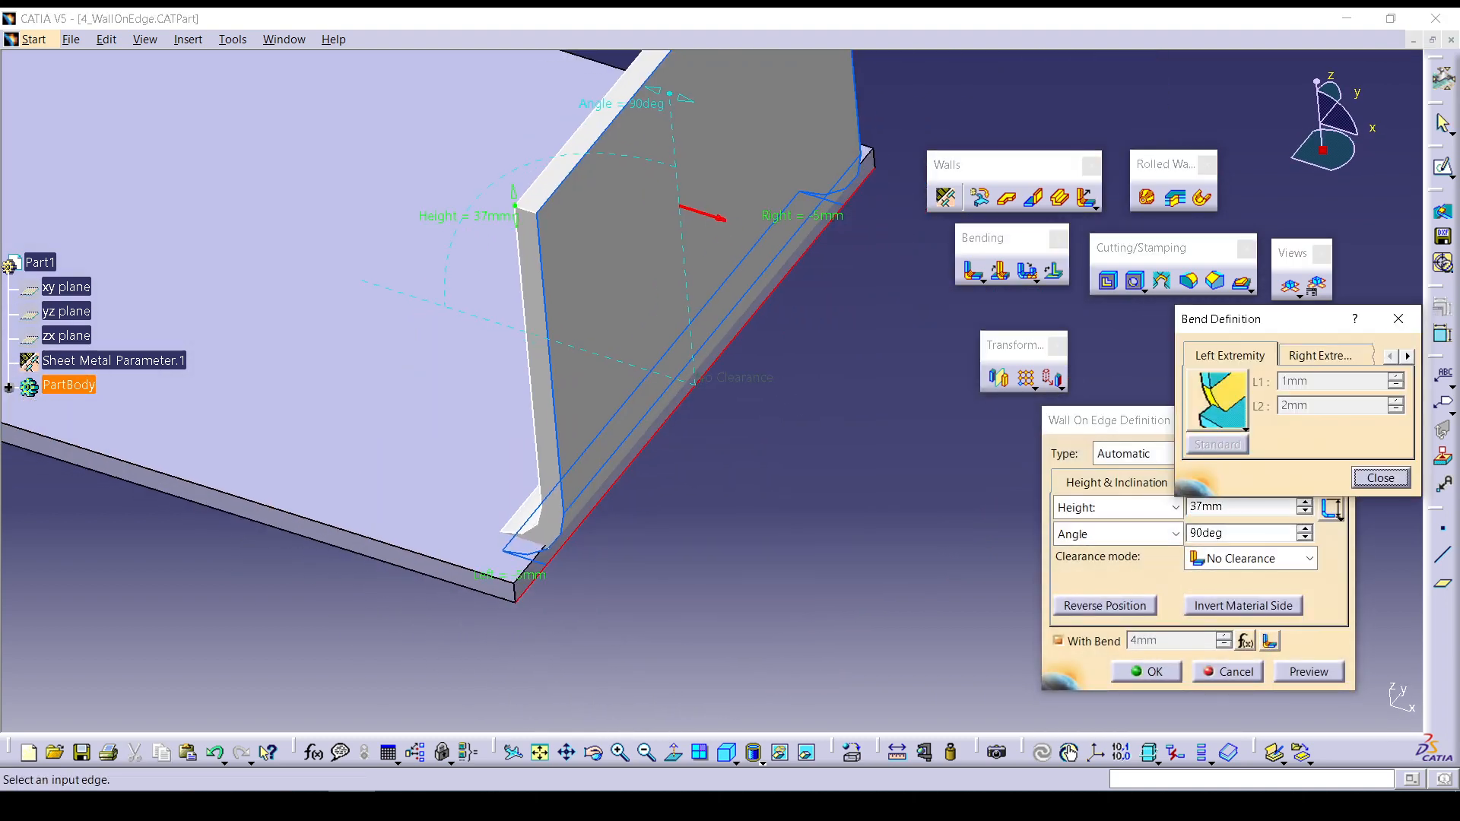
click(1218, 400)
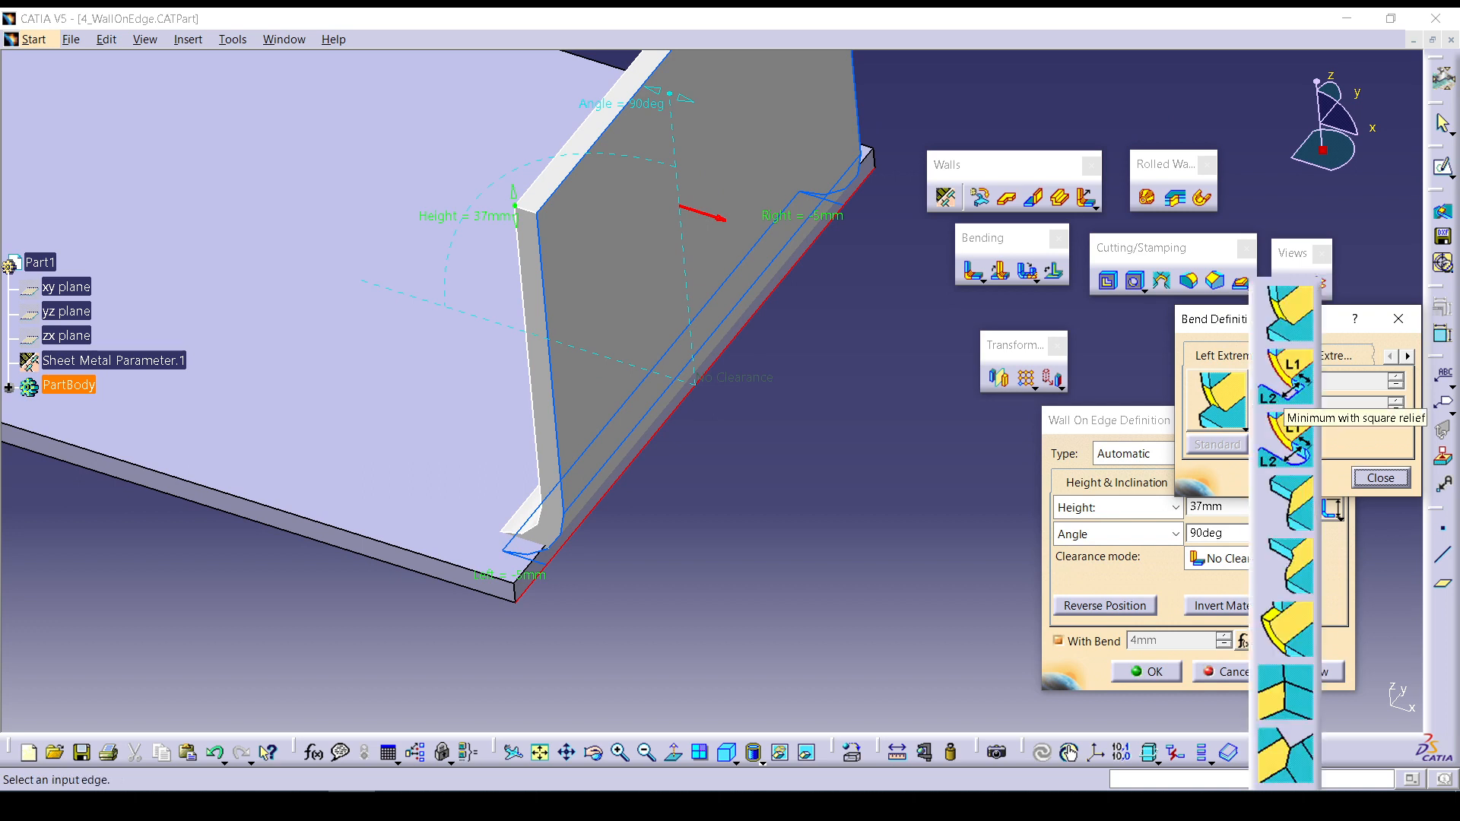
click(1289, 380)
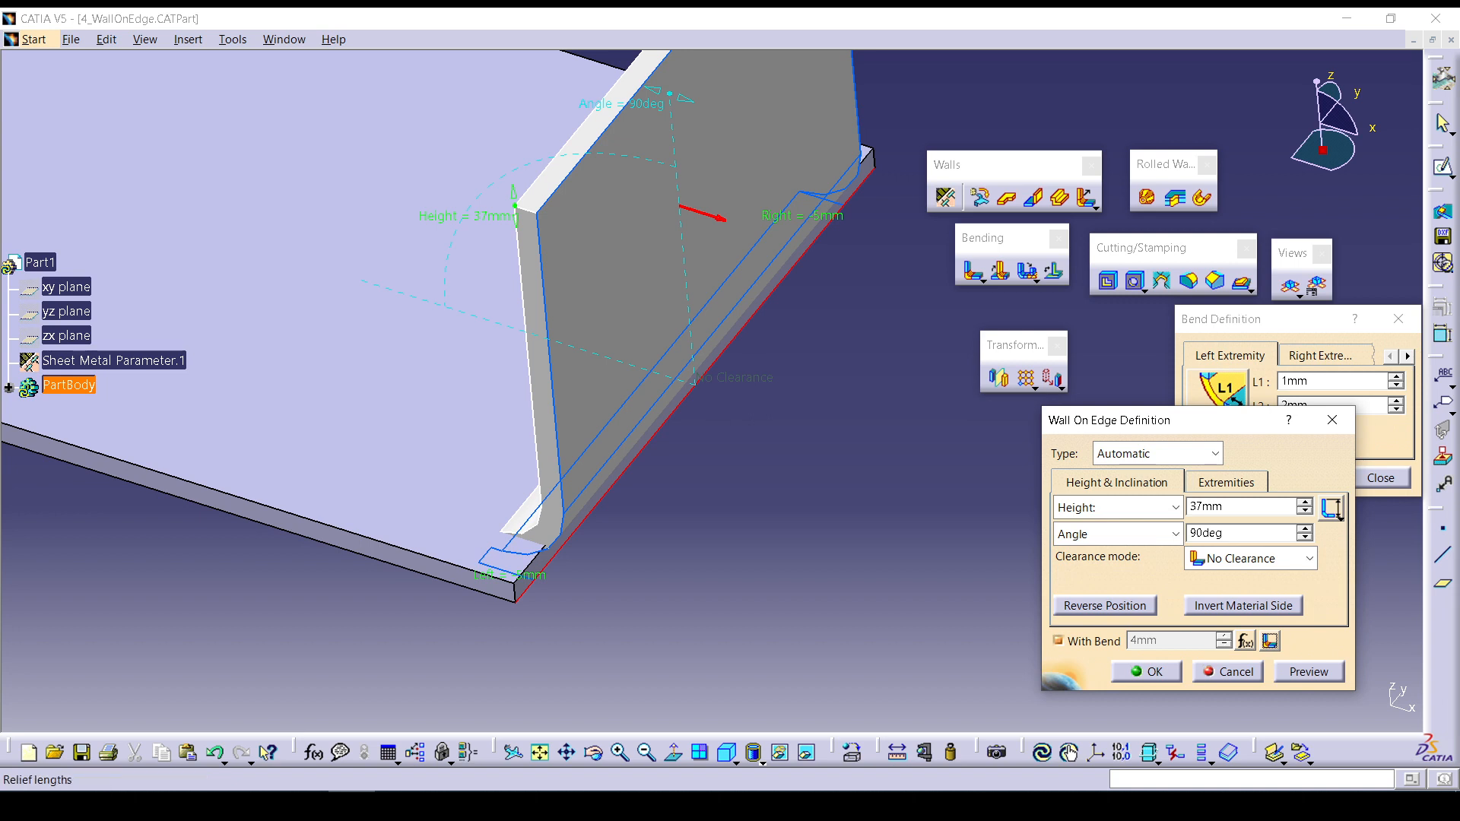
Set the bend's right extremity to Minimum with square relief and apply the change to the wall.
click(1321, 355)
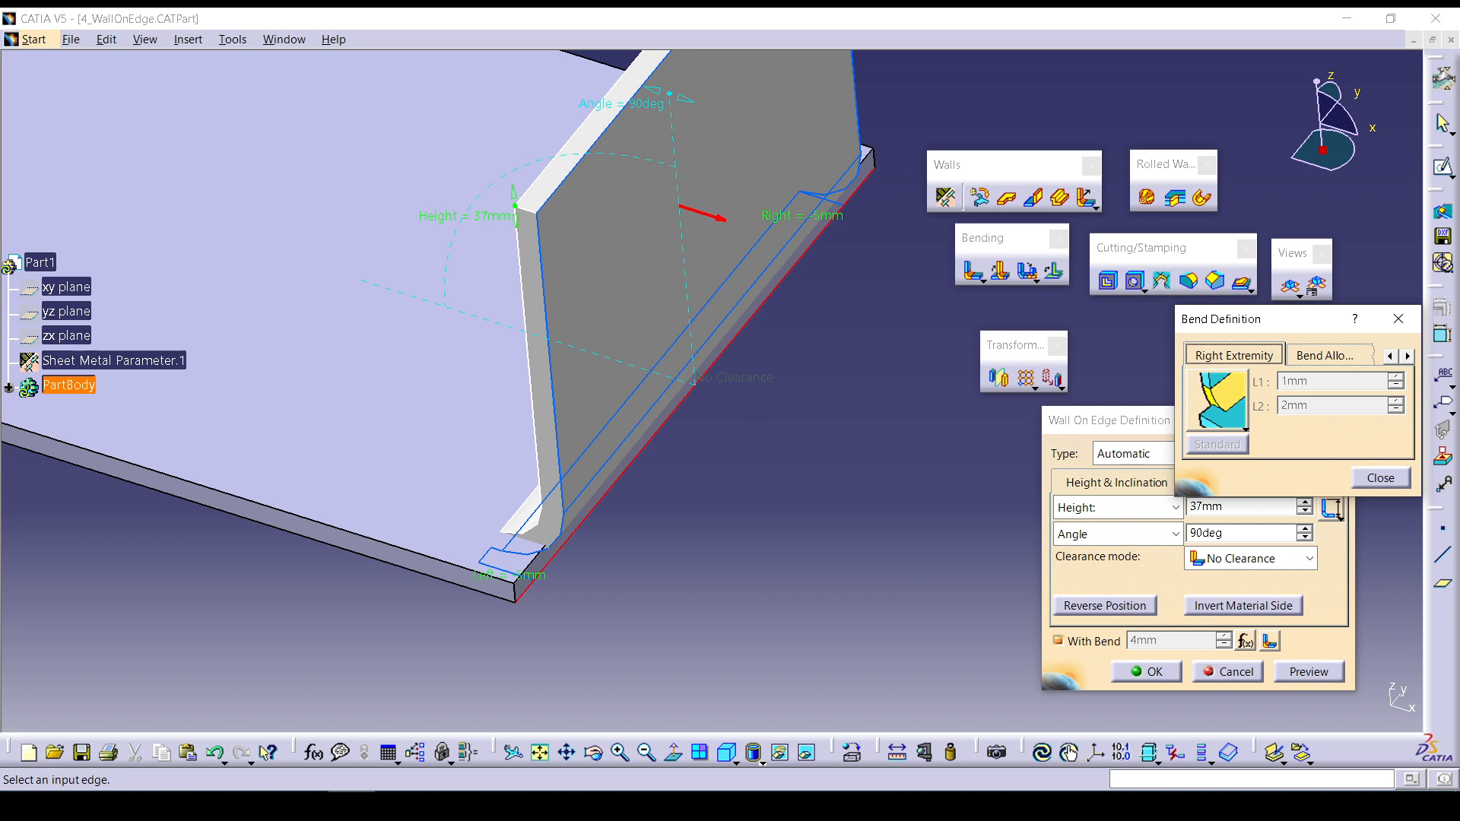
click(1323, 355)
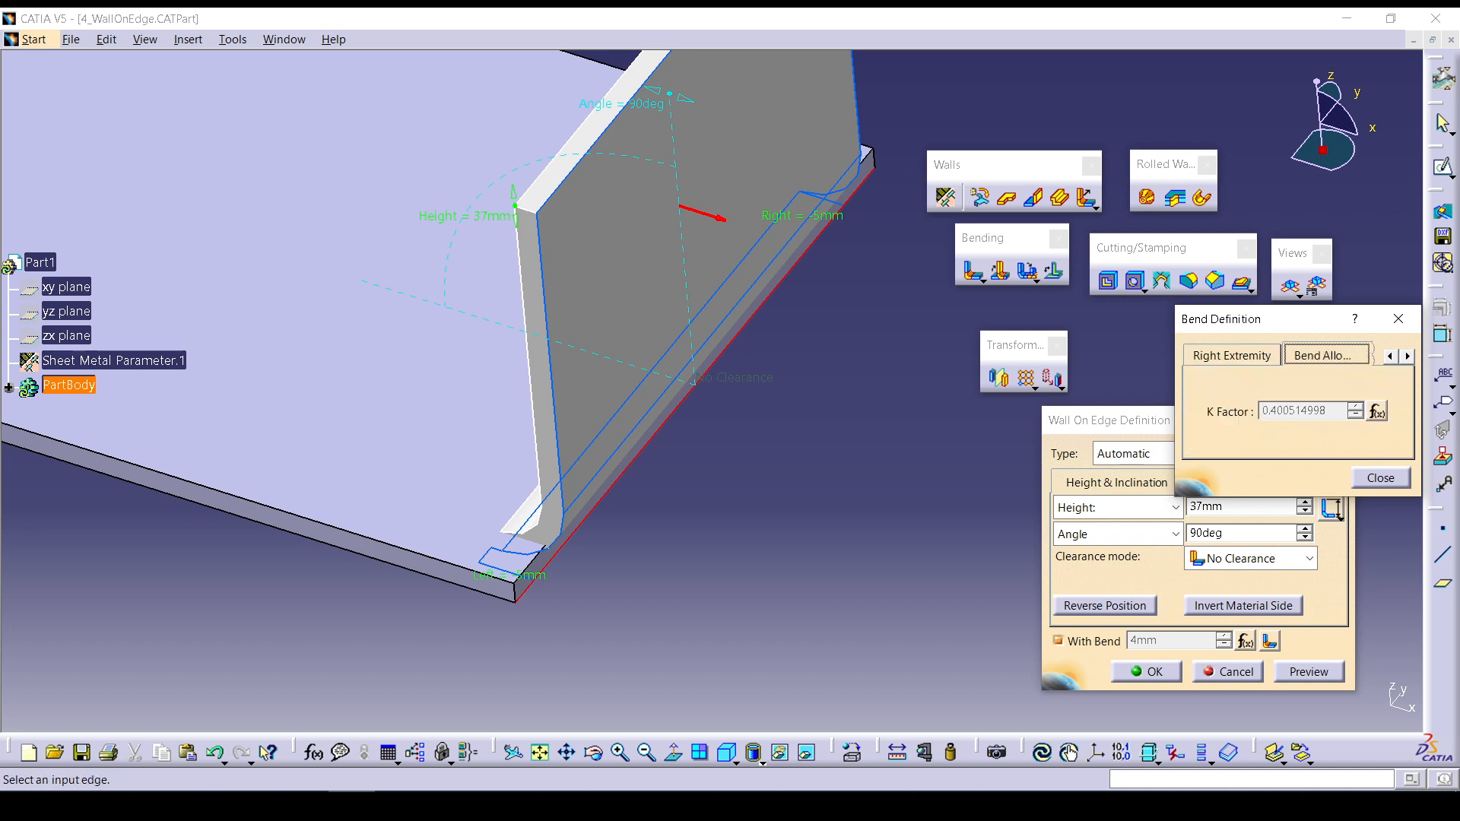
click(1390, 356)
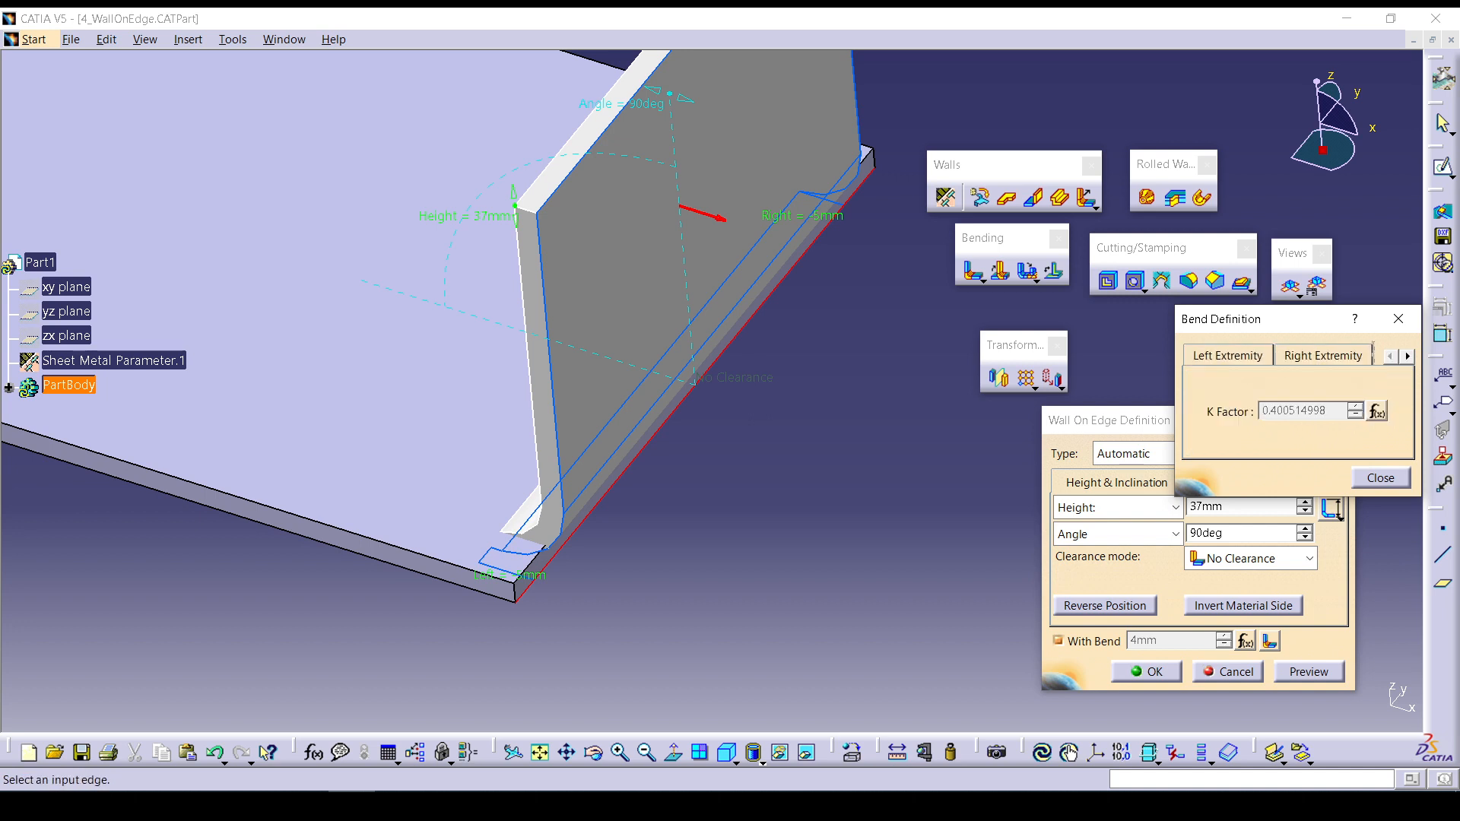
click(1323, 355)
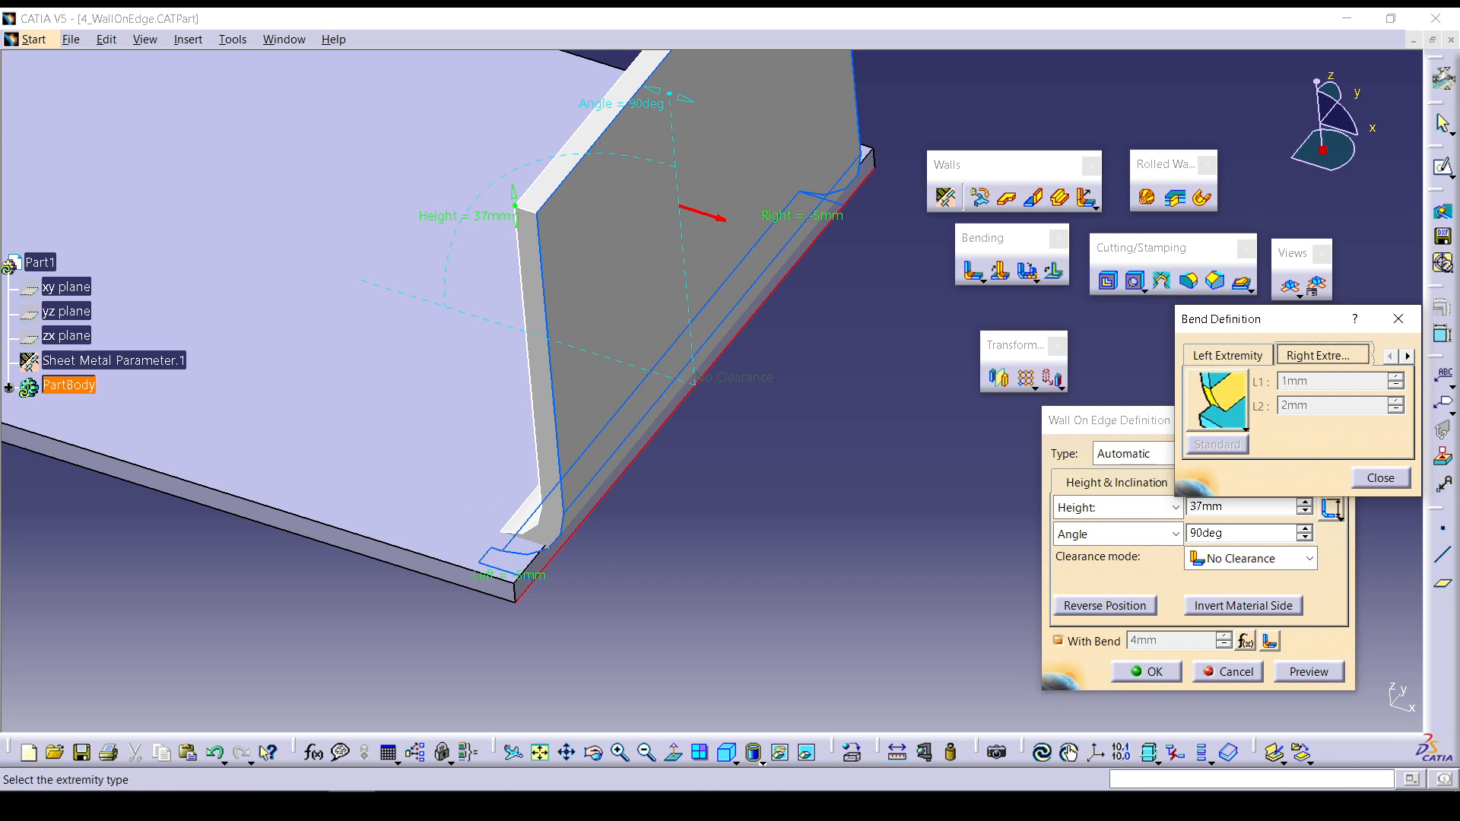
click(1242, 426)
click(1284, 378)
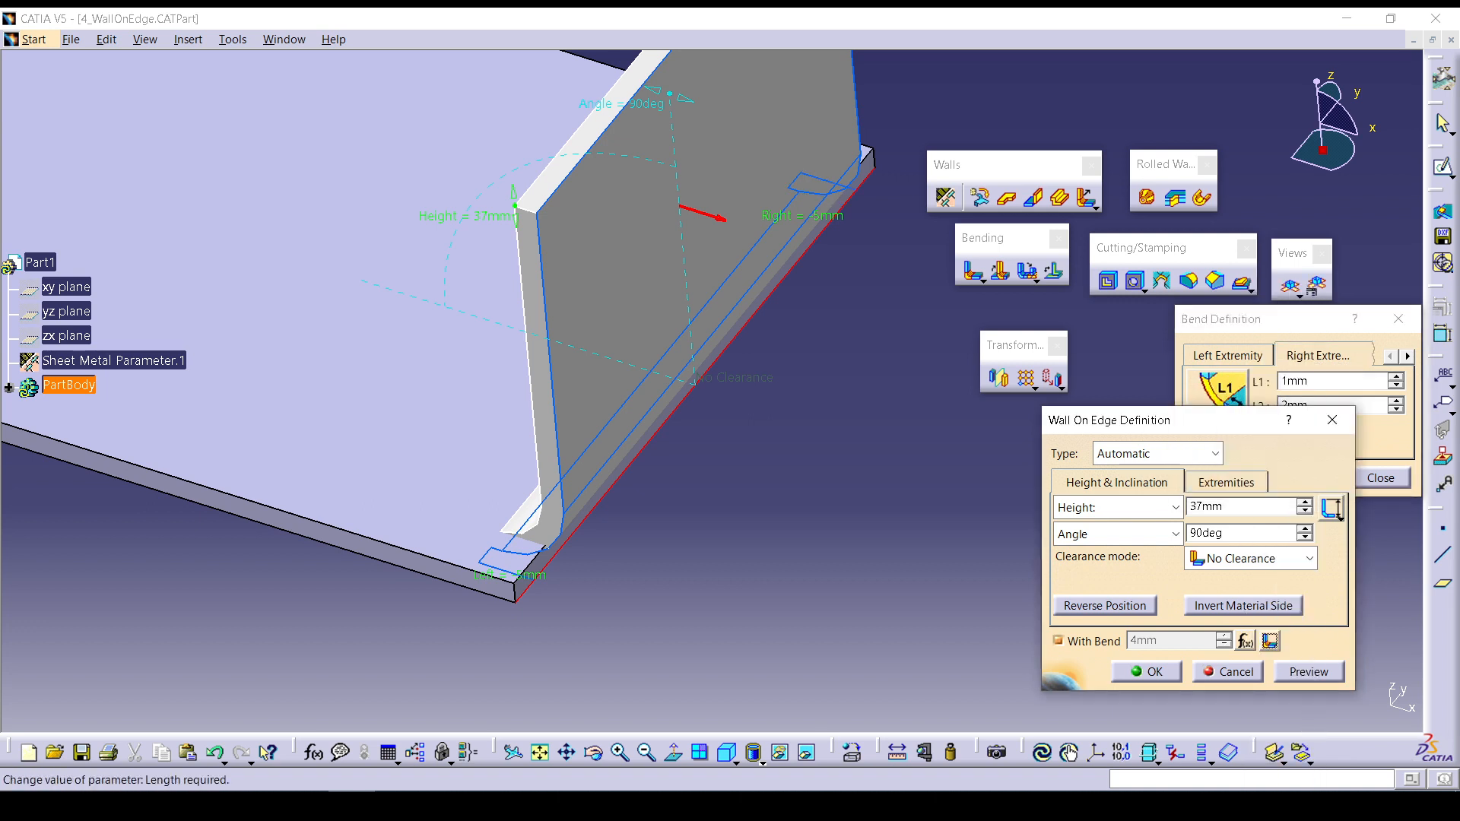
drag(1209, 420, 1041, 426)
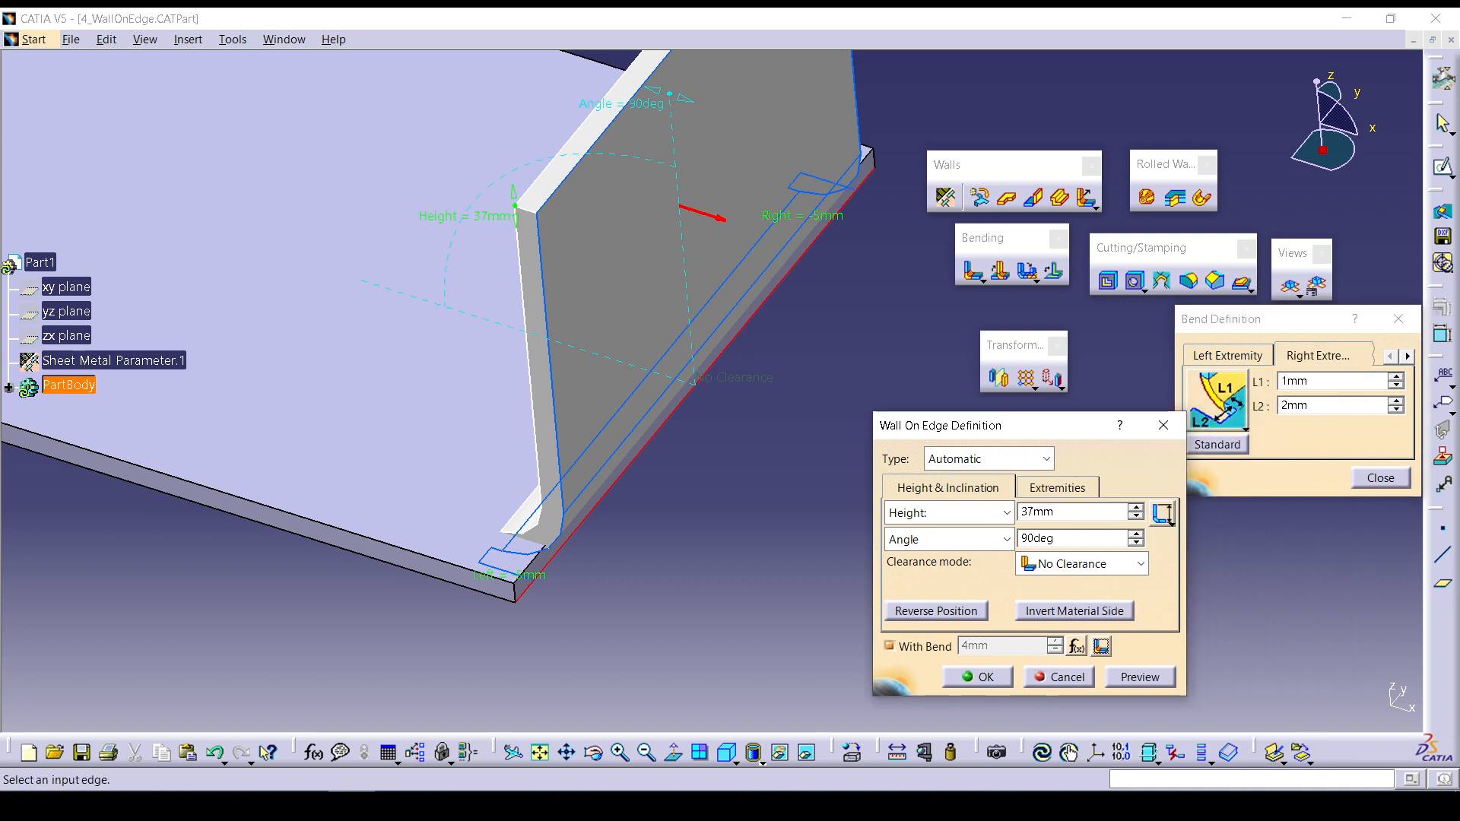
click(1381, 478)
click(1140, 677)
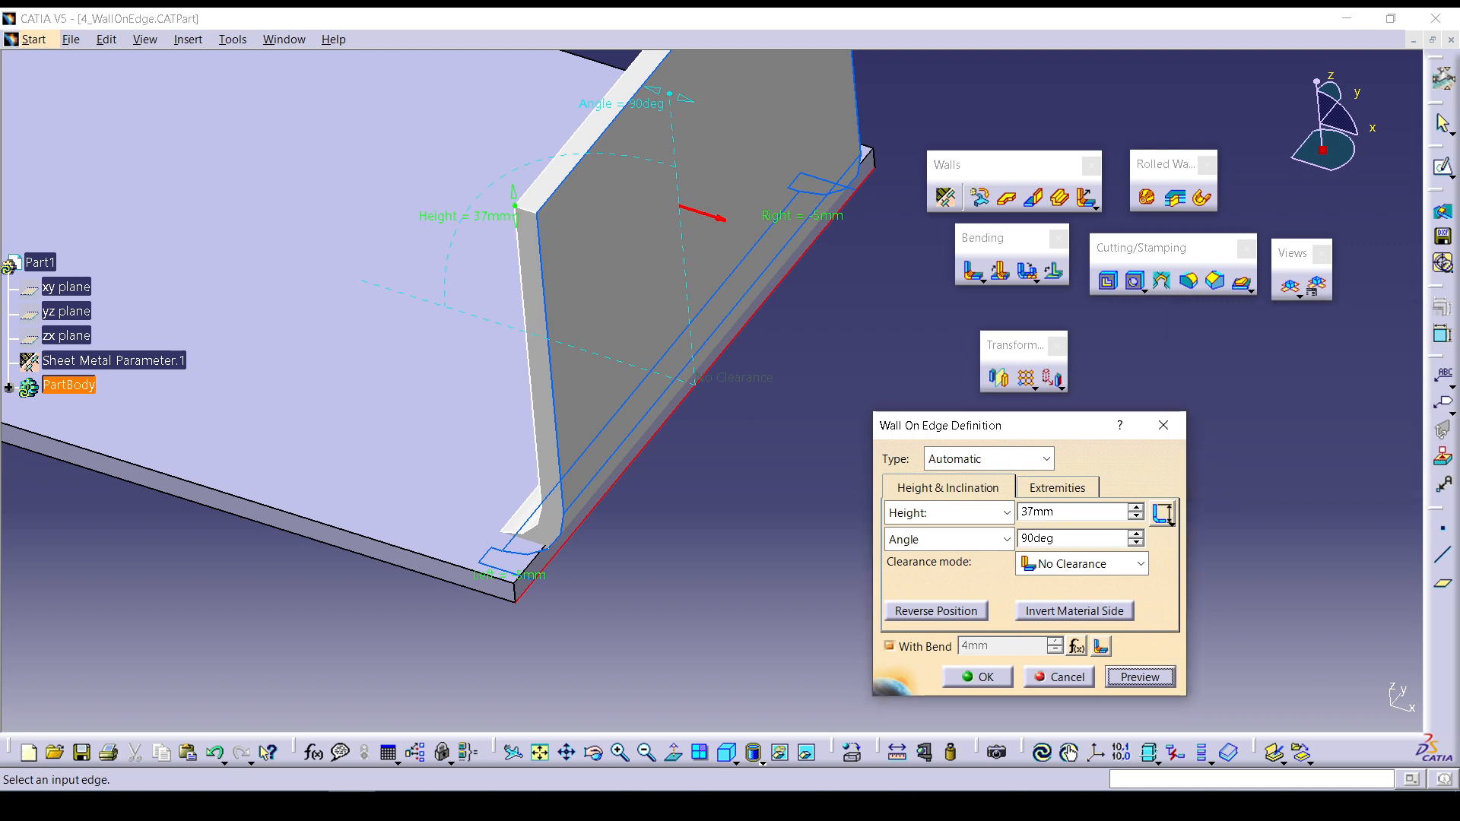
click(978, 677)
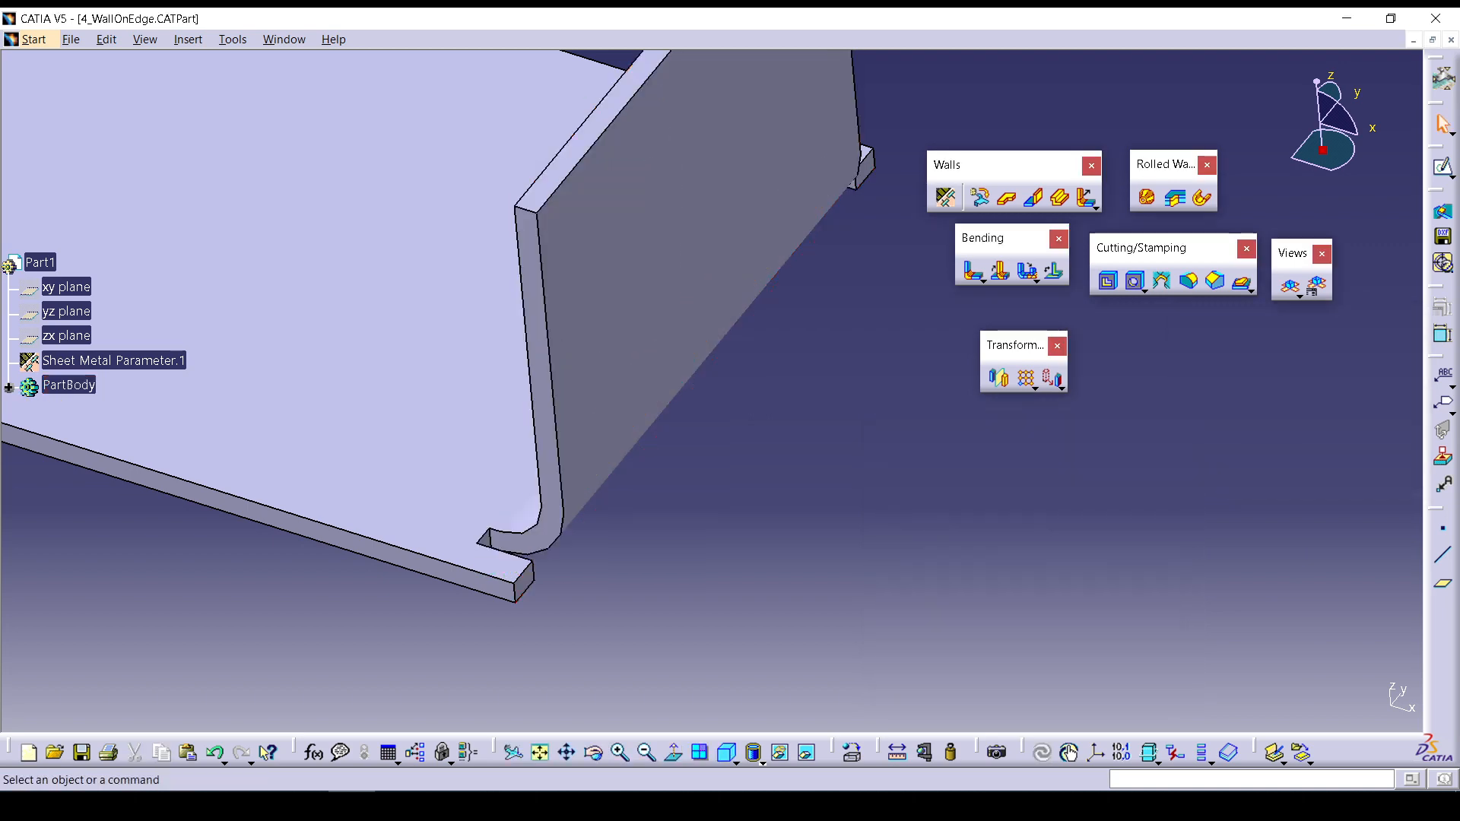
Reopen Wall On Edge with Bend.1 and change its bend's left extremity to minimum with round relief.
middle_drag(913, 494, 713, 502)
middle_drag(632, 380, 686, 380)
middle_drag(555, 396, 687, 367)
click(8, 387)
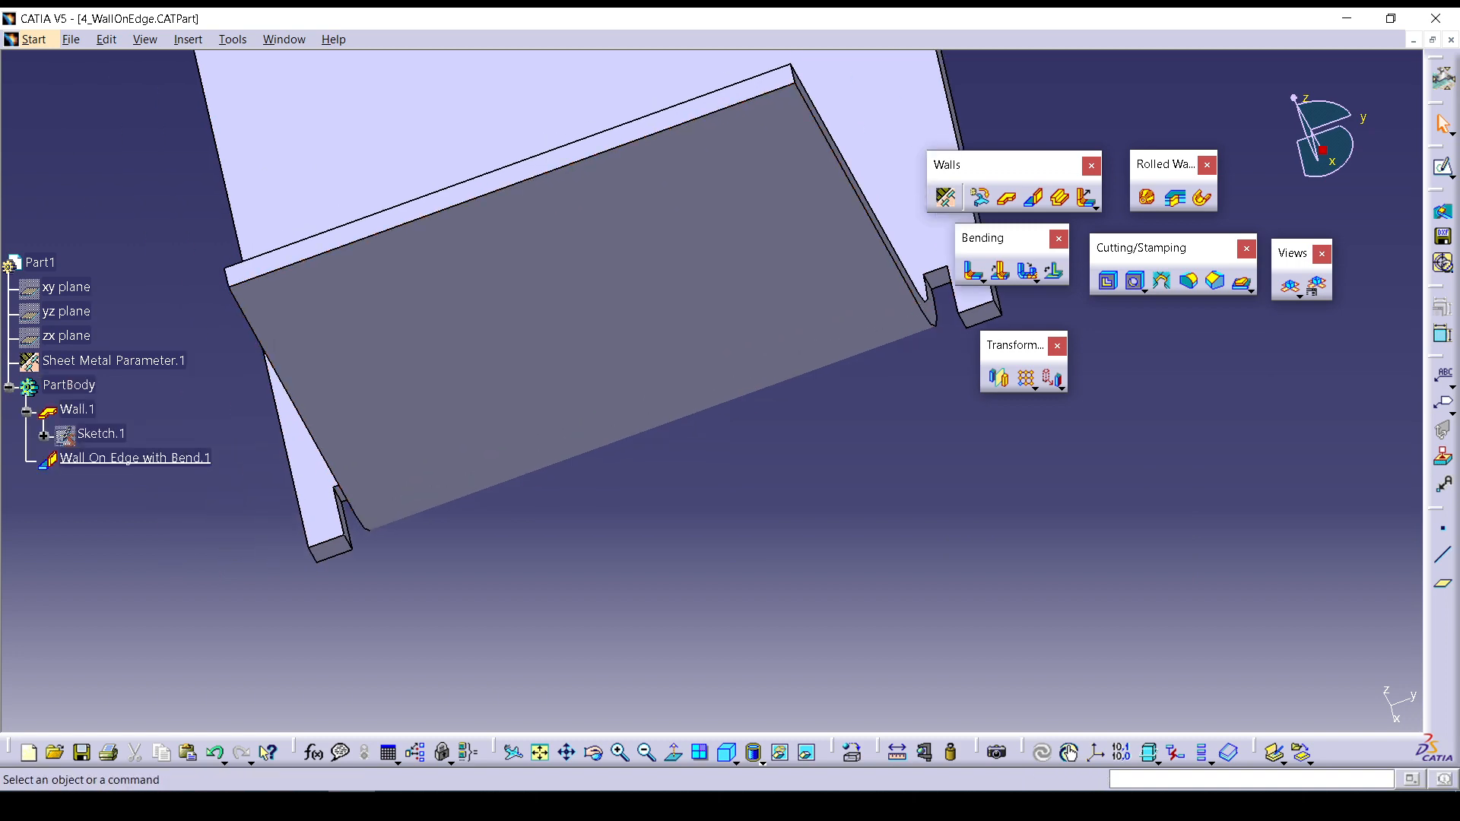
double_click(135, 459)
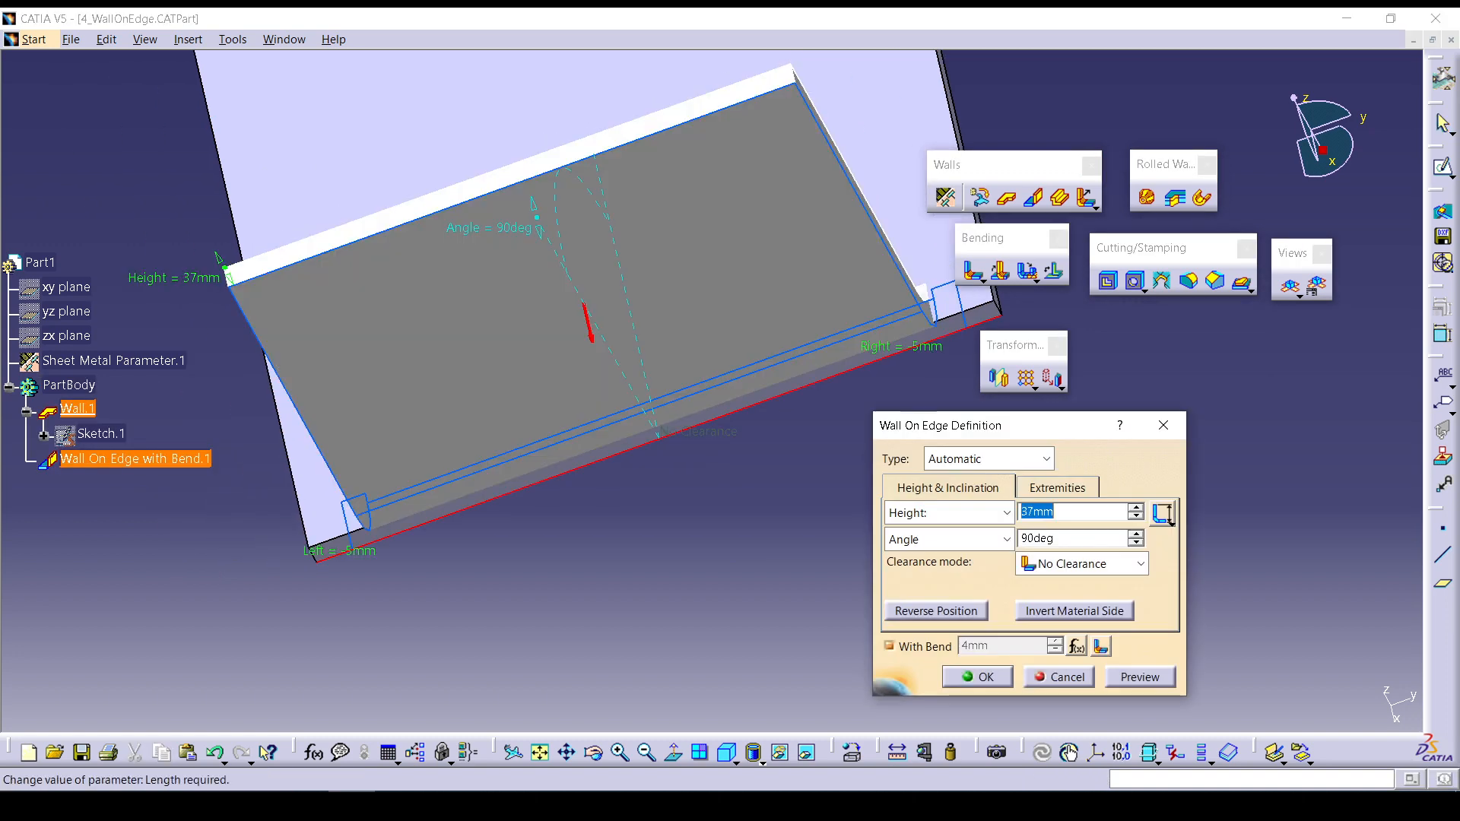
click(1102, 646)
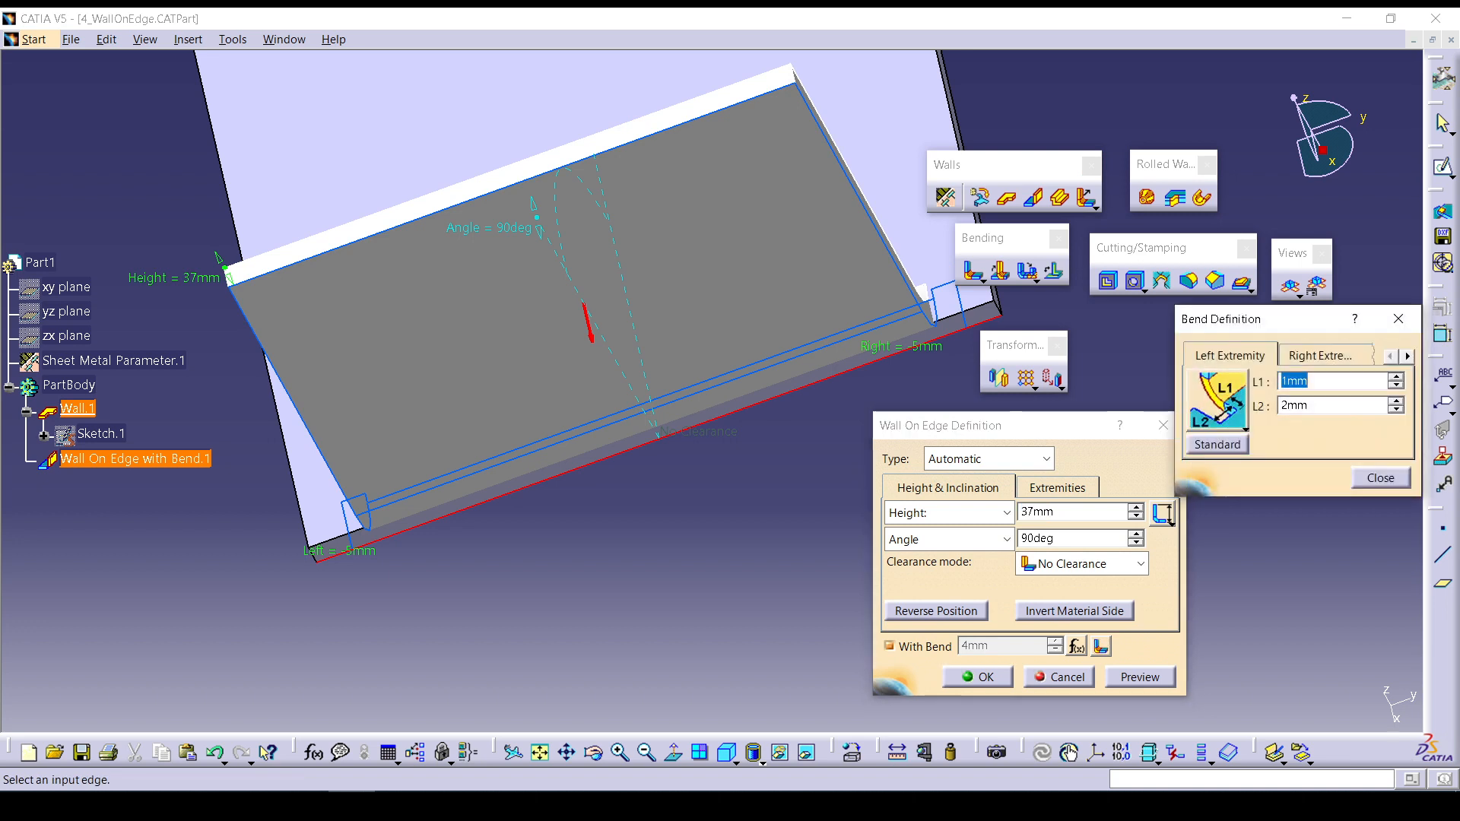
click(1244, 428)
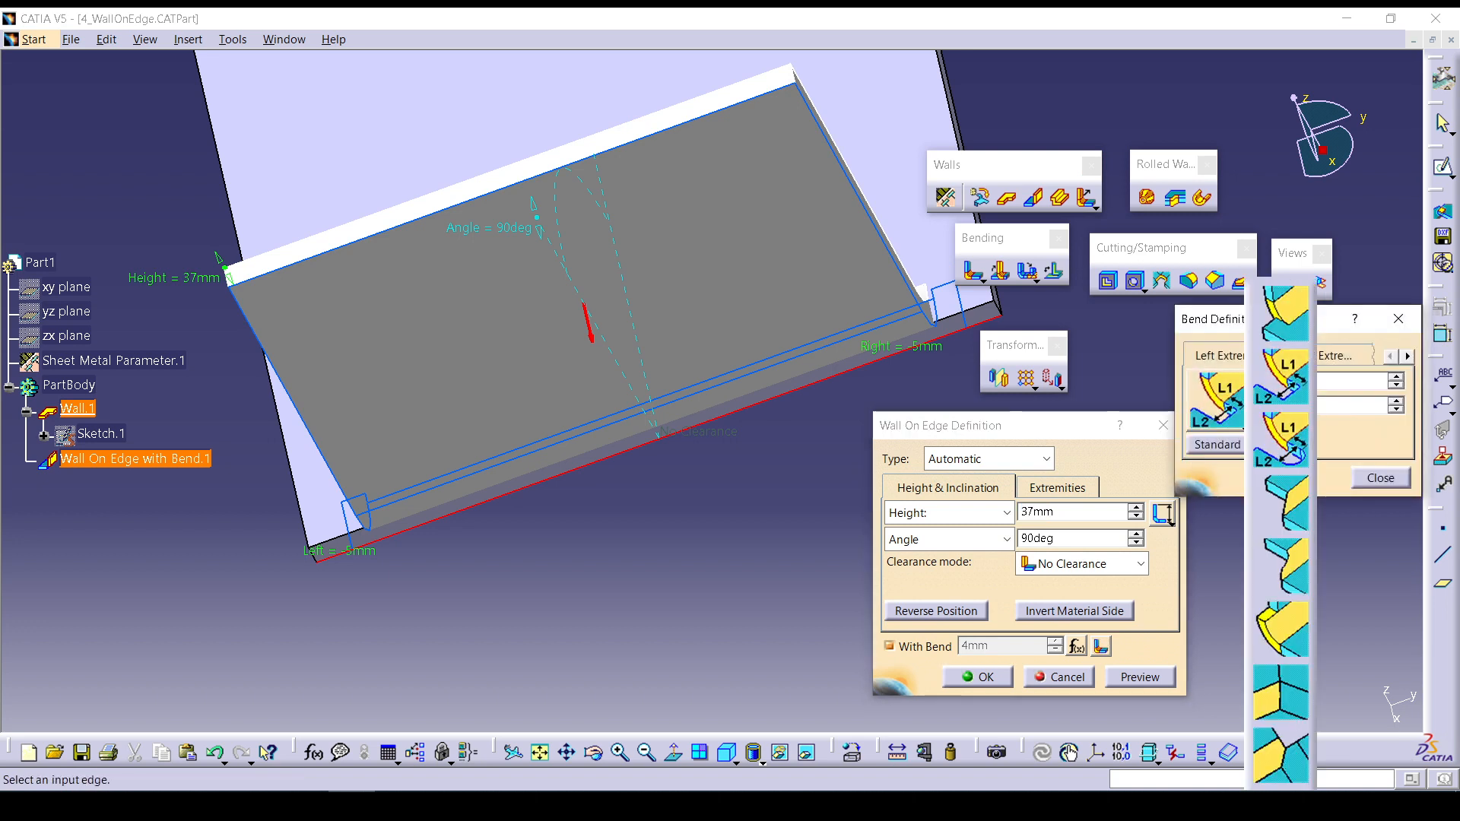
click(1282, 441)
Set the bend's right extremity to minimum with round relief, keeping L1 1 mm and L2 2 mm, and apply the change.
click(1332, 355)
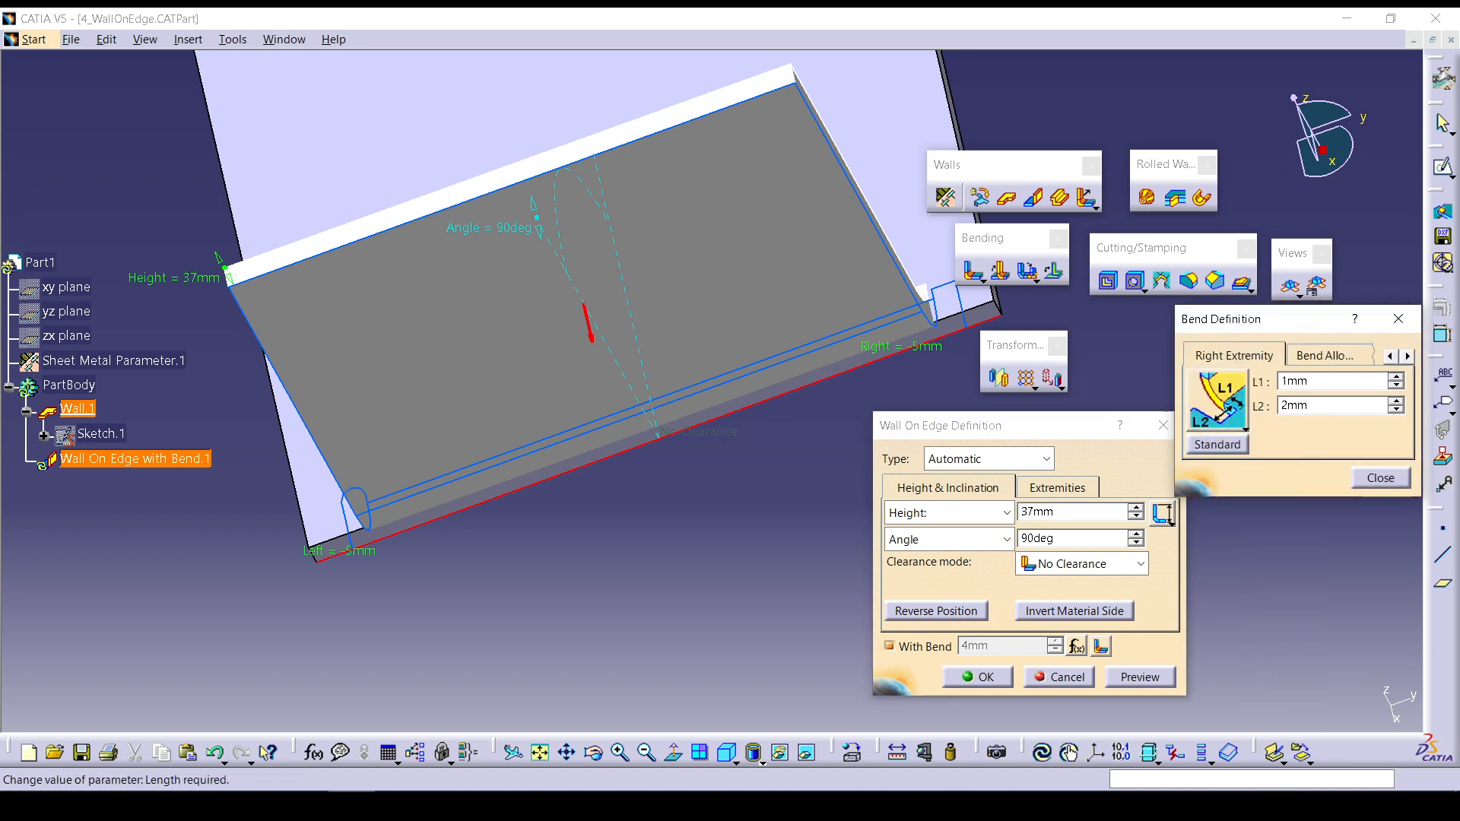
click(1244, 428)
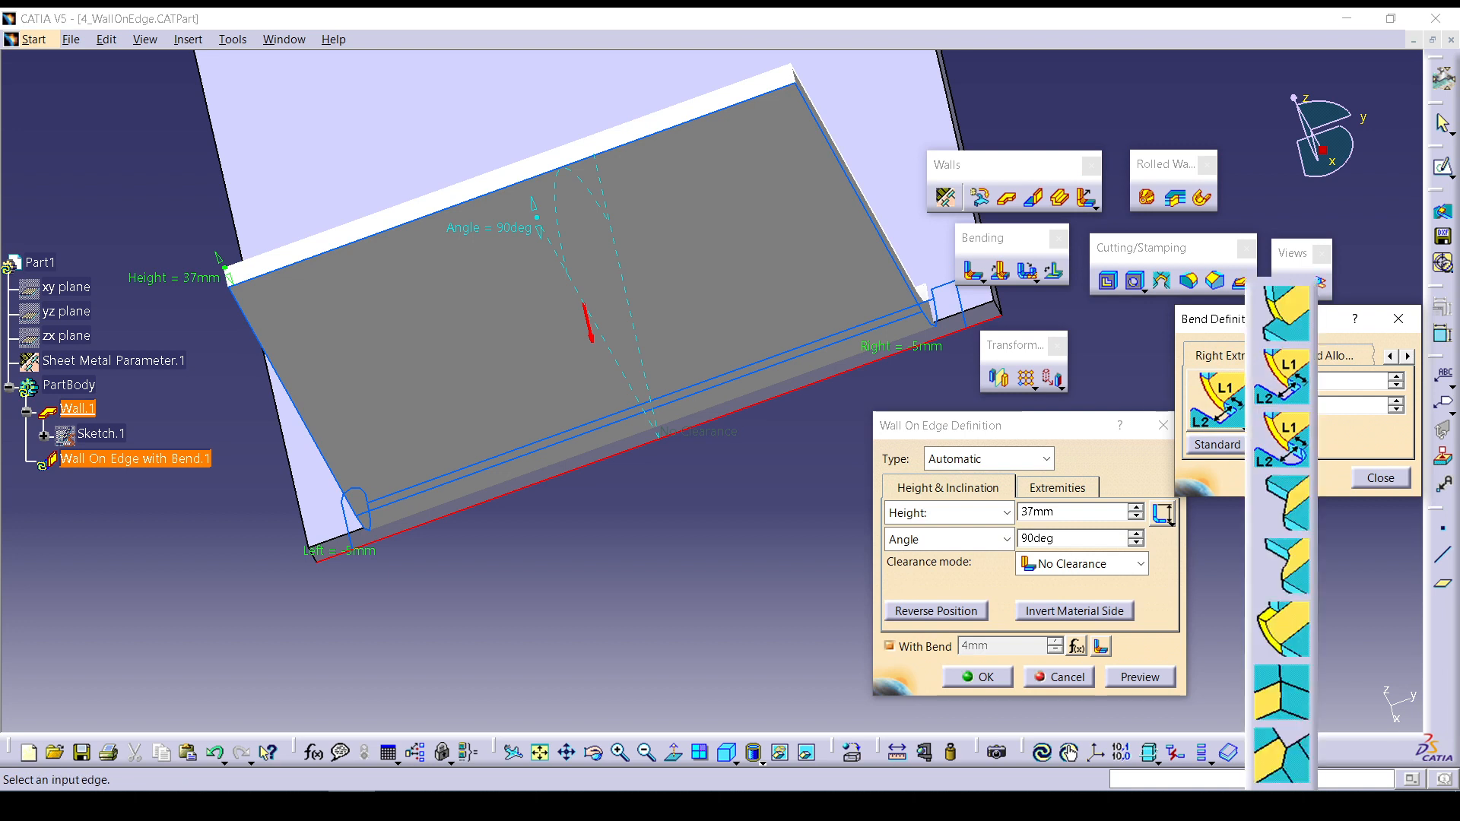
click(1282, 440)
double_click(1295, 381)
double_click(1296, 405)
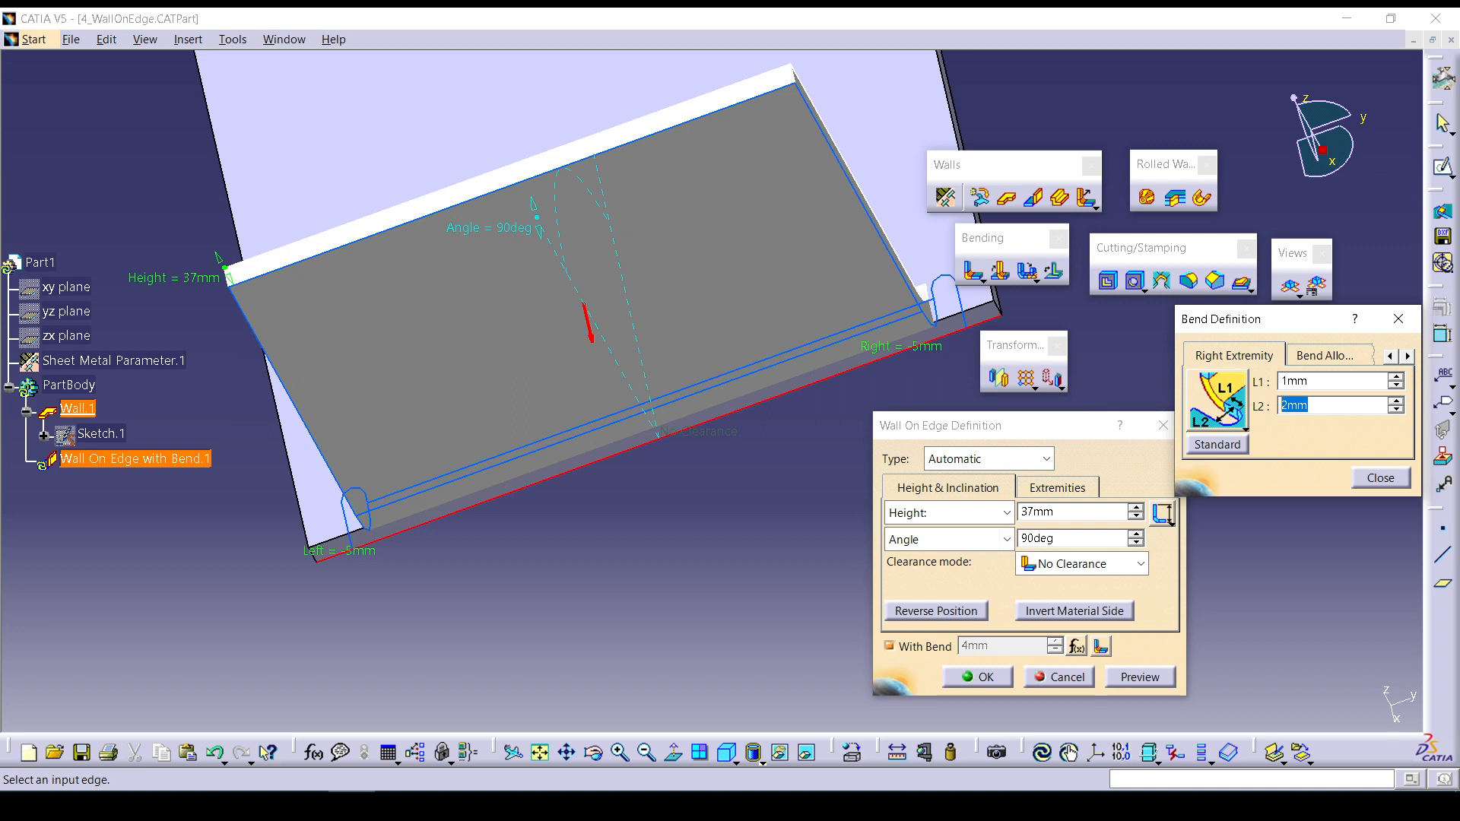
click(1381, 478)
click(1140, 677)
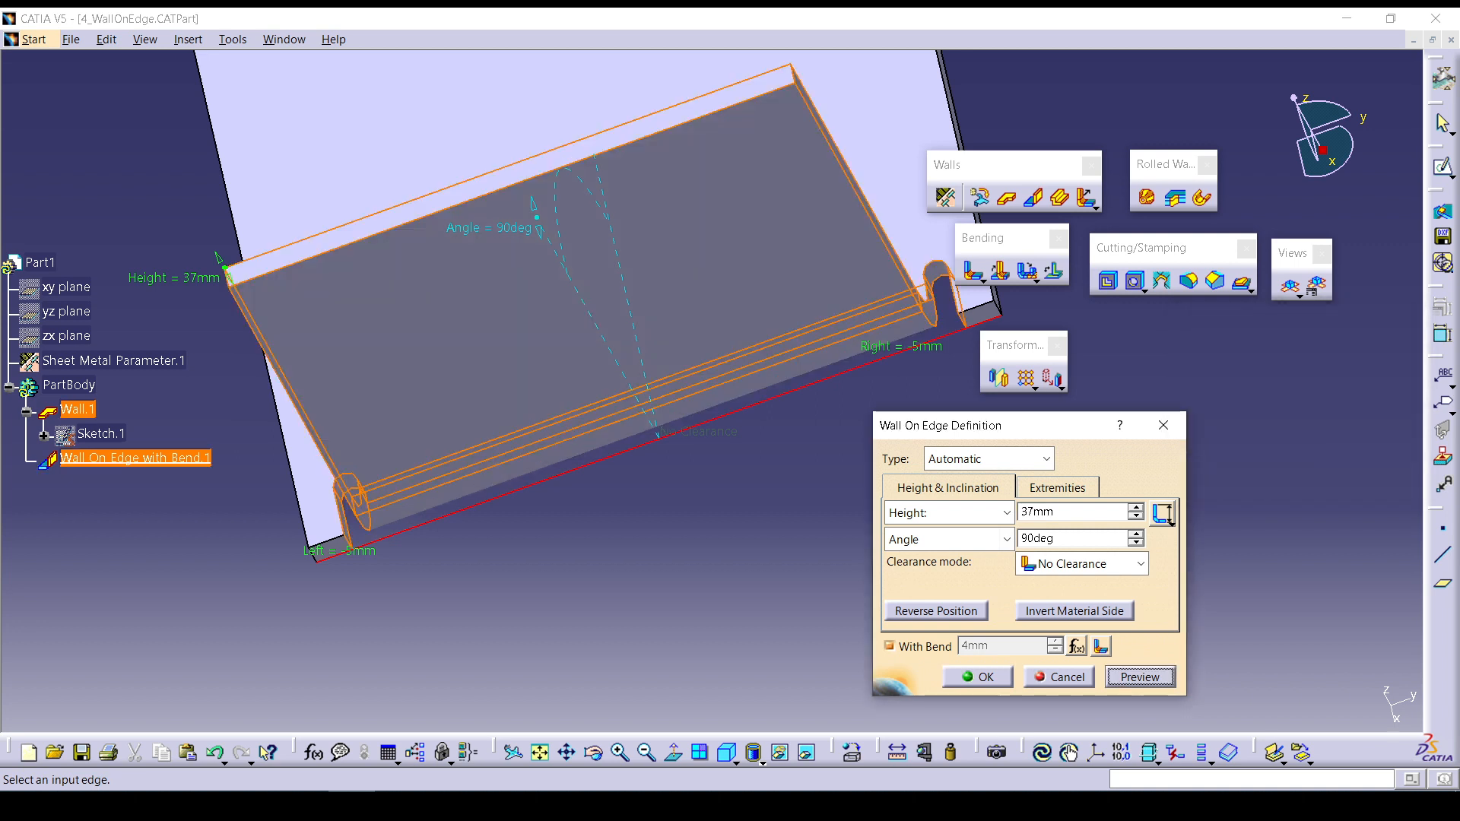
click(978, 678)
click(684, 623)
Start a new Sketch Based wall on edge on the lower edge of the base wall's long straight side.
scroll(498, 593, up, 1)
middle_drag(498, 593, 646, 549)
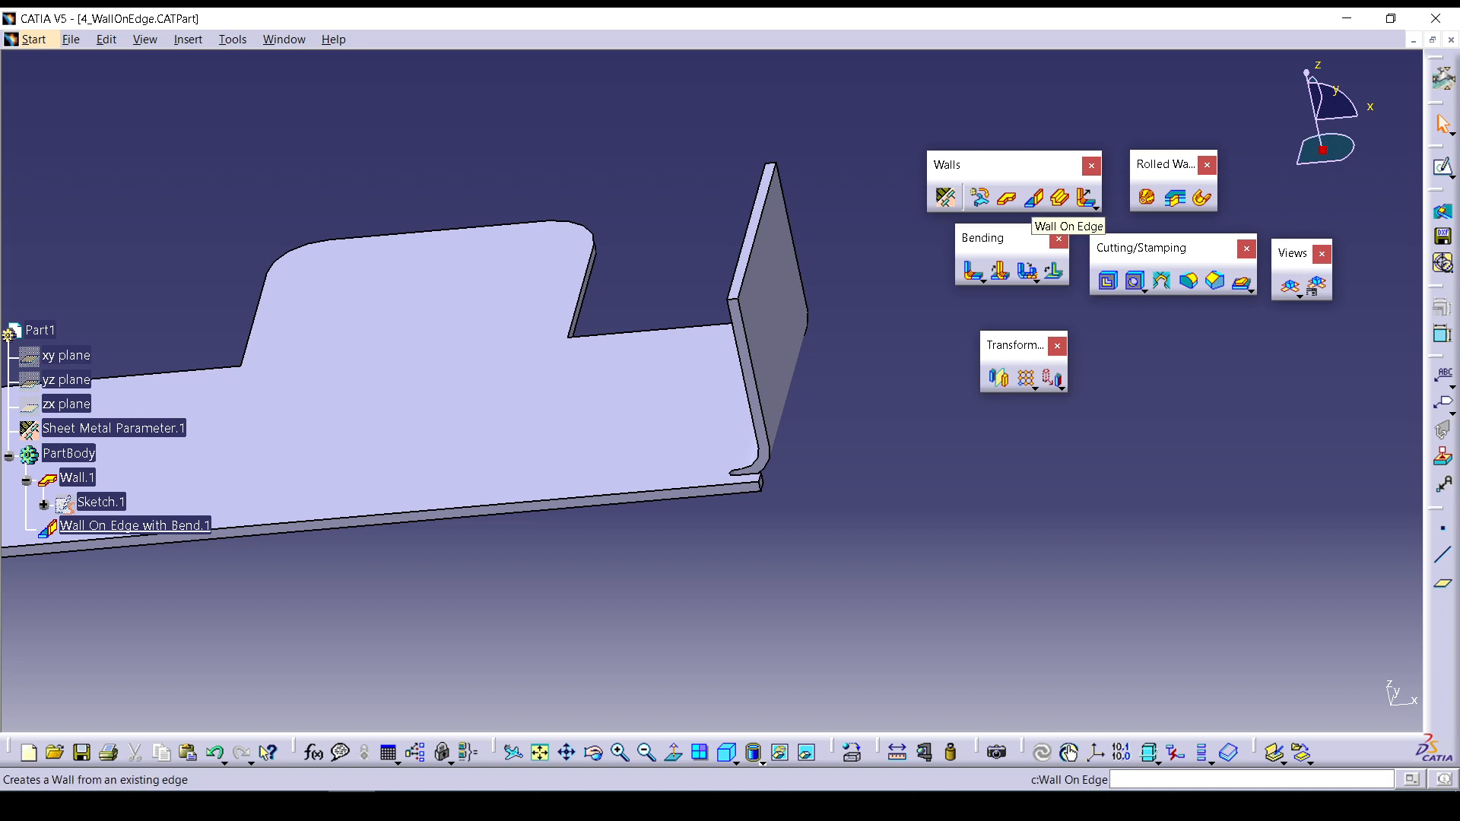
click(1034, 198)
click(1046, 458)
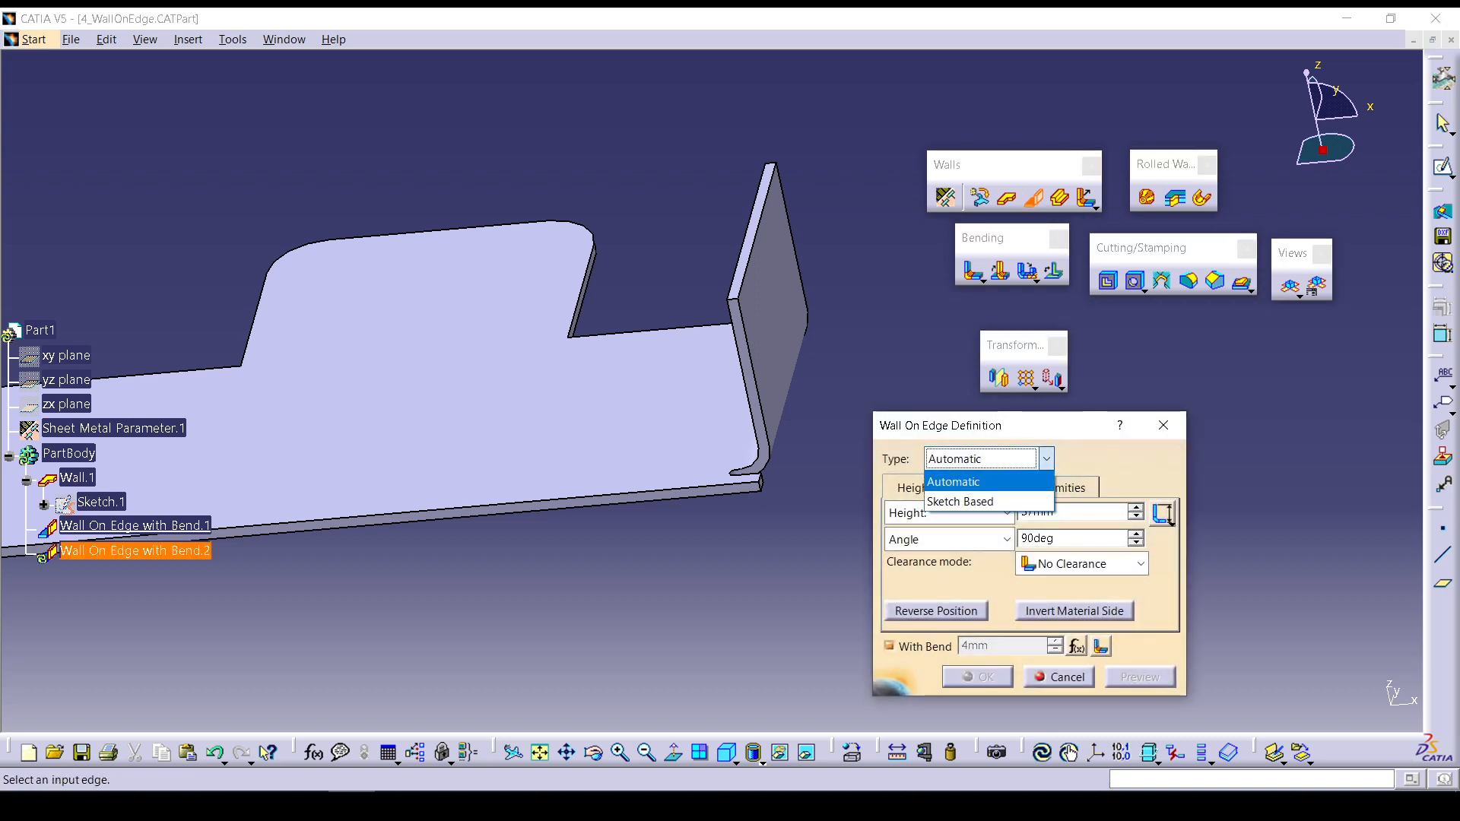
click(961, 502)
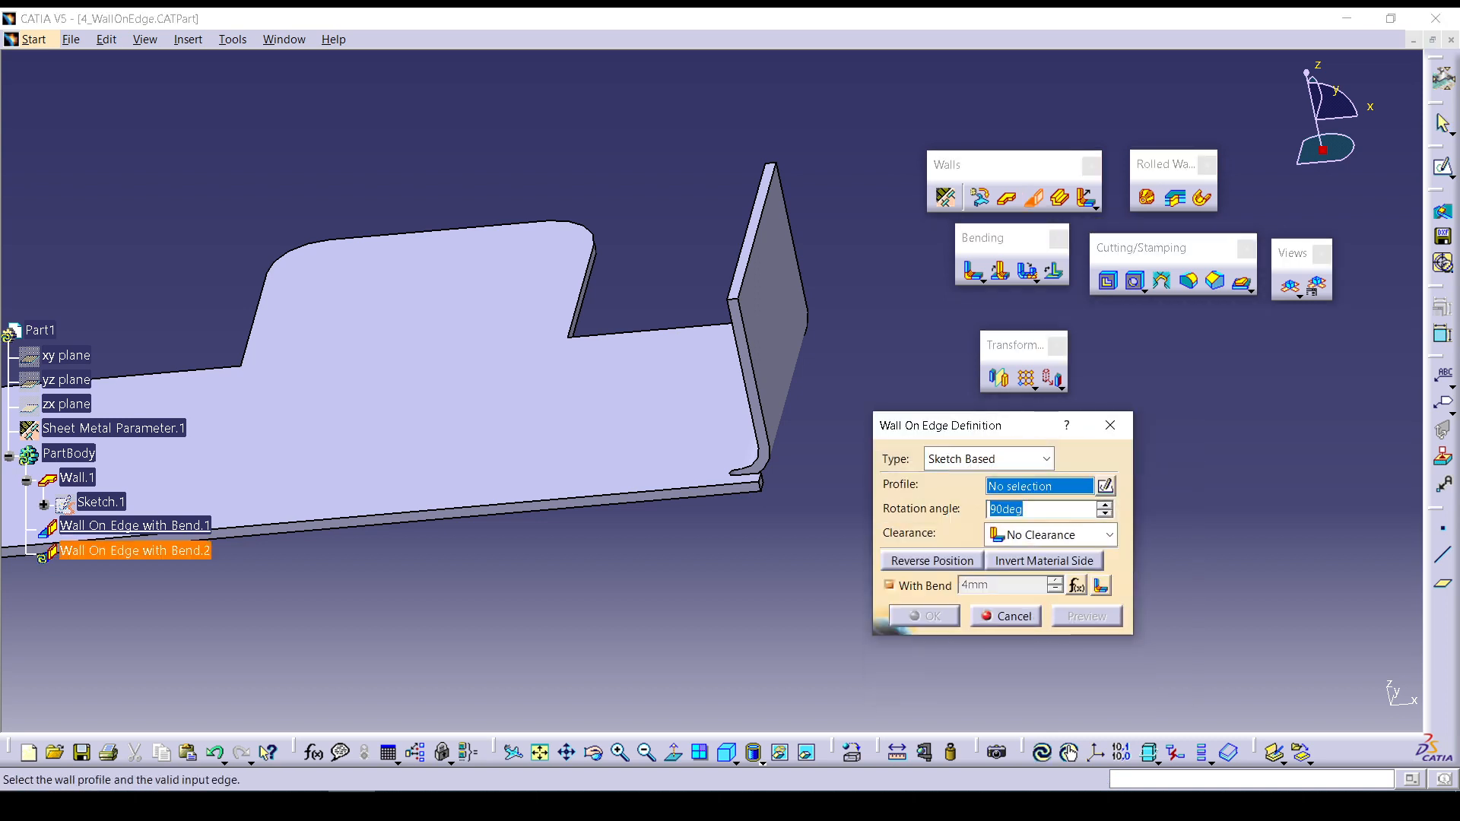
middle_drag(422, 573, 712, 391)
middle_drag(641, 454, 624, 403)
click(624, 437)
middle_drag(654, 365, 682, 402)
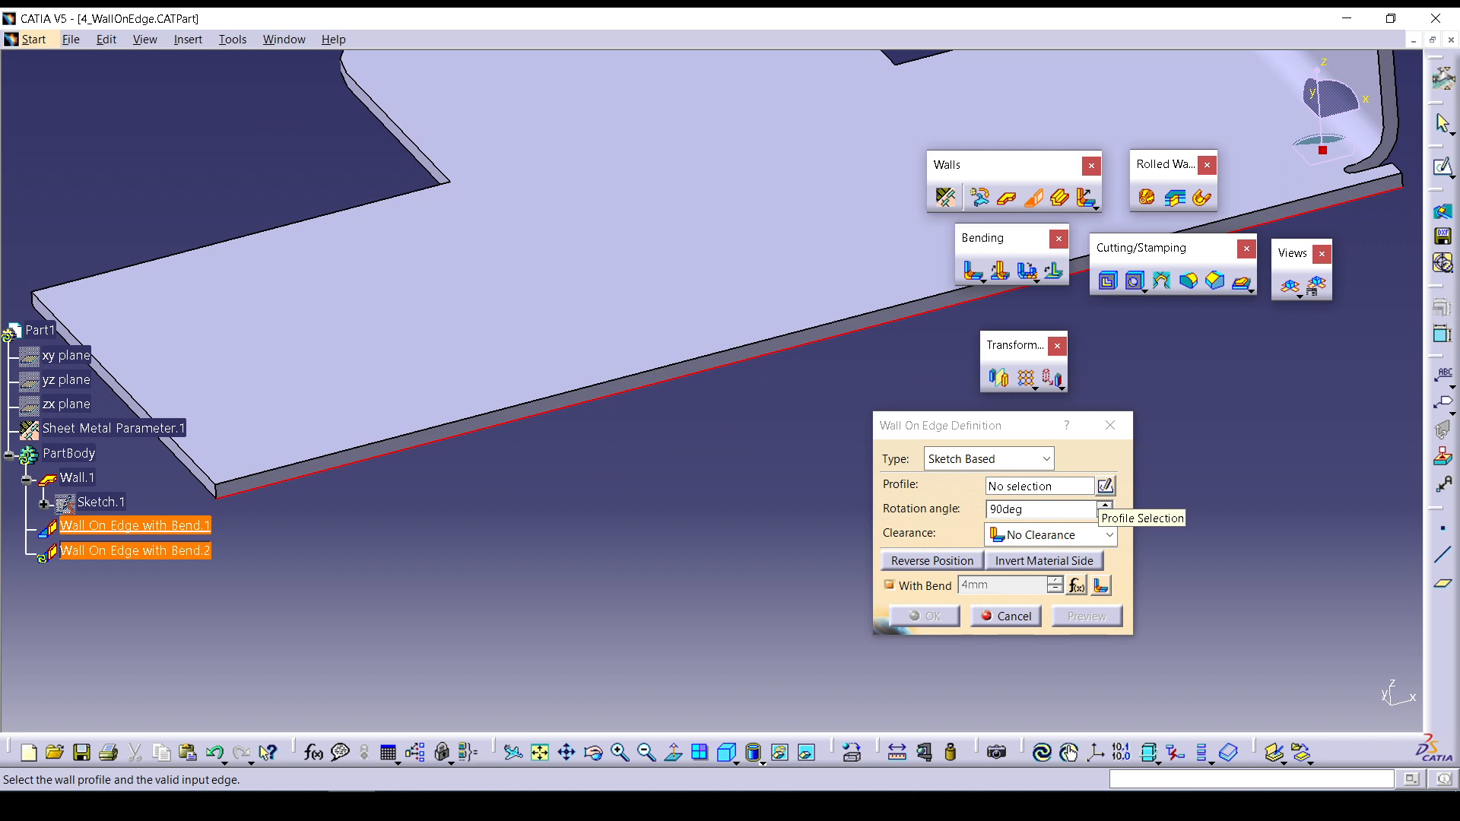
Open a new profile sketch for the wall on the thin face of the base wall's long straight side.
click(1105, 487)
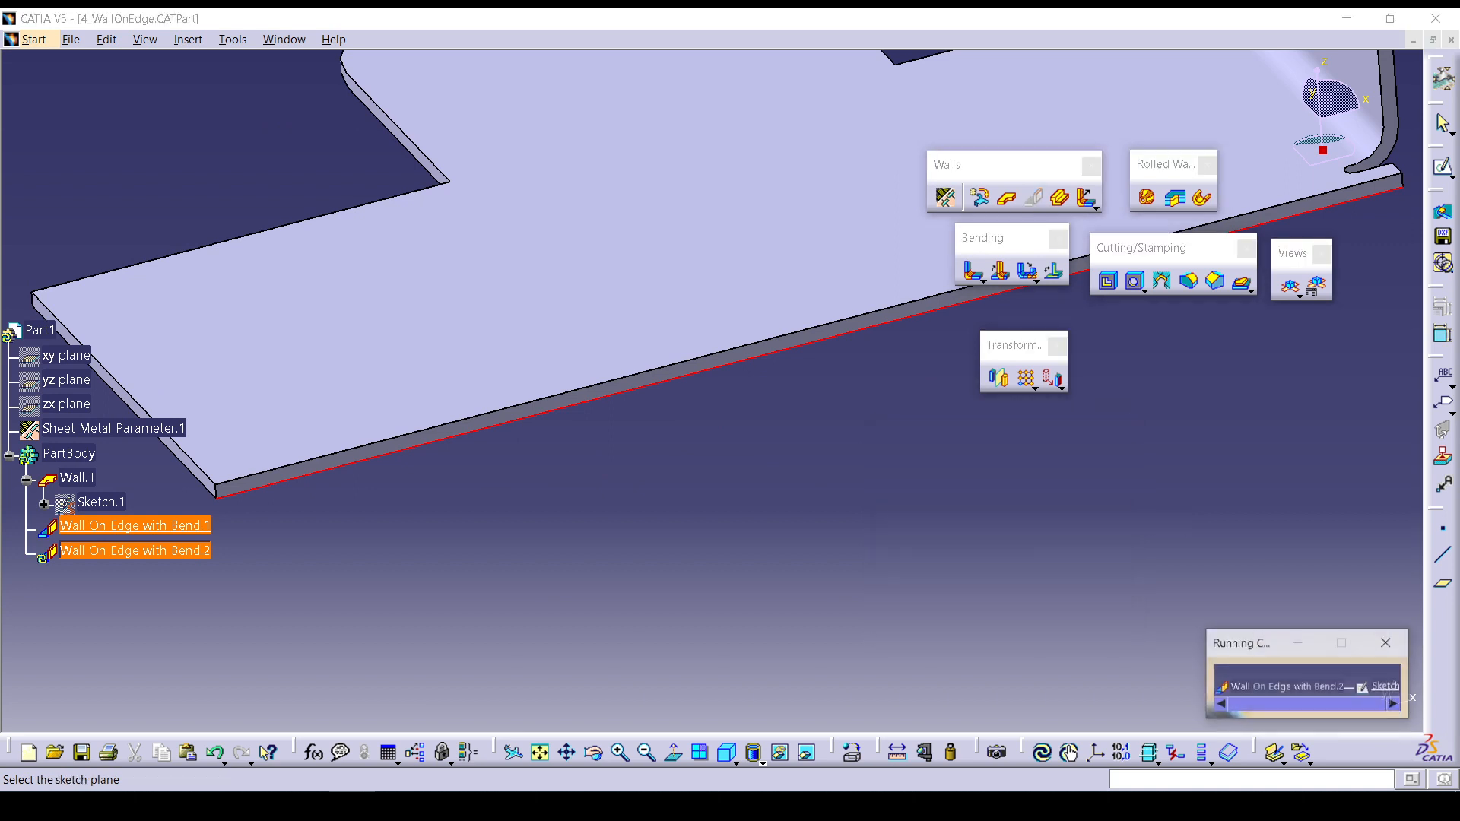
click(715, 360)
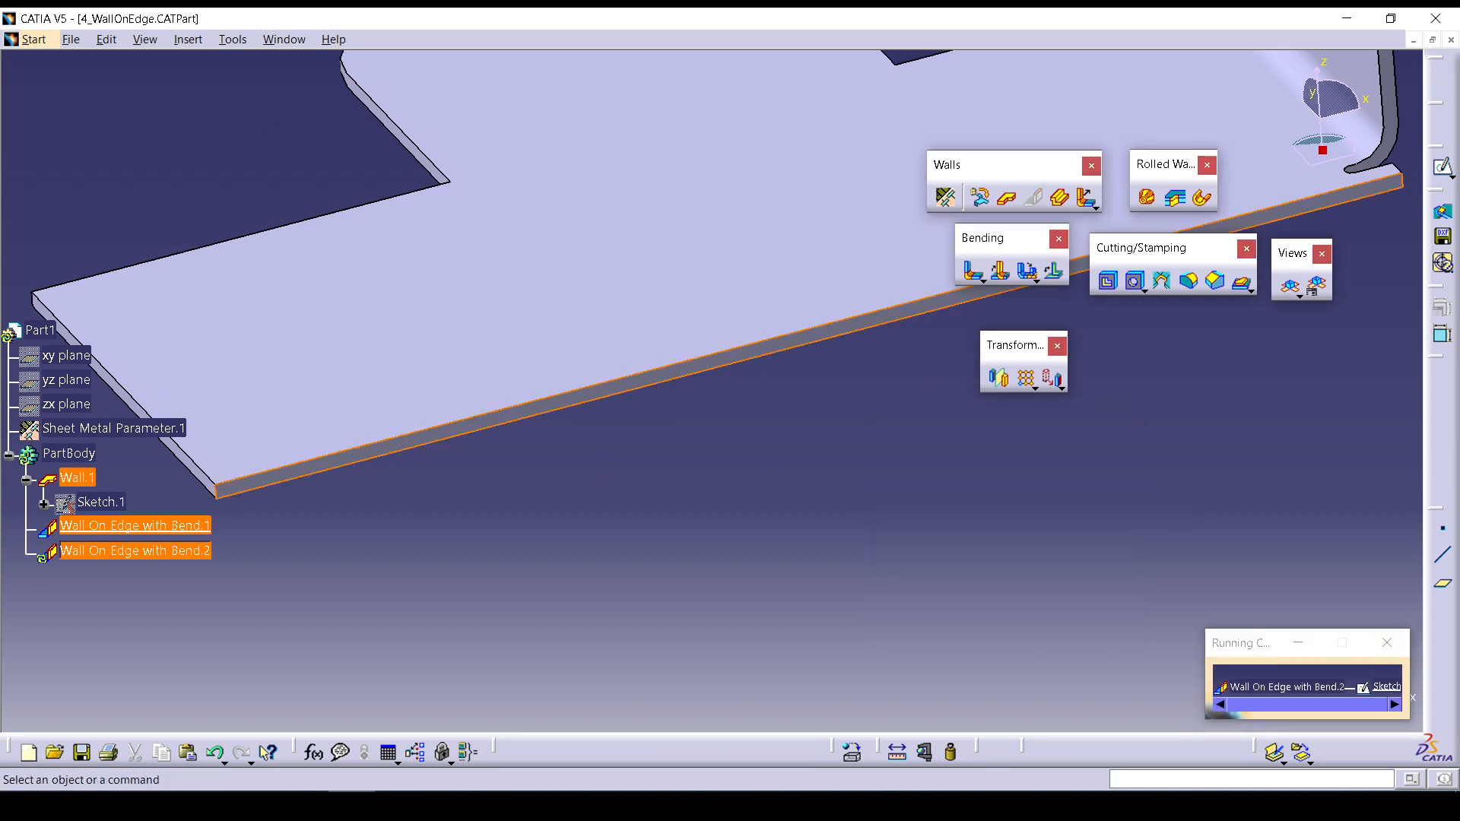
mouse_move(712, 365)
middle_down()
mouse_move(644, 647)
mouse_move(732, 648)
middle_up()
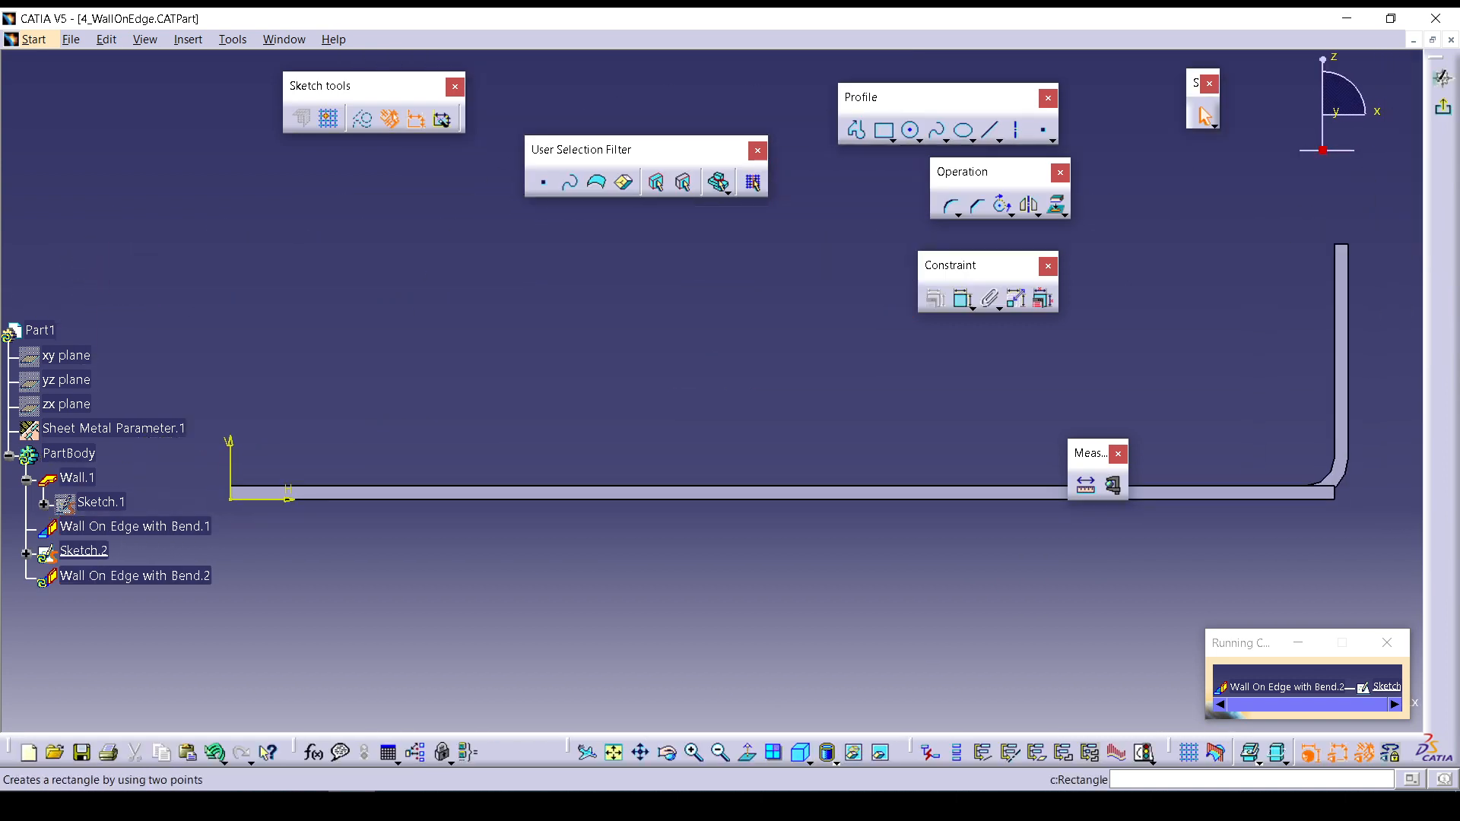
Sketch a rectangle across the base wall's side face, extending above and below it and ending short of the upright wall.
click(883, 130)
click(401, 329)
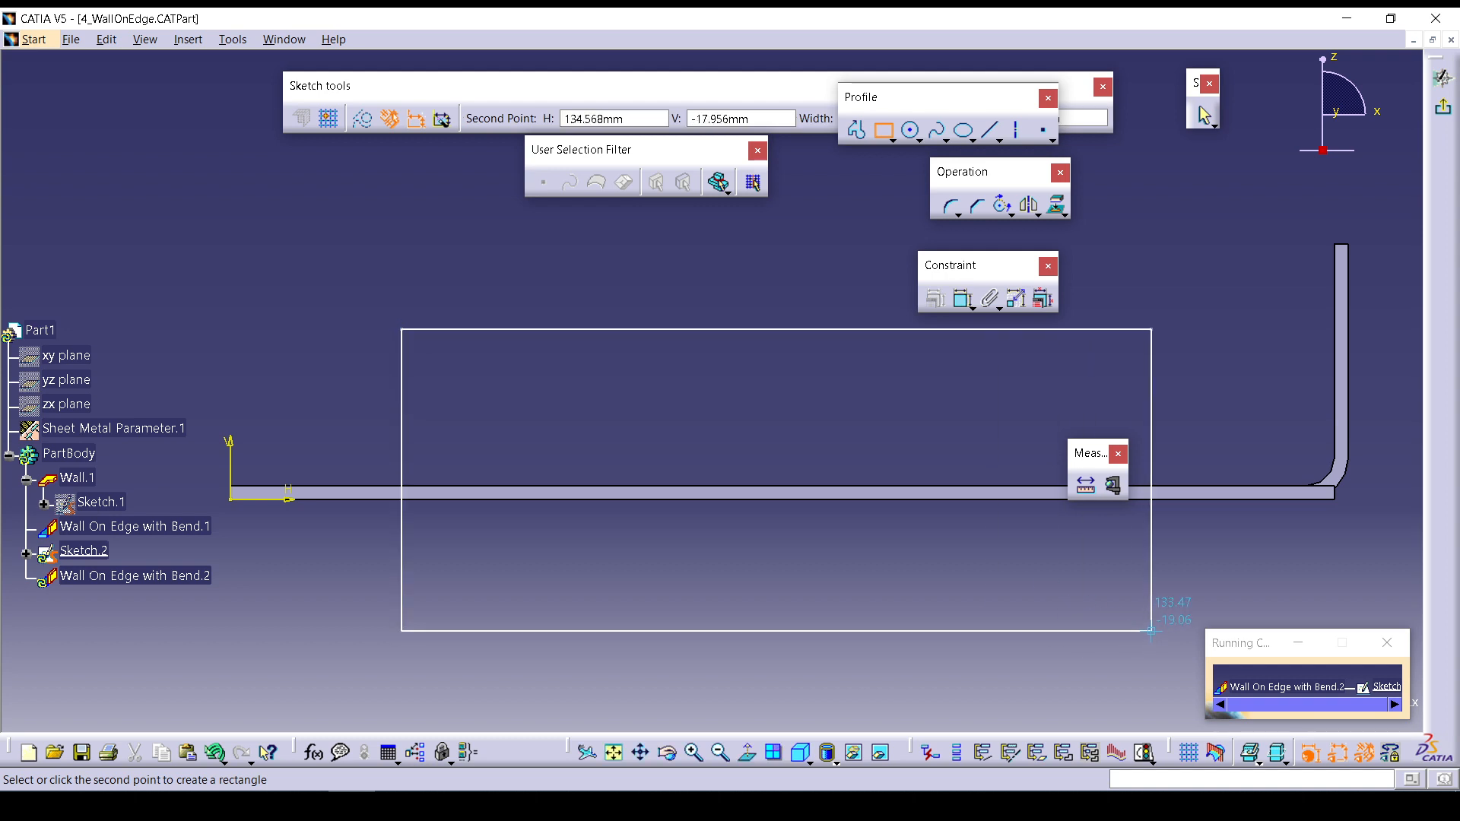
click(1187, 562)
click(966, 645)
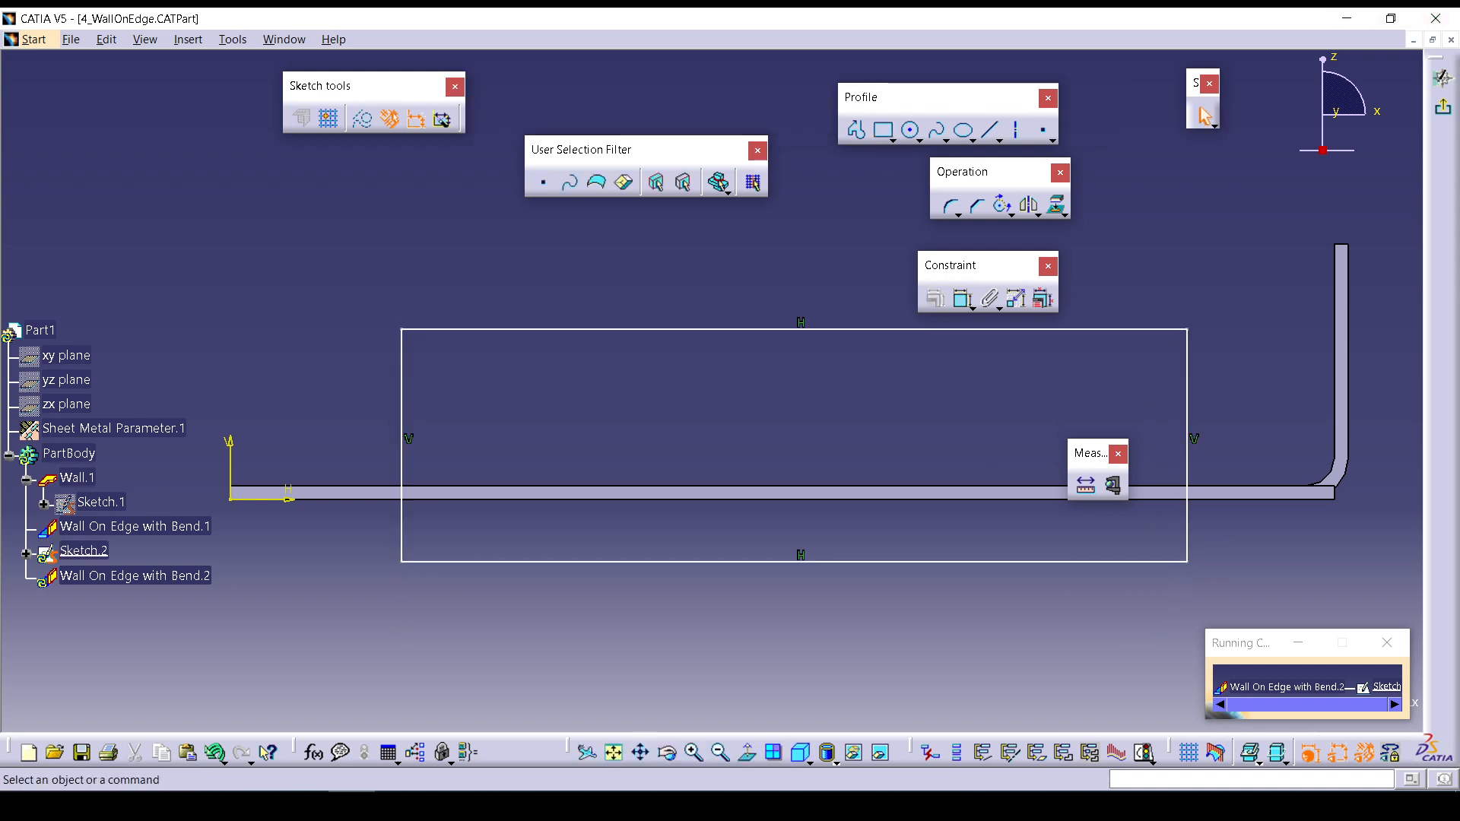
Draw a wavy spline between the rectangle's two upper corners and delete the rectangle's straight upper line.
click(937, 131)
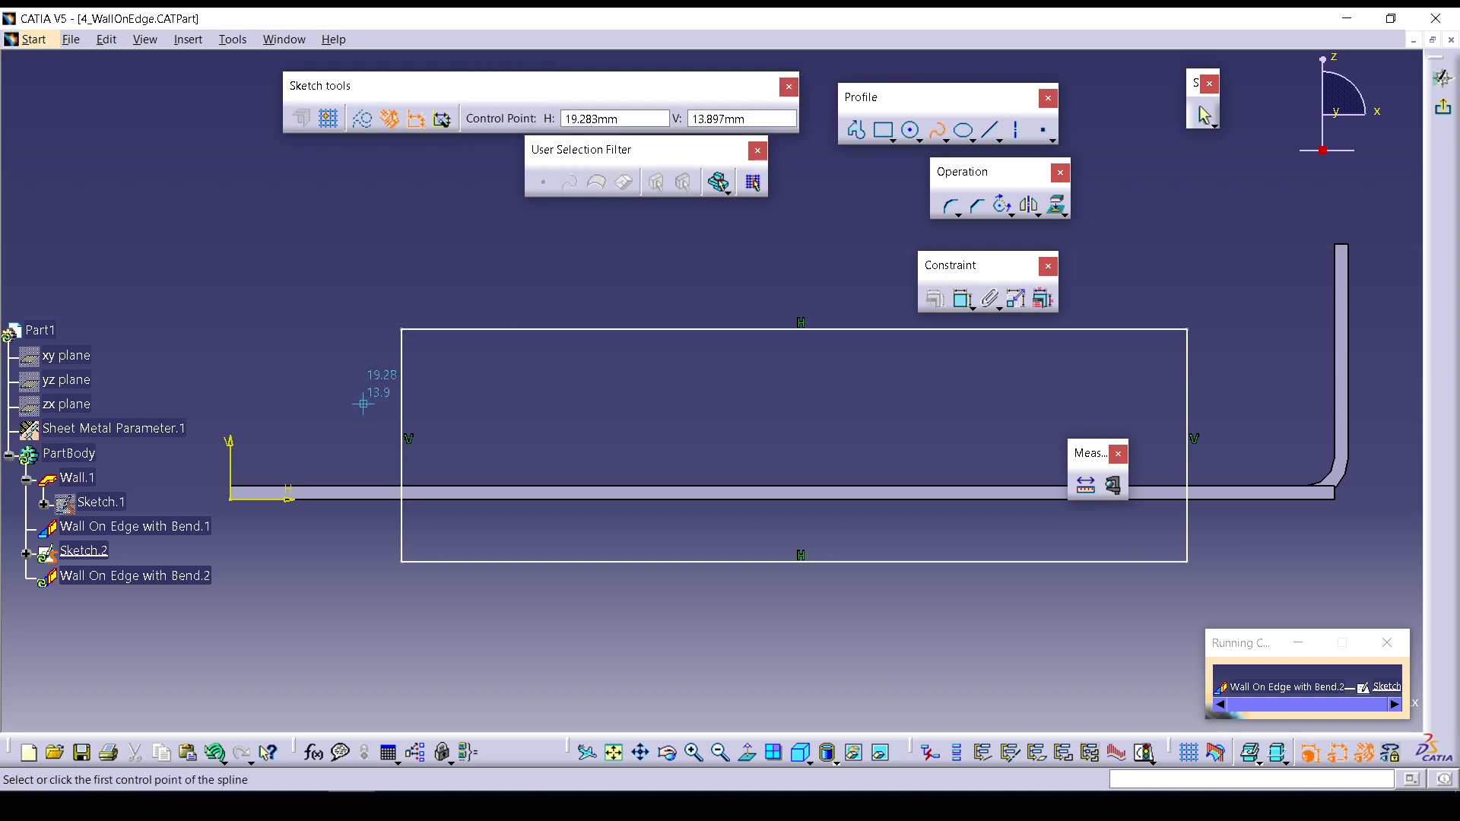
click(401, 329)
click(548, 384)
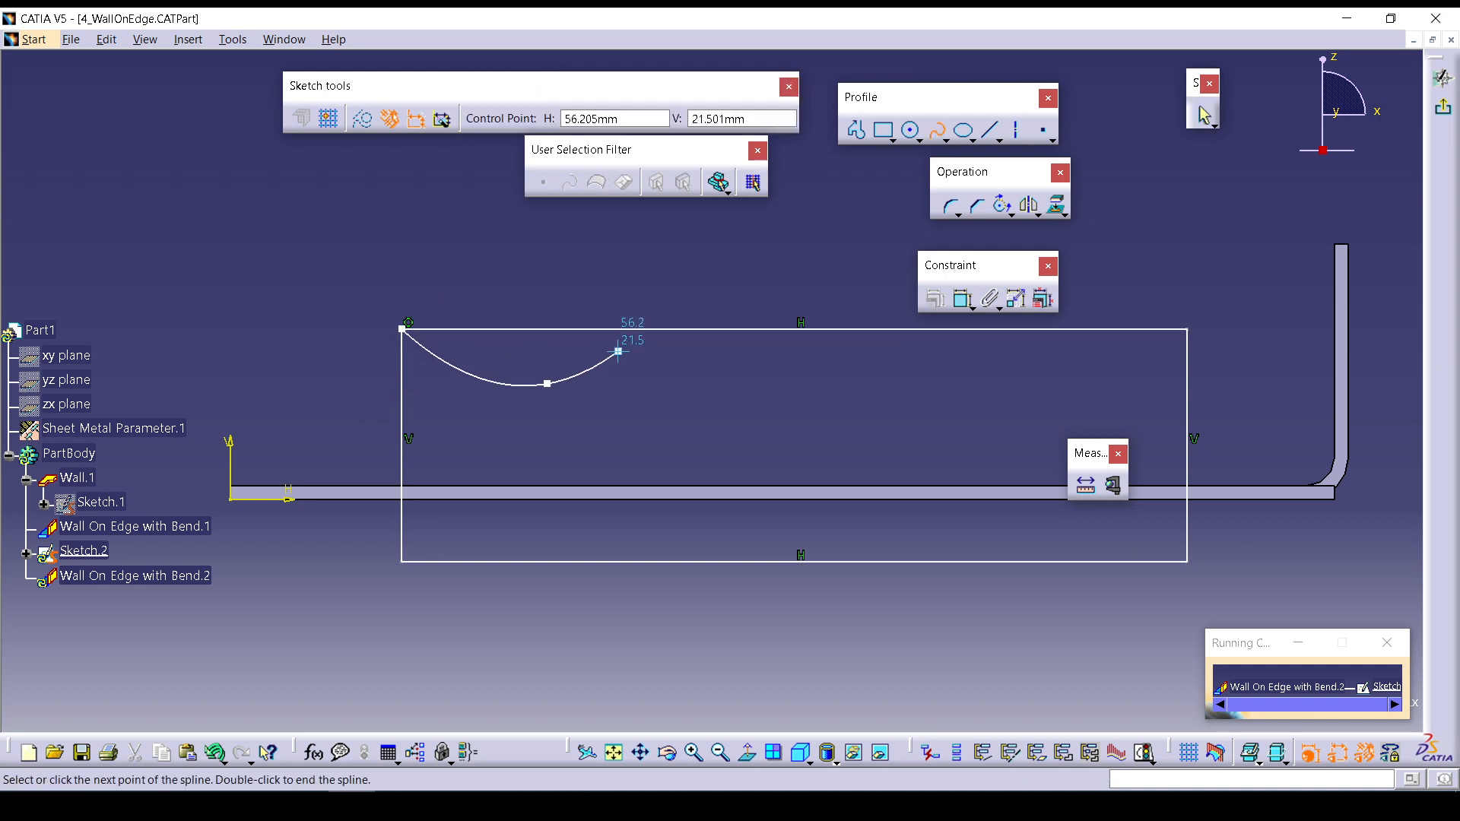
click(618, 351)
click(698, 384)
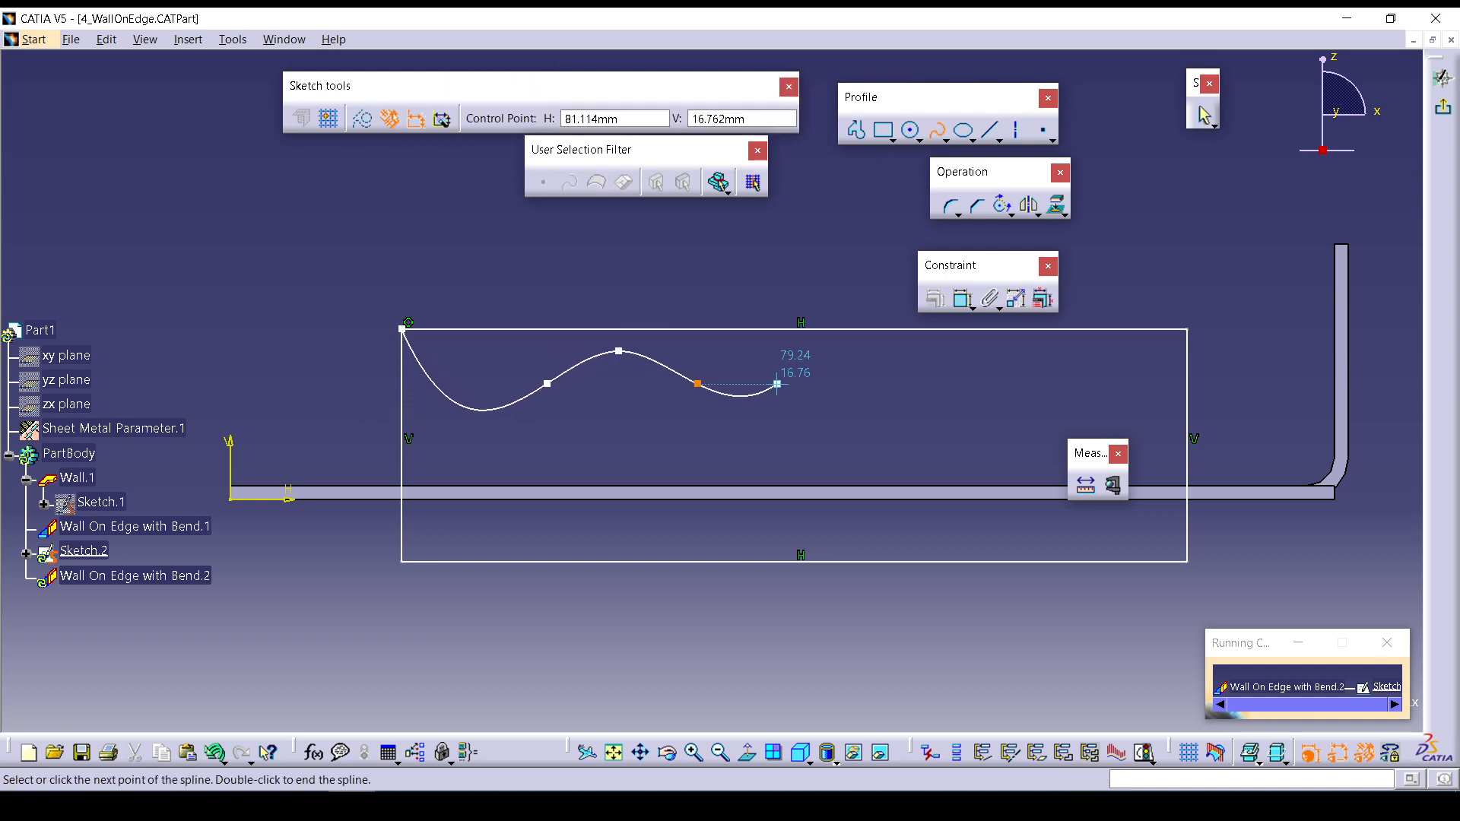
click(823, 375)
click(908, 401)
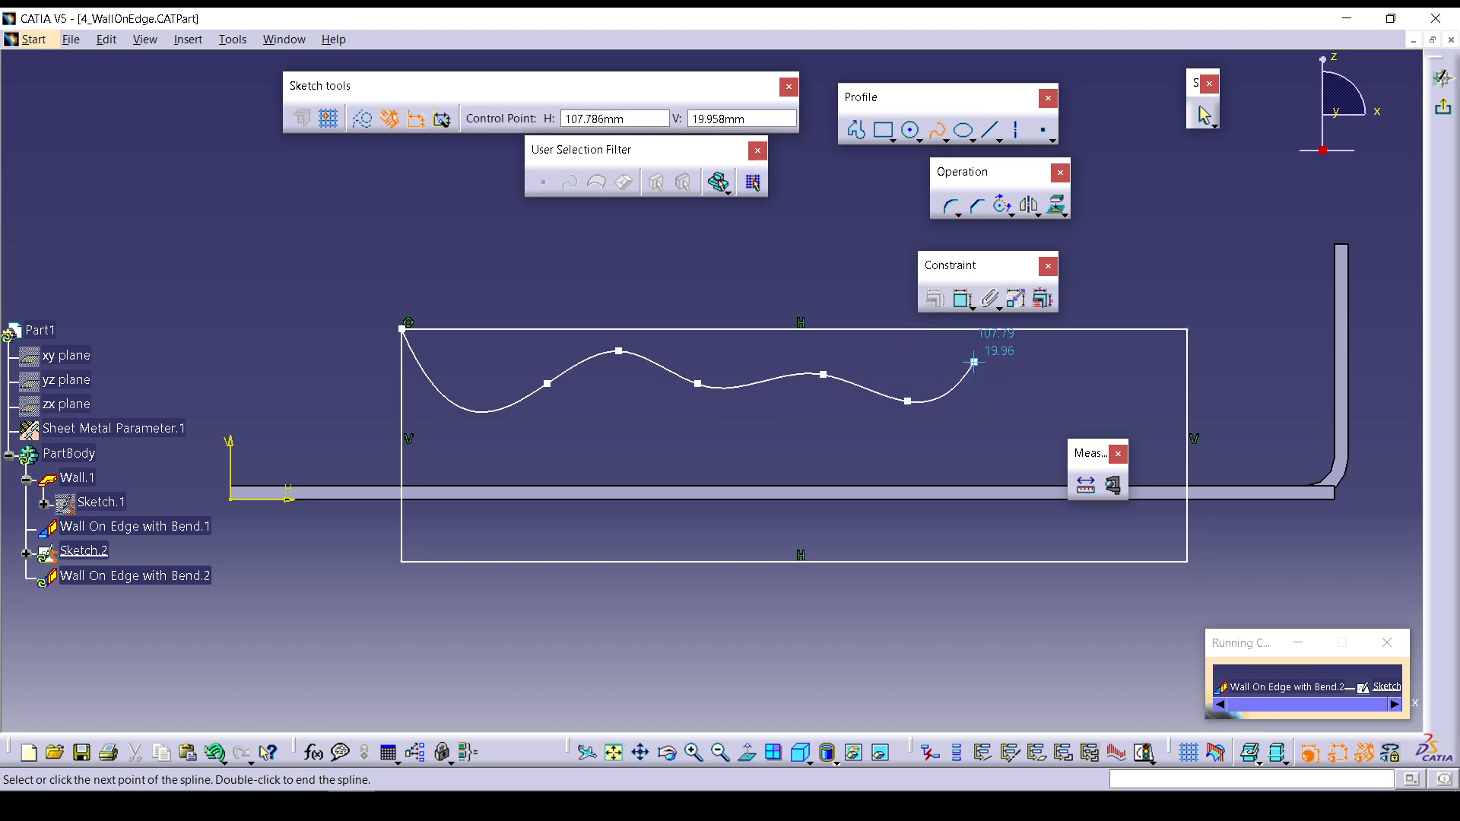
click(974, 362)
click(1037, 407)
click(1128, 367)
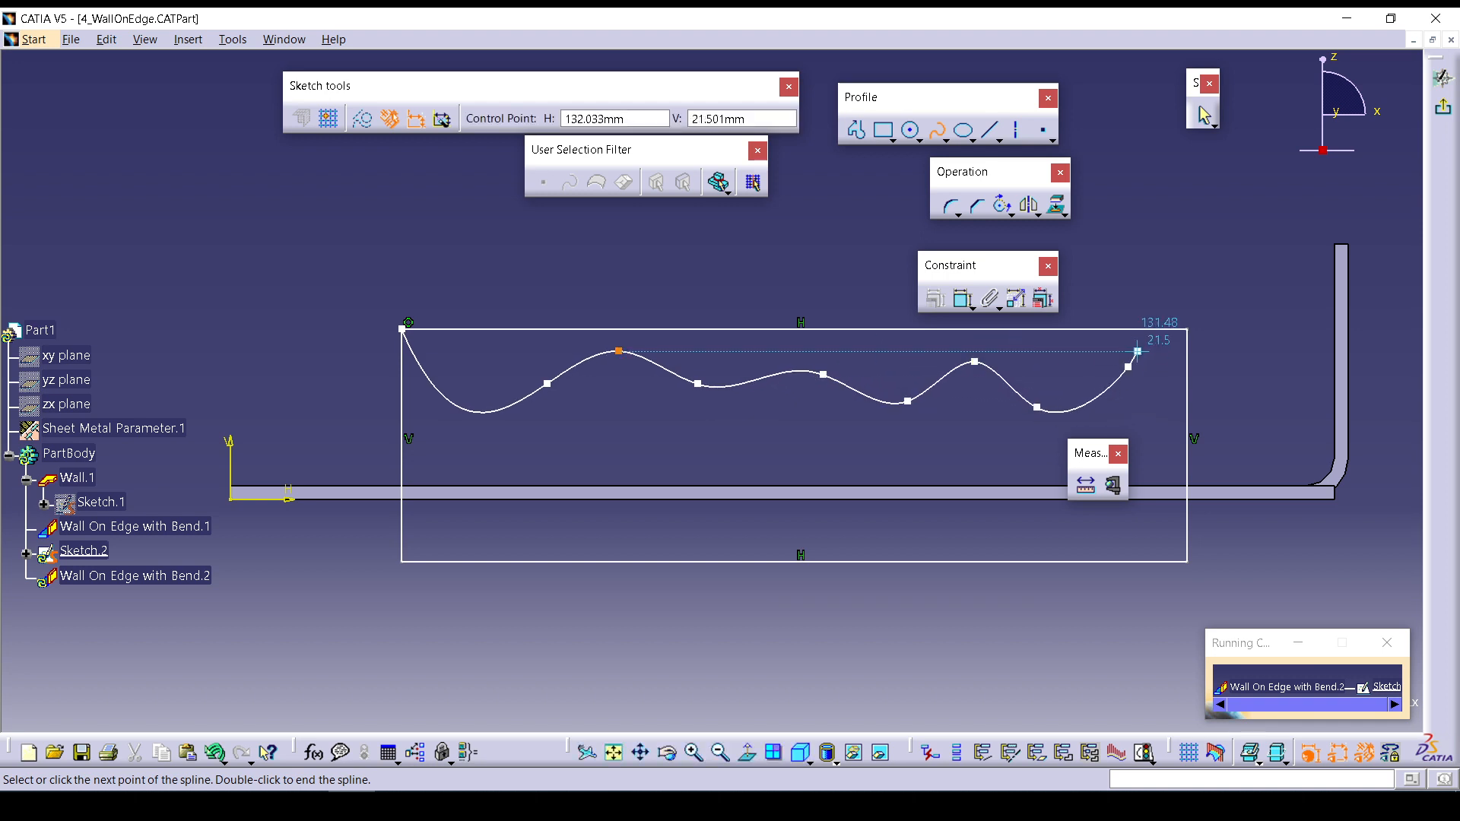
double_click(1189, 328)
click(943, 329)
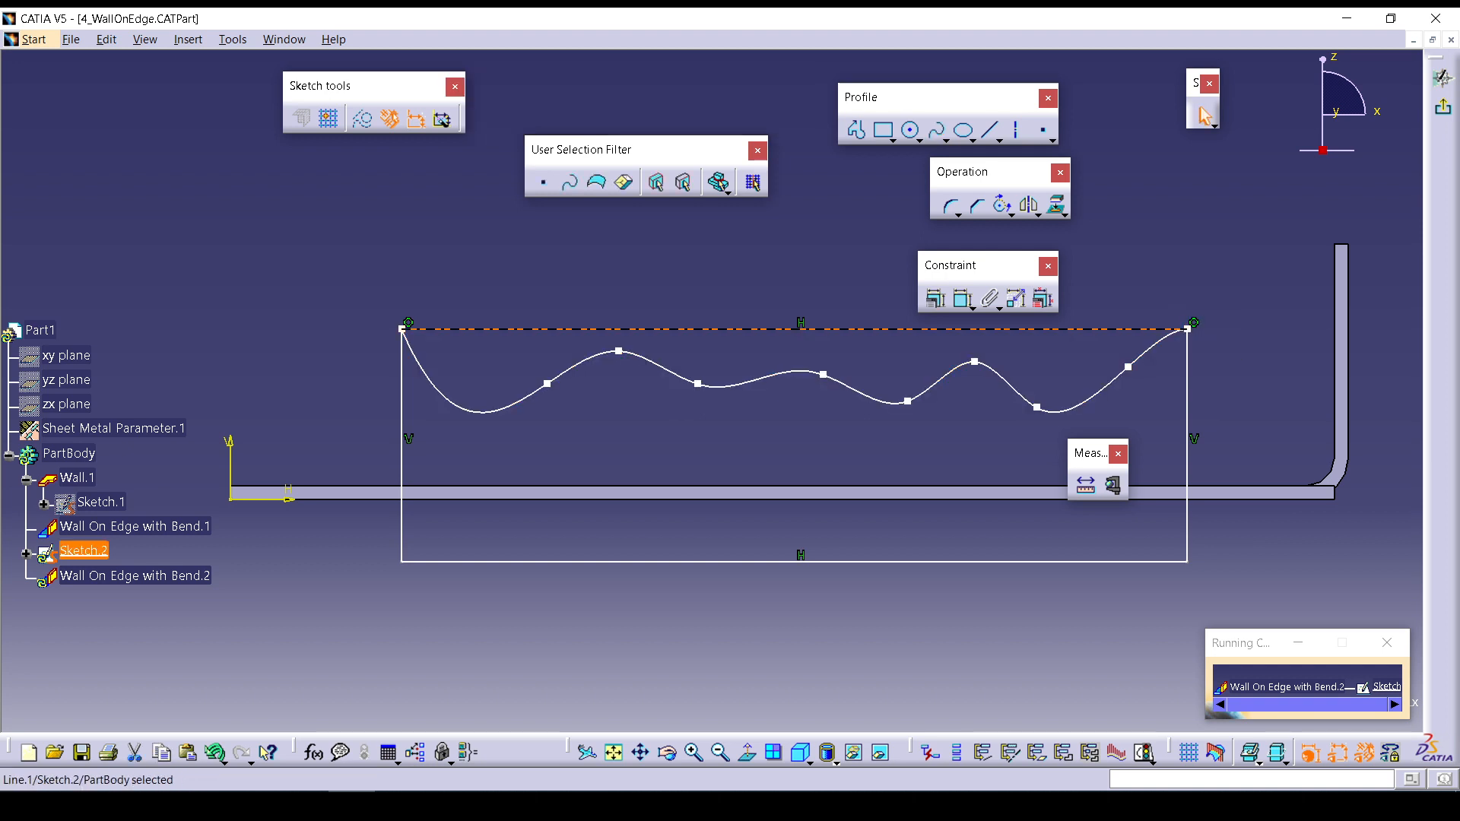
key(Delete)
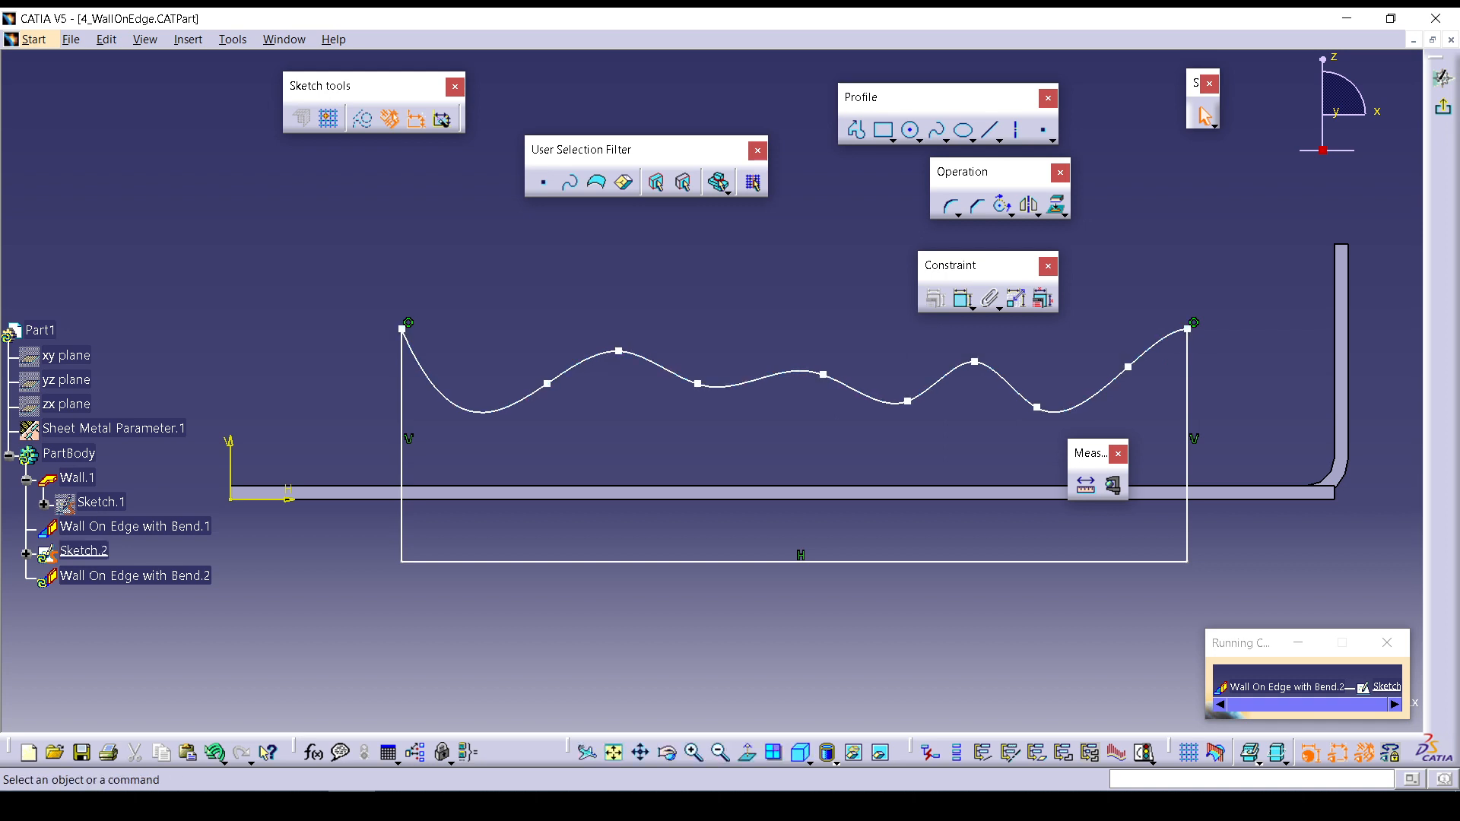
Round both ends of the wavy spline with Corner fillets where it meets the profile's two vertical sides.
click(950, 205)
click(426, 375)
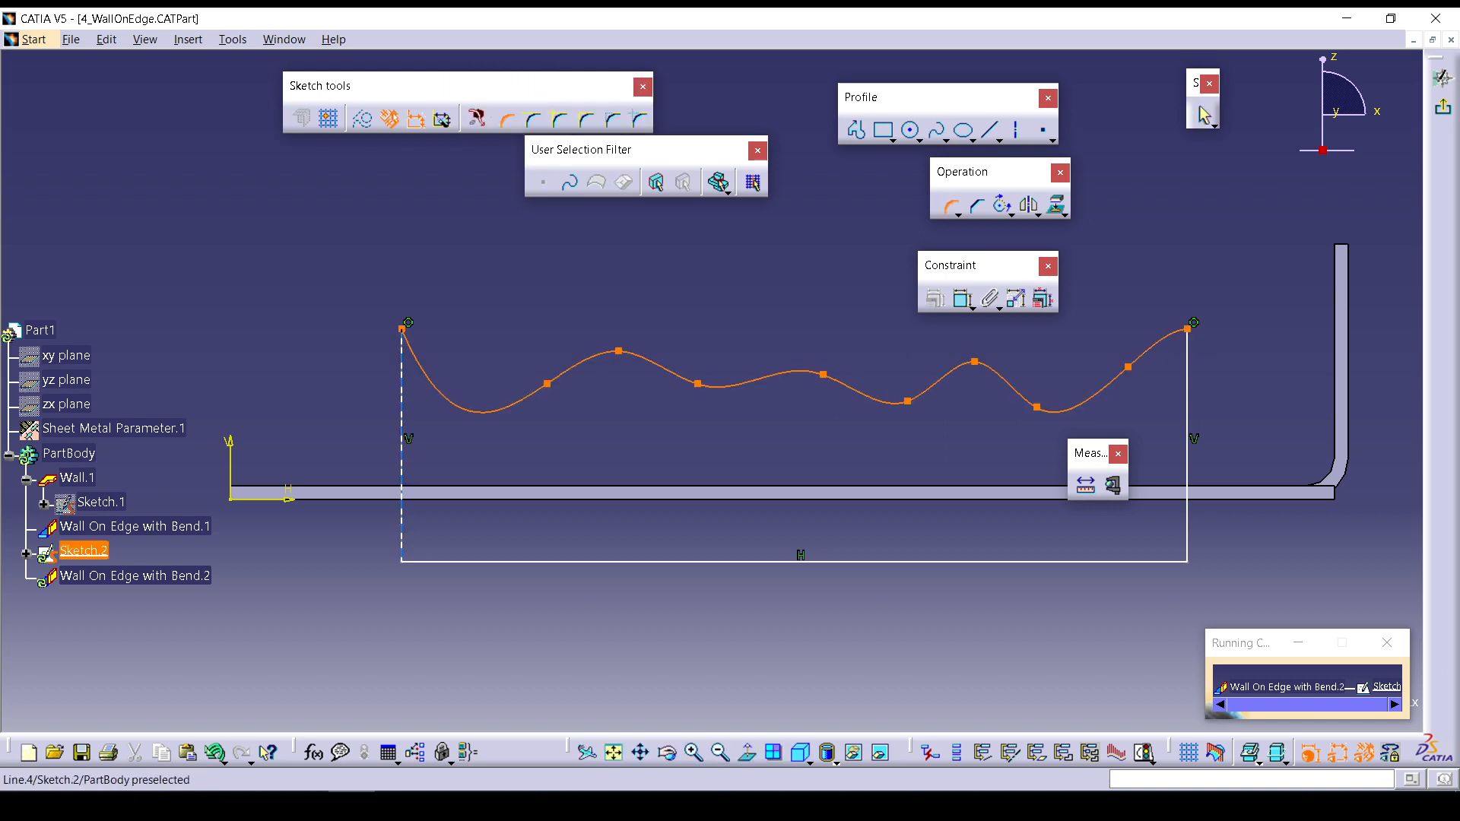
click(402, 389)
click(411, 365)
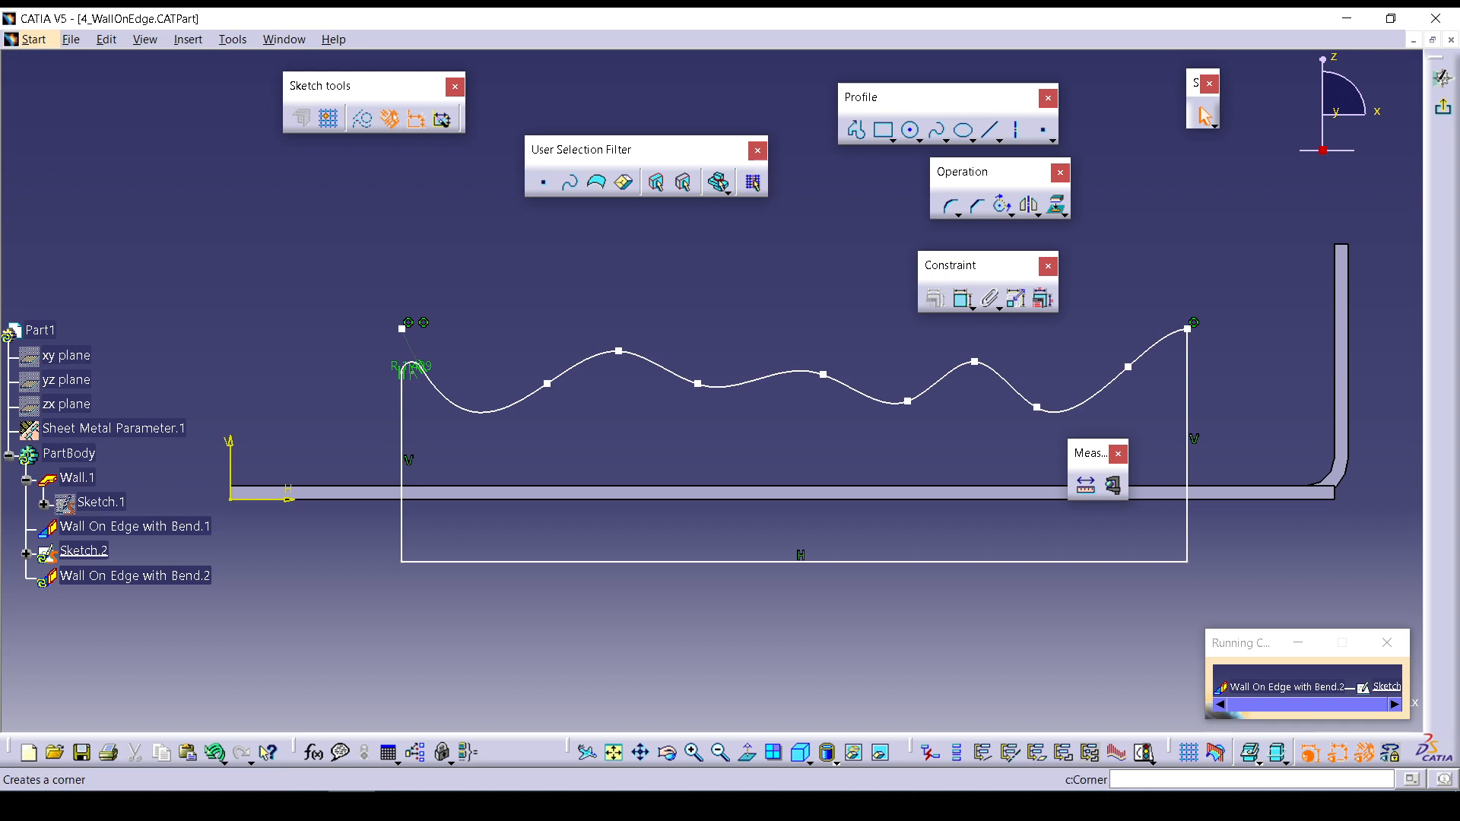
click(951, 205)
click(1152, 346)
click(1187, 381)
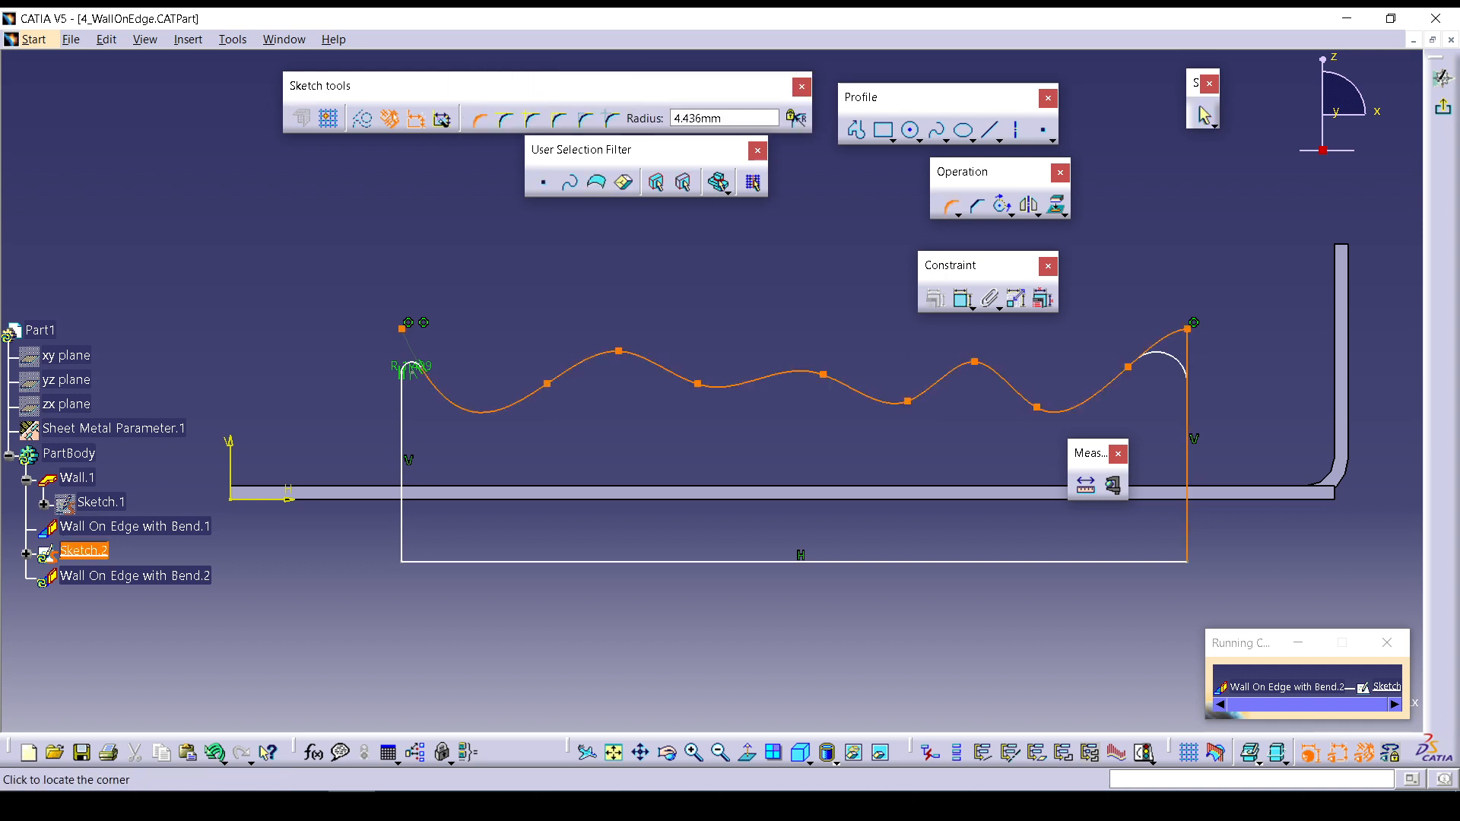
click(1157, 352)
Finish the profile sketch and reverse the wall's position so its wavy edge stands above the base wall.
click(1444, 107)
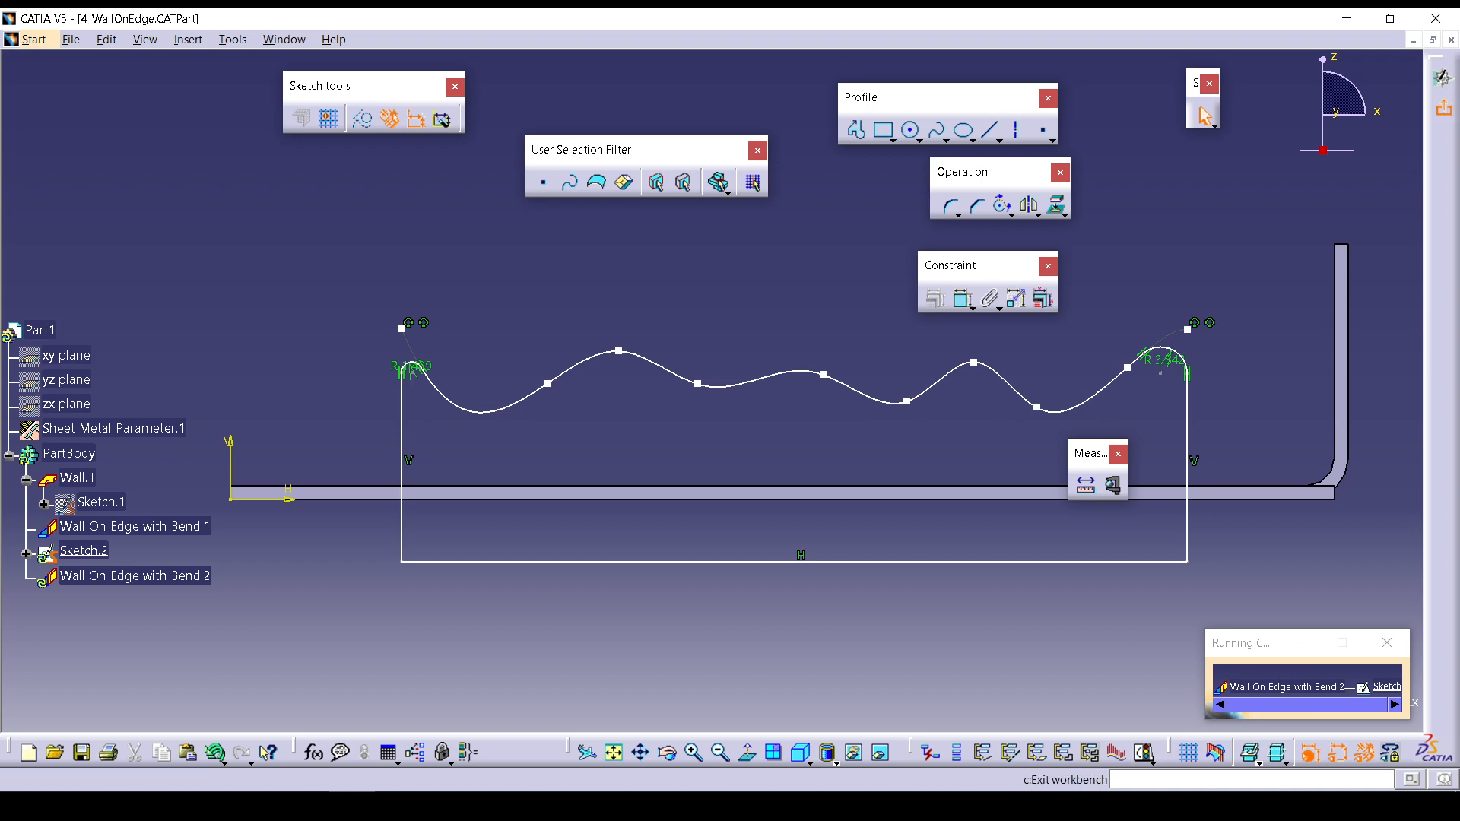
middle_drag(768, 487, 685, 424)
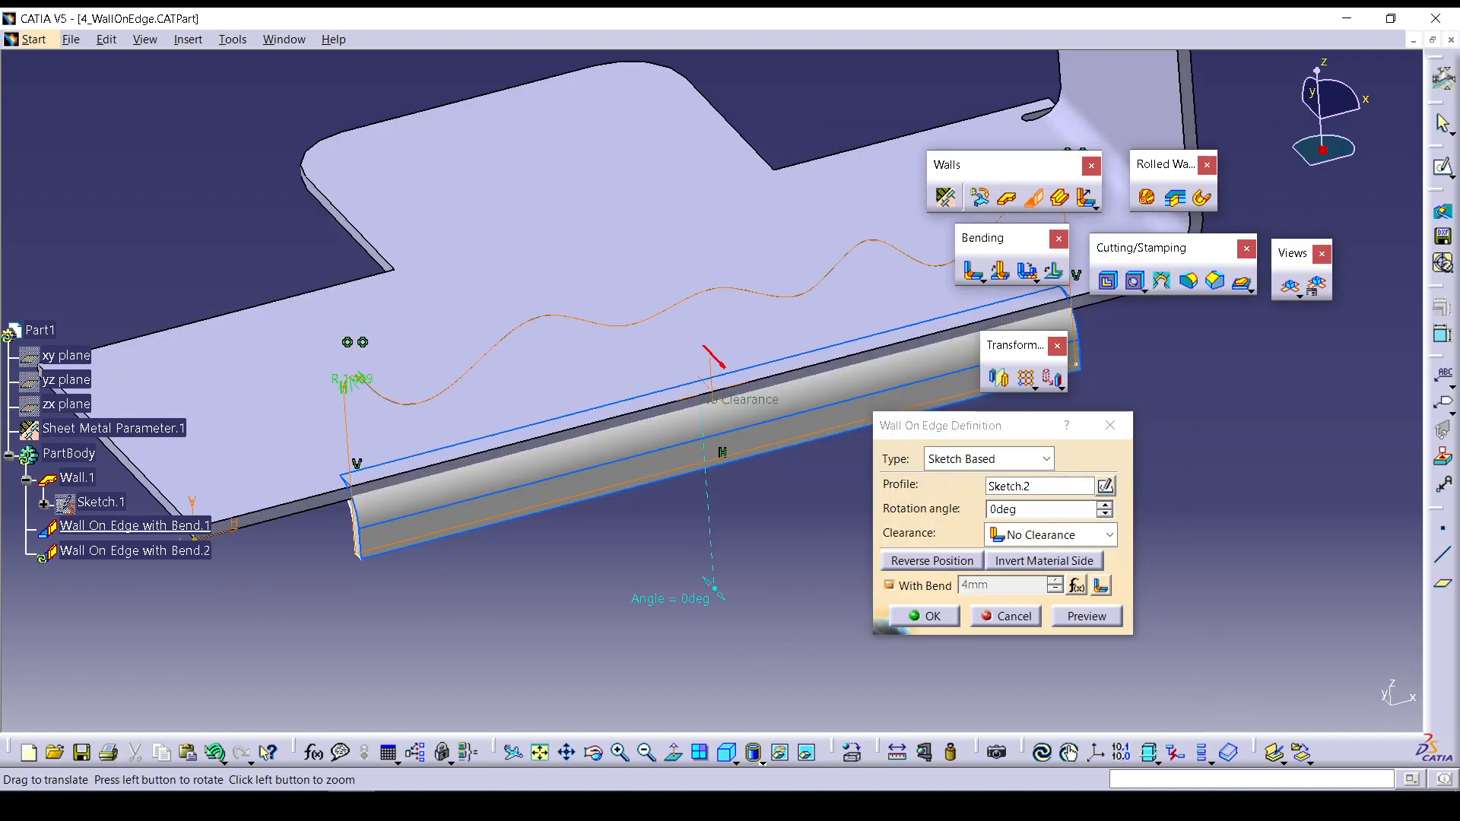
click(933, 560)
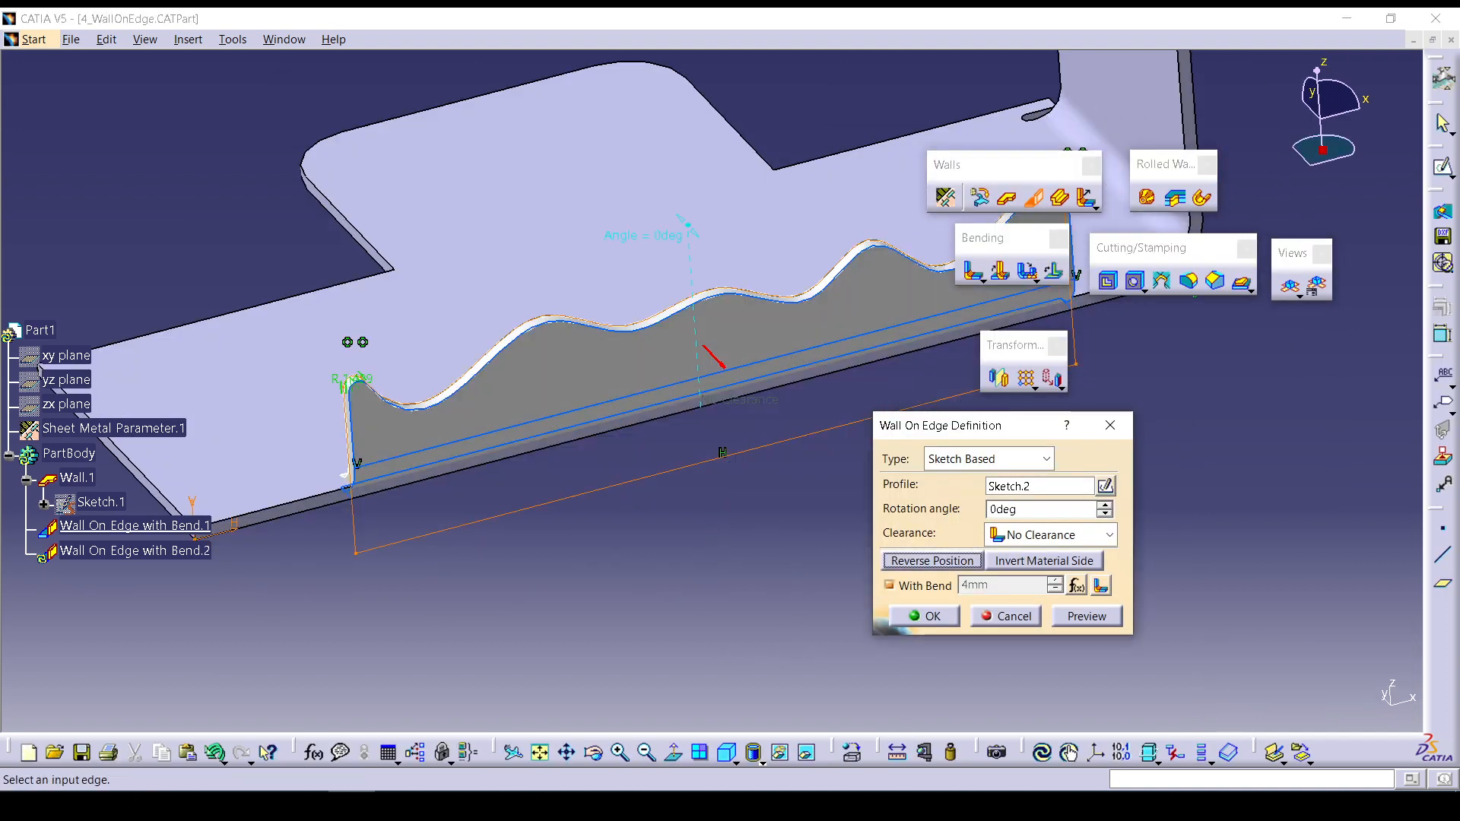
Try inverting the wall's material side and reversing its position, switching each setting back.
scroll(647, 518, up, 1)
middle_drag(646, 517, 688, 441)
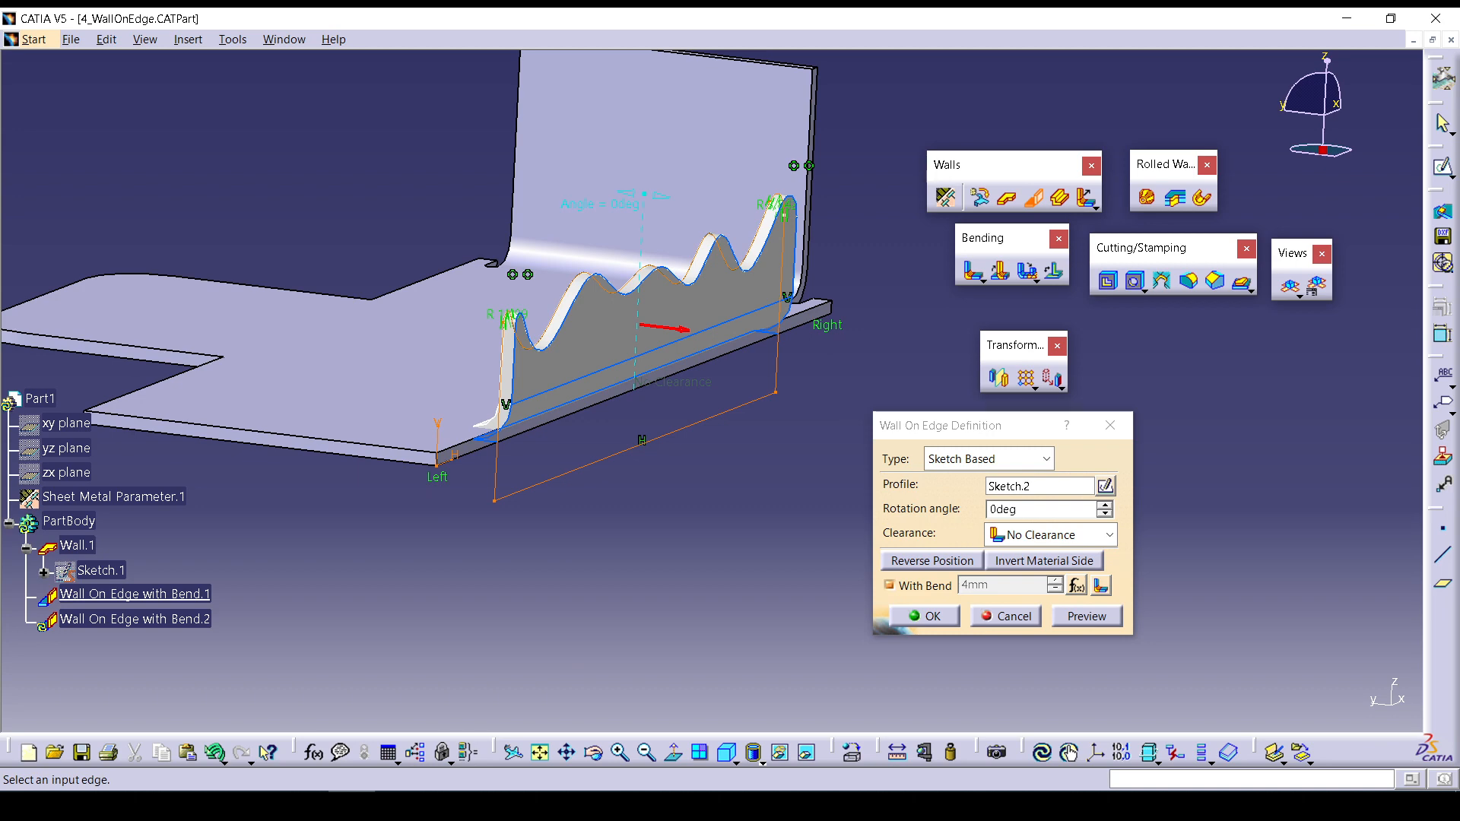
click(1044, 560)
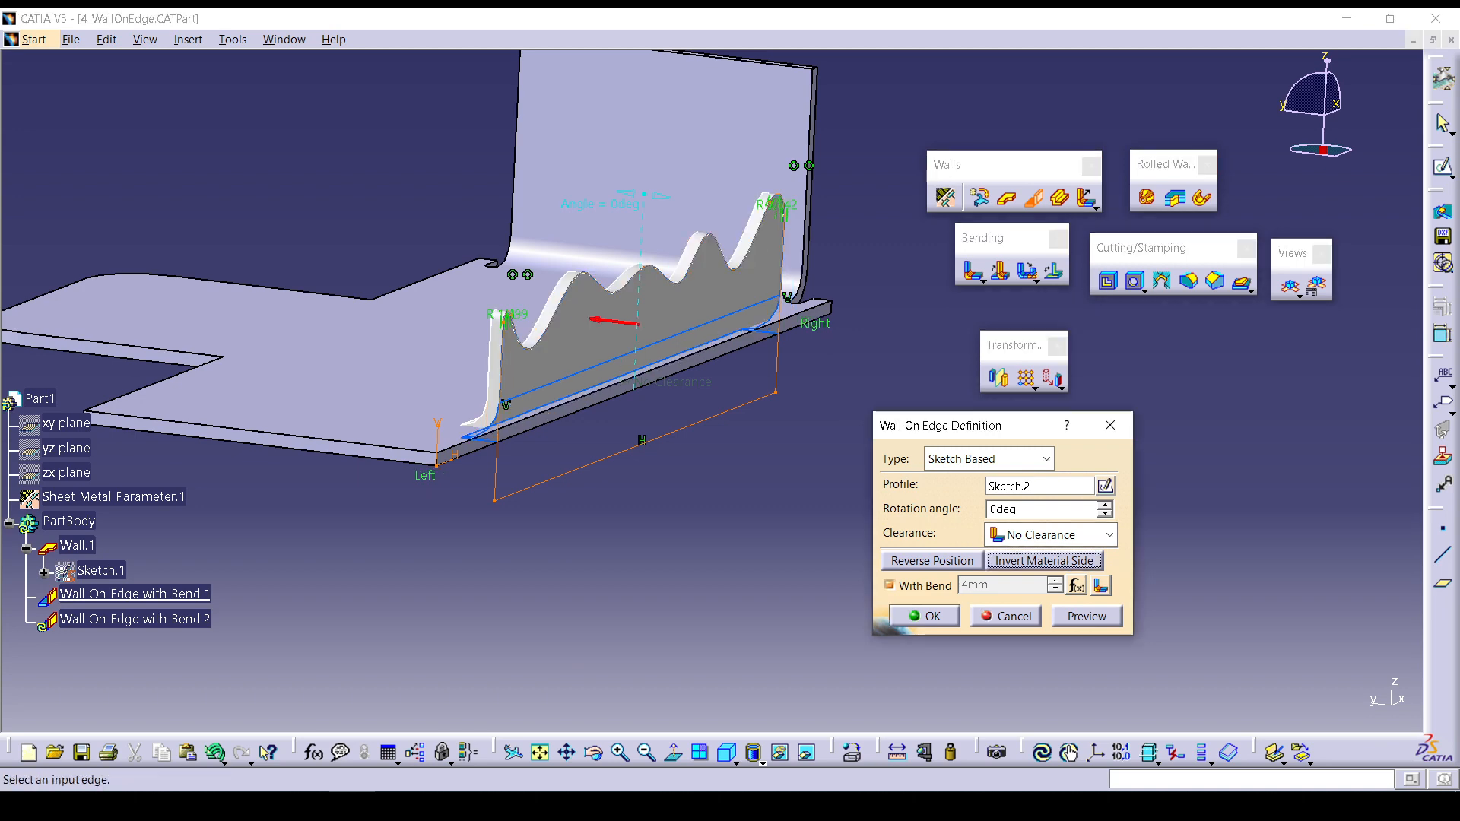
click(1044, 561)
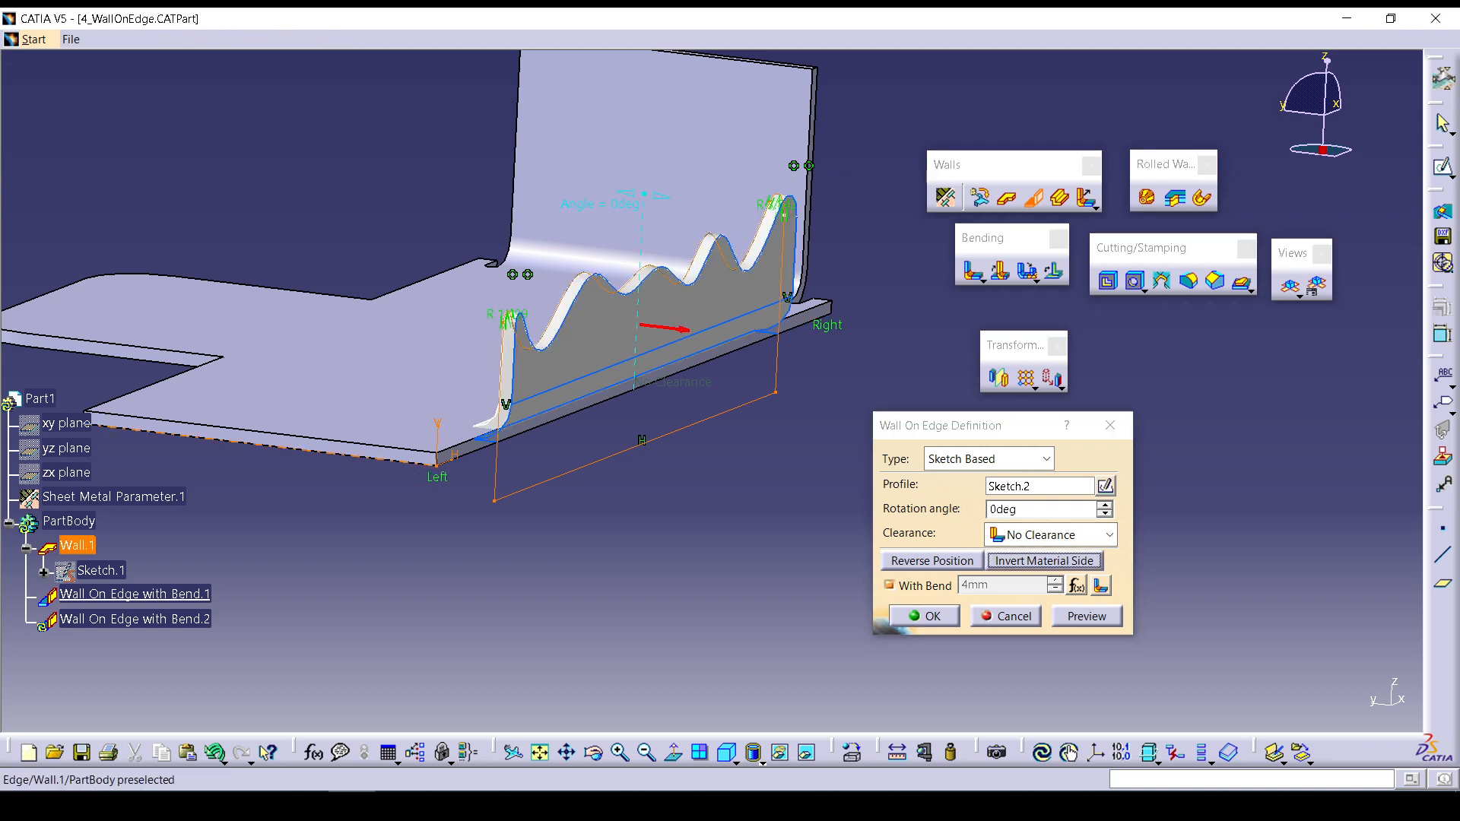
ctrl+middle_drag(274, 434, 385, 324)
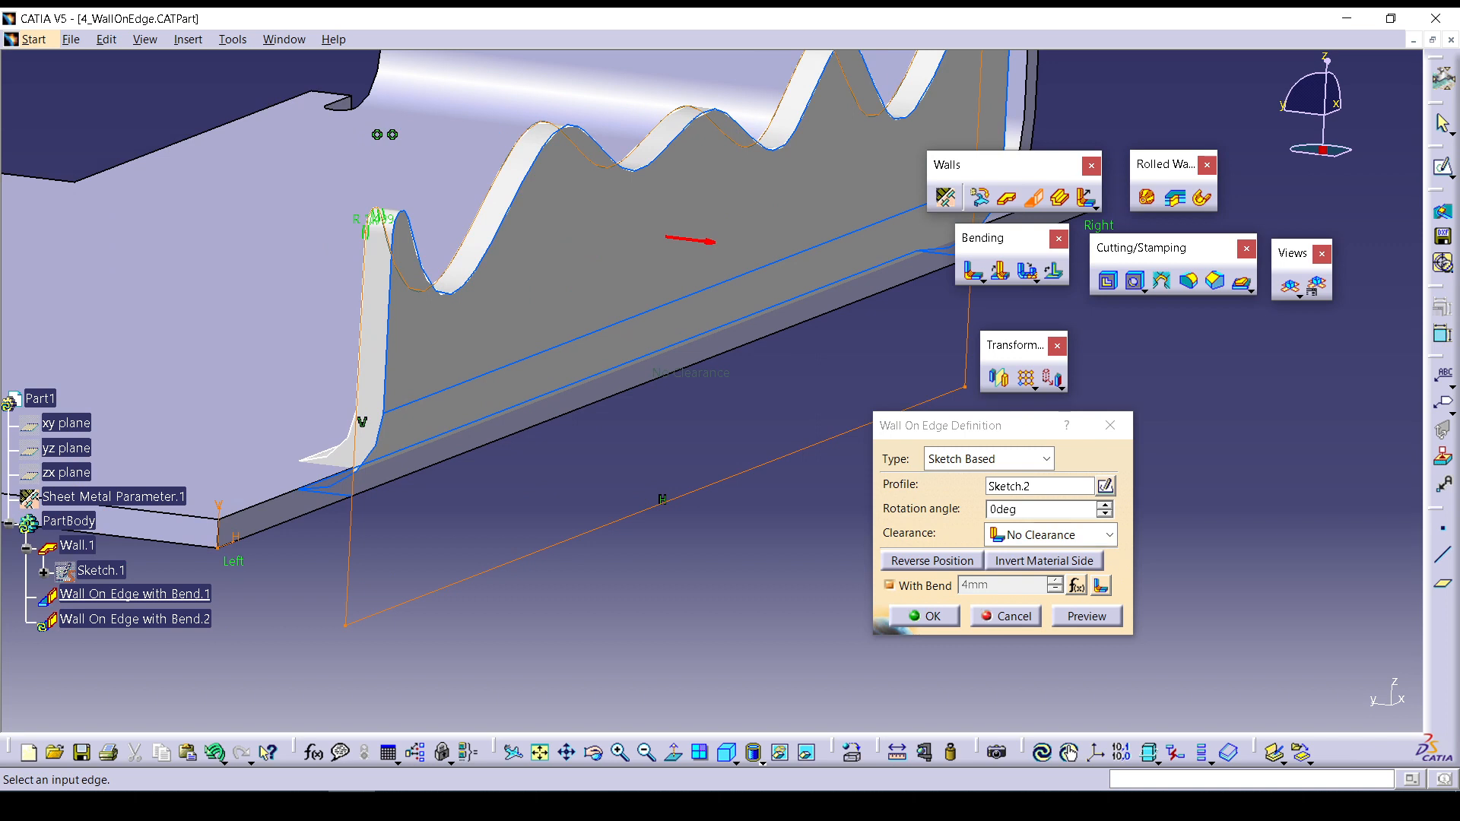
click(1044, 561)
click(1045, 560)
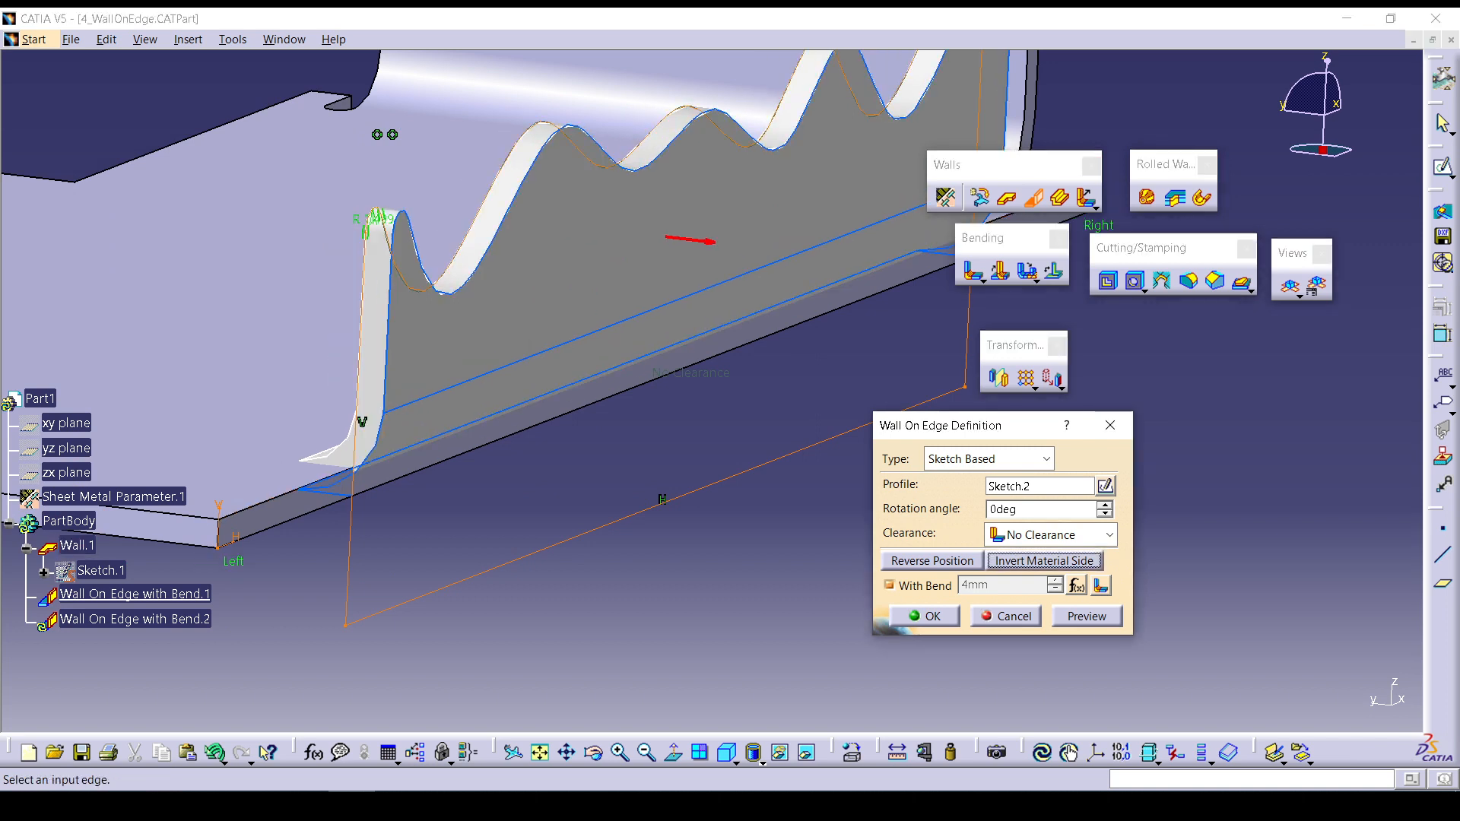
click(933, 560)
click(933, 561)
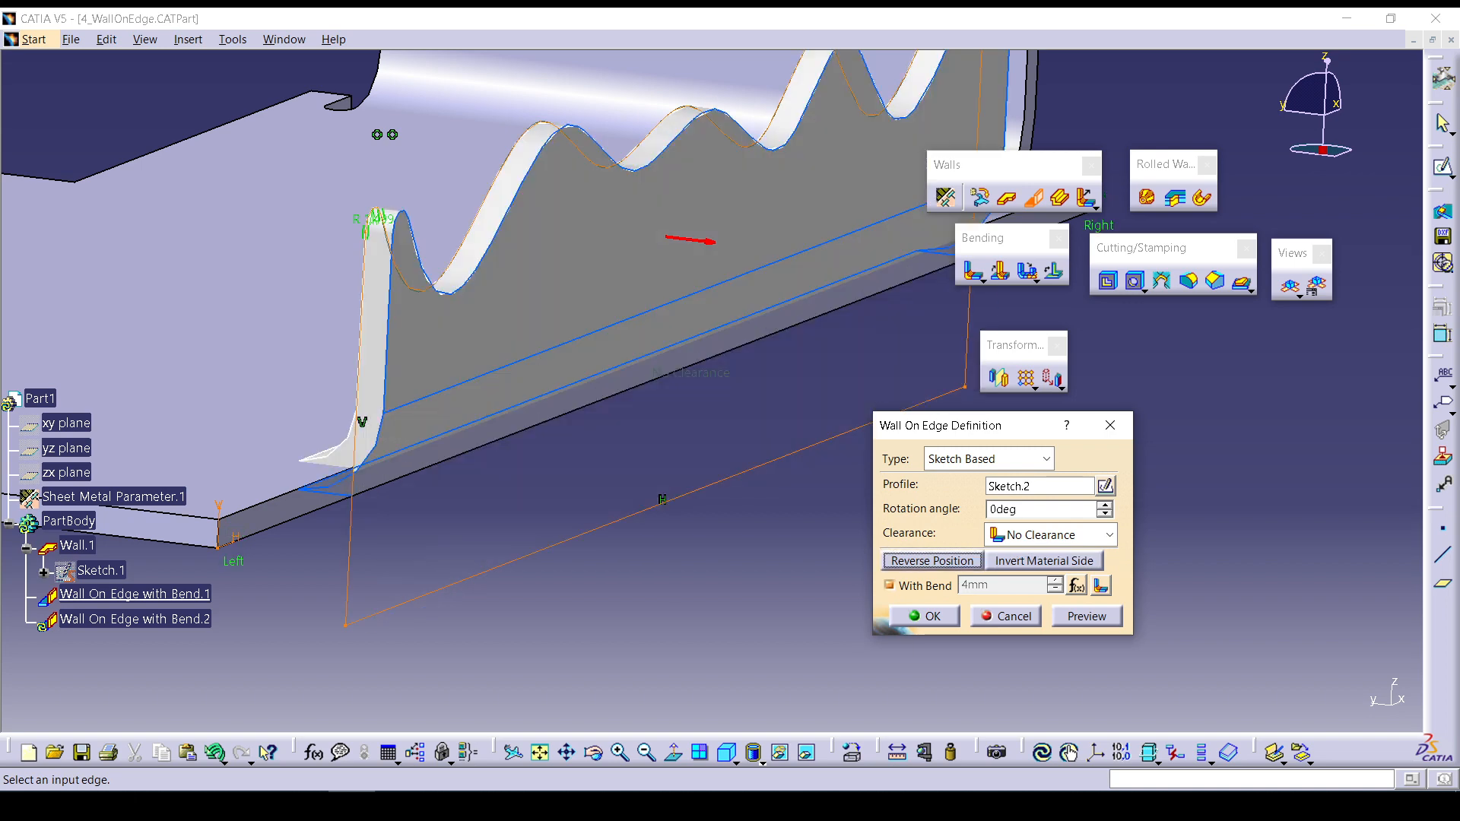
Set the bend's left and right extremities to Curved shape and create the sketch-based wall.
click(1100, 585)
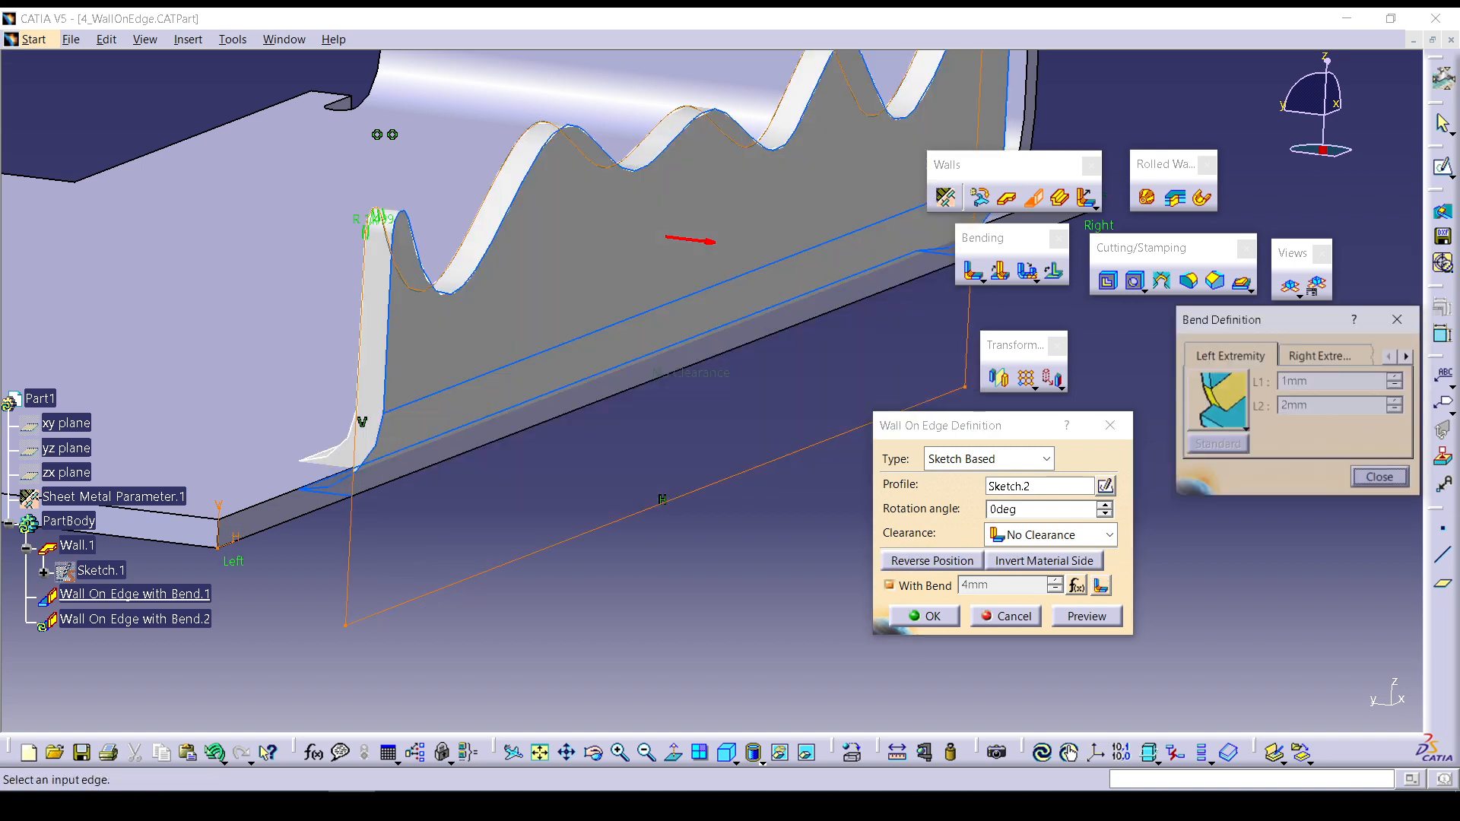
click(1218, 403)
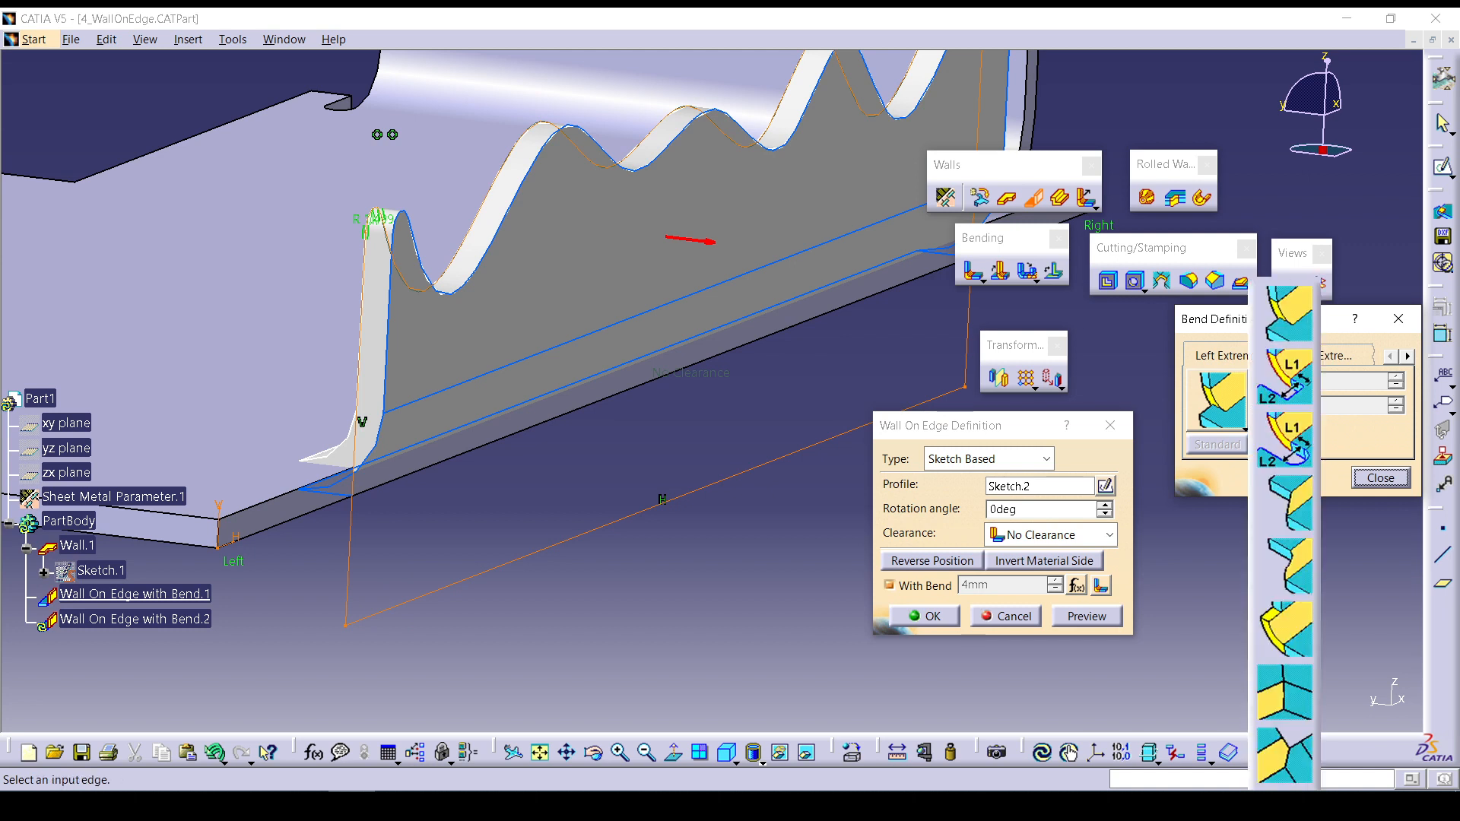
click(1284, 574)
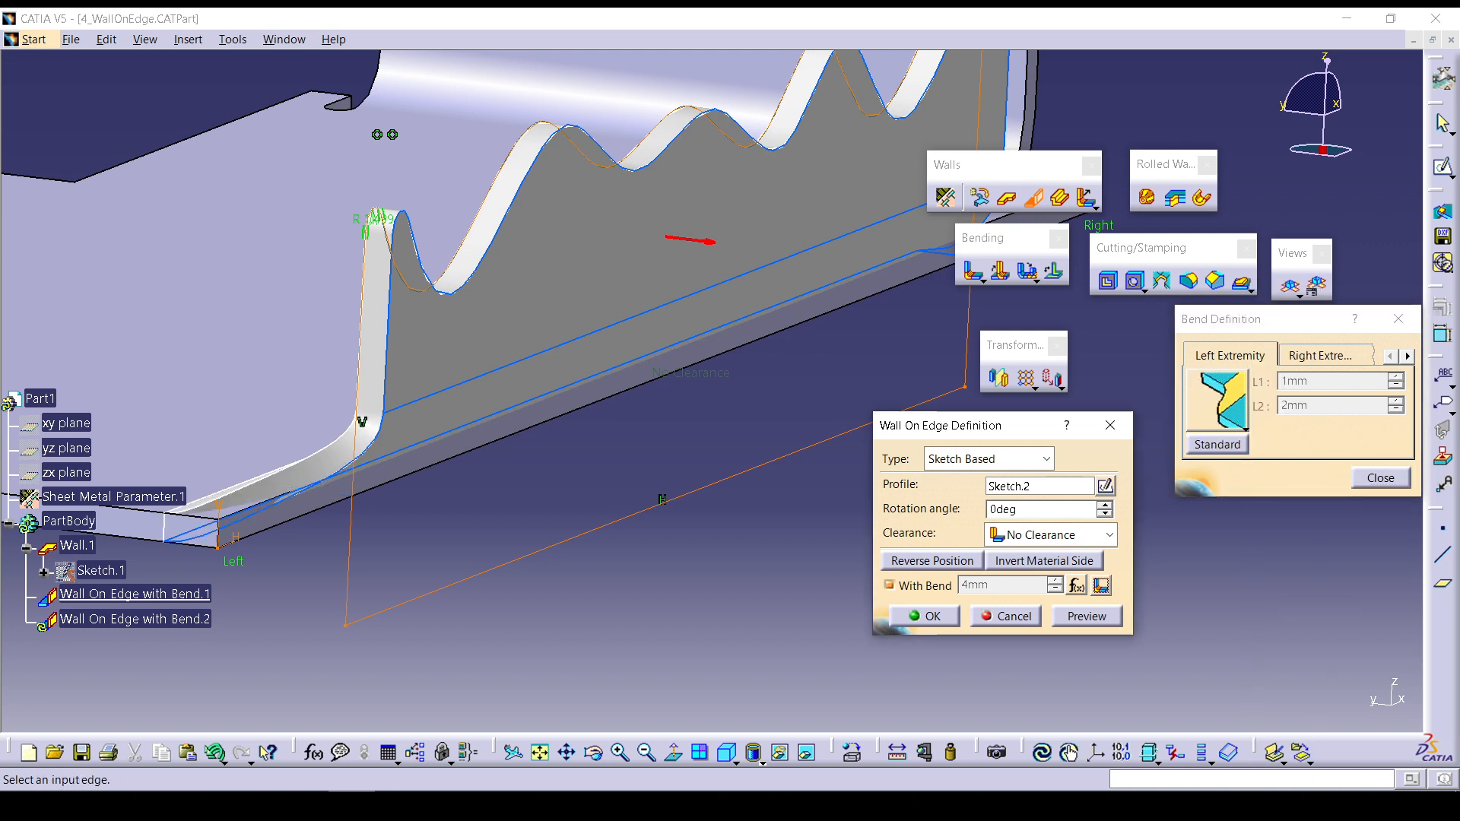
click(1321, 355)
click(1217, 399)
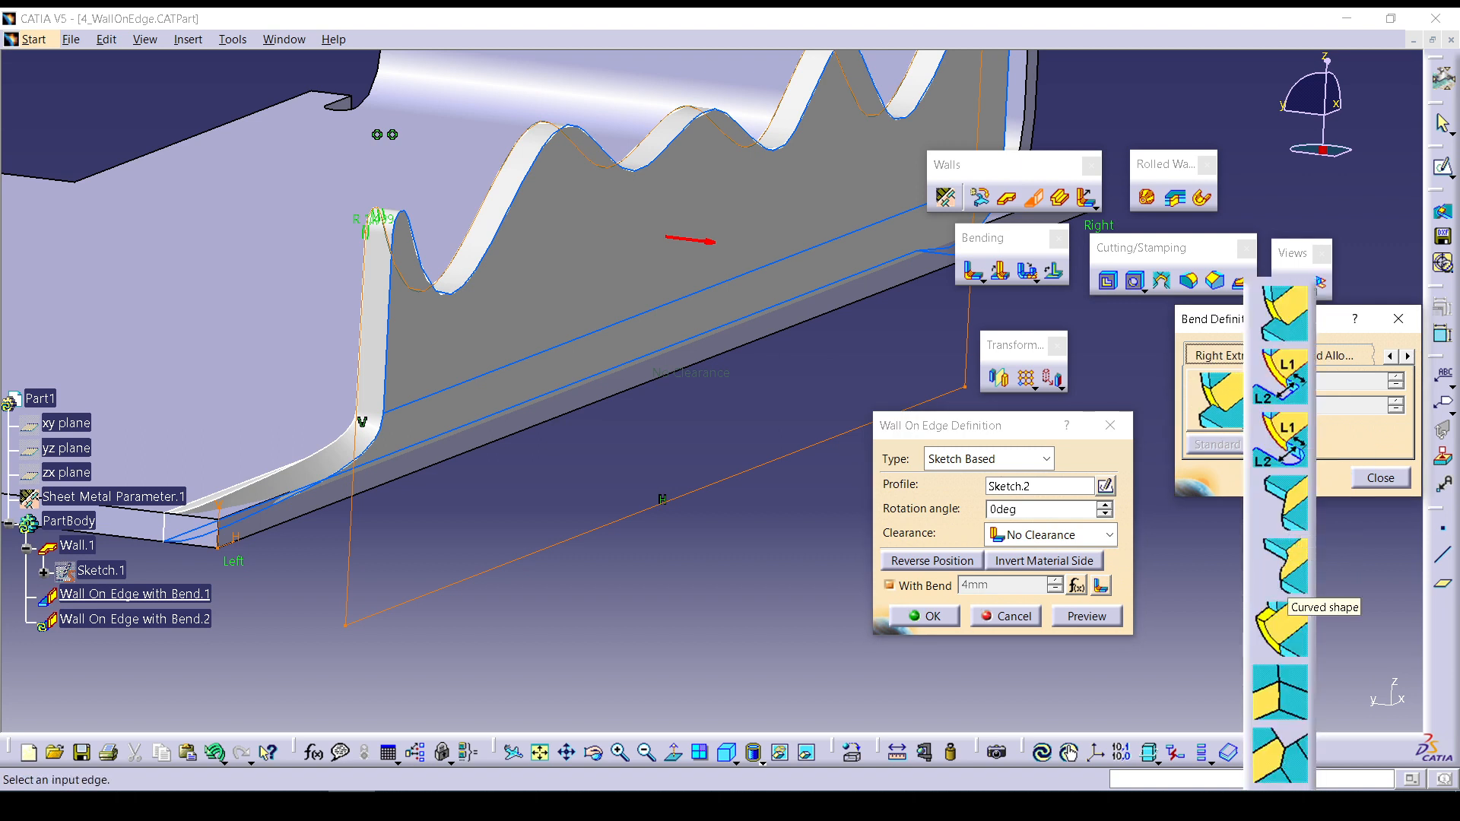
click(1285, 575)
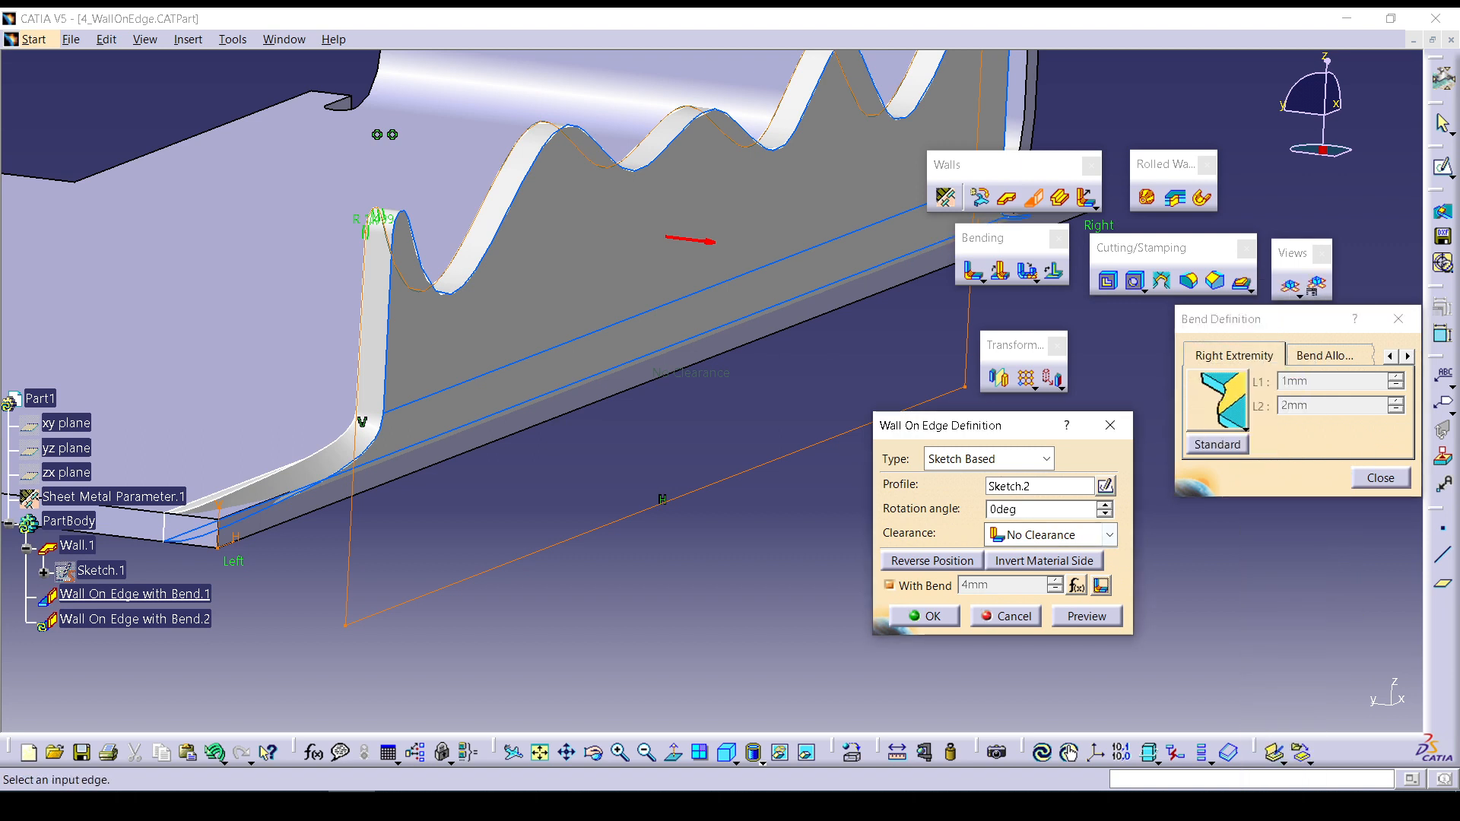
click(1086, 616)
click(926, 616)
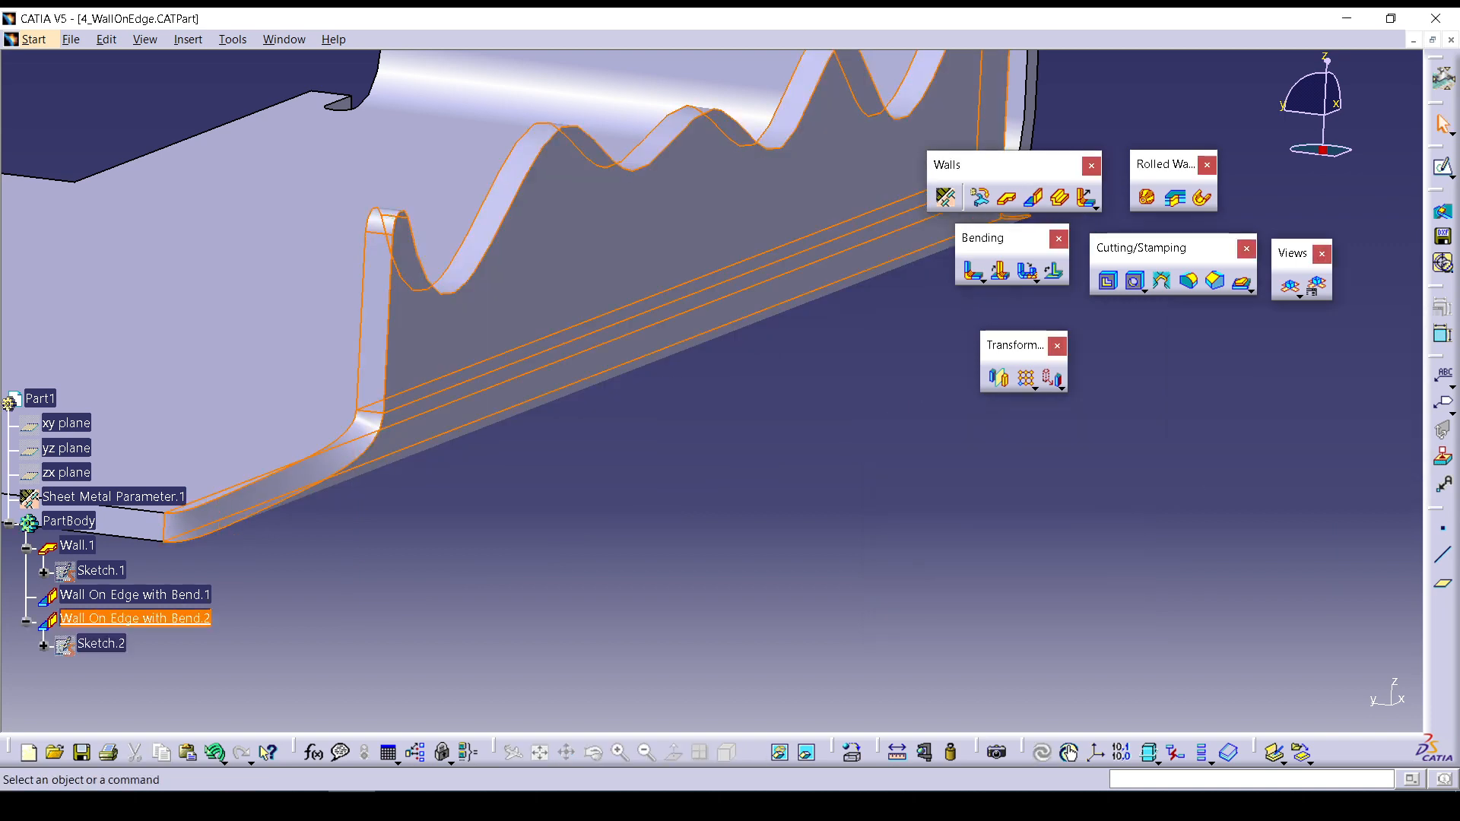
Start another Wall On Edge and set its type to Automatic after trying both the Automatic and Sketch Based types.
mouse_move(842, 426)
middle_down()
mouse_move(842, 407)
mouse_move(486, 436)
mouse_move(487, 517)
middle_up()
scroll(487, 437, up, 1)
mouse_move(749, 525)
middle_down()
mouse_move(704, 563)
mouse_move(464, 578)
mouse_move(575, 661)
mouse_move(791, 416)
mouse_move(726, 525)
mouse_move(715, 456)
mouse_move(734, 426)
mouse_move(886, 366)
mouse_move(837, 380)
mouse_move(700, 342)
mouse_move(784, 424)
mouse_move(713, 388)
mouse_move(669, 342)
mouse_move(666, 416)
mouse_move(640, 437)
mouse_move(640, 487)
middle_up()
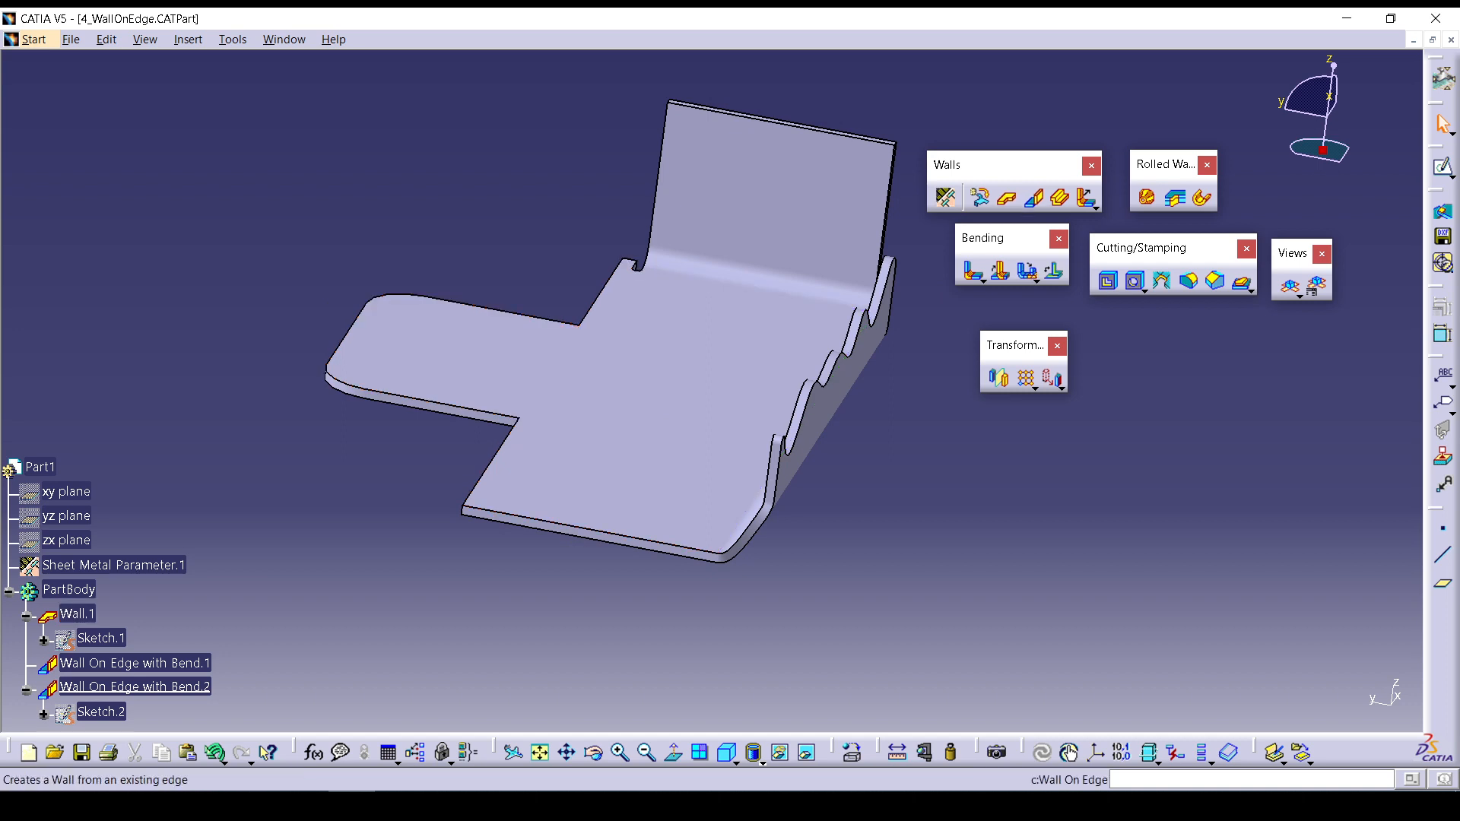
click(1033, 197)
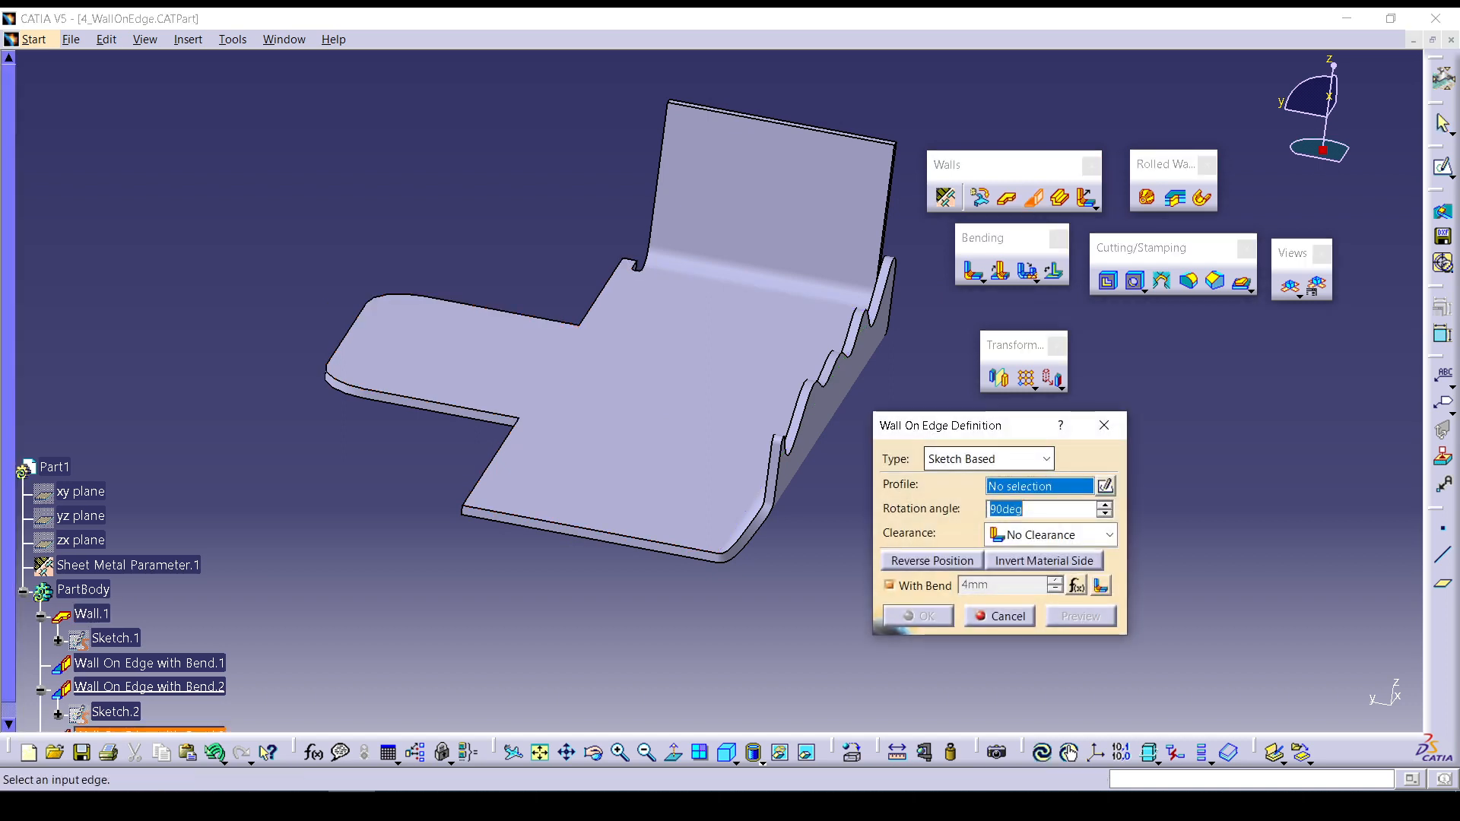
click(1047, 458)
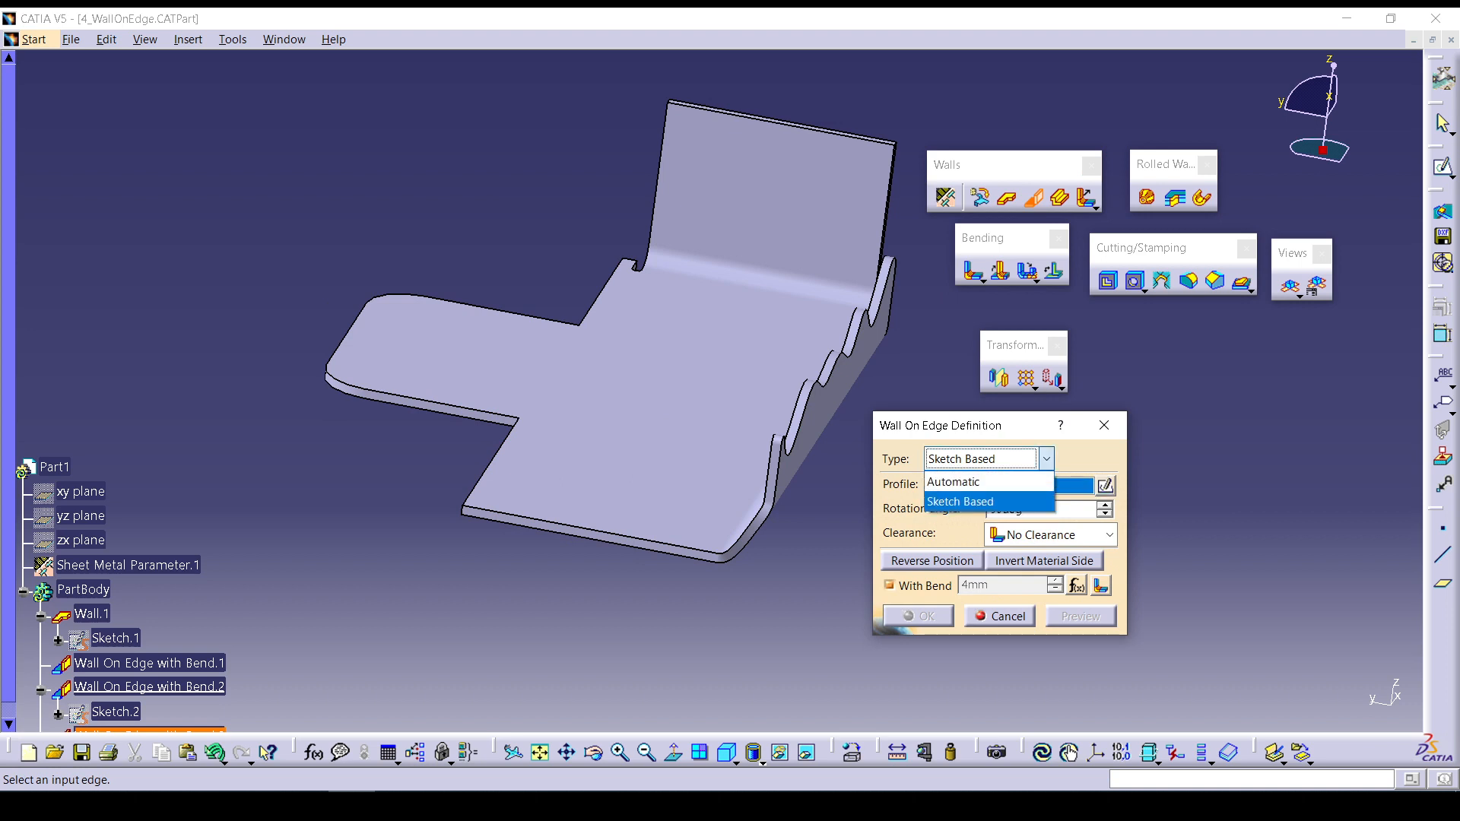
click(953, 482)
click(1046, 459)
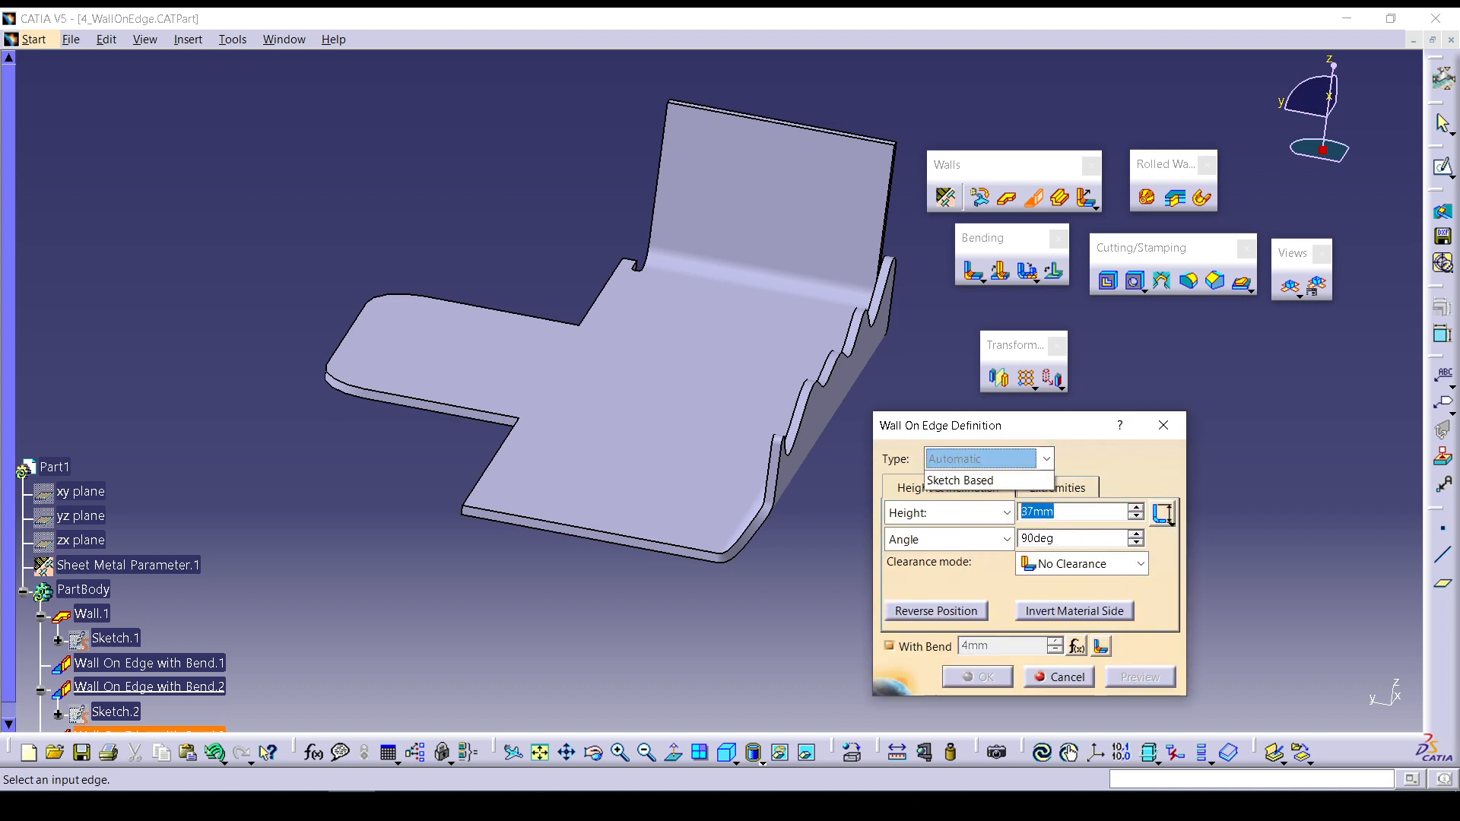
click(960, 501)
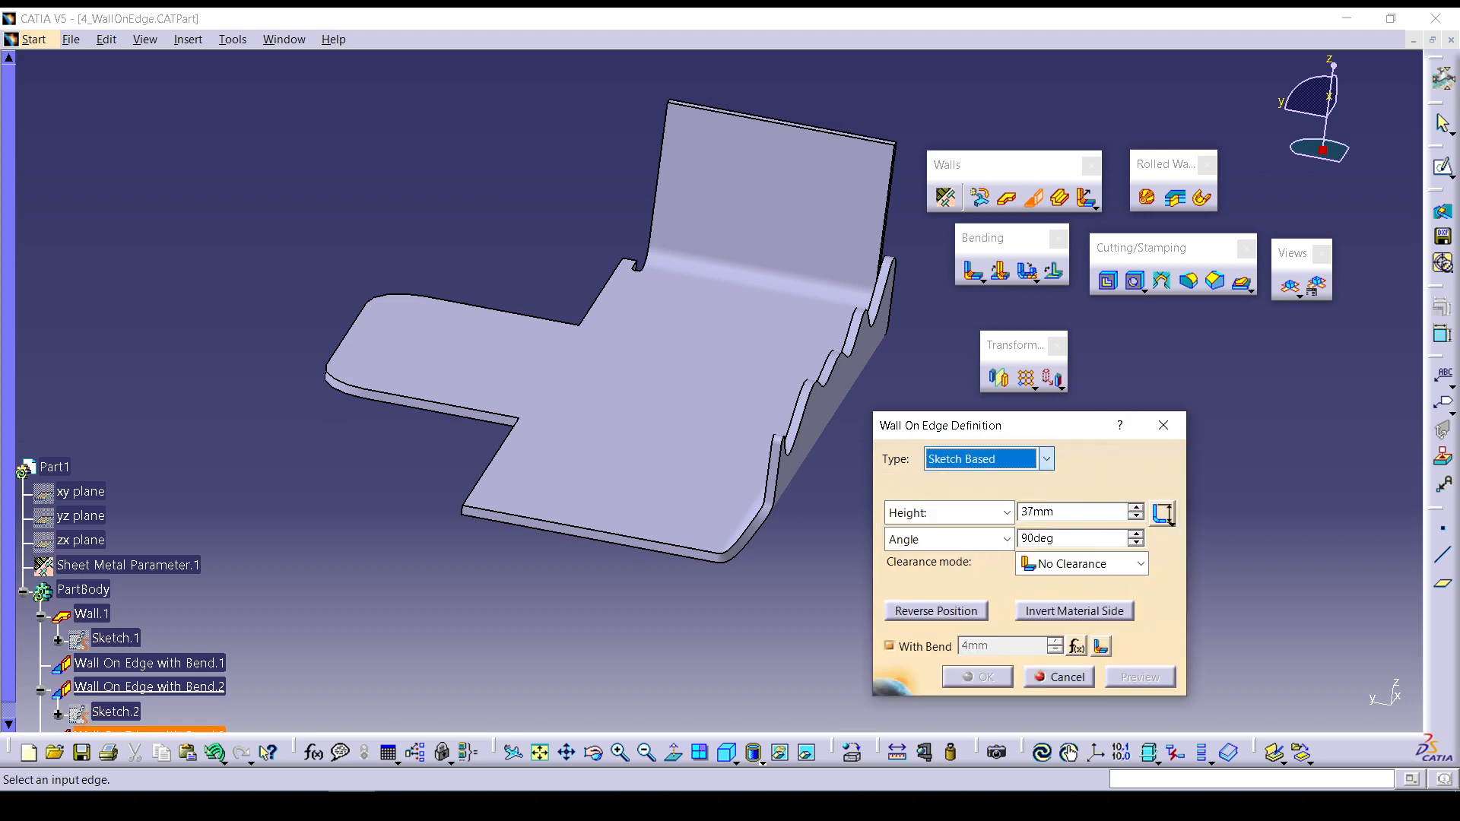
click(1047, 458)
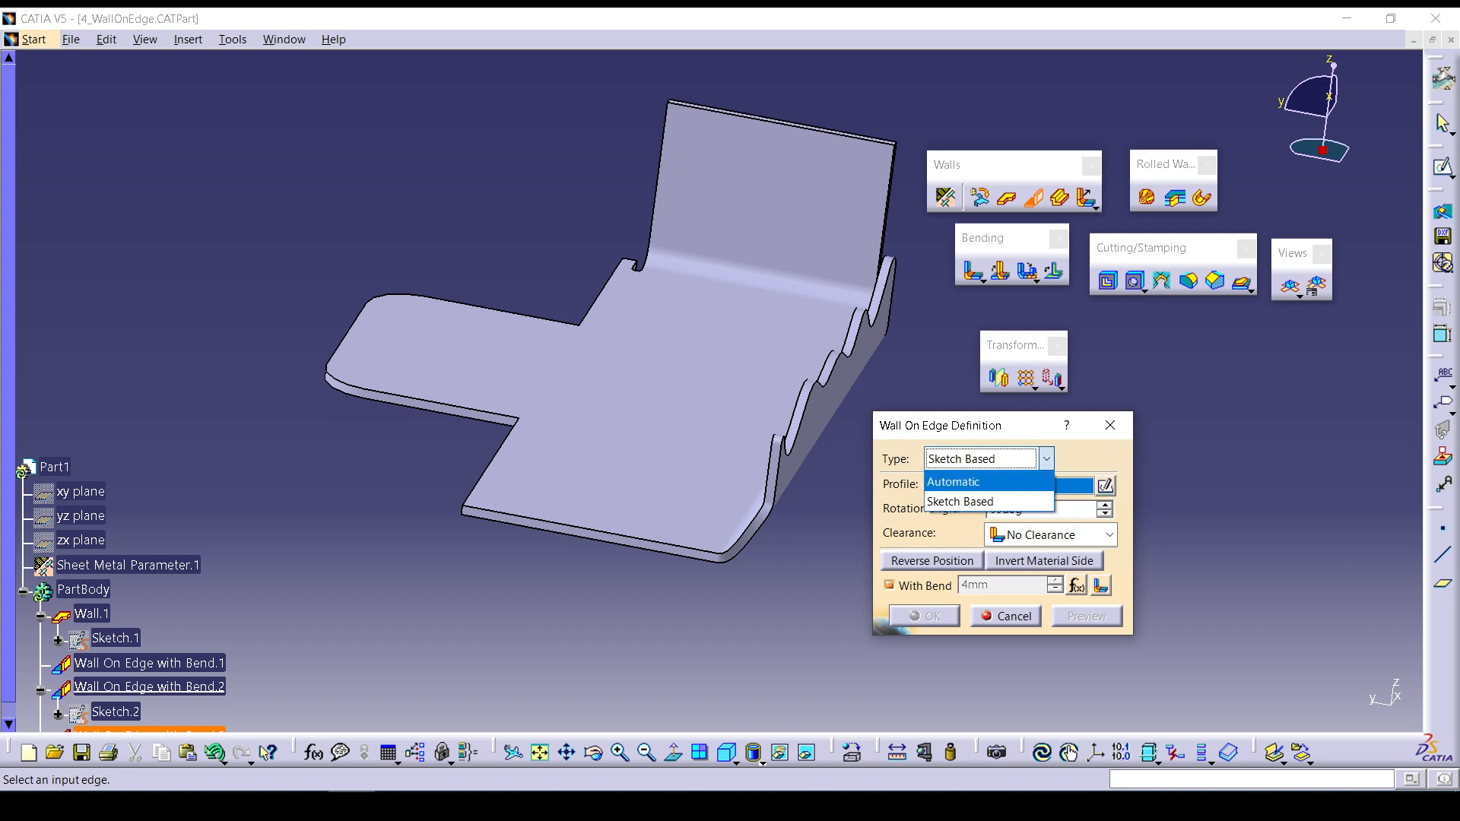
click(954, 482)
Try the fourth length type for the wall's height, then select the fifth one.
click(1163, 514)
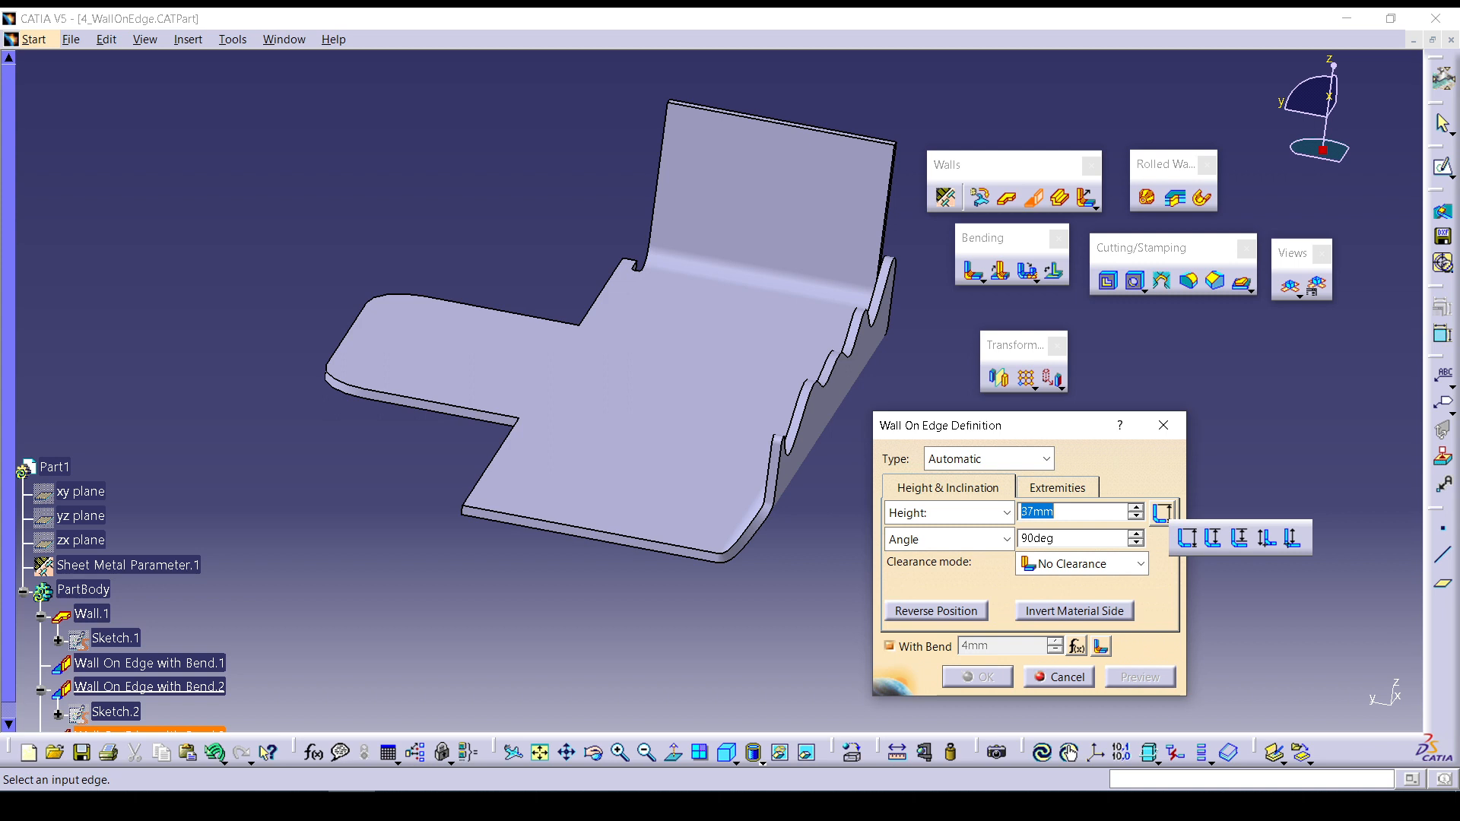
click(1266, 538)
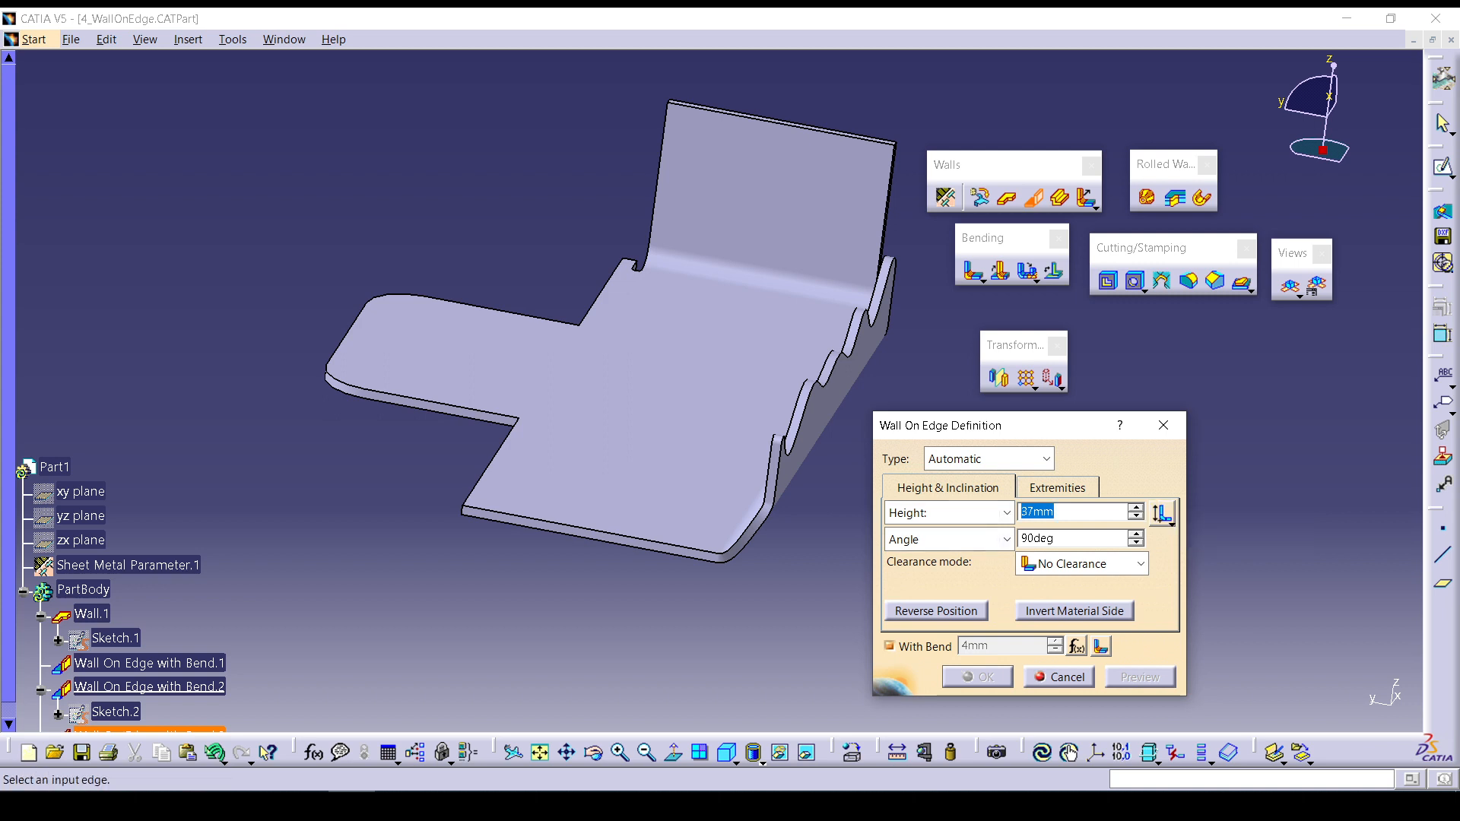
click(1170, 522)
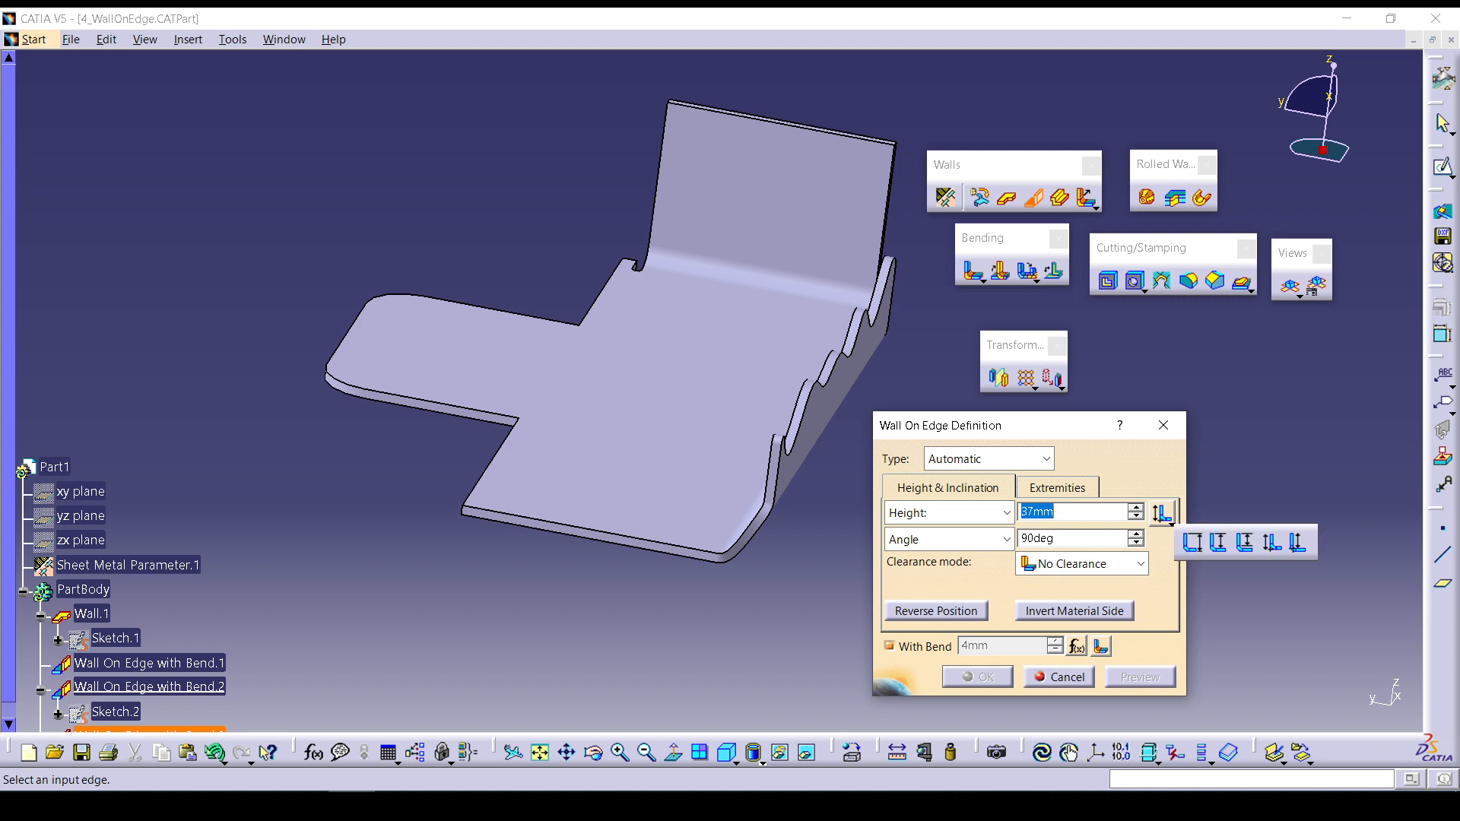
click(1298, 542)
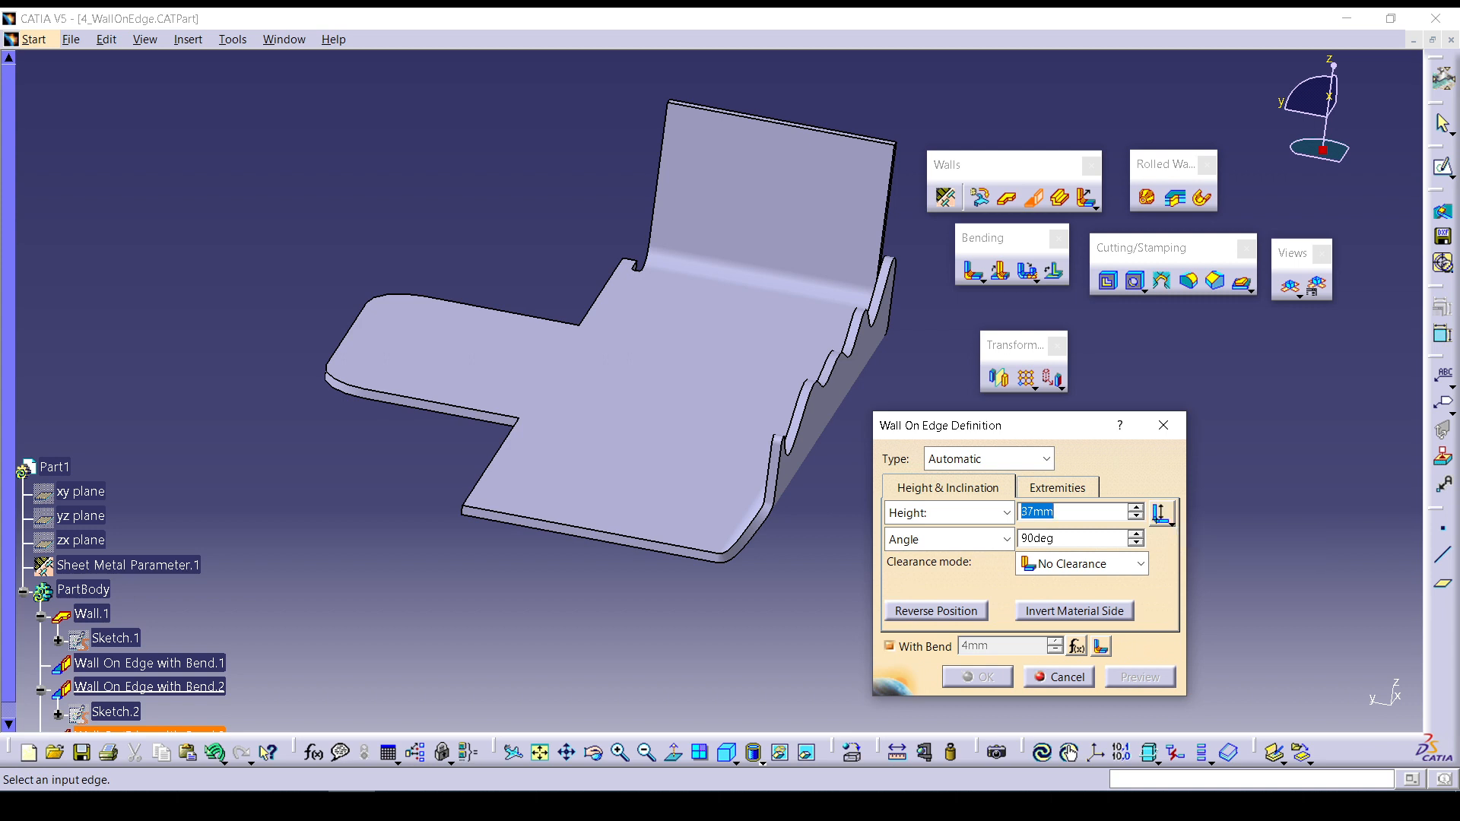
Try limiting the wall's height with Up To Plane/Surface and its inclination with Orientation plane, then cancel the wall.
click(1005, 514)
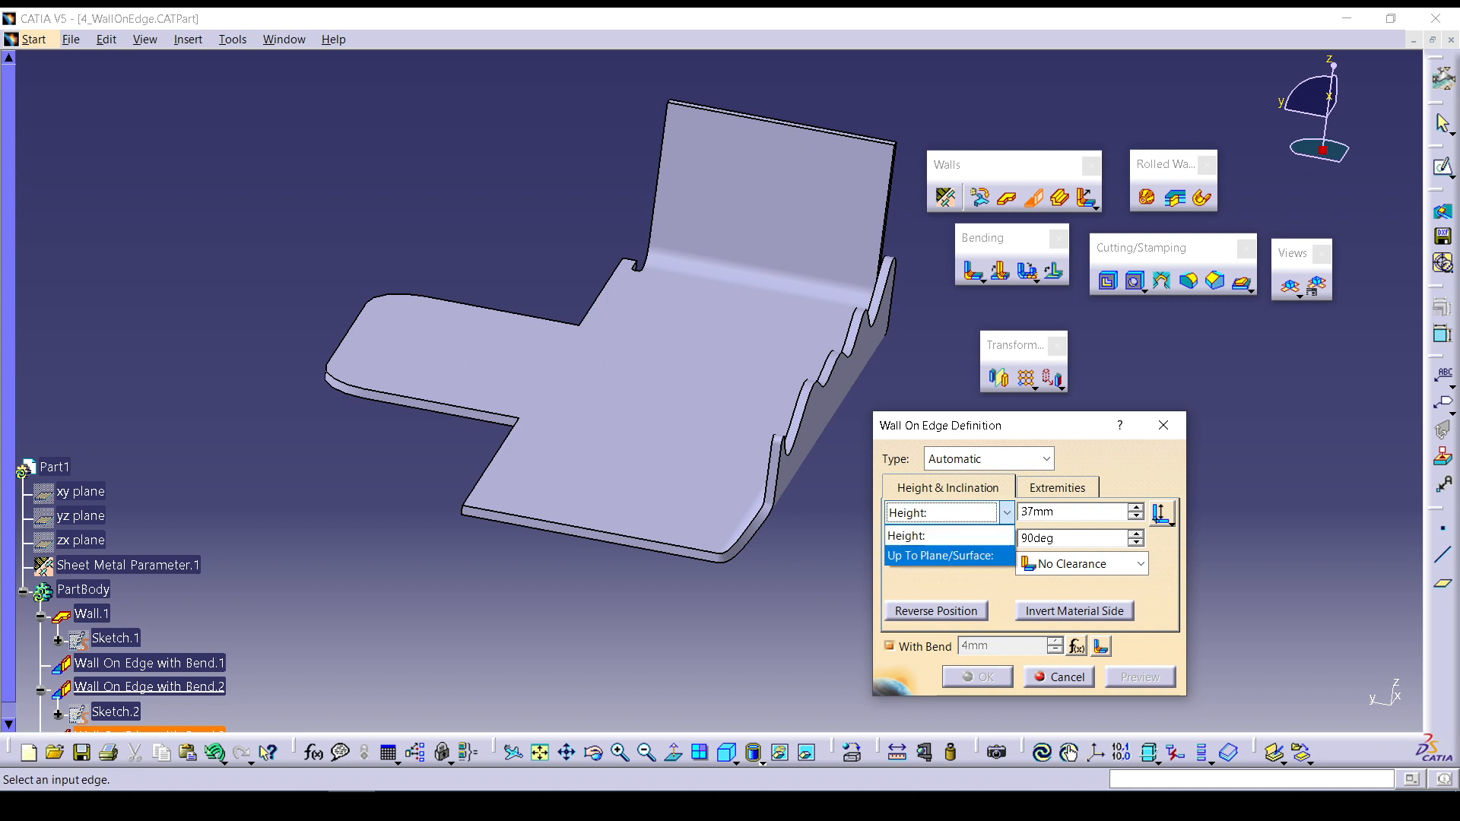
click(940, 556)
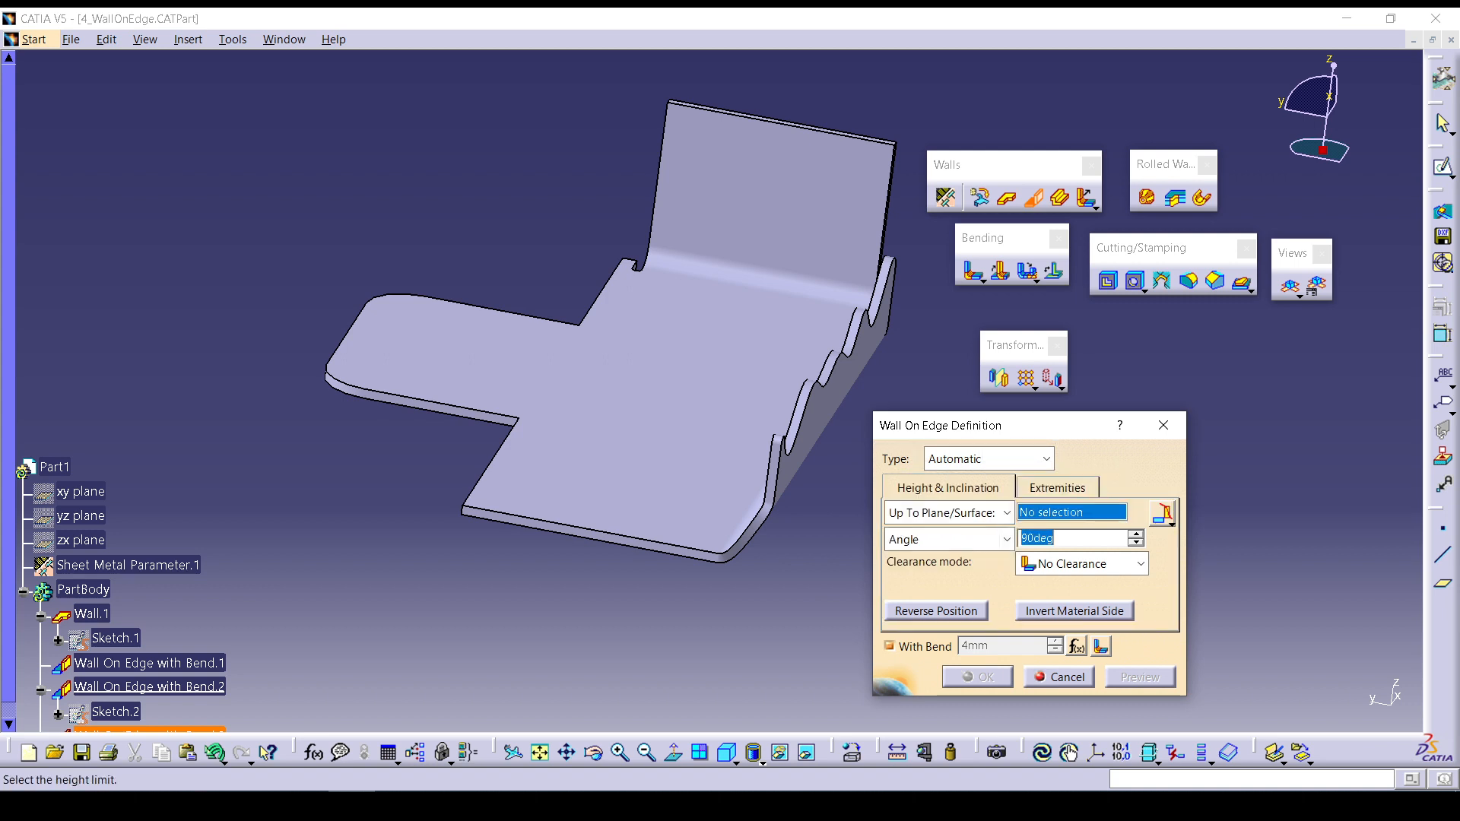
right_click(1092, 514)
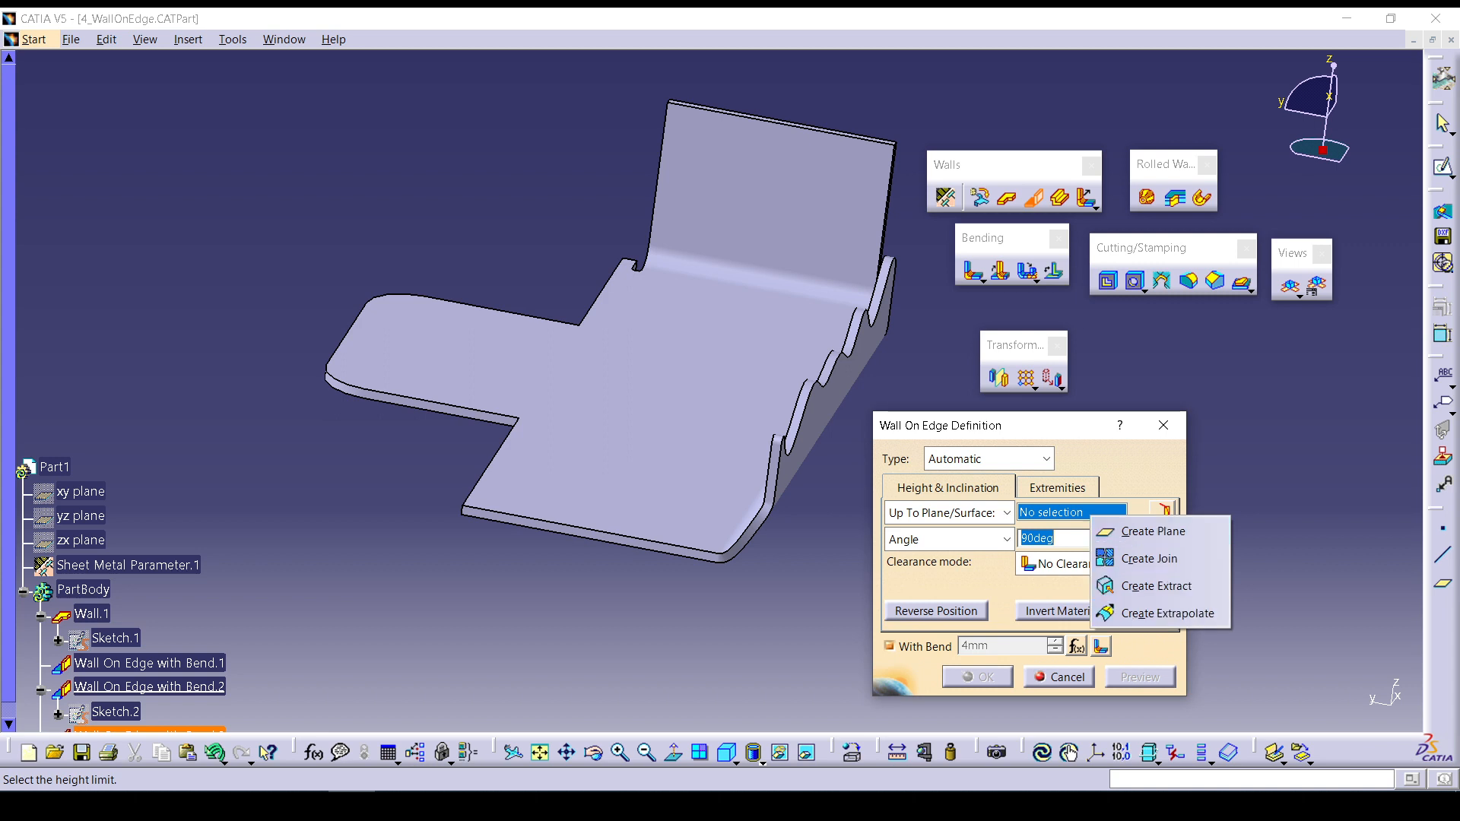
click(1050, 591)
click(993, 540)
click(952, 583)
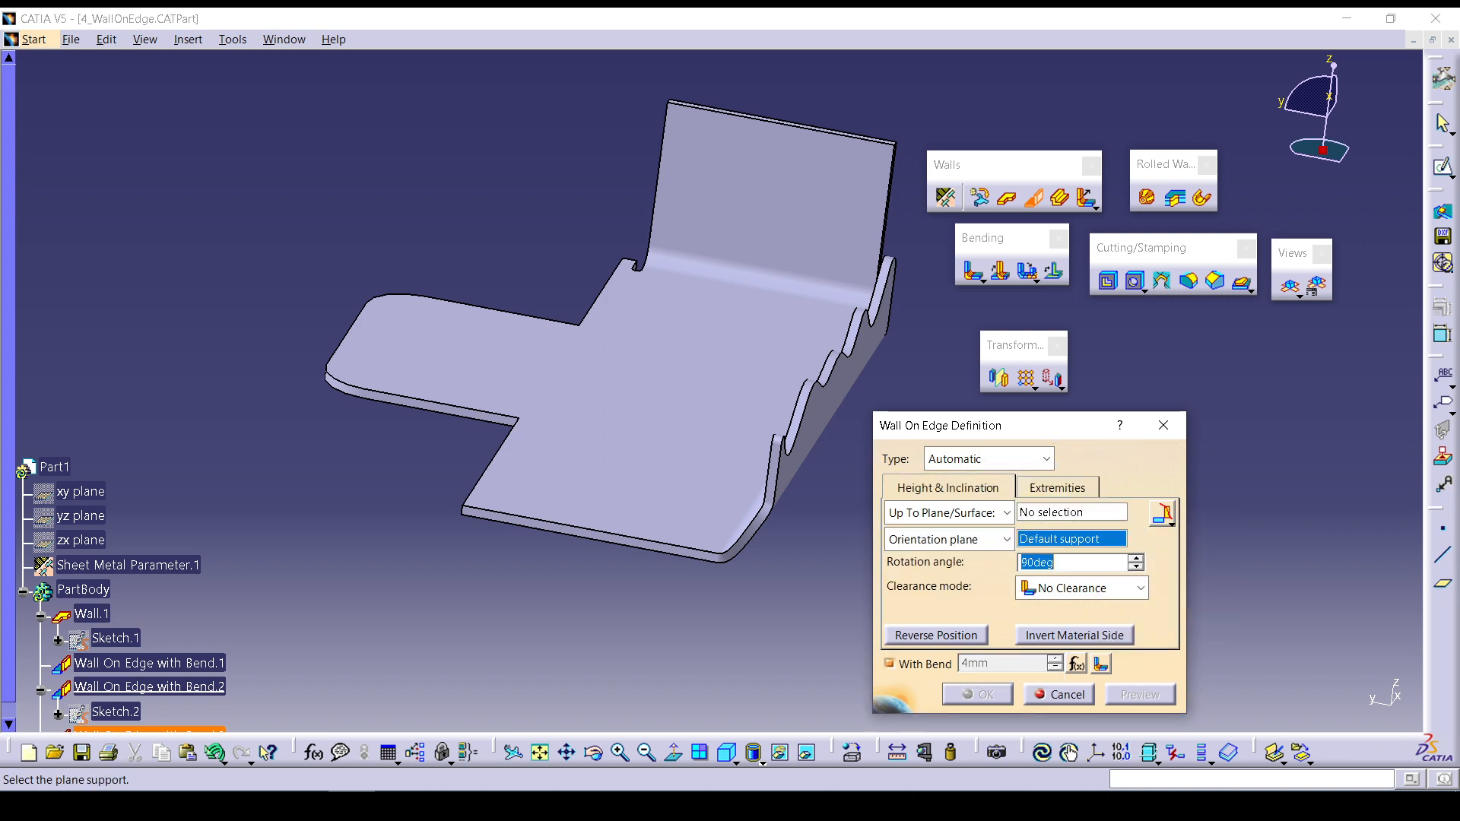
click(1059, 694)
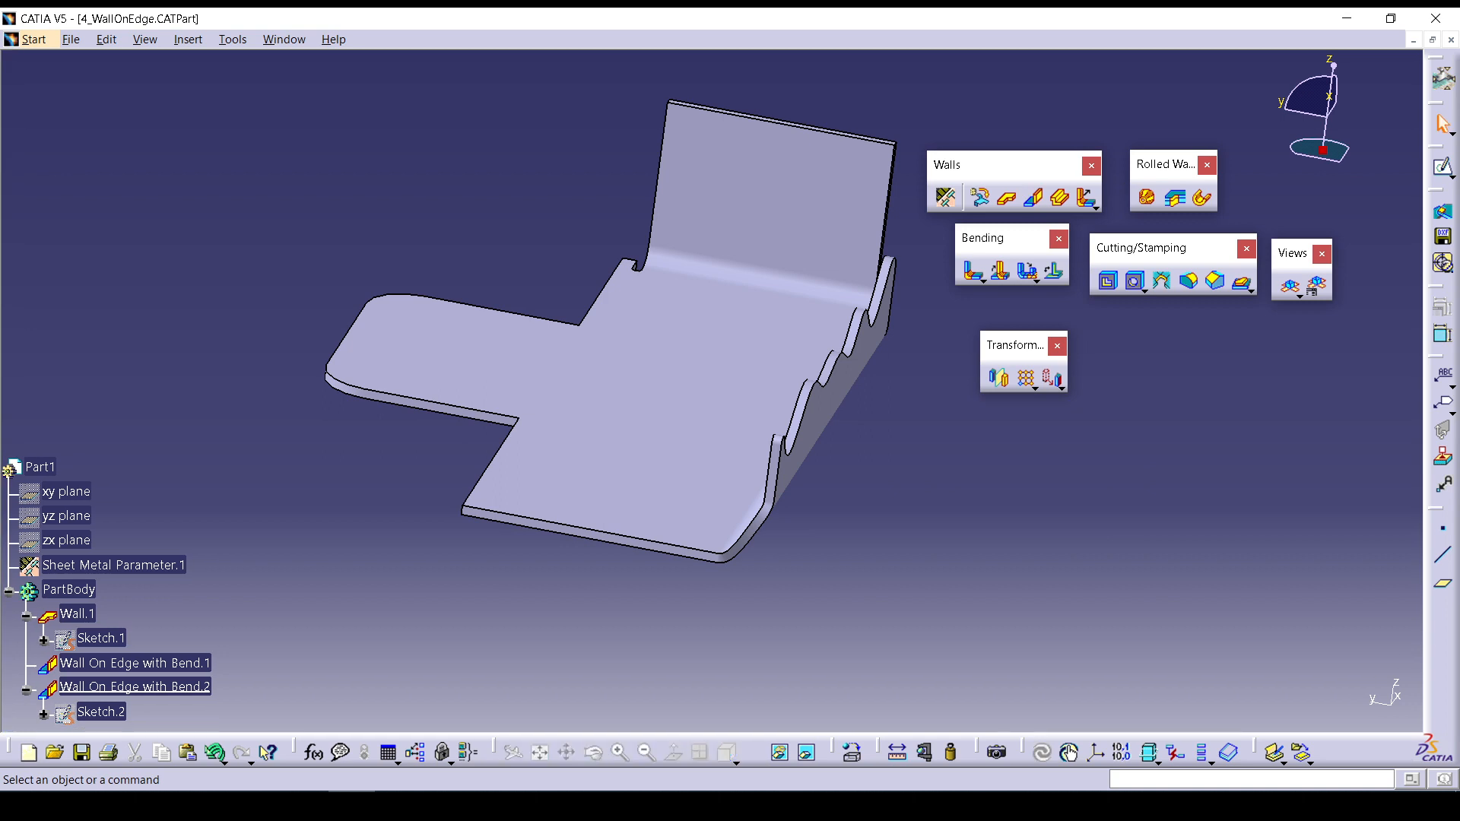
Start the Hopper command, try switching its type to Canonic Hopper, and cancel it.
middle_drag(990, 522, 970, 456)
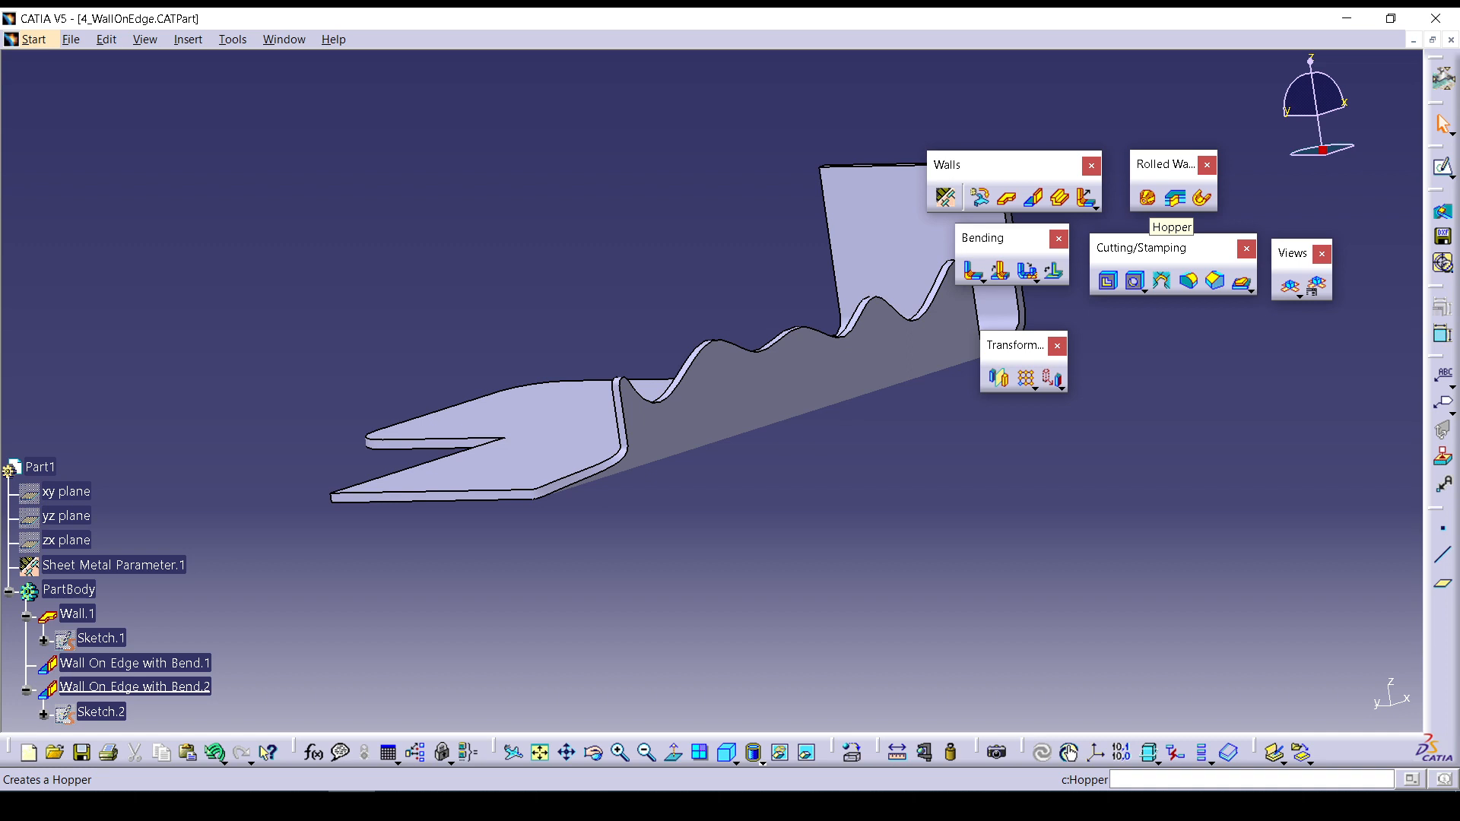
click(1147, 198)
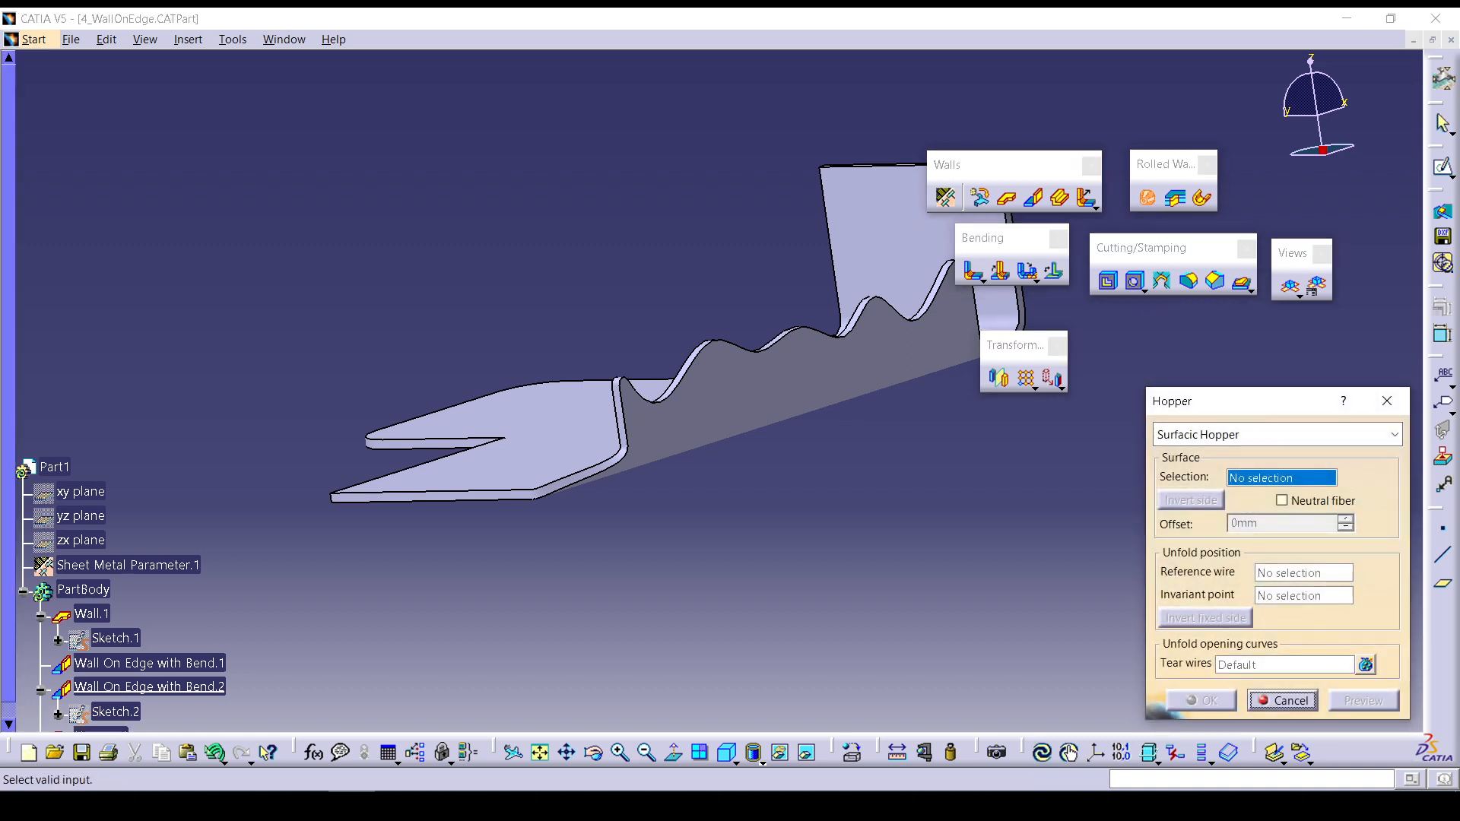
drag(1251, 401, 1124, 408)
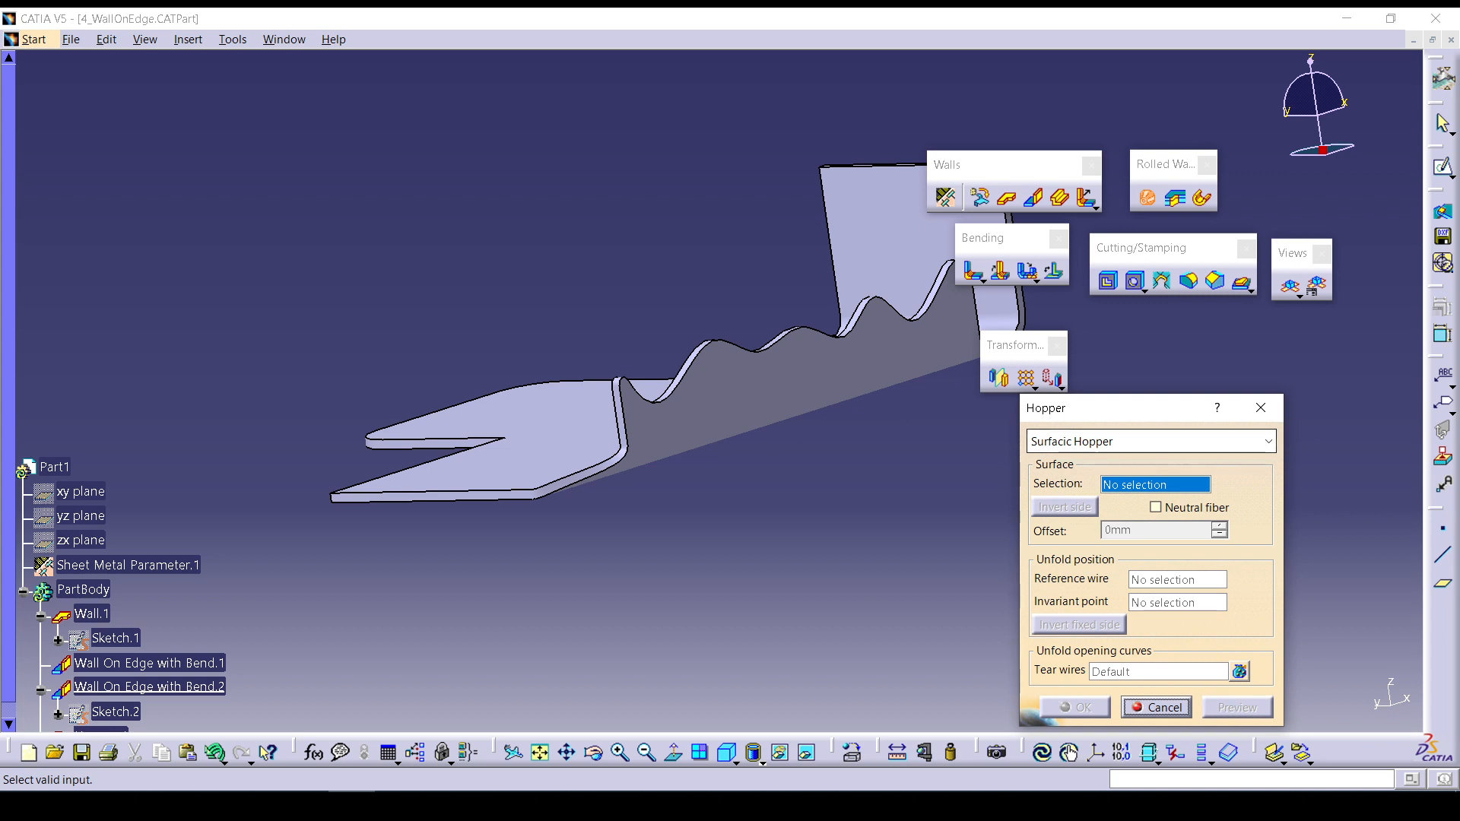
click(1268, 441)
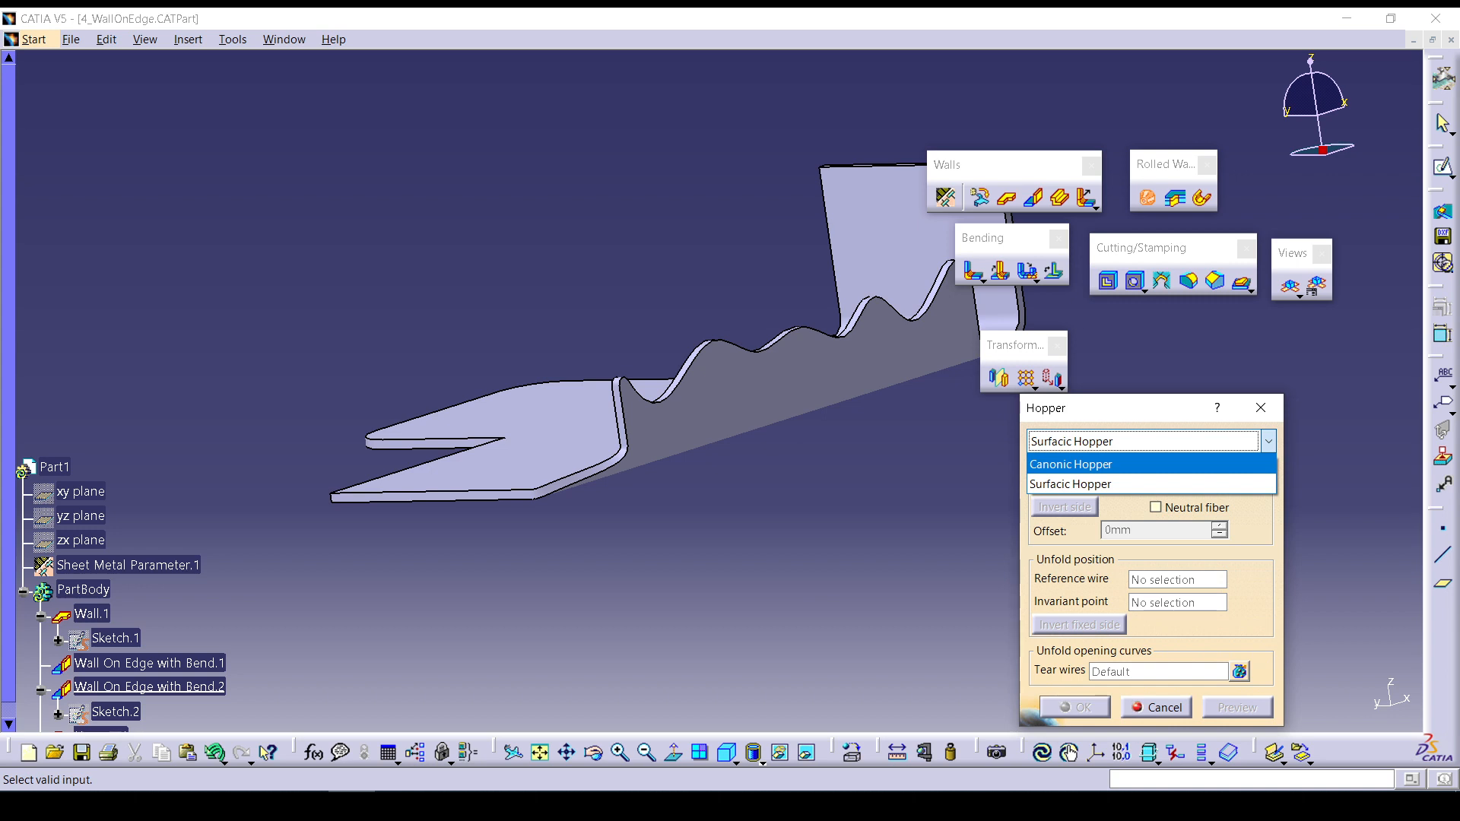
click(1070, 464)
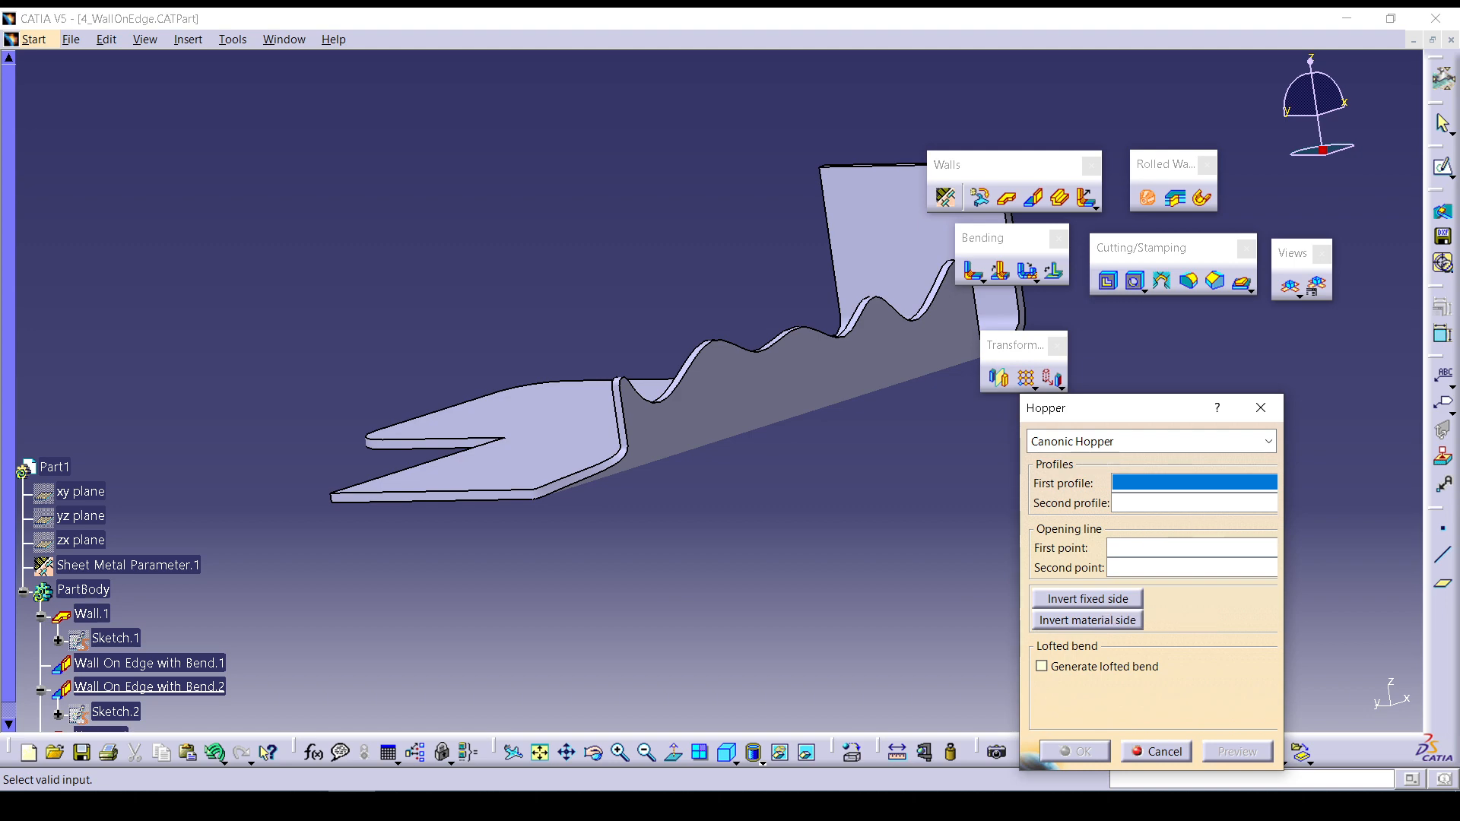
key(Escape)
Open the part file 8_Hopper01.CATPart from the STEETMETAL DESIGN folder.
click(71, 38)
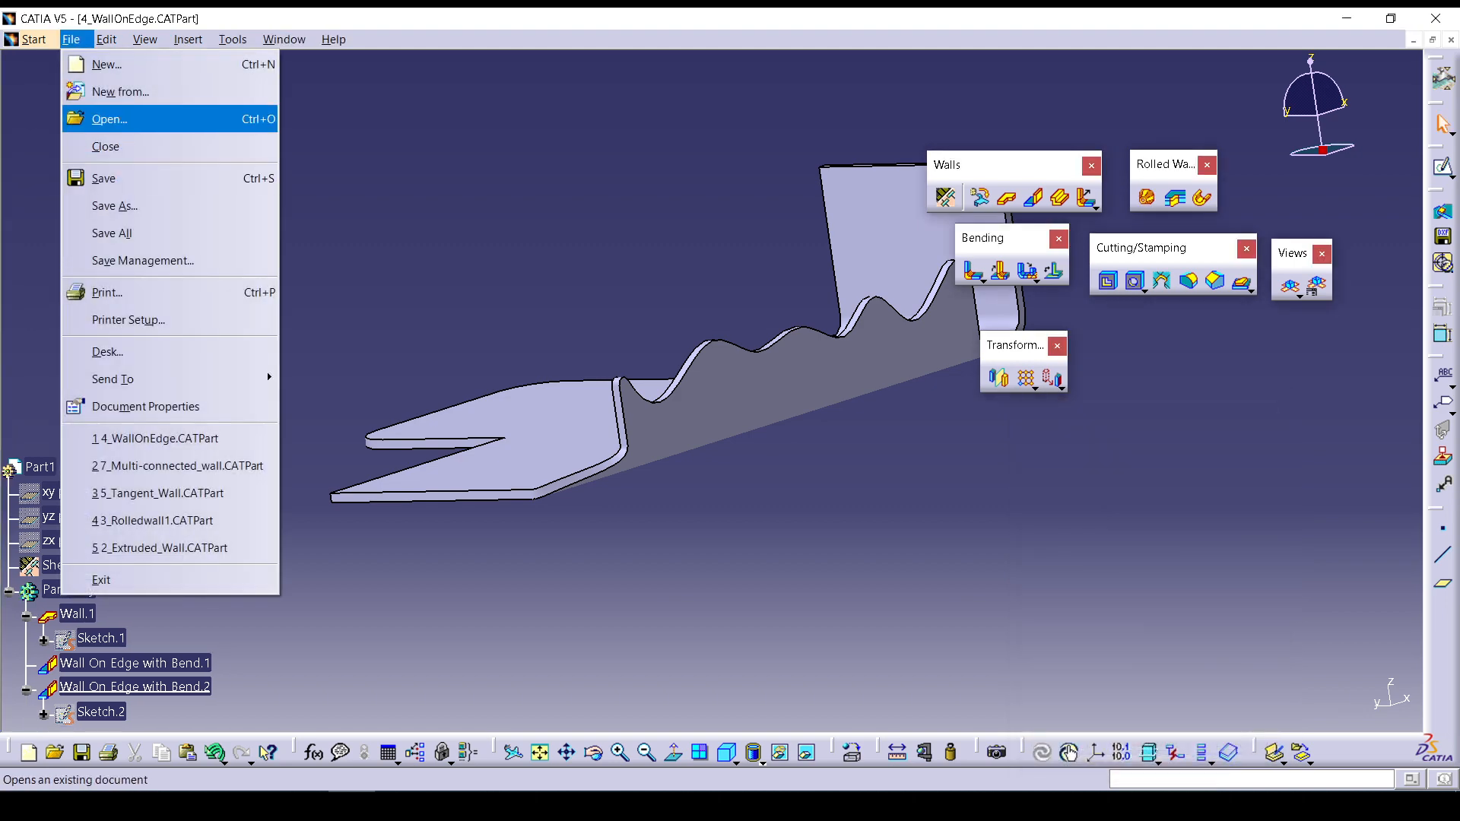
click(114, 117)
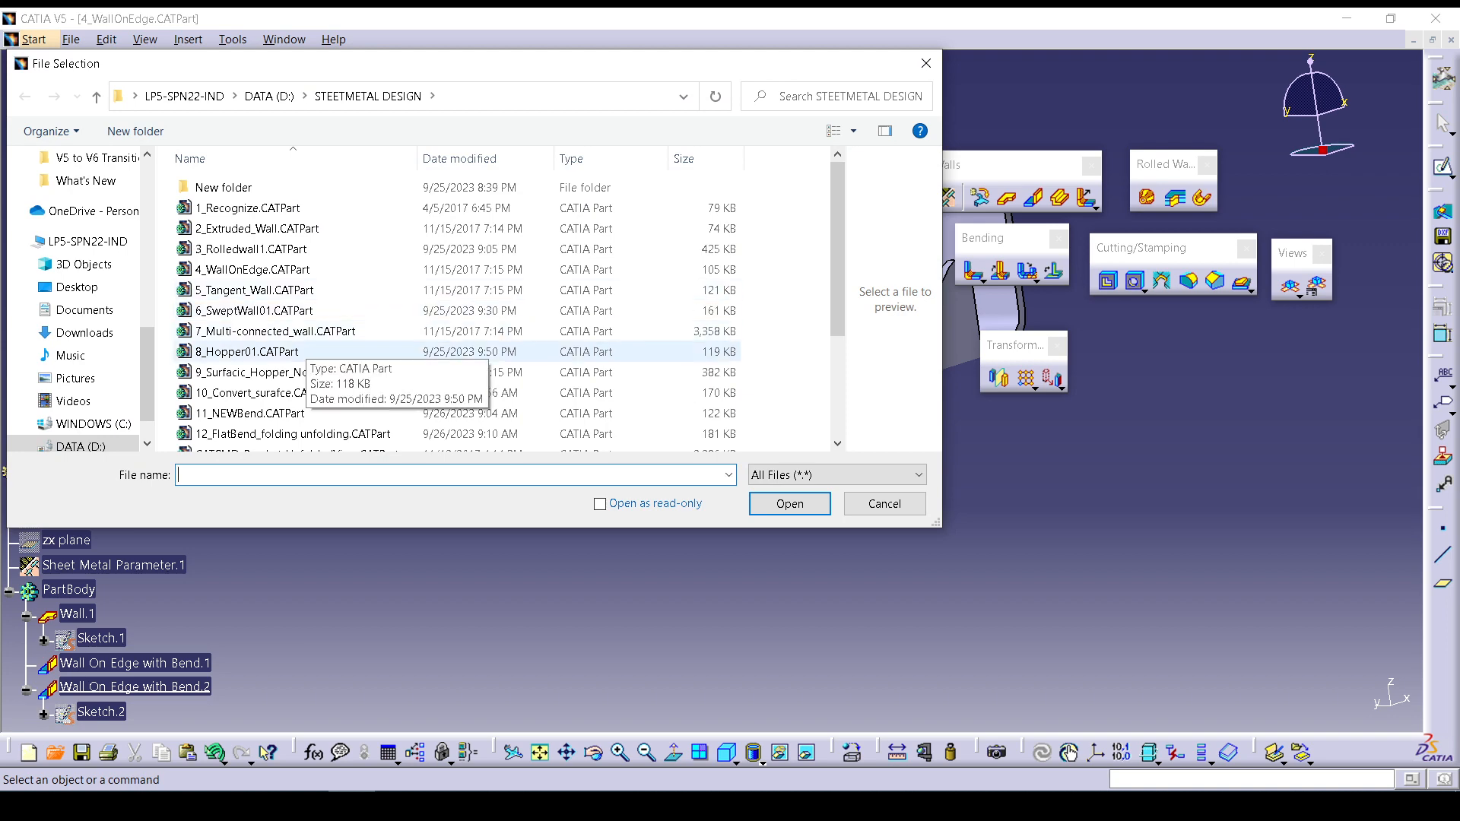
click(251, 351)
key(Return)
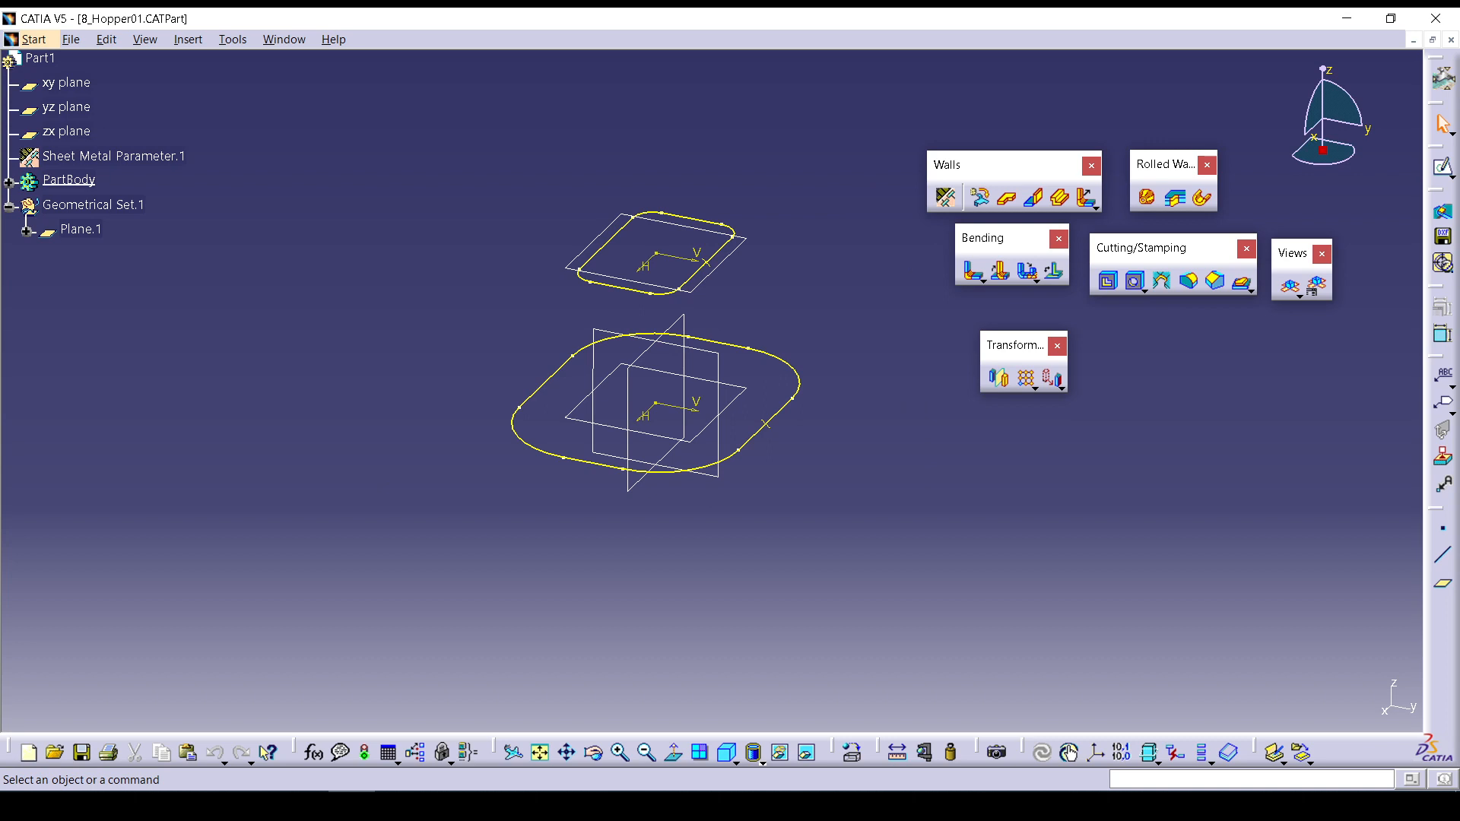
click(446, 805)
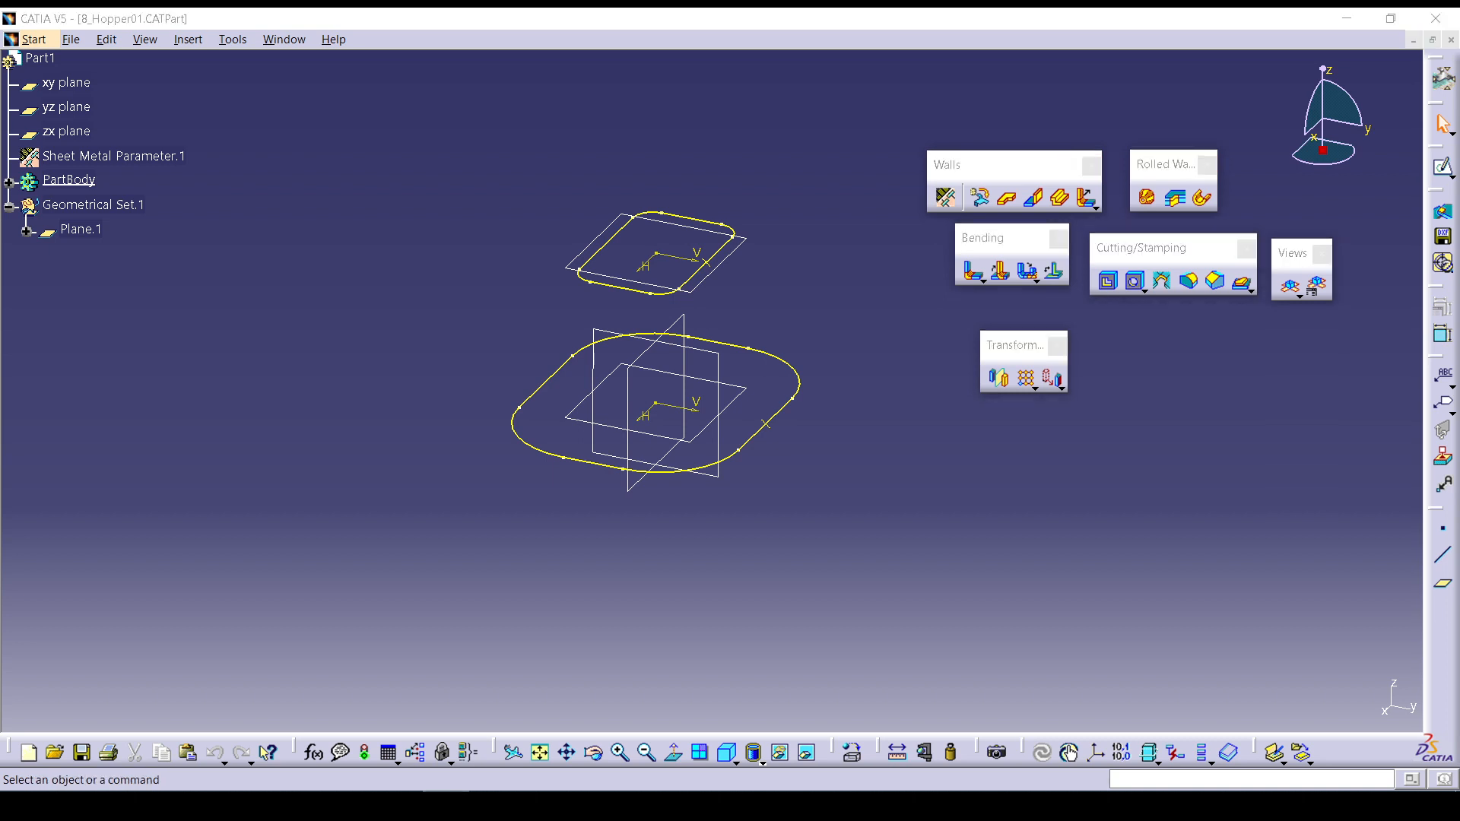
key(alt+Tab)
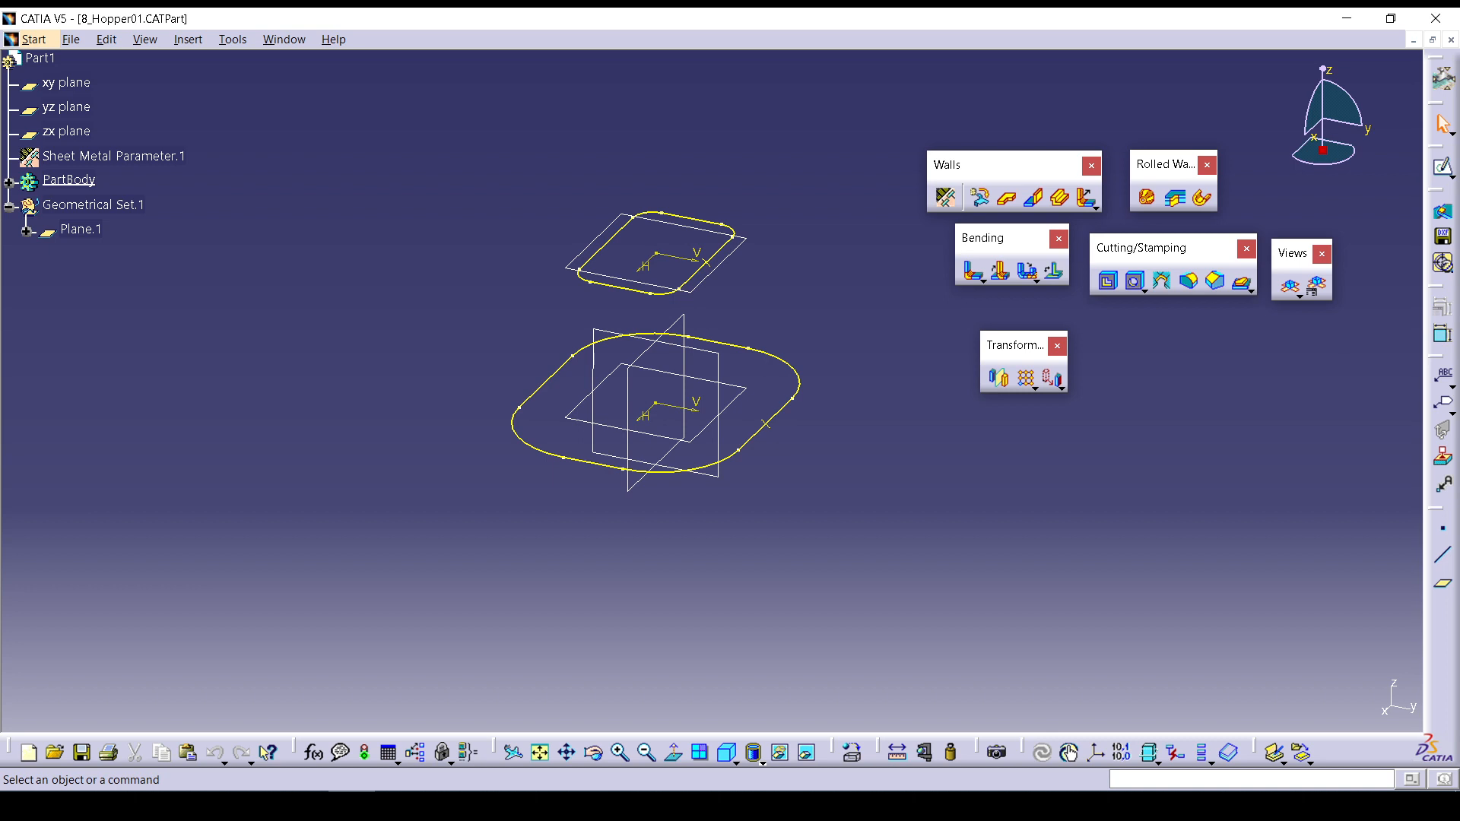
scroll(95, 144, up, 3)
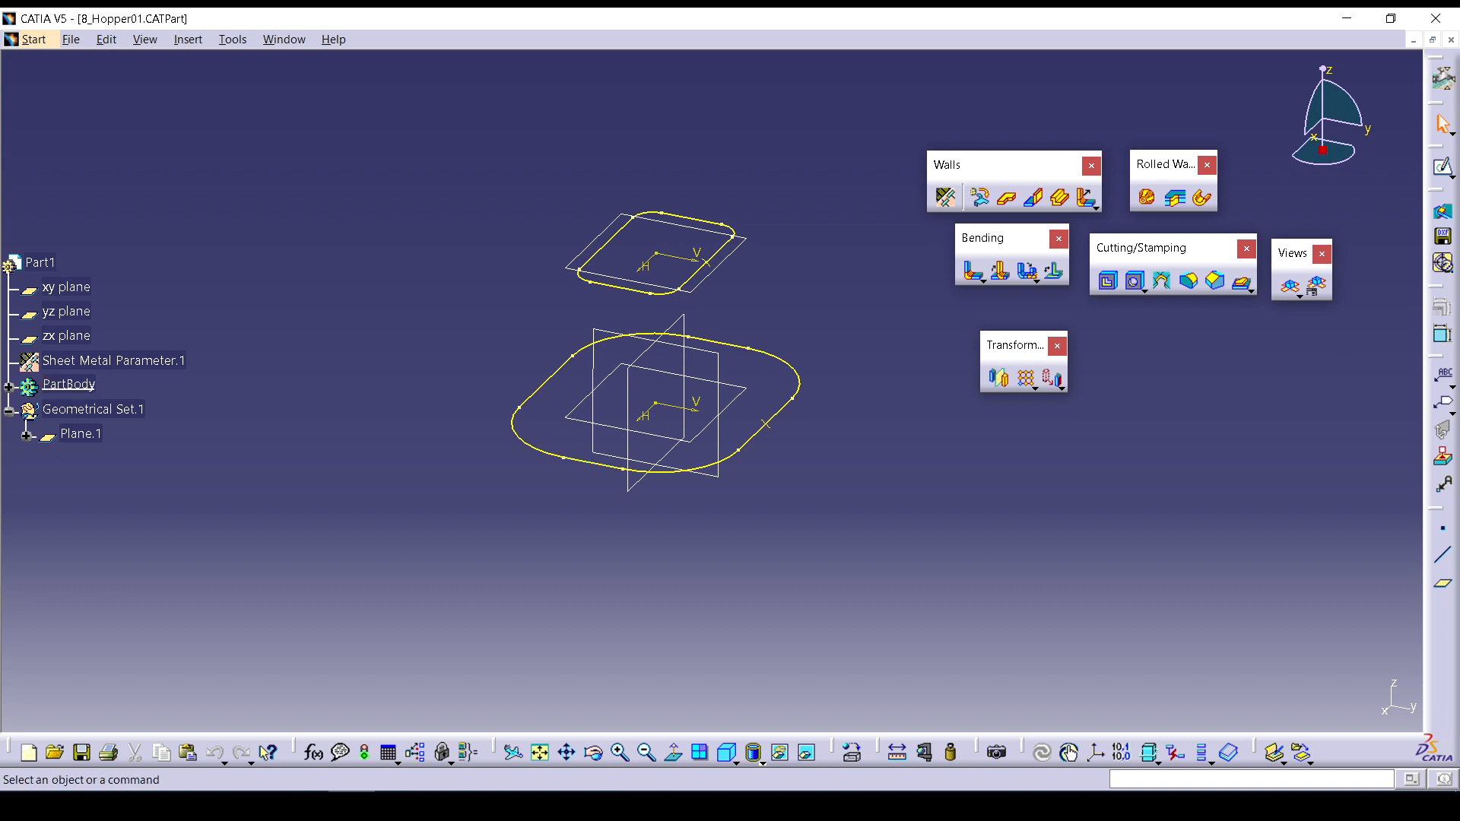
Start a Canonic Hopper with Sketch.2 as first profile and Sketch.1 as second profile, and dismiss the 3DPassport login window.
click(1147, 198)
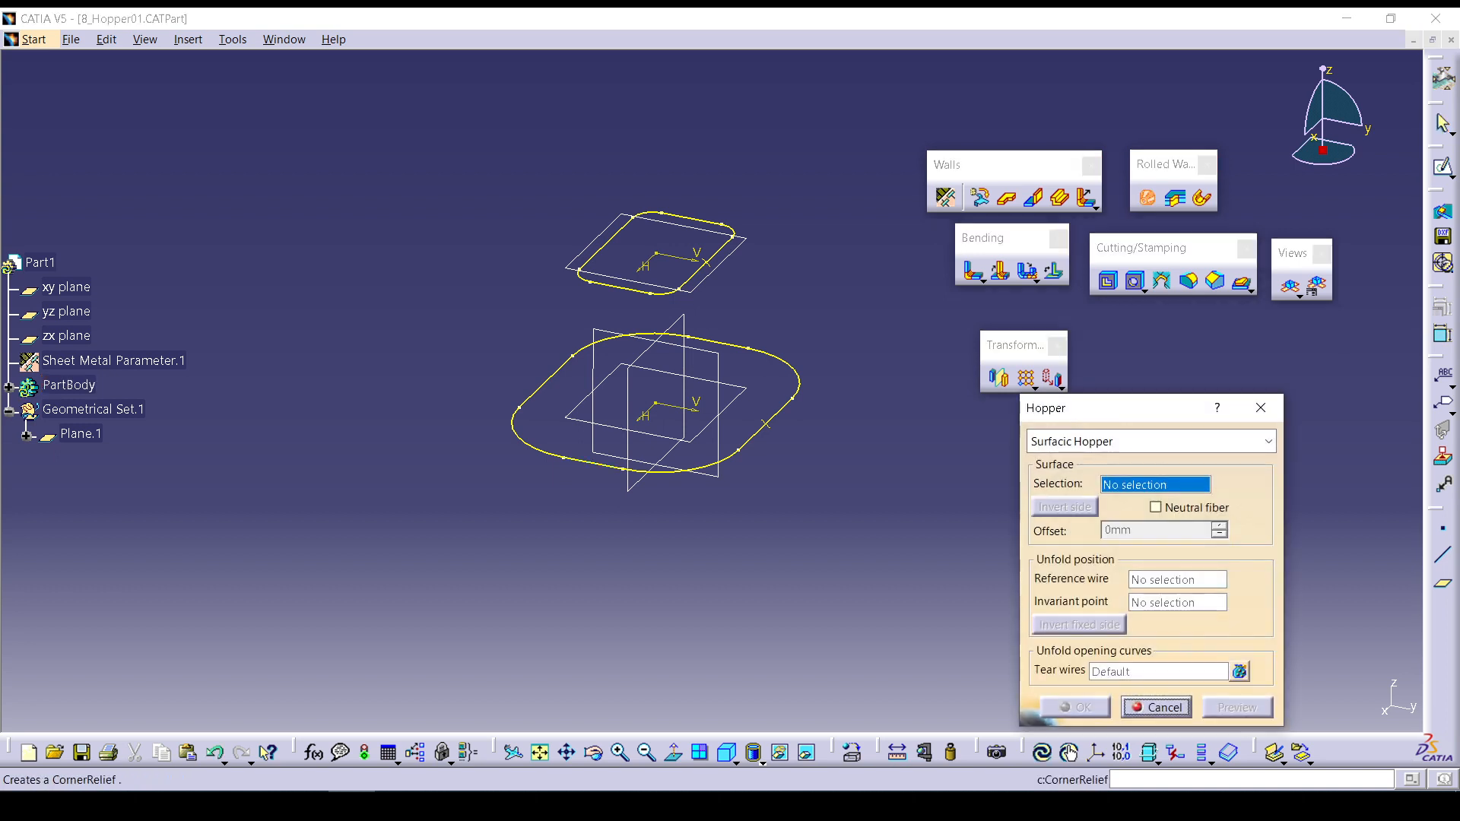
click(1150, 442)
click(1141, 463)
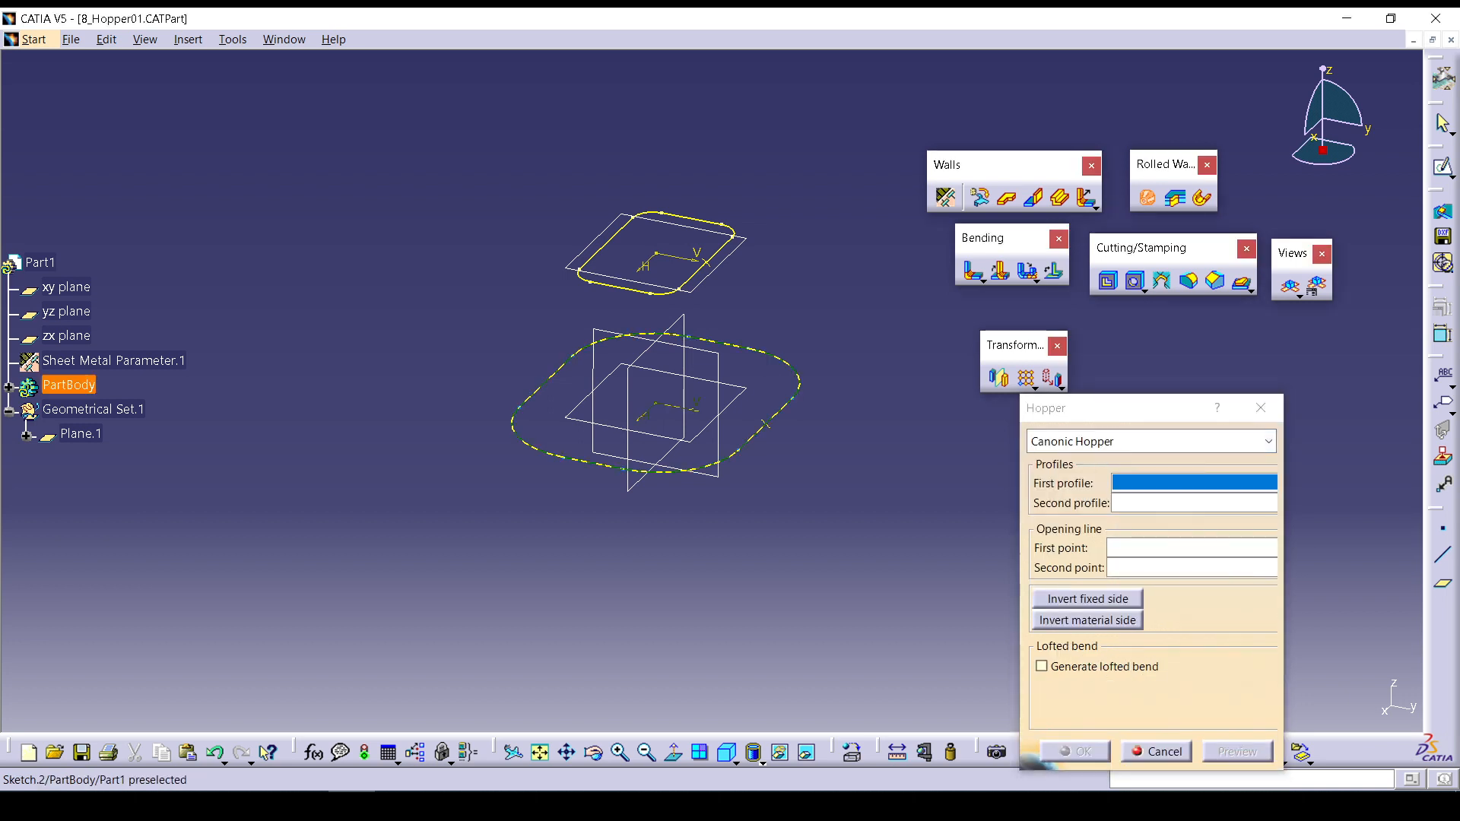
click(776, 414)
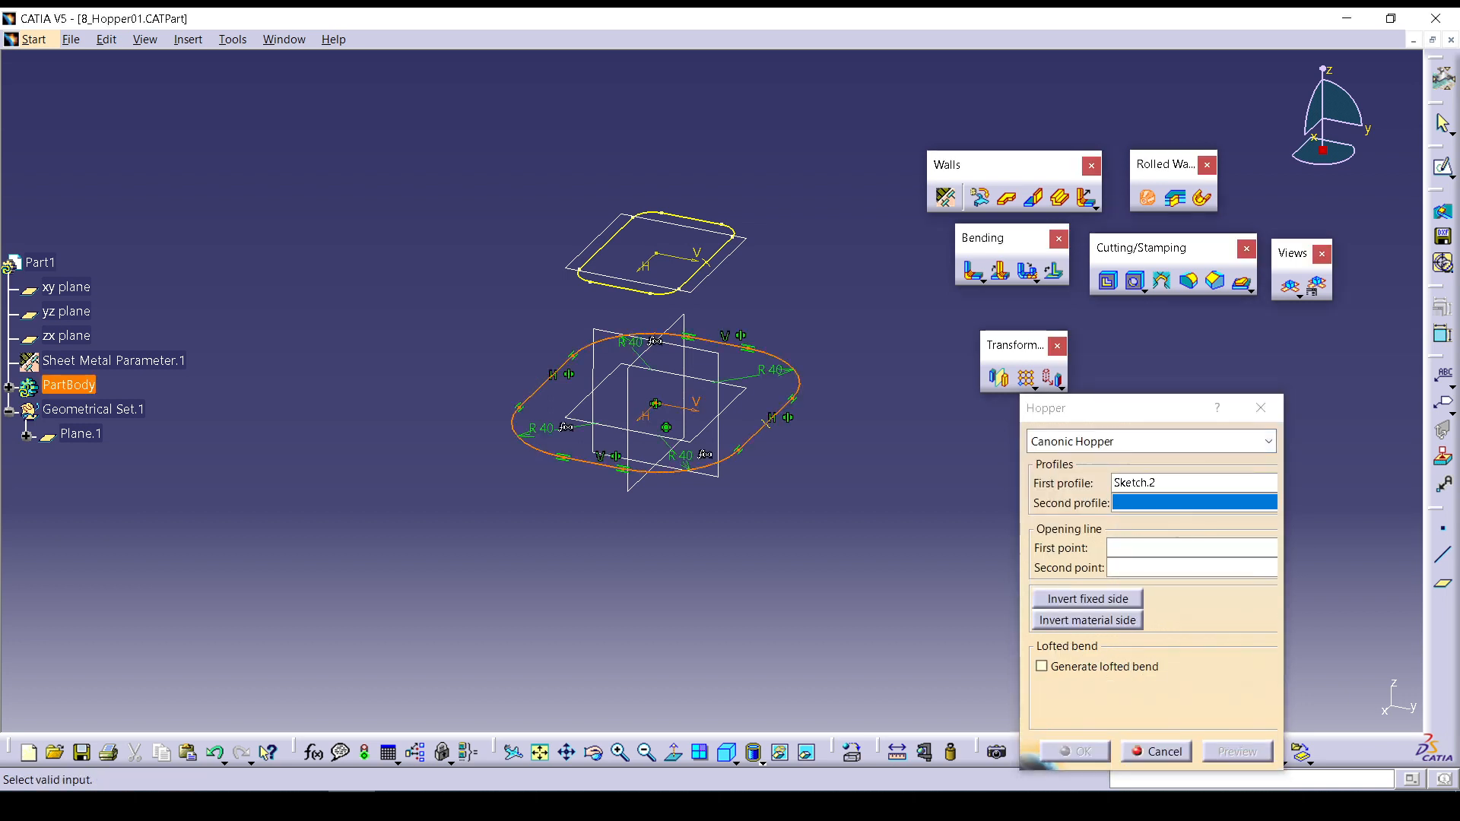
click(706, 263)
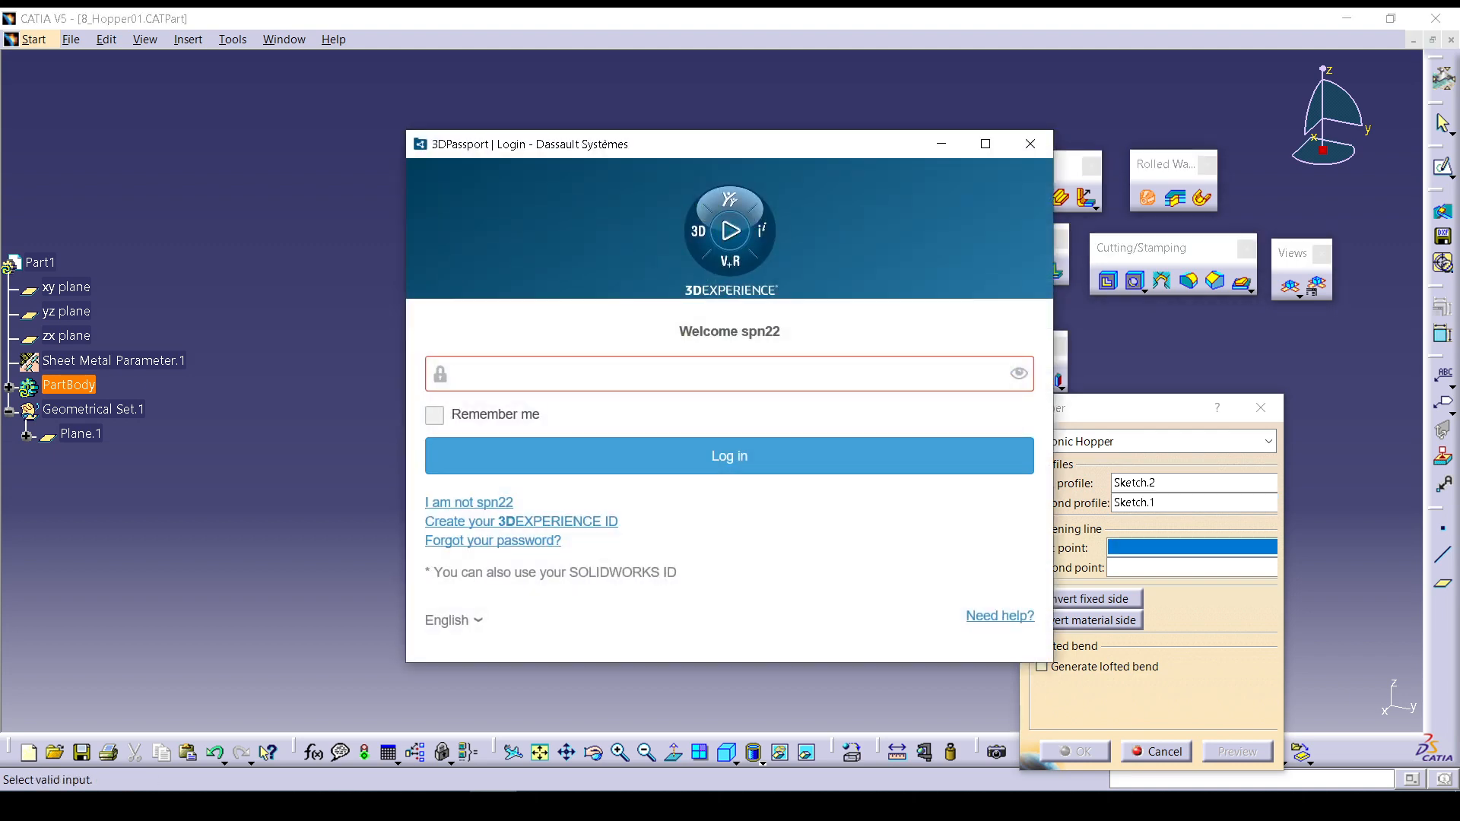
click(1031, 143)
Define the hopper's opening line with Sketch.4 as first point and Sketch.3 as second point, preview it and create the hopper.
mouse_move(770, 481)
middle_down()
mouse_move(772, 365)
mouse_move(765, 490)
mouse_move(594, 425)
mouse_move(686, 447)
middle_up()
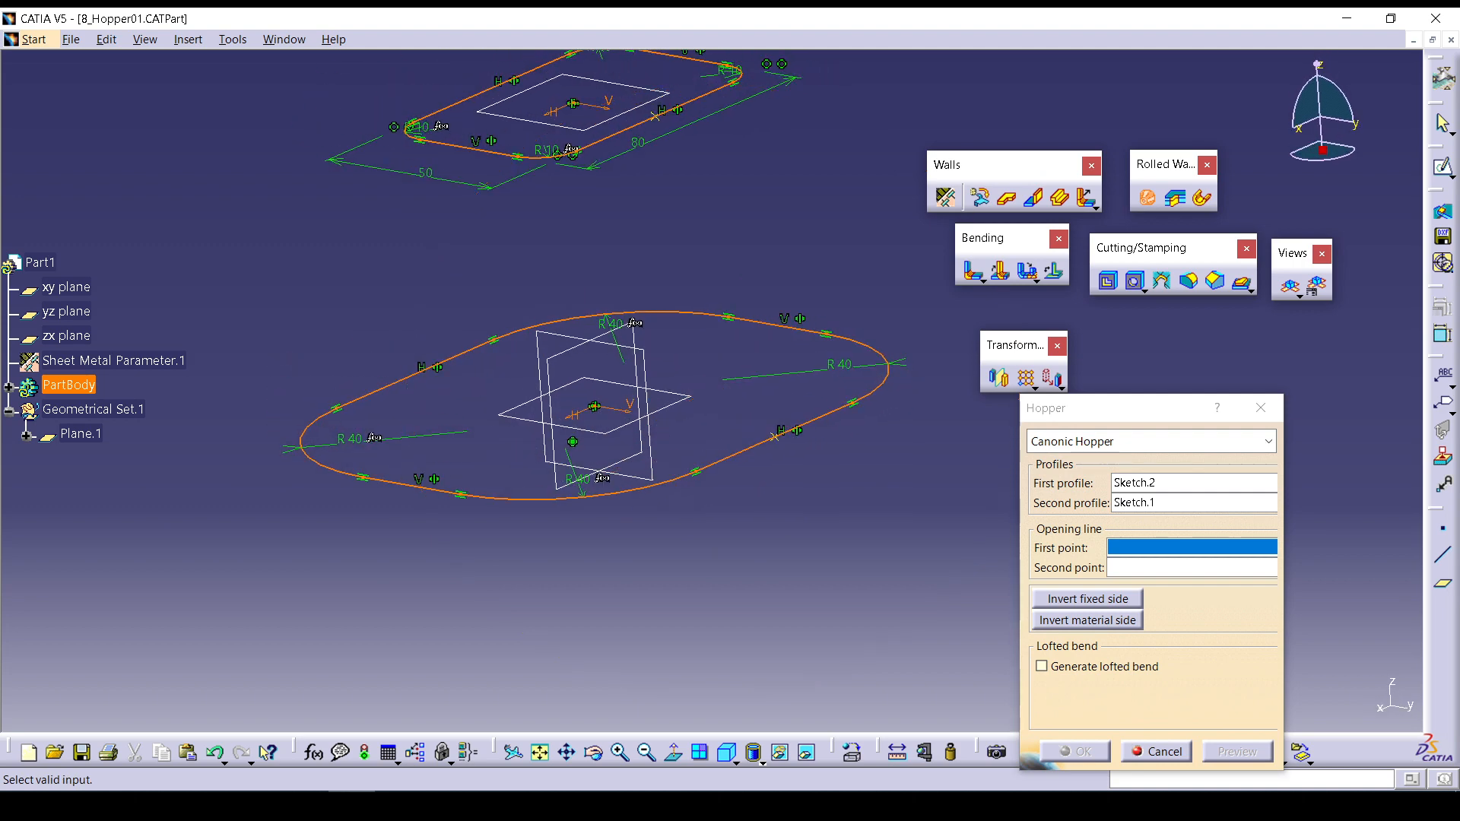
click(1191, 547)
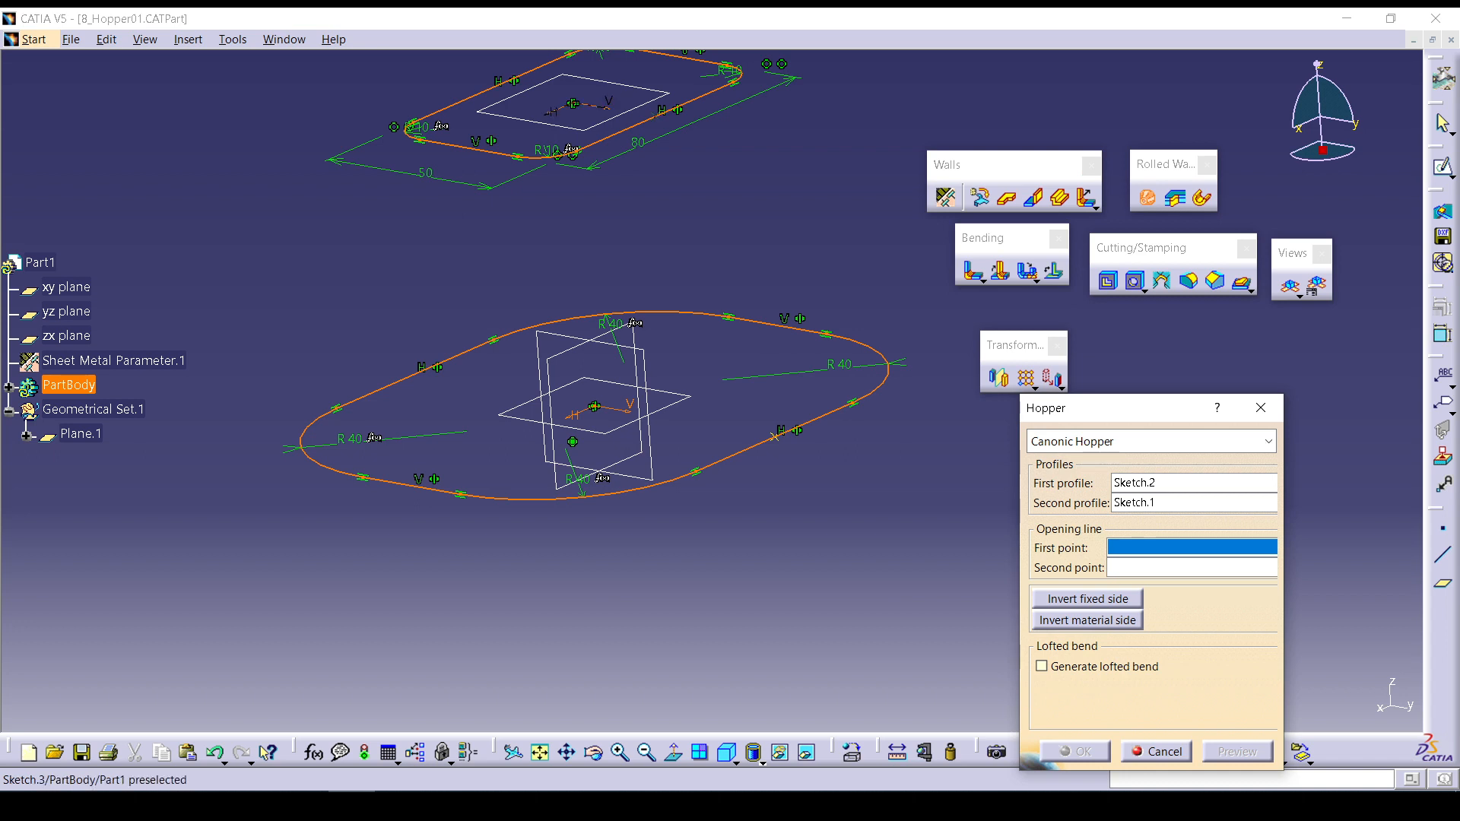
click(656, 116)
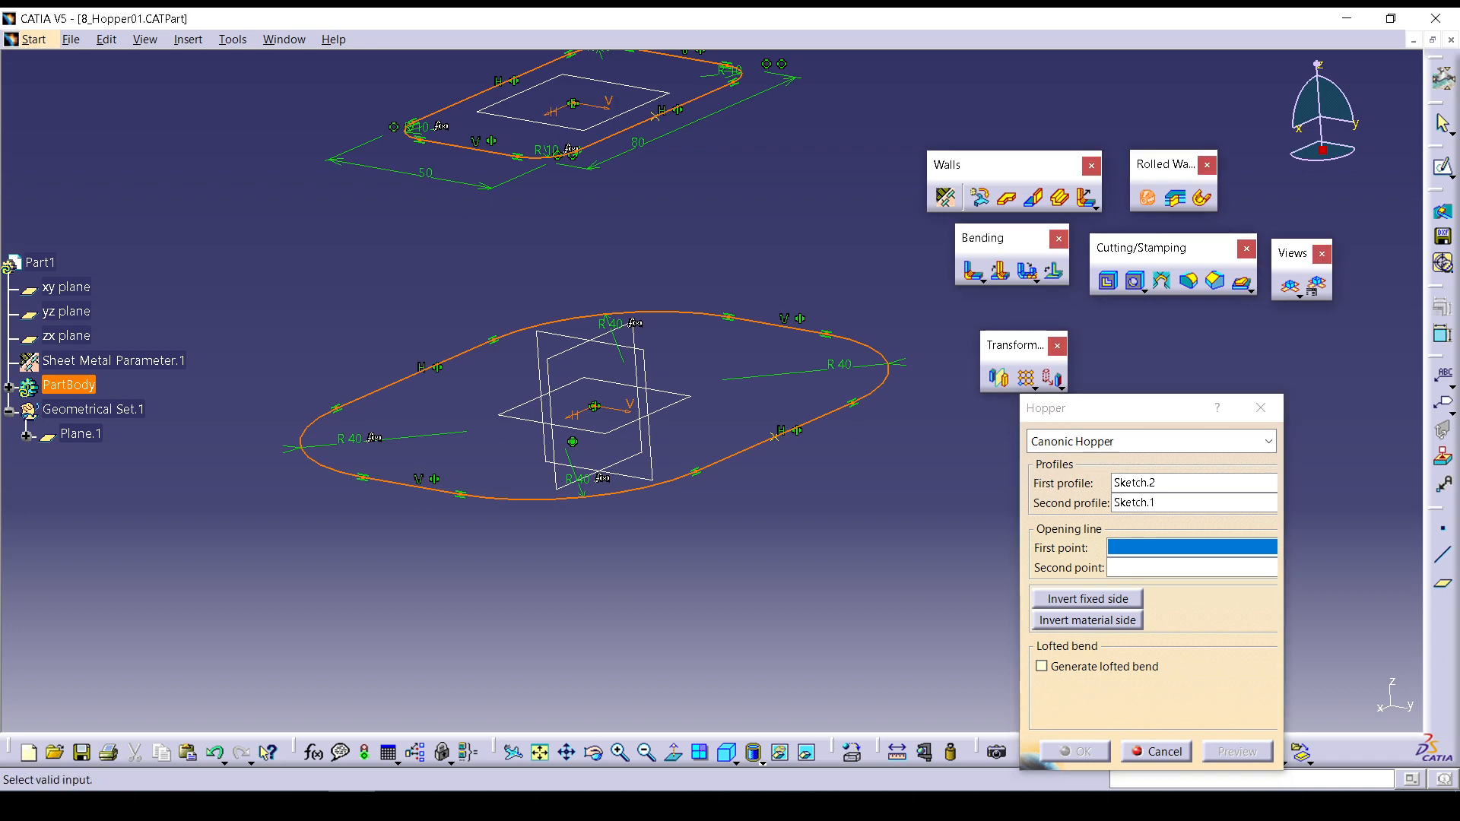
click(774, 436)
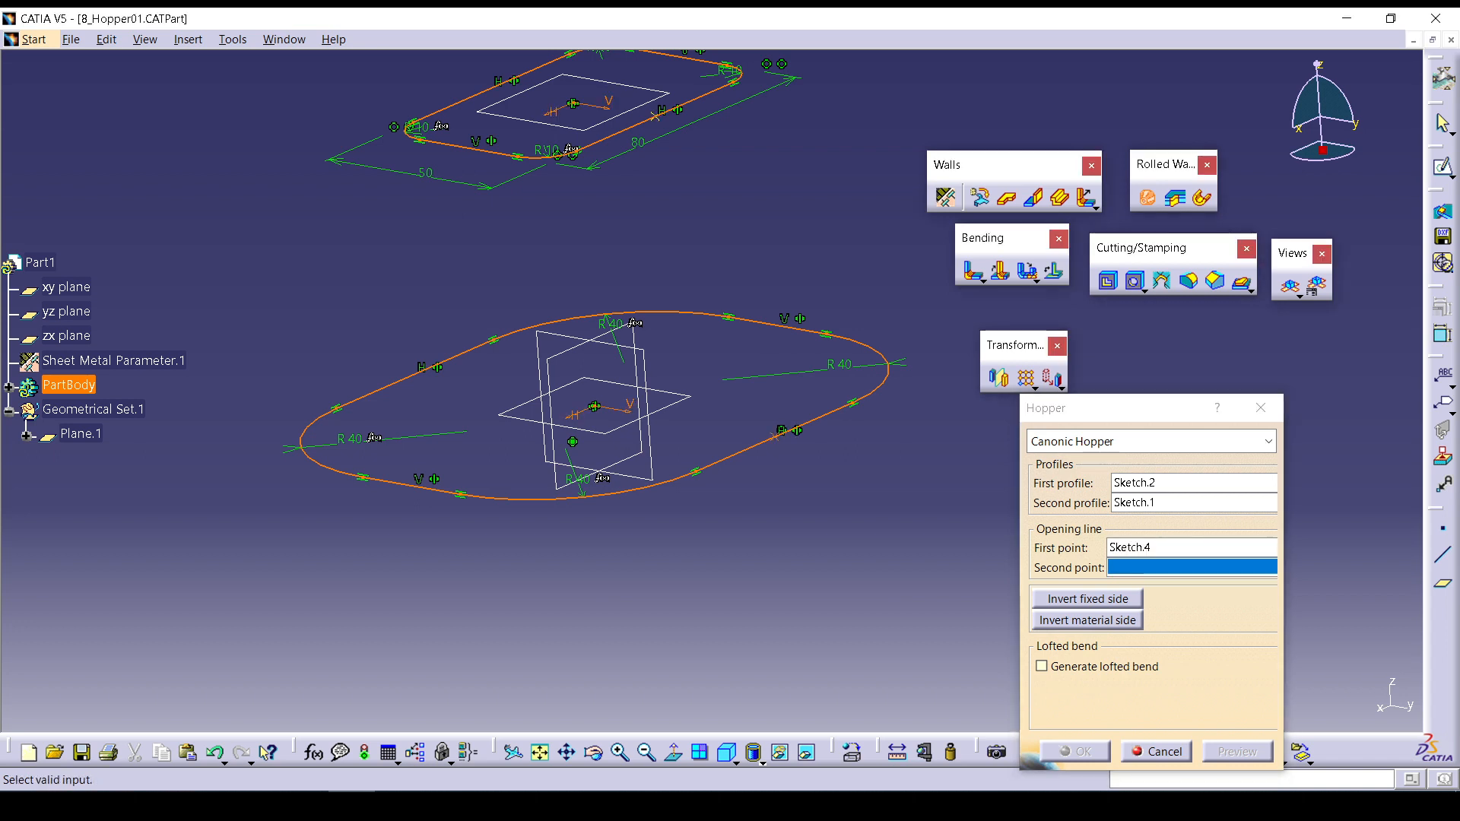
middle_drag(770, 418, 772, 464)
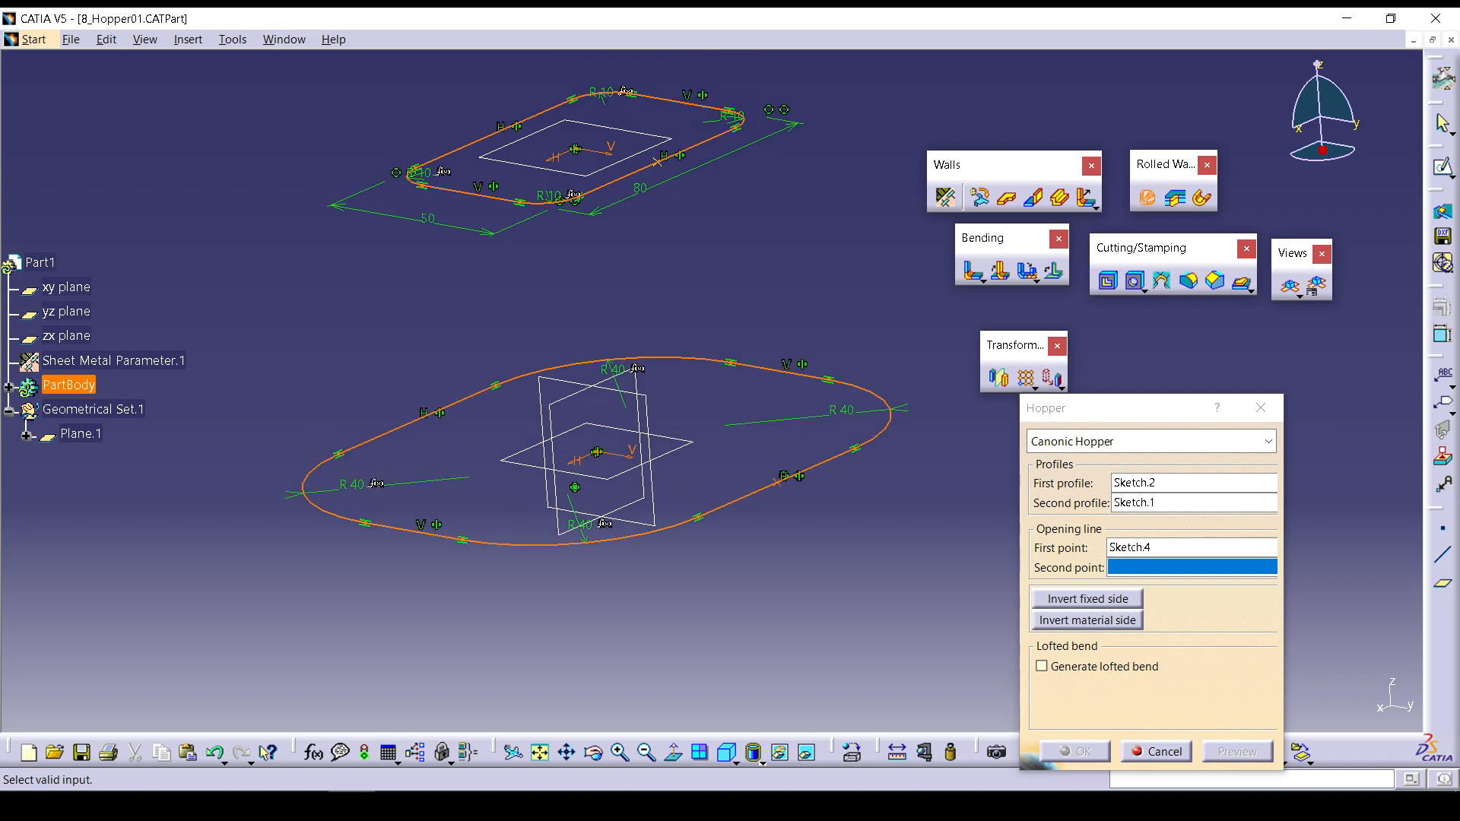
click(802, 473)
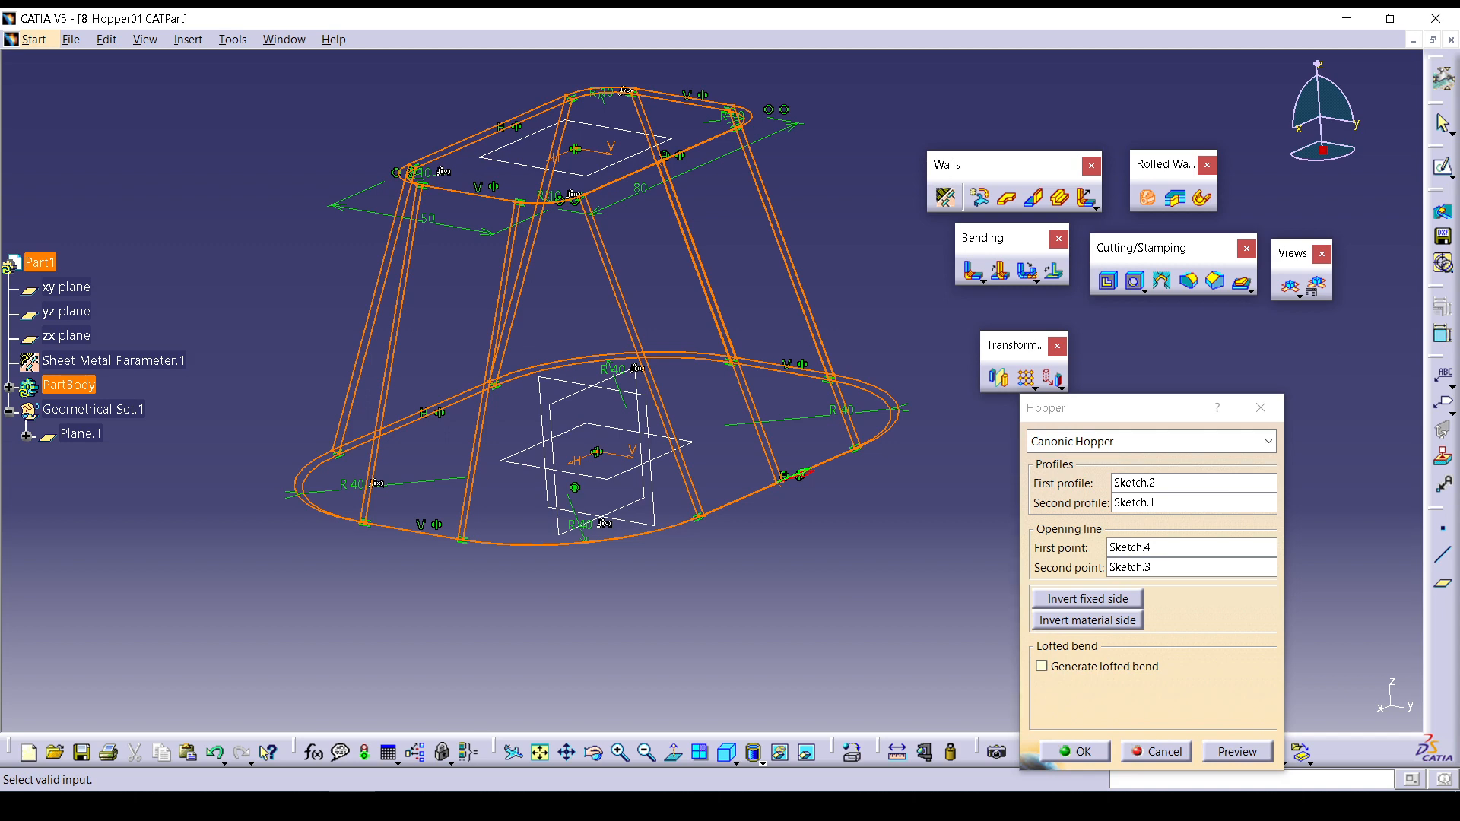
click(1238, 752)
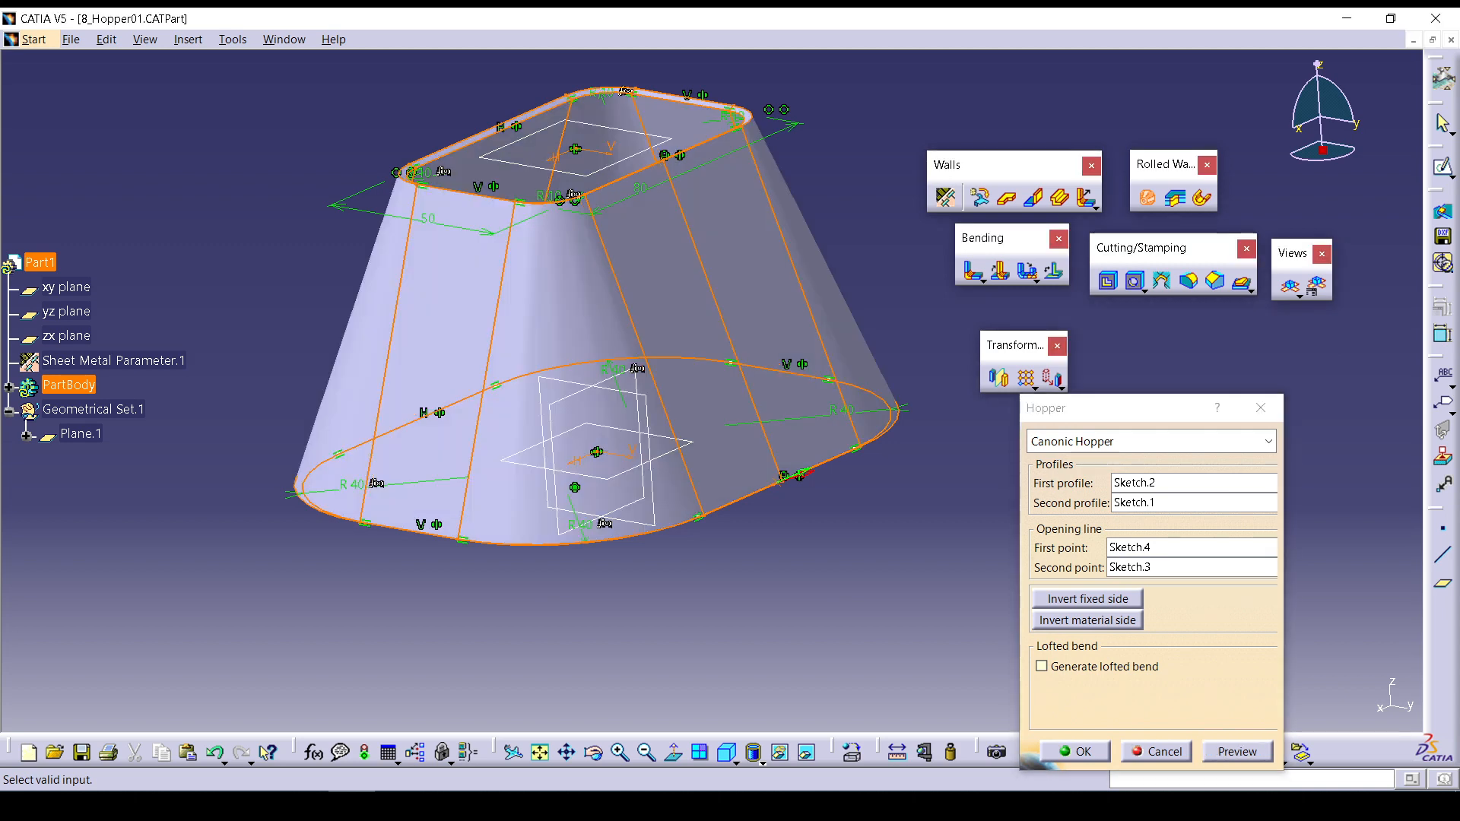
click(1092, 752)
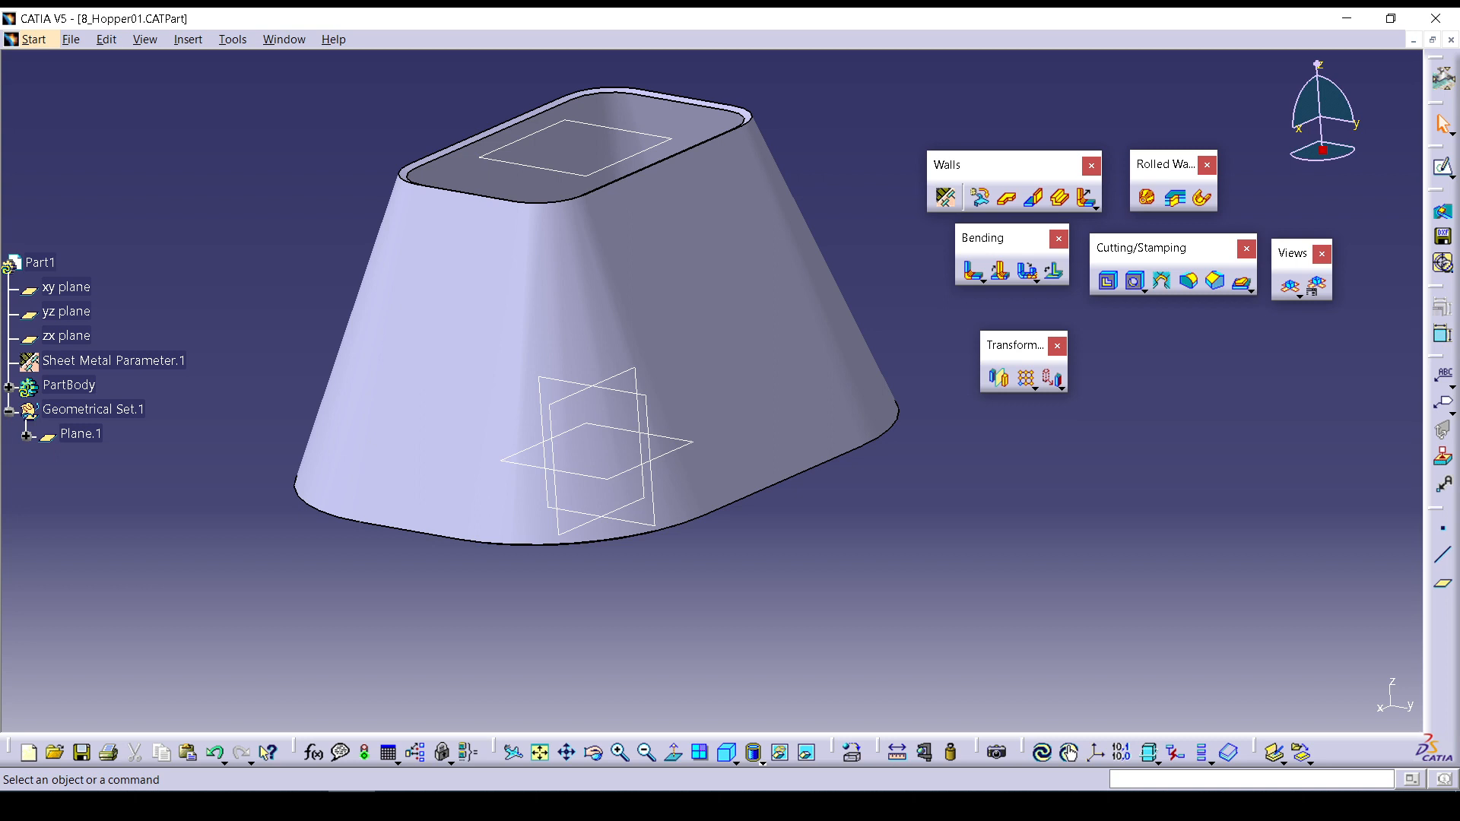
Review the finished hopper's profiles and opening points in its definition, closing it without changes.
double_click(692, 339)
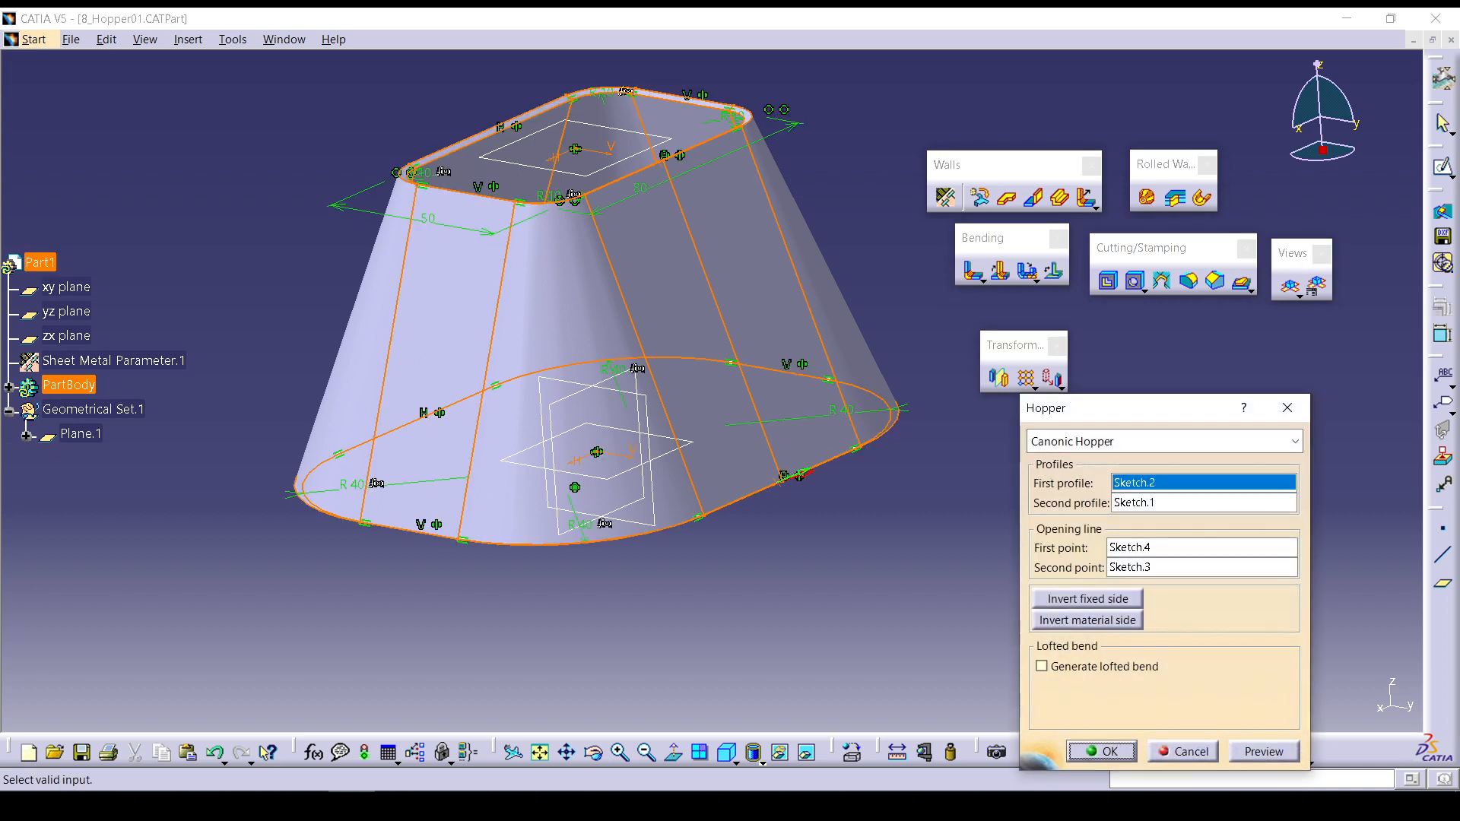
click(1102, 752)
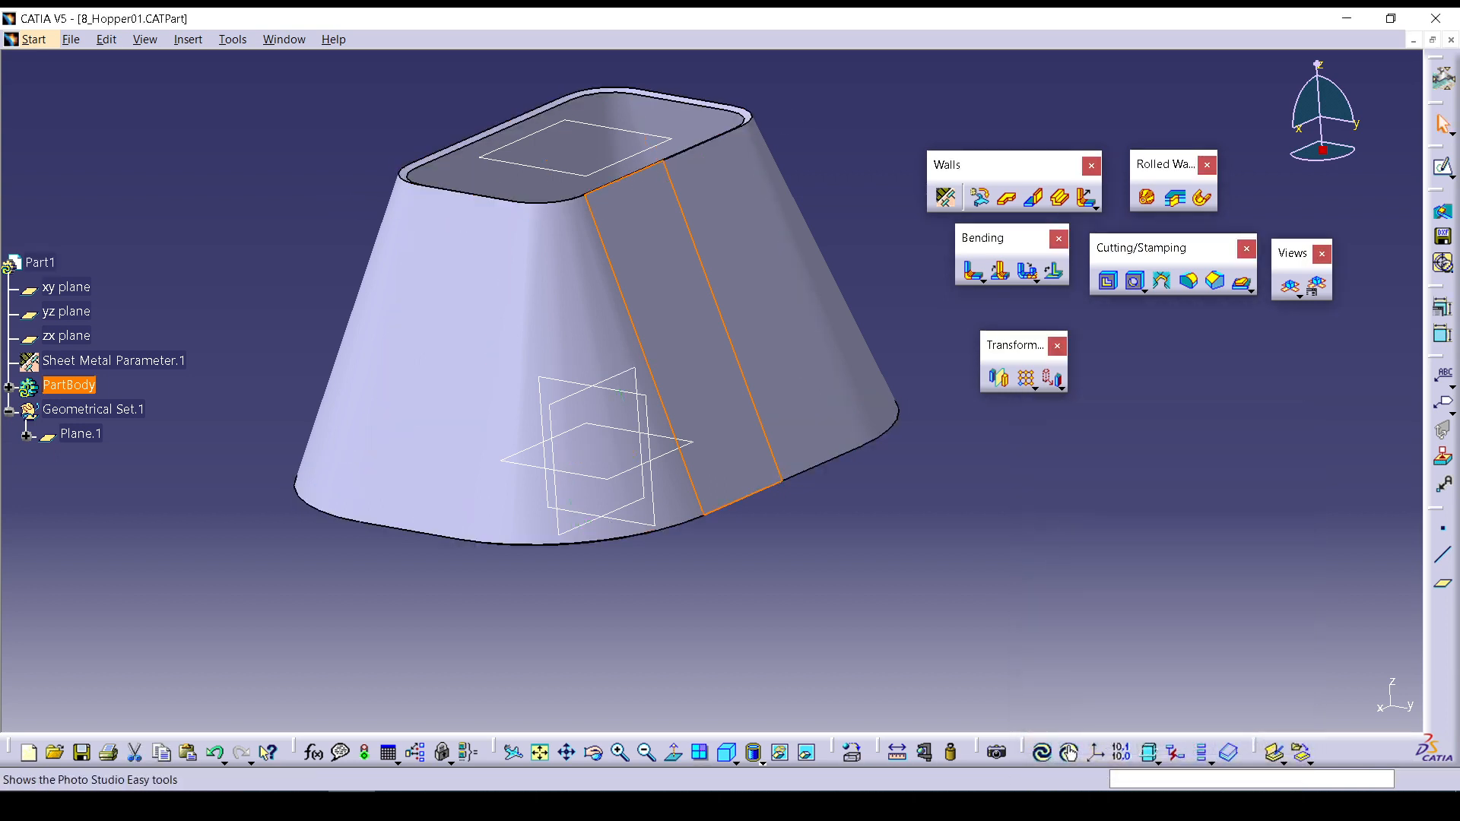
click(1042, 753)
click(1049, 601)
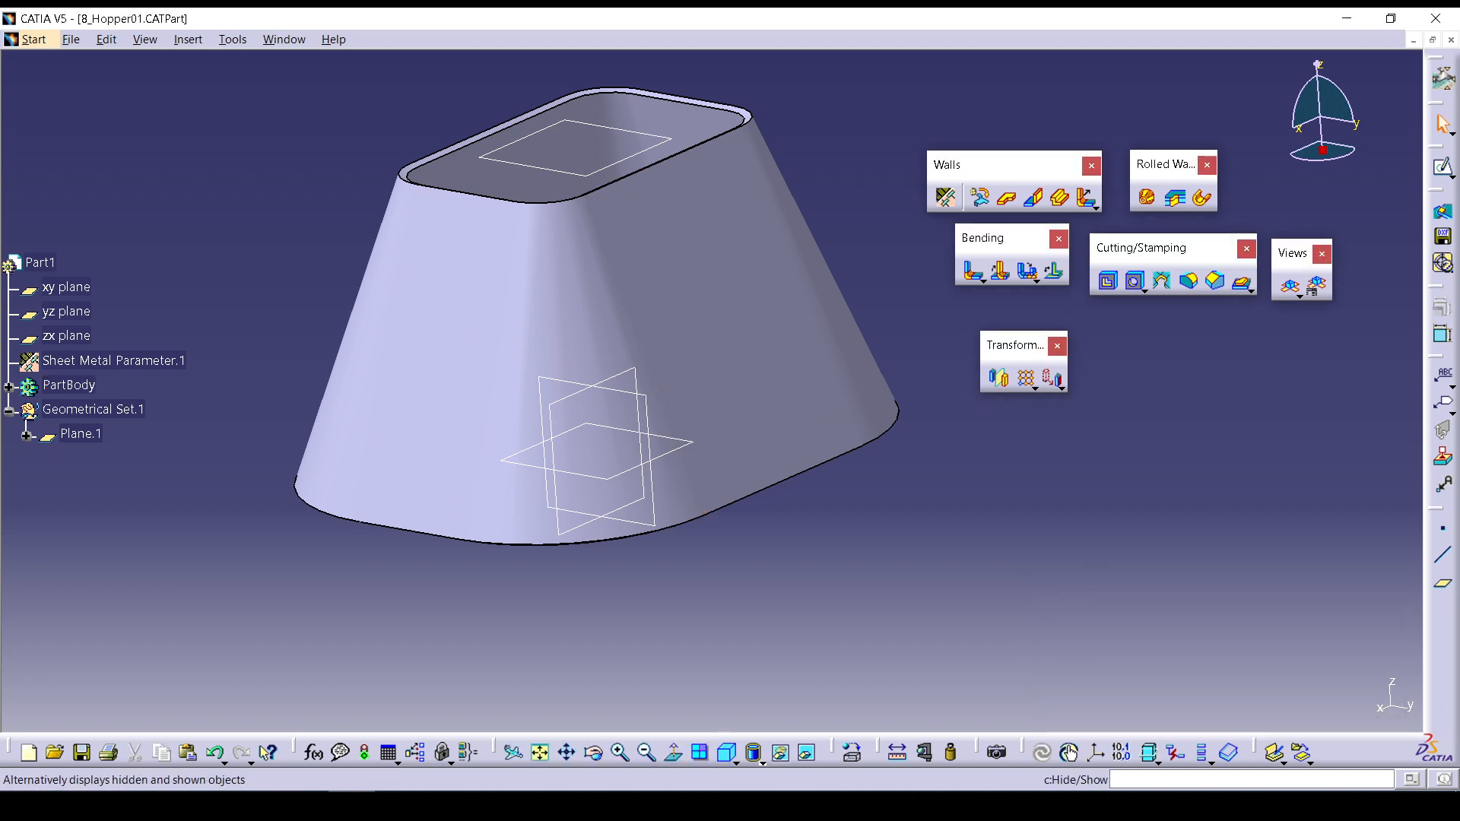
Change the view mode to shading with edges so the boundaries between the hopper's faces are drawn.
click(766, 762)
click(765, 762)
click(762, 762)
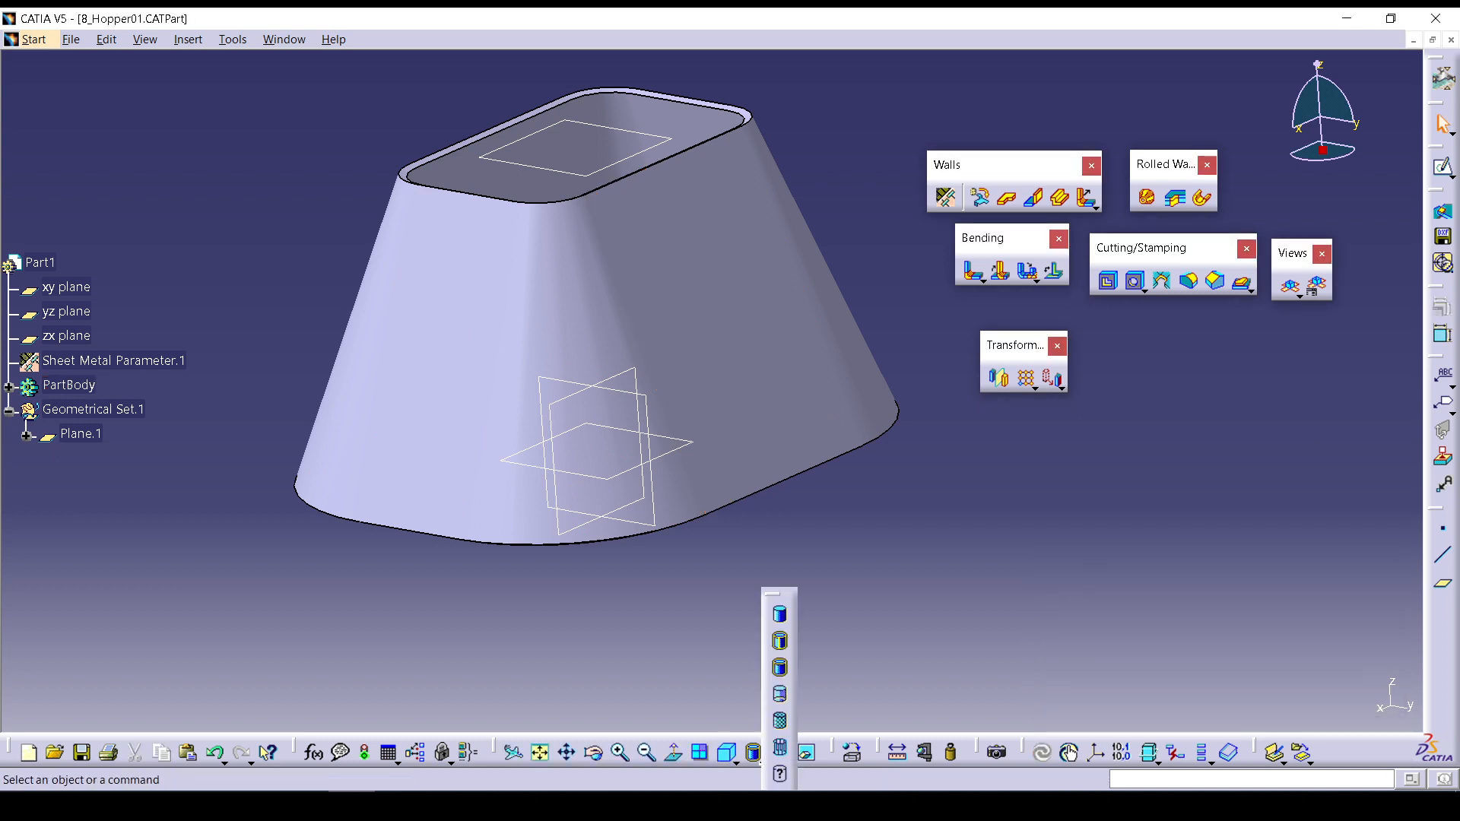
click(780, 641)
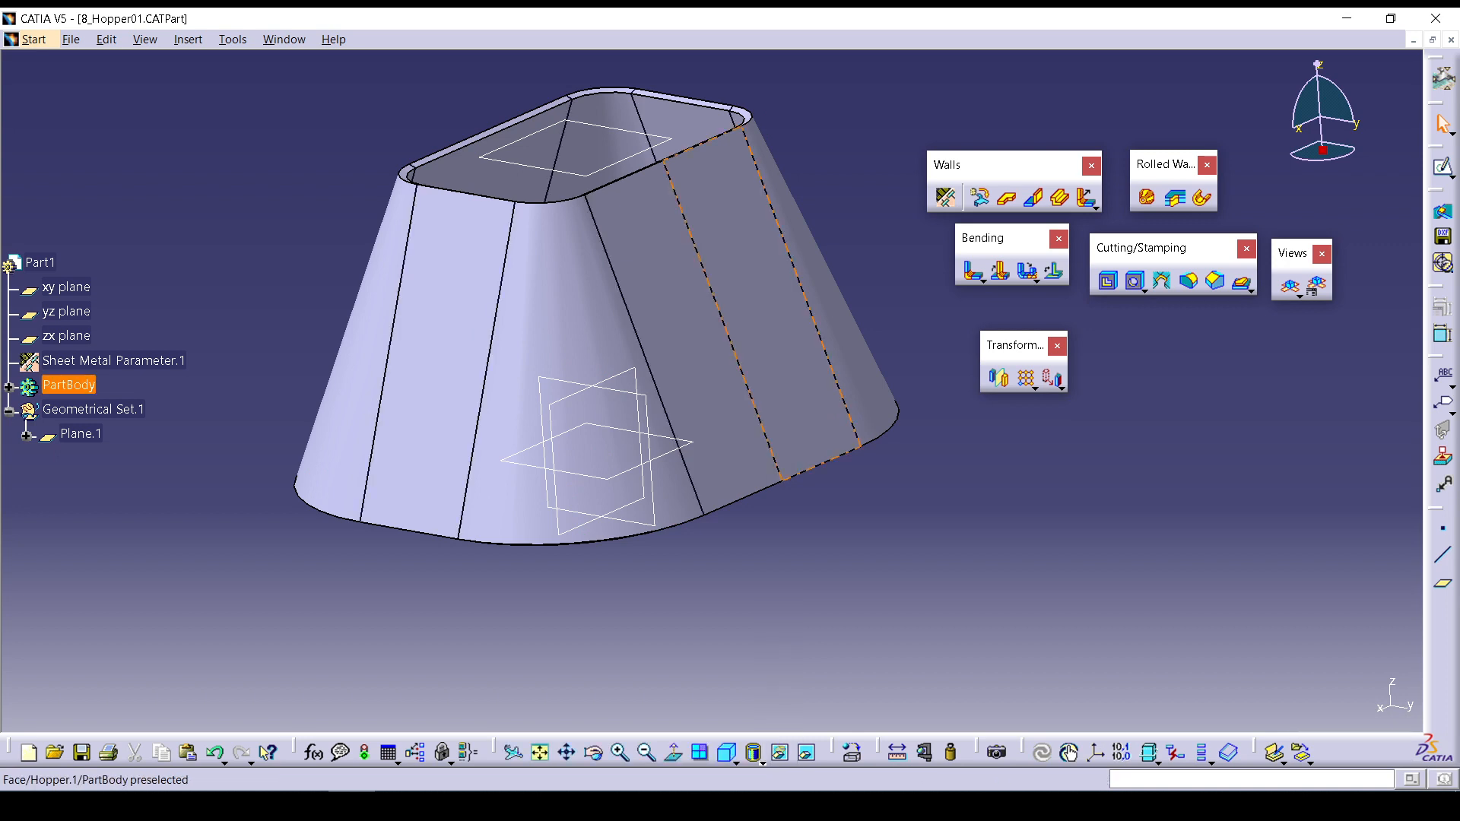
double_click(776, 357)
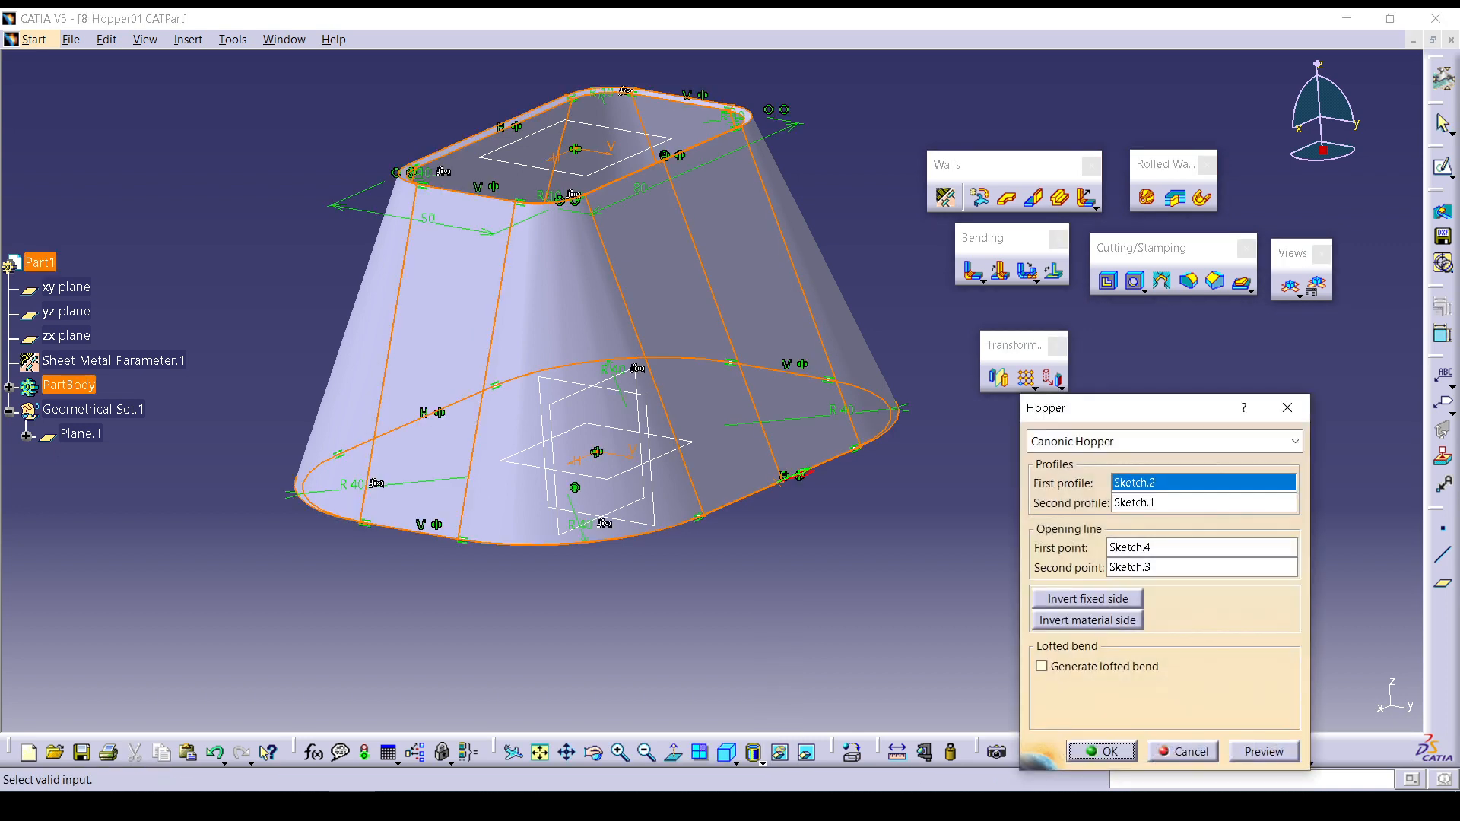
click(1087, 599)
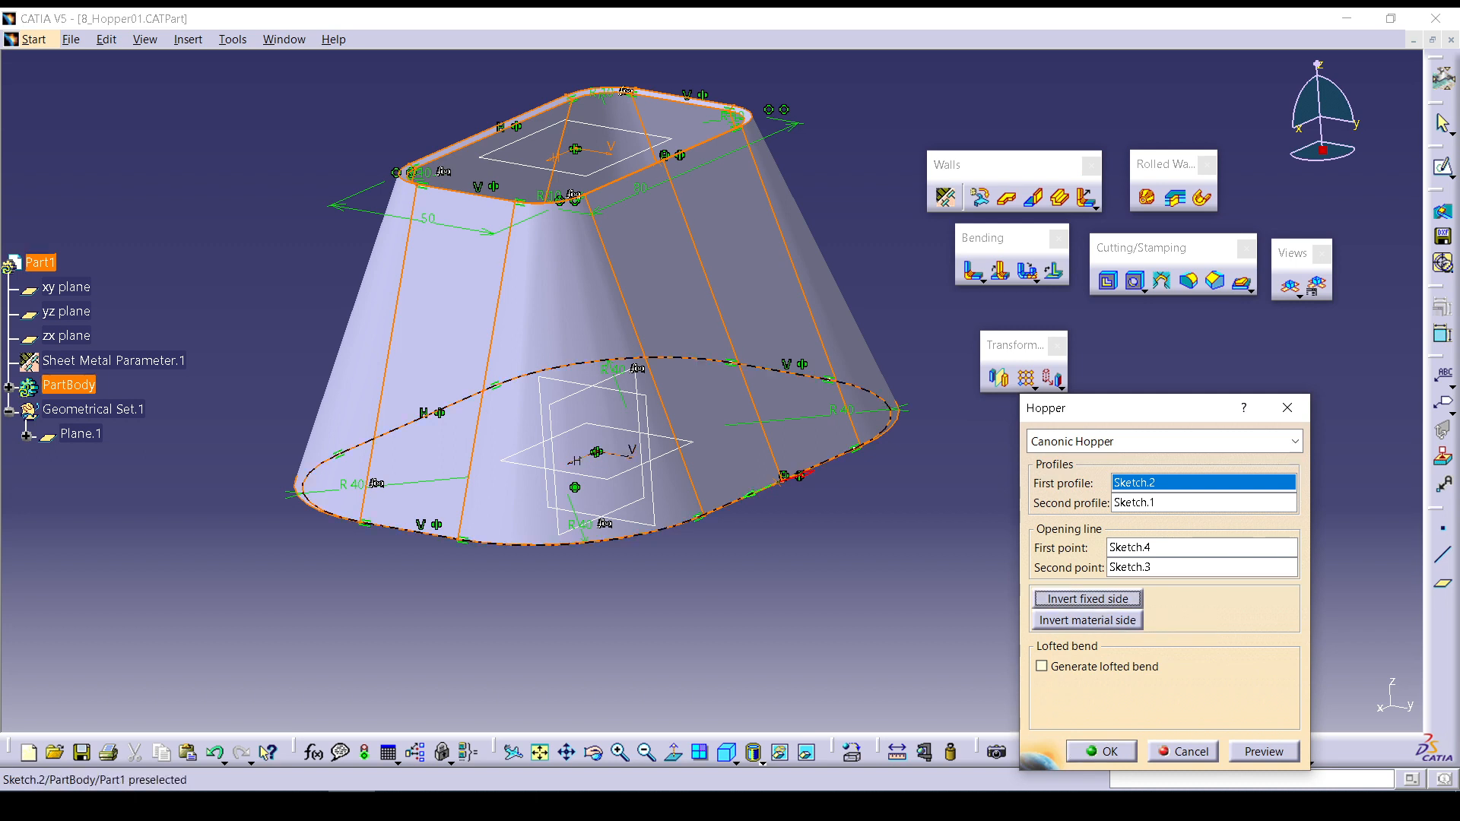
click(759, 492)
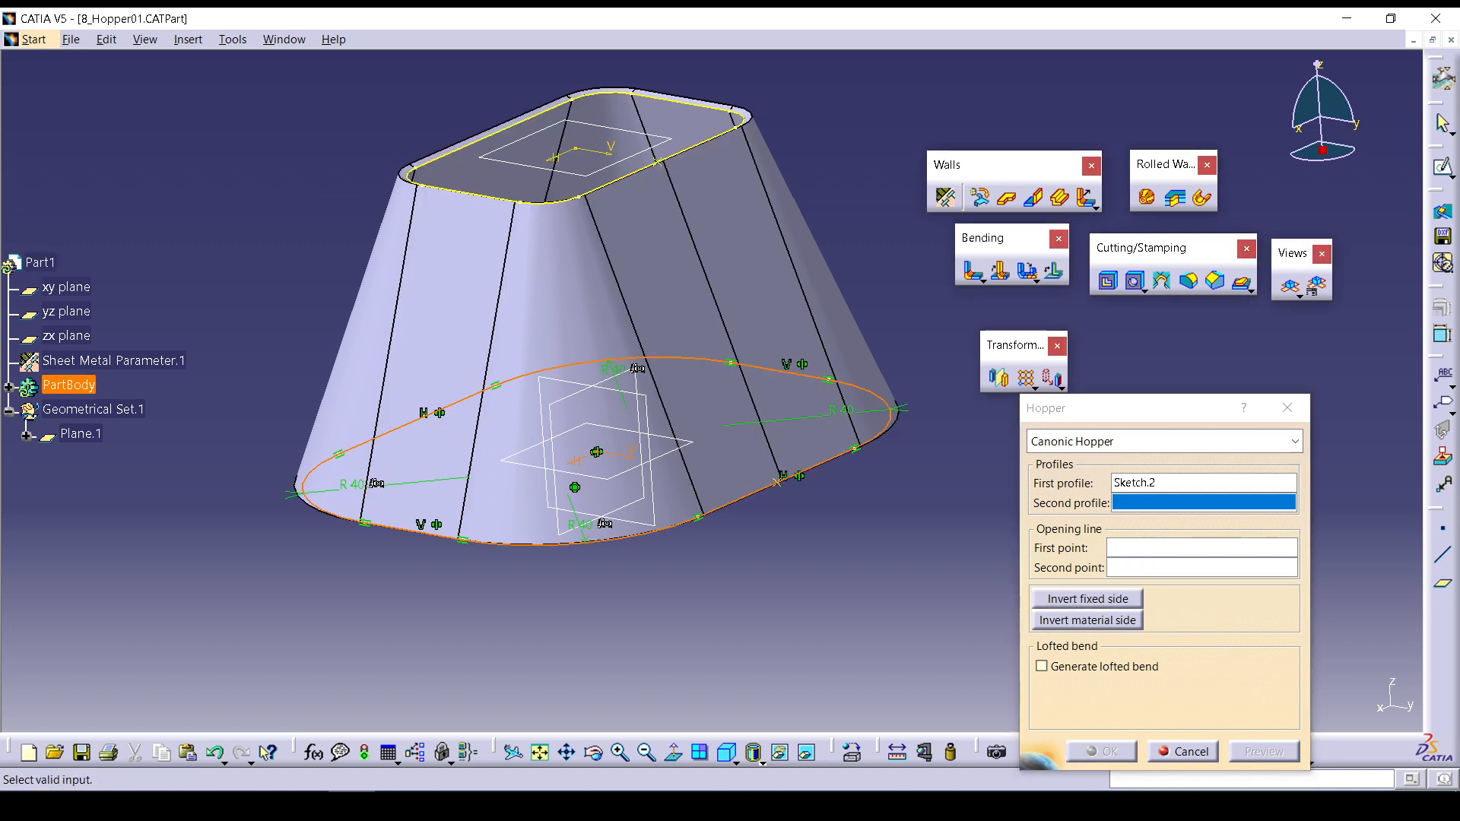
click(1088, 600)
click(1183, 752)
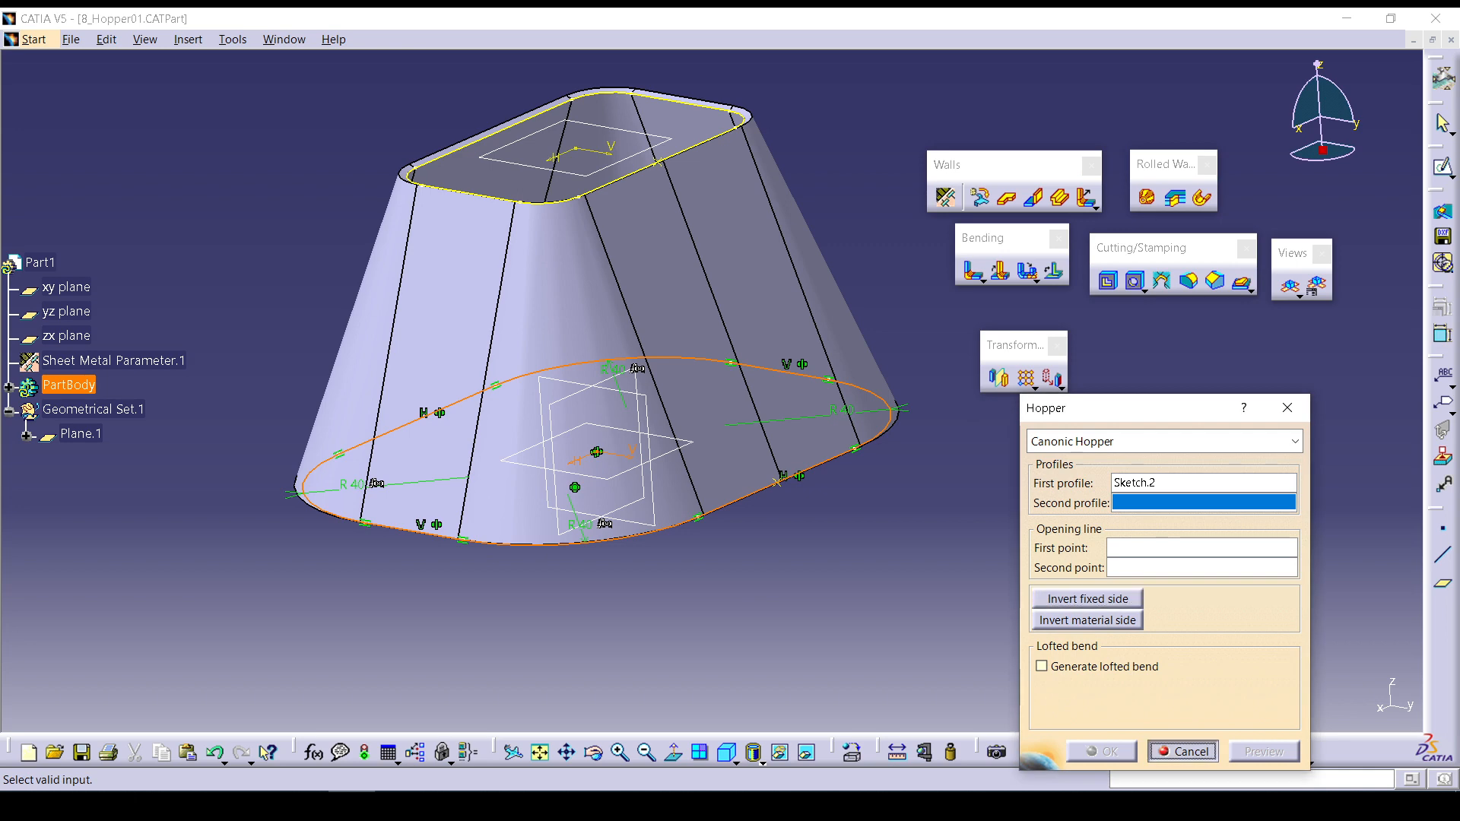
Reopen the hopper's definition and invert its material side back and forth, dismissing the Skype for Business sign-in window.
double_click(782, 357)
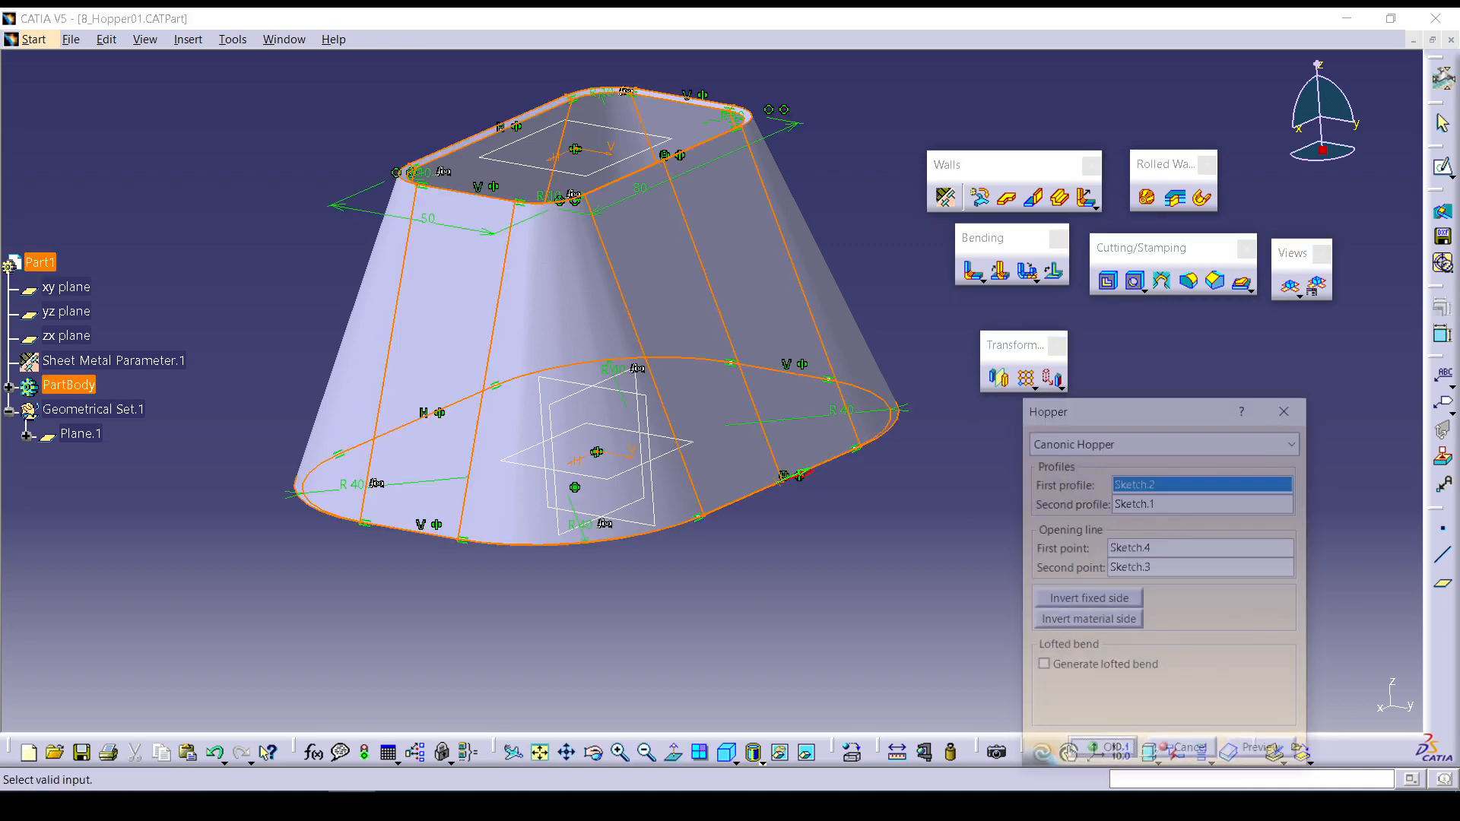
click(1087, 621)
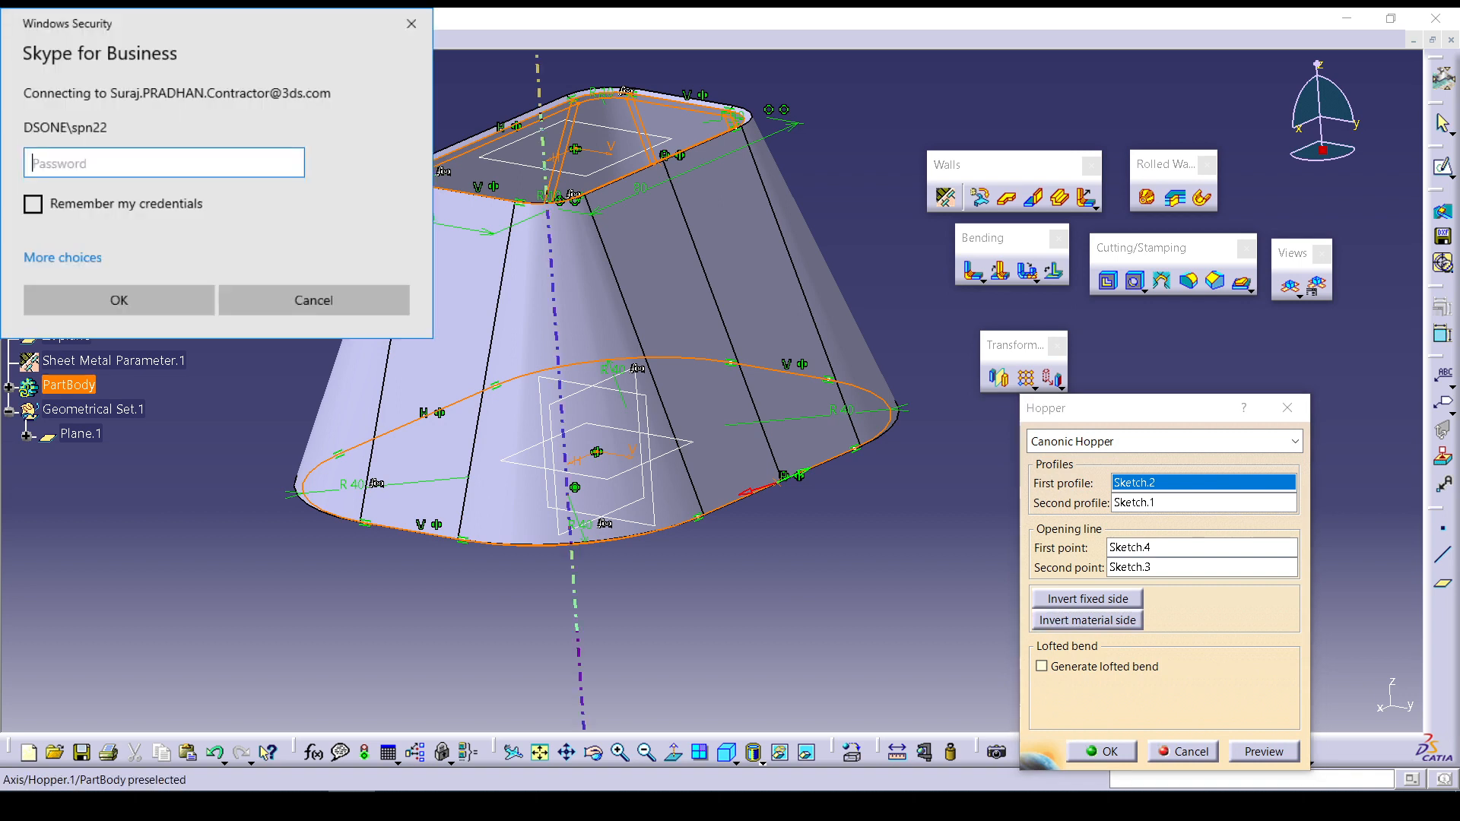
click(313, 300)
click(1088, 621)
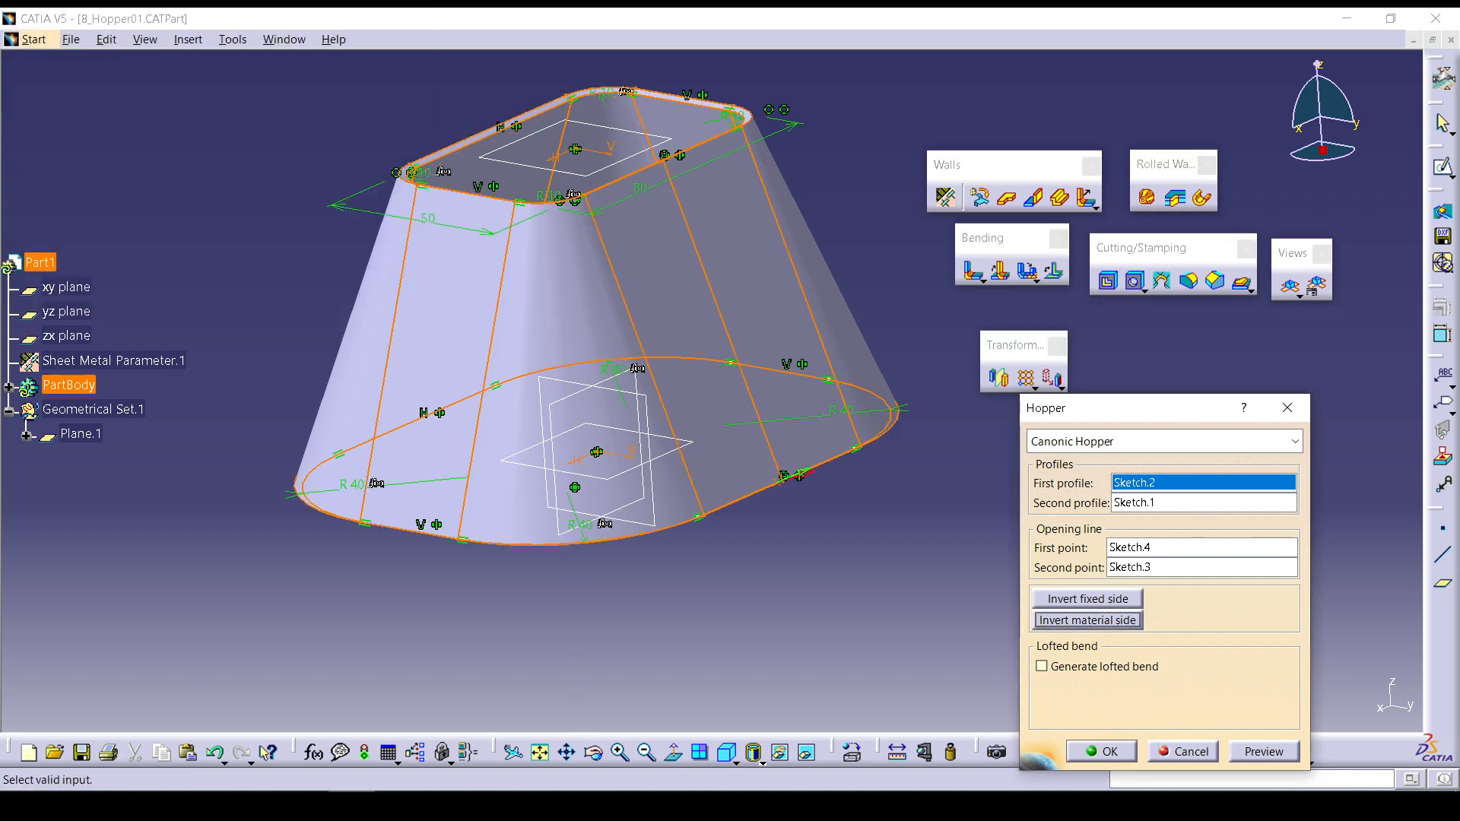
click(1087, 620)
click(1088, 620)
click(1087, 621)
click(1087, 621)
Preview the hopper with lofted bends approximated by 5 bends, switch to a 2 mm segment length, and dismiss the 3DPassport login.
click(1042, 666)
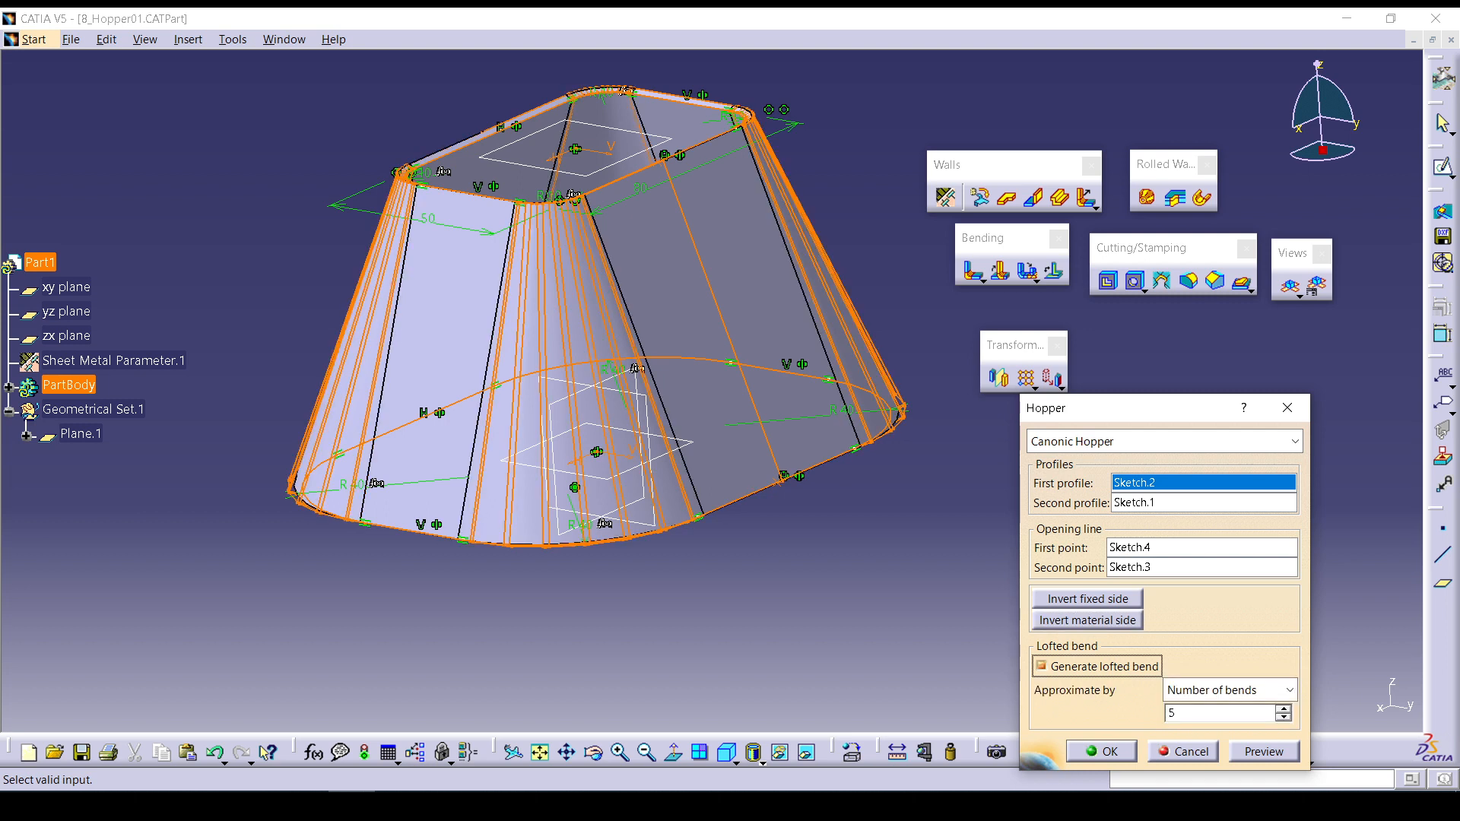
click(1264, 752)
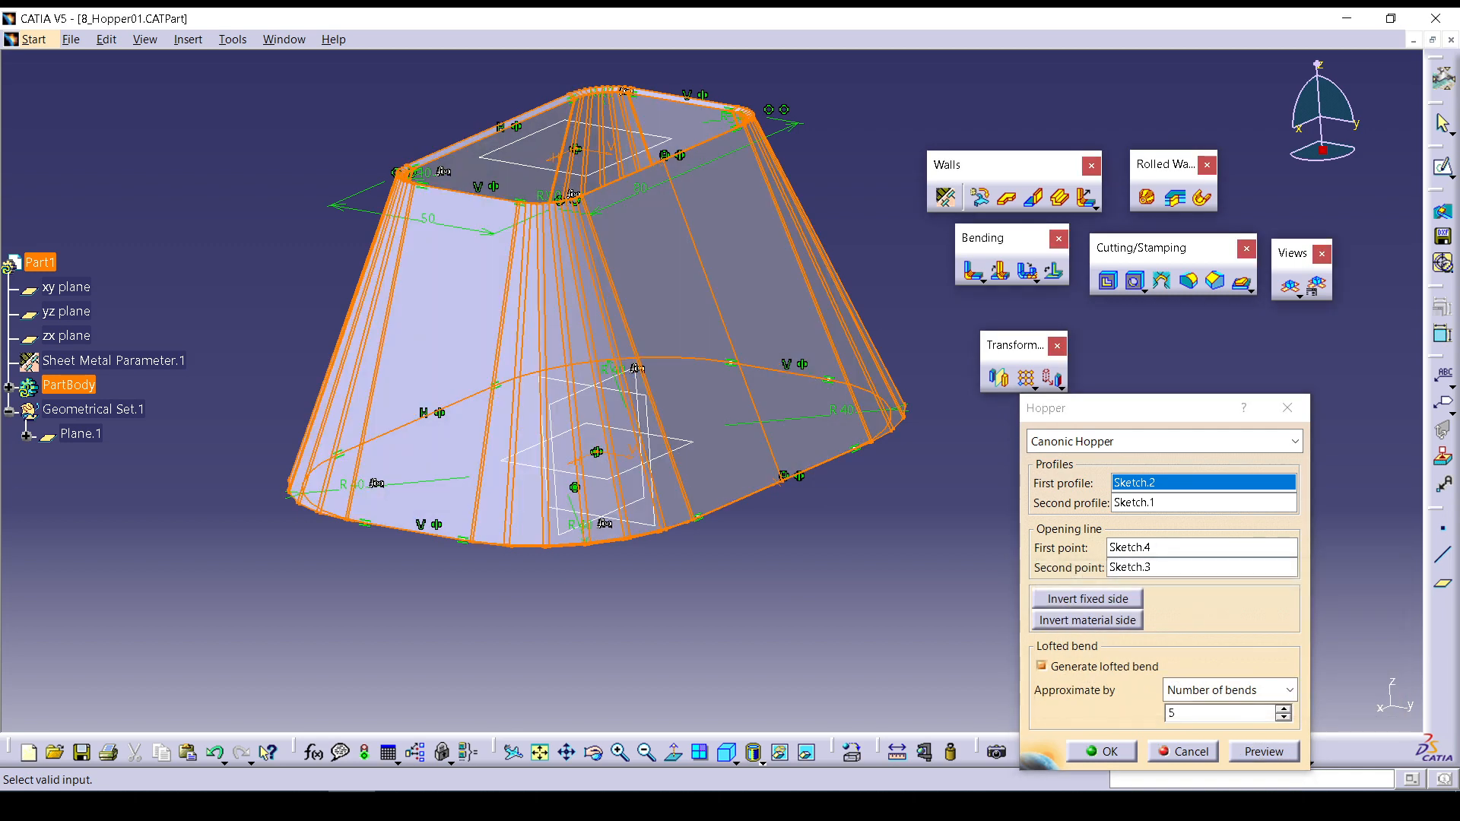
click(1228, 690)
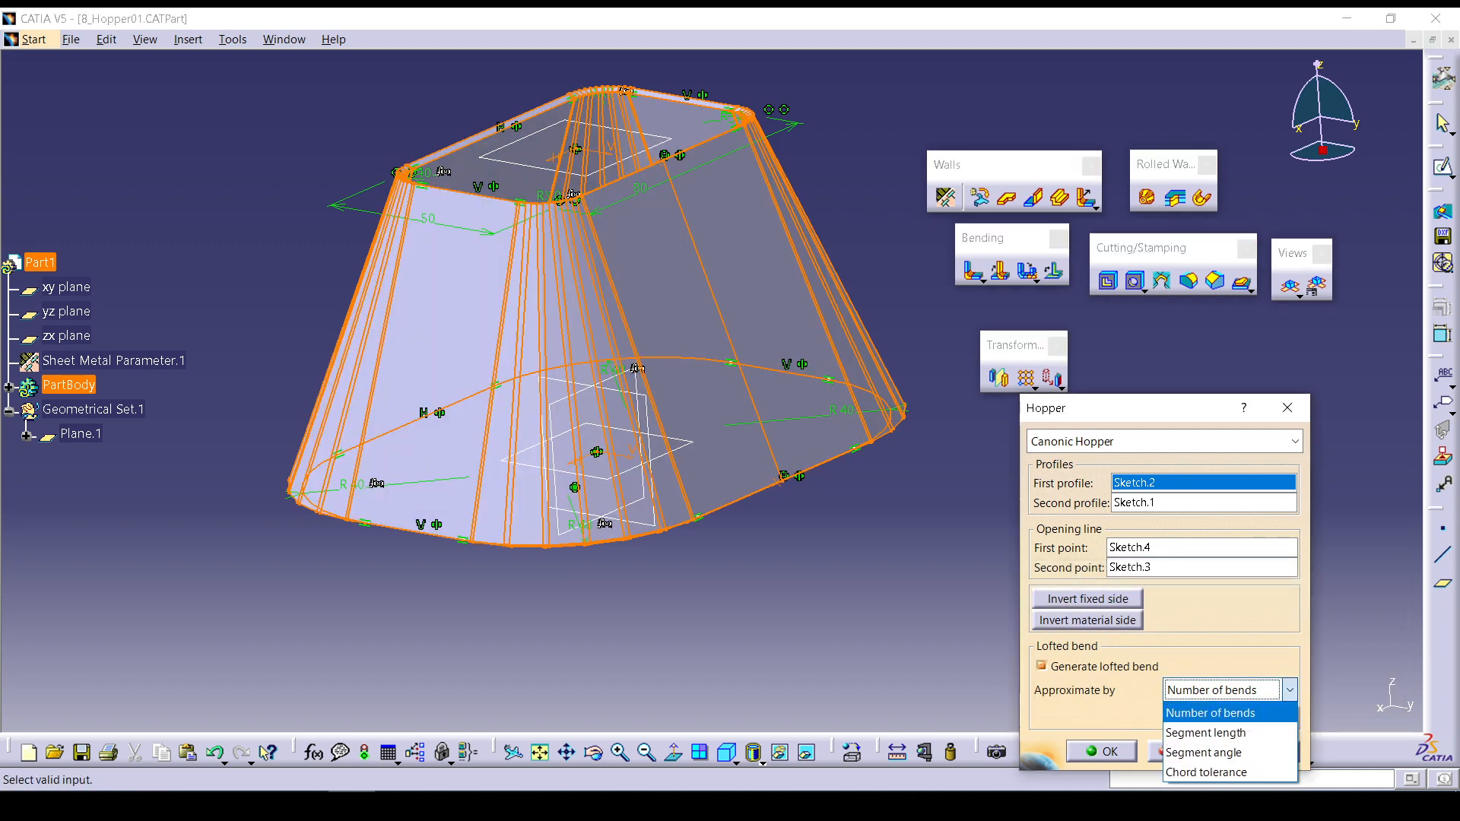
click(1206, 732)
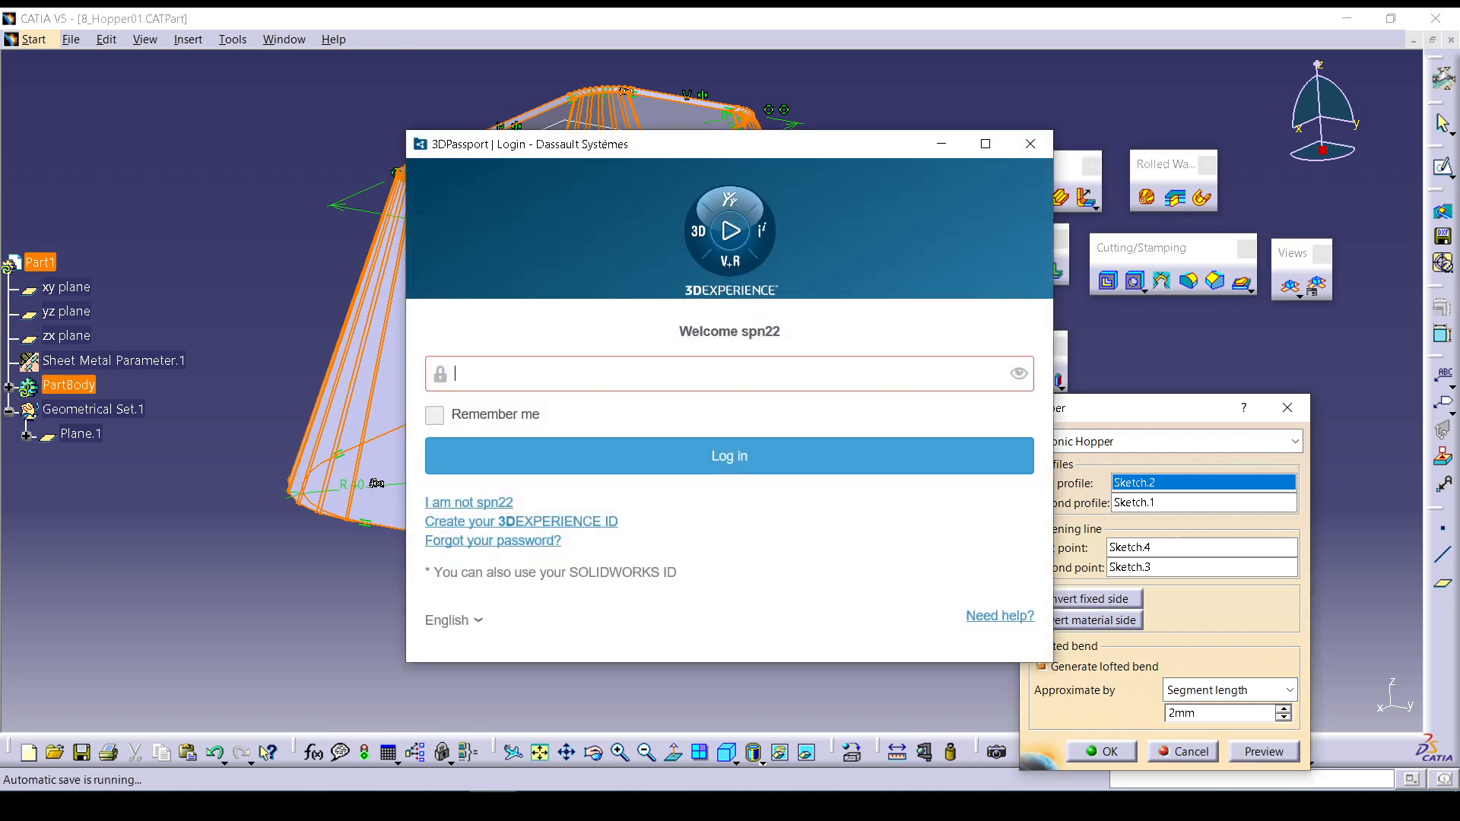
click(1030, 140)
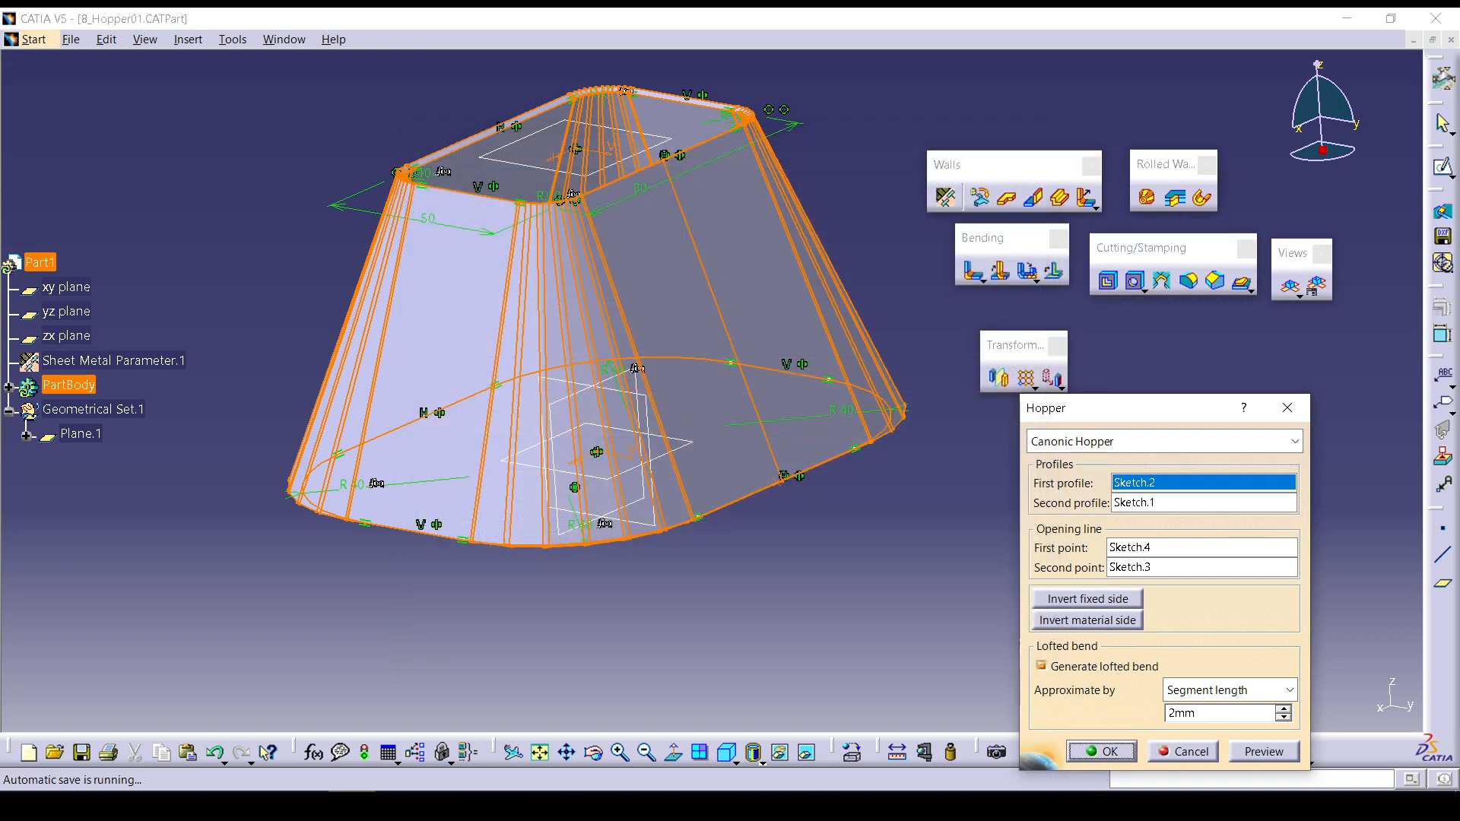
Accept the lofted-bend hopper and examine its segmented corner faces around the opening and along the outer walls.
middle_drag(722, 263, 600, 456)
middle_click(749, 559)
middle_click(702, 359)
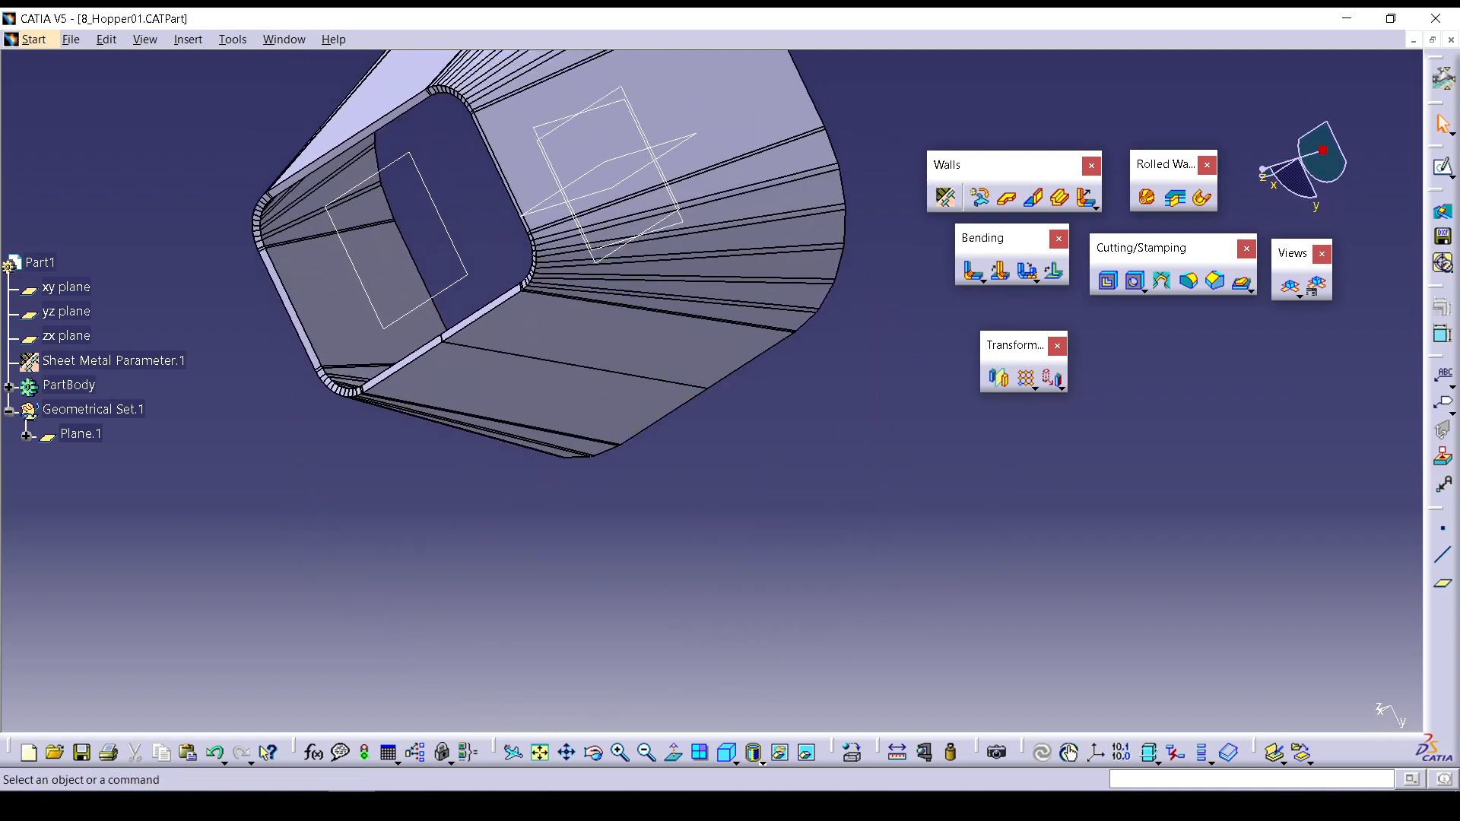
middle_drag(578, 525, 874, 205)
middle_drag(570, 273, 601, 654)
middle_drag(483, 559, 759, 541)
middle_drag(970, 568, 769, 333)
scroll(764, 251, up, 1)
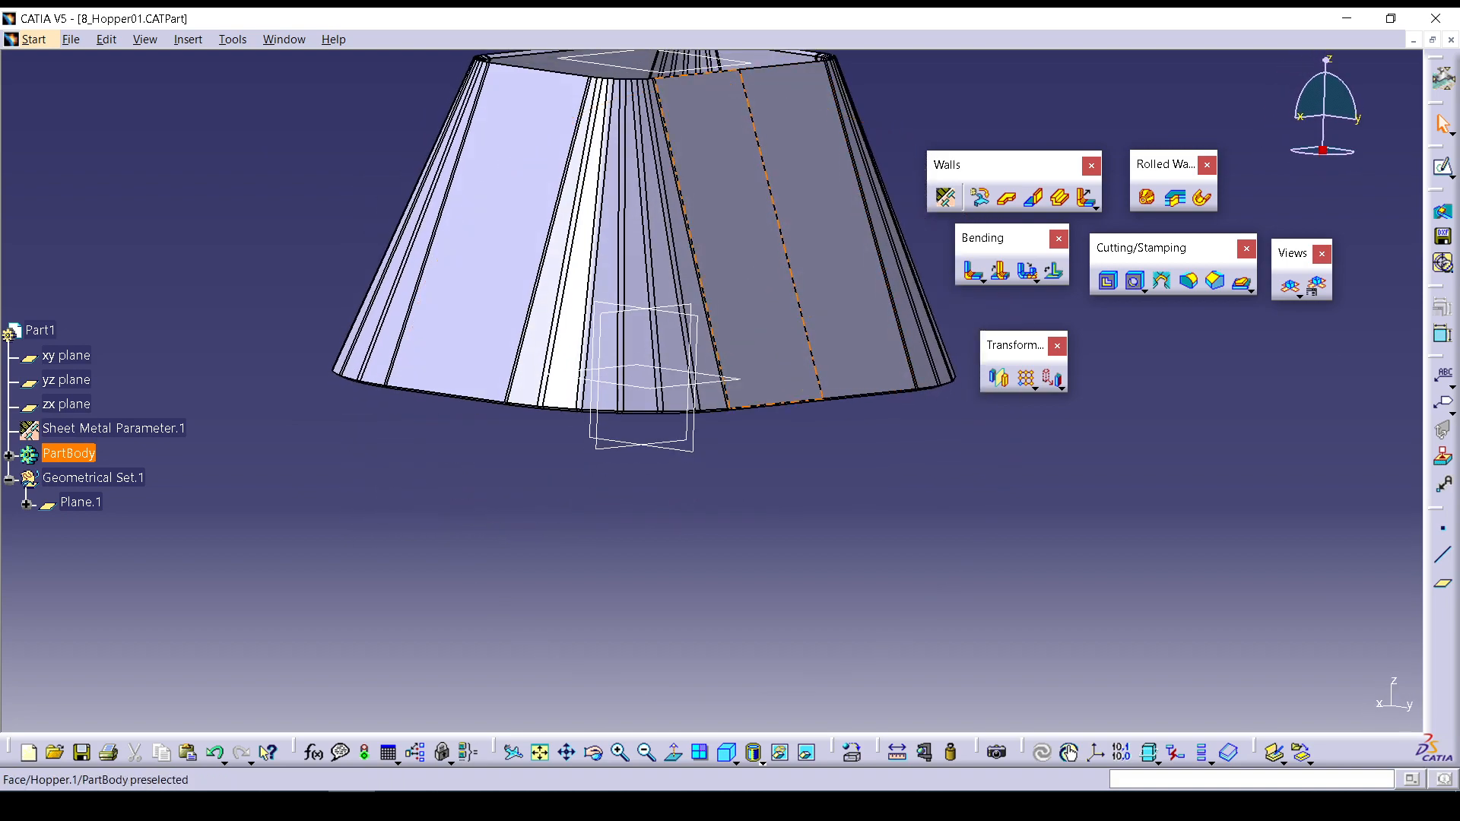
Turn off lofted bend generation in the hopper's definition, preview the result and apply it.
click(767, 329)
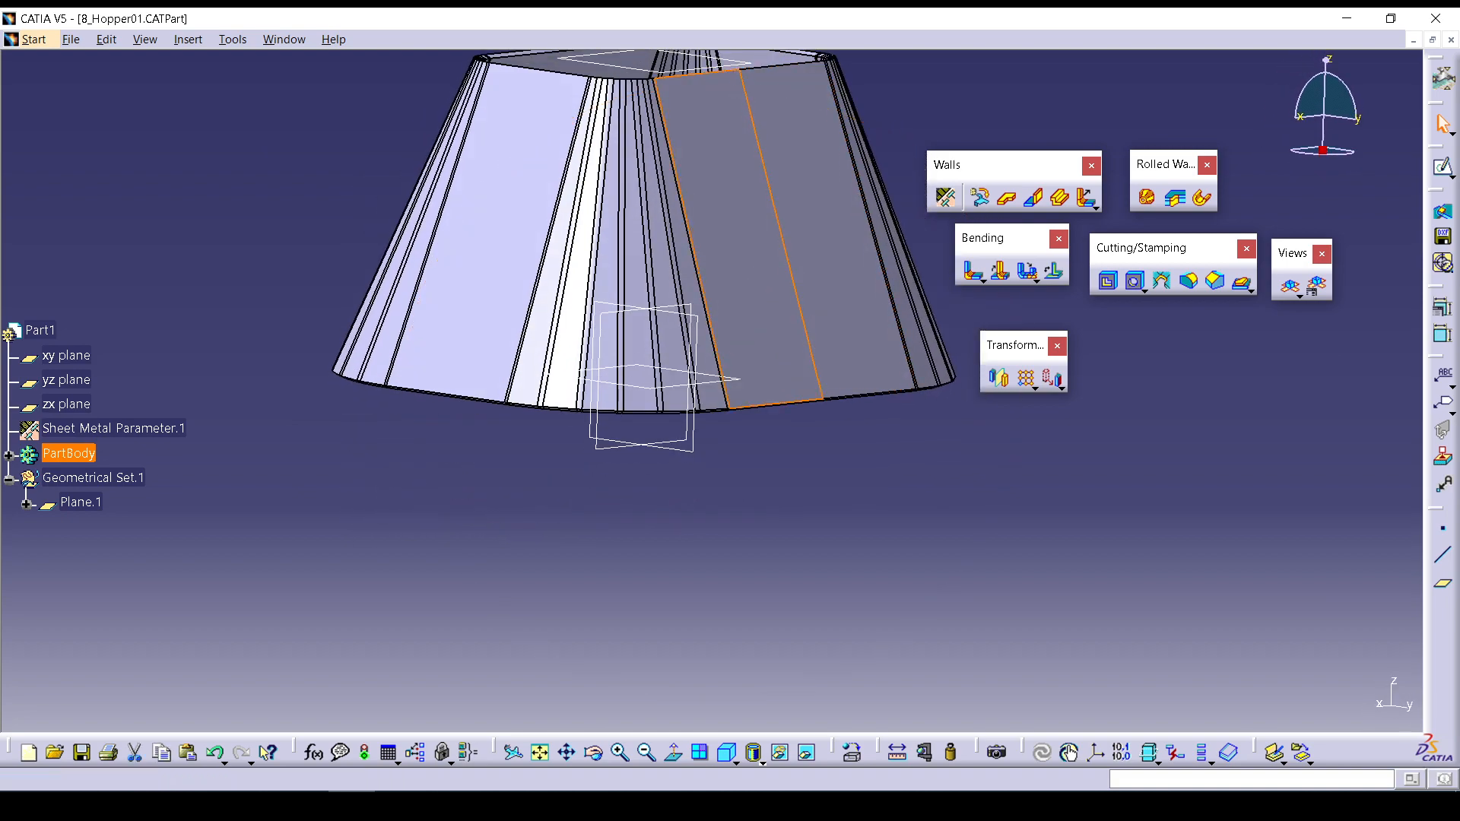
click(1041, 667)
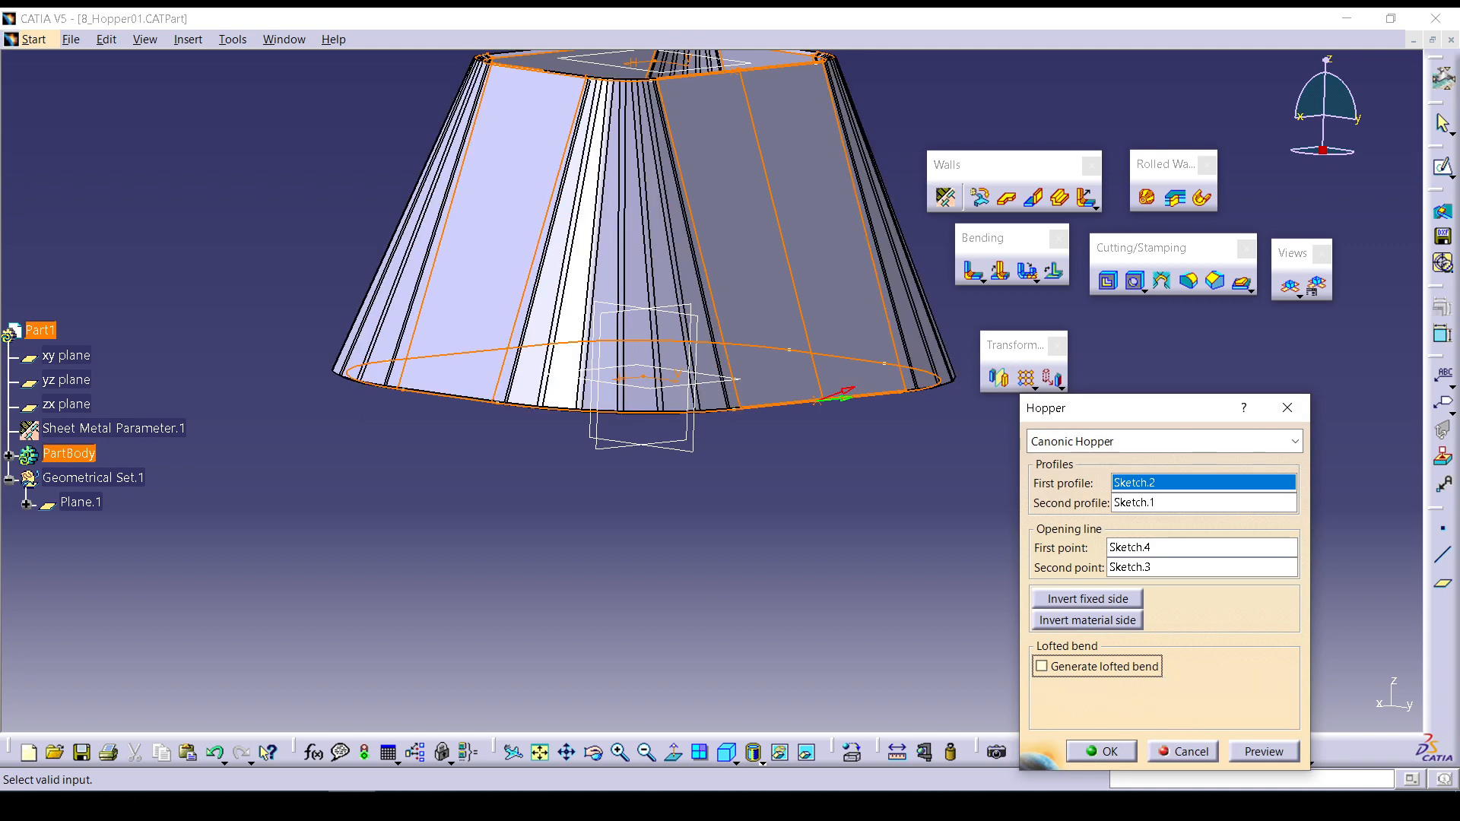
click(1264, 752)
click(1102, 752)
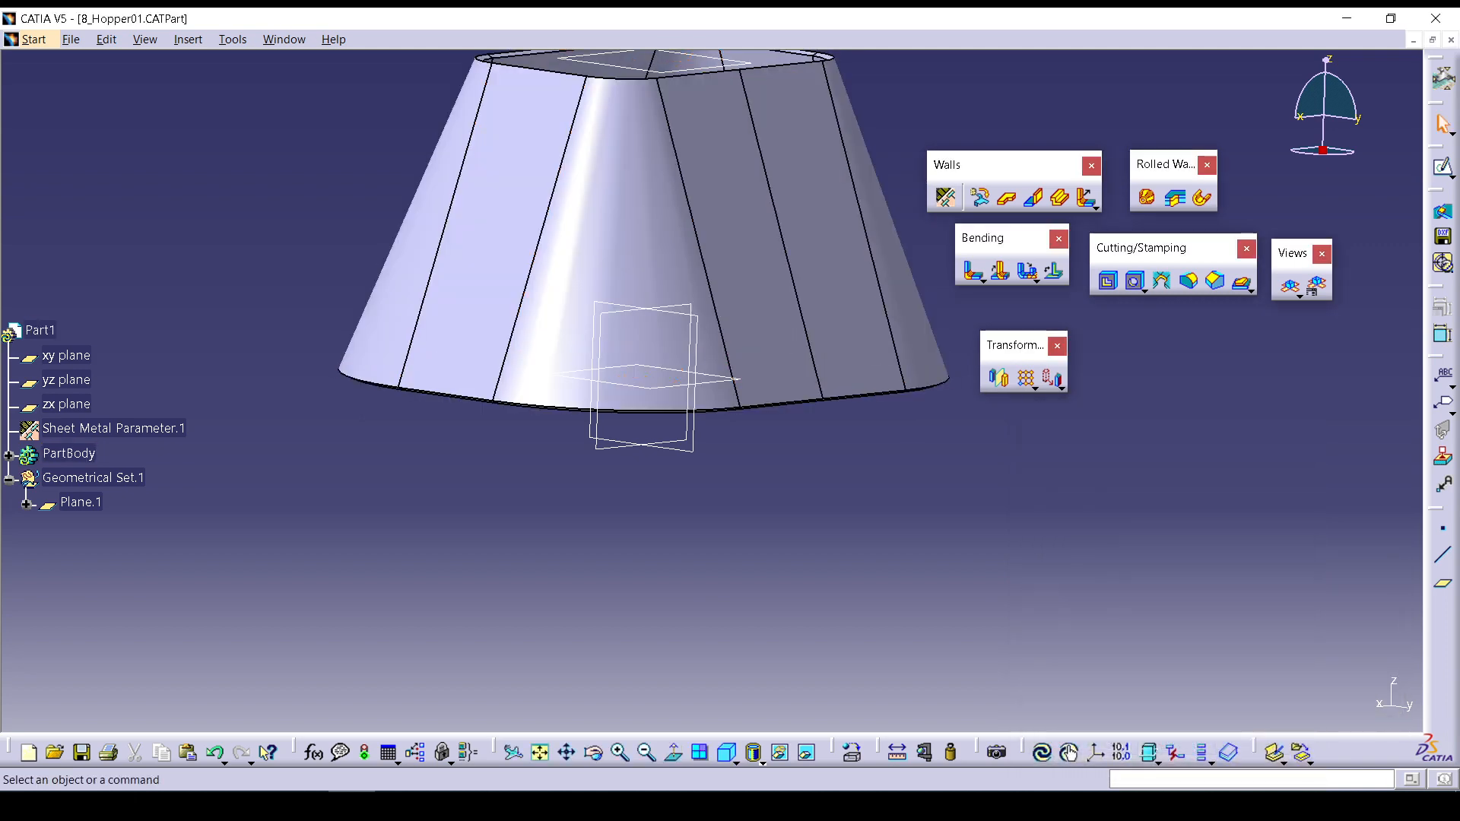
Delete Hopper.1 from PartBody while keeping its four sketches.
middle_drag(874, 221, 896, 393)
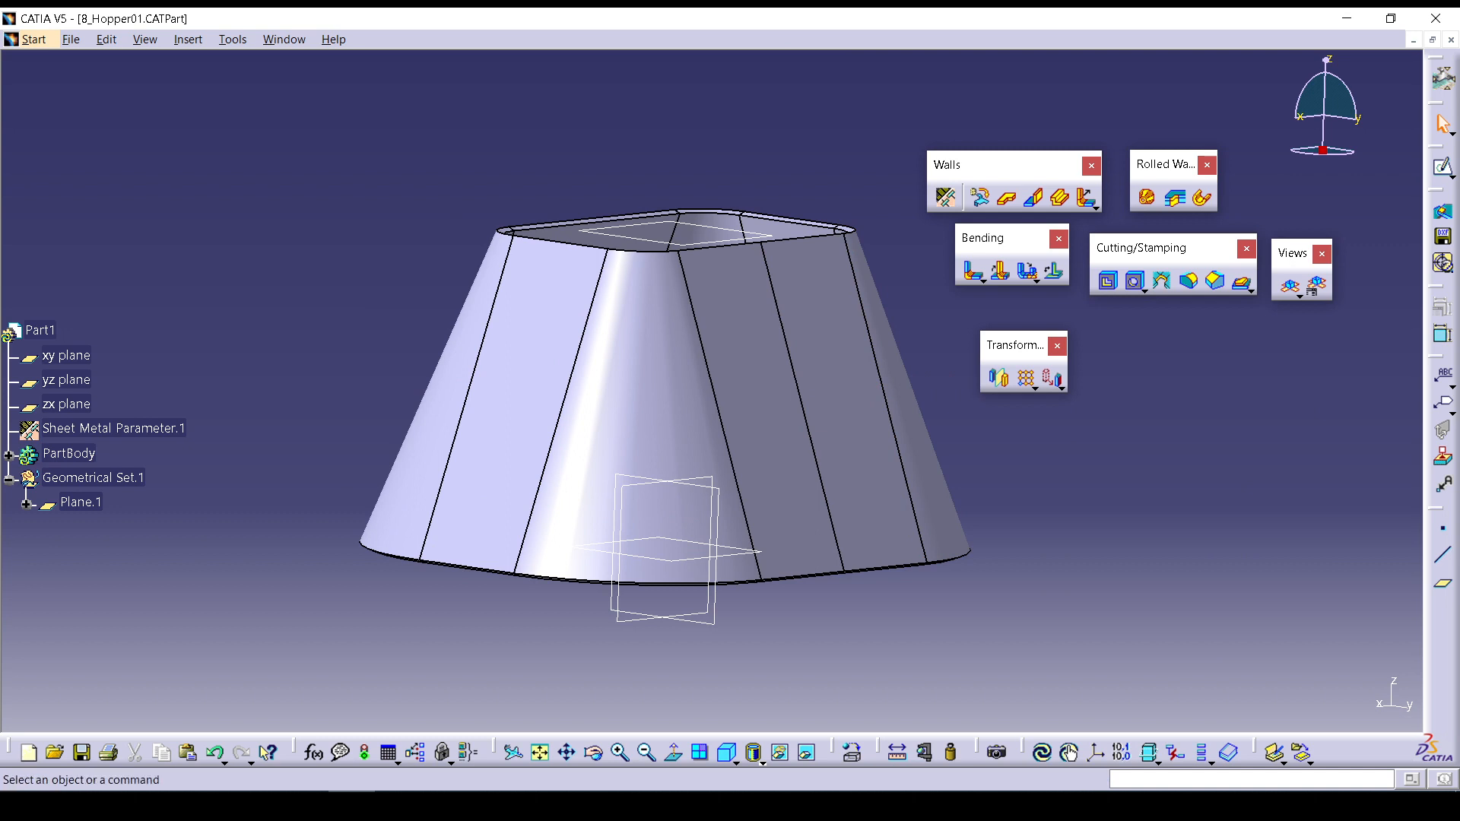
click(1070, 753)
click(9, 456)
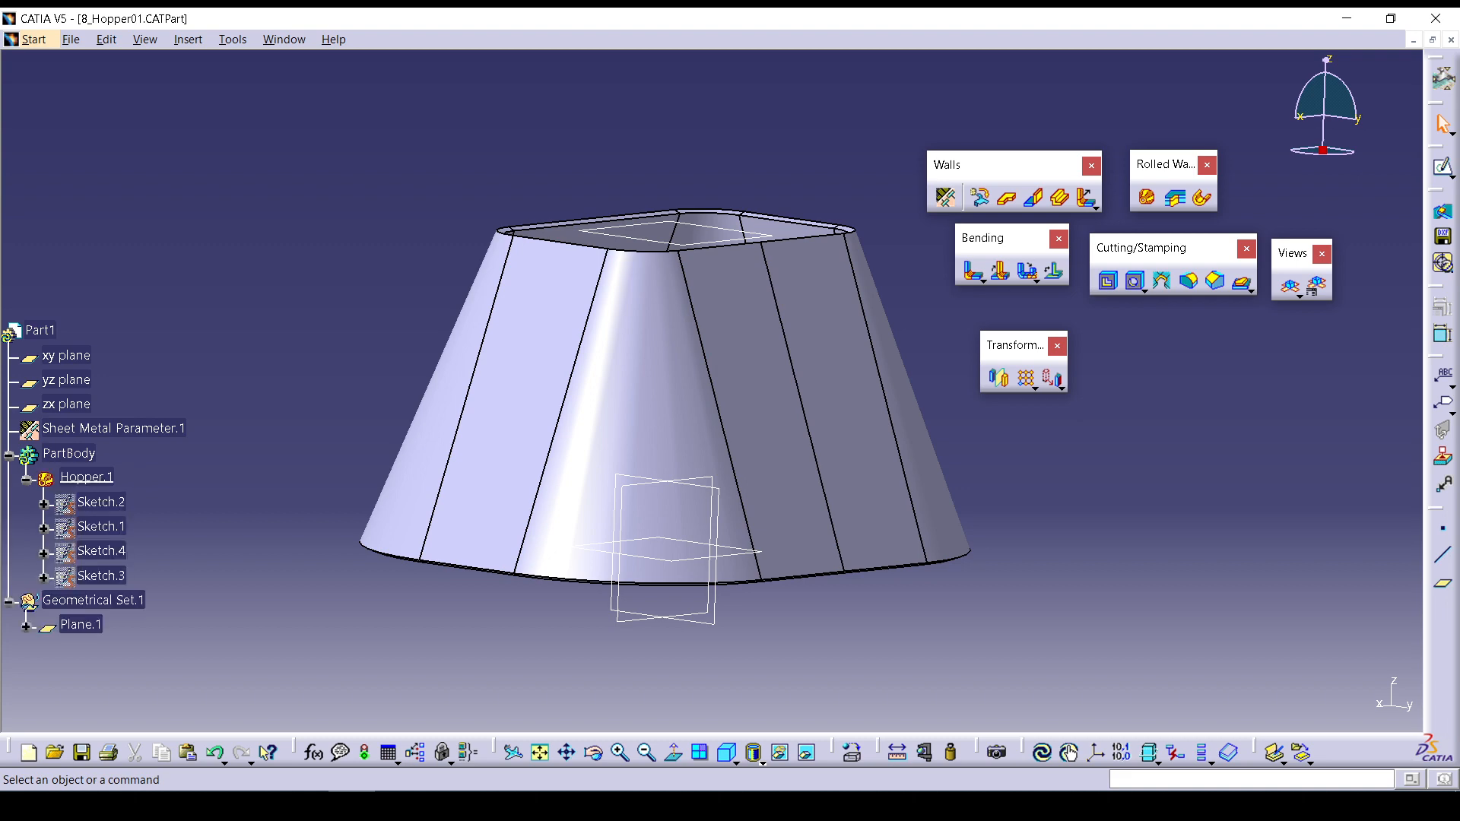
click(86, 477)
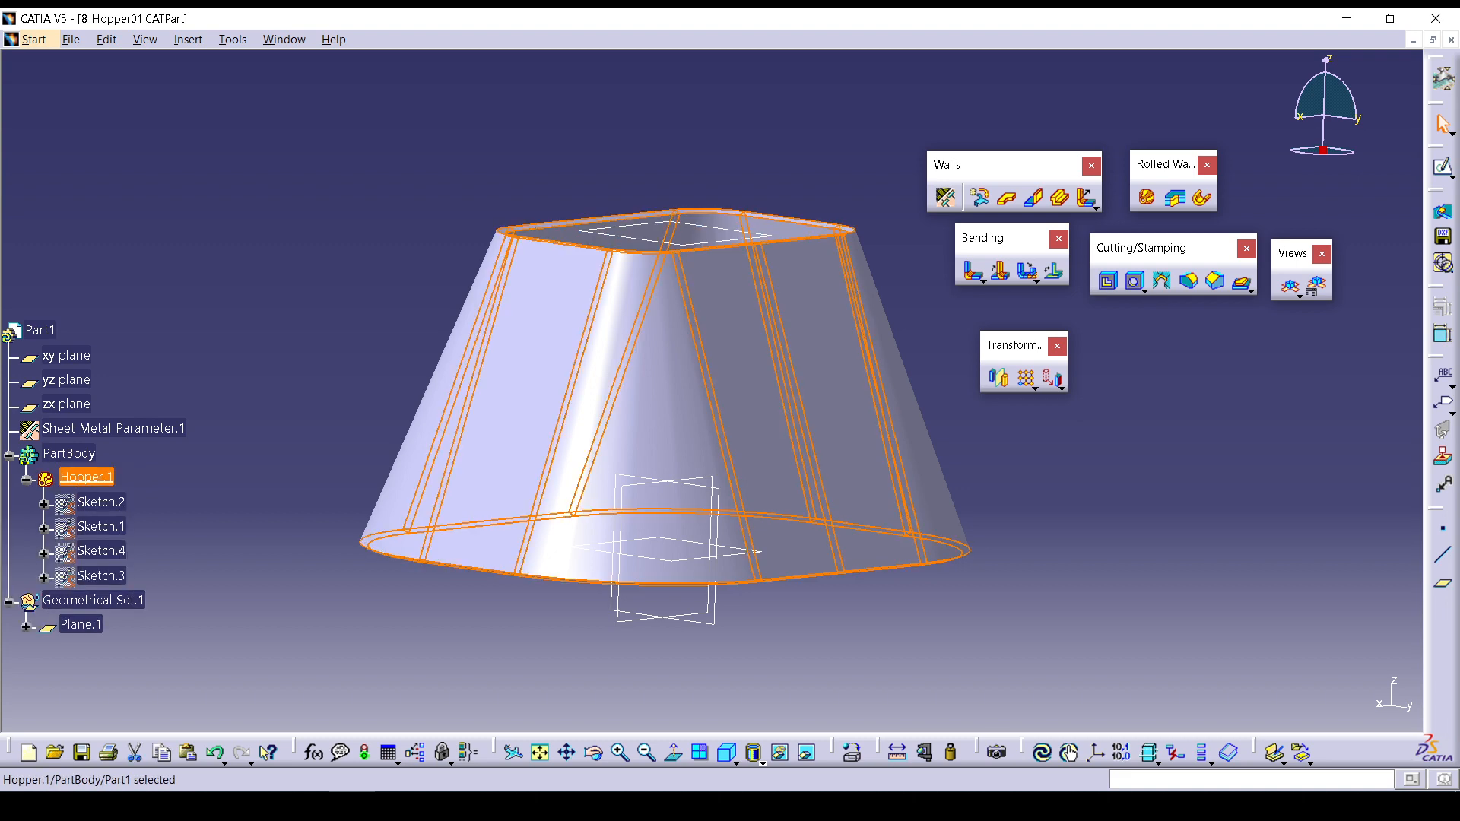
right_click(86, 477)
click(147, 346)
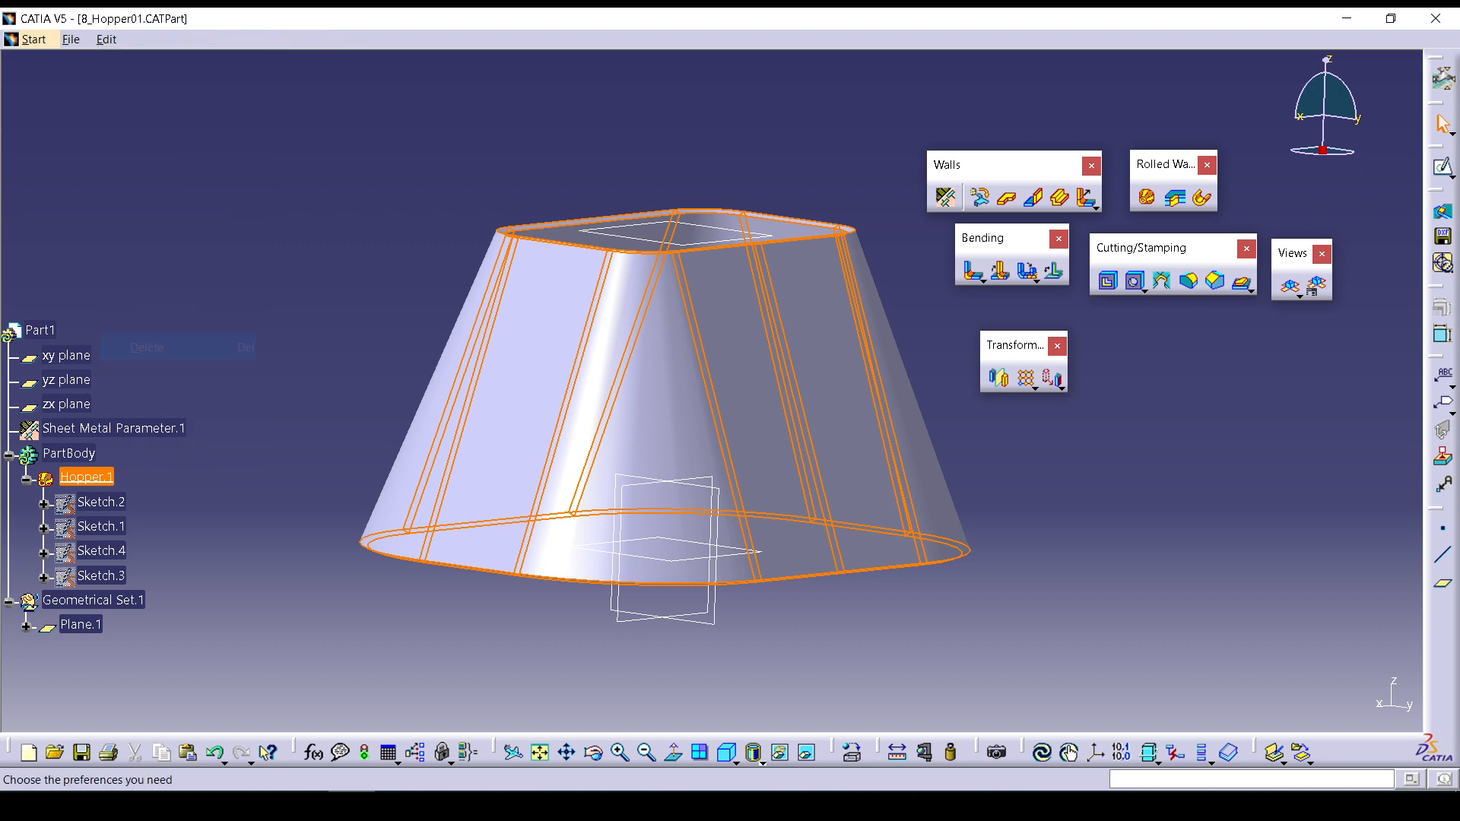
click(1291, 700)
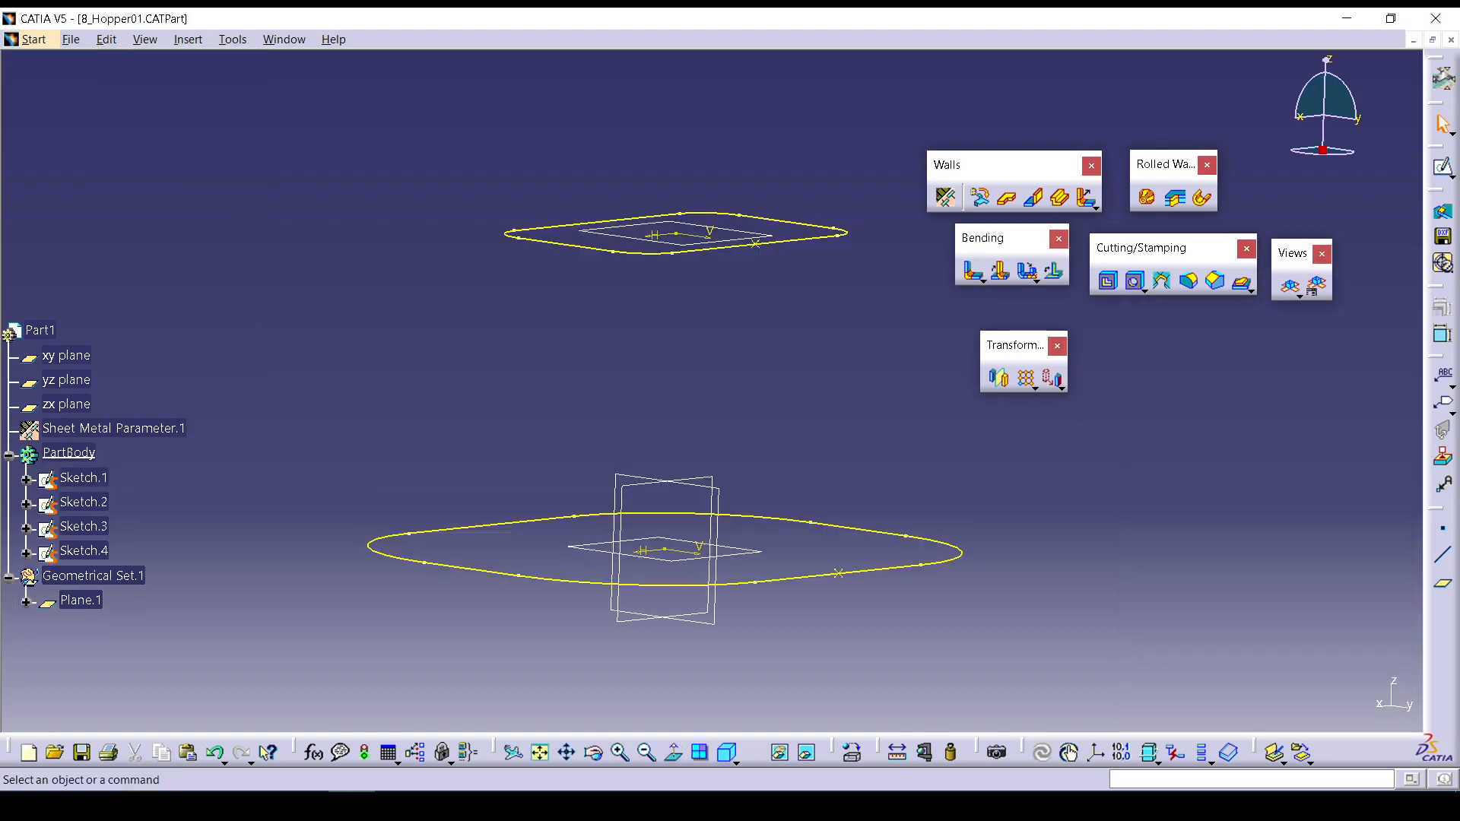
Switch to the Generative Shape Design workbench with both profile sketches in view.
middle_drag(669, 373, 791, 465)
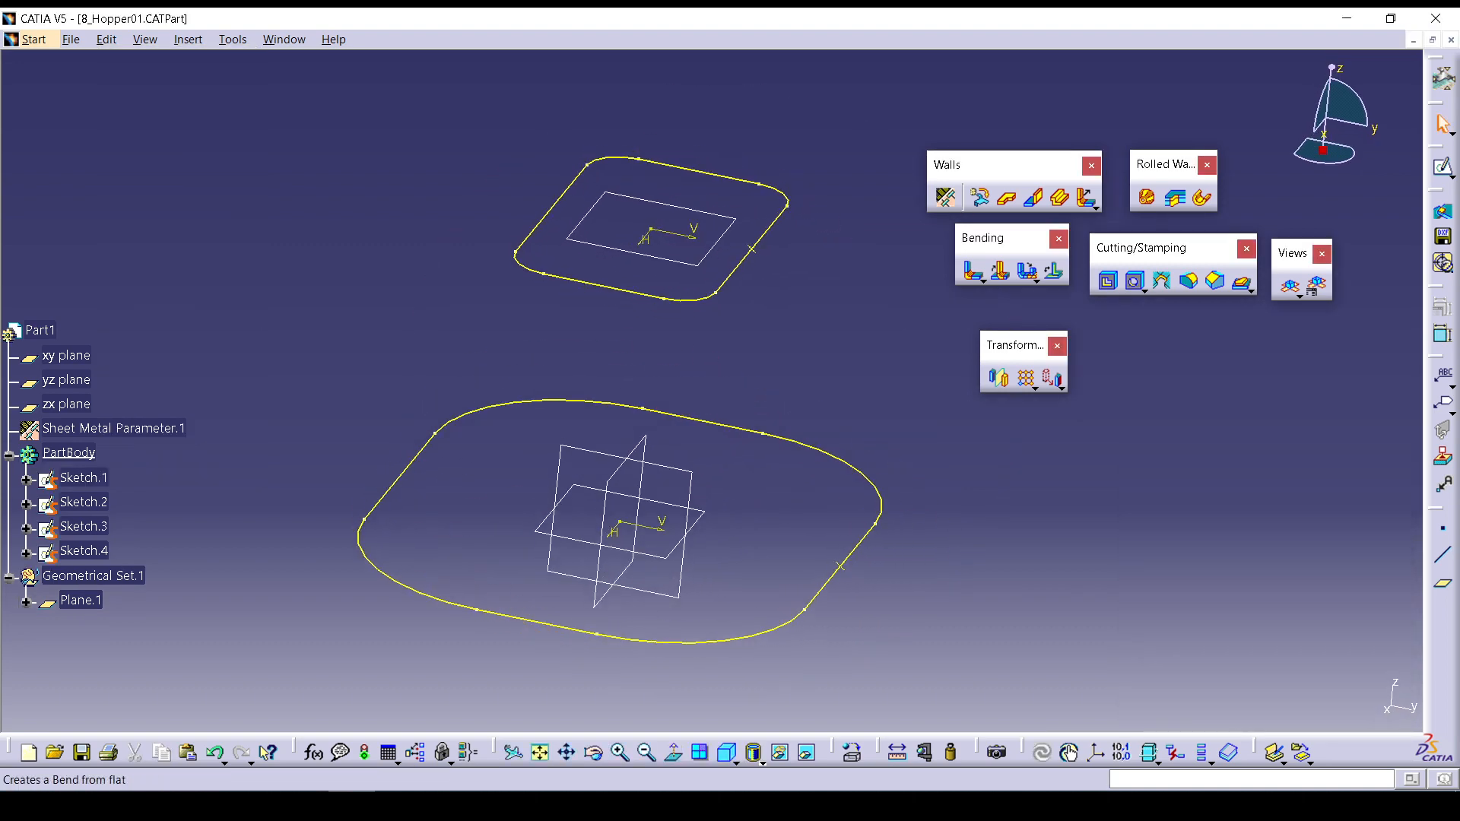
click(34, 39)
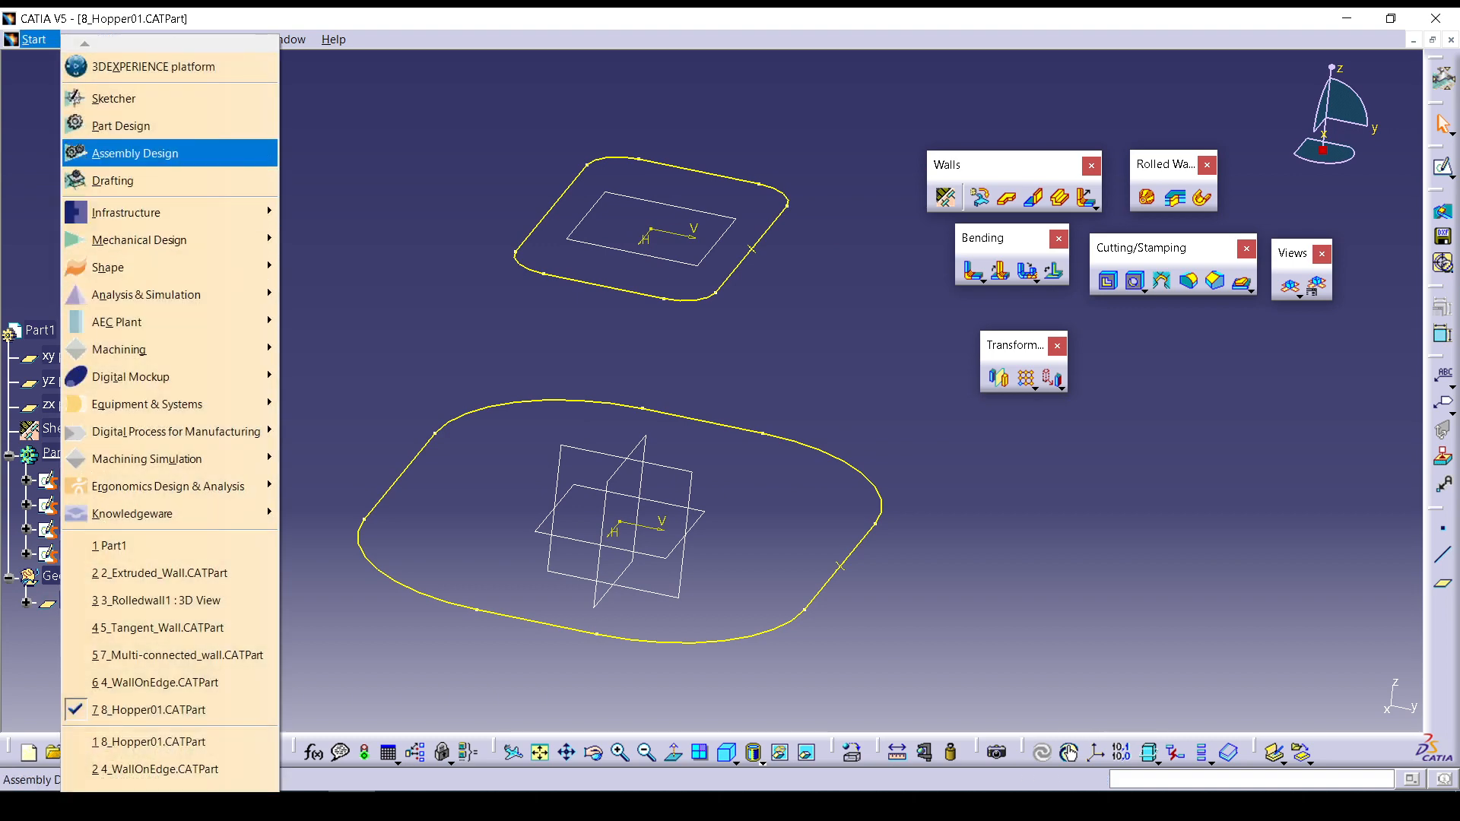
mouse_move(152, 267)
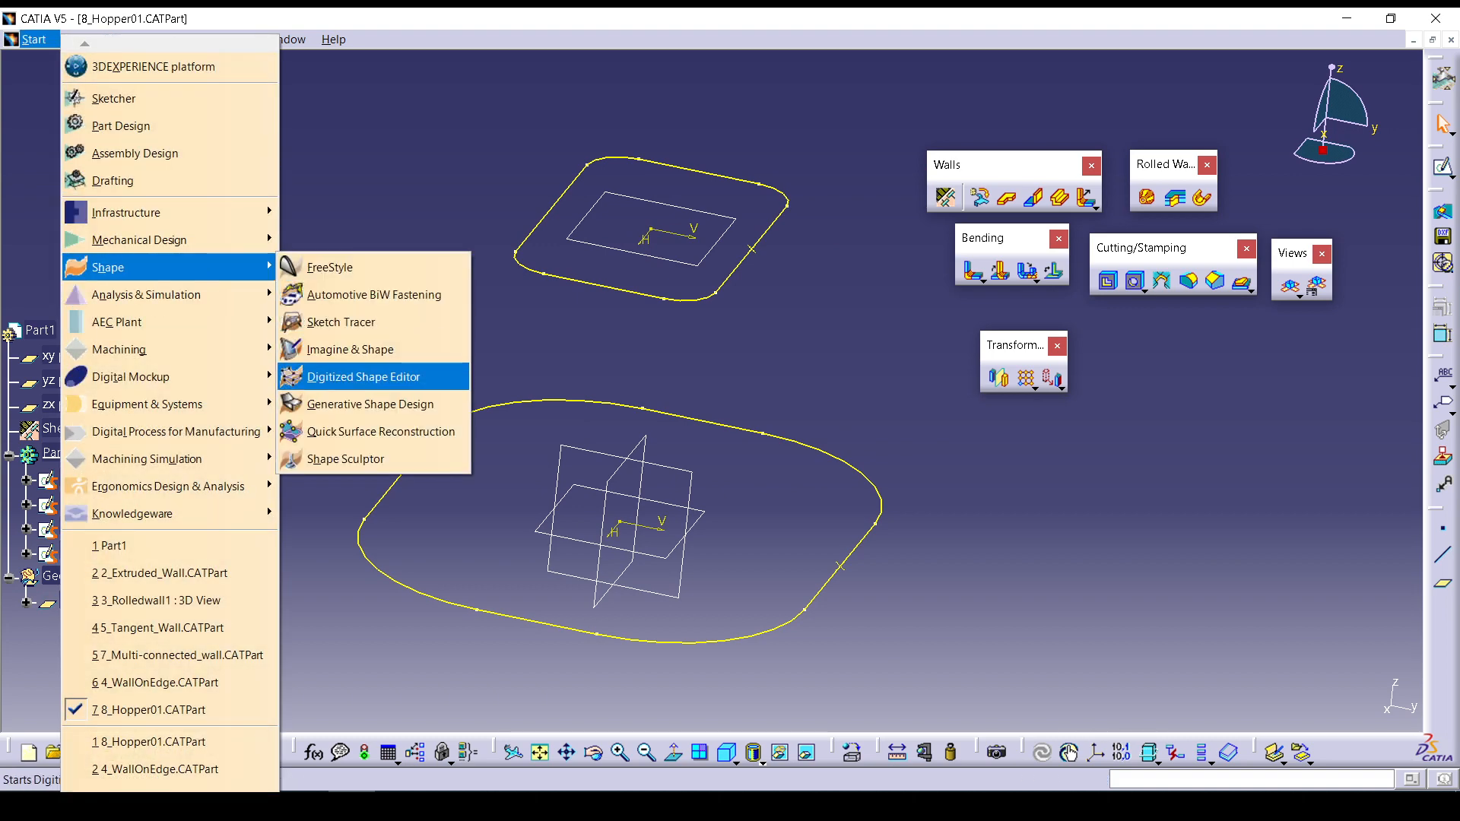
click(371, 404)
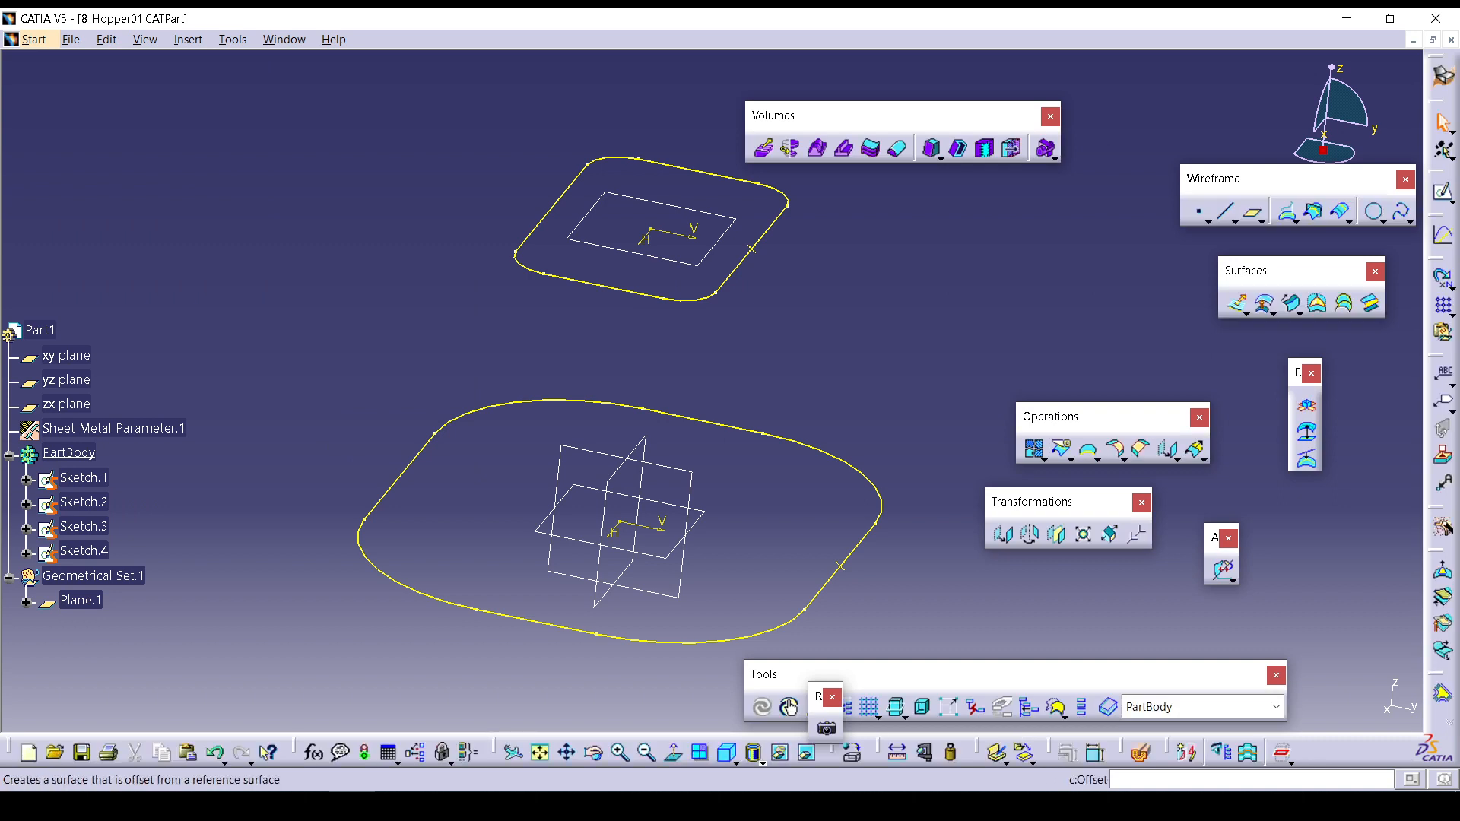
Try to create a Fill surface with Sketch.1 and Sketch.2 as outer boundaries, dismissing the Skype for Business sign-in and the error.
click(1317, 303)
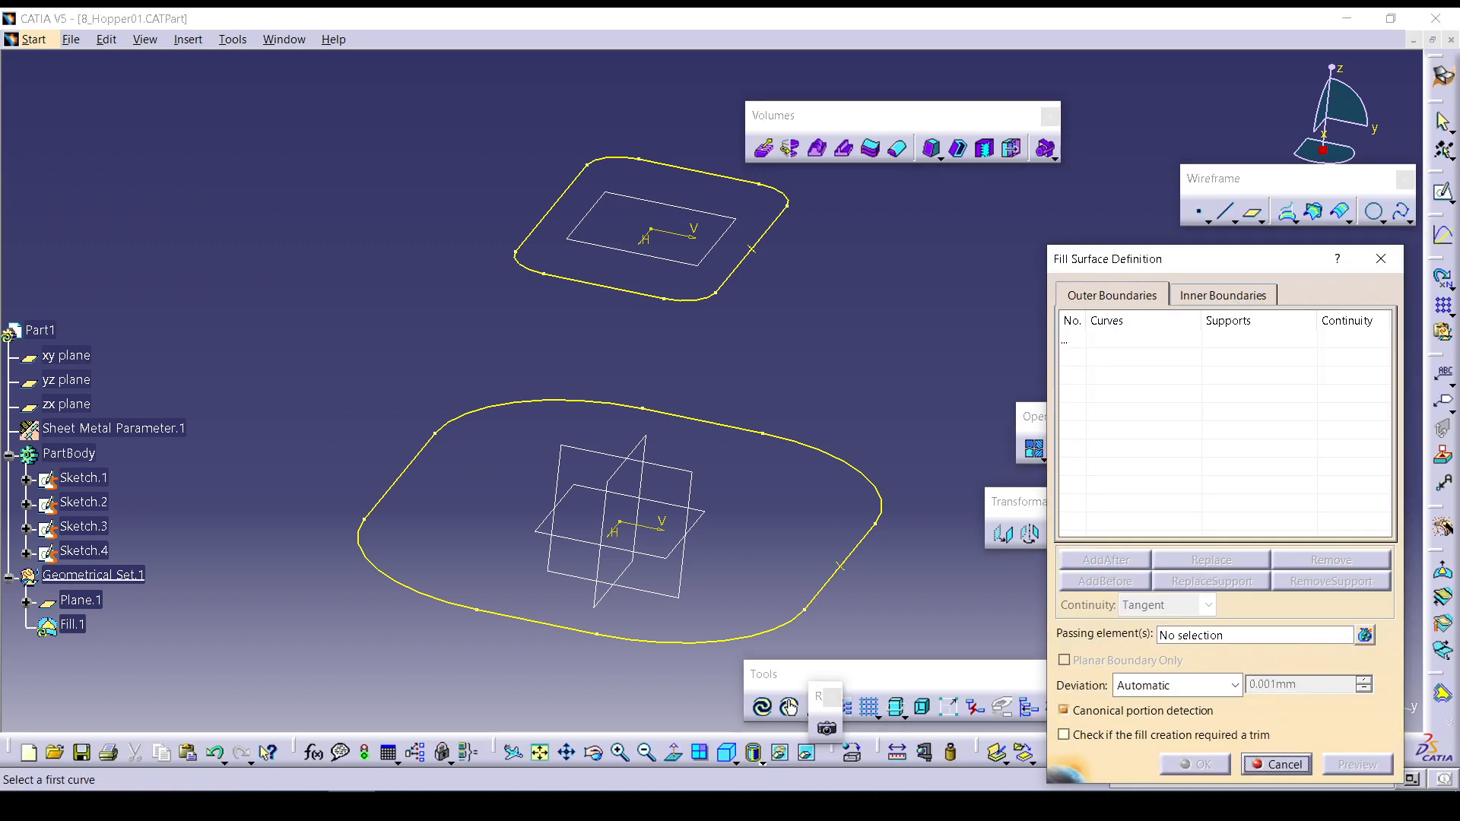
click(763, 233)
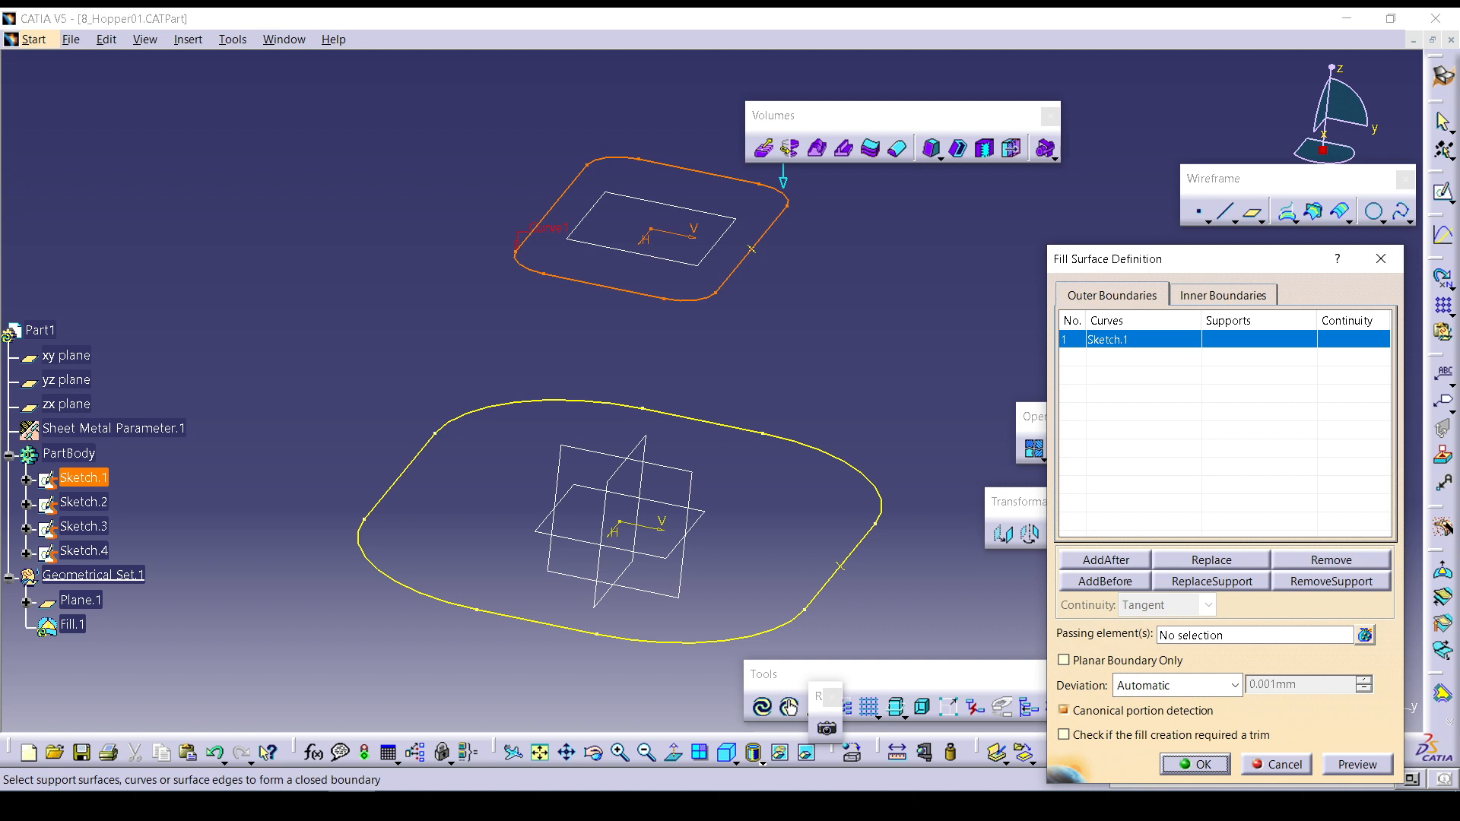
click(862, 473)
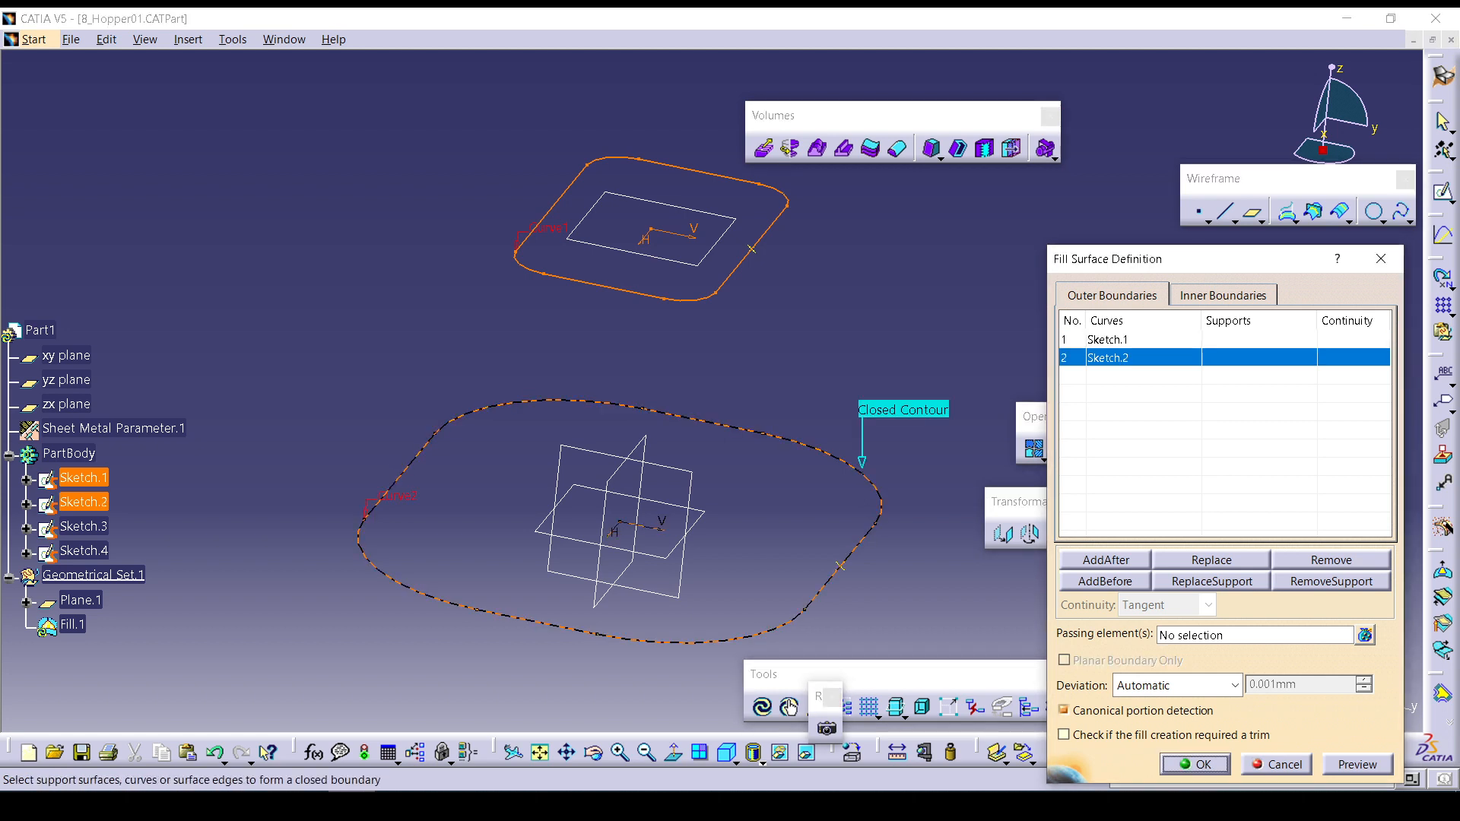
click(1194, 764)
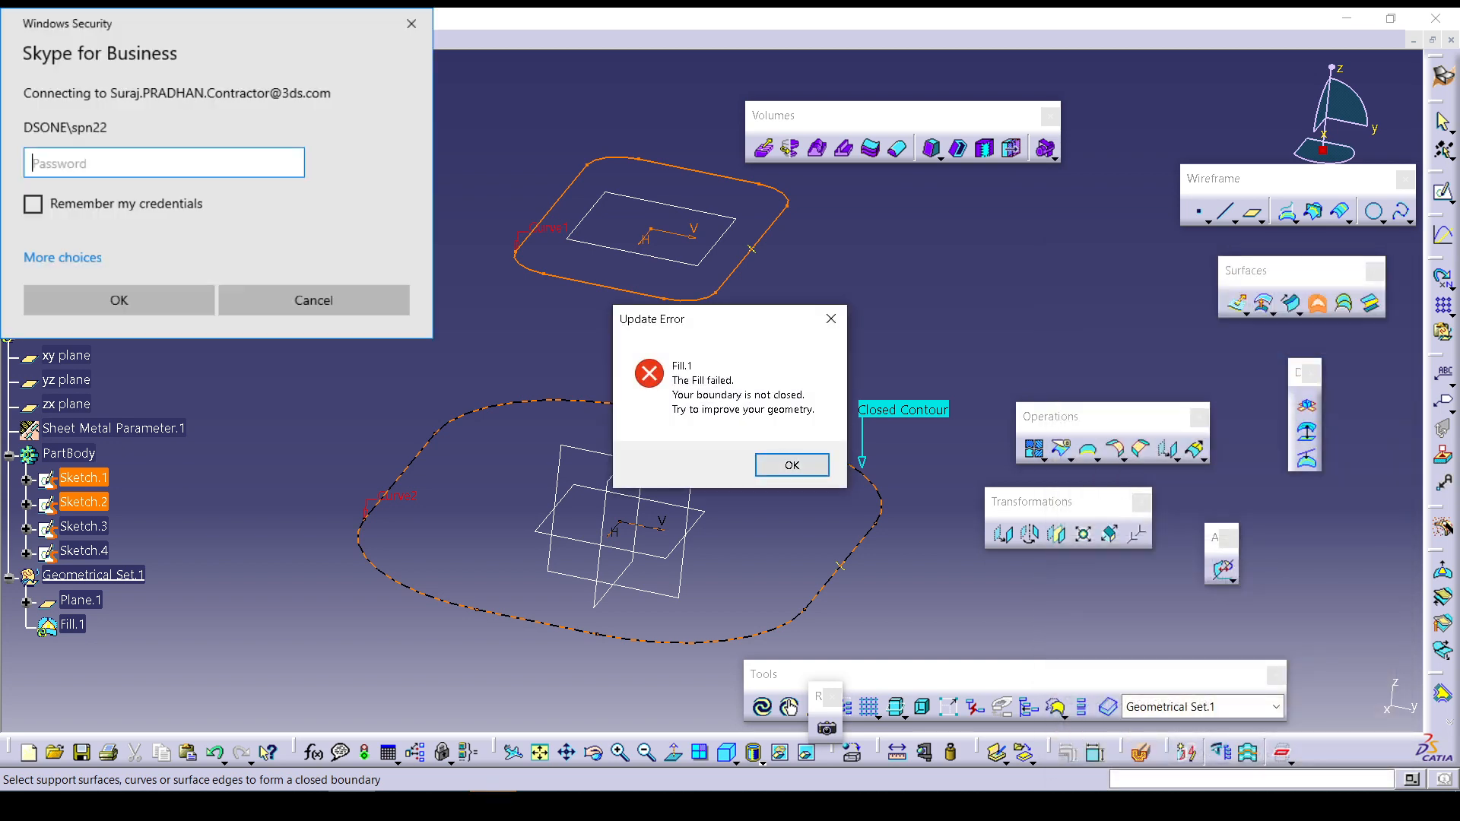
click(313, 300)
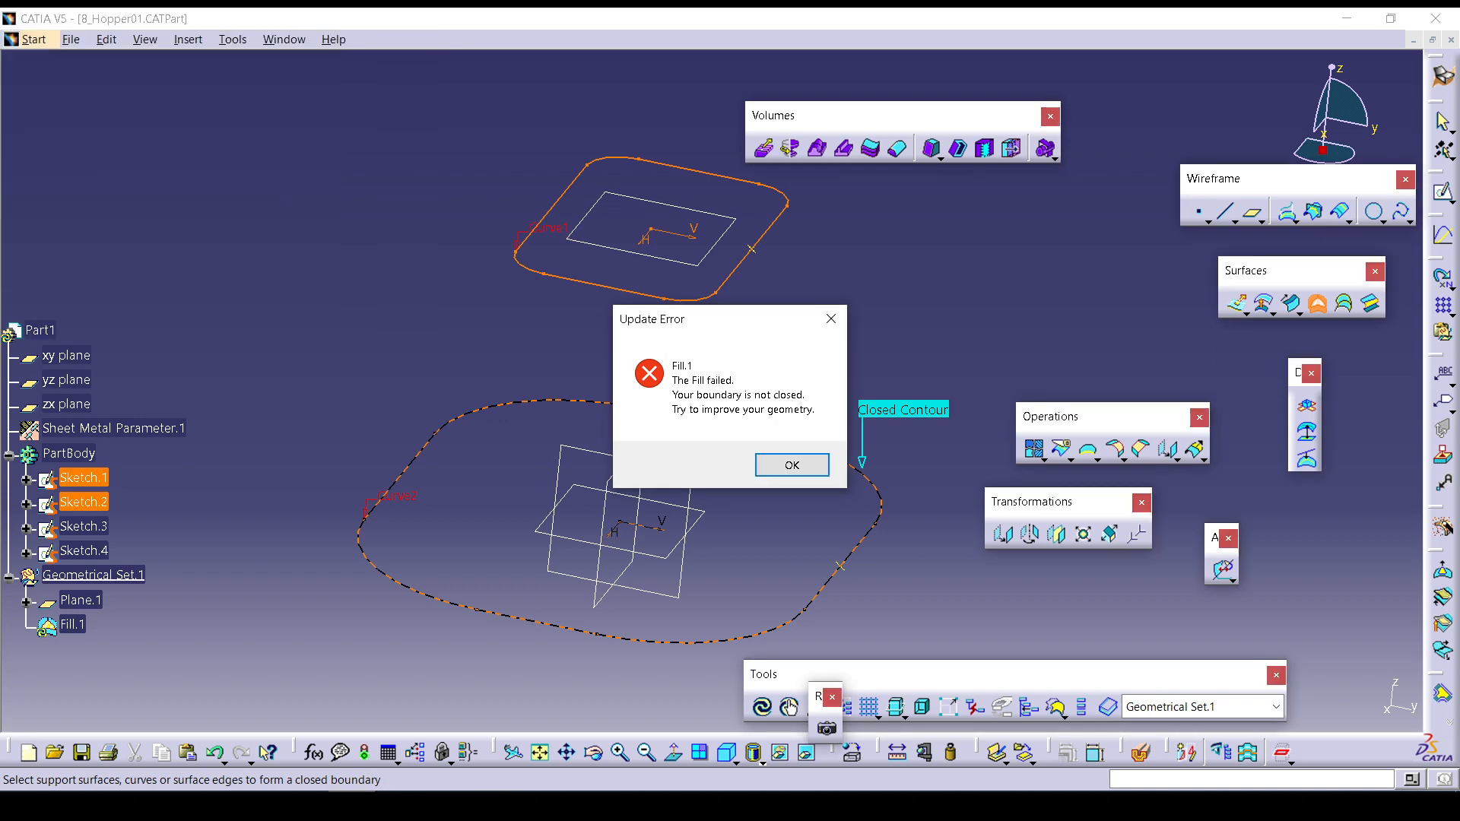
click(793, 464)
Cancel the Fill surface definition and undo the deletion of Hopper.1.
mouse_move(795, 470)
middle_down()
mouse_move(669, 403)
mouse_move(680, 386)
mouse_move(571, 471)
mouse_move(559, 514)
middle_up()
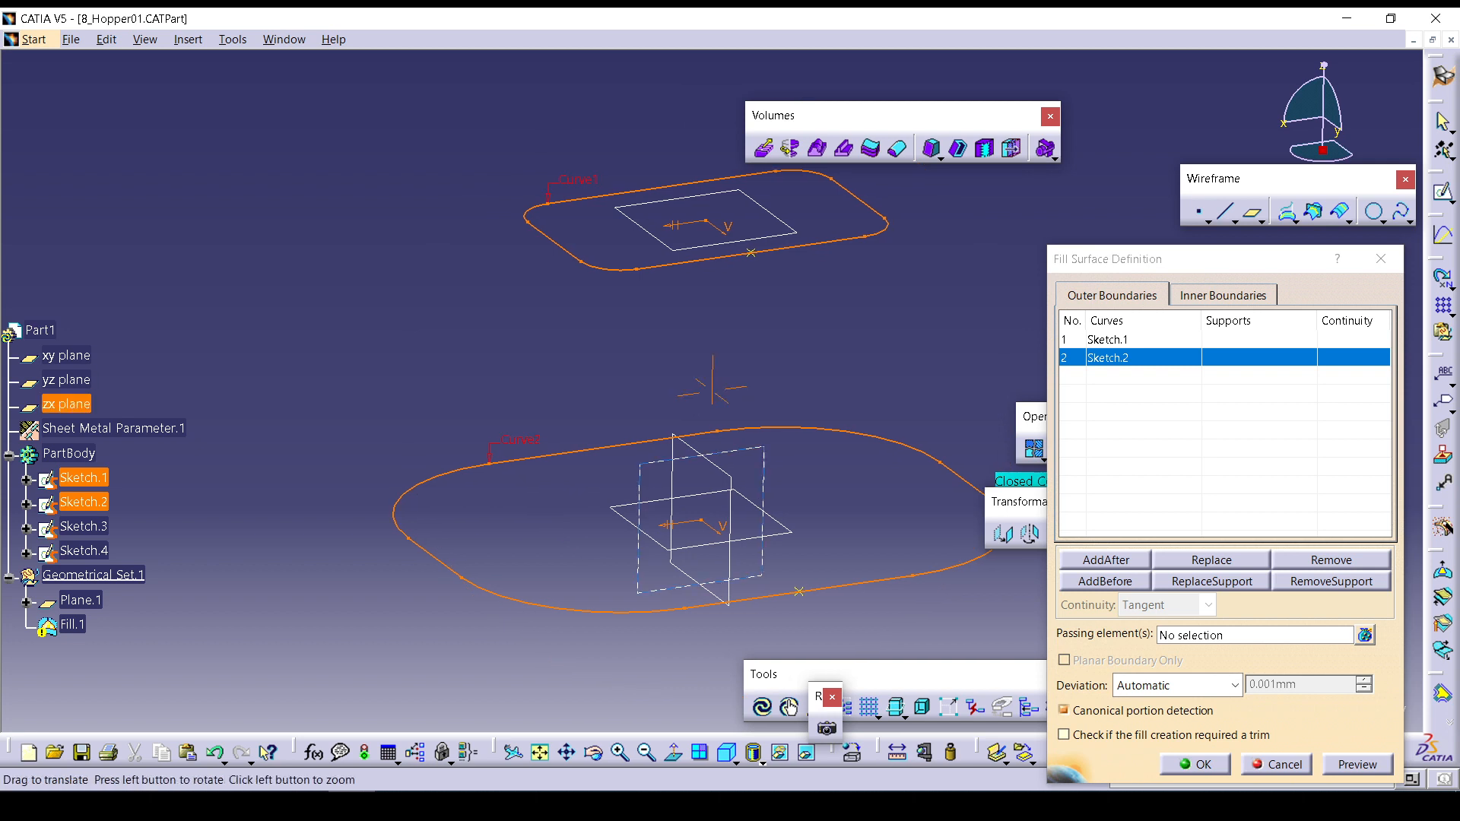
middle_drag(712, 384, 571, 343)
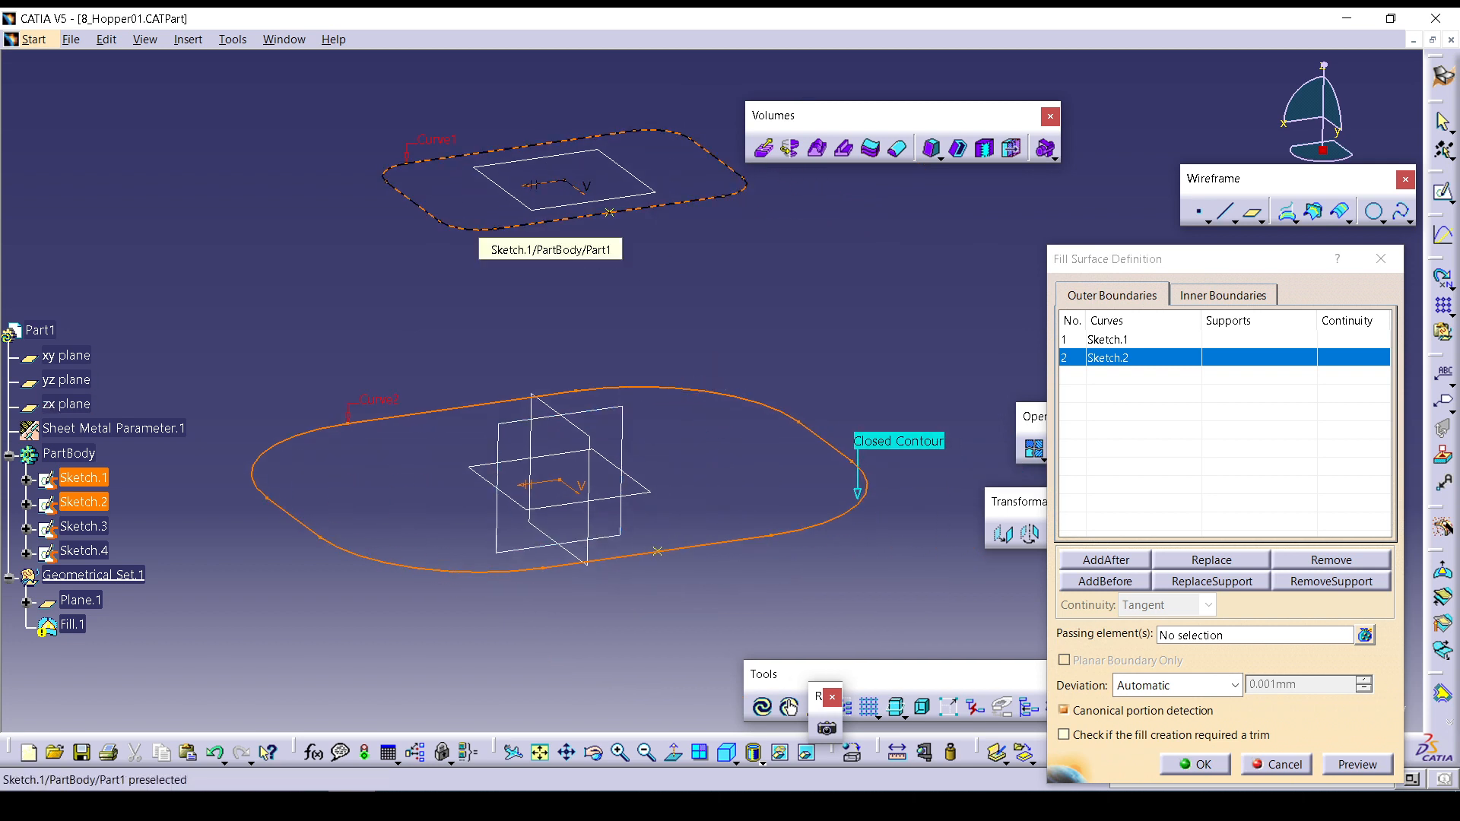
click(479, 228)
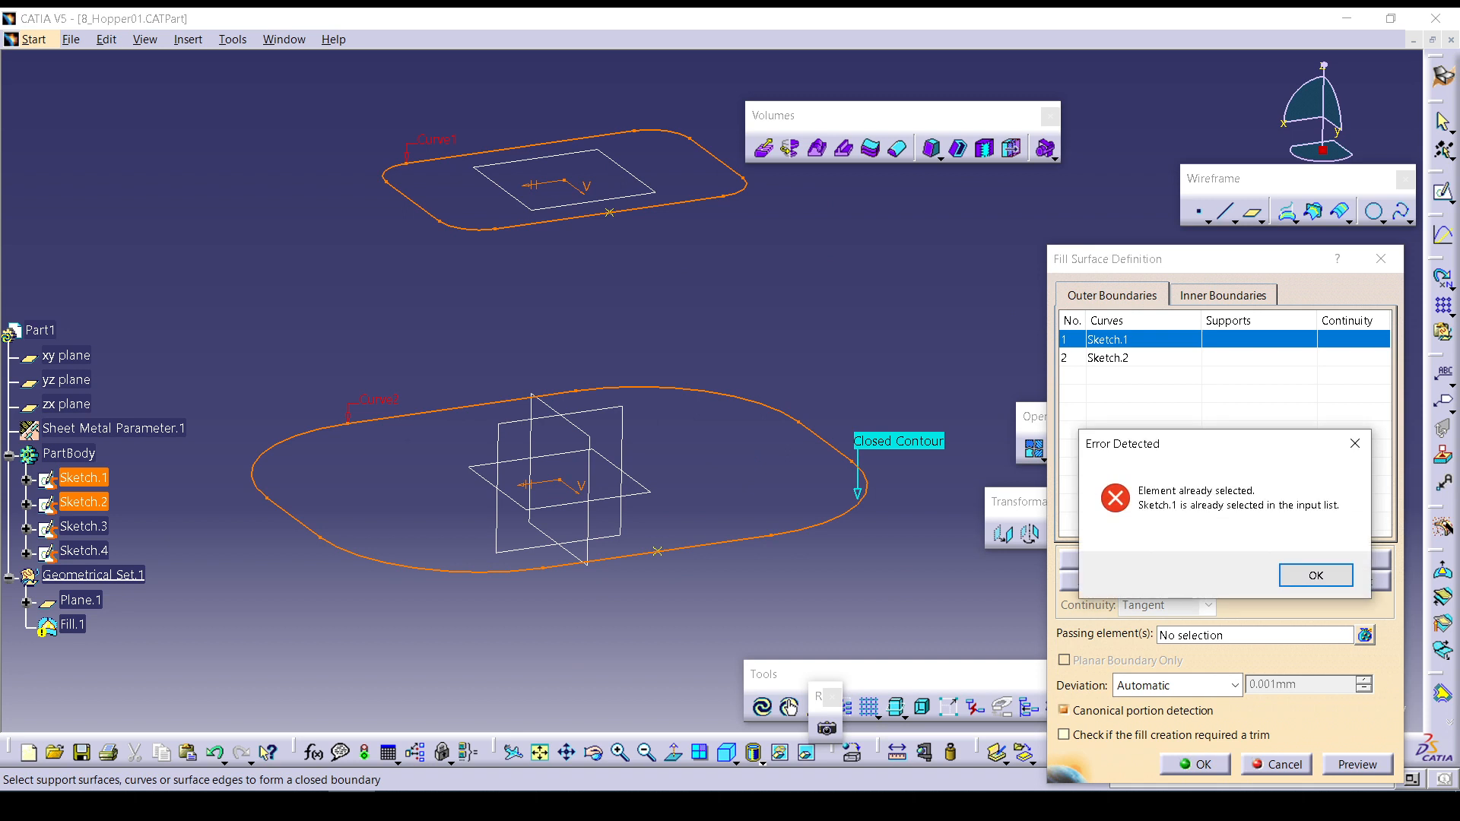
key(Return)
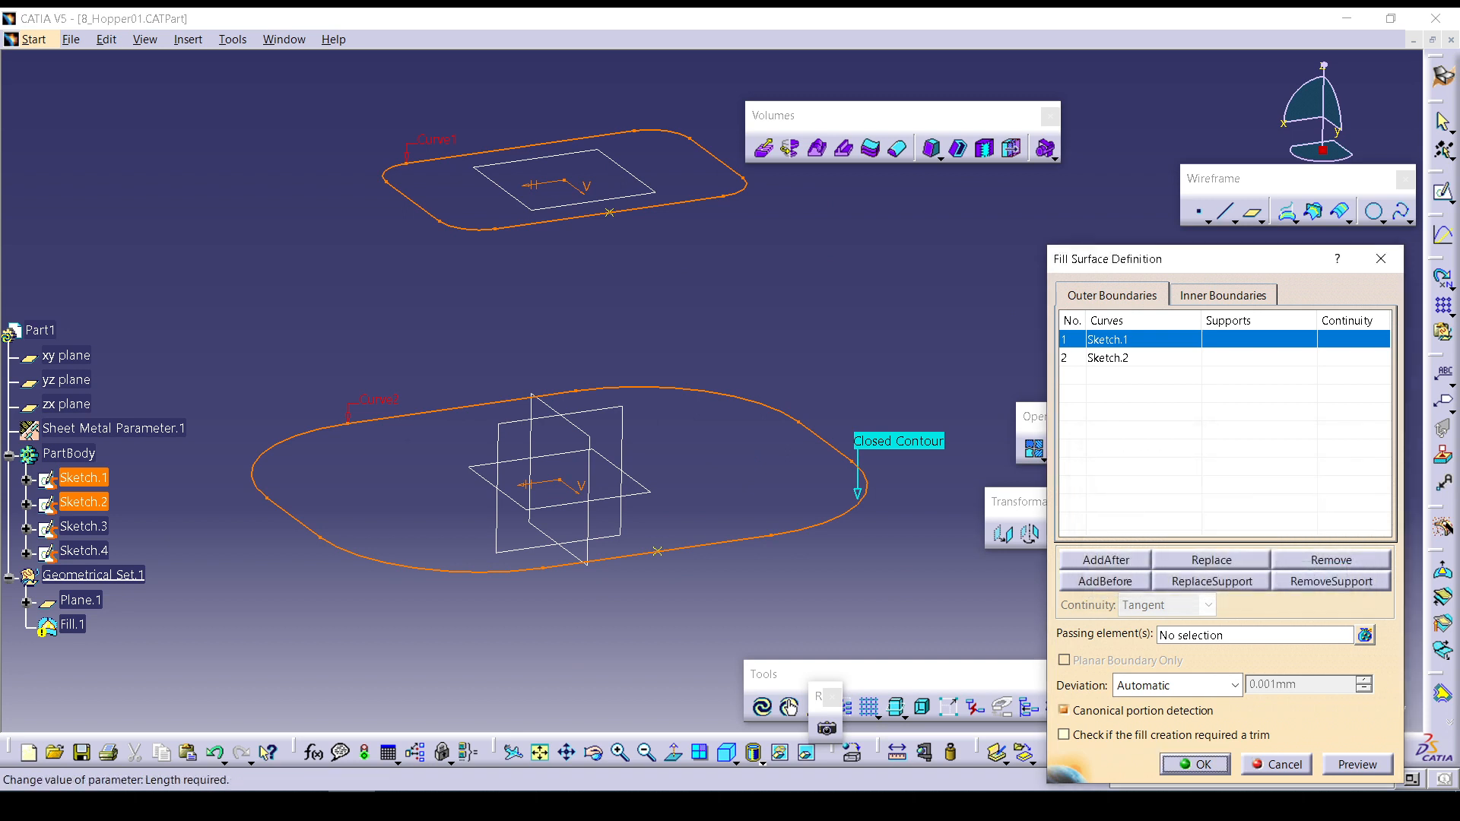
click(1277, 764)
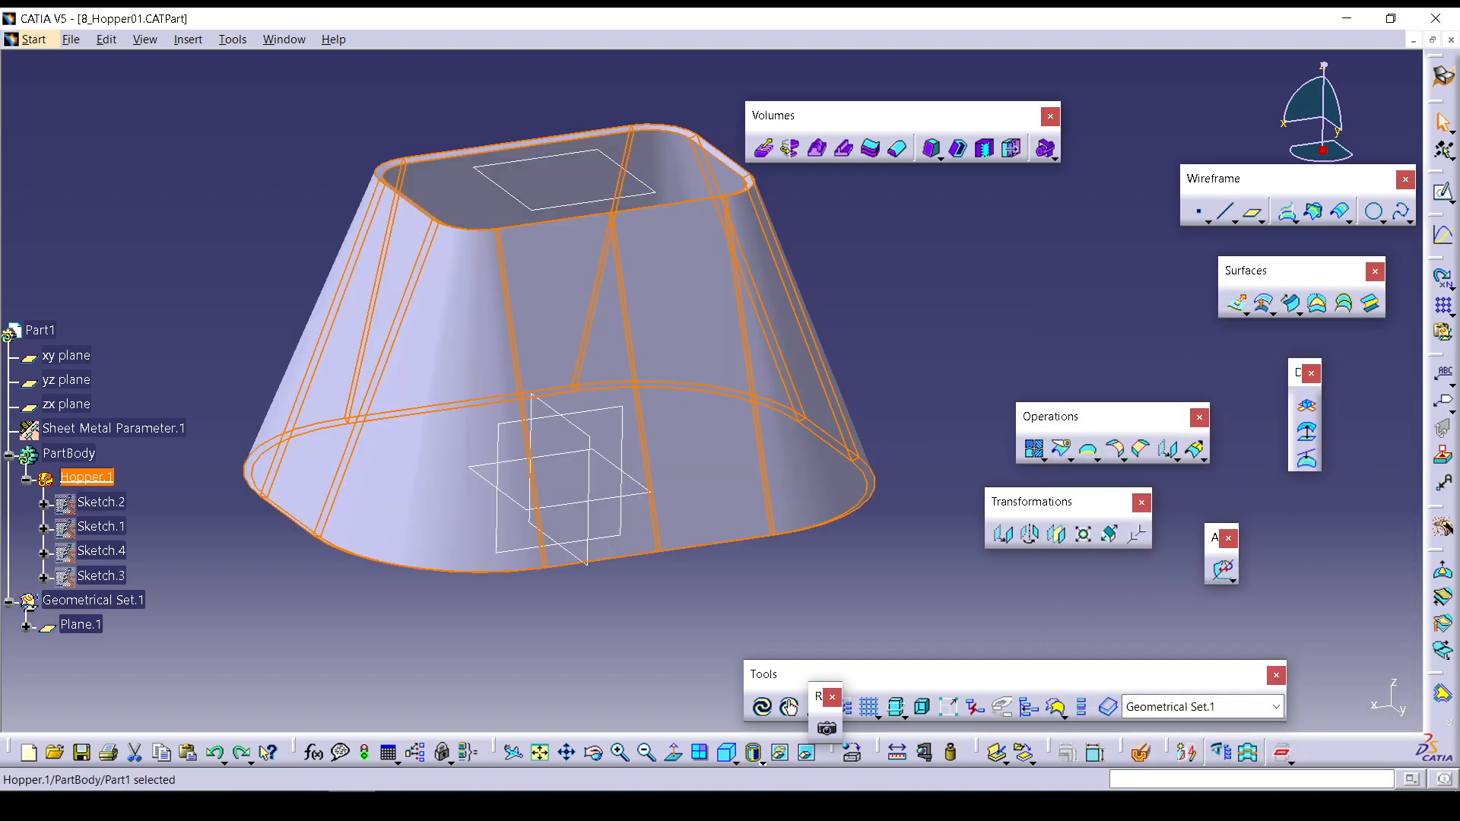
click(936, 327)
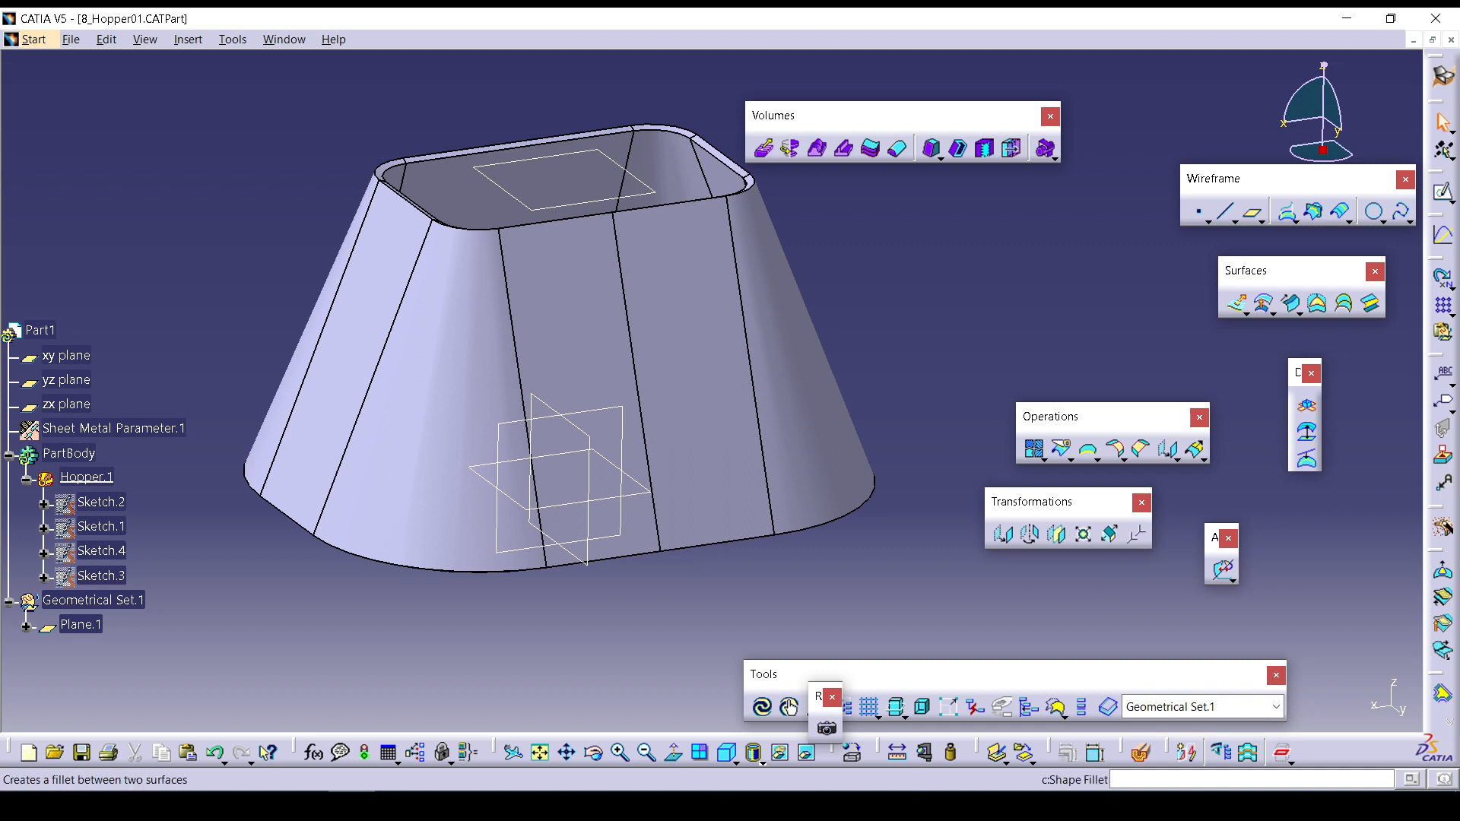
Extract the hopper's outer faces as a surface, picking one front face with Tangent continuity propagation.
click(1097, 458)
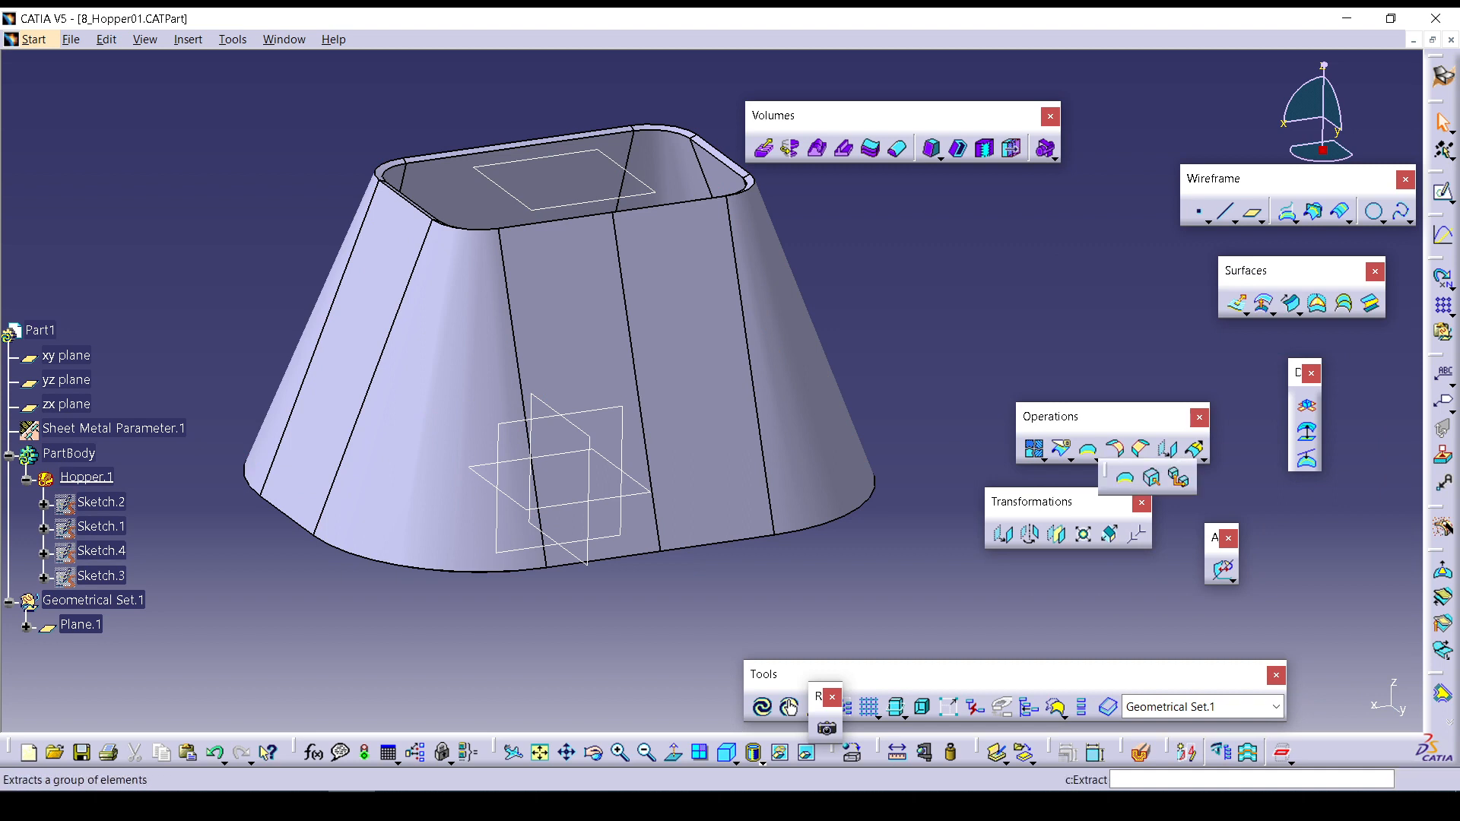
click(1150, 477)
click(576, 388)
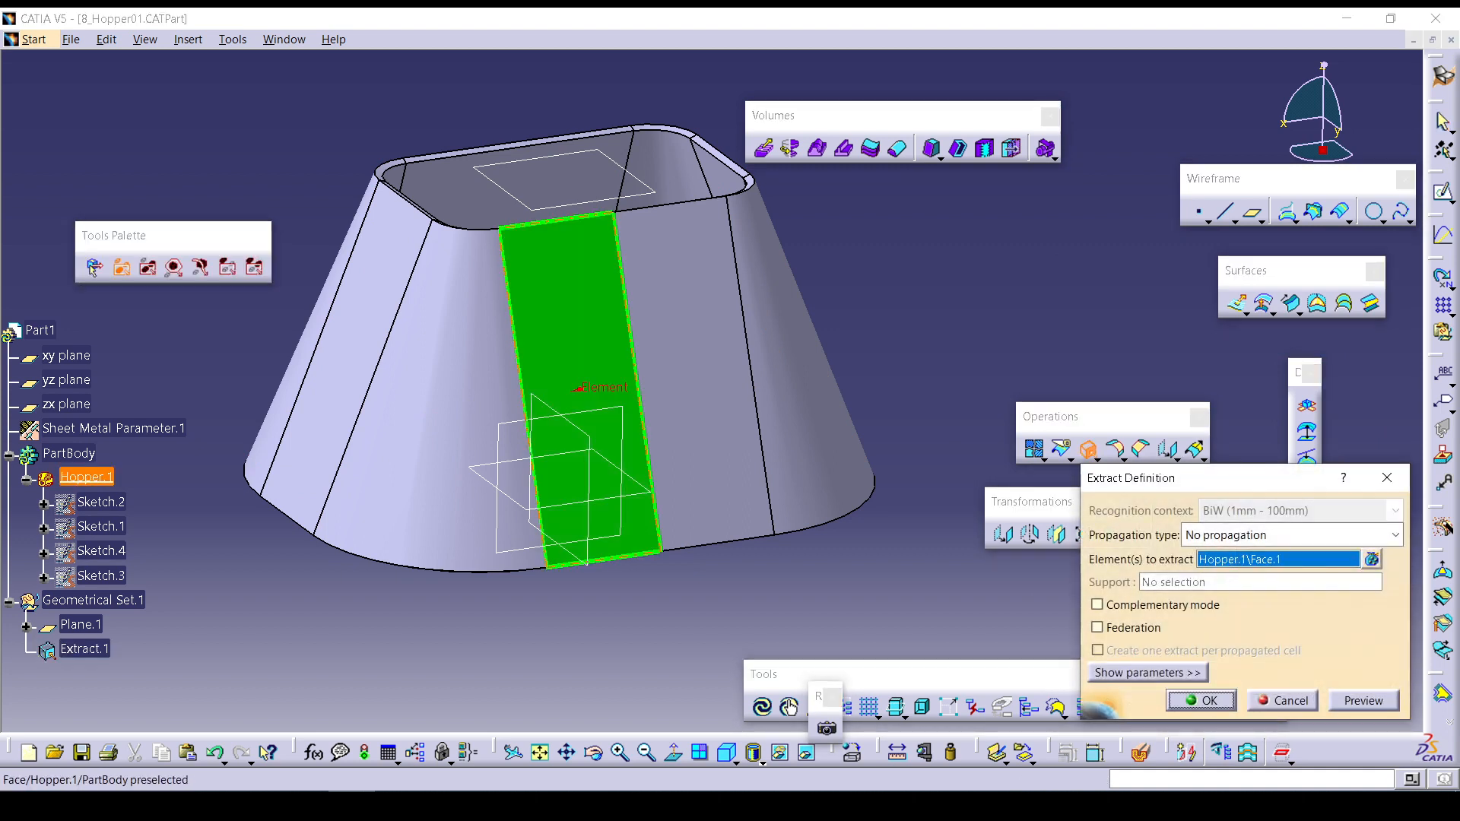
click(1293, 534)
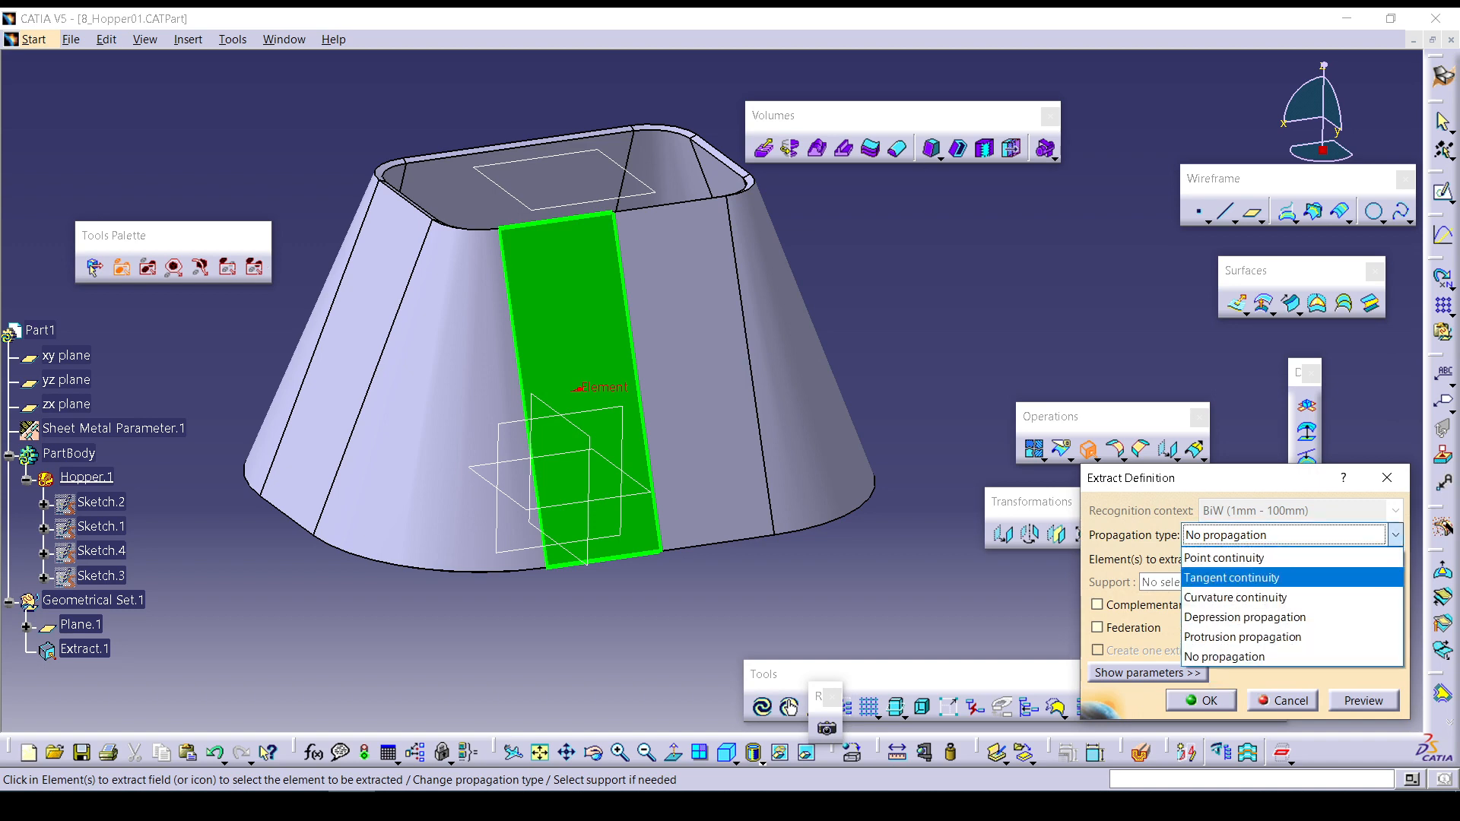
click(1247, 571)
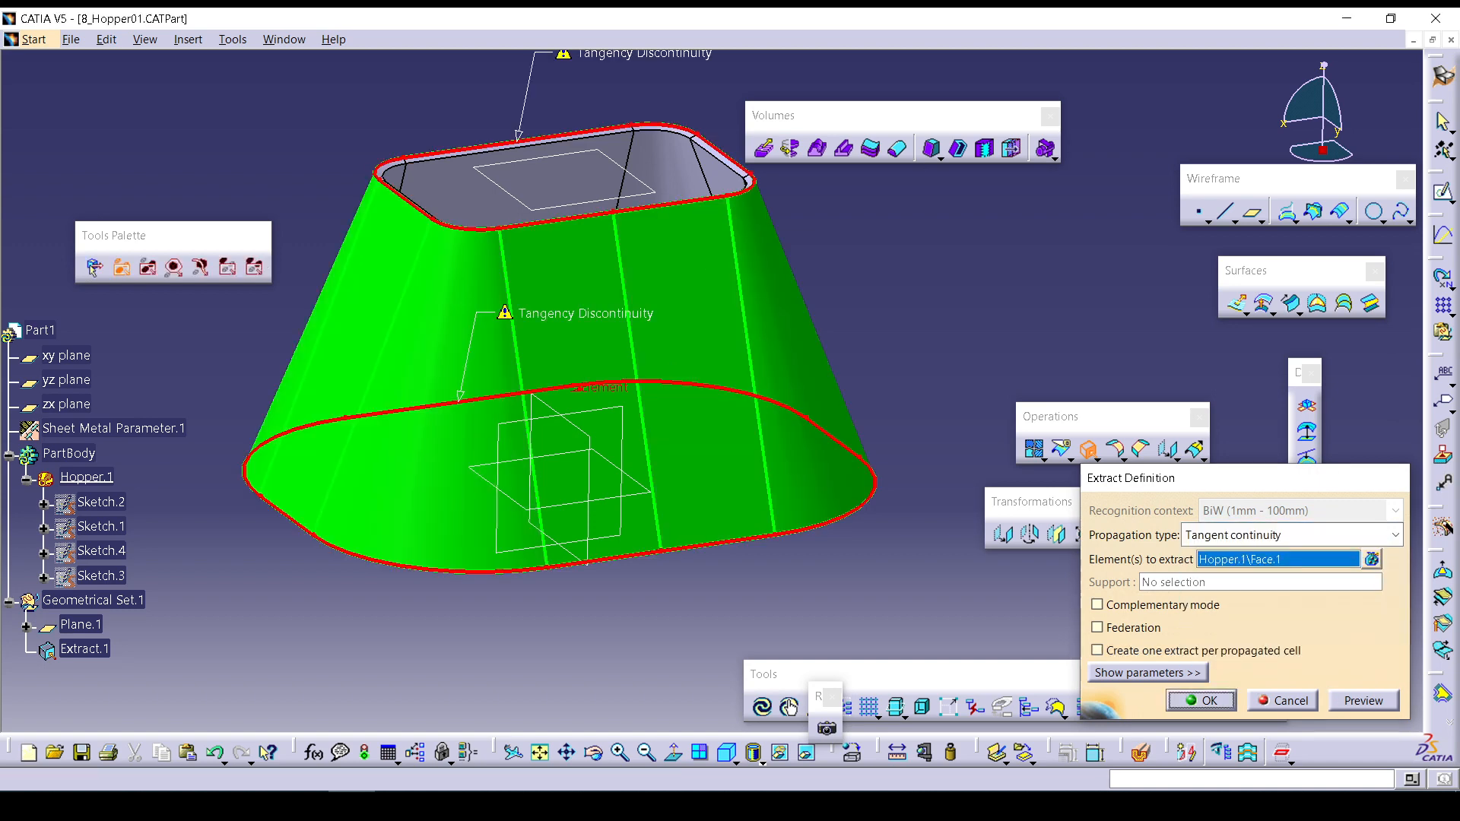
click(1202, 700)
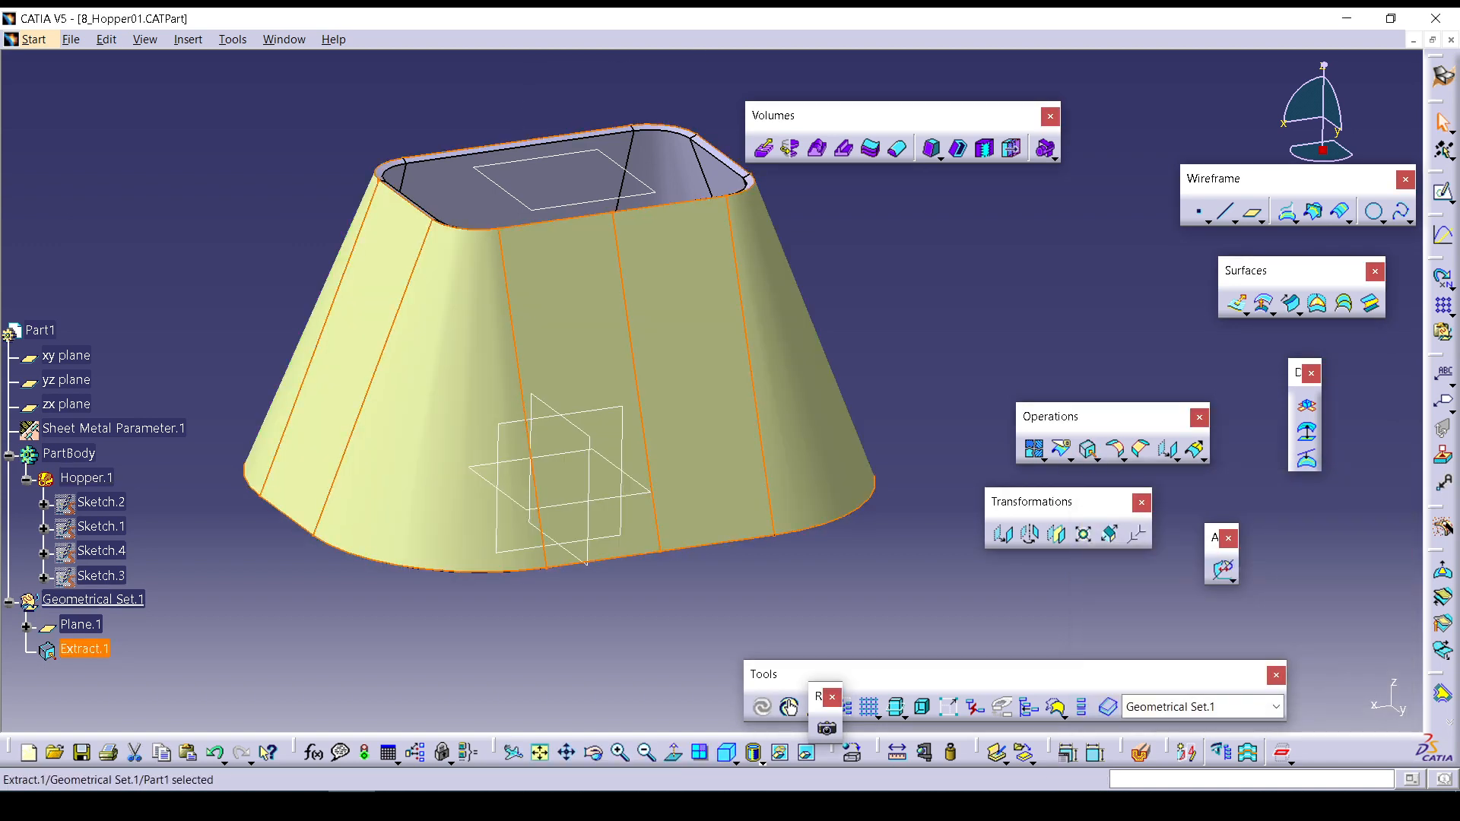
Hide the solid Hopper.1 and show Sketch.4 and Sketch.3 beneath it.
click(86, 477)
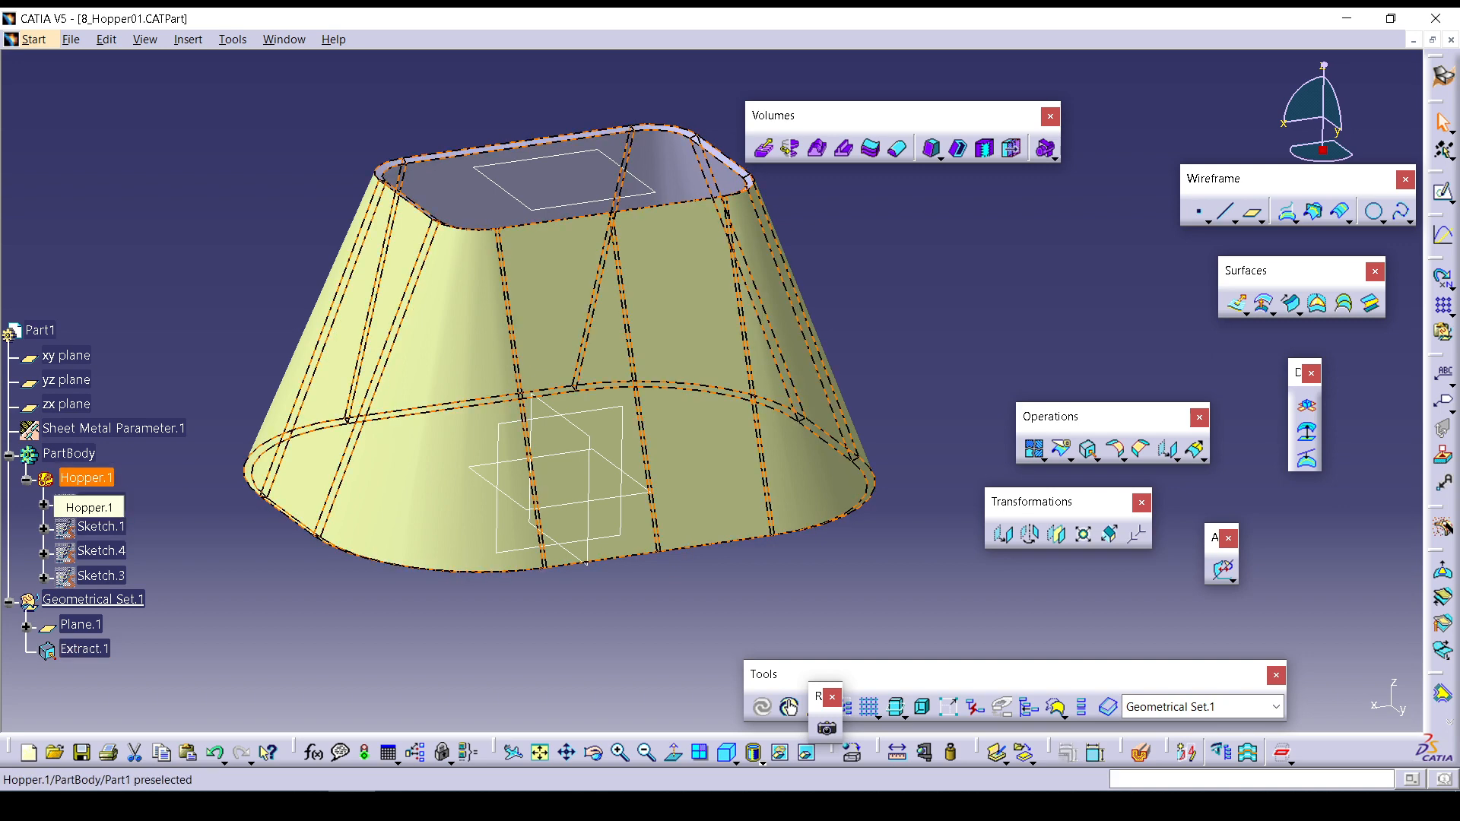
key(space)
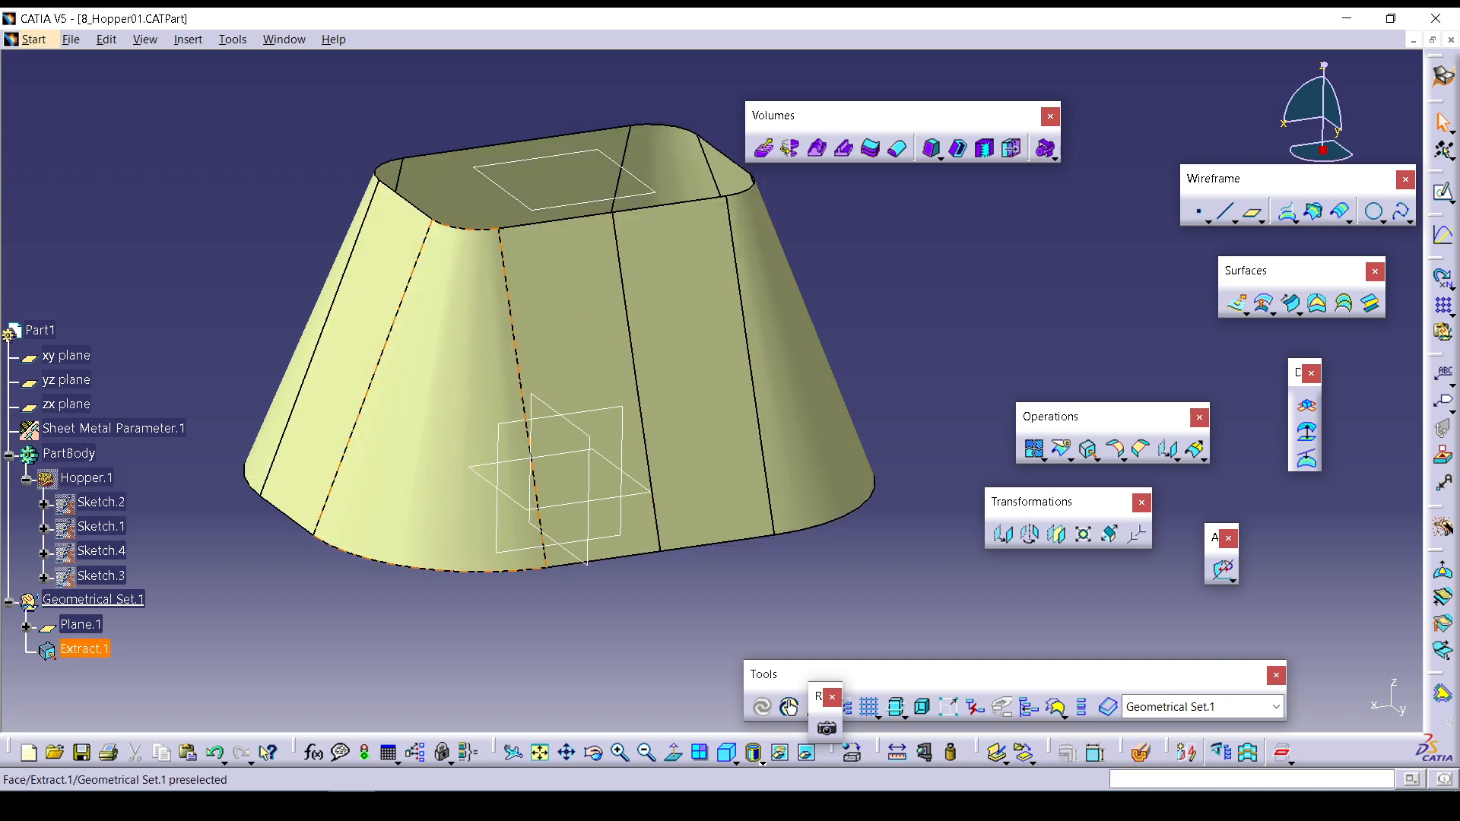
click(86, 478)
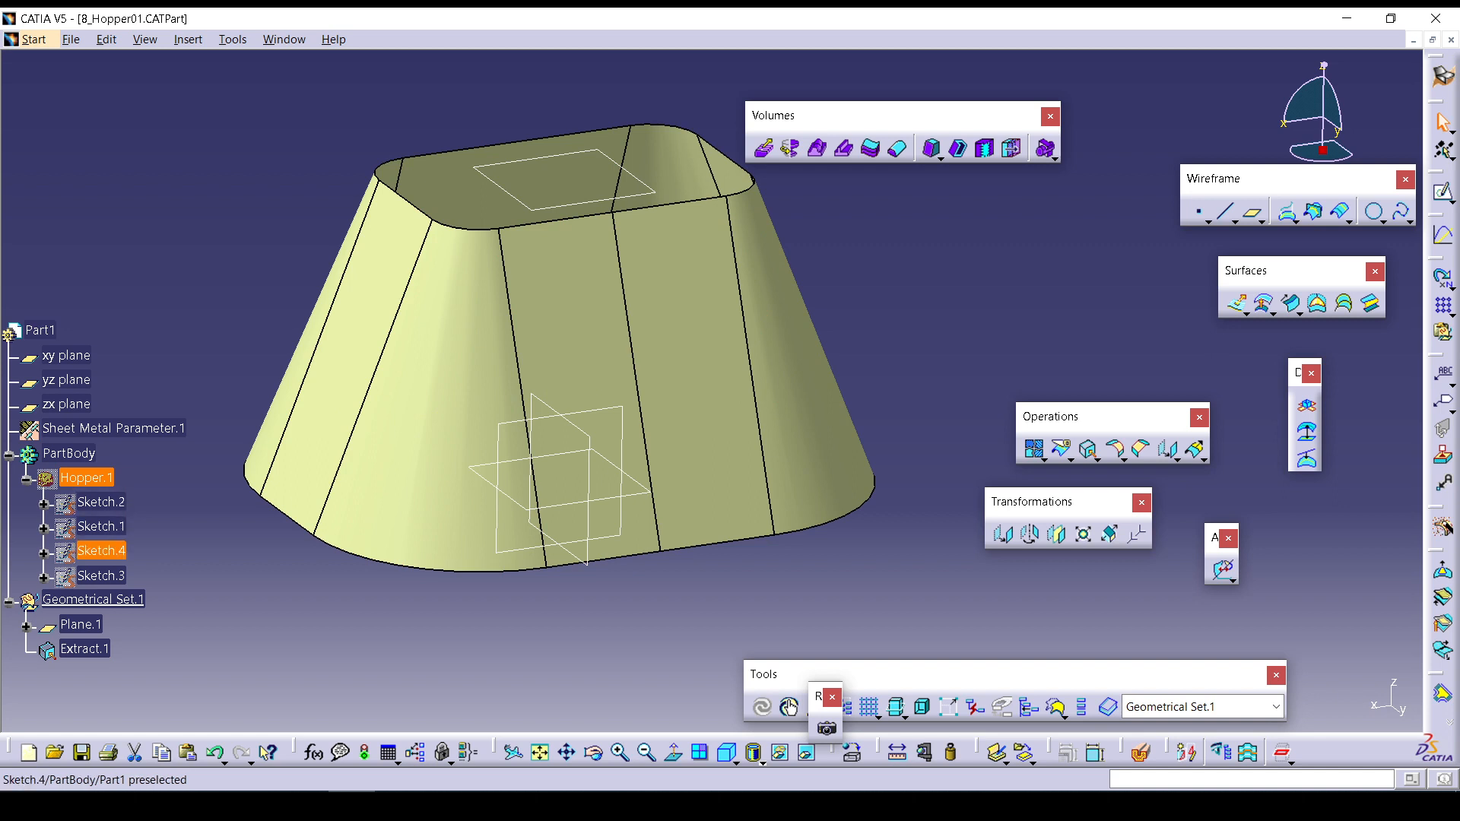
click(102, 551)
key(space)
click(101, 576)
key(space)
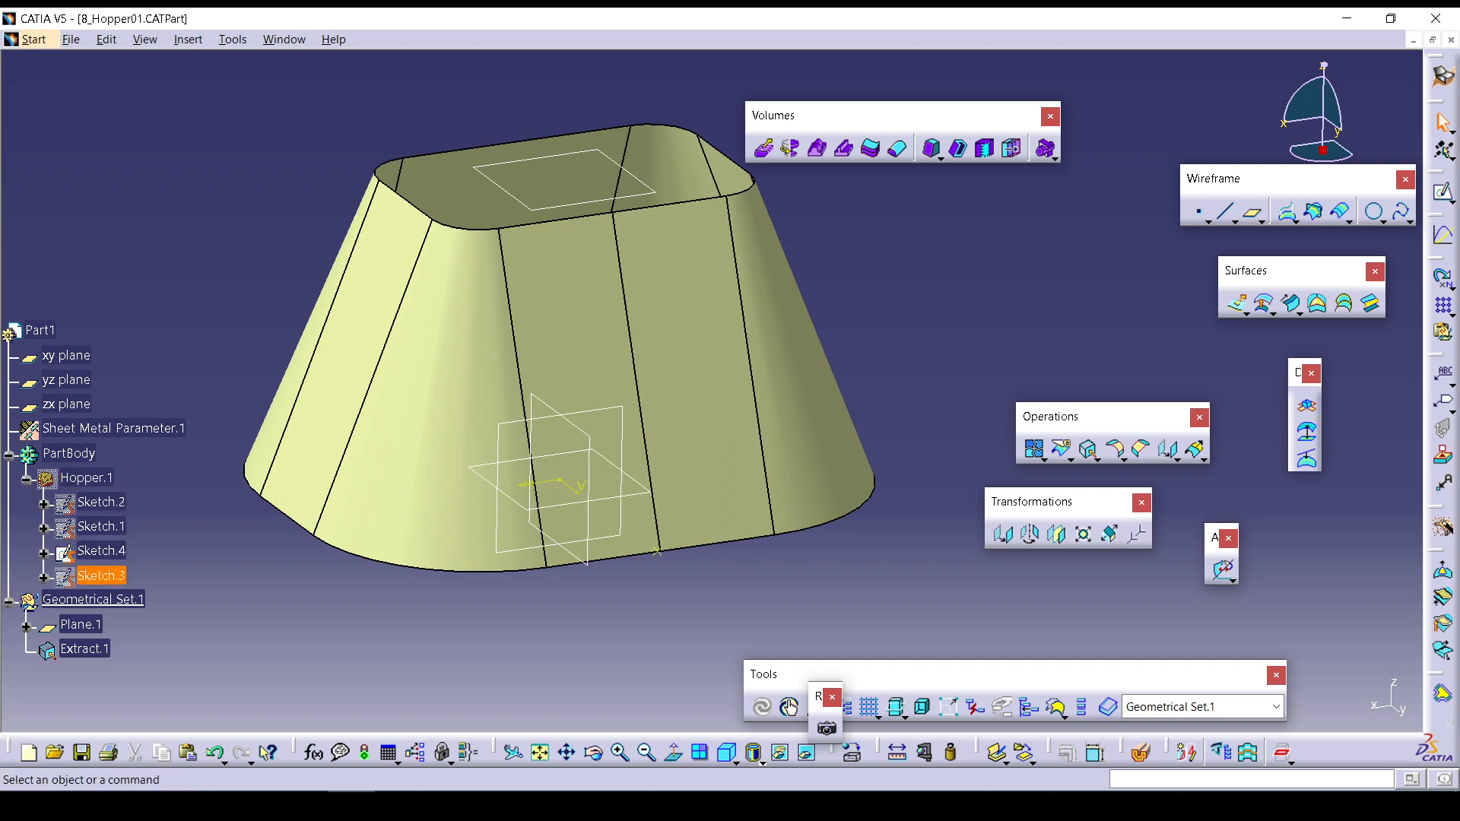
key(space)
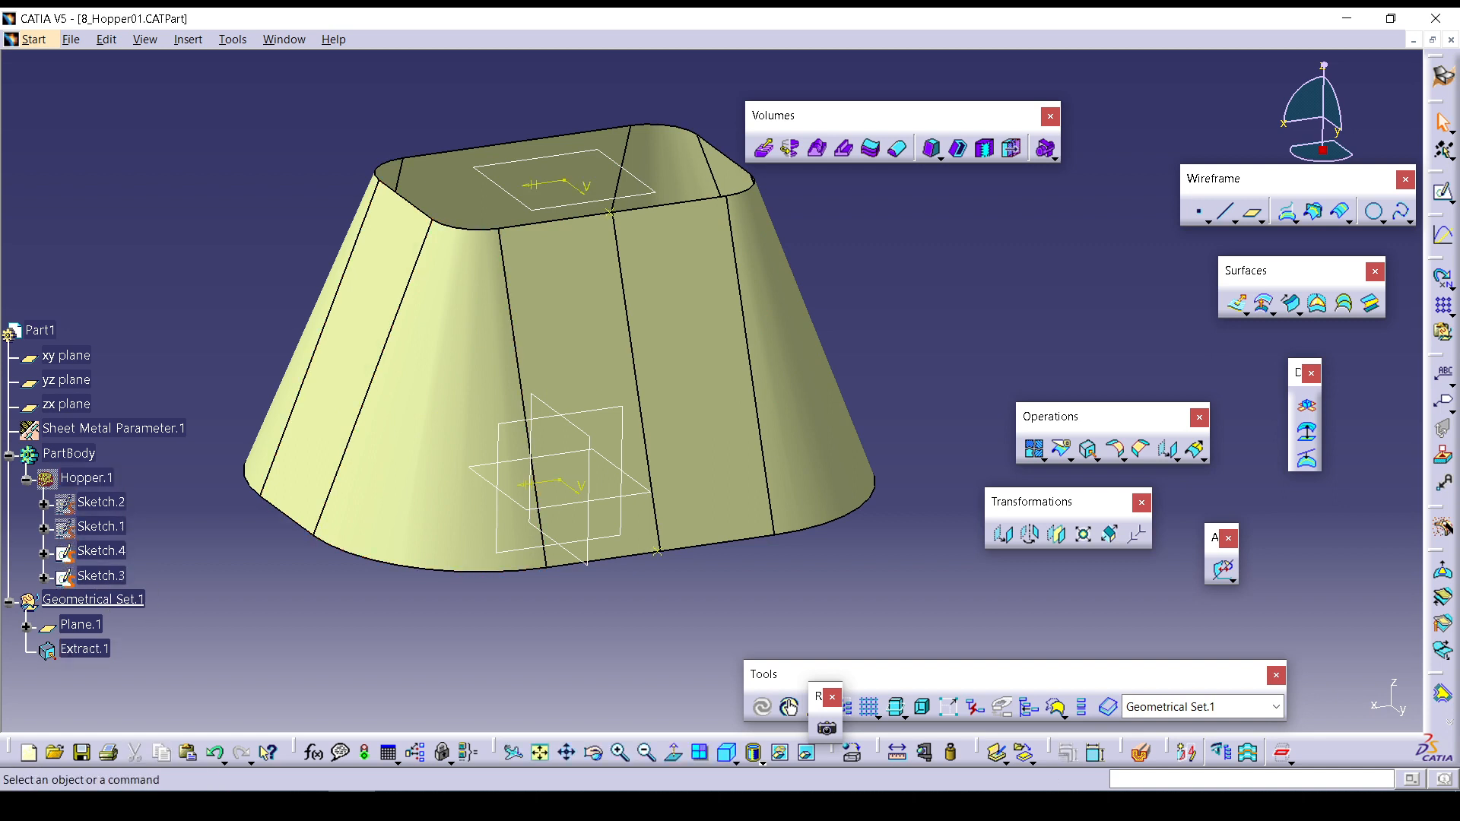
Create a Point-Point line along the front of the extracted surface from Sketch.3 to Sketch.4.
click(1225, 212)
click(611, 202)
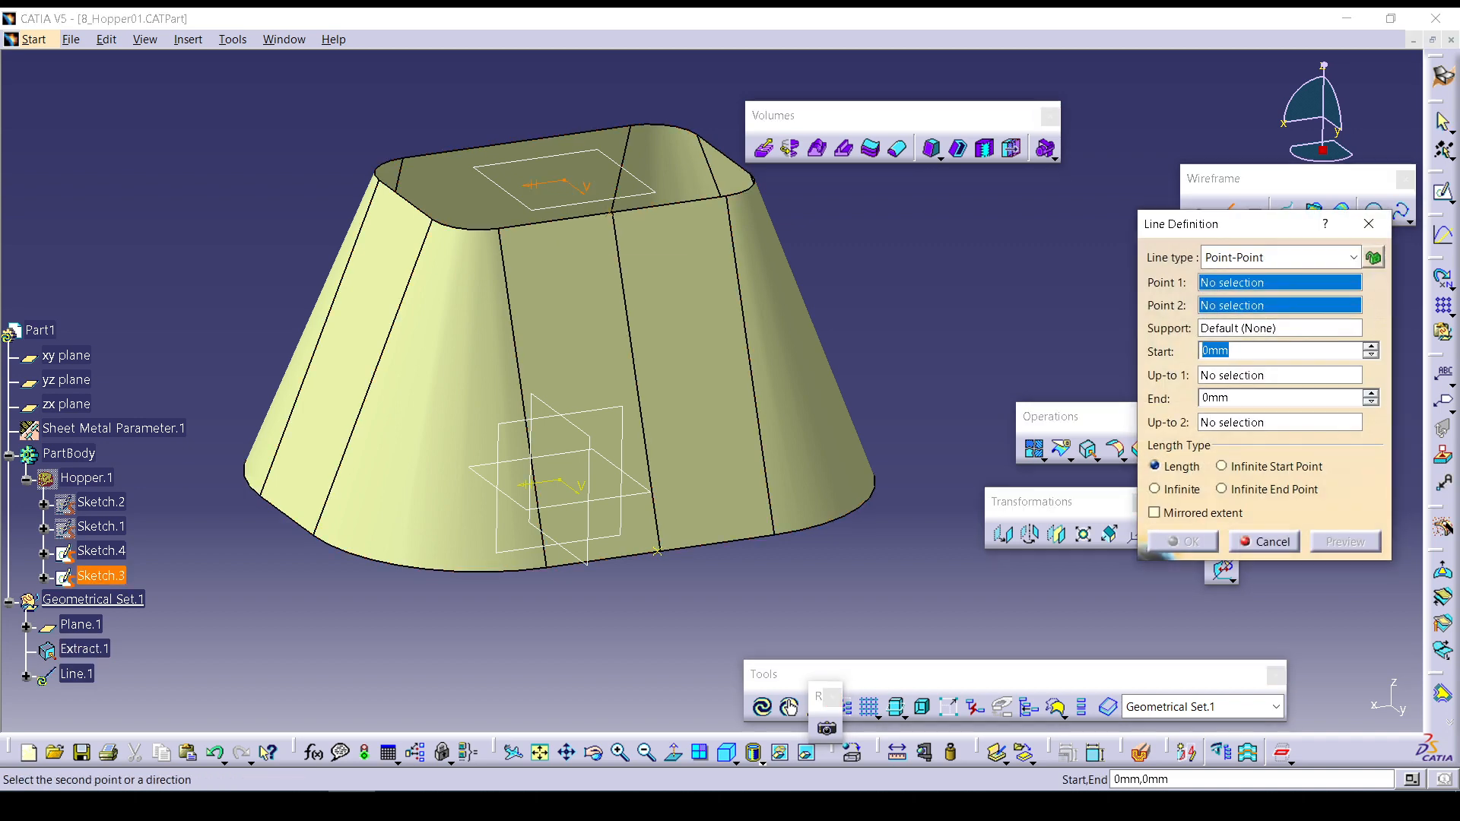
click(659, 547)
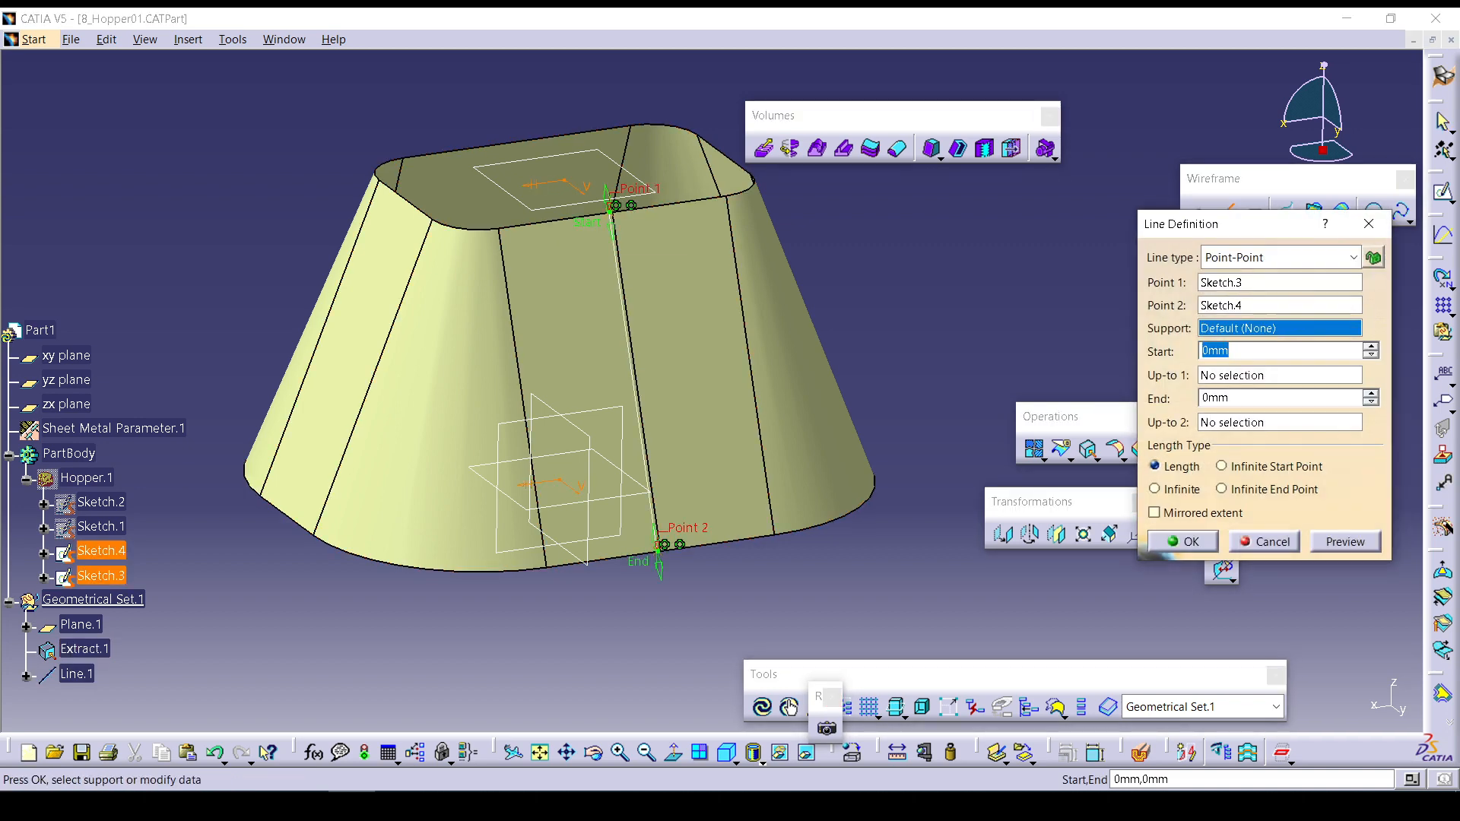
click(1183, 541)
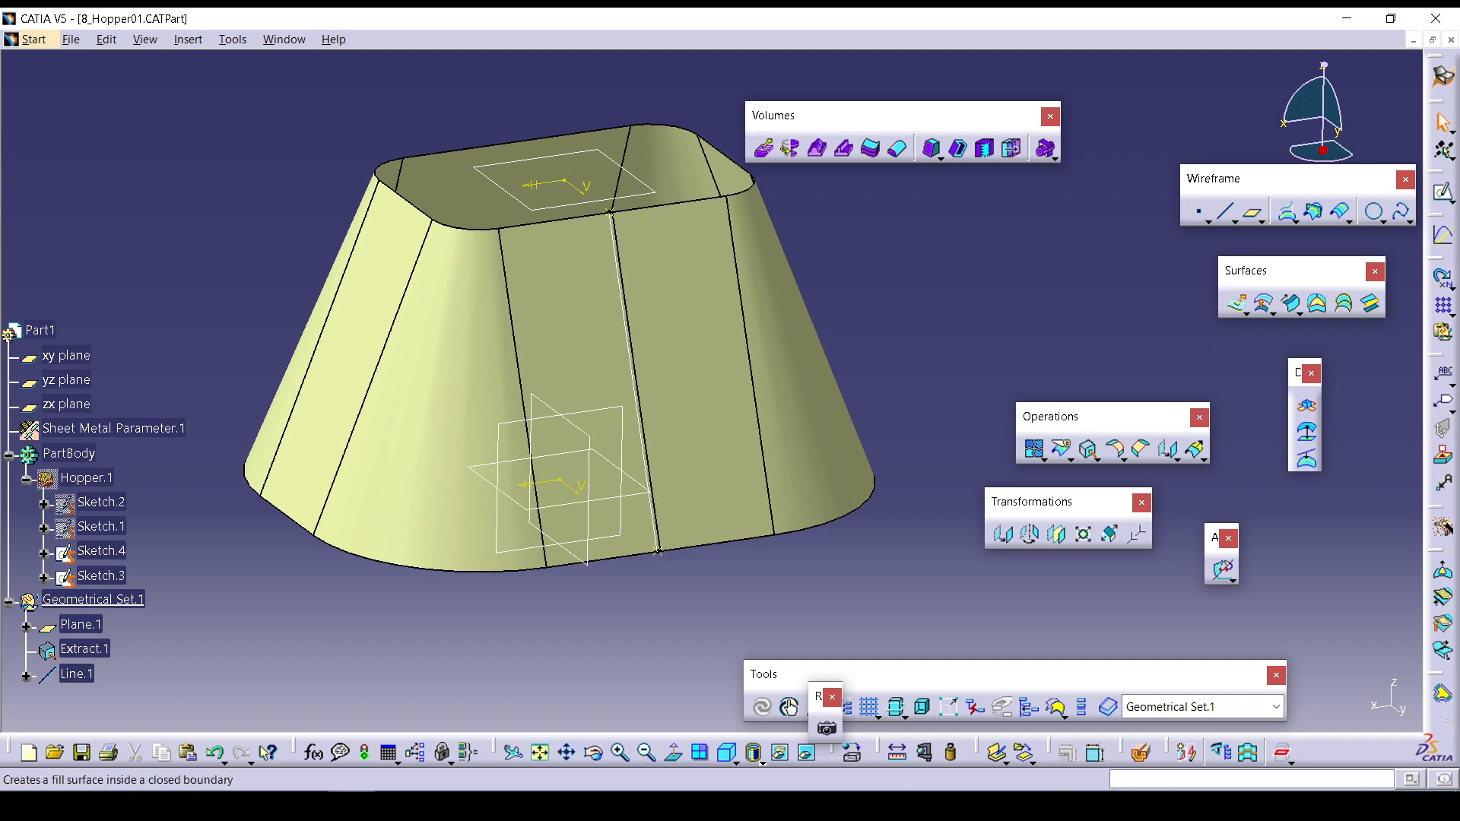
Switch to the Generative Sheetmetal Design workbench.
click(33, 40)
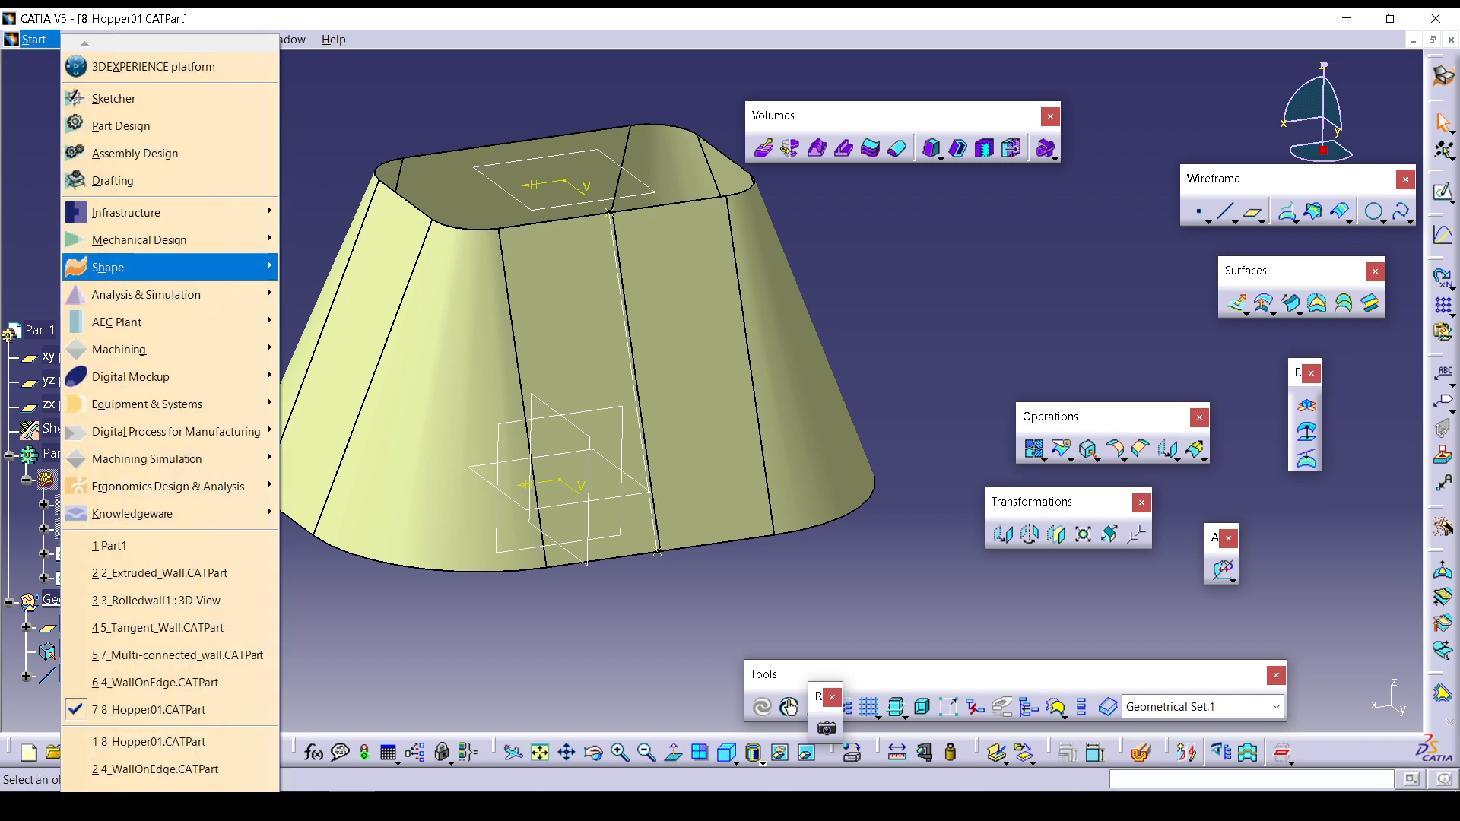
mouse_move(139, 239)
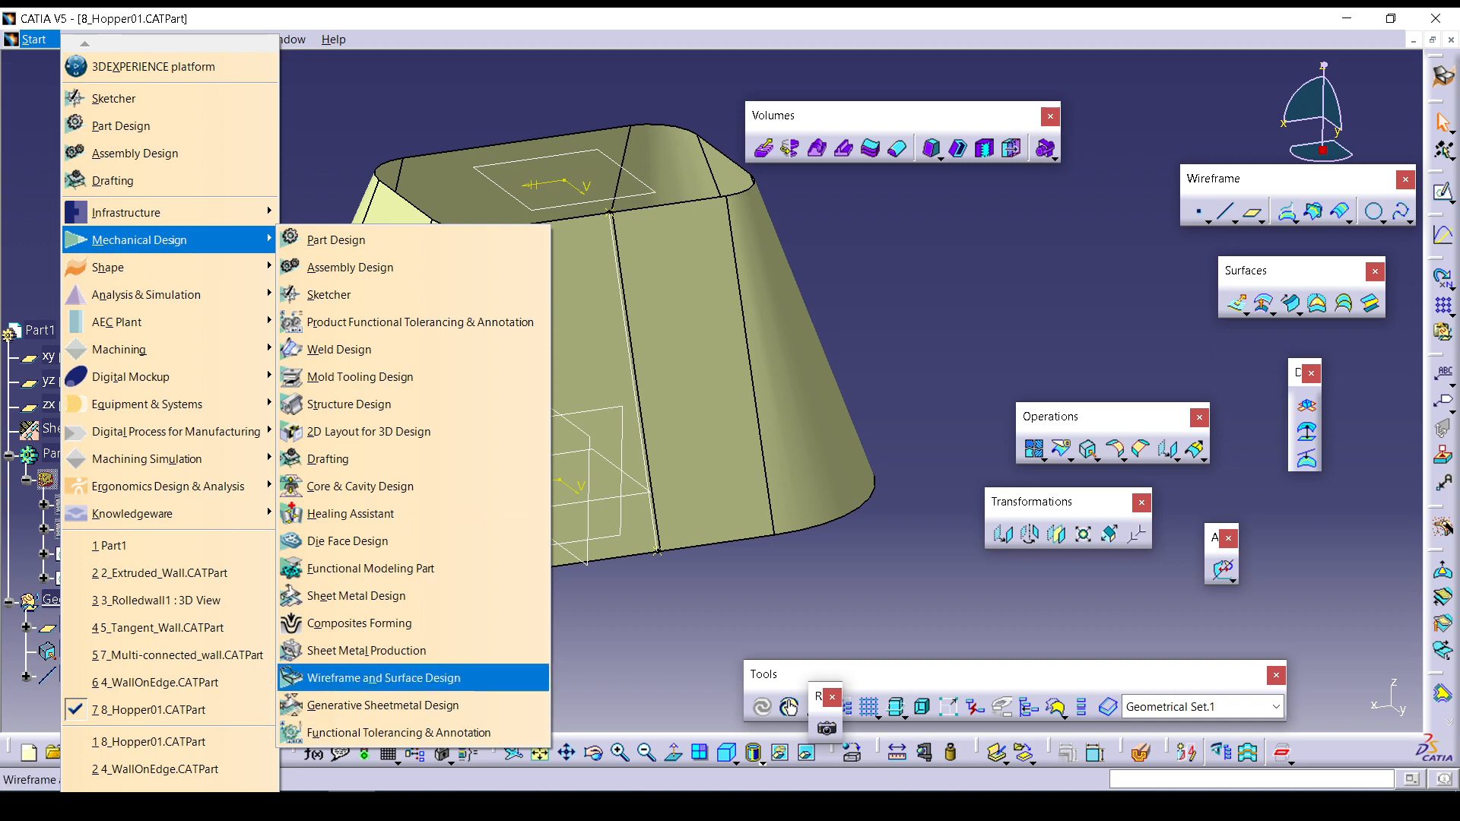
click(383, 705)
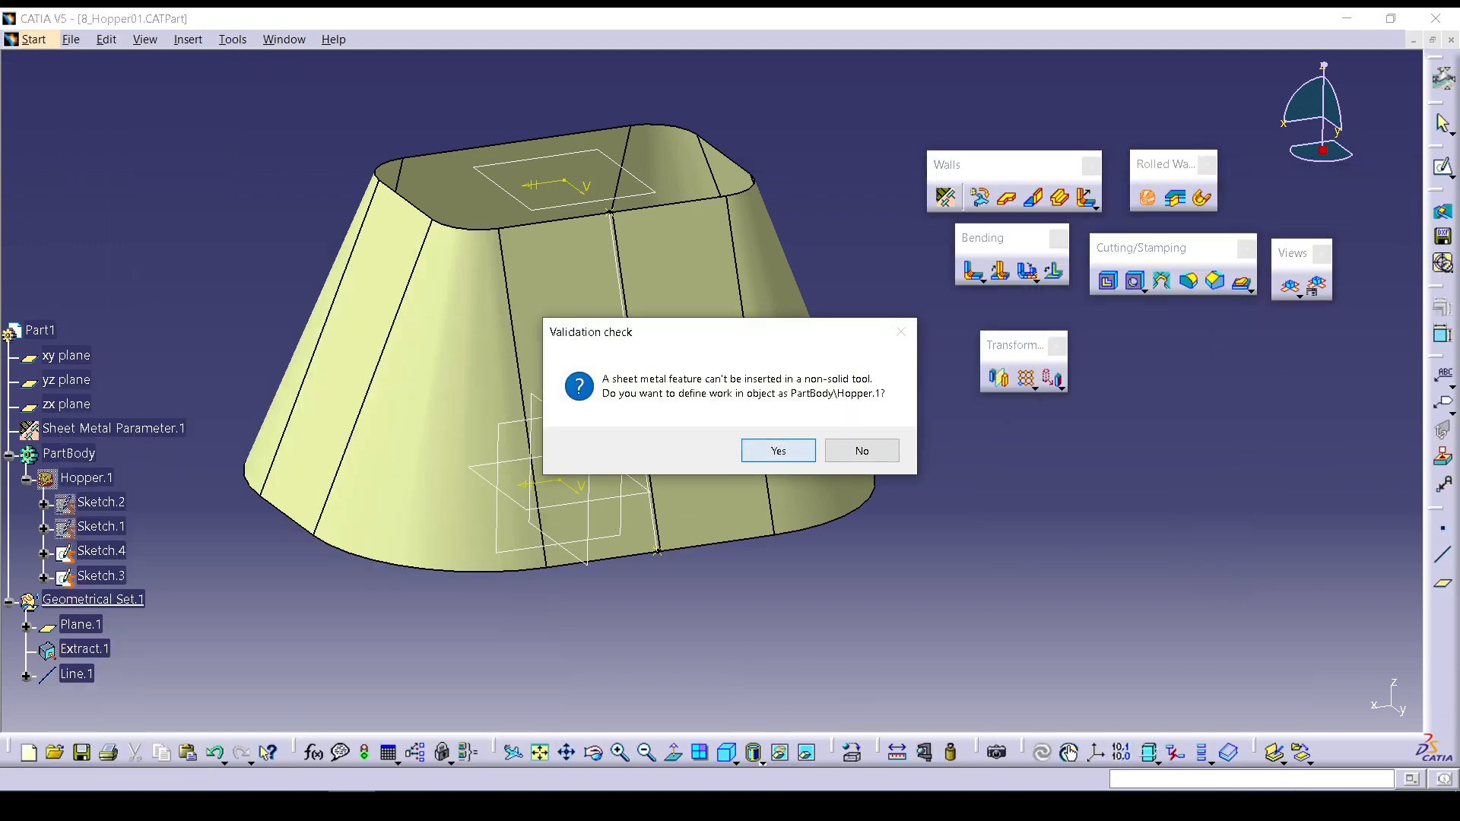
key(Return)
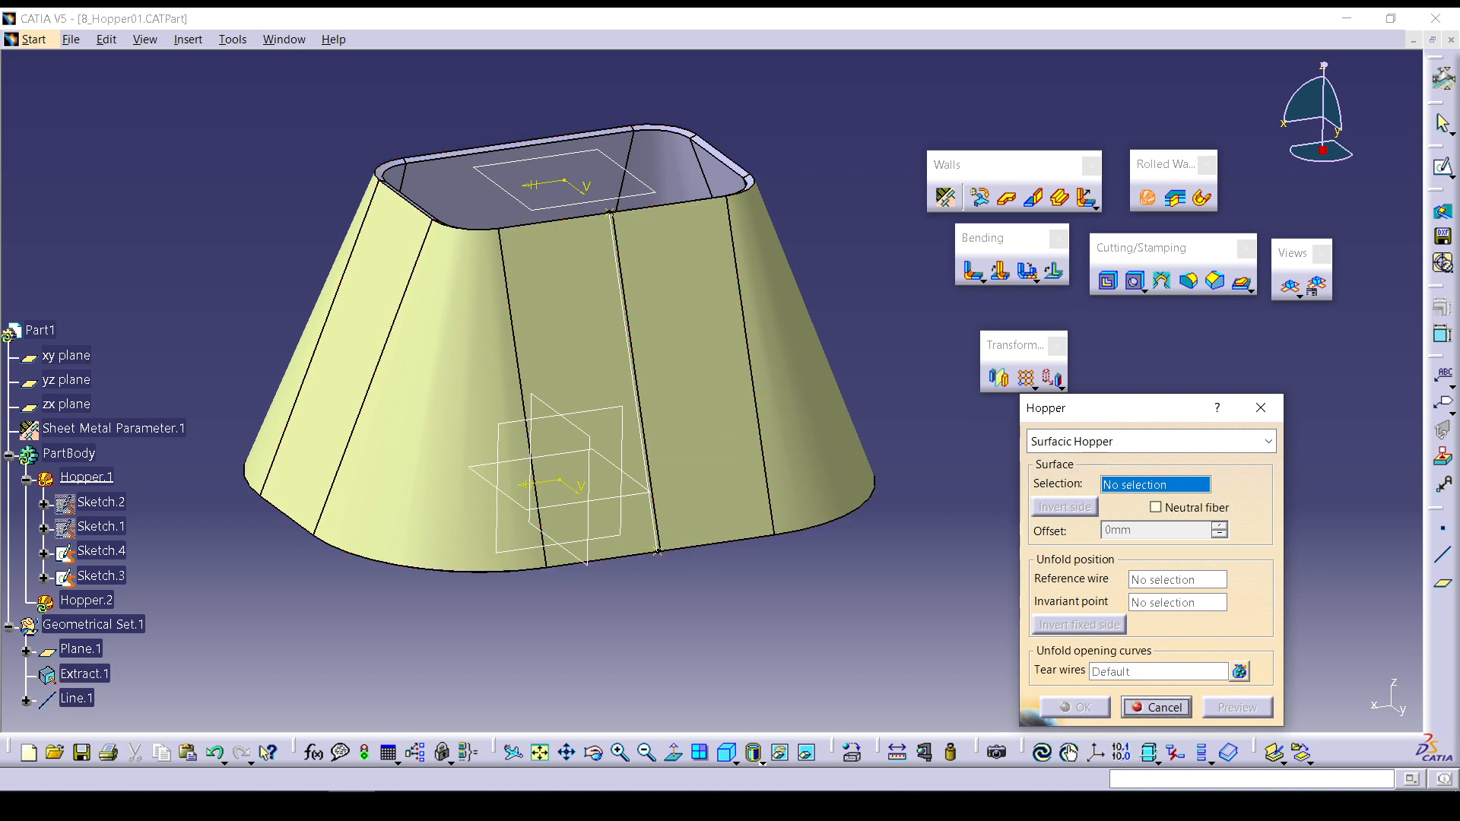
click(1156, 708)
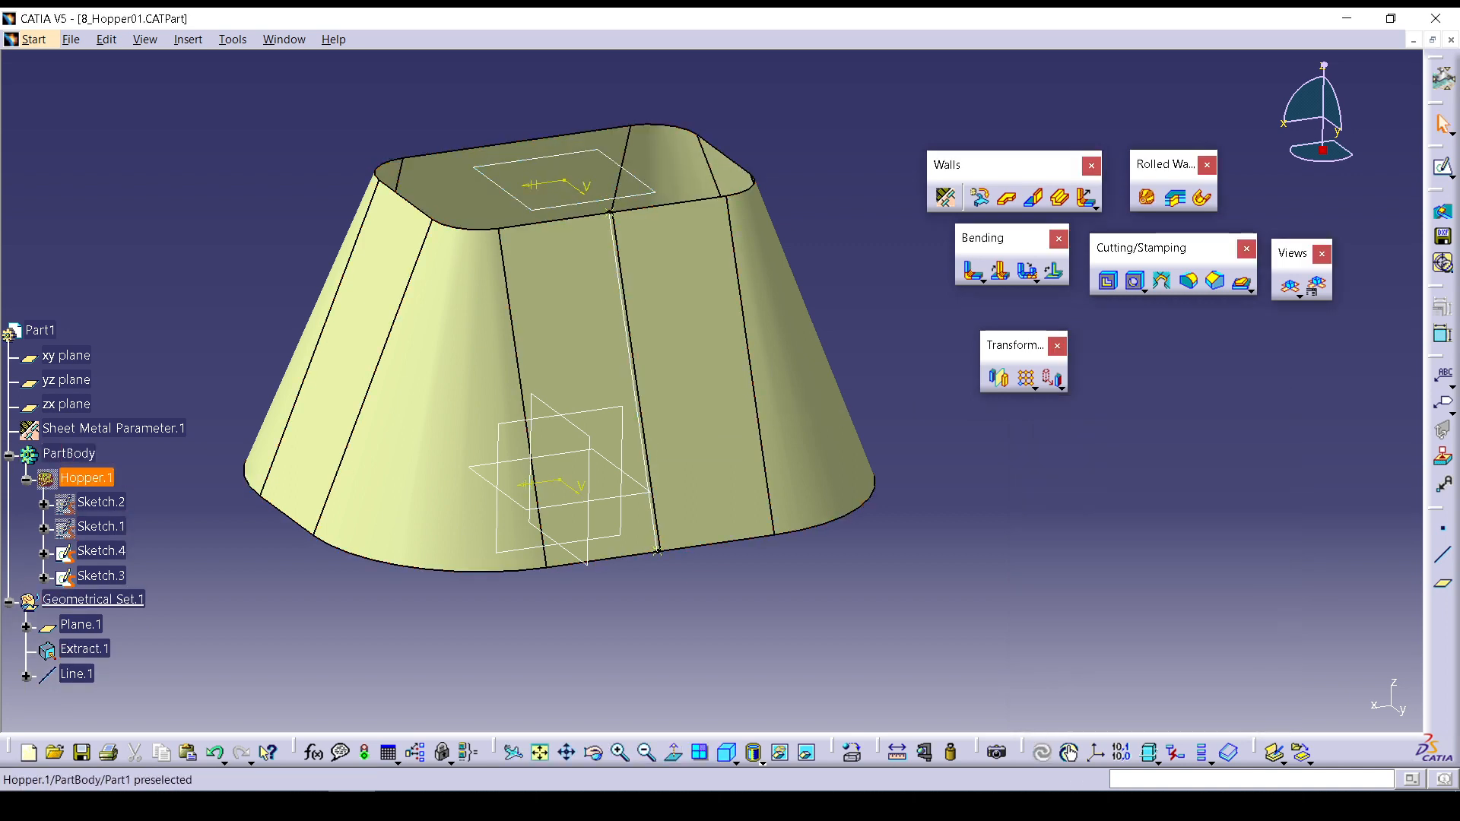
right_click(73, 453)
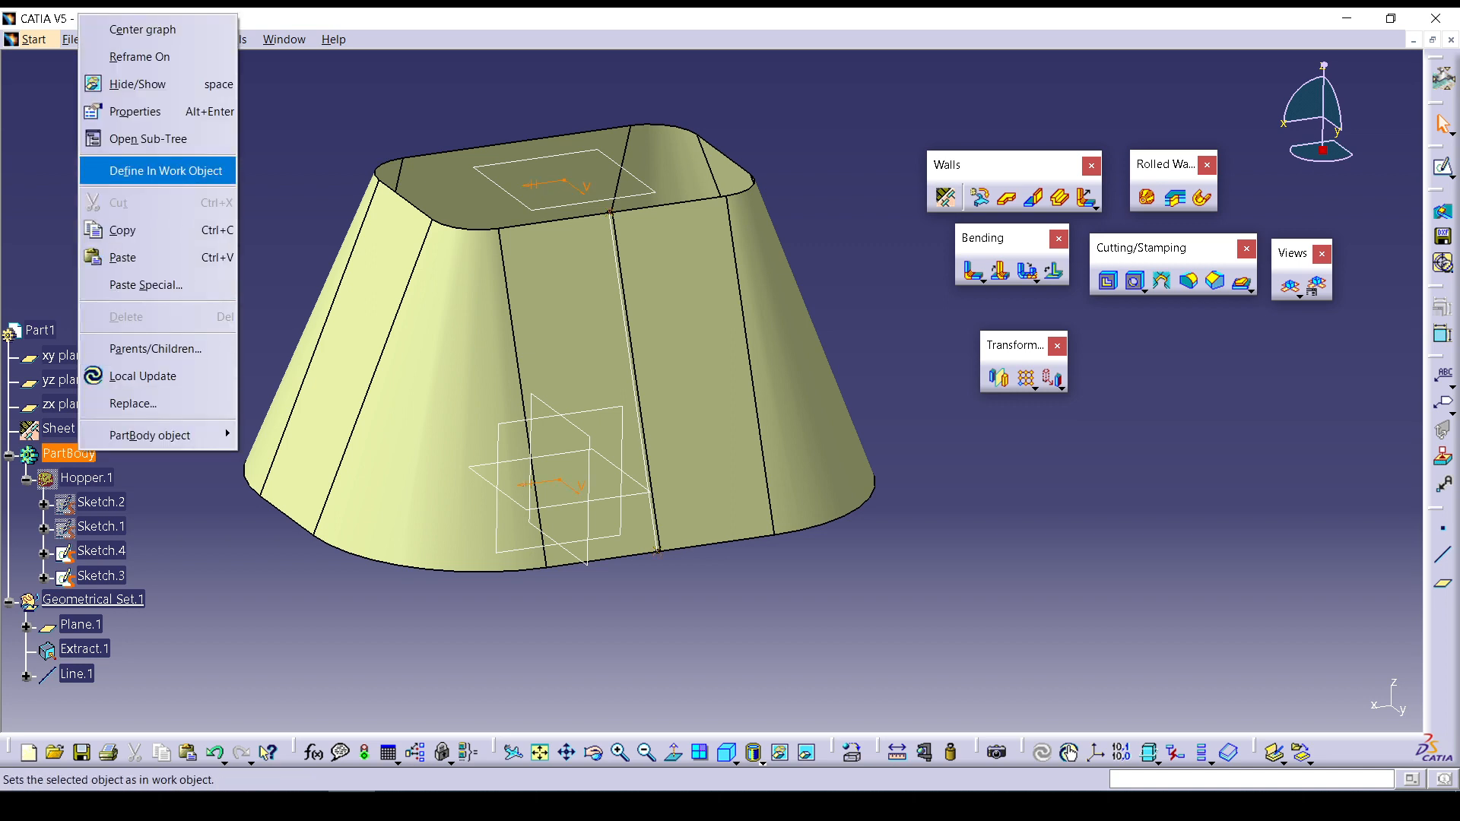
click(165, 170)
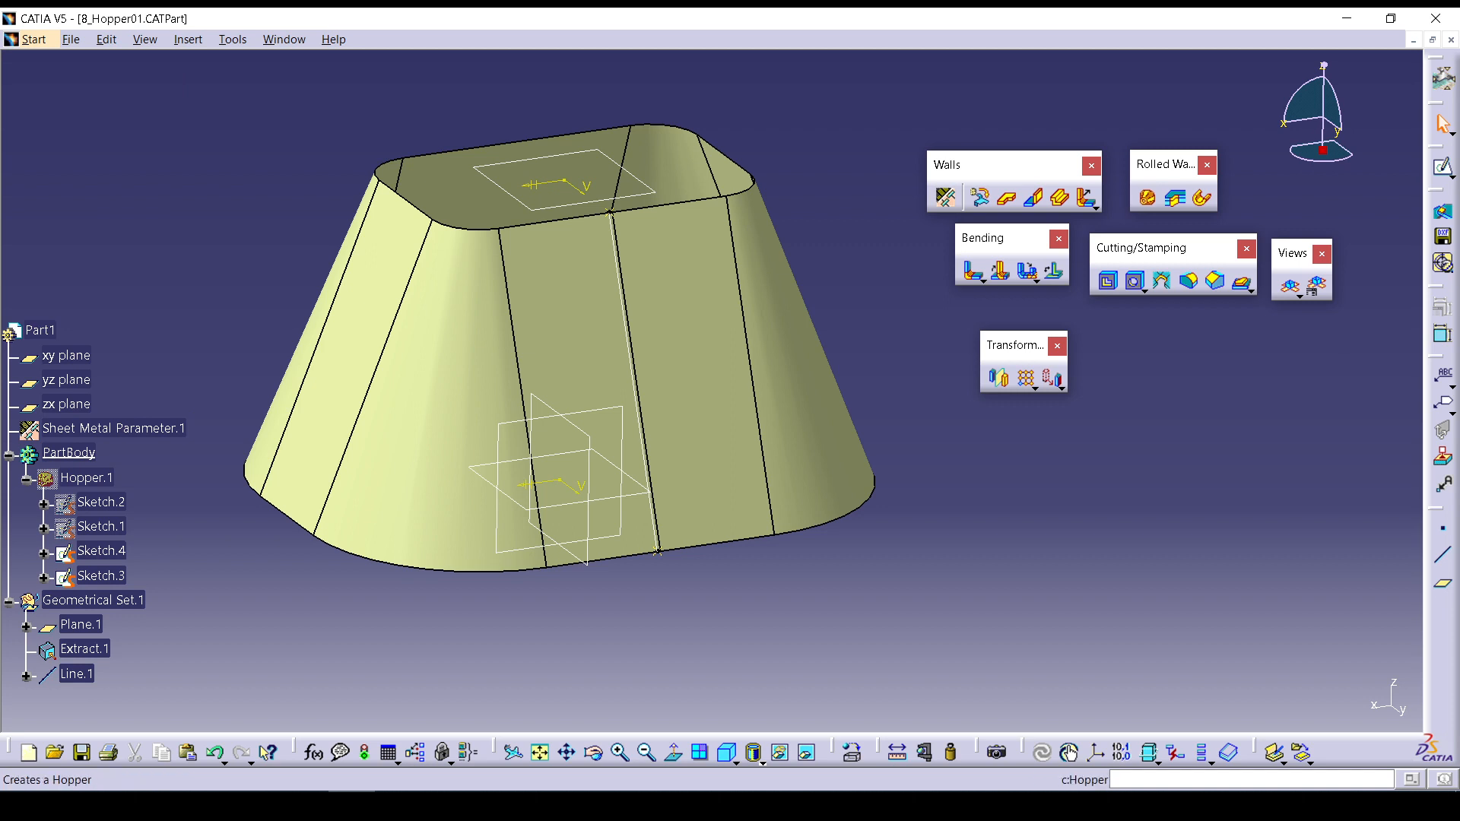
click(1148, 197)
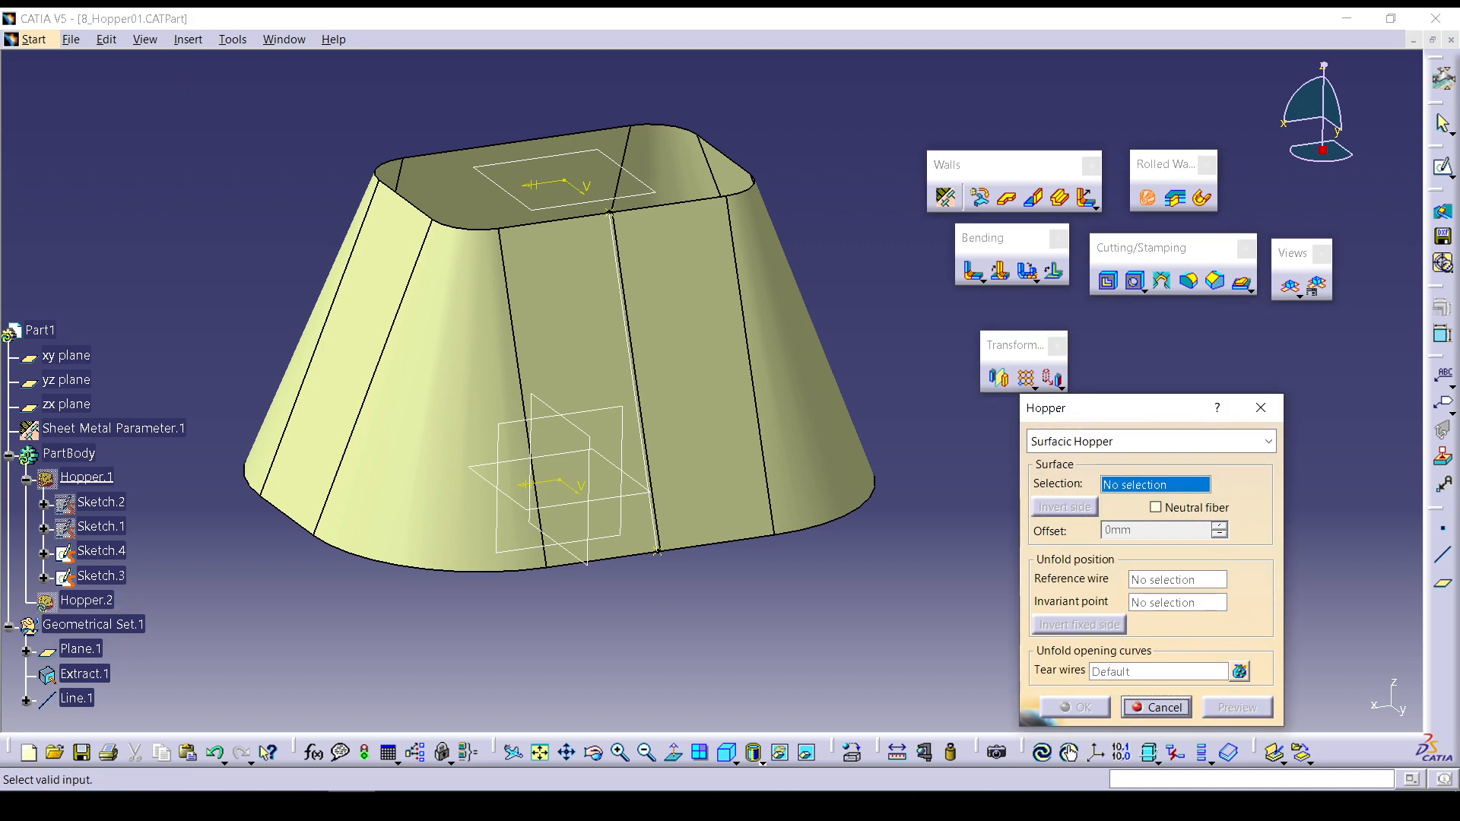
right_click(82, 674)
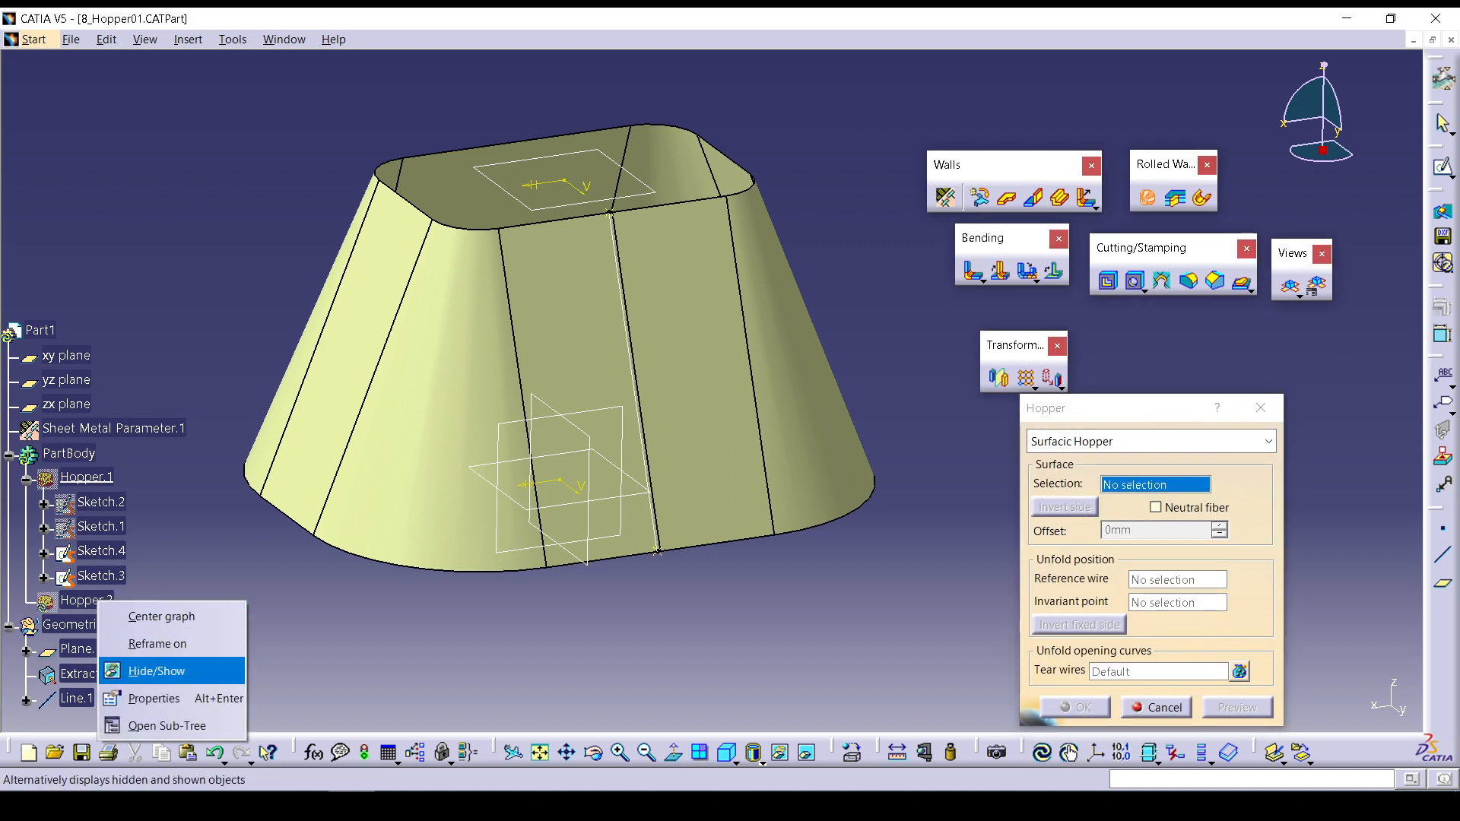
click(141, 670)
key(Escape)
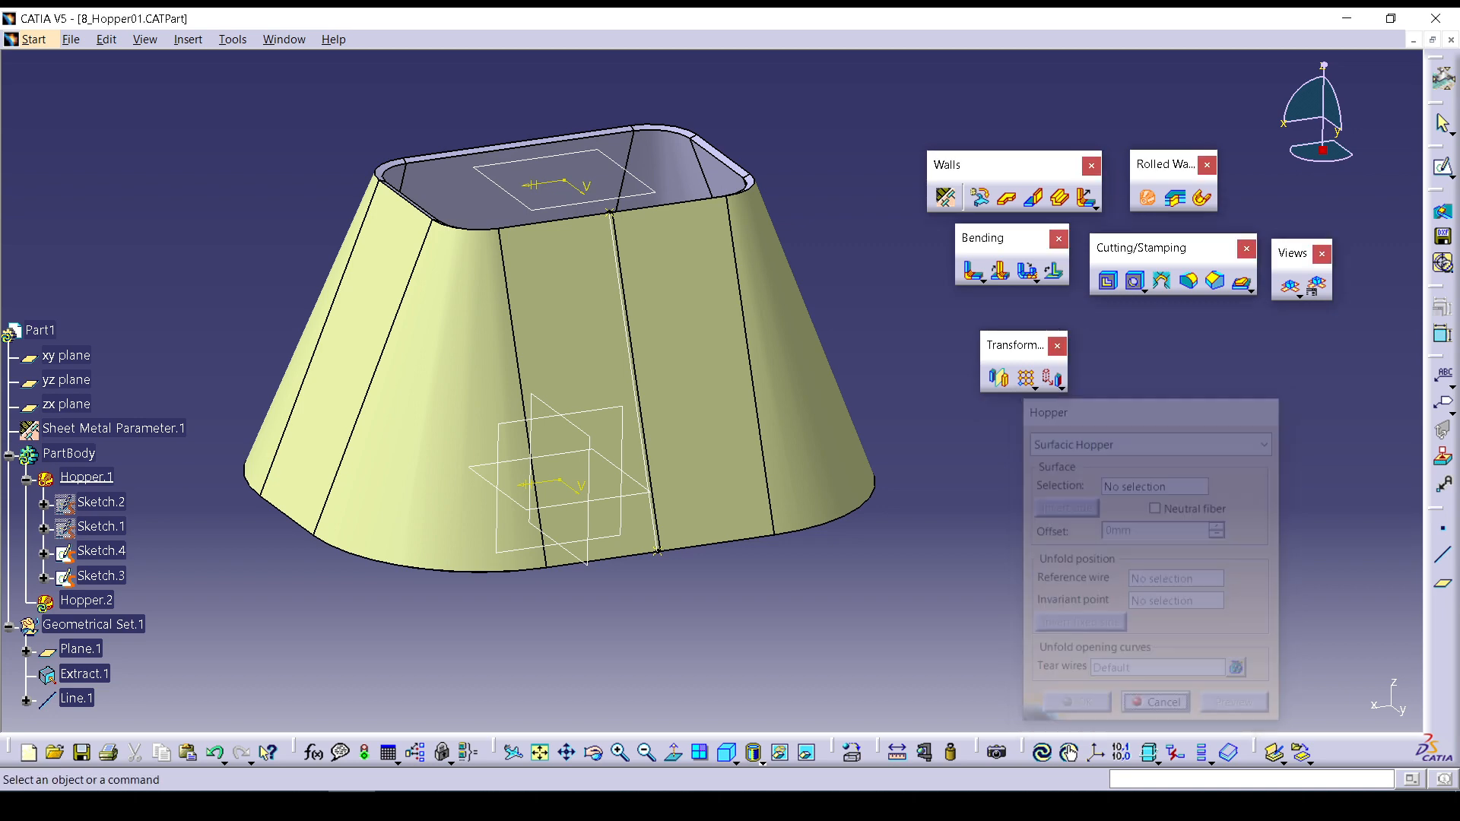
Insert a new body into the part for the Surfacic Hopper.
click(188, 38)
click(229, 91)
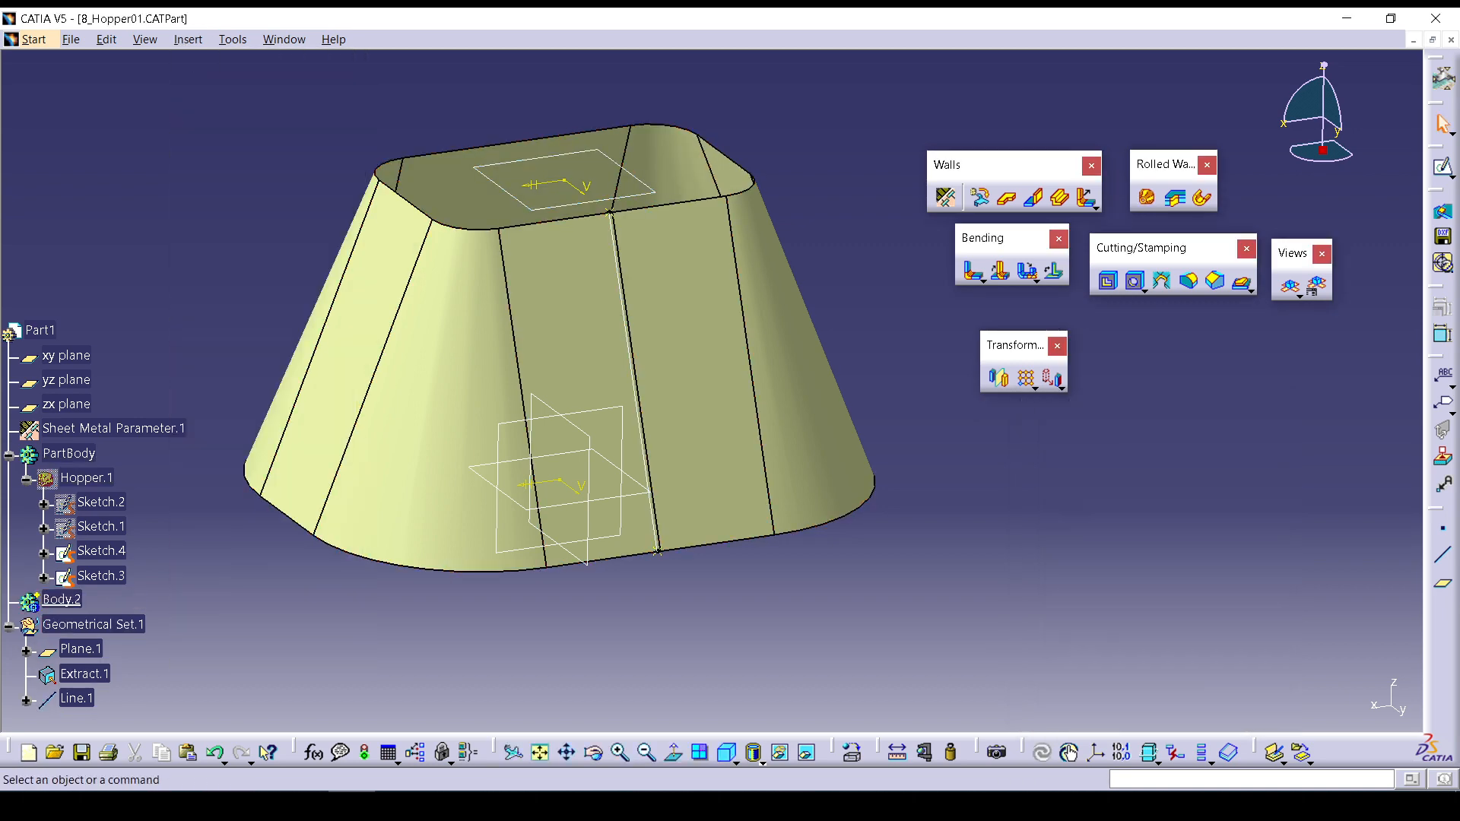
Try to create a Surfacic Hopper from Extract.1 with Line.1 as the tear wire.
click(1147, 197)
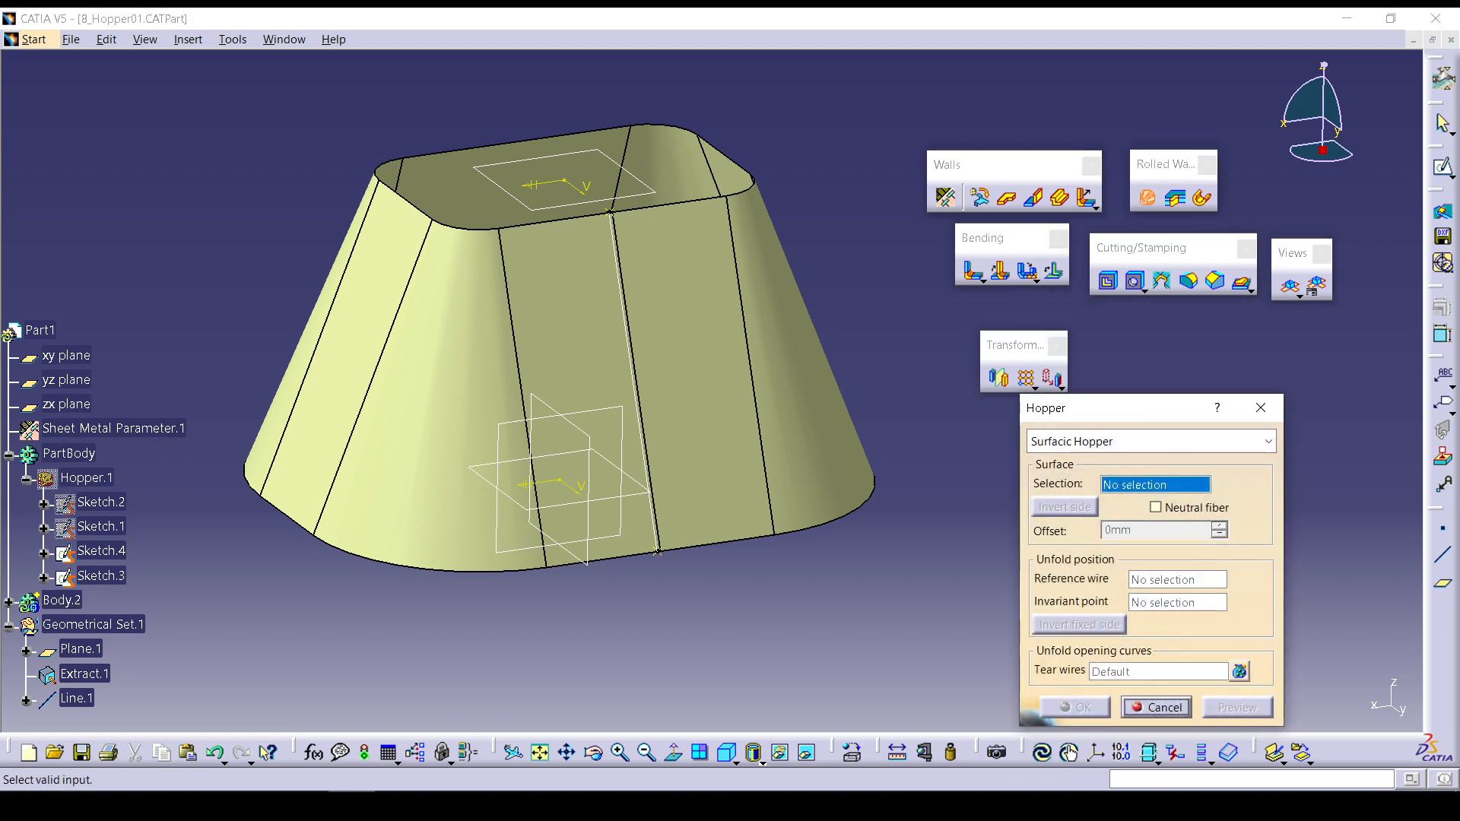
click(1268, 441)
click(1151, 485)
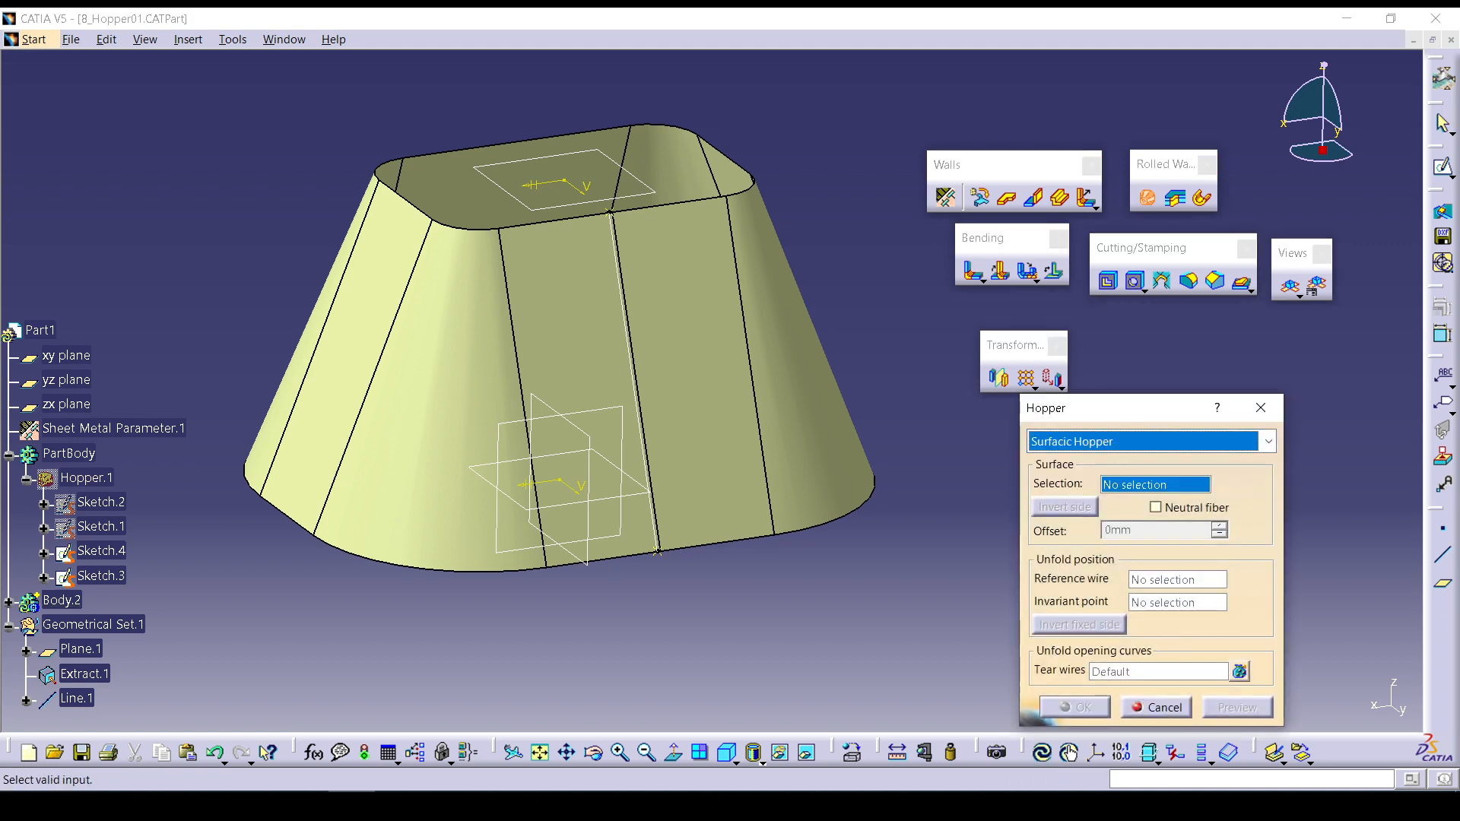
click(84, 674)
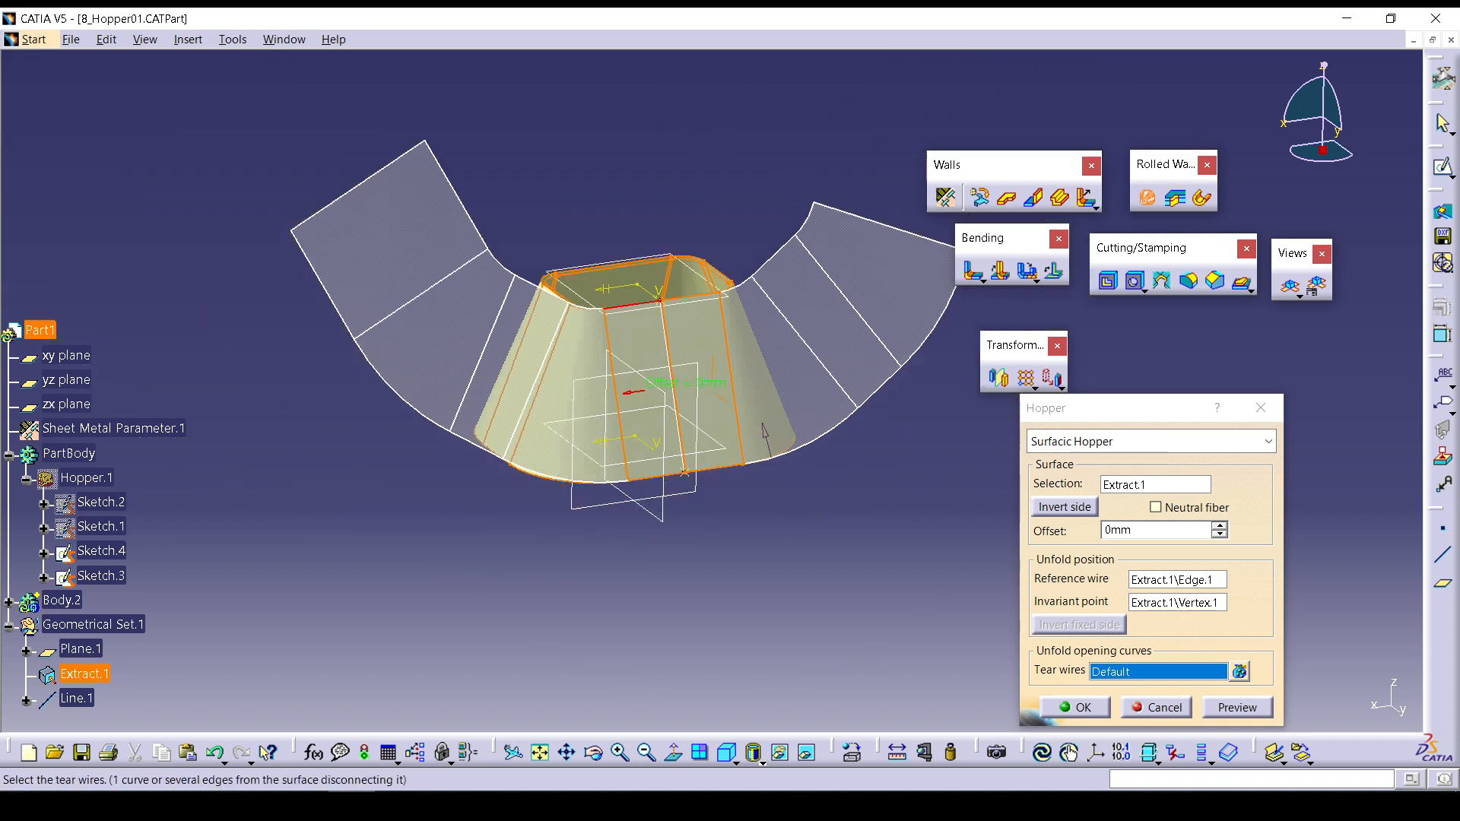
mouse_move(763, 429)
middle_down()
mouse_move(731, 441)
mouse_move(727, 372)
mouse_move(593, 397)
mouse_move(788, 422)
middle_up()
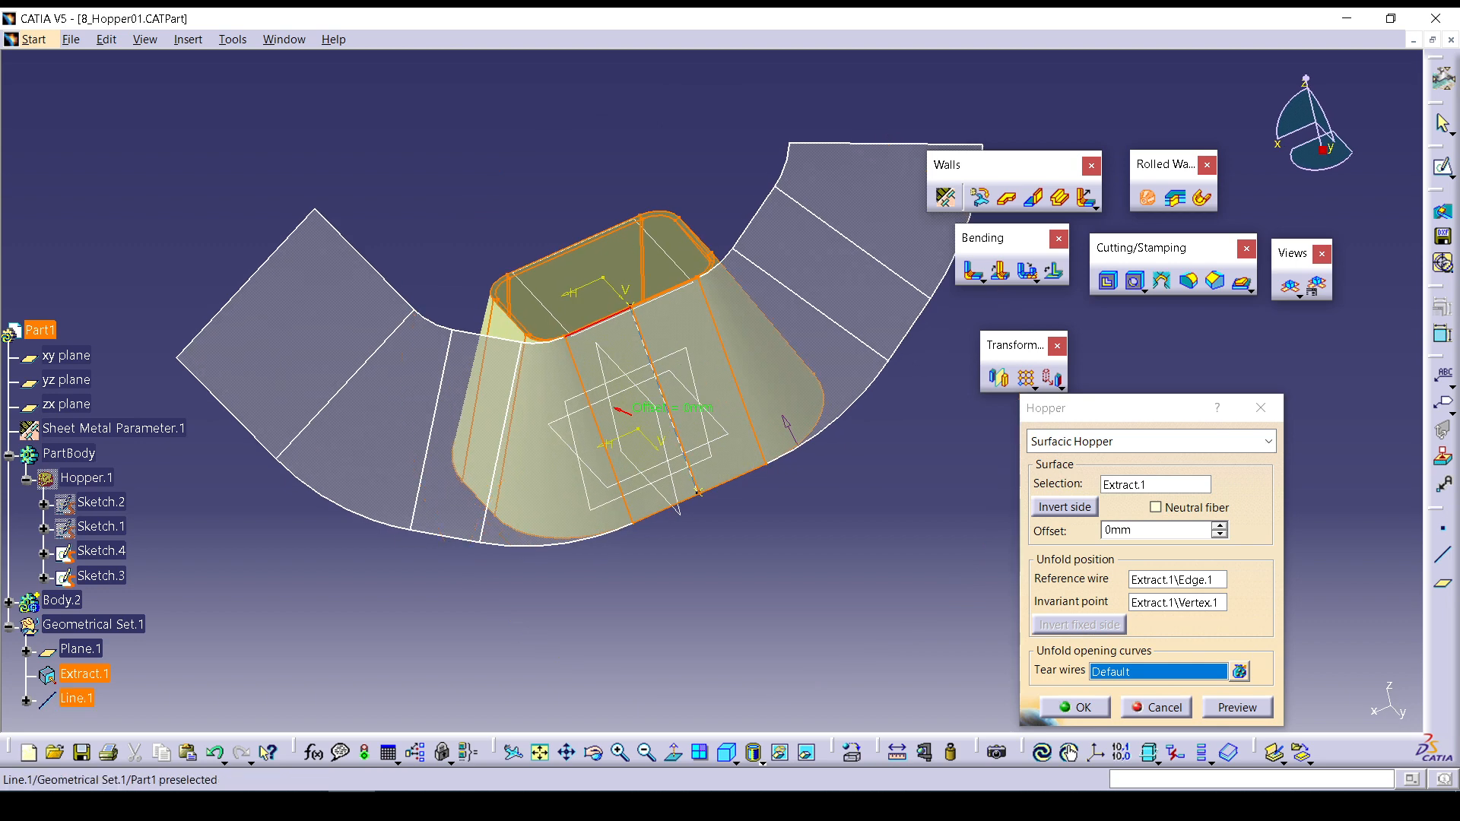
click(643, 339)
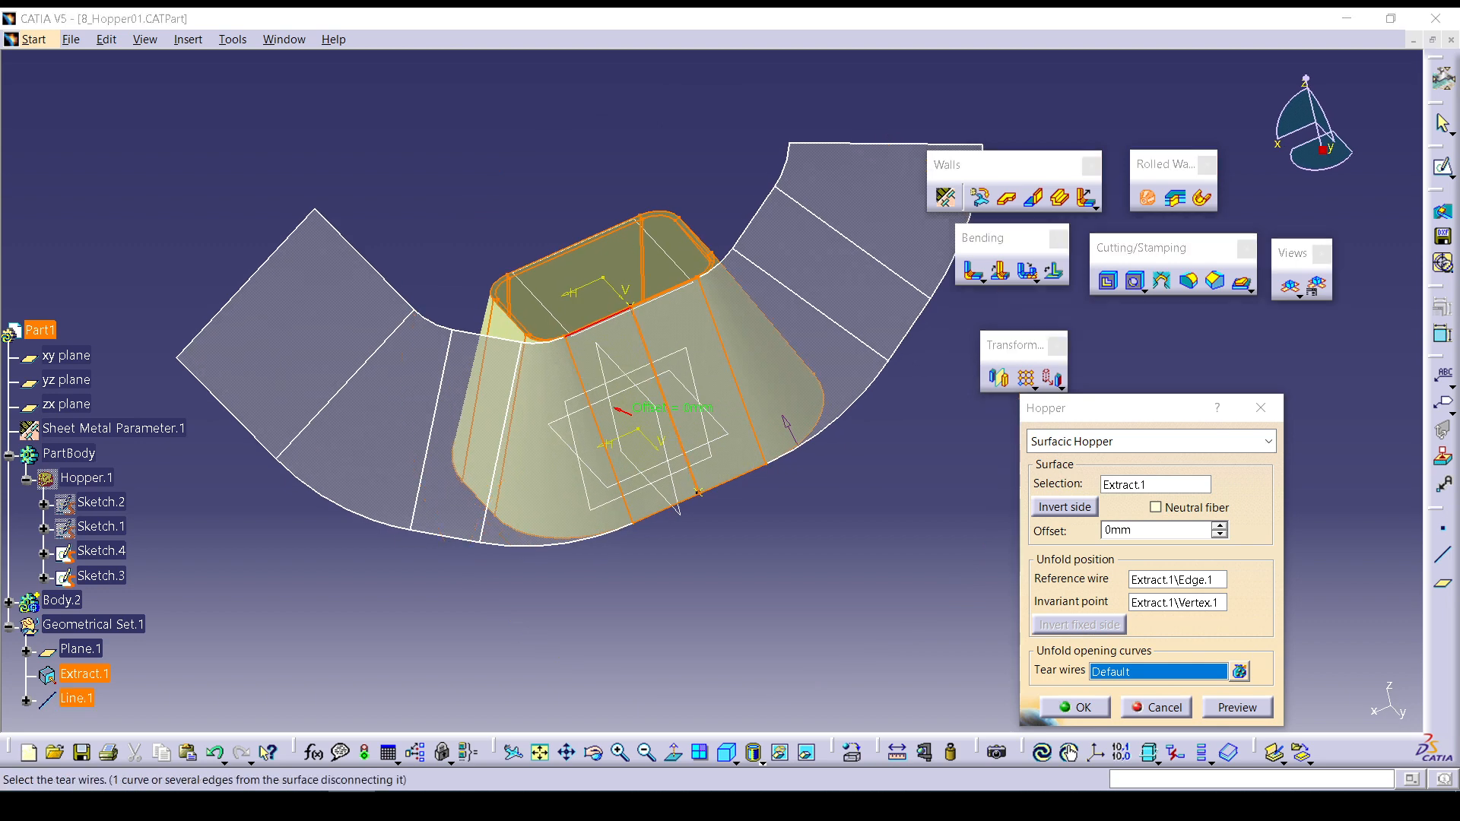
key(Return)
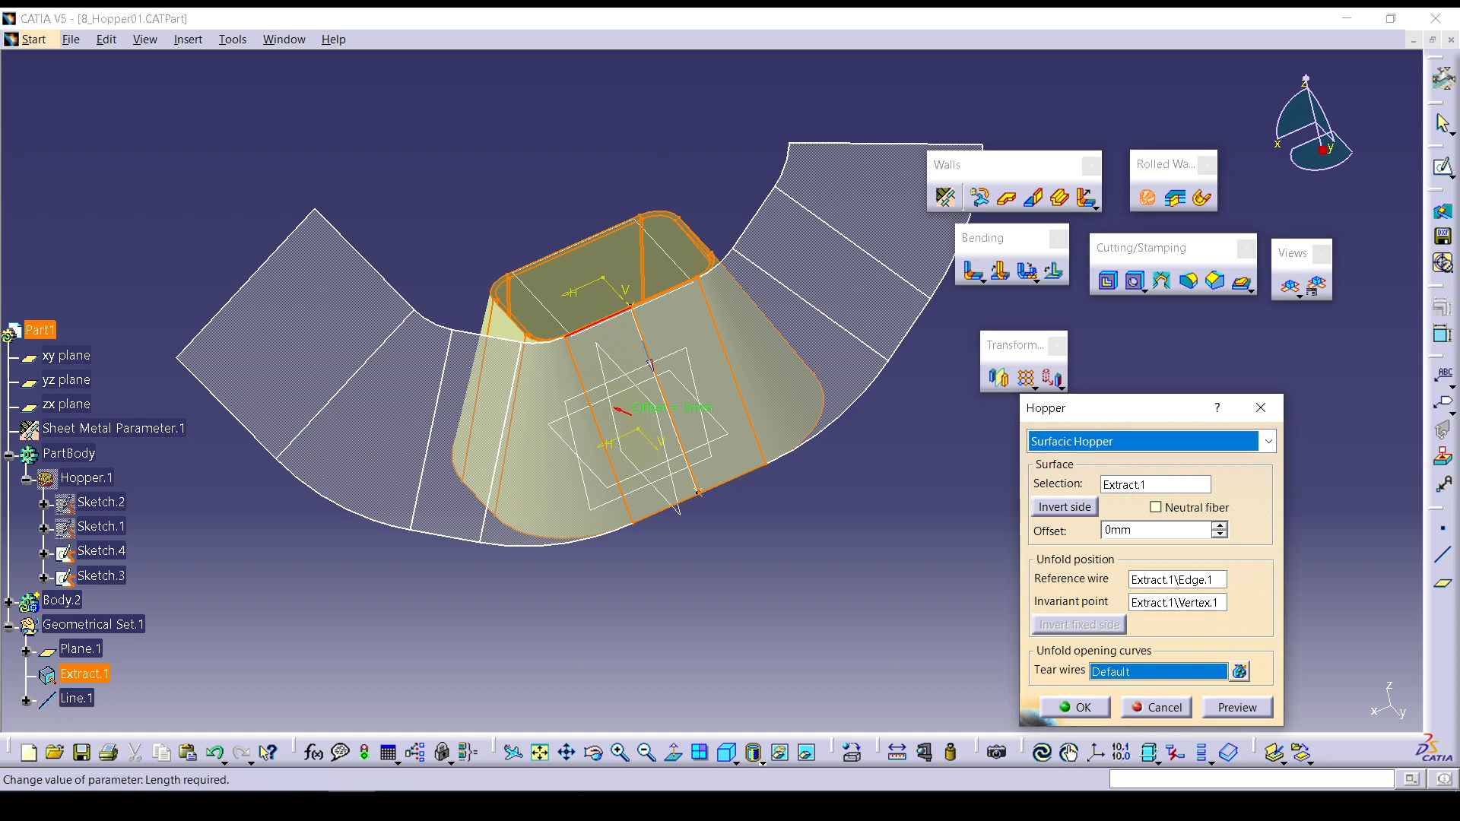
key(Escape)
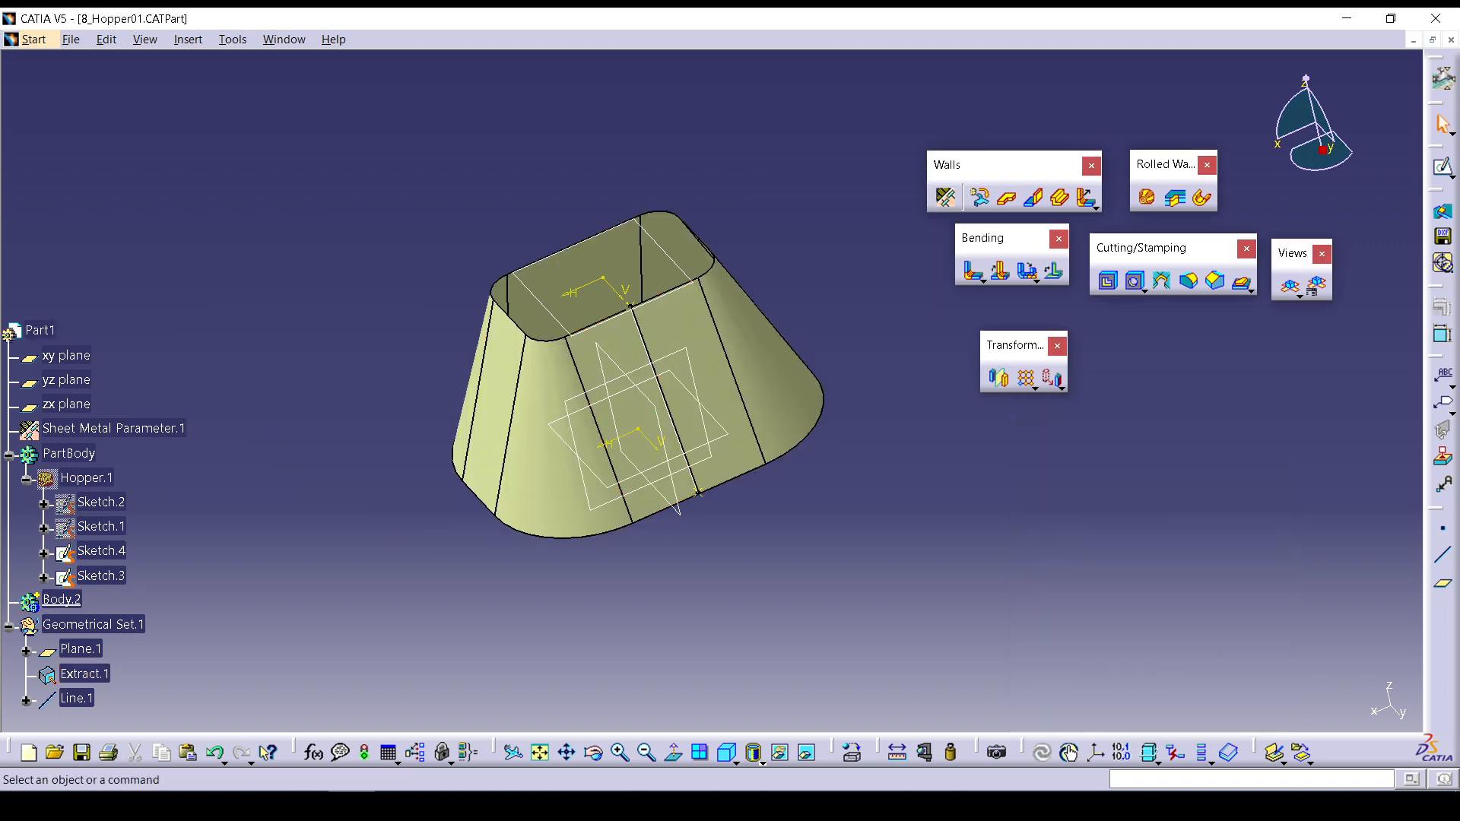
Project Line.1 onto Extract.1 with a Normal projection in the Generative Shape Design workbench.
click(665, 400)
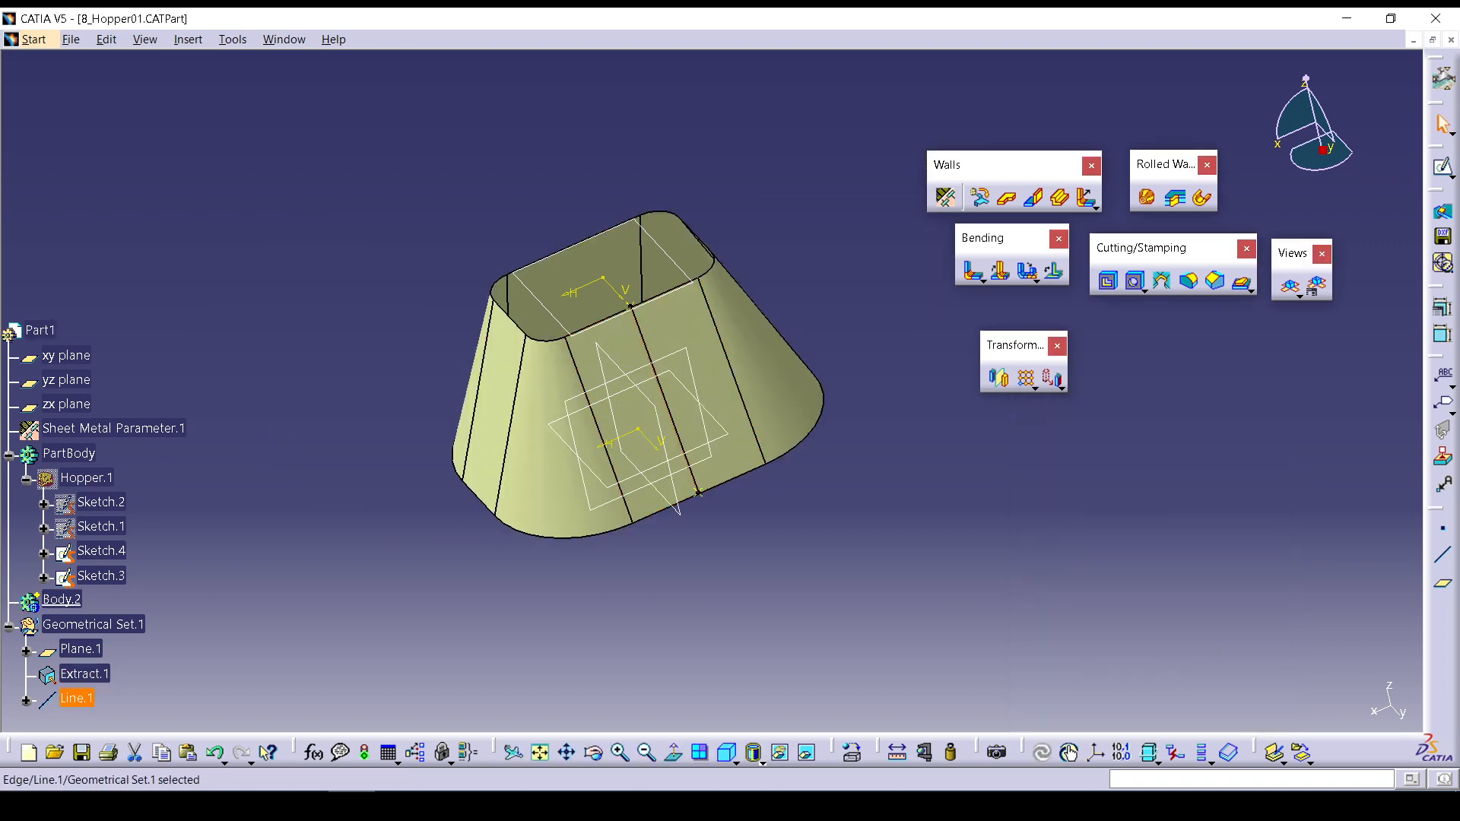
click(34, 40)
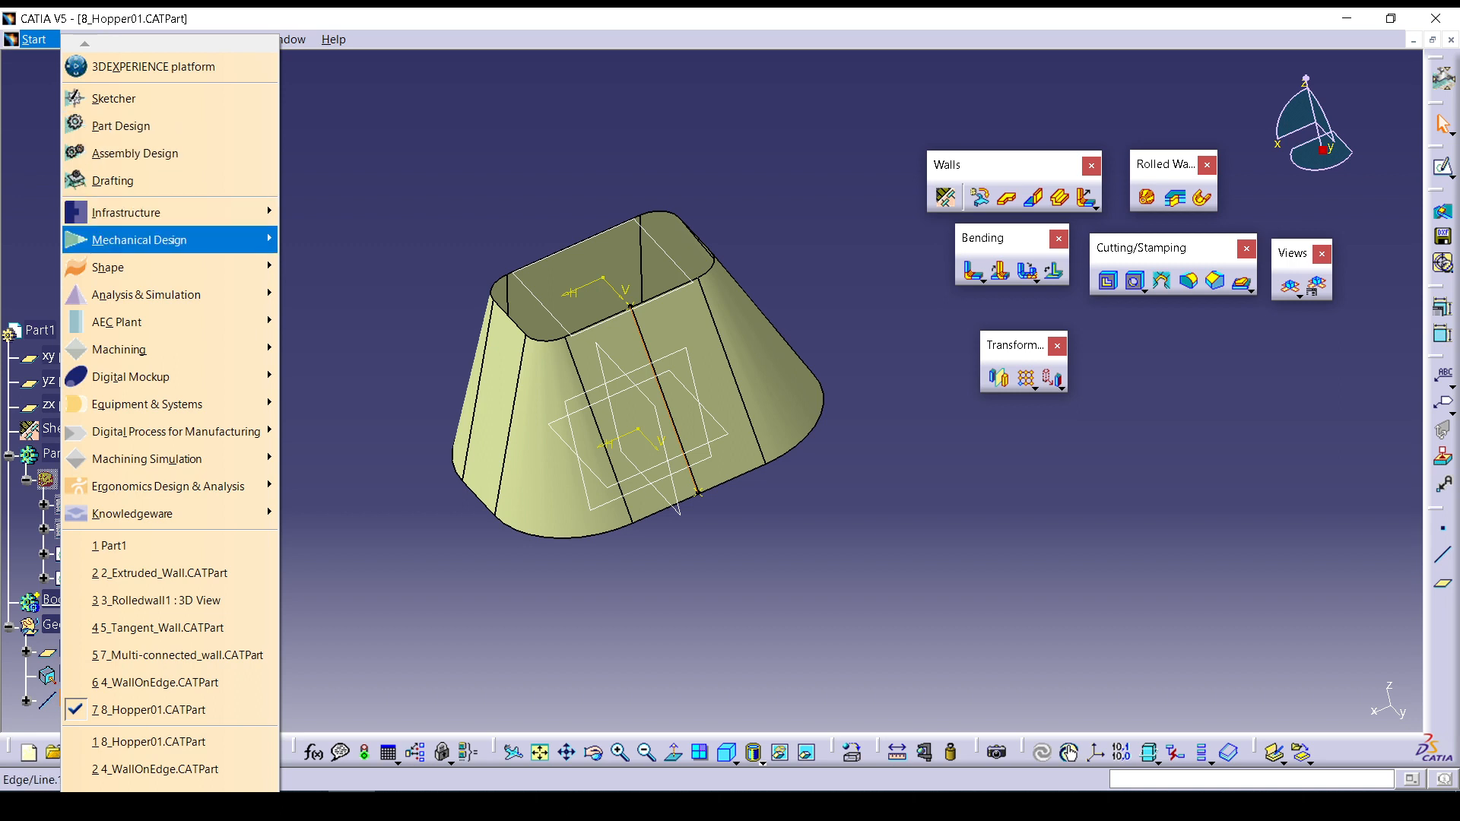
mouse_move(190, 267)
click(371, 404)
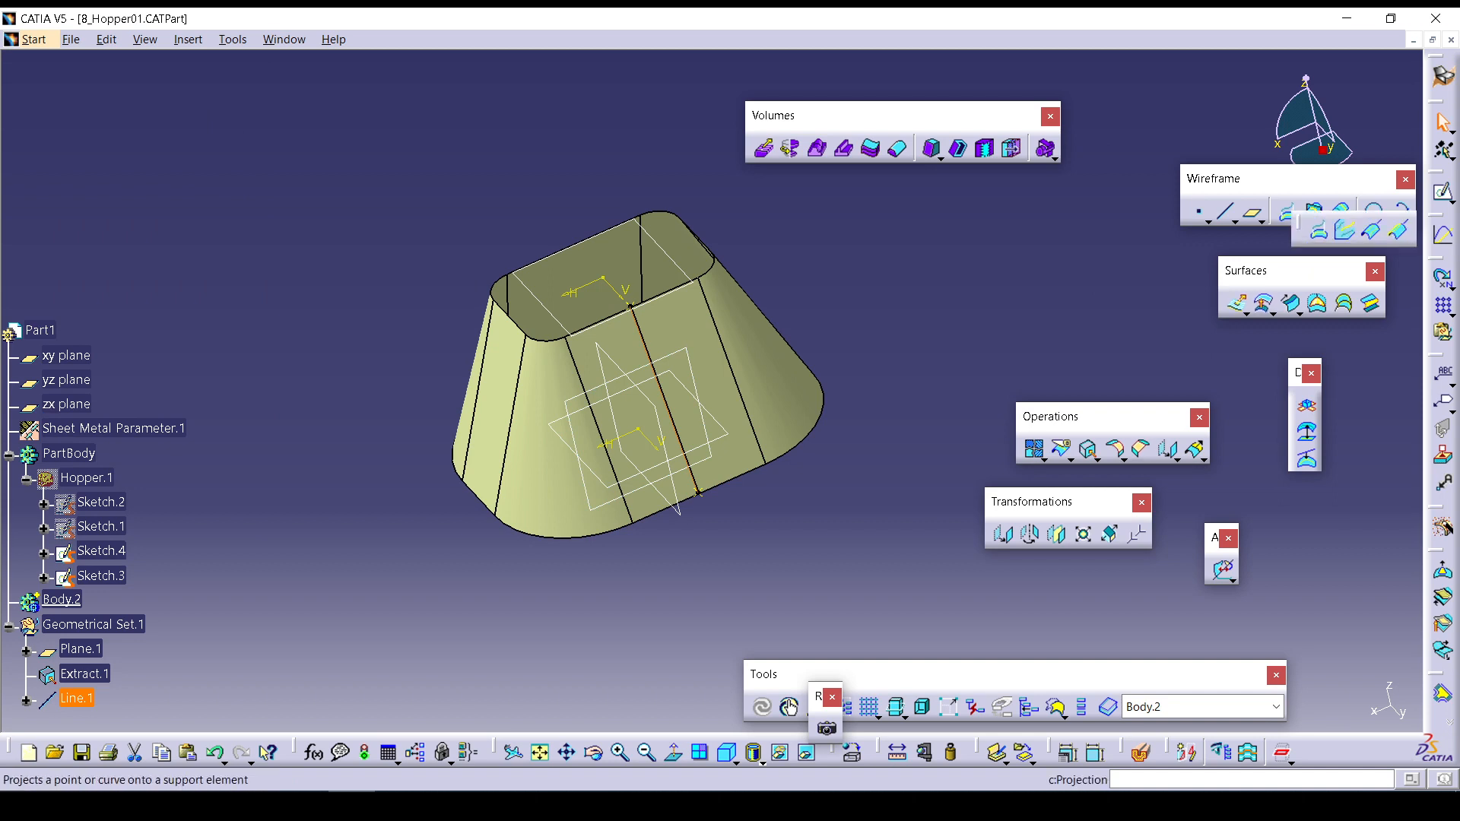
click(1286, 213)
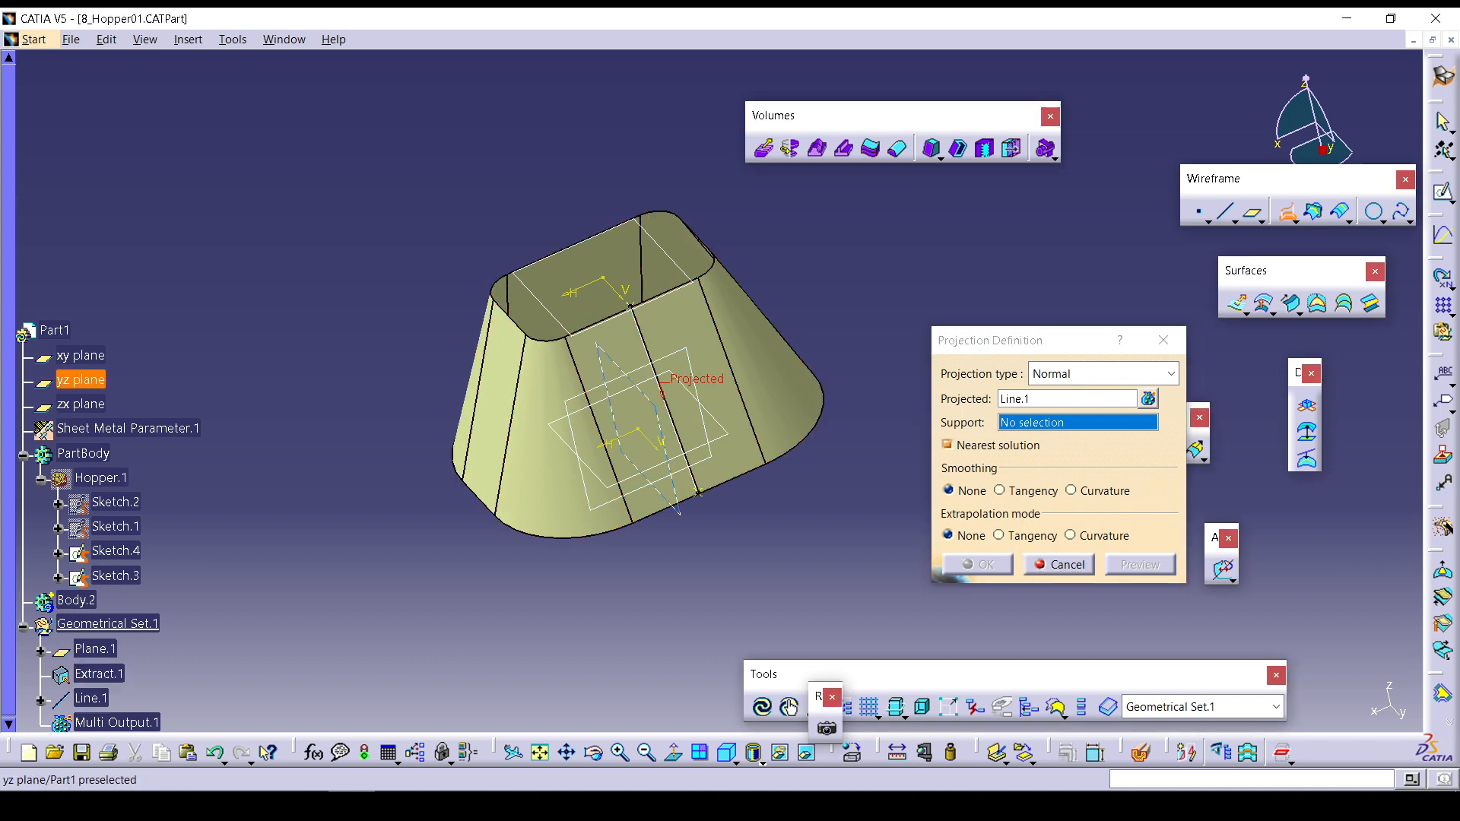
click(80, 380)
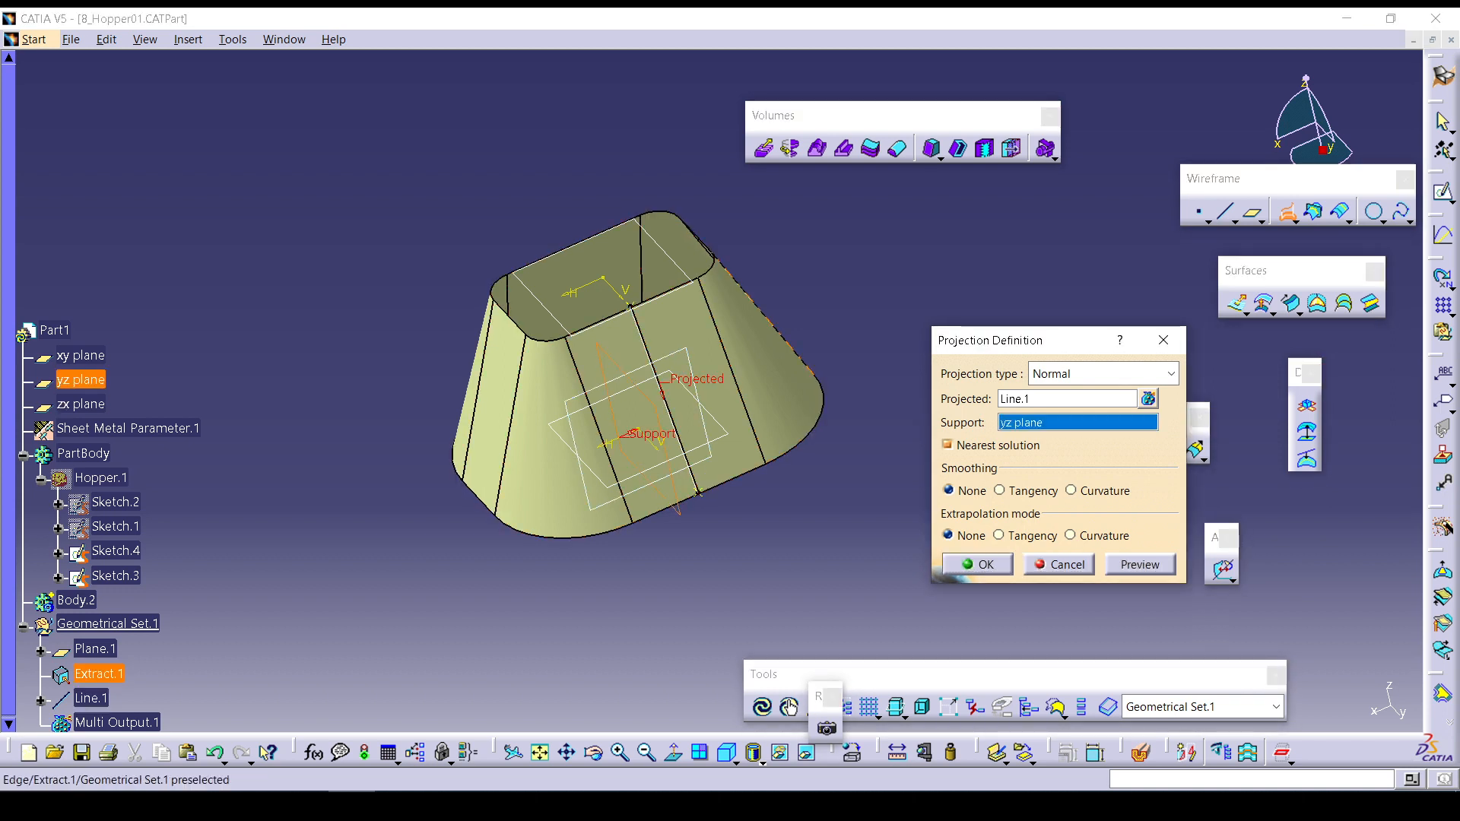
click(99, 674)
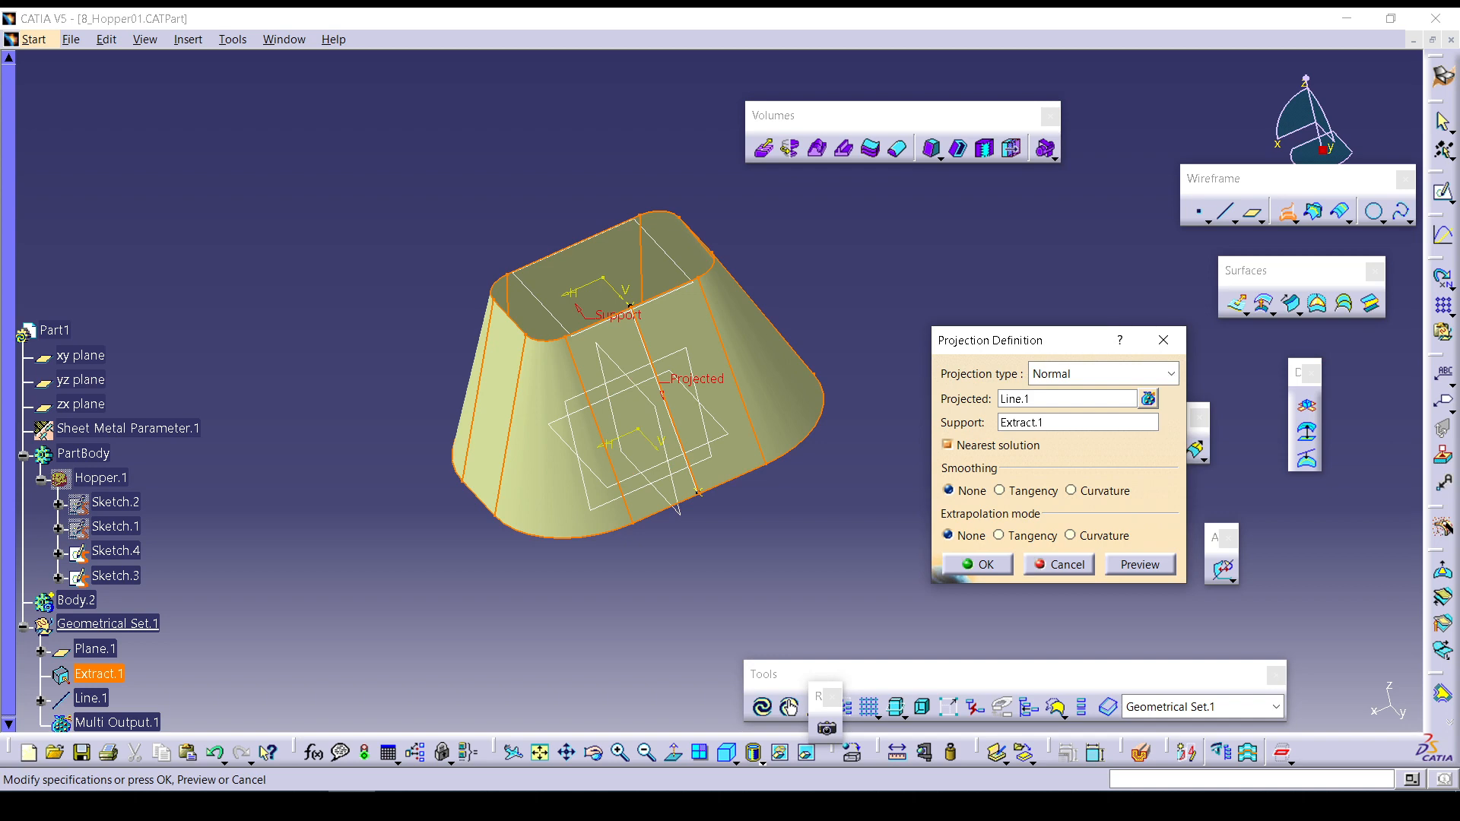
click(979, 564)
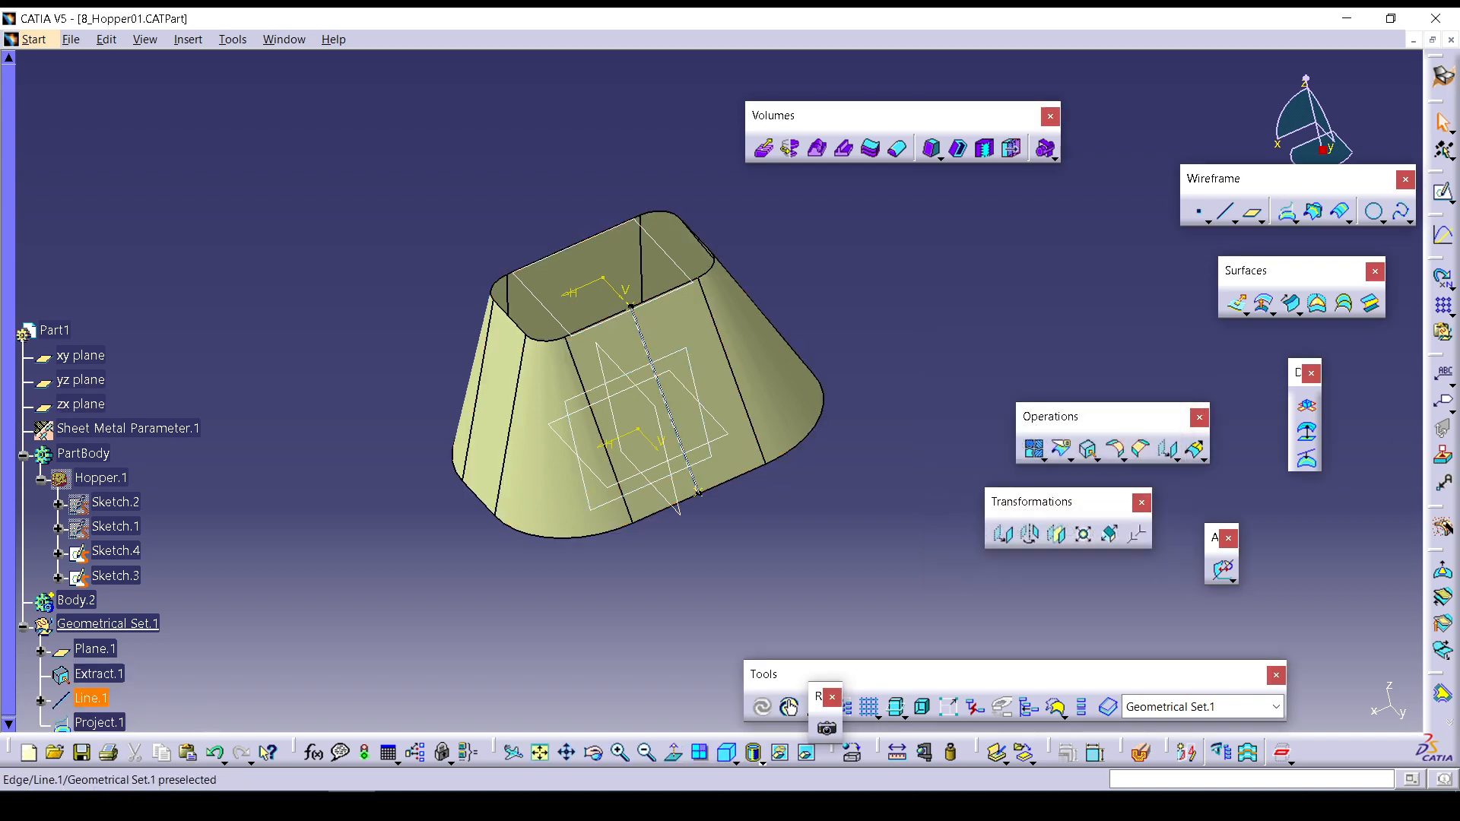
Hide Line.1 and return to the Generative Sheetmetal Design workbench.
scroll(90, 600, down, 3)
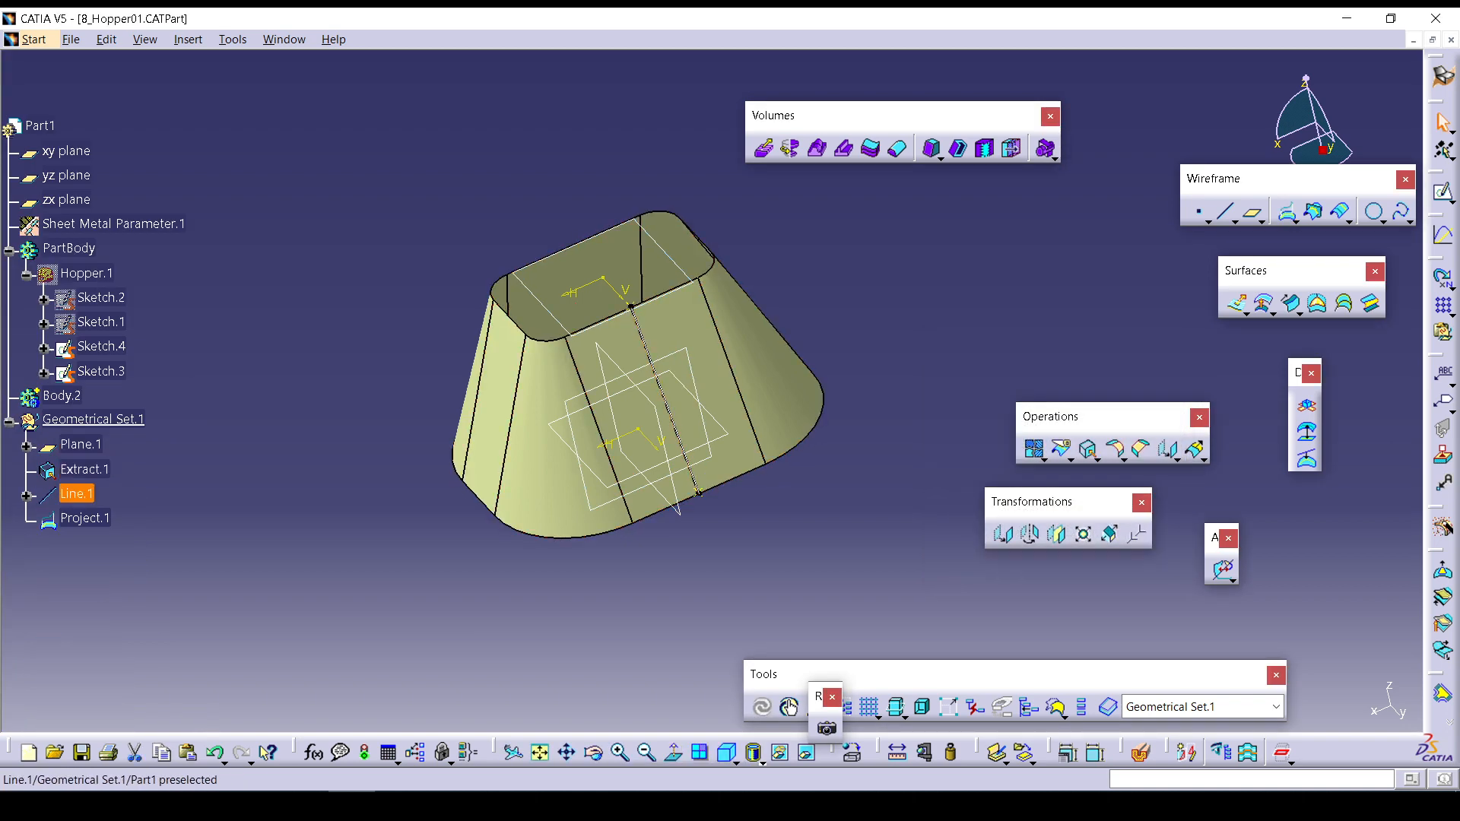
click(780, 753)
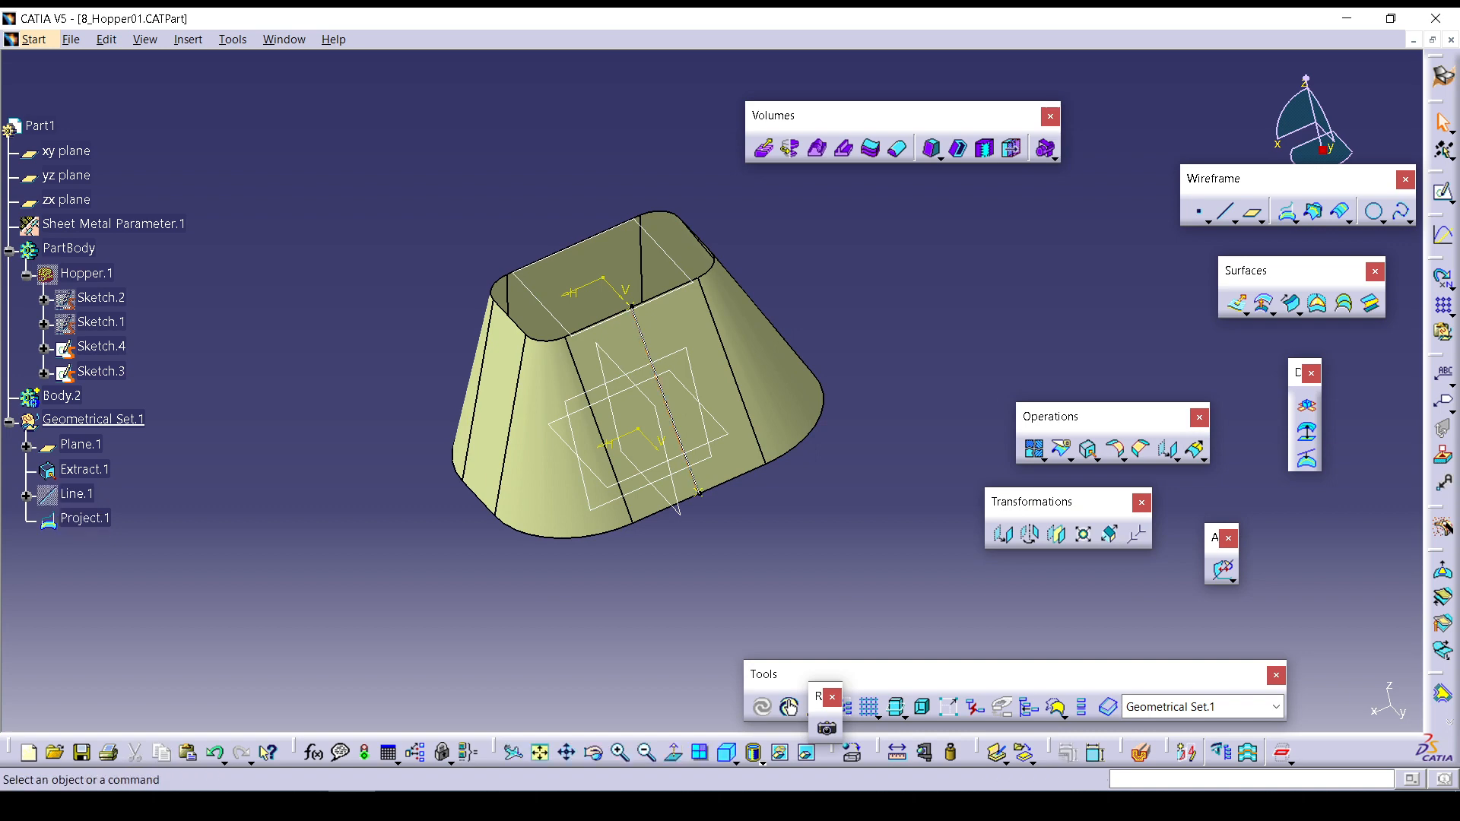
click(33, 39)
mouse_move(229, 240)
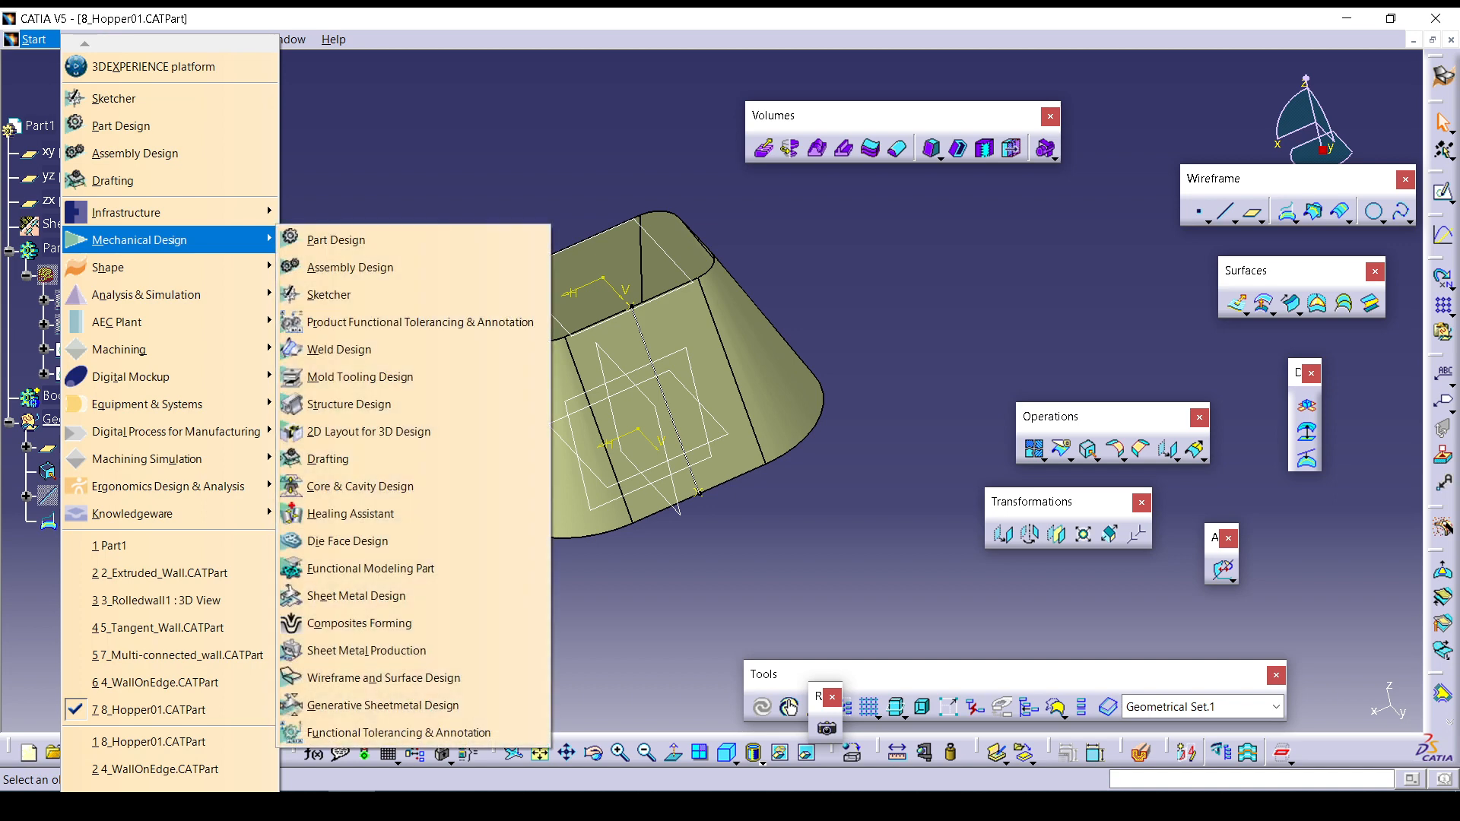
click(381, 705)
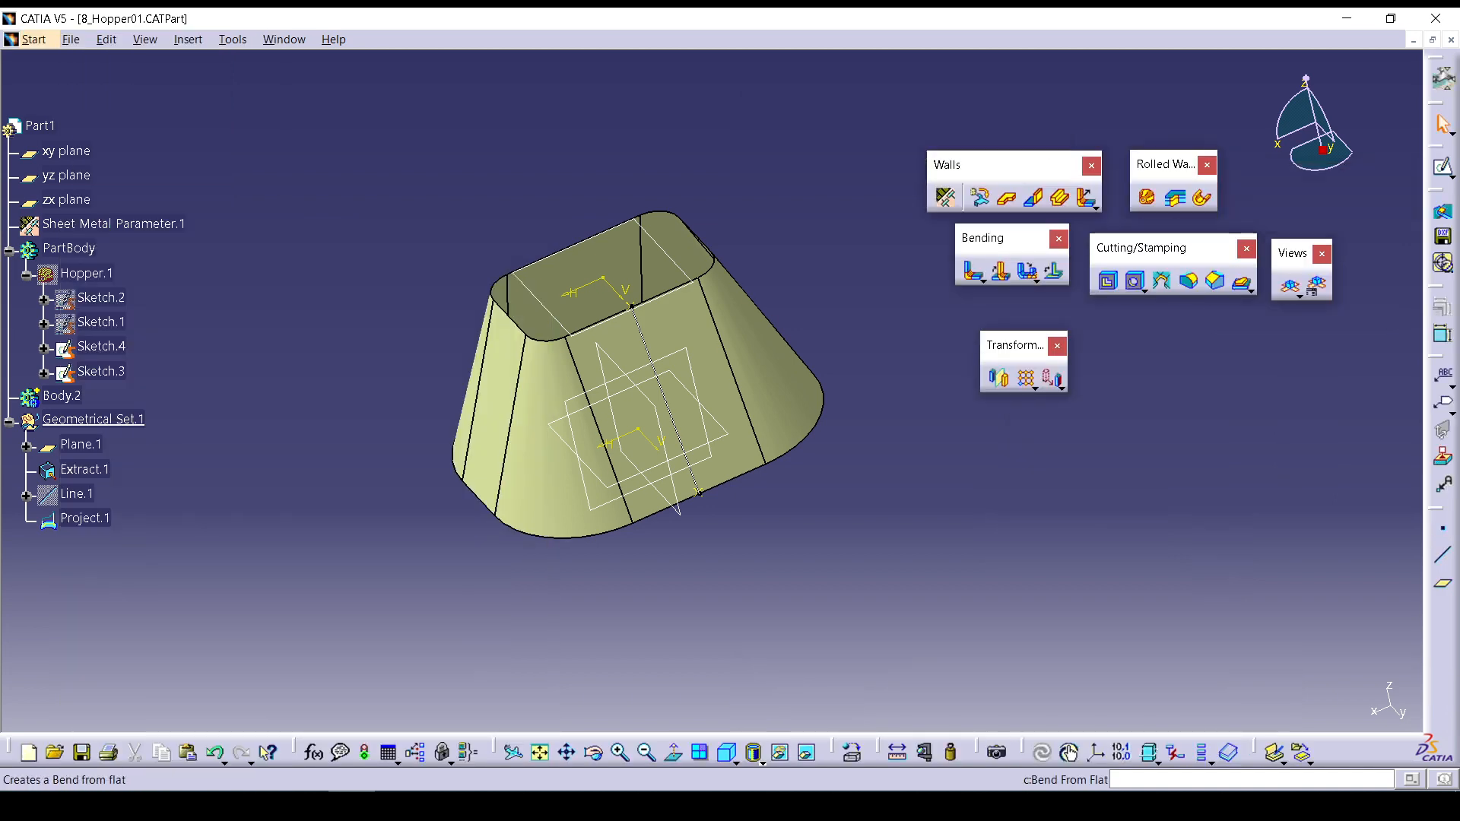
click(1175, 197)
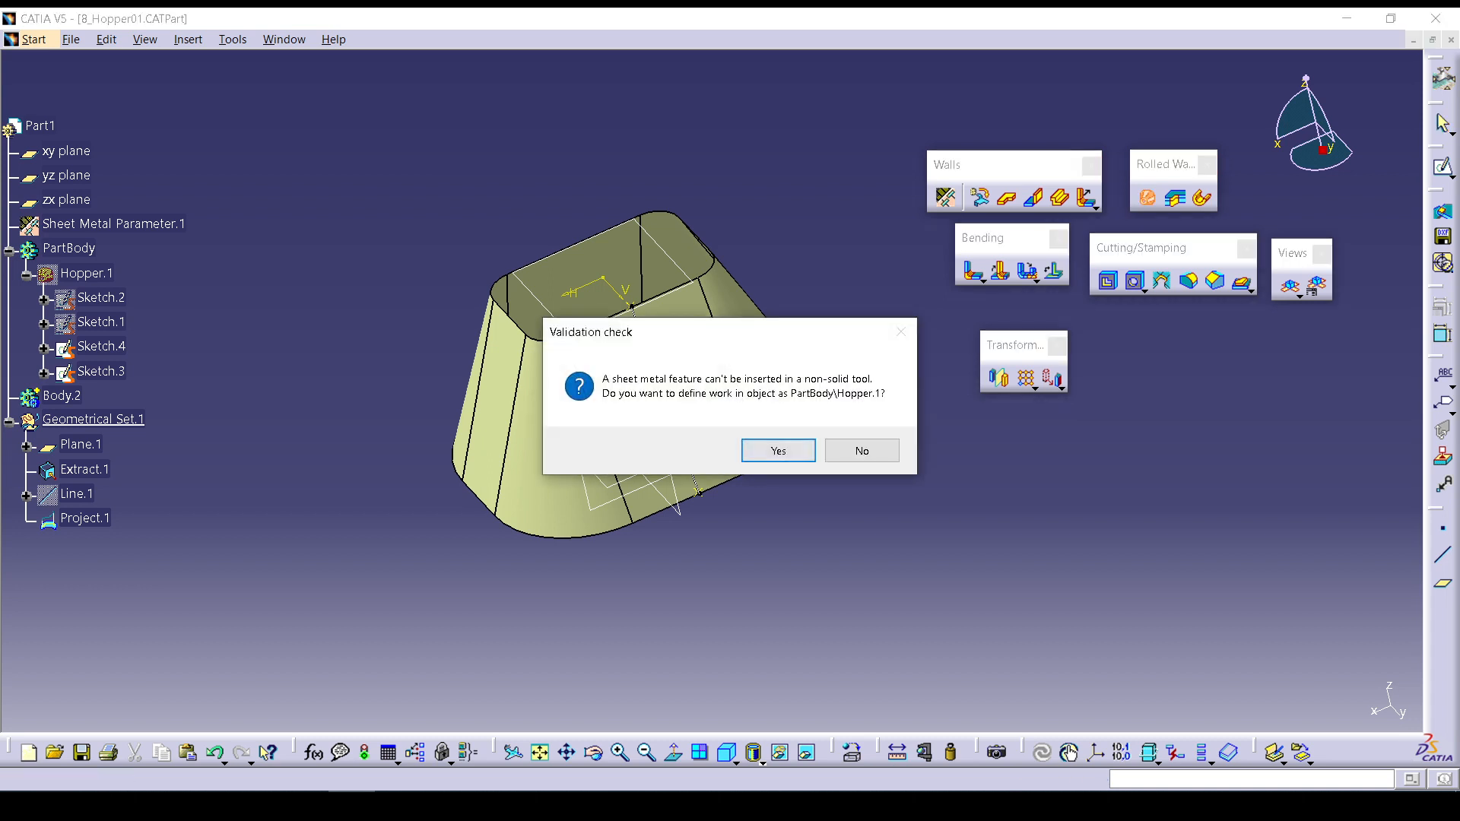
click(777, 450)
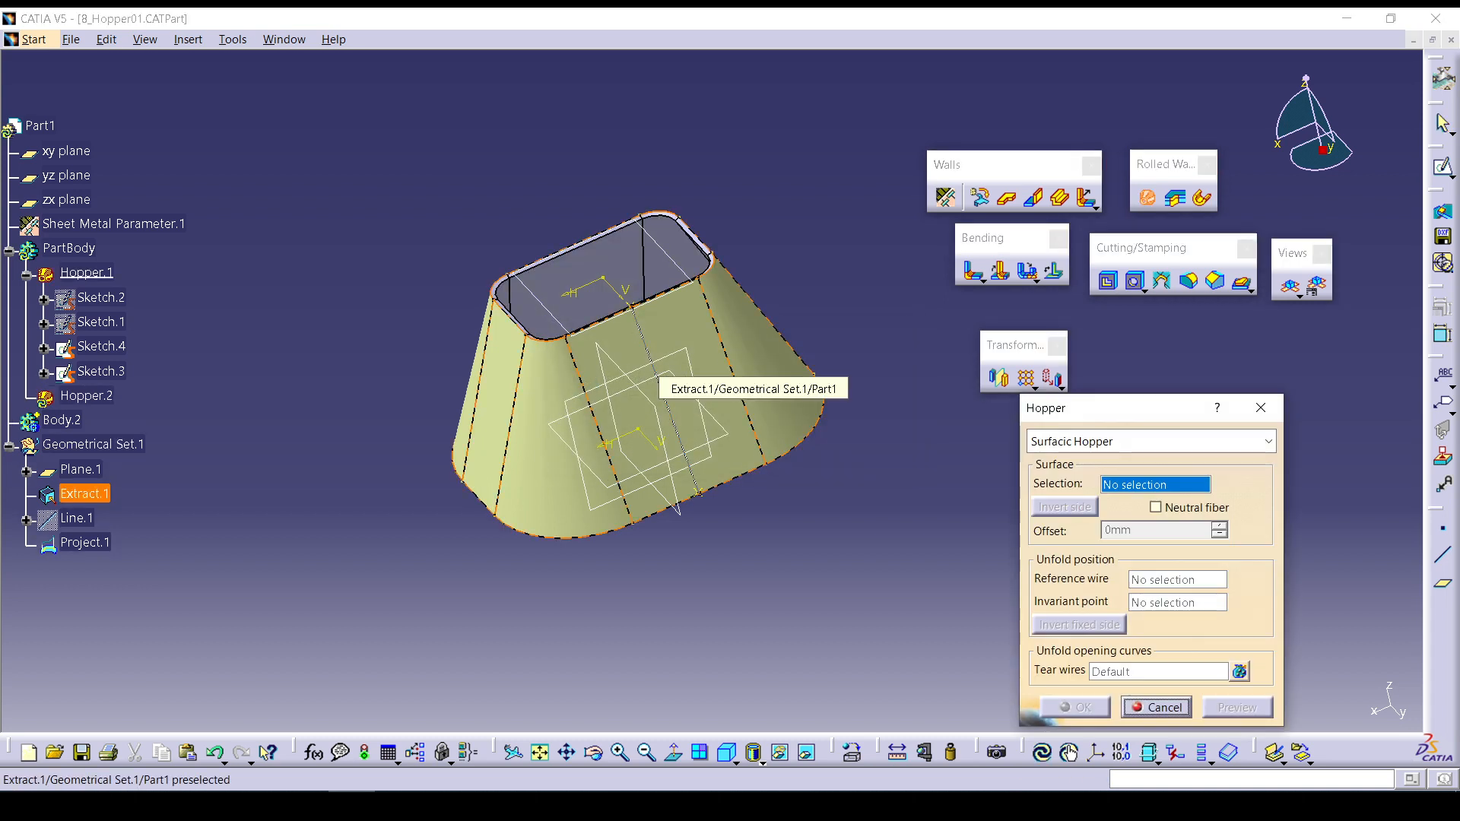
click(1157, 708)
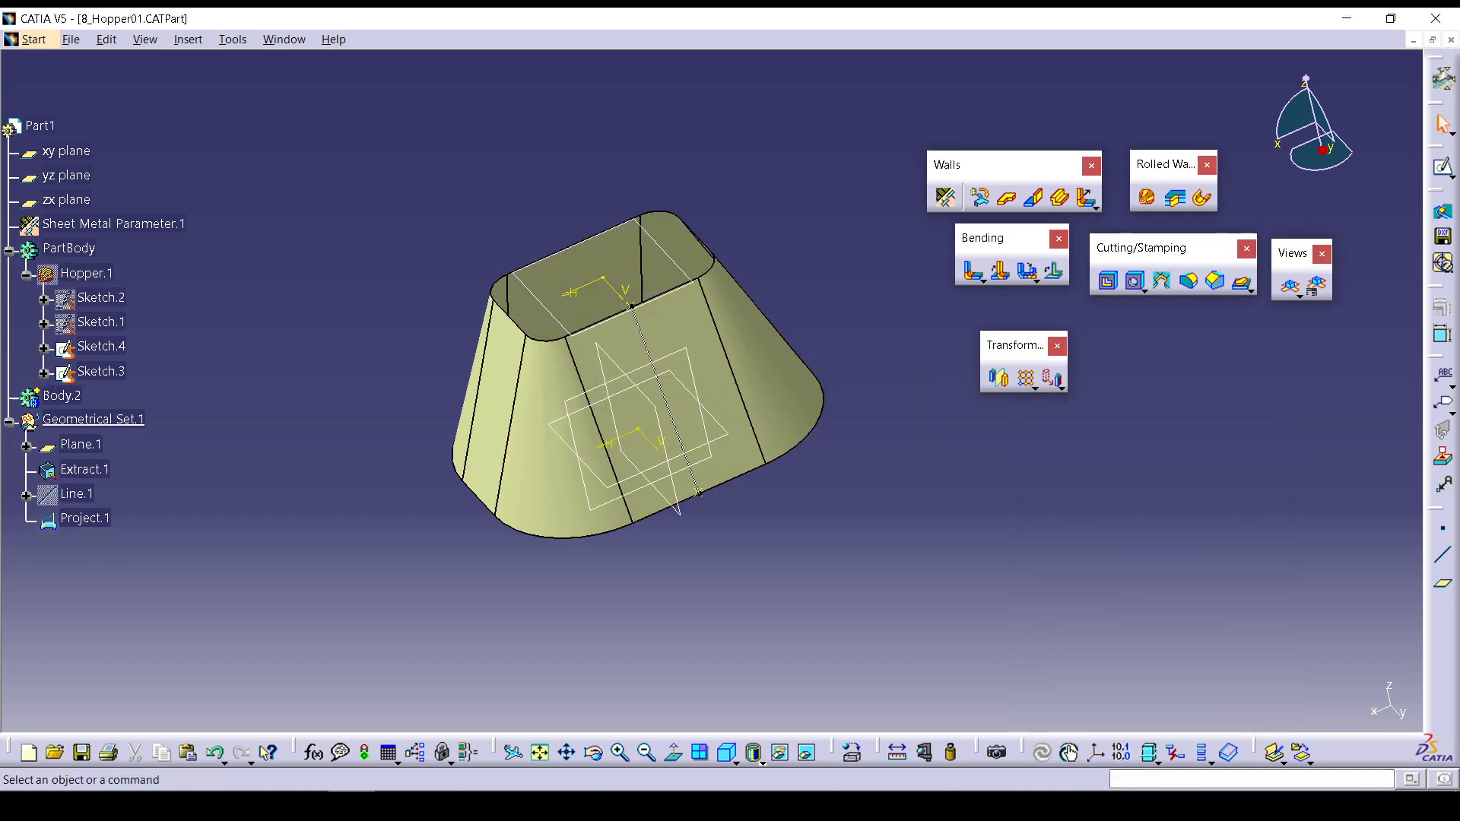
Define Body.2 as the in-work object.
right_click(65, 395)
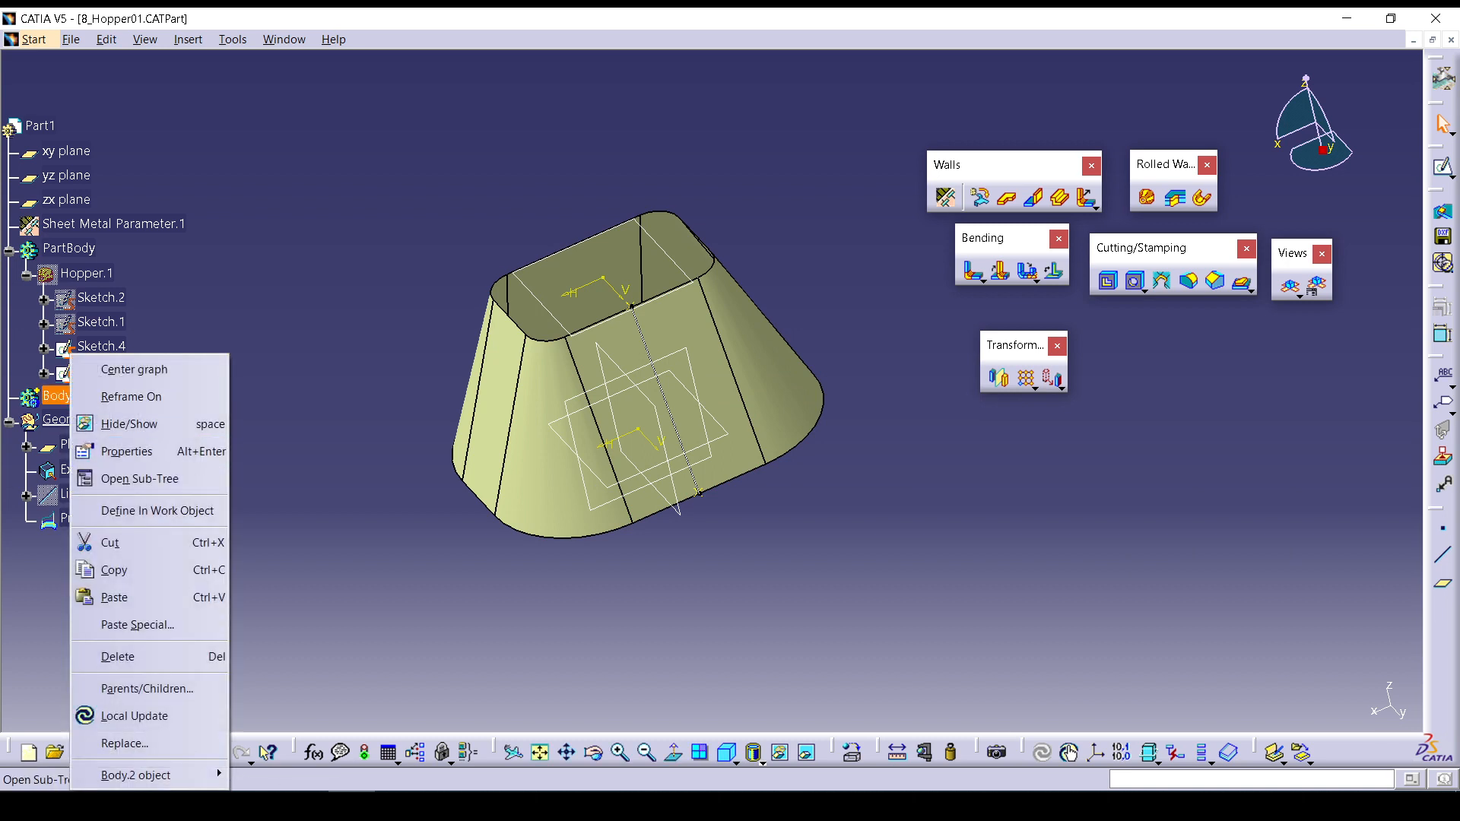
click(122, 510)
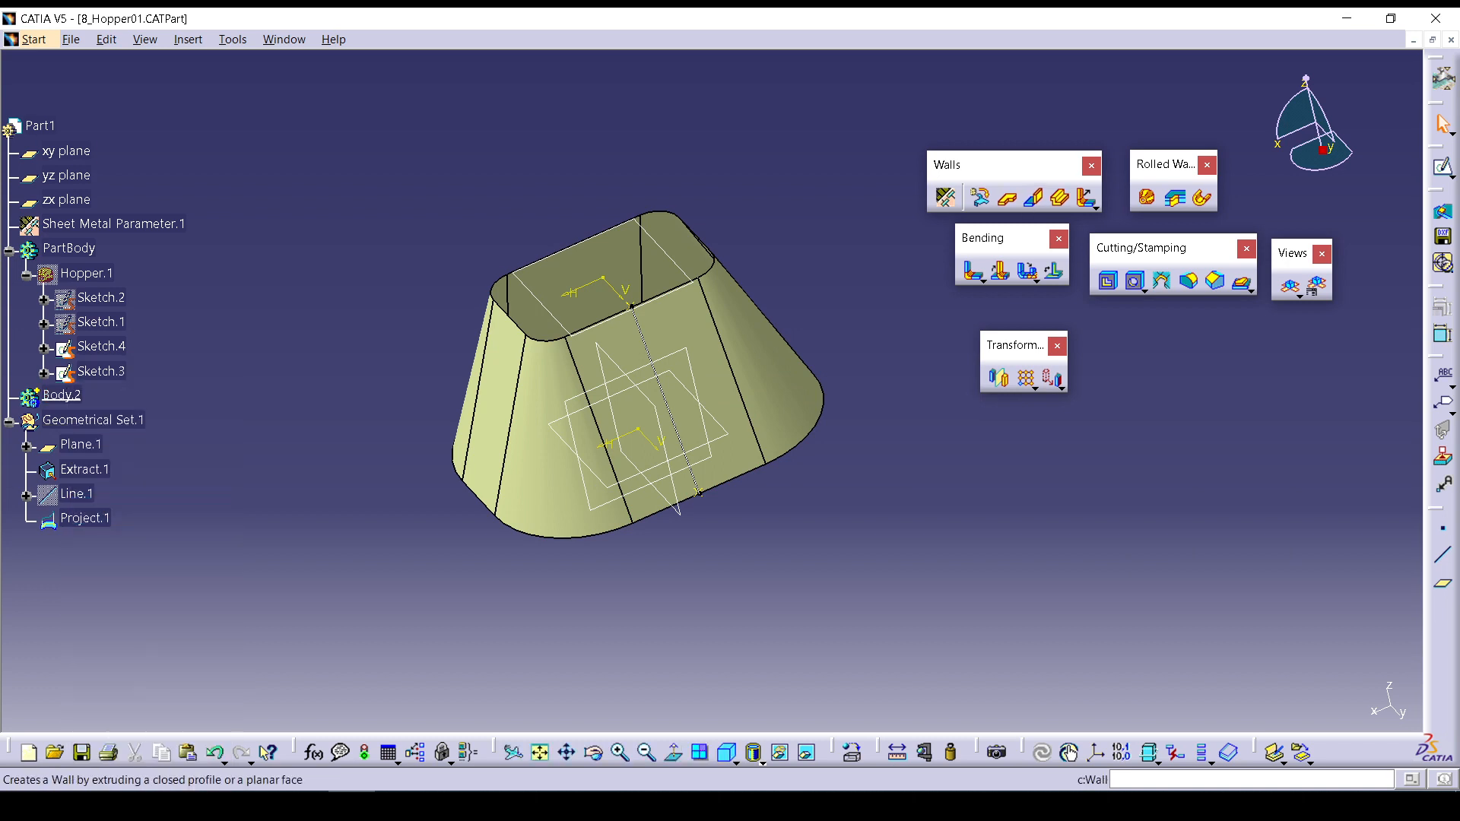
Try a Surfacic Hopper from Extract.1, using Project.1 as both the tear wire and the reference wire.
click(1148, 197)
click(84, 470)
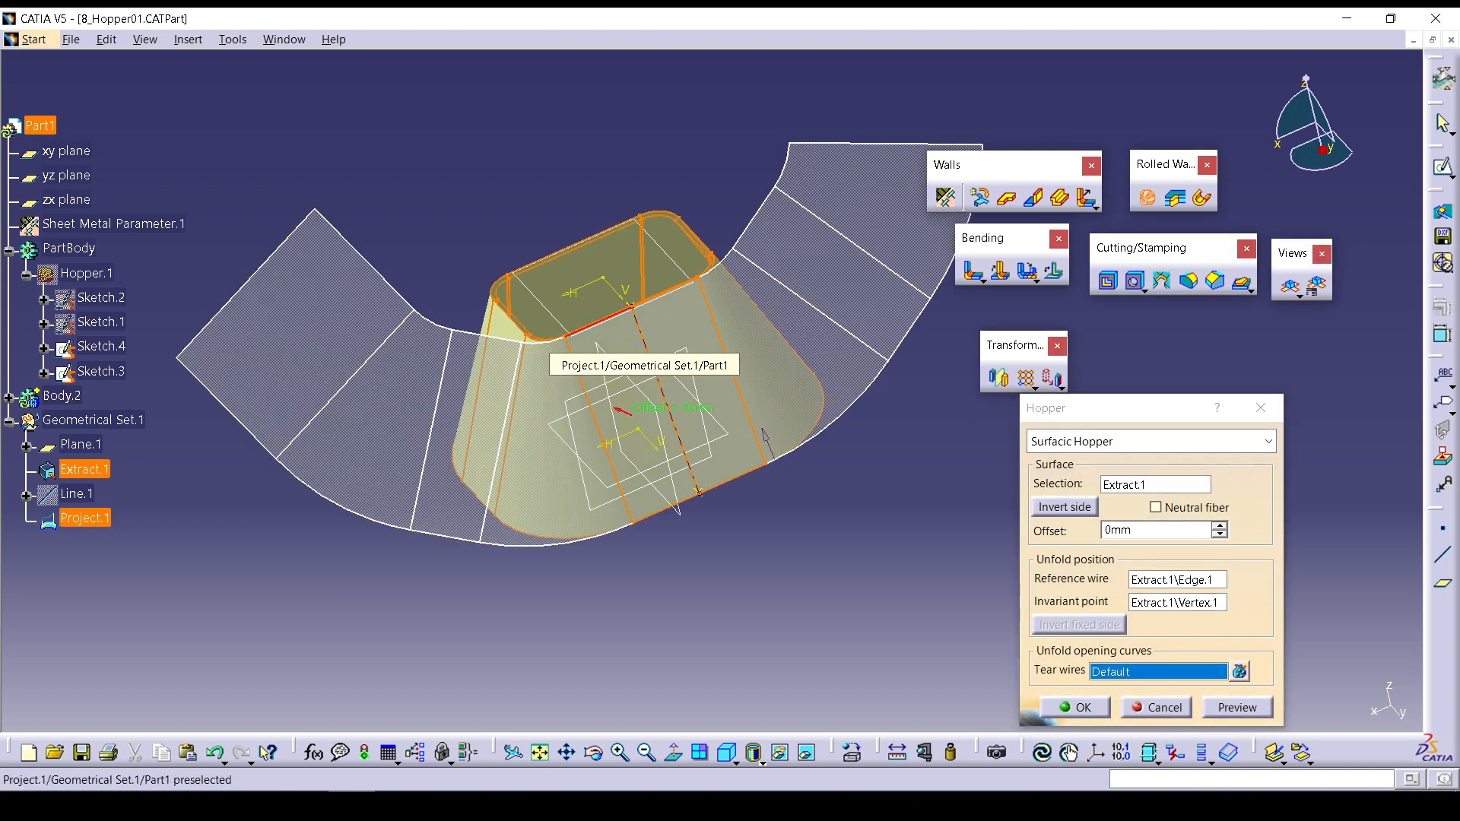
click(644, 341)
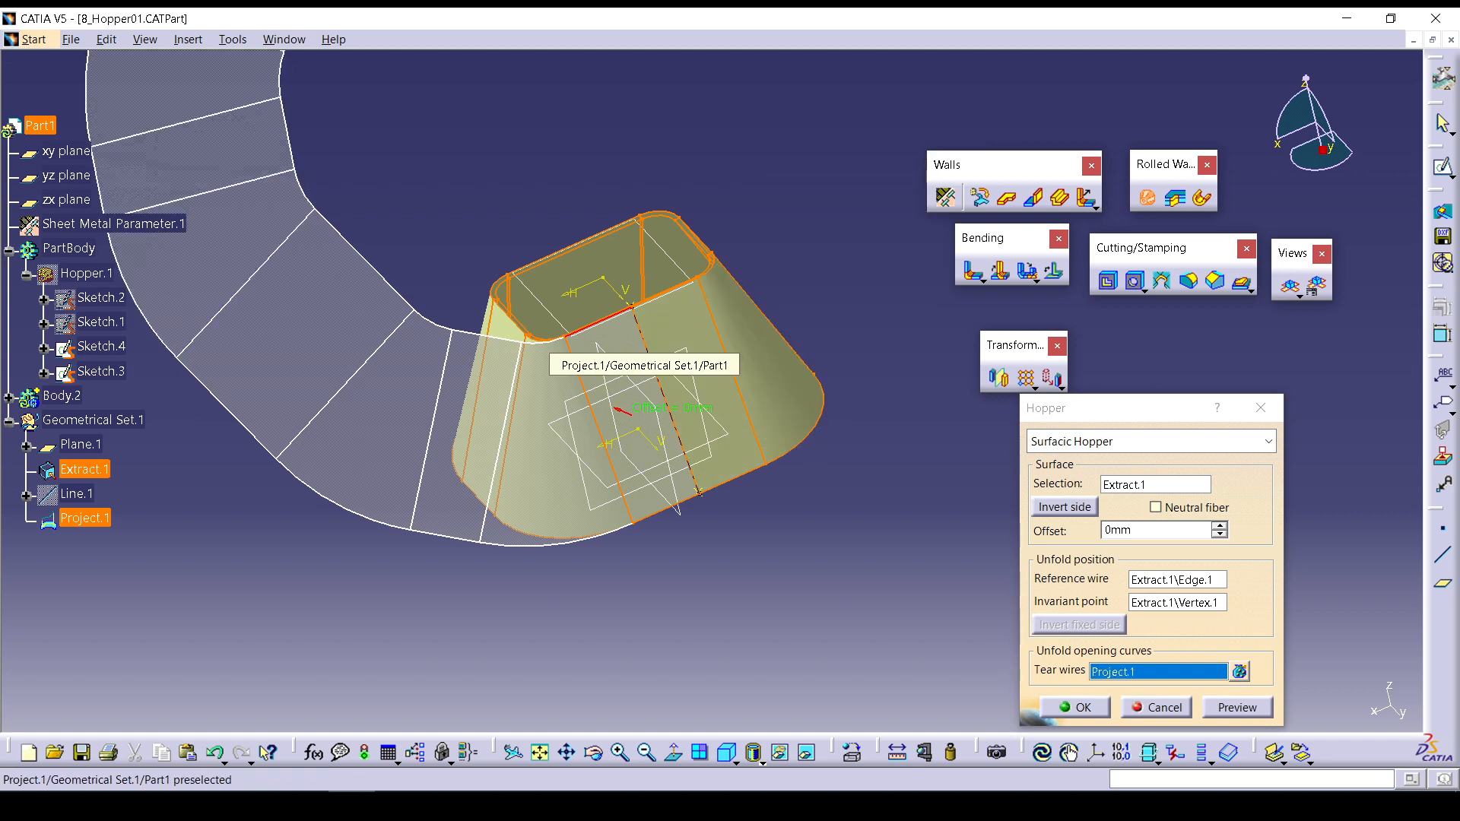
click(1177, 579)
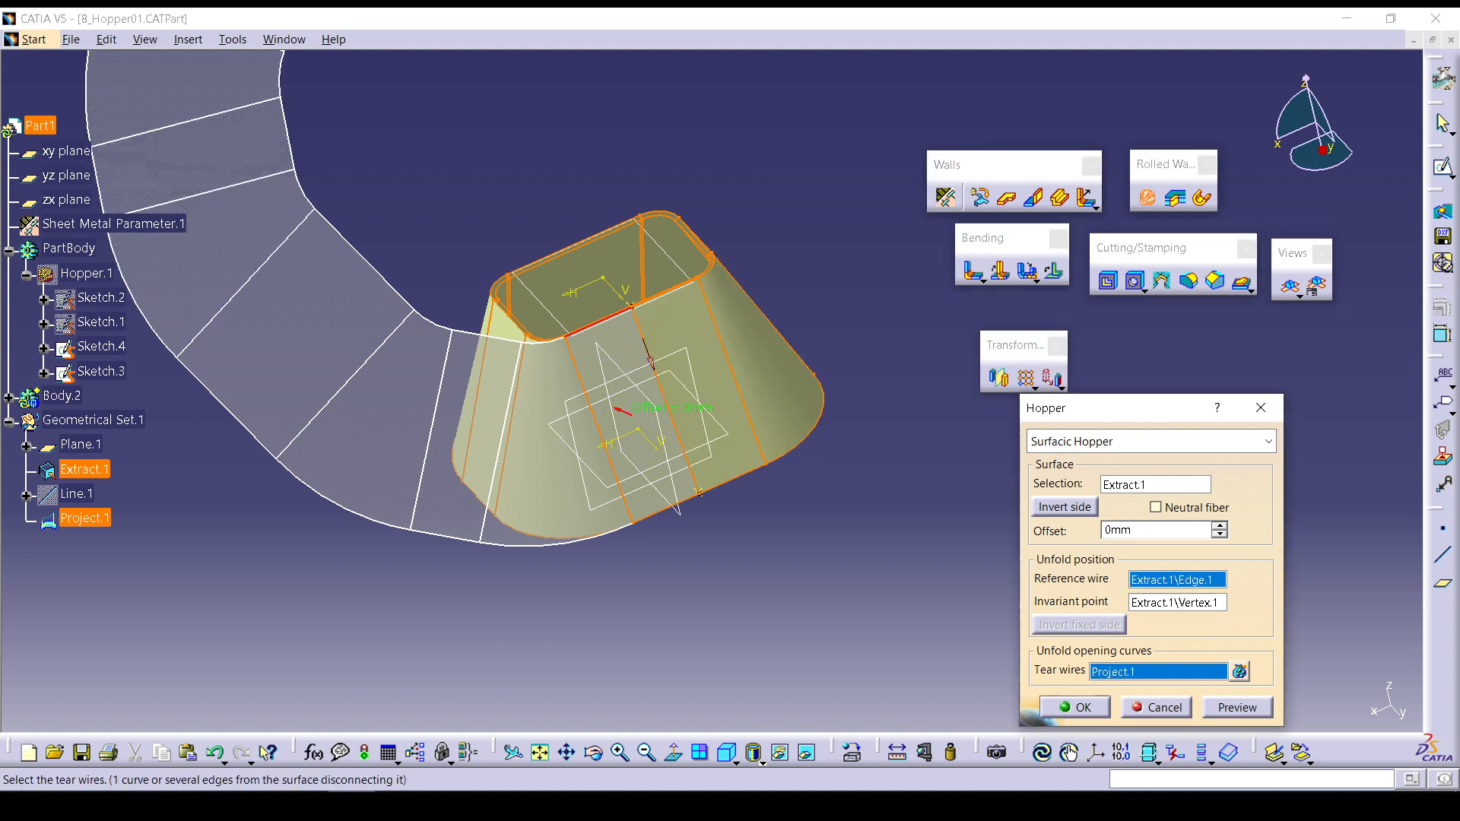
click(666, 400)
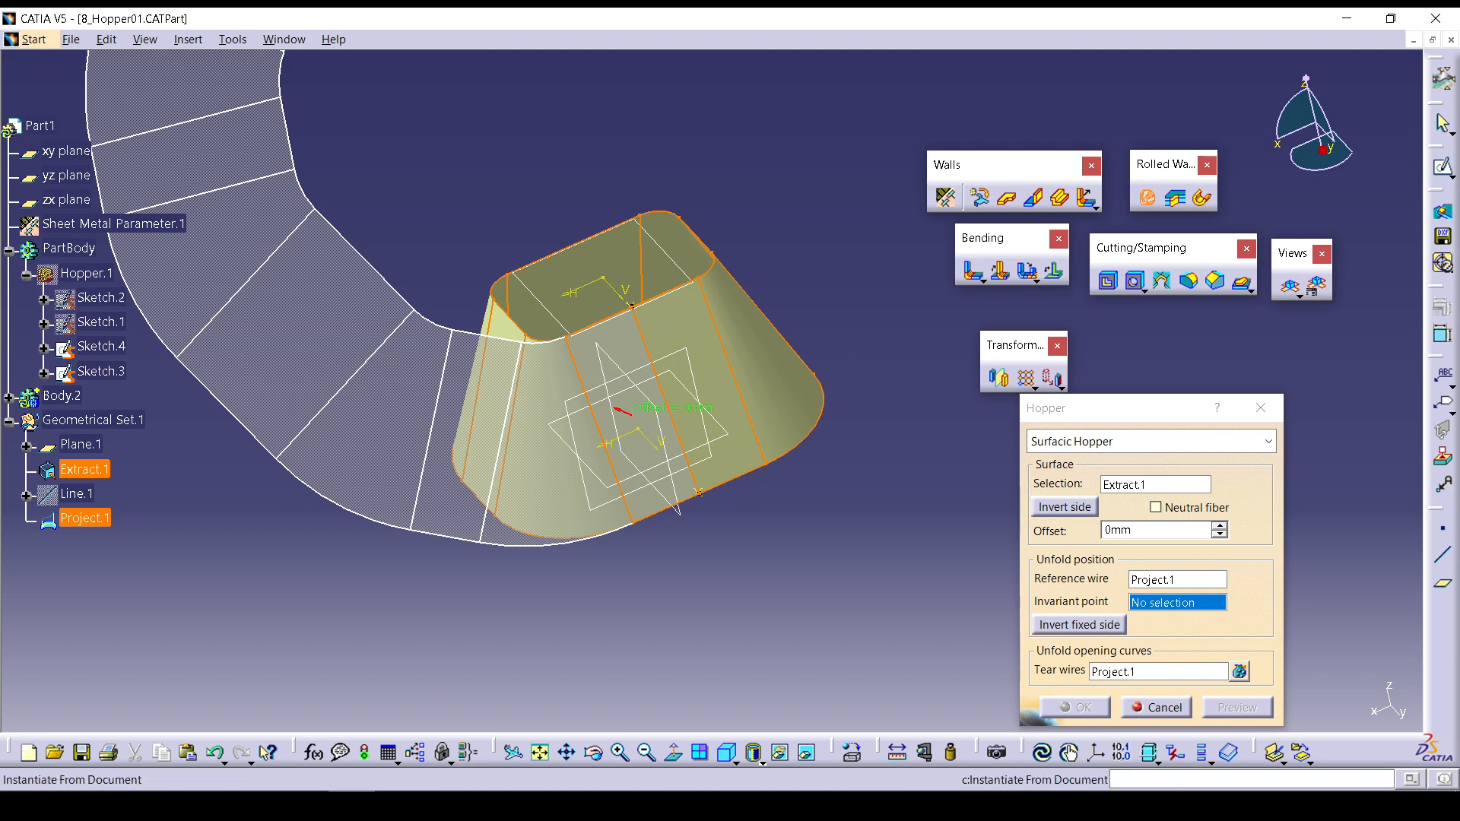
key(Escape)
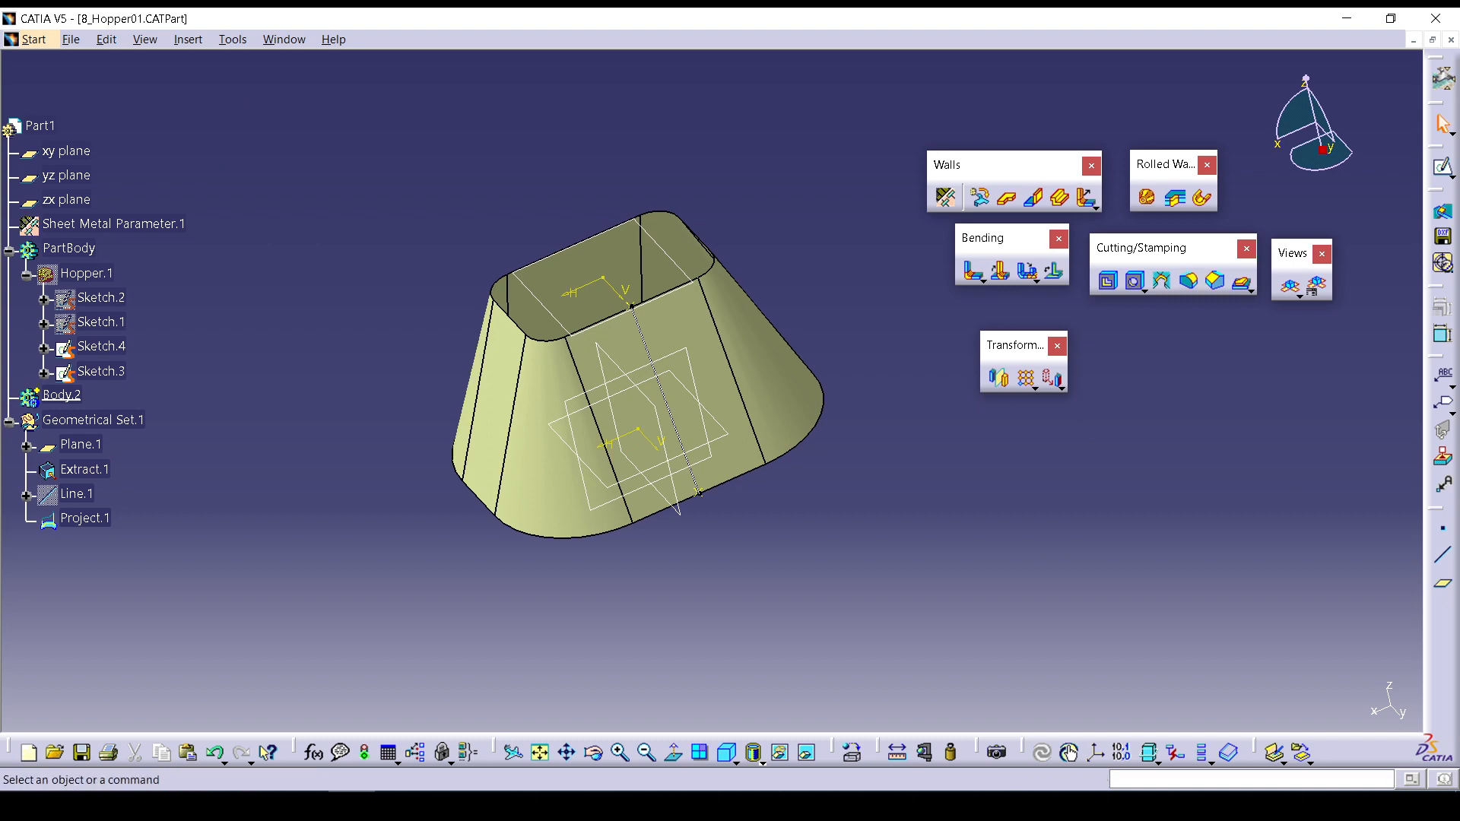
Start a Surfacic Hopper from Extract.1 and try two neighbouring slanted edges at the rounded corner as tear wires.
click(1148, 198)
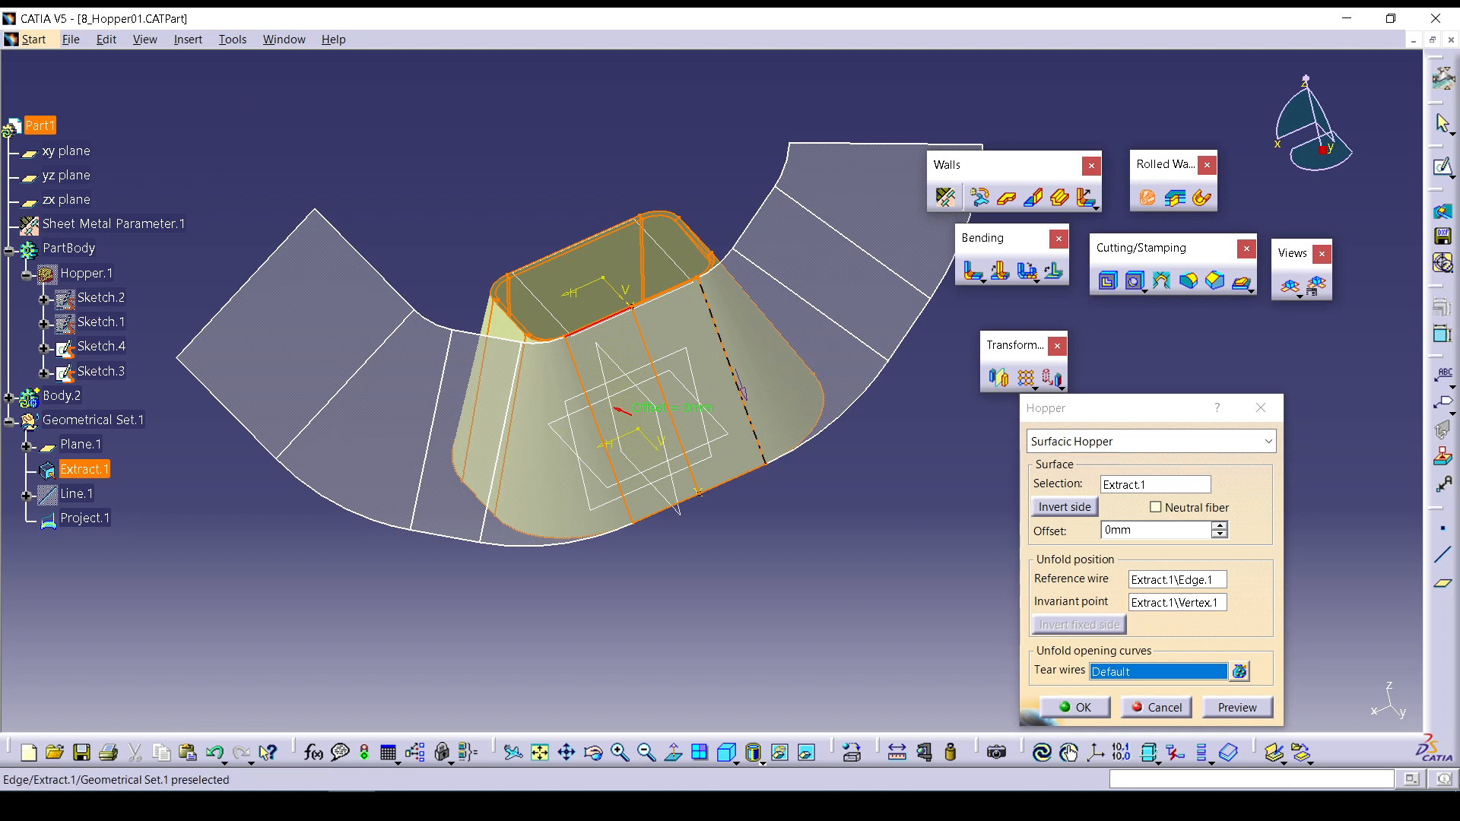
click(741, 386)
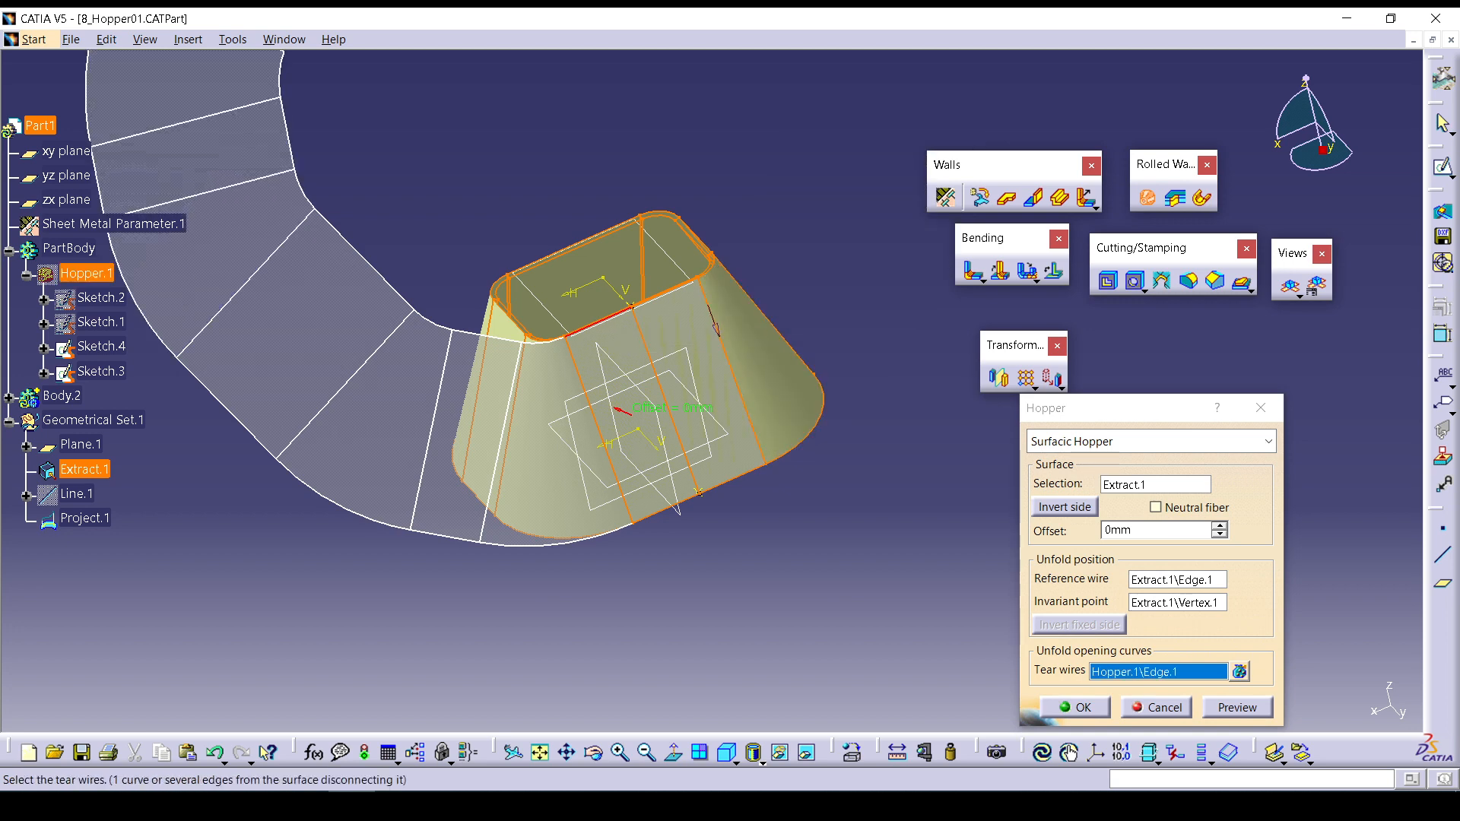
click(764, 314)
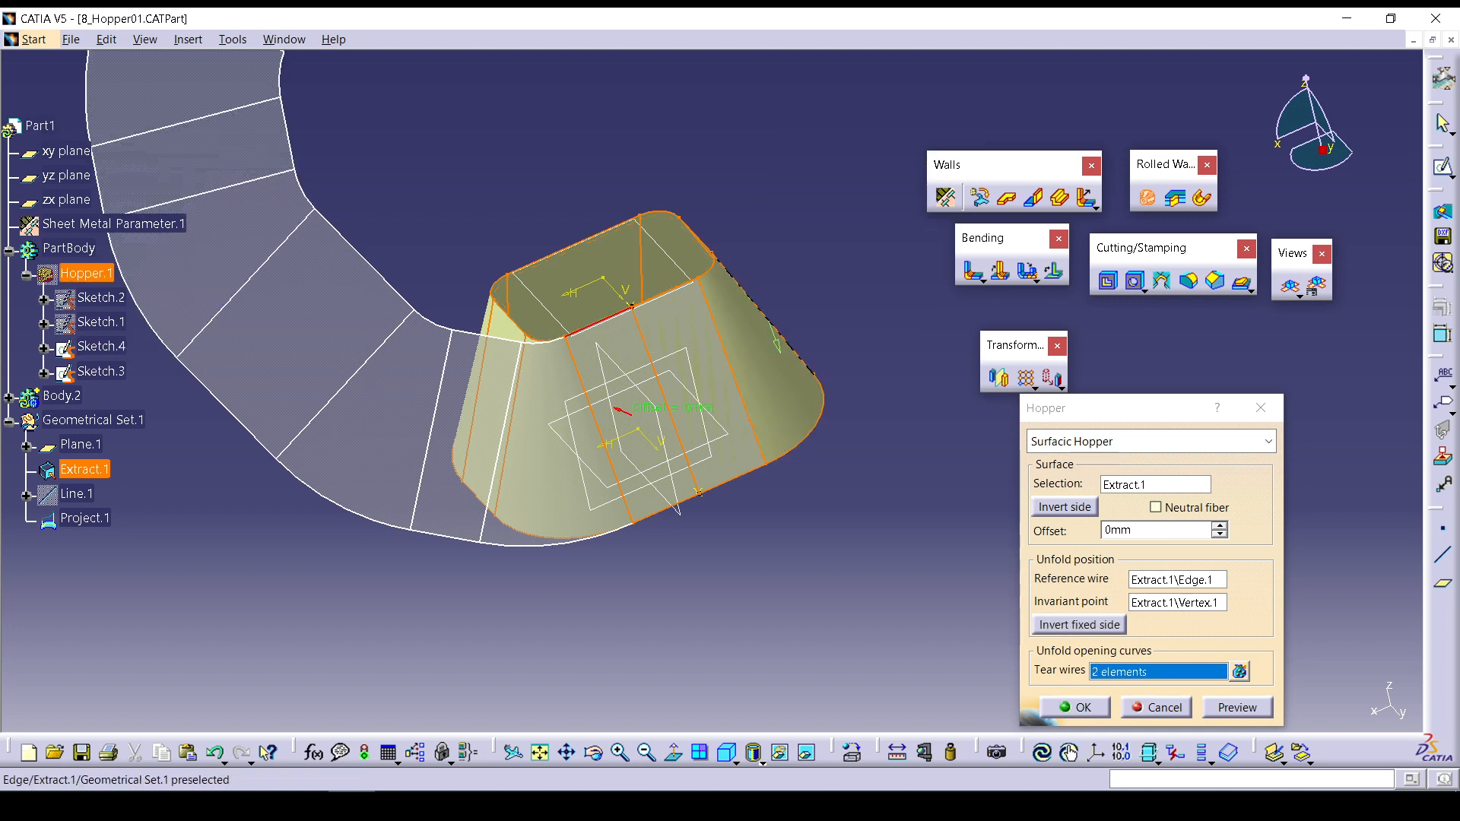
click(1237, 708)
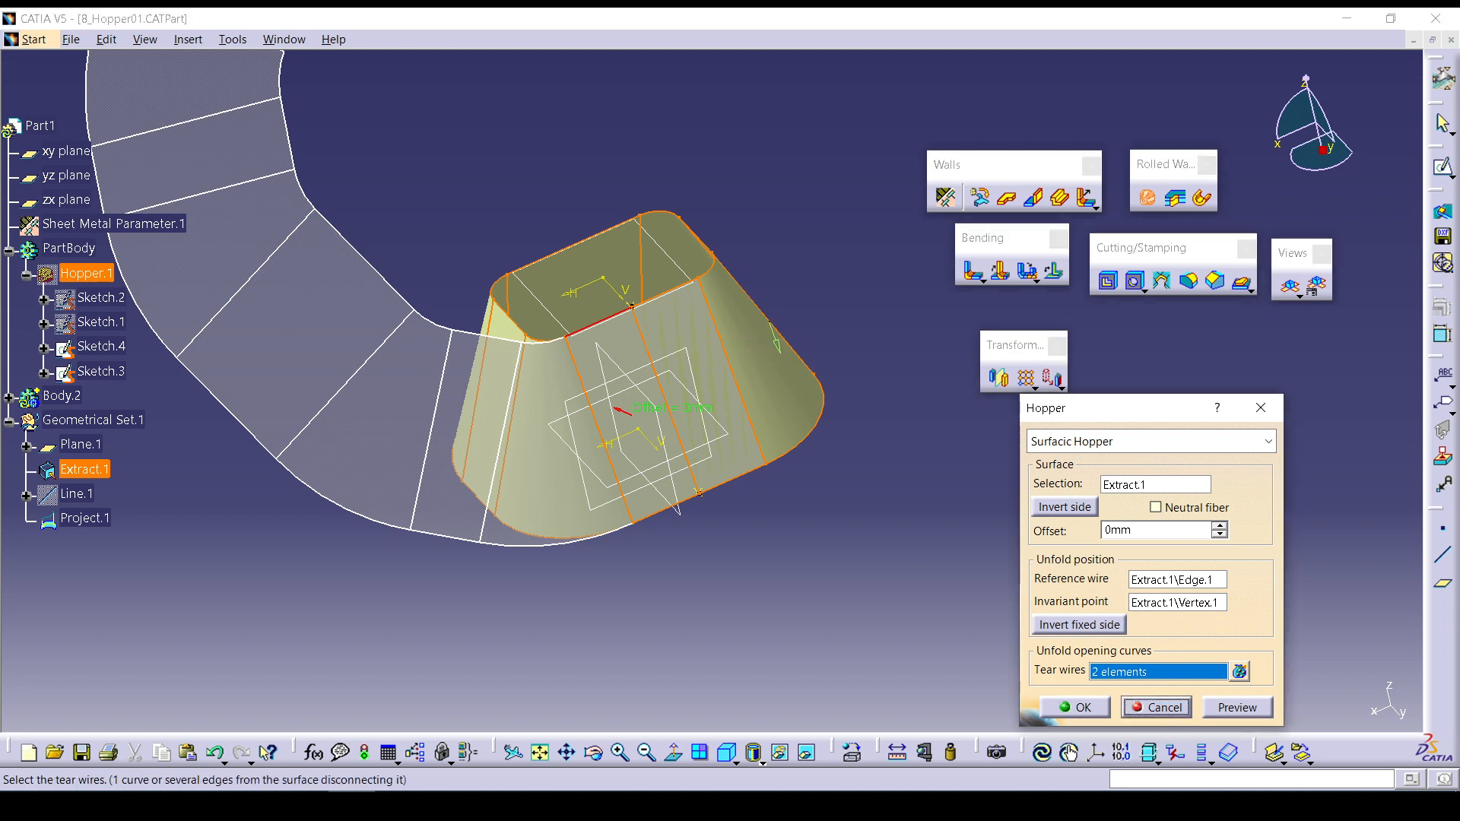
click(795, 351)
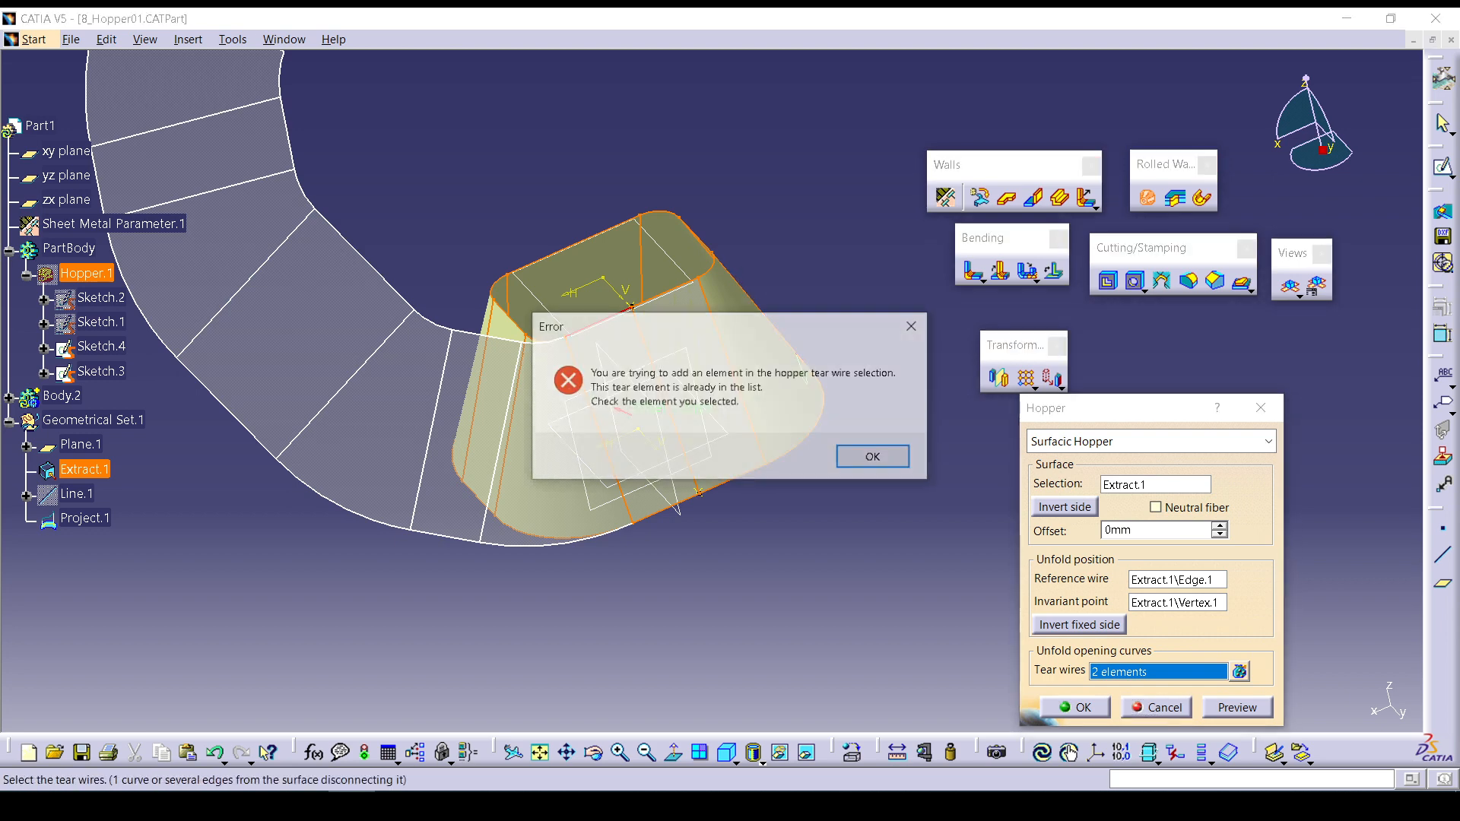
click(873, 457)
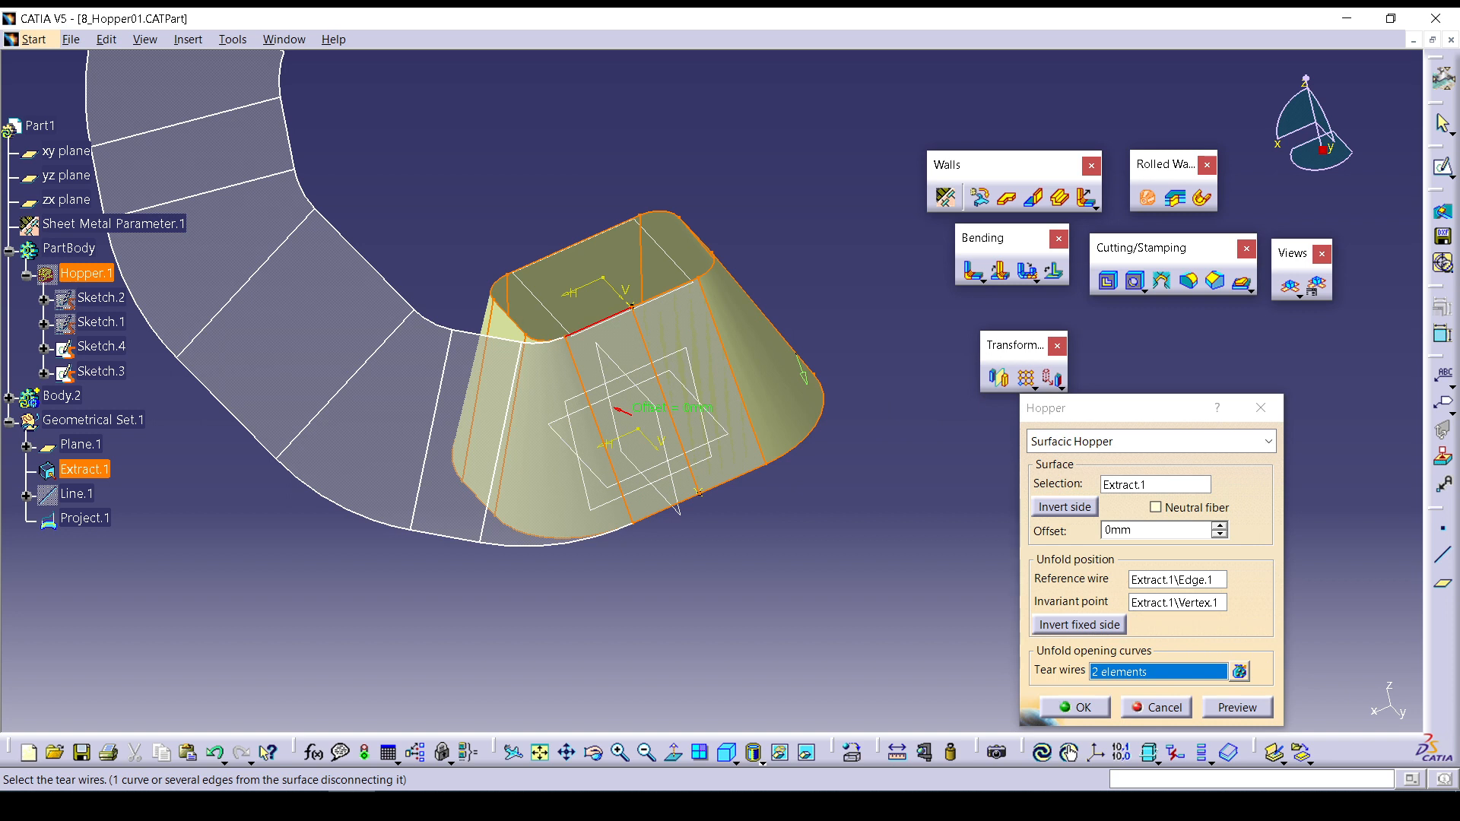
Set a slanted edge on the hopper's front face as the reference wire and try to build the hopper.
click(1178, 579)
click(593, 413)
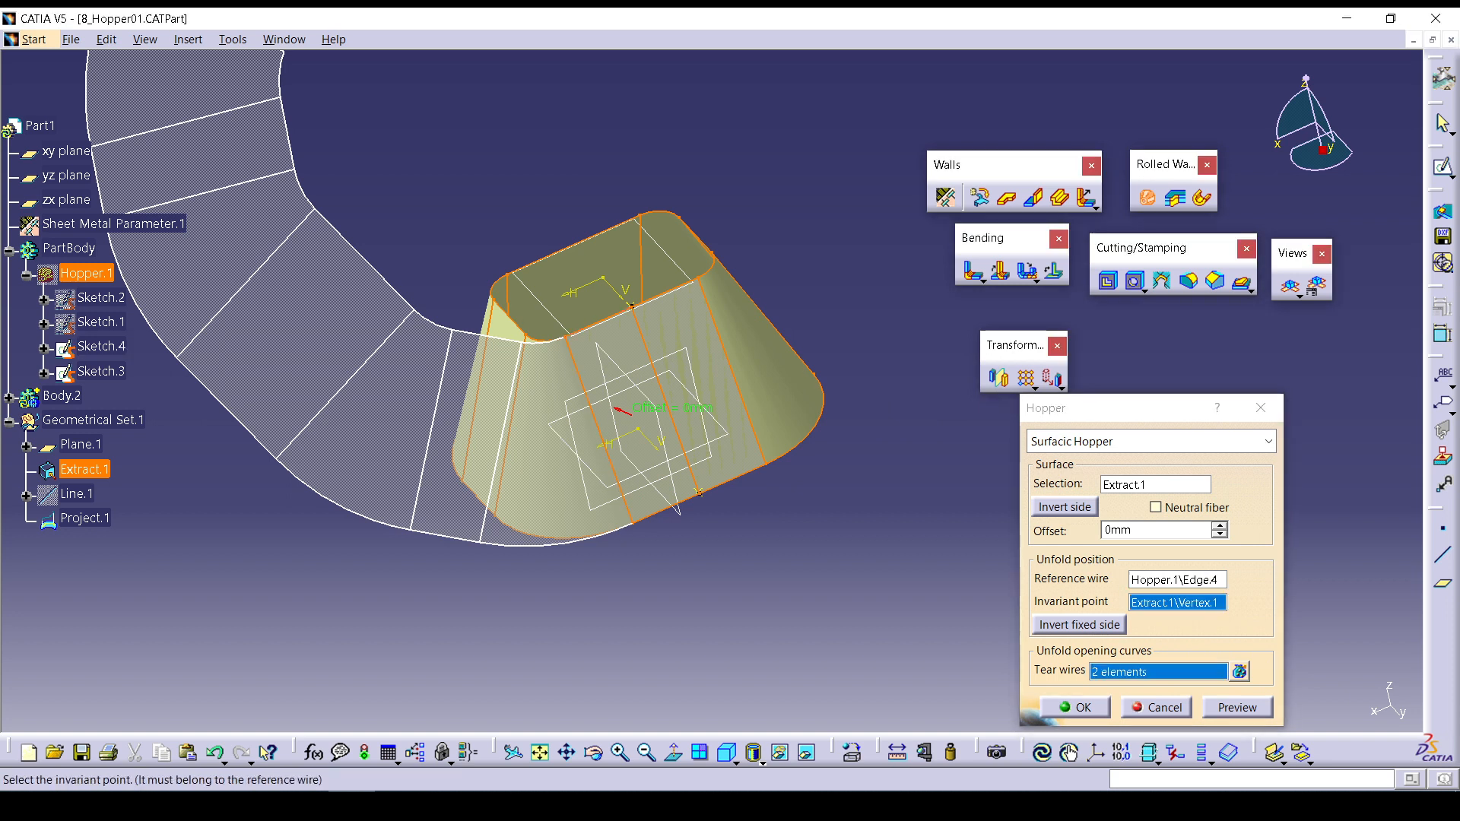
click(1076, 708)
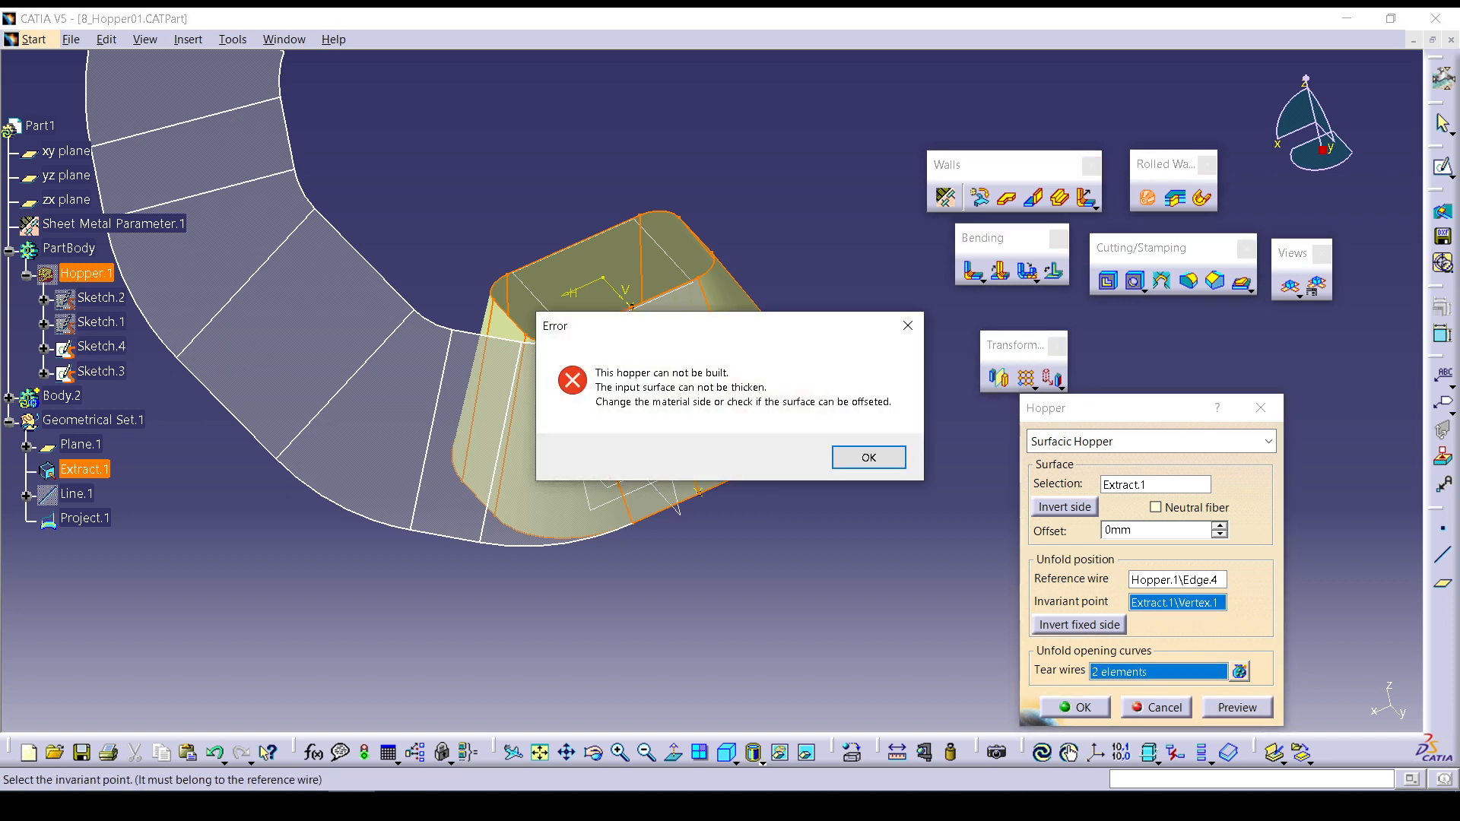
click(864, 455)
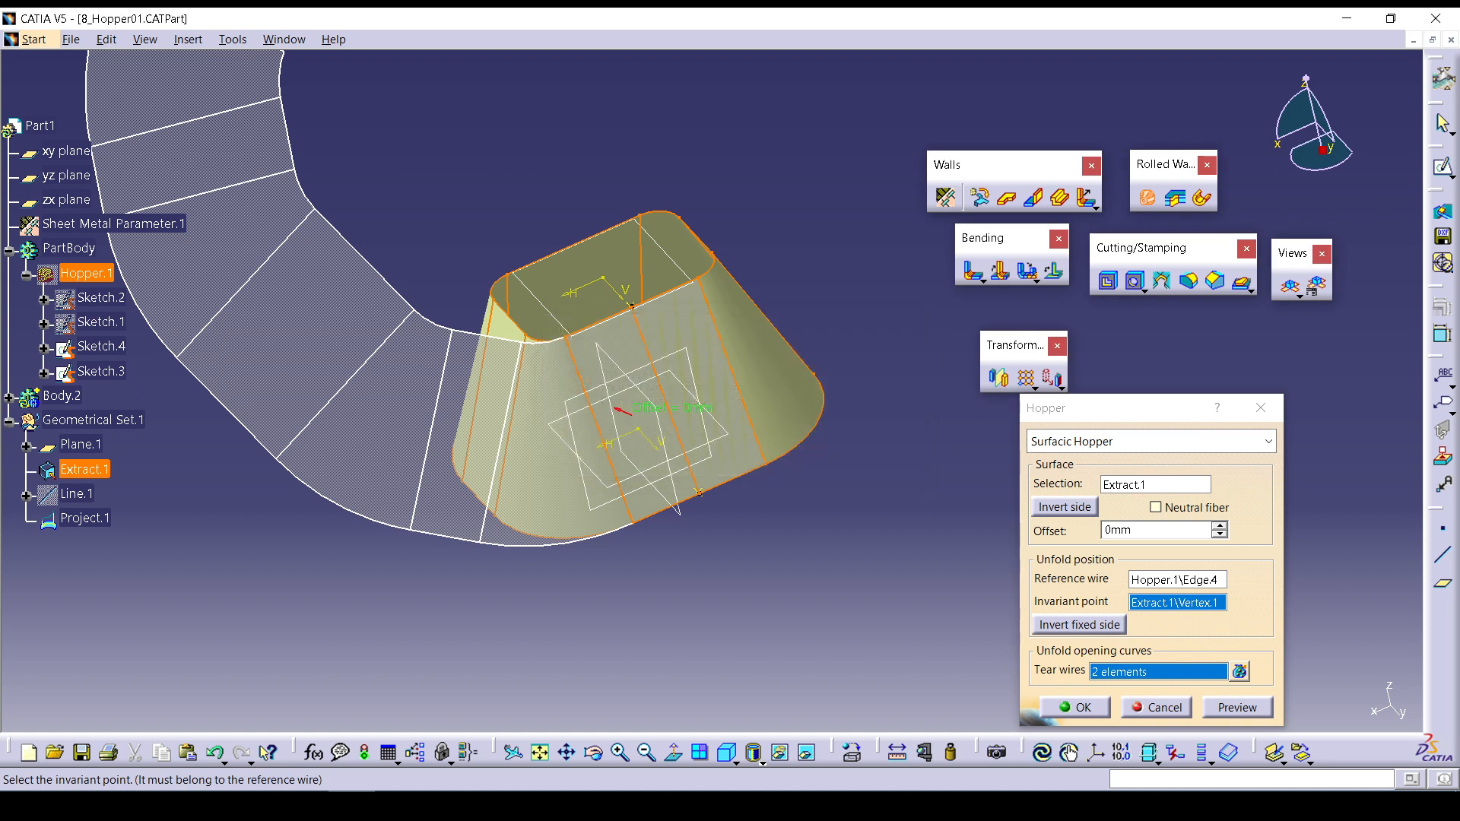
Remove both selected edges from the tear wires list to restore the Default setting.
click(1240, 671)
click(1153, 346)
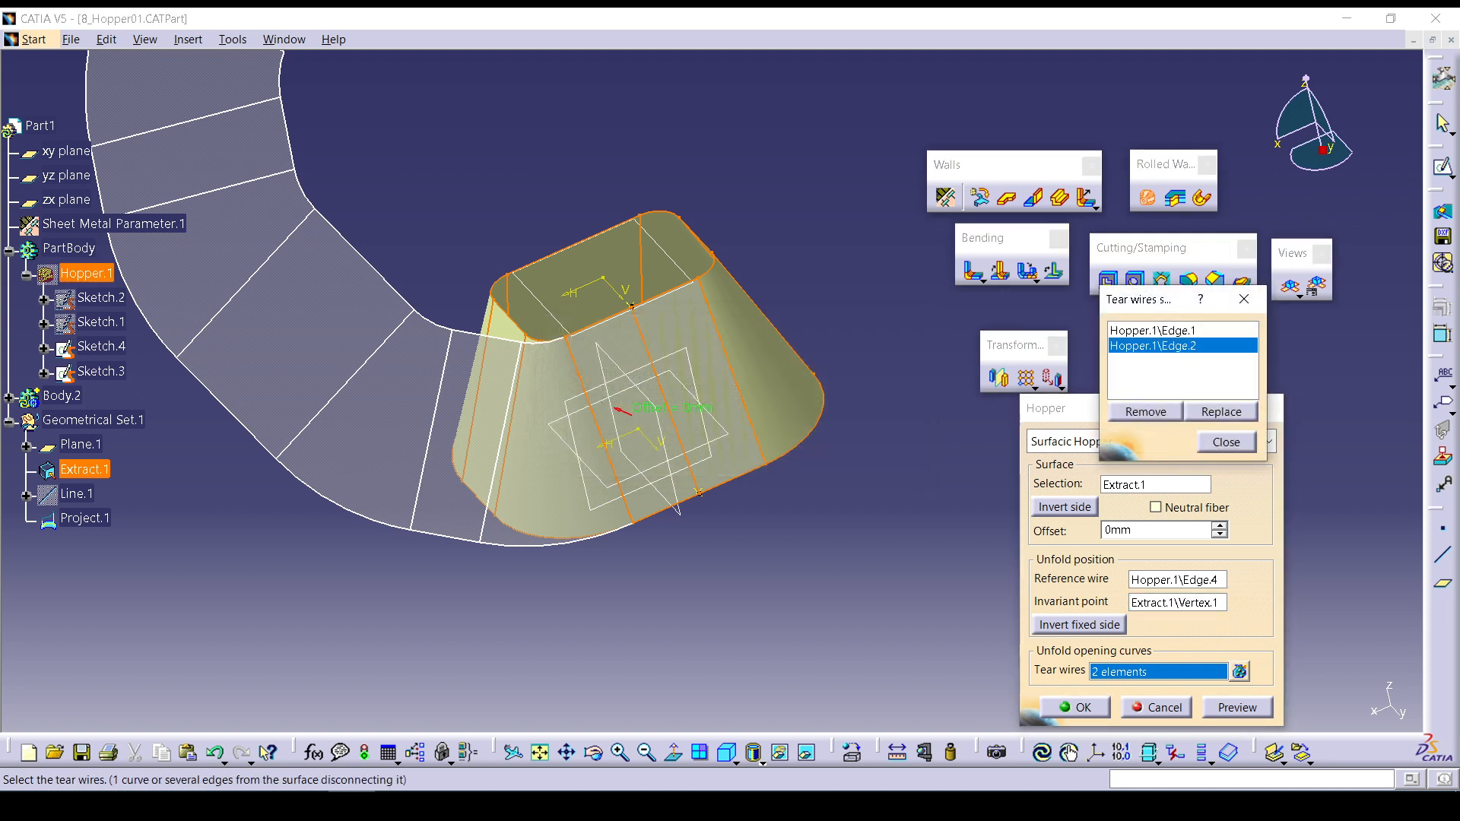
click(1153, 331)
click(1145, 411)
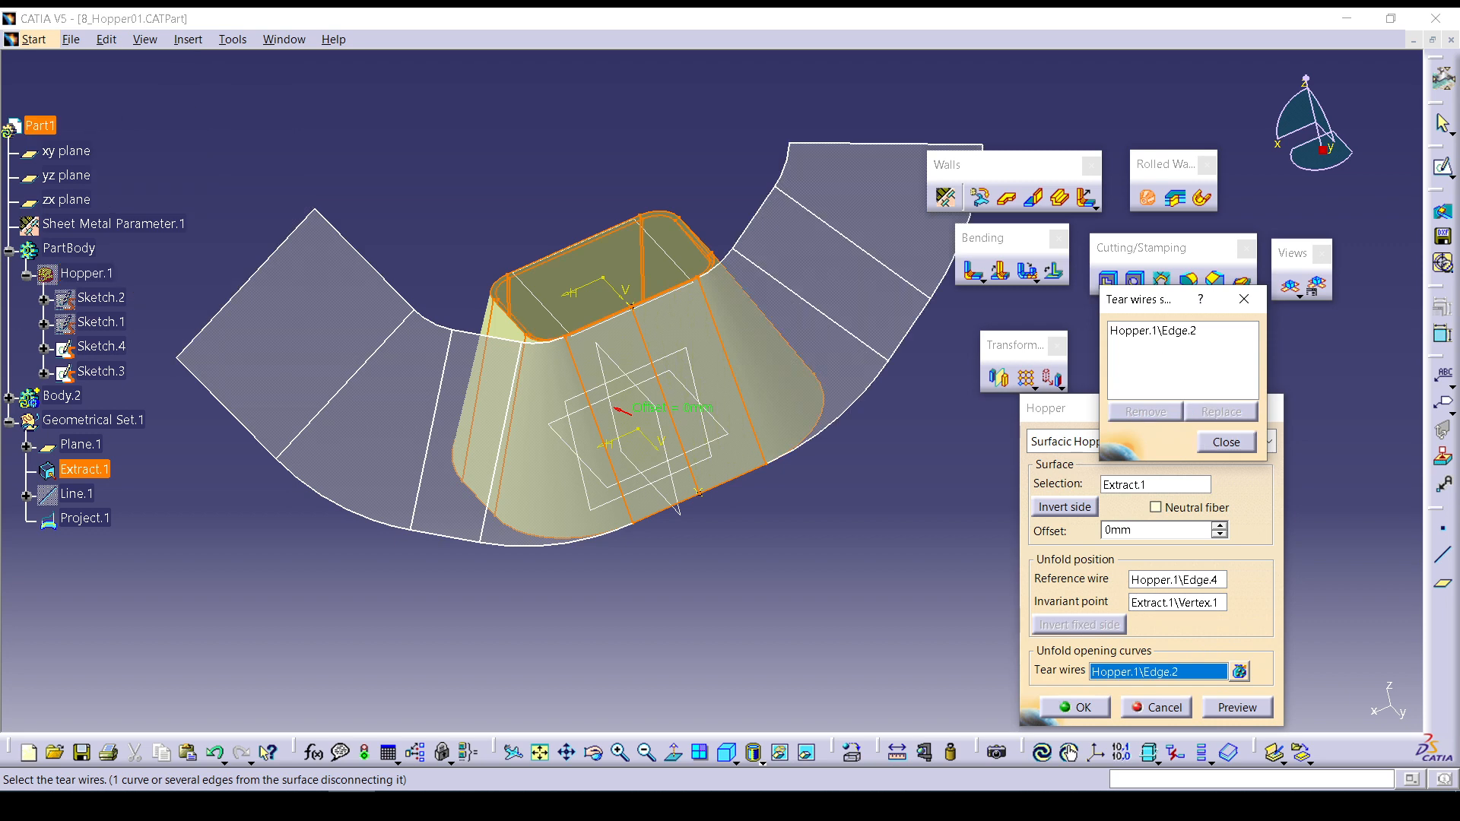
click(1153, 331)
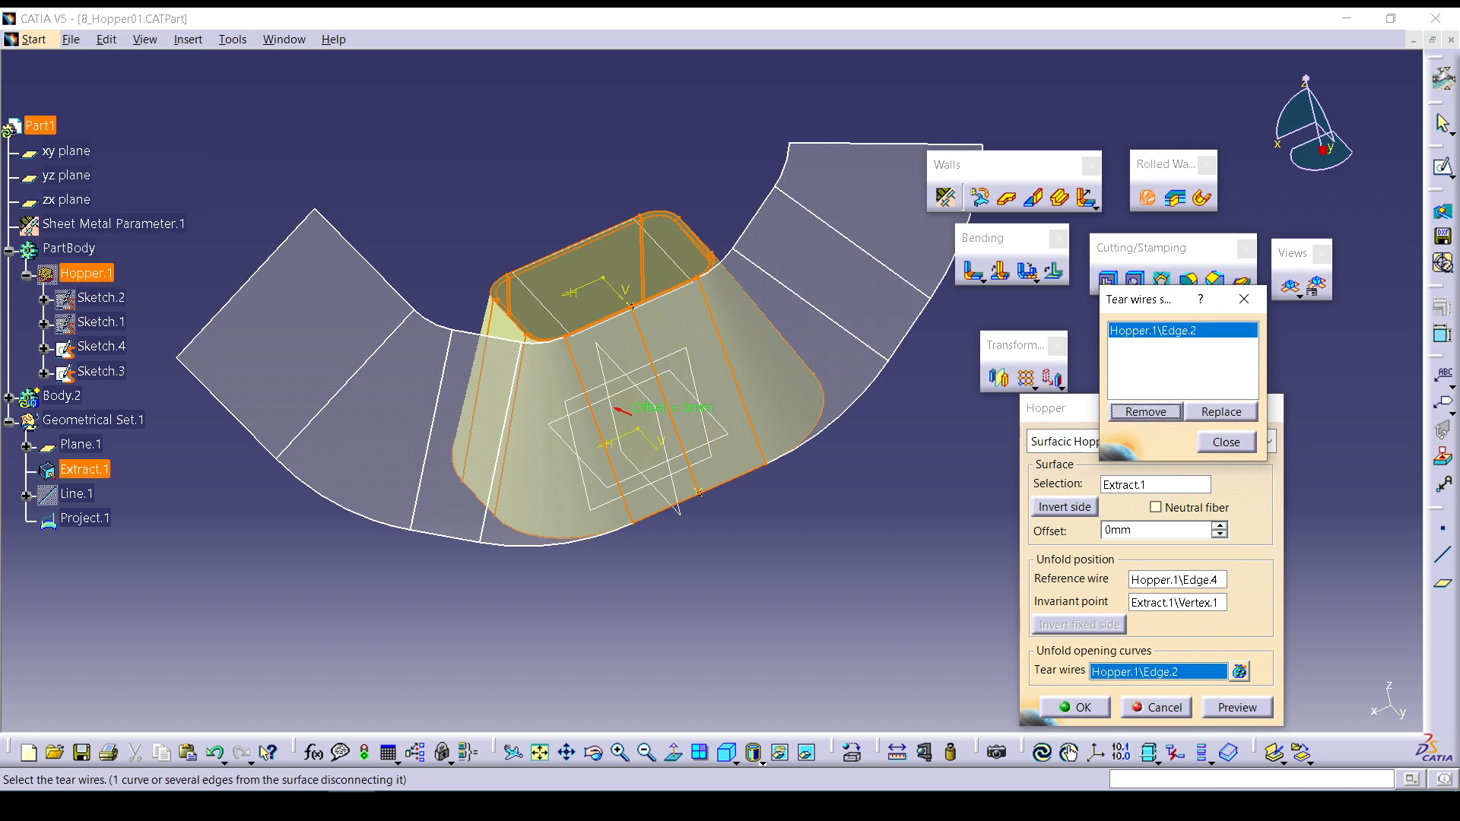
click(1145, 411)
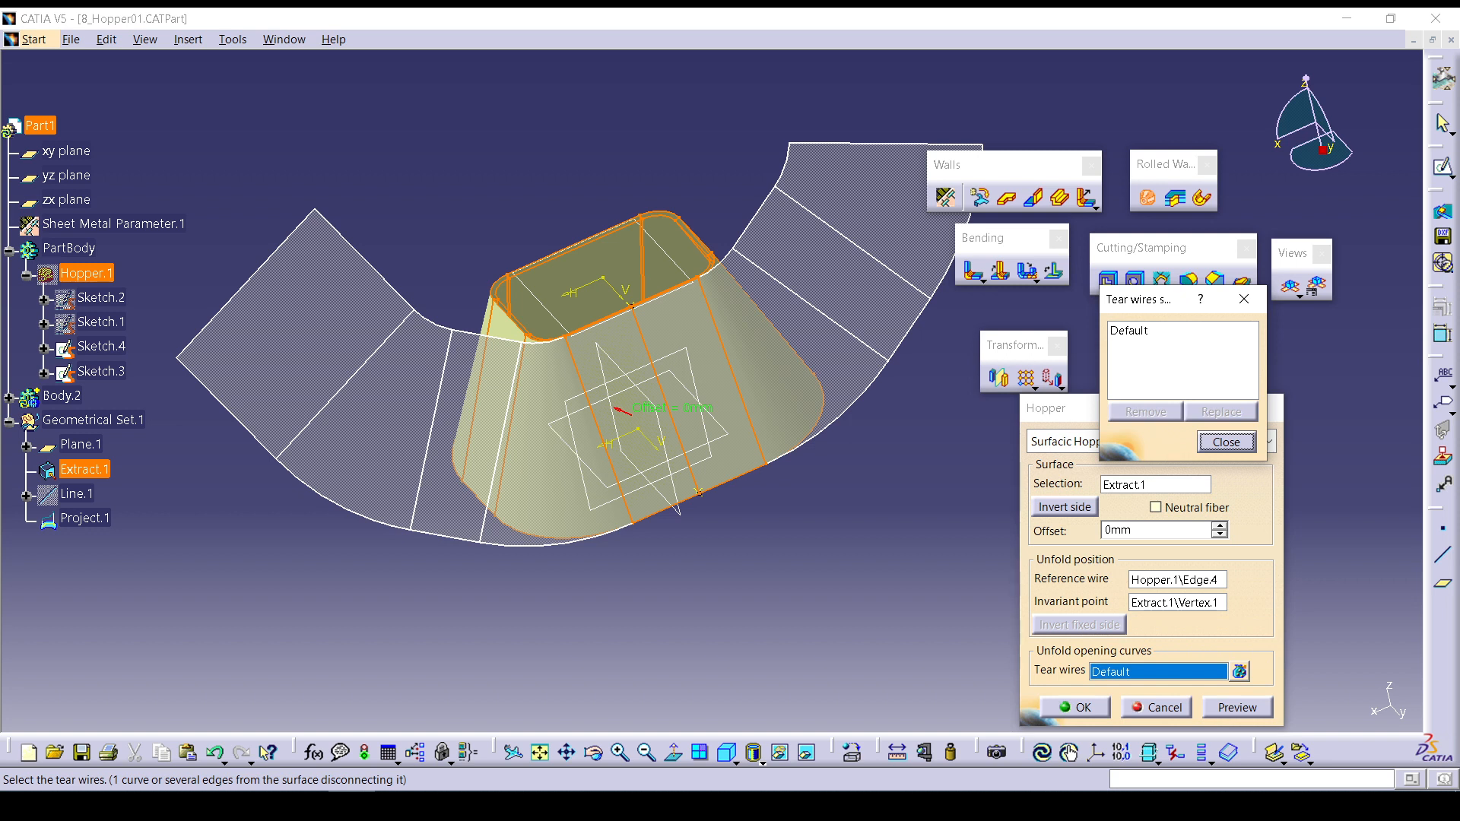
Pick the slanted edge on the front face as the tear wire, invert the material side and create the Surfacic Hopper.
click(585, 396)
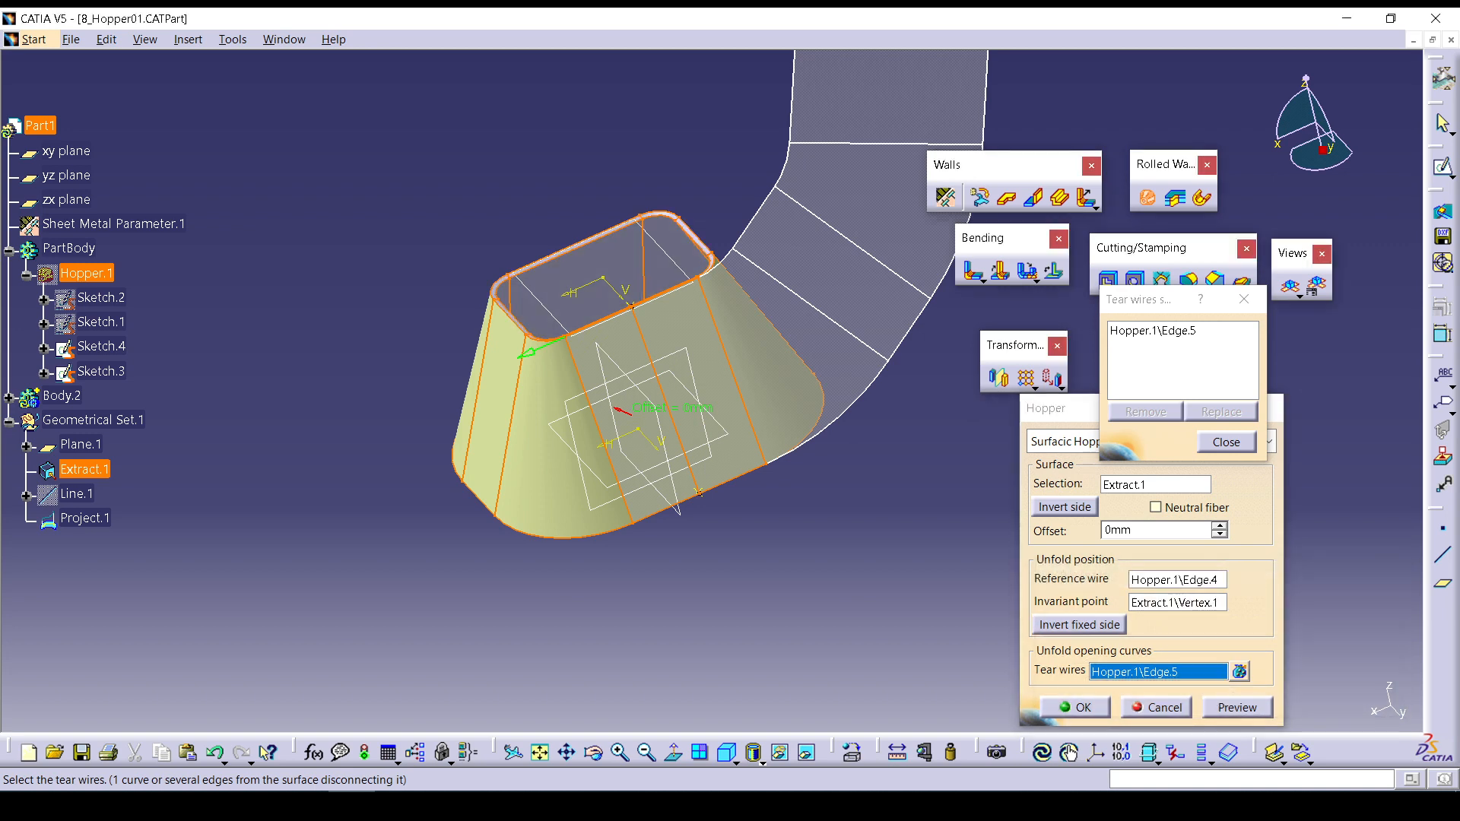
click(1065, 507)
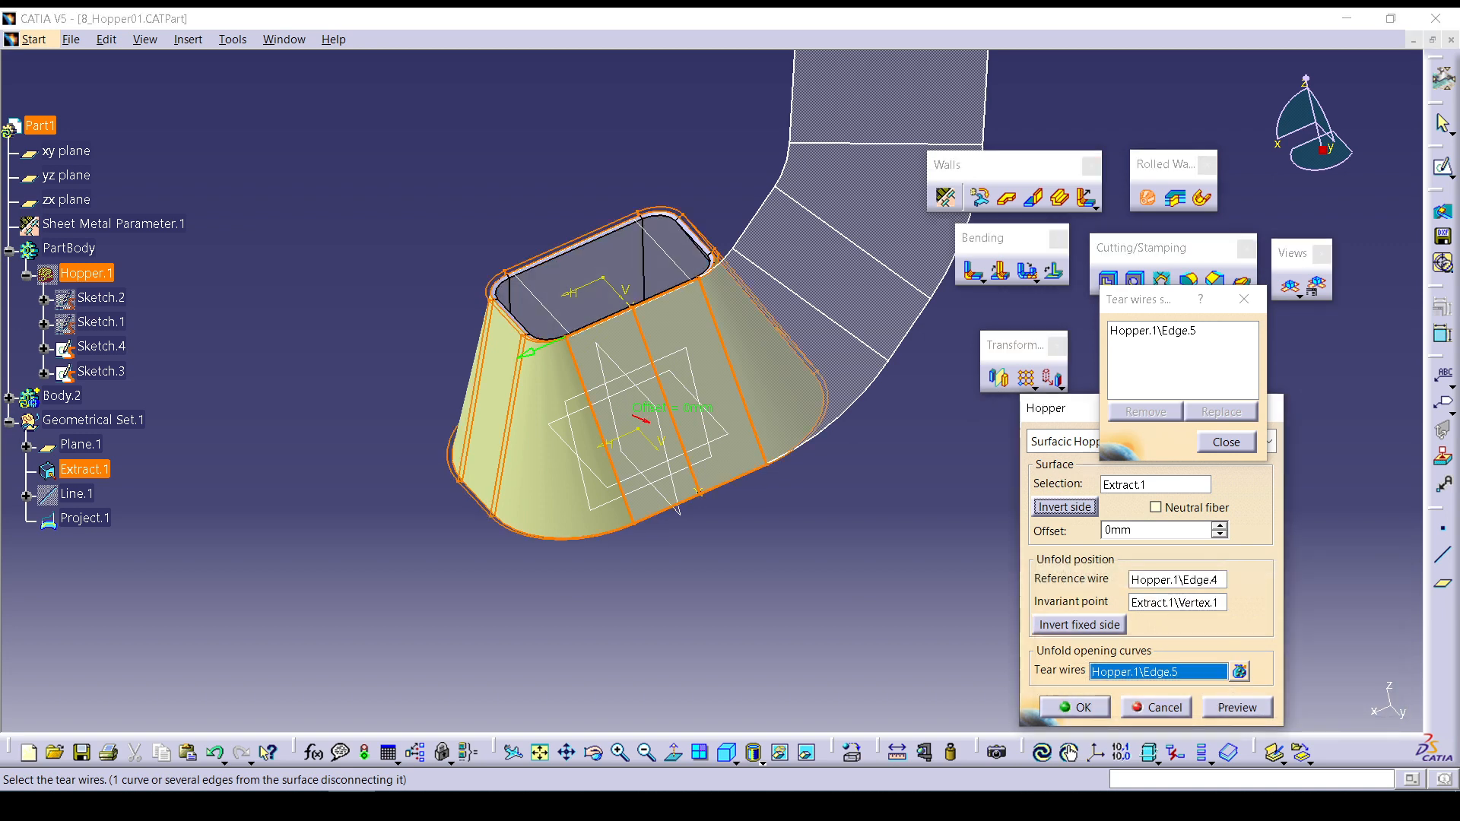
click(1237, 708)
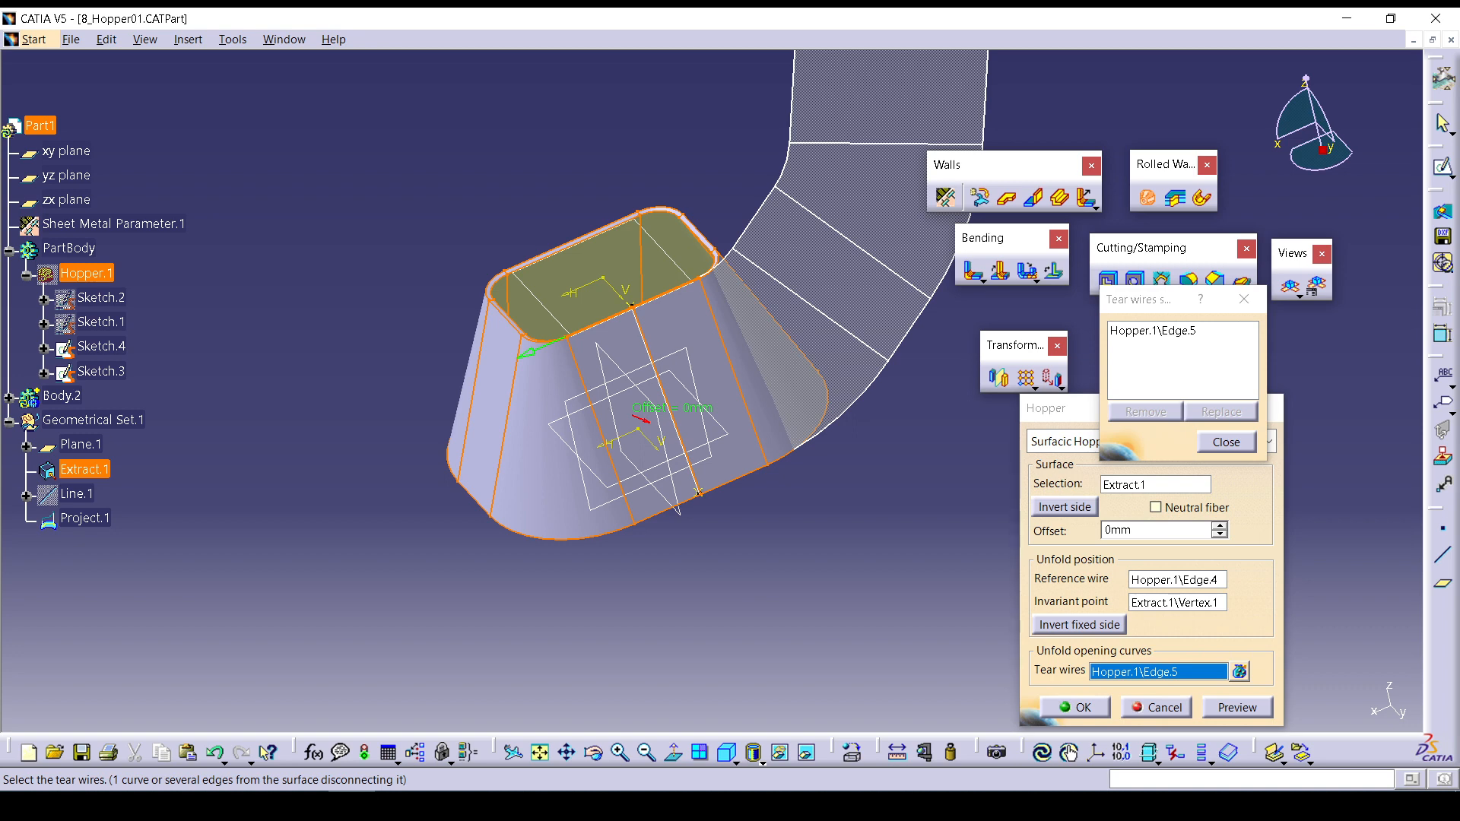
click(1075, 707)
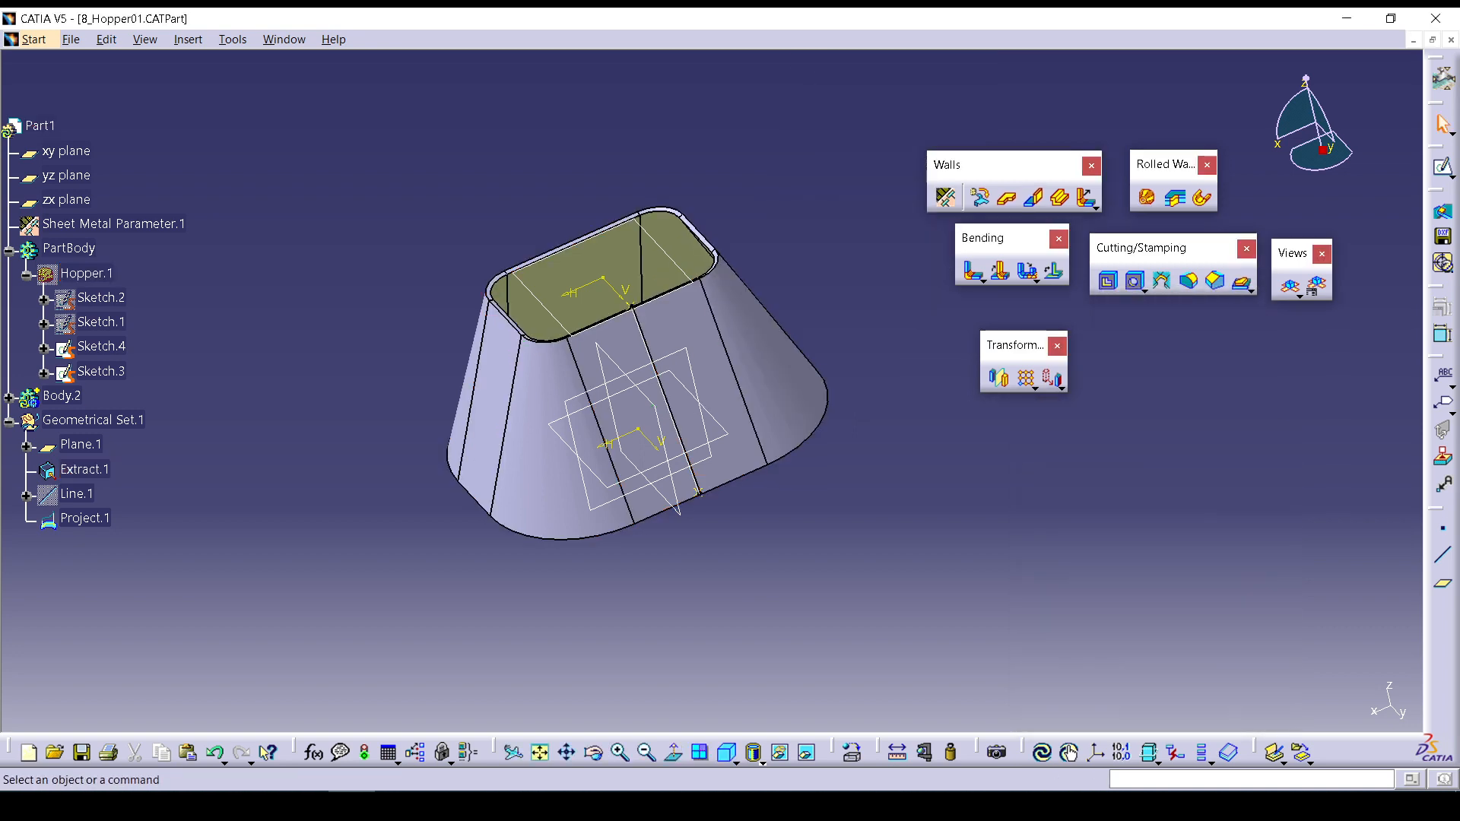
Unfold the part and examine the flattened hopper pattern beside the extracted surface.
click(1291, 287)
middle_drag(504, 330, 785, 567)
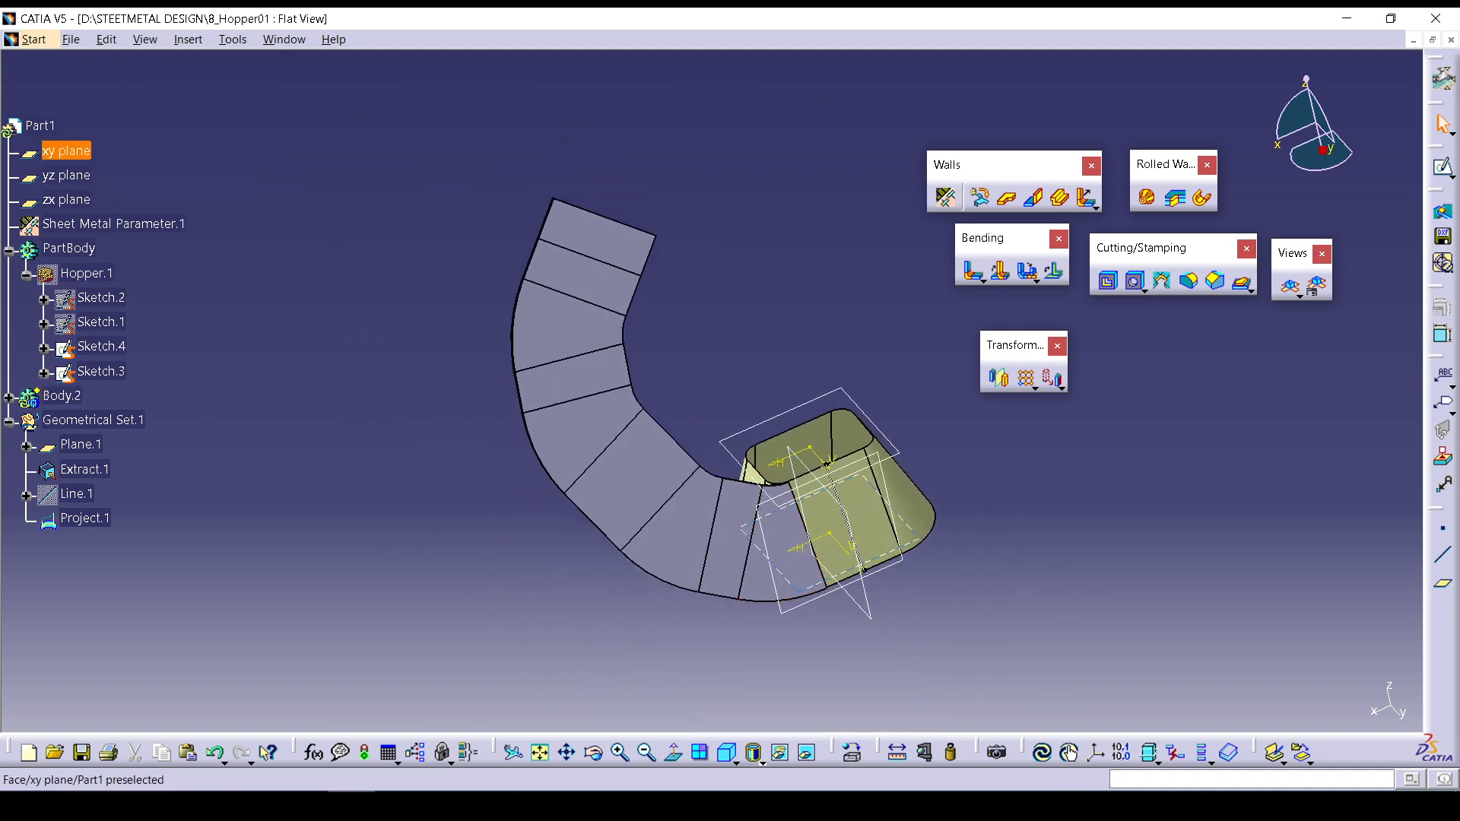
mouse_move(647, 490)
middle_down()
mouse_move(713, 508)
mouse_move(905, 441)
mouse_move(691, 494)
mouse_move(640, 478)
middle_up()
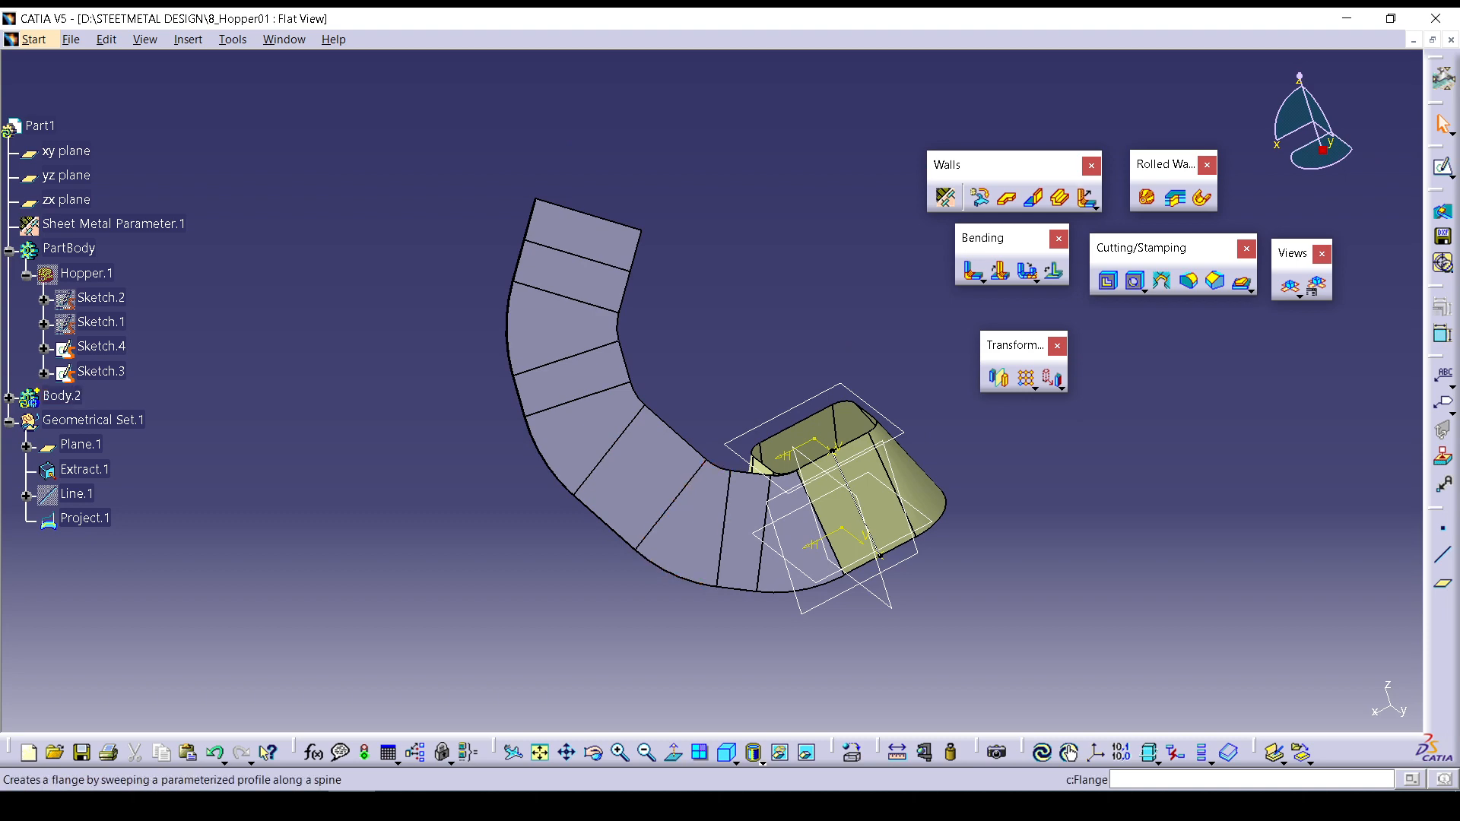
middle_drag(700, 472, 471, 494)
middle_drag(601, 578, 844, 380)
middle_drag(609, 425, 619, 567)
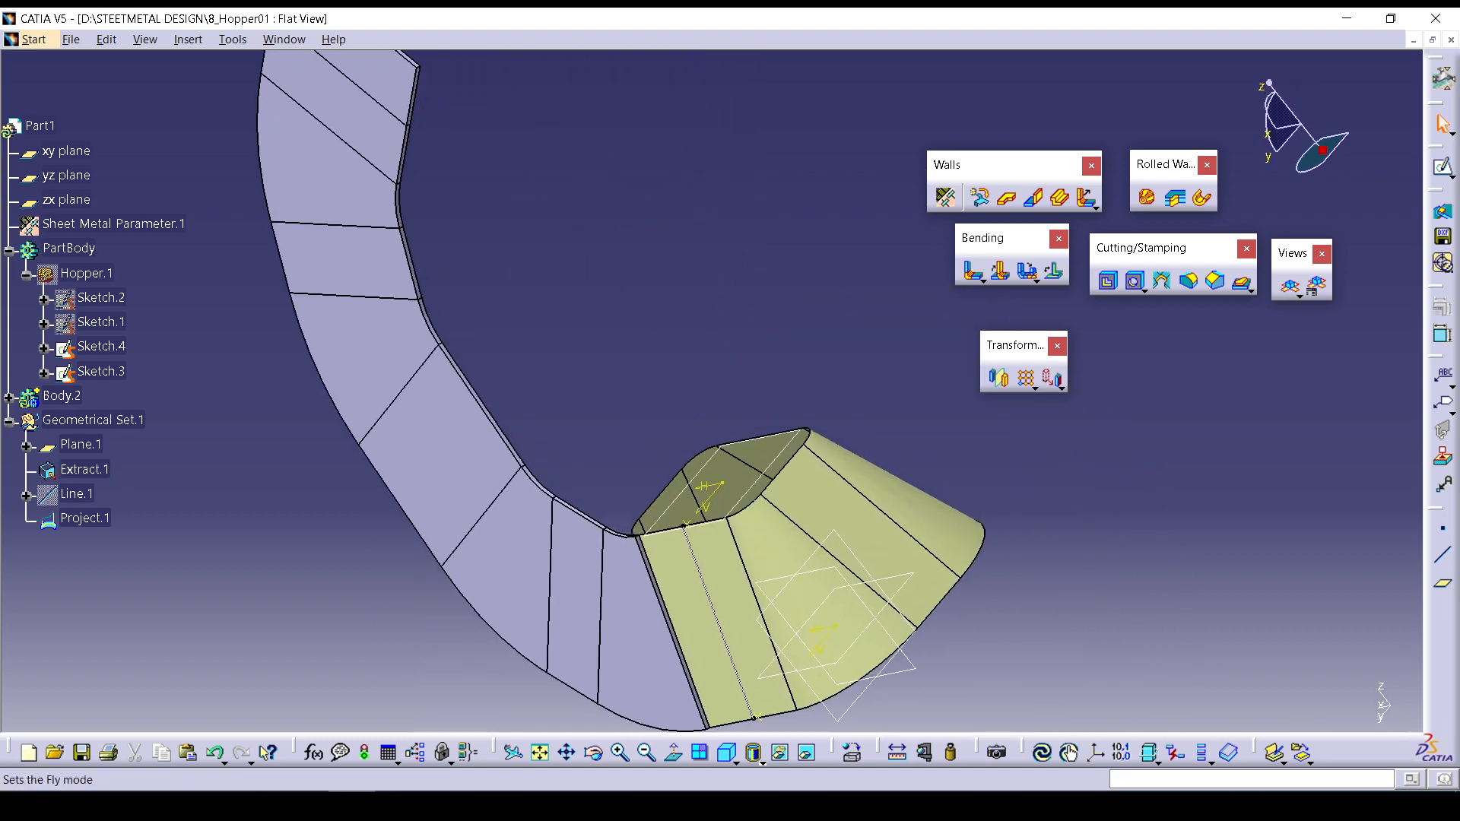
Open 9_Surfacic_Hopper_Non_Ruled_Surface.CATPart and create its sheet metal parameters with 3 mm thickness and 4 mm default bend radius.
click(73, 39)
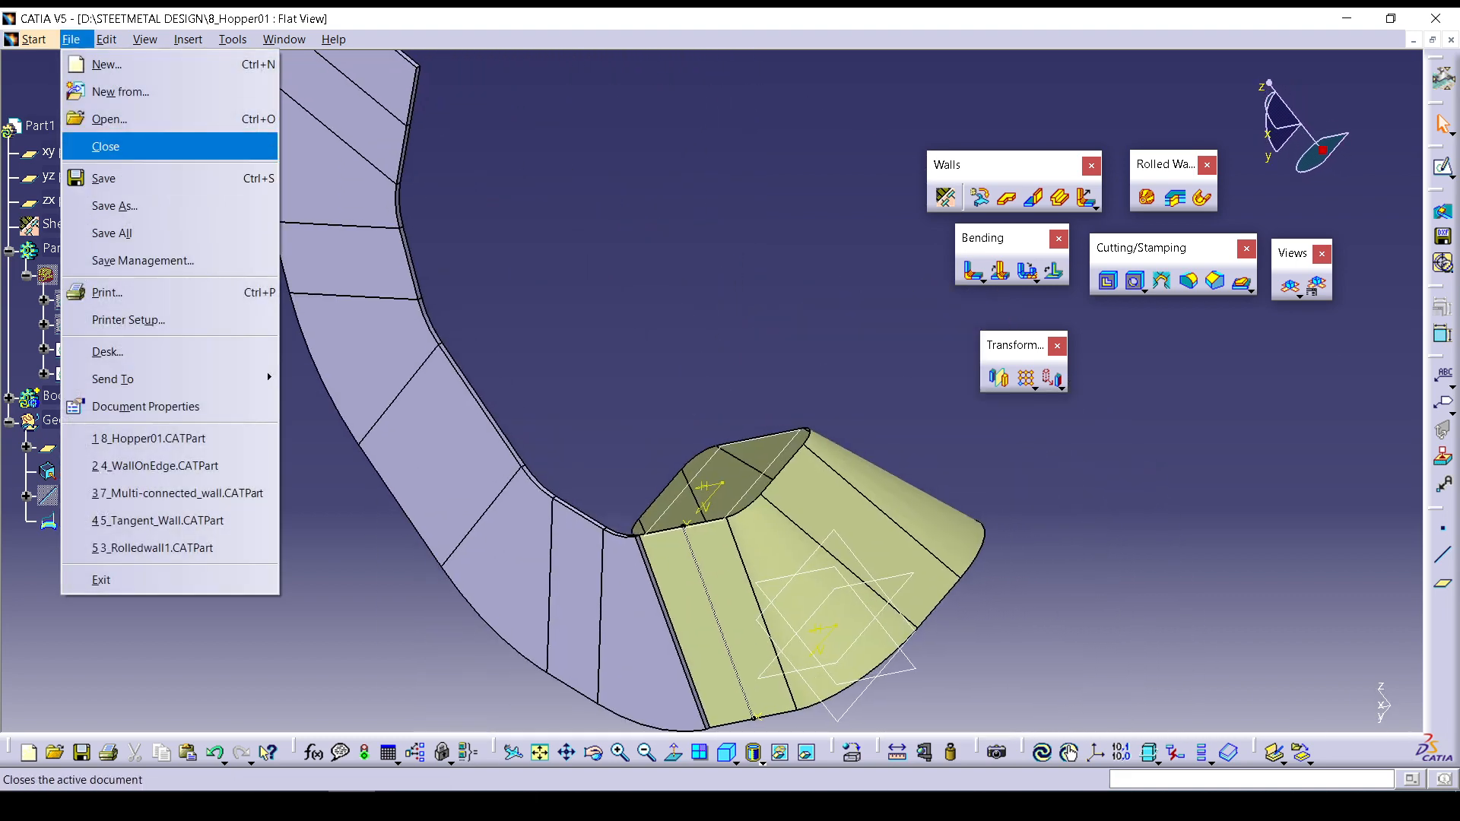
click(107, 120)
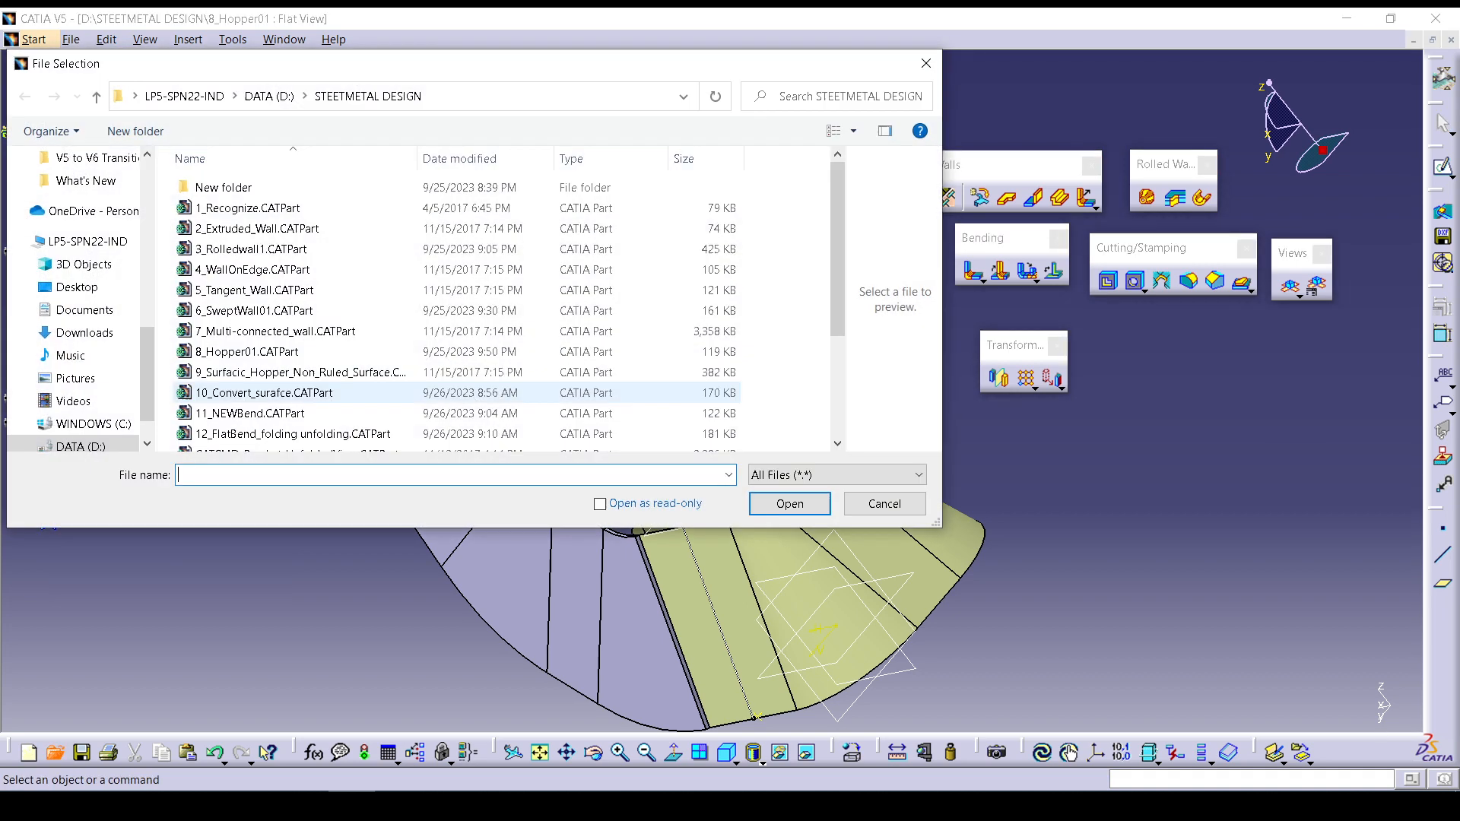
click(296, 372)
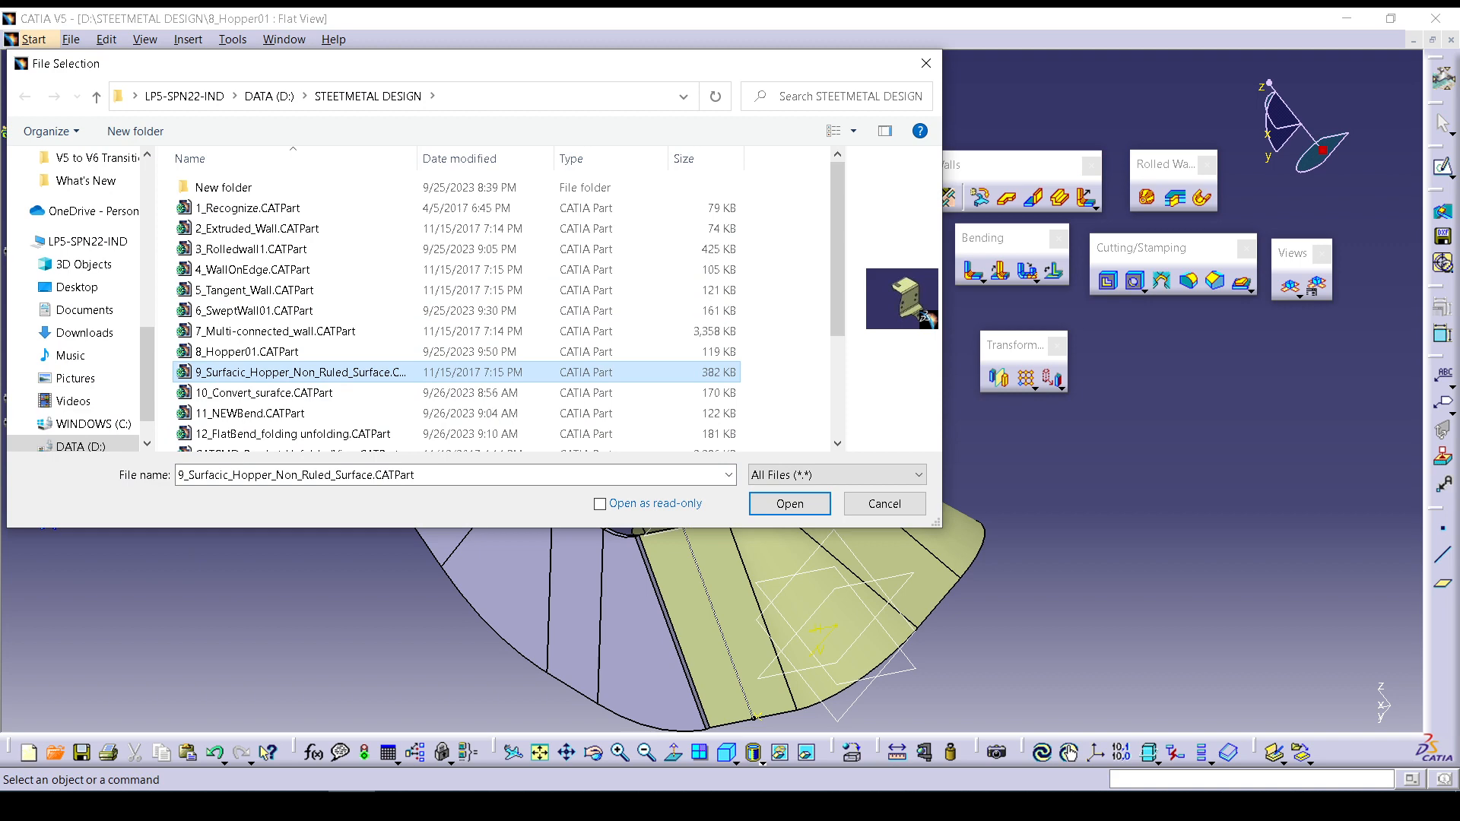
click(790, 503)
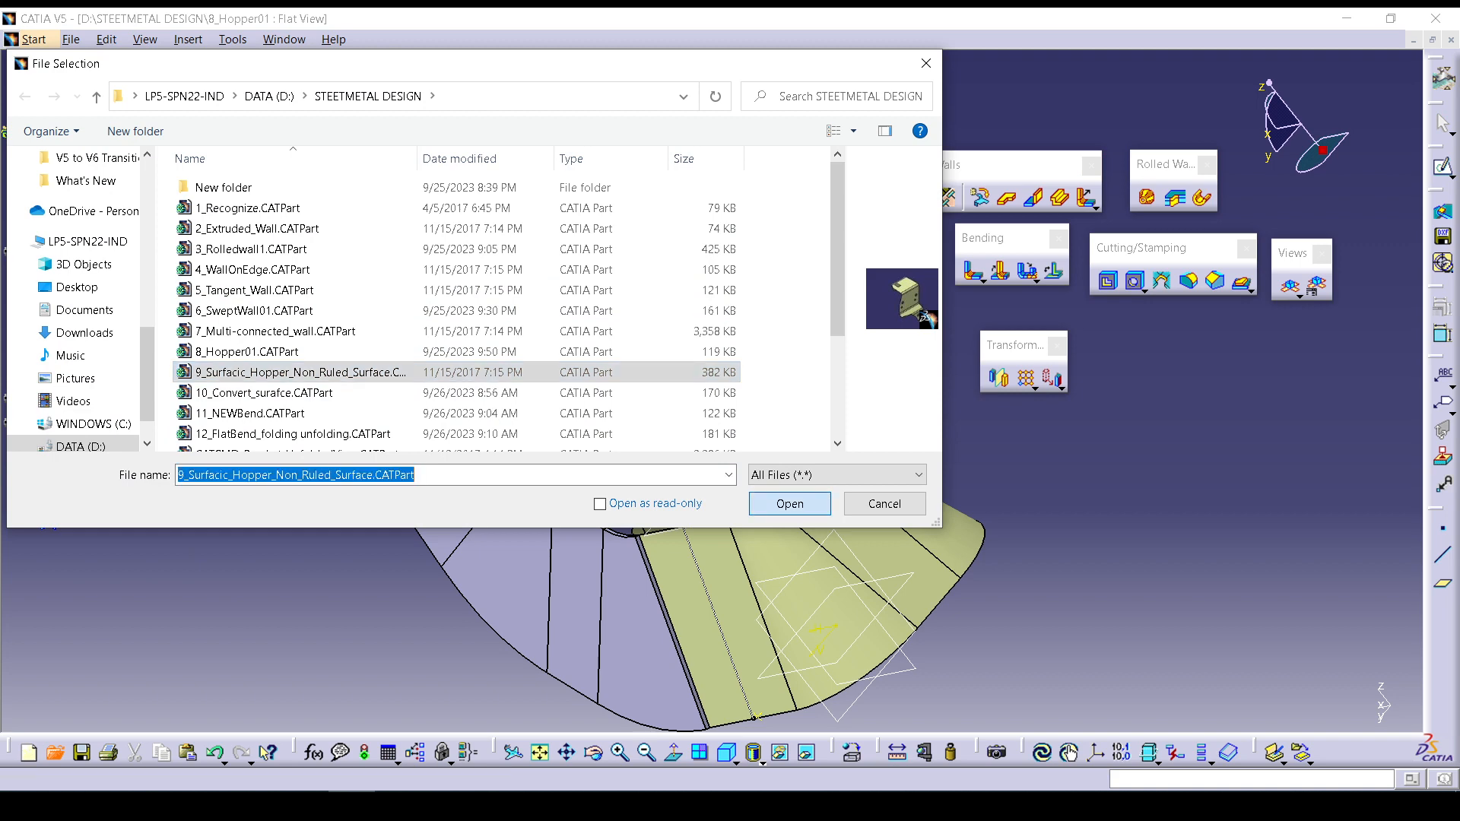
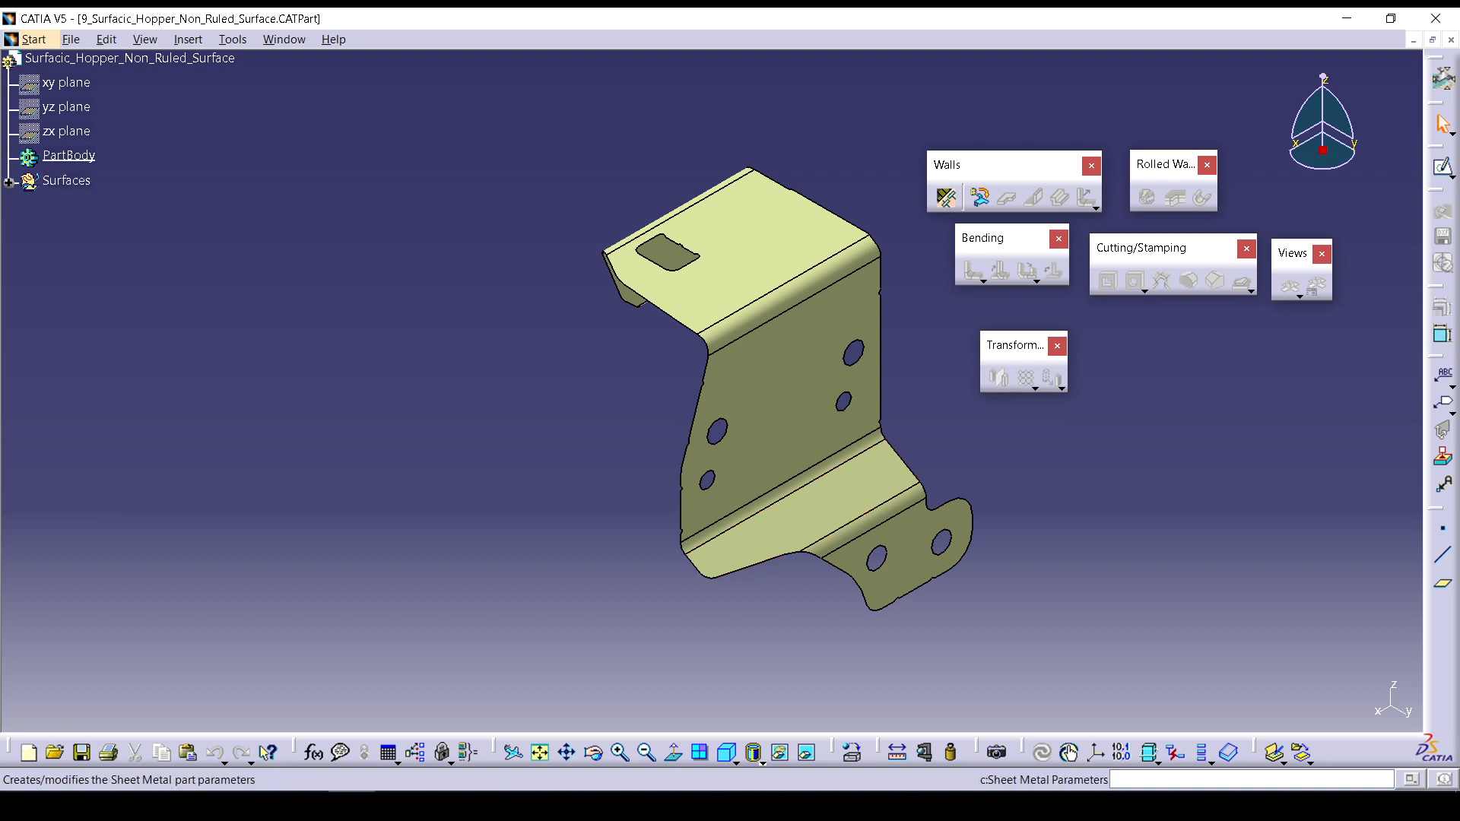
click(946, 198)
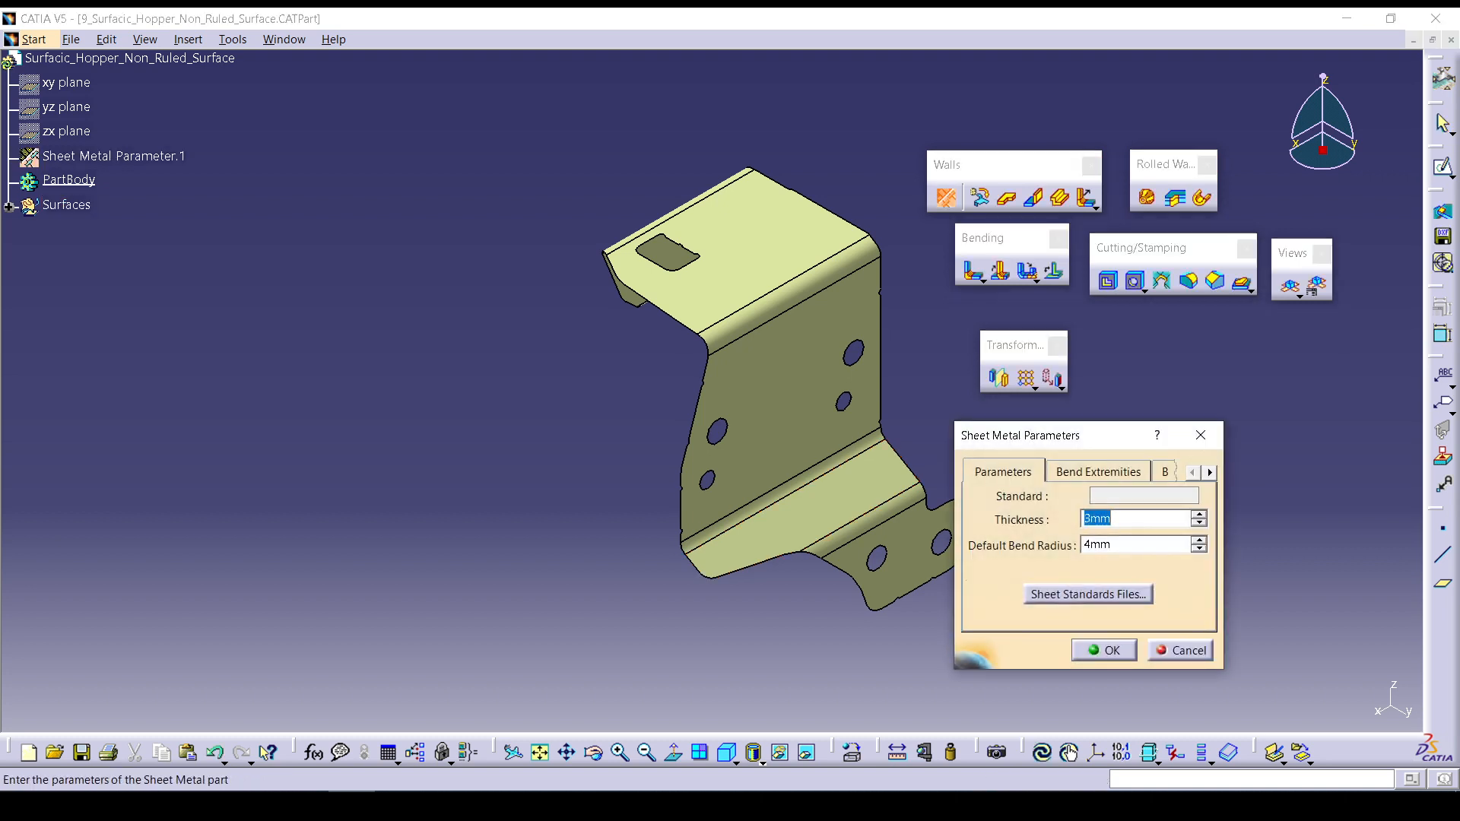
click(1104, 651)
Try a Surfacic Hopper from the bracket surface Blend.5, using a bend edge beside the slotted face as the tear wire.
click(1147, 197)
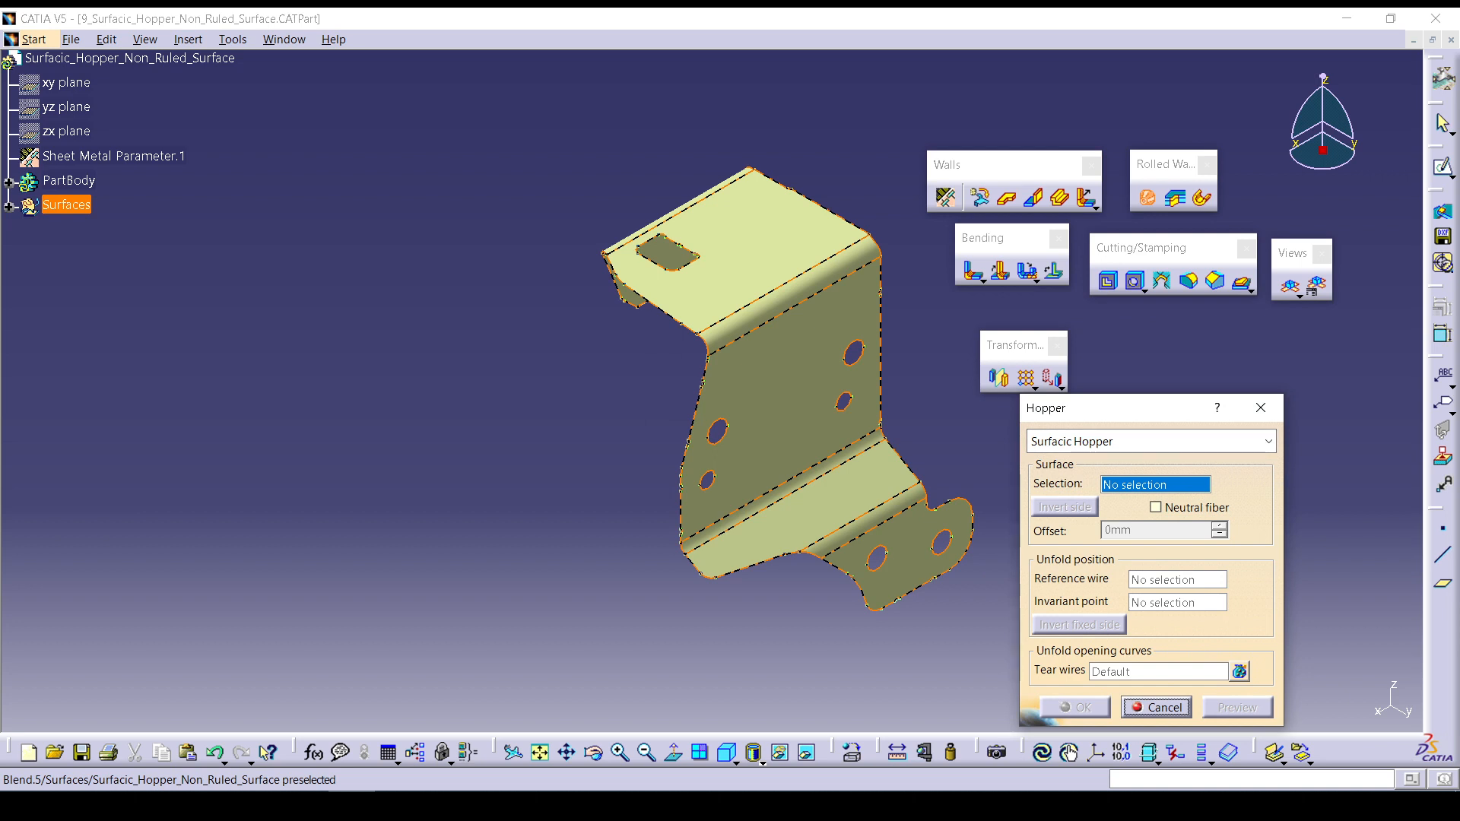
click(794, 307)
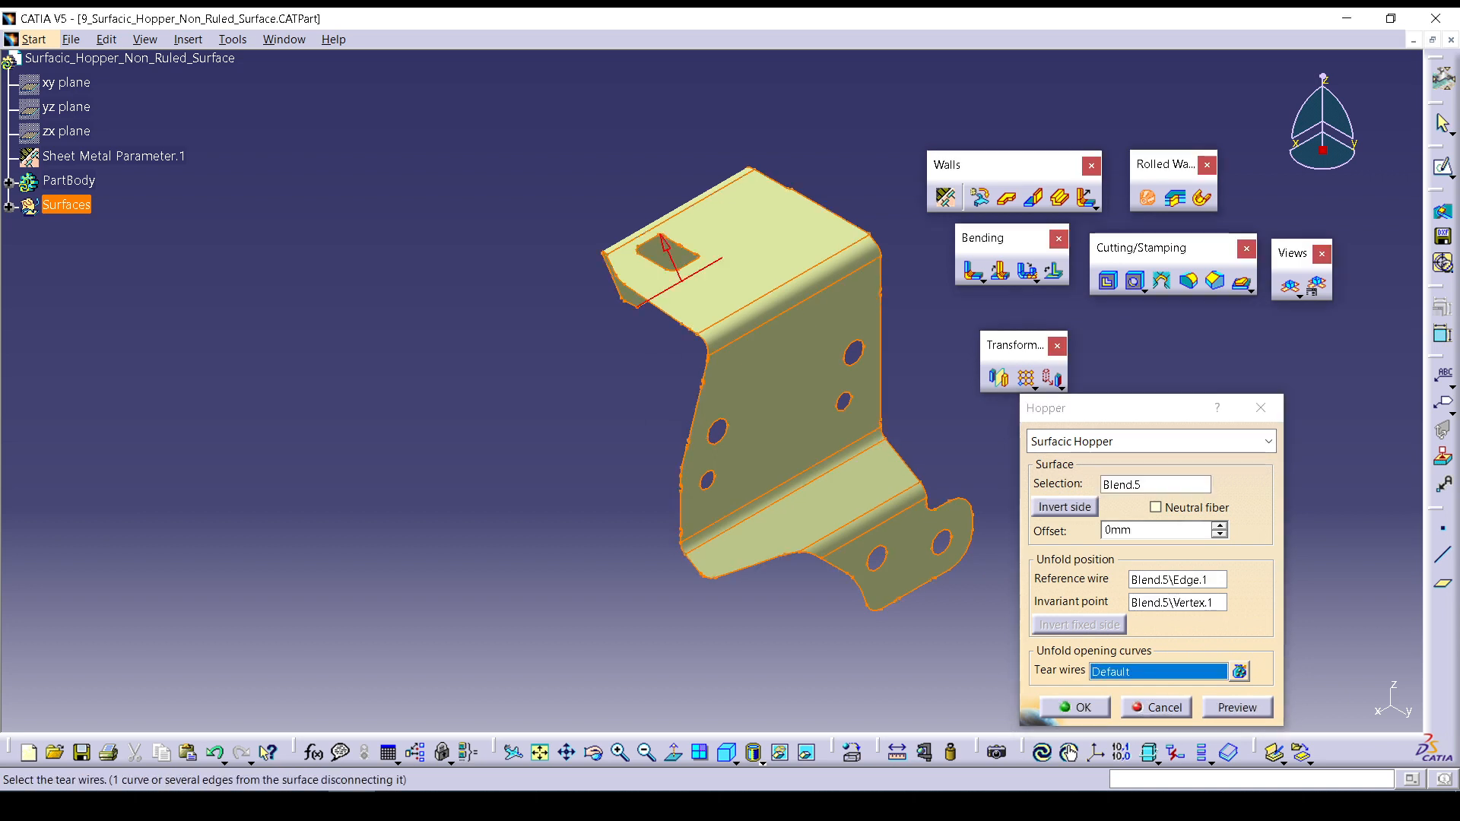
click(1076, 707)
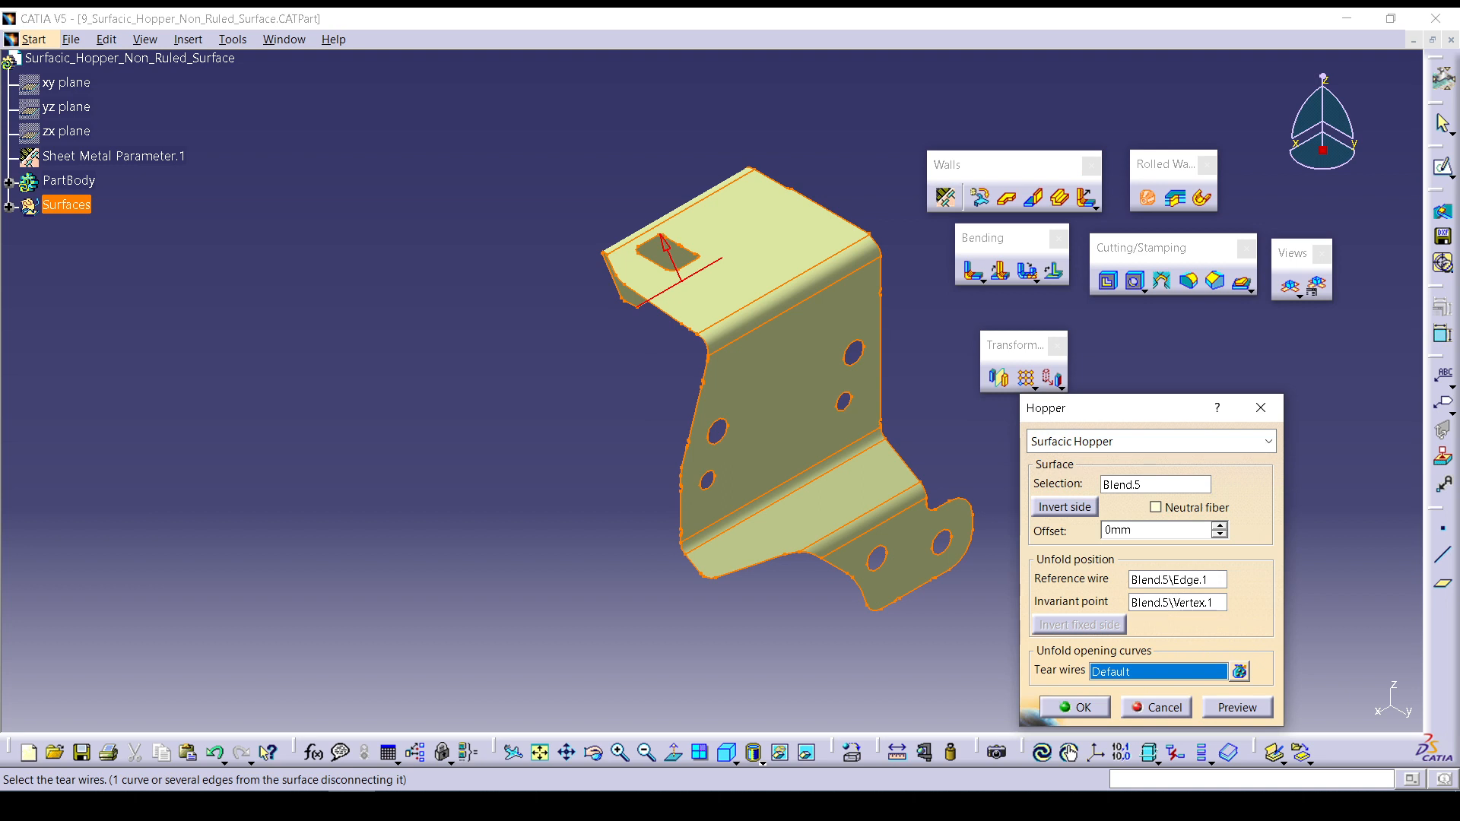
middle_drag(684, 426, 859, 381)
middle_drag(707, 358, 768, 441)
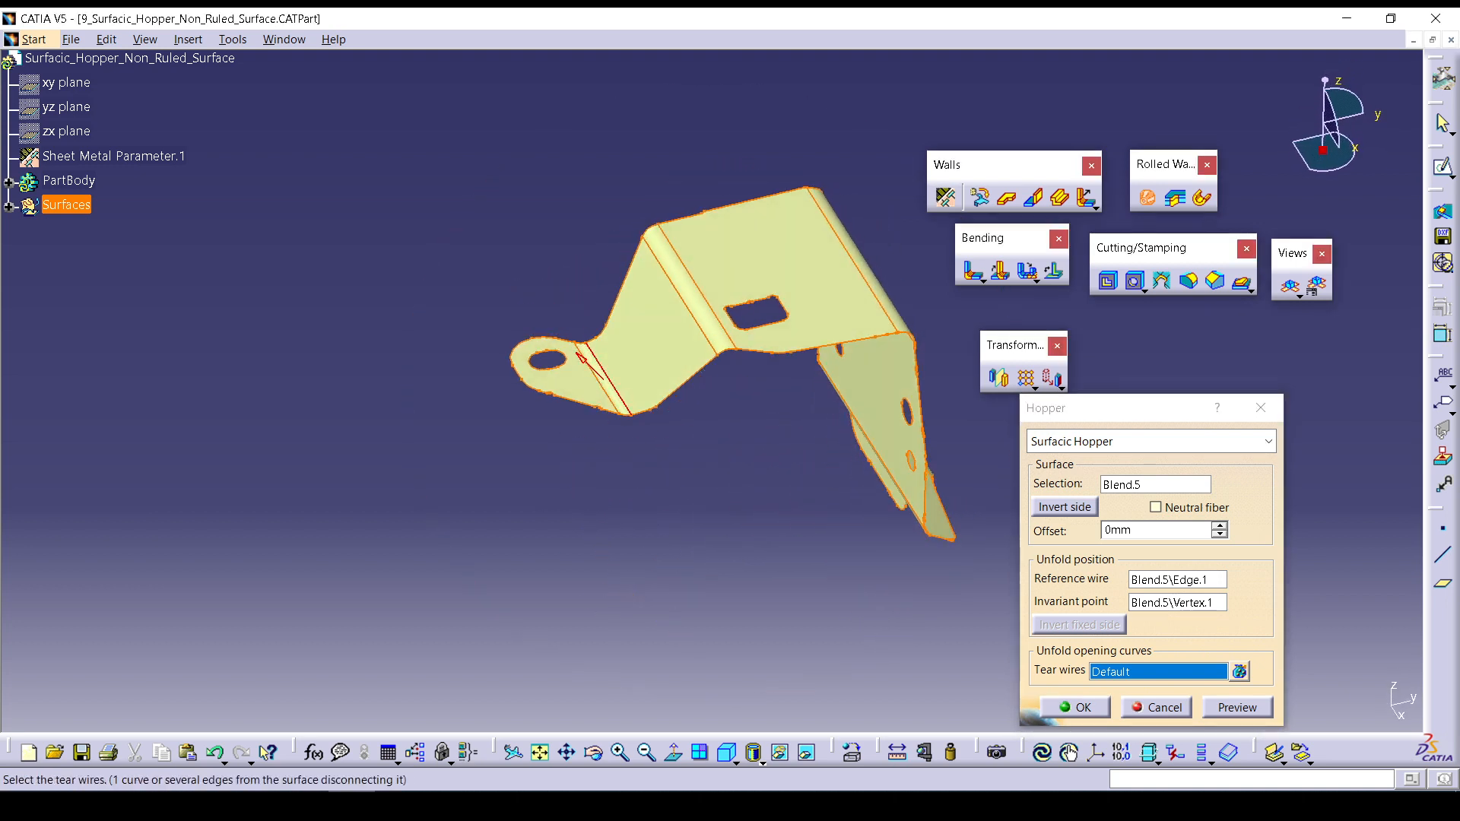
click(1075, 707)
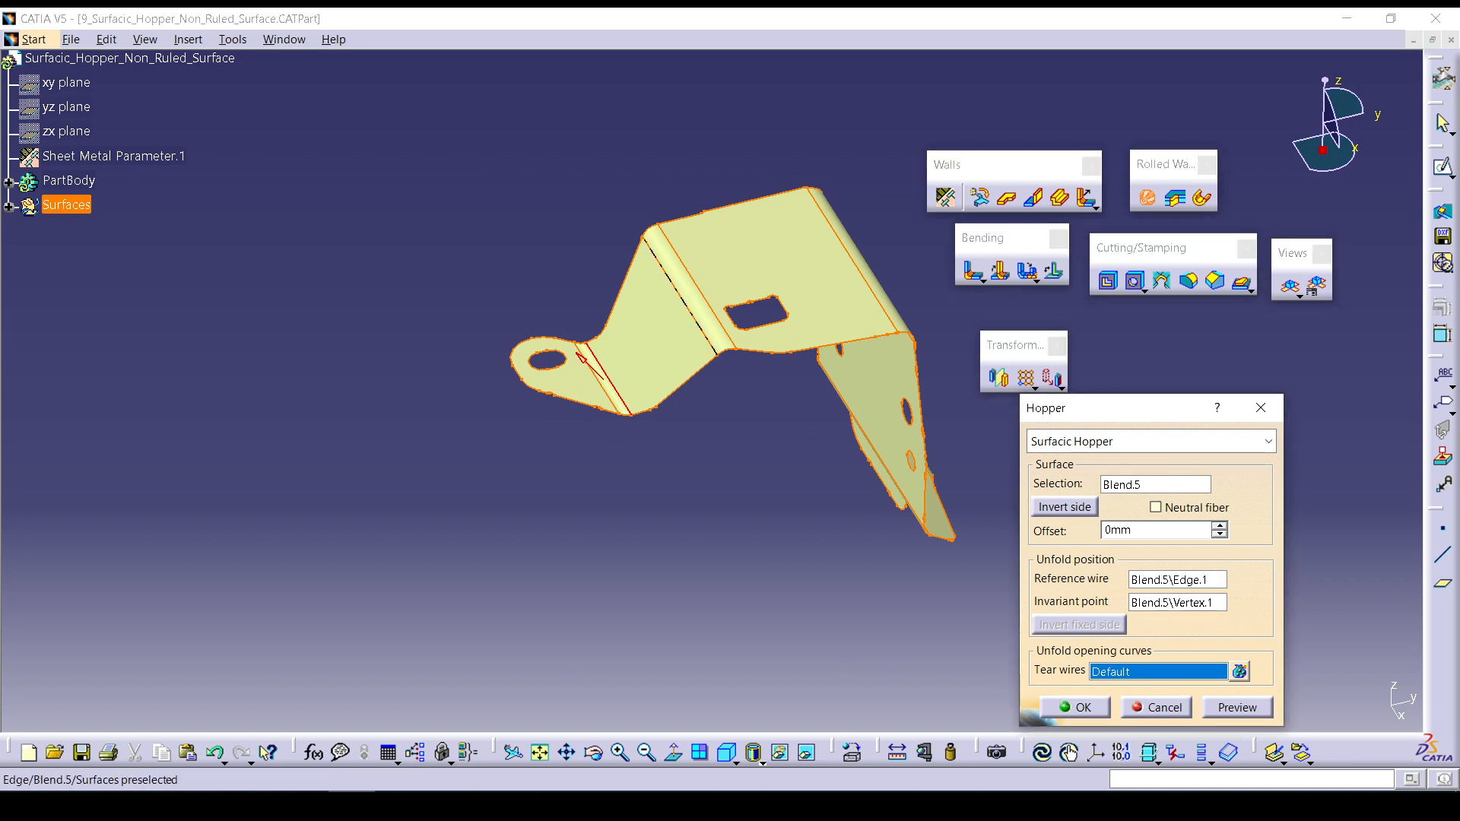
click(679, 293)
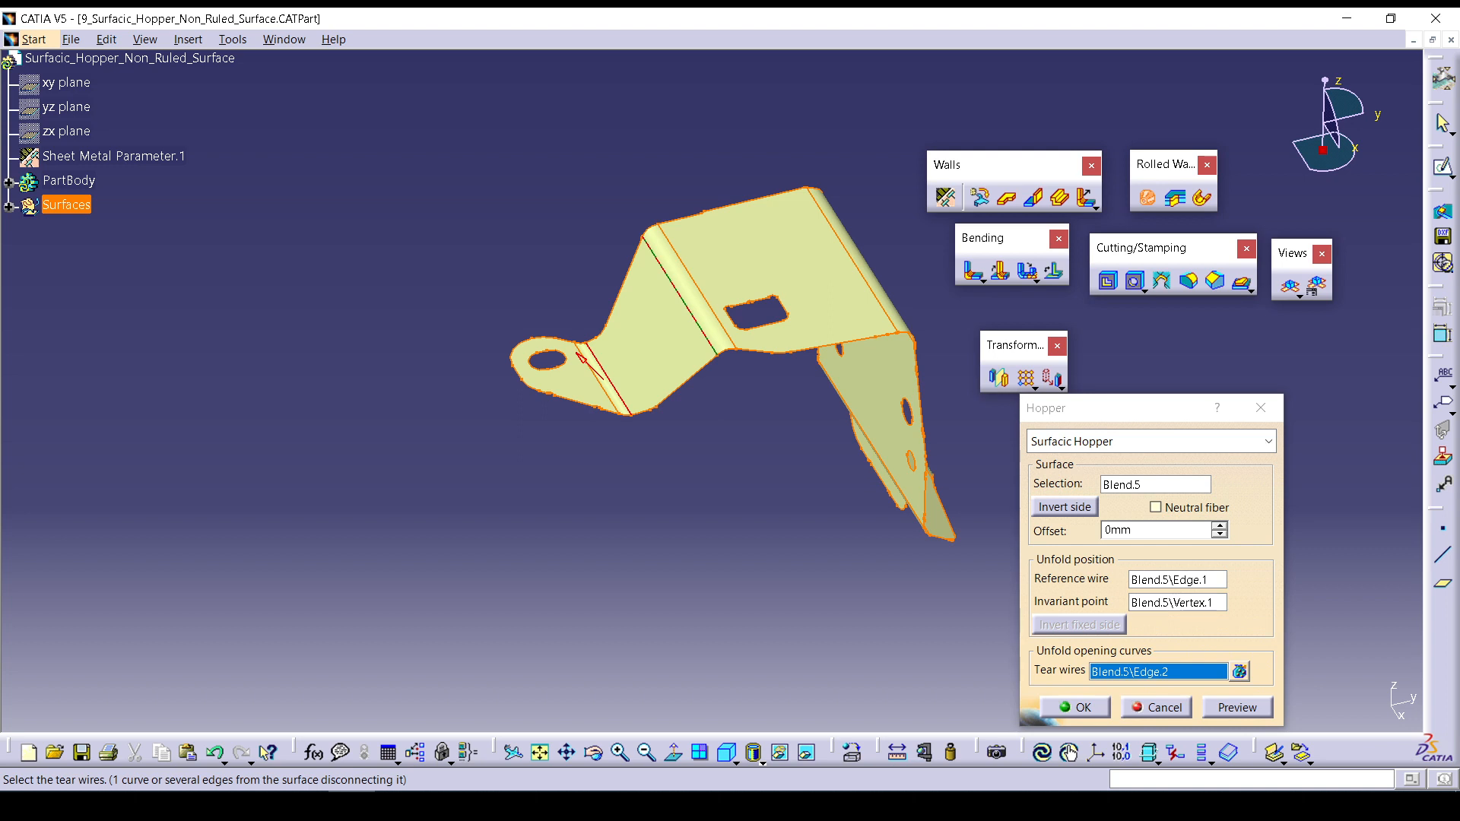
click(1237, 707)
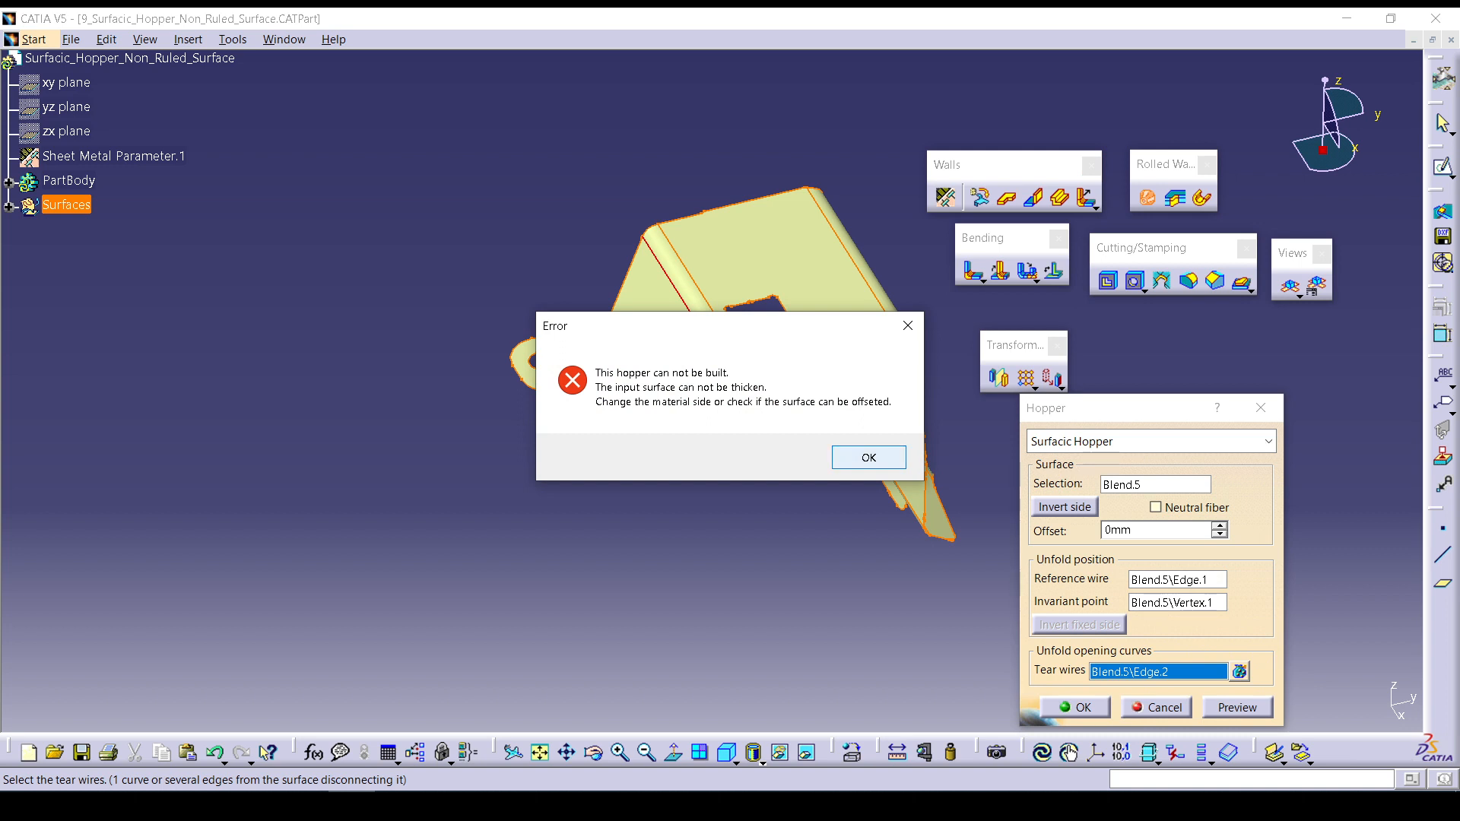
click(869, 457)
click(1157, 707)
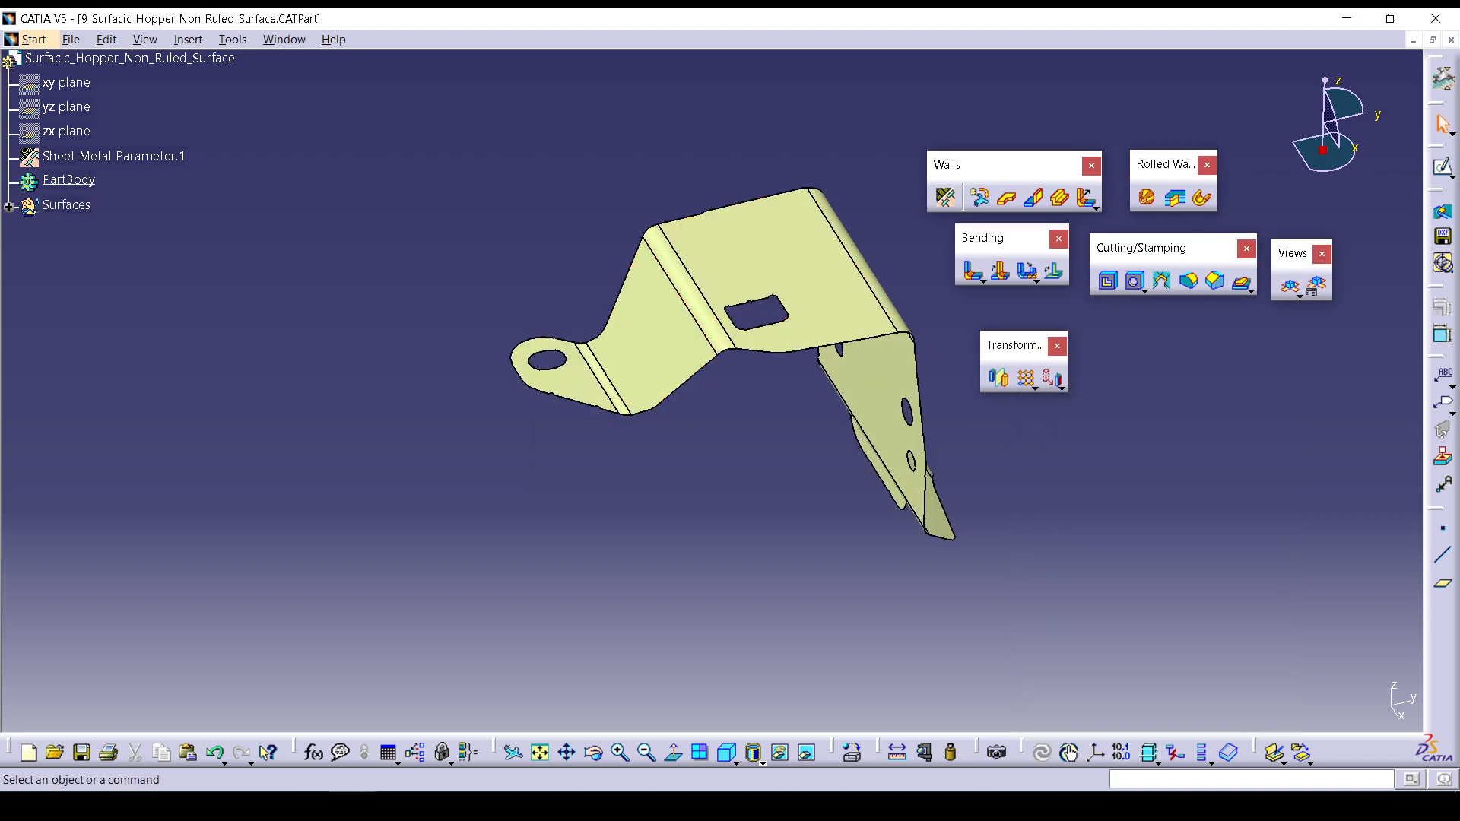
Change the sheet metal parameters to a thickness of 1 mm.
click(113, 156)
double_click(113, 157)
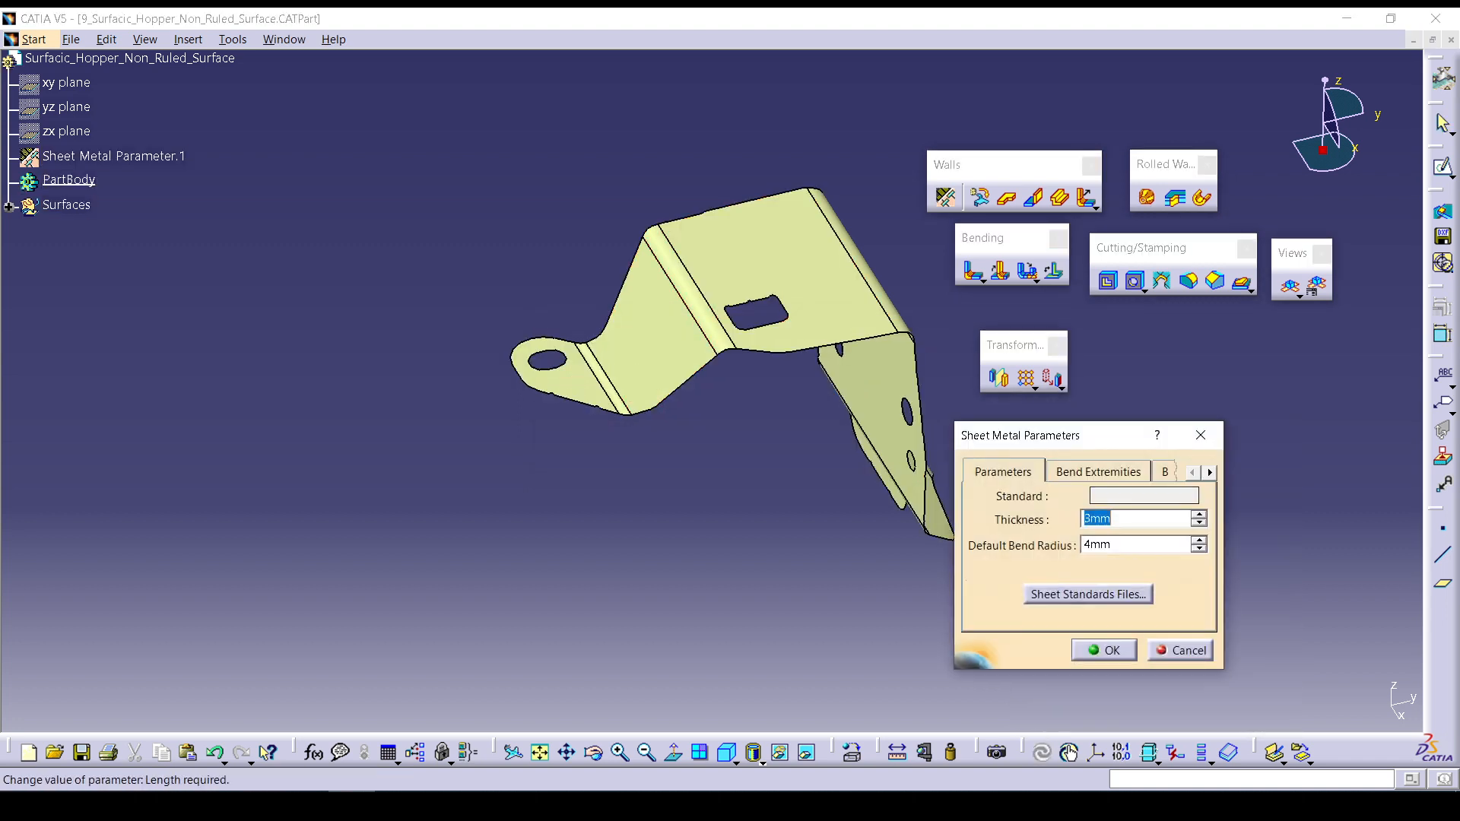
text(1)
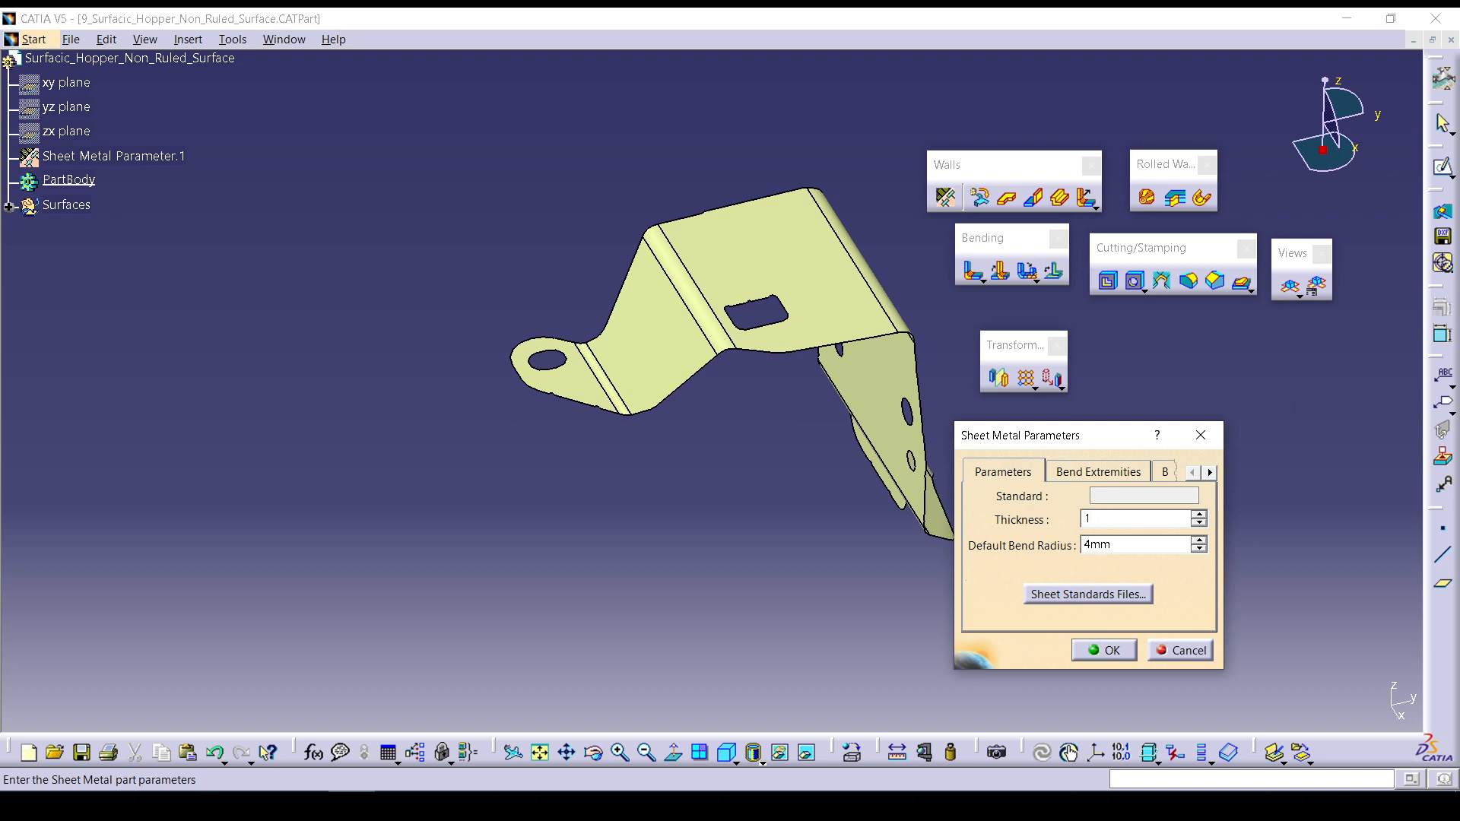
key(Return)
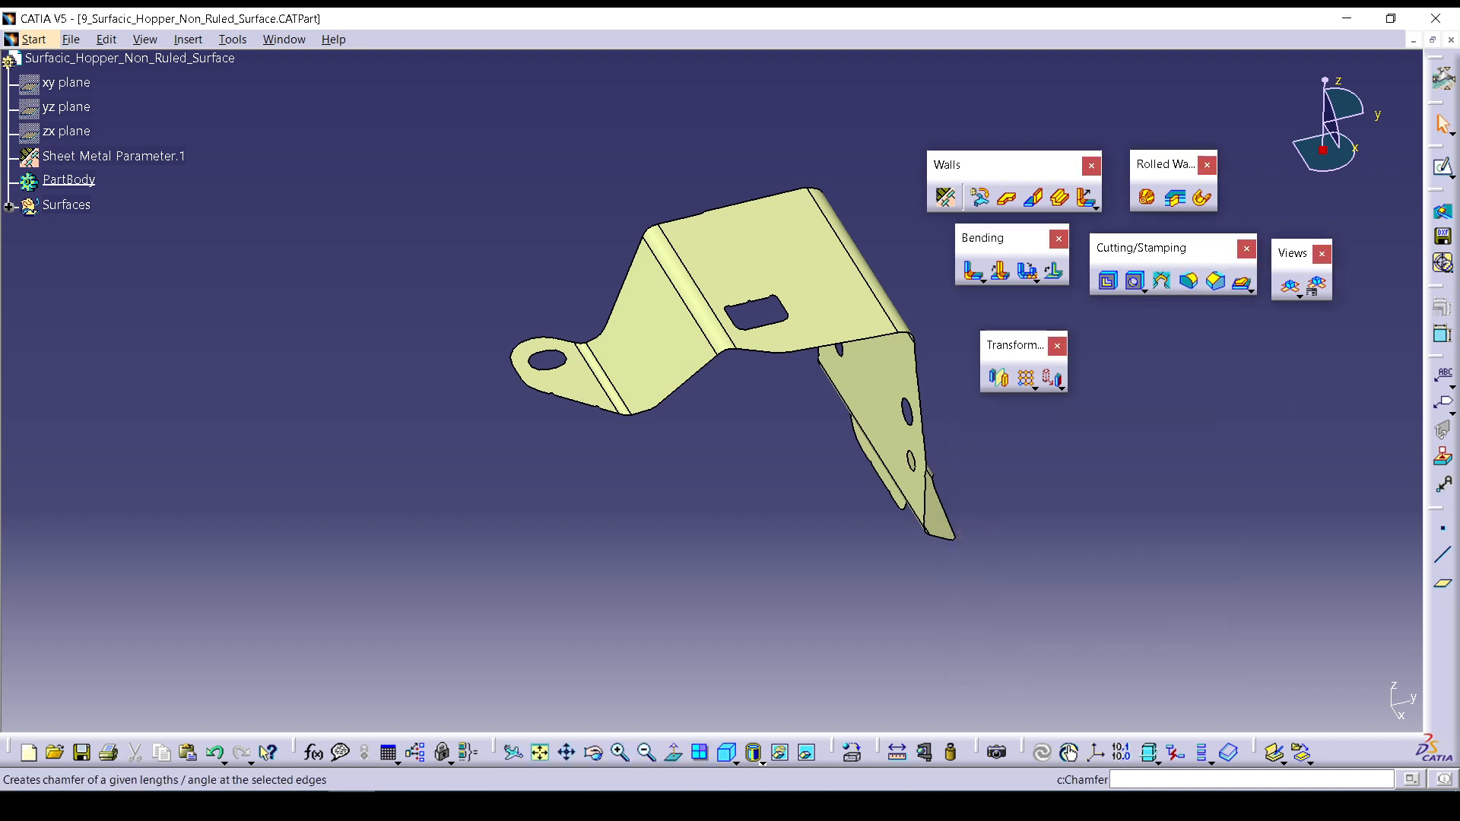
Set up a Surfacic Hopper from Blend.5 with the bend edge beside the slotted top face as tear wire, and preview it.
click(1147, 197)
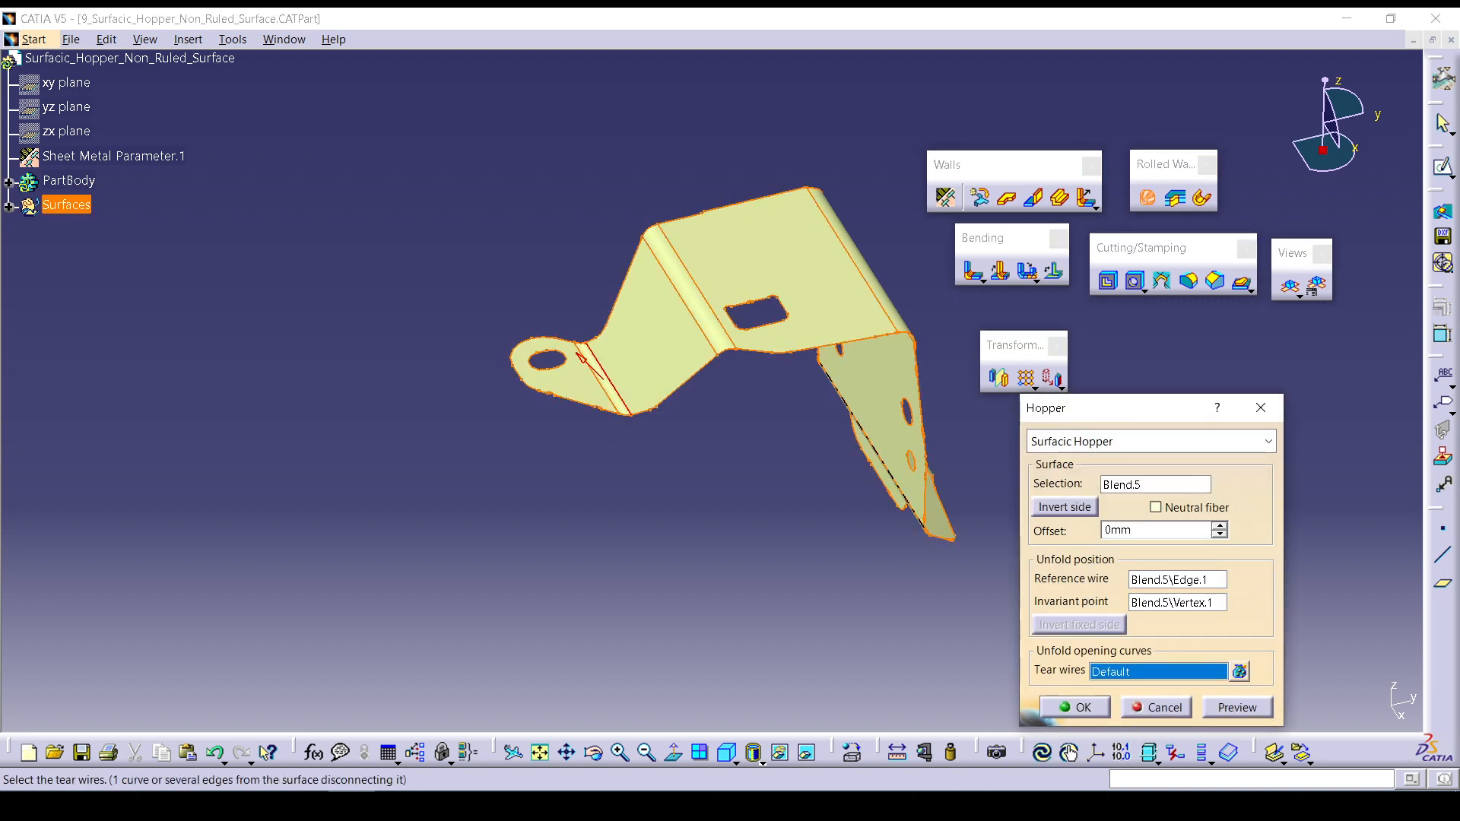
click(680, 296)
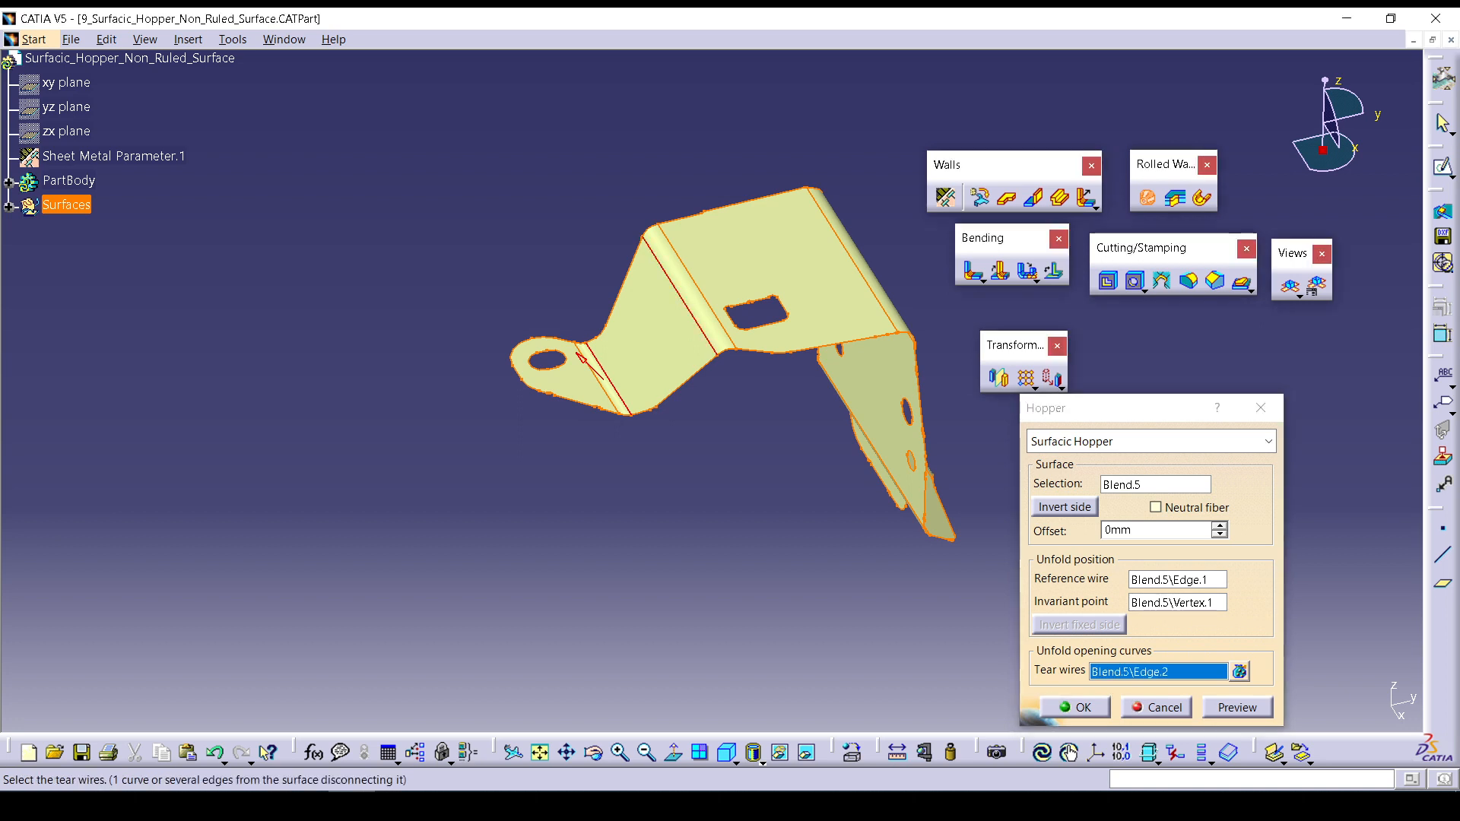
click(1237, 707)
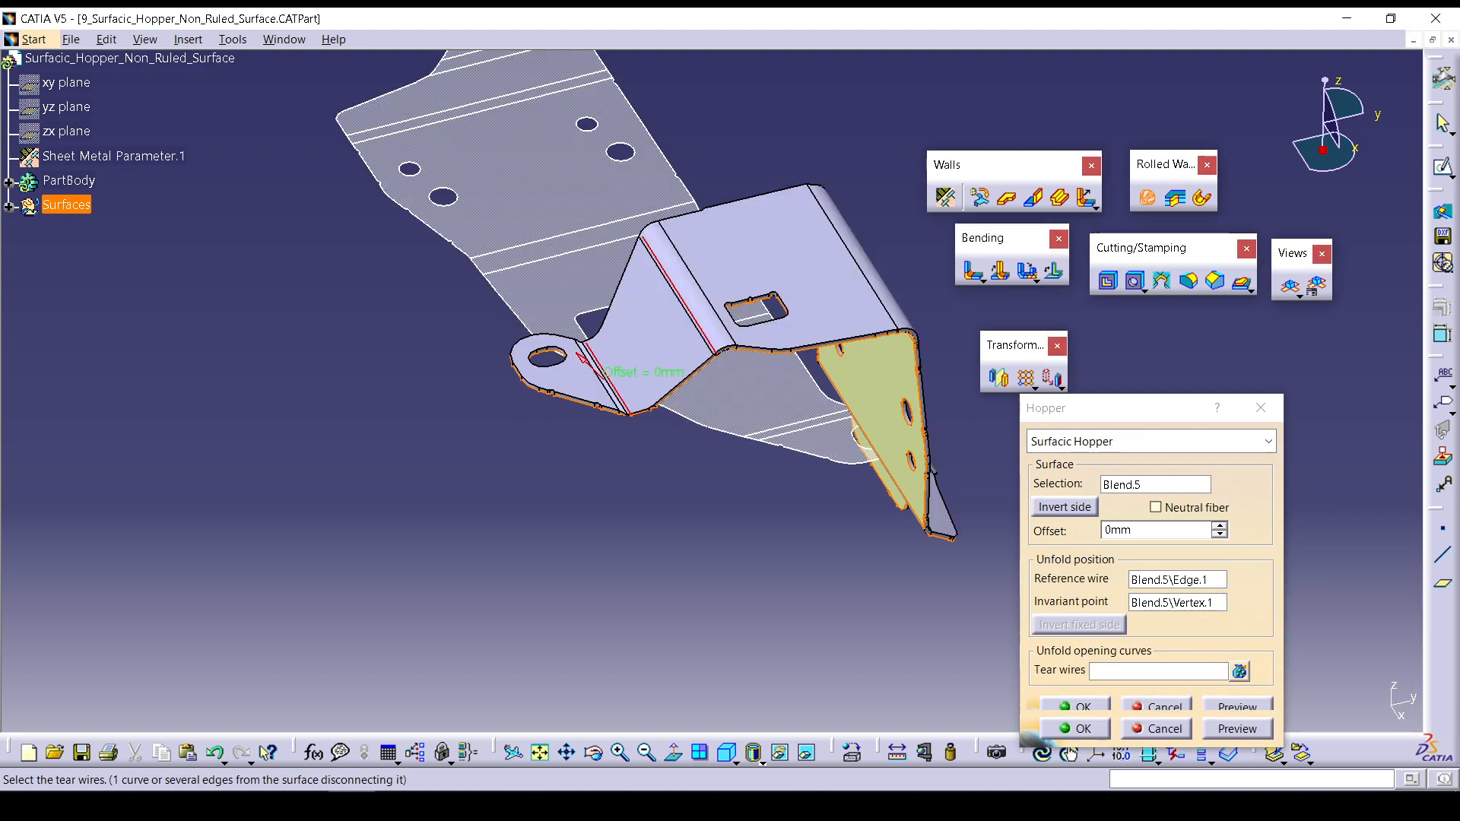
middle_drag(889, 502, 821, 520)
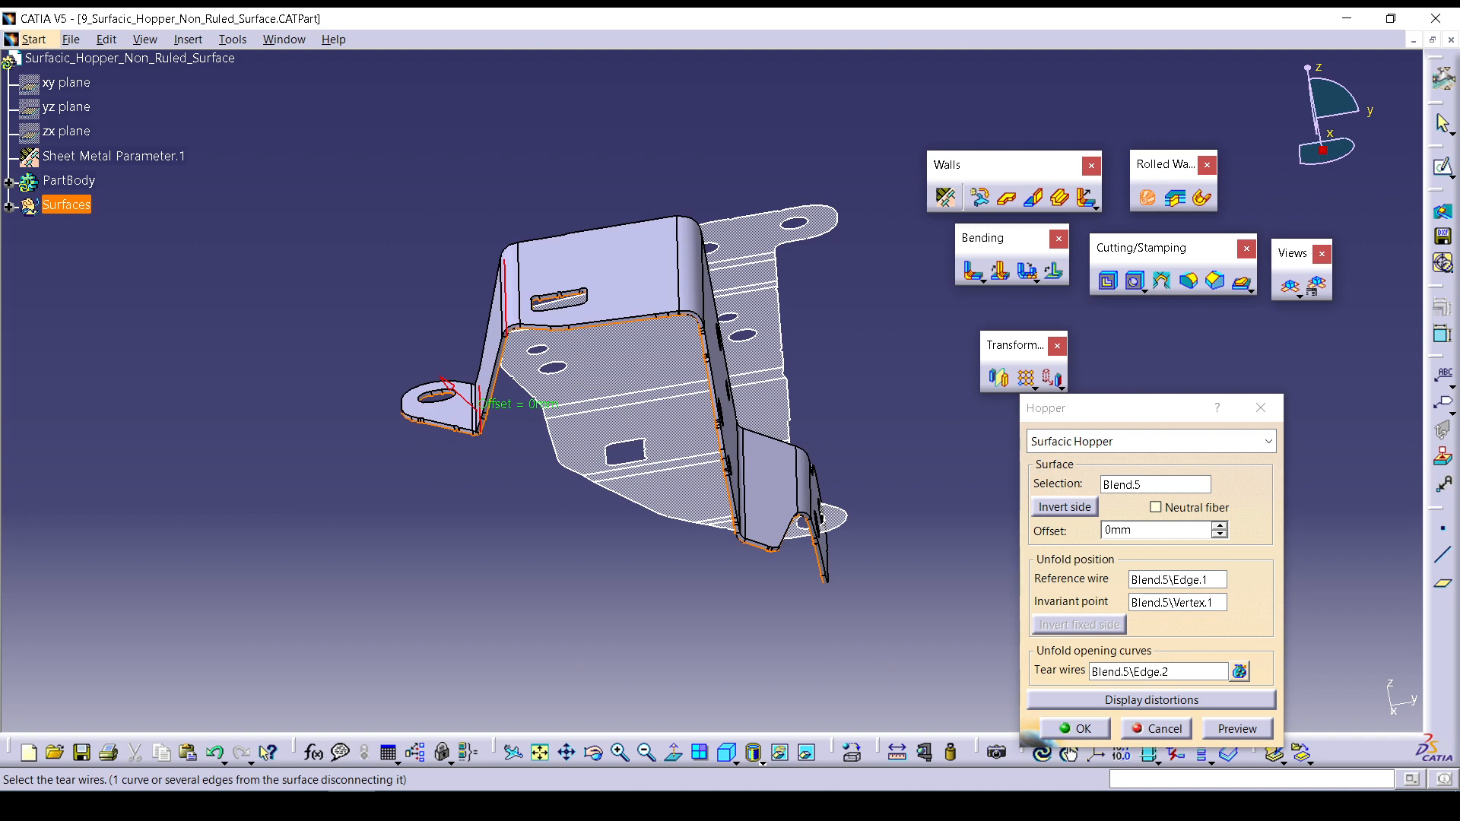
Display the hopper's flattened surface length distortion and examine the colour map across the whole pattern.
click(1128, 702)
middle_drag(677, 562, 646, 532)
middle_drag(753, 563, 531, 527)
middle_drag(669, 552, 723, 483)
mouse_move(631, 525)
middle_down()
mouse_move(760, 517)
mouse_move(608, 509)
middle_up()
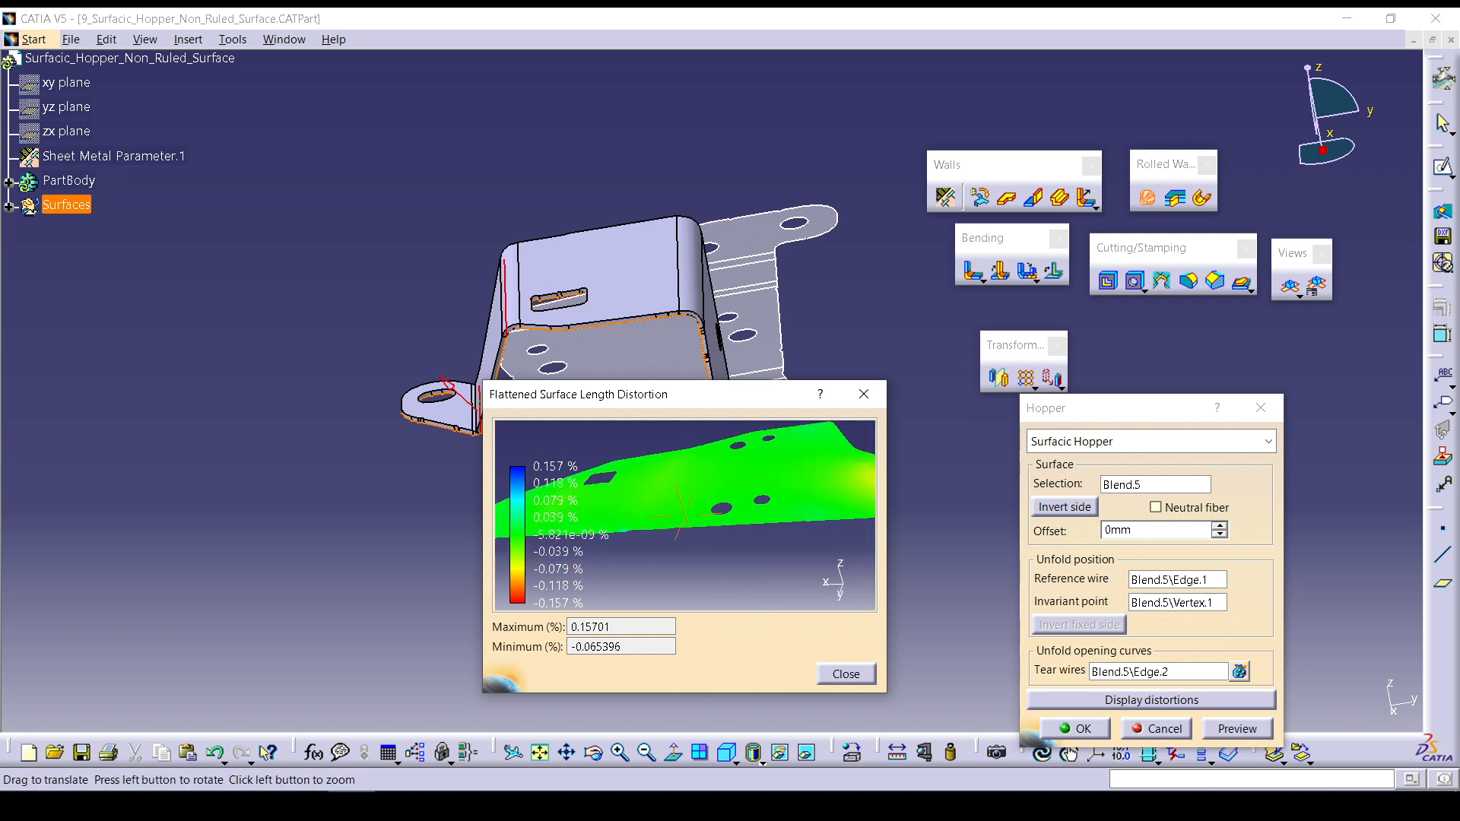
middle_drag(760, 517, 791, 532)
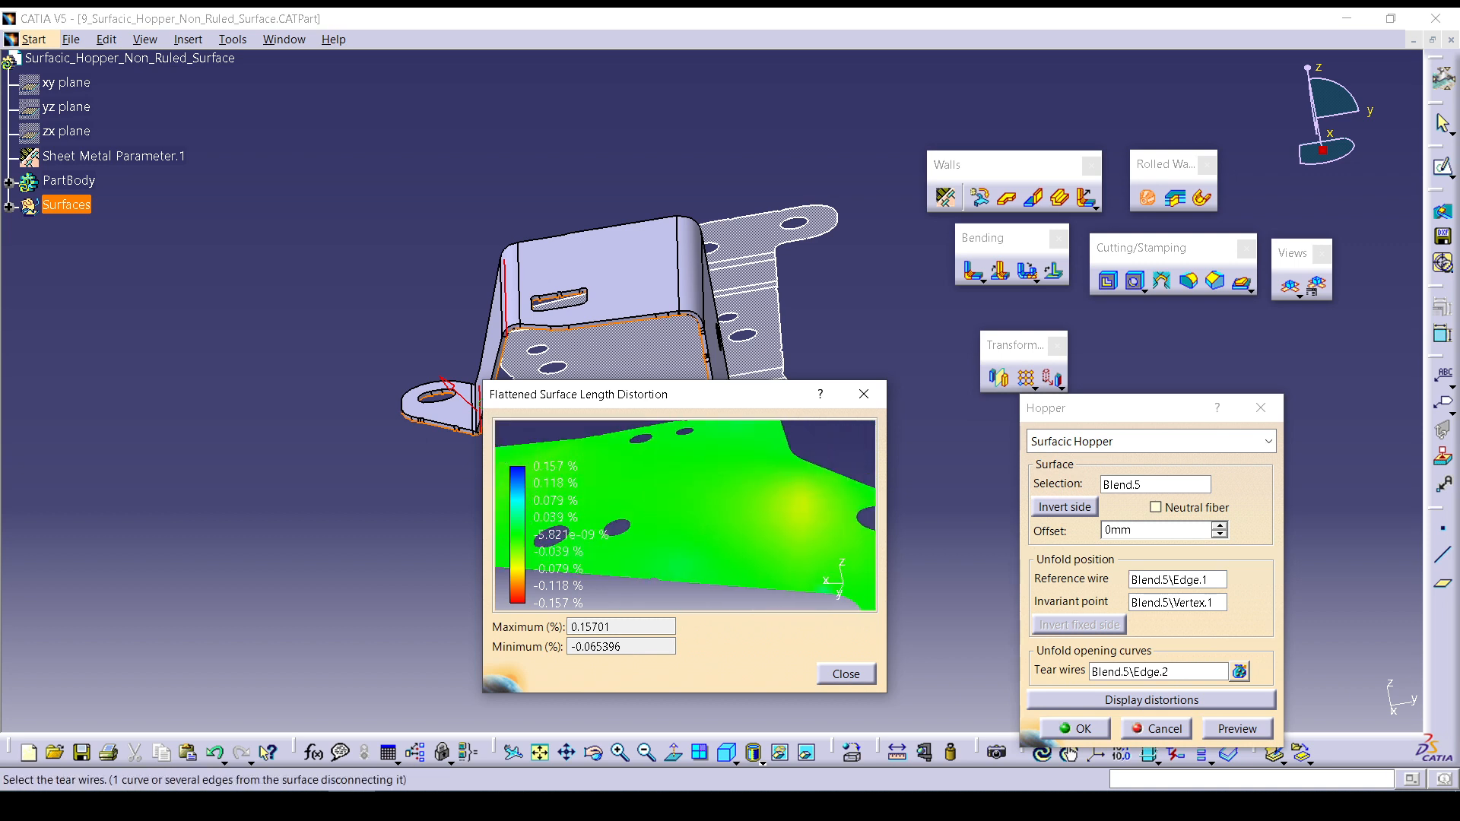
middle_drag(685, 502, 723, 502)
middle_drag(730, 479, 688, 559)
middle_drag(684, 472, 685, 578)
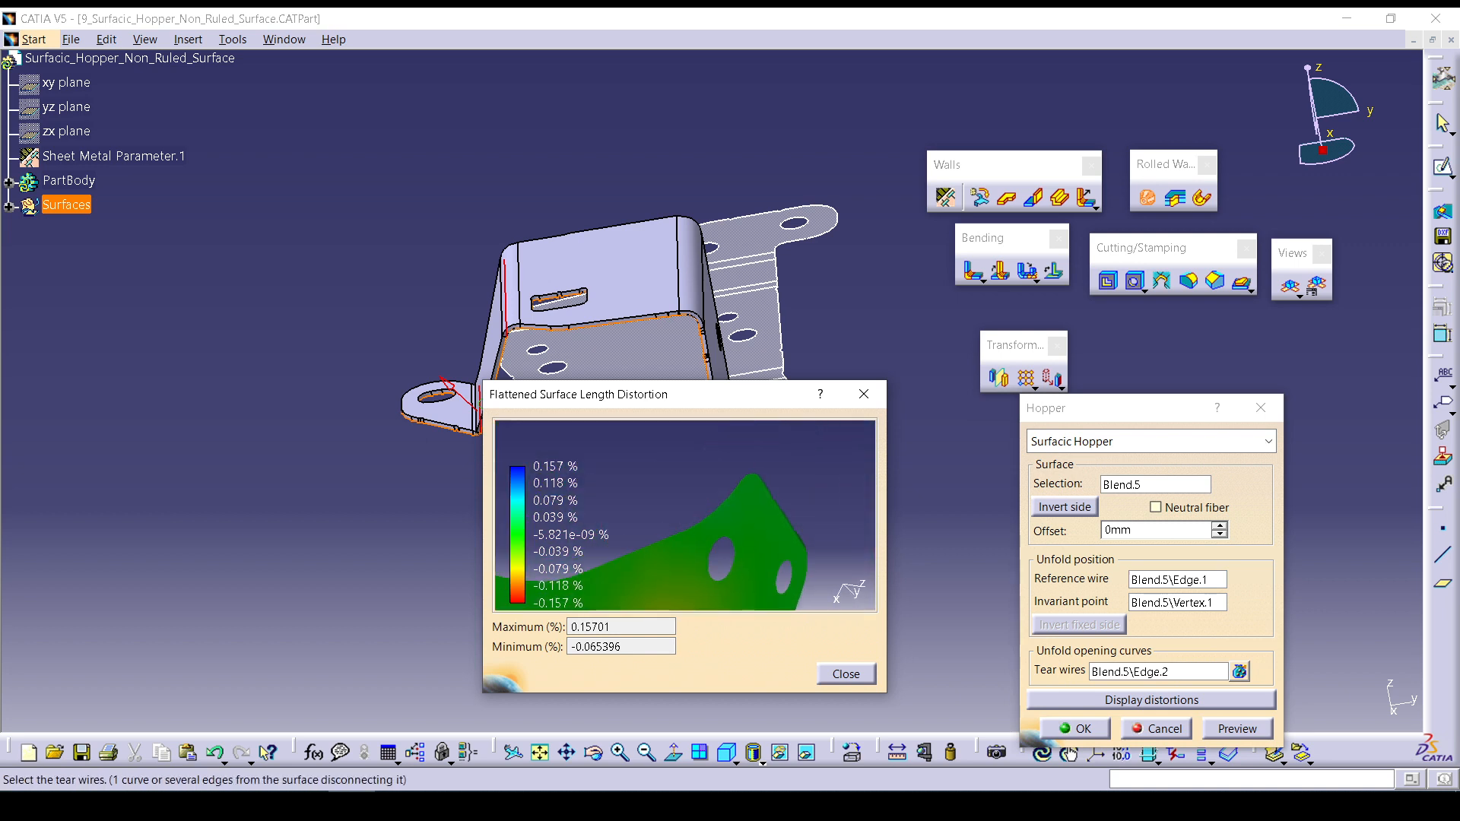
click(1152, 701)
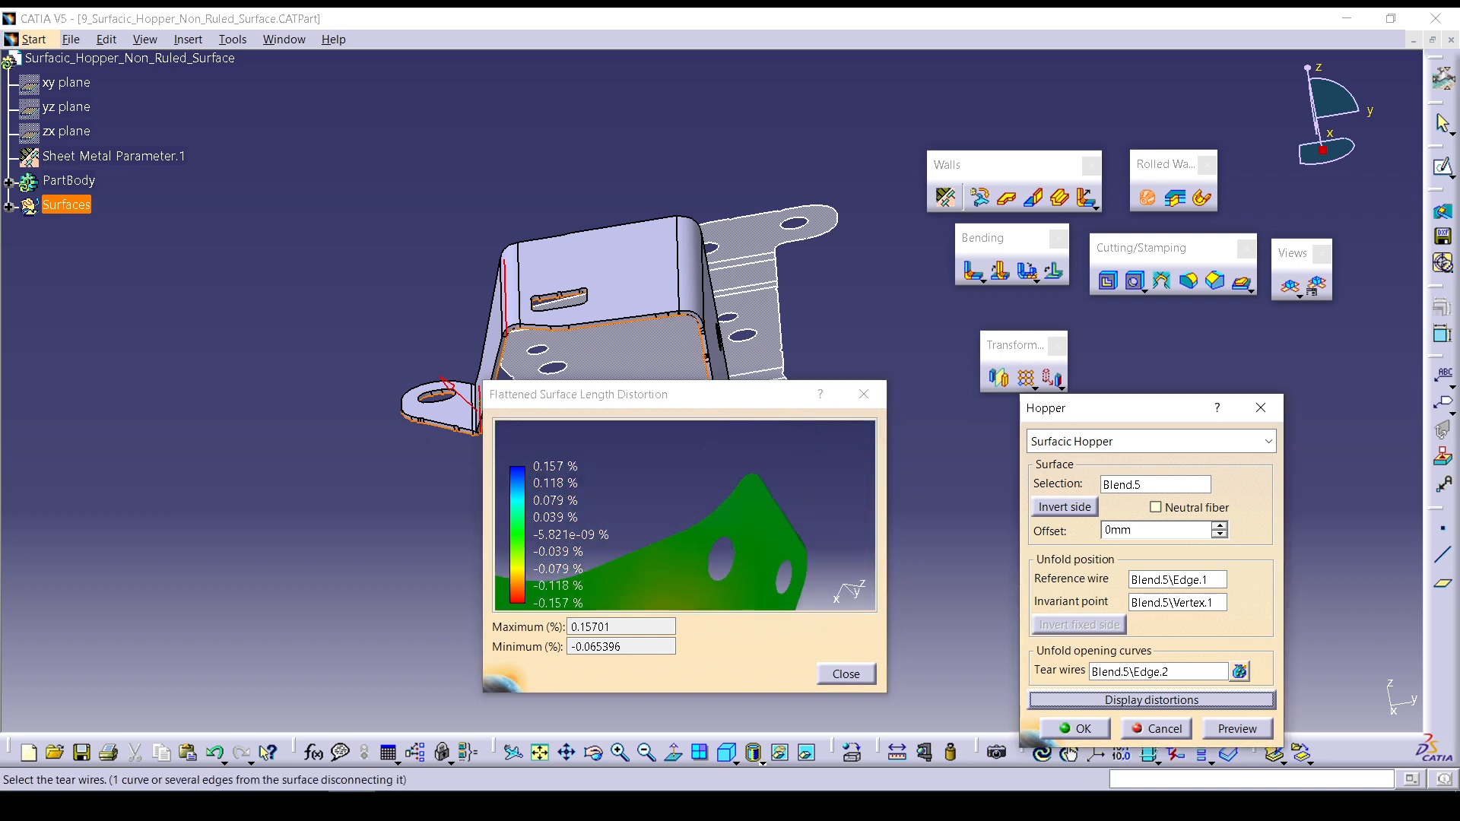
Remove Blend.5\Edge.2 from the hopper's tear wires, restoring the Default entry.
click(678, 266)
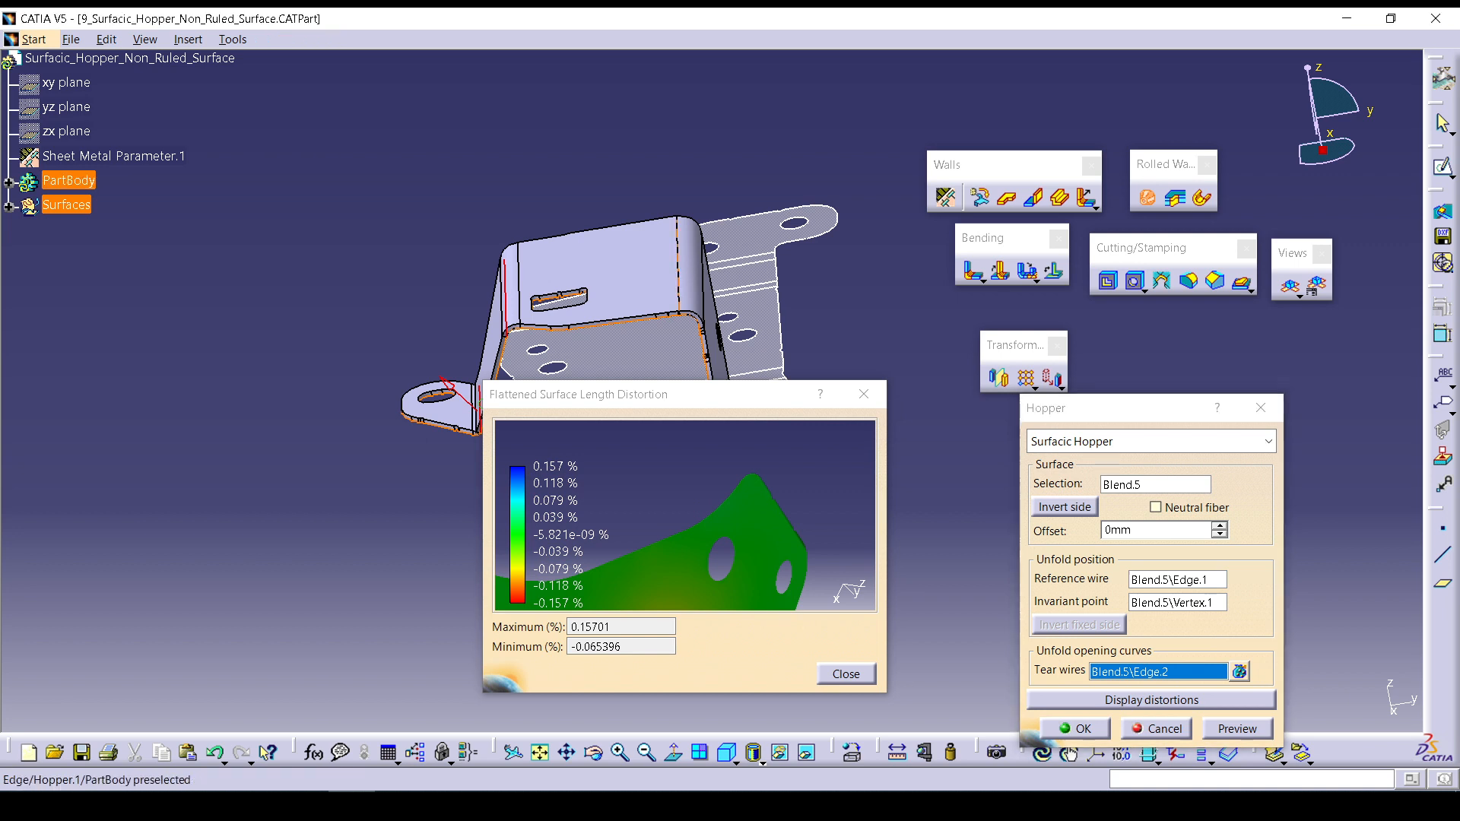
click(837, 457)
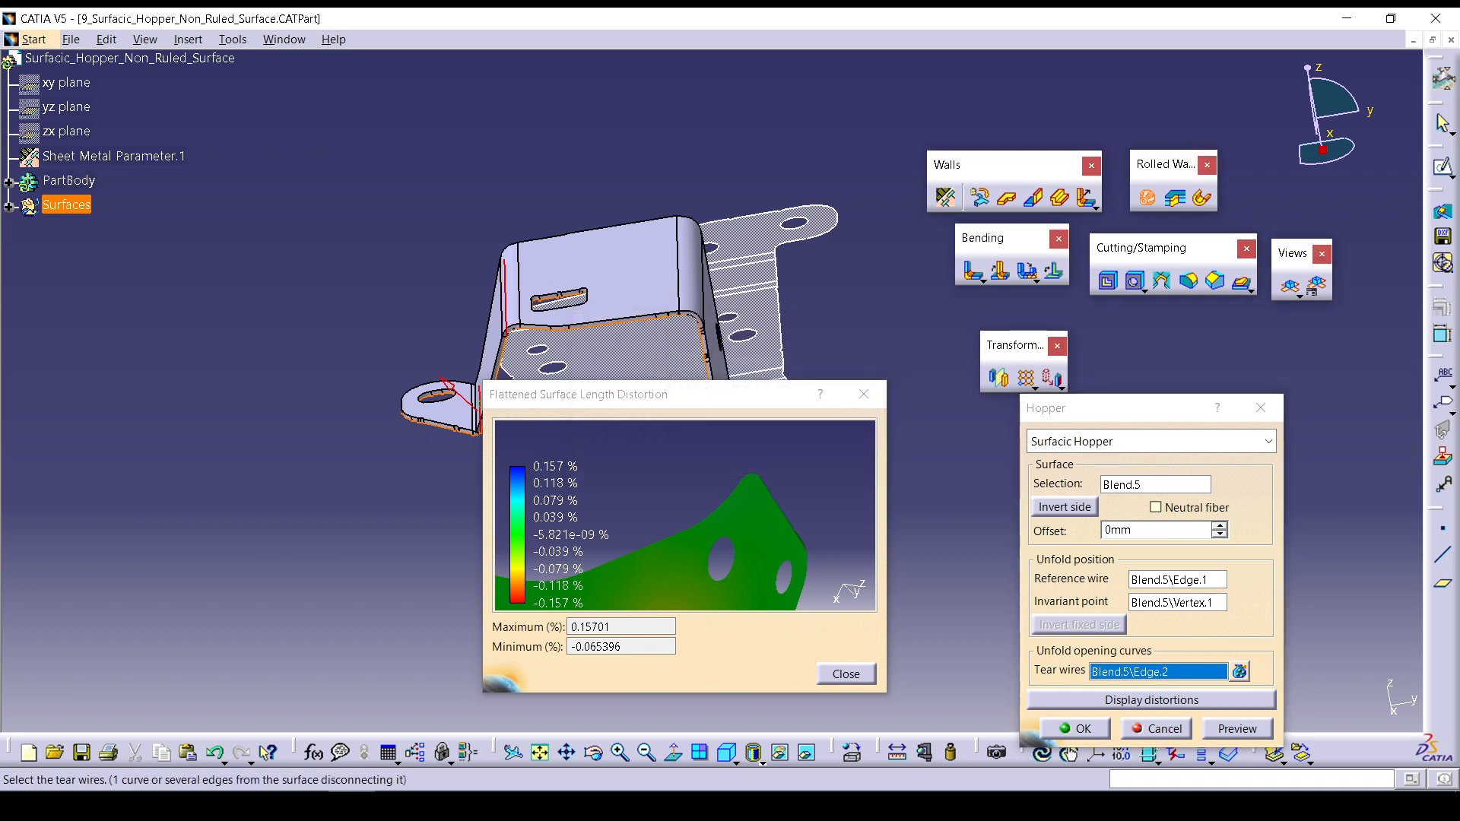
click(1239, 672)
click(1149, 330)
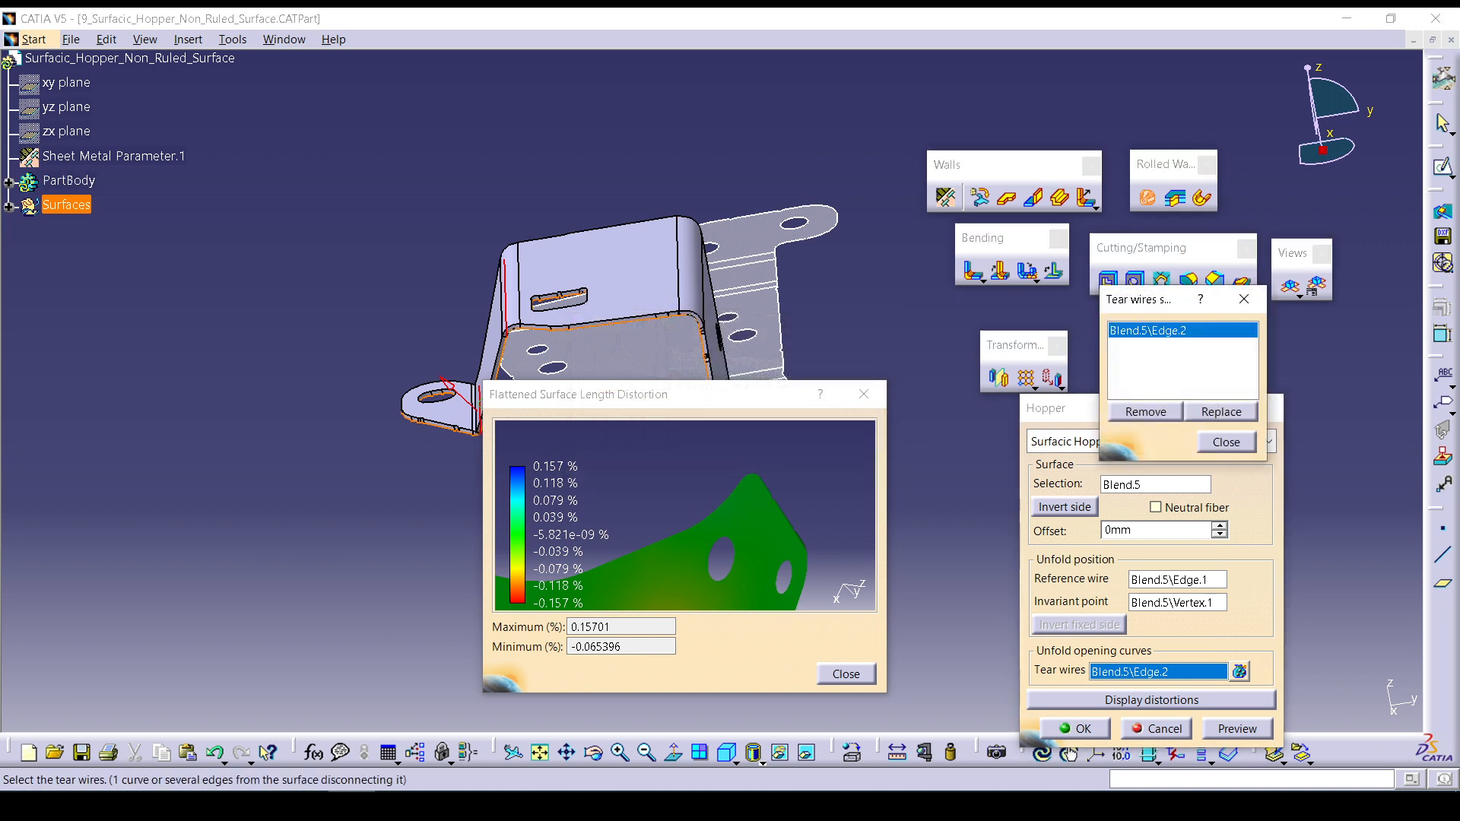
click(1145, 411)
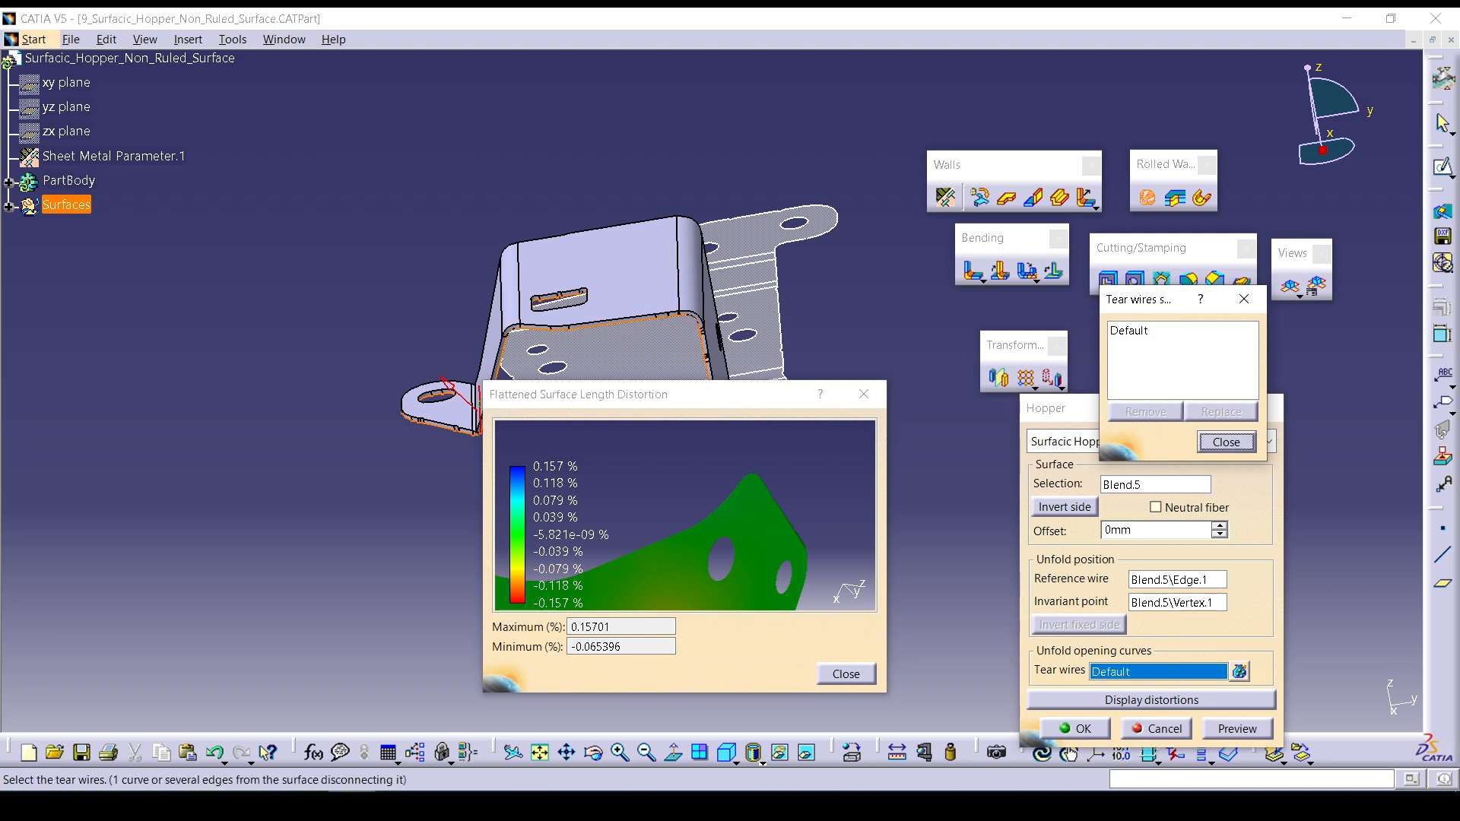
Try other bend edges along the top face and the holed side flange as tear wire, closing the tear wire list and distortion map.
click(1149, 331)
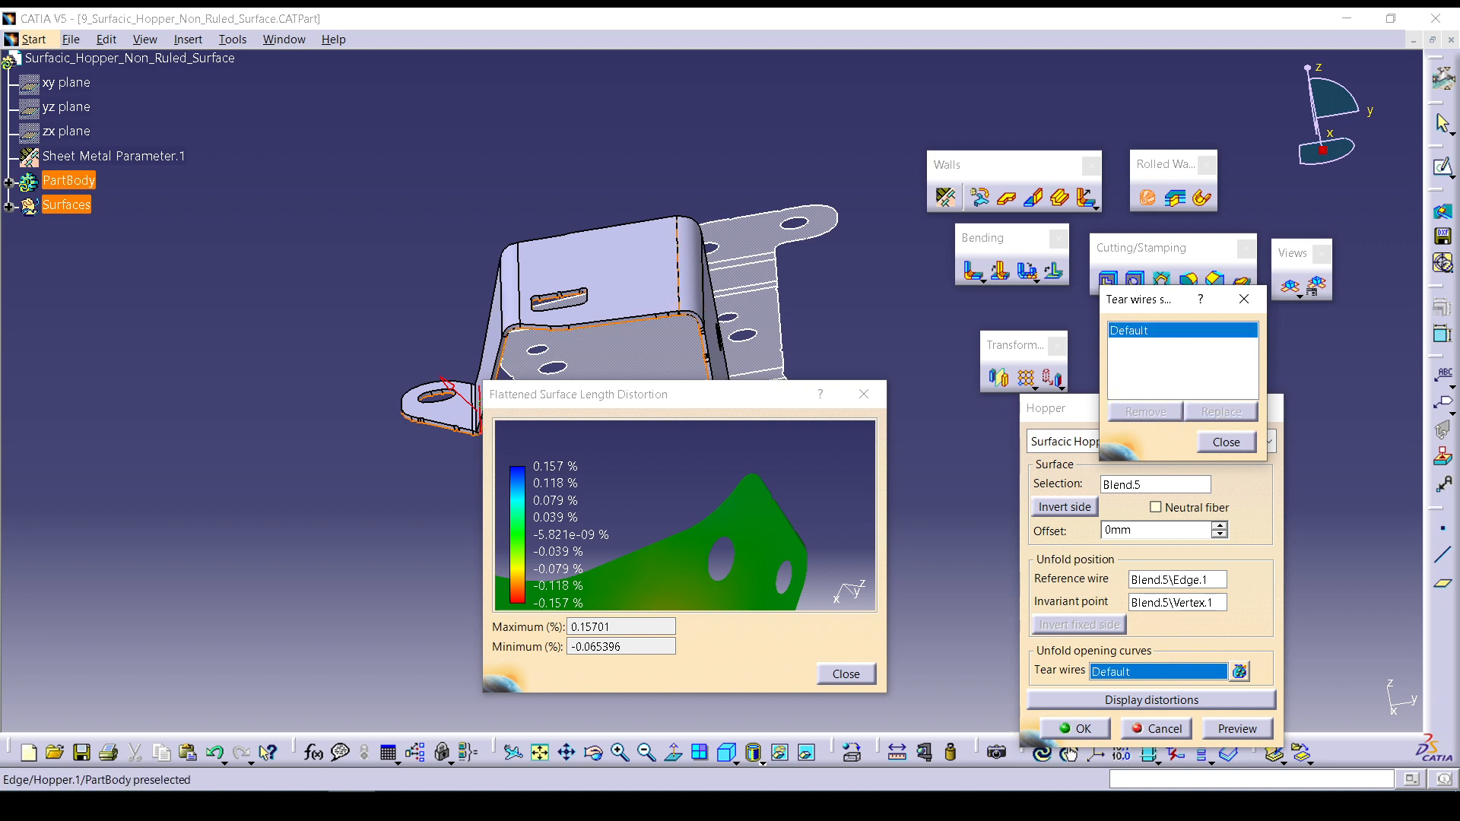
click(714, 329)
click(836, 458)
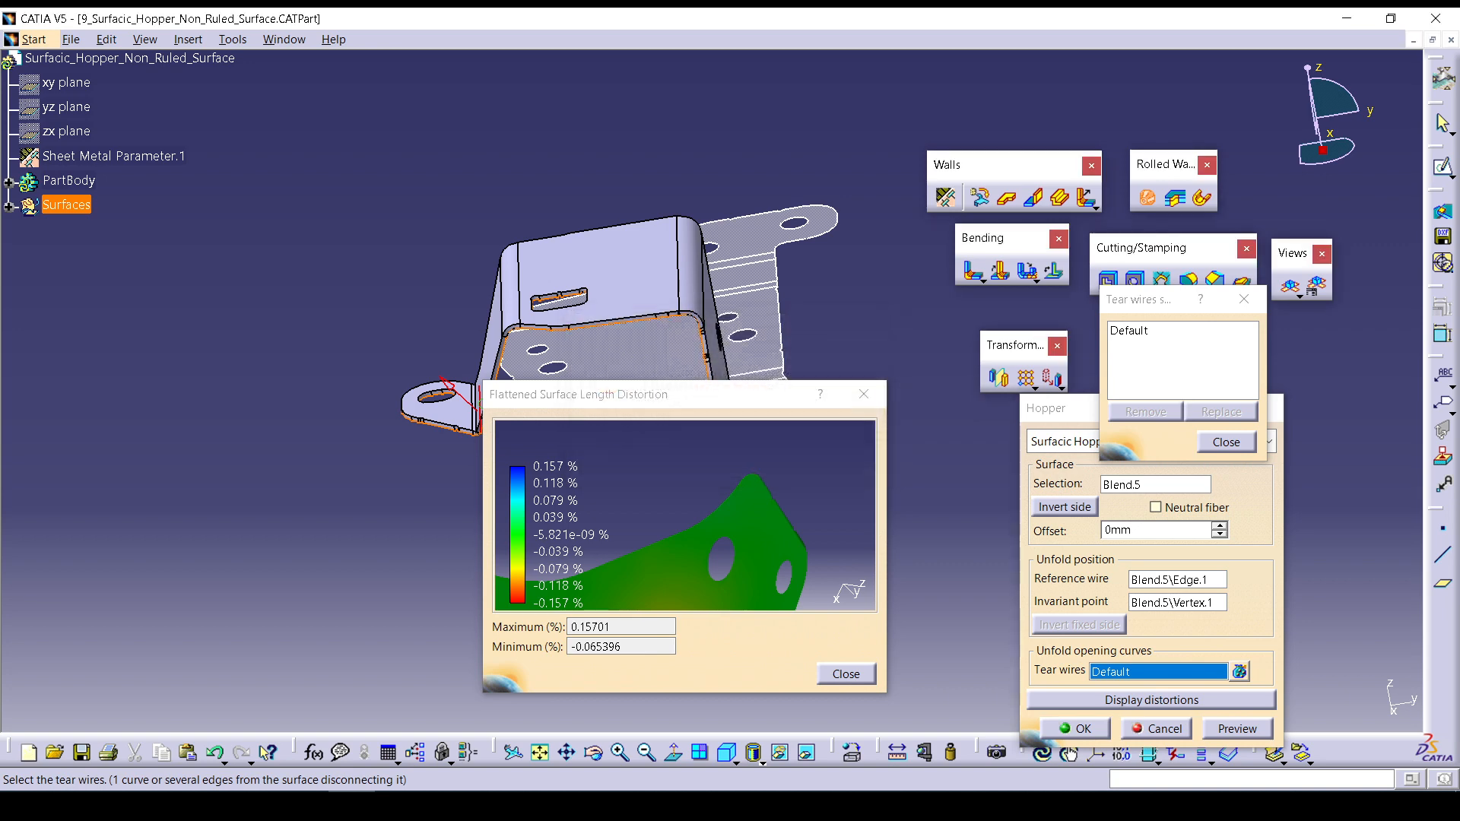
click(1225, 442)
click(679, 268)
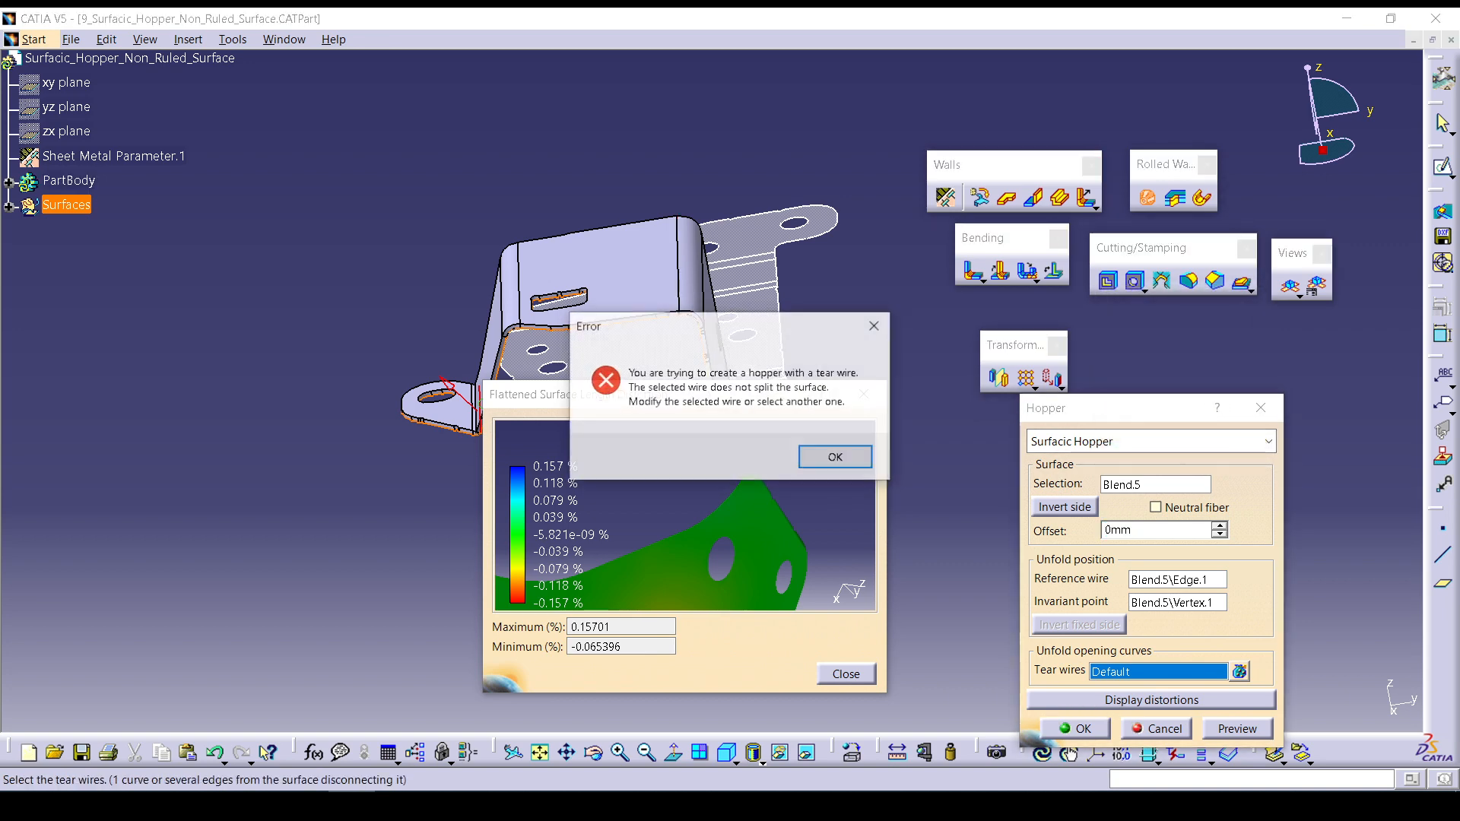
click(834, 457)
middle_drag(704, 304, 589, 199)
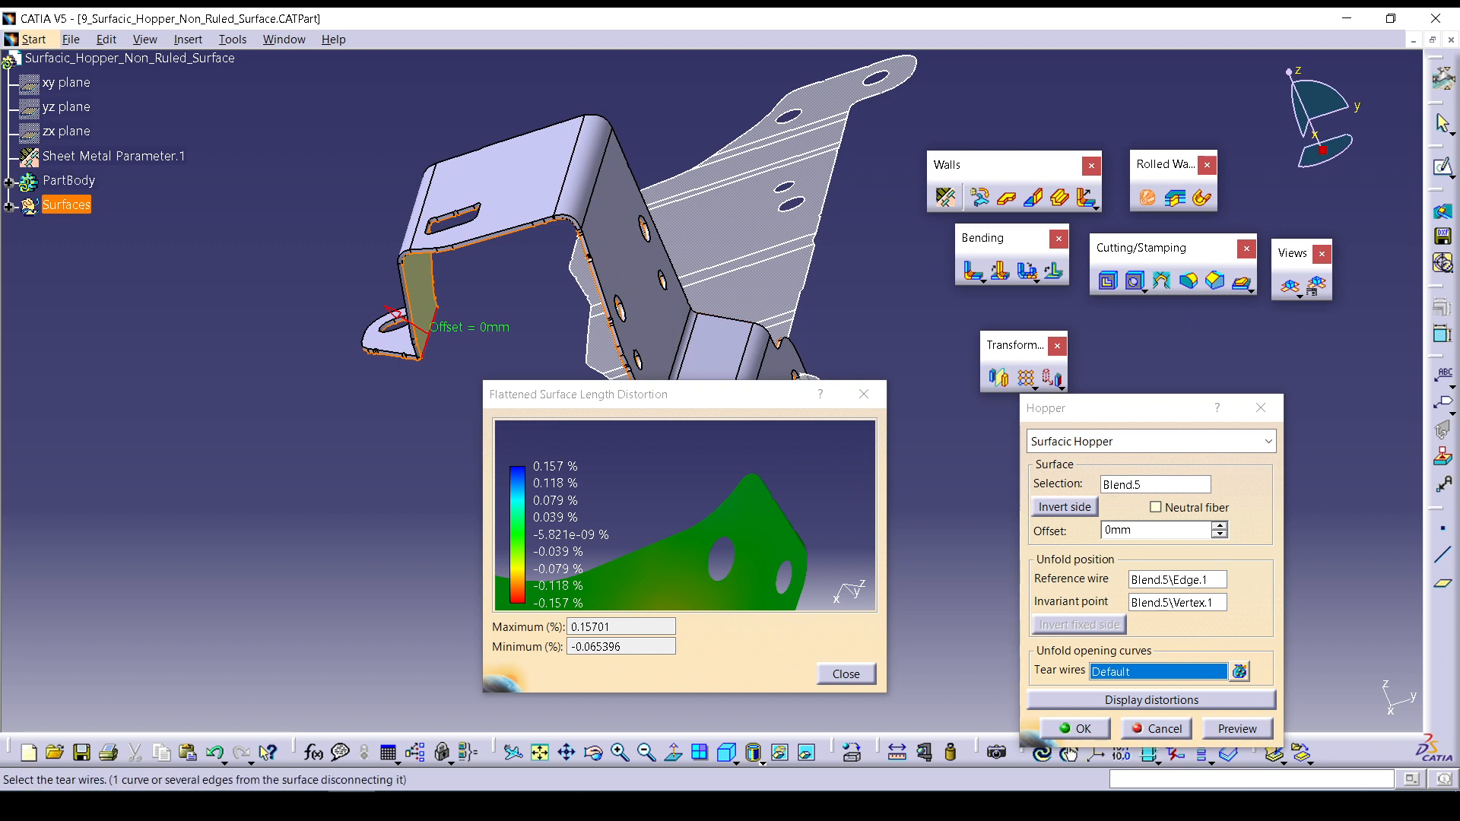
click(591, 193)
click(835, 457)
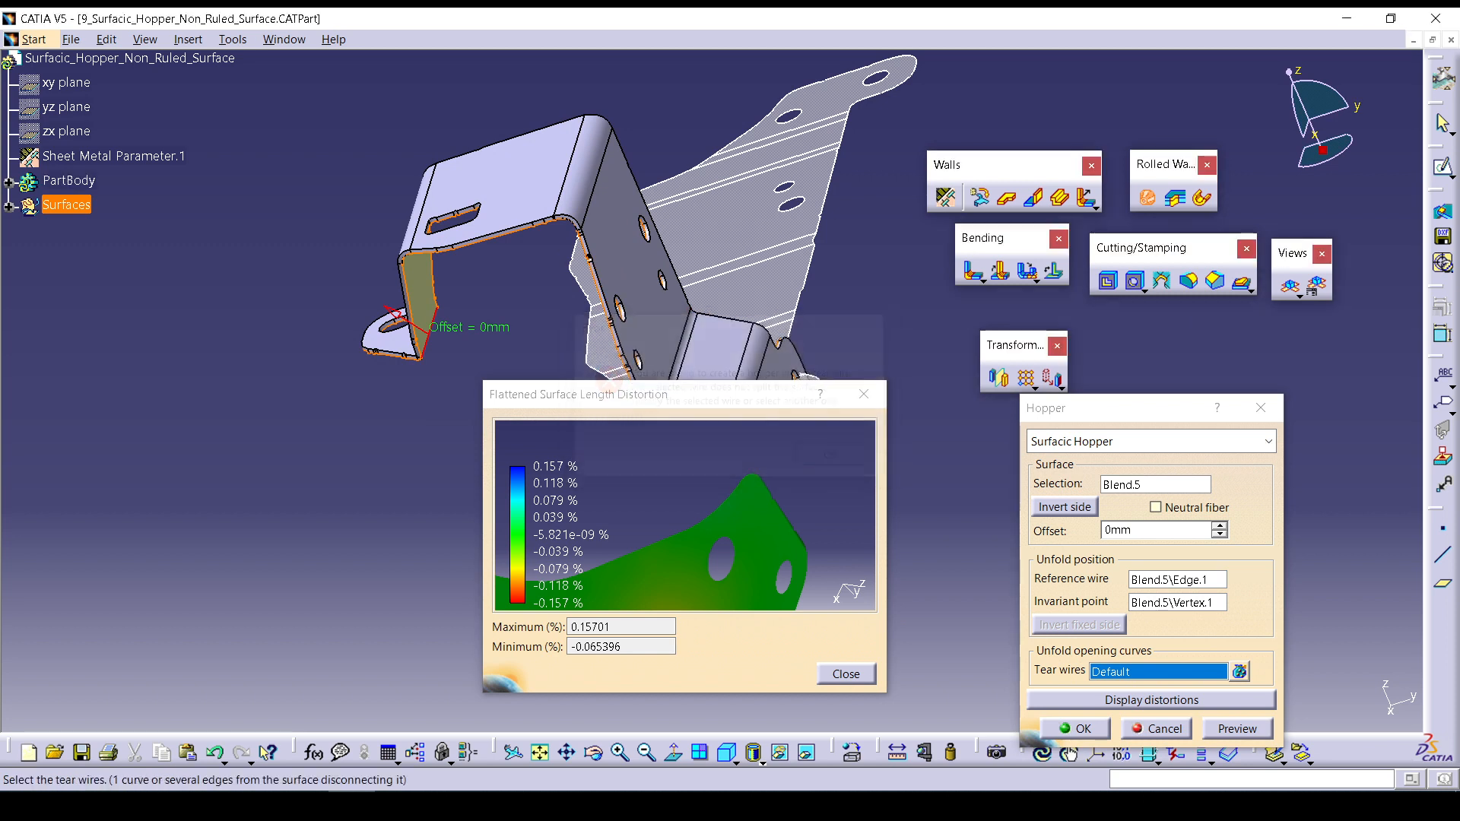
click(846, 675)
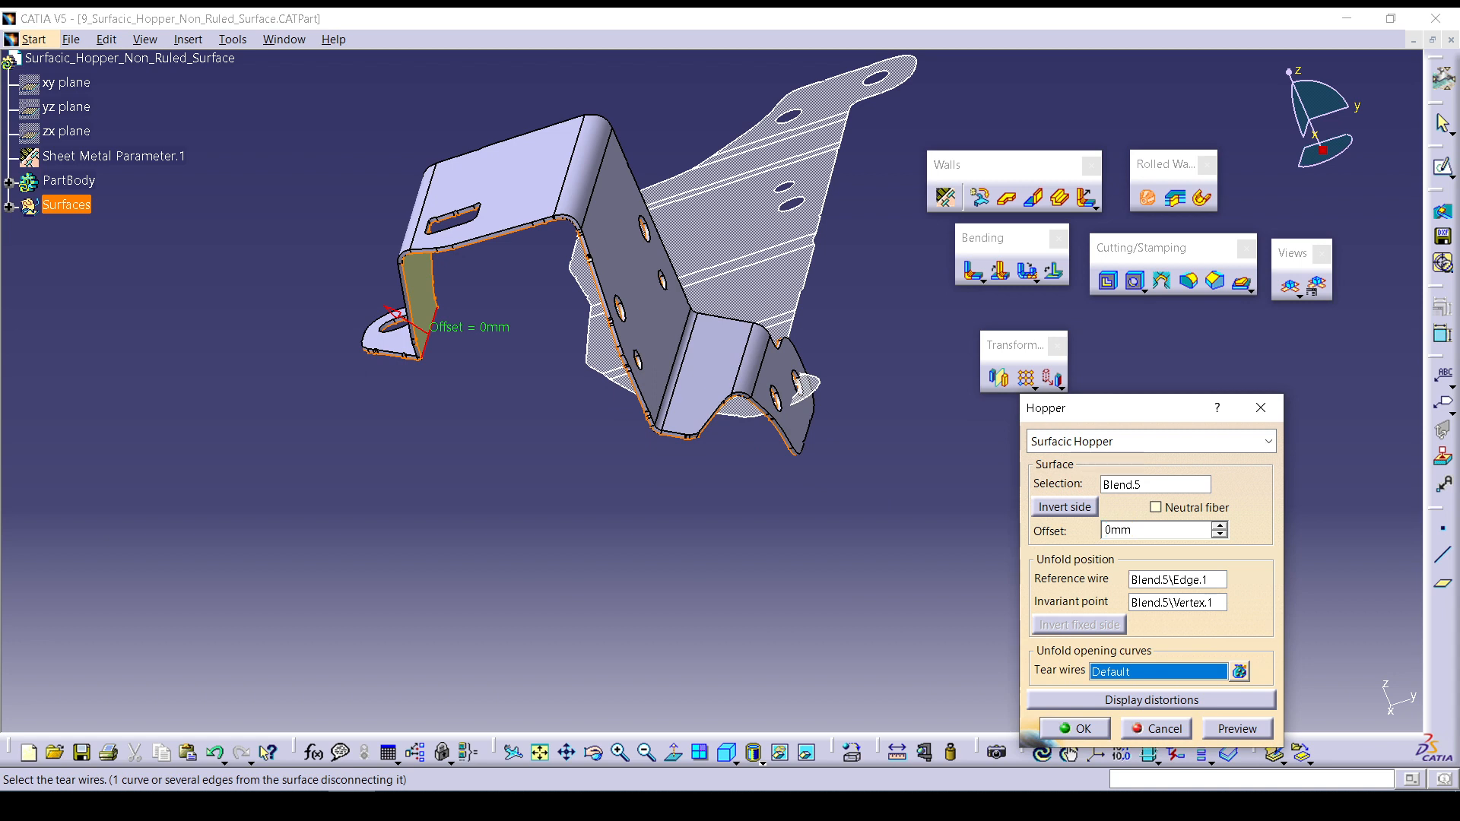
click(673, 371)
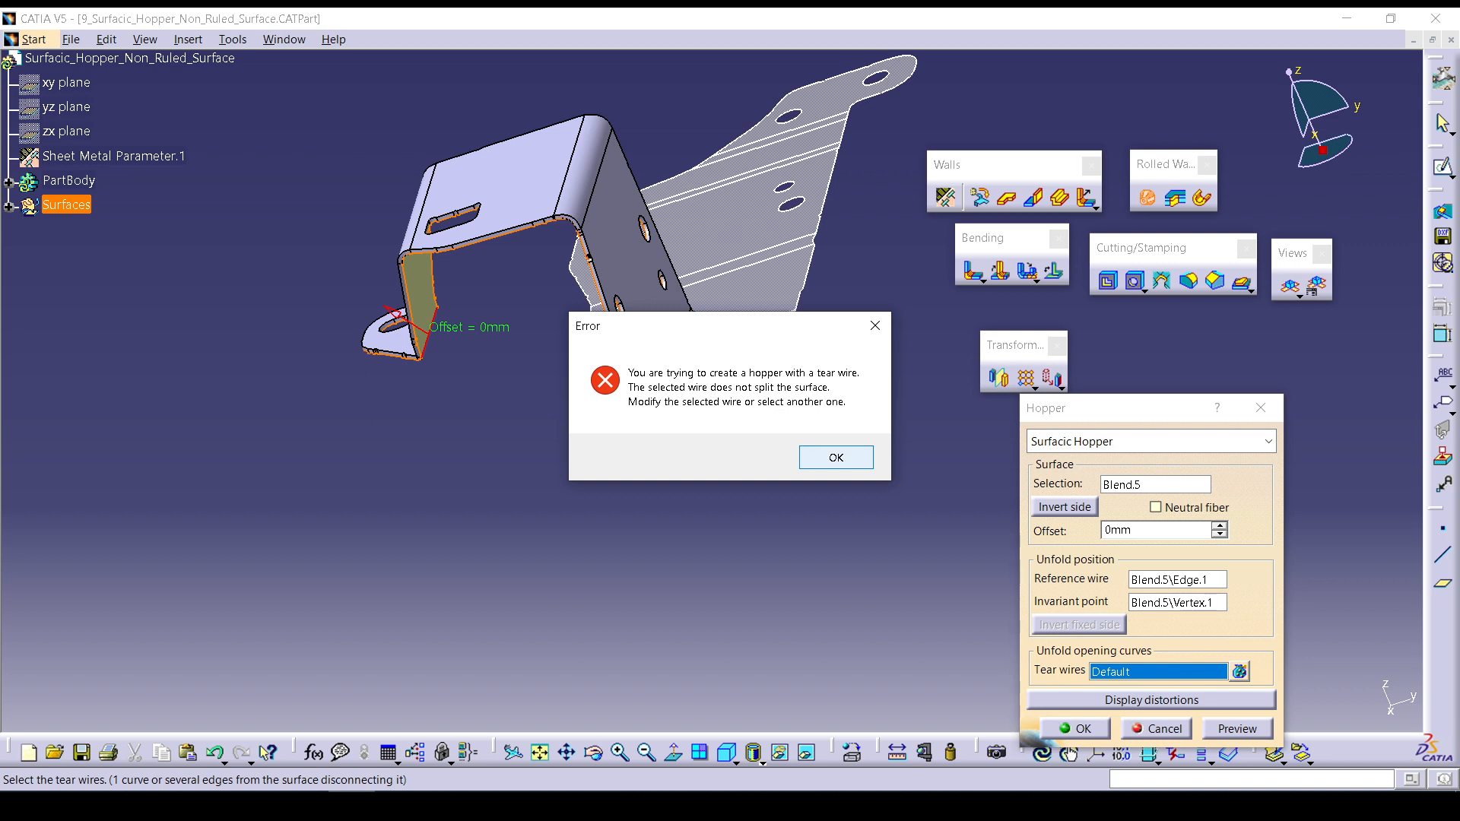
click(836, 457)
Pick the bend edge beside the single-hole tab as the tear wire and preview the hopper.
middle_drag(437, 339, 802, 473)
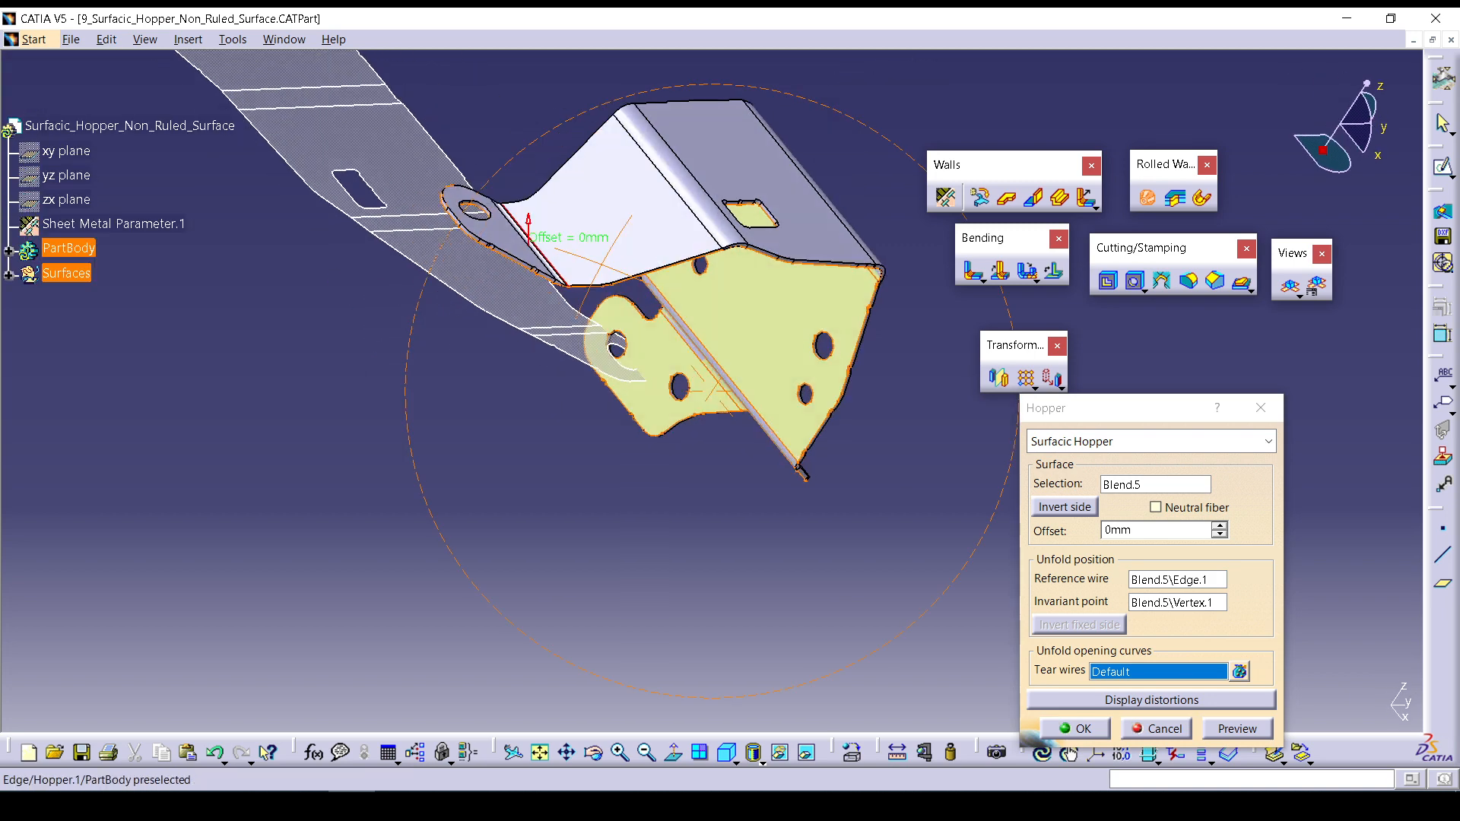
mouse_move(604, 265)
middle_down()
mouse_move(625, 291)
mouse_move(591, 250)
middle_up()
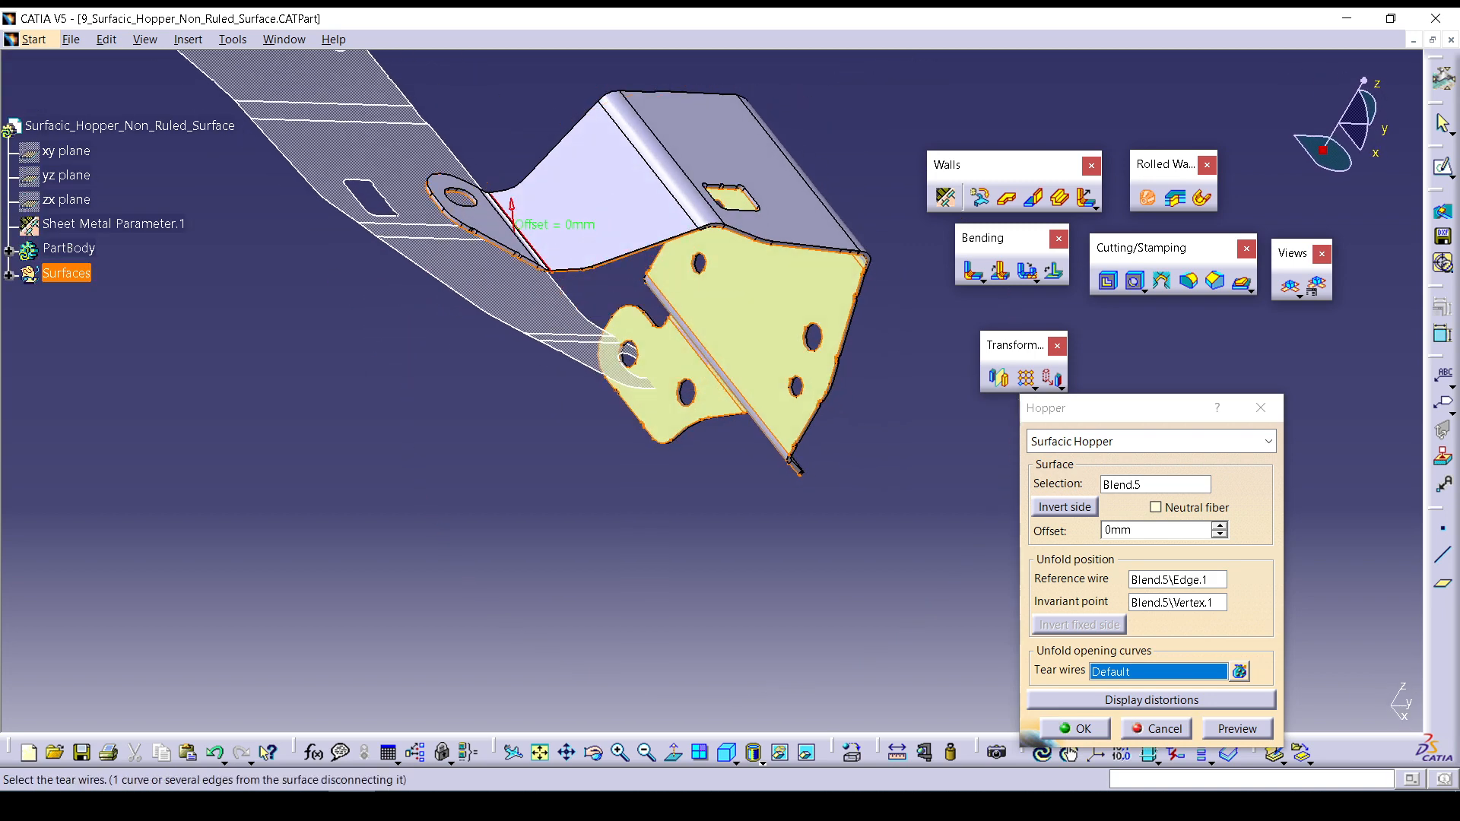
click(525, 238)
click(1238, 728)
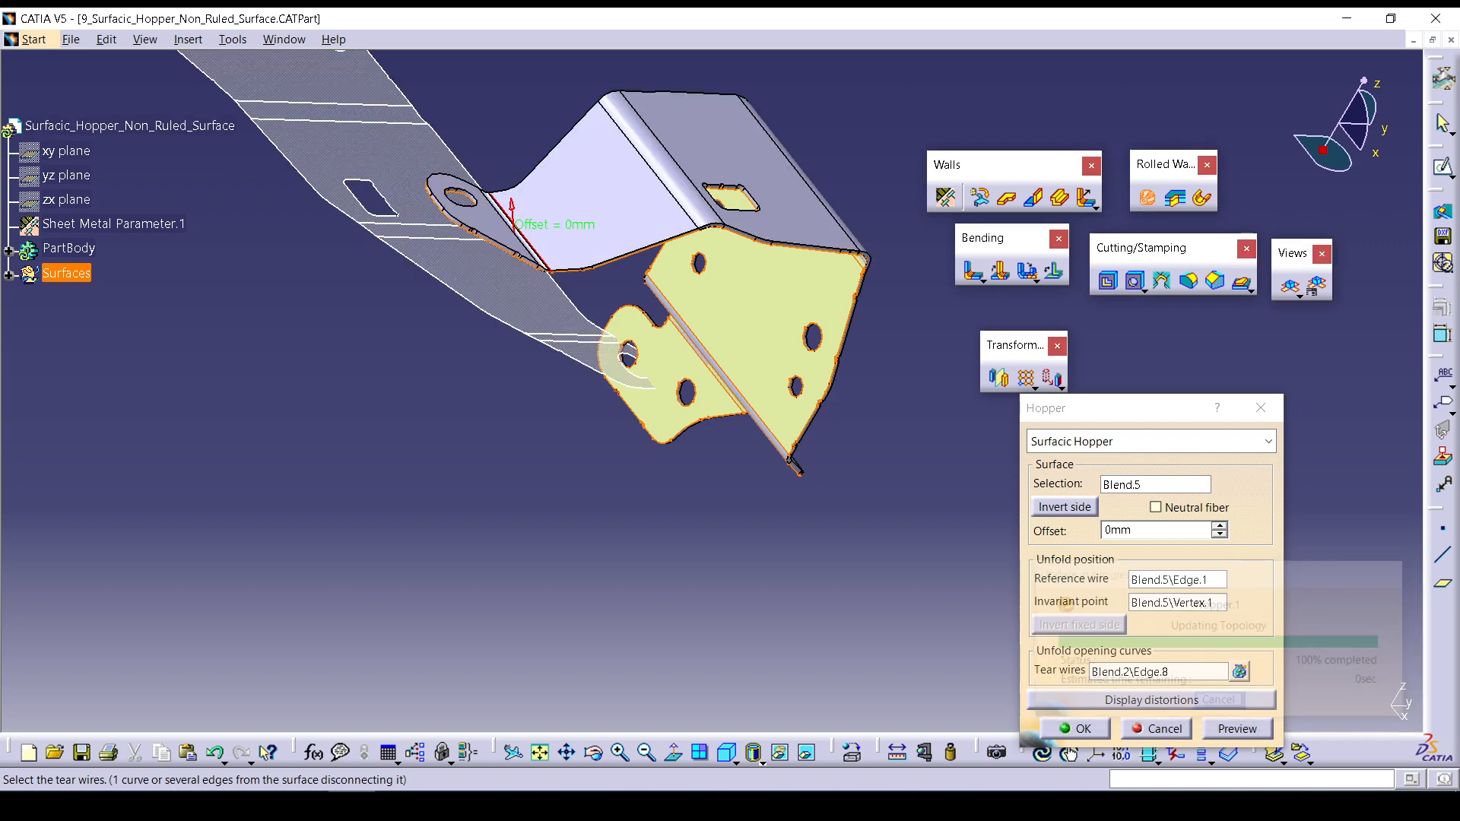
Examine the flattened surface length distortion for the new tear wire and close the distortion map.
middle_drag(730, 426, 604, 395)
click(1151, 699)
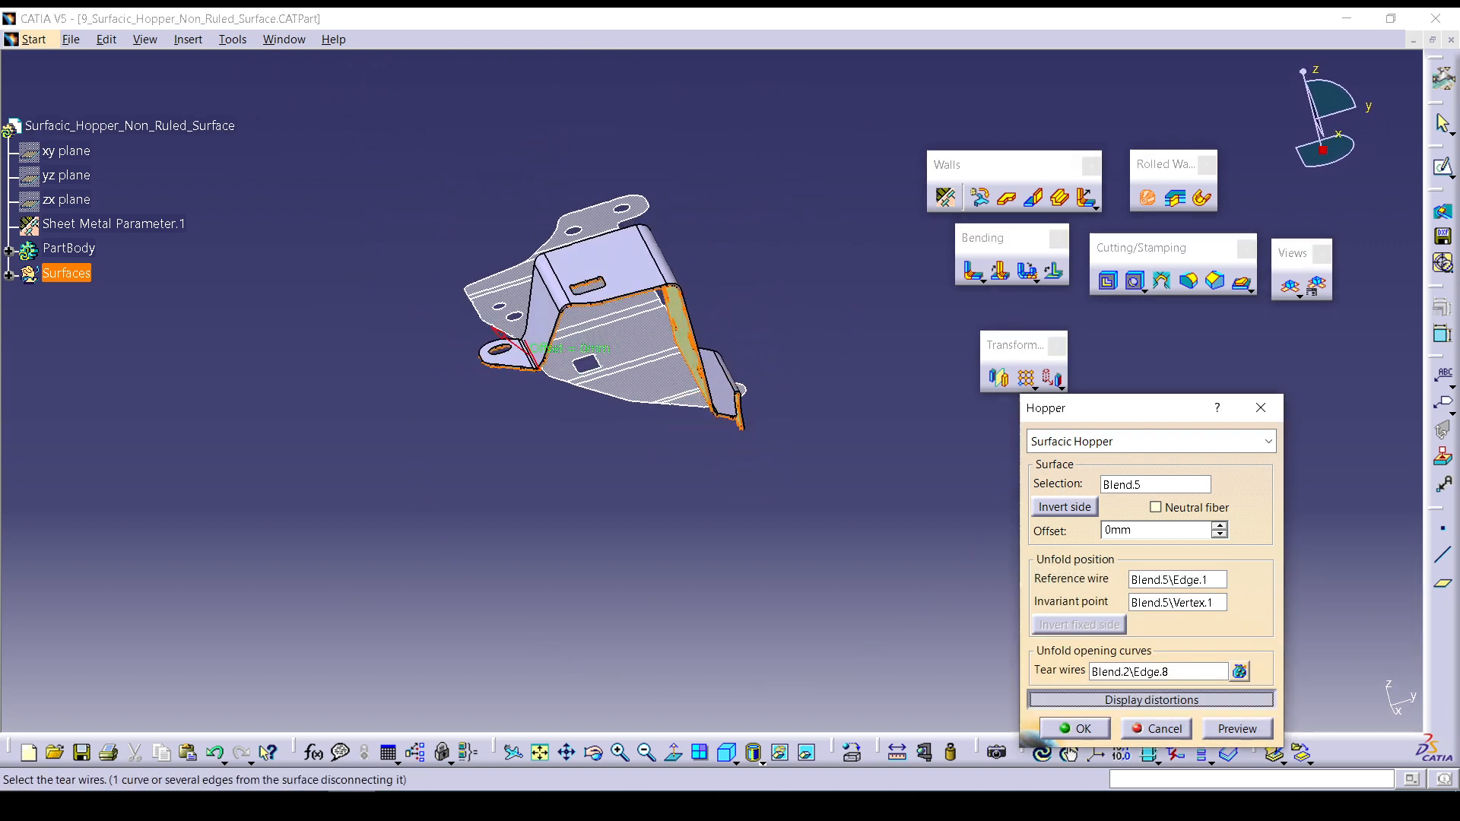
middle_drag(684, 502, 688, 555)
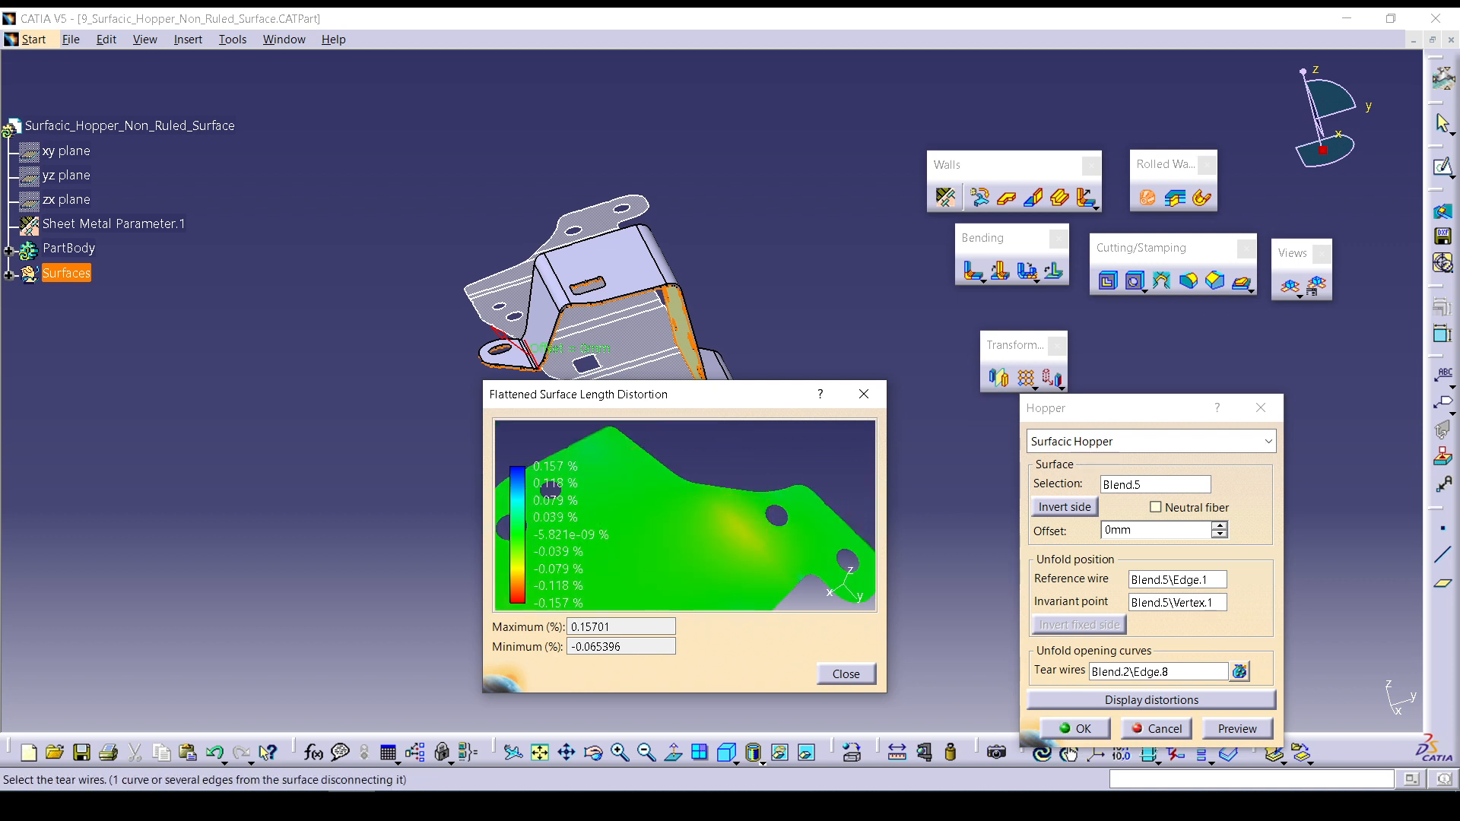
click(846, 675)
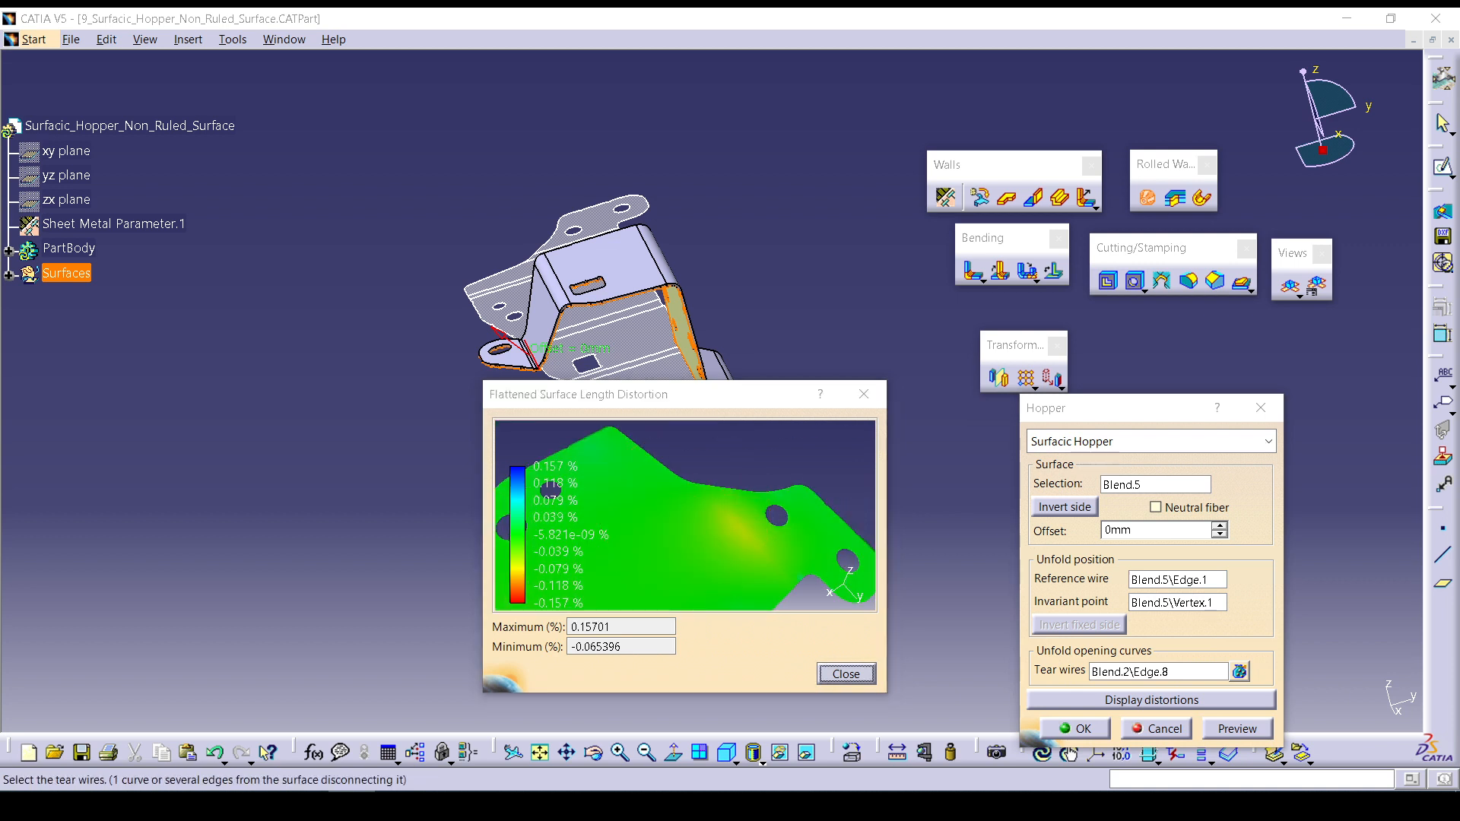
Create the Surfacic Hopper and unfold the part to view the flat pattern beside the surface.
click(1237, 728)
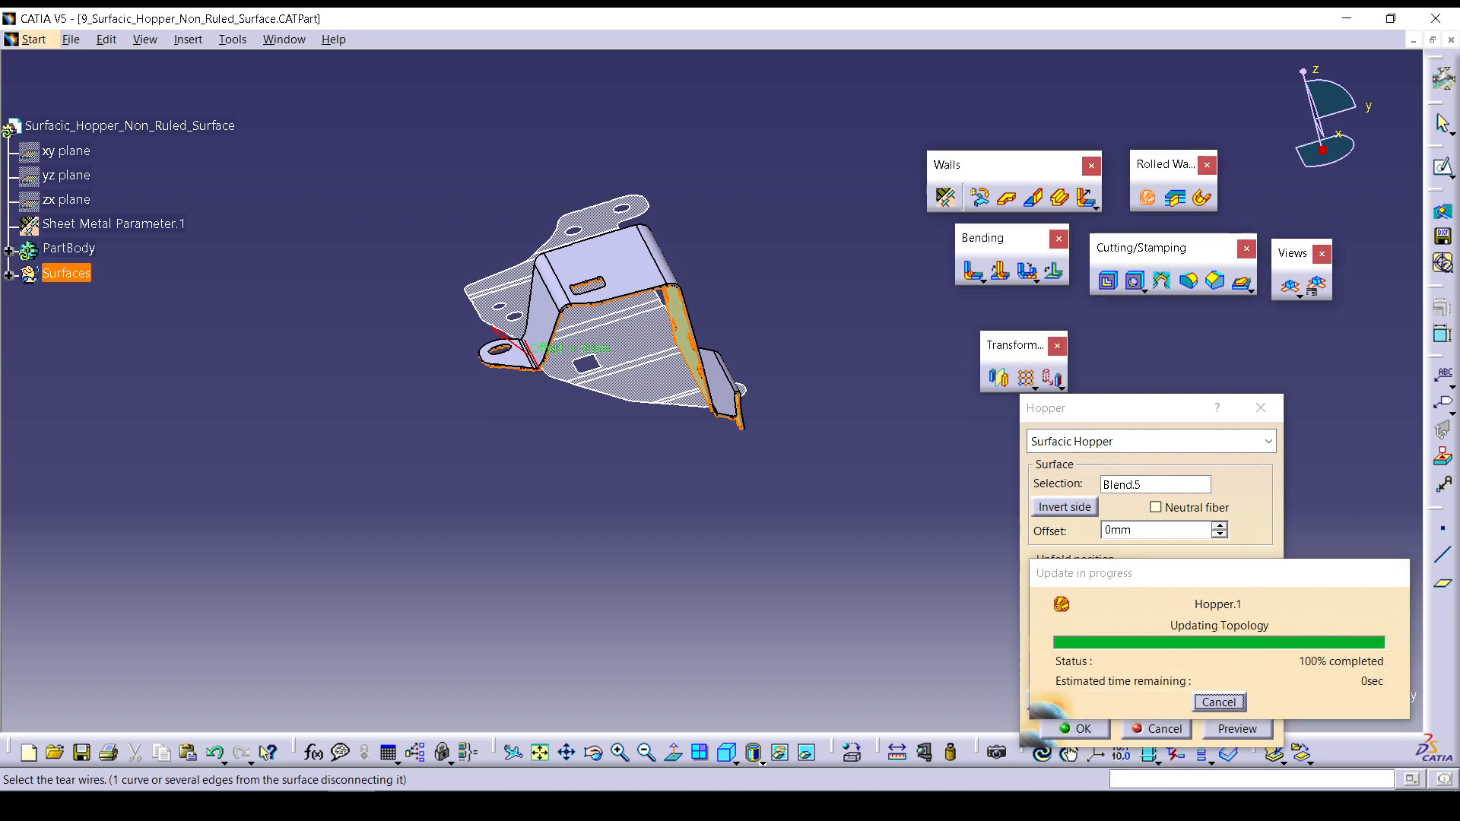
click(1075, 728)
click(752, 752)
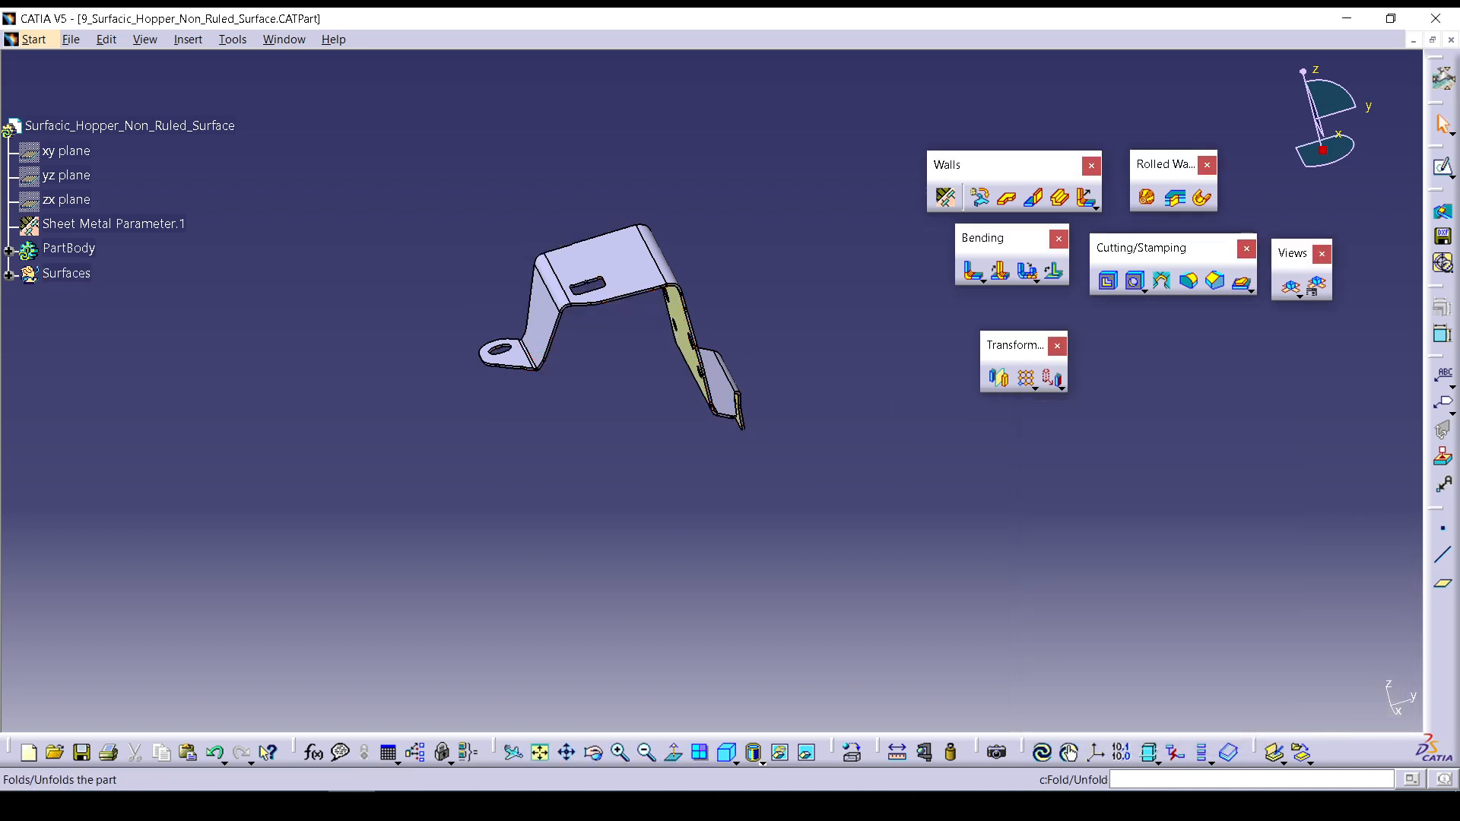
middle_drag(642, 186, 574, 403)
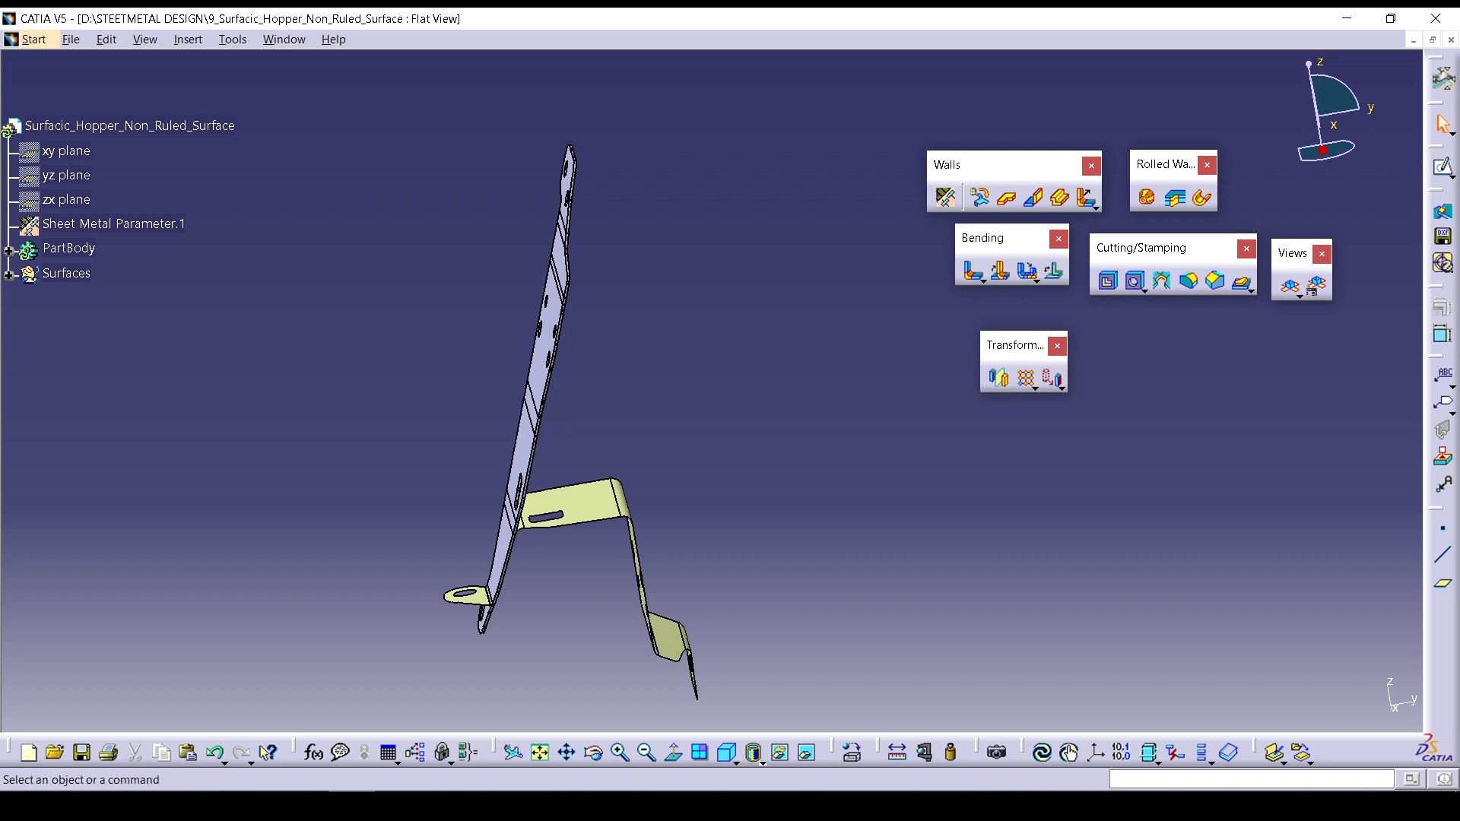
Reopen the hopper for editing in the 3D view, try a 16 mm offset, and close the update diagnosis.
click(10, 274)
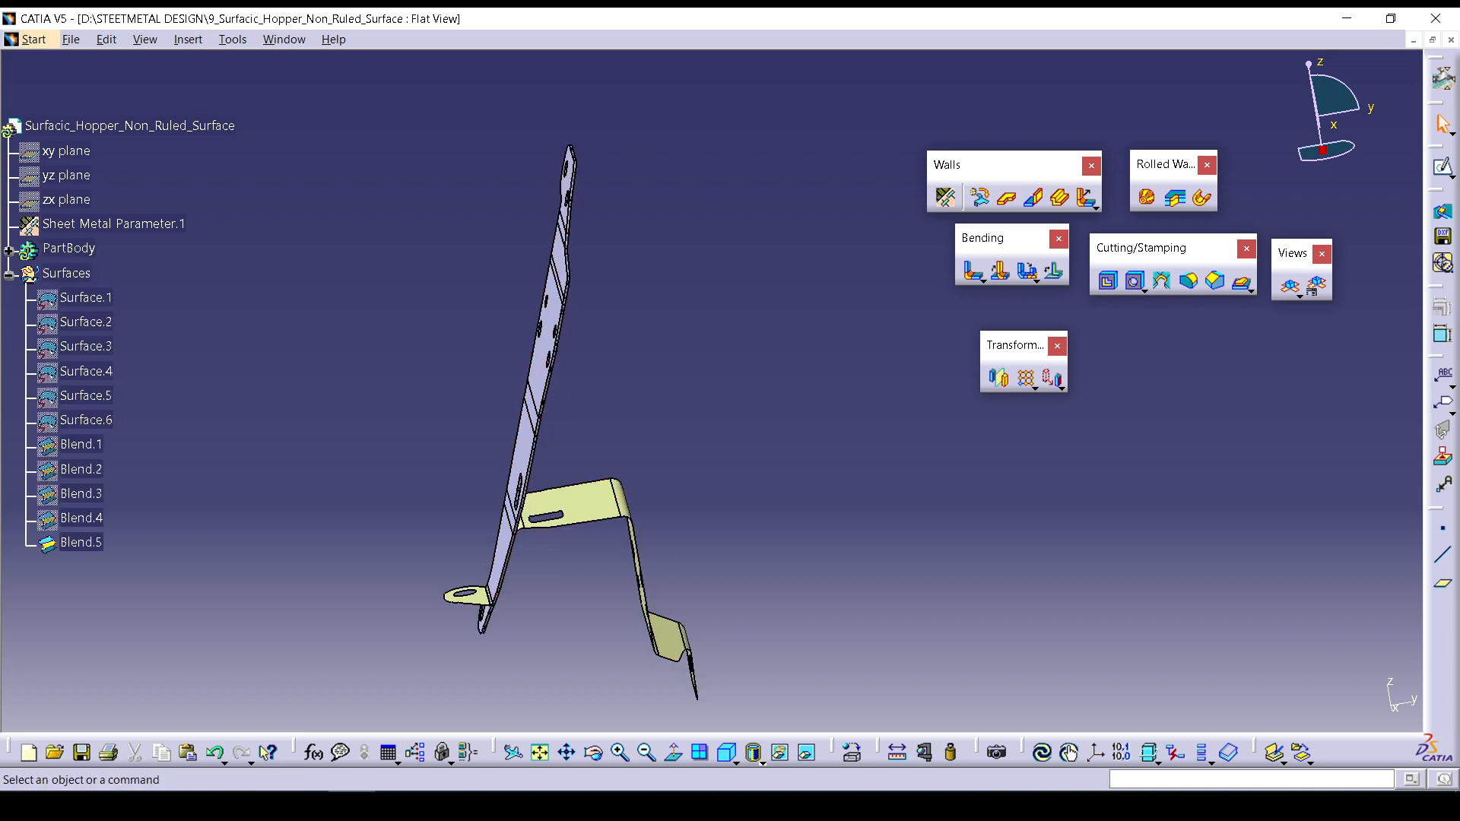
click(9, 251)
double_click(86, 273)
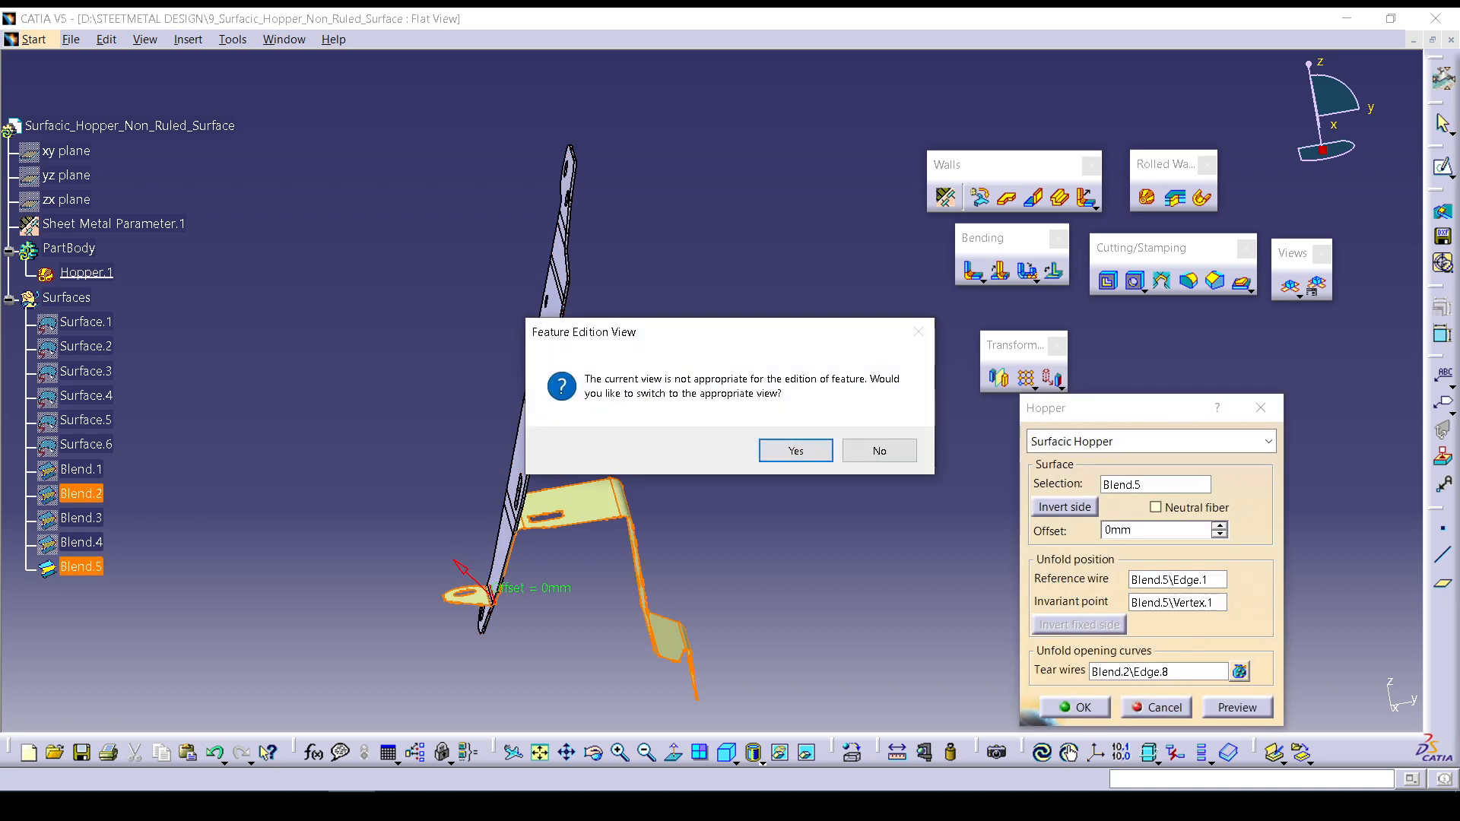
key(Return)
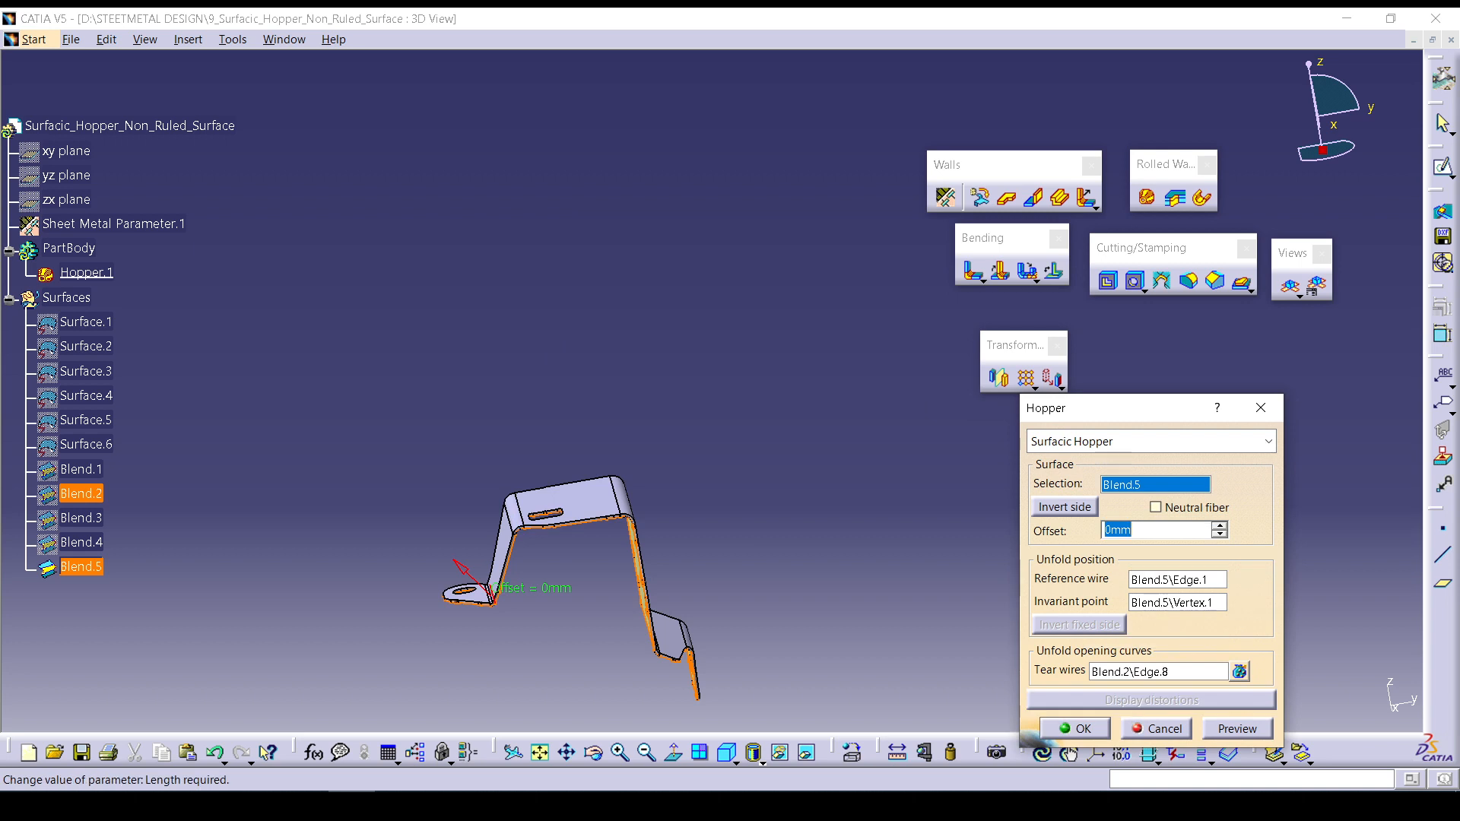
text(9mm)
click(1220, 525)
click(1221, 534)
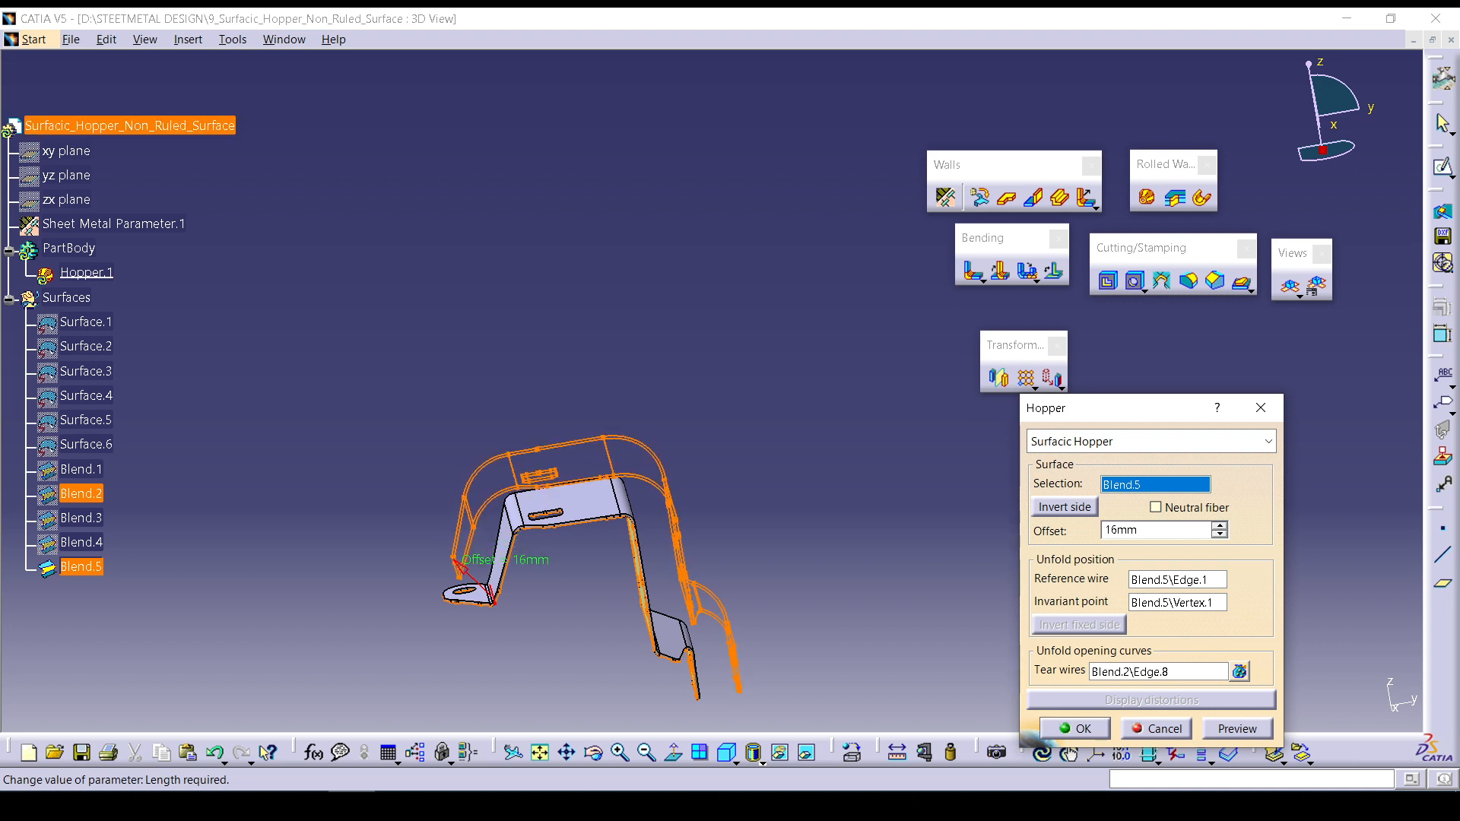
click(1237, 729)
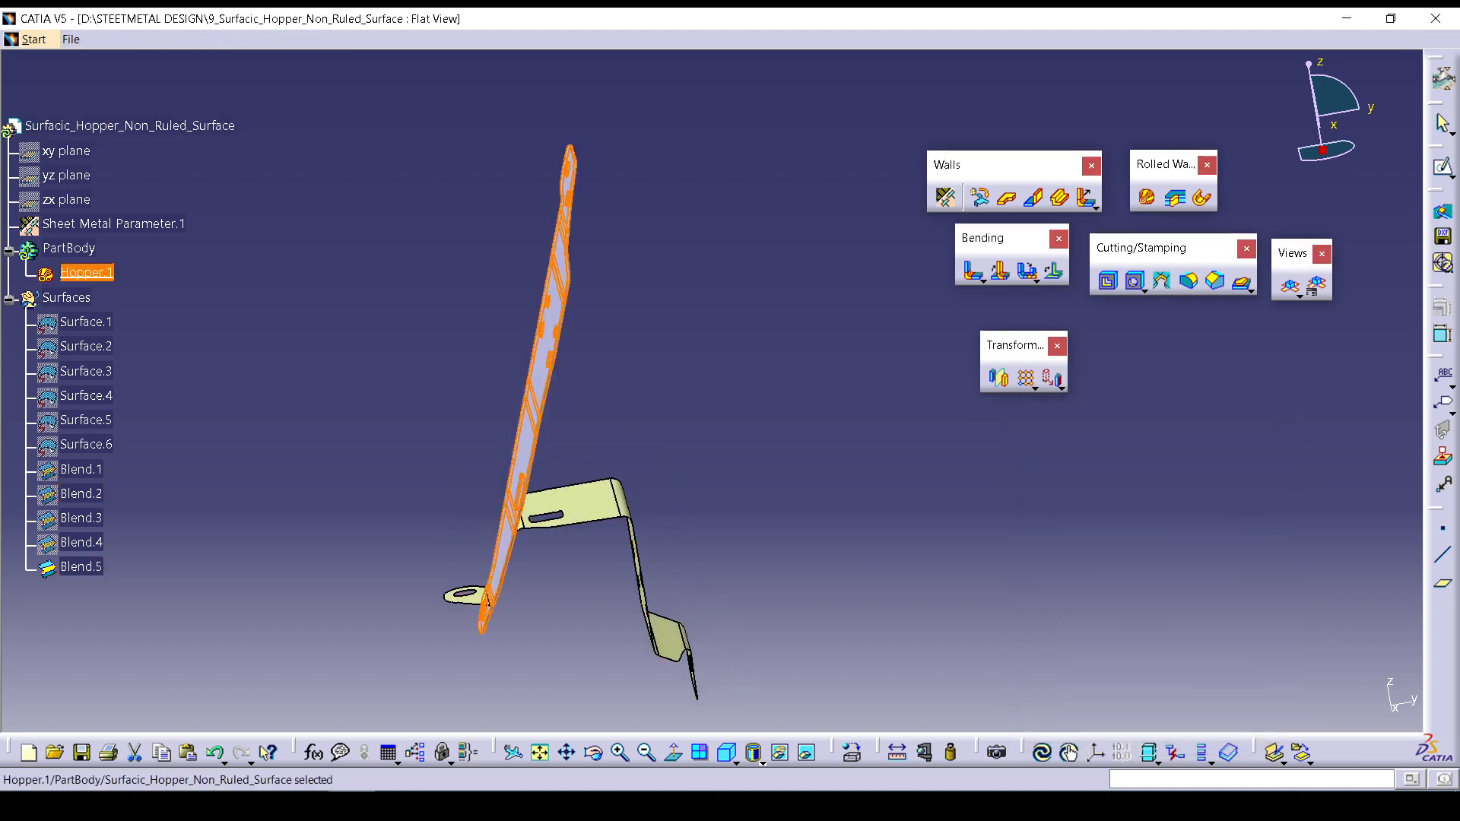
click(1369, 700)
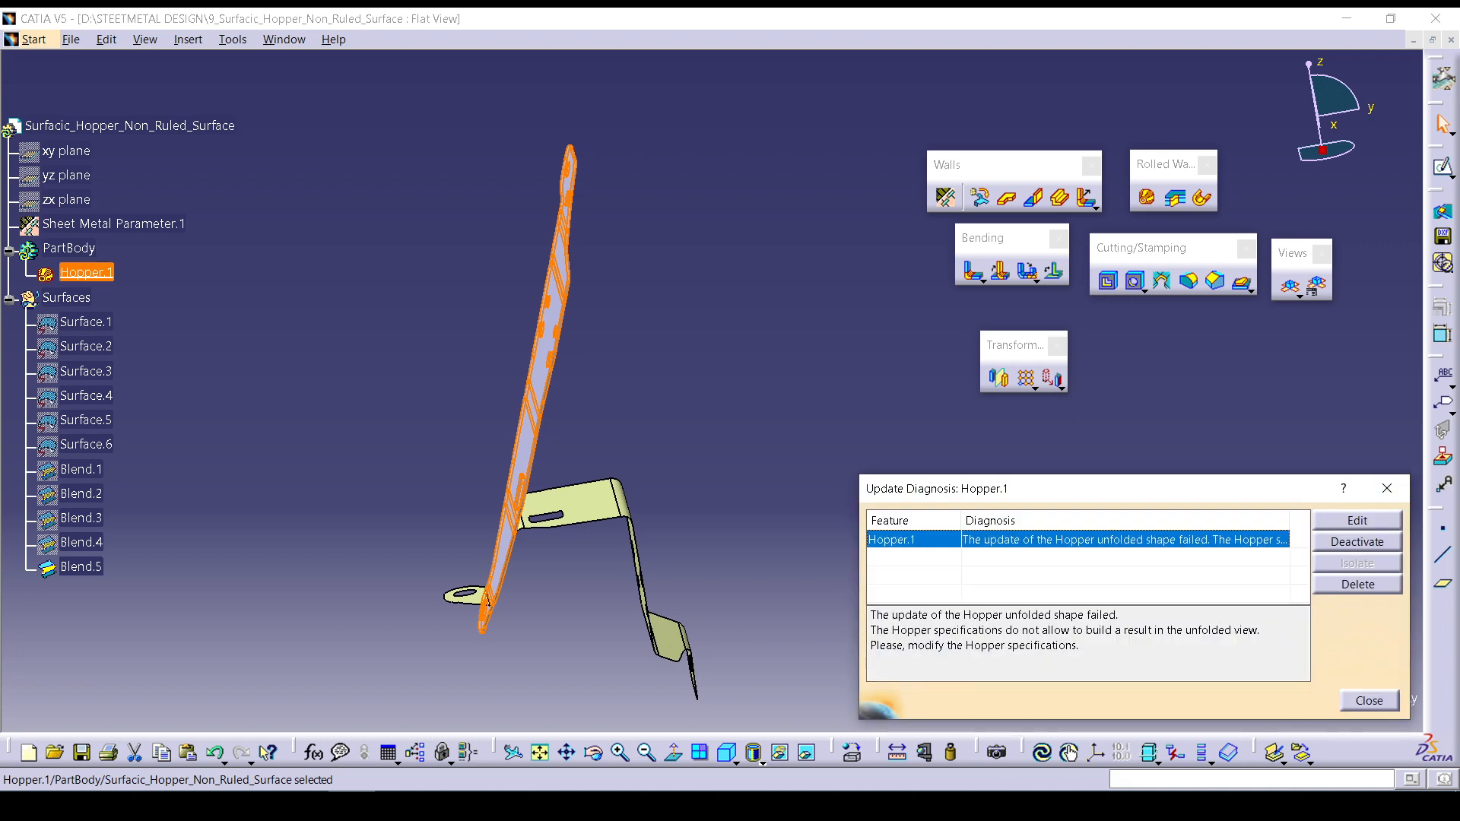
click(880, 451)
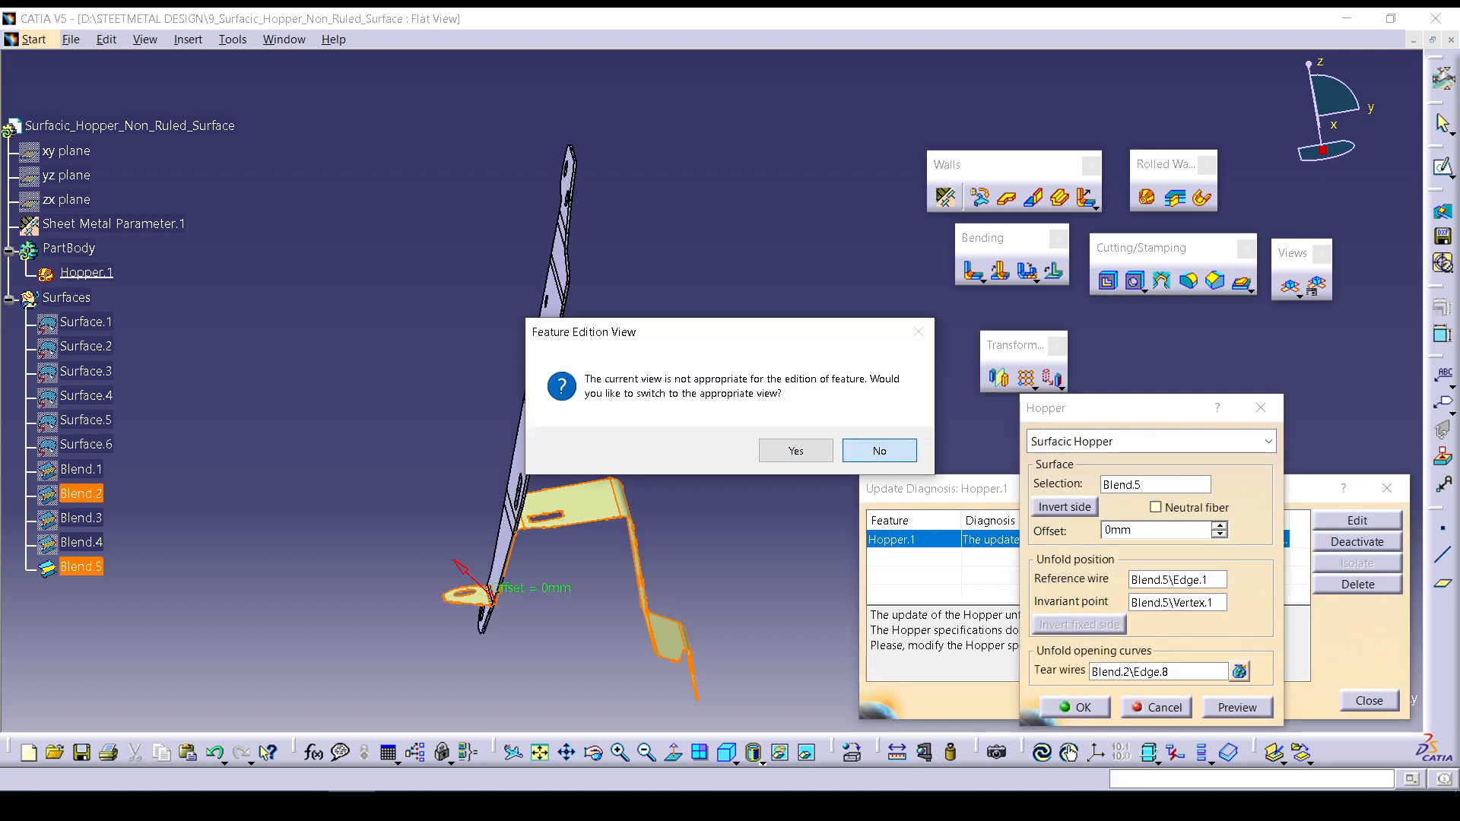
click(1369, 700)
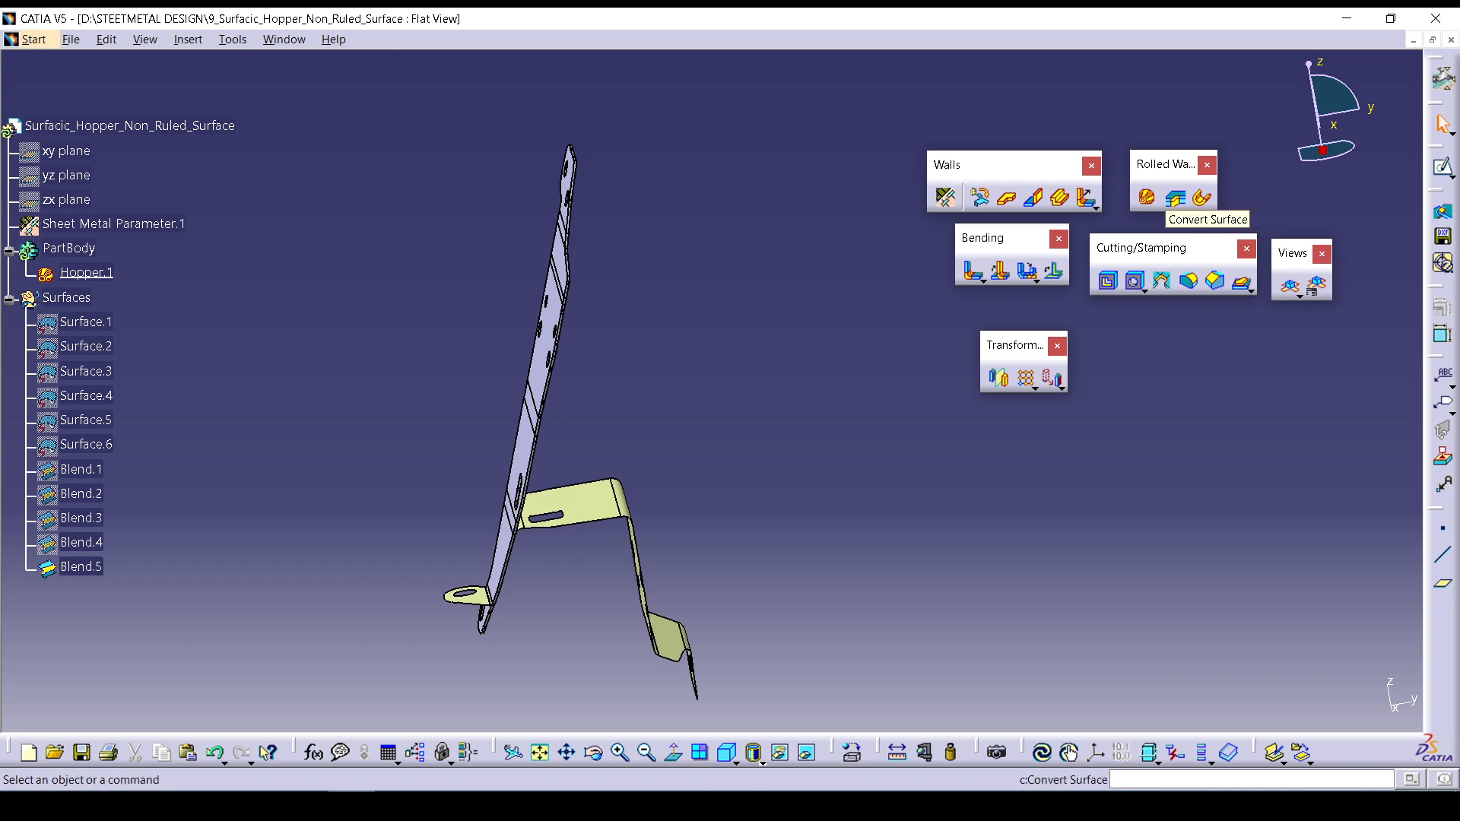
Open the Convert Surface definition in the 3D view and examine the Free, Connected and Fixed Edges types, leaving without creating a feature.
click(1176, 198)
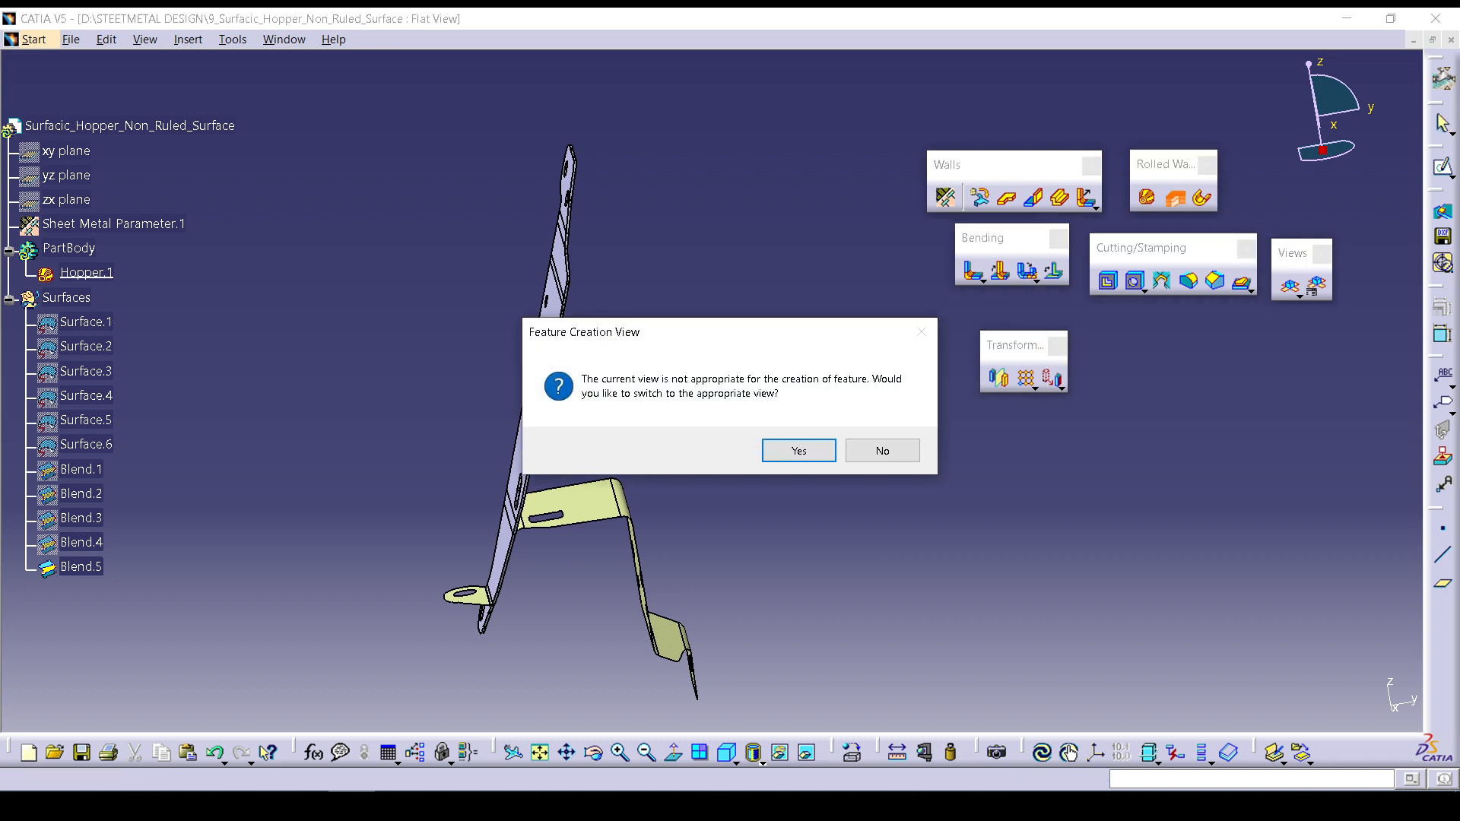
click(799, 449)
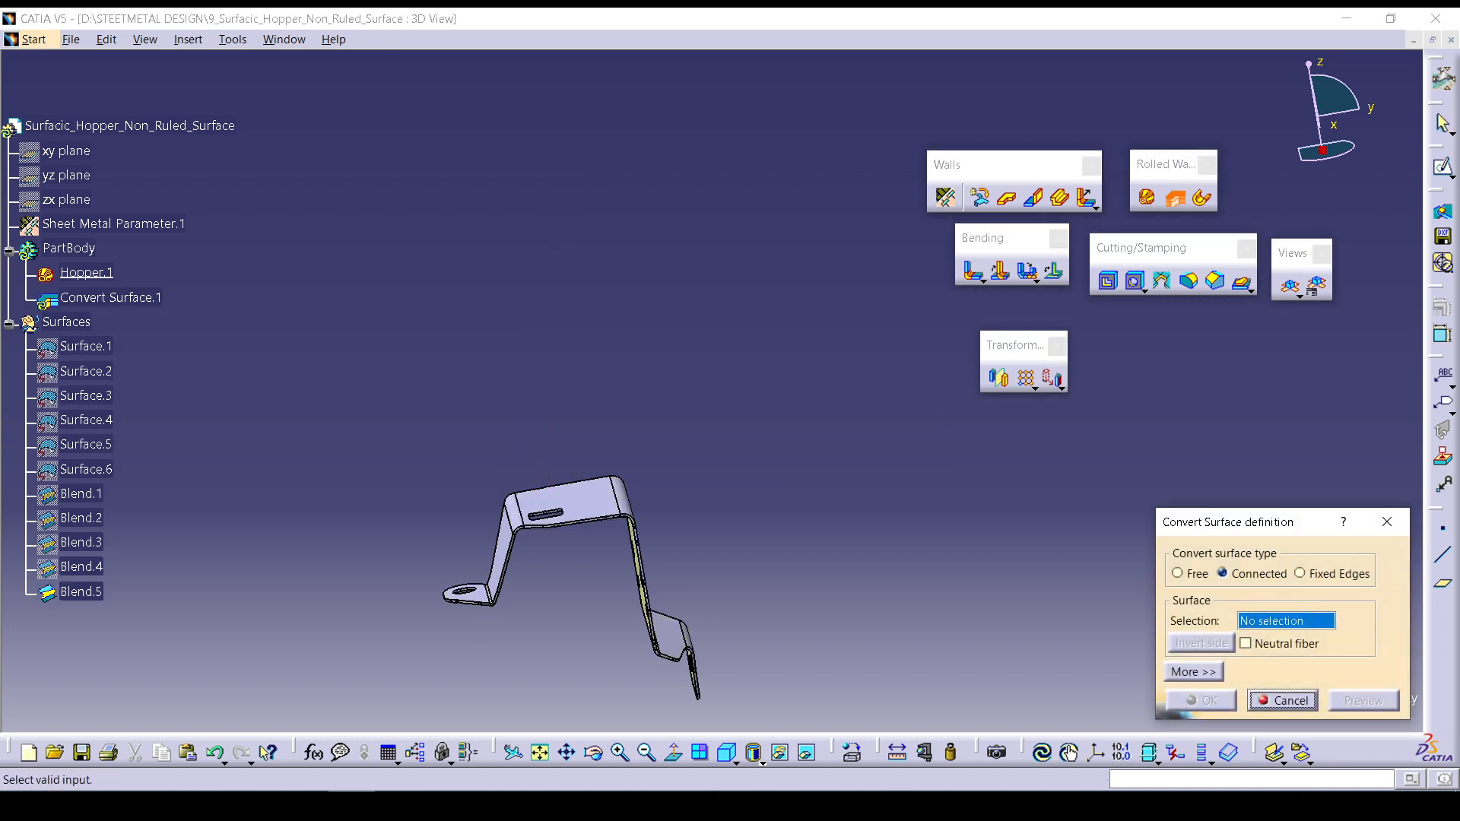
drag(1248, 522, 1115, 445)
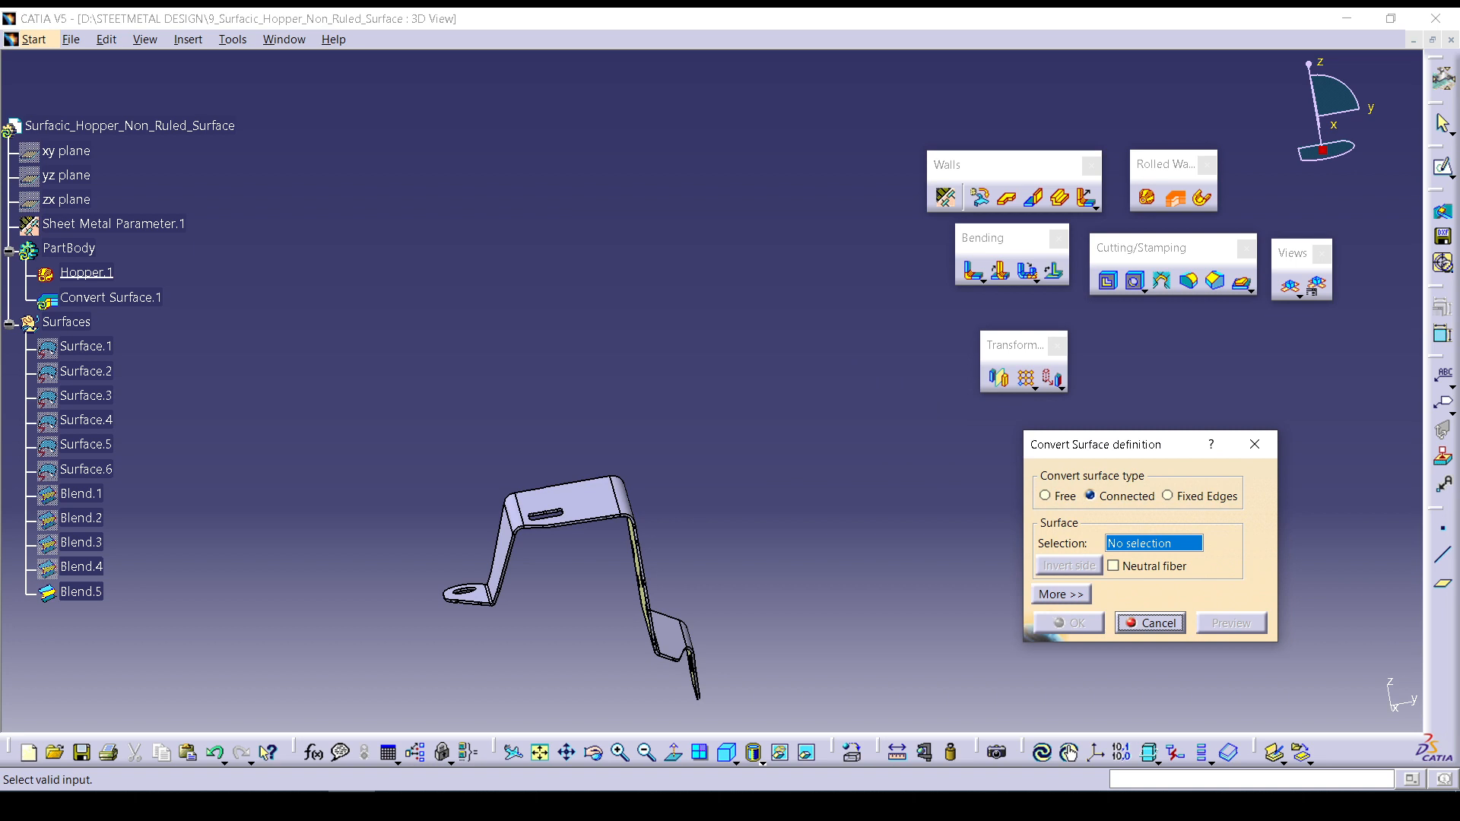
click(1045, 496)
click(1091, 496)
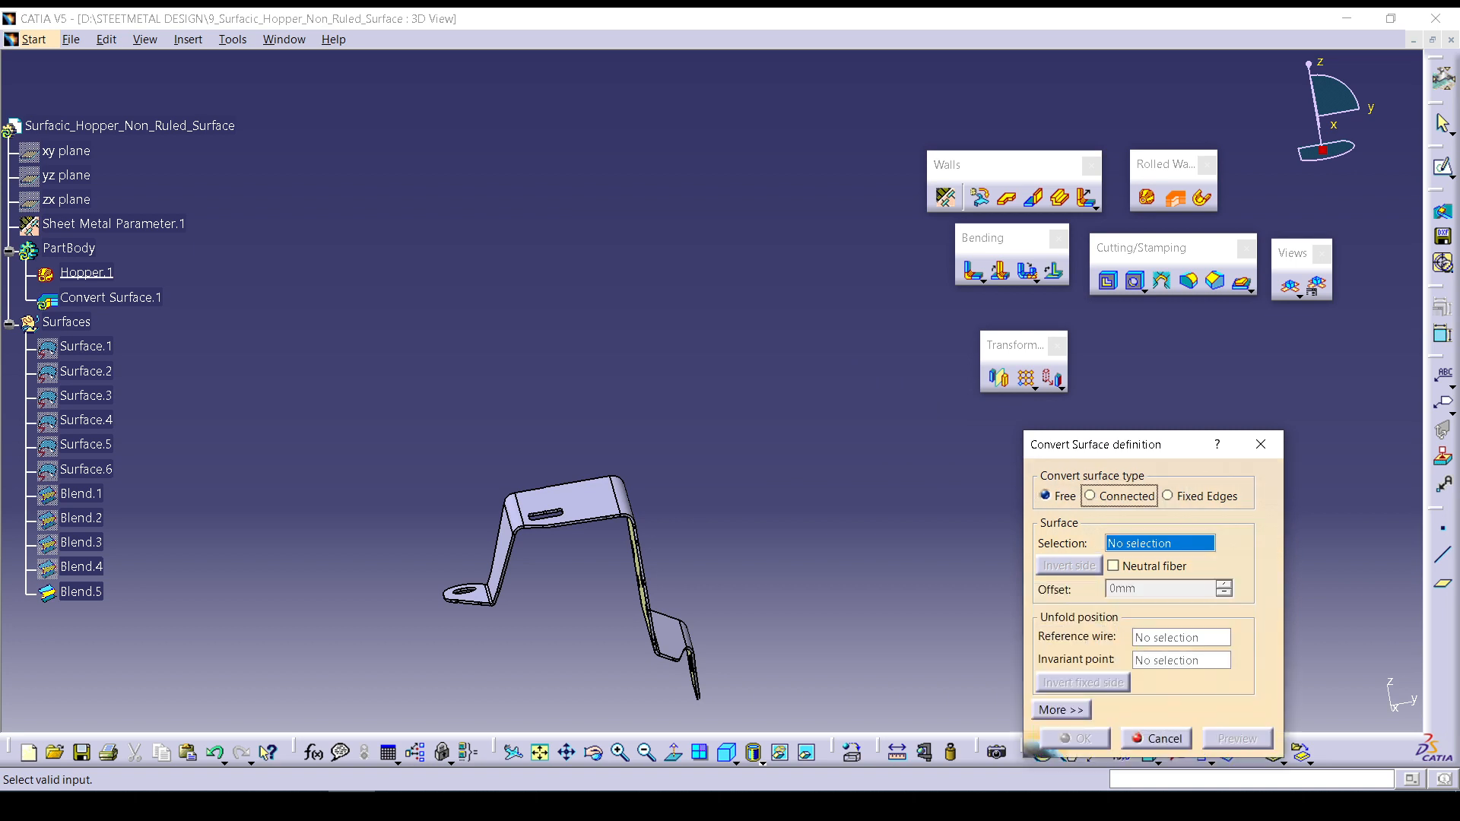
click(1167, 496)
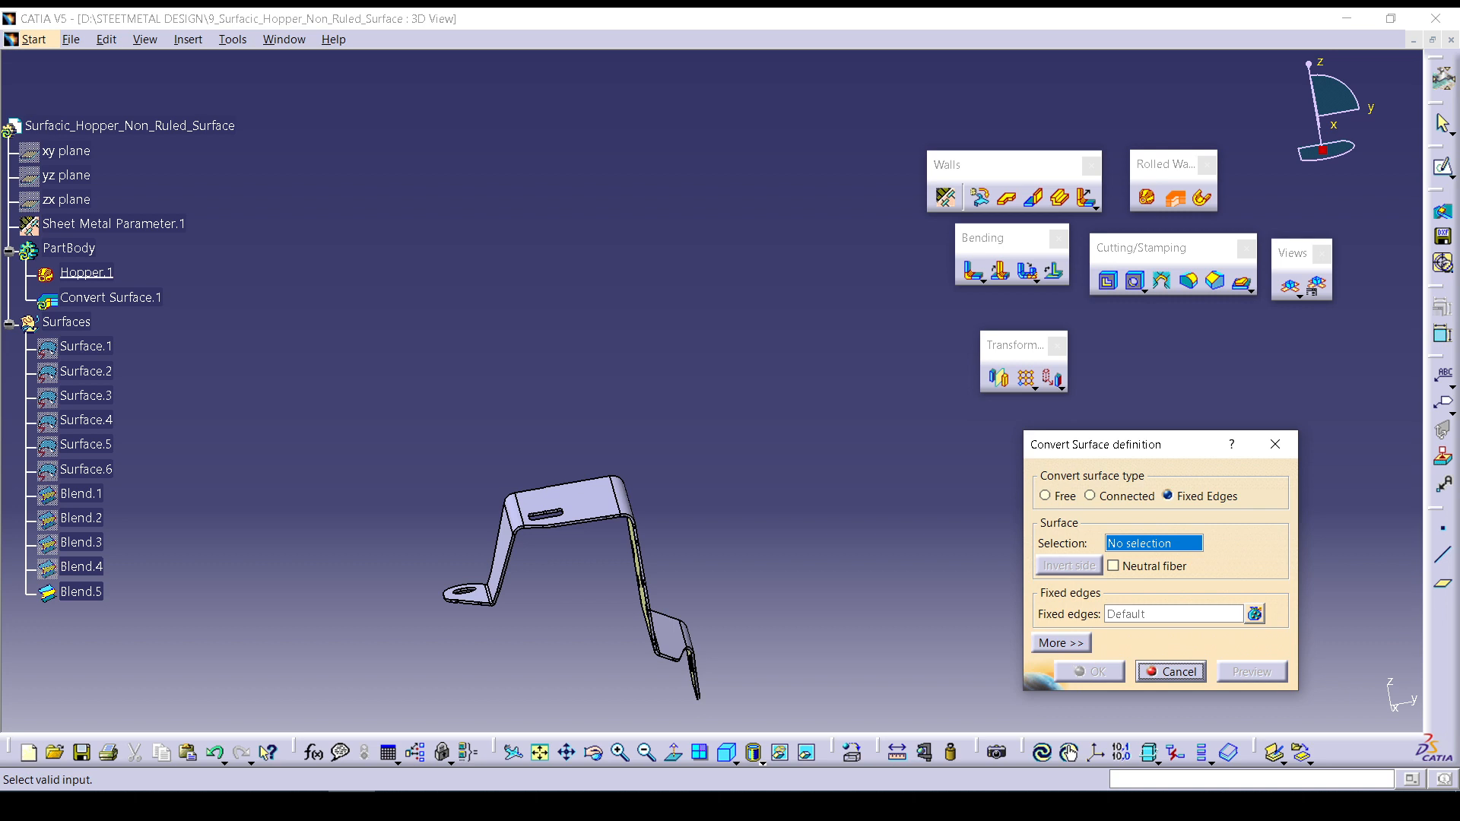
click(1045, 496)
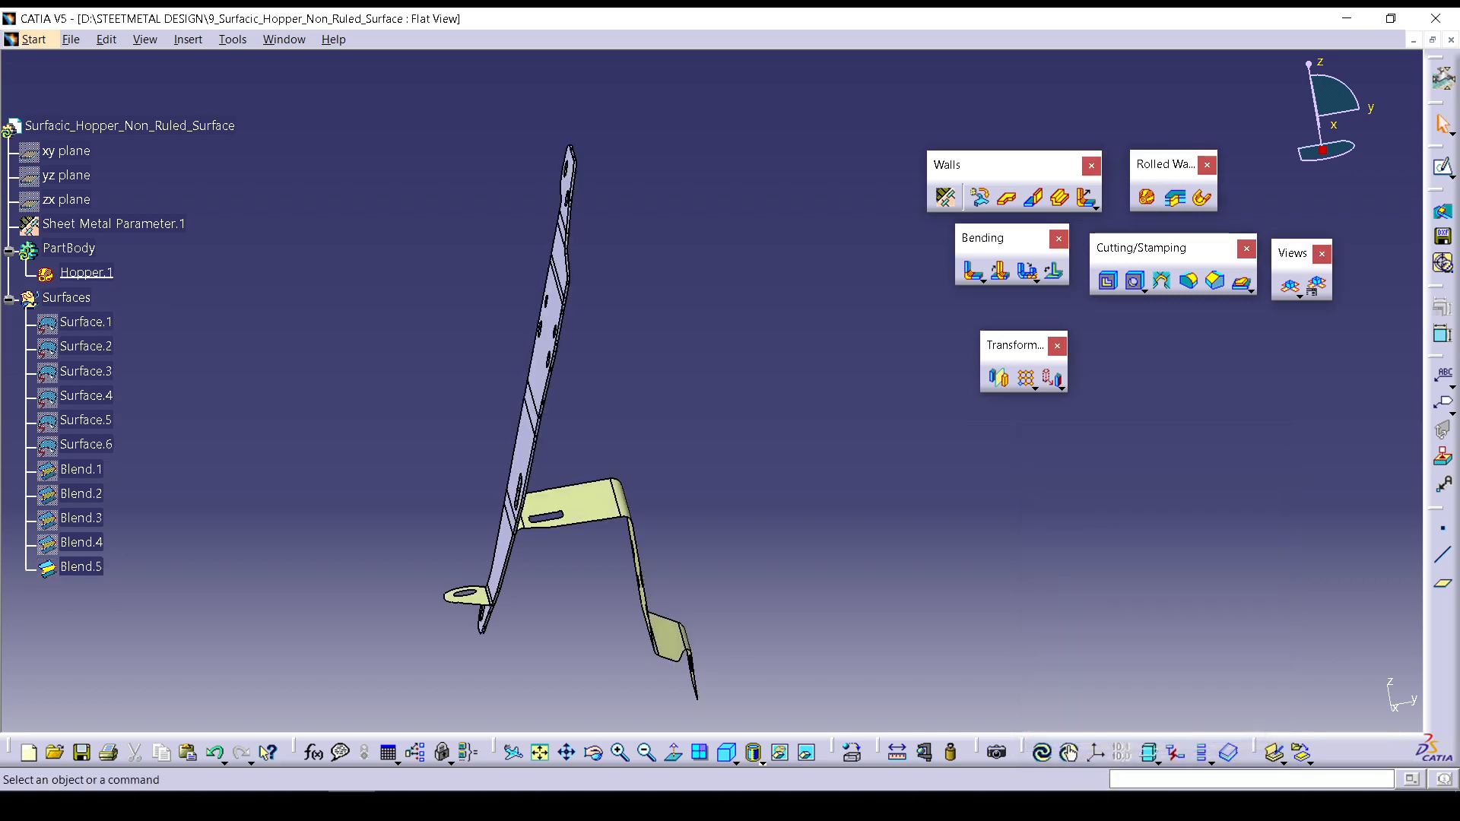
Open the part file 10_Convert_surafce.CATPart from the STEETMETAL DESIGN folder.
click(70, 39)
click(114, 119)
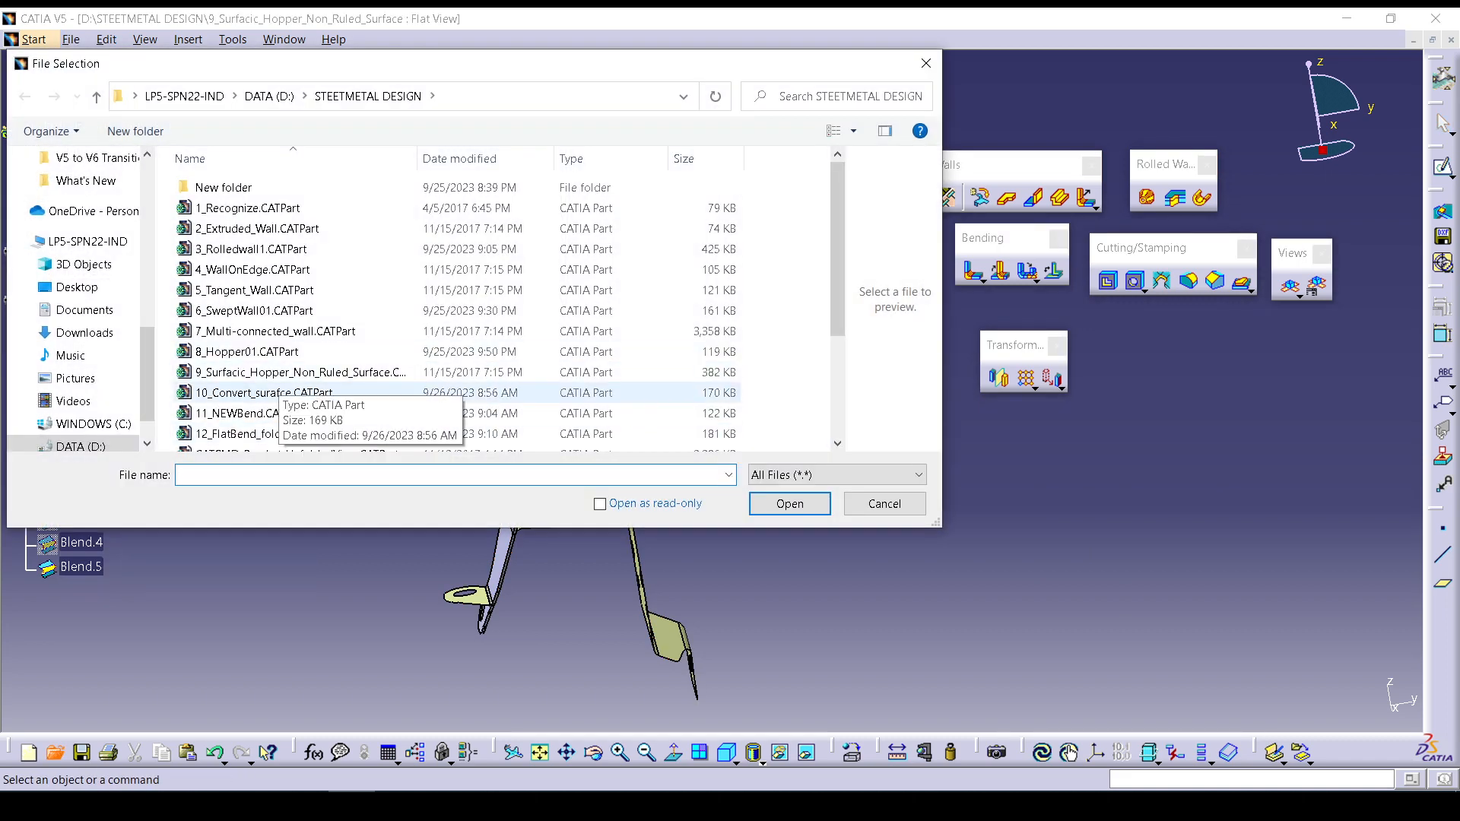
click(280, 389)
click(789, 503)
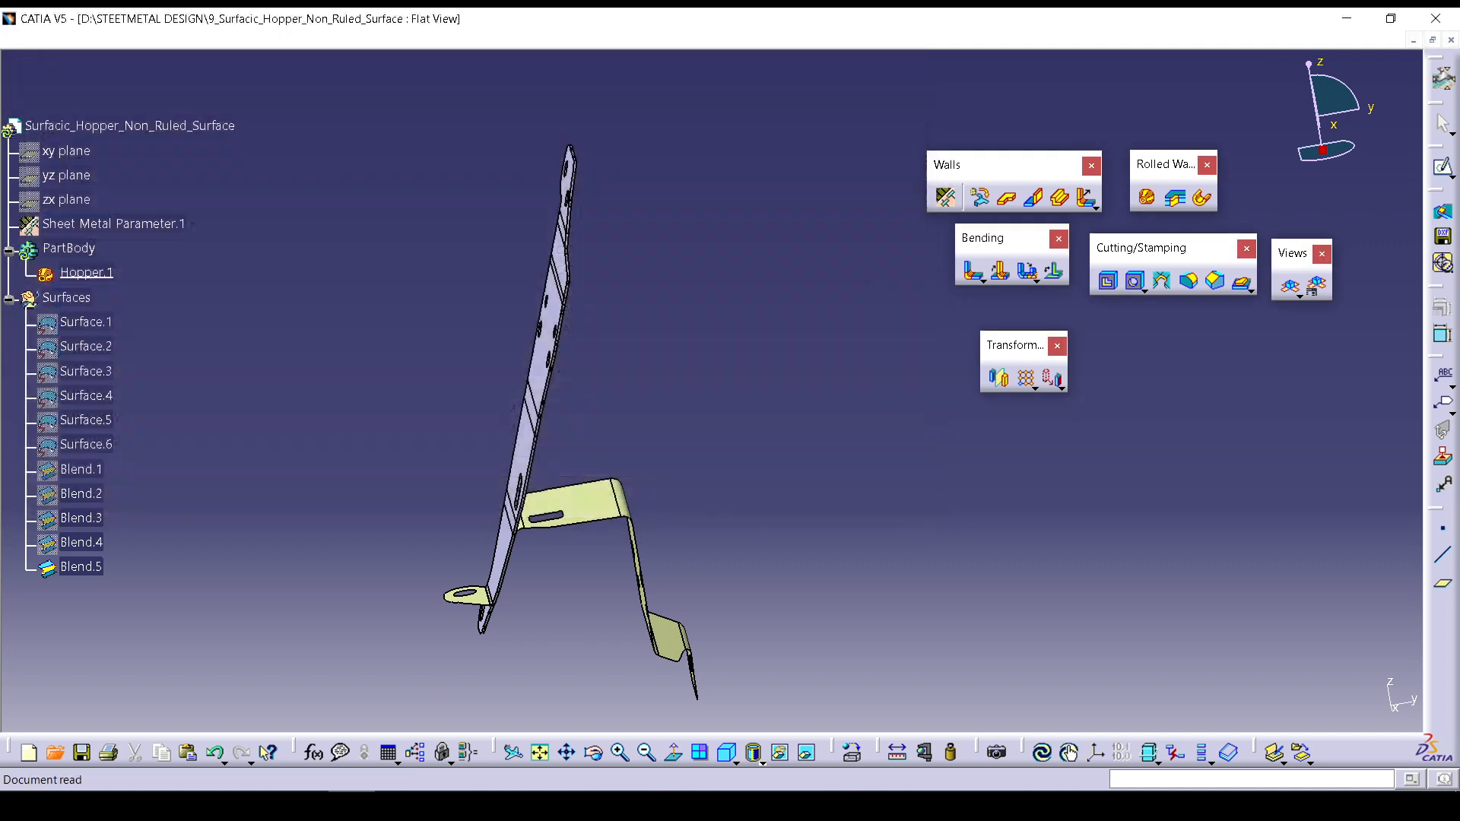
Create a Surfacic Hopper with 0 mm offset from the curved Extrude.3 surface, defining the work object in PartBody.
scroll(727, 406, up, 1)
middle_drag(726, 407, 500, 498)
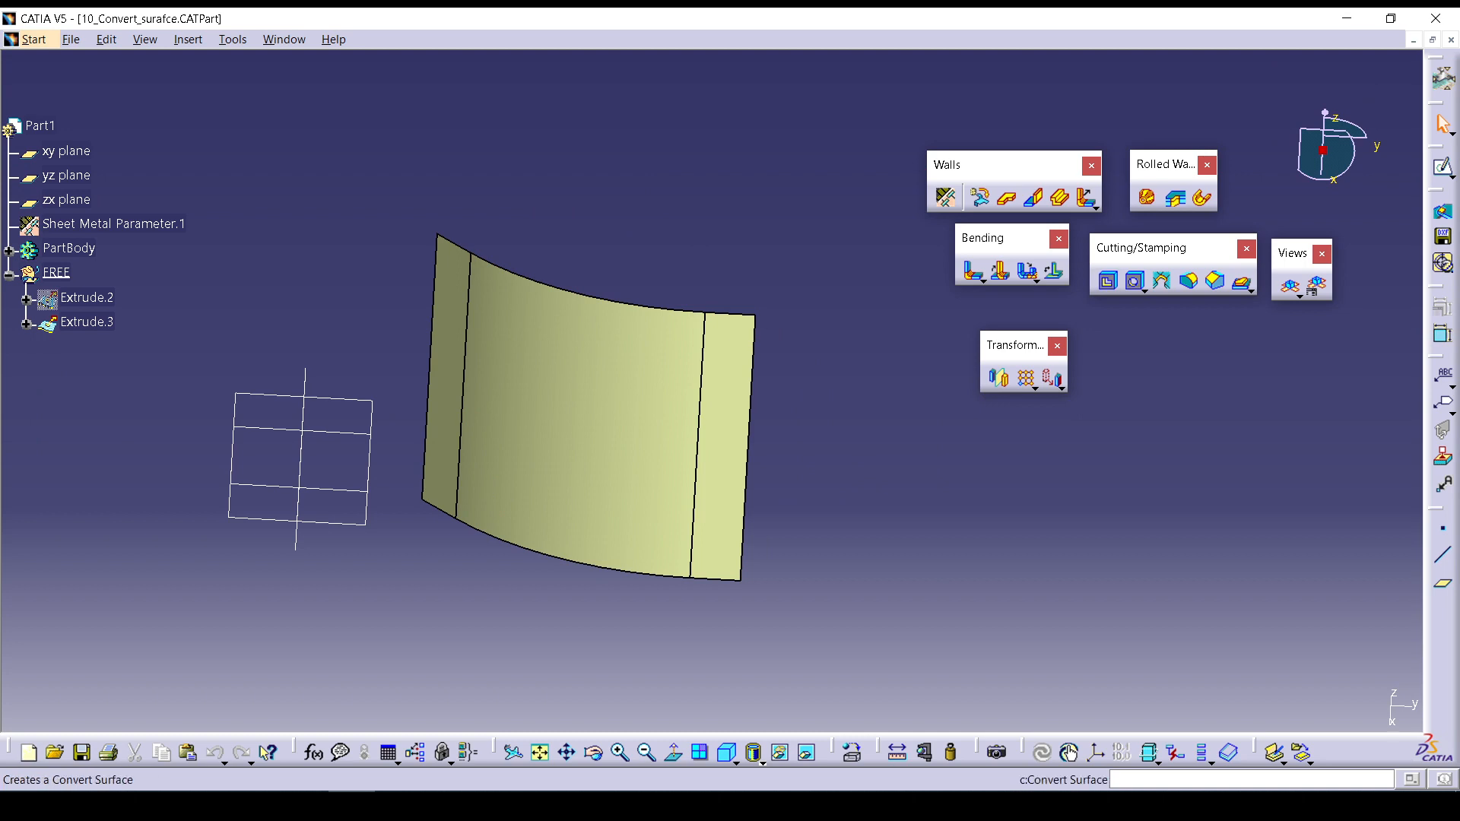
click(1146, 198)
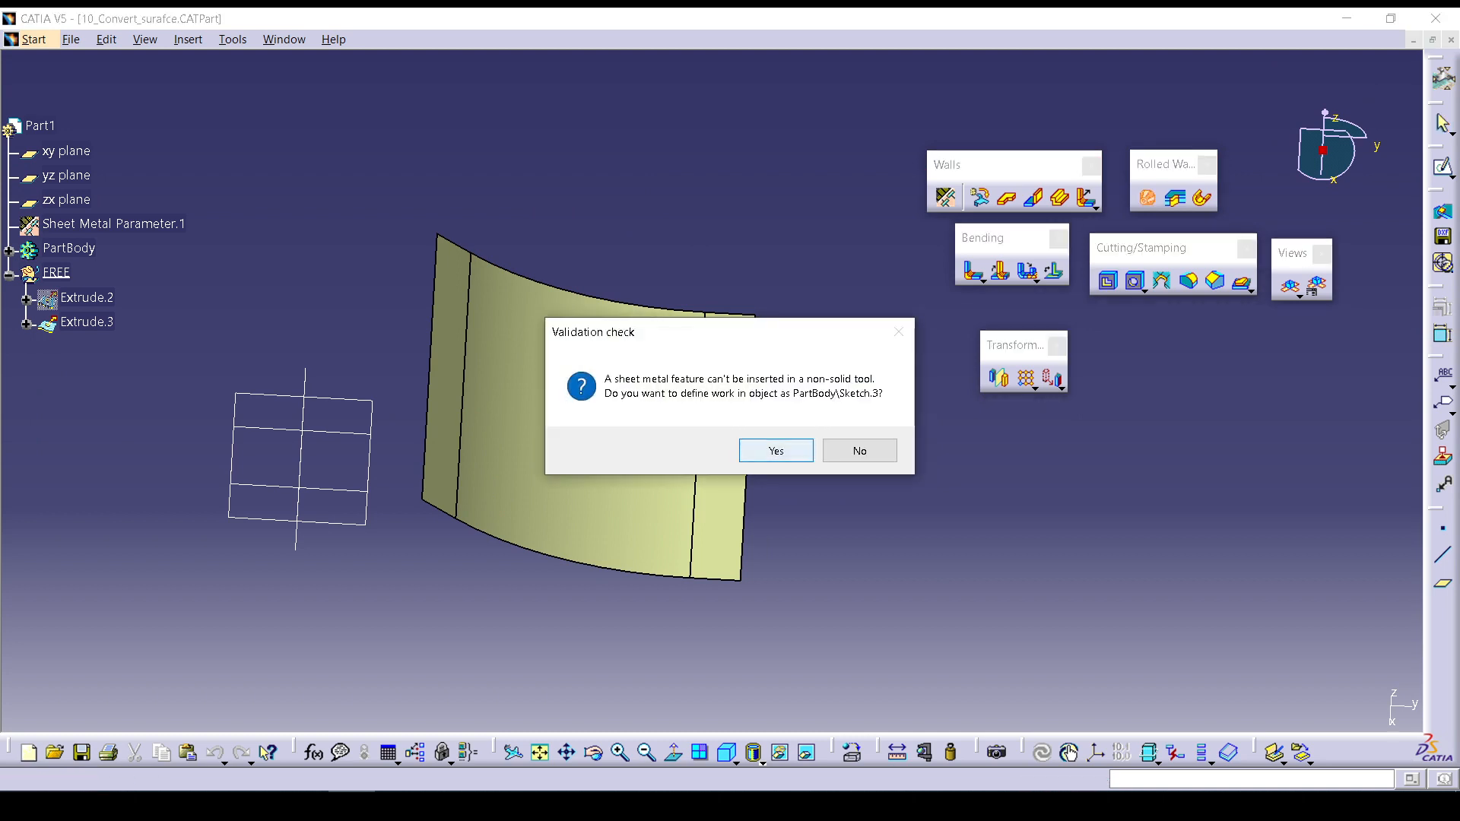
click(772, 447)
click(799, 450)
click(639, 414)
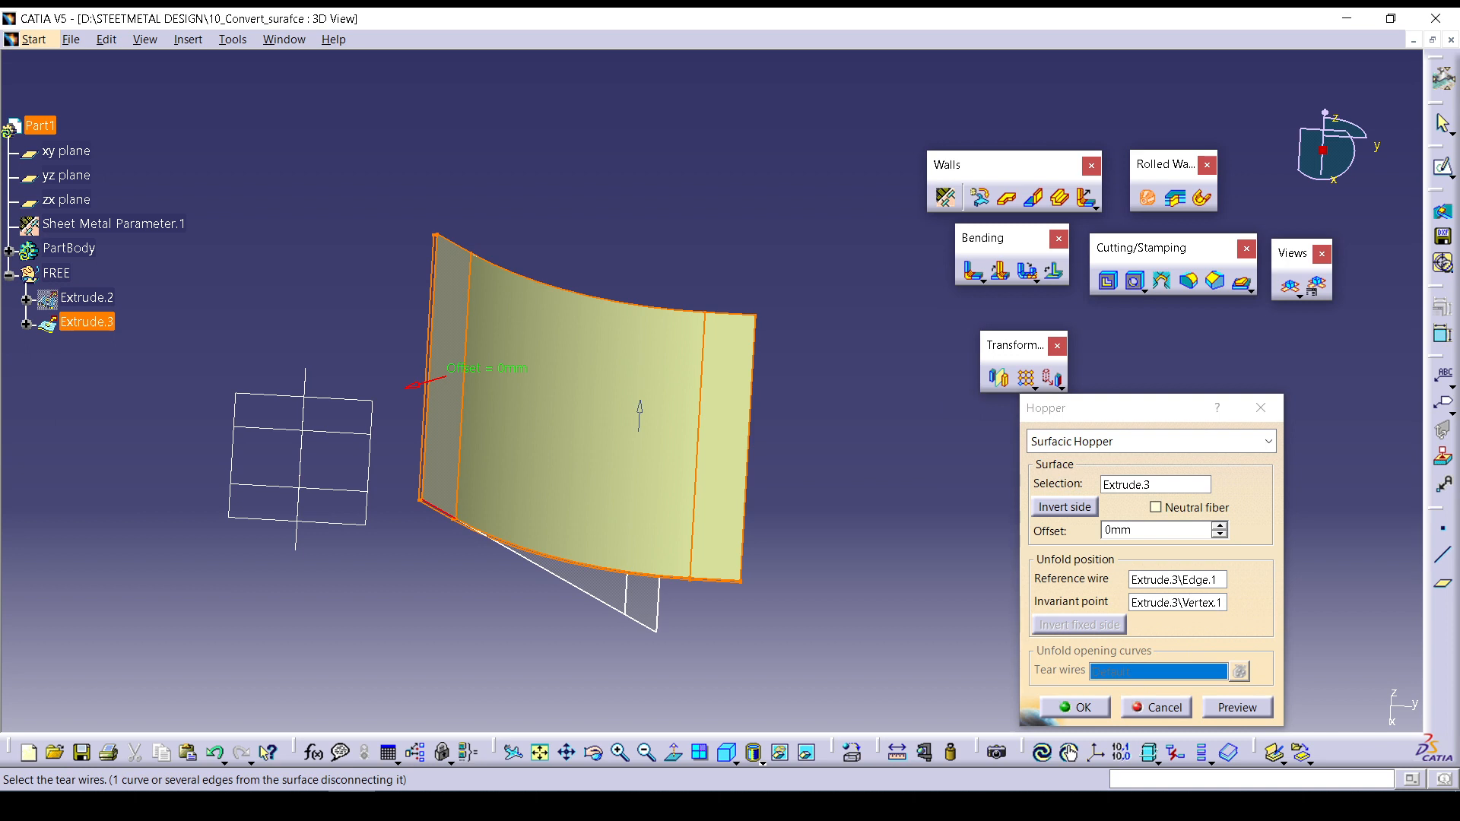
click(1075, 707)
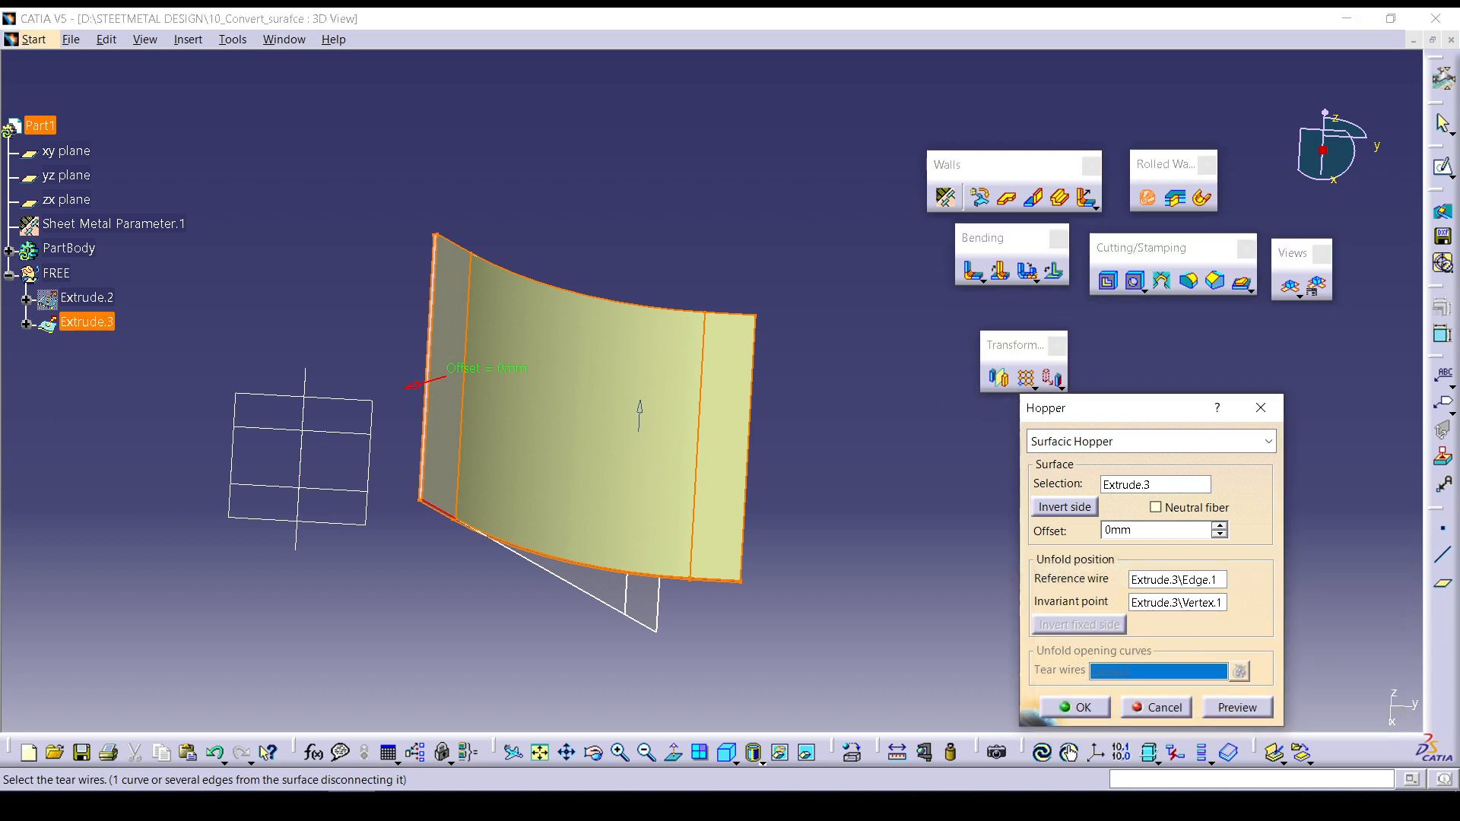
Delete the hopper made on the curved surface from PartBody.
middle_drag(671, 533, 587, 451)
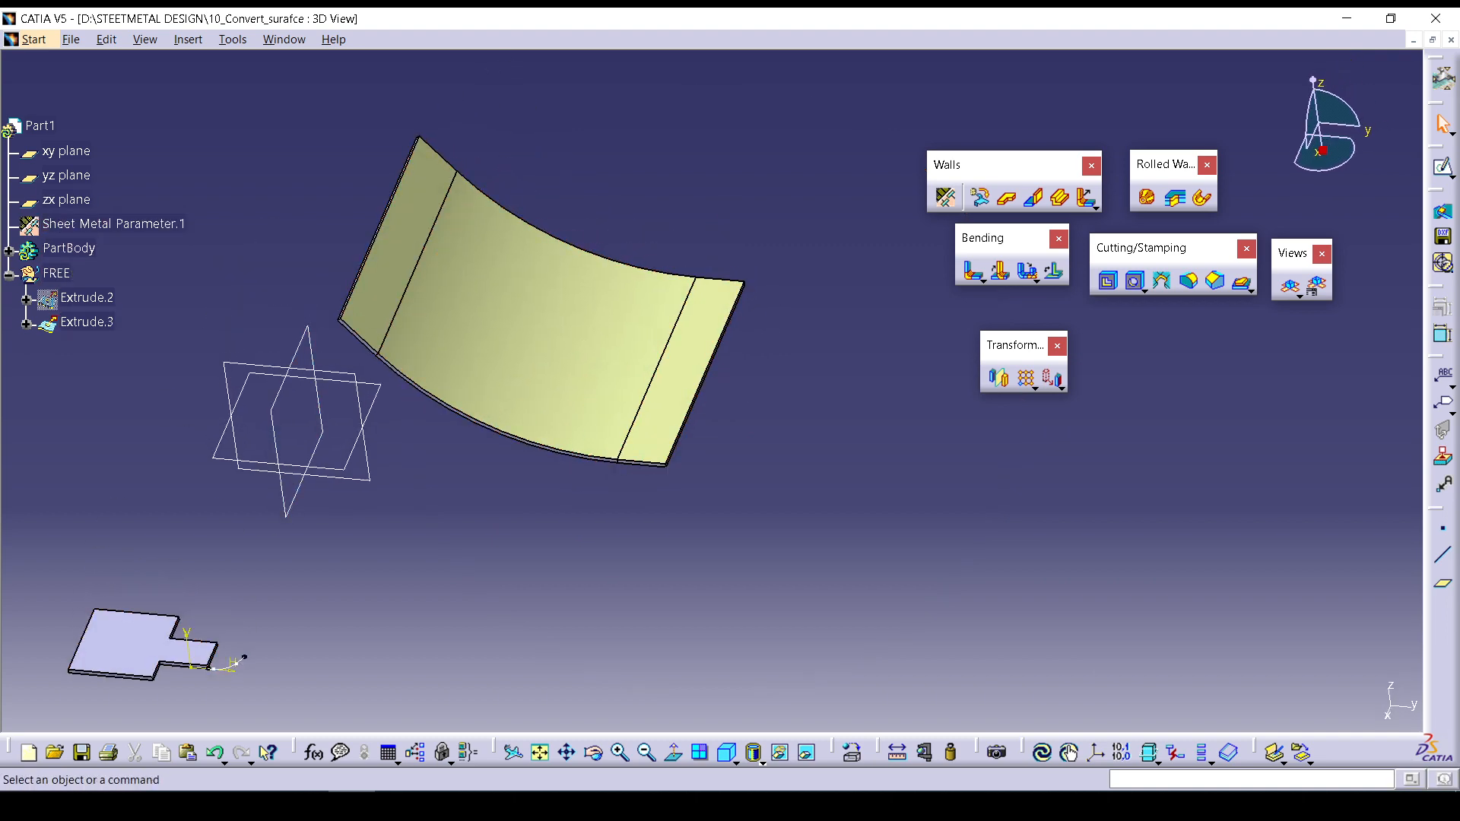
click(9, 251)
right_click(85, 371)
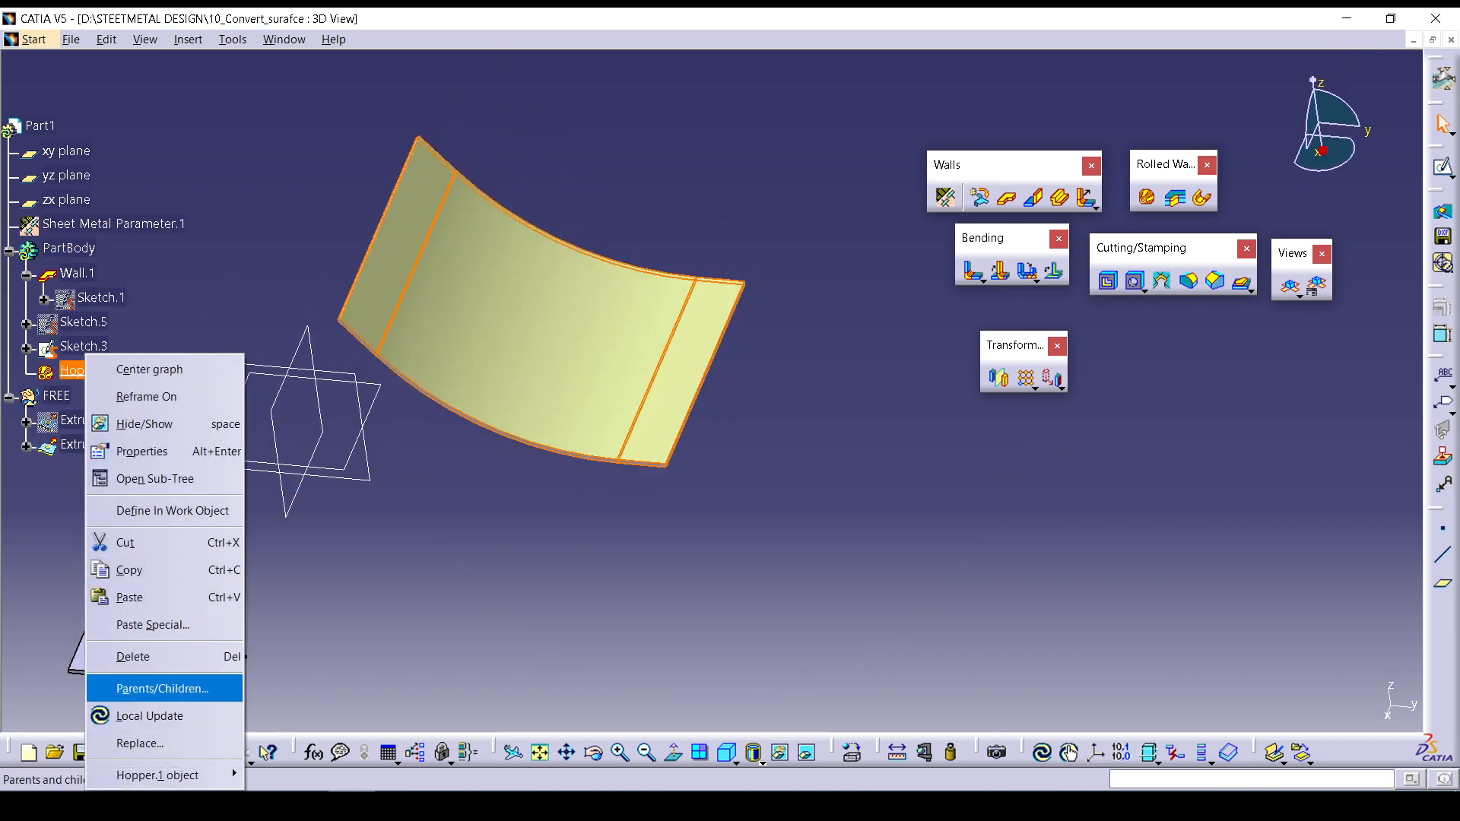
click(242, 657)
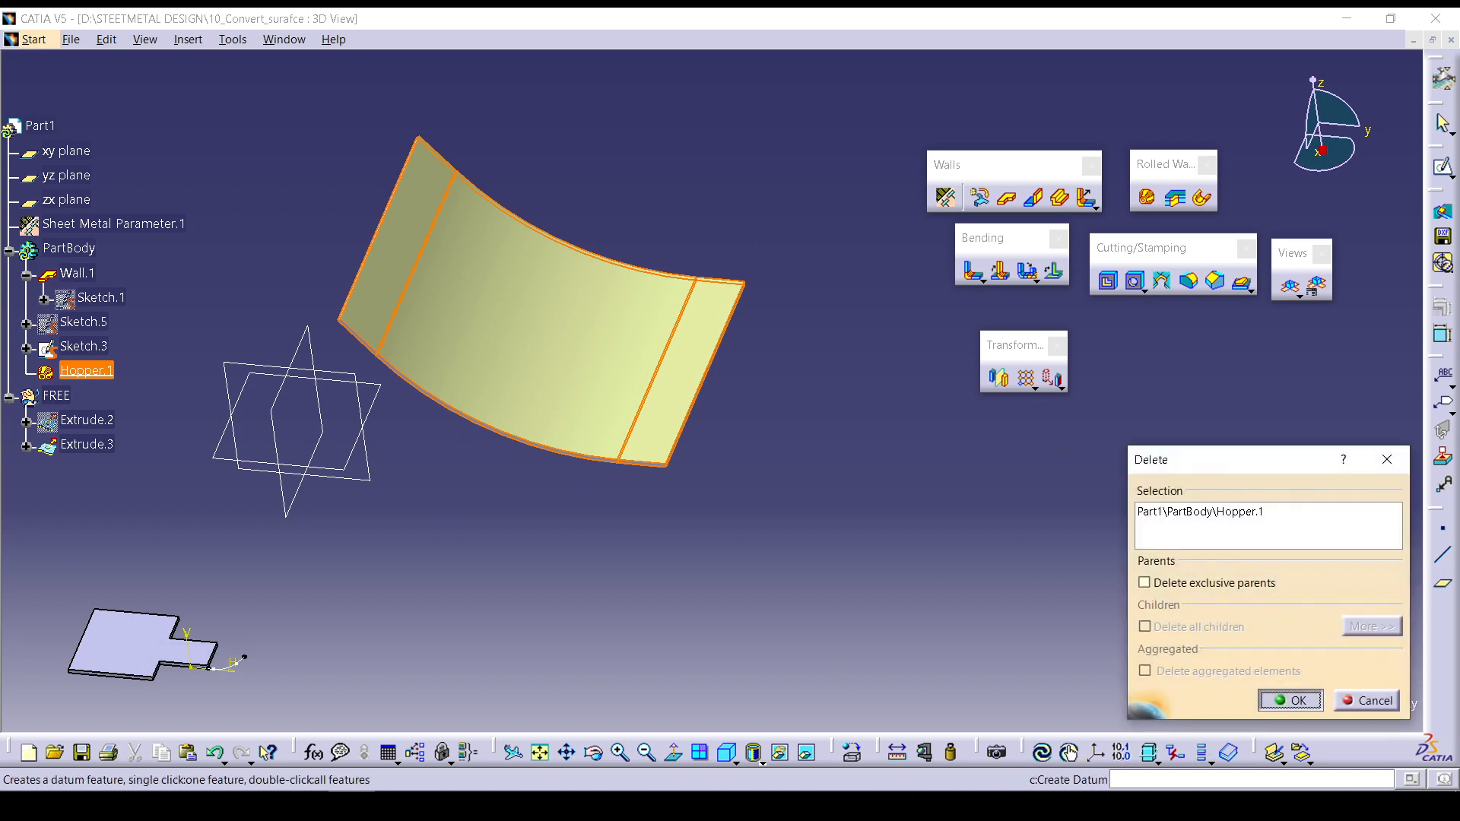
click(1291, 701)
Convert the Extrude.3 surface to sheet metal using the Free type with 0 mm offset and the material side inverted.
click(1175, 198)
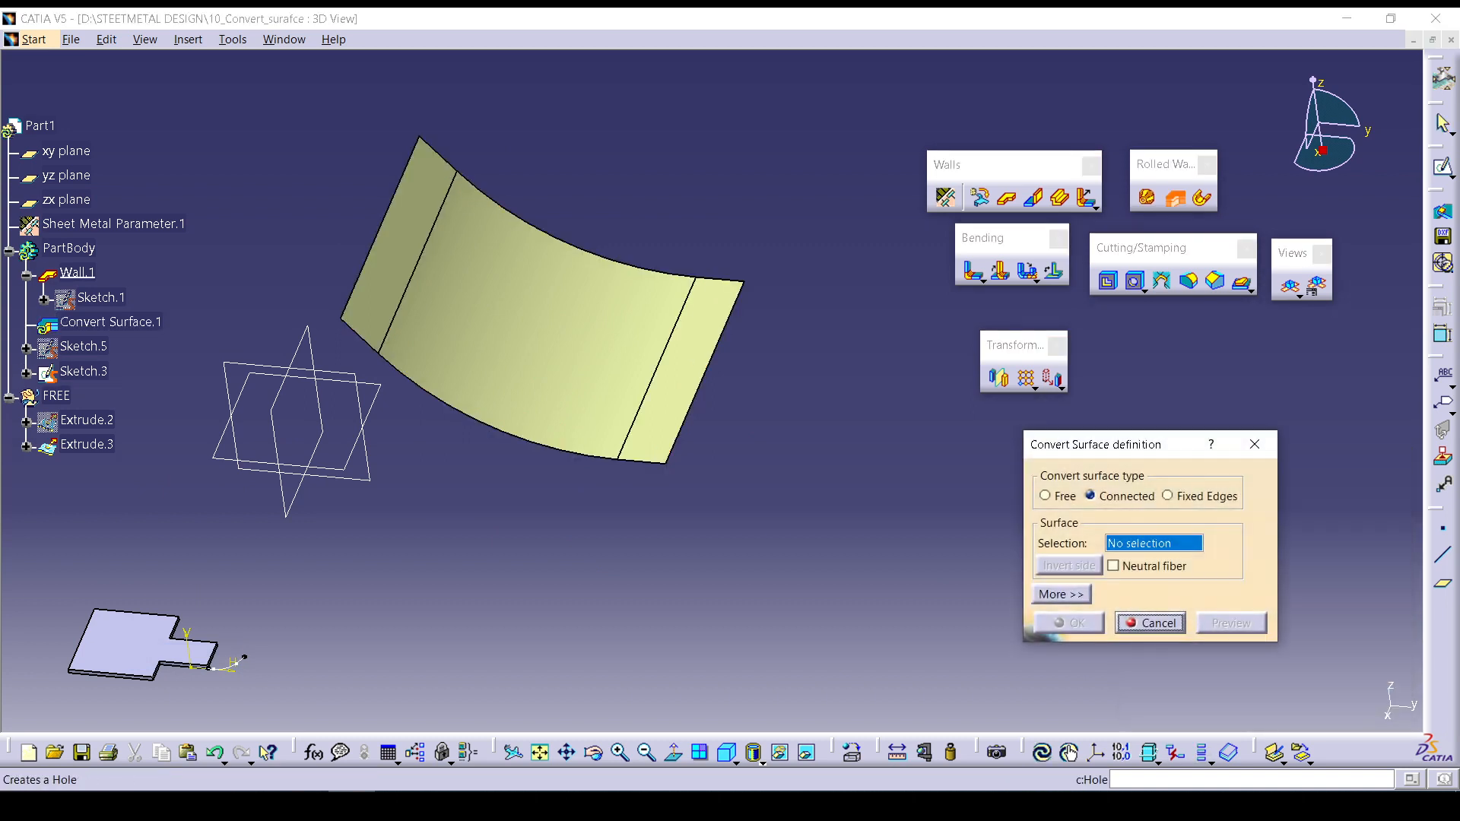
click(1045, 496)
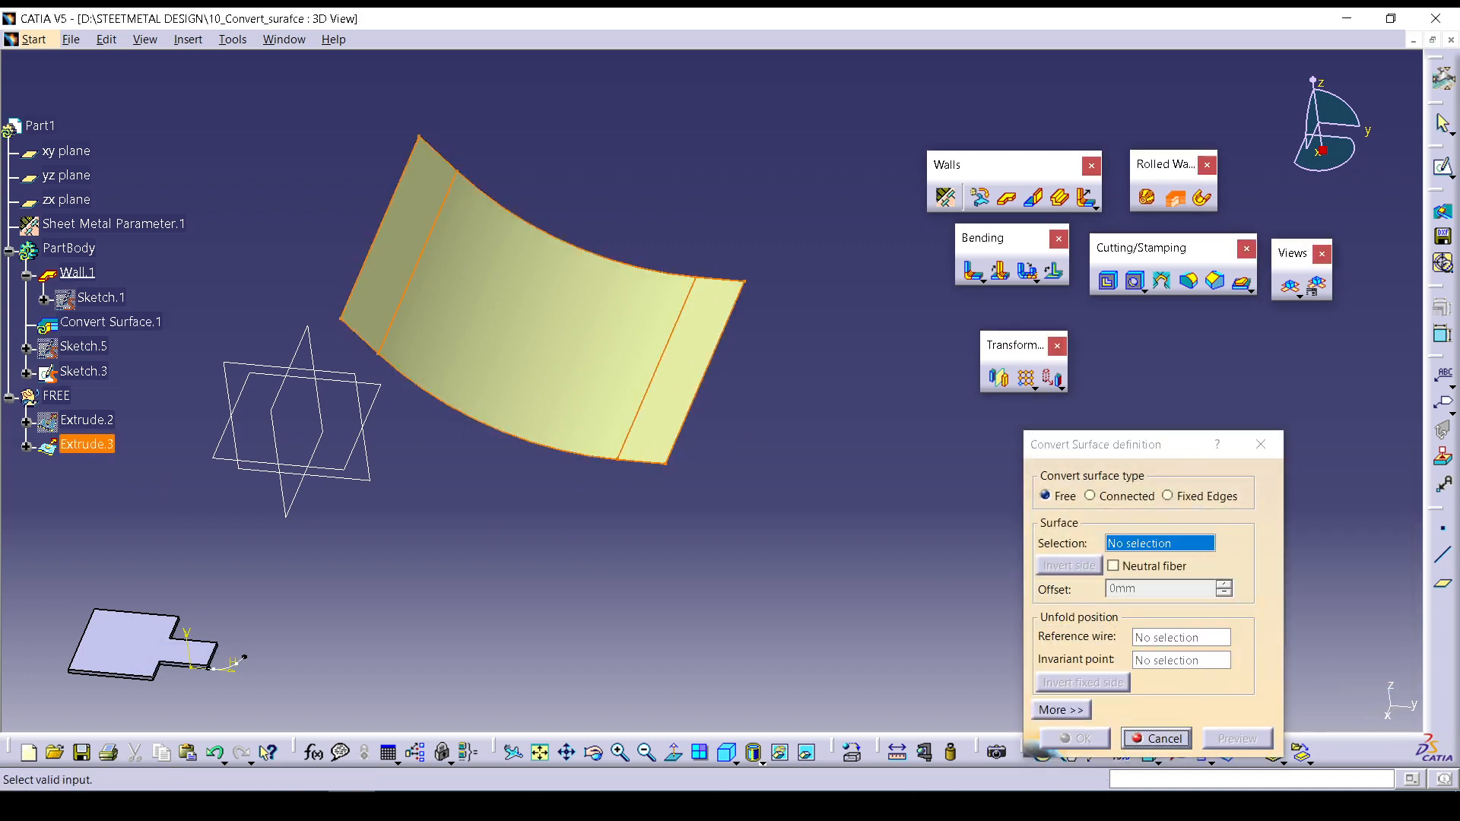
click(584, 315)
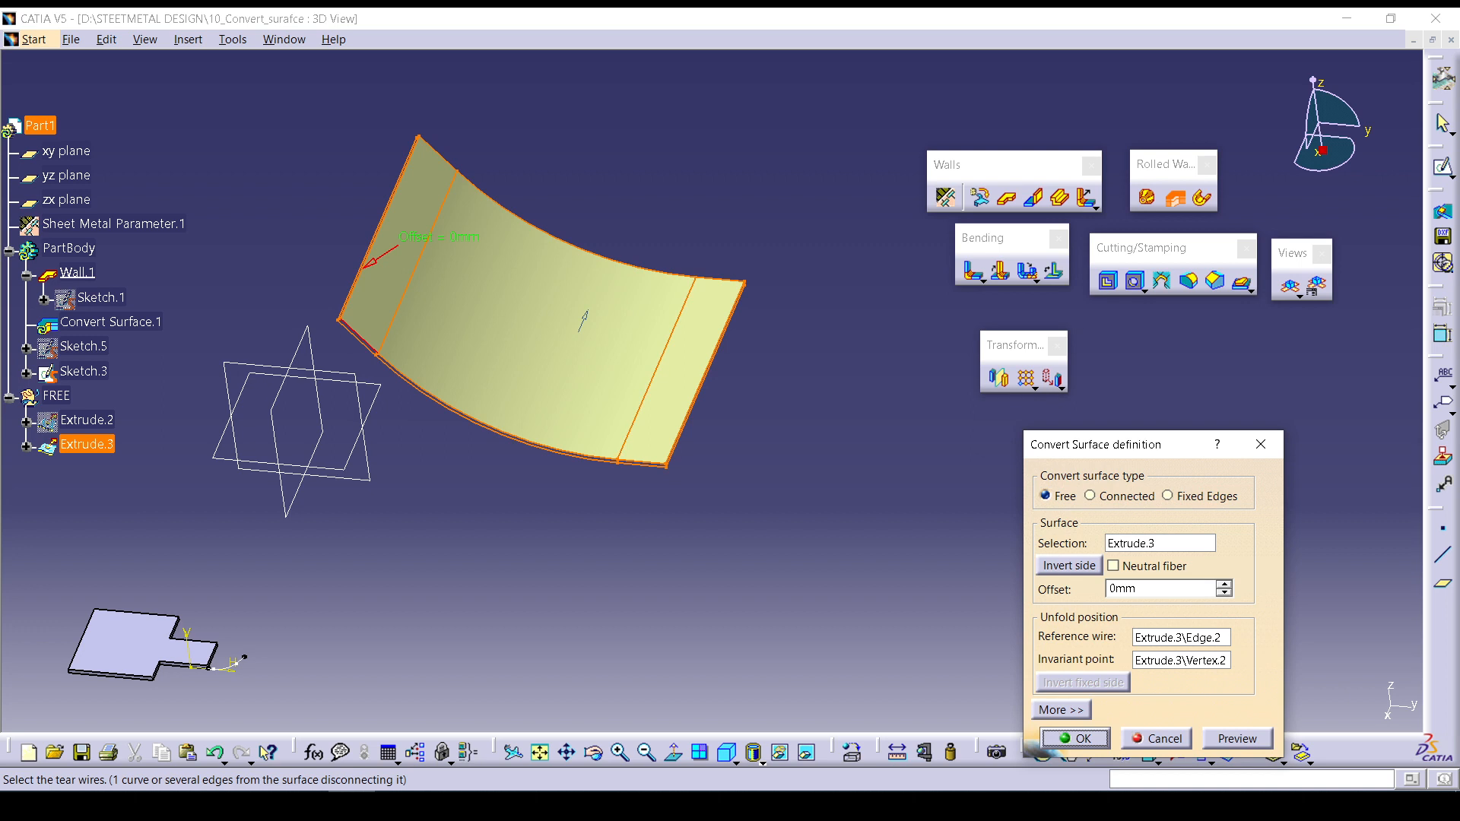
click(1069, 566)
click(1238, 739)
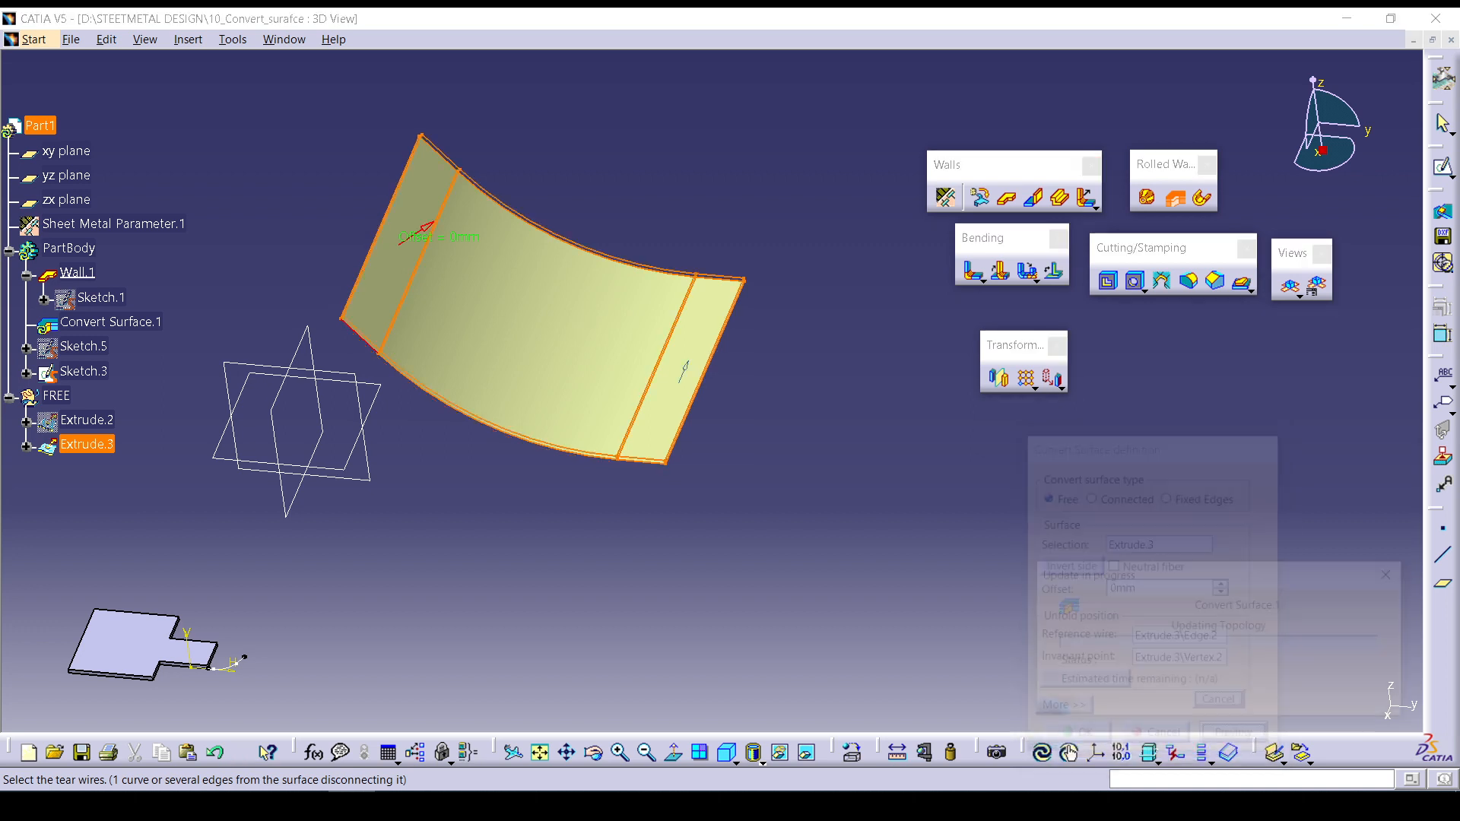
click(1075, 738)
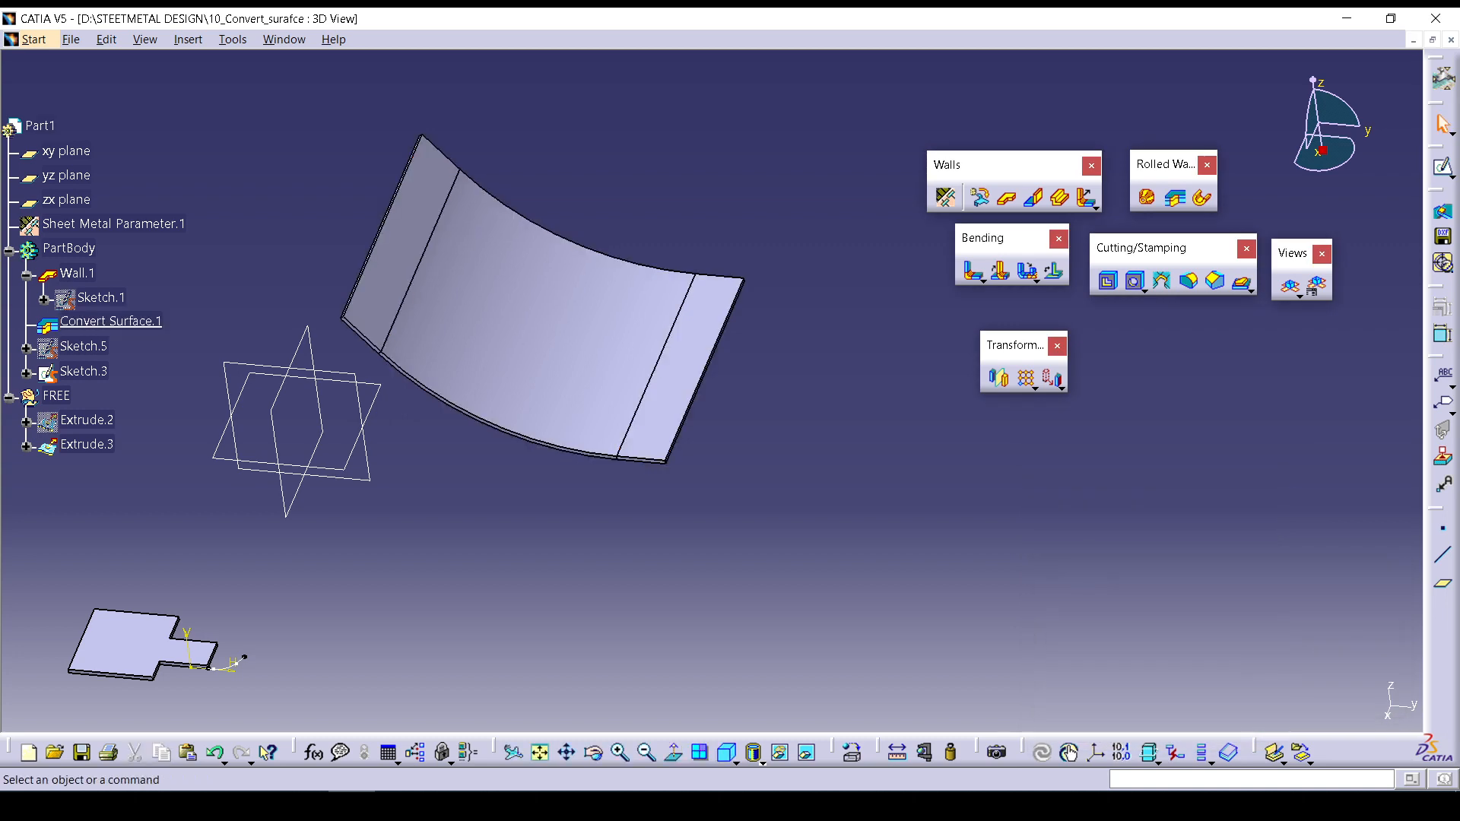
Delete the Free converted surface from PartBody.
middle_drag(597, 586, 681, 494)
right_click(577, 327)
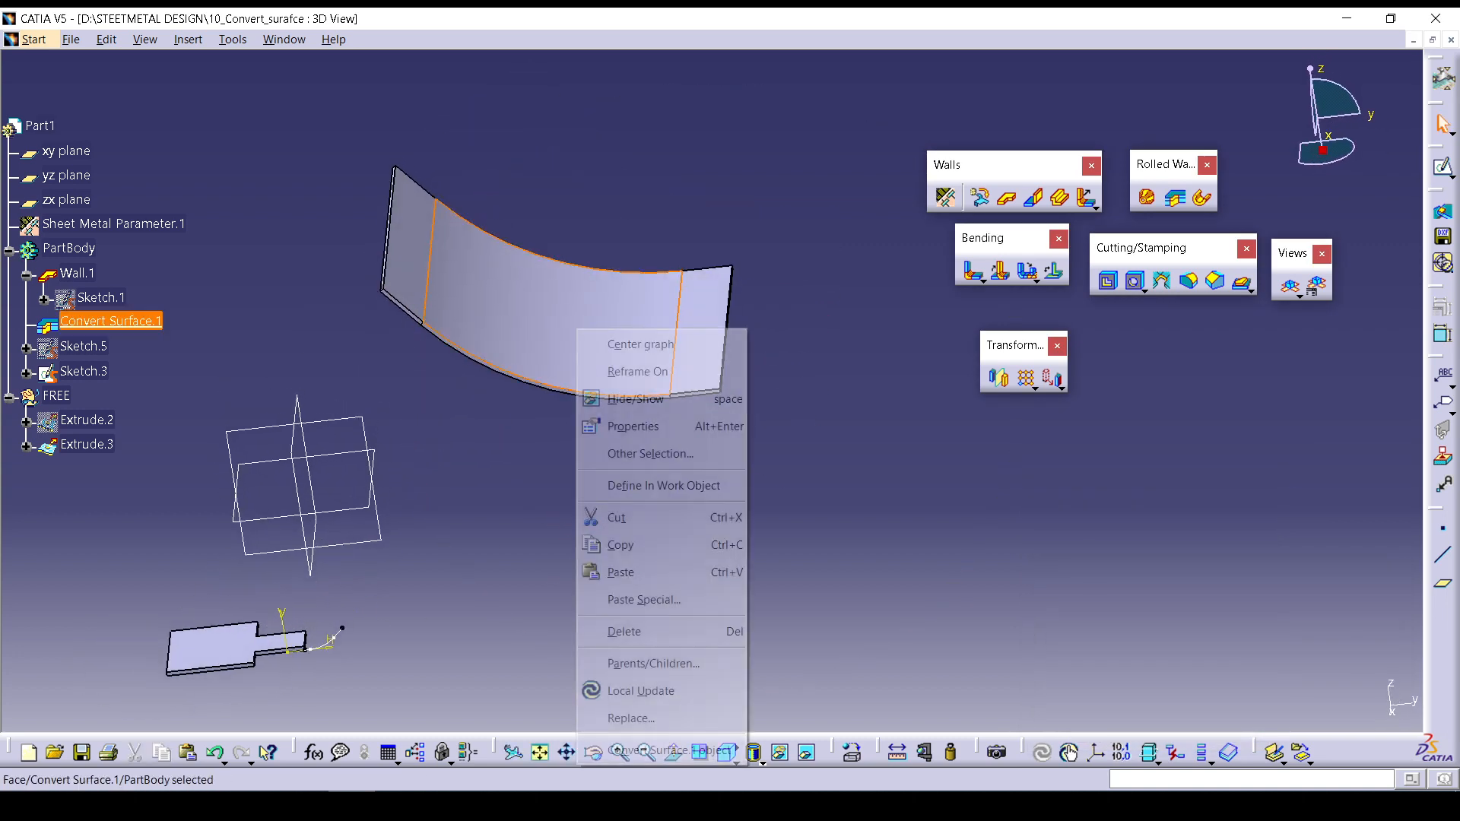
right_click(108, 323)
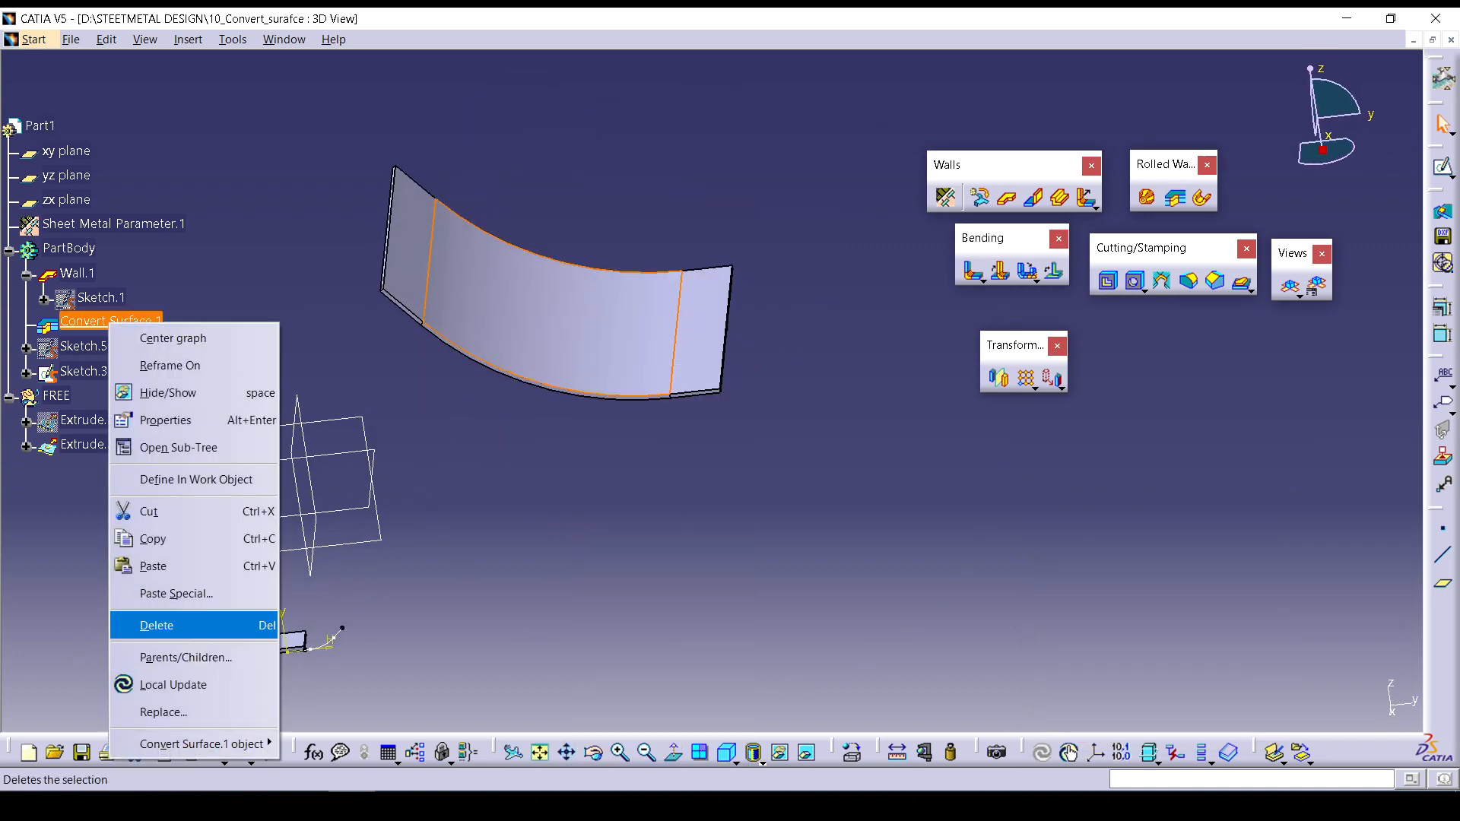
click(174, 625)
click(1290, 700)
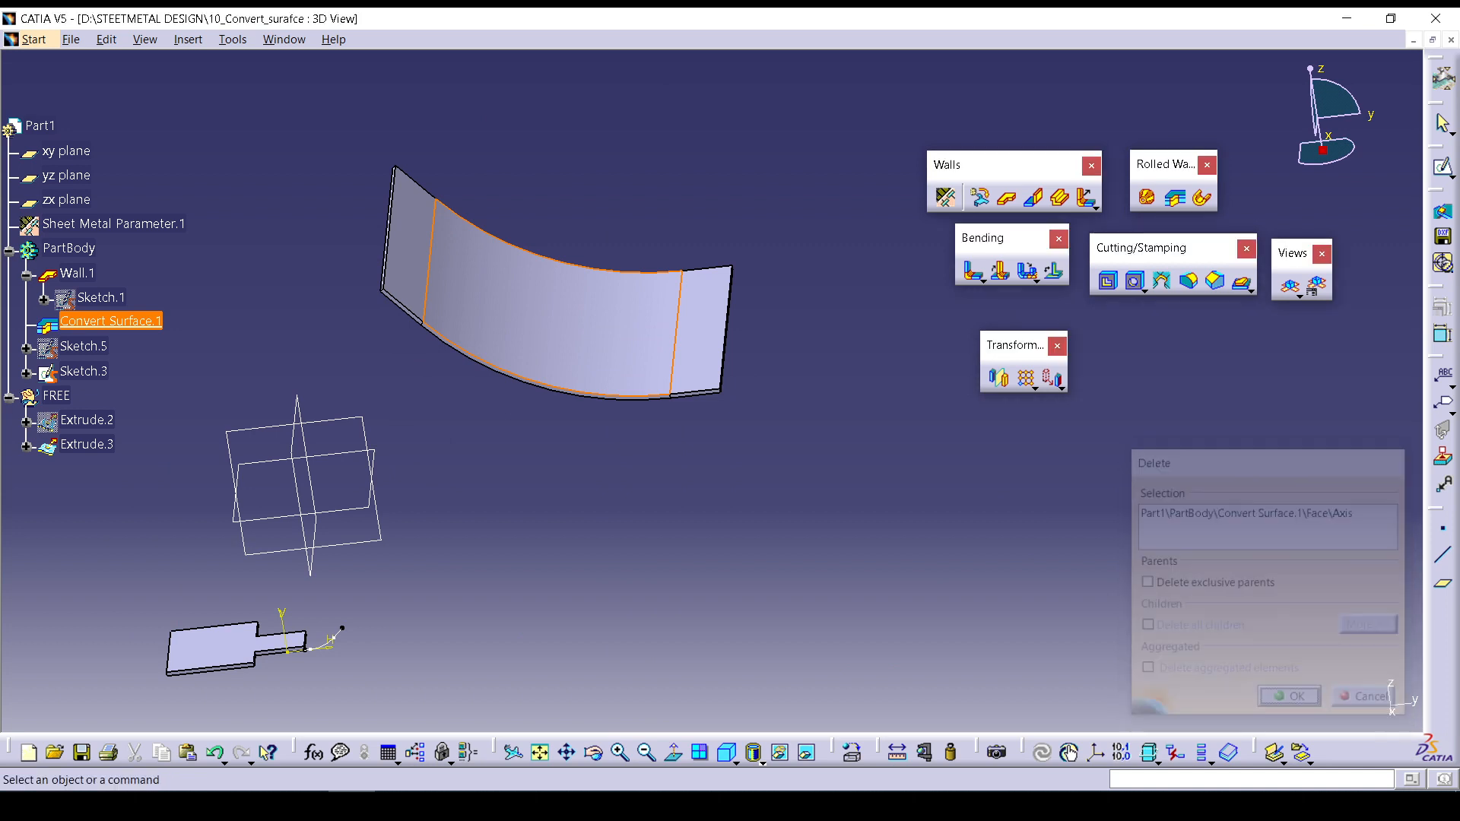
click(1175, 197)
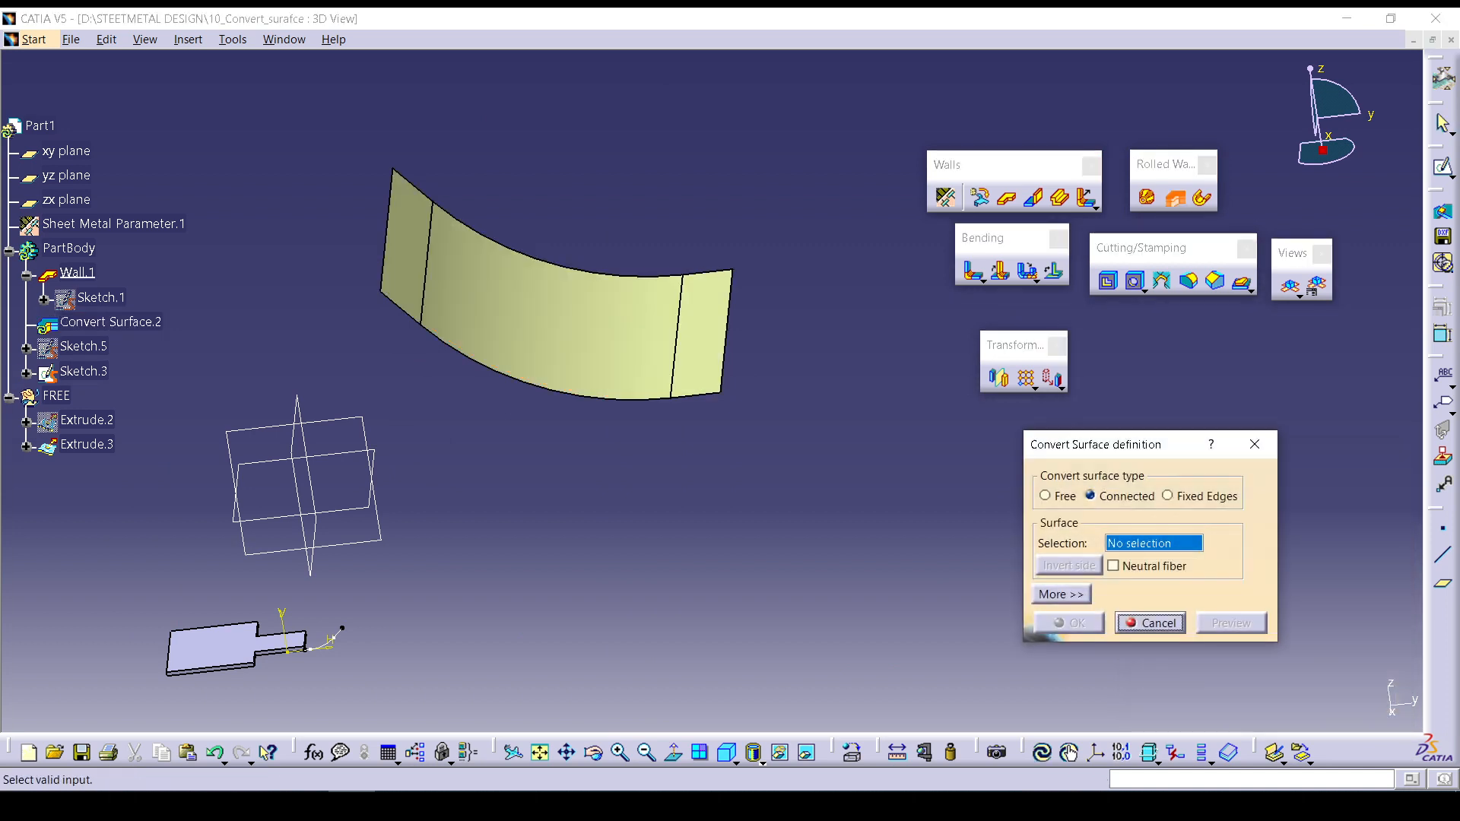
ctrl+middle_drag(712, 457, 712, 365)
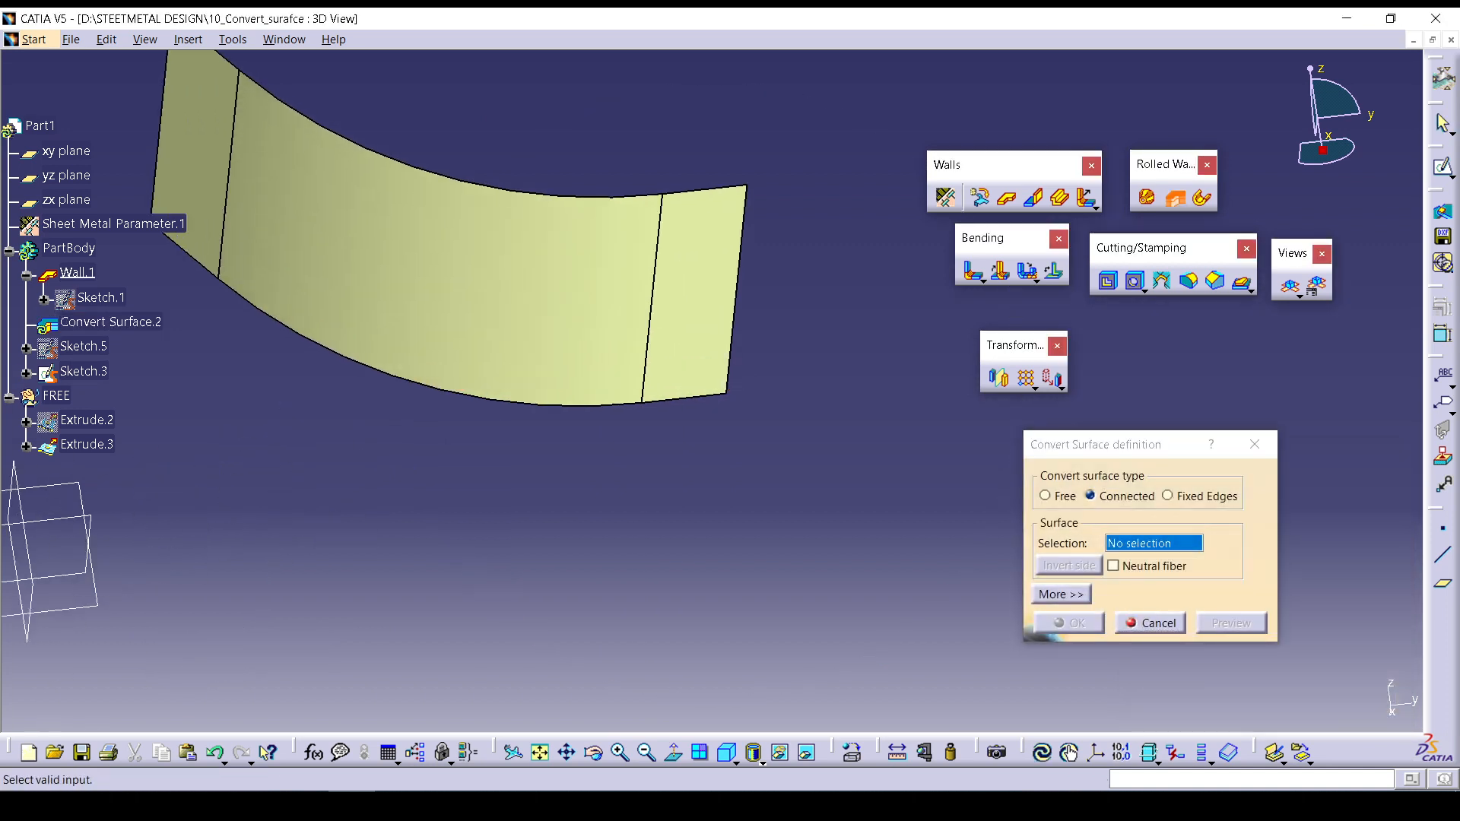
key(Escape)
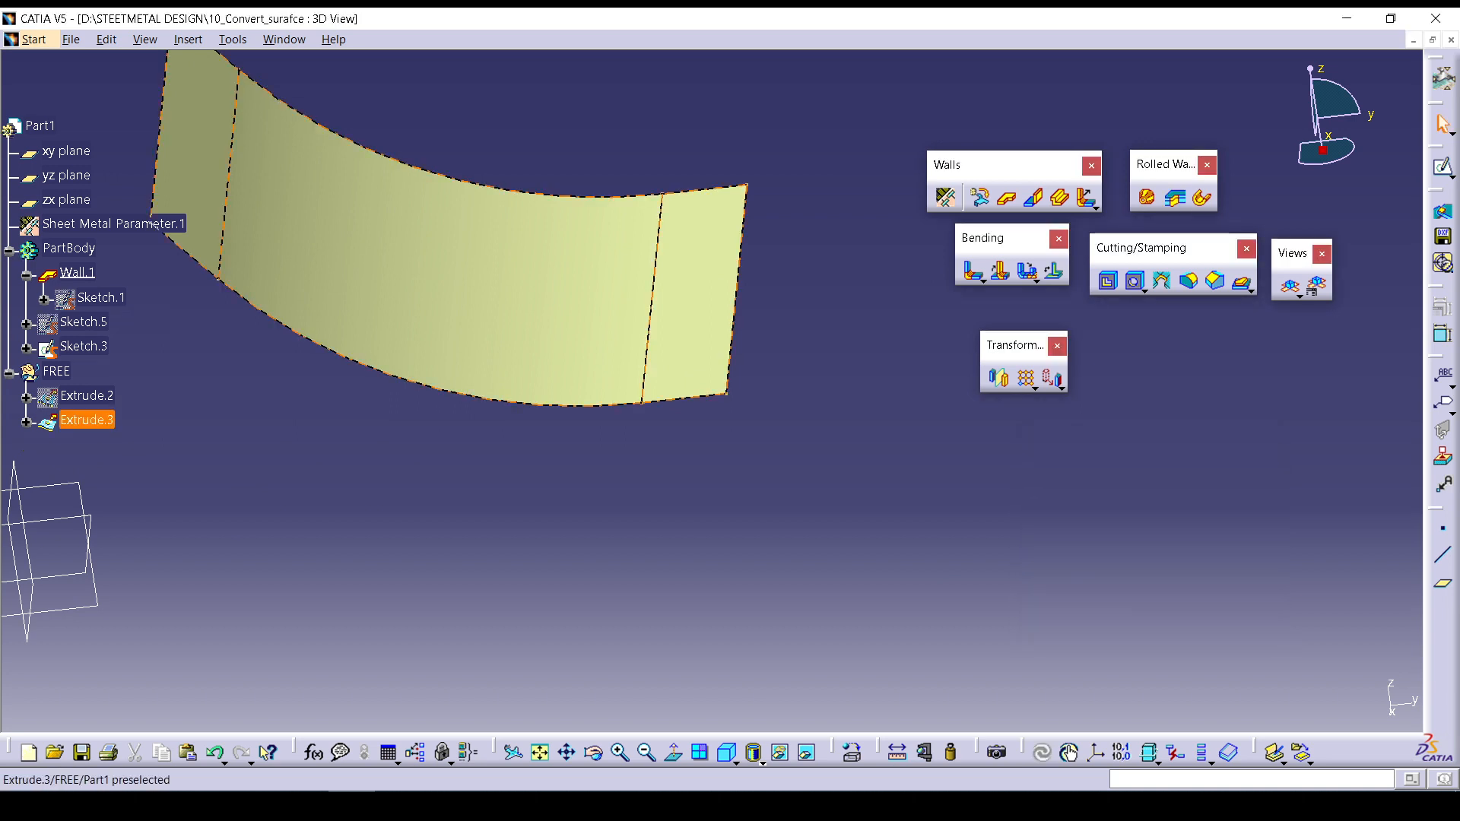
Show the hidden Extrude.2 surface attached to the narrow end of the flat wall.
right_click(87, 397)
click(125, 443)
middle_drag(228, 524, 743, 152)
middle_drag(244, 703, 610, 100)
middle_drag(472, 319, 668, 375)
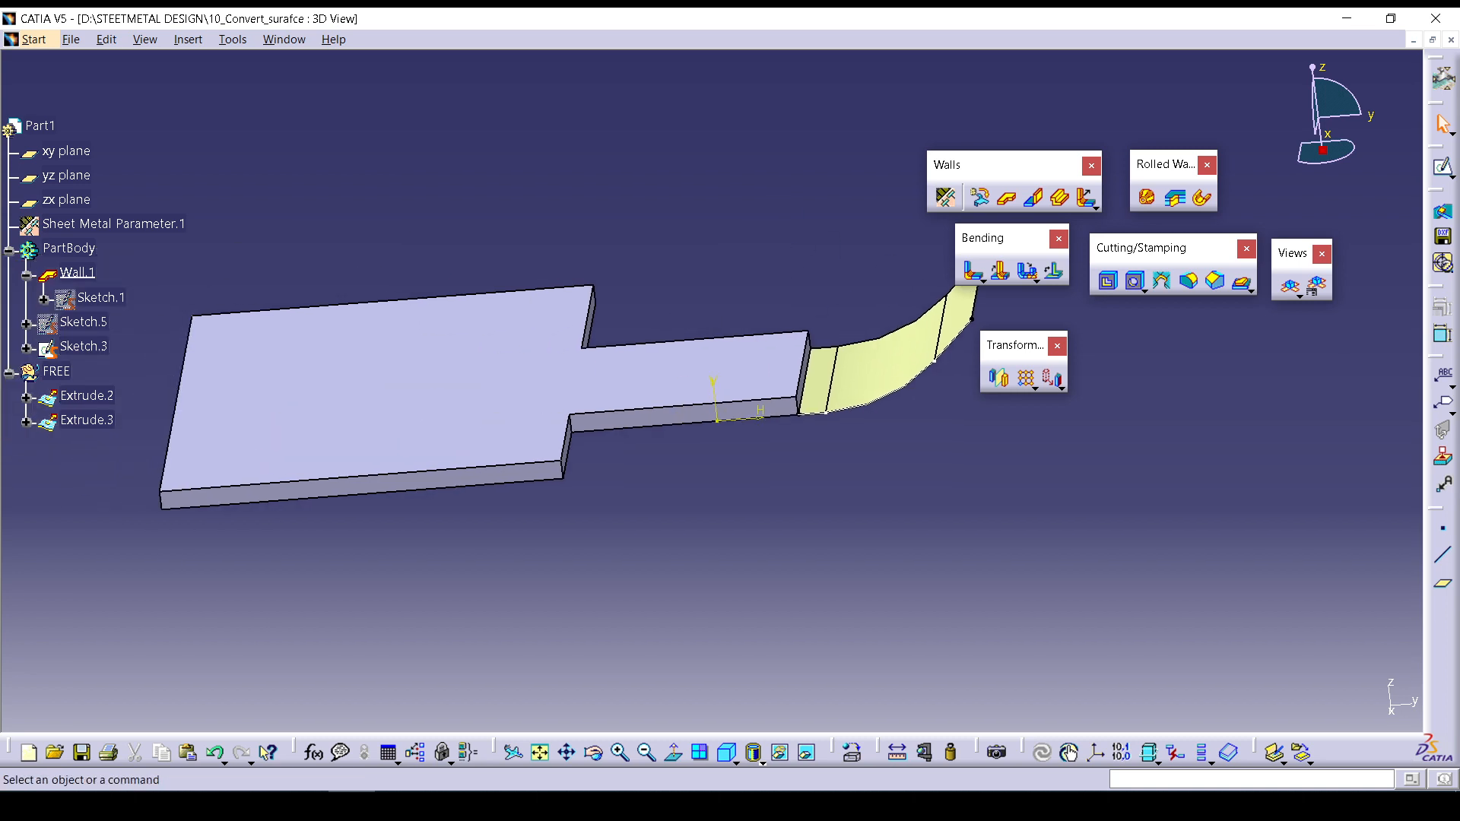
Convert the Extrude.2 surface to sheet metal using the Connected type with default tear wires.
middle_drag(730, 471, 598, 524)
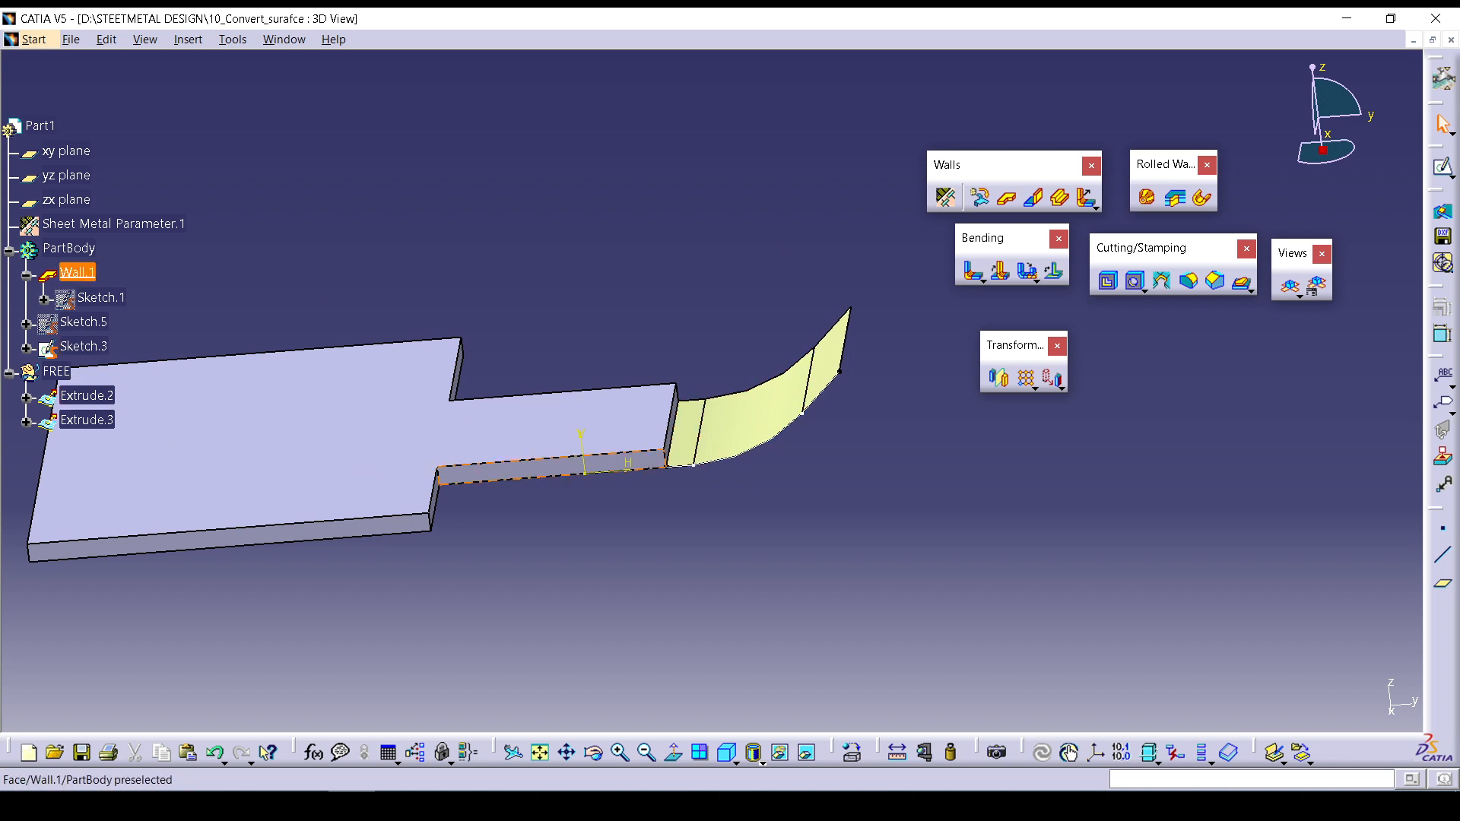
middle_drag(608, 470, 691, 578)
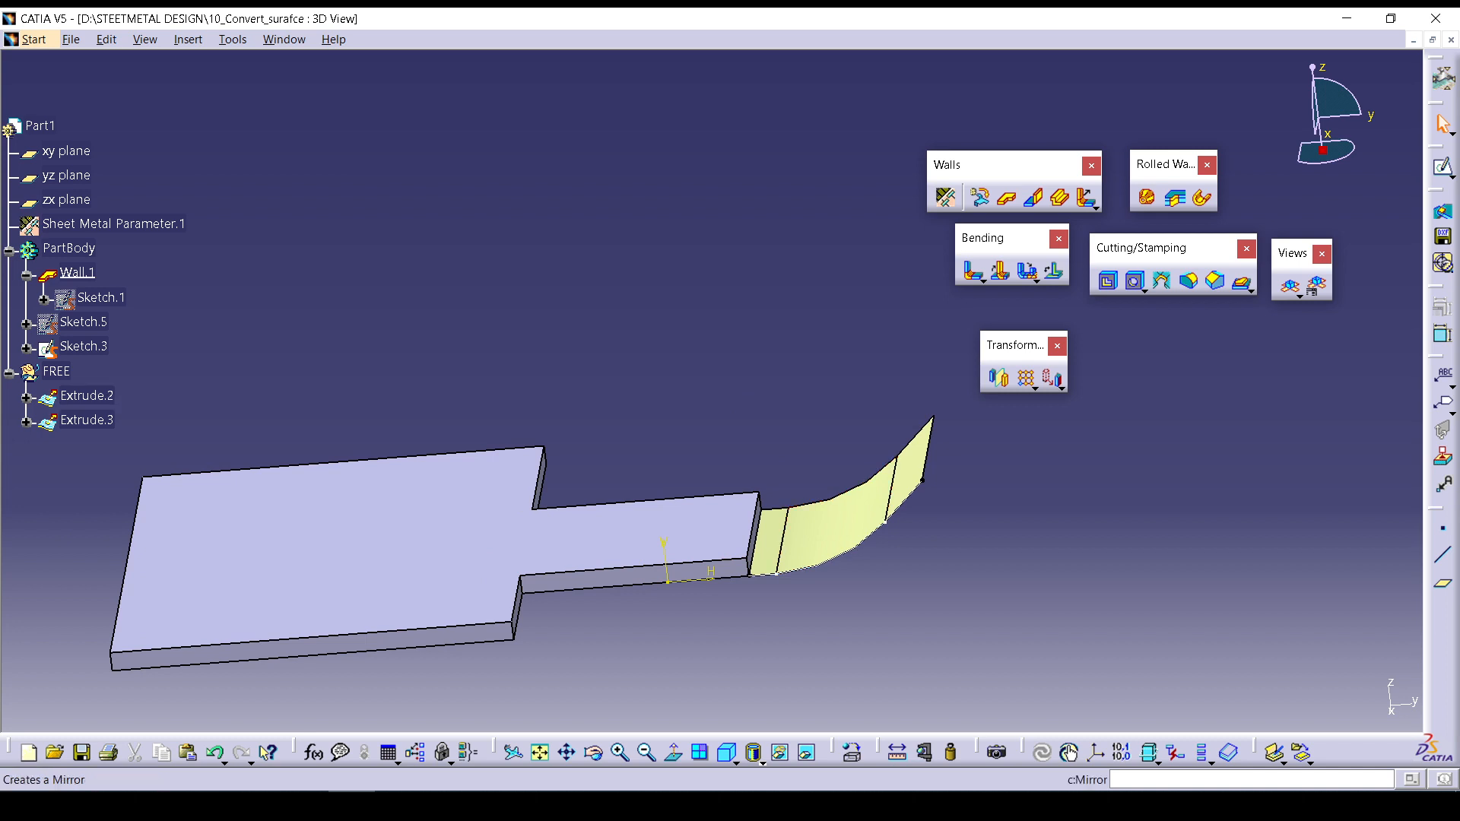
click(1175, 199)
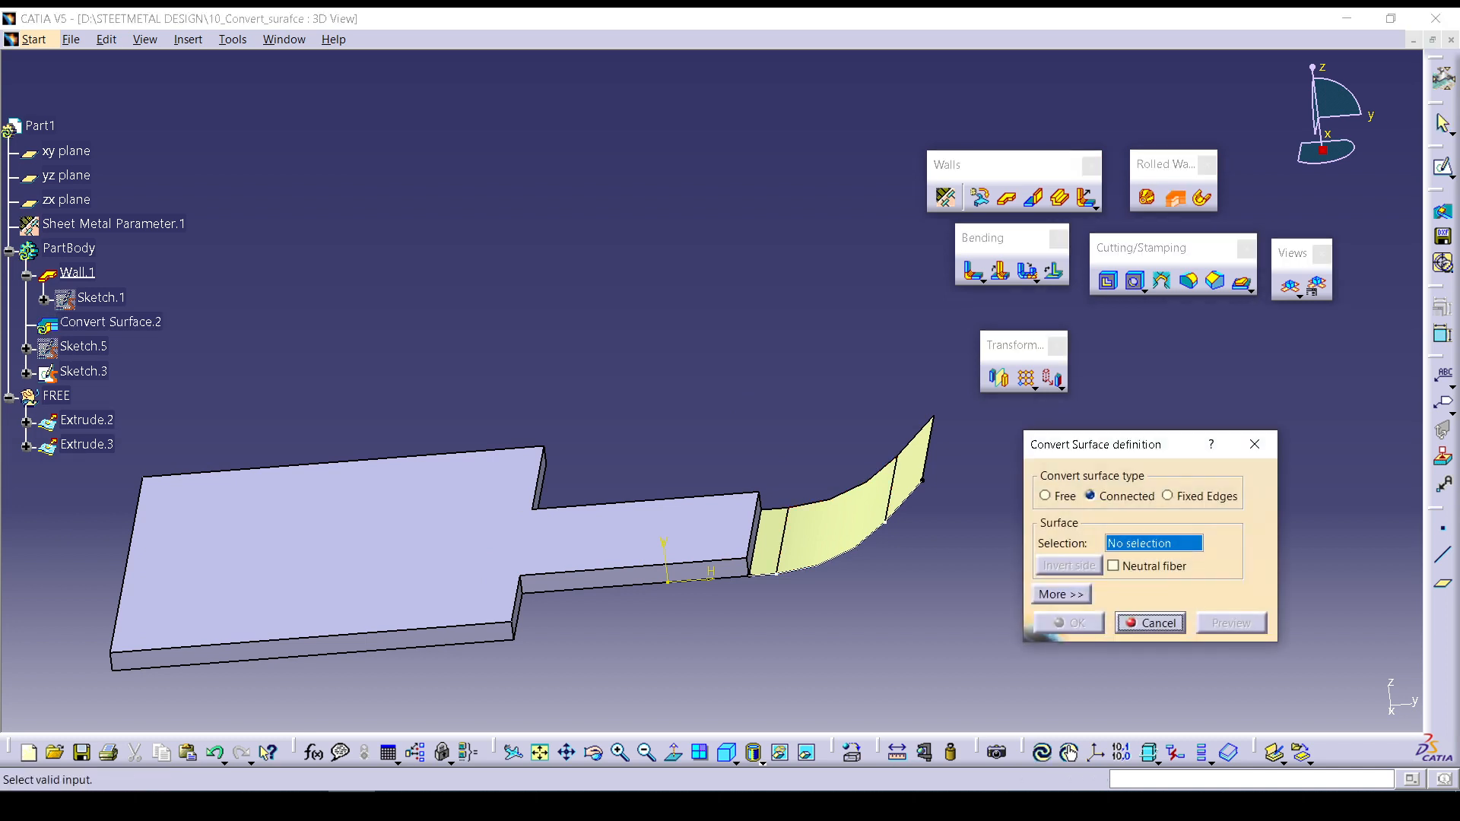
click(1120, 497)
click(1046, 495)
click(1090, 496)
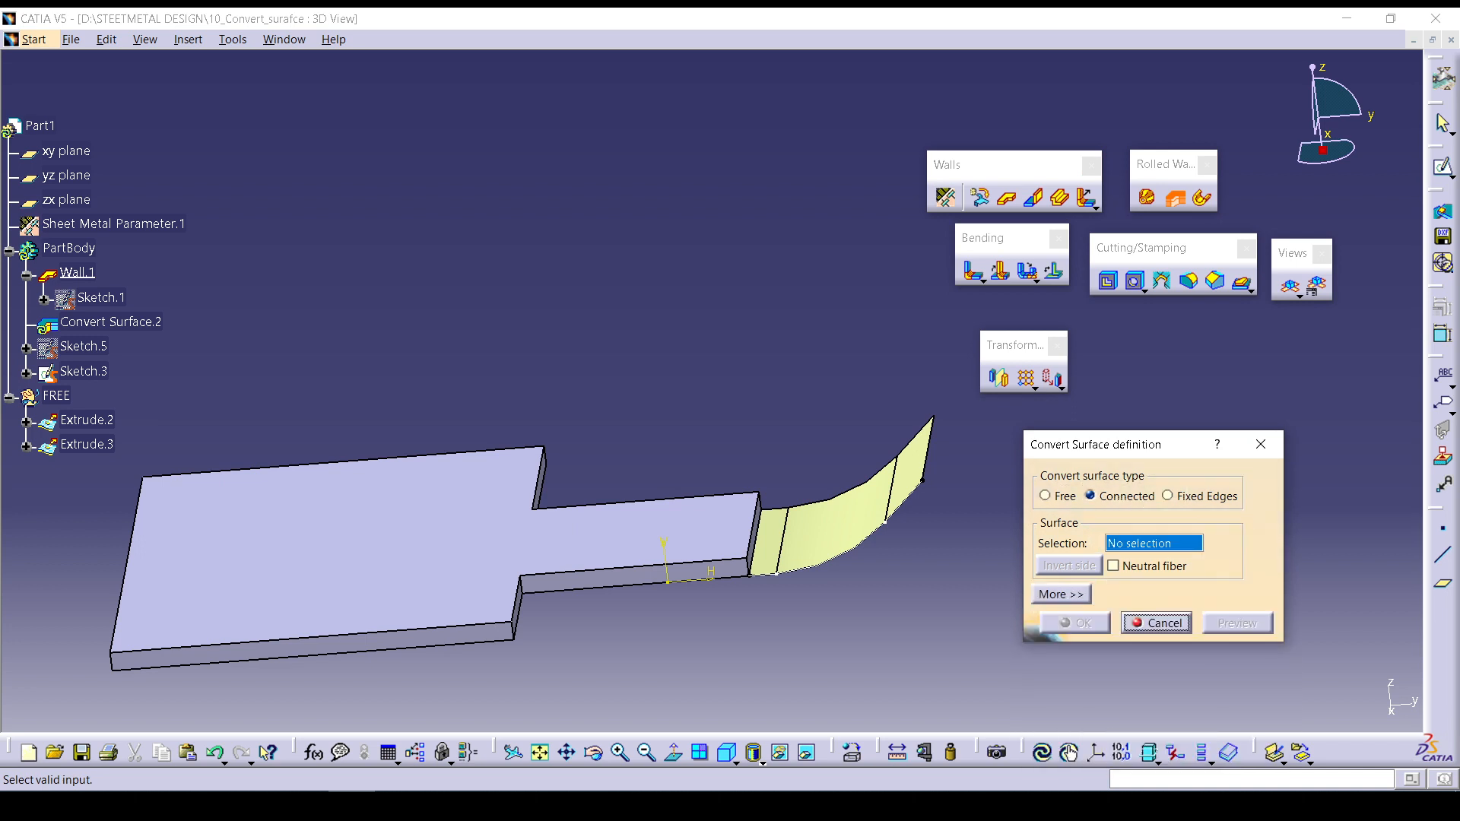
click(840, 523)
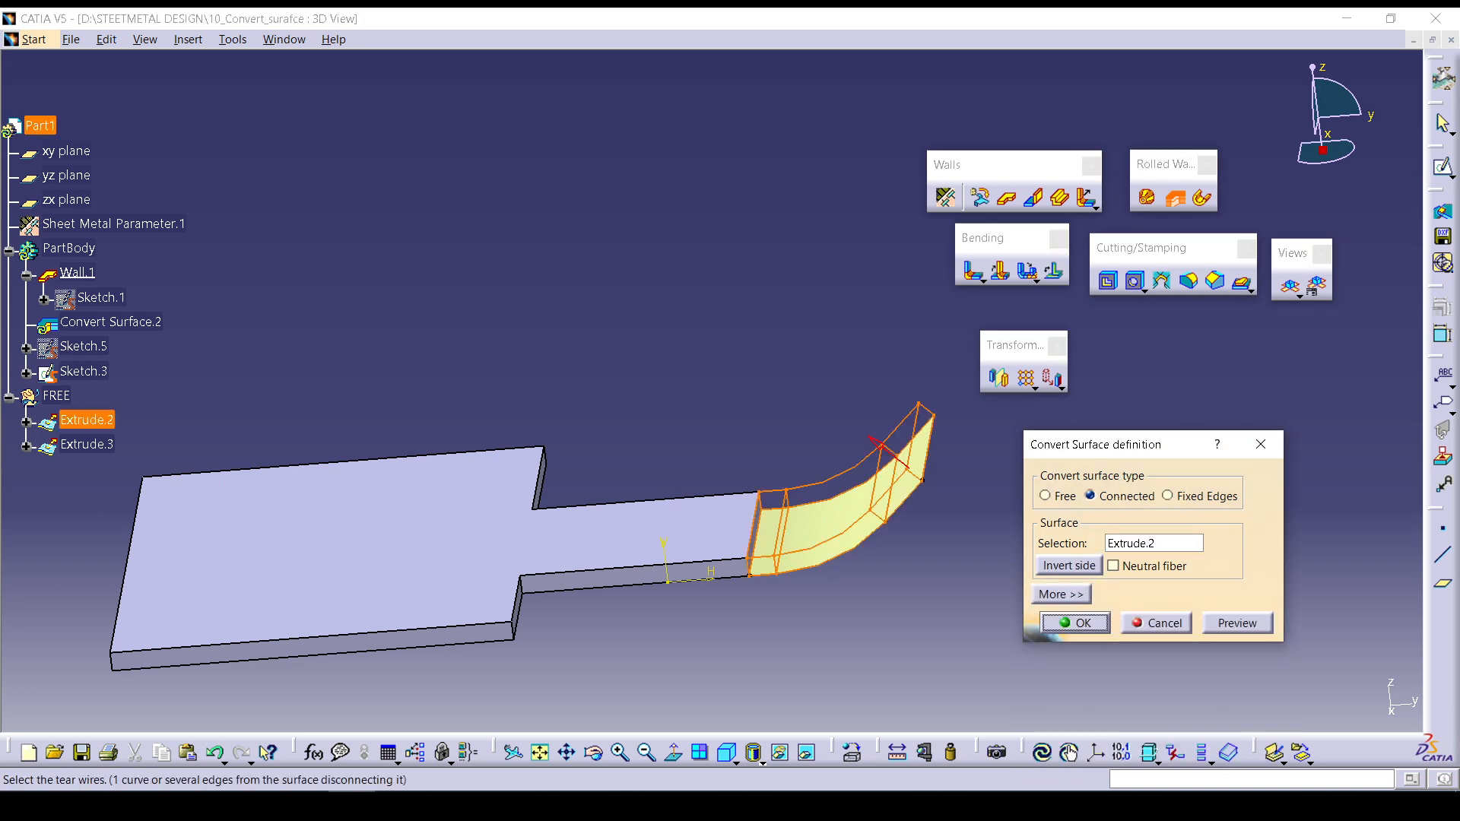
click(1061, 594)
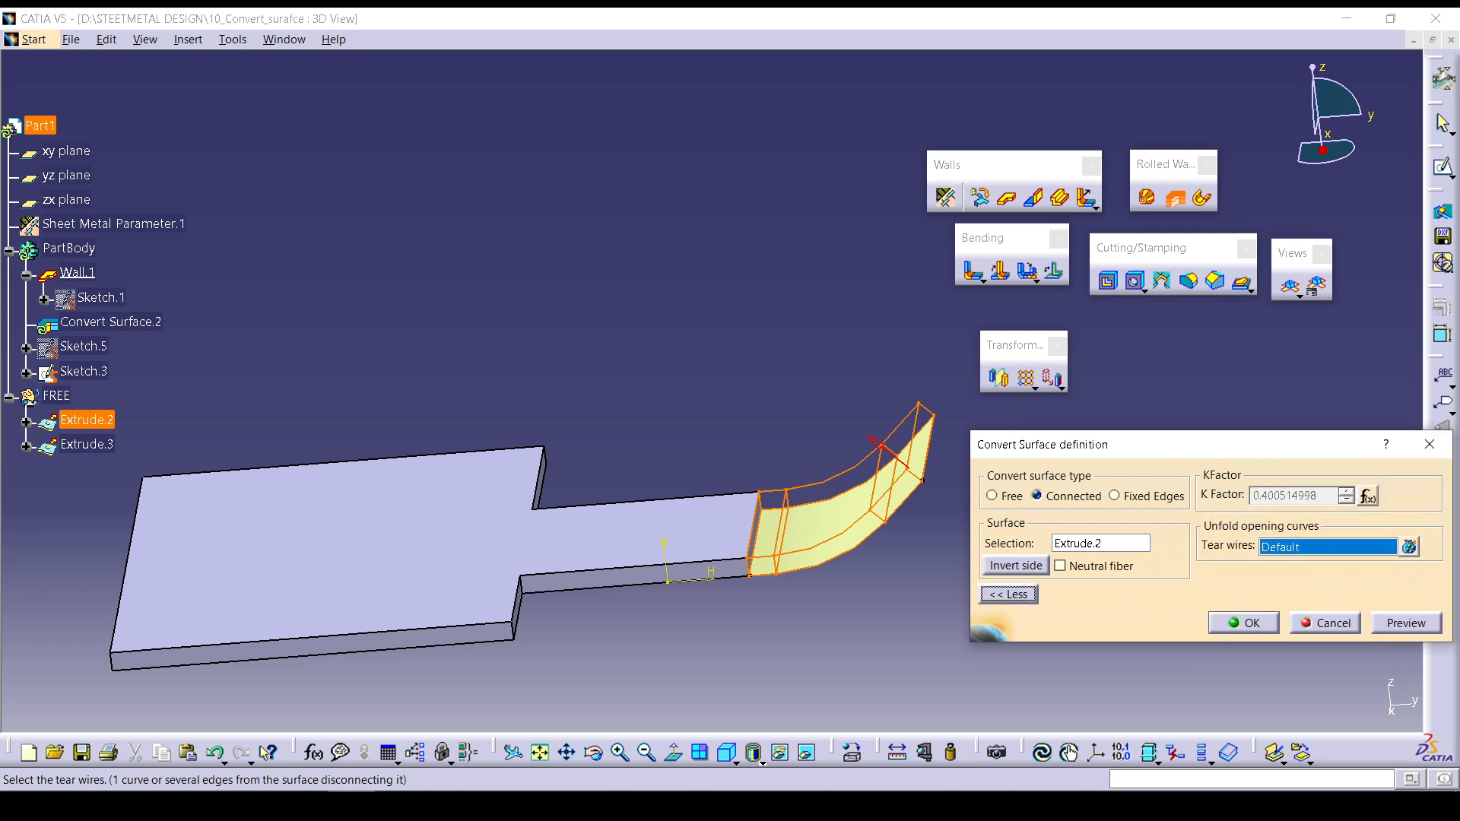
click(1406, 623)
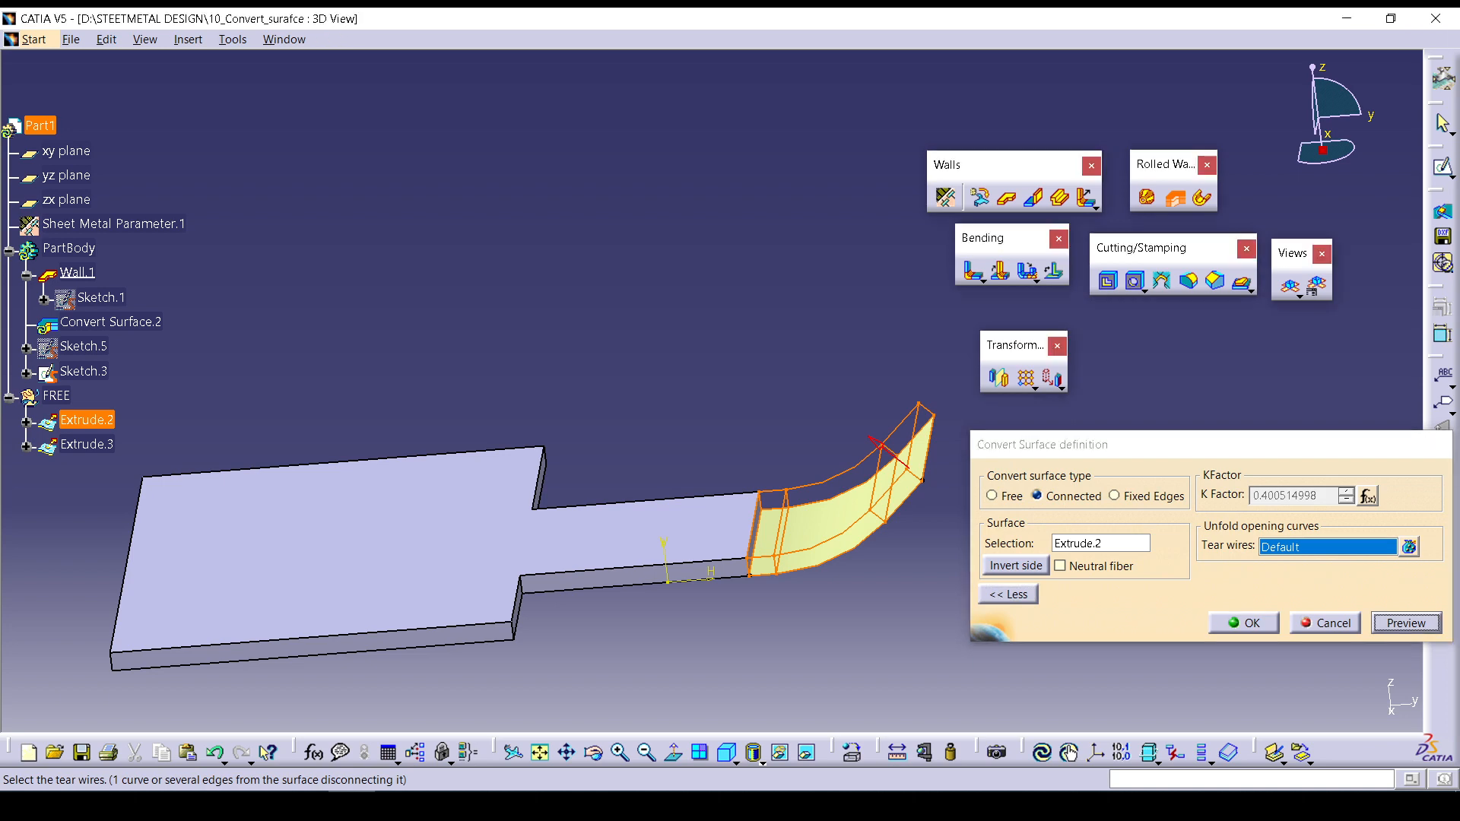
click(1244, 622)
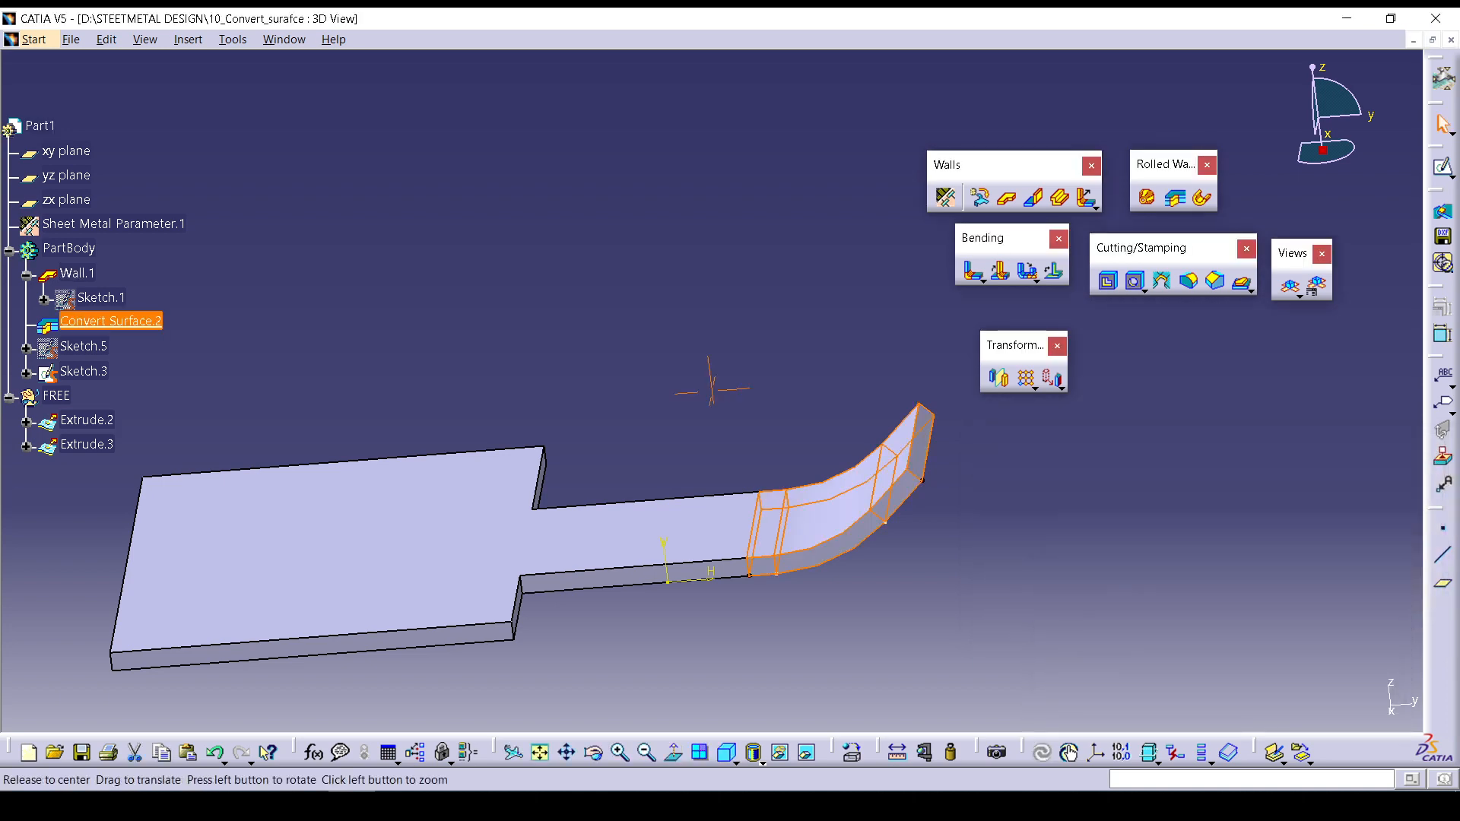
Hide Sketch.3 on the flat wall.
middle_drag(712, 401, 575, 342)
click(70, 371)
key(space)
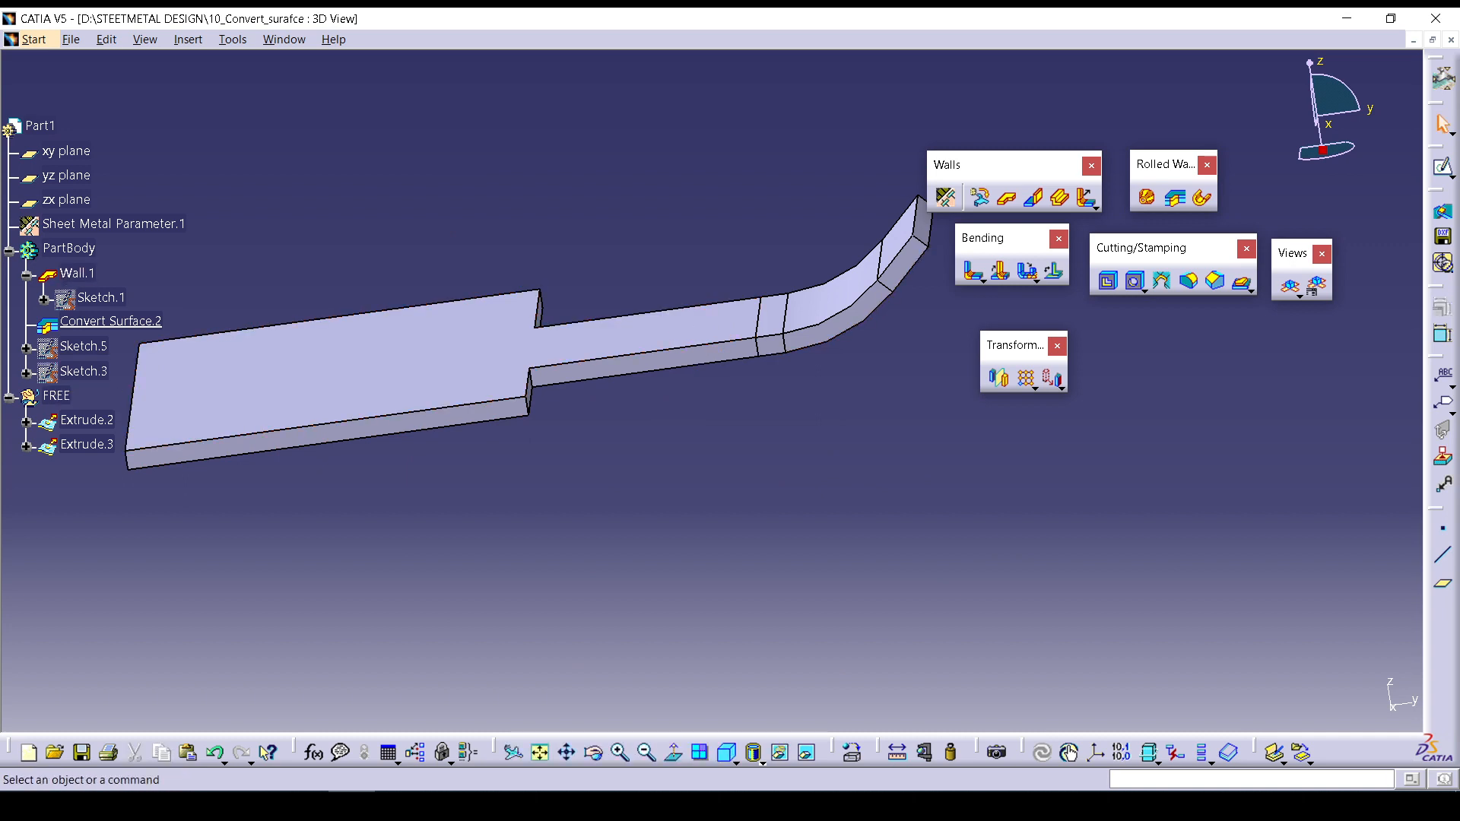
Unfold the part to examine the flattened connected surface, and fold it back.
middle_drag(760, 402, 718, 441)
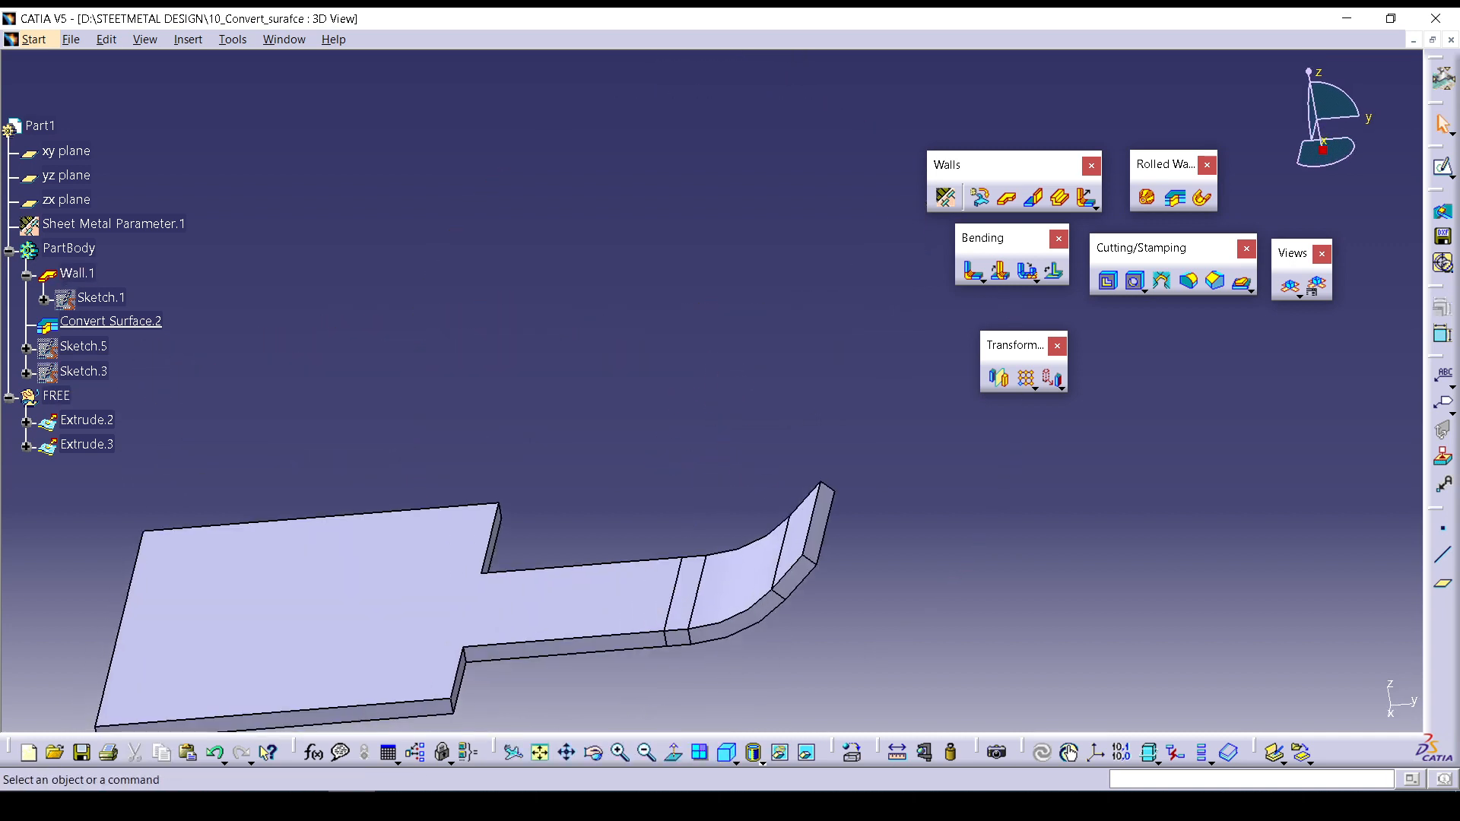
click(1318, 287)
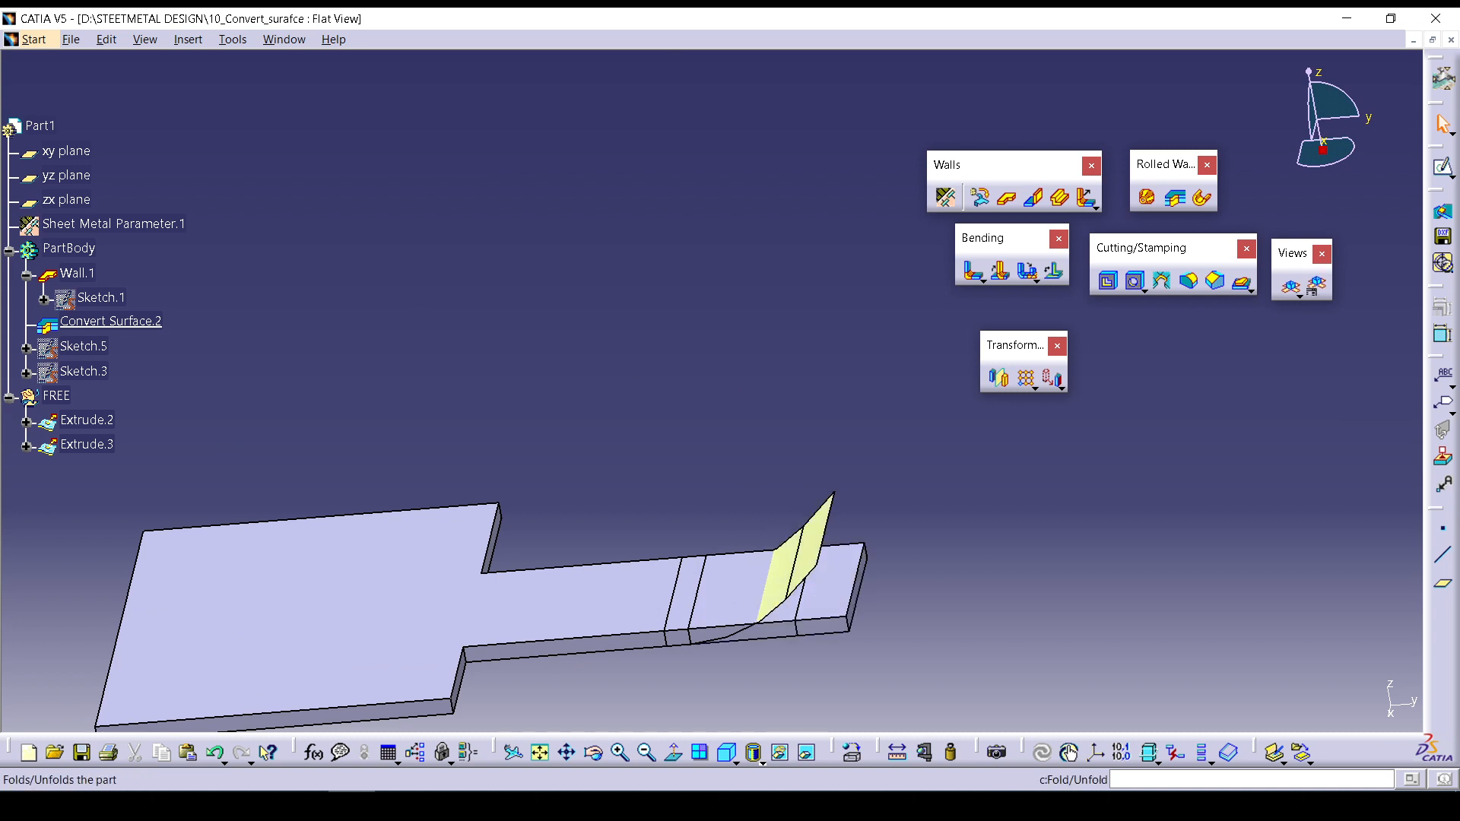
click(1291, 287)
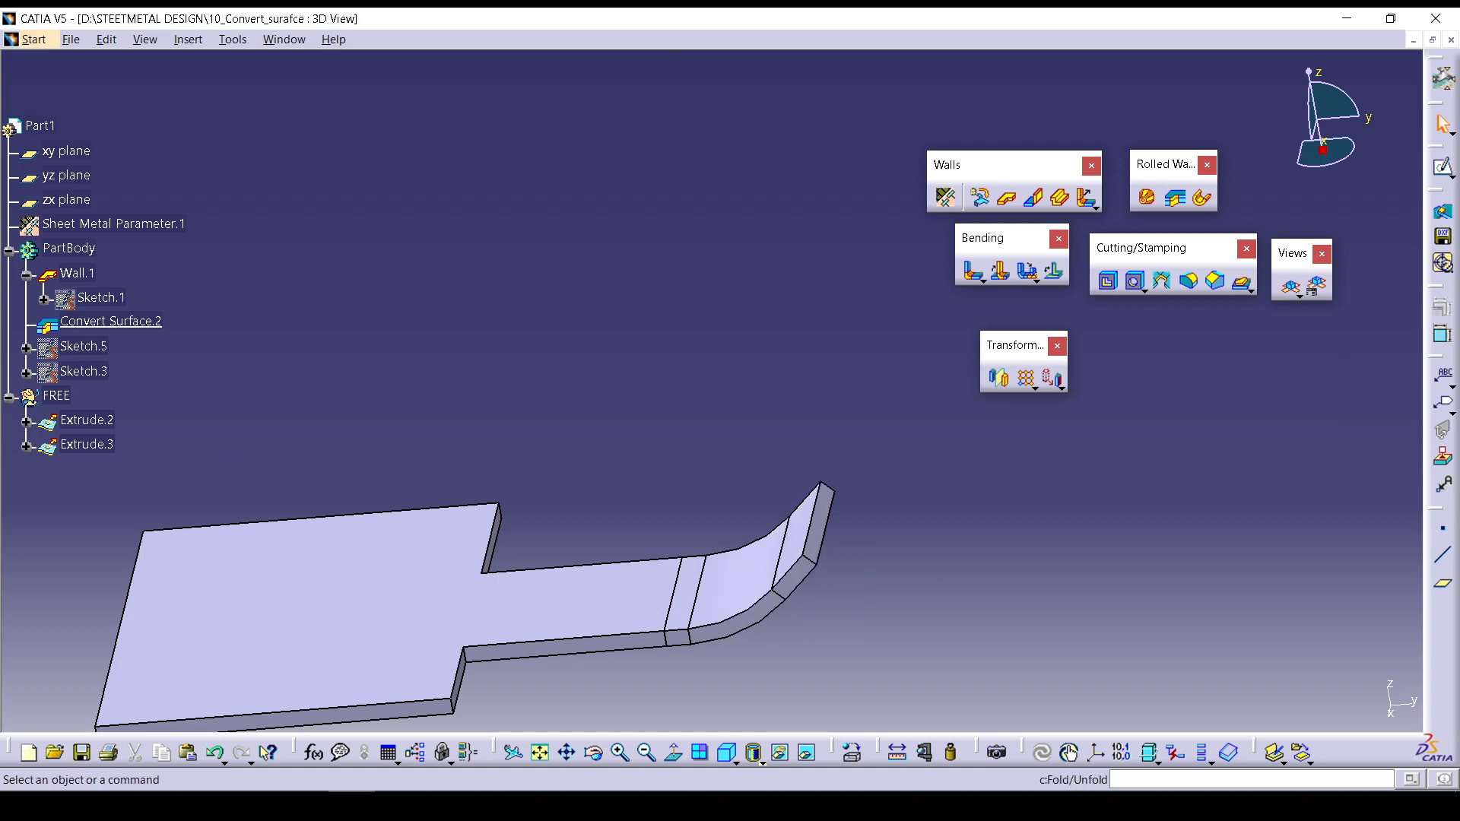
Define PartBody as the in-work object and toggle the part repeatedly between its flat and folded states.
right_click(67, 248)
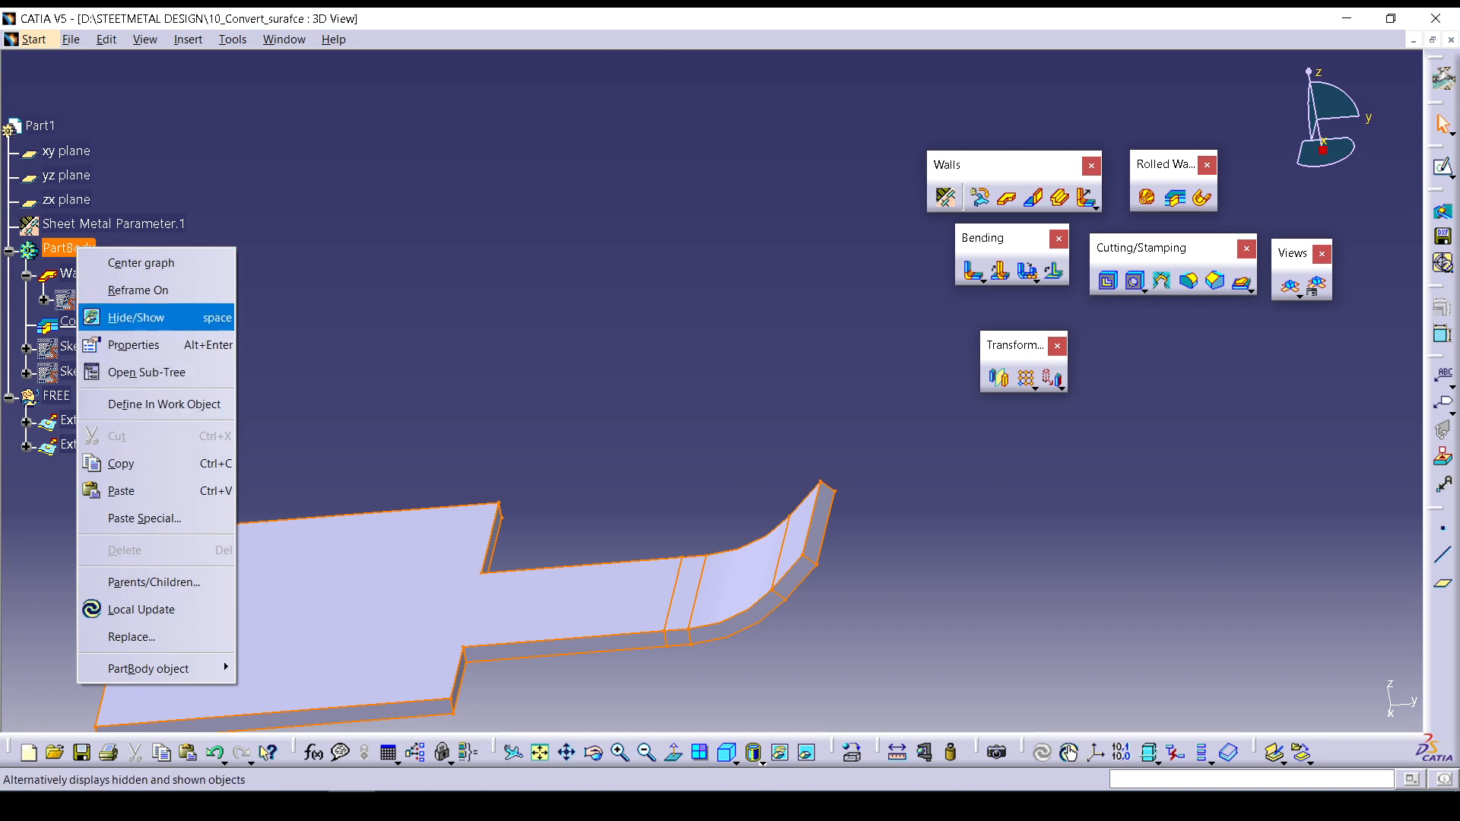
click(164, 404)
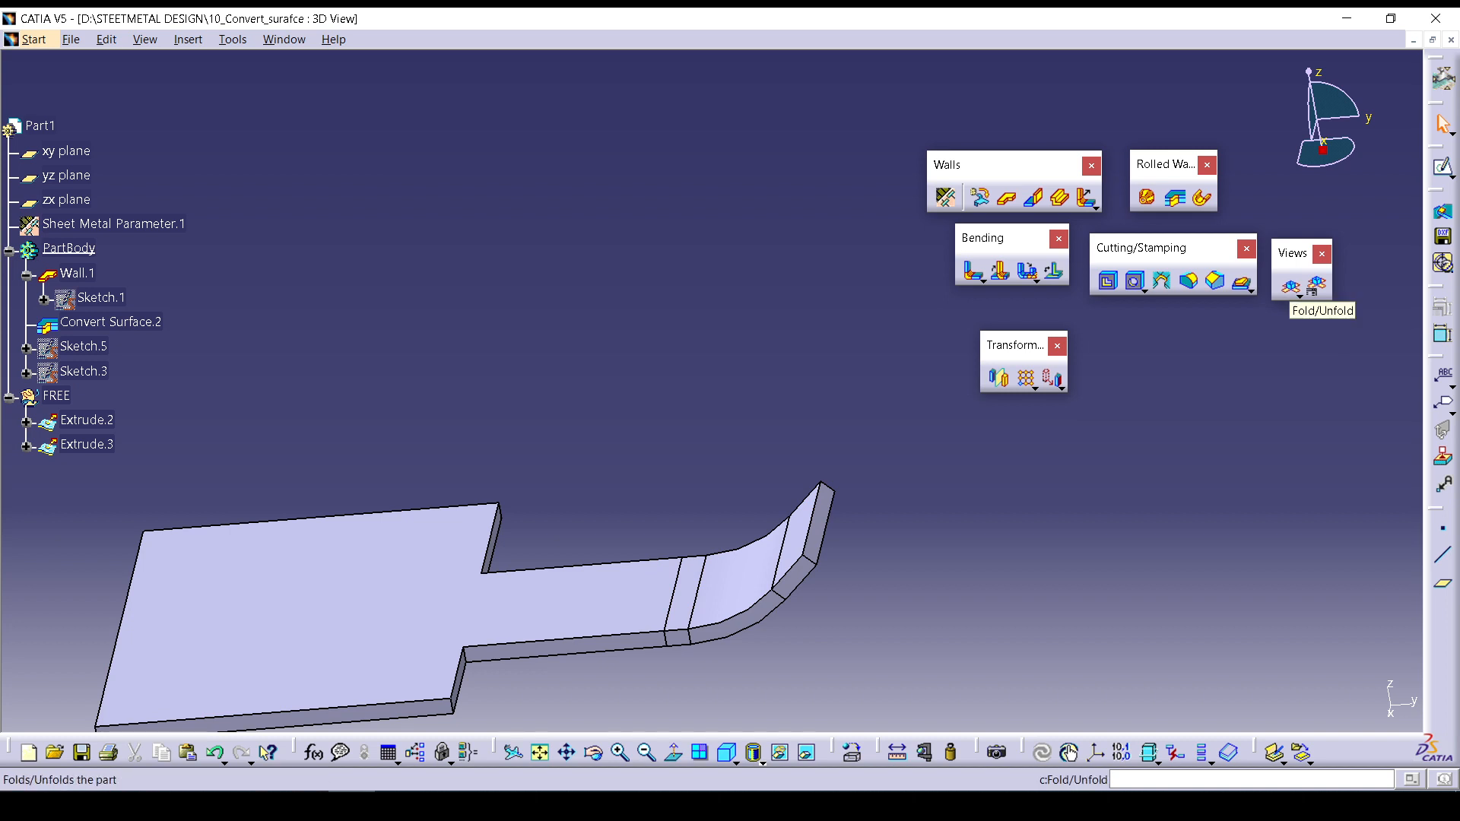
click(1291, 287)
click(1292, 287)
click(1292, 287)
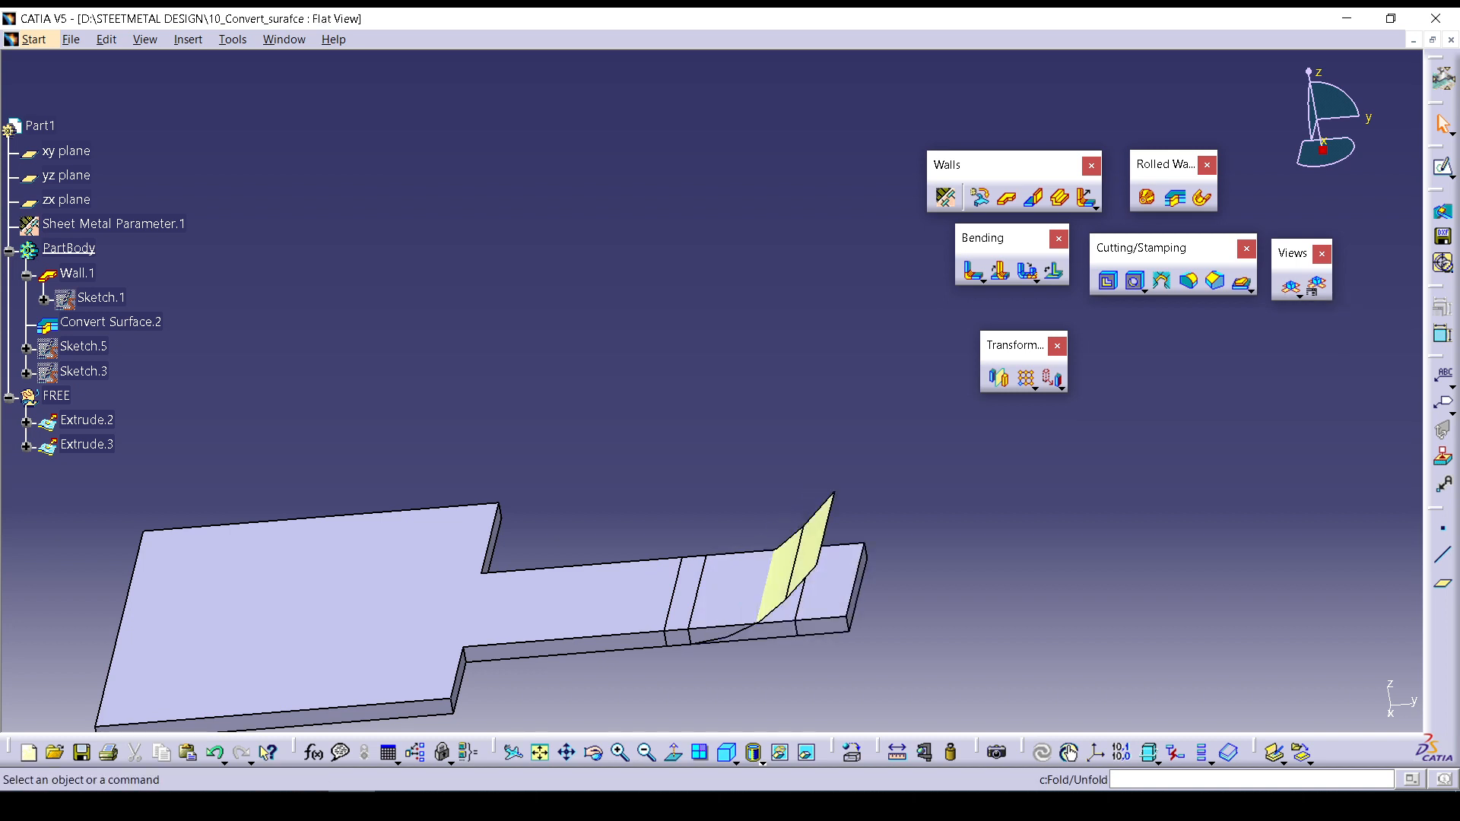
click(1291, 287)
click(1291, 287)
click(1291, 287)
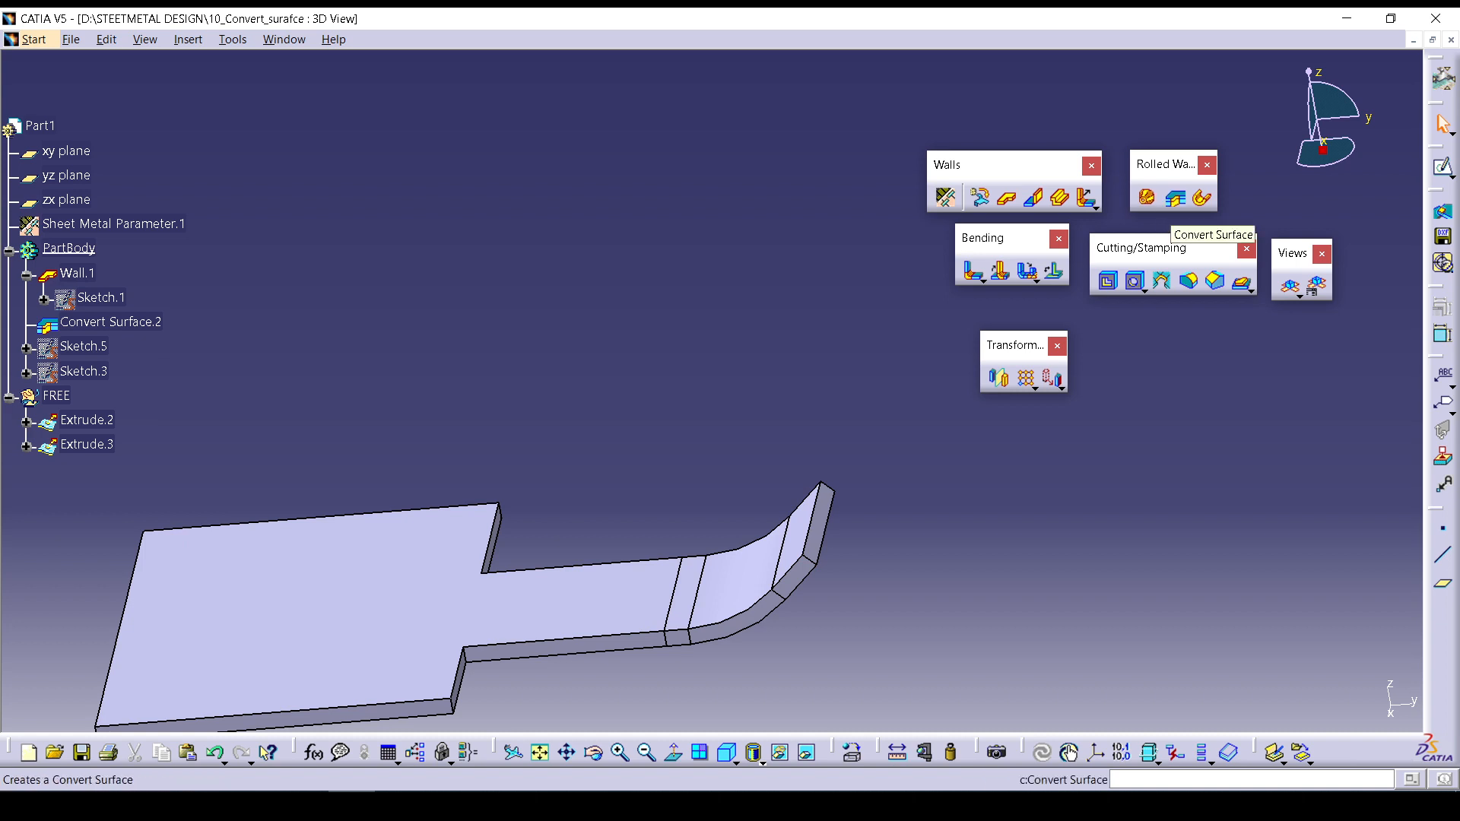
Convert the separate Extrude.3 surface to sheet metal using the Free type with 0 mm offset.
click(1176, 198)
click(1168, 496)
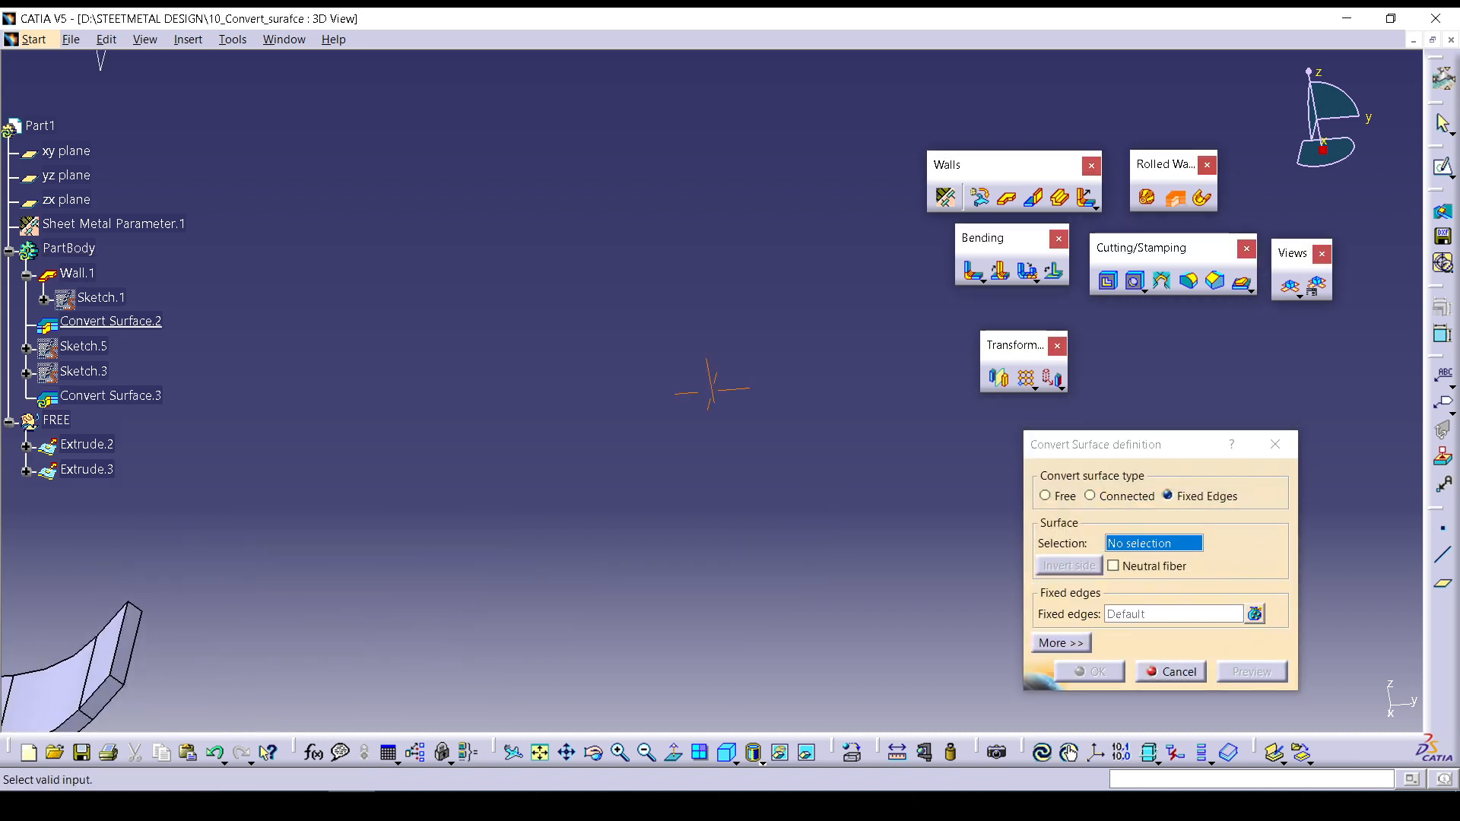
click(444, 431)
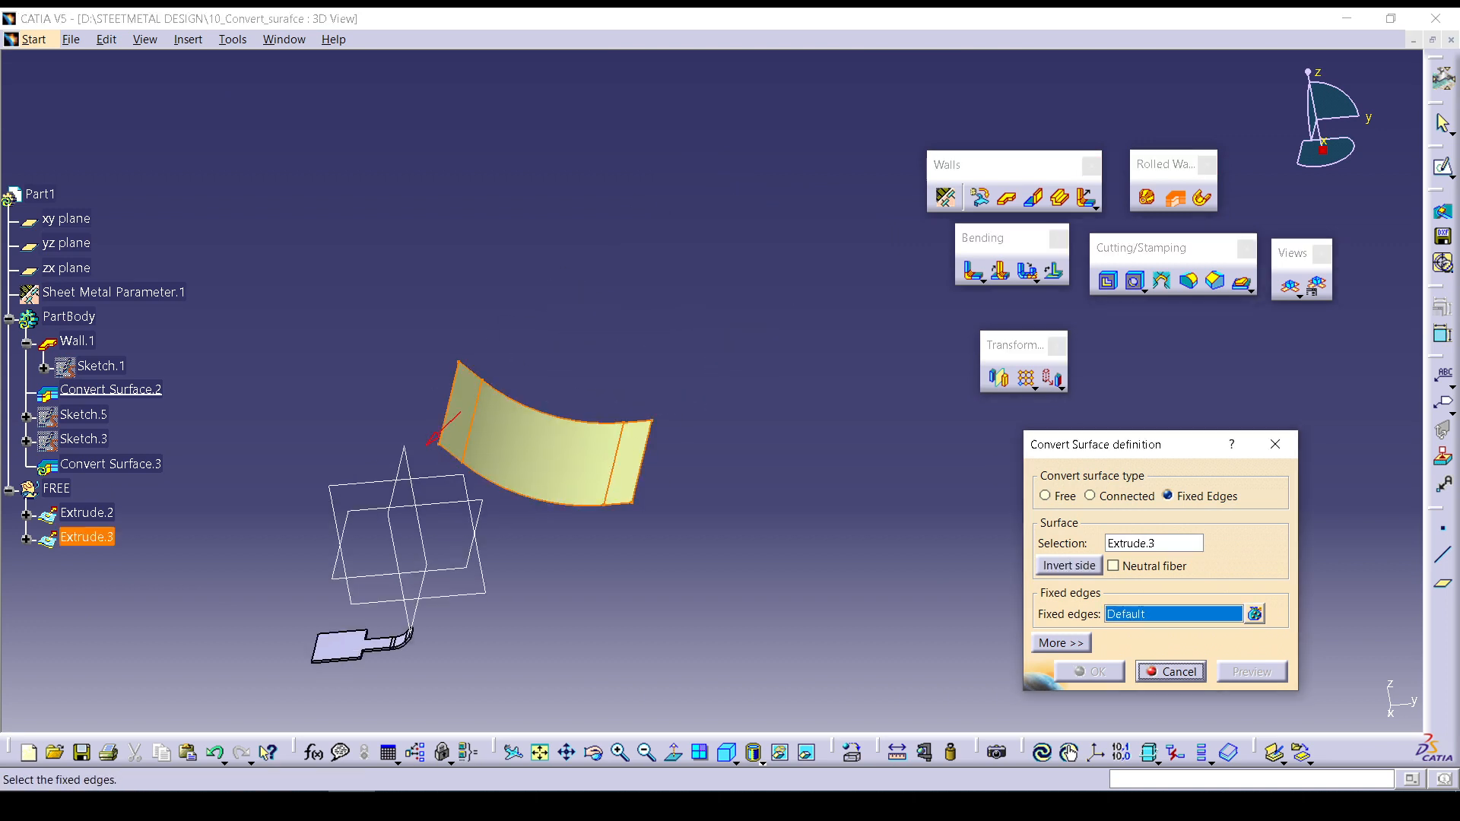
middle_drag(449, 432, 384, 411)
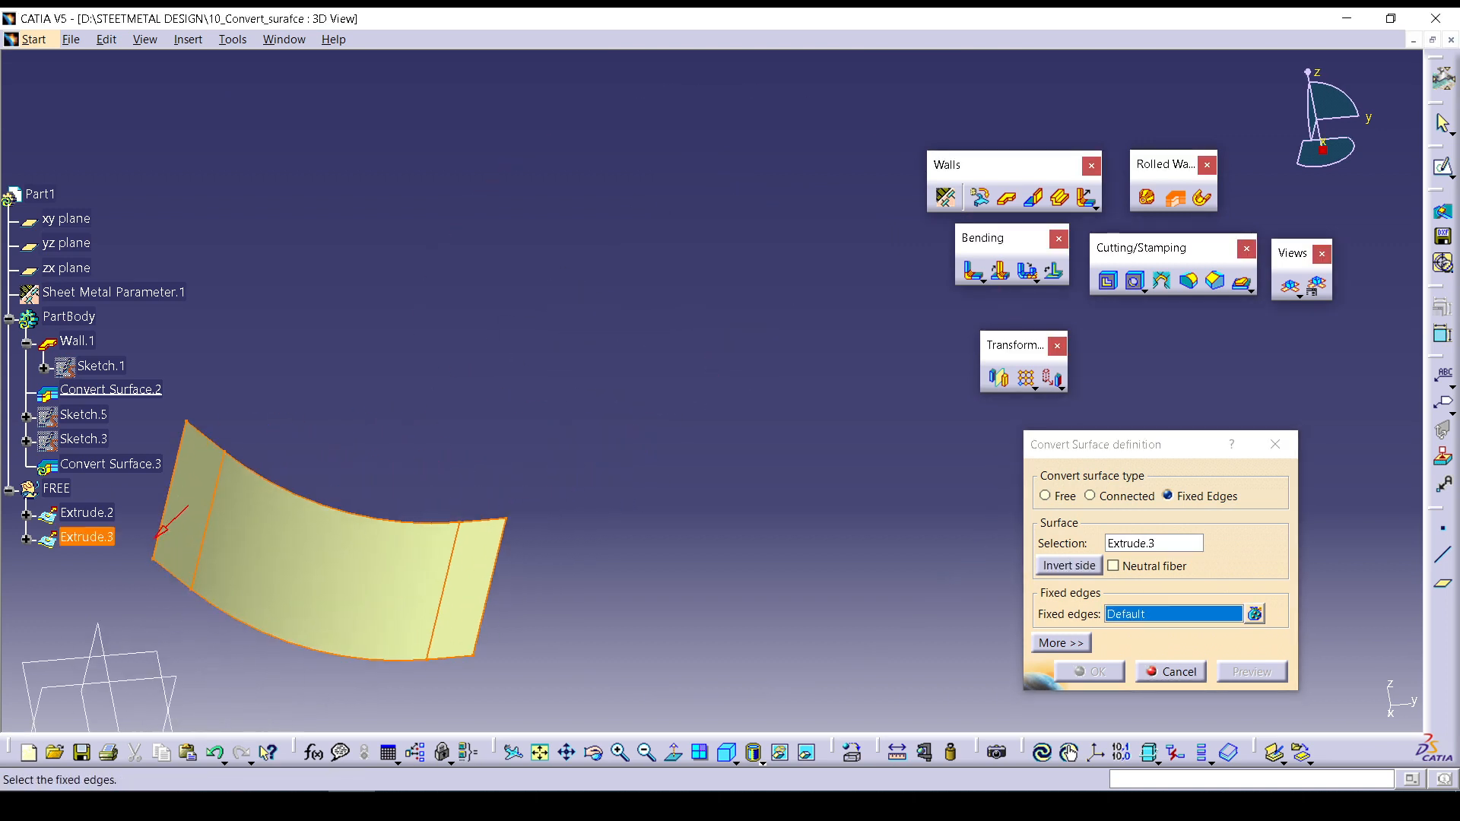
click(1046, 496)
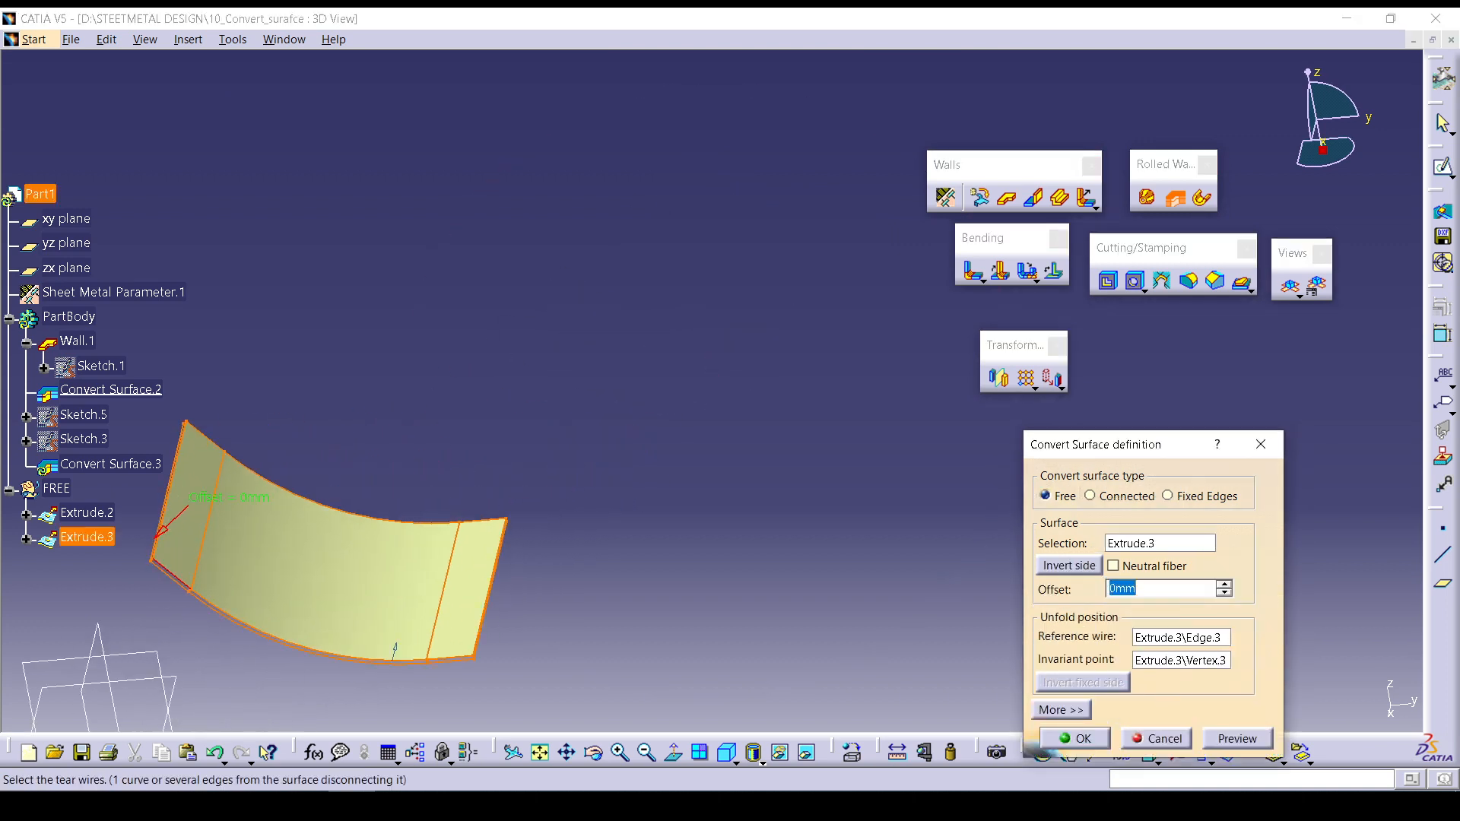
click(1238, 738)
click(1076, 738)
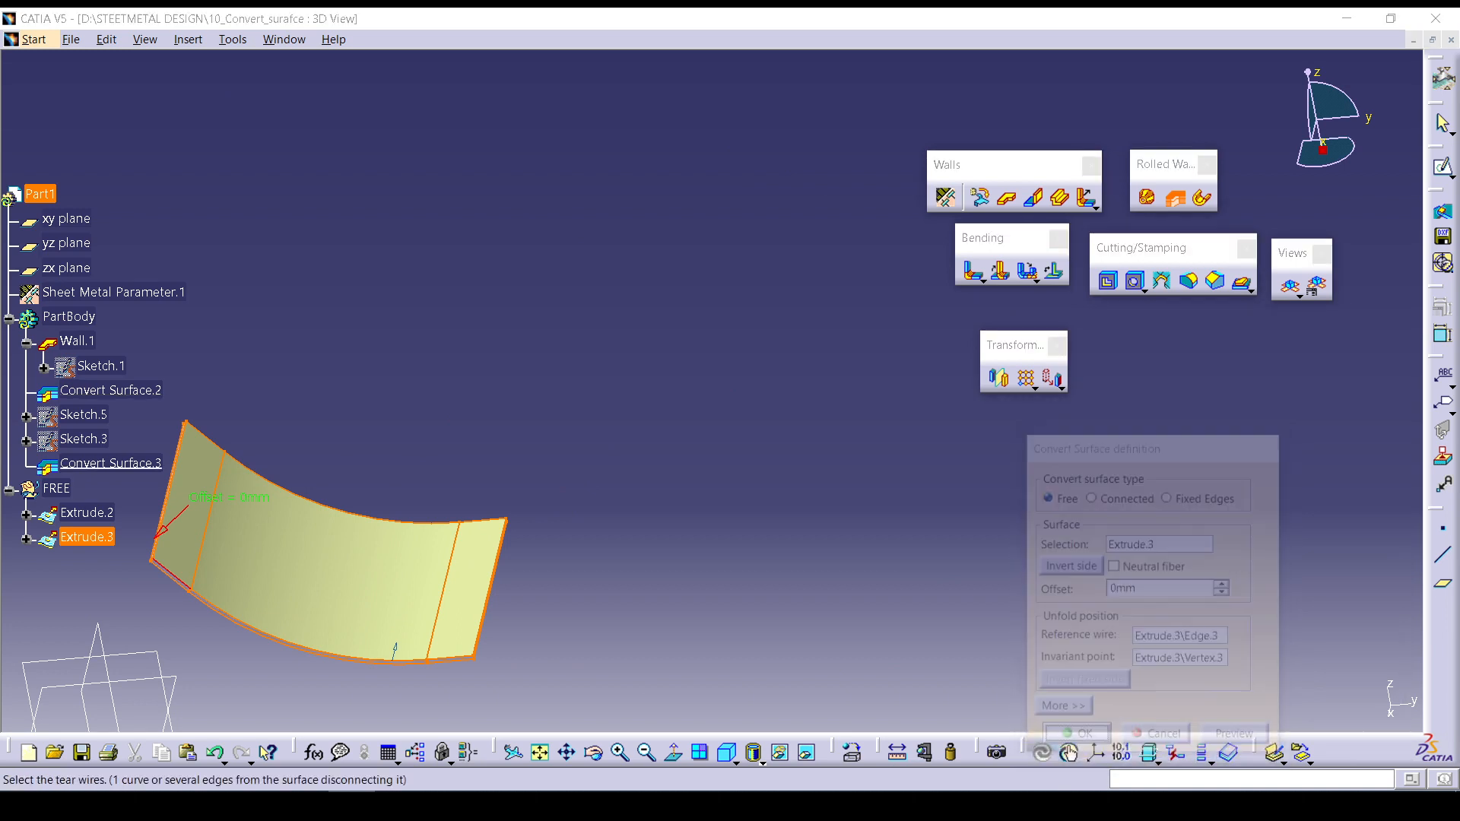
Unfold the part to examine how the Free converted Extrude.3 surface flattens.
middle_drag(548, 555, 731, 375)
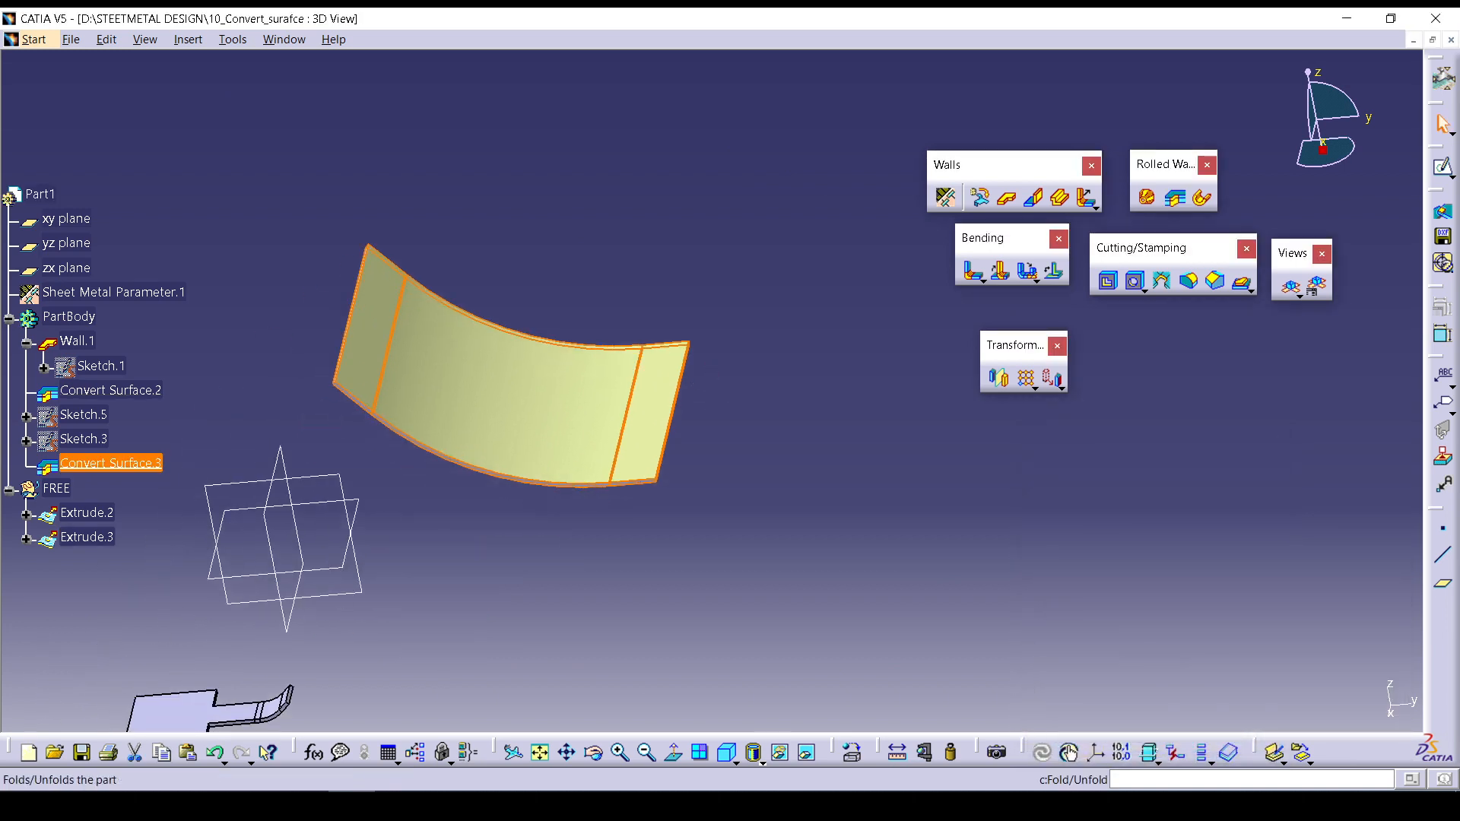
click(1290, 287)
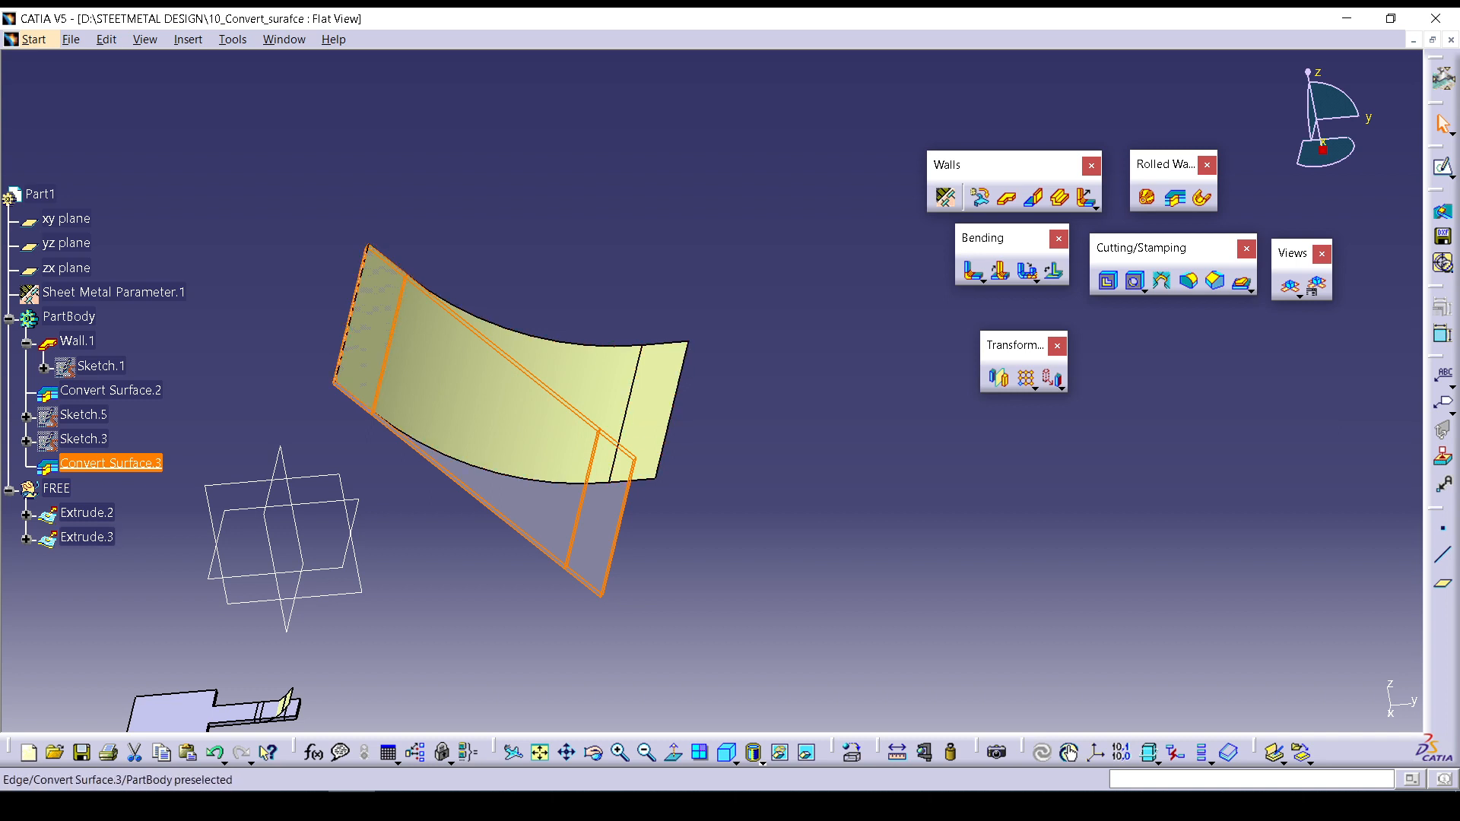
click(814, 464)
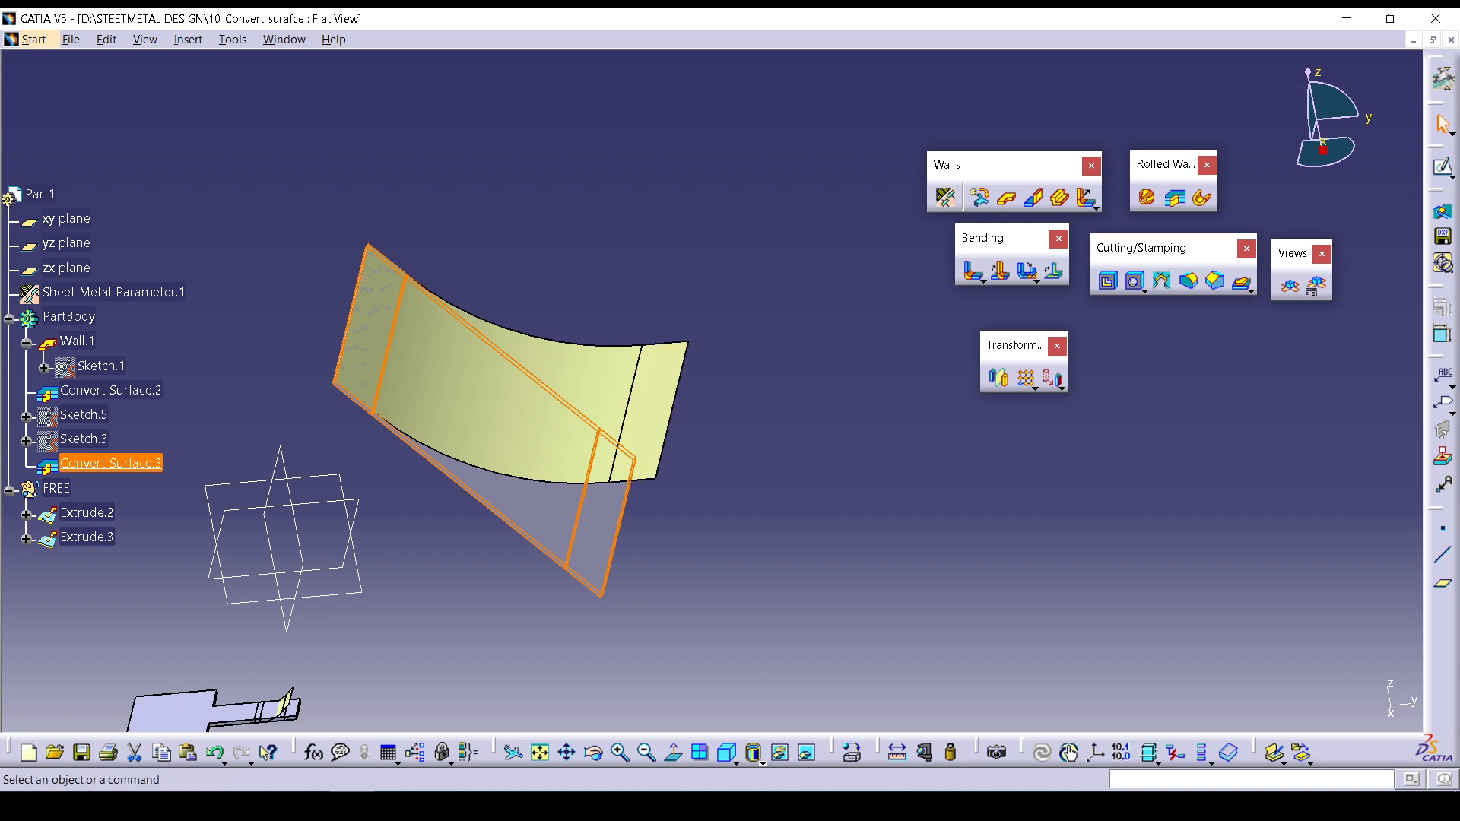
Change Convert Surface.3 to the Fixed Edges type with the straight edge at the surface's lower end fixed, and unfold the part.
double_click(576, 524)
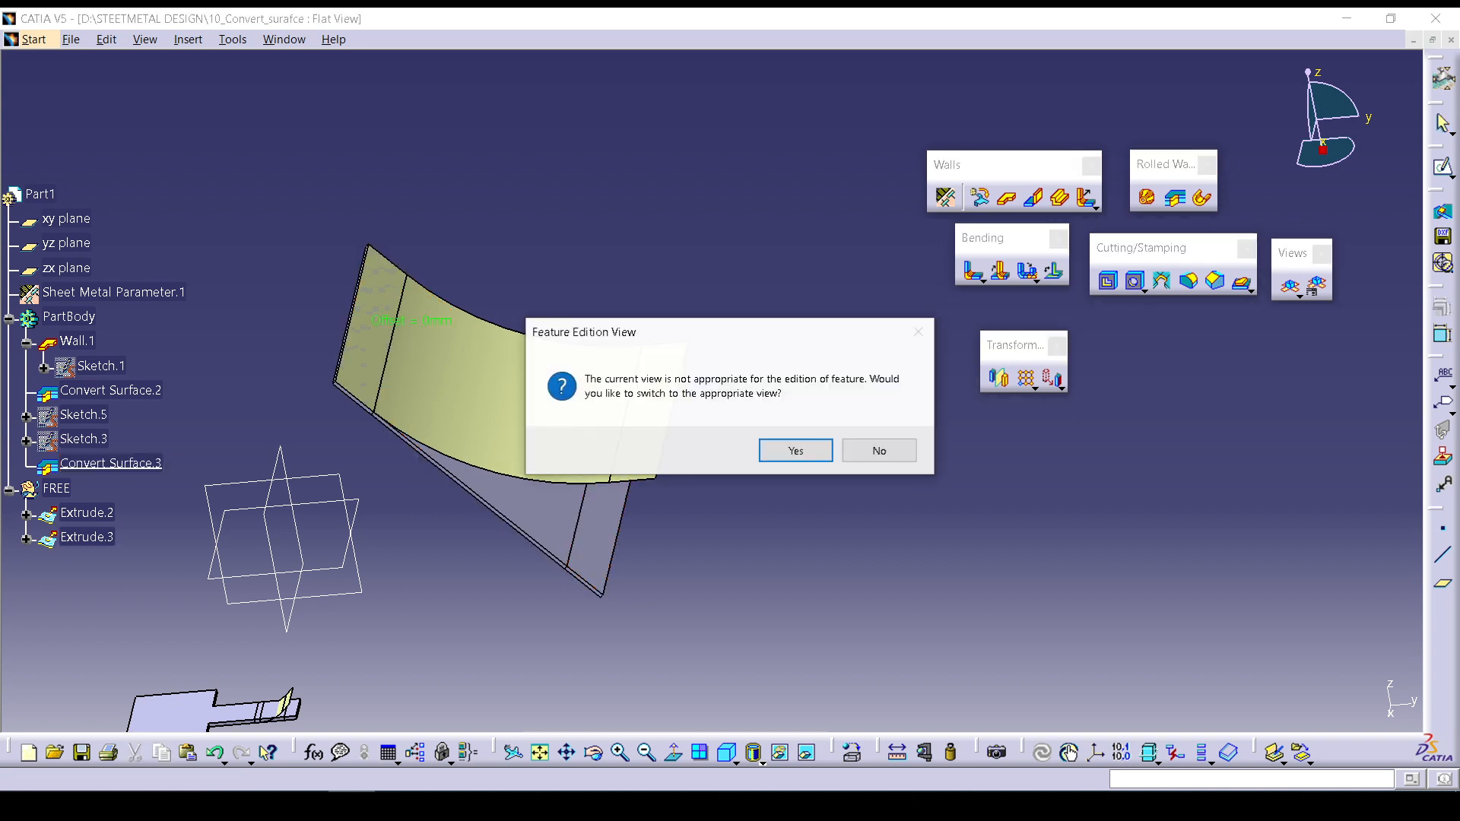
click(793, 449)
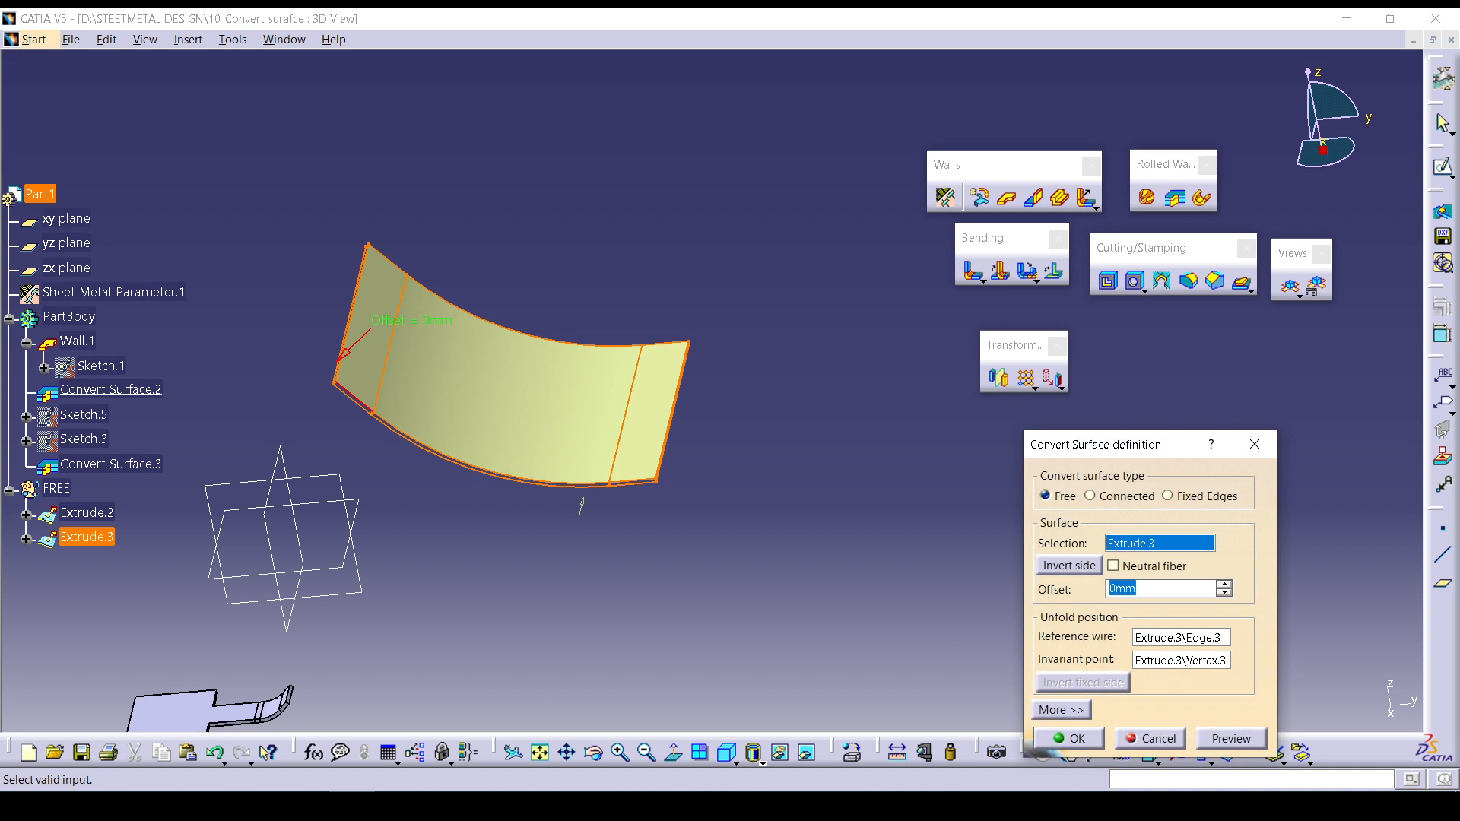
click(1169, 496)
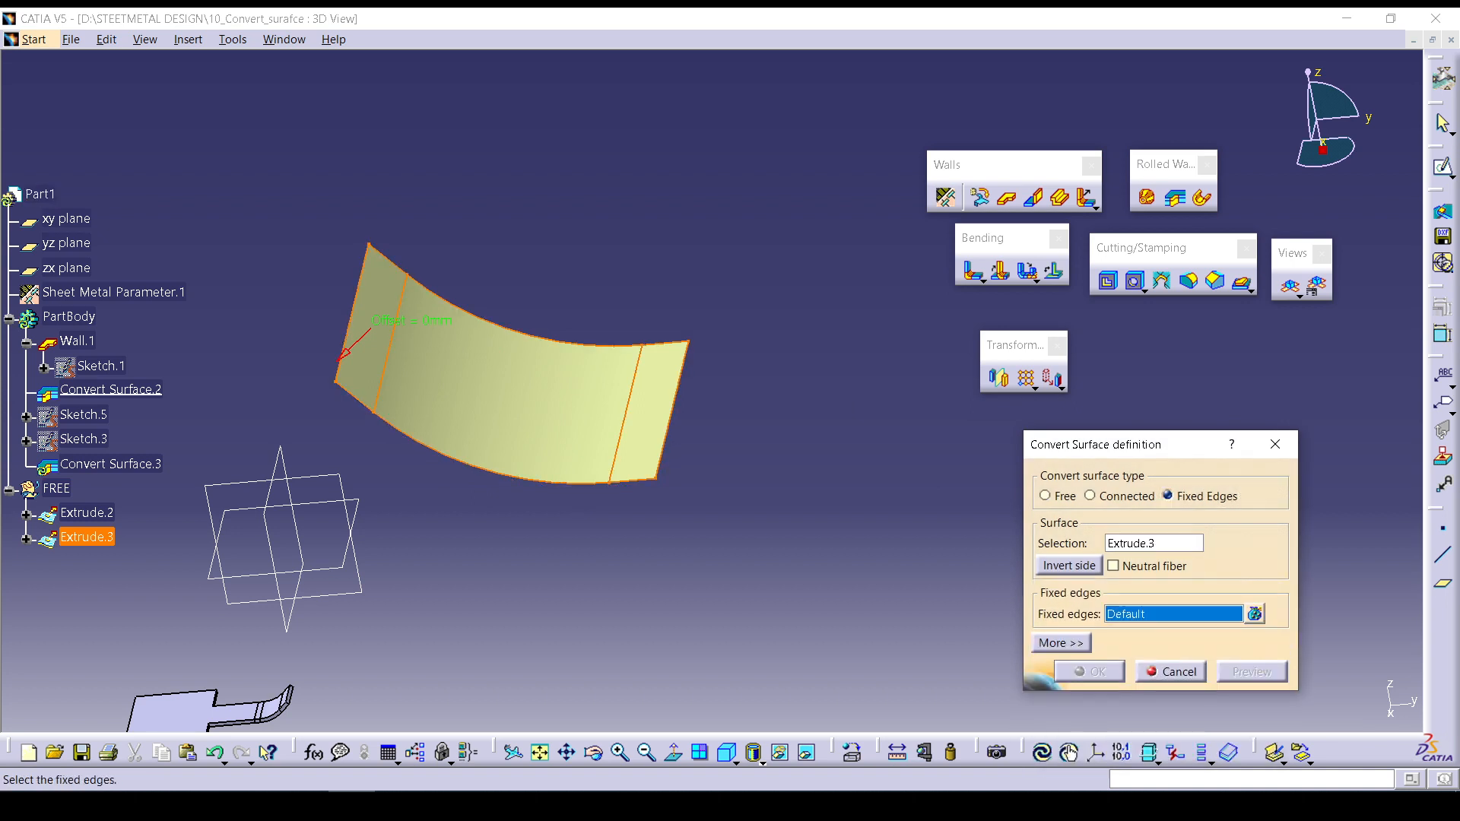
click(670, 424)
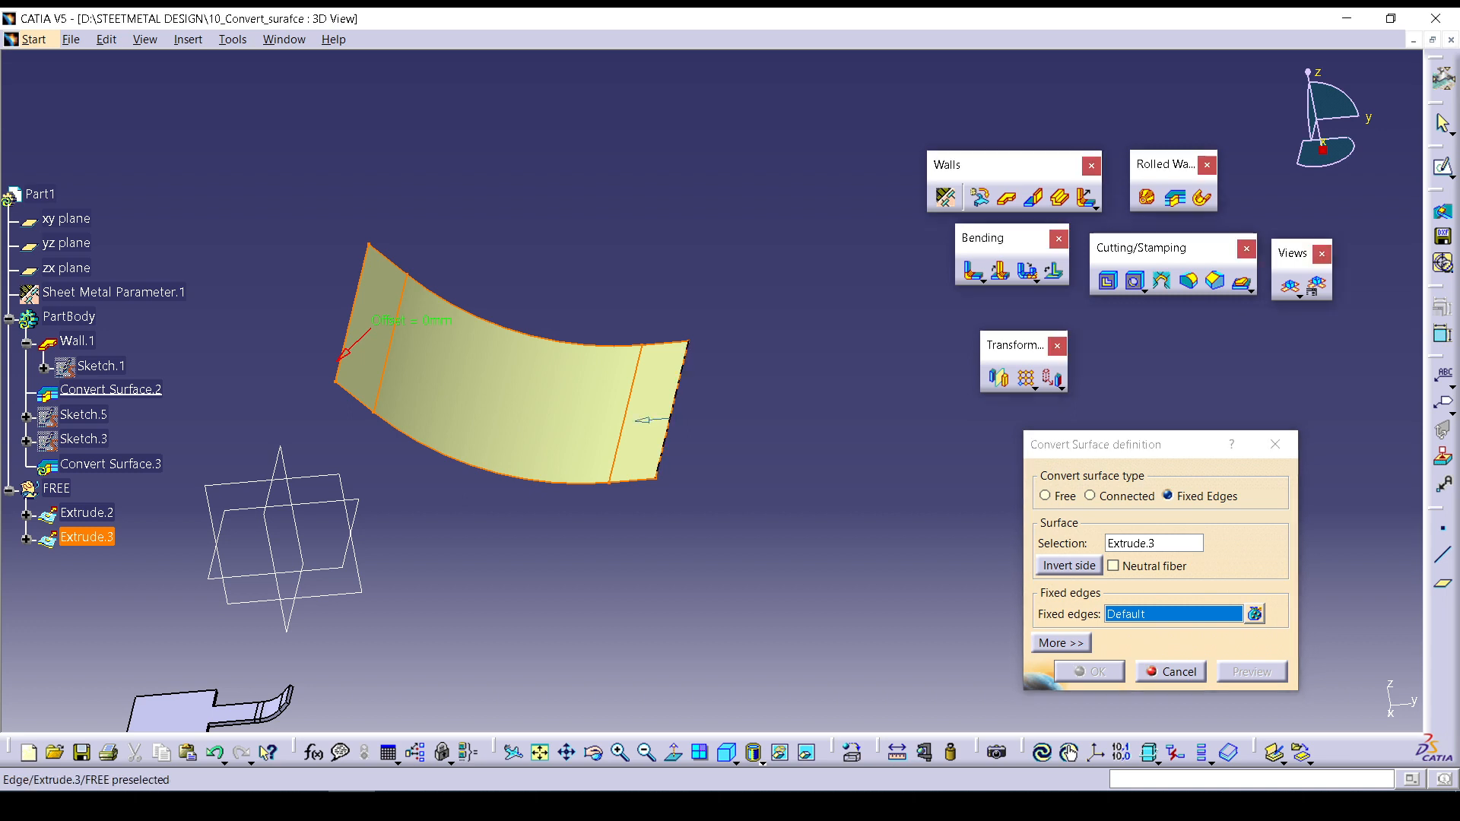
click(1089, 671)
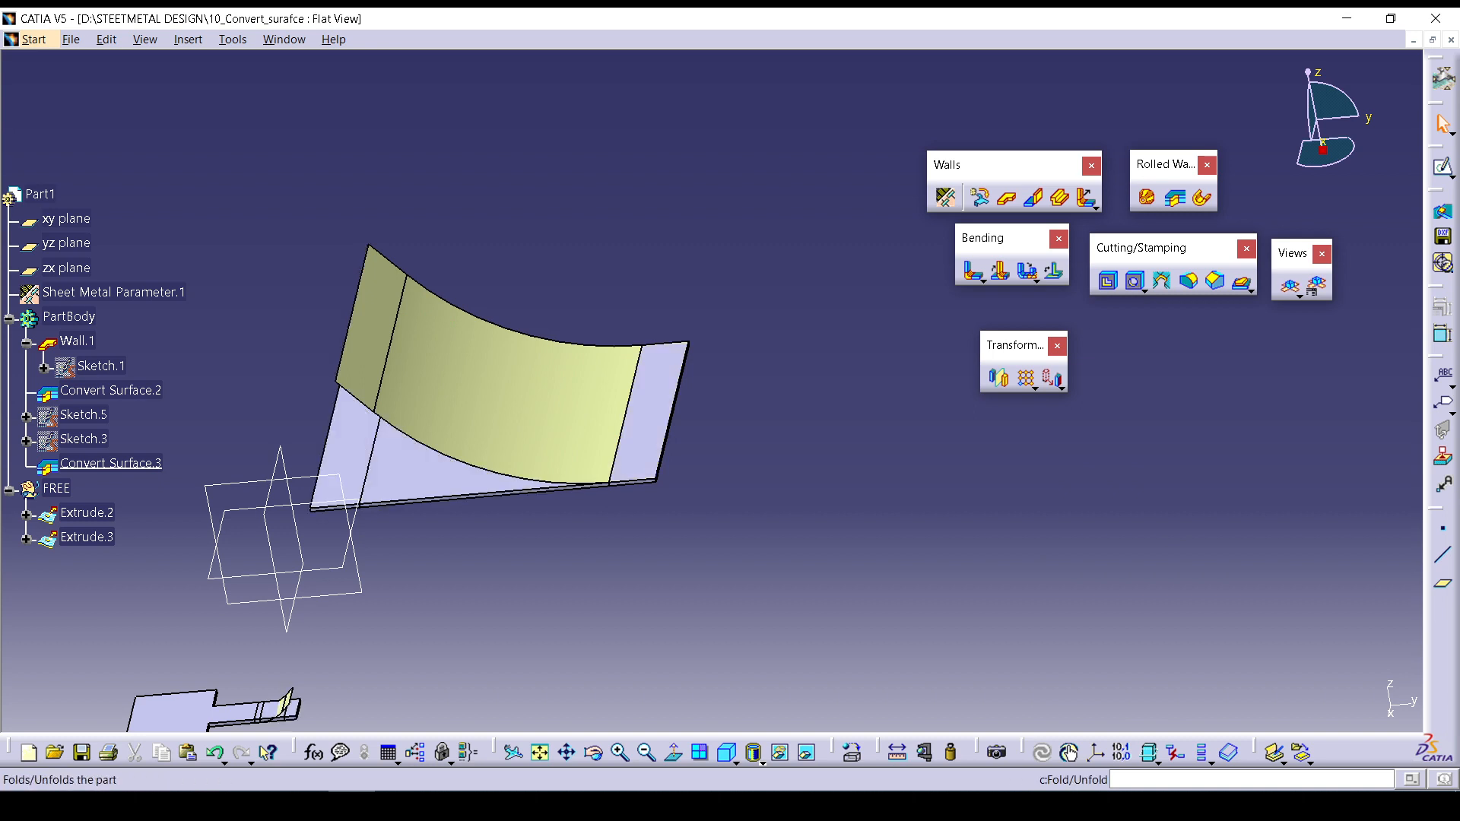
middle_drag(669, 424, 825, 487)
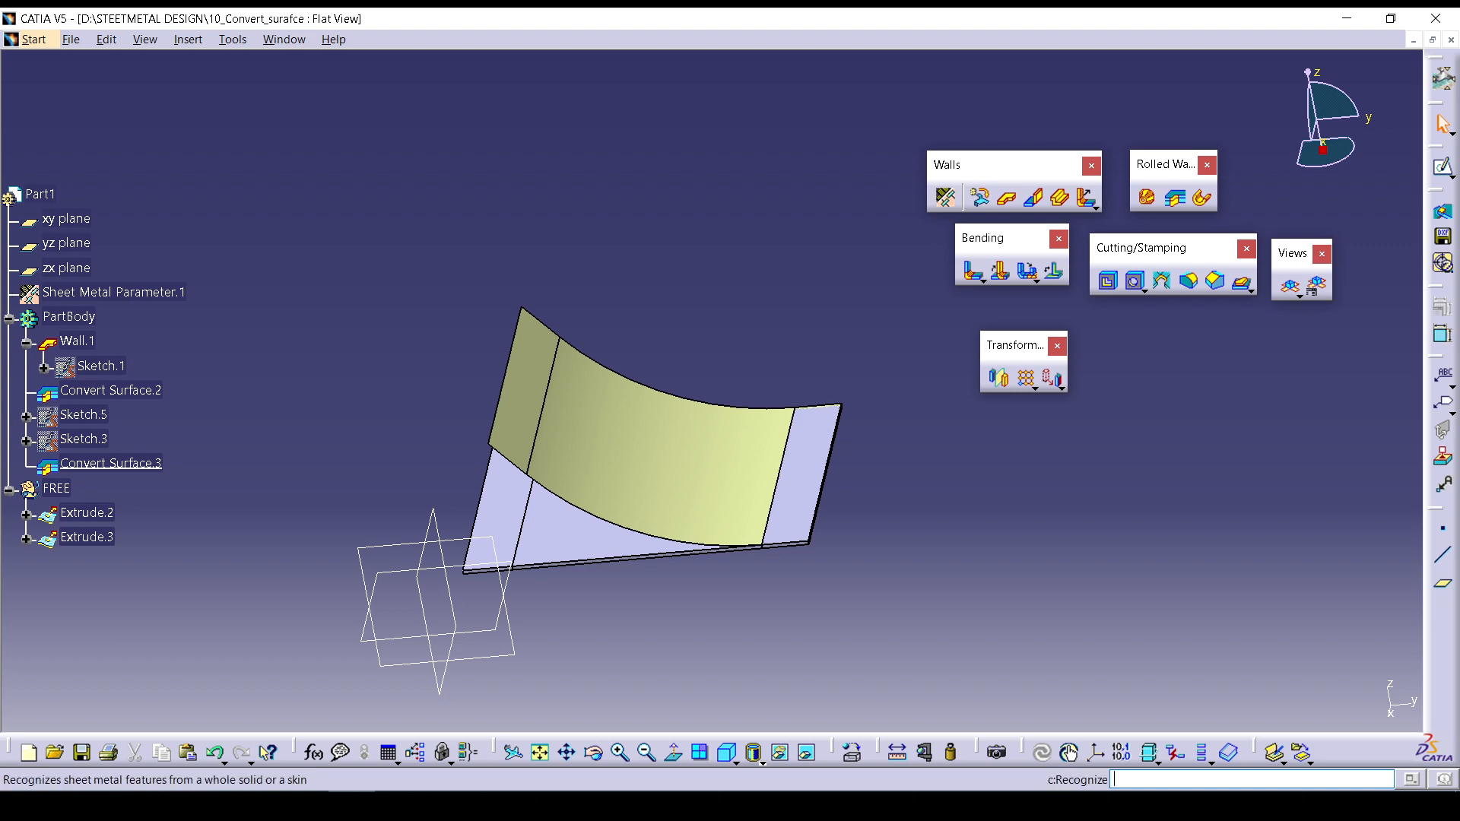
Bring up the file selection for opening another part from the STEETMETAL DESIGN folder.
click(70, 40)
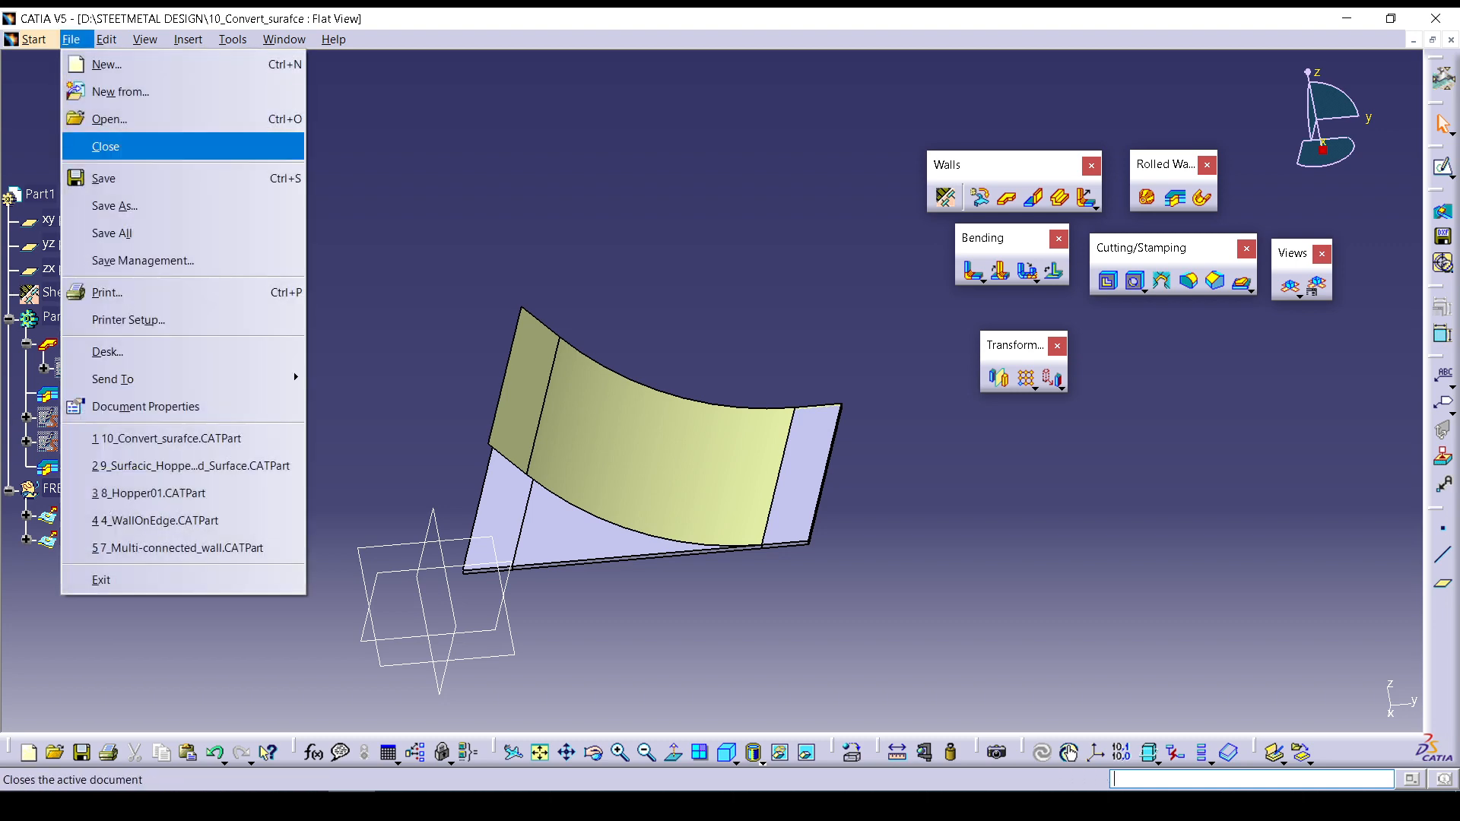
click(111, 119)
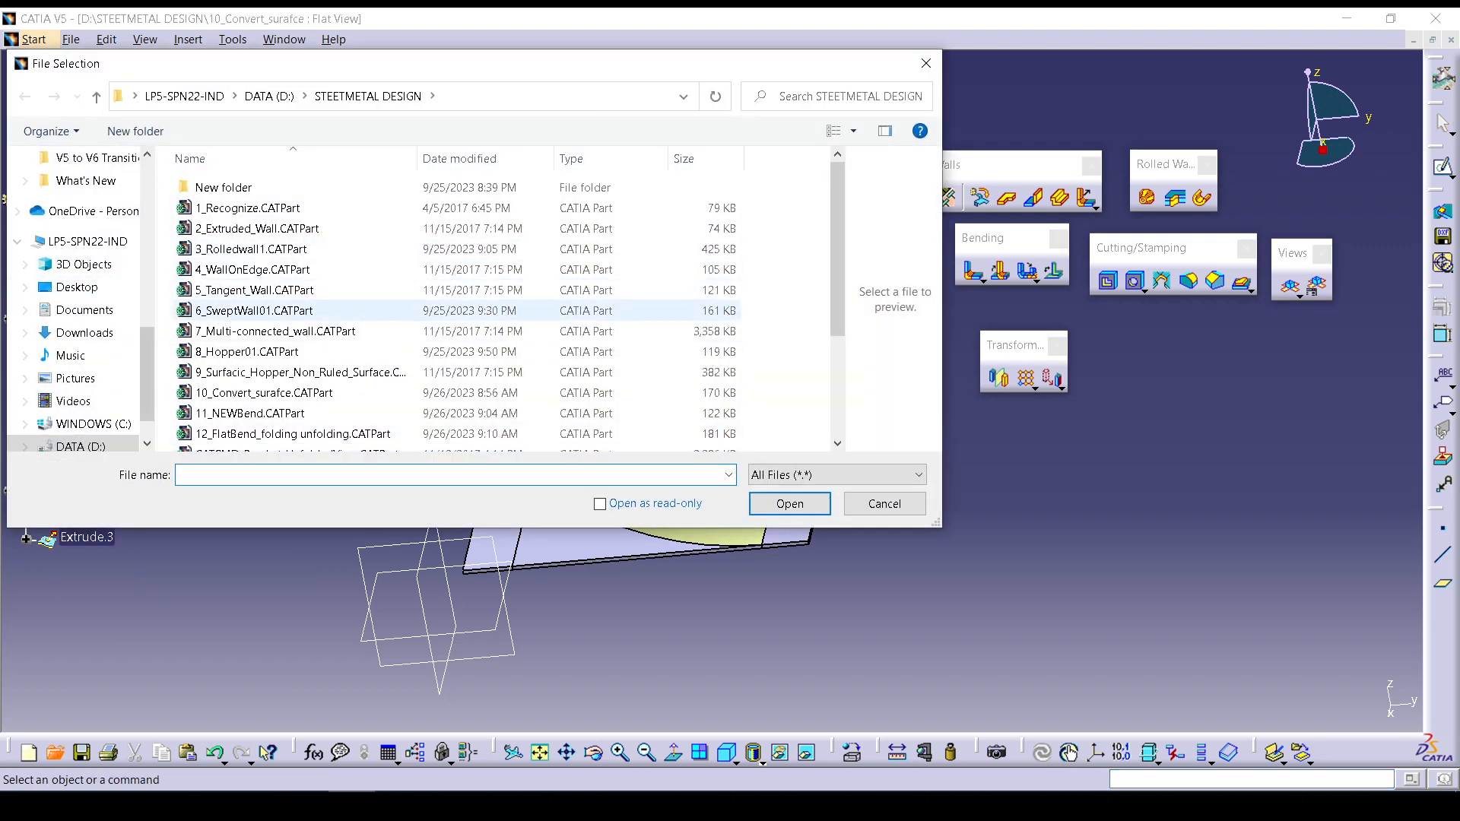
Open the part file 11_NEWBend.CATPart from the STEETMETAL DESIGN folder.
click(259, 311)
click(258, 290)
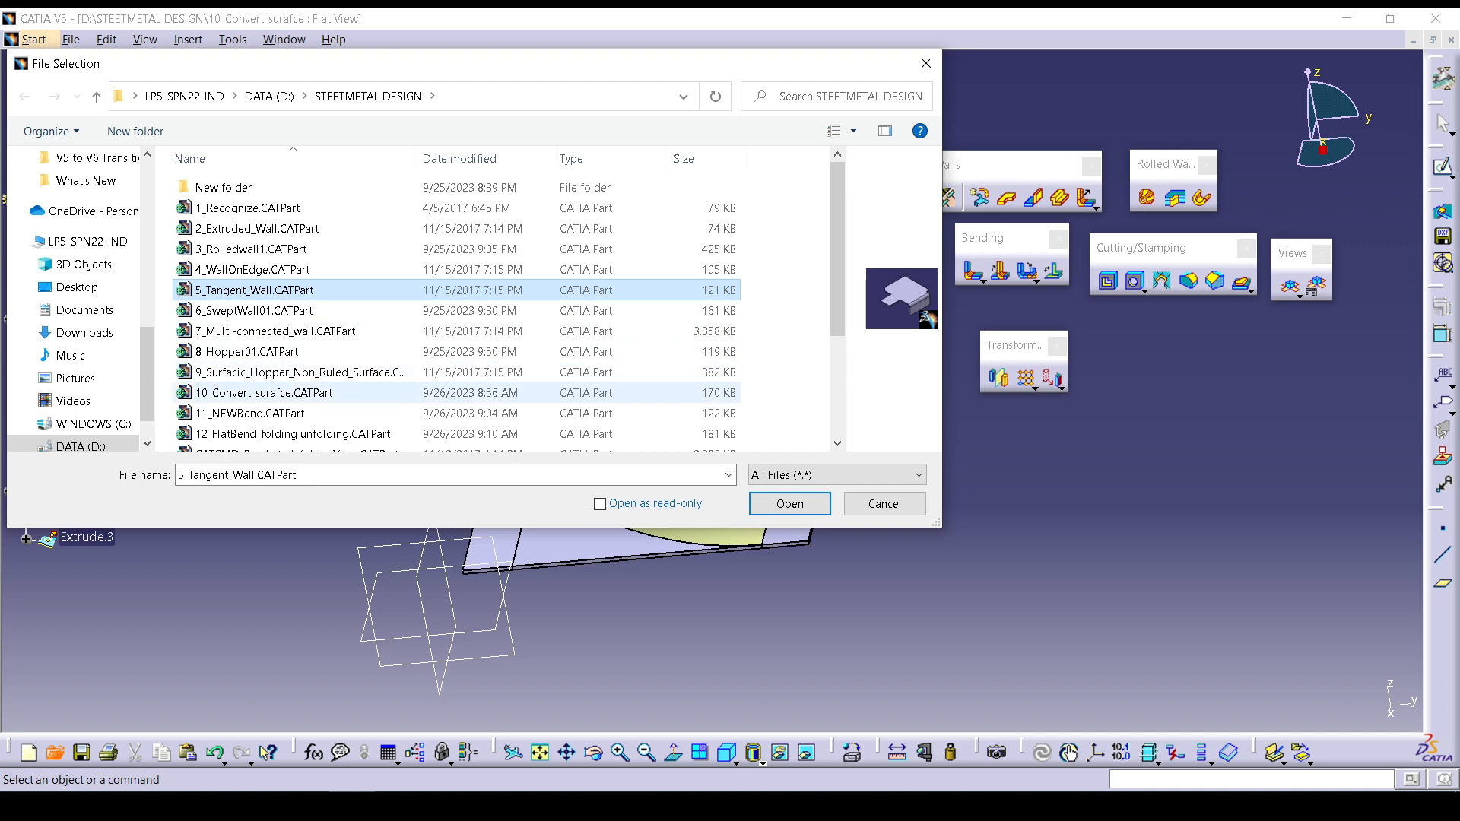
click(259, 413)
click(790, 503)
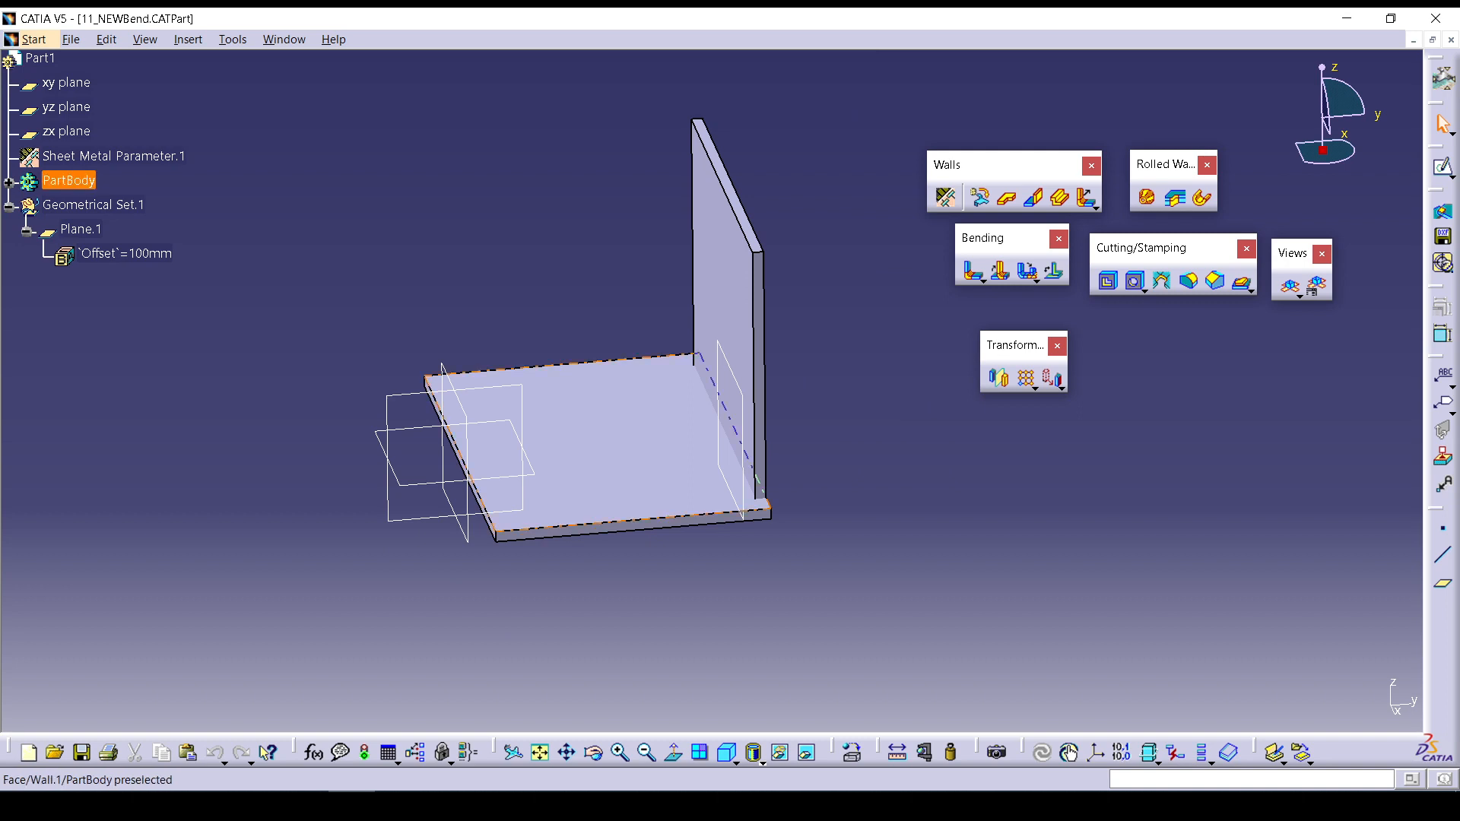
Expand the PartBody and begin a cylindrical bend with Wall.2 as first support and Wall.1 as second support.
middle_drag(647, 608, 441, 403)
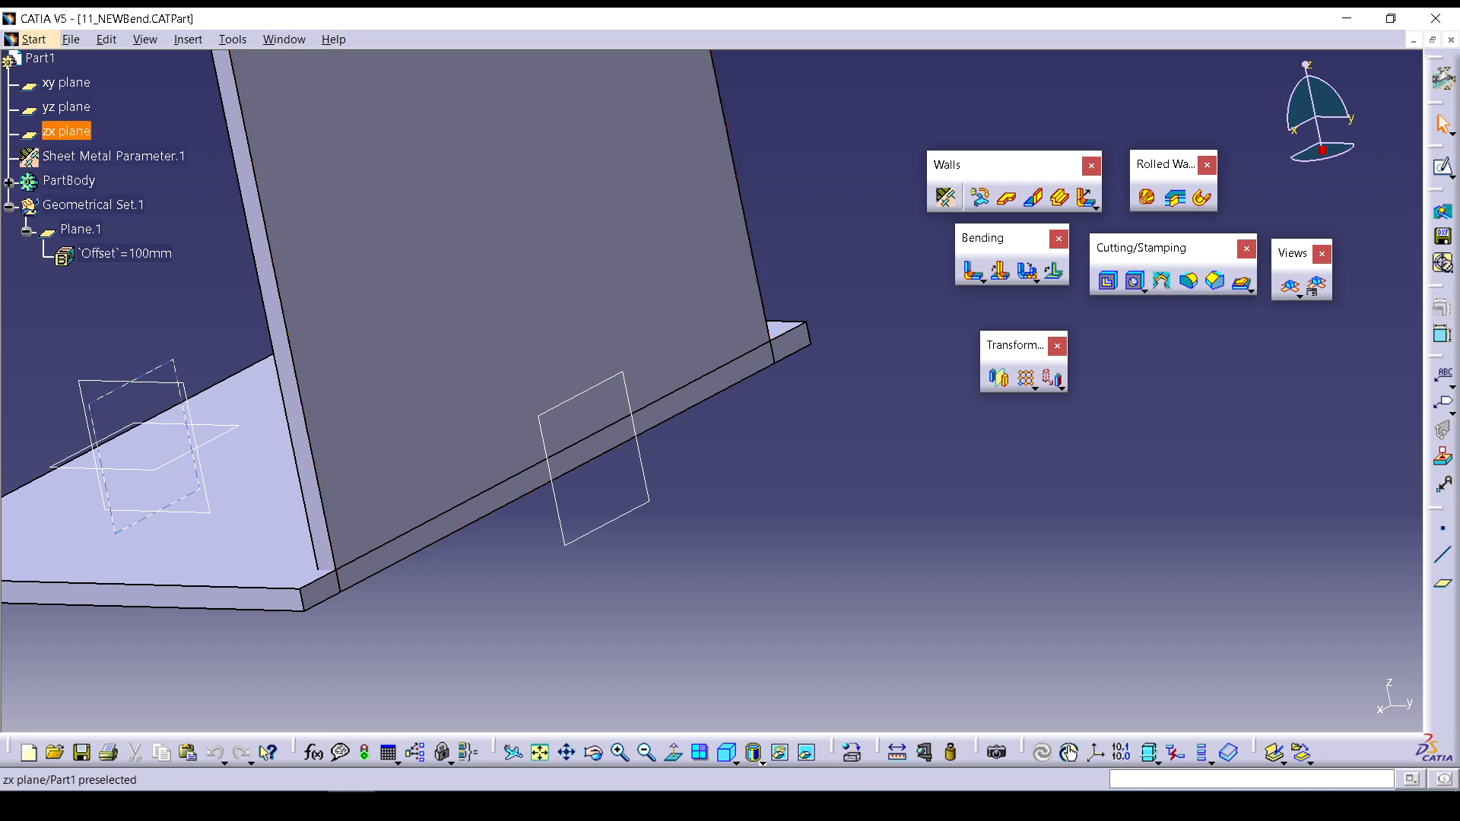
click(9, 183)
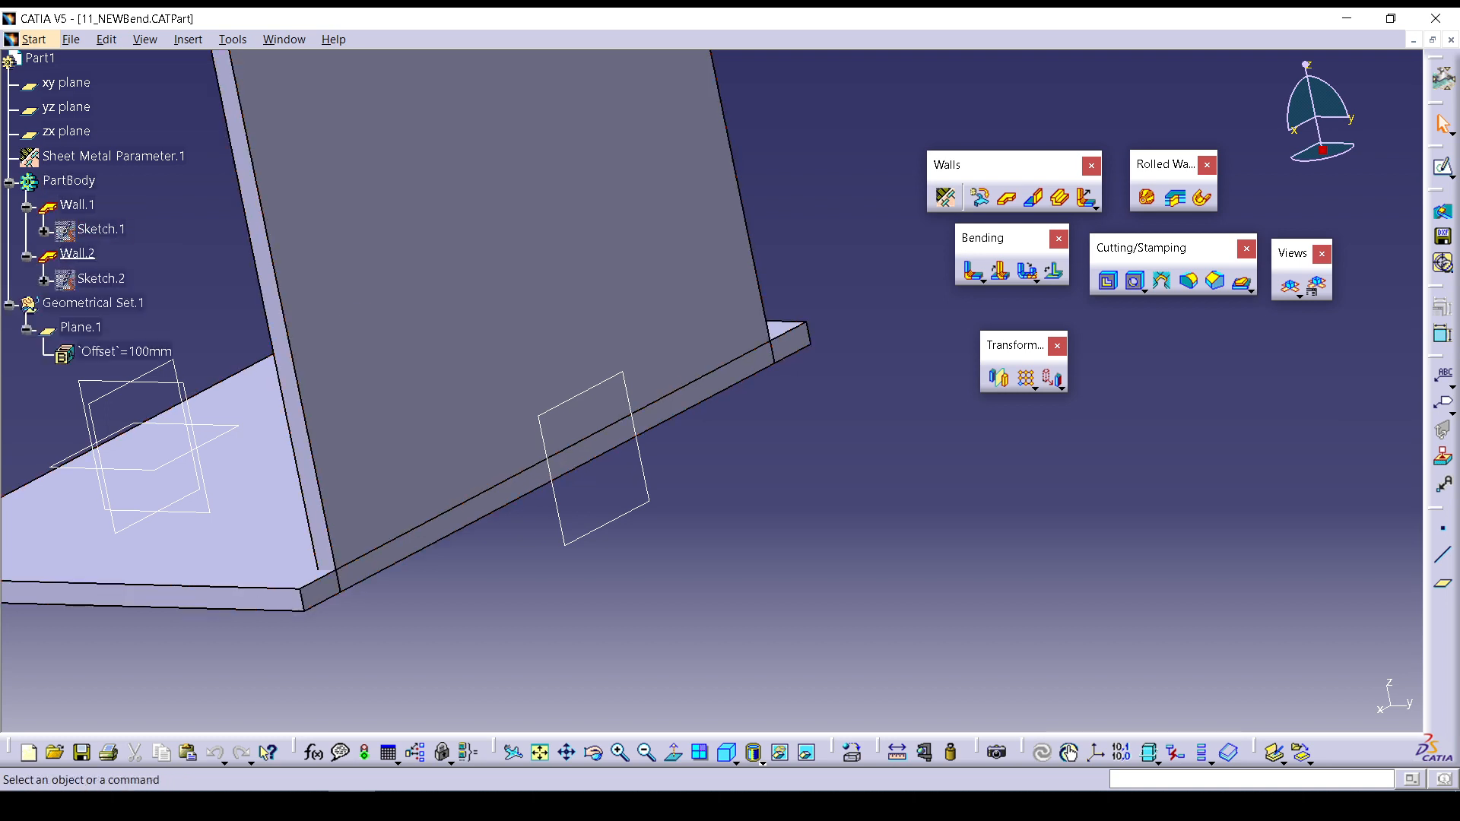
click(77, 205)
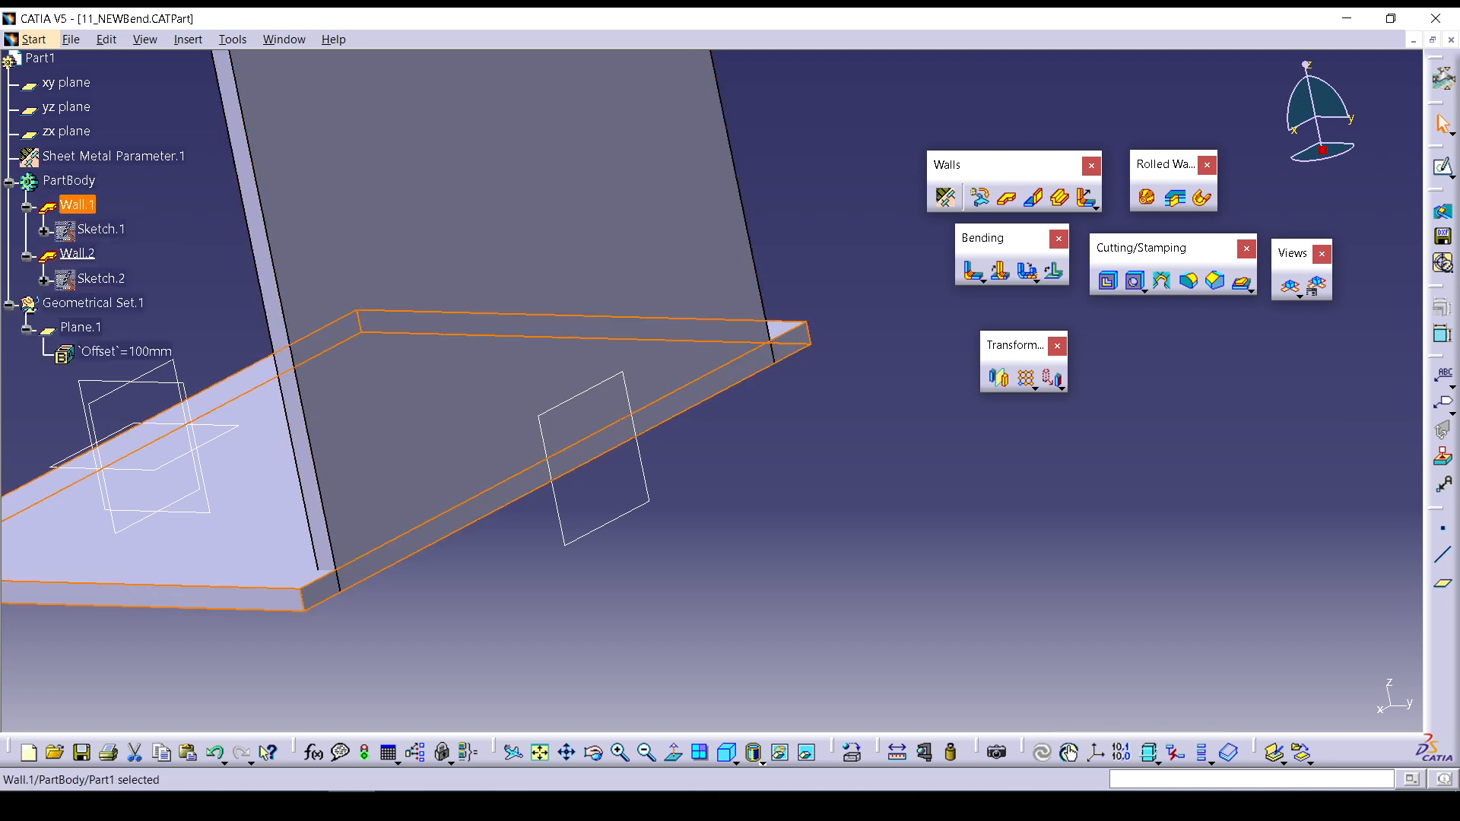
key(Escape)
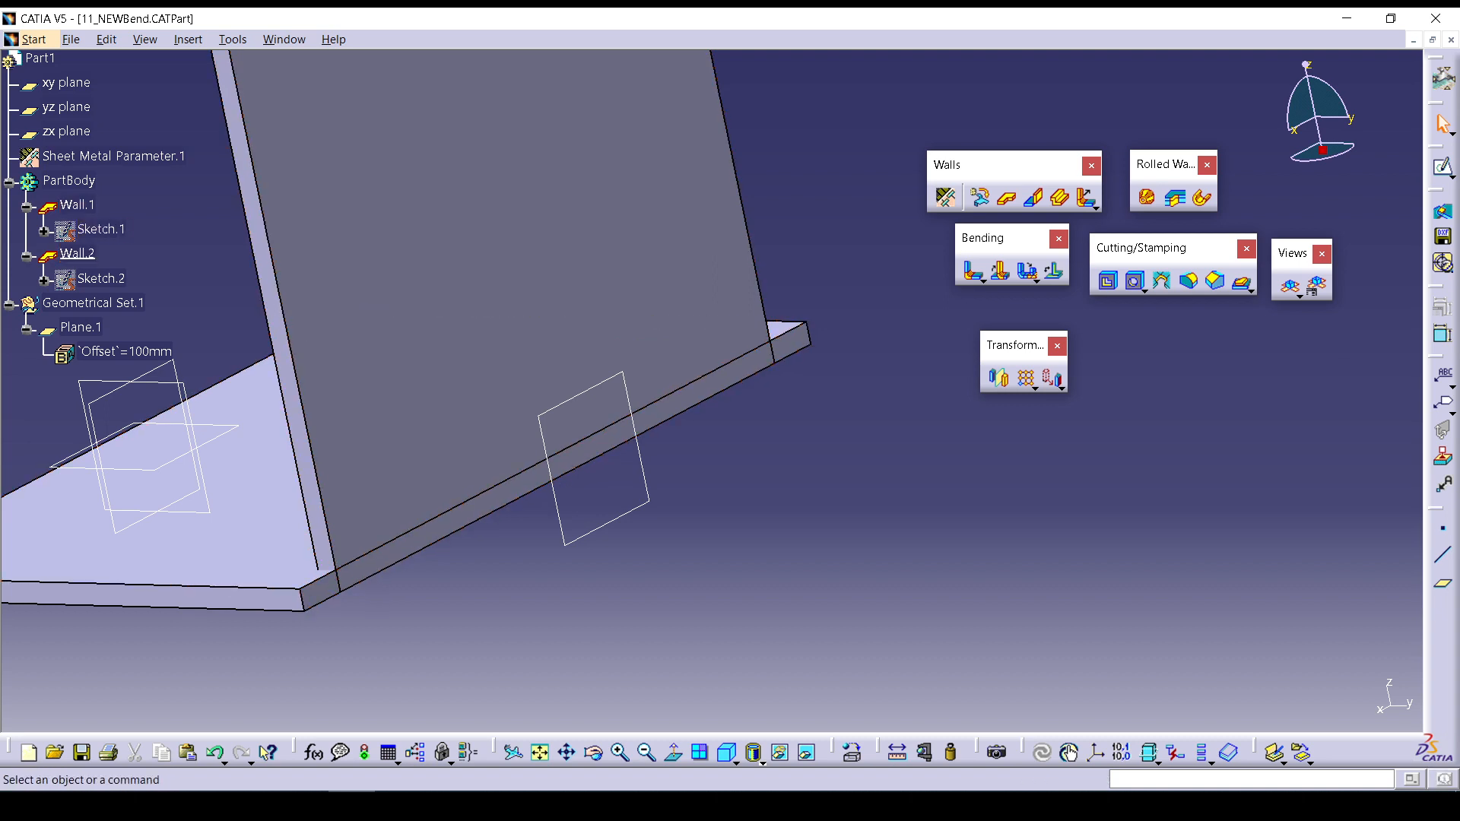
click(974, 271)
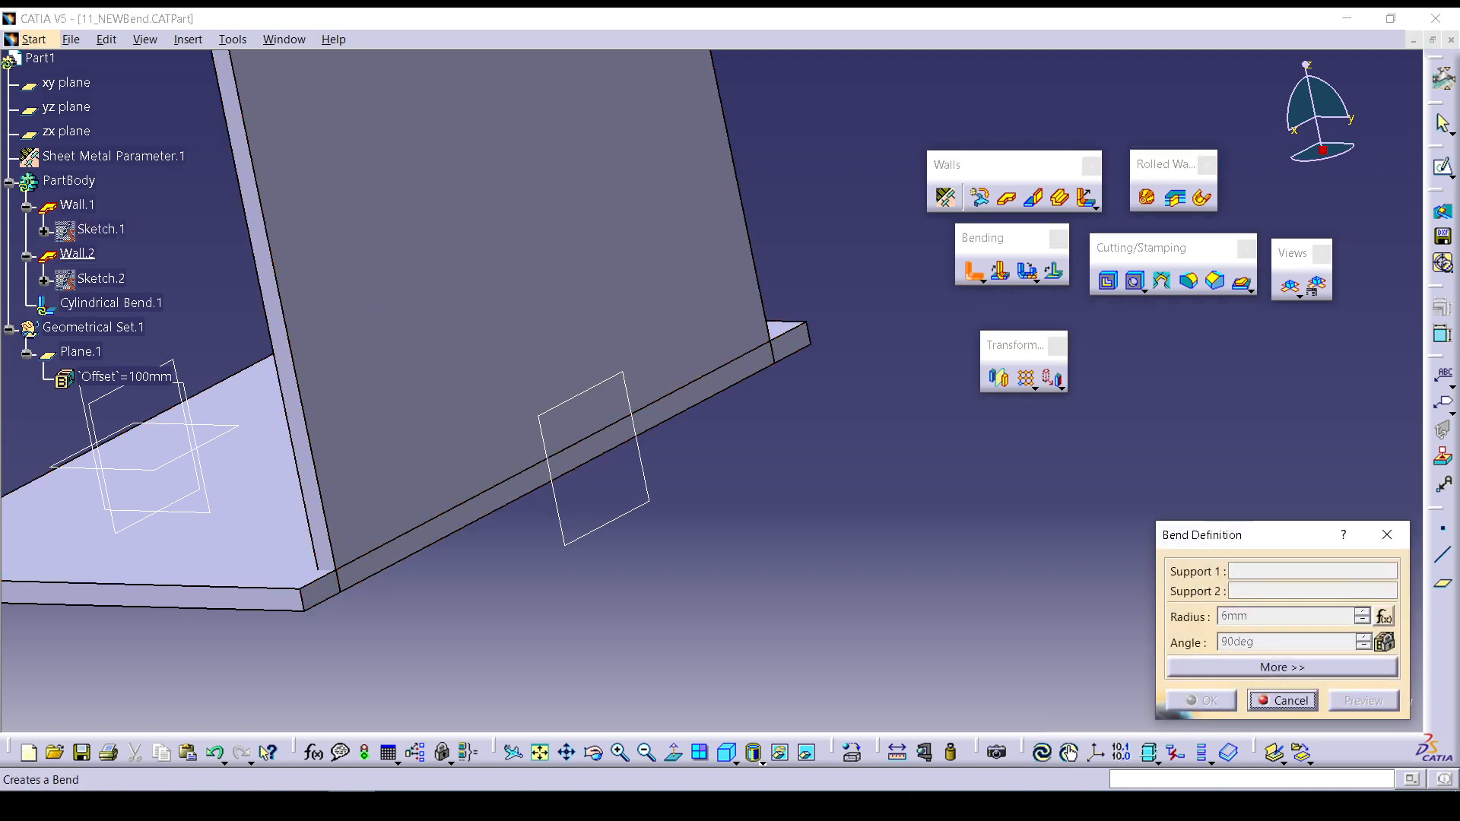
click(77, 254)
click(77, 205)
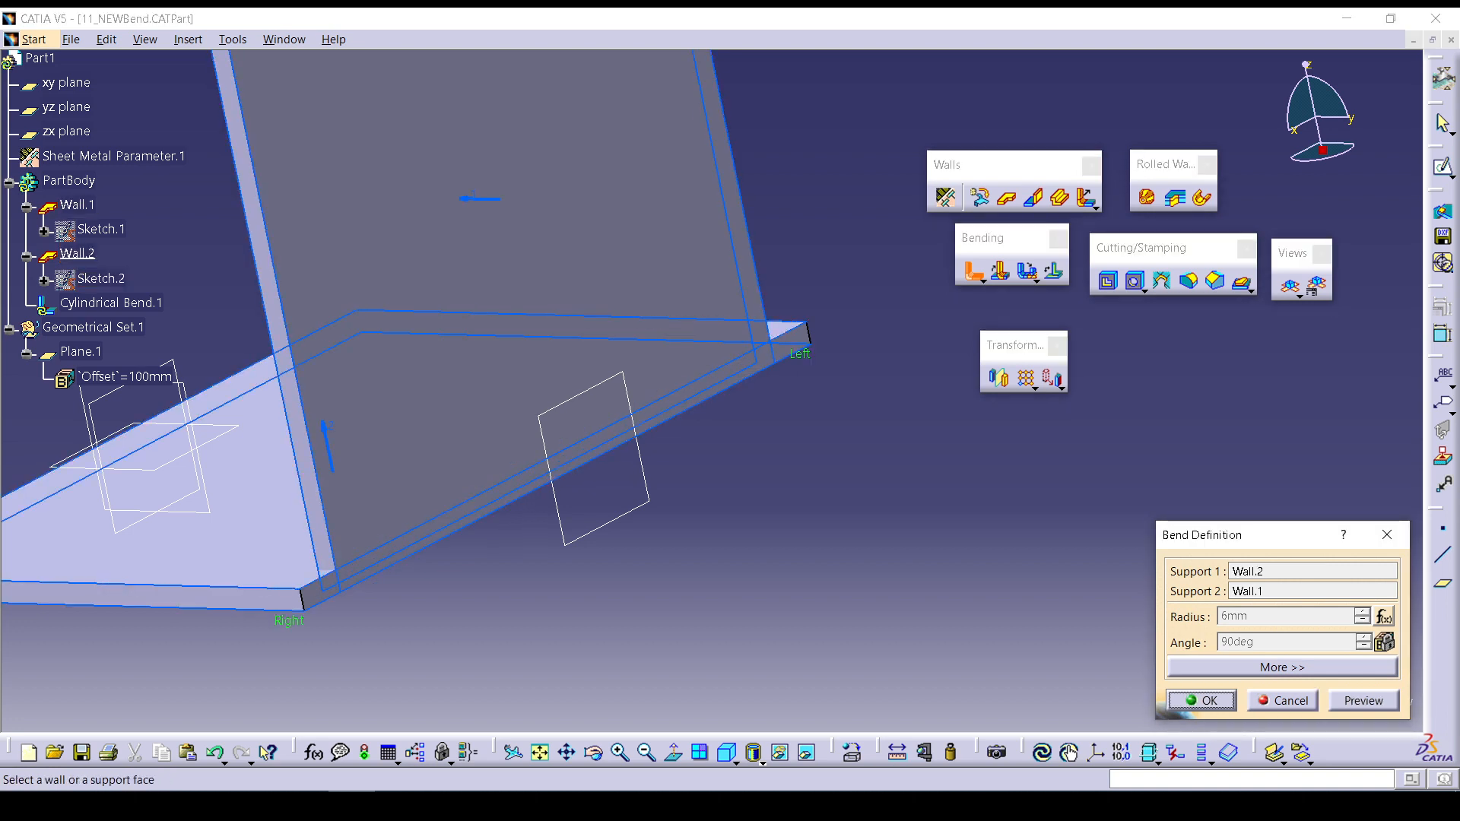
Check the available left extremity types in the extended bend options and create the cylindrical bend.
click(1282, 667)
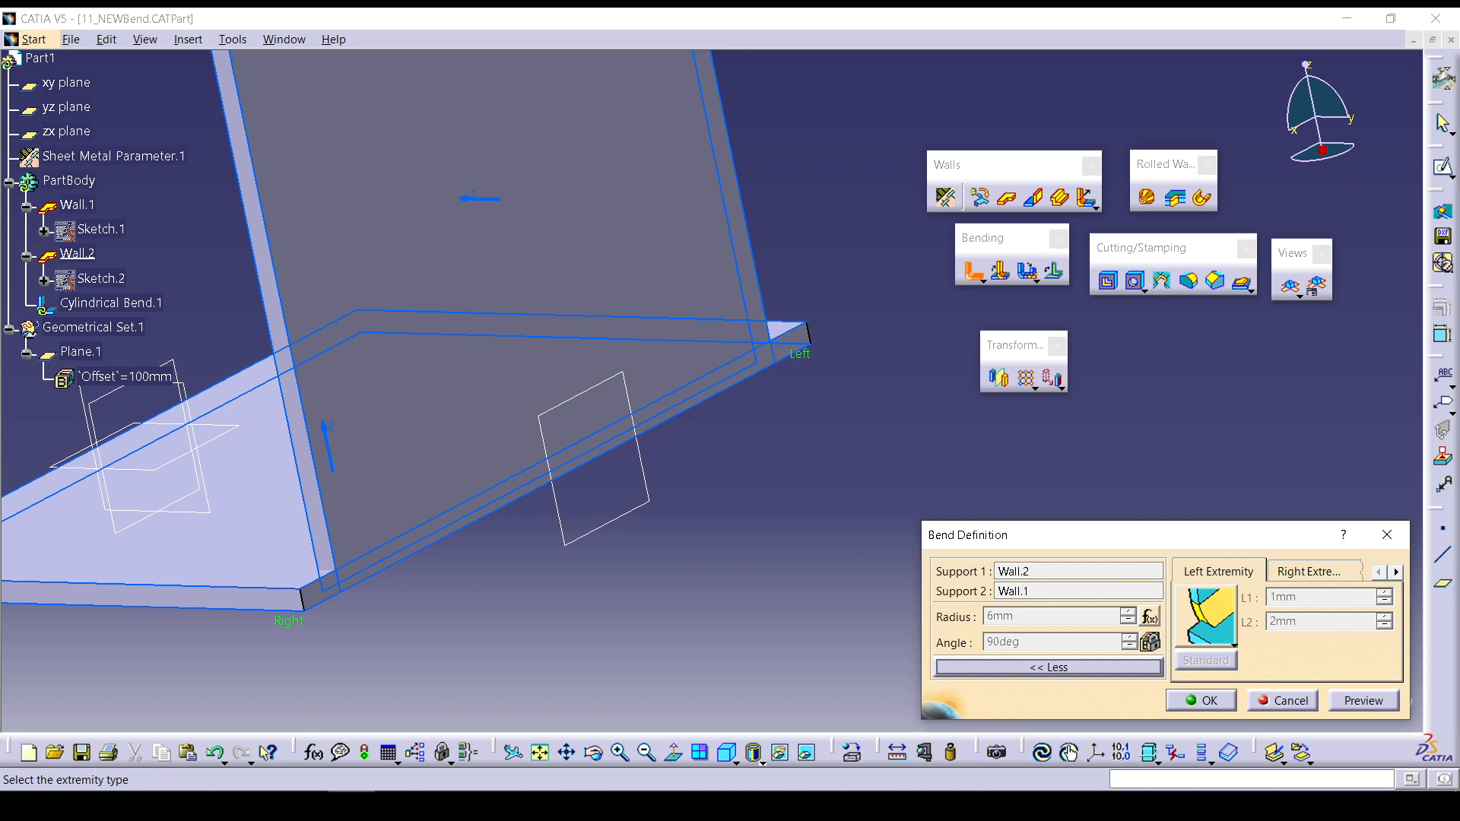
click(1208, 616)
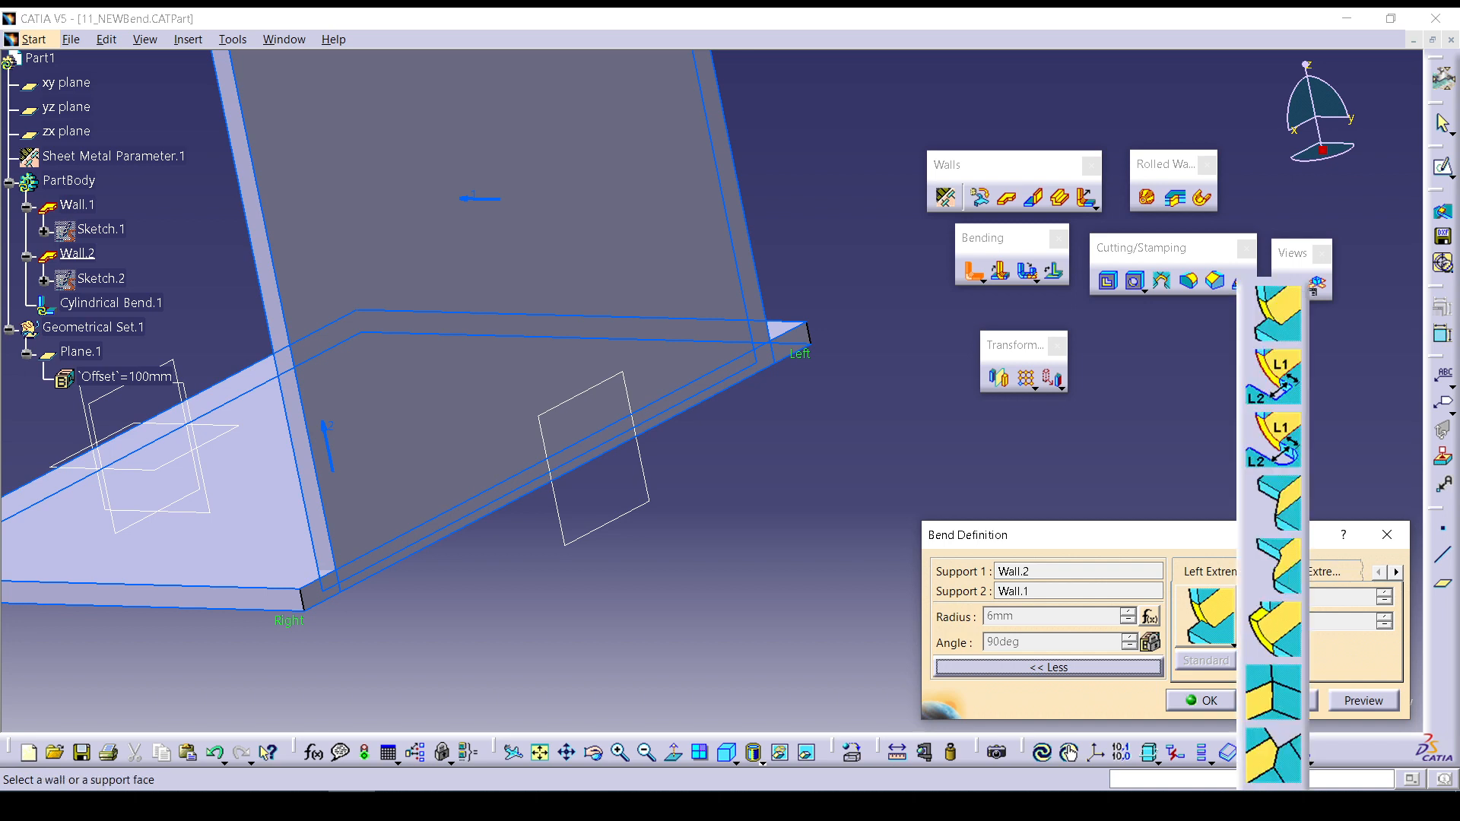
click(1208, 616)
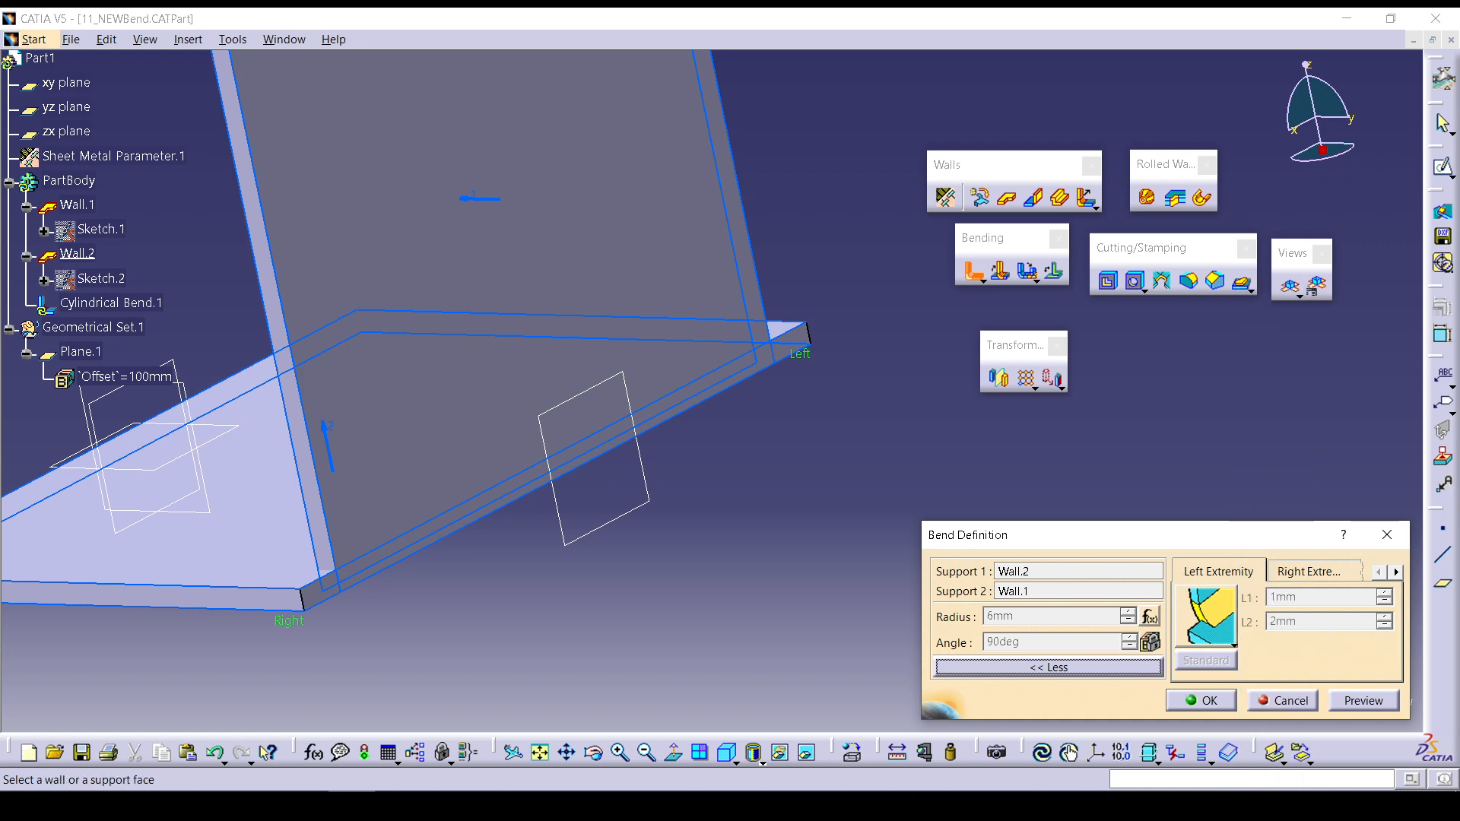
click(1364, 701)
click(1201, 701)
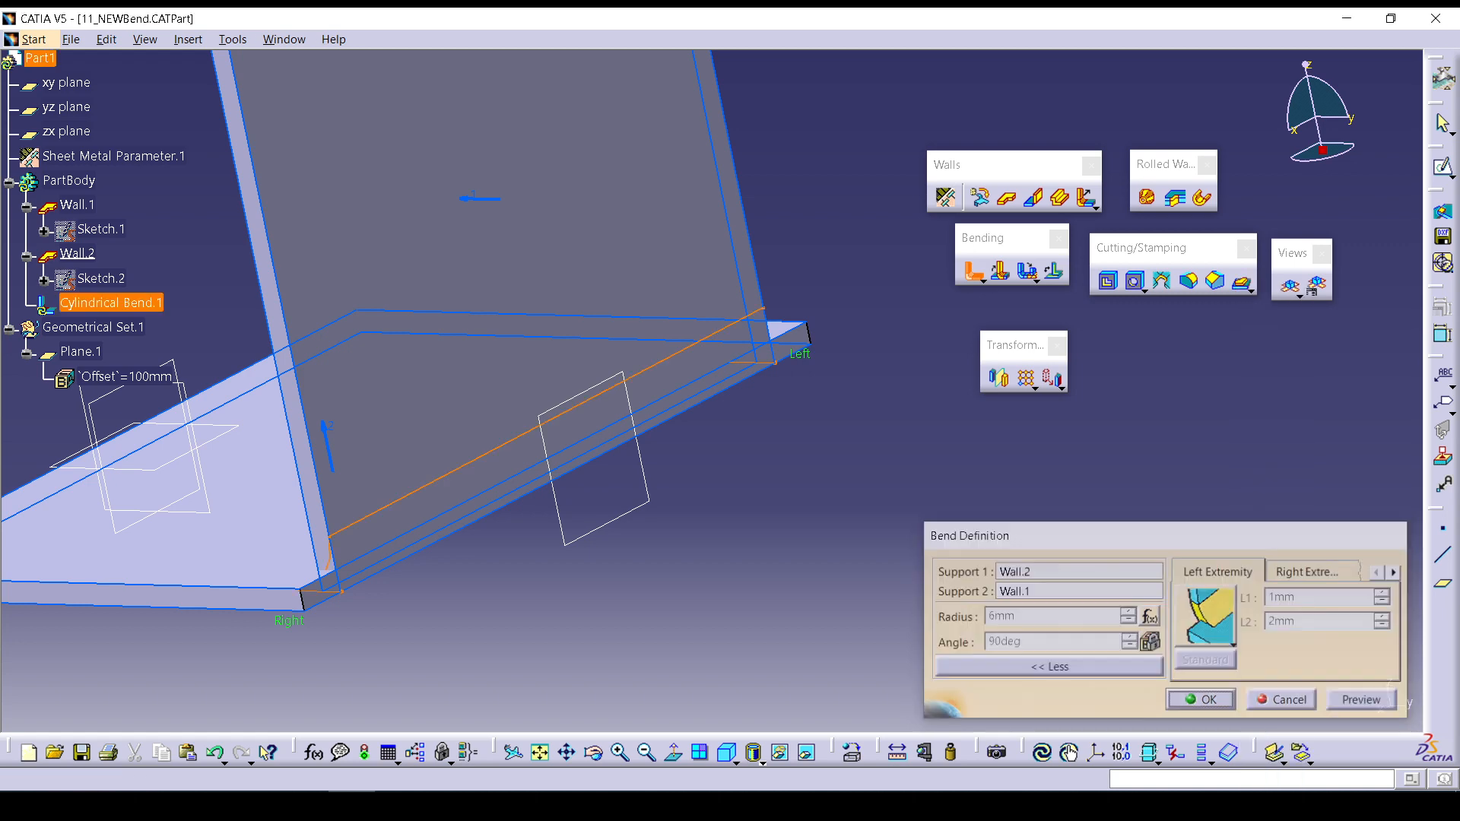
middle_drag(608, 343, 647, 285)
middle_drag(723, 385, 731, 482)
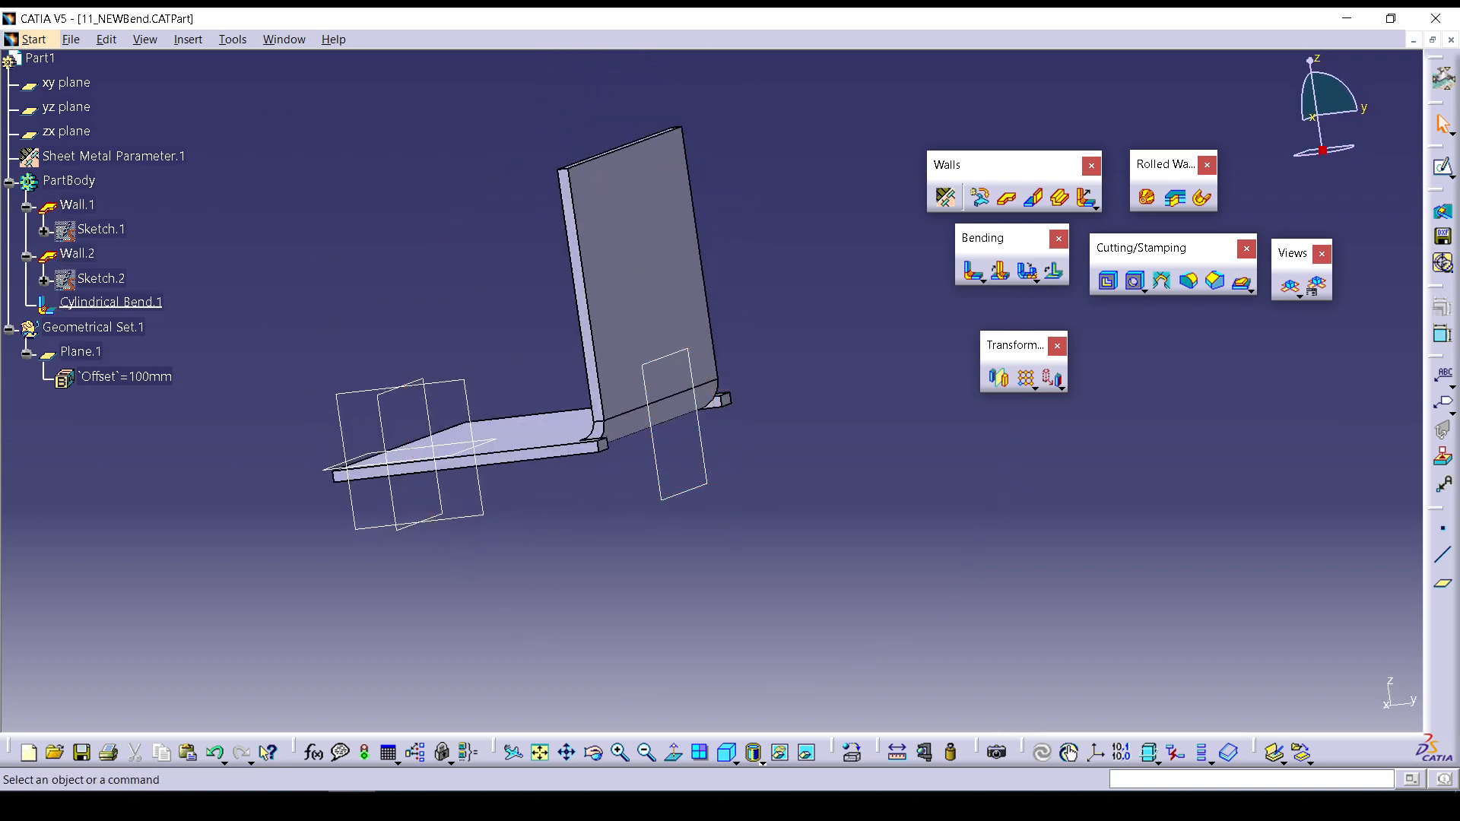
Toggle the part between its unfolded and folded views to examine how the bend flattens.
click(1290, 287)
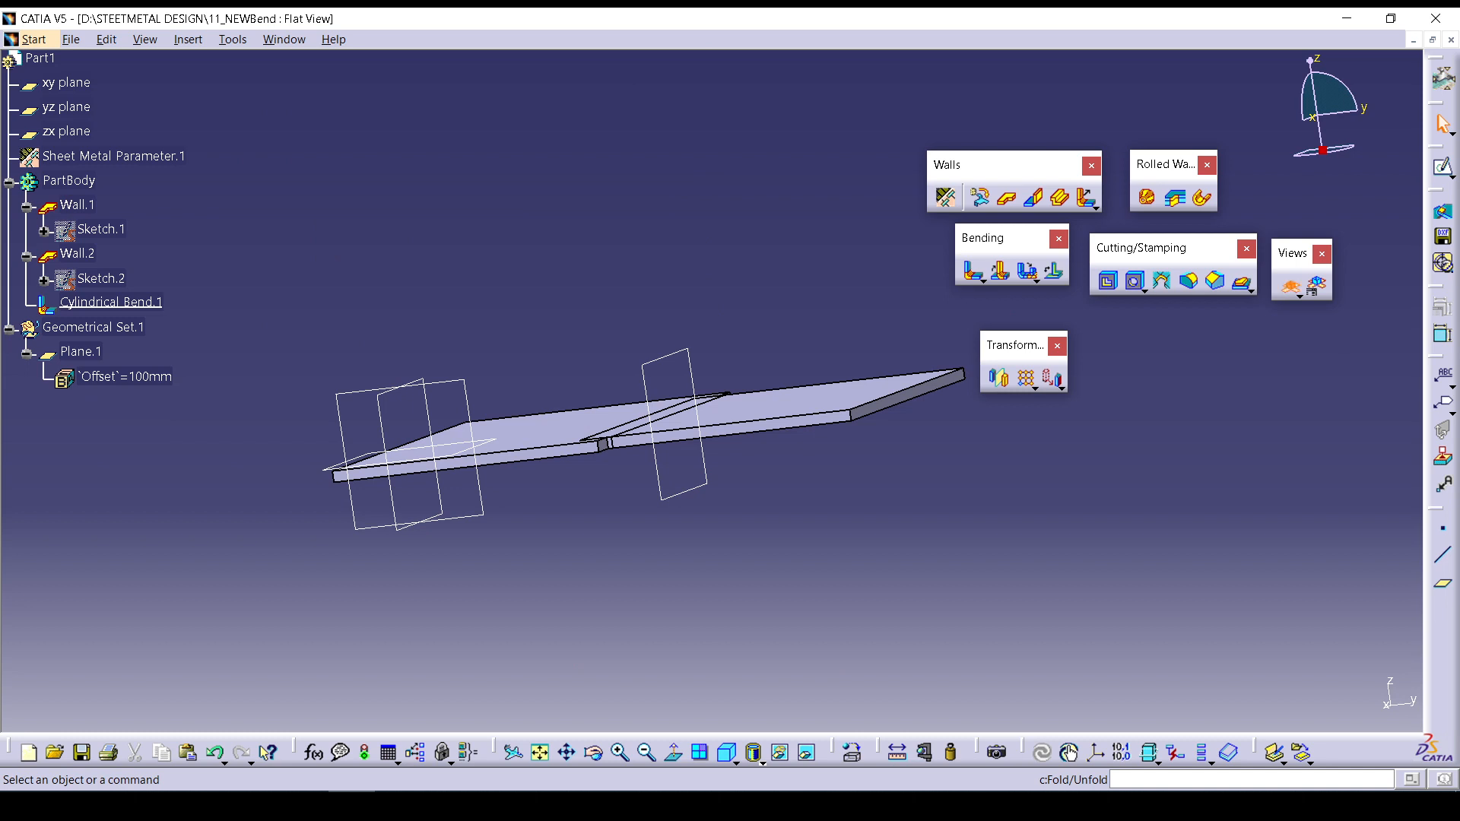
click(1290, 287)
click(1291, 287)
click(1291, 287)
click(1291, 287)
Delete the cylindrical bend between the two walls.
click(983, 280)
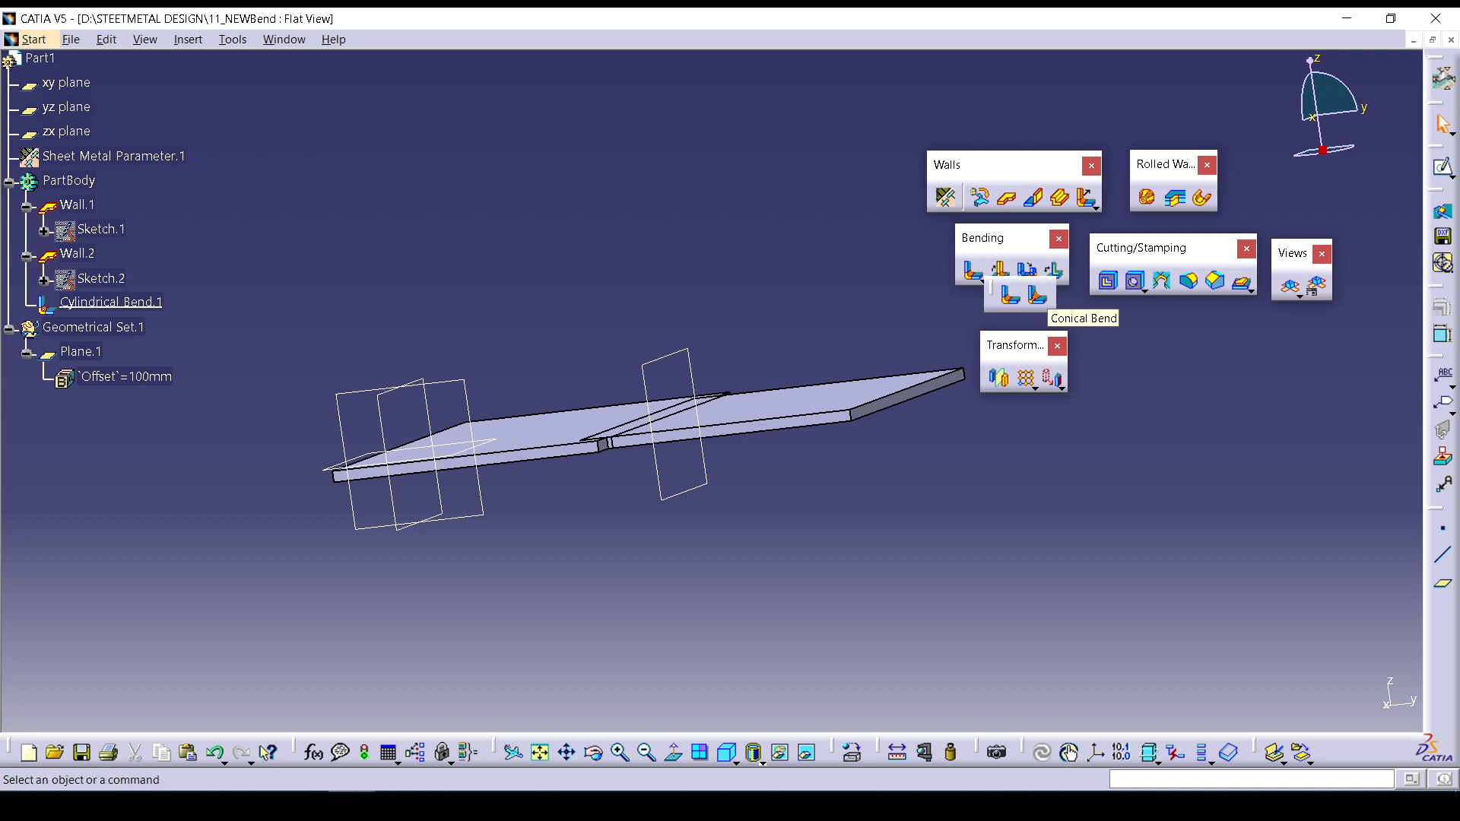
click(71, 302)
right_click(71, 302)
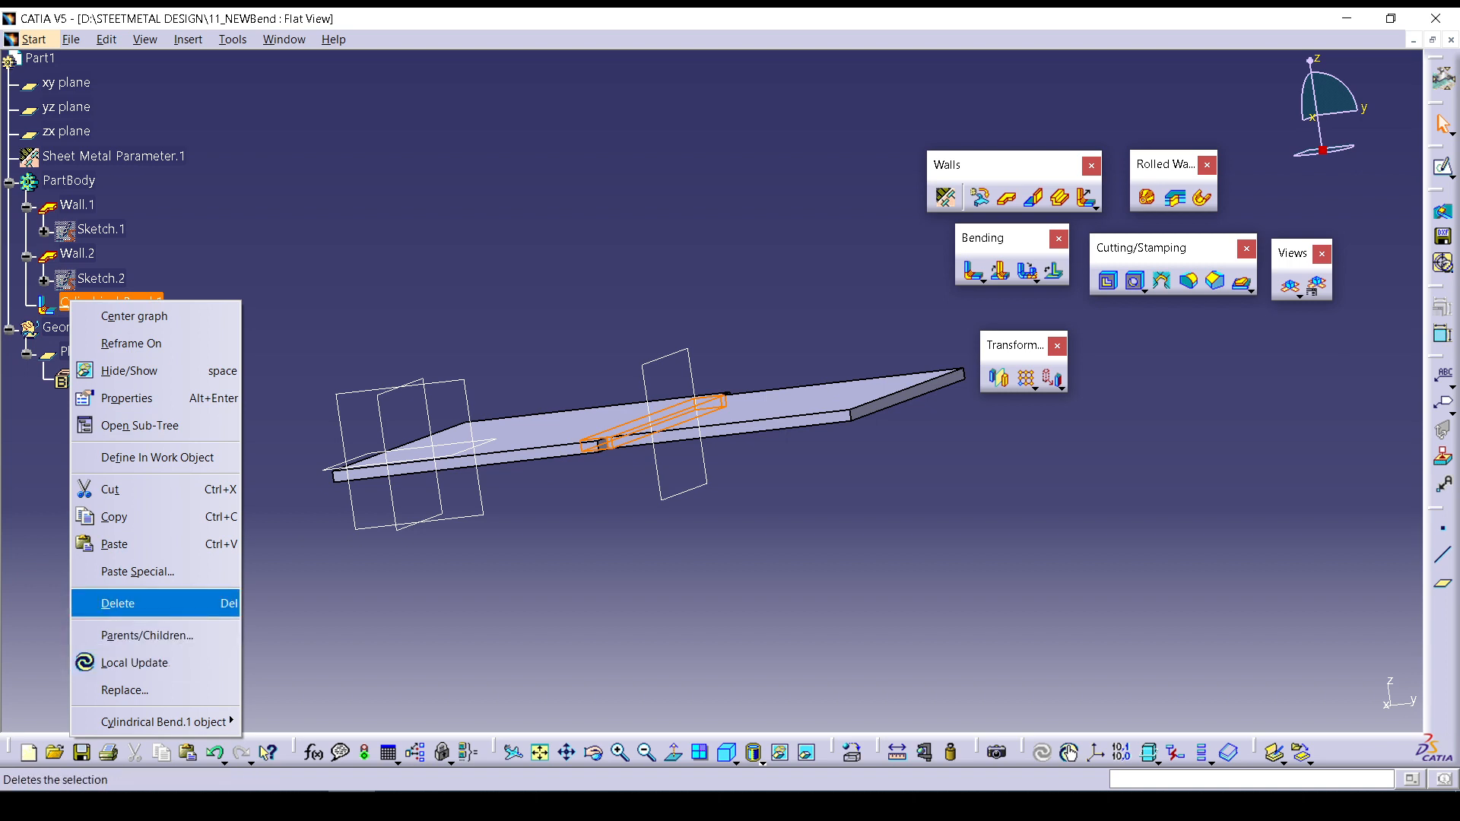
click(118, 603)
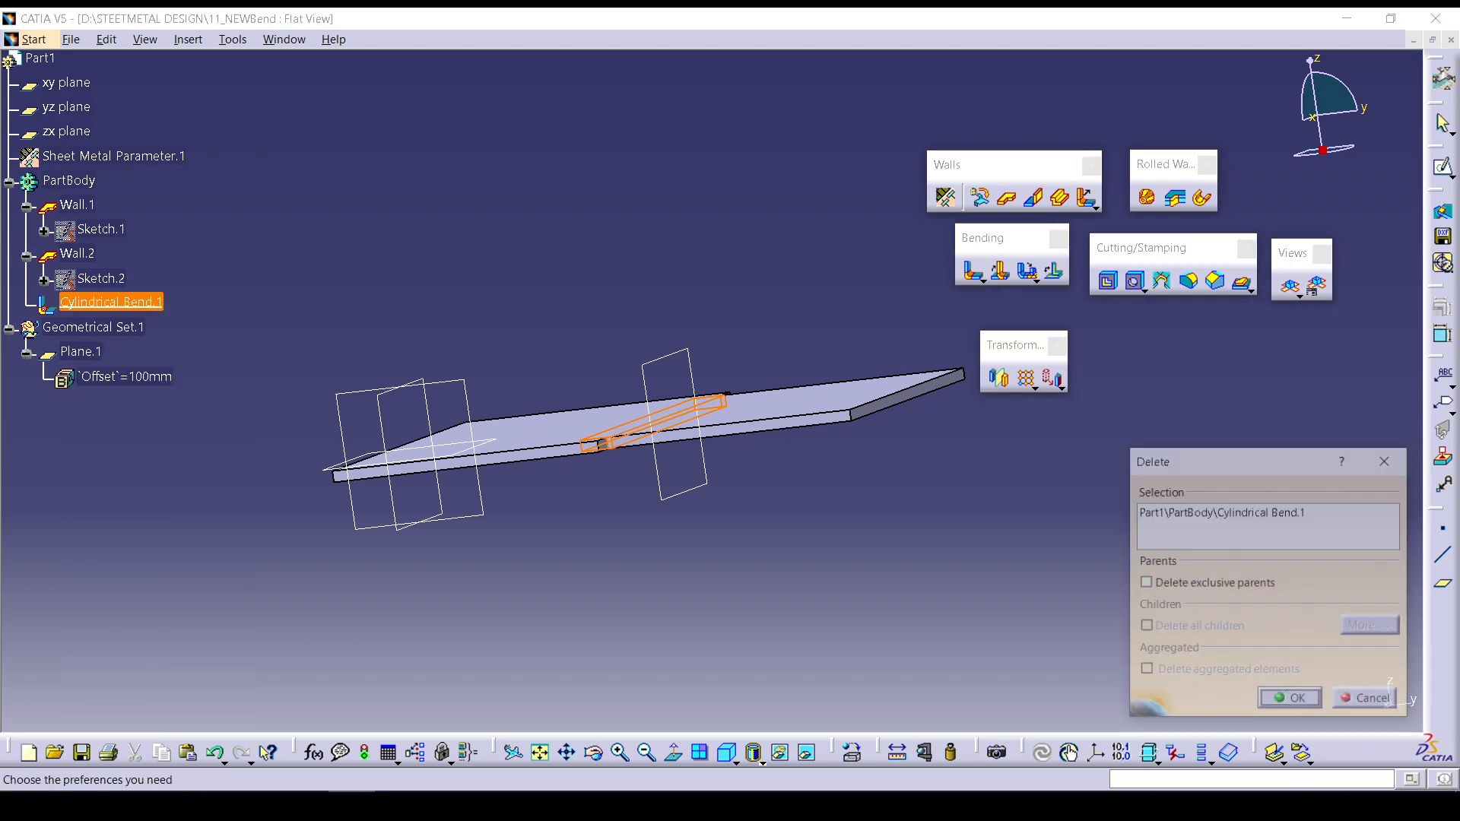
key(Return)
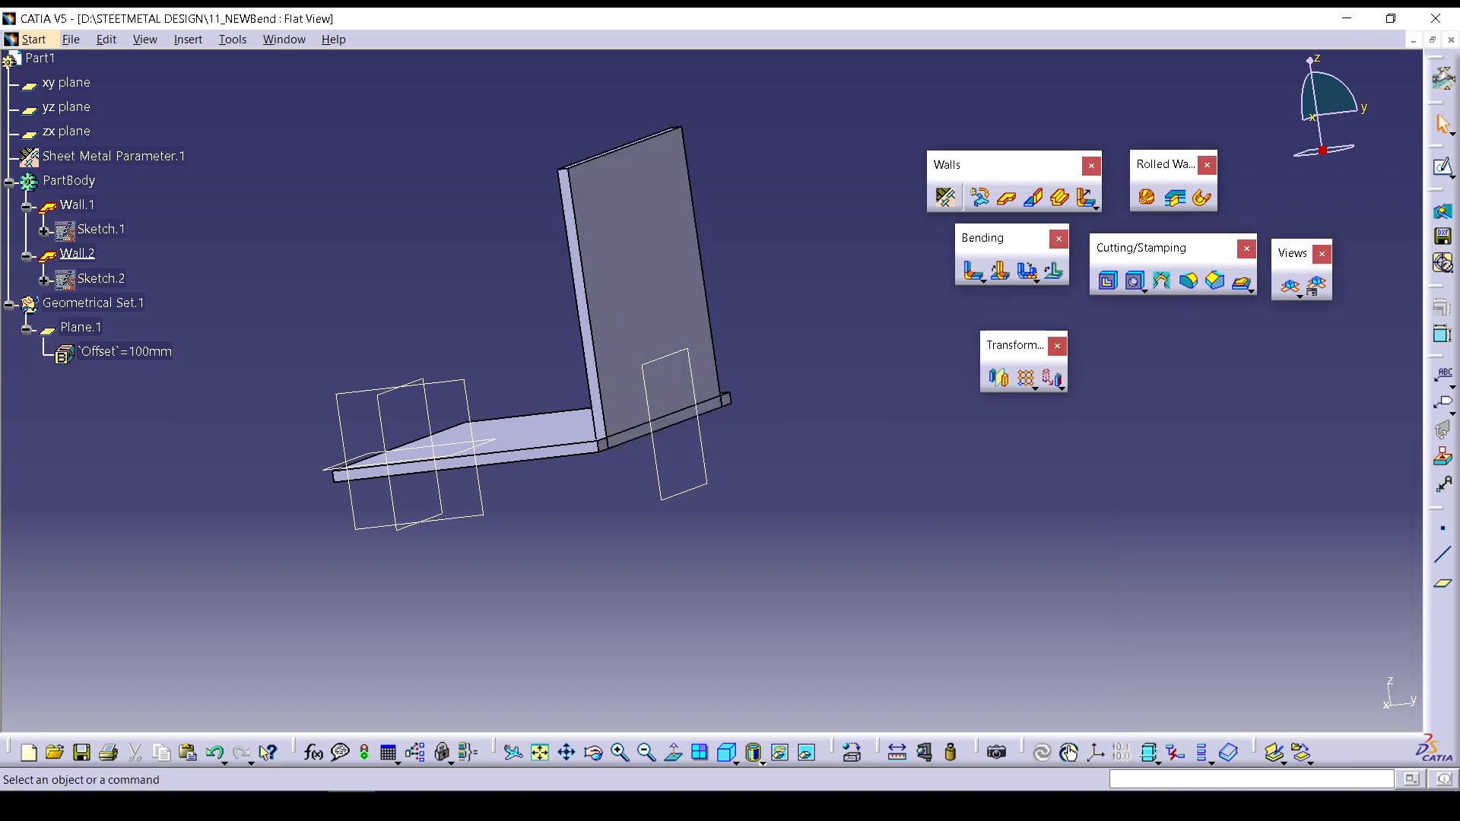
Begin a conical bend, accepting the switch to the appropriate view, with Wall.2 as the first support.
middle_click(632, 208)
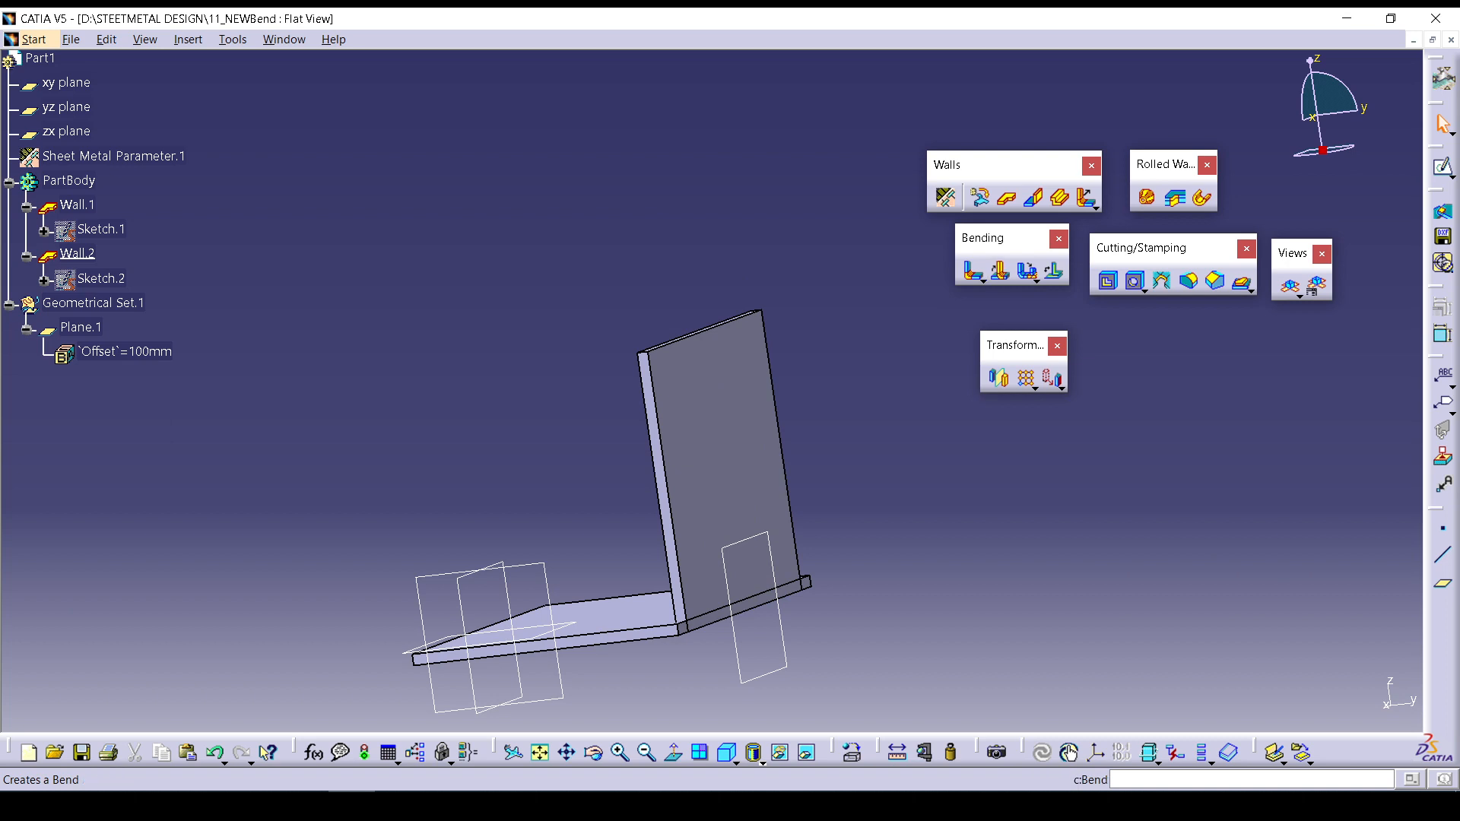
click(982, 281)
click(1036, 298)
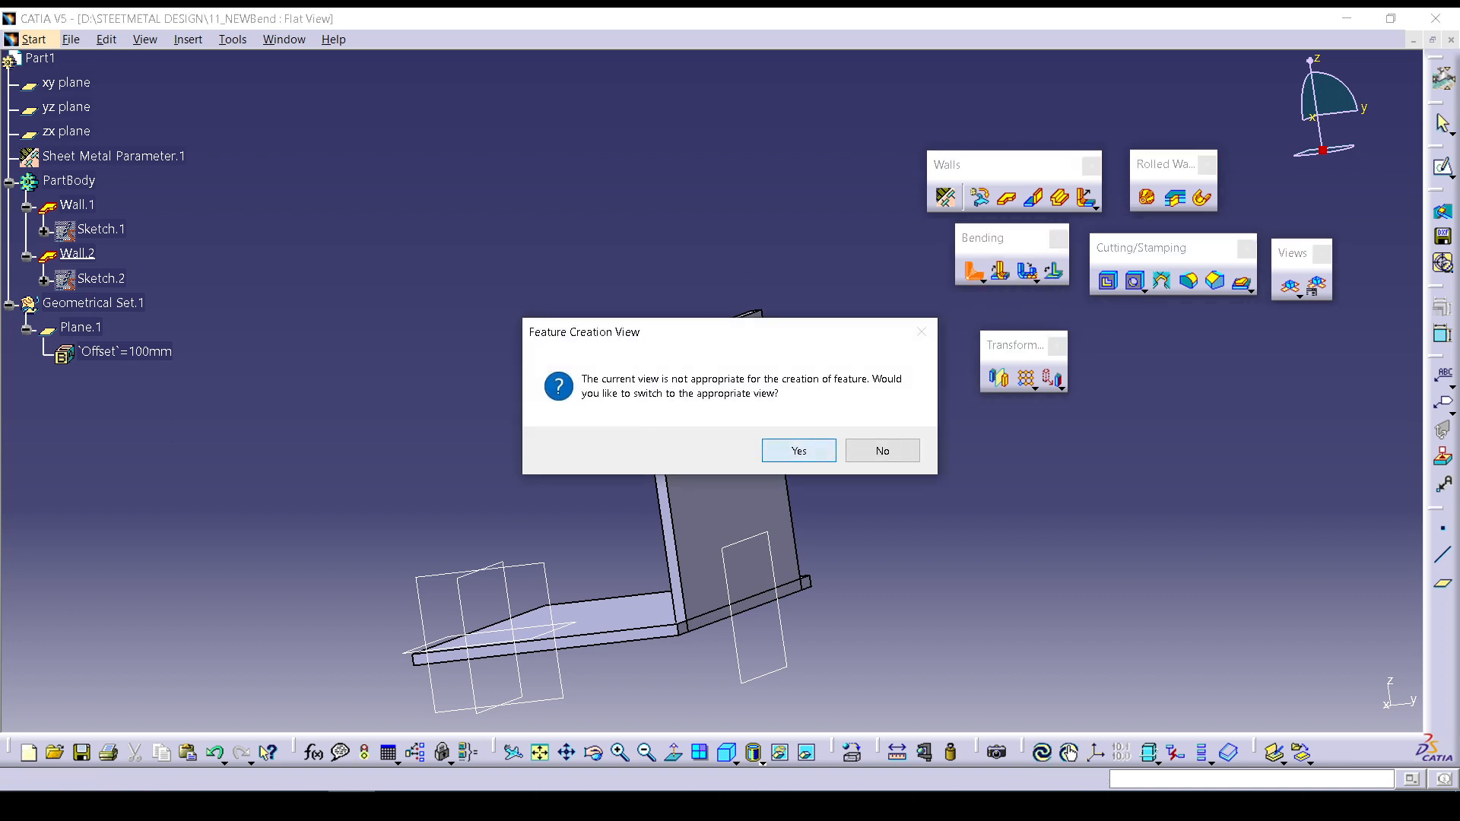
click(797, 449)
click(722, 486)
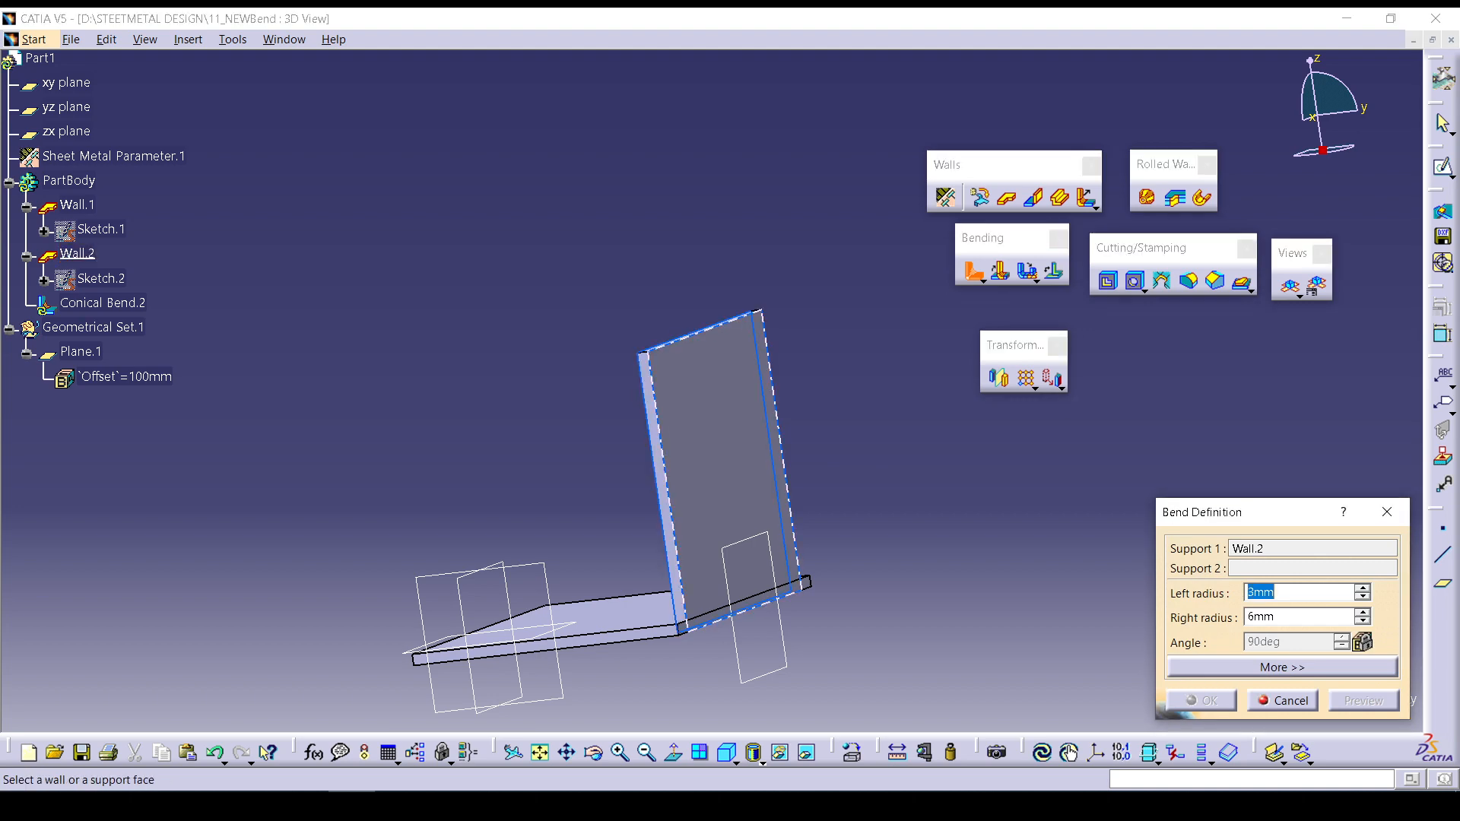
Set the conical bend's left radius to 17 mm.
middle_drag(722, 486, 724, 426)
middle_drag(722, 677, 784, 217)
scroll(783, 217, up, 1)
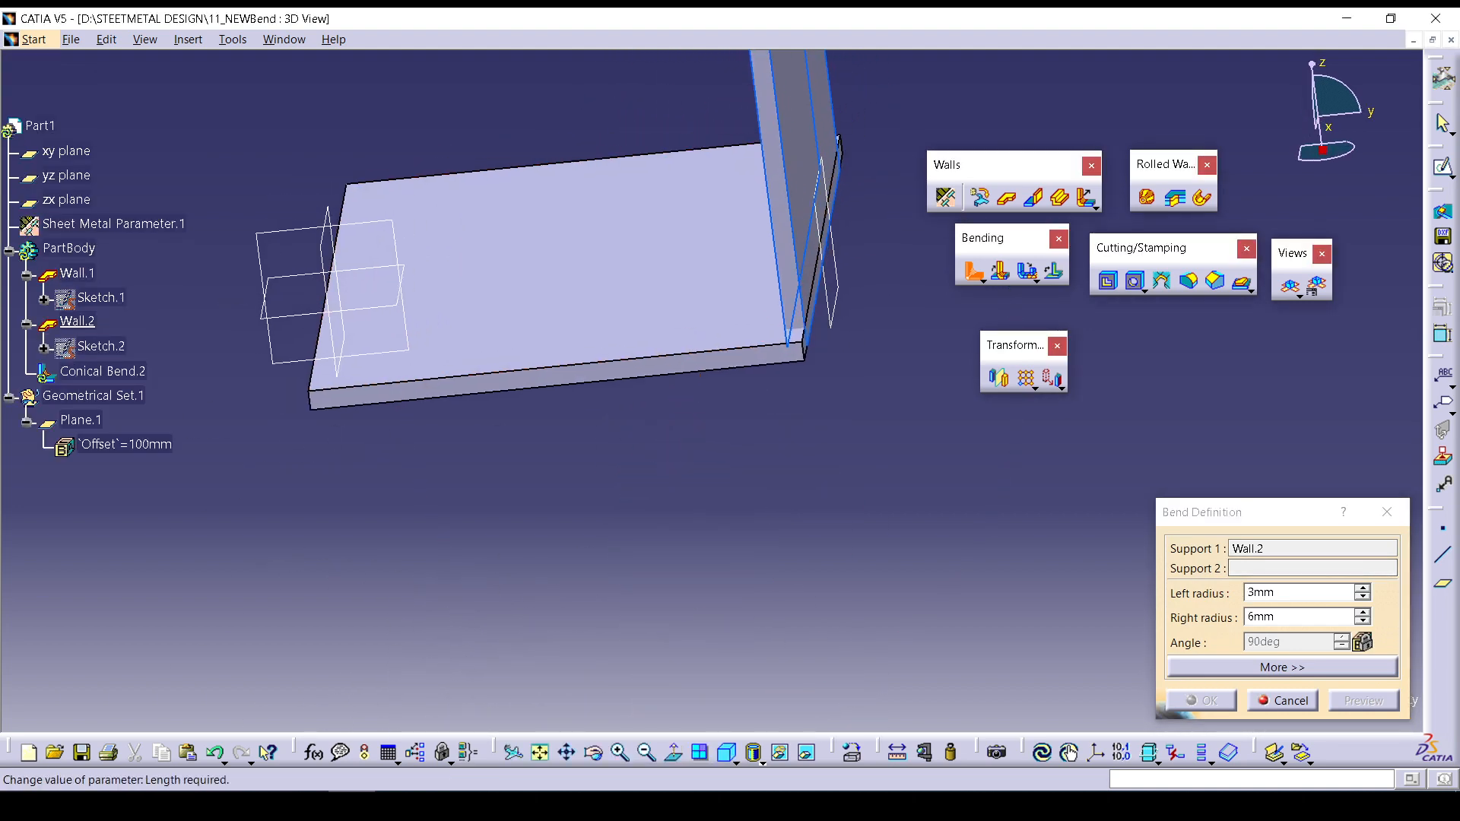
click(1363, 589)
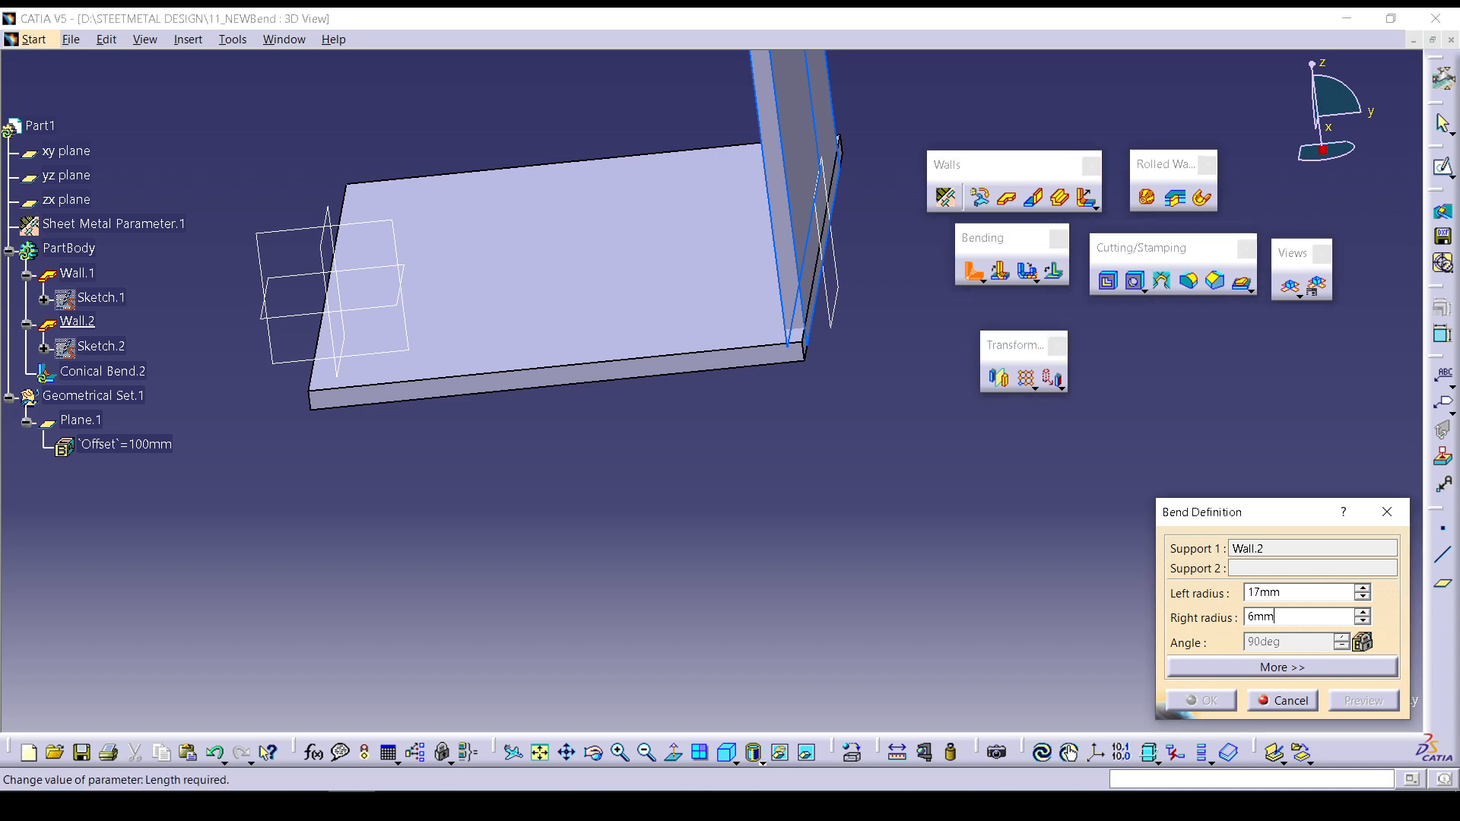
drag(1279, 616, 1238, 616)
Select Wall.1 as the second support, then preview and create the conical bend.
click(1293, 569)
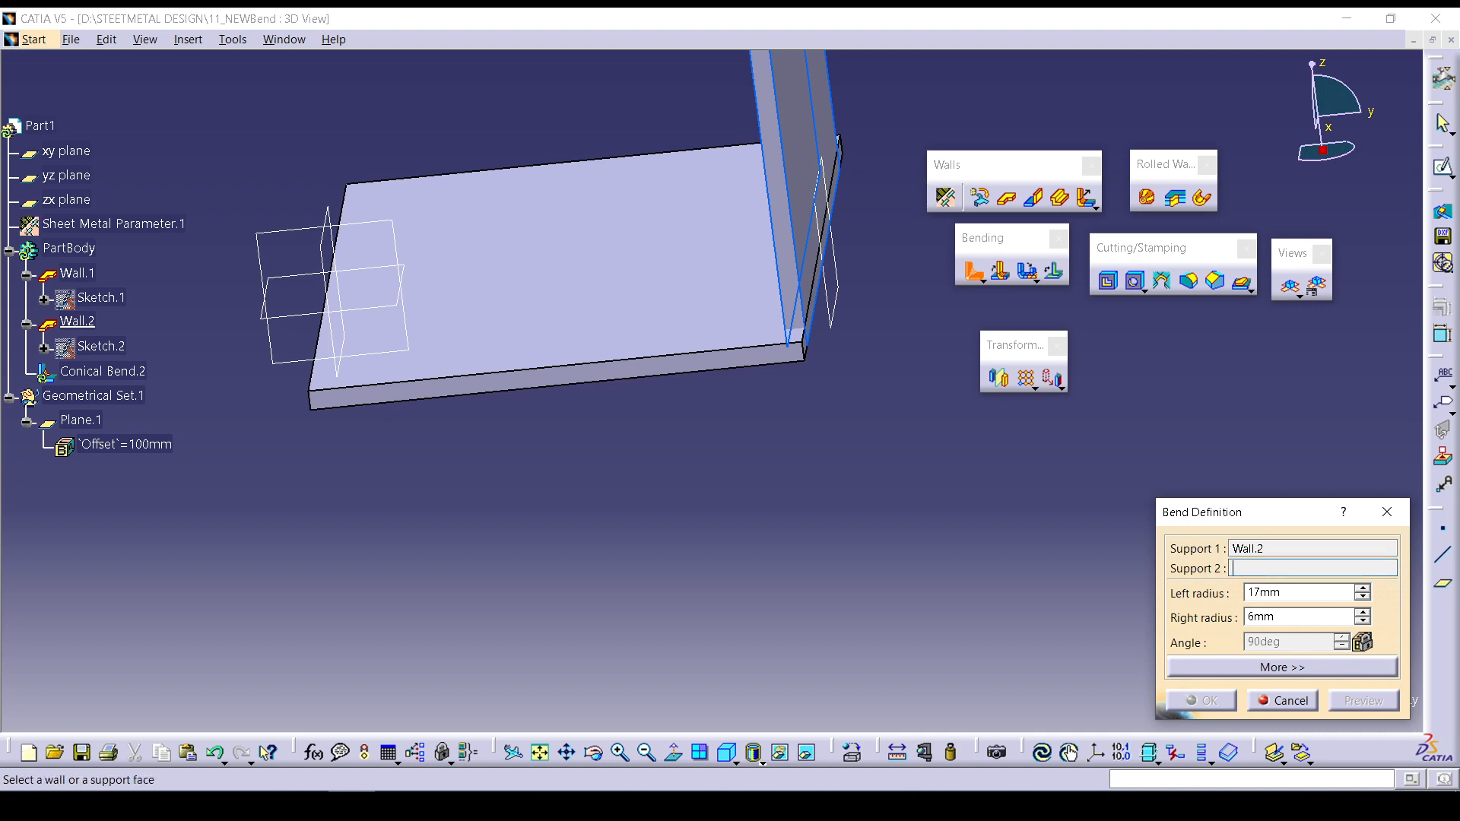
middle_drag(684, 281, 687, 333)
click(677, 335)
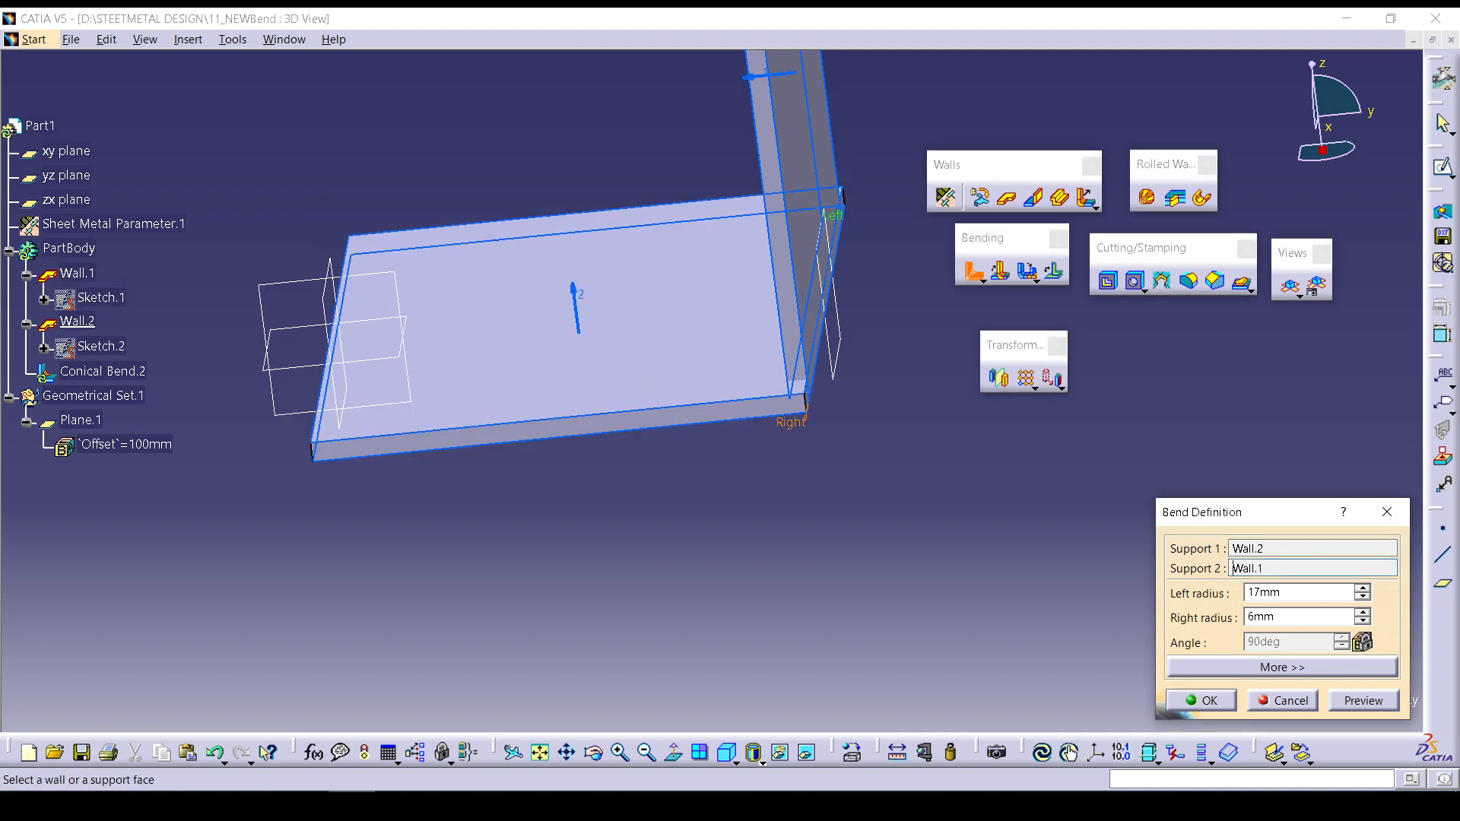
middle_drag(909, 411, 590, 524)
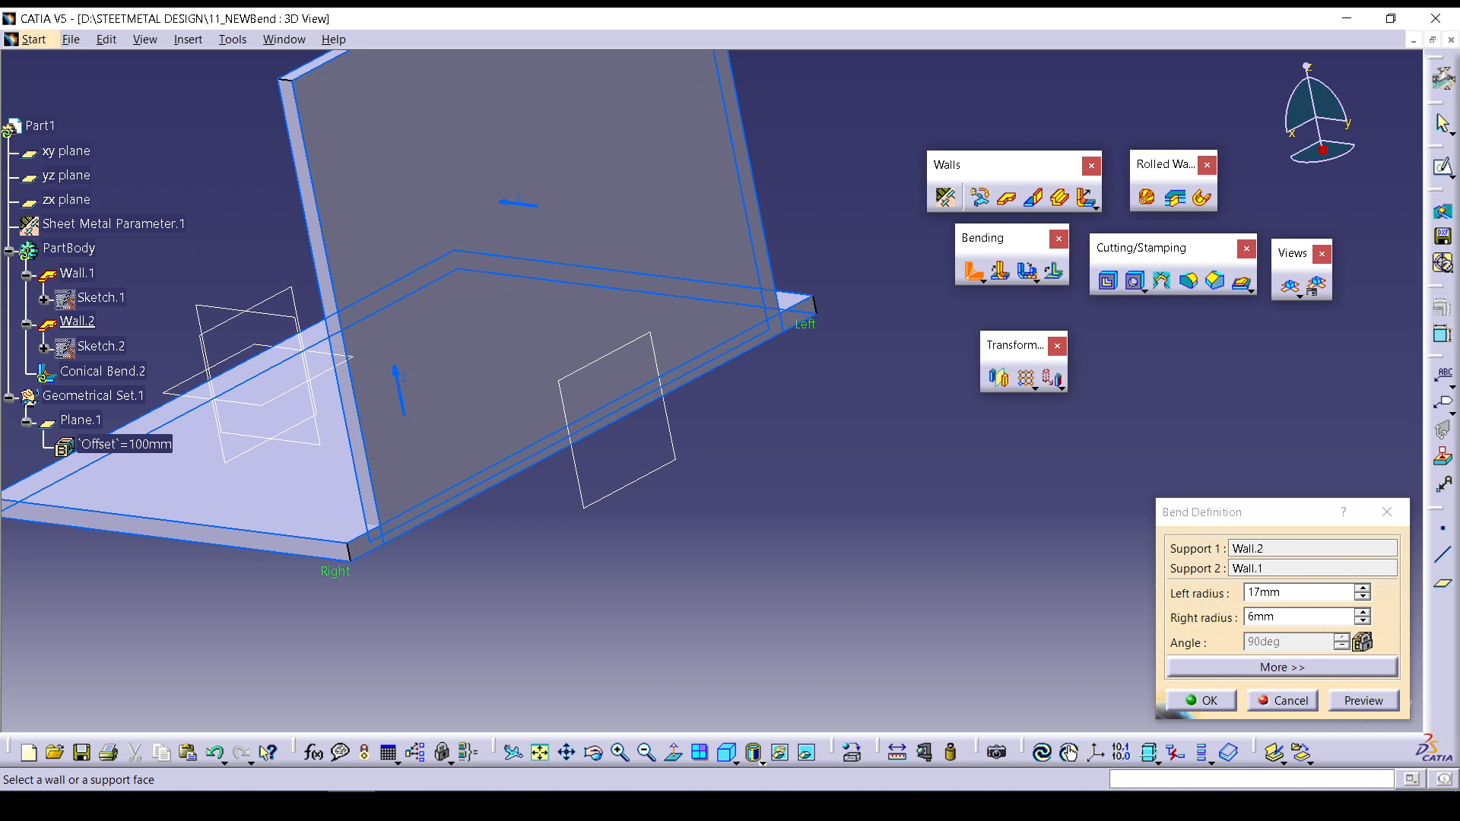
click(1363, 701)
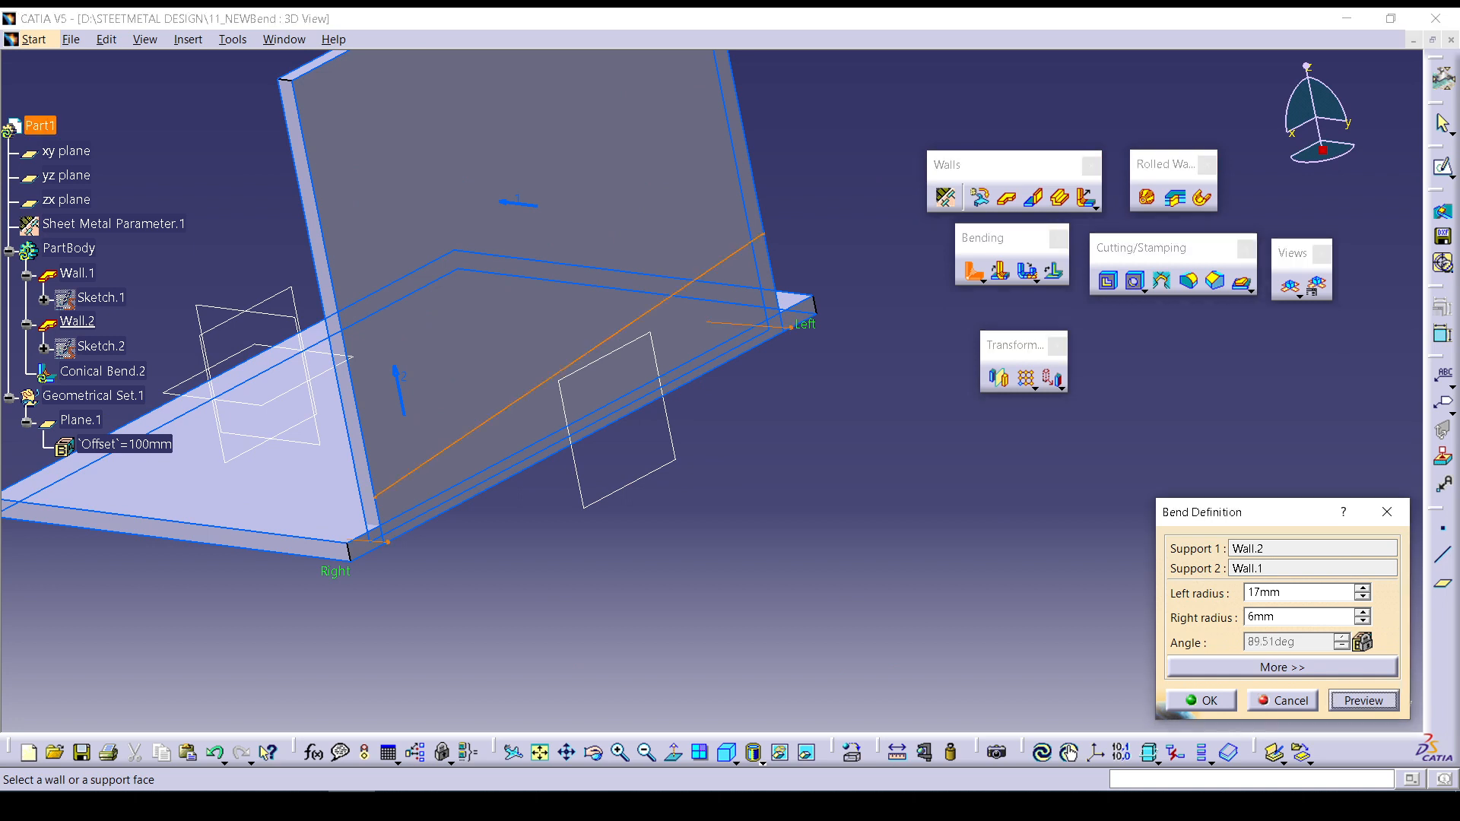
click(1201, 701)
middle_drag(608, 523, 1026, 480)
middle_drag(913, 566, 784, 391)
middle_drag(487, 426, 479, 653)
middle_drag(609, 464, 685, 483)
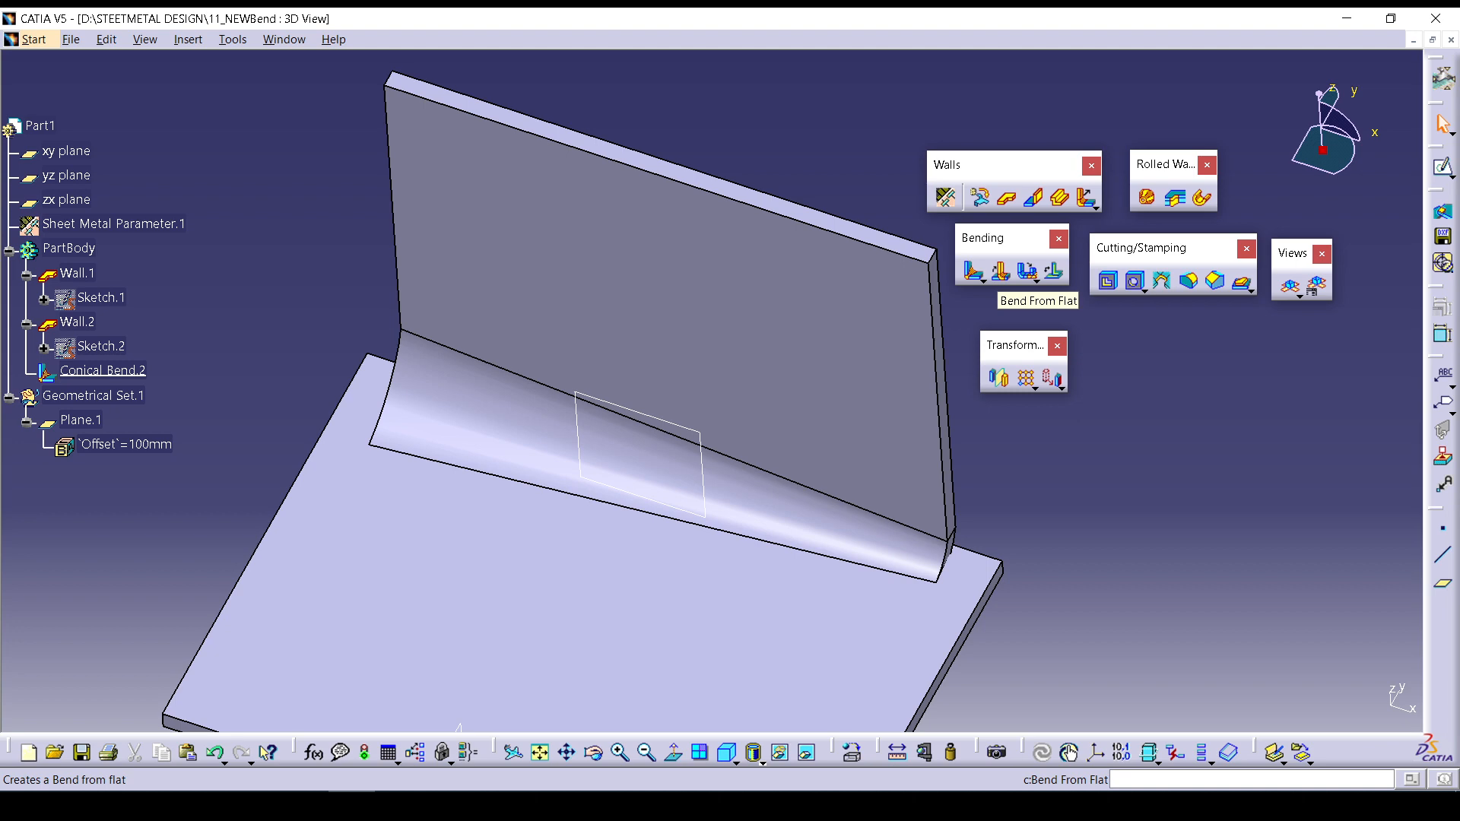
Open the part file 12_FlatBend_folding unfolding.CATPart from the same folder.
click(71, 39)
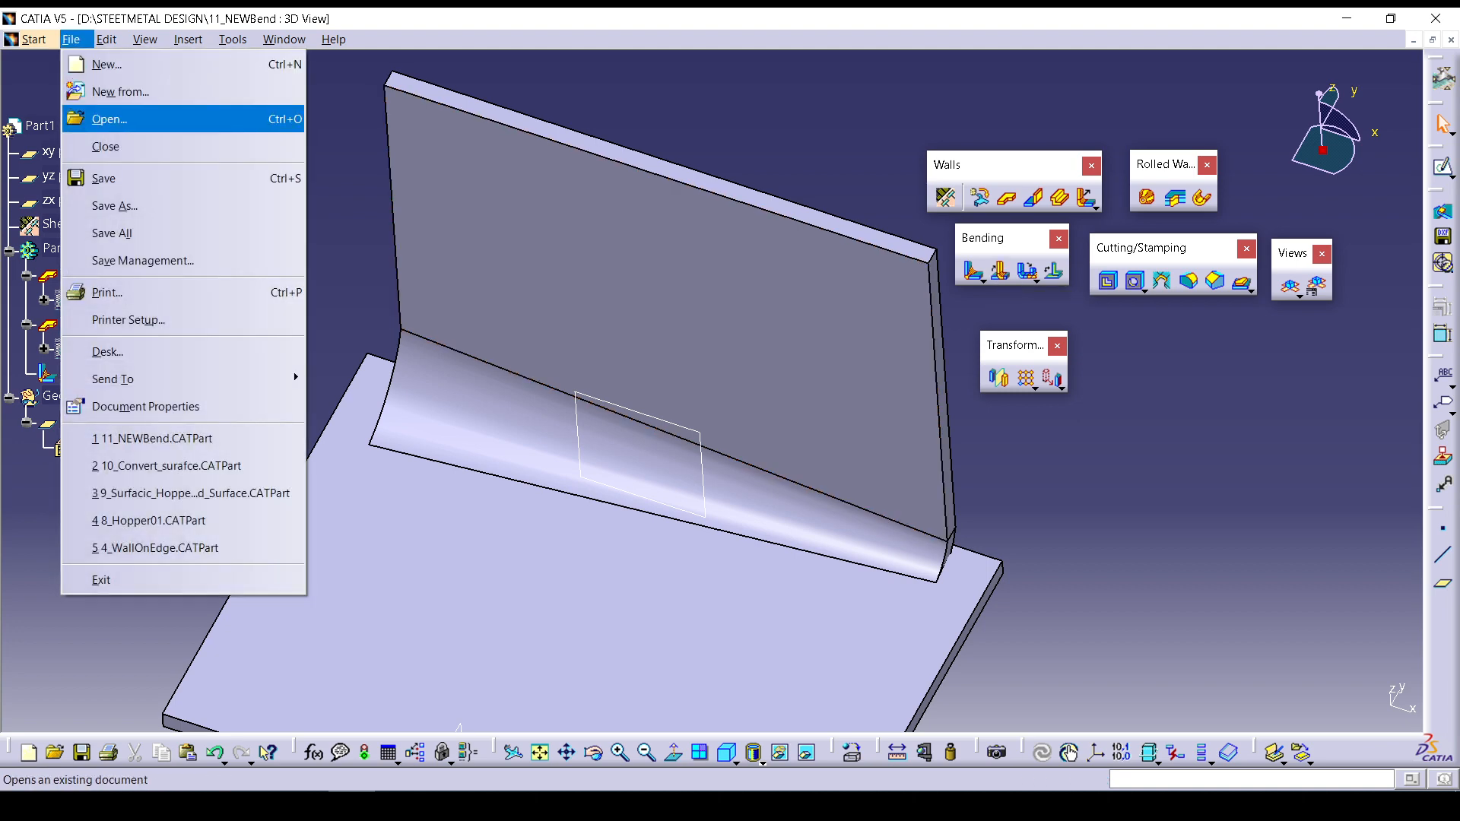
click(110, 119)
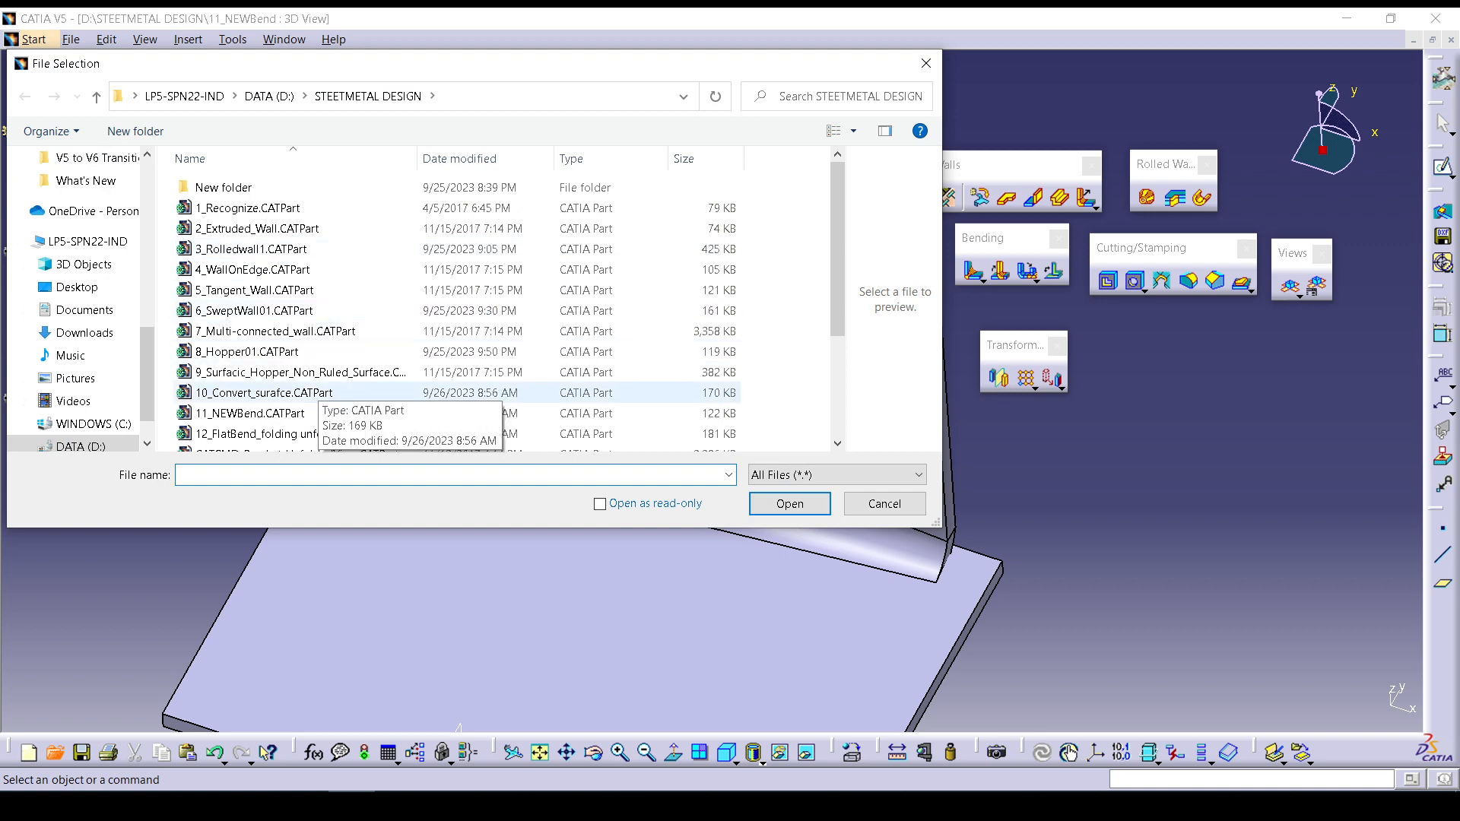
scroll(318, 395, down, 1)
click(318, 422)
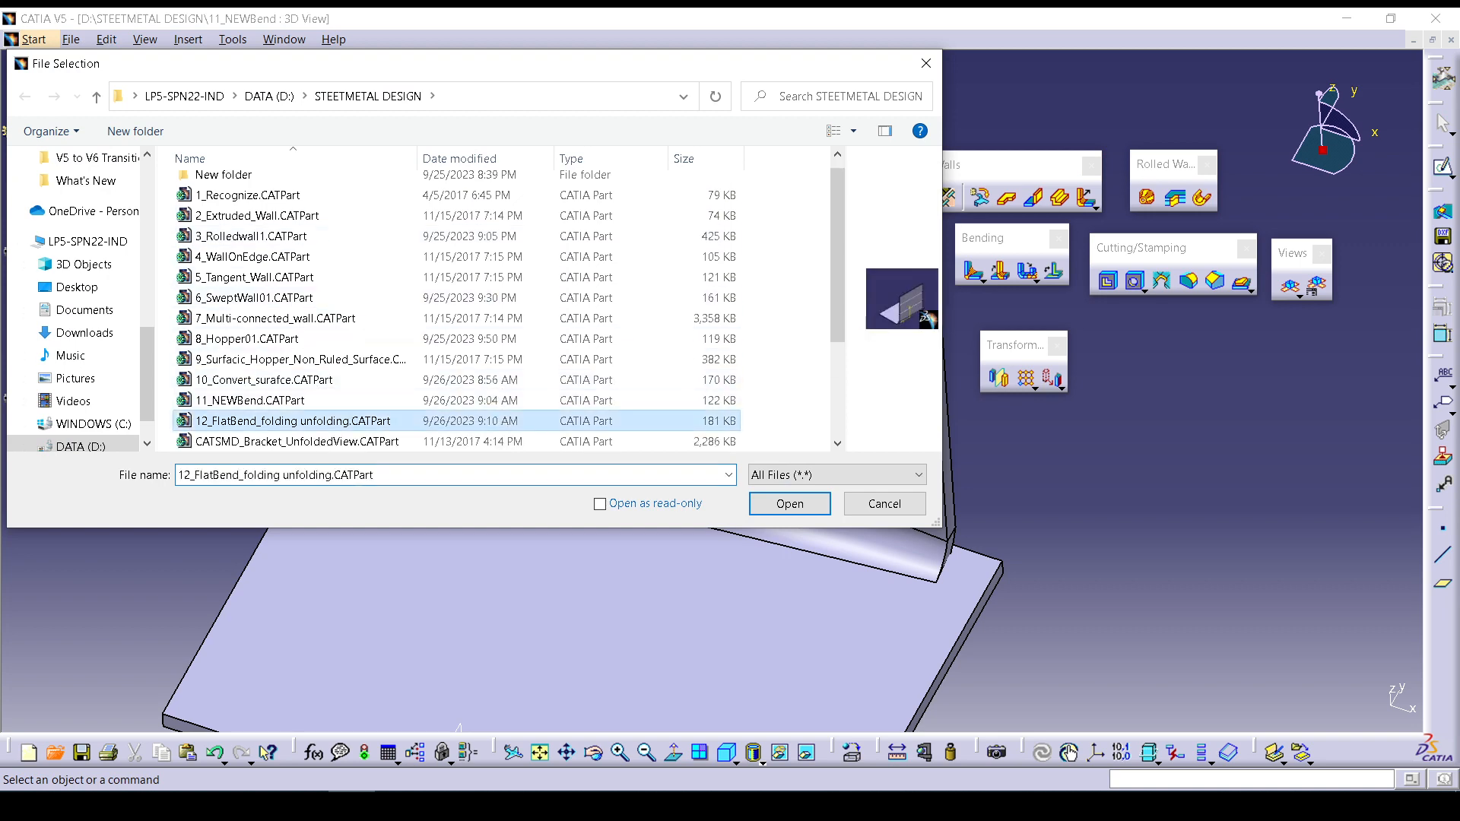
click(790, 503)
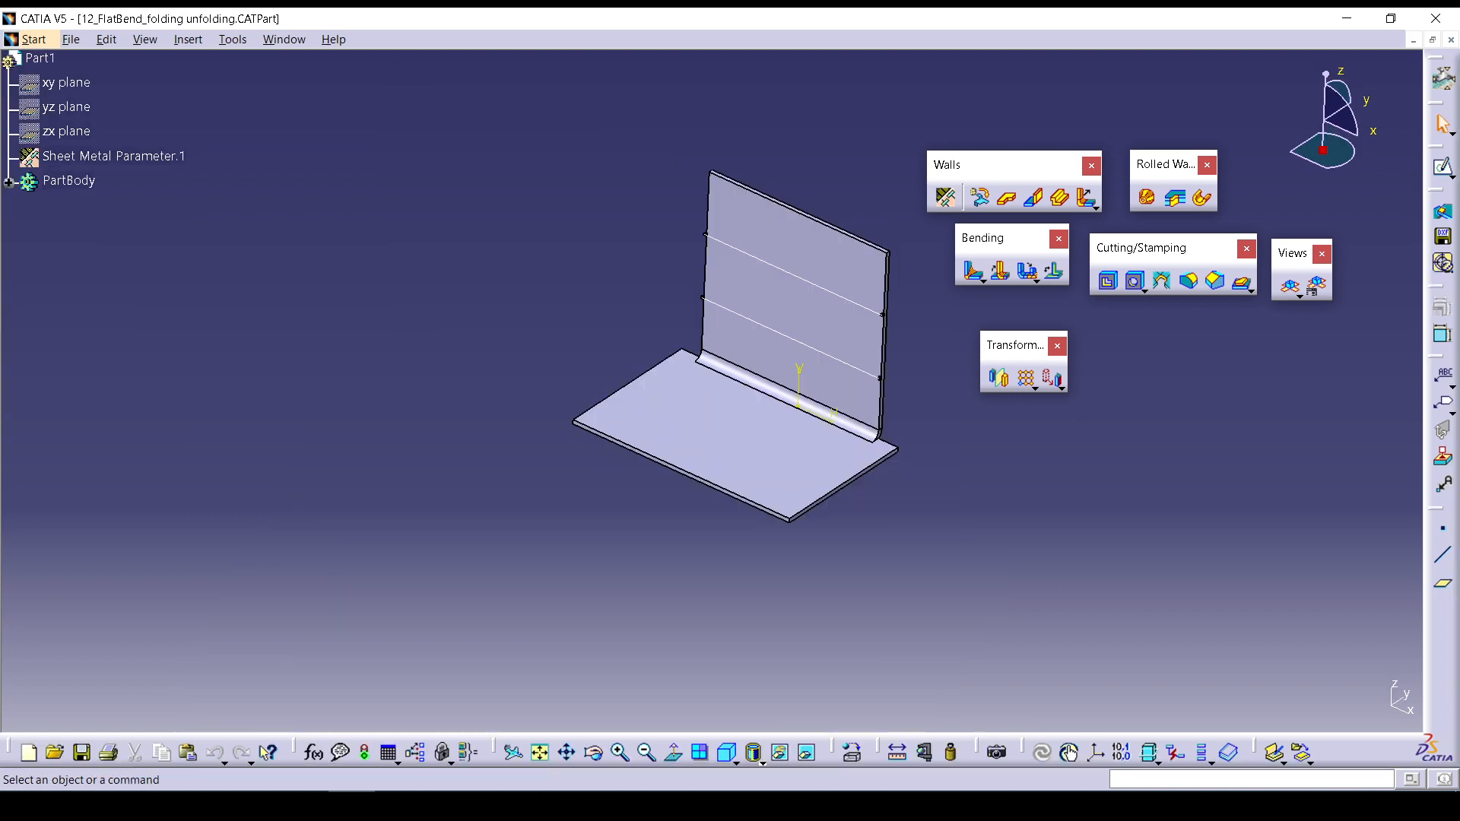
Expand the PartBody and highlight Wall.1 to examine the base wall and the wall on its edge.
middle_drag(730, 487, 647, 486)
middle_drag(700, 536, 567, 533)
click(9, 183)
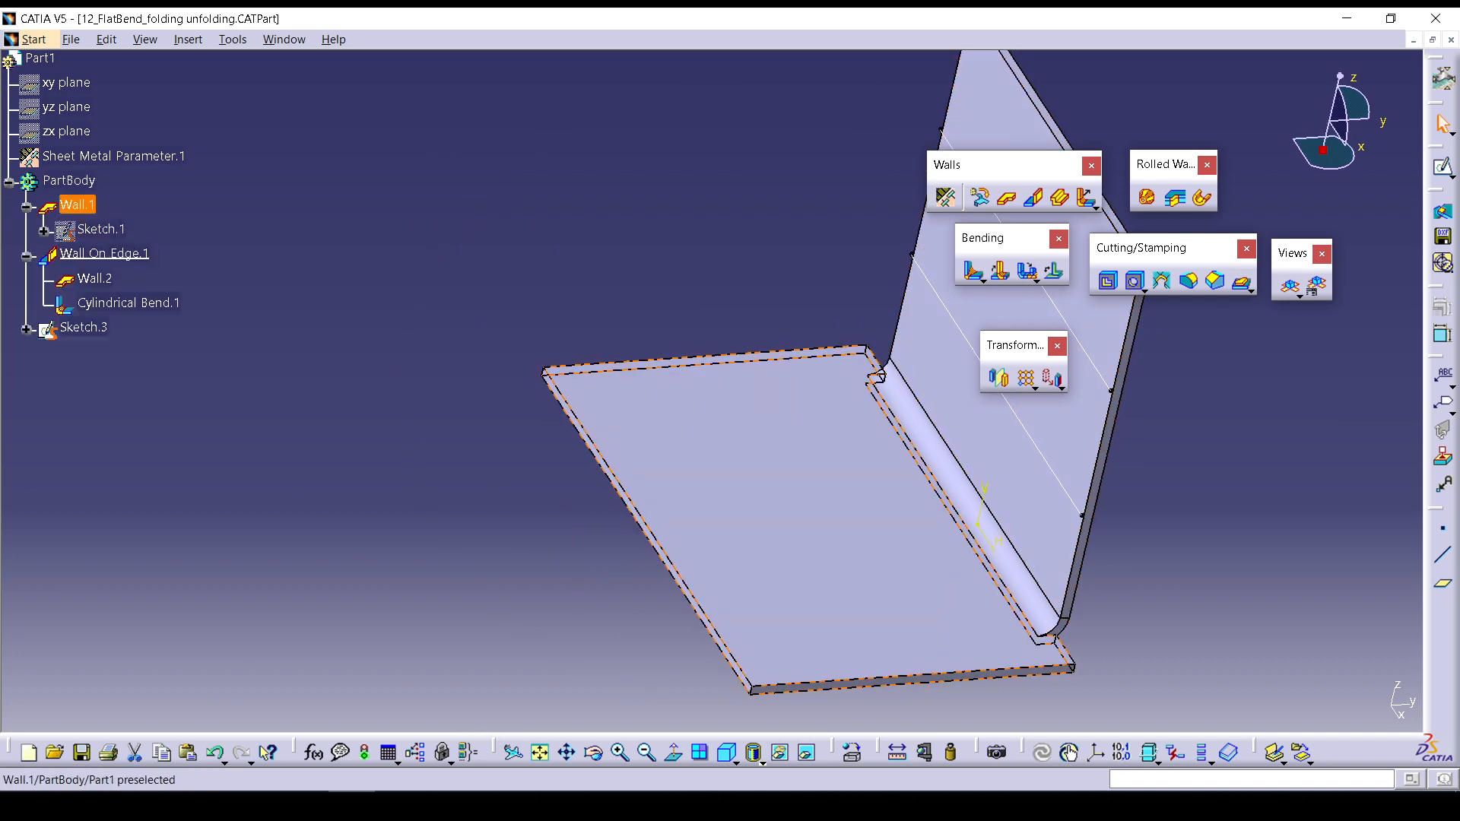
right_click(76, 205)
key(Escape)
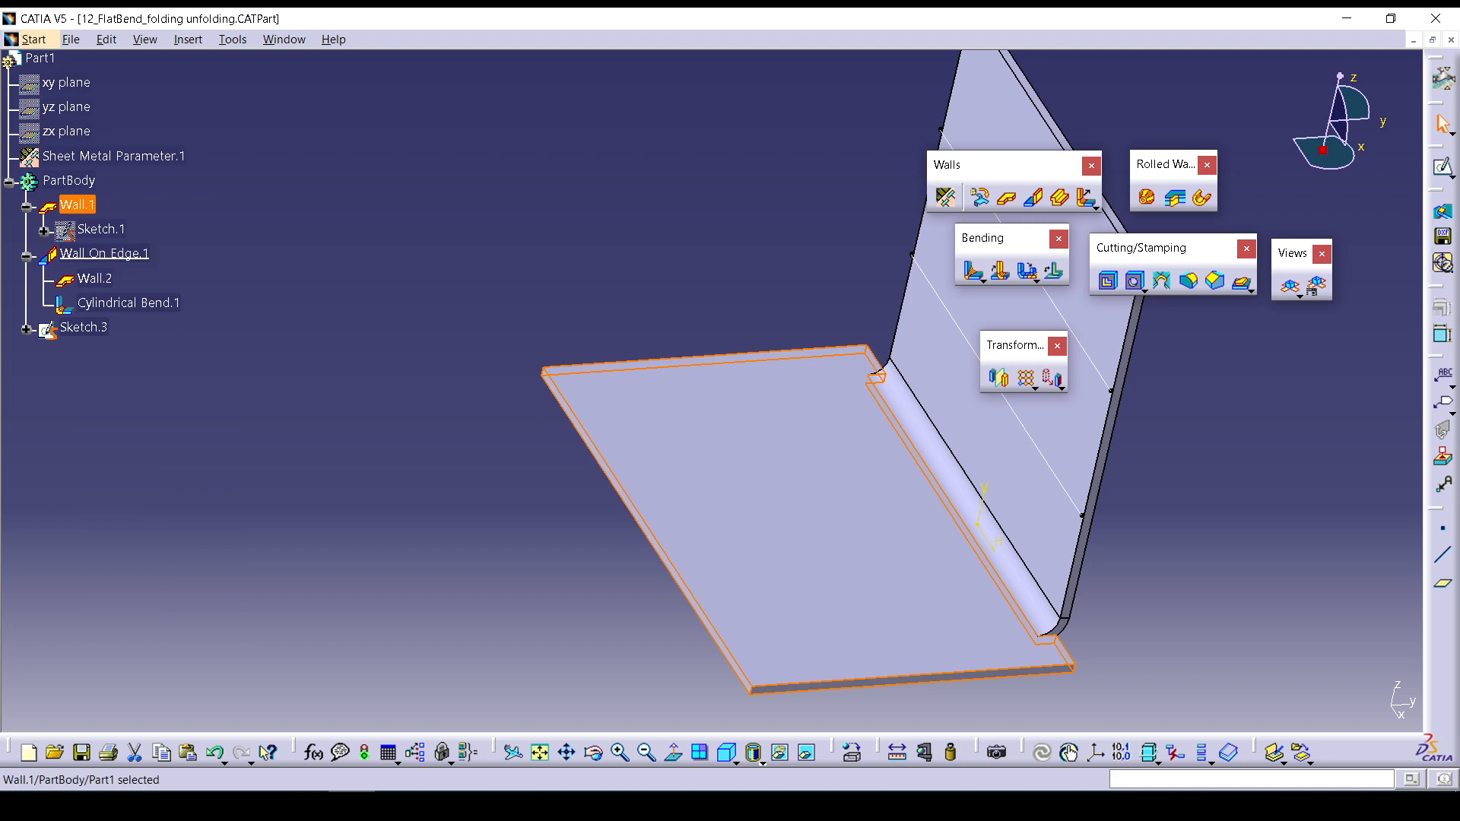
middle_drag(897, 342, 708, 346)
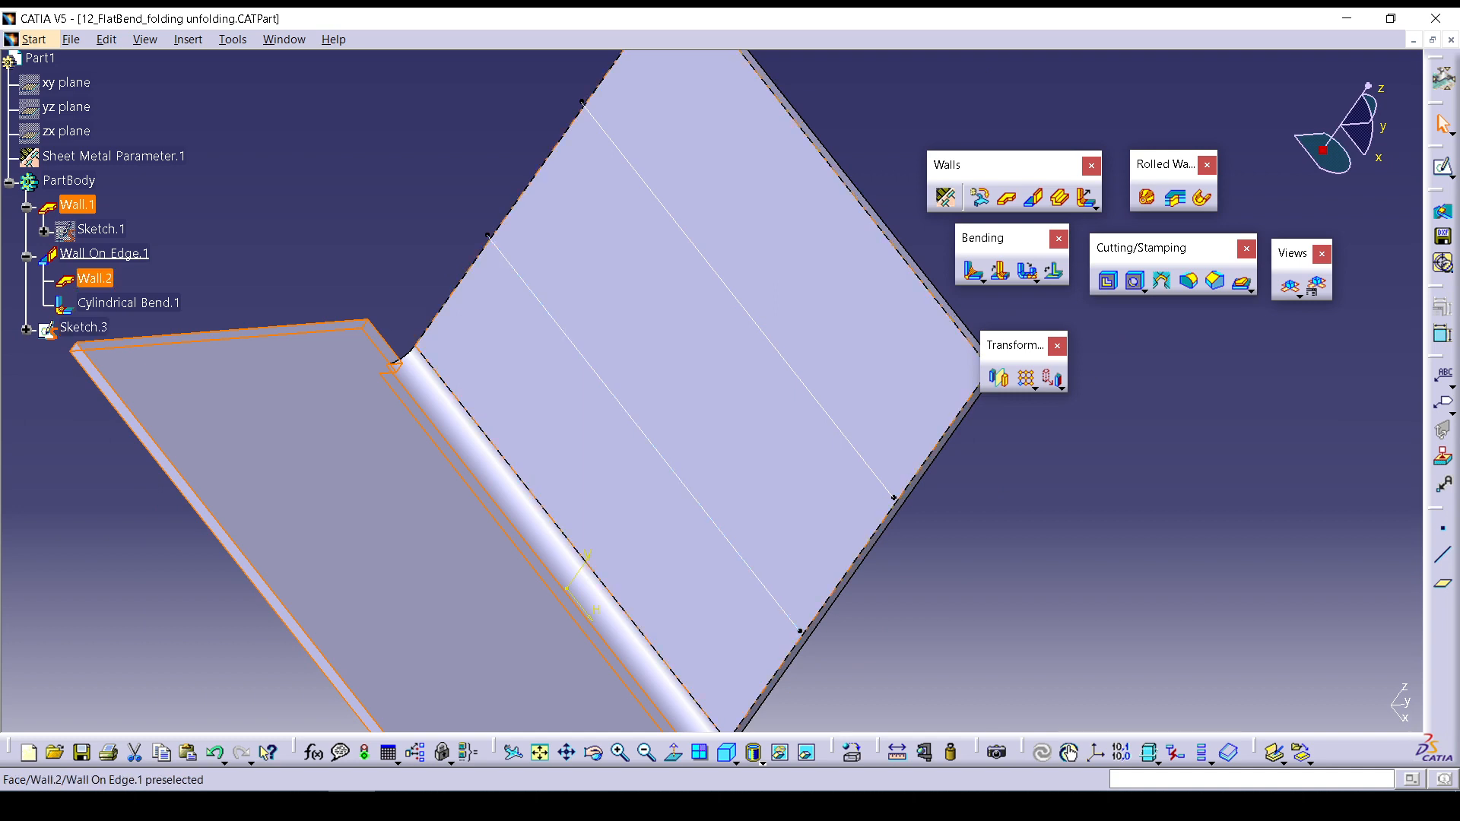
Start a Bend From Flat using Sketch.3 as the profile, set Line.1's bend angle to 102deg and preview it.
click(960, 525)
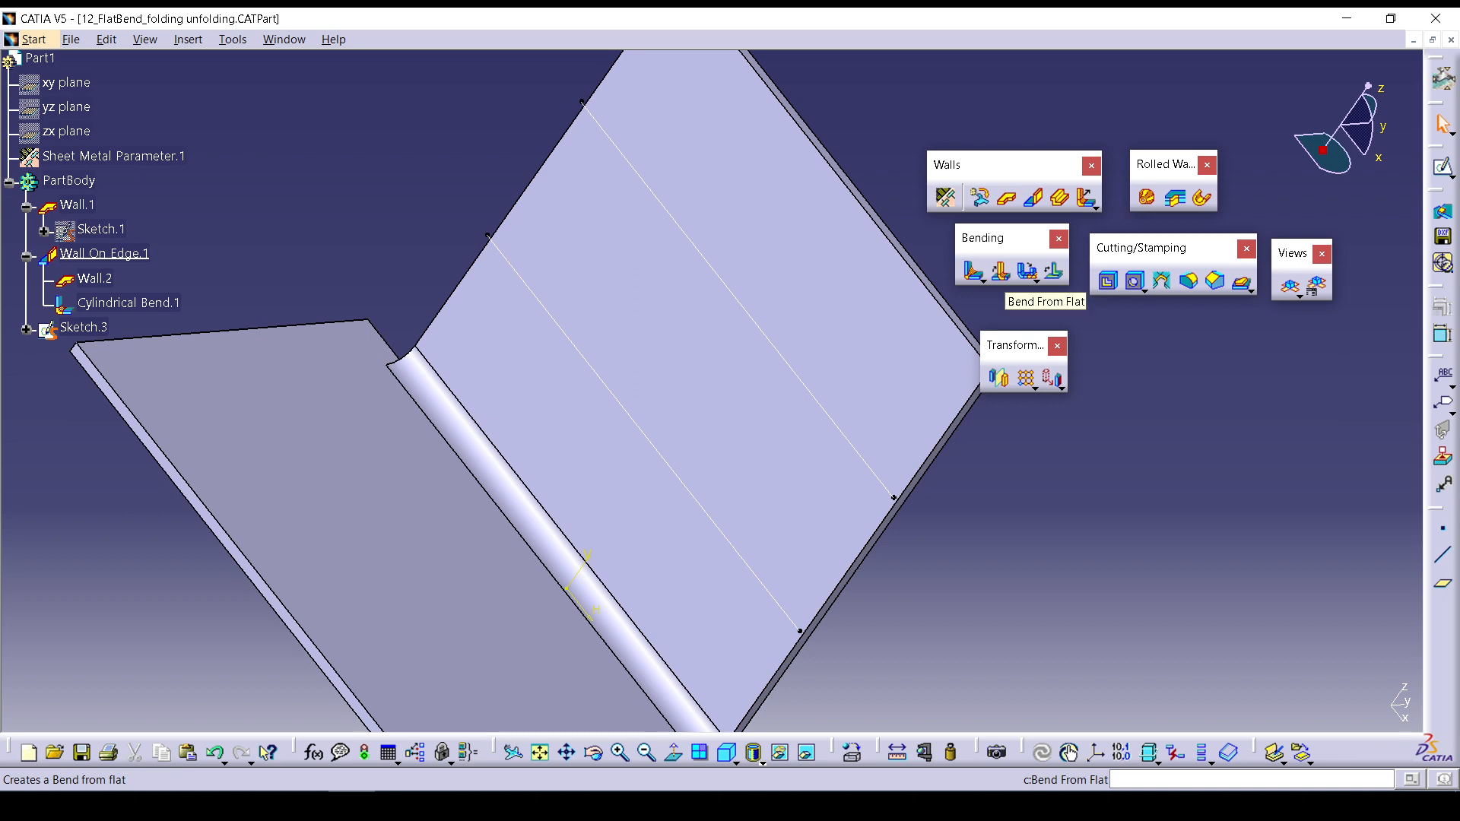
click(1001, 273)
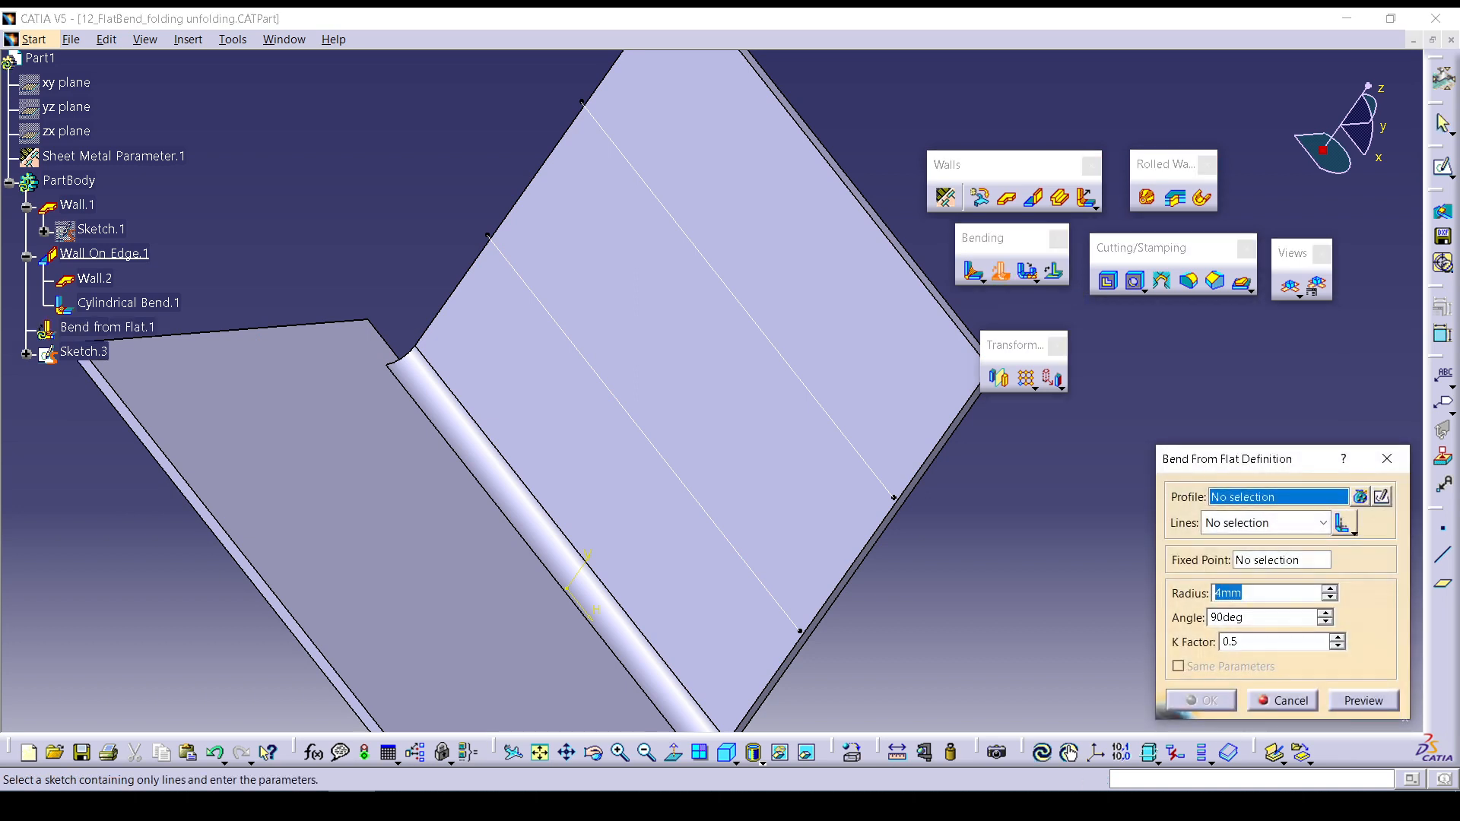
click(73, 352)
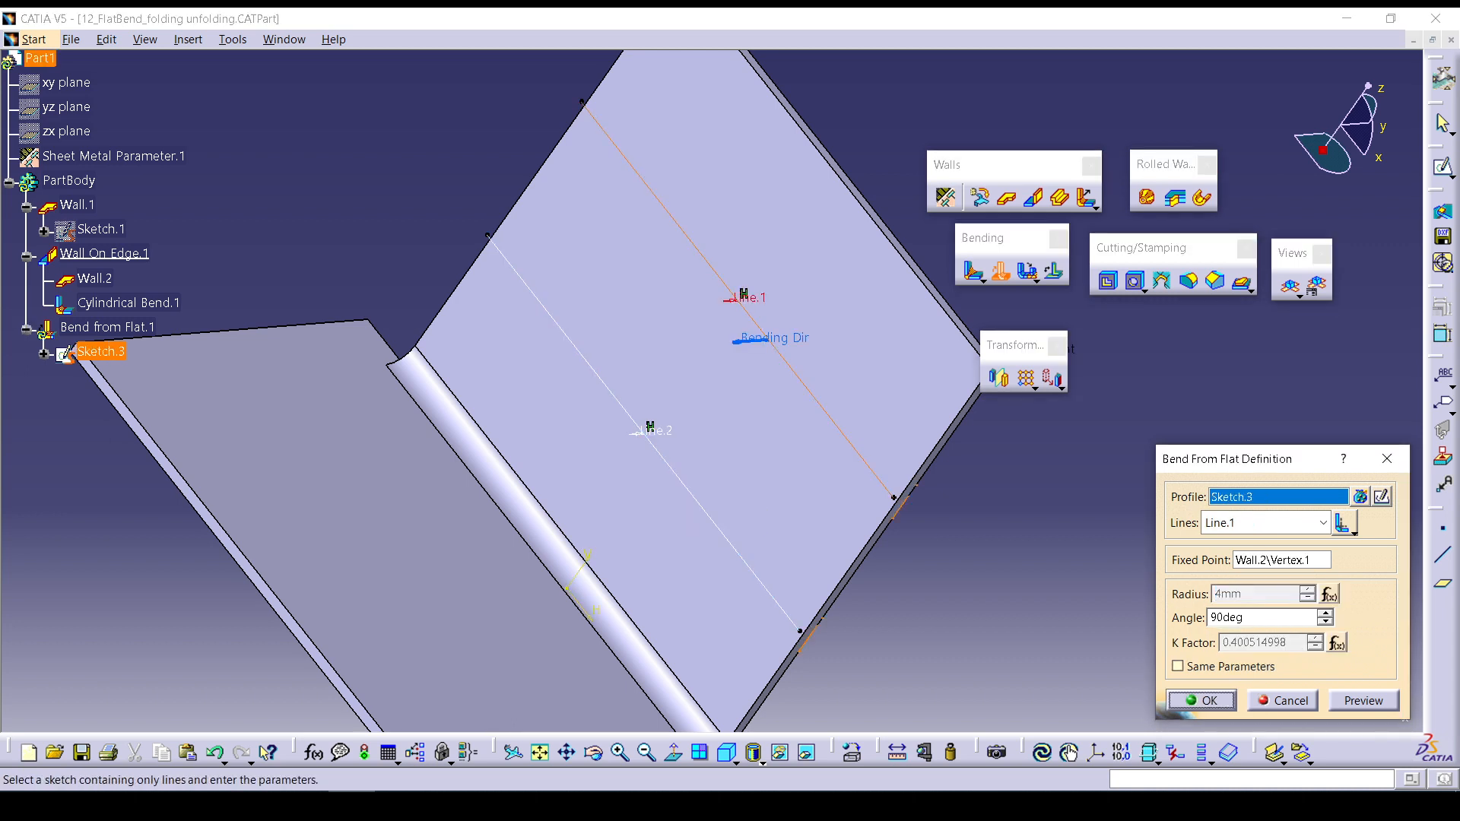
click(1324, 524)
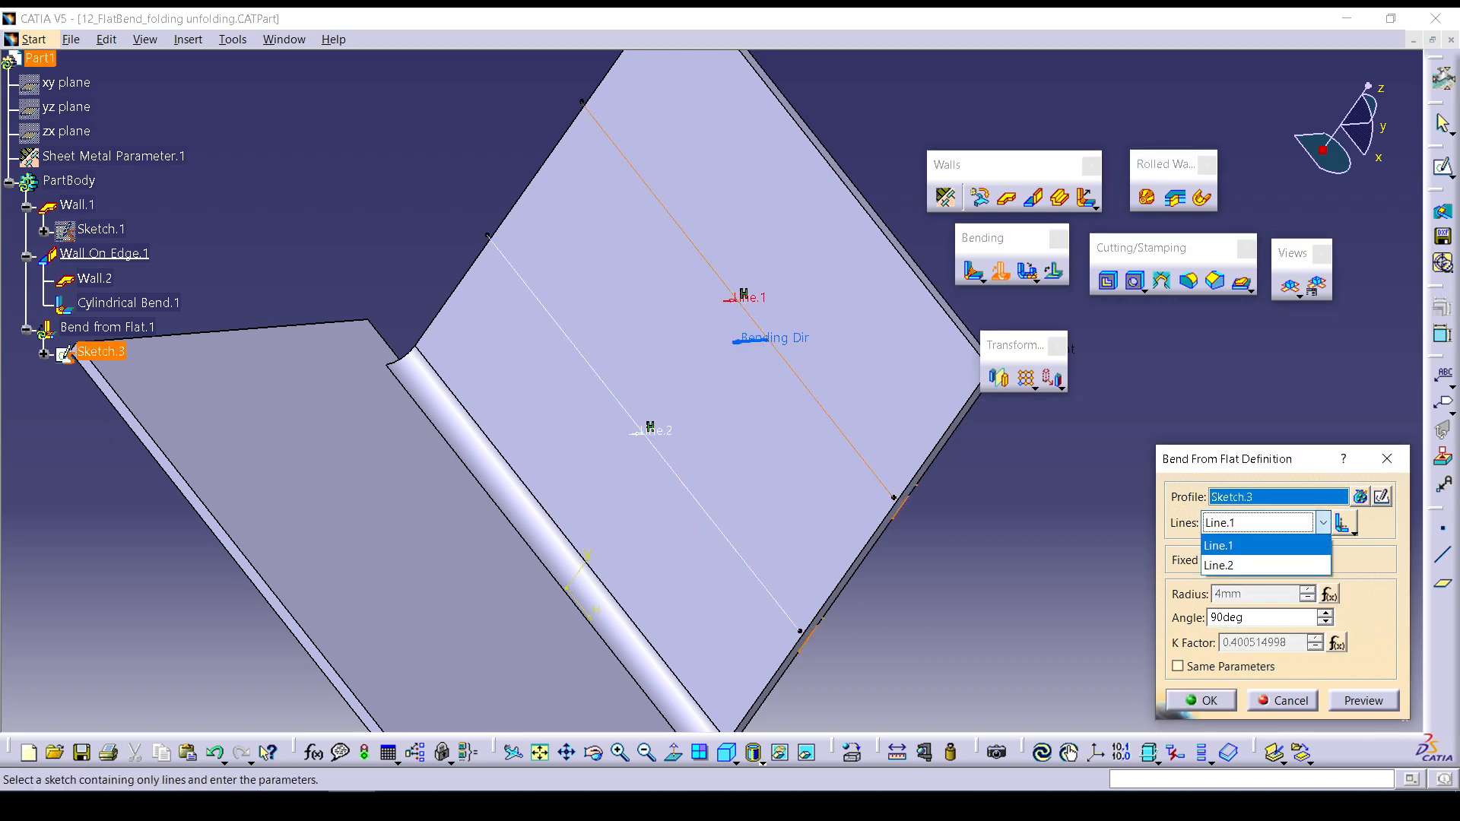
click(1247, 543)
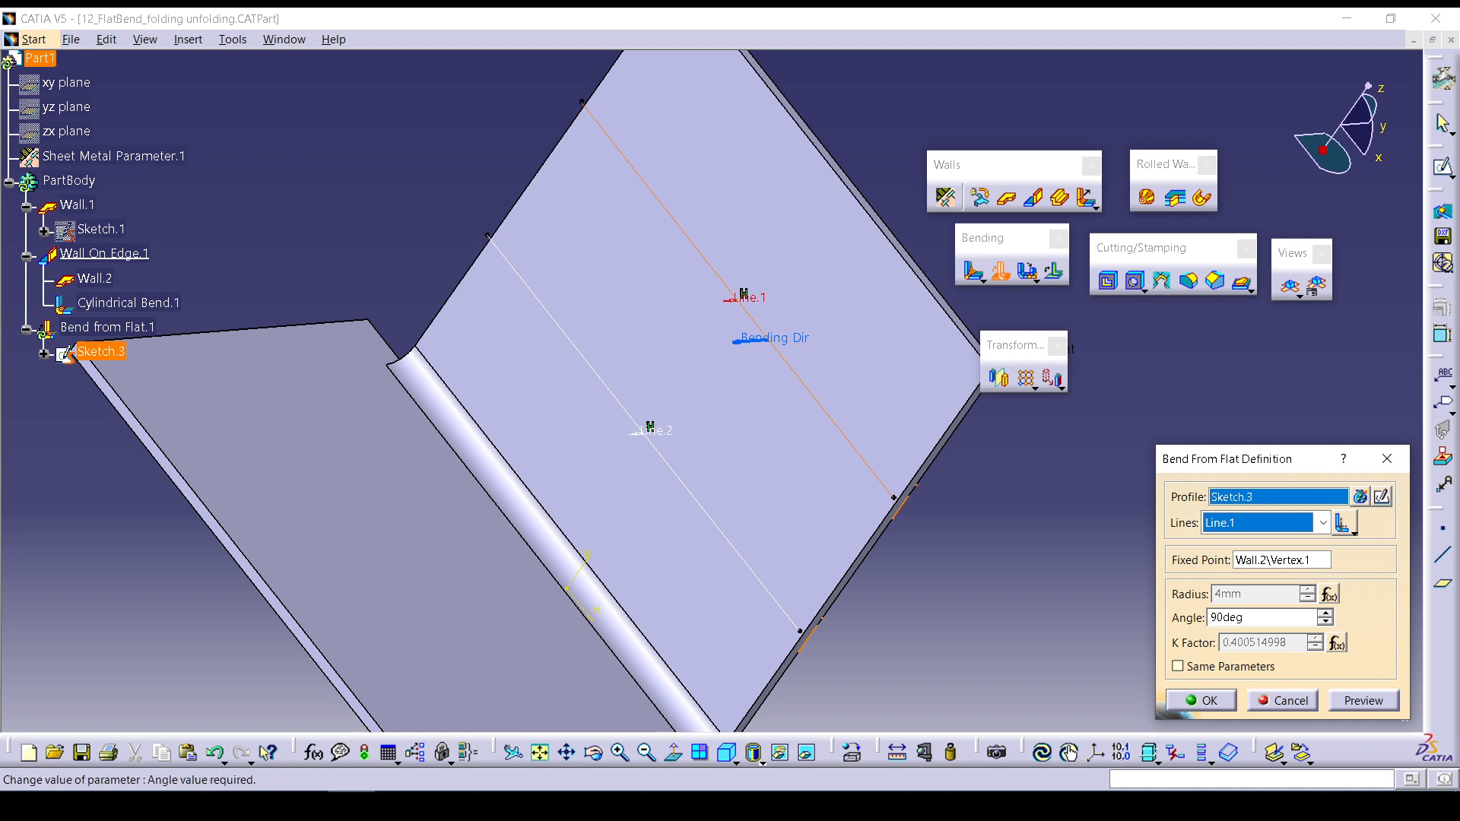
click(1326, 613)
click(1326, 613)
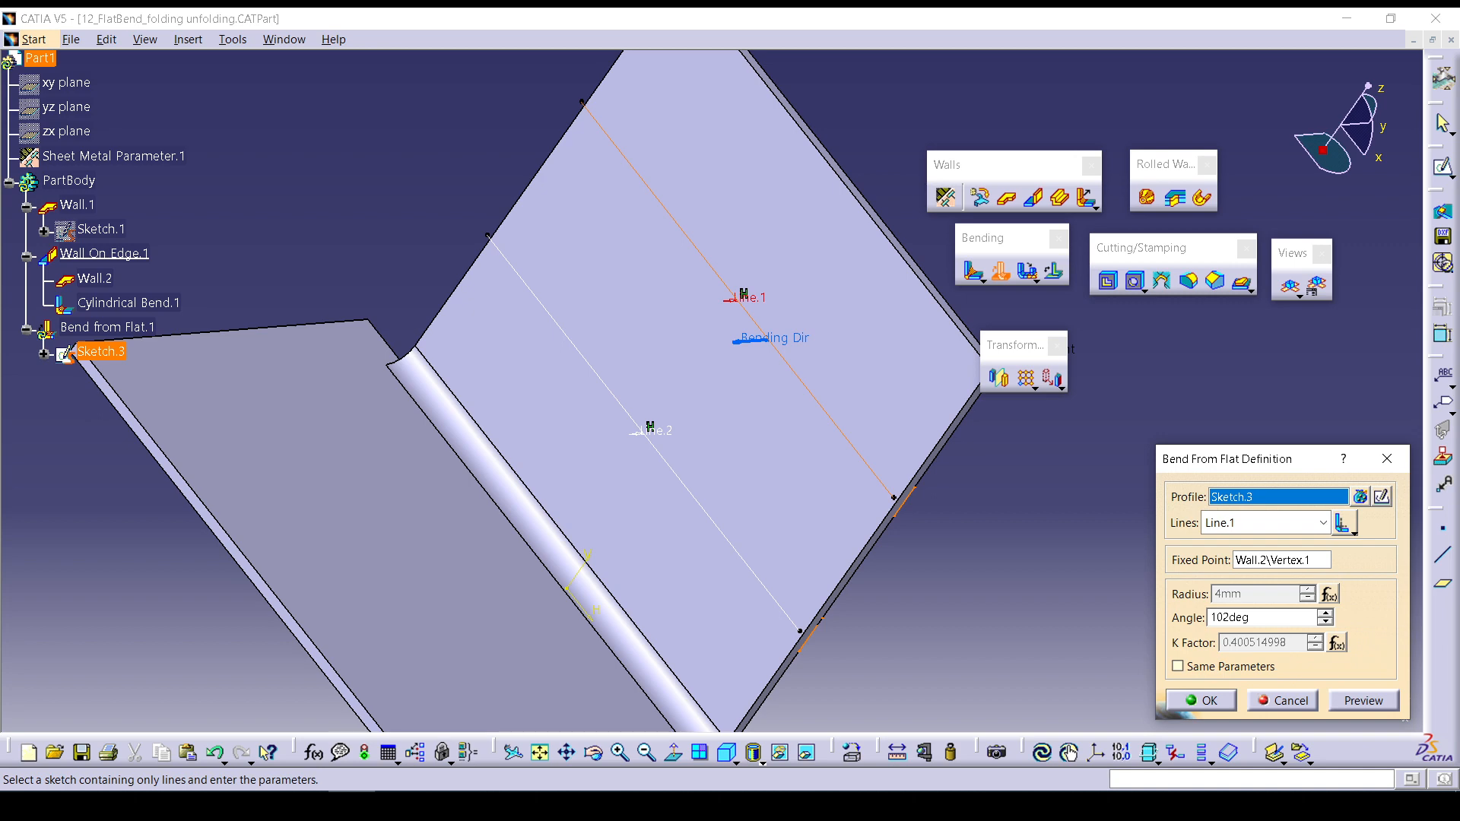
click(1364, 701)
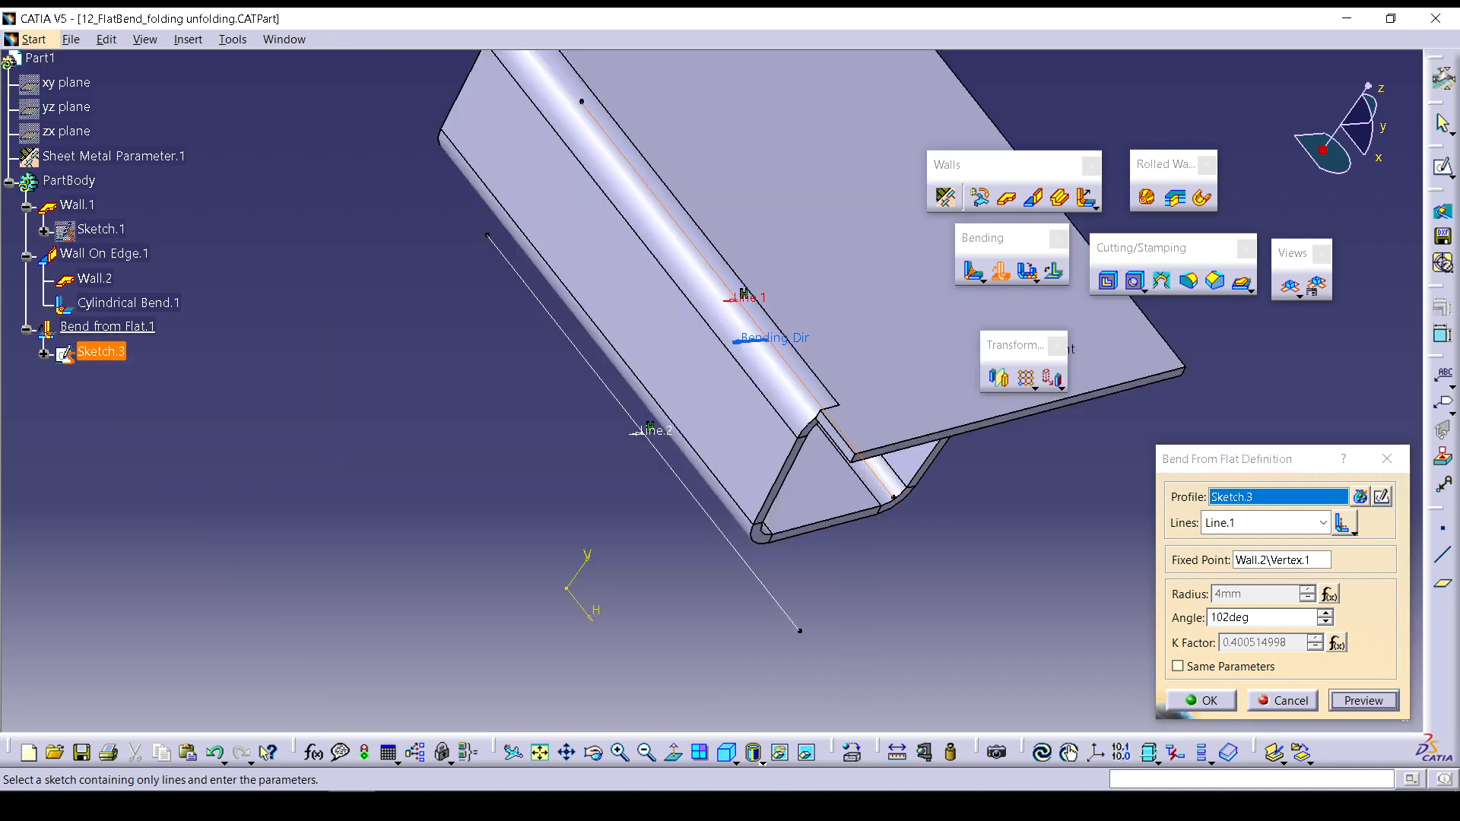
middle_drag(707, 525, 909, 532)
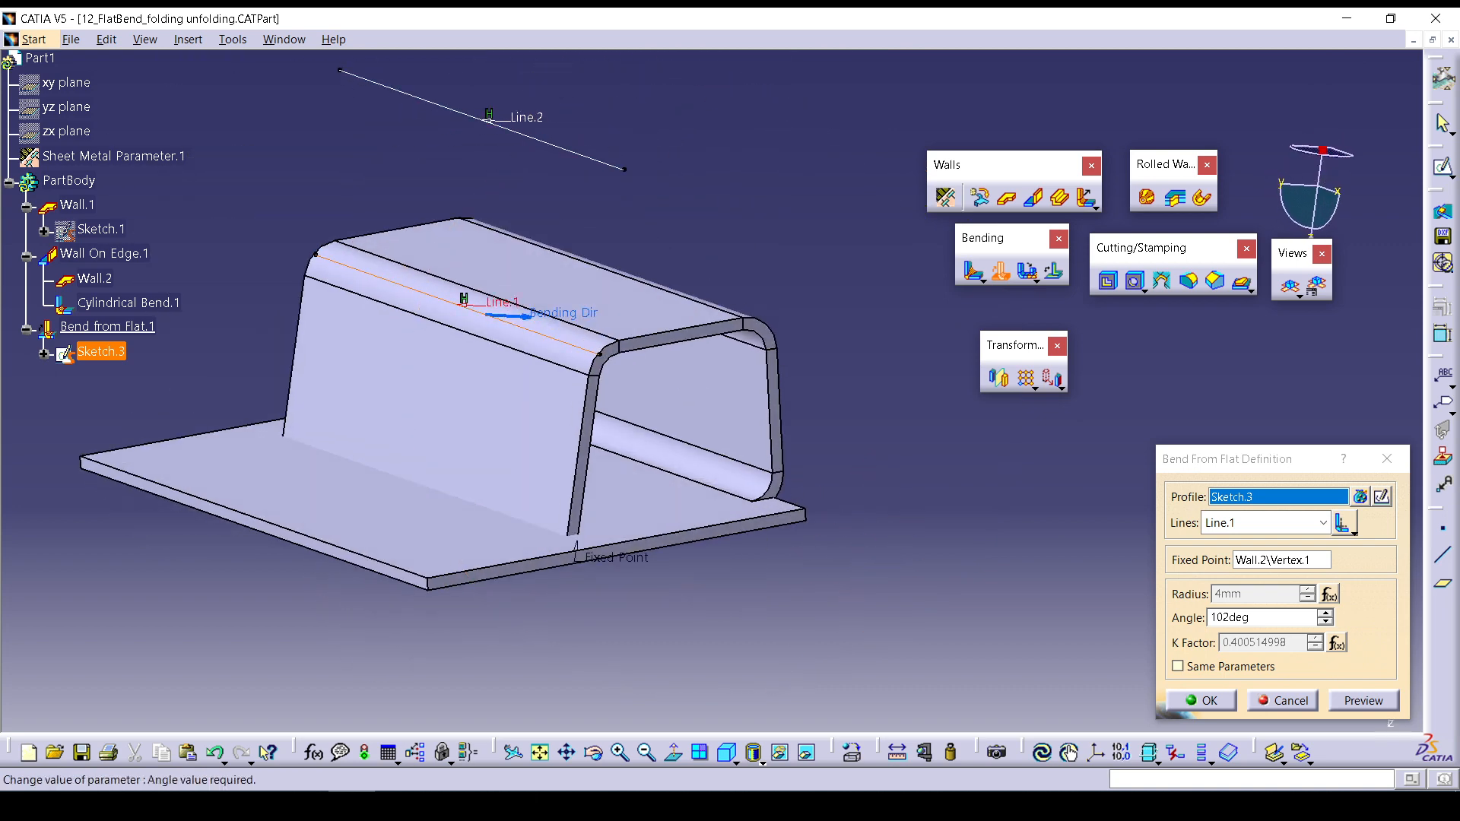
Set Line.2's bend angle to 102deg, then preview and create the bend from flat.
click(1323, 523)
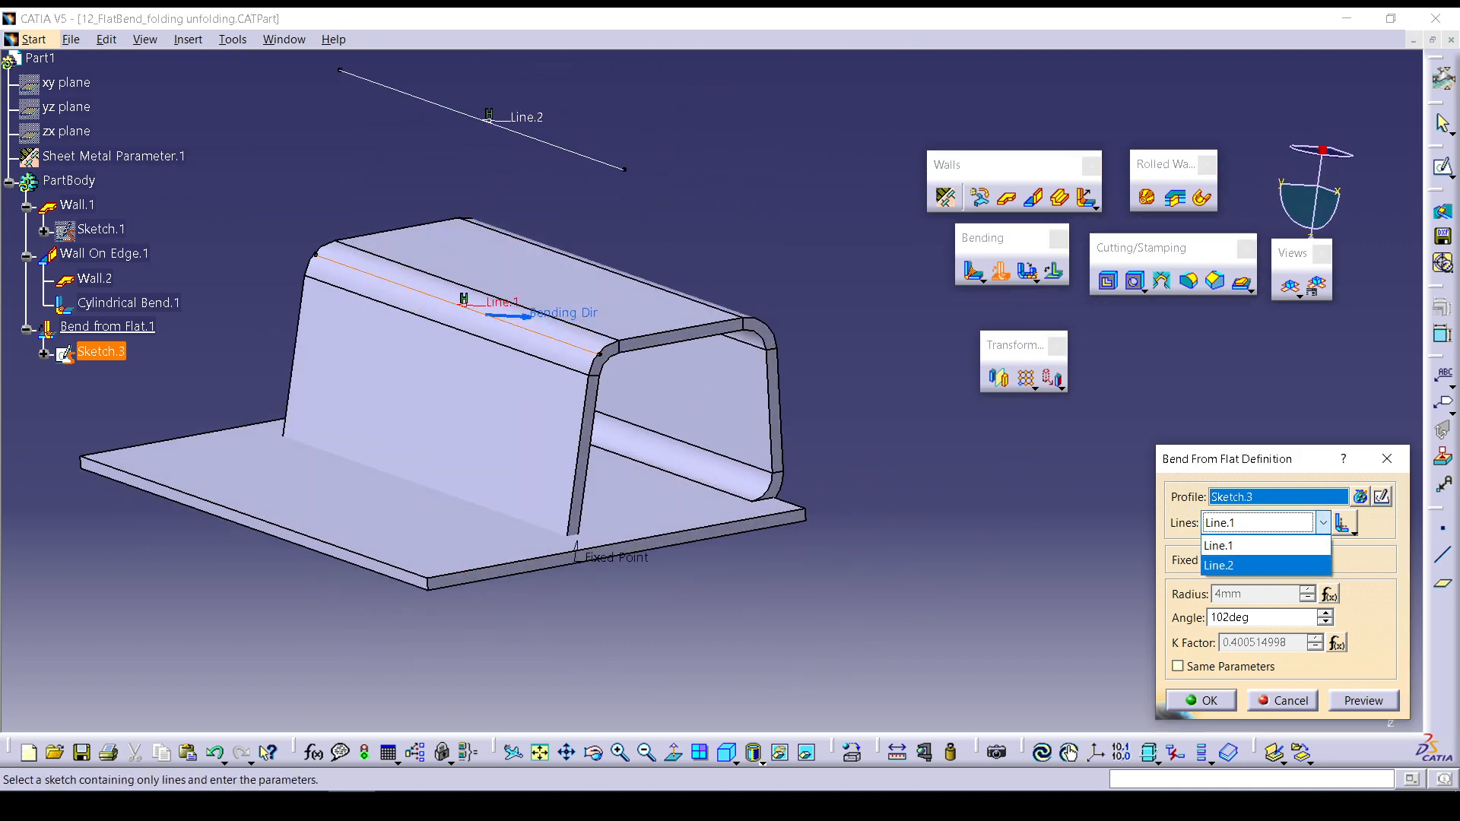
click(1228, 560)
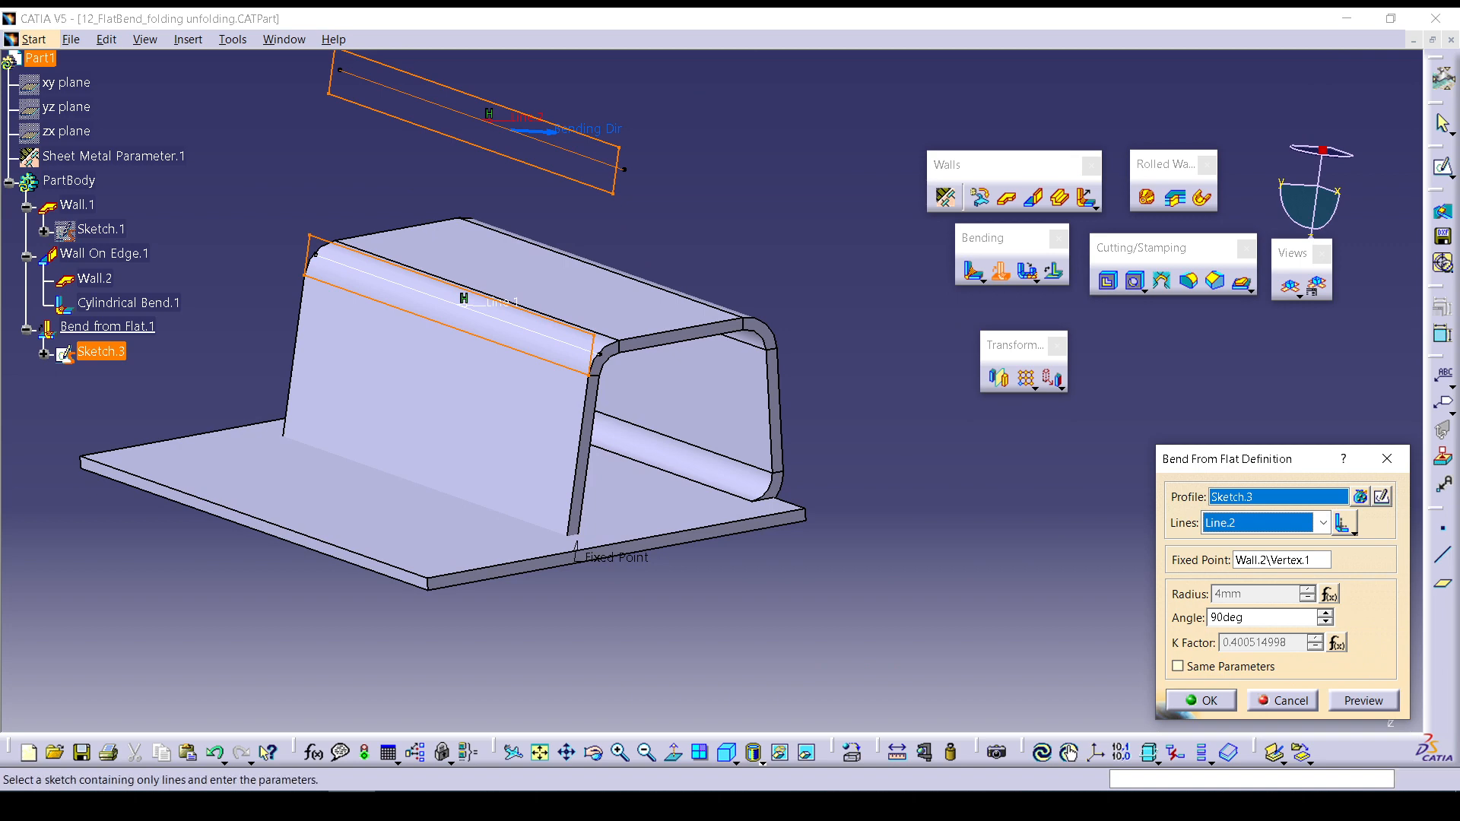
click(1326, 613)
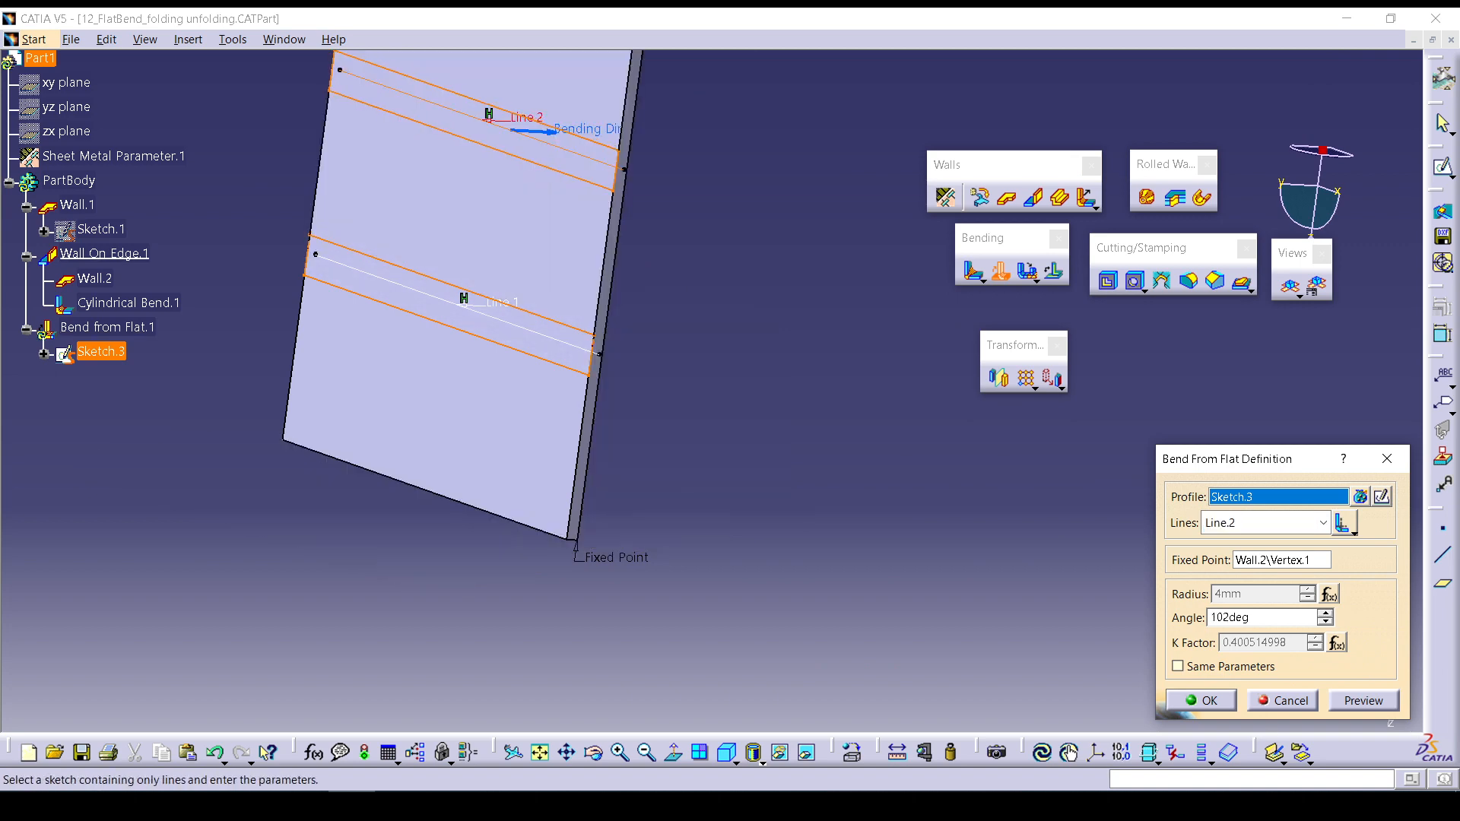
click(1364, 700)
mouse_move(859, 357)
middle_down()
mouse_move(749, 304)
mouse_move(671, 480)
mouse_move(667, 558)
mouse_move(676, 537)
mouse_move(743, 511)
mouse_move(594, 304)
middle_up()
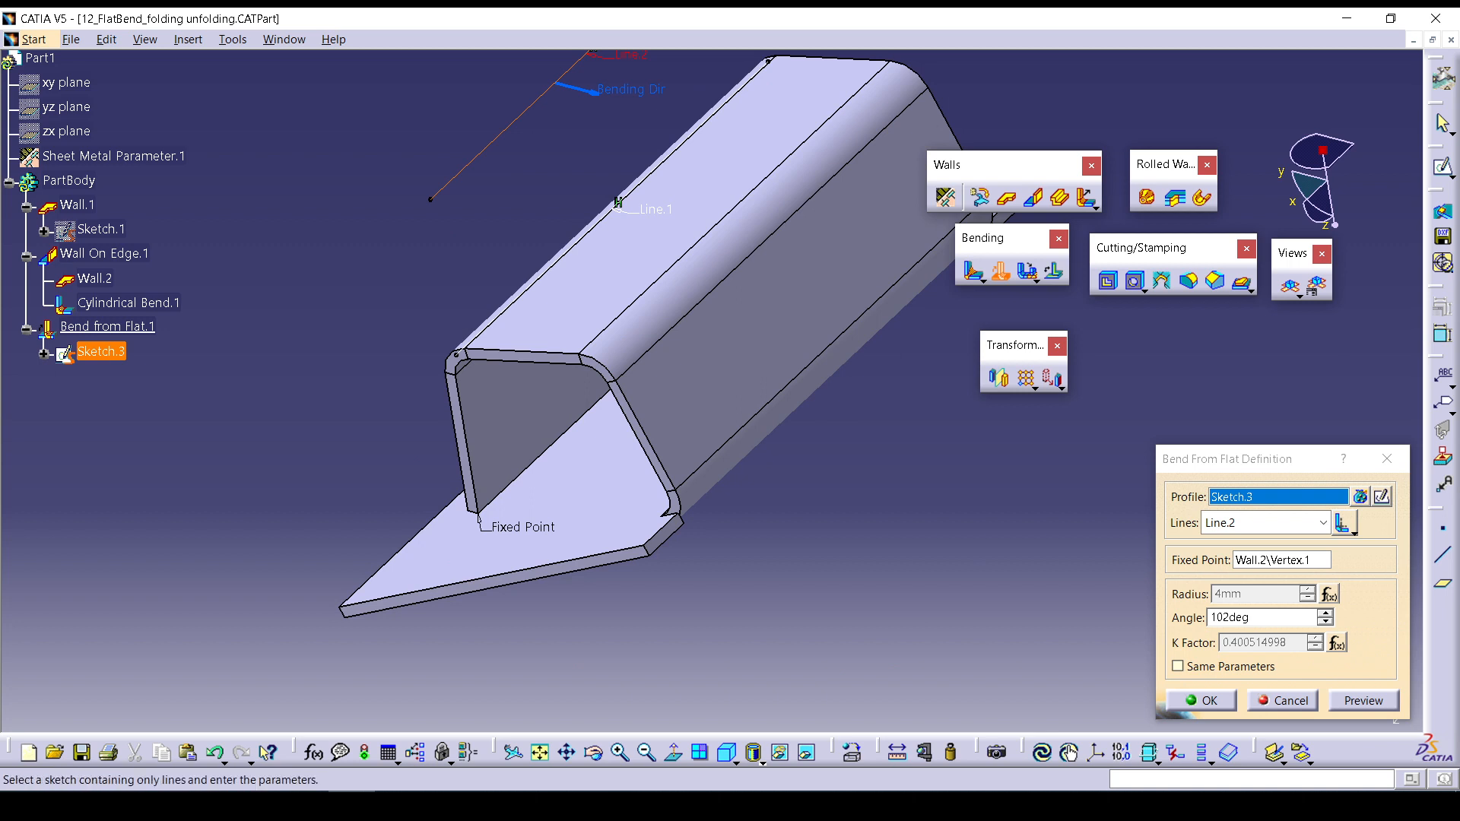
key(Return)
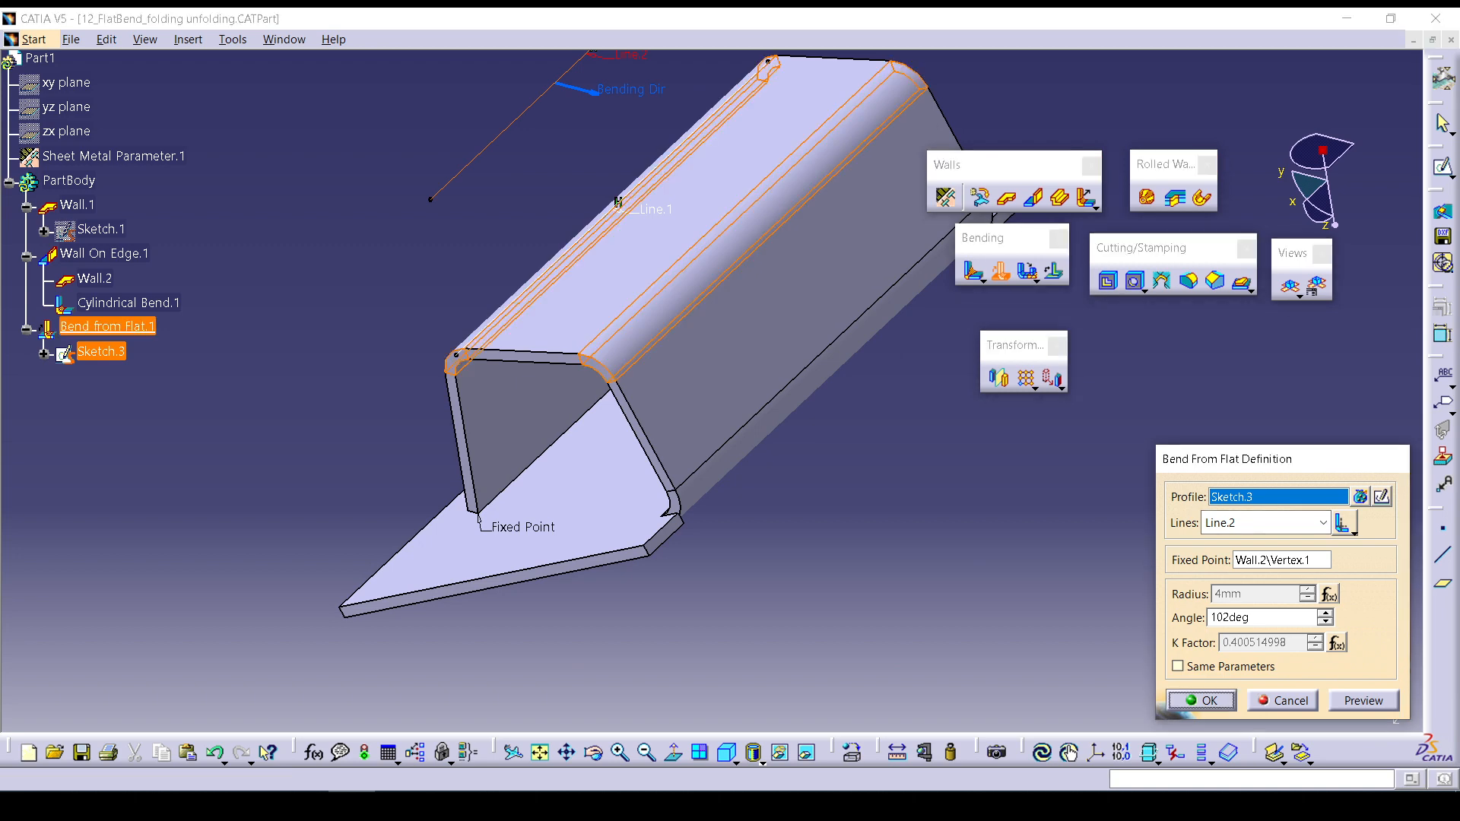
click(228, 304)
Examine the folded part from several sides and detach the folding and unfolding commands as a floating group.
middle_drag(456, 502, 609, 342)
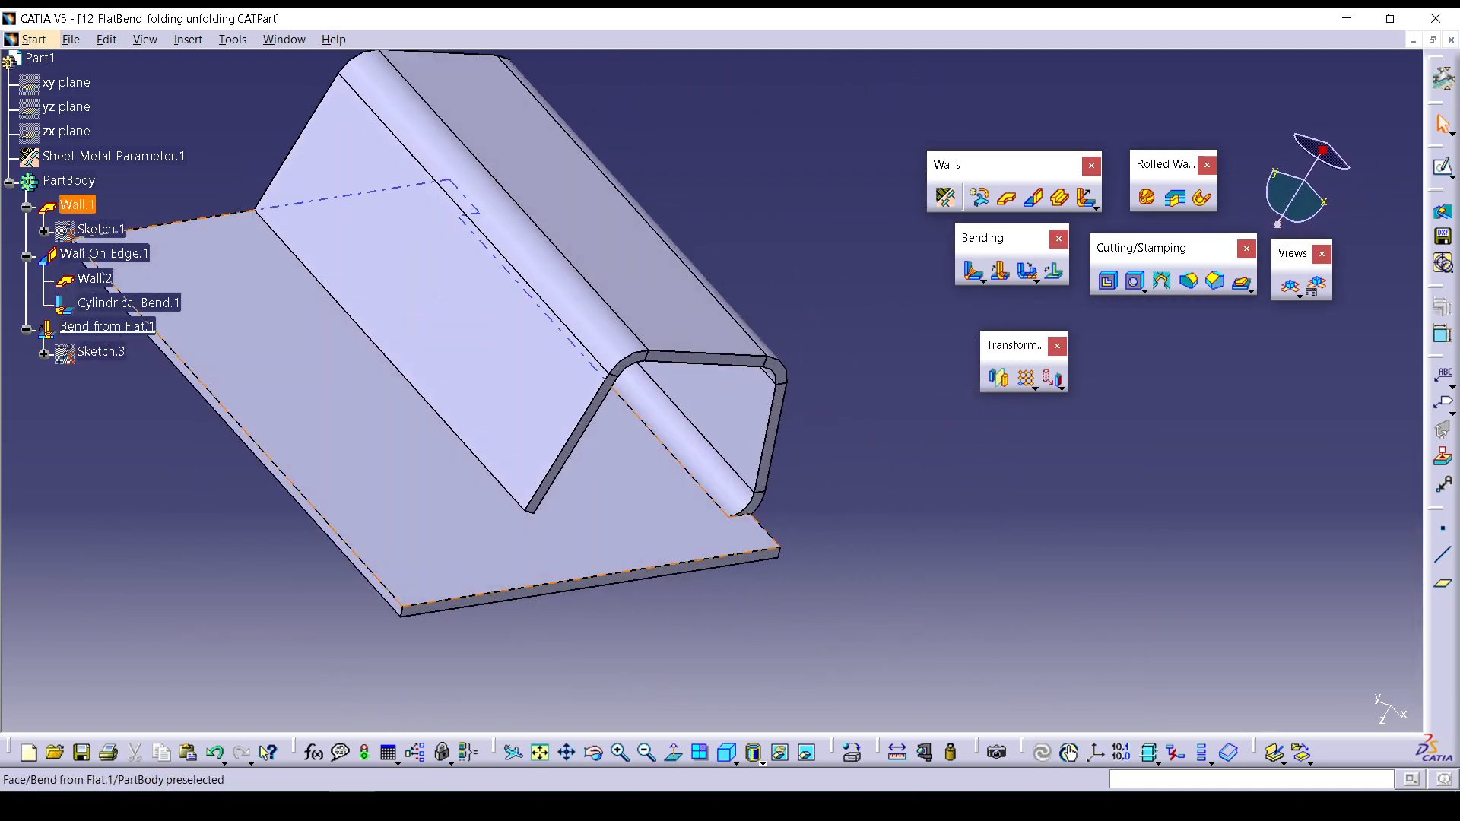
middle_click(601, 325)
middle_drag(781, 517, 671, 371)
middle_drag(338, 409, 736, 436)
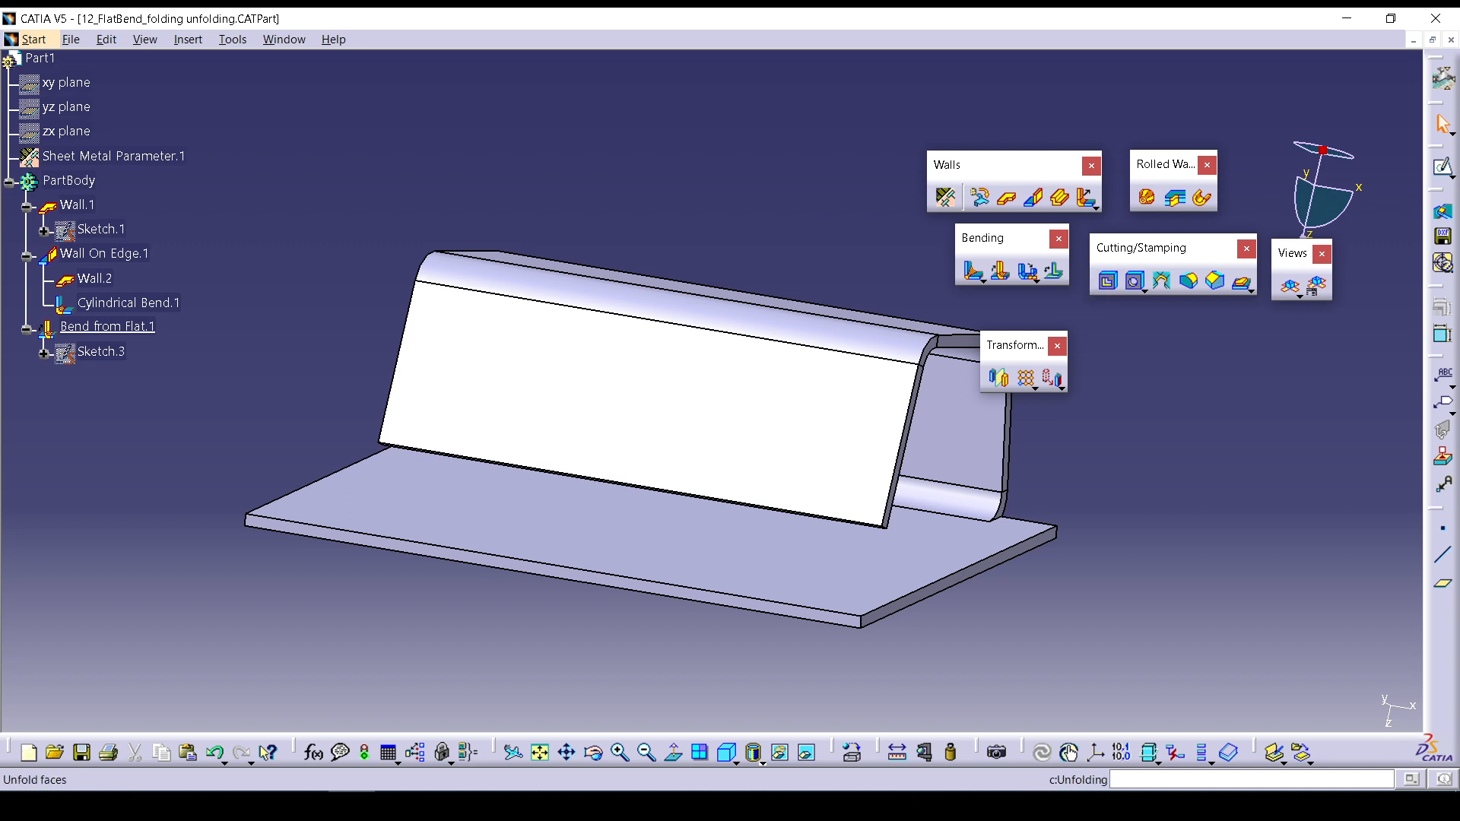
click(1035, 281)
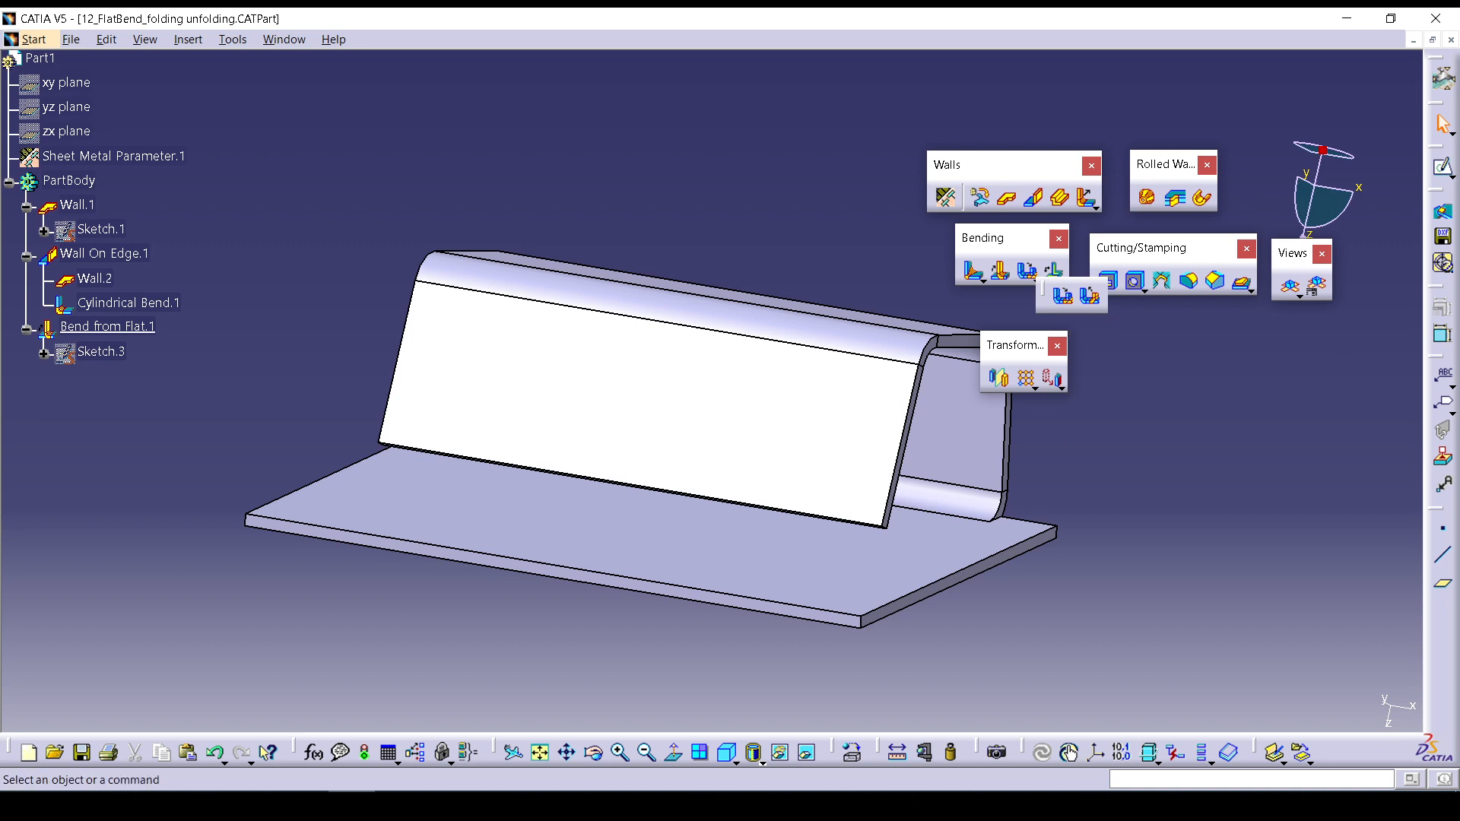
drag(1044, 286, 1187, 425)
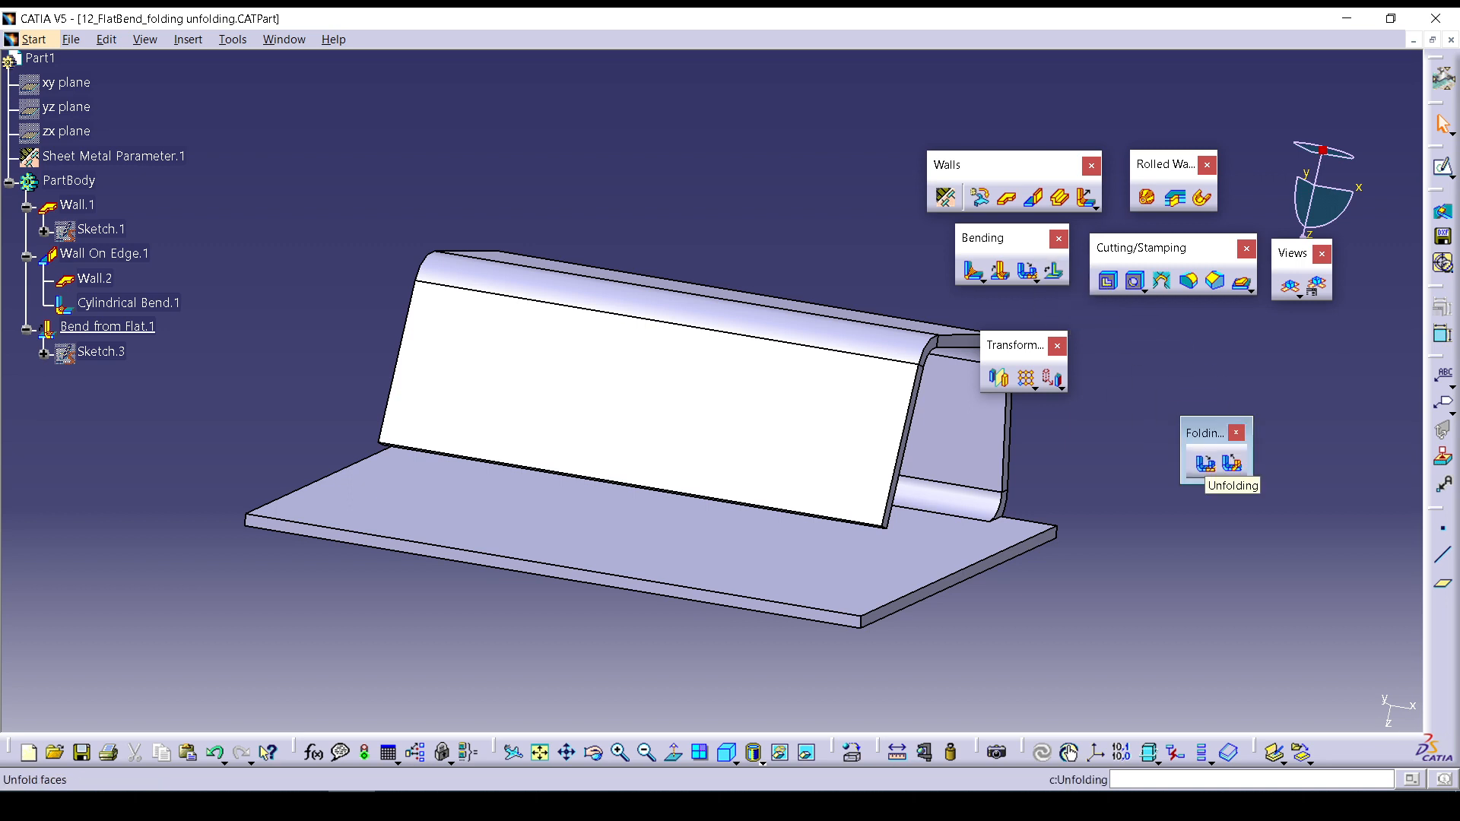
Start an unfolding with Wall.2's upper flat face as the reference and the adjacent upper bend face as the face to unfold.
click(1206, 463)
middle_drag(435, 392, 730, 479)
middle_drag(464, 555, 490, 455)
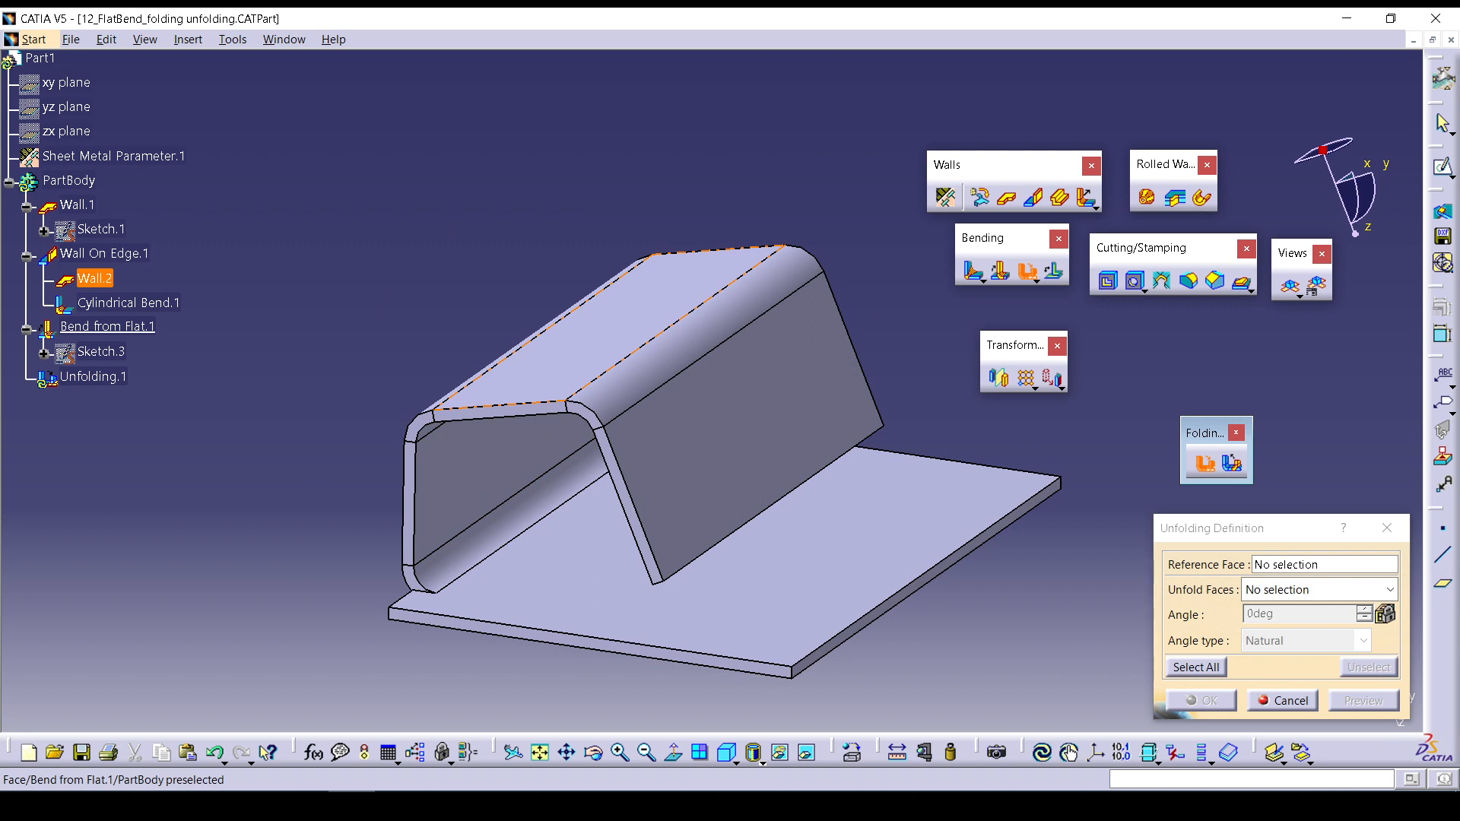
click(552, 363)
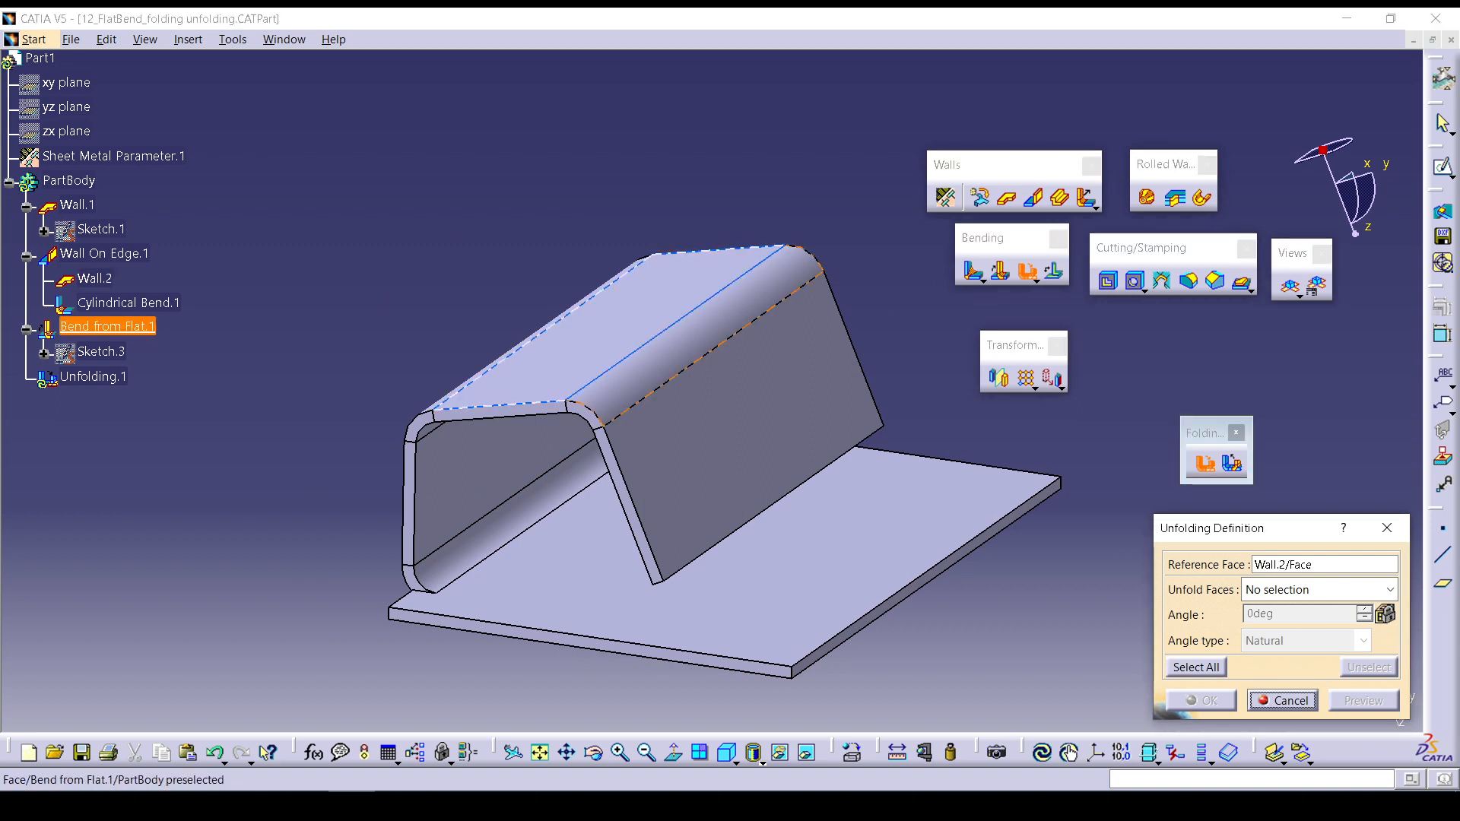
click(1390, 590)
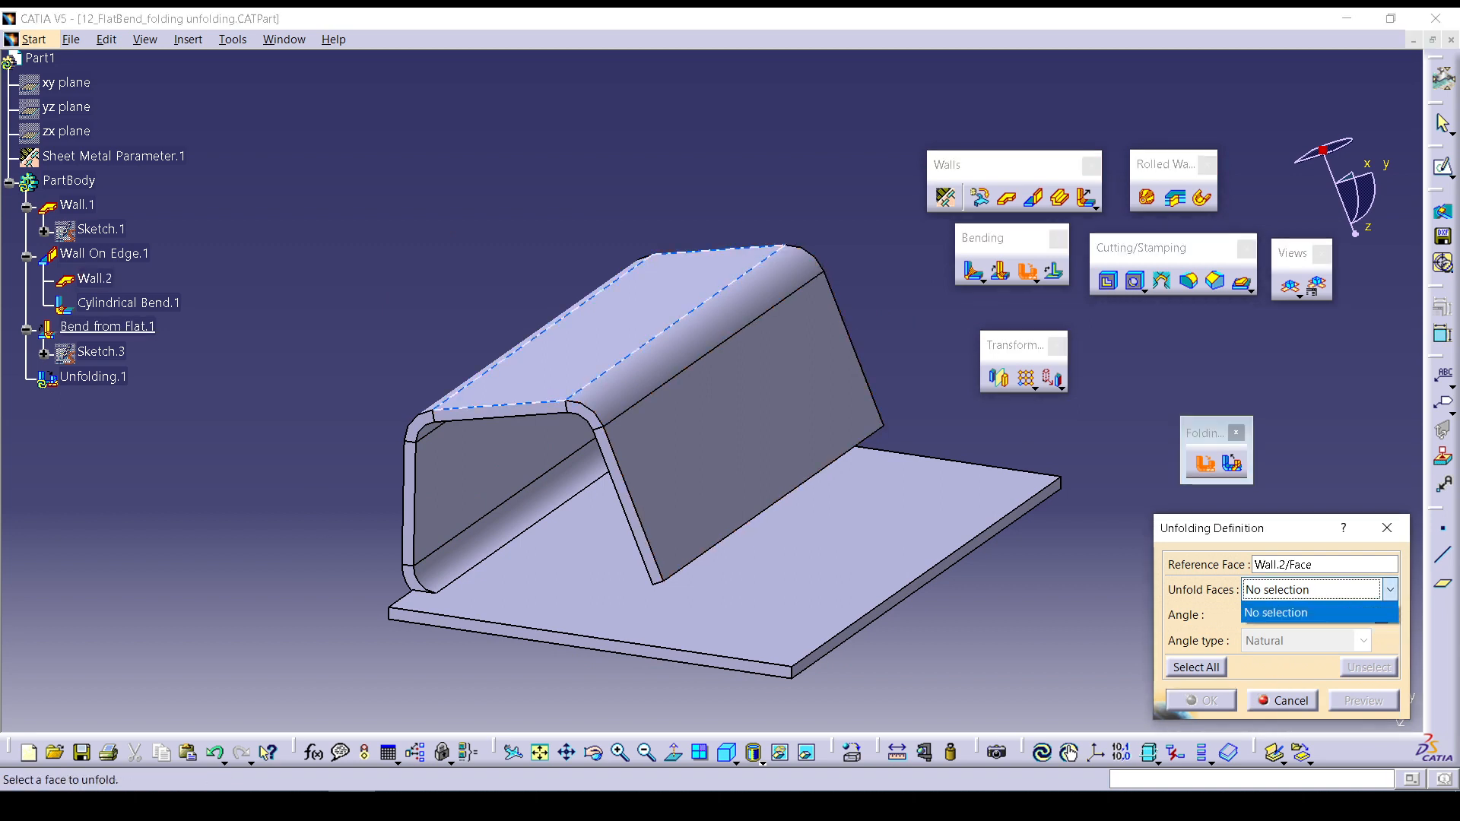
click(1390, 590)
click(695, 336)
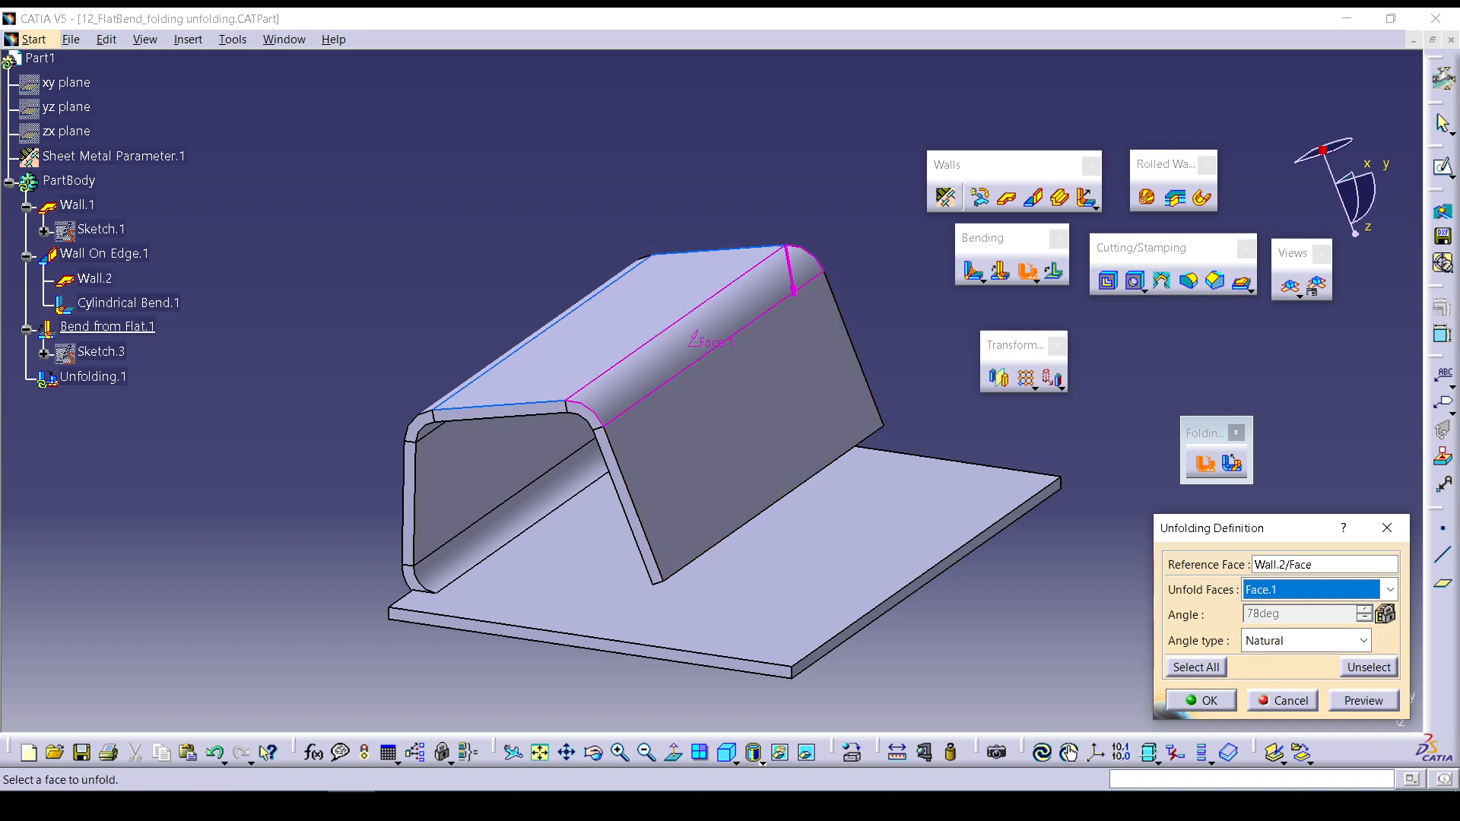
Keep the Natural angle type and preview the unfolding of the selected bend face.
click(1363, 641)
click(1363, 641)
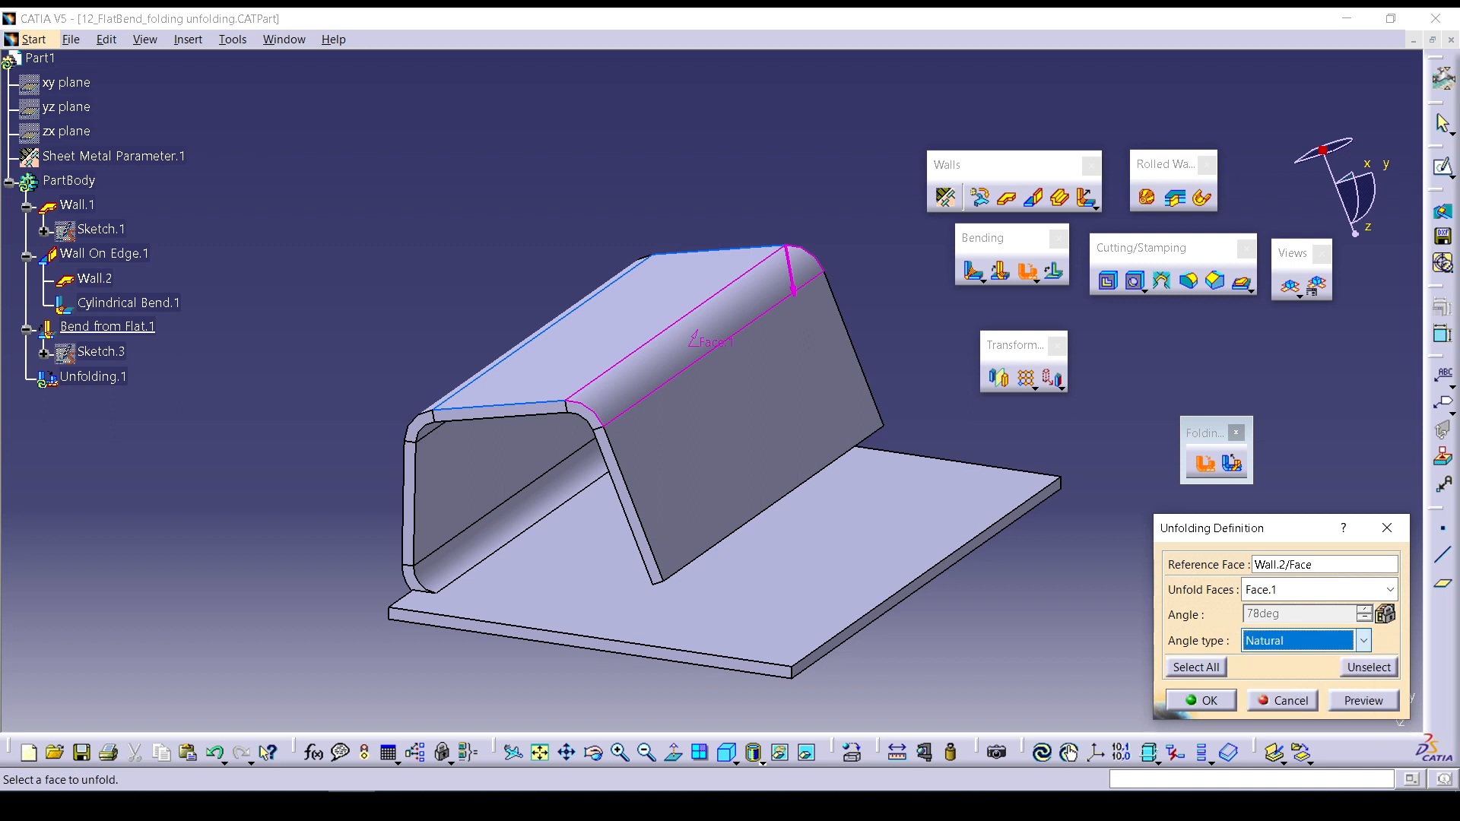
click(1363, 701)
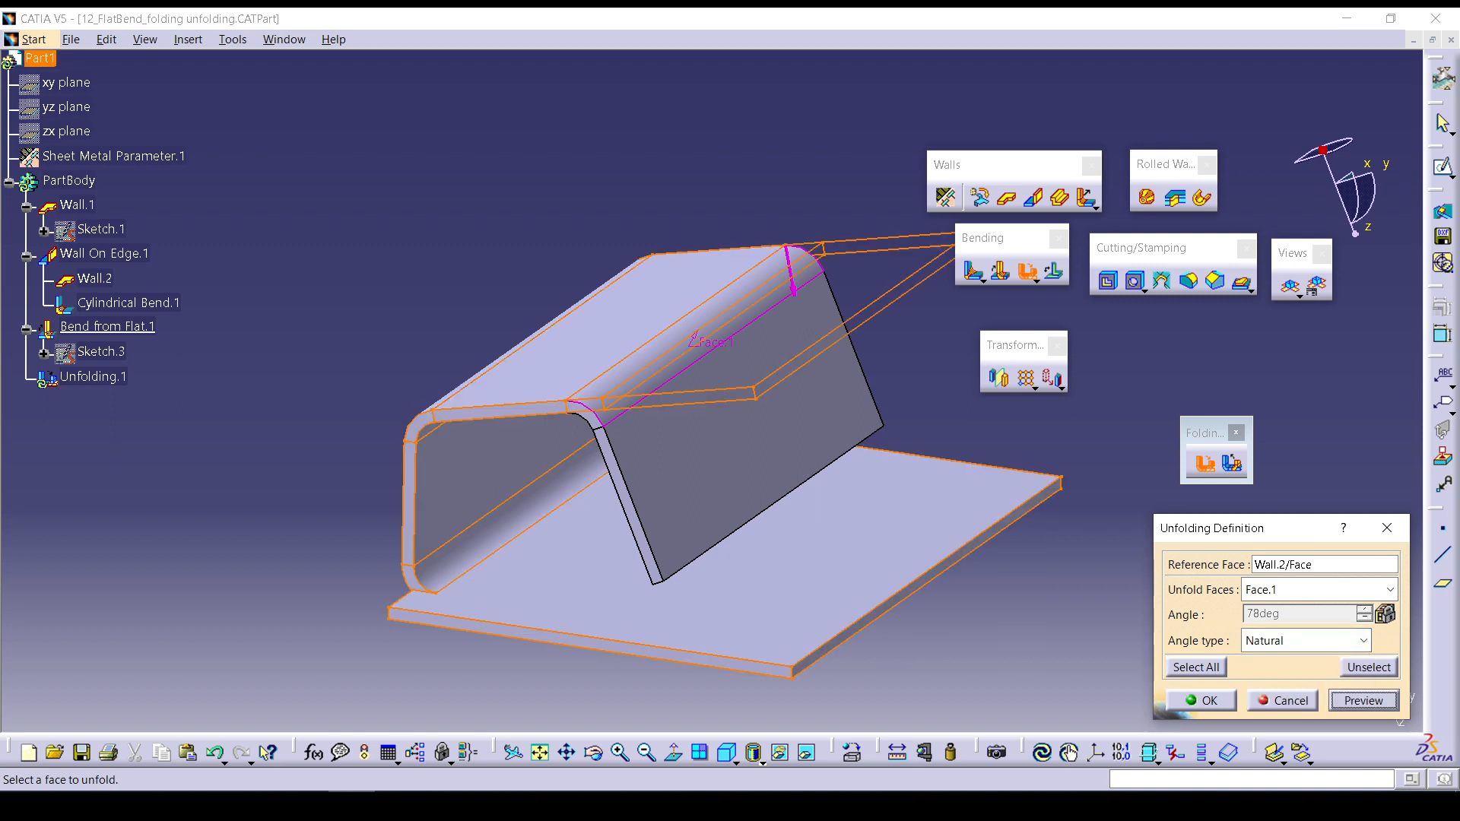
Switch the unfolding's angle type to Defined, raise the angle to 96deg and preview it.
click(1362, 641)
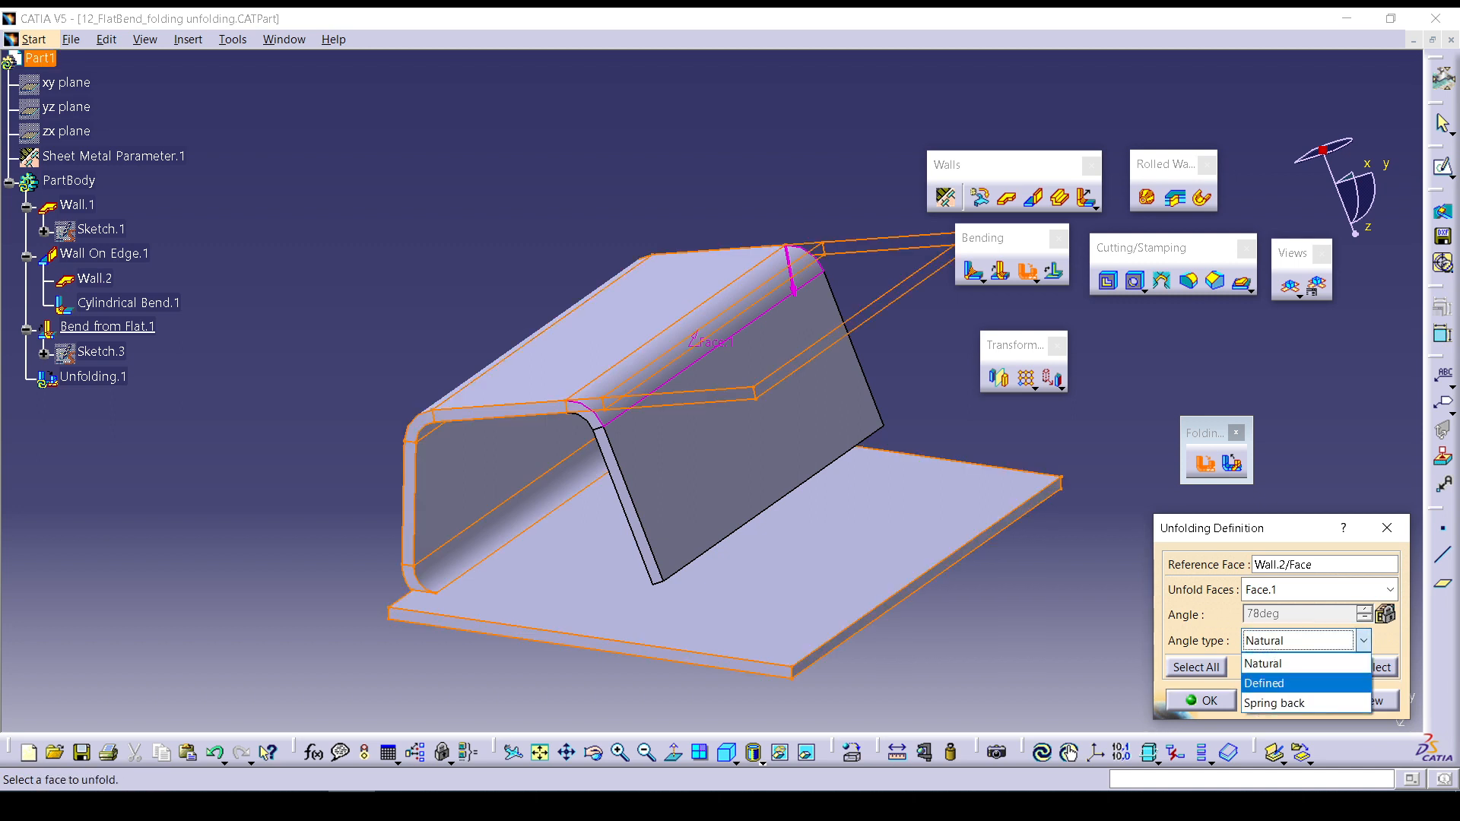
click(1264, 681)
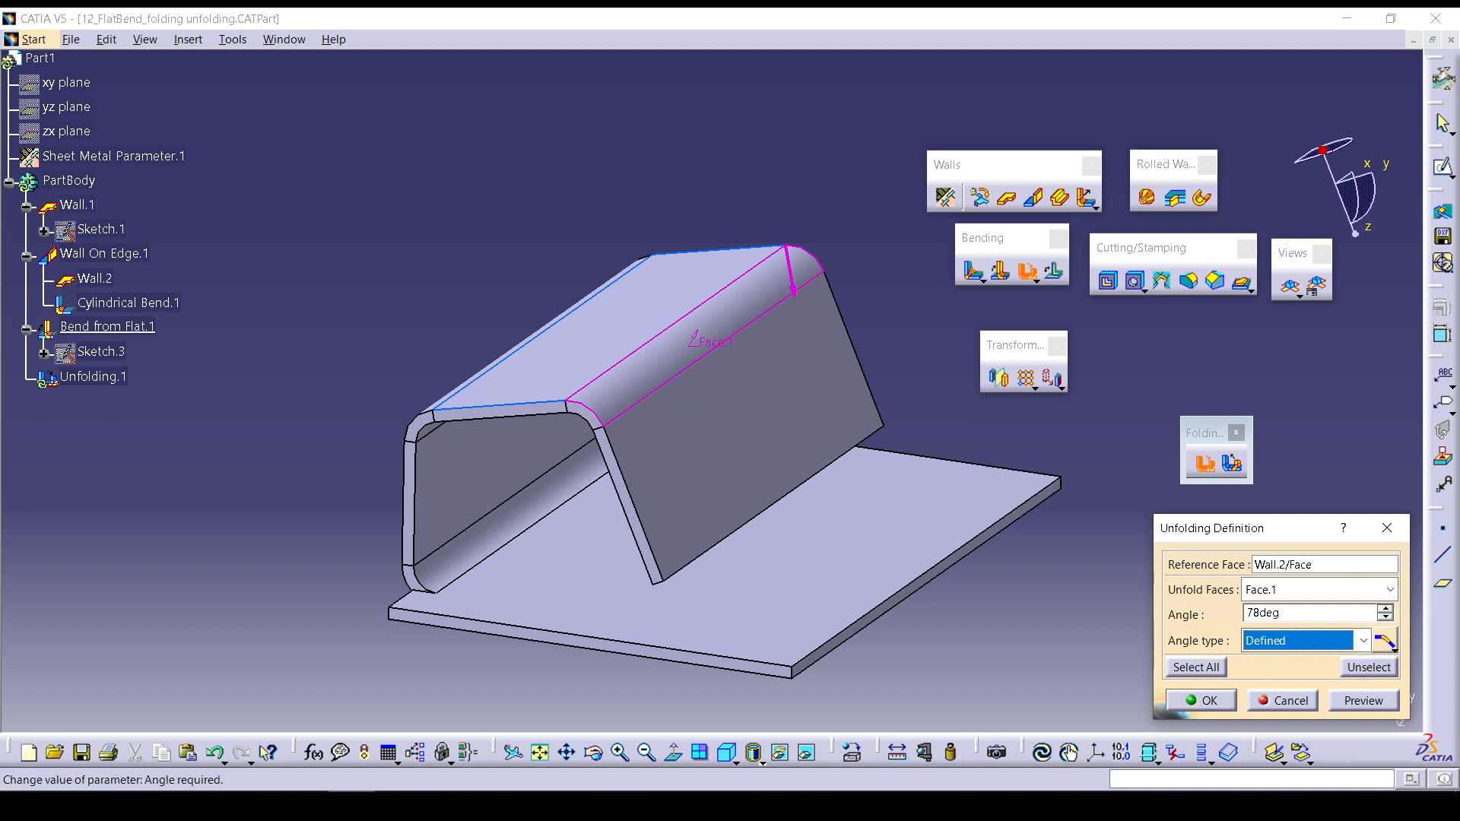
click(1385, 609)
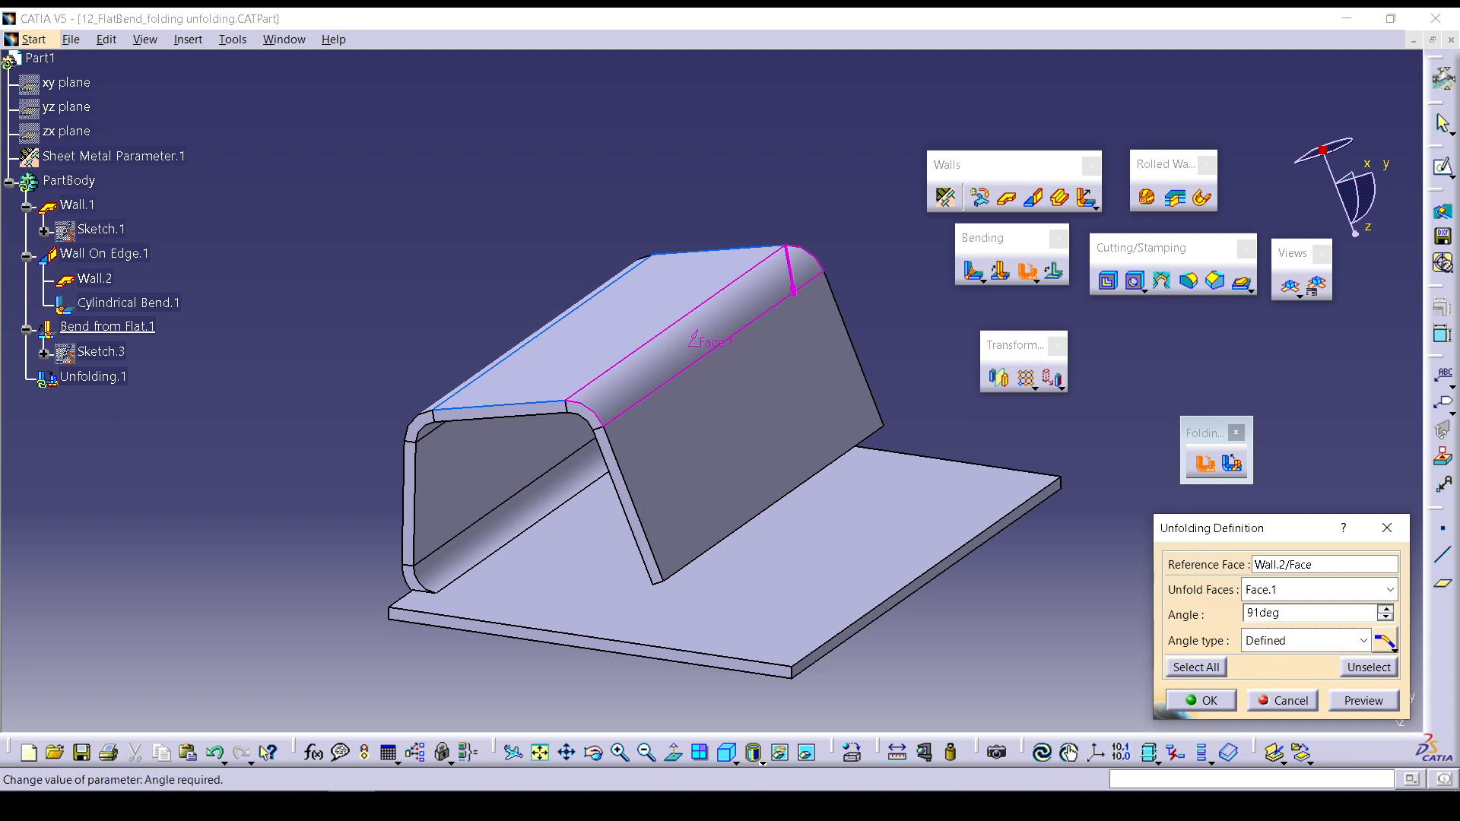
click(1364, 701)
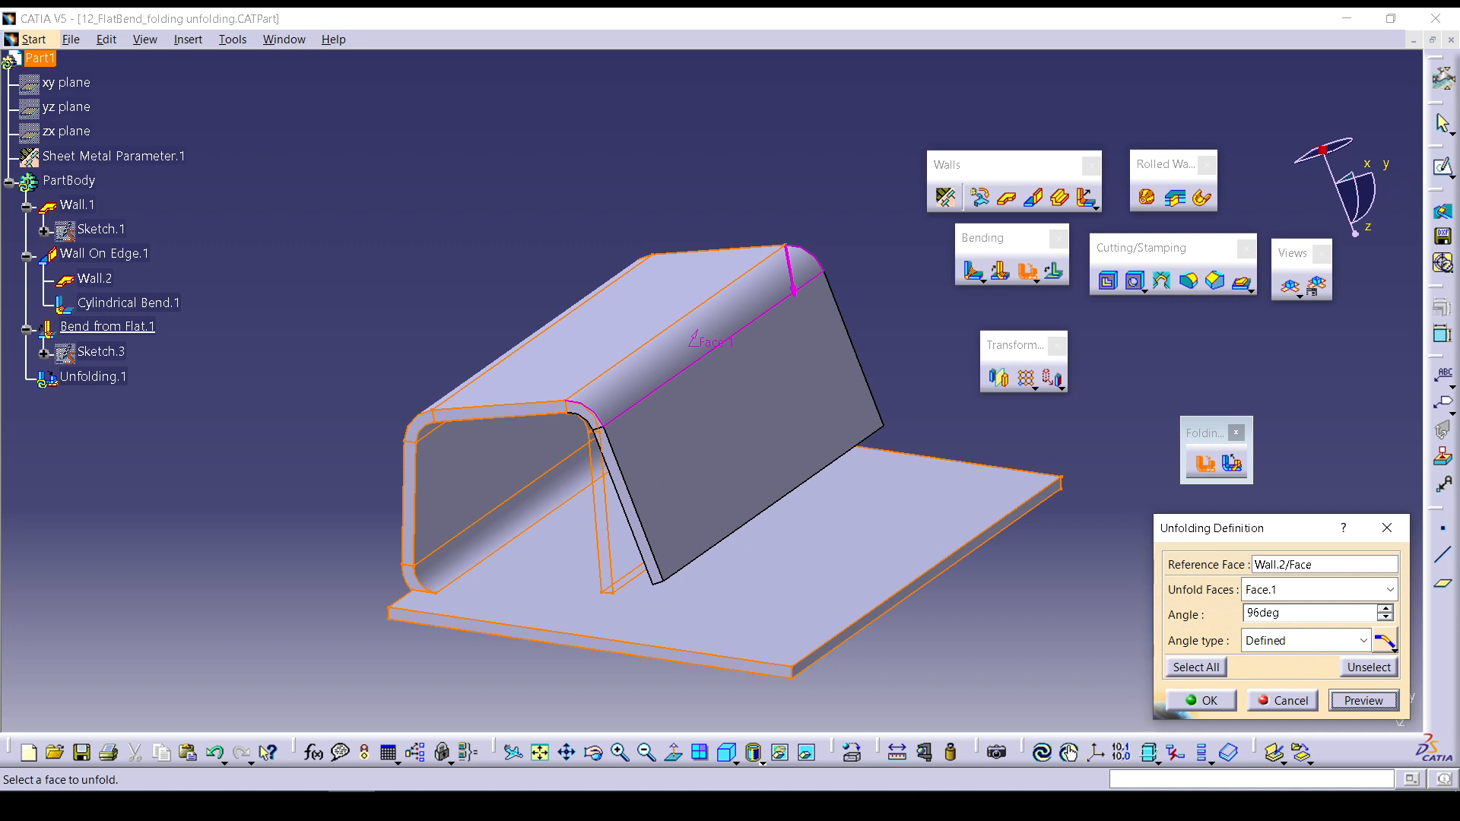
Set the unfolding angle to 0deg and preview it.
double_click(1264, 613)
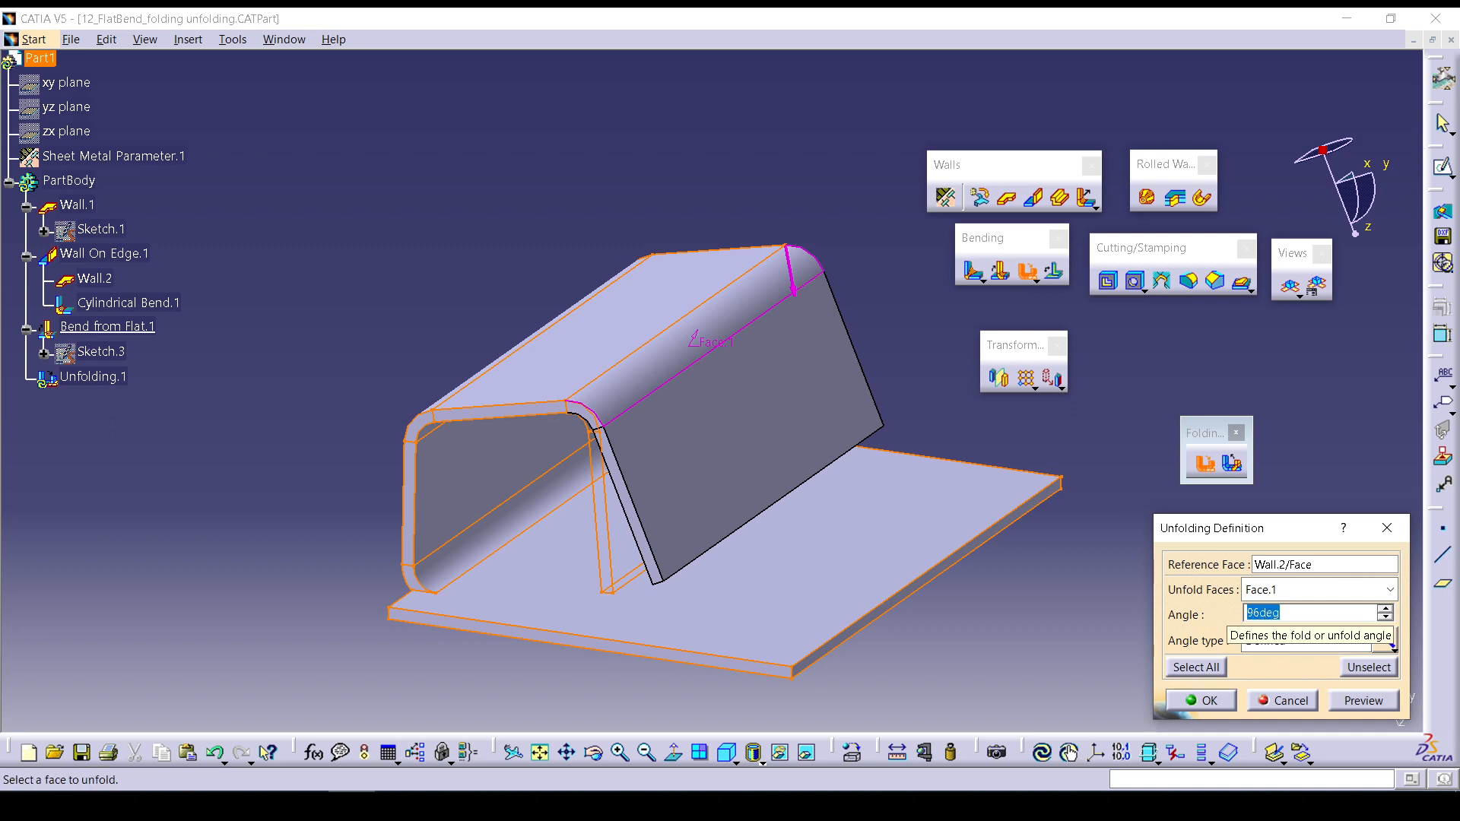
text(0)
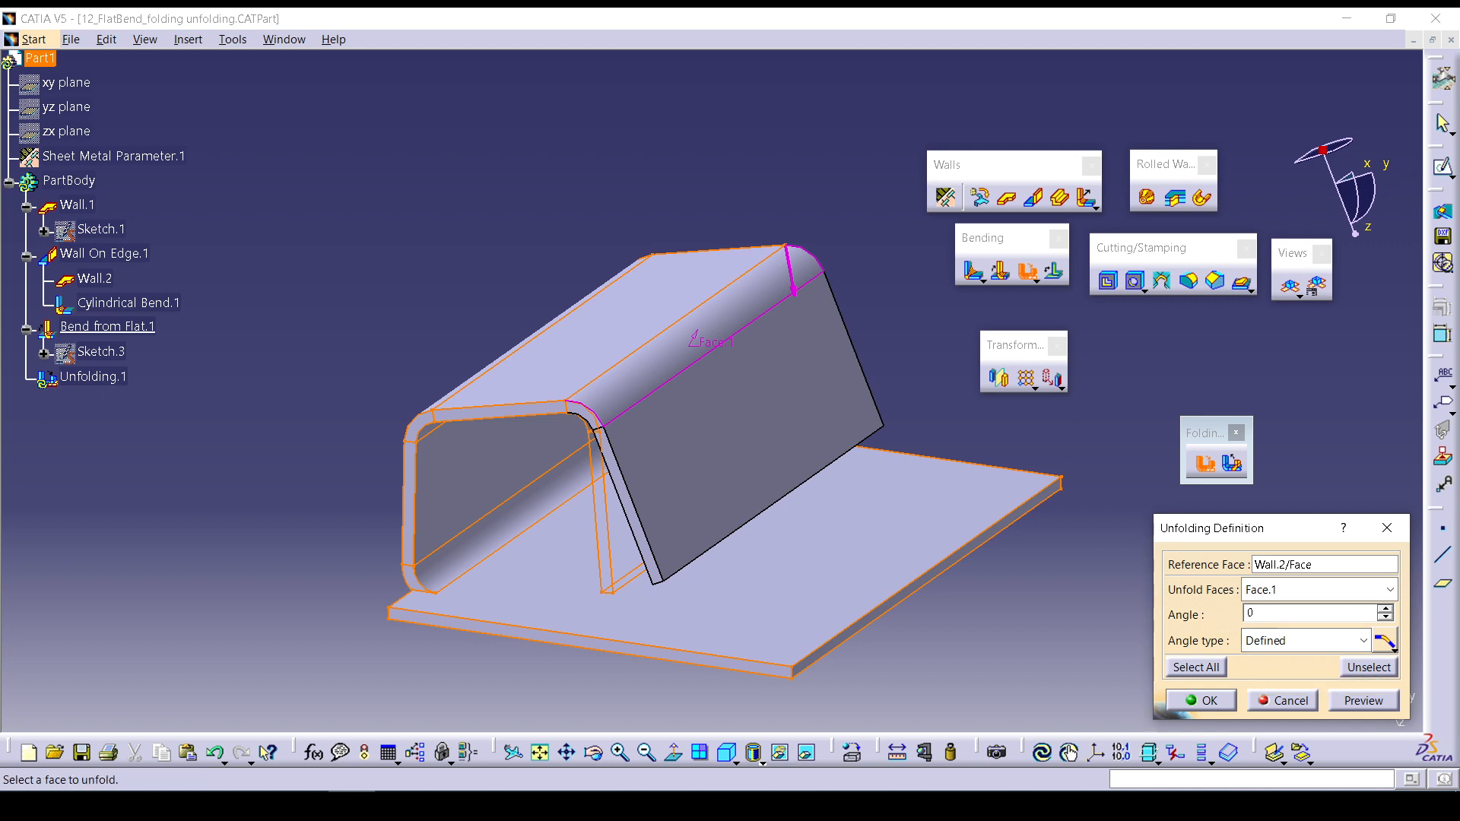
click(1364, 700)
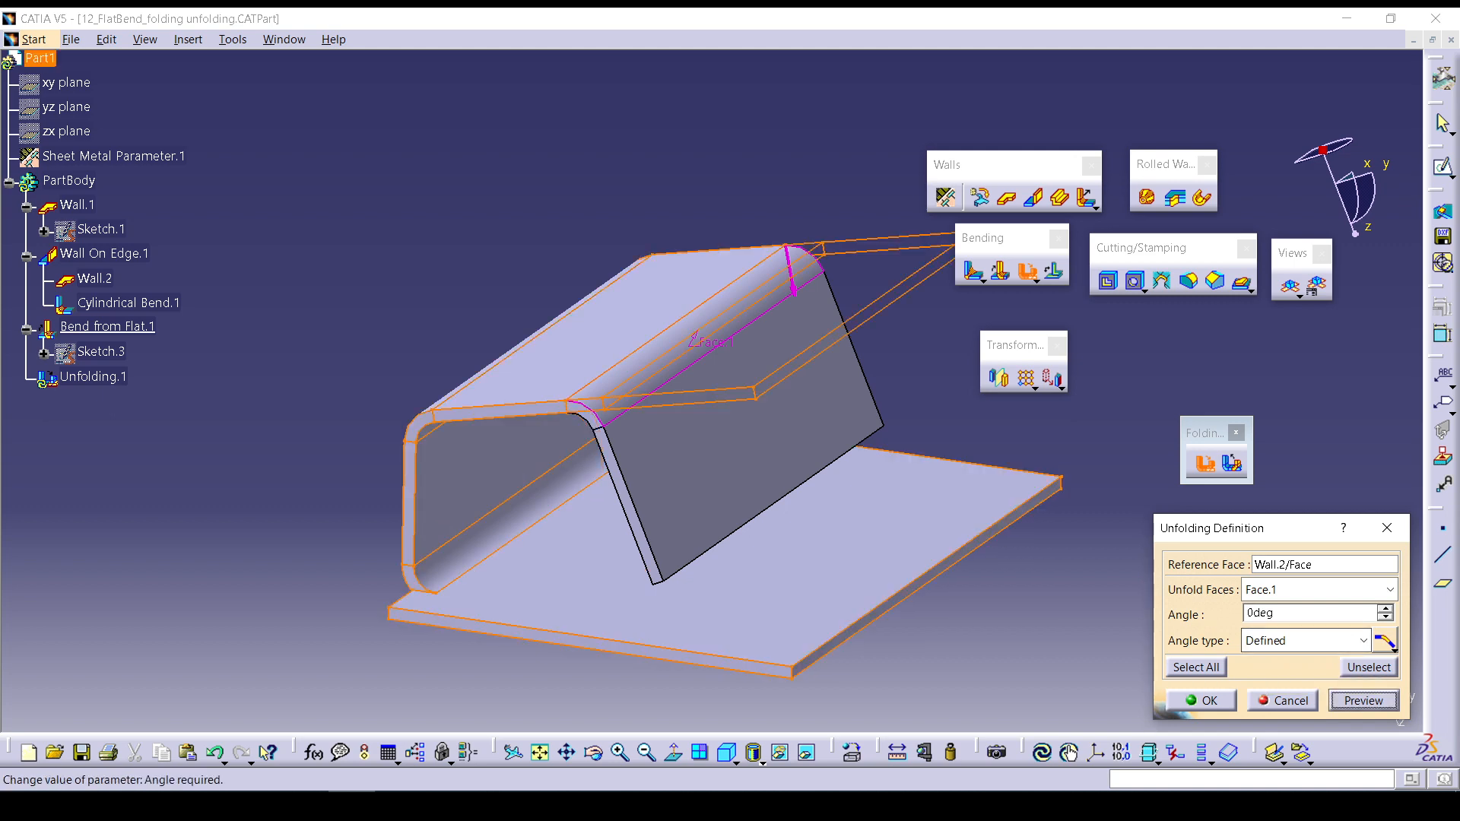
Set the unfolding angle to 20deg and preview it.
double_click(1264, 613)
text(20)
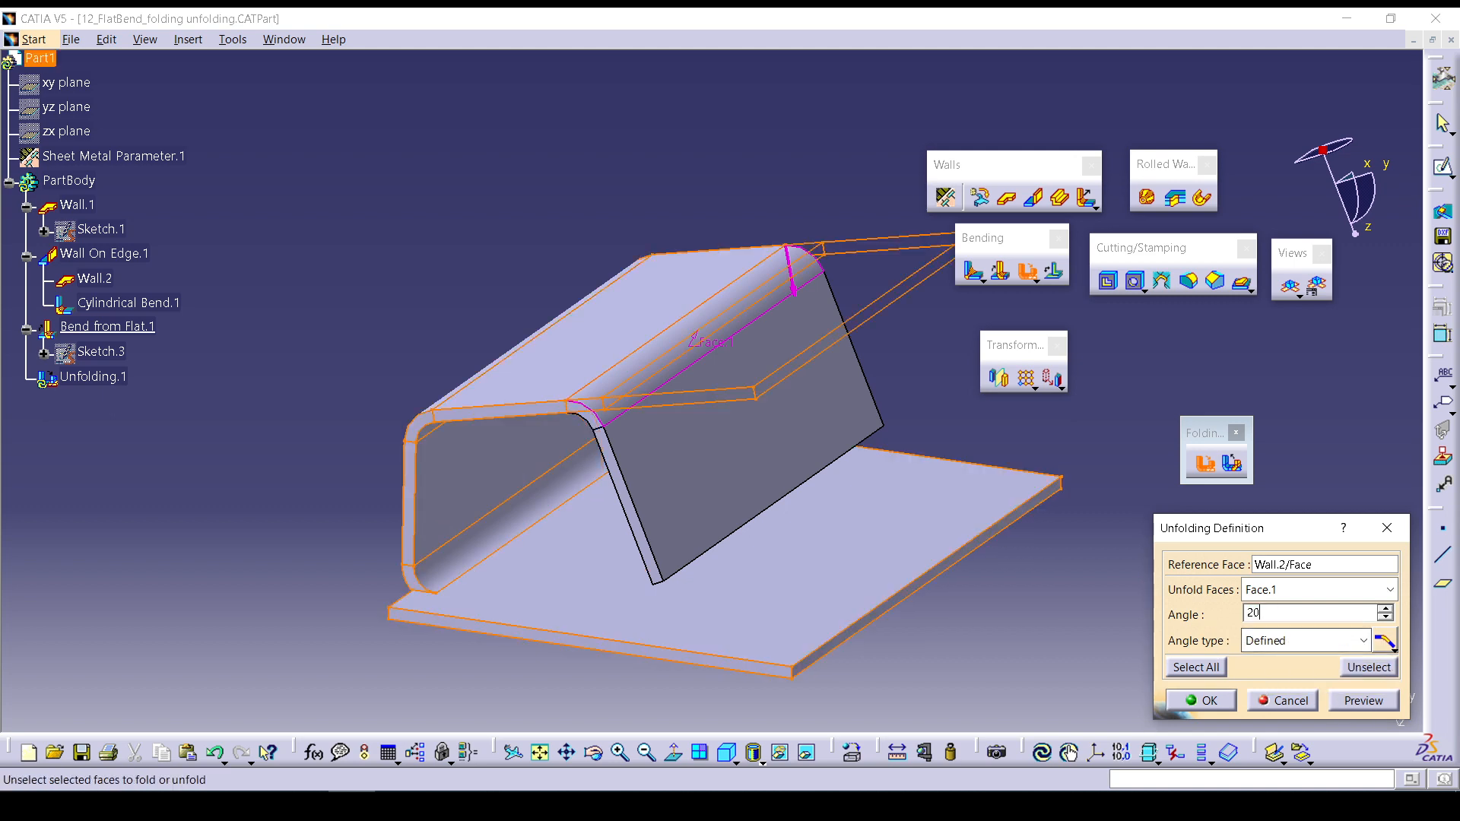
click(1364, 701)
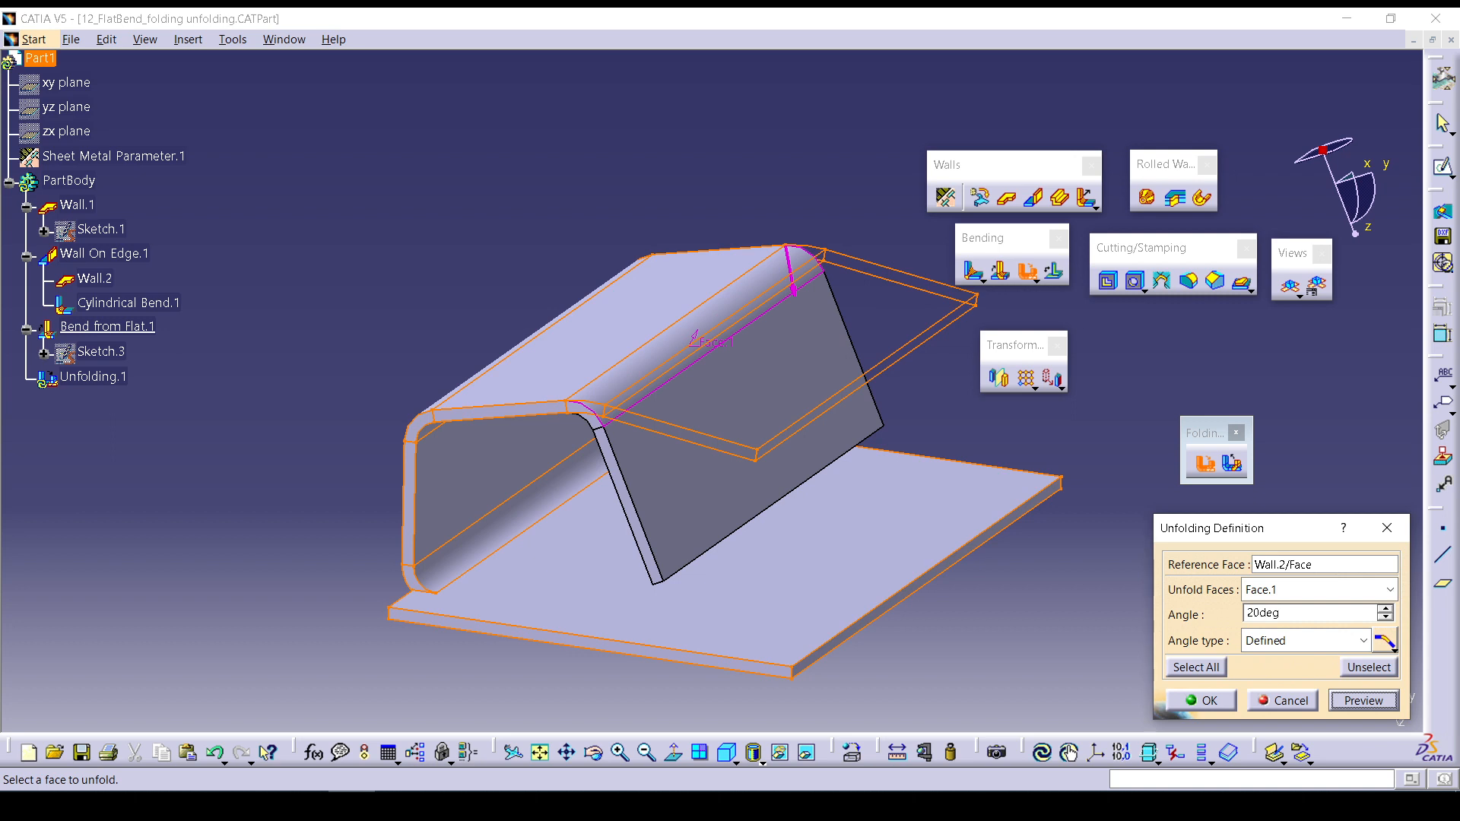
Change the unfolding's angle type to Spring back and choose the last of its three bend position options.
click(1364, 640)
click(1277, 700)
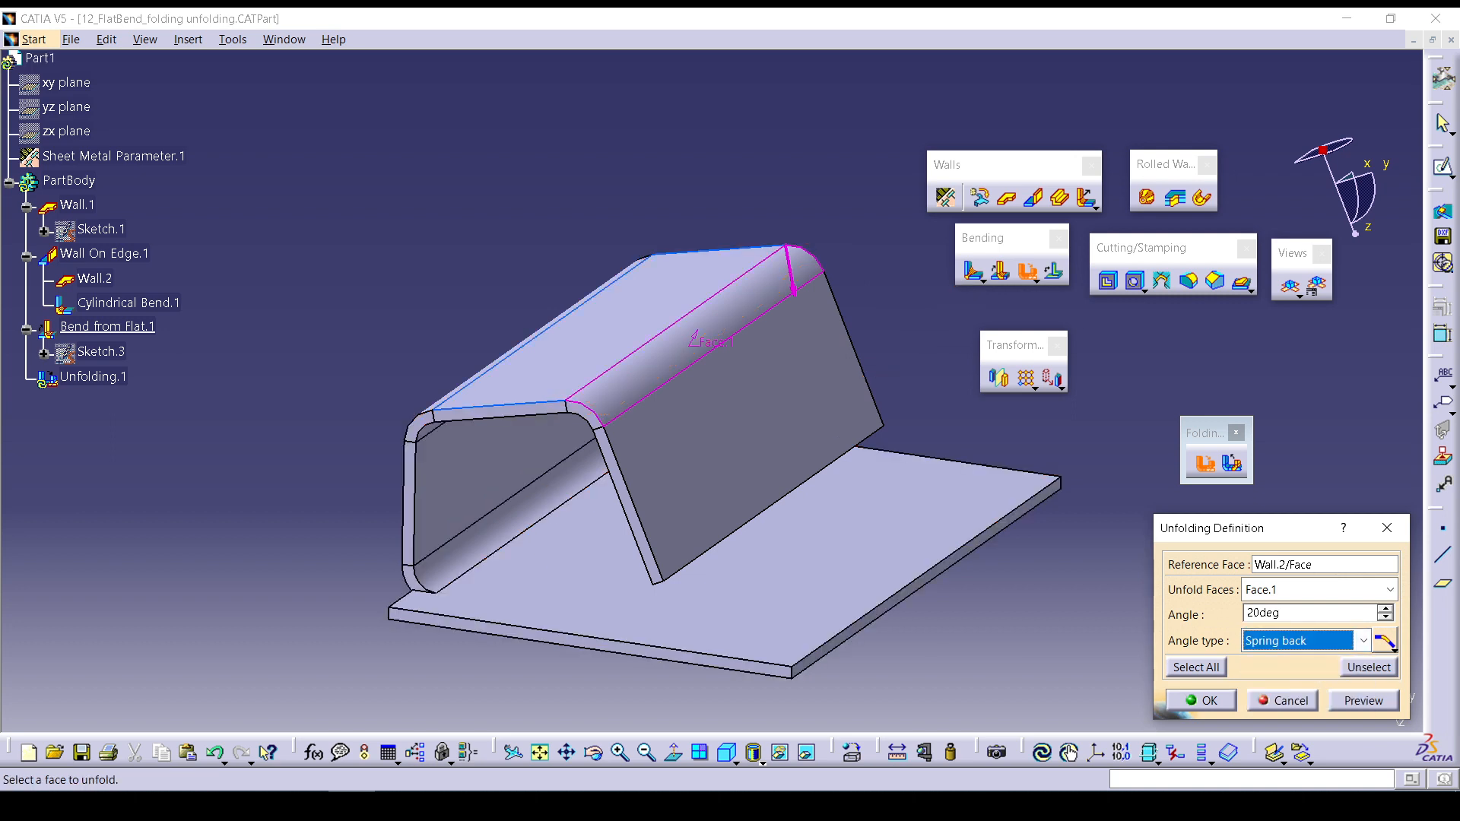
click(1392, 648)
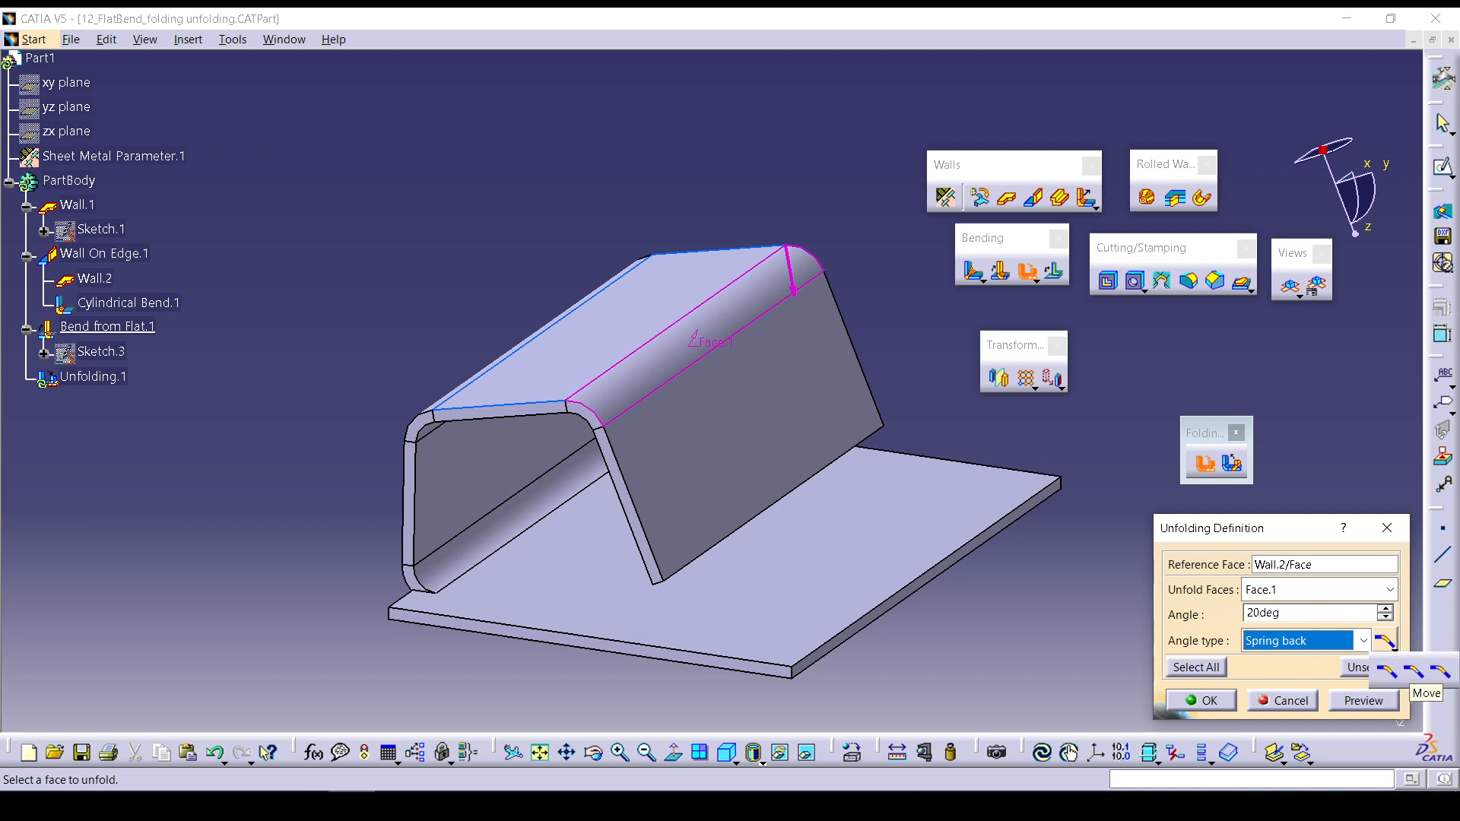
click(1440, 671)
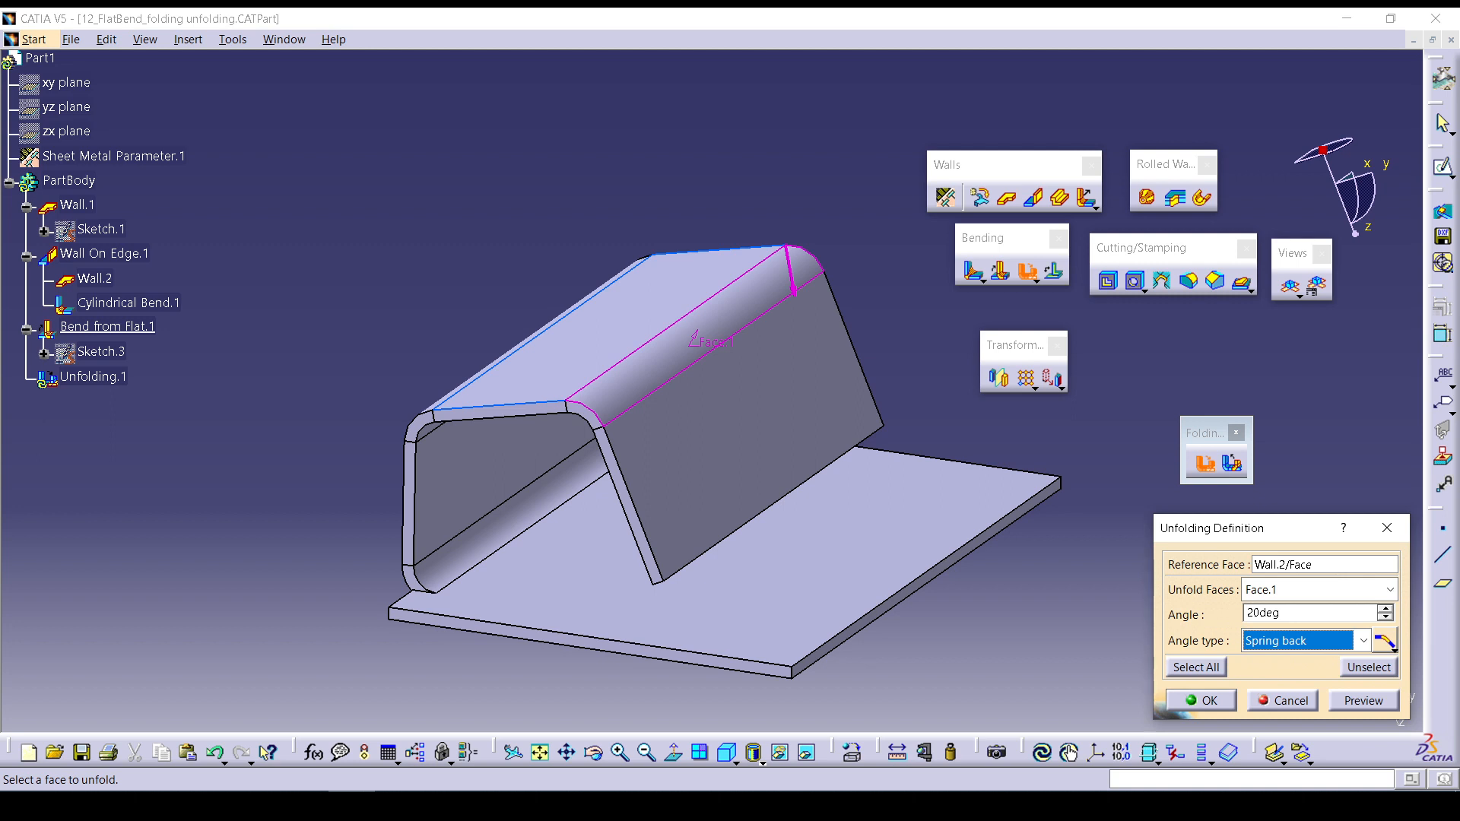
Preview the 20deg Spring back unfolding, choose the first bend position option and try to preview it.
click(1363, 701)
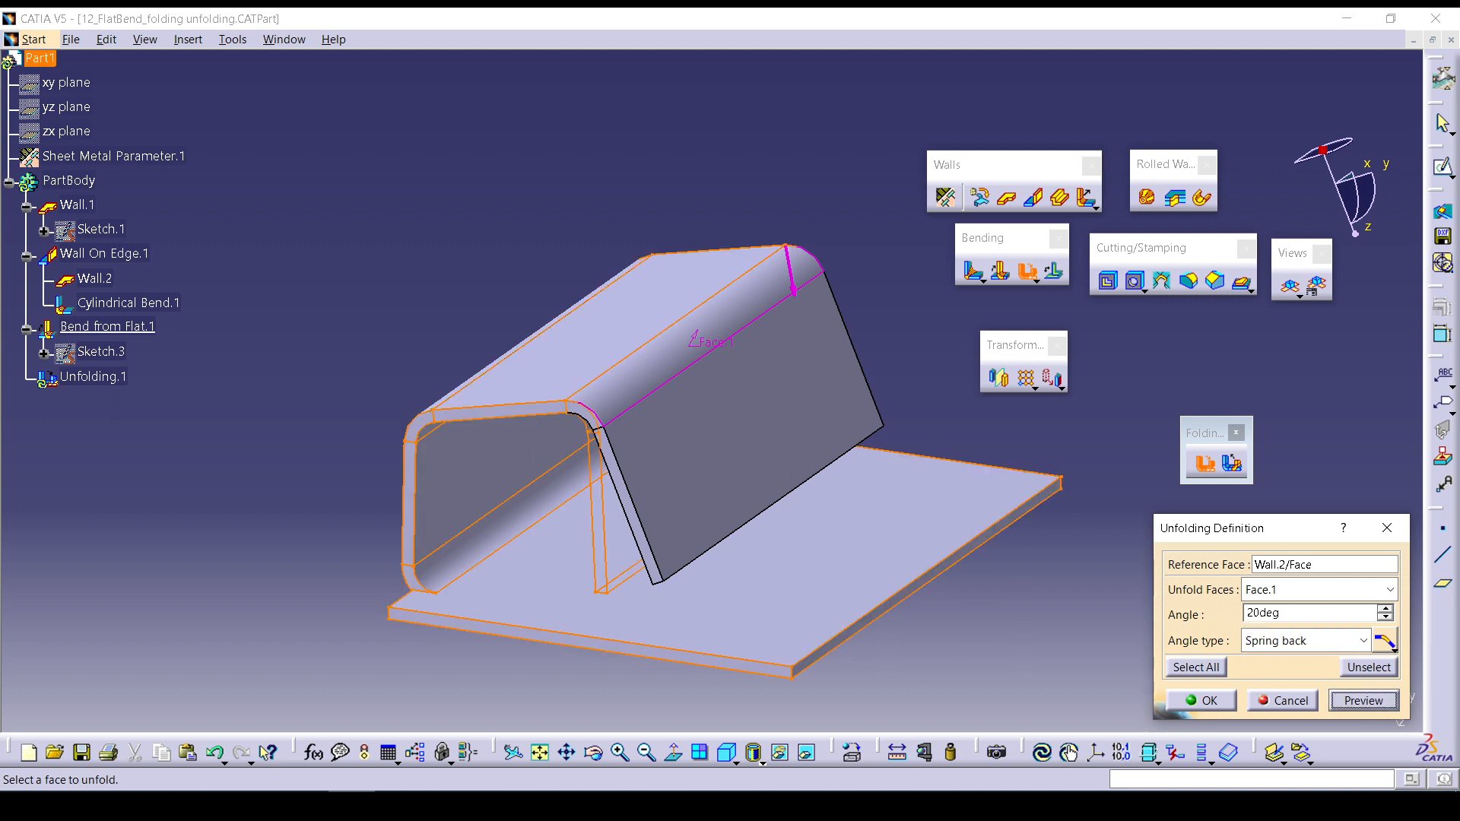
click(1385, 643)
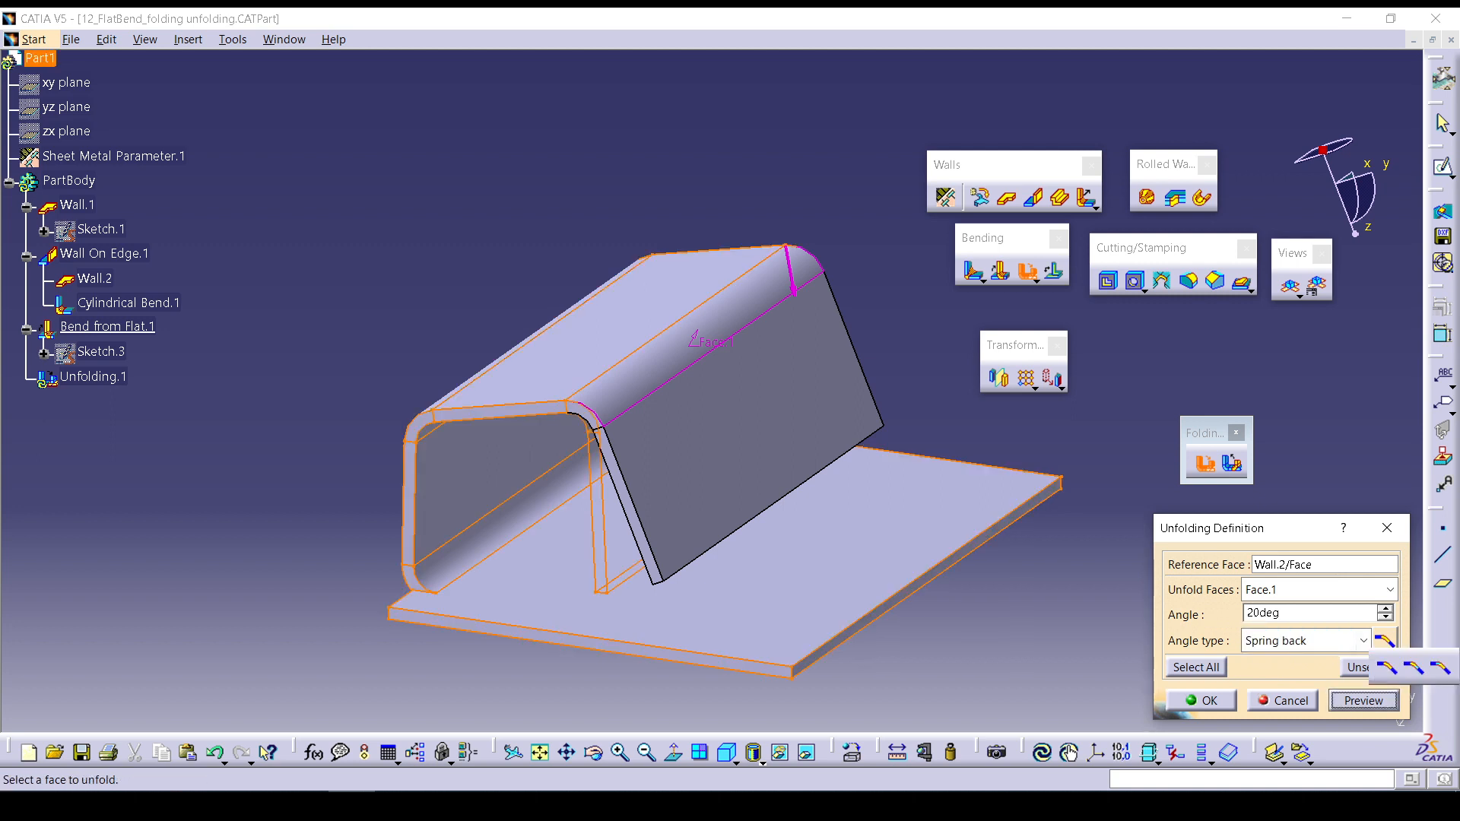
click(1387, 667)
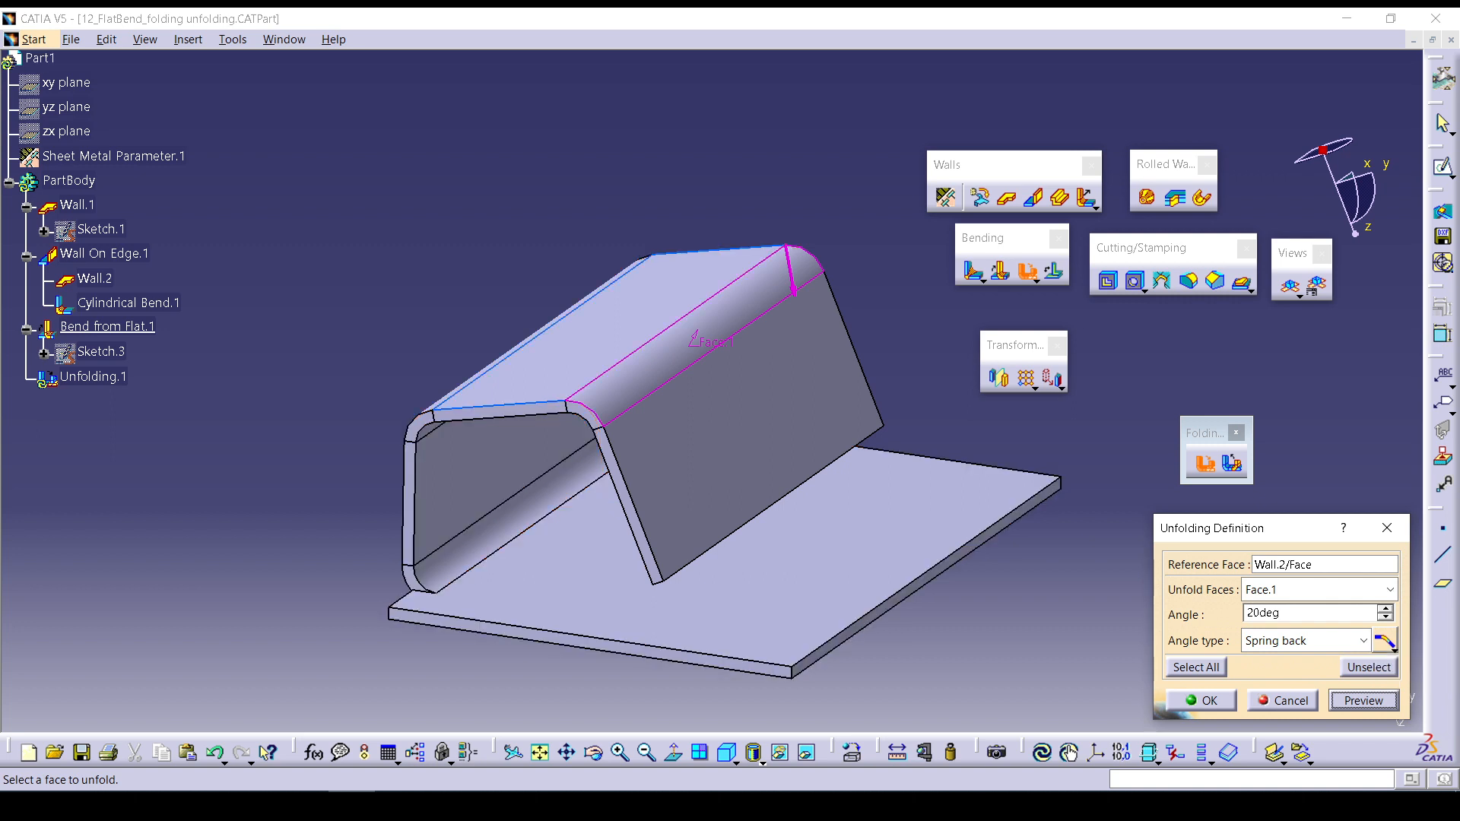
click(1364, 700)
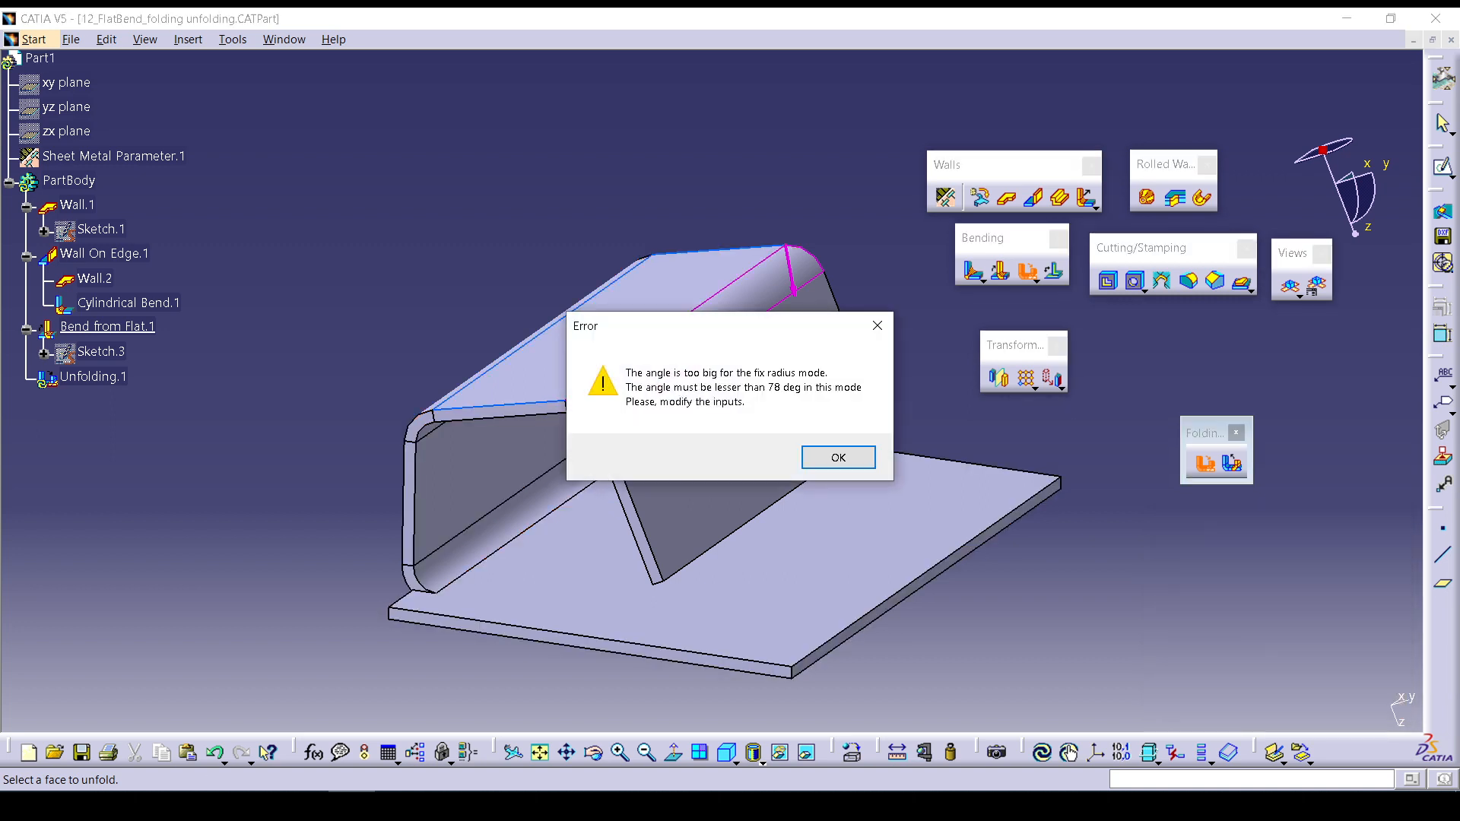
key(Return)
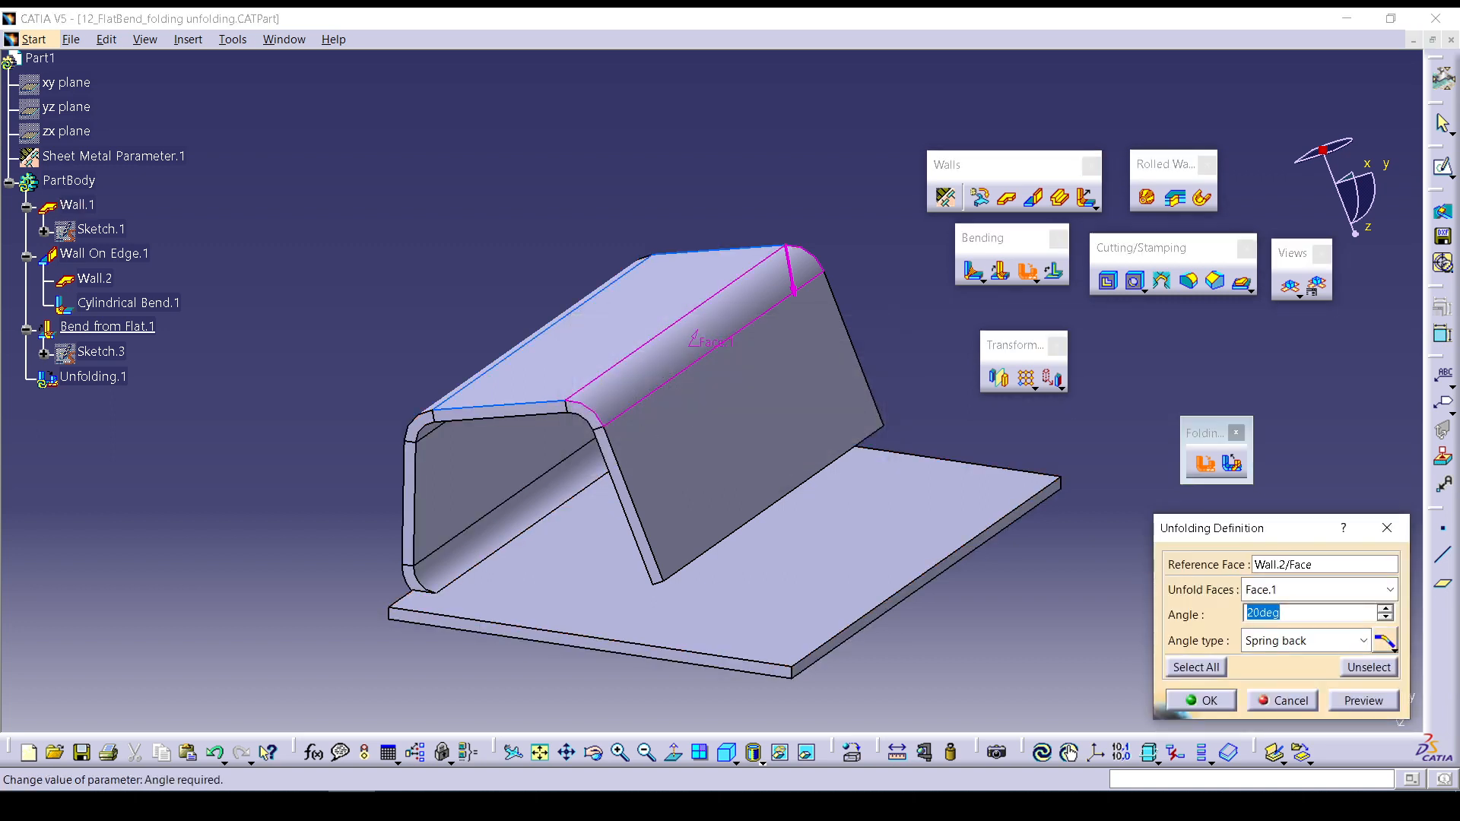
click(1385, 641)
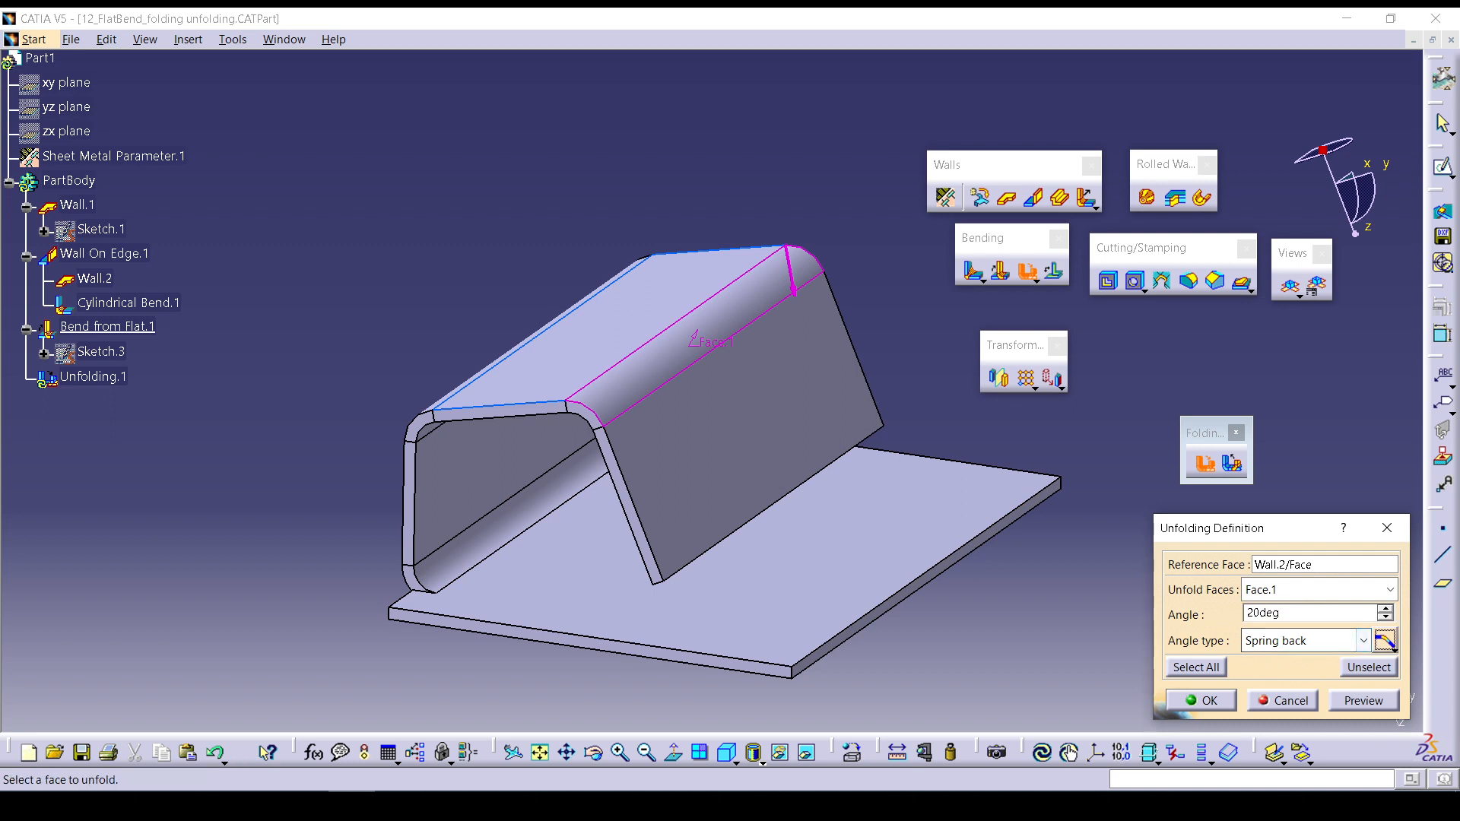
click(1364, 700)
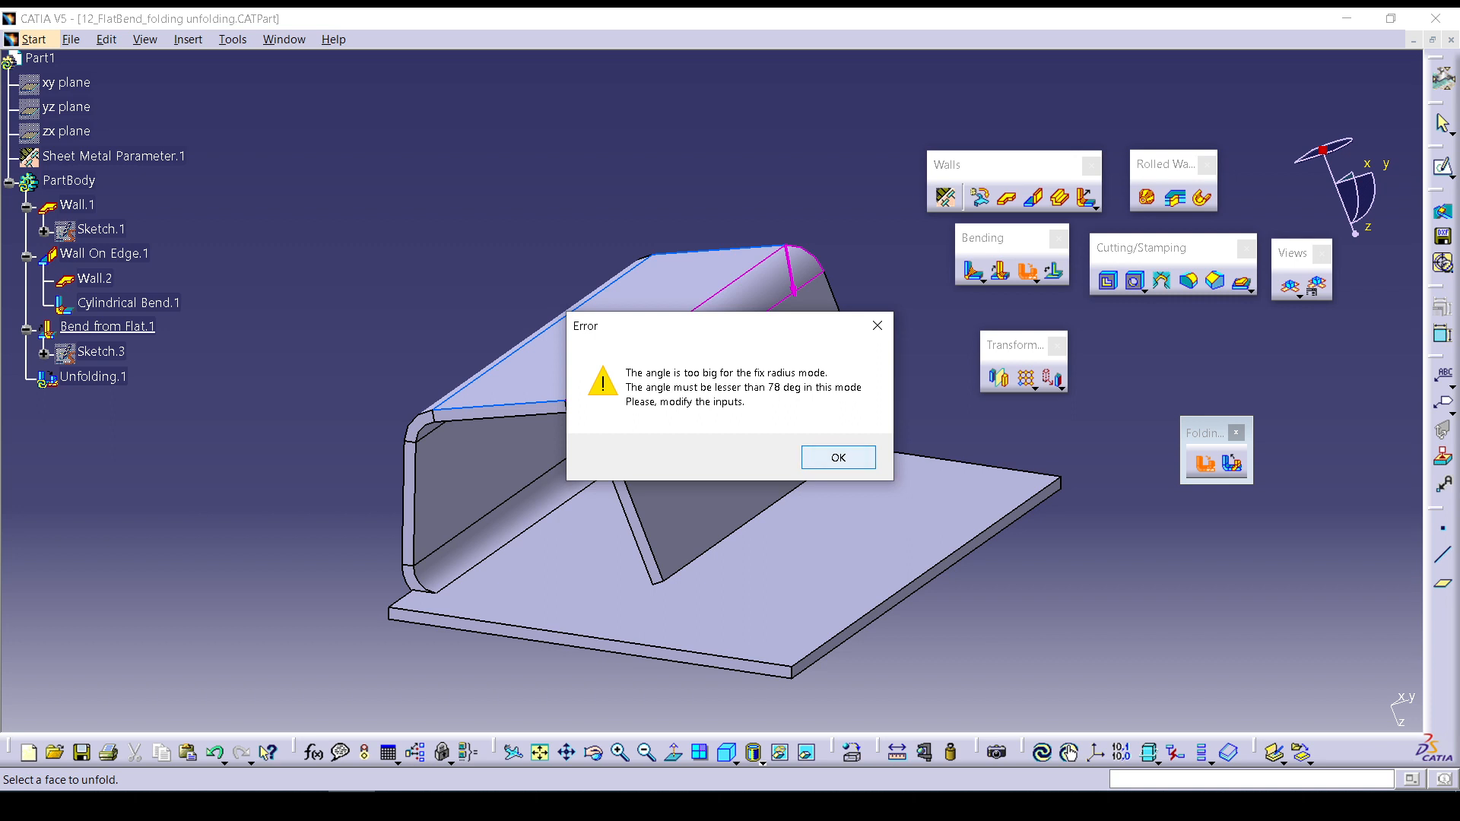
key(Return)
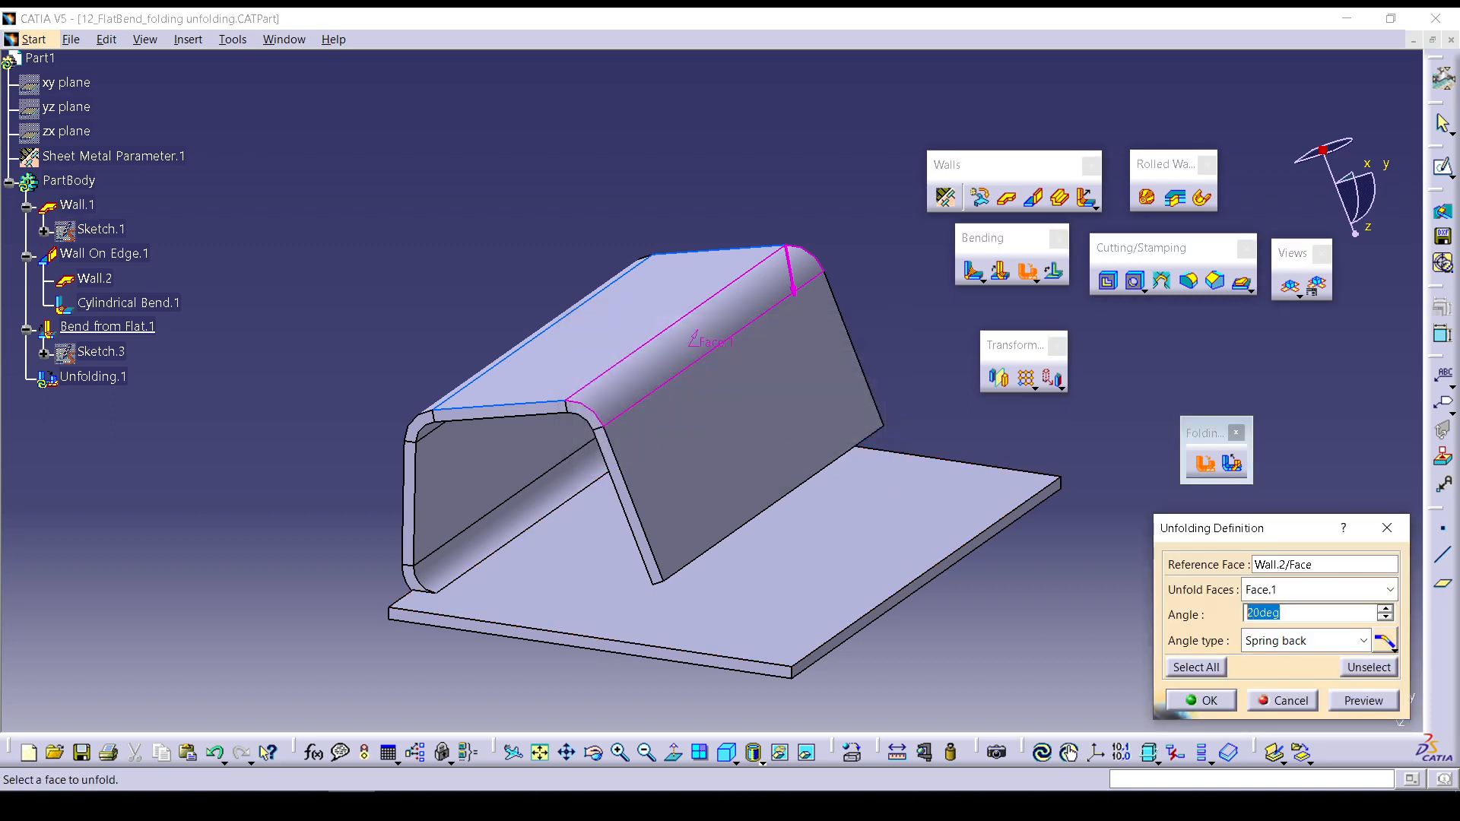
Set the unfolding angle to 77deg, keep the Spring back angle type and try to preview it.
text(77)
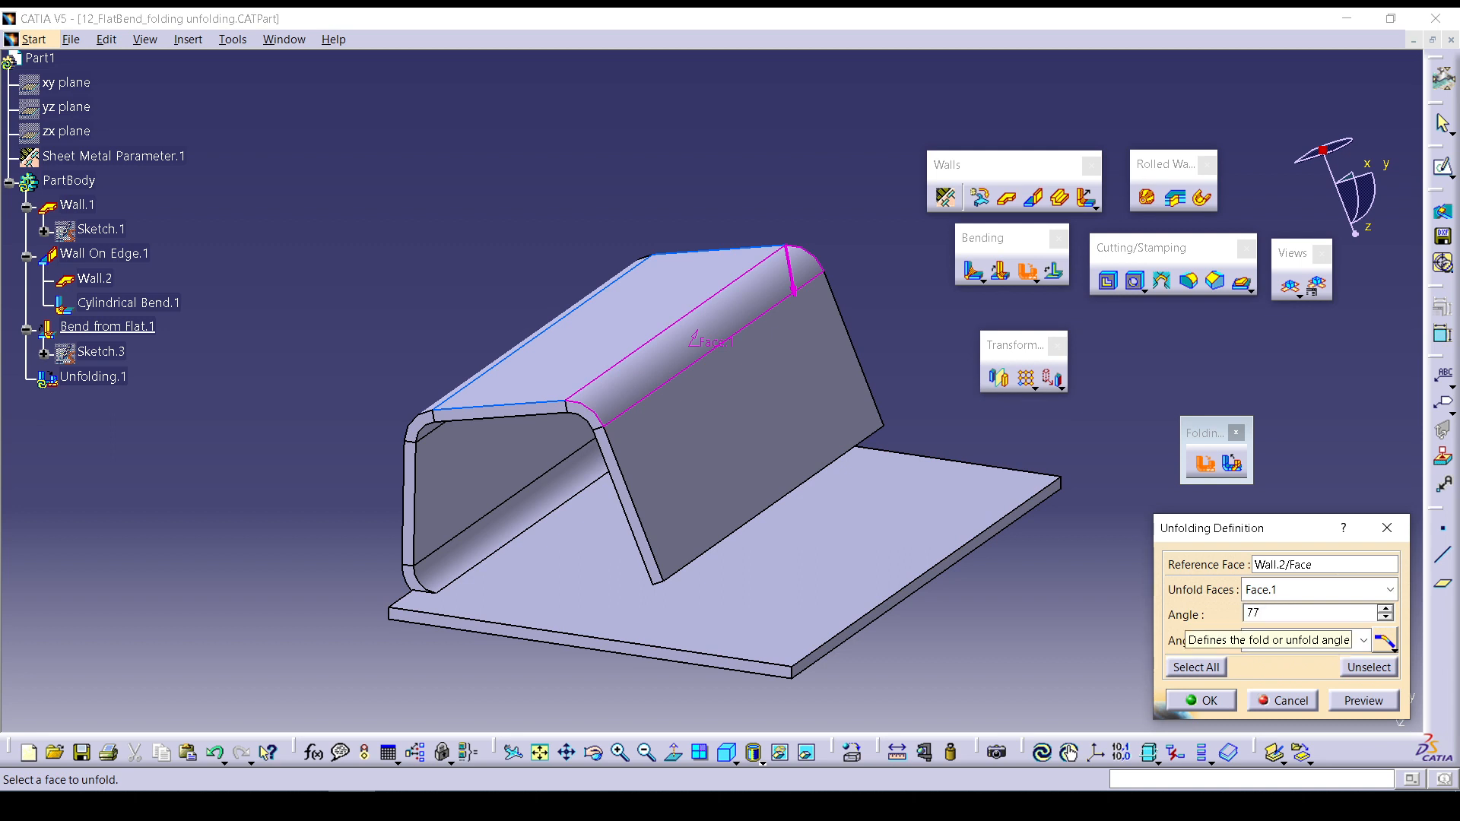
click(1364, 640)
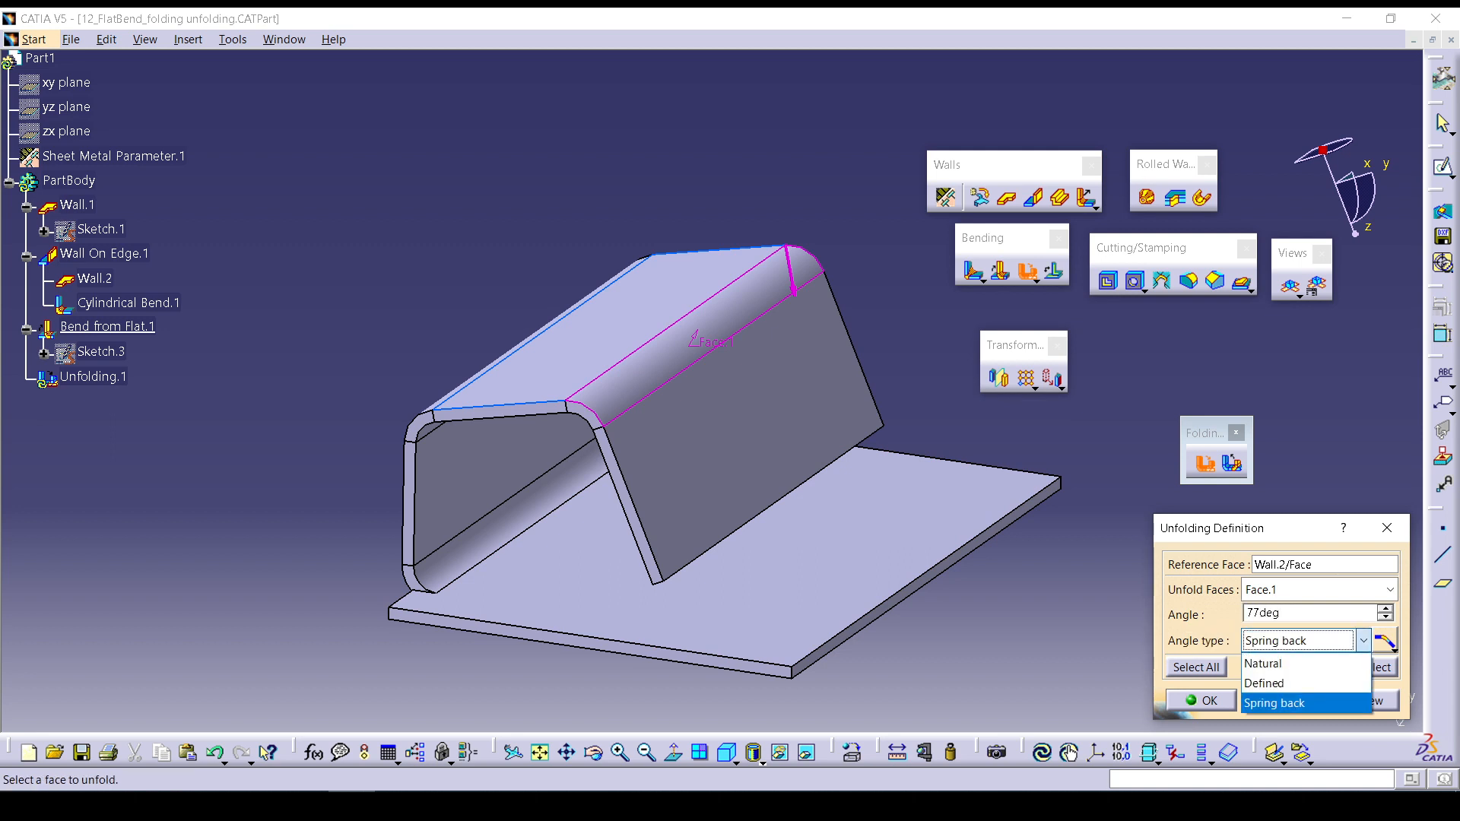
click(1275, 704)
click(1364, 700)
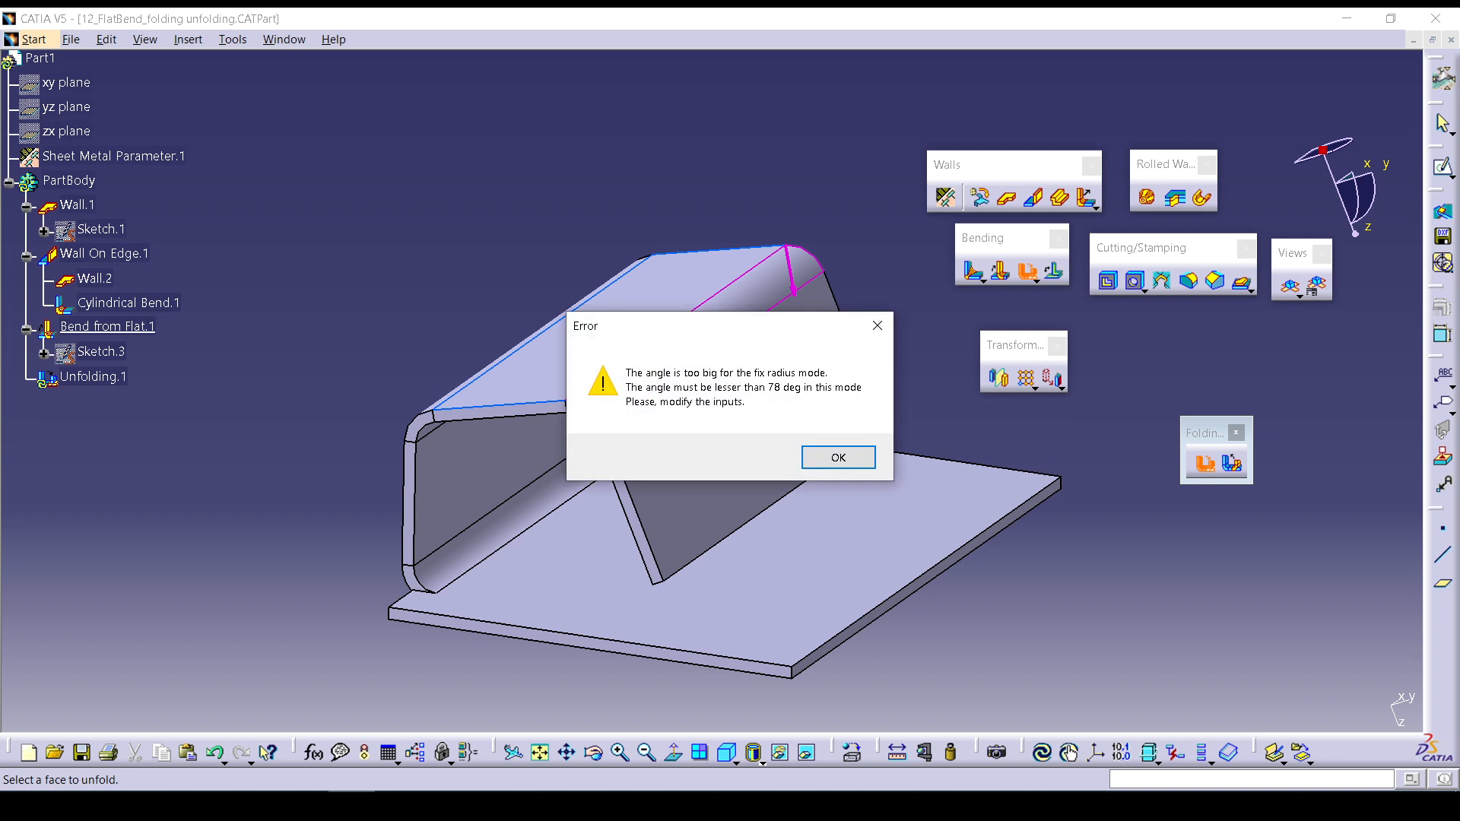
click(839, 457)
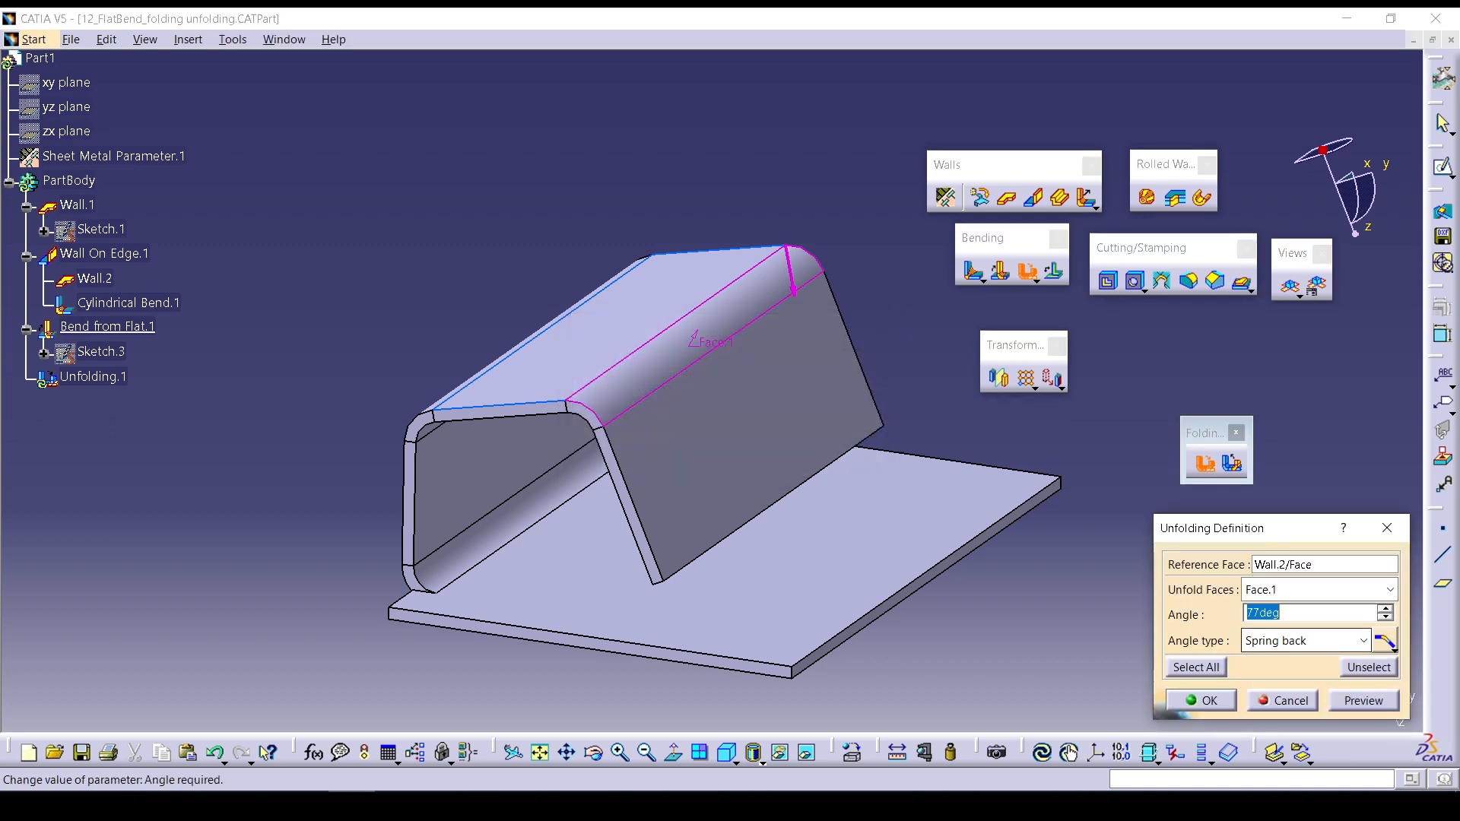
Set the unfolding angle to 83deg and try to preview it with the Spring back angle type.
text(83)
key(Return)
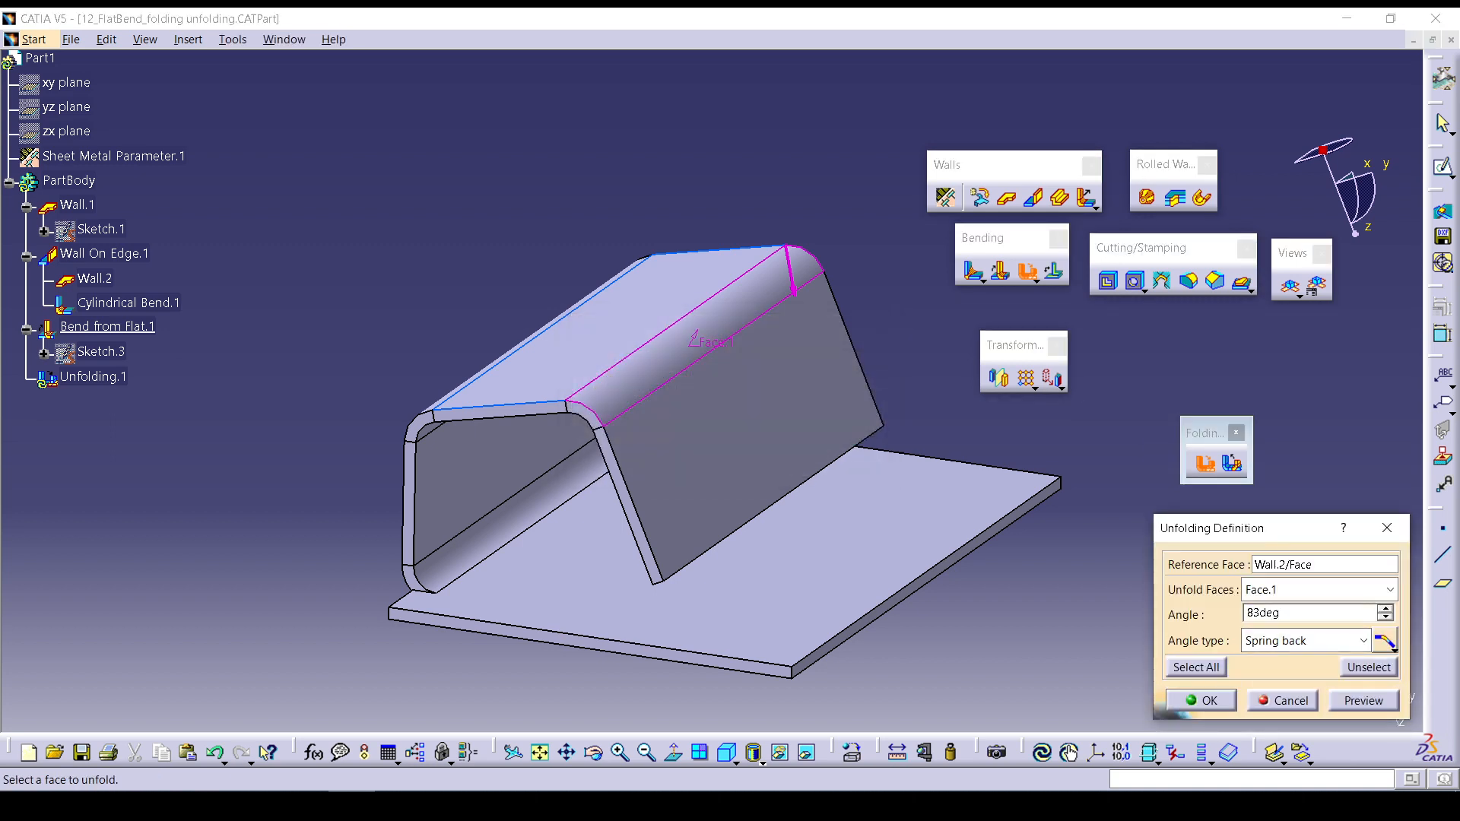
click(1364, 700)
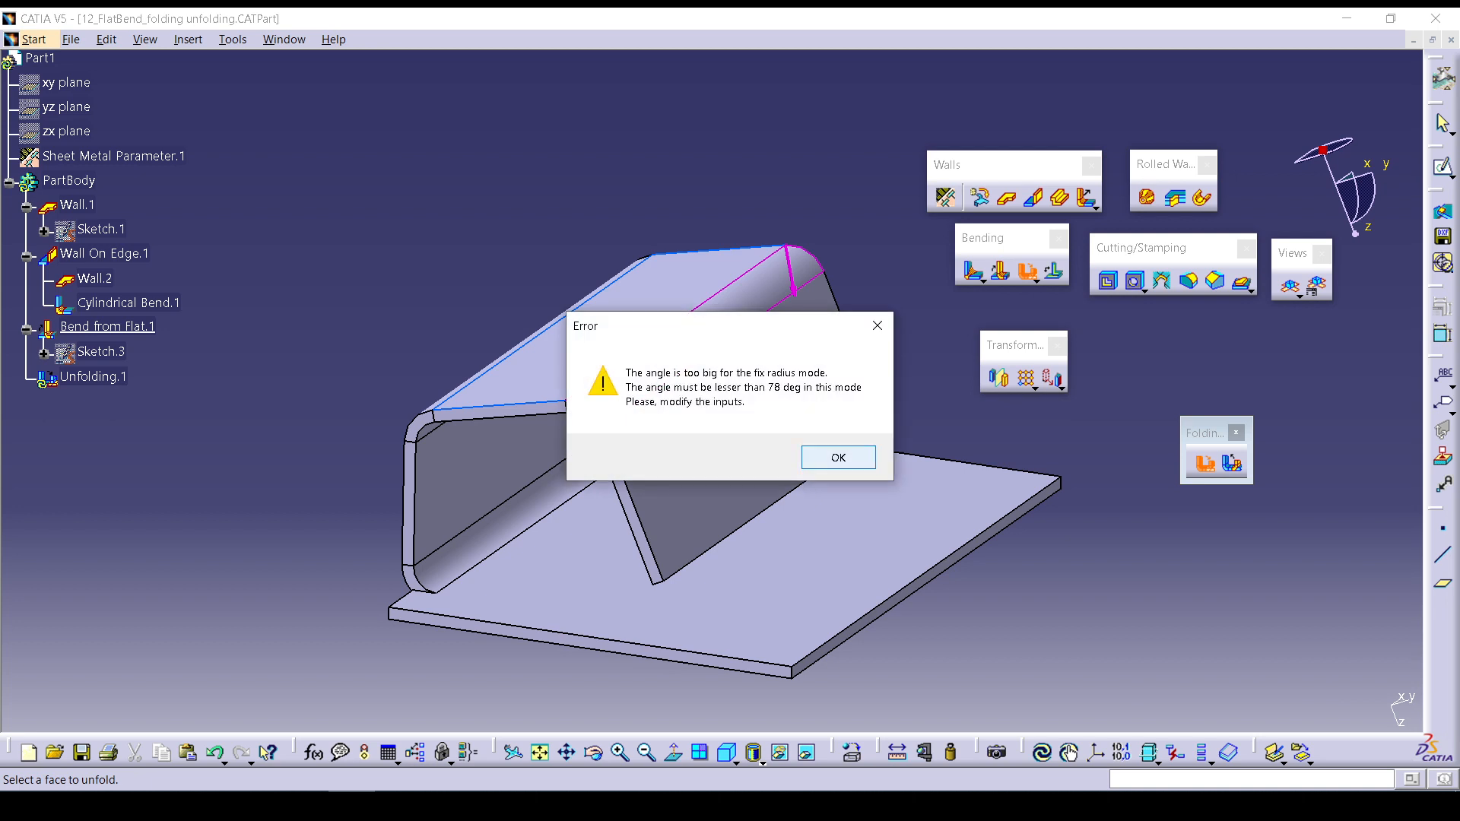
click(838, 457)
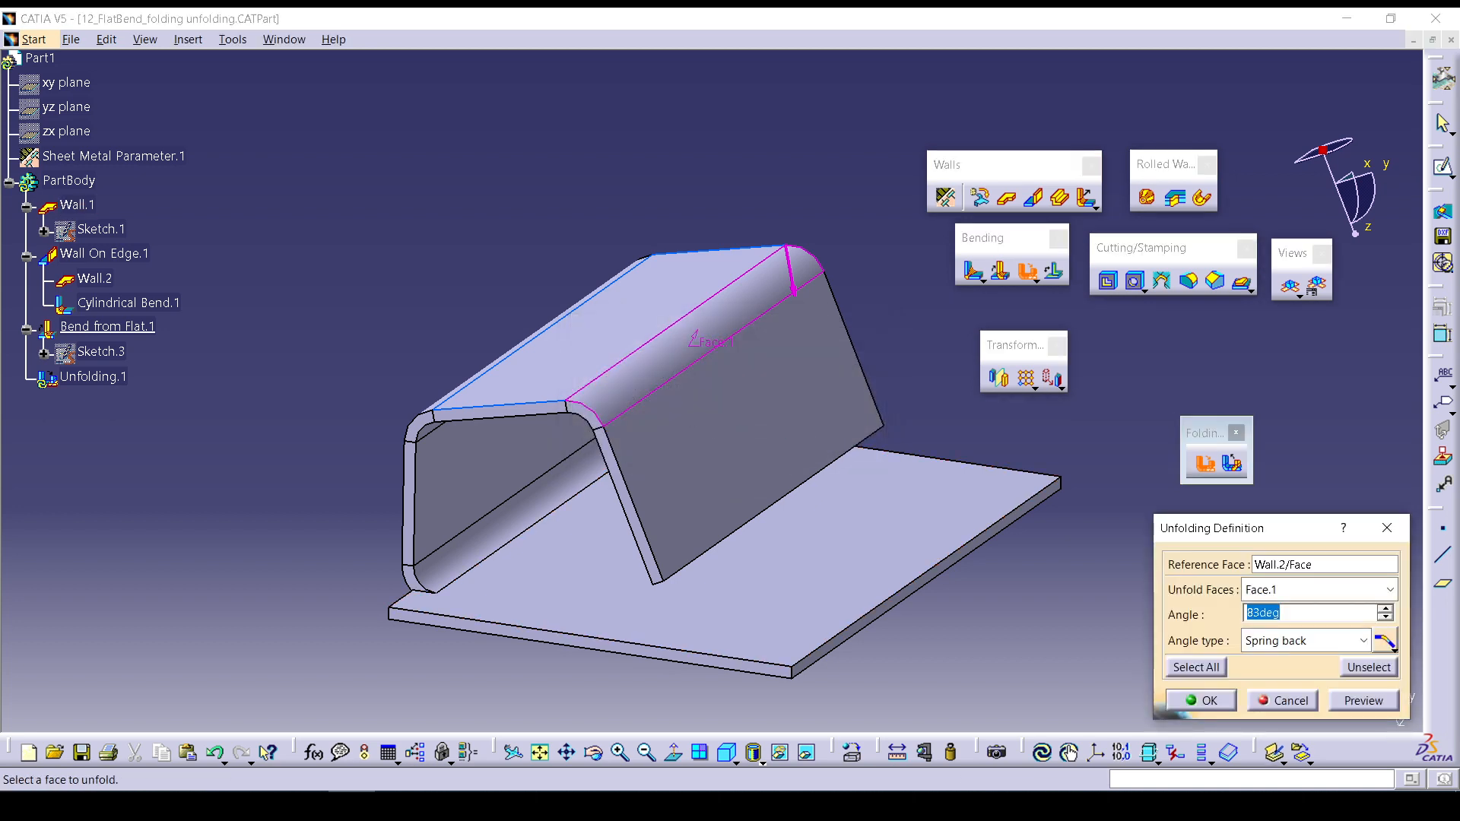
Reselect the first bend position option, switch to the middle one and try to preview the 83deg unfolding.
click(1385, 641)
click(1394, 649)
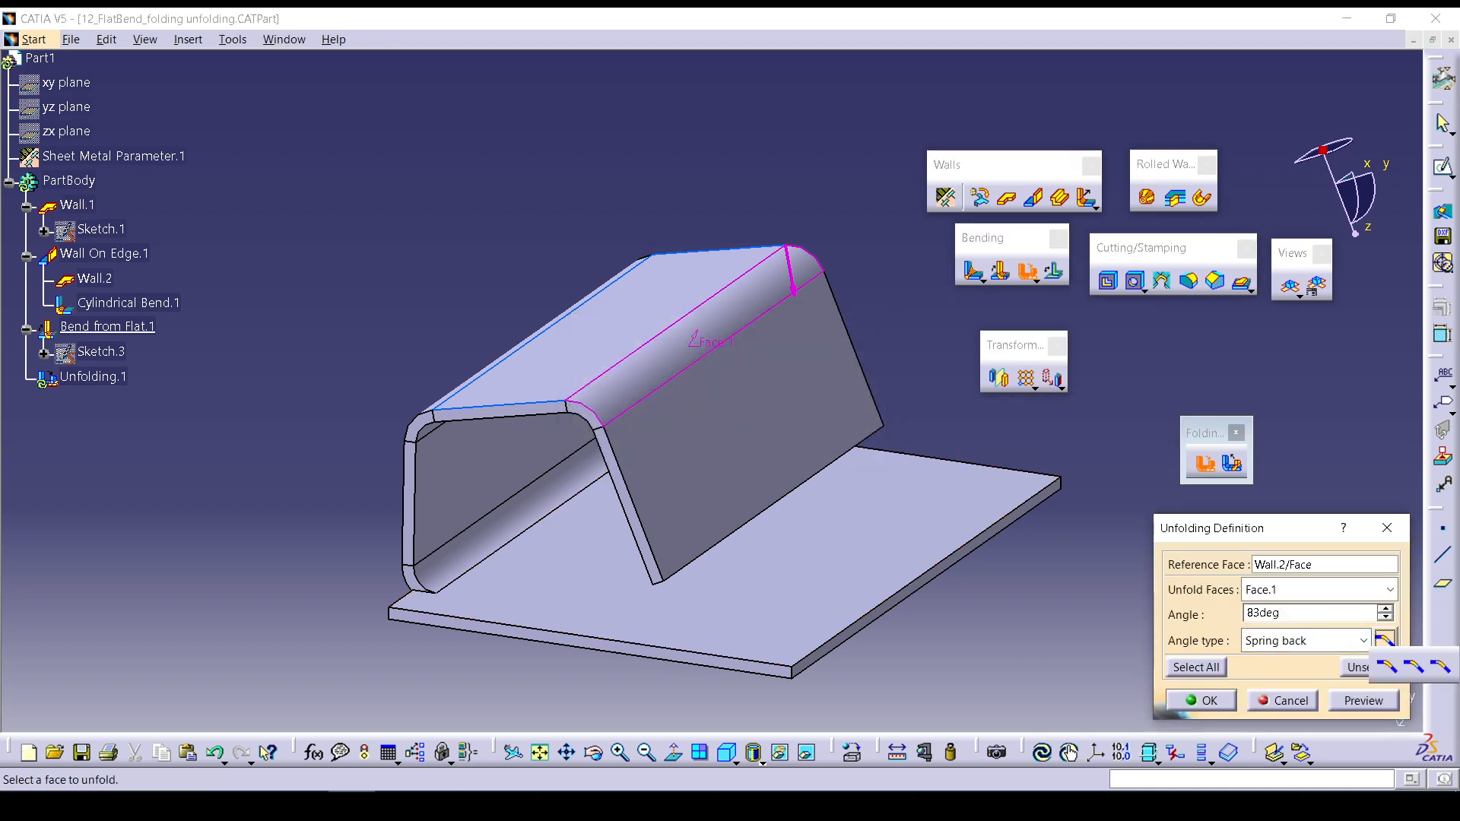
click(1387, 667)
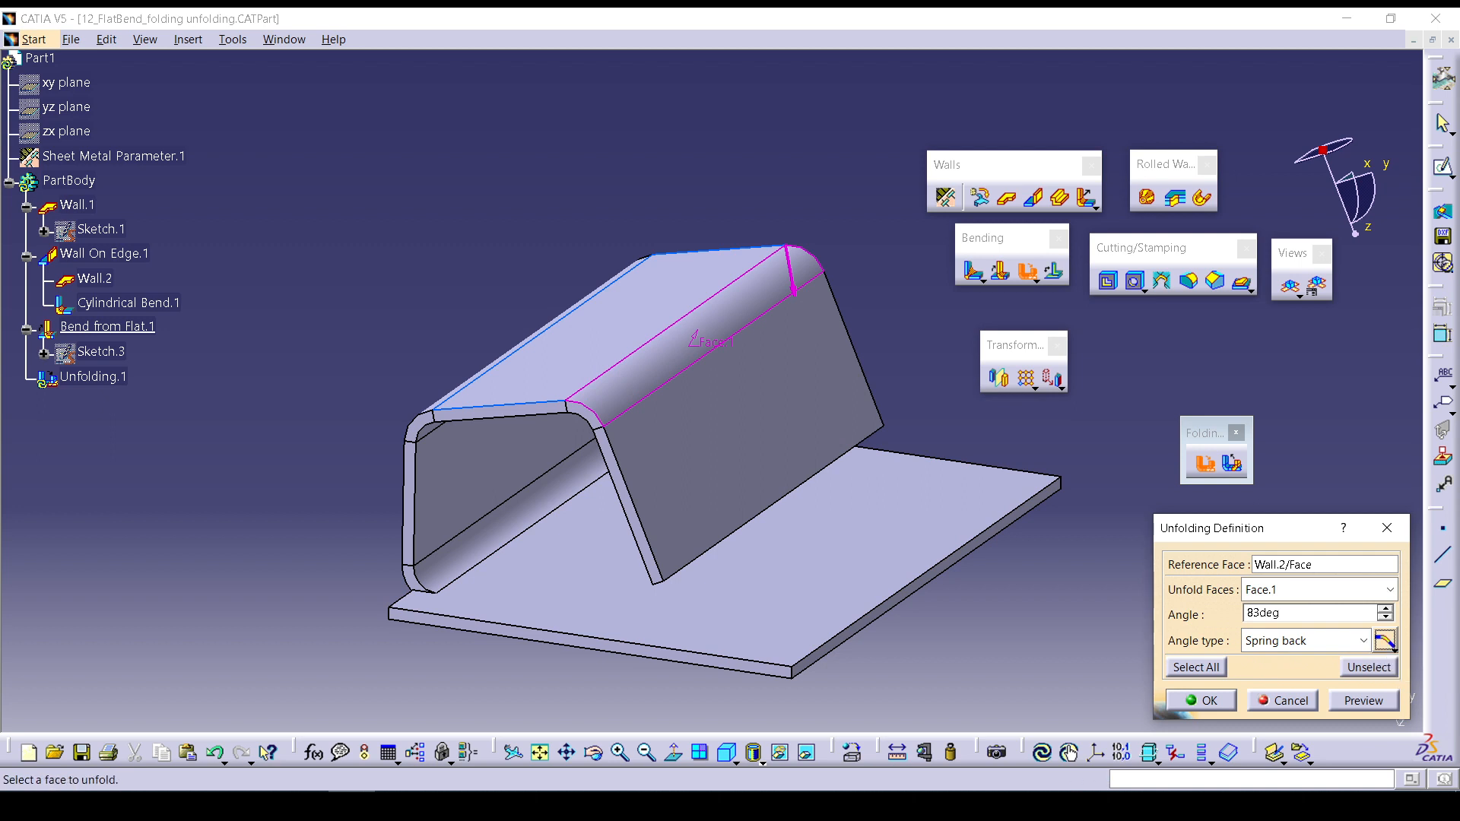
click(1393, 650)
click(1414, 672)
click(1364, 700)
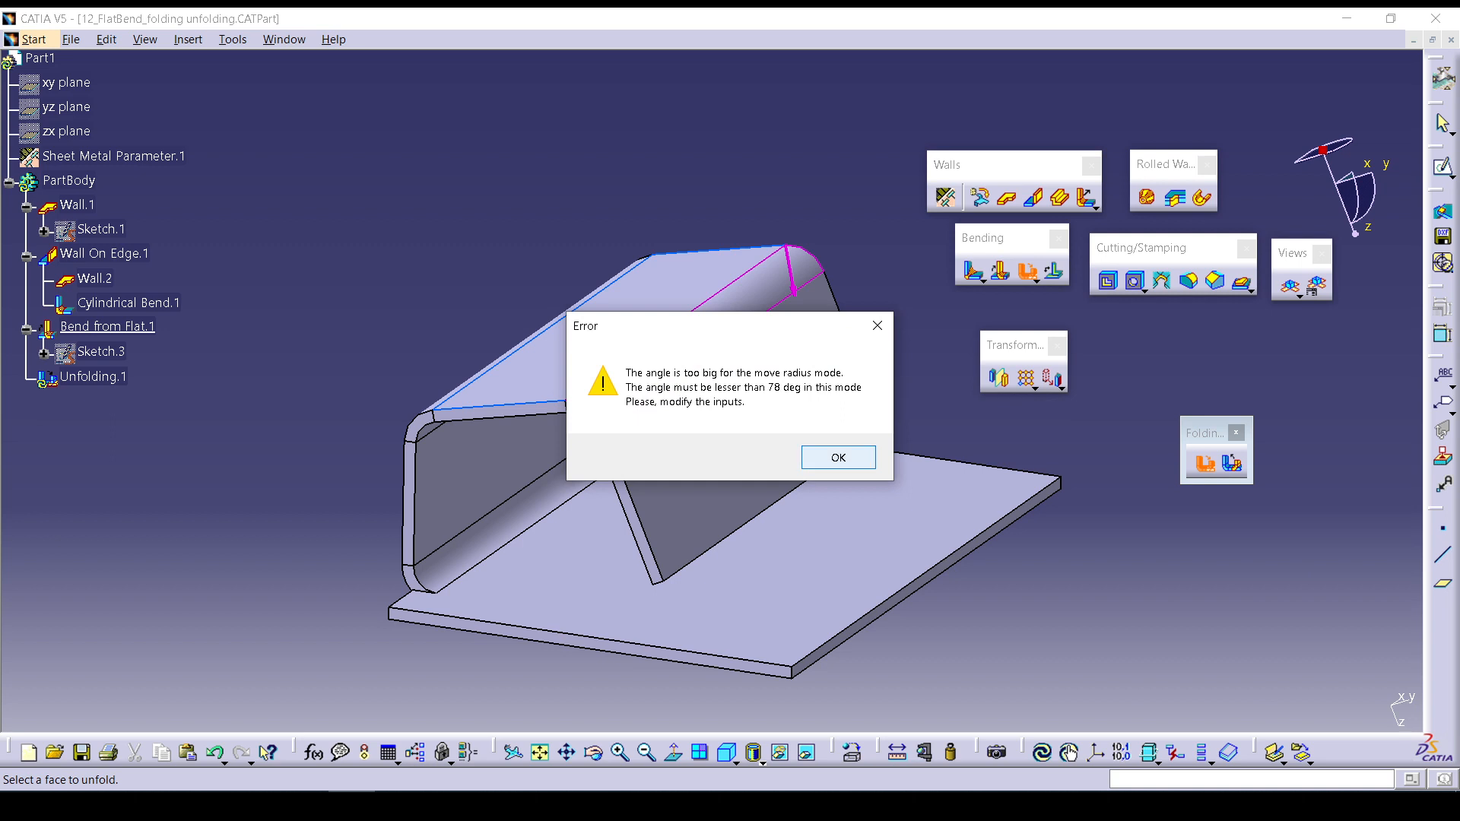
click(838, 457)
Change the unfolding's angle type to Defined and try to preview it at 83deg.
click(1363, 640)
click(1286, 679)
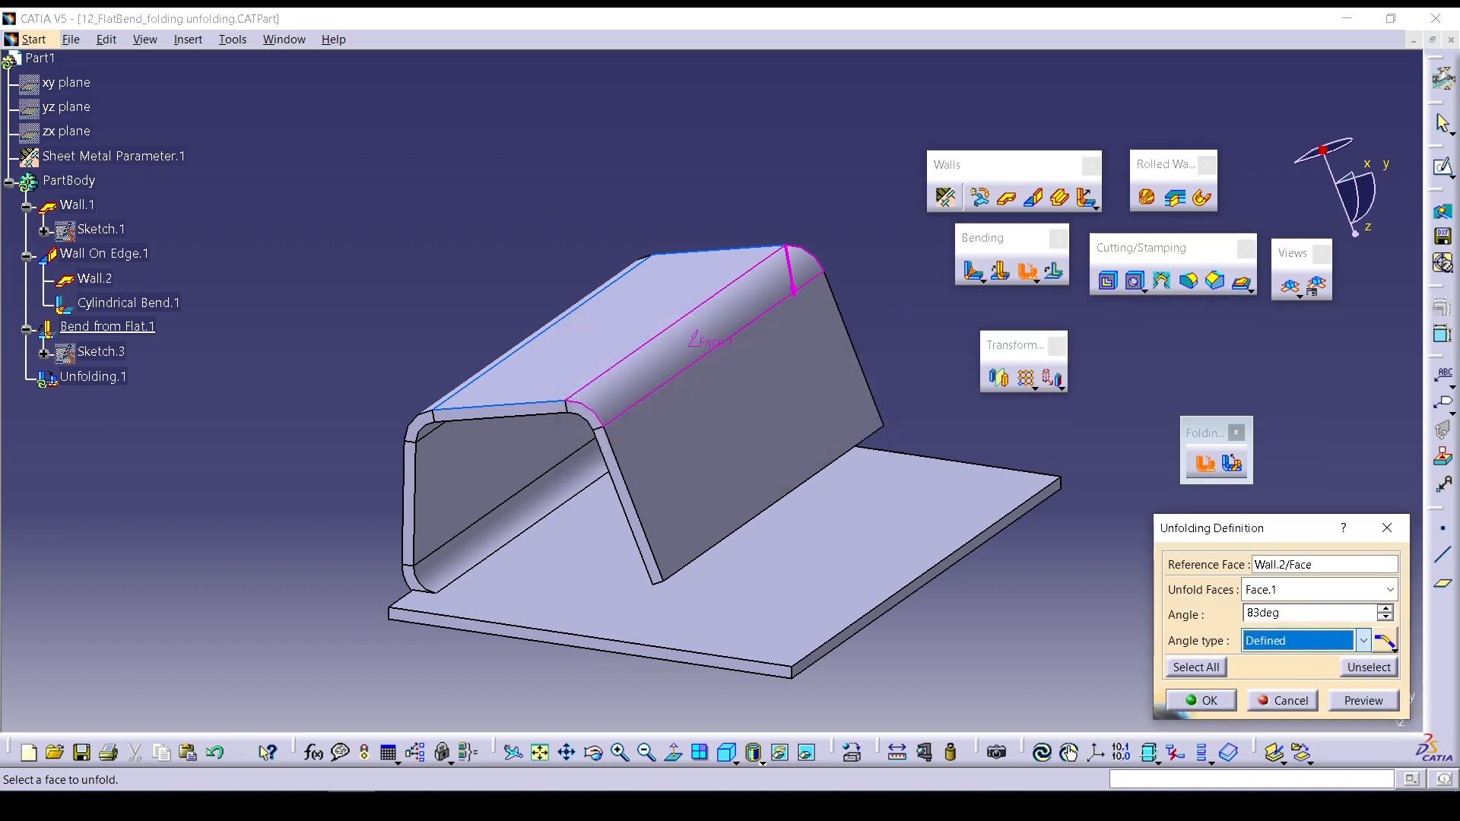
click(1364, 700)
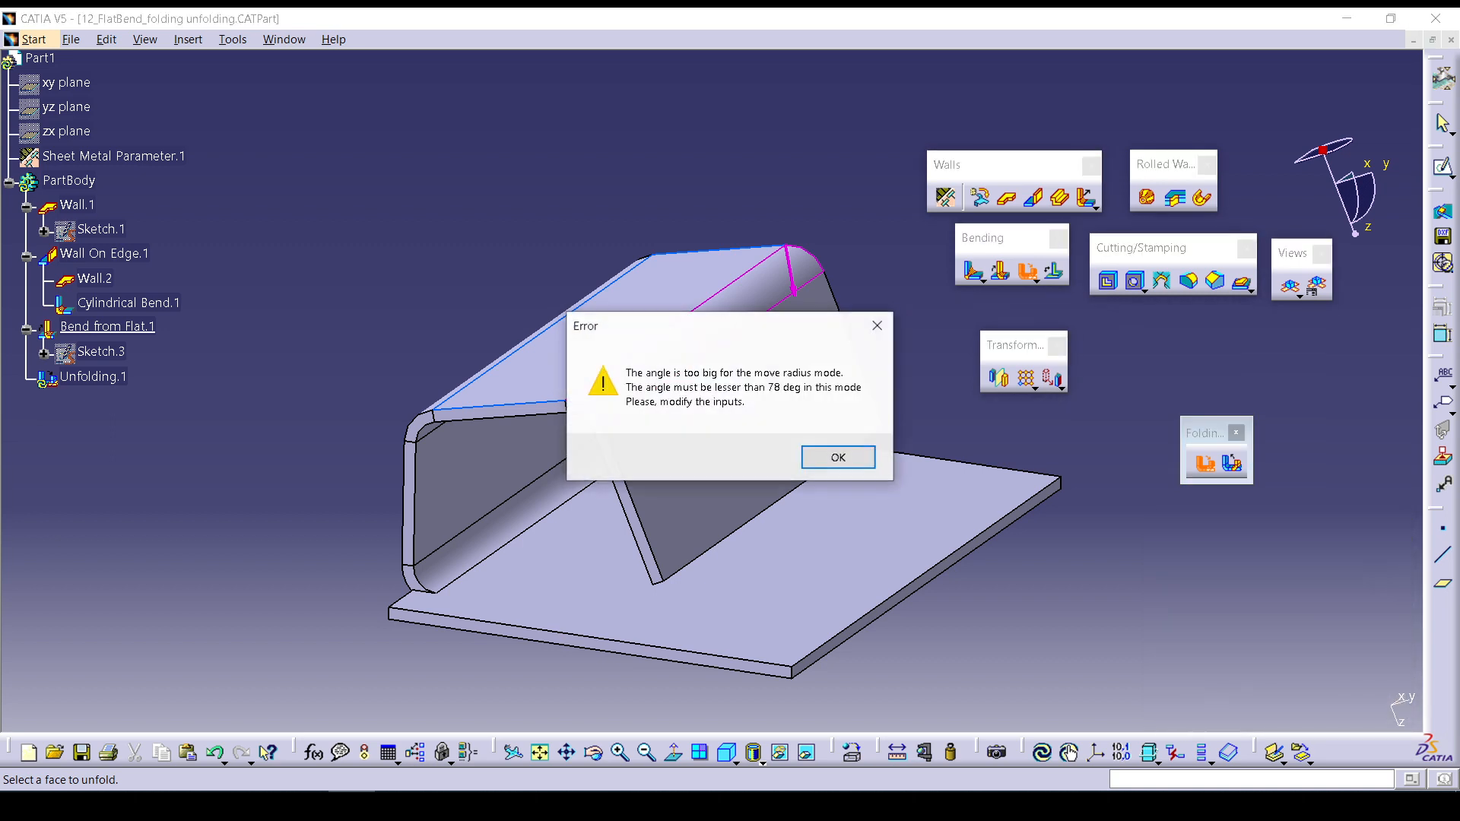
key(Return)
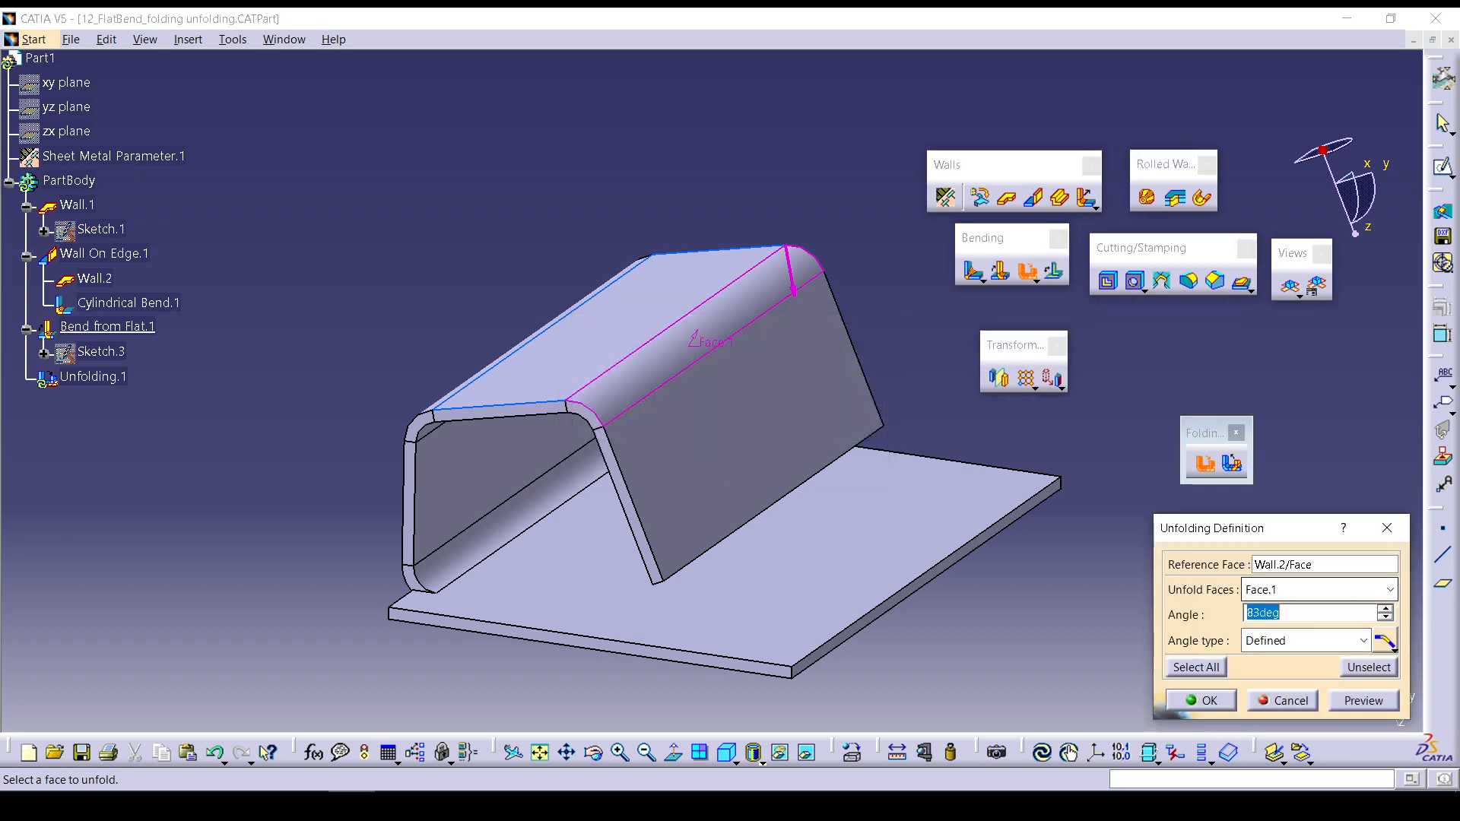
Choose the first bend position option for the Defined unfolding and preview it.
click(1394, 650)
click(1387, 669)
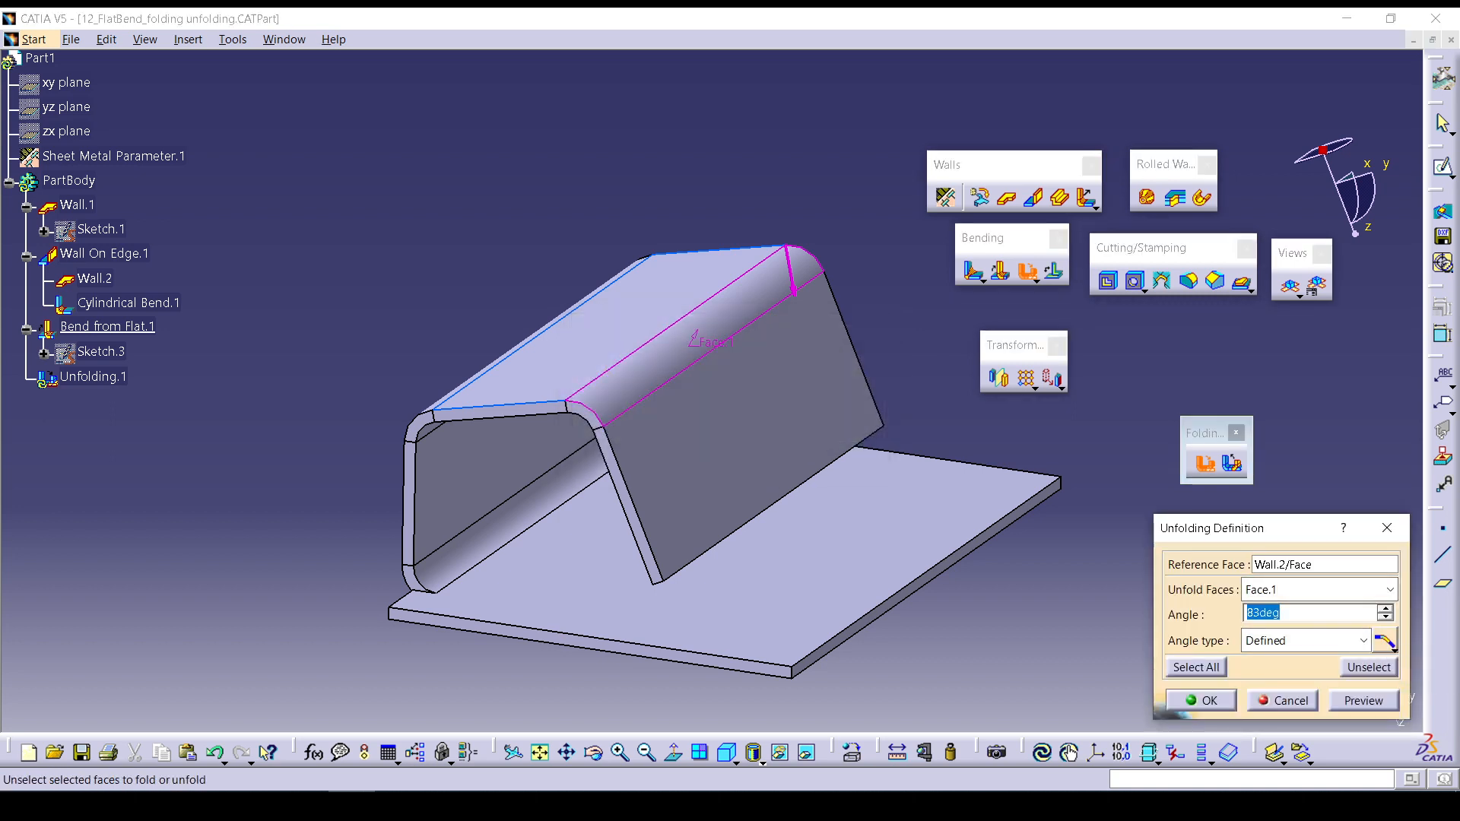
click(1394, 650)
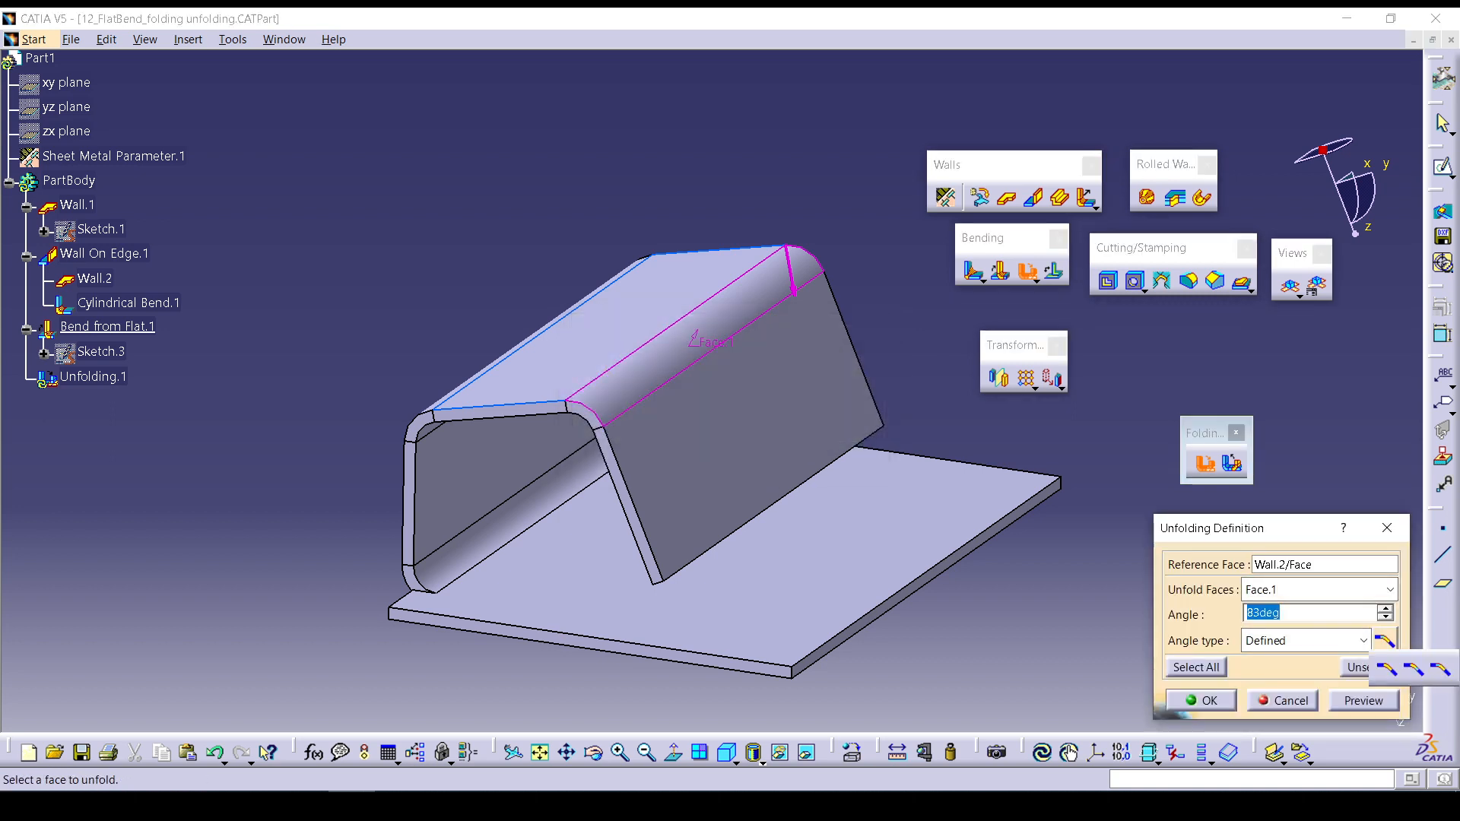
click(1387, 669)
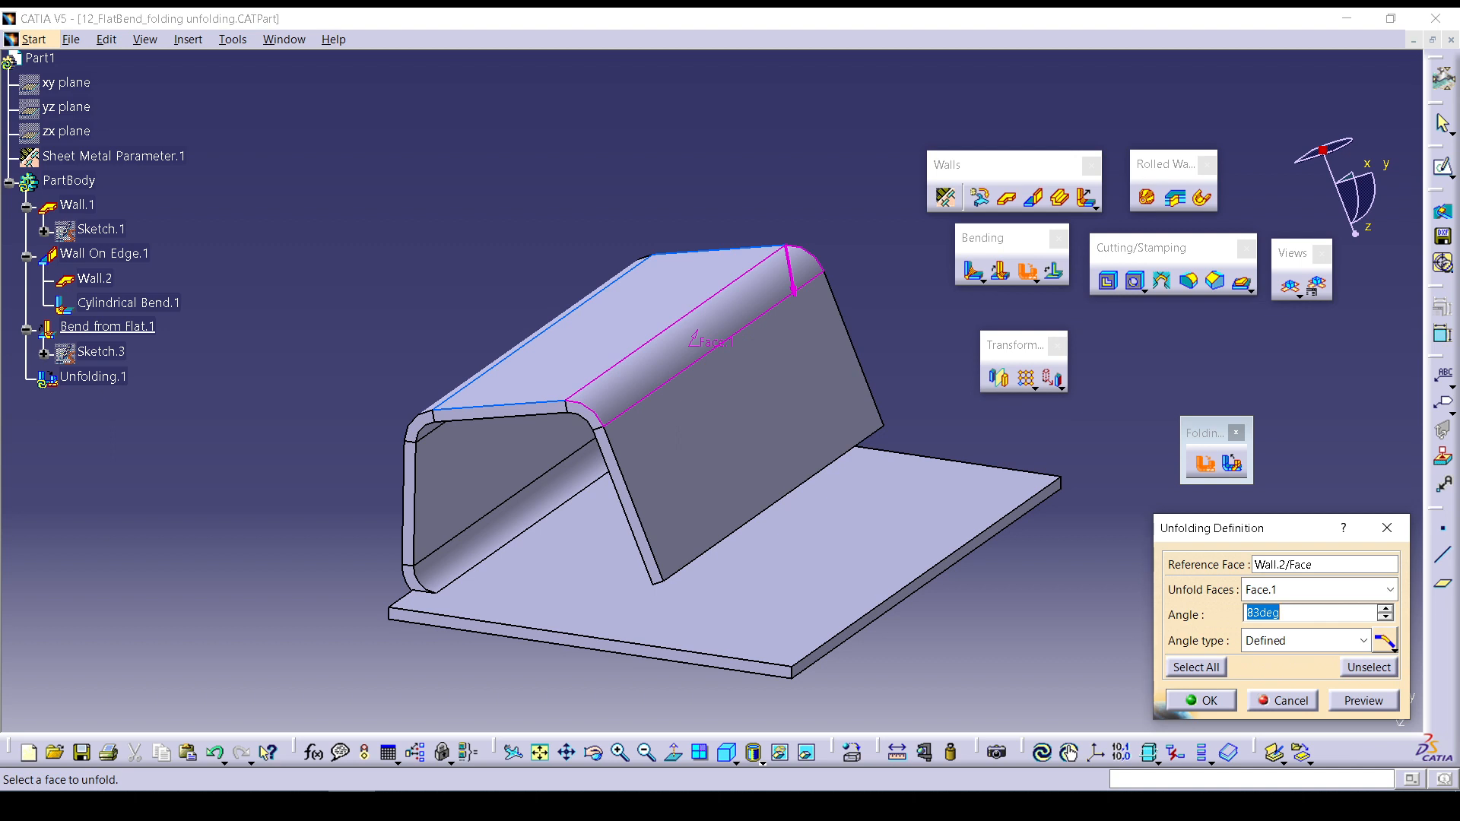
click(1364, 700)
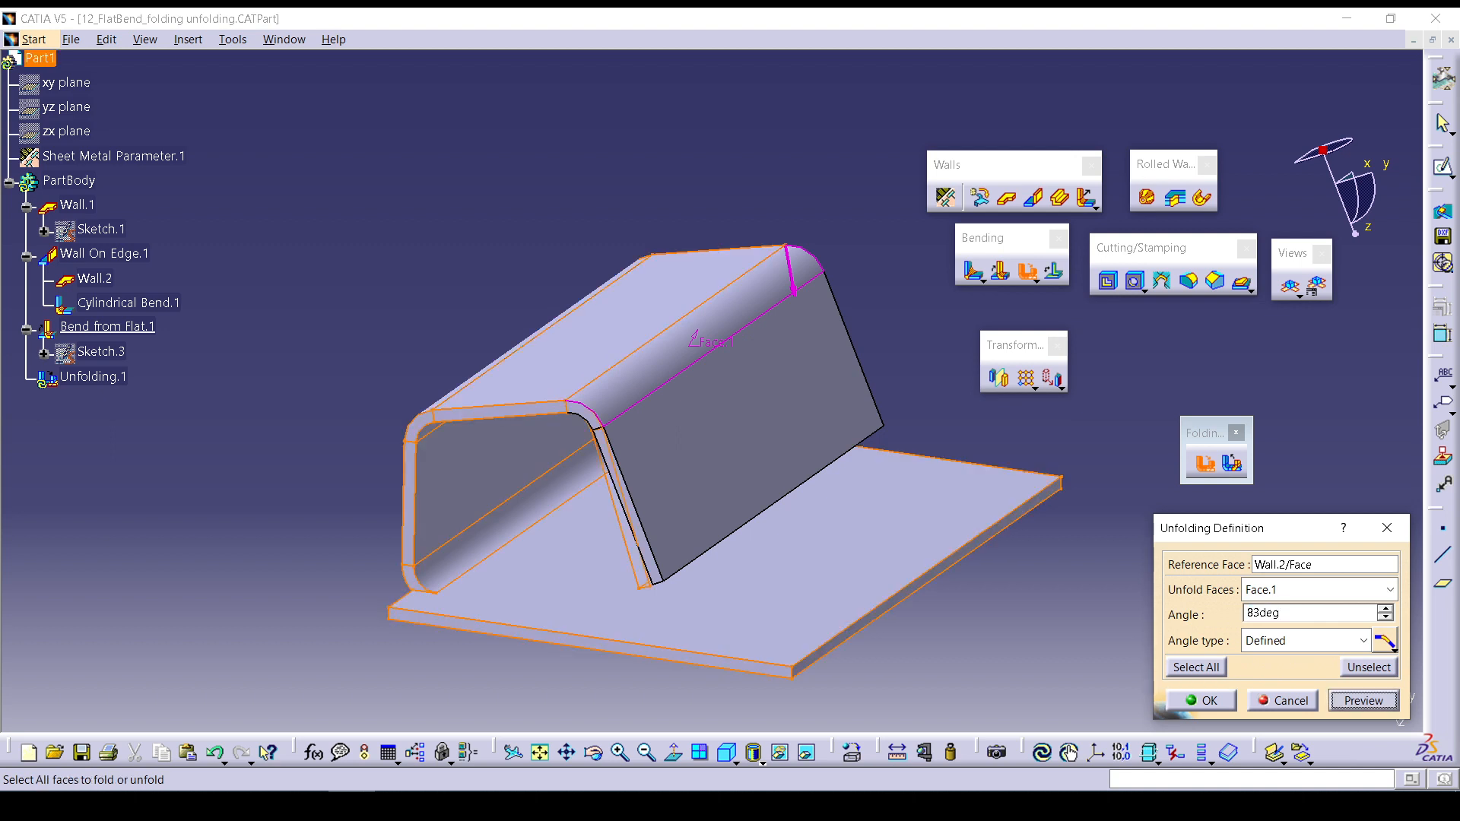
Set the angle type to Natural and apply the unfolding of the flat bend.
click(1364, 640)
click(1269, 664)
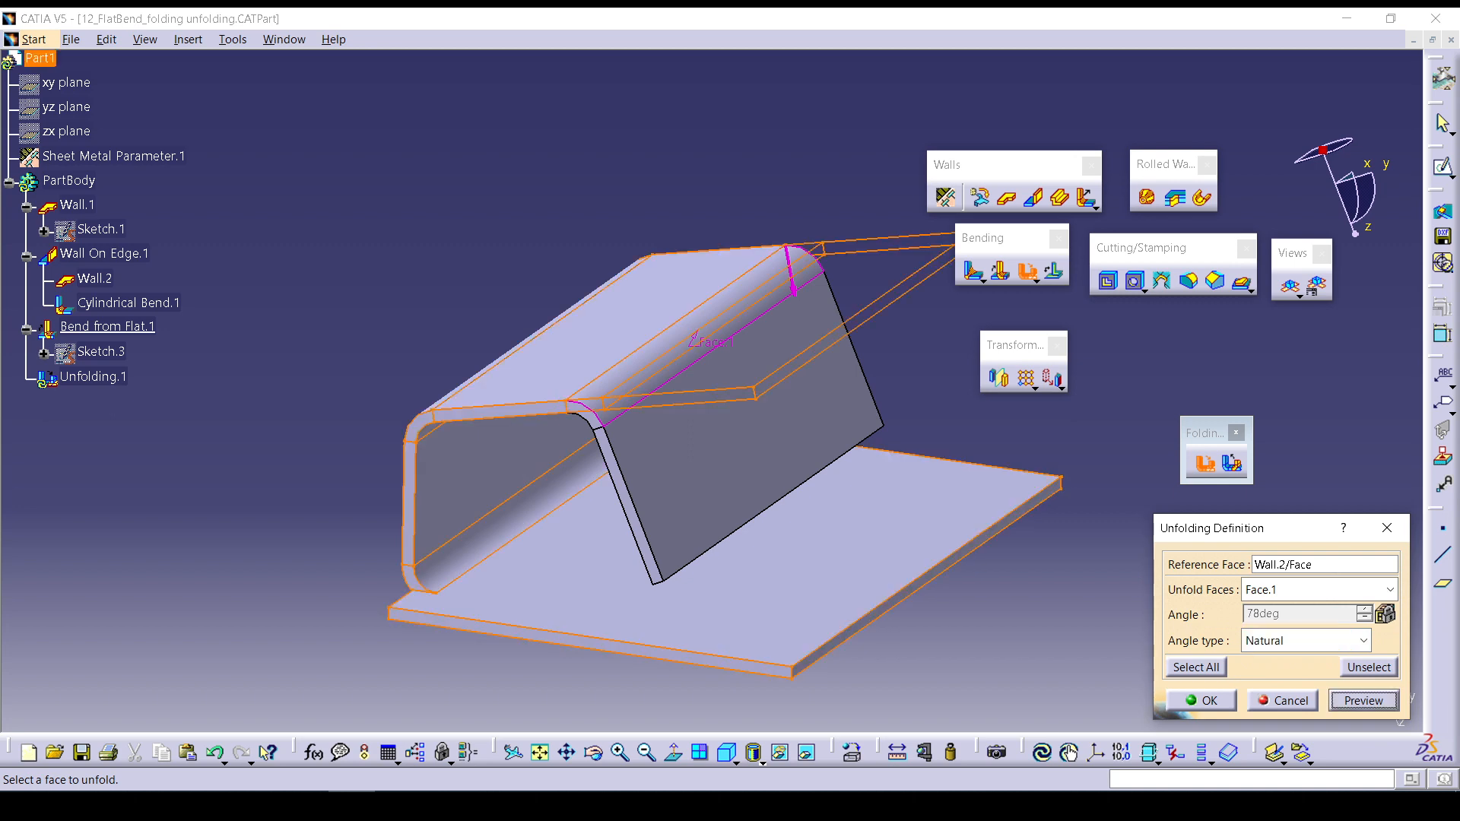
click(1202, 701)
middle_drag(768, 555, 1019, 631)
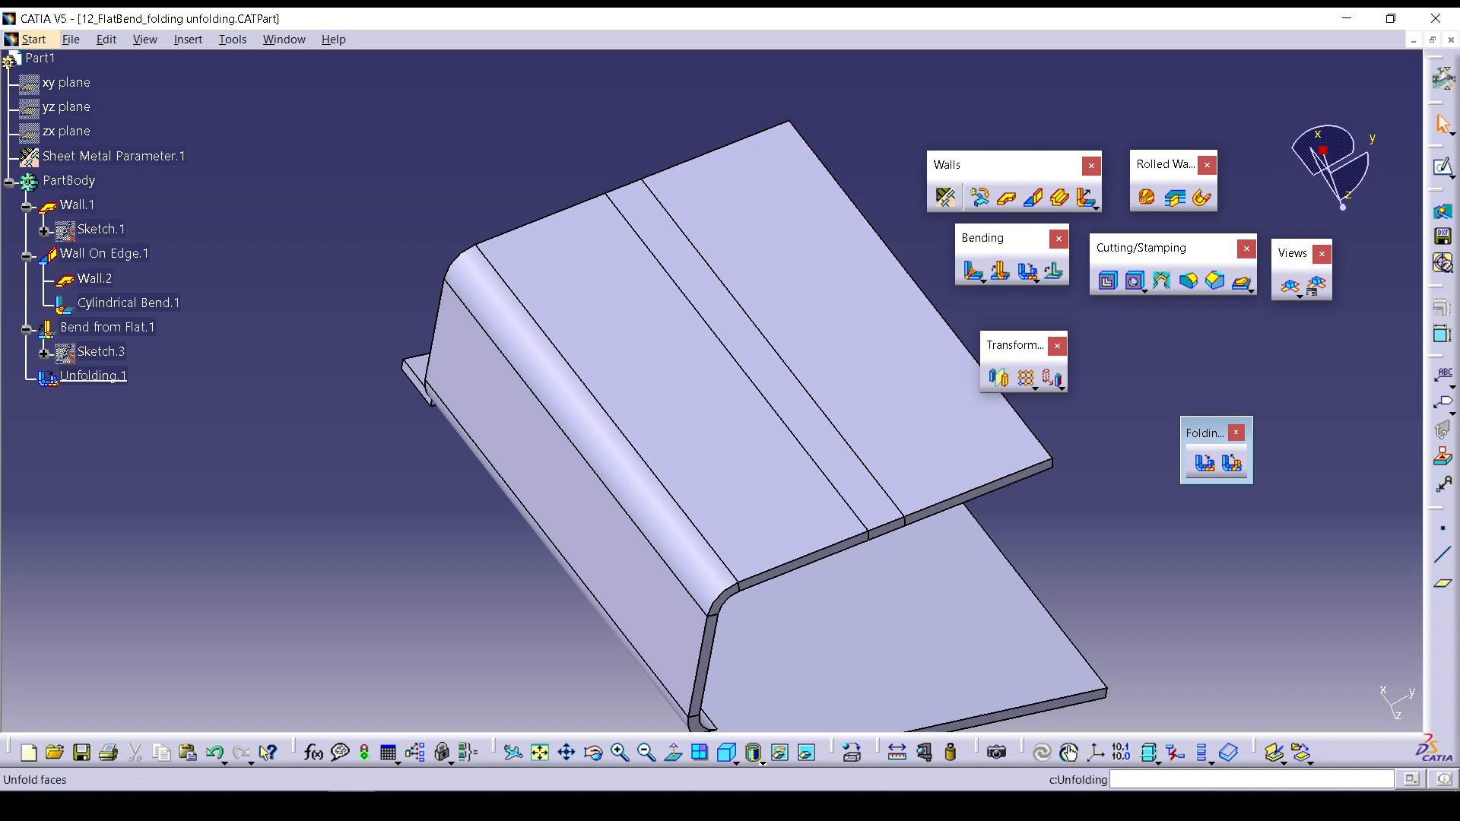
Unfold the rounded bend beside the side wall with the Natural angle type, using the side wall's outer face as reference.
click(1027, 271)
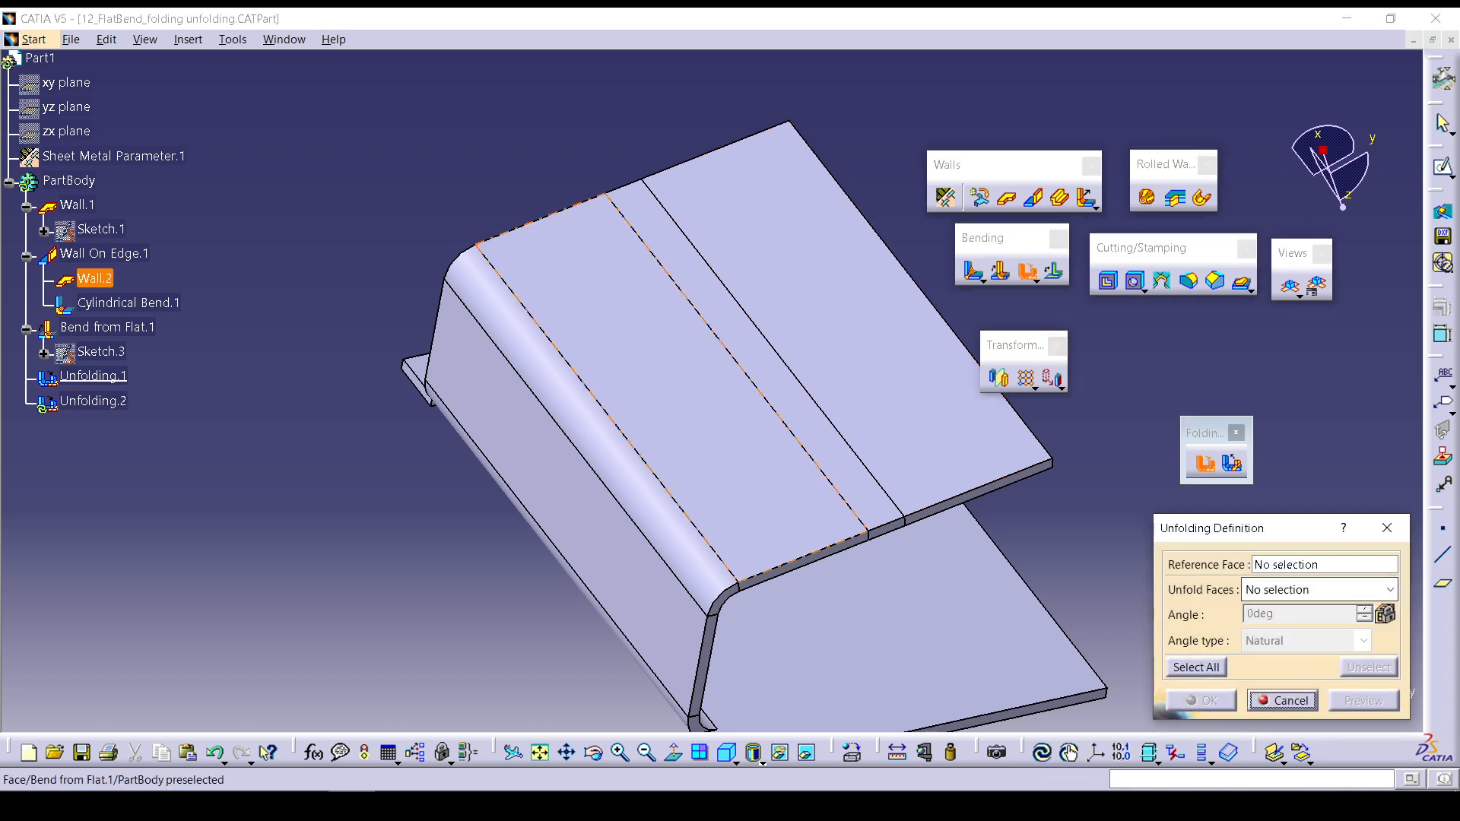
click(566, 498)
middle_drag(567, 498, 512, 309)
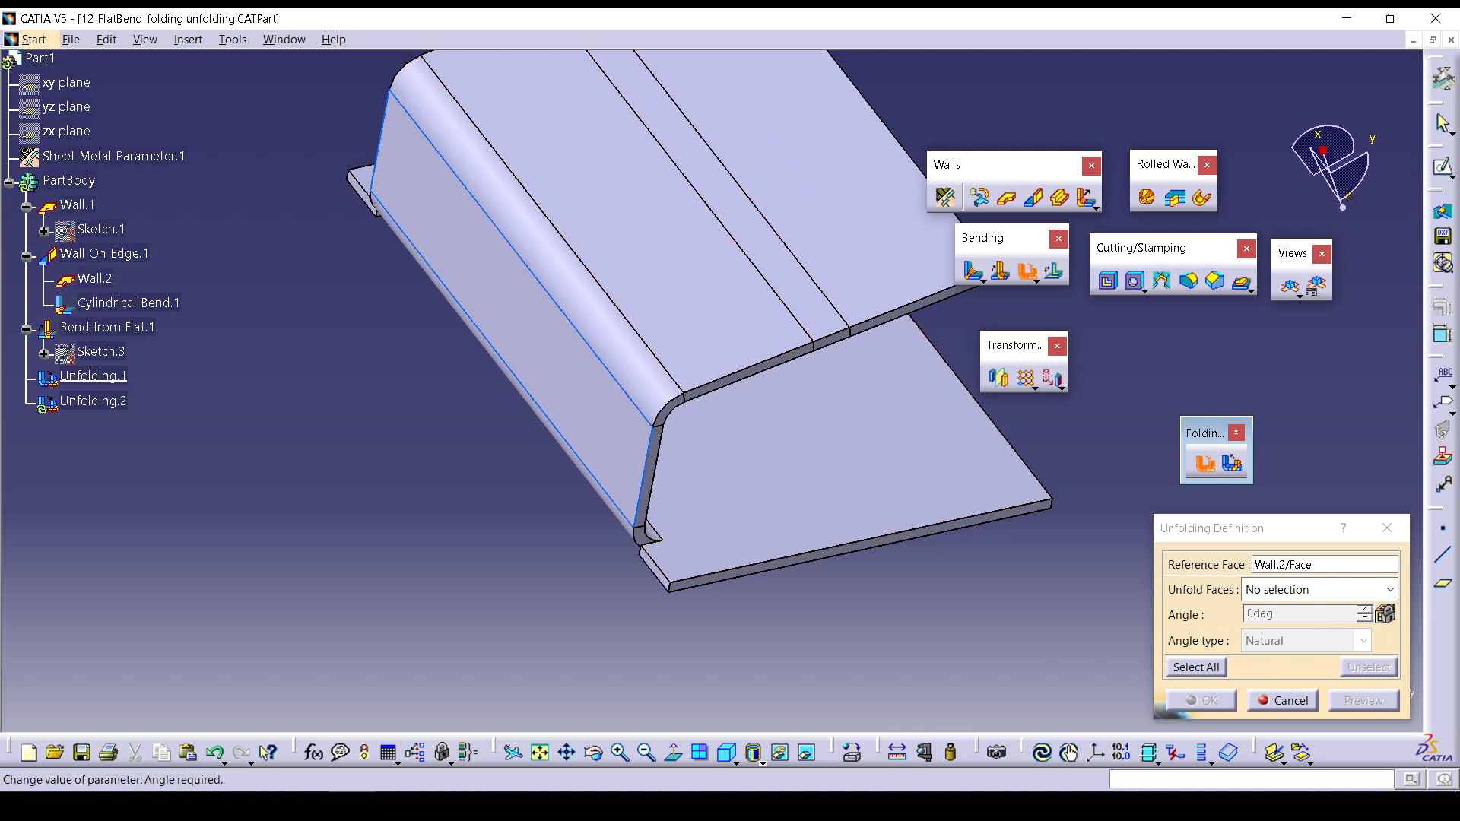
click(570, 282)
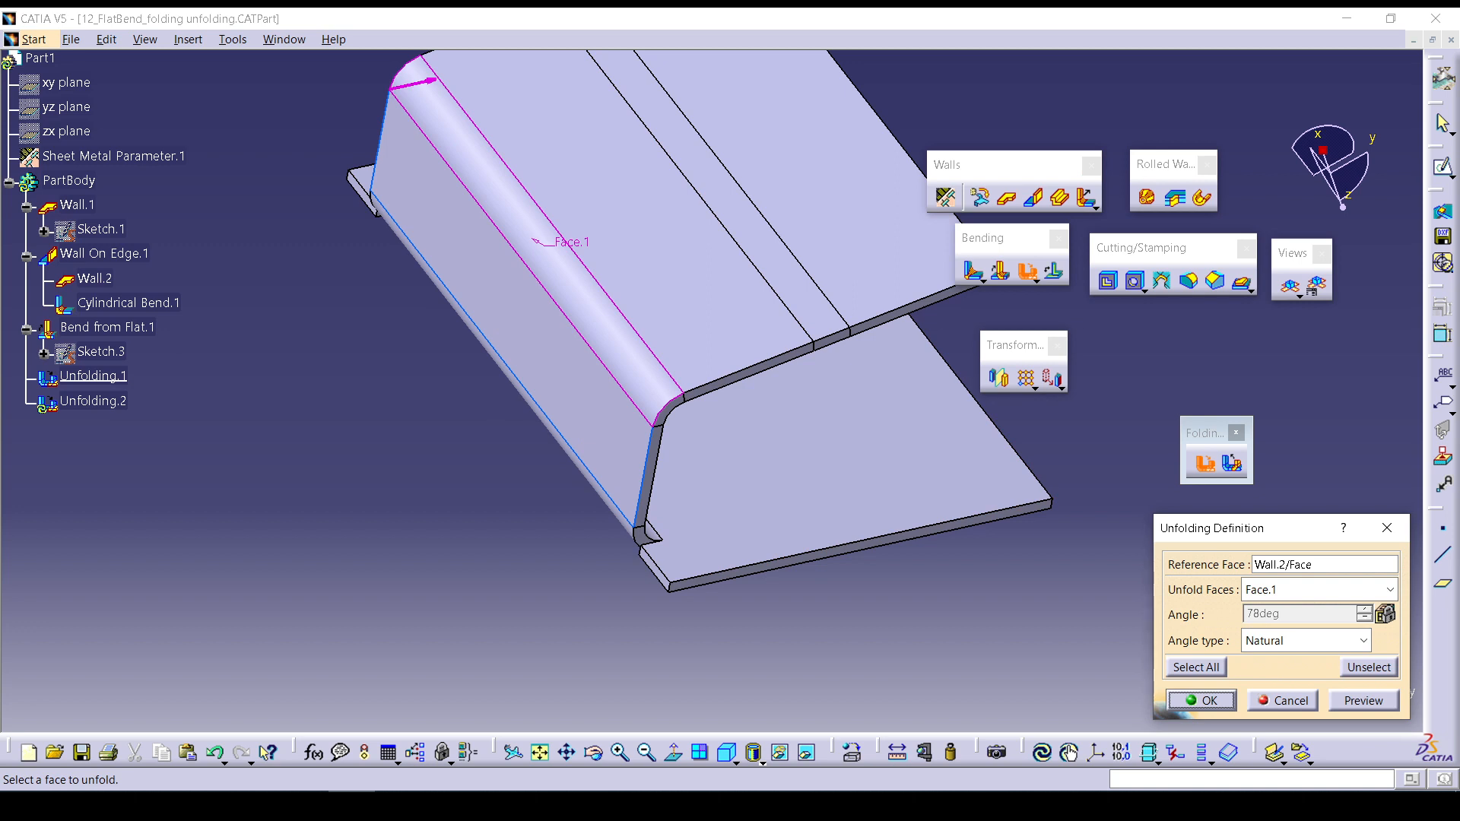
click(1390, 590)
click(1391, 590)
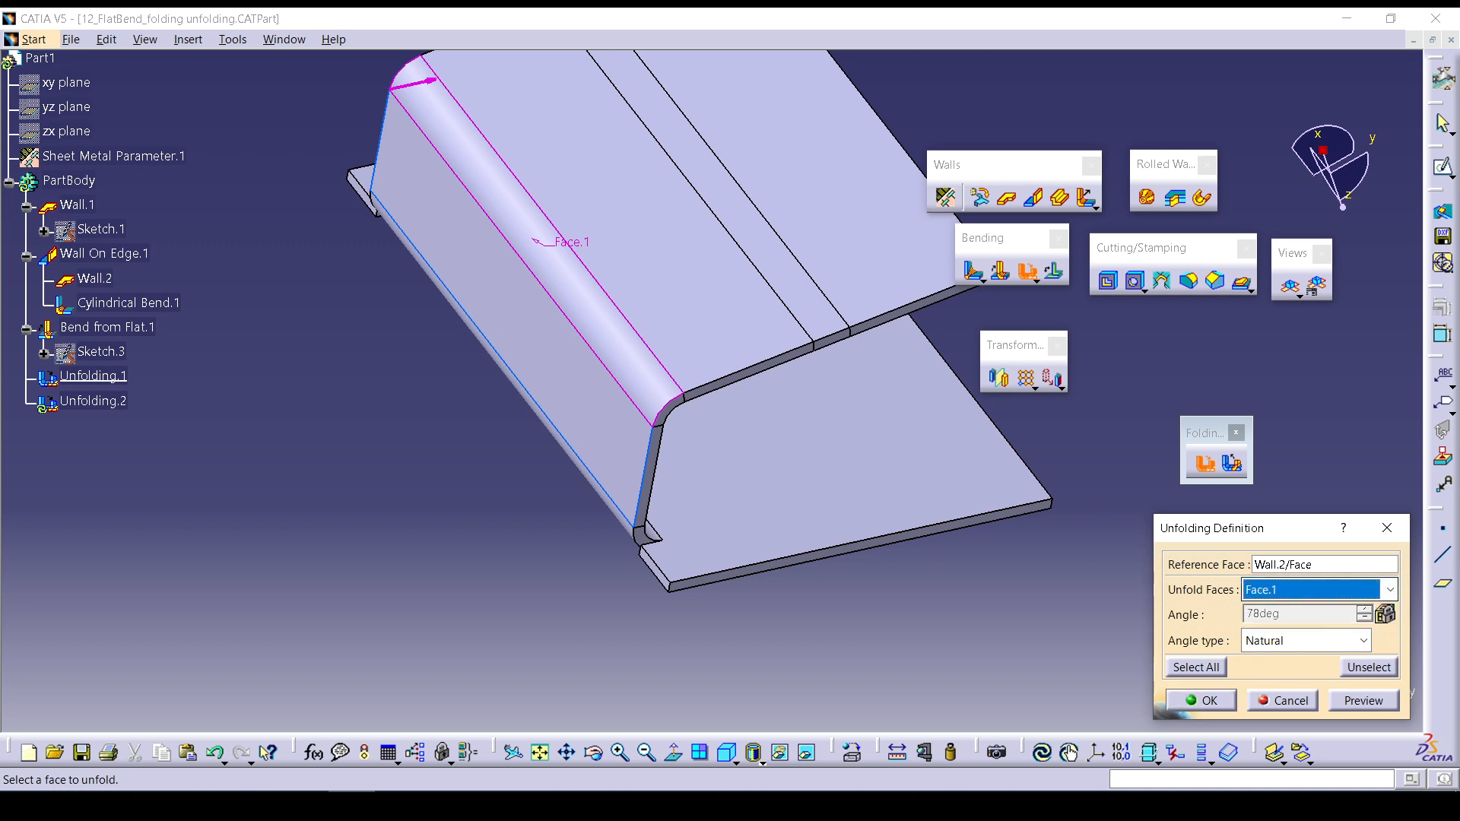
click(1364, 702)
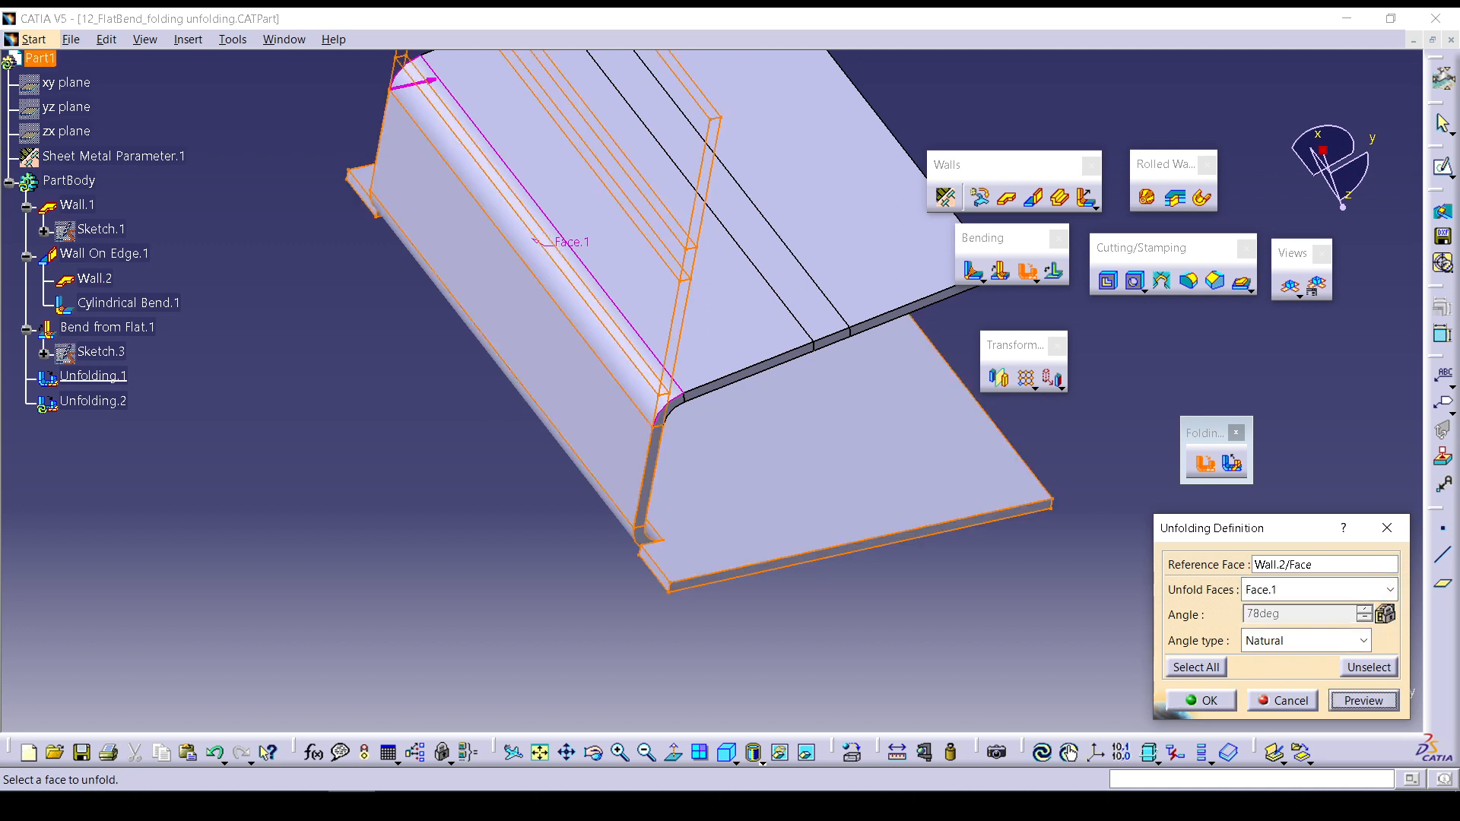
click(1202, 701)
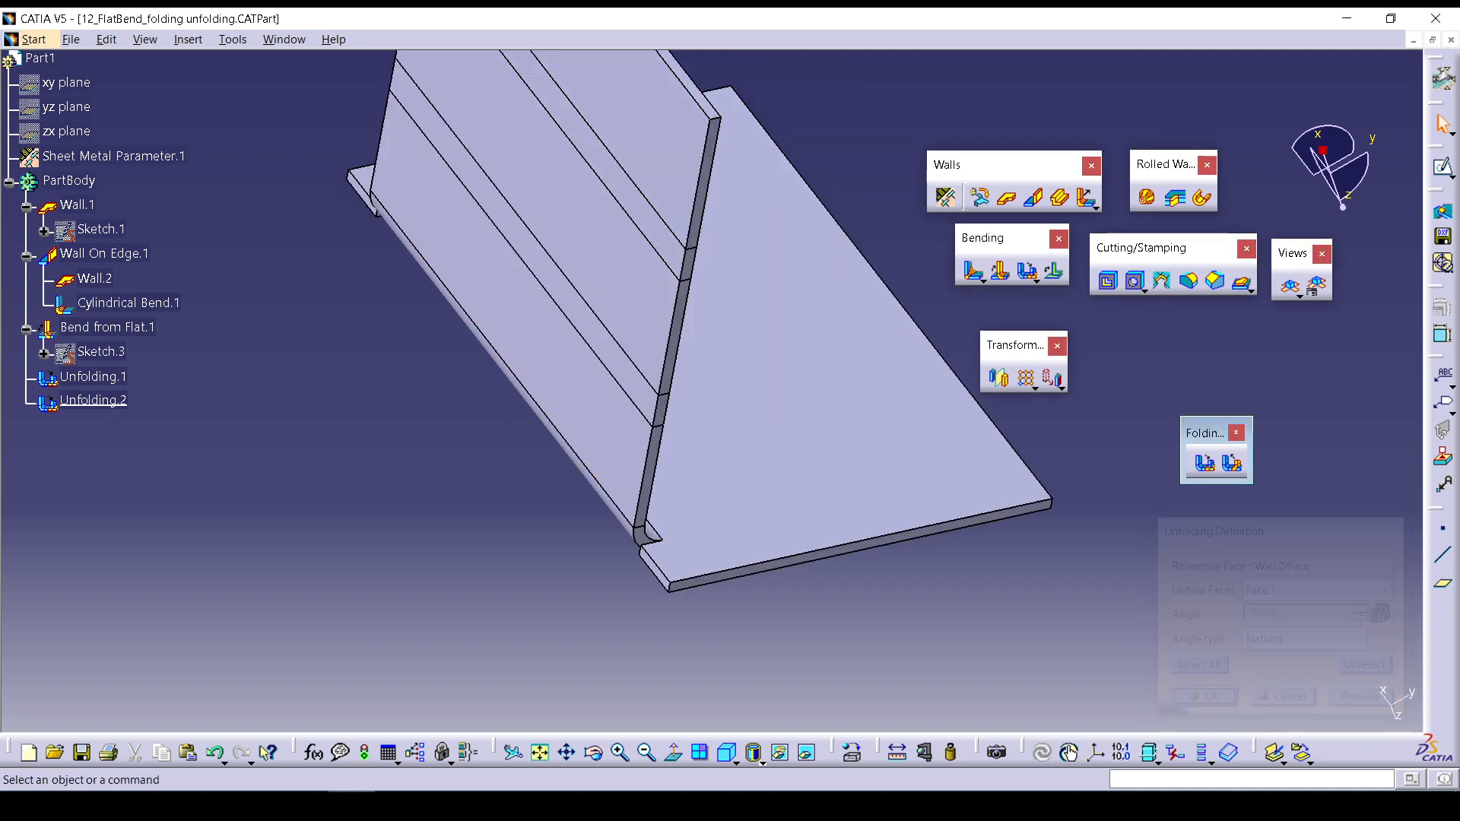
Unfold the cylindrical bend between the base wall and the upright wall with the Natural angle type, using the base wall's underside as reference.
middle_drag(829, 600, 743, 308)
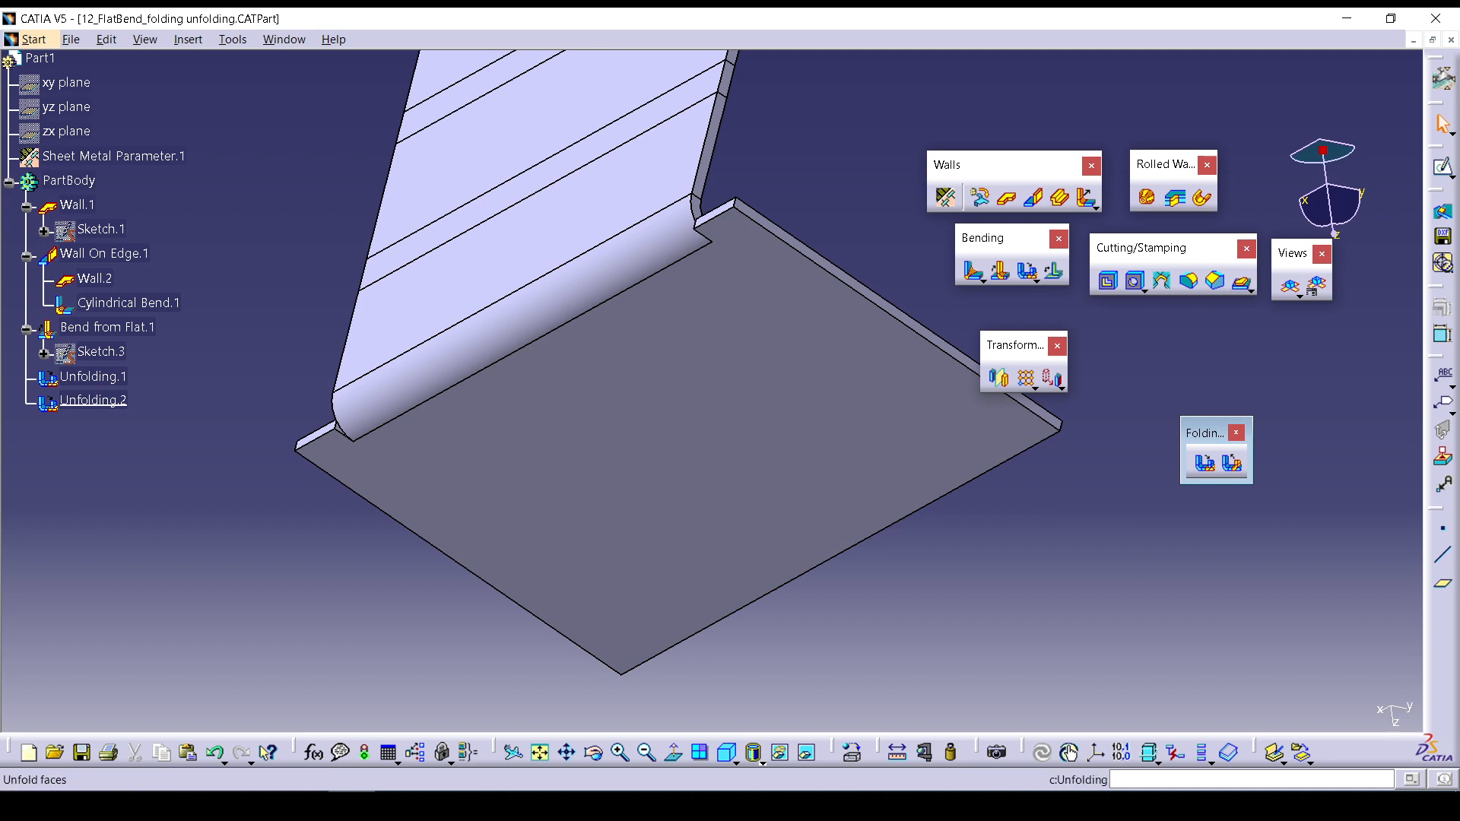
click(1205, 462)
click(670, 411)
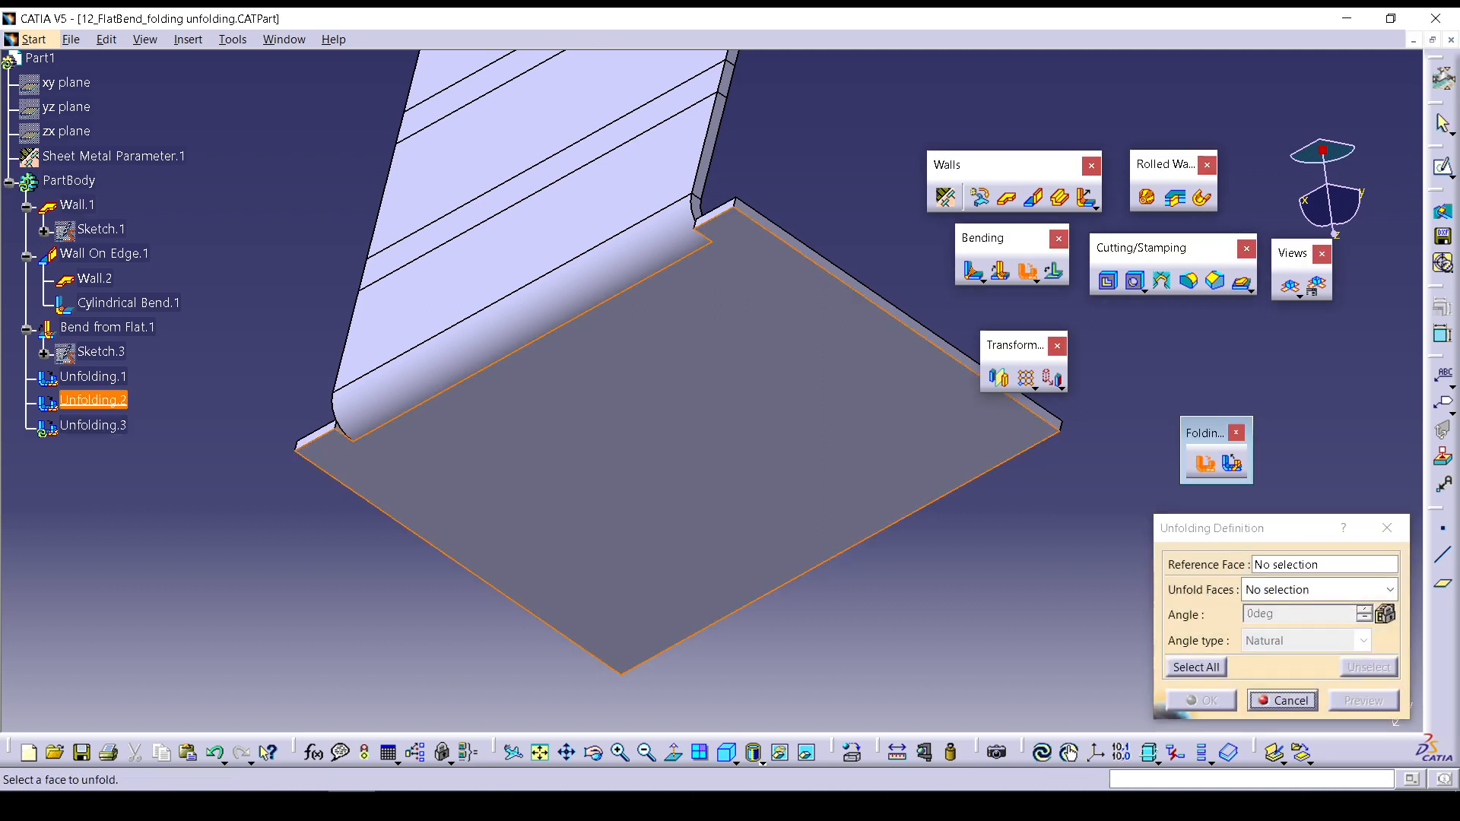
click(548, 312)
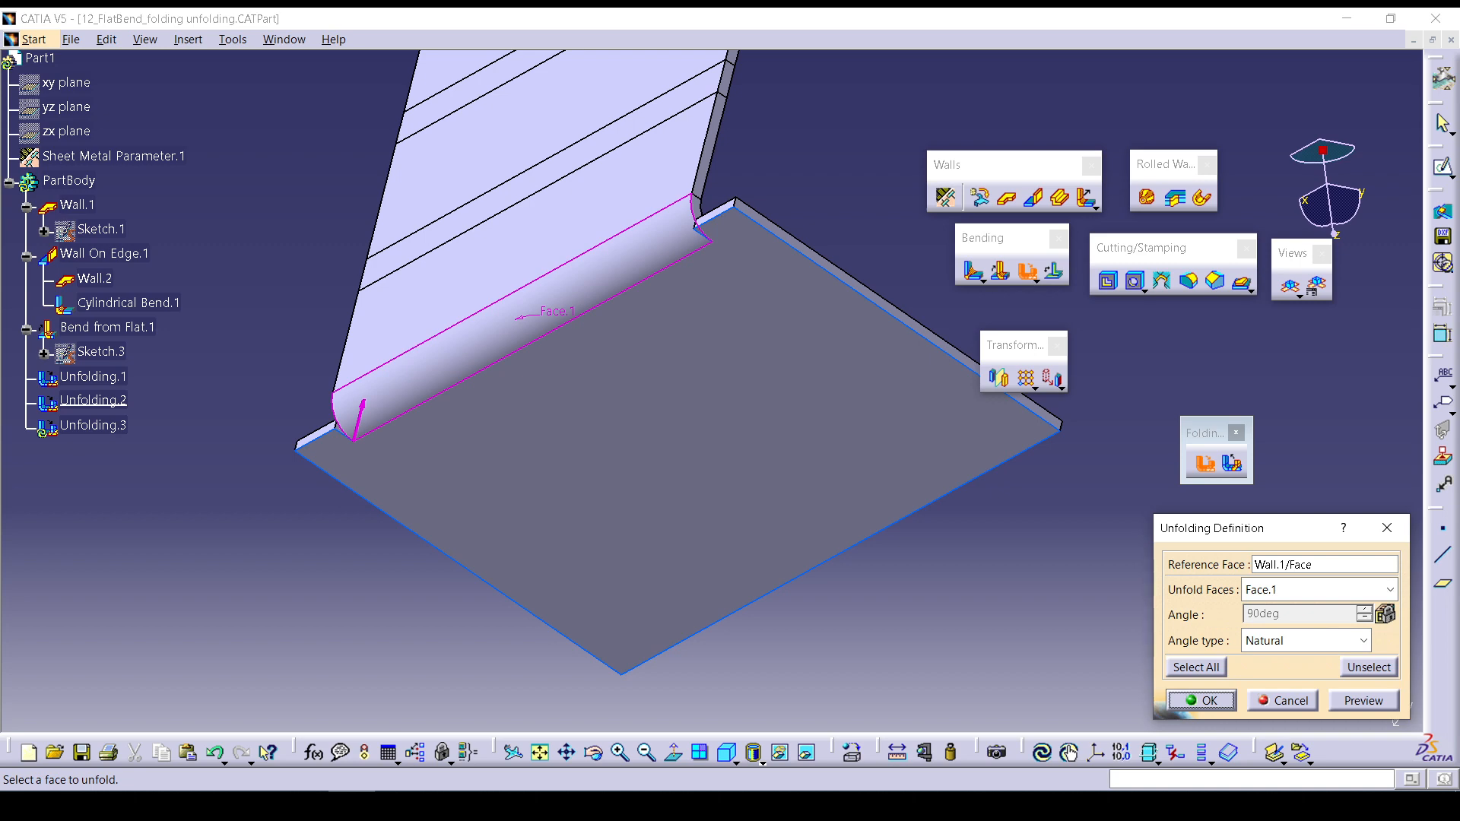
click(1362, 701)
click(1202, 700)
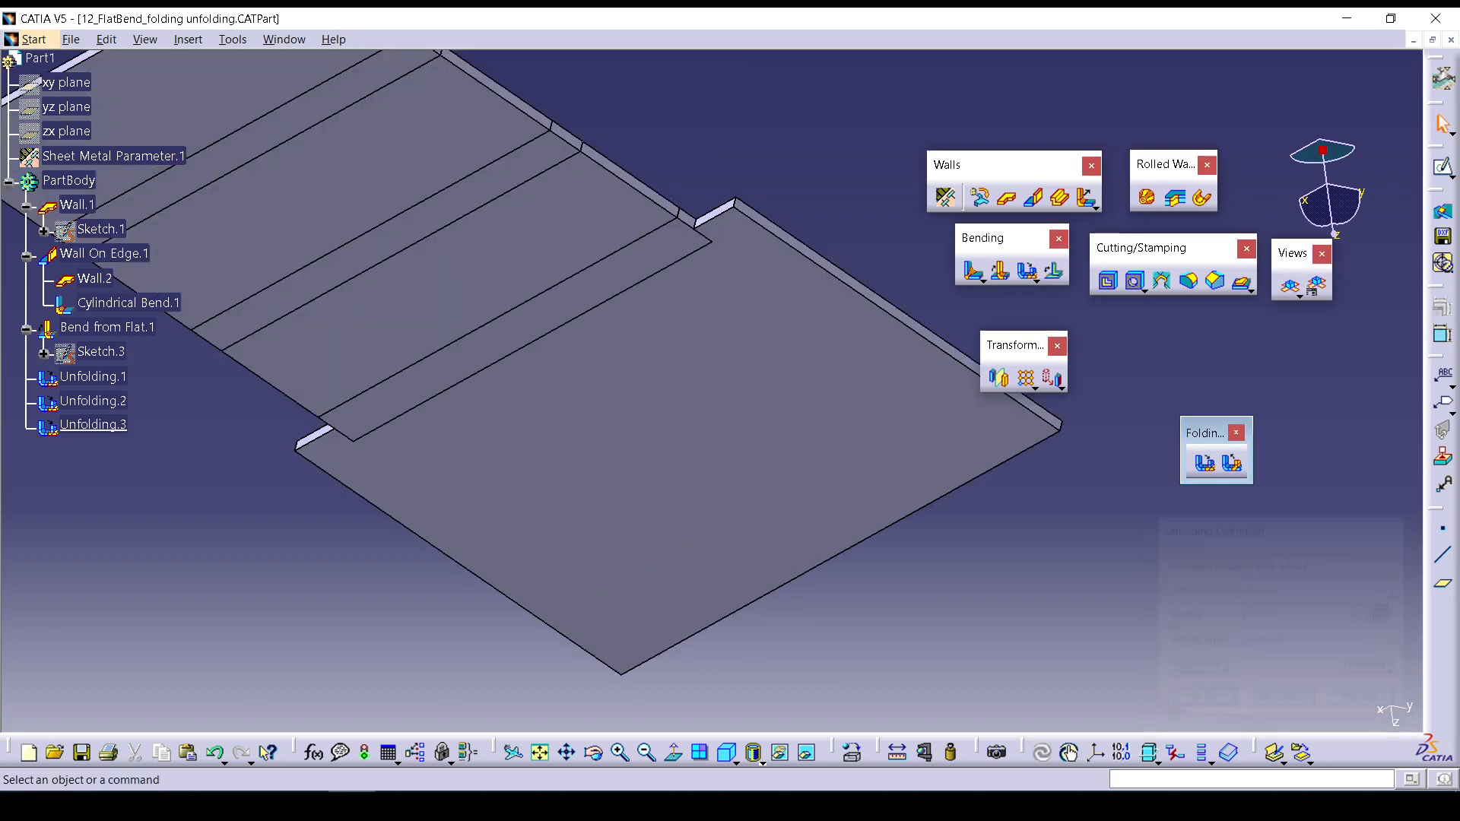
Fold the cylindrical bend beside the base wall with the Natural angle type, using the base wall's underside as reference.
middle_drag(916, 422, 897, 609)
middle_drag(859, 563, 749, 456)
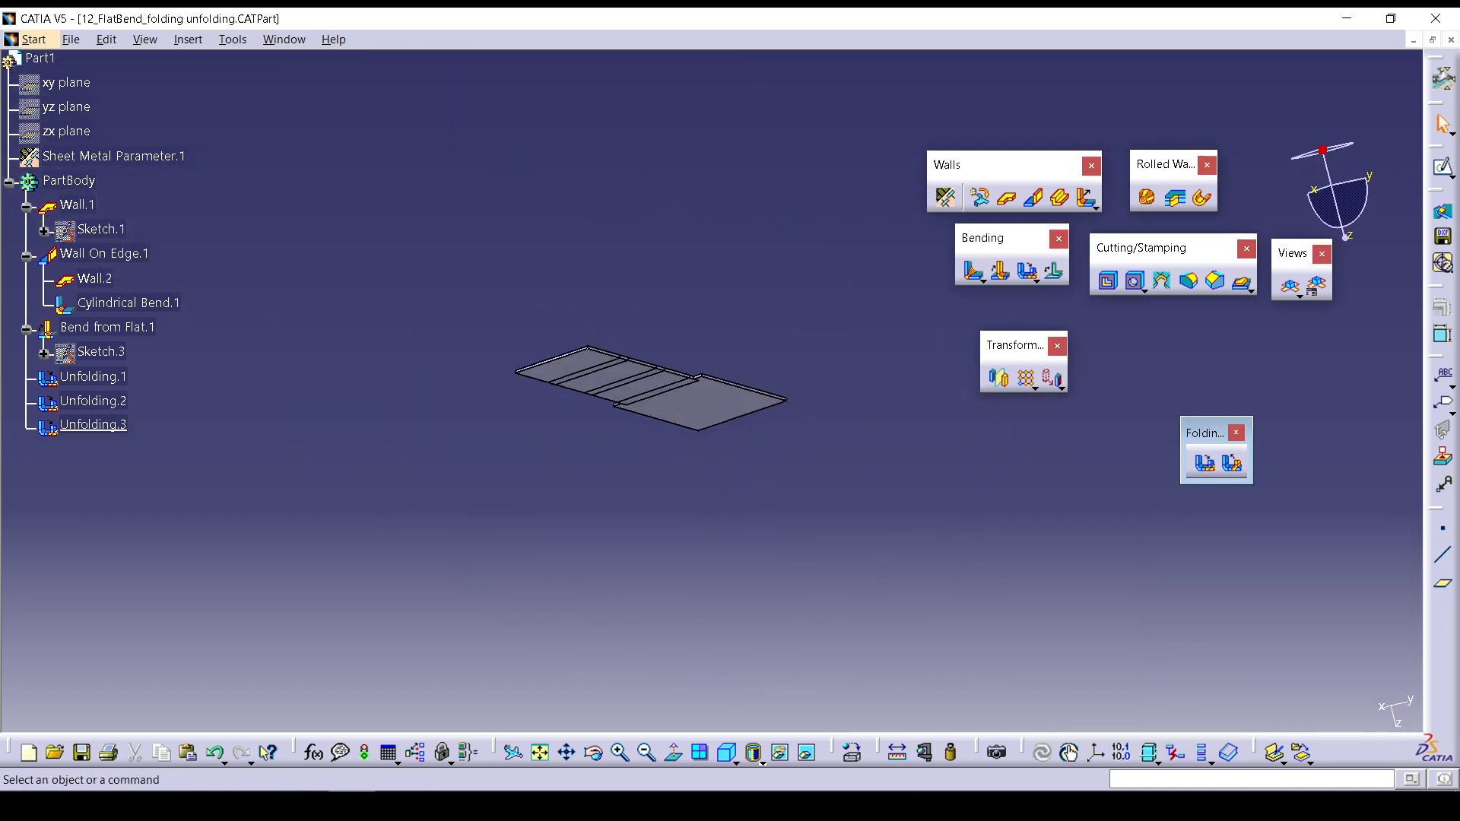
middle_drag(745, 532, 806, 468)
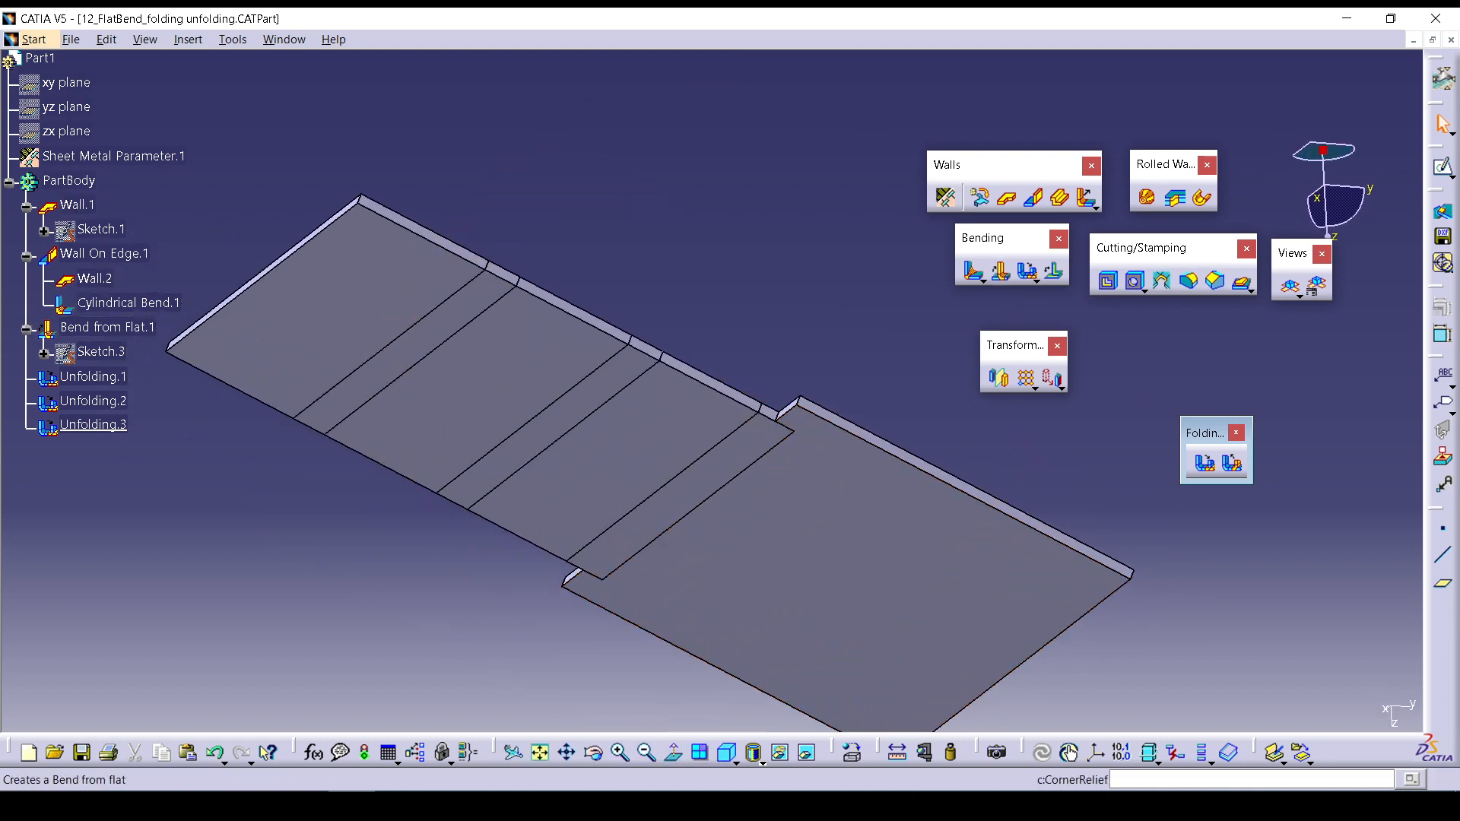
drag(1205, 433, 1042, 286)
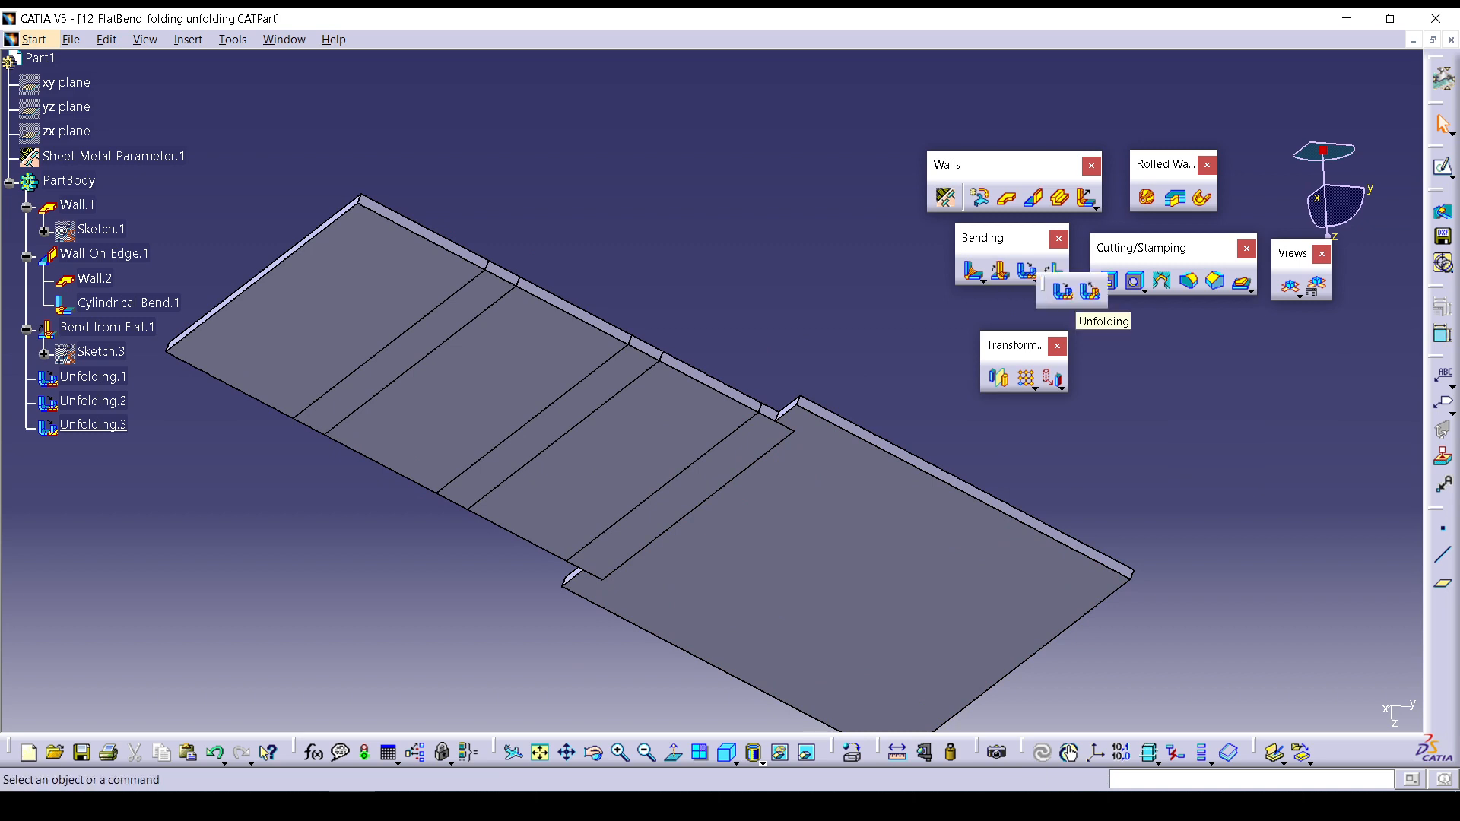
click(1089, 290)
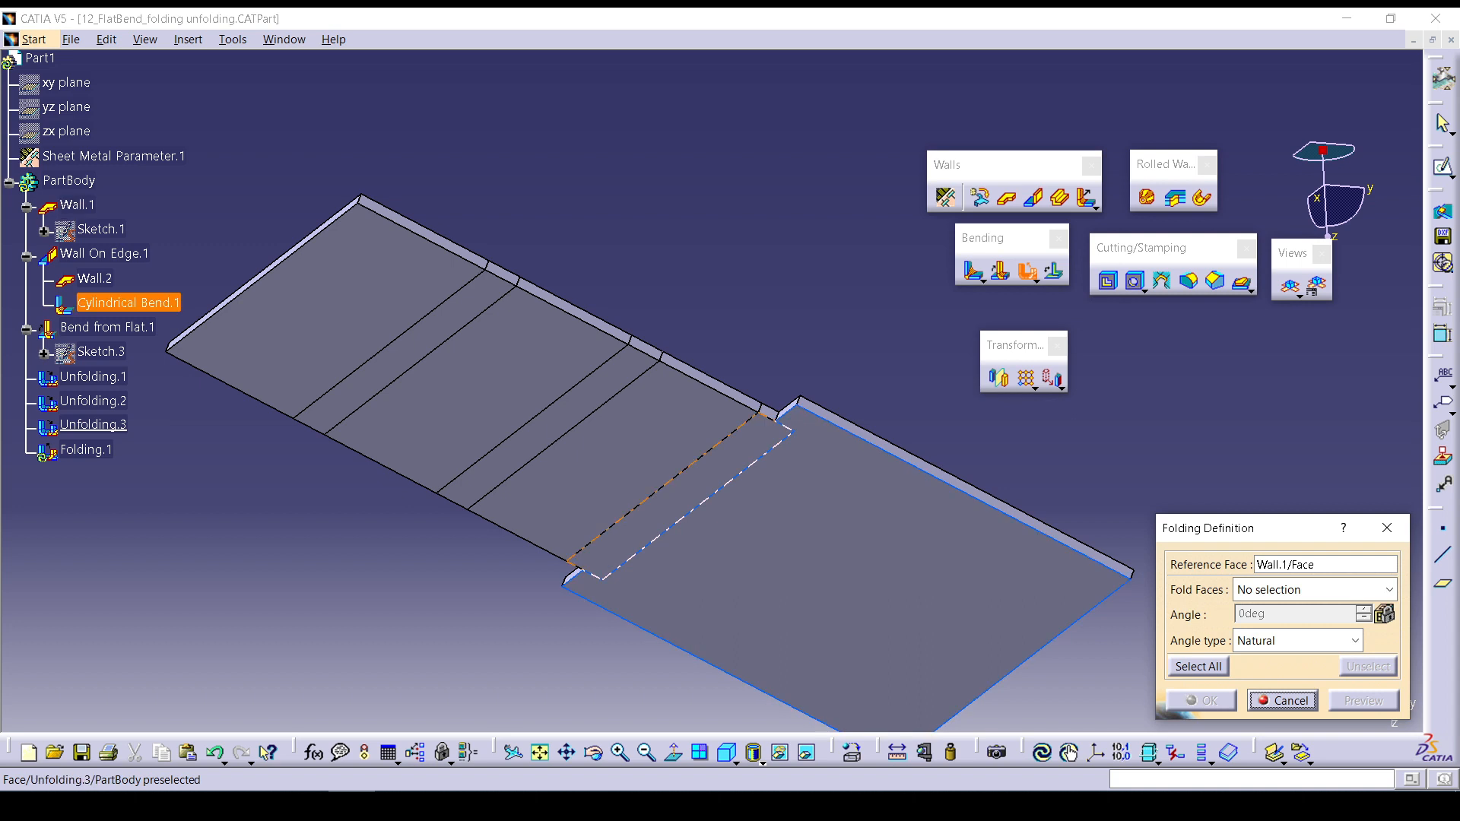
click(681, 494)
click(1363, 701)
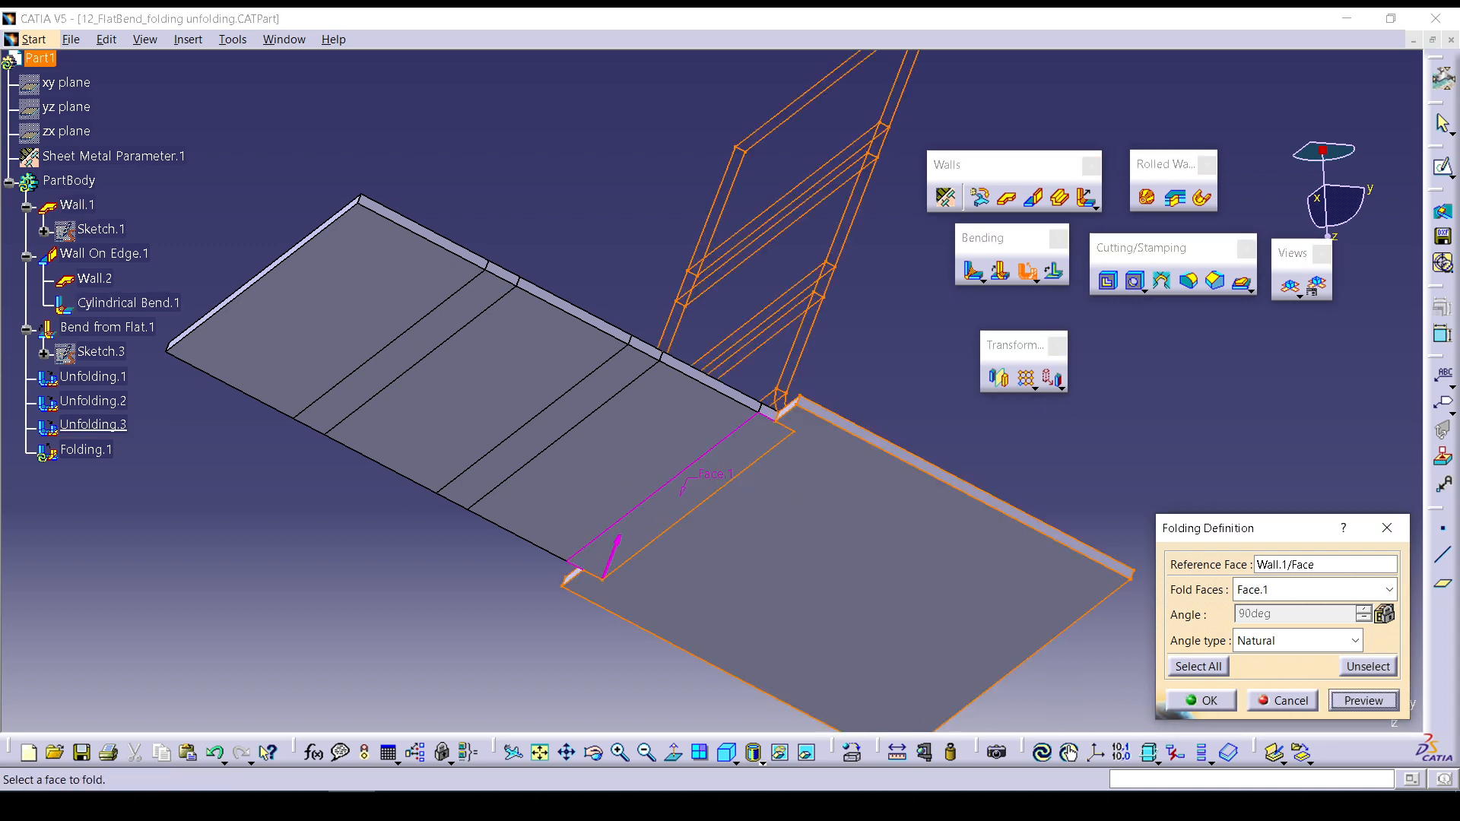
click(1202, 700)
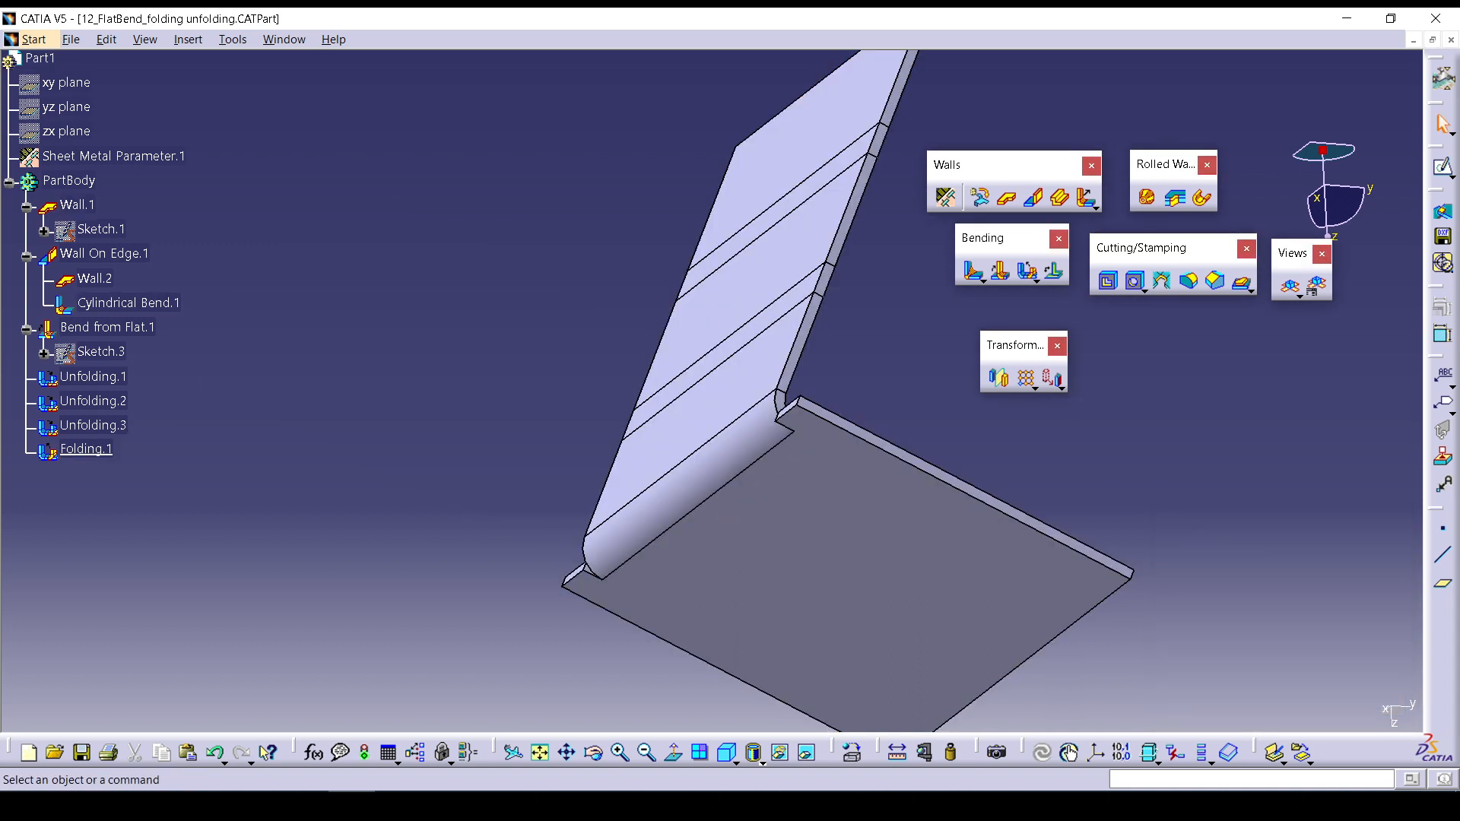
Fold the flat bend strip nearest the base with the Natural angle type, using the adjacent upright wall's outer face as reference.
click(1027, 271)
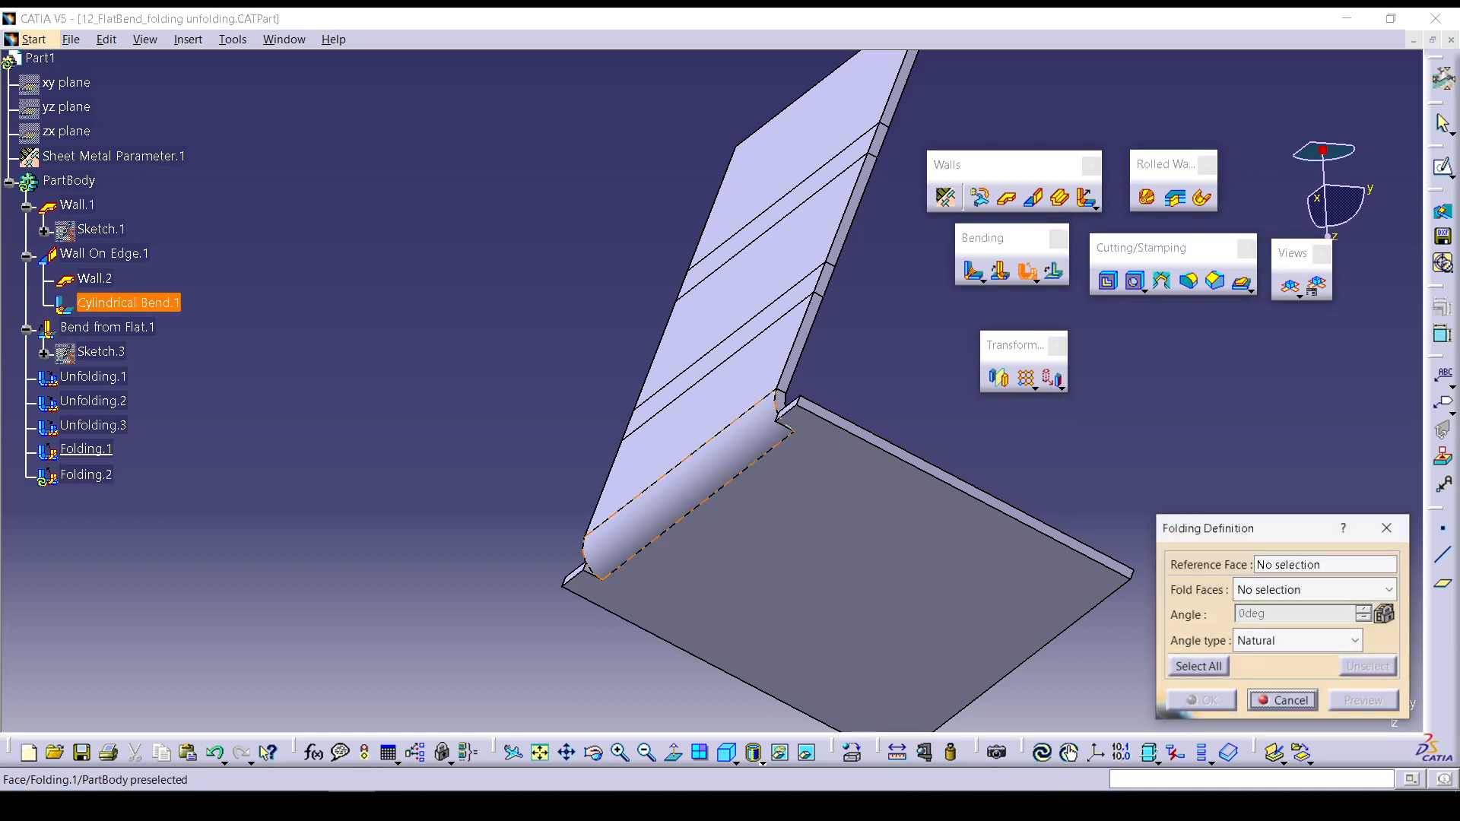
click(702, 427)
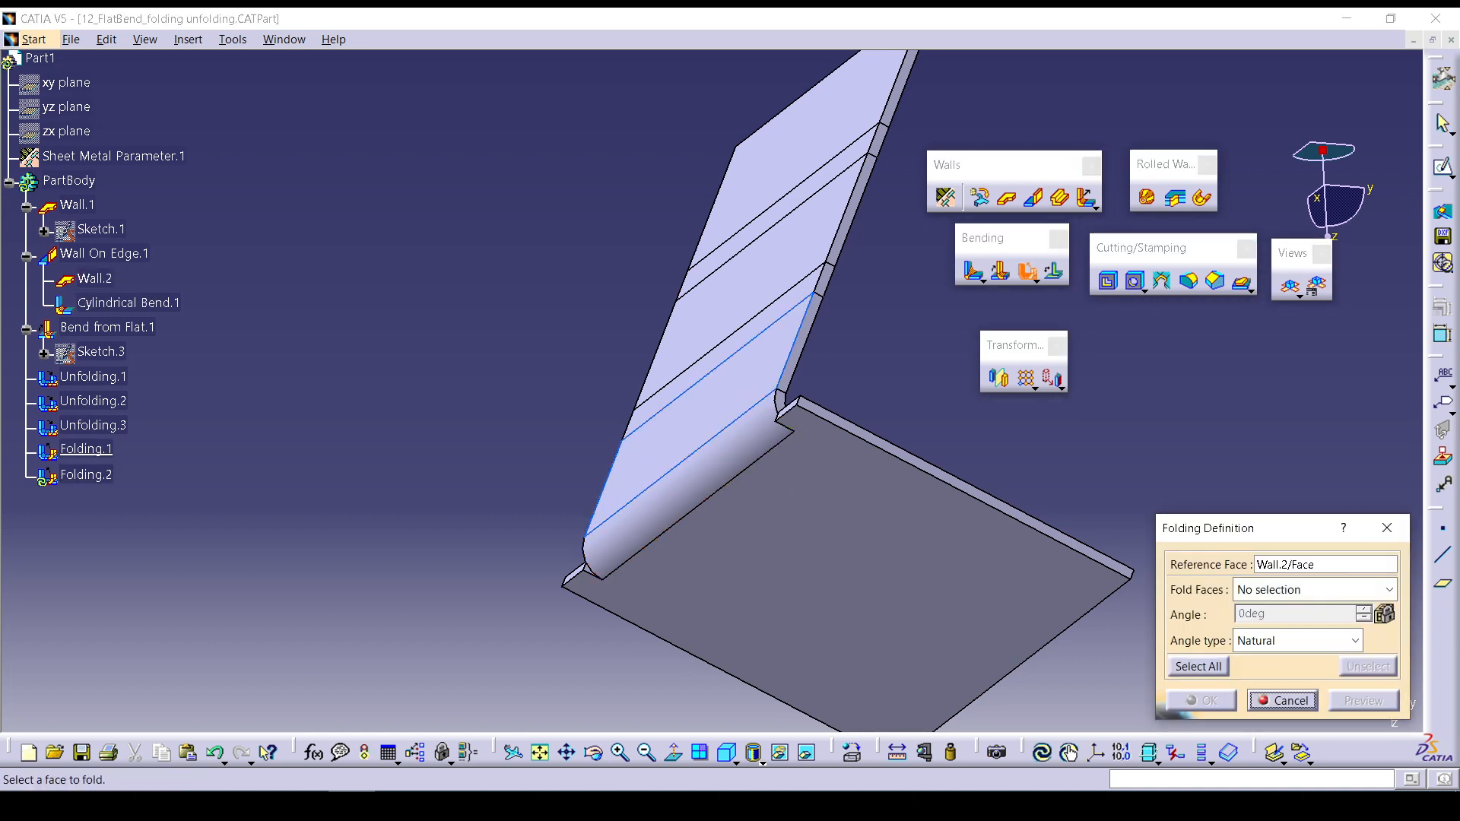
click(729, 354)
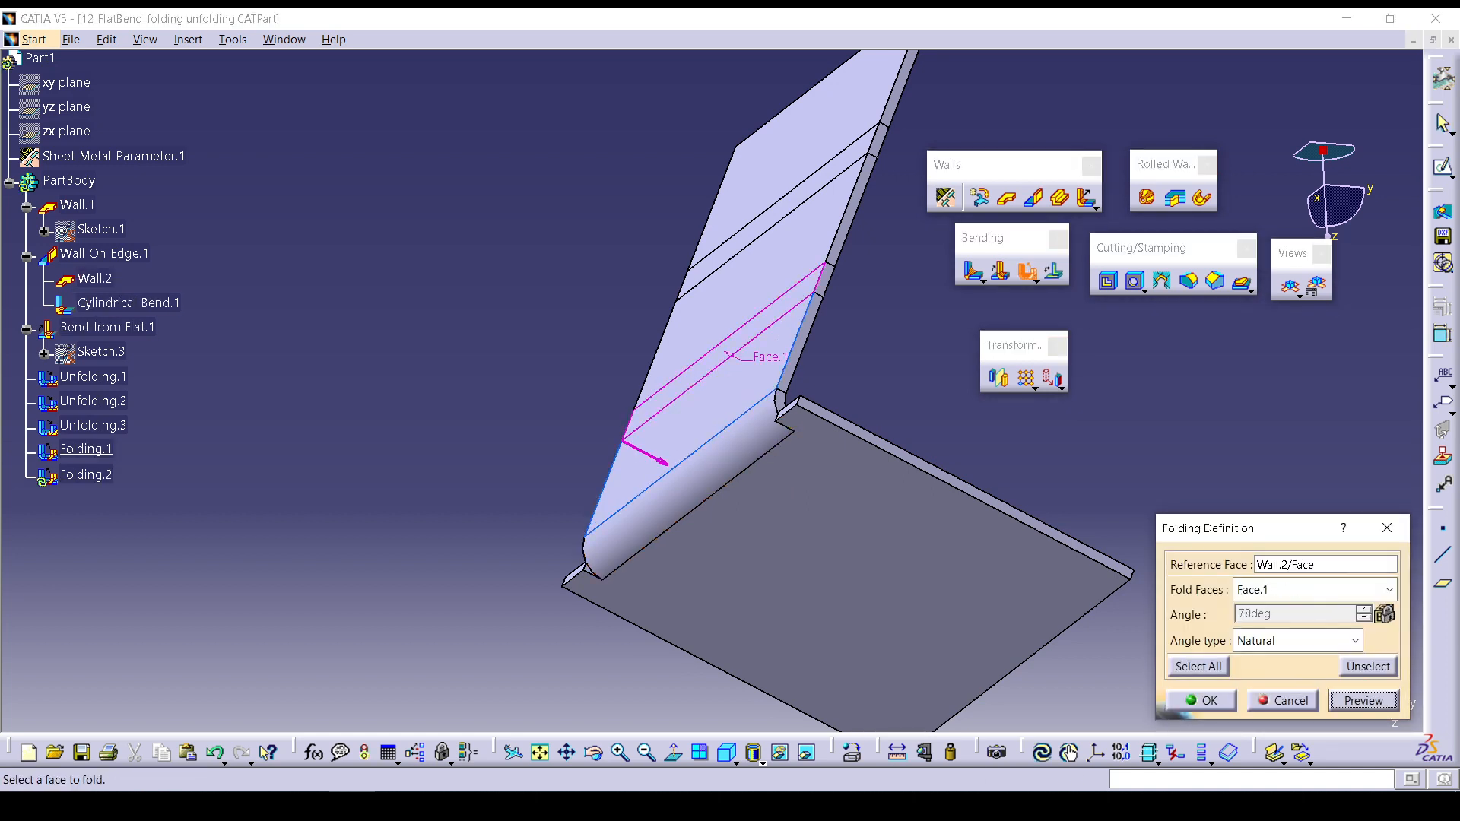
click(1202, 700)
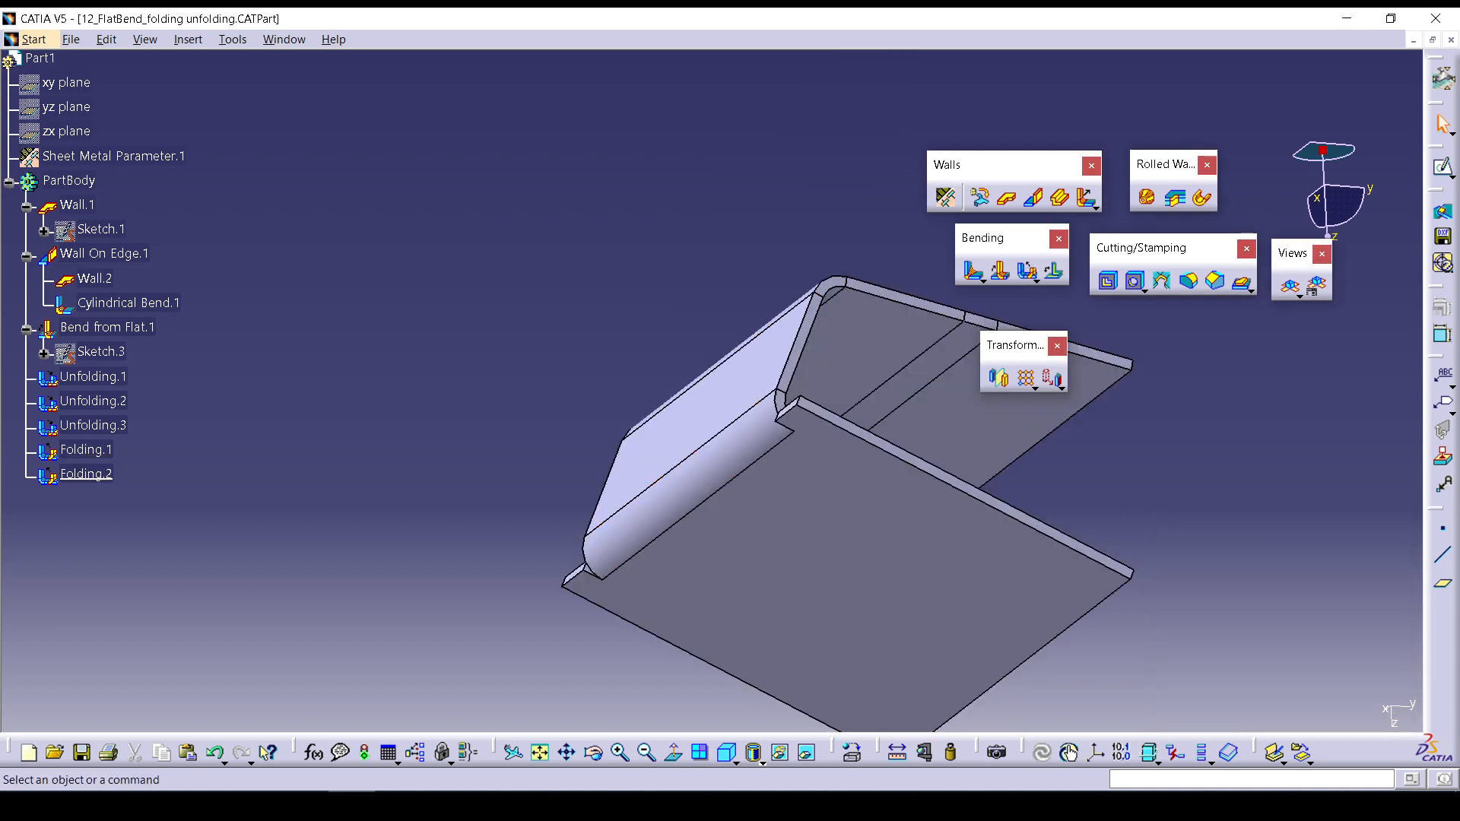
Fold the remaining flat bend strip with the Natural angle type, using the wall section between the two strips as reference.
middle_drag(905, 379, 875, 544)
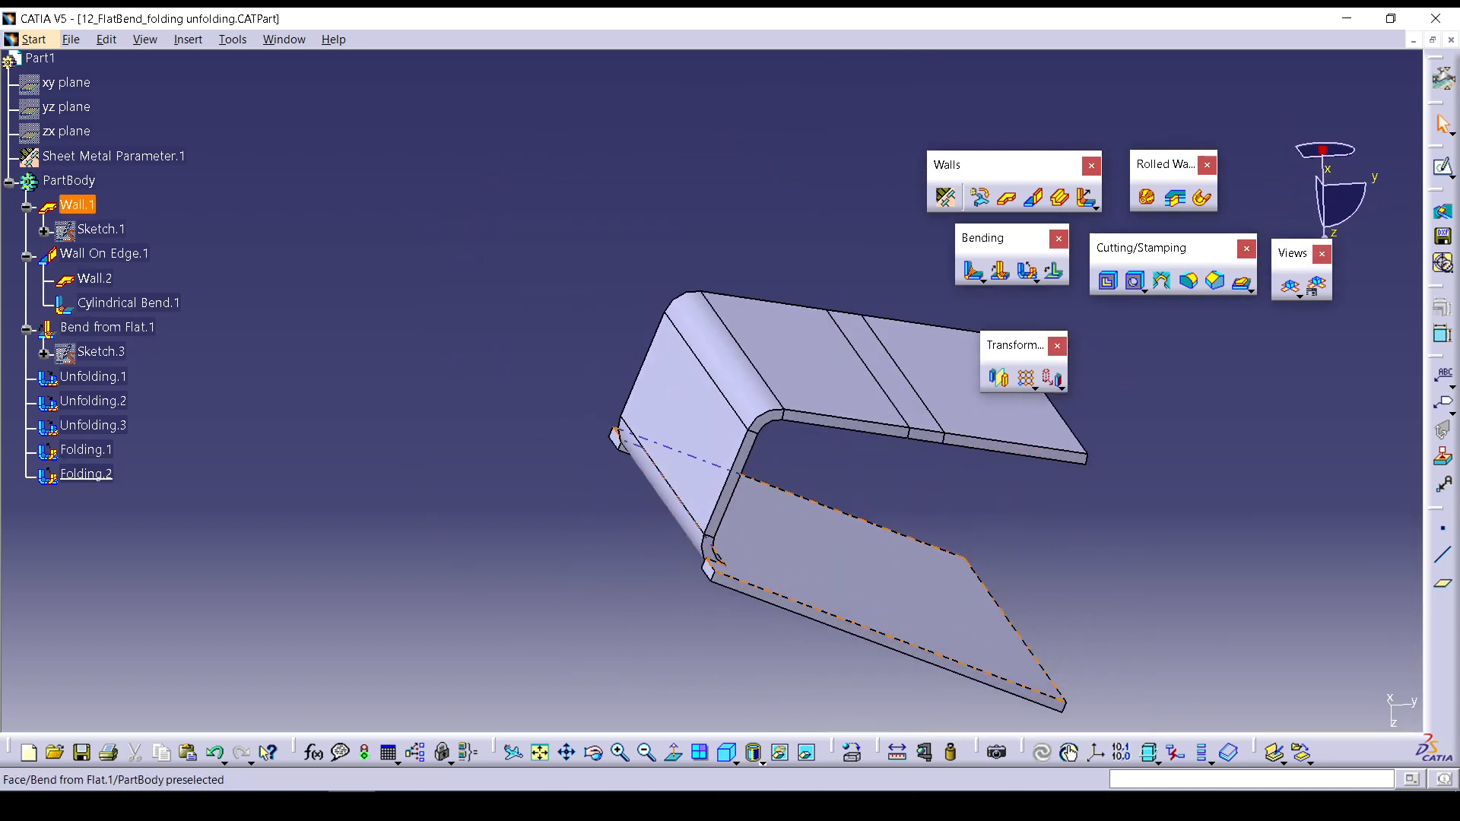
click(1027, 271)
click(825, 365)
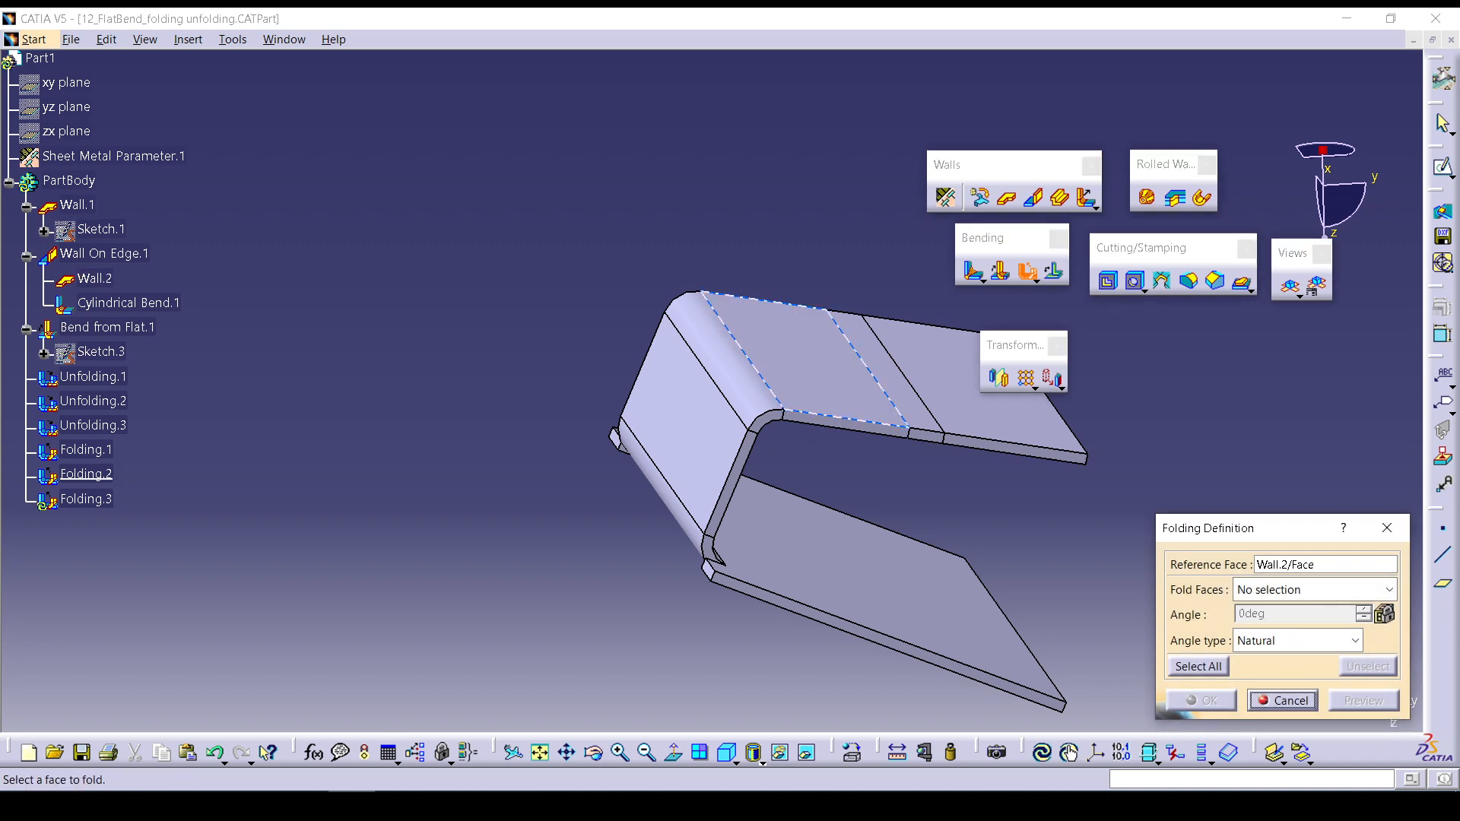
click(886, 373)
click(1363, 700)
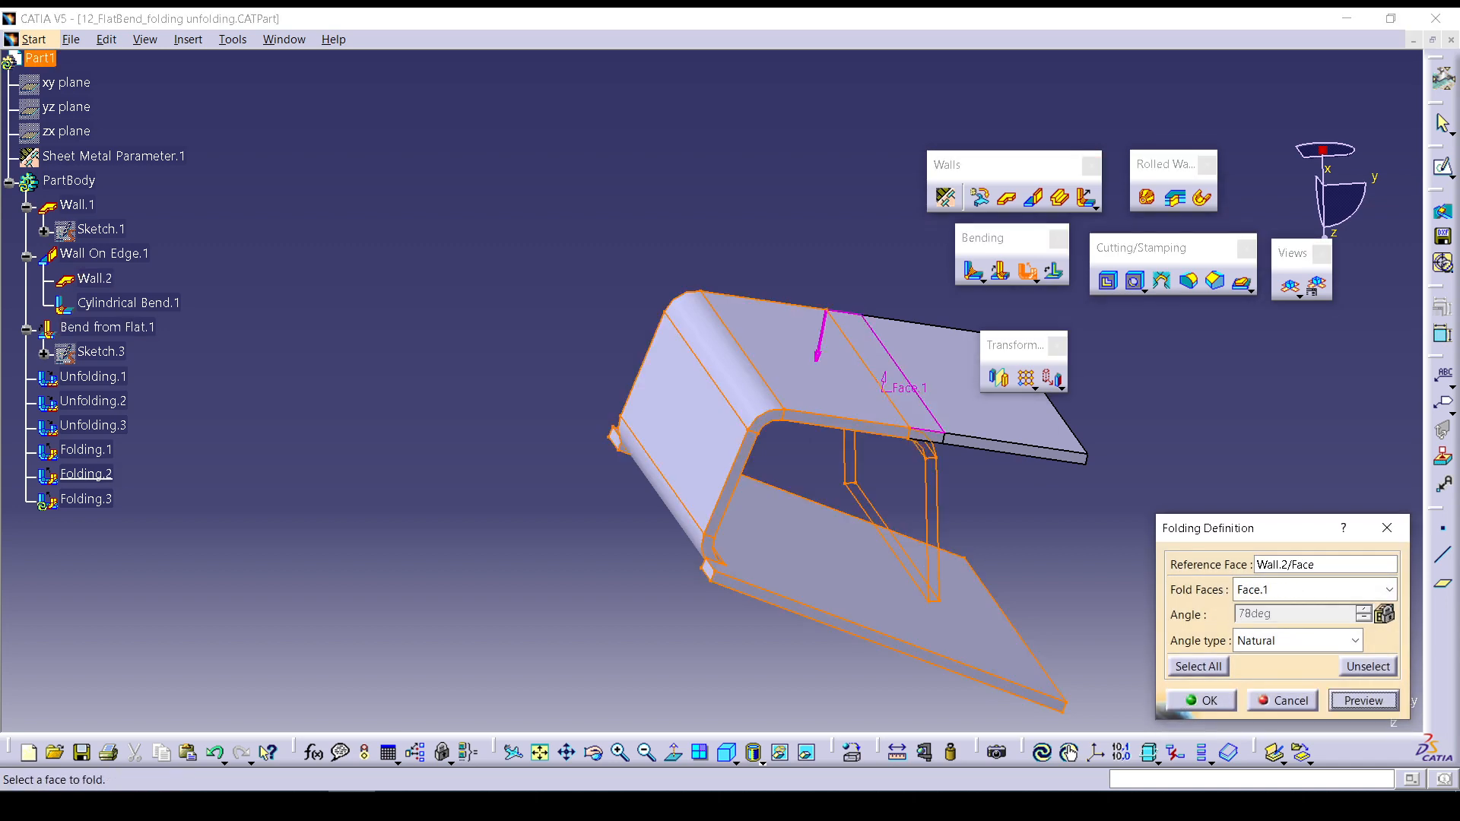
click(1201, 700)
middle_drag(1008, 473, 870, 441)
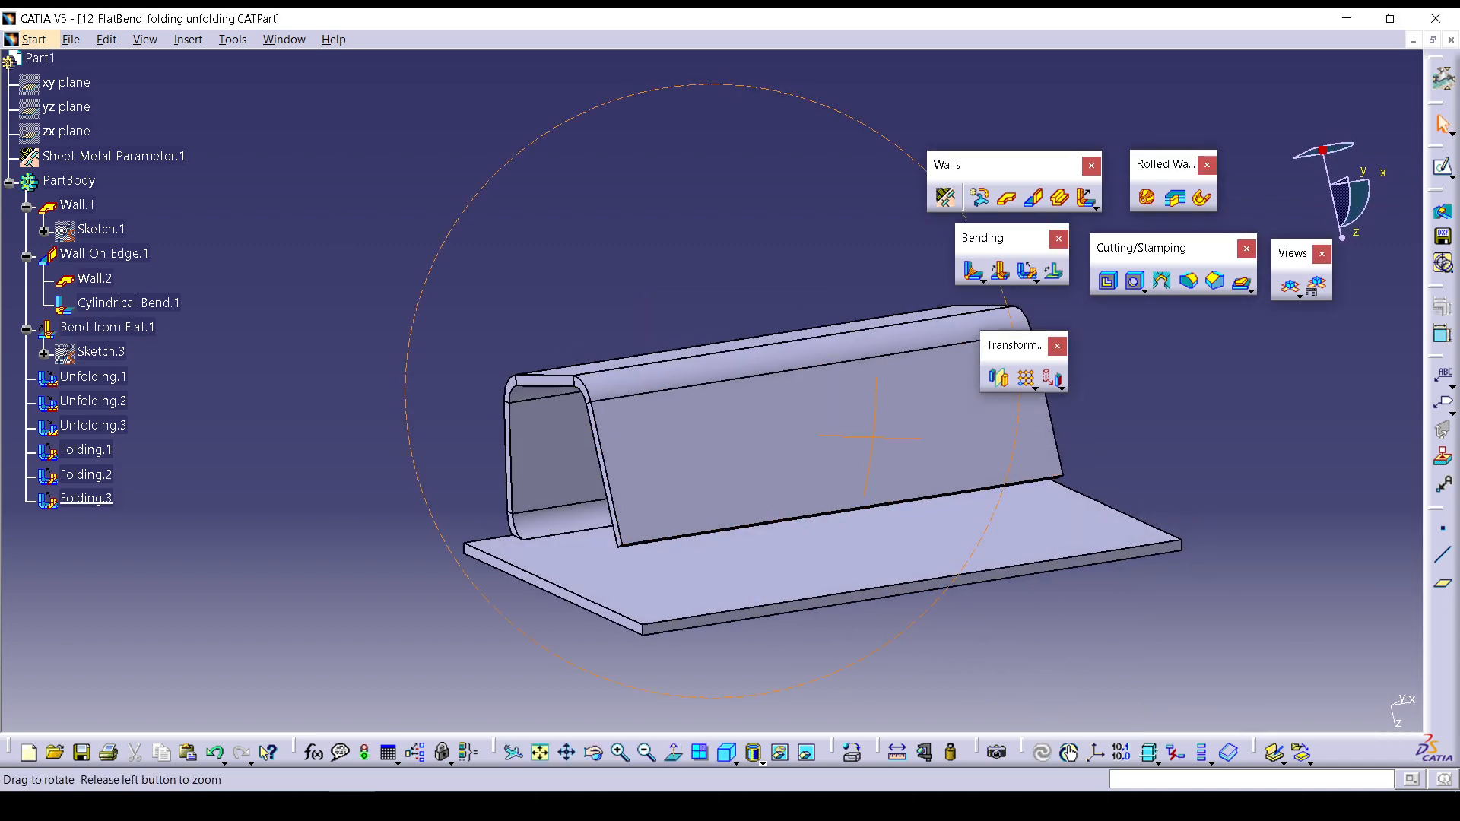
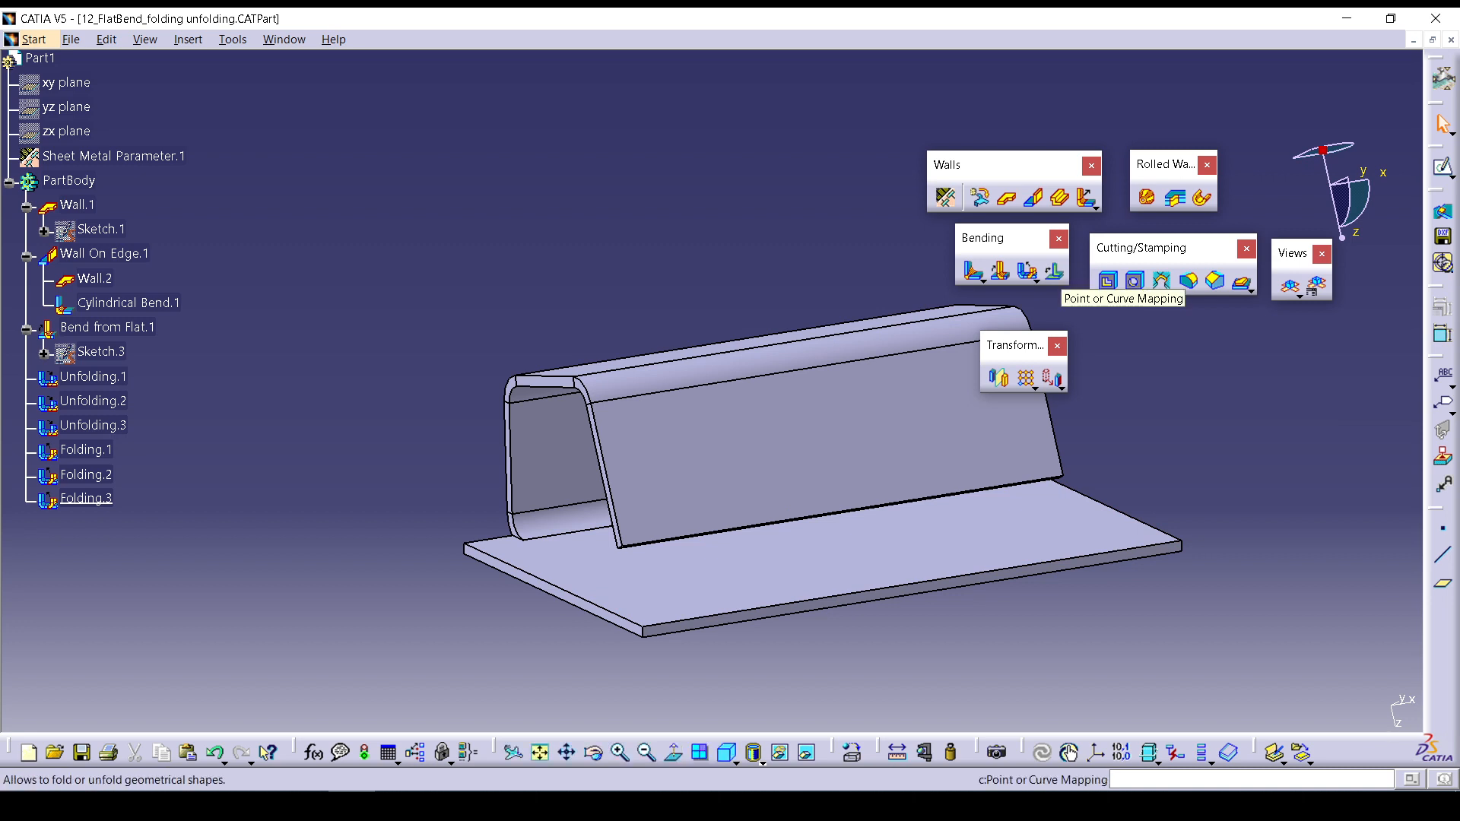
Open the part file NEWMapping1.CATPart from the STEETMETAL DESIGN folder.
click(71, 40)
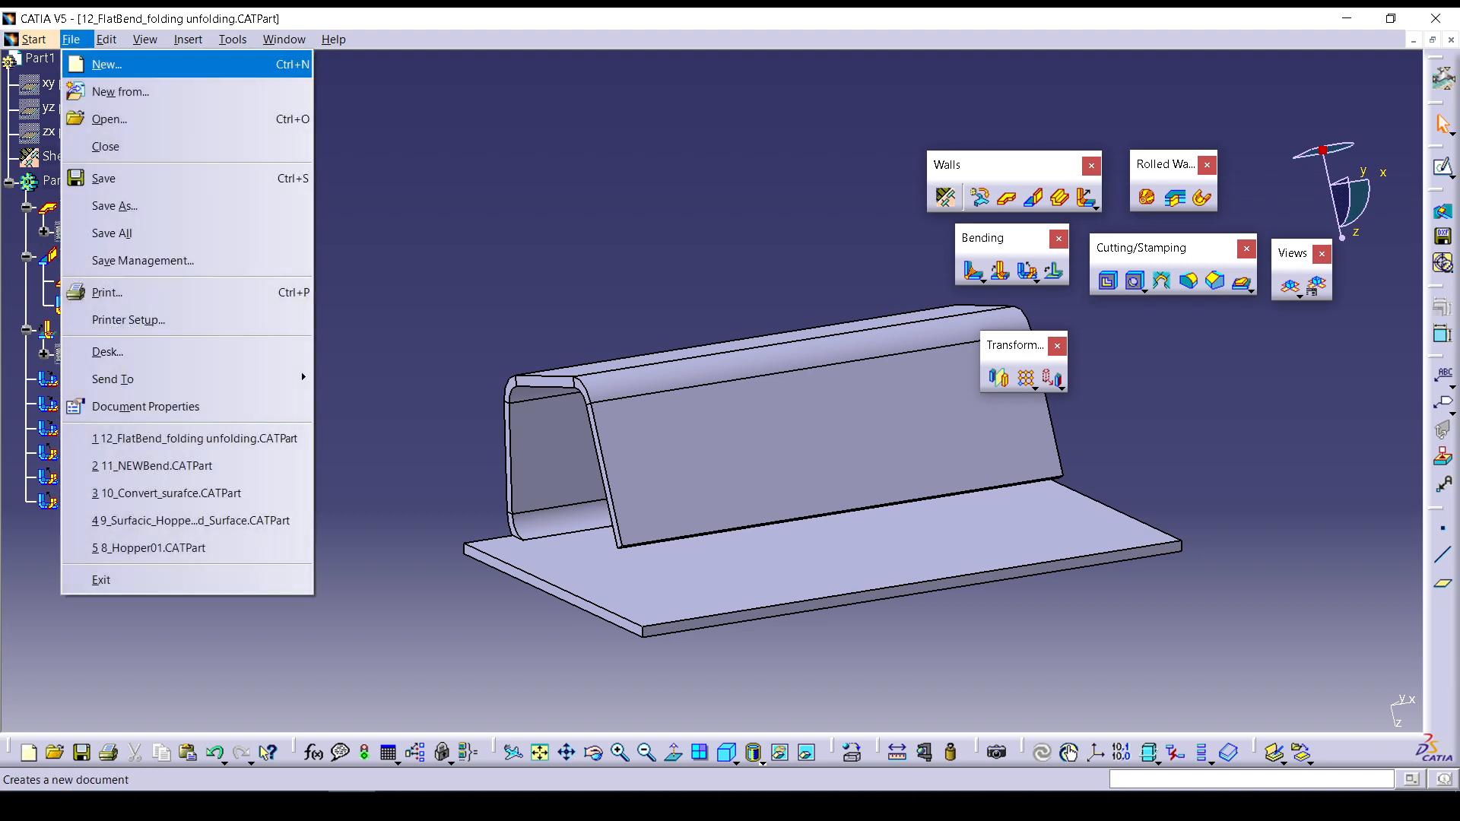
click(109, 118)
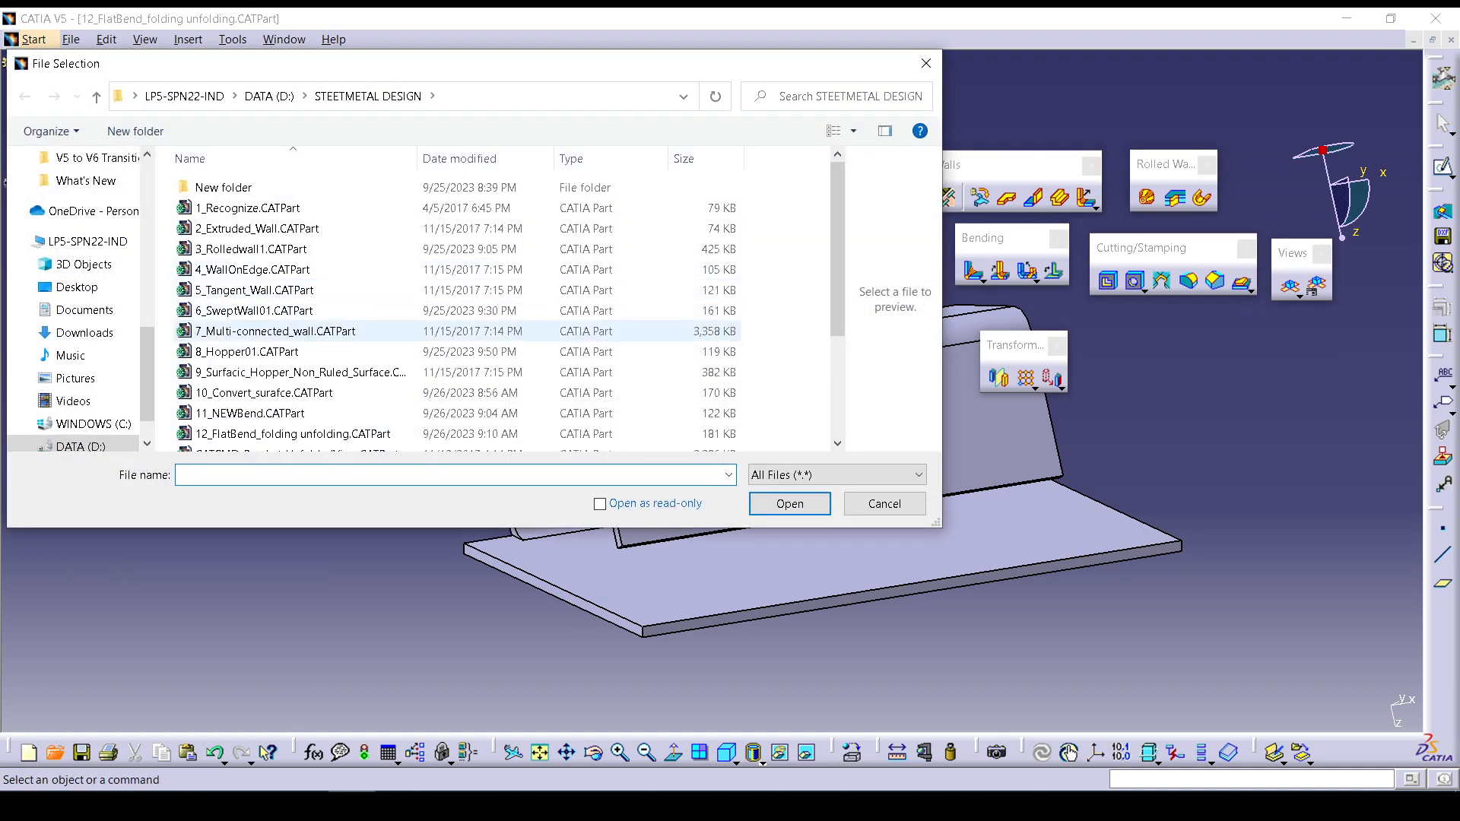
scroll(323, 401, down, 2)
scroll(323, 403, down, 1)
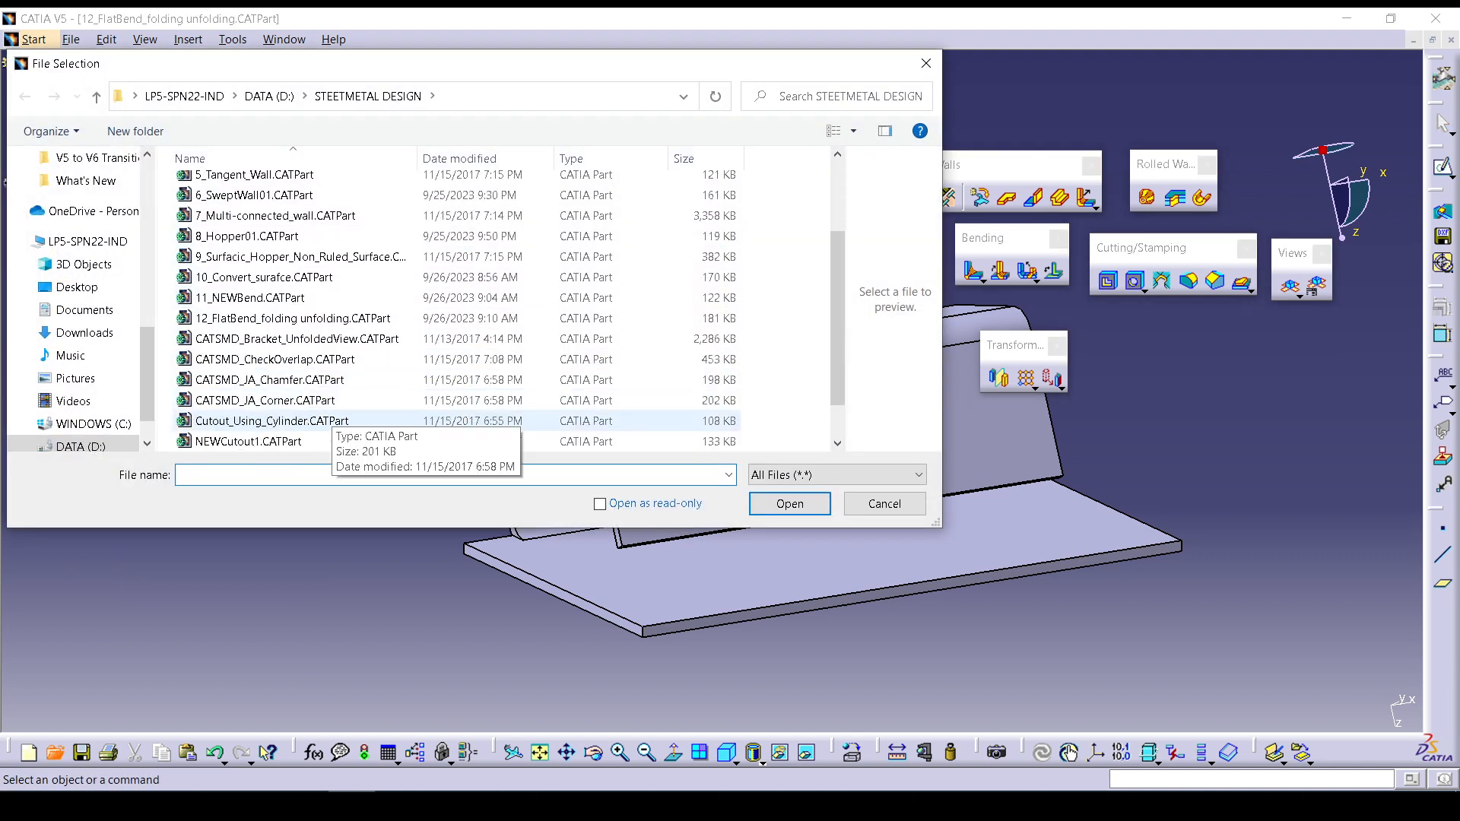
click(304, 420)
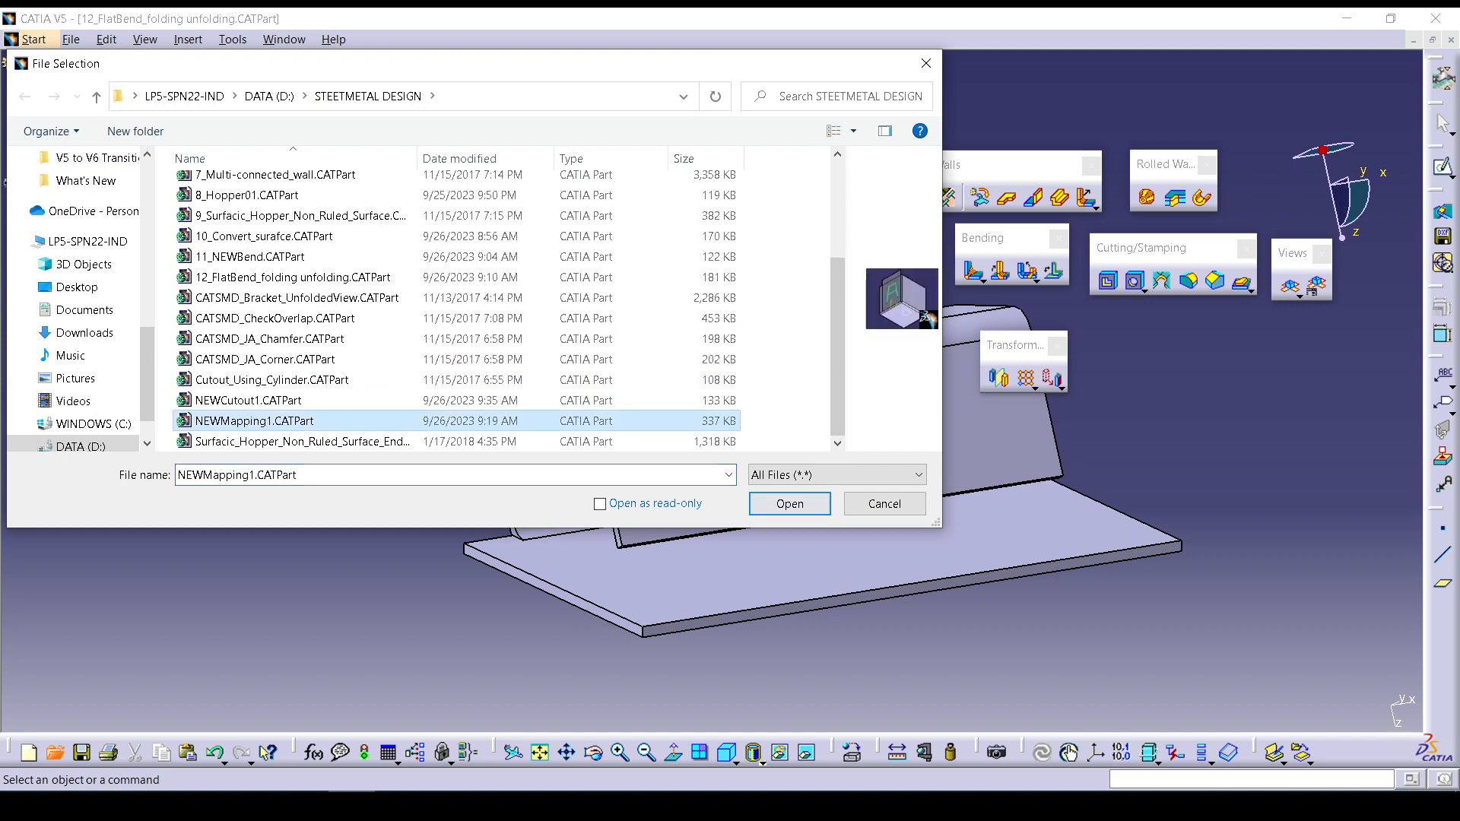
click(791, 505)
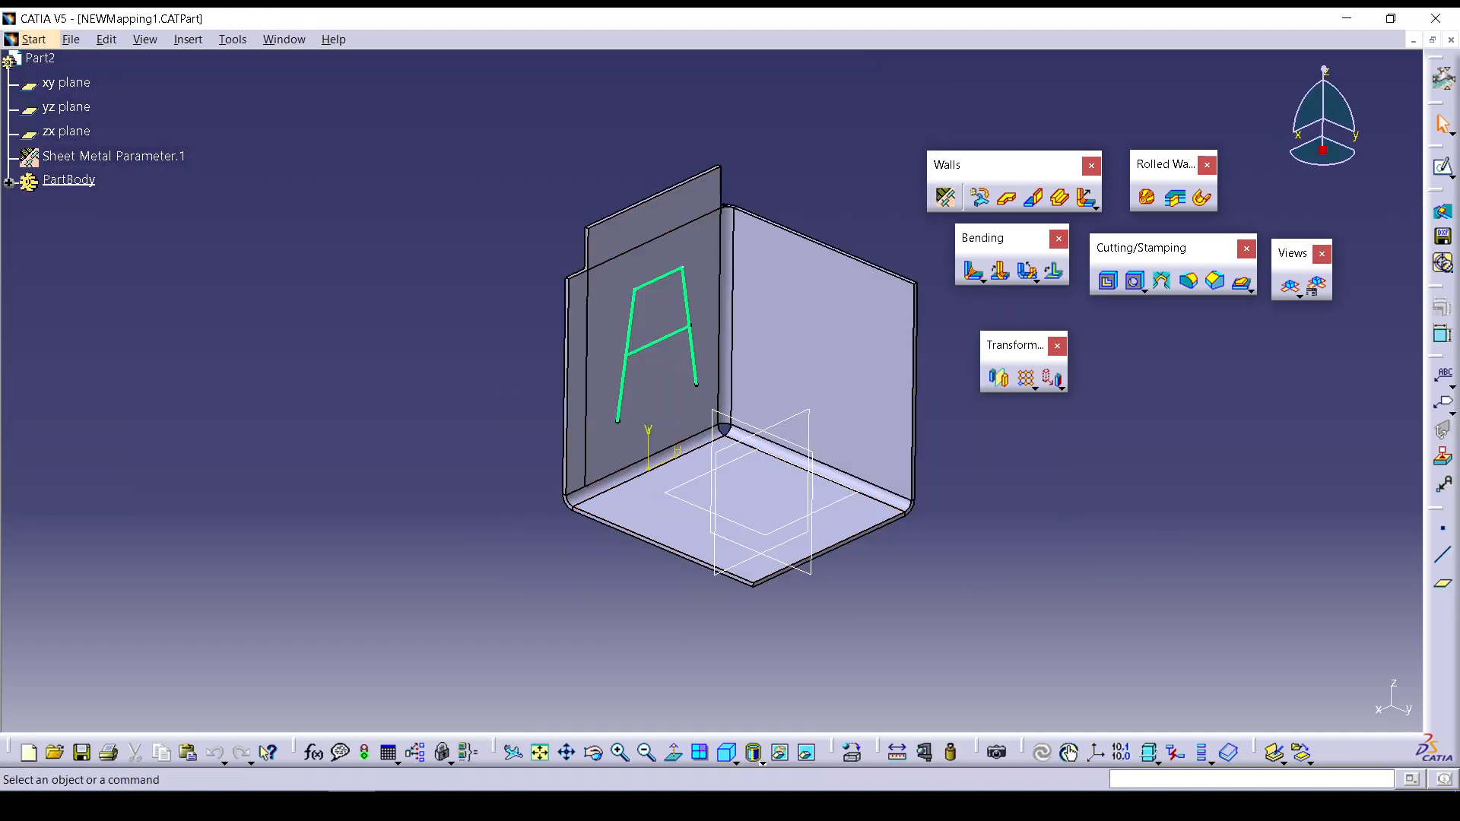
Examine where the A-shaped Sketch.5 lies in the part's flat view, and return to the 3D view.
click(1290, 286)
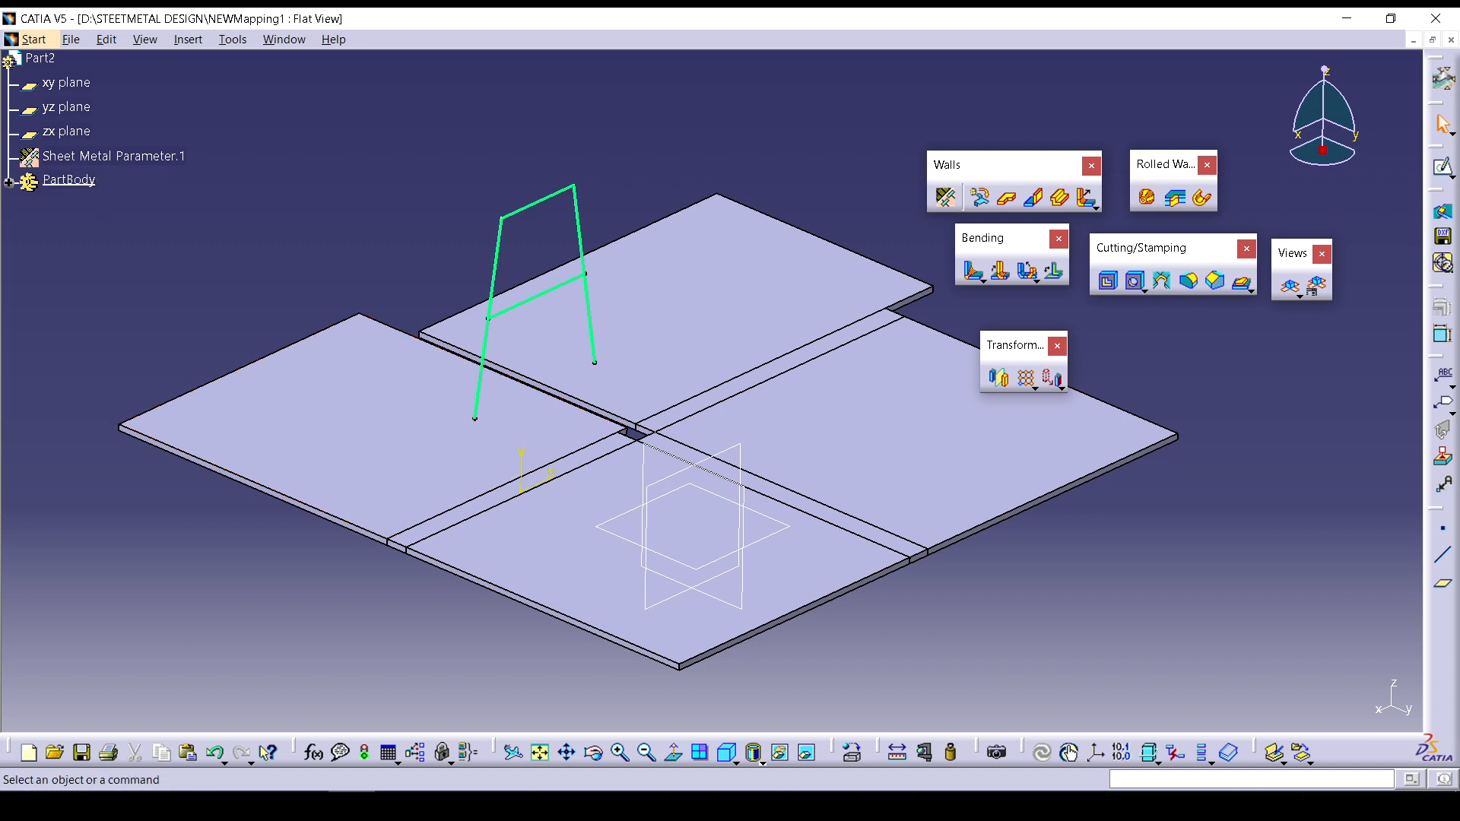
click(8, 182)
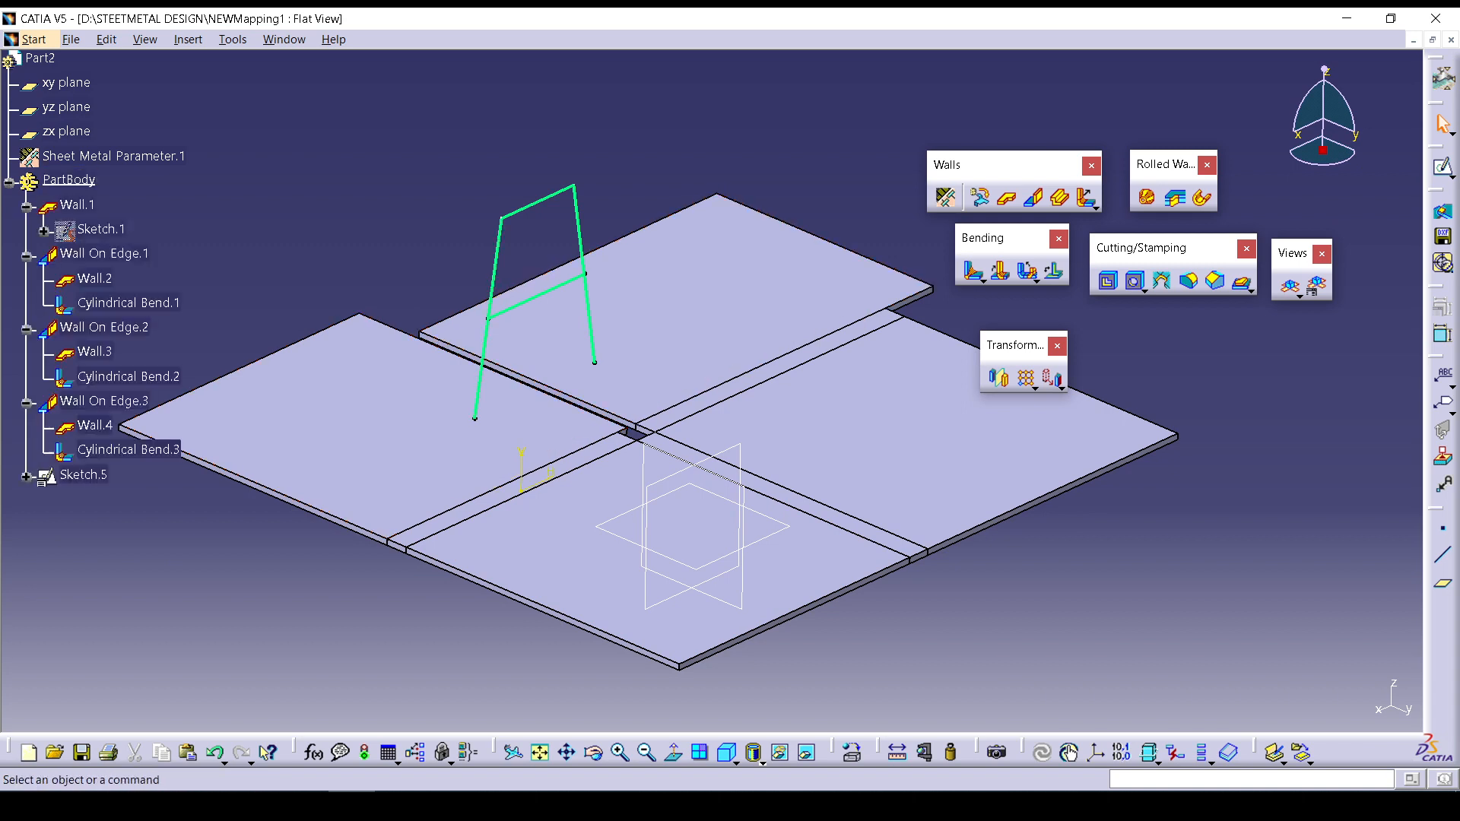
click(84, 476)
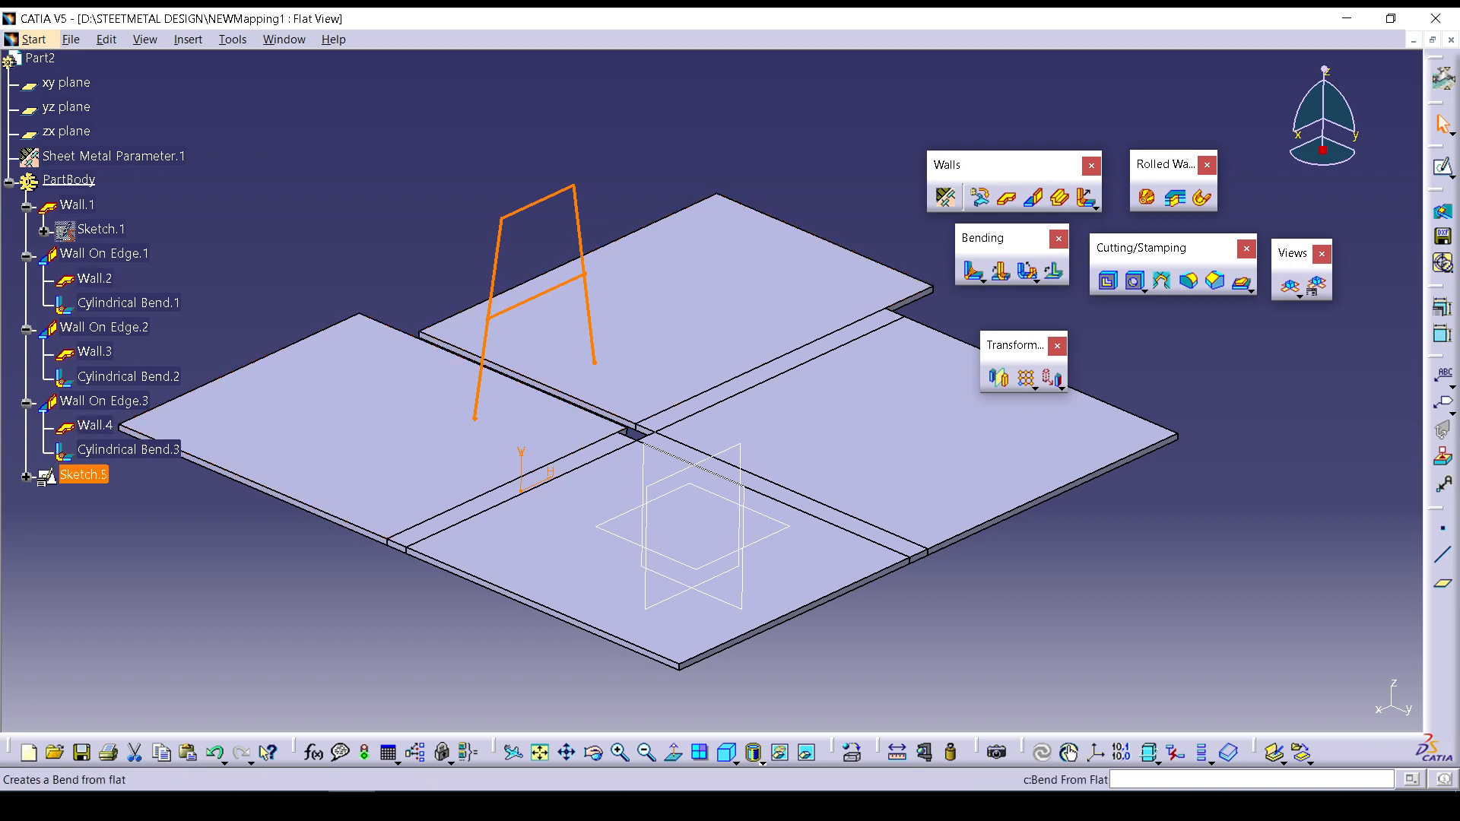
click(1291, 286)
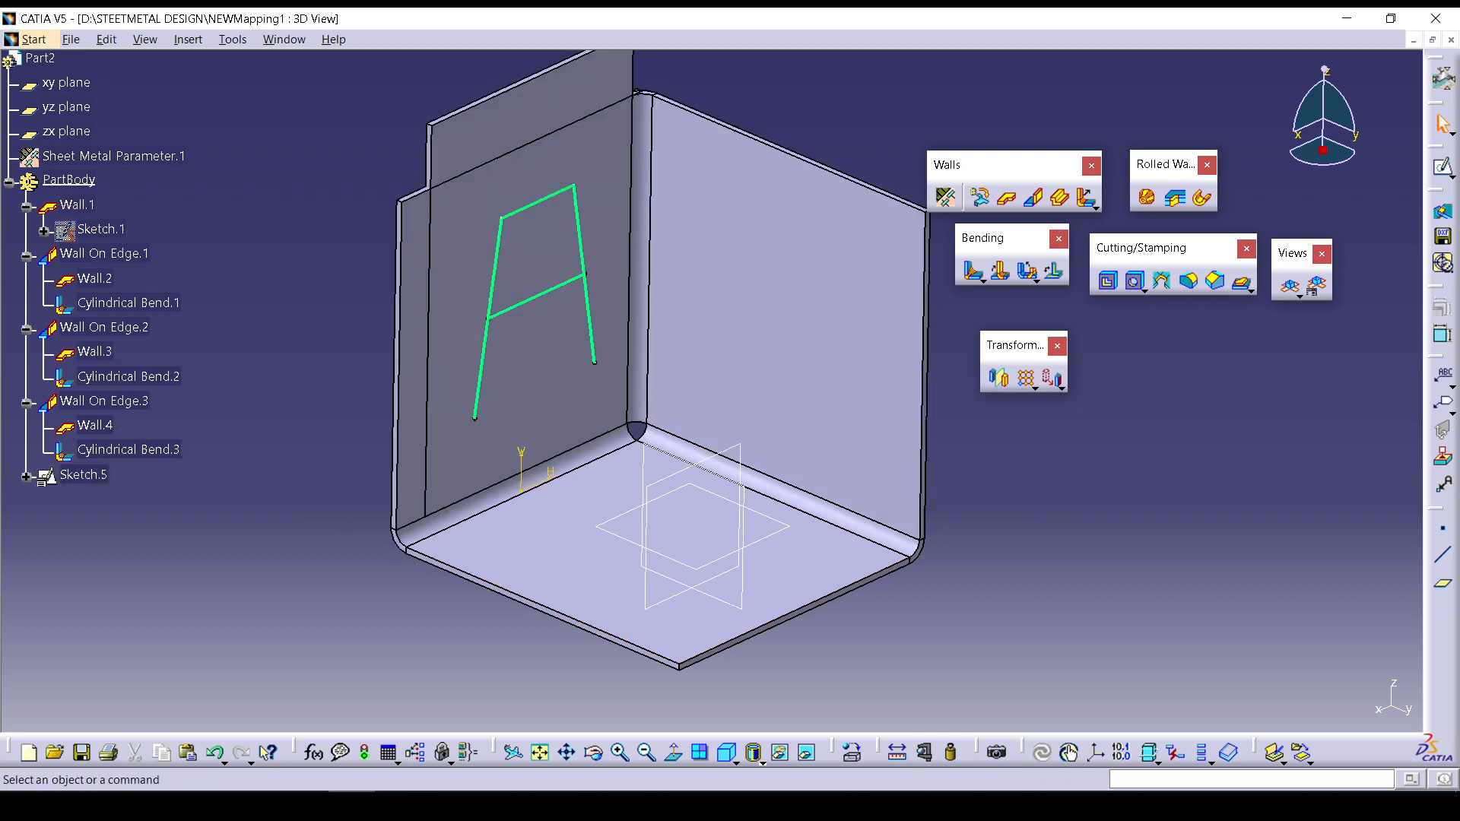
ctrl+middle_drag(711, 342, 712, 411)
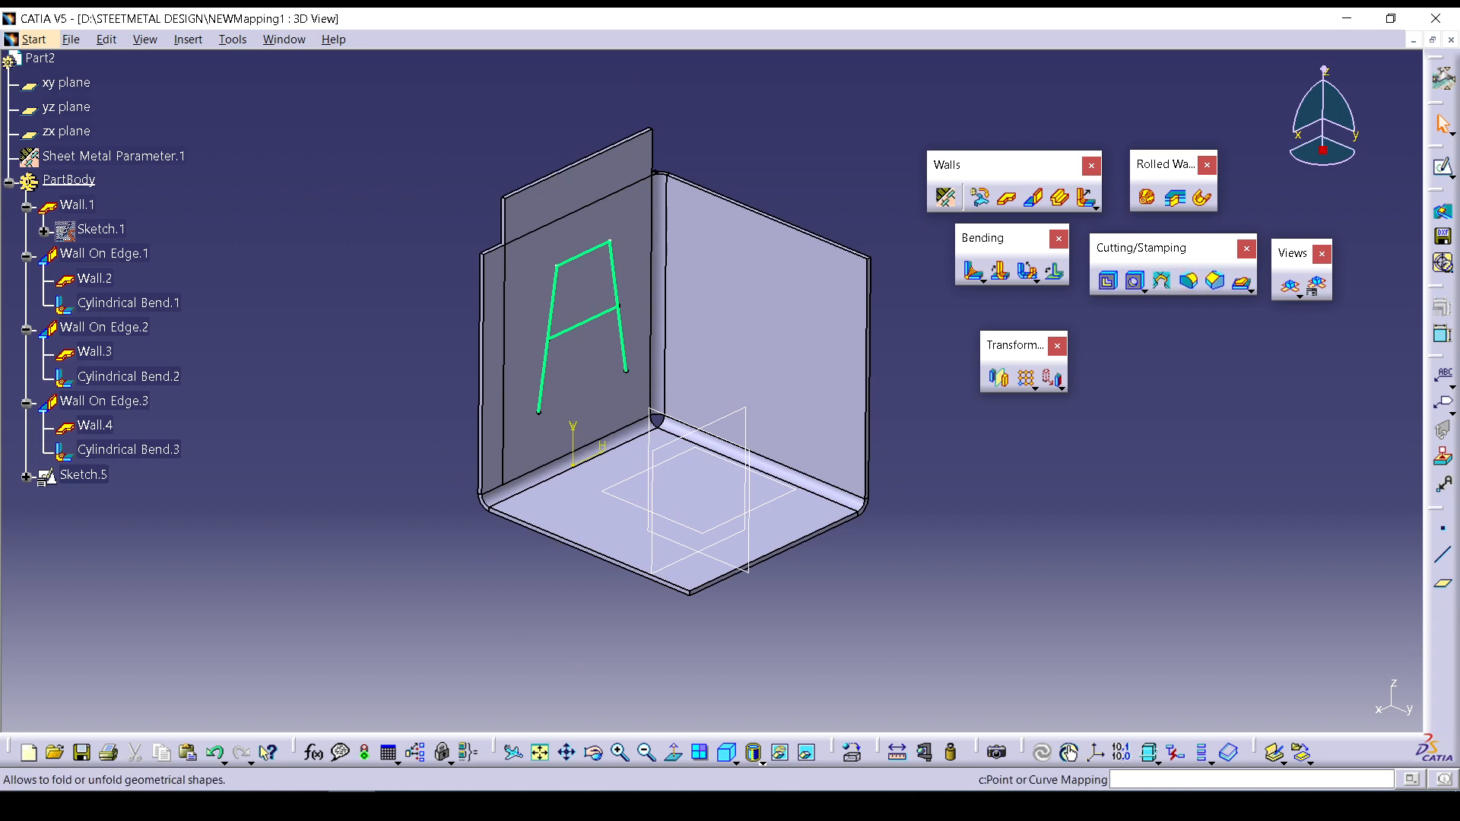
click(1054, 272)
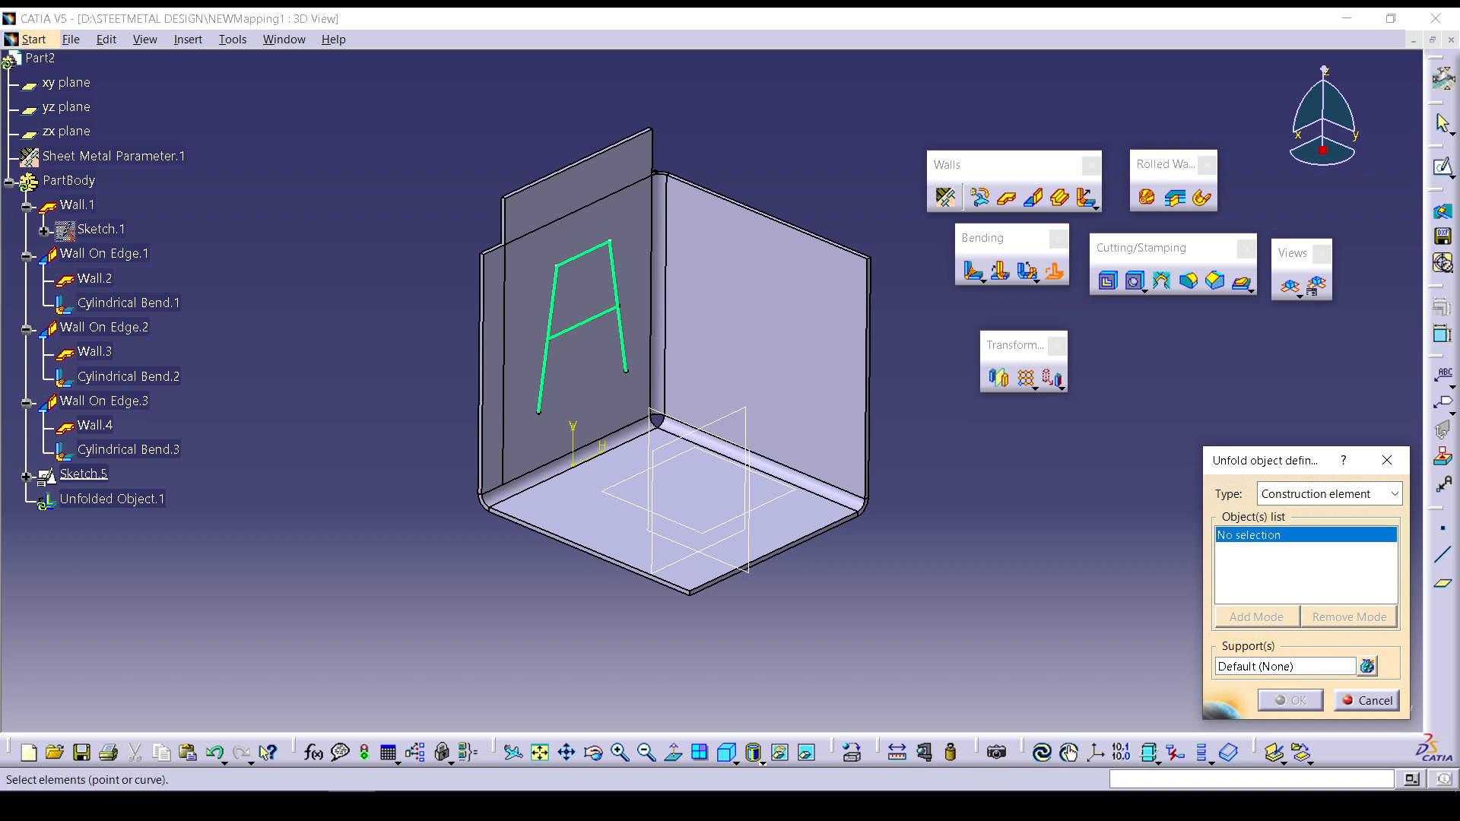
click(84, 473)
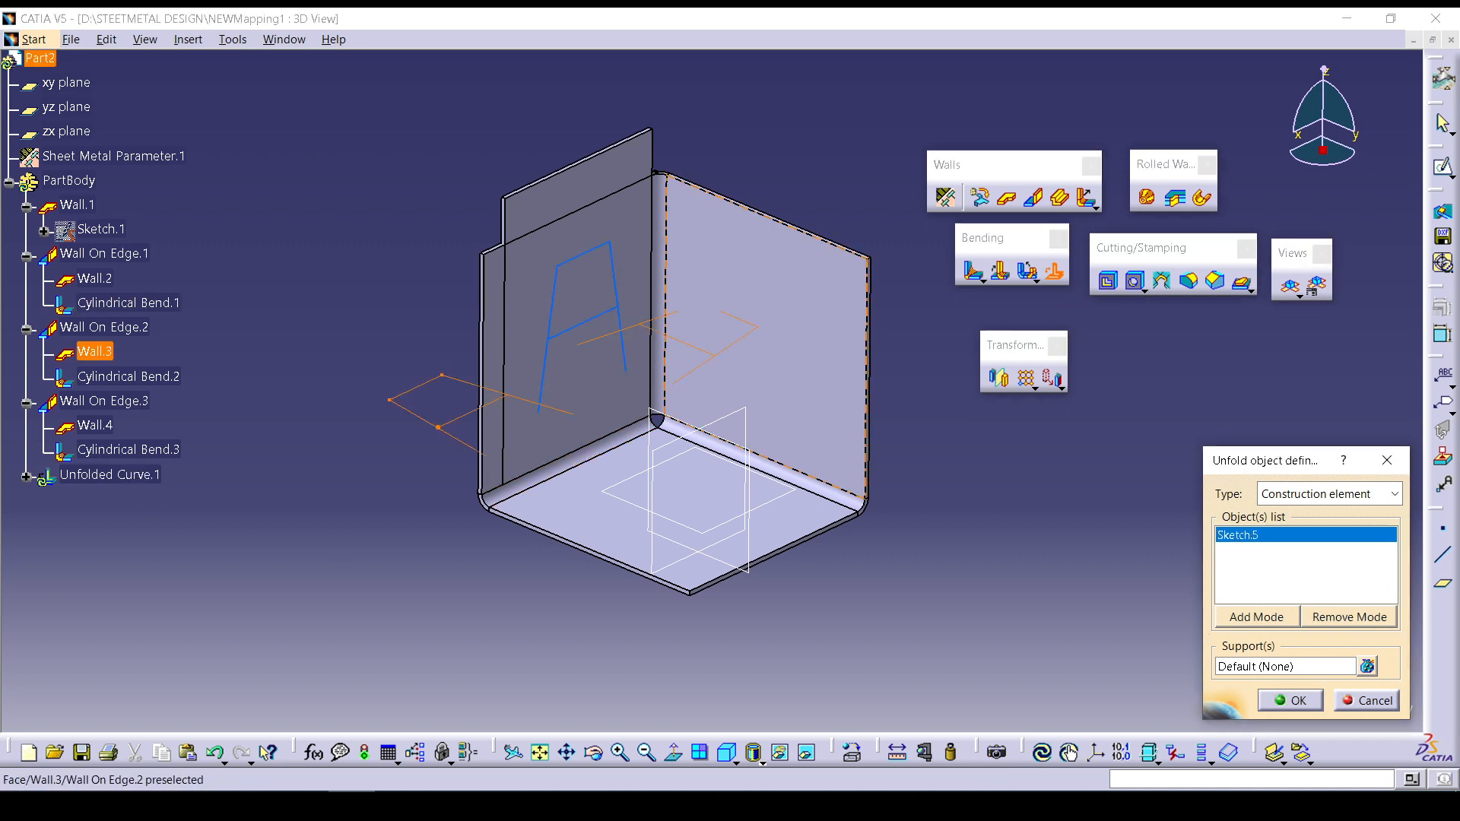
click(1395, 494)
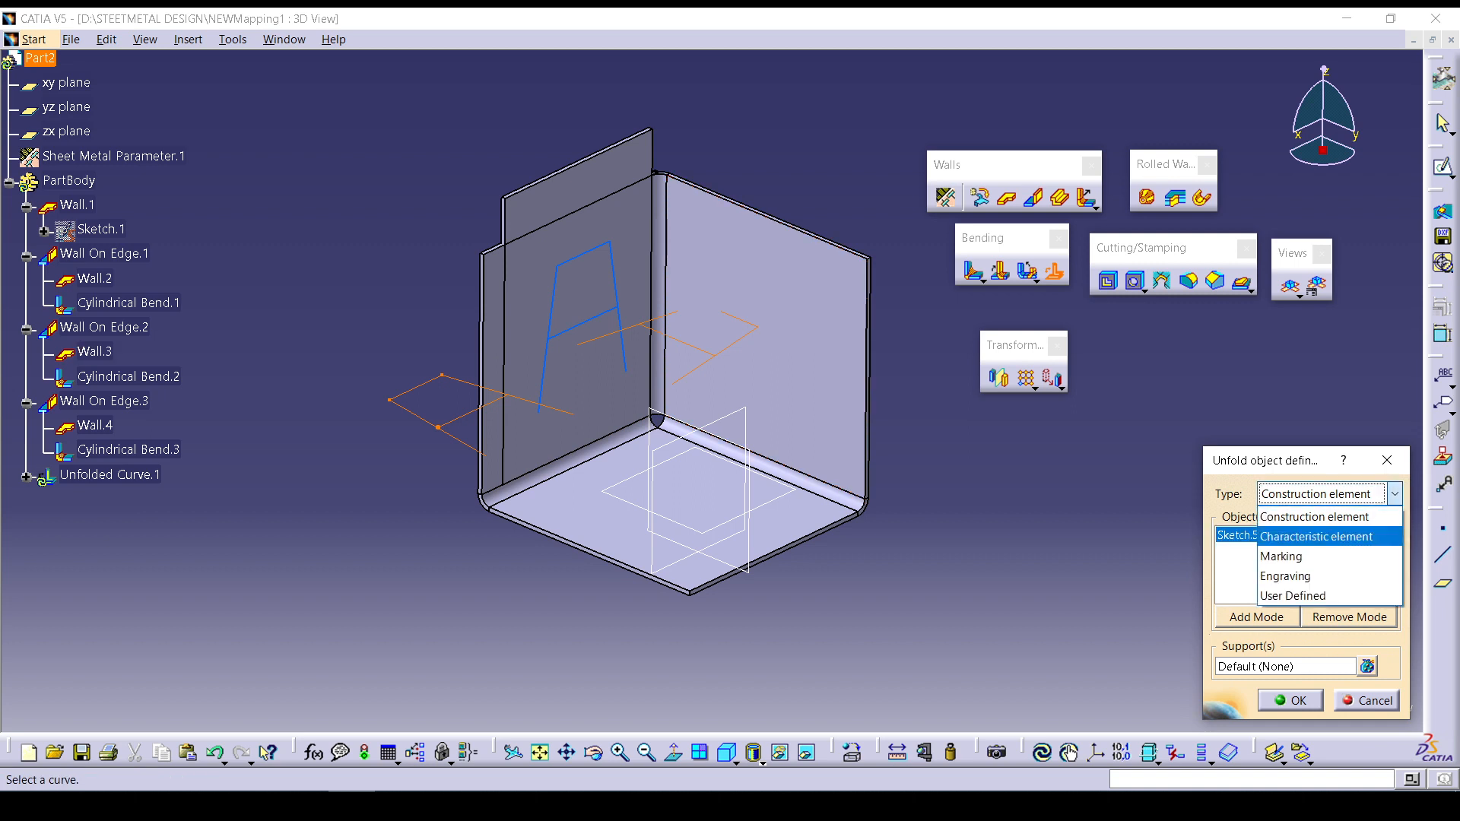
click(1316, 536)
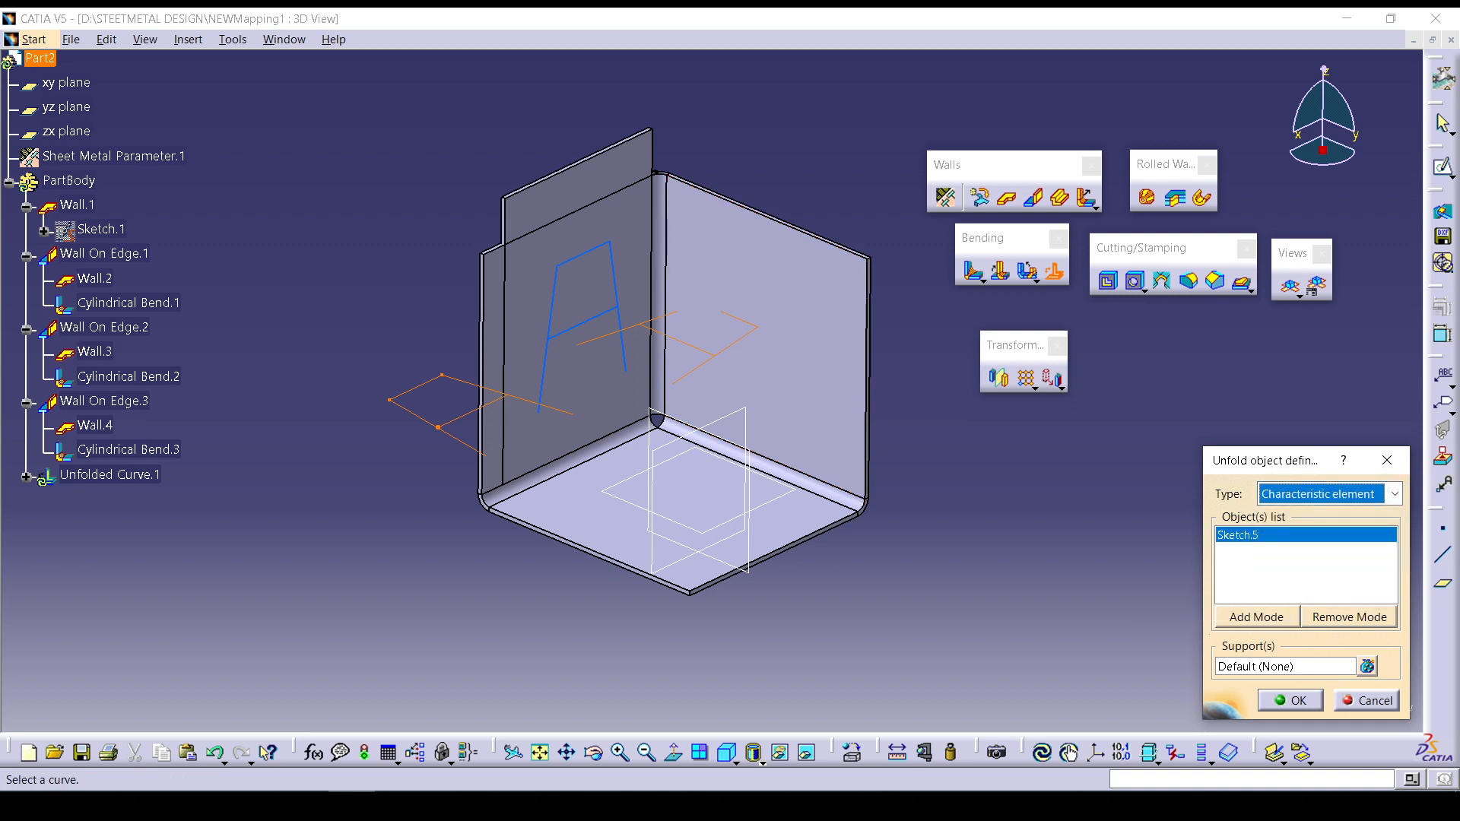
click(1395, 494)
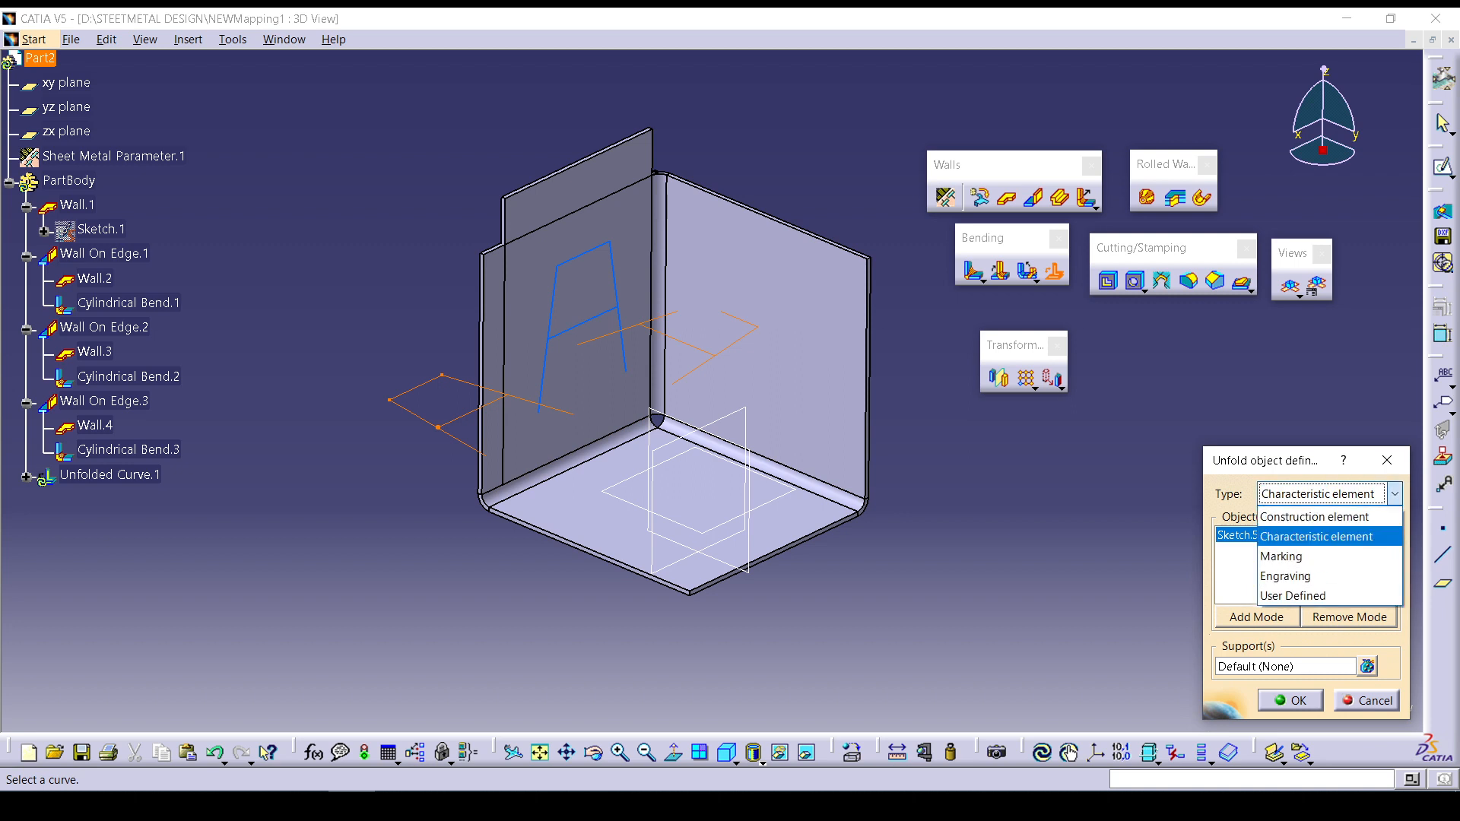
click(1316, 576)
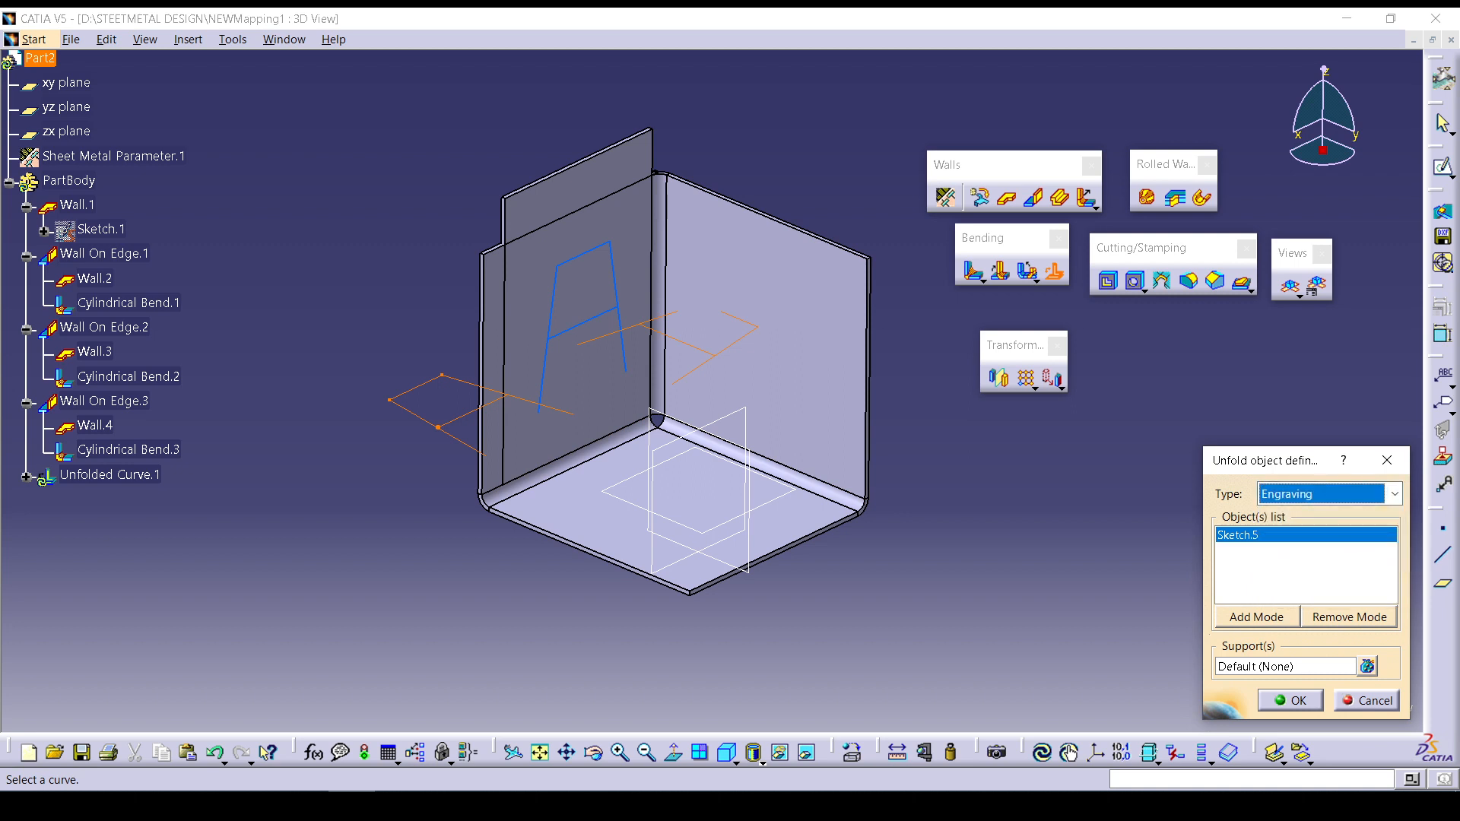
click(1367, 701)
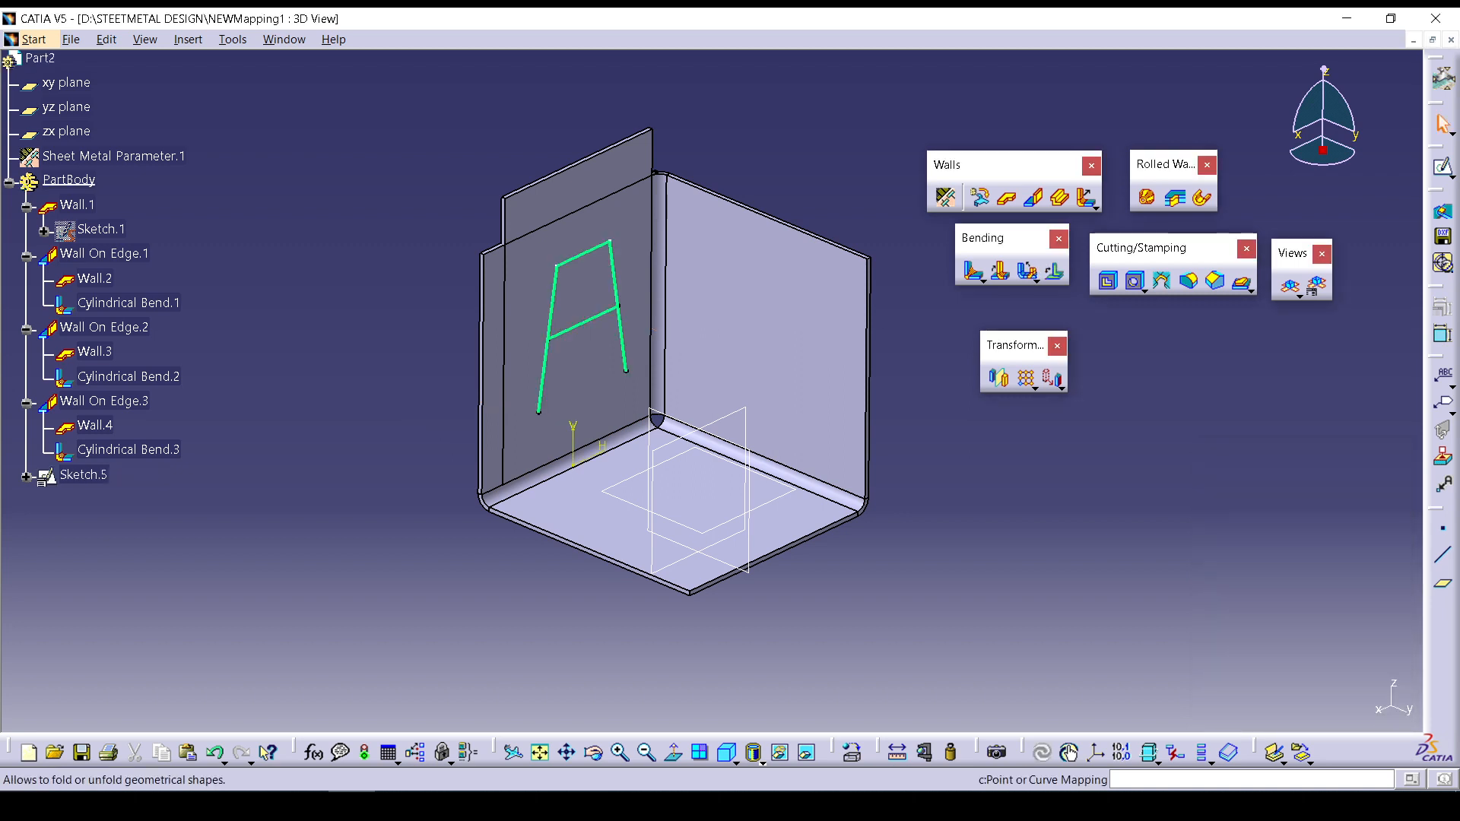
Map the A-shaped Sketch.5 onto the part with Point or Curve Mapping, using the Engraving type and default support.
click(1054, 272)
click(84, 474)
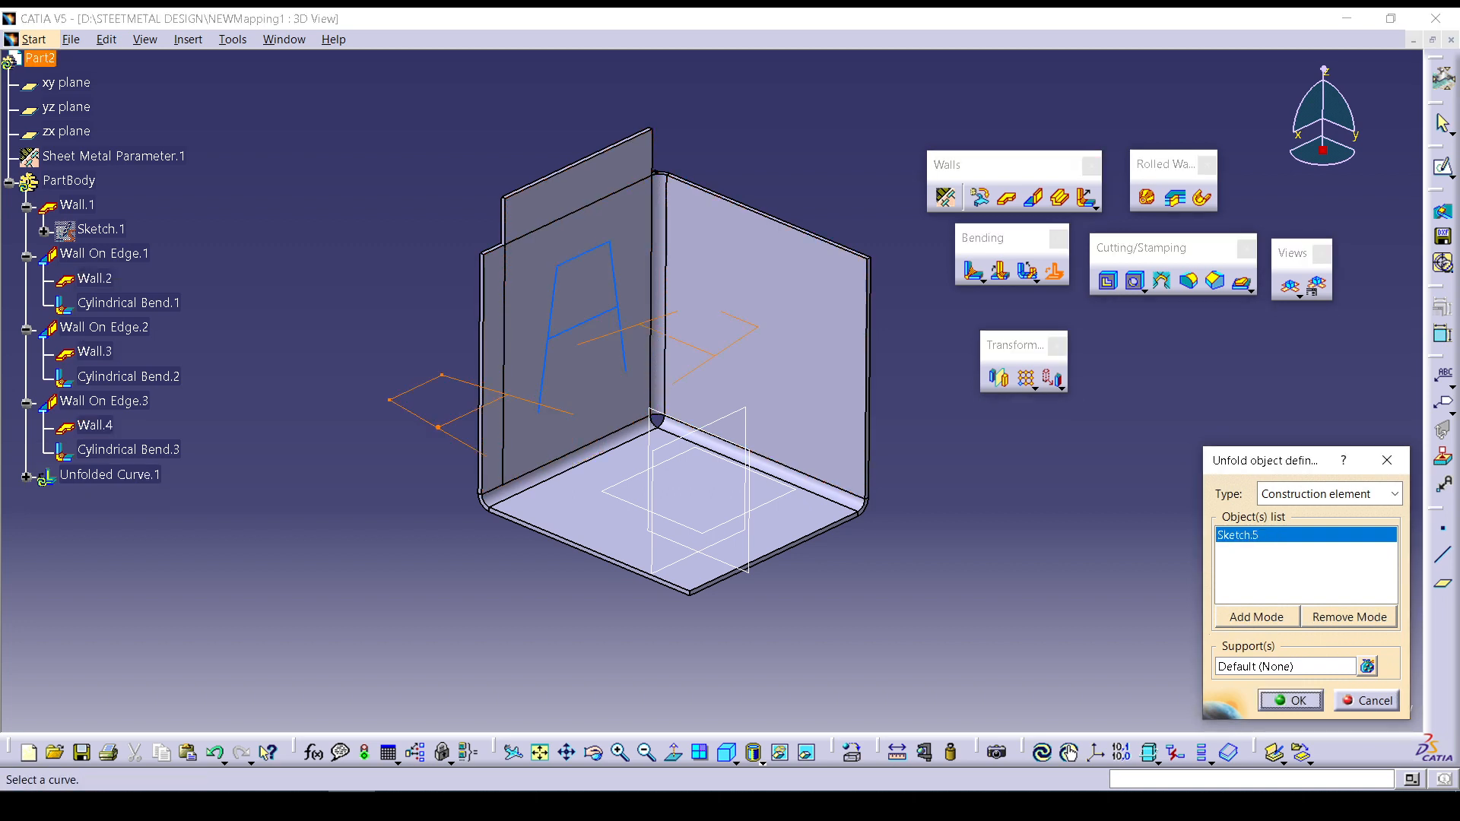
click(1395, 494)
click(1305, 577)
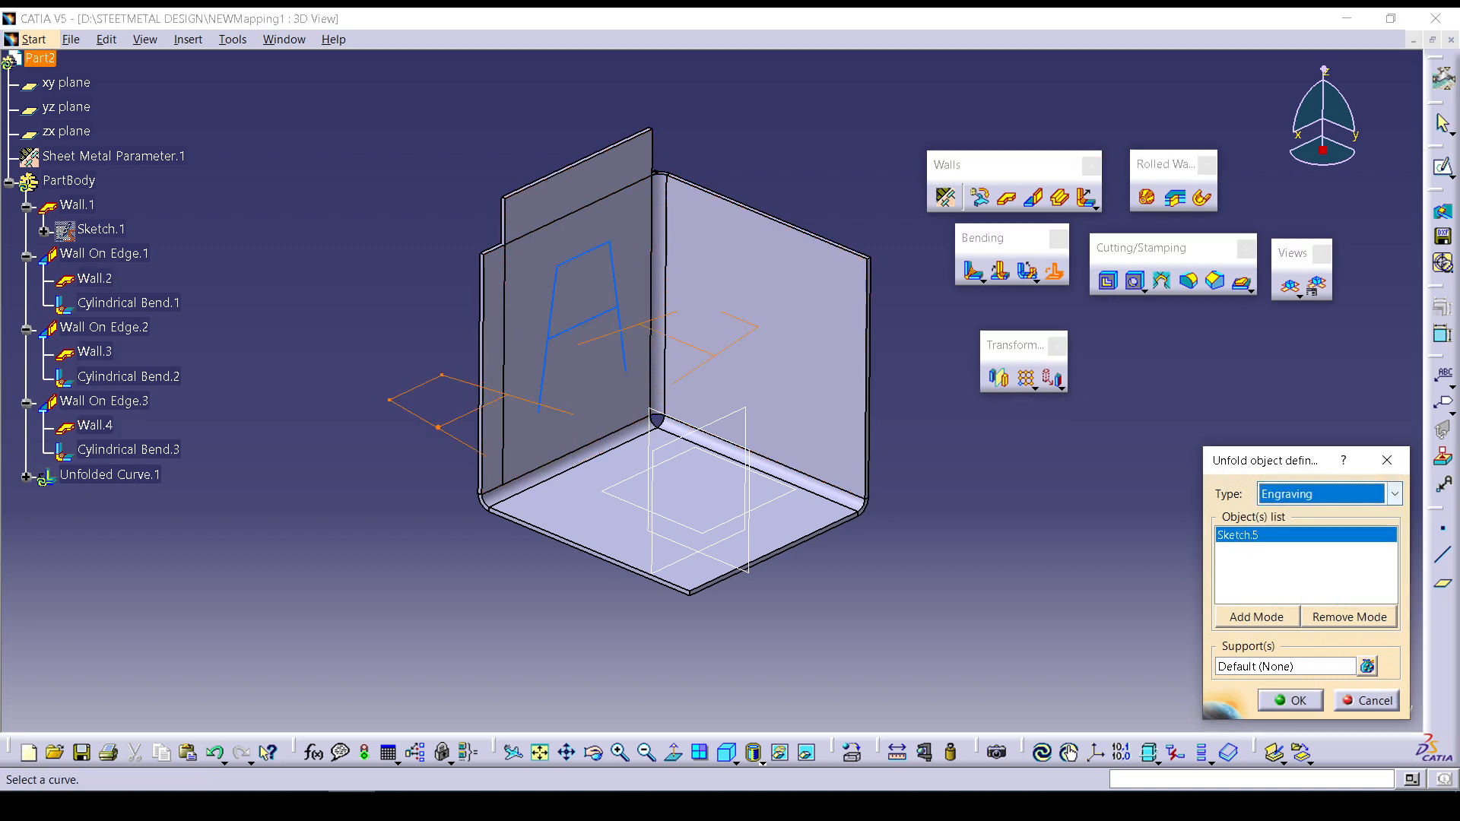
click(1291, 700)
click(741, 315)
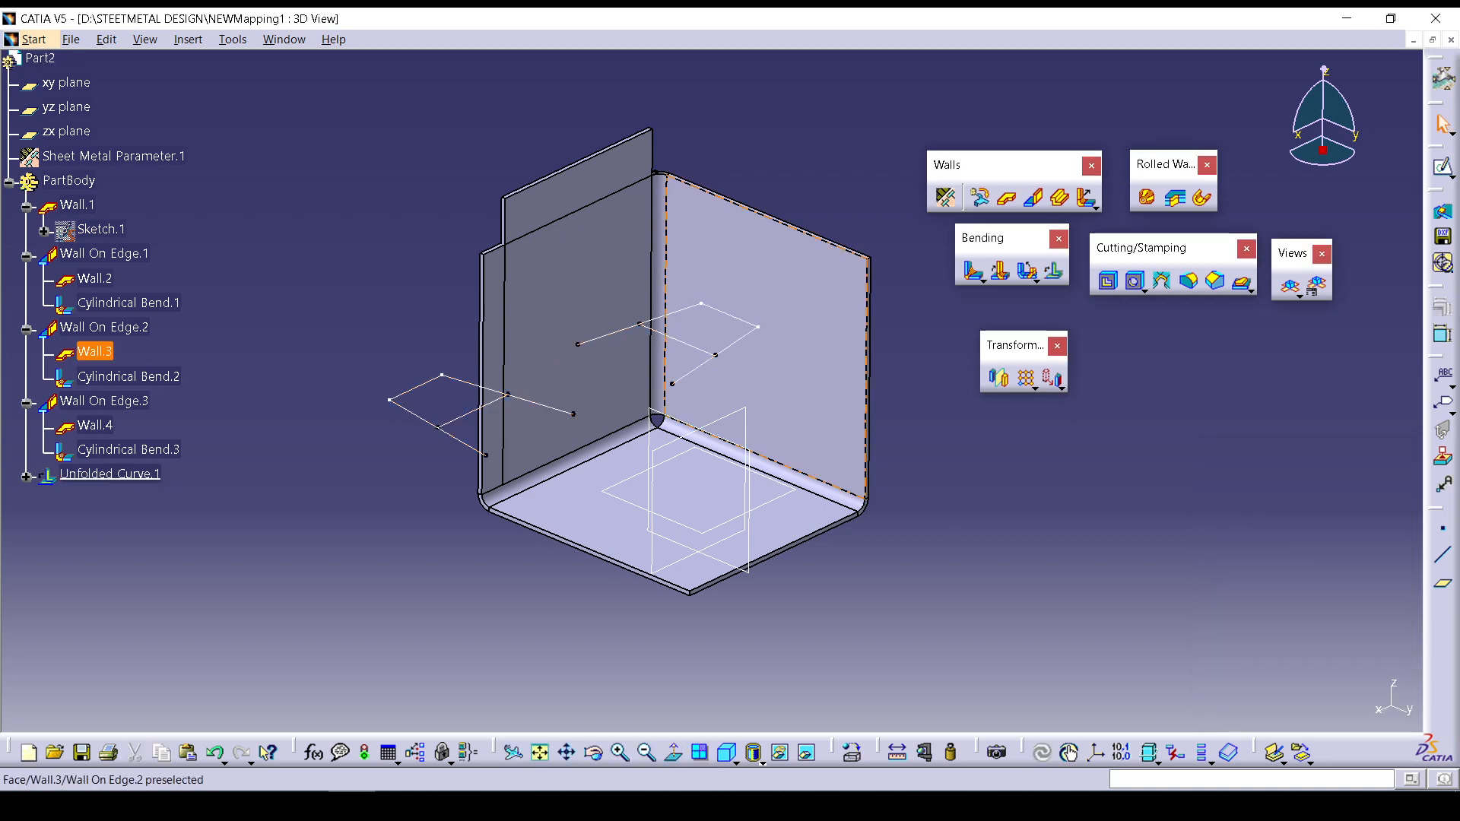
Change the unfolded curve's type to Construction element.
middle_drag(741, 316, 822, 447)
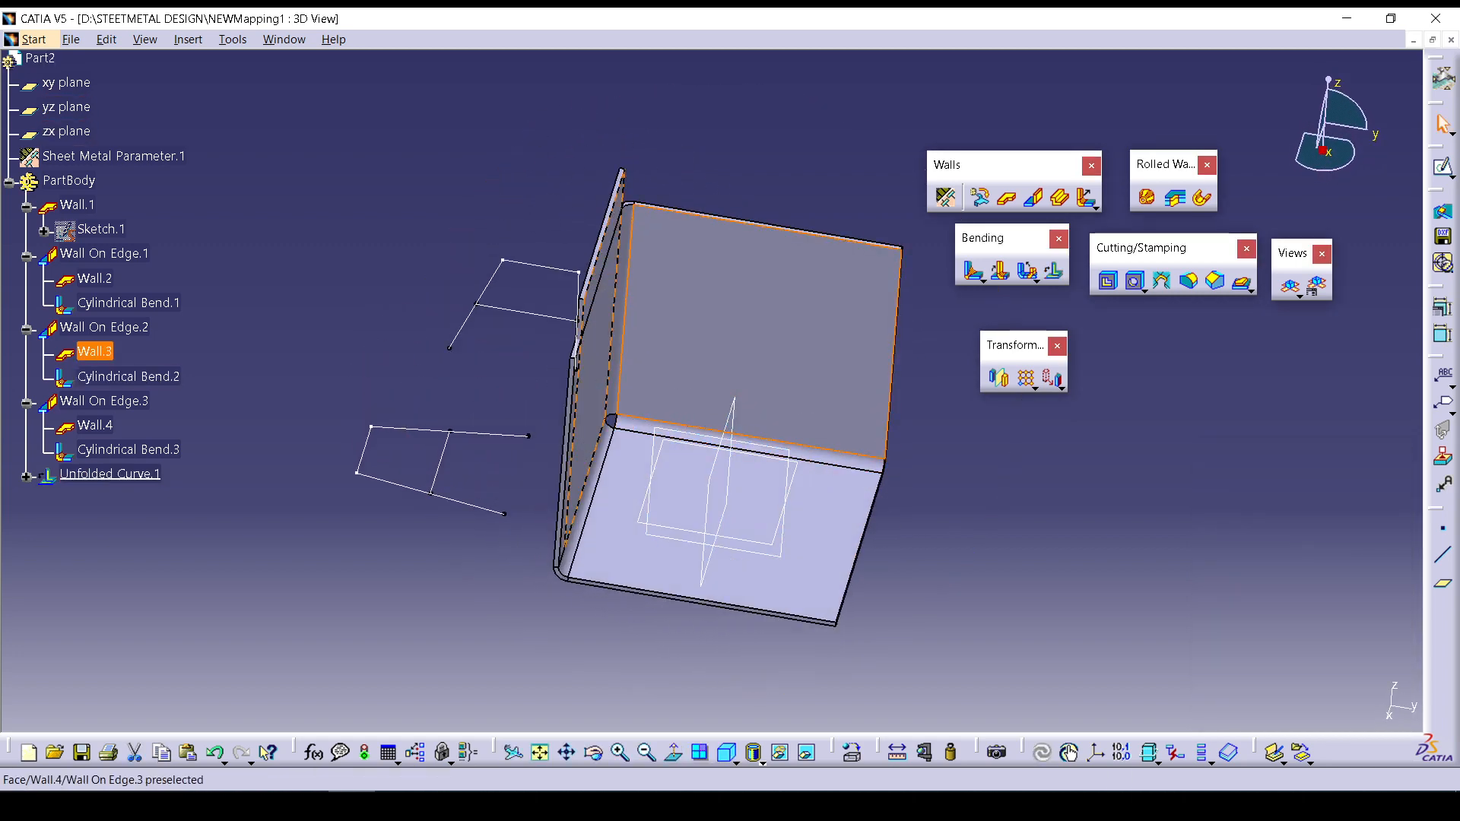
double_click(110, 474)
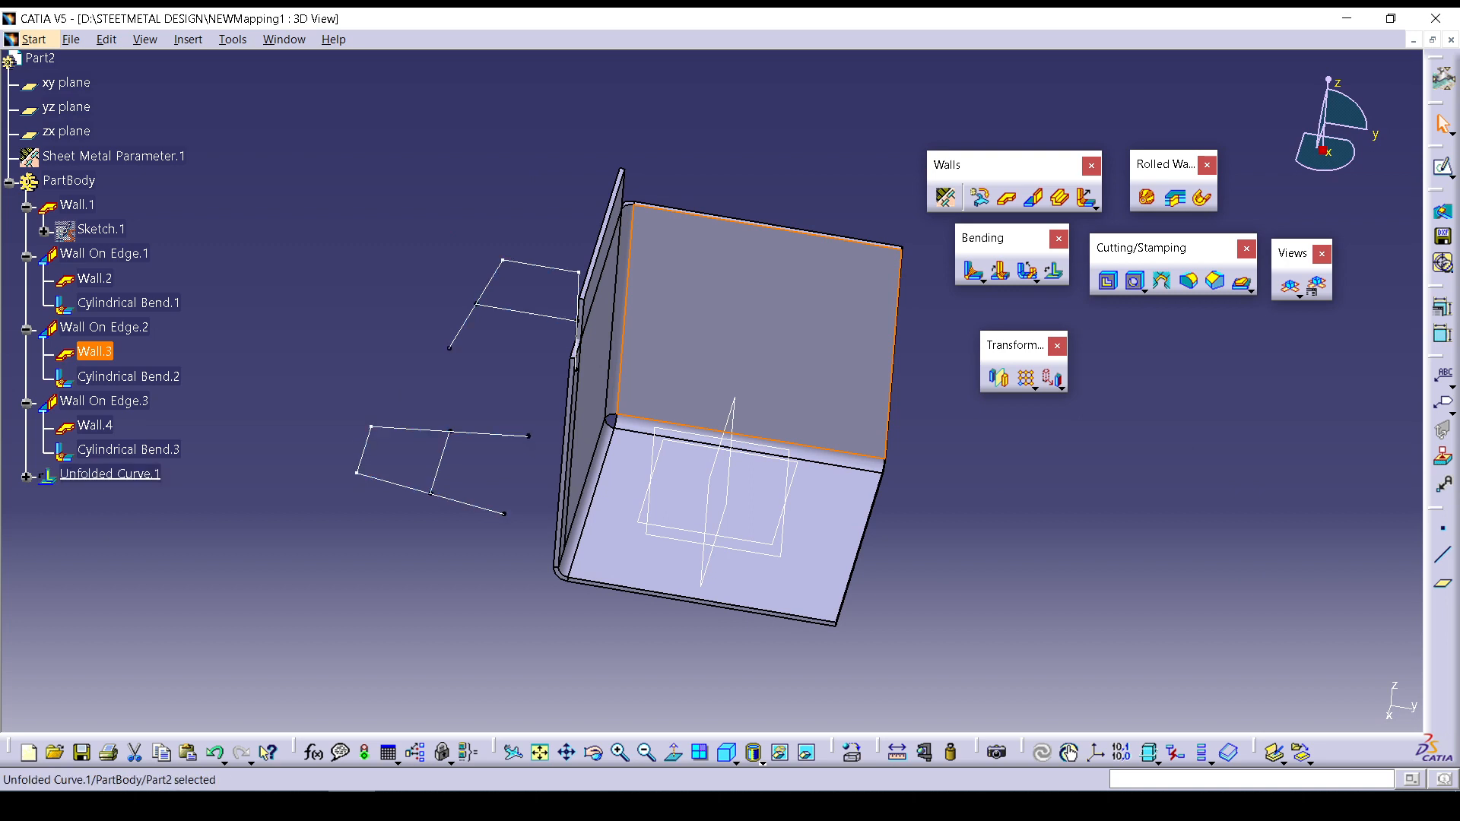
click(1395, 494)
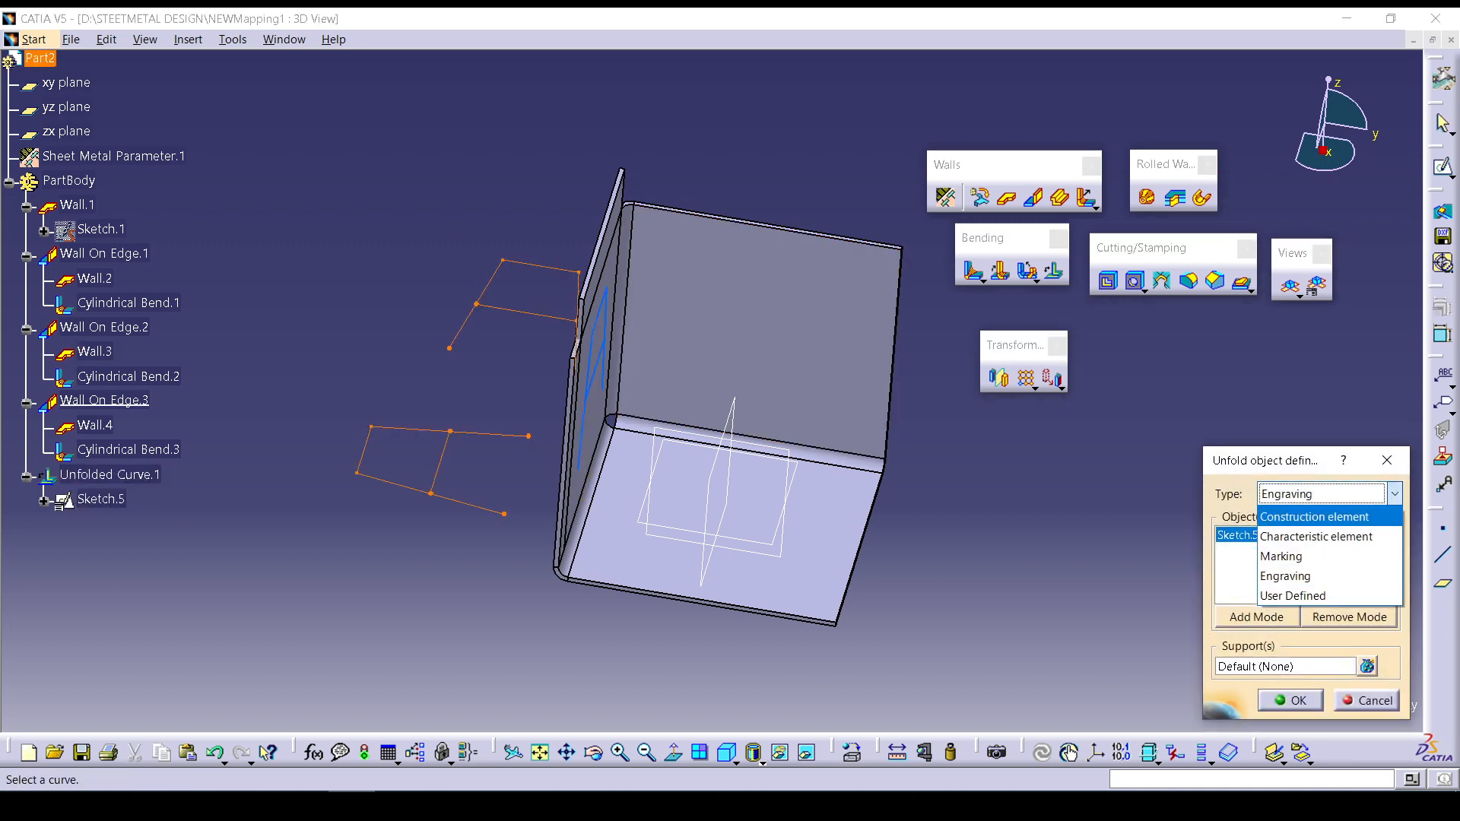
click(1315, 516)
click(1291, 700)
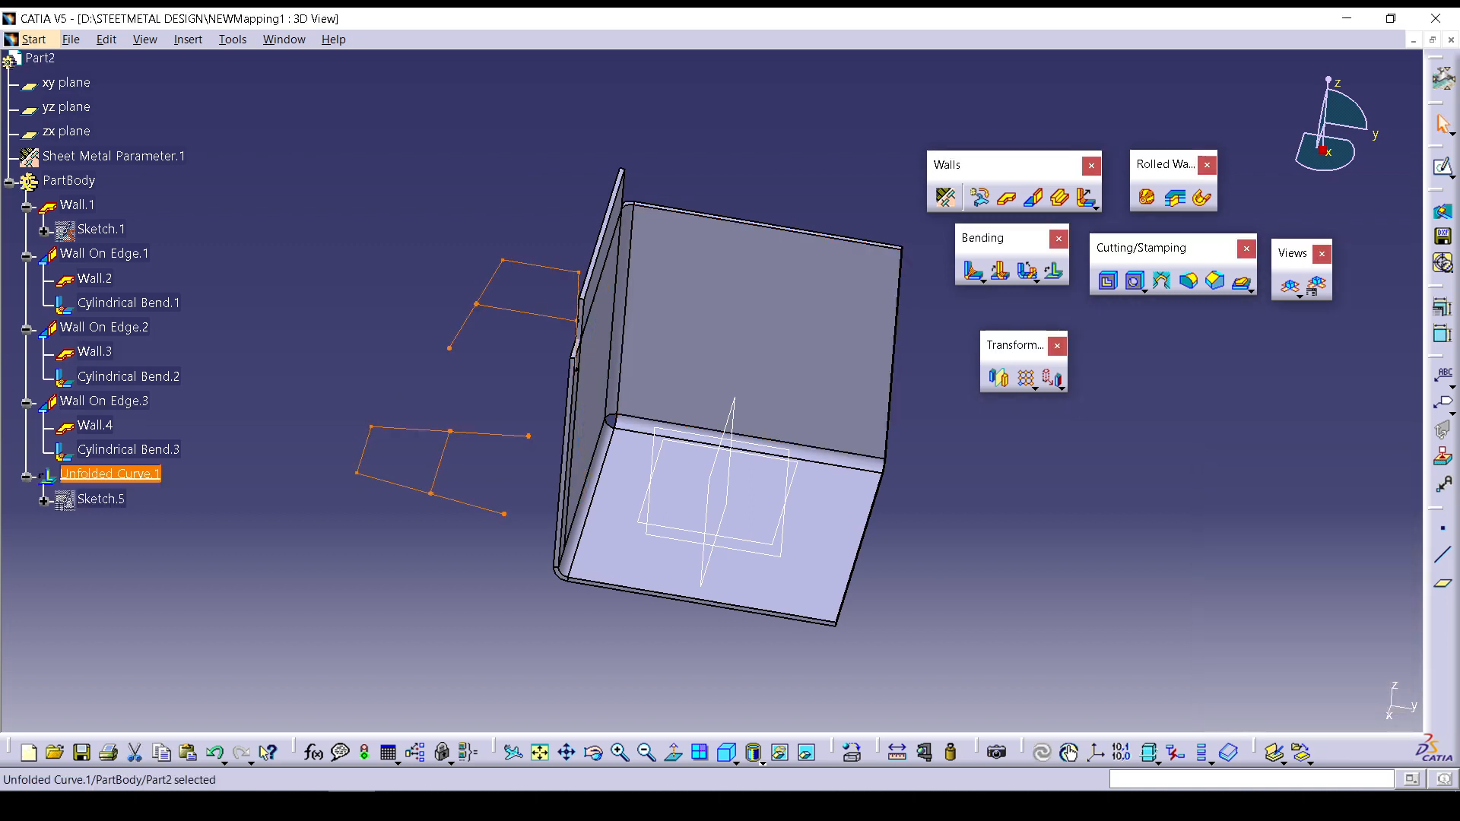
Switch the part to the flat view and set the unfolded curve's type to Characteristic element.
middle_drag(913, 449, 848, 441)
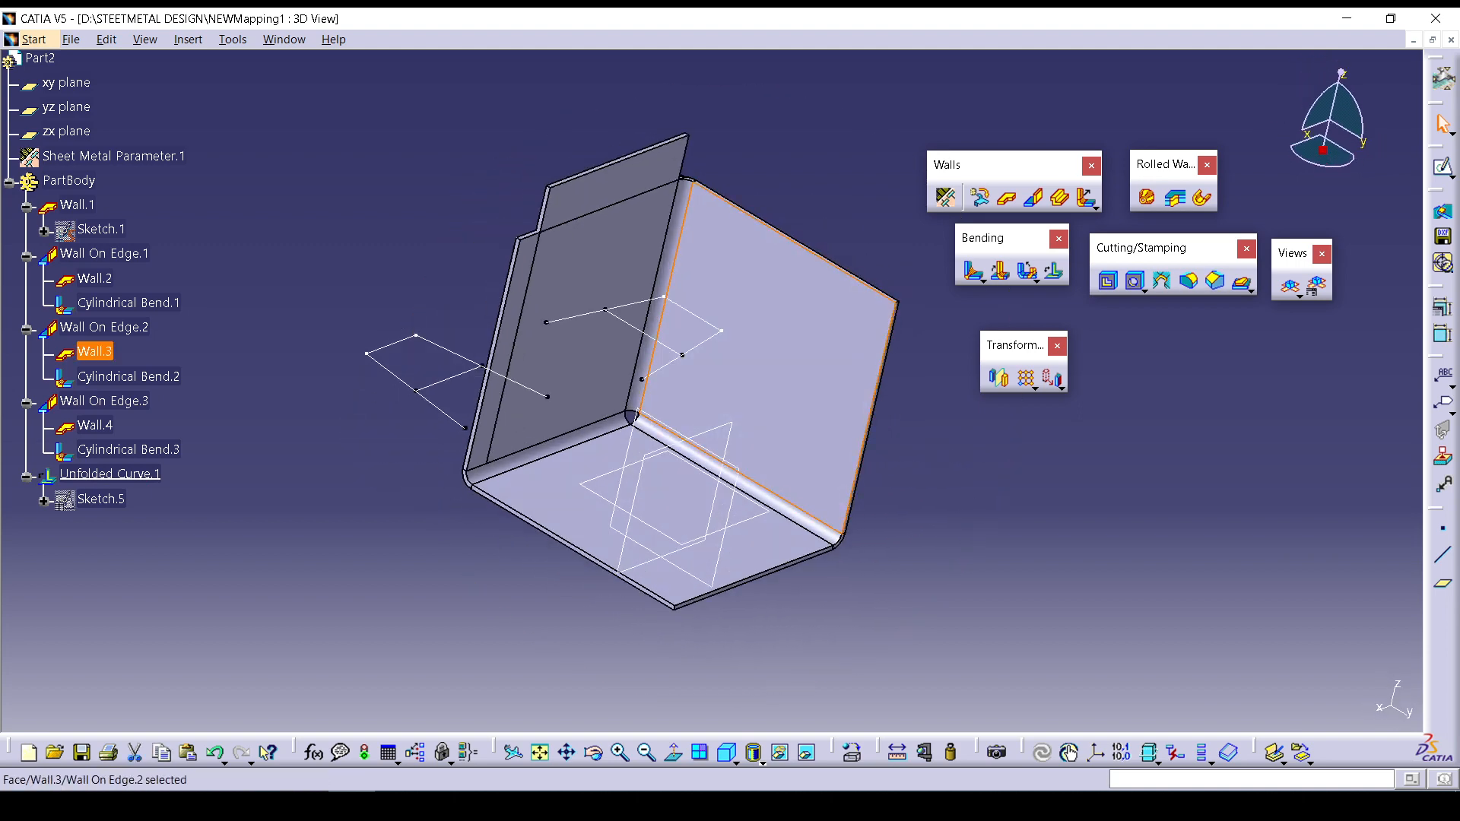
click(1290, 287)
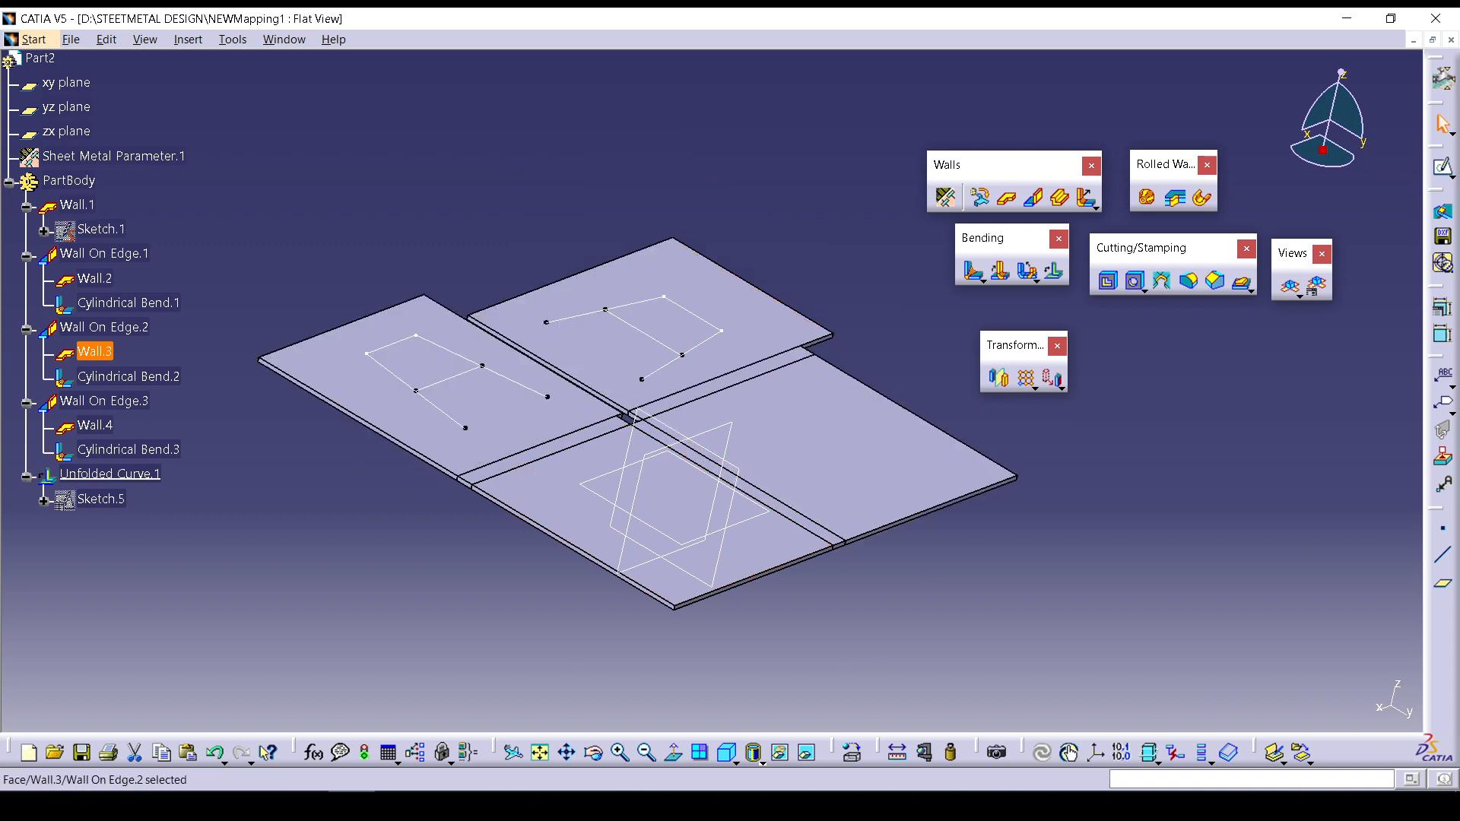
double_click(110, 474)
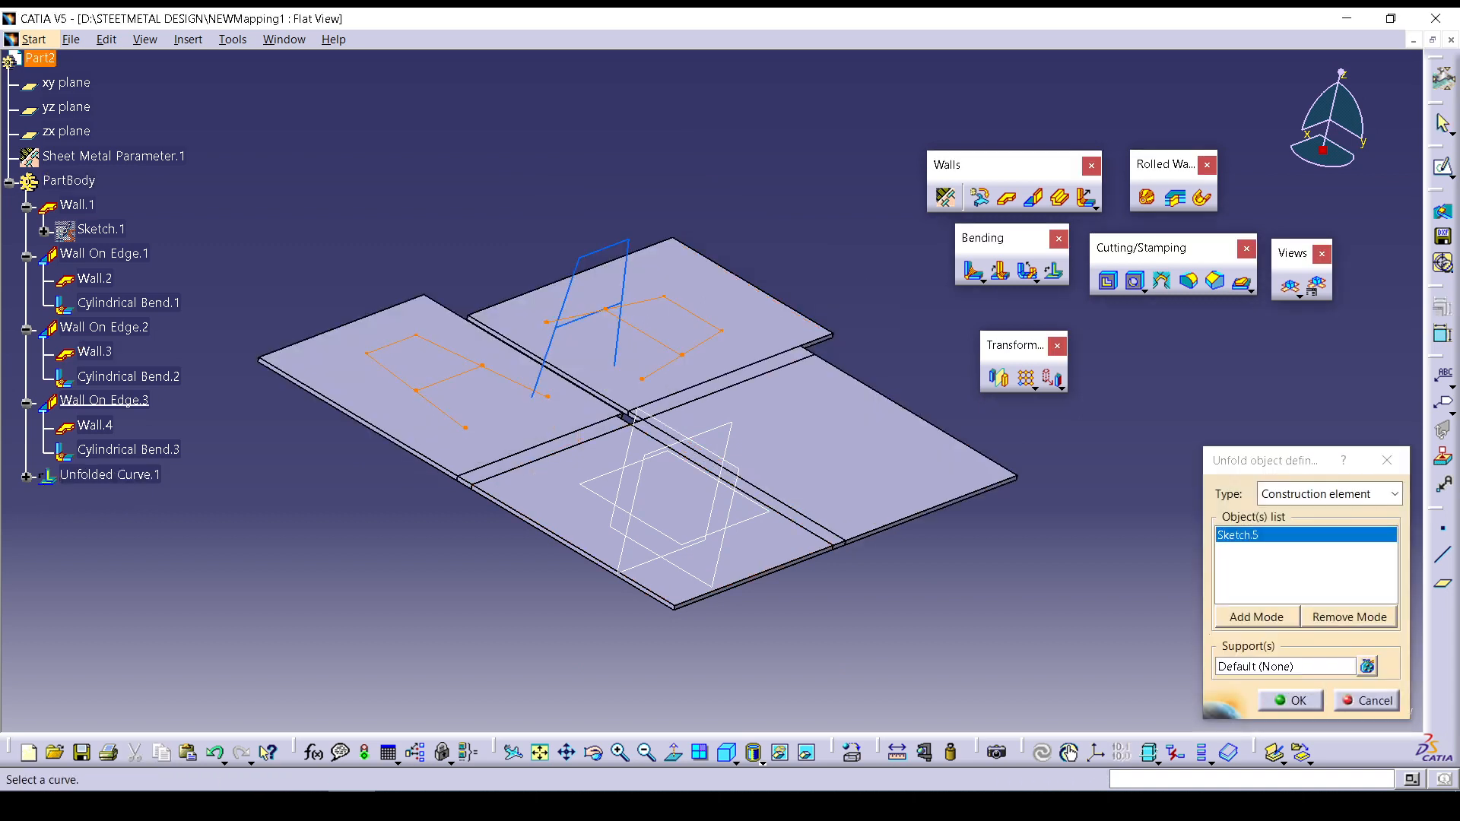
click(1395, 494)
click(1319, 535)
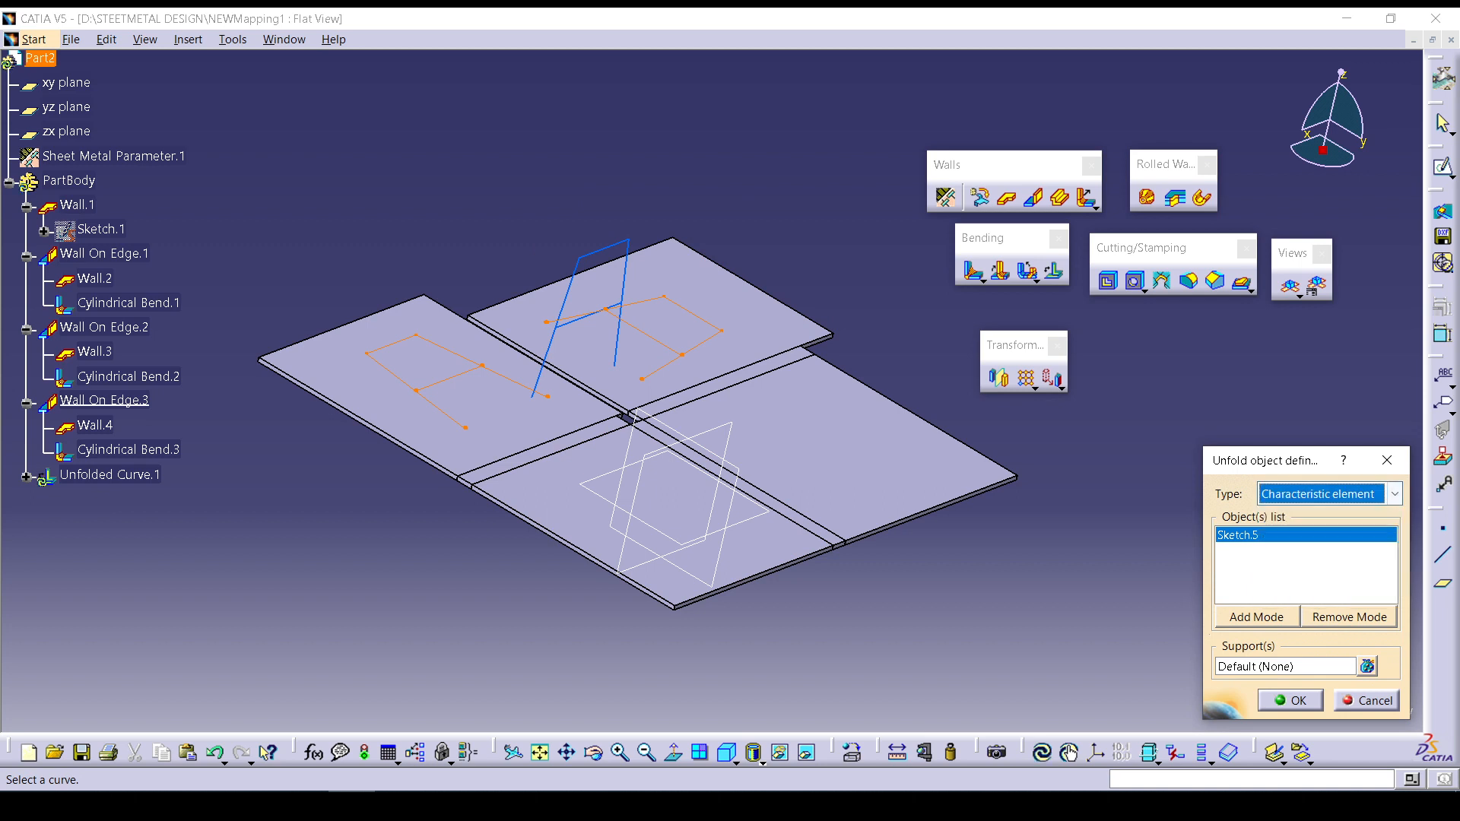
click(1291, 701)
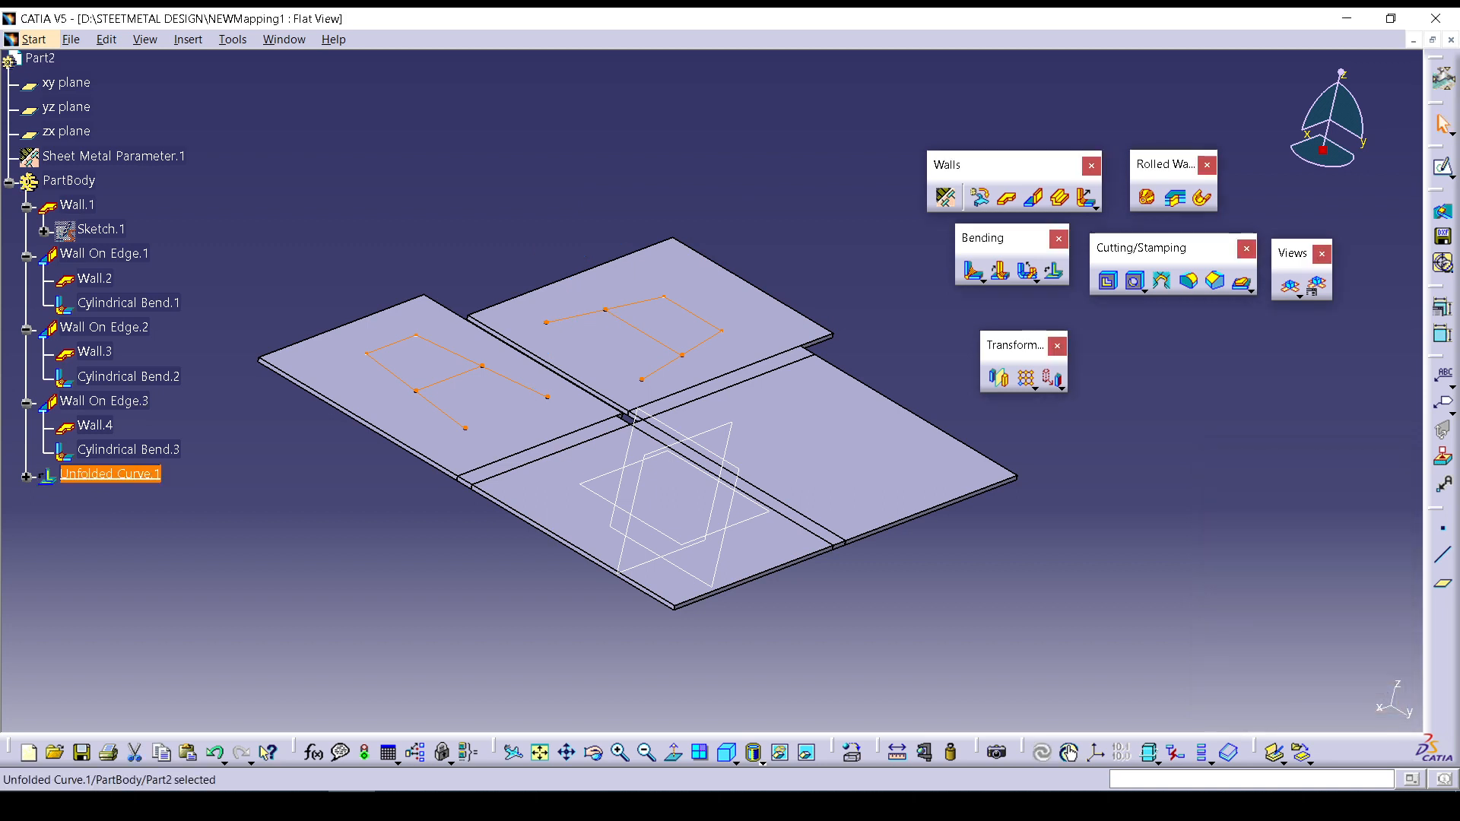
click(1240, 638)
click(464, 380)
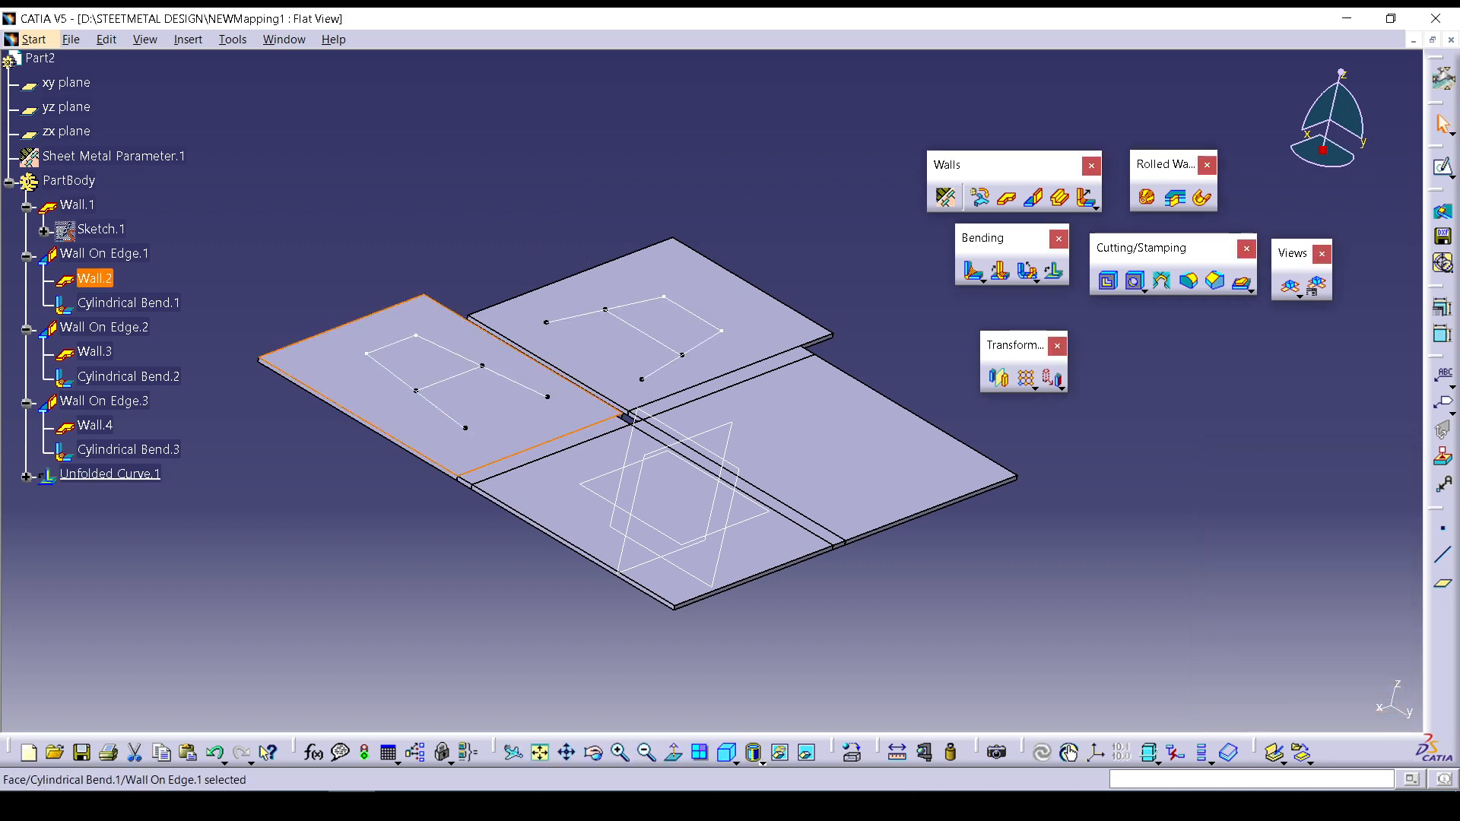
Set the unfolded curve's type to Marking in the flat view.
double_click(110, 473)
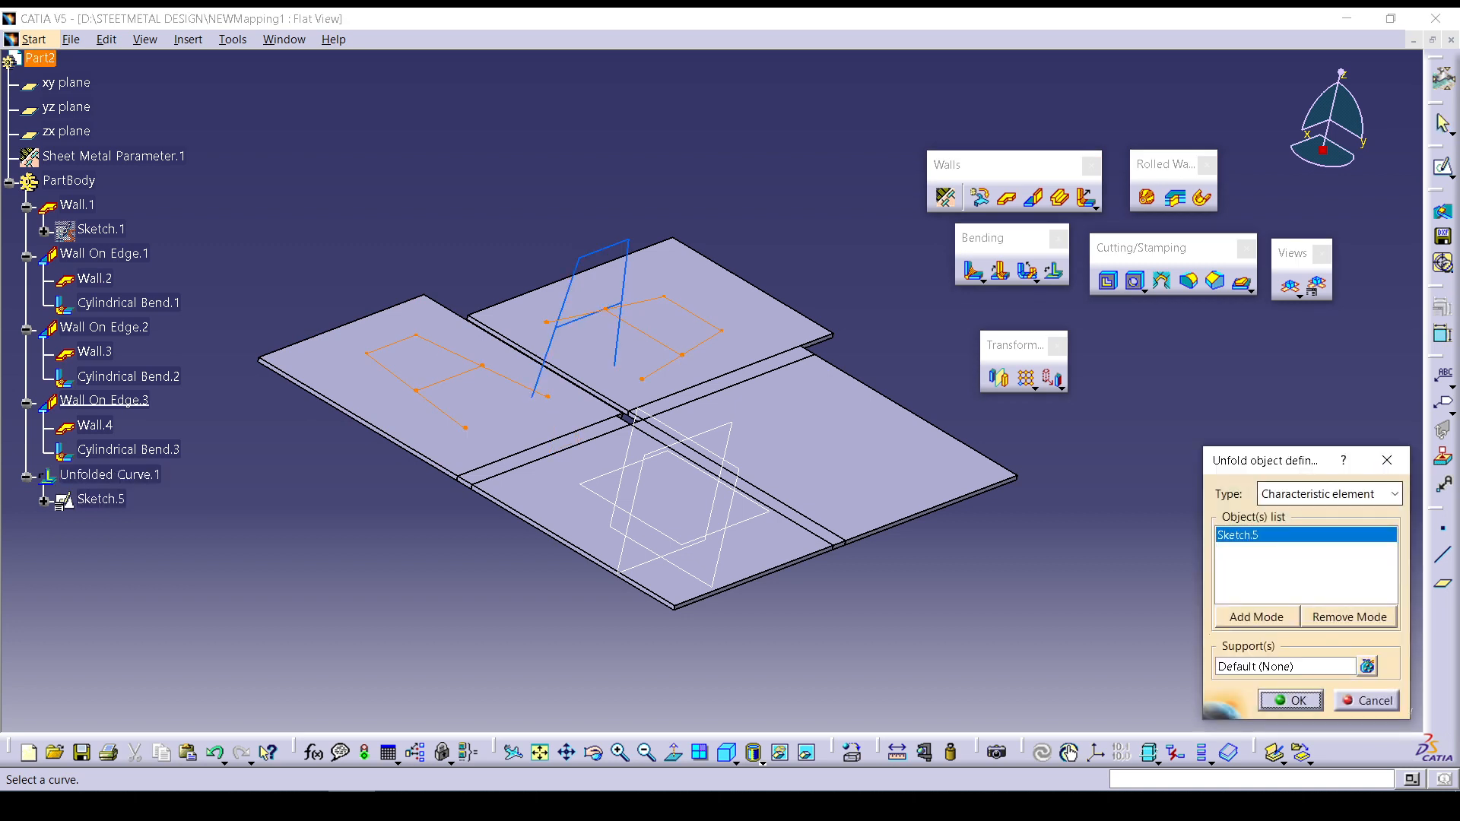
click(1395, 493)
click(1292, 547)
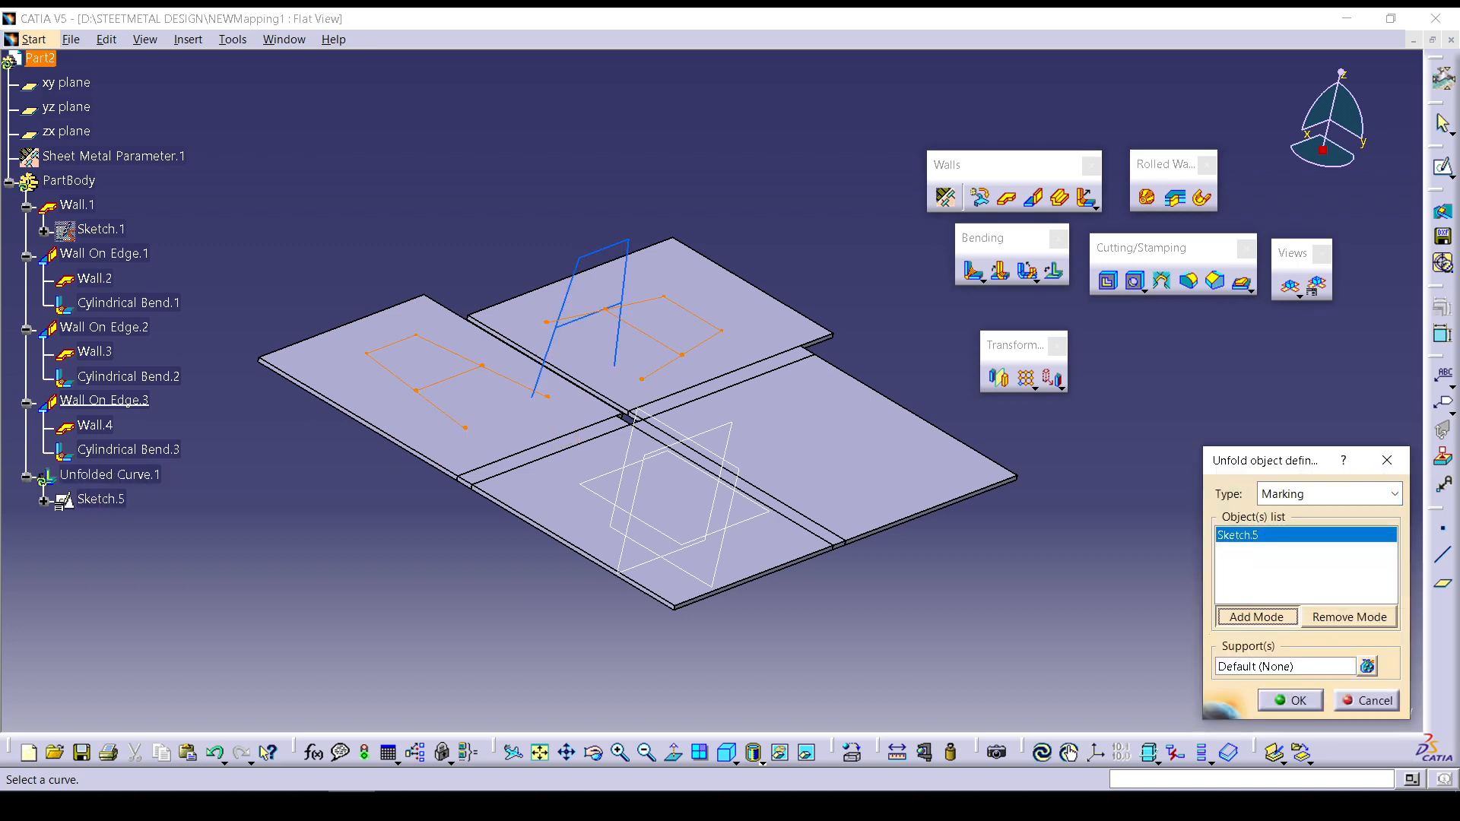
click(1291, 701)
click(989, 654)
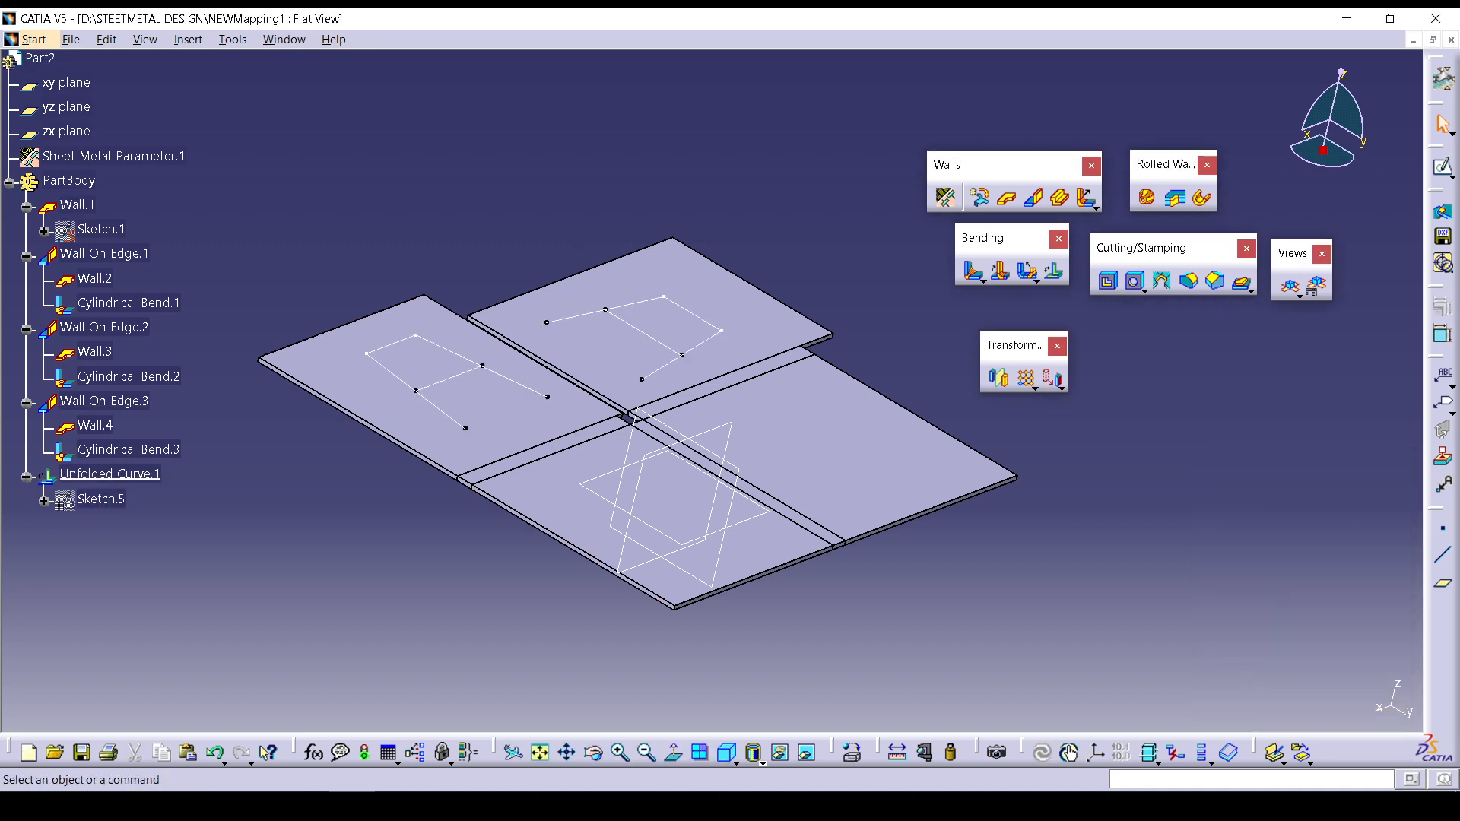
Reopen the unfolded curve's definition and try the Engraving and User Defined types.
double_click(110, 474)
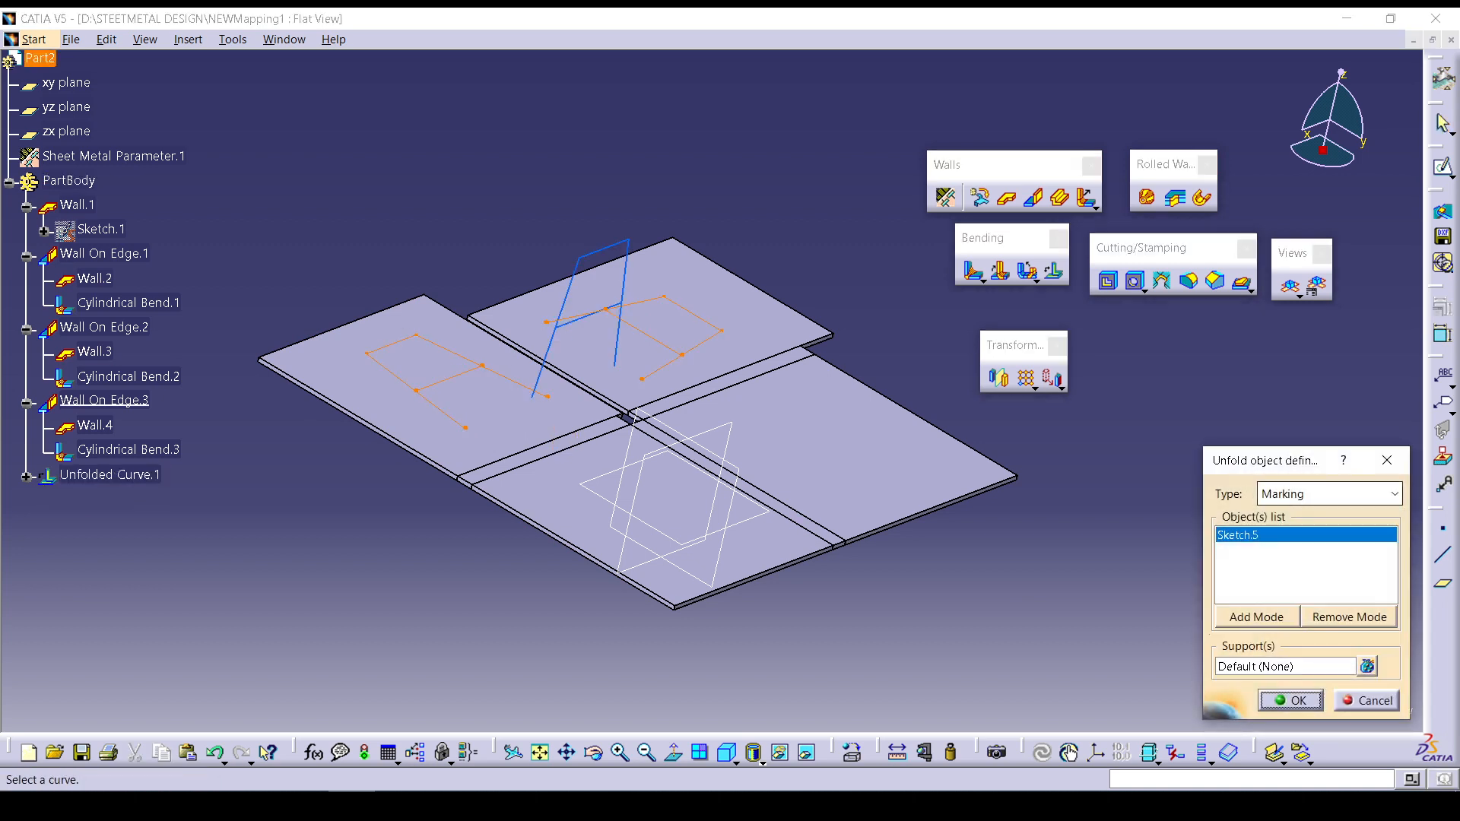
click(1395, 494)
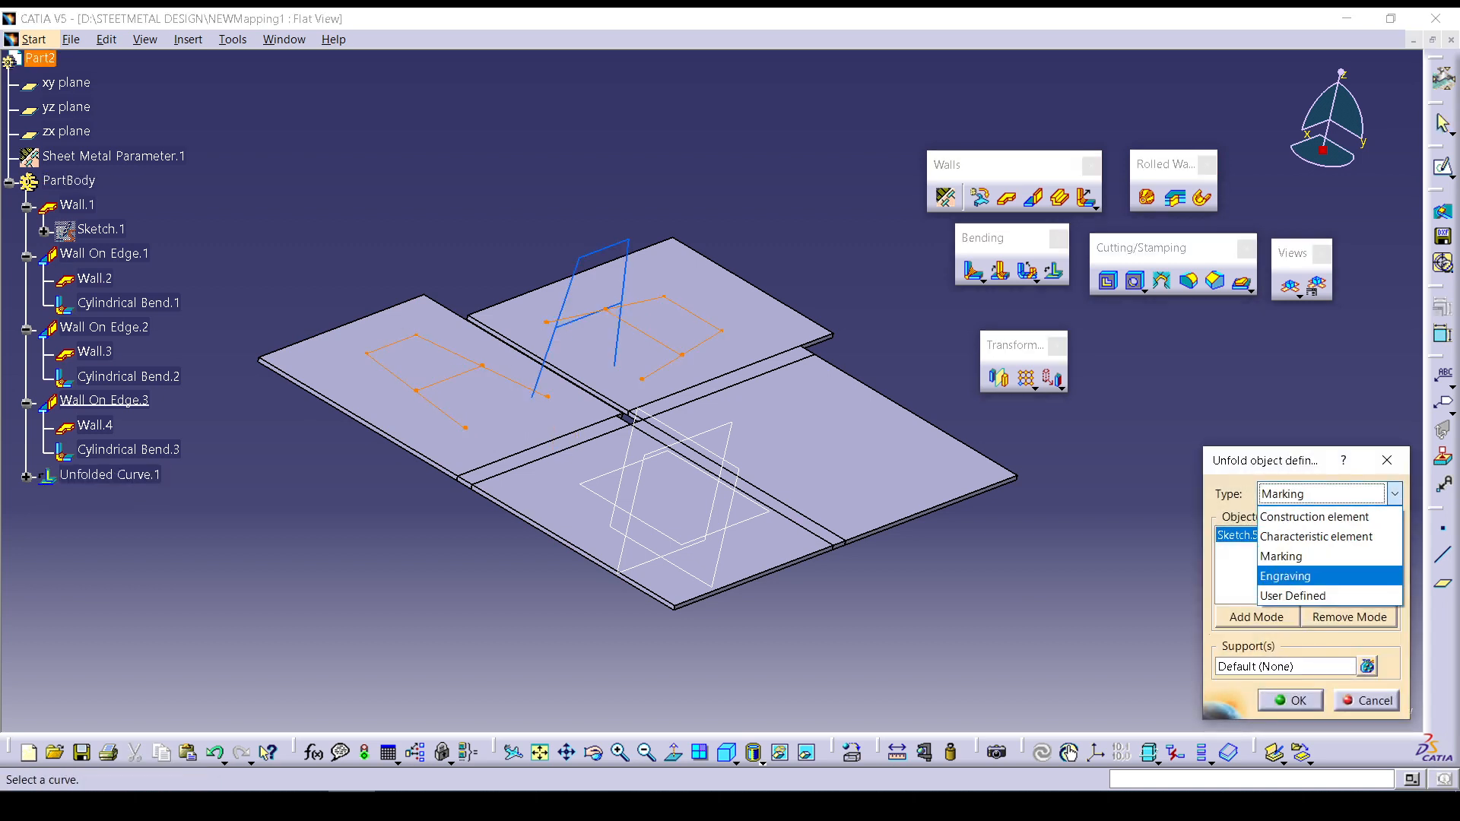
click(1323, 577)
click(1395, 494)
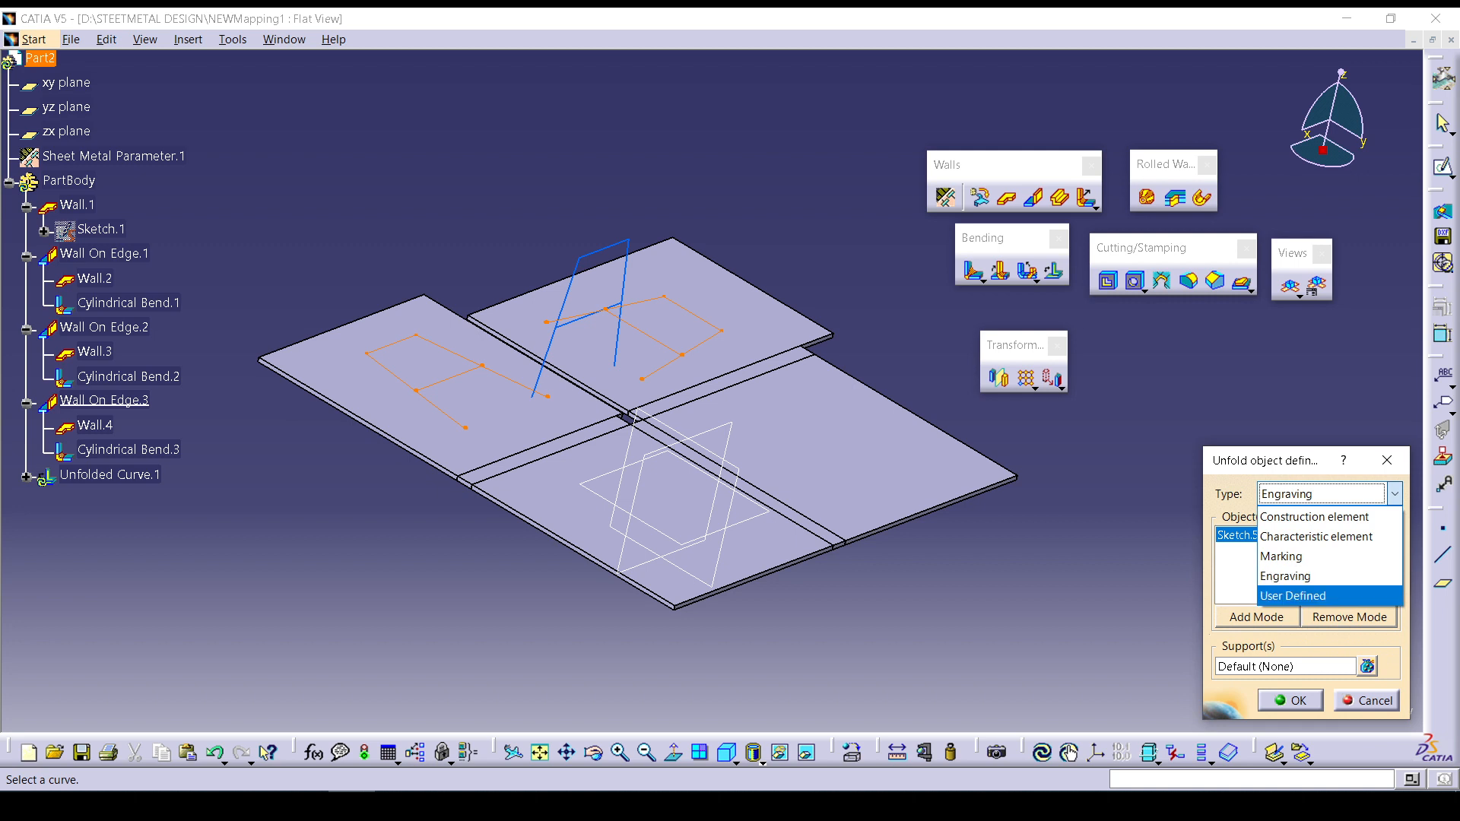
click(1323, 596)
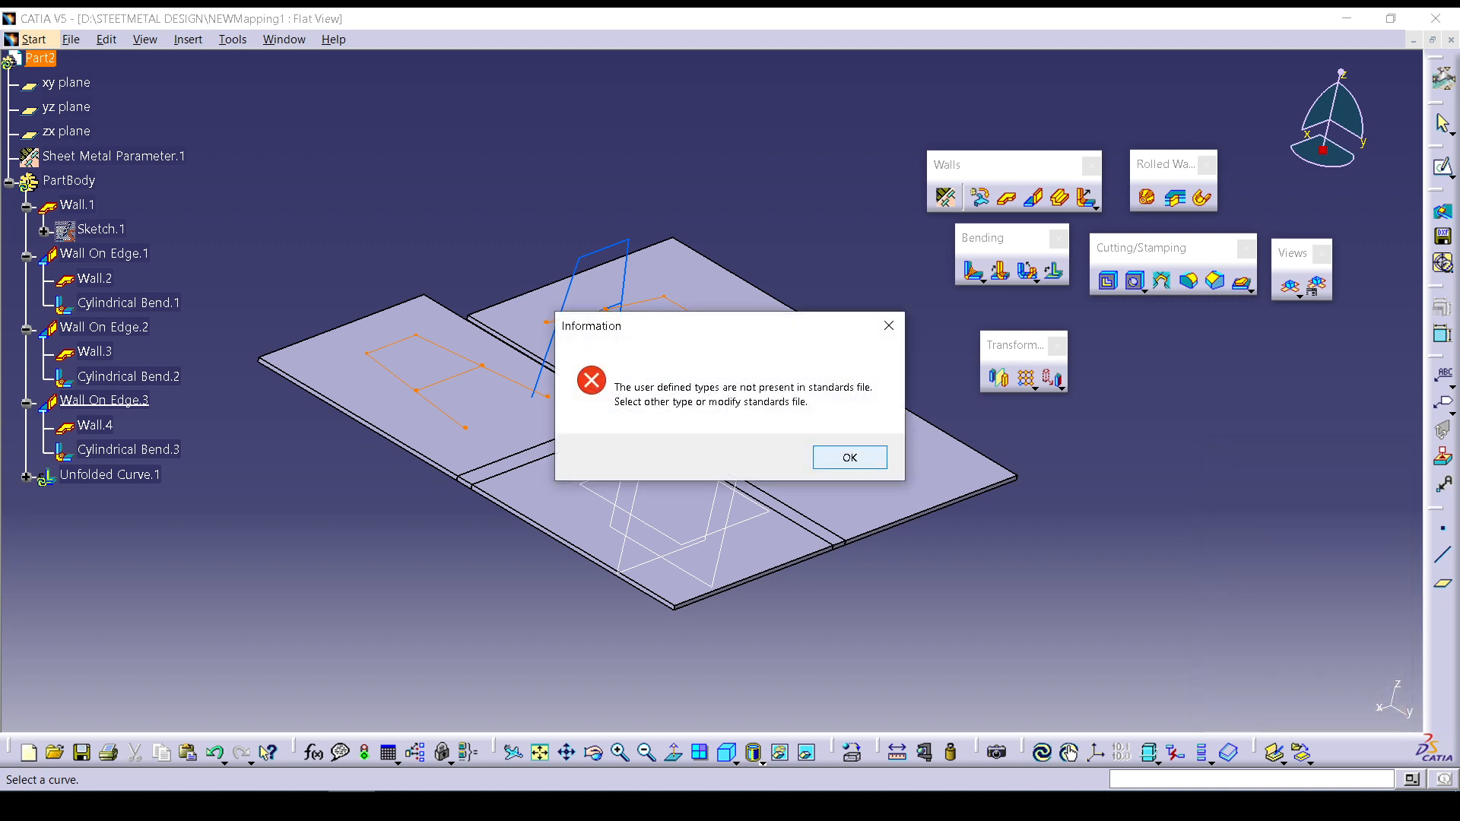
key(Return)
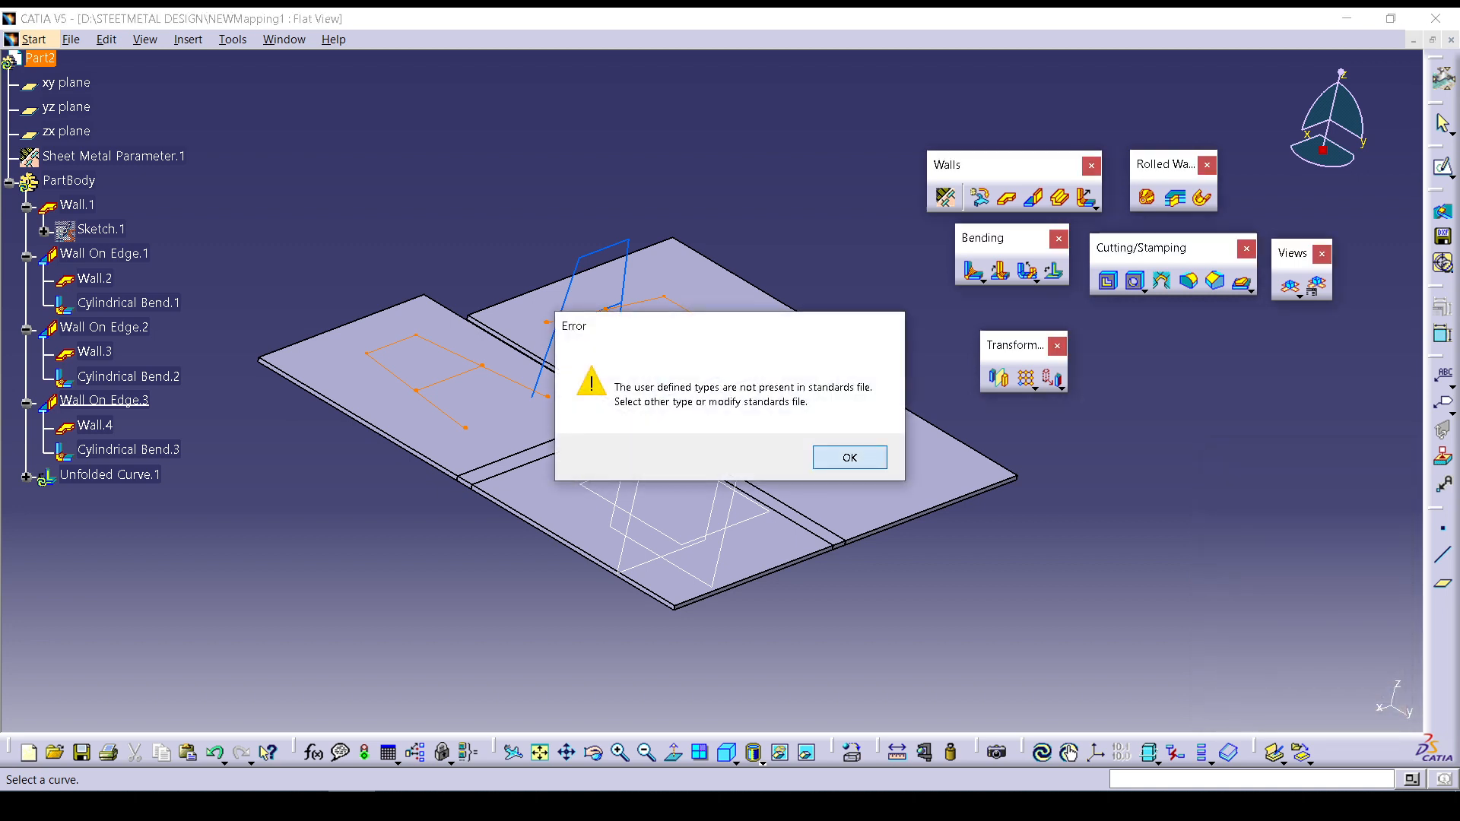
key(Return)
Try the Construction element and Characteristic element types for the unfolded curve, and settle on Marking.
click(1395, 494)
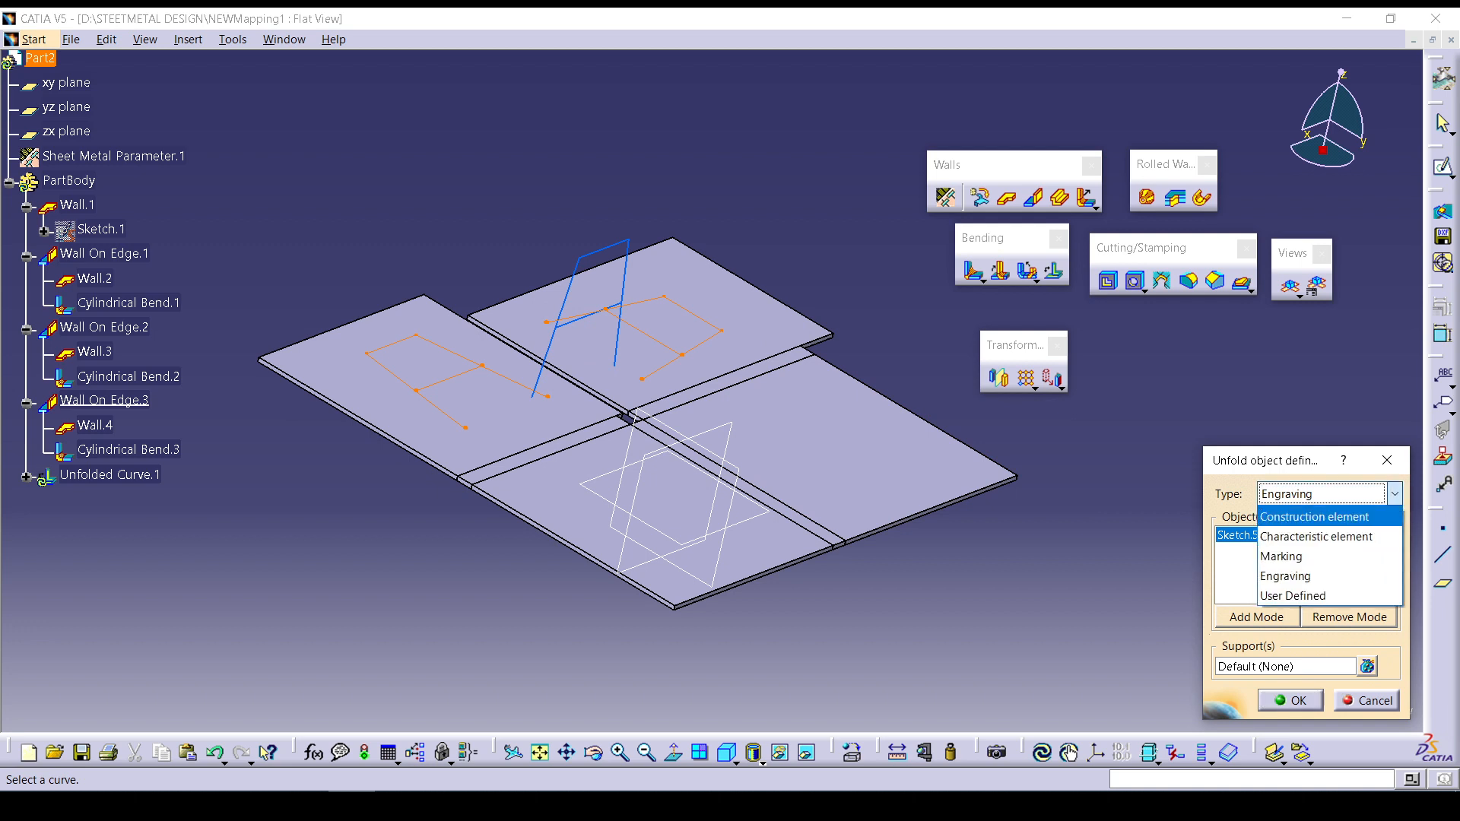
click(1315, 518)
click(1395, 495)
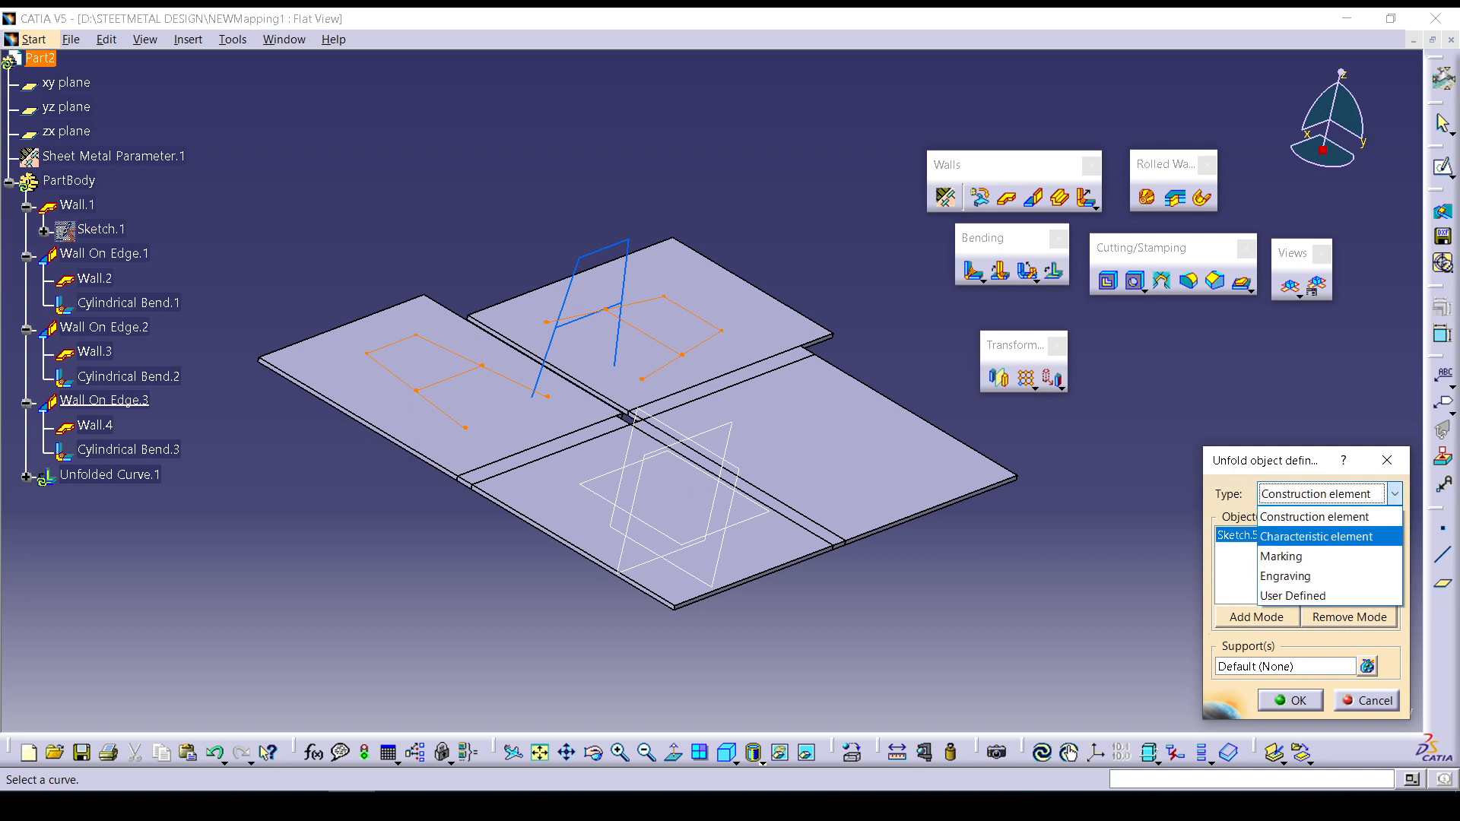
click(1317, 535)
click(1395, 495)
click(1317, 554)
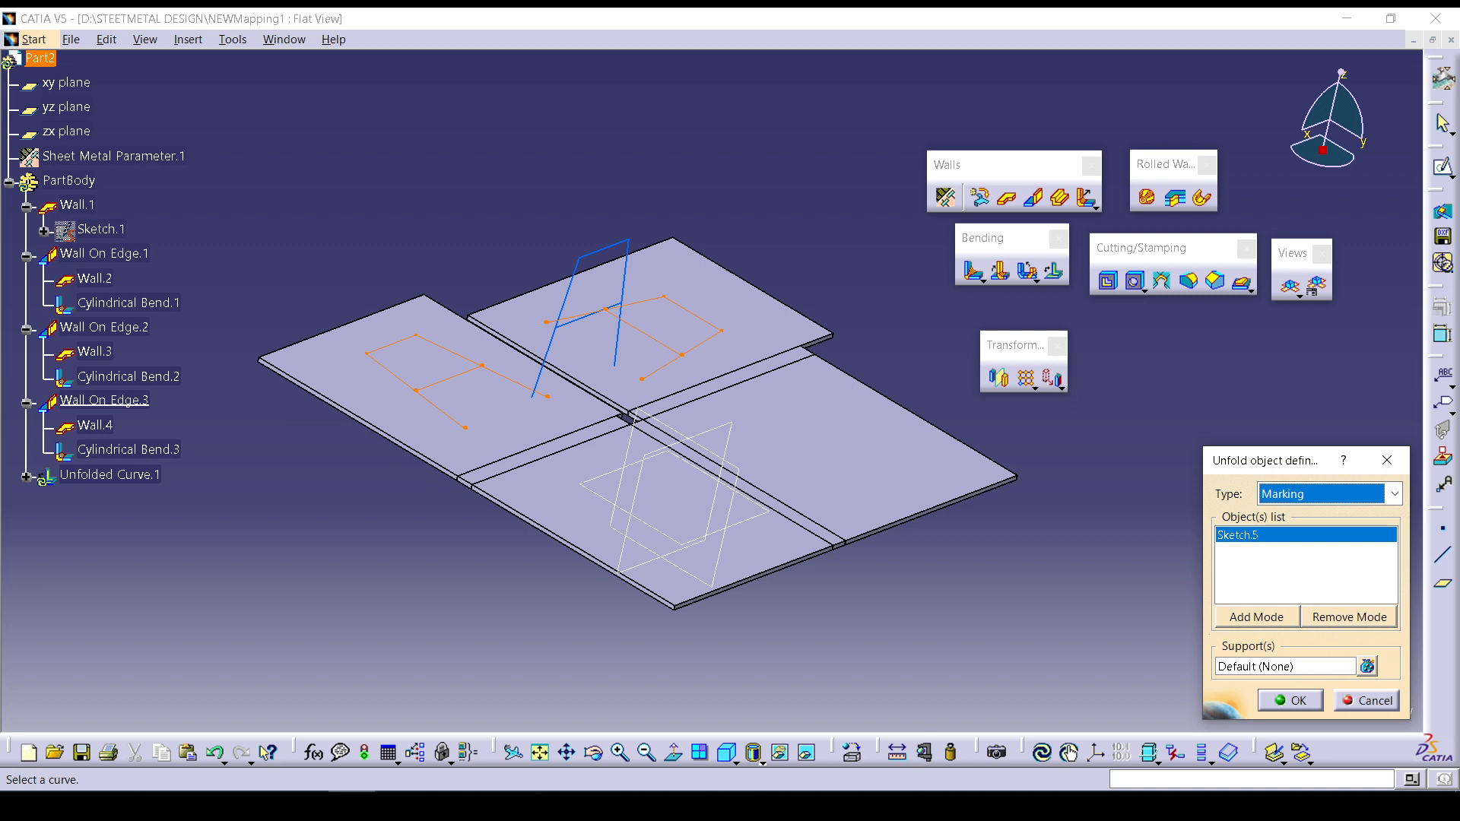
Set the face of the flattened Wall.2 as the unfolded curve's support and apply the definition.
click(1285, 667)
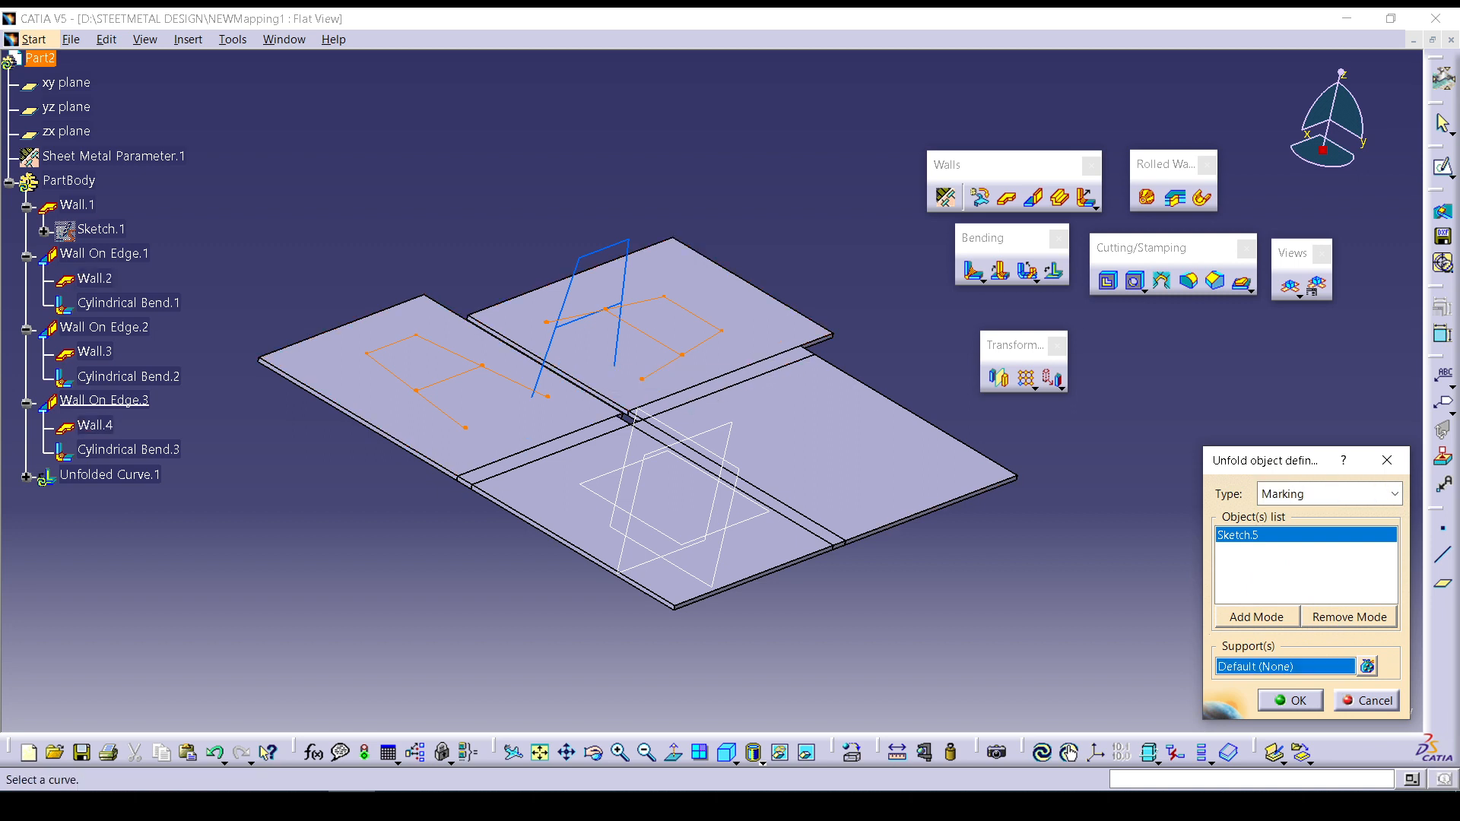
click(494, 426)
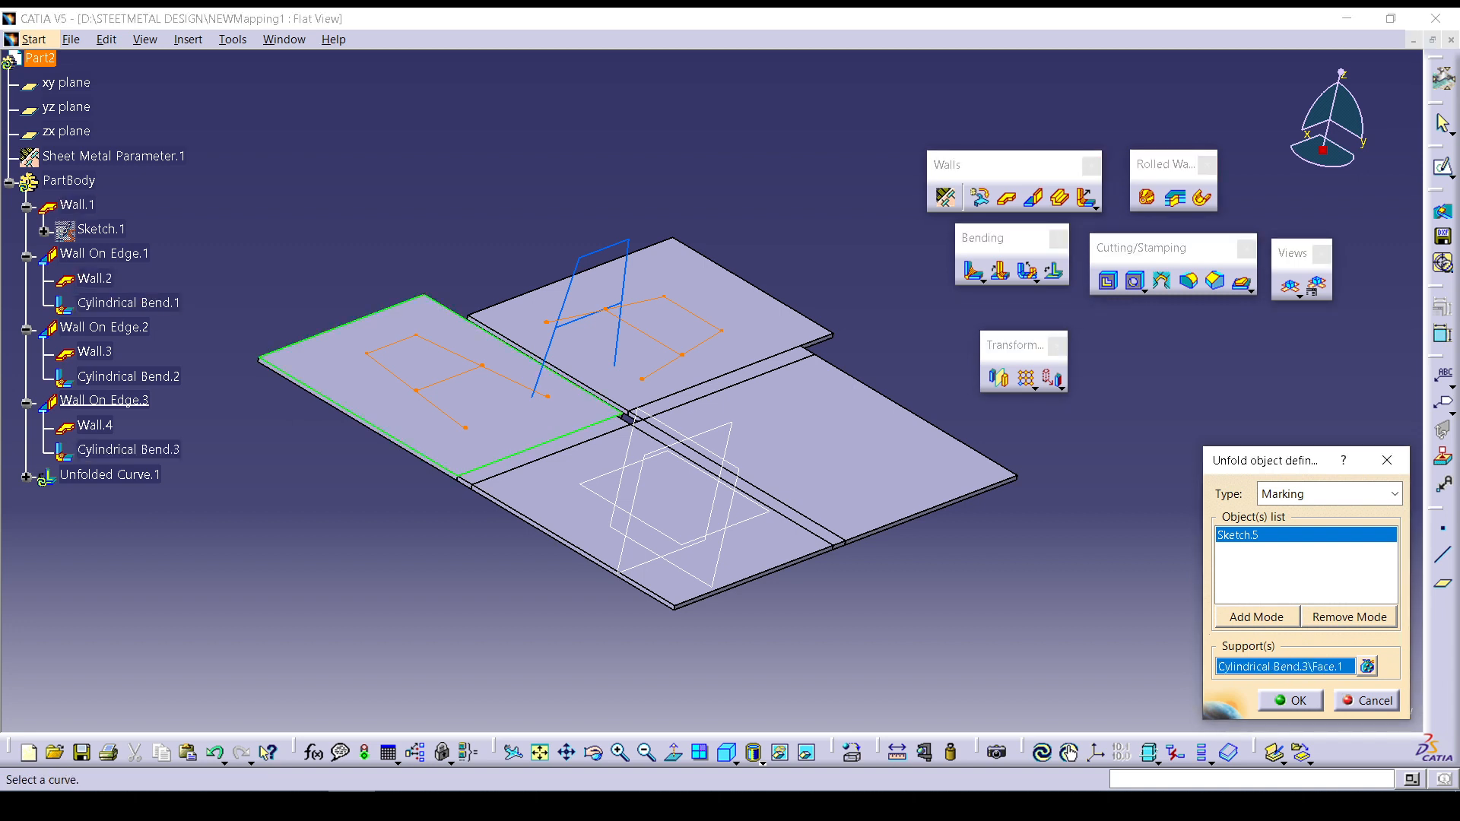
key(Return)
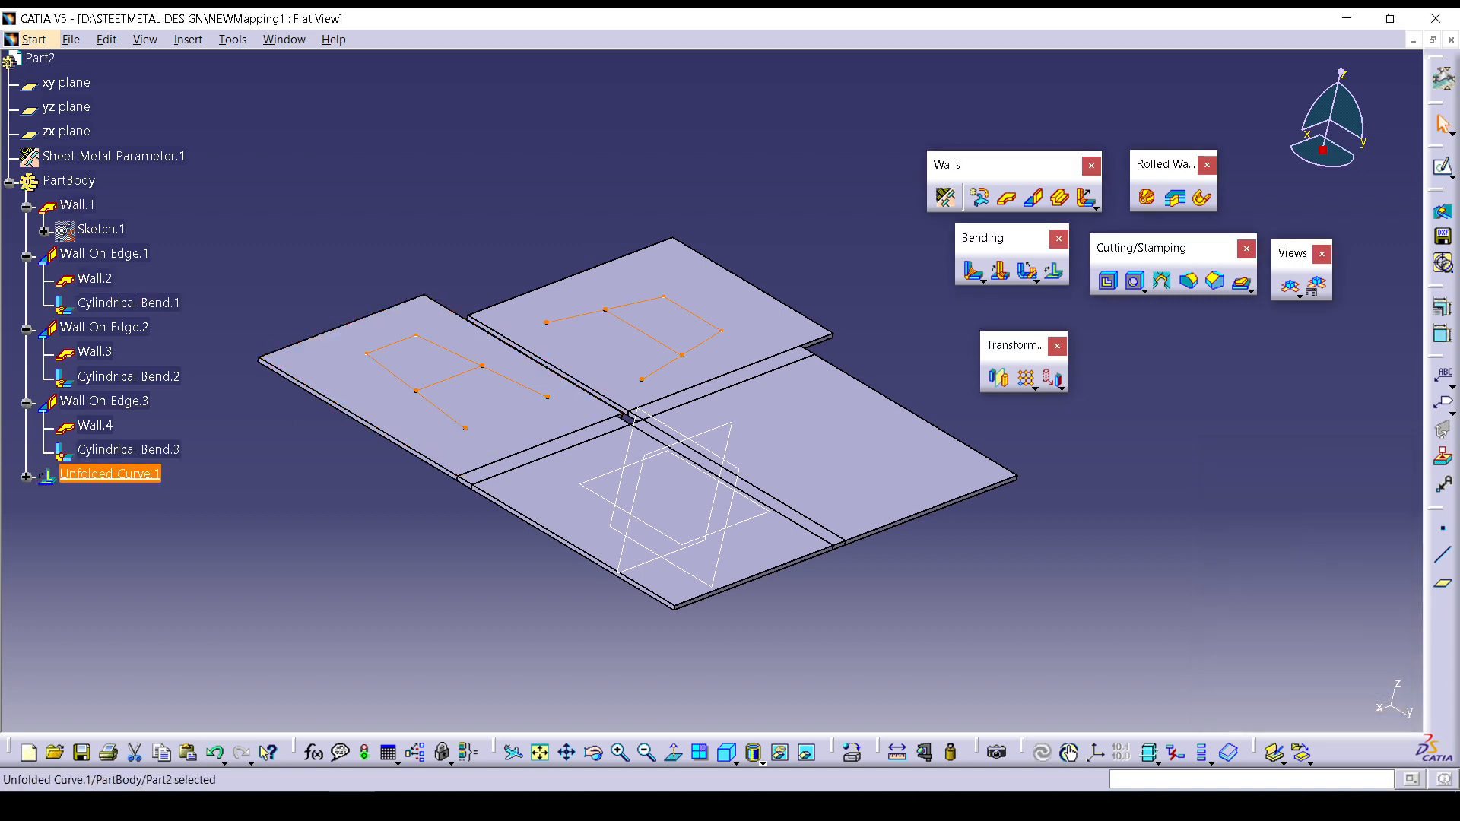
Change the unfolded curve's type to Construction element in the flat view and apply the definition.
double_click(110, 473)
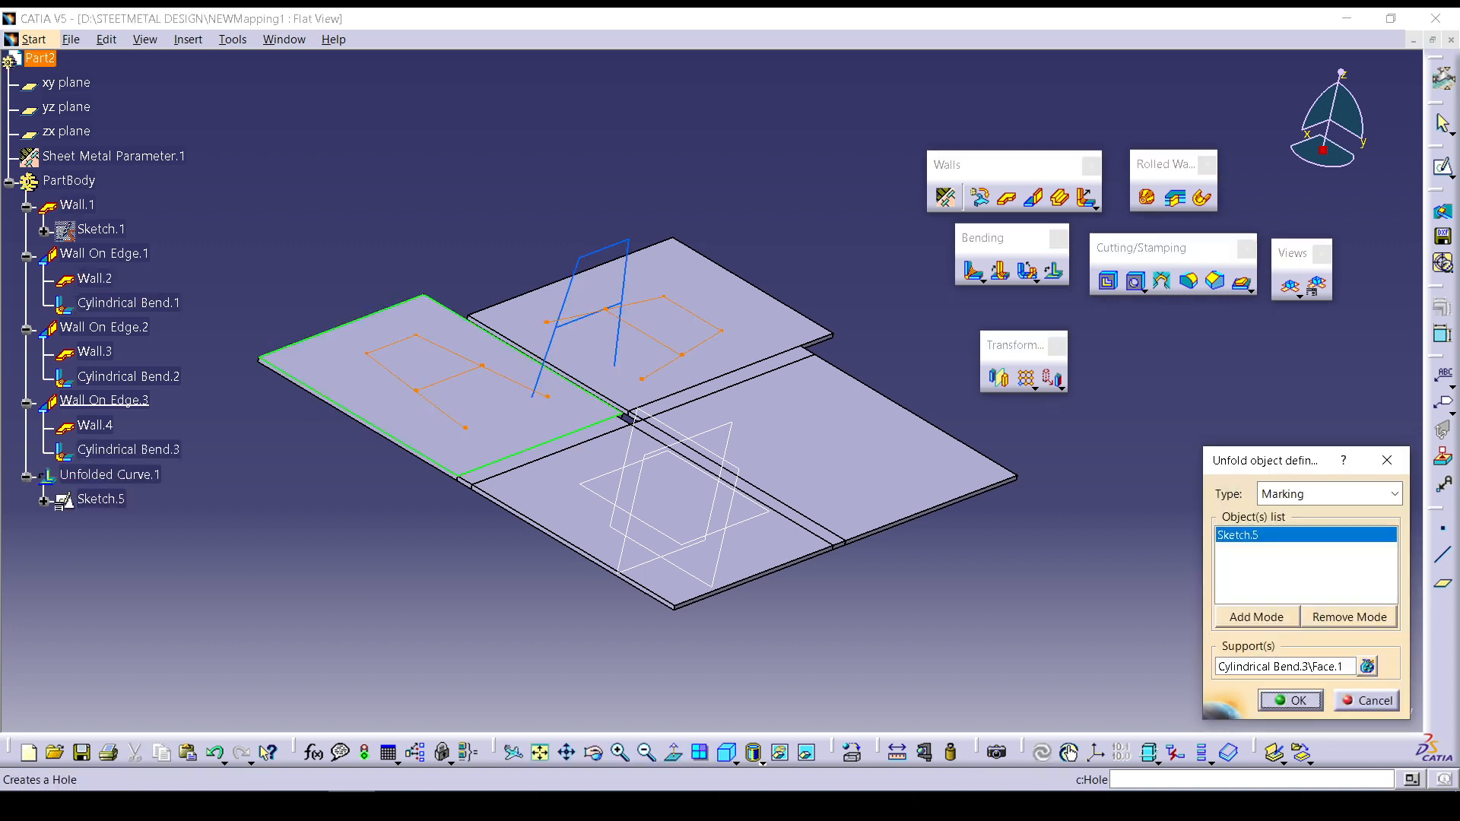
click(1328, 493)
click(1308, 512)
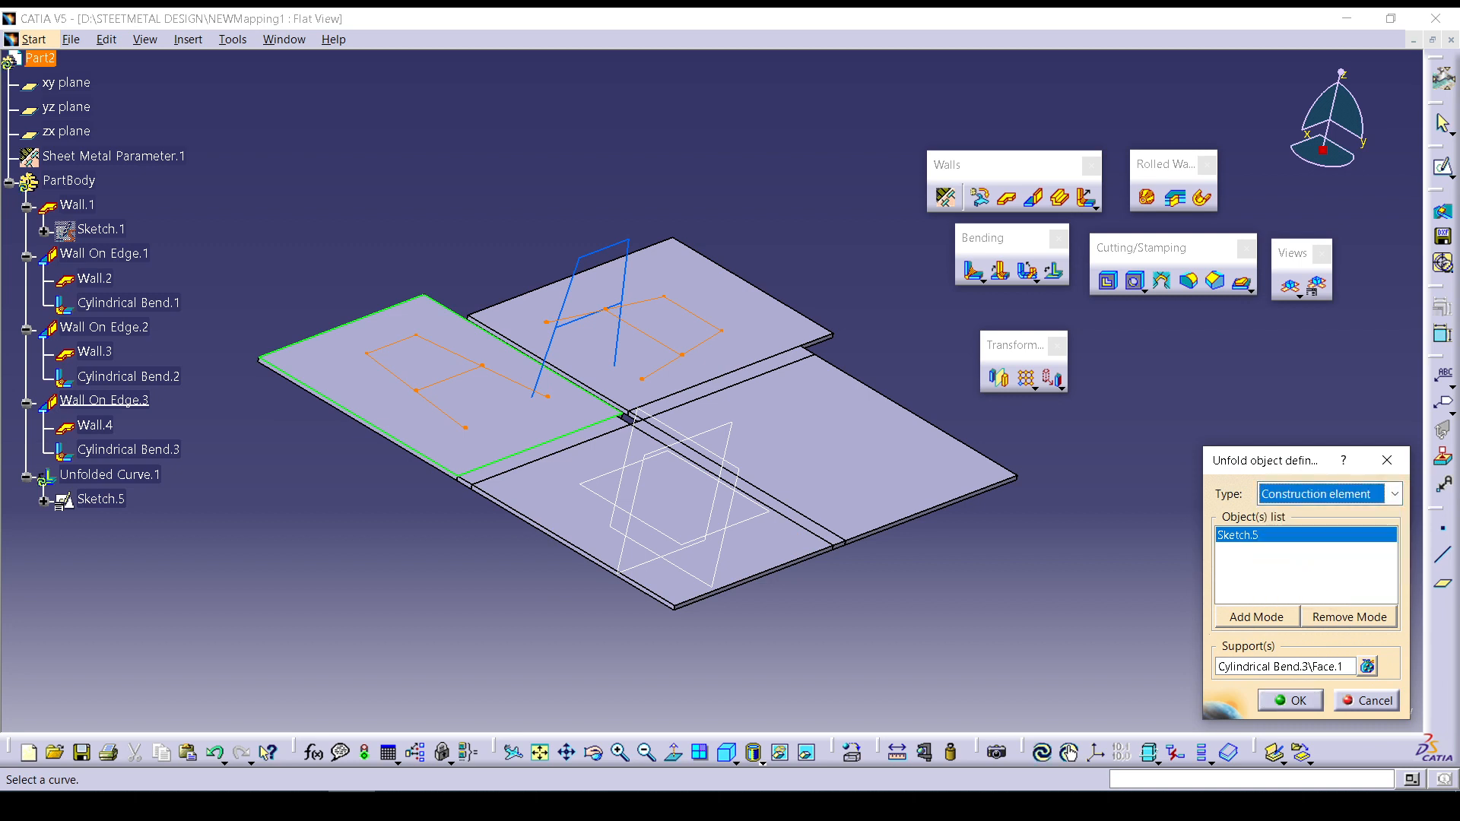
key(Return)
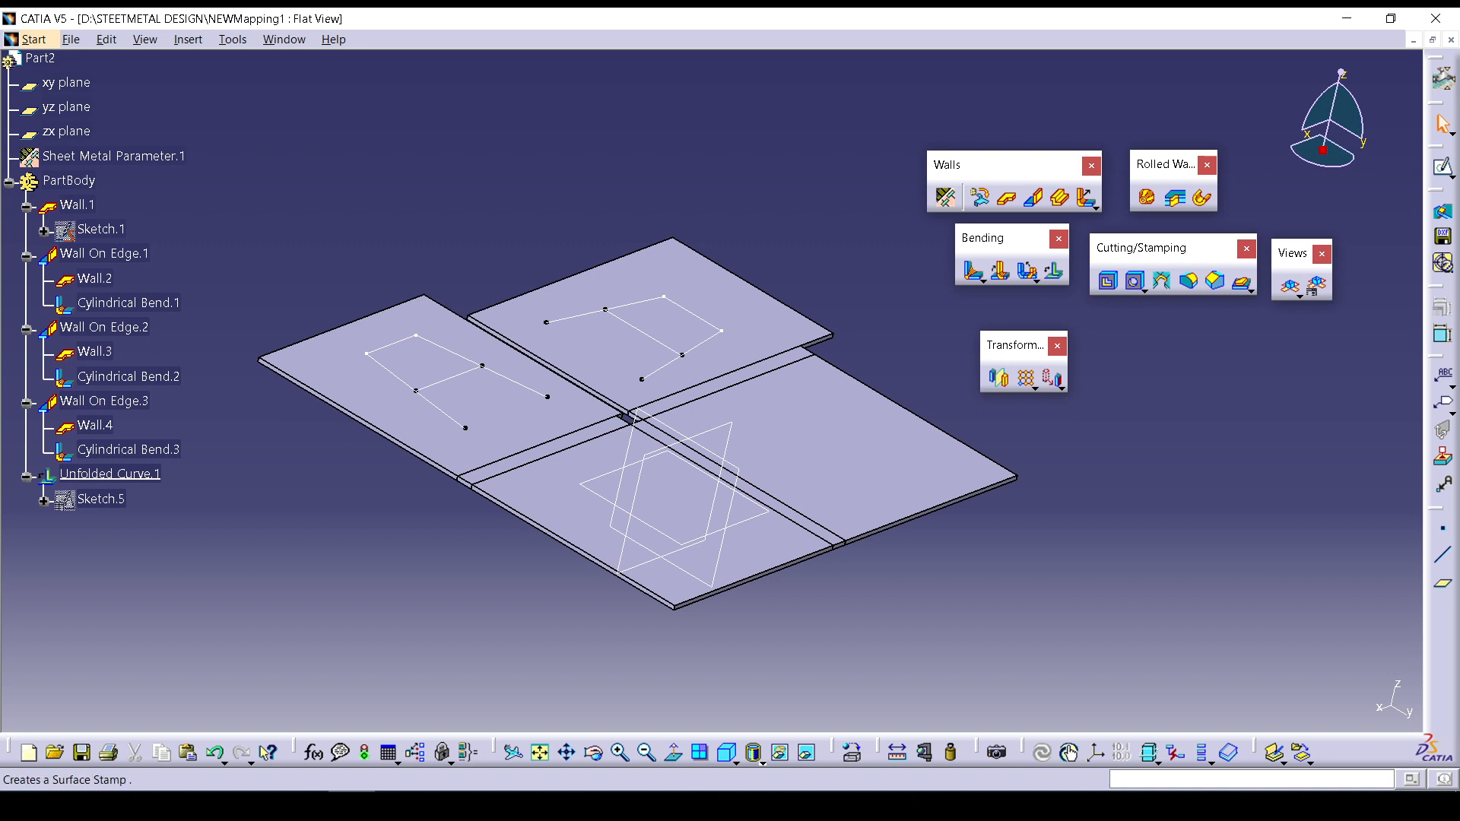
Fold the part, reopen and reapply the unfolded curve's definition with its support unchanged, and undo the latest changes.
click(1290, 286)
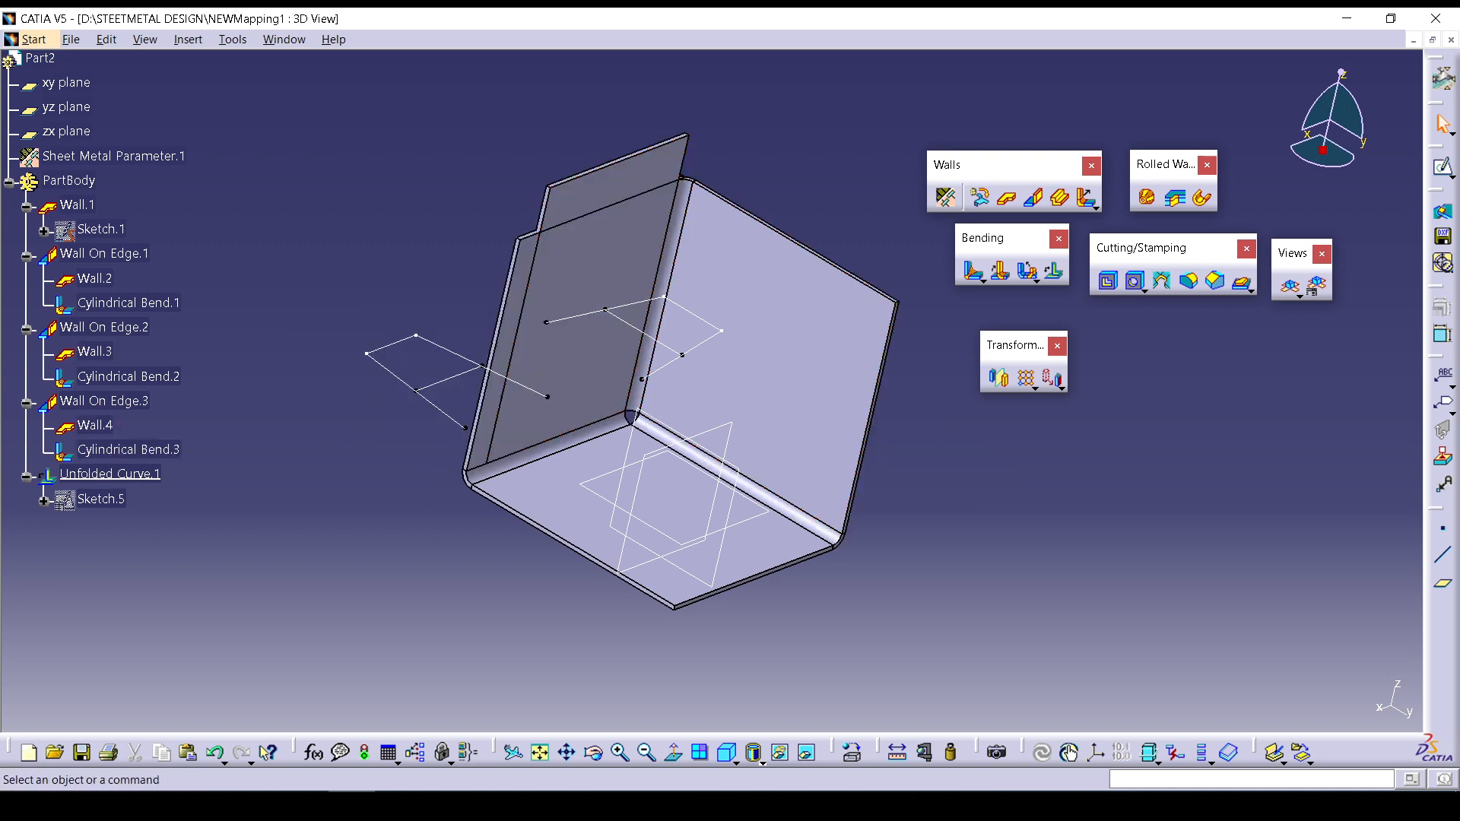
double_click(110, 473)
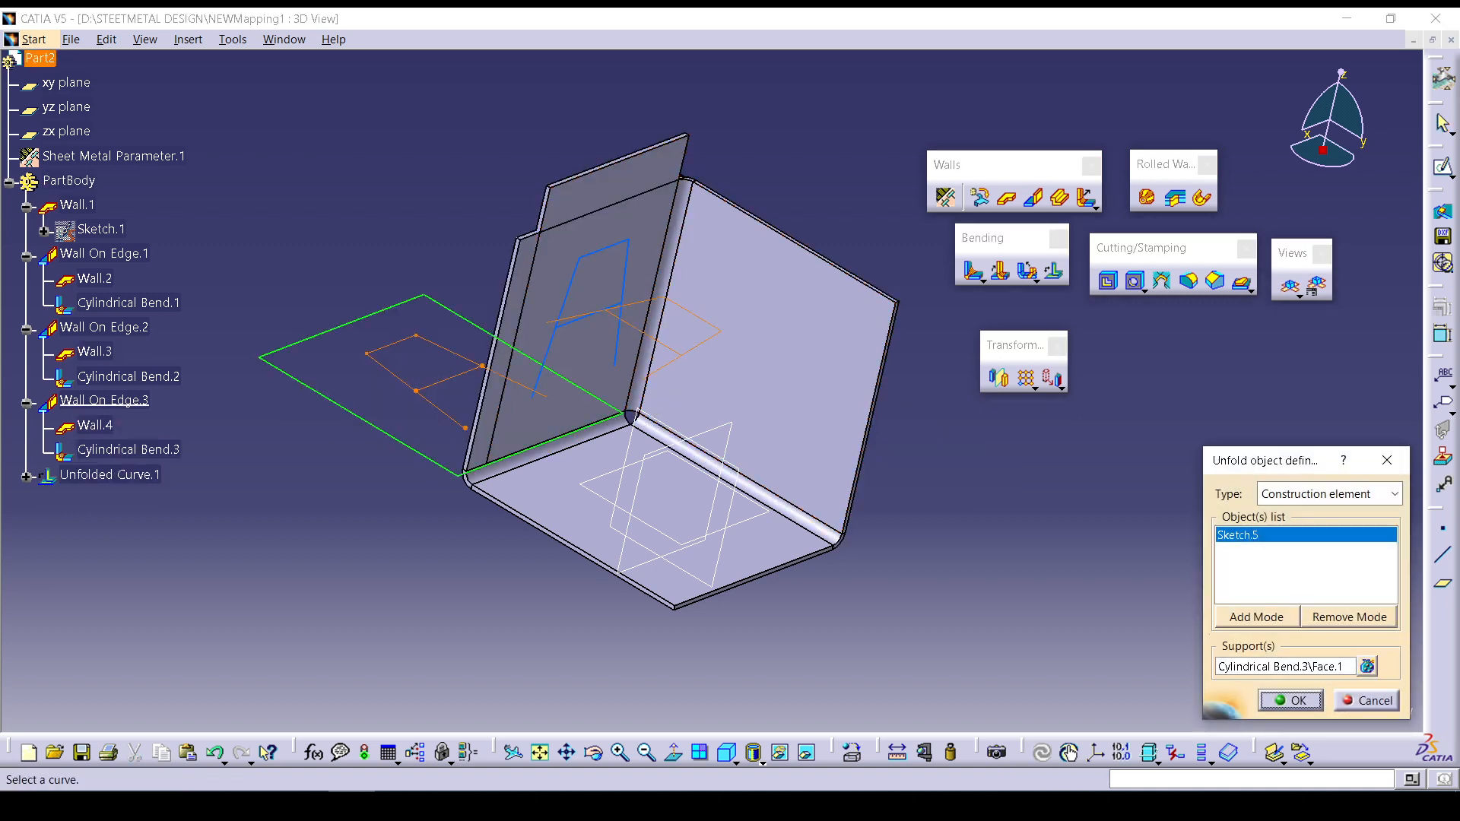
click(1285, 666)
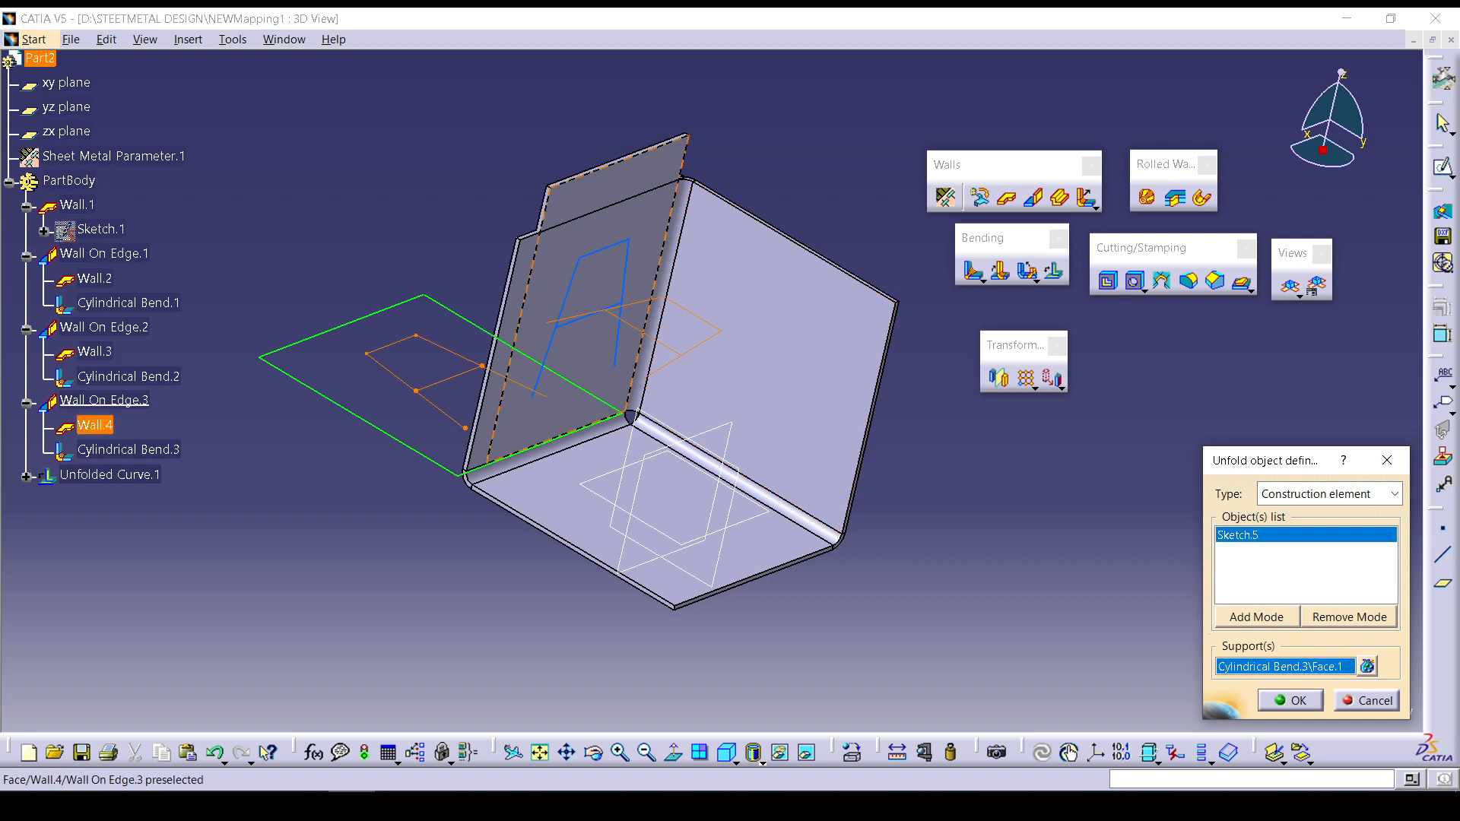
click(1291, 700)
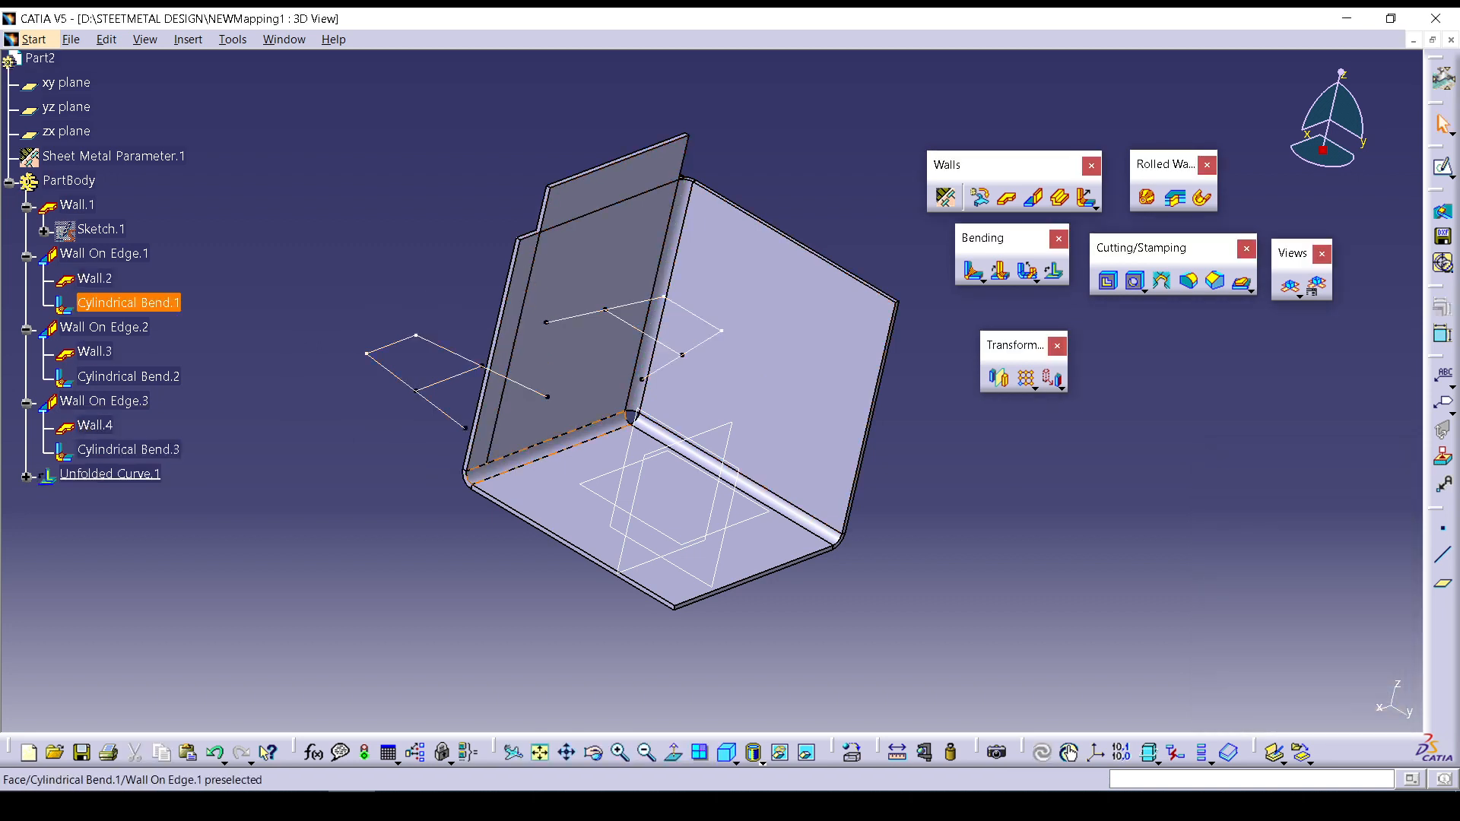
key(ctrl+z)
key(ctrl+z)
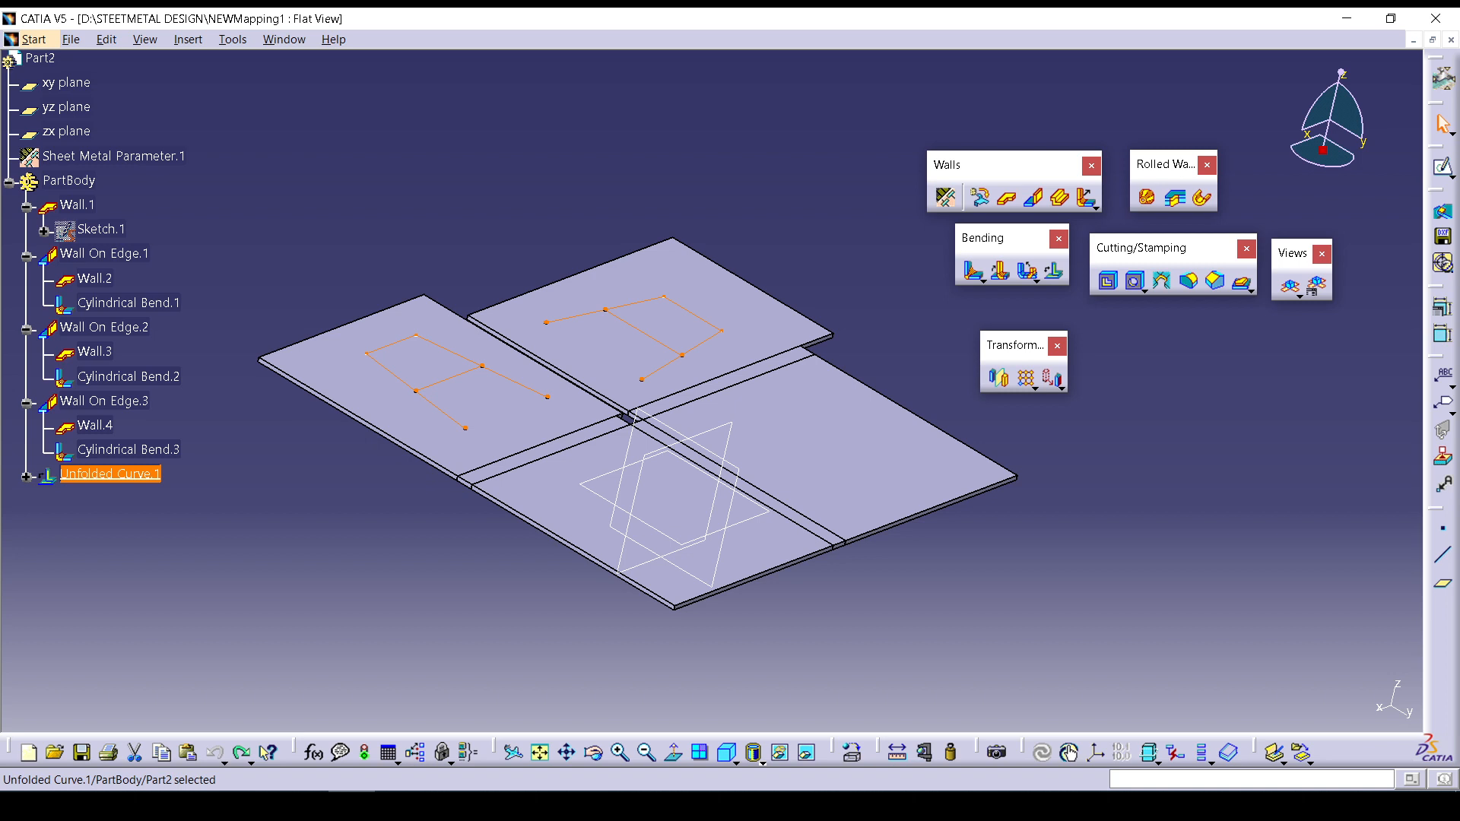
Delete the unfolded curve from the PartBody and return the part to the folded 3D view.
right_click(89, 475)
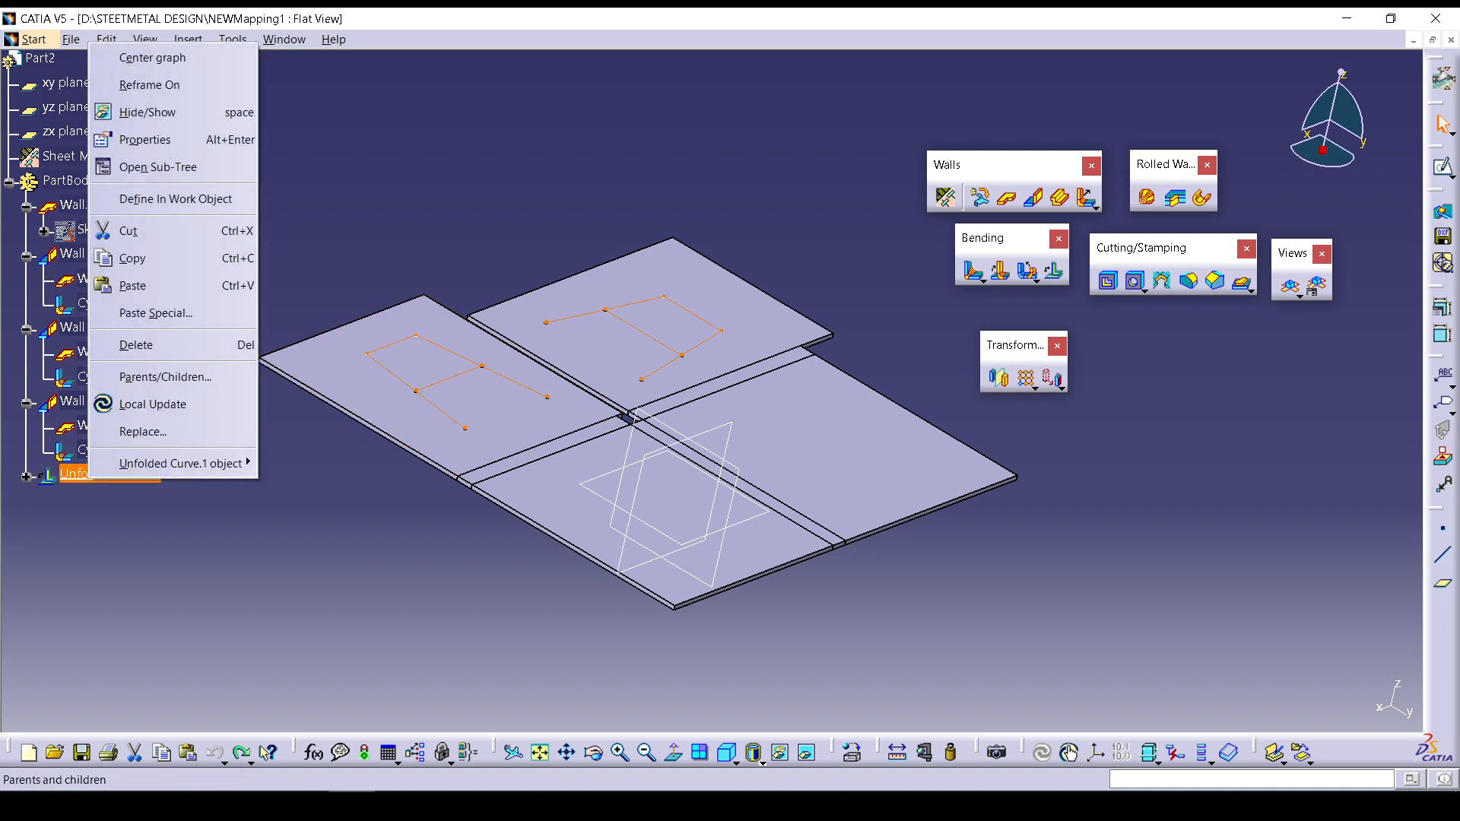
click(125, 345)
key(Return)
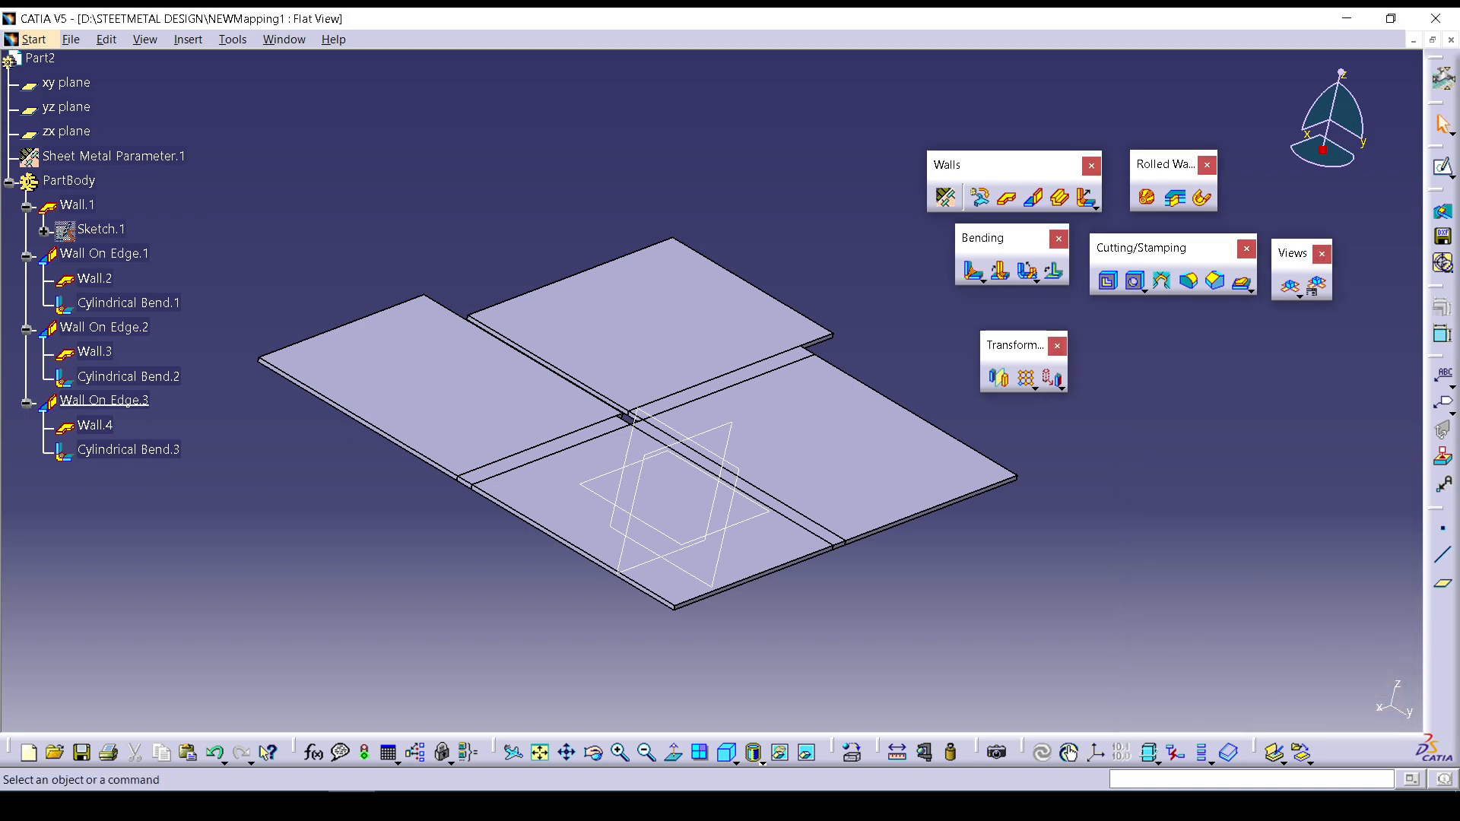
click(1291, 286)
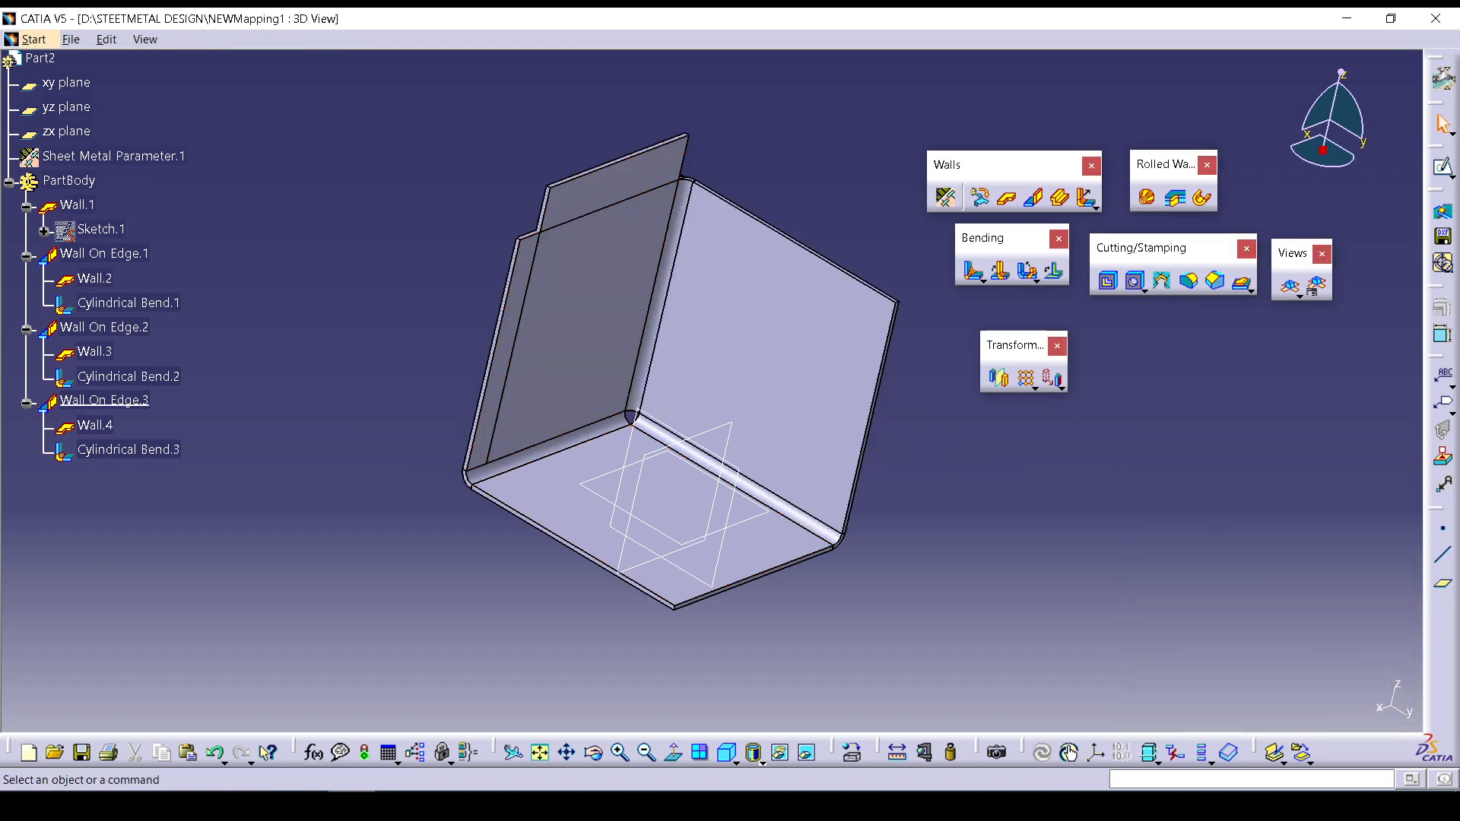
Close the NEWMapping1 document without saving its changes.
click(71, 40)
click(105, 146)
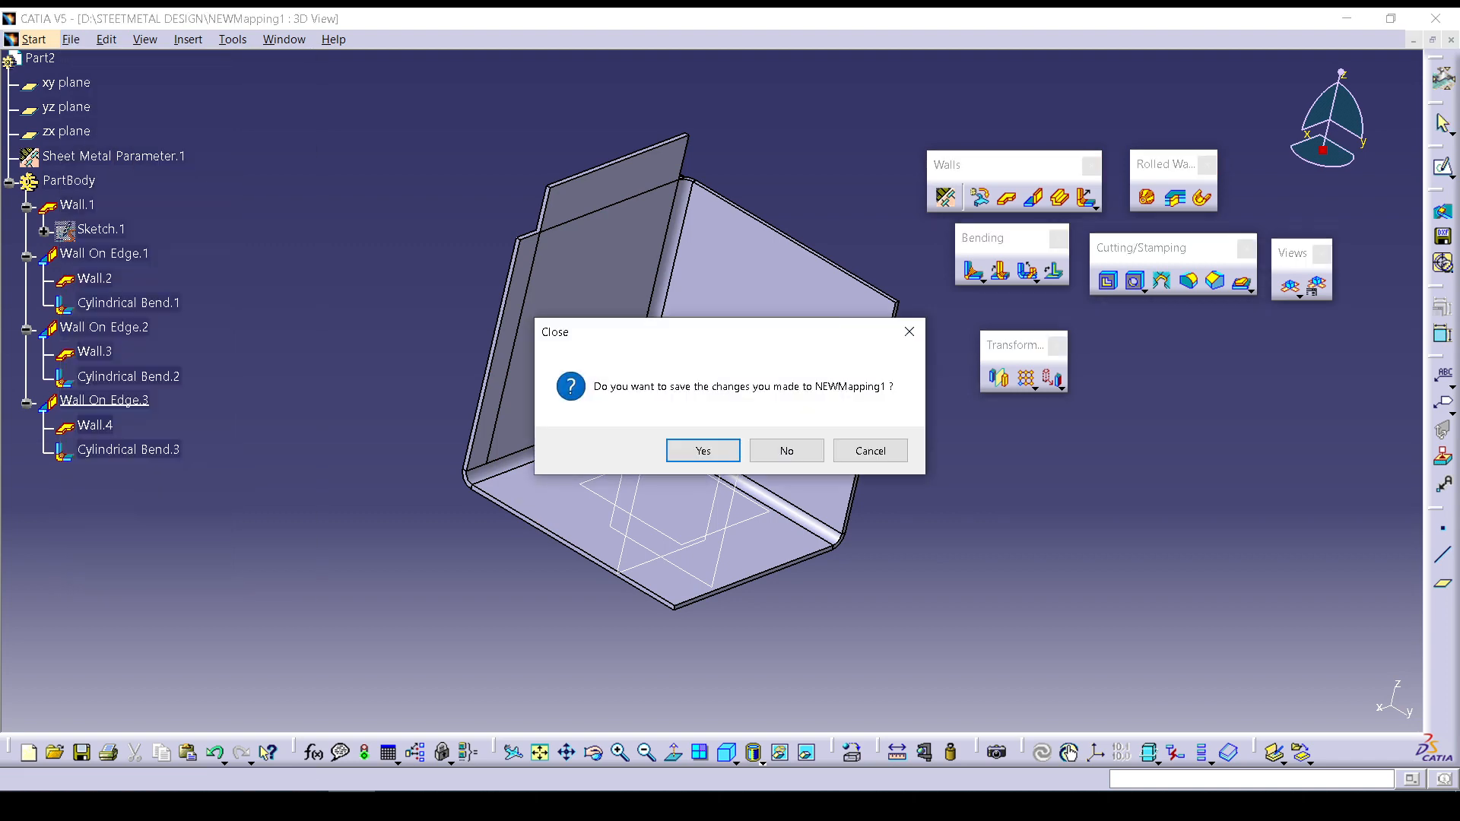
click(782, 449)
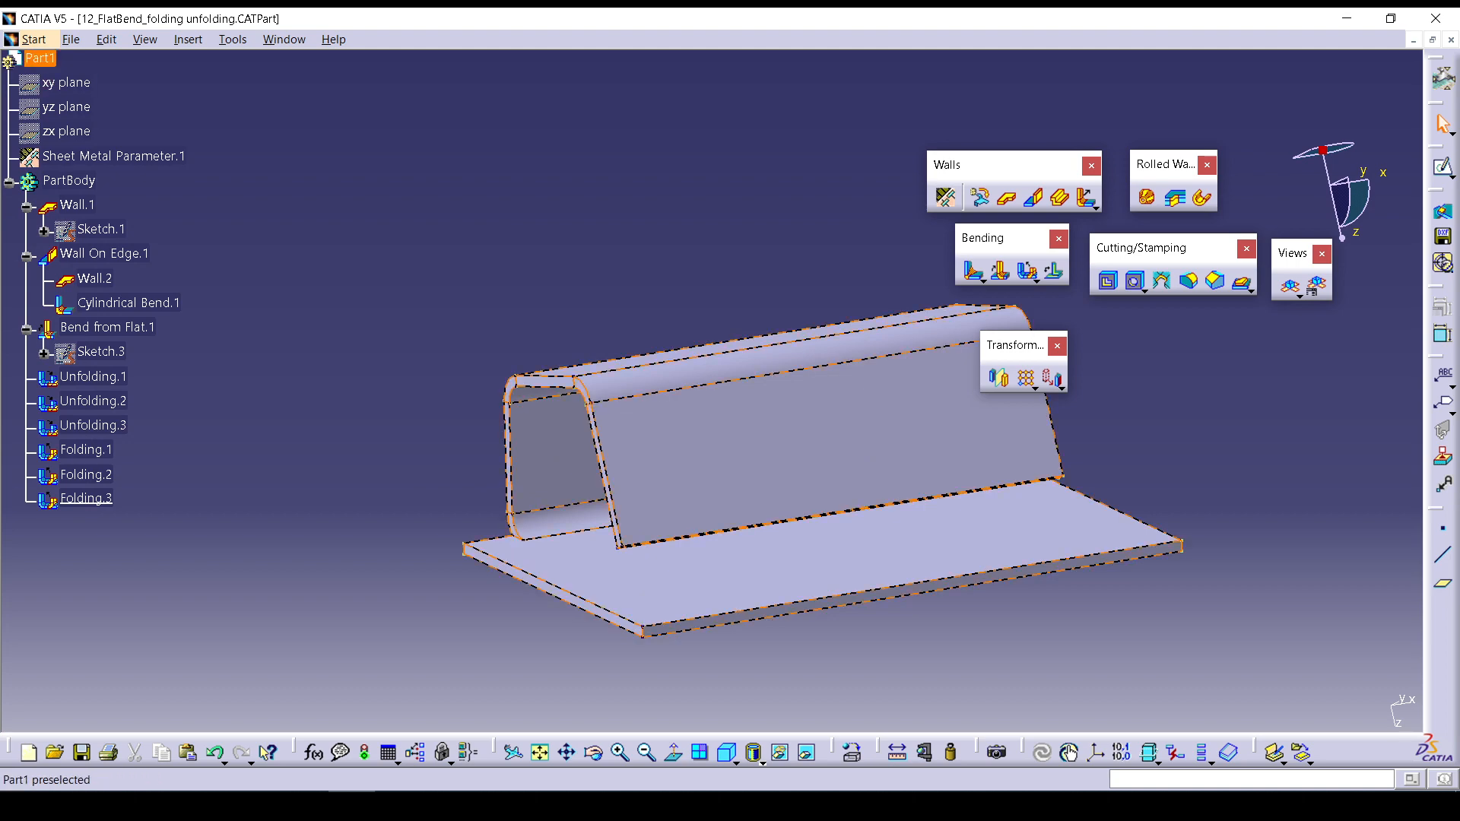
Open NEWMapping1.CATPart from the STEETMETAL DESIGN folder.
click(70, 40)
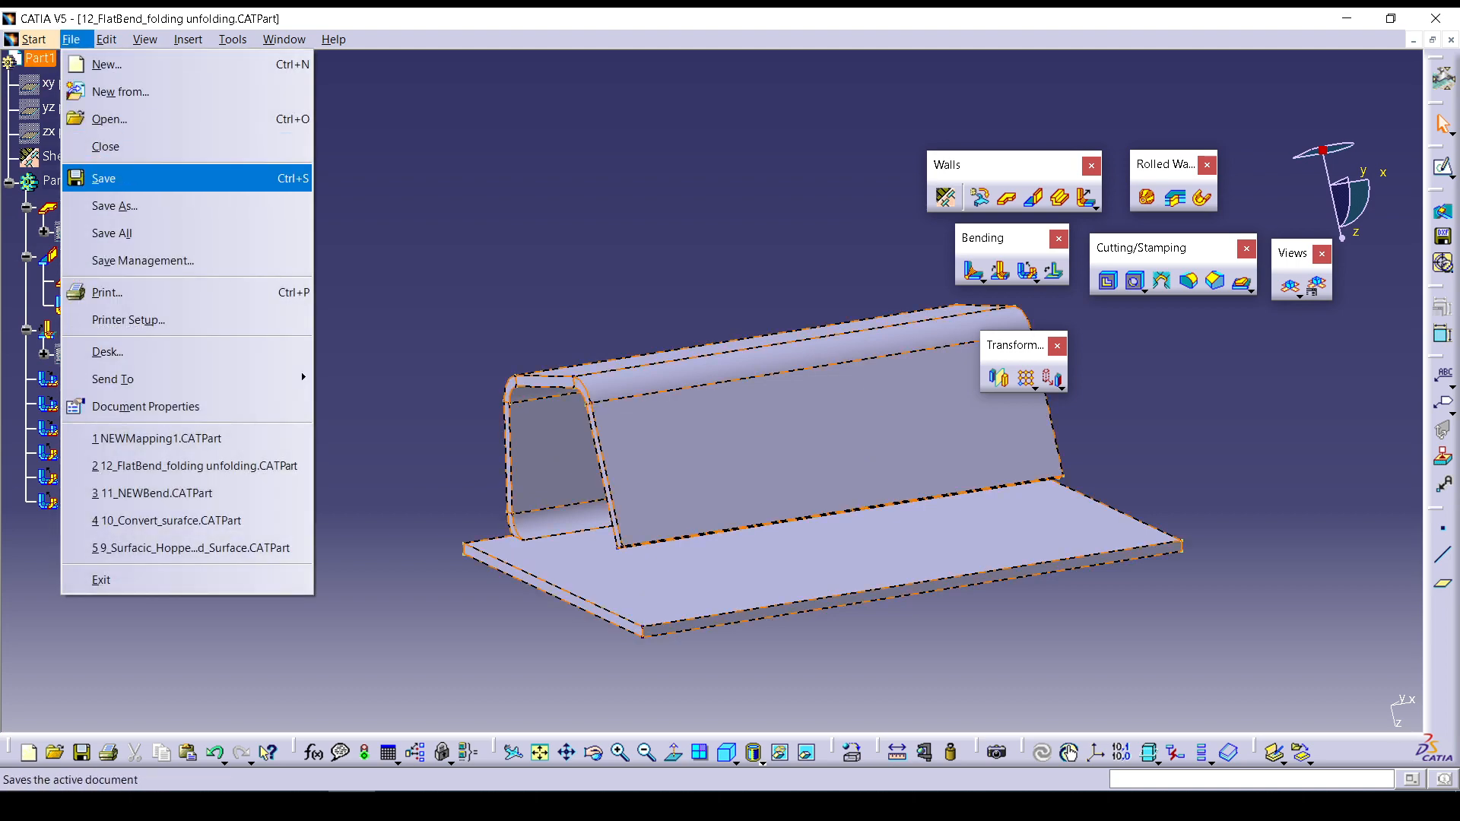
click(107, 119)
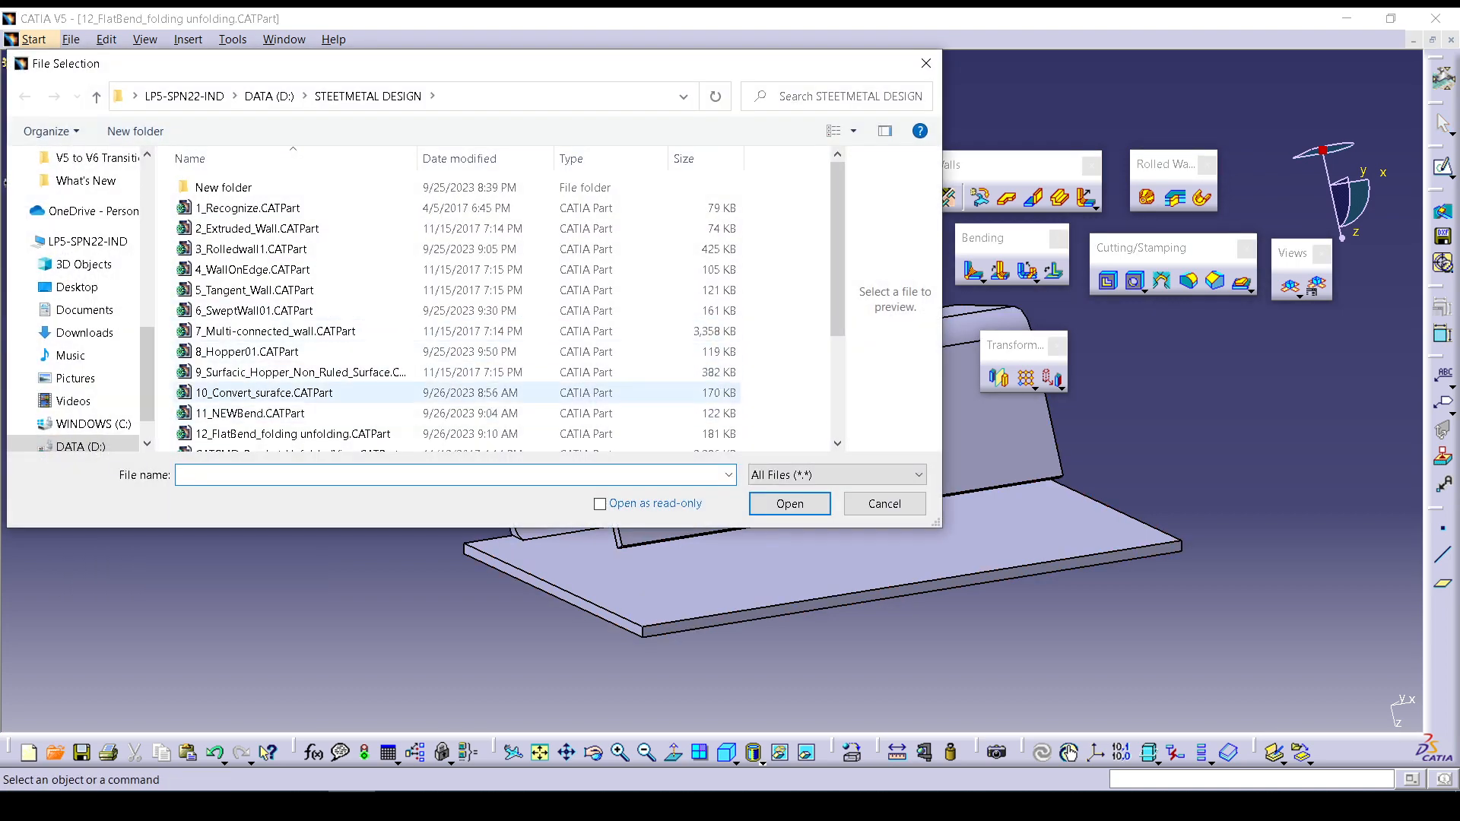
scroll(305, 400, down, 1)
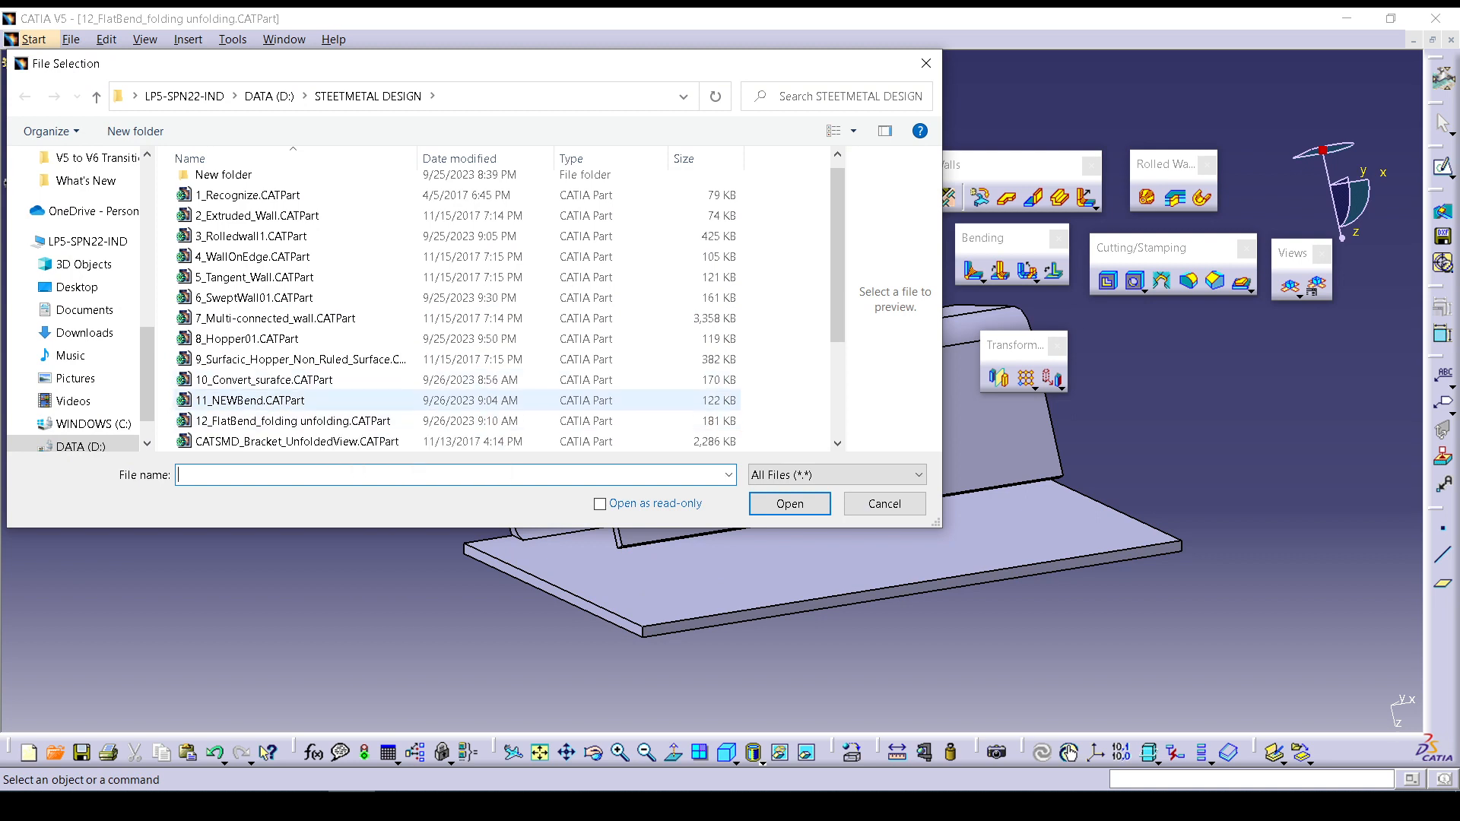
click(365, 400)
click(327, 423)
scroll(327, 430, down, 2)
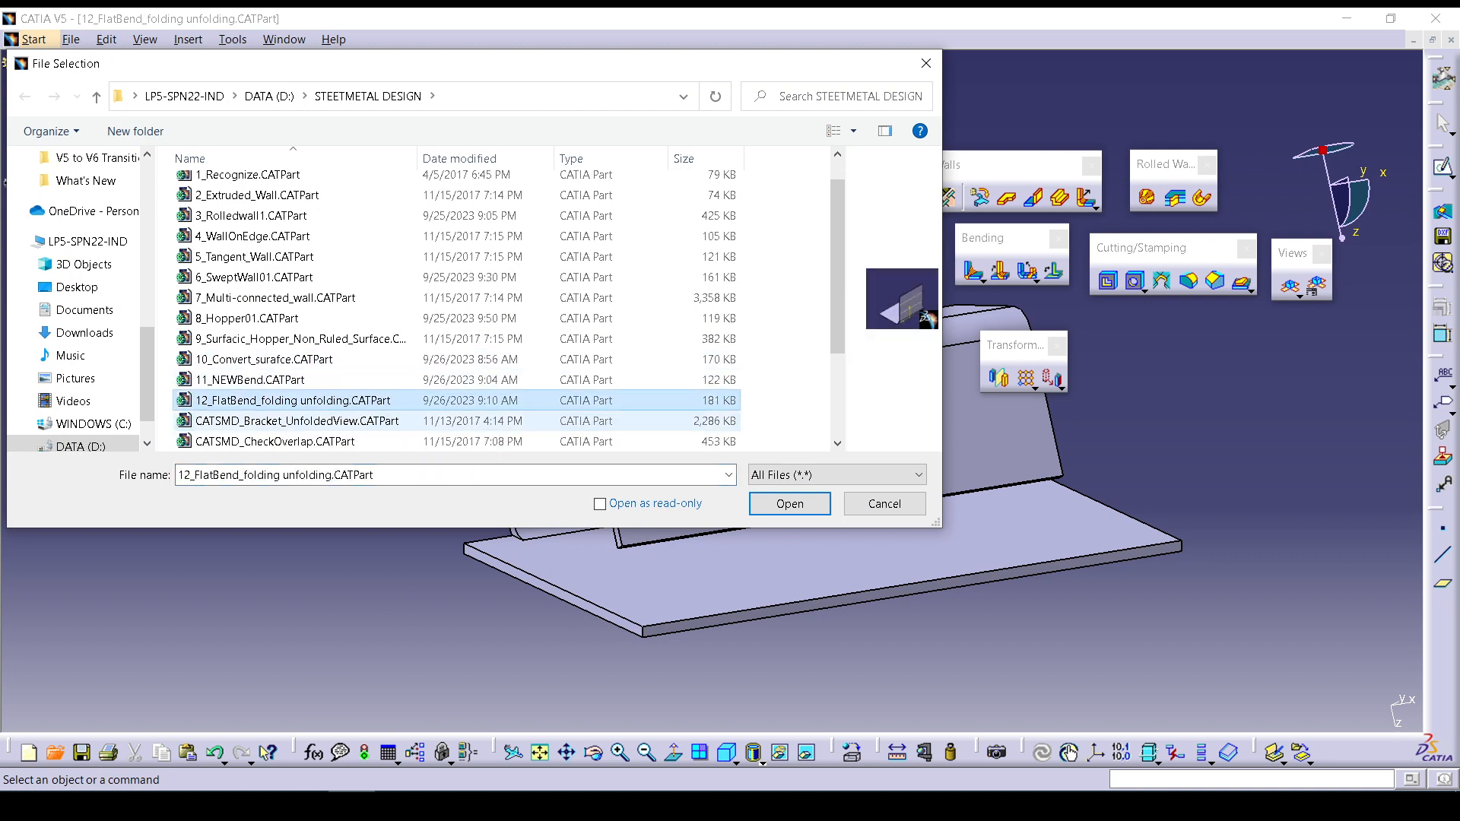
scroll(327, 441, down, 1)
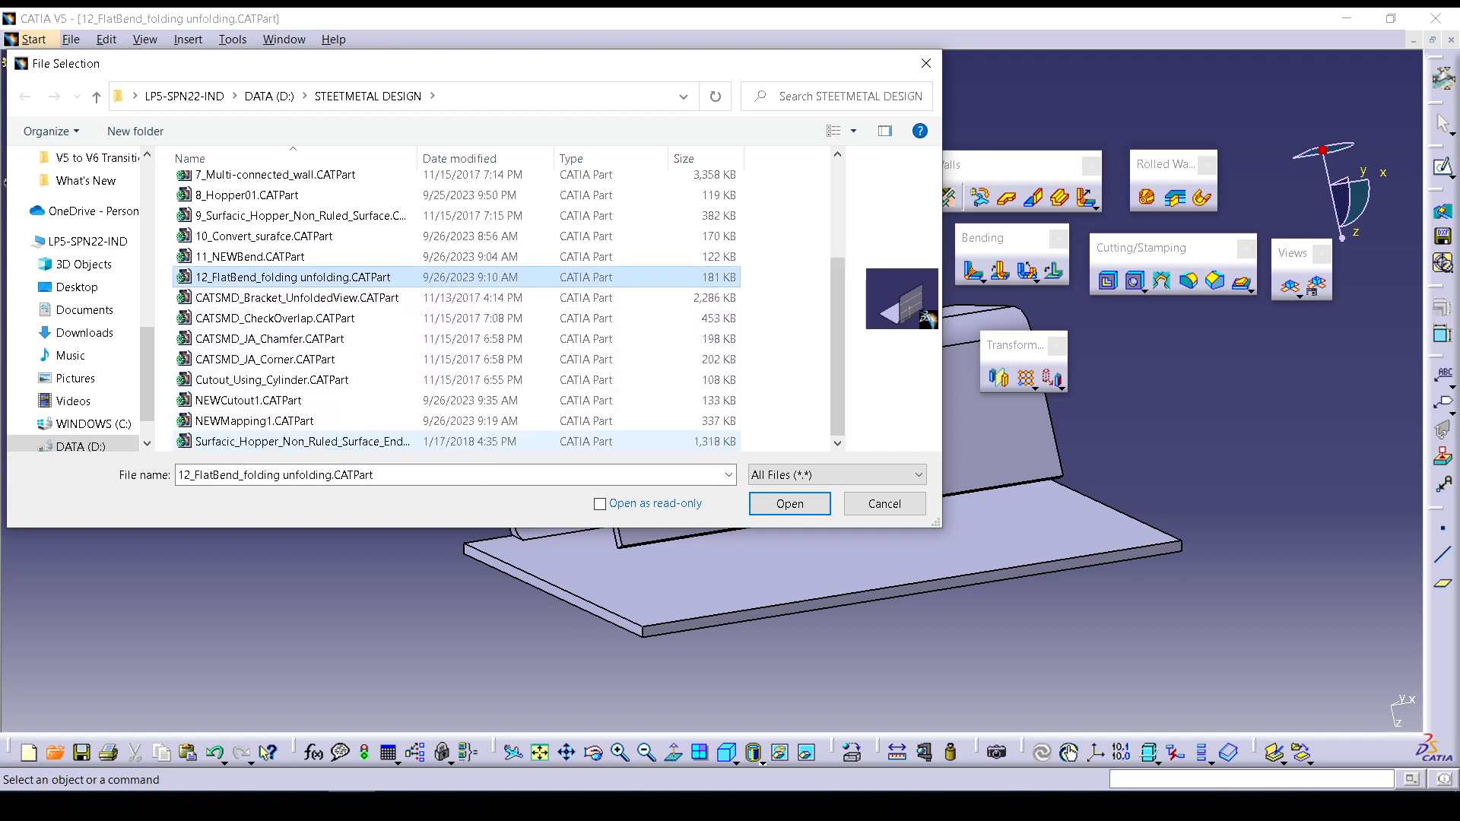
click(327, 421)
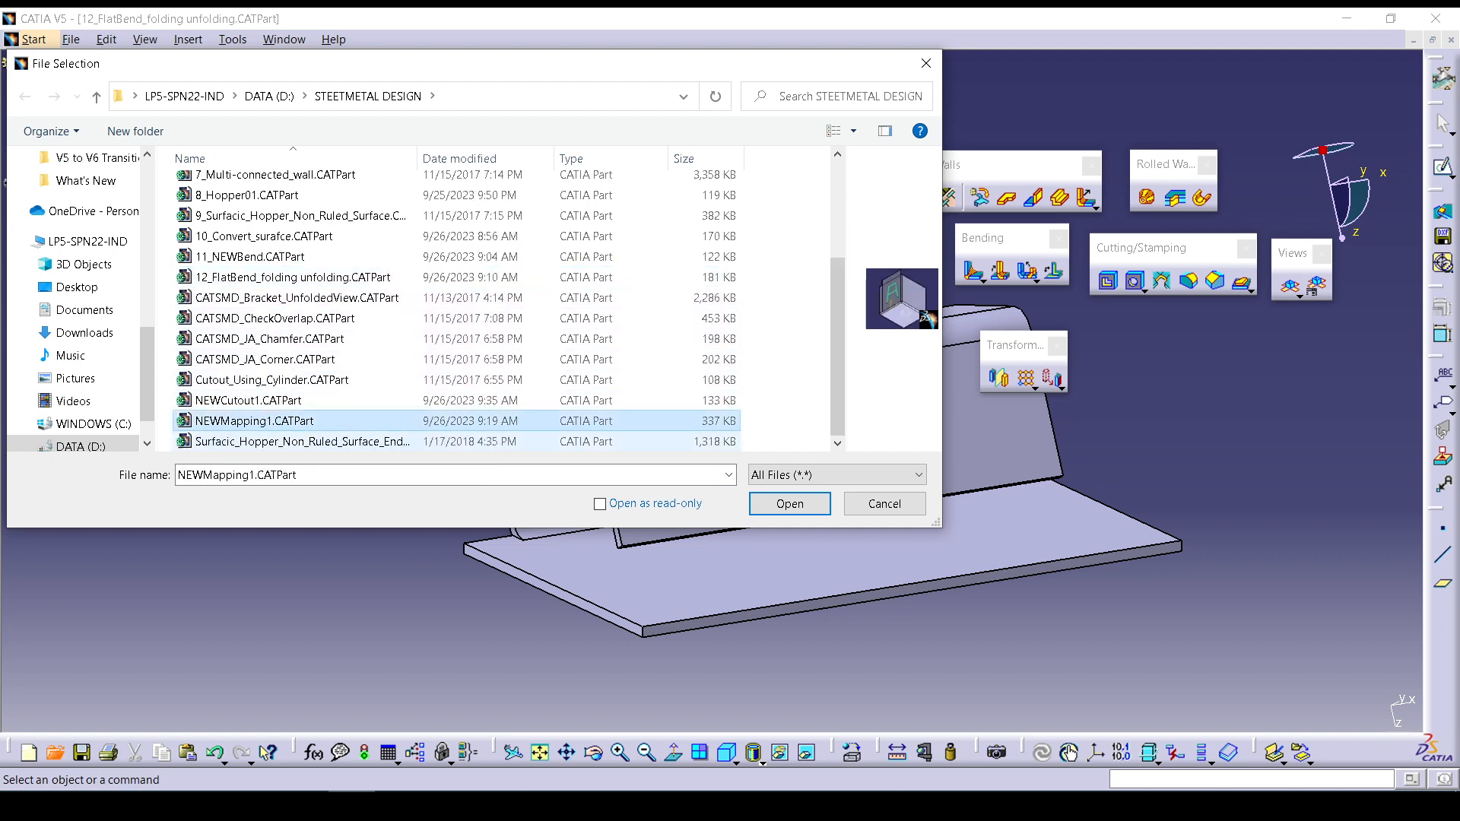
click(790, 504)
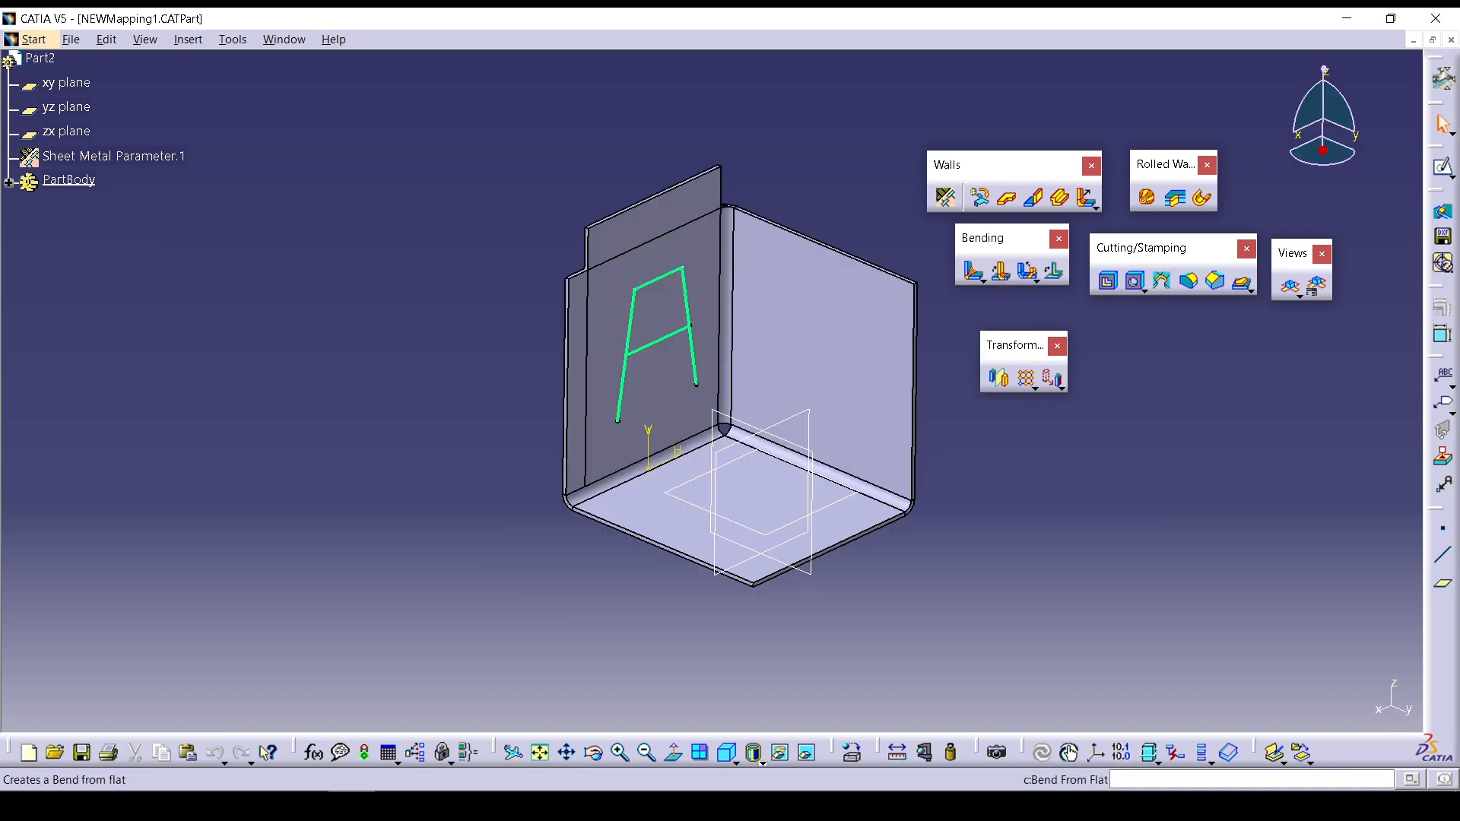
Map the A-shaped sketch as a Construction element, using the face of the adjacent perpendicular wall and the Wall.2 face as supports.
click(1054, 271)
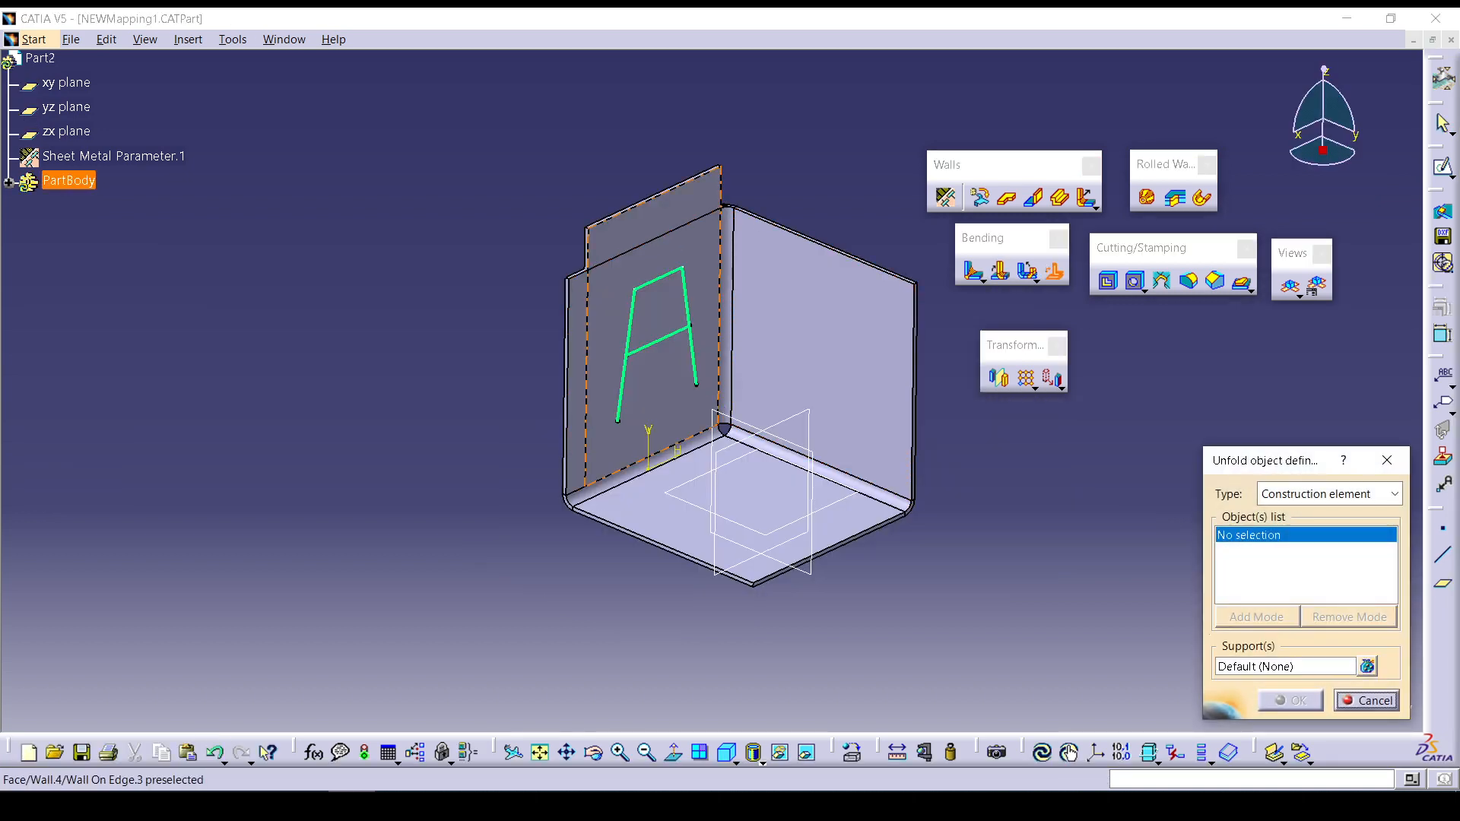
click(688, 316)
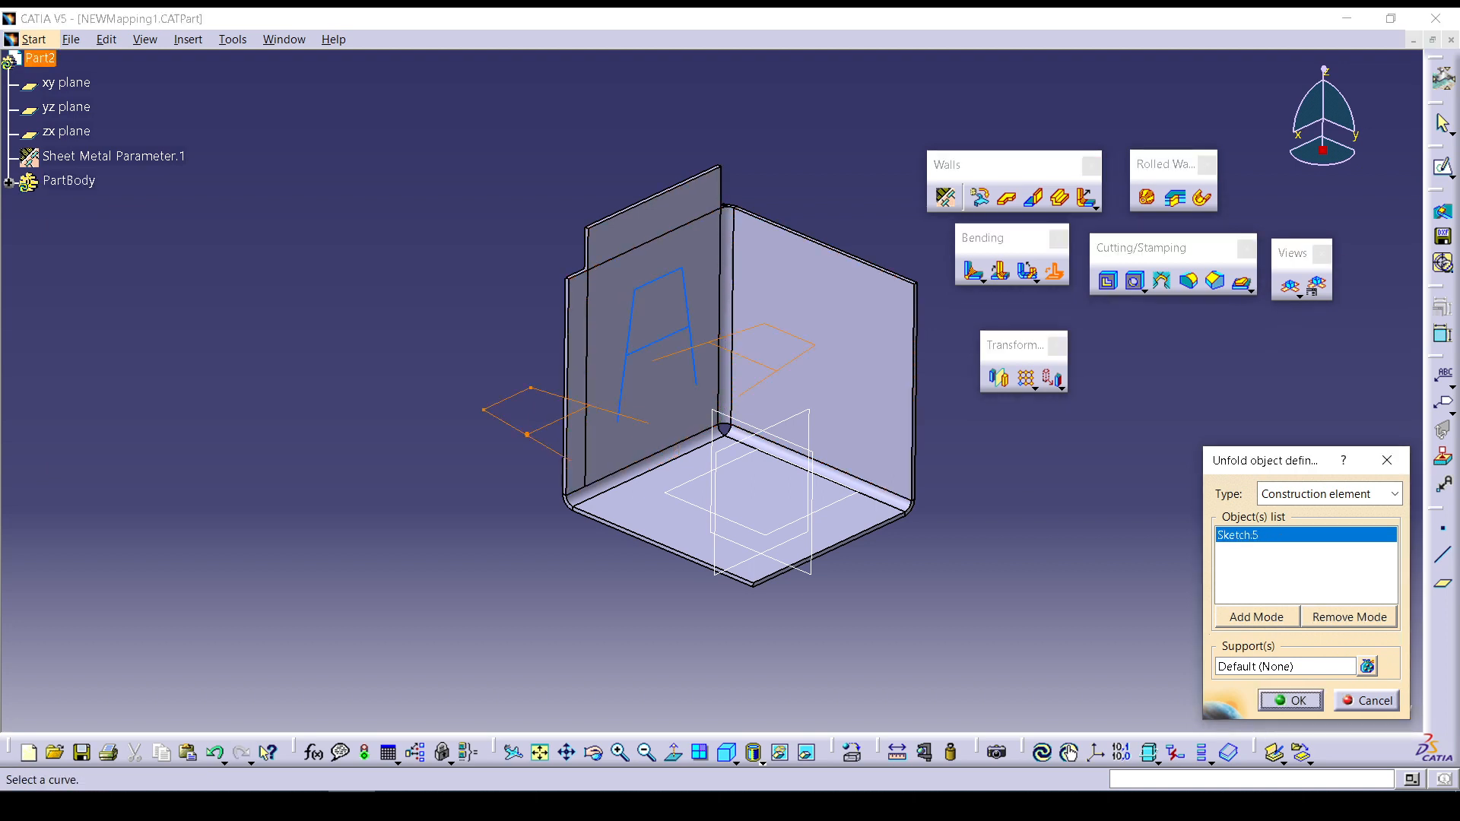
click(1285, 667)
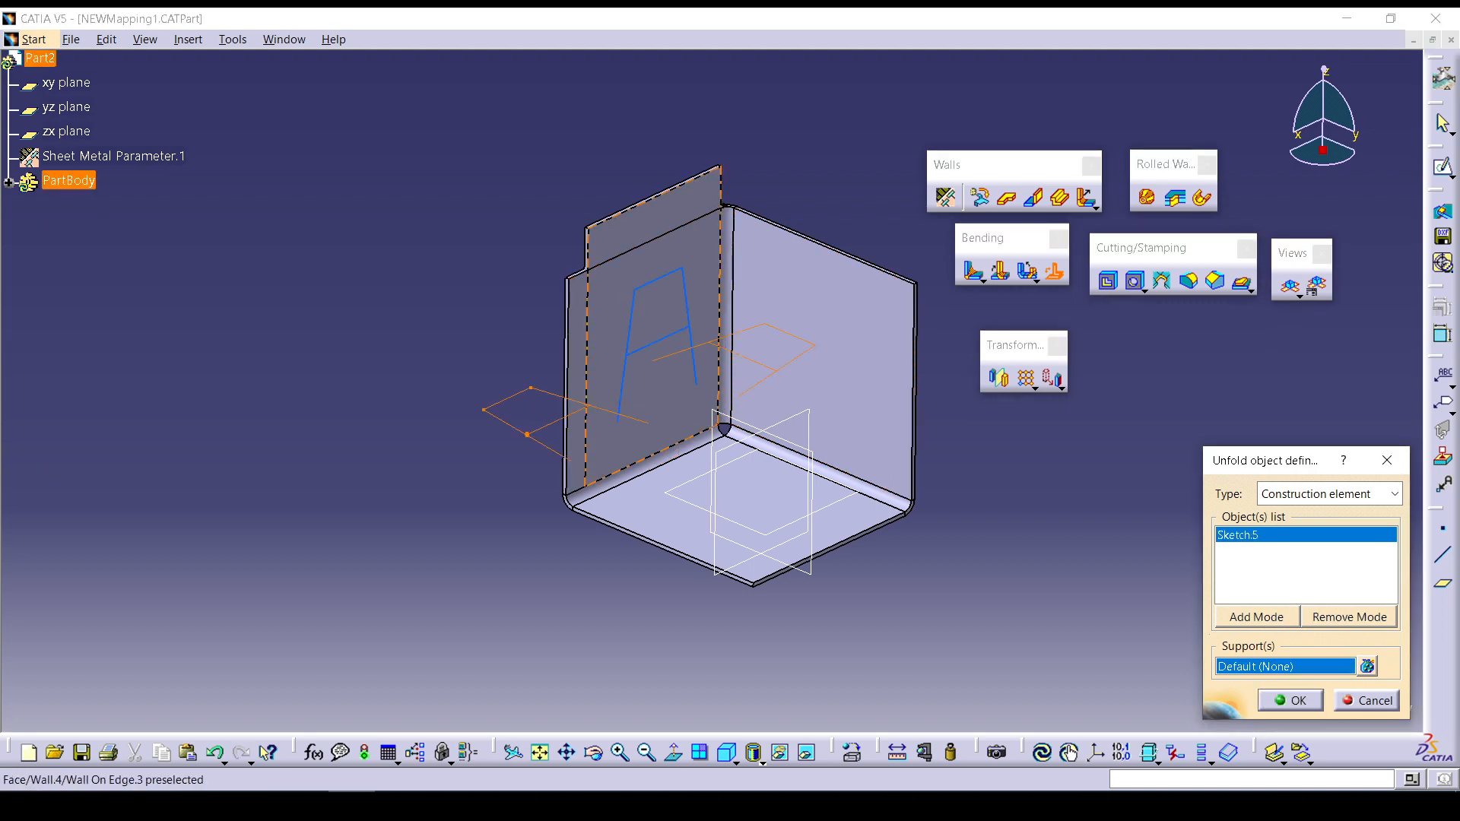
click(812, 332)
click(772, 450)
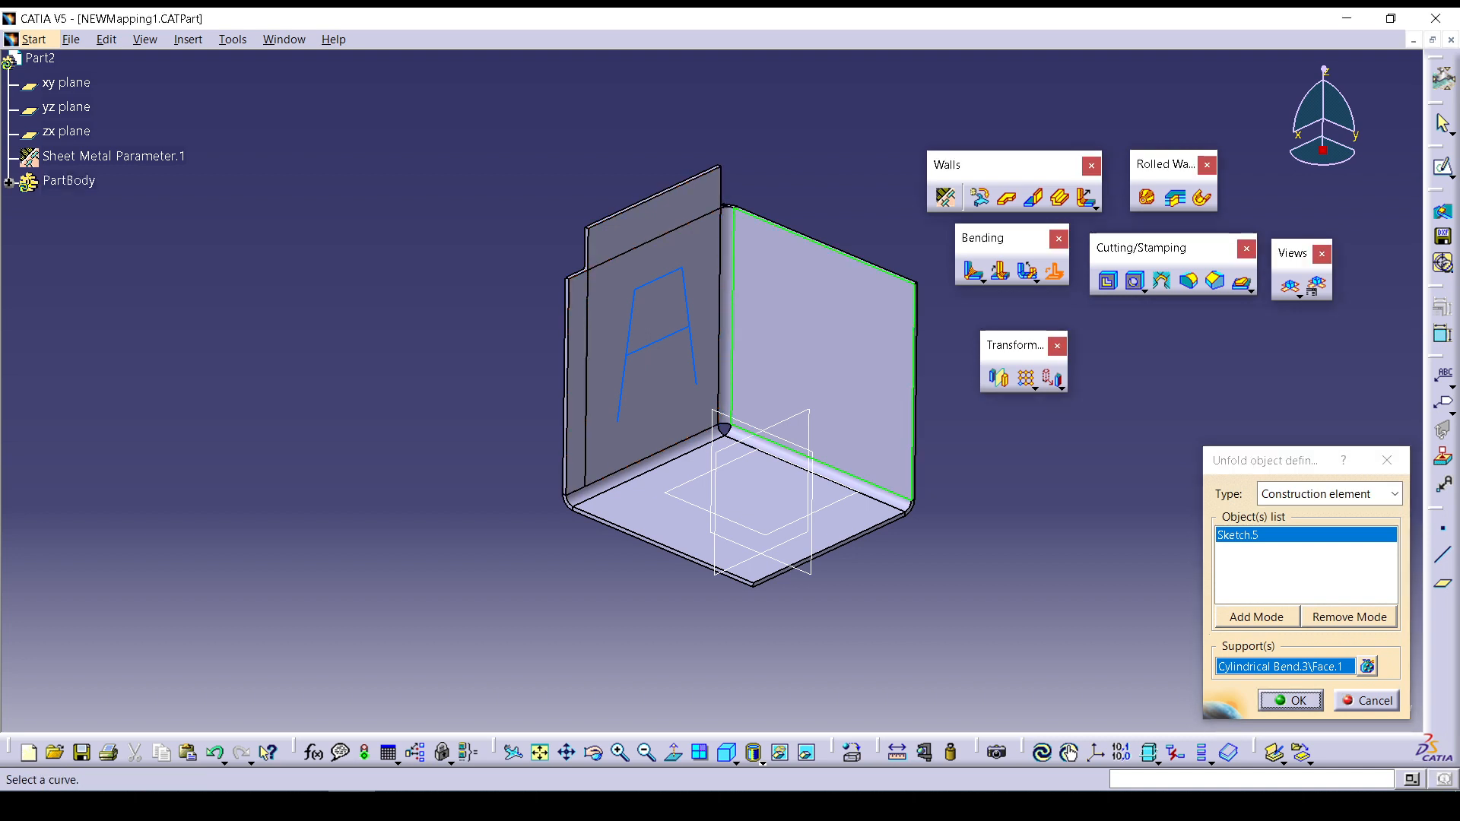
key(Return)
click(791, 450)
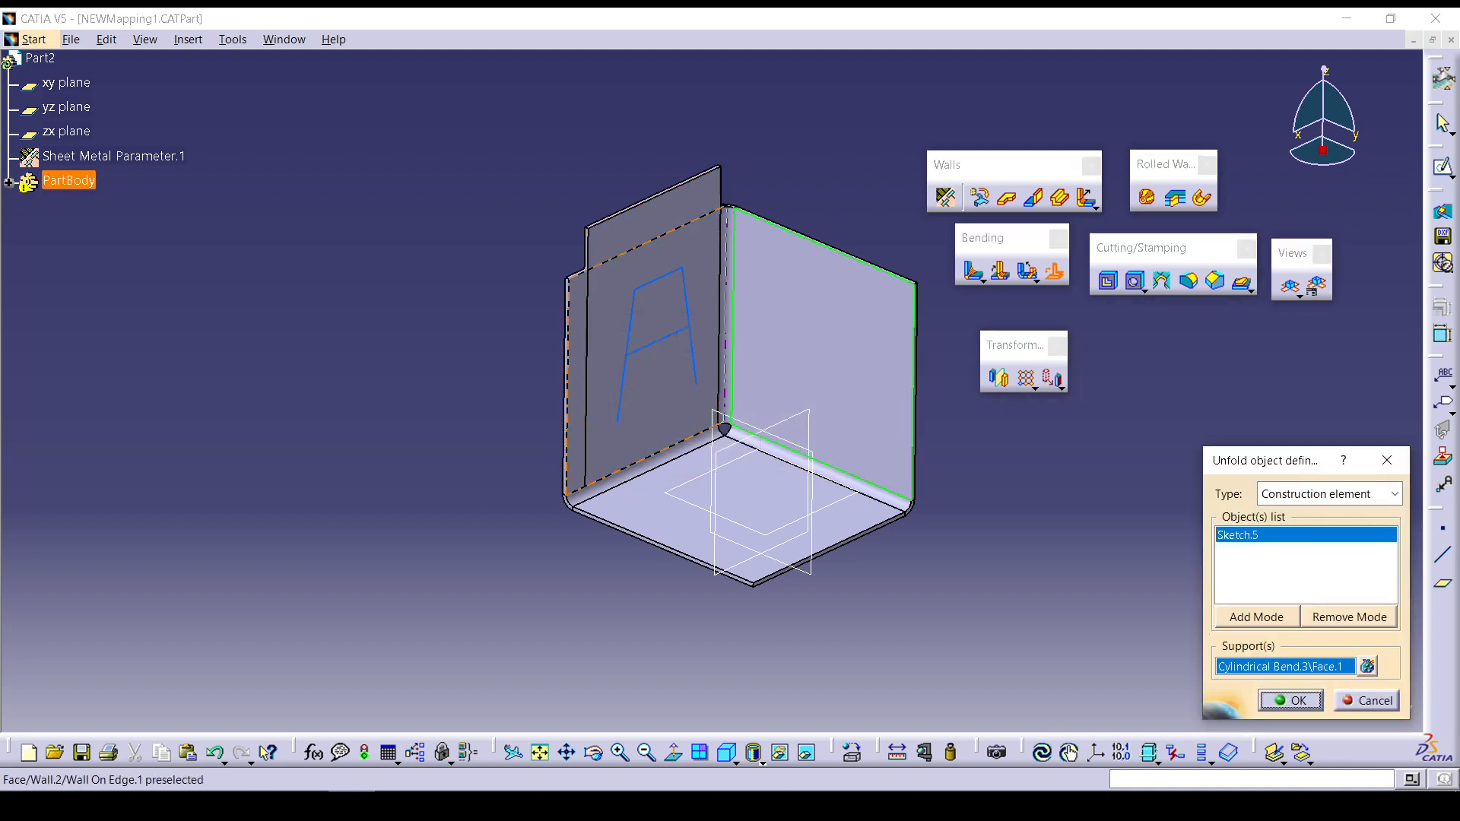
click(601, 395)
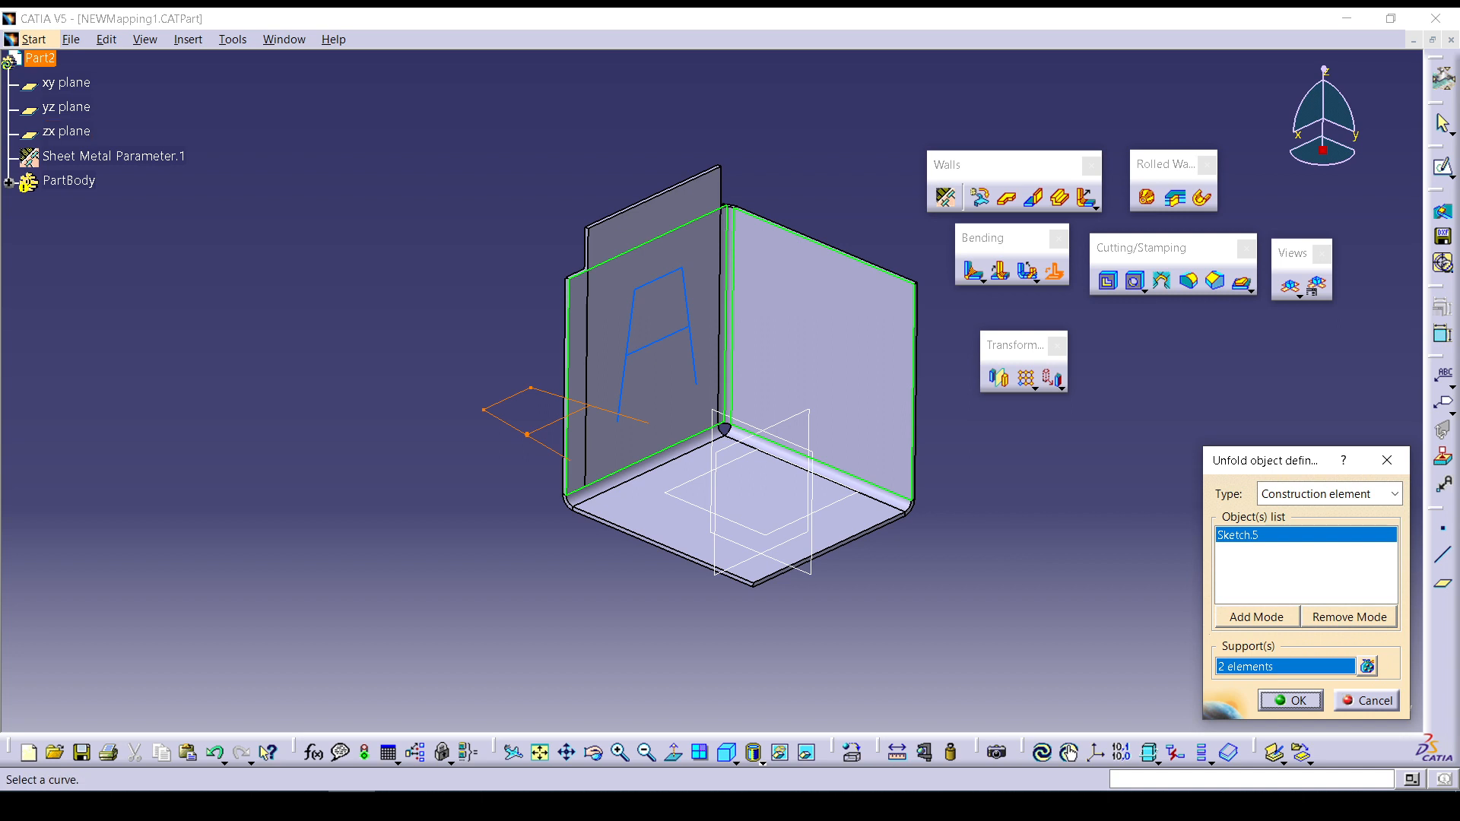
key(Return)
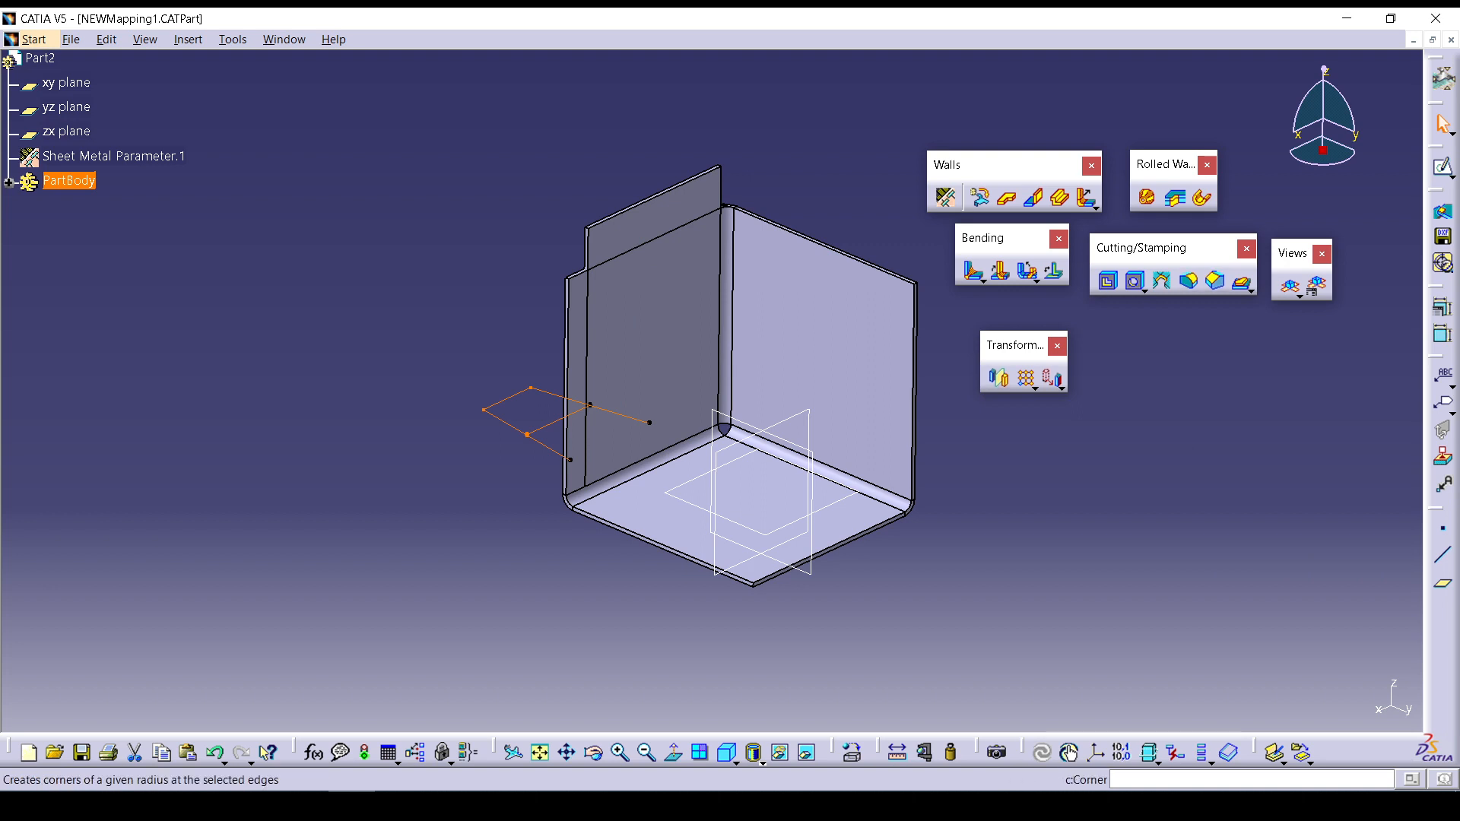
Unfold the part to examine the mapped A-shaped curve in the flat view, and fold it back.
click(1291, 287)
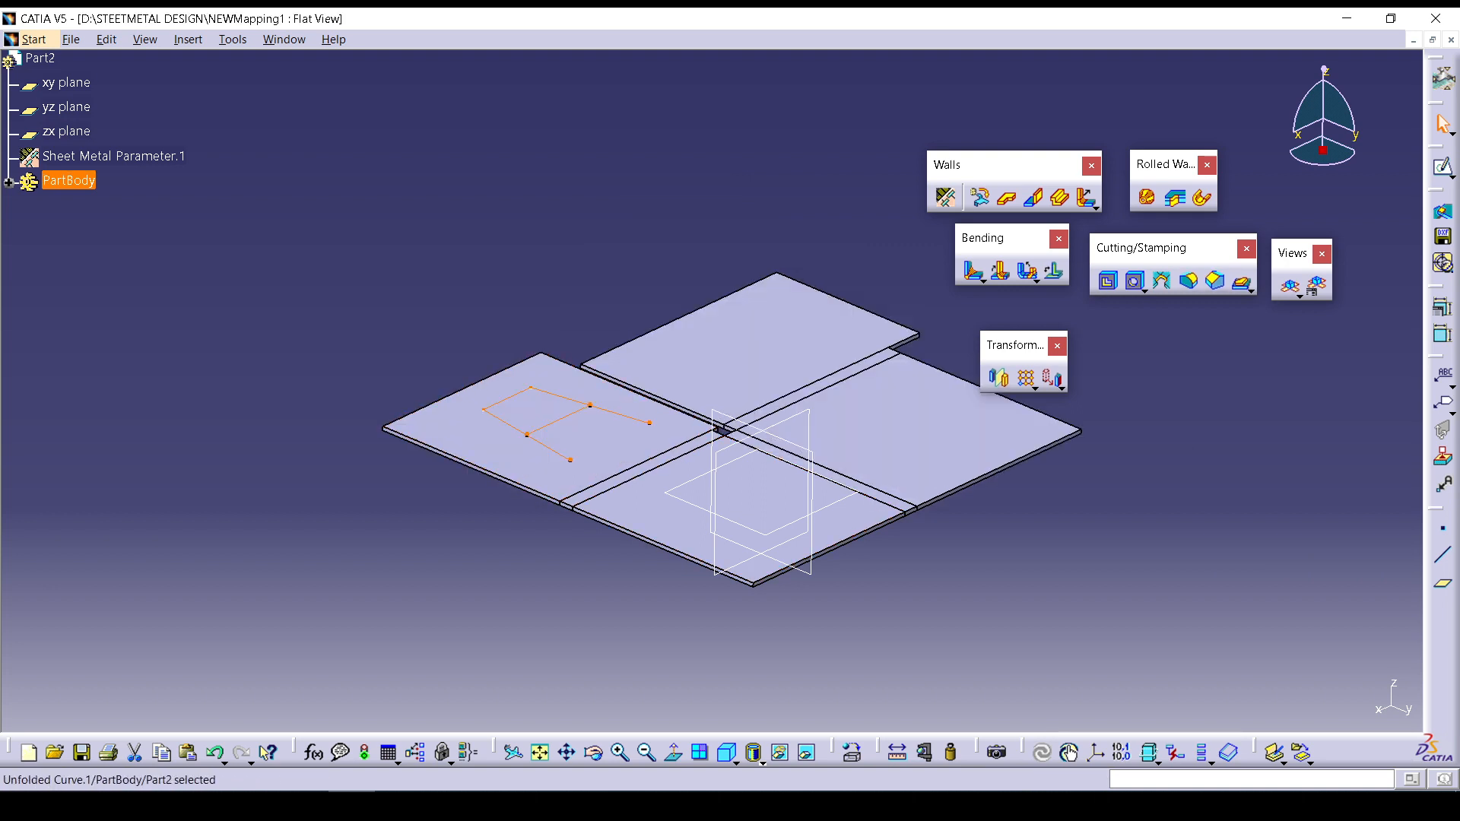
key(Escape)
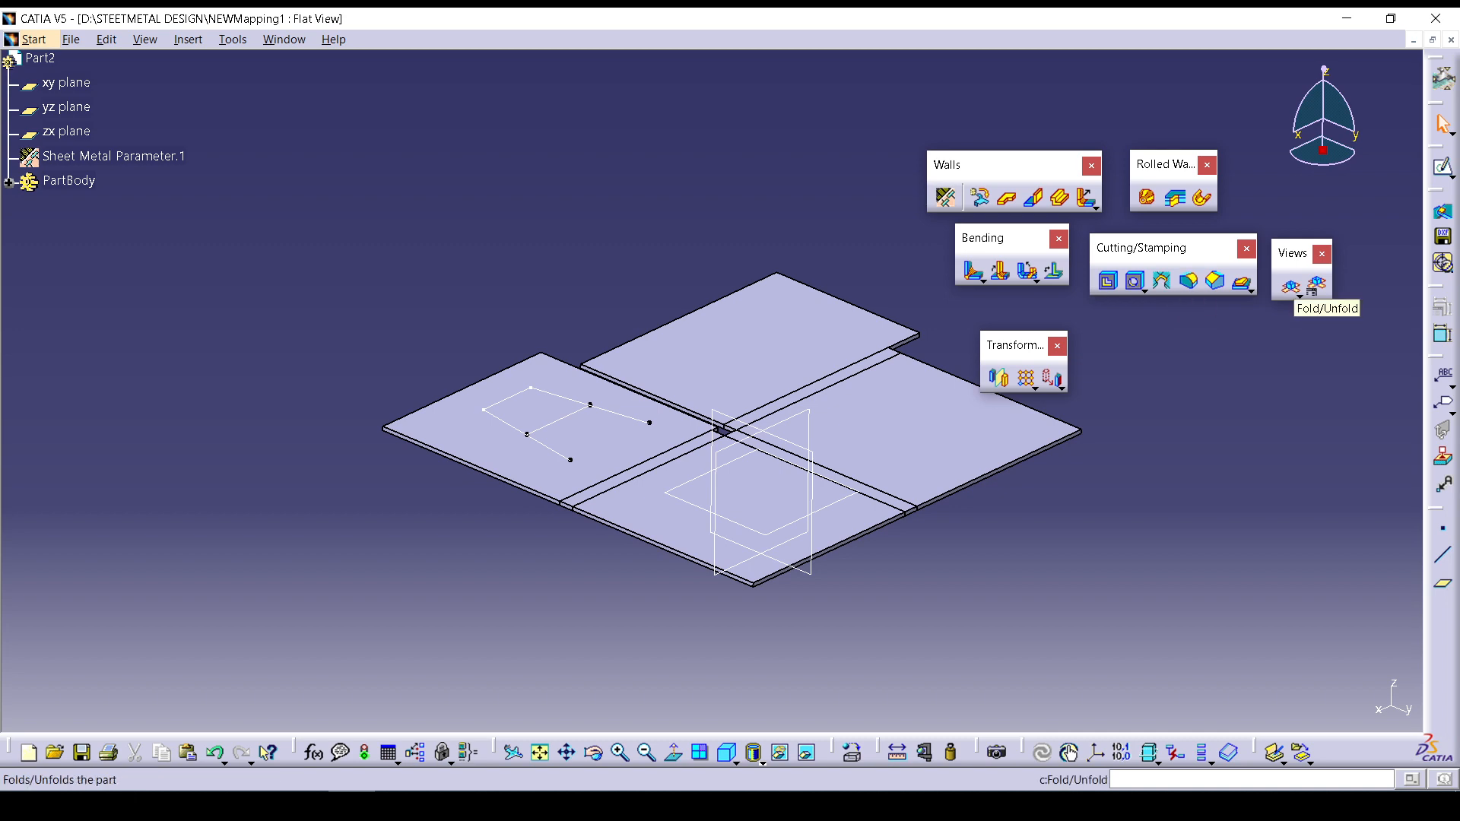
click(1290, 286)
Round the upper outer corner of the wall perpendicular to the A-marked side with a 10 mm Corner.
middle_drag(1188, 457, 1187, 282)
middle_drag(1099, 323, 708, 274)
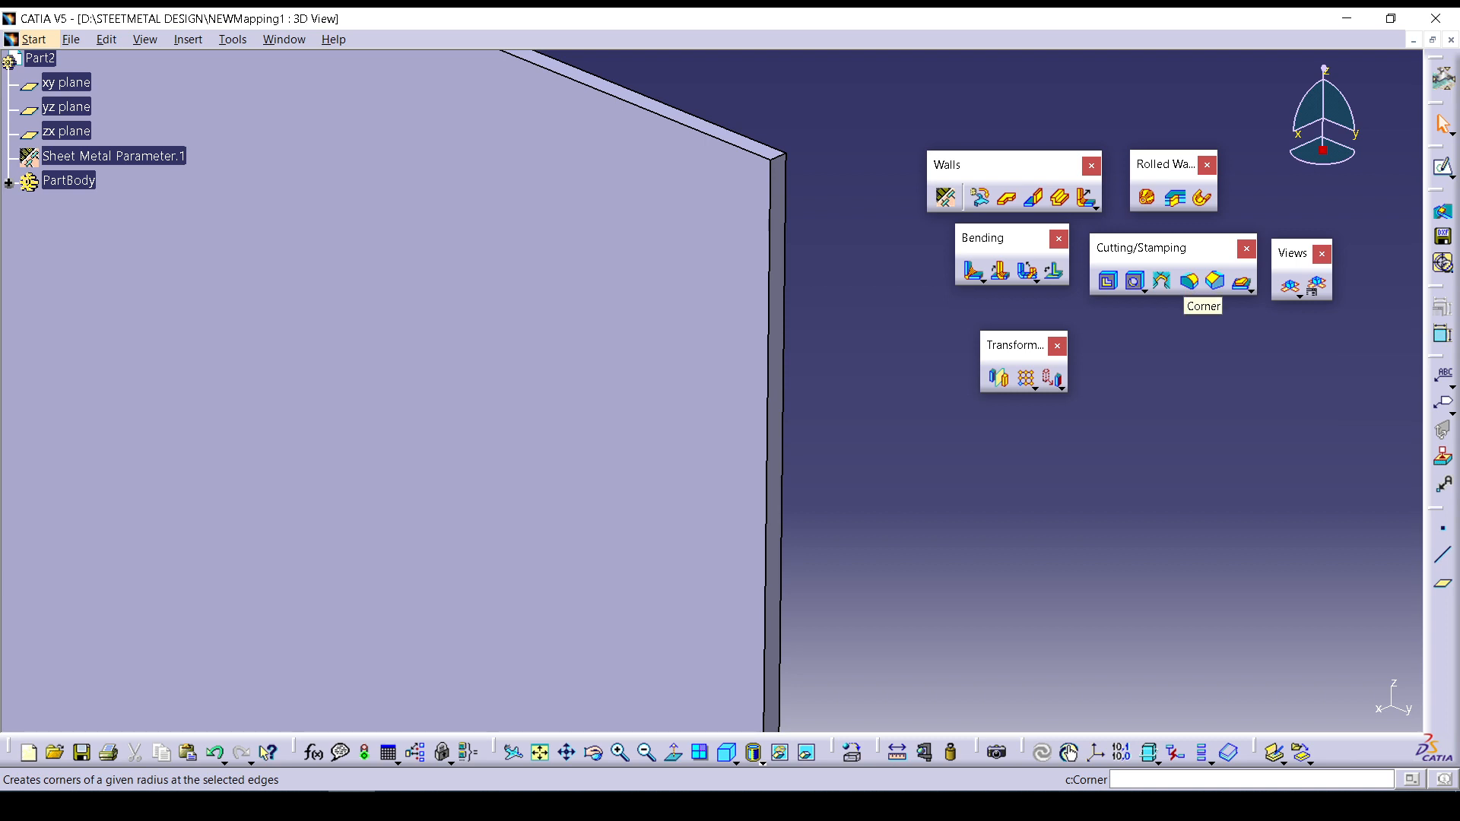
click(1189, 282)
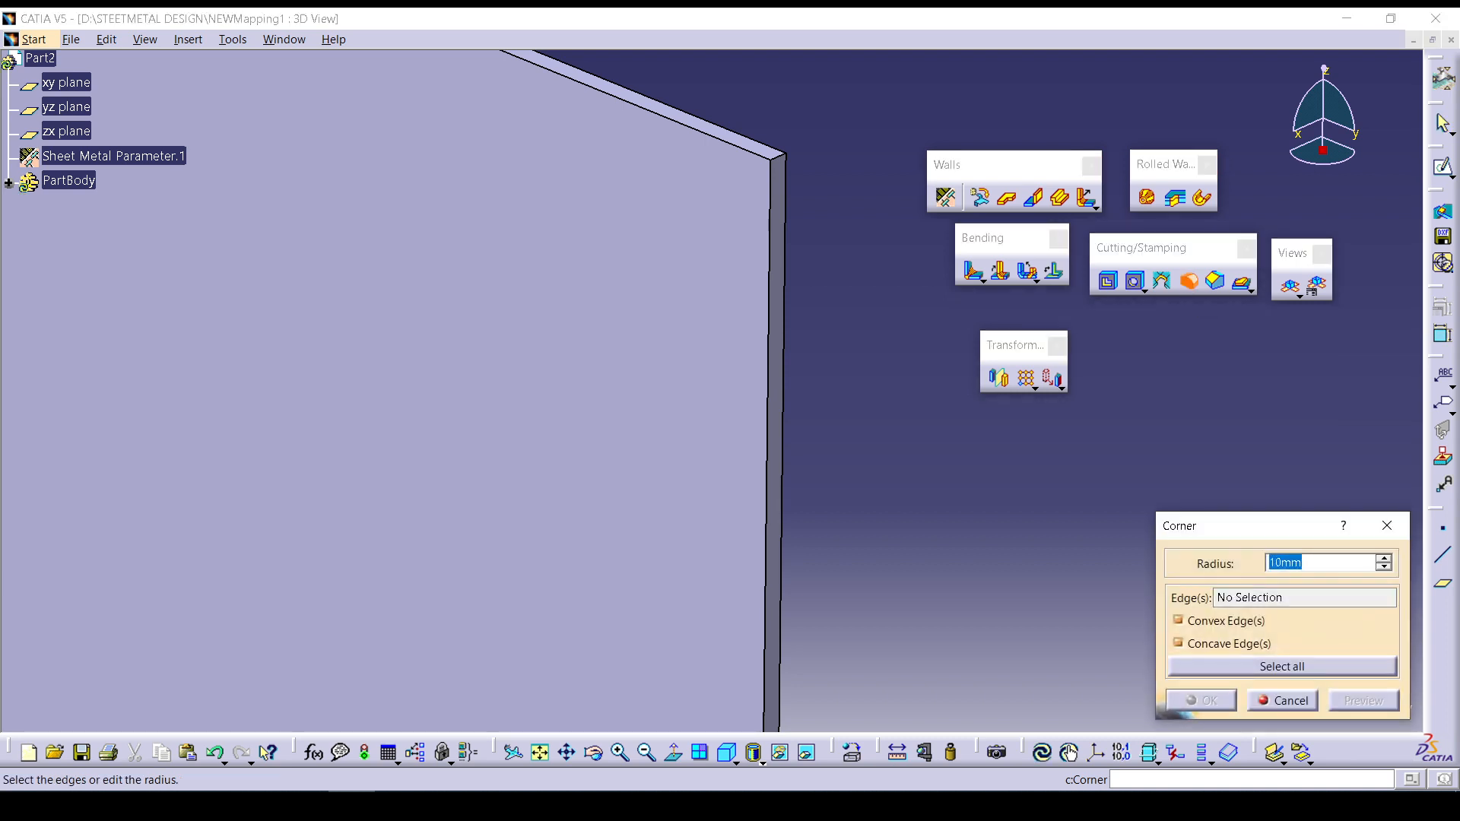
drag(1141, 247, 1149, 382)
middle_drag(806, 164, 853, 281)
middle_drag(870, 591, 711, 373)
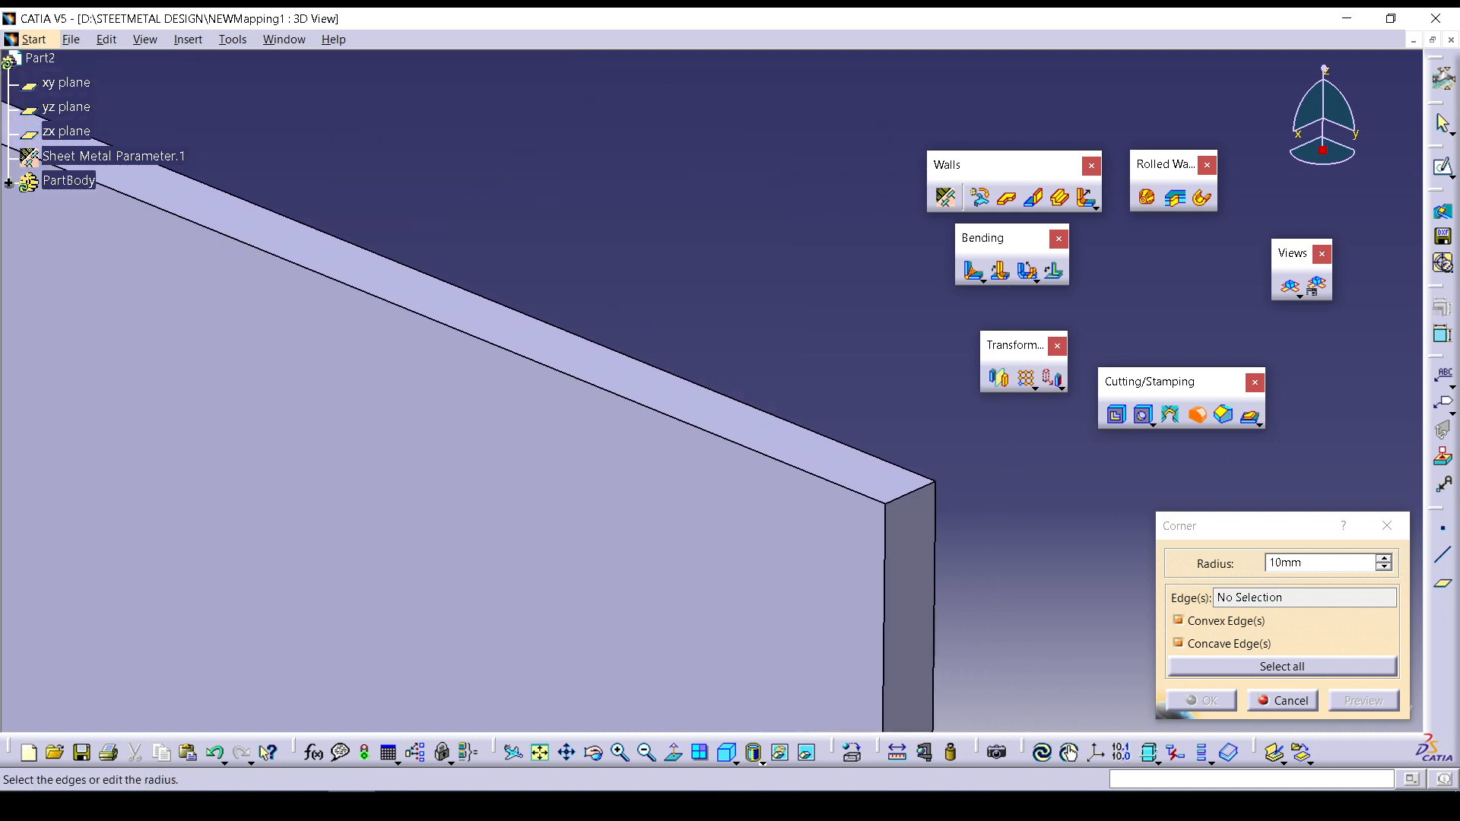
click(911, 493)
middle_drag(903, 511, 852, 426)
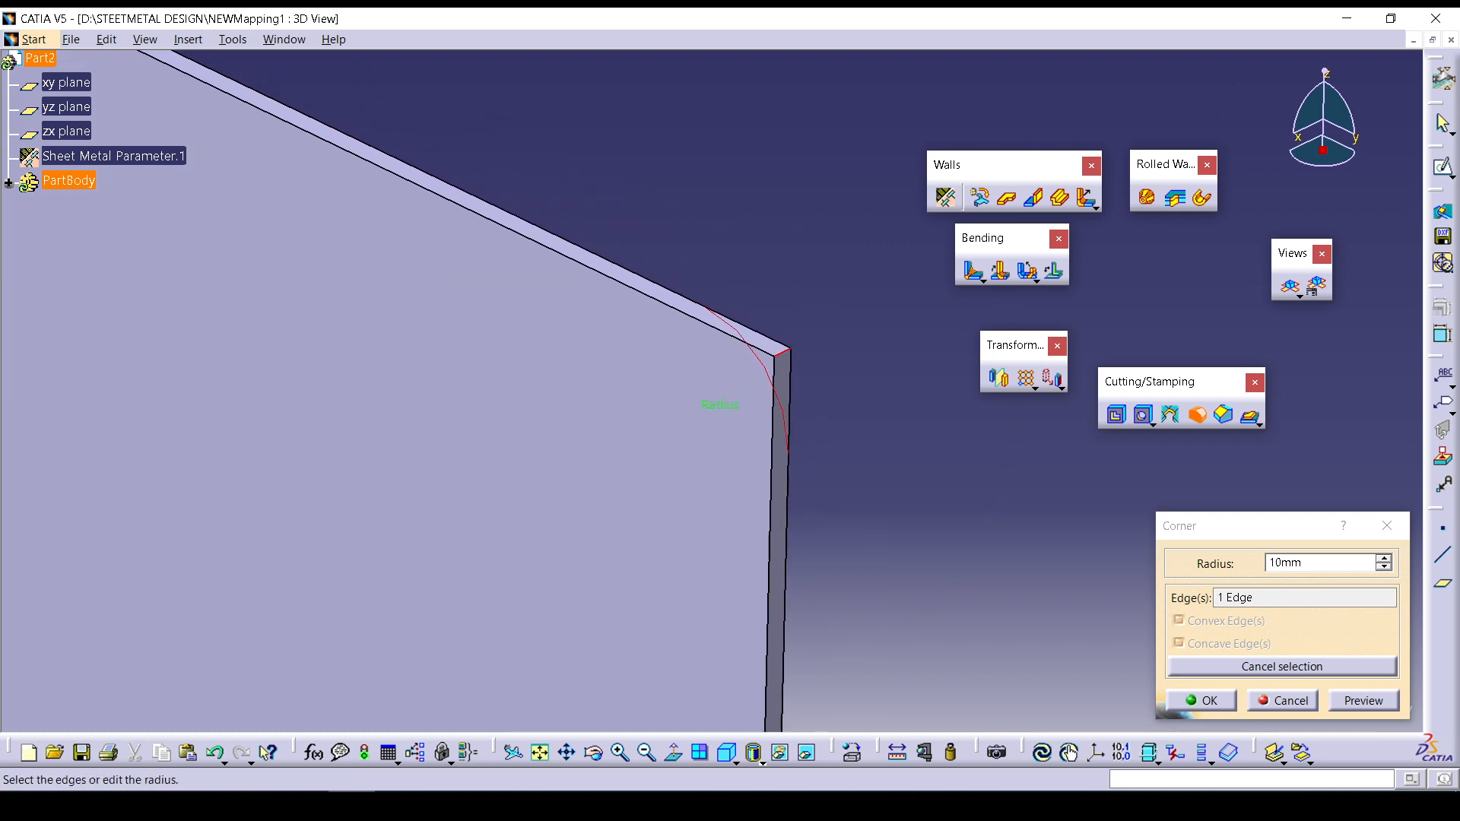
click(1363, 701)
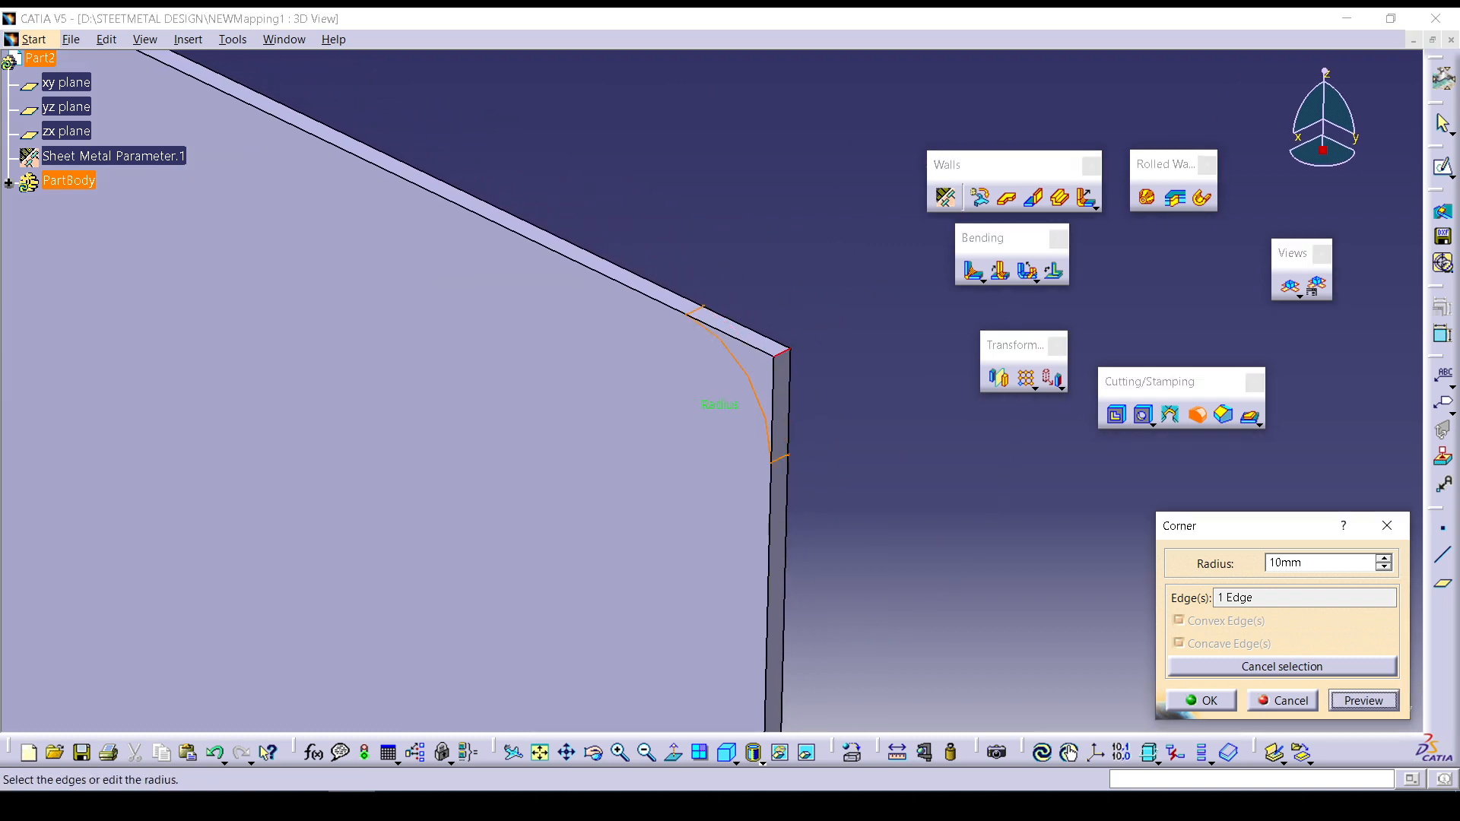
click(1202, 701)
Chamfer the sharp upper corner edge at the other end of the wall using Length1/Length2, with lengths 6 mm and 5 mm, not reversed.
middle_drag(590, 207, 1354, 551)
click(1224, 414)
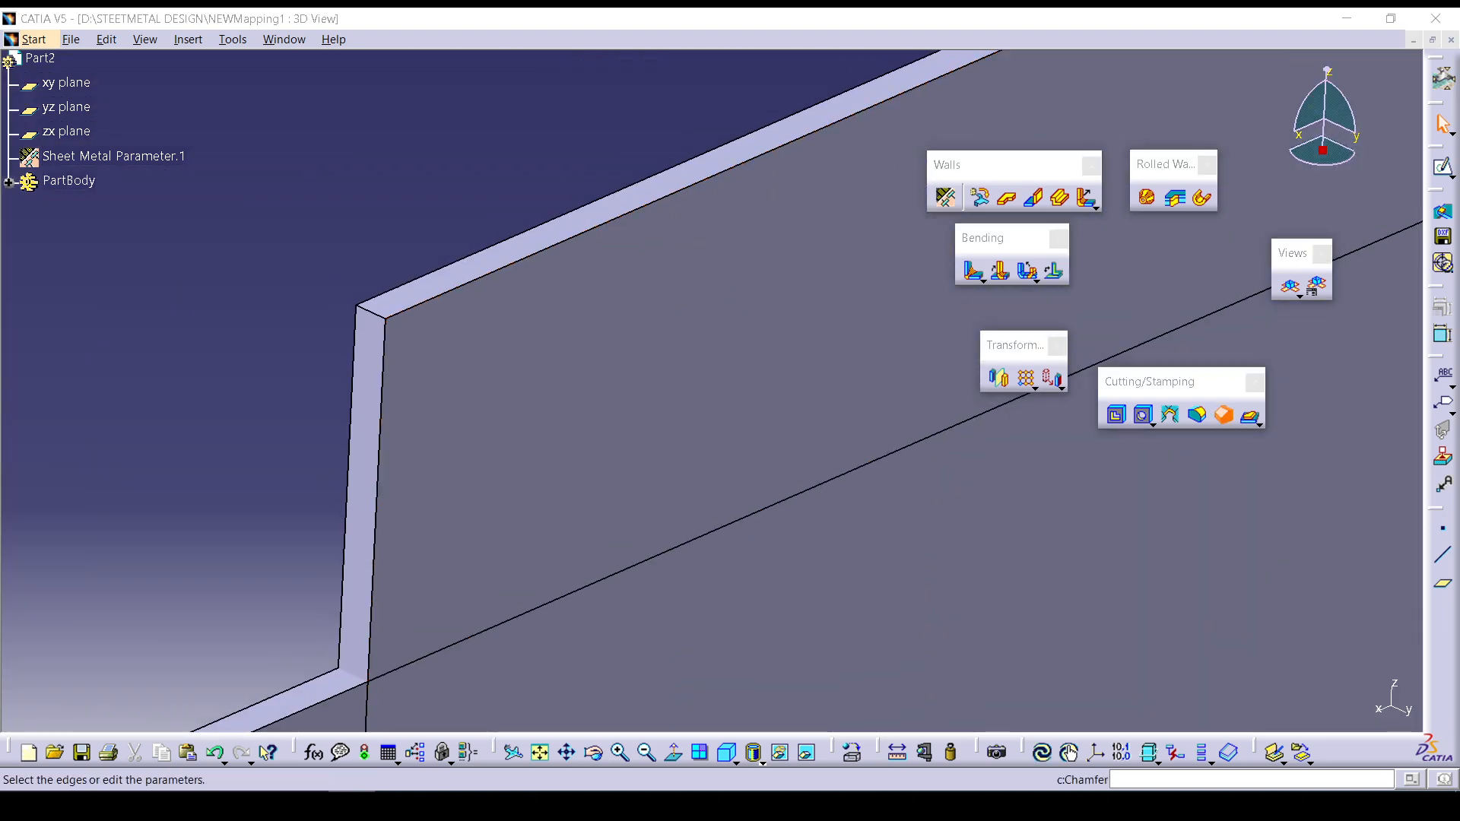
click(1326, 462)
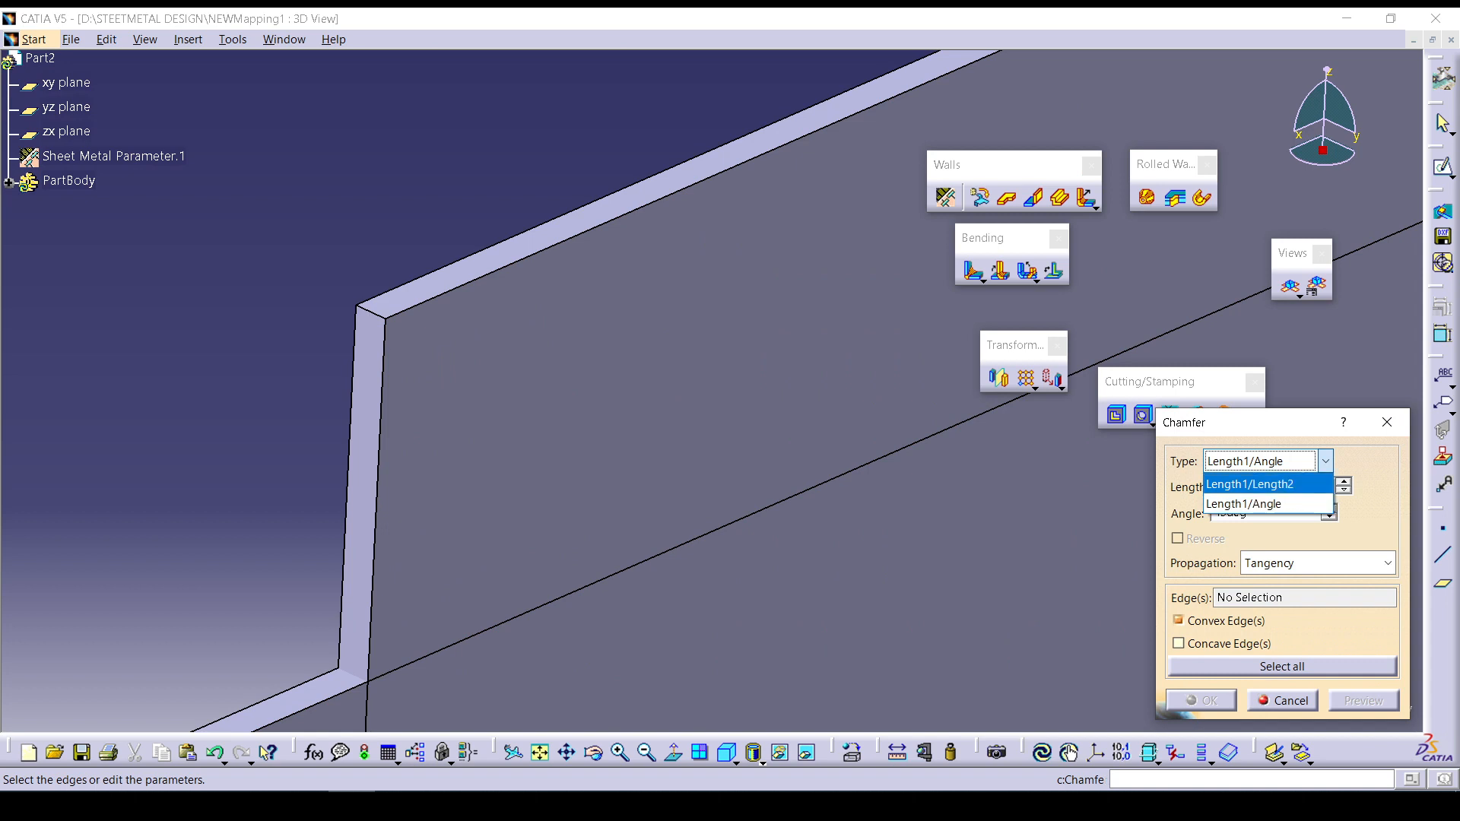
key(Return)
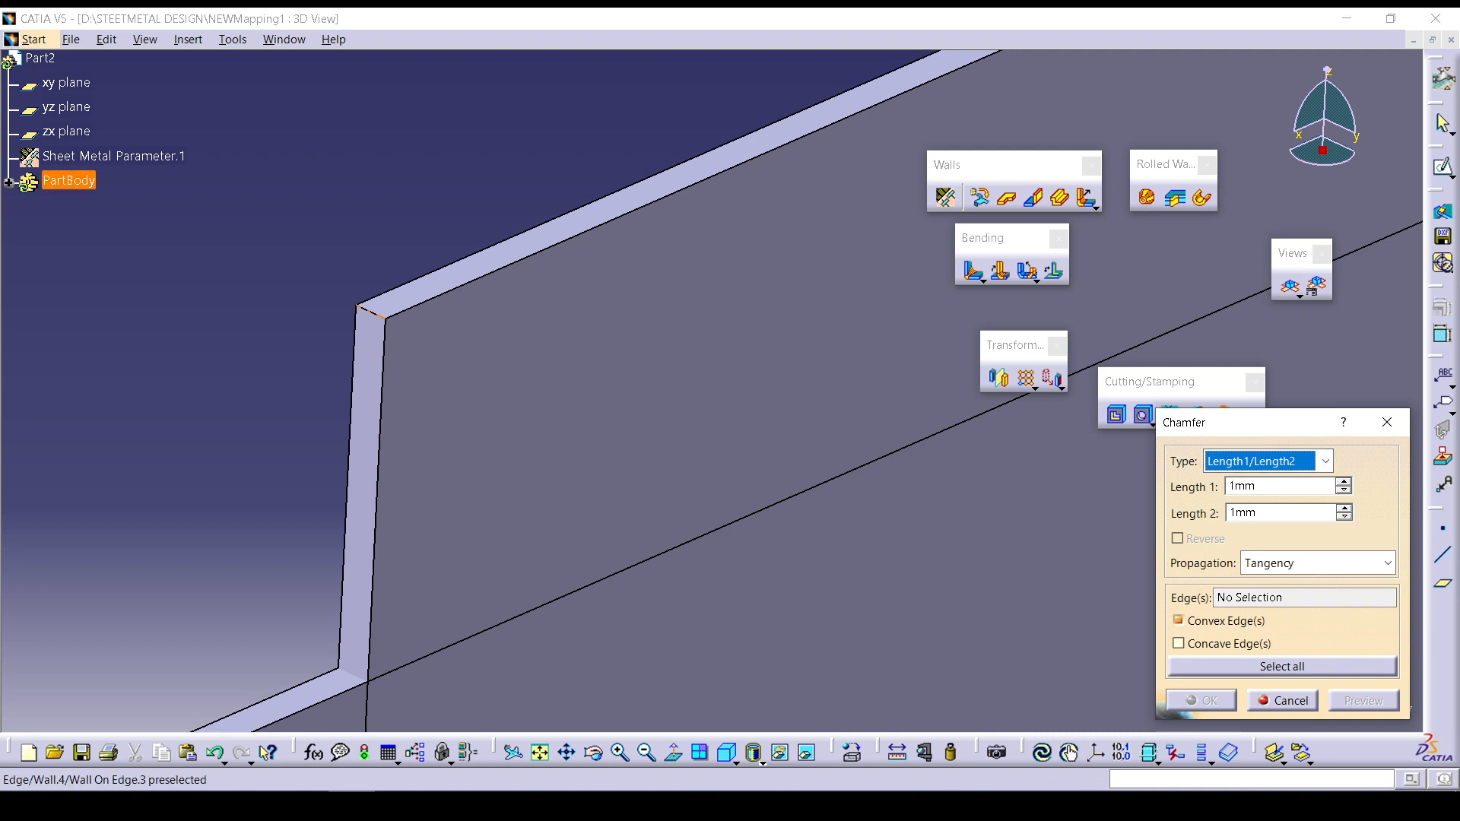
click(372, 312)
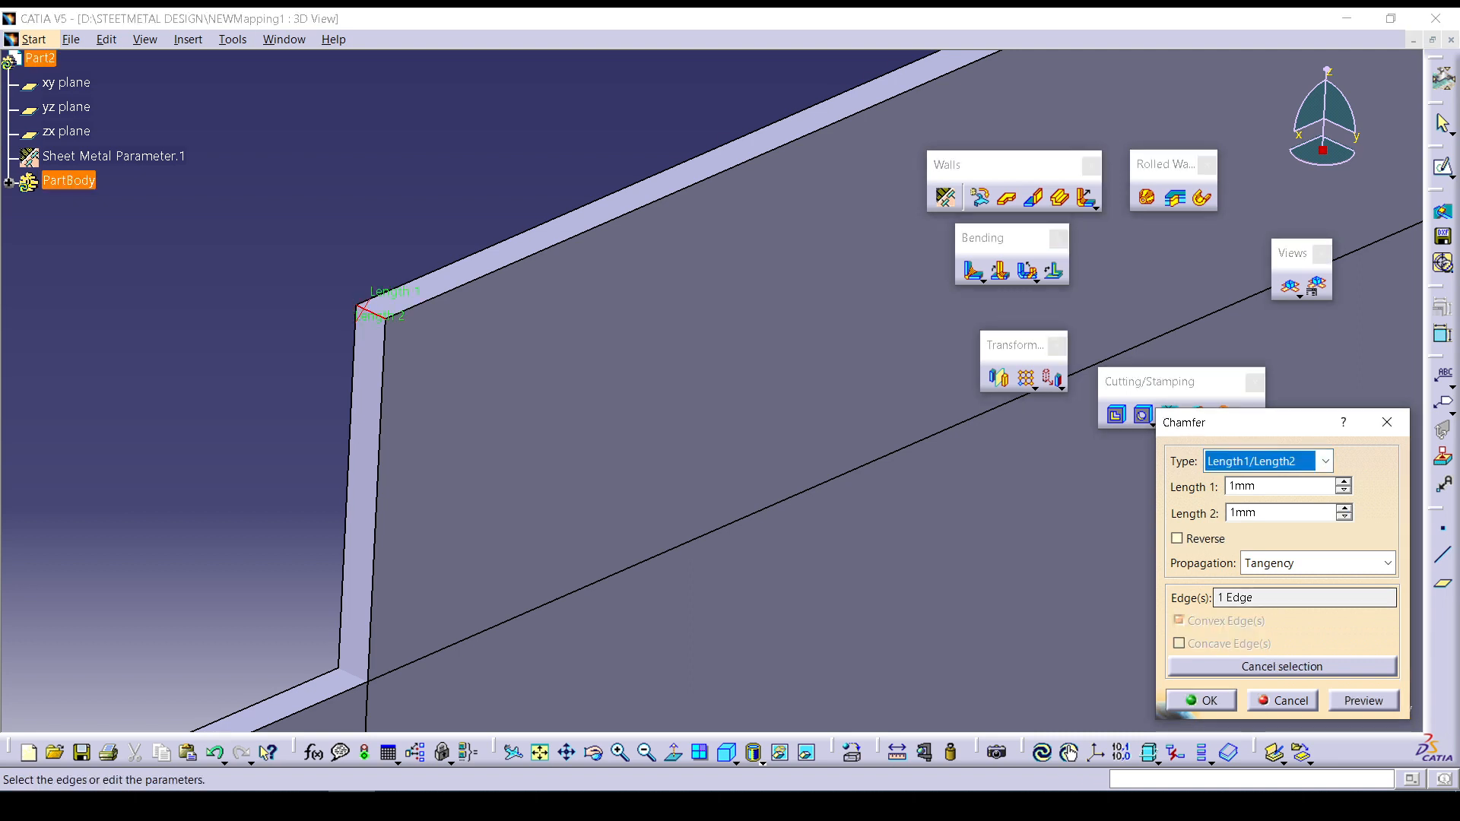
click(1345, 482)
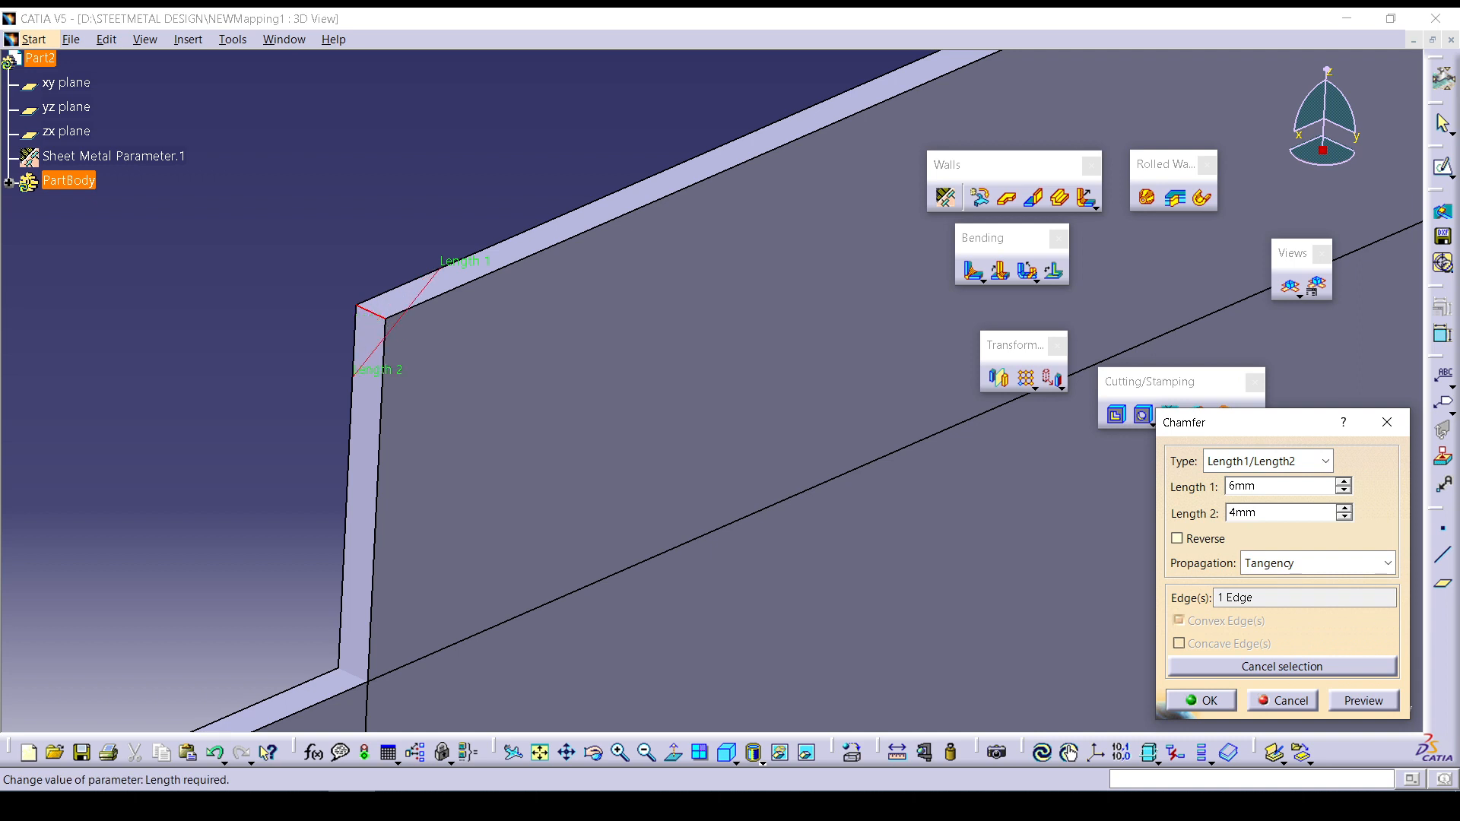
click(1363, 700)
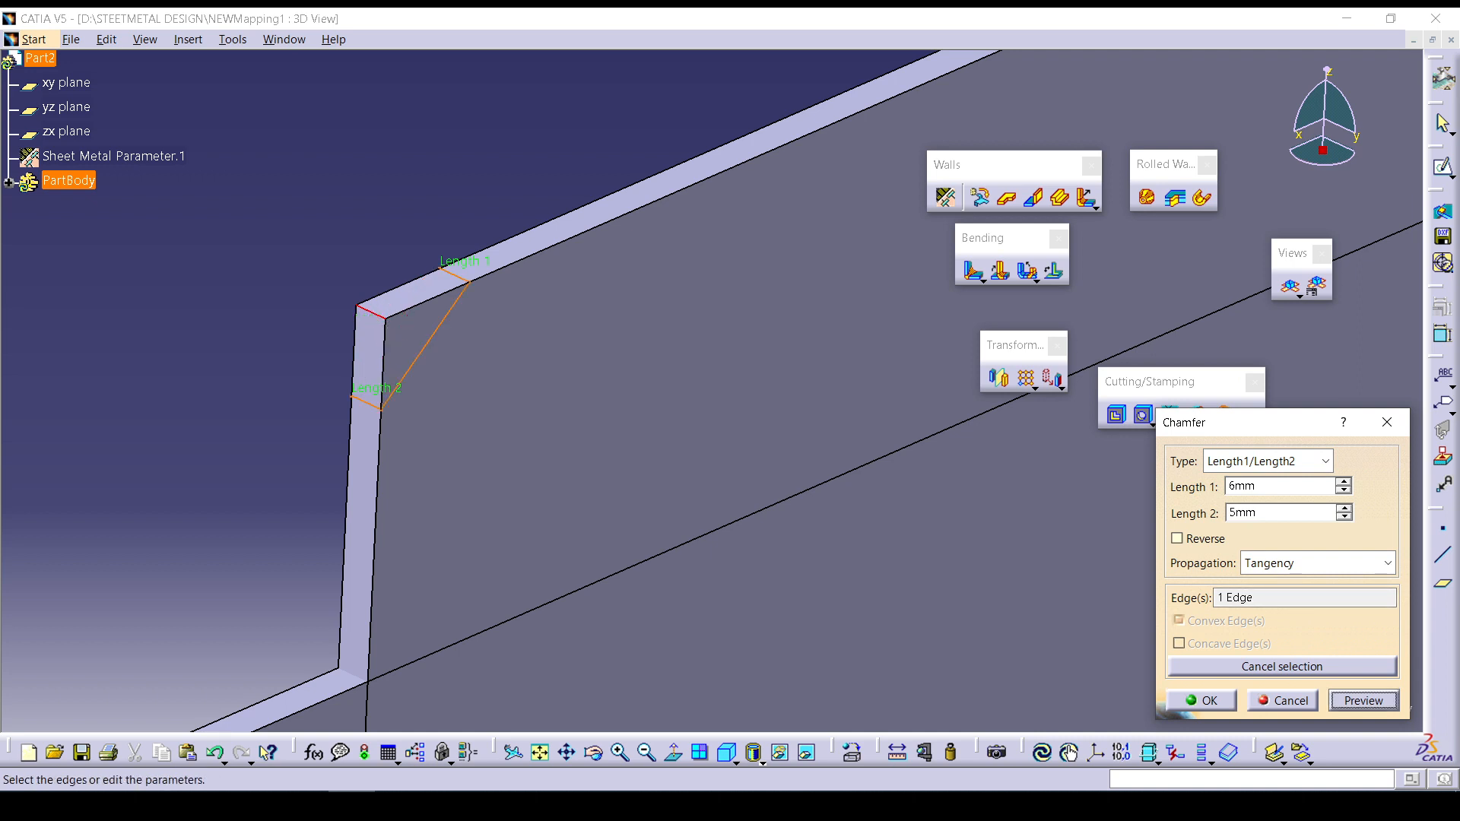
click(1178, 538)
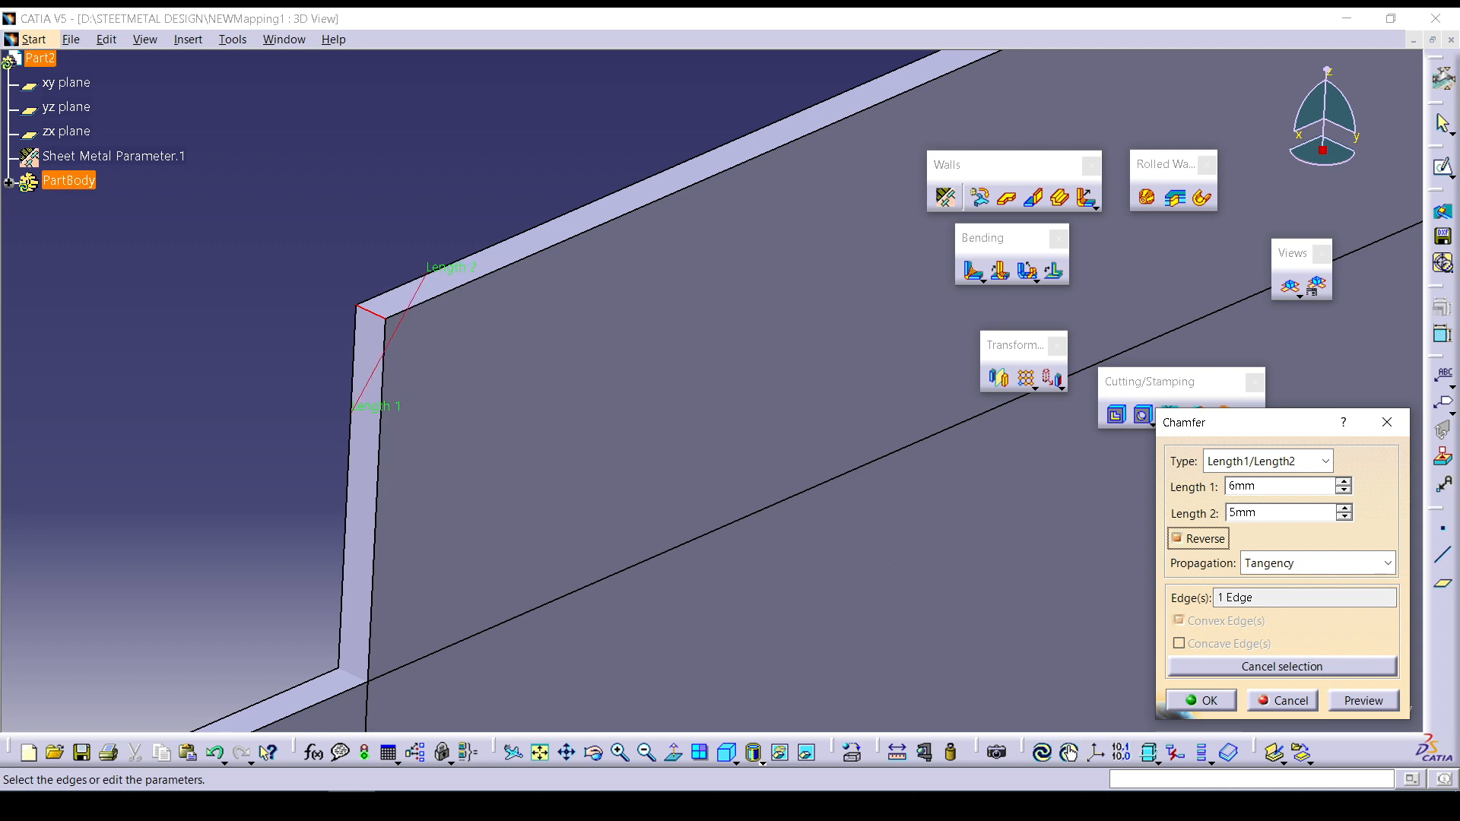
click(1178, 539)
click(1364, 700)
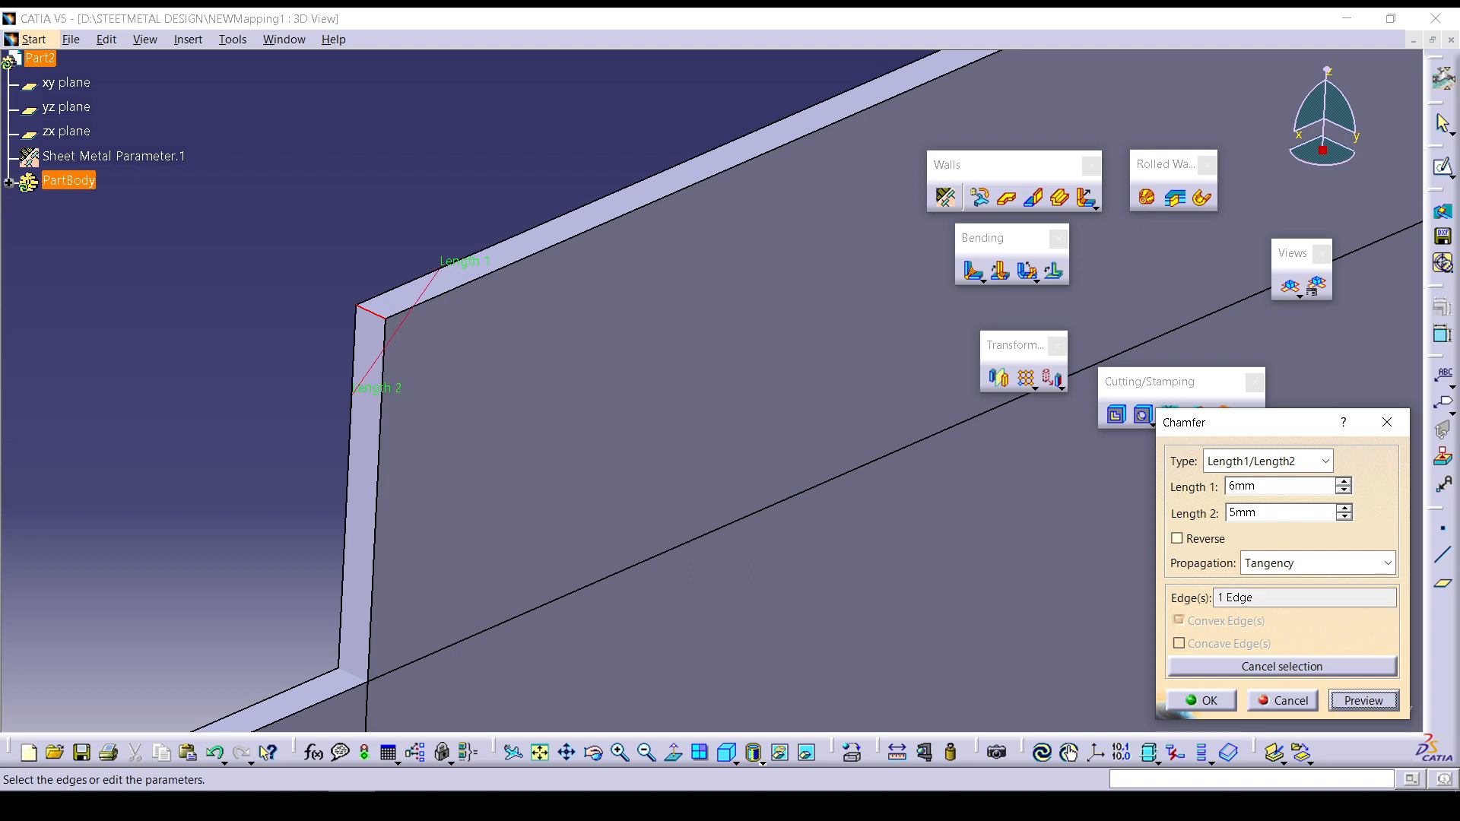
click(1201, 701)
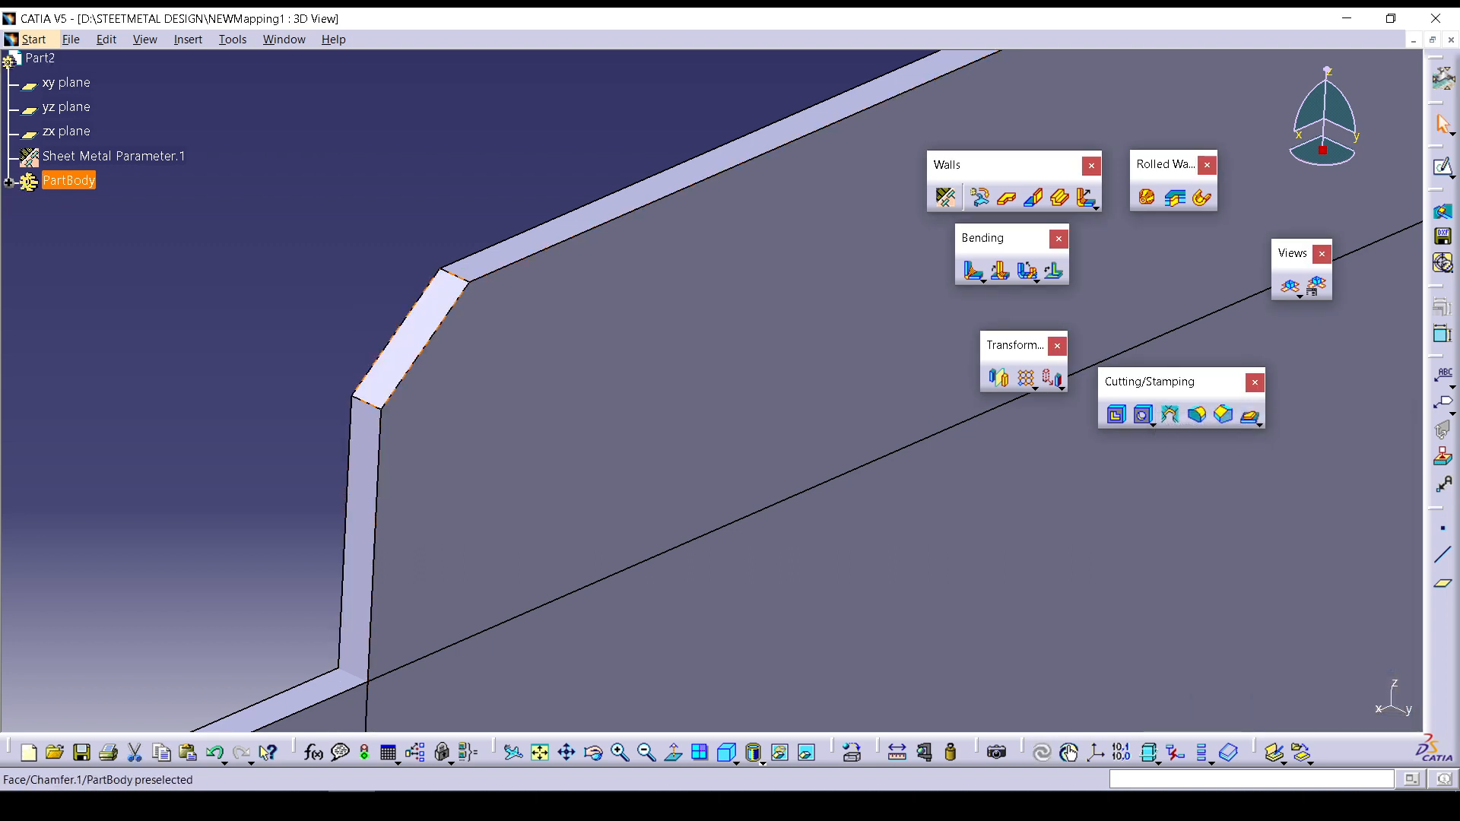
Edit the wall corner's chamfer and set its propagation to Minimal.
double_click(410, 339)
click(1388, 563)
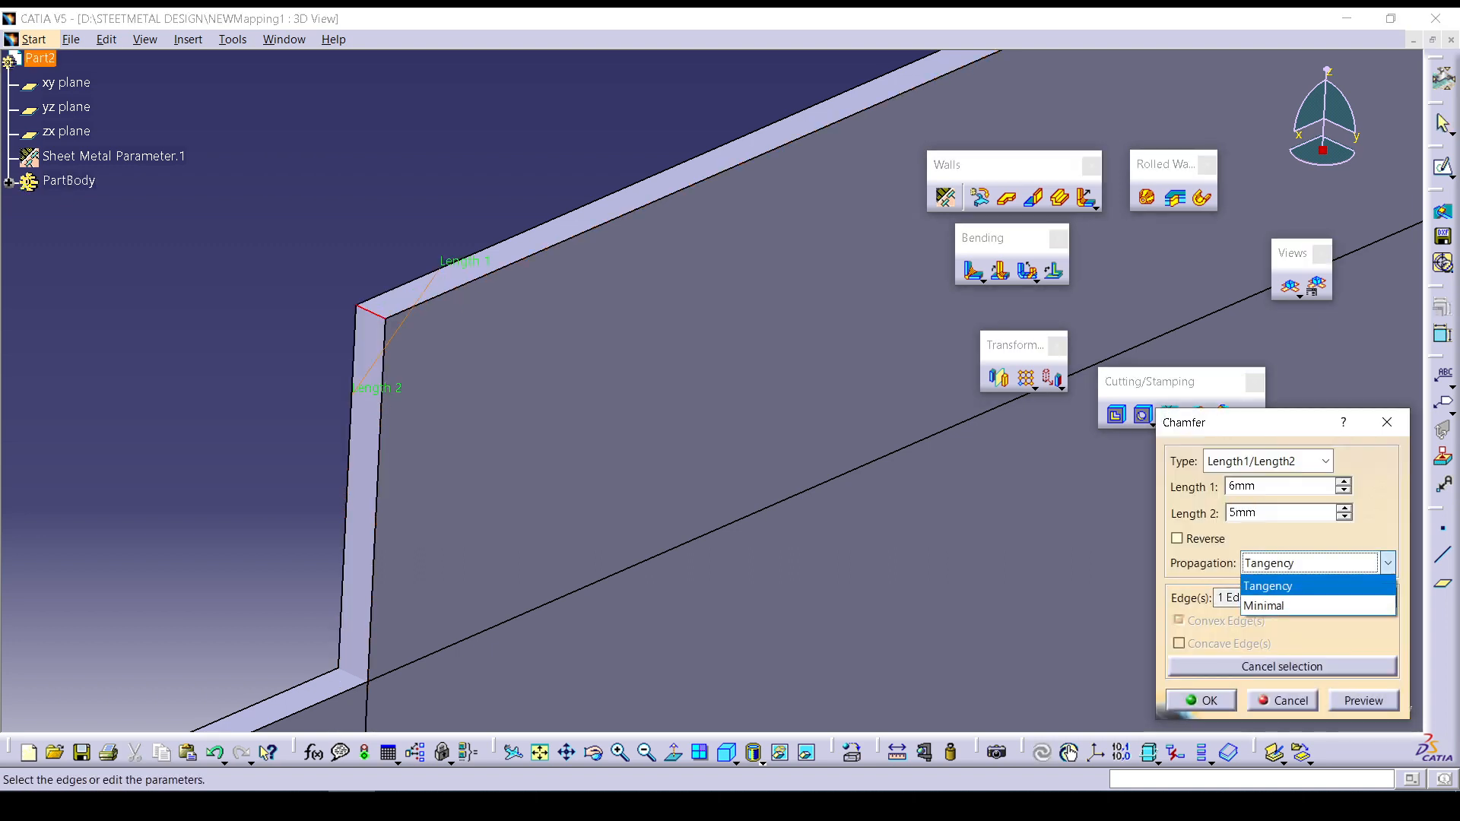
click(1278, 603)
click(1363, 700)
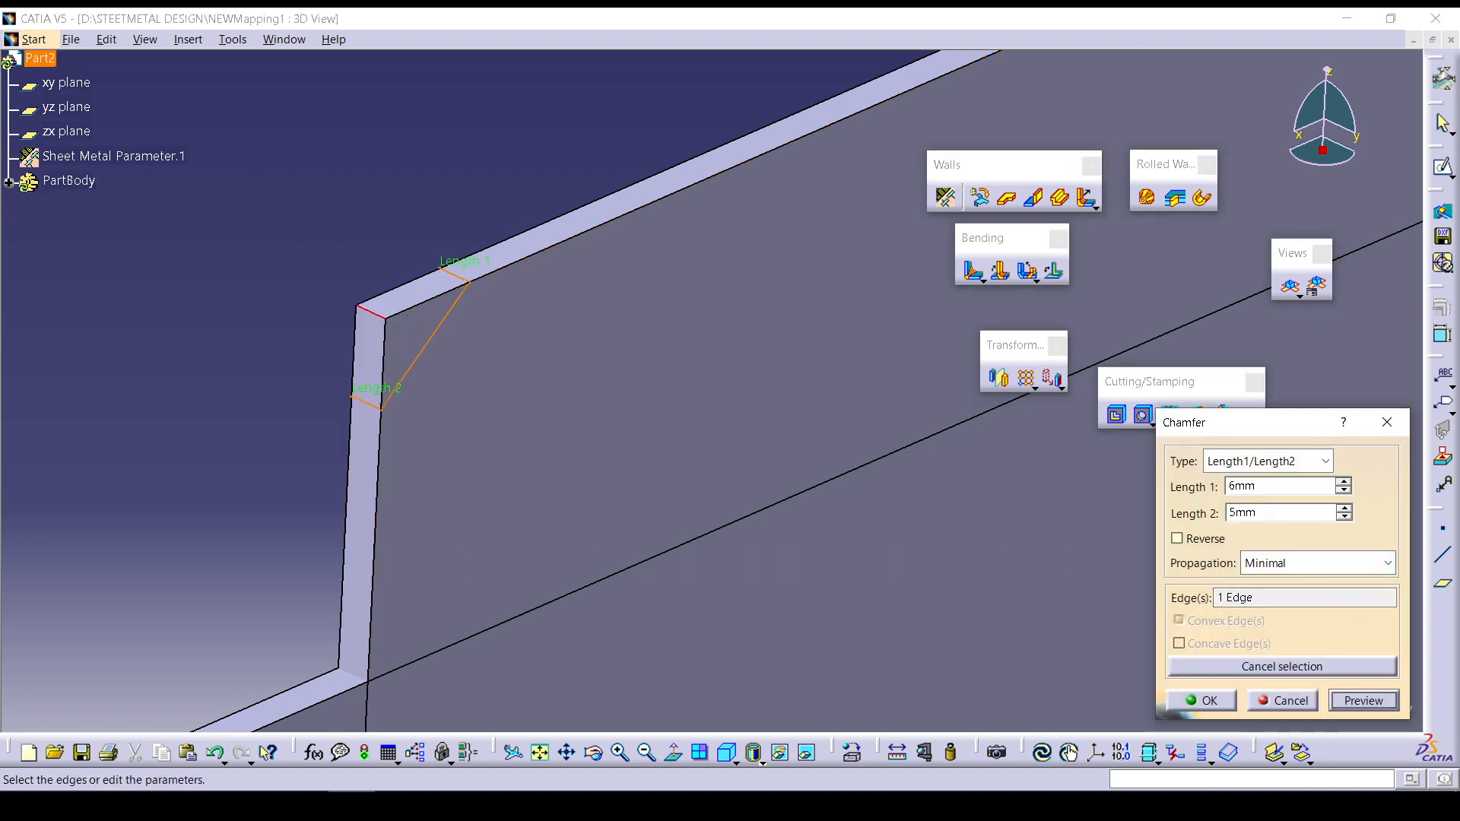
click(1388, 563)
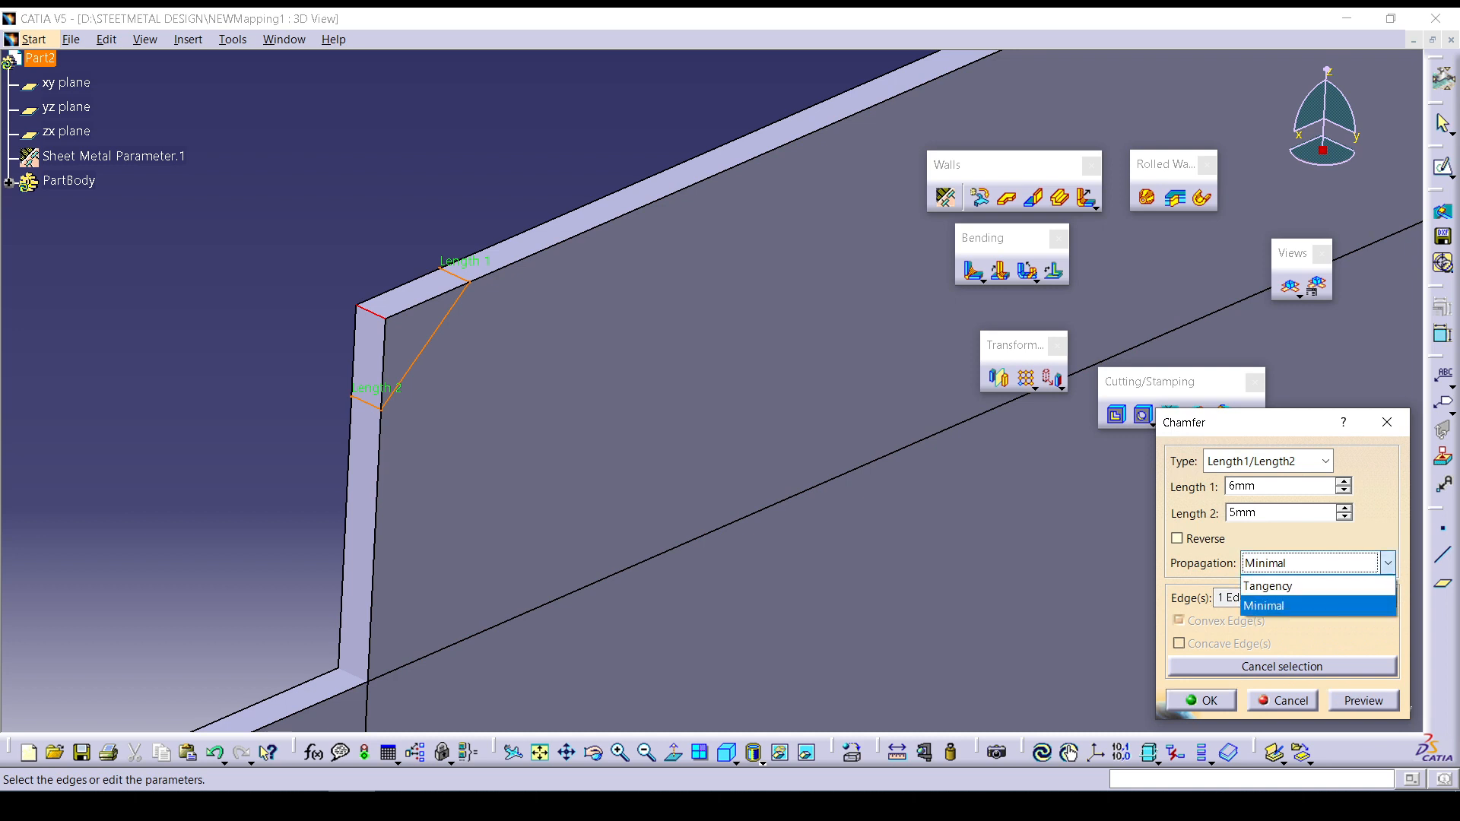
click(1278, 587)
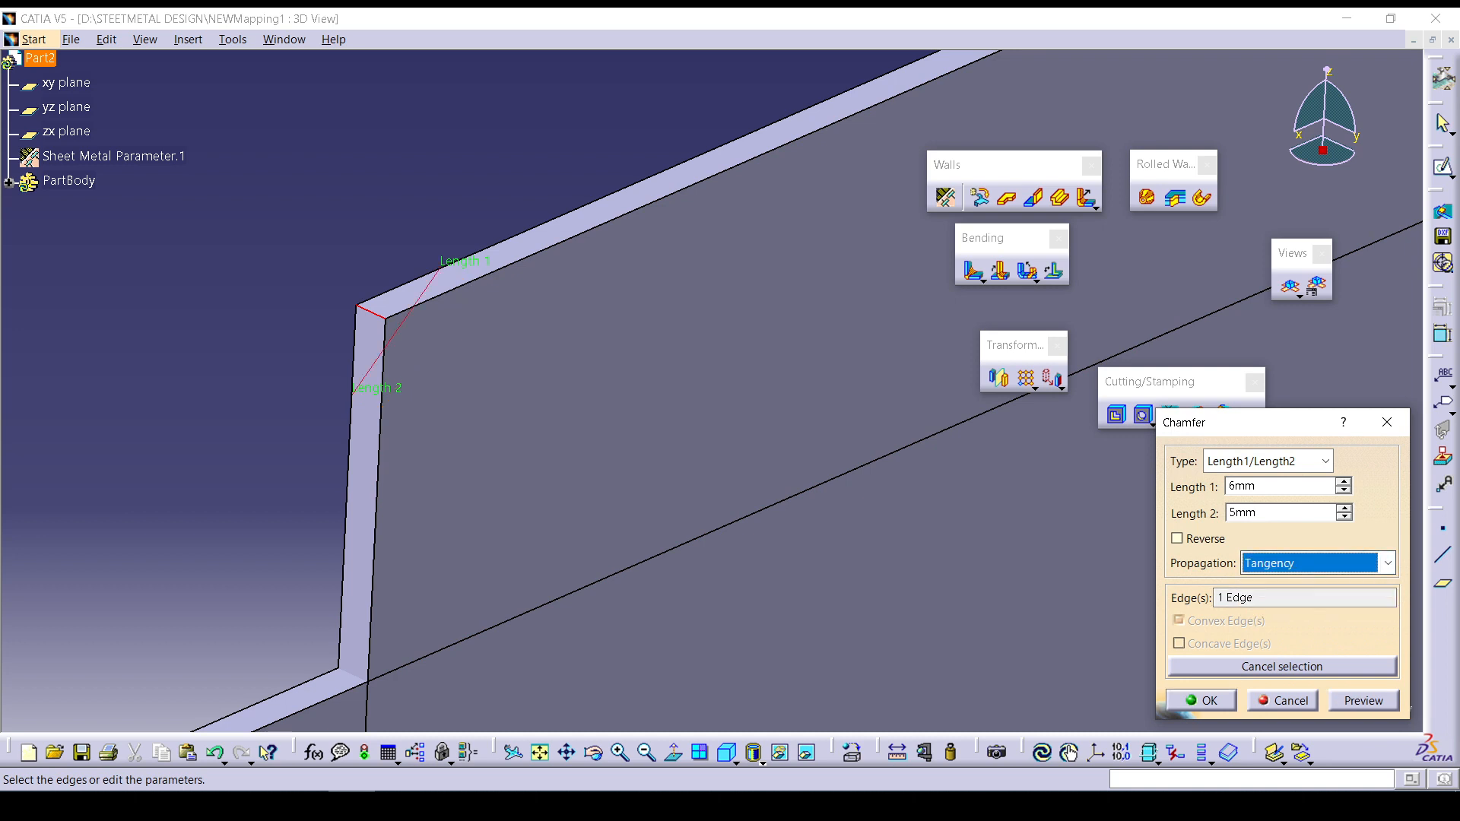
click(1388, 563)
click(1285, 606)
click(1364, 701)
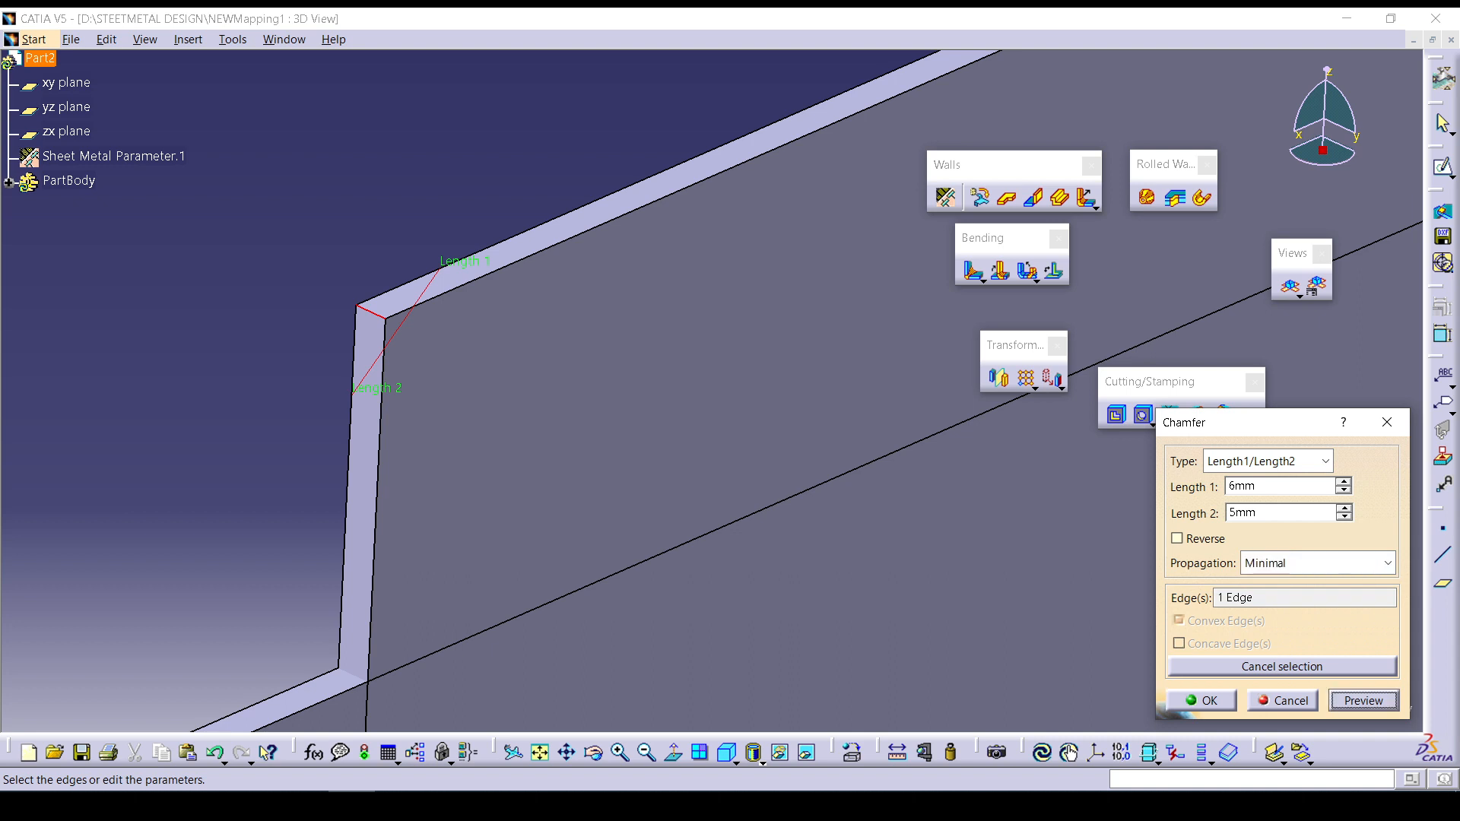
click(1202, 700)
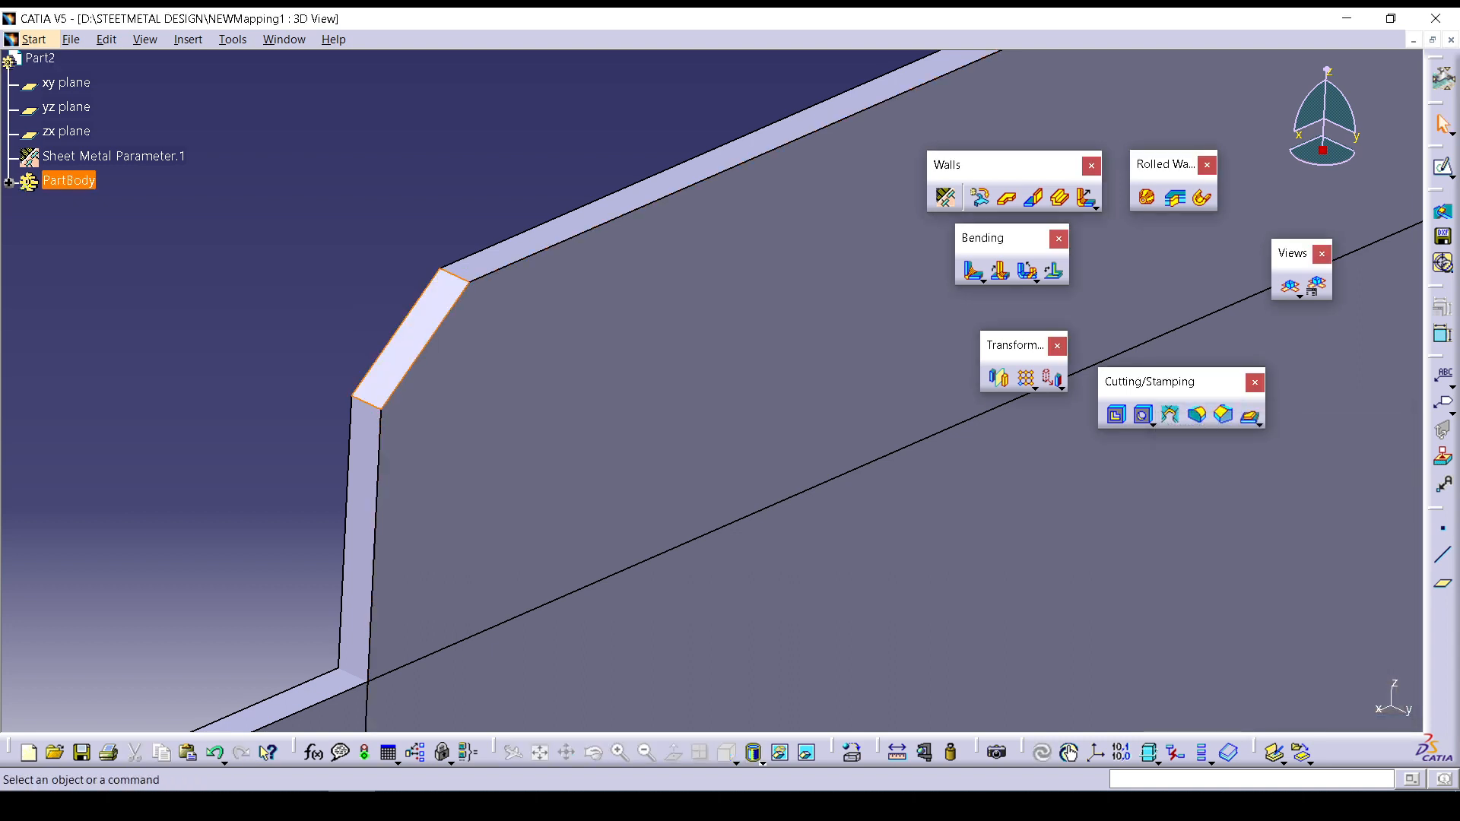
click(471, 182)
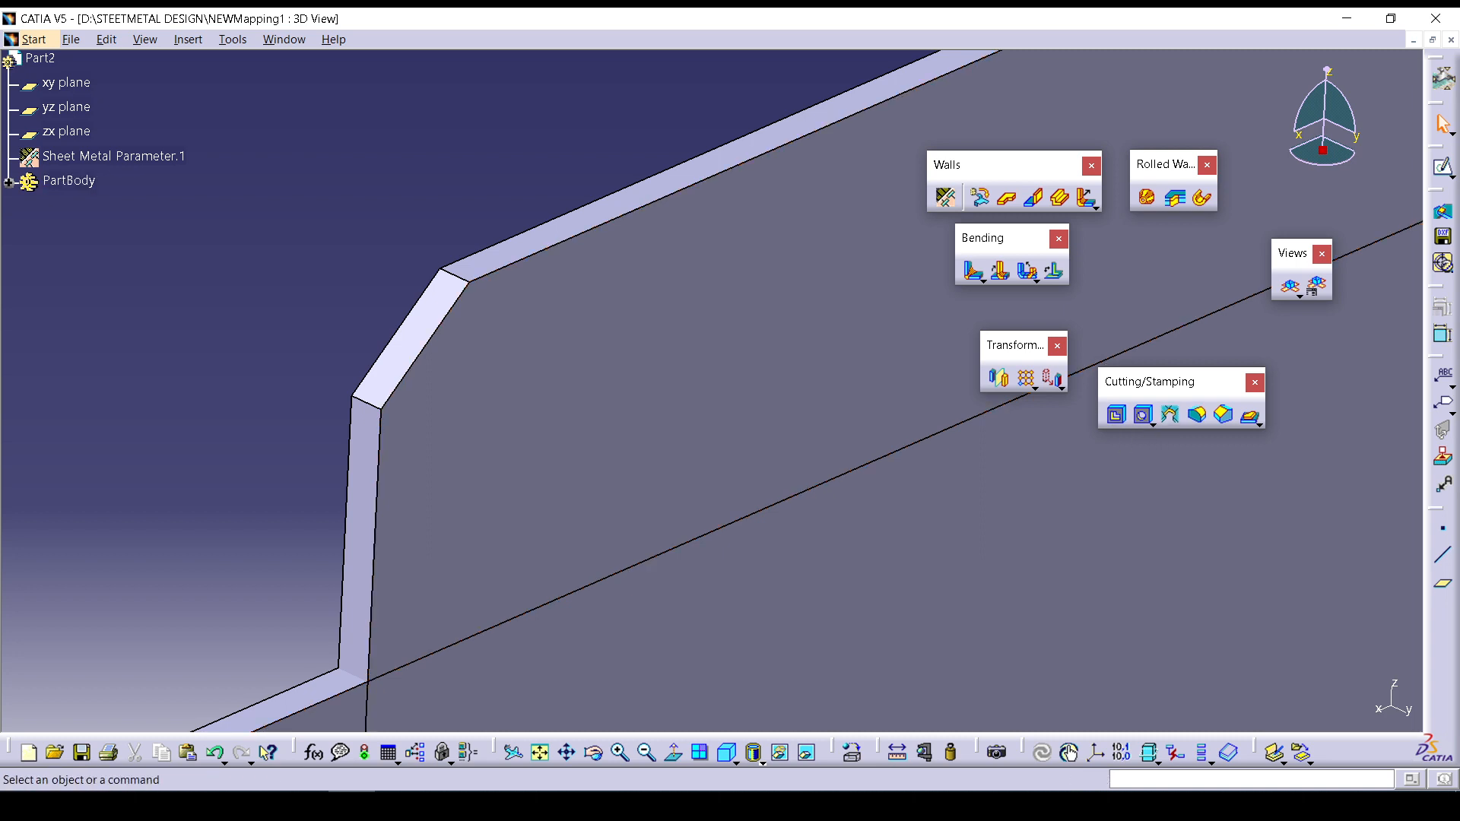
Open NEWCutout1.CATPart from the STEETMETAL DESIGN folder.
click(71, 40)
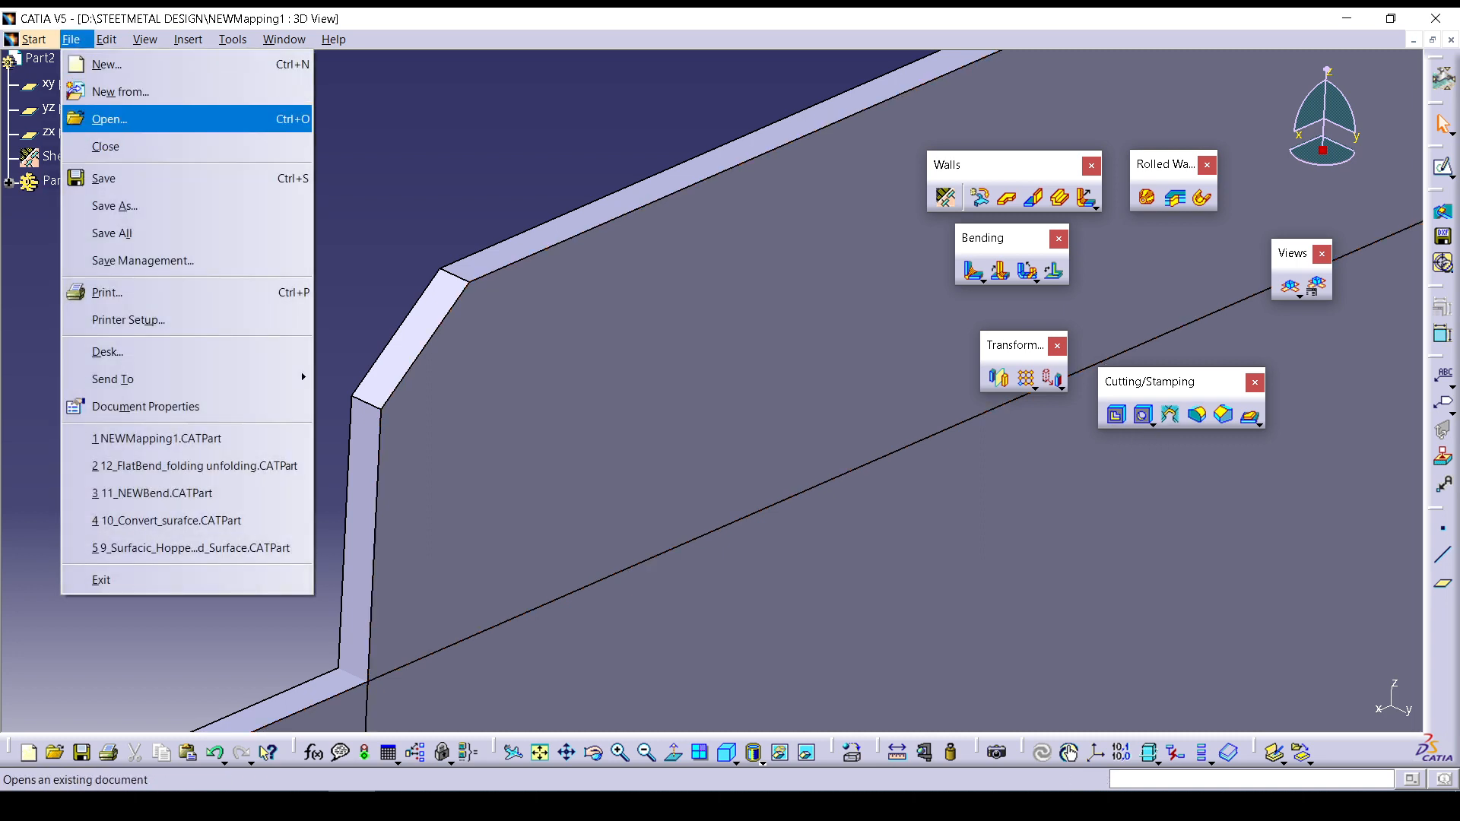
click(111, 120)
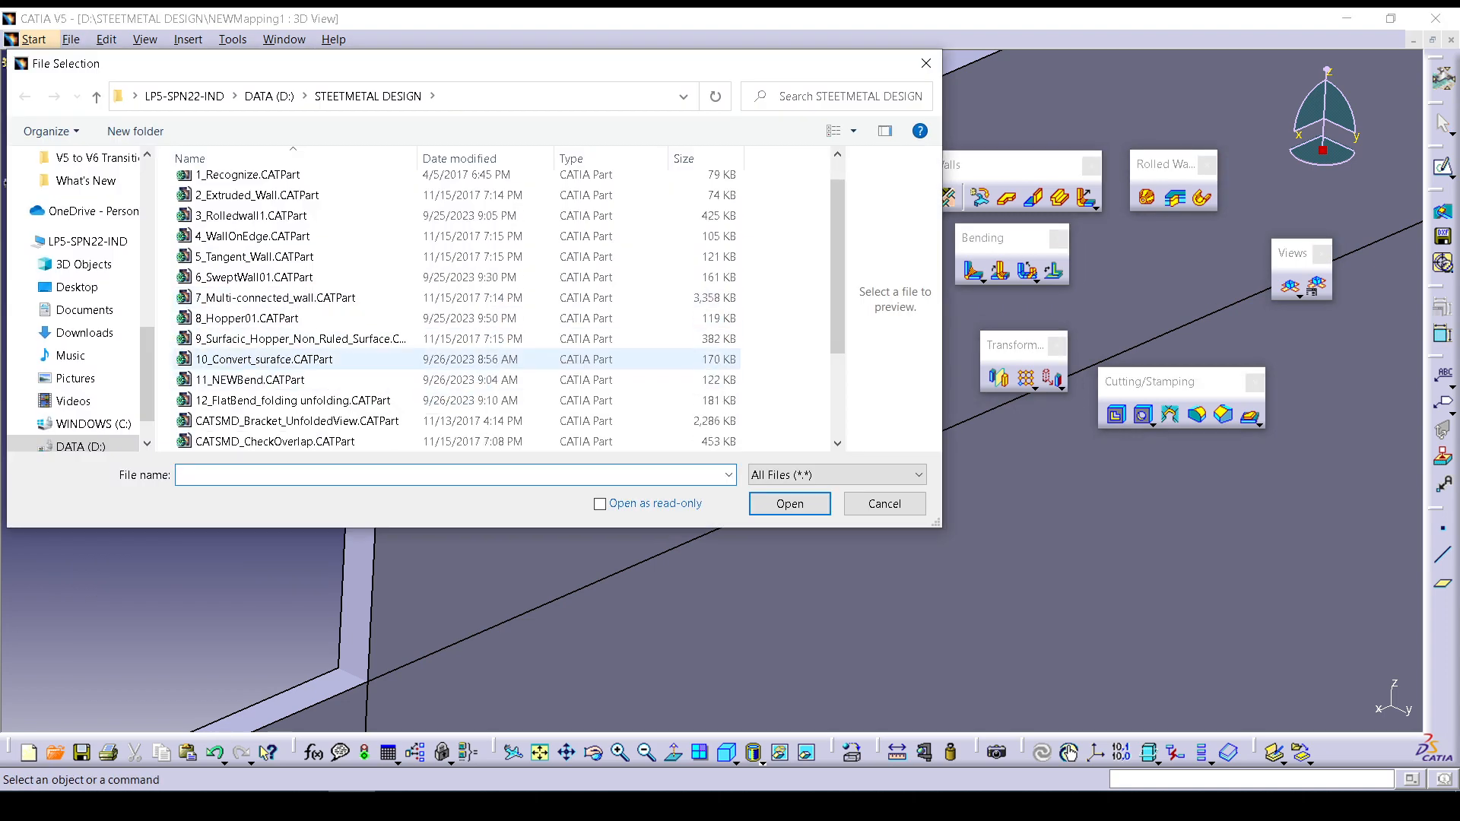
scroll(304, 372, down, 3)
scroll(304, 359, down, 3)
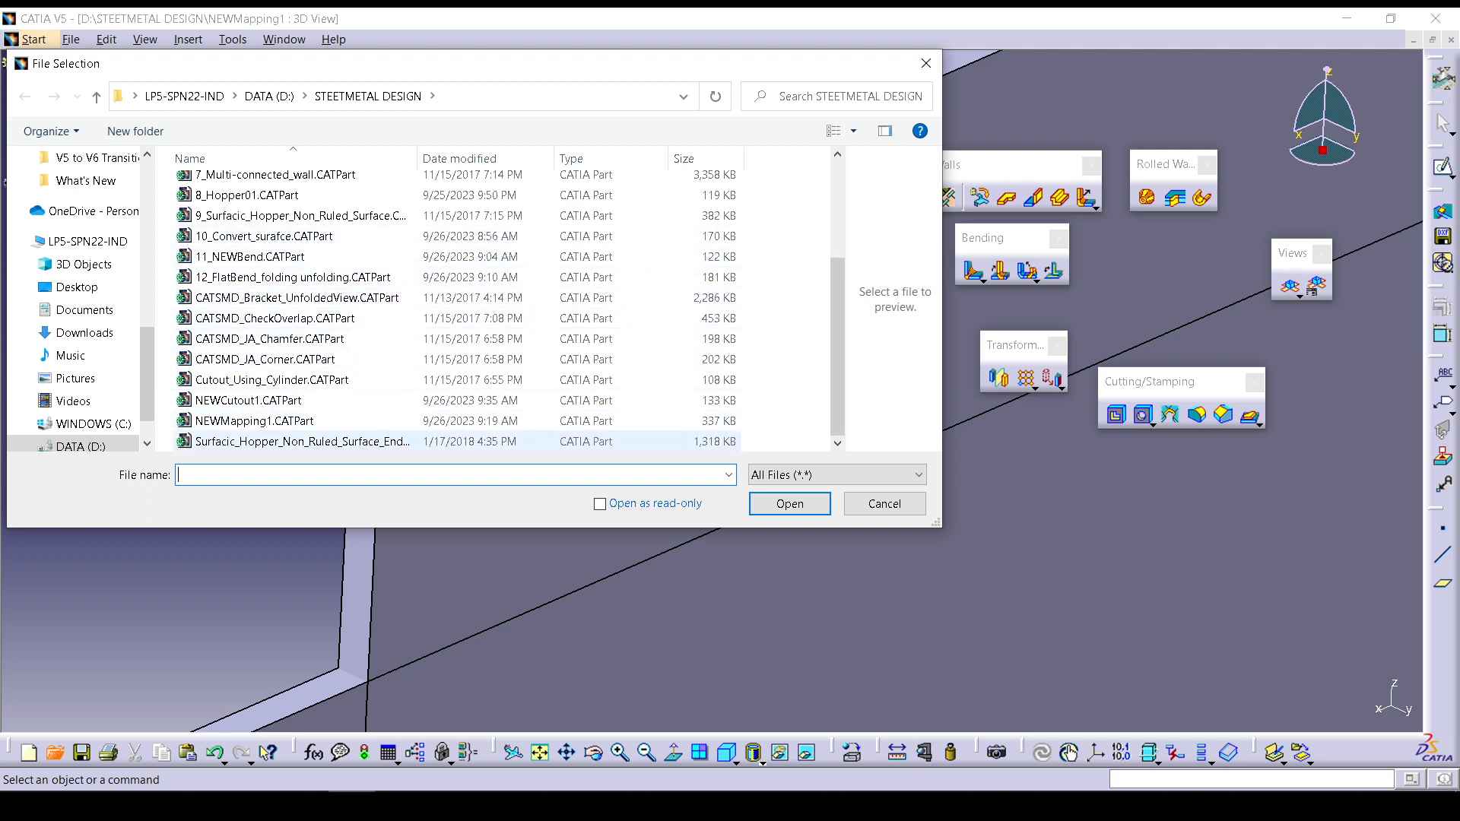
click(250, 401)
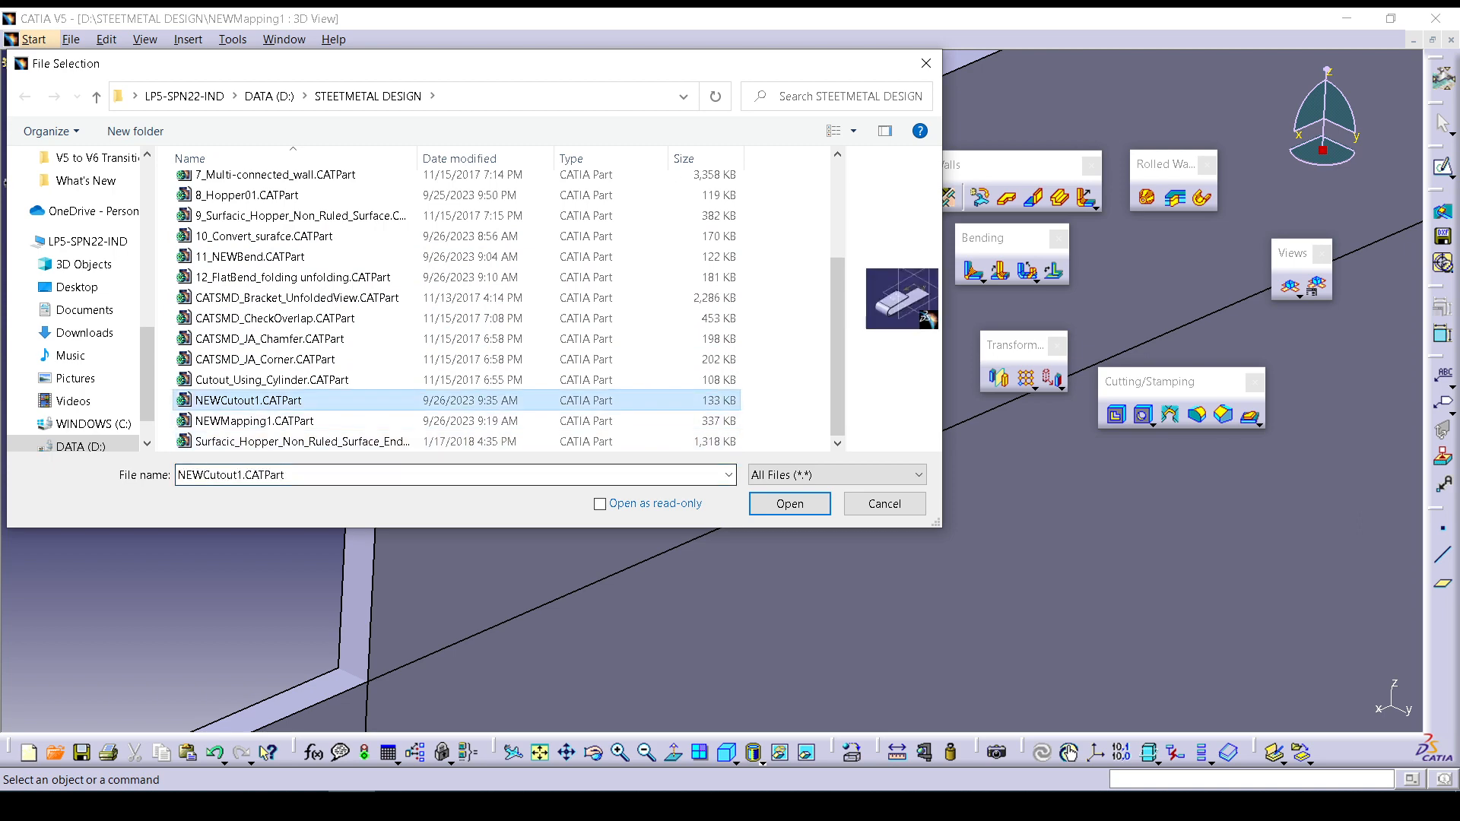
click(789, 504)
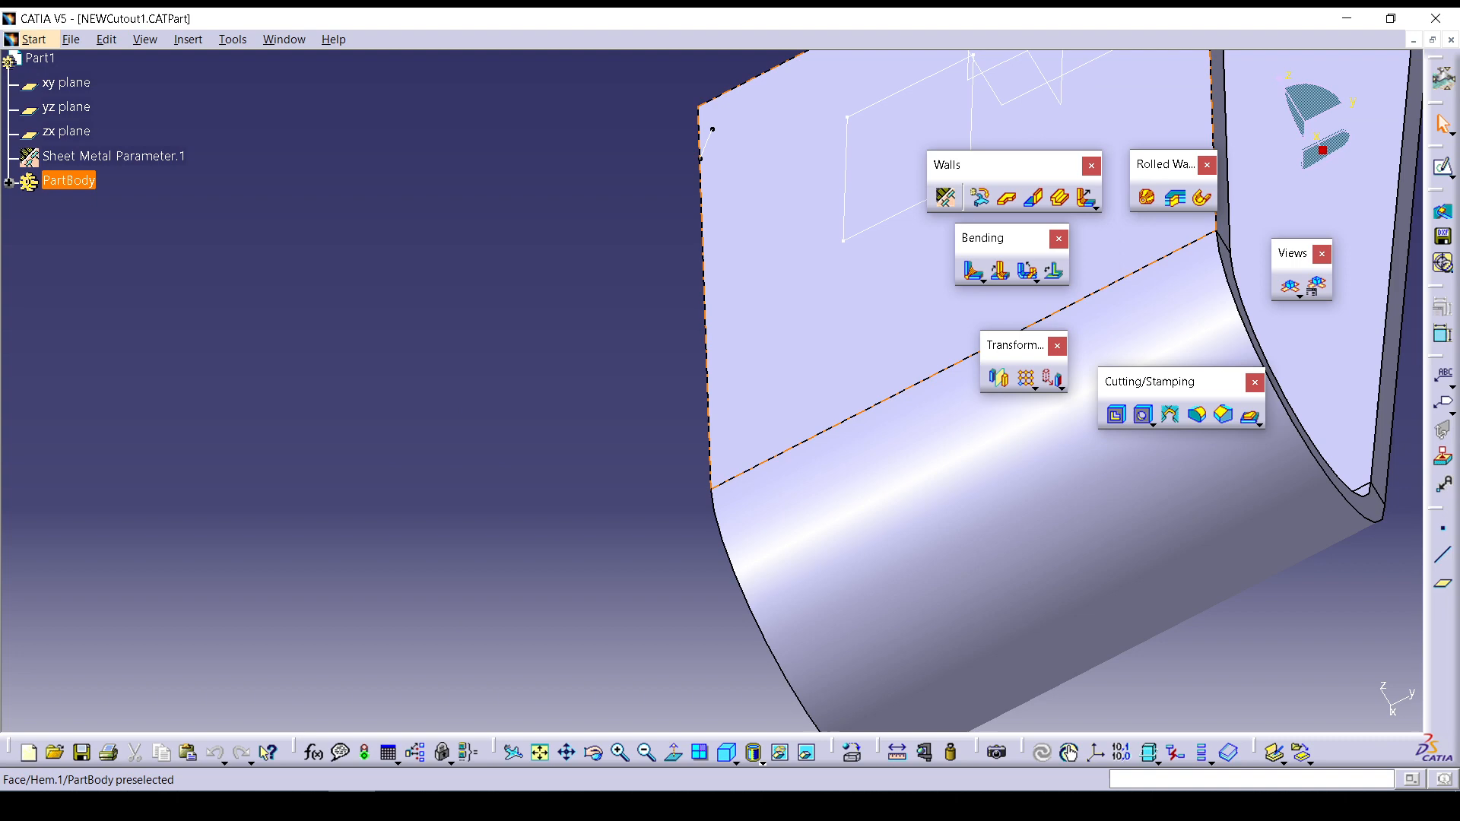
Start a Sheet metal pocket Cutout using the rectangular sketch on the flat upper flange as its profile.
middle_drag(734, 358, 669, 379)
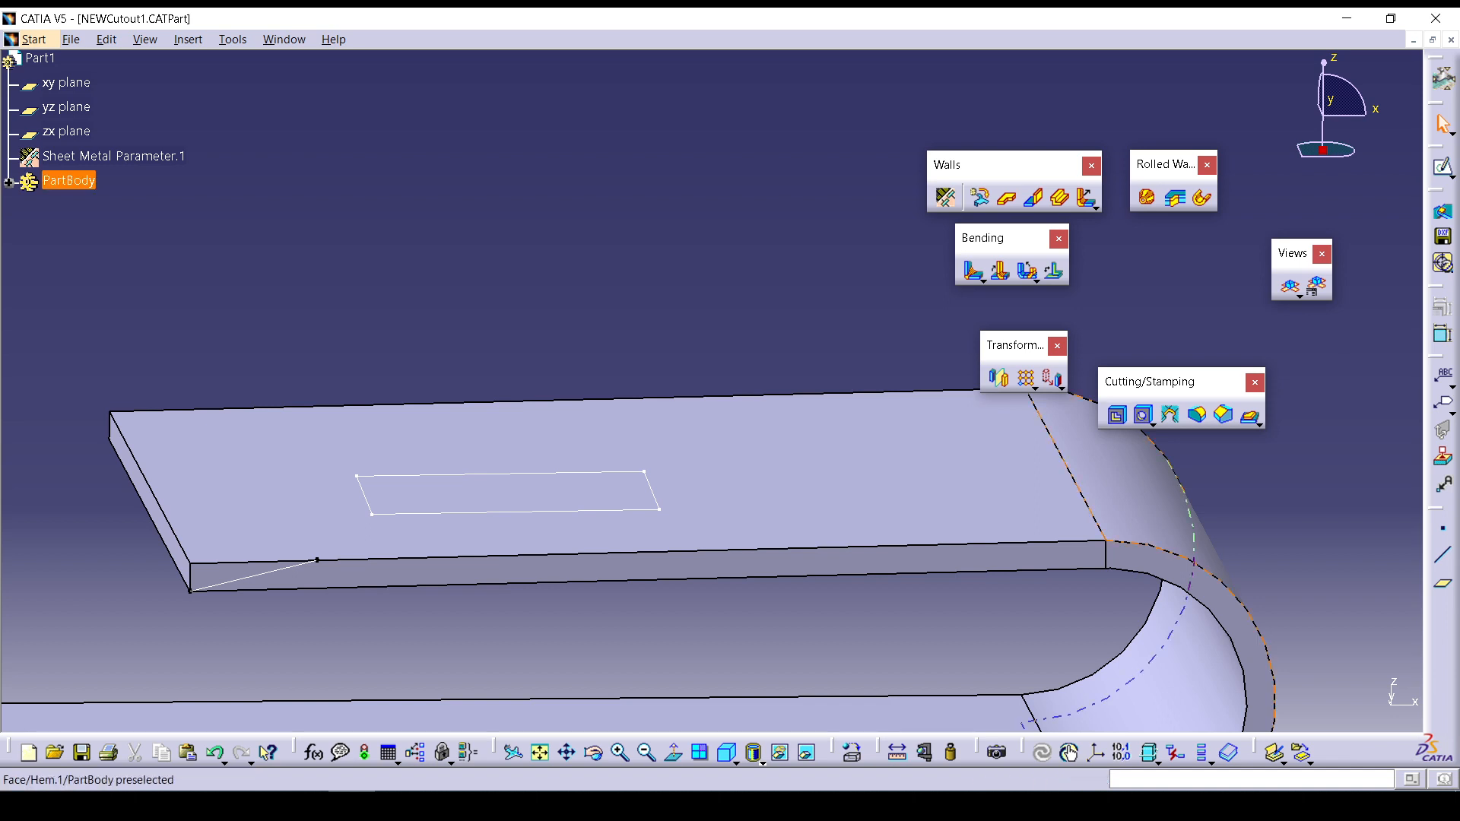
click(1115, 414)
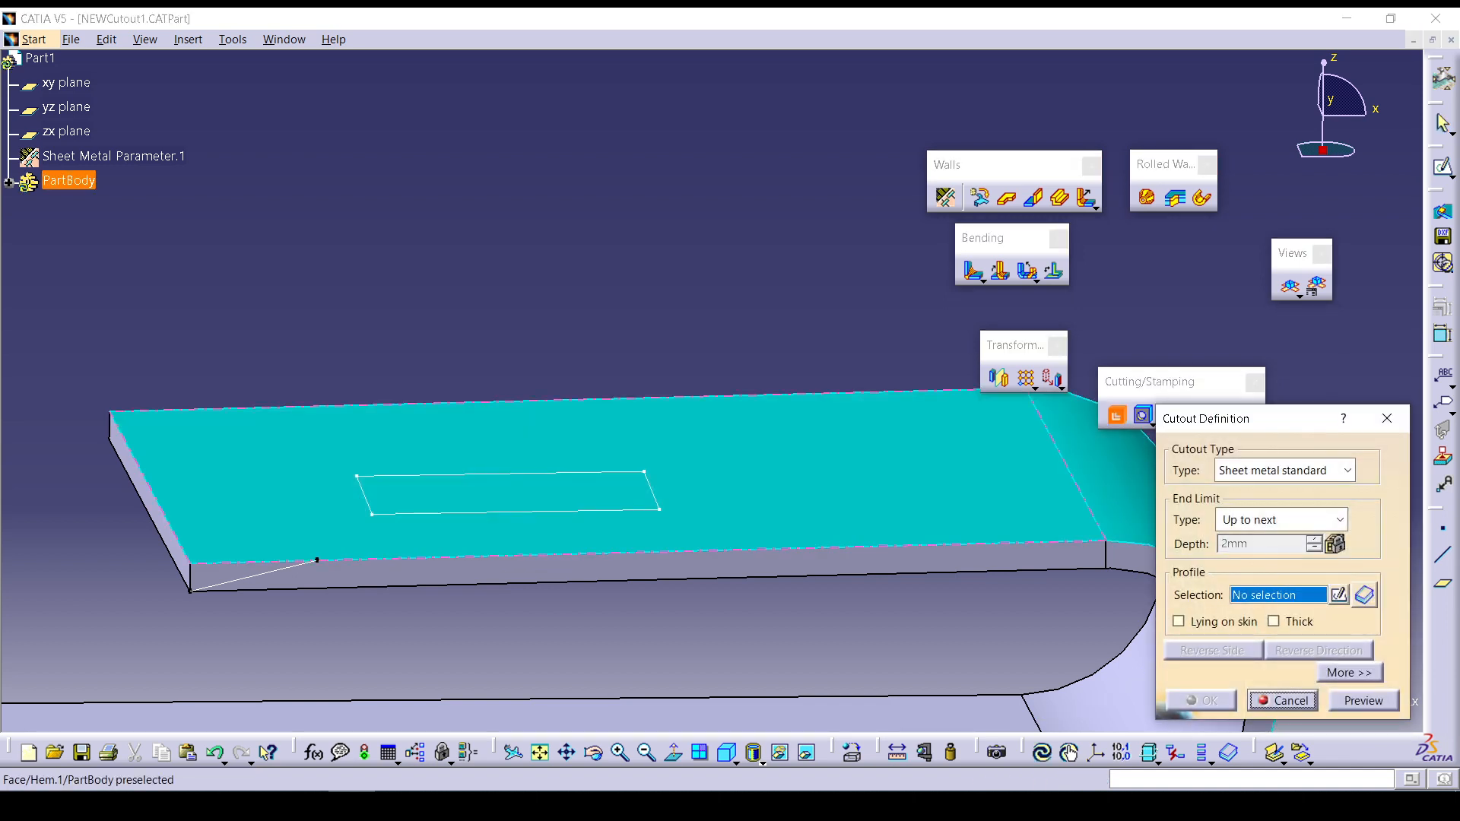
middle_drag(642, 567, 710, 377)
click(1348, 470)
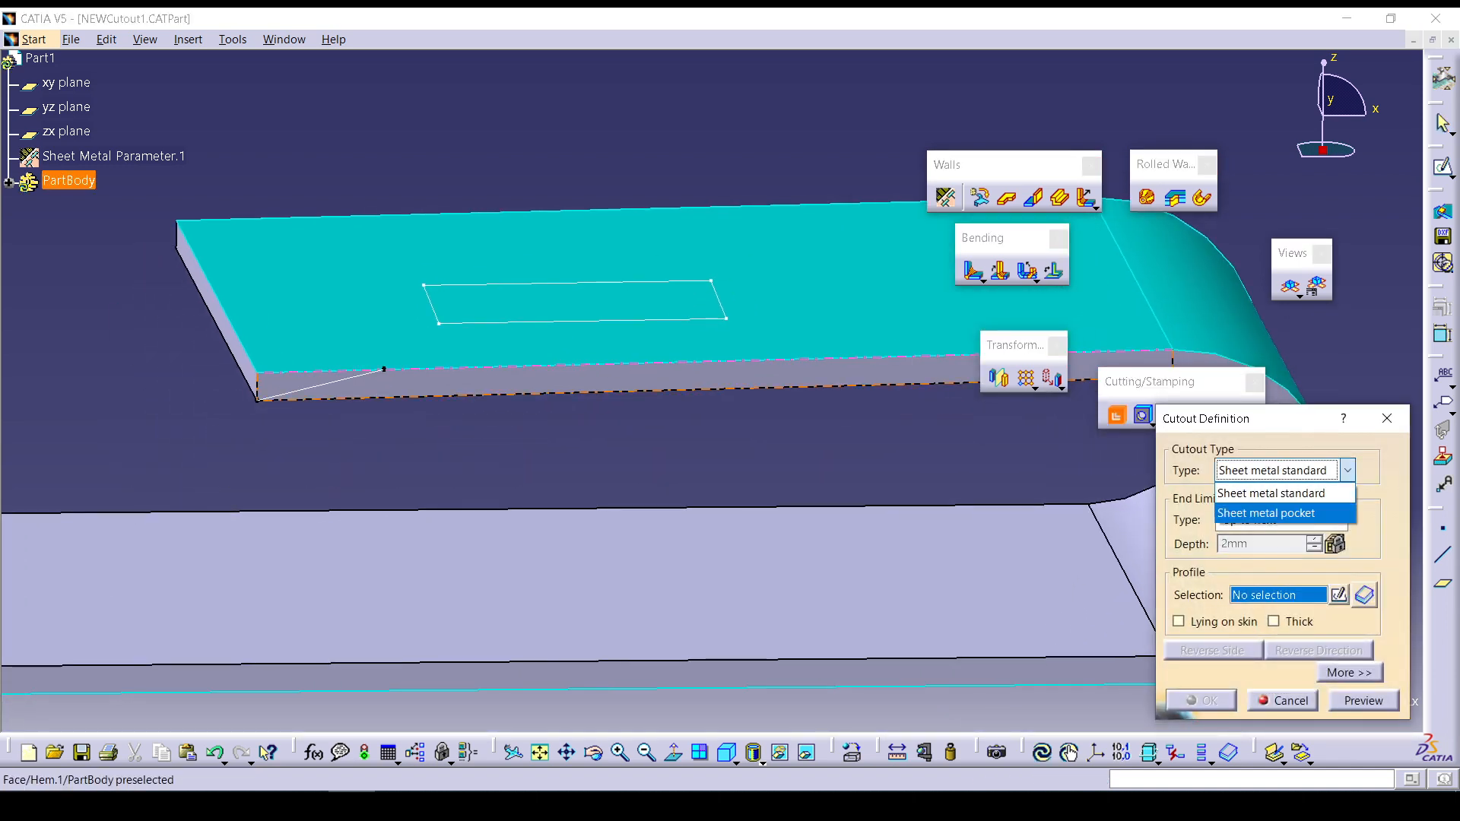
click(1266, 513)
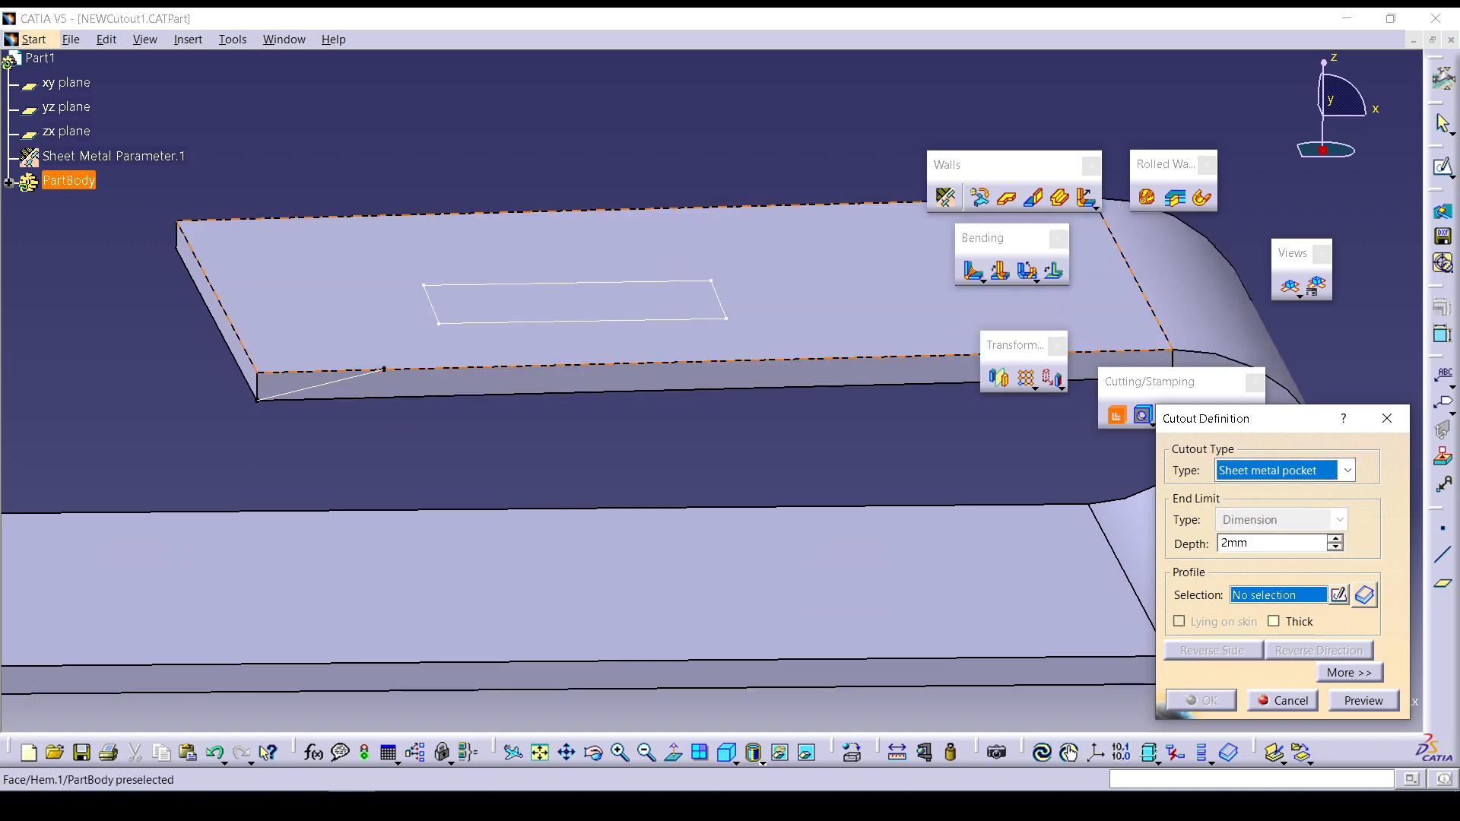
click(718, 301)
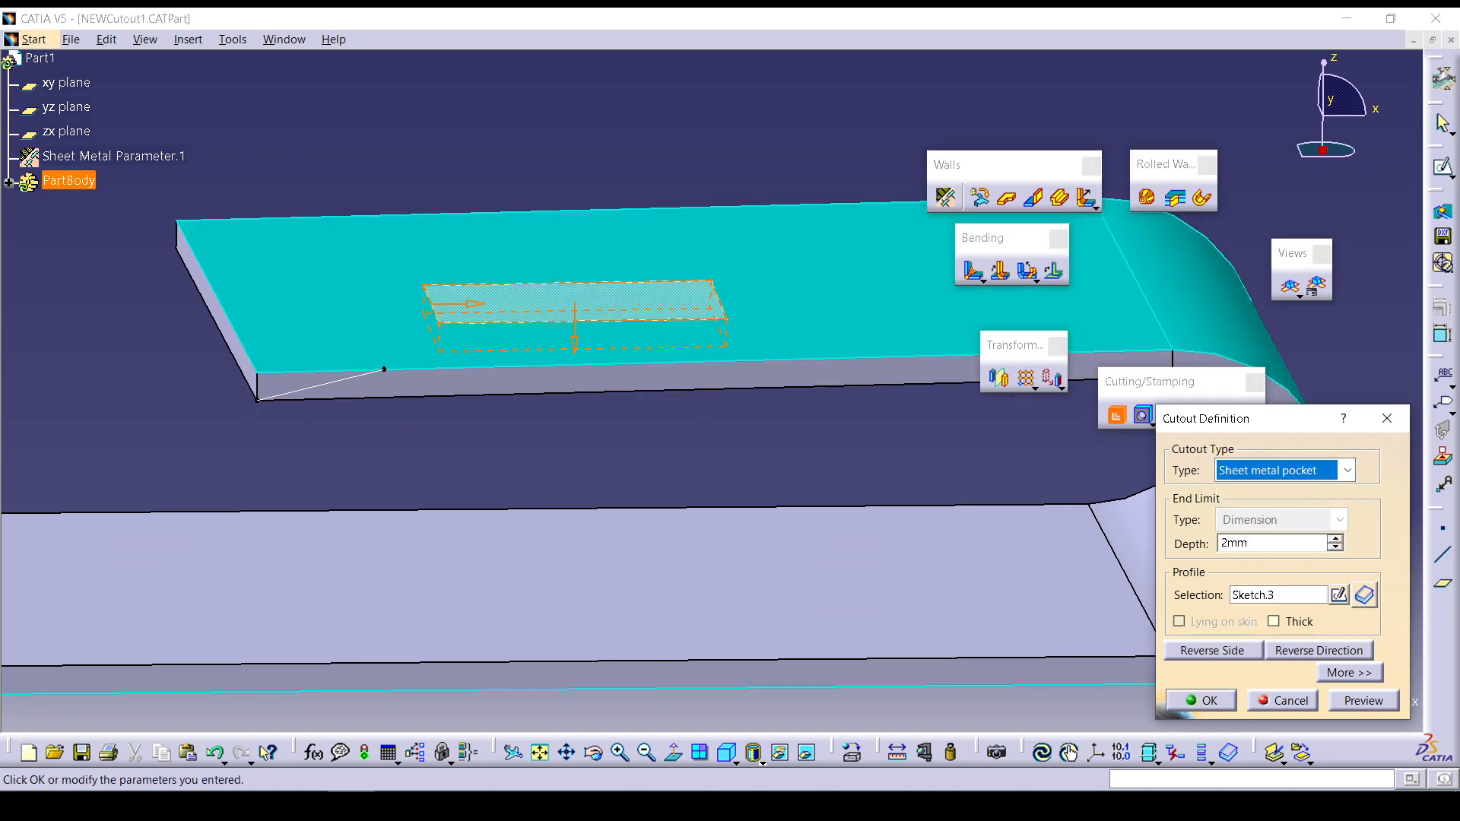
Set the pocket cutout's depth to 7 mm.
middle_drag(635, 381, 564, 292)
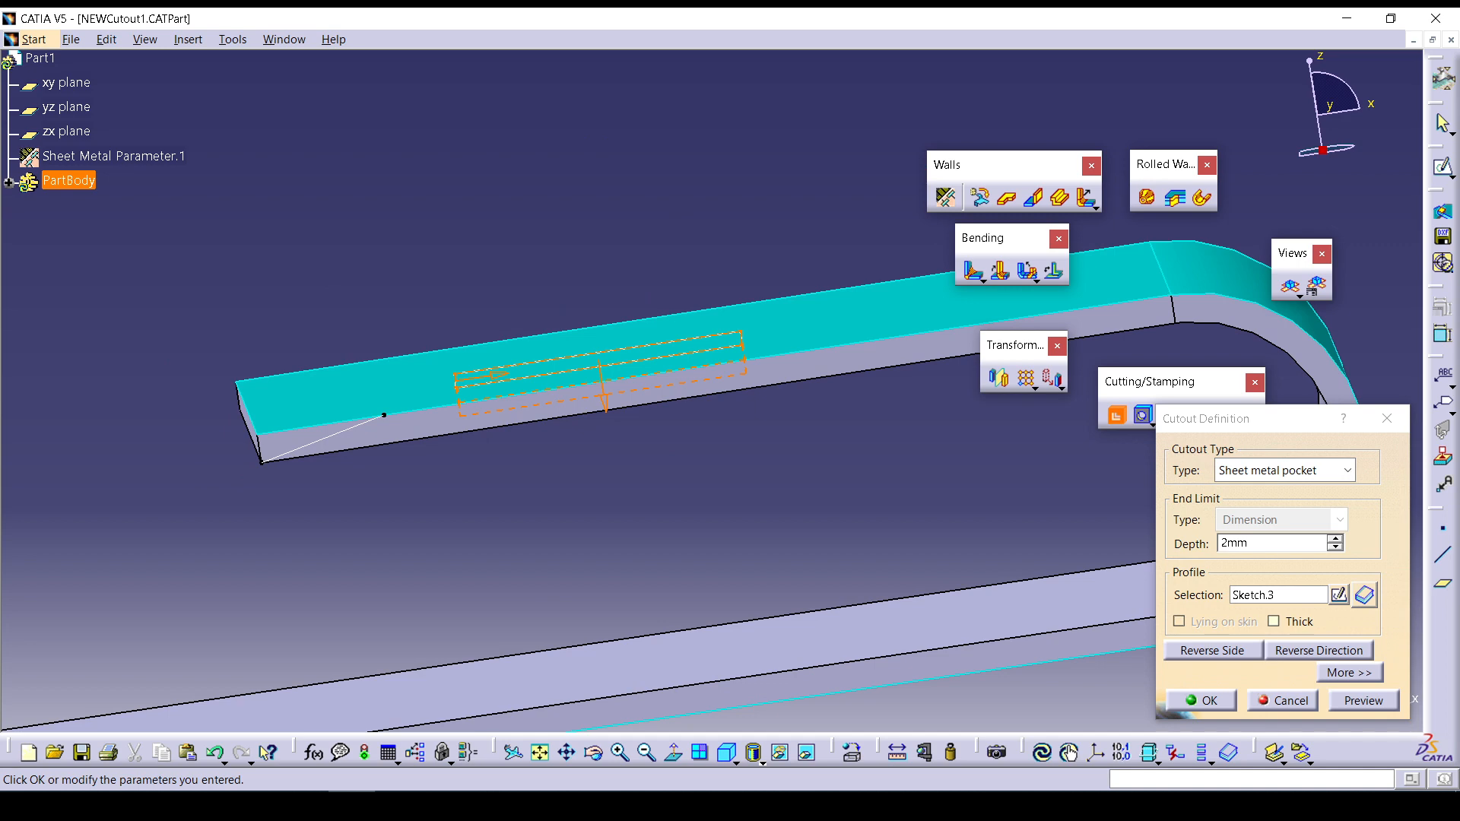
mouse_move(832, 536)
middle_down()
mouse_move(873, 235)
mouse_move(922, 397)
mouse_move(909, 445)
middle_up()
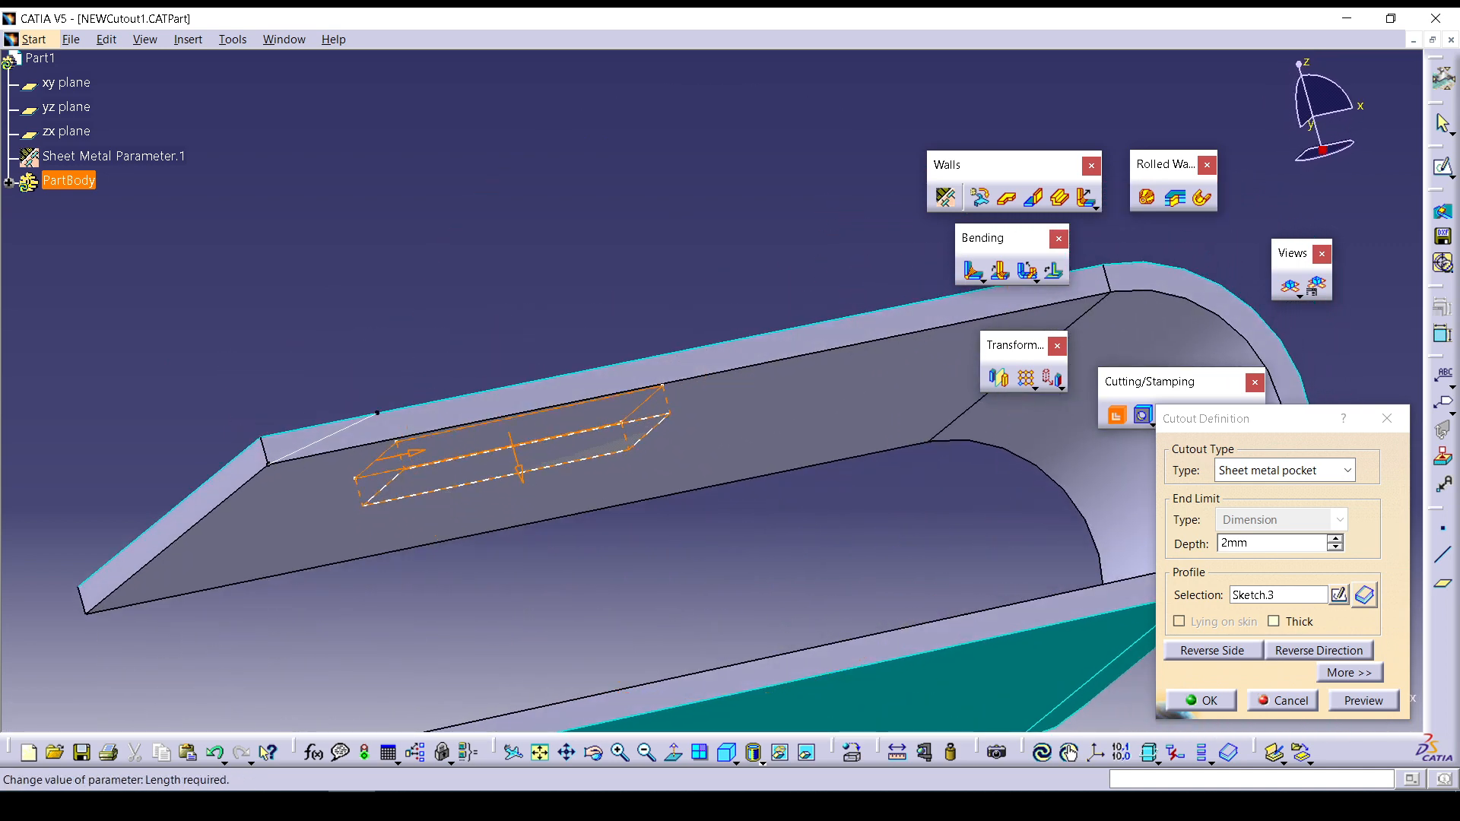
click(1336, 547)
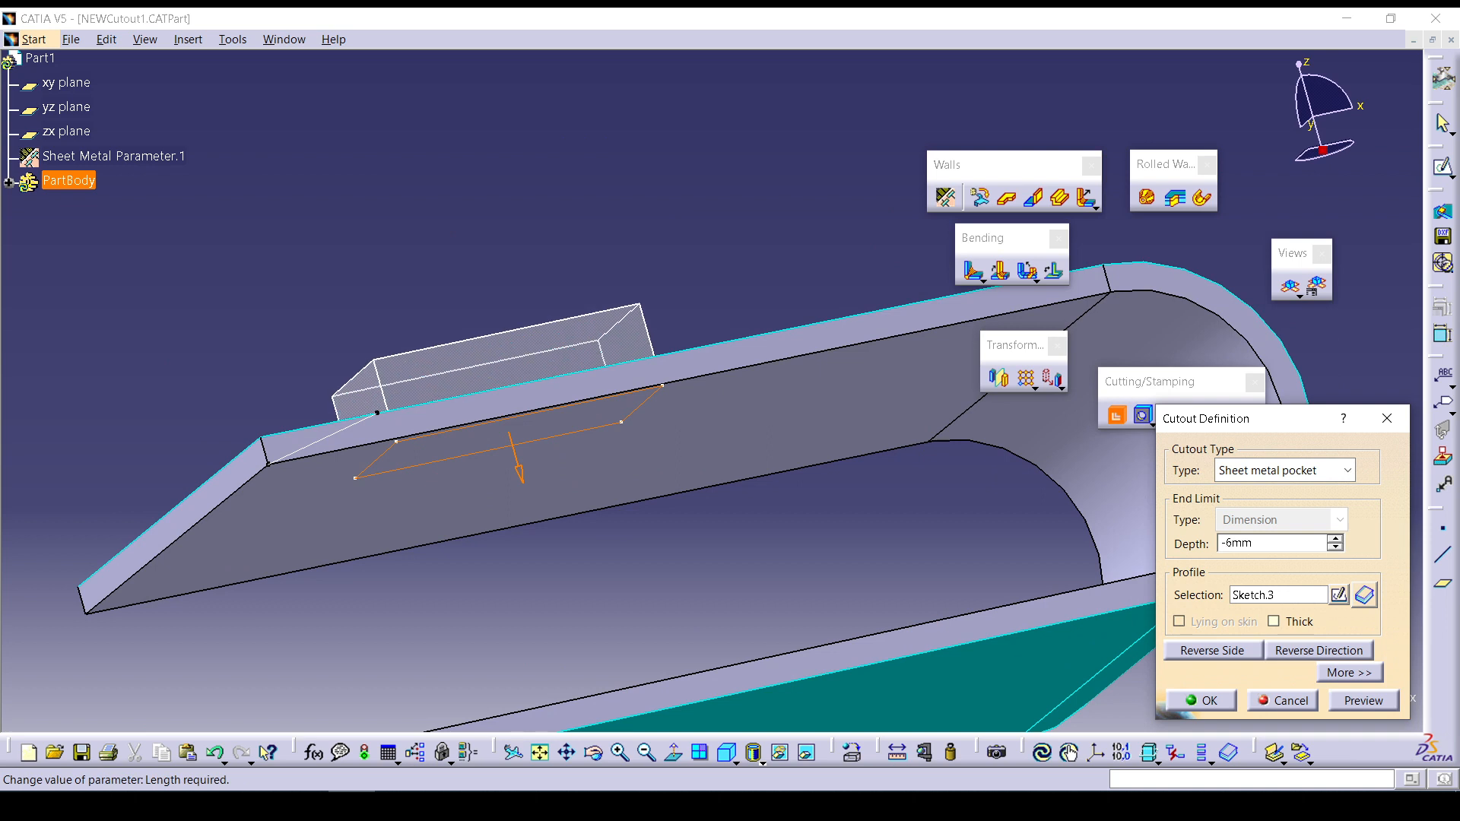
click(1335, 548)
click(1336, 539)
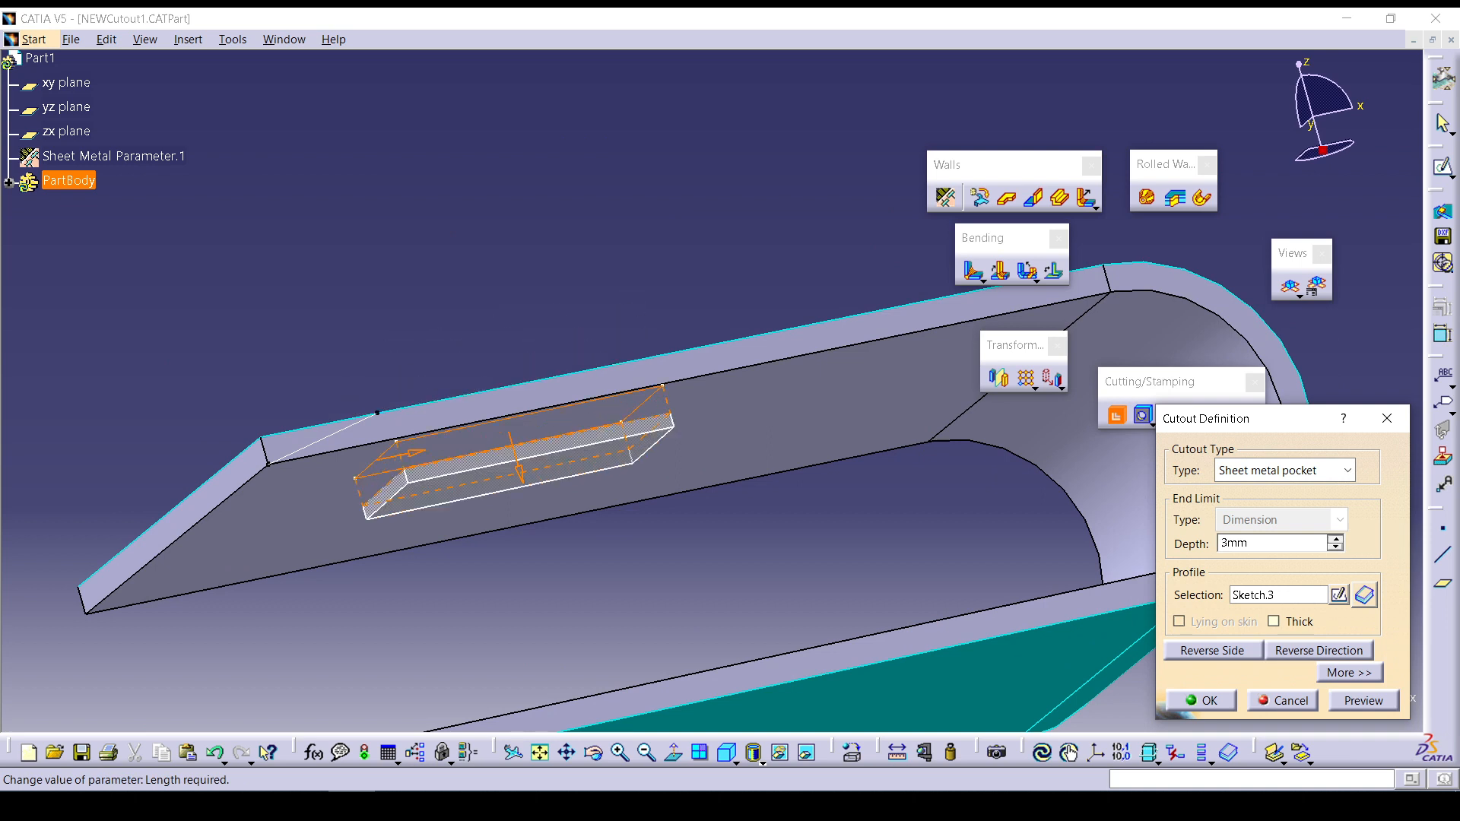
Change the cutout to Sheet metal standard with the Up to last end limit.
click(1348, 470)
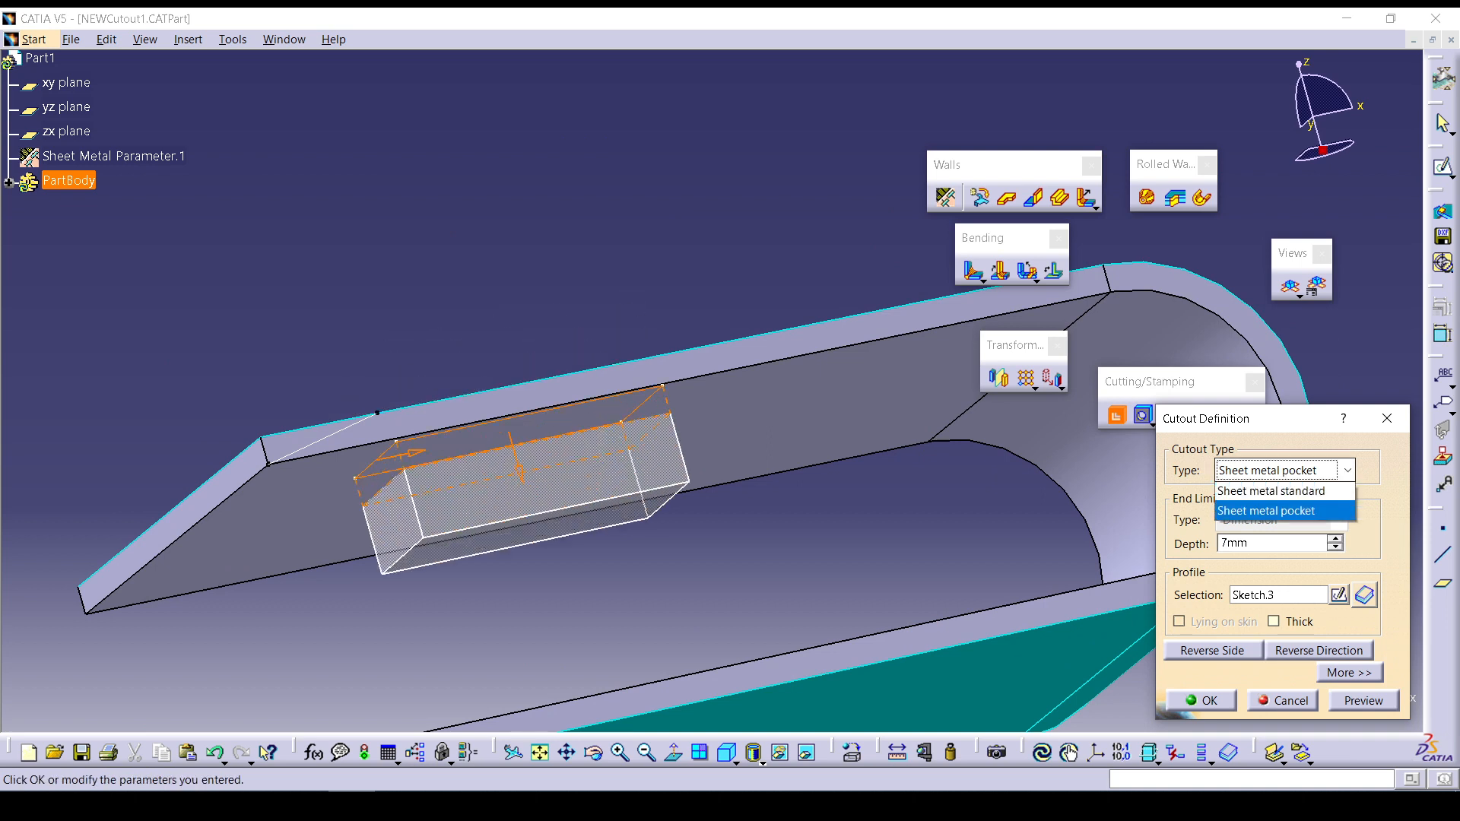
click(1285, 492)
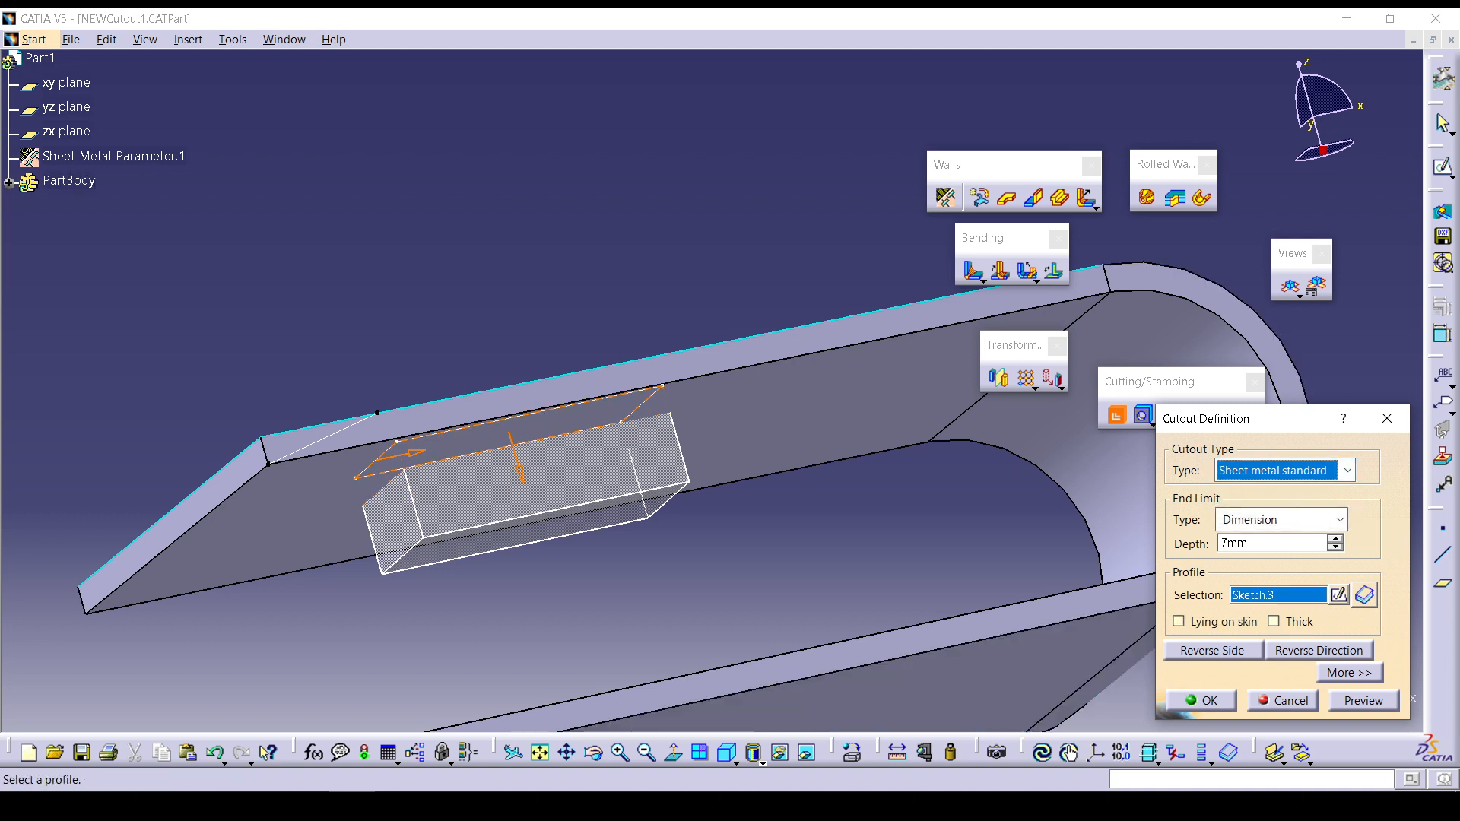
click(1340, 521)
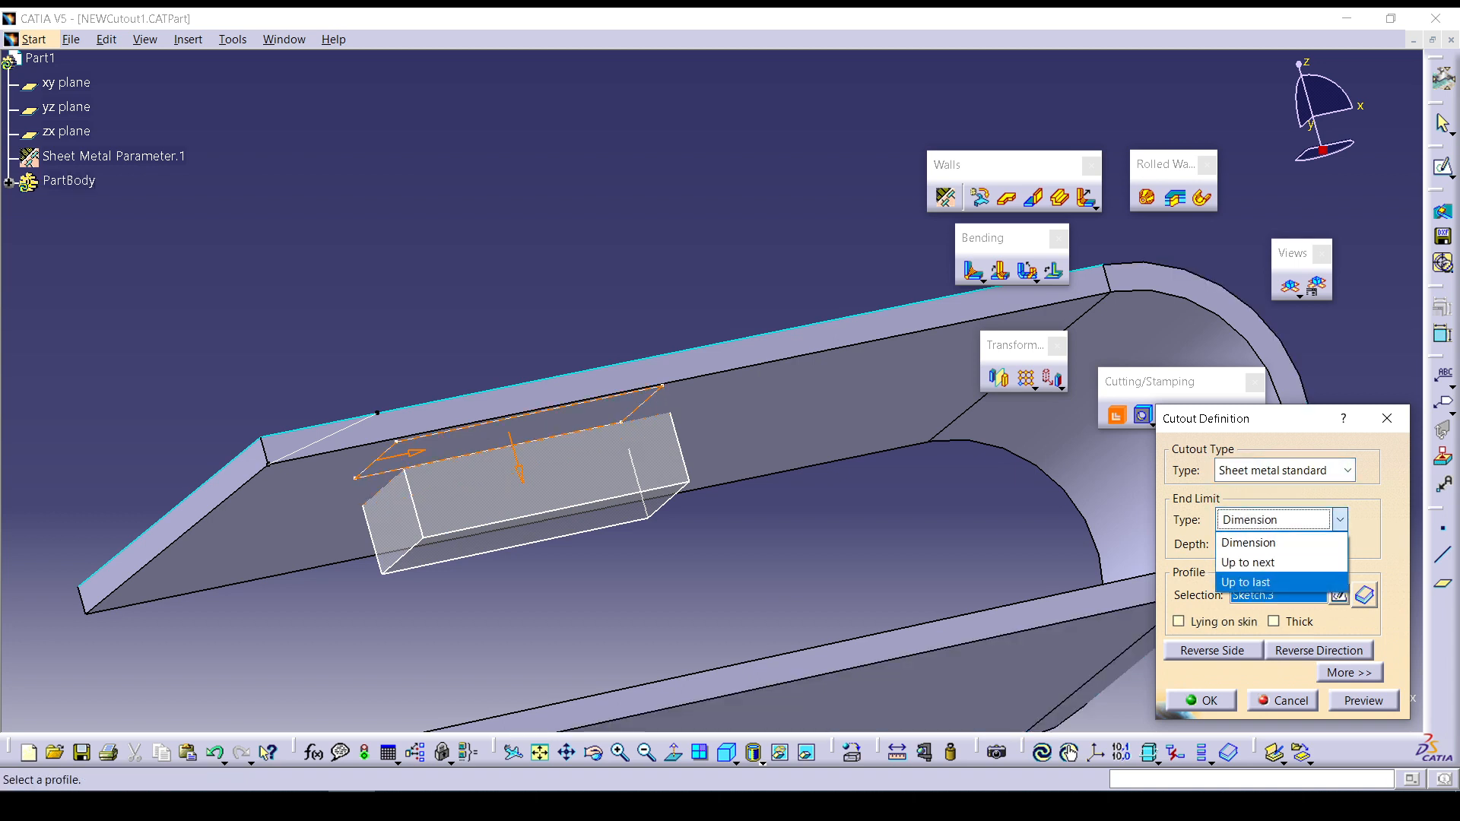
click(1266, 562)
click(1340, 520)
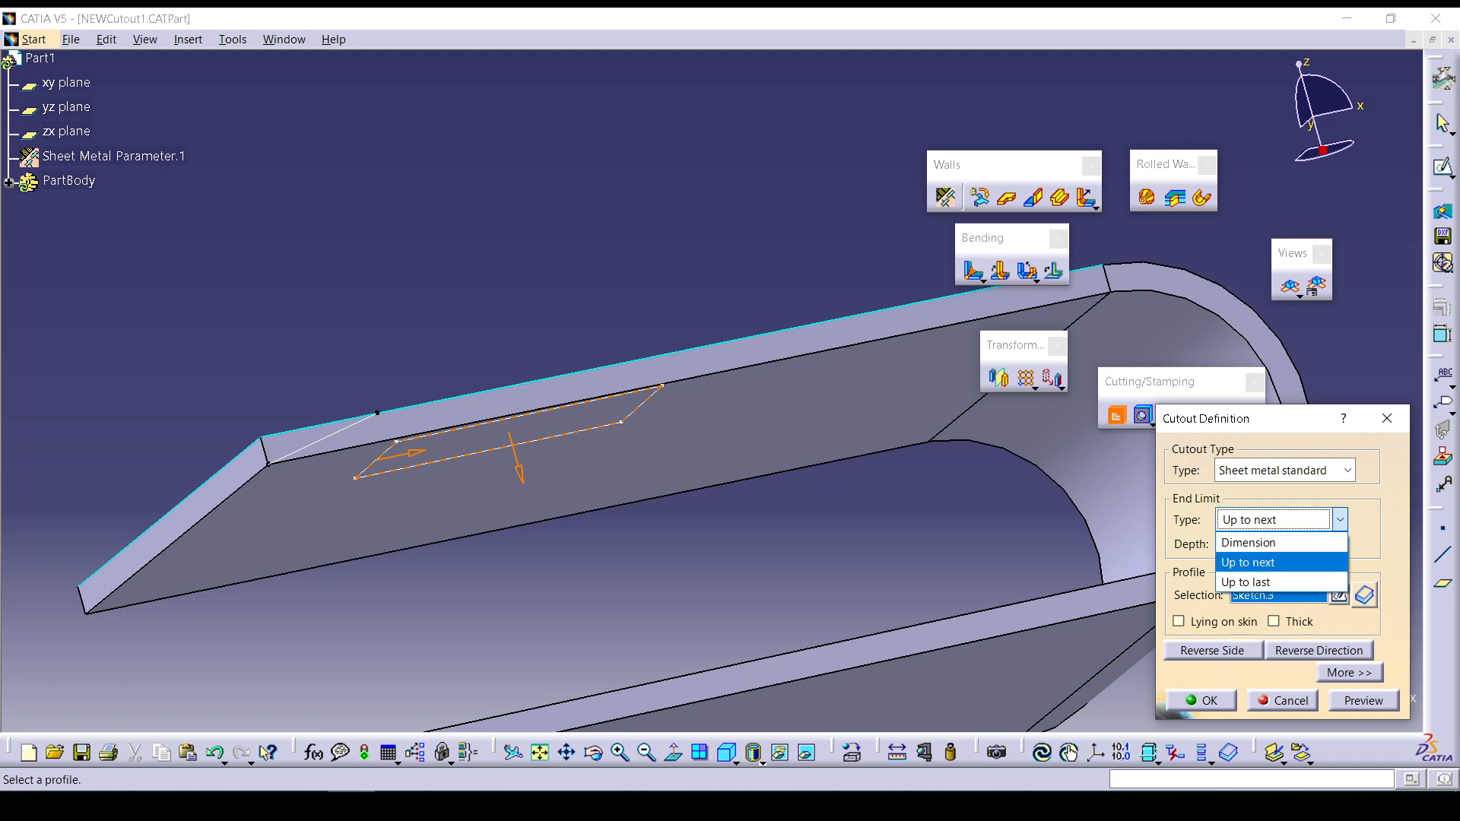
click(1266, 580)
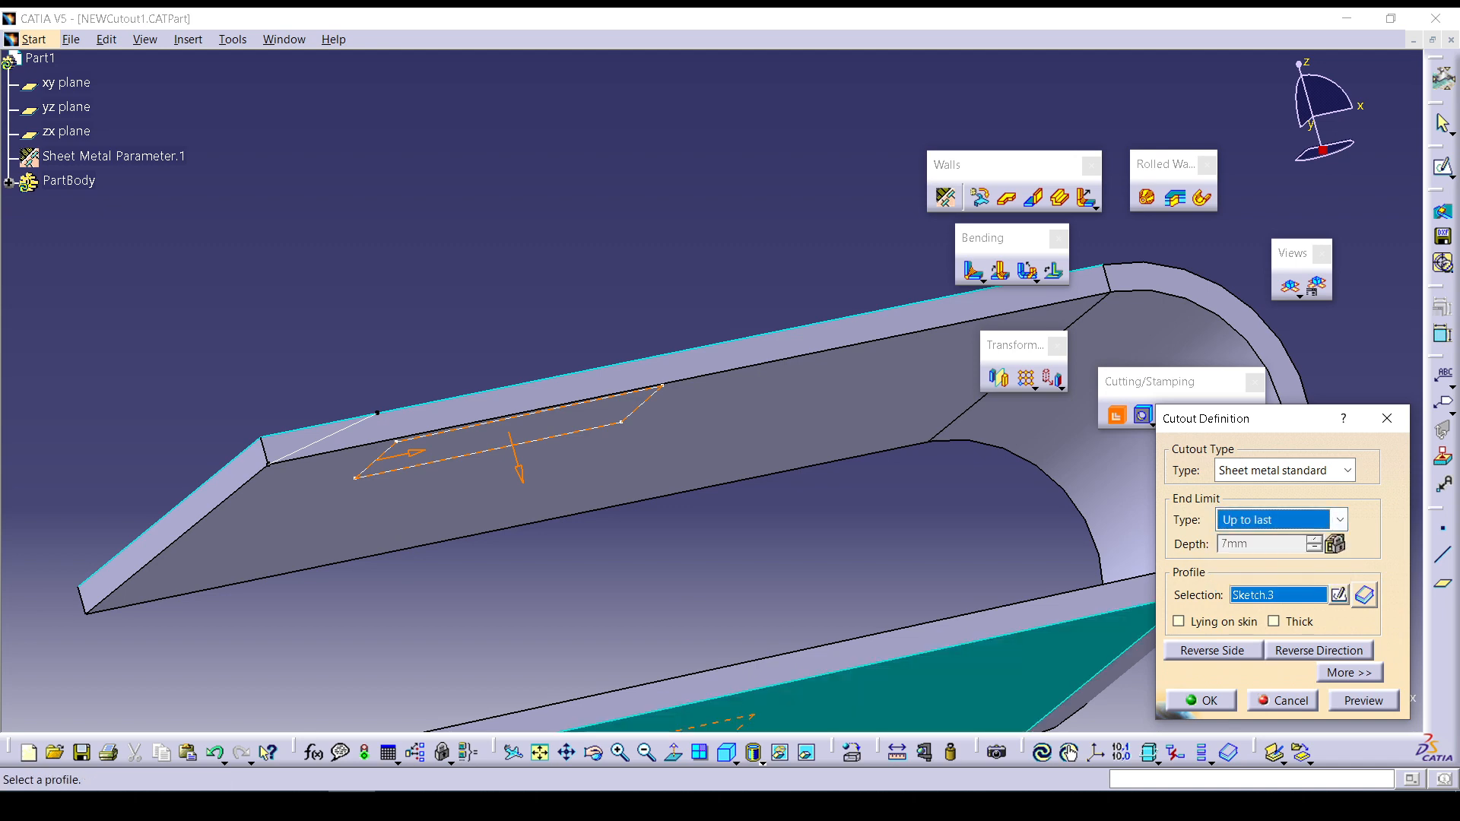
Preview the Up to last cutout and examine both flanges from below.
click(1364, 701)
middle_drag(874, 677, 772, 259)
middle_drag(681, 372, 761, 544)
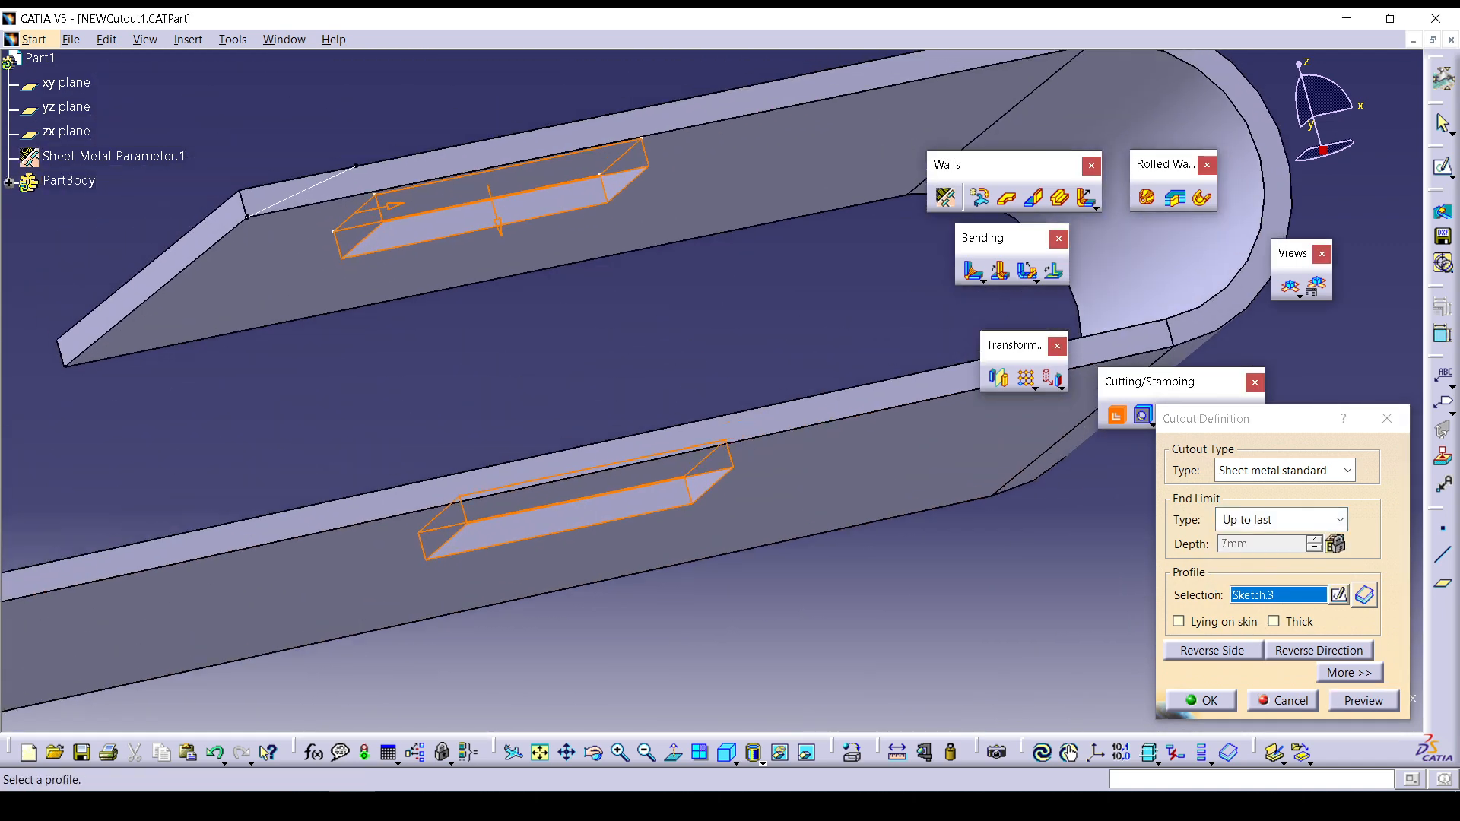
Change the cutout to Sheet metal pocket with a depth of 29 mm and create it.
click(1347, 470)
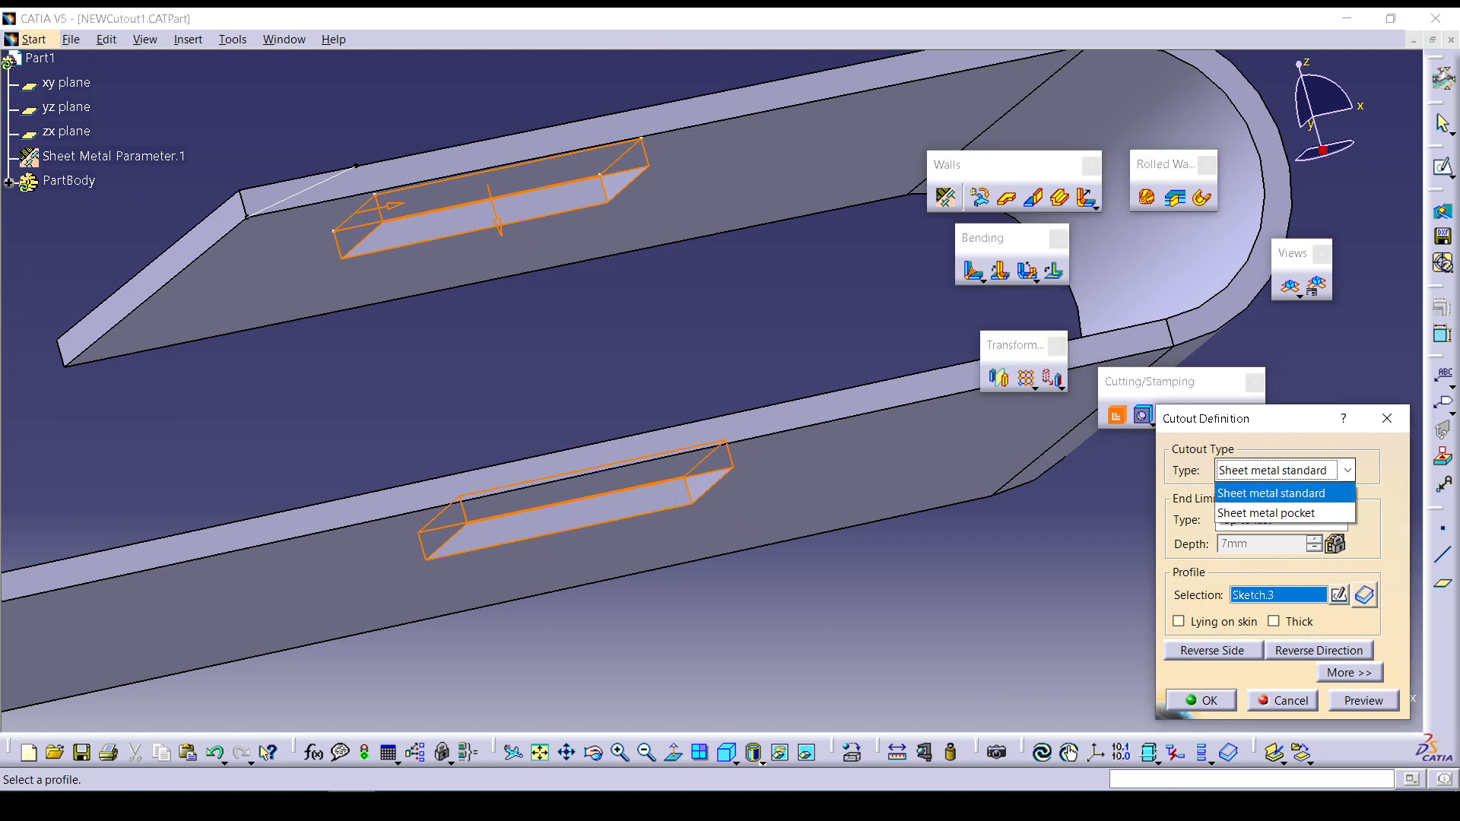
click(1270, 512)
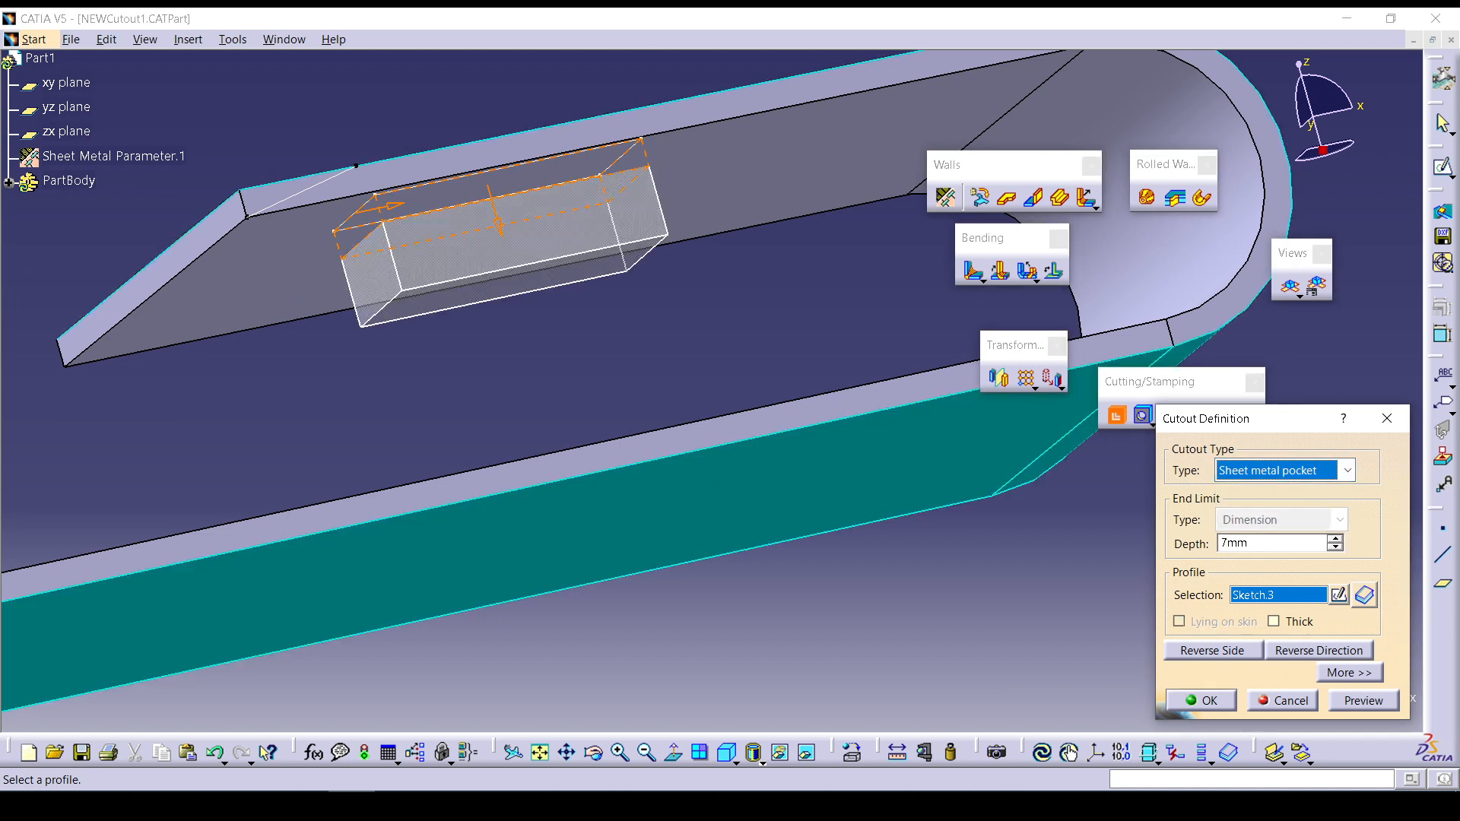
click(1337, 538)
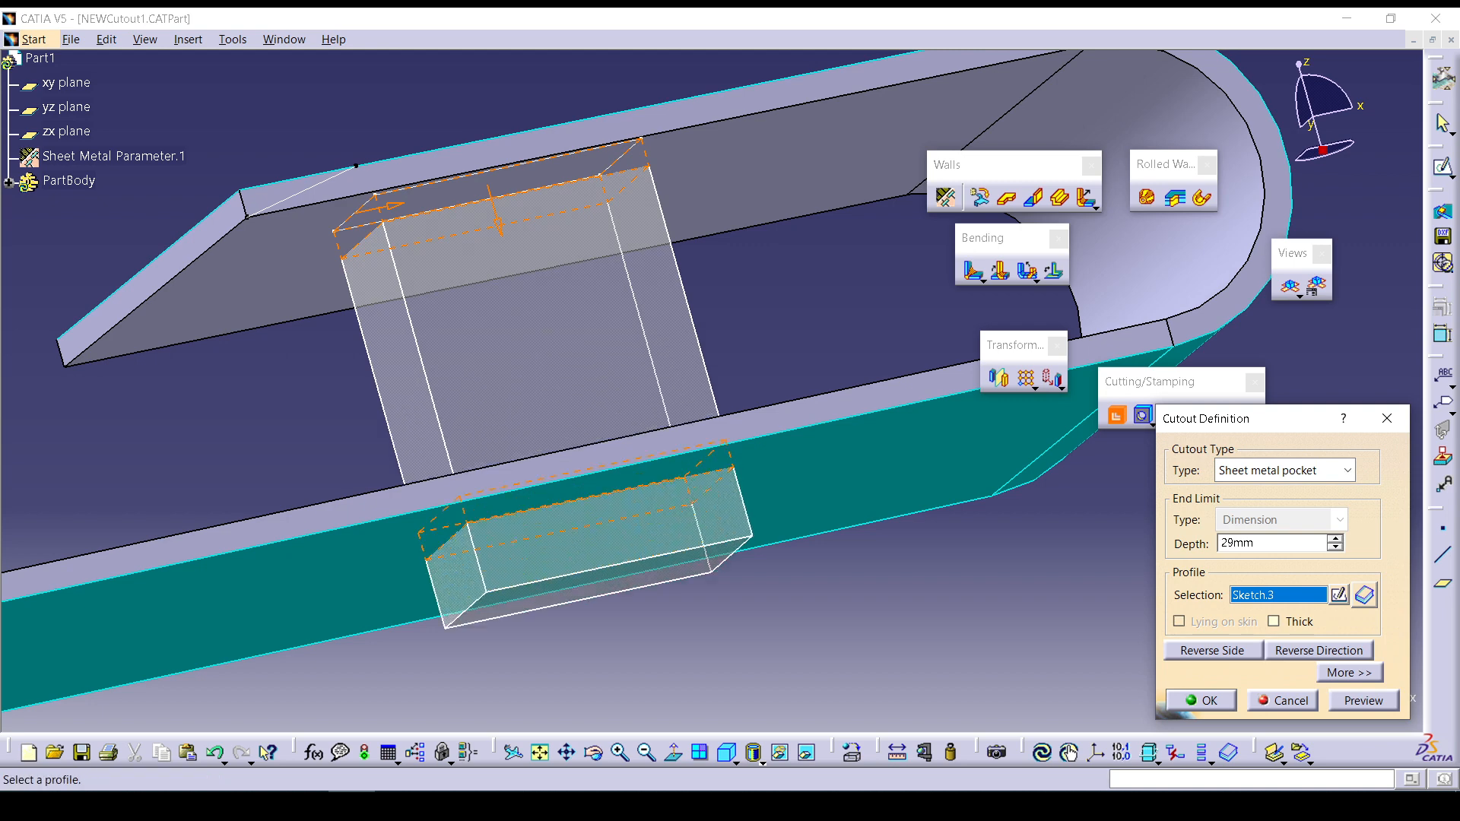
click(1363, 701)
click(1202, 700)
click(806, 327)
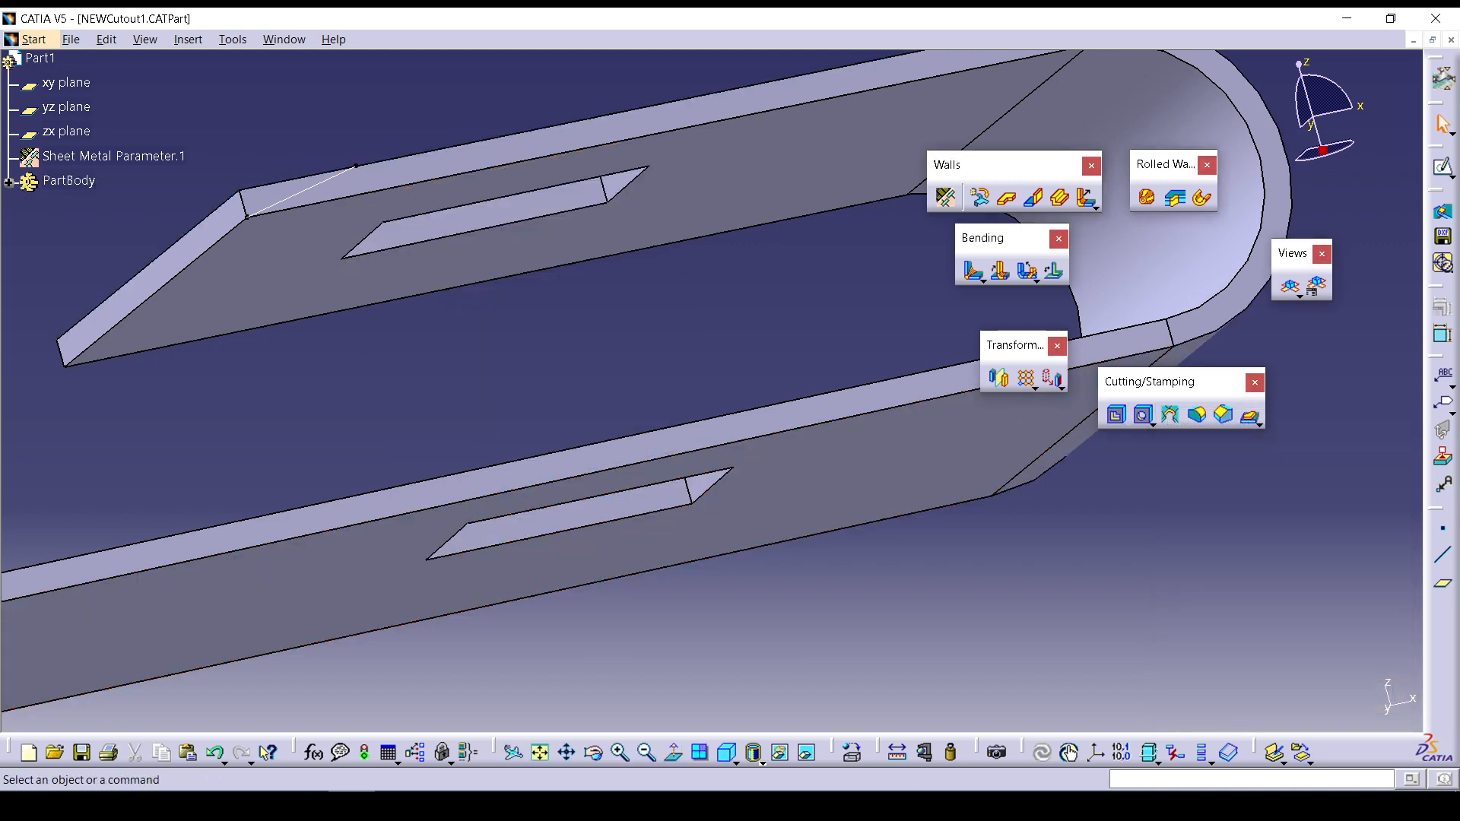
middle_drag(807, 327, 817, 495)
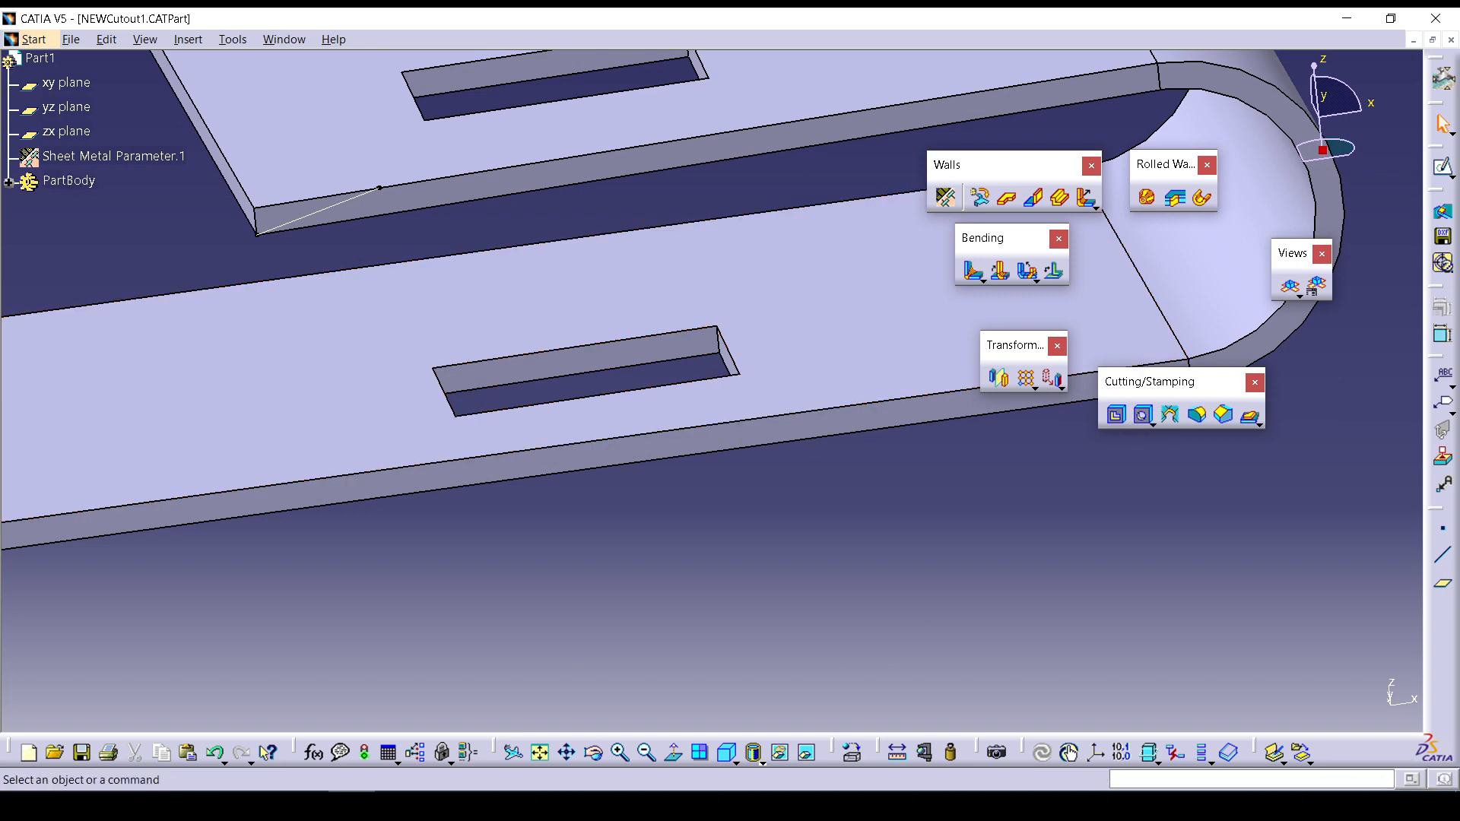
Start a Blind hole on the upper face of the lower flange, beside the rectangular cutout toward the free end.
click(1153, 425)
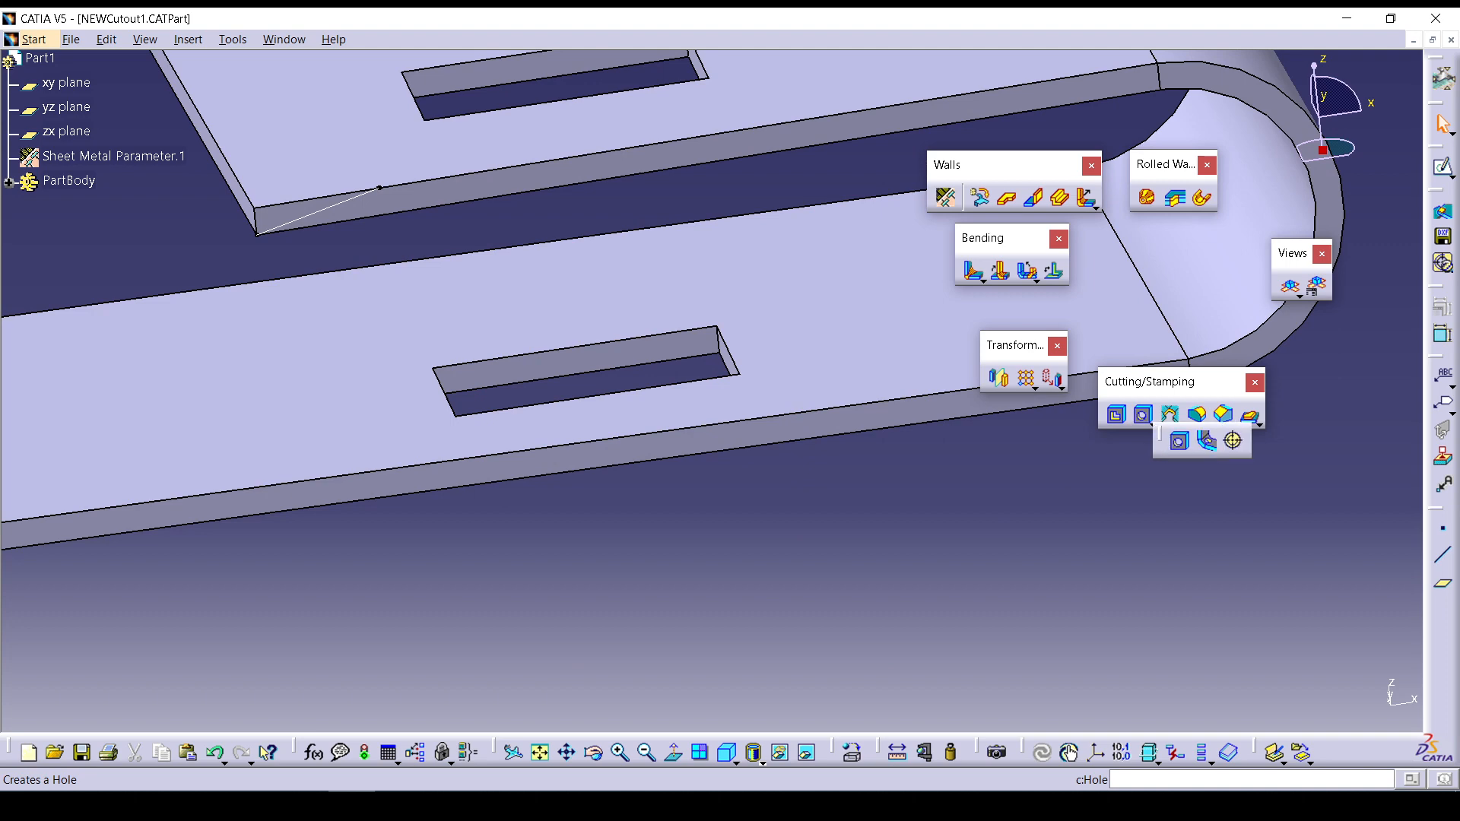
click(1179, 441)
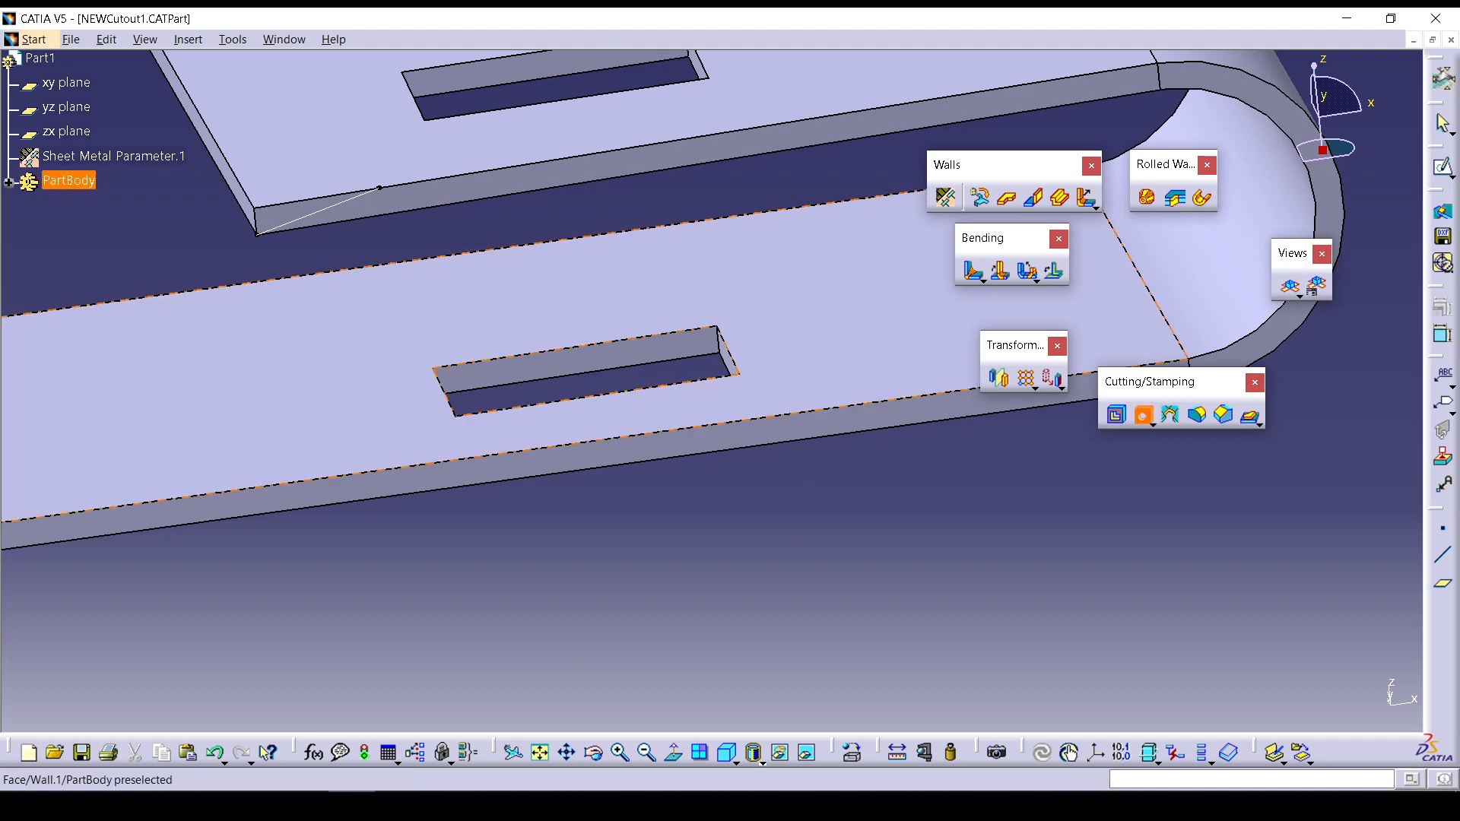
middle_drag(657, 406, 1046, 329)
click(391, 367)
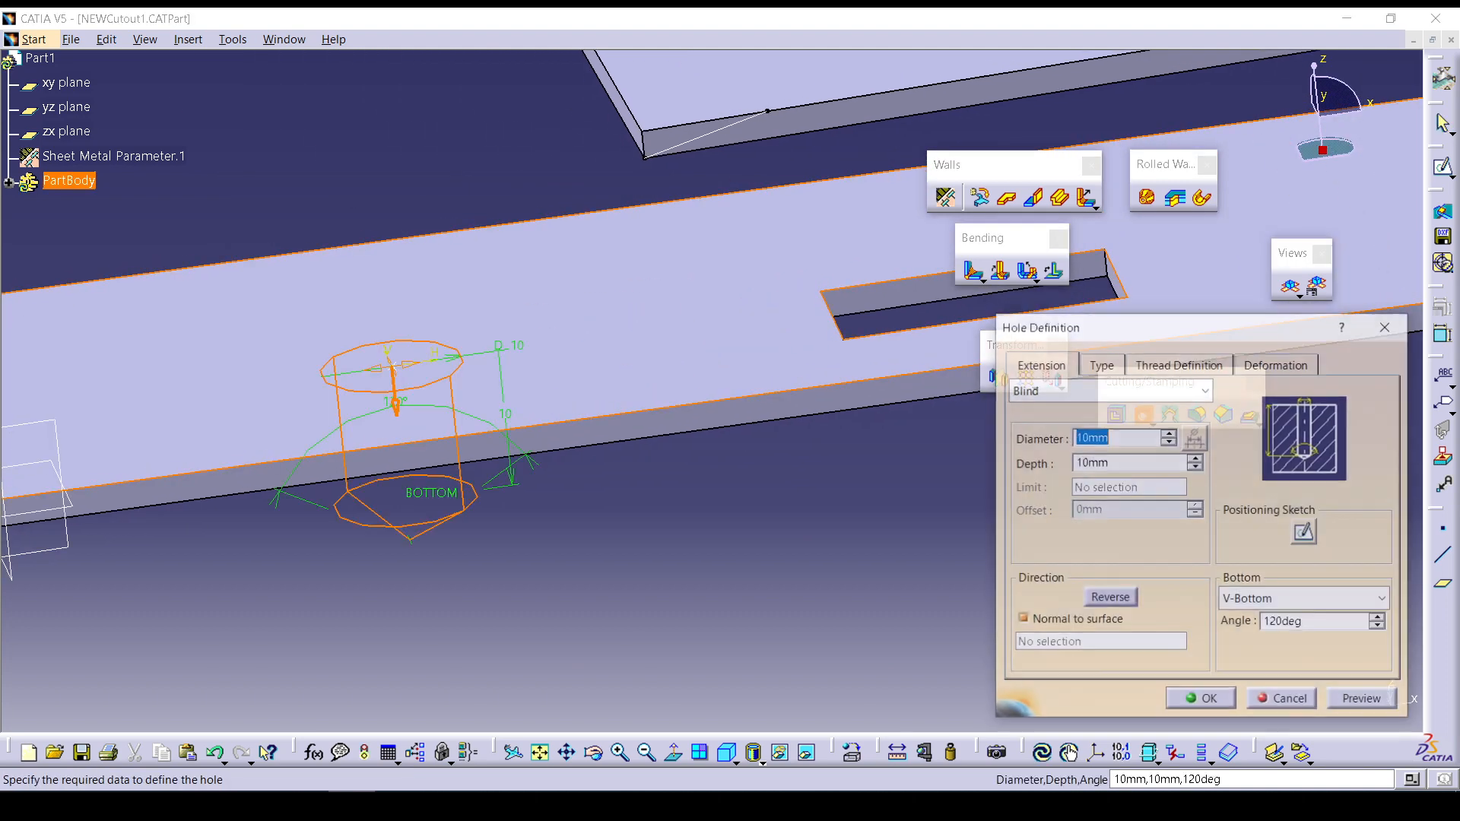
click(1041, 365)
click(1110, 390)
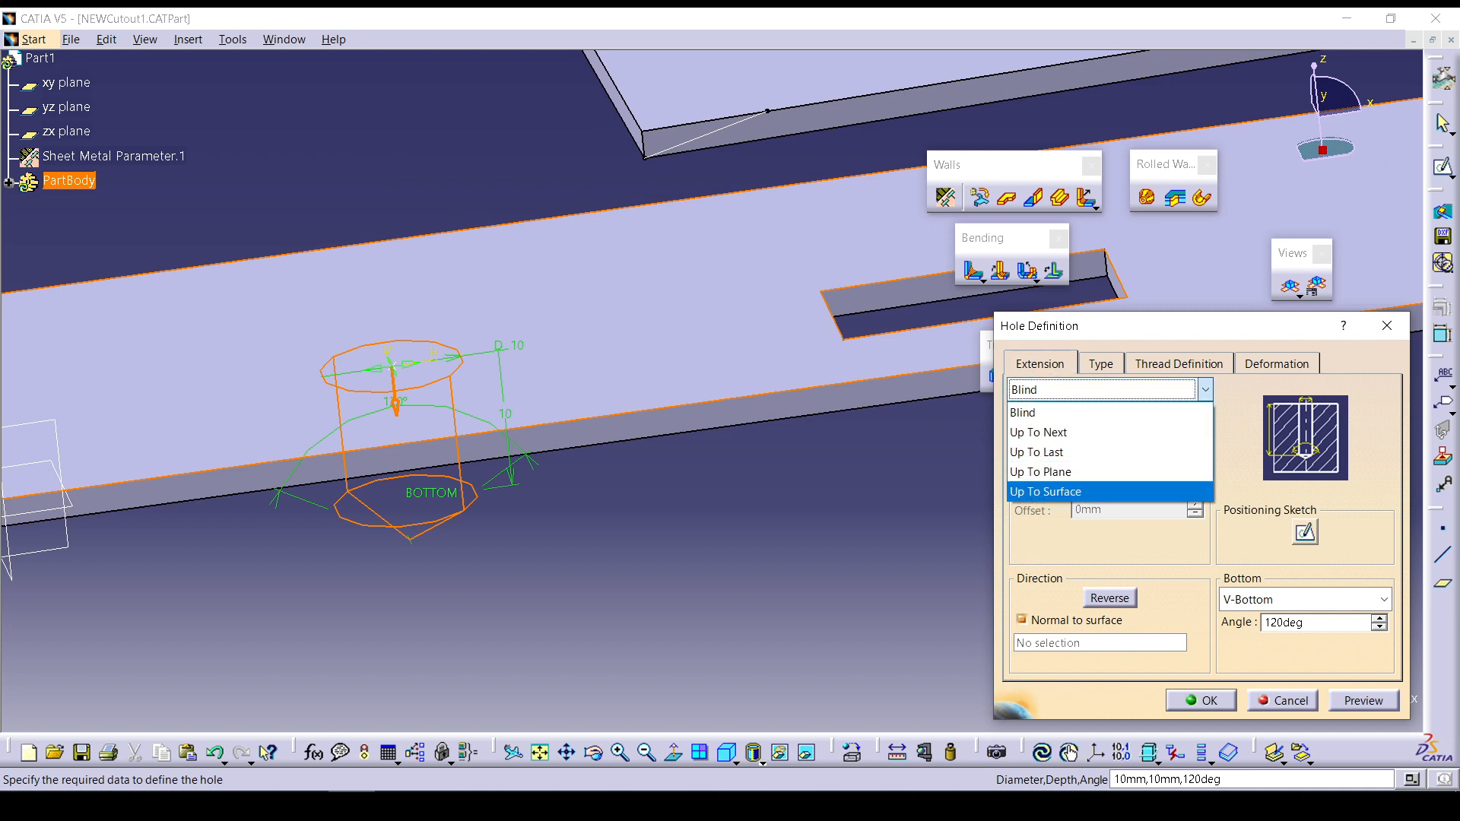
click(1065, 413)
Try the Tapered, Counterbored, Countersunk and Counterdrilled types on the hole in turn.
click(1099, 365)
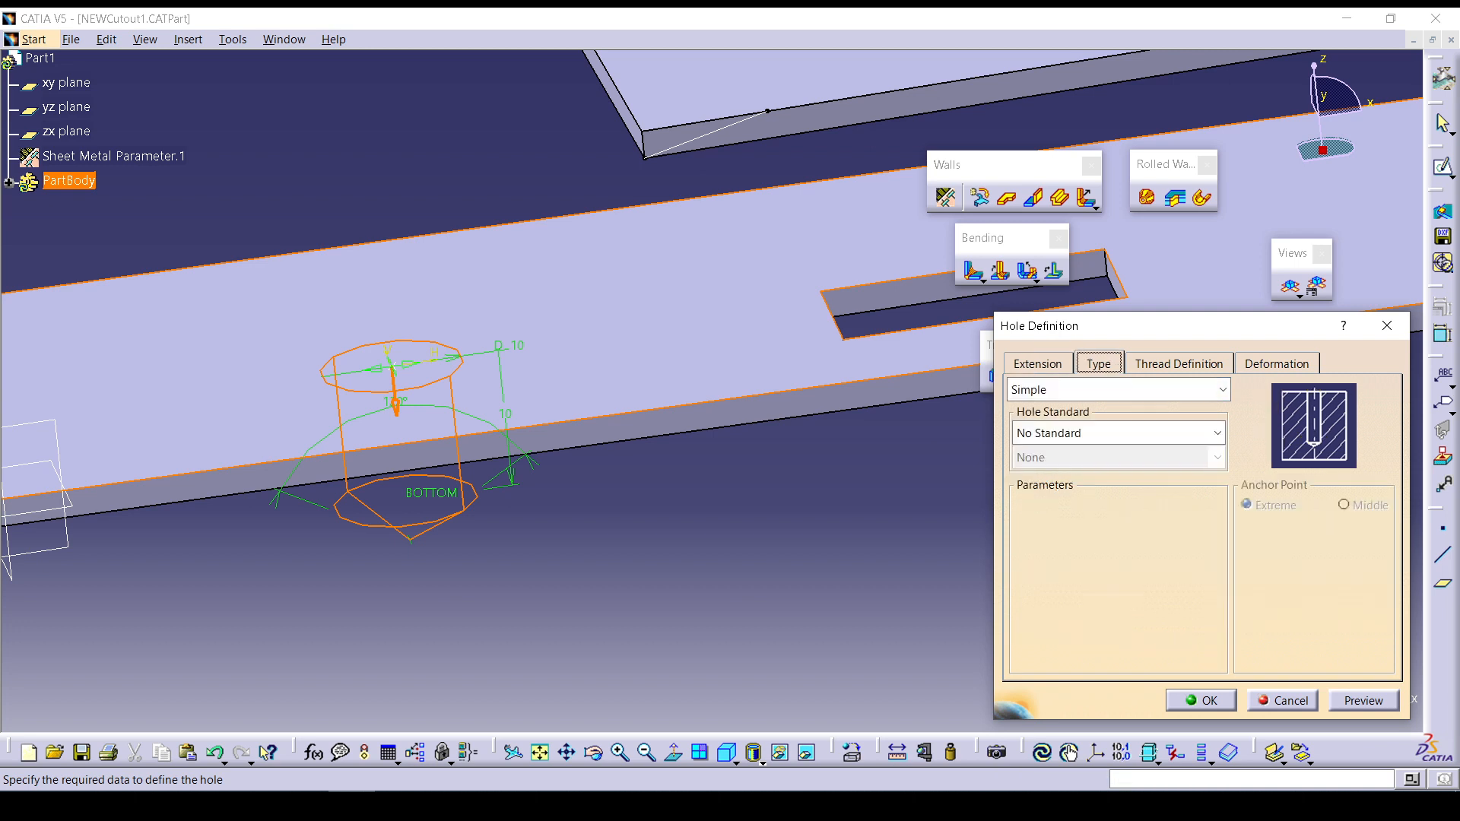
click(1110, 390)
click(1222, 390)
click(1110, 413)
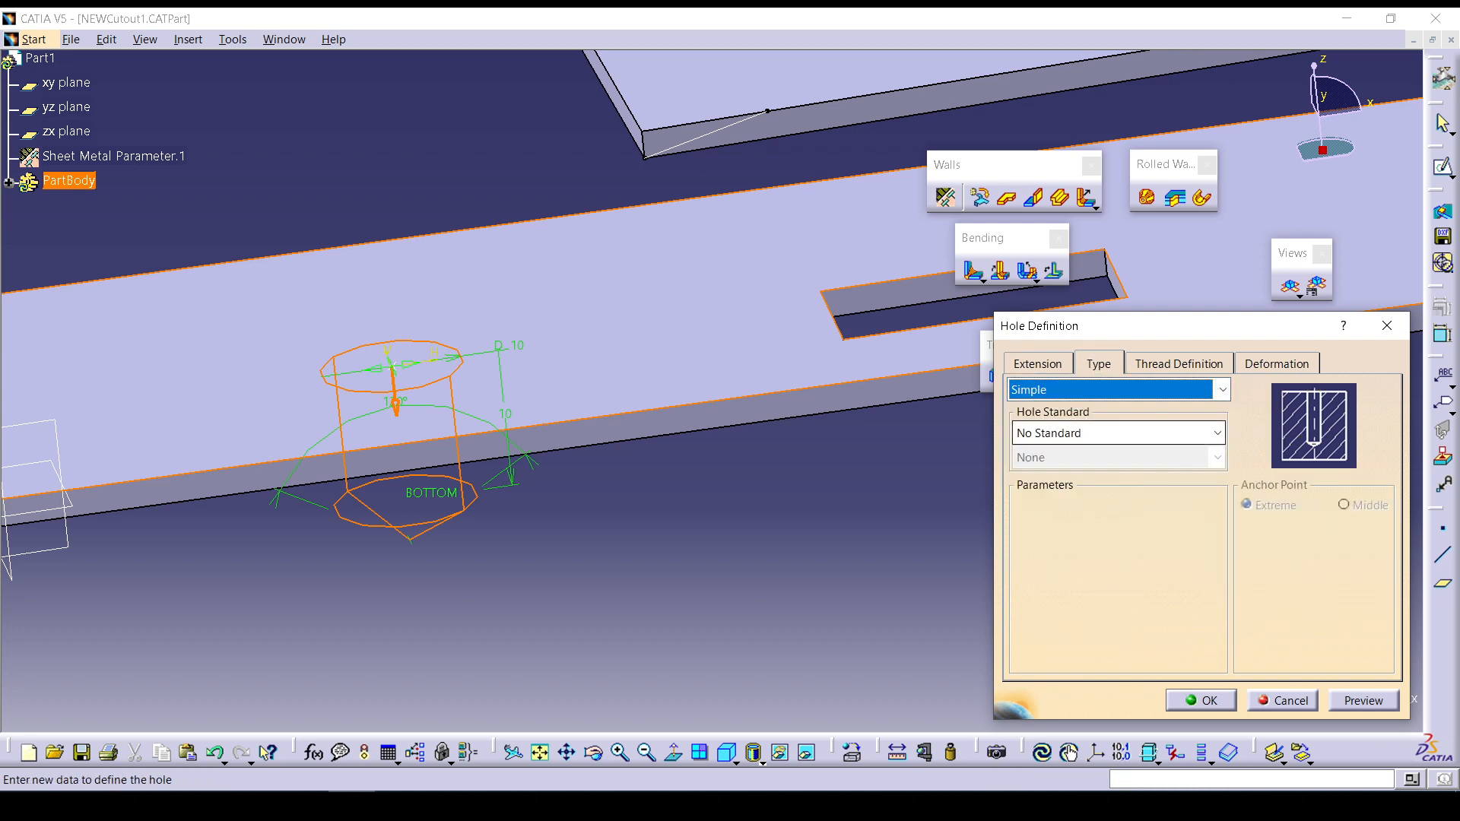
click(1222, 390)
click(1030, 432)
click(1229, 390)
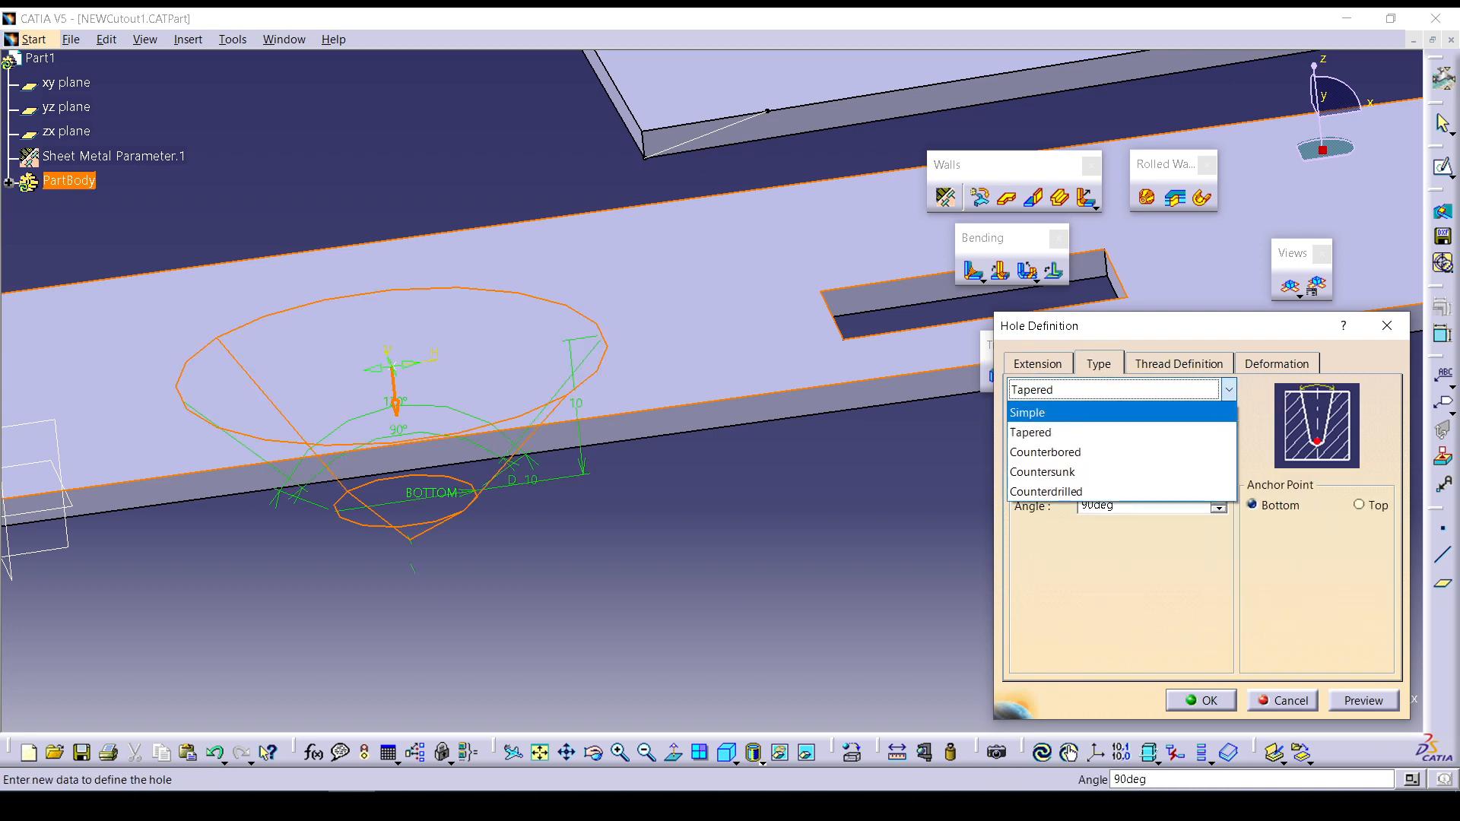
click(1046, 452)
click(1242, 390)
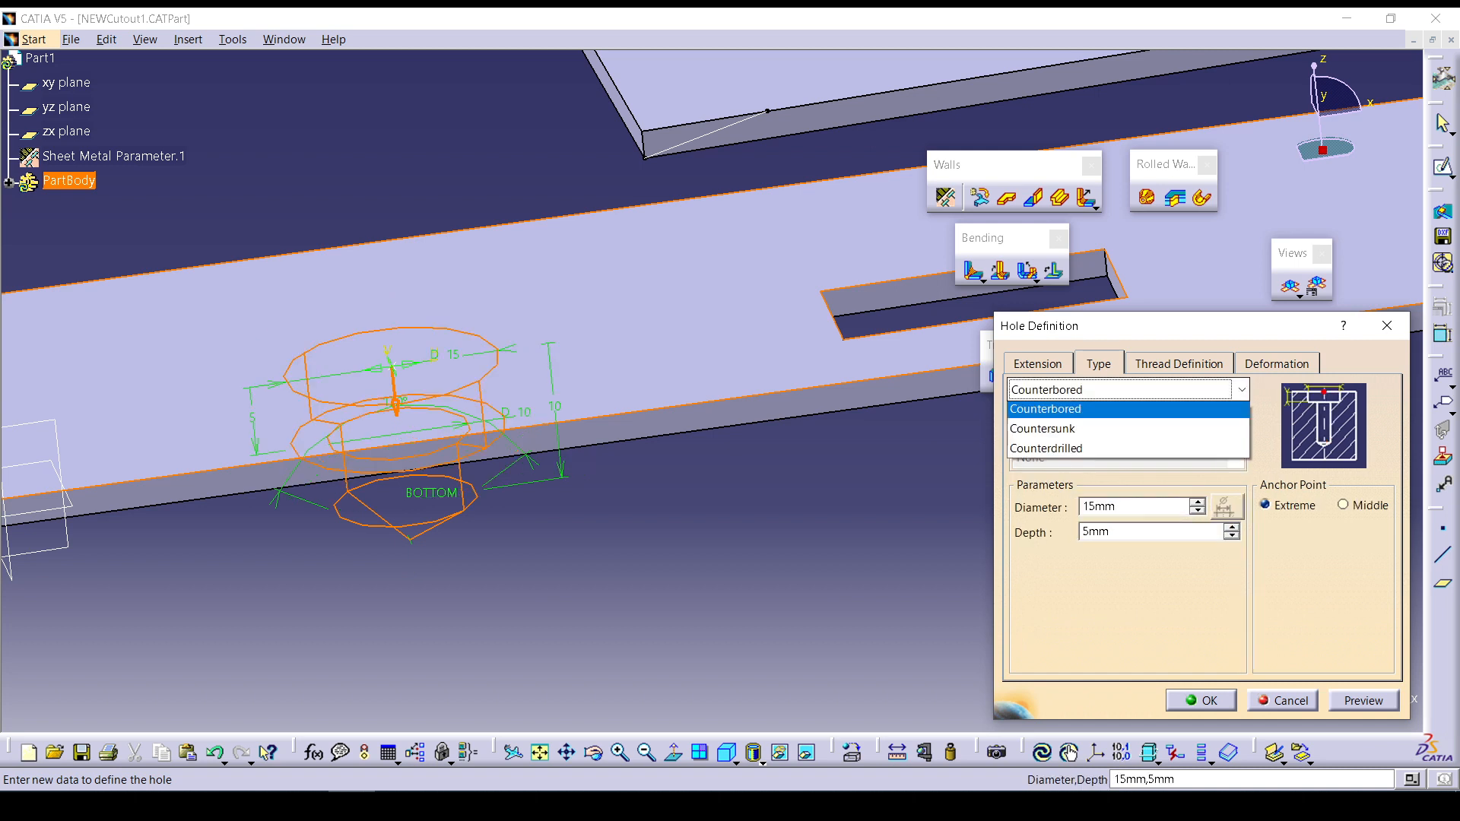
click(1103, 472)
click(1220, 390)
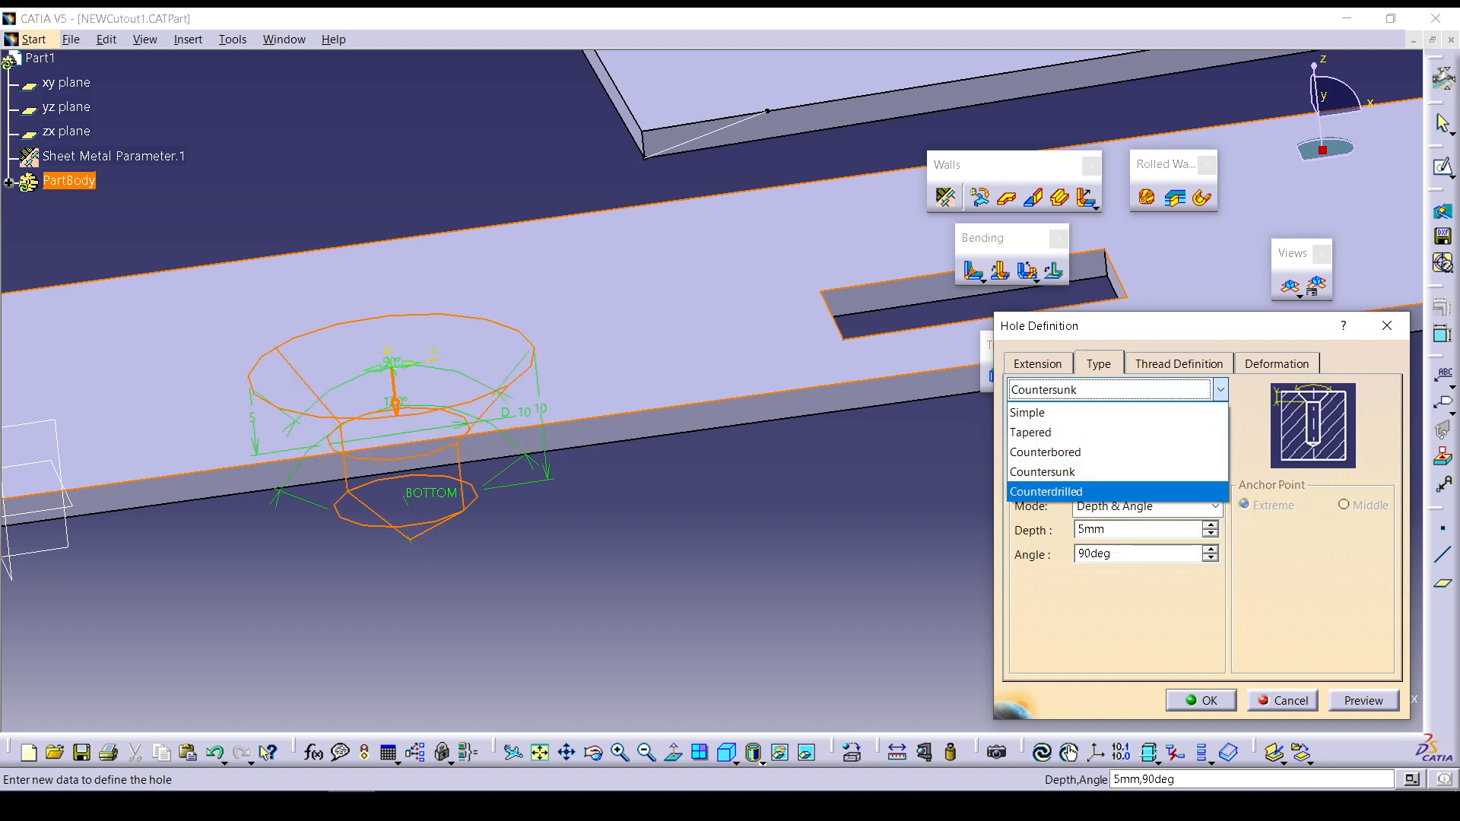
click(1103, 492)
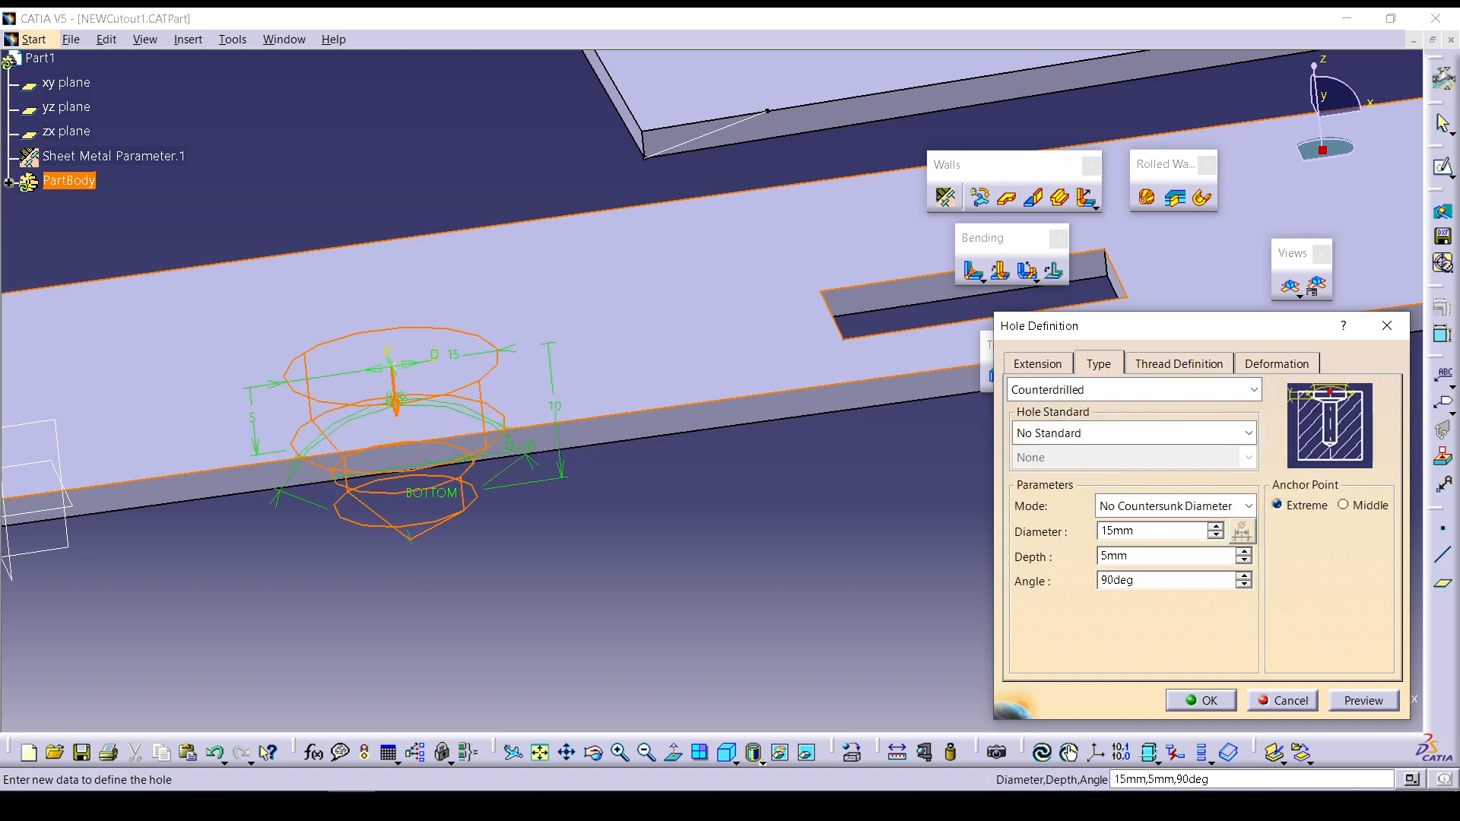
Check the hole's thread settings and return its type to Simple with No Standard.
click(1179, 365)
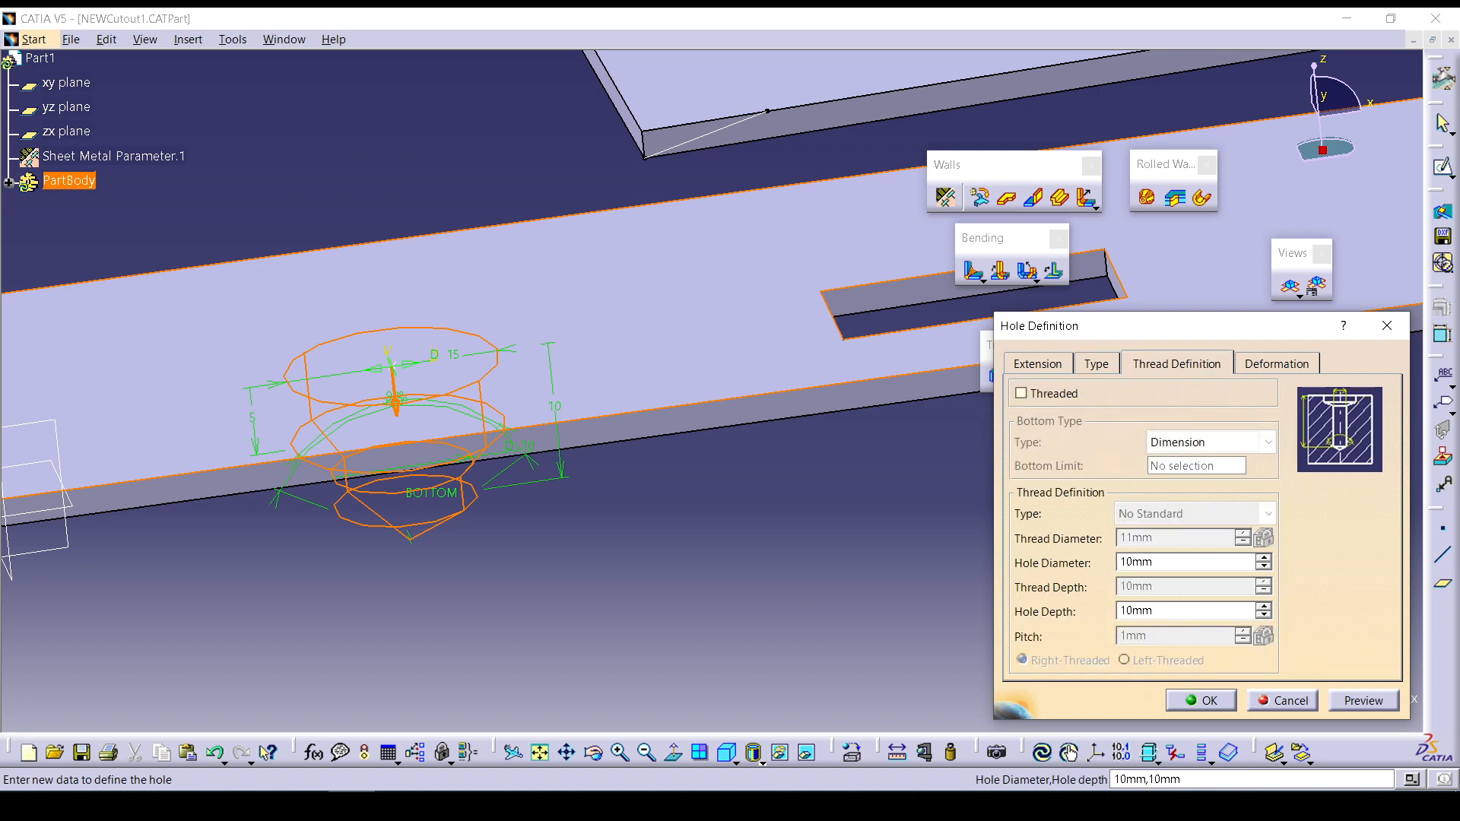
click(1097, 364)
click(1249, 434)
click(1249, 433)
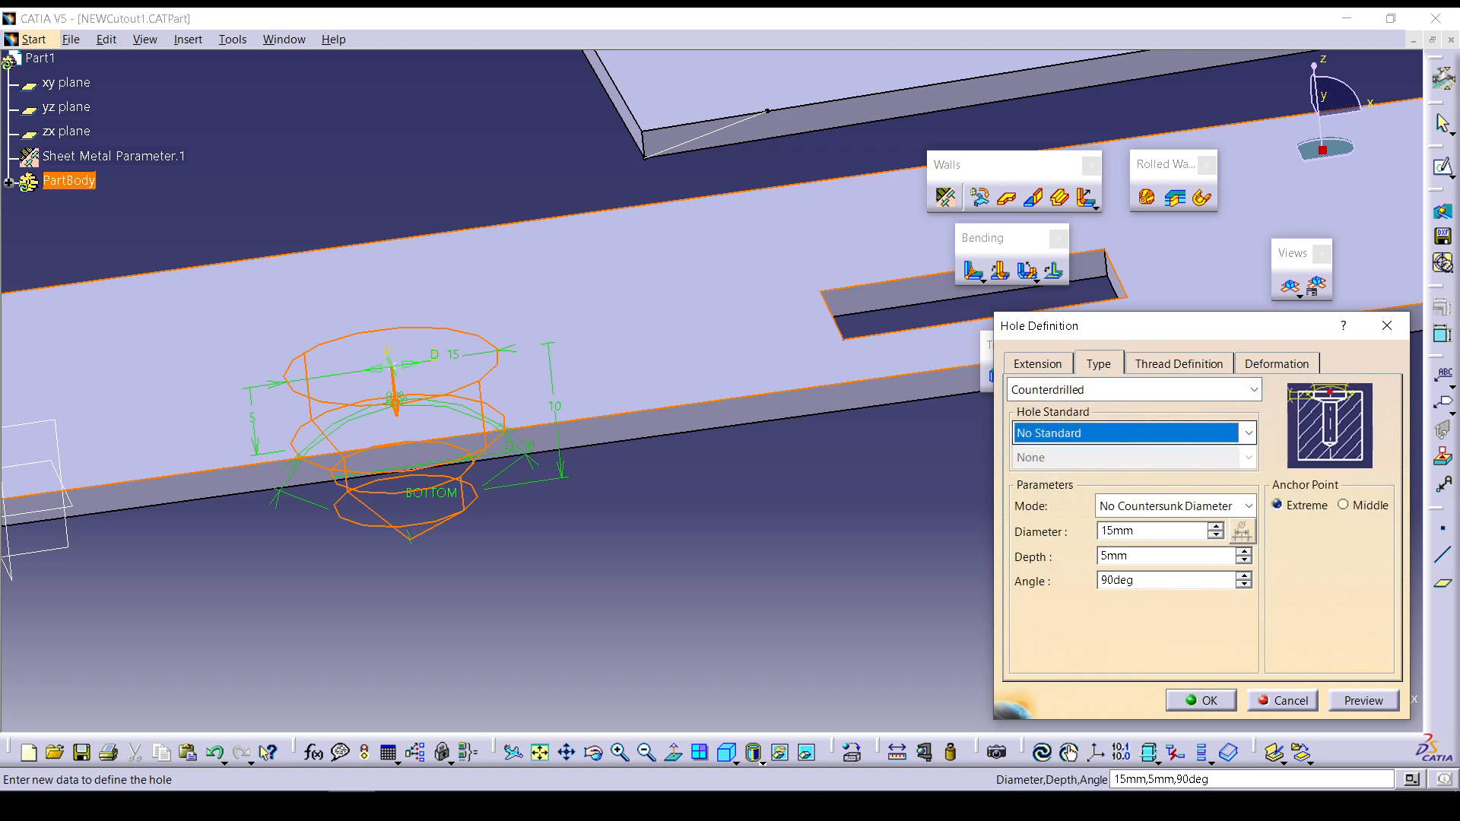
click(1254, 390)
click(1043, 411)
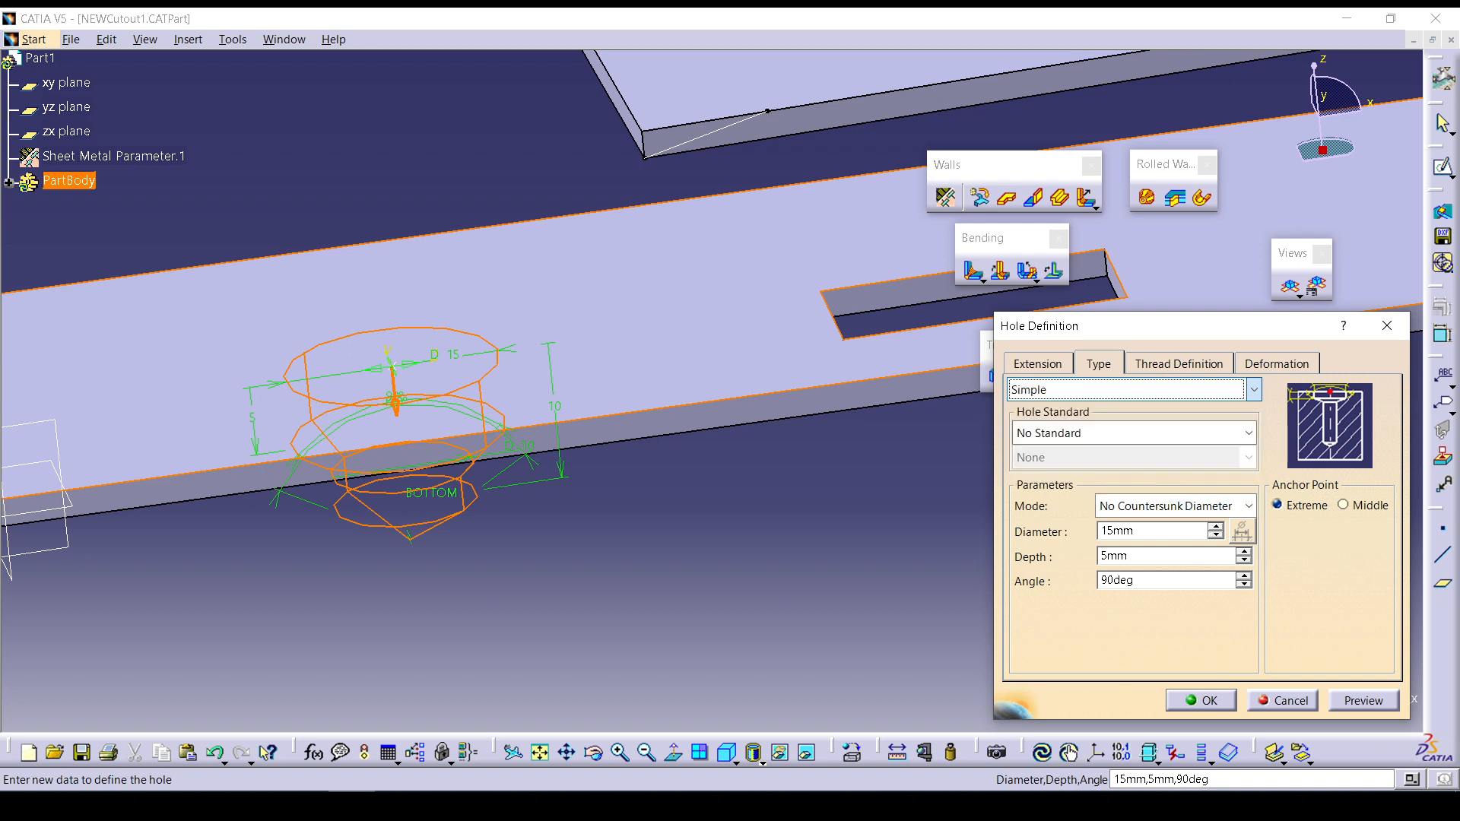
click(1217, 433)
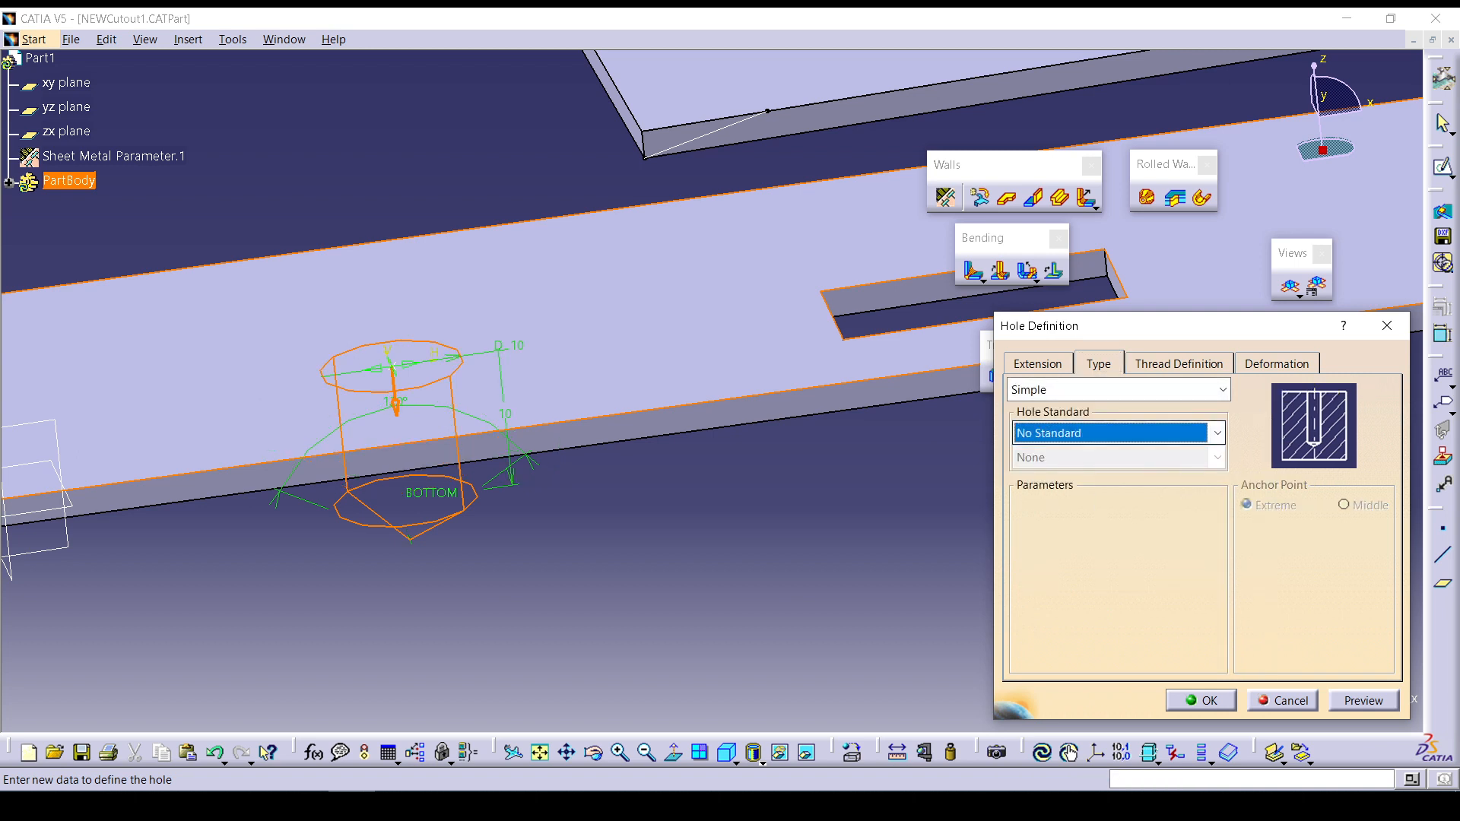
Make the hole Tapered and threaded with the Metric Thin Pitch thread type.
click(1222, 389)
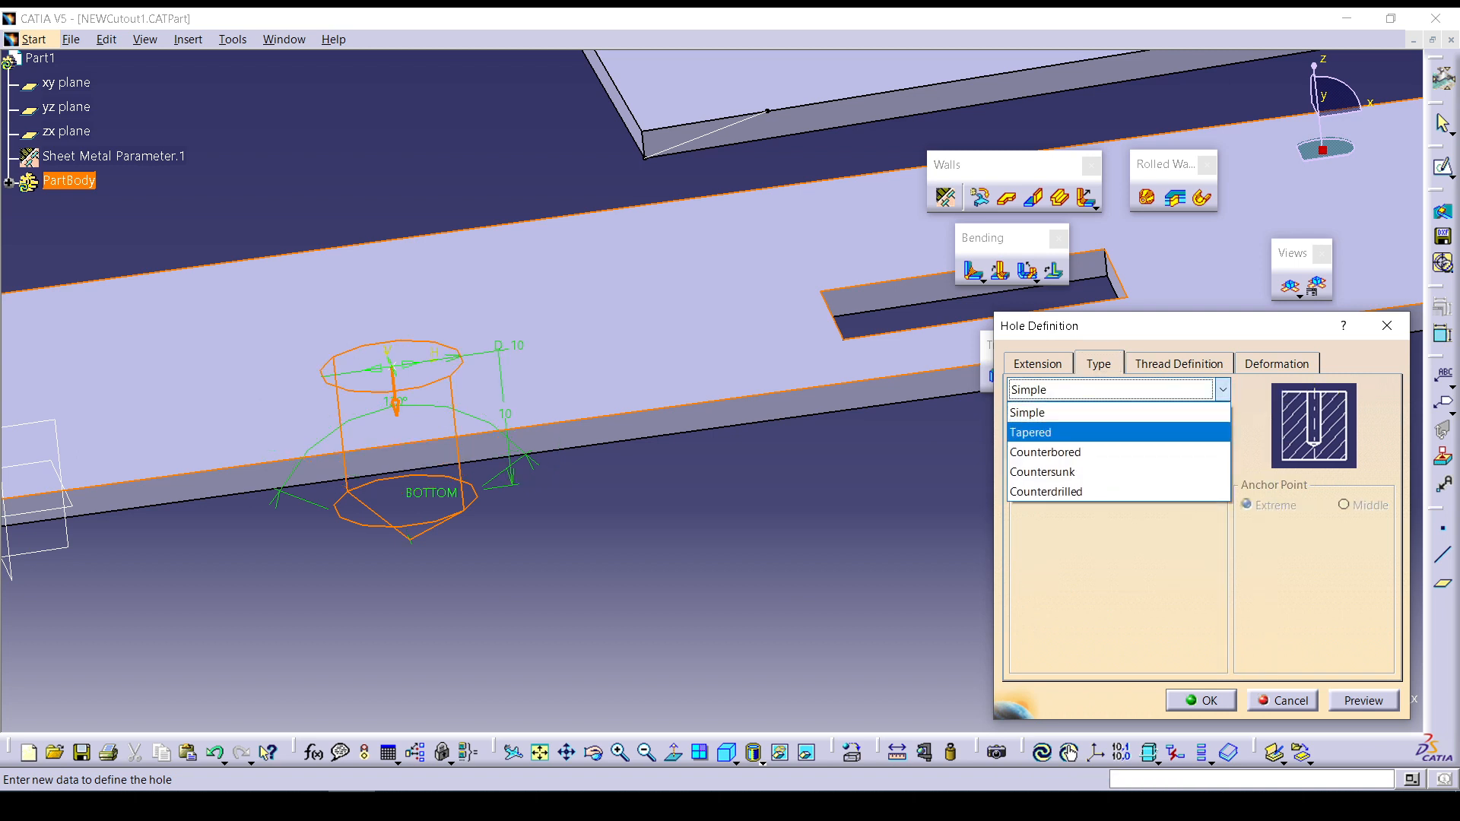
click(1030, 432)
click(1179, 363)
click(1022, 394)
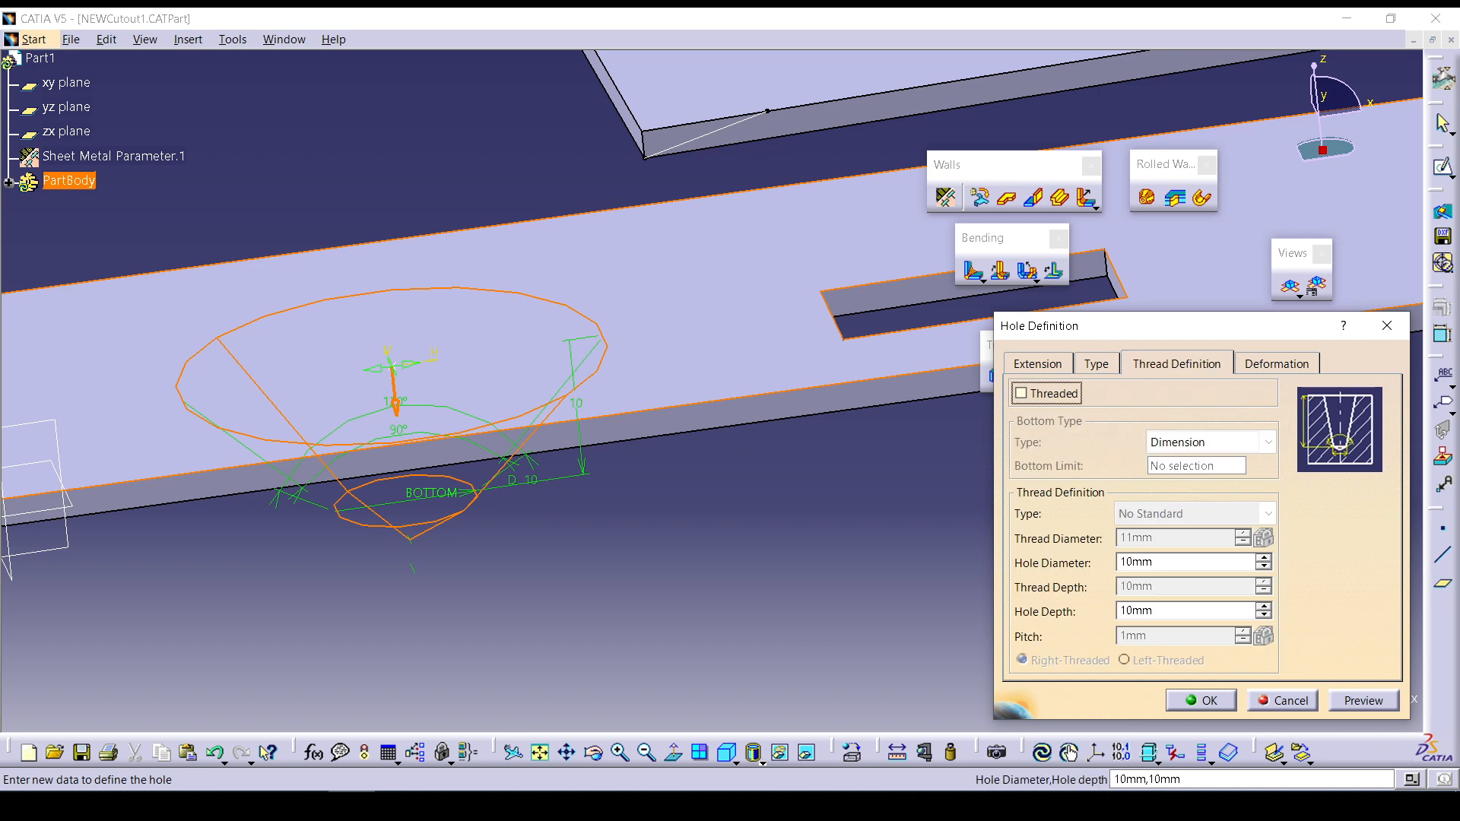
click(1186, 513)
click(1160, 556)
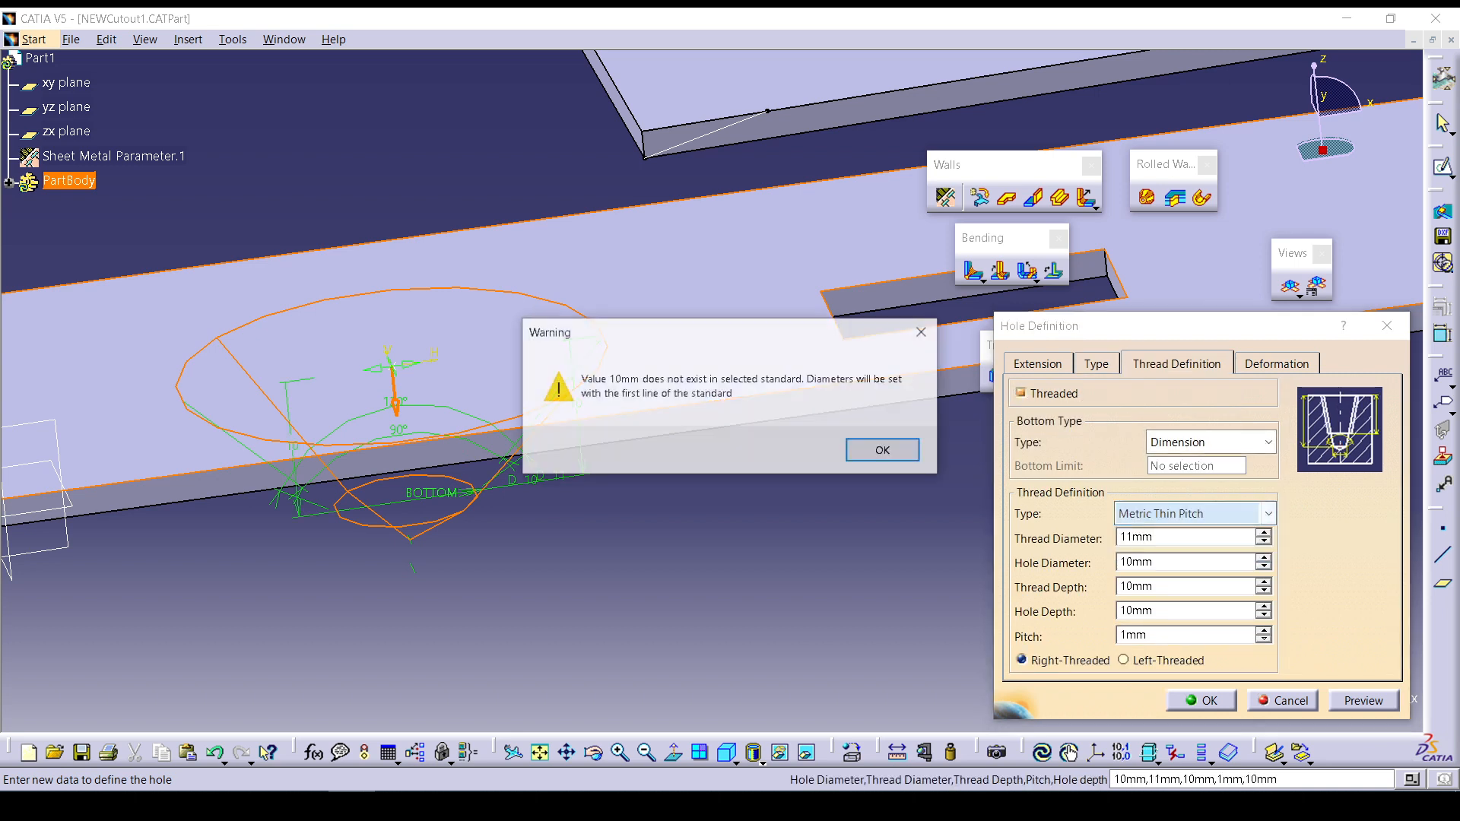
click(883, 449)
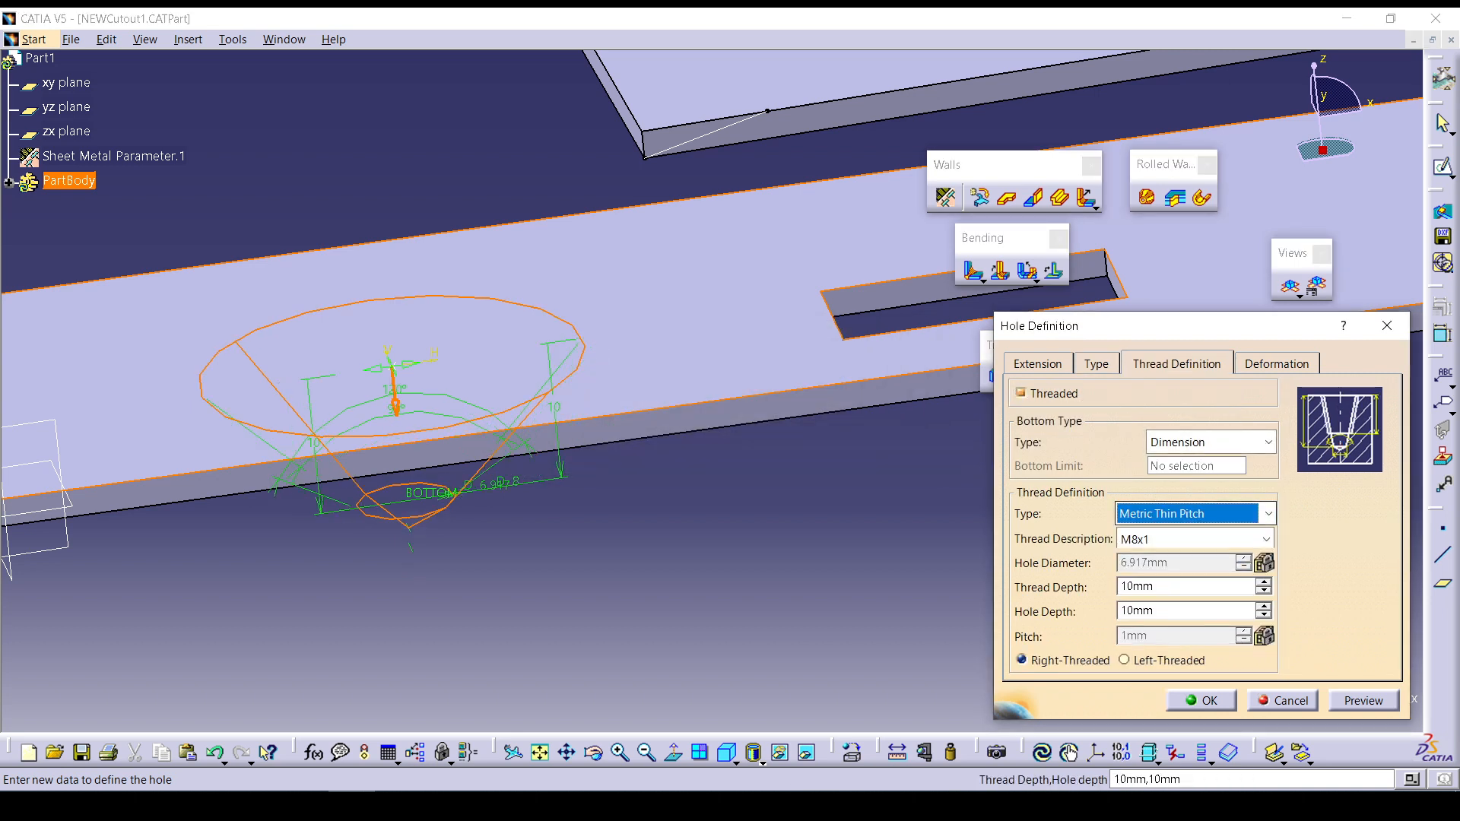
Leave the No Deformation option off, preview the tapered hole and create it.
click(1276, 364)
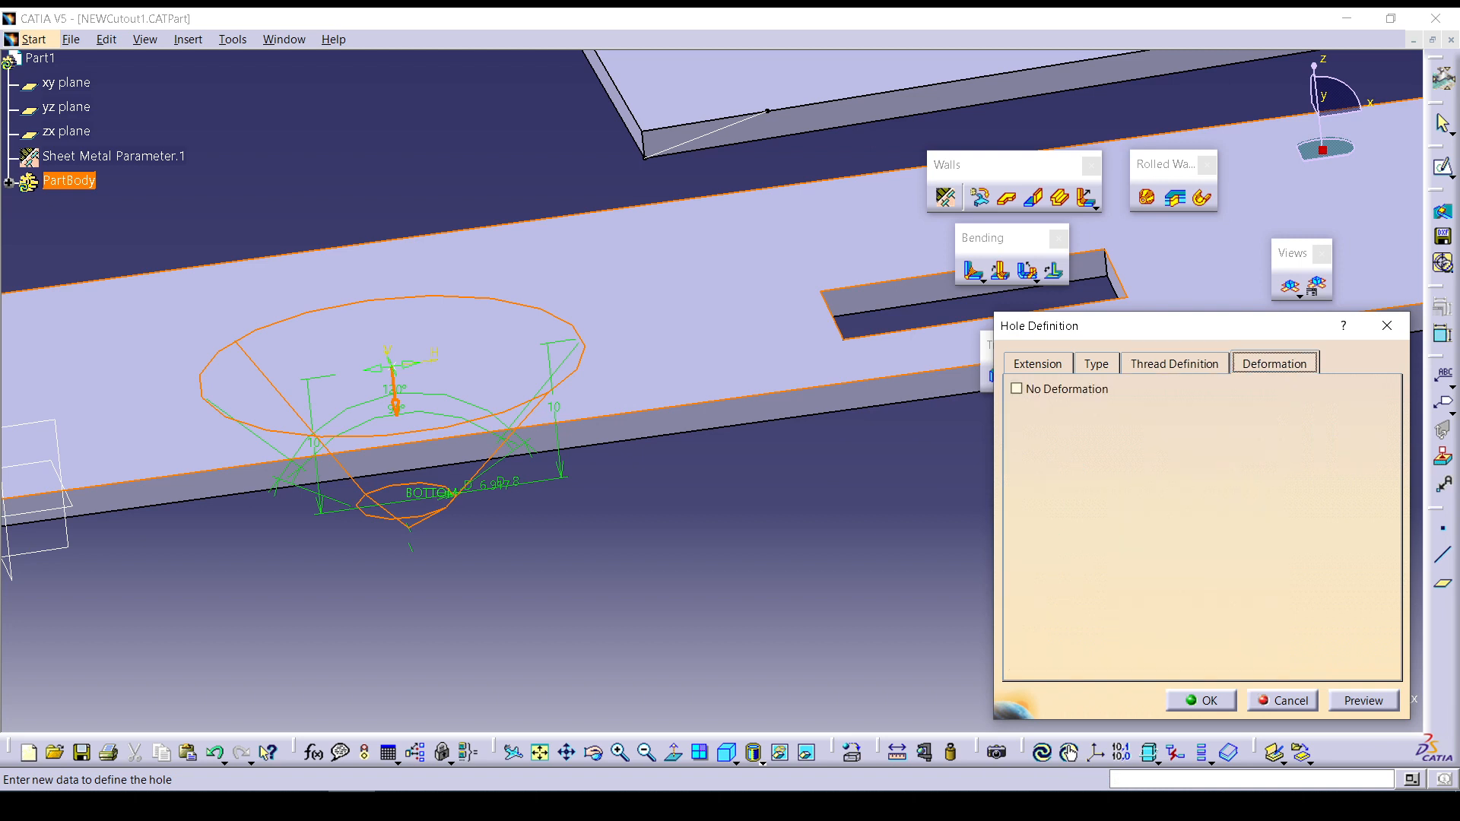
click(1016, 389)
click(1017, 389)
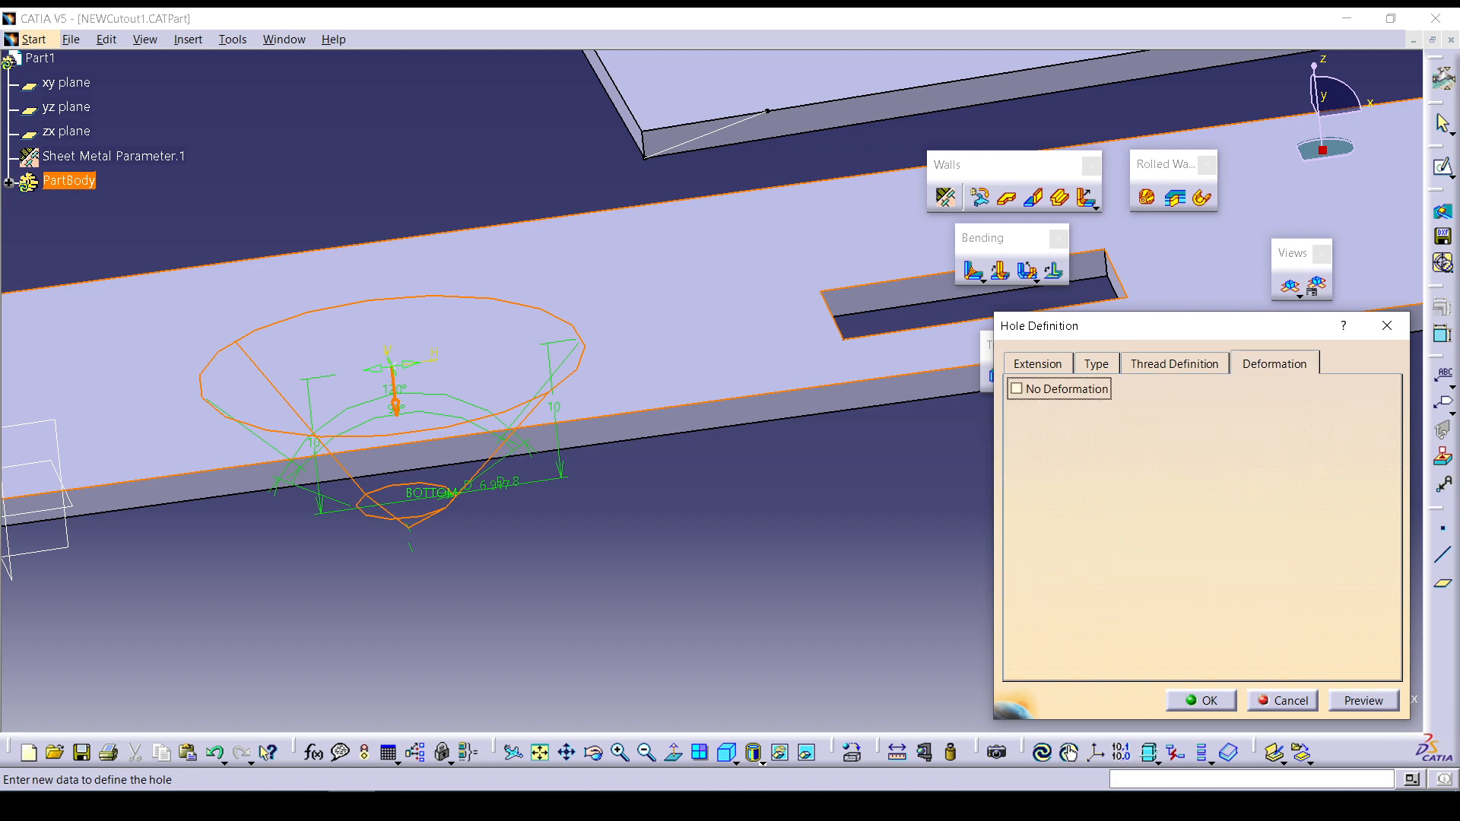
click(1364, 701)
click(1201, 700)
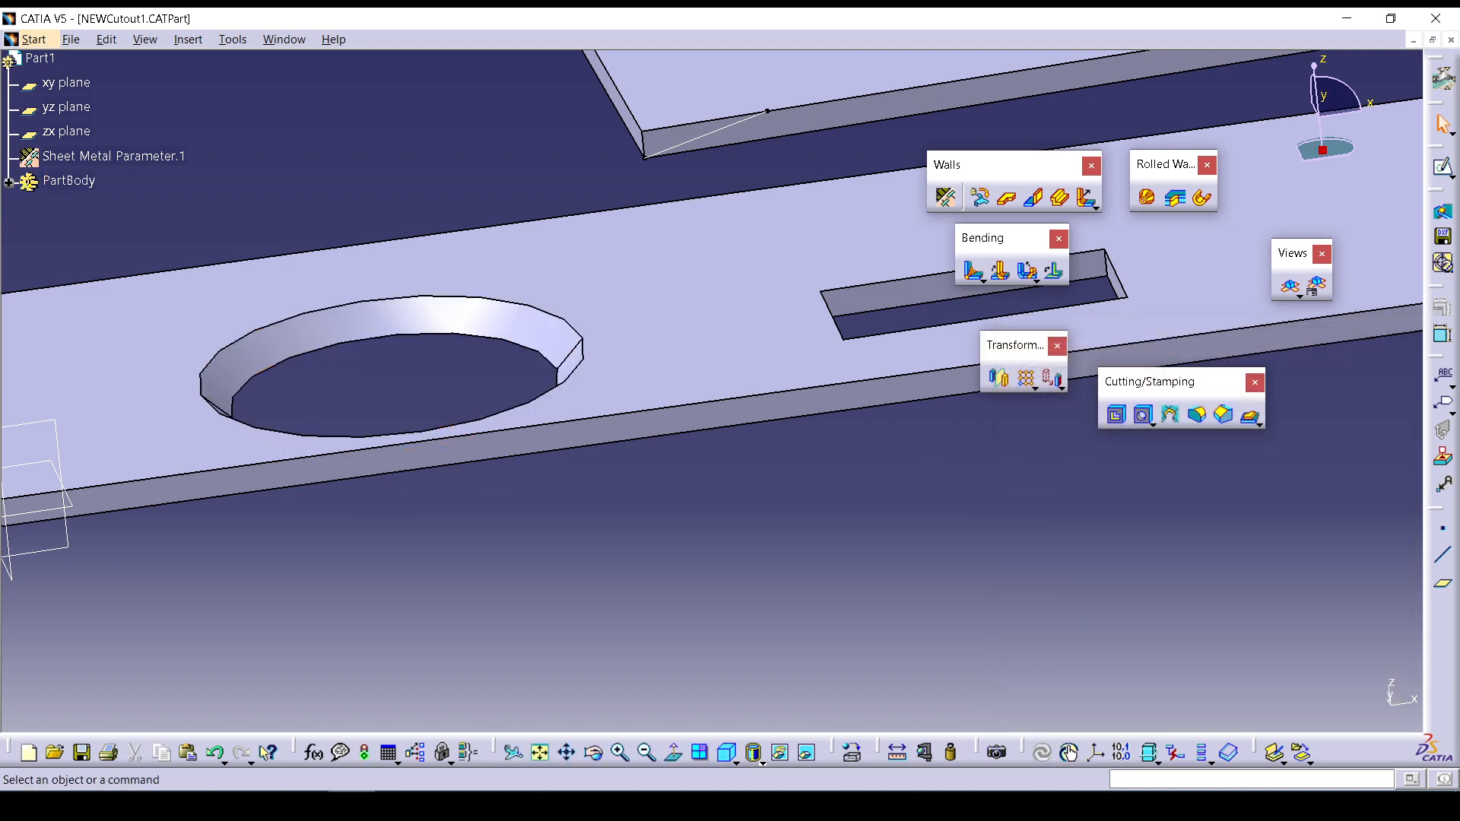
middle_drag(908, 380, 916, 479)
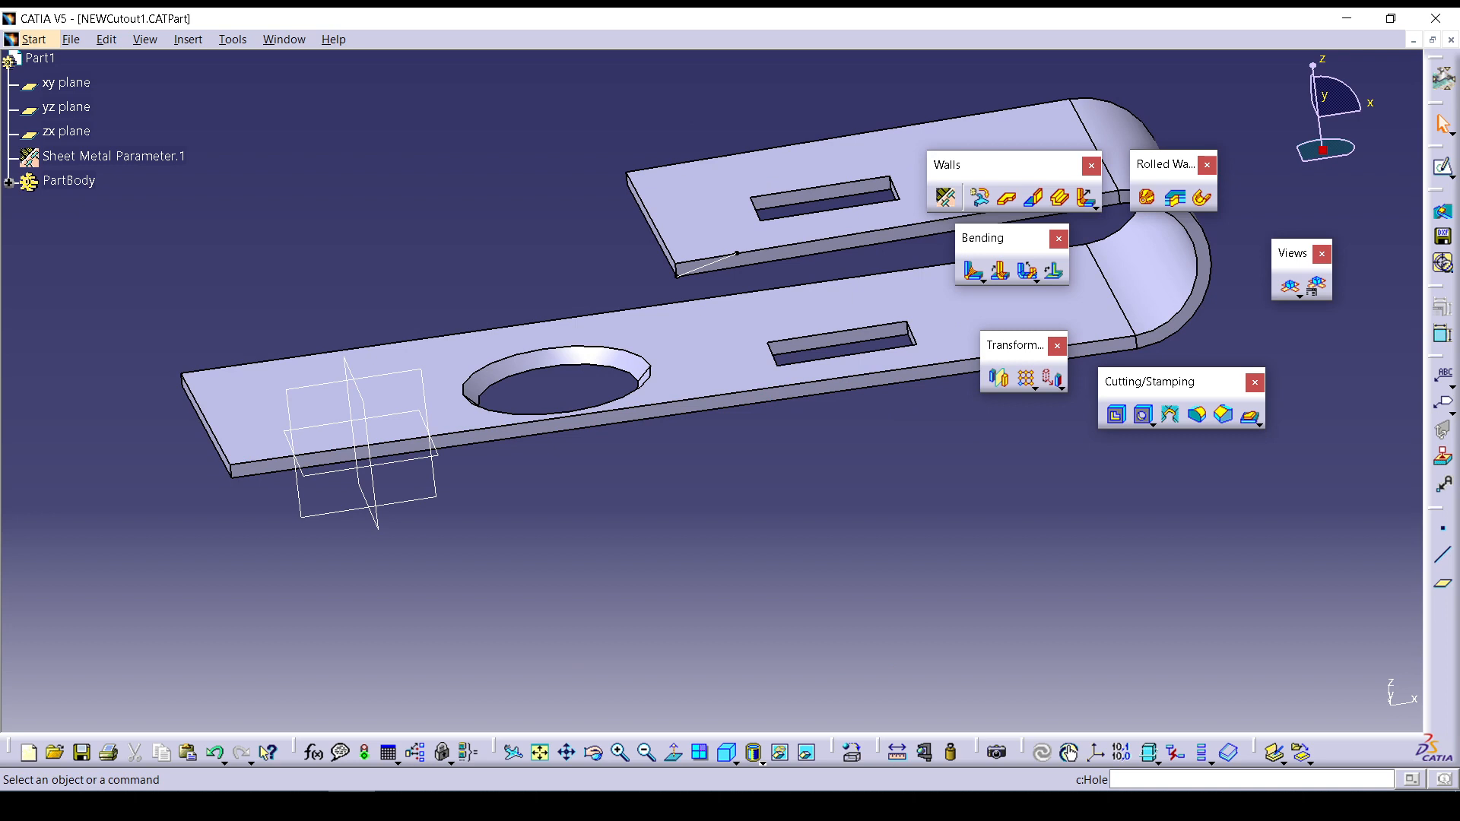
Create a Circular Cutout with a diameter of 10 mm on the outer face of the curved hem.
click(1153, 424)
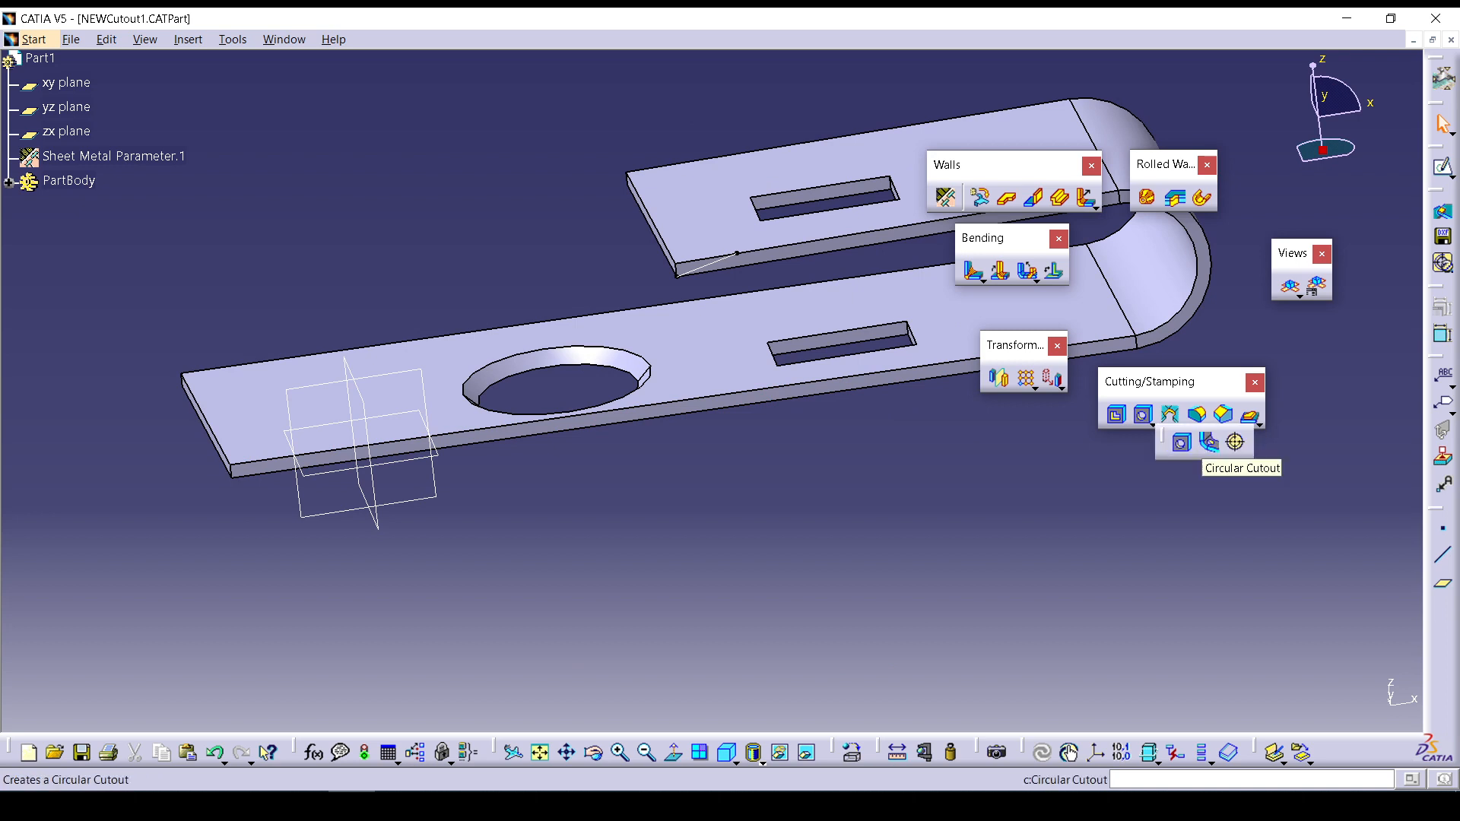
click(1235, 442)
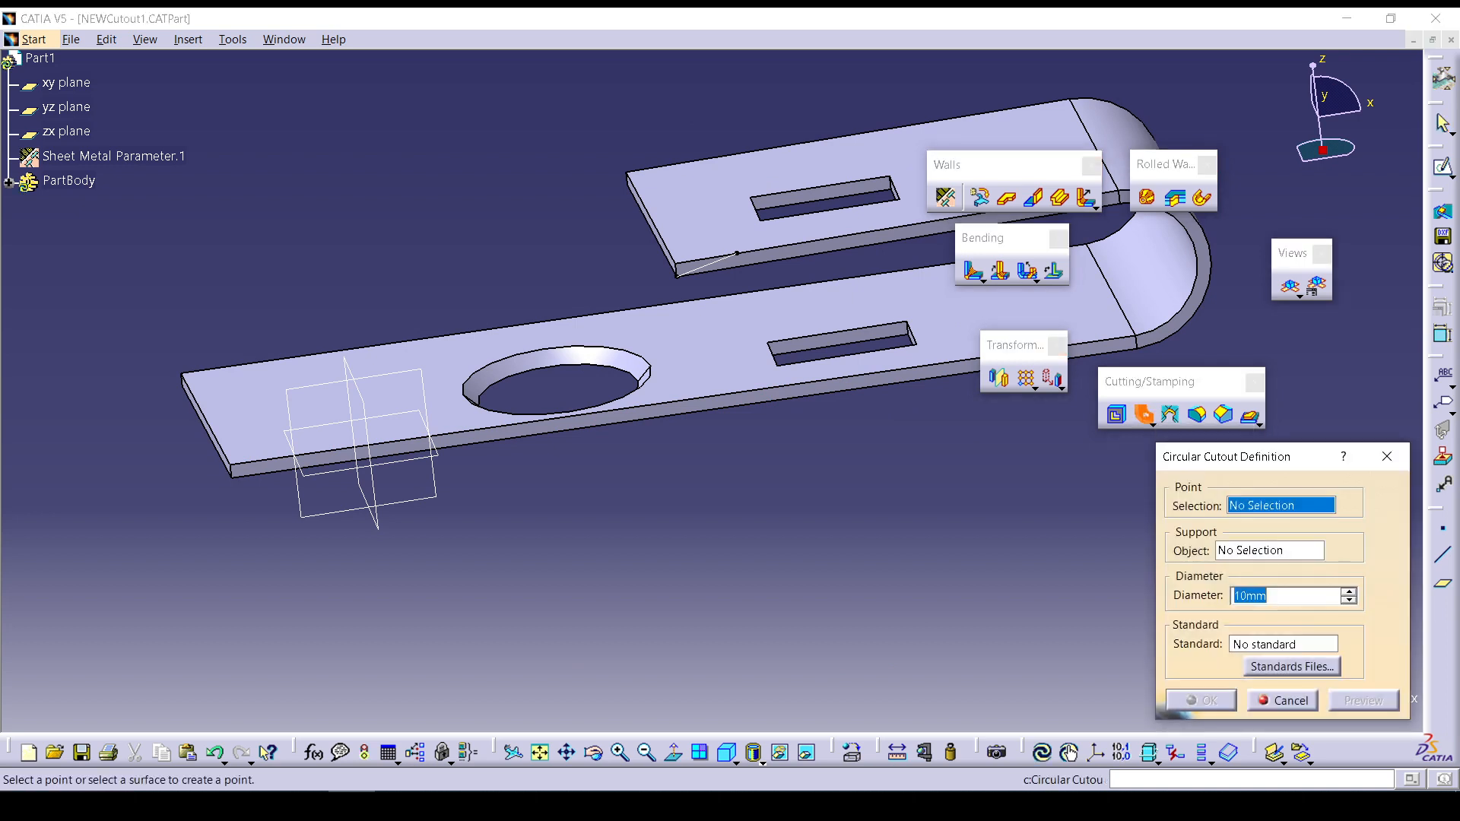
middle_drag(1002, 464, 508, 412)
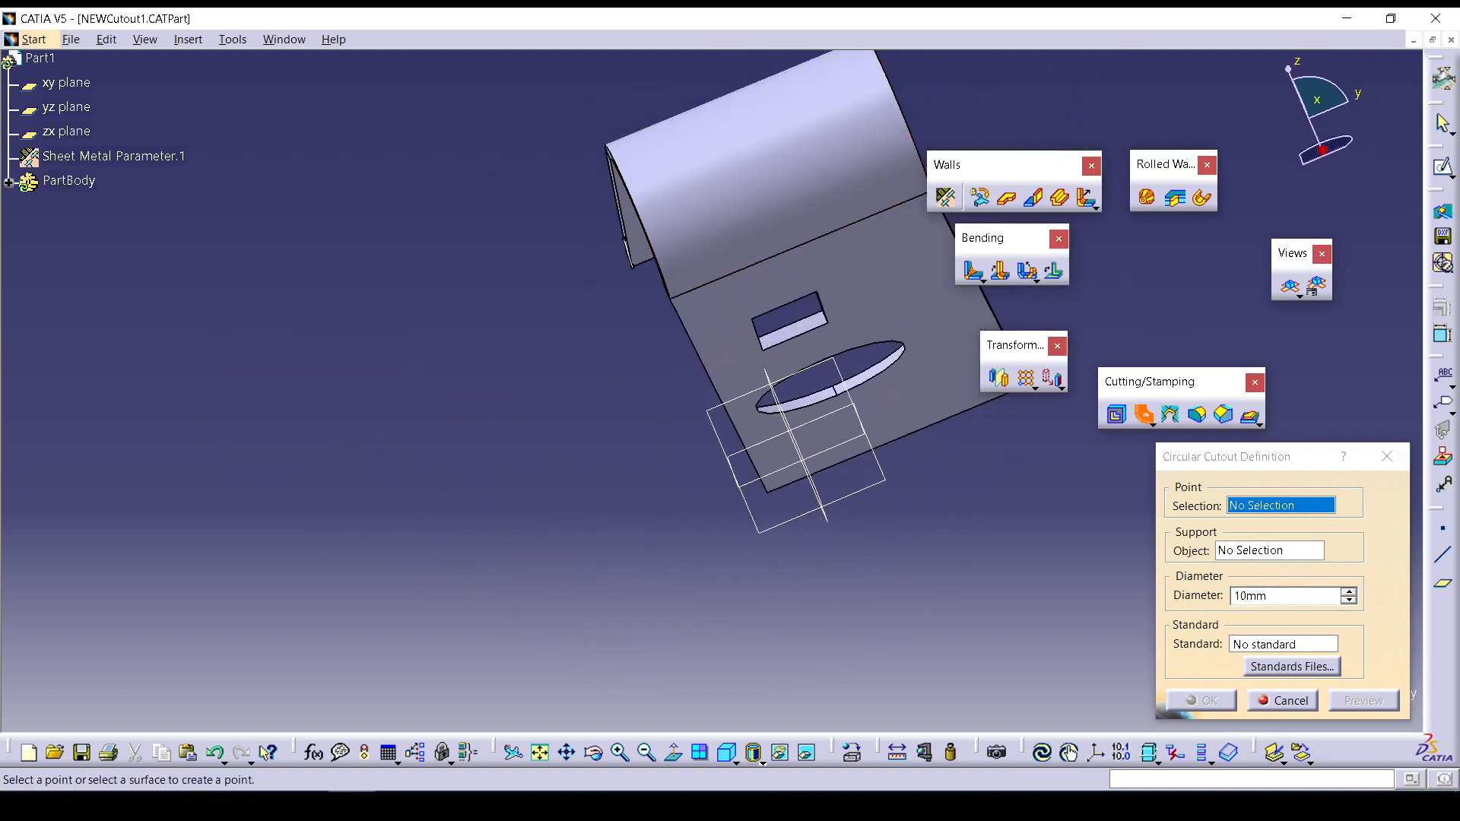
click(773, 166)
middle_drag(647, 182, 483, 199)
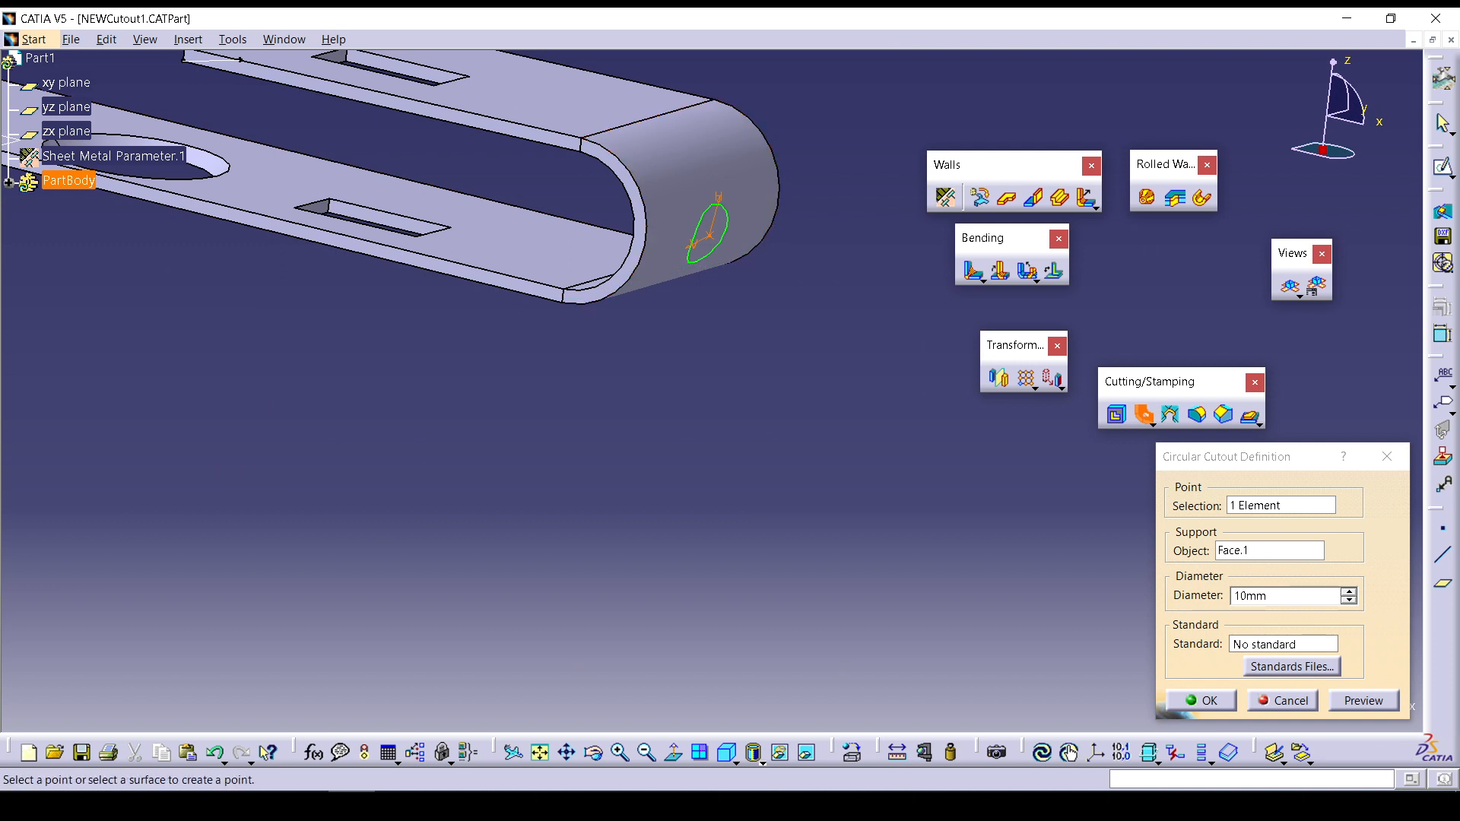
click(1364, 701)
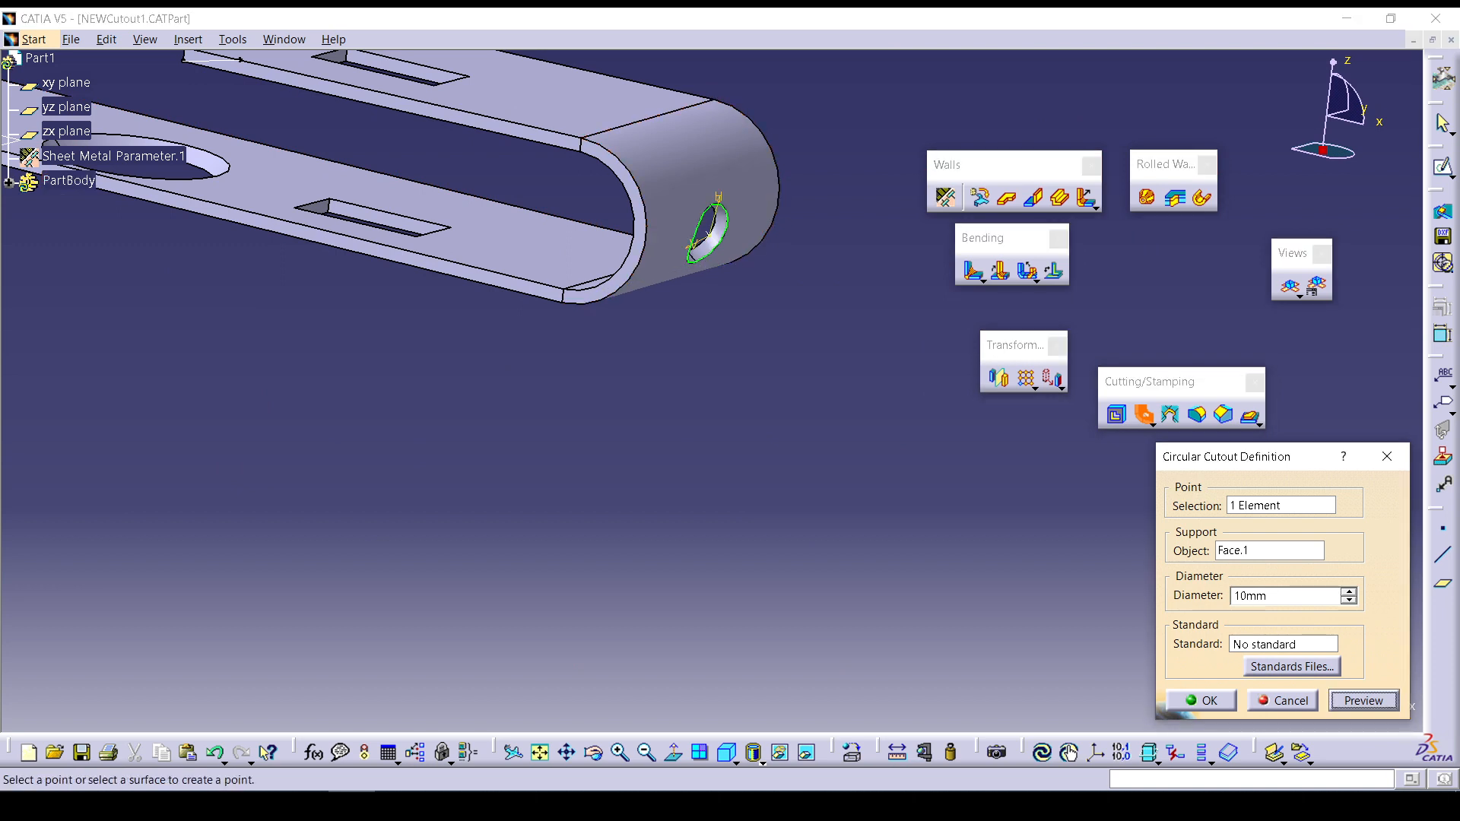
click(1201, 701)
middle_drag(810, 346, 615, 189)
middle_drag(115, 186, 338, 192)
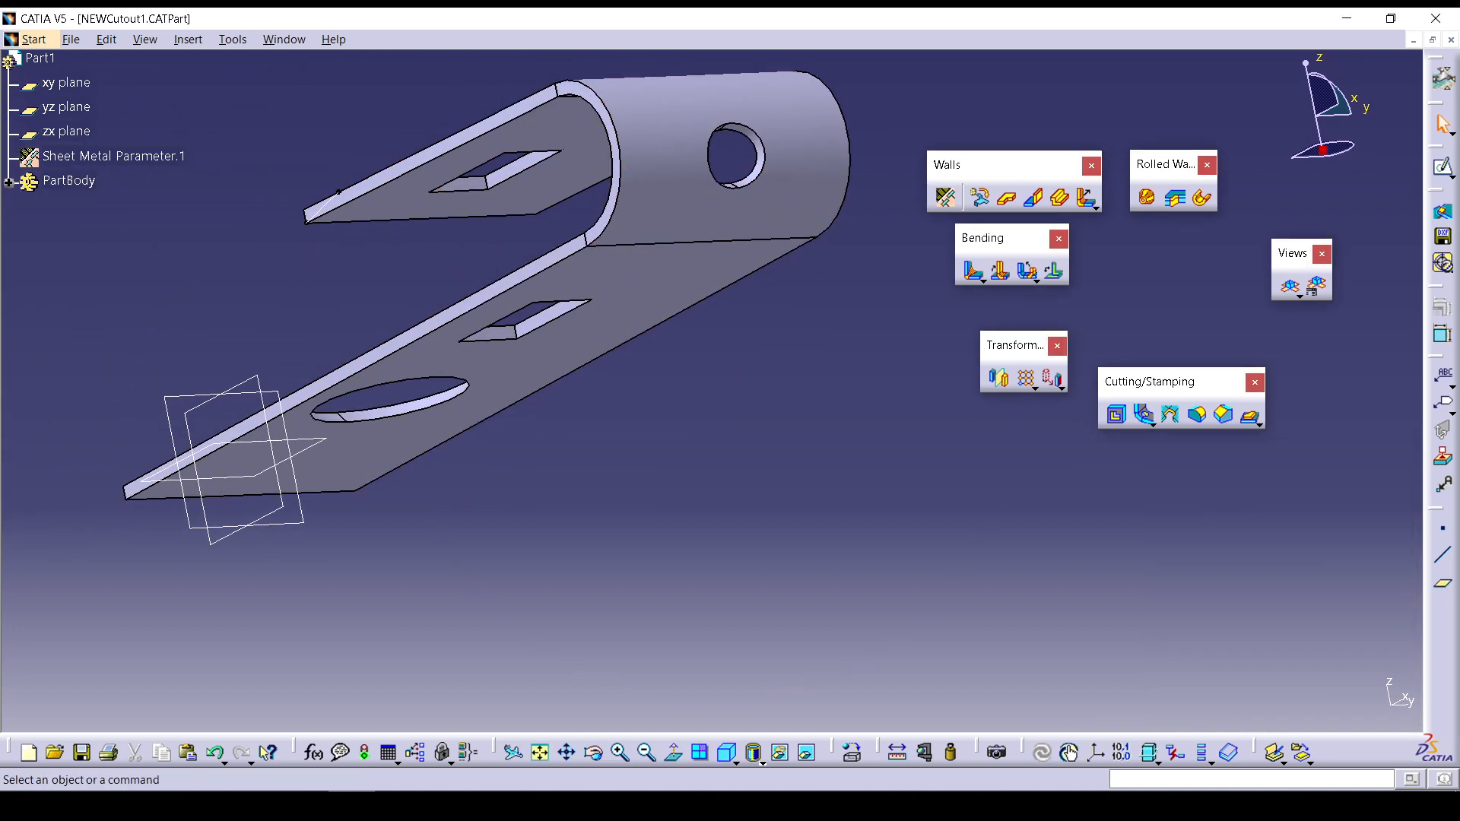
In the circular cutout's positioning sketch, dimension the centre point from the hem's side edge and exit the sketch.
click(10, 182)
double_click(102, 425)
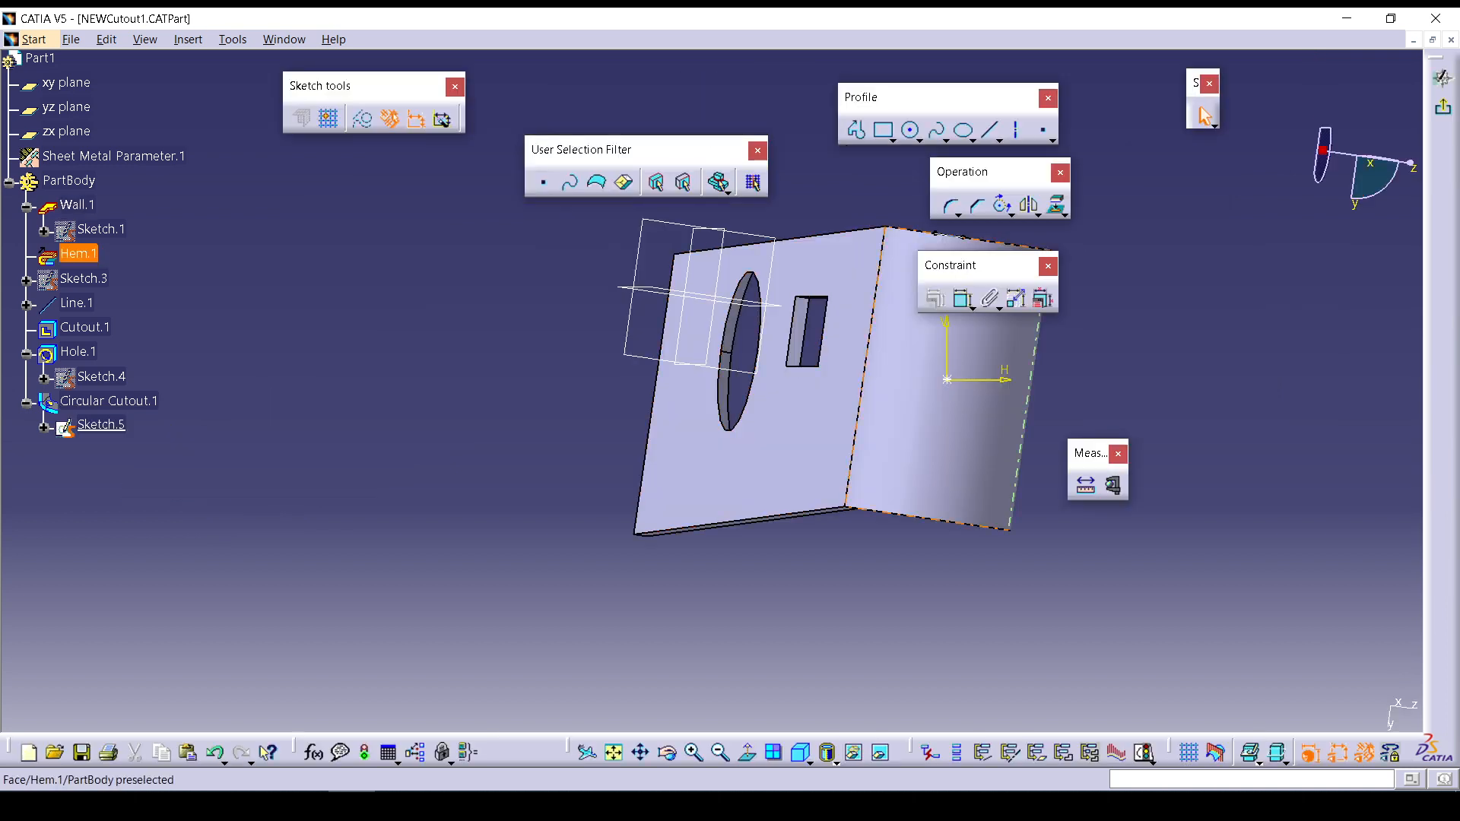
click(947, 379)
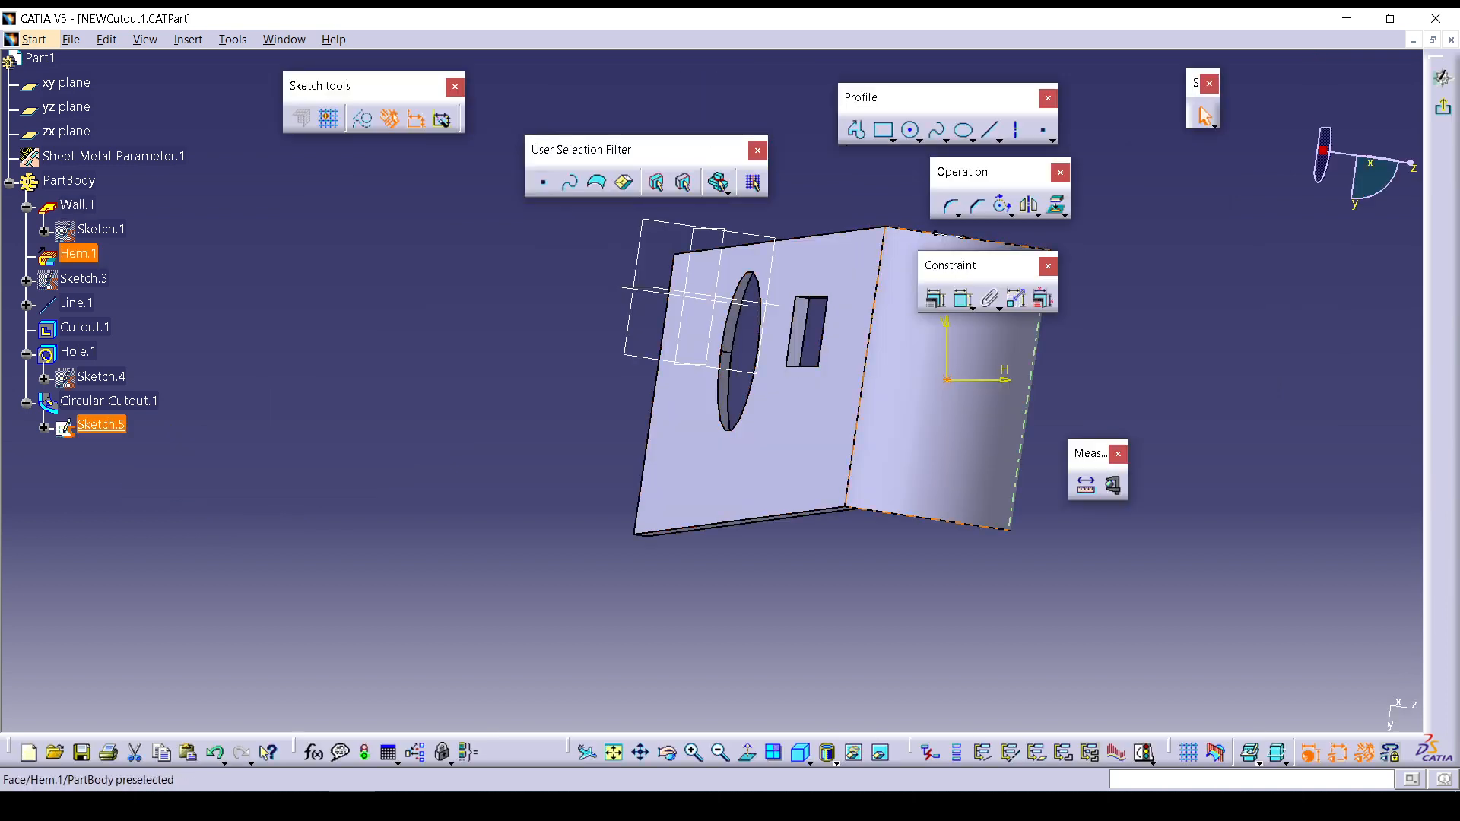
click(962, 299)
click(973, 526)
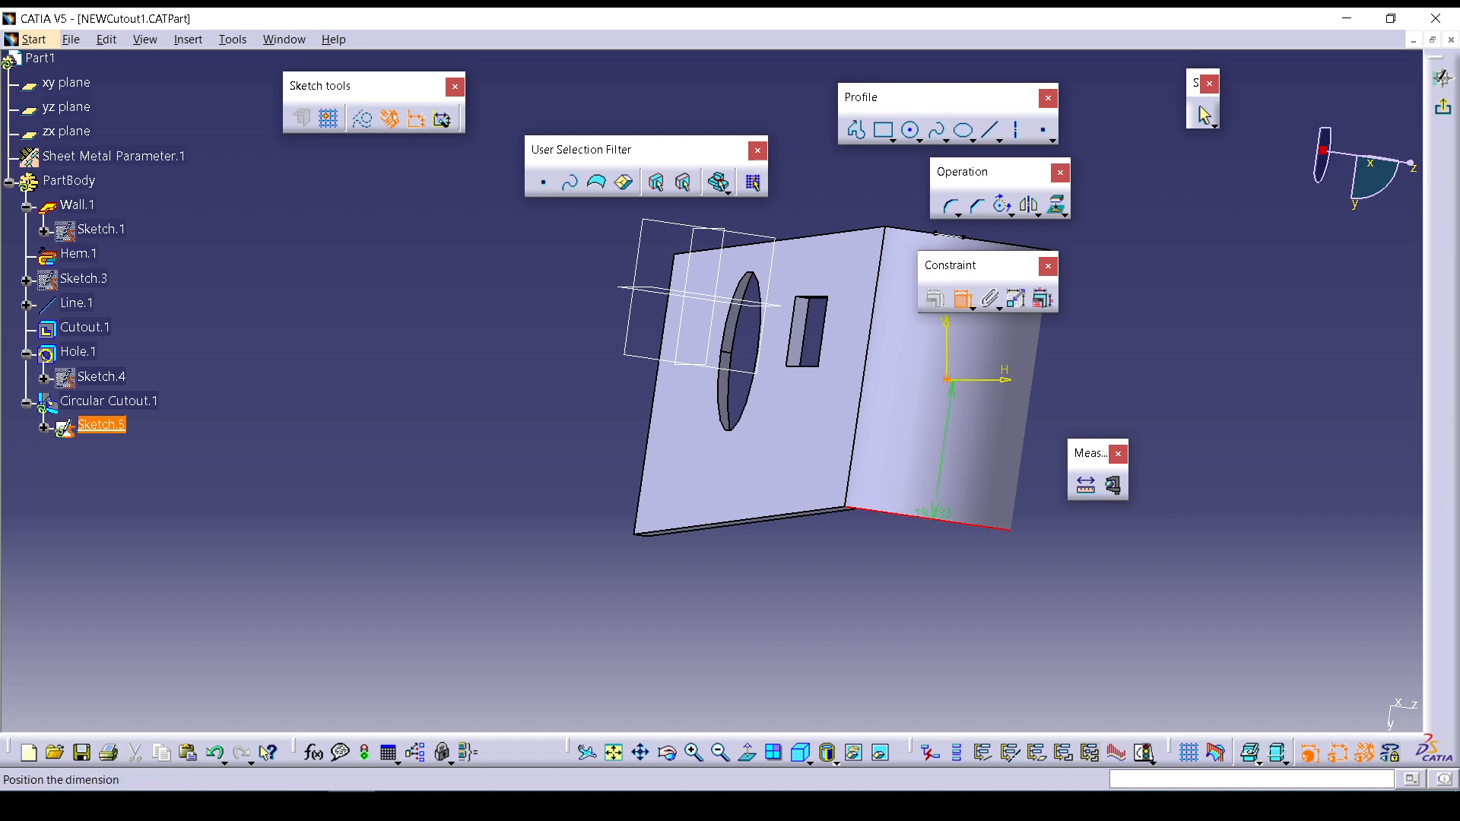
click(1053, 595)
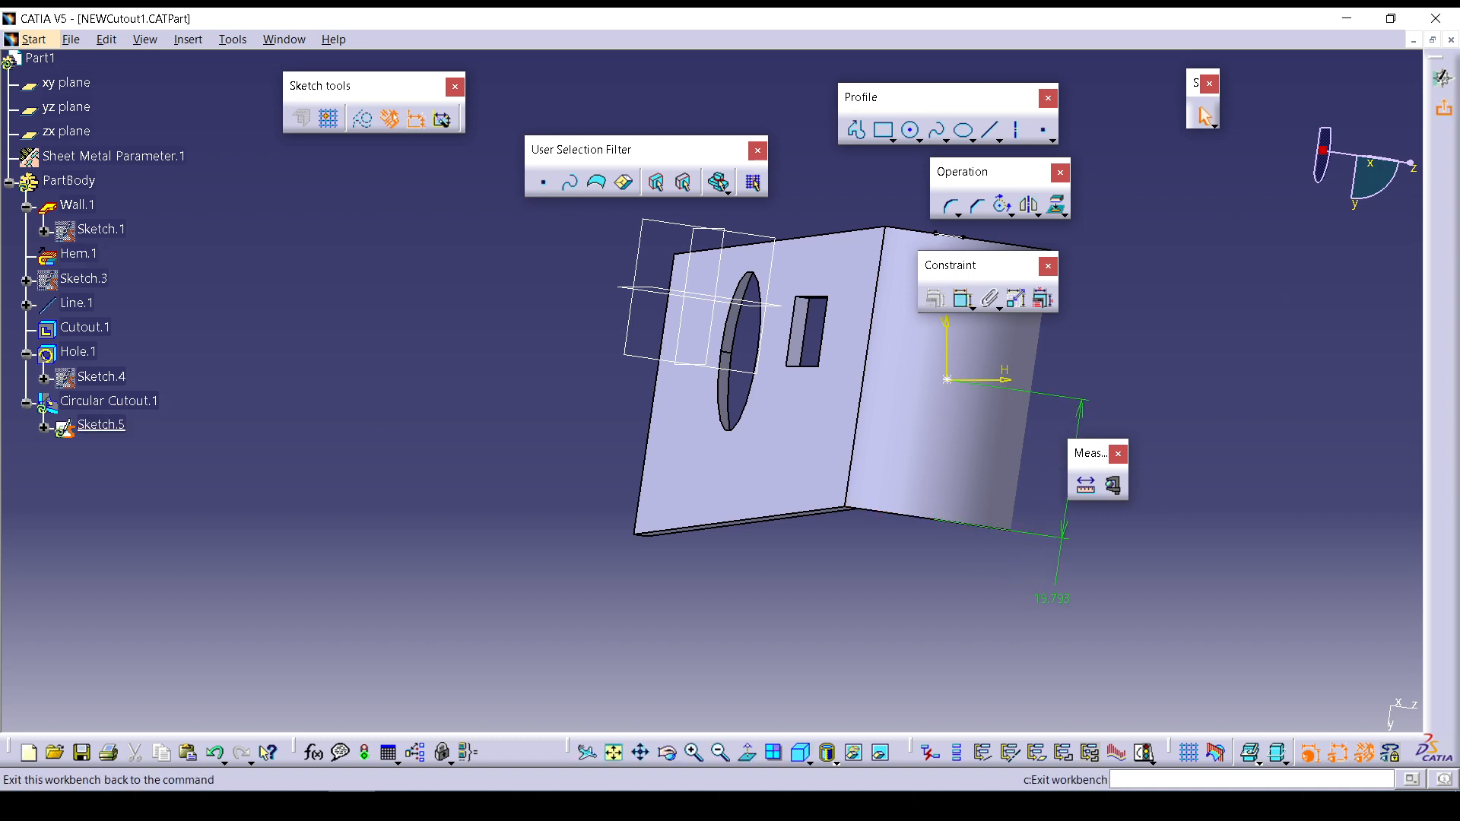
click(1443, 107)
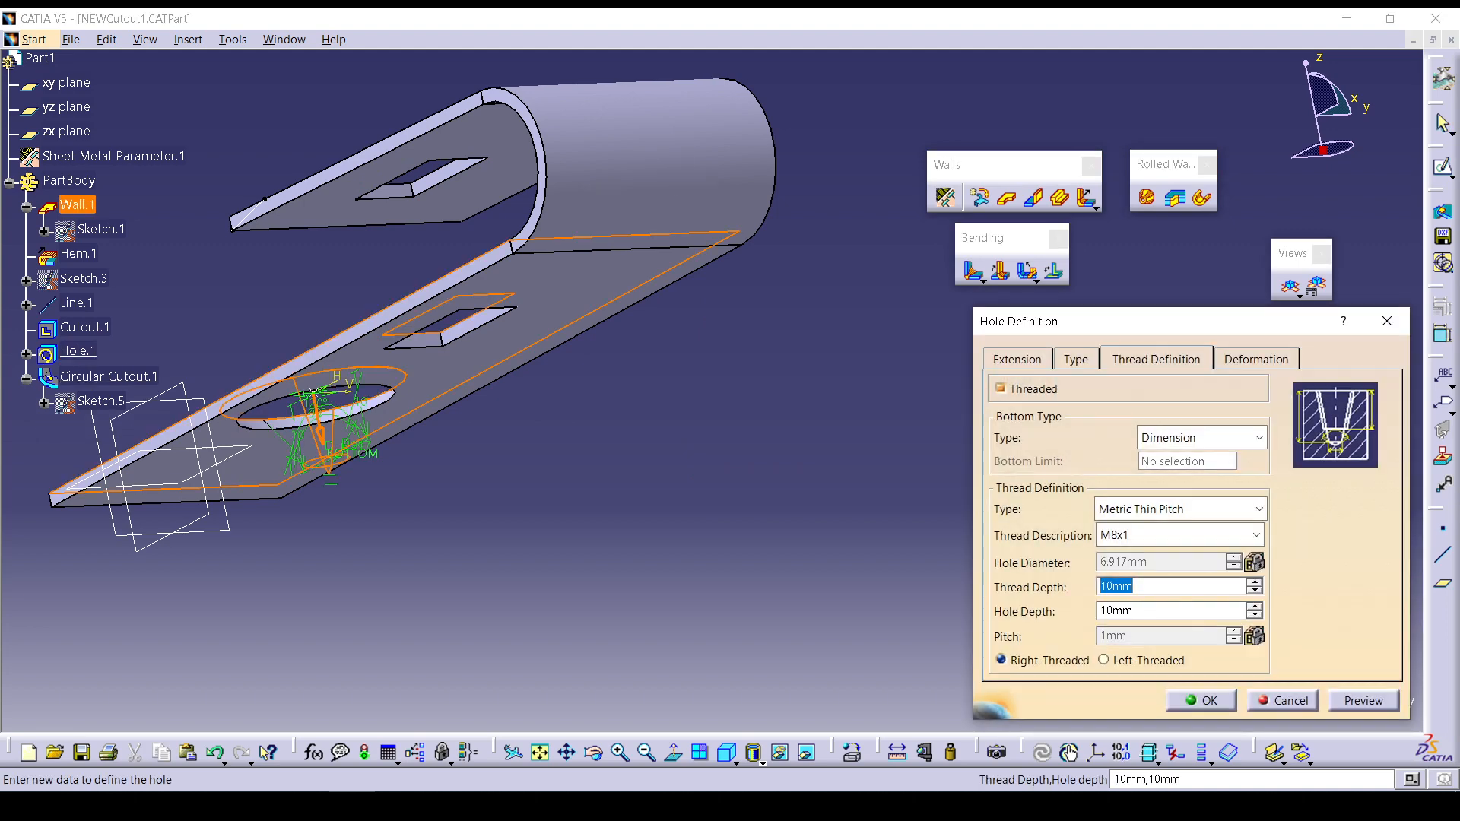
Turn off threading for the tapered hole in the wall, preview it and accept the definition.
click(1001, 389)
click(1363, 701)
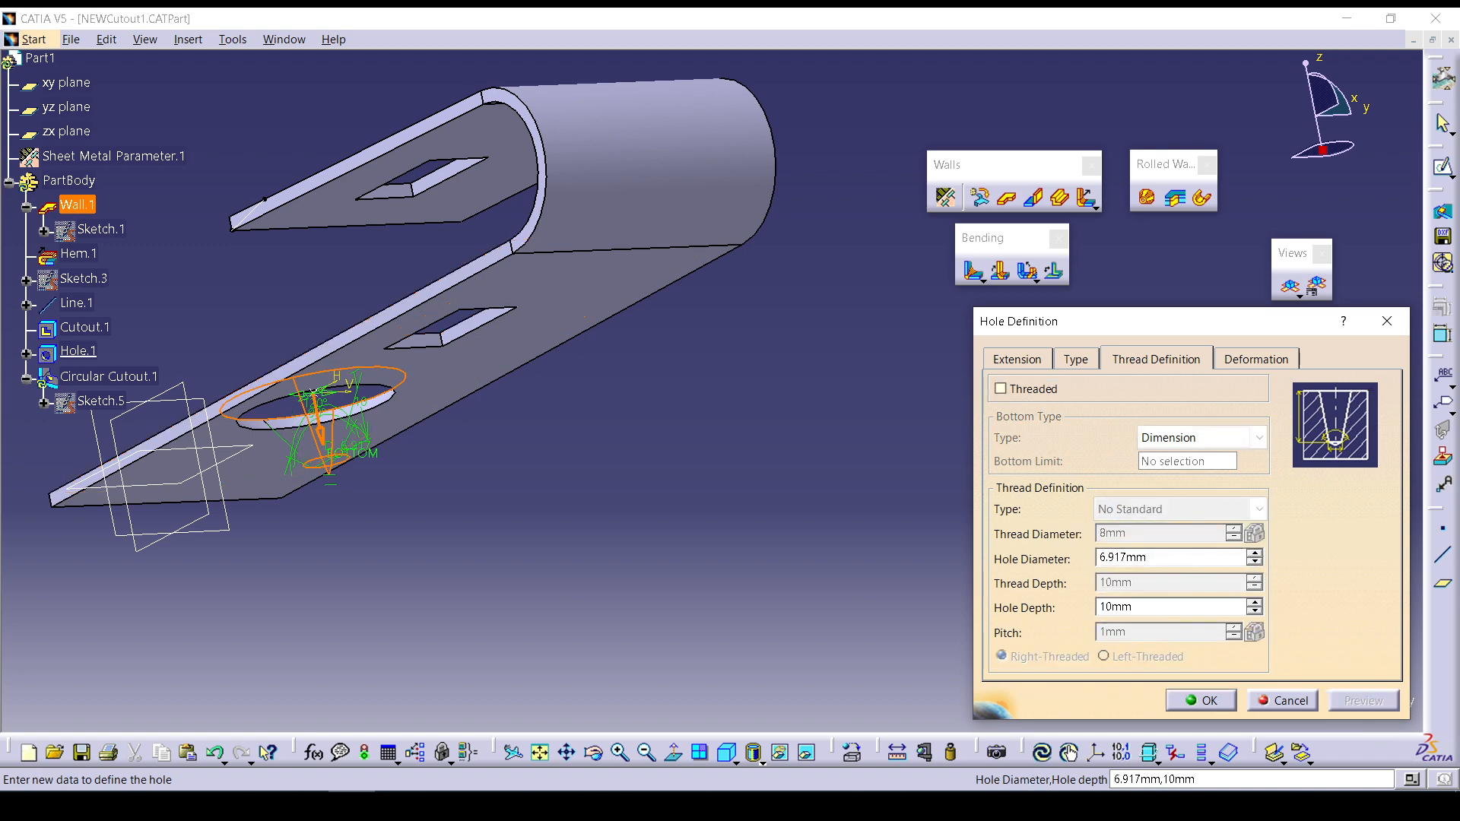
click(1202, 701)
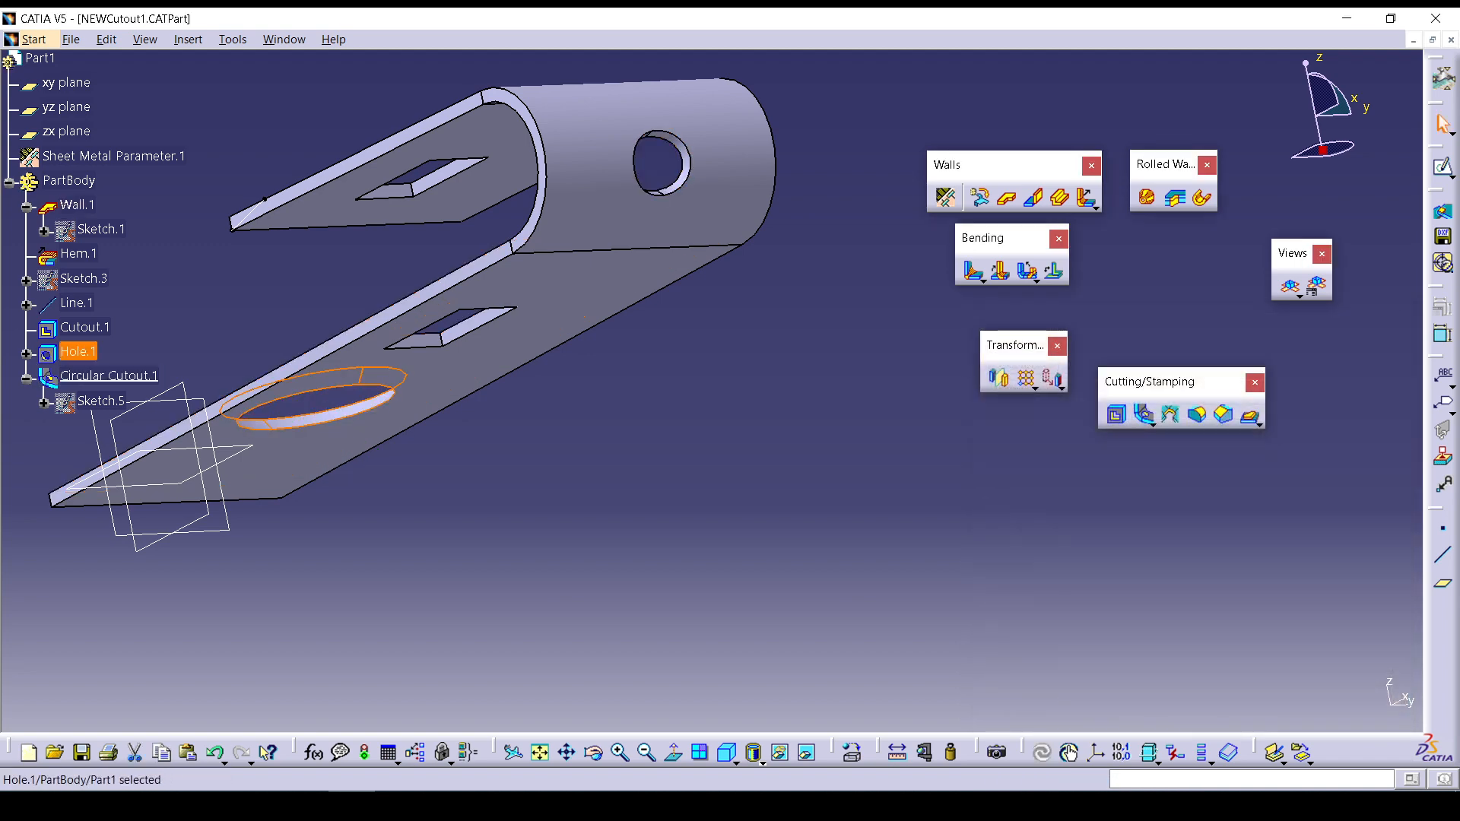
Make the tapered hole threaded again with the No Standard type, preview it and set it to Left-Threaded.
double_click(78, 350)
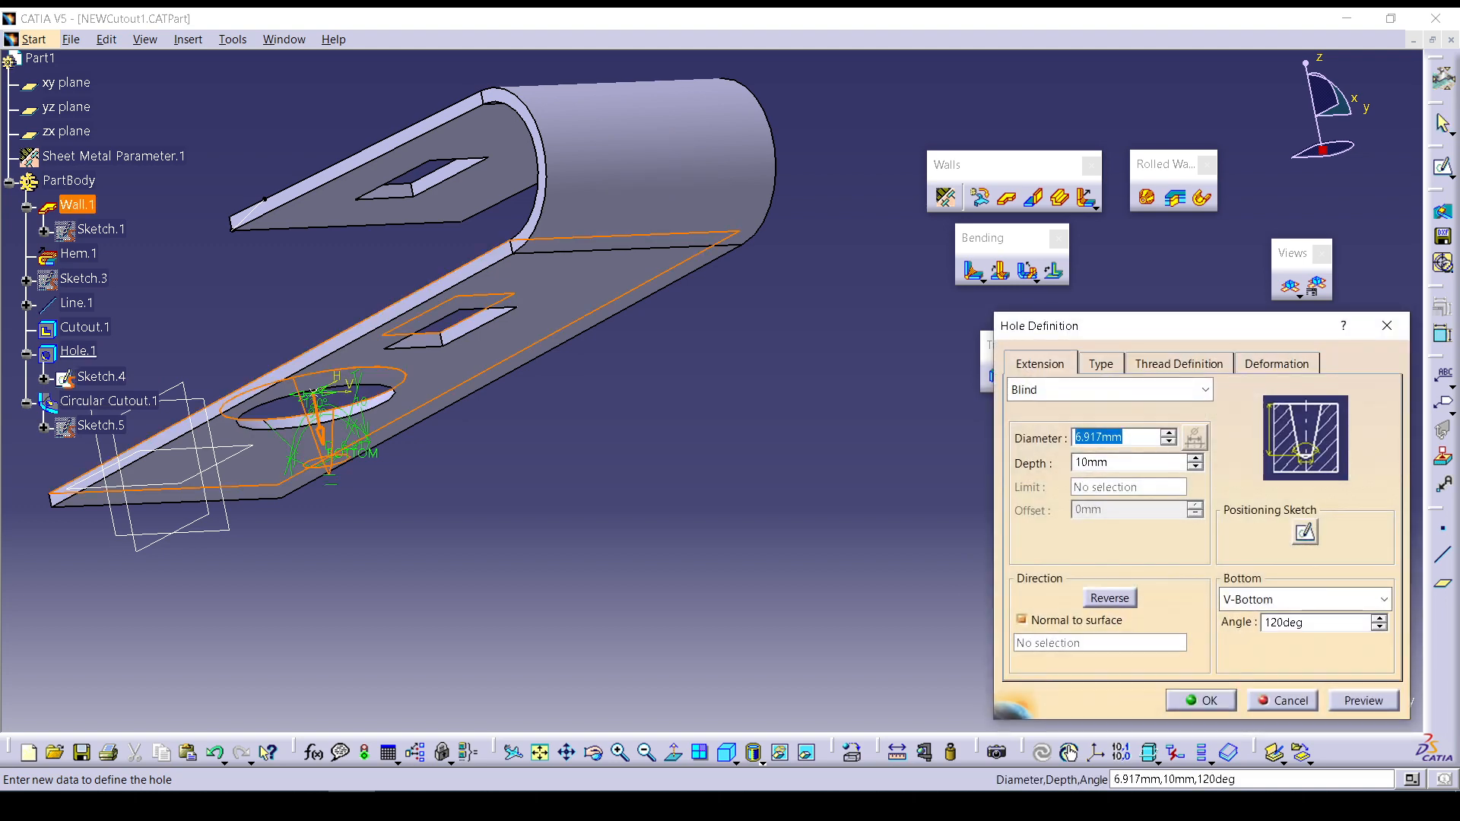
click(1179, 364)
click(1021, 393)
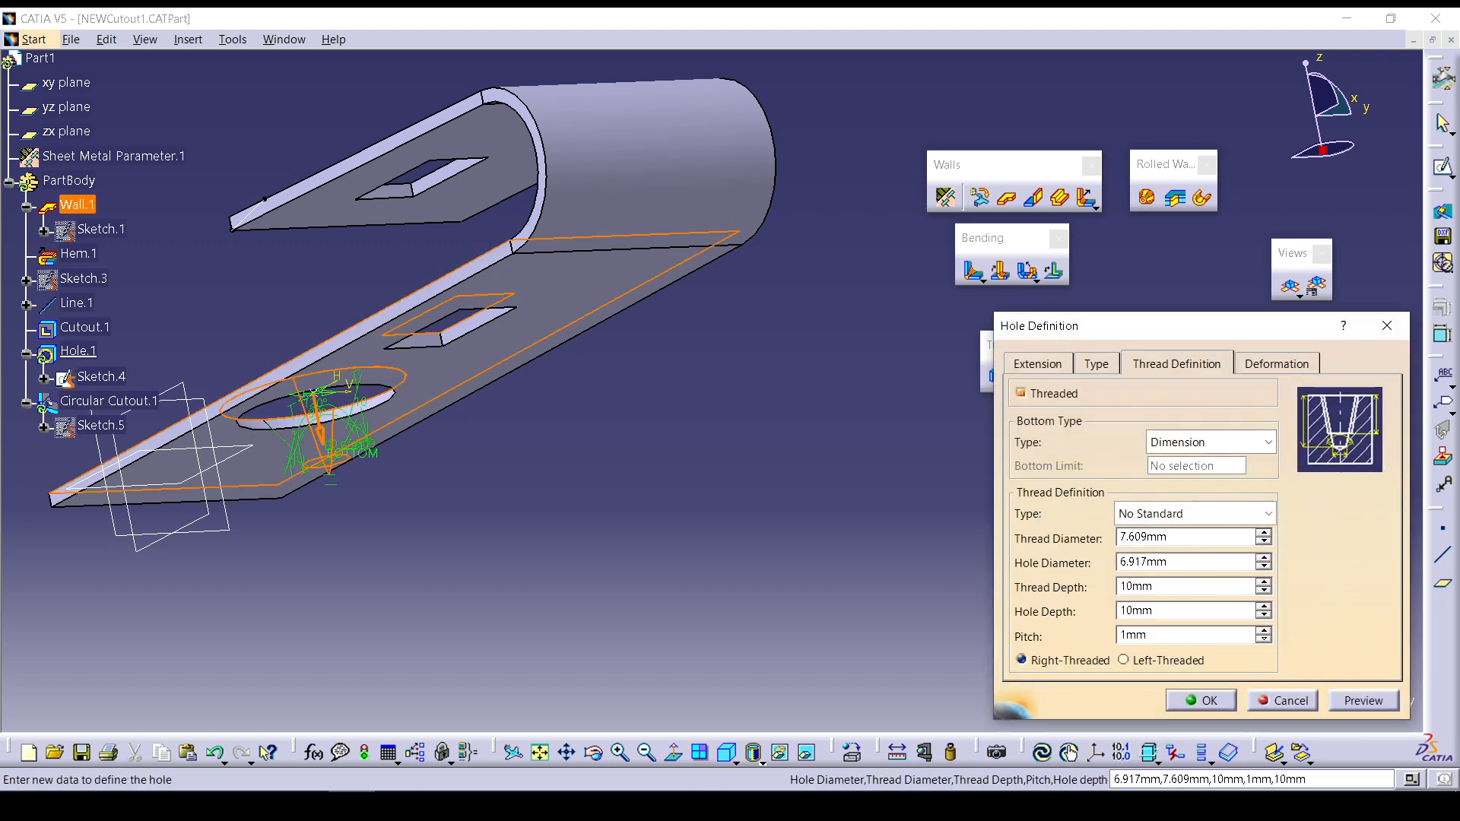
click(1364, 701)
click(1124, 660)
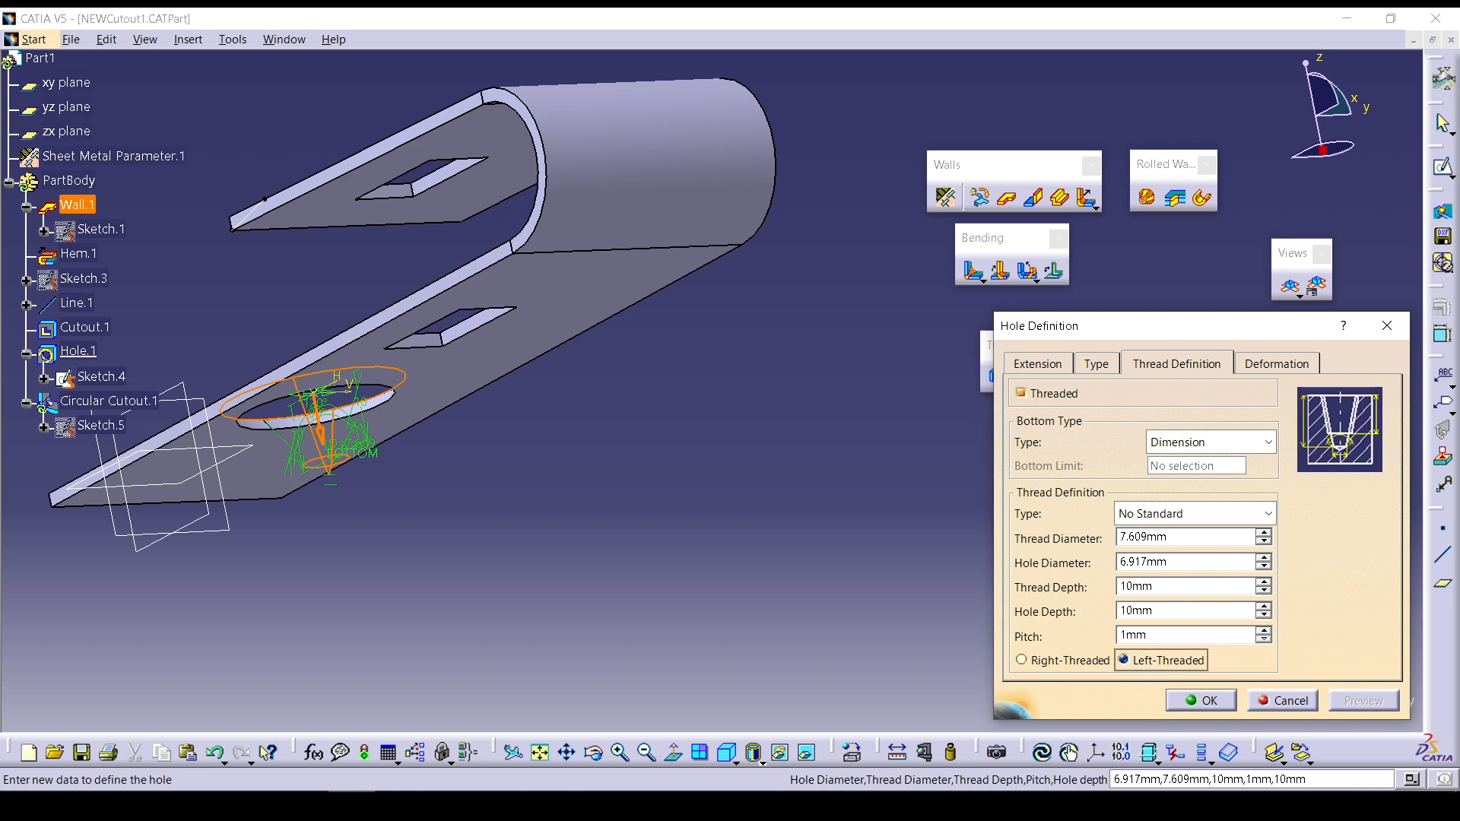
click(1022, 660)
click(1123, 660)
click(1201, 700)
Undock the Stamping tool set and place it by itself in the empty space below Cutting/Stamping.
middle_drag(441, 305, 601, 396)
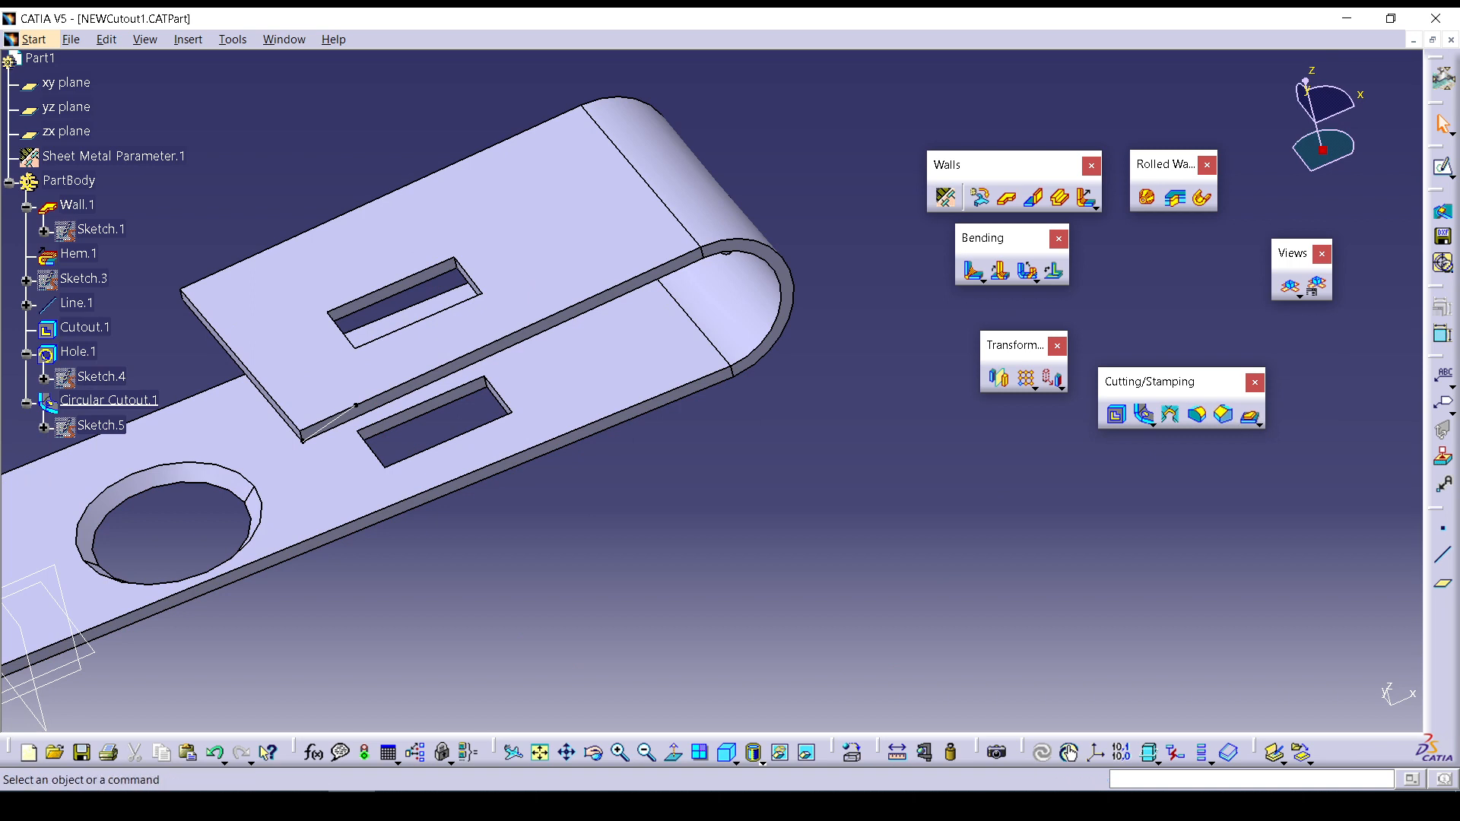
click(1251, 417)
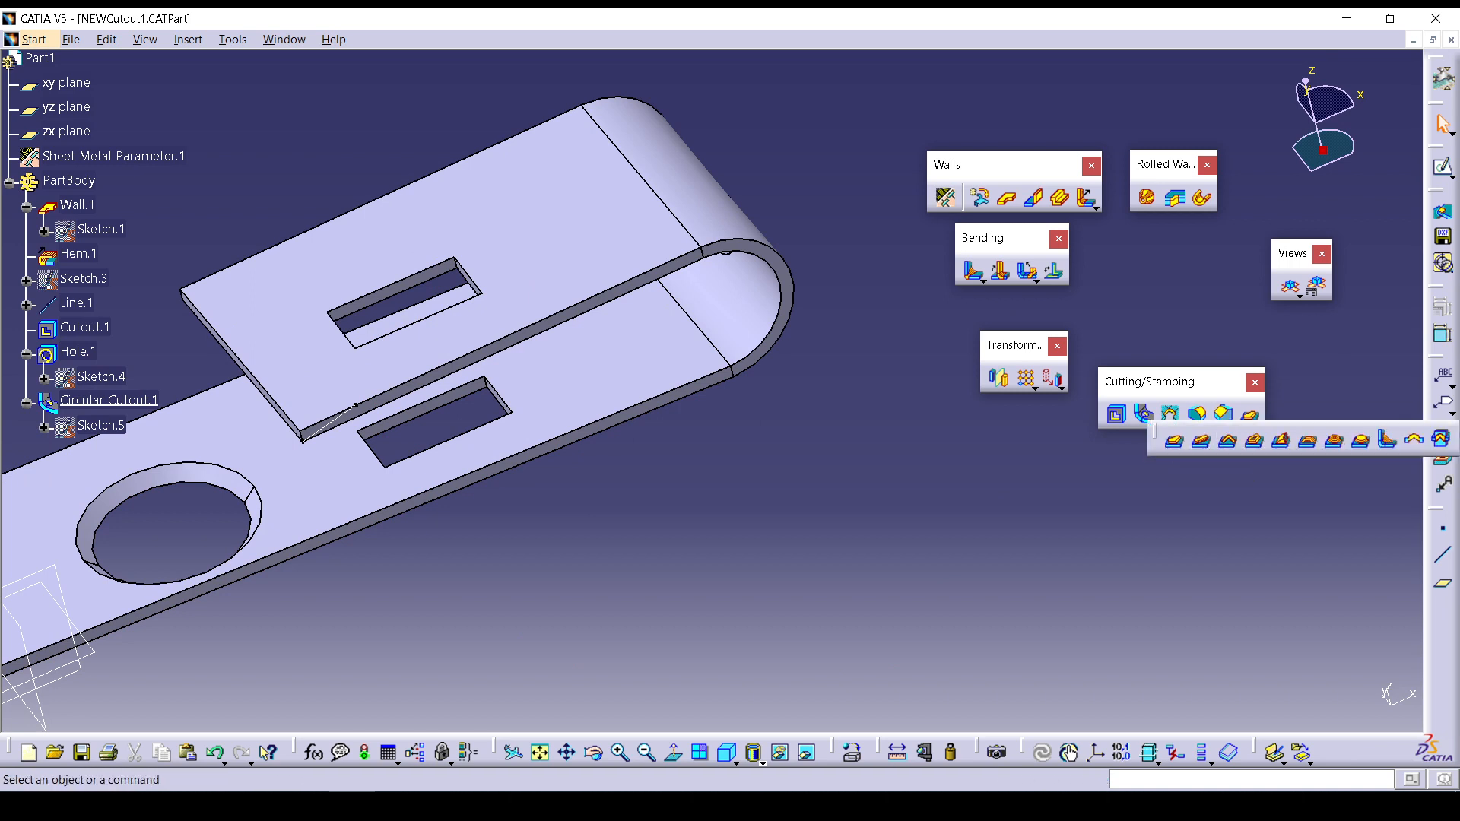
drag(1154, 431, 837, 481)
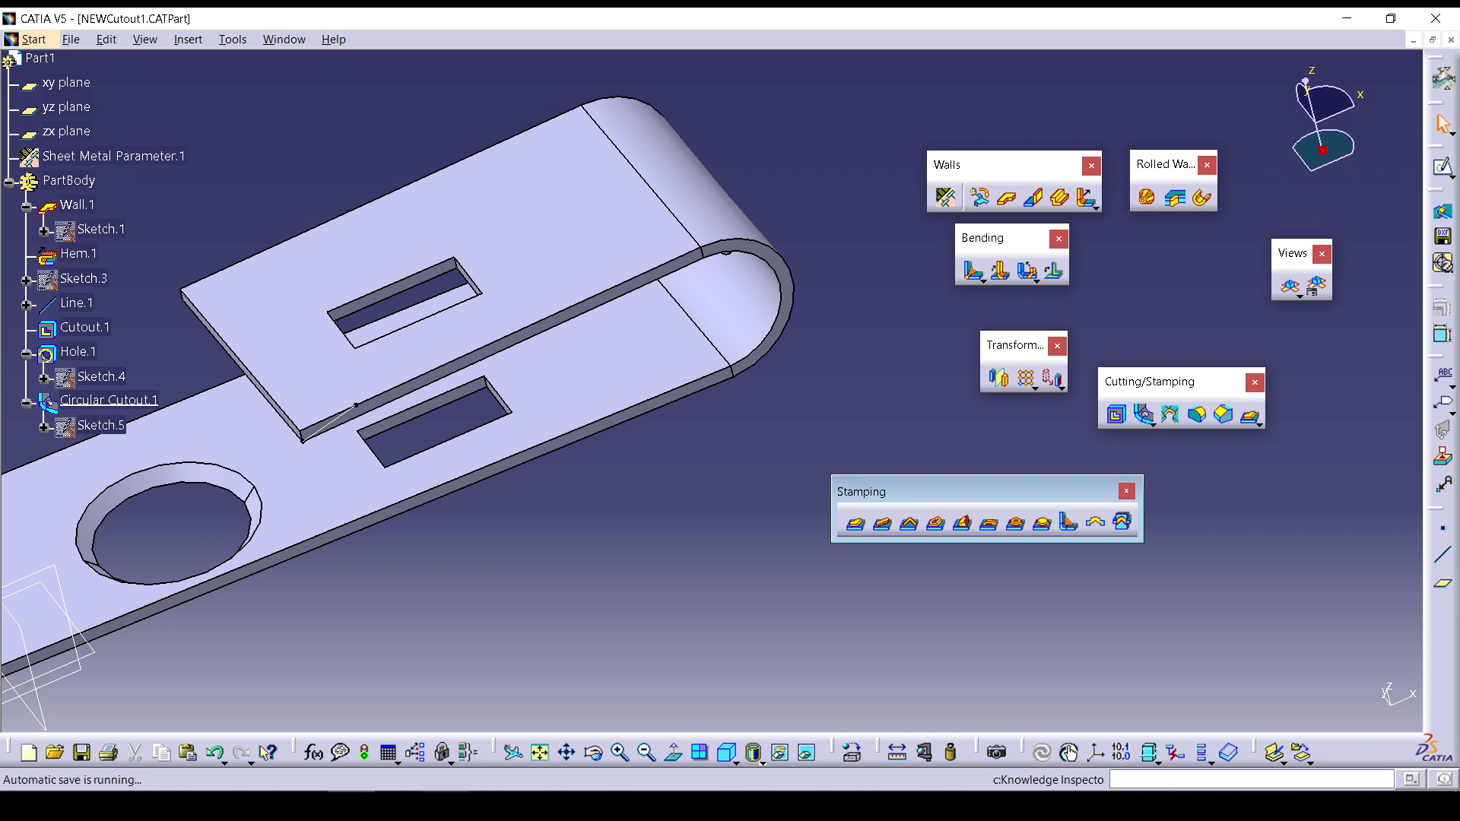
click(446, 805)
drag(1096, 492, 1102, 532)
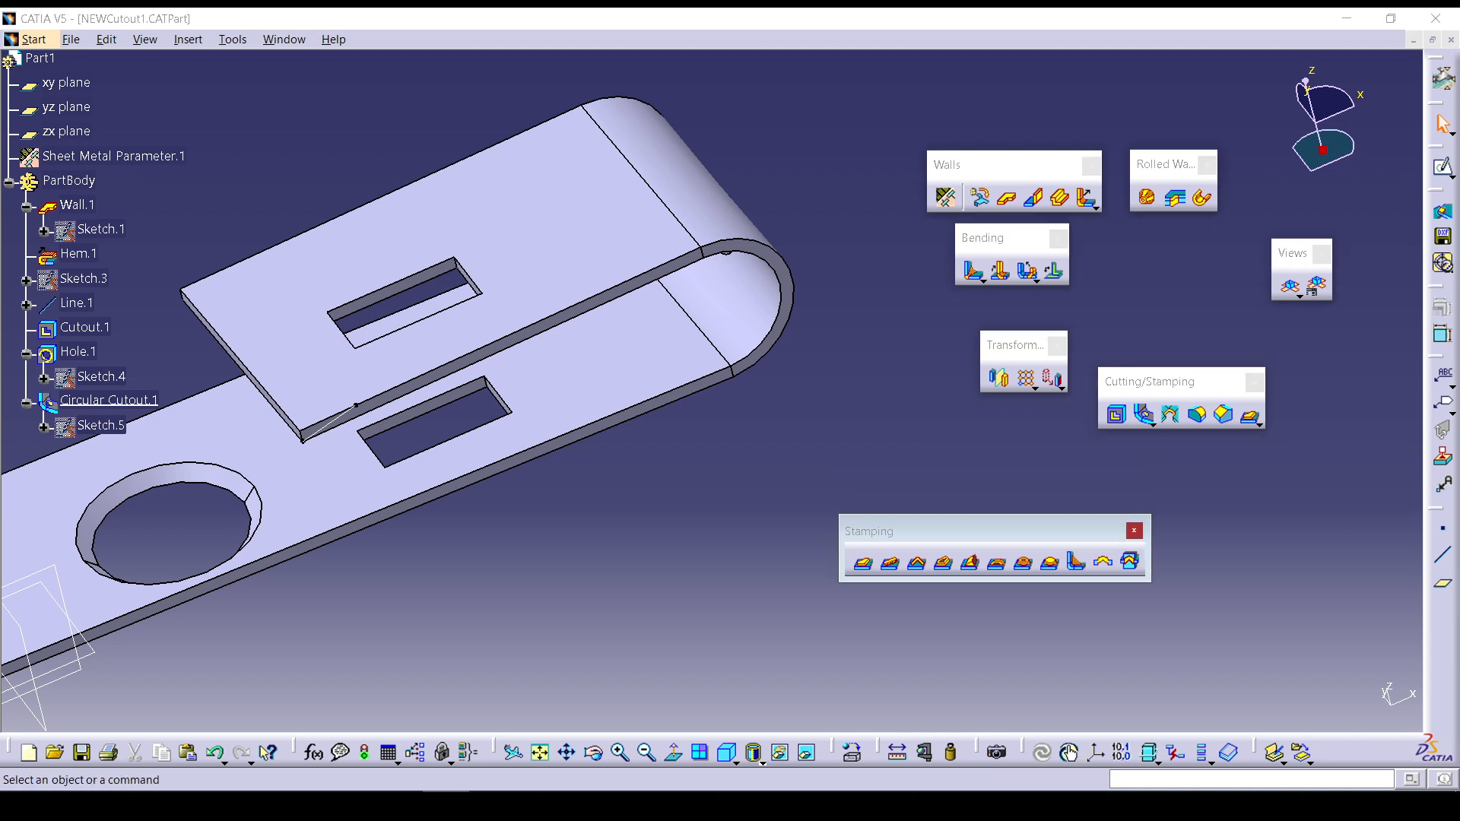
click(351, 805)
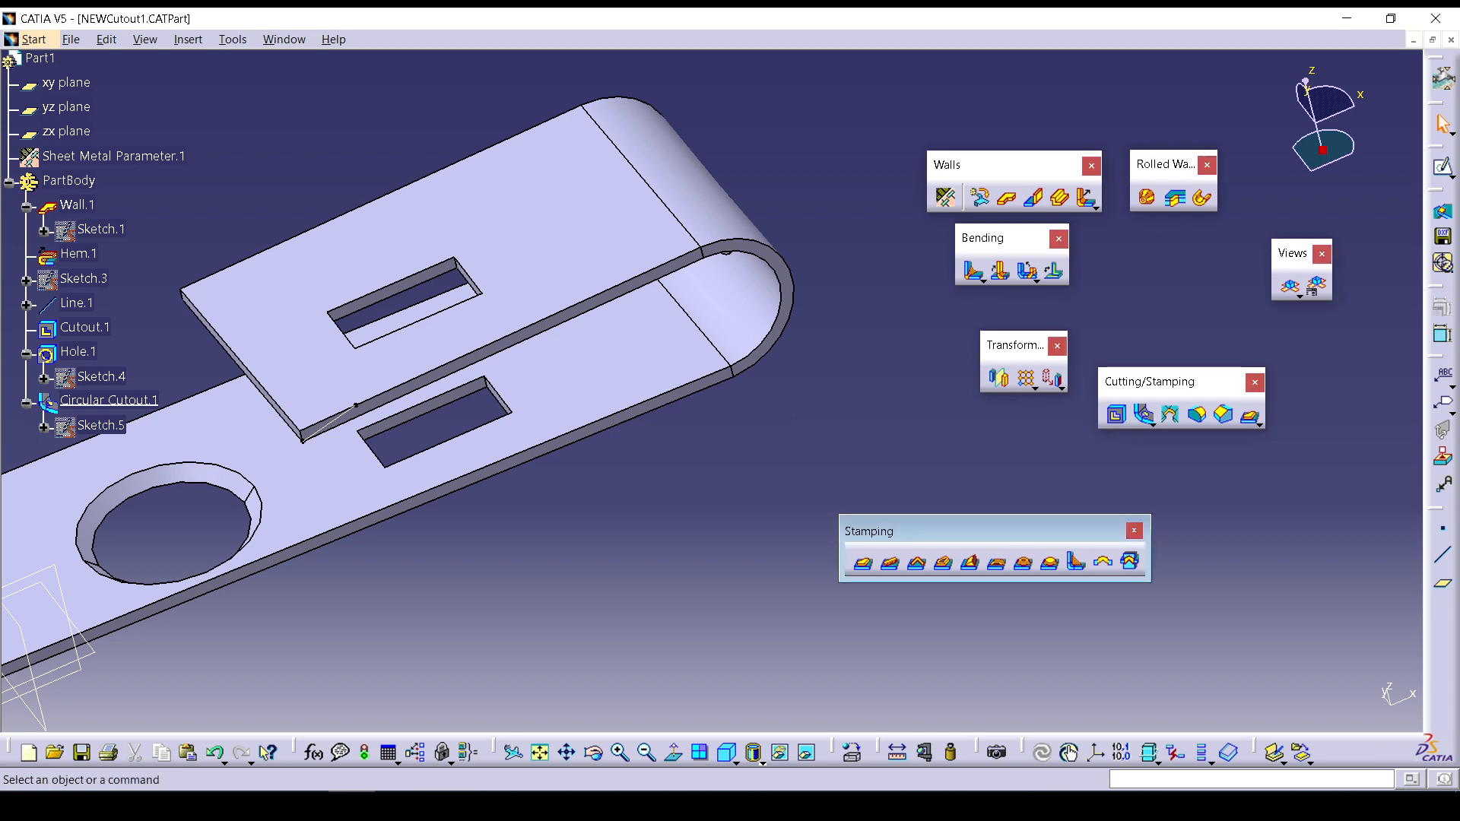
mouse_move(811, 475)
mouse_down()
mouse_move(1104, 630)
mouse_move(1249, 673)
mouse_up()
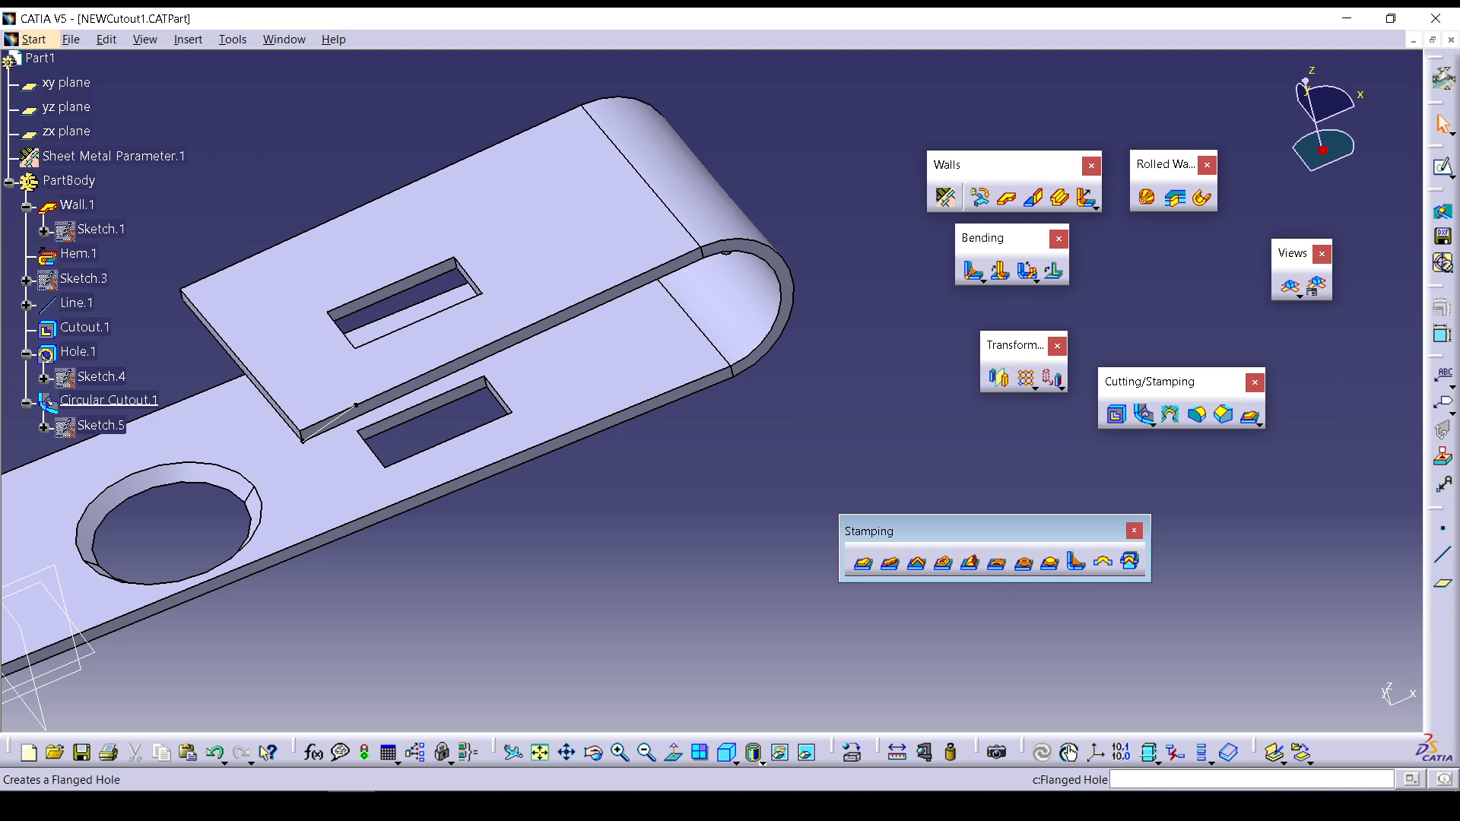
drag(803, 492, 1213, 661)
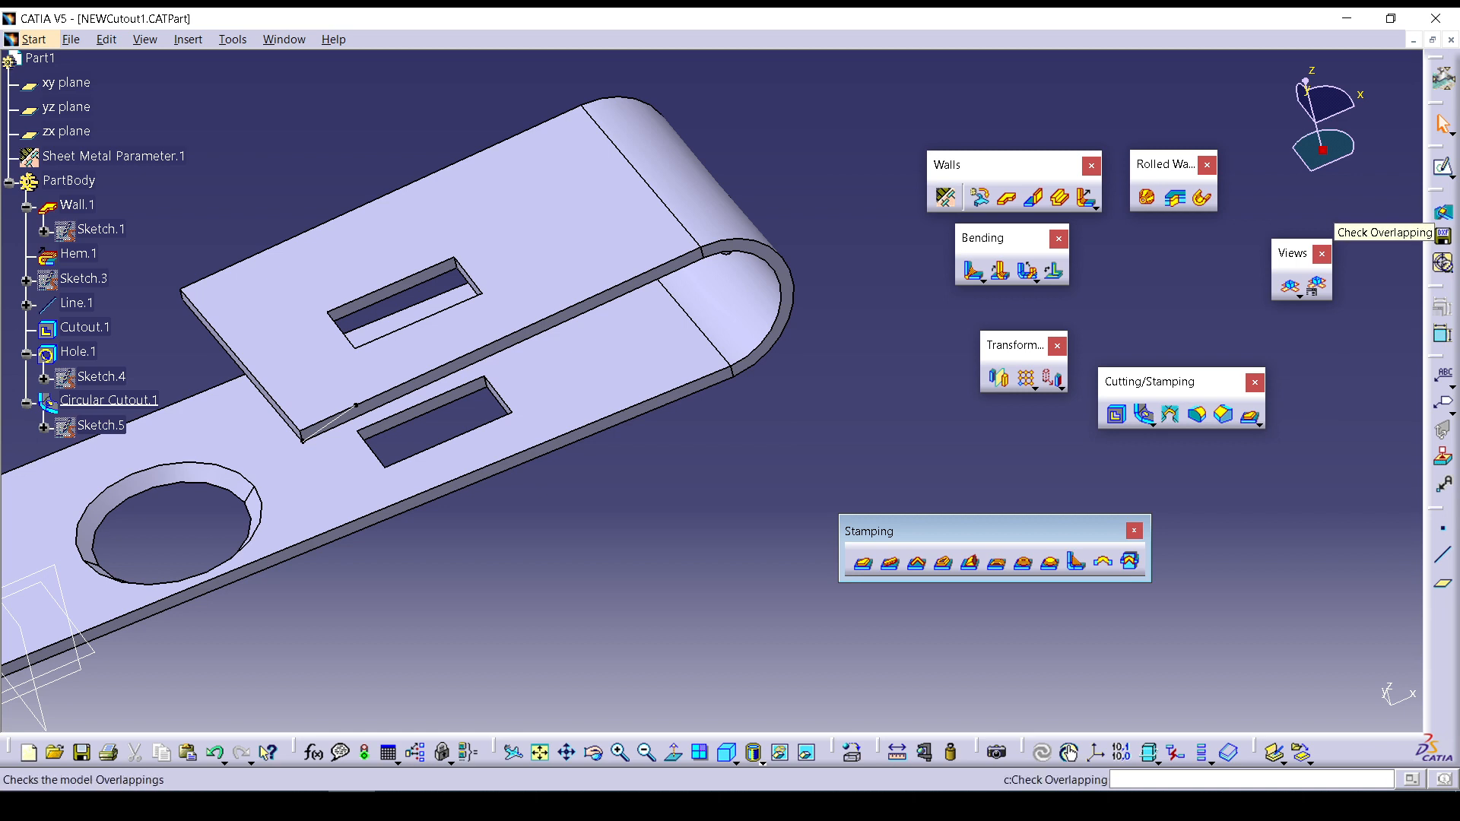
Open the part file CATSMD_CheckOverlap.CATPart from the STEETMETAL DESIGN folder.
click(70, 39)
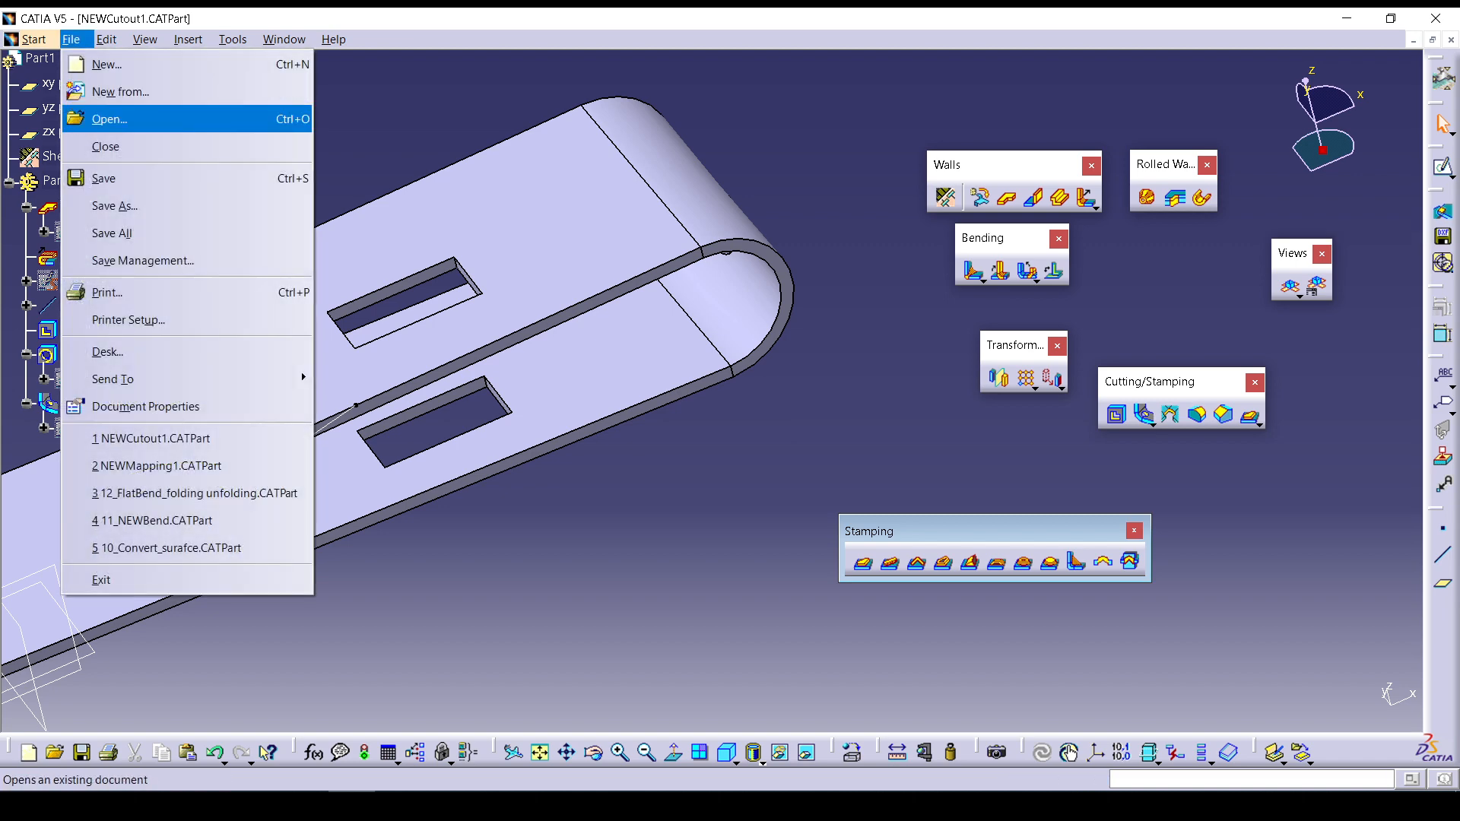
click(110, 120)
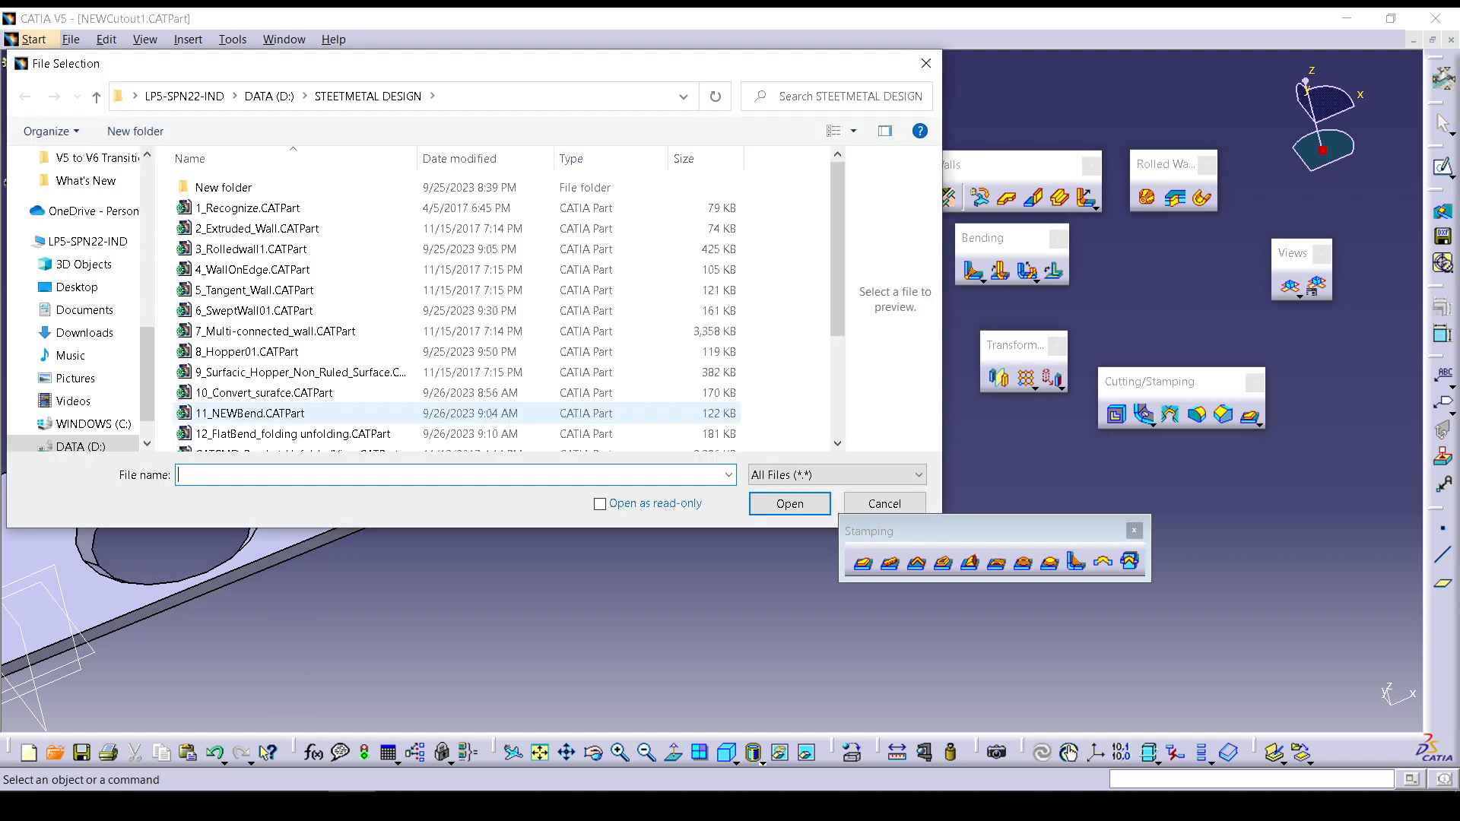
scroll(456, 368, down, 1)
scroll(456, 380, down, 2)
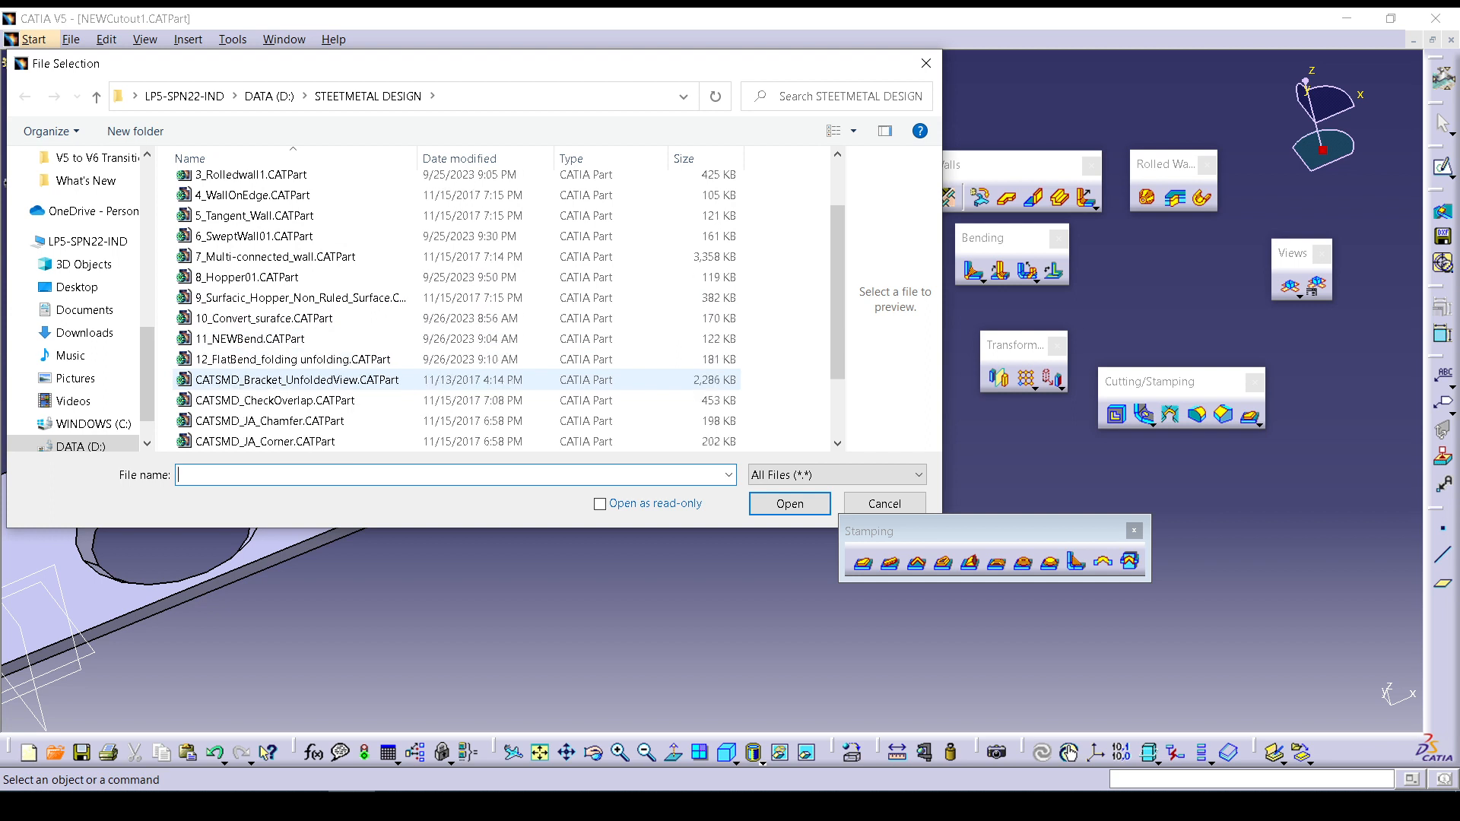
scroll(456, 400, up, 1)
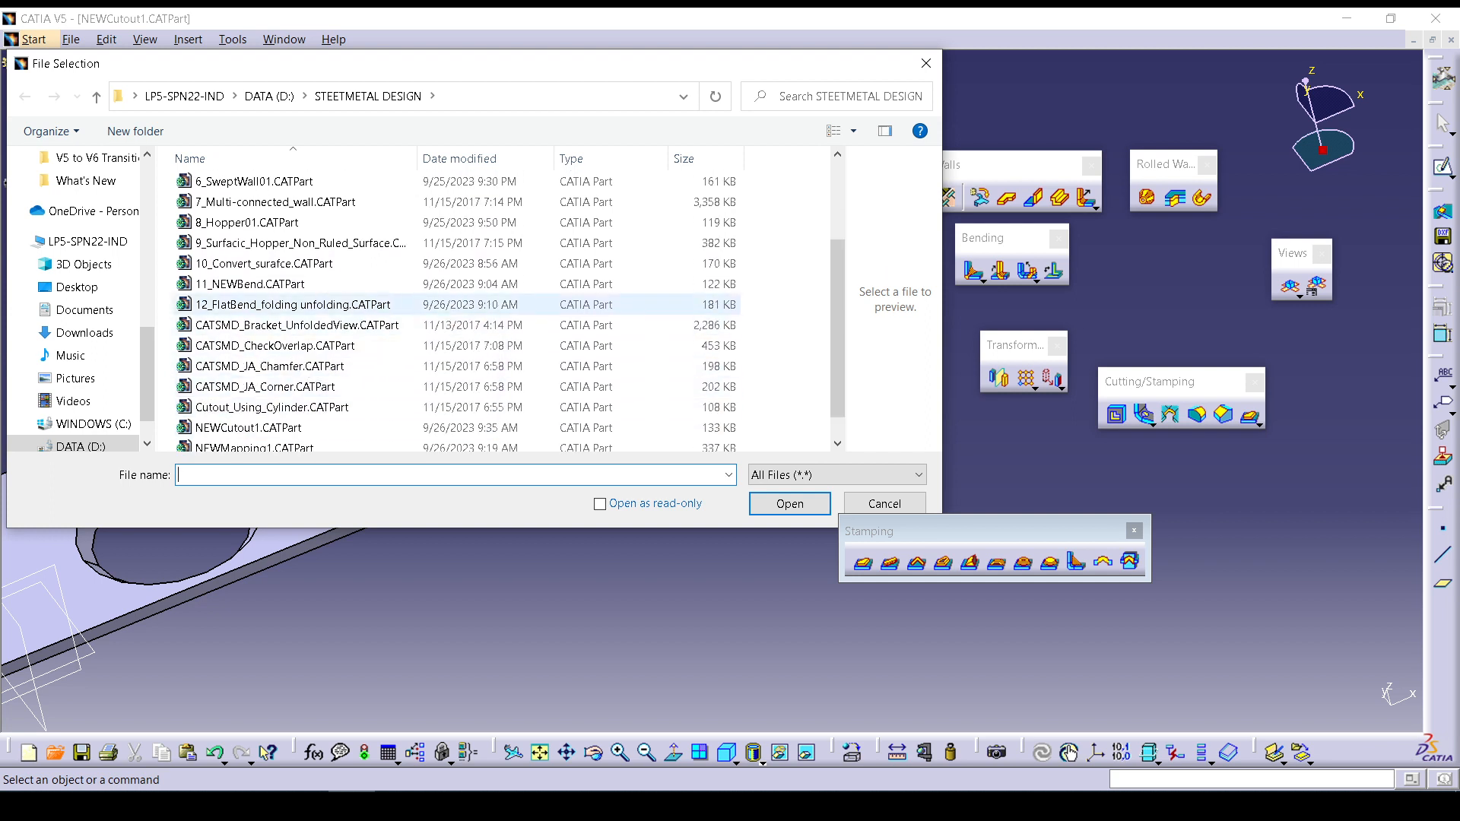
click(456, 345)
click(790, 503)
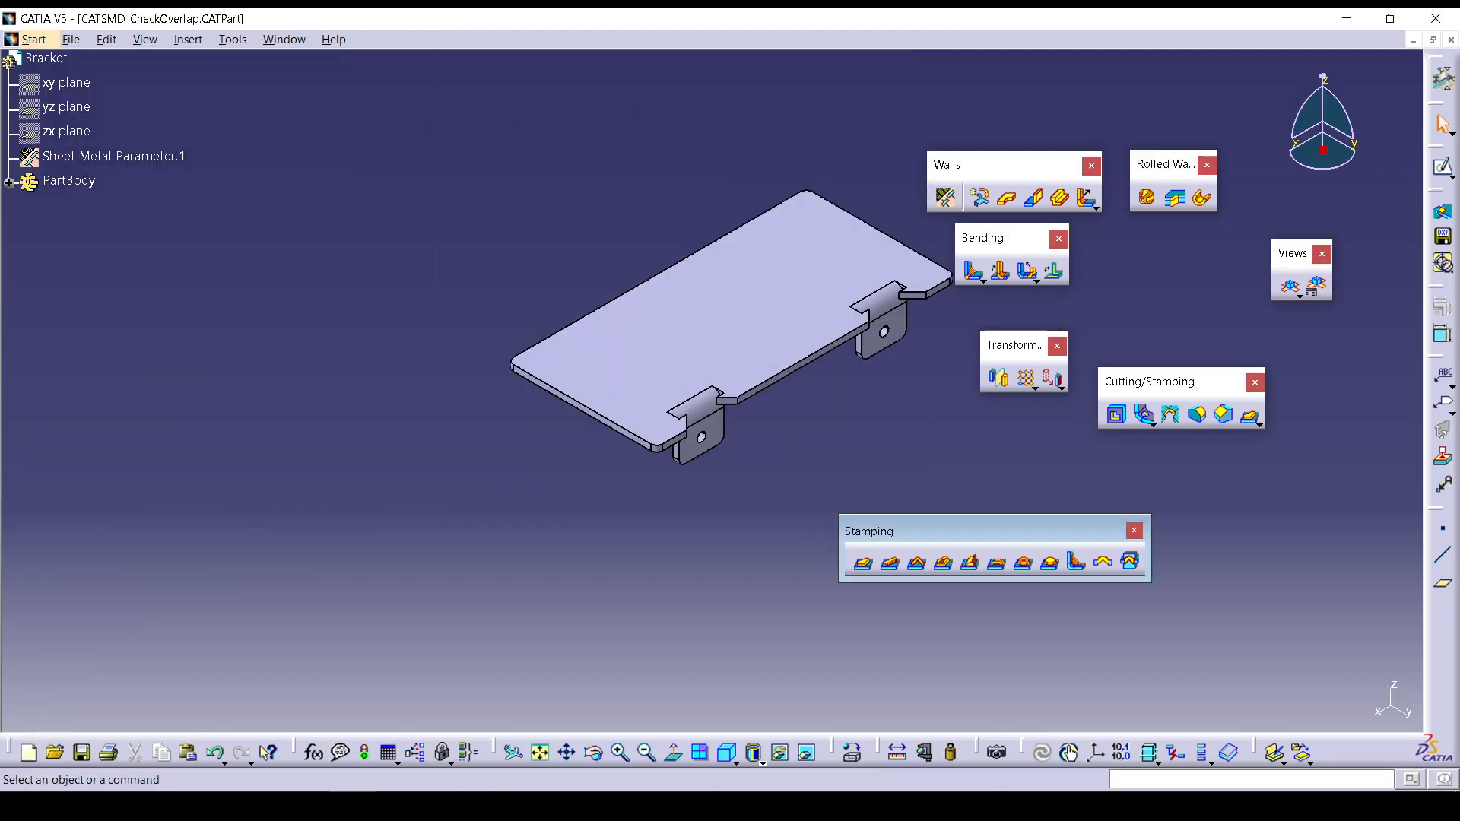
Run Check Overlapping on the bracket's PartBody in its unfolded state and accept to create the overlap curves.
click(1443, 211)
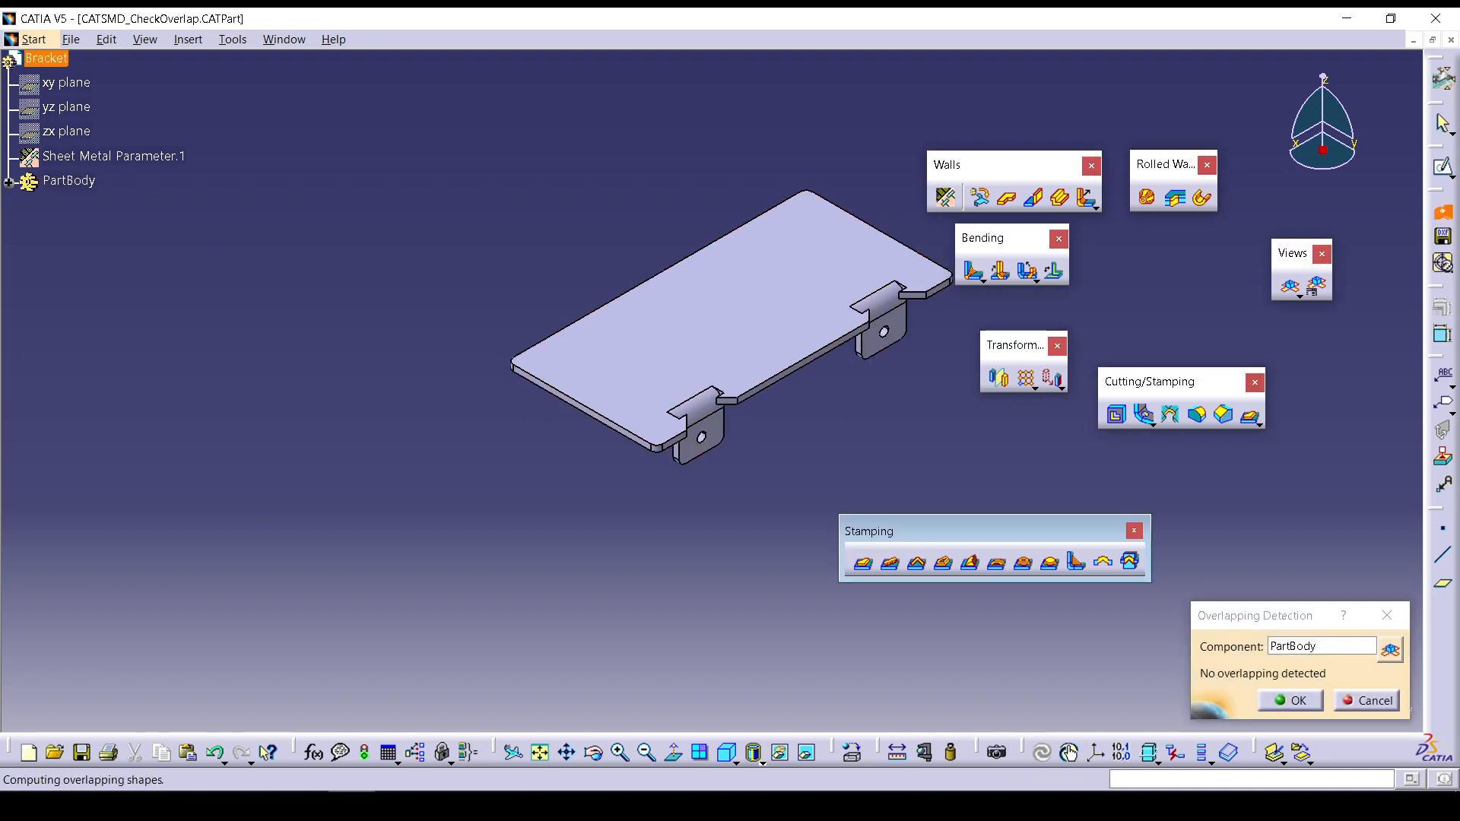
click(1391, 651)
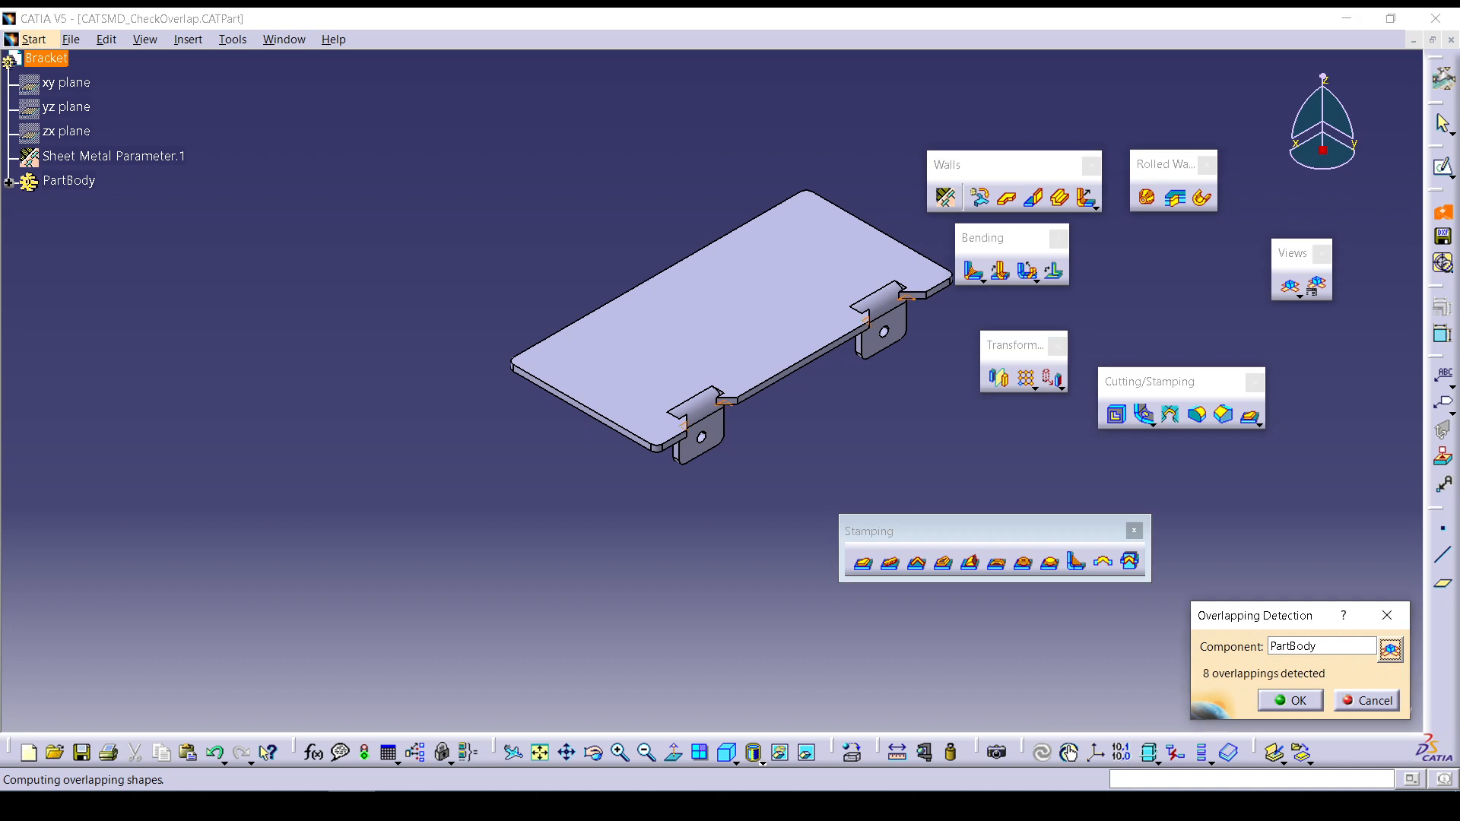
drag(1270, 616, 333, 200)
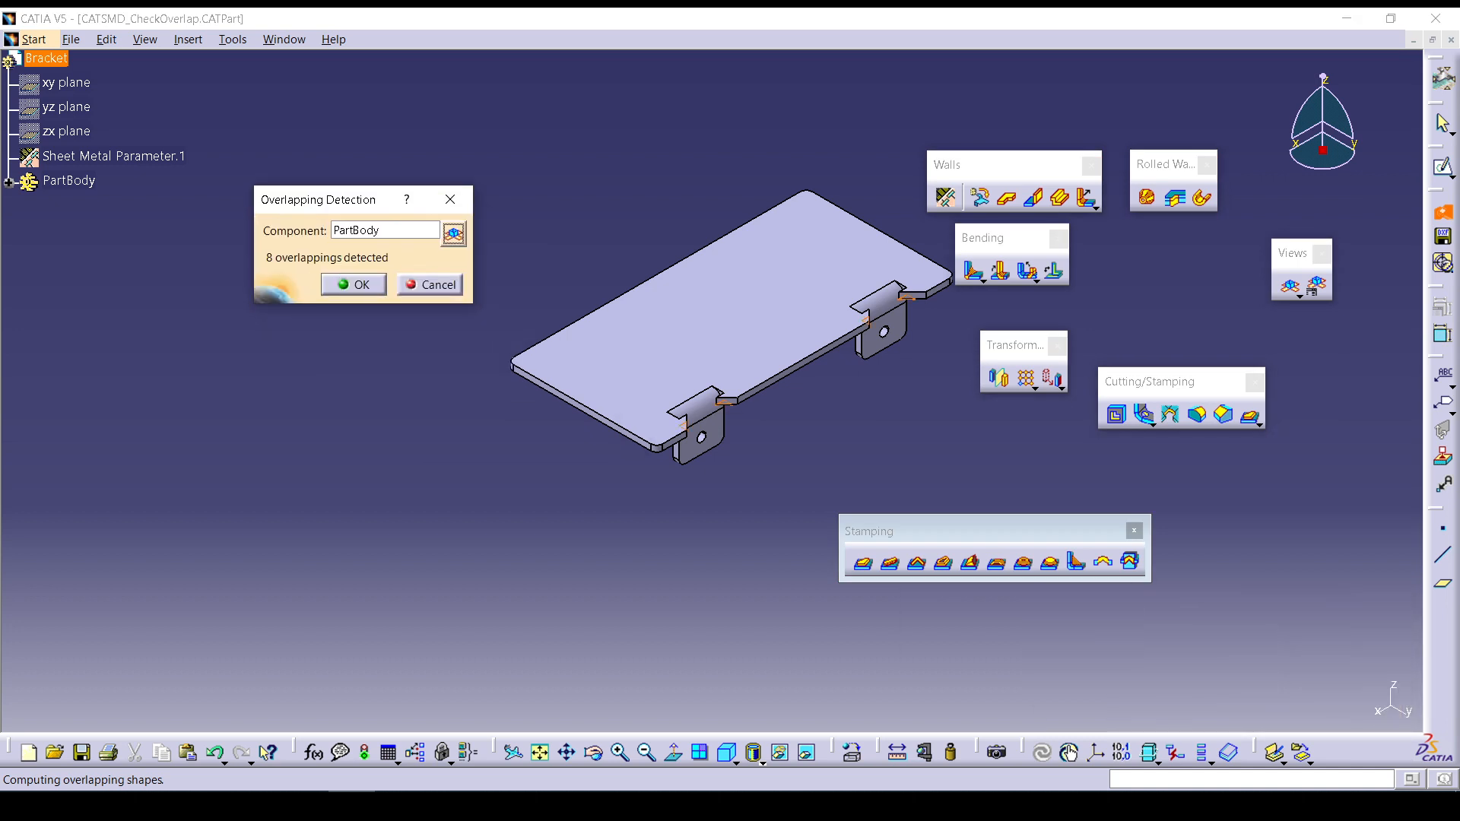
click(353, 284)
Examine the overlap curves around the near flange's bend in the model and in the expanded PartBody.
middle_drag(688, 448, 676, 327)
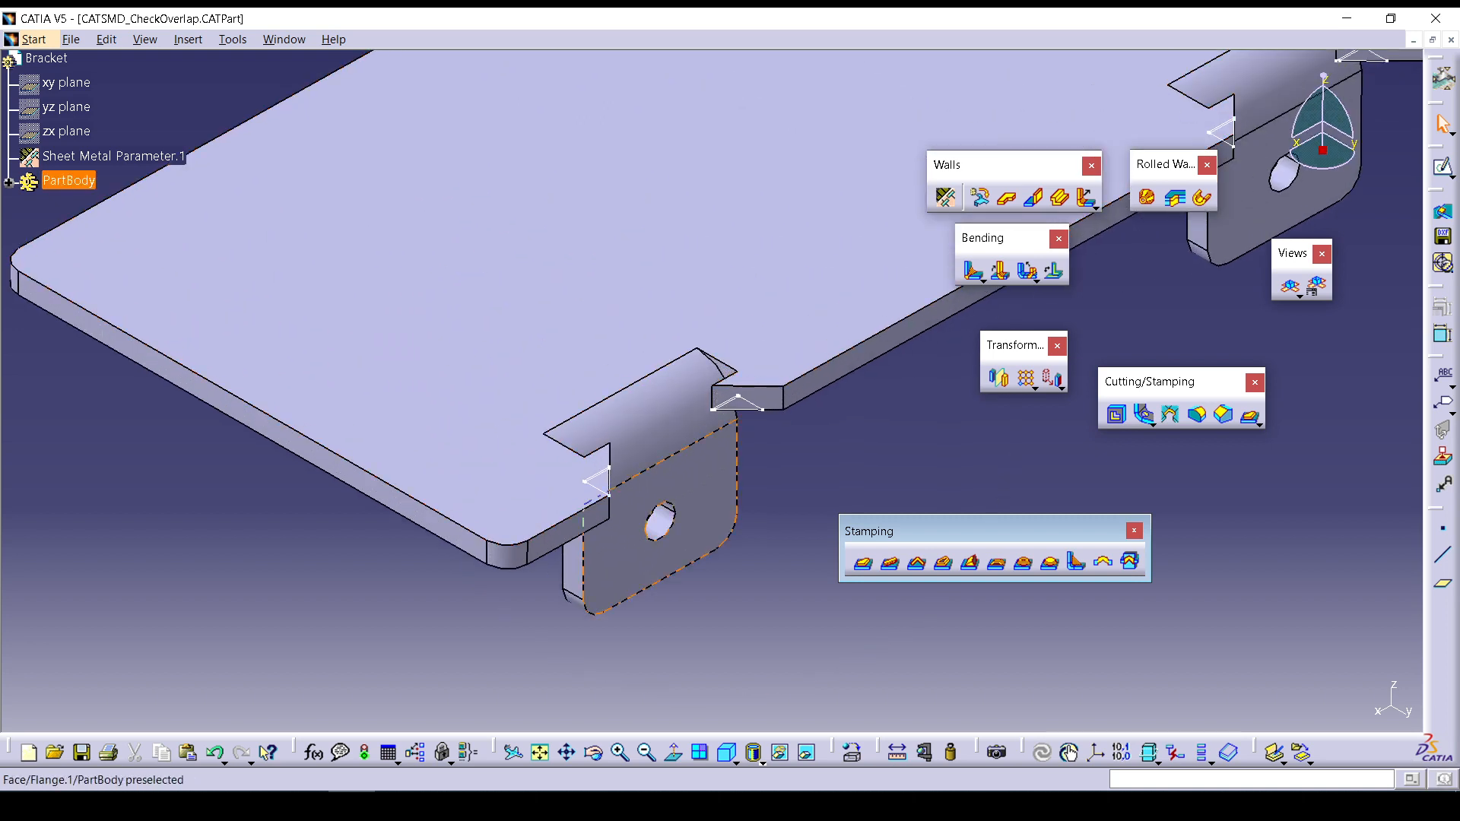
click(597, 486)
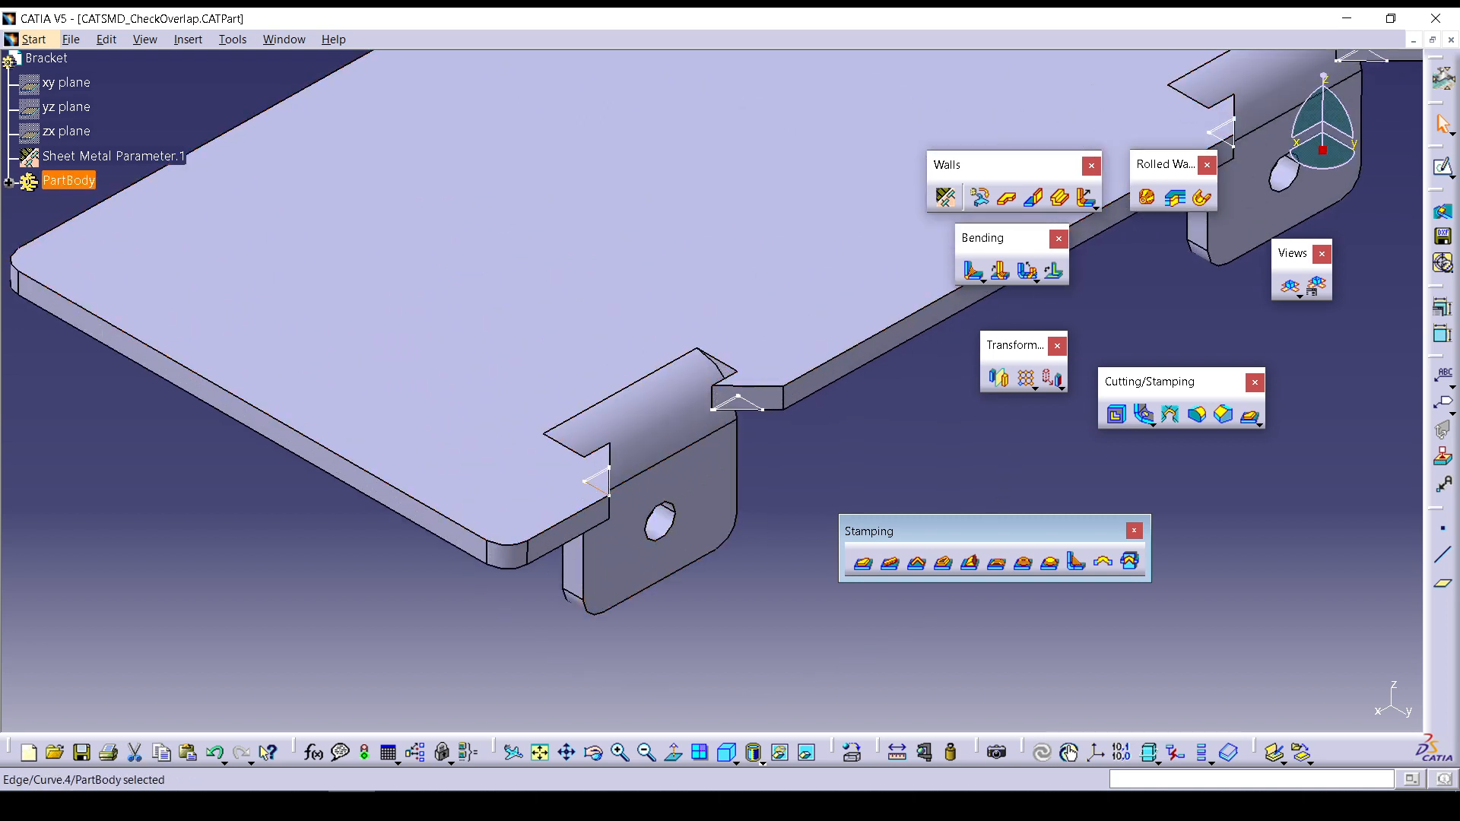
click(9, 182)
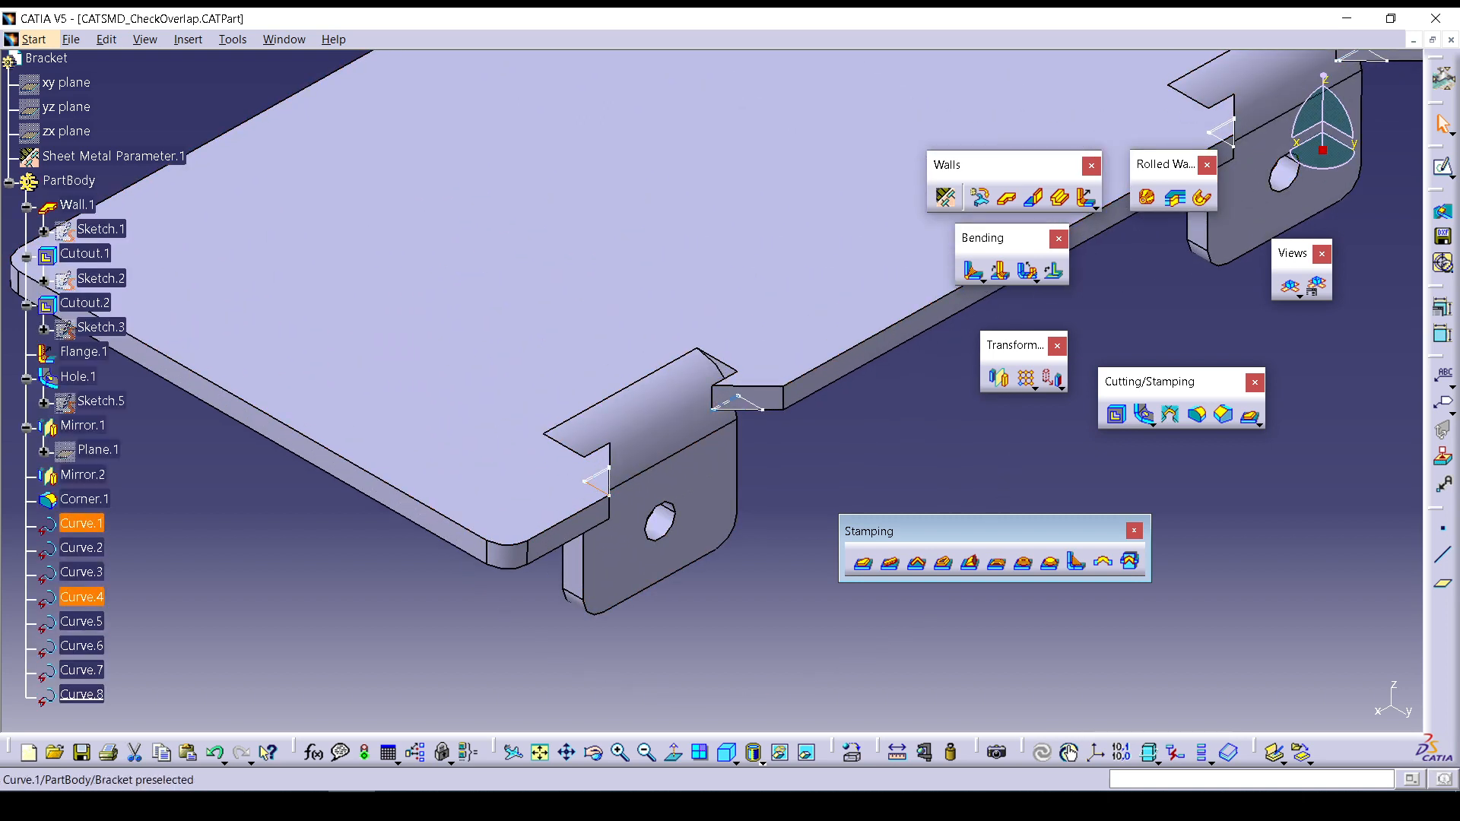
click(81, 524)
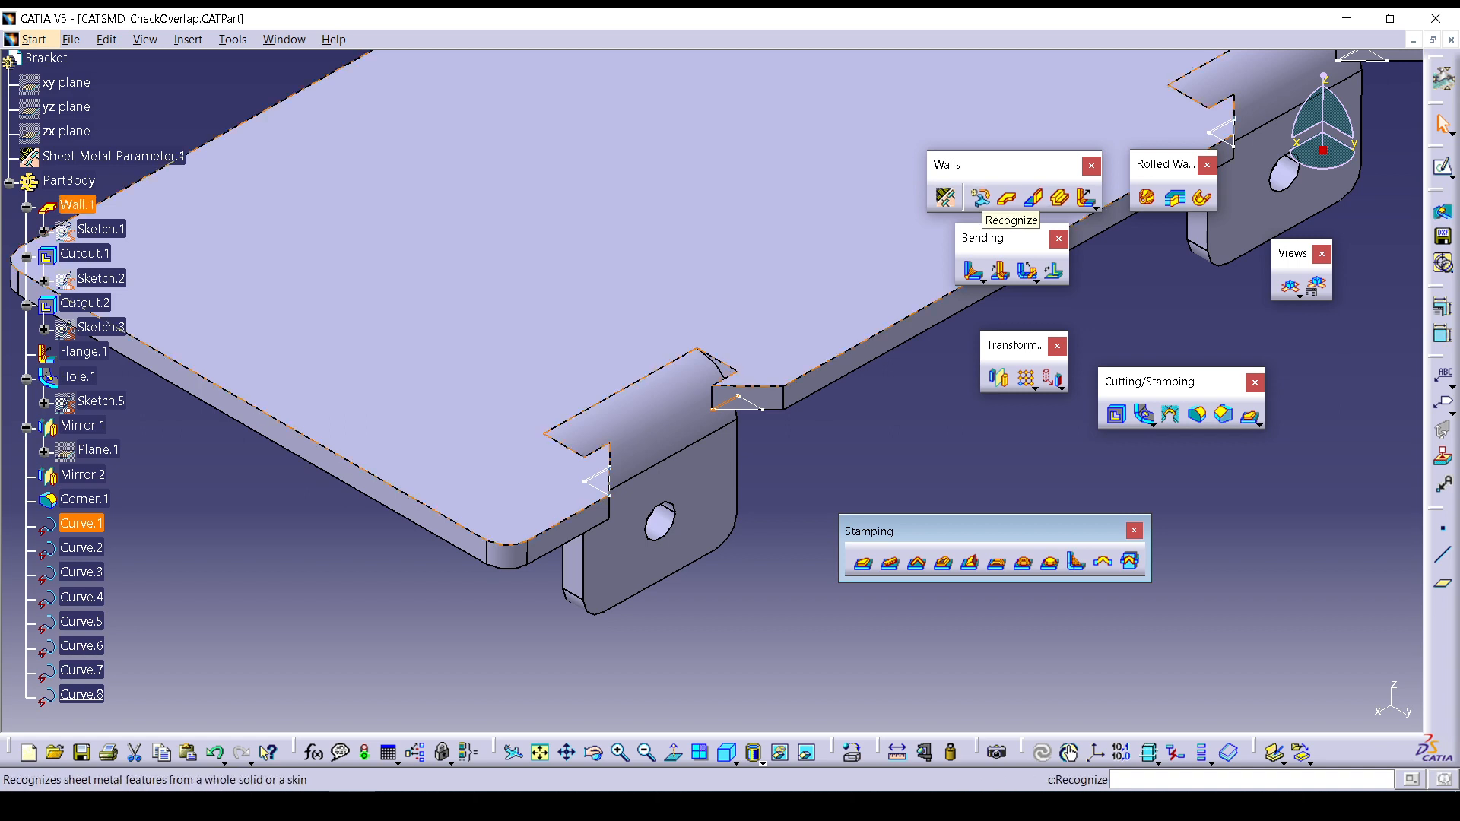
Open the part file 1_Recognize.CATPart, which holds the stepped solid, from the STEETMETAL DESIGN folder.
click(71, 39)
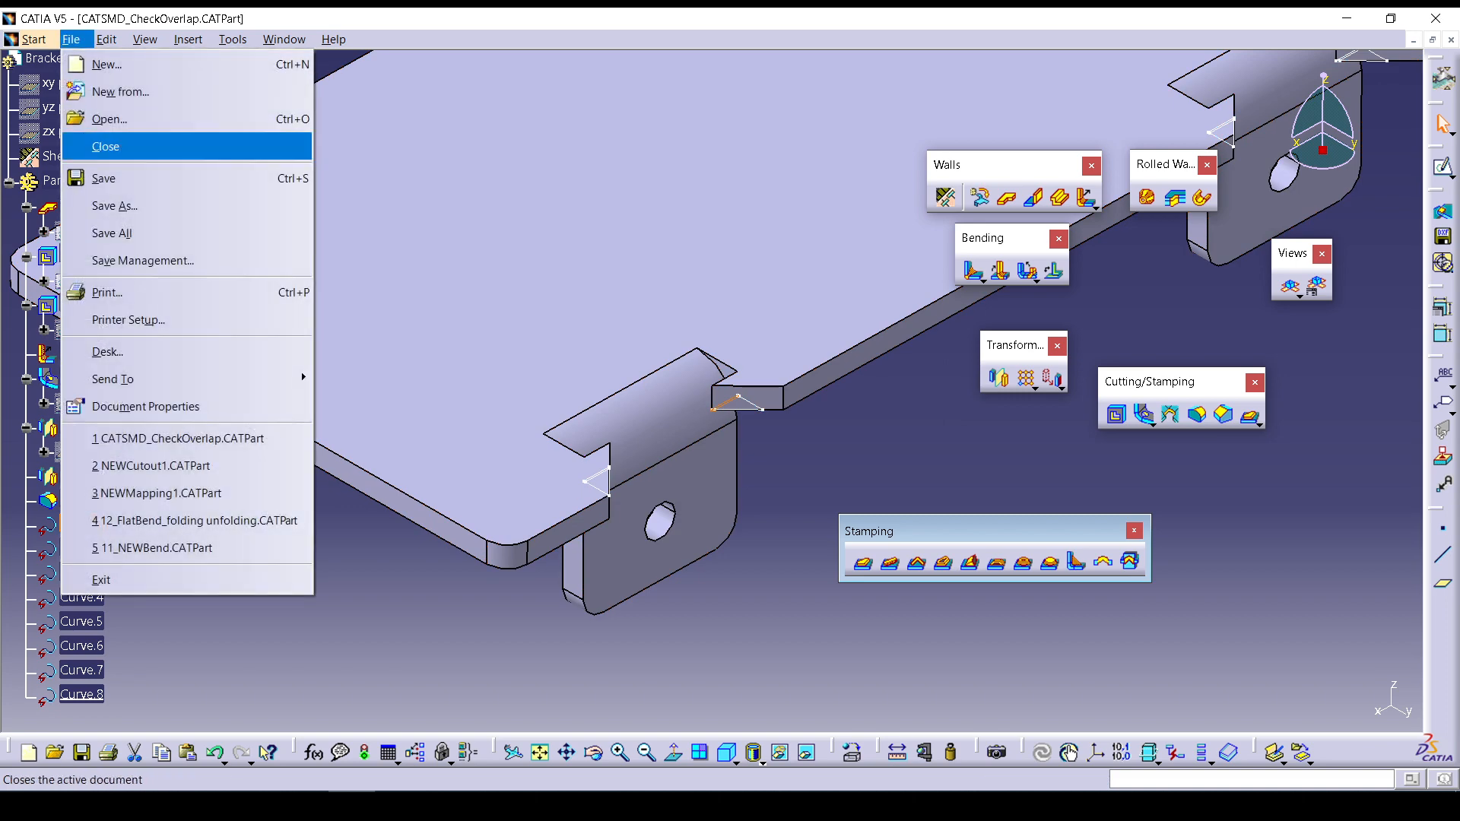
click(110, 119)
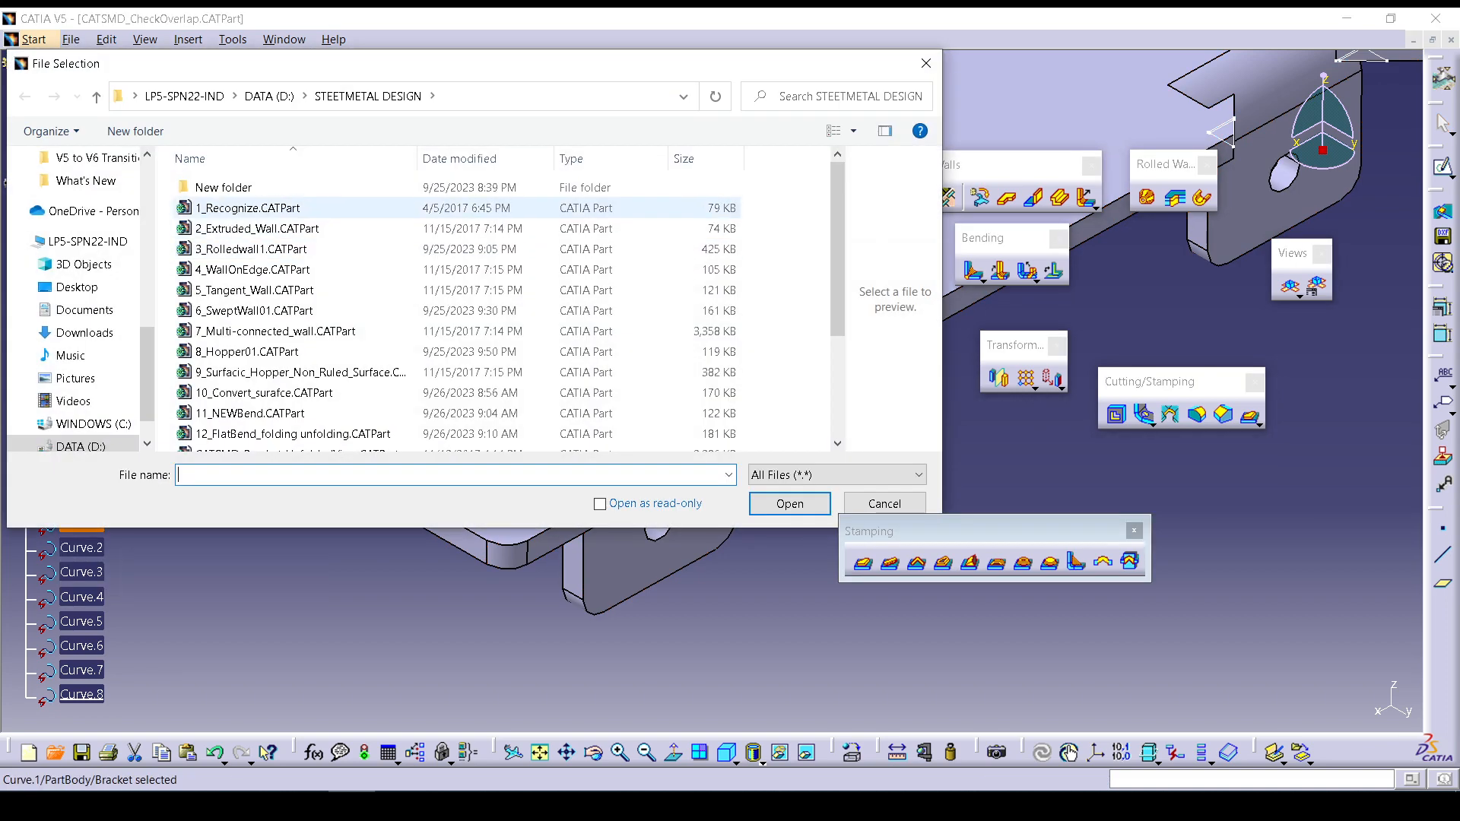
click(247, 208)
key(Return)
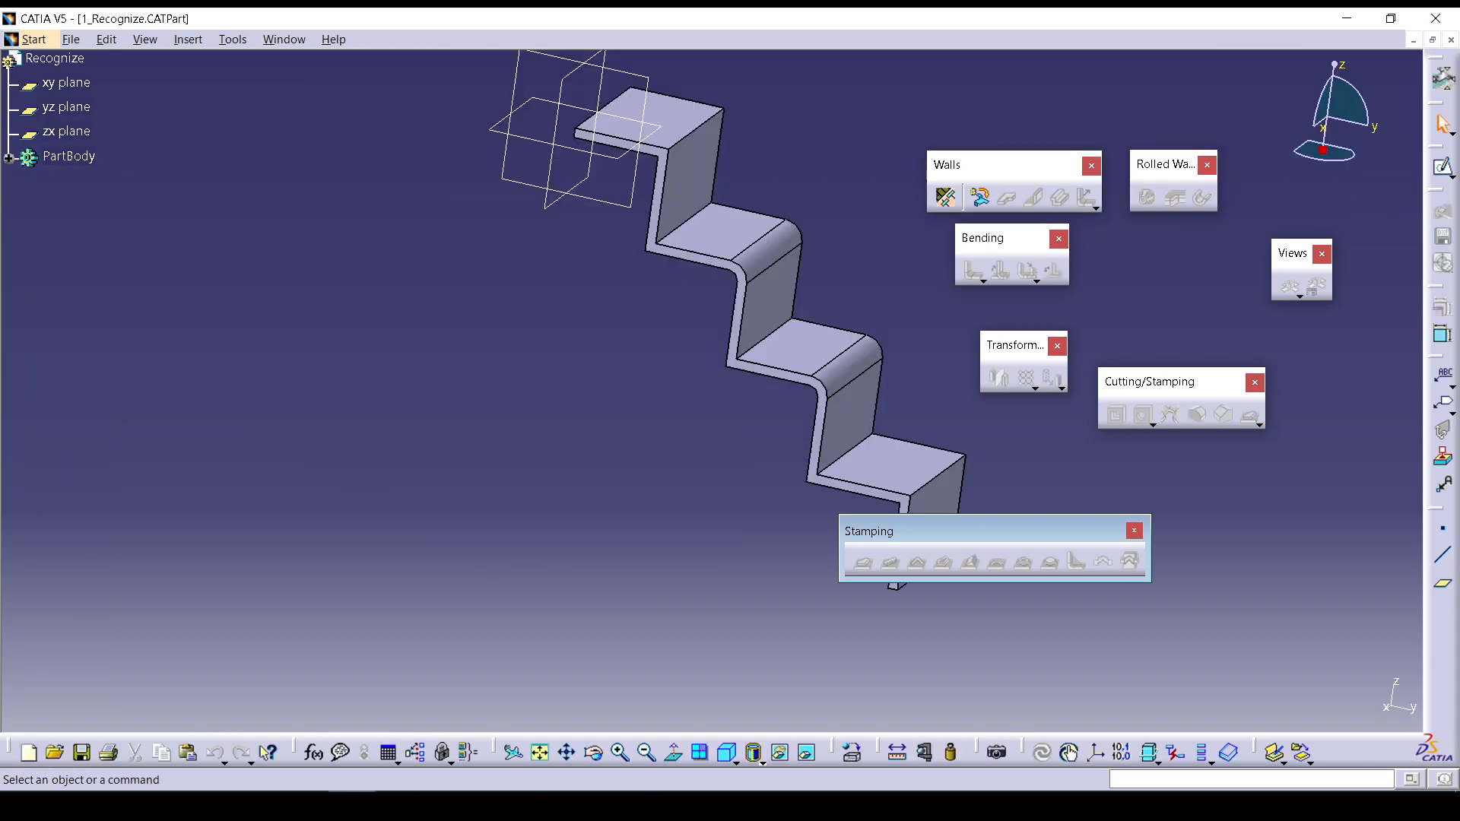
middle_drag(517, 448, 487, 505)
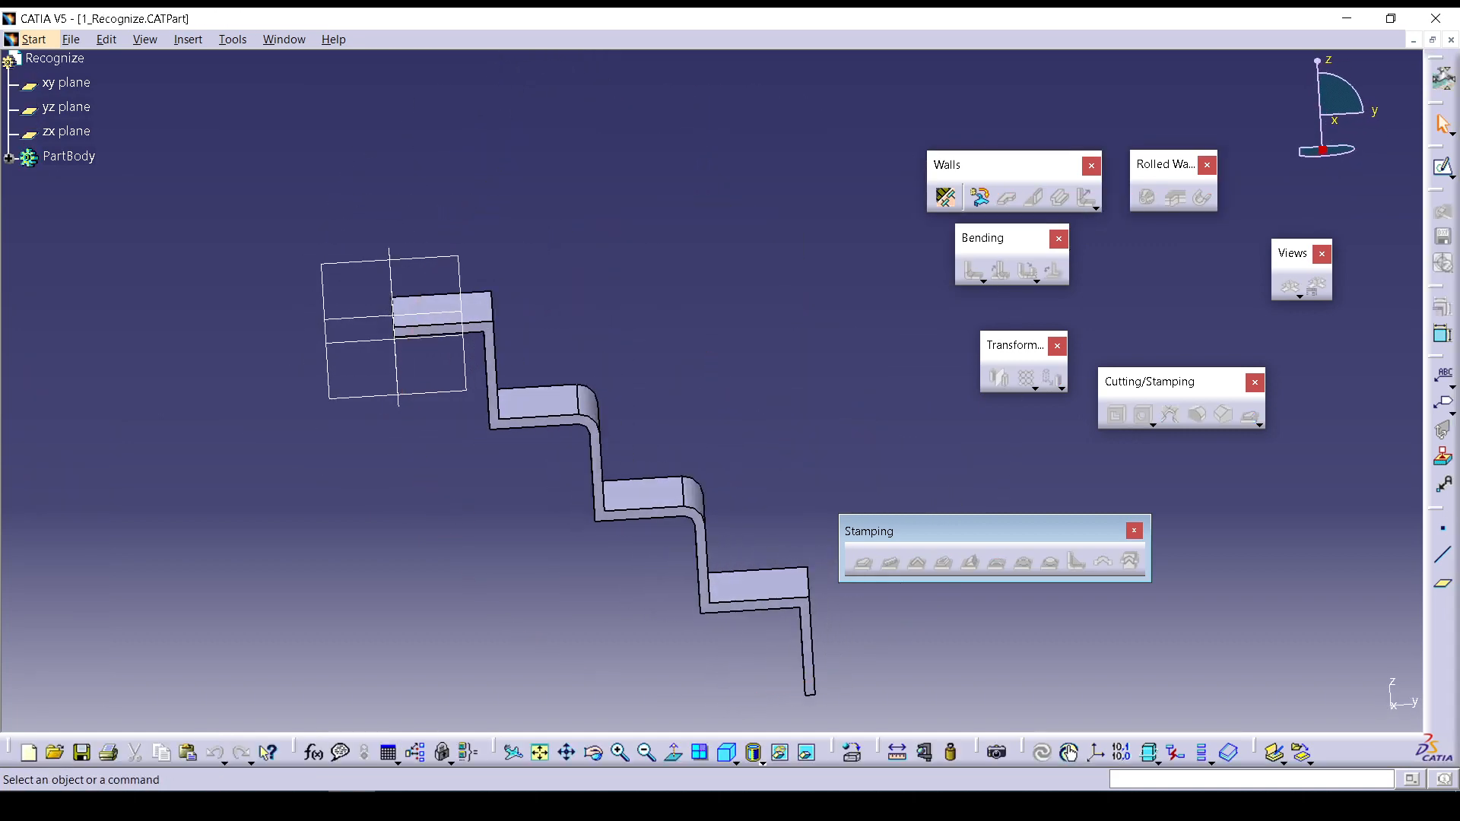
middle_drag(814, 433, 591, 544)
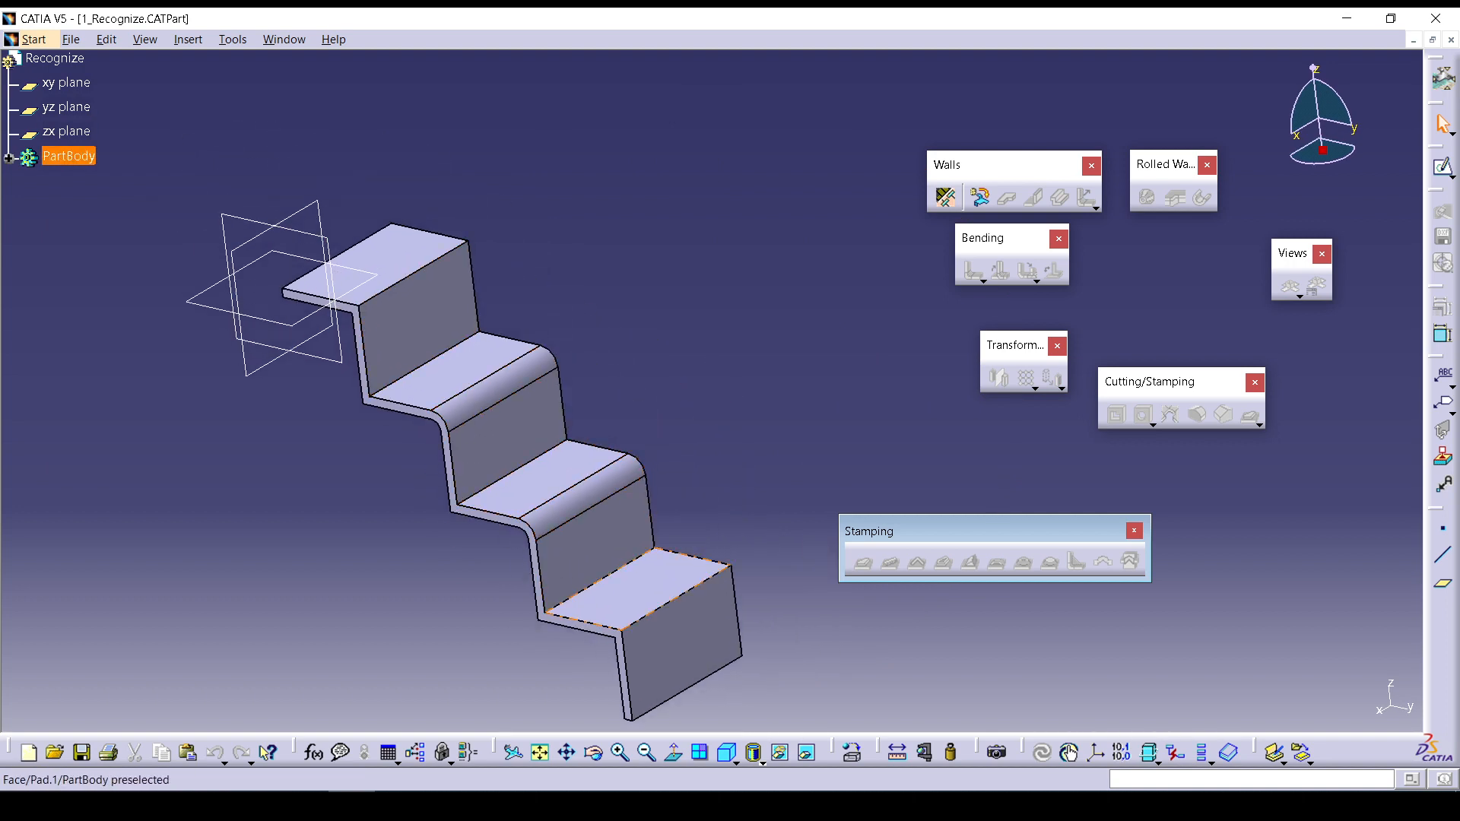
middle_drag(713, 384, 710, 384)
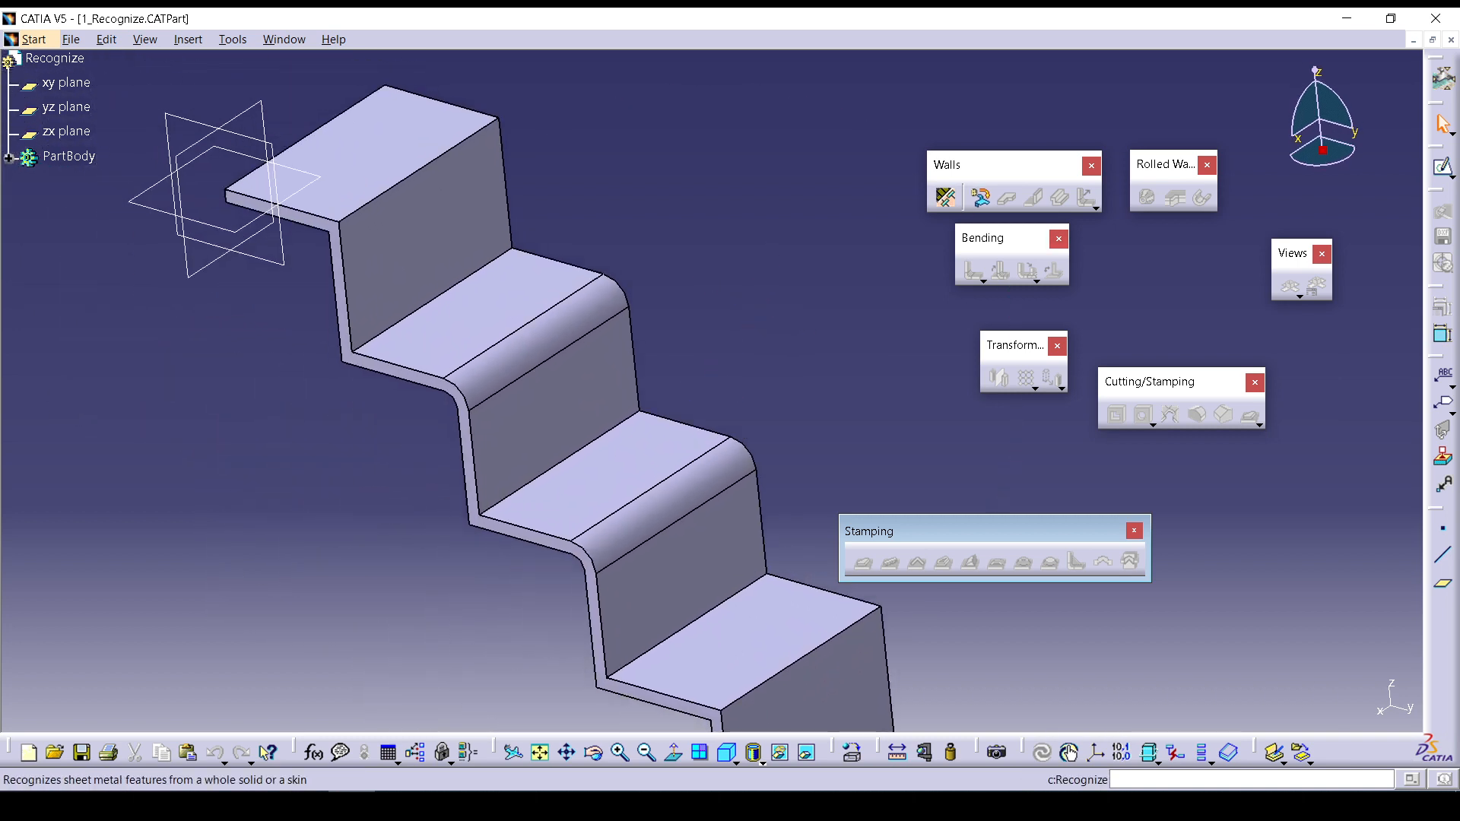
Start Recognize with the topmost step face as reference and select the seven tread and riser faces as walls, leaving out the end flange.
click(981, 197)
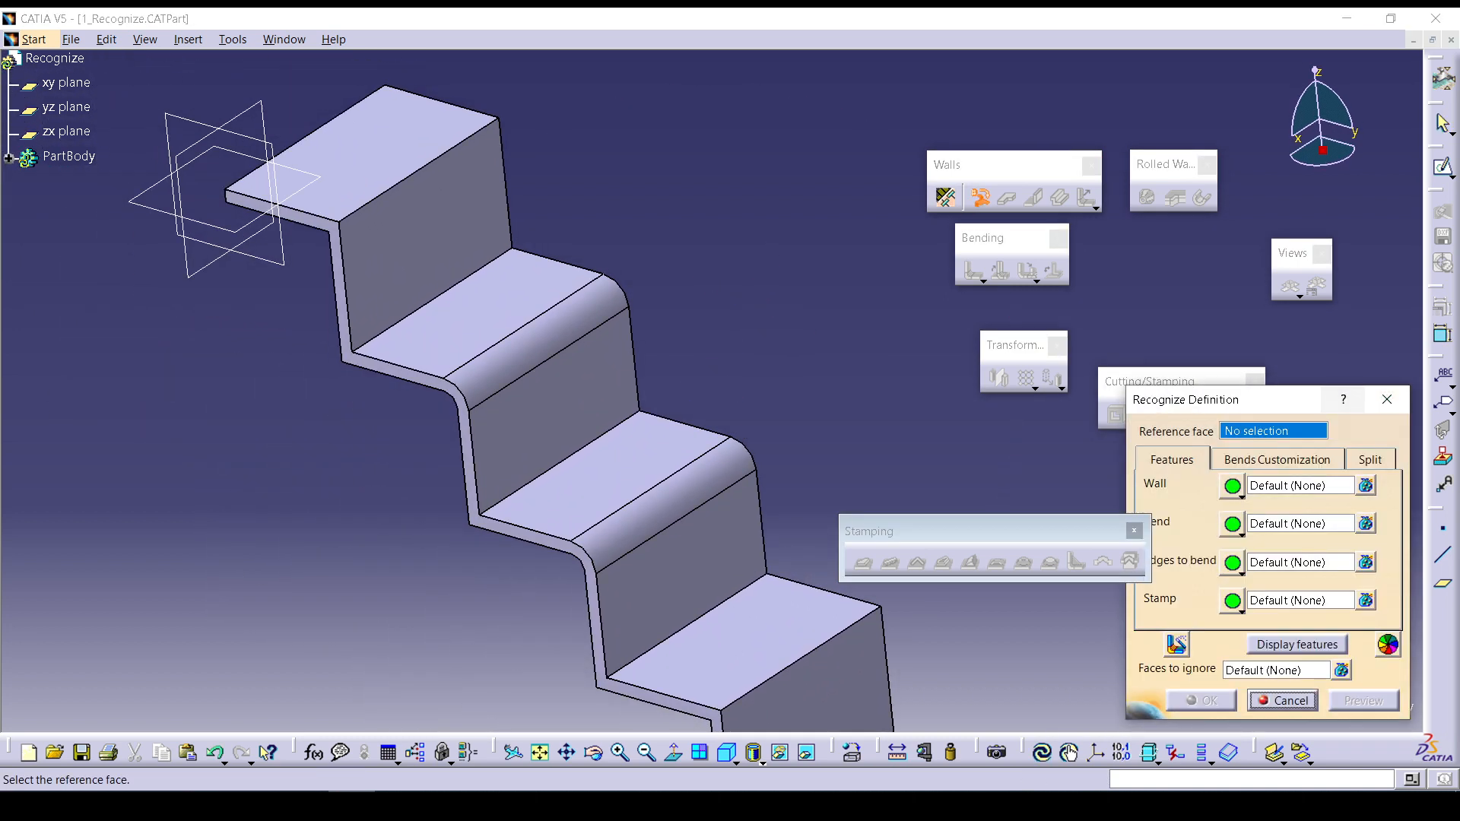
drag(1323, 400, 1207, 115)
click(399, 191)
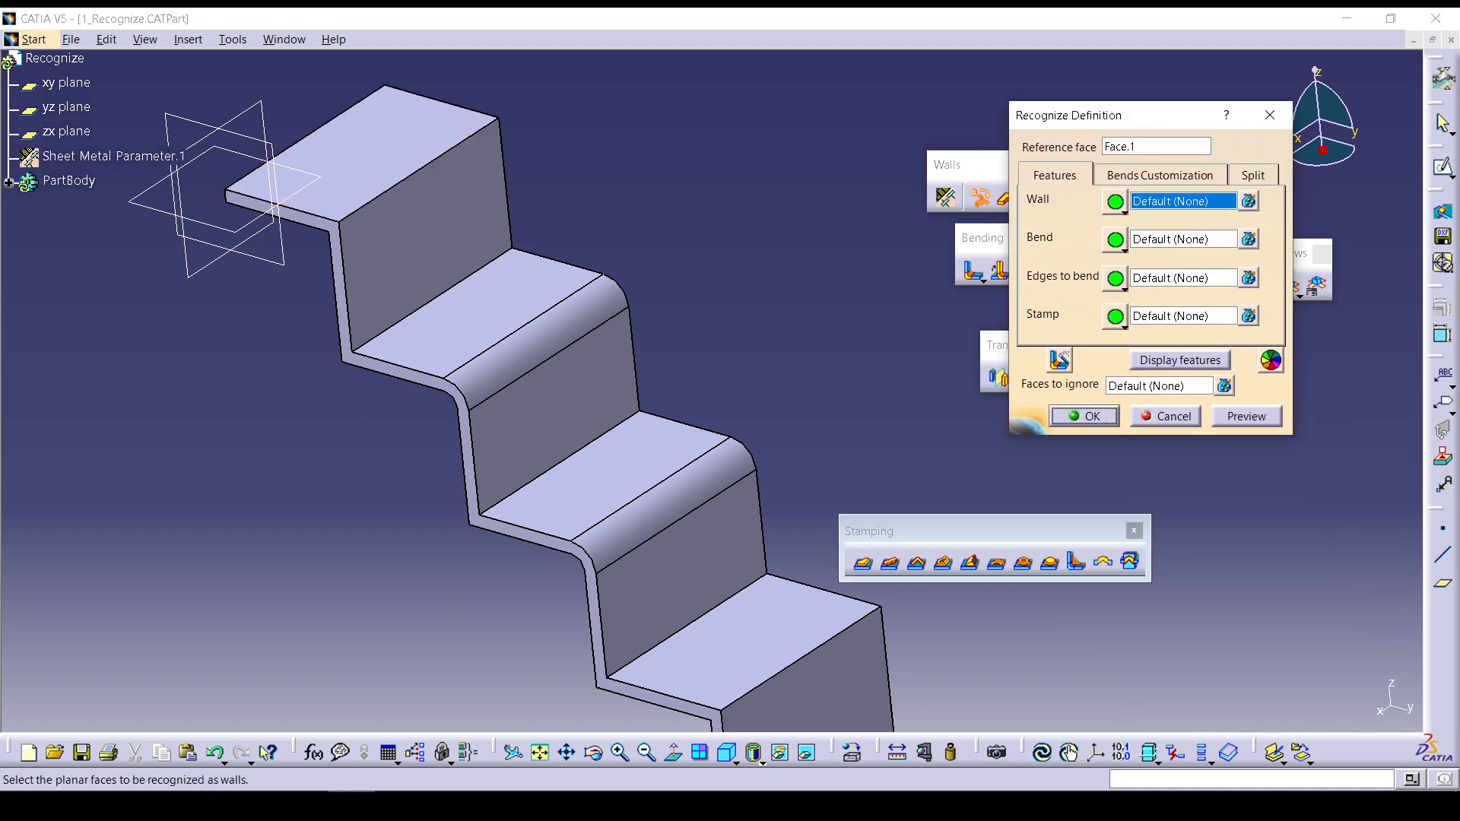
click(399, 156)
click(433, 239)
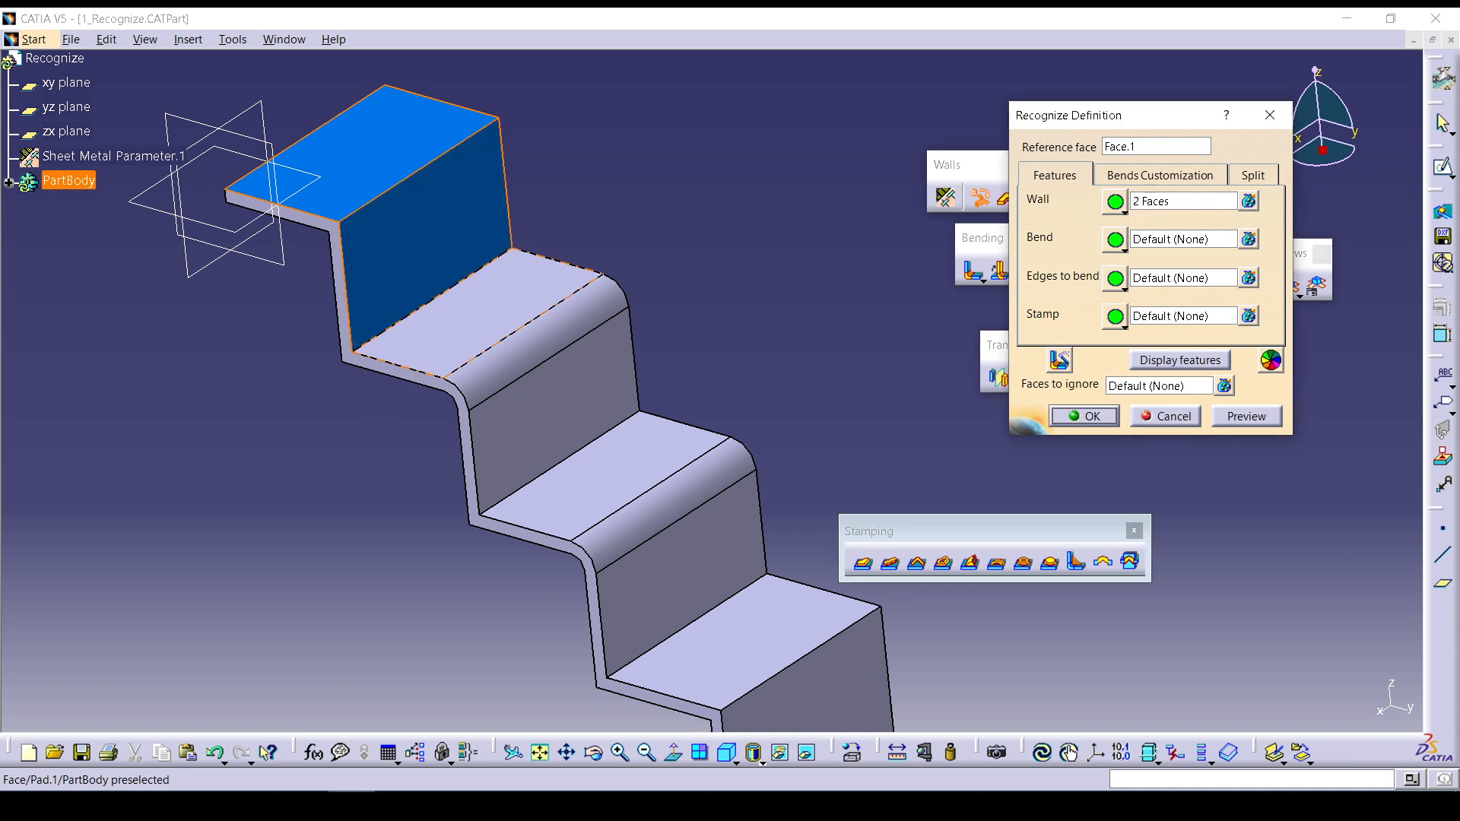
click(479, 316)
click(551, 403)
click(605, 475)
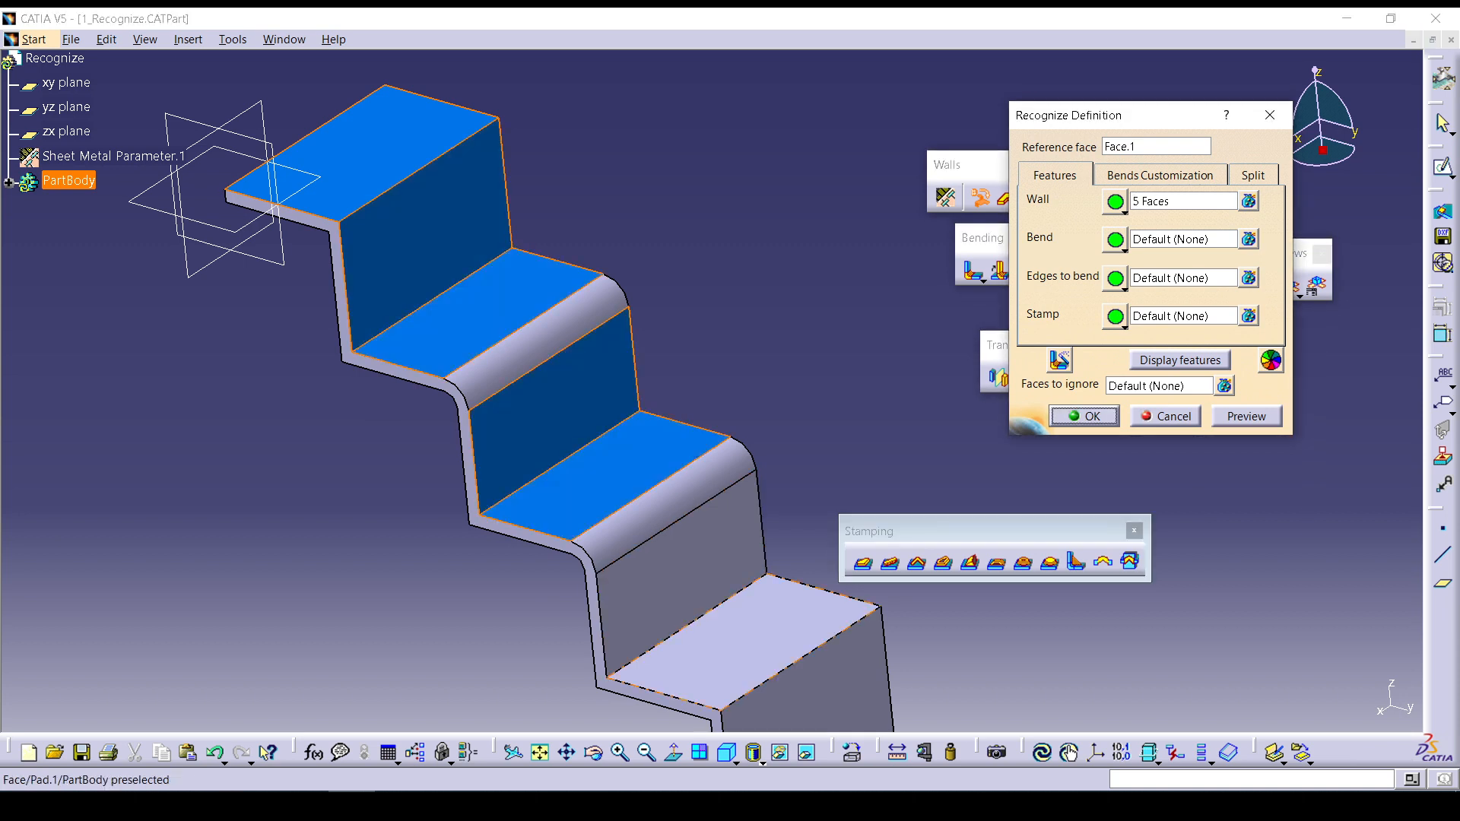
click(674, 612)
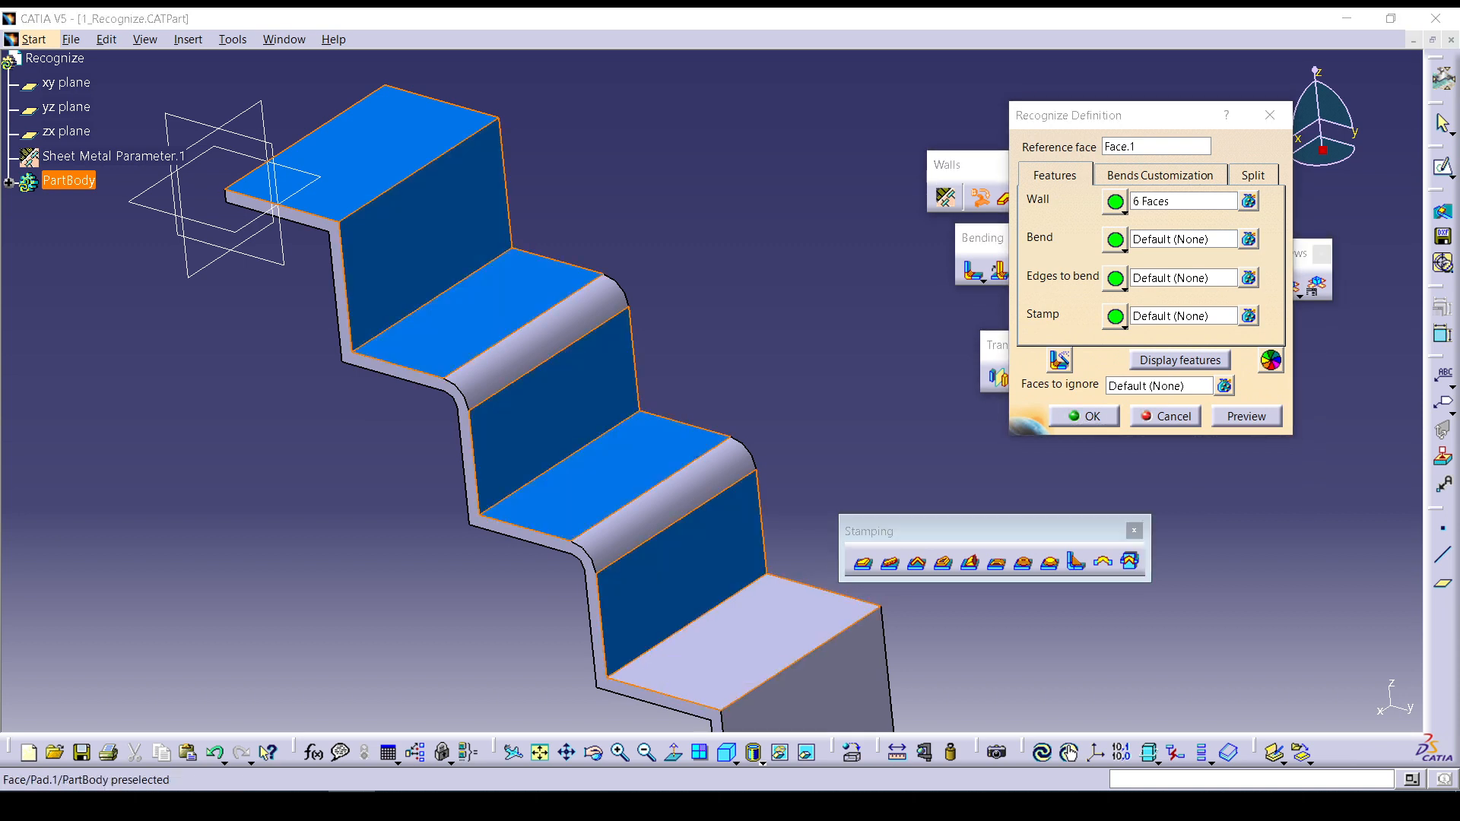
click(744, 642)
Set the outer face of the lowest vertical flange as the face to ignore.
middle_drag(920, 487, 887, 302)
scroll(888, 302, up, 1)
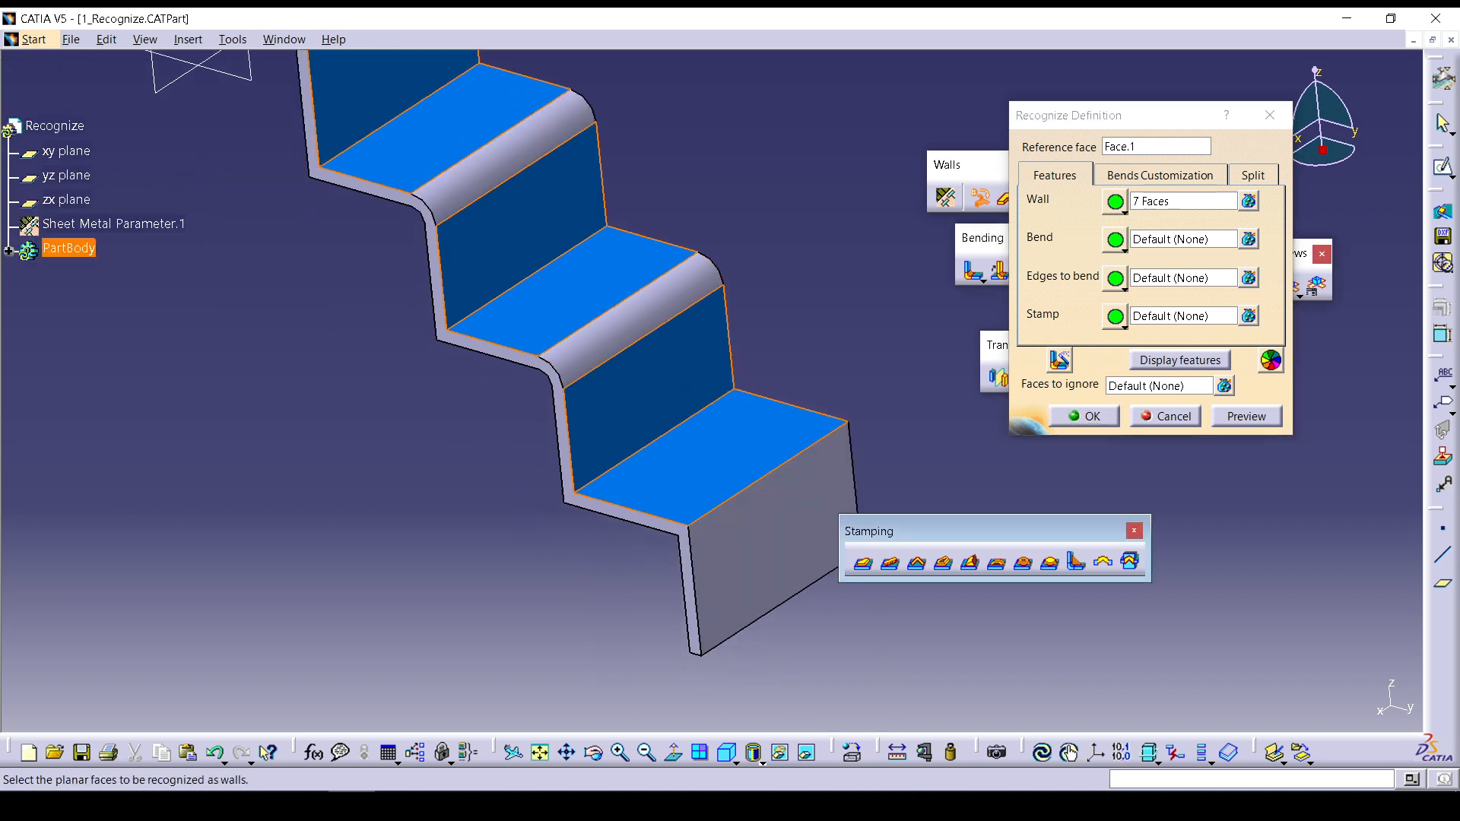
click(1159, 386)
click(768, 536)
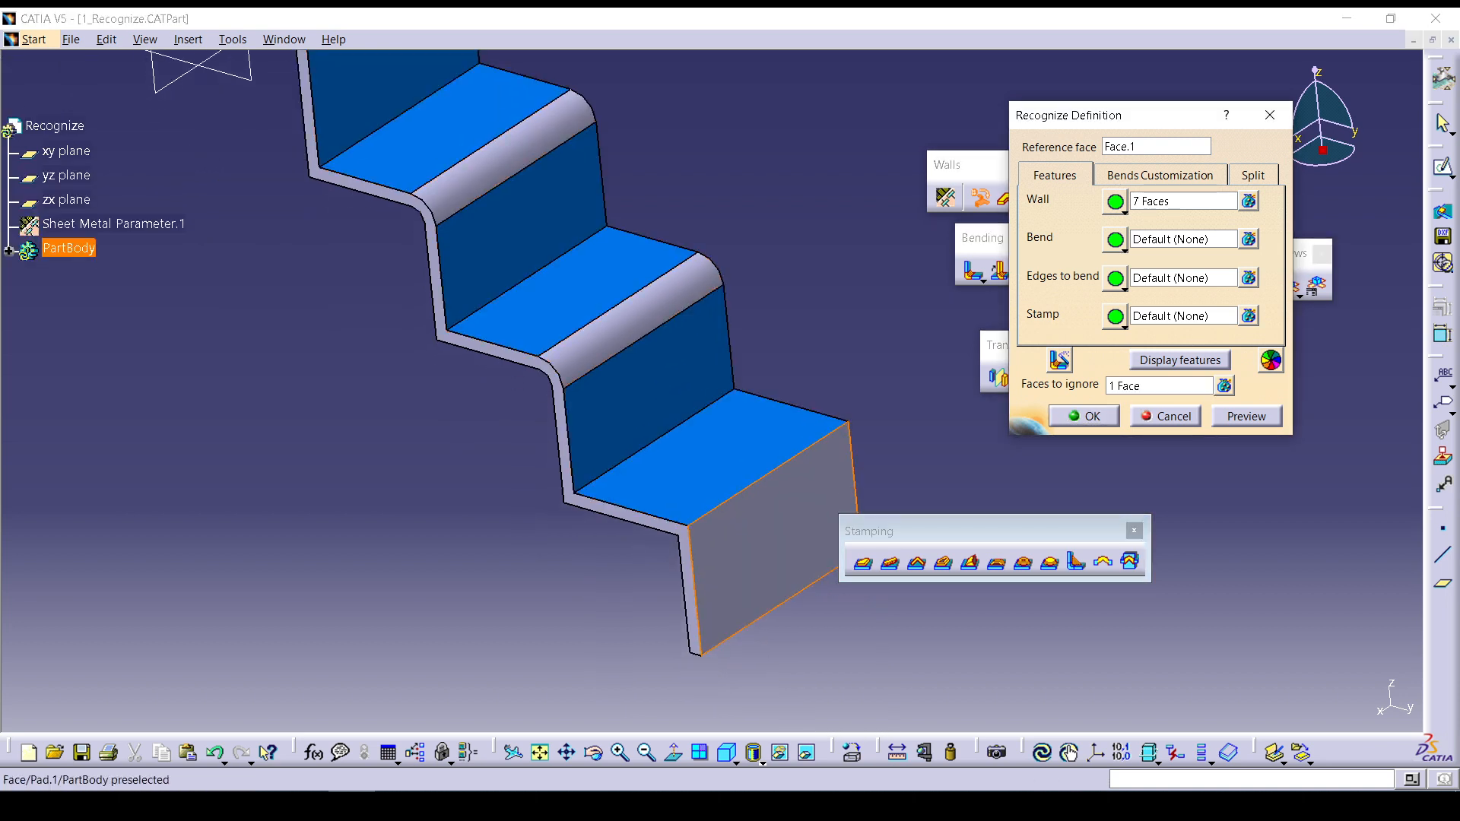
Select the two rounded faces on the outer corners of the middle steps as bends.
ctrl+middle_drag(860, 319, 859, 403)
middle_drag(860, 403, 846, 528)
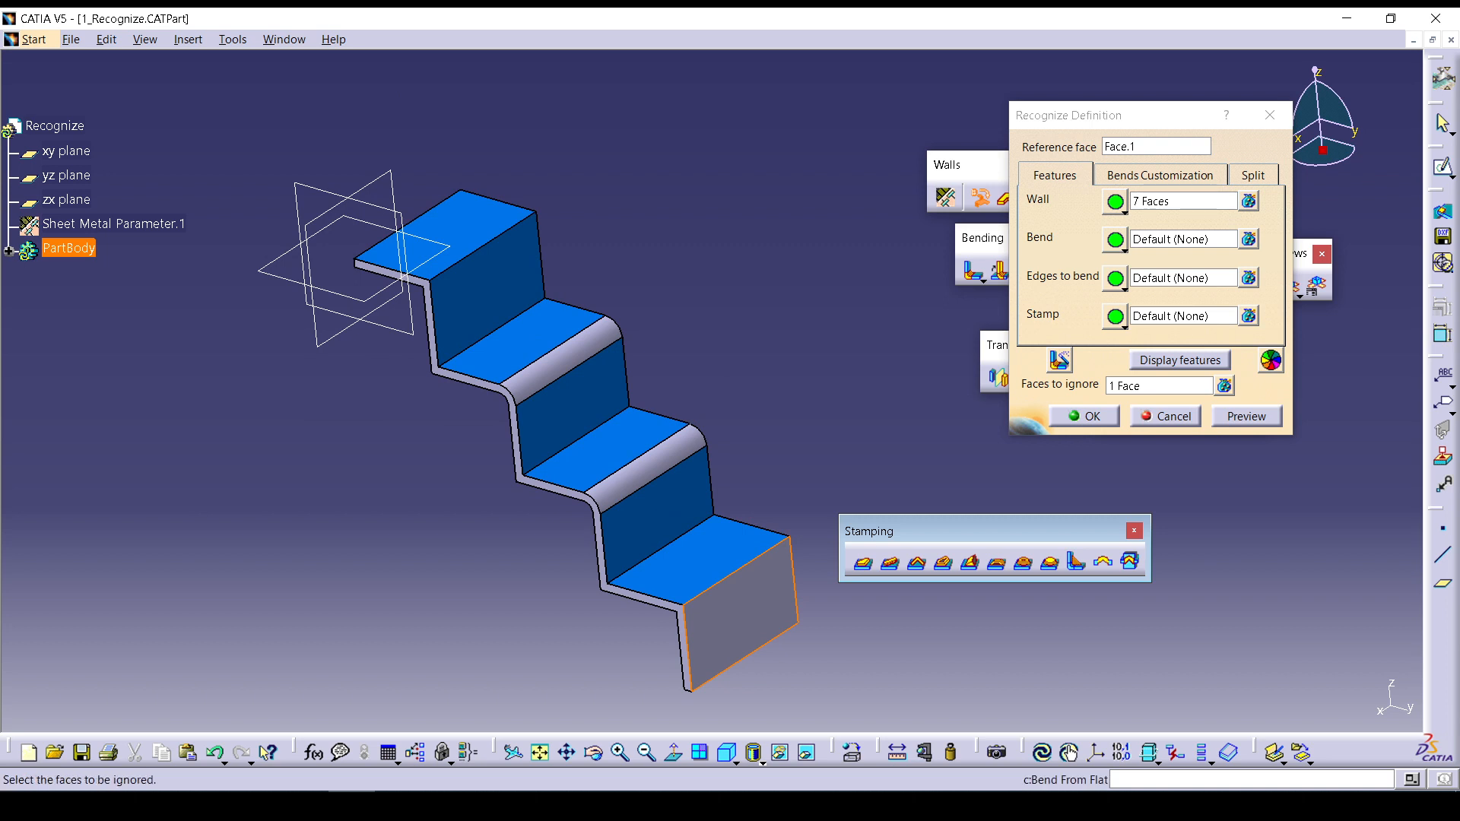
click(1183, 240)
click(574, 352)
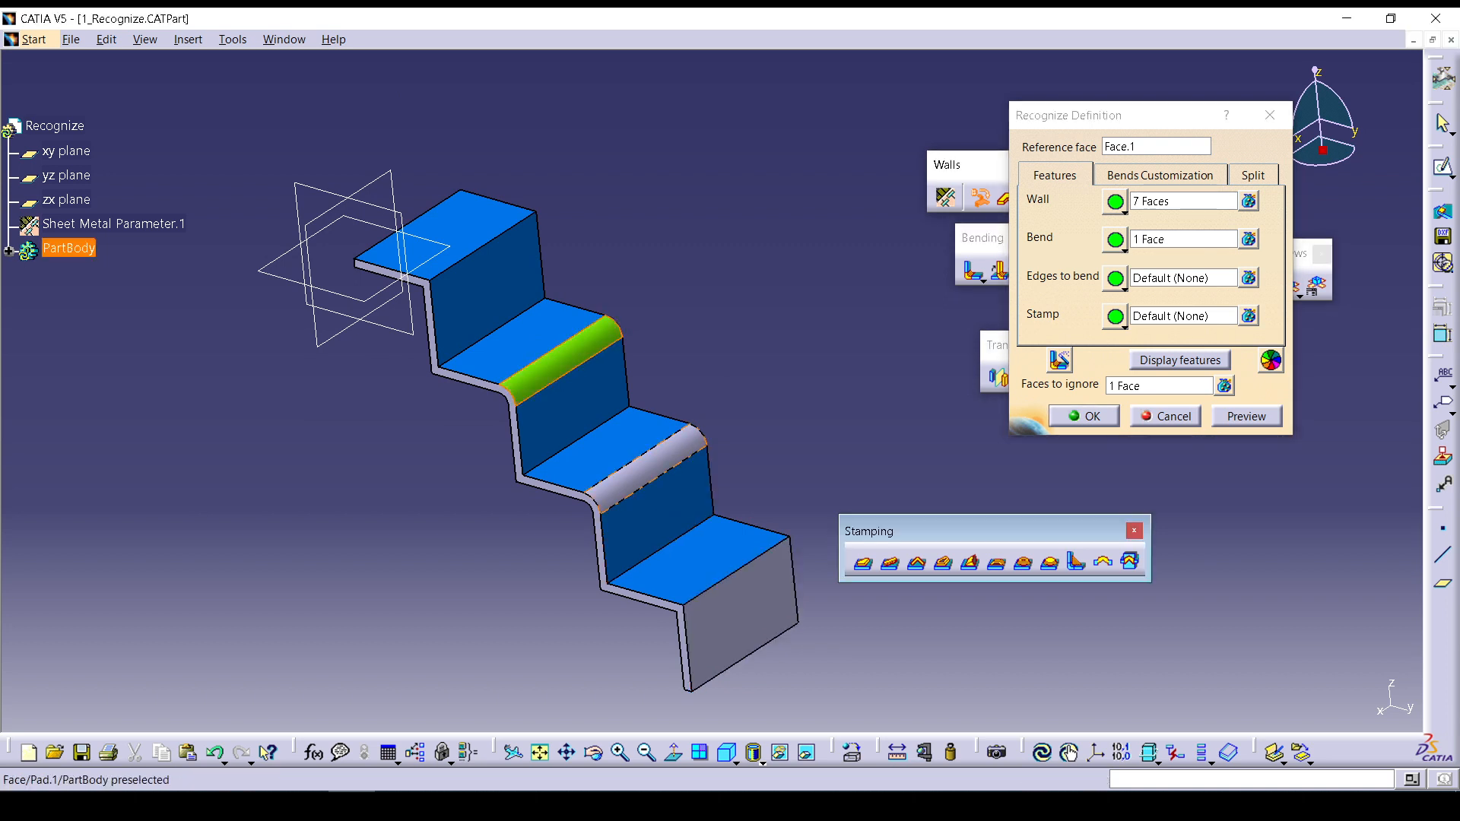
click(647, 468)
Select four sharp edges to bend: the topmost step's outer edge and the three inner edges where risers meet treads.
click(1183, 279)
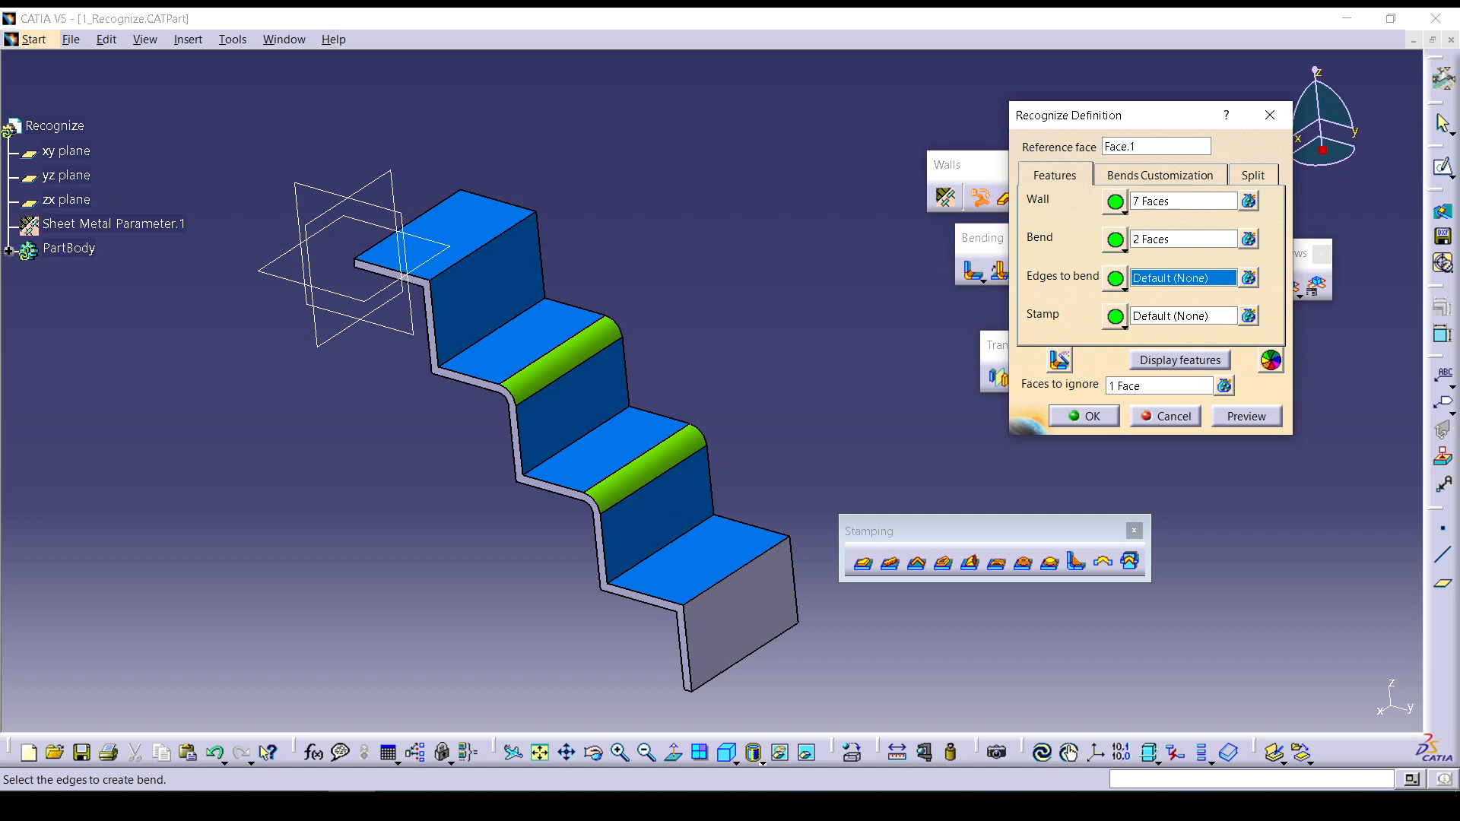
click(510, 213)
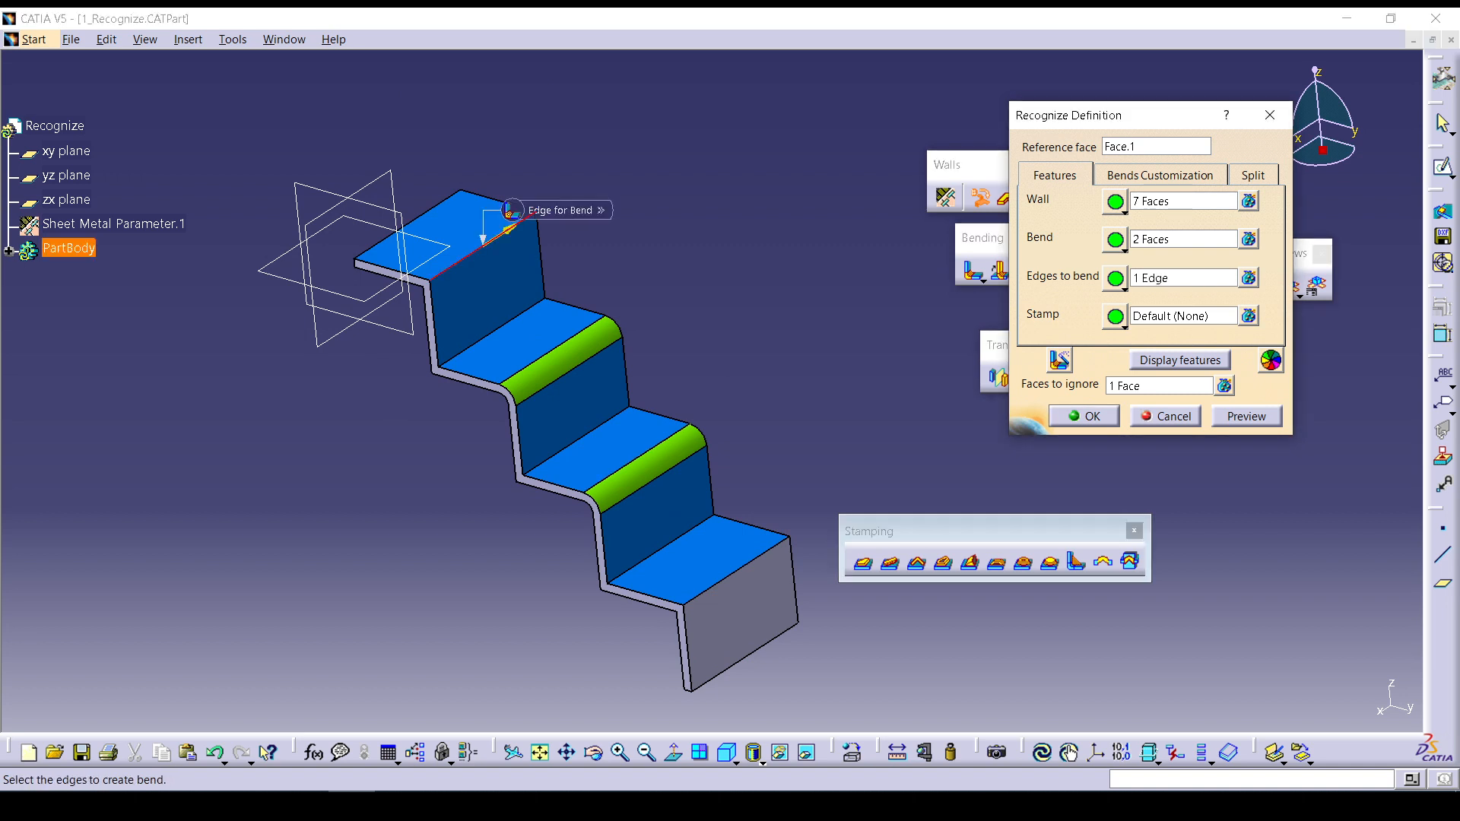
click(521, 308)
click(605, 418)
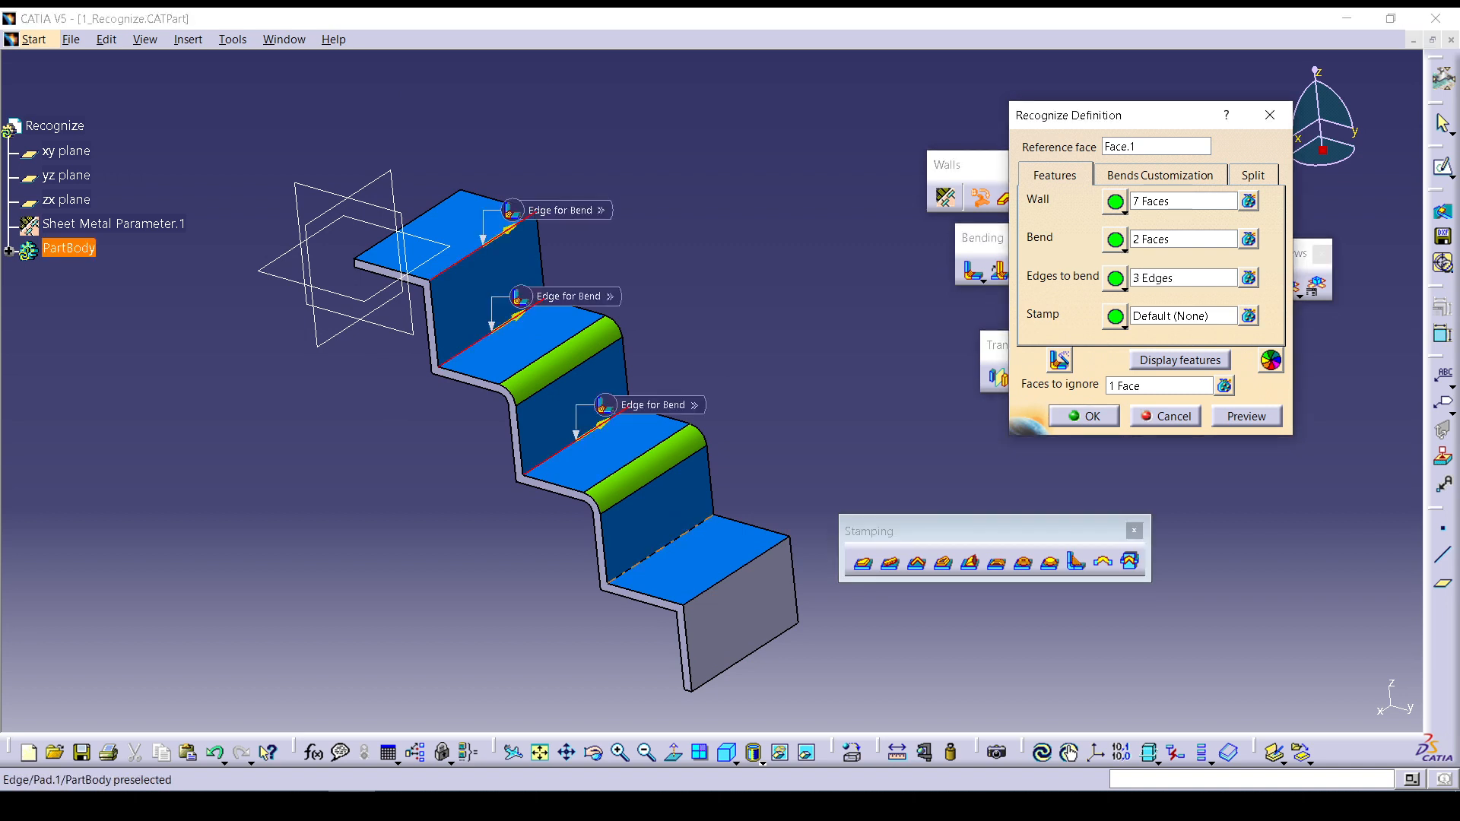
click(661, 549)
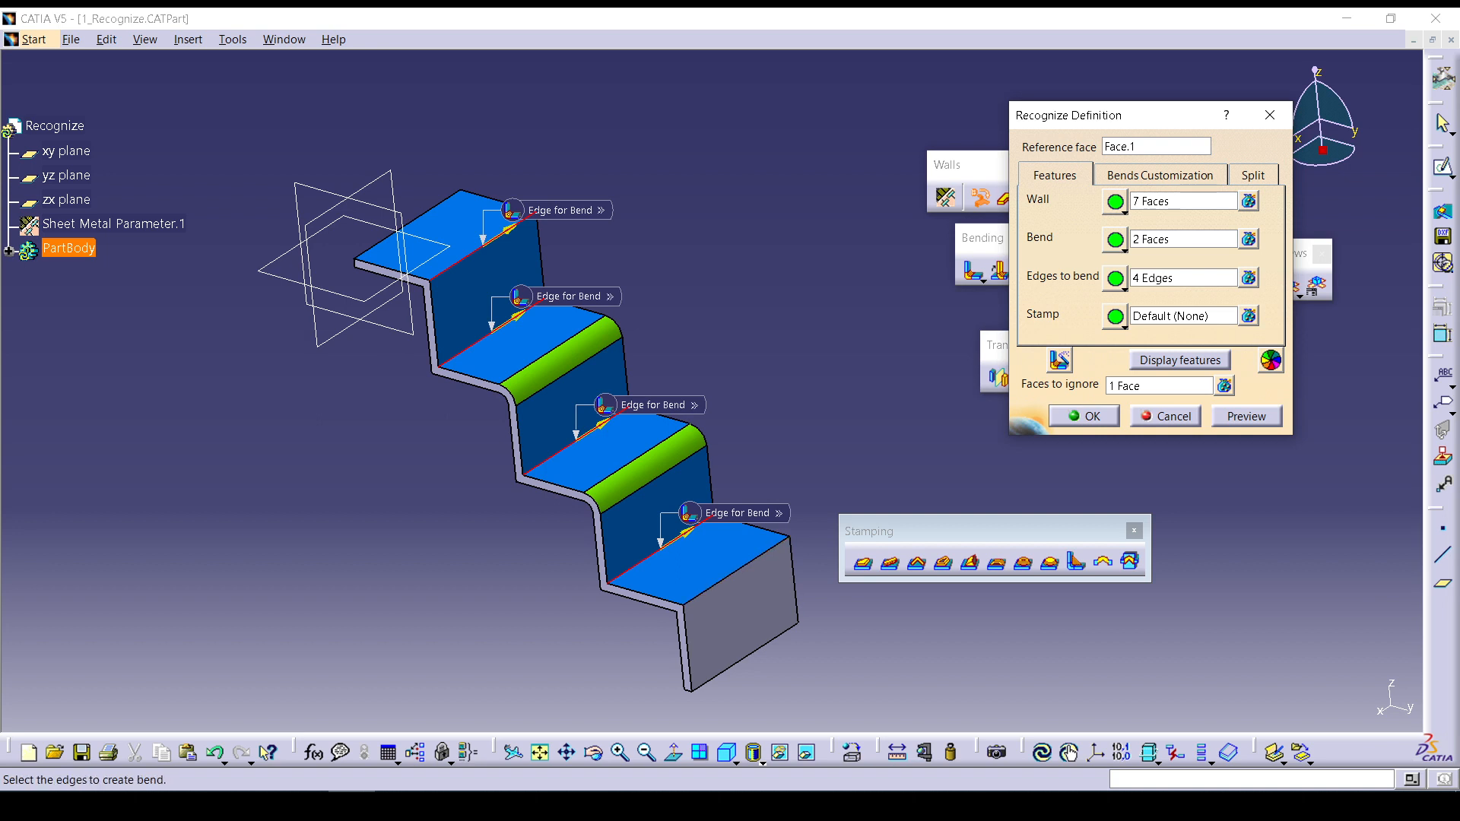
Check the display colours assigned to the wall, bend and stamp features and accept them.
click(1271, 360)
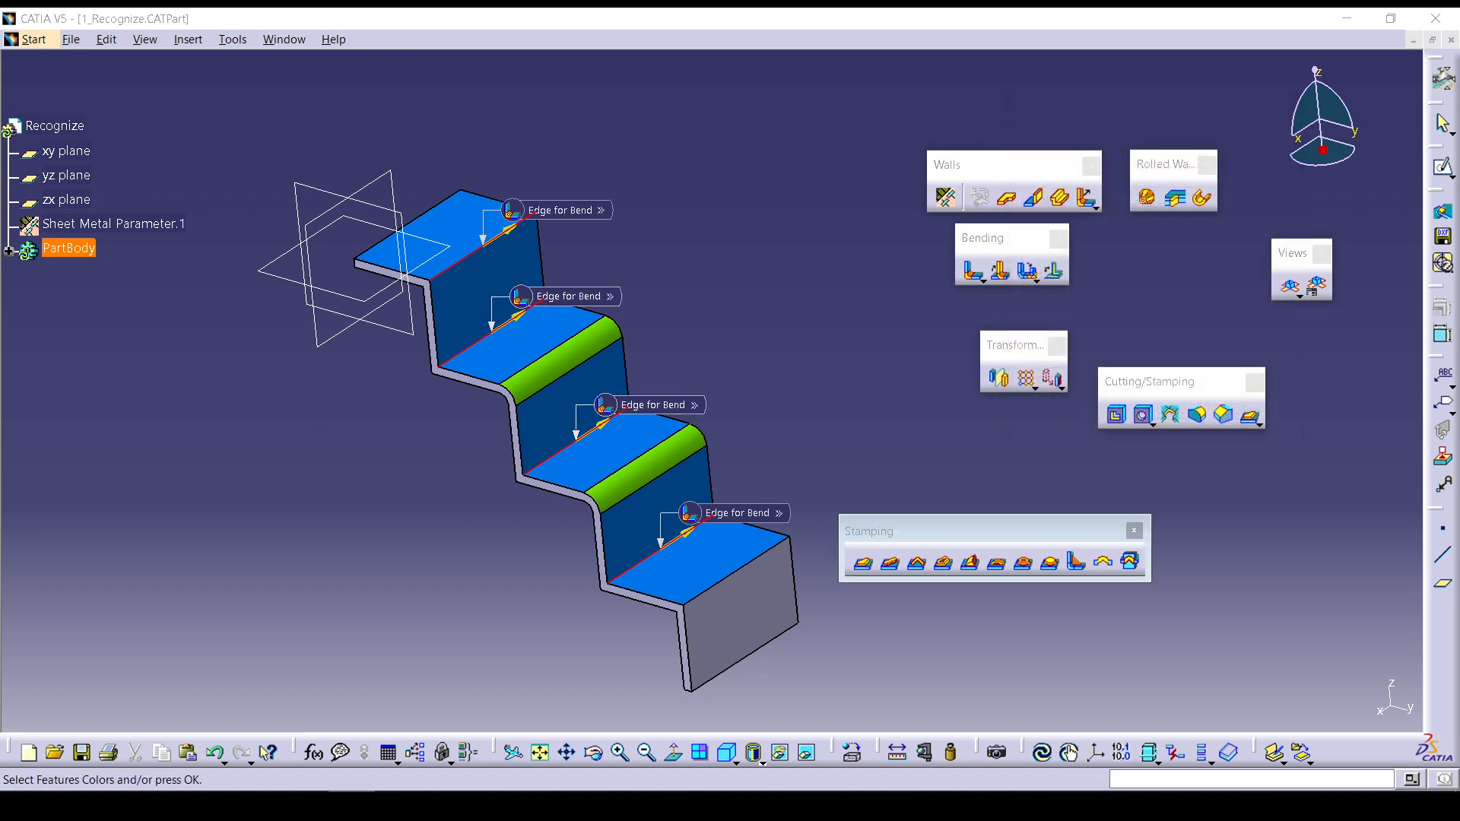
drag(1295, 584, 1256, 435)
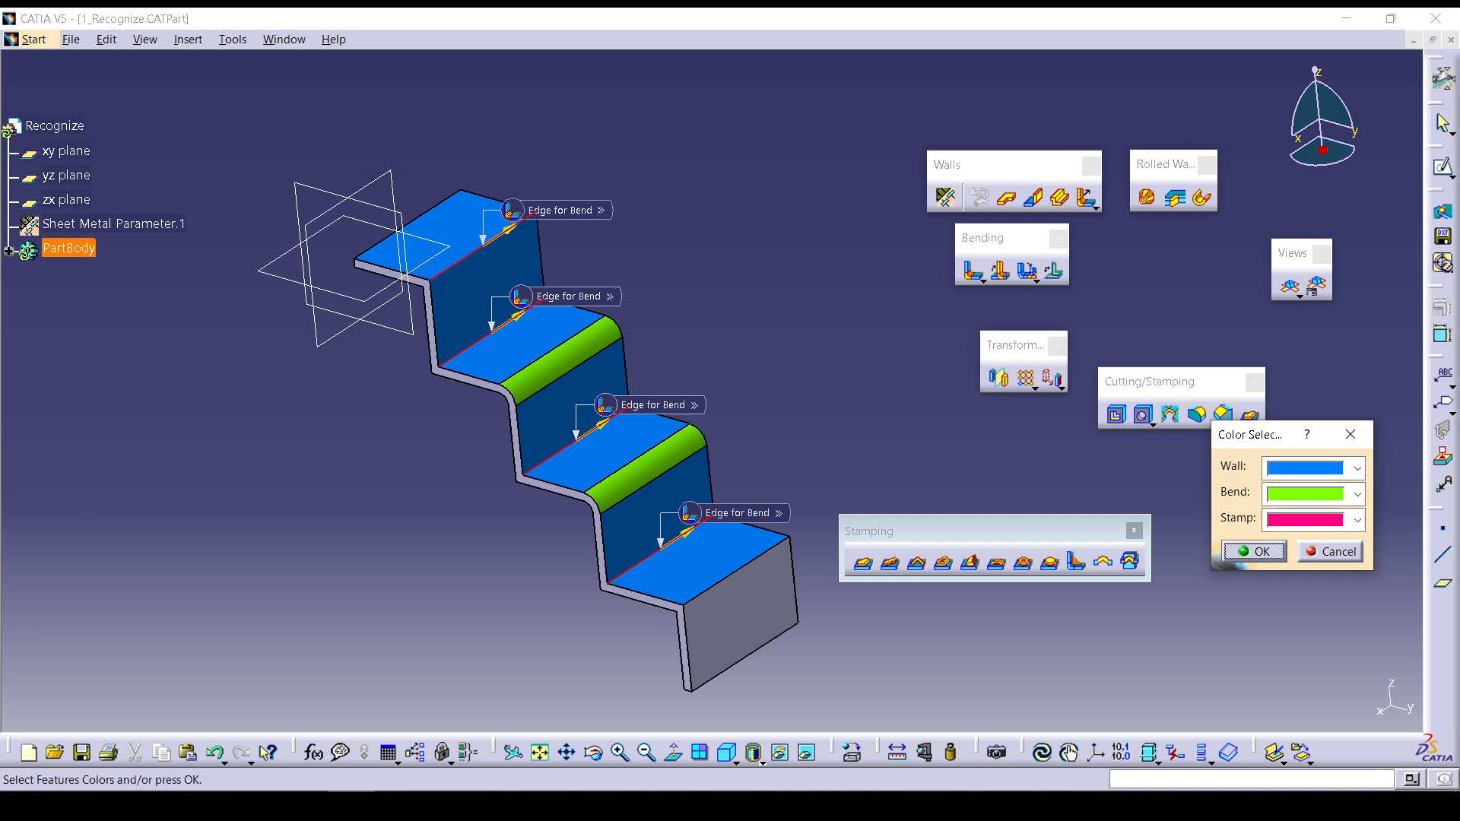
click(1254, 552)
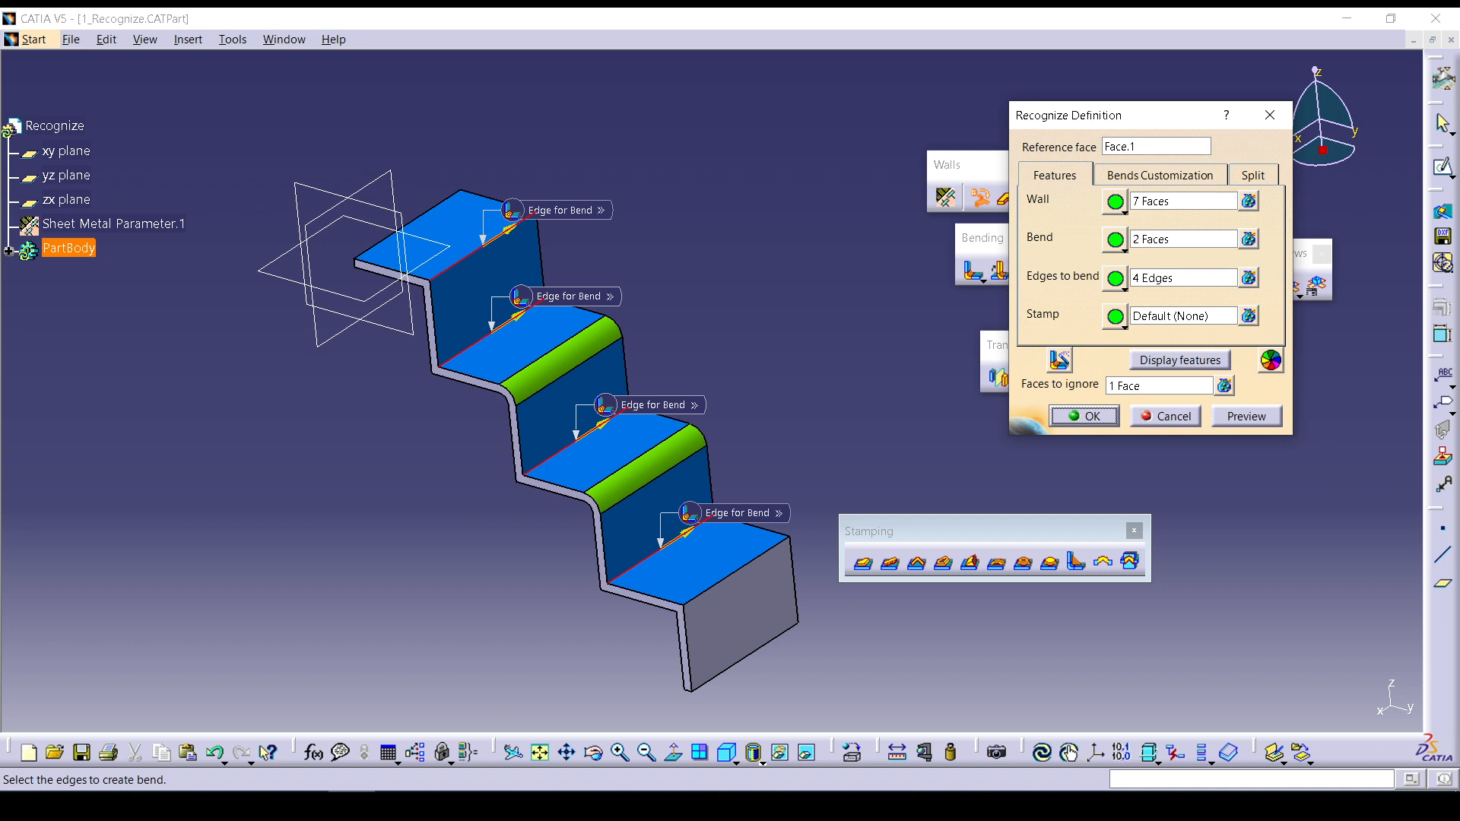
Preview the recognition and accept it to convert the stepped solid into a sheet metal part.
click(1247, 417)
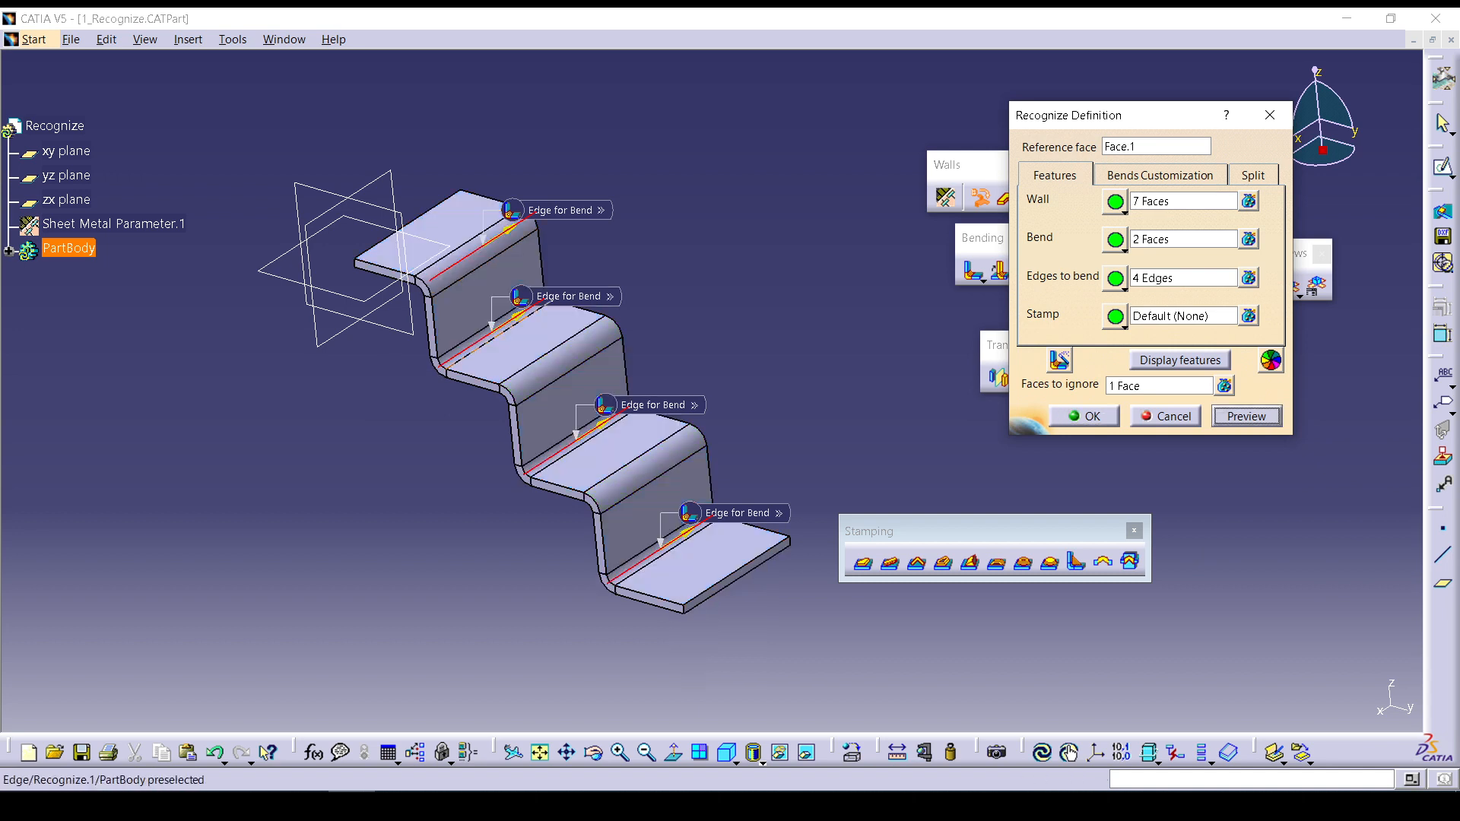
click(1085, 416)
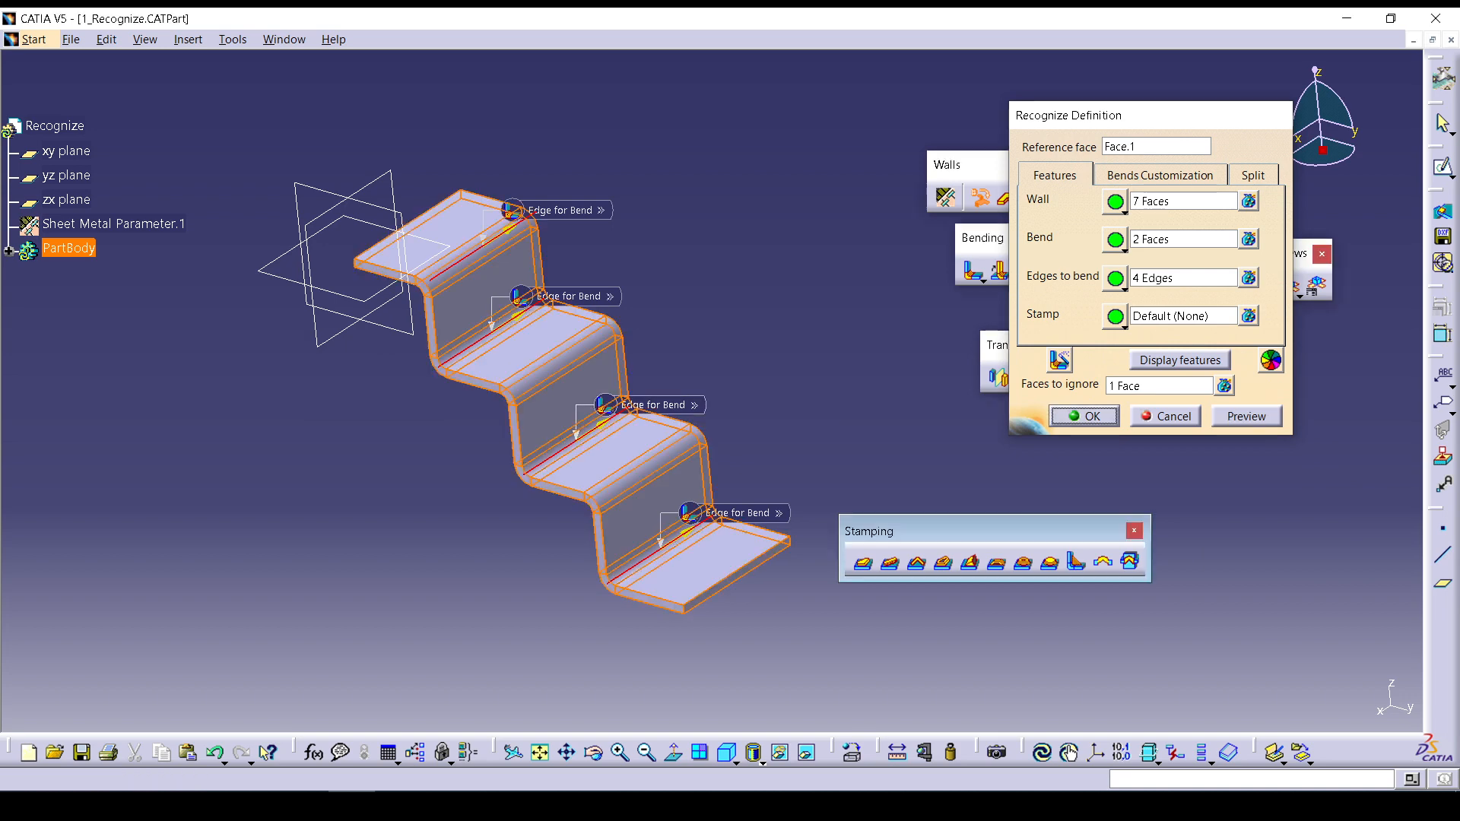
click(859, 425)
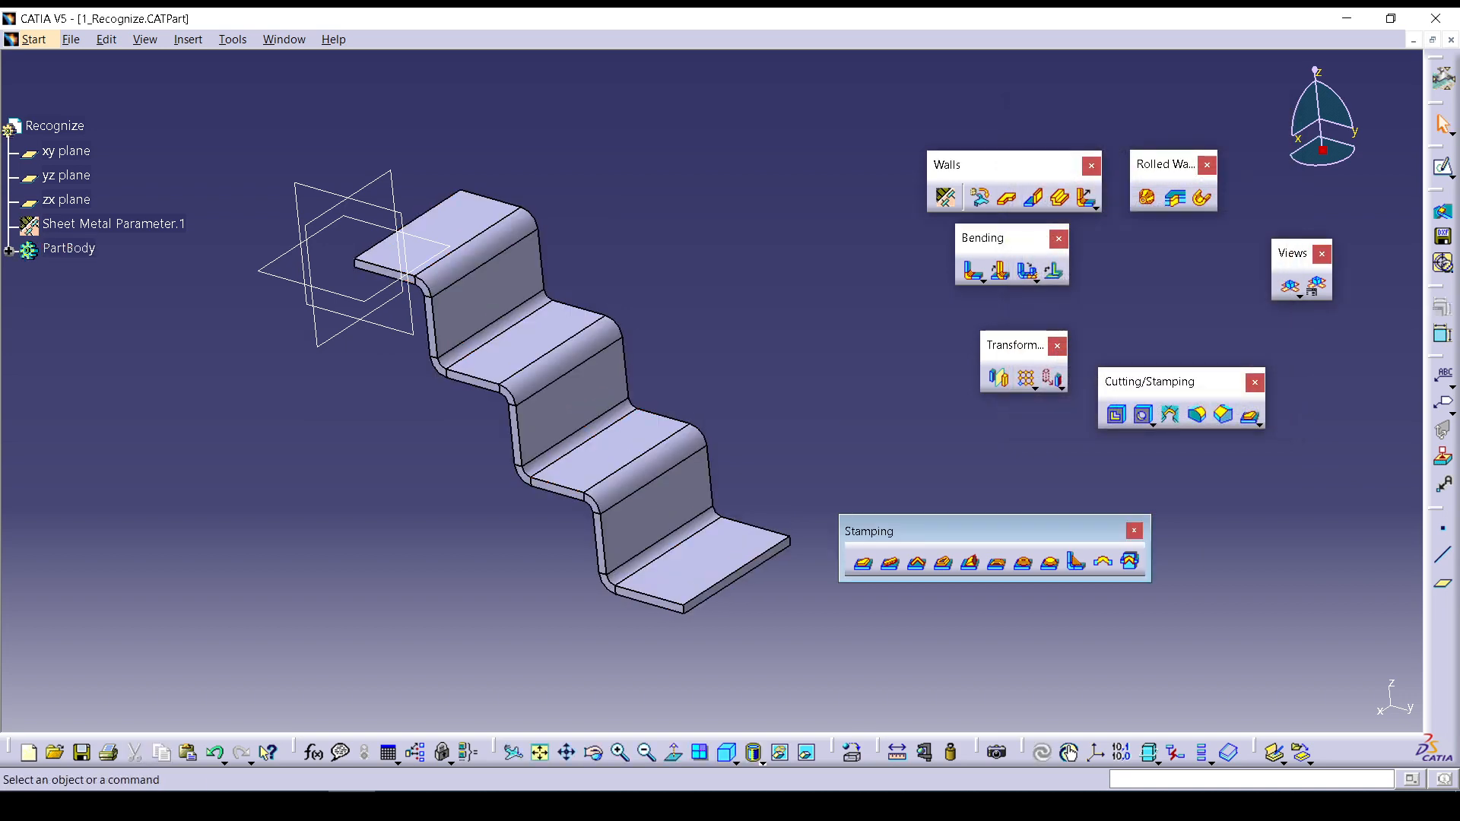